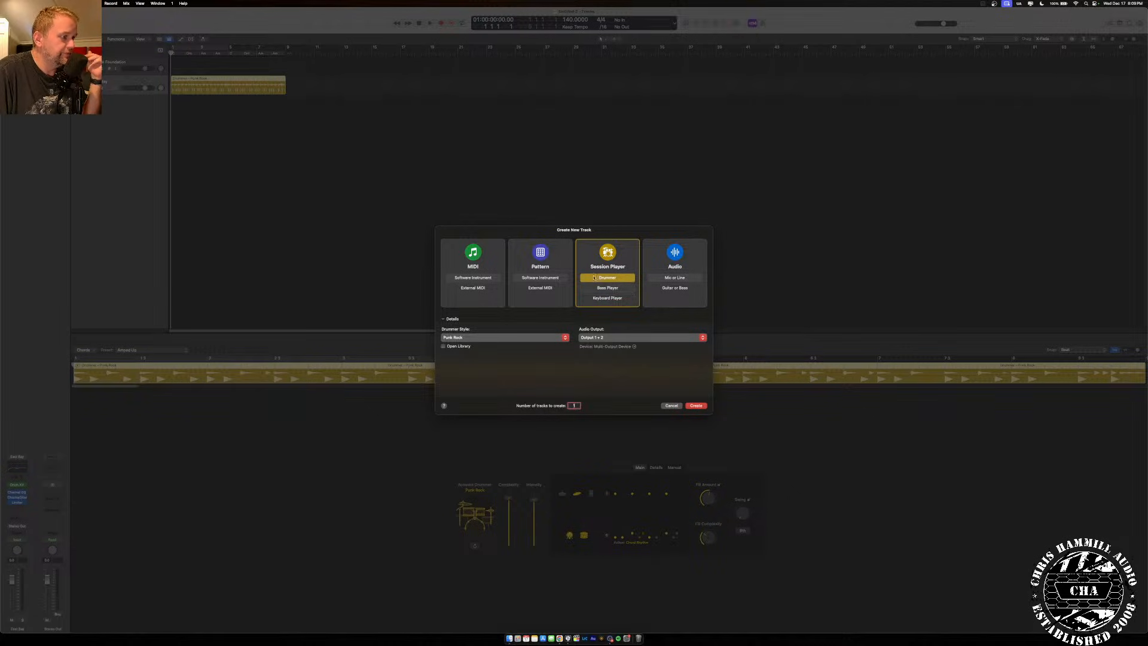
Create one Drummer session player track in the Punk Rock style.
left_click(616, 289)
left_click(618, 298)
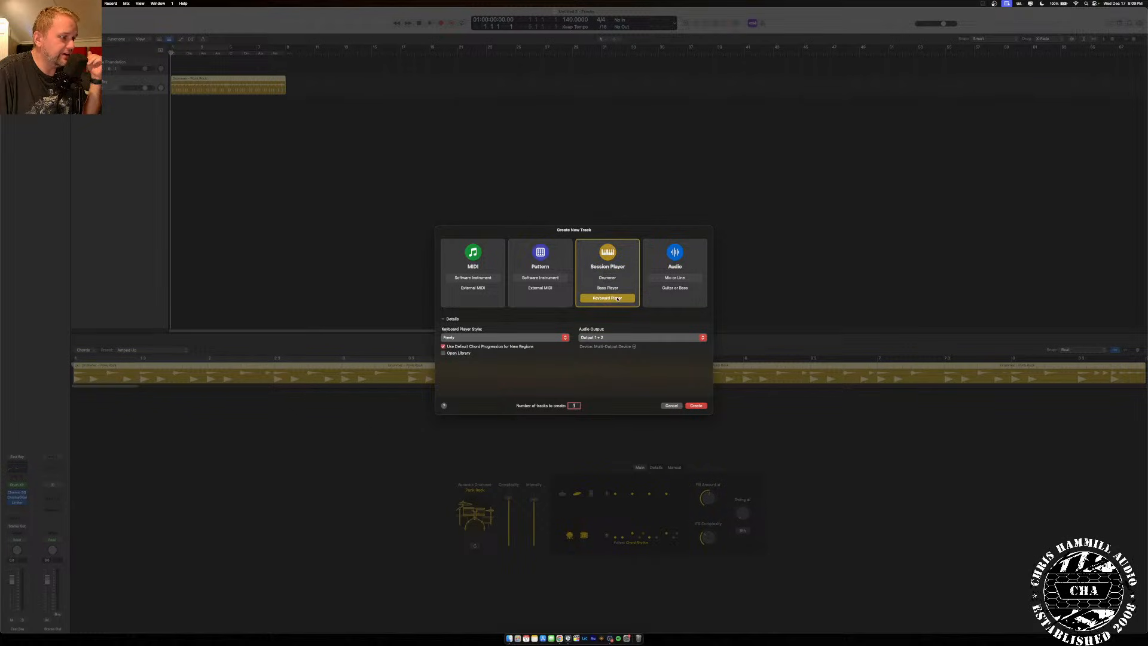
left_click(610, 279)
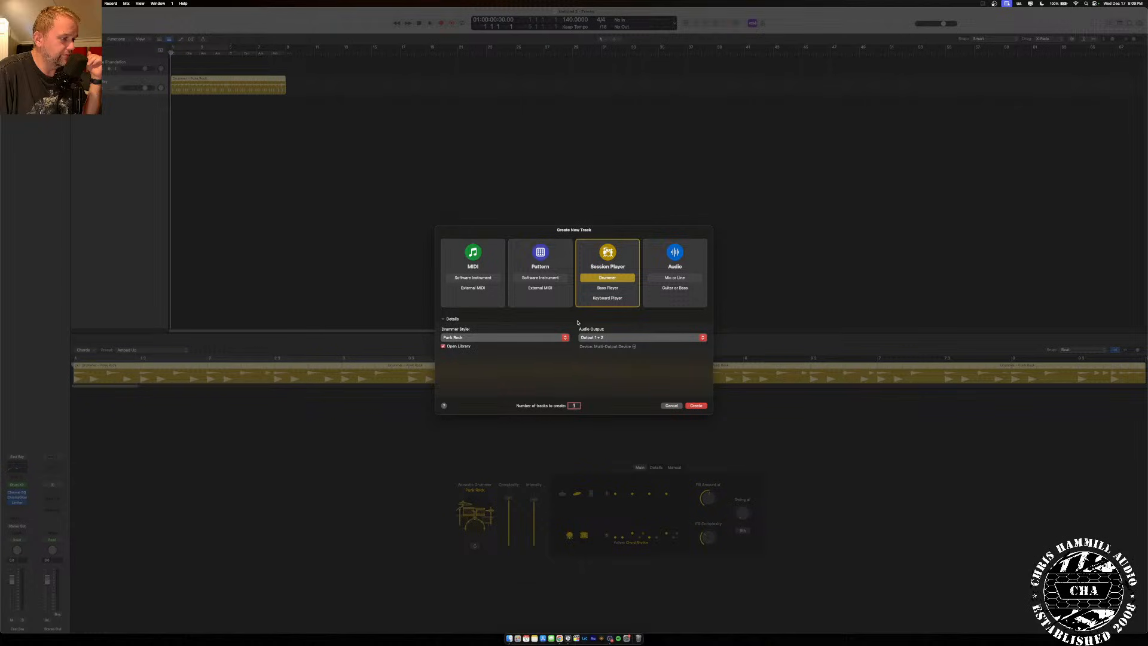
left_click(607, 287)
left_click(608, 279)
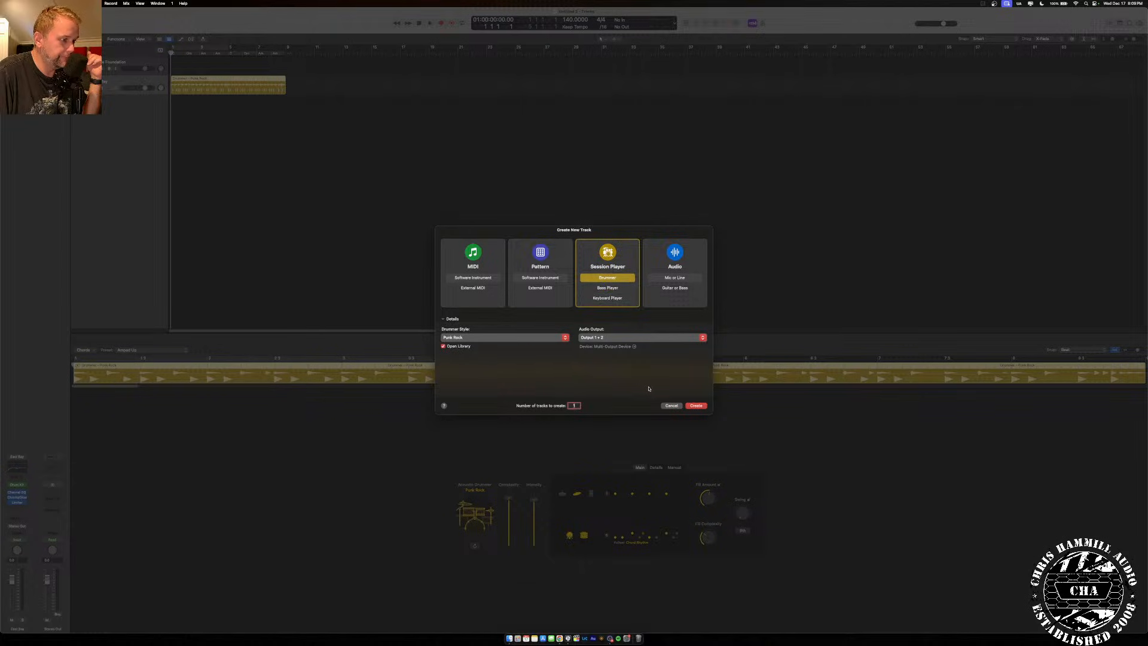
left_click(696, 405)
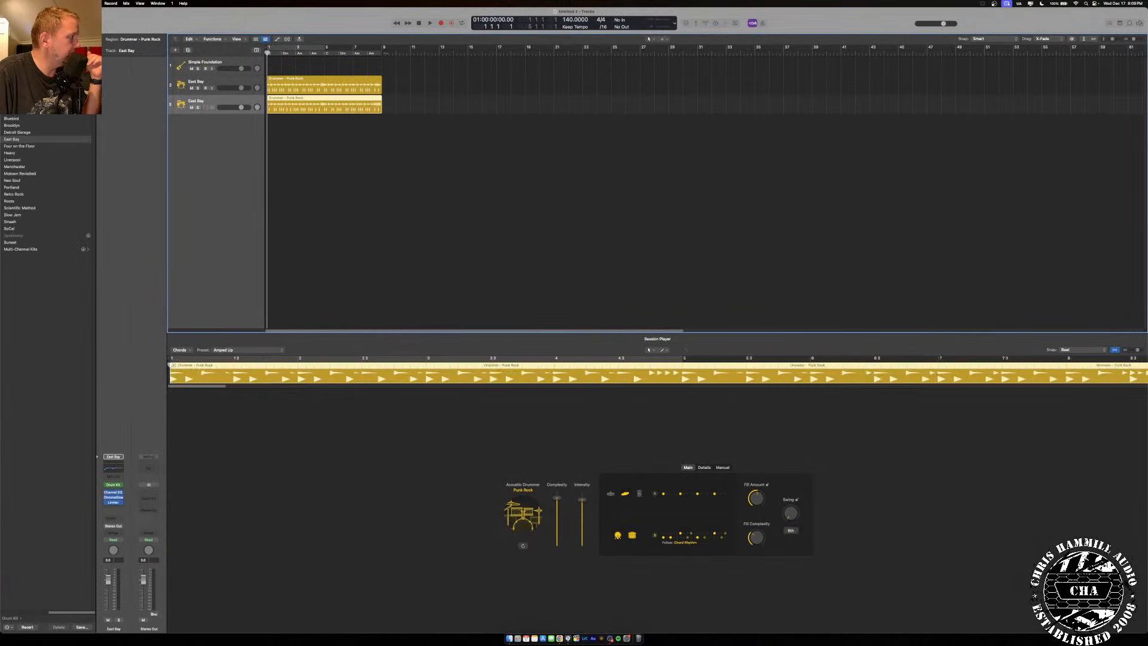
Delete the older East Bay drummer track with its region, and the Simple Foundation track.
left_click(209, 82)
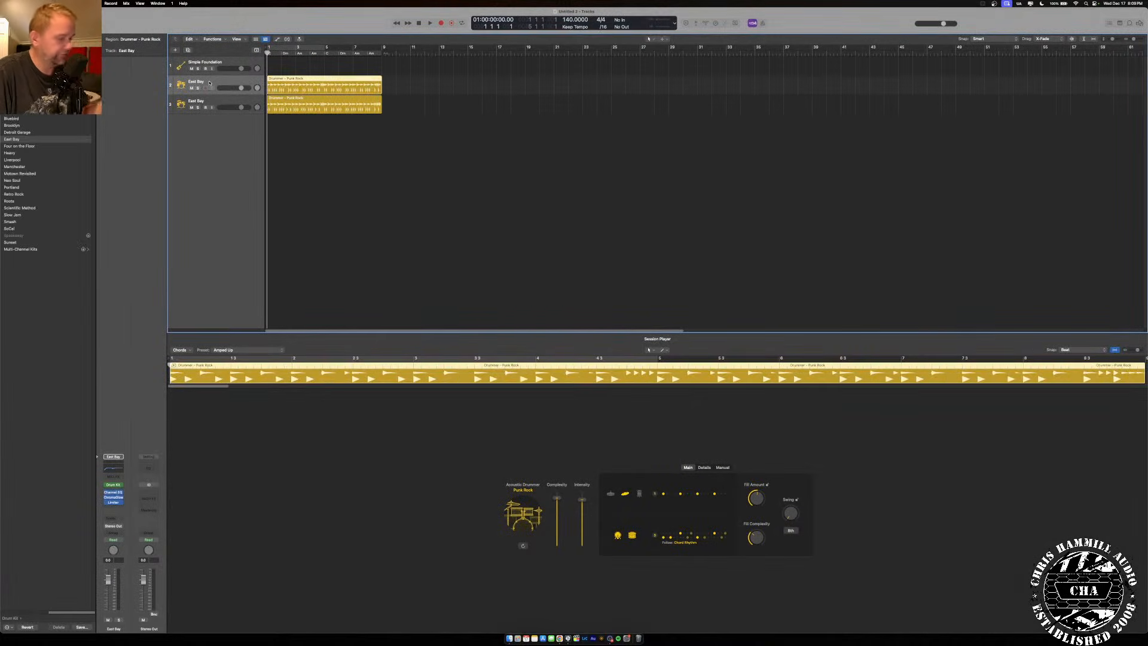
key("BackSpace")
key("BackSpace")
left_click(211, 61)
key("BackSpace")
key("BackSpace")
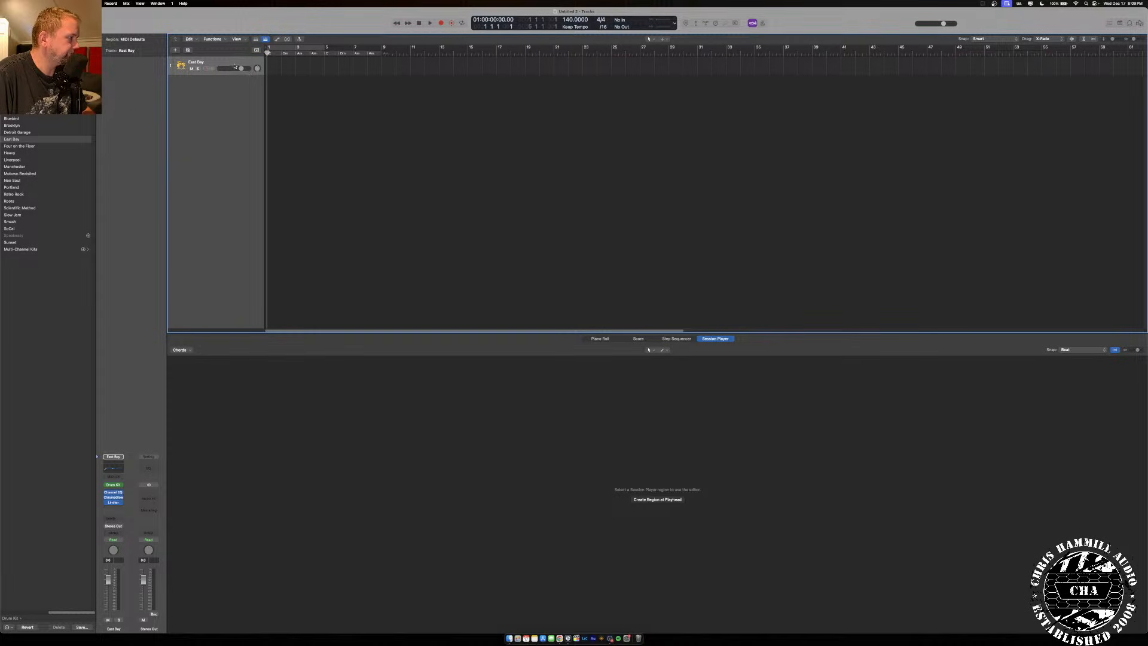
Create one Mic or Line audio track on Input 1, and hide the inspector and library.
left_click(176, 51)
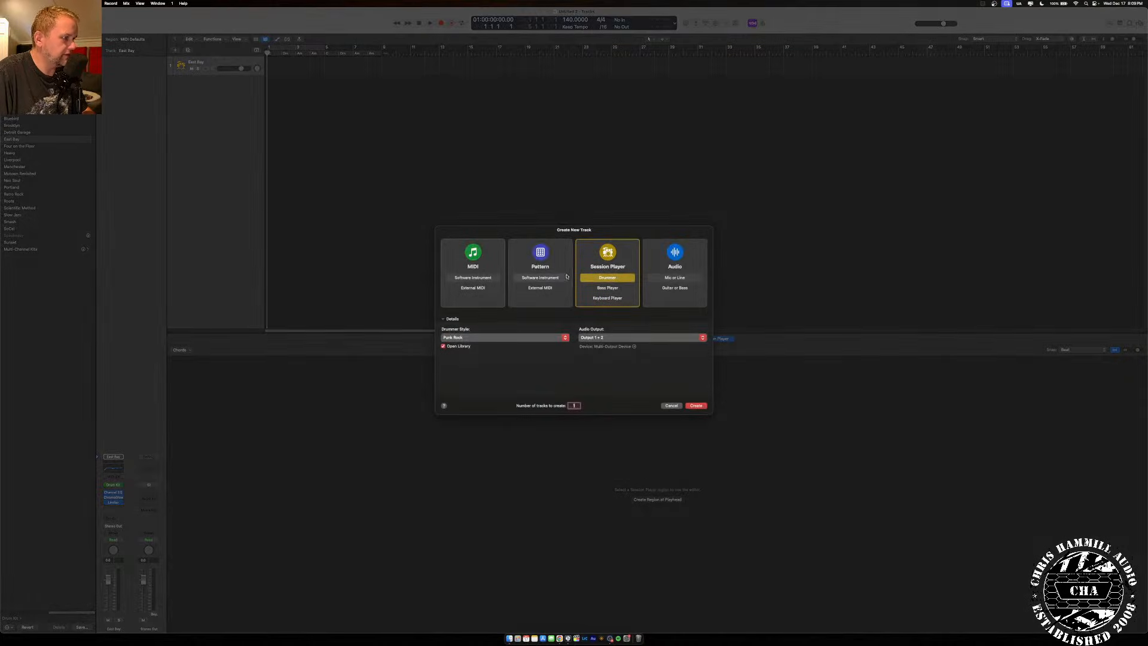
left_click(688, 263)
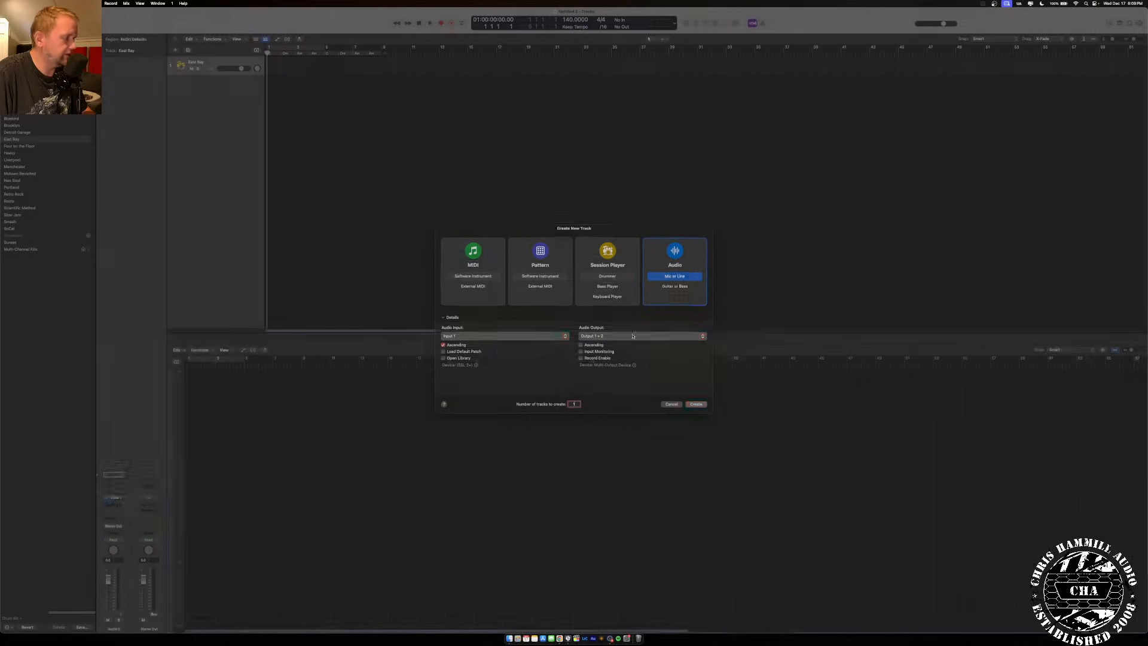
left_click(696, 406)
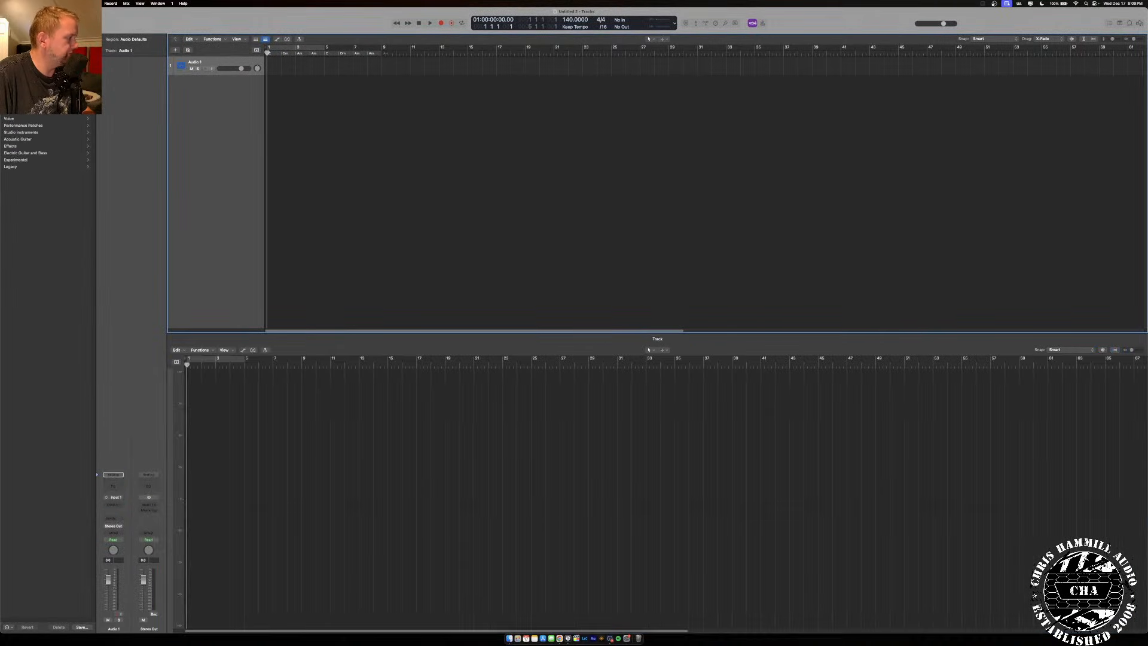
key("i")
key("y")
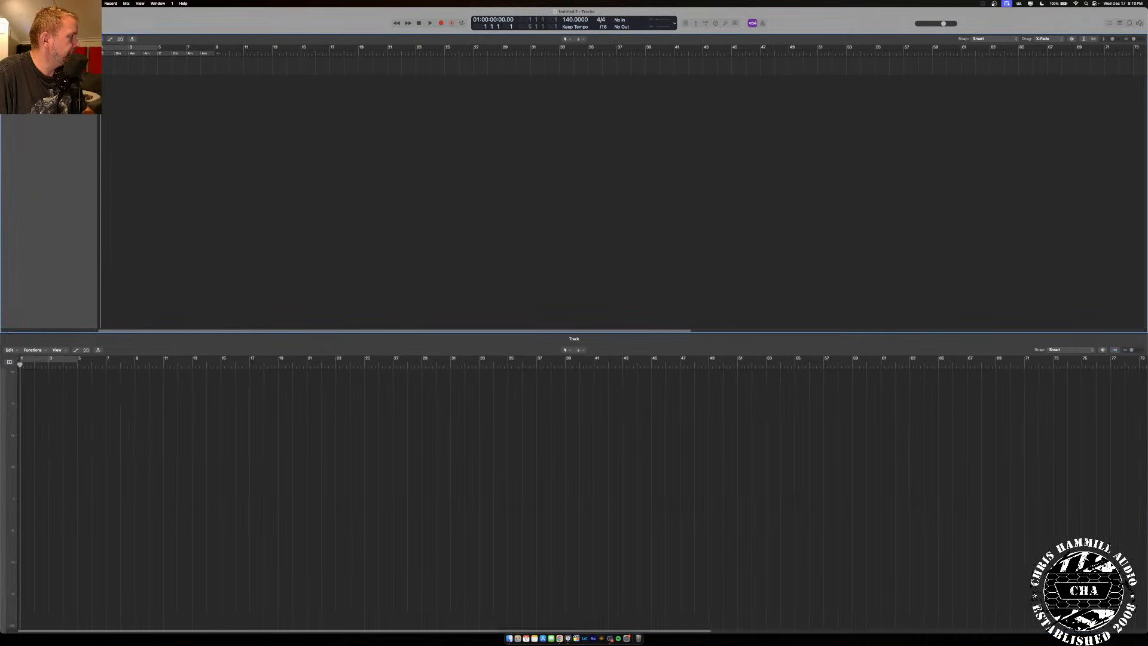
Show the global tracks, delete the chord progression over the first eight bars, and return the playhead to the project start.
left_click(201, 49)
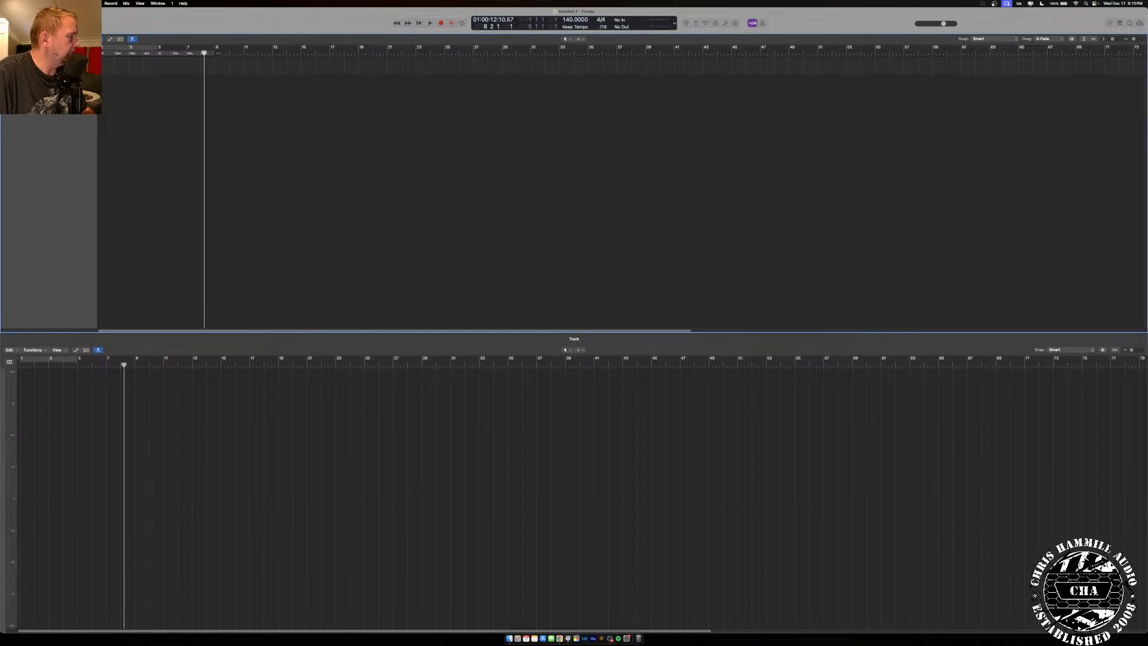
key("g")
left_click(148, 116)
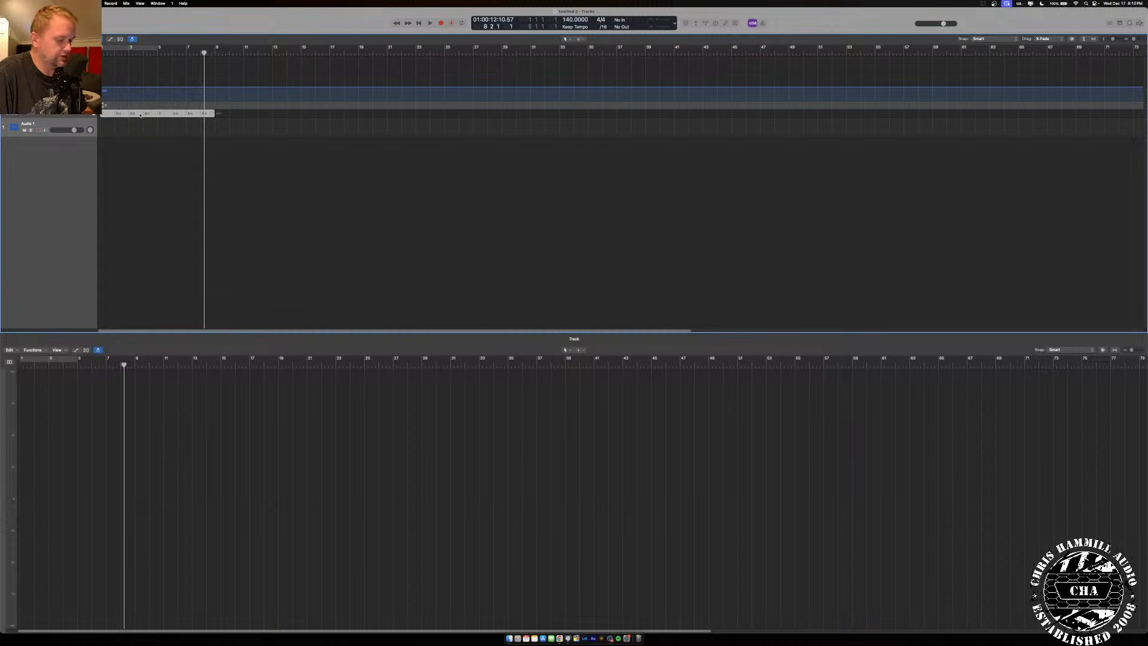
key("Delete")
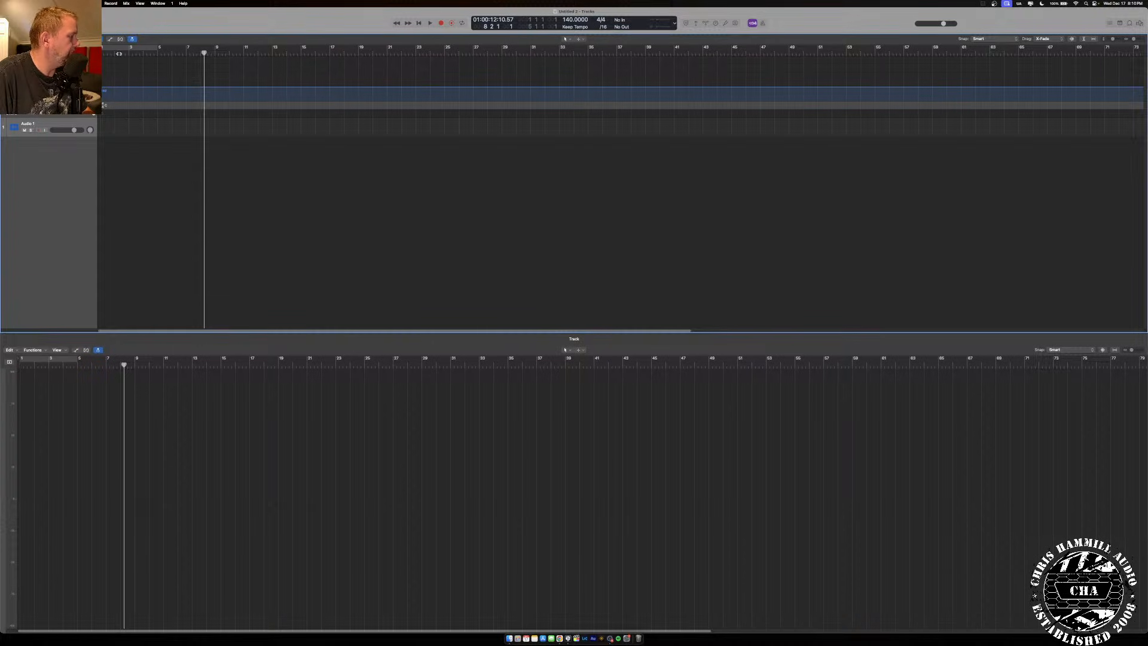
left_click(118, 54)
left_click(104, 53)
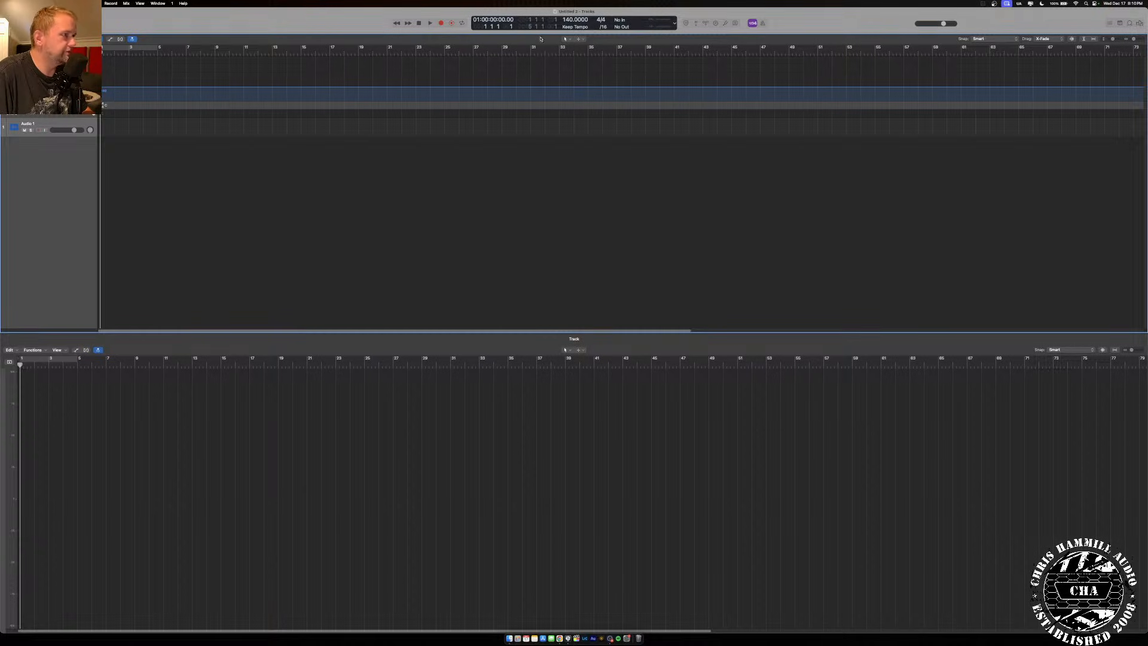
Turn on the metronome and play the project while checking the audio mixer levels in OBS.
left_click(762, 22)
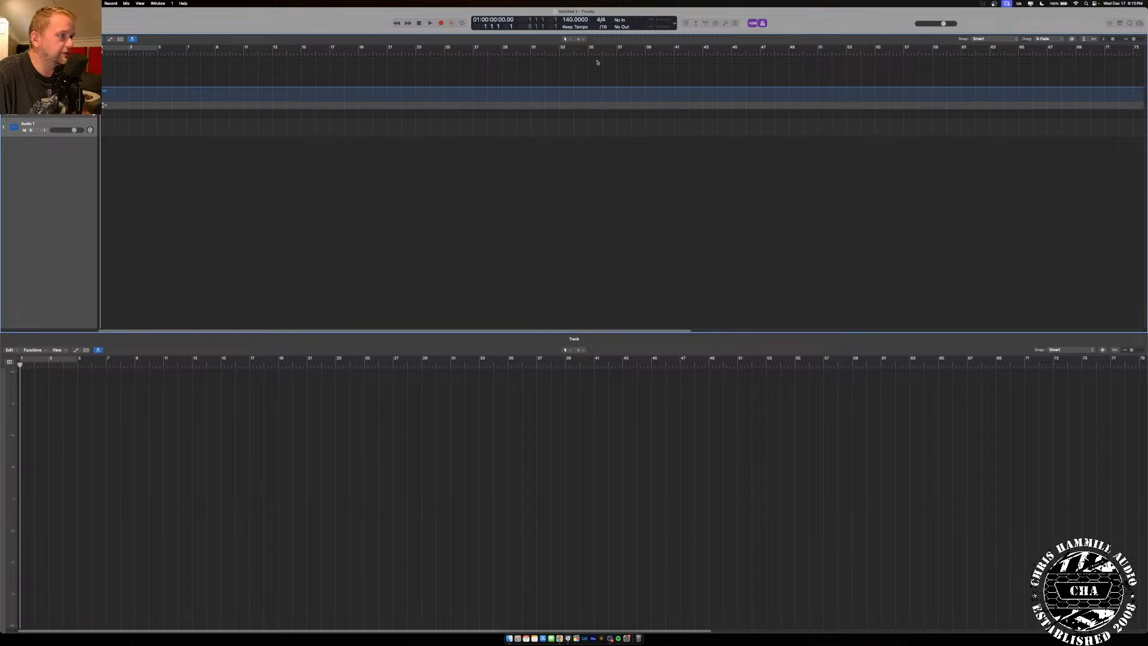
key("space")
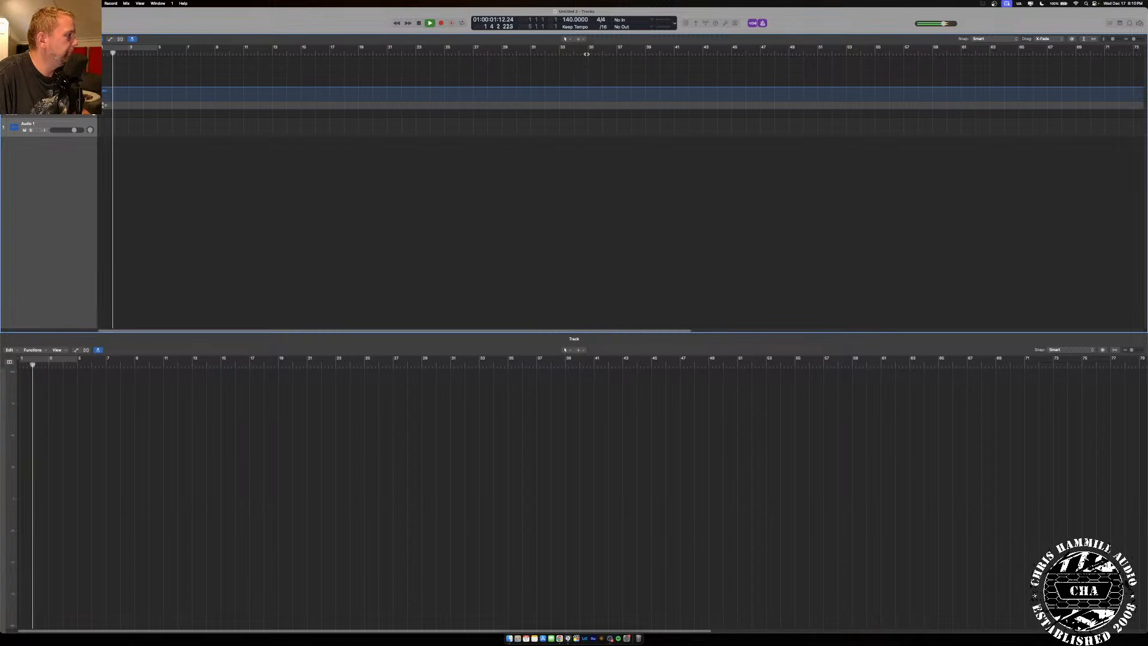
left_click(609, 639)
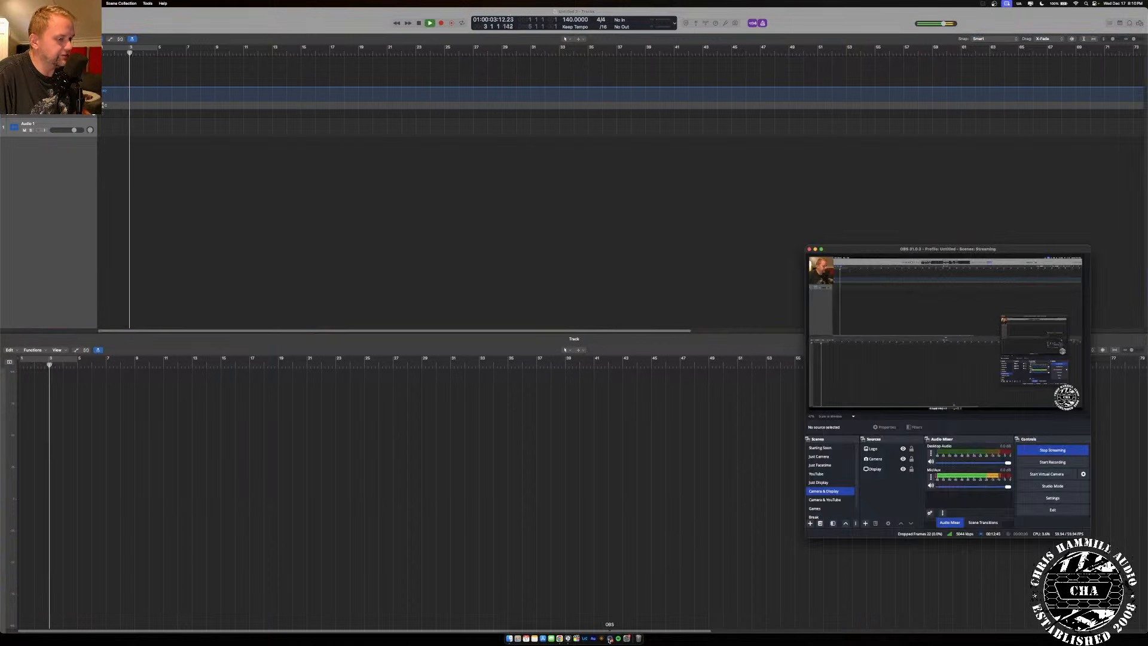
left_click(282, 49)
key("space")
Switch the audio output device to MacBook Pro Speakers and back to Multi-Output Device in the audio settings.
left_click(45, 3)
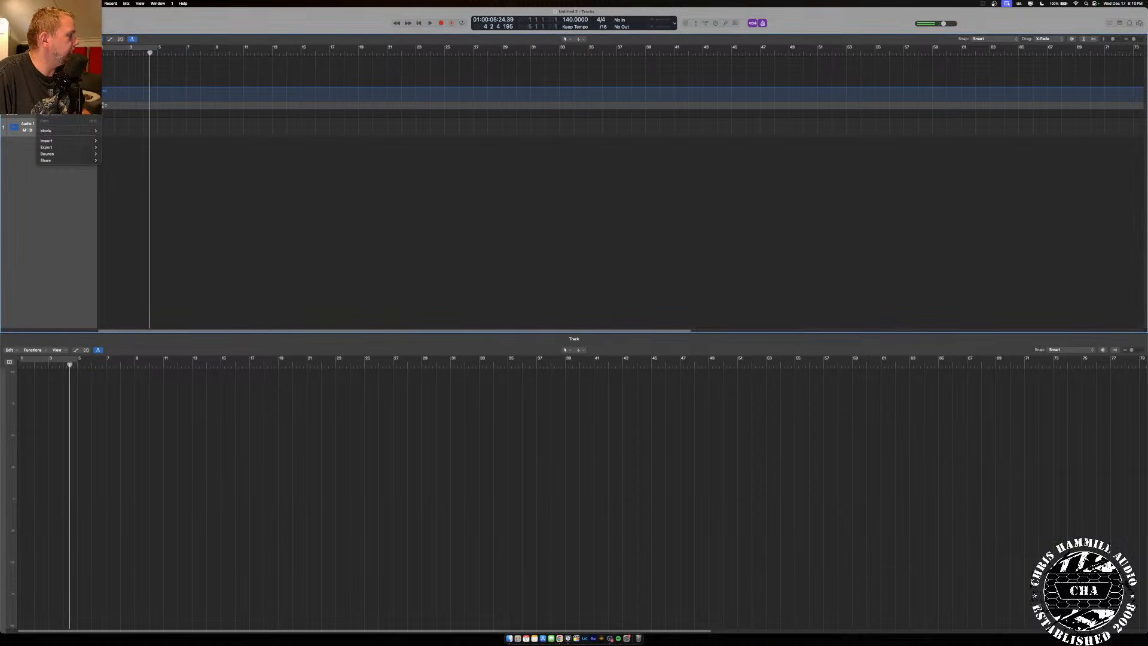
mouse_move(26, 4)
left_click(96, 28)
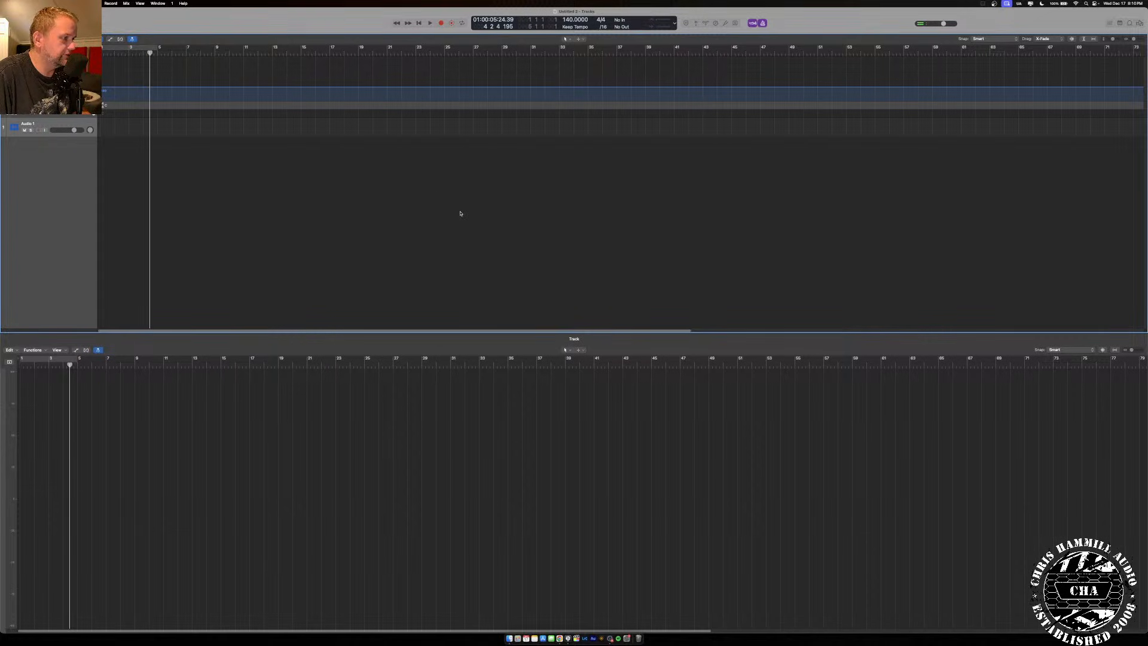
left_click(357, 328)
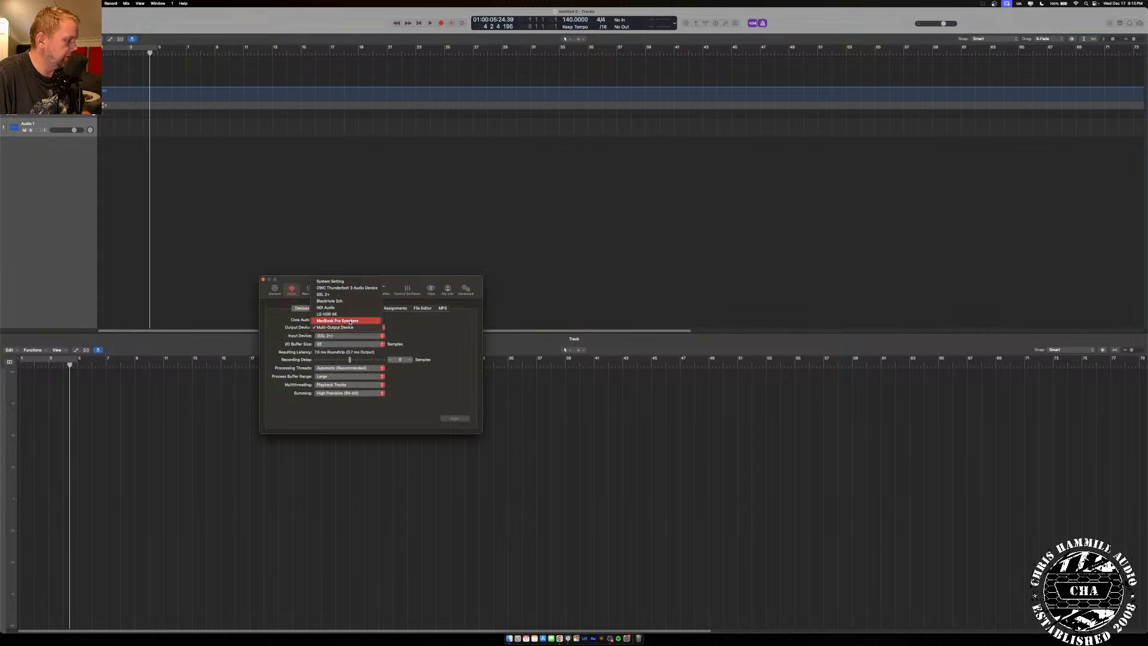
left_click(354, 331)
left_click(354, 331)
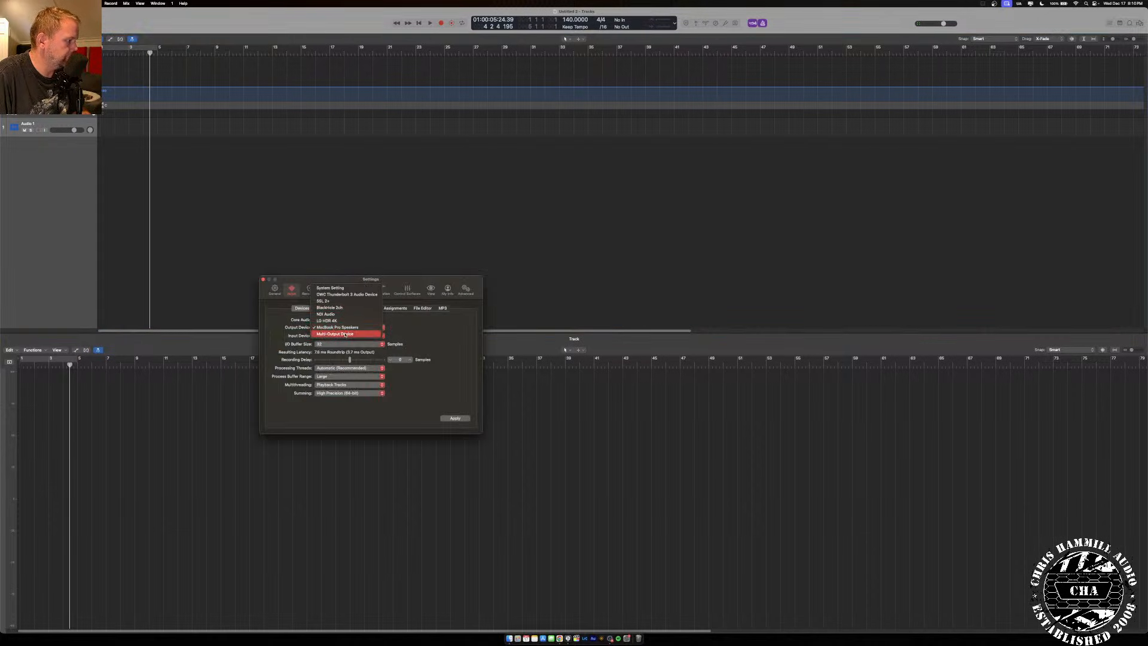
left_click(349, 322)
left_click(461, 420)
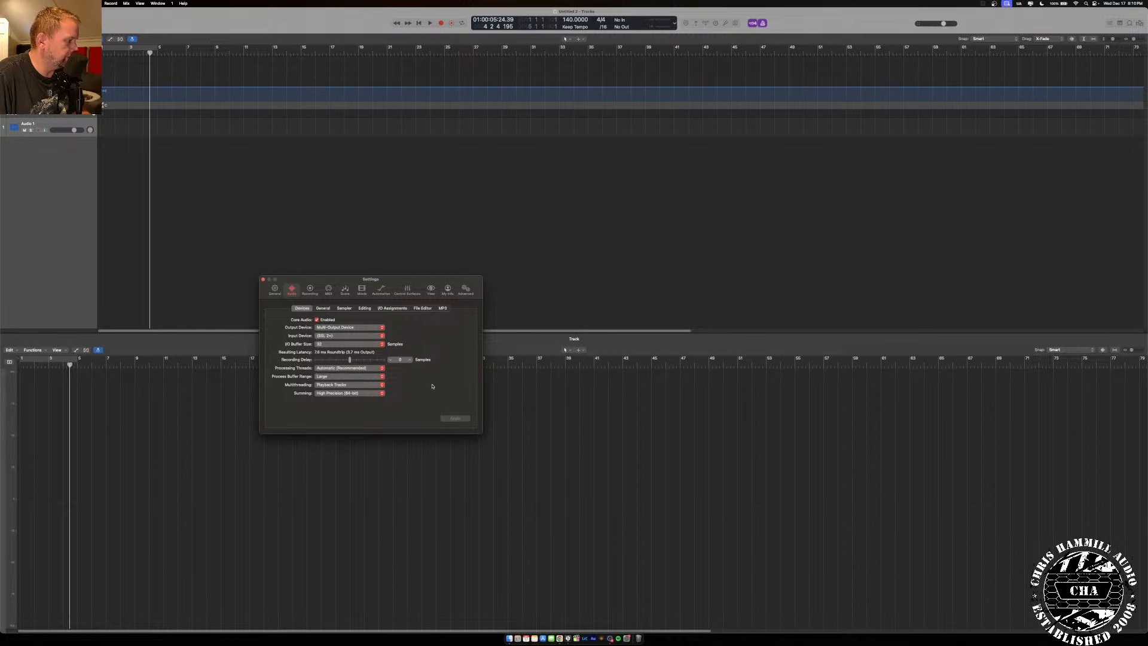
left_click(264, 279)
Play the metronome, reselect BlackHole 2ch as the Desktop Audio device in OBS, and return to Logic Pro.
key("space")
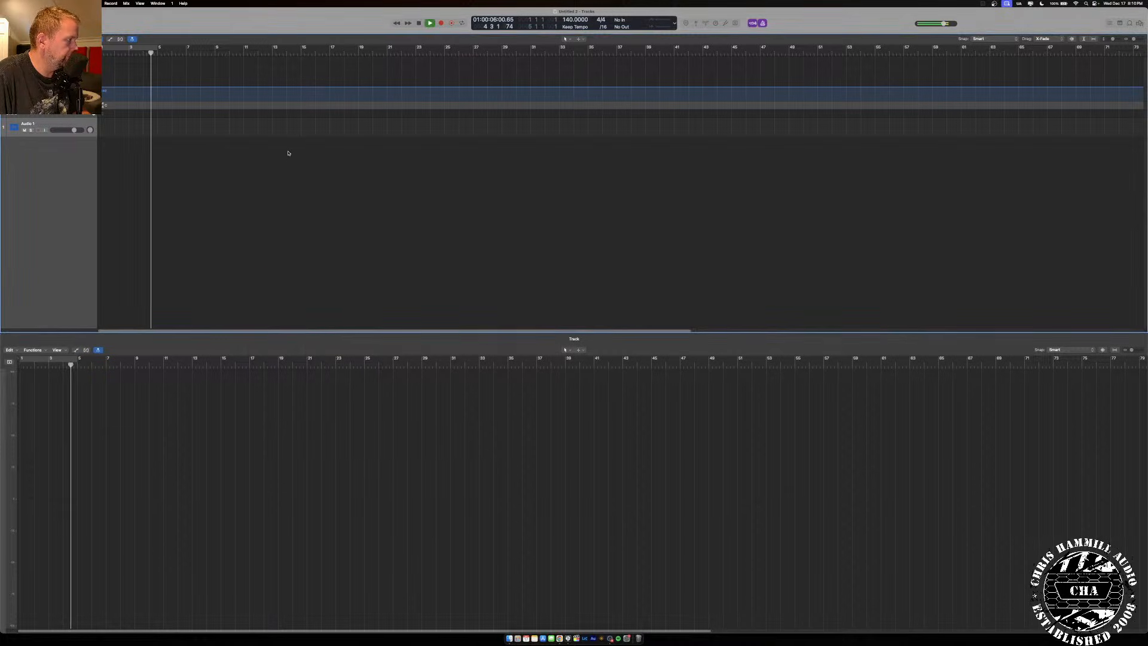
left_click(609, 639)
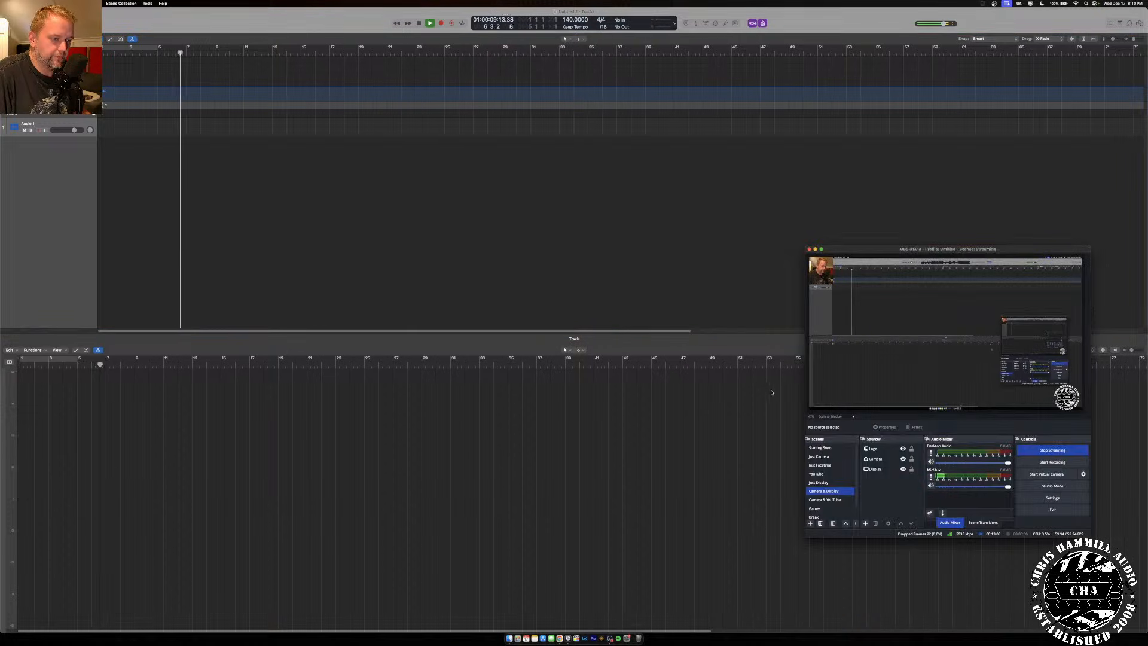
left_click(931, 452)
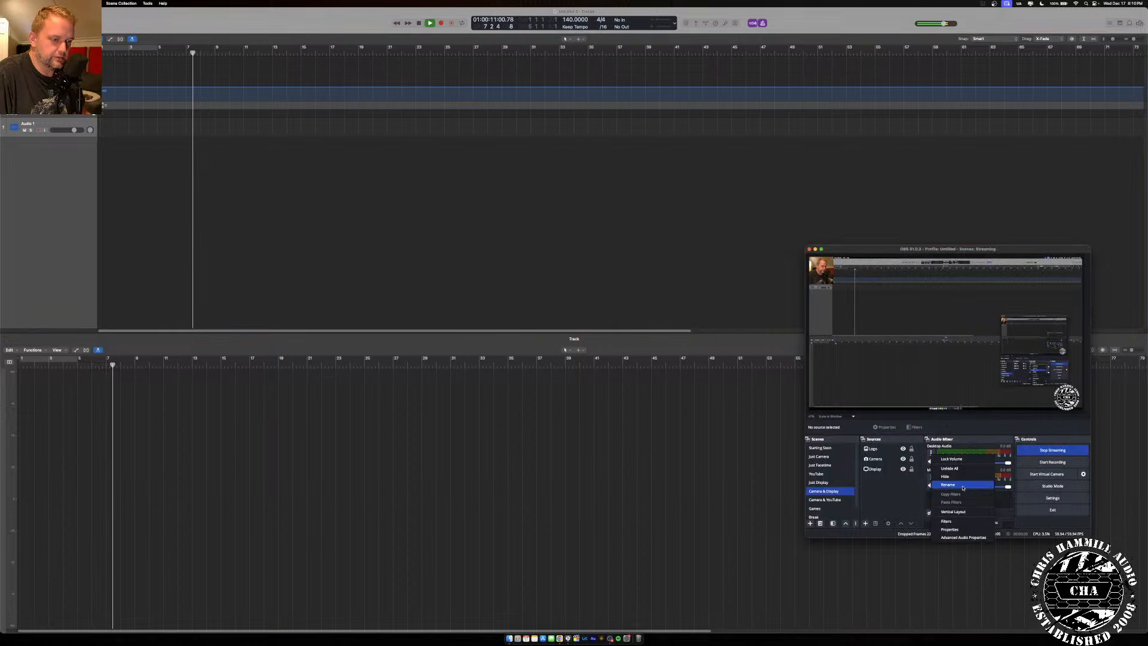
left_click(949, 530)
left_click(909, 334)
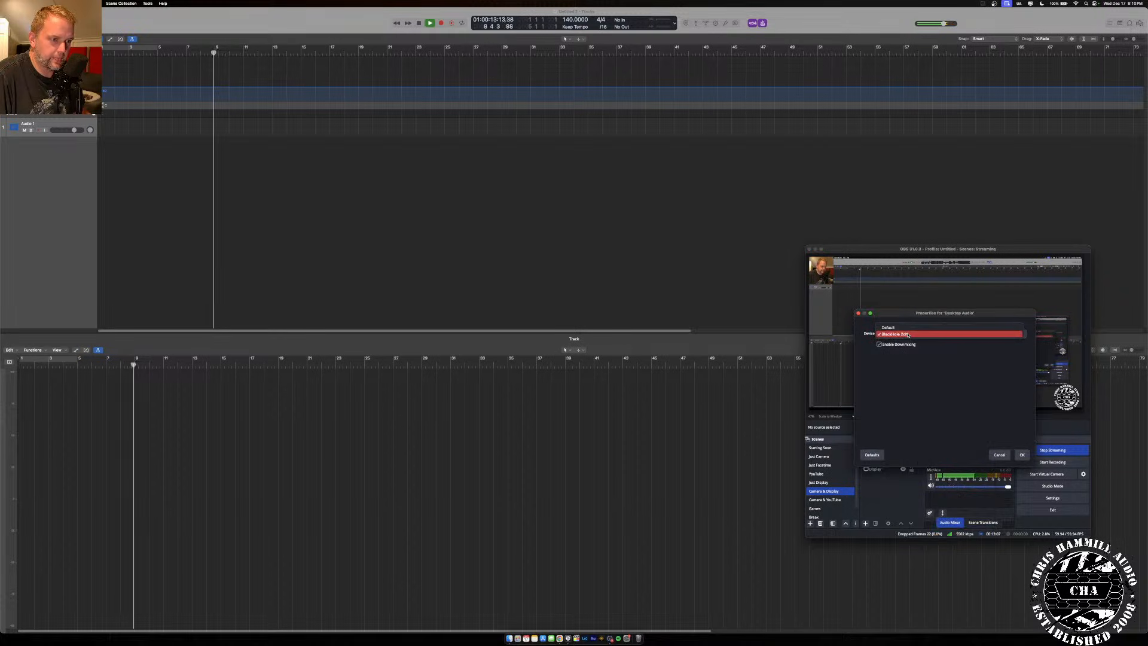
left_click(908, 333)
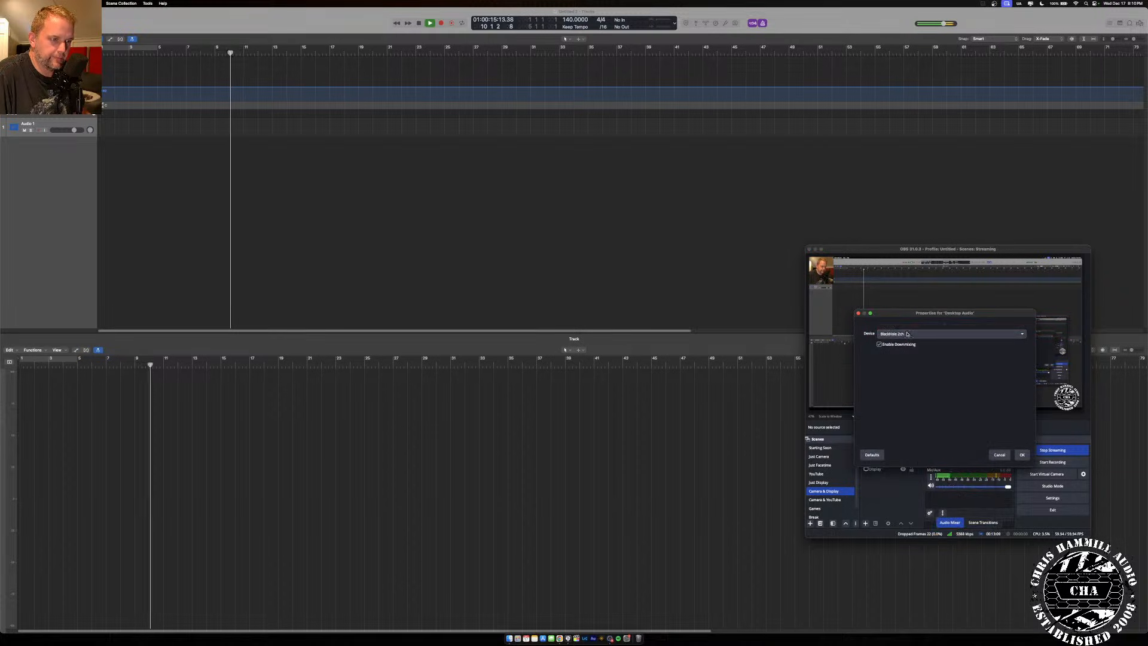
left_click(1022, 455)
left_click(410, 182)
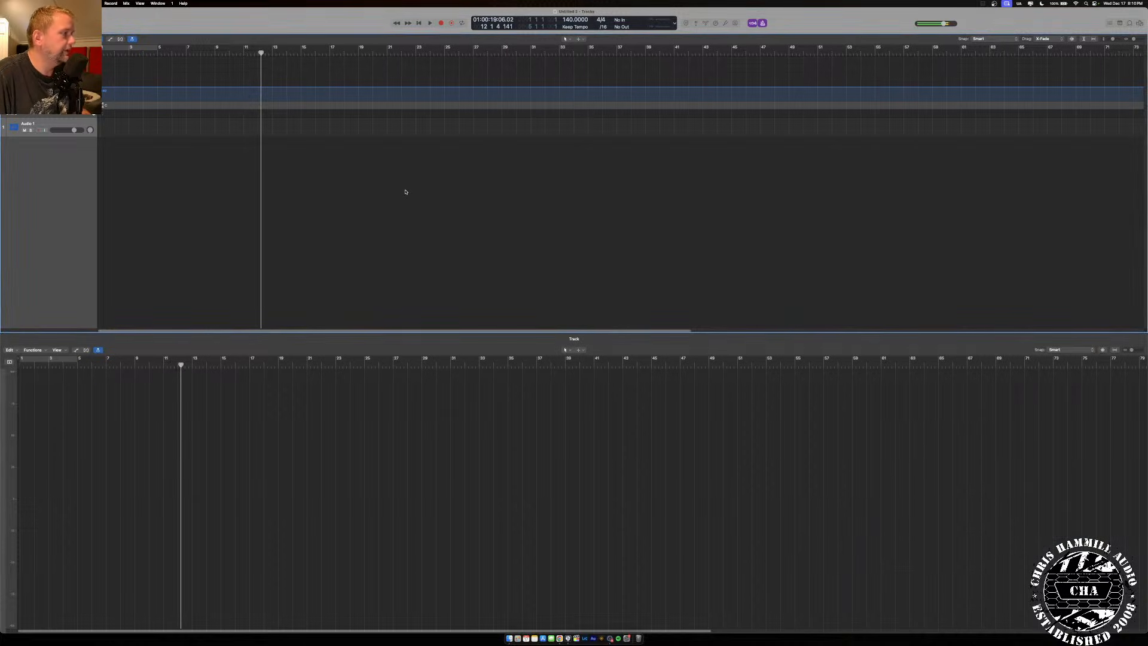
Place the playhead at bar 5 and set the project tempo to 180.
left_click(135, 53)
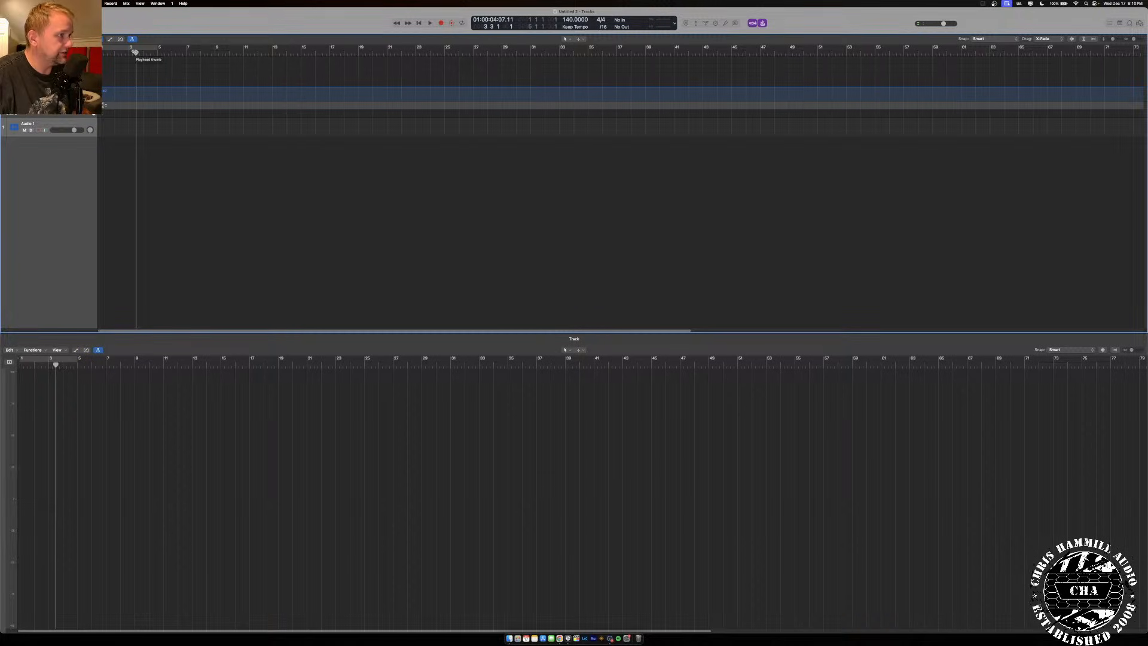
left_click(158, 53)
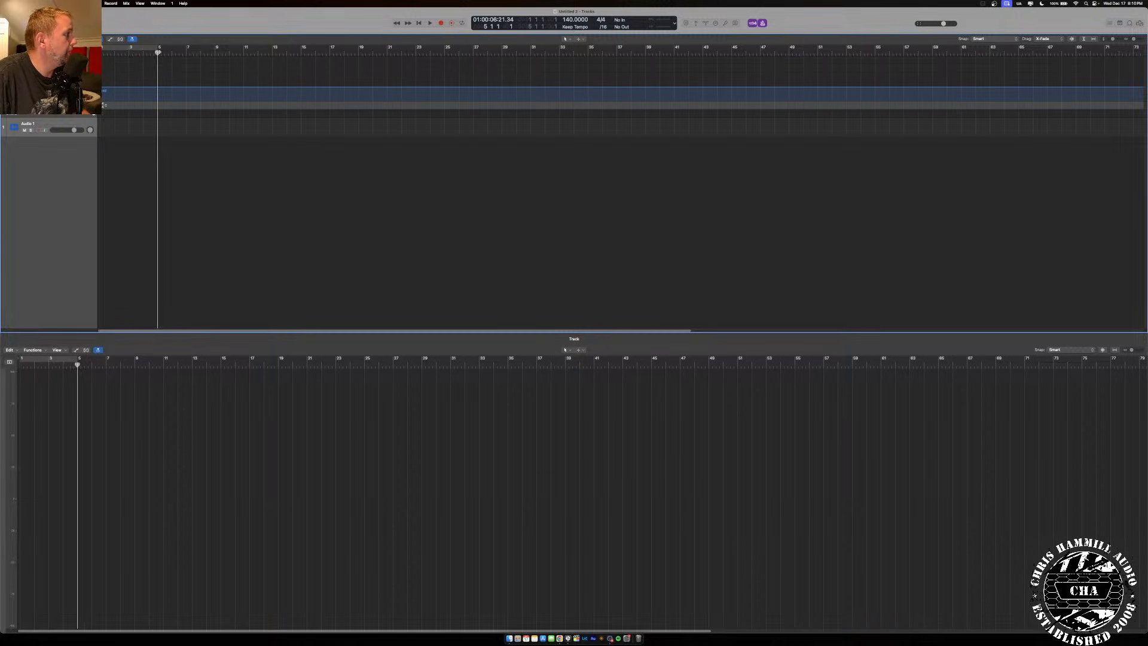
double_click(570, 19)
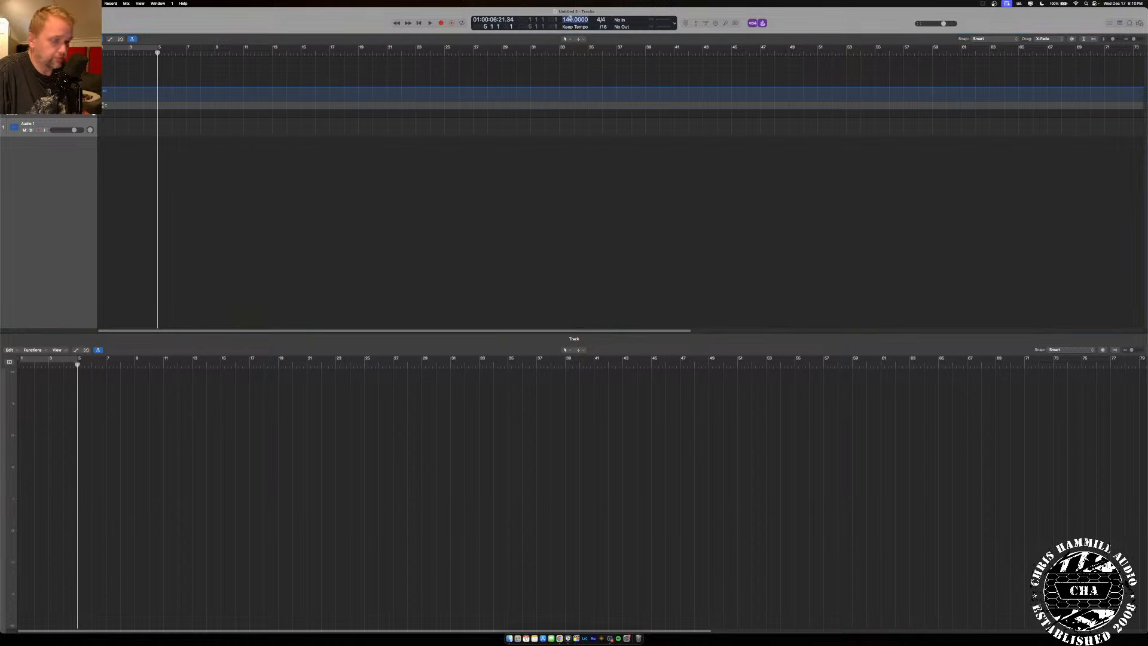
type("180")
key("Return")
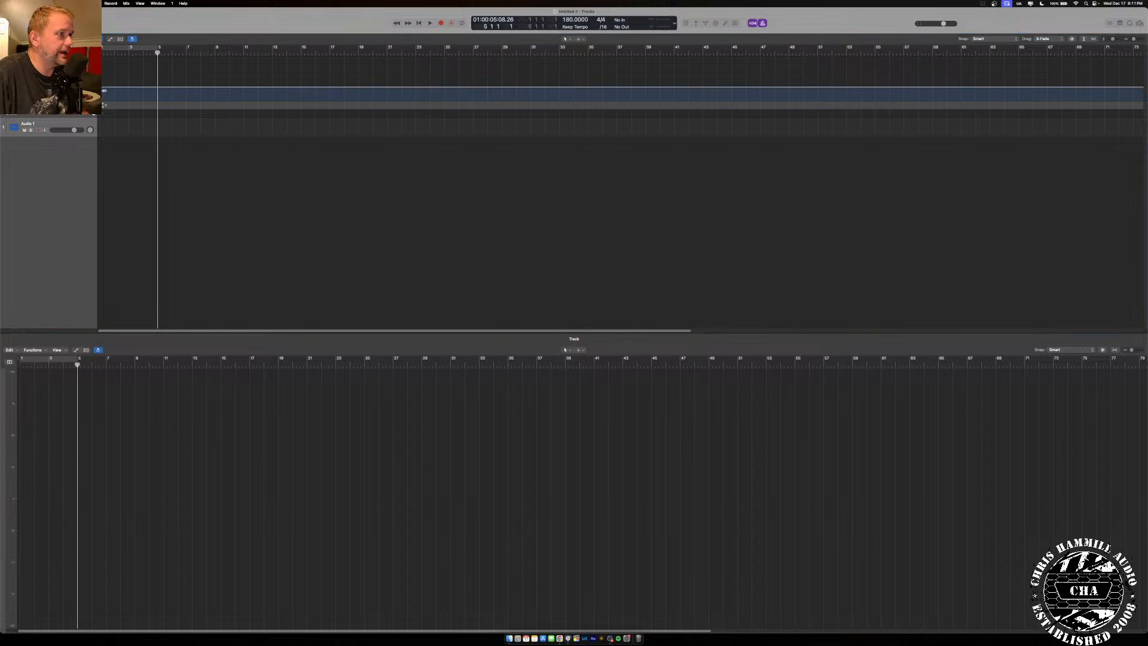
Listen to the metronome from bar 5 at the new tempo, and return the playhead to the project start.
key("space")
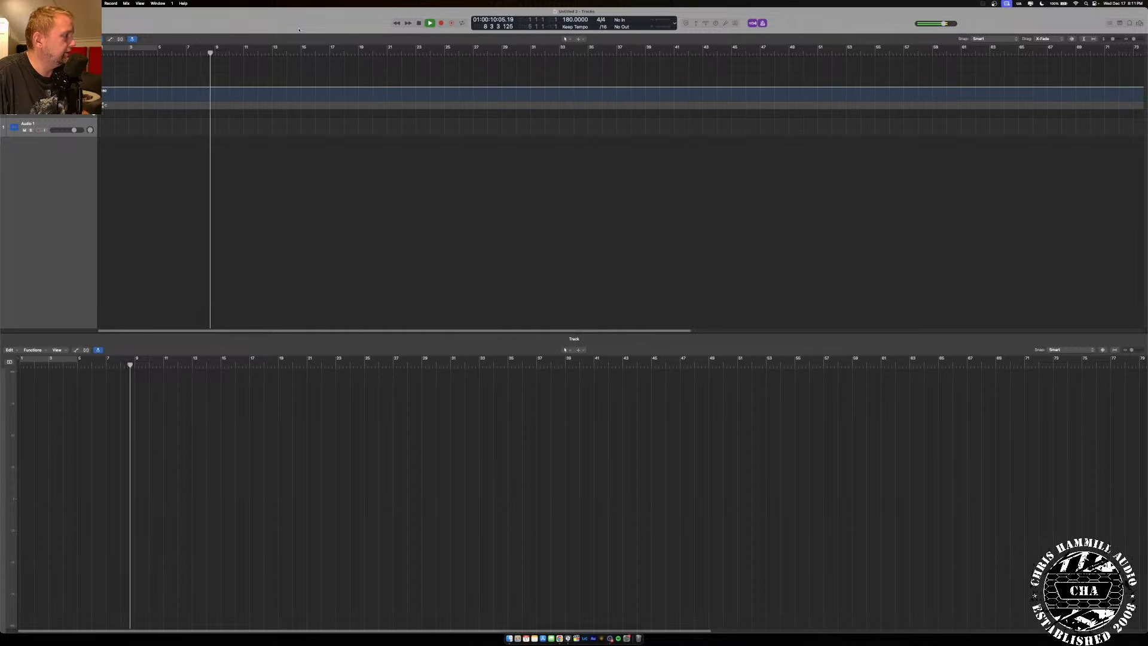
key("space")
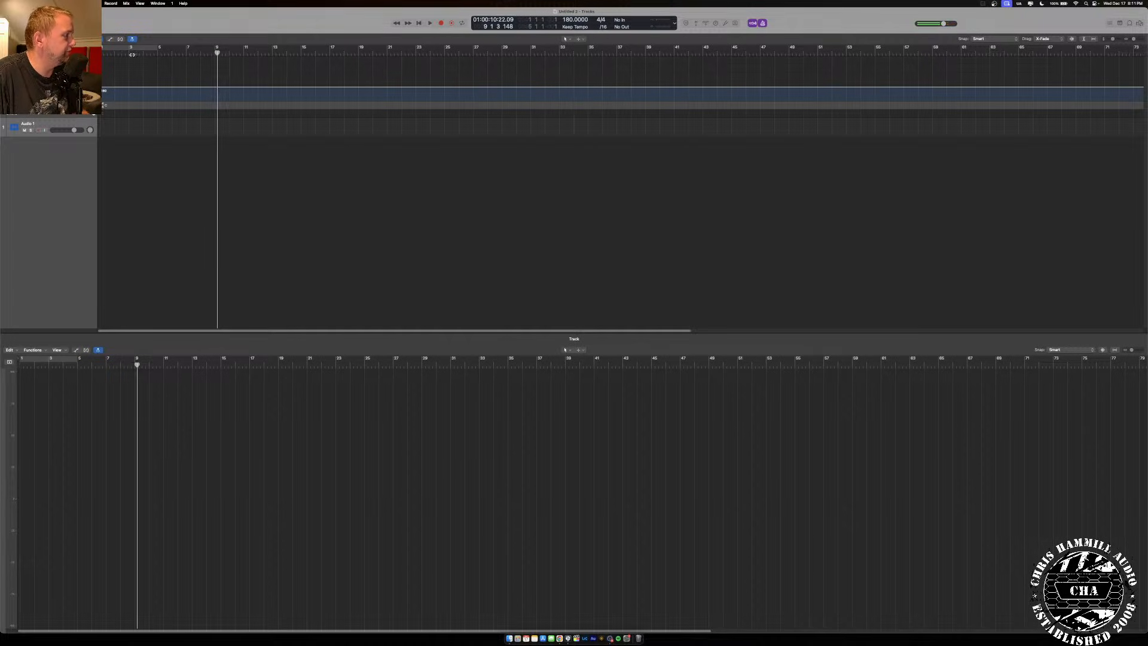
left_click(132, 53)
key("Return")
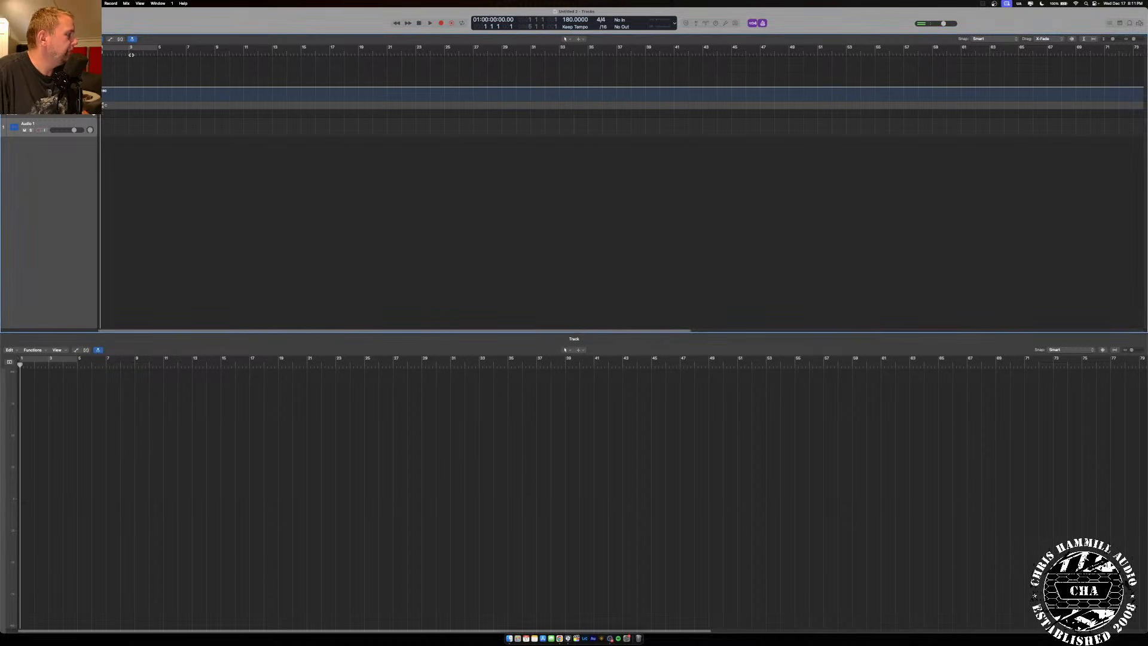
Create arrangement markers at bars 1, 5 and 21 in the marker track.
key("g")
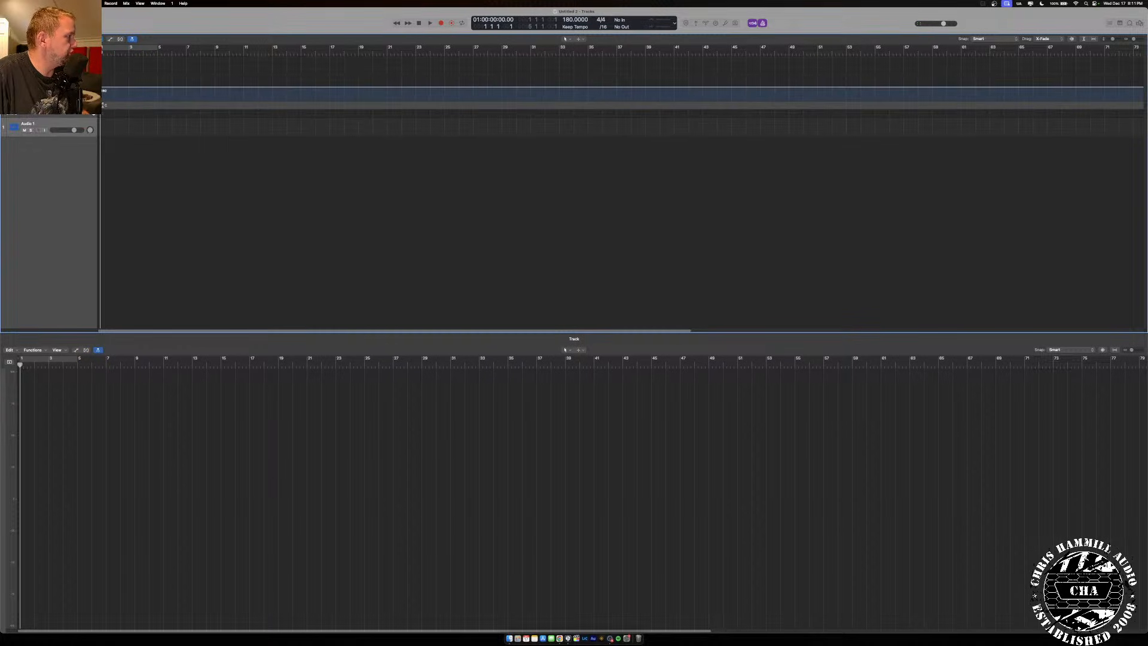
key("alt+apostrophe")
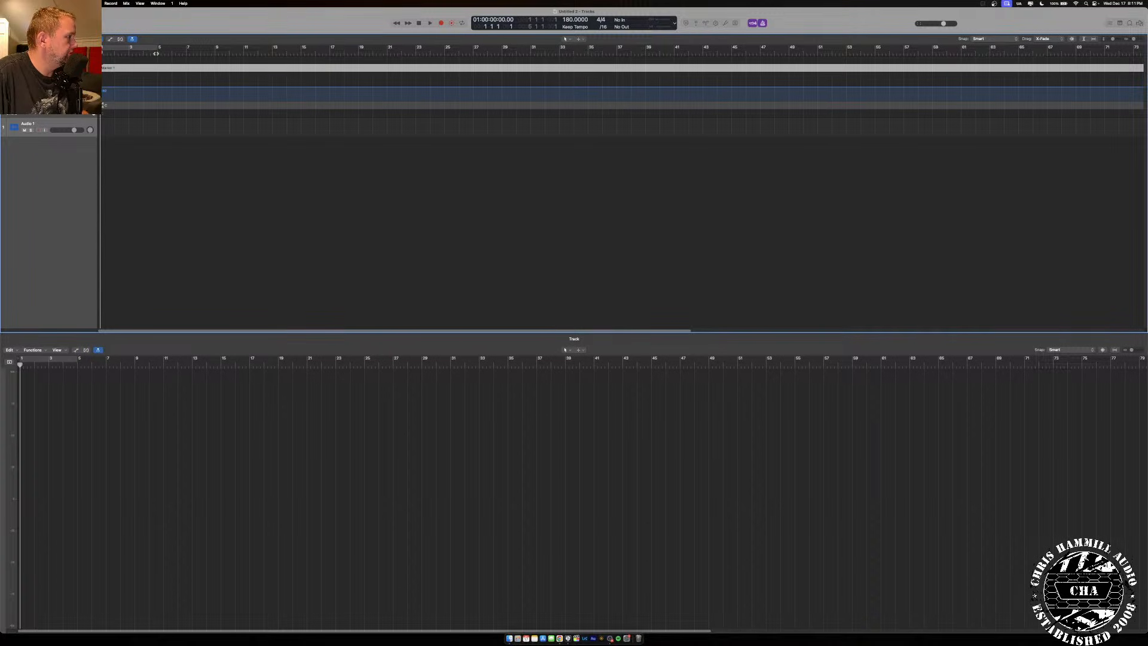
left_click(157, 53)
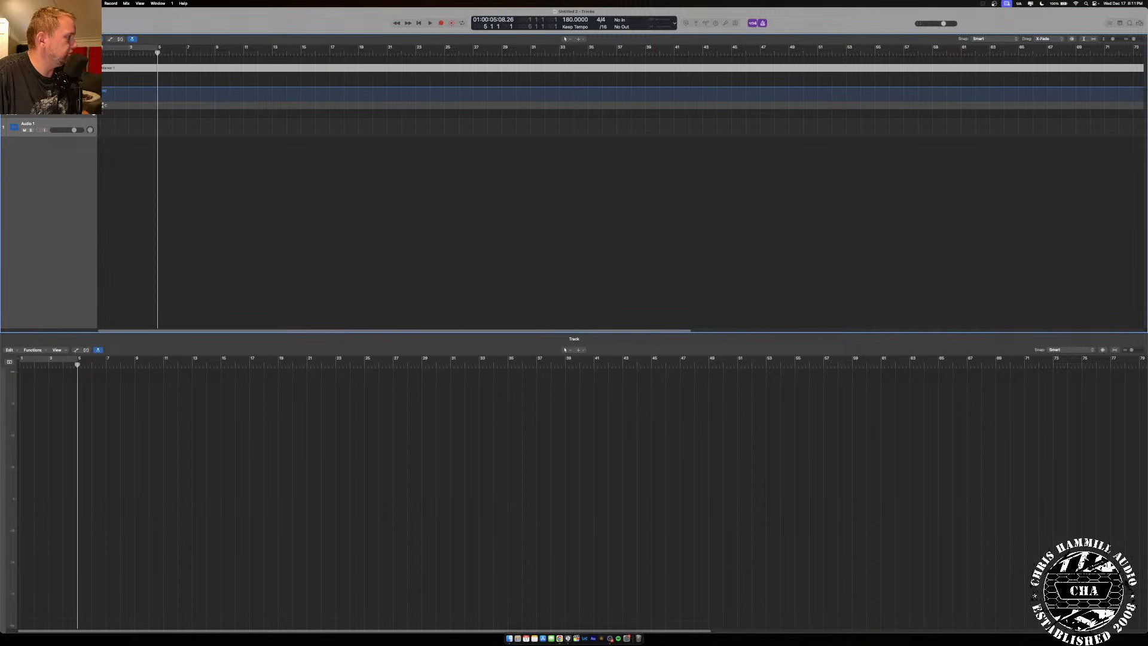
key("alt+apostrophe")
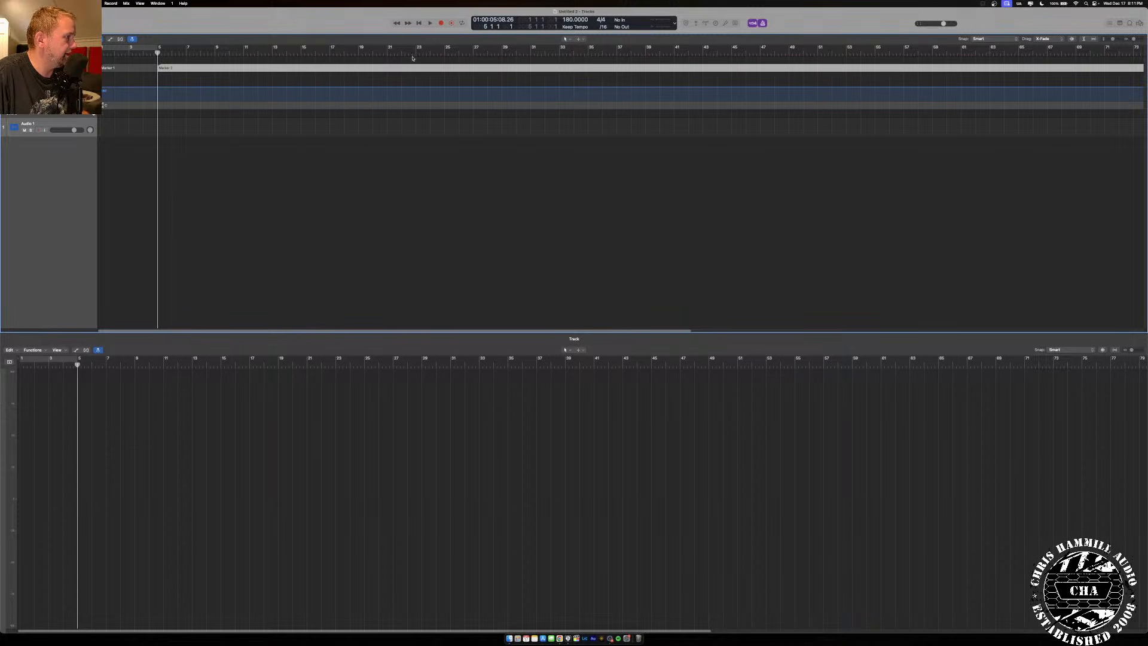
left_click(387, 54)
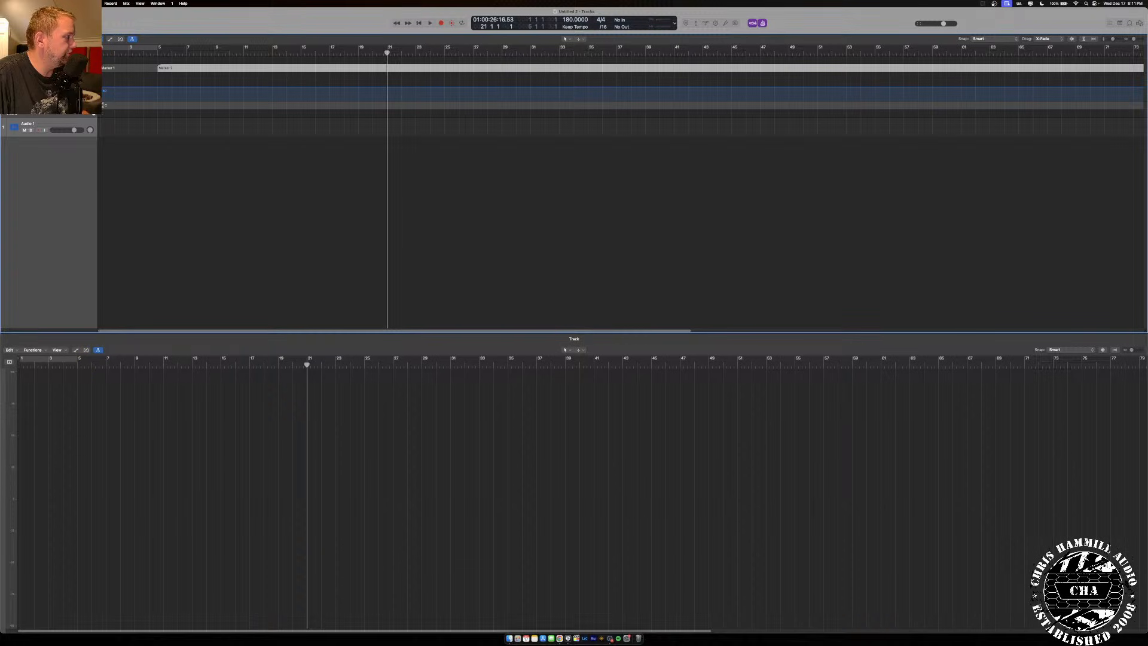
key("alt+apostrophe")
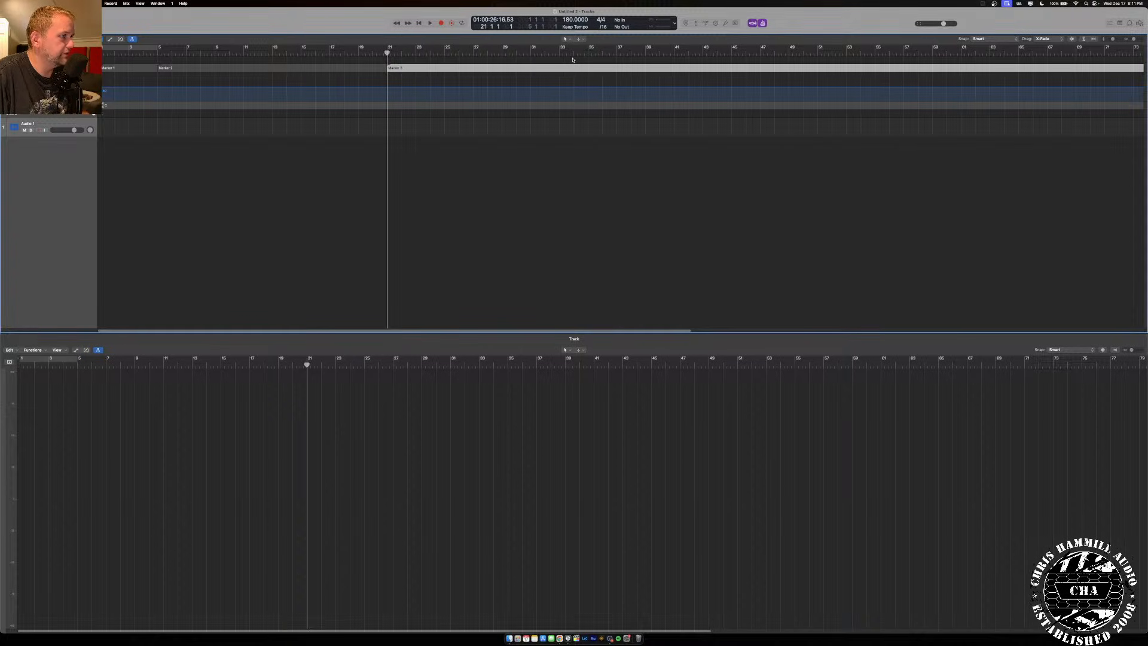
Add further markers at bars 37, 53 and 69.
left_click(615, 52)
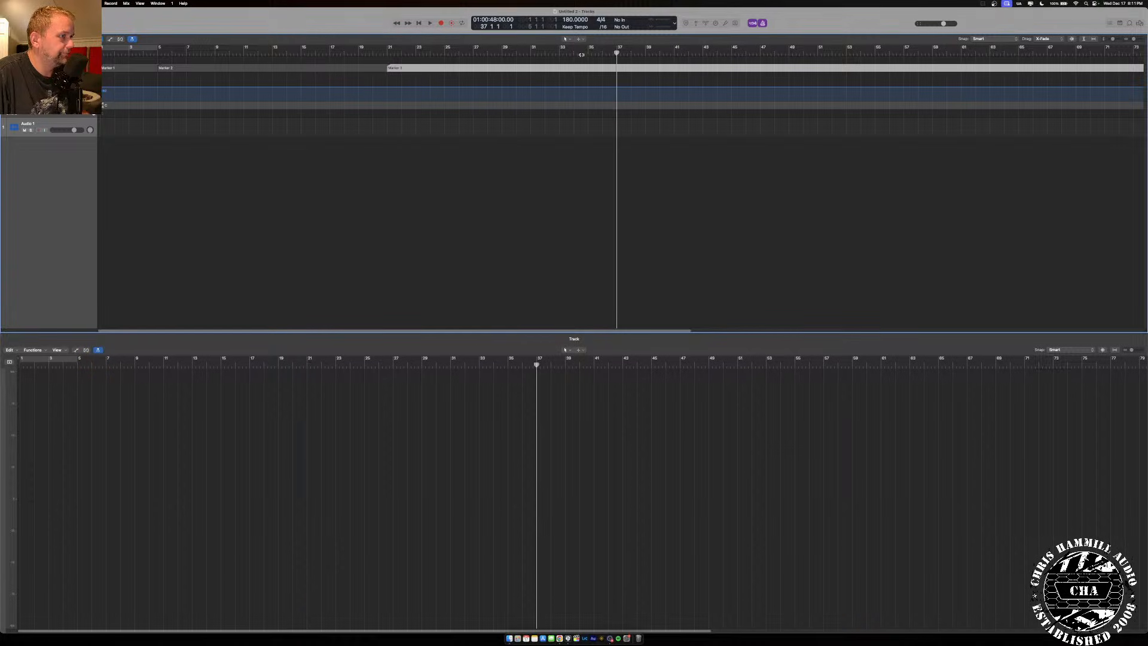
key("alt+apostrophe")
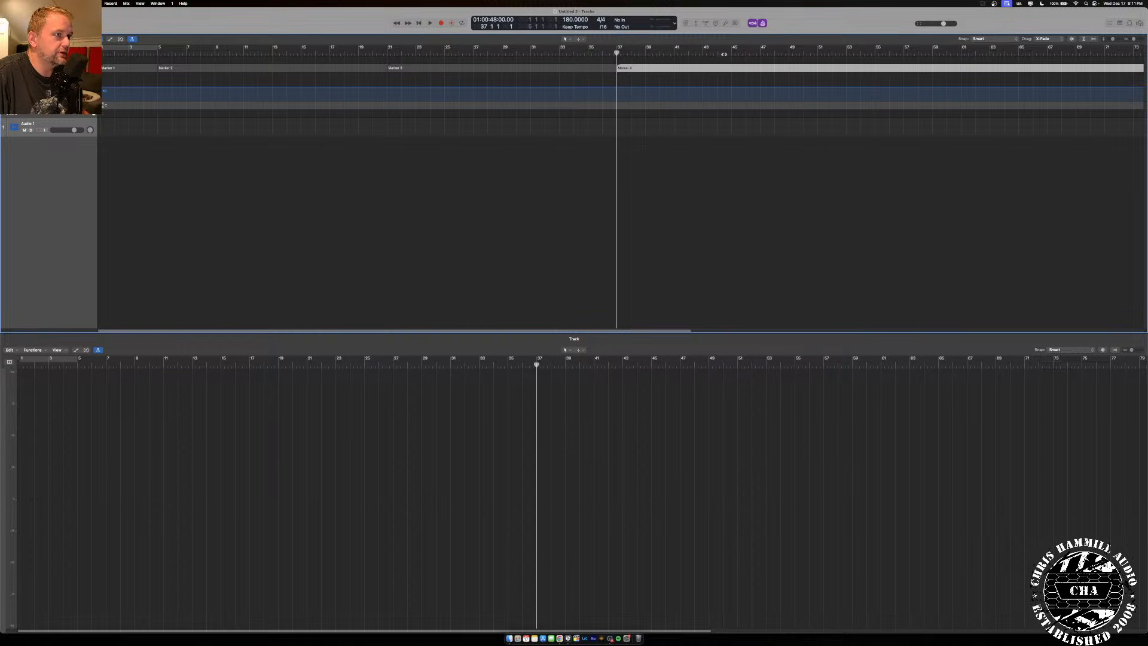
left_click(846, 55)
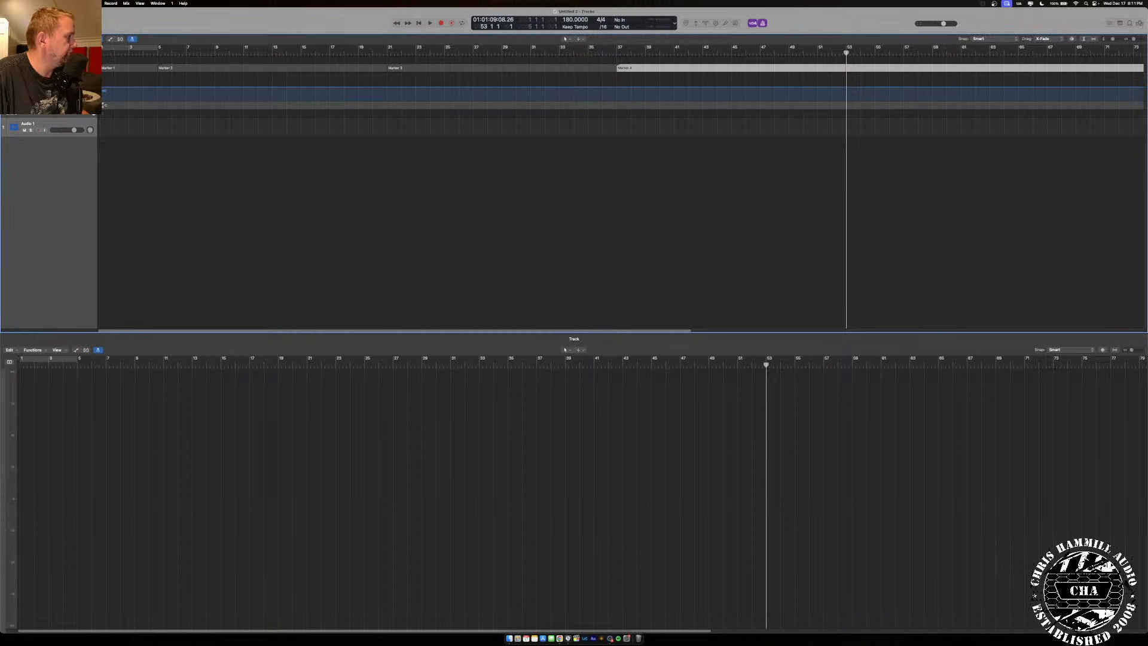
key("alt+apostrophe")
scroll(914, 62, "right", 3)
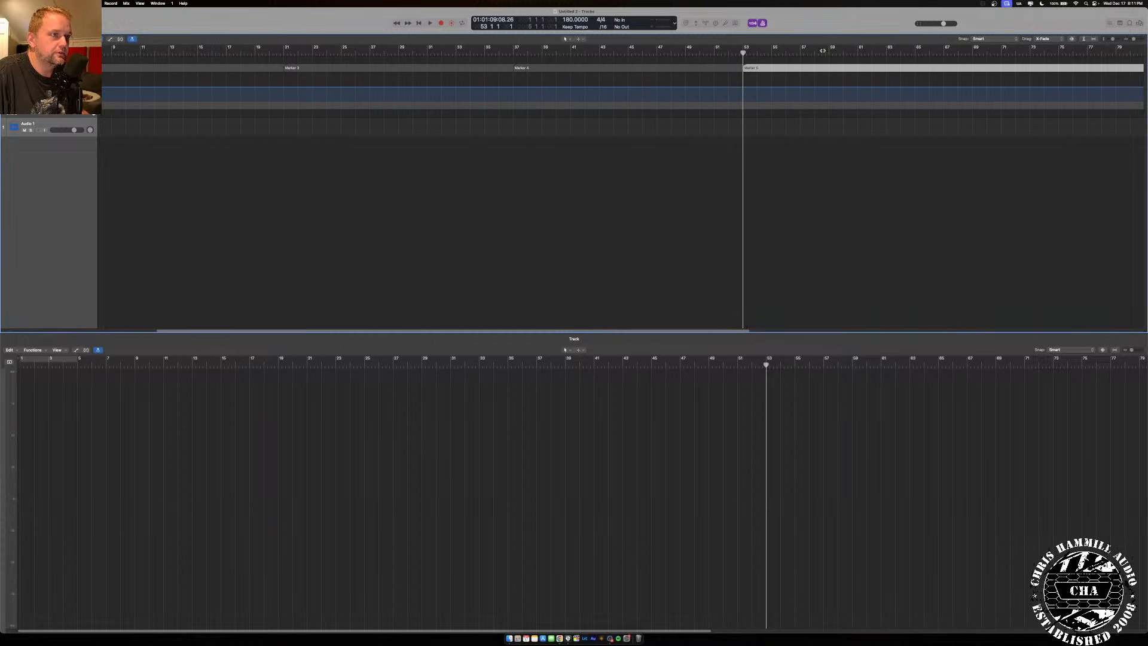
left_click(973, 55)
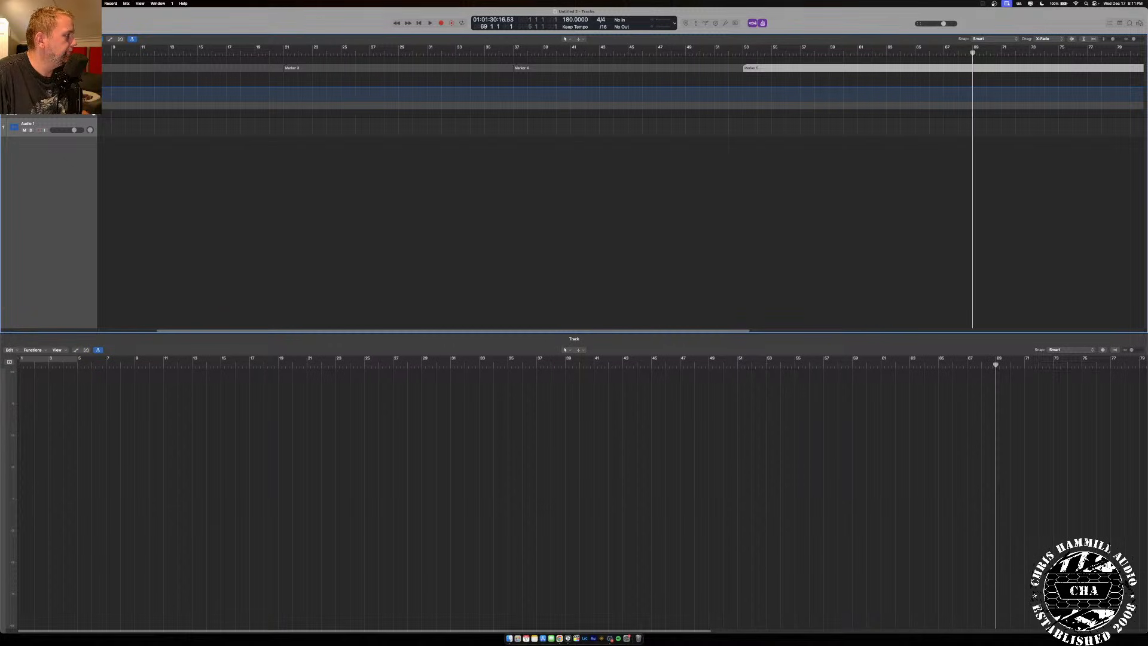
scroll(777, 84, "right", 6)
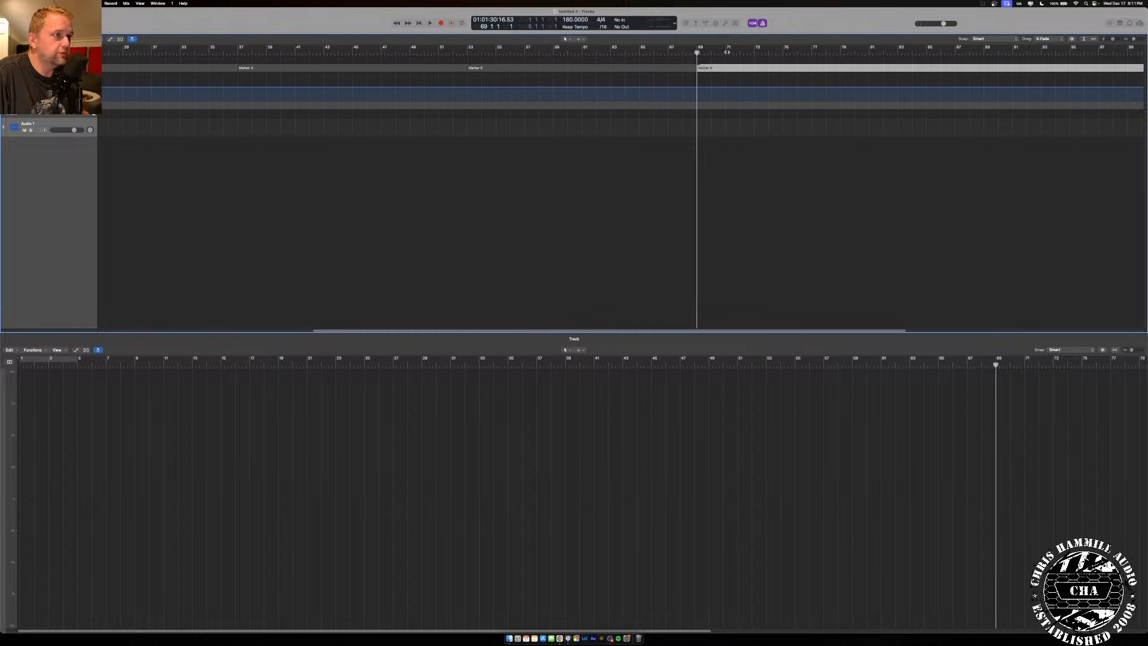
Add the last two markers at bars 77 and 93.
left_click(812, 53)
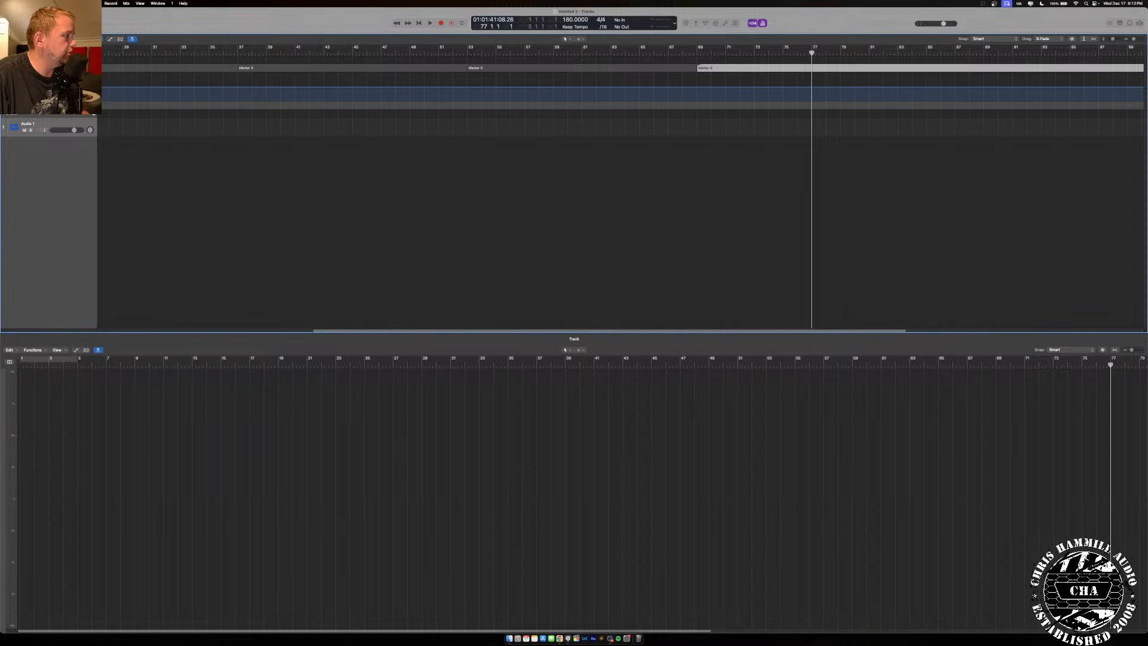
key("alt+apostrophe")
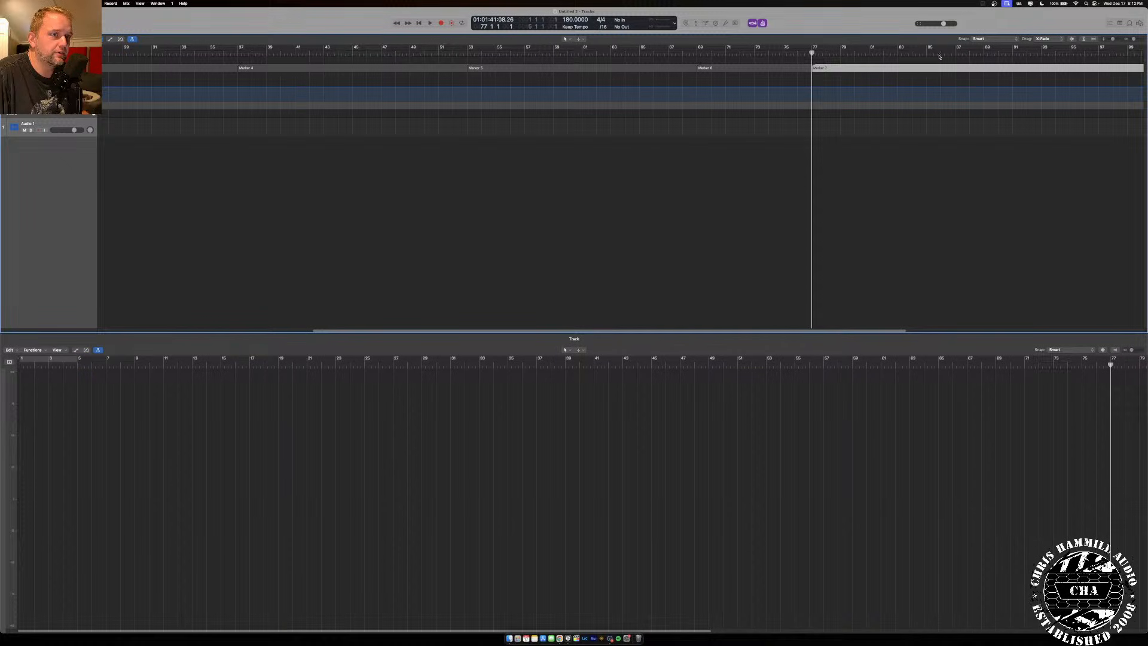
left_click(1038, 53)
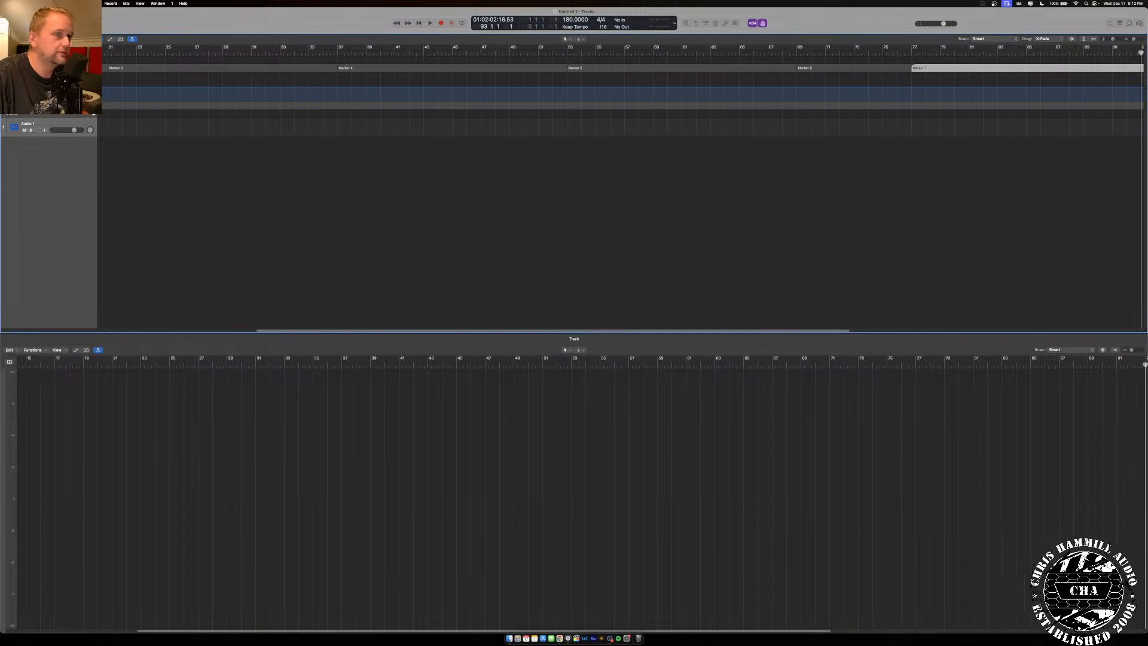
key("alt+apostrophe")
scroll(543, 134, "right", 10)
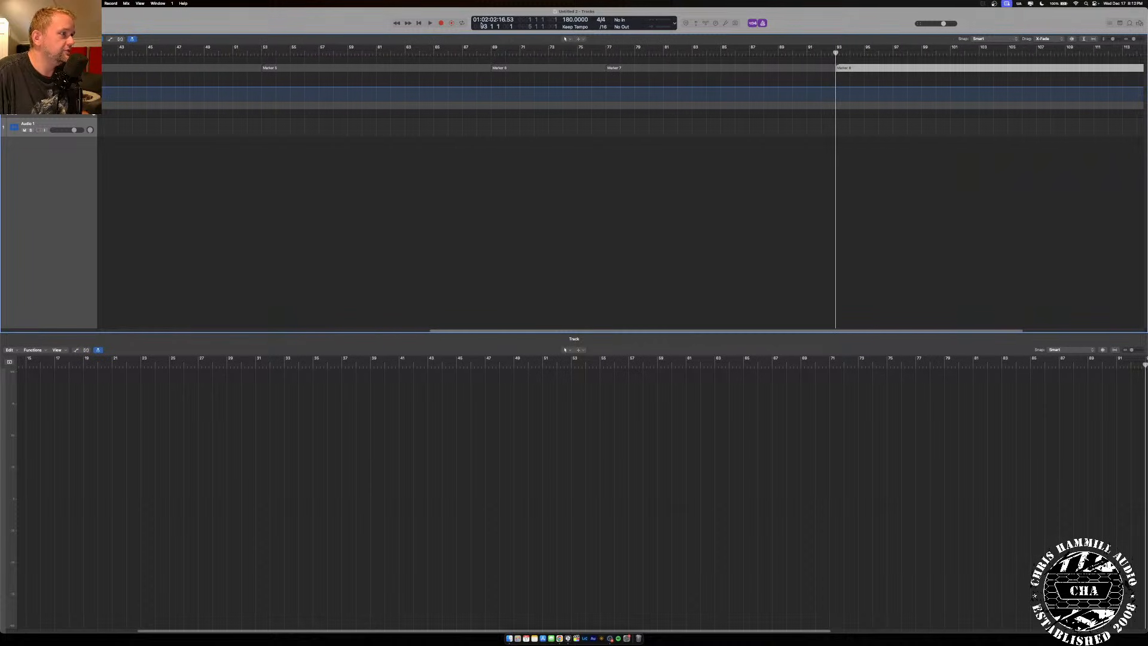
Rename the marker at bar 1 to Intro and the marker at bar 5 to Verse 1.
scroll(681, 132, "left", 15)
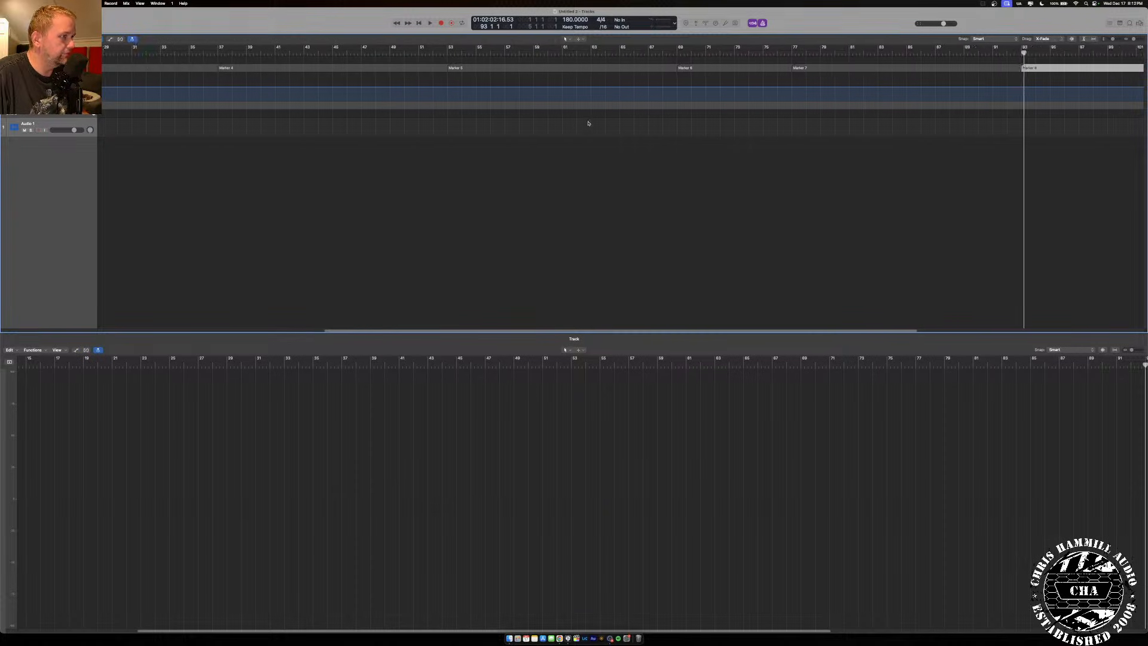
left_click(118, 52)
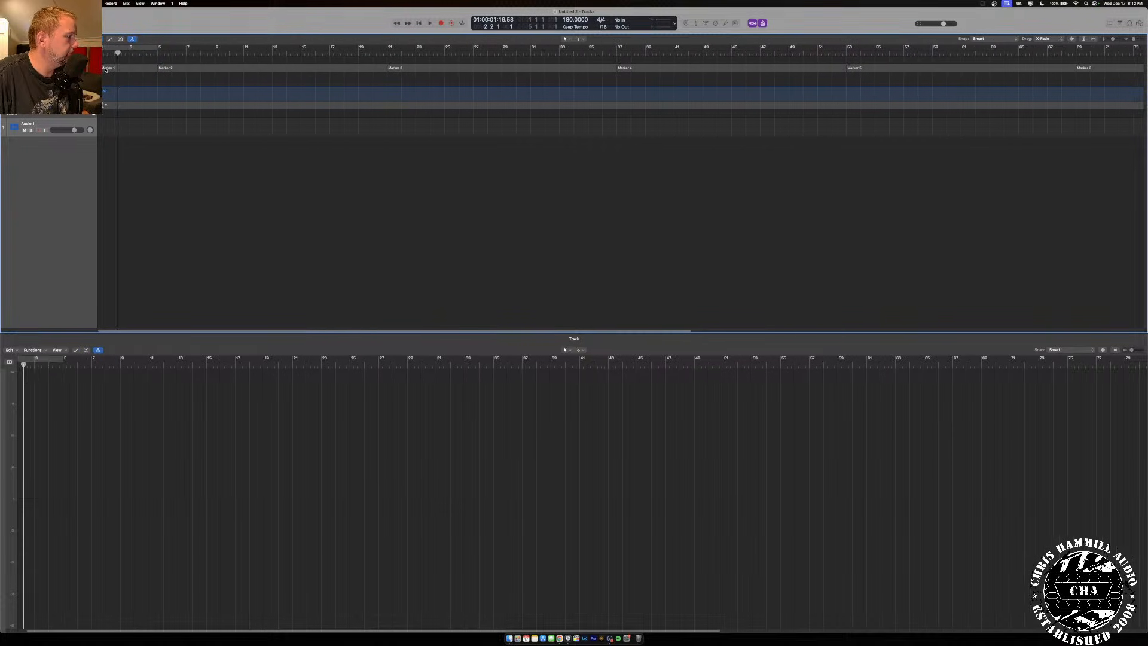
double_click(105, 69)
type("Intro")
key("Return")
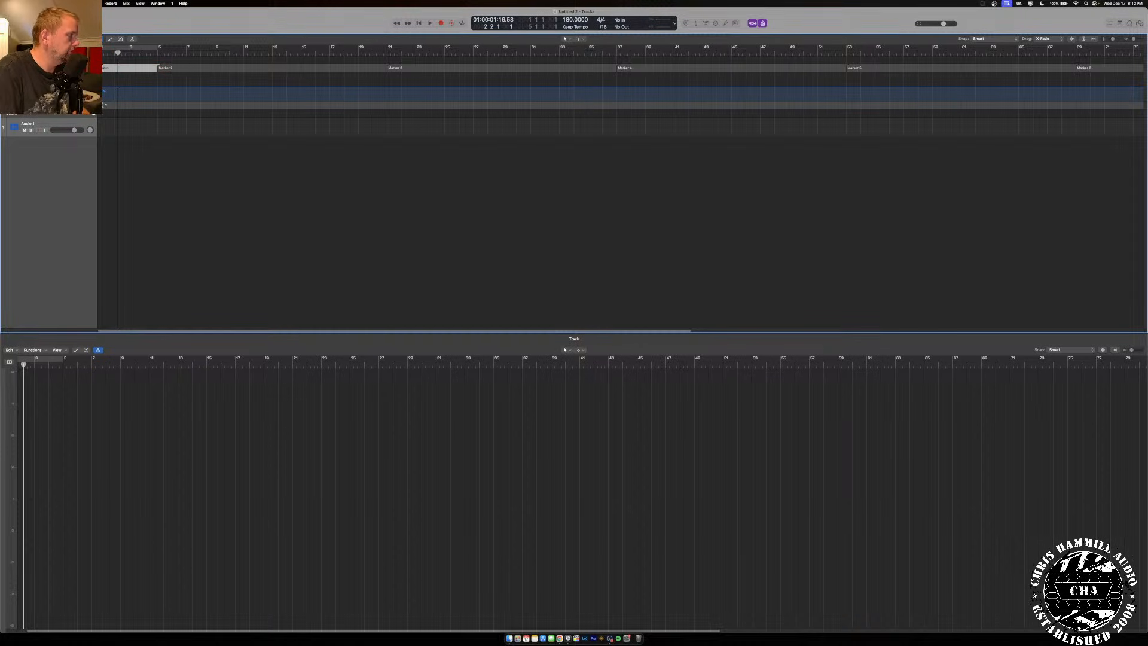
double_click(160, 68)
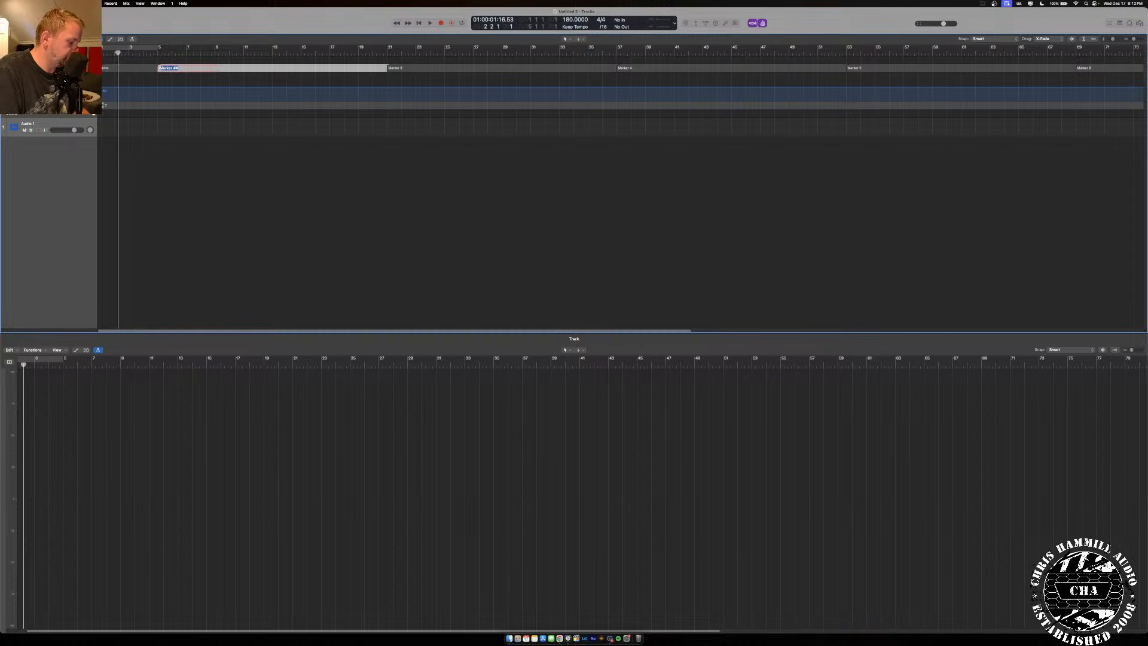
type("Verse 1")
key("Return")
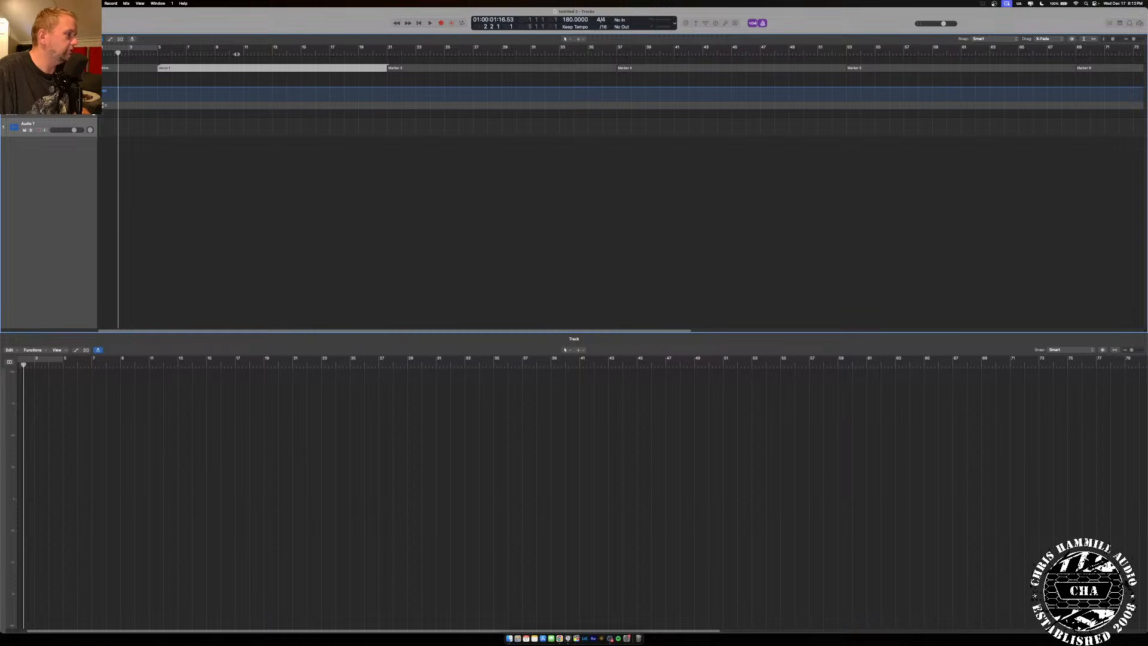
Rename the marker at bar 21 to Chorus 1 and the marker at bar 37 to Verse 2.
double_click(396, 69)
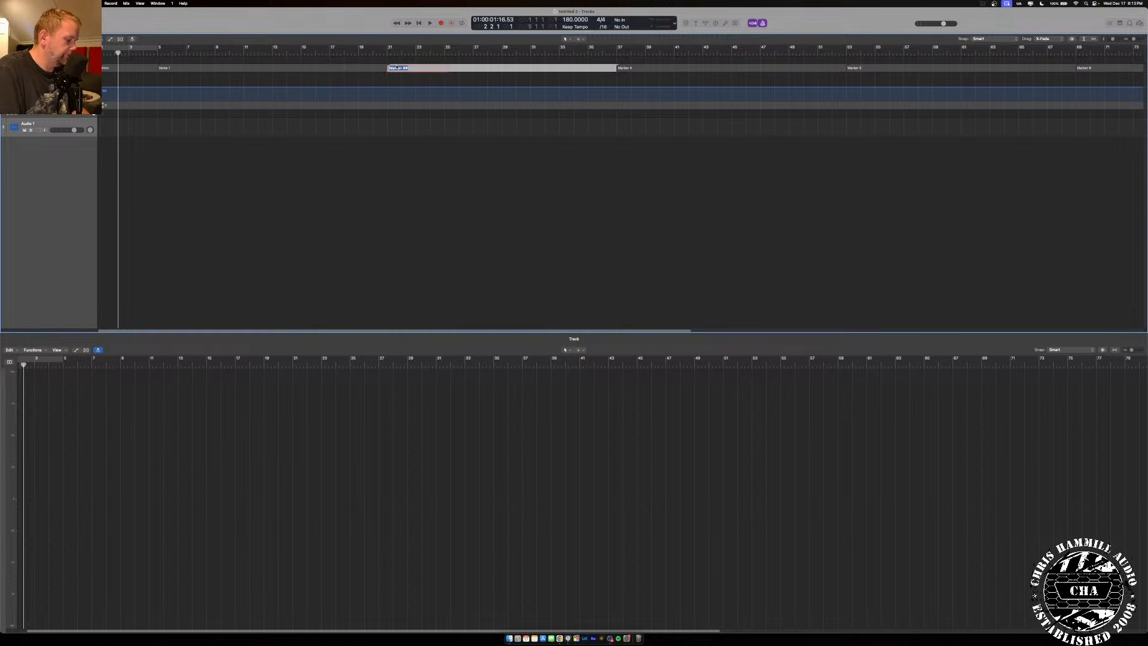
type("Cho")
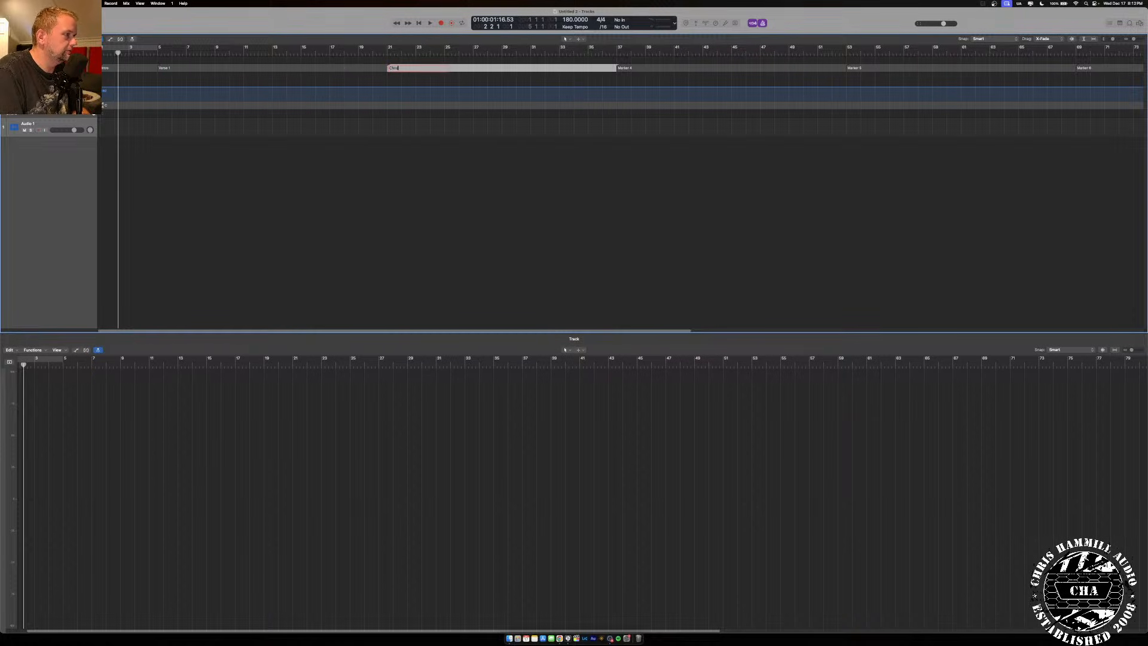
type("rus 1")
key("Return")
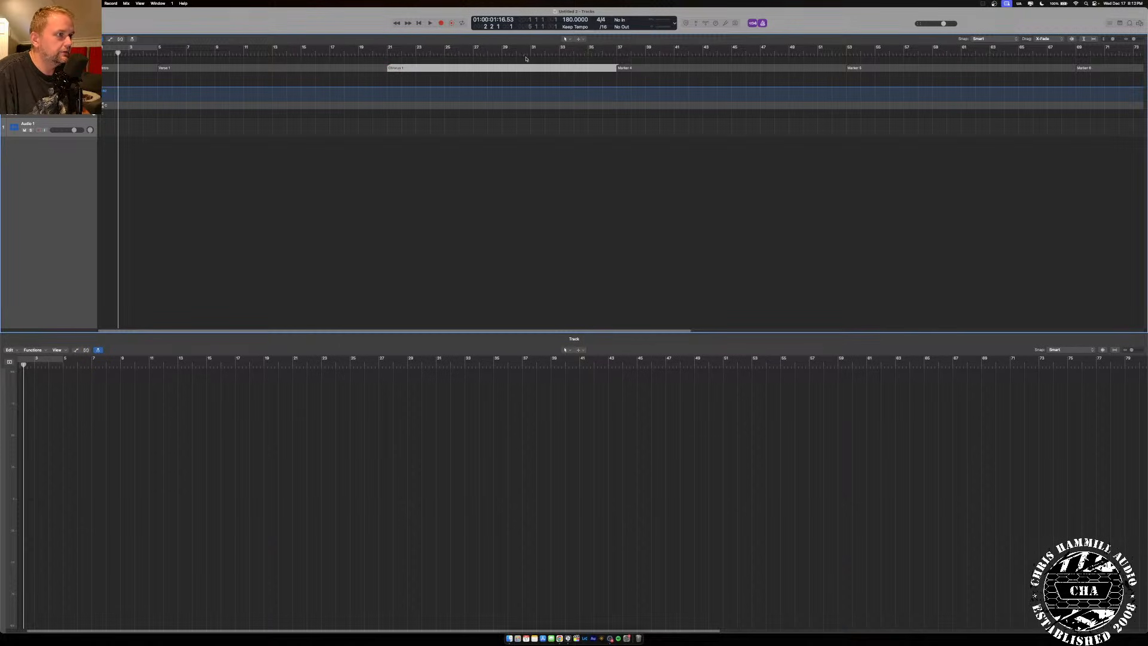
double_click(627, 68)
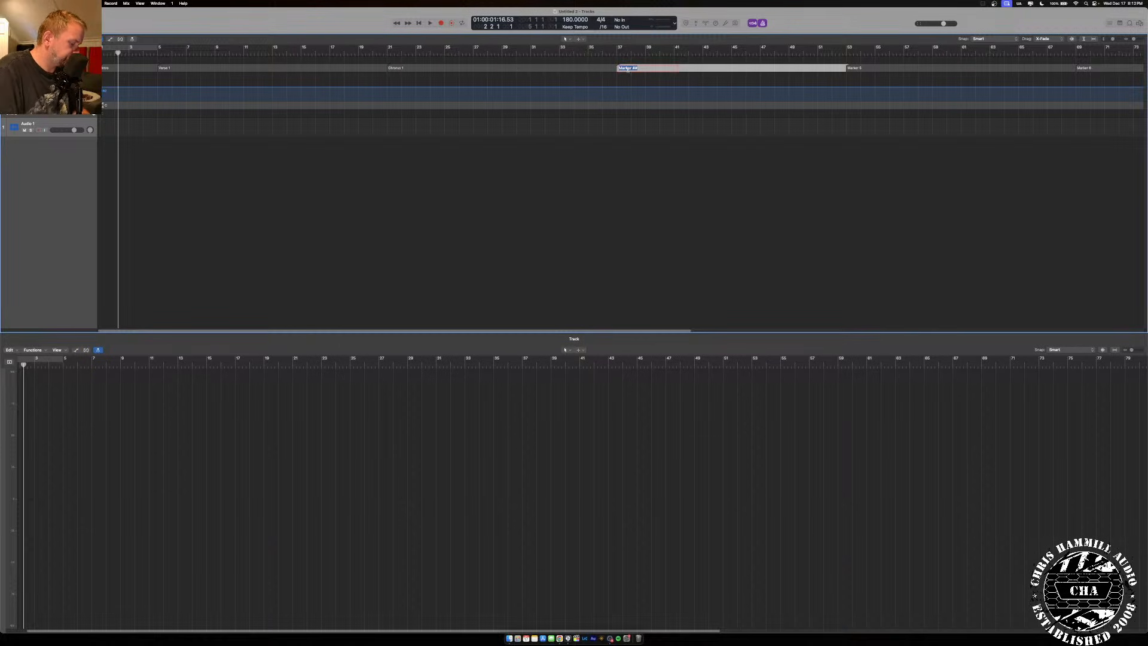
type("Verse 2")
key("Return")
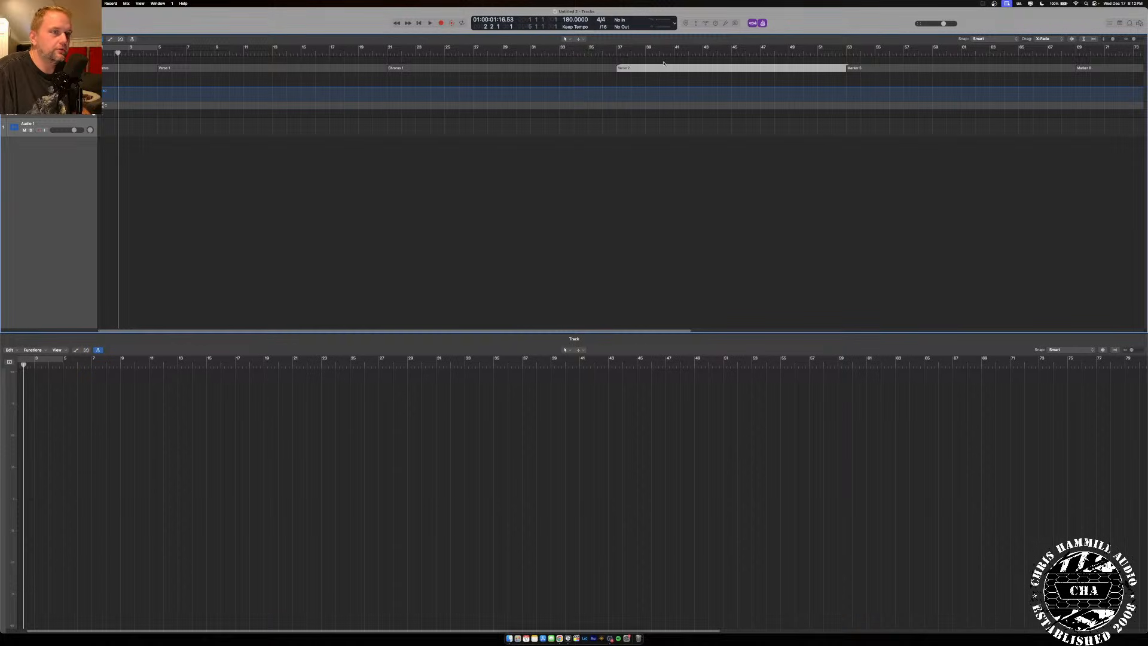
Rename the marker at bar 53 to Chorus 2 and the marker at bar 69 to Bridge.
double_click(852, 68)
type("V")
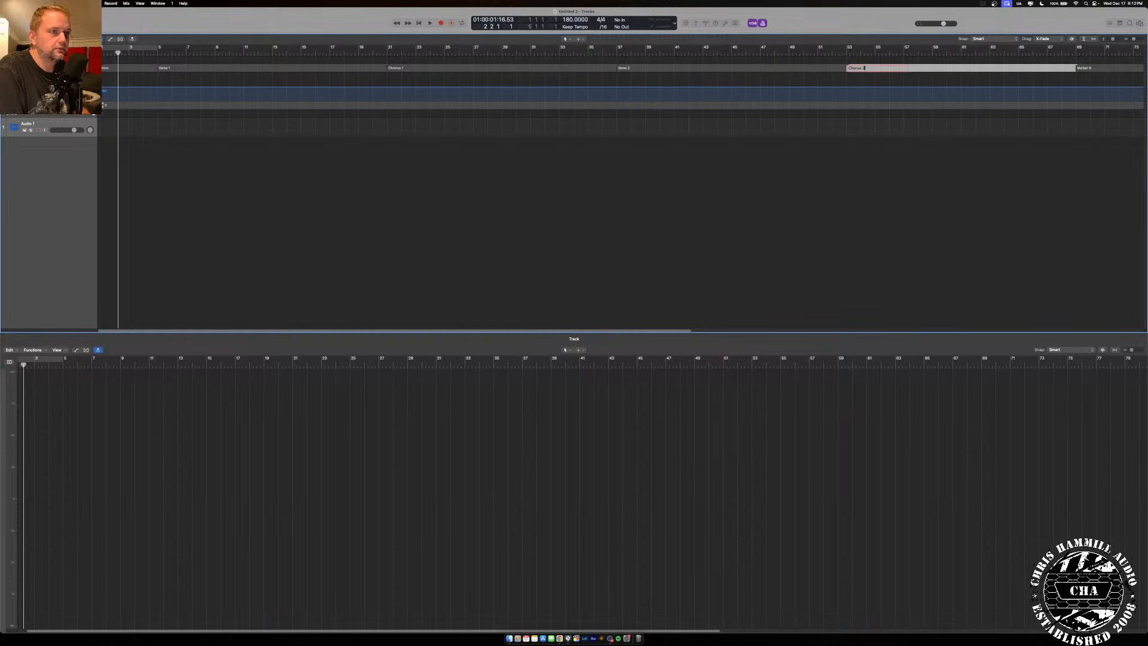
type("horus 2")
key("Return")
scroll(794, 82, "right", 2)
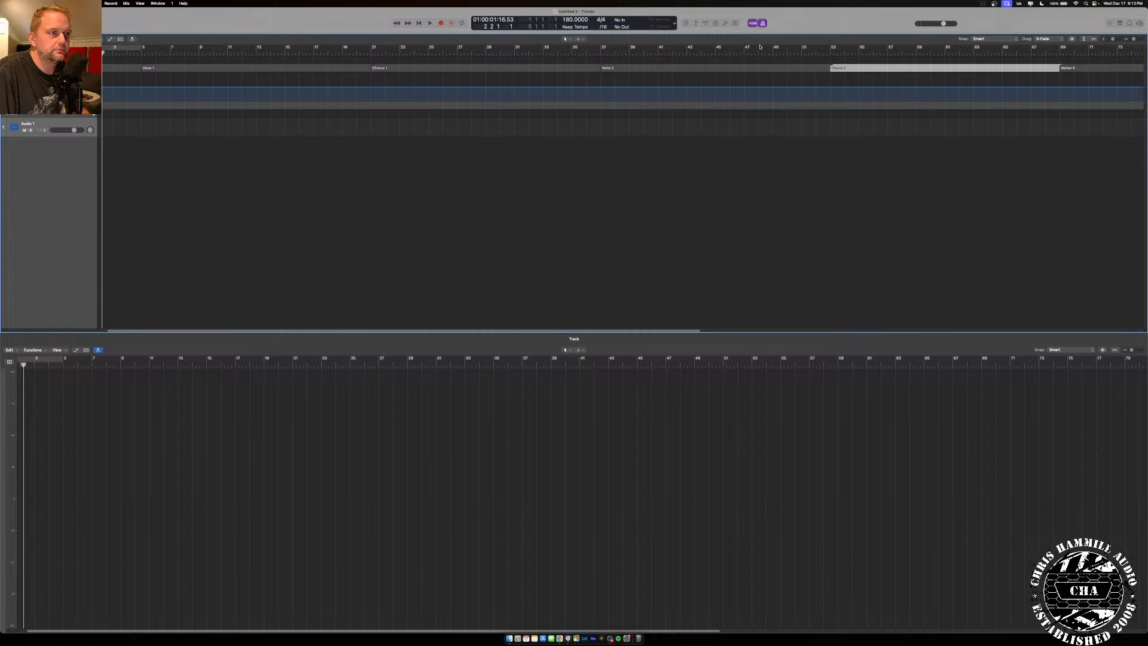
scroll(938, 113, "right", 10)
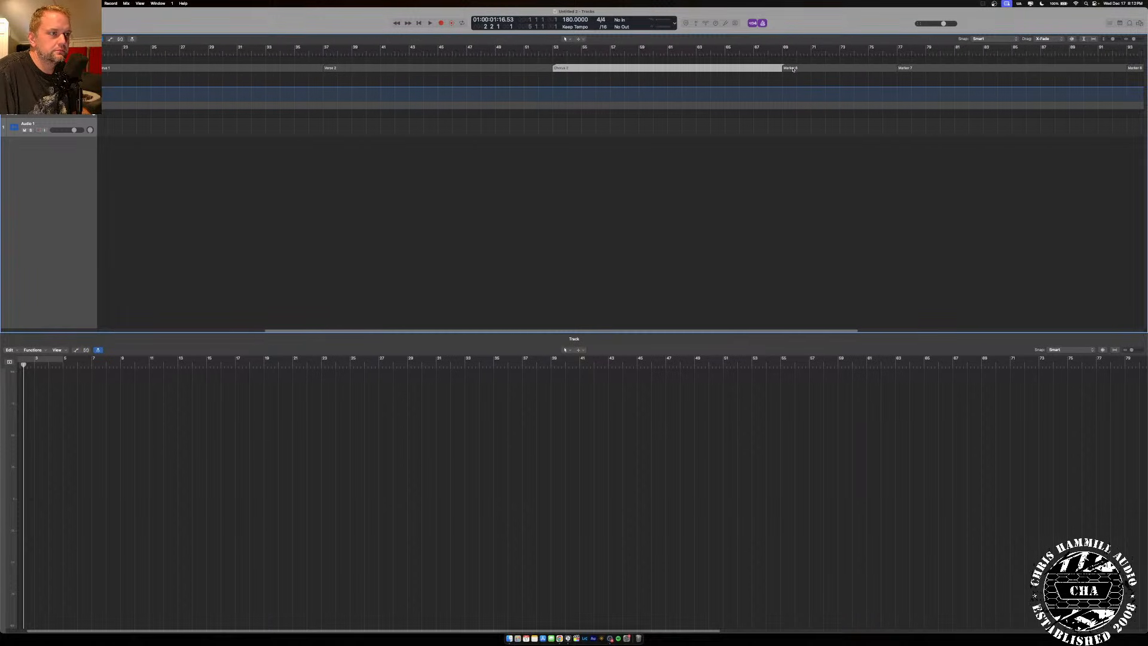
double_click(793, 69)
type("Brid")
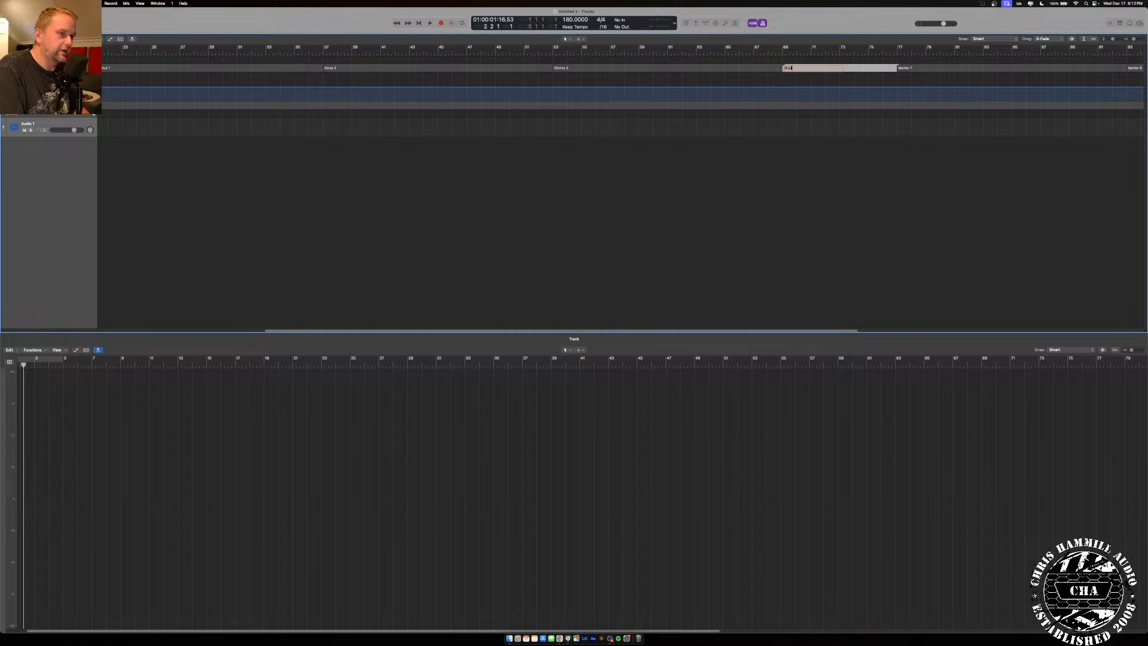
type("ge")
key("Return")
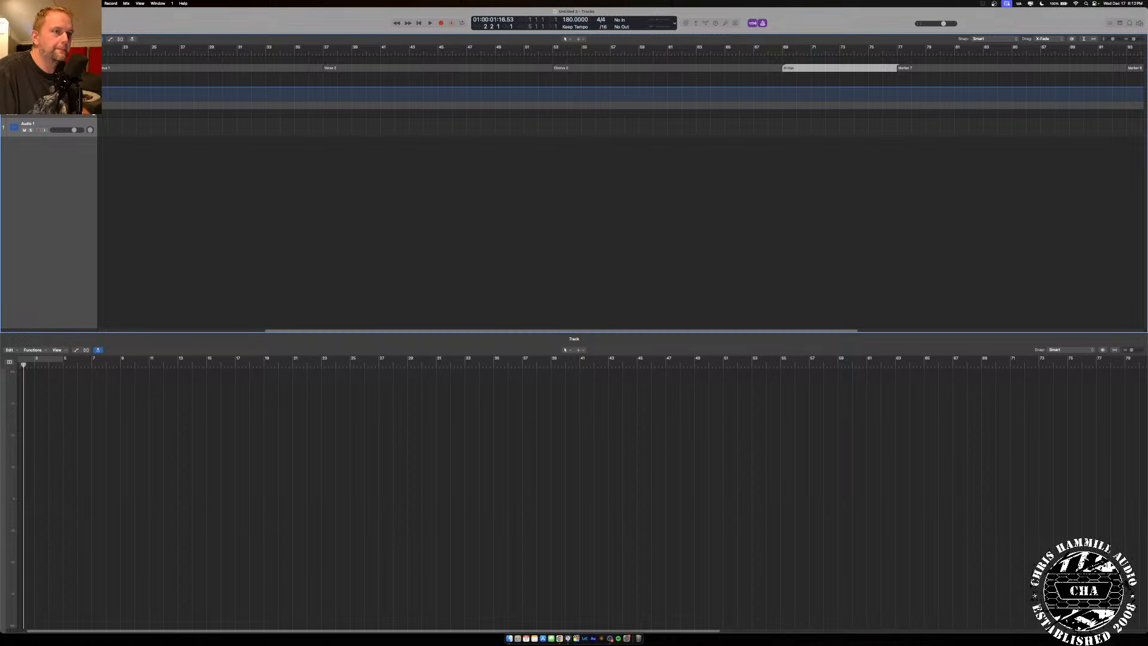
Rename the marker at bar 77 to Chorus 3, and select the Audio 1 track.
double_click(908, 69)
type("V")
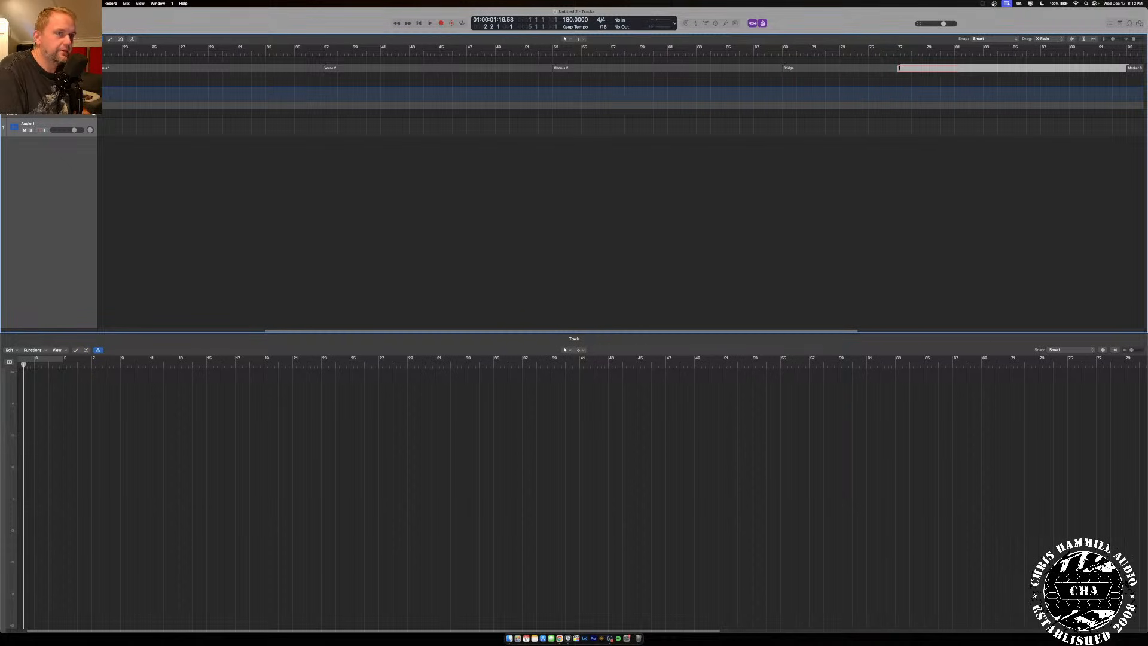
type("horus 3")
key("Return")
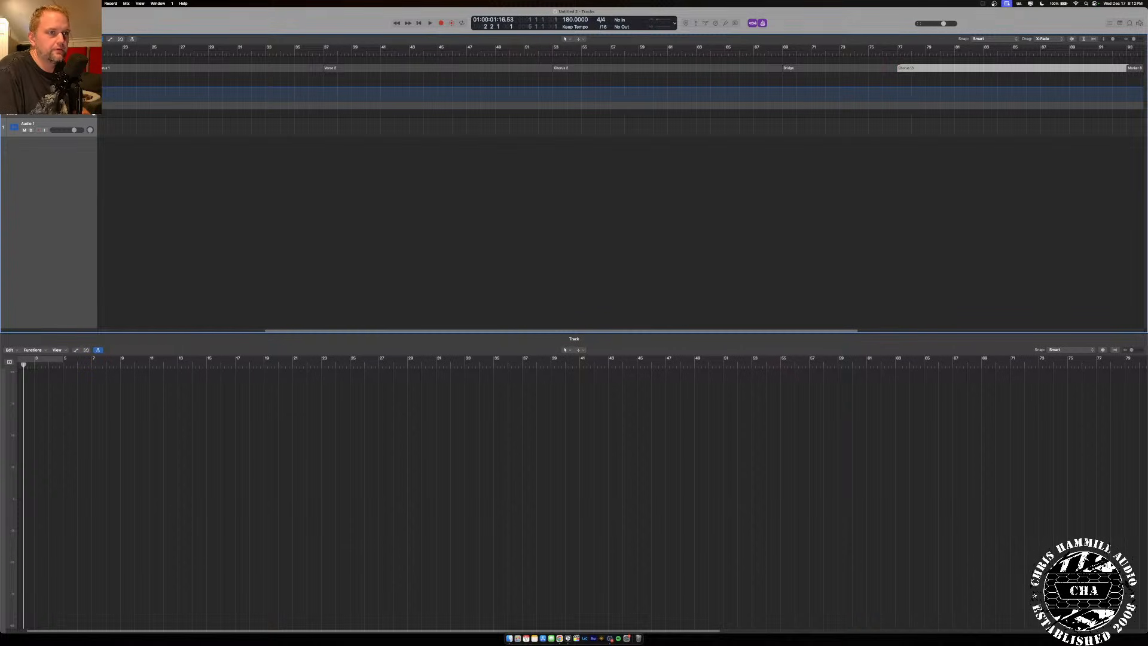
scroll(657, 131, "left", 10)
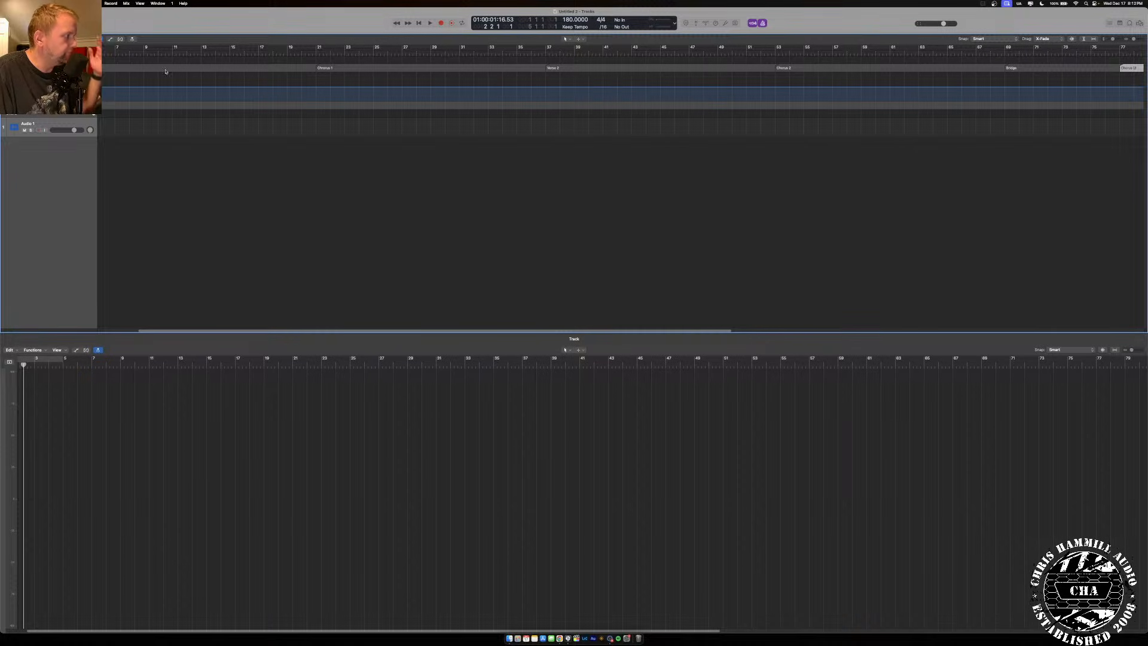
left_click(51, 124)
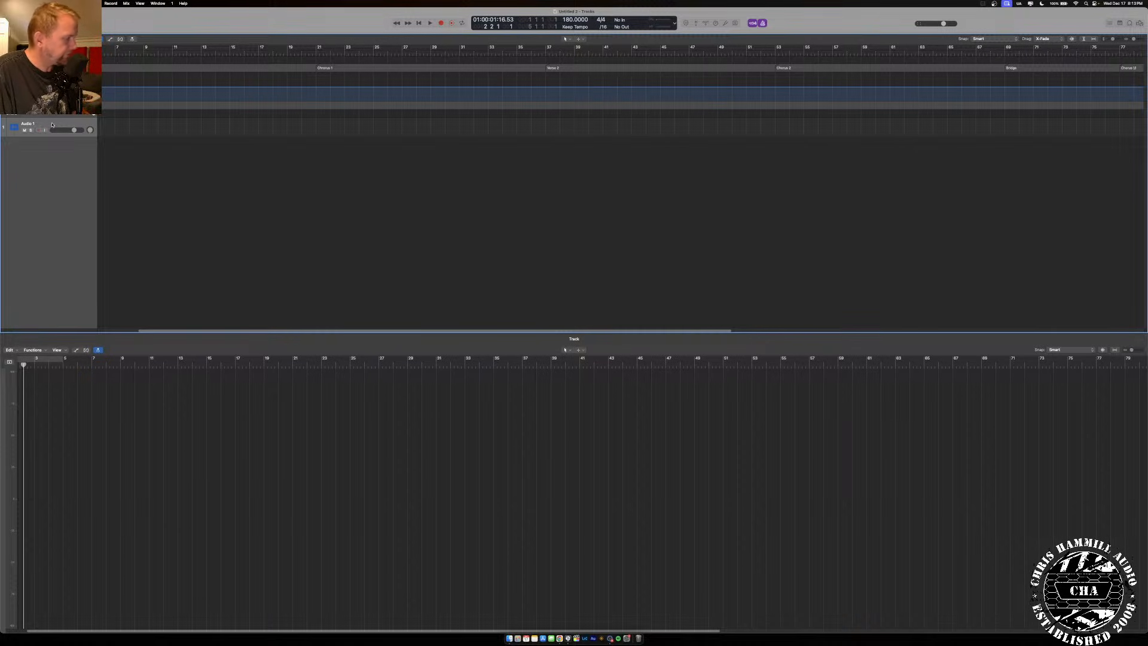
Delete the Audio 1 track and create one Session Player Drummer track in the Punk Rock style.
key("super+BackSpace")
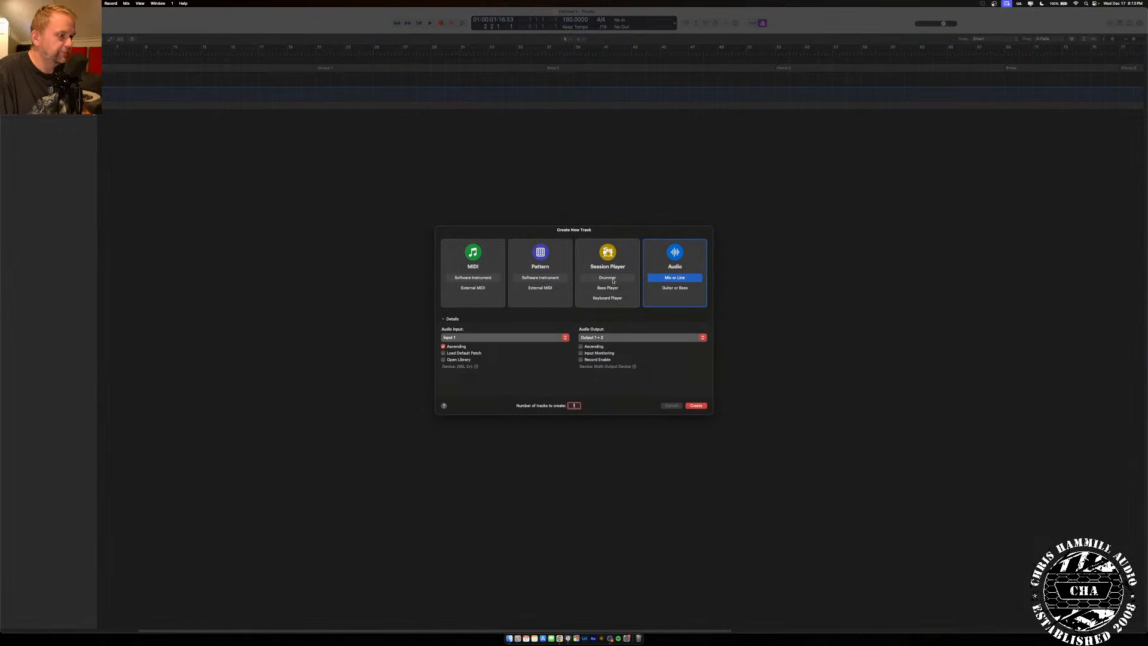
left_click(612, 279)
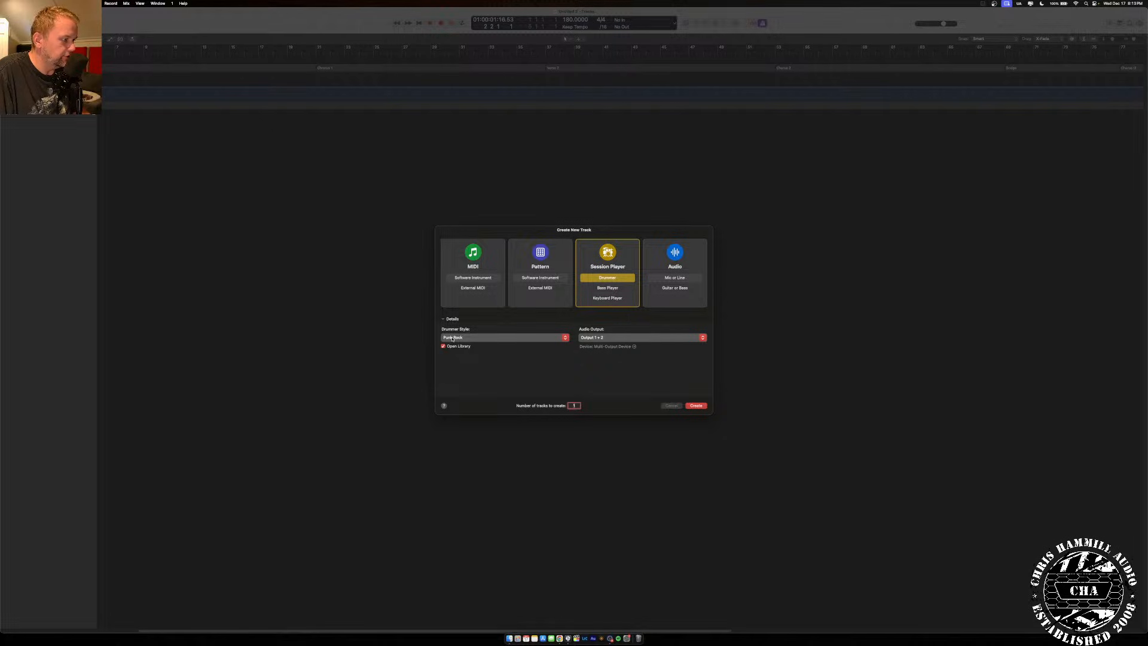
left_click(453, 338)
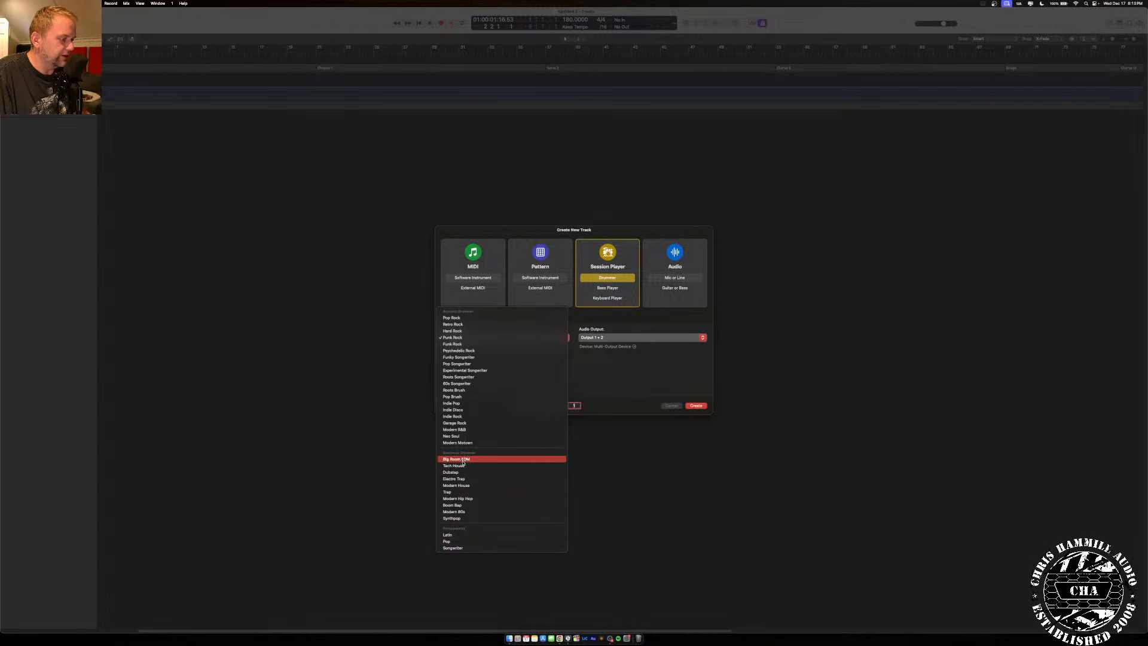
left_click(463, 337)
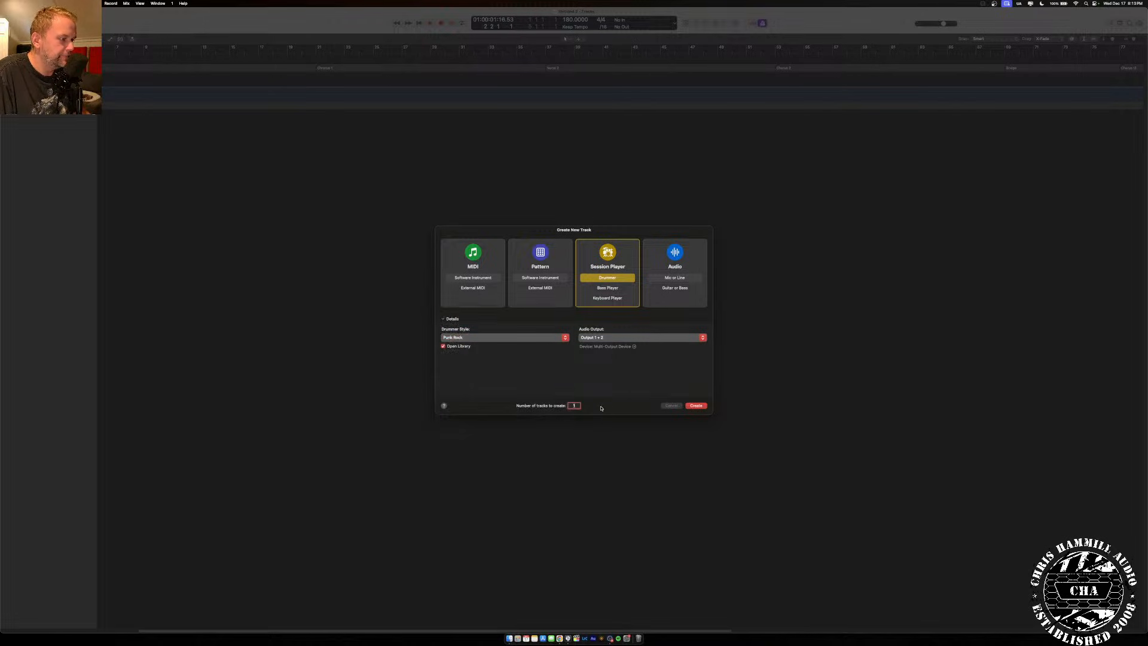
left_click(694, 406)
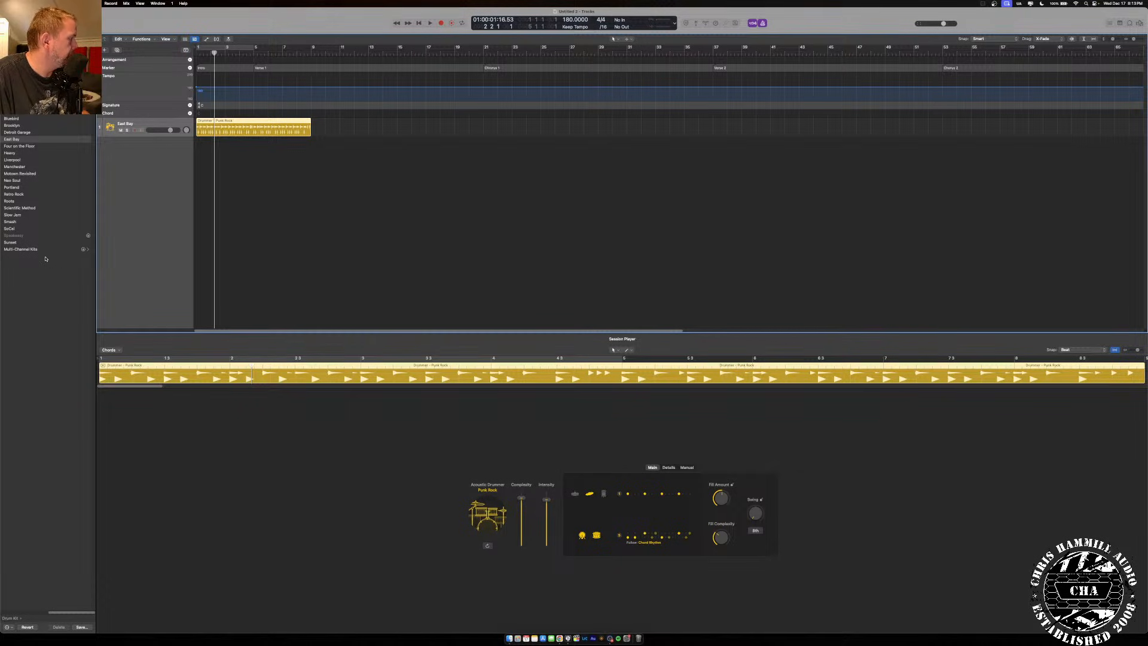
left_click(18, 249)
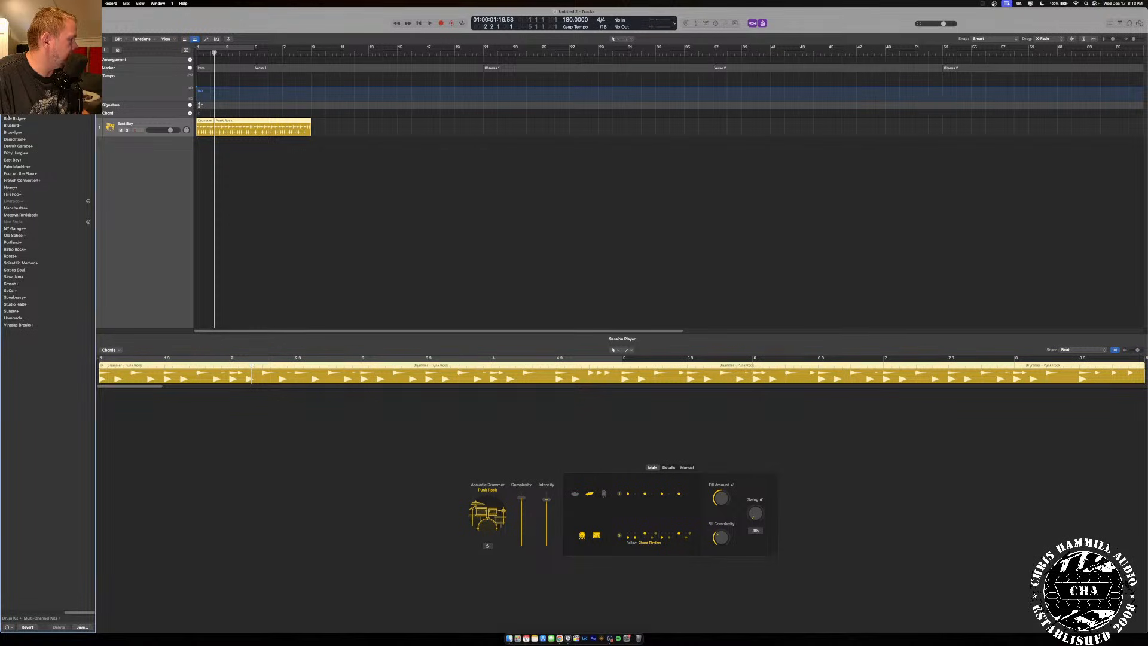
key("super+t")
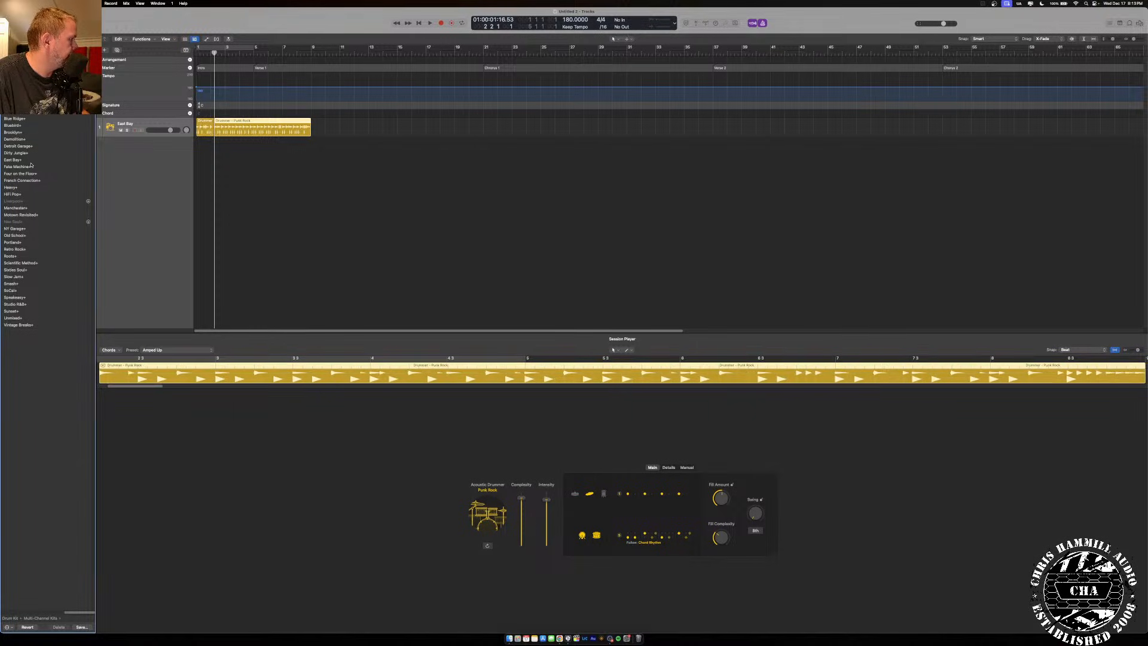
key("super+z")
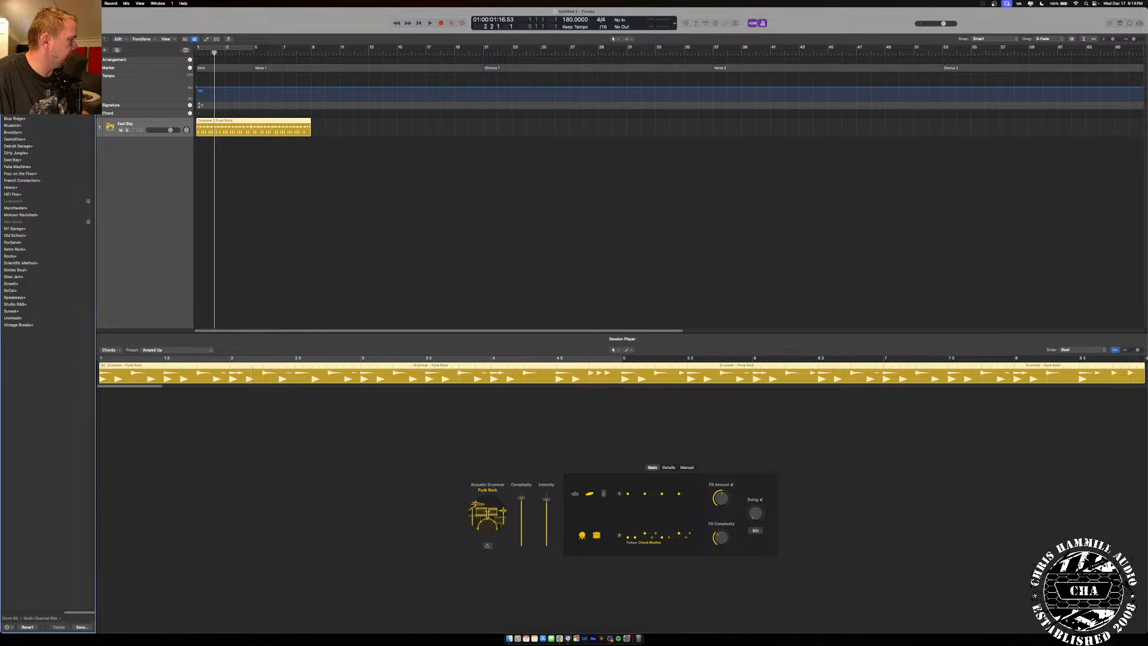
key("super+z")
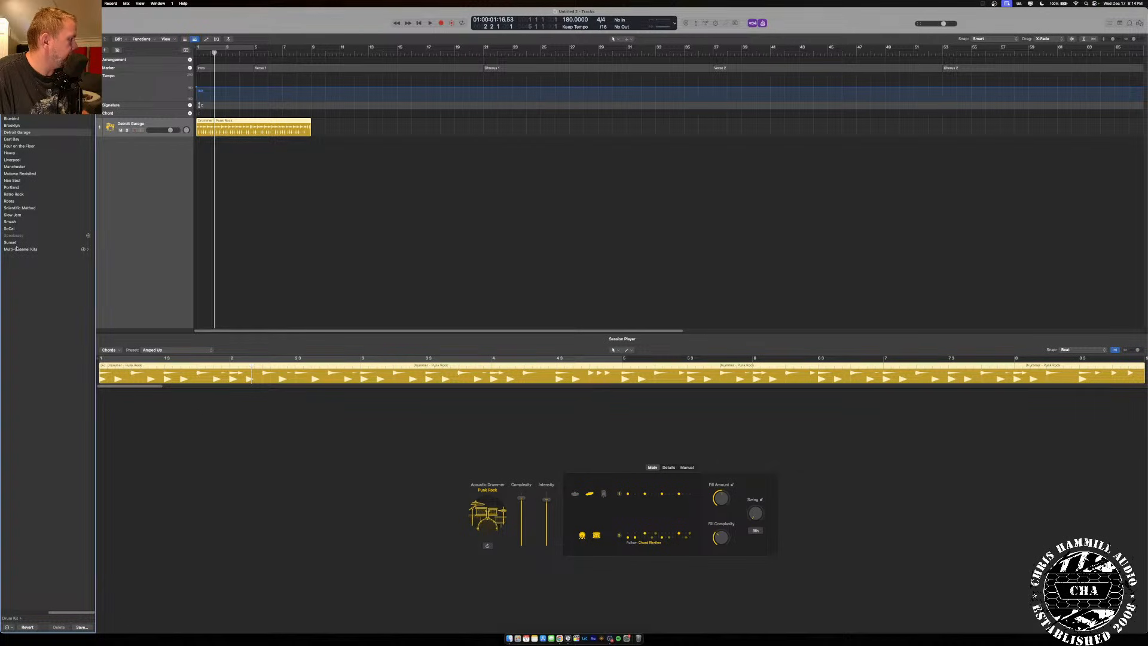
Load the SoCal+ multi-channel kit on the drummer track, check its individual drum channels and hide the library.
left_click(16, 250)
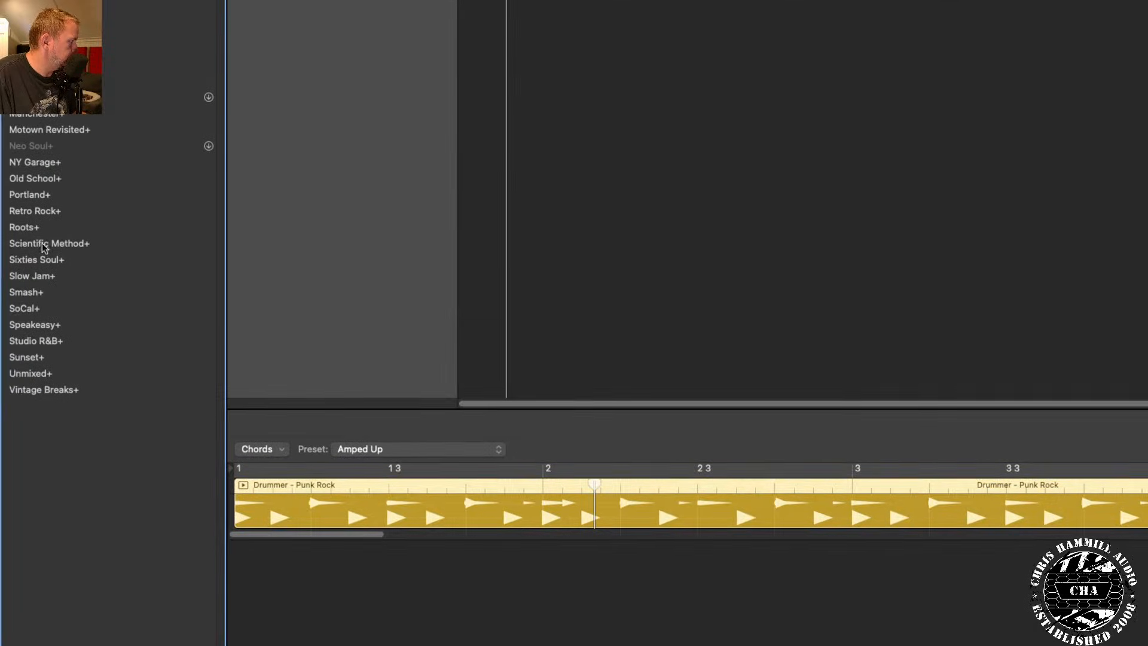
left_click(31, 311)
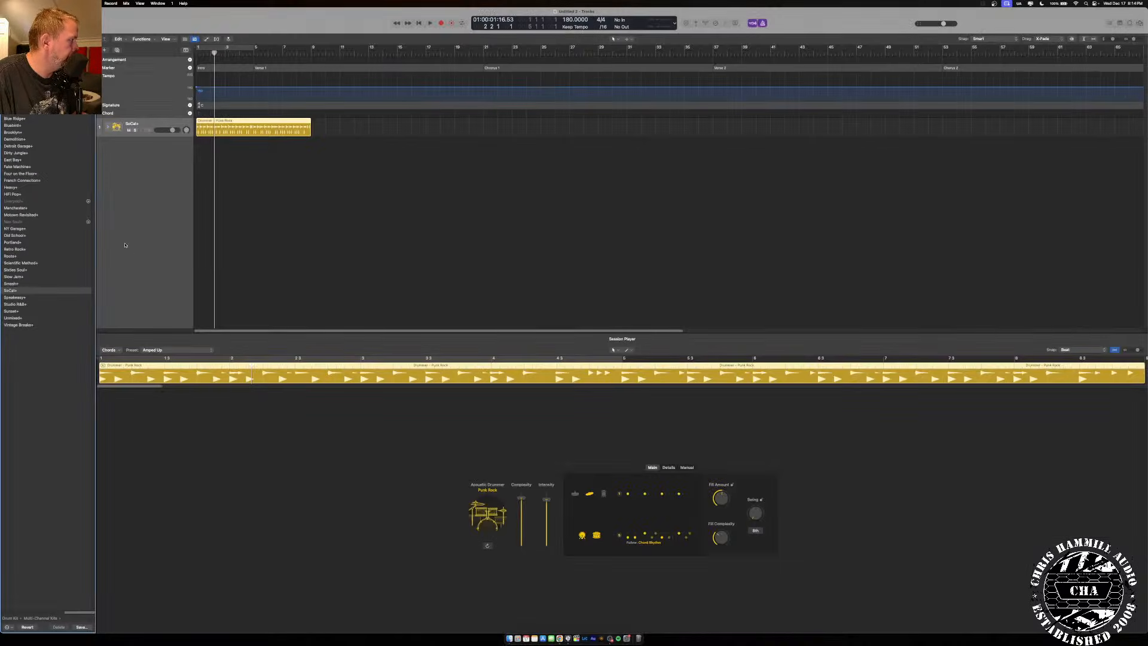
left_click(110, 128)
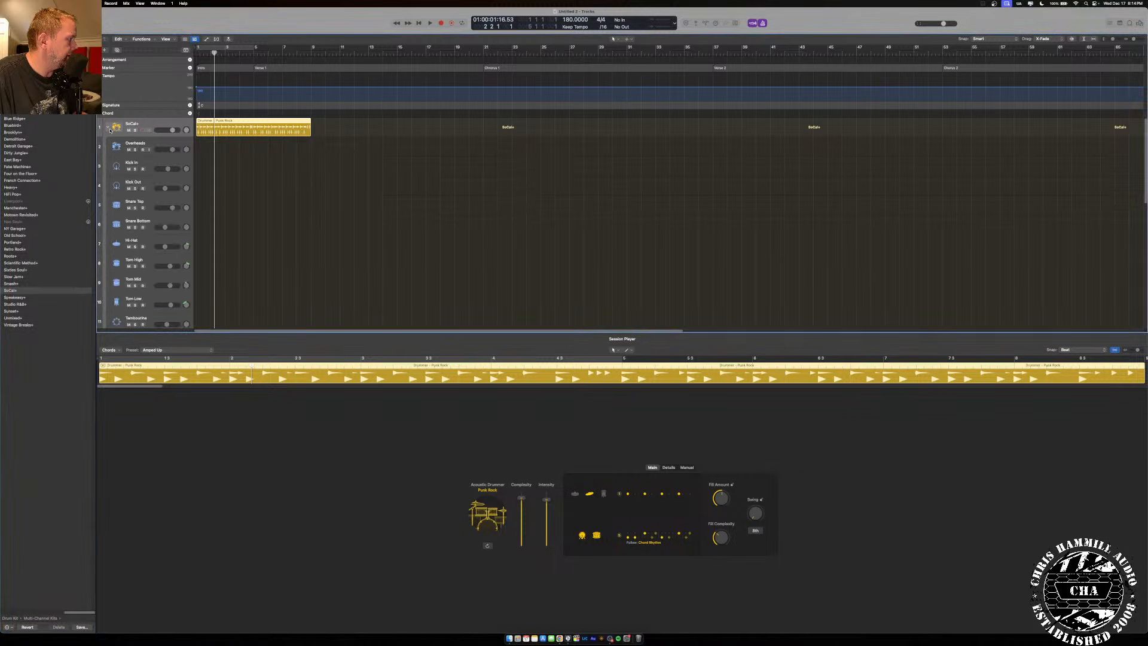
scroll(233, 199, "down", 6)
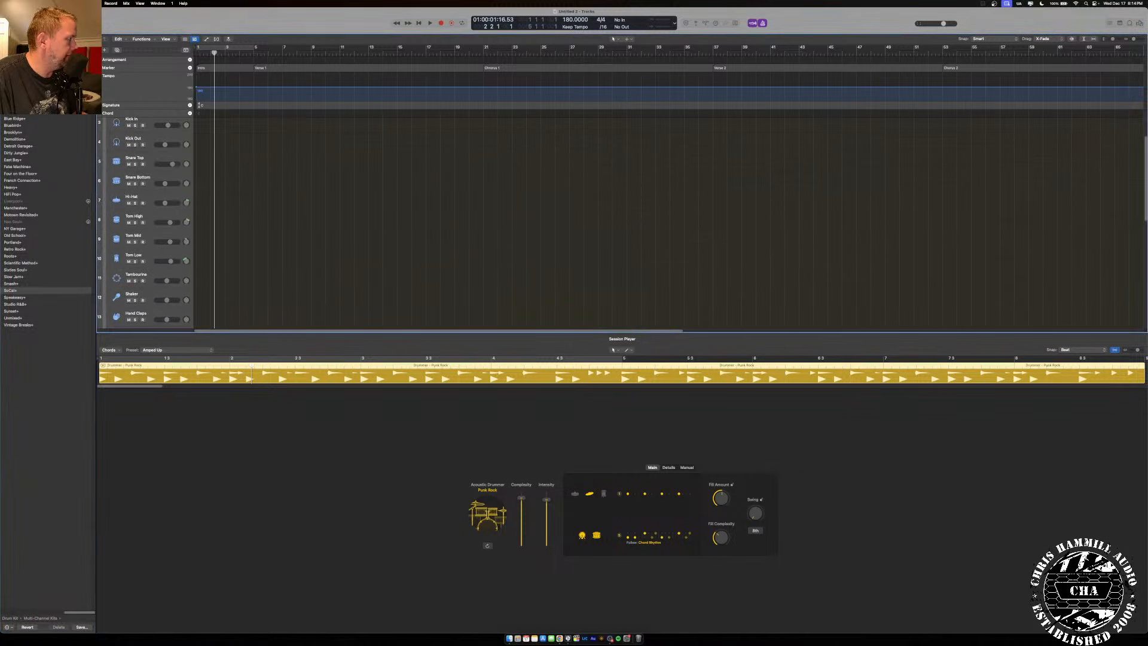
scroll(177, 215, "up", 3)
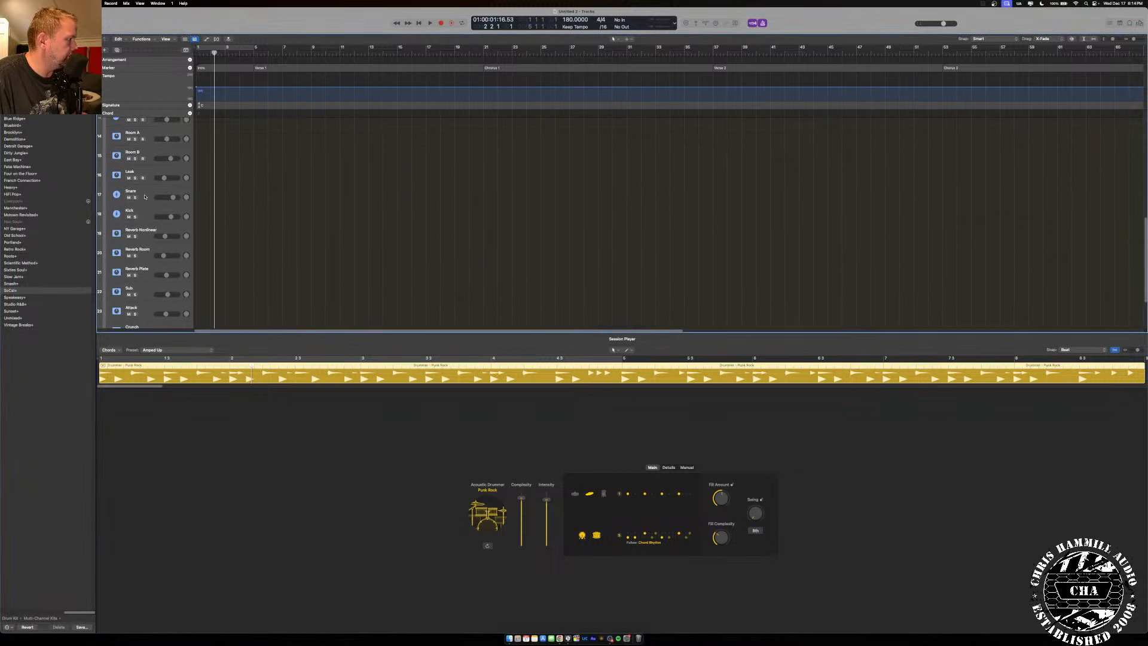
scroll(146, 199, "up", 3)
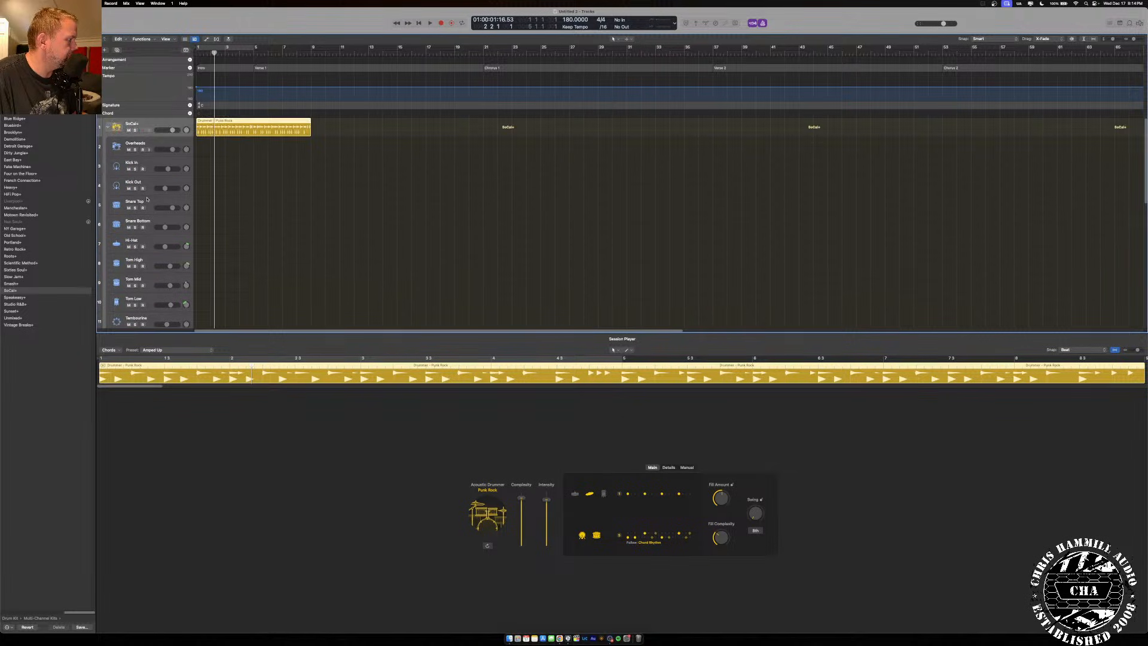
left_click(109, 127)
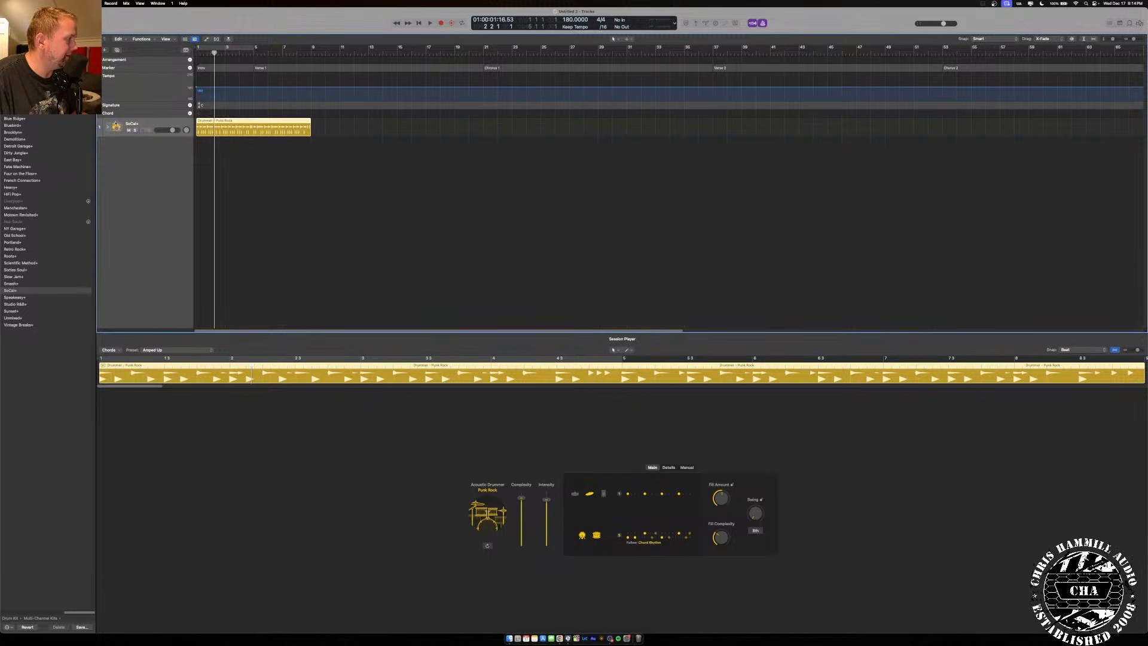
key("y")
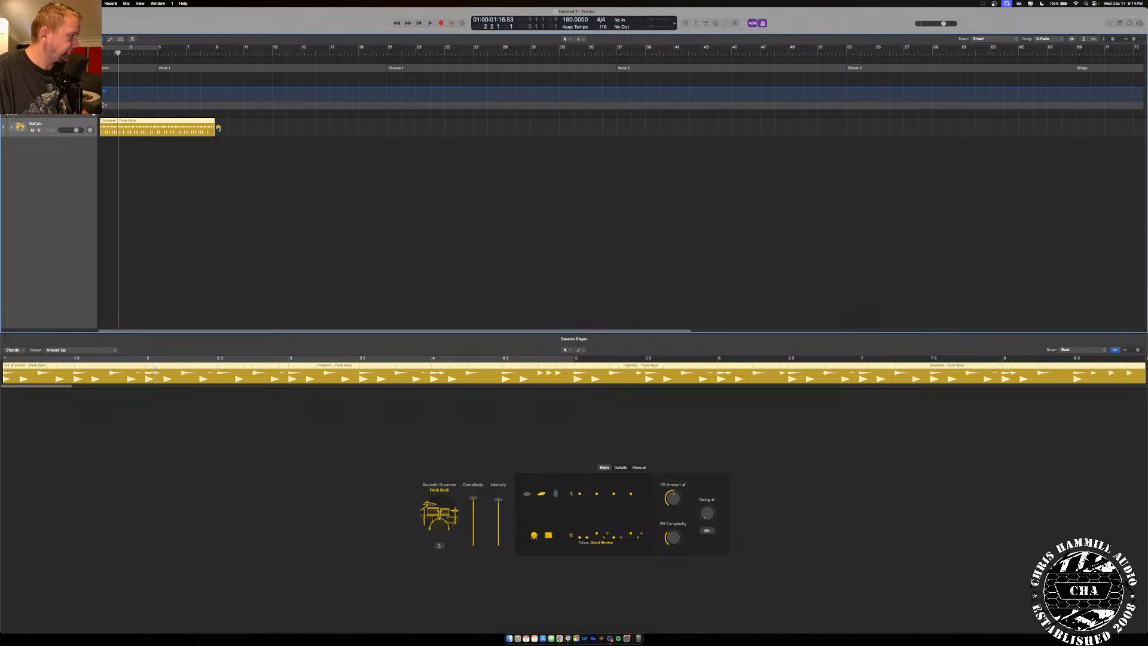
Shorten the first drummer region to the Intro, ending at bar 5, and add regions spanning Verse 1 and Chorus 1.
left_click_drag(214, 135, 157, 137)
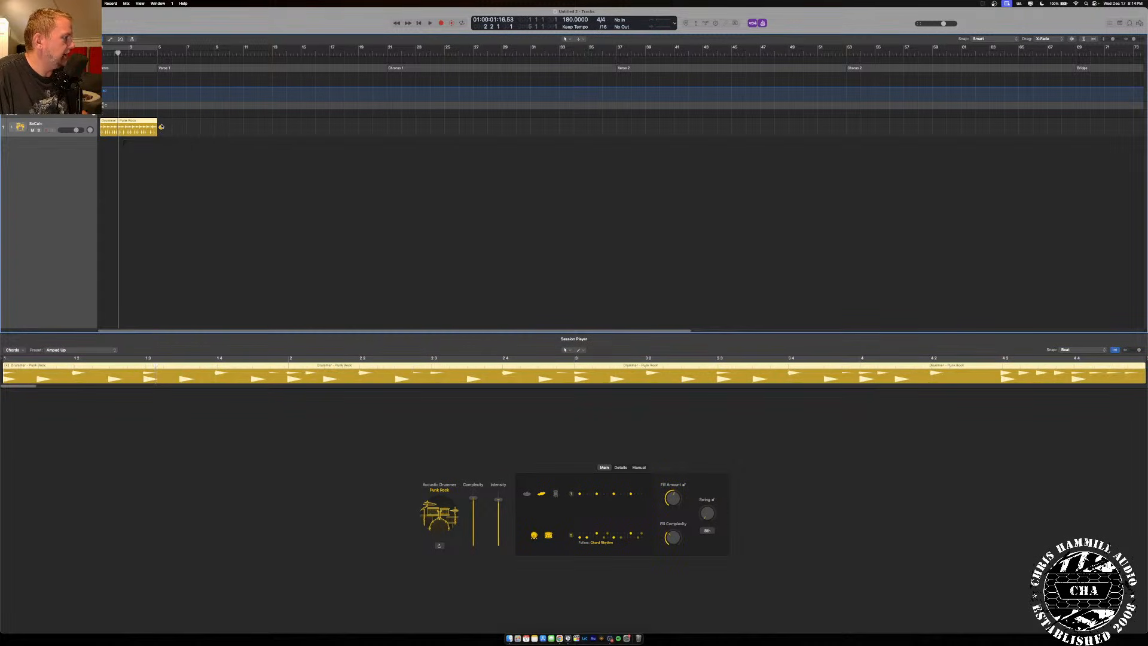
left_click(161, 127)
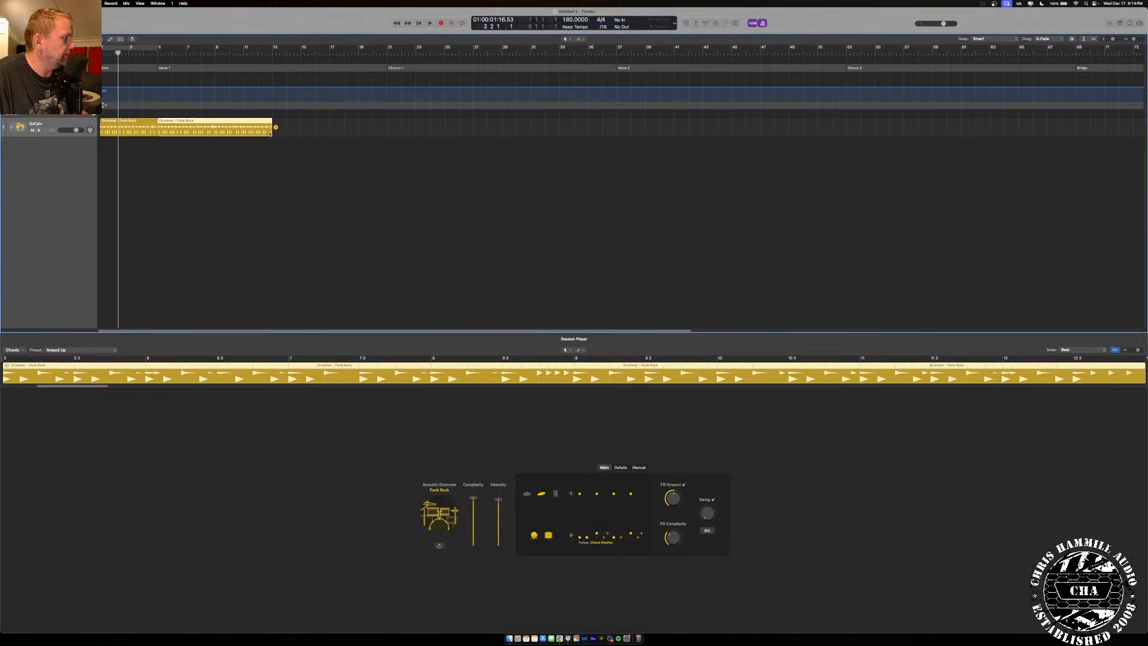
left_click_drag(271, 134, 386, 127)
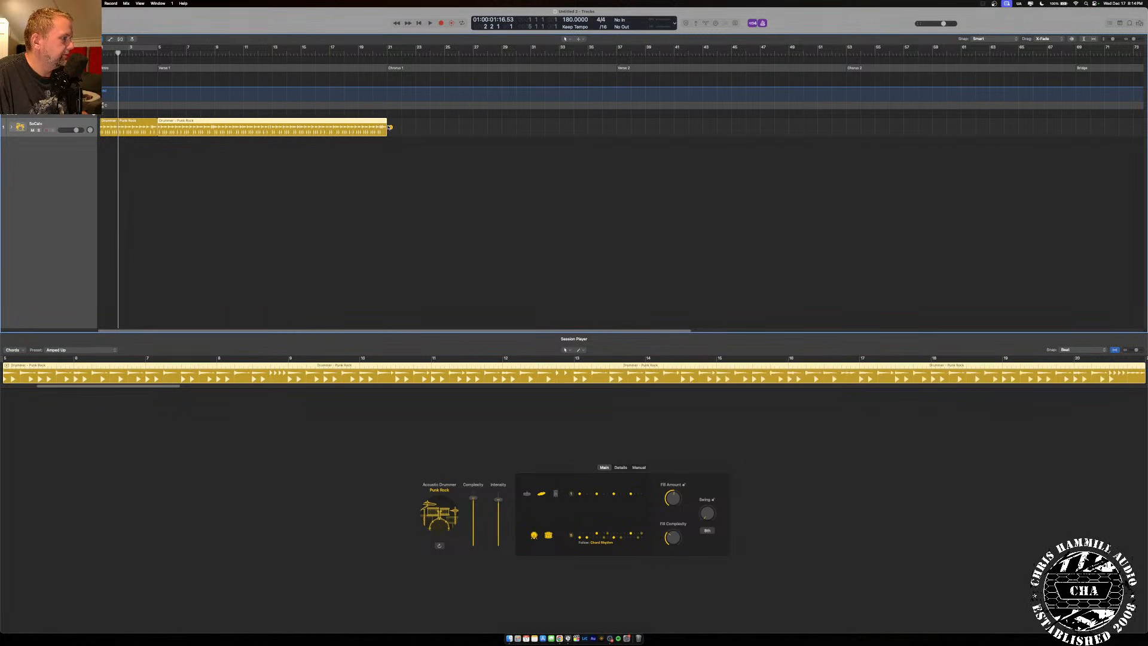
left_click_drag(392, 128, 617, 136)
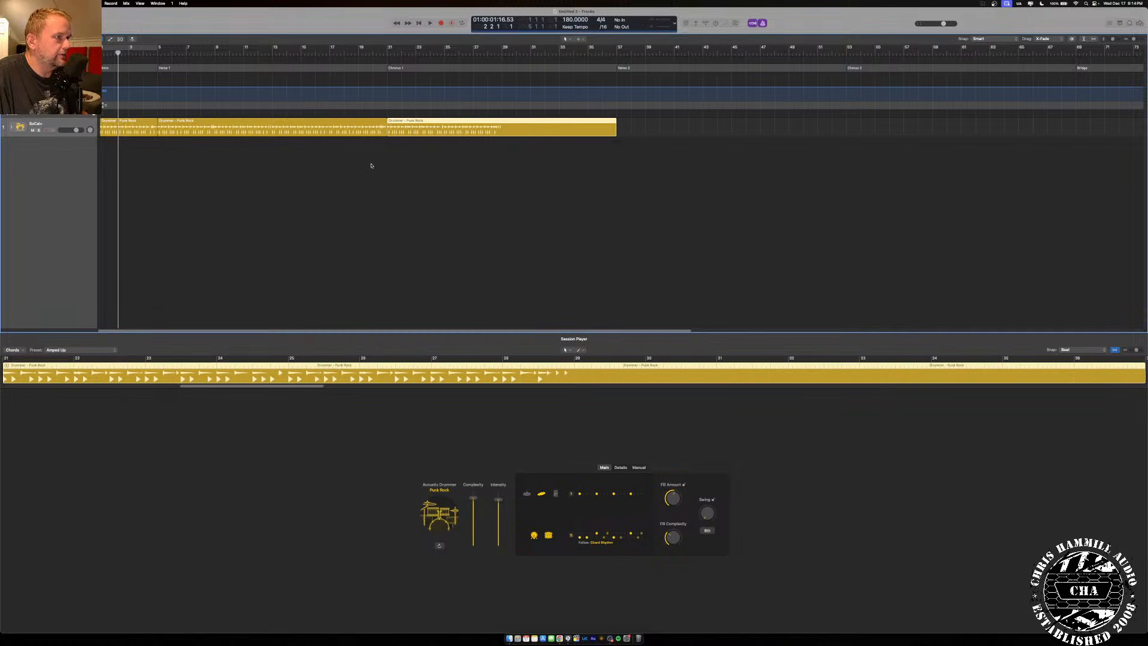
Set the cycle range to the Intro drummer region, play it back and turn off the metronome.
left_click(153, 127)
key("super+u")
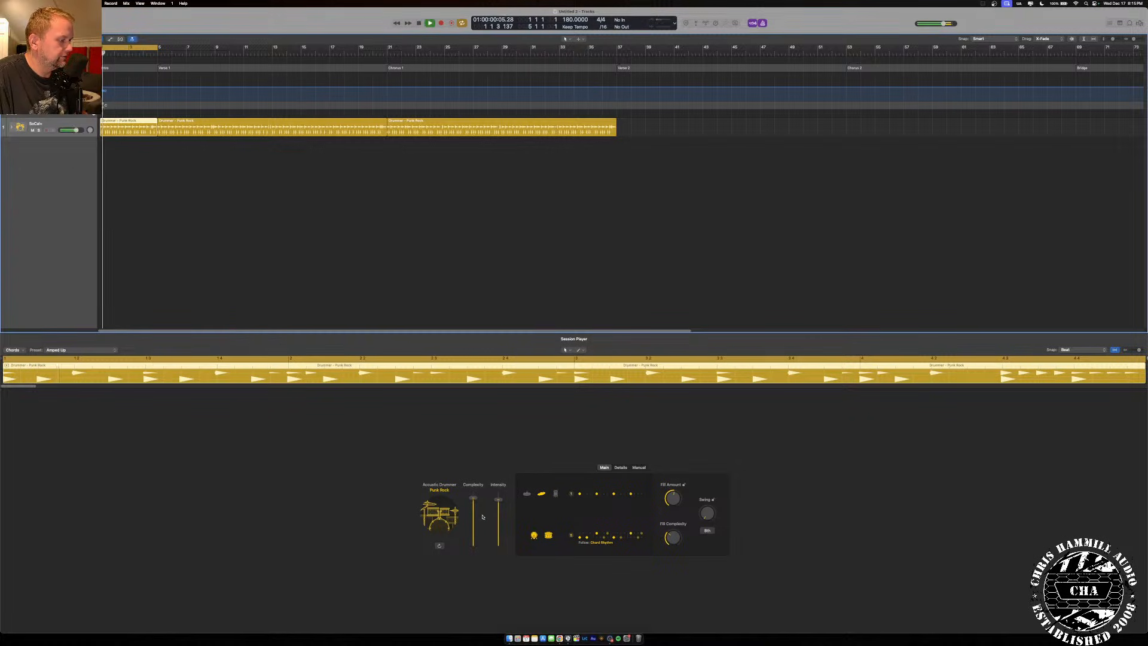
key("space")
left_click(610, 640)
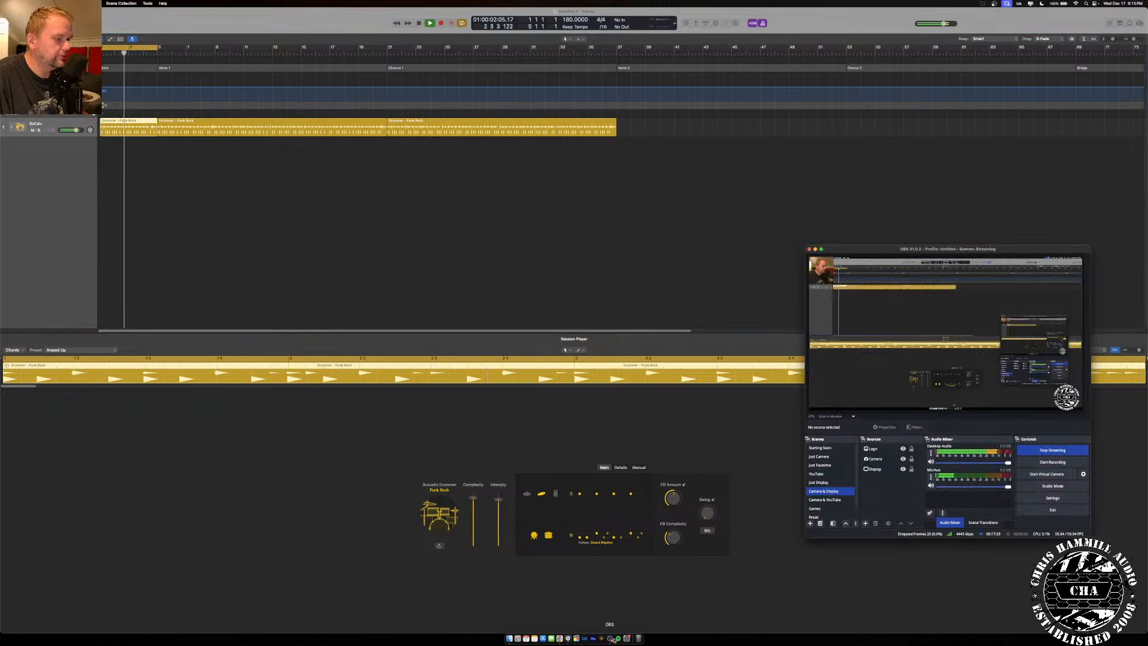
left_click(371, 424)
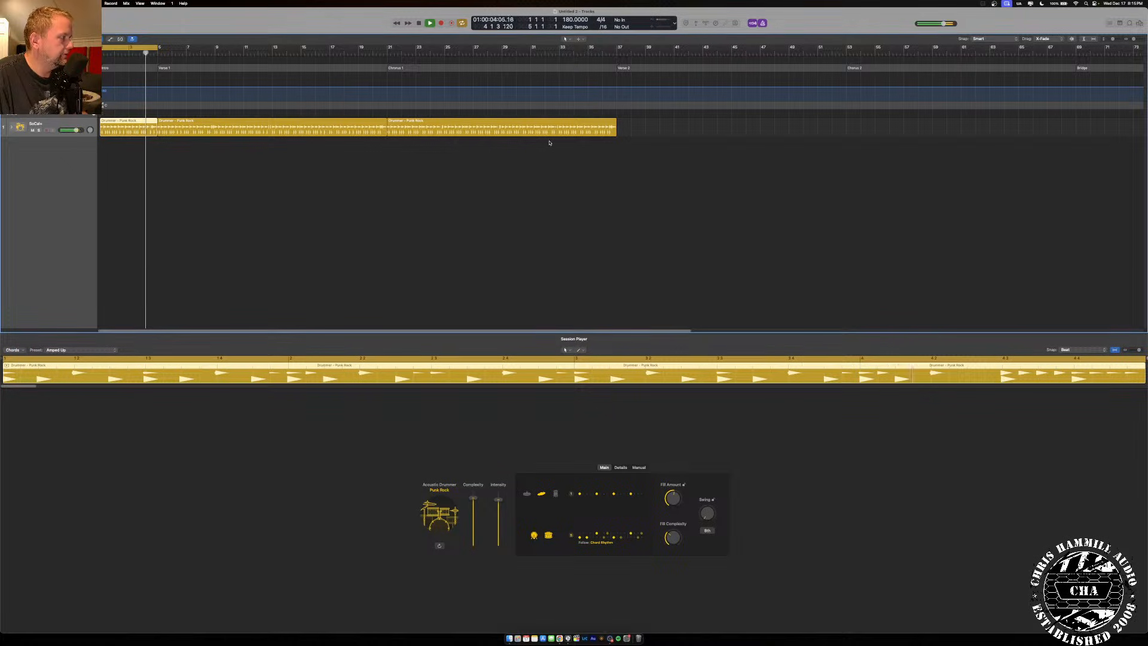
key("space")
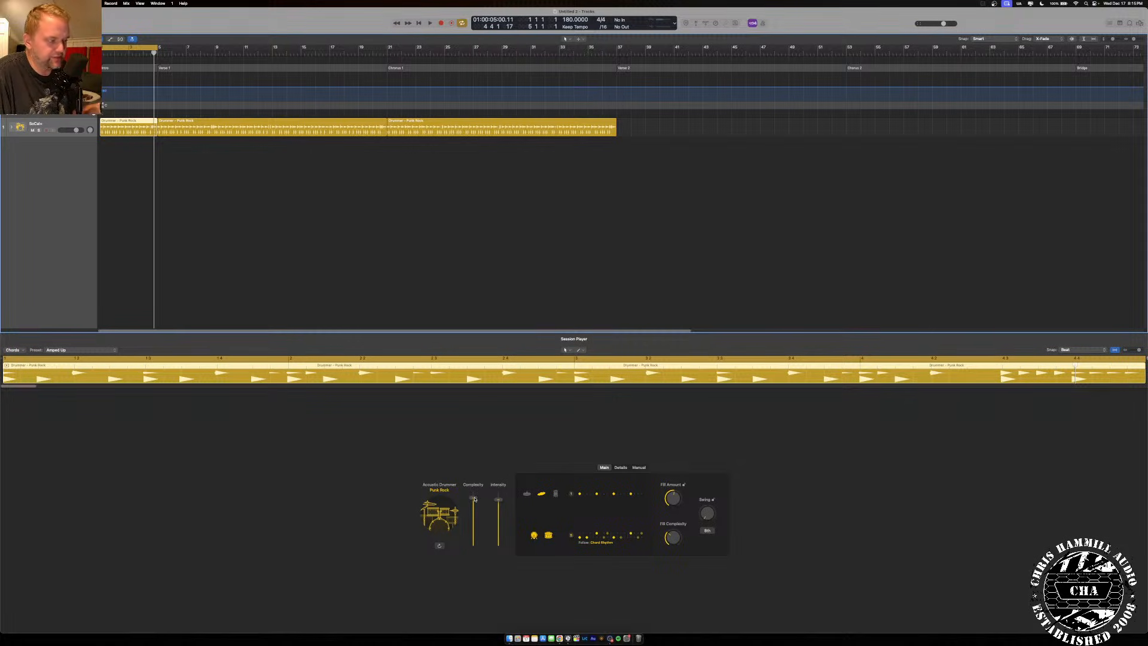
Lower the Intro region's Complexity to below the midpoint and listen to the simplified beat.
left_click_drag(475, 498, 476, 528)
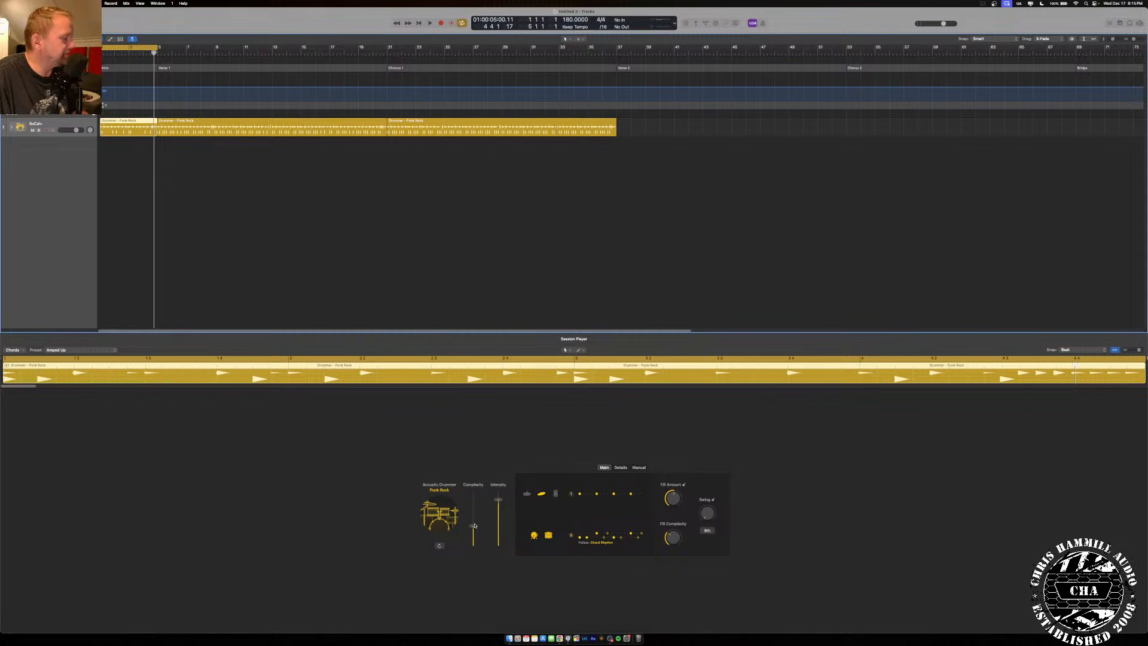
key("space")
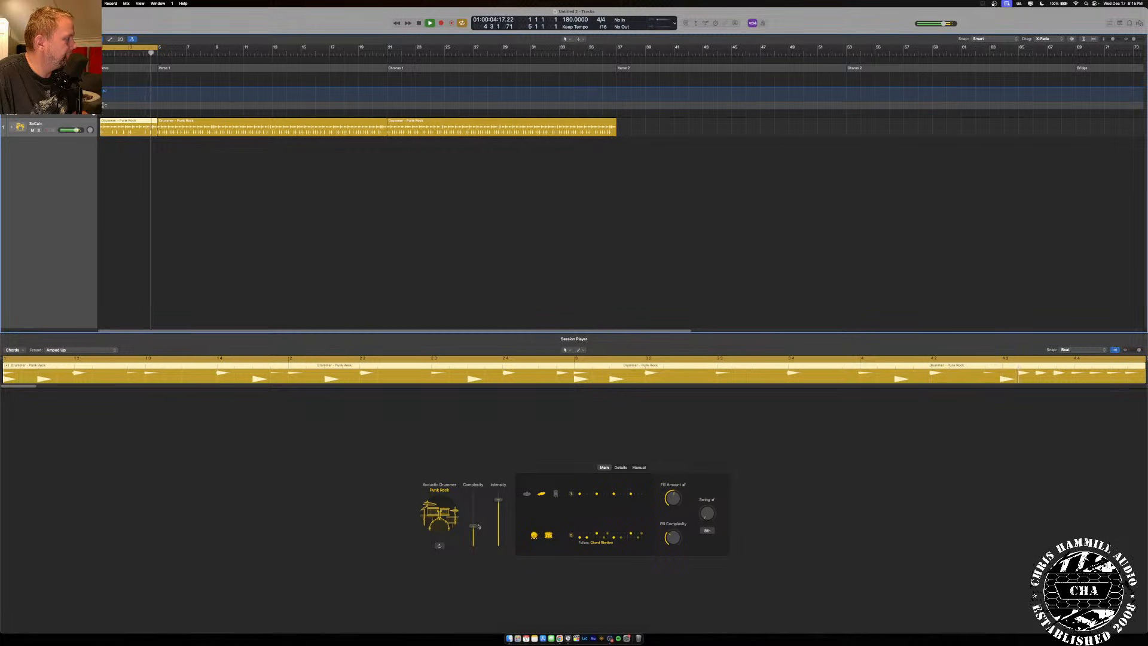
key("space")
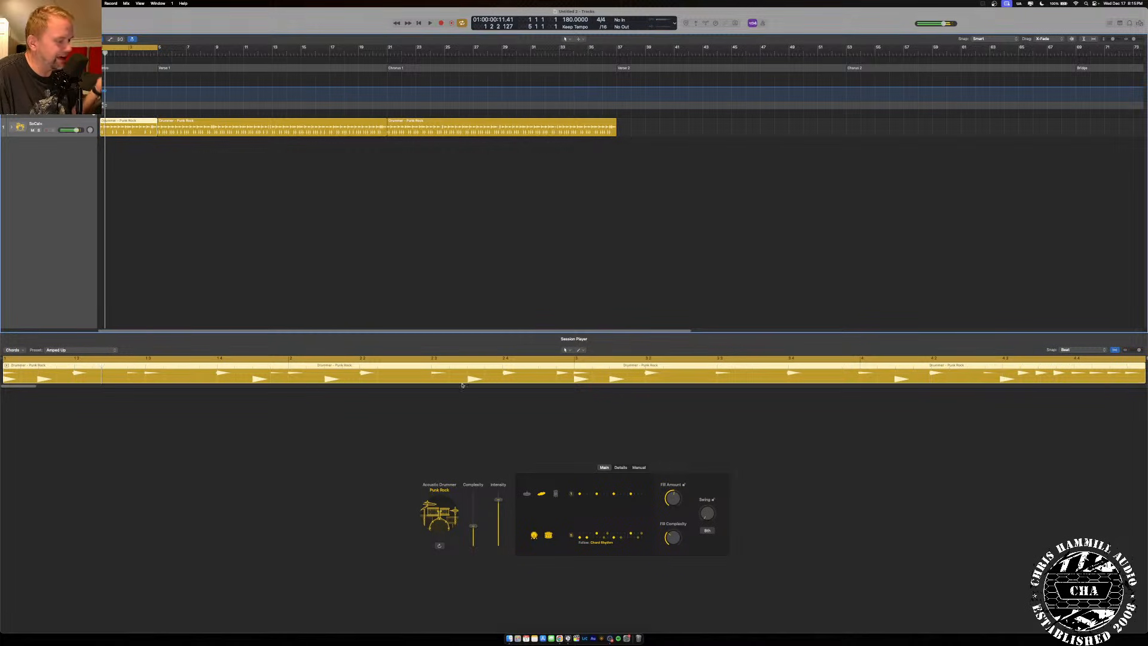
Try the third cymbal pattern on the Intro region, return to the first pattern and audition it.
left_click(601, 494)
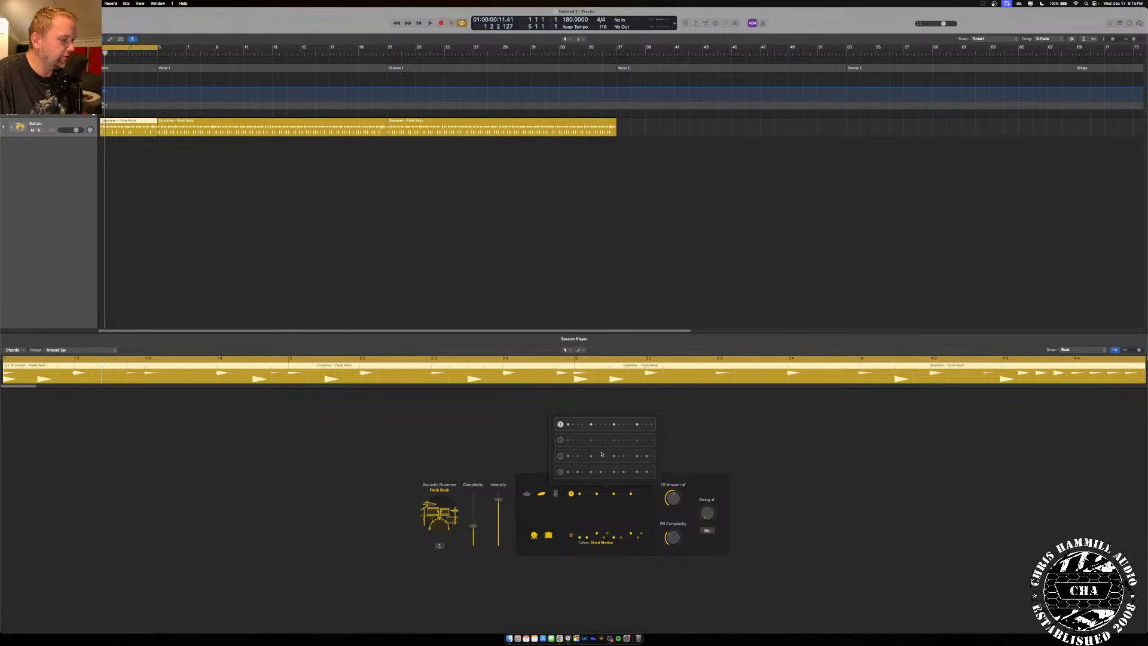
left_click(598, 456)
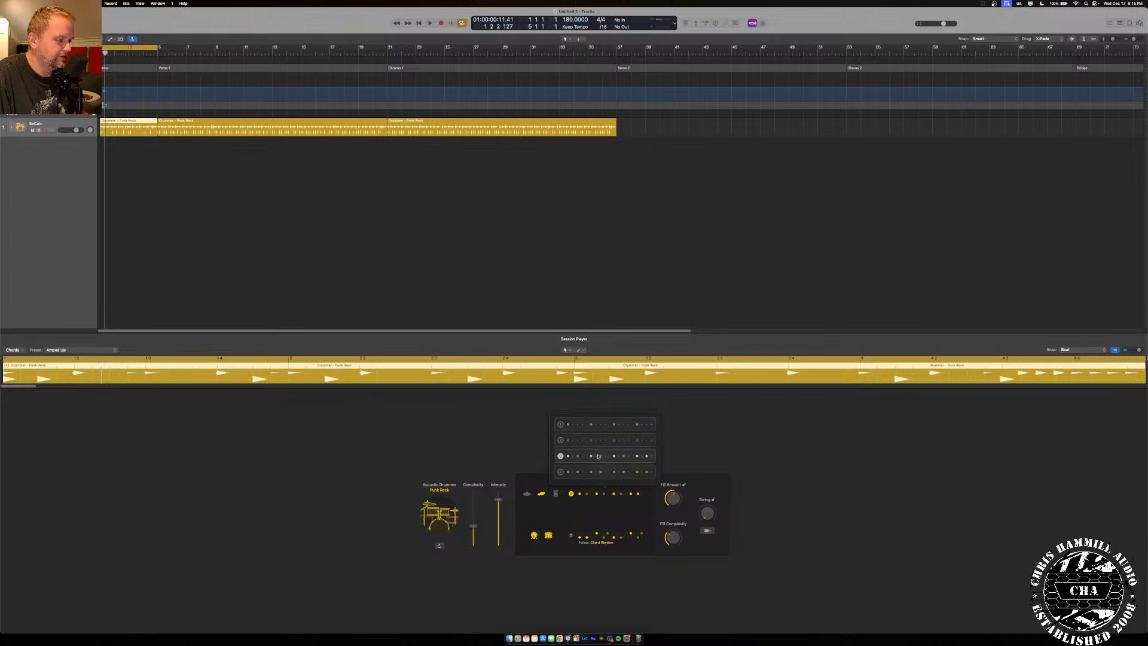
key("space")
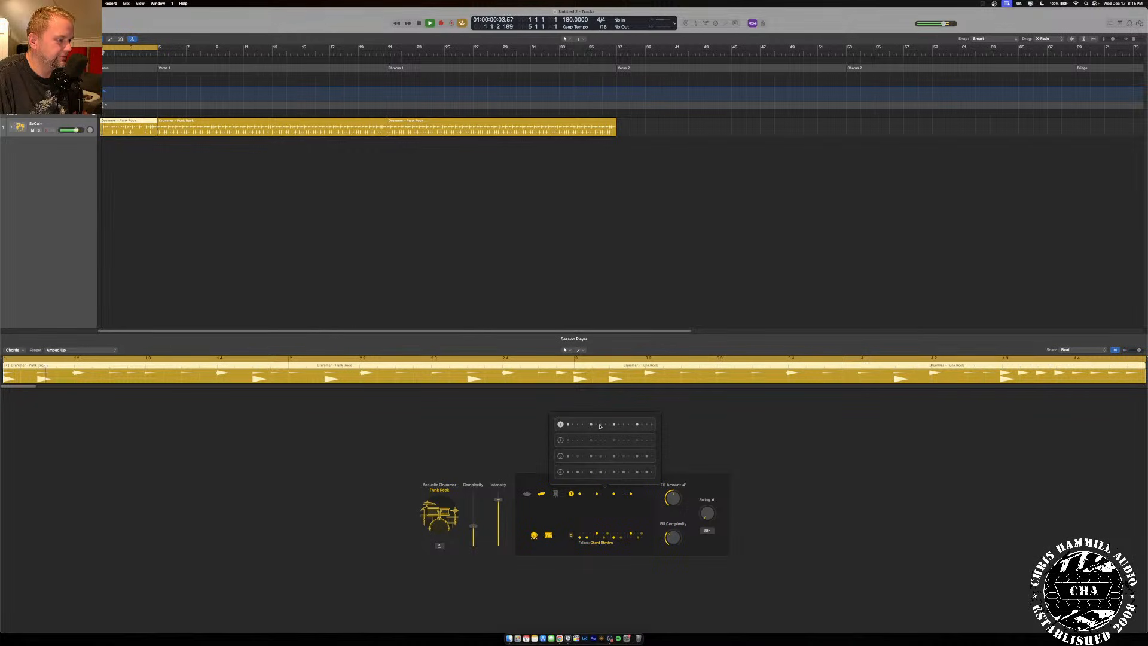
left_click(600, 424)
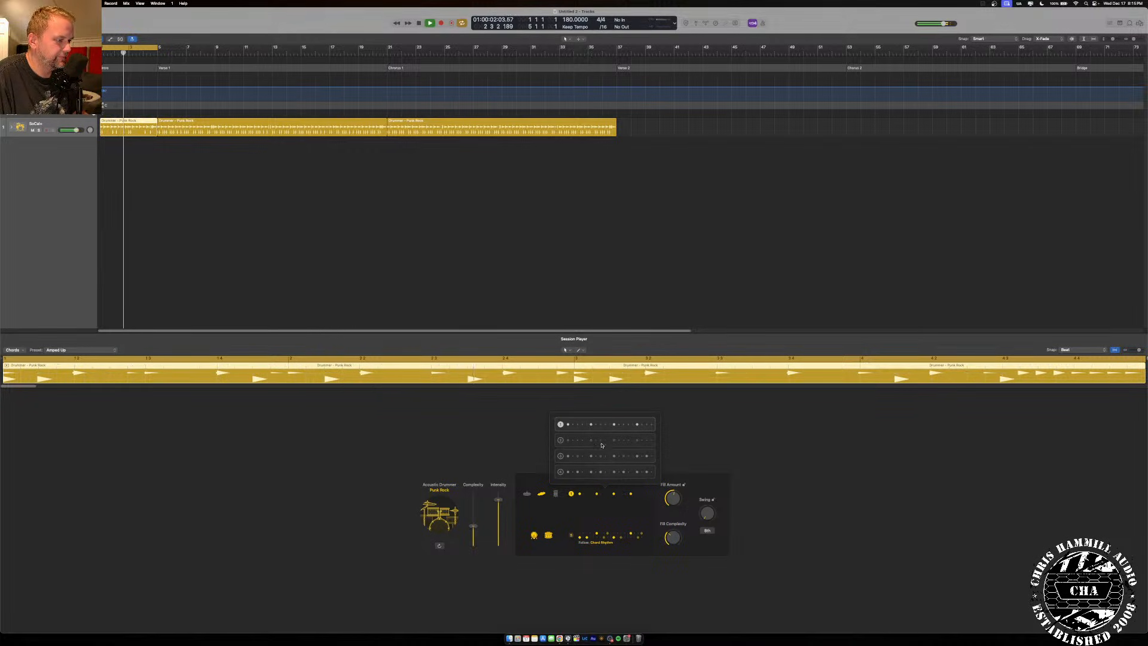
key("space")
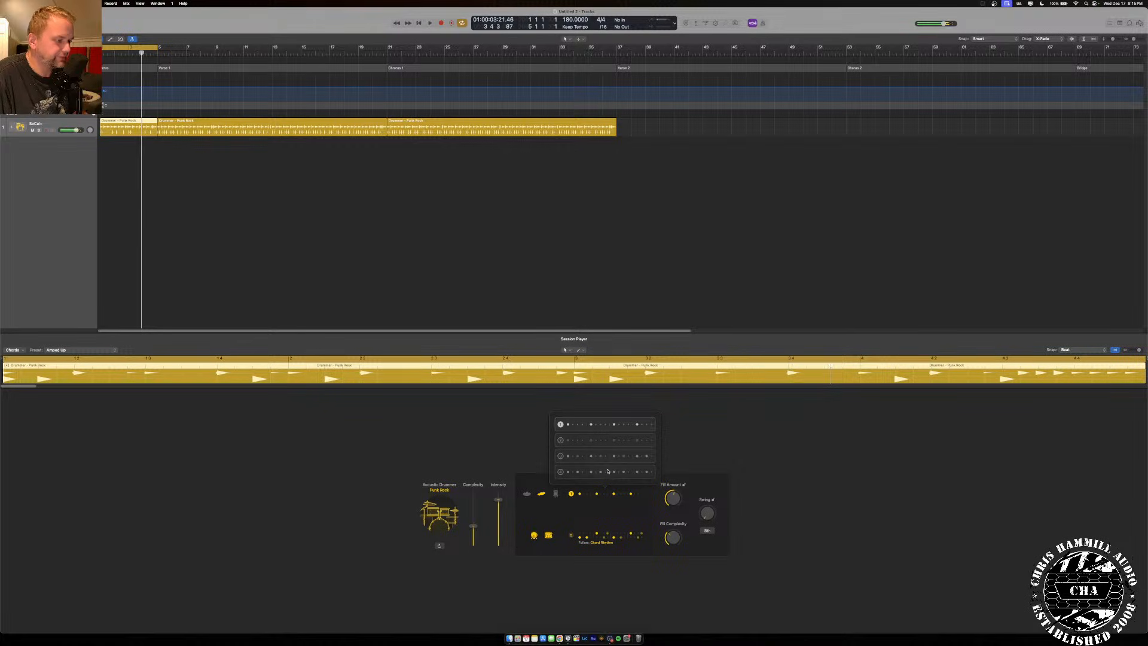
left_click(553, 517)
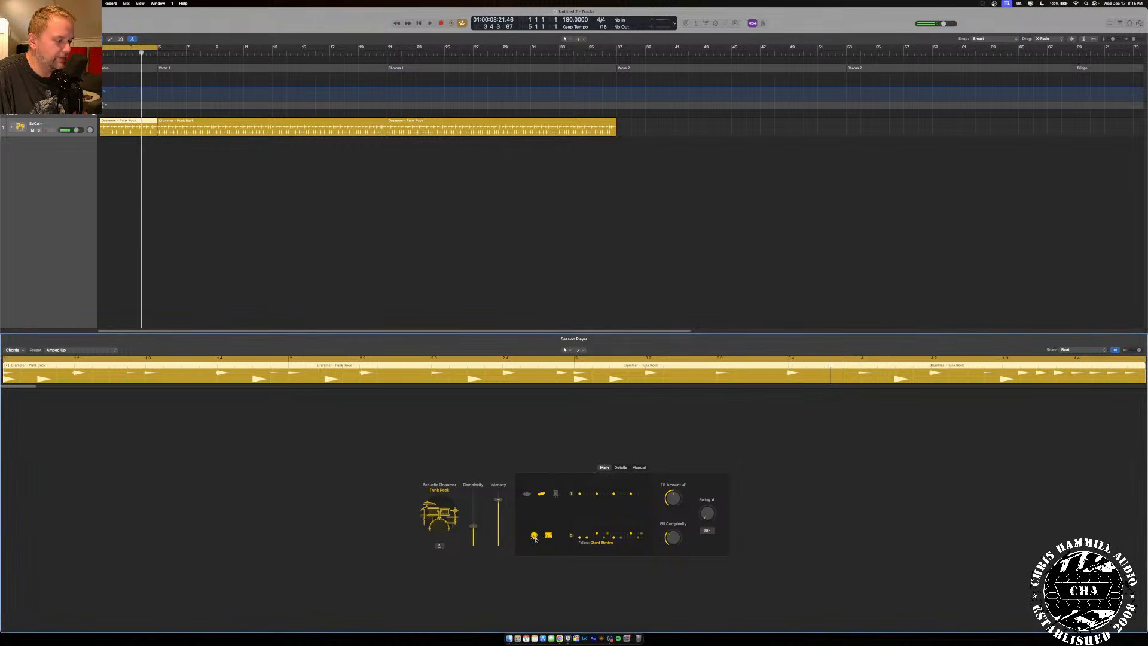
Turn off the kick drum in the Intro region's pattern.
left_click(534, 536)
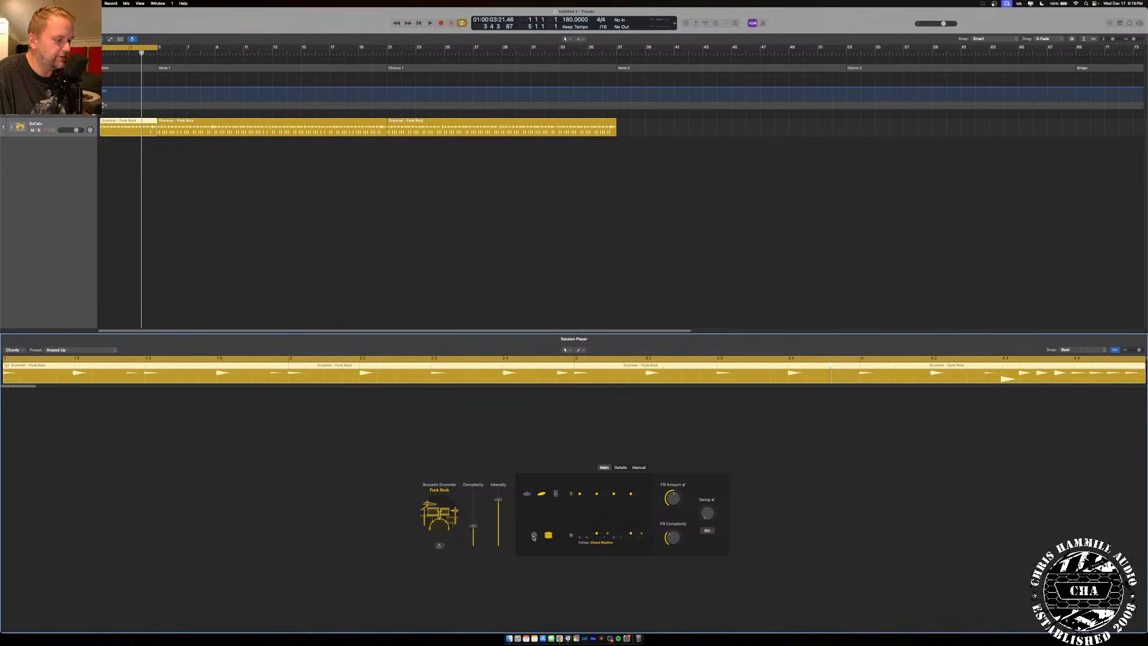
Audition the Intro region without the kick drum, stop playback, and turn the kick back on.
key("space")
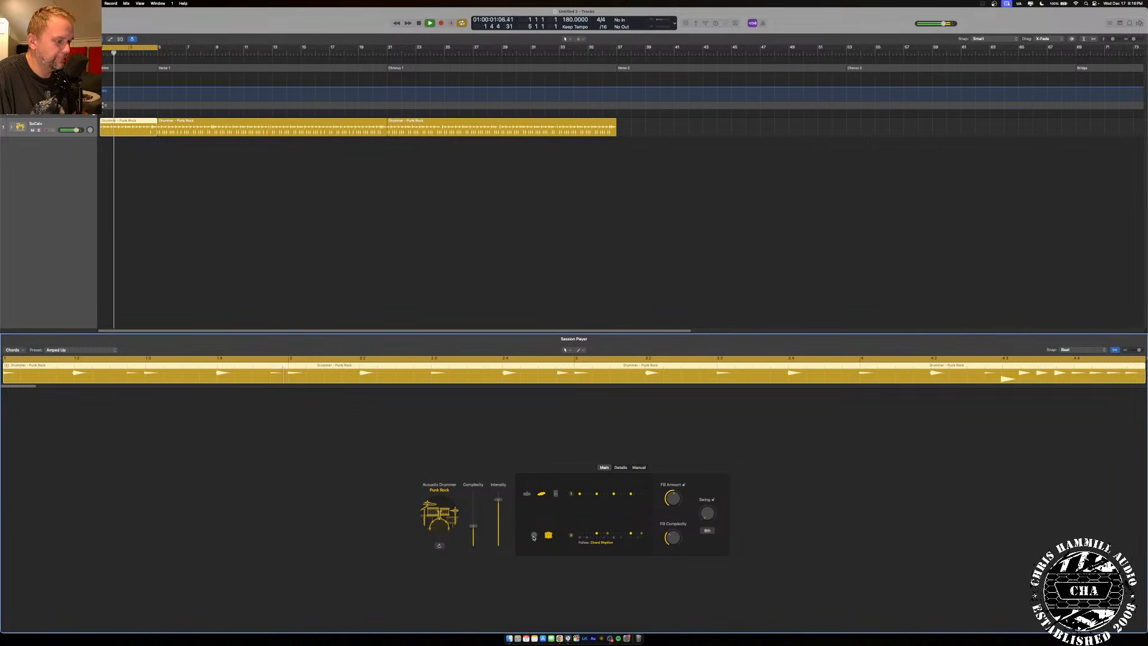
key("space")
left_click(534, 536)
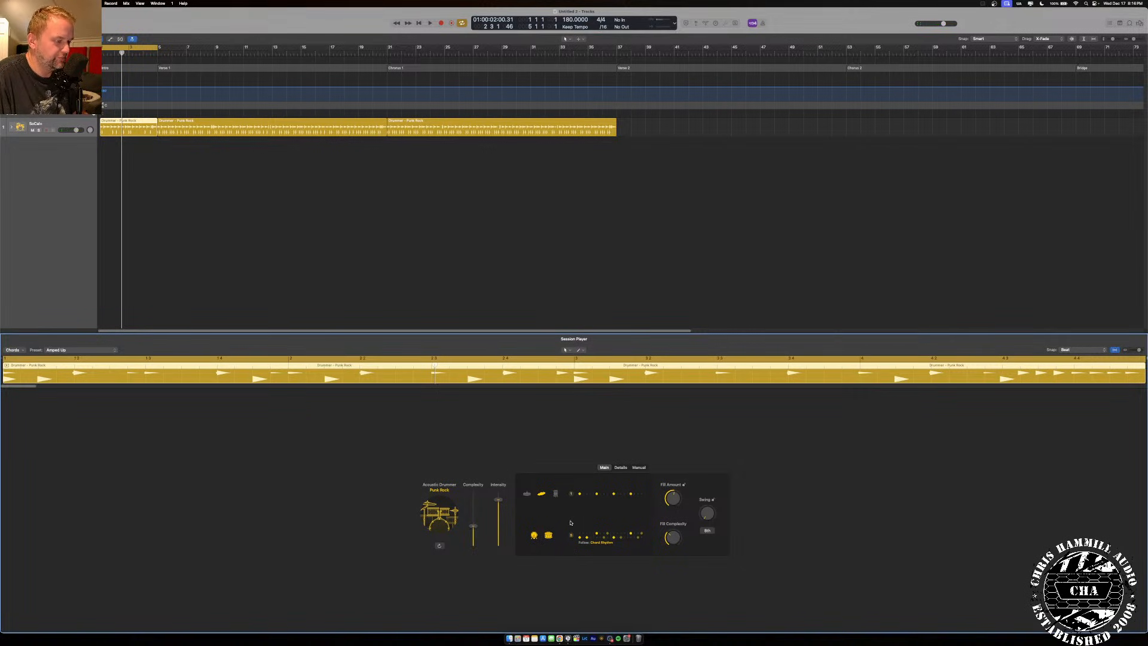
Look through the Intro region's kick and snare patterns and the drummer's Details settings.
left_click(596, 537)
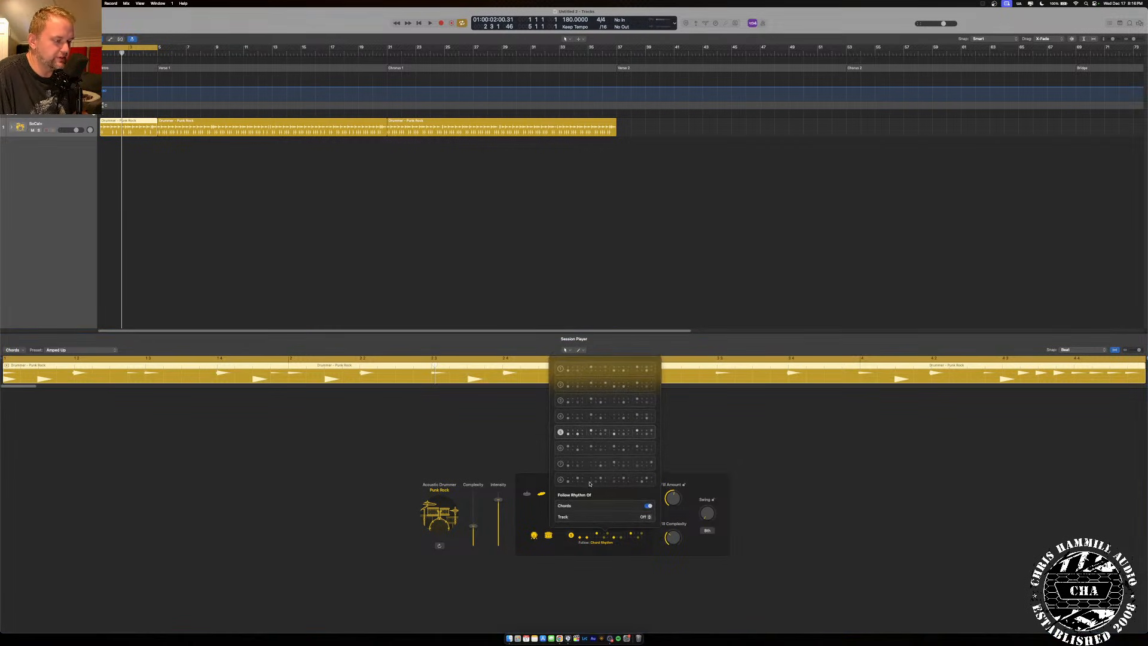
left_click(531, 458)
left_click(620, 468)
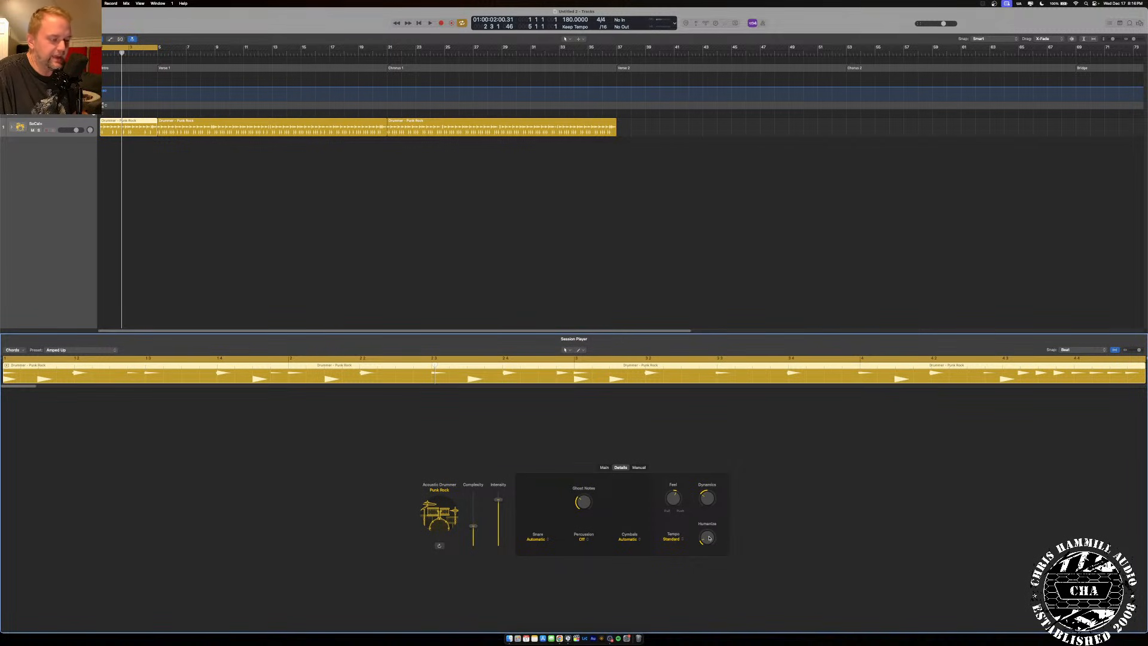
Move the cycle range to Verse 1, bars 5 to 21, and play back its beginning.
left_click(127, 47)
left_click(132, 47)
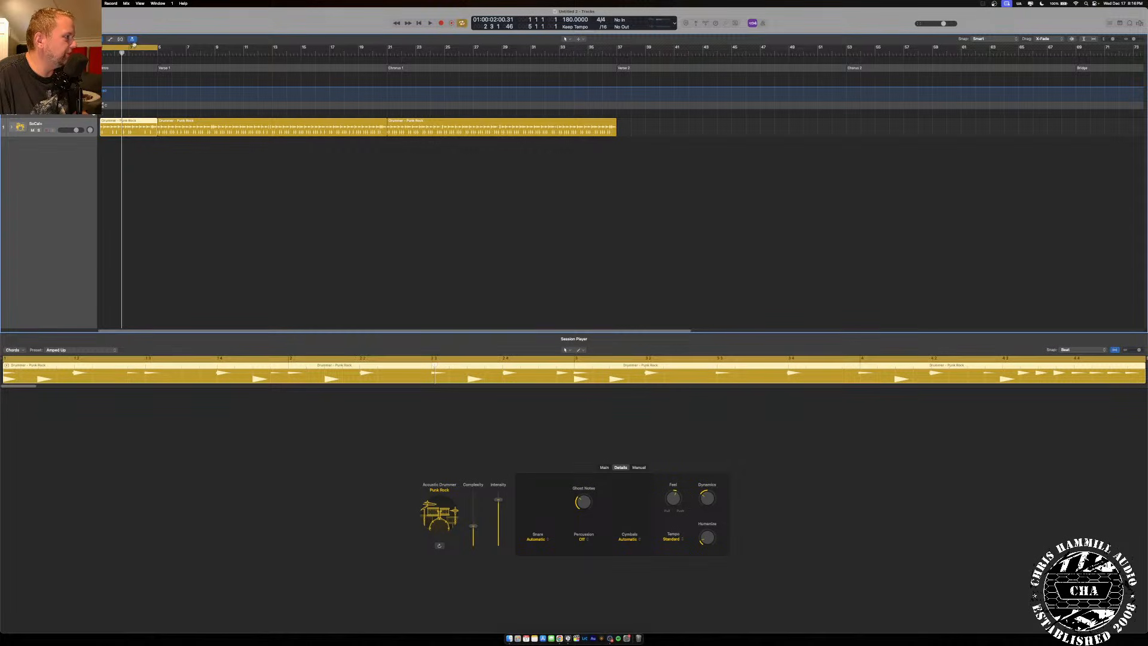
left_click_drag(132, 47, 386, 53)
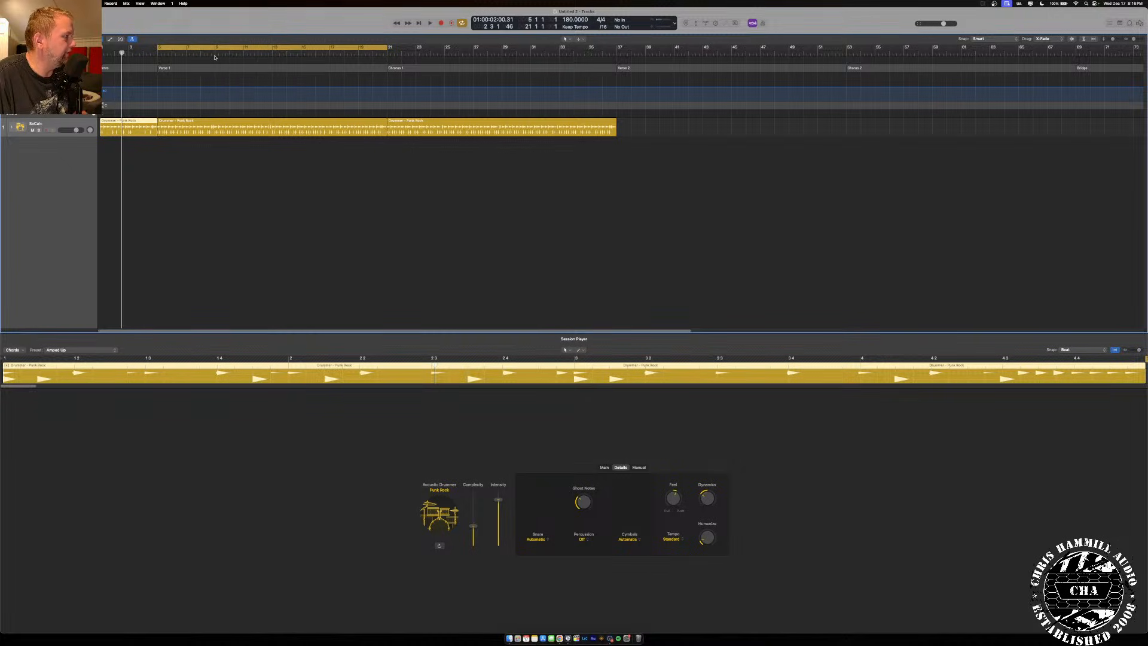
key("space")
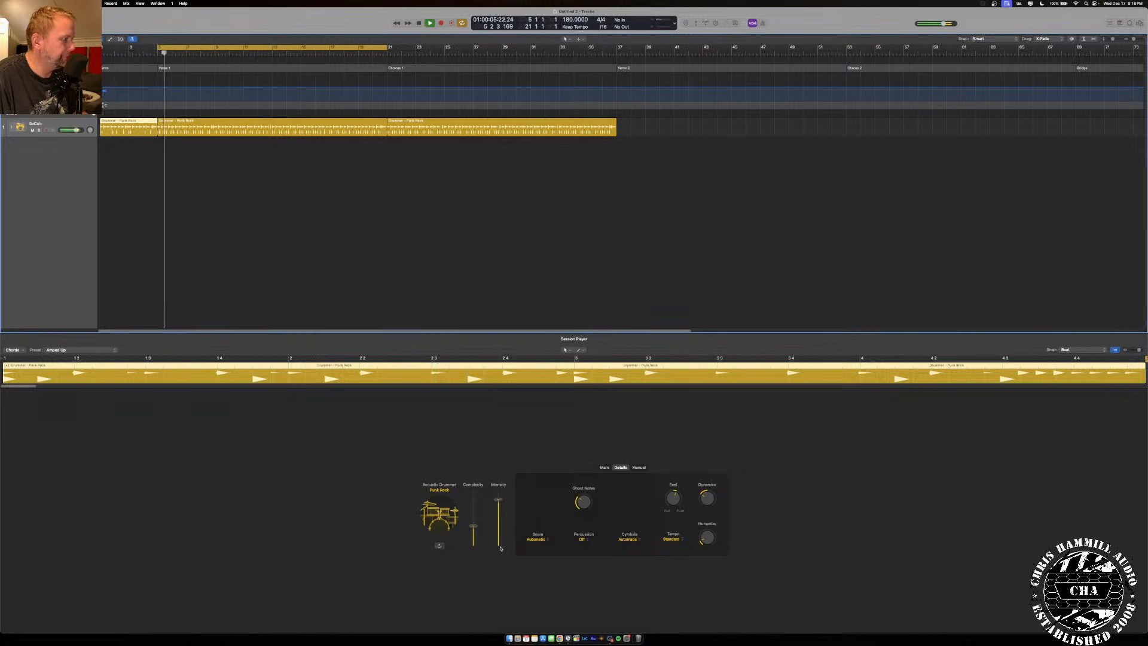
key("space")
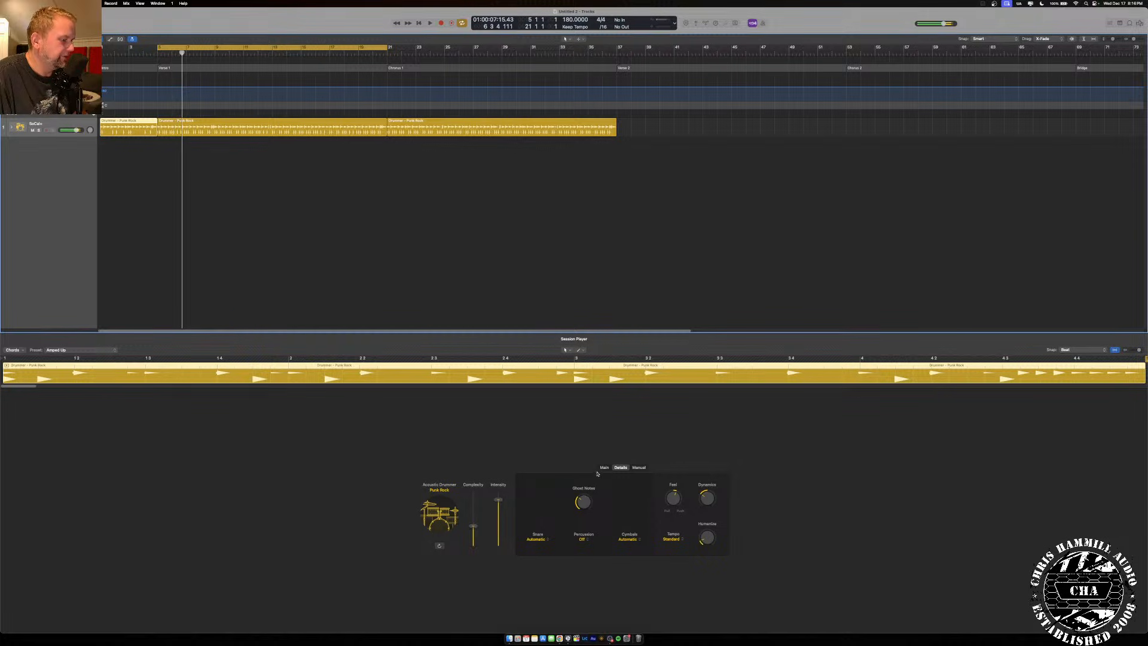
Try a much lower Complexity and the first kick and snare pattern on the Intro region while Verse 1 loops.
left_click(603, 467)
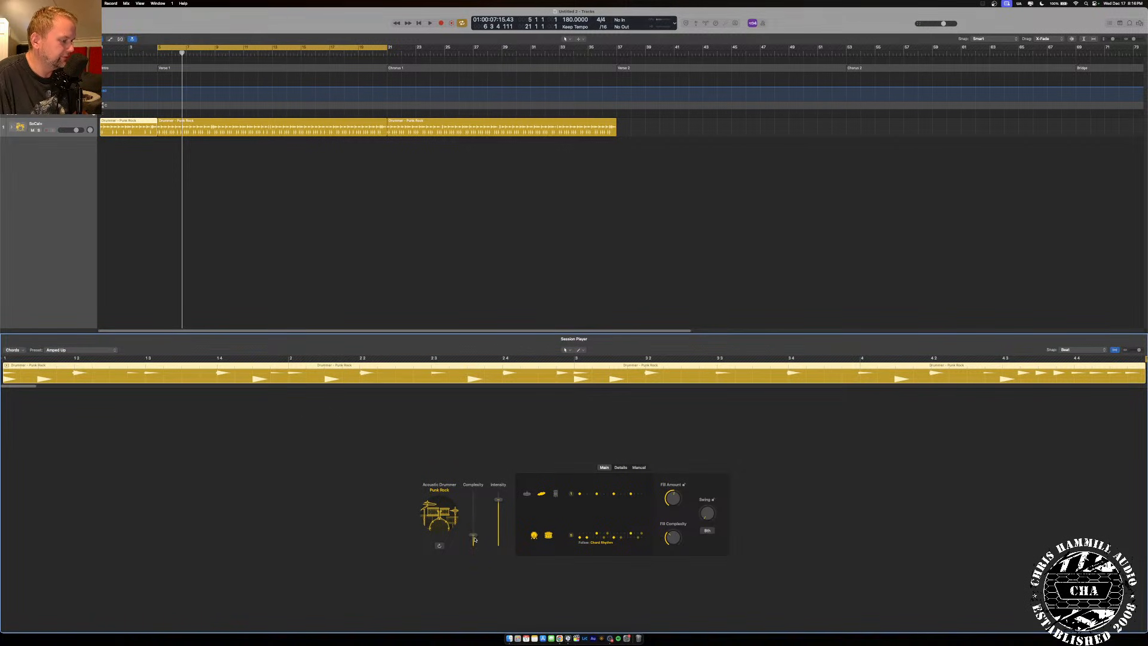
key("space")
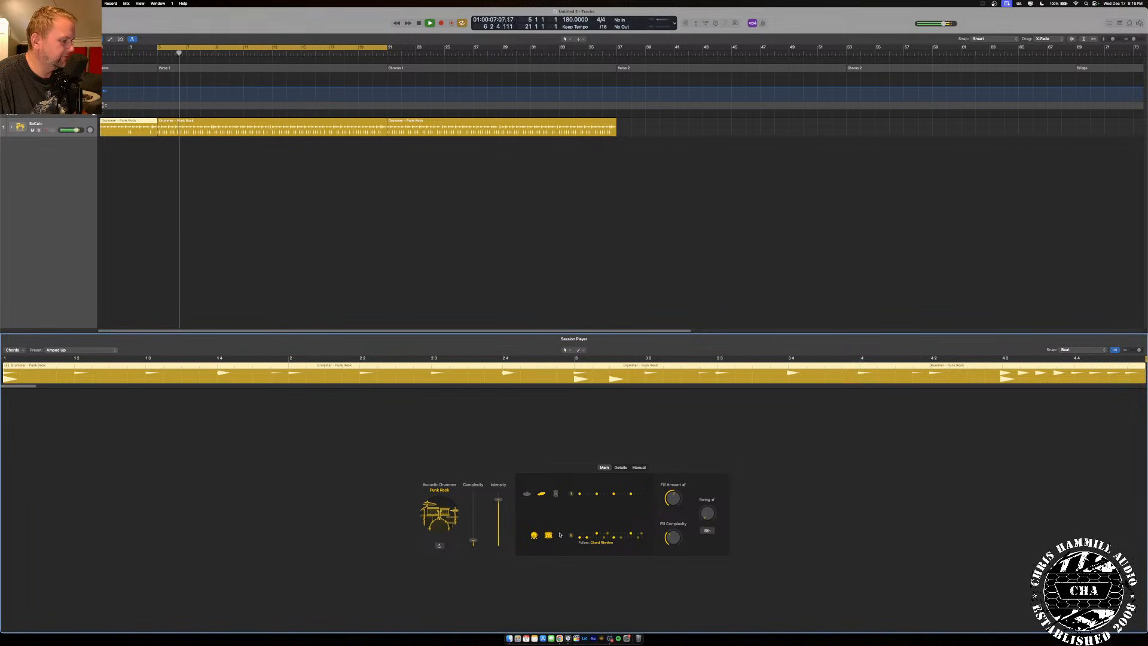
left_click(601, 535)
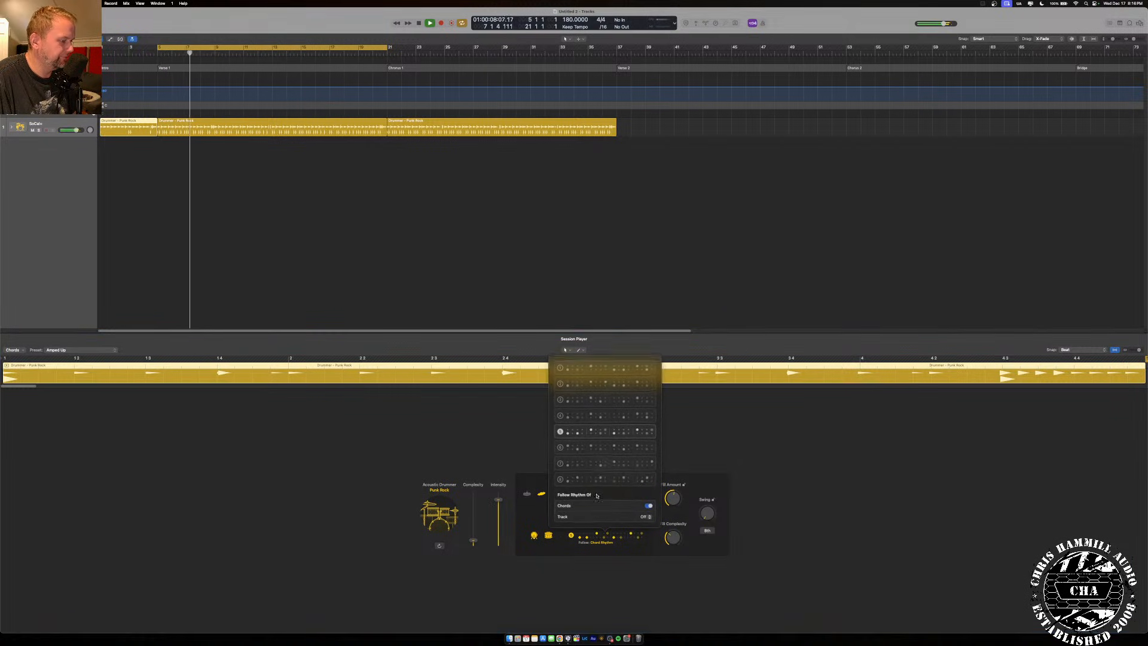
left_click(587, 367)
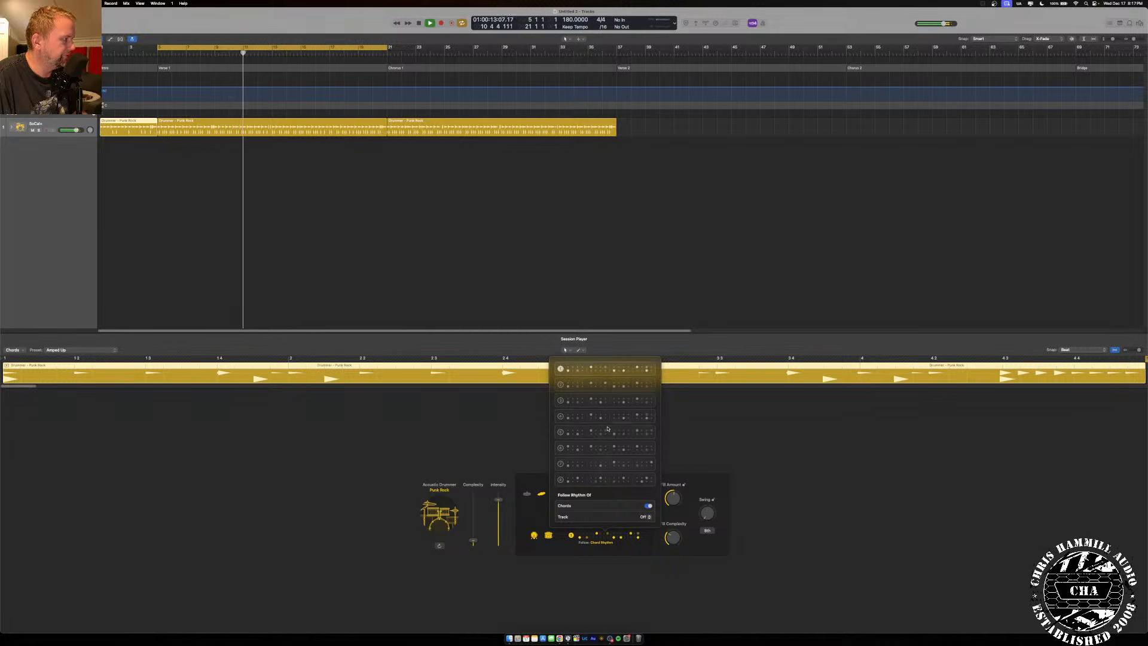
left_click(532, 479)
Try a lower Fill Amount and the hi-hat on the Intro region, and undo the latest edits back to the earlier Complexity.
left_click_drag(672, 500, 675, 519)
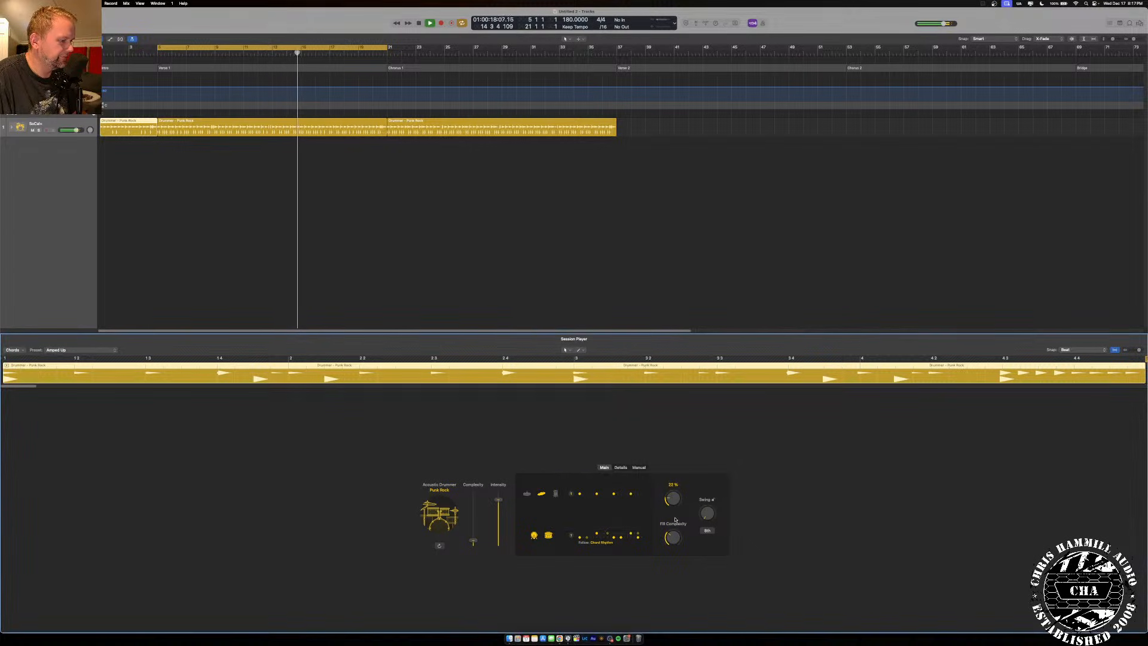
left_click(527, 494)
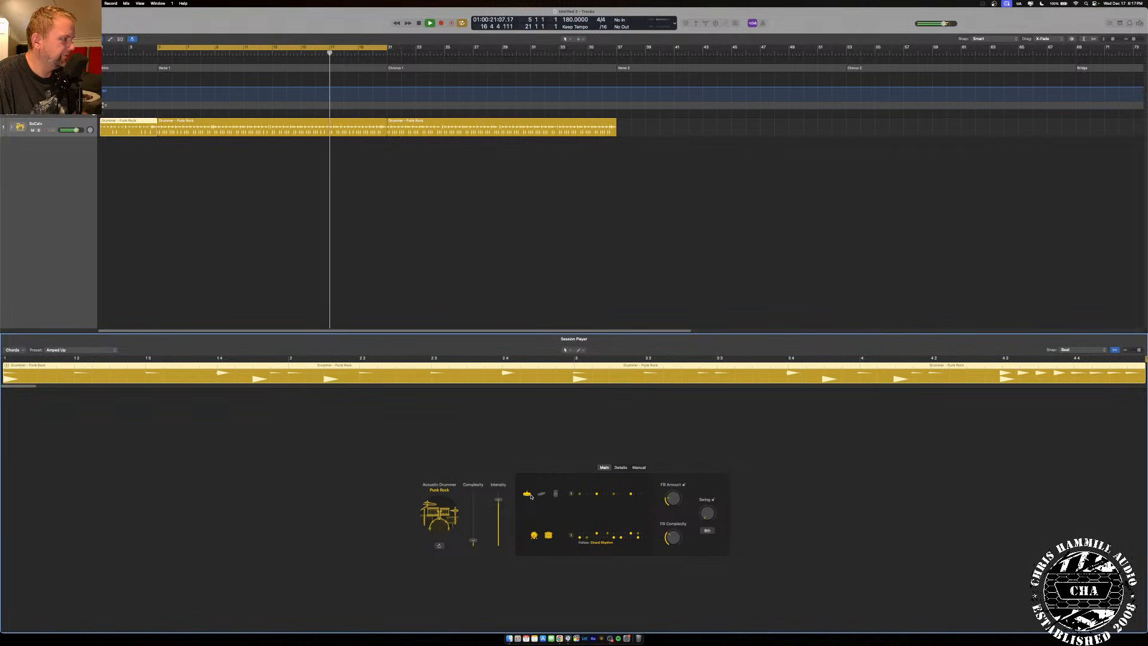
key("space")
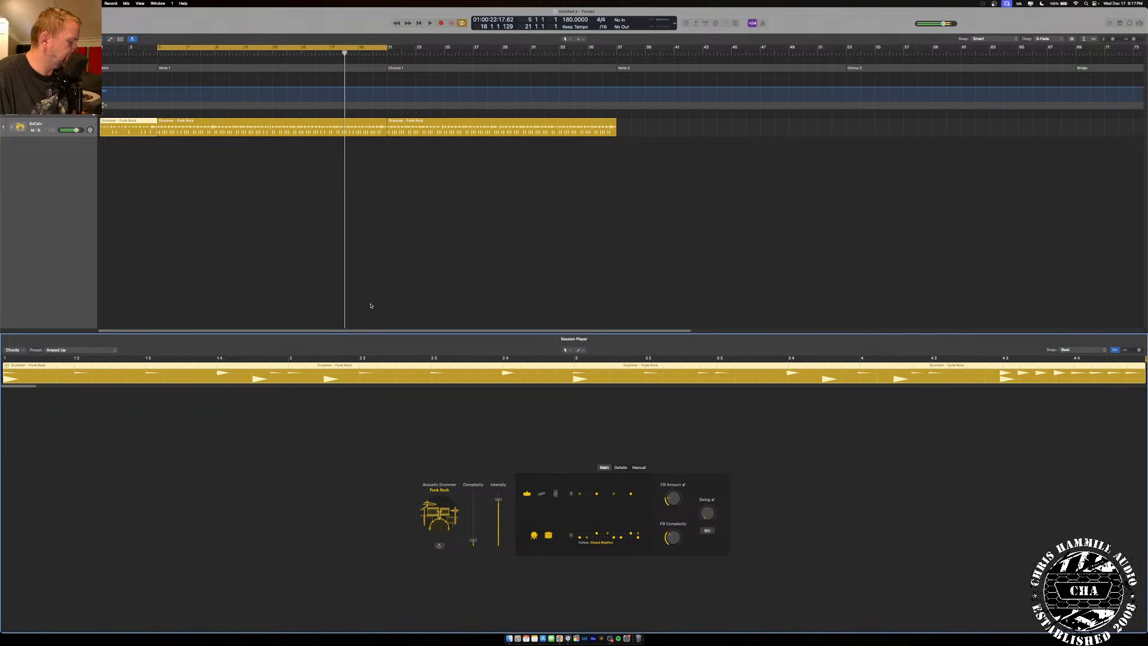
key("super+z")
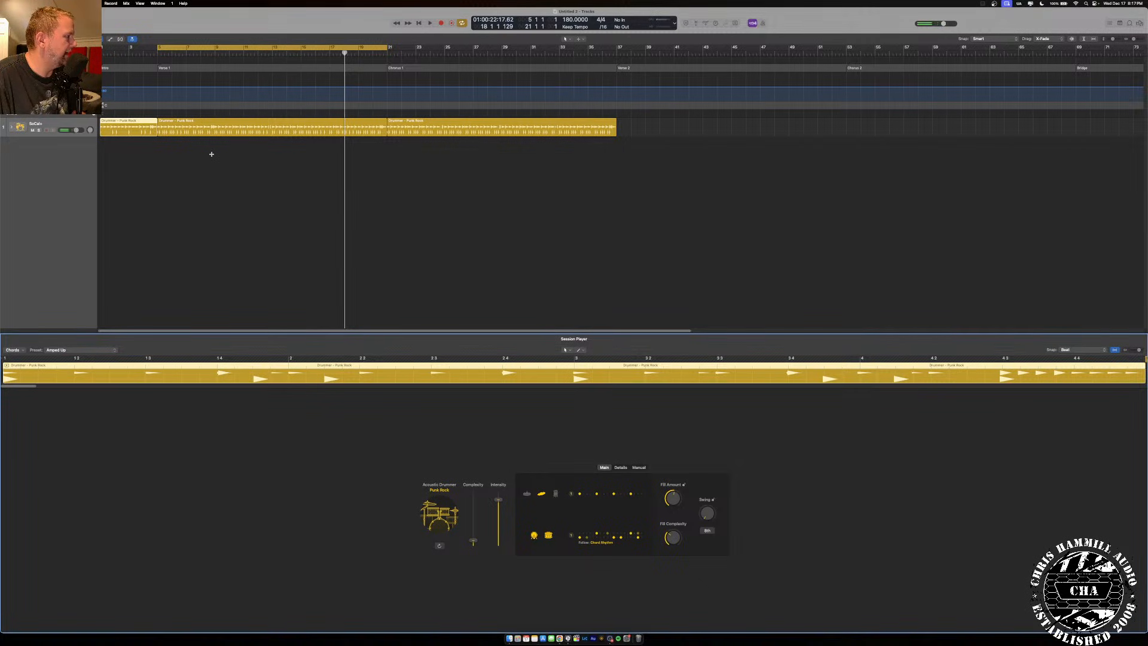
key("super+z")
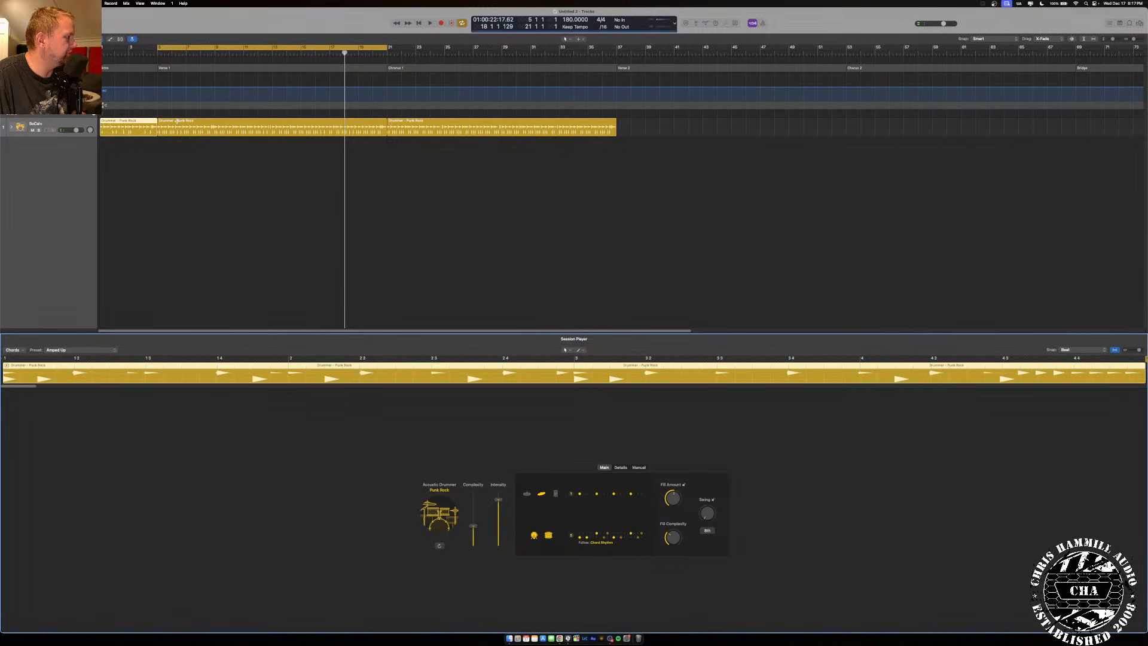
Turn off cycling and play the Intro region to check its restored beat.
left_click(160, 45)
double_click(120, 53)
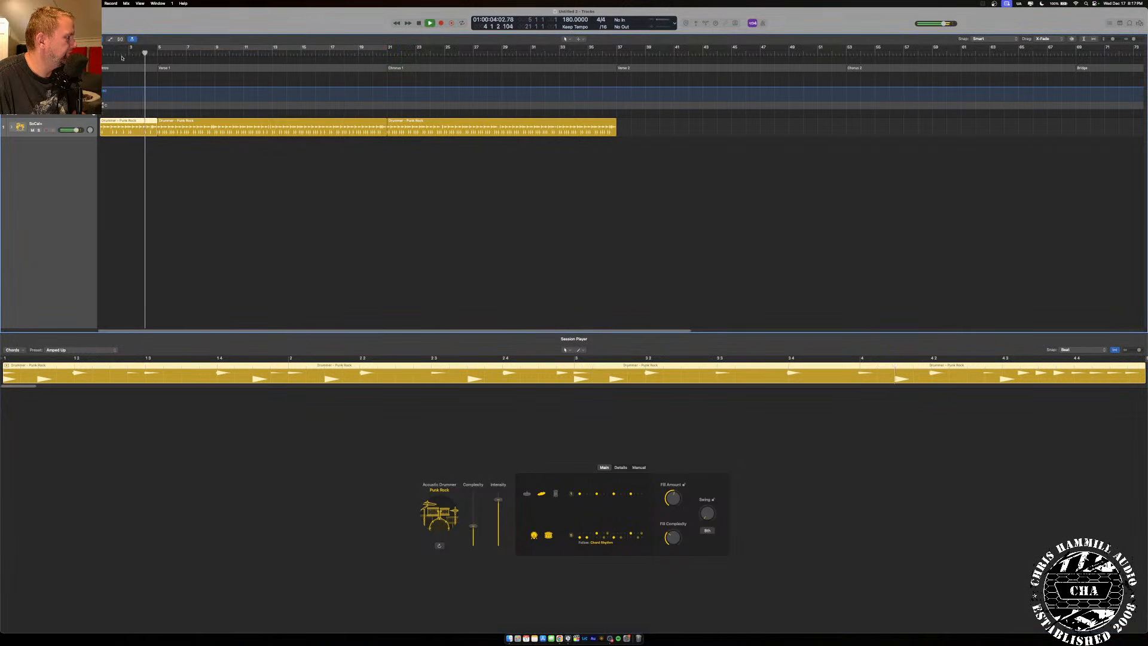
key("space")
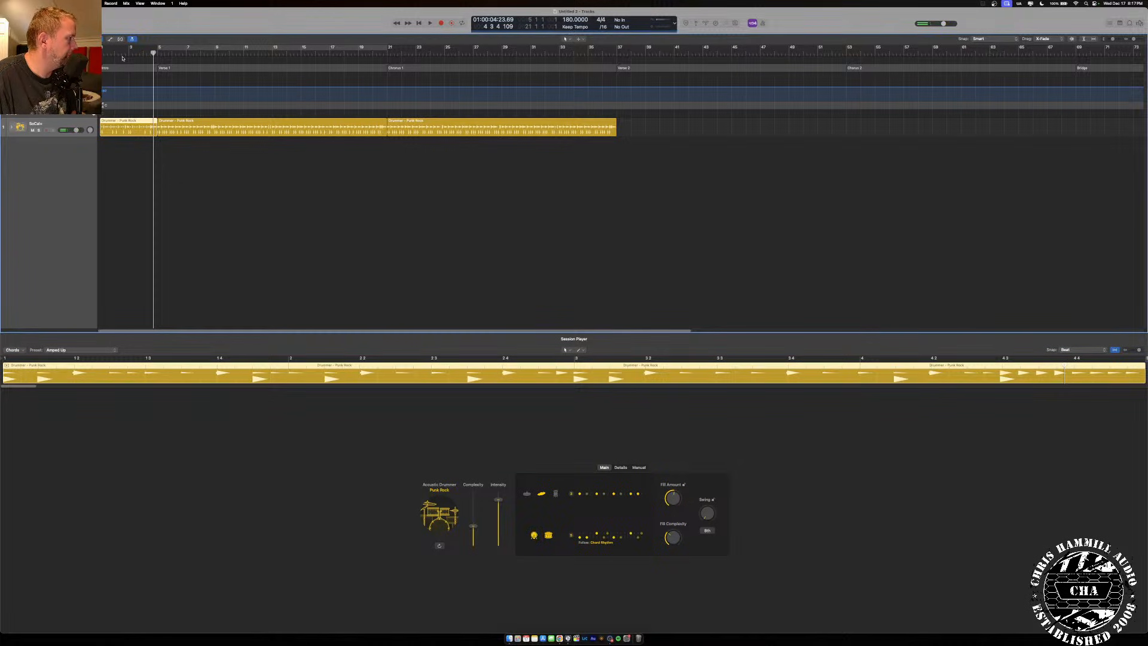
key("space")
left_click(110, 53)
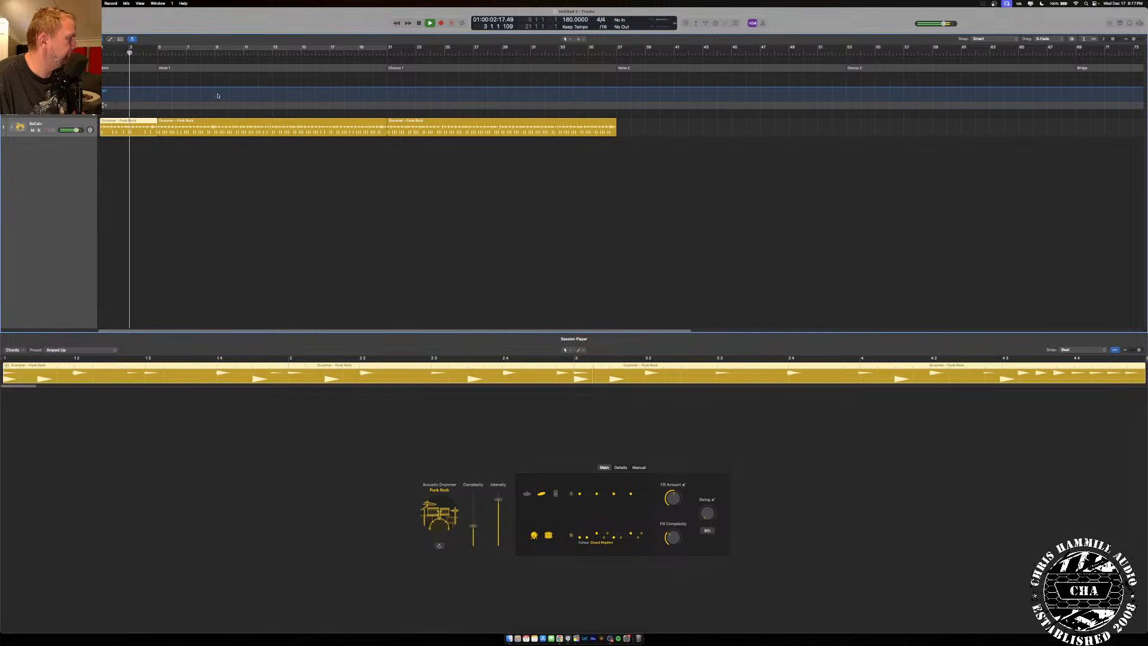
key("space")
Turn cycling back on over Verse 1, lower its drummer region's Complexity to just below the midpoint, and start playback.
left_click(220, 124)
left_click(225, 48)
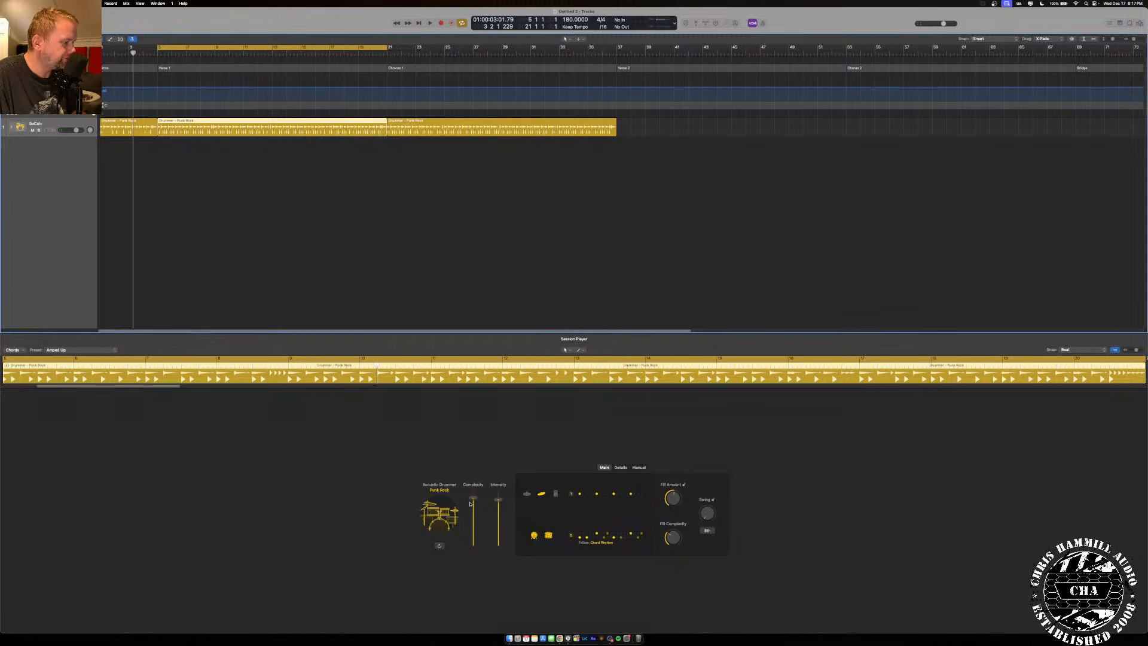
left_click(128, 127)
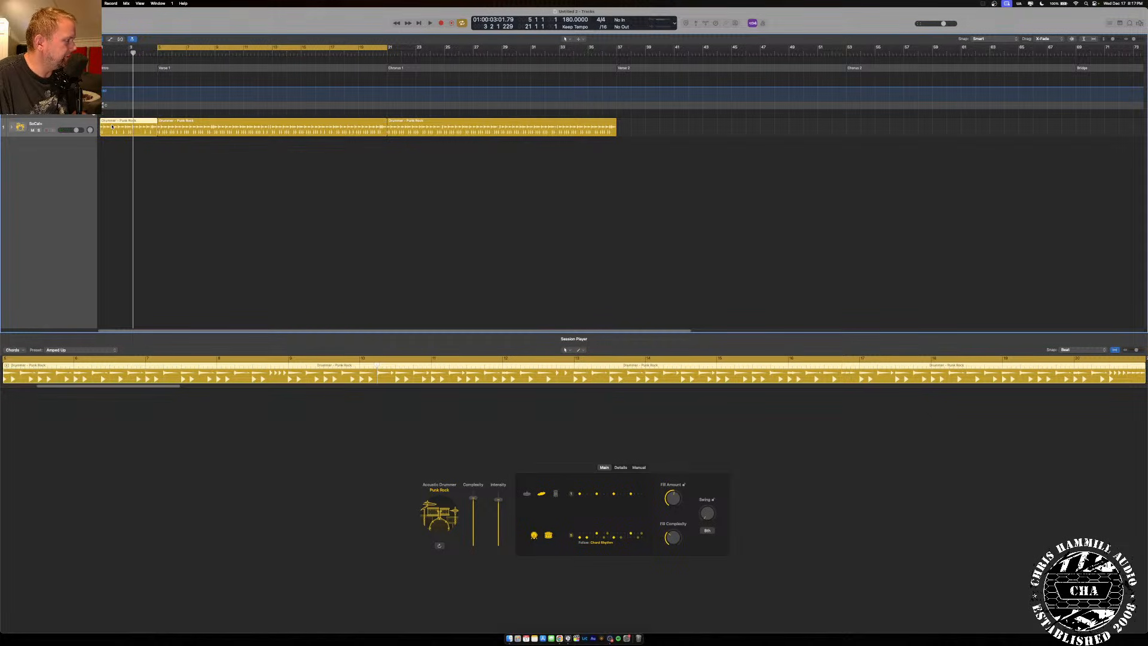
left_click(177, 127)
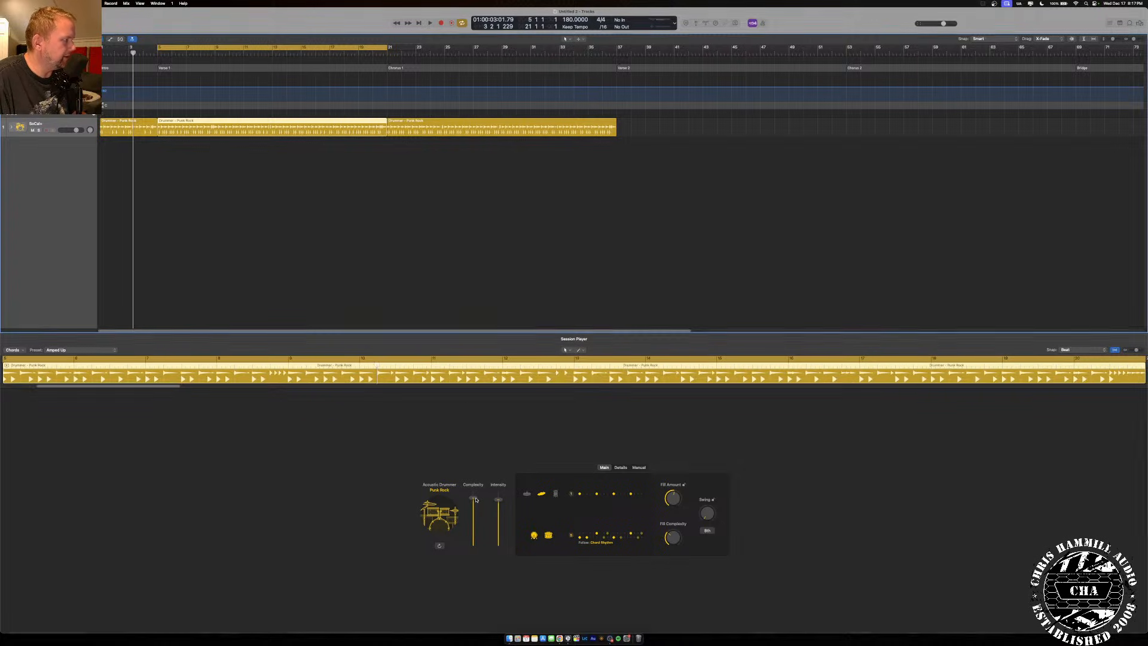
left_click_drag(476, 499, 473, 536)
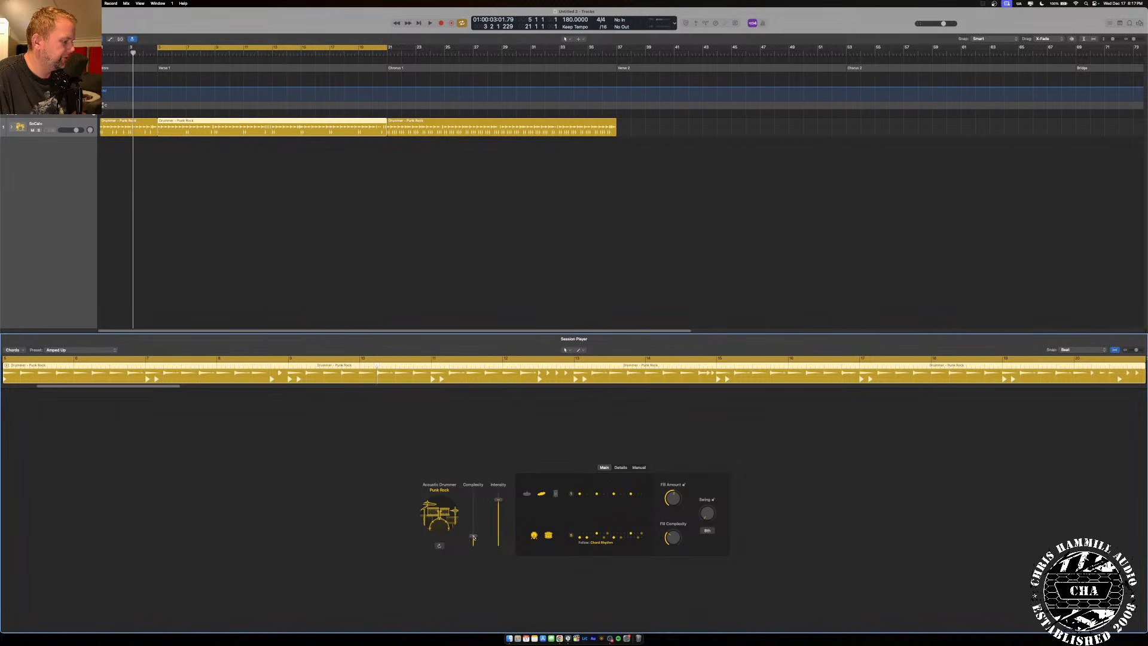
left_click_drag(473, 527, 473, 521)
key("space")
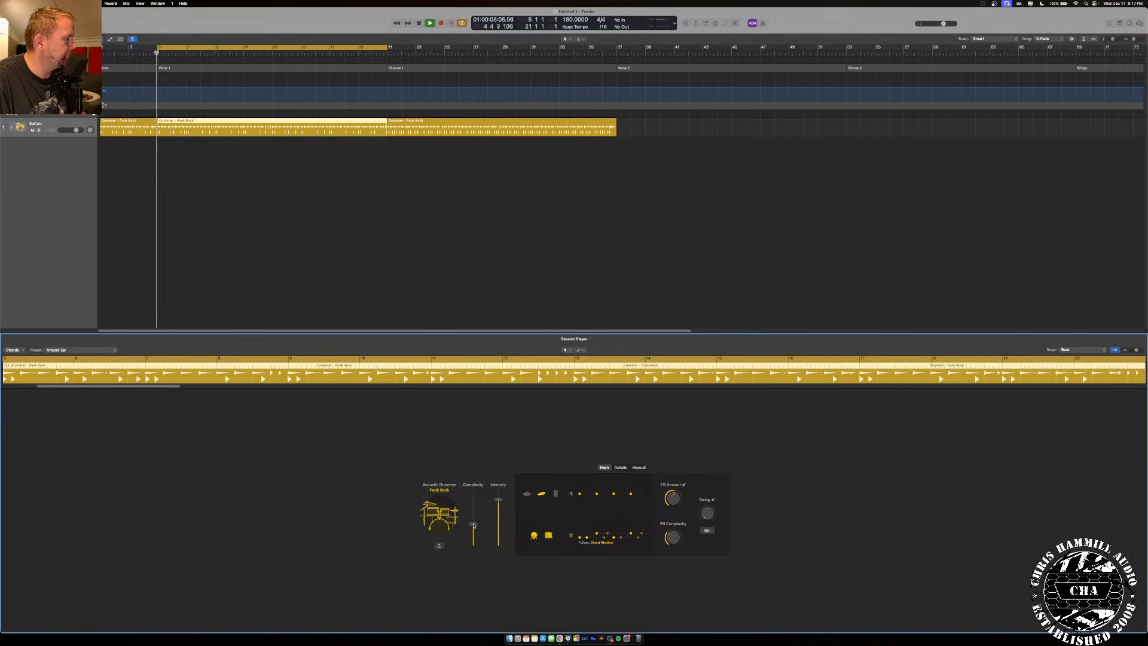
Switch the Verse 1 region from cymbals to hi-hat and reduce its Complexity to about a quarter.
left_click(589, 498)
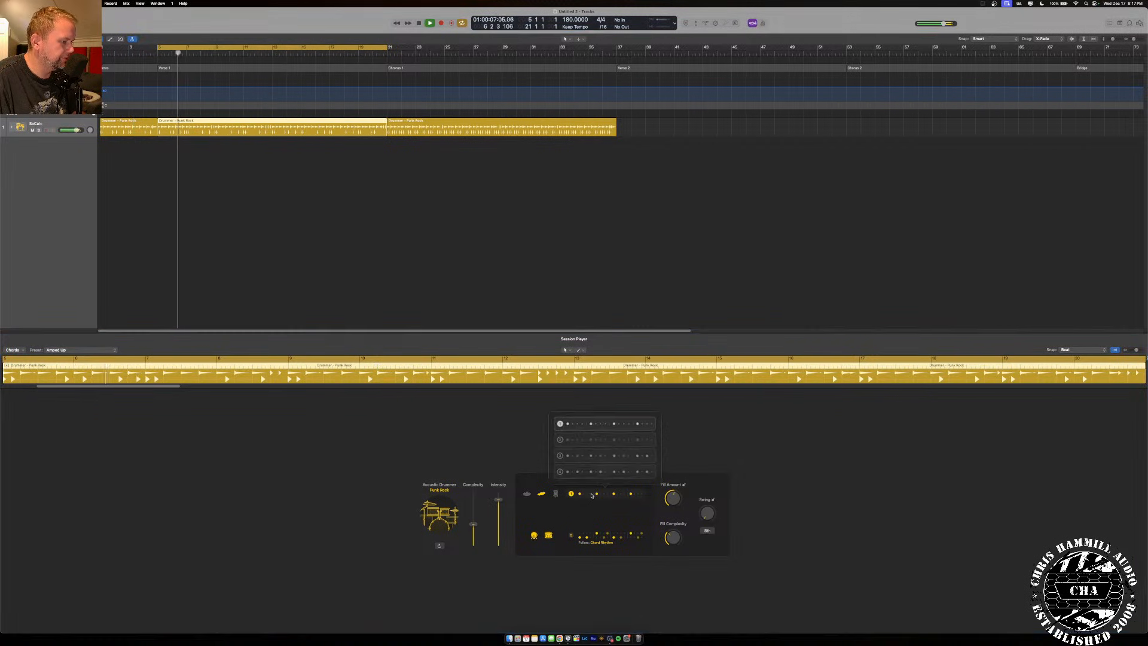
left_click(529, 494)
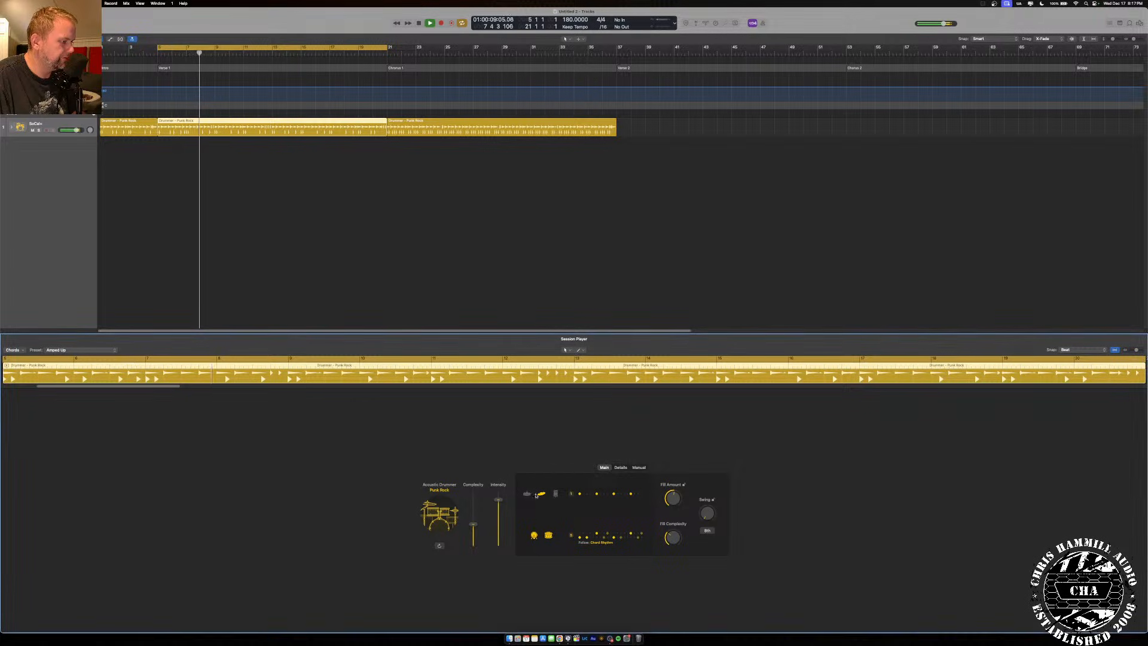
left_click(526, 494)
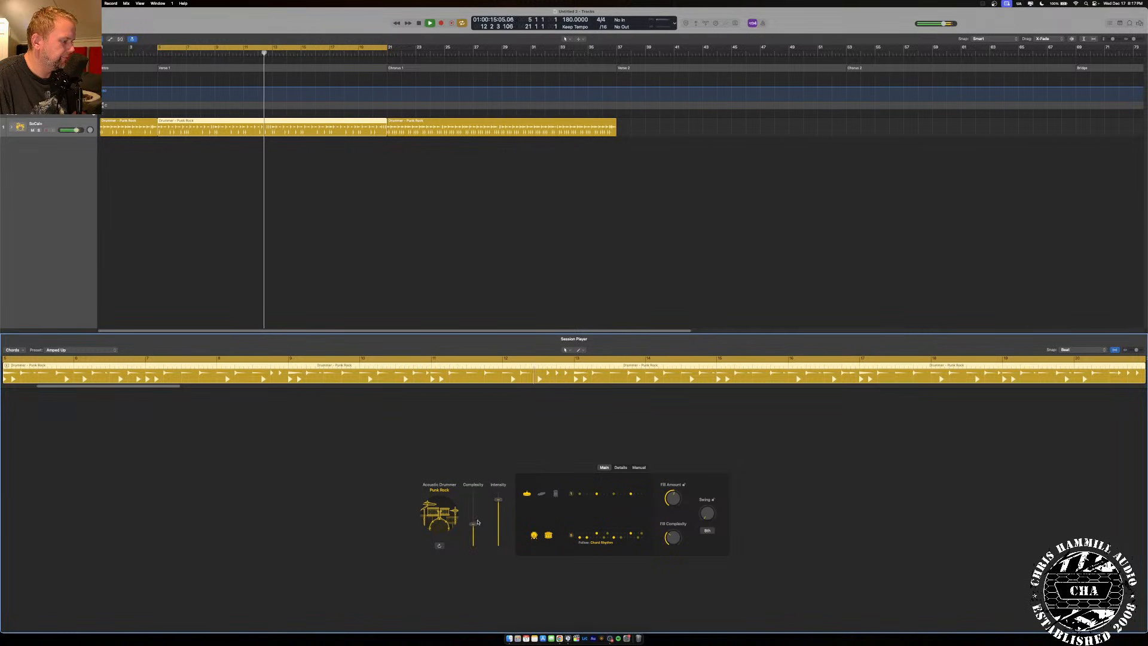
left_click_drag(473, 525, 474, 534)
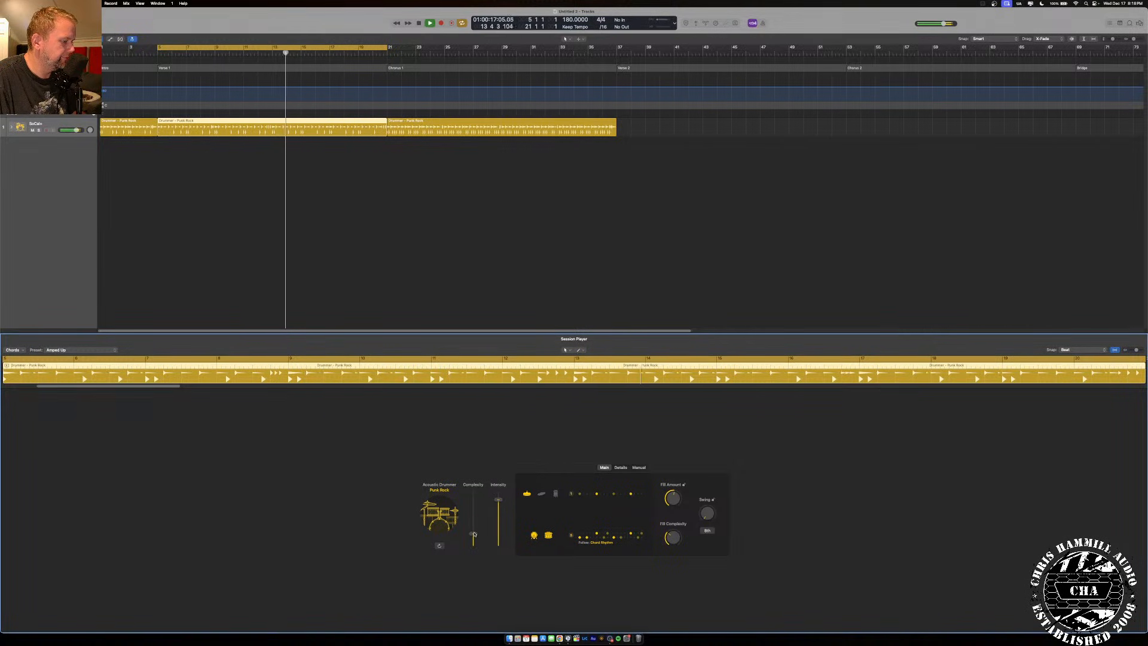
Apply the first kick and snare pattern to the Verse 1 region, raise Complexity very slightly, and stop playback after listening.
left_click(605, 535)
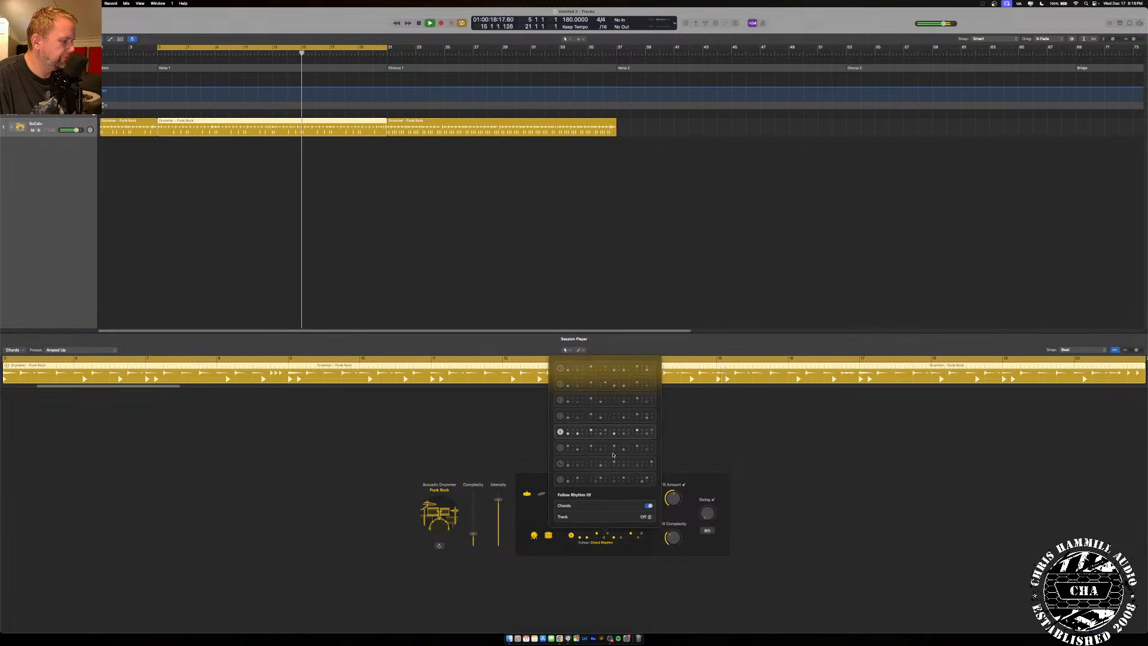
left_click(604, 368)
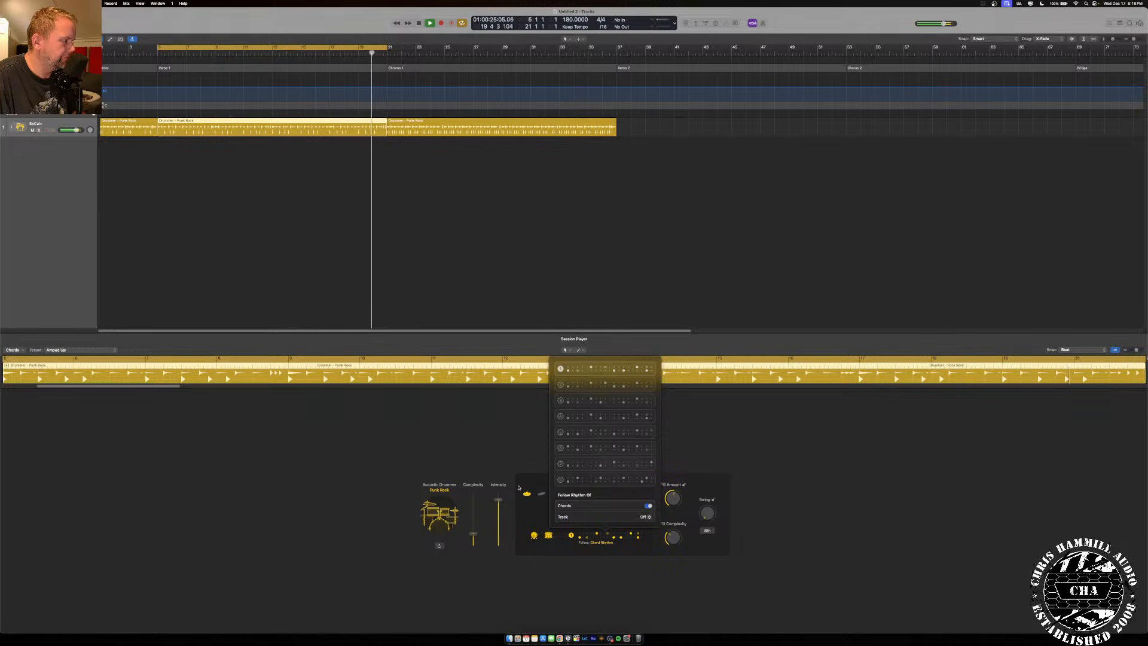
left_click(518, 488)
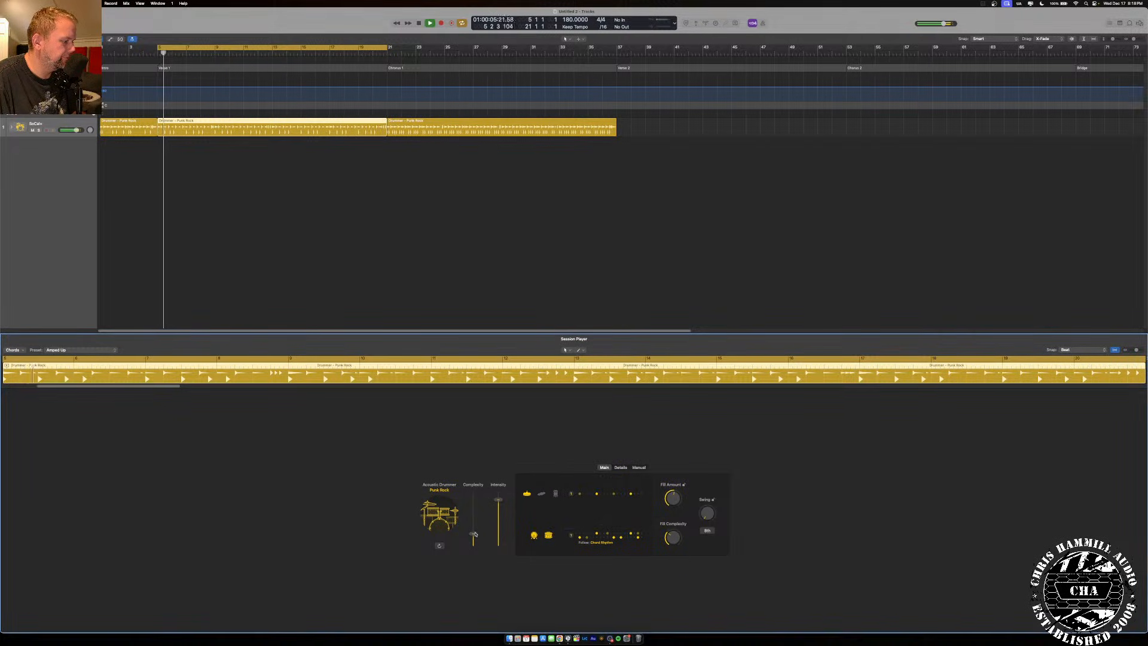
left_click_drag(475, 533, 475, 531)
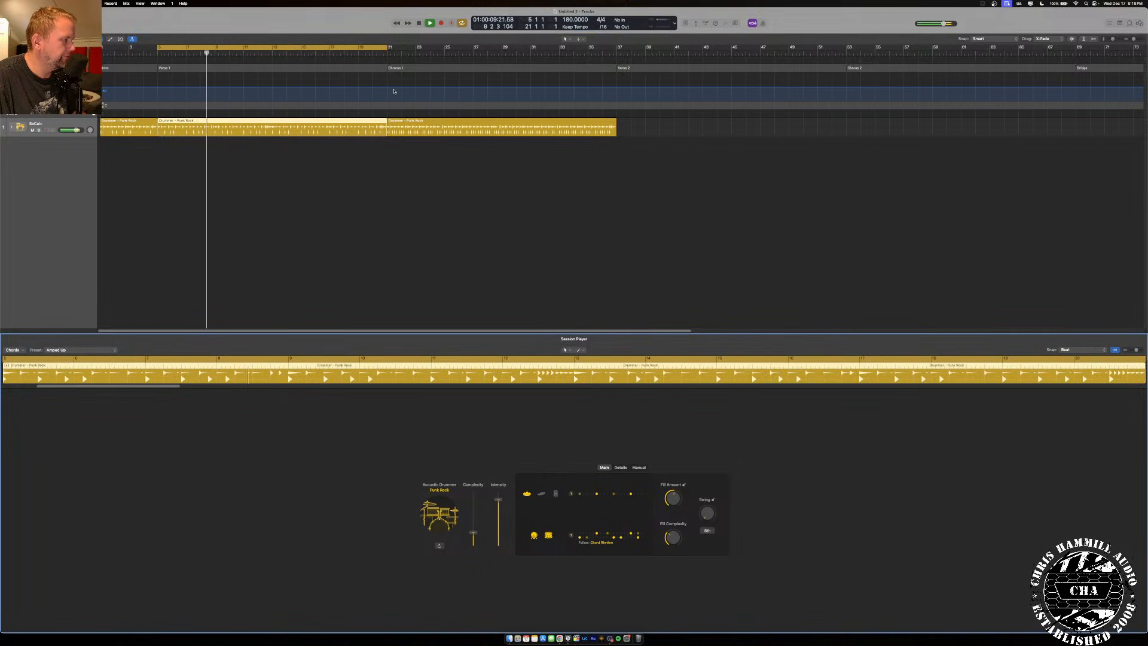
key("space")
Move the cycle range to Chorus 1, select its drummer region, start playback, and lower its Complexity to about a third.
left_click_drag(277, 48, 507, 48)
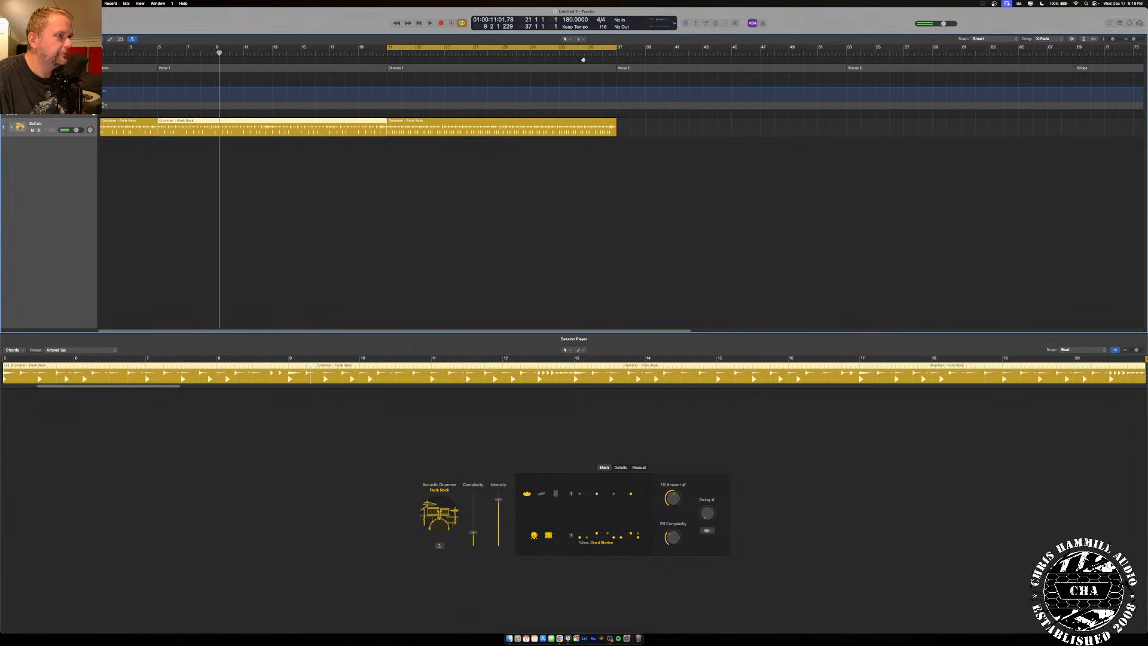
left_click(434, 132)
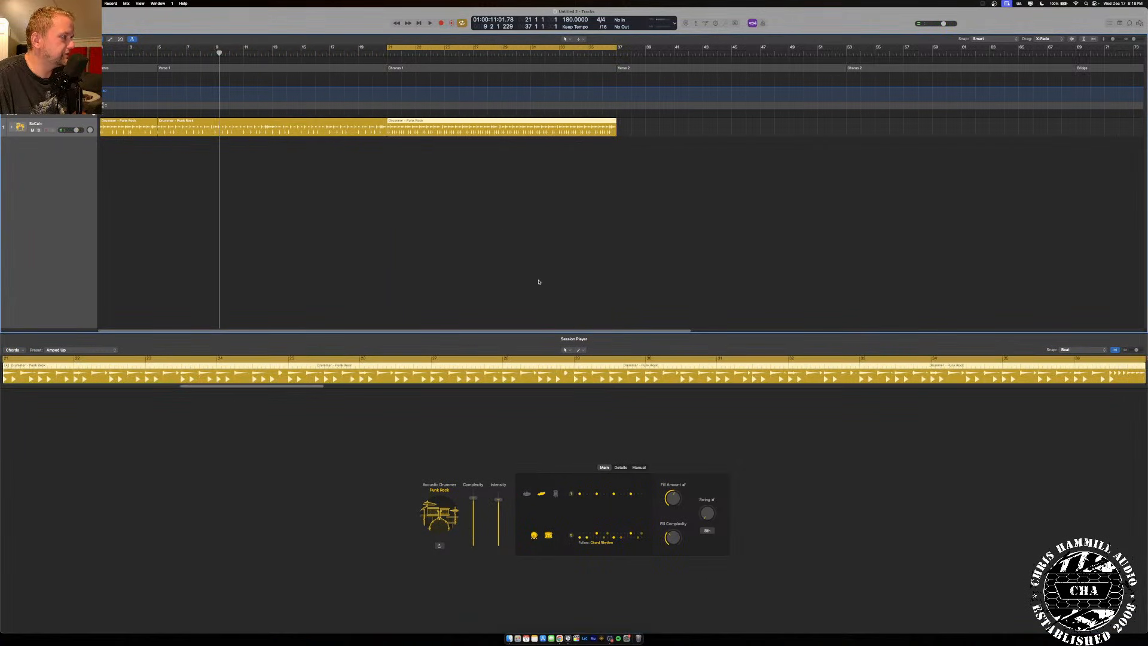
key("space")
left_click_drag(473, 498, 473, 528)
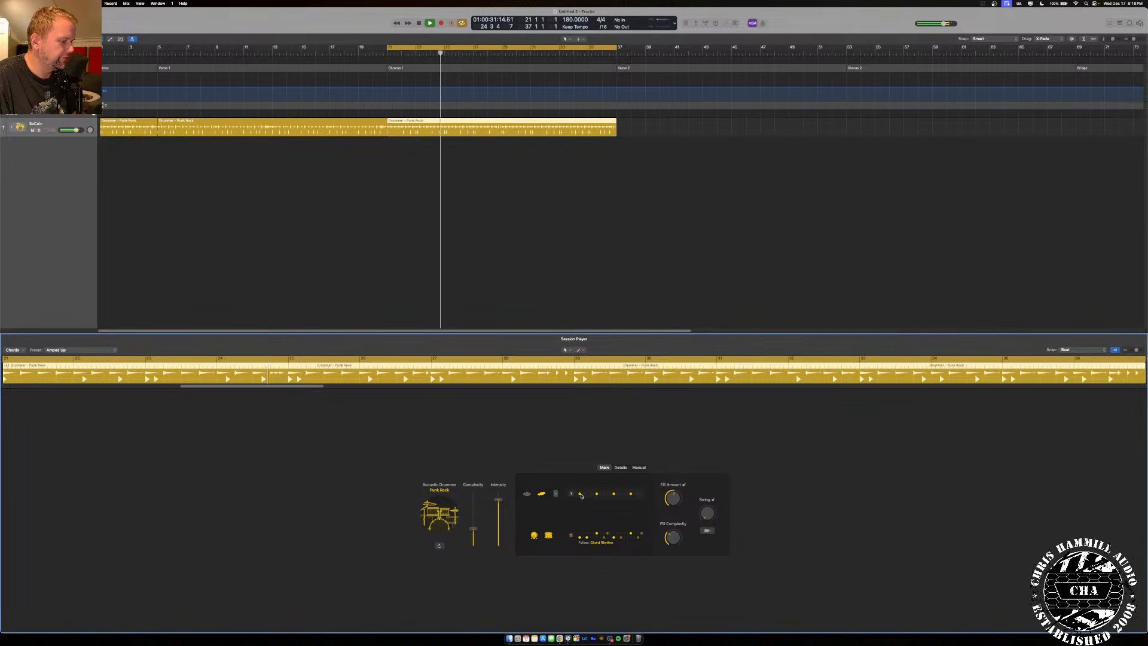
Try toms on the Chorus 1 region, return it to cymbals, and apply the third cymbal pattern.
left_click(555, 493)
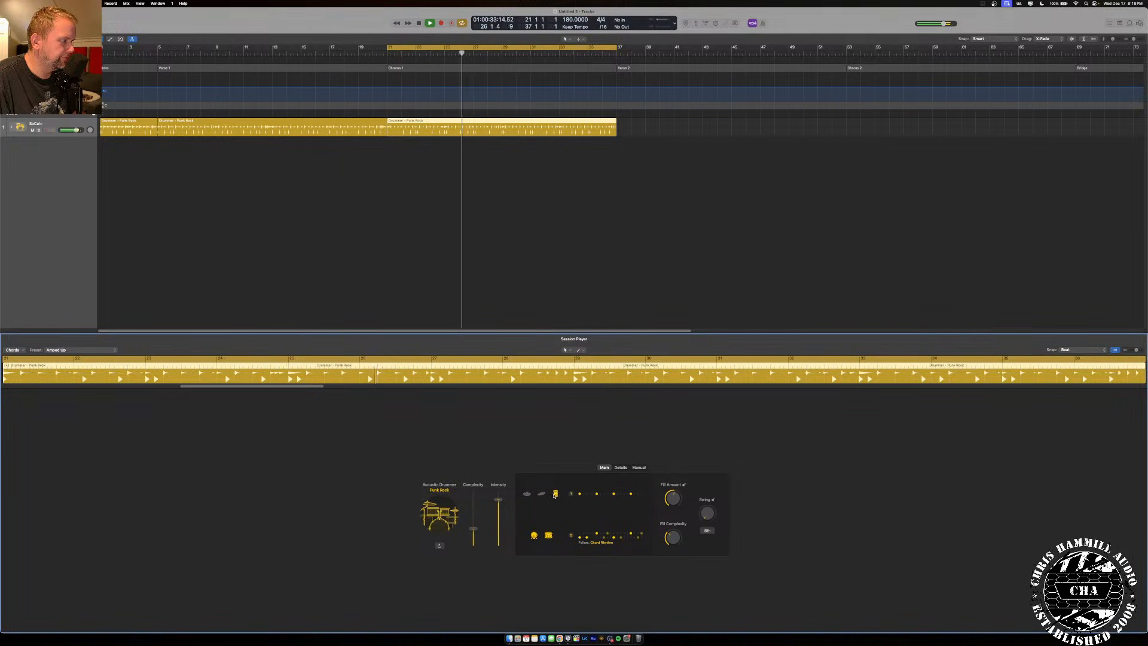
left_click(542, 494)
left_click(586, 498)
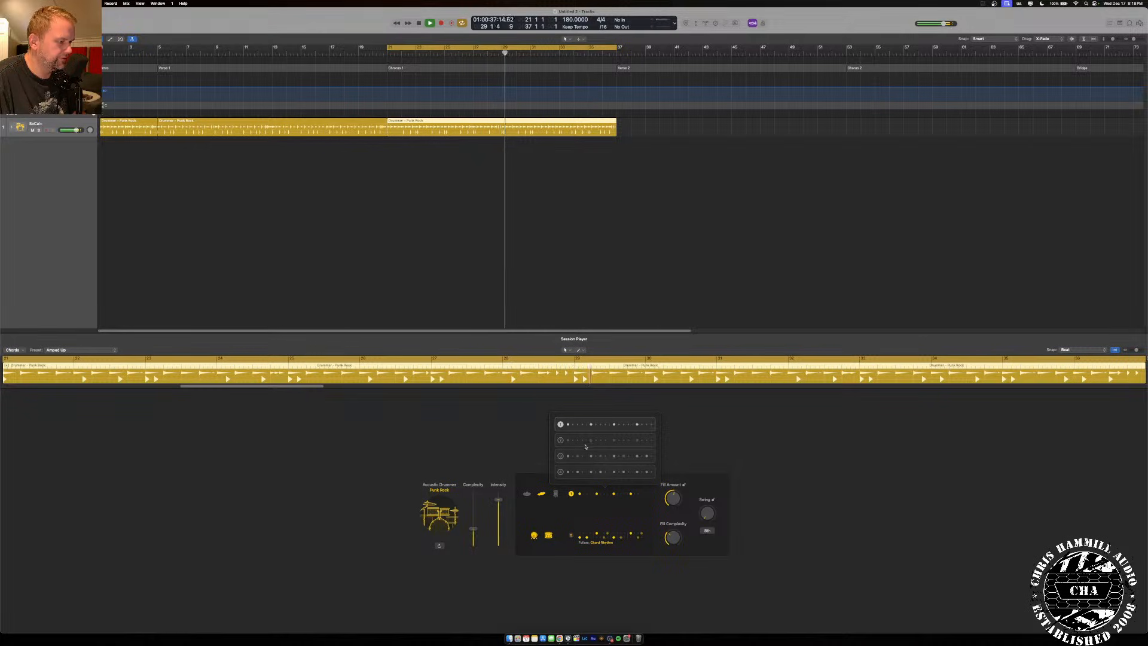
left_click(586, 456)
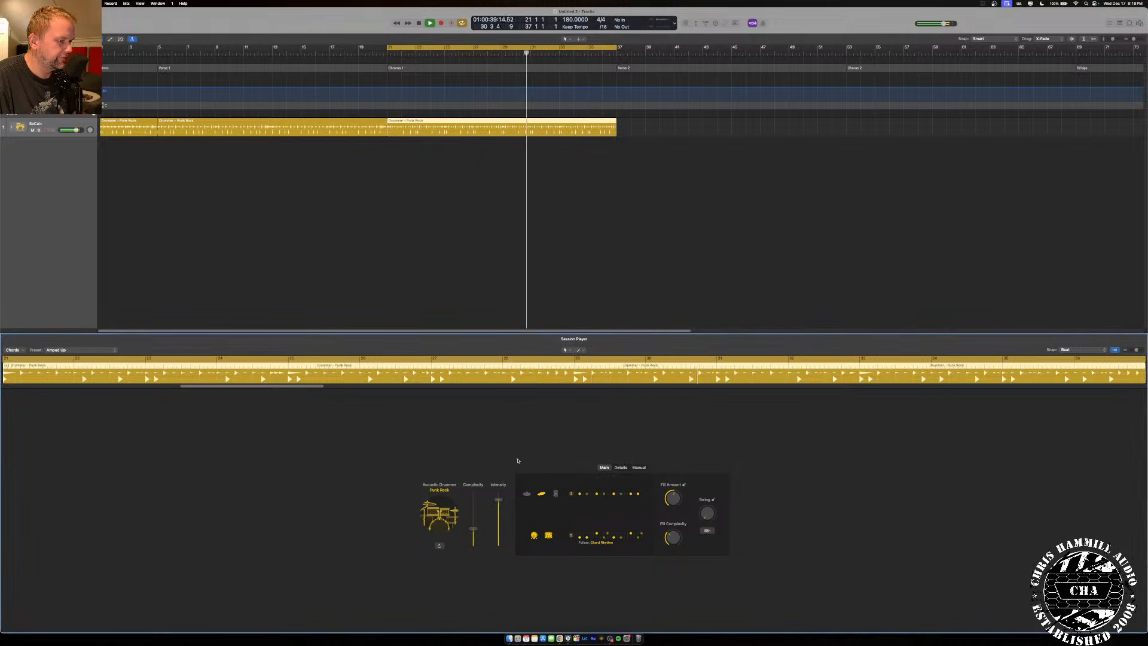
In the Chorus 1 region's performance details, fine-tune Feel and raise Humanize and Dynamics.
left_click(621, 467)
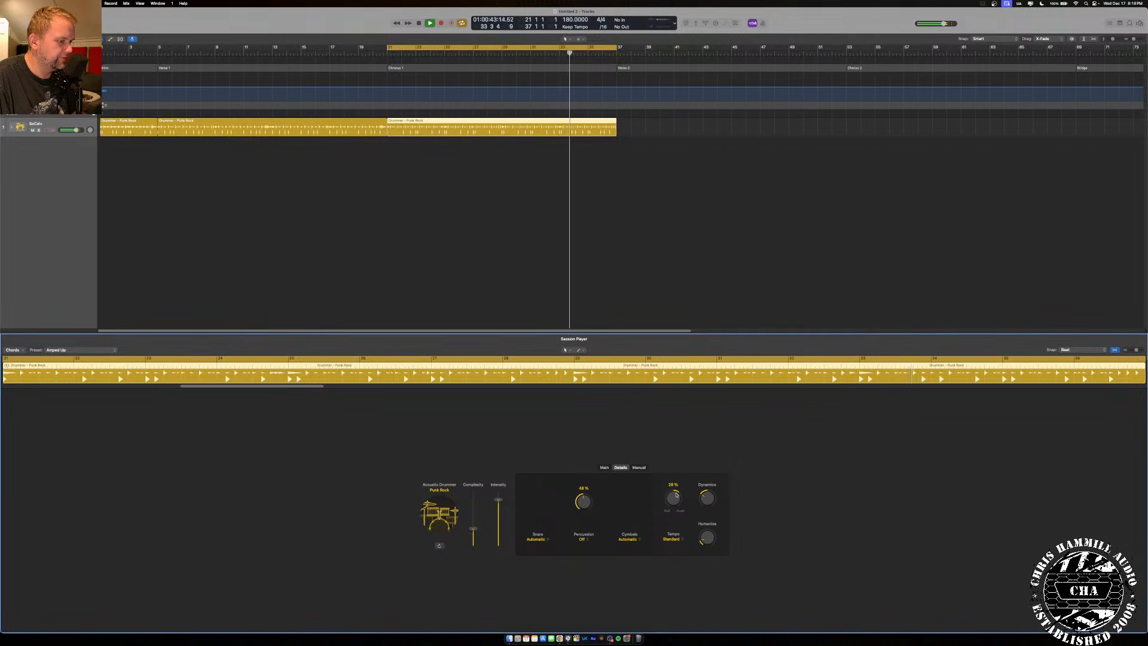
left_click_drag(676, 495, 677, 491)
left_click_drag(707, 538, 707, 521)
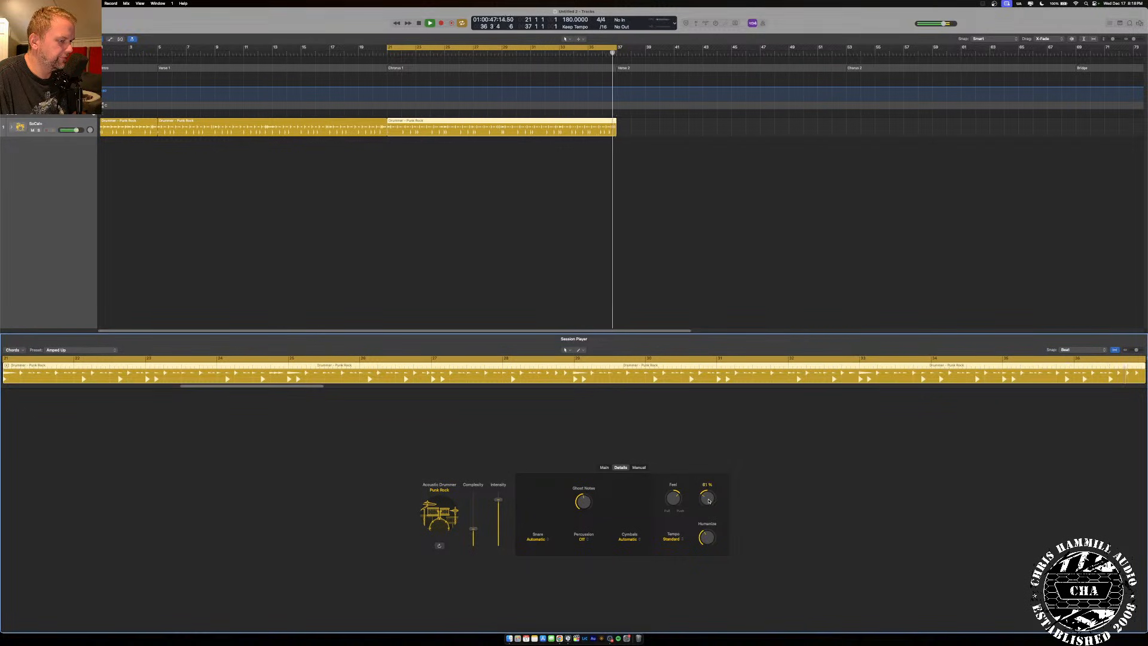
left_click_drag(708, 501, 709, 487)
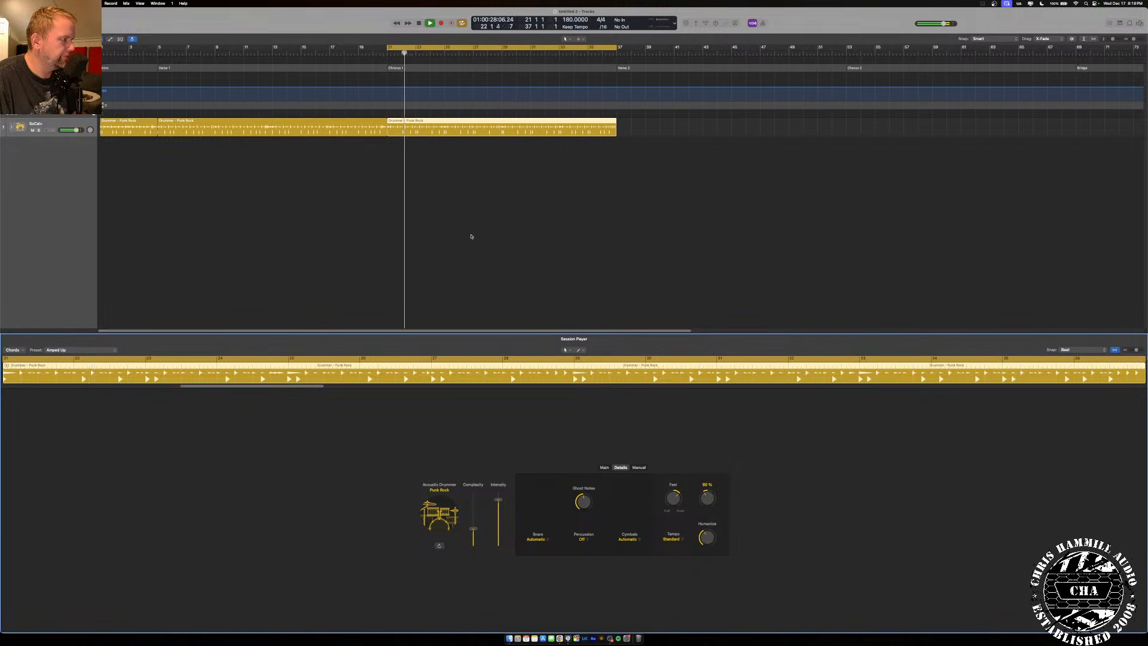
left_click(465, 127)
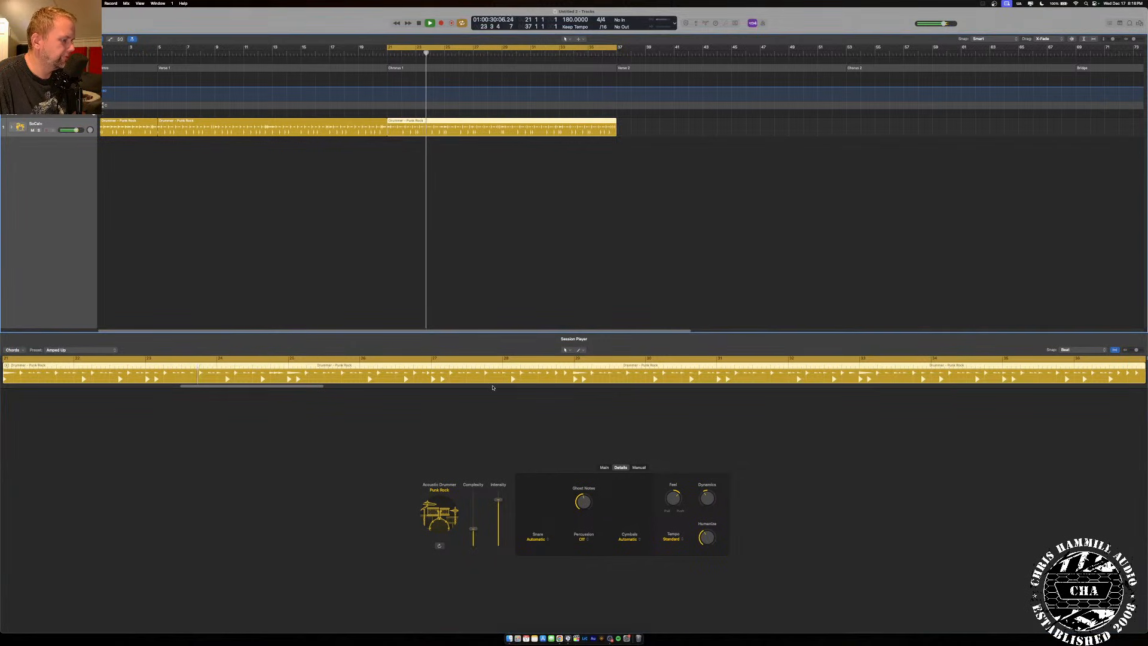
Try the third kick and snare pattern on the Chorus 1 region, apply the first one instead, and stop playback.
left_click(604, 467)
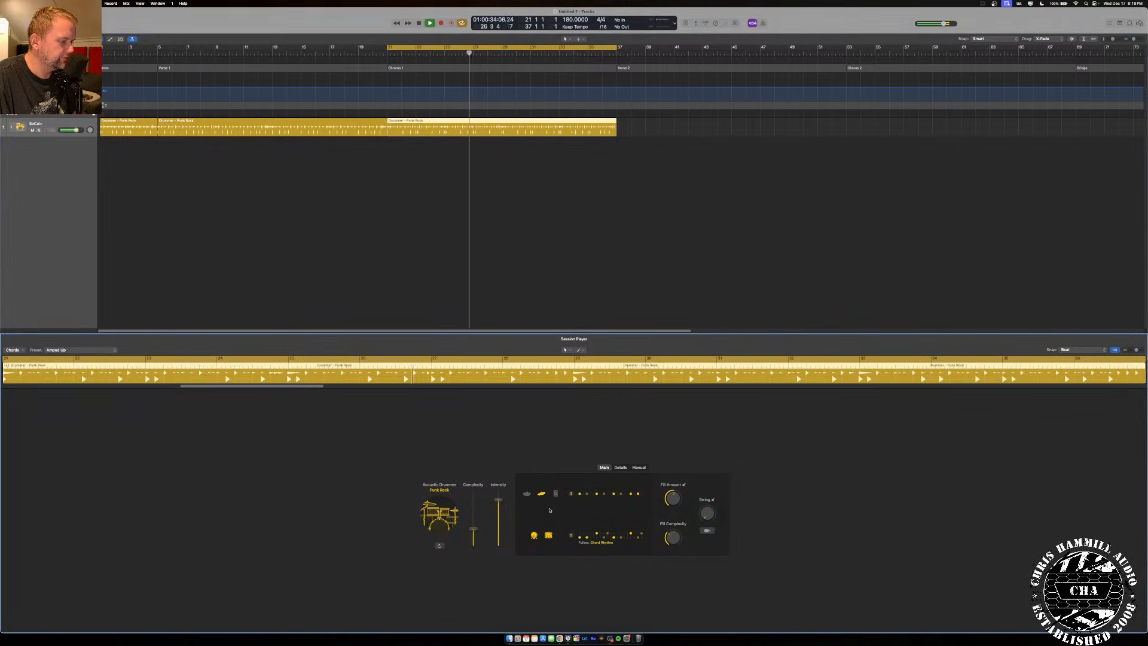
left_click(604, 535)
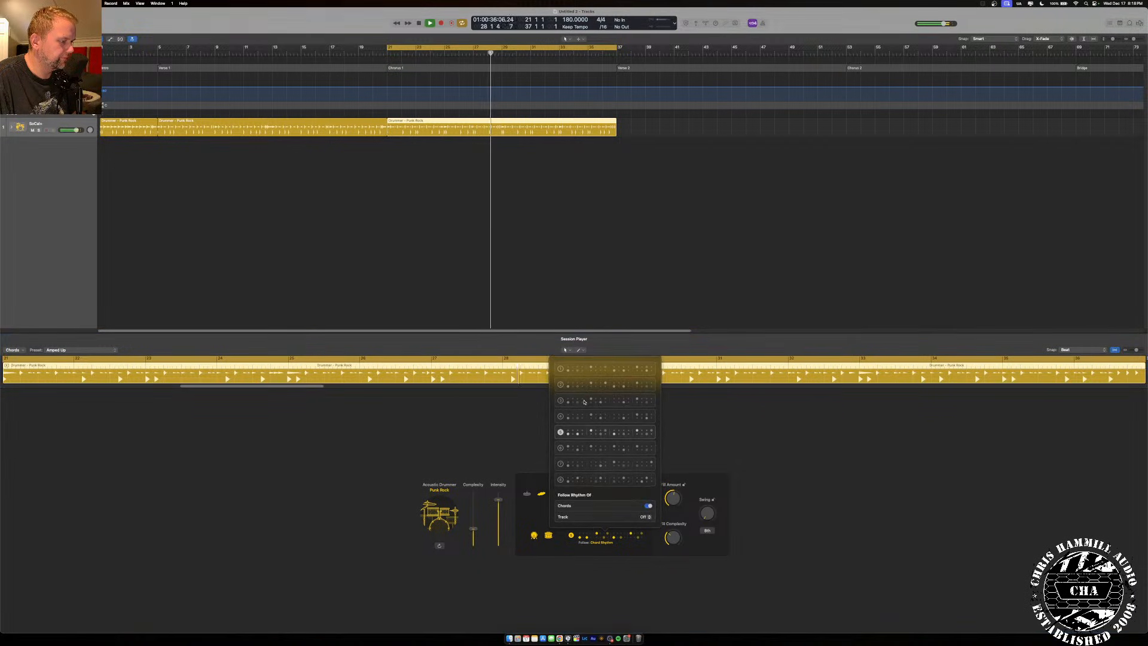
left_click(584, 400)
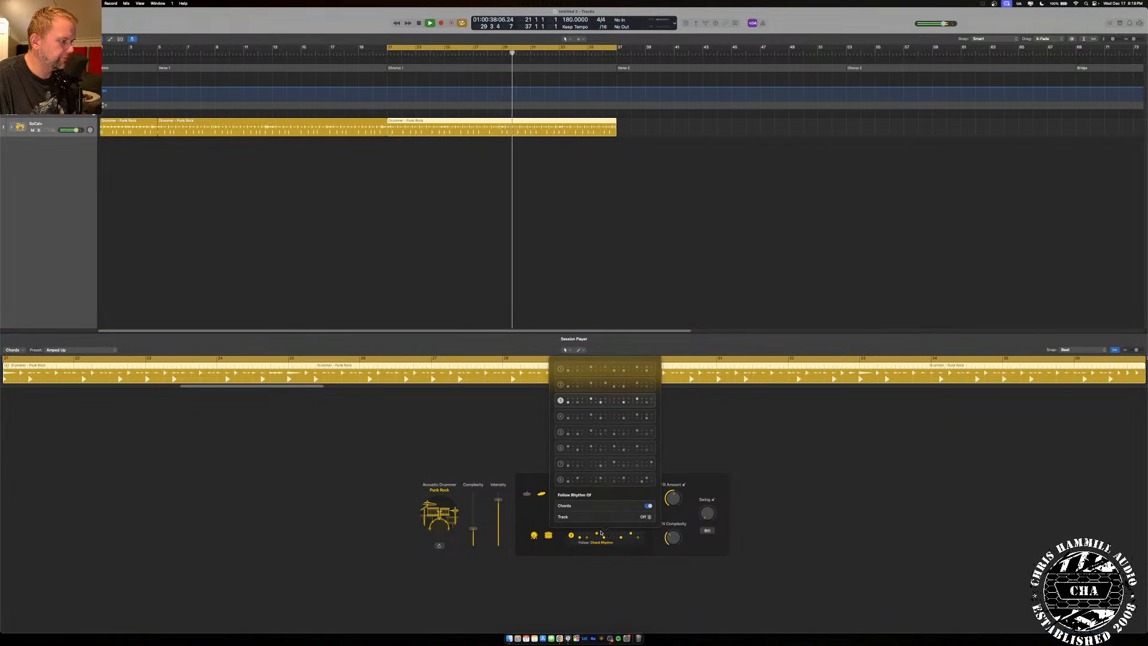
left_click(596, 367)
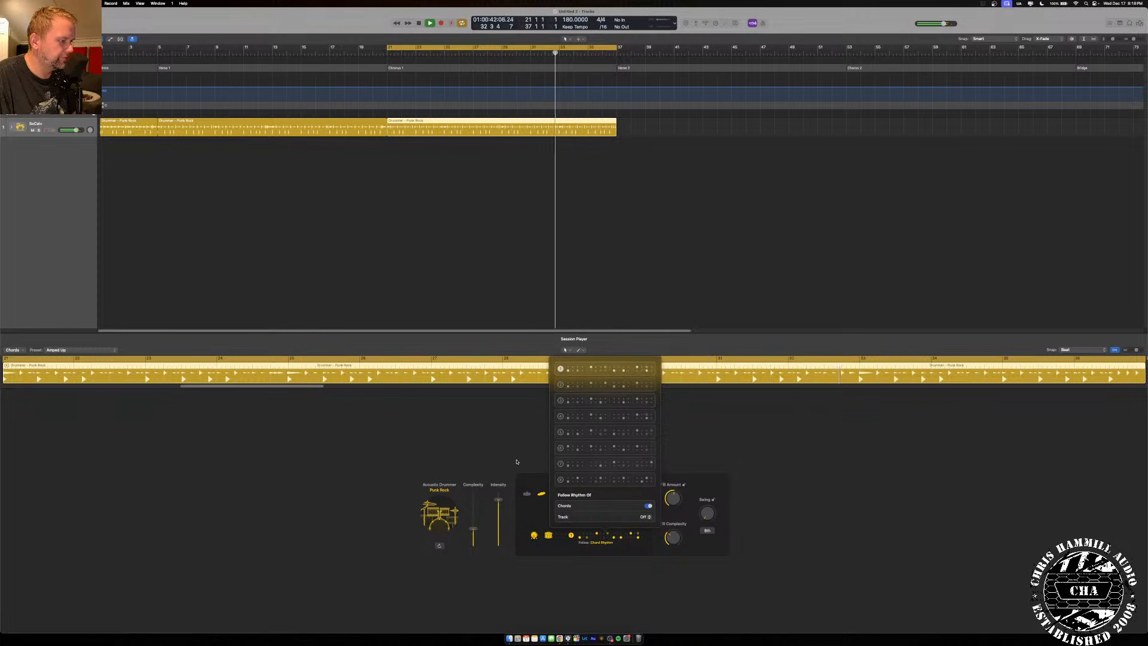
left_click(556, 423)
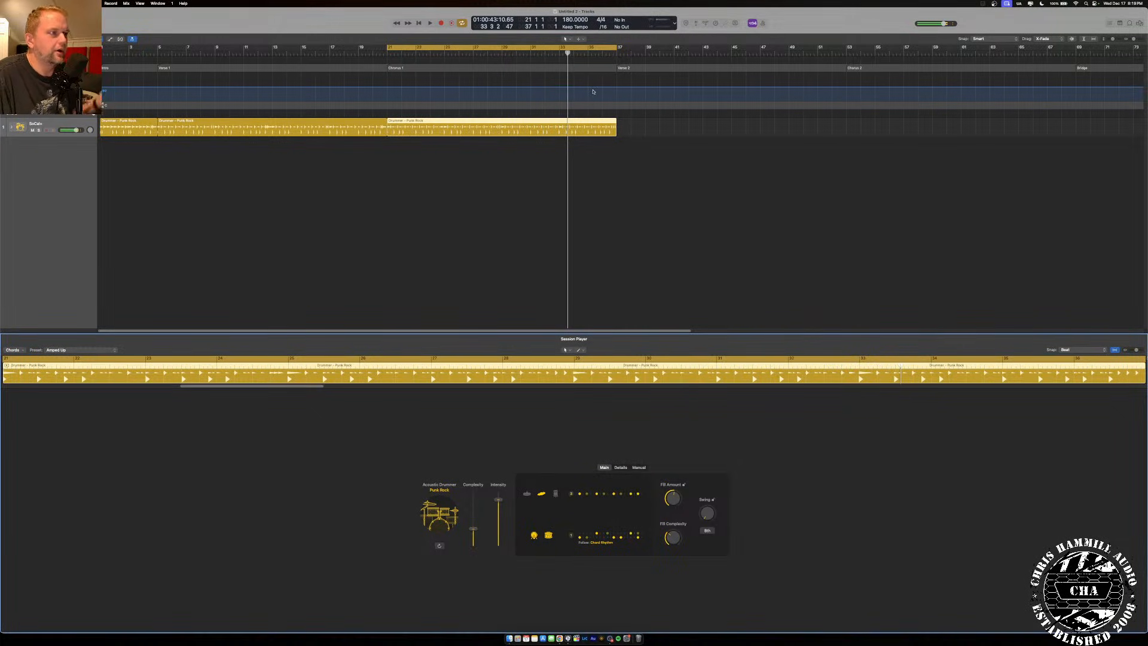
Copy the Verse 1 drummer region to bar 37 for Verse 2.
left_click(334, 125)
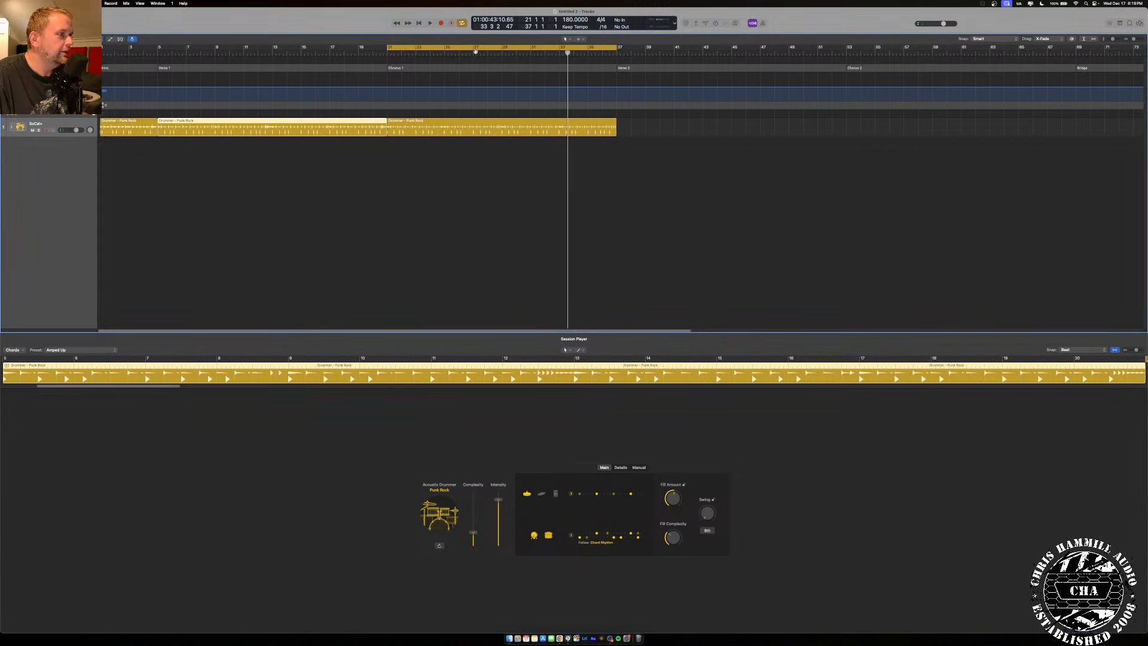
left_click(615, 52)
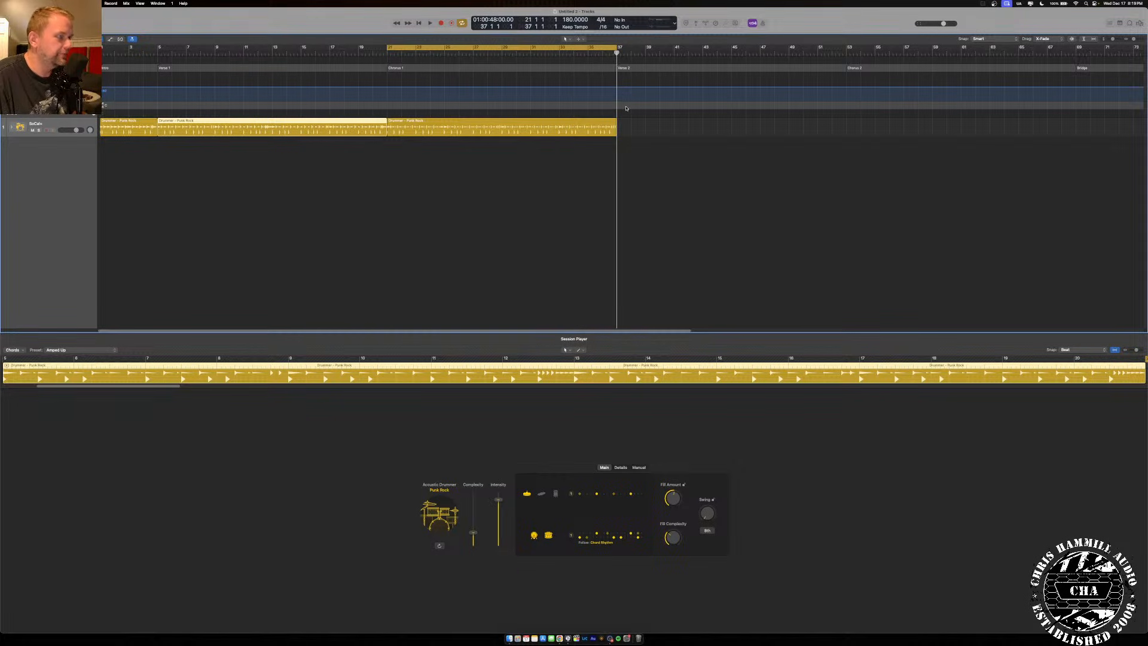
left_click(610, 127)
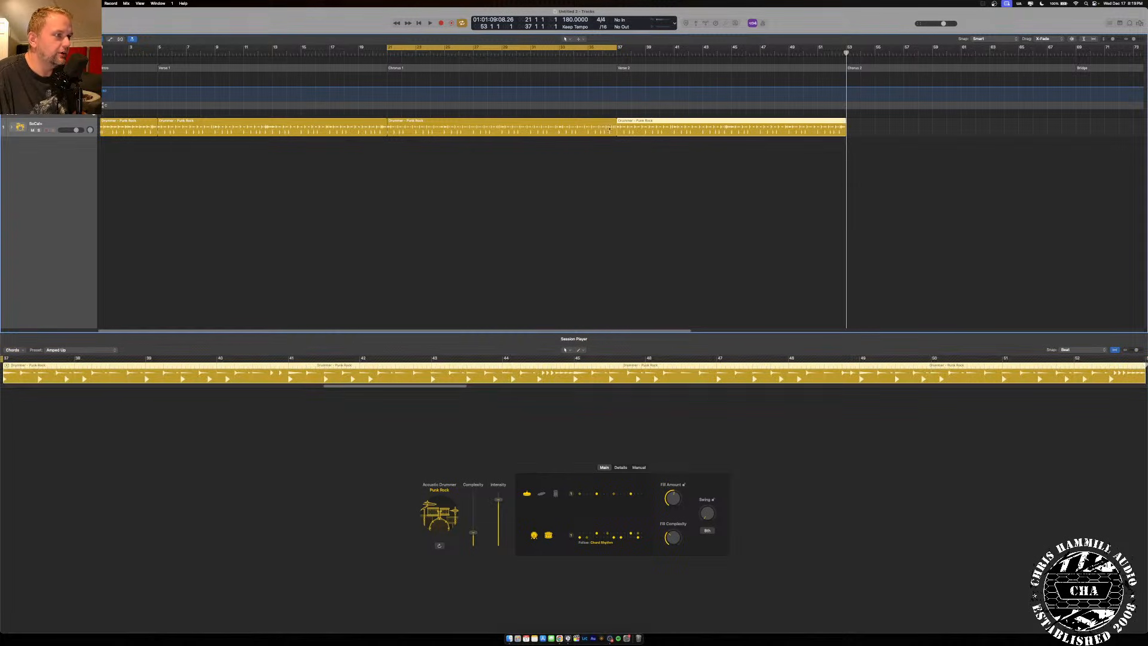
Copy the Chorus 1 drummer region to bar 53 for Chorus 2.
left_click(561, 123)
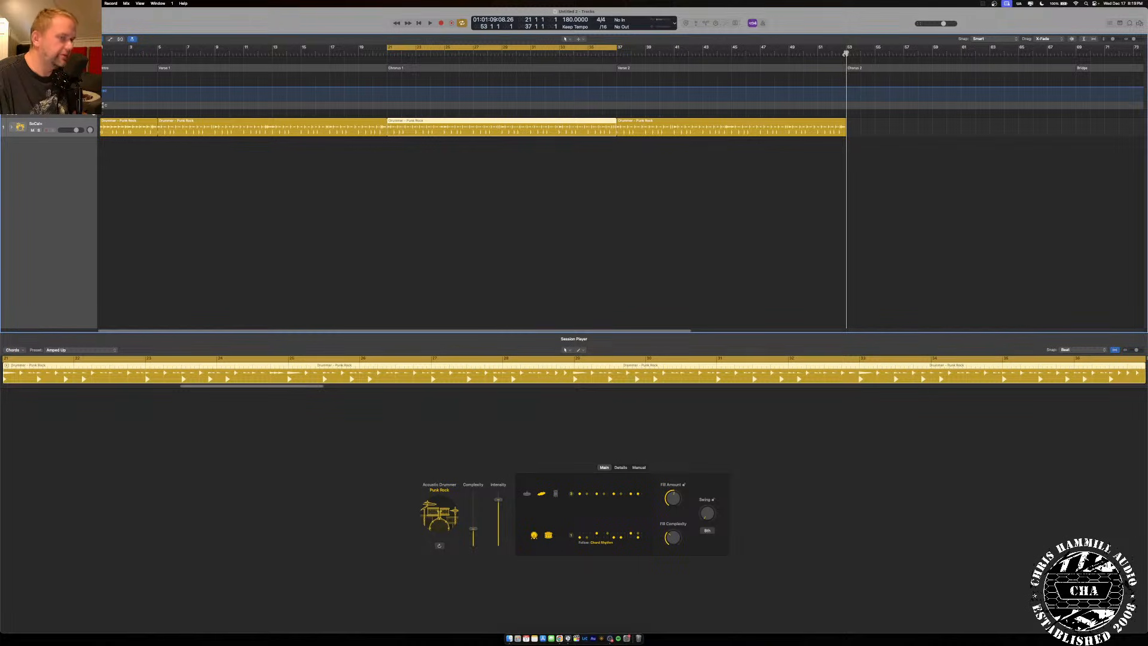
left_click(839, 127)
left_click(588, 127)
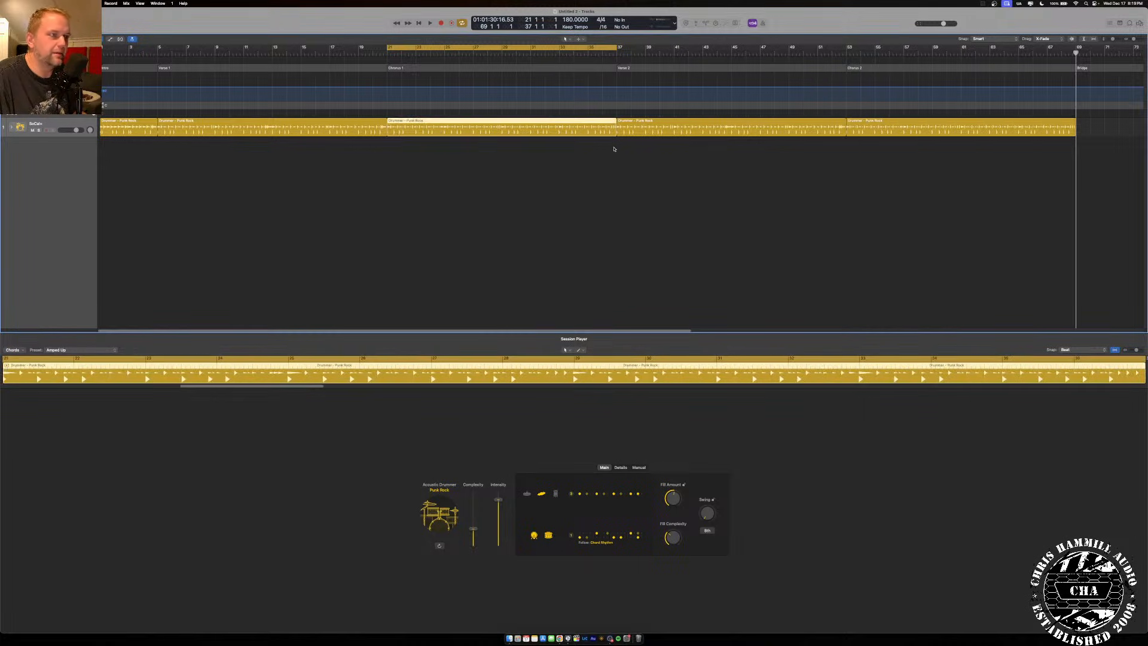
Turn off cycling and play from shortly before bar 21 to check the transition from Verse 1 into Chorus 1.
scroll(775, 147, "right", 3)
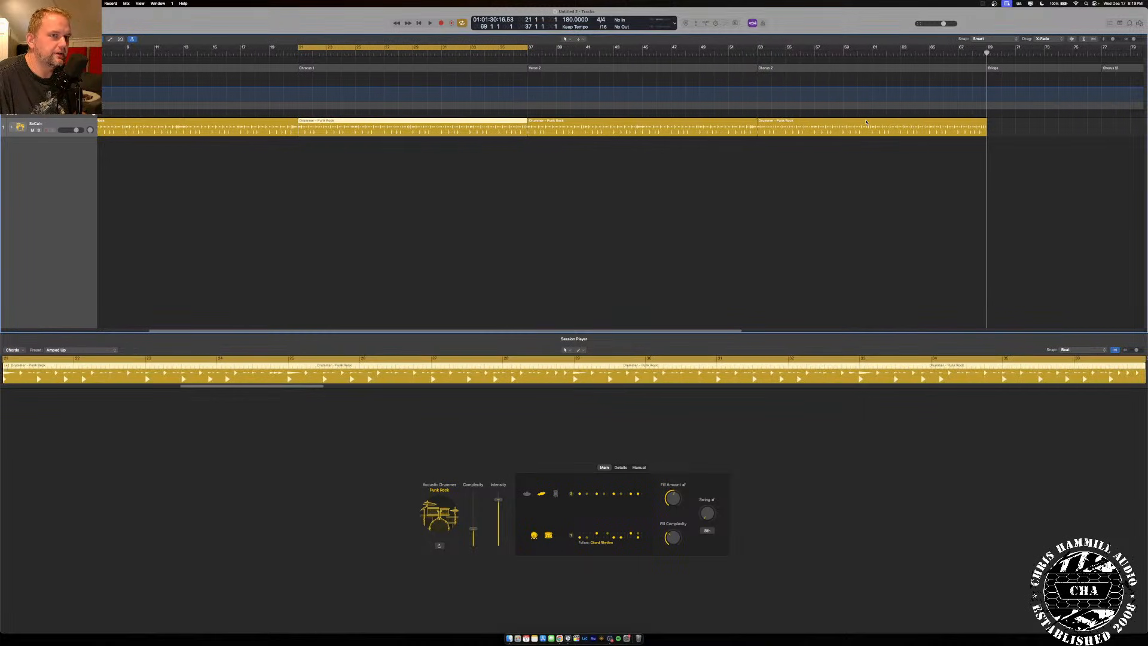
scroll(866, 122, "right", 4)
left_click(388, 46)
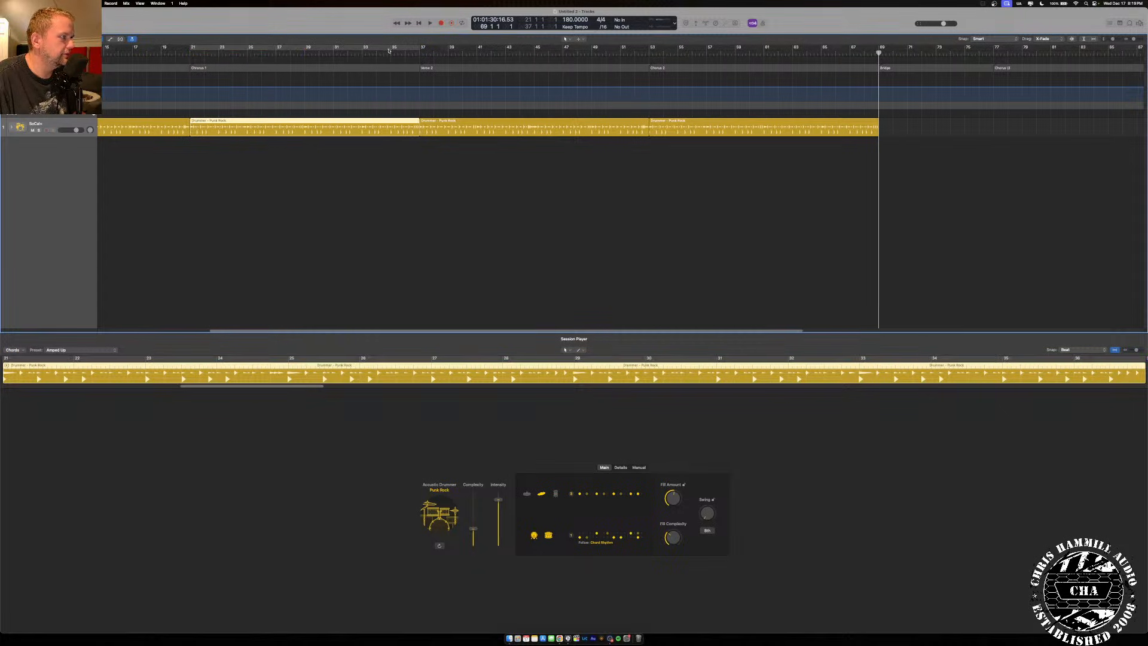
left_click(391, 55)
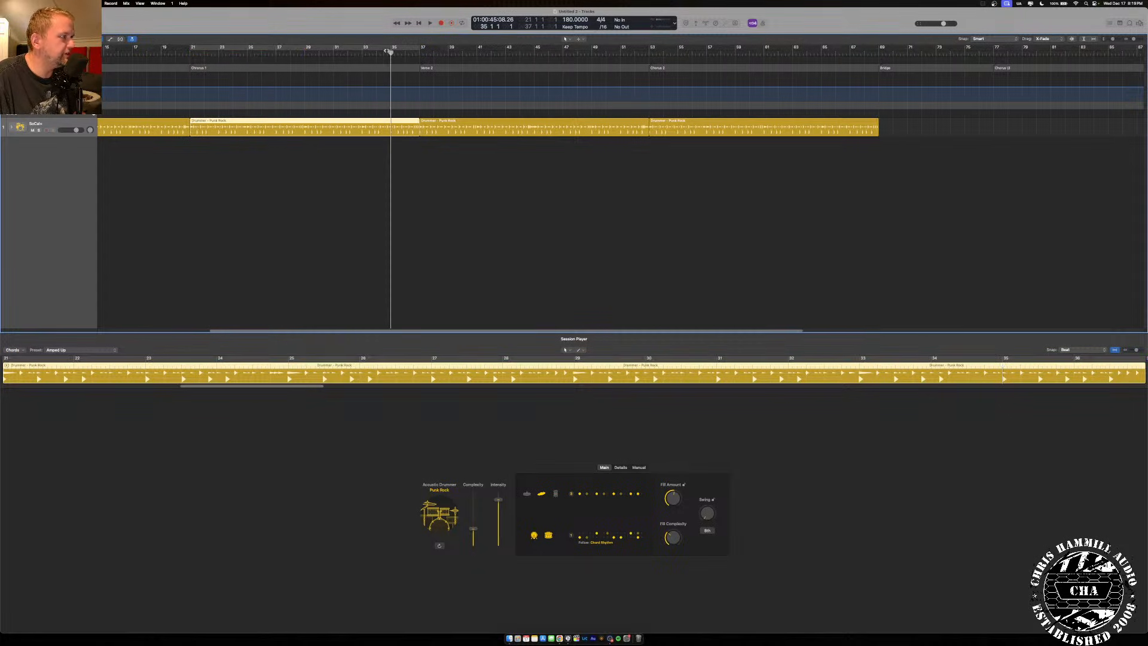
left_click(378, 53)
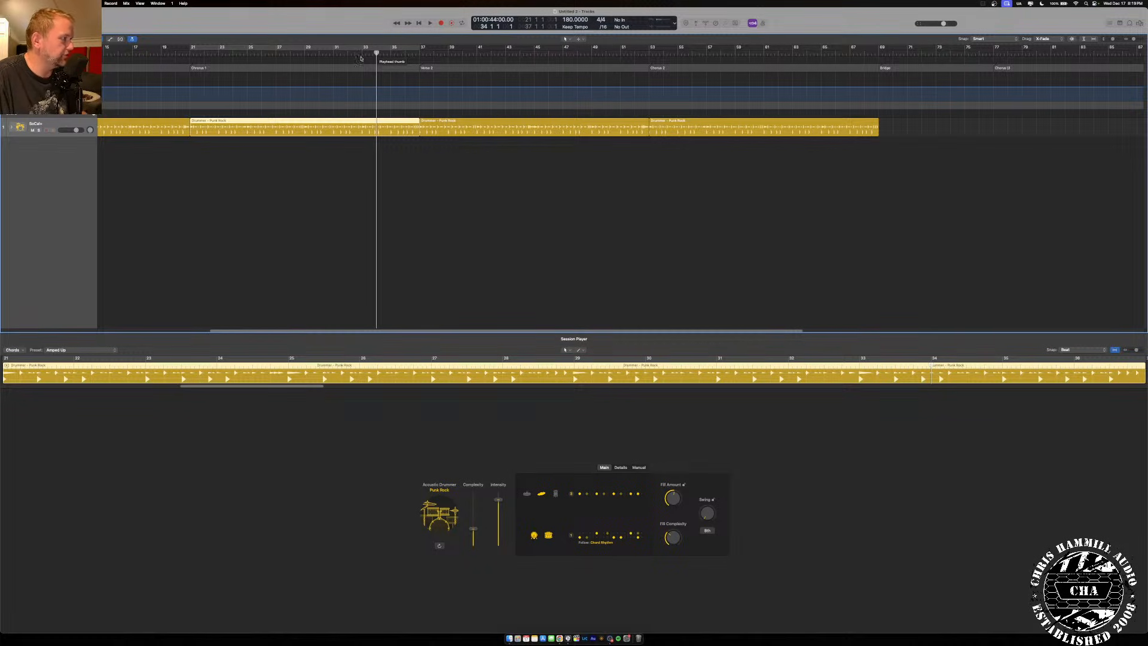
scroll(361, 58, "left", 5)
left_click(285, 57)
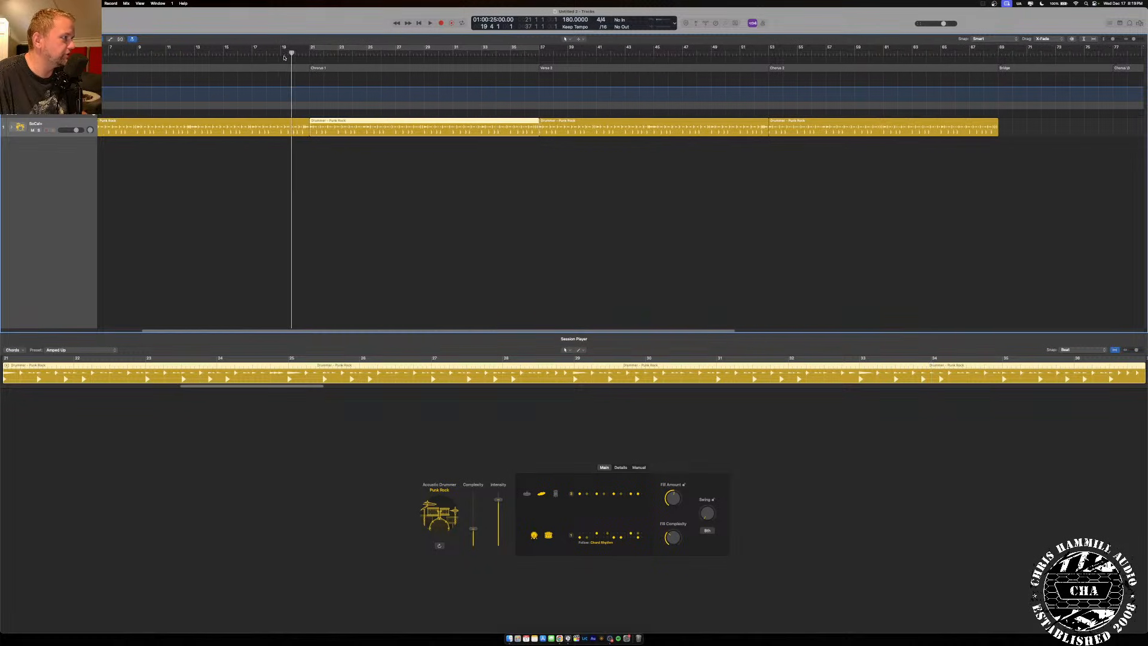
left_click(275, 52)
key("space")
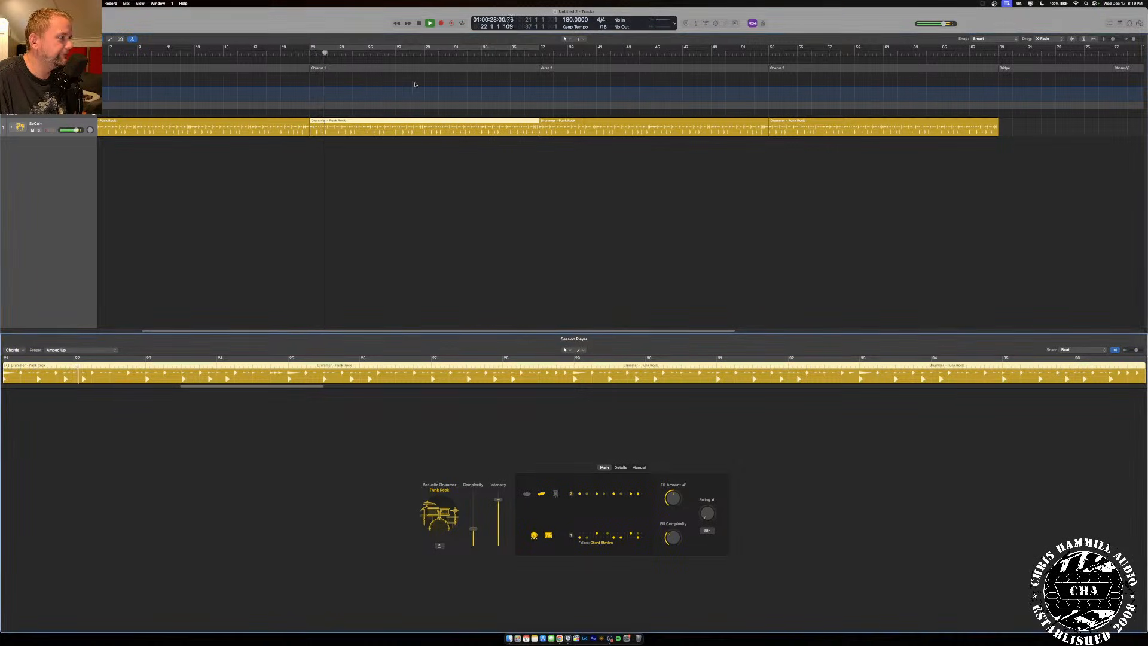
key("space")
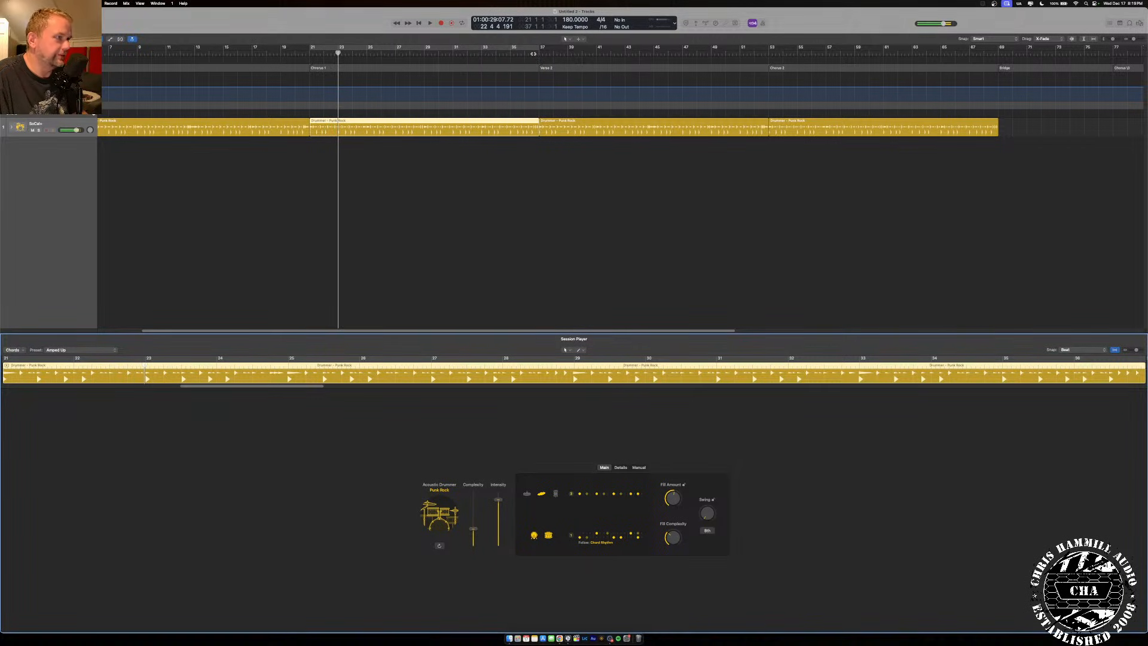
Play from the end of Chorus 1 to check the transition into Verse 2, then stop playback.
left_click(521, 54)
key("space")
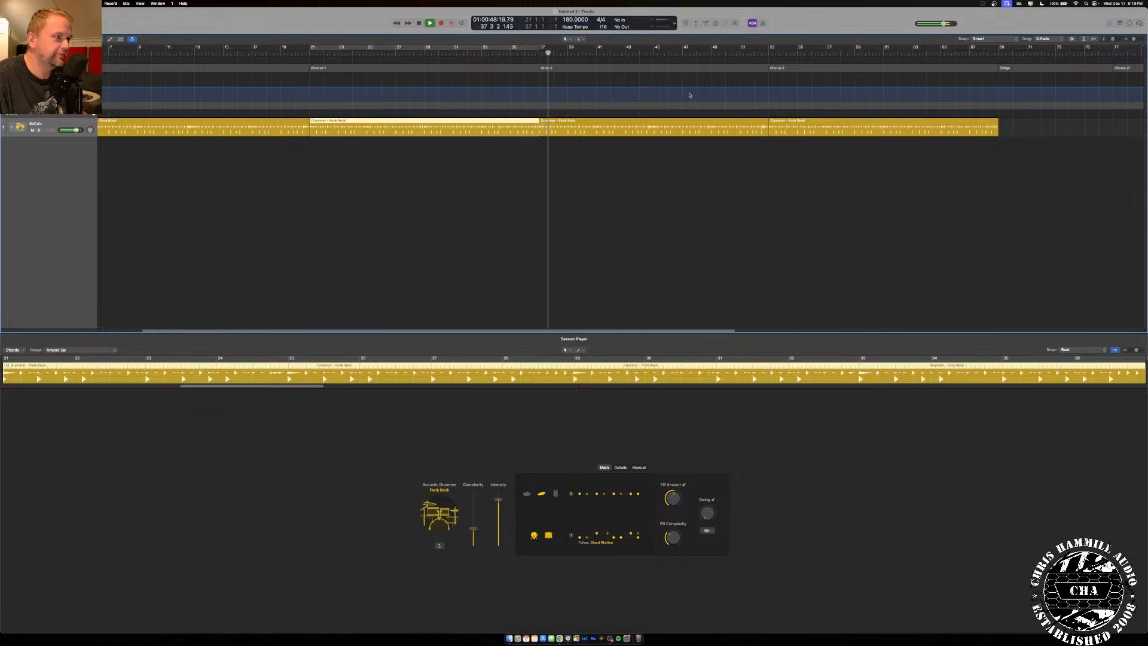
scroll(678, 90, "right", 5)
scroll(678, 91, "right", 8)
key("space")
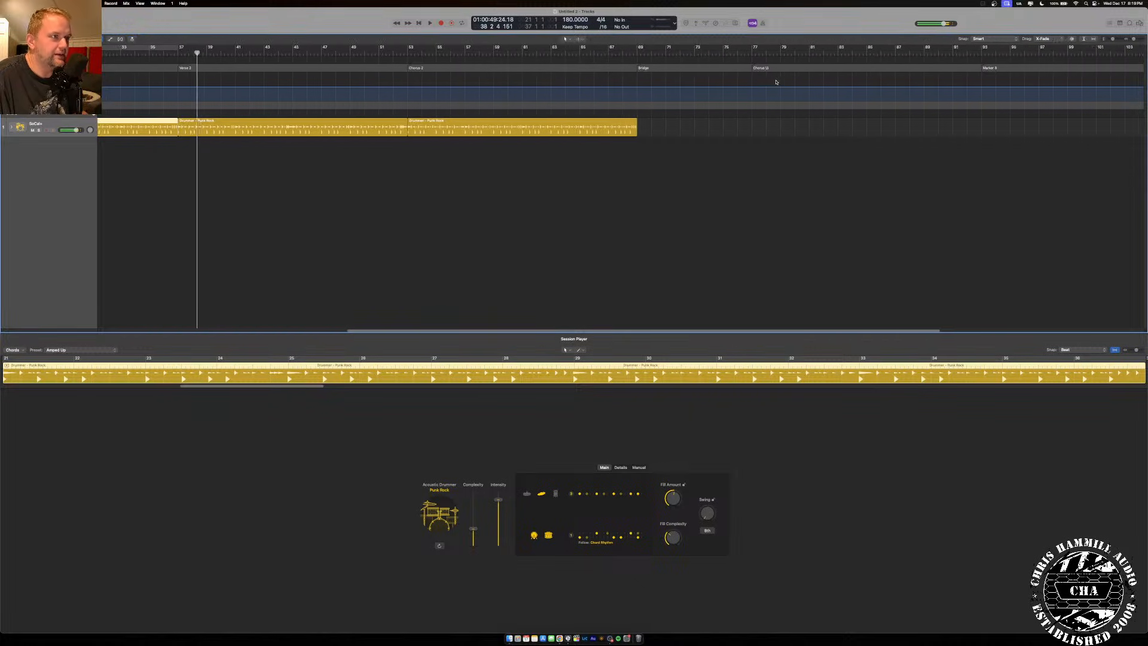
Place the playhead at bar 69 and create a drummer region for the Bridge.
left_click(560, 64)
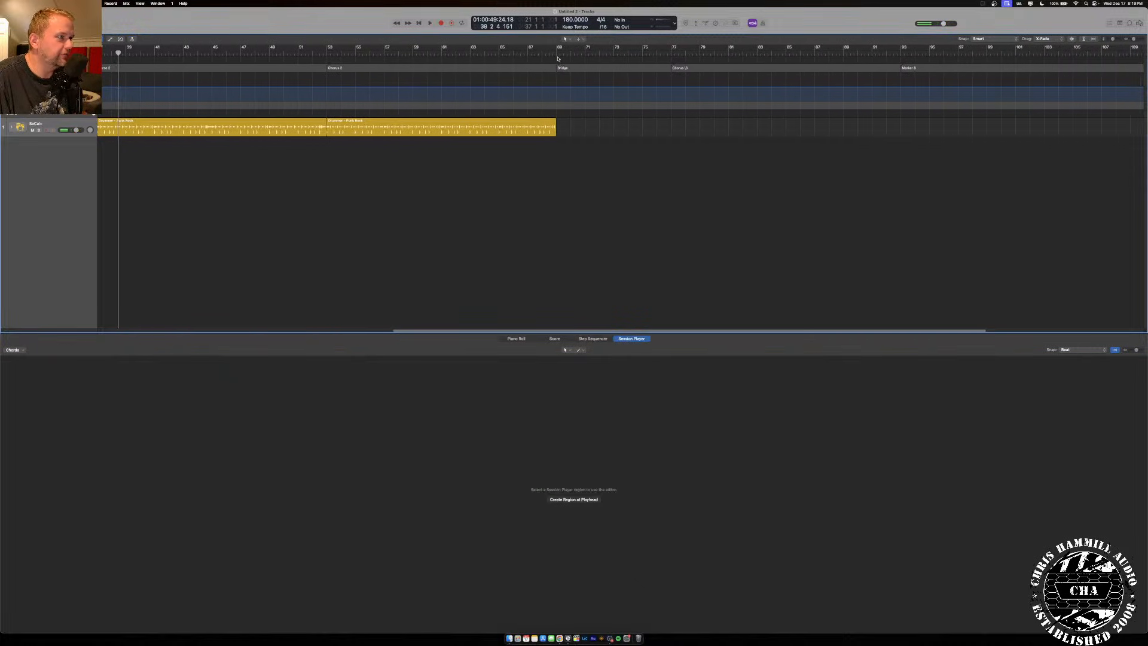
left_click(556, 54)
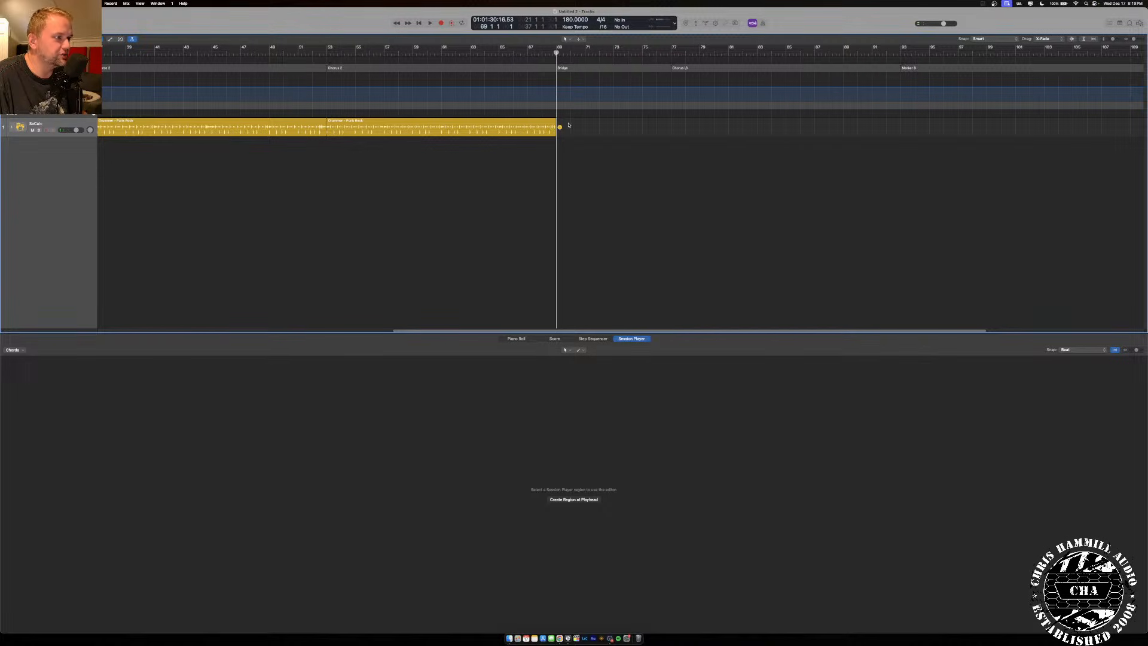
left_click(560, 128)
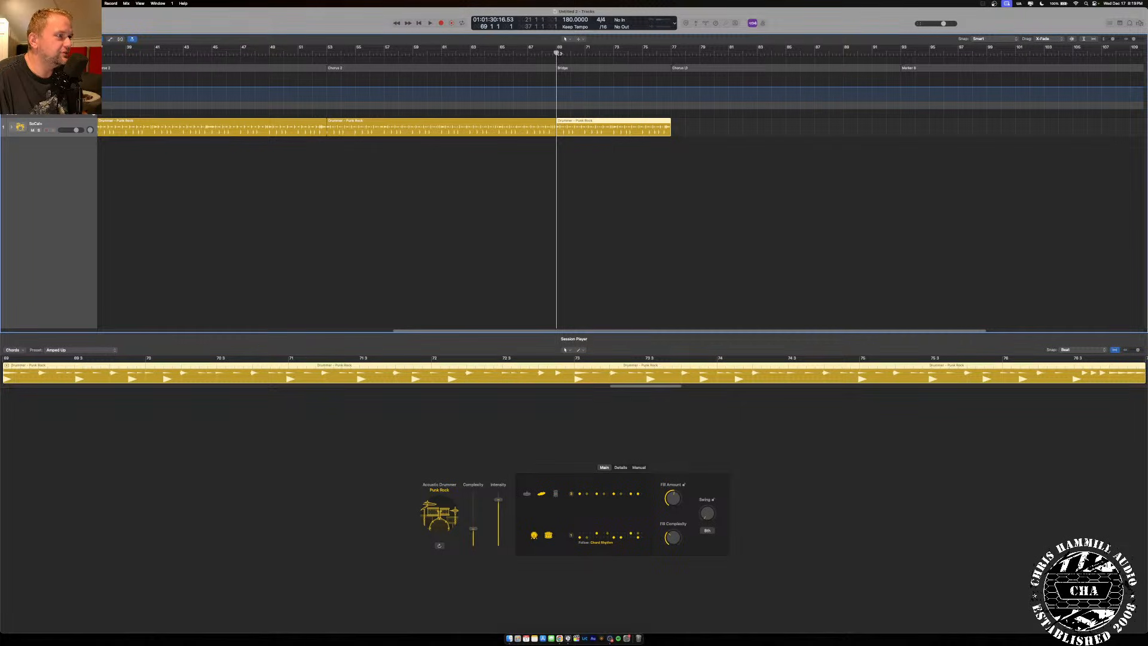
Set the cycle range over the Bridge, switch its drummer region from cymbals to toms, and turn off its snare.
left_click_drag(557, 45, 666, 41)
left_click(615, 175)
left_click(584, 131)
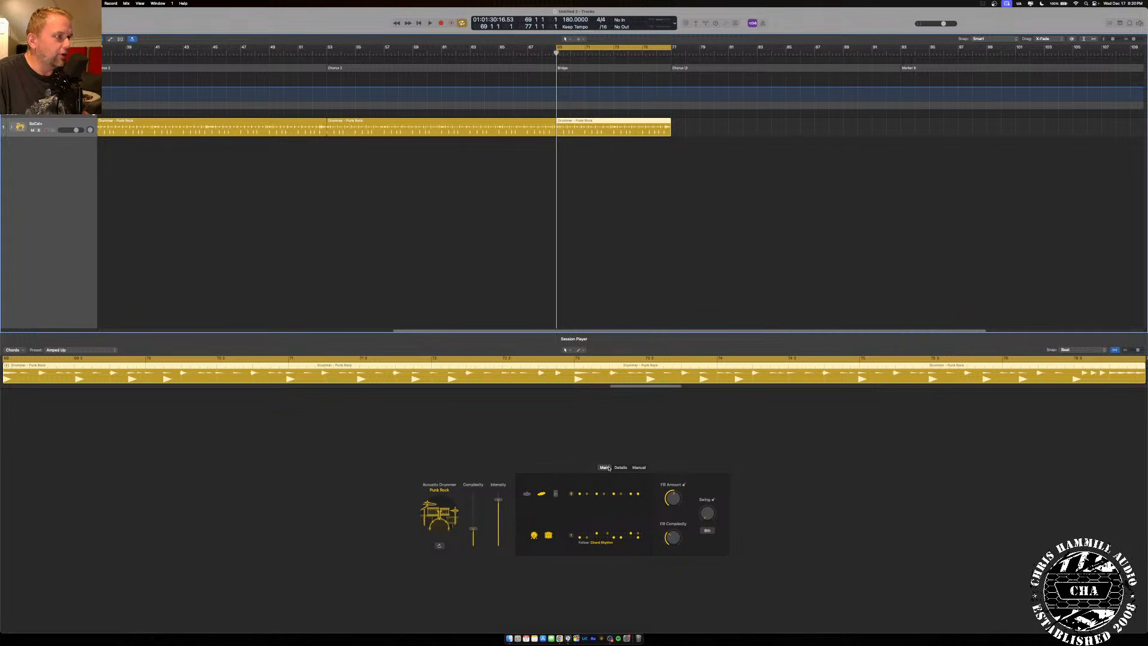
left_click(555, 493)
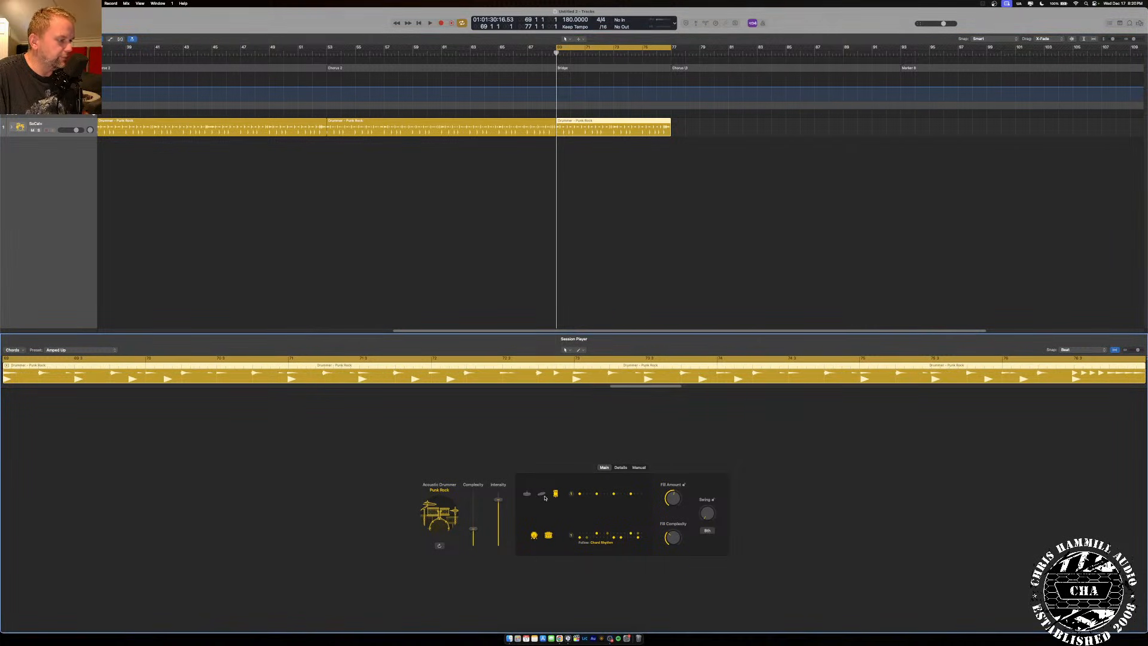
left_click(549, 536)
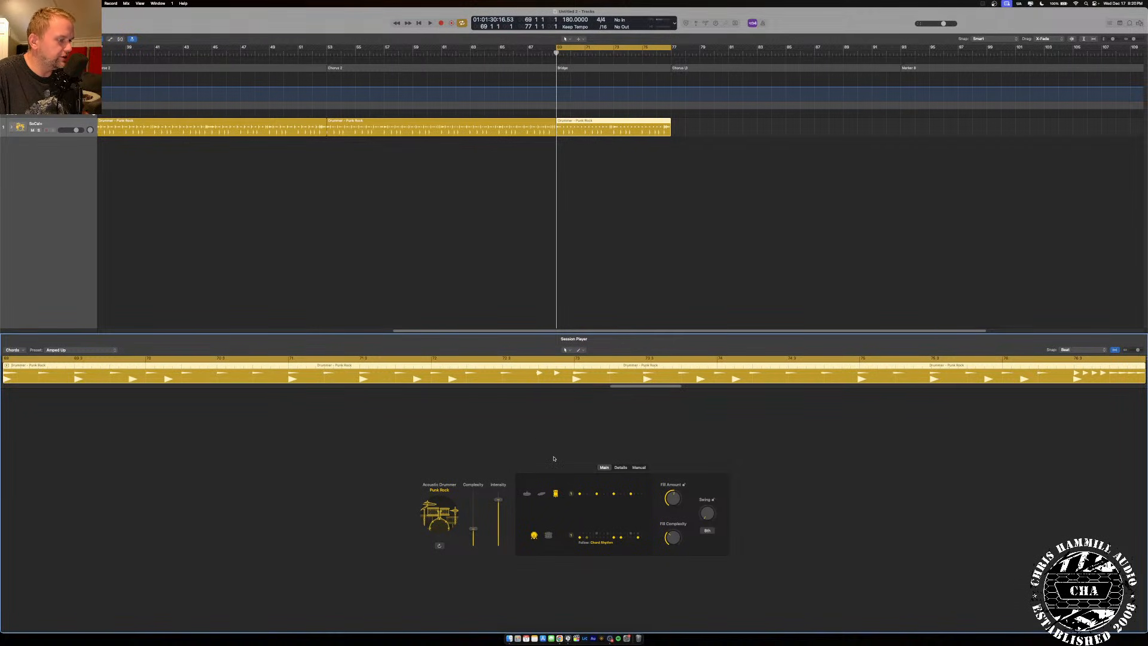
Turn off the kick in the Bridge's drummer region, try enabling the snare's manual pattern row, and start playback.
left_click(535, 536)
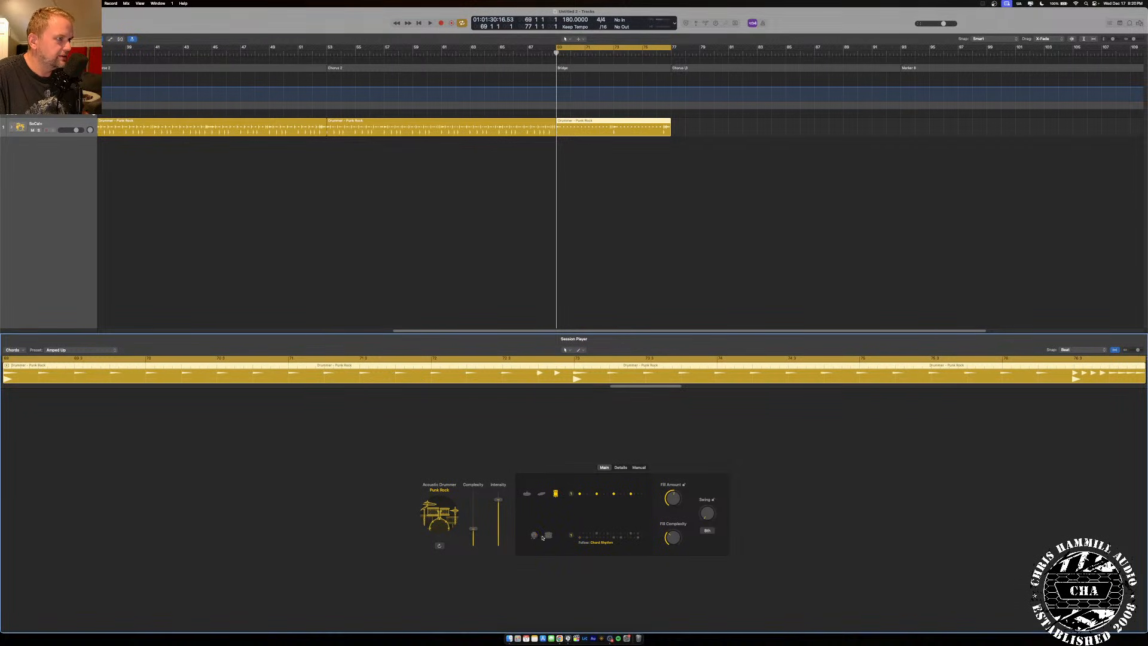
left_click(637, 467)
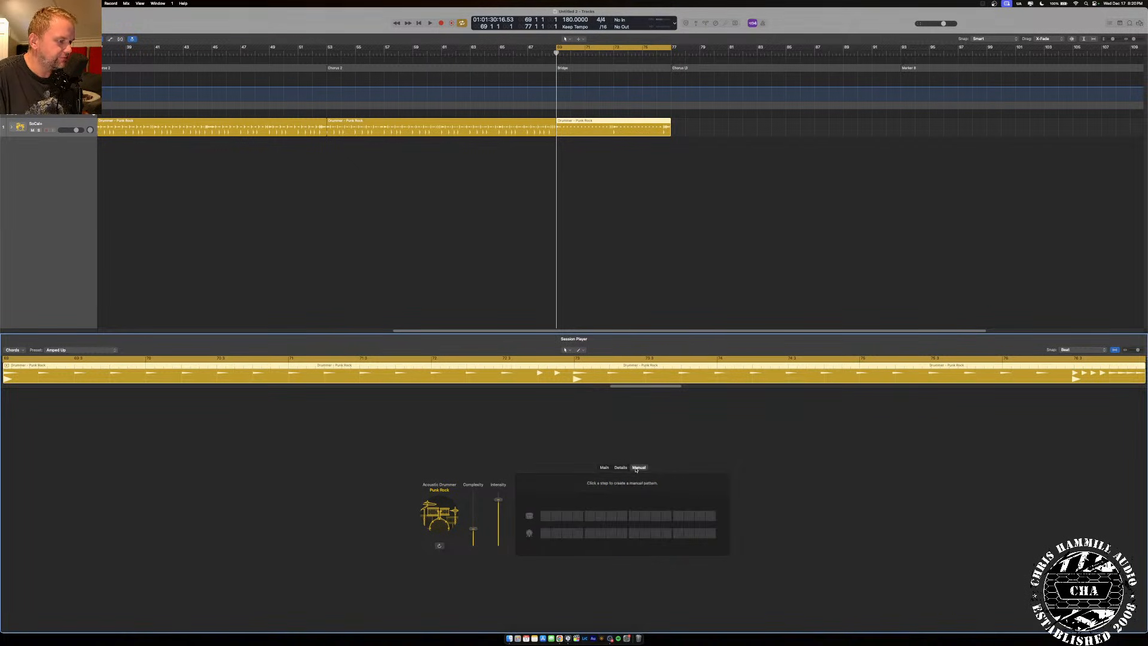
left_click(529, 516)
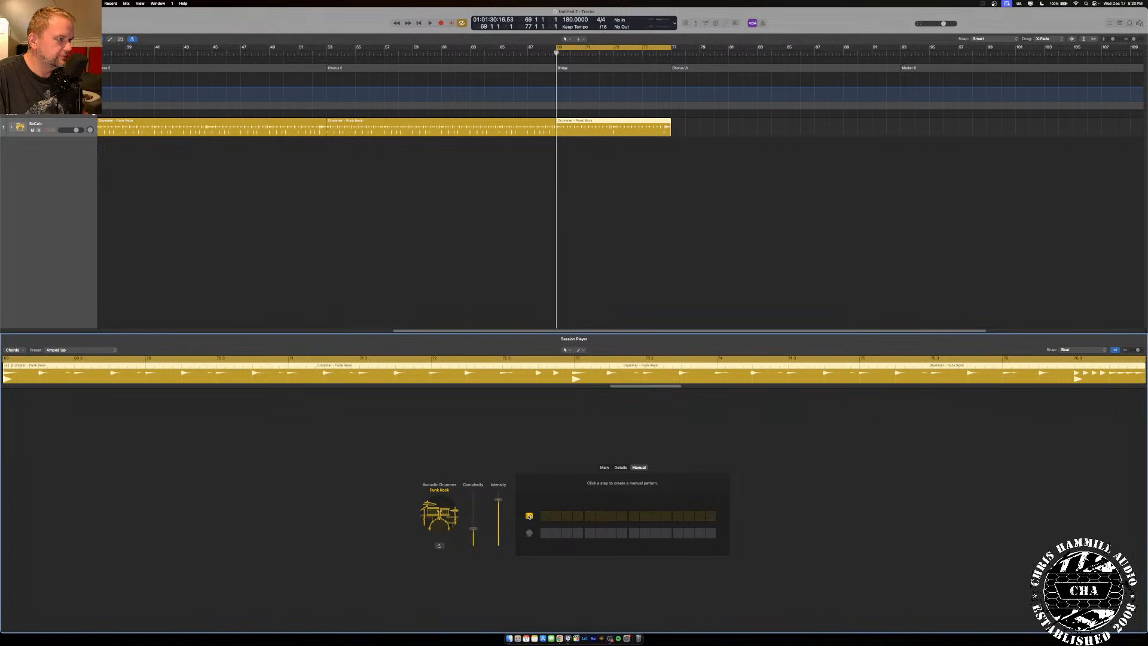
key("space")
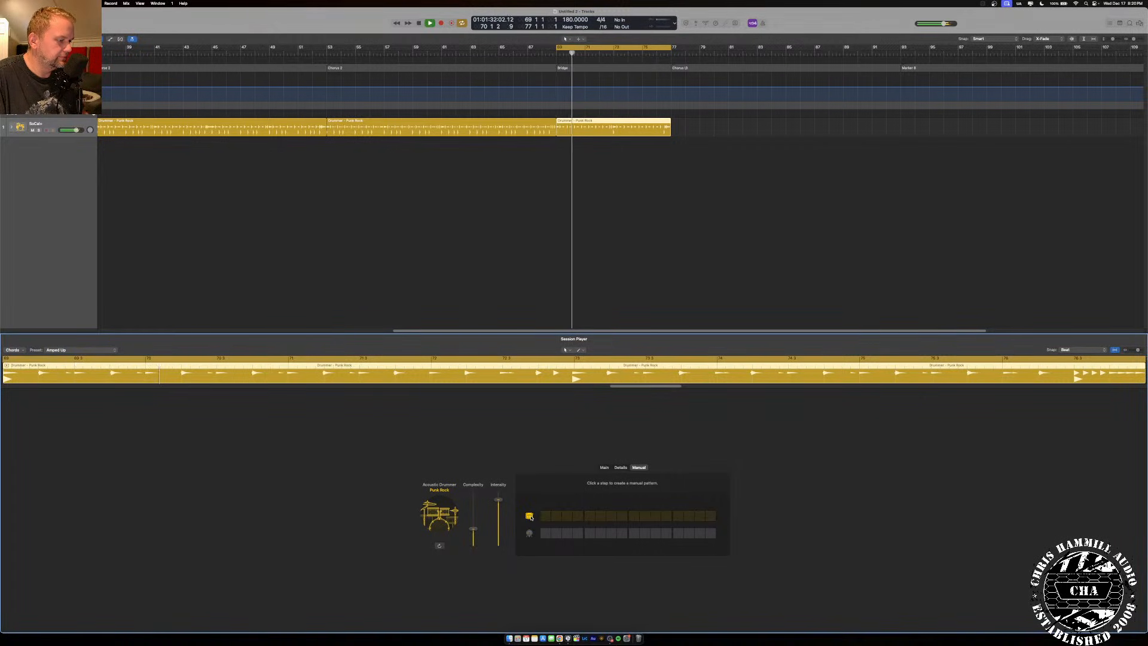
Raise the Bridge drummer region's complexity during playback, and bring the region back into view with its editor open.
left_click(621, 468)
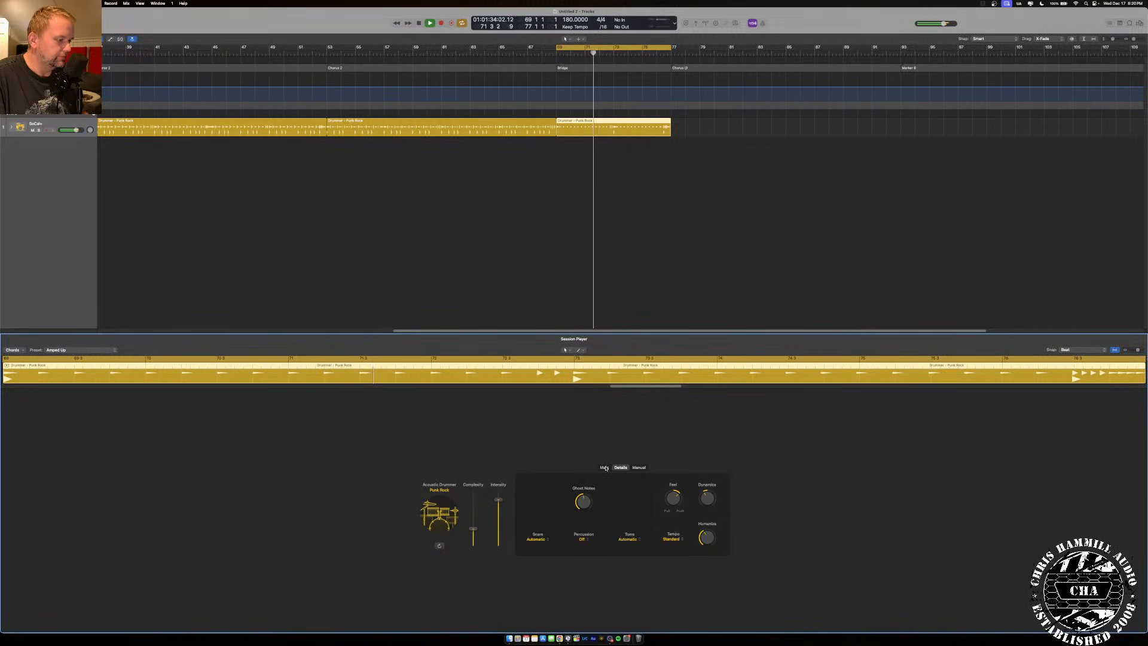
left_click(605, 468)
left_click_drag(474, 529, 477, 511)
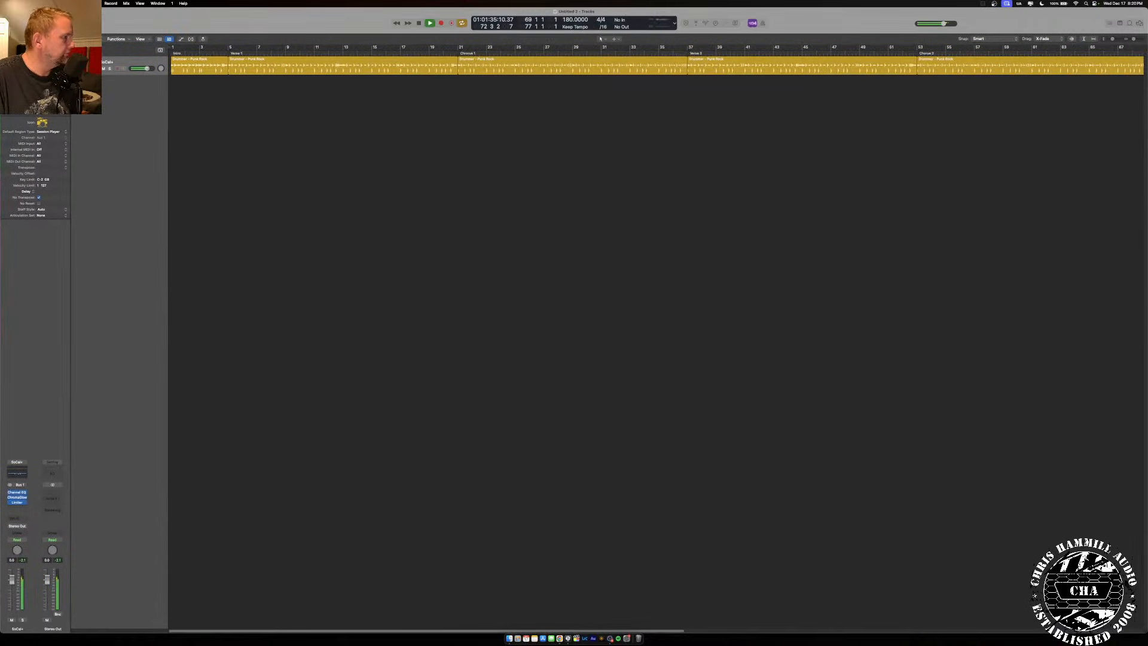
scroll(526, 136, "right", 6)
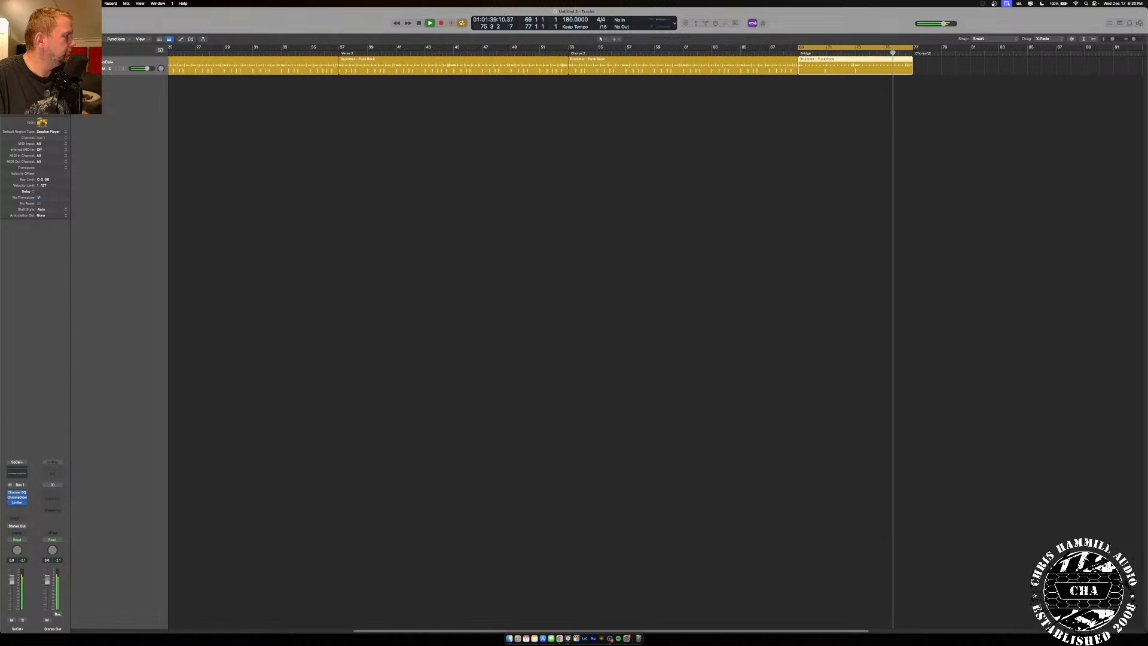
key("e")
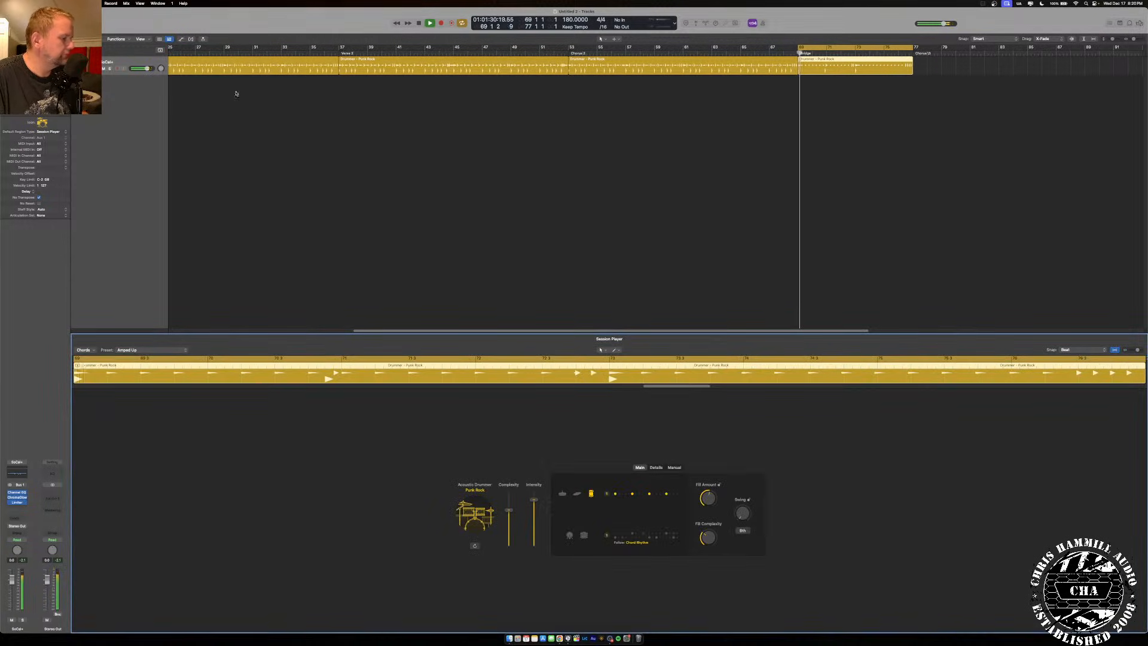
Select the third tom pattern for the Bridge, lower the region's complexity slightly, and stop playback.
left_click(637, 494)
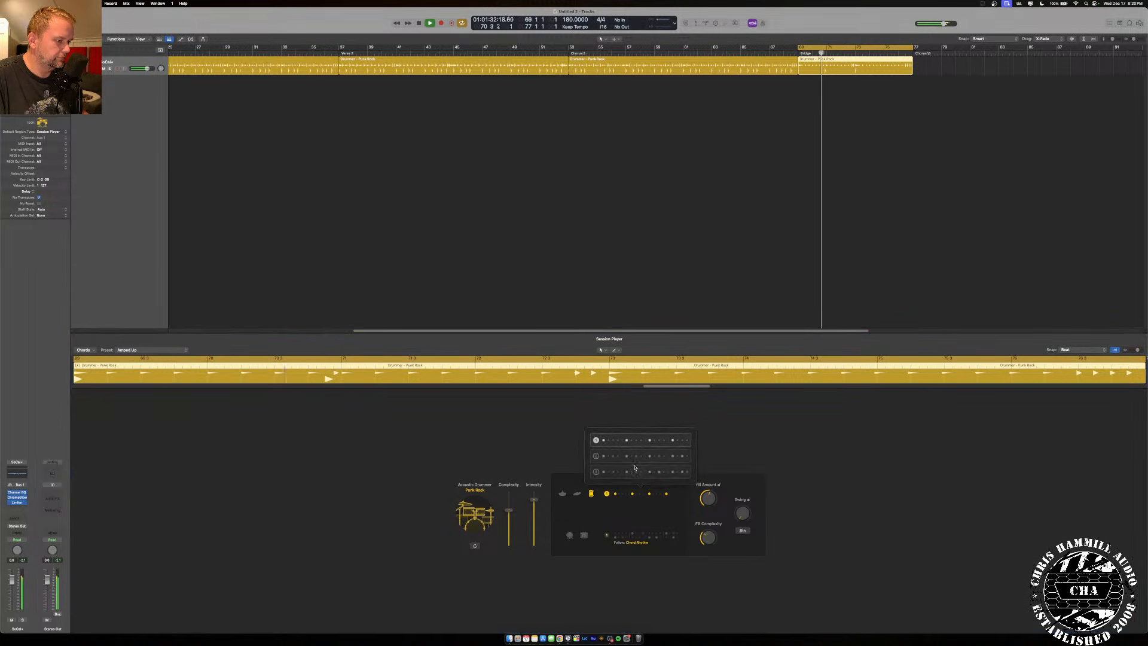
left_click(636, 473)
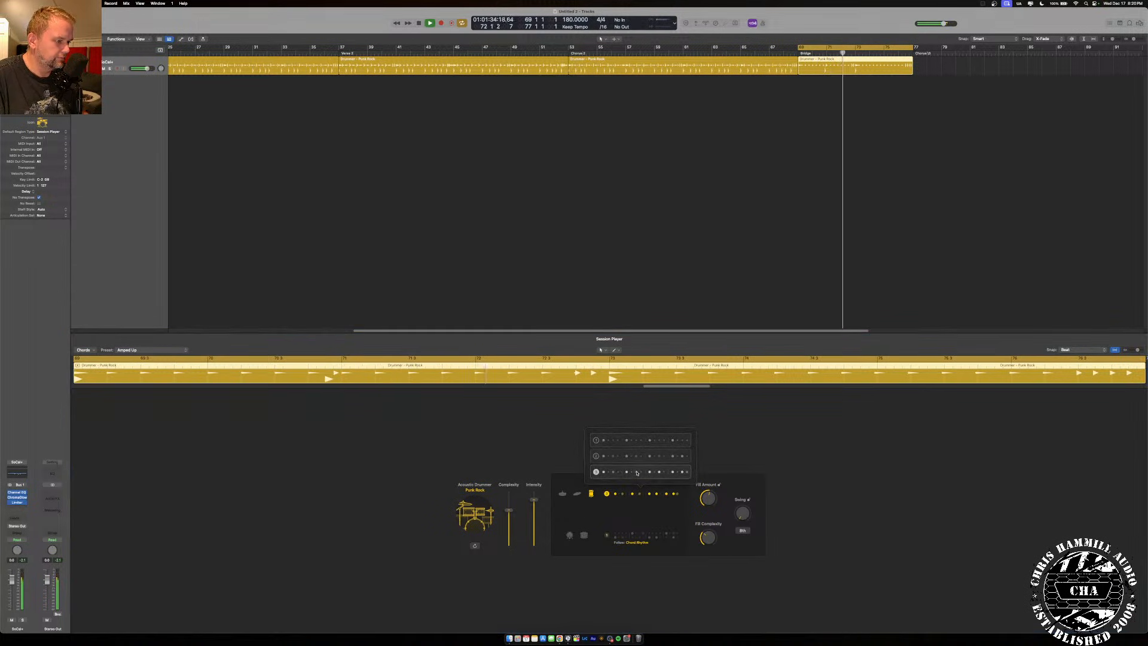
left_click(616, 516)
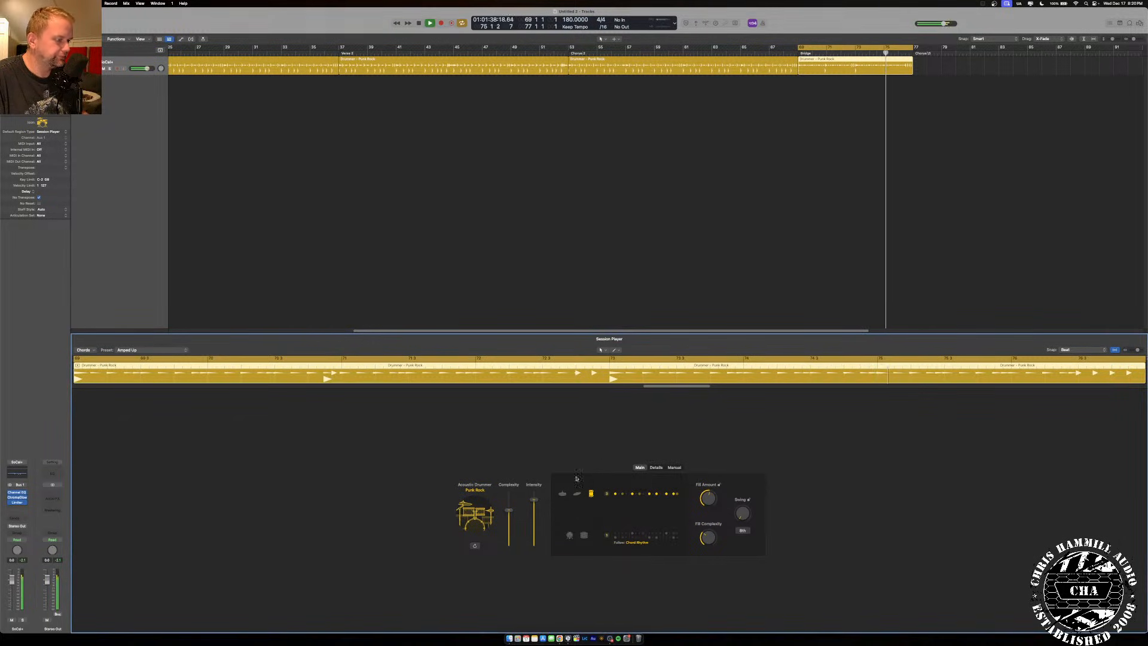
left_click_drag(512, 513, 512, 524)
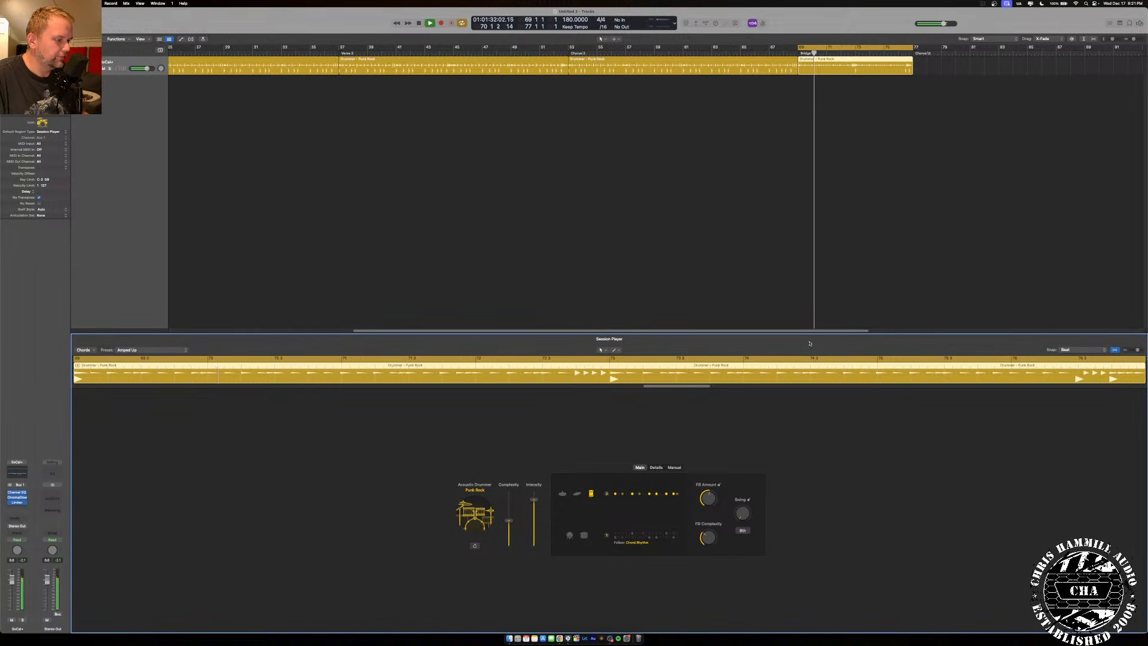
key("space")
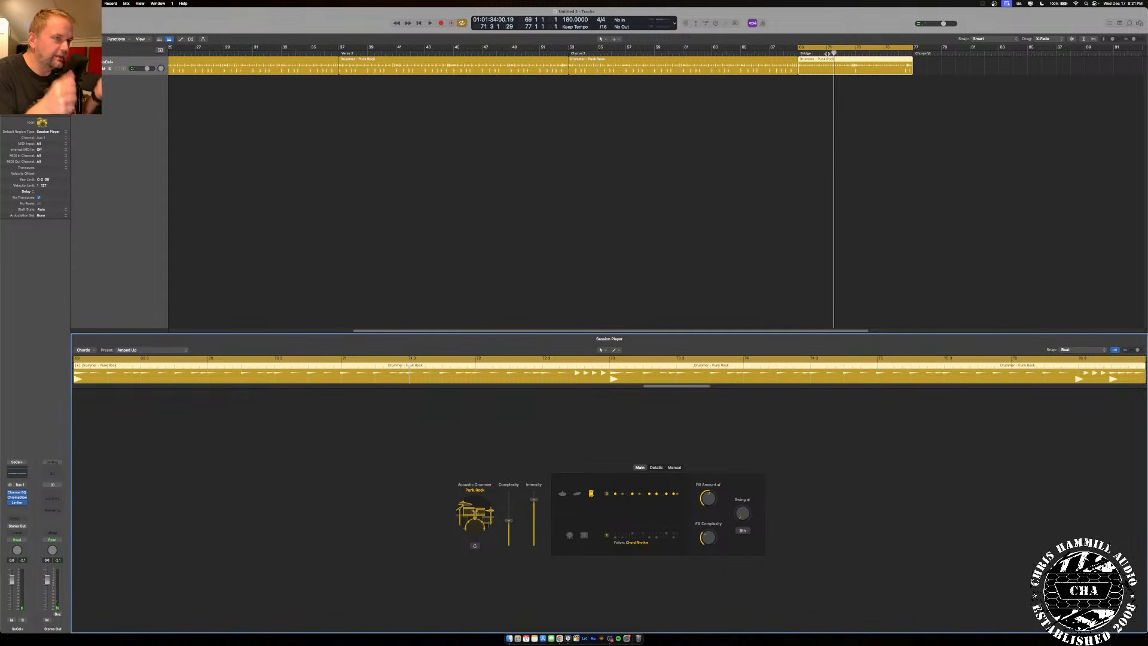
Turn off cycling and copy the Chorus 2 drummer region to bar 77 for the chorus following the Bridge.
scroll(828, 53, "right", 2)
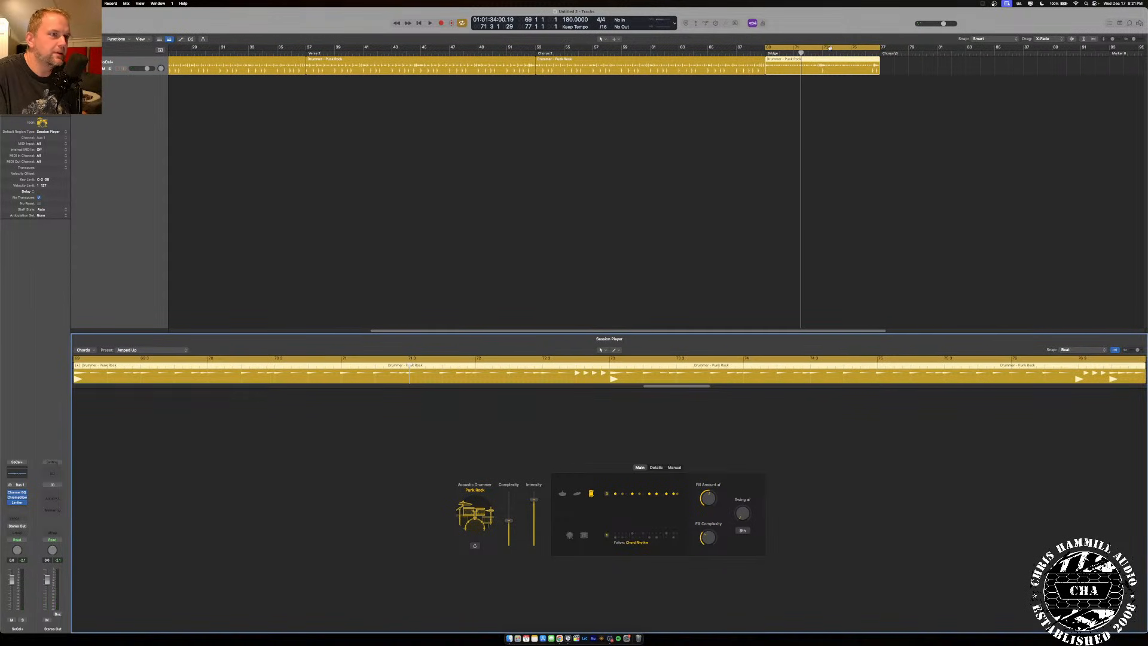
left_click(831, 49)
left_click(725, 67)
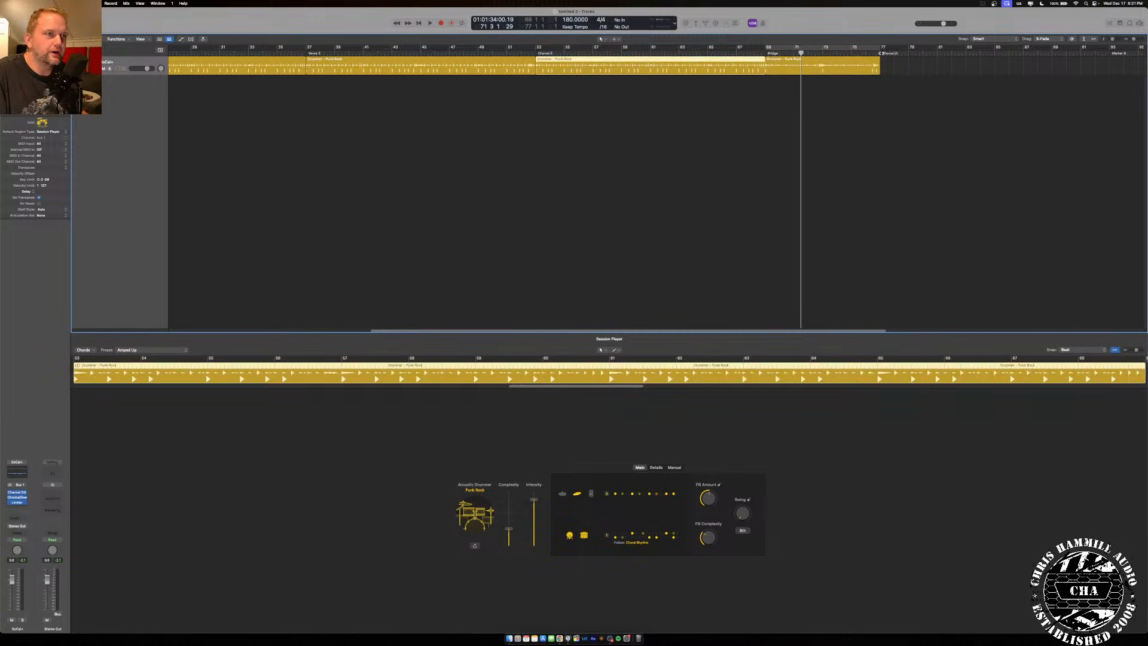
left_click(880, 53)
key("super+v")
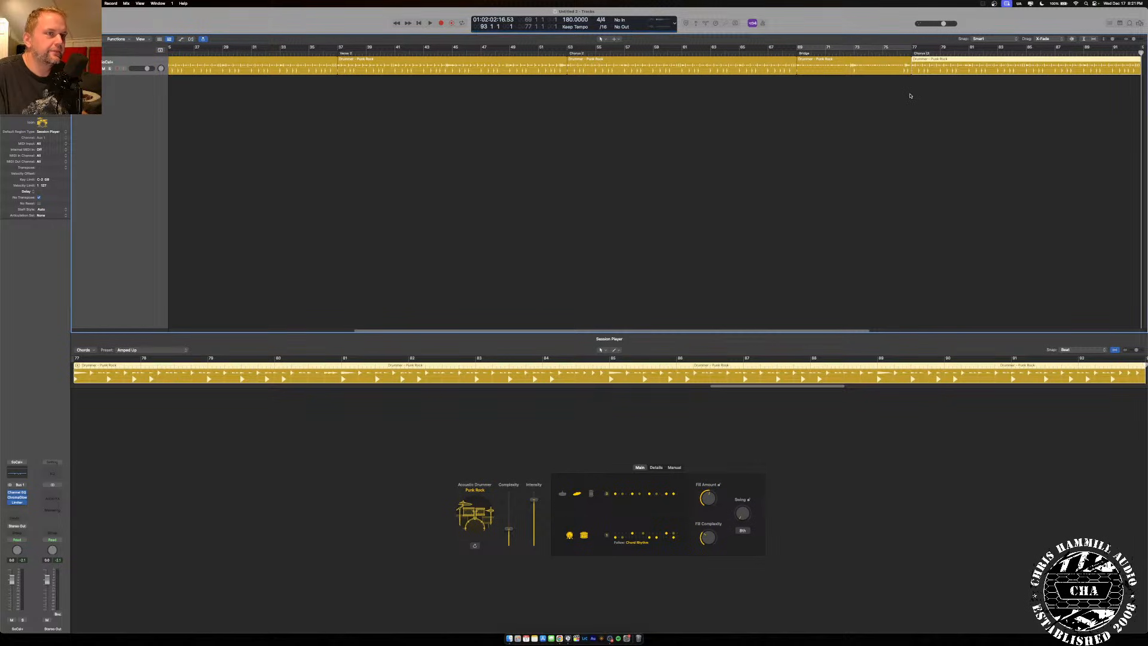
Play from bar 65 and from just before bar 77 to check the transitions into and out of the Bridge, then stop.
scroll(906, 95, "right", 5)
left_click(647, 53)
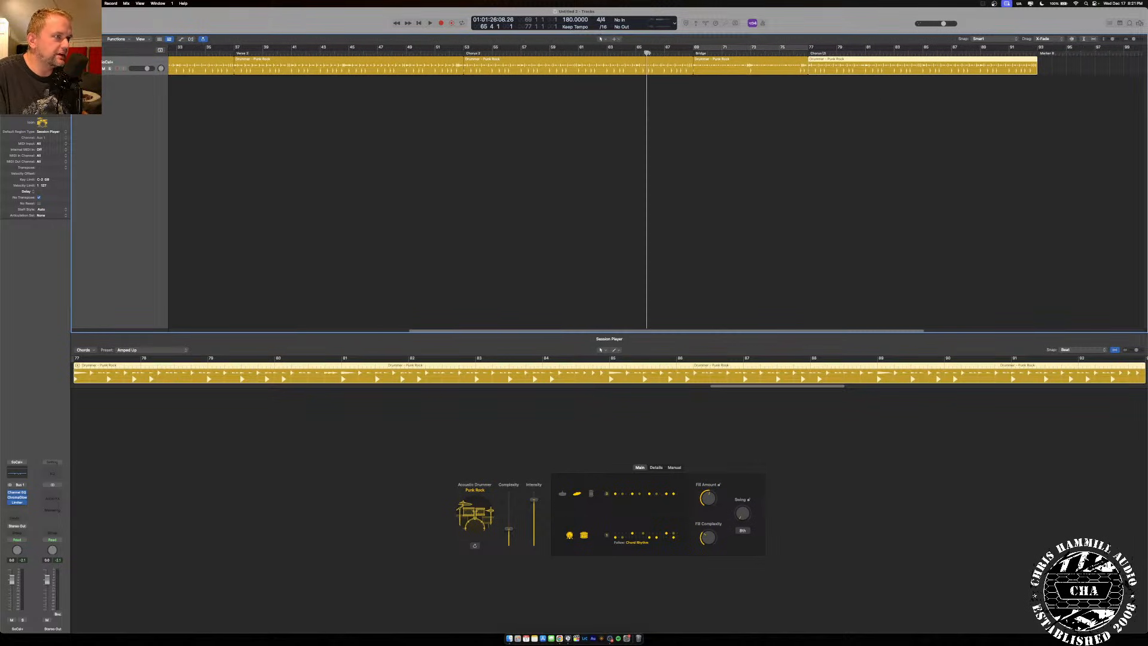
key("space")
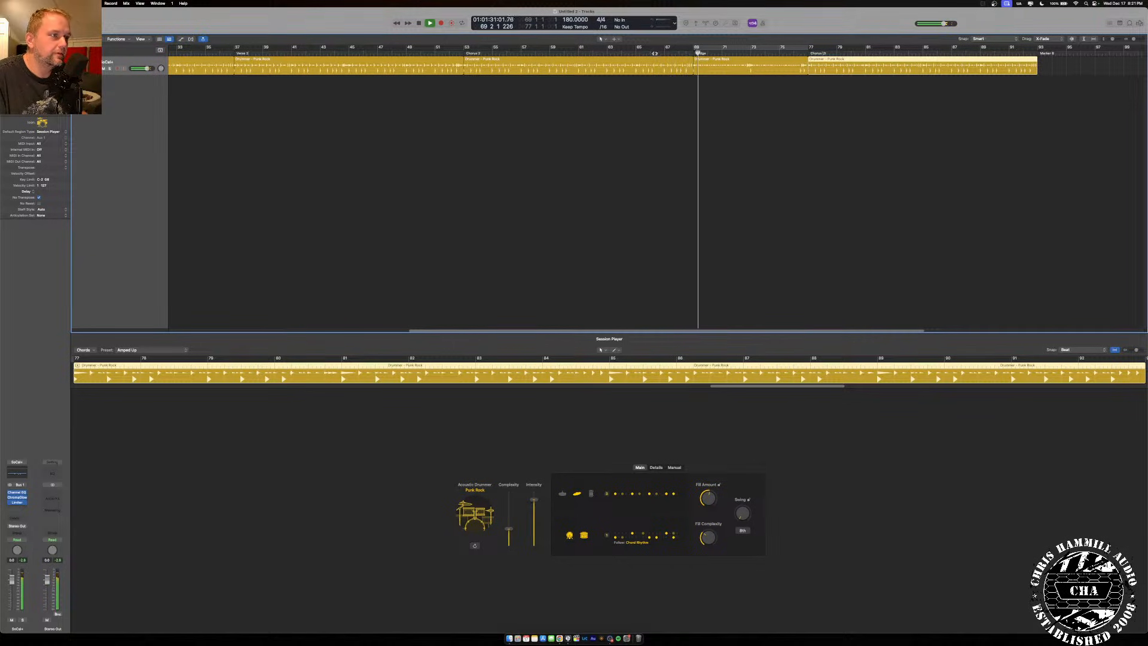
left_click(800, 53)
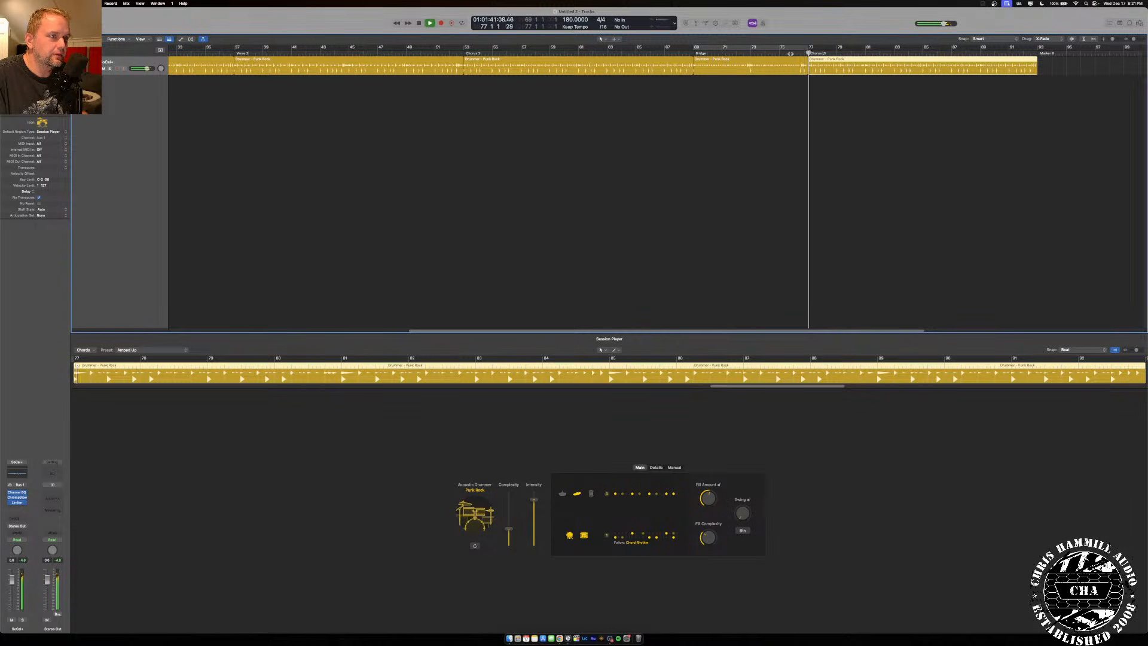
key("space")
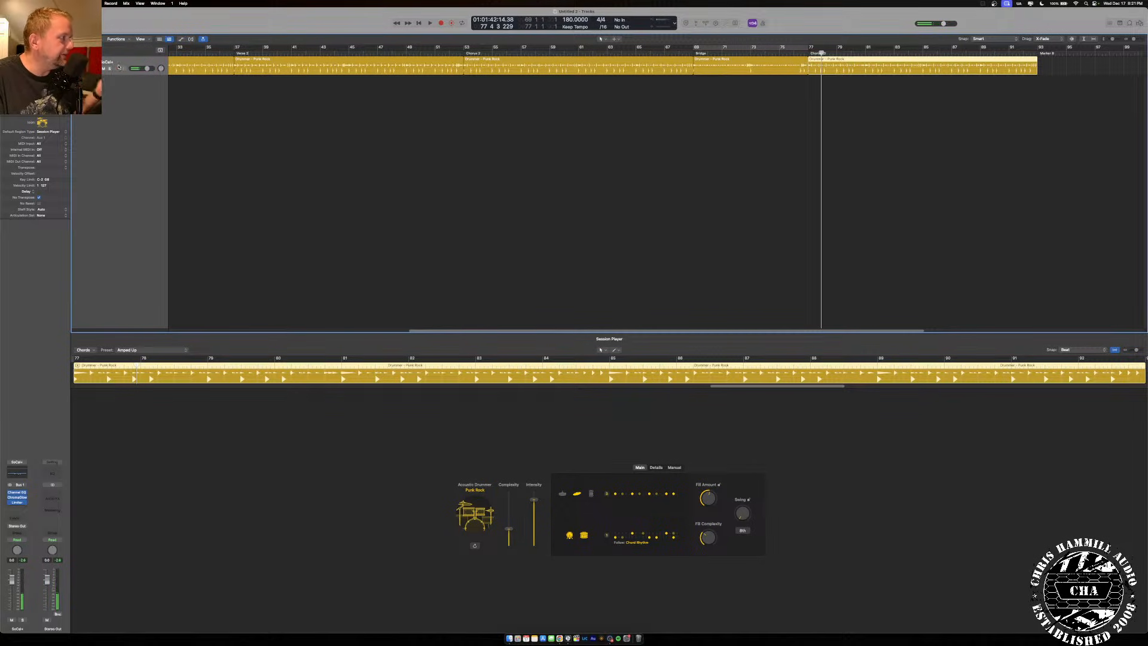
Create a Session Player Bass Player track with the Pop Rock style.
left_click(119, 64)
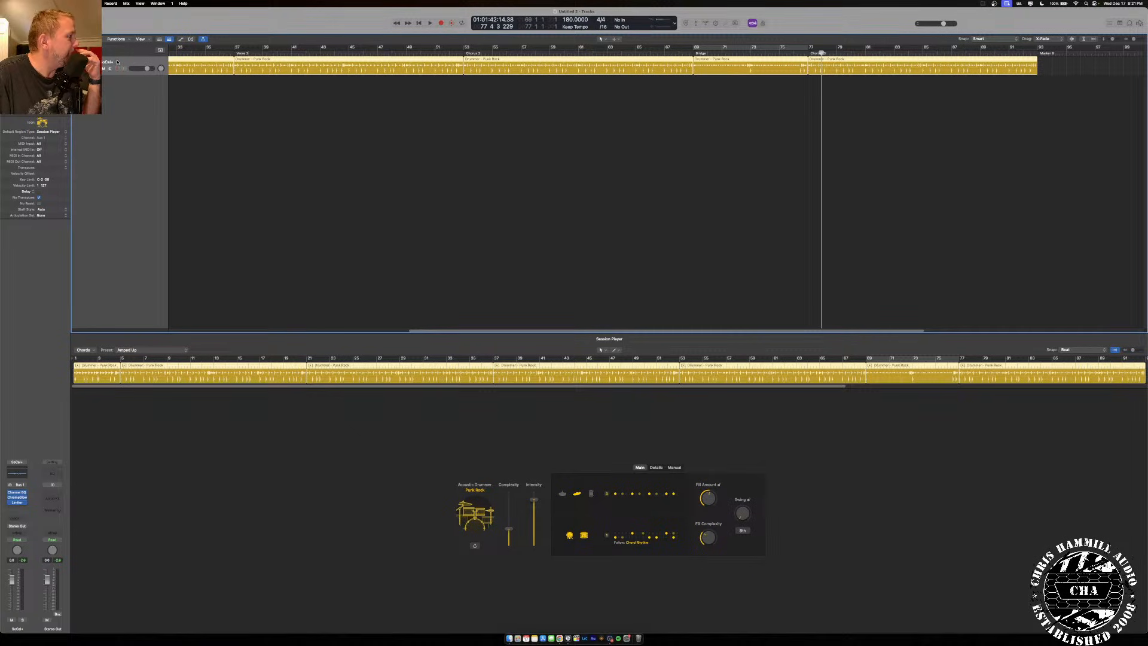
key("super+alt+n")
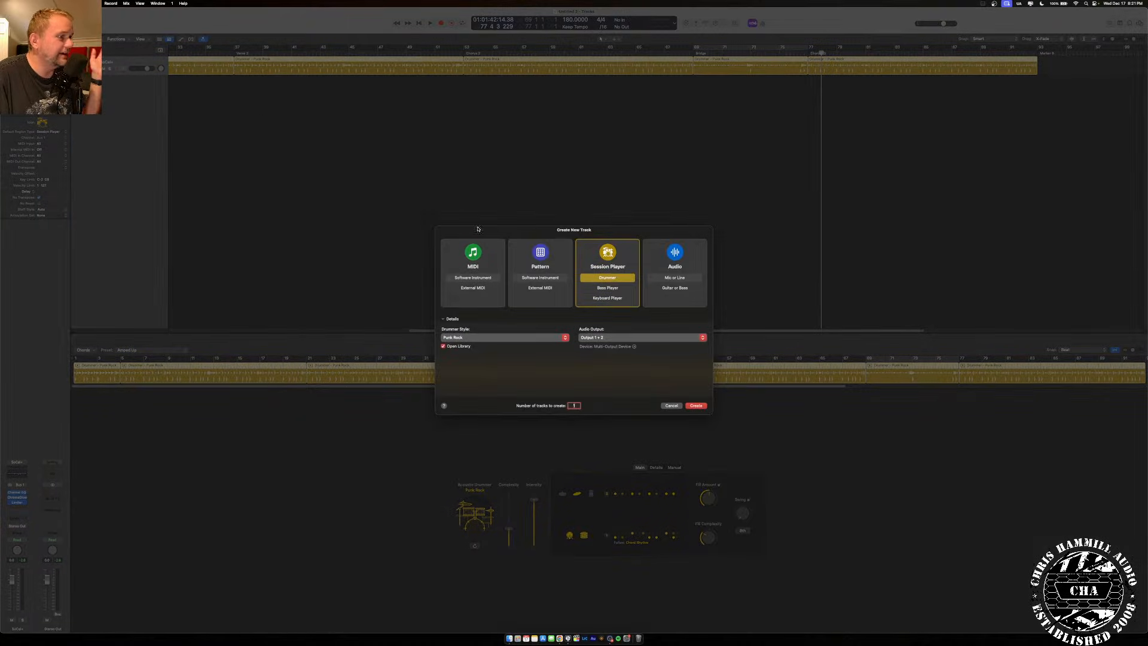
left_click(622, 292)
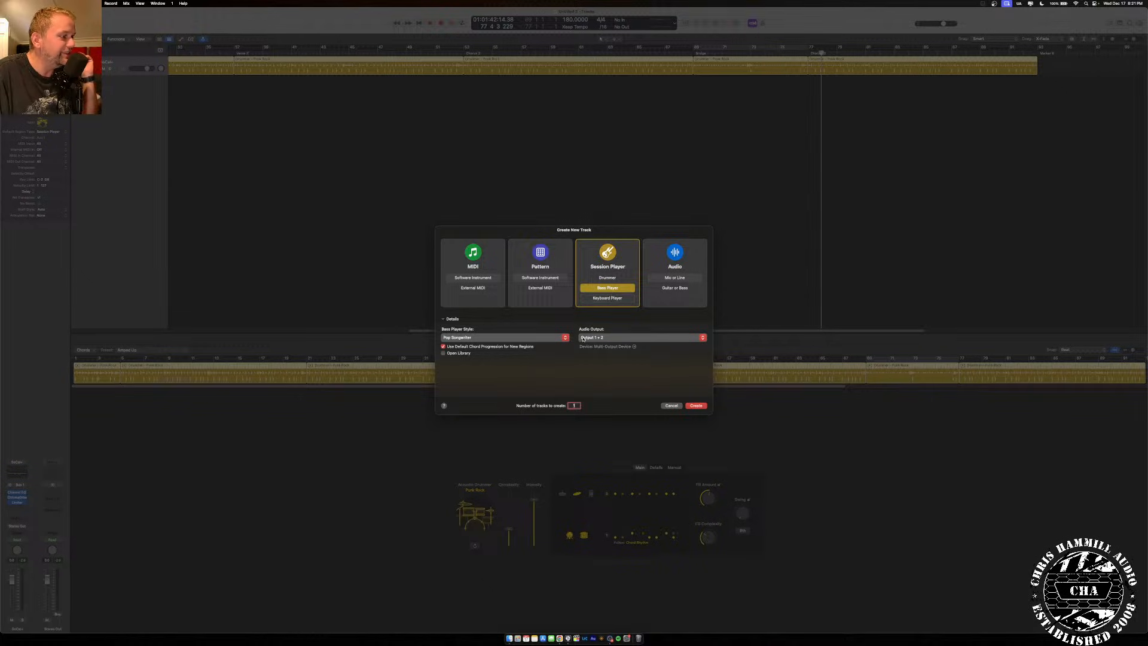
left_click(545, 338)
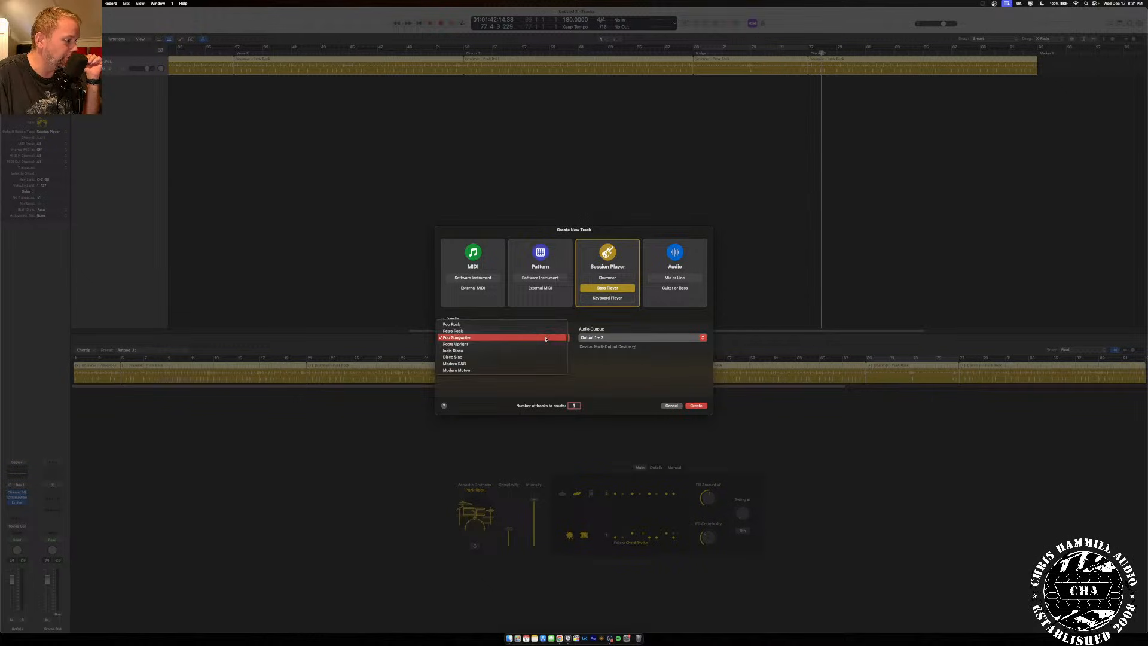
left_click(459, 324)
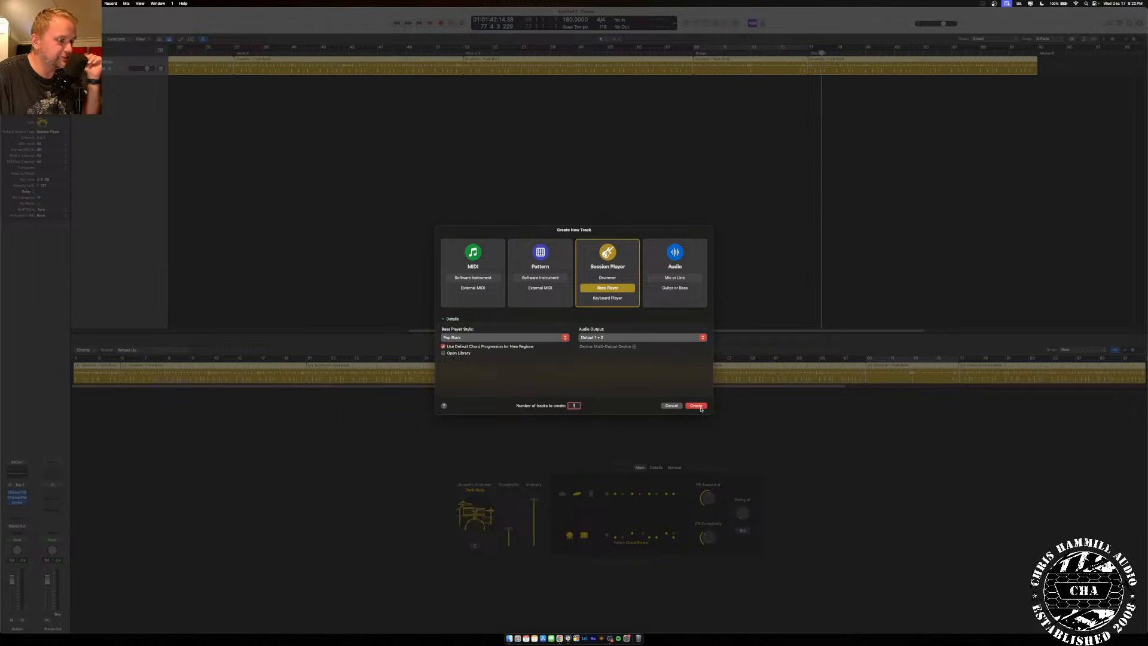
key("Return")
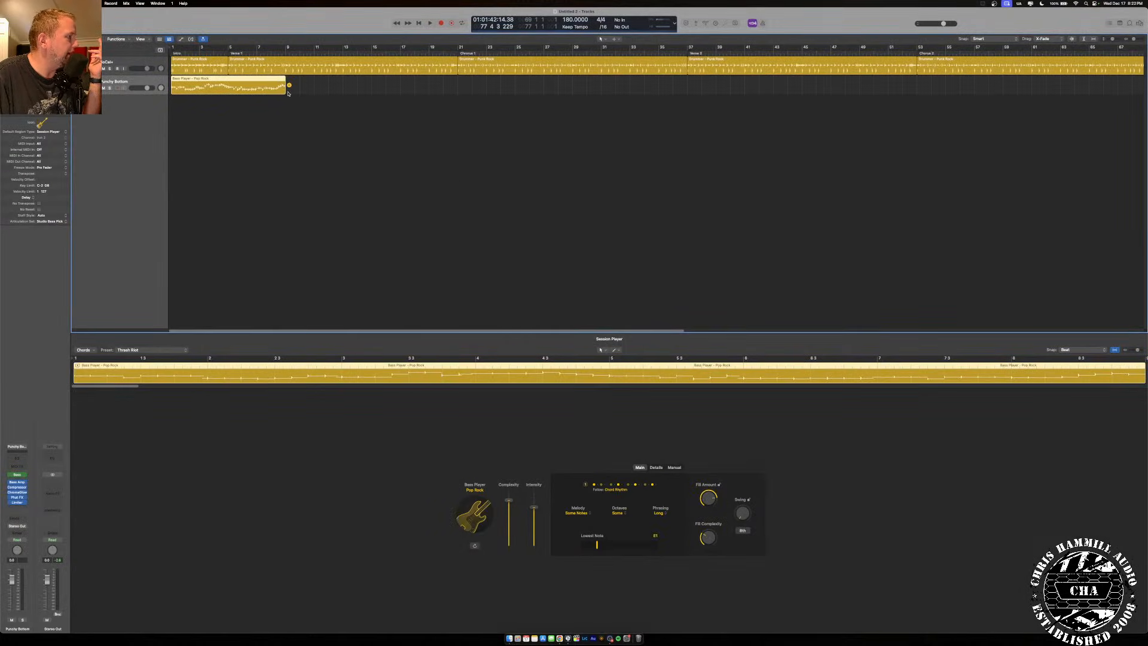
Fit bass regions to the Intro and to Verse 1 up to bar 21, and play them, cycling the Intro first.
left_click_drag(288, 93, 458, 85)
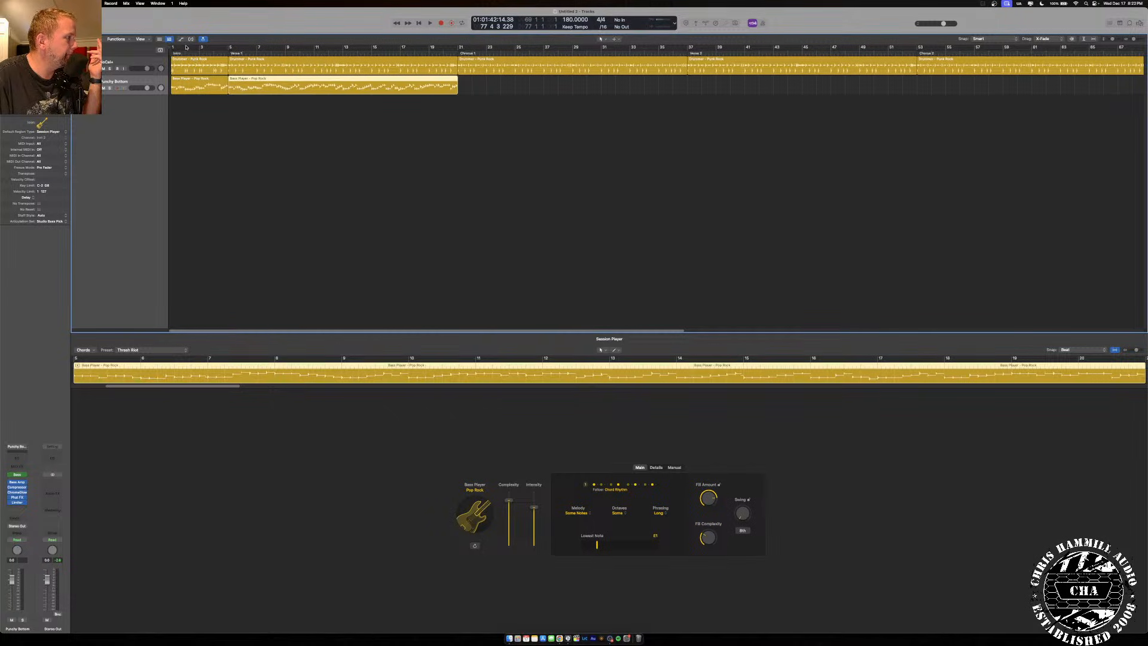
left_click_drag(172, 48, 228, 48)
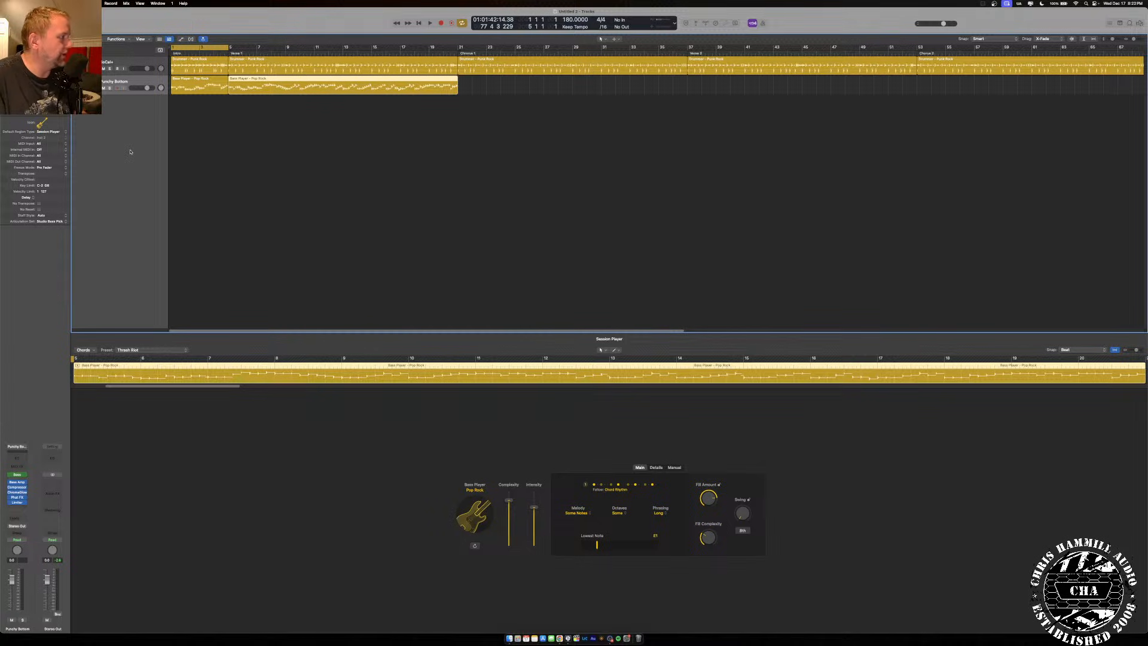
key("space")
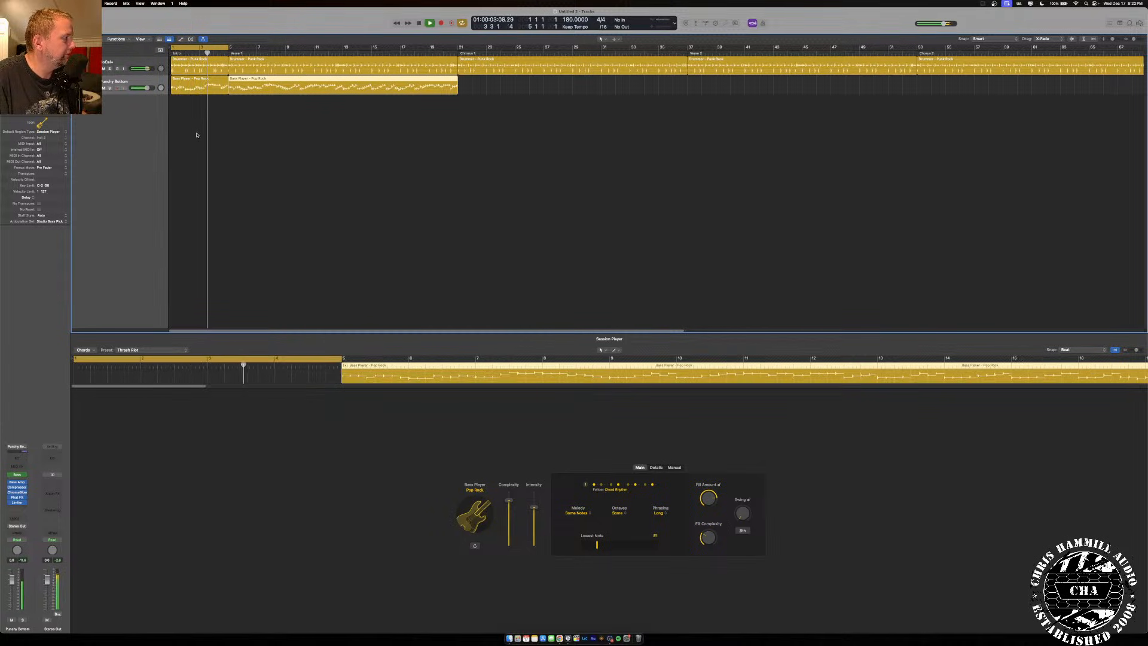
left_click(217, 46)
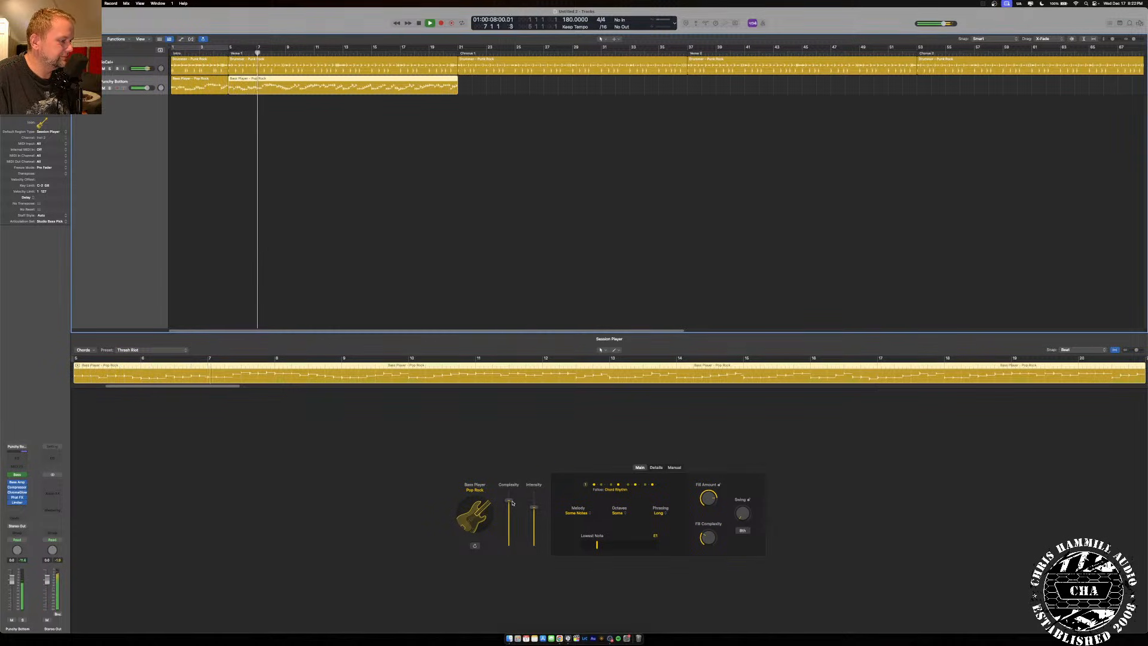
Lower the Verse 1 bass region's complexity, stop playback, and look through its manual pattern and detail settings.
left_click_drag(509, 500, 509, 521)
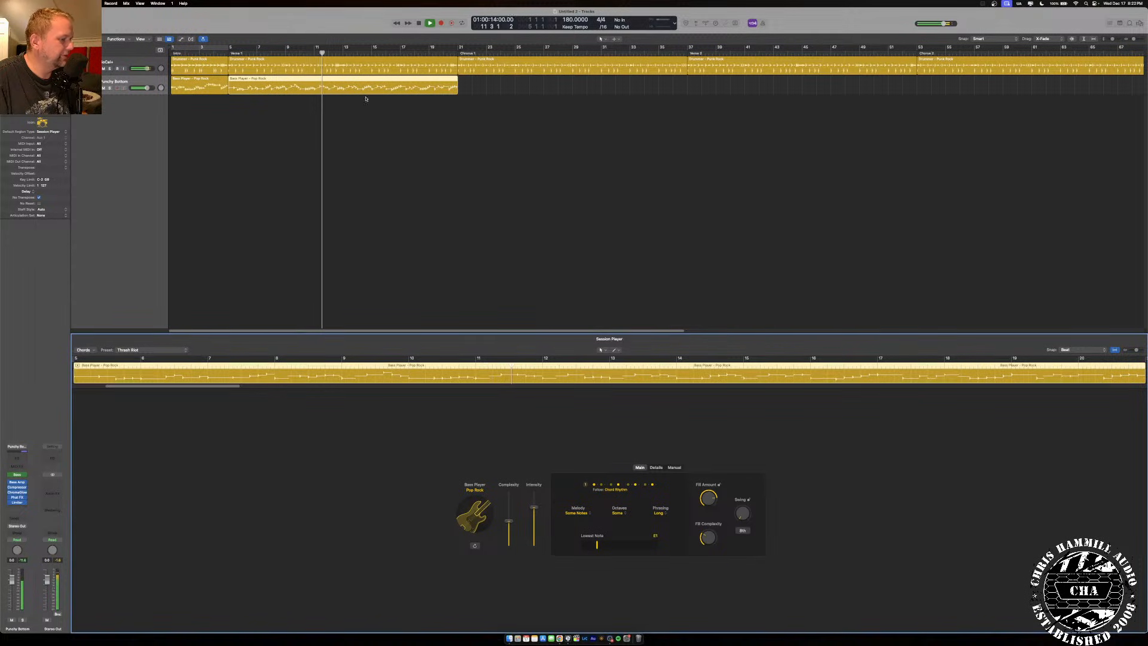
key("space")
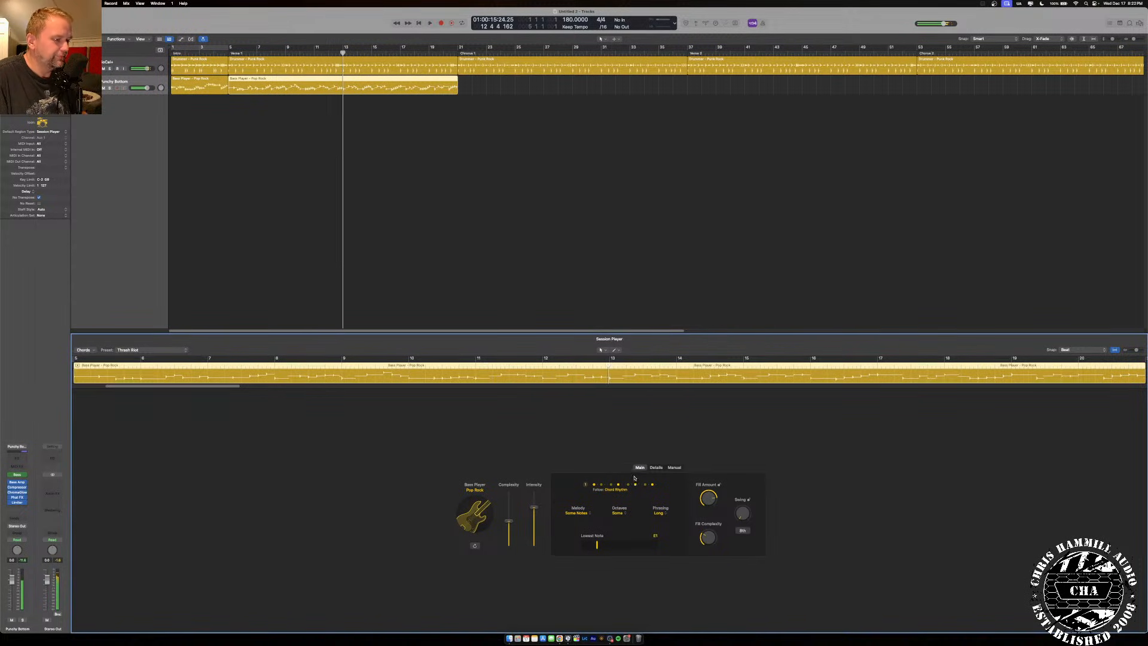
left_click(674, 467)
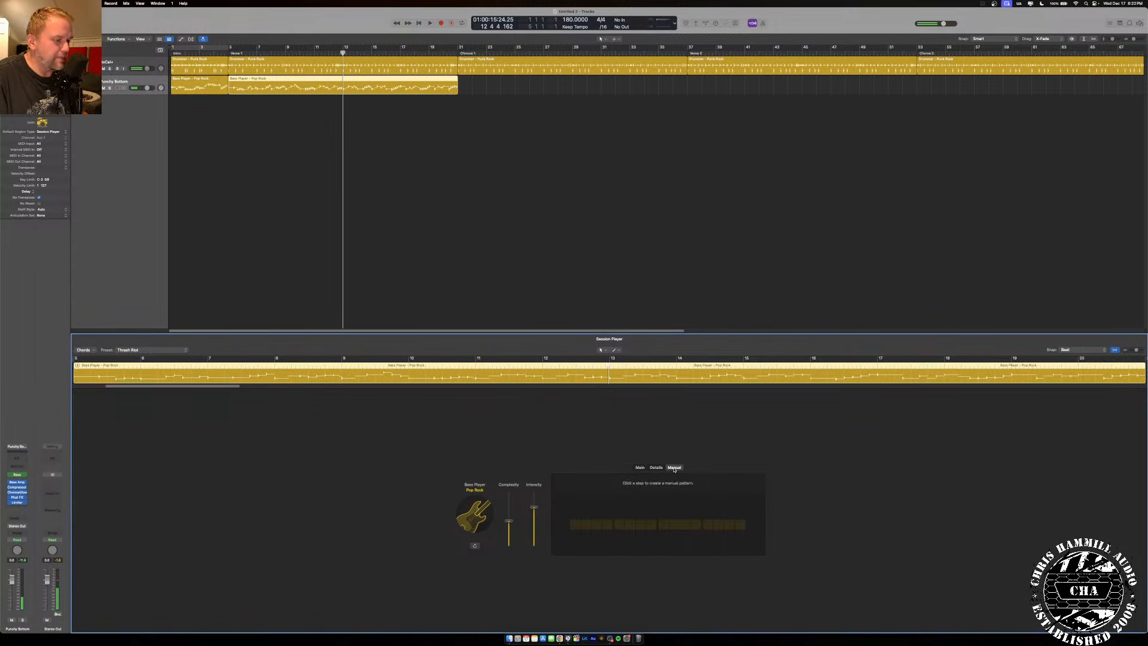
left_click(656, 467)
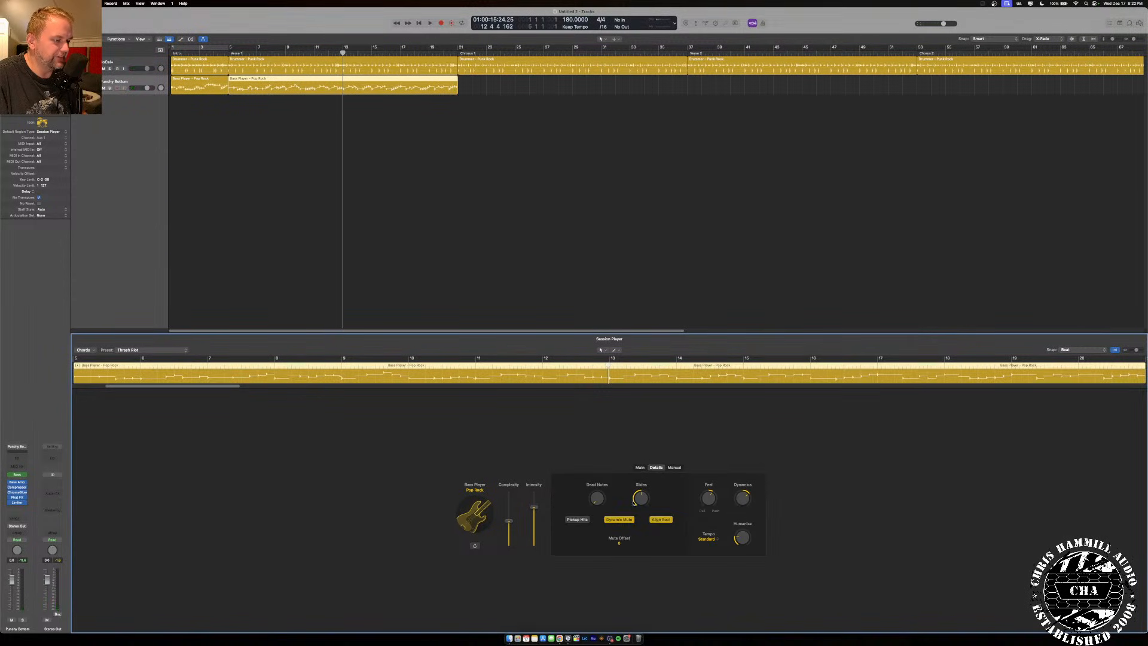
left_click(639, 467)
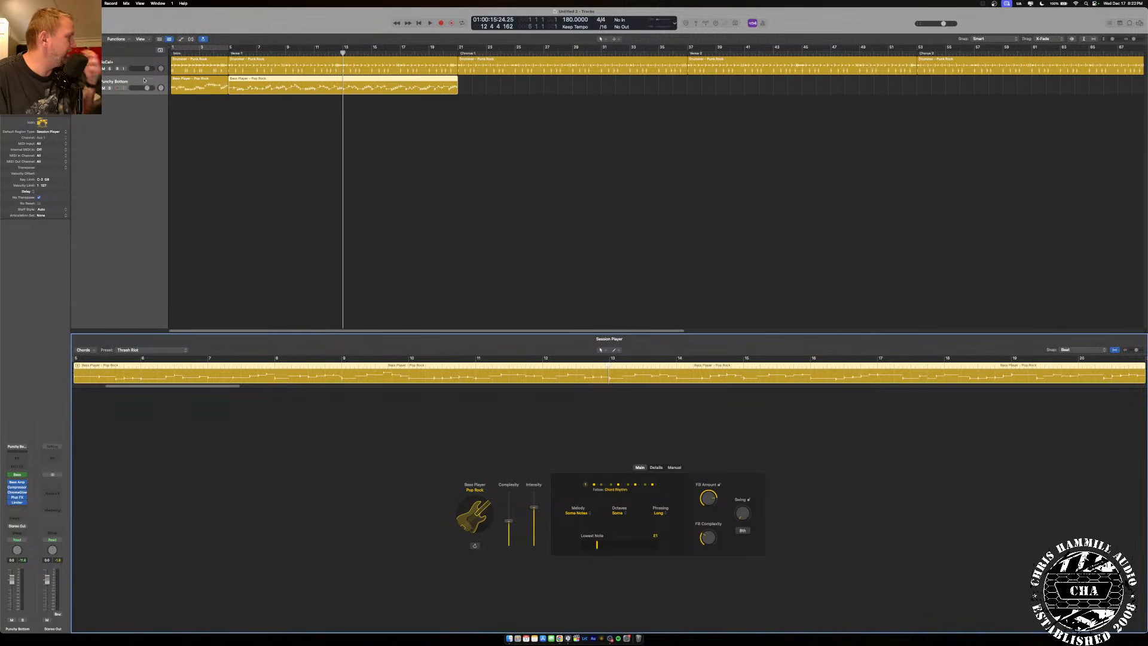
Open the mixer and inspect the bass track's Studio Bass instrument settings, closing the instrument window when done.
key("x")
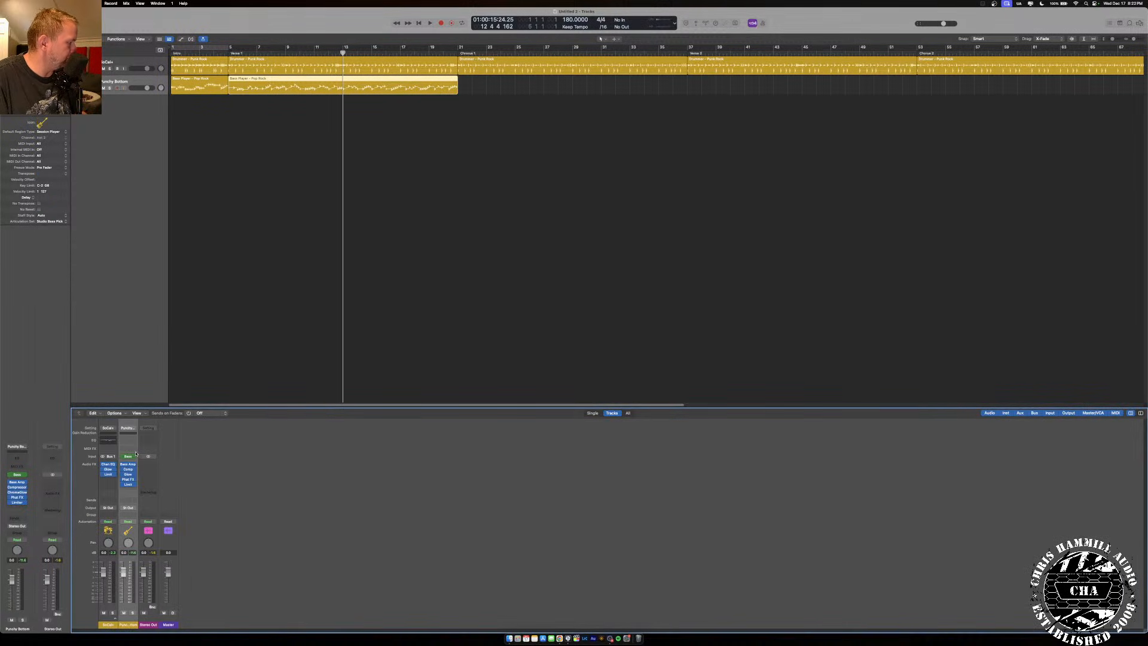
left_click(130, 456)
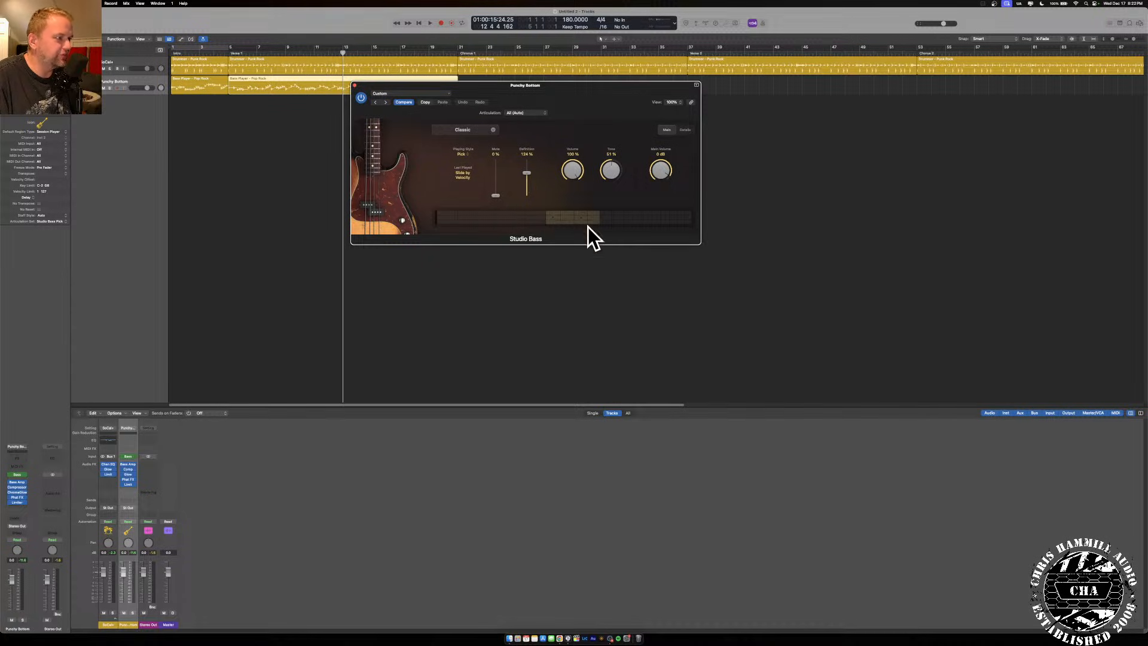
left_click(354, 85)
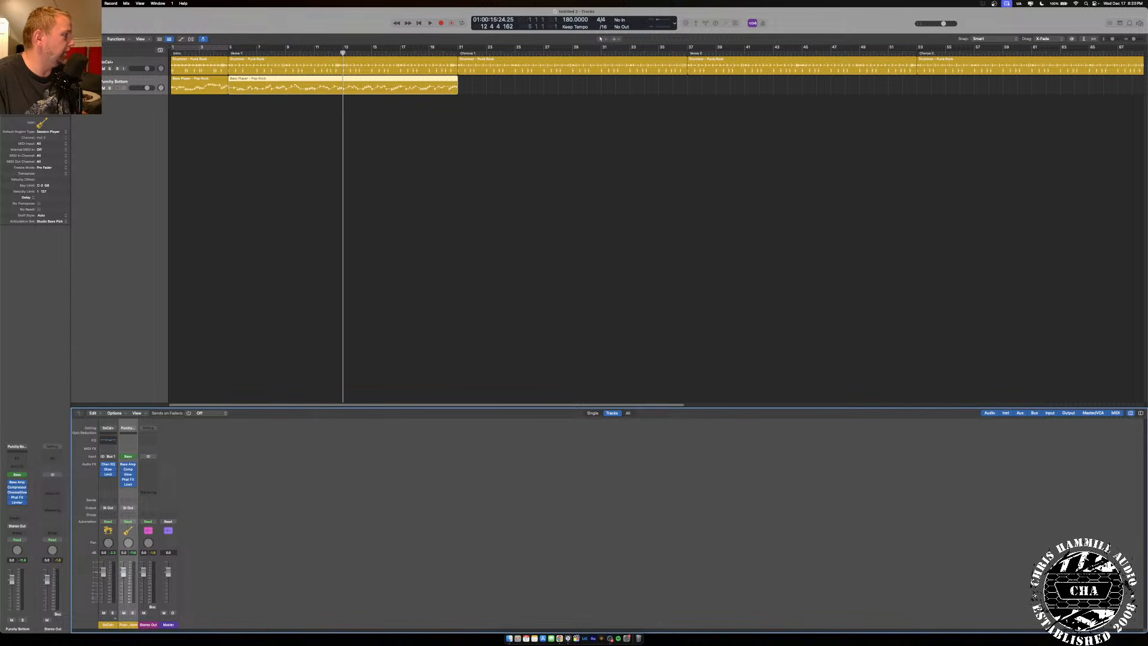
left_click(609, 638)
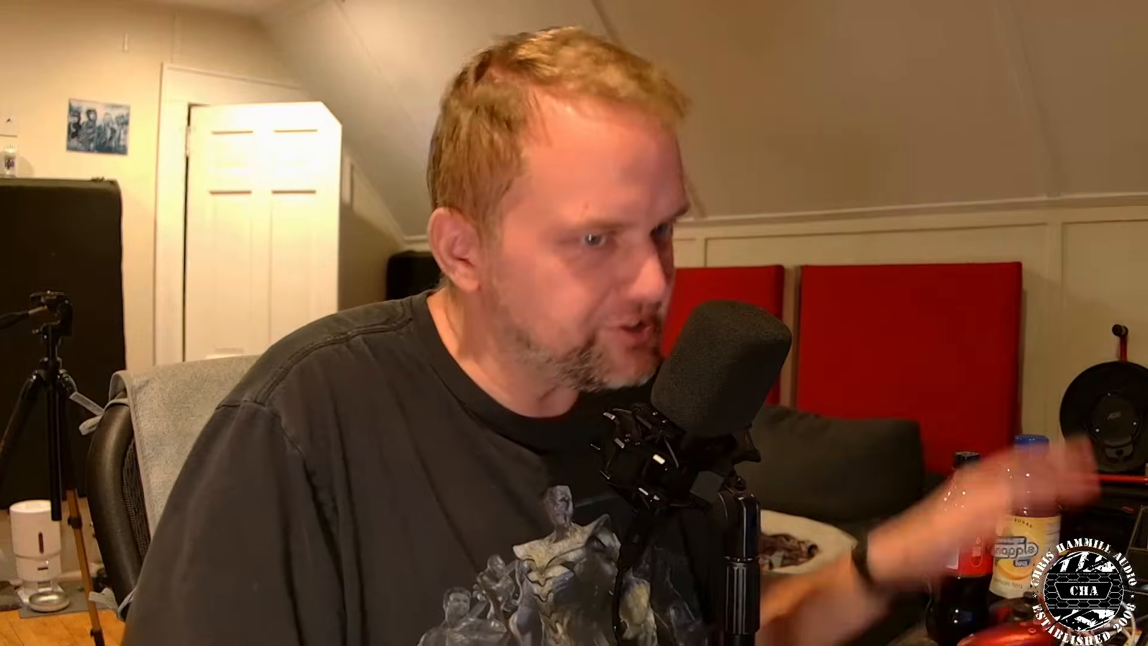
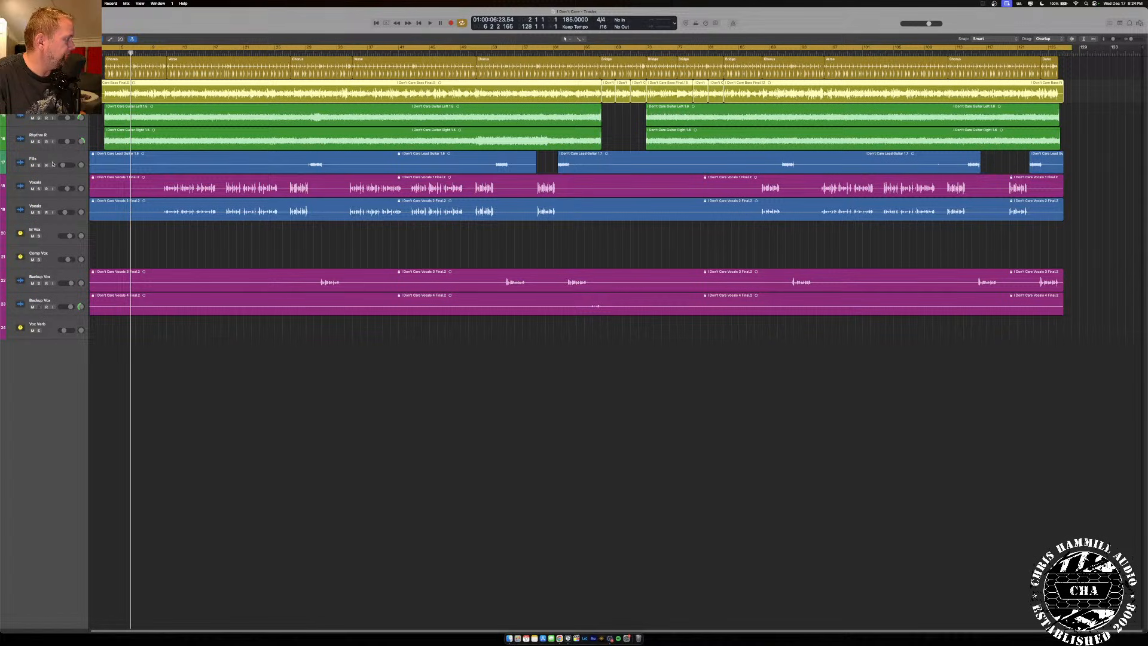
Look over the second Vocals track, both Backup Vox tracks and the Vox Verb track in the I Don't Care project.
left_click(55, 182)
left_click(260, 212)
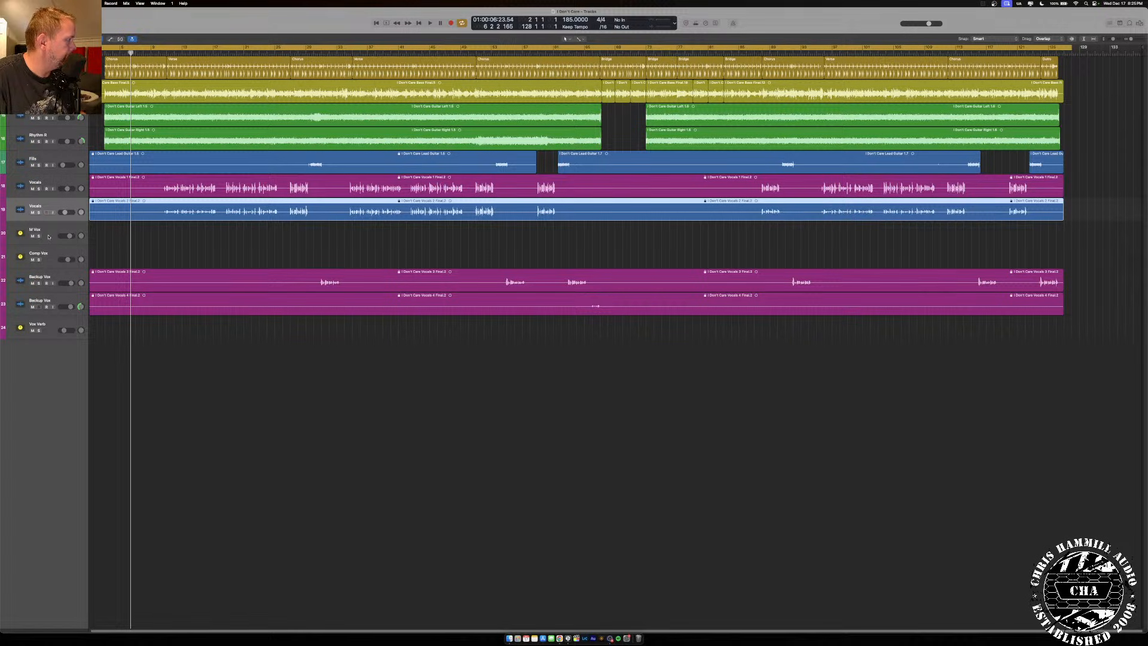
left_click(60, 279)
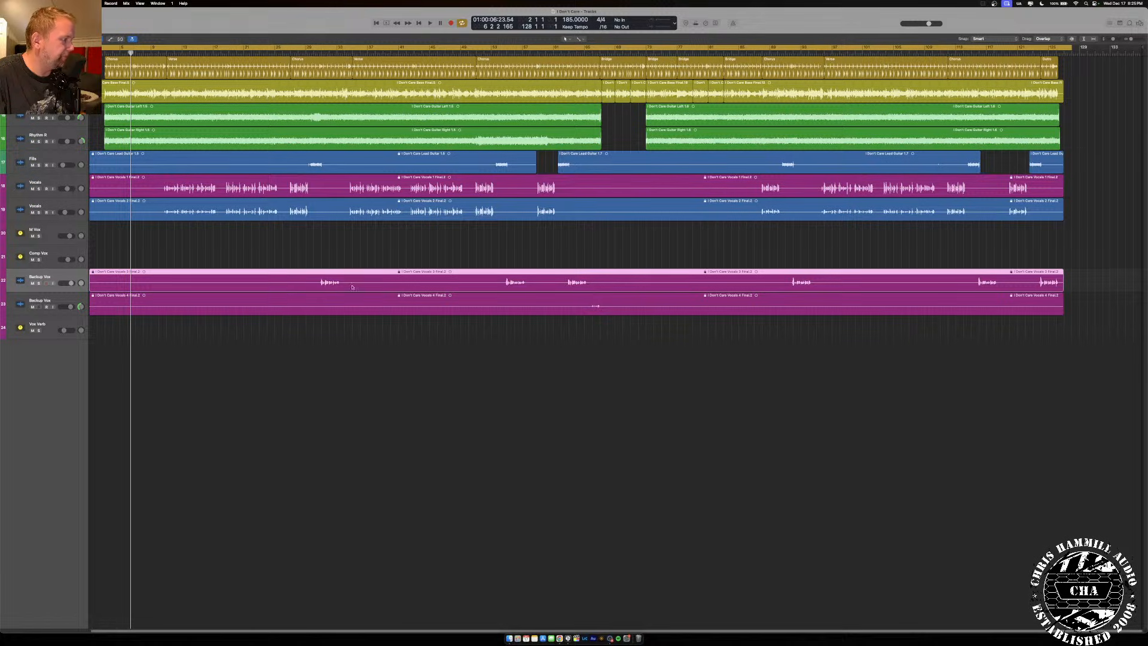
left_click(42, 301)
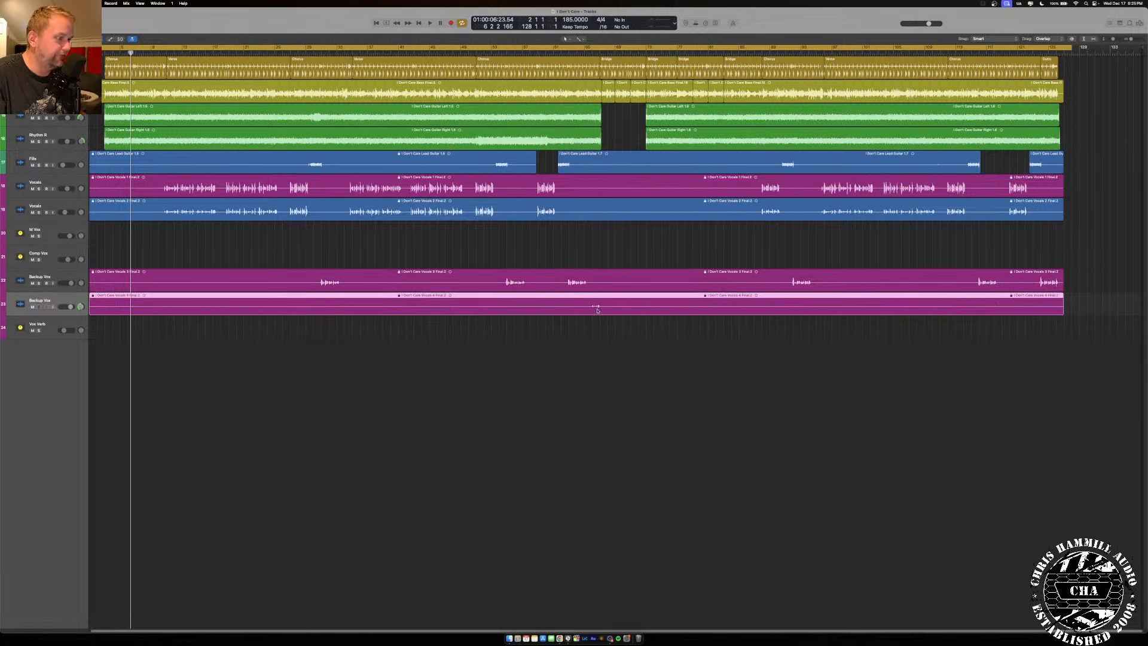
left_click(60, 324)
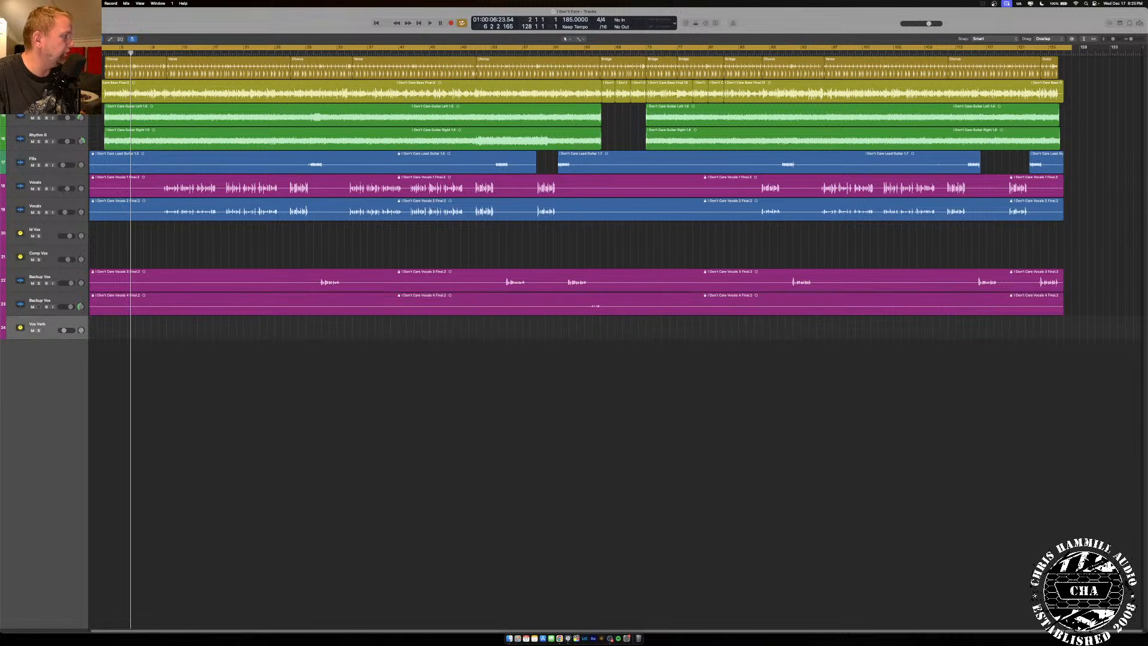
Solo the drum track and play the song from the opening Chorus.
left_click(39, 71)
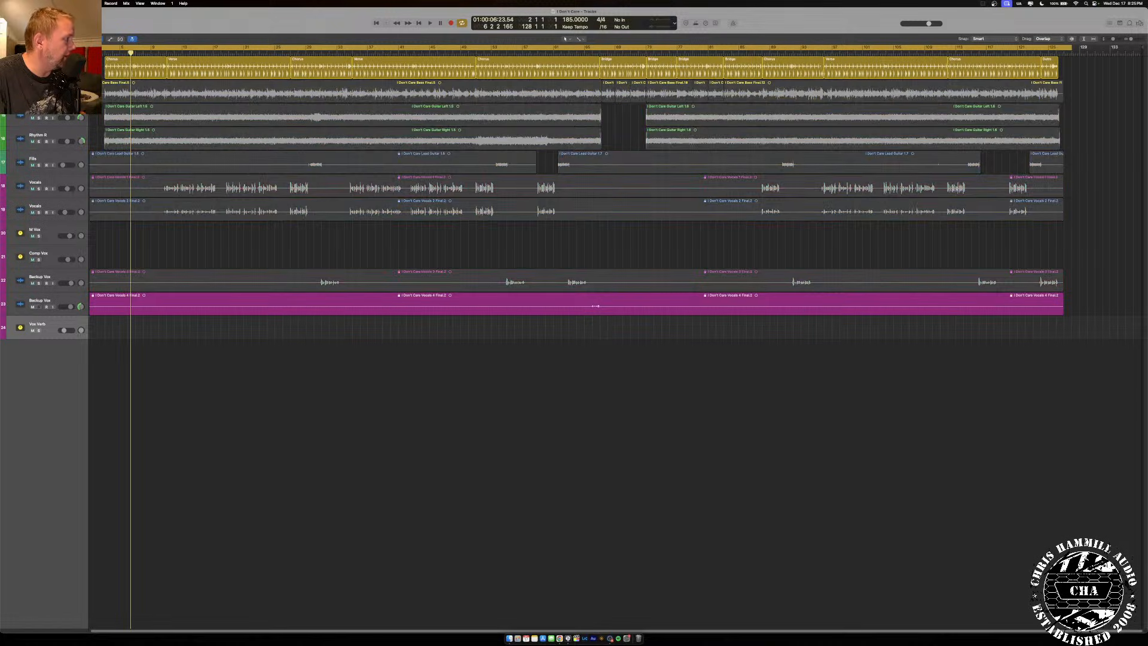
left_click_drag(97, 48, 103, 47)
key("space")
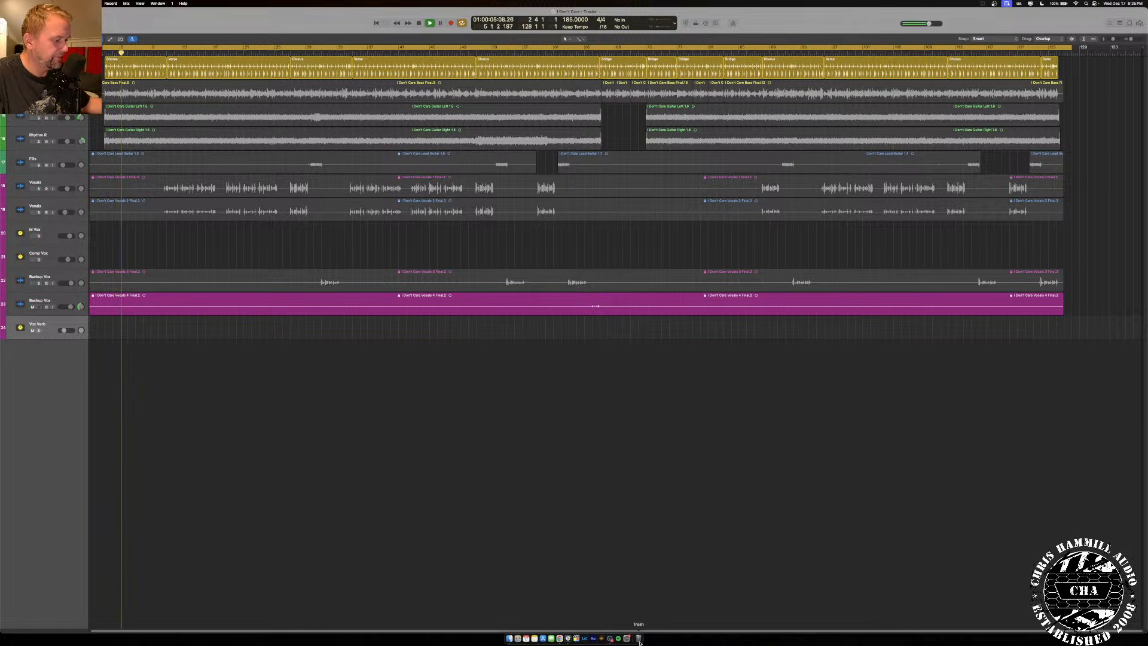
left_click(609, 639)
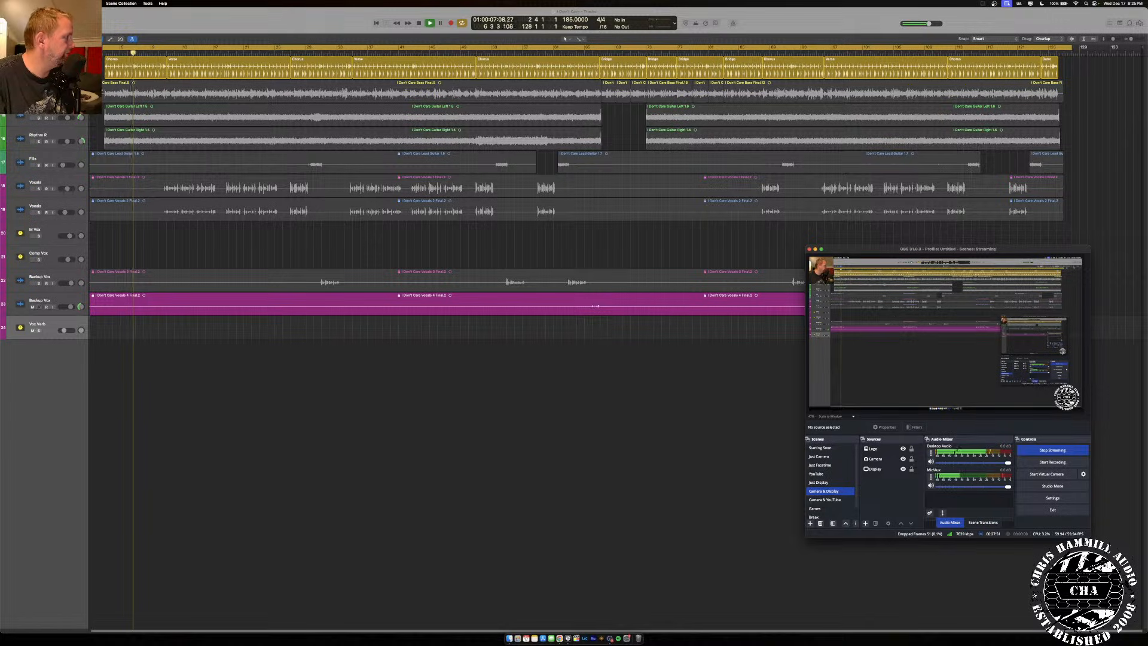
Add the Bass track to the solo, listen with the drums through the first Verse, and stop playback.
left_click(39, 95)
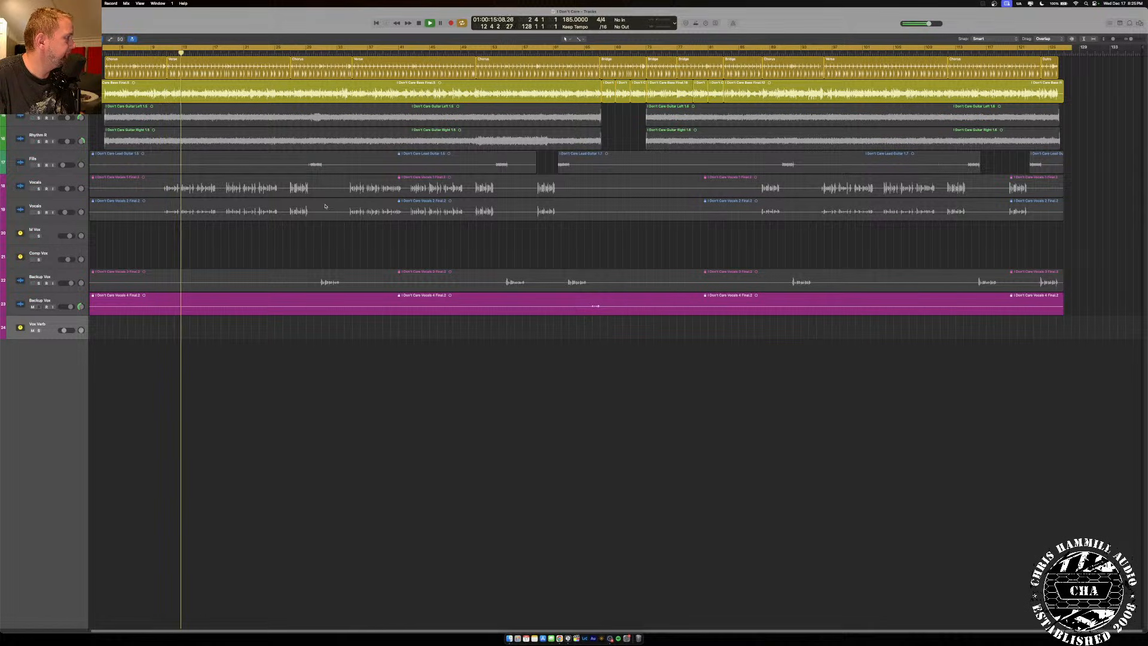
left_click(198, 64)
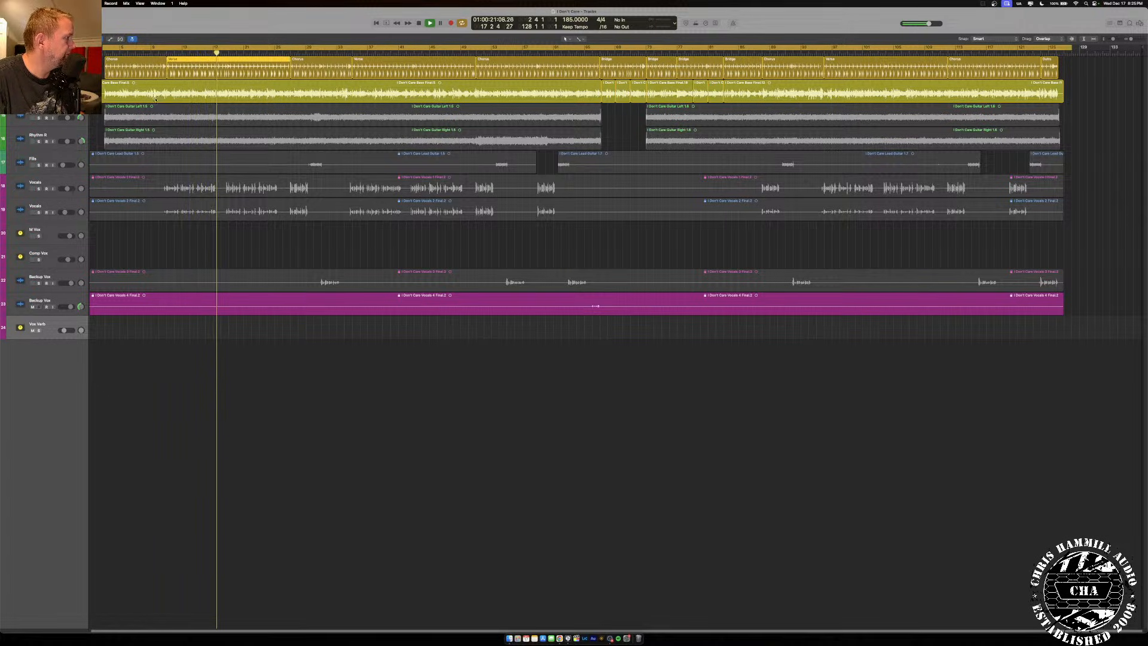
left_click(609, 638)
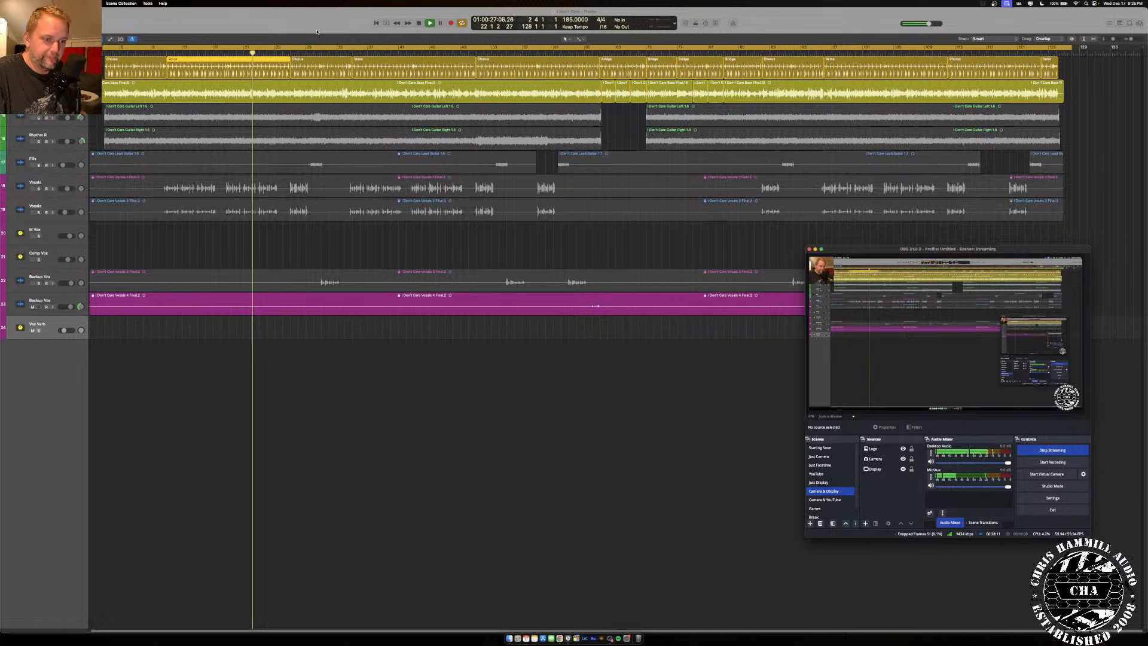
left_click(604, 505)
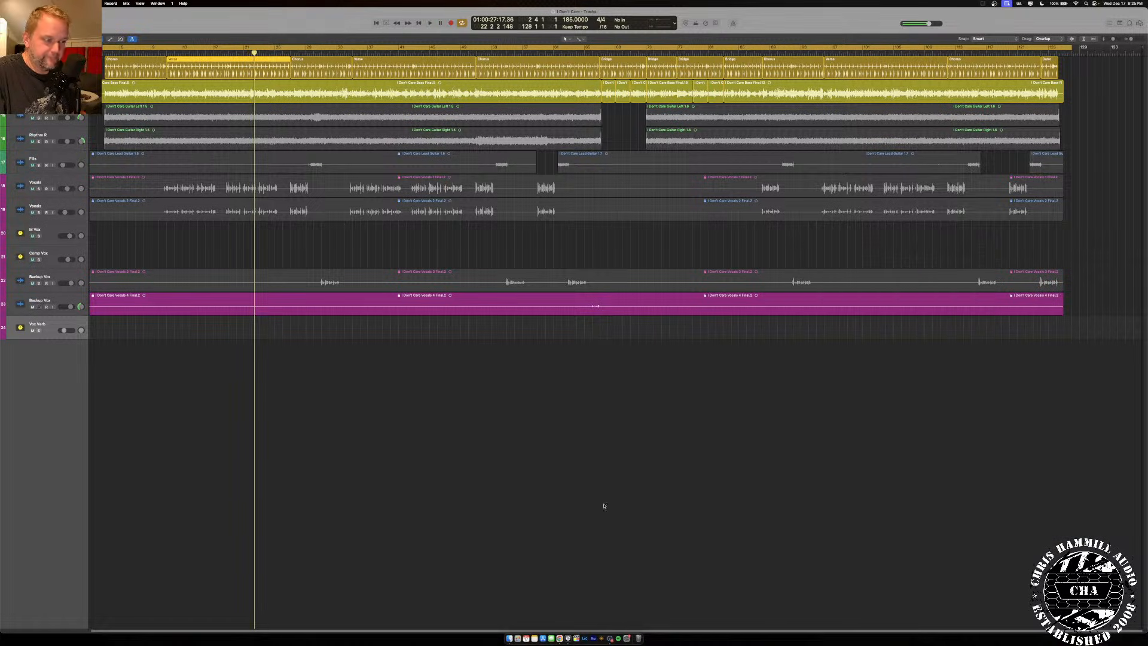
Turn off cycle mode, play the drums and bass from bar 66 into the Bridge, and mute the second Backup Vox track.
left_click(610, 638)
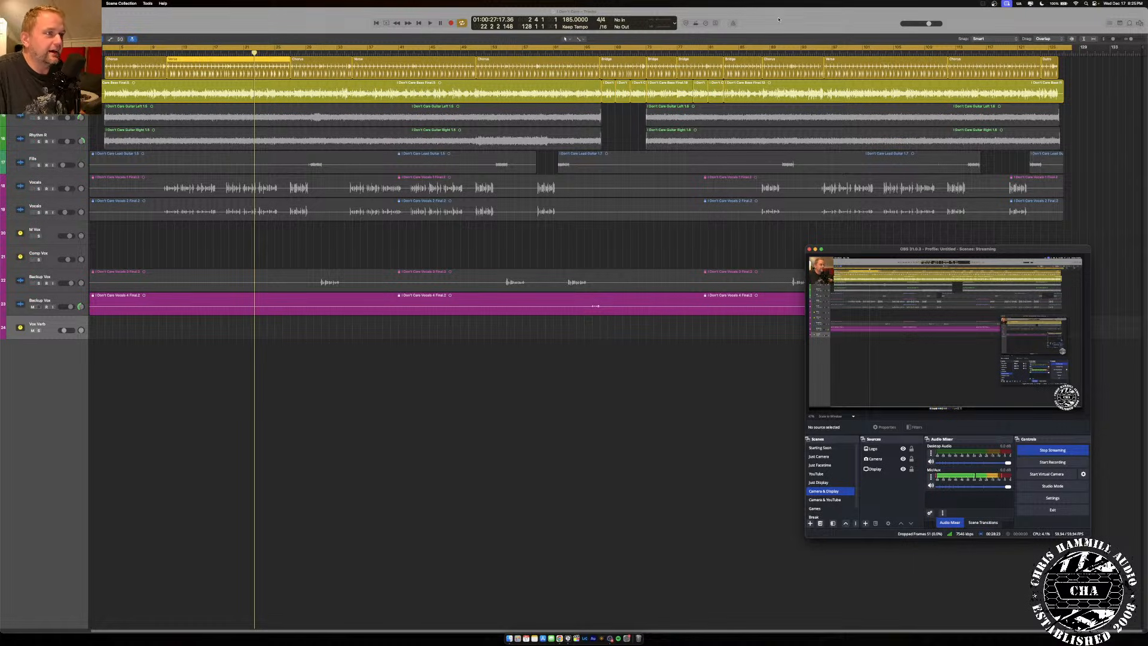
left_click(670, 47)
left_click(668, 48)
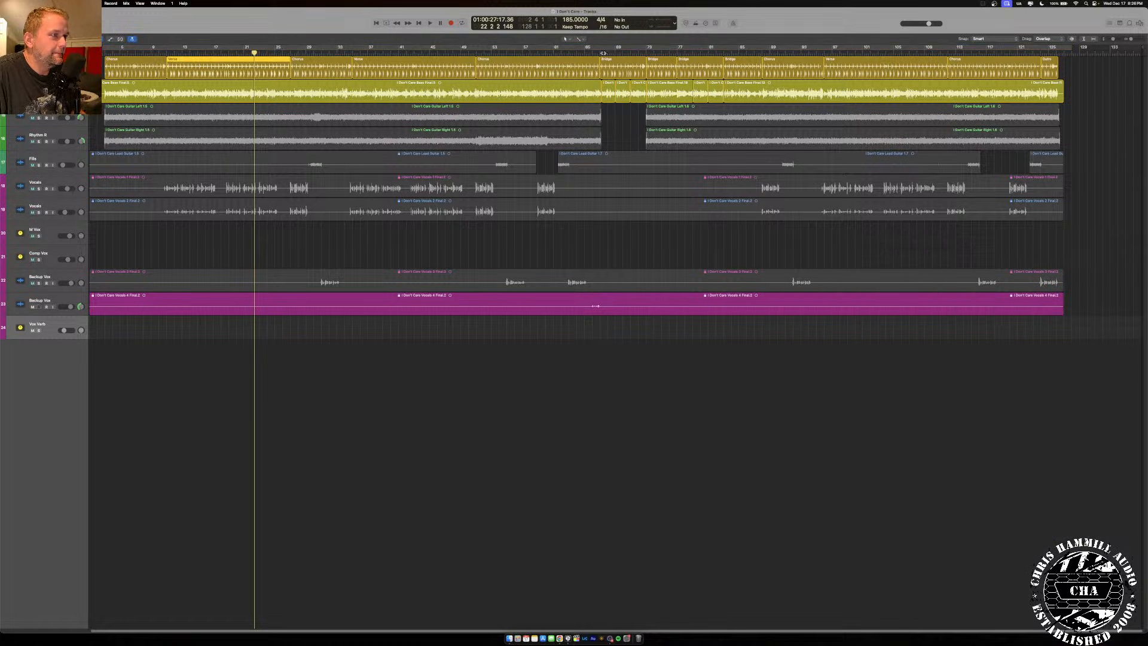
left_click(592, 53)
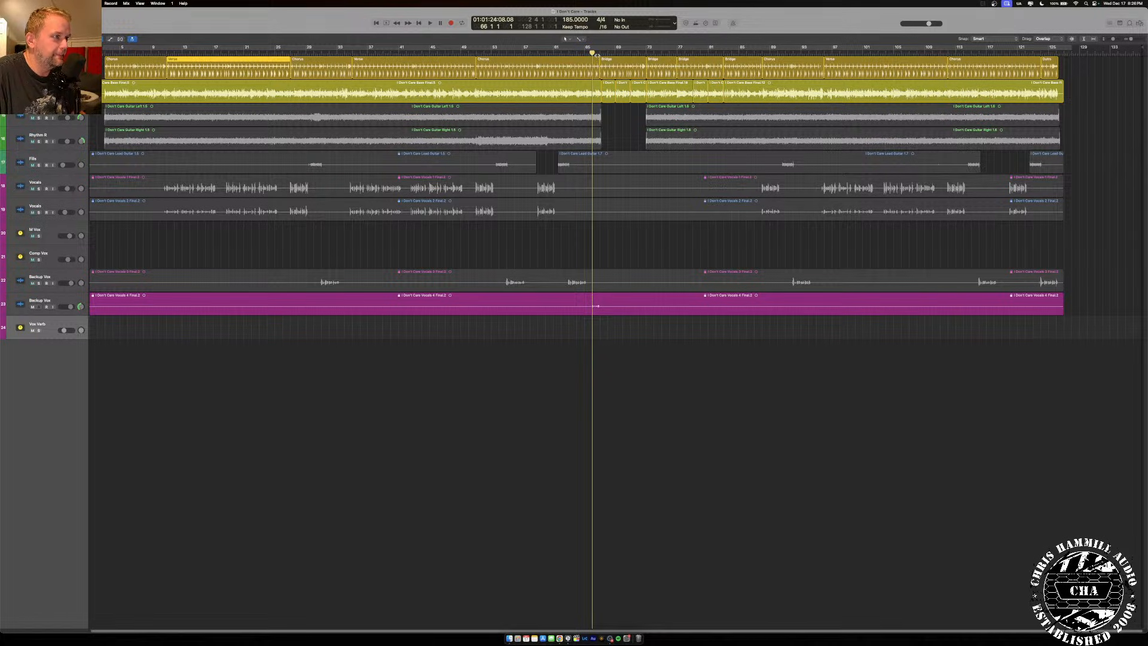
key("space")
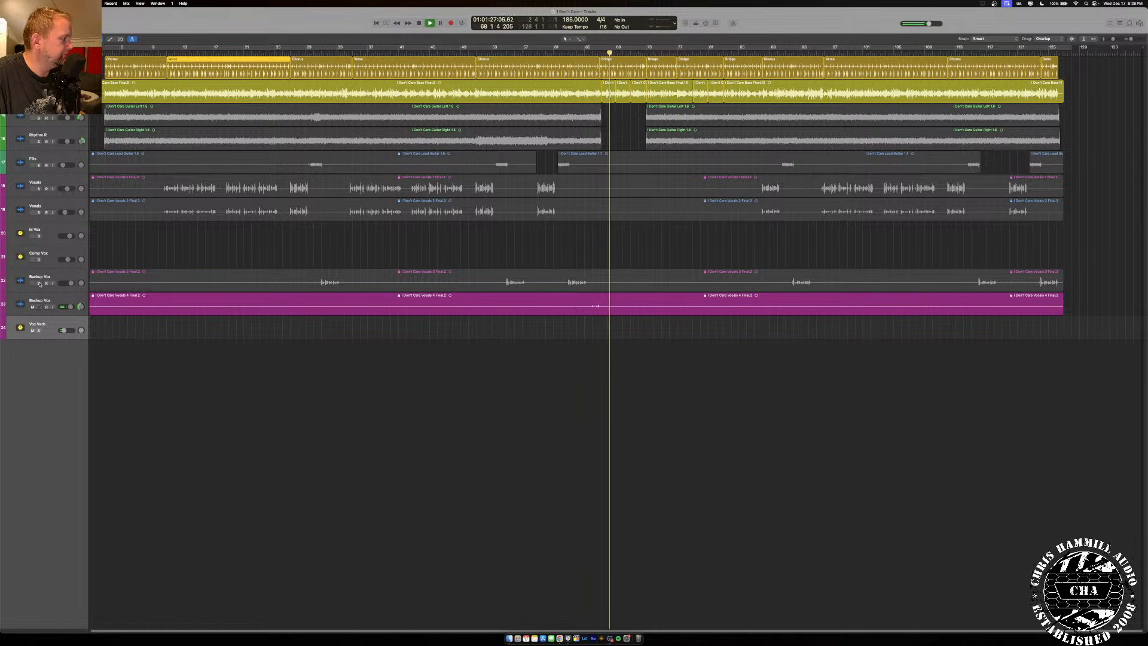
left_click(33, 307)
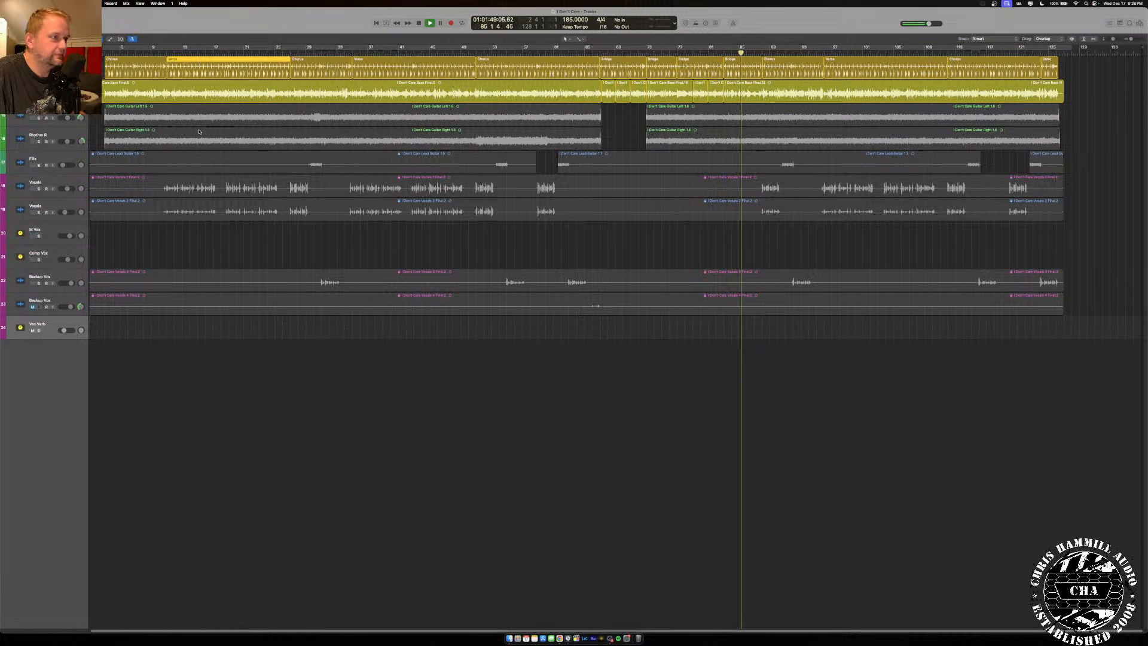
Solo the Rhythm L and Rhythm R guitars during playback, stop, and clear the solos on drums, bass and guitars.
left_click_drag(37, 118, 38, 141)
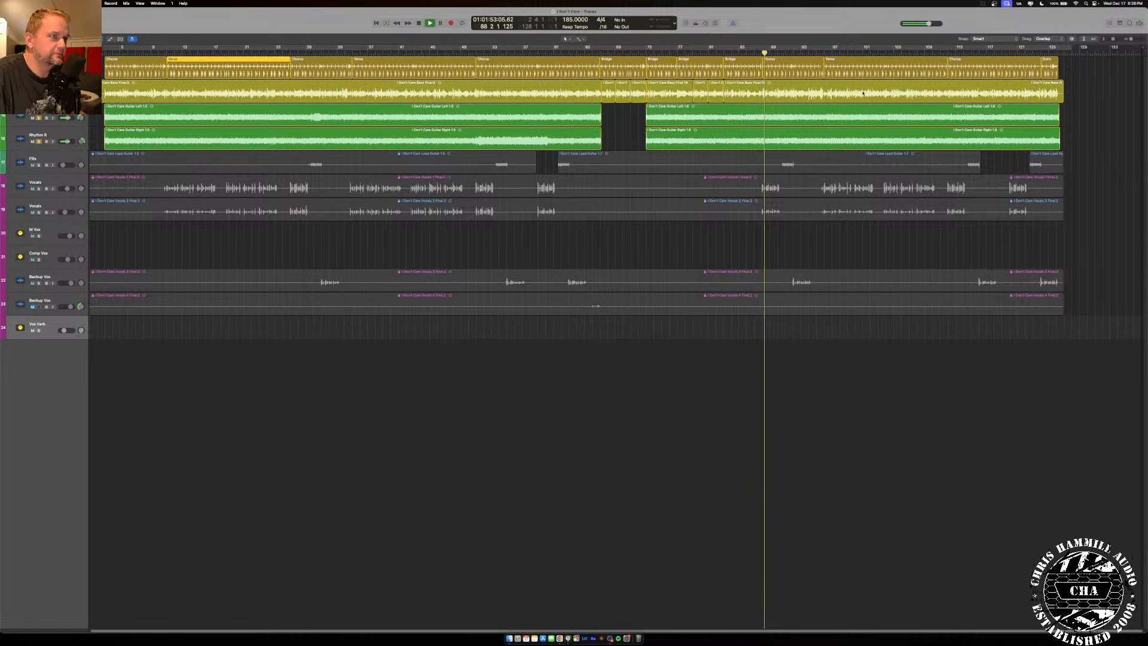
key("space")
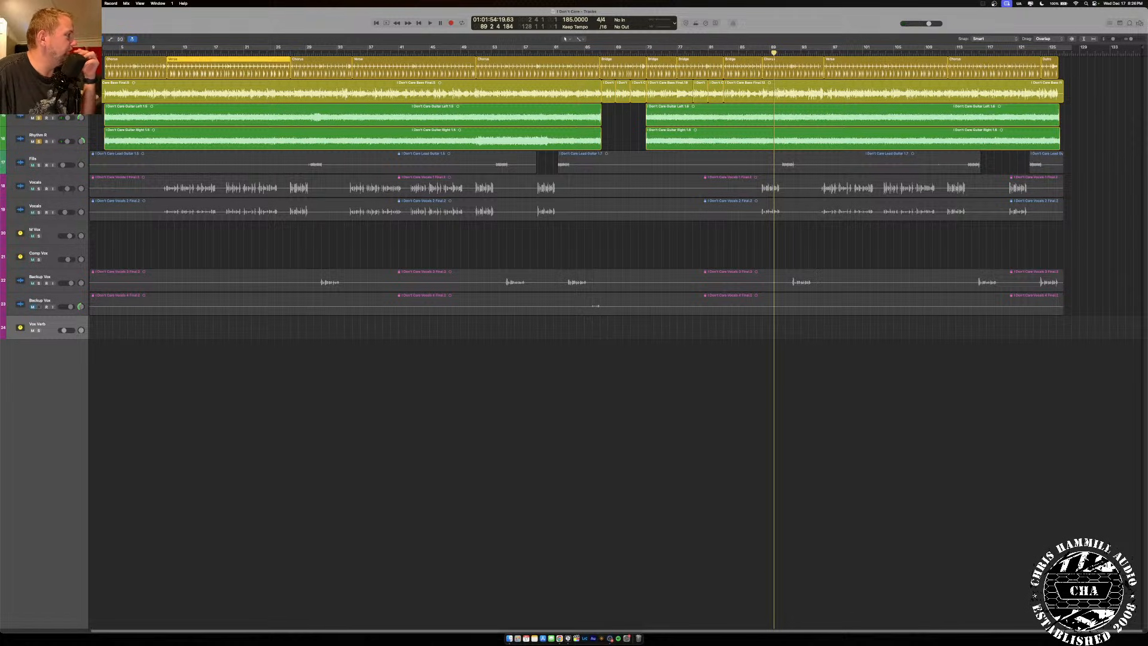
left_click_drag(39, 71, 38, 141)
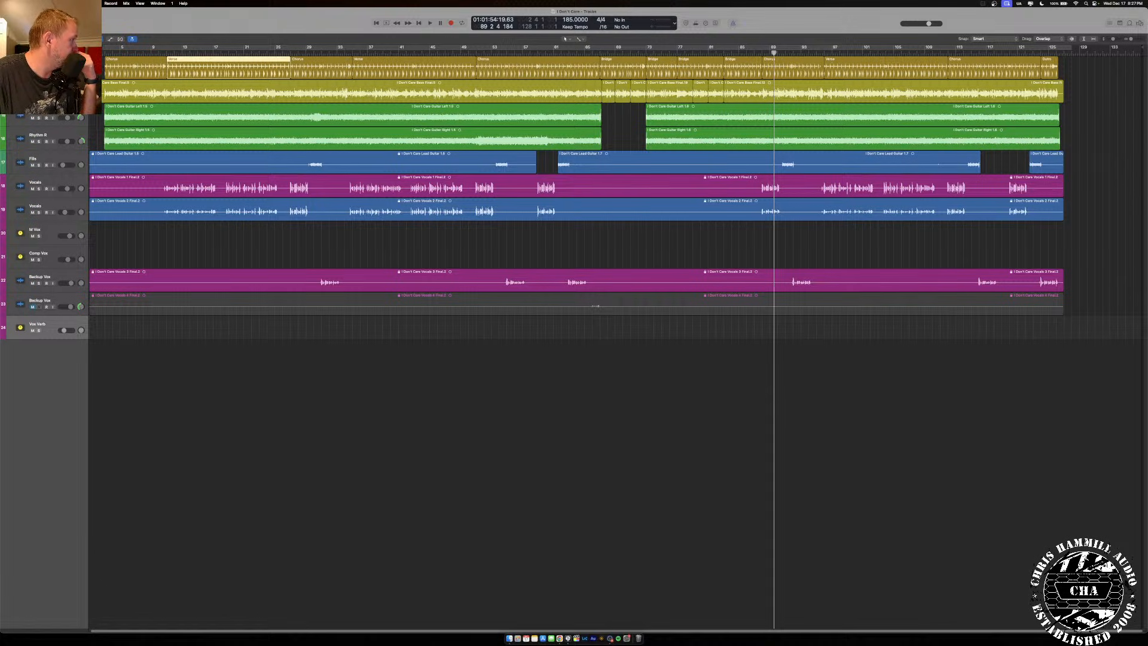
Open the mixer, solo the Drums track, and play it from bar 9.
scroll(574, 299, "up", 10)
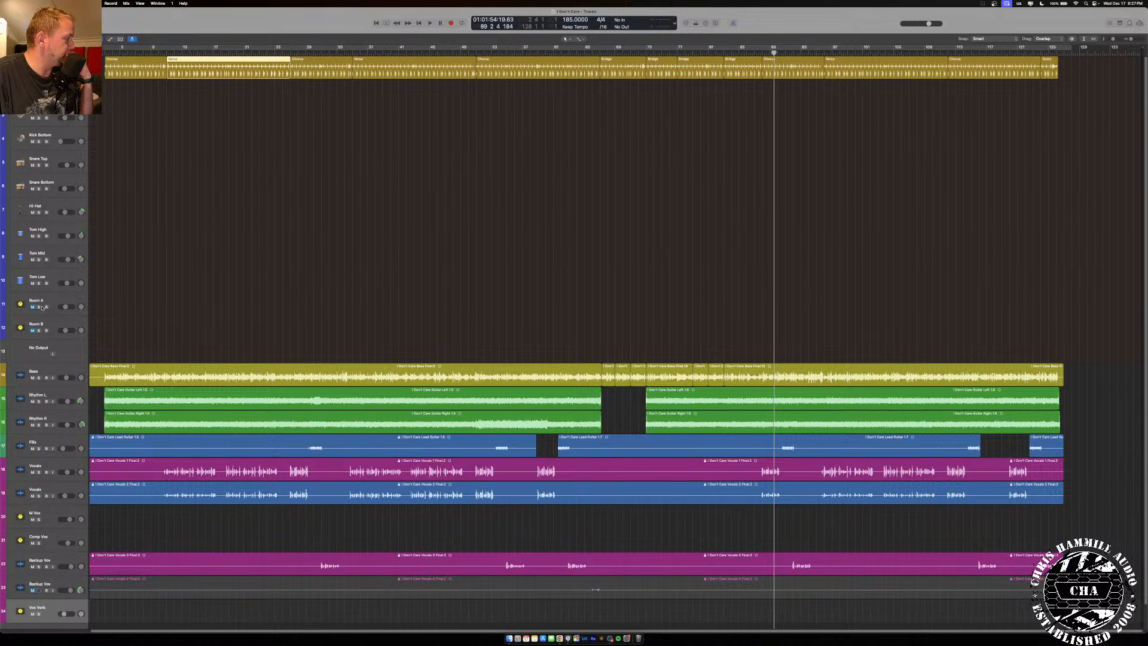
key("x")
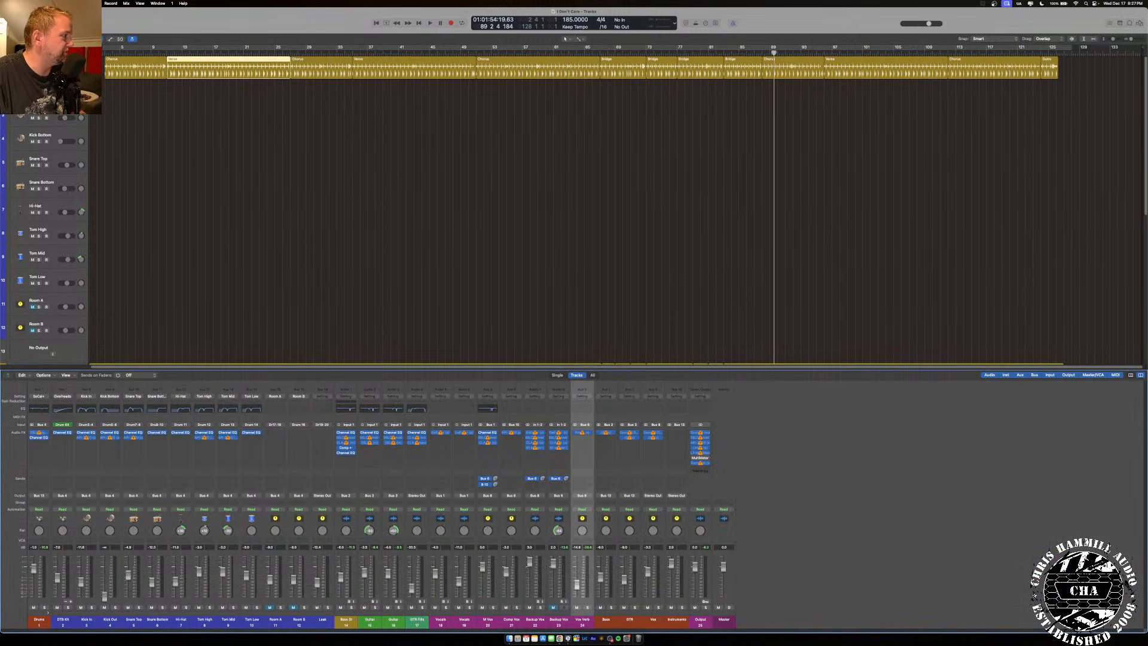
key("s")
left_click(152, 52)
key("space")
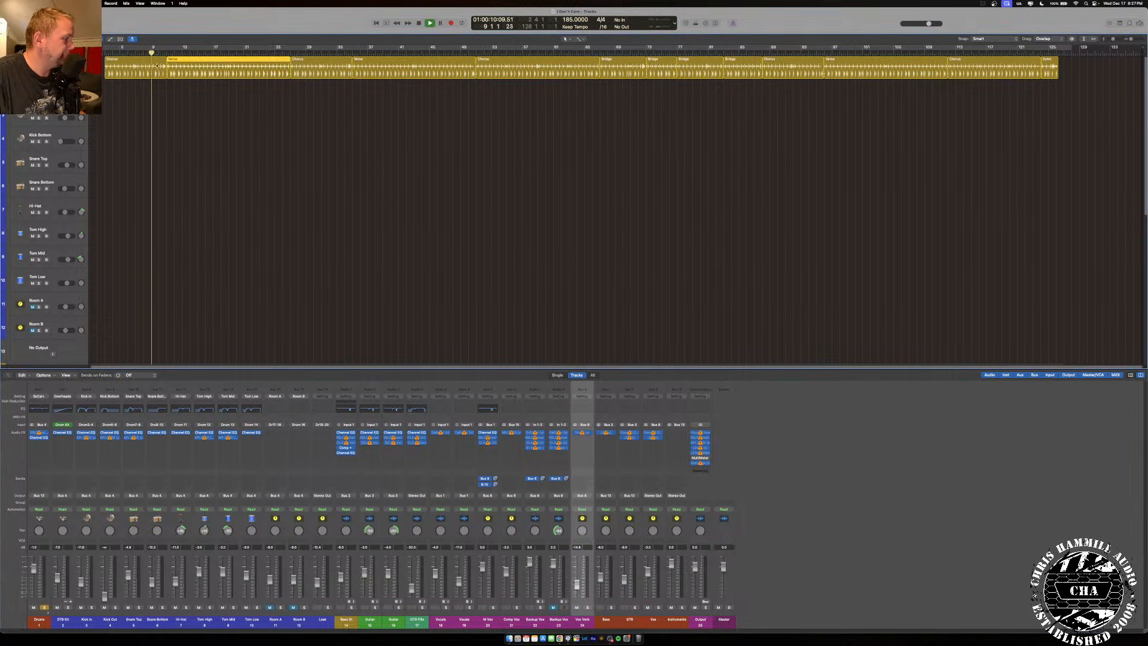
Unmute the Room A and Room B channels, listen with Room A soloed, and stop playback.
left_click(270, 608)
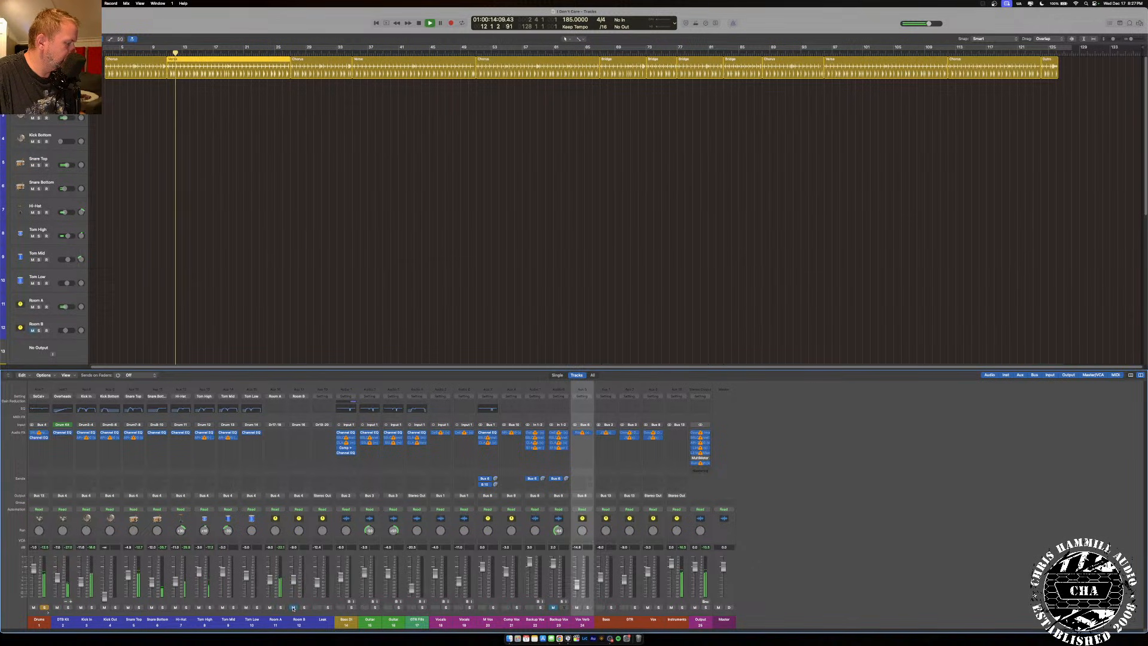
left_click(281, 608)
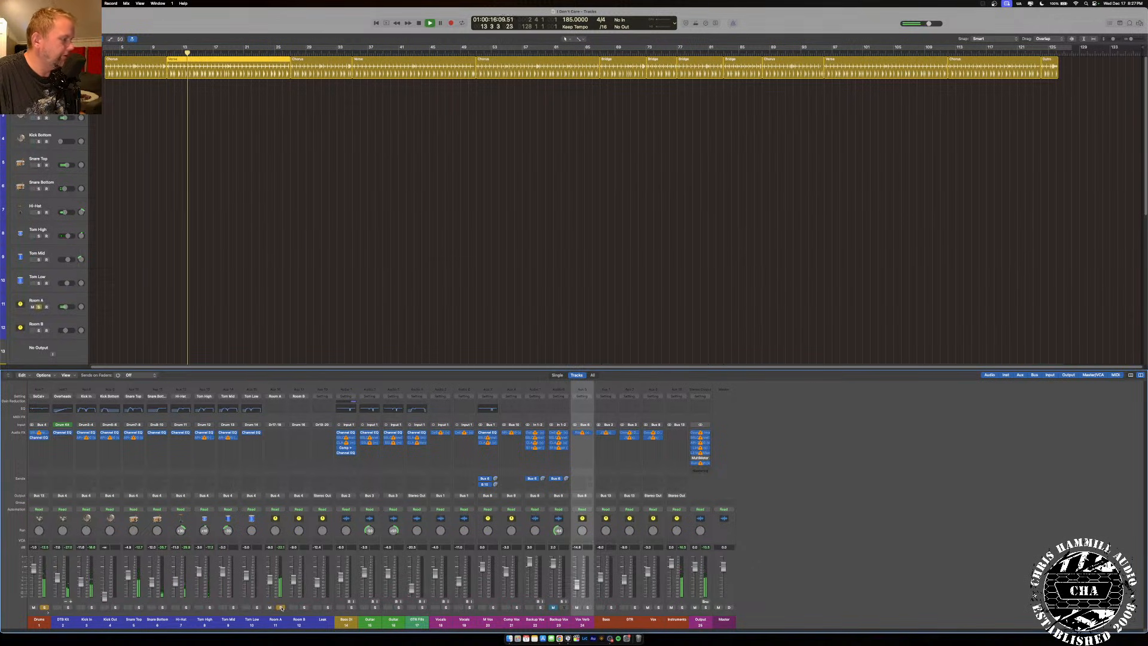
key("space")
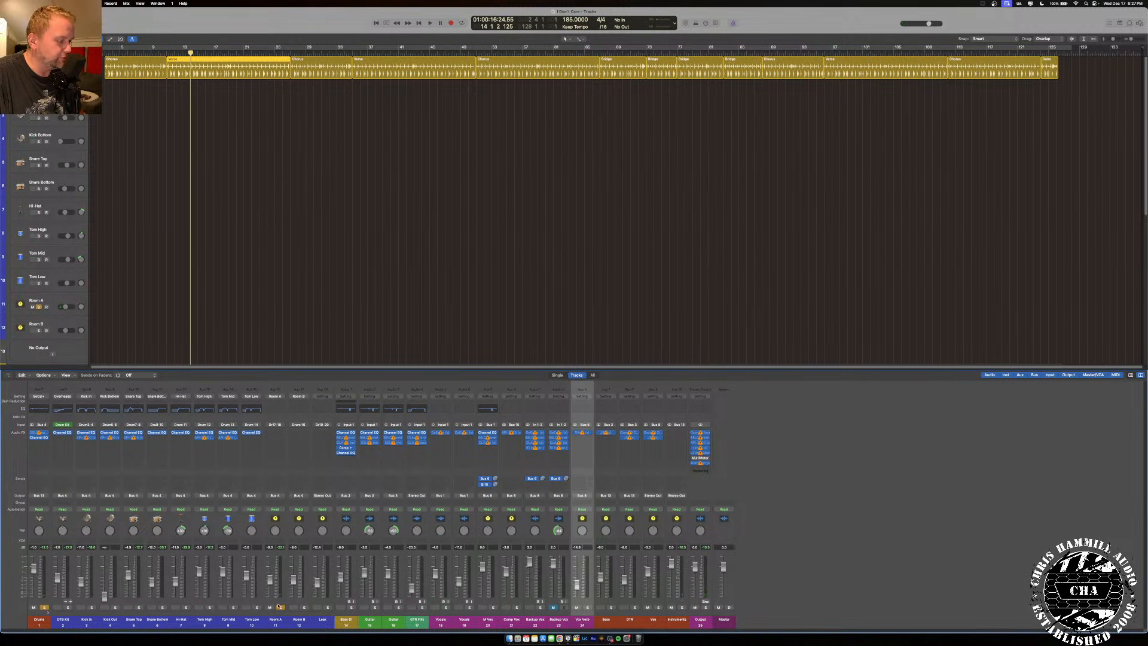
Clear the solo on Room A, mute it again, and play the drums from bar 14 before stopping.
left_click(278, 607)
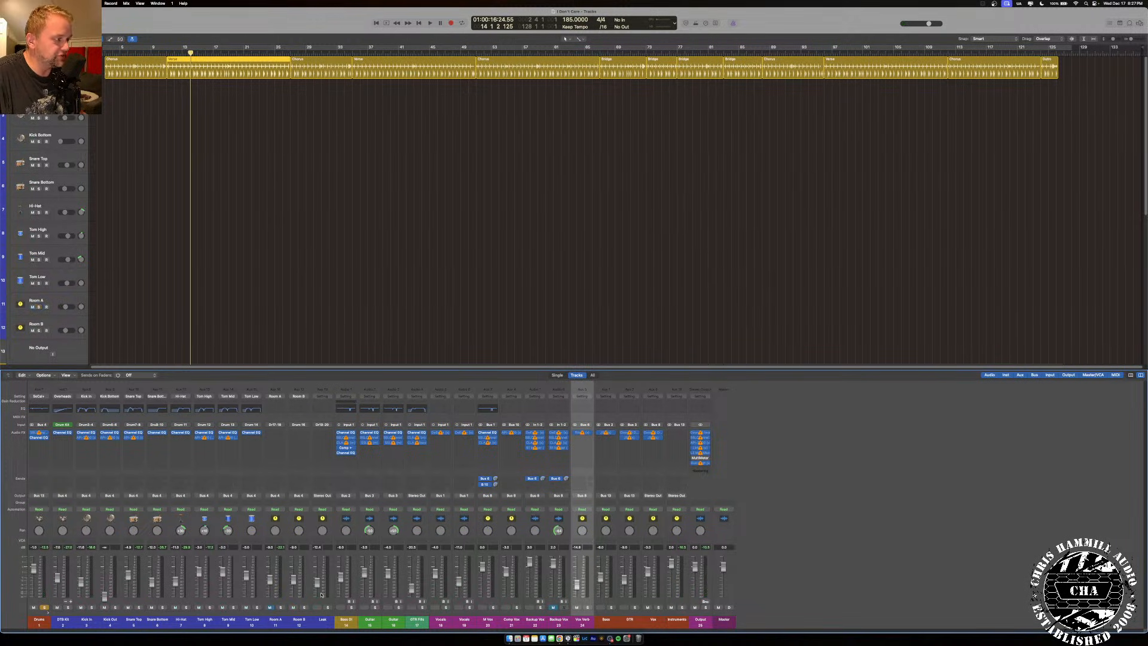
key("space")
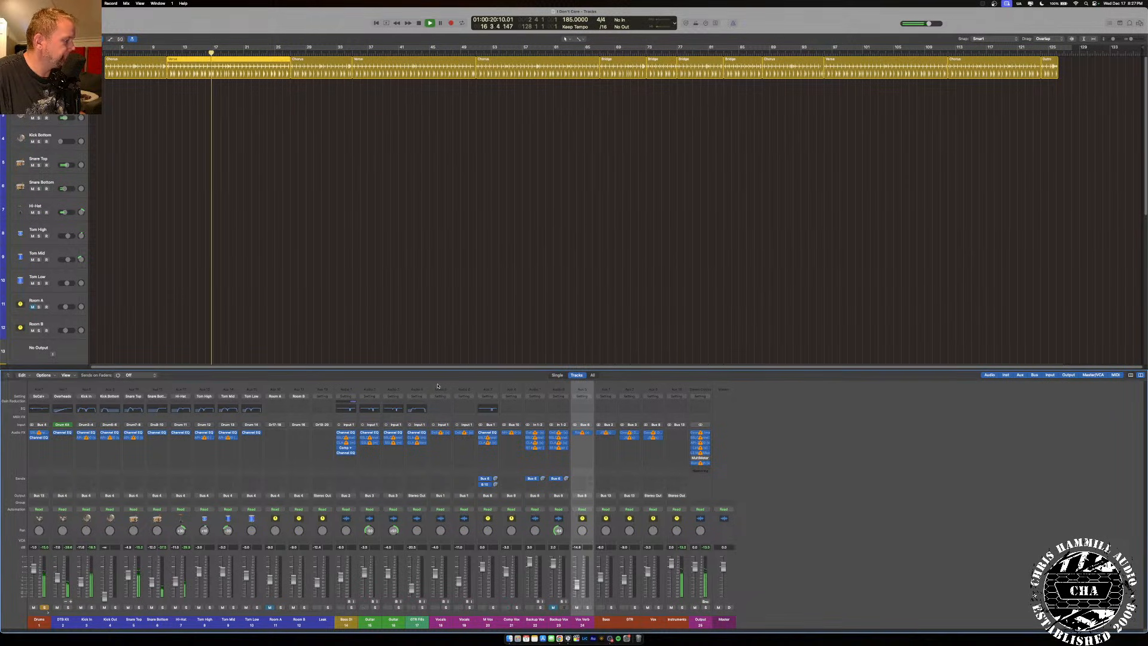
key("space")
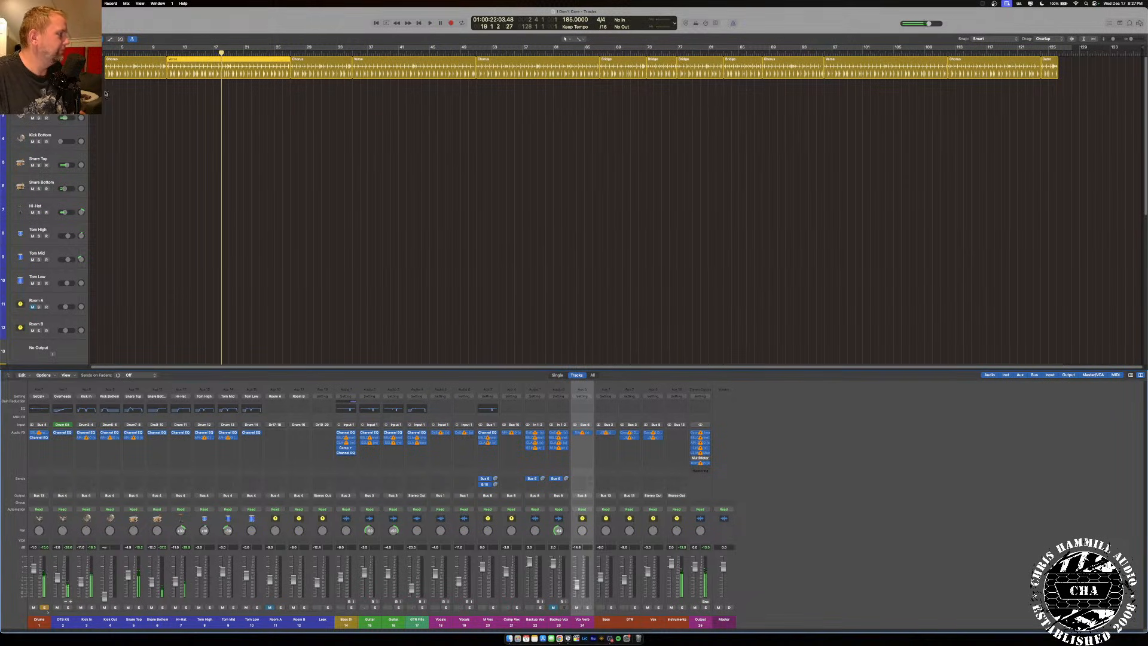
Clear the solo on the Drums channel and remove both of its audio effect plug-ins.
left_click(39, 70)
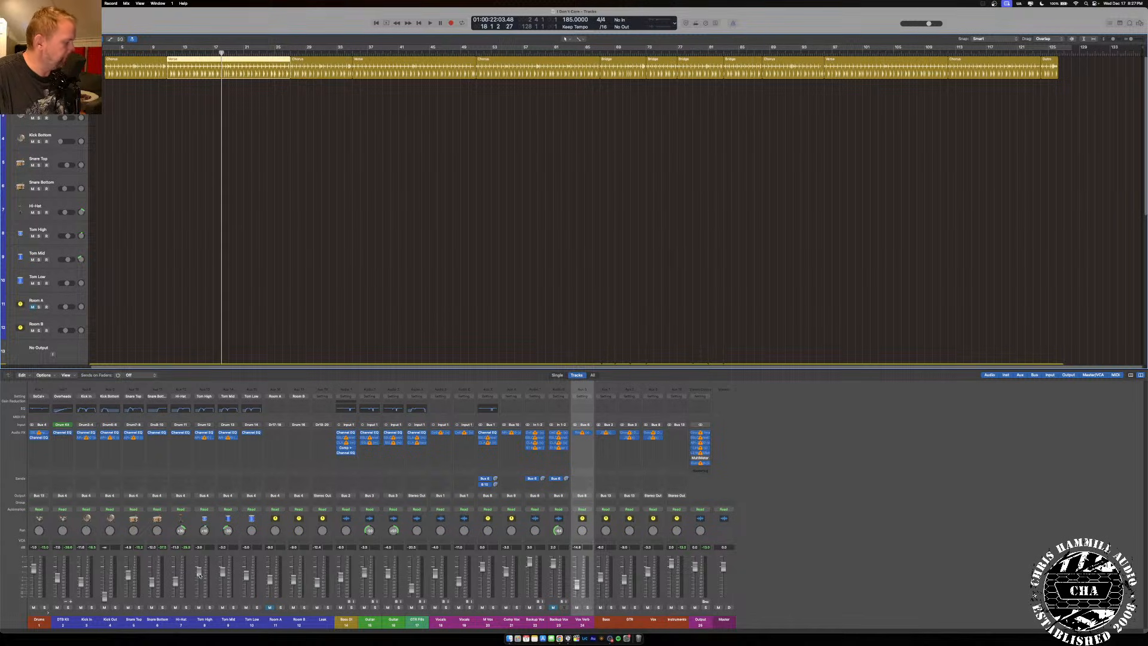
left_click(46, 439)
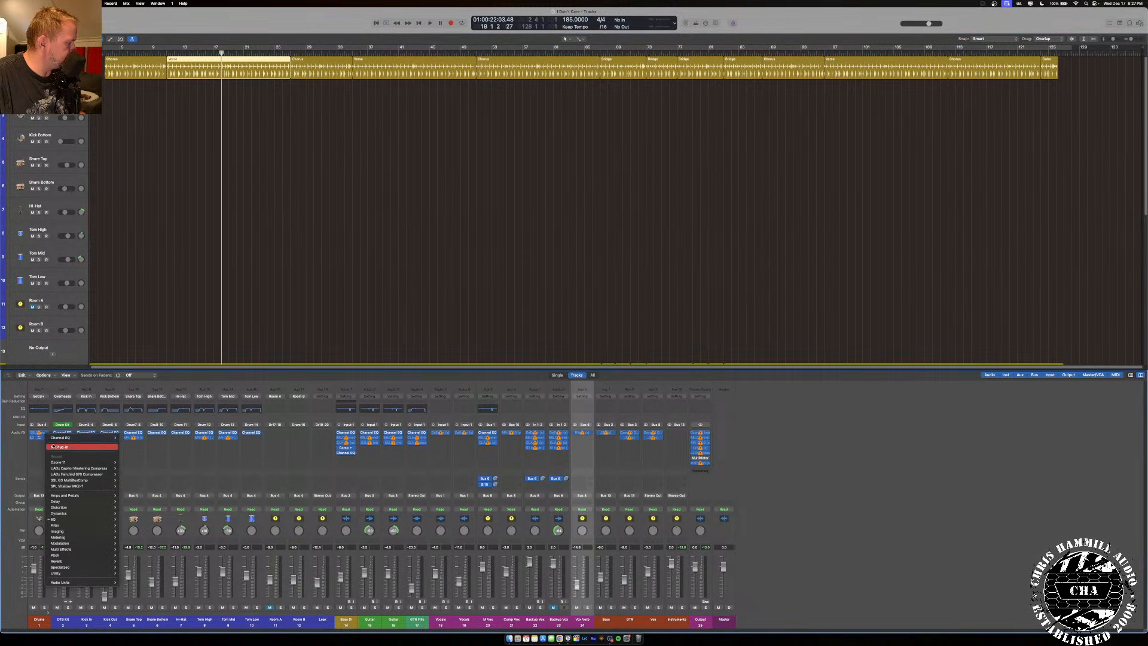
left_click(63, 446)
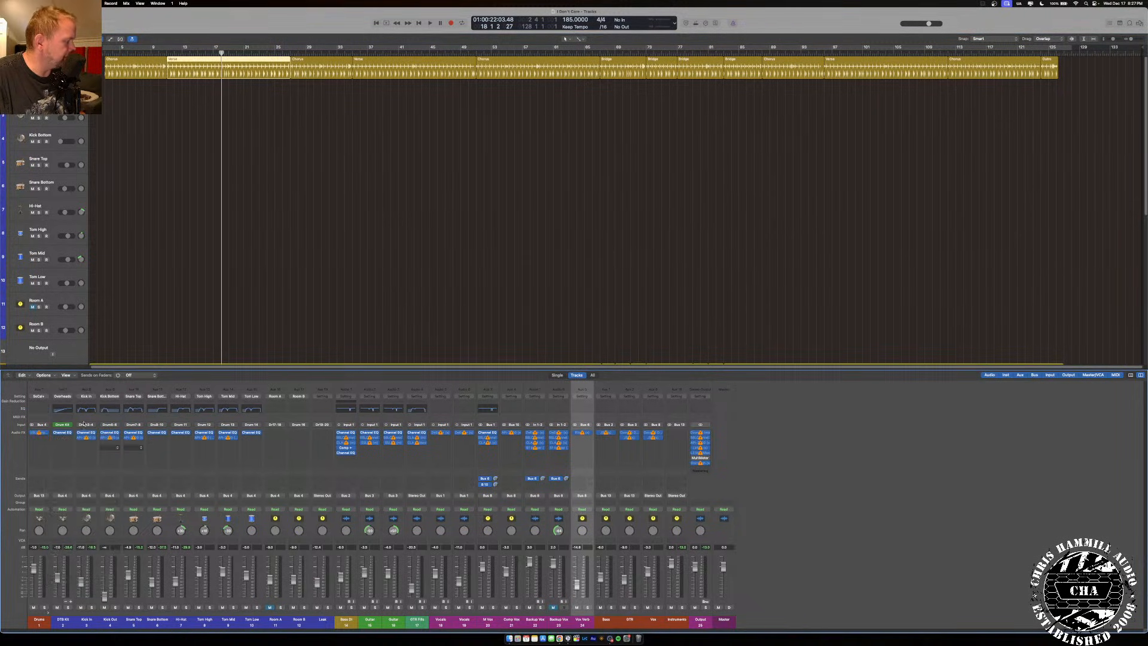
left_click(46, 434)
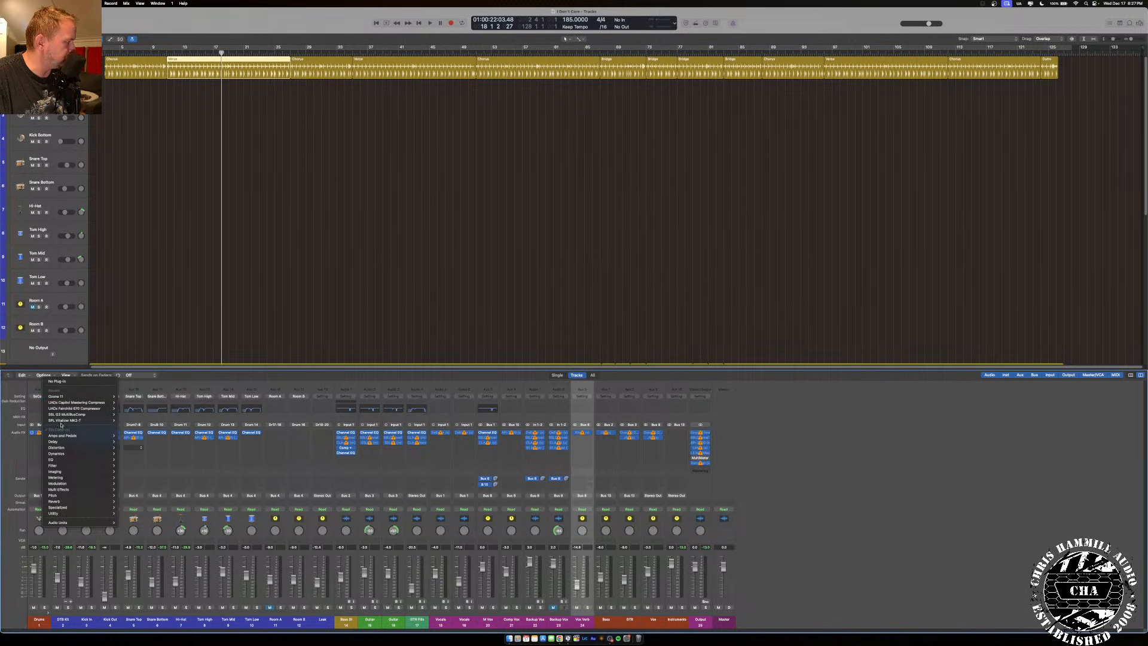
left_click(57, 381)
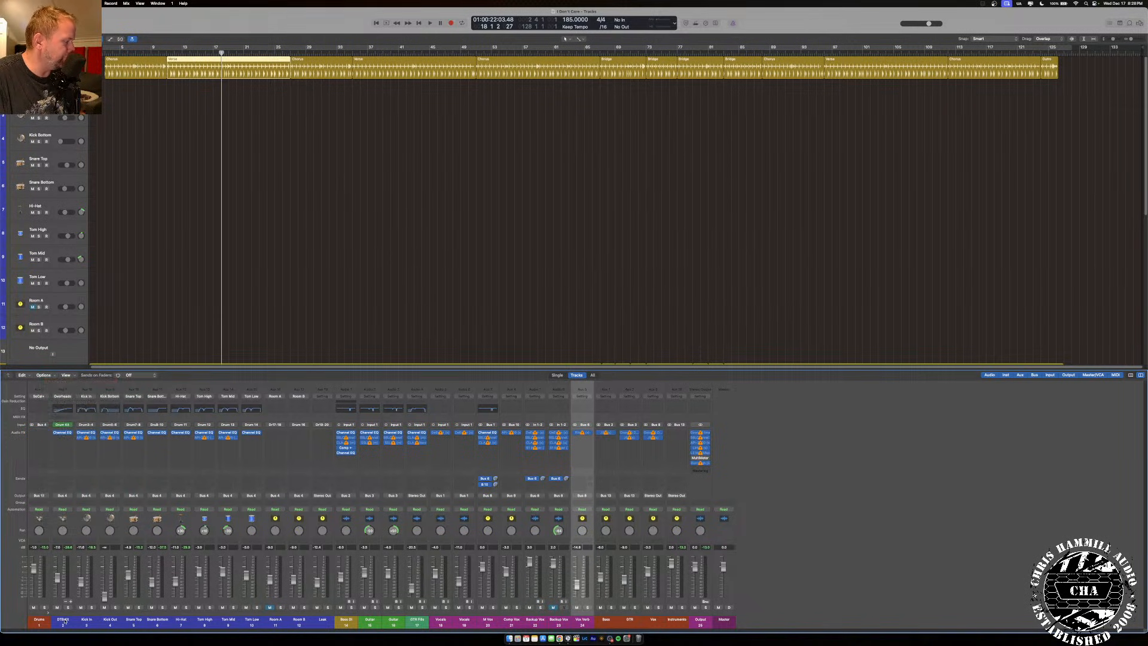
Select the channel strips from the drum kit overheads through Bass and remove all their audio effect plug-ins, including the EQs and compressor.
left_click_drag(65, 621, 358, 464)
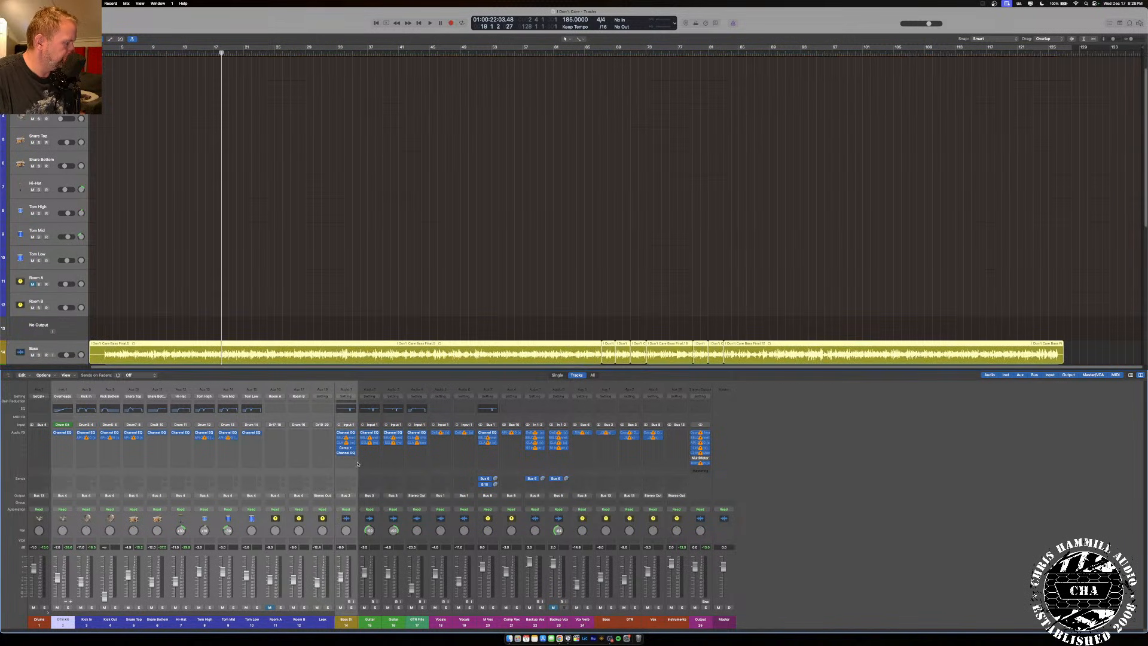
left_click(352, 432)
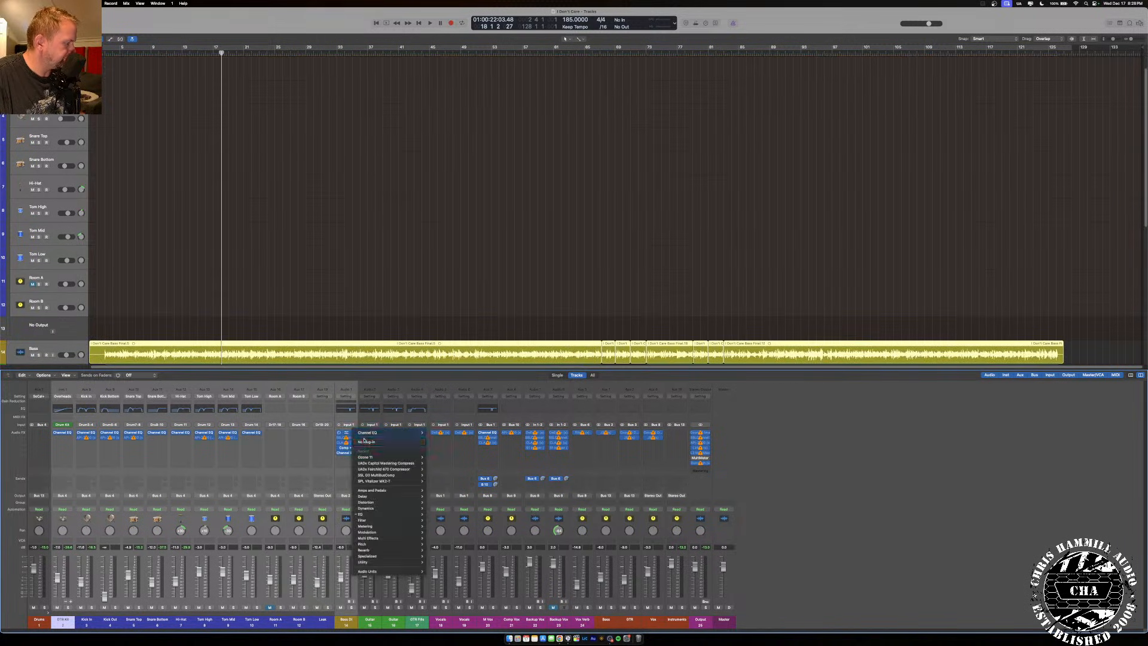
left_click(364, 442)
left_click(350, 437)
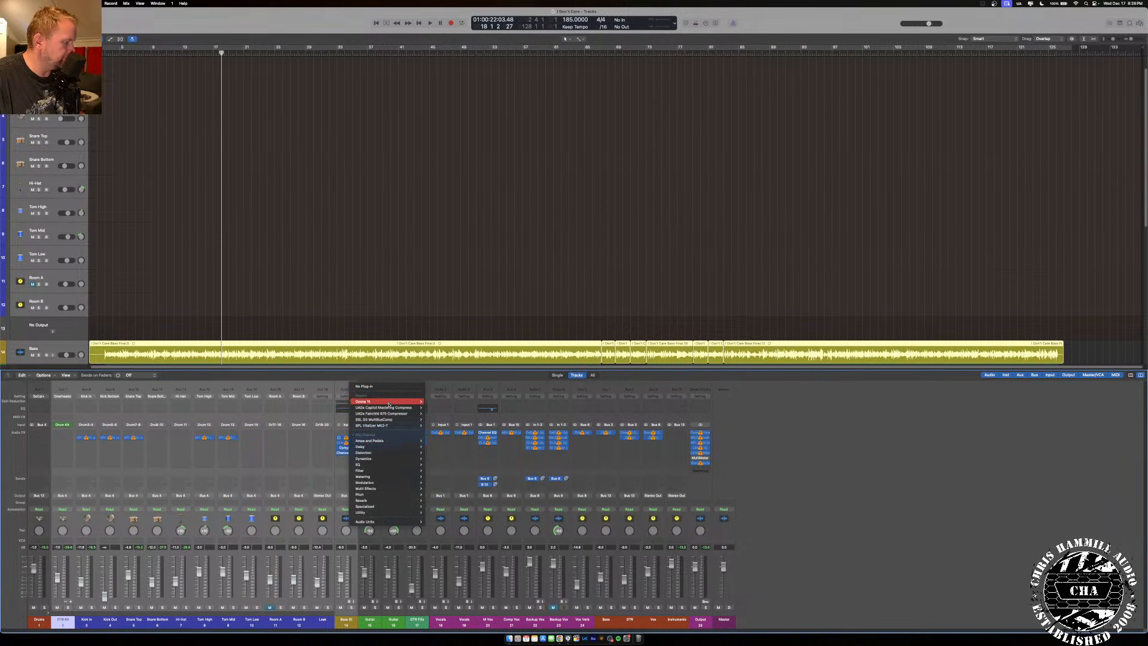
key("super+z")
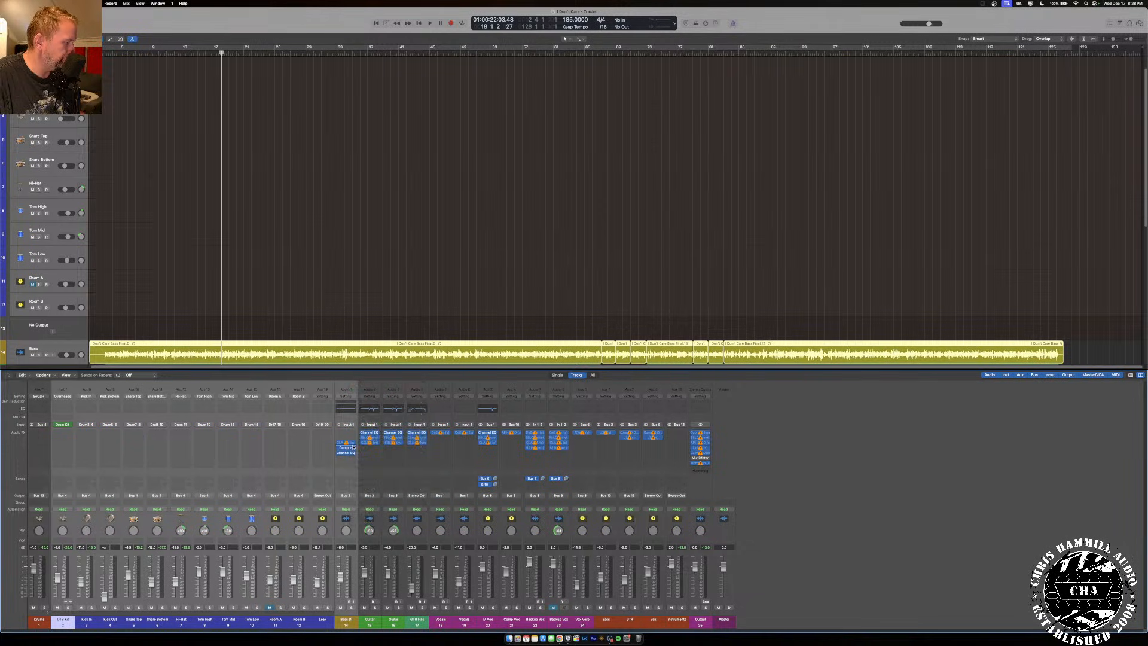
left_click(351, 449)
left_click(369, 392)
left_click(343, 448)
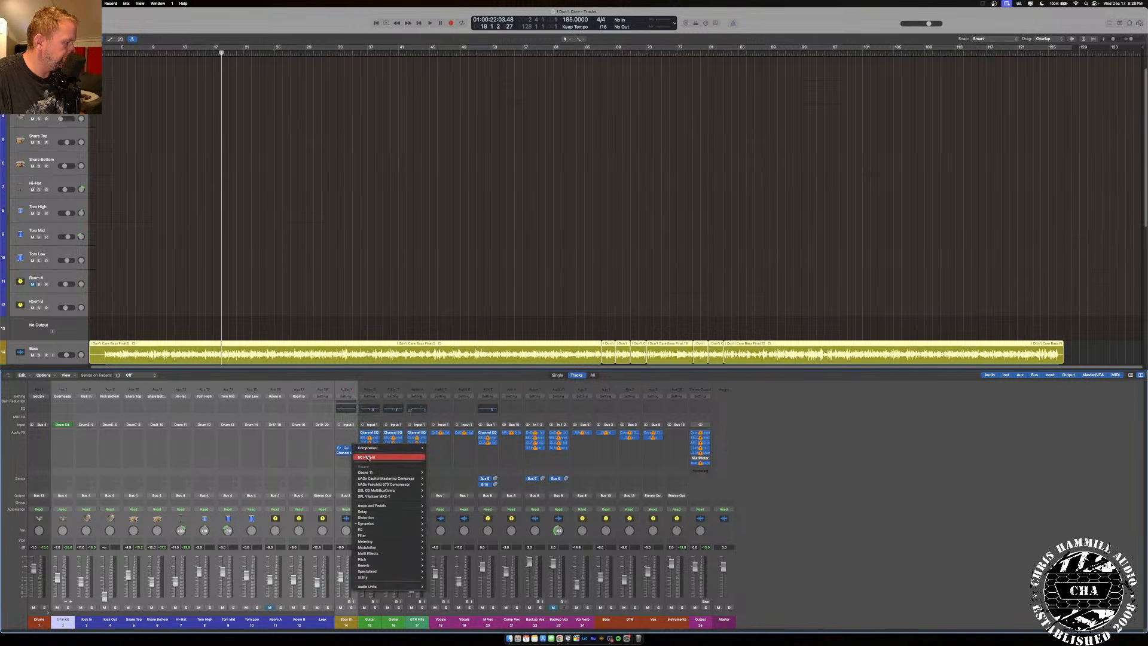
left_click(369, 458)
left_click(365, 462)
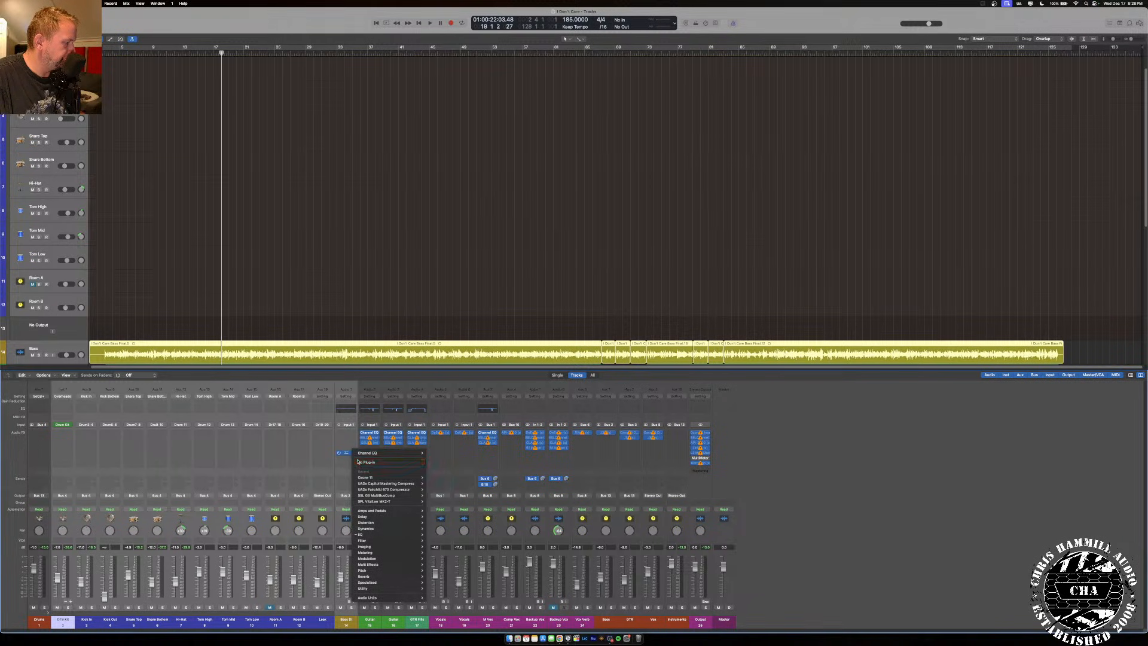
Select the channel strips from the first rhythm guitar through Output, and remove the Output's last plug-in and the MultiMeter.
left_click_drag(371, 624, 700, 623)
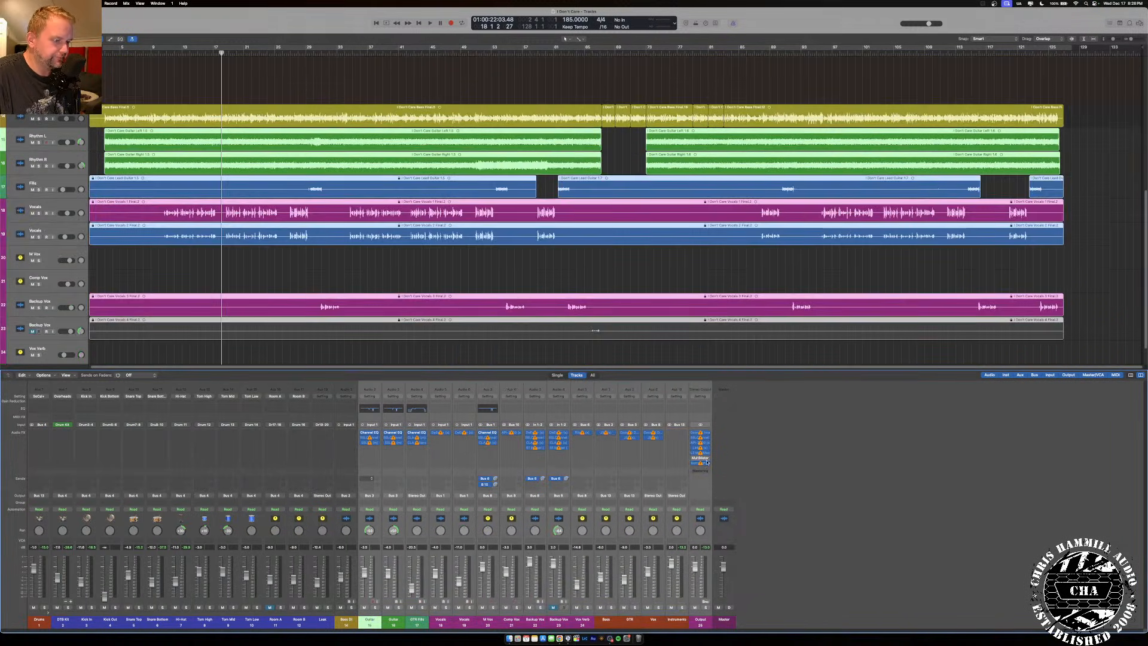
left_click(701, 465)
left_click(720, 412)
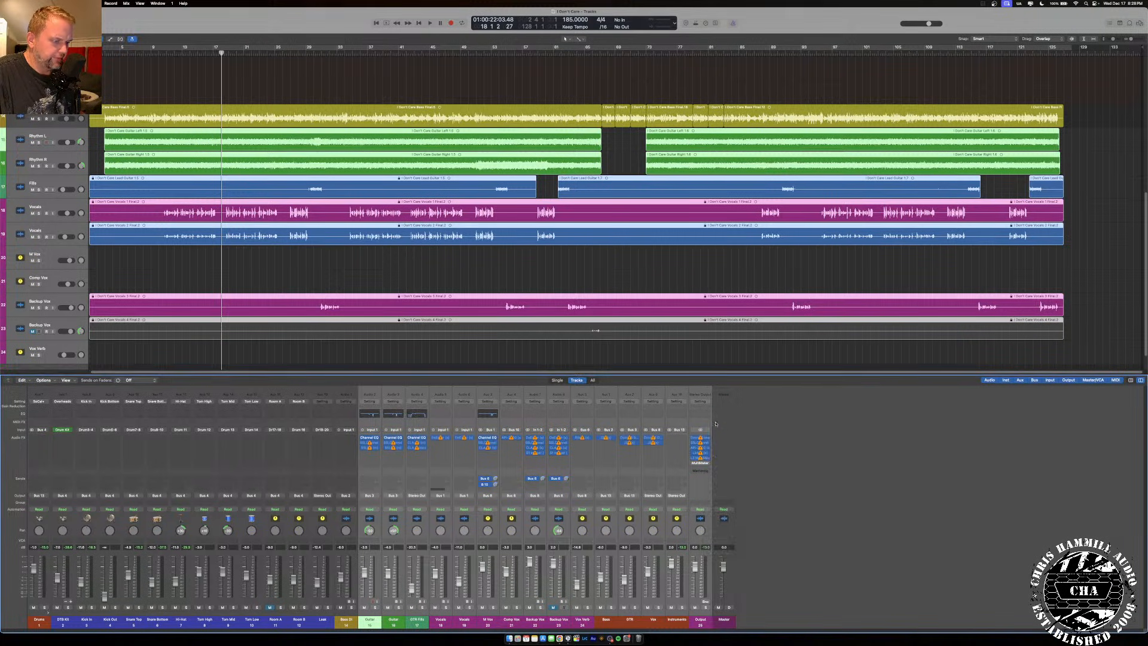
left_click(709, 463)
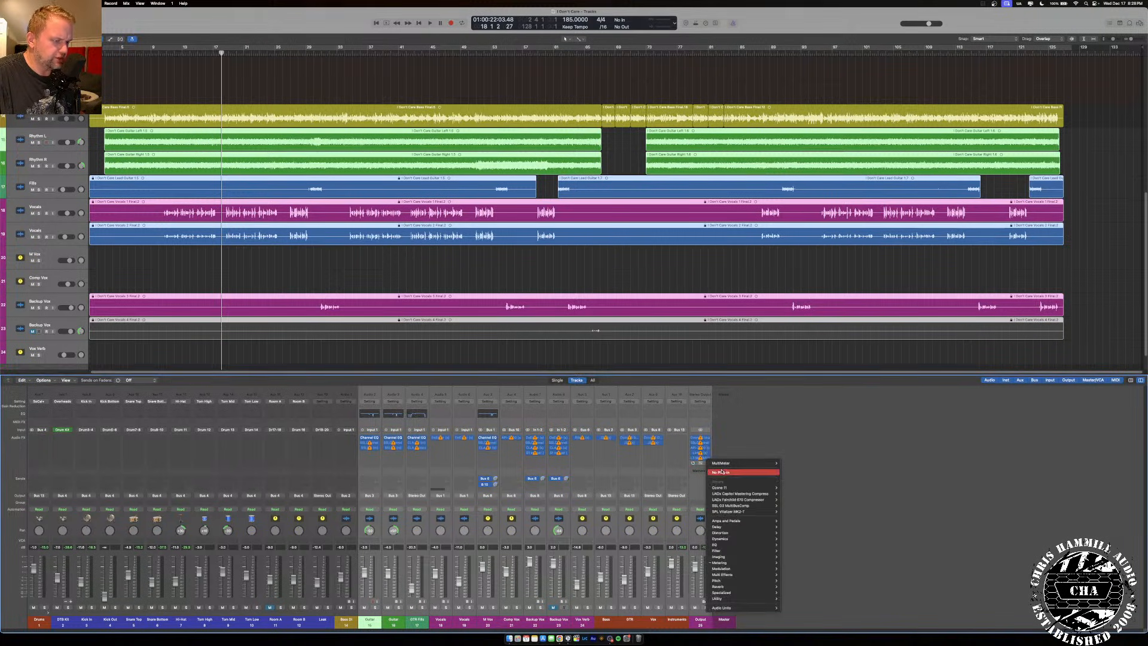
left_click(717, 467)
Remove all remaining audio effect plug-ins from the selected guitar, vocal, bus and Output channel strips.
left_click(708, 464)
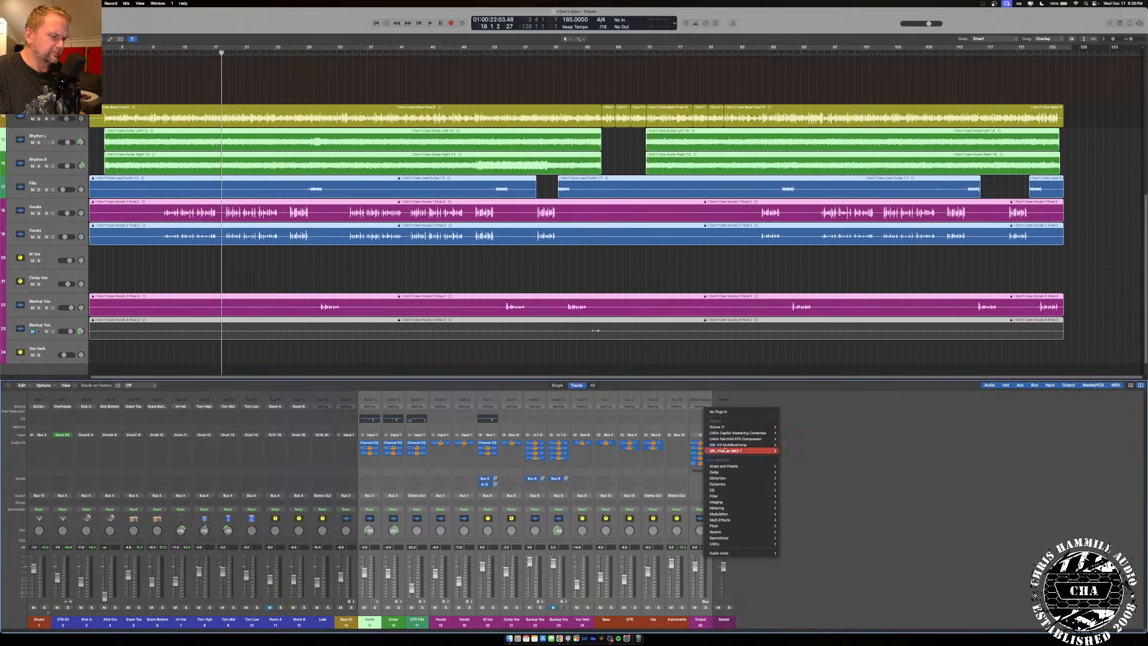
left_click(729, 412)
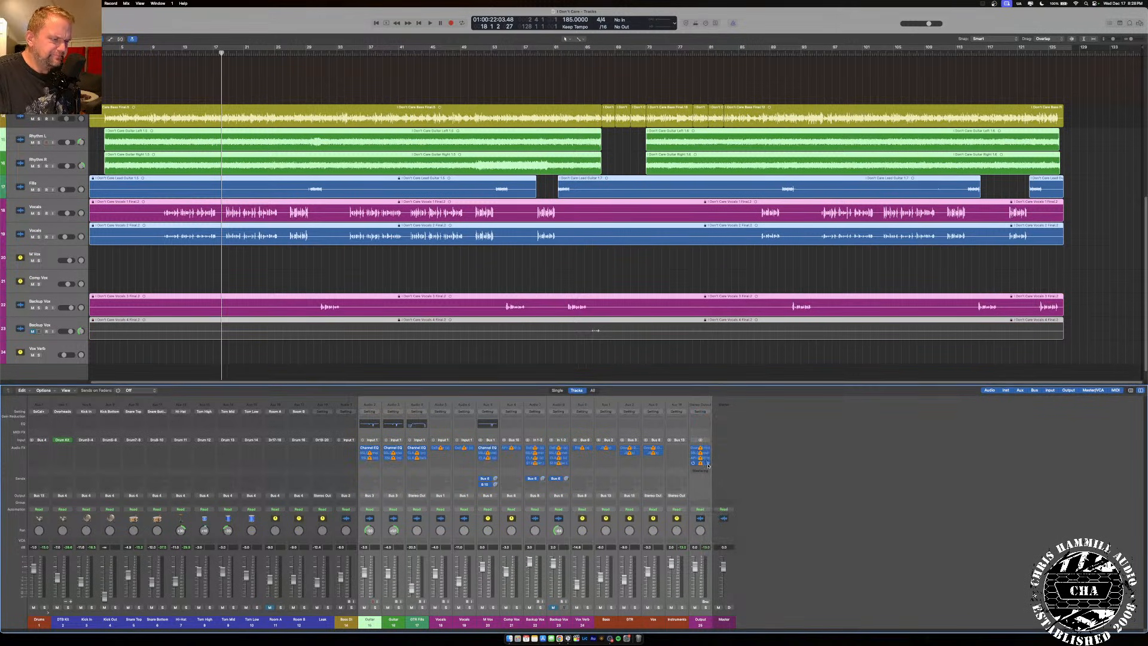
left_click(706, 464)
left_click(714, 413)
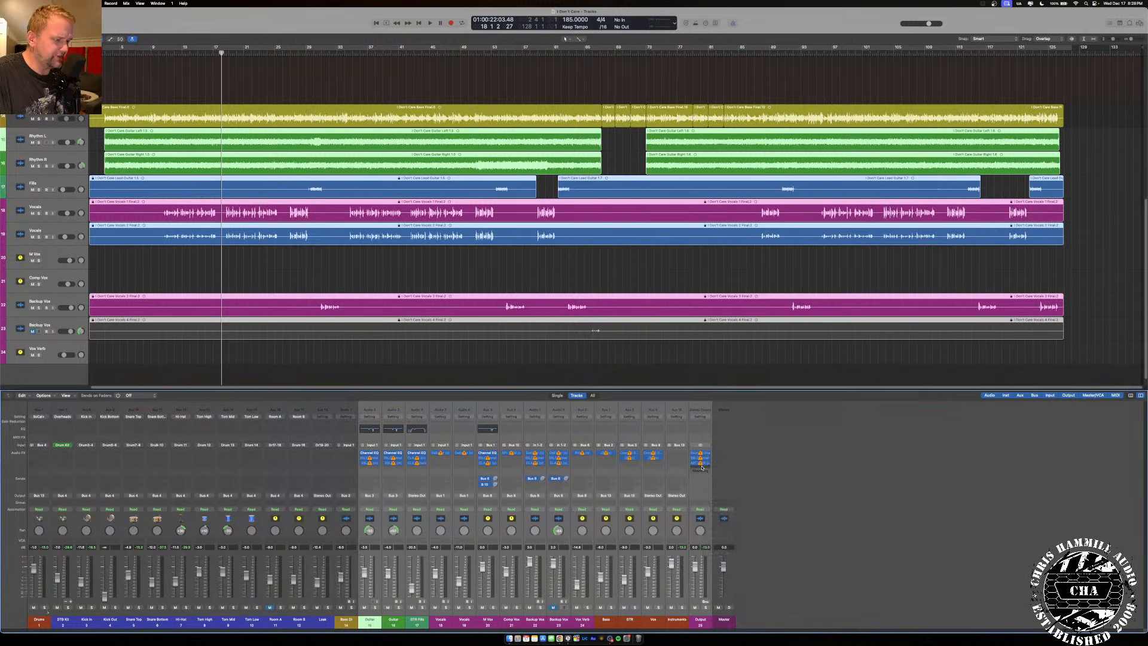
left_click(709, 466)
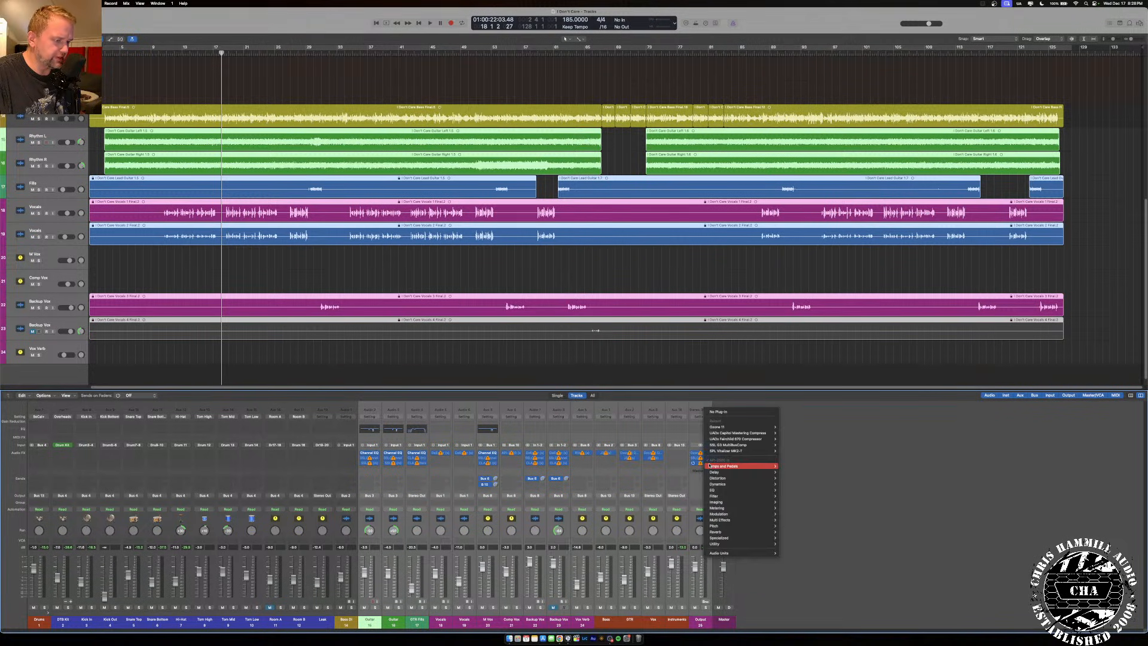
left_click(721, 414)
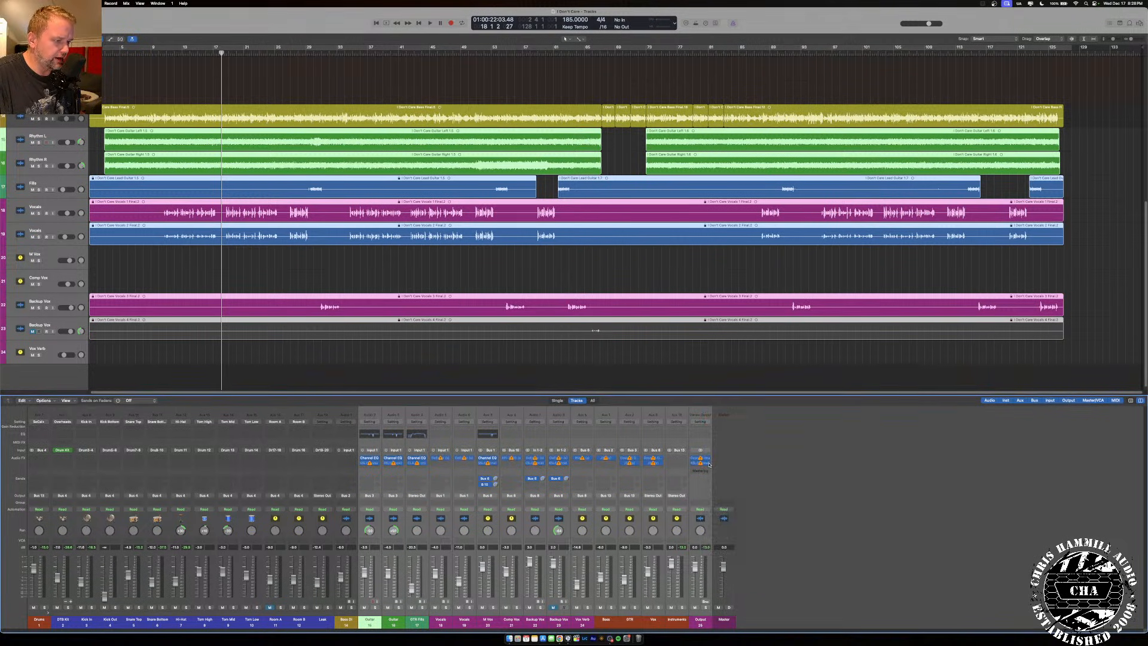
left_click(708, 464)
left_click(726, 413)
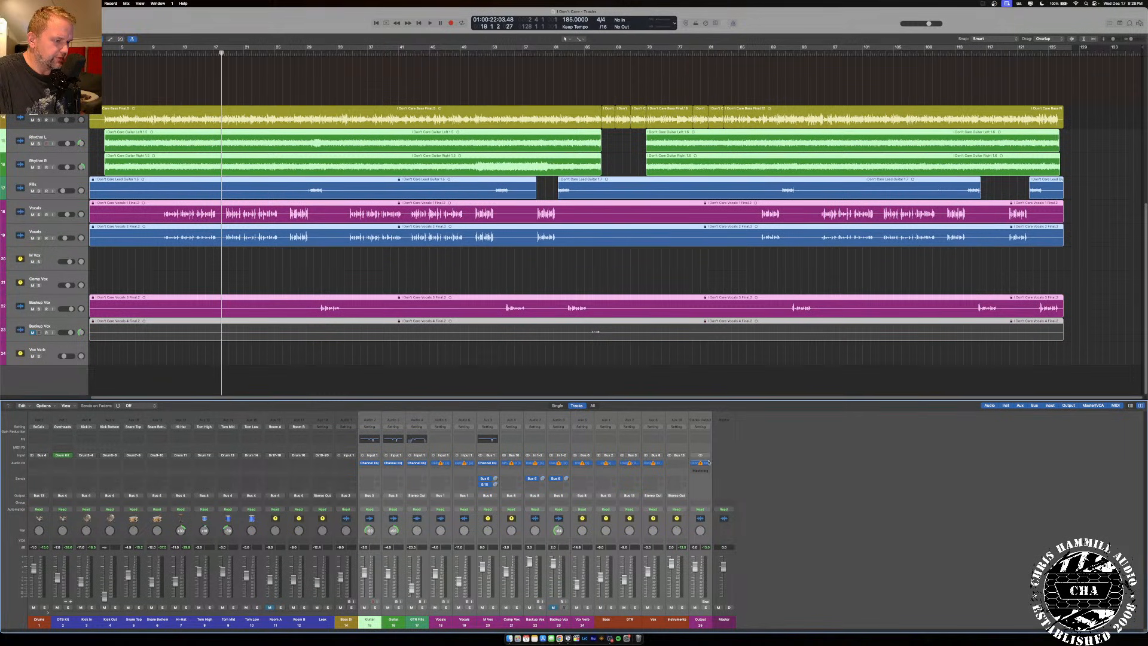
left_click(707, 464)
left_click(734, 412)
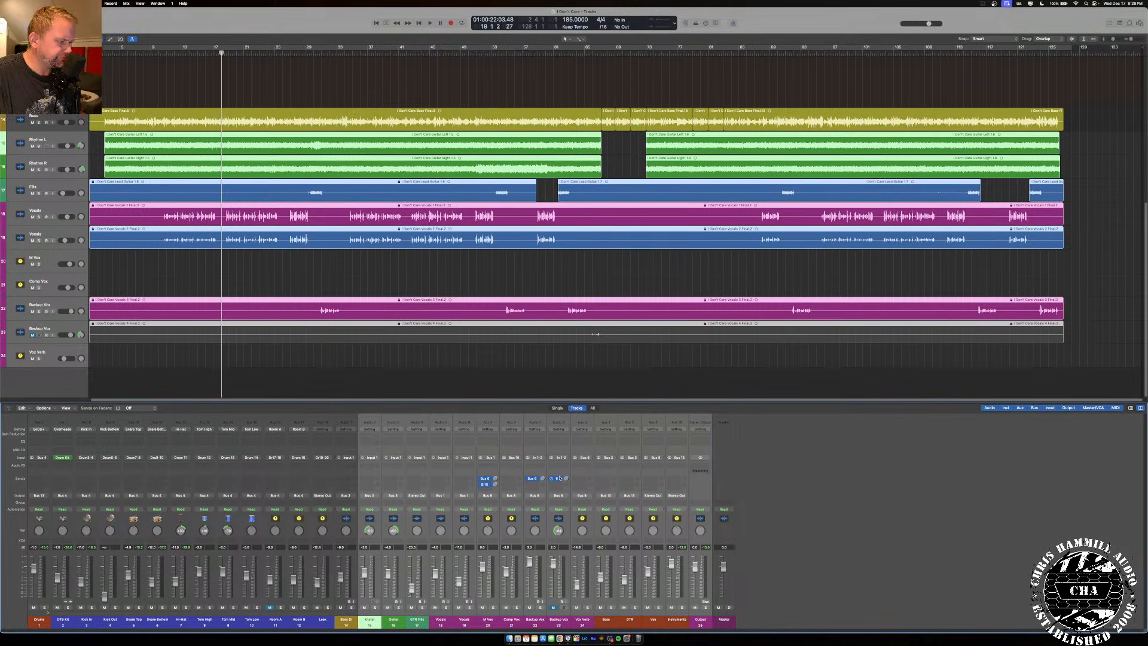
Set the Vox Verb and Comp Vox bus sends on the selected vocal channels to No Send.
left_click(559, 479)
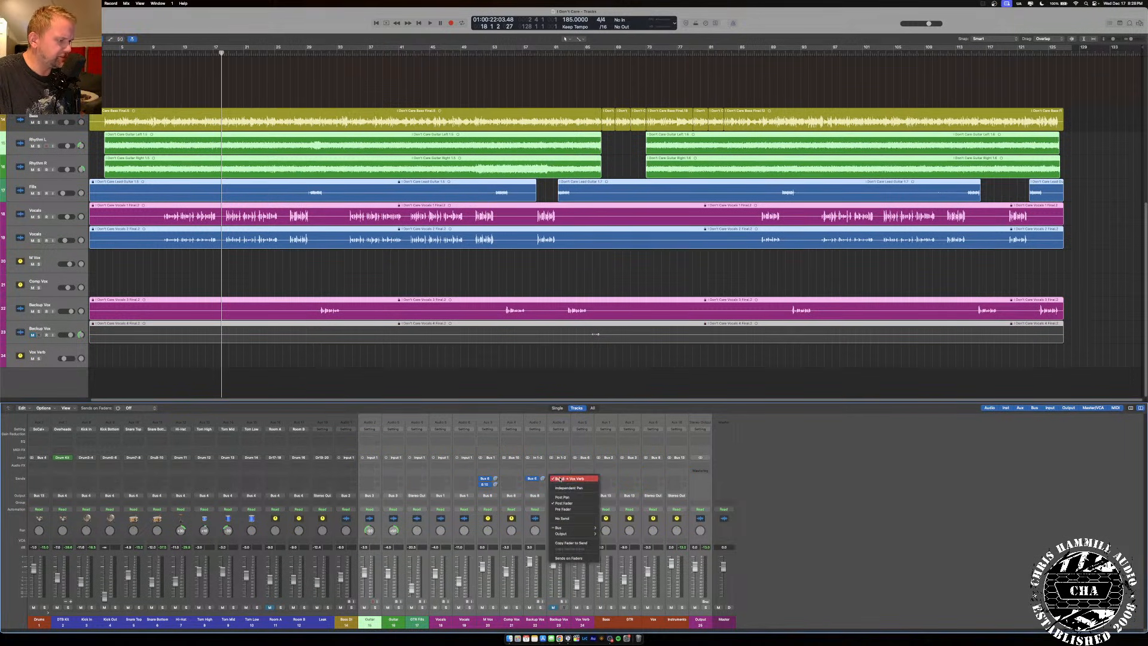
left_click(580, 519)
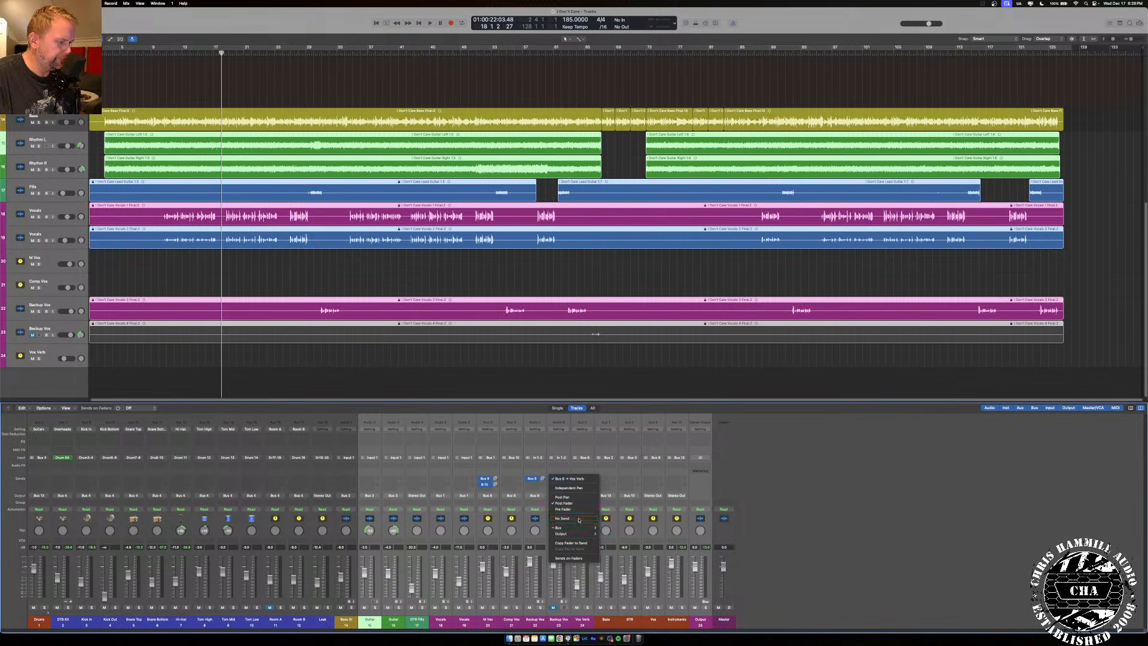
left_click(489, 485)
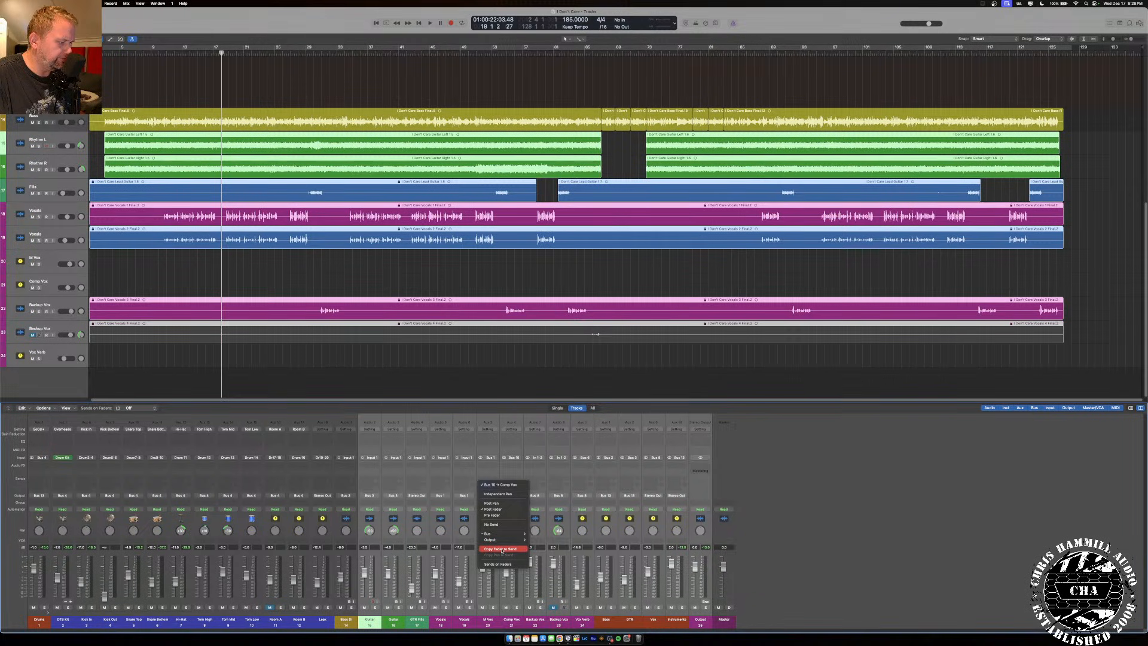
left_click(509, 524)
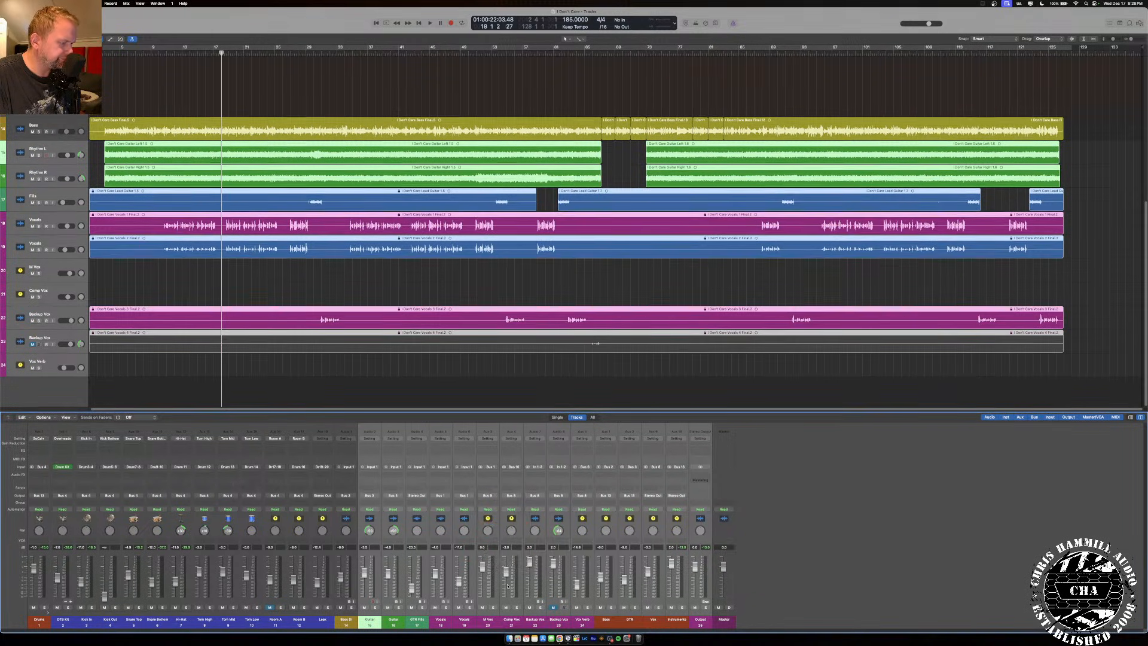
Delete the M Vox, Comp Vox and Vox Verb tracks from the project.
left_click(491, 620)
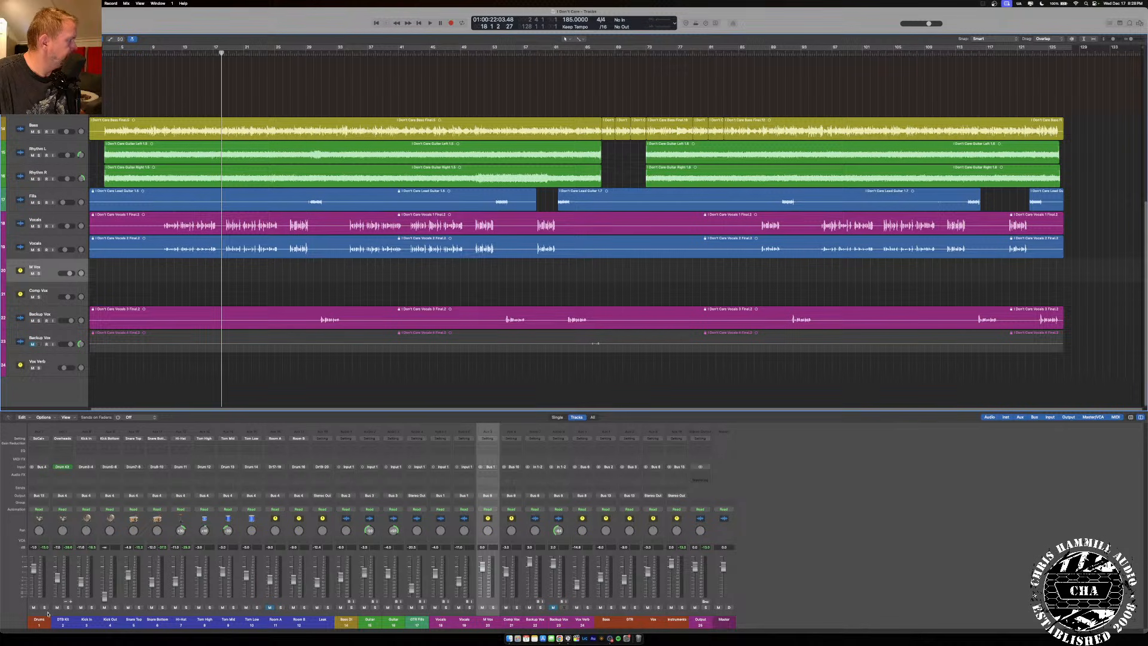
key("super+BackSpace")
key("super+BackSpace")
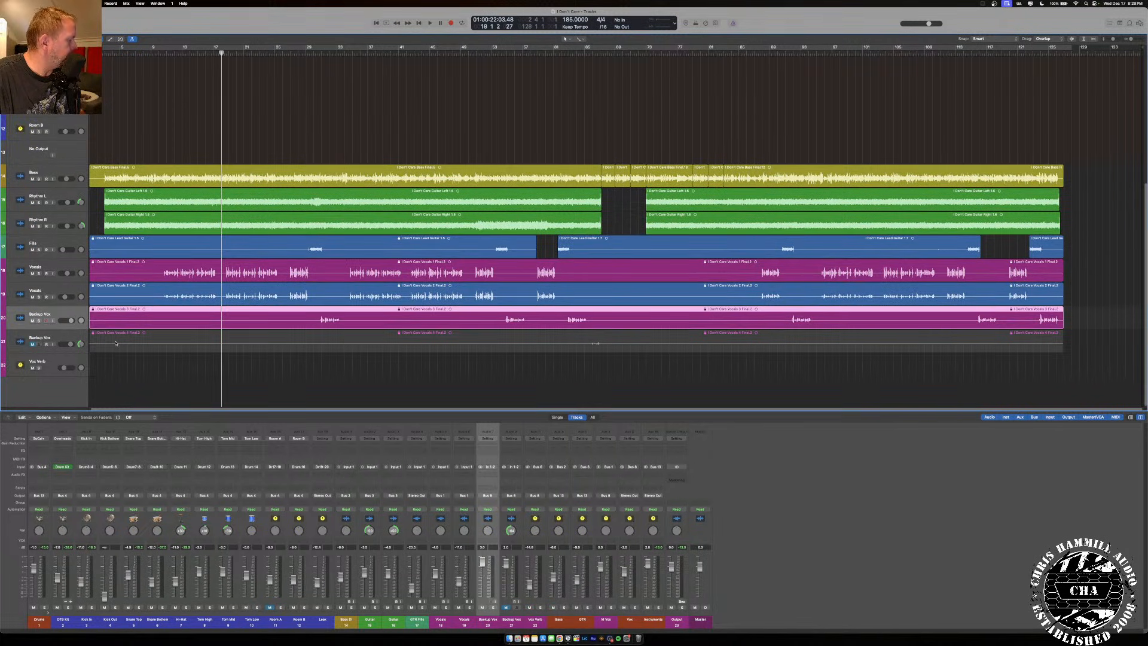
left_click(65, 360)
key("super+BackSpace")
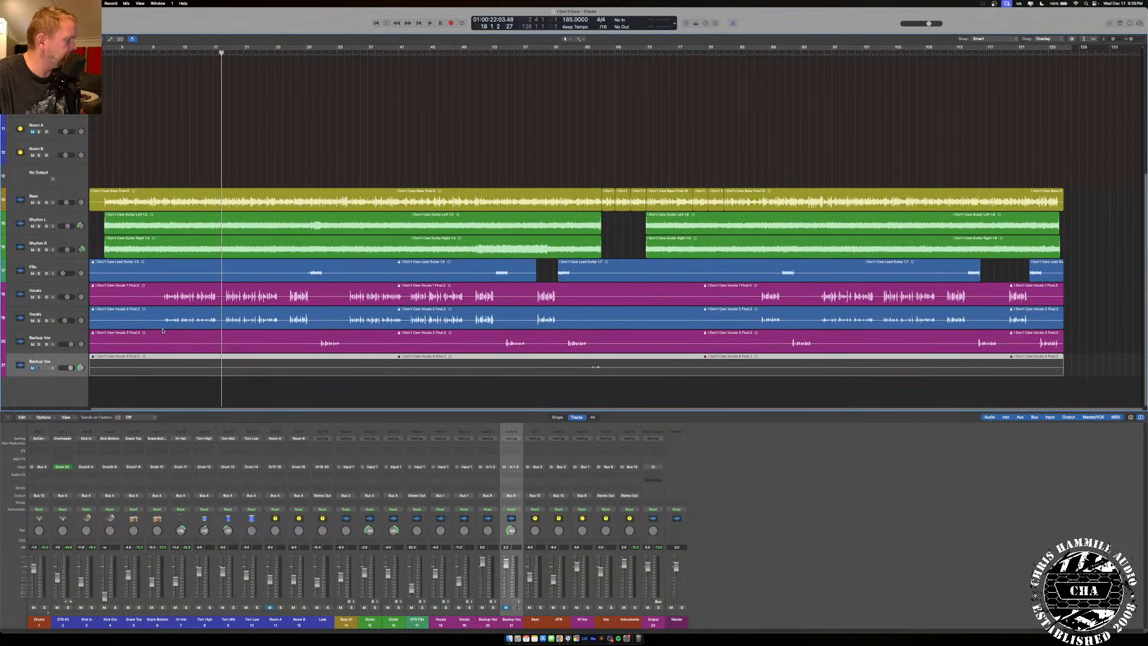
Delete the leftover Bass, GTR, M Vox, Vox and Instruments bus channel strips from the mixer.
left_click(47, 287)
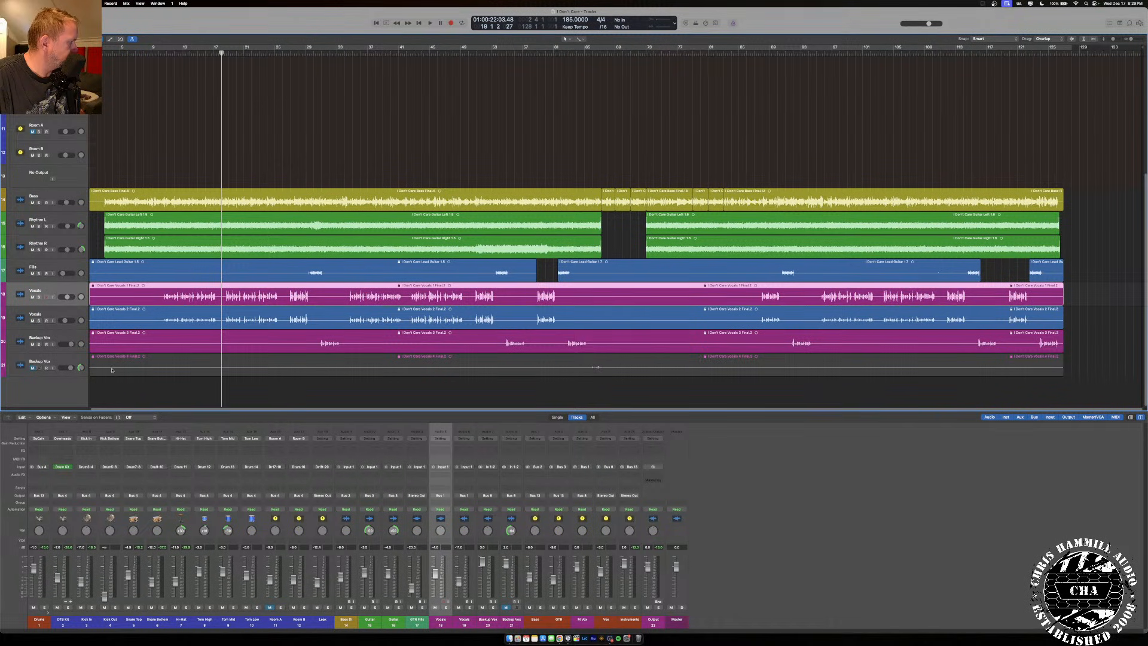
left_click(64, 339)
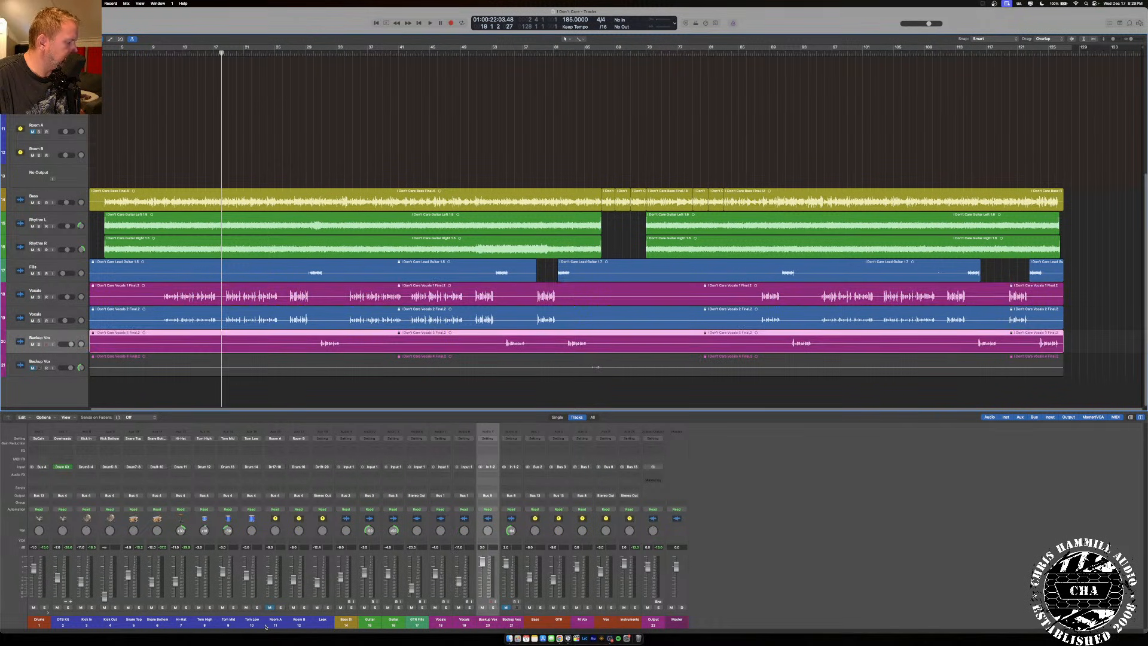
left_click_drag(345, 624, 649, 624)
key("Delete")
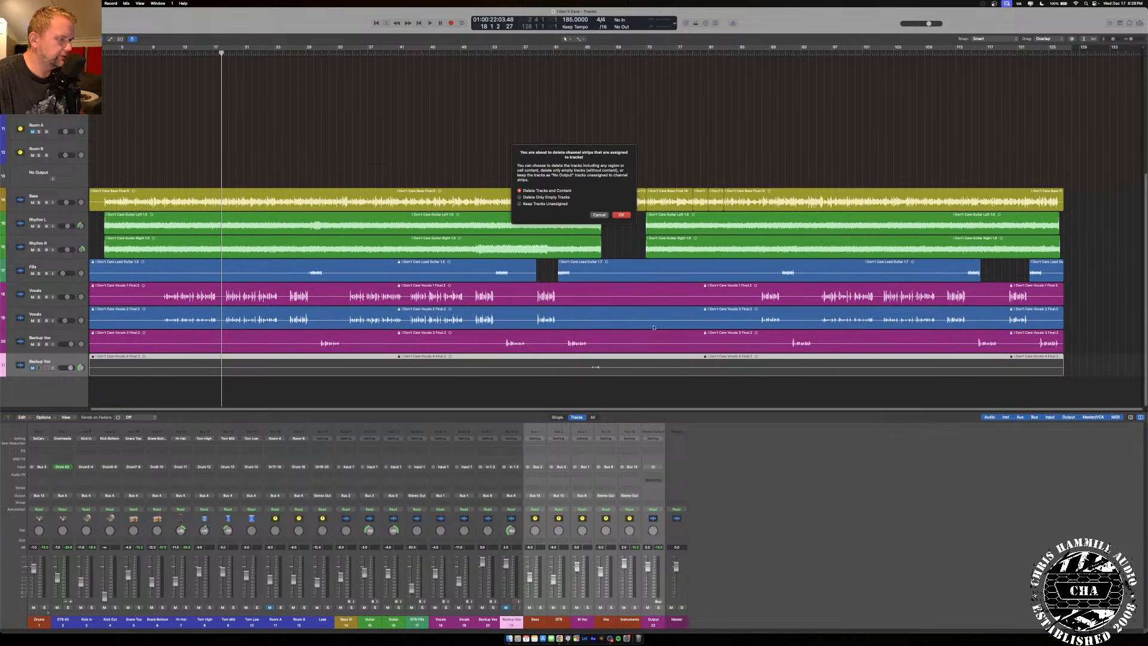
left_click(622, 214)
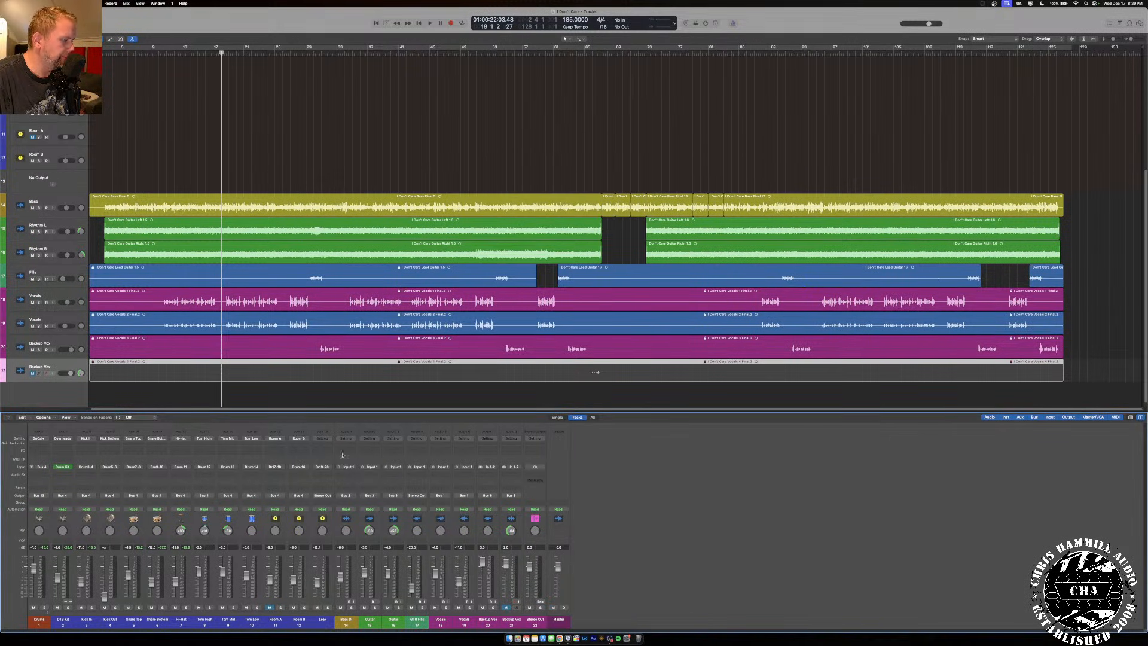
Reset the volume faders of all channel strips from Drums through Stereo Out to 0.0 dB.
scroll(169, 267, "down", 1)
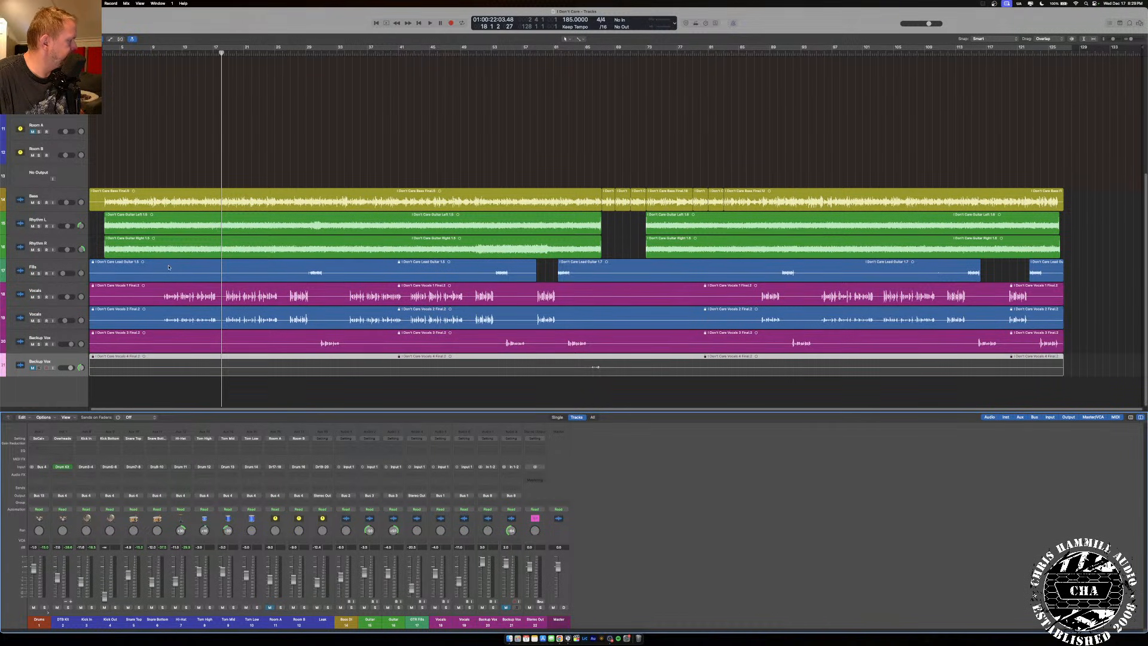
left_click(39, 621)
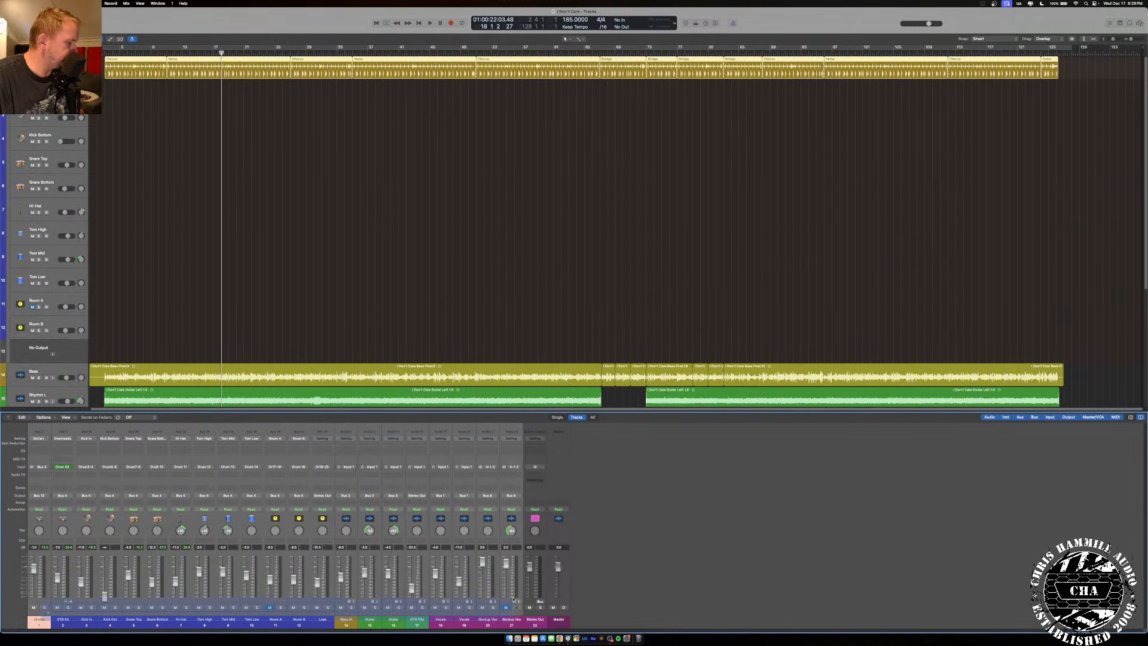
left_click(546, 617, "shift")
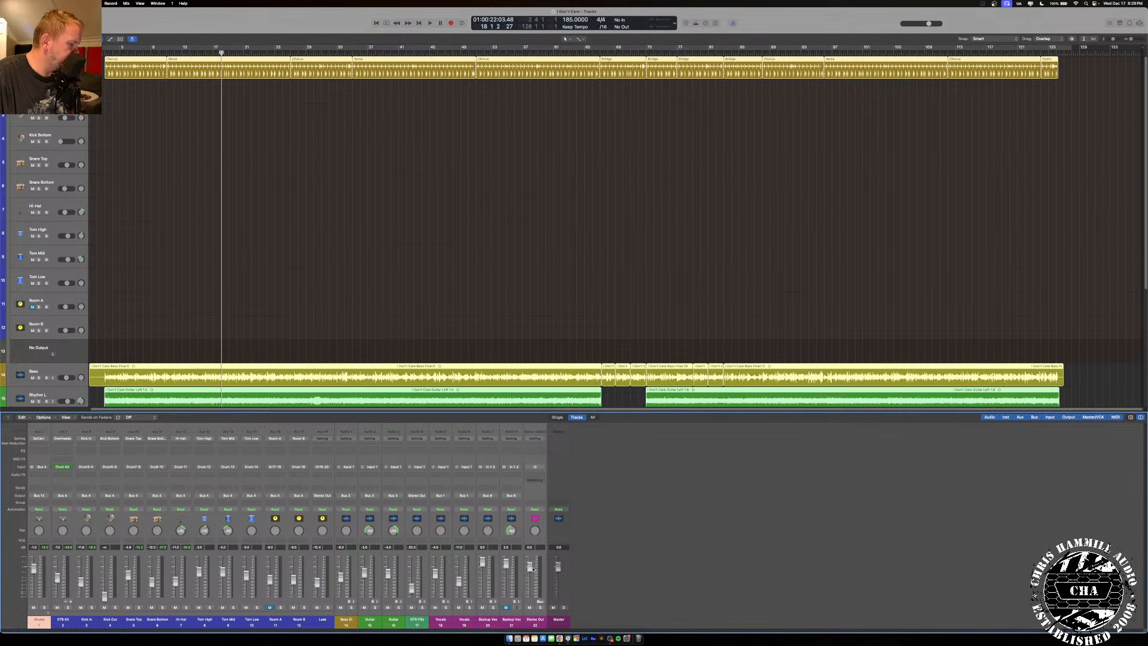
left_click(529, 566, "alt")
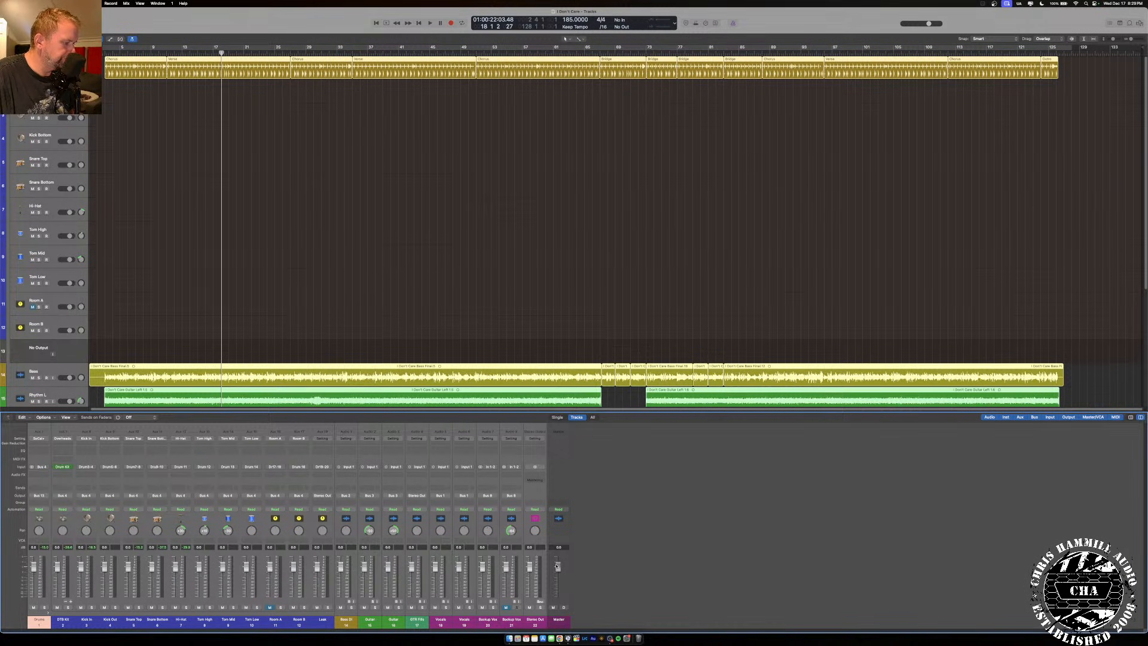
left_click(559, 622)
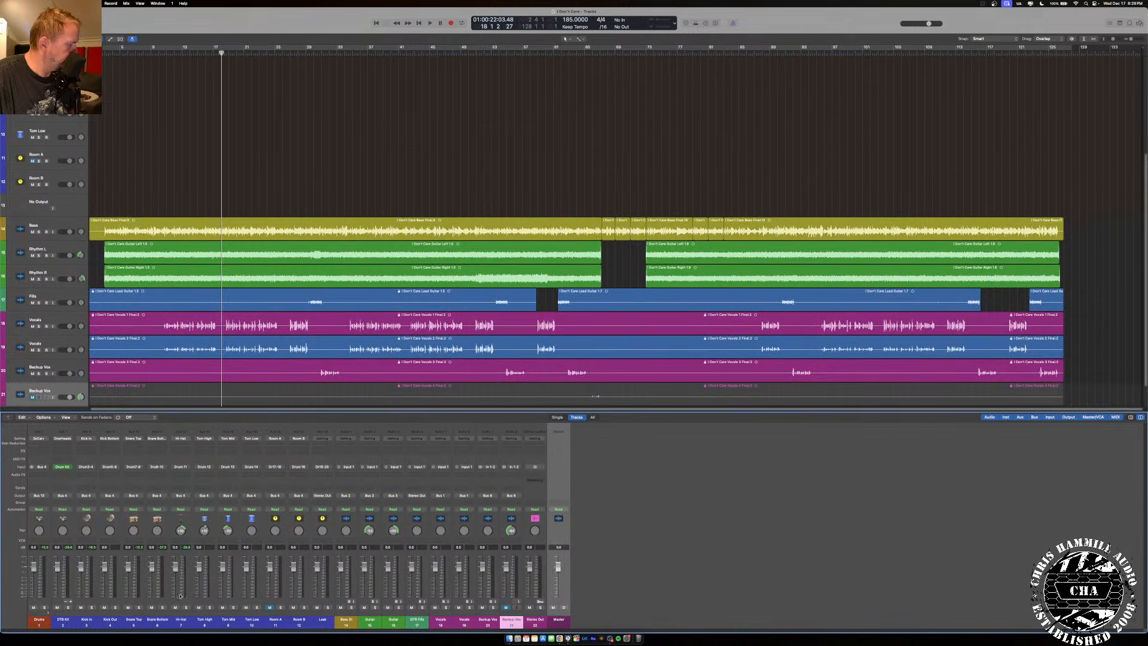
Center the pan on all channels from DTB Kit through Stereo Out.
left_click_drag(58, 624, 541, 612)
left_click(510, 531, "alt")
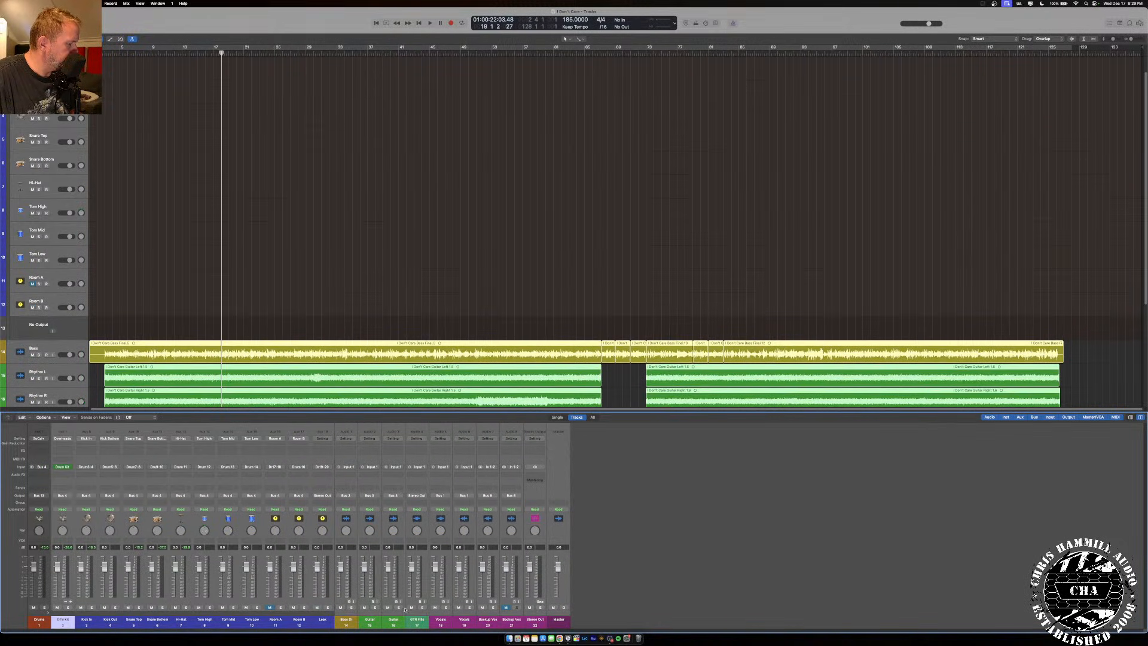
left_click(411, 624)
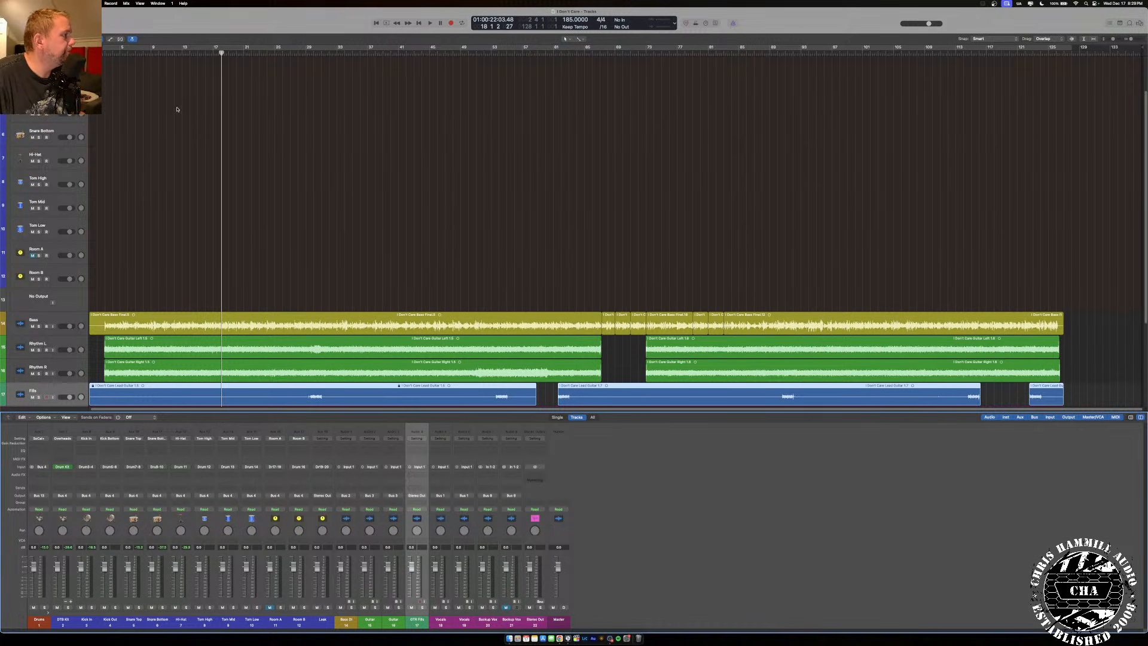
View the Drum Kit Designer instrument on the DTB Kit channel, close it, and check the OBS window.
scroll(176, 110, "up", 2)
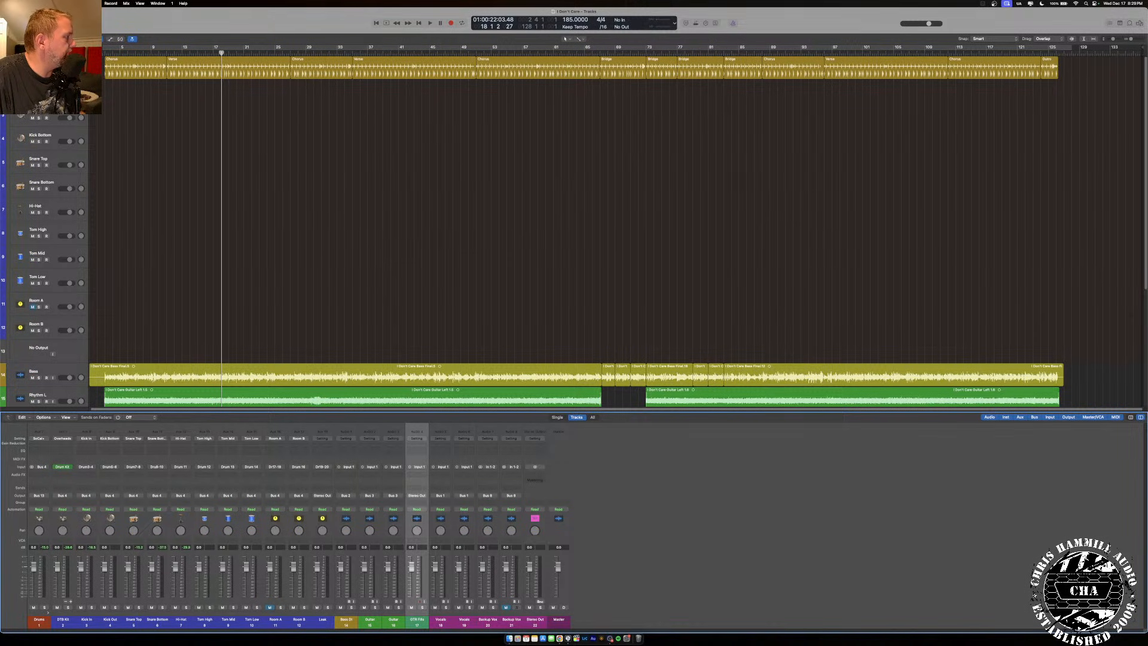
left_click(62, 467)
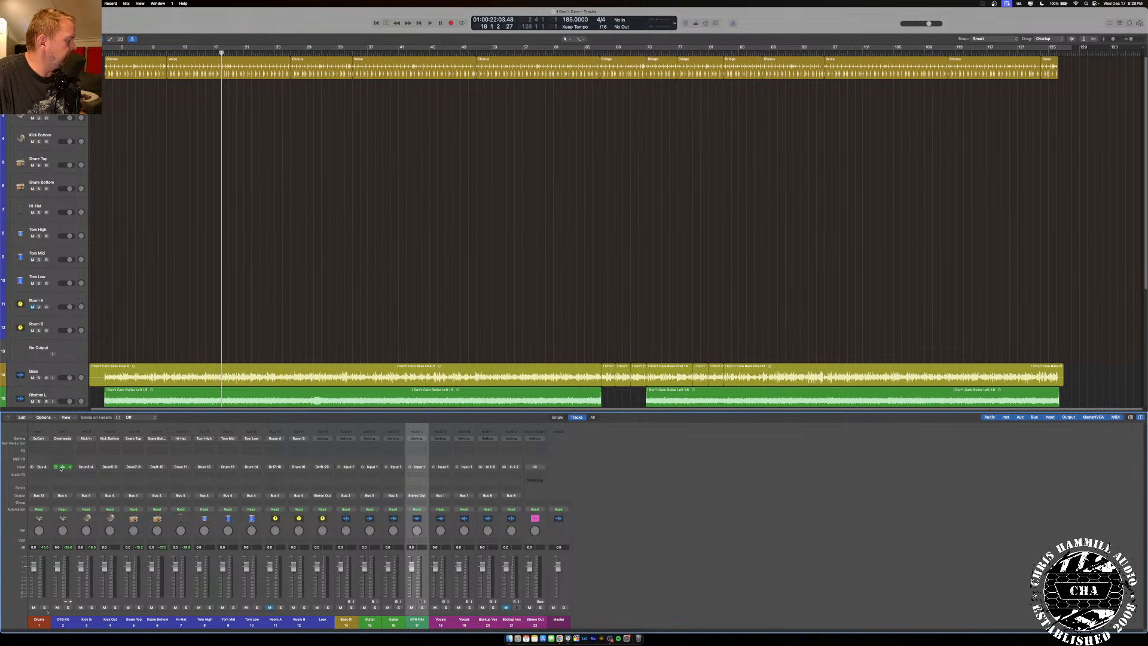
mouse_move(540, 91)
left_mouse_down()
mouse_move(541, 146)
mouse_move(543, 107)
left_mouse_up()
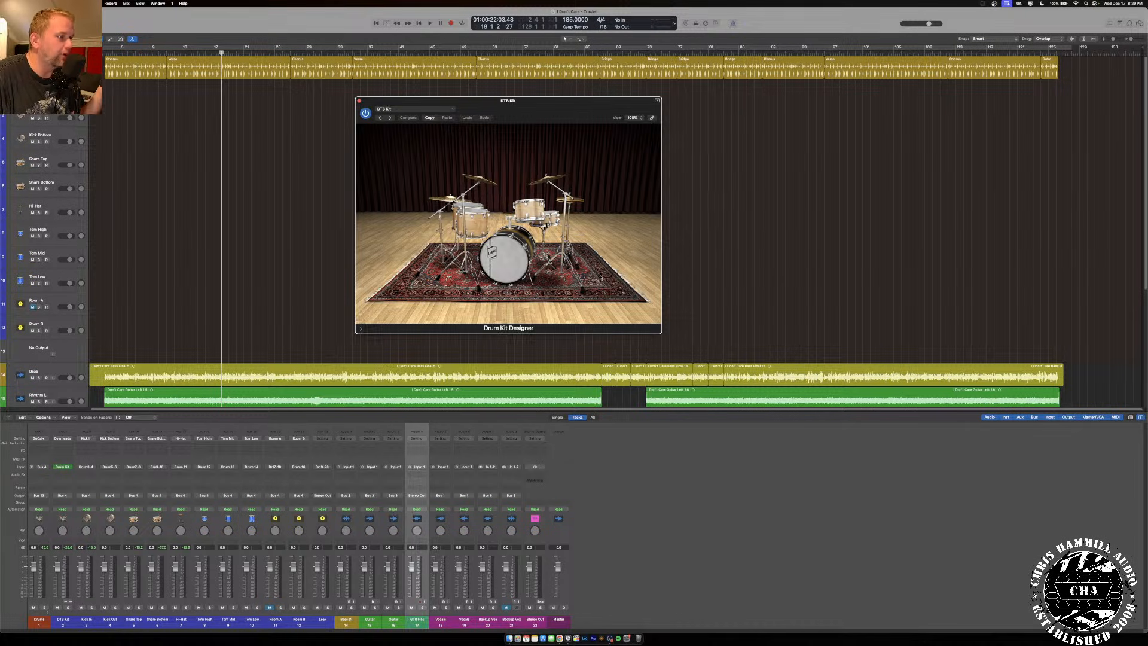
left_click(359, 102)
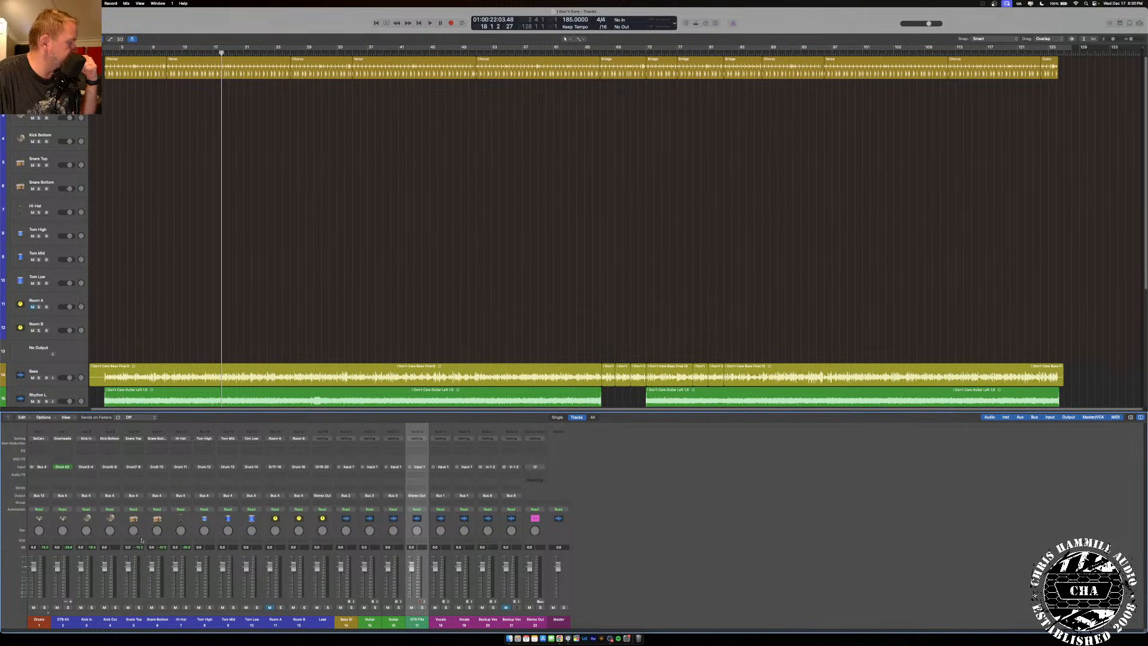
left_click(610, 639)
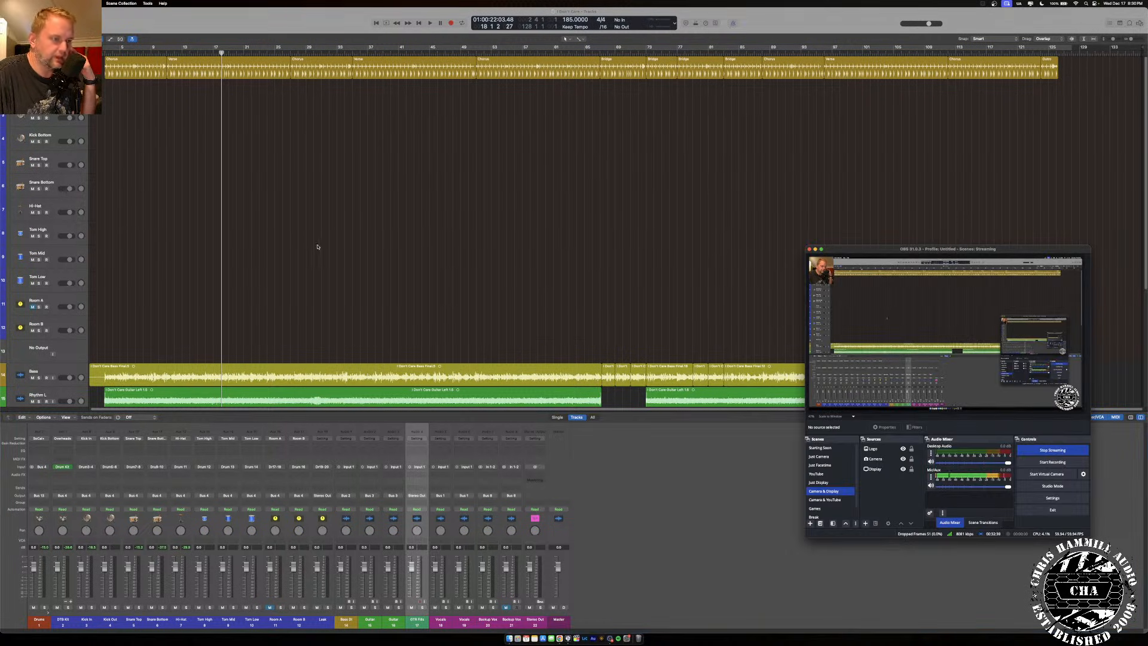
Convert the first Verse Drummer region at bar 11 to a MIDI region.
left_click(222, 63)
left_click(222, 74)
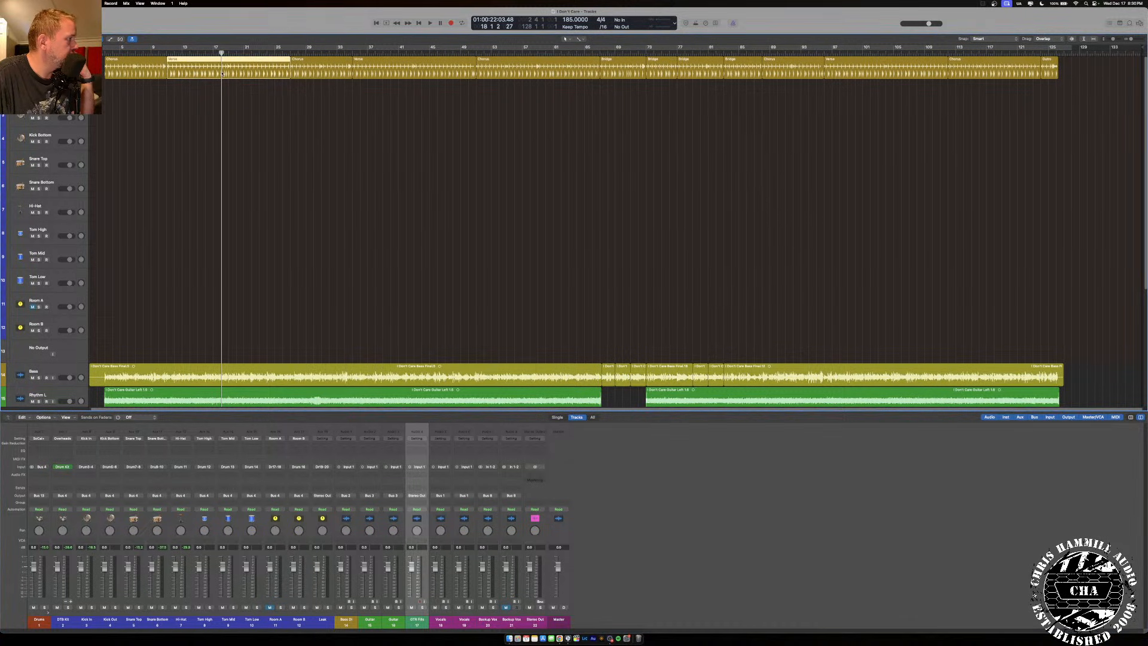
key("e")
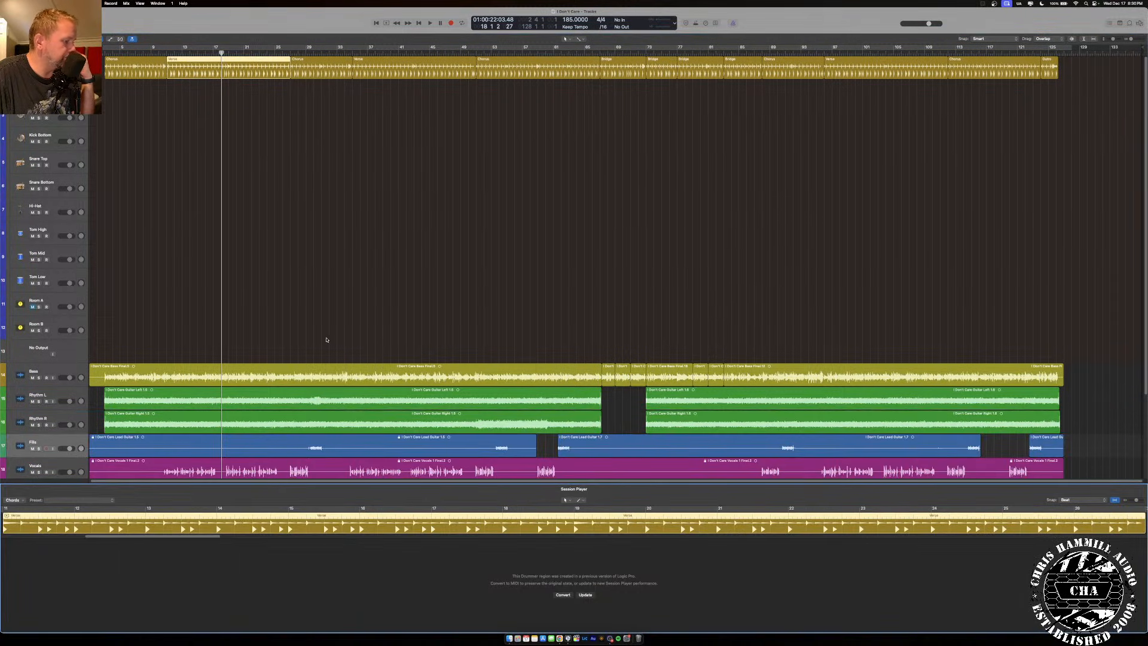
left_click(562, 595)
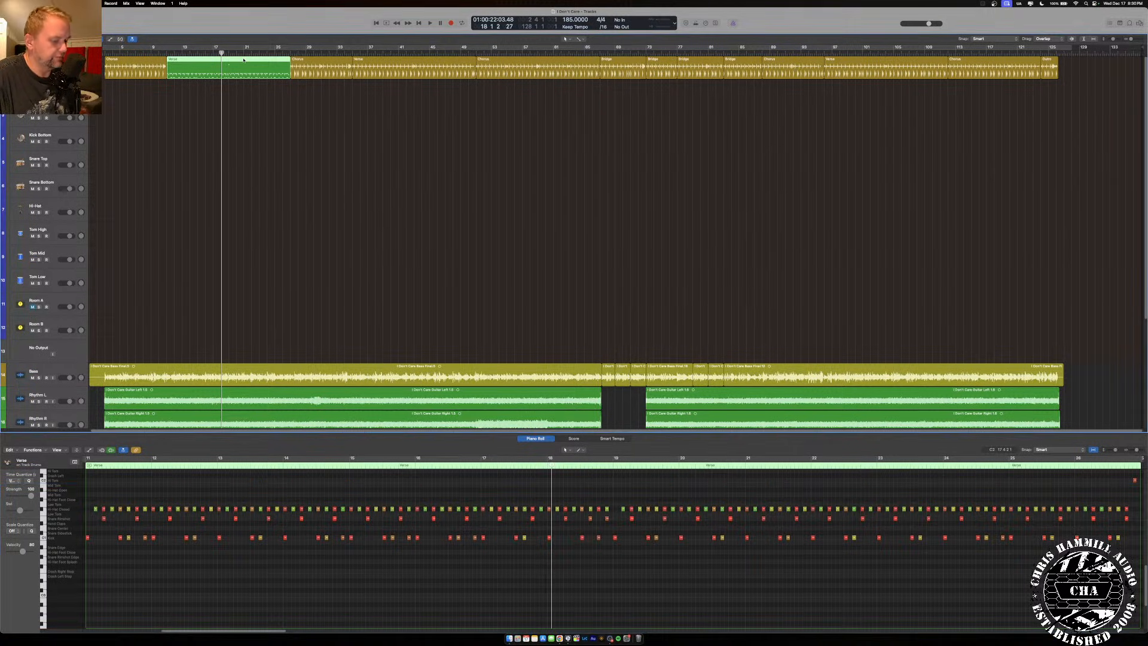
Replace the converted first verse drum region with a copy of the later Verse Drummer region, starting at bar 11.
key("Delete")
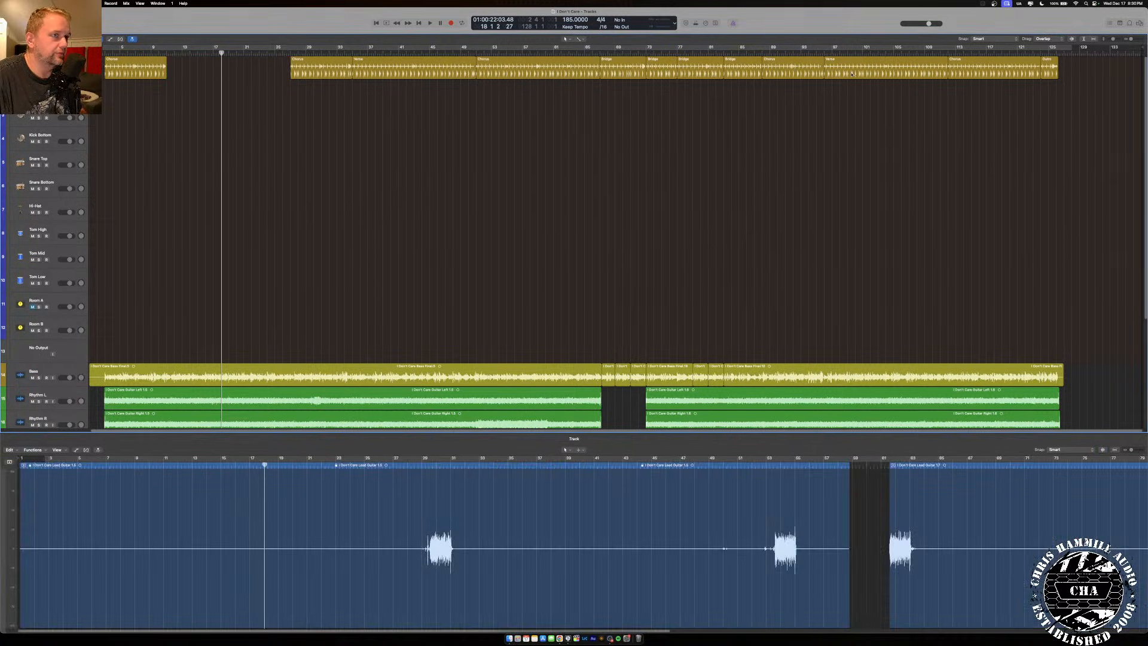
left_click(863, 71)
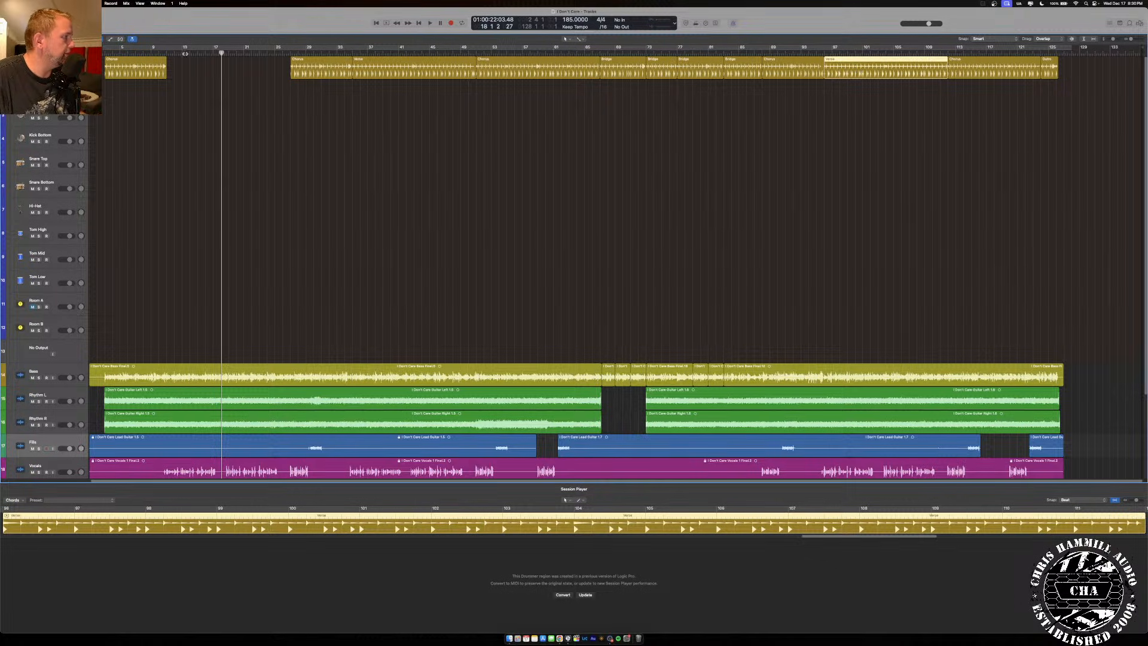
left_click(166, 53)
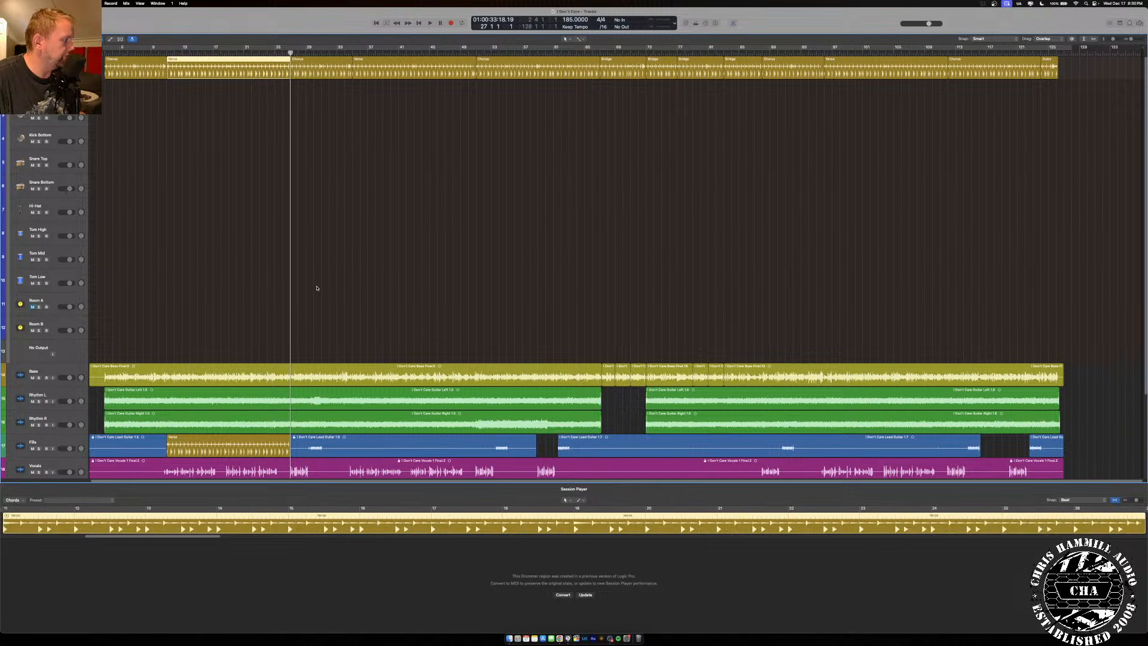
Delete the stray Verse drum region from the Fills track and extend the first lead guitar region into the gap.
scroll(317, 288, "down", 4)
left_click(273, 344)
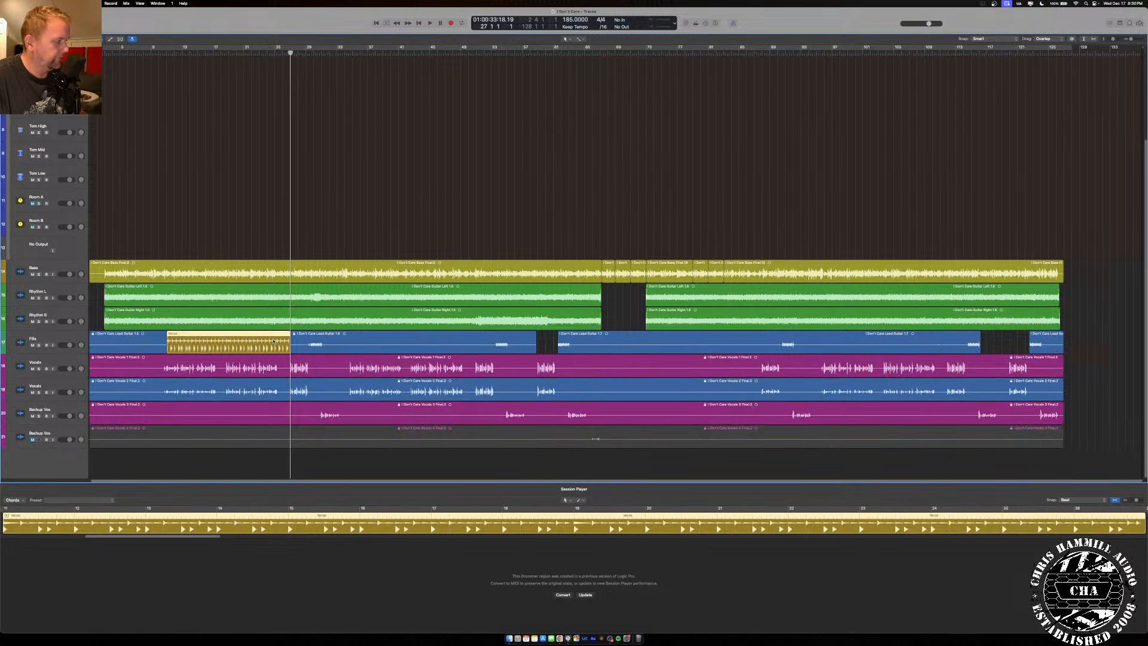
key("Delete")
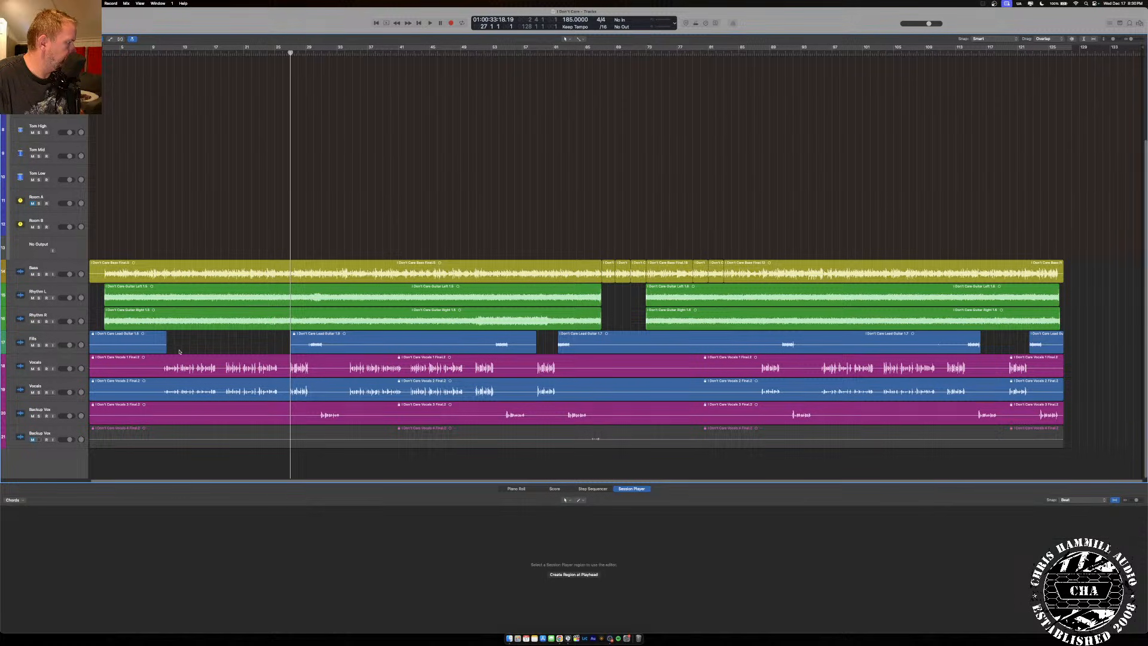
left_click(164, 349)
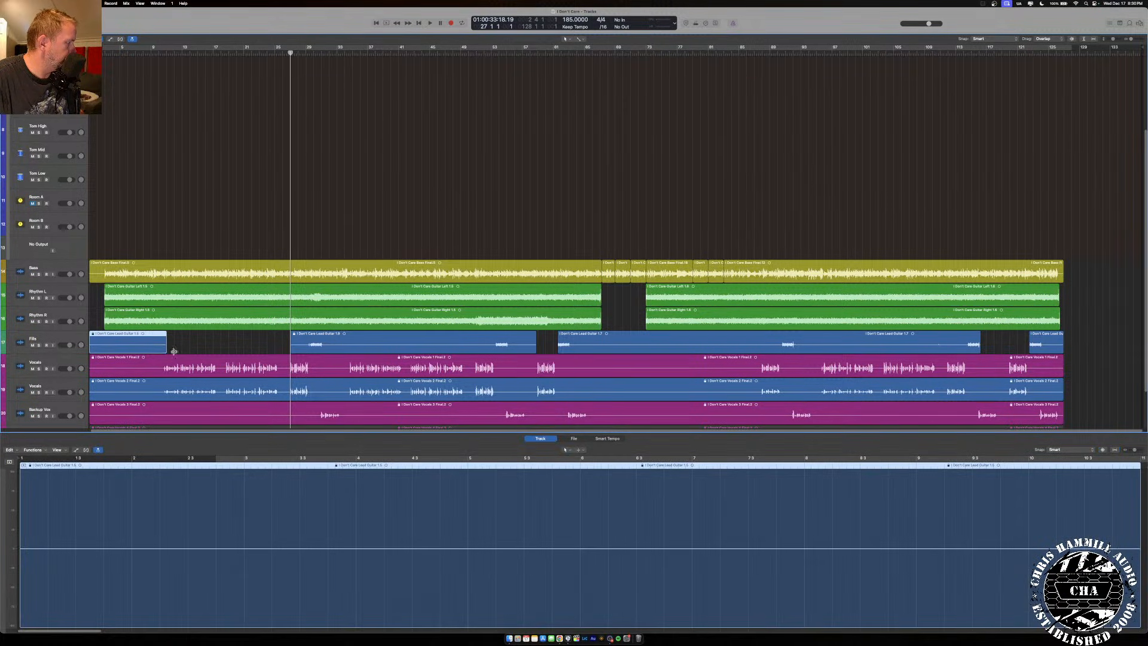
left_click_drag(167, 352, 282, 352)
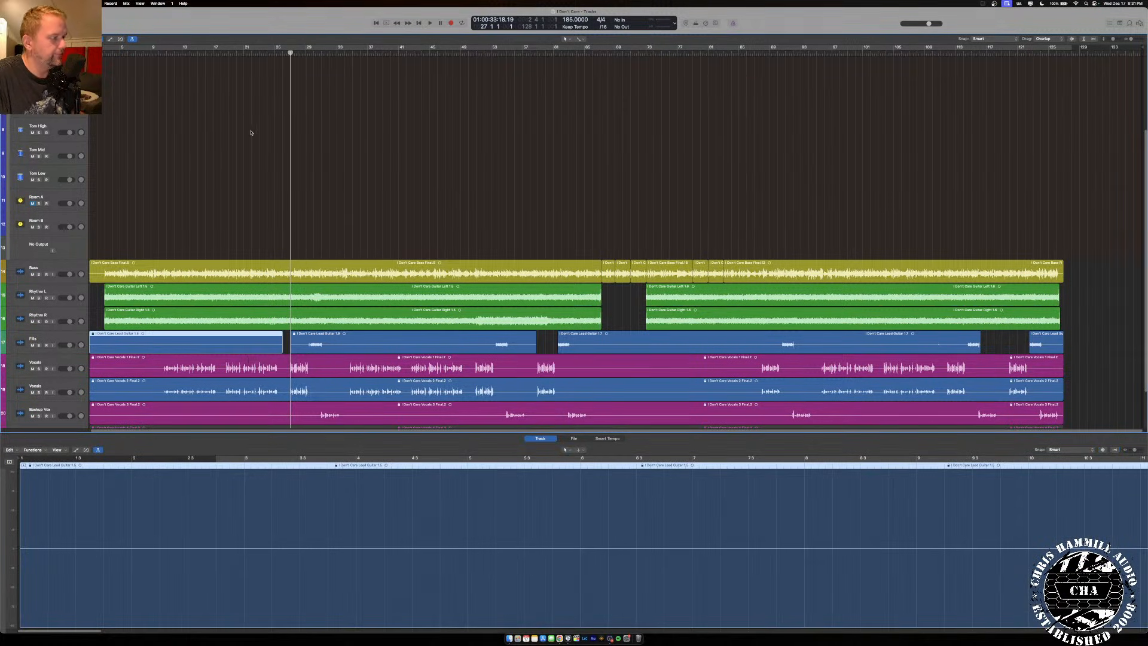
Play the song briefly from the start of the first verse at bar 11 to check the drums.
scroll(245, 112, "up", 3)
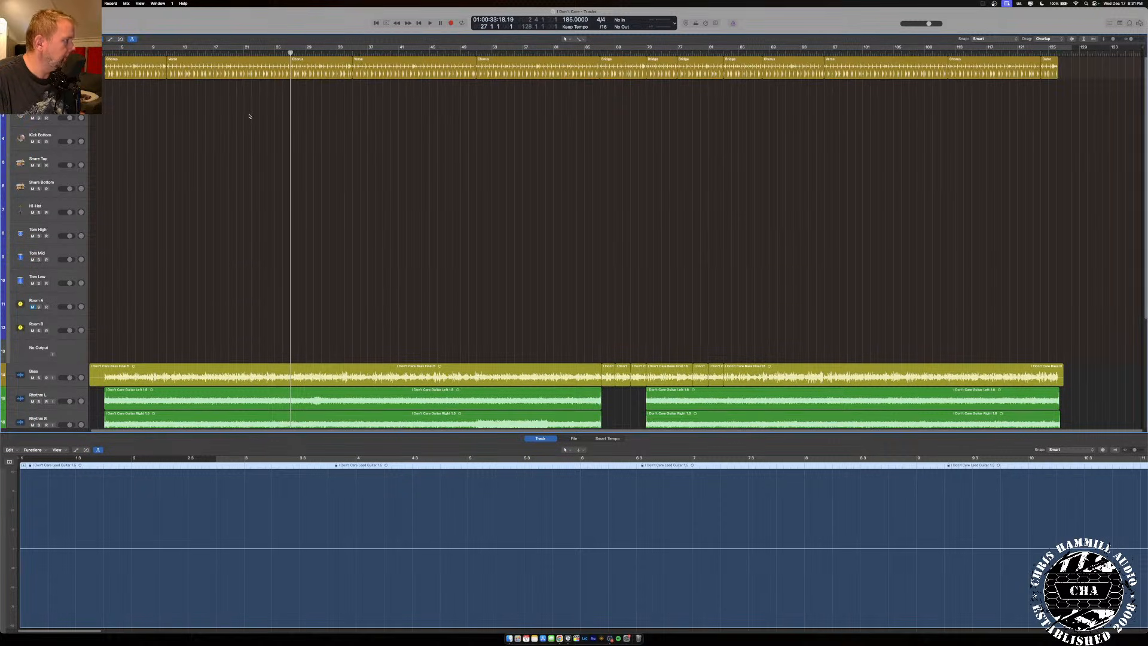
left_click(167, 57)
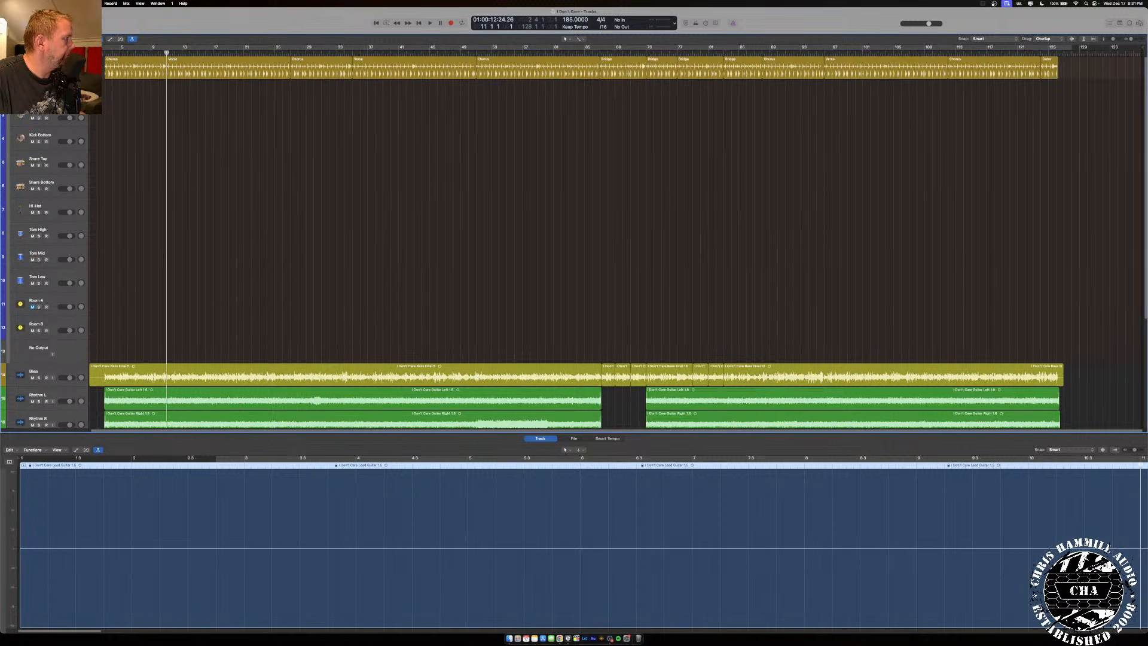
left_click(209, 312)
key("space")
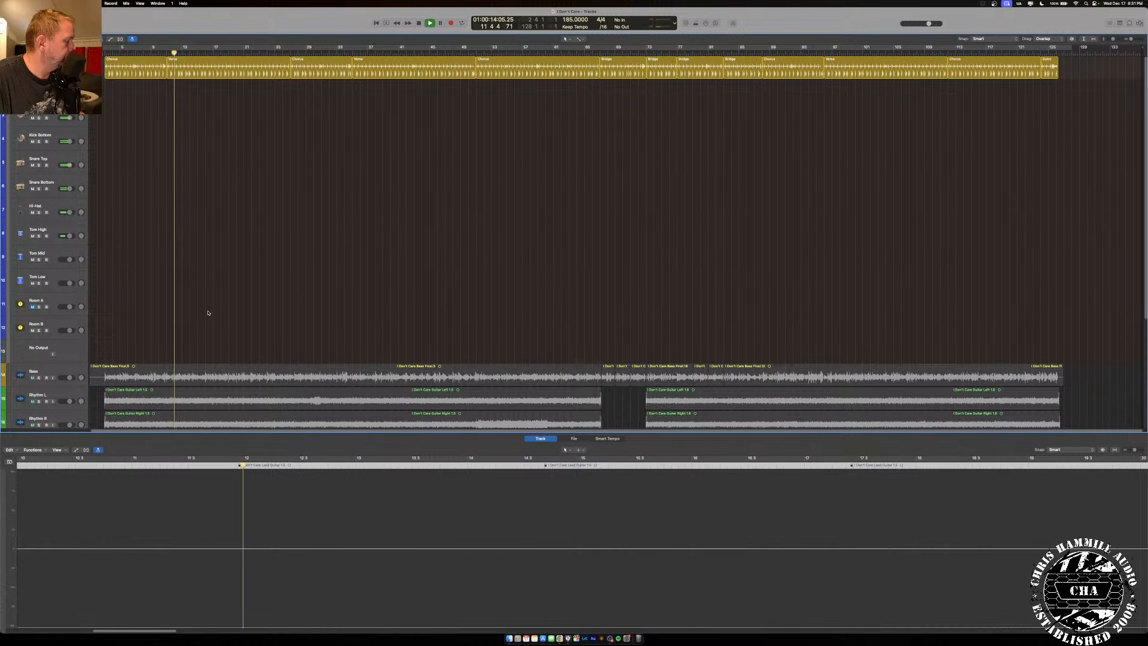
key("space")
key("super+a")
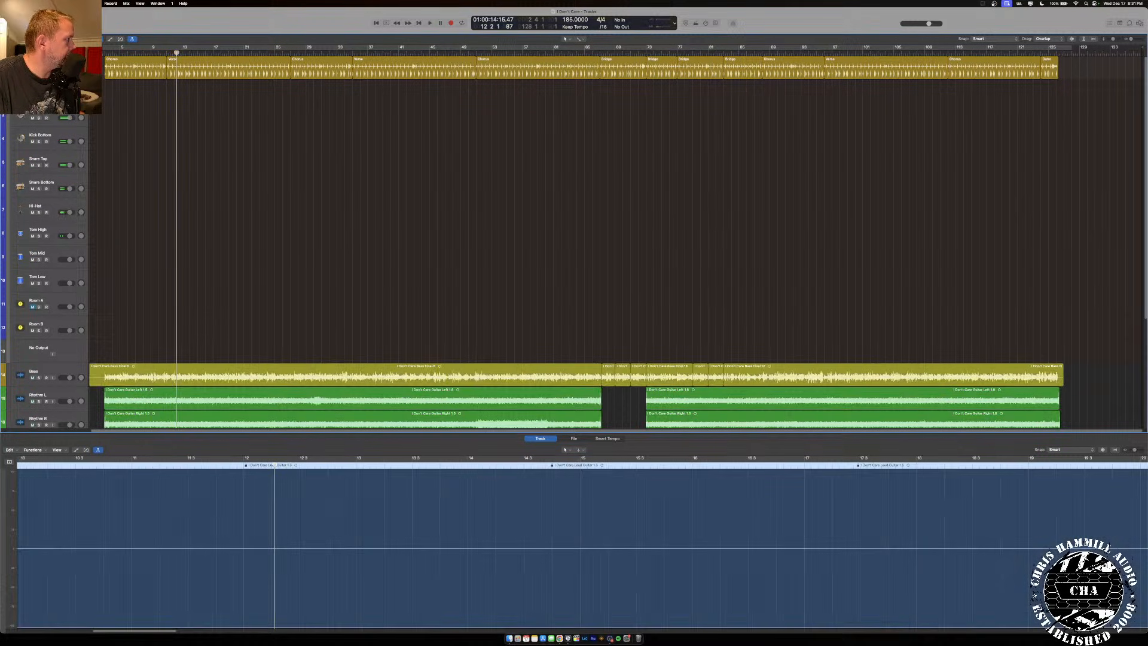
Route the outputs of all drum, bass, guitar and vocal channels in the mixer directly to Stereo Out.
key("x")
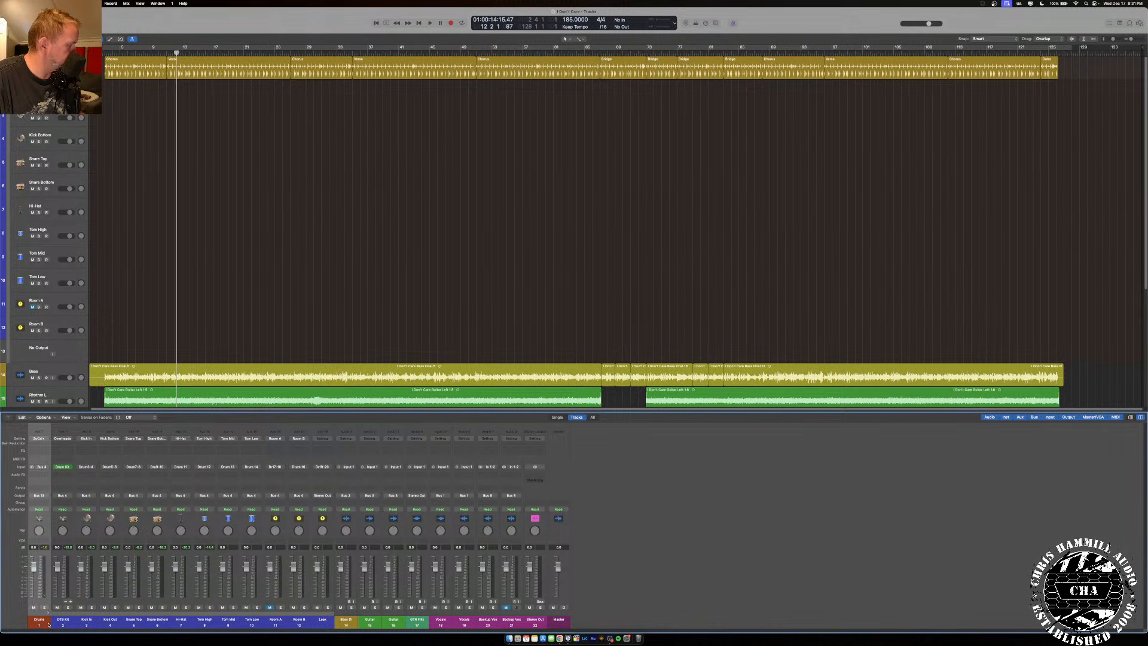
left_click_drag(45, 625, 541, 515)
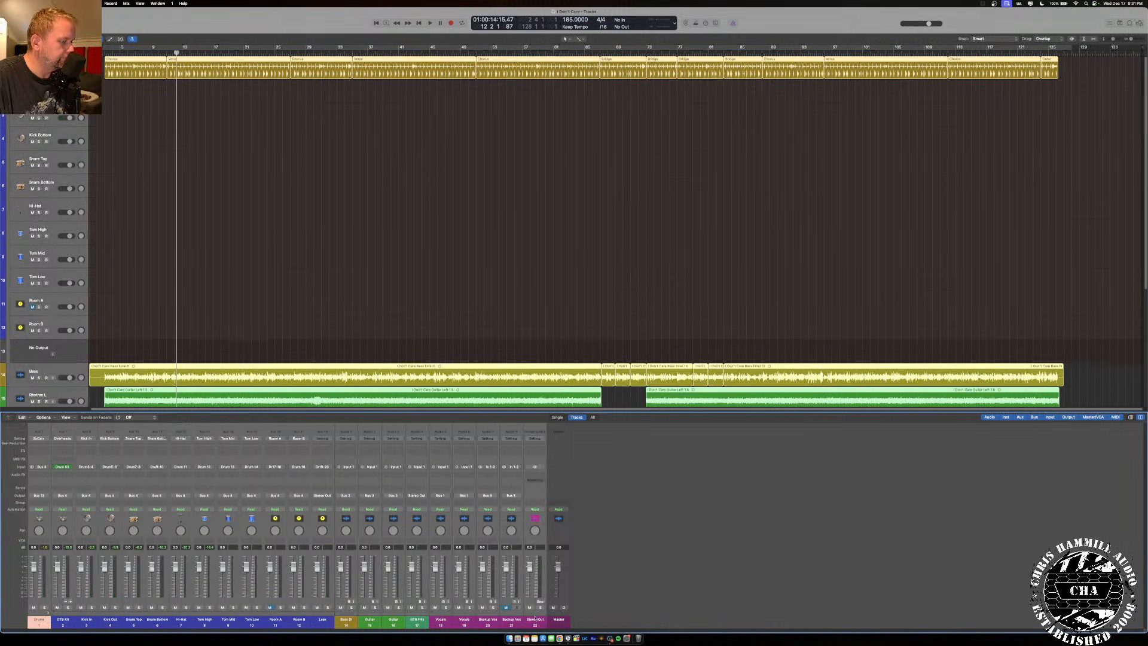
left_click(514, 495)
mouse_move(523, 520)
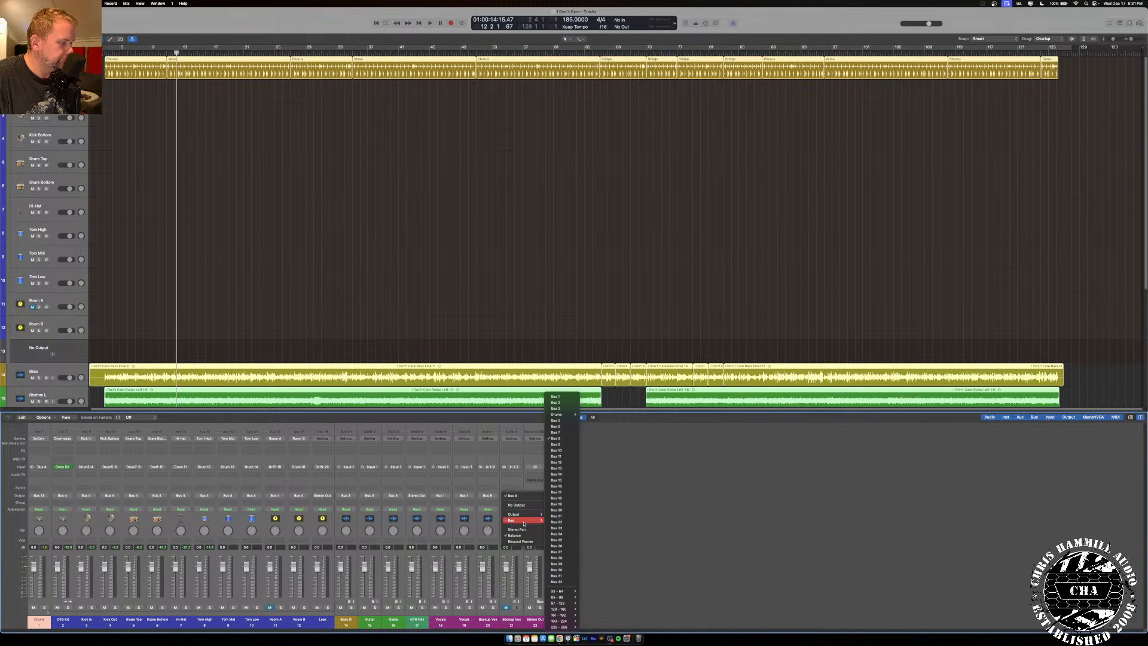
left_click(559, 514)
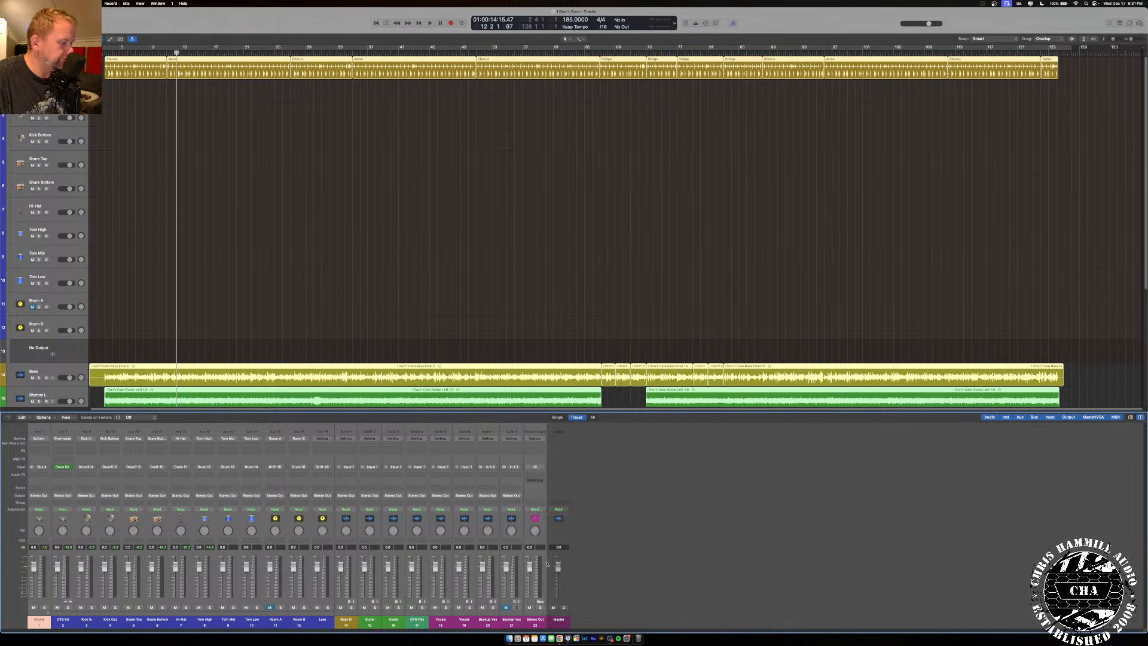
Solo the Drums channel, unmute the last Backup Vox channel, and play the song to check the signal at Stereo Out.
left_click(62, 612)
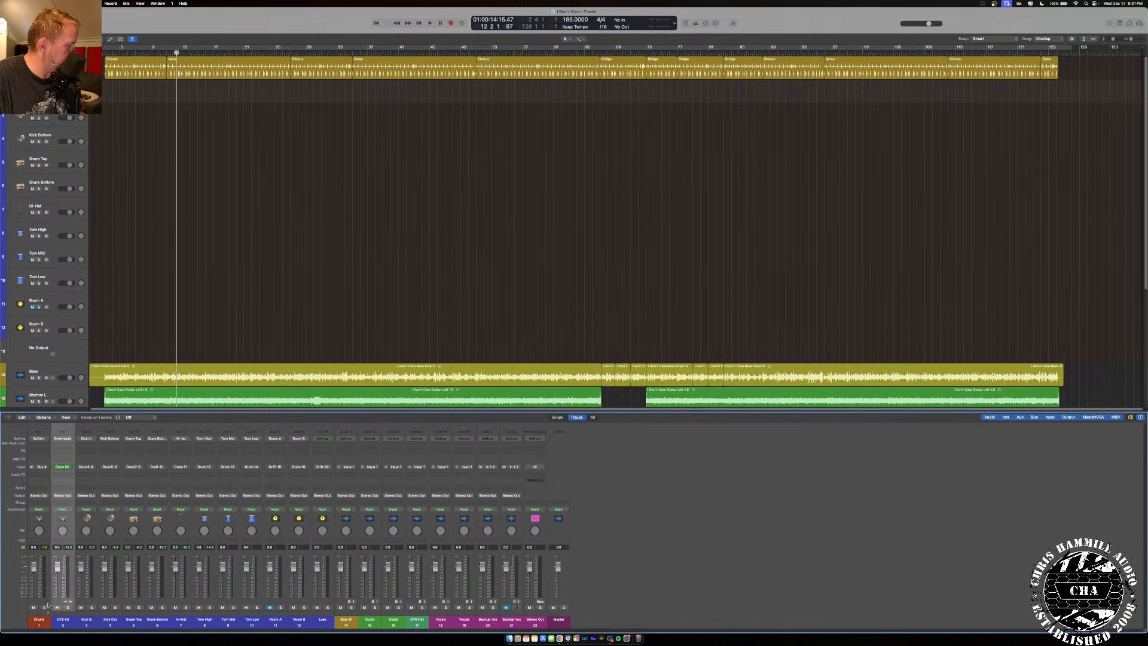
left_click(45, 607)
key("space")
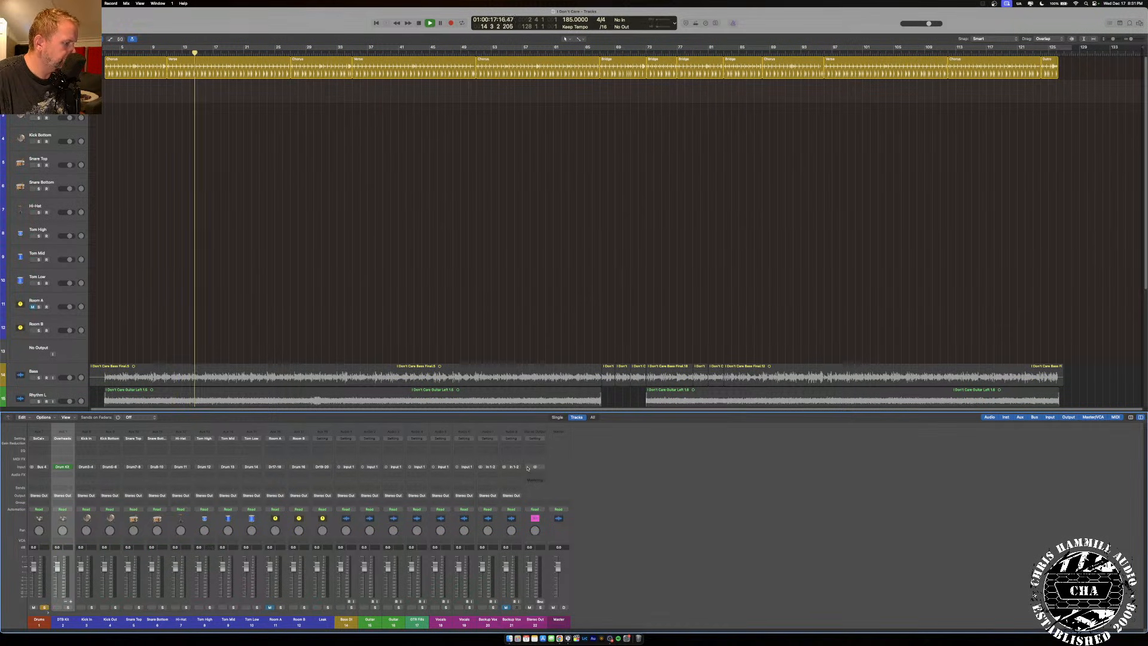
left_click(506, 607)
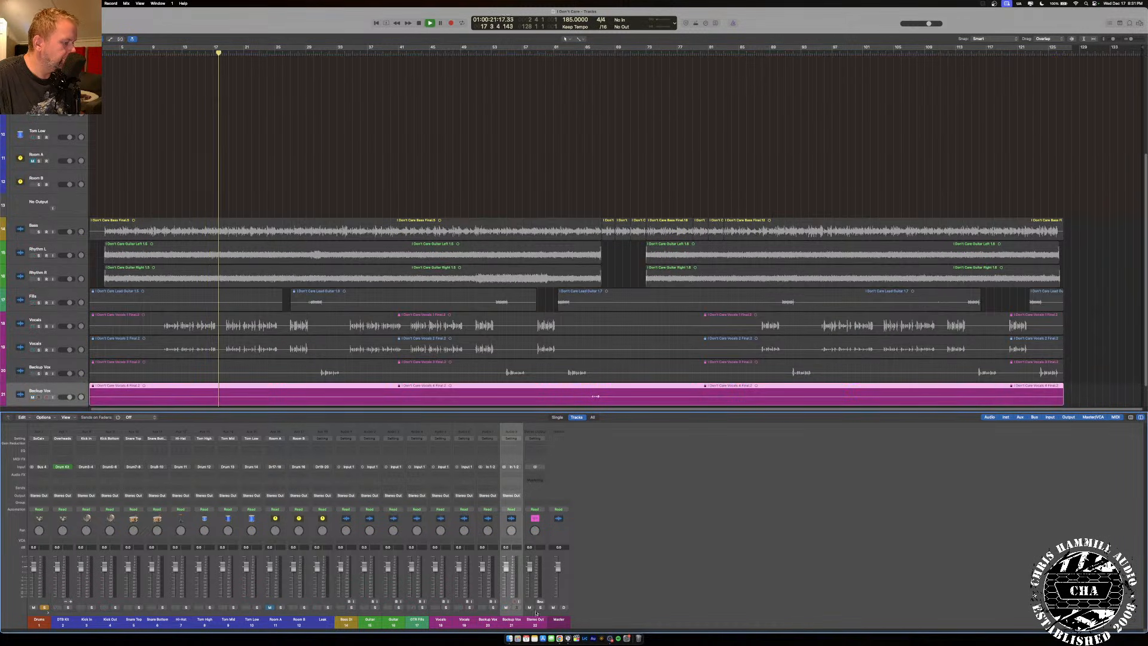
left_click(537, 623)
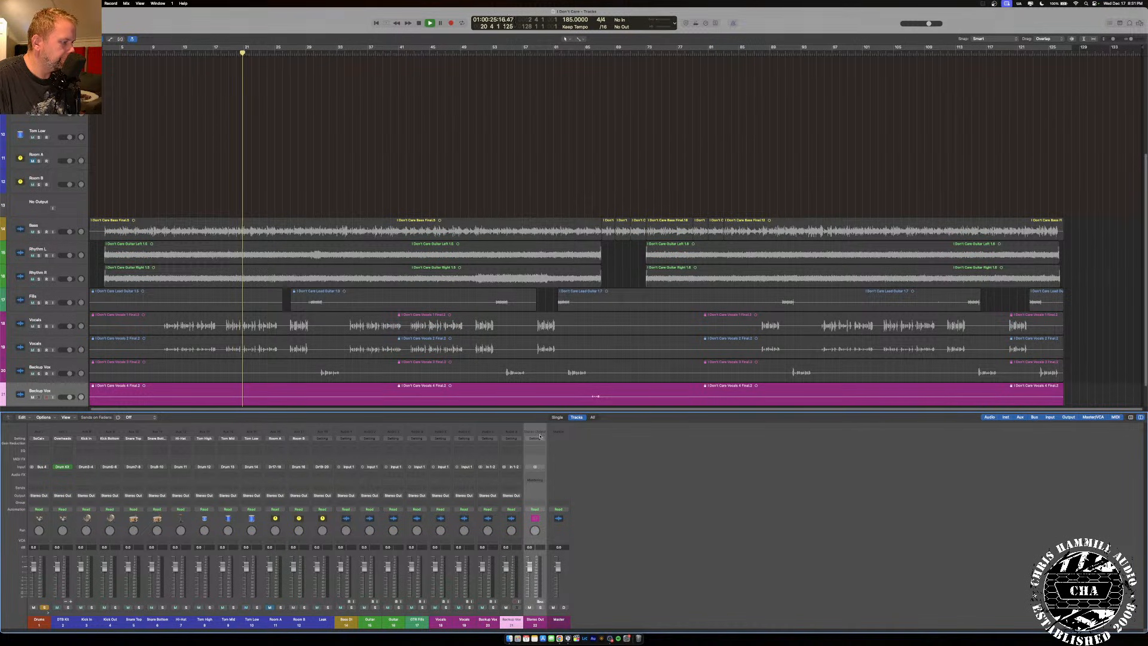
key("space")
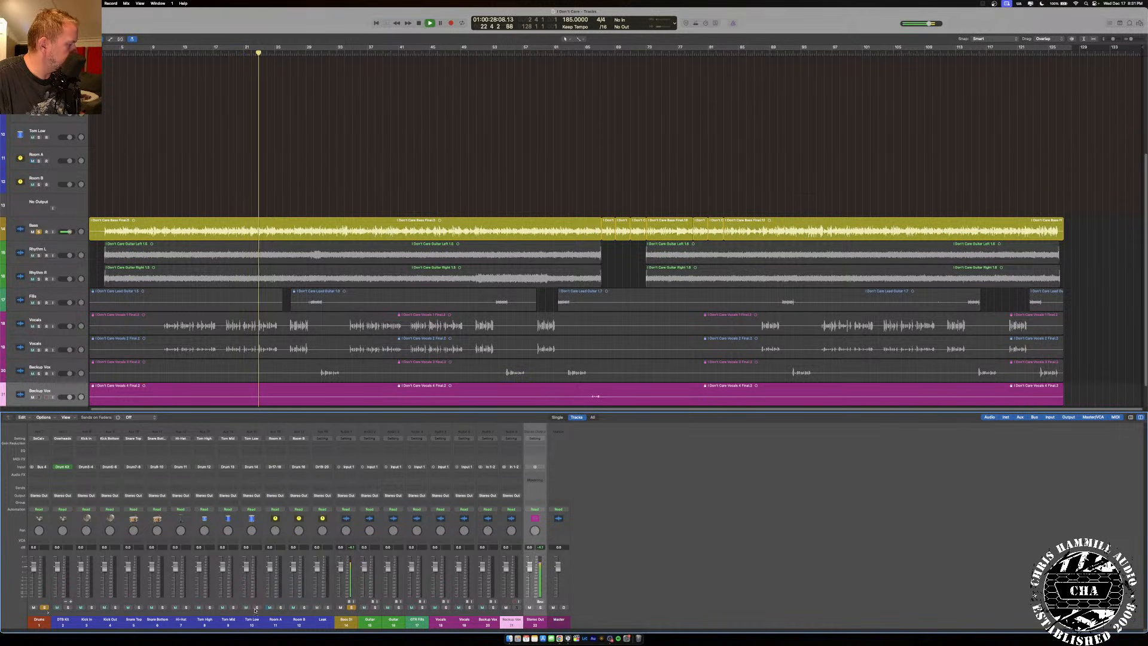
Turn off solo on the Drums and Bass channels and listen to the full mix.
left_click(45, 608)
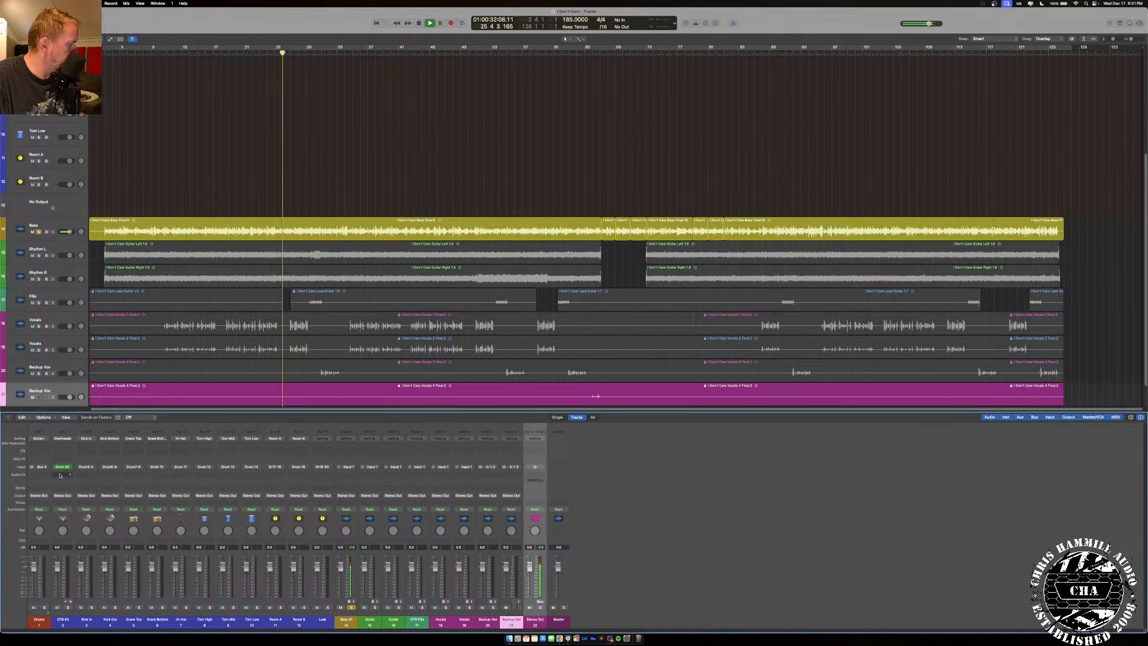
scroll(121, 143, "up", 5)
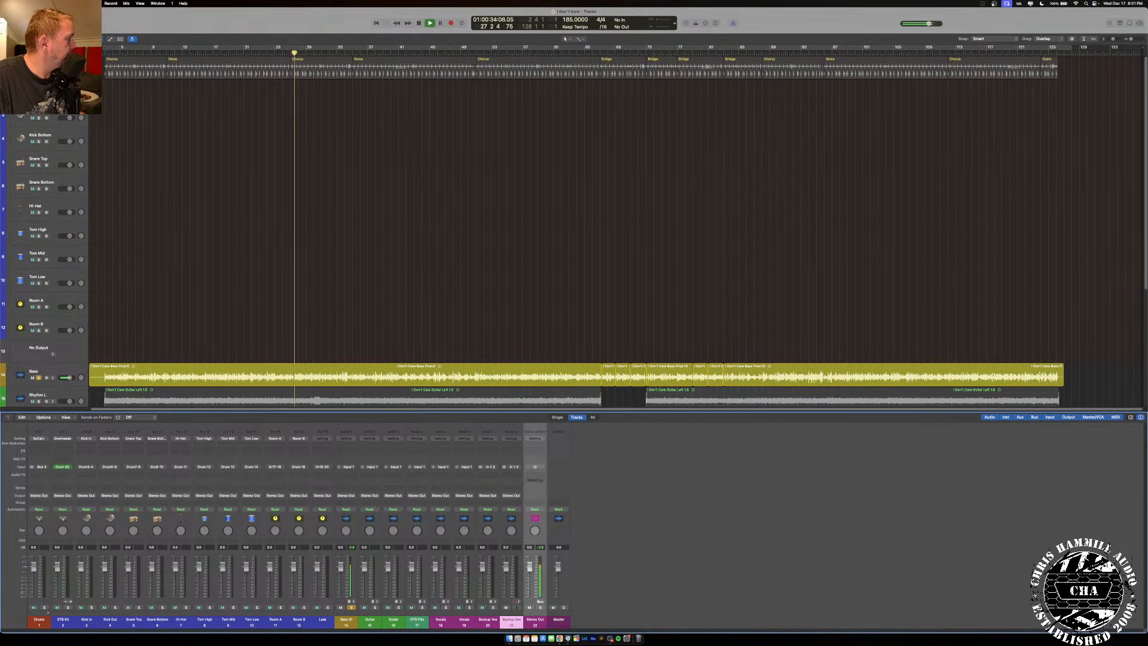
left_click(39, 70)
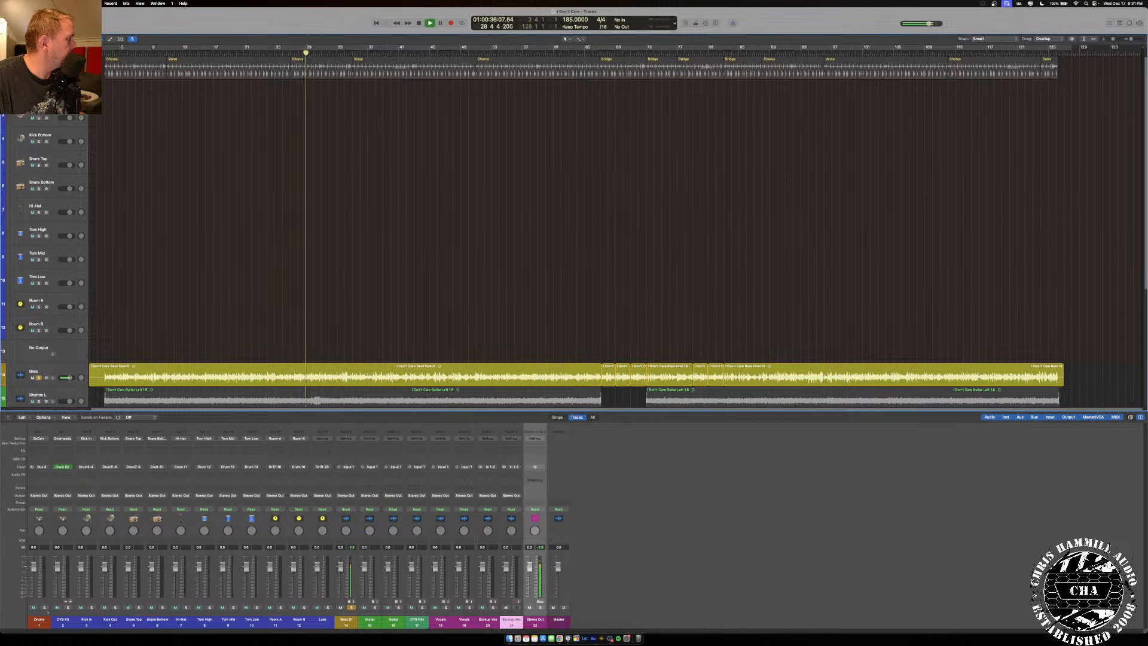
left_click(39, 378)
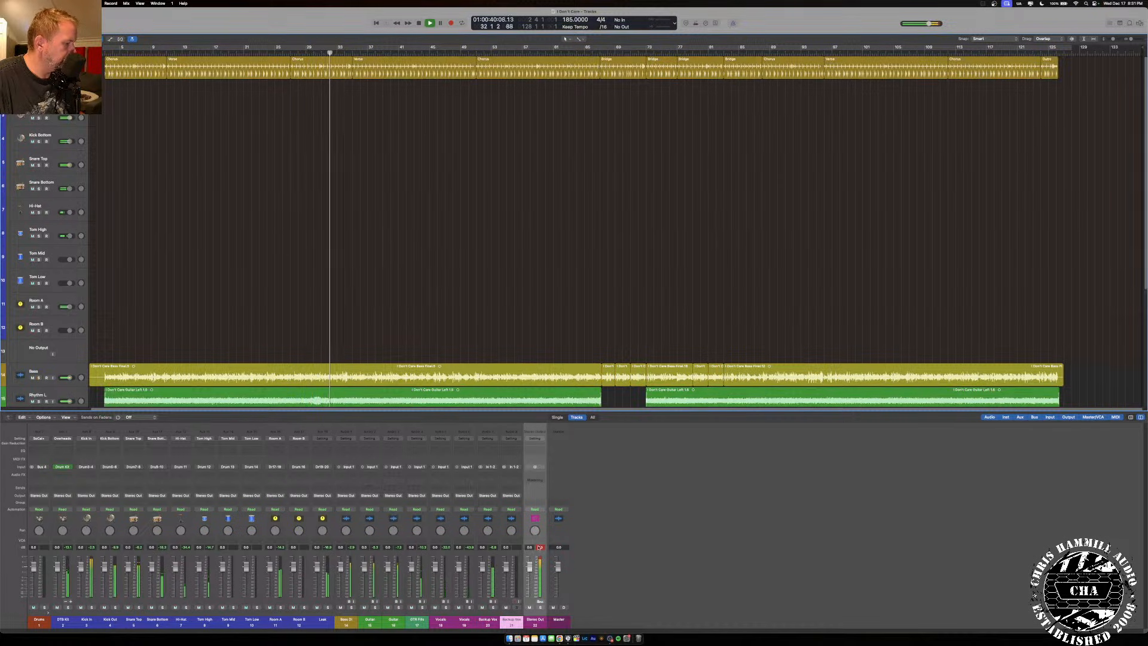
Solo the overhead kit and Drums channels during playback to check the drum signal, and clear the solos.
left_click(514, 620)
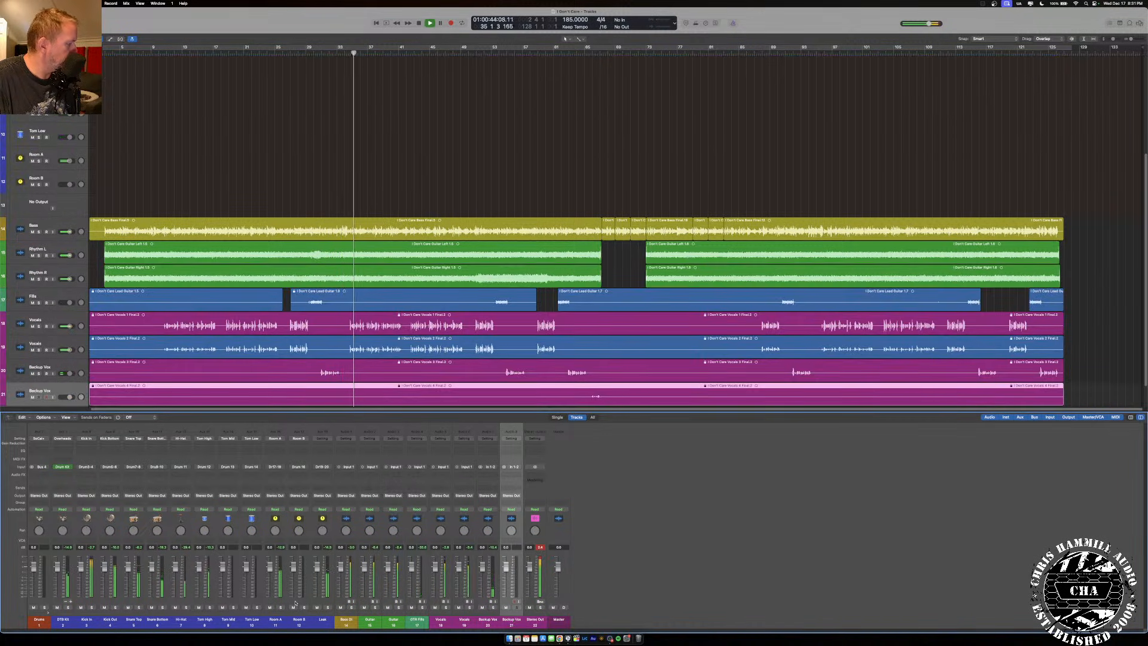
left_click(68, 607)
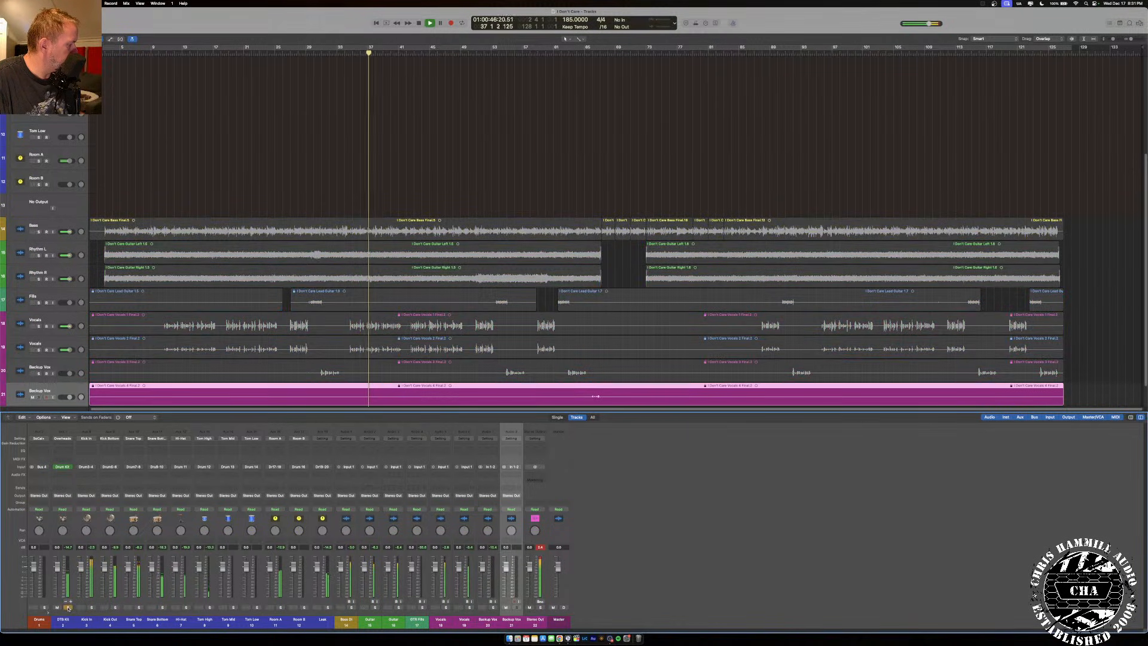
left_click(40, 620)
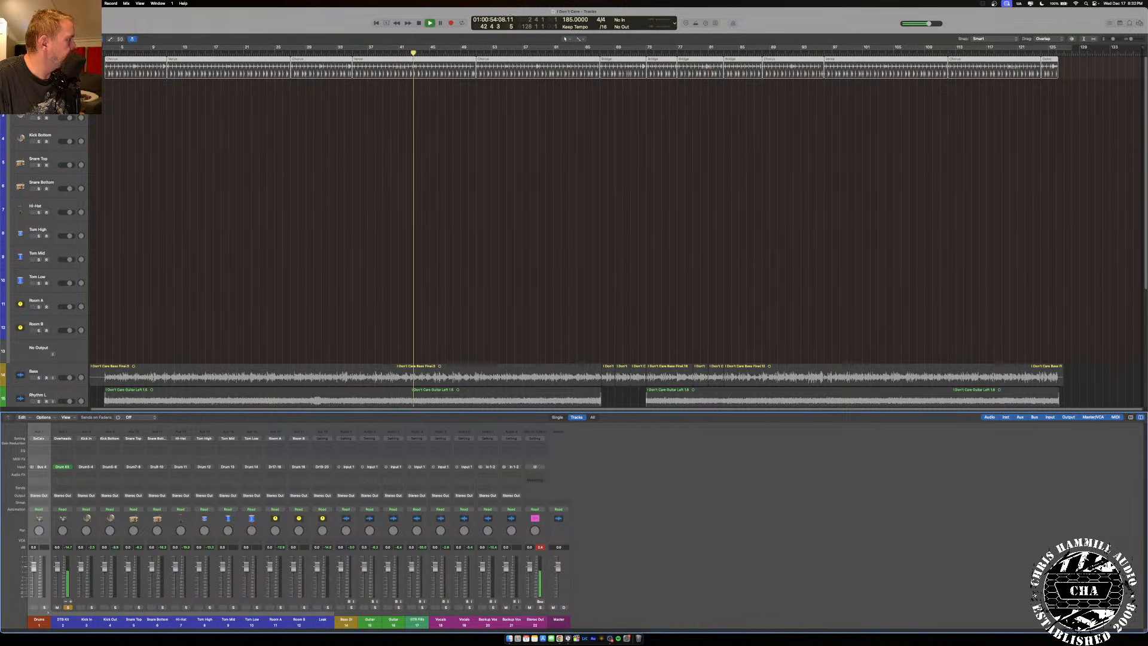
left_click(38, 70)
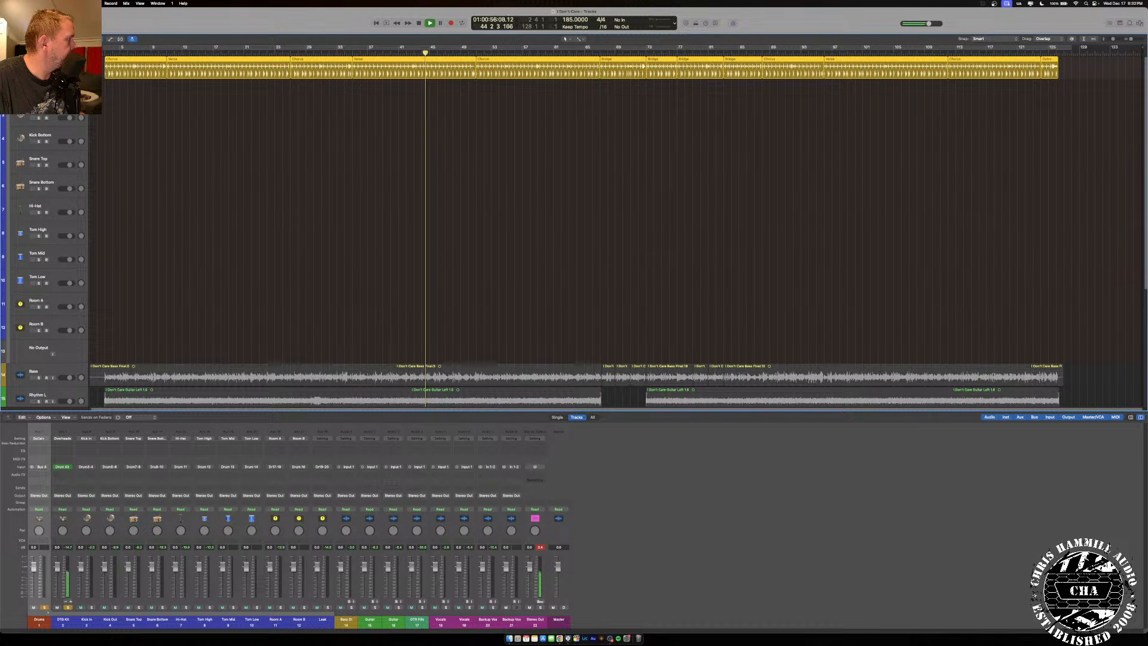
left_click(38, 95)
key("s")
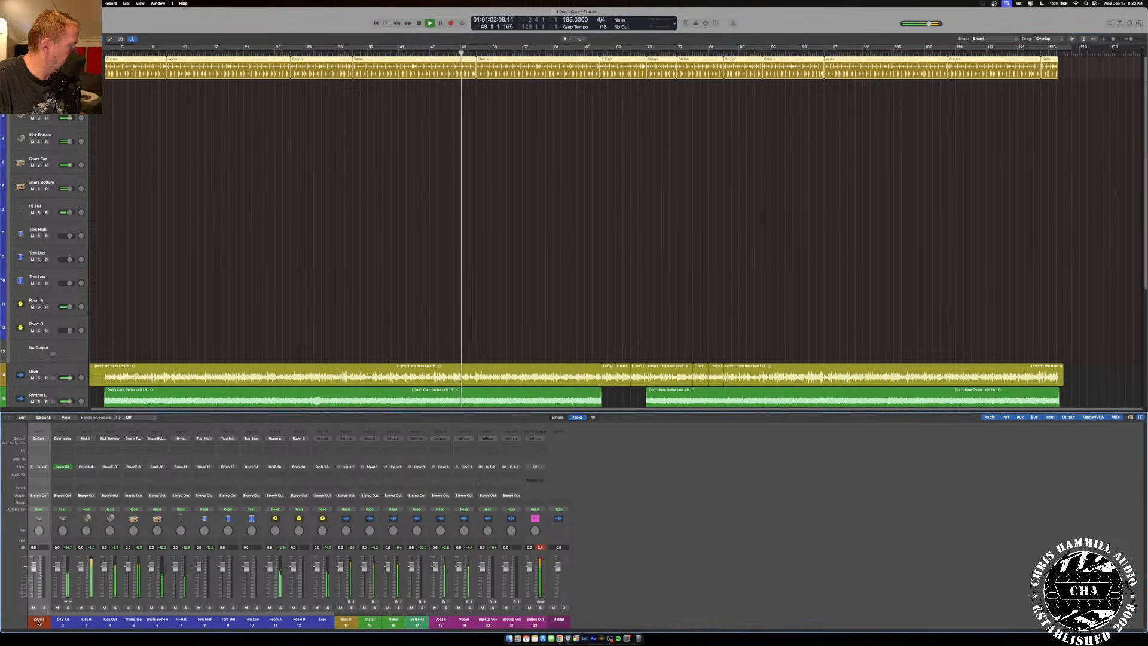
Delete the Drums stack channel and check the project's undo history.
key("Delete")
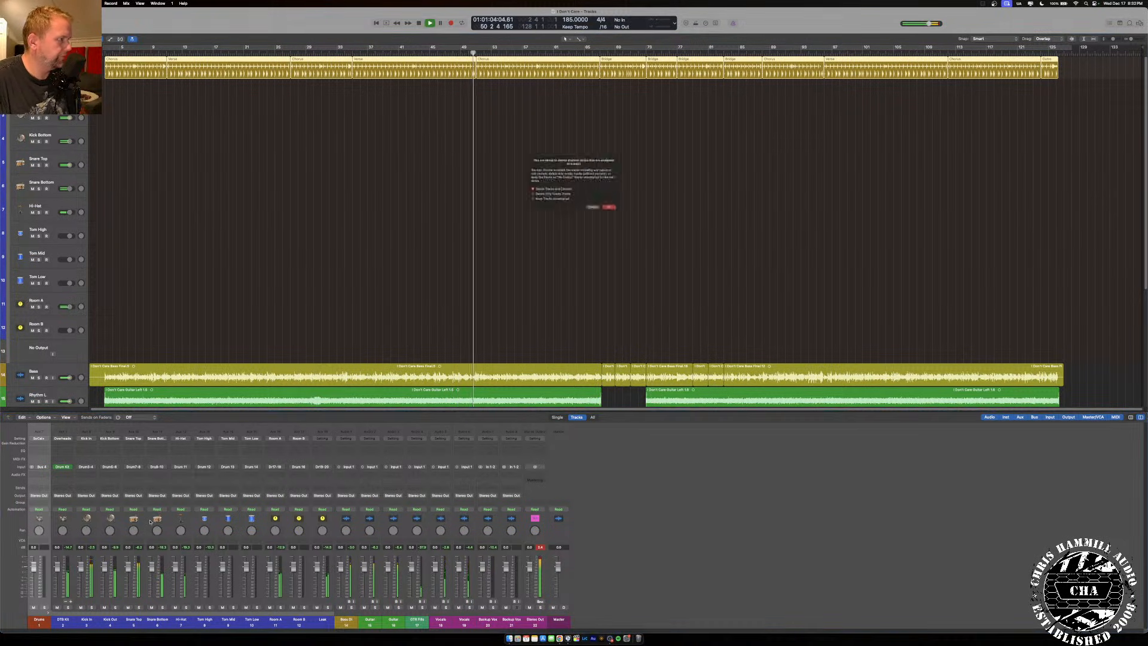
left_click(622, 216)
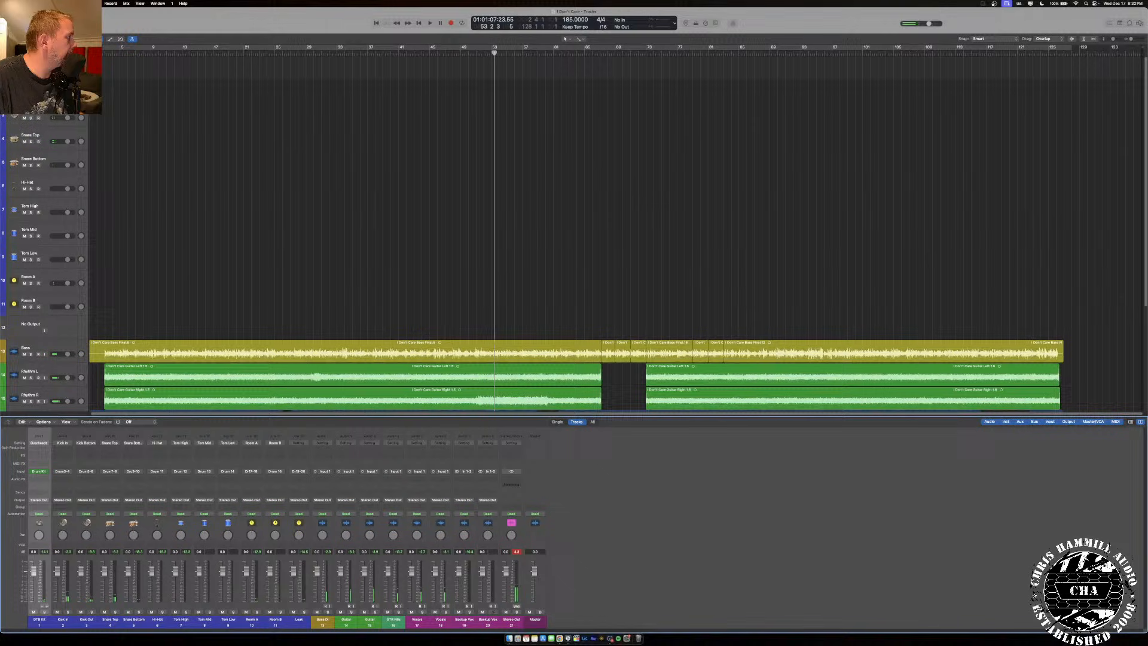
left_click(57, 3)
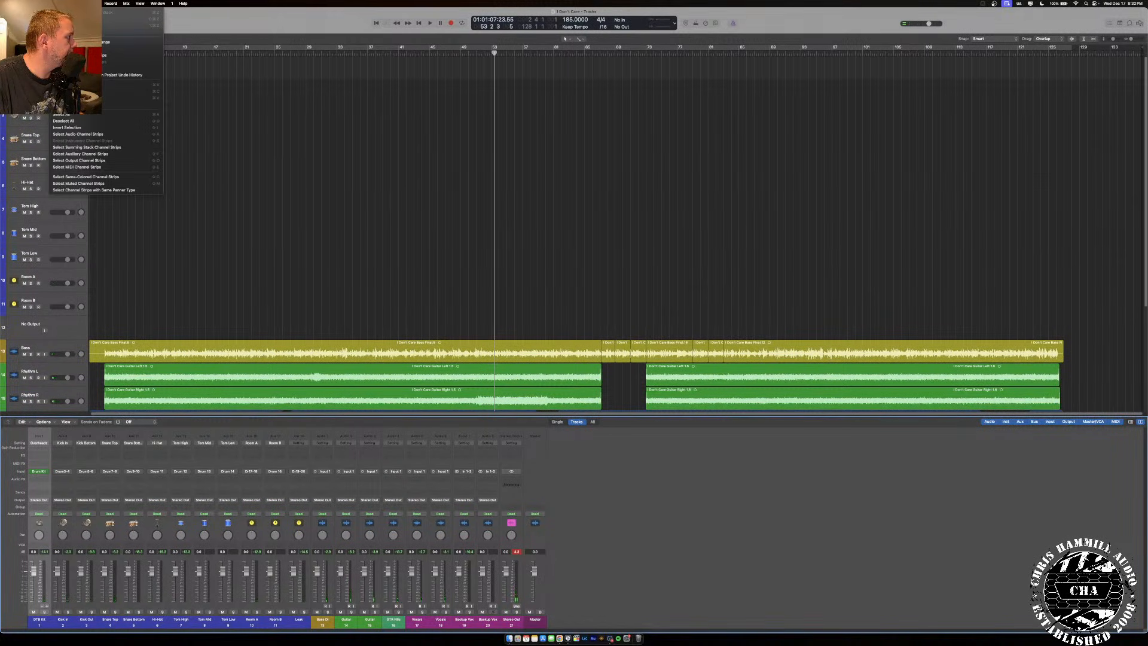
left_click(77, 75)
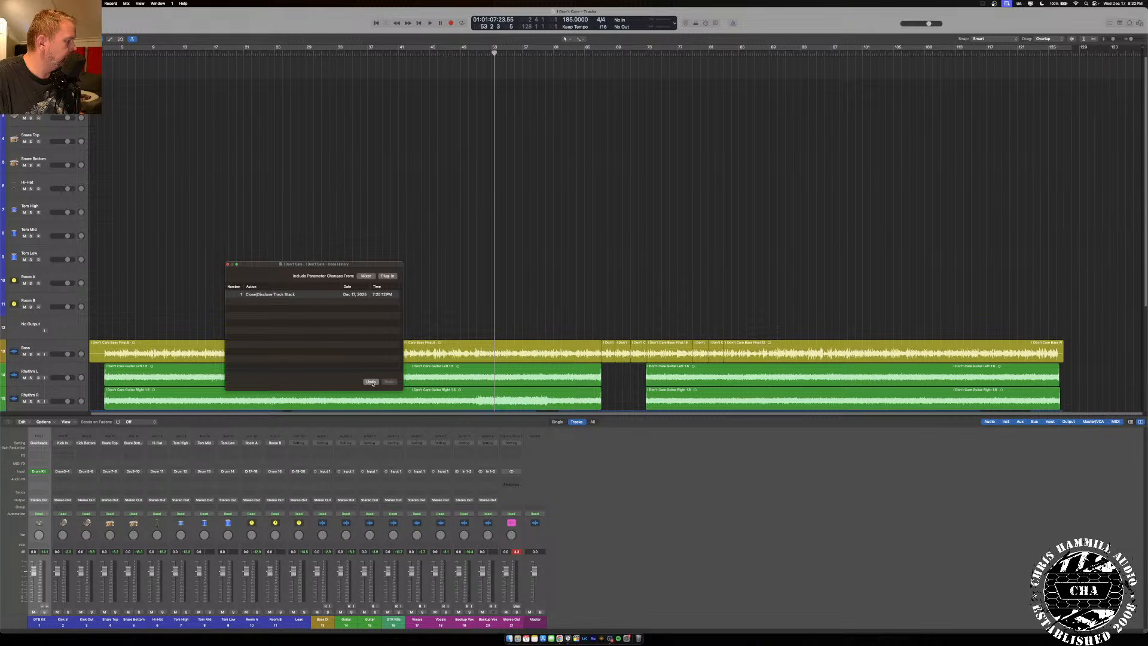
left_click(229, 264)
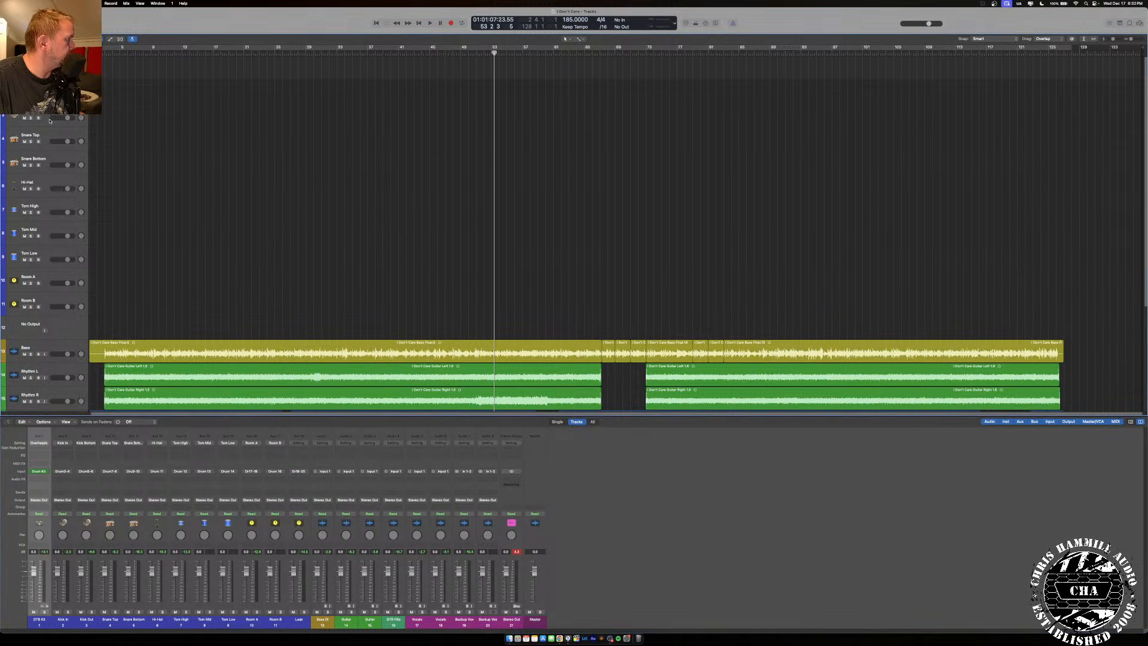
Switch to OBS and activate the Just Camera scene.
left_click(610, 639)
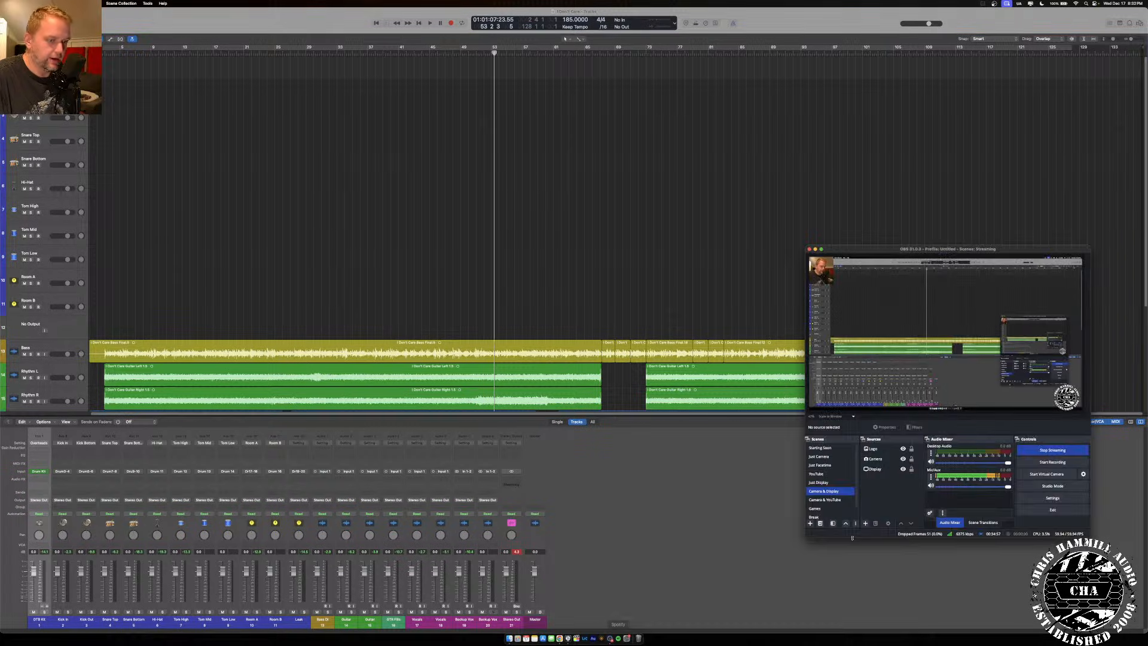
left_click(830, 457)
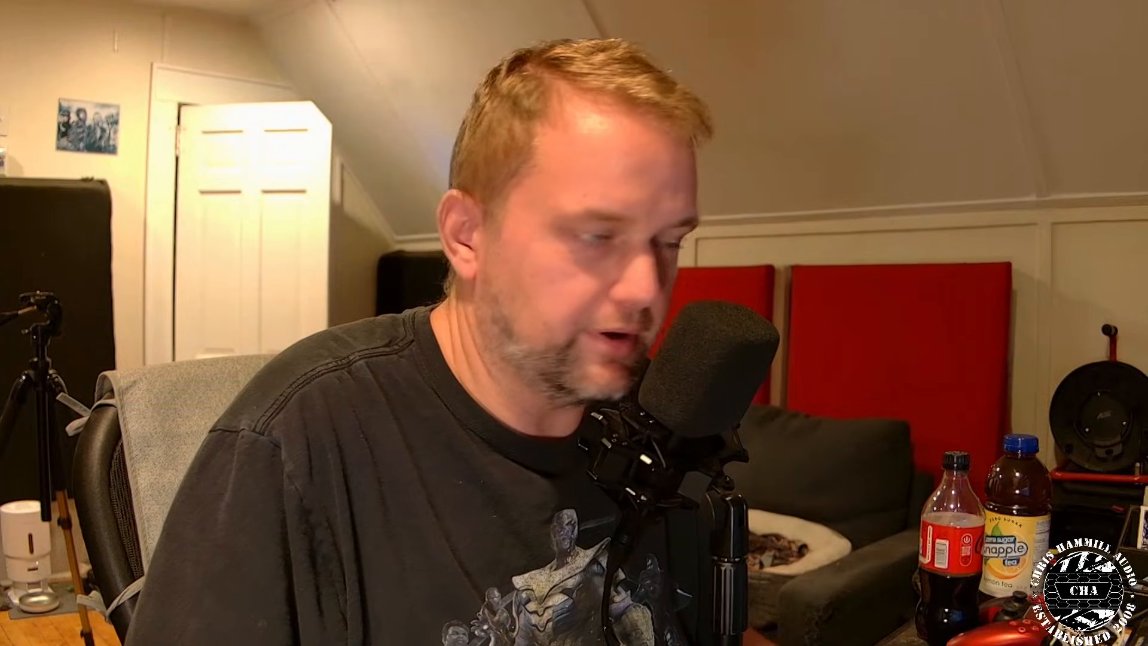
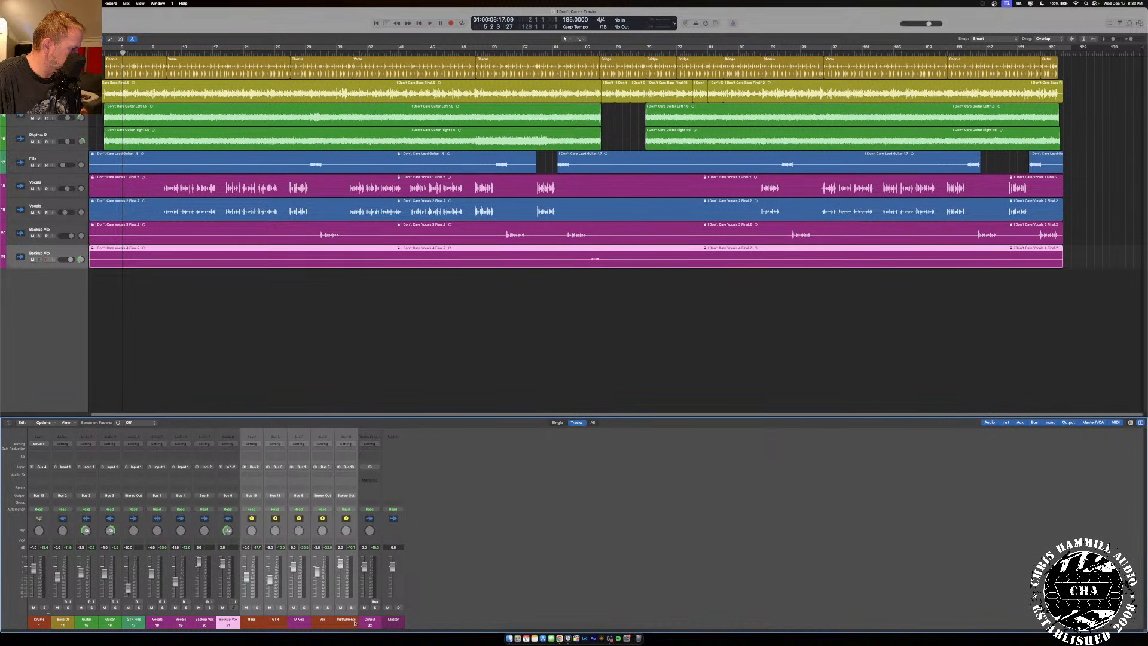
Delete the five selected auxiliary bus channels, from Bass to Instruments, despite their active bus routing.
key("Delete")
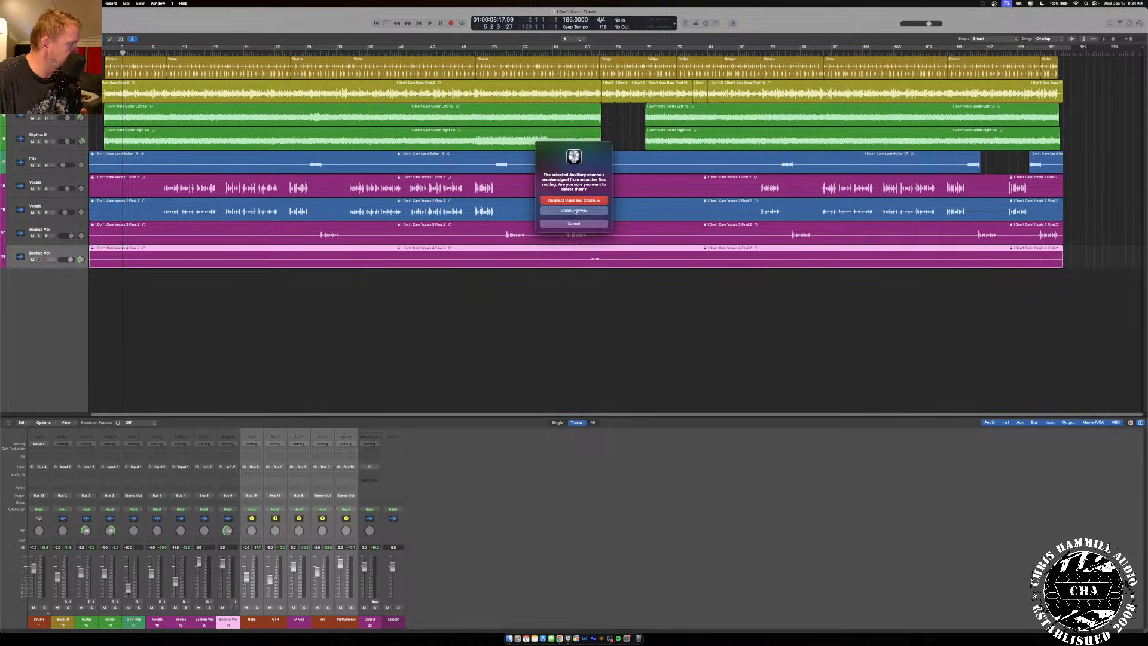
left_click(575, 211)
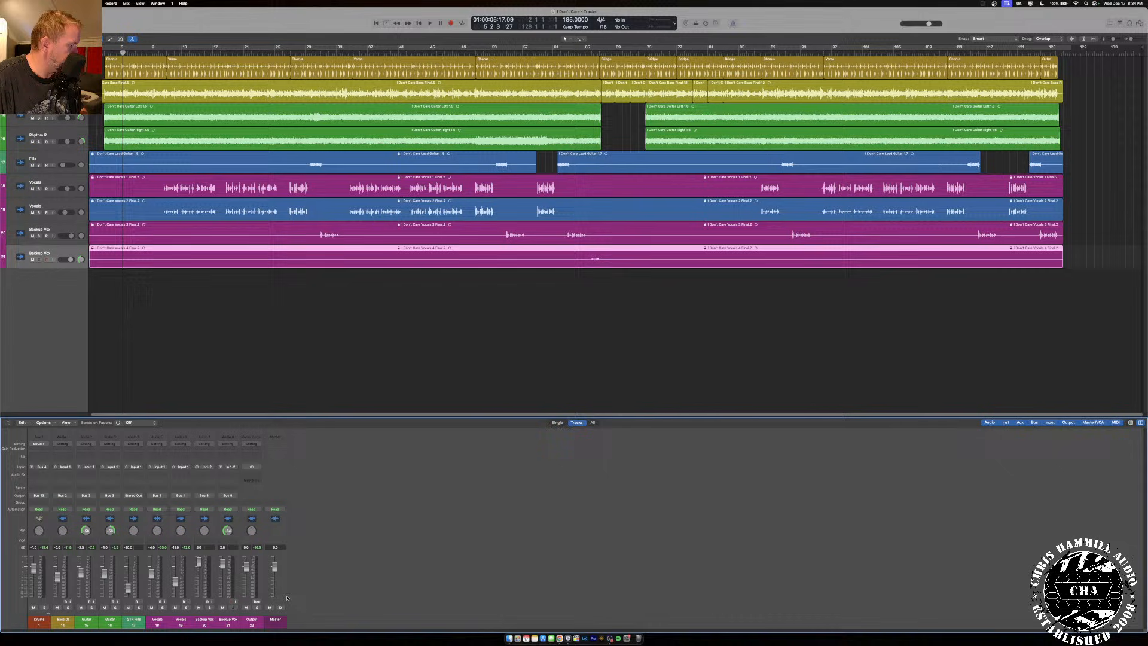
Route the outputs of the bass, both rhythm guitar and guitar fills channels together to Stereo Output.
left_click(230, 624)
left_click(252, 624)
left_click(166, 626)
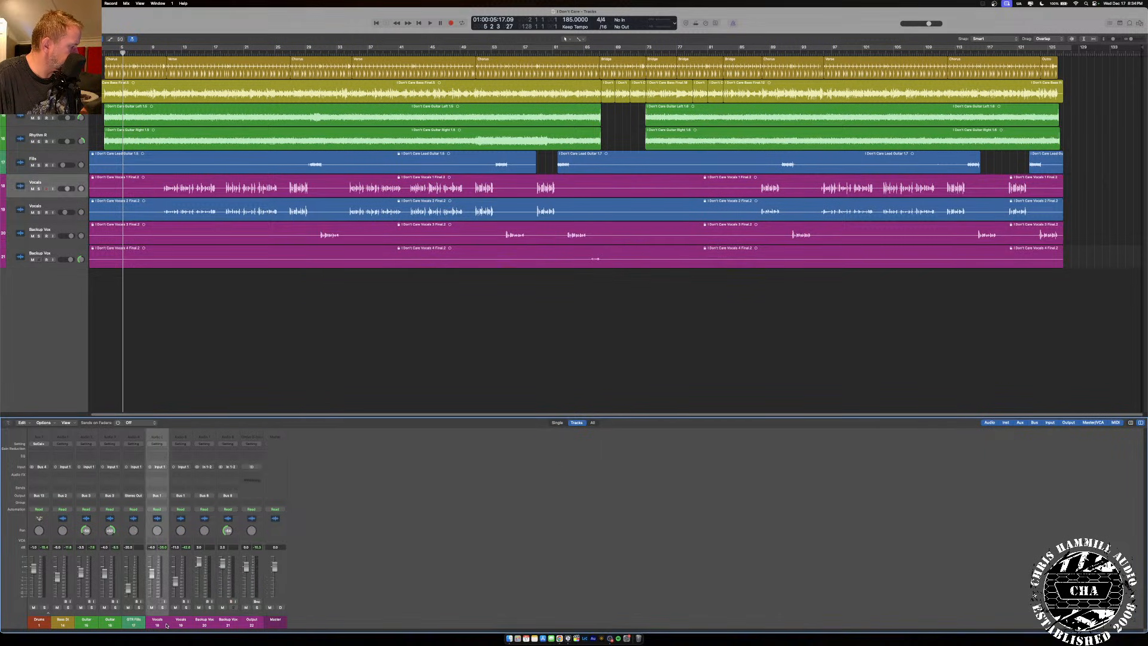
left_click(68, 626)
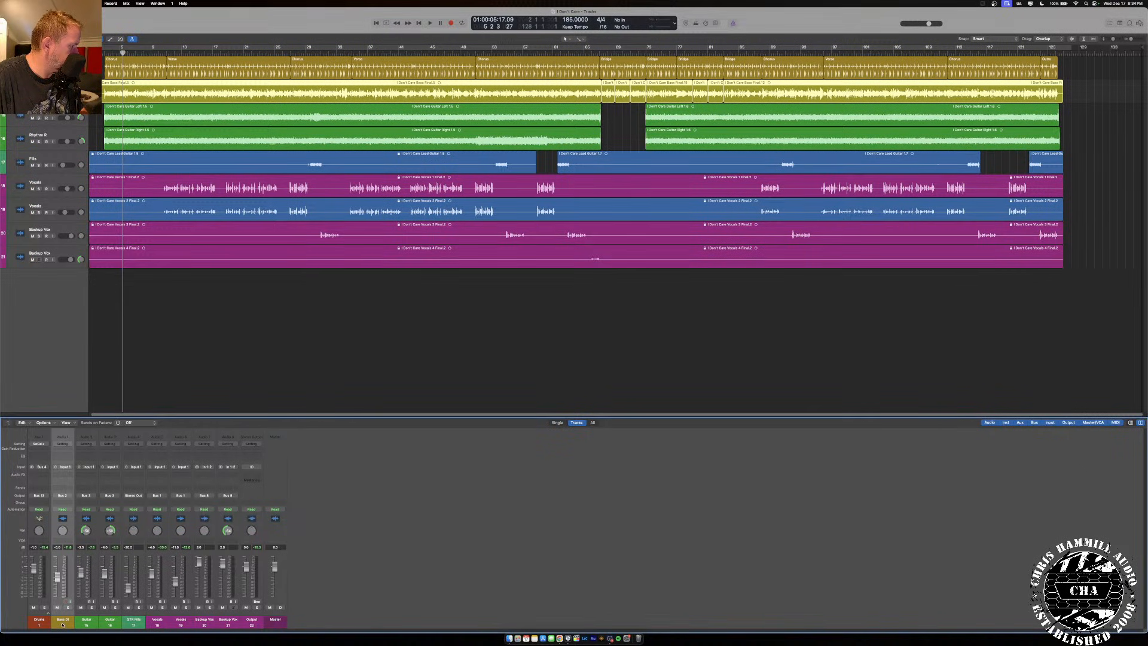
left_click_drag(64, 625, 139, 622)
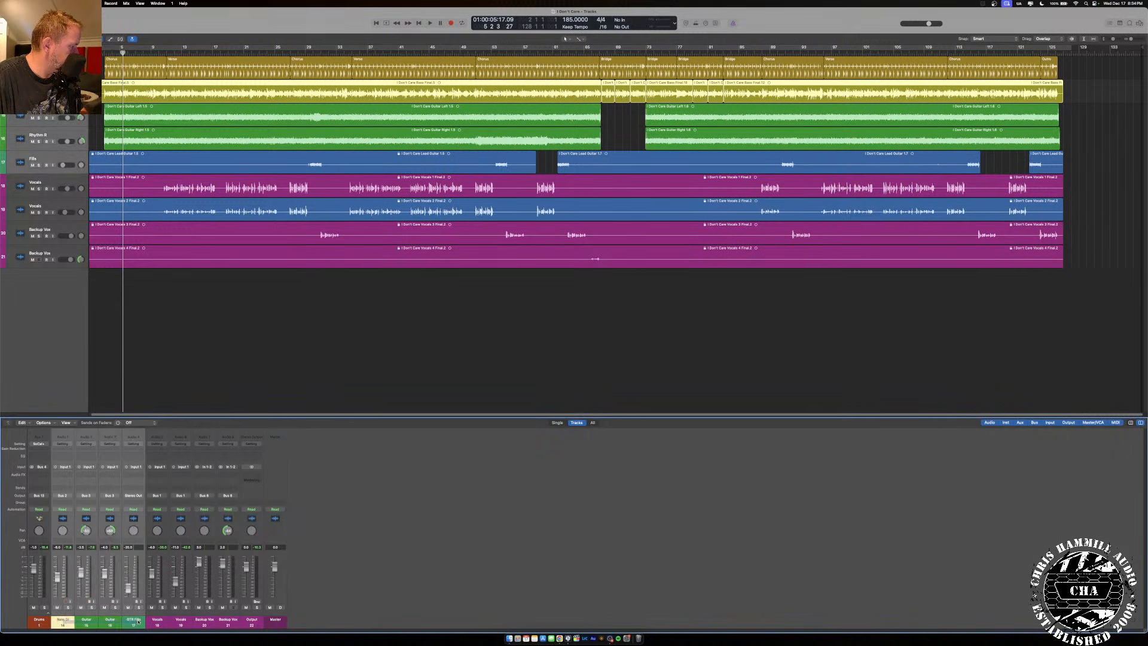
left_click(142, 495)
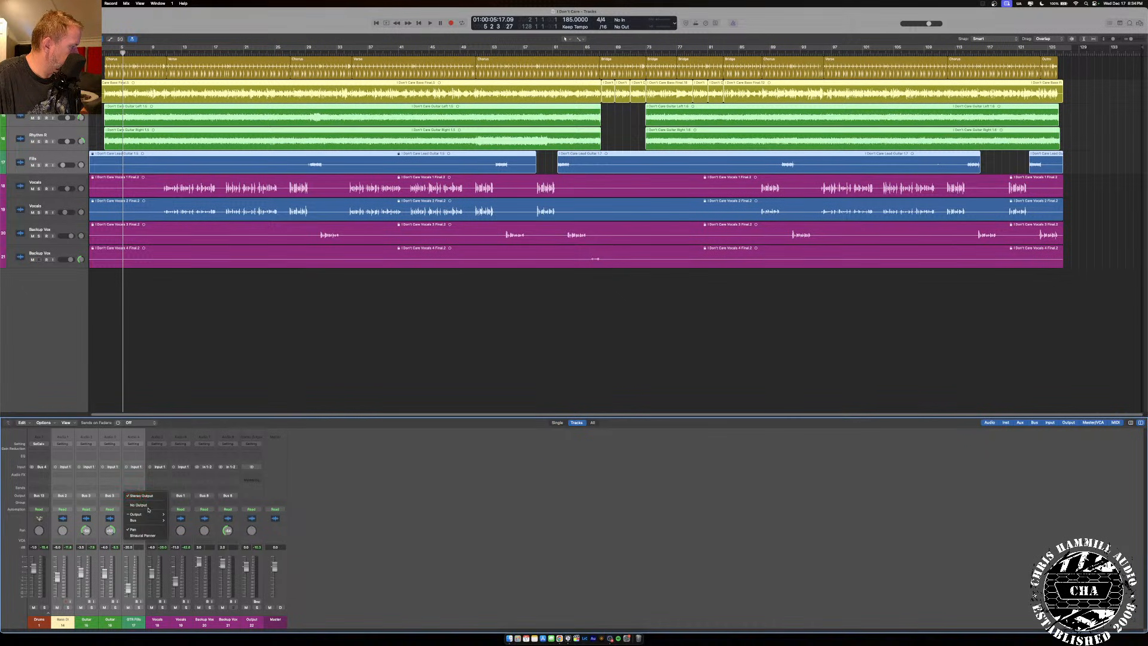
mouse_move(150, 515)
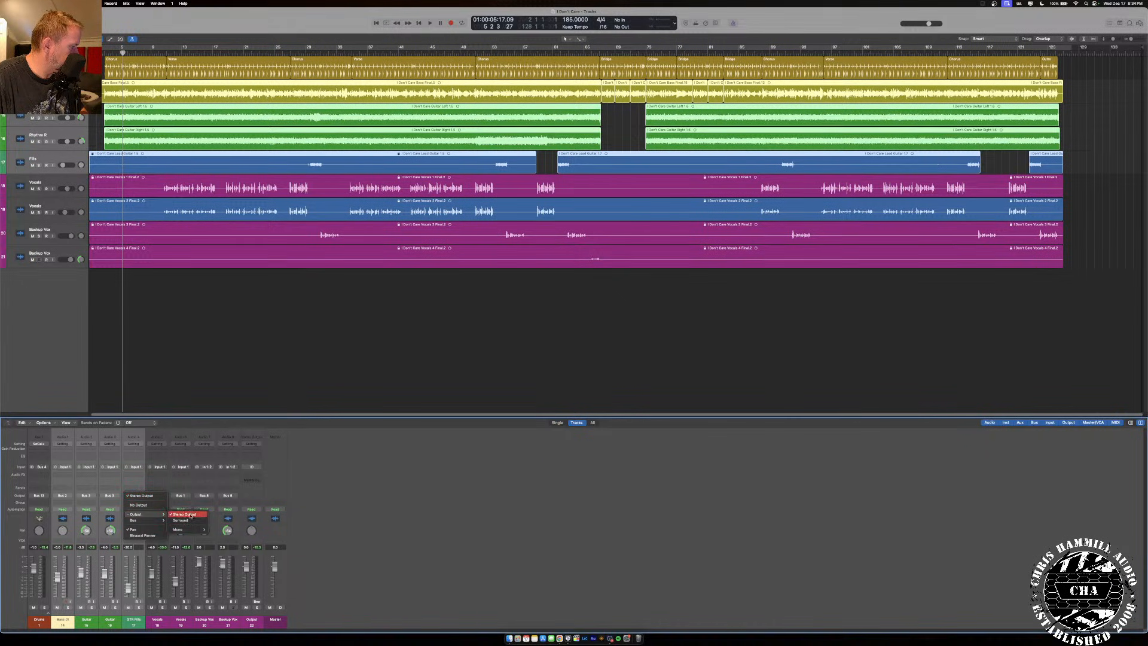
left_click(186, 514)
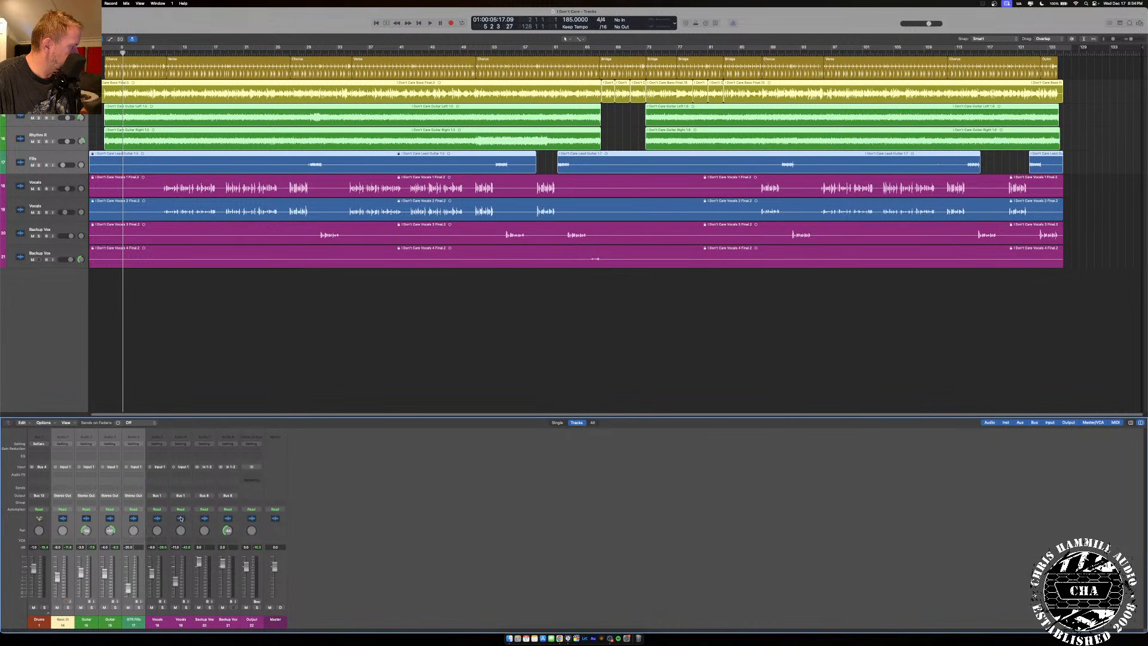
Route the outputs of the two Vocals and two Backup Vox channels together to Stereo Output.
left_click_drag(160, 625, 224, 616)
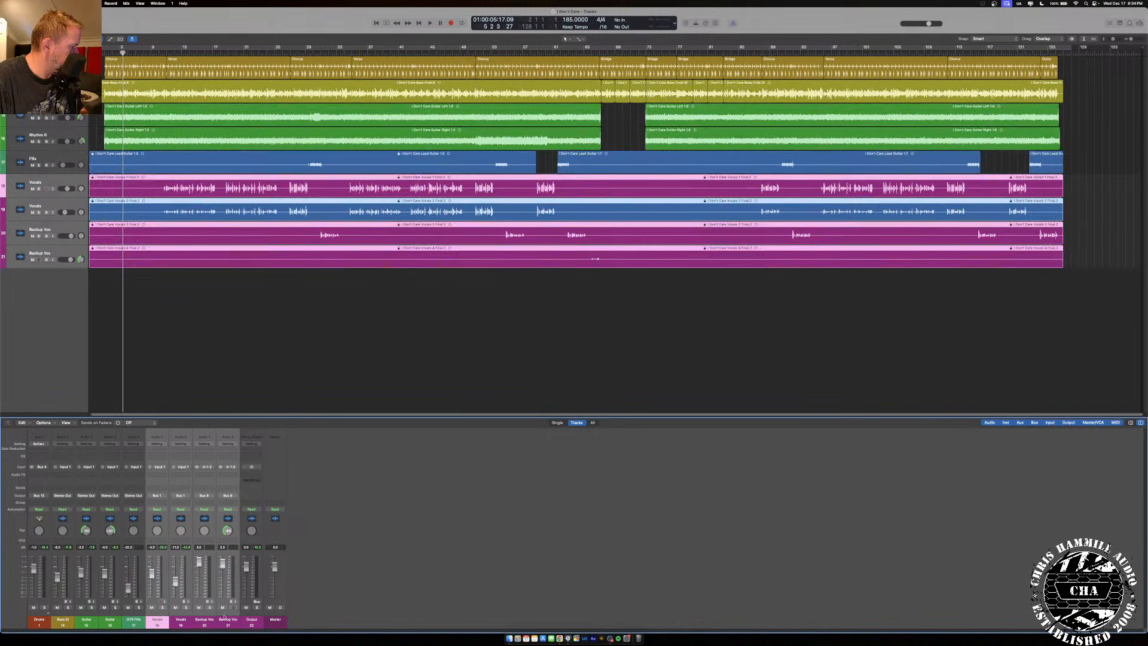
left_click(228, 496)
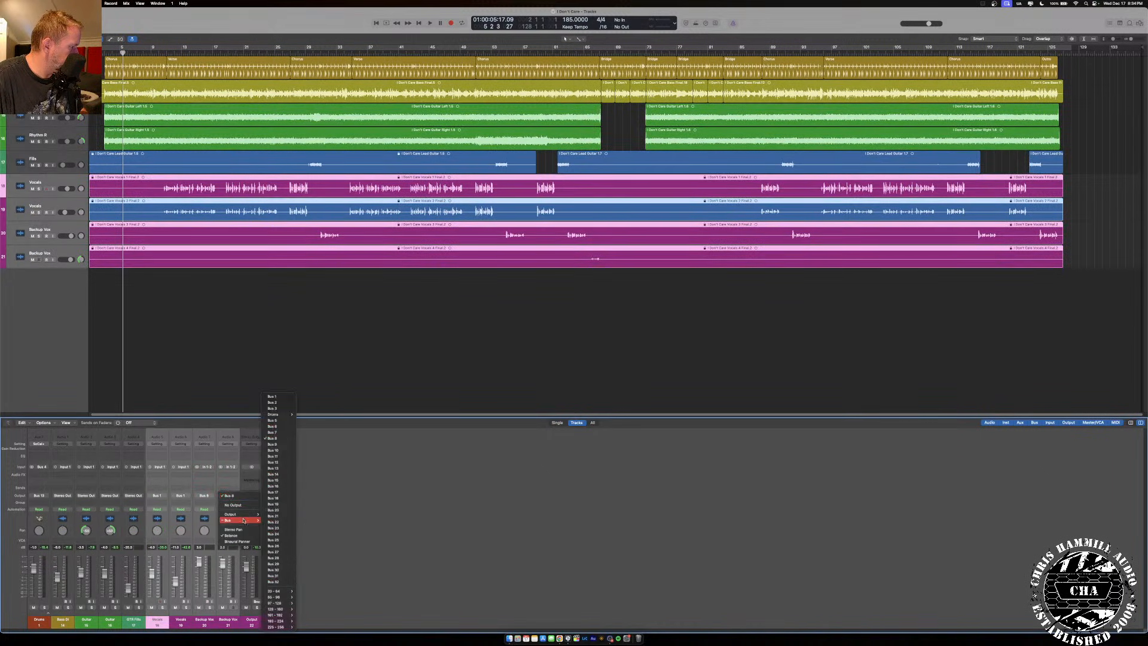
mouse_move(251, 520)
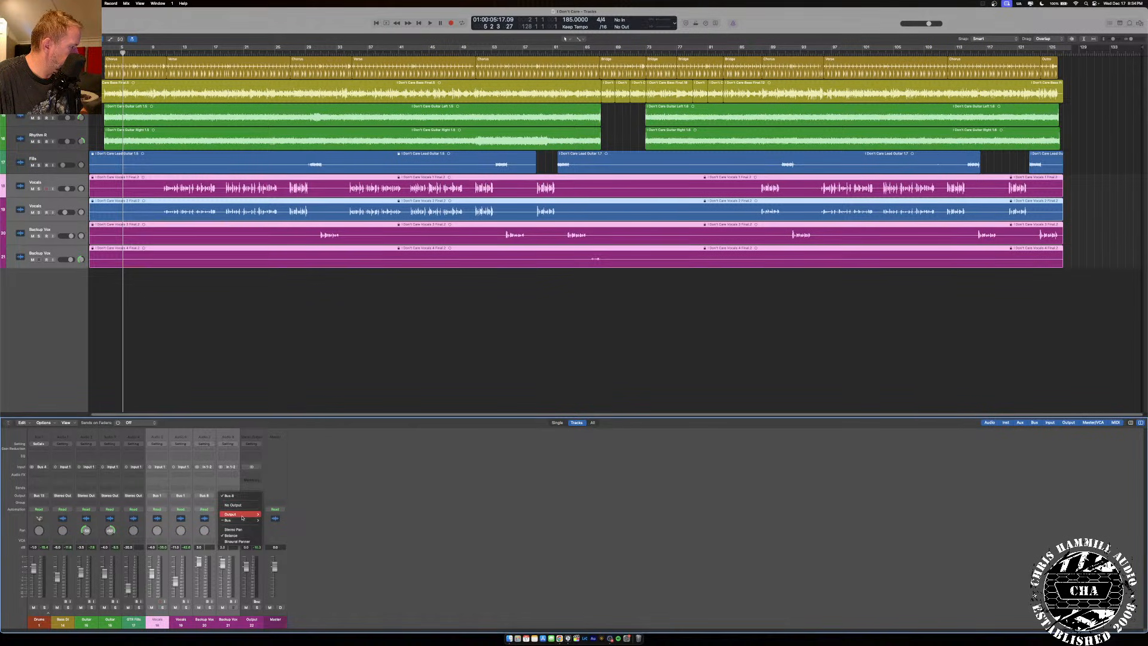
left_click(279, 515)
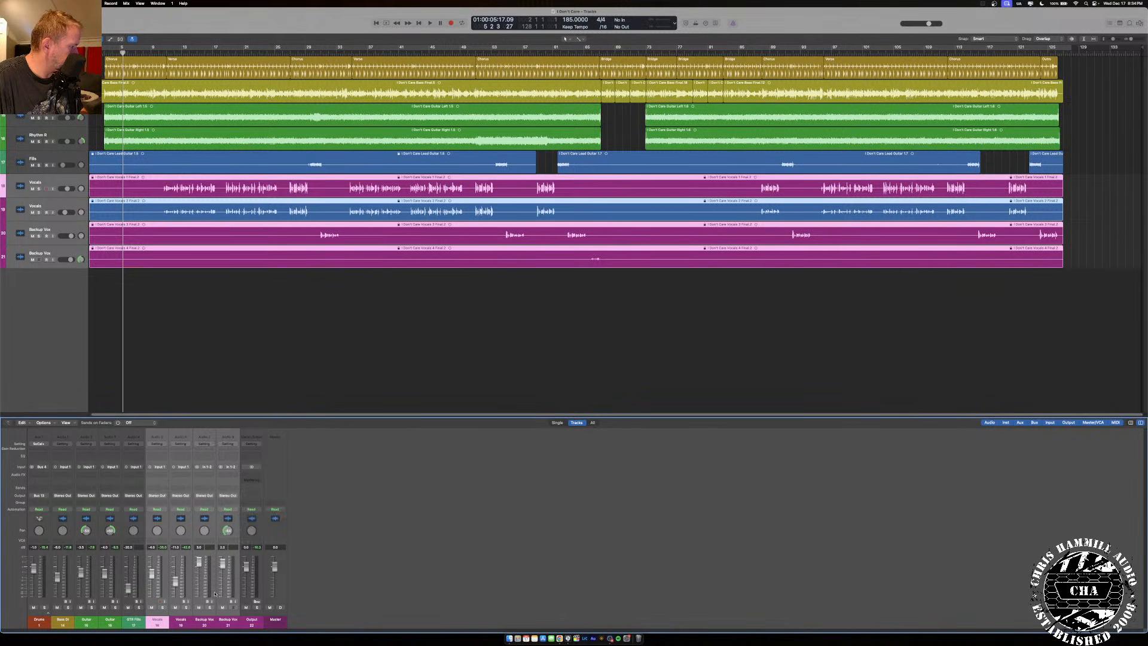
Expand the Drums stack in the mixer, and set the Drums channel's input to Bus 1 and its output to Stereo Output.
left_click(46, 614)
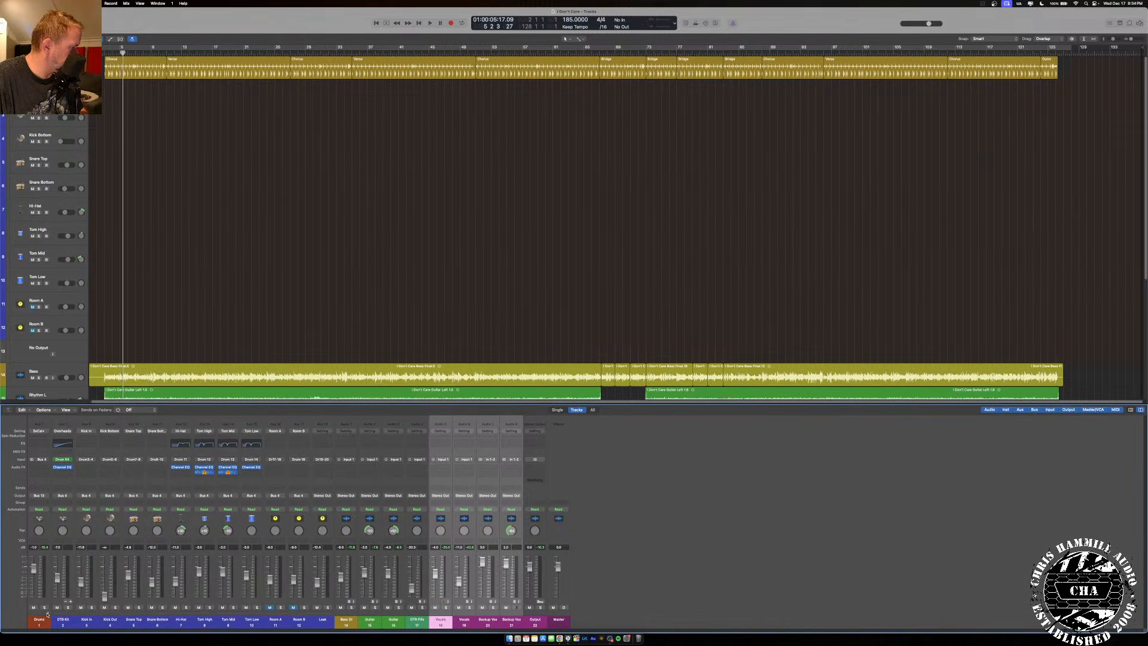
left_click(41, 459)
mouse_move(49, 478)
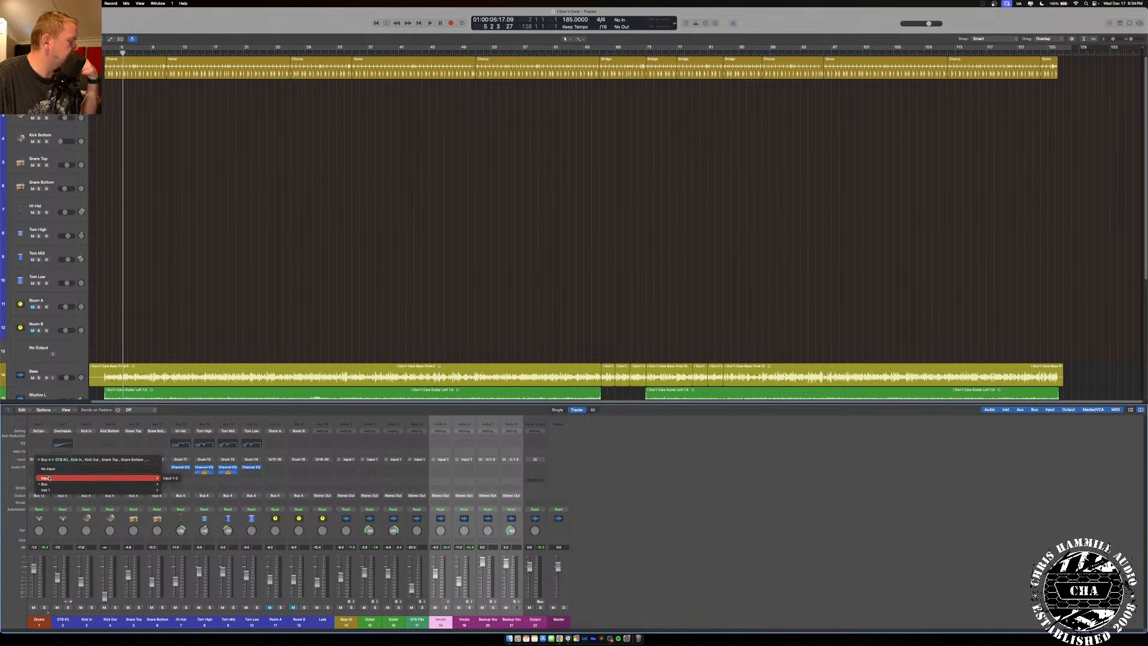
mouse_move(140, 484)
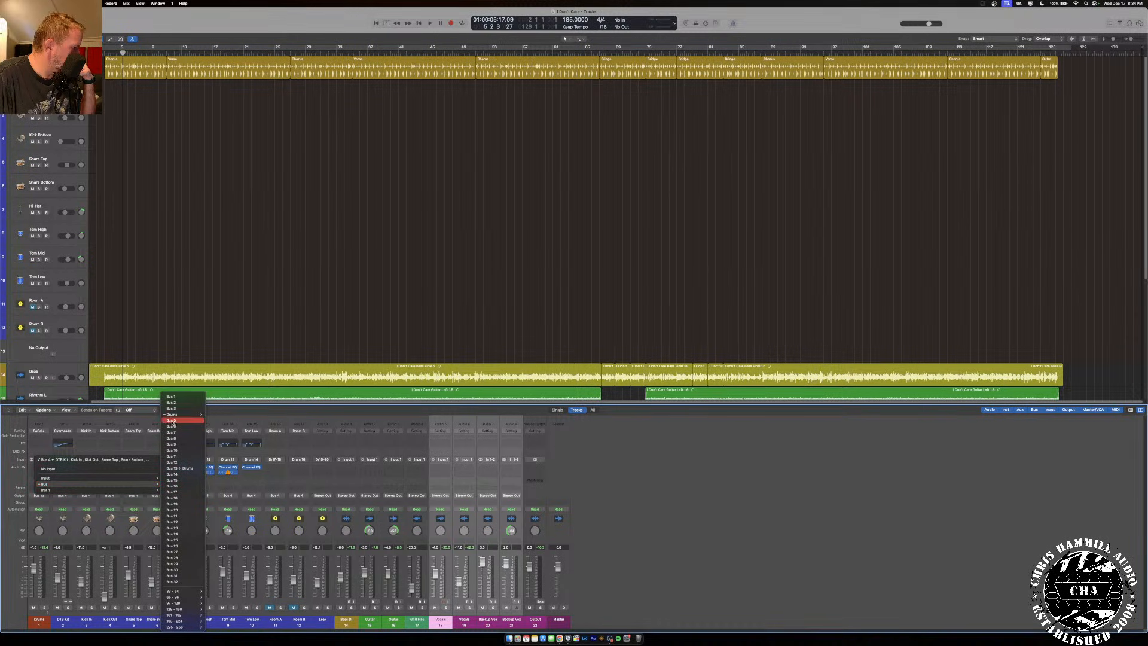
left_click(130, 624)
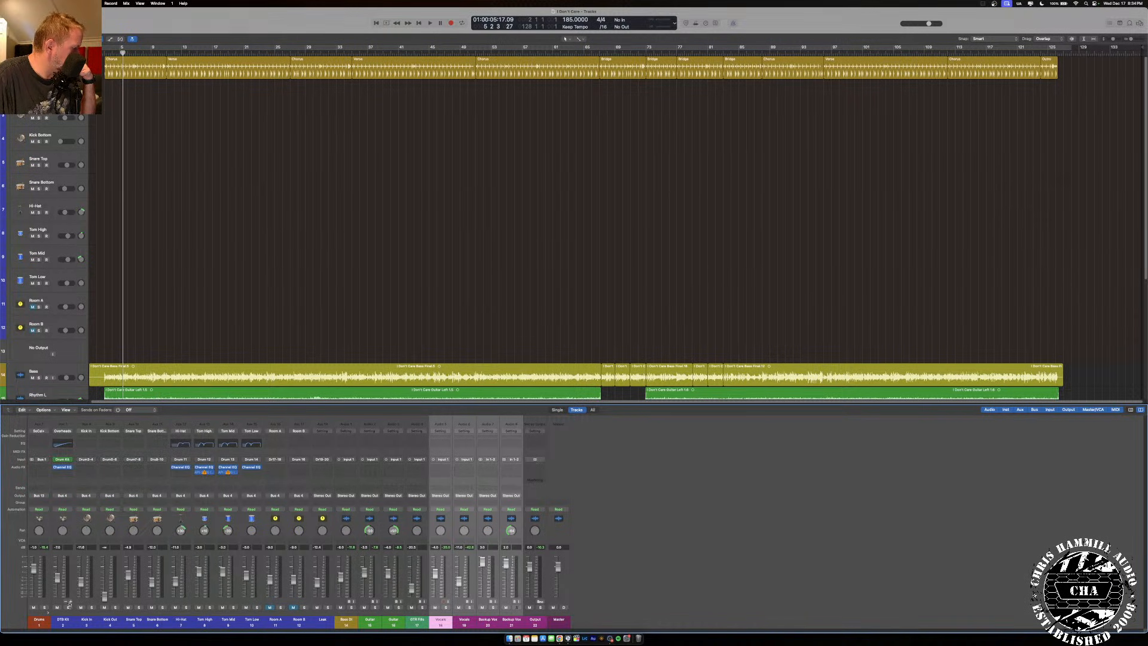
left_click(37, 495)
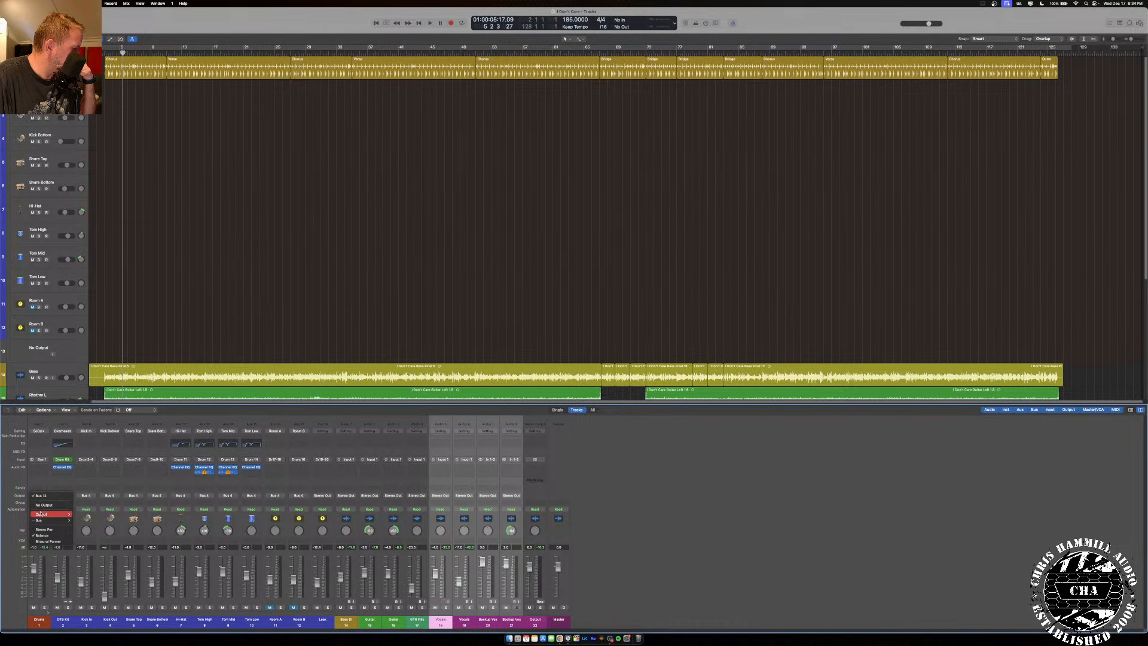
left_click(79, 515)
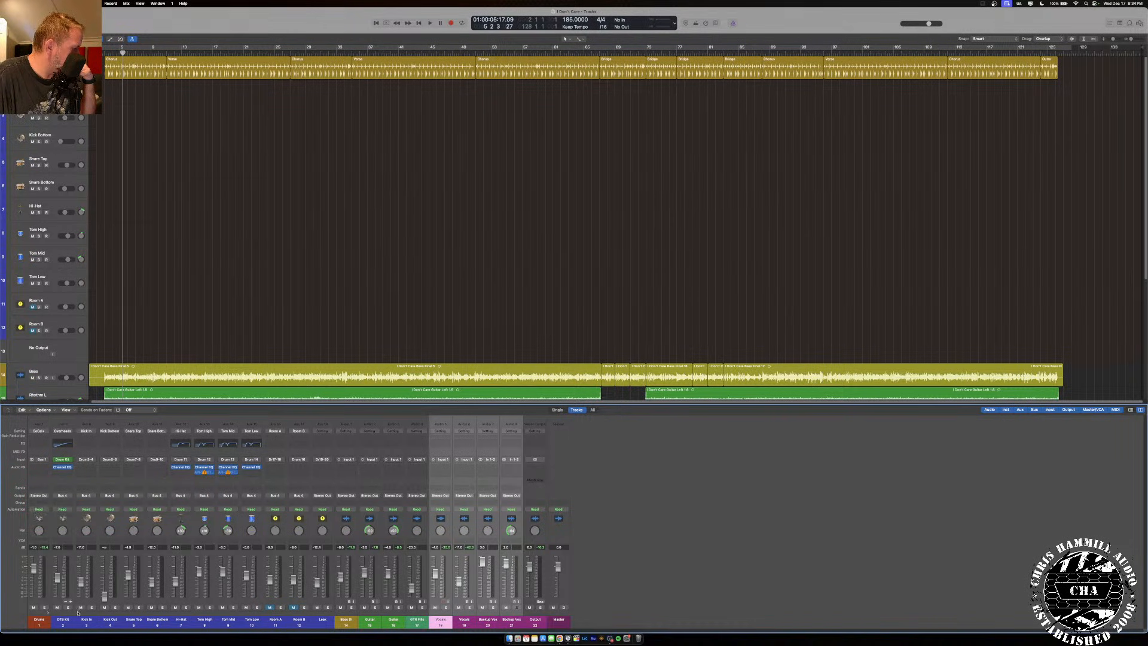
Route the outputs of all drum channels from Overheads through Room B together to the Drums bus, Bus 1.
left_click_drag(65, 624, 309, 617)
left_click(296, 495)
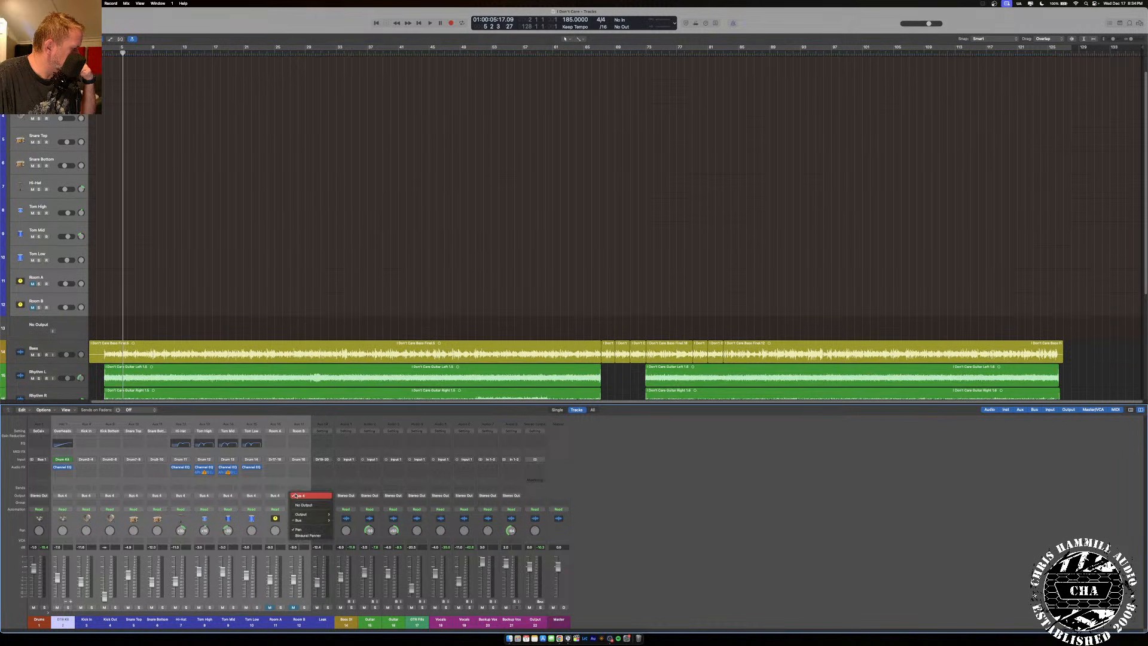
mouse_move(311, 520)
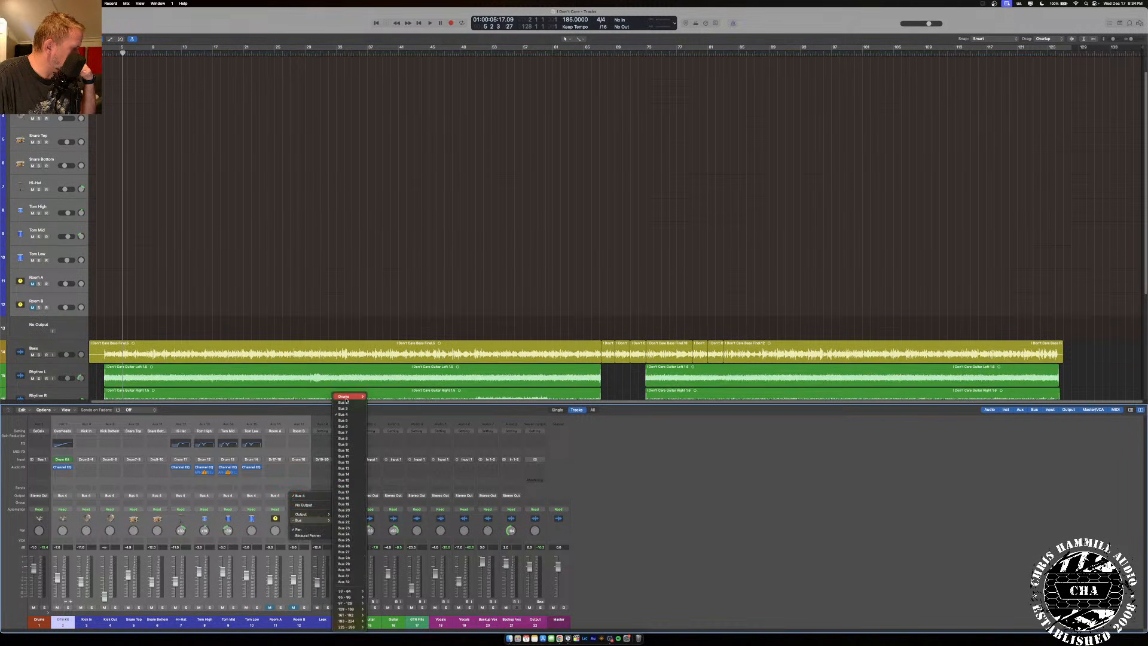
left_click(381, 397)
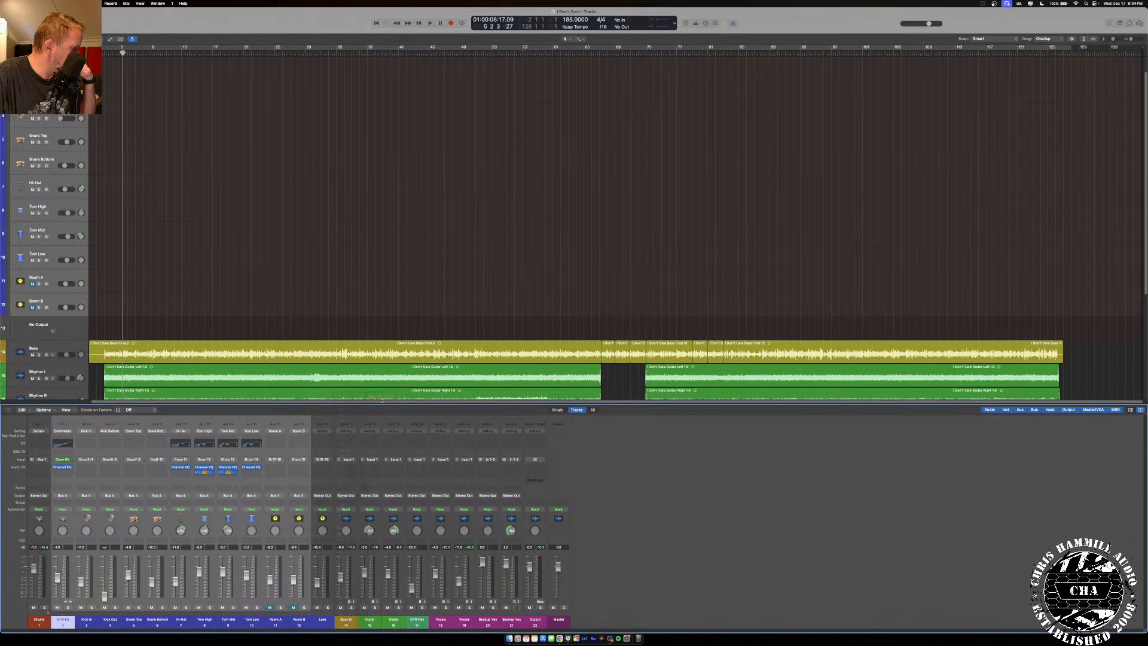
Play a few bars with the Drums channel soloed to check its signal, and turn the solo off again.
left_click(43, 607)
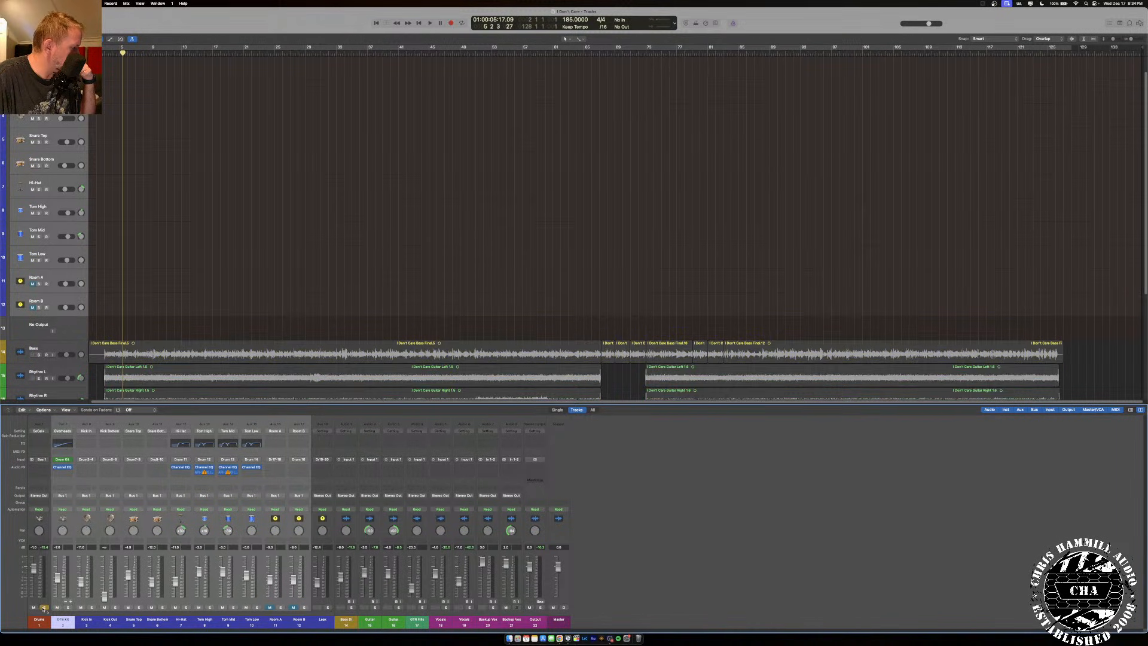
key("space")
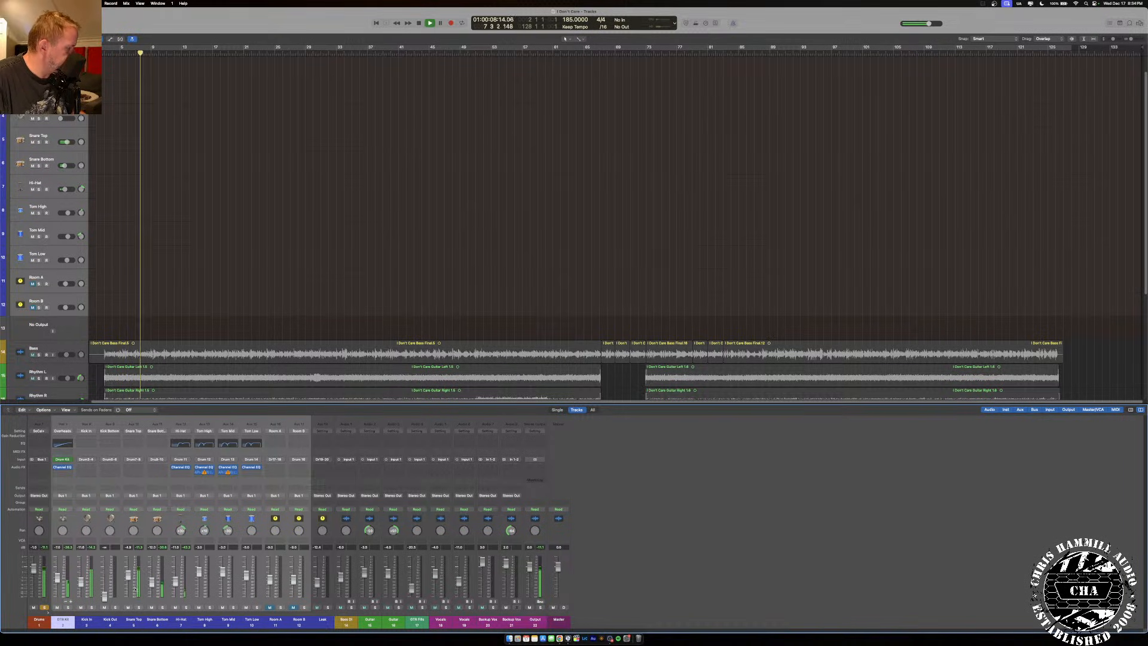
key("space")
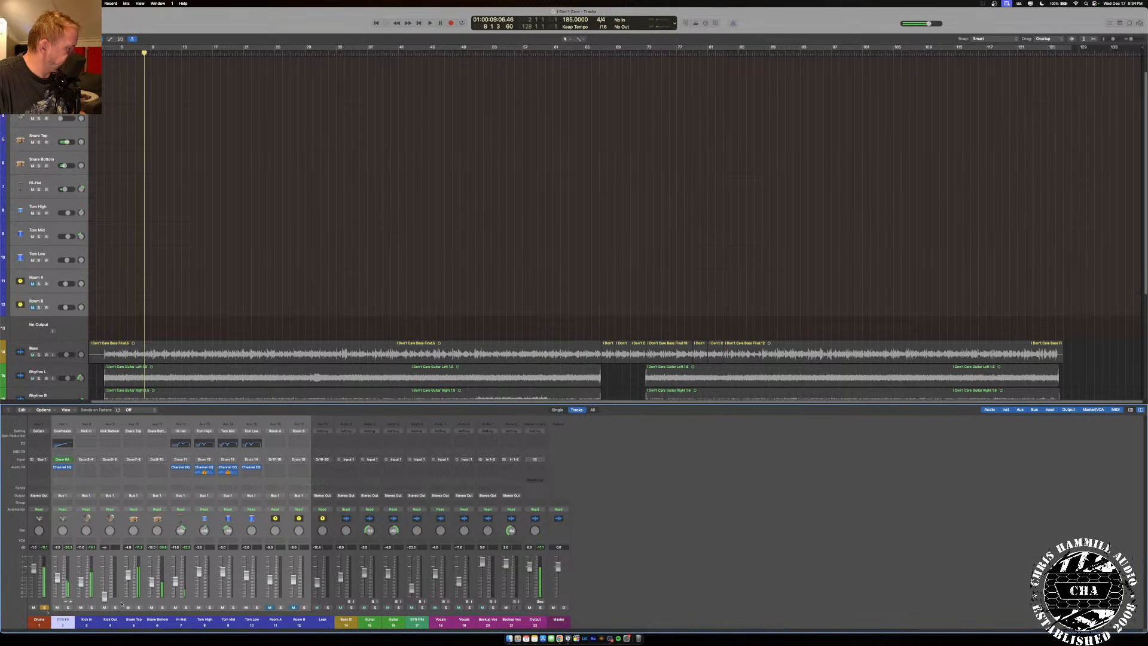
left_click(46, 608)
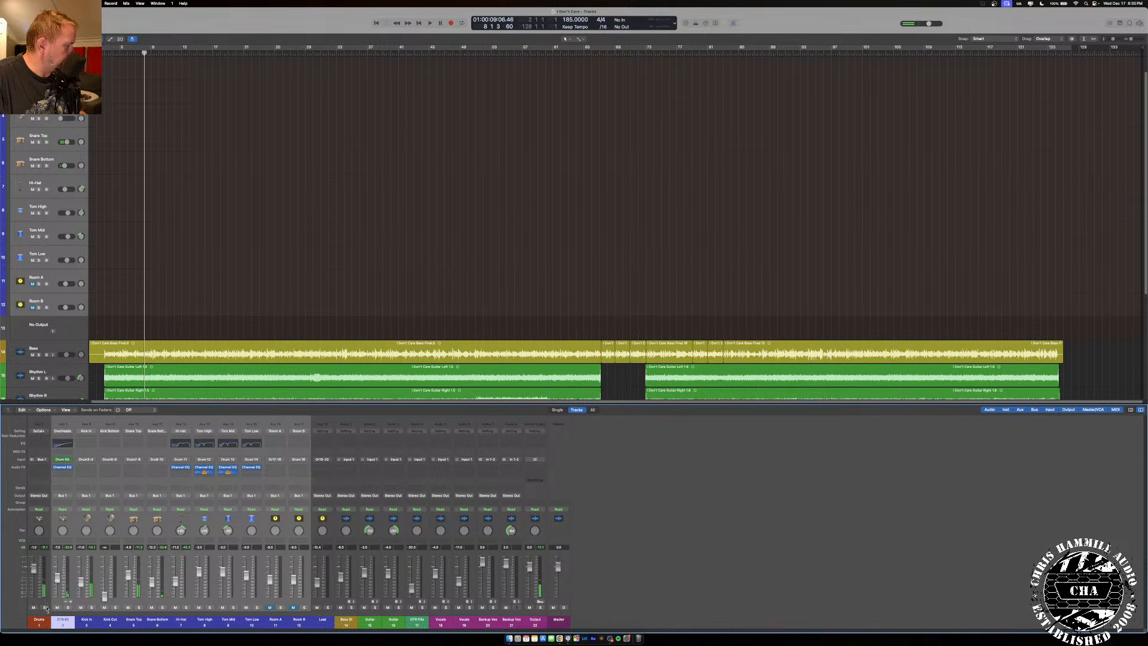
Remove the Channel EQs and the remaining tom plug-ins from the selected drum channels.
left_click(70, 473)
left_click(75, 477)
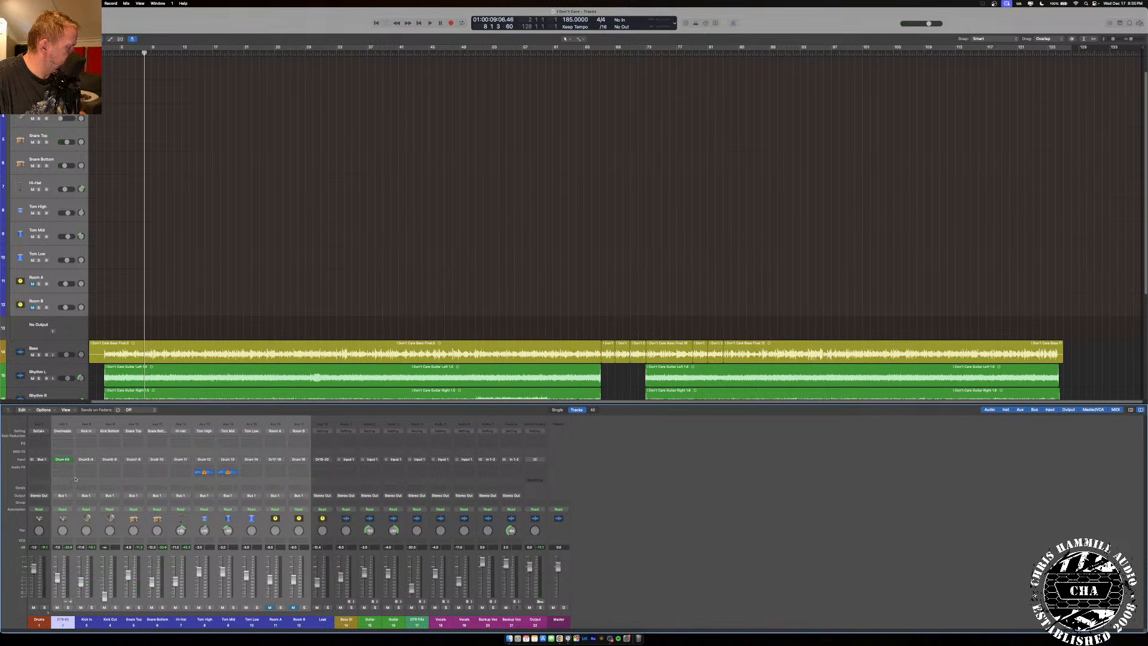
left_click(211, 473)
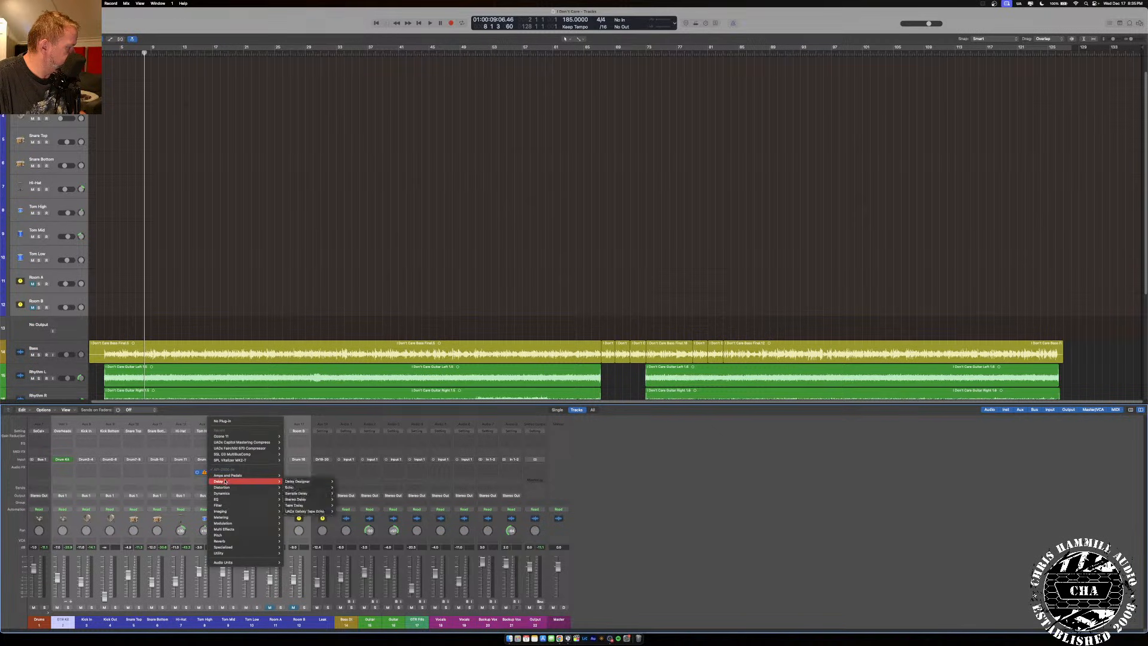
left_click(227, 423)
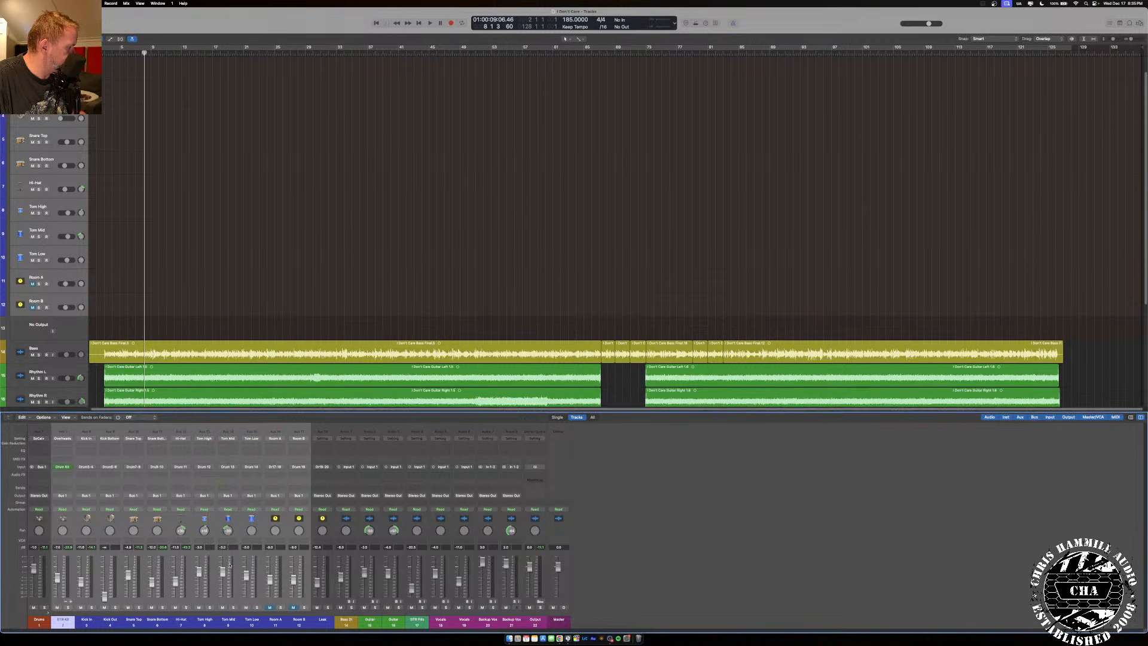
Play a section with the Drums channel soloed, and collapse the Drums stack in the mixer.
key("space")
left_click(44, 608)
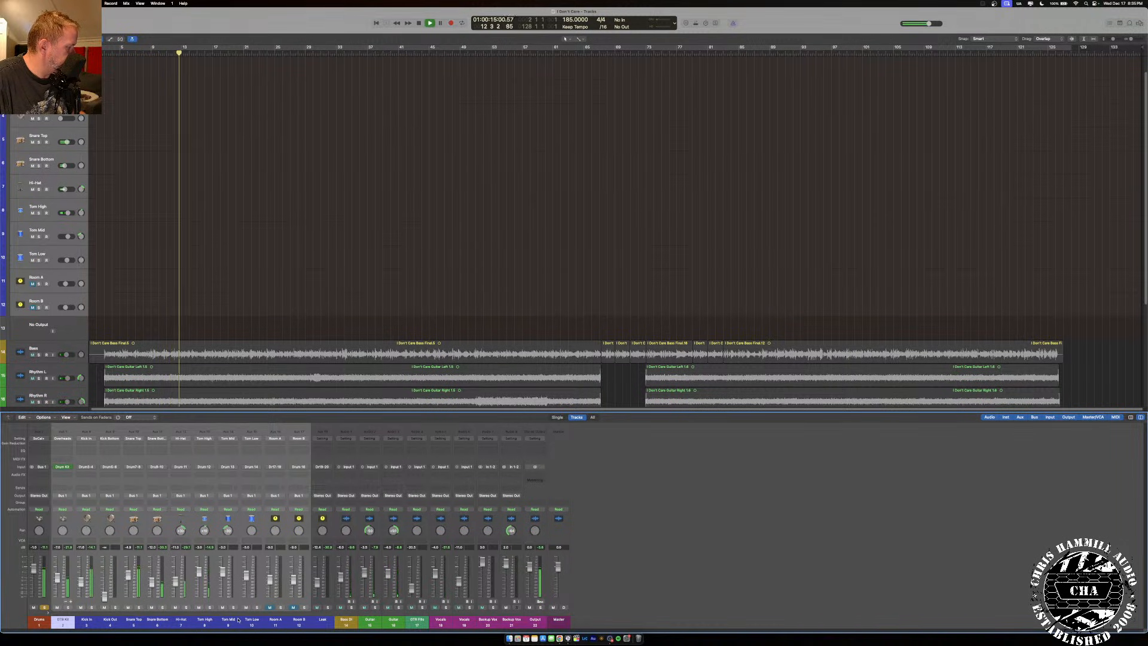
key("space")
left_click(278, 619)
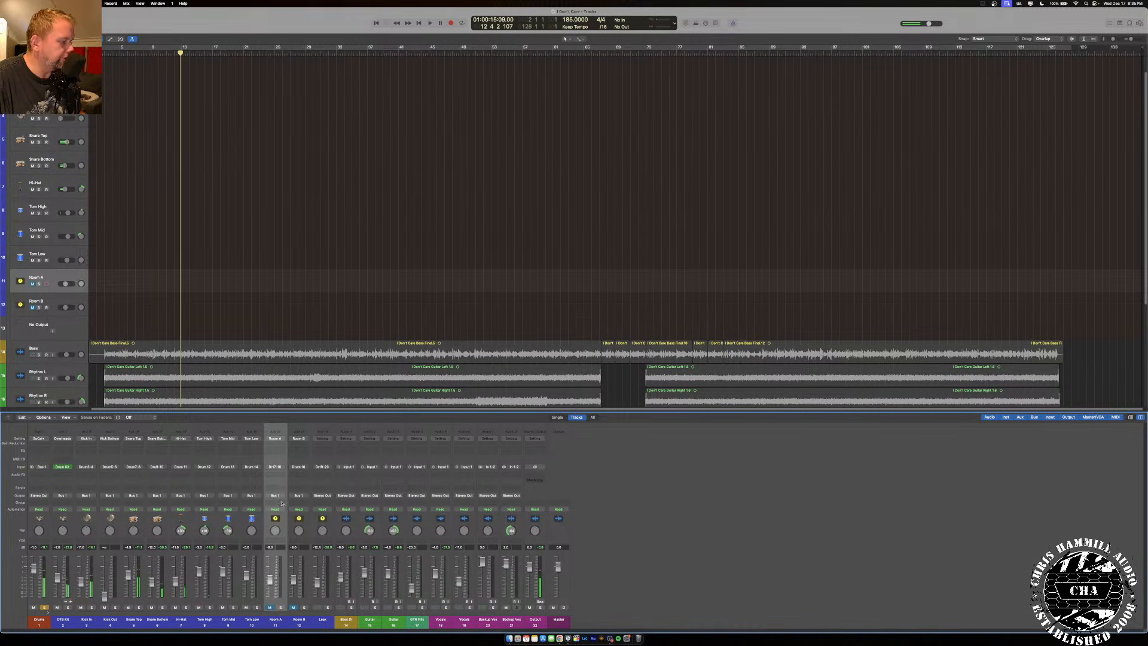
left_click(48, 614)
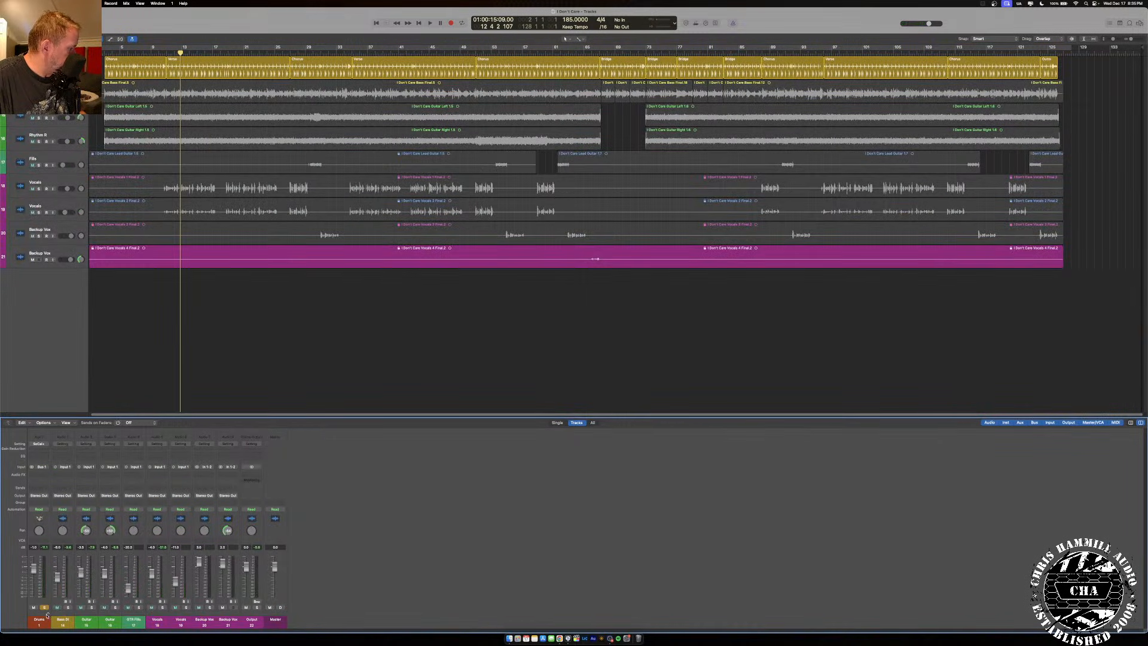
Route the bass channel's output to Bus 2.
left_click(70, 479)
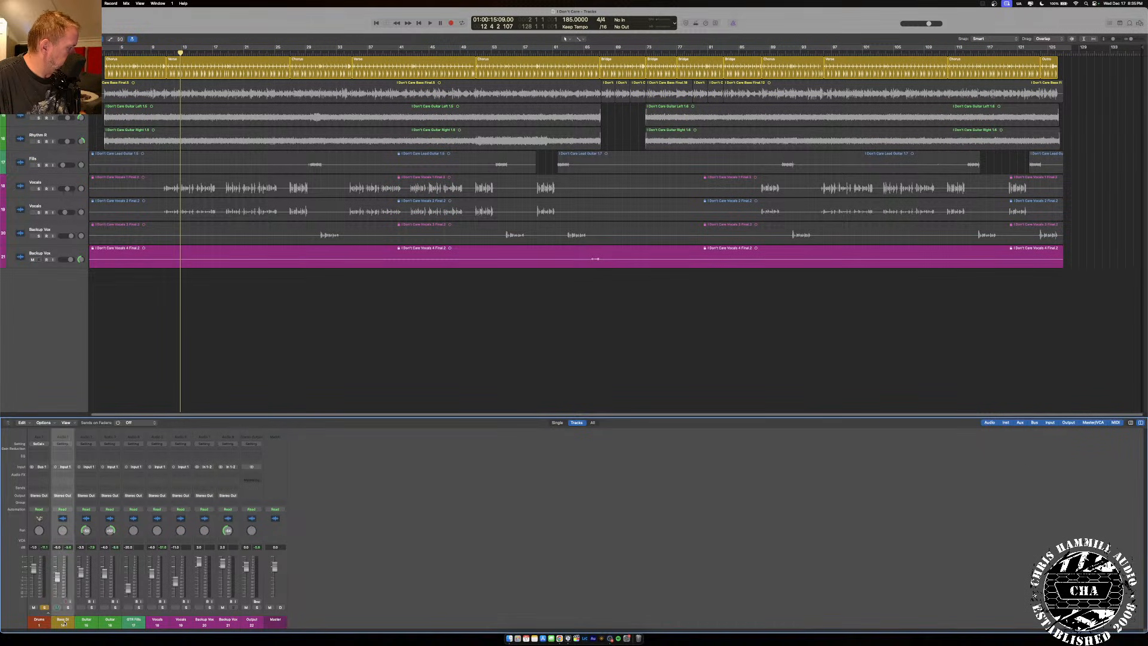
left_click(64, 495)
mouse_move(66, 520)
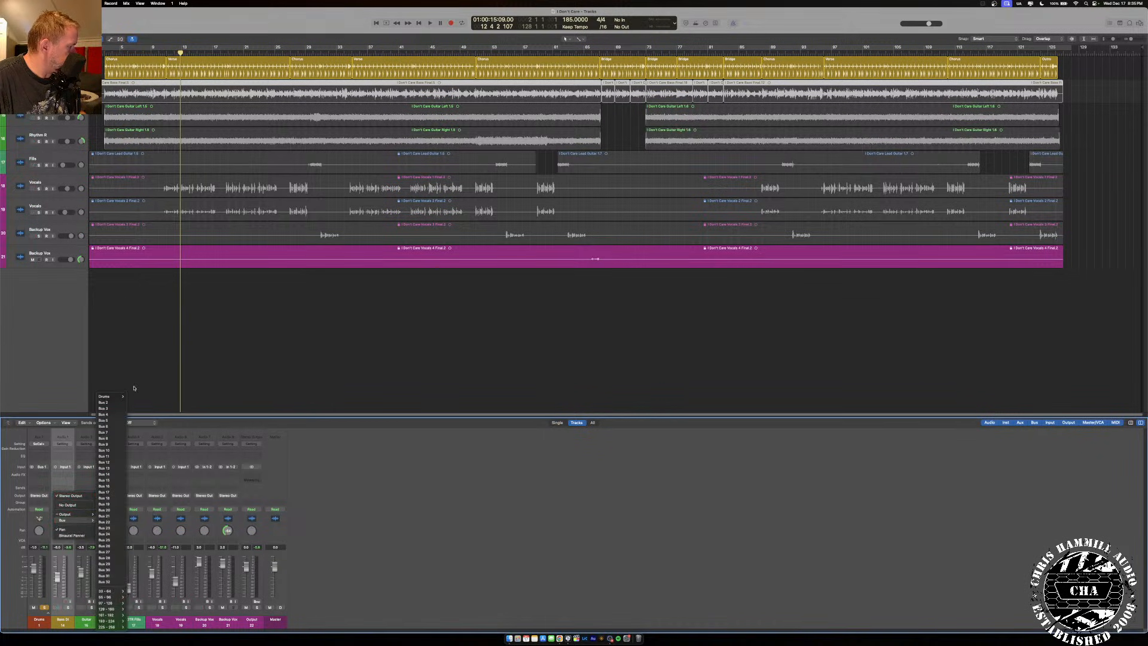
left_click(103, 402)
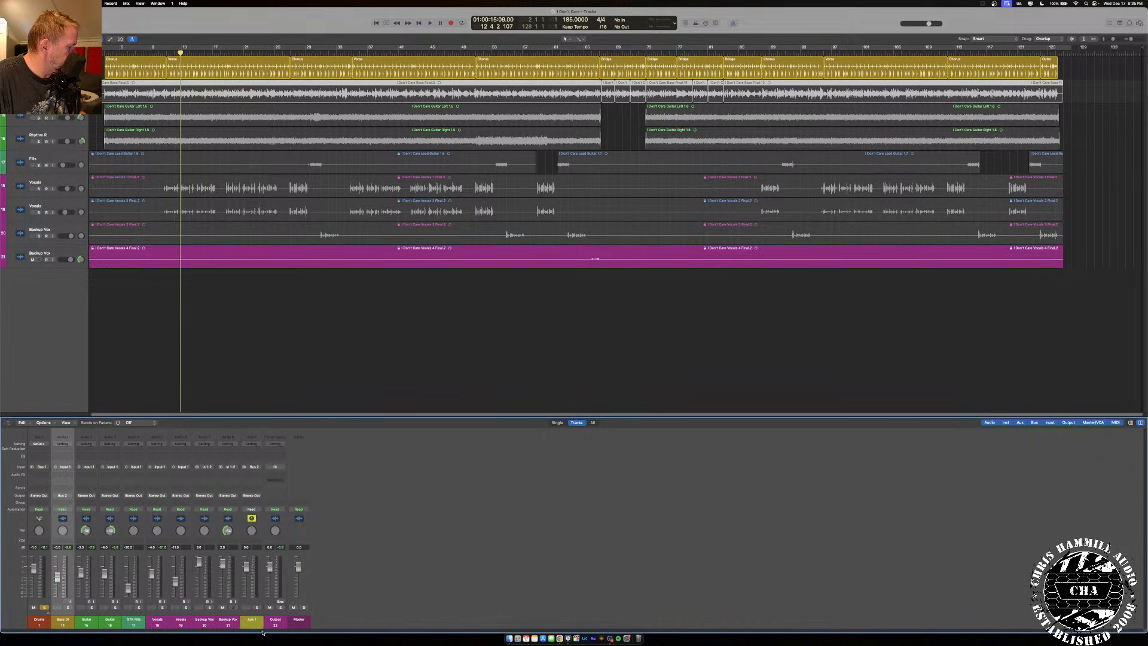
Route the outputs of the two rhythm guitar channels and the guitar fills channel together to Bus 3.
left_click_drag(88, 624, 142, 520)
left_click(142, 498)
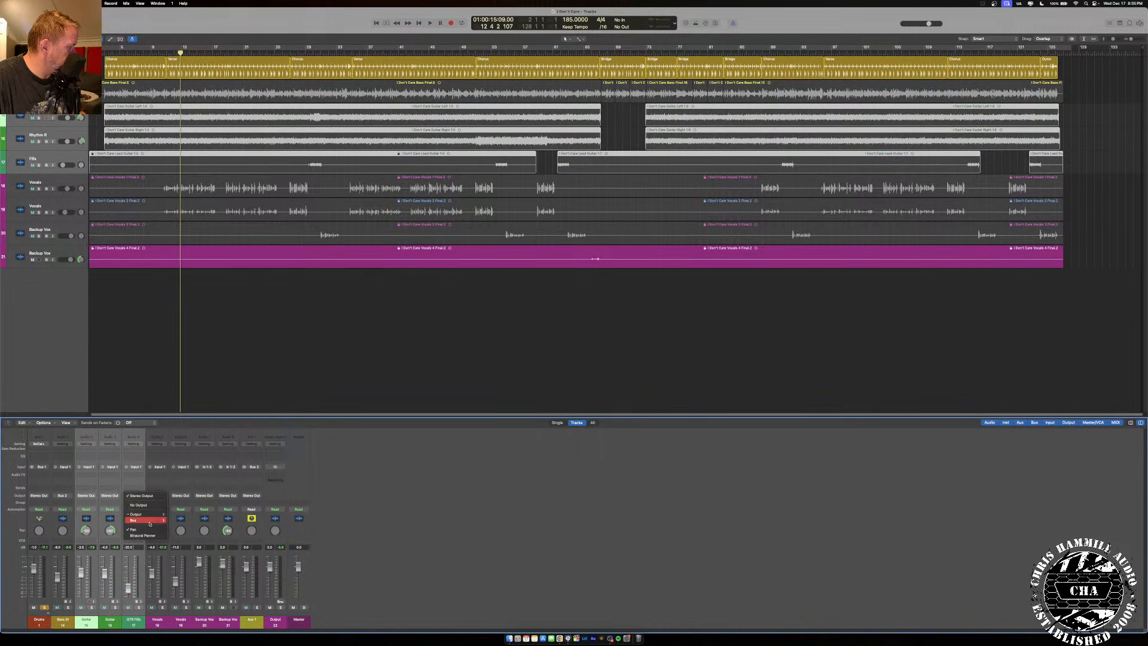
mouse_move(155, 520)
left_click(185, 407)
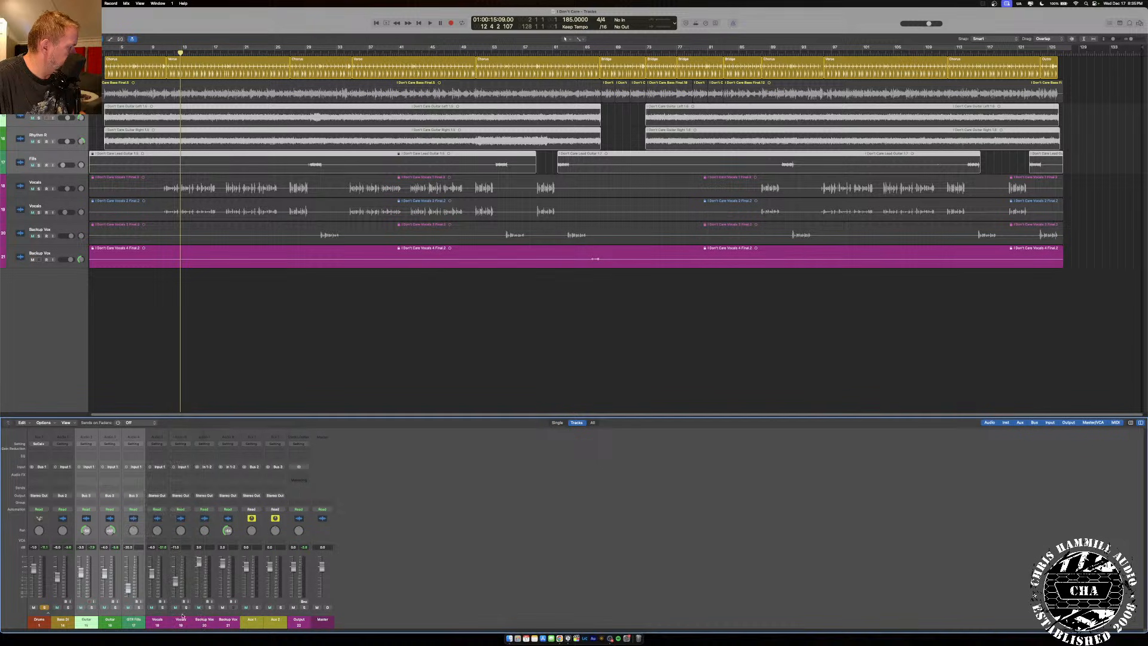
Select the two Vocals and two Backup Vox channels together in the mixer.
left_click_drag(157, 622, 216, 464)
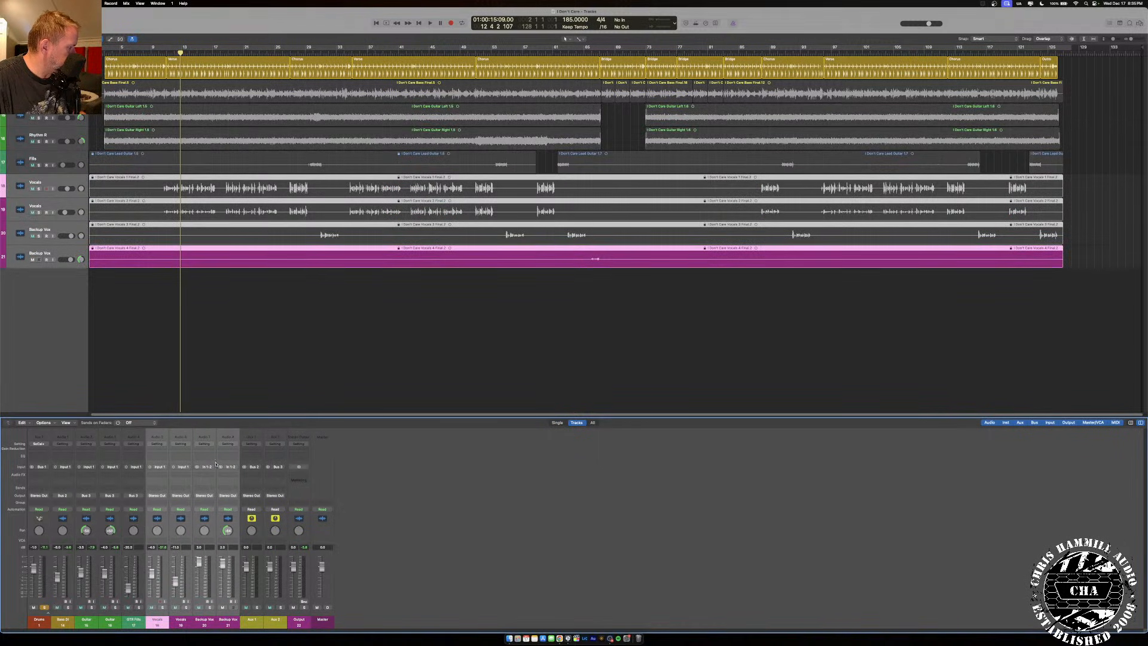
Route the outputs of the four selected vocal and backup vocal channels to Bus 4.
left_click(230, 497)
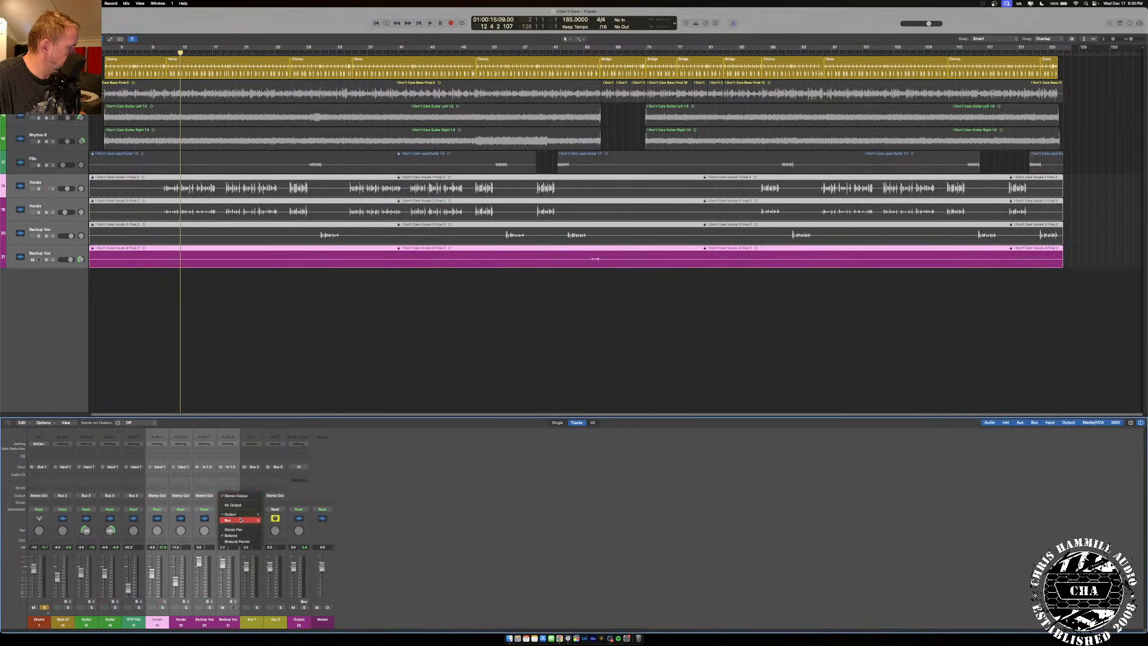
mouse_move(240, 520)
left_click(269, 414)
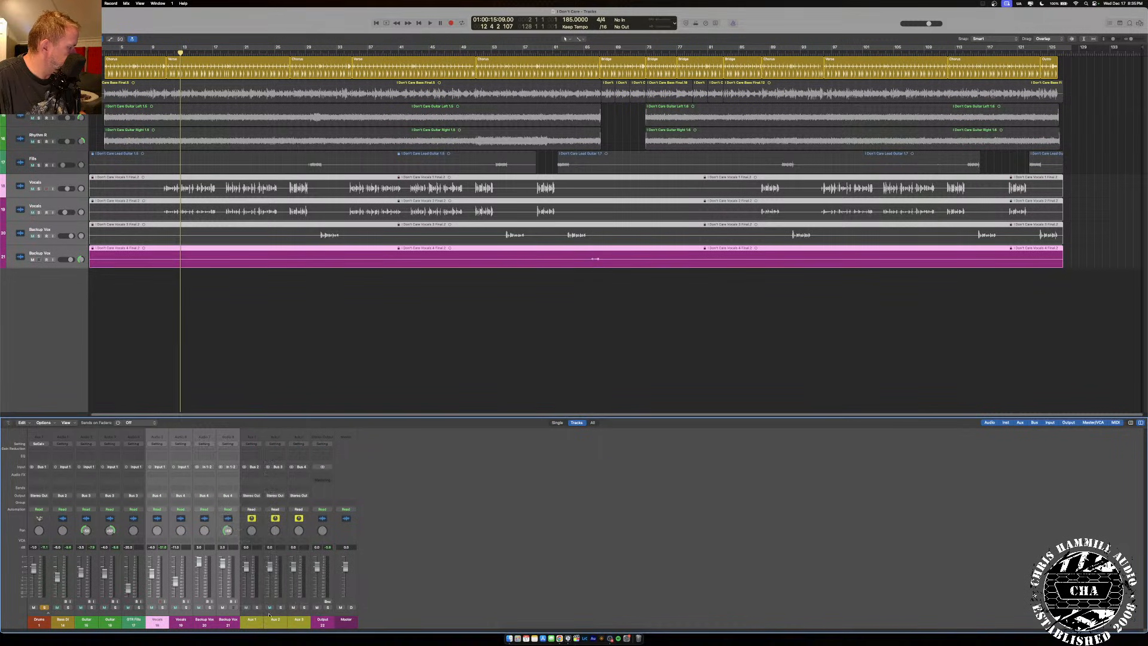
Rename the aux channels fed by Bus 2, Bus 3 and Bus 4 as Bass, GTR and Vocal.
left_click(247, 621)
double_click(251, 620)
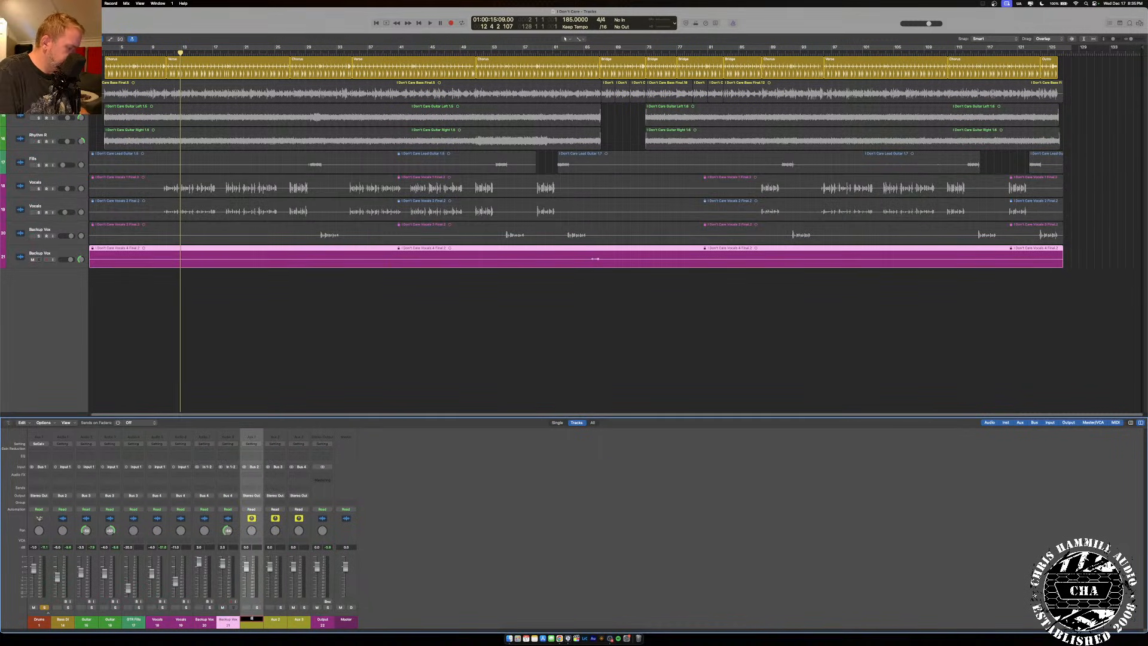
type("Bass")
key("Return")
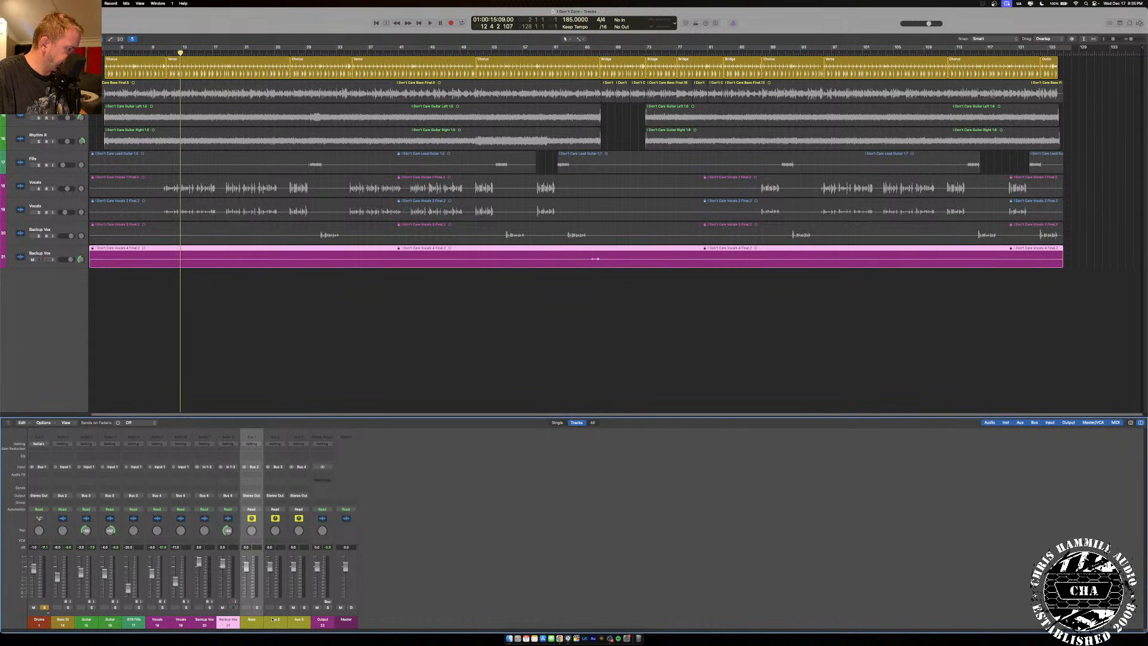
double_click(273, 620)
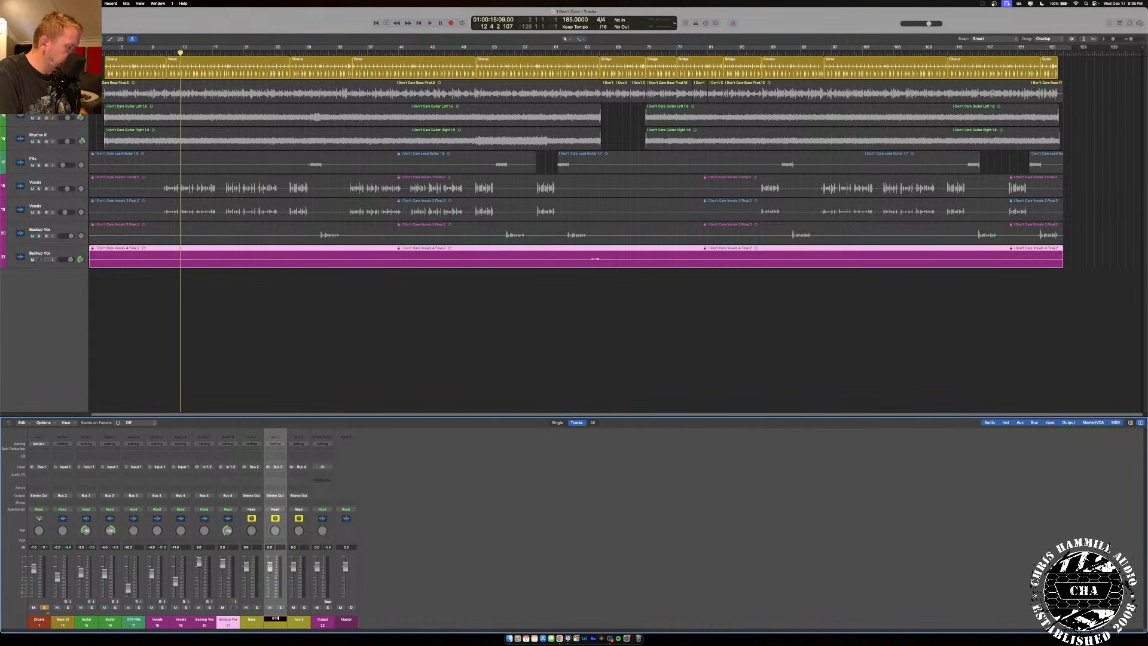
double_click(299, 620)
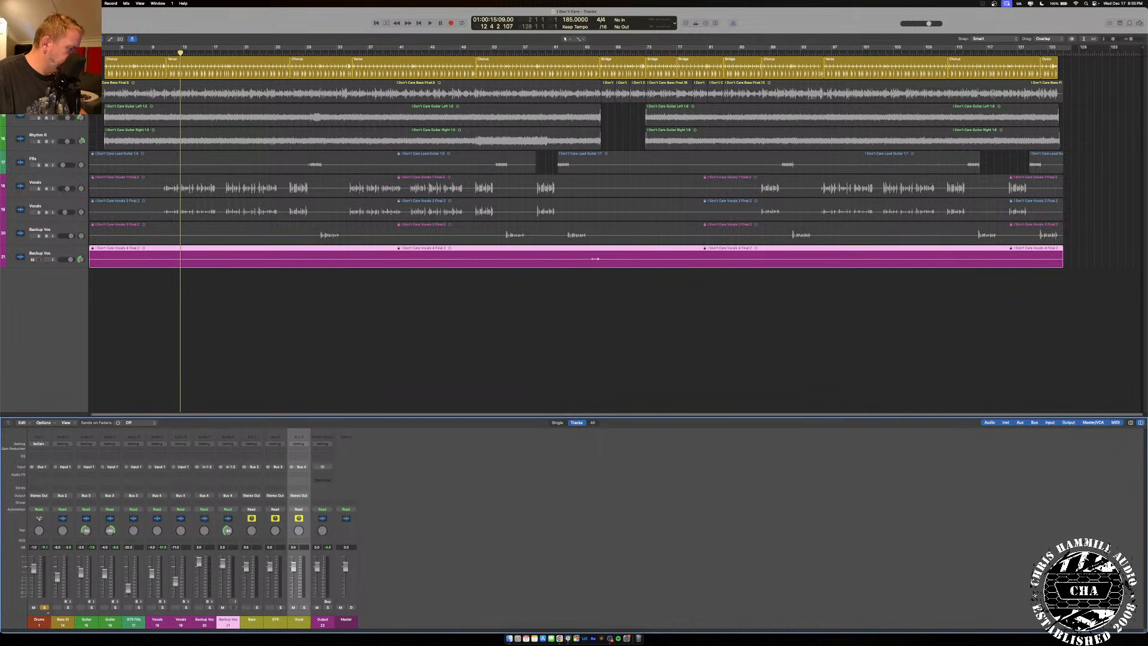
Route the Bass and GTR auxes to Bus 5 and name the new aux Instrument.
left_click_drag(262, 625, 275, 620)
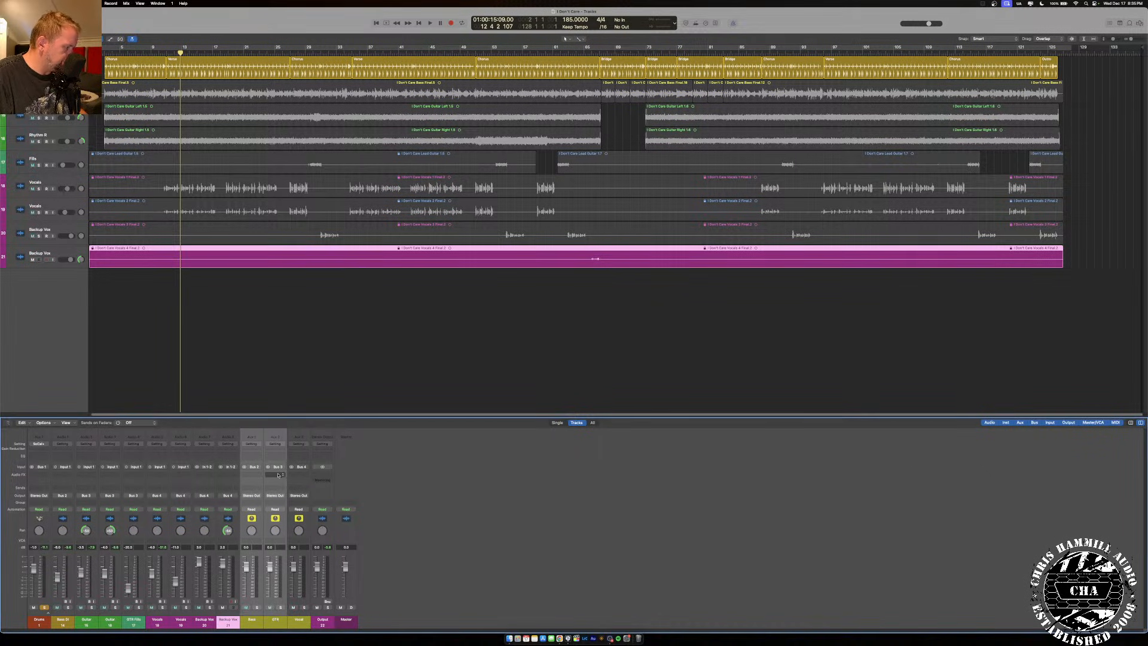
left_click(274, 497)
mouse_move(284, 521)
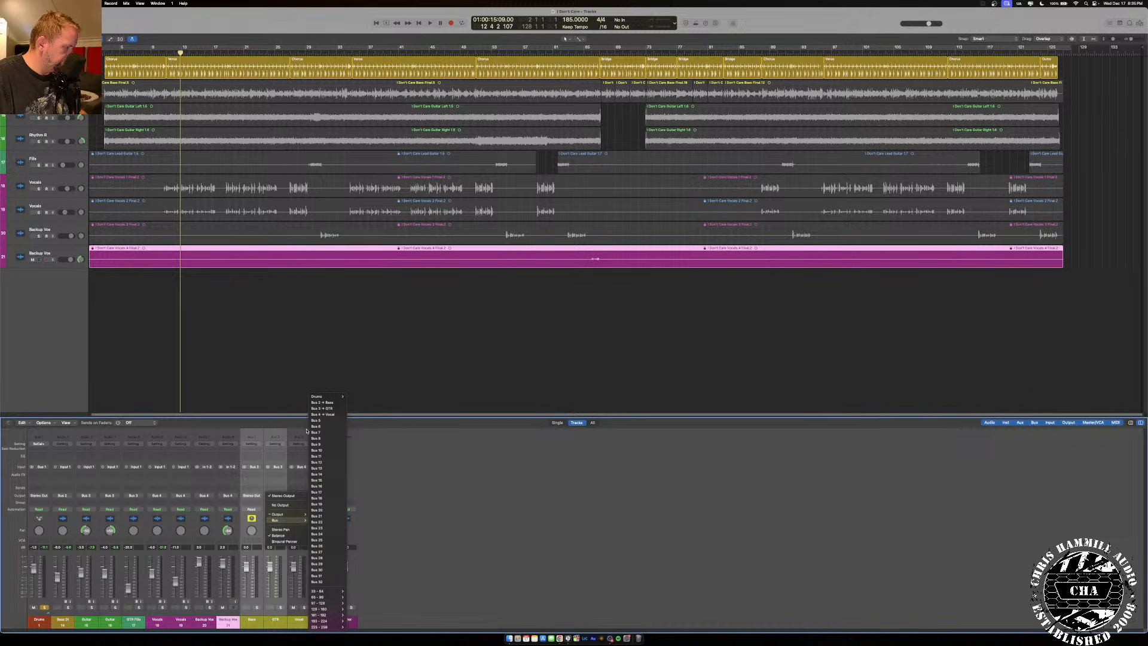
left_click(315, 421)
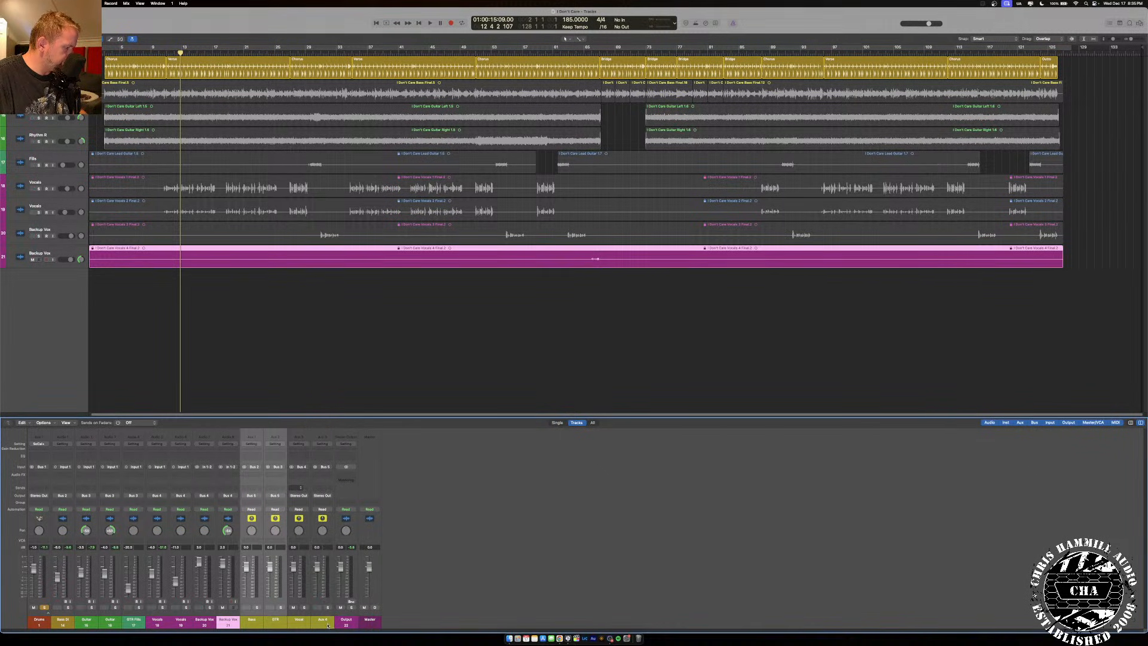
double_click(326, 620)
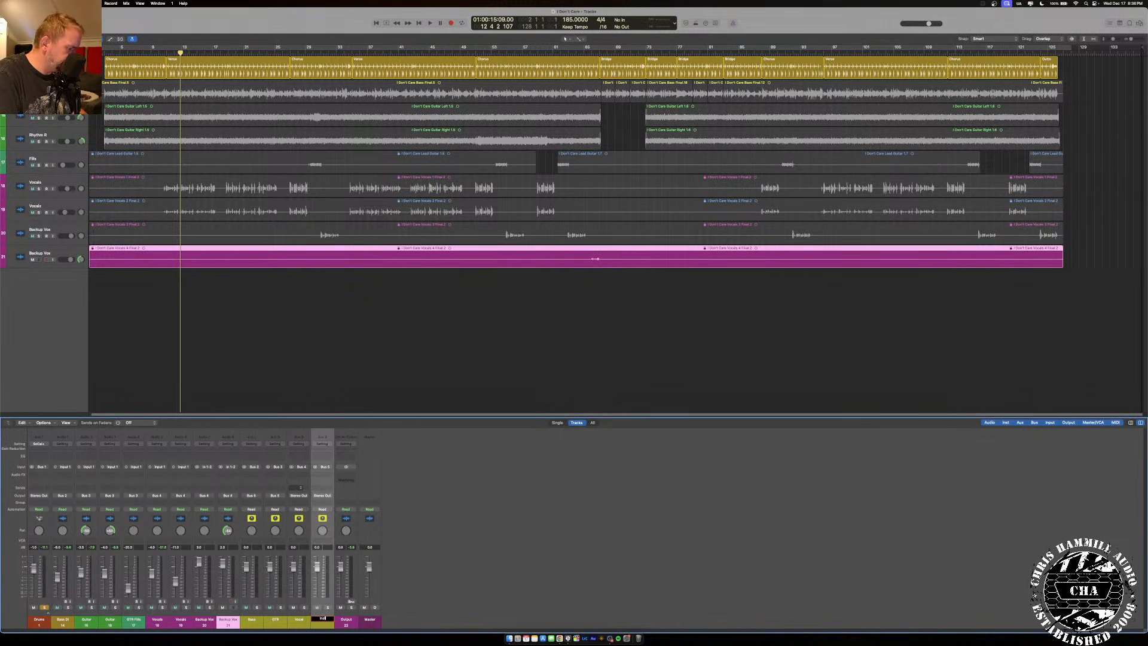
Route the Drums channel's output to Bus 5, the Instrument aux.
left_click(48, 497)
mouse_move(48, 521)
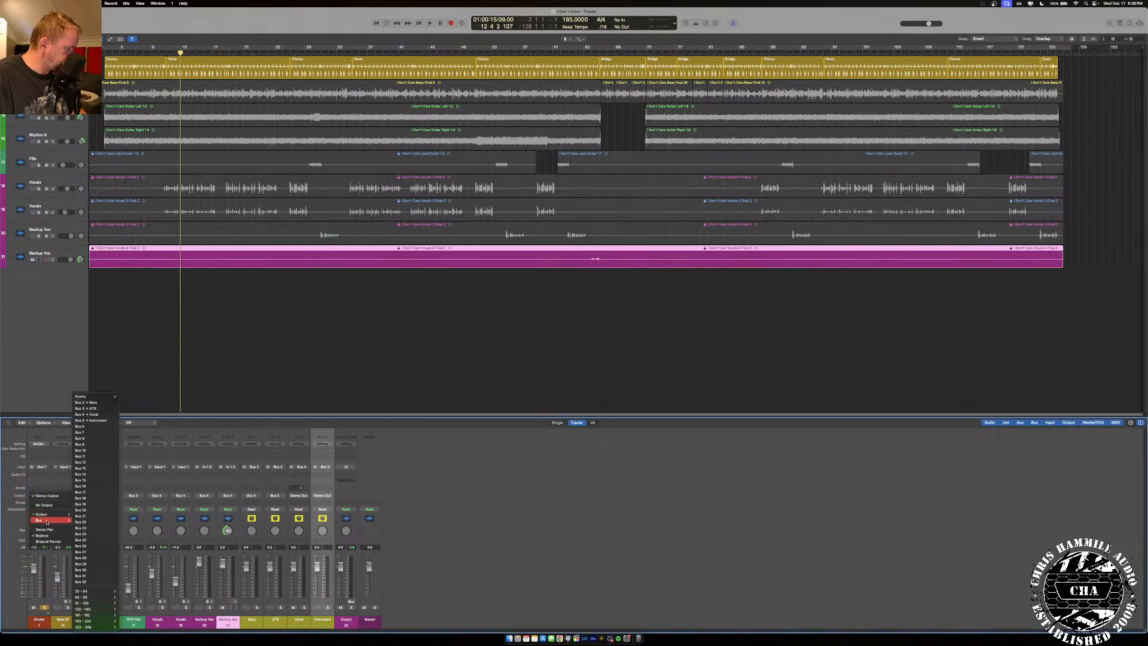
left_click(242, 639)
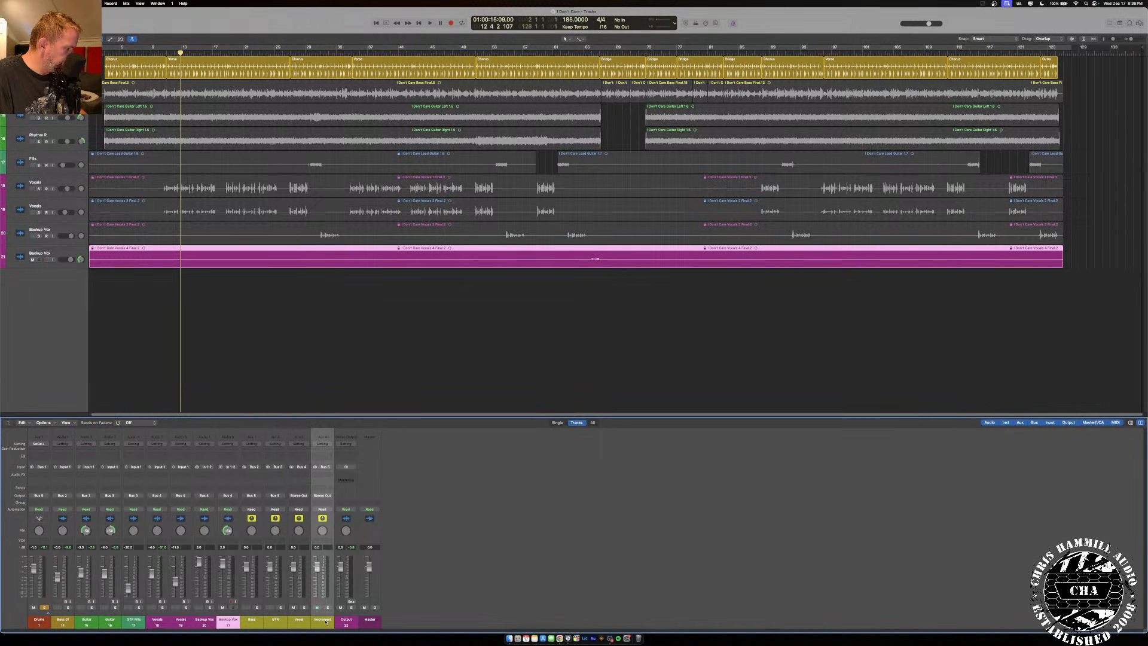
Route the Vocal and Instrument auxes to Bus 6 and name the new aux Mix Bus.
left_click_drag(326, 621, 308, 620)
left_click(307, 497)
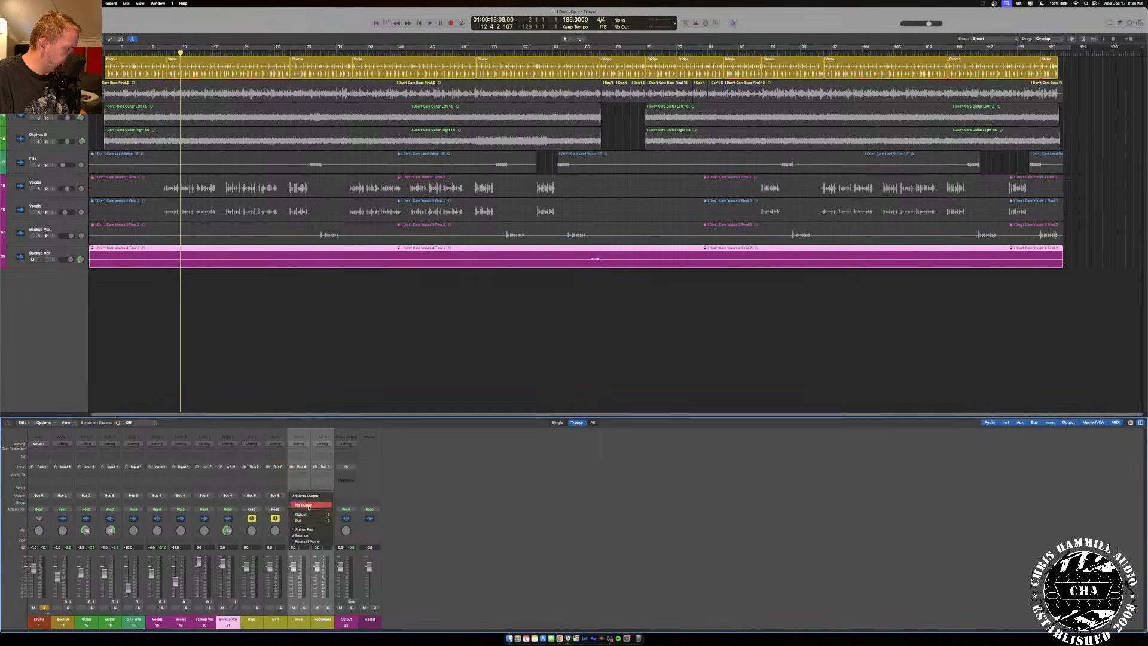
mouse_move(311, 520)
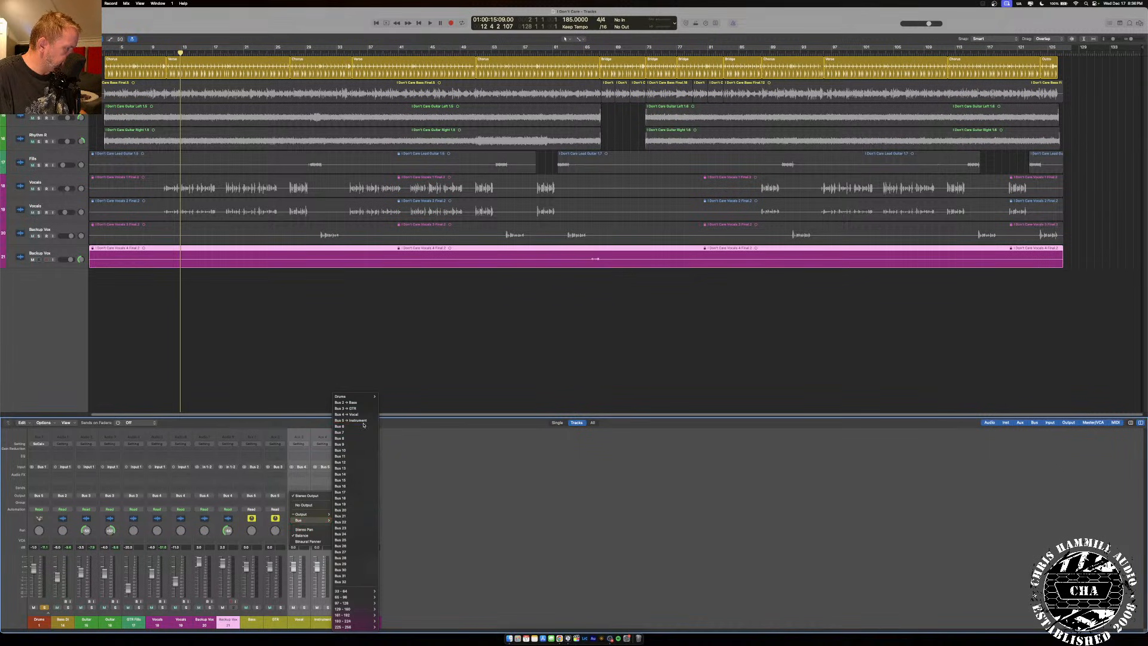
left_click(359, 426)
double_click(347, 619)
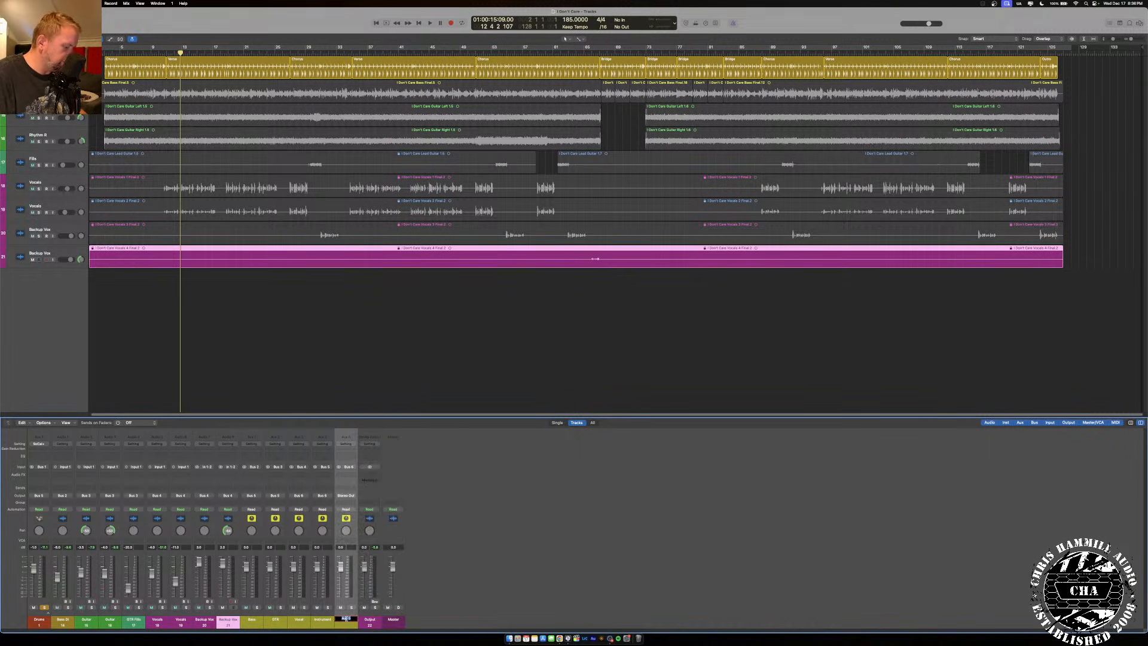
type("Mix Bn")
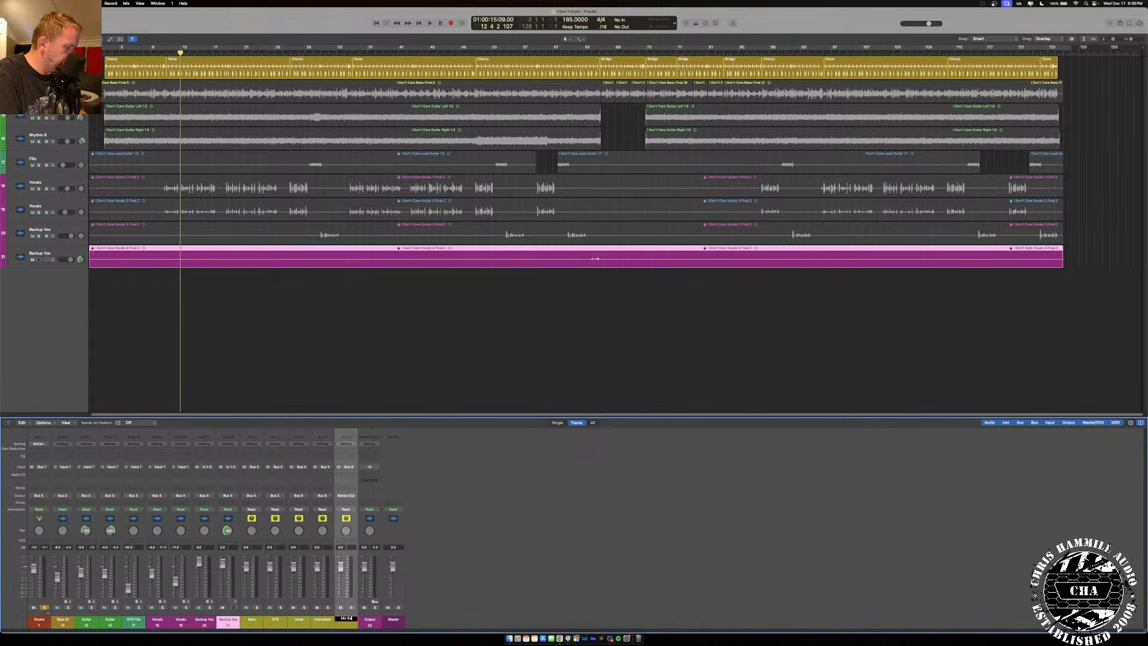
type("s")
key("Return")
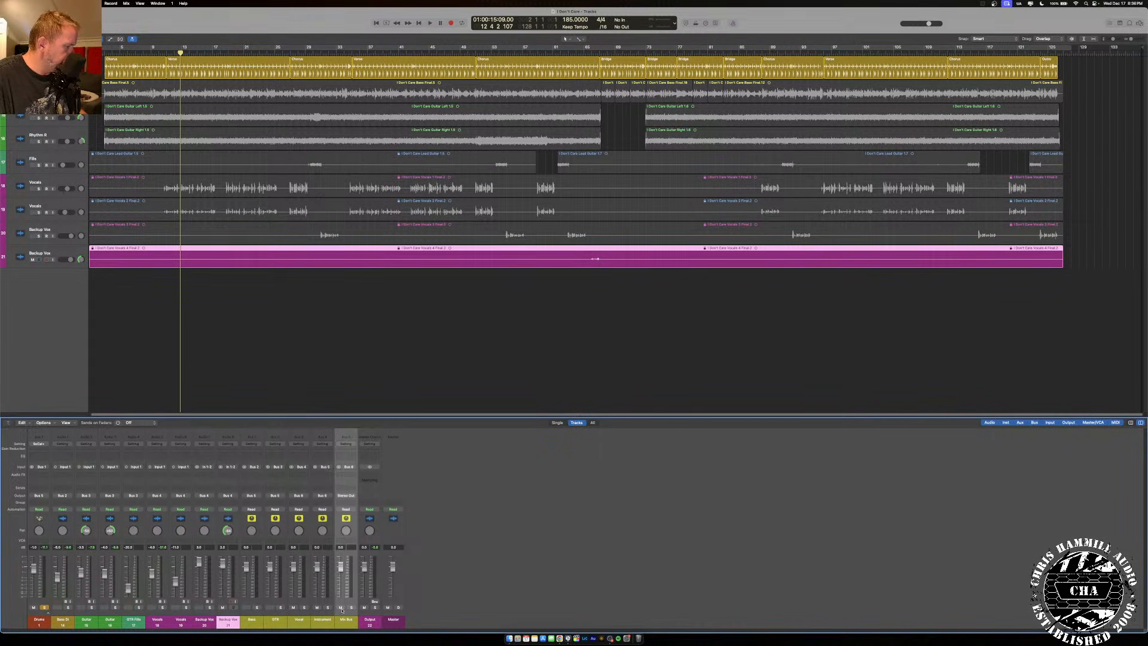
Play the song to check the bus routing, briefly soloing the inner kick and muting the bass and guitars.
key("space")
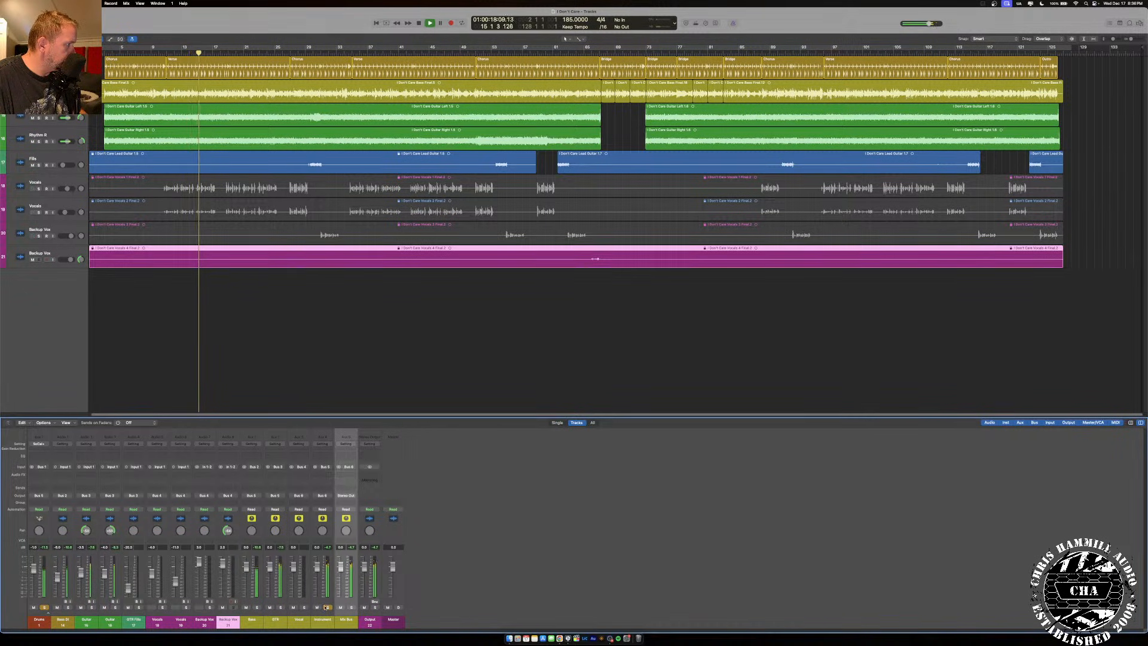
key("space")
left_click(49, 614)
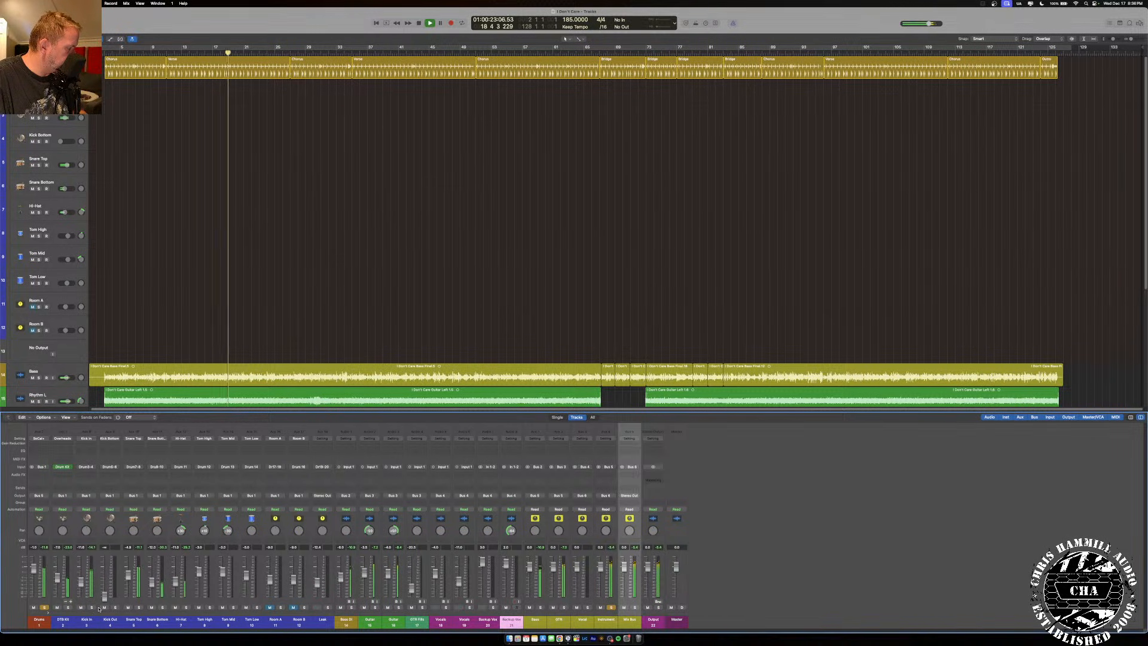
left_click(99, 609)
left_click(92, 607)
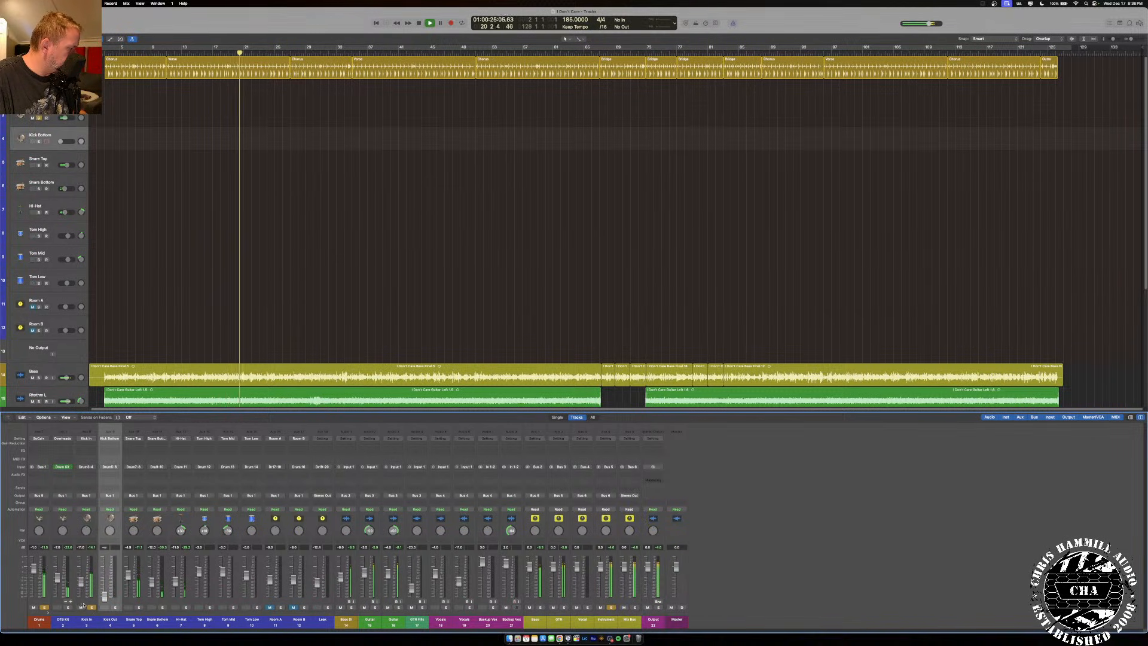
left_click(92, 608)
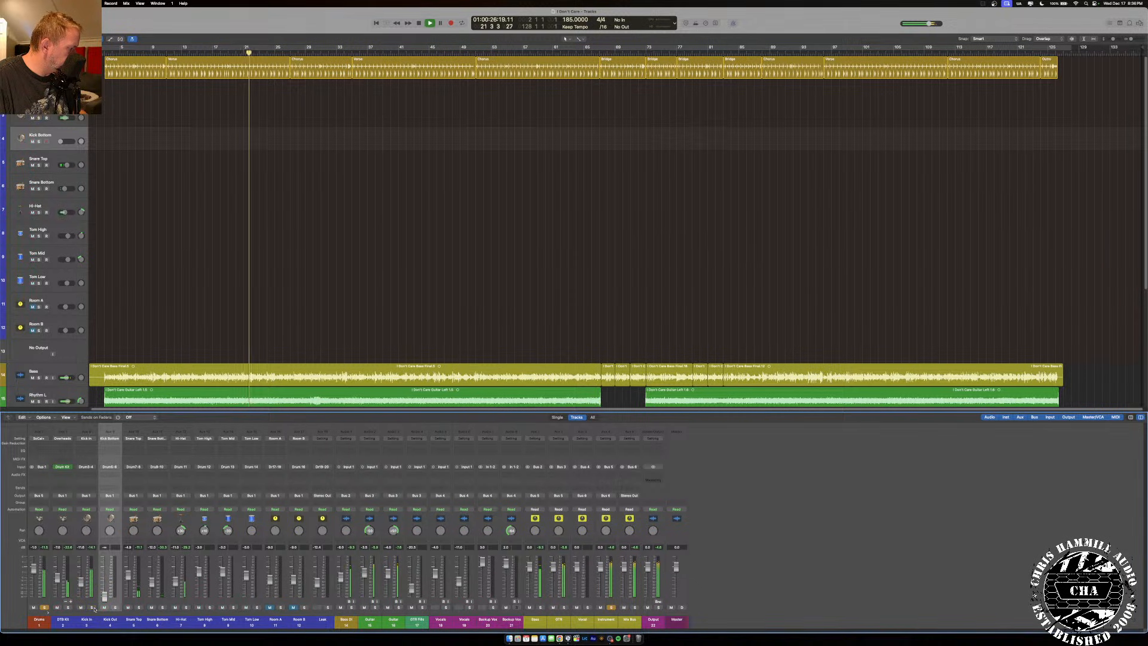
left_click(44, 609)
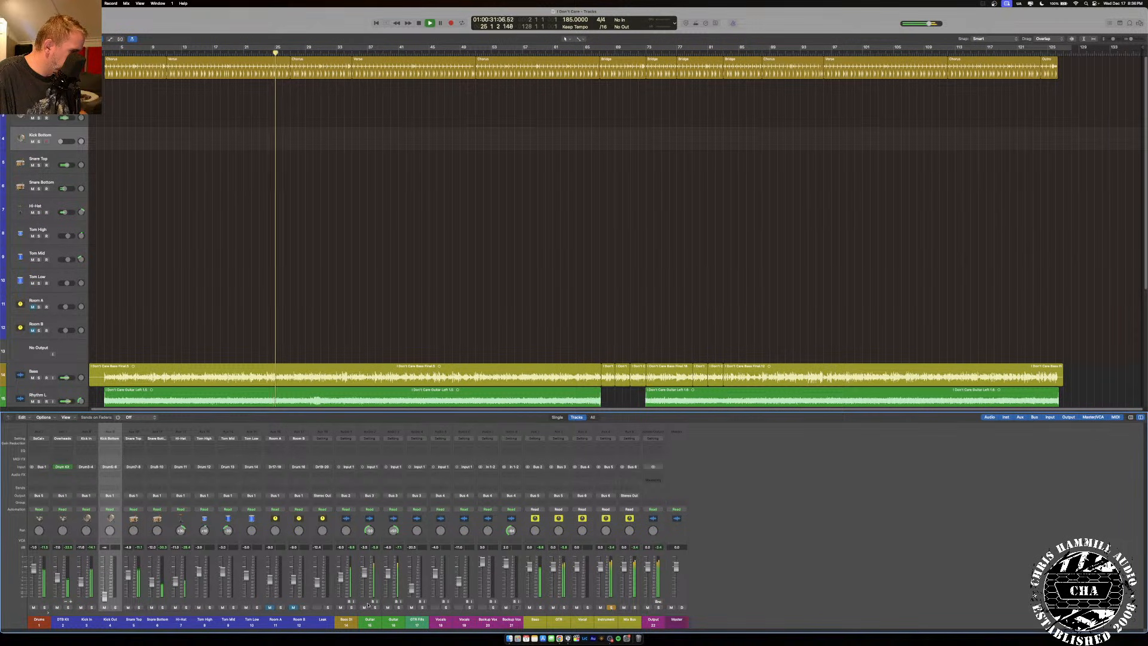
left_click(399, 608)
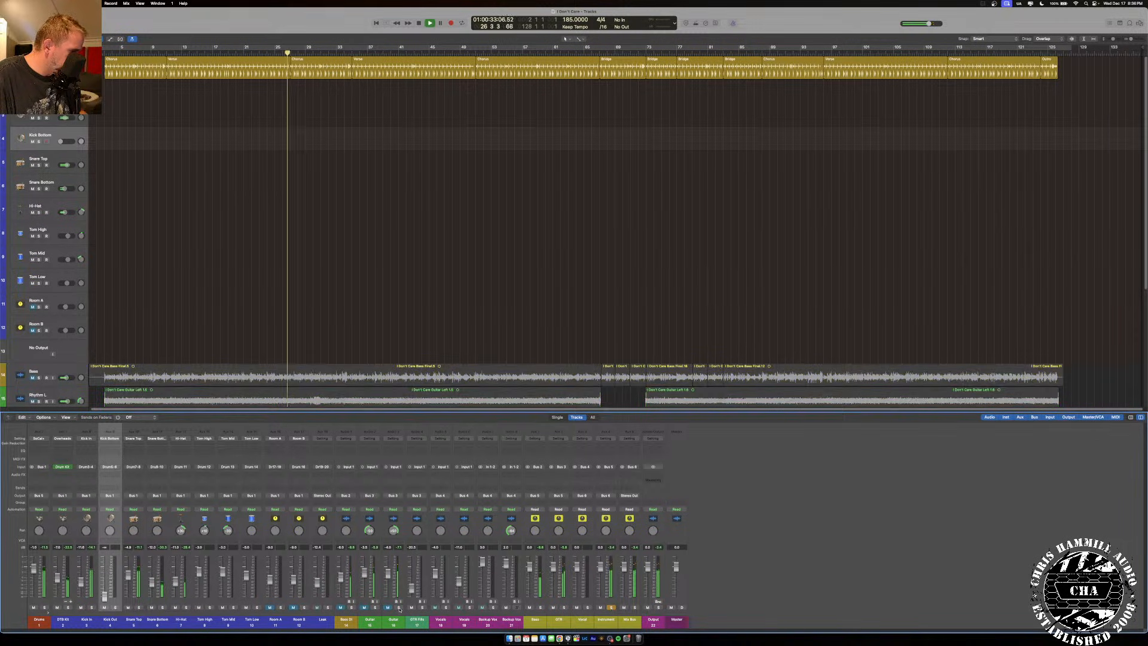
left_click(399, 607)
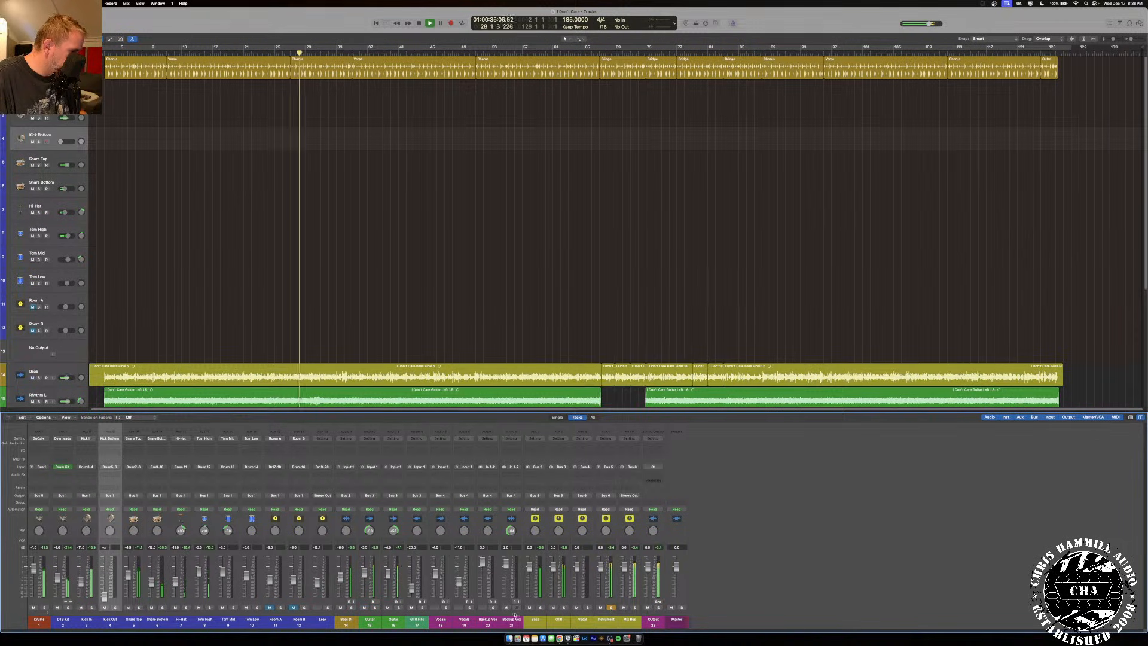
key("space")
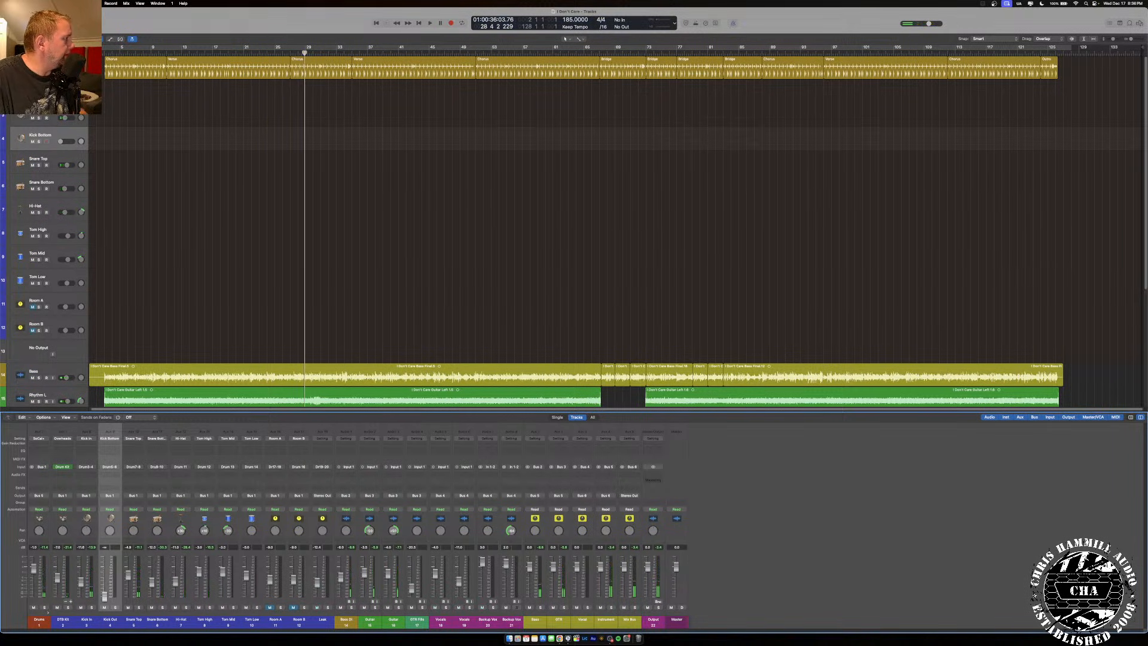
Color the Bass, GTR, Vocal and Instrument auxes bright red and the Mix Bus aux dark red.
scroll(574, 239, "down", 10)
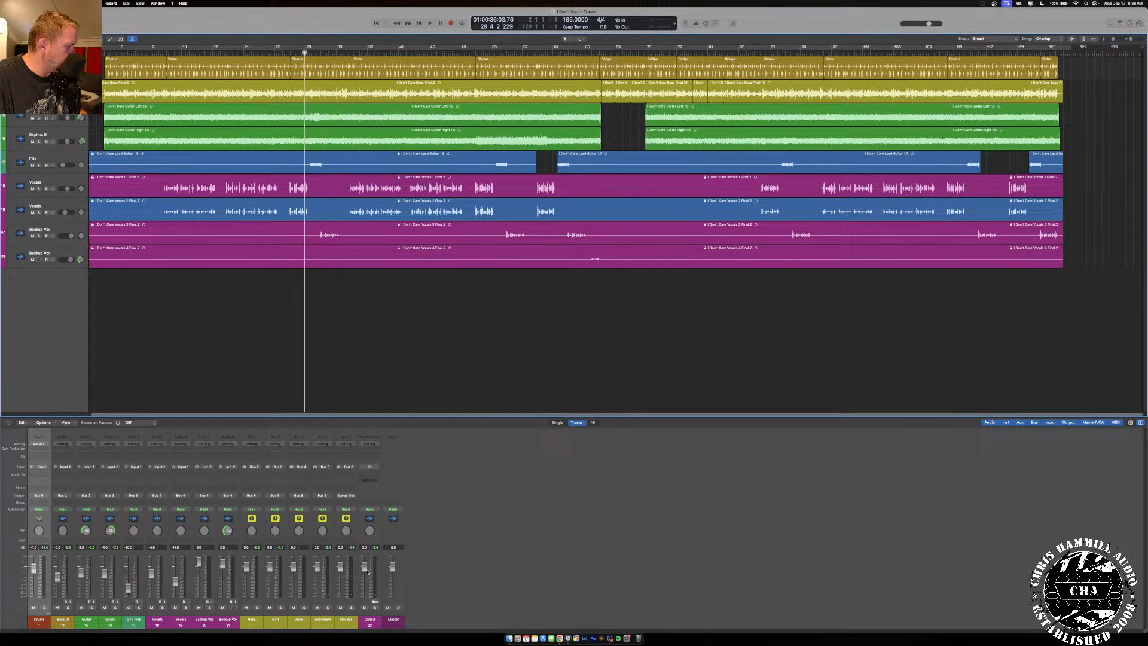
left_click_drag(251, 619, 321, 620)
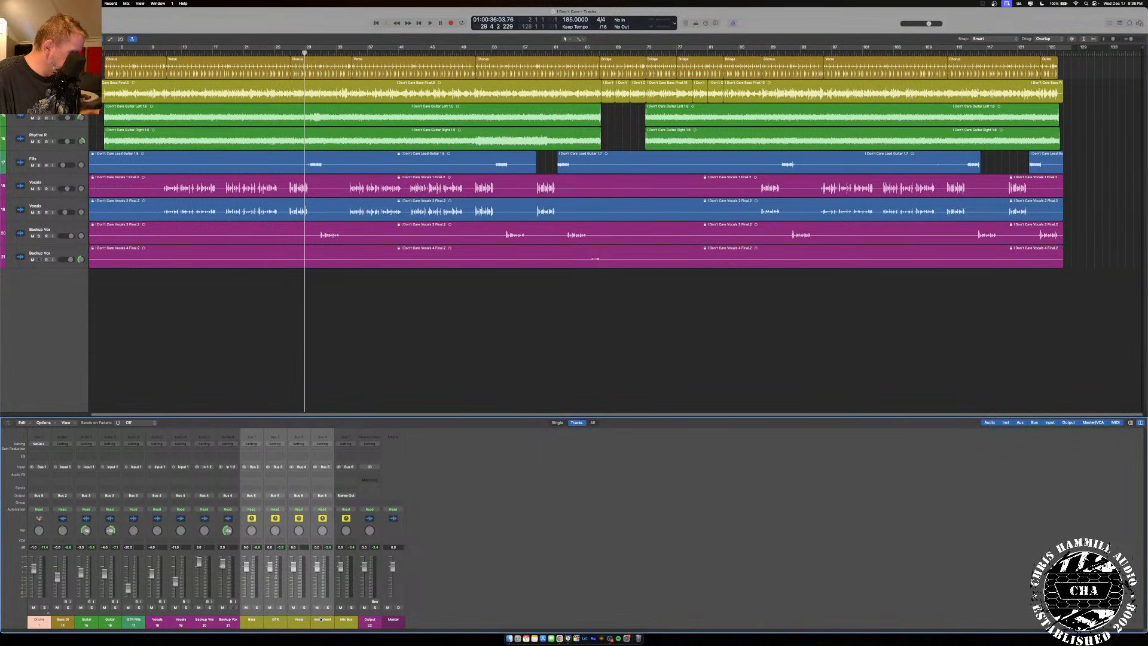
key("alt+c")
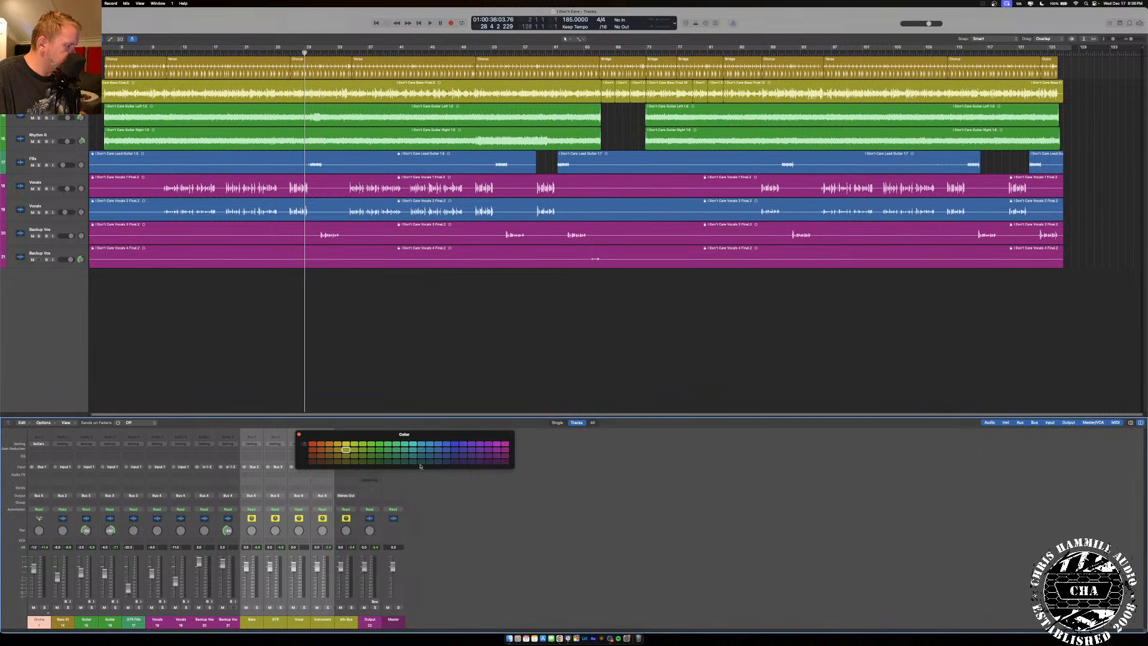
left_click(311, 444)
left_click(347, 623)
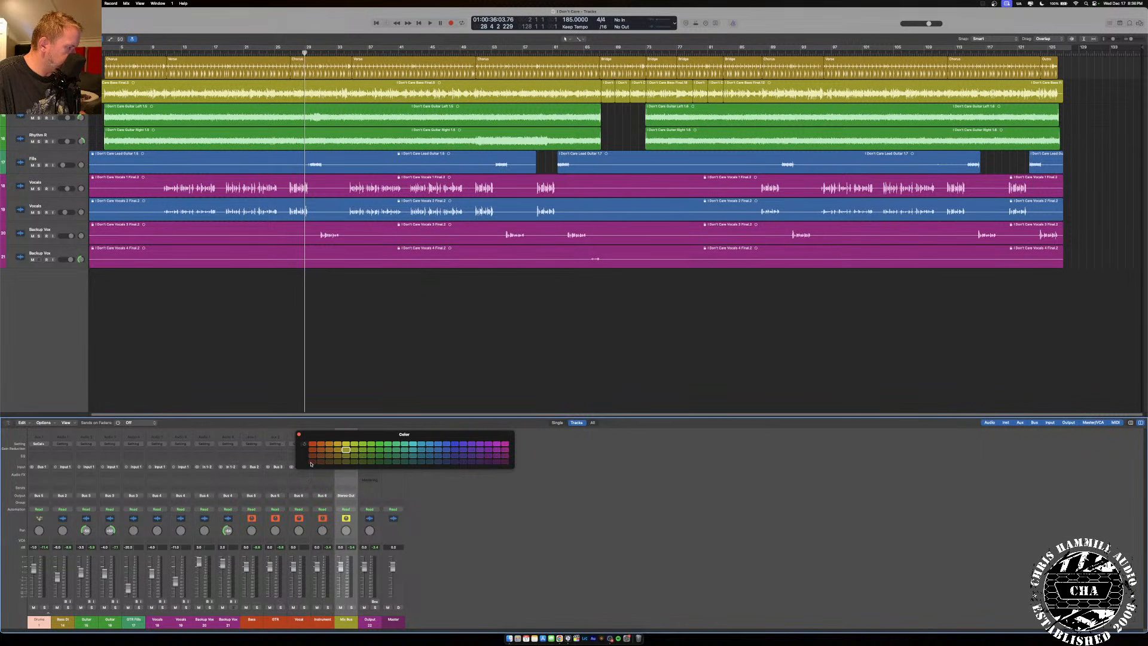
left_click(311, 462)
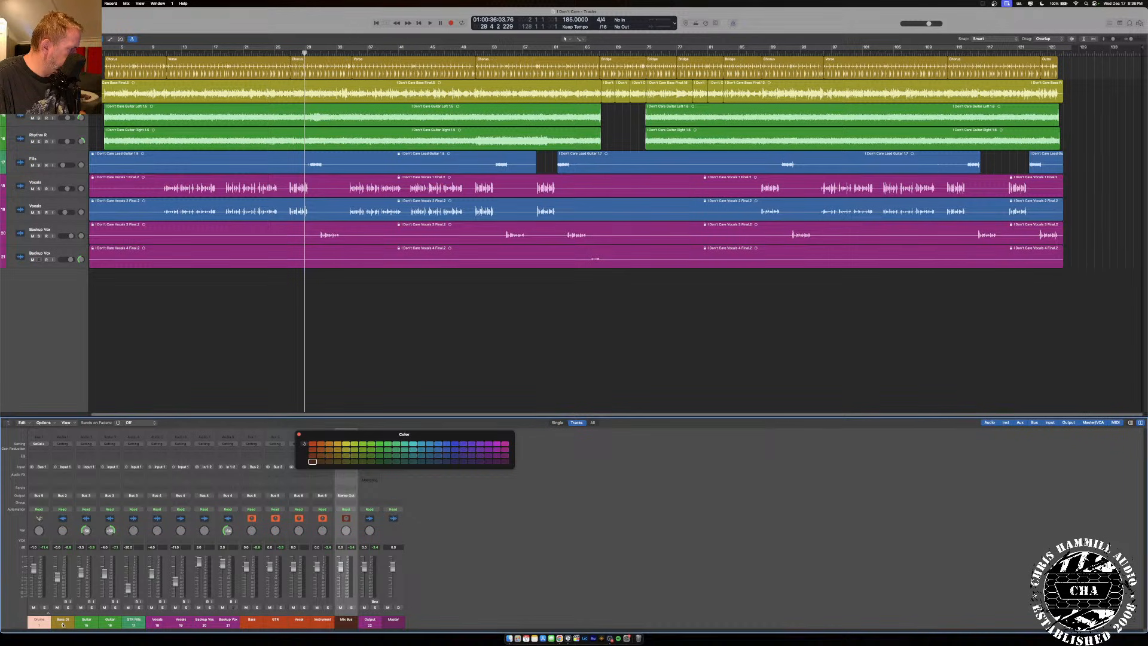
Change the bass track's color to bright yellow and close the color palette.
left_click(62, 624)
left_click(346, 443)
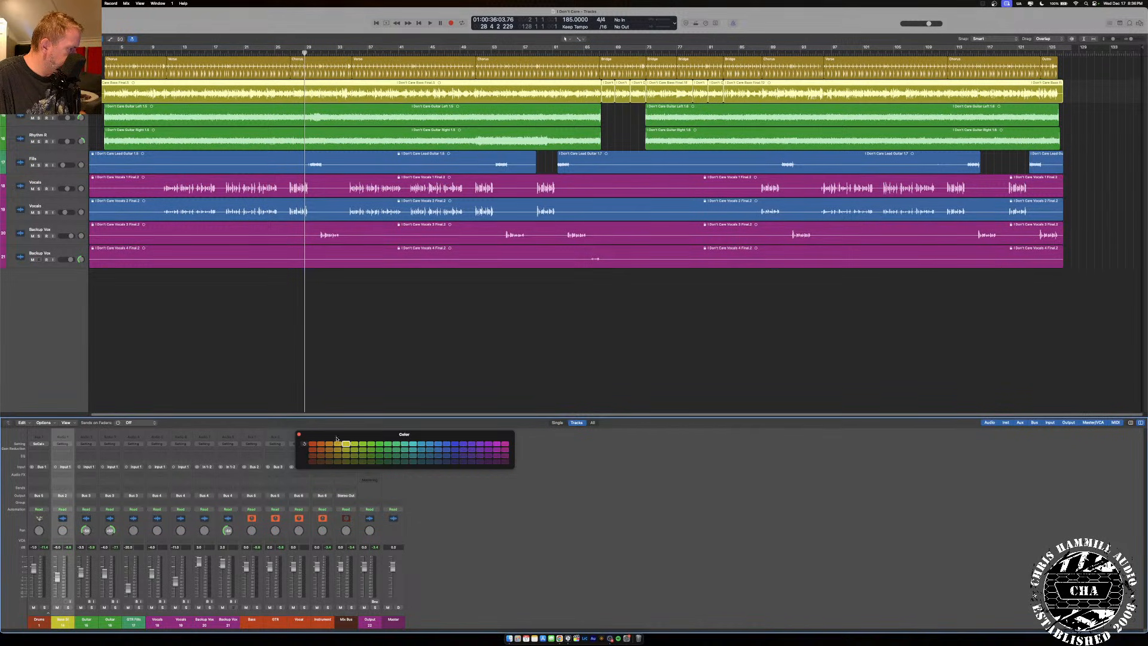
left_click(298, 435)
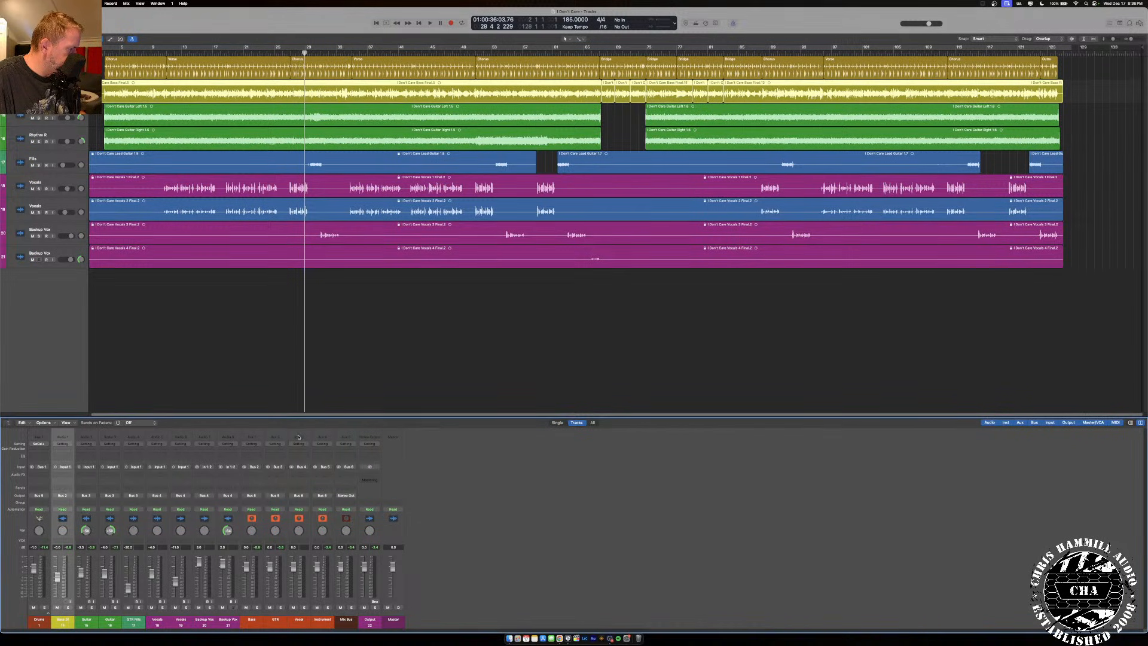
left_click(337, 624)
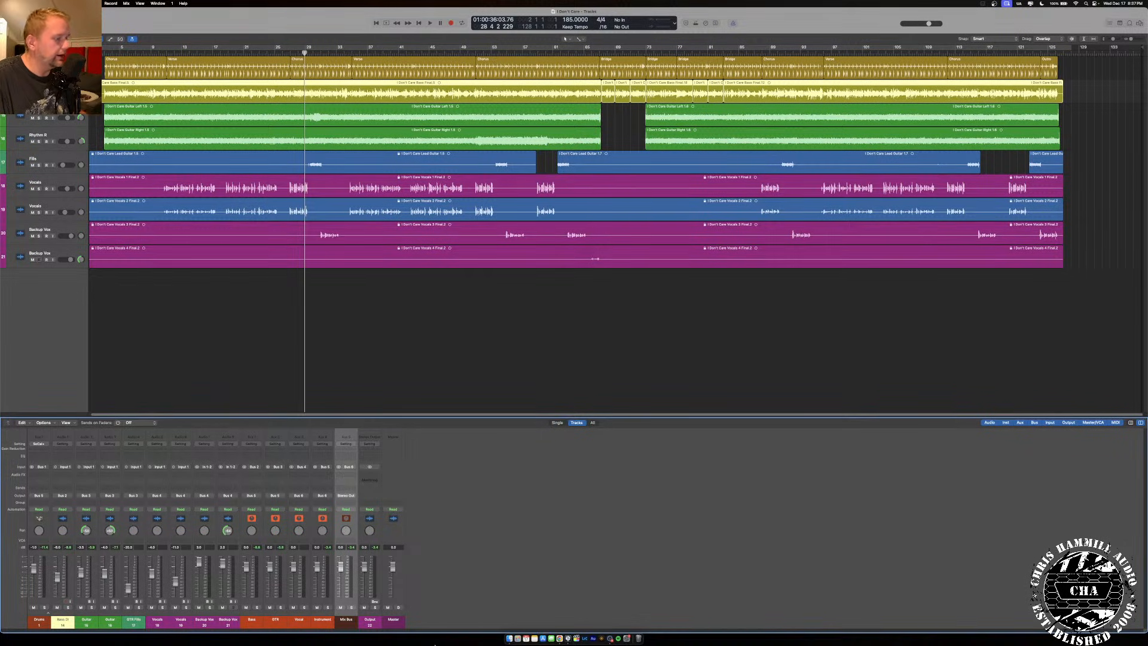
left_click(610, 639)
left_click(828, 457)
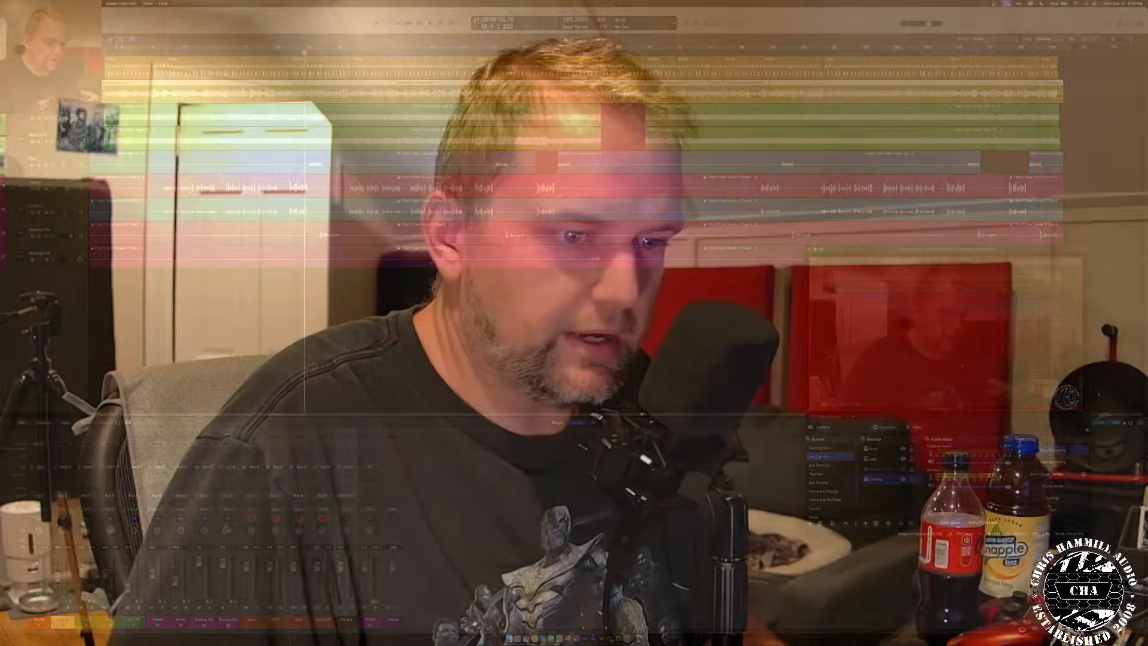
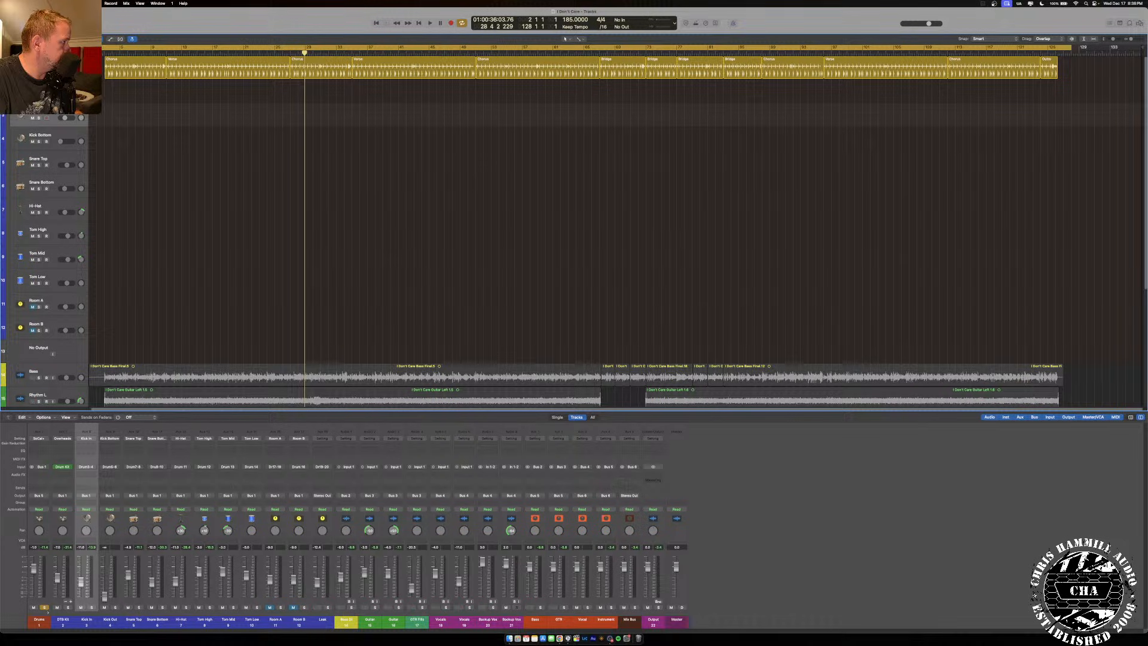
Play the song, unsolo the Drums aux and solo the Kick In channel.
key("space")
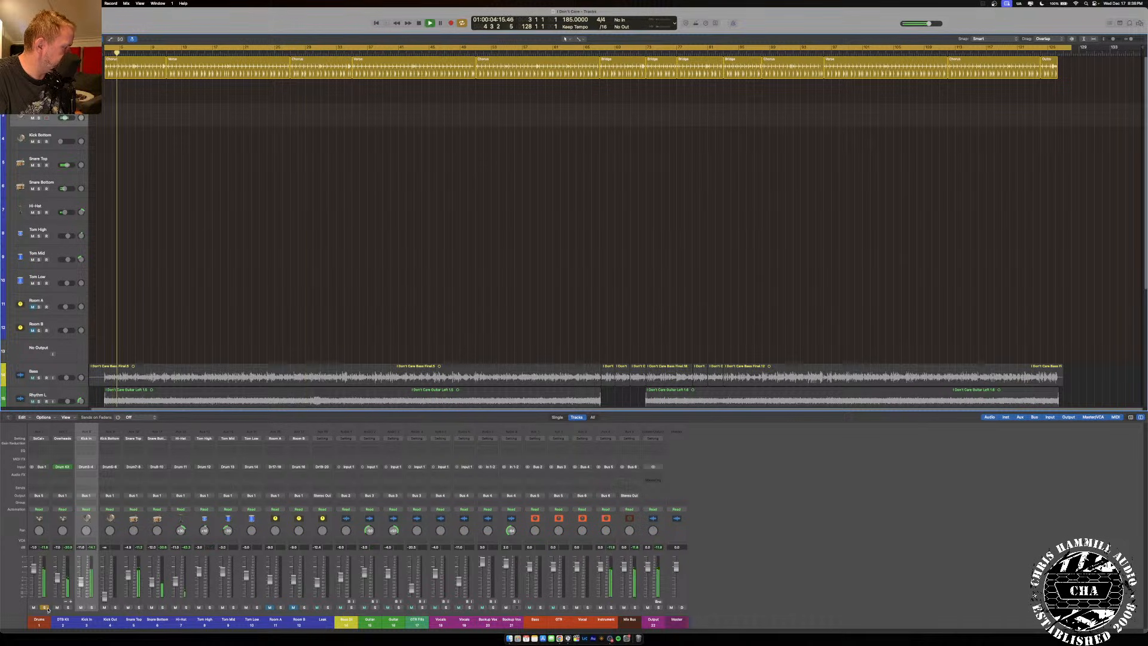
left_click(45, 608)
left_click(92, 607)
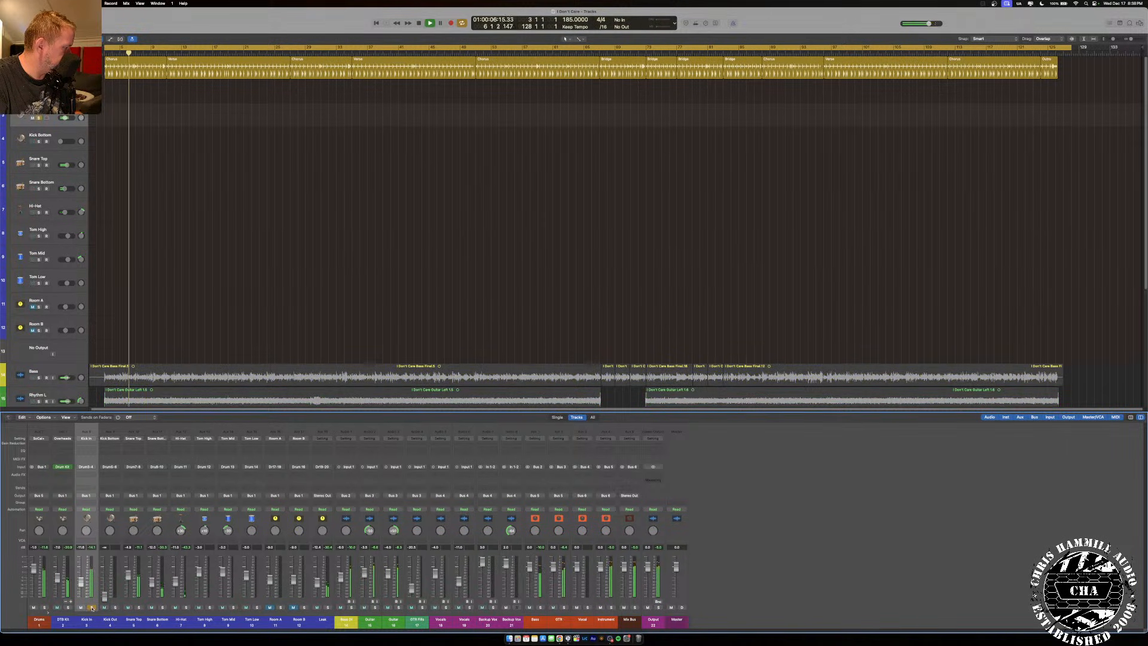
left_click(89, 474)
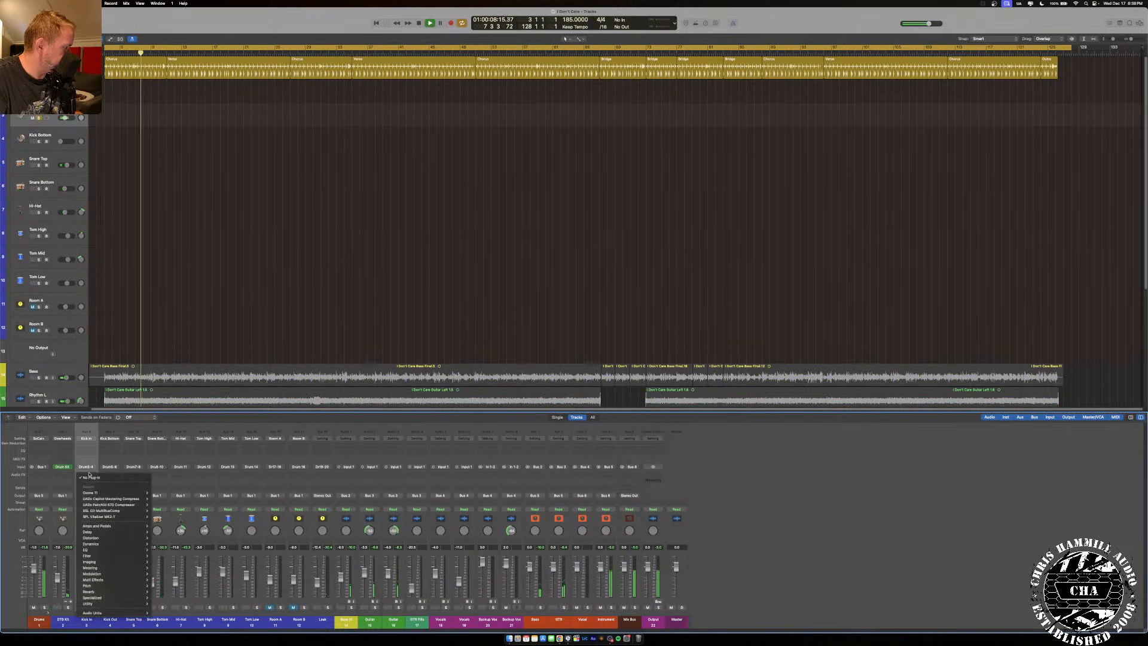
mouse_move(91, 612)
mouse_move(174, 615)
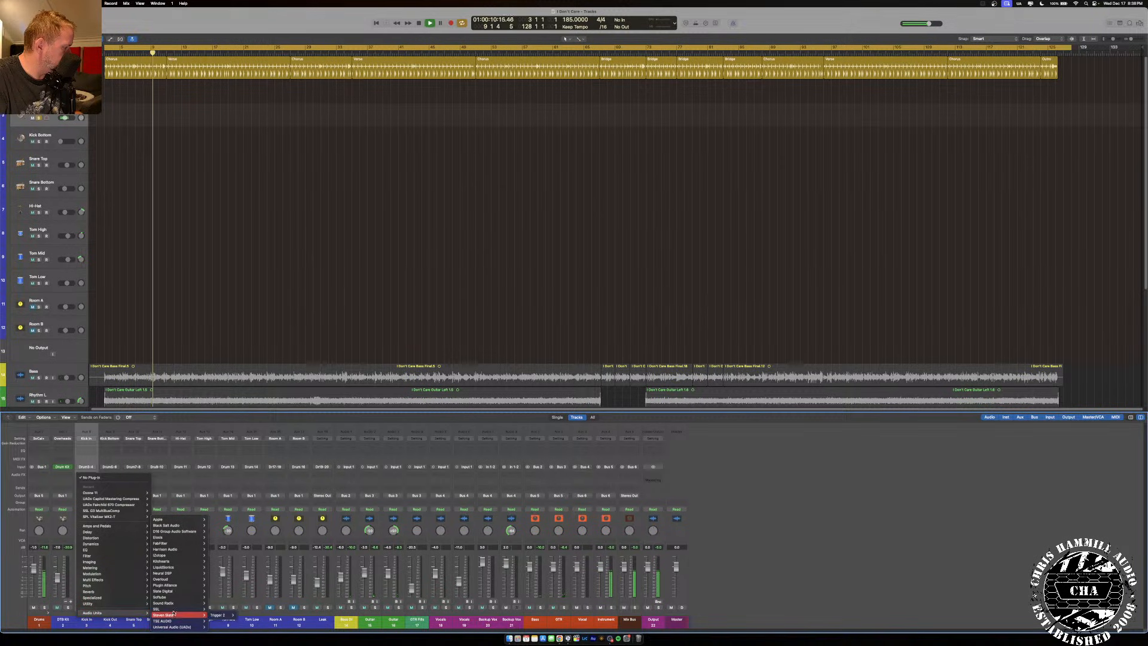
mouse_move(177, 591)
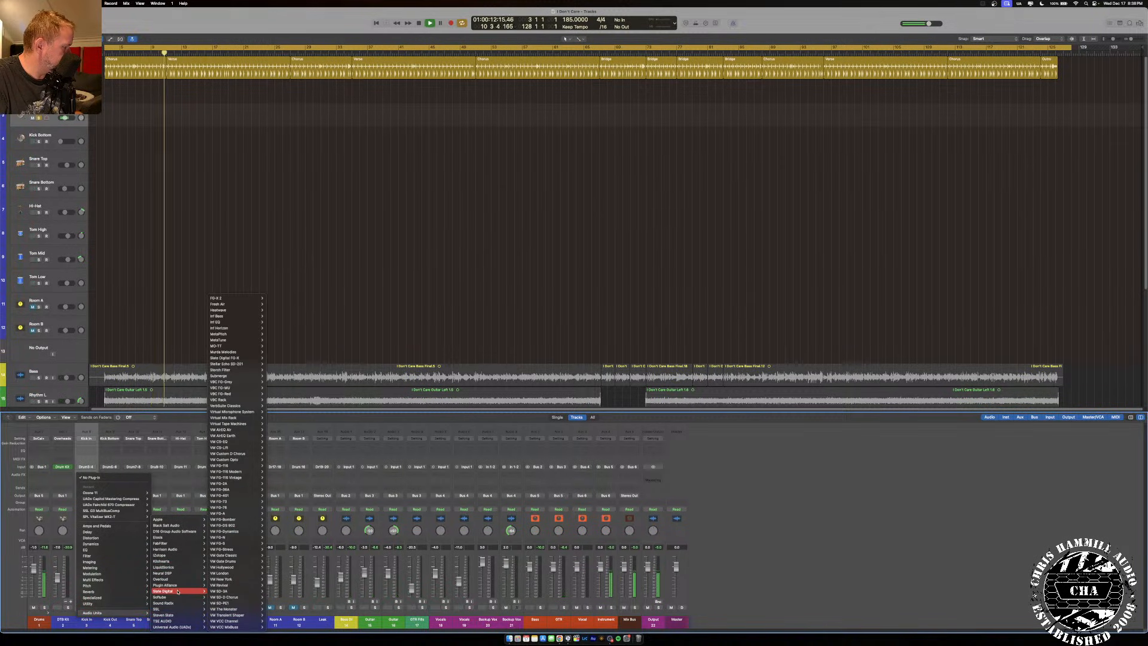
left_click(160, 509)
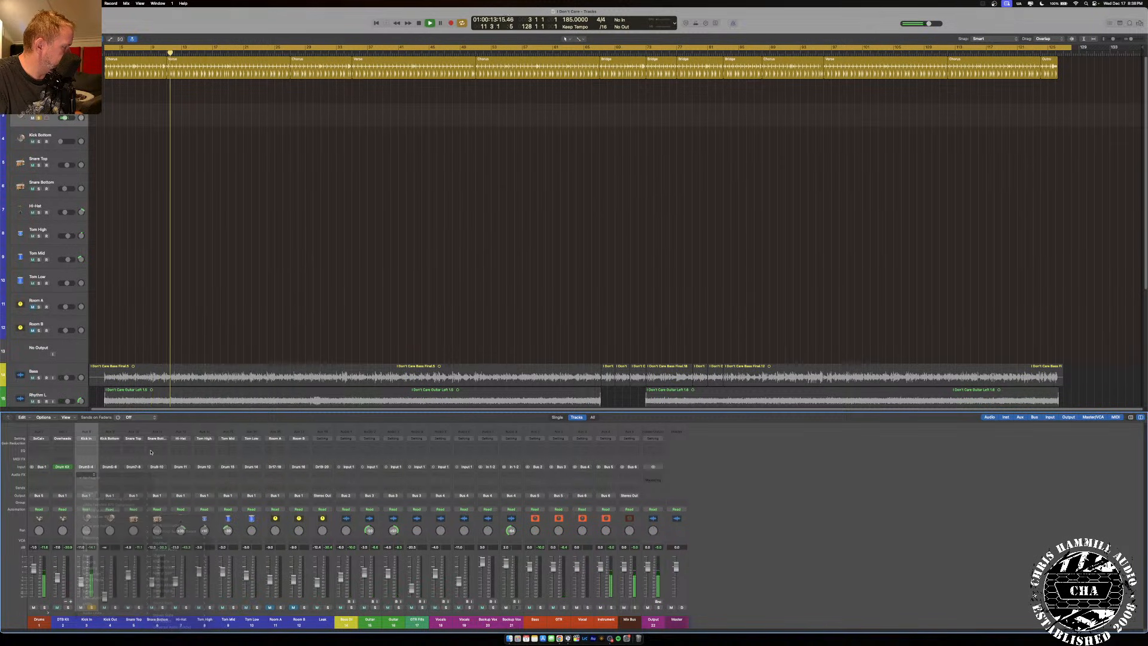
Open Drum Kit Designer, audition the kicks from Birch Punch to Pawn Shop Punch during playback, and choose Maple Punch.
left_click(63, 467)
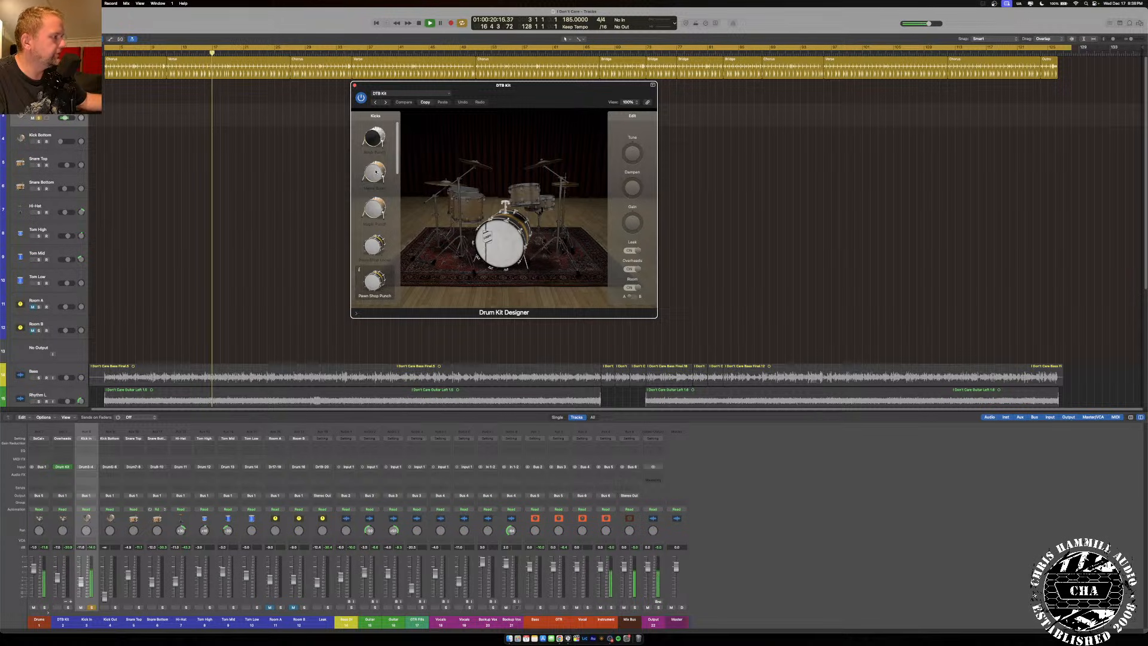
left_click(375, 138)
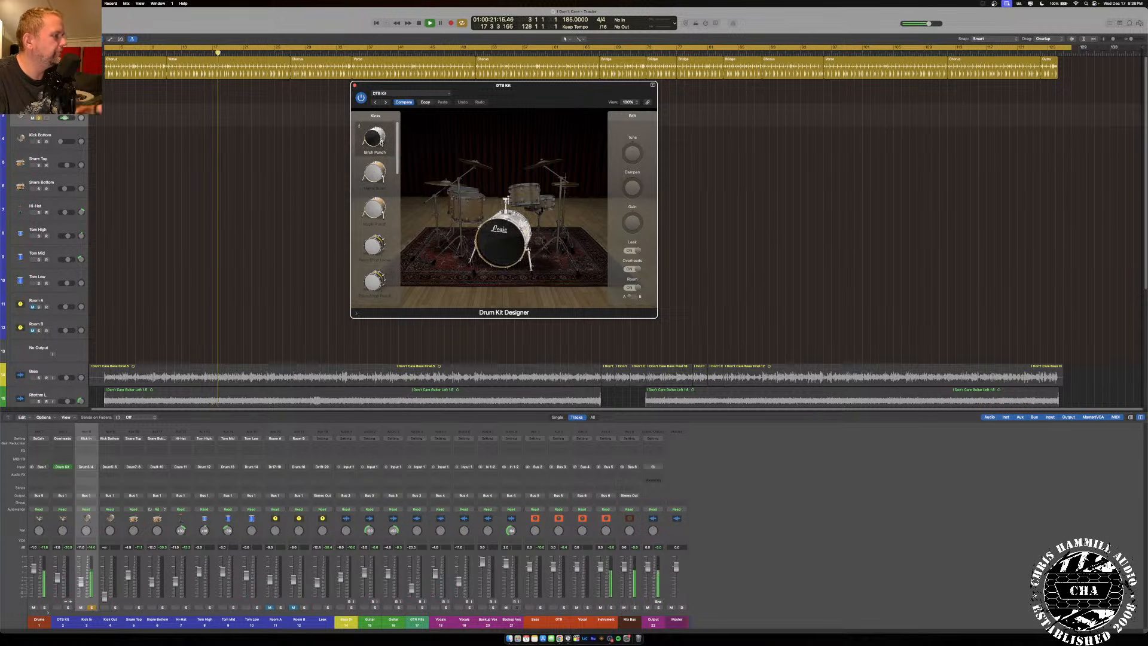
left_click(381, 184)
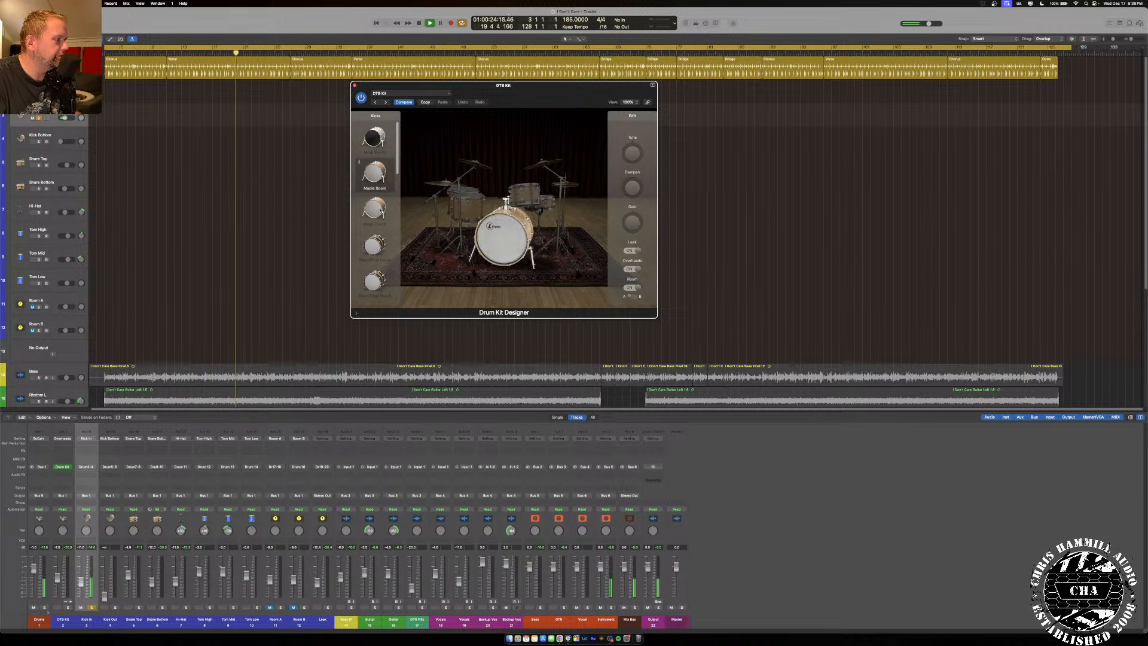
left_click(381, 209)
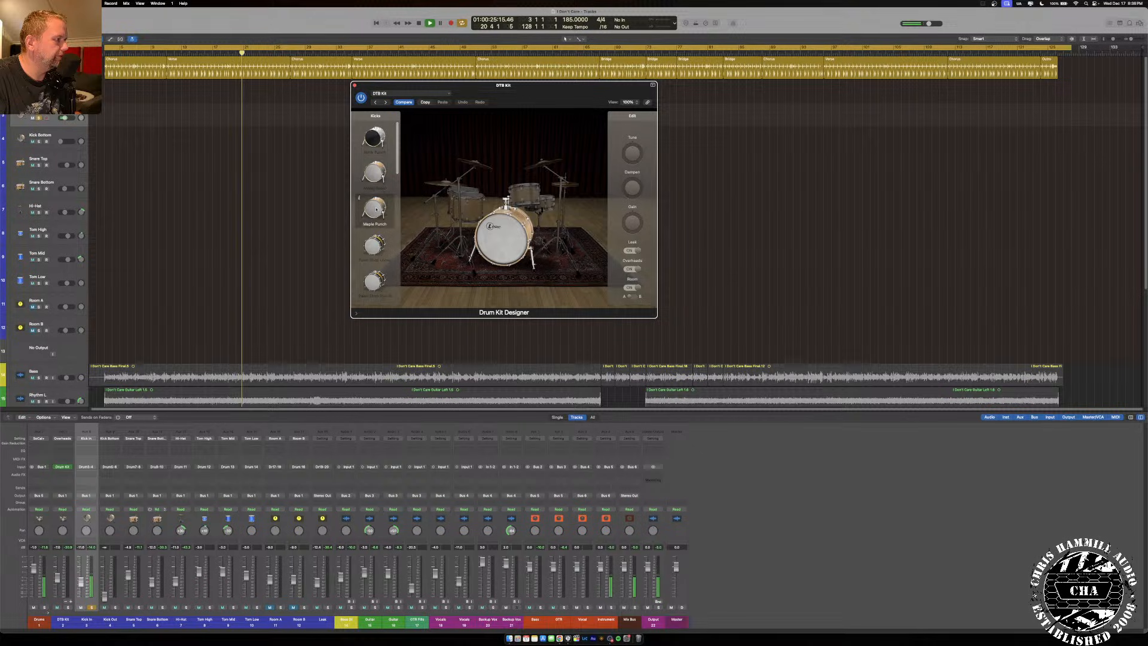
left_click(375, 251)
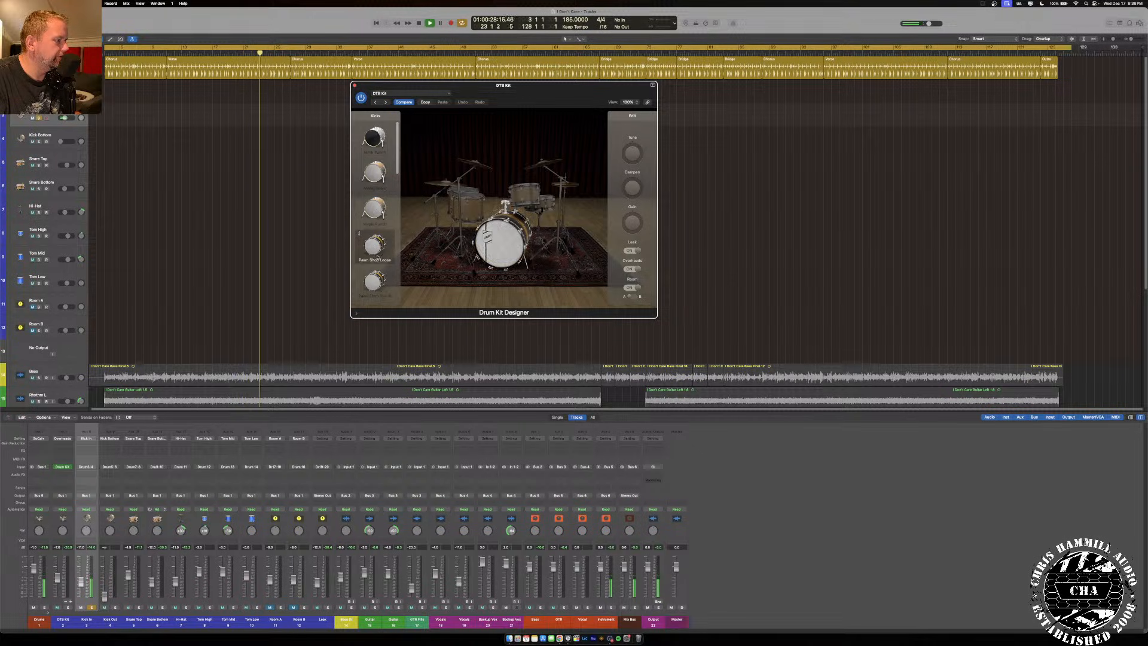
left_click(374, 279)
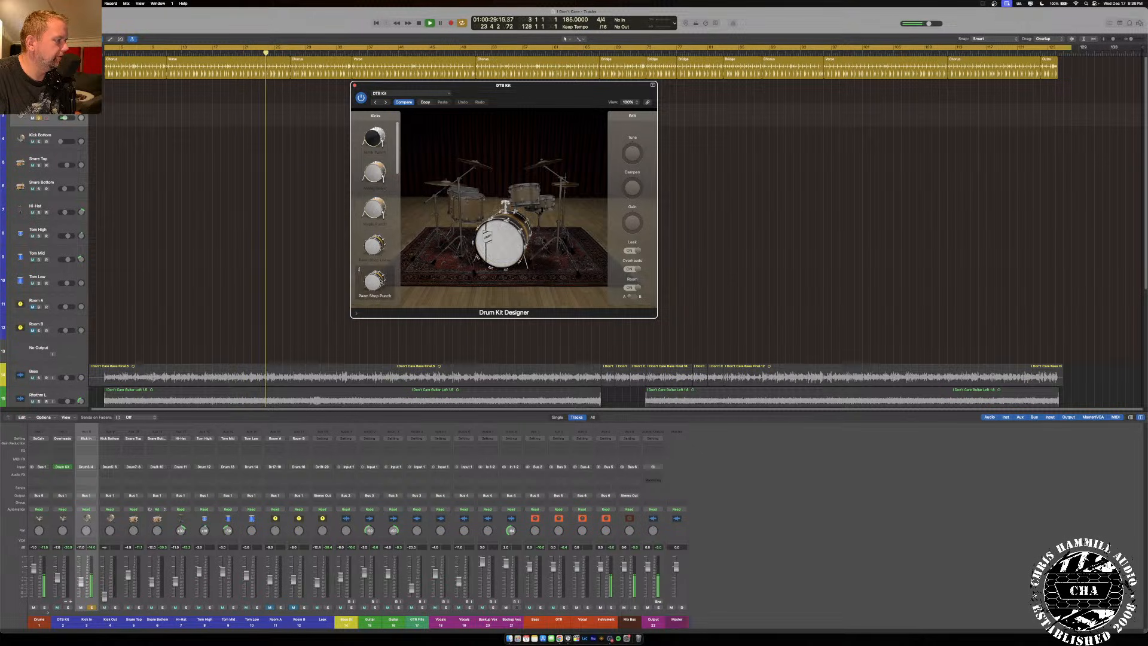
left_click(375, 209)
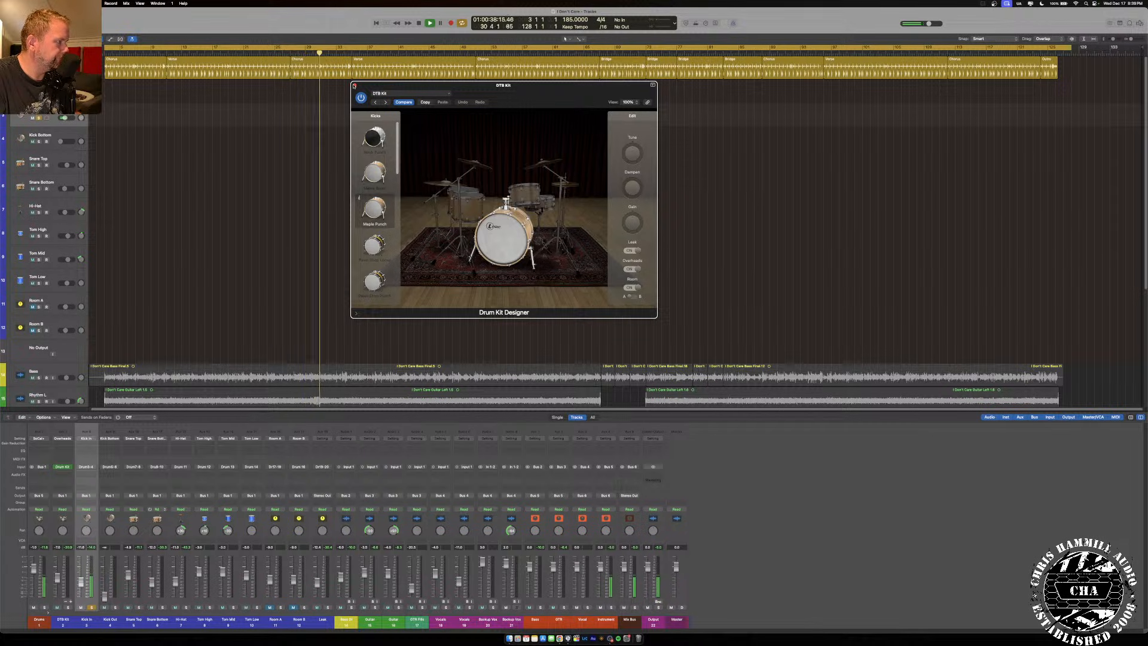
Insert a MultiMeter on the Output channel and place its window clear of the Drum Kit Designer.
left_click(647, 479)
mouse_move(689, 614)
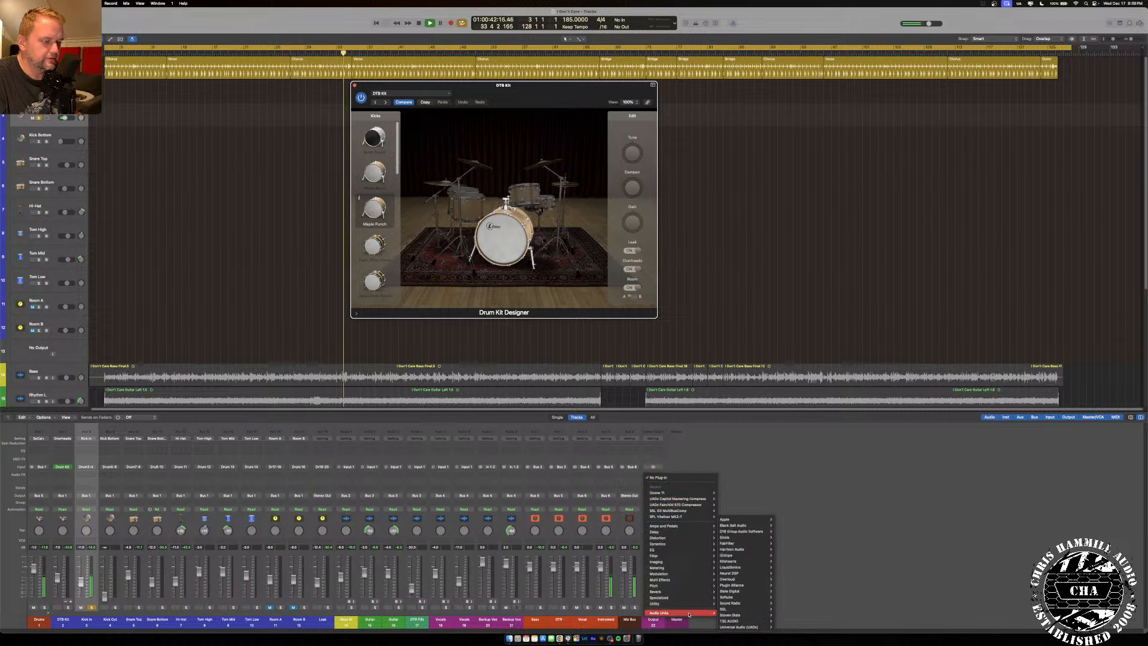
mouse_move(688, 567)
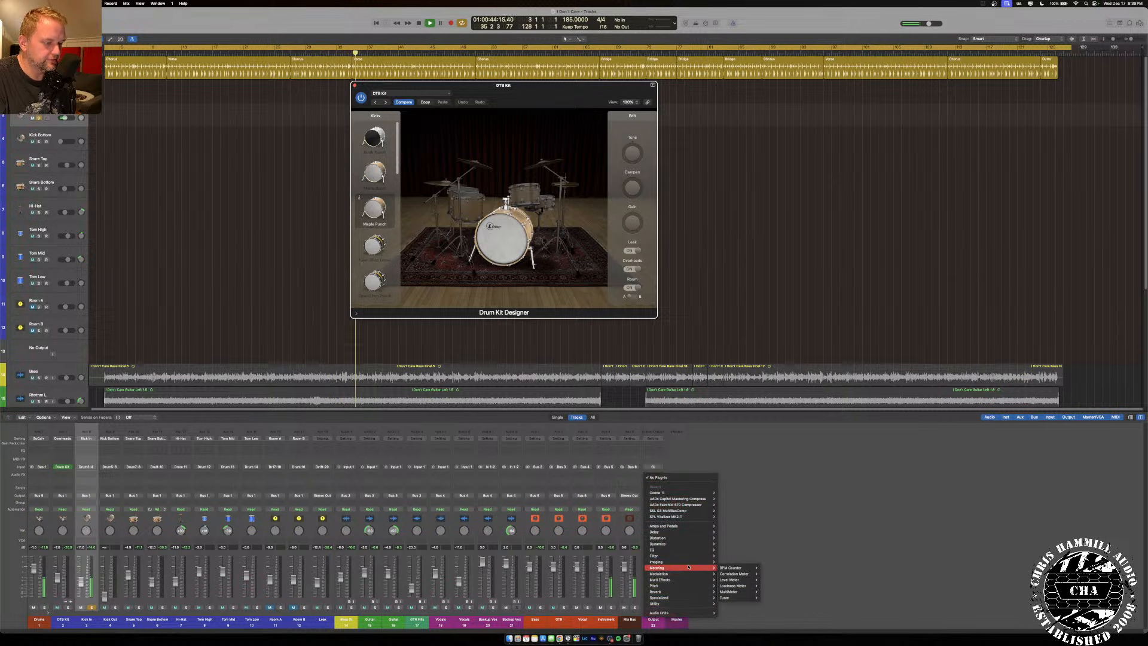
left_click(769, 592)
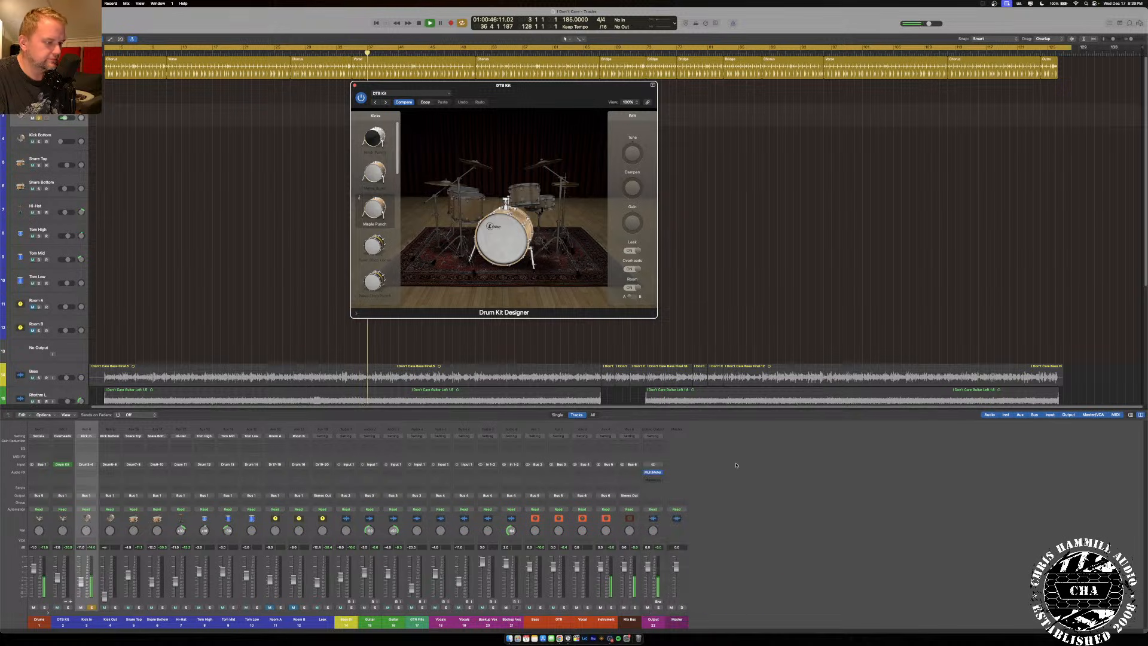
left_click(653, 472)
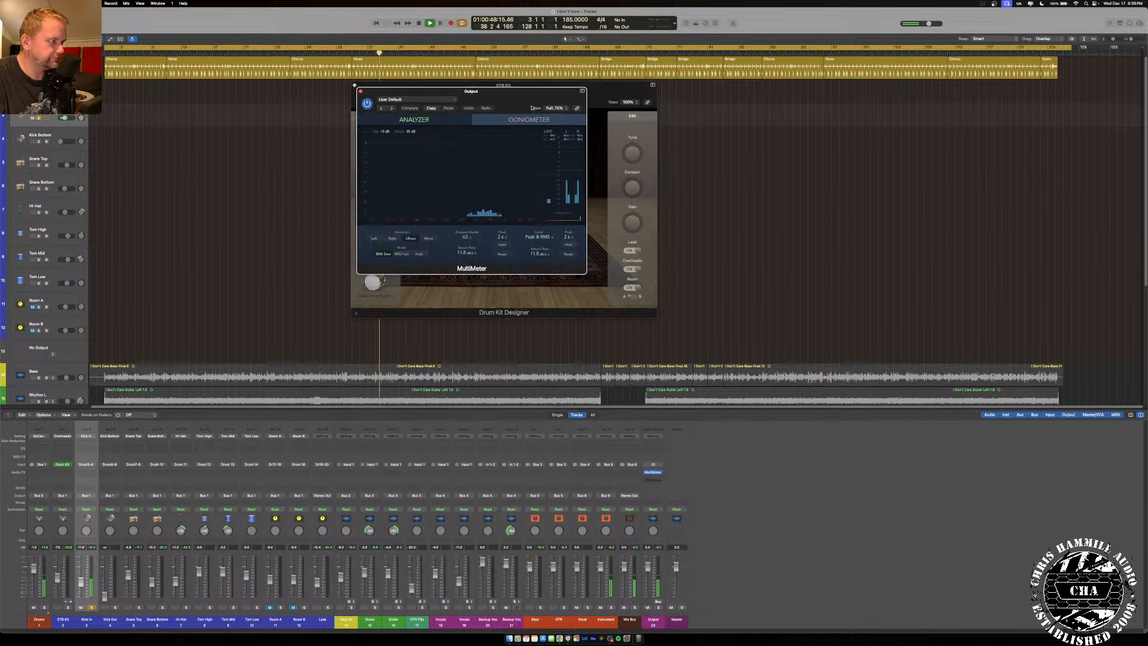
left_click_drag(506, 97, 893, 334)
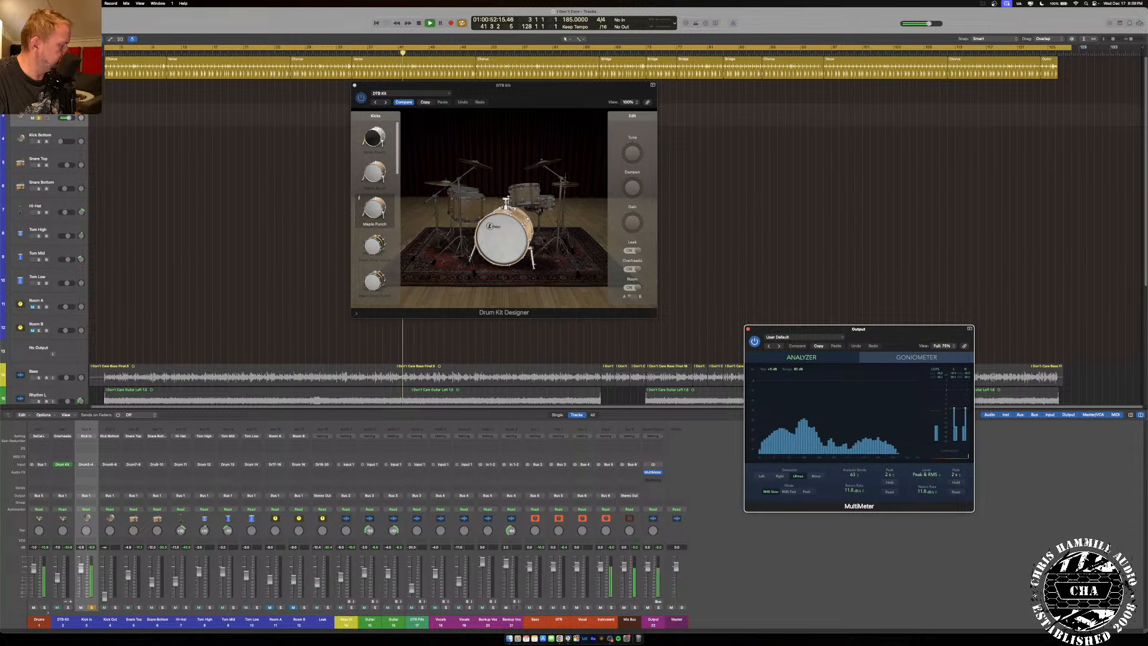
Raise the Kick In fader while watching the analyzer and close the Drum Kit Designer window.
left_click_drag(81, 571, 79, 561)
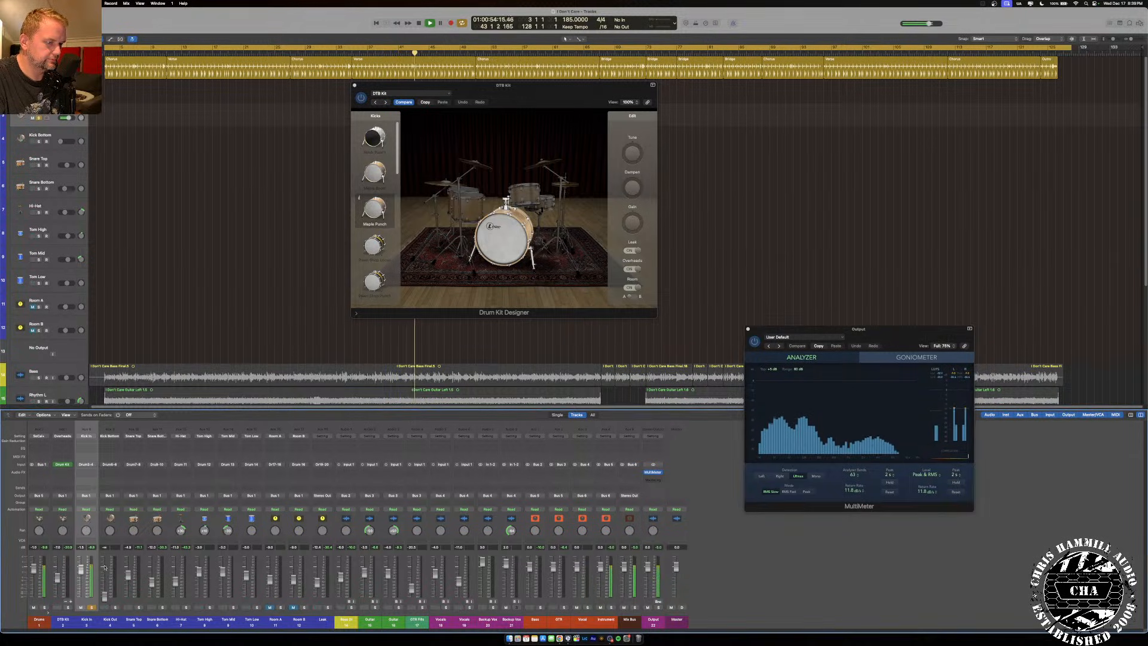
left_click(496, 94)
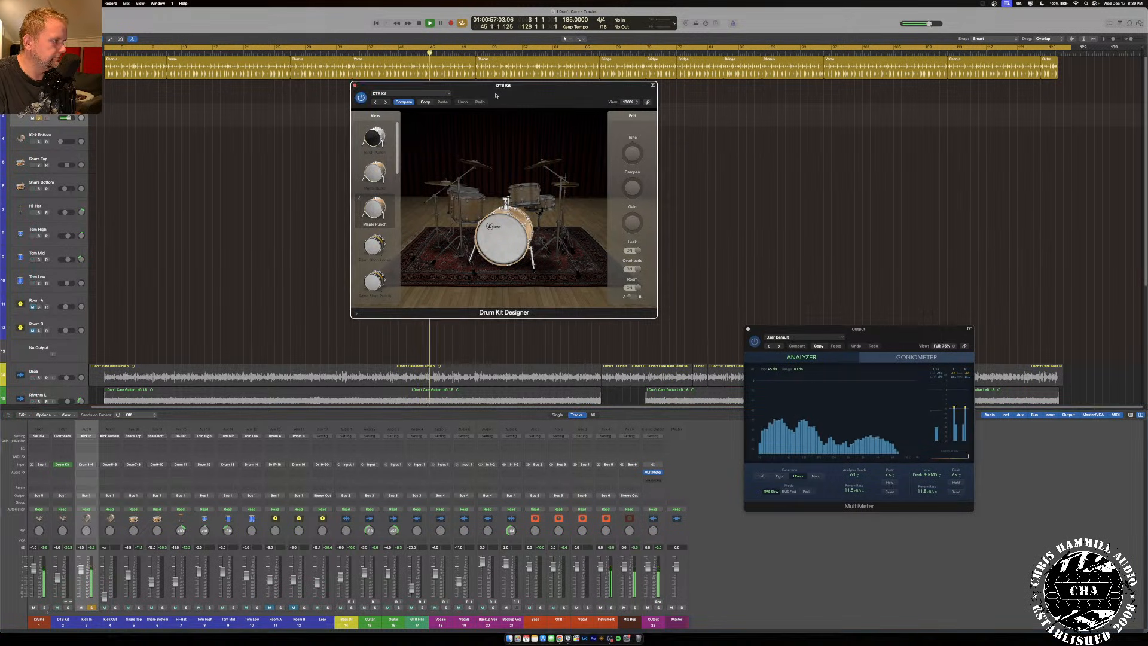
left_click(355, 85)
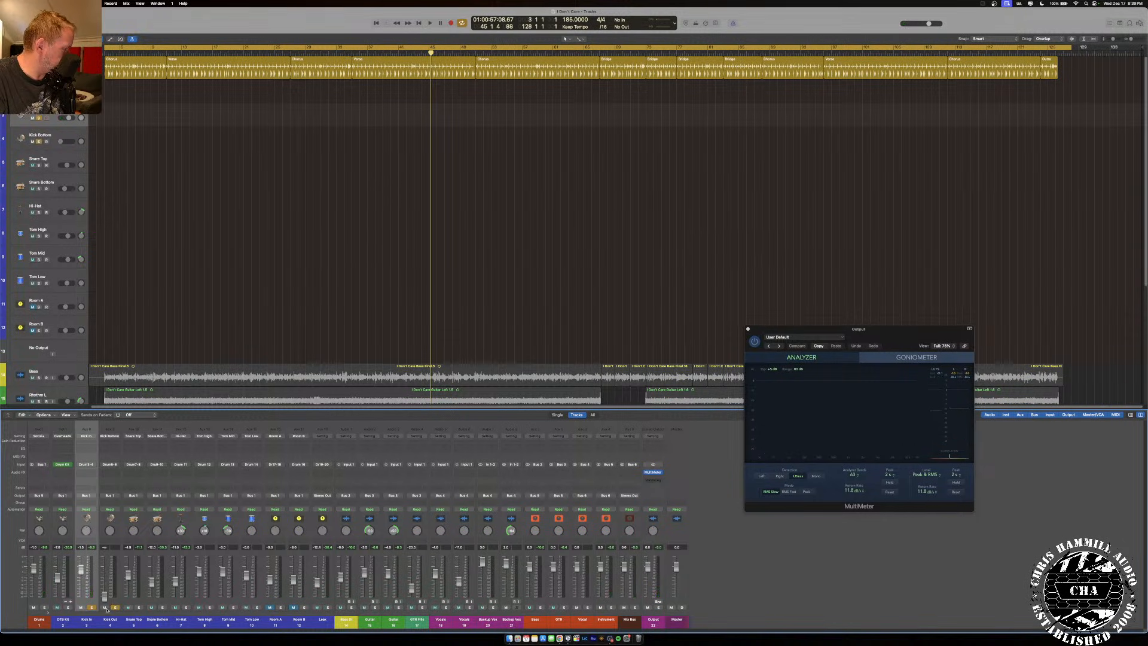
Play the song from the start with Kick Out soloed and set its fader below the Kick In level.
key("Return")
key("space")
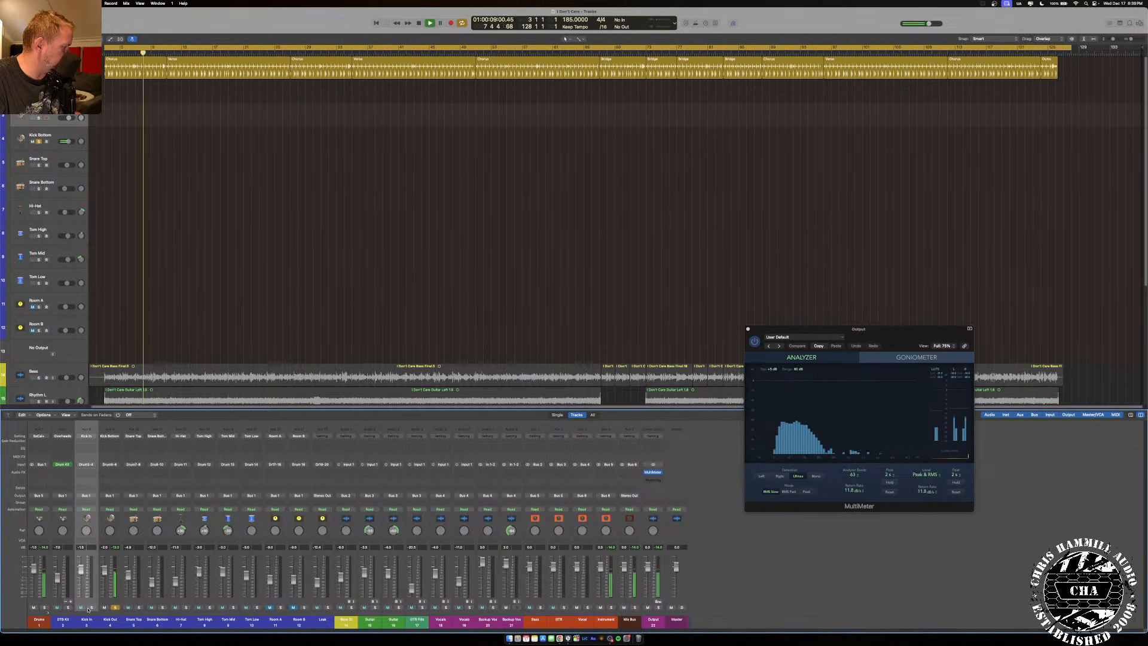
left_click_drag(106, 571, 108, 585)
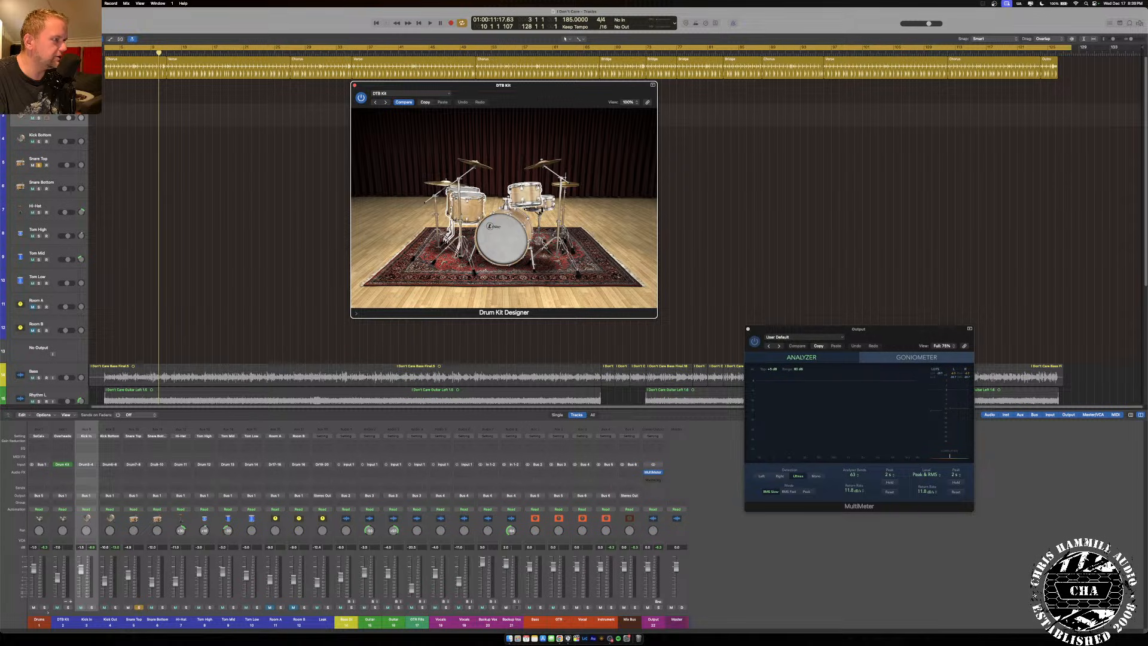
With Snare Top soloed, play the song, browse the snares in Drum Kit Designer and try Bell Brass.
key("space")
left_click(465, 194)
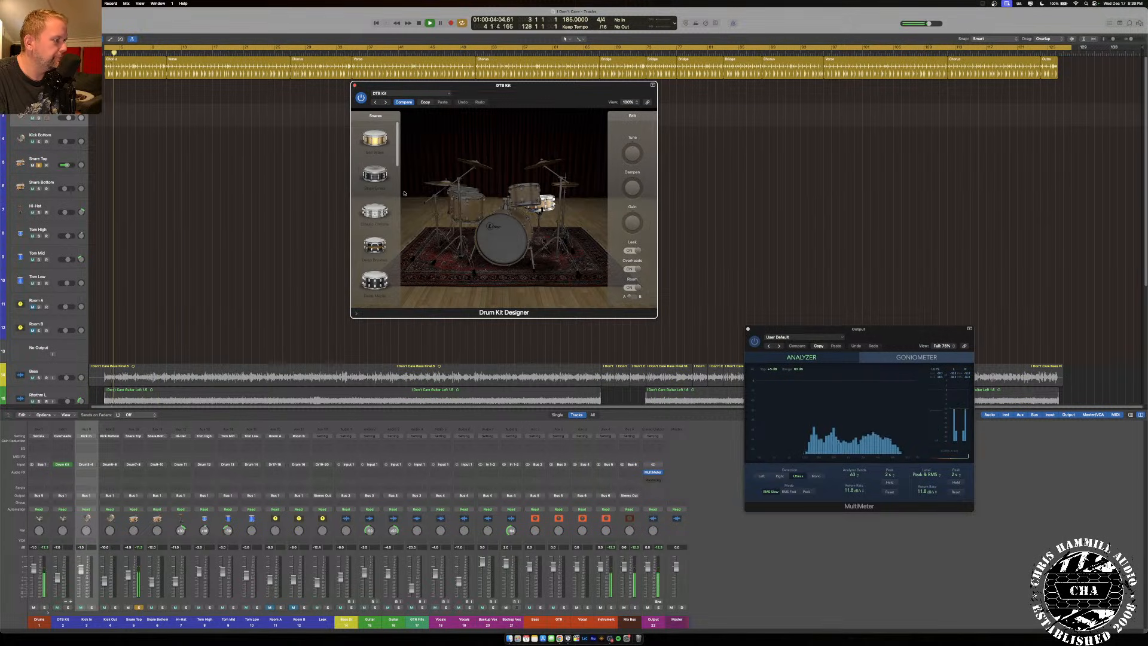
scroll(379, 201, "down", 5)
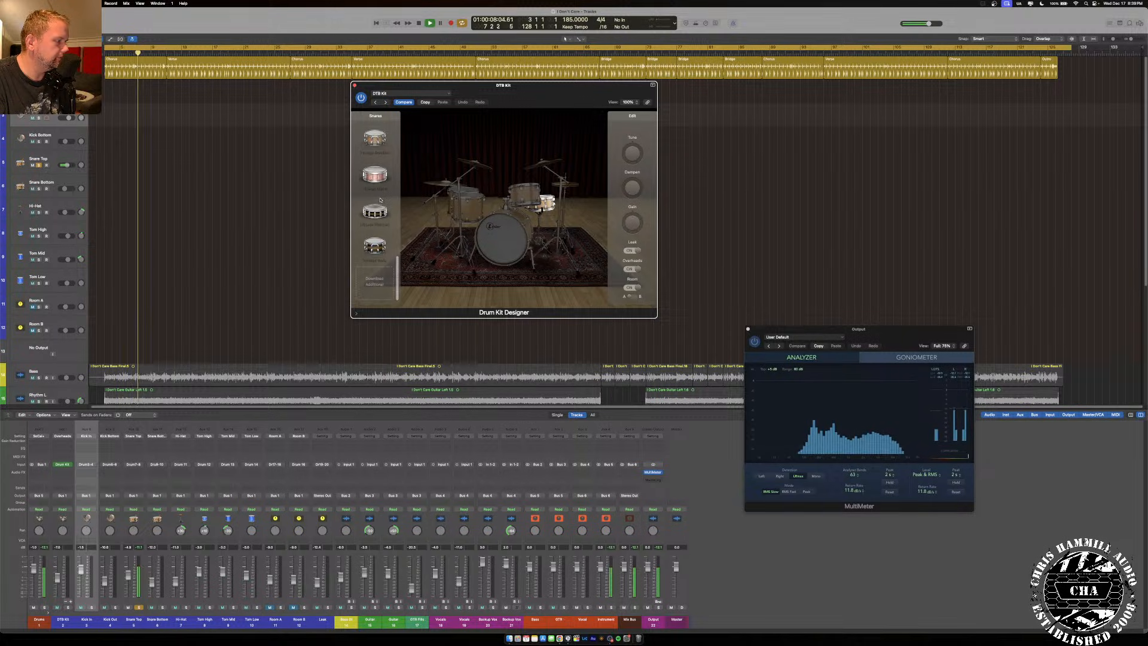
scroll(371, 270, "up", 3)
scroll(371, 270, "up", 5)
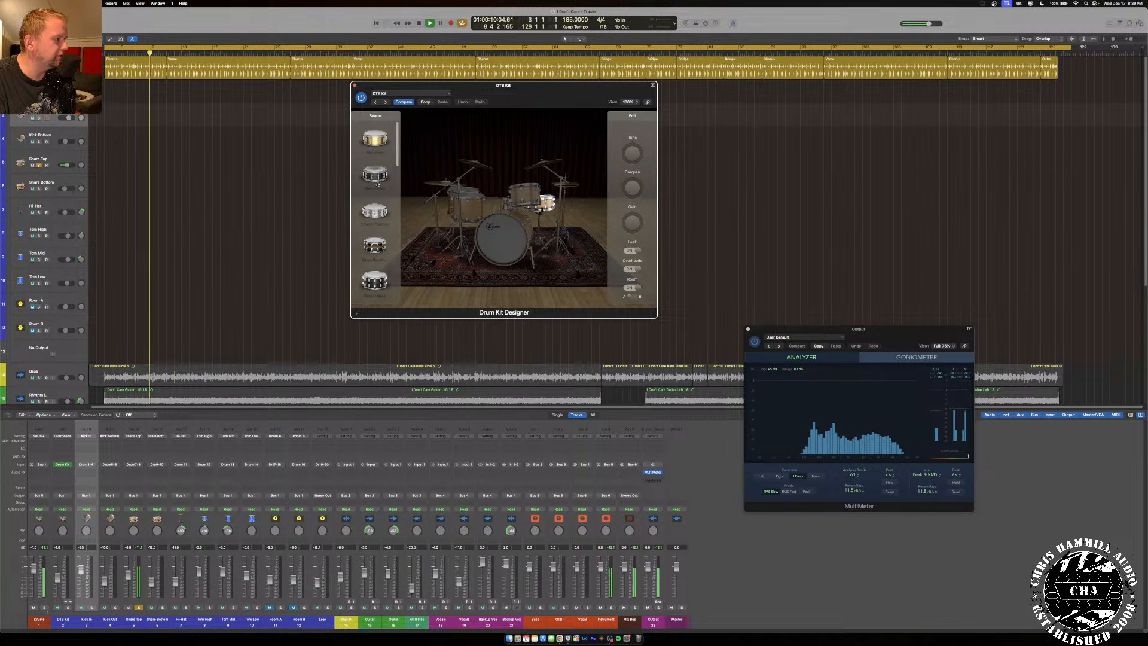
key("space")
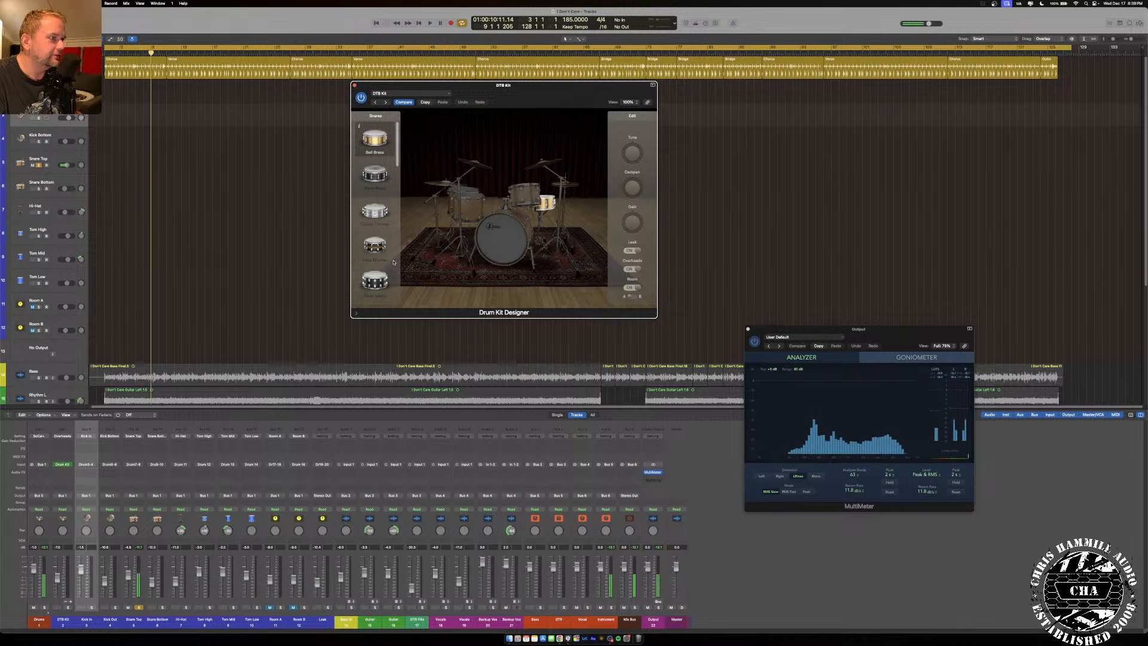
key("space")
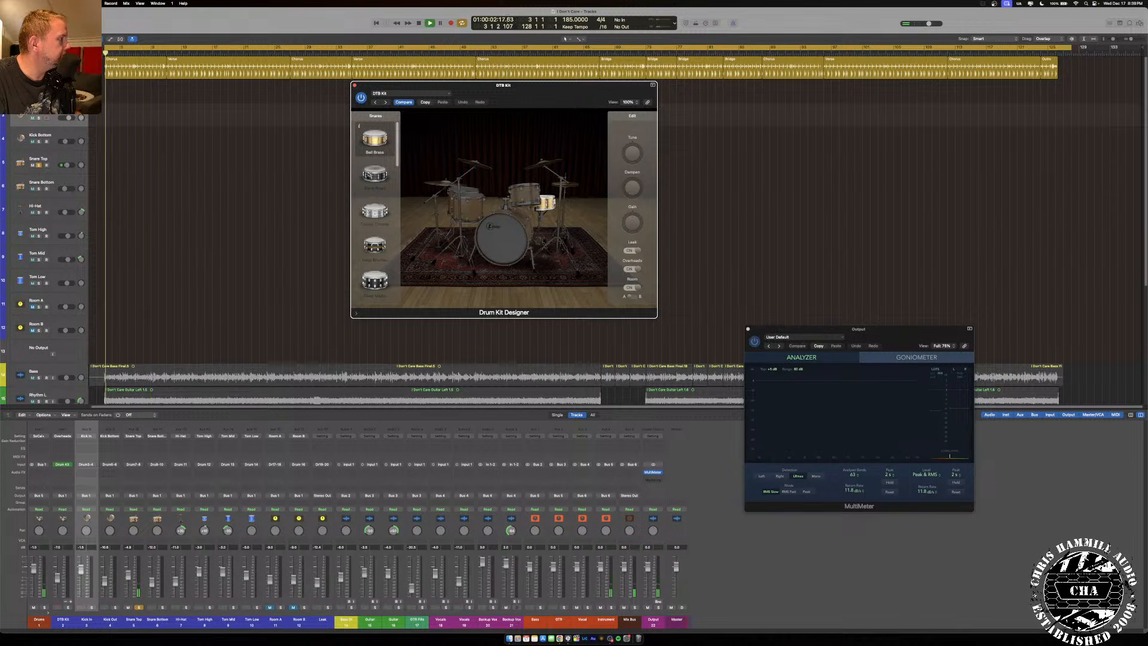
Audition the next snares in the list, from Black Brass through Deep Brushes to Deep Maple.
left_click(373, 175)
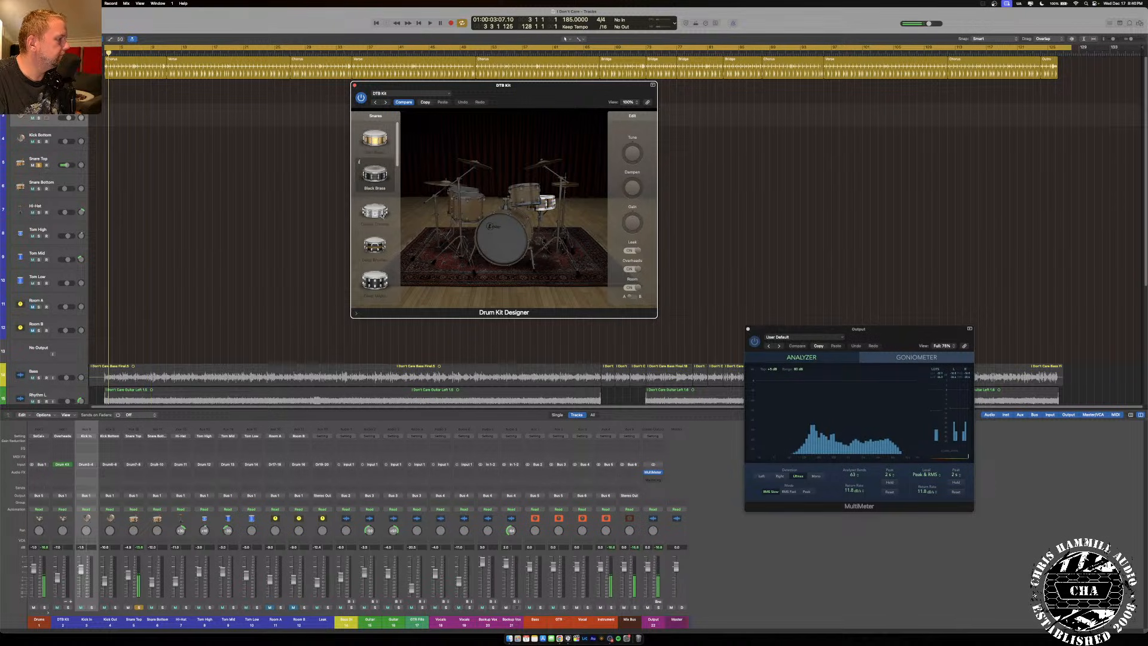
left_click(375, 212)
left_click(383, 247)
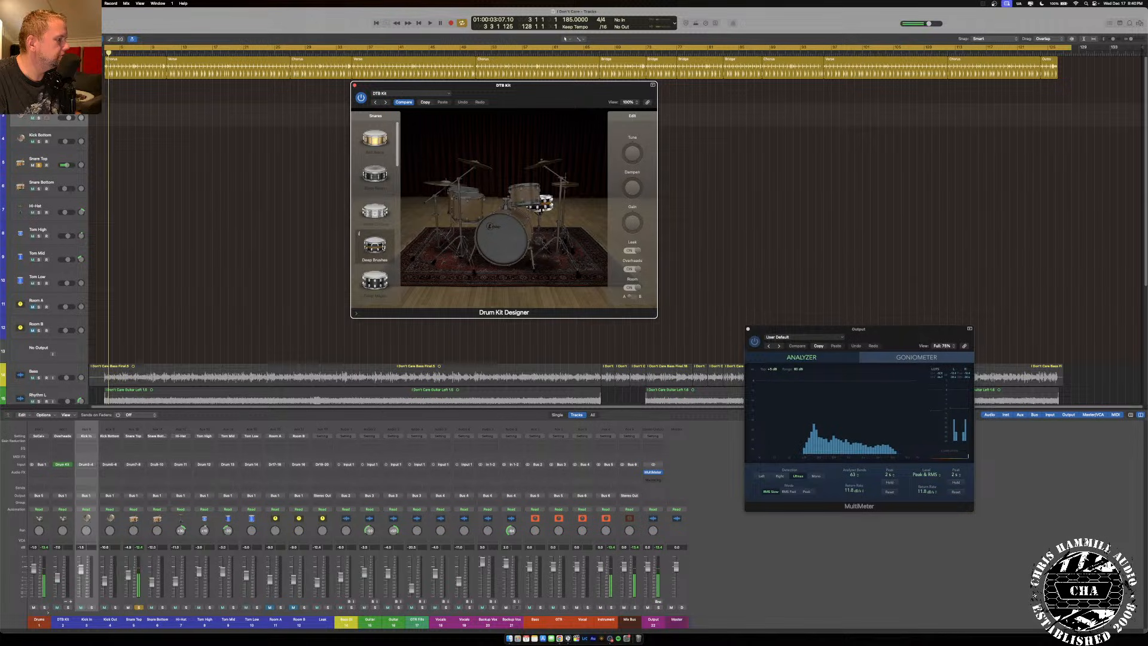
left_click(375, 280)
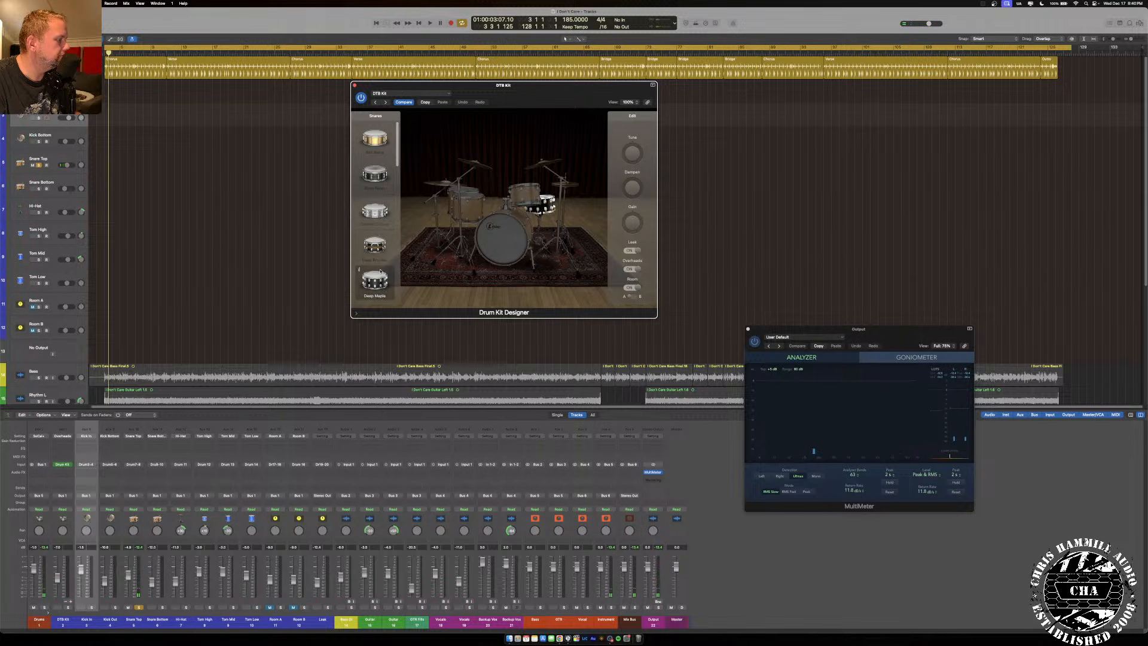
Compare the Deep Brushes and Deep Maple snares during playback, then switch the snare to Heavy Brass.
key("space")
left_click(377, 247)
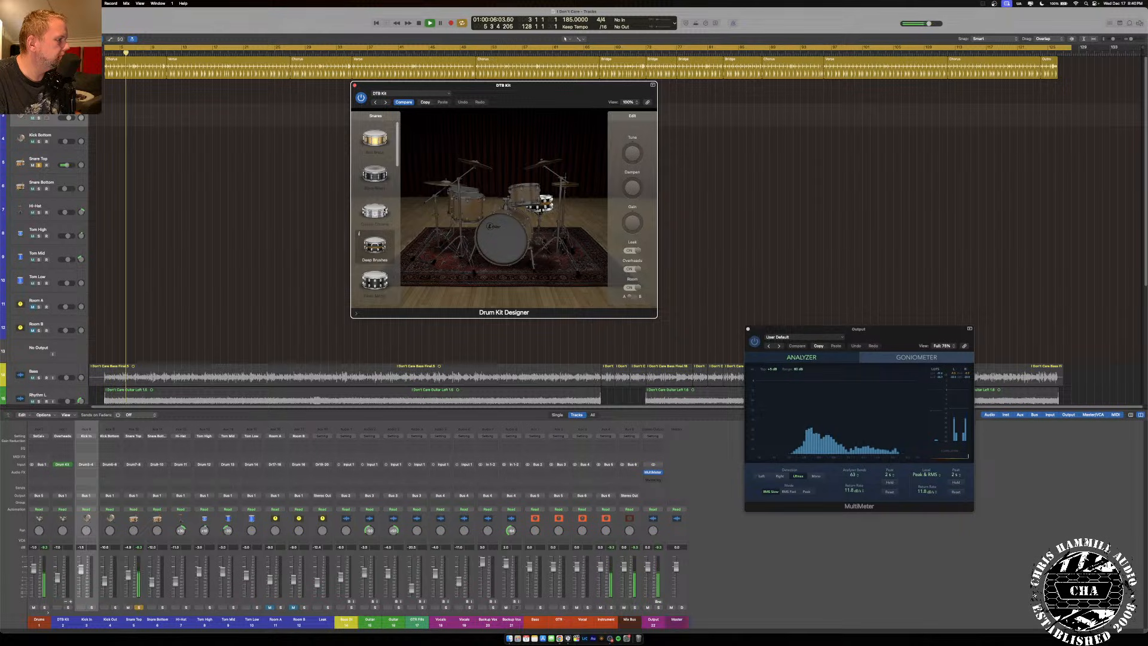
scroll(387, 227, "down", 3)
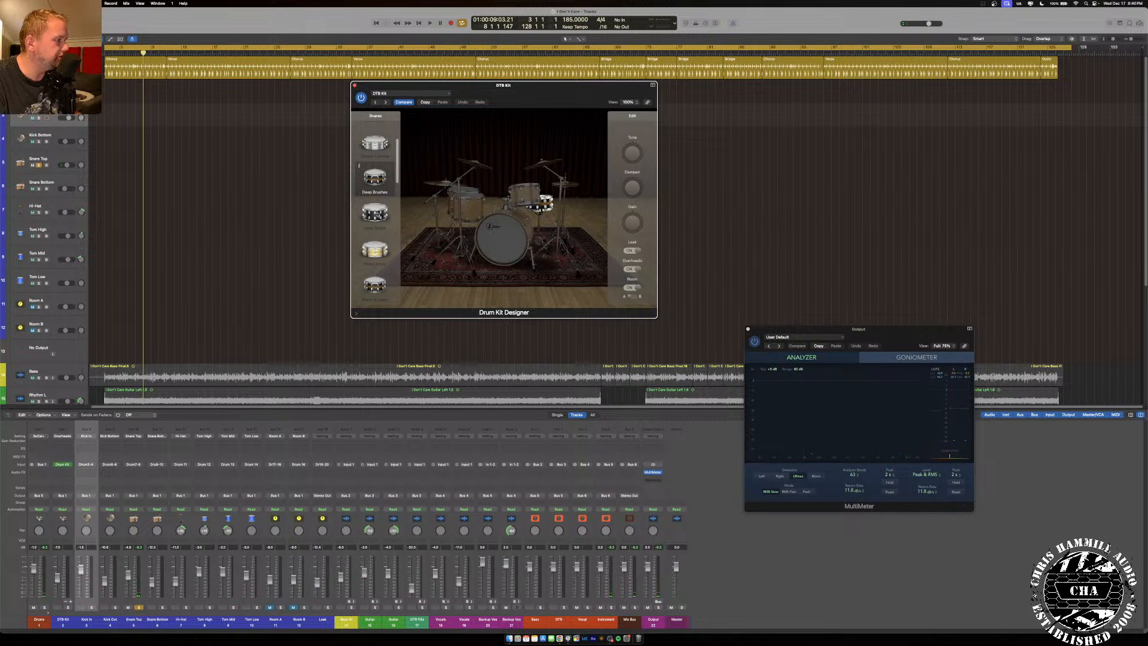
left_click(375, 213)
key("space")
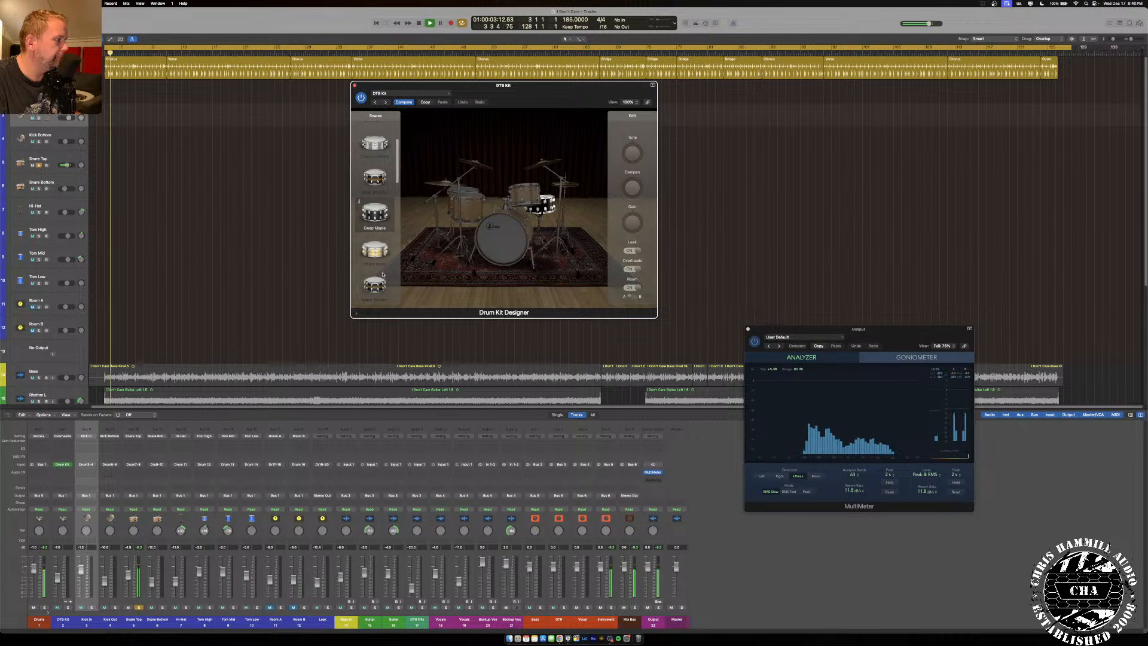
left_click(377, 251)
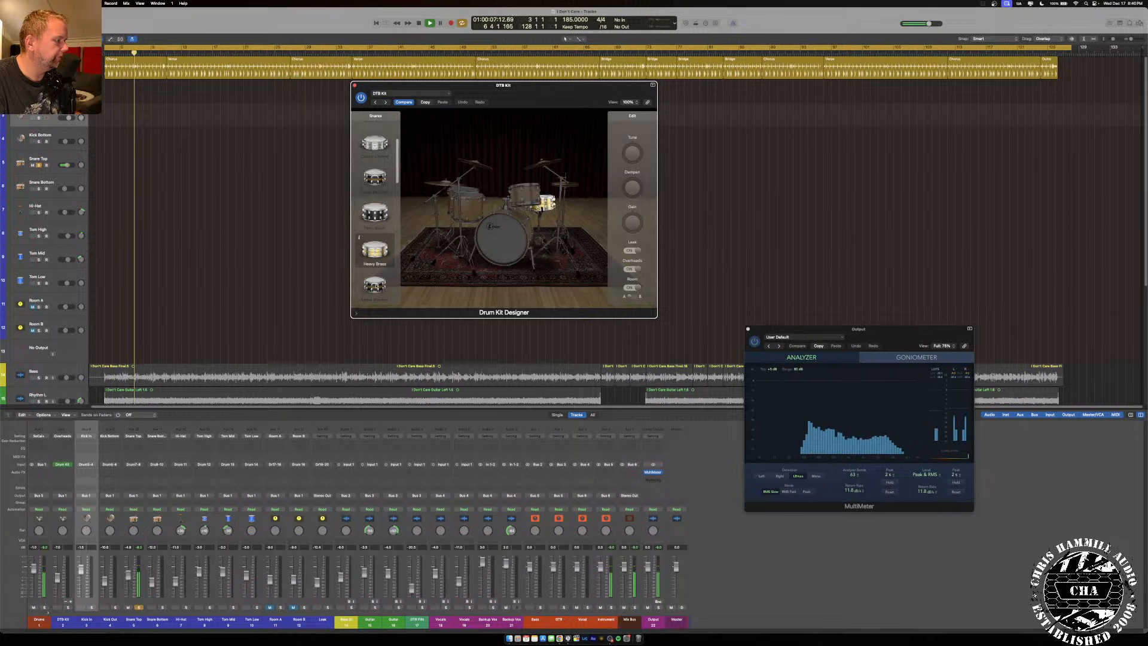
Audition the next snares in the Drum Kit Designer list during playback, from Maple Brushes through Modern Chrome to Modern Maple.
left_click(376, 287)
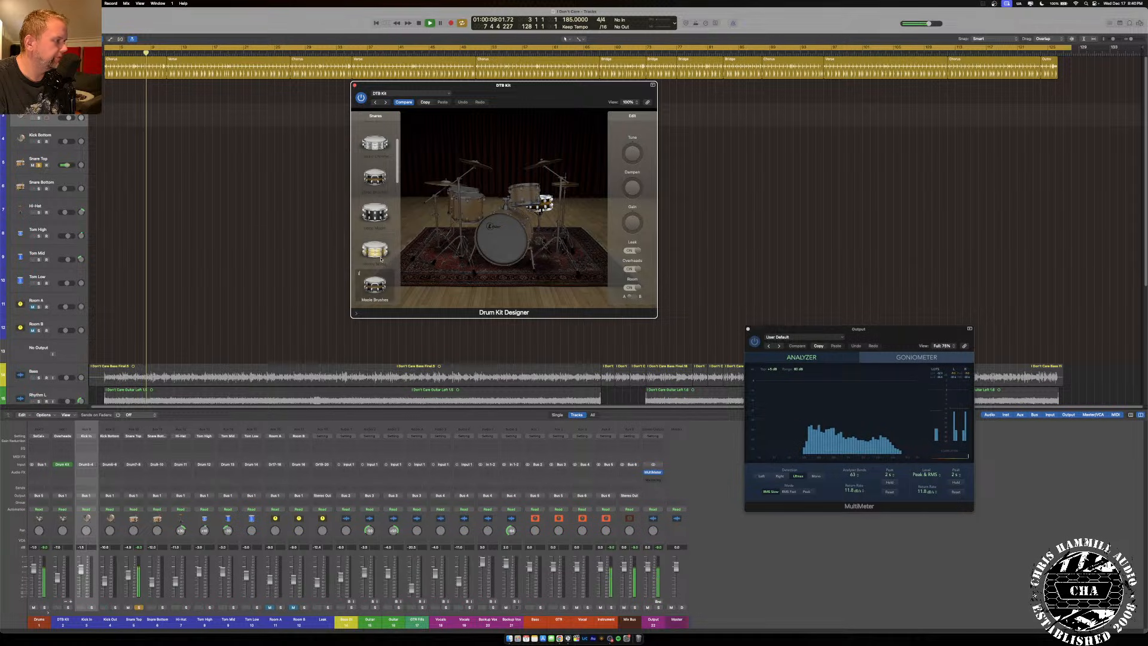
scroll(378, 258, "down", 2)
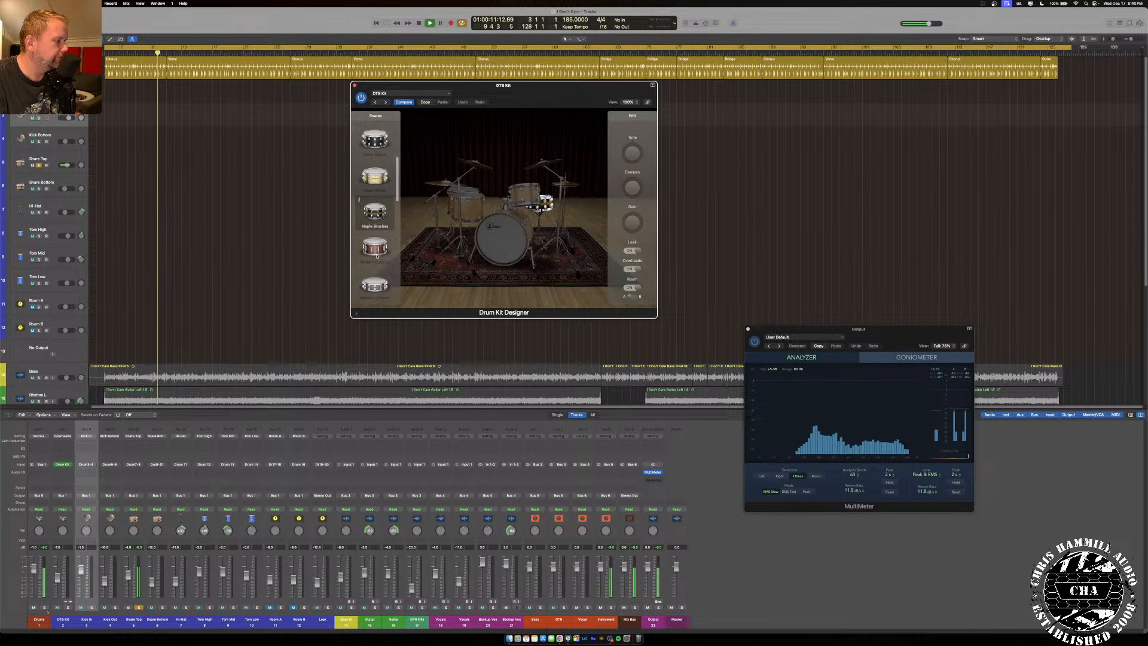
left_click(376, 257)
scroll(375, 239, "down", 1)
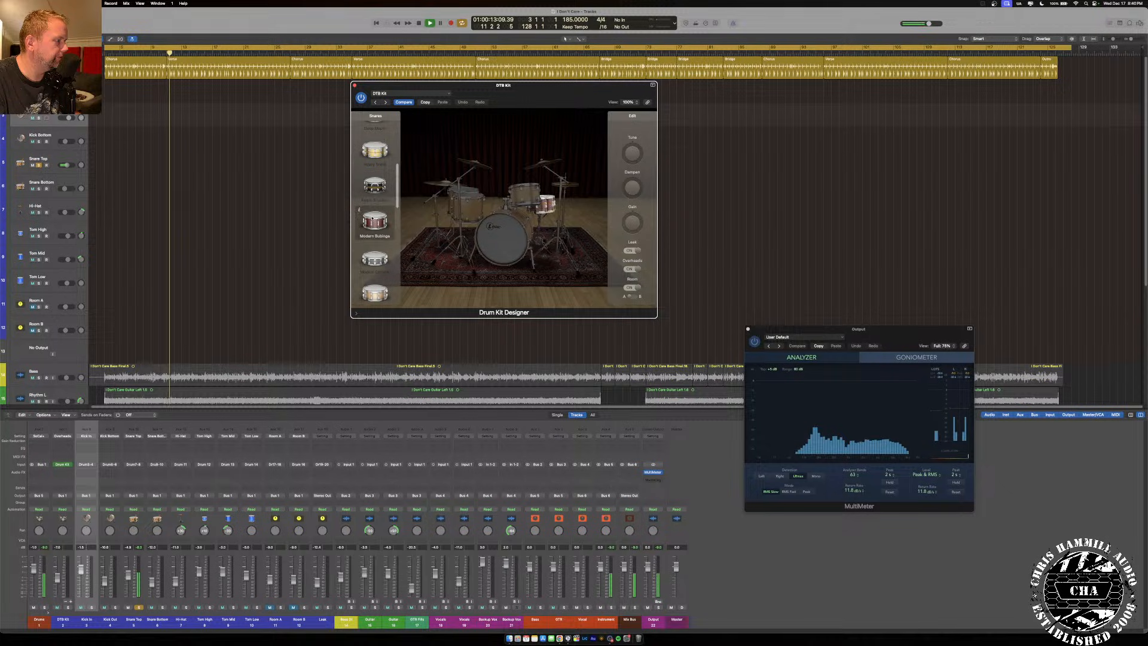
left_click(380, 276)
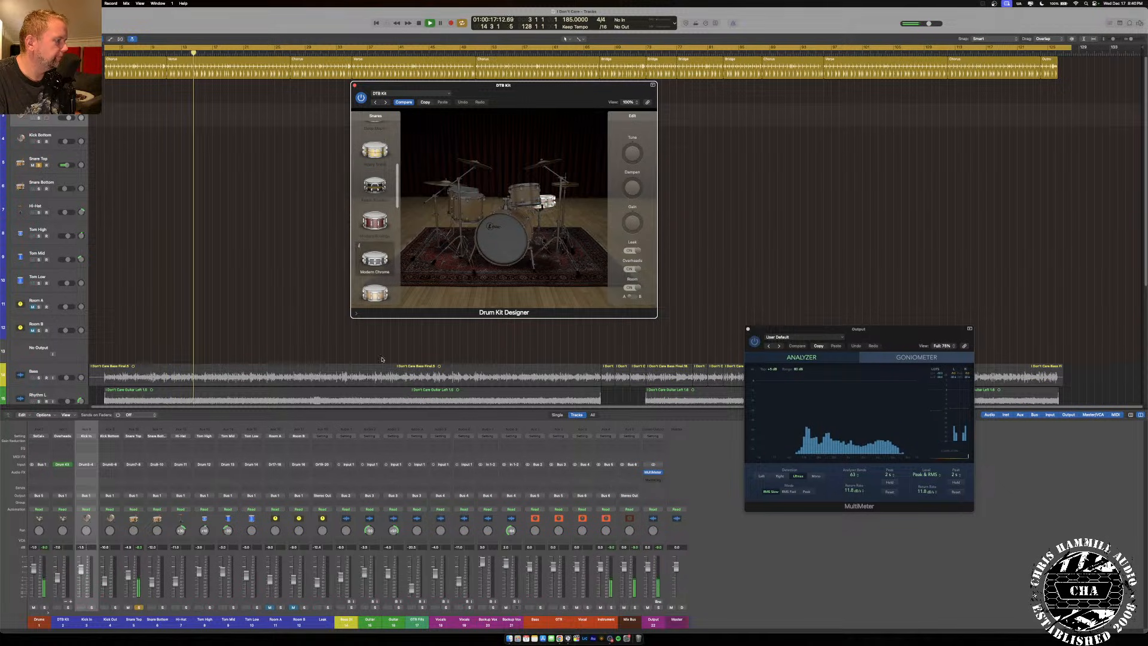
left_click(376, 294)
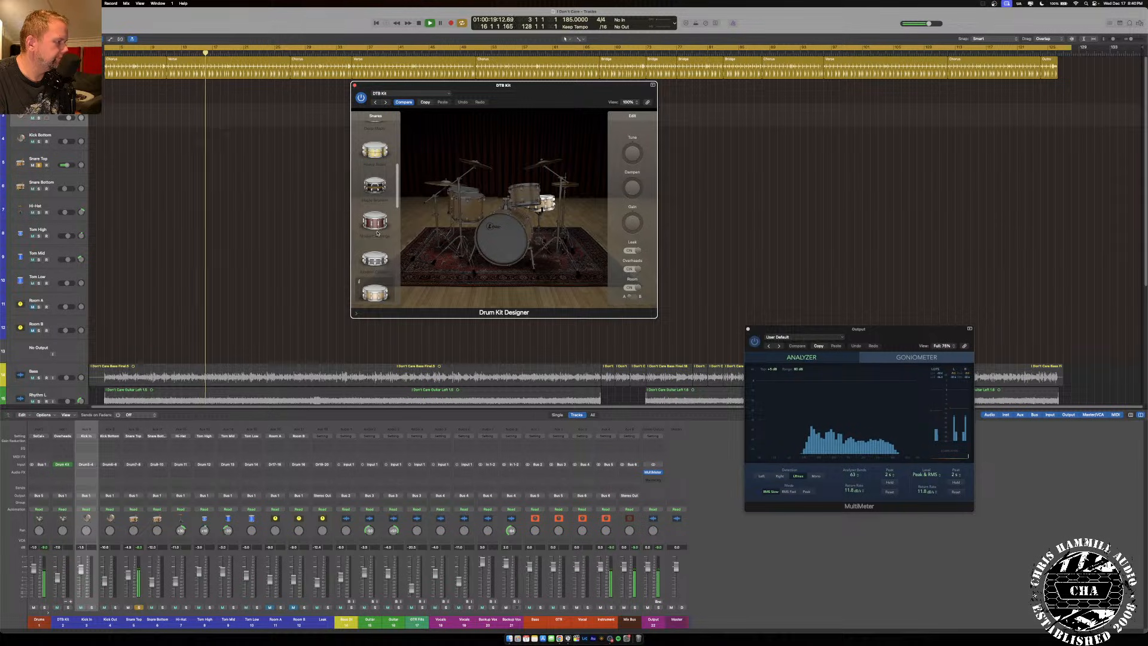
Switch the snare to Muted Brass and play the song, adding Kick In to the soloed channels.
scroll(377, 234, "down", 5)
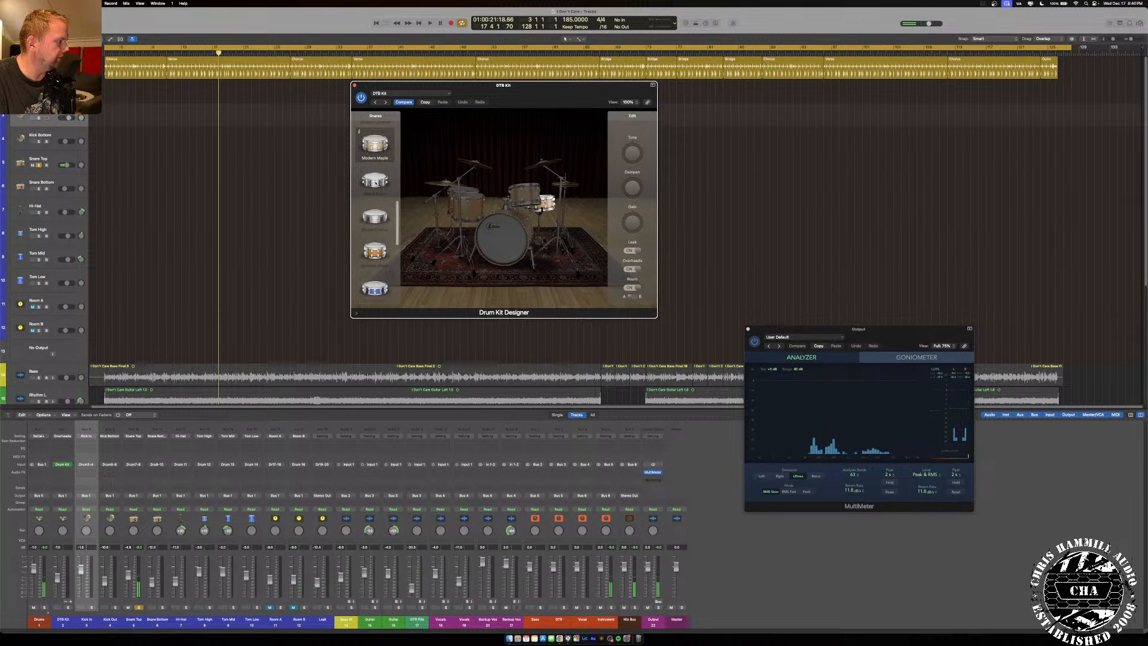
left_click(375, 181)
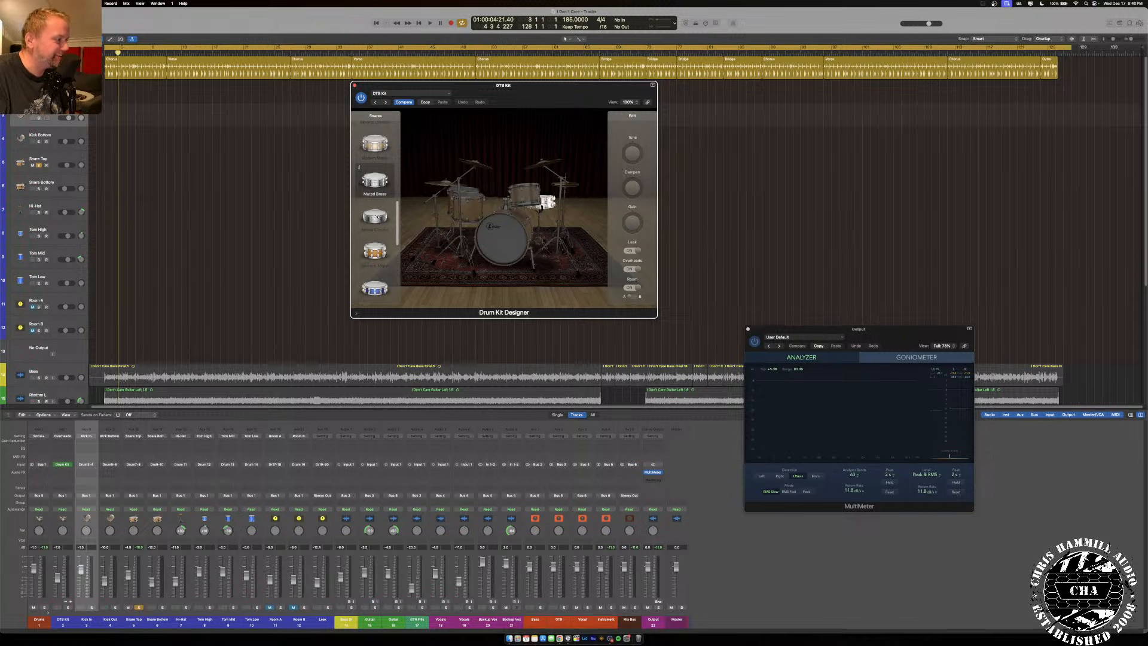
key("space")
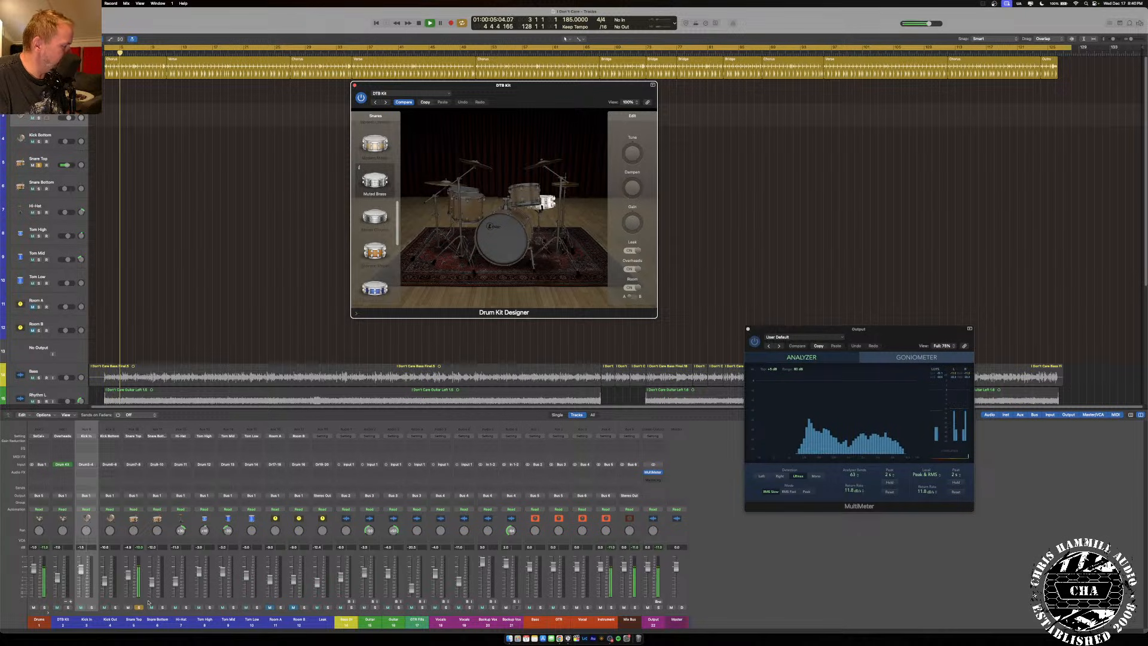
left_click(91, 608)
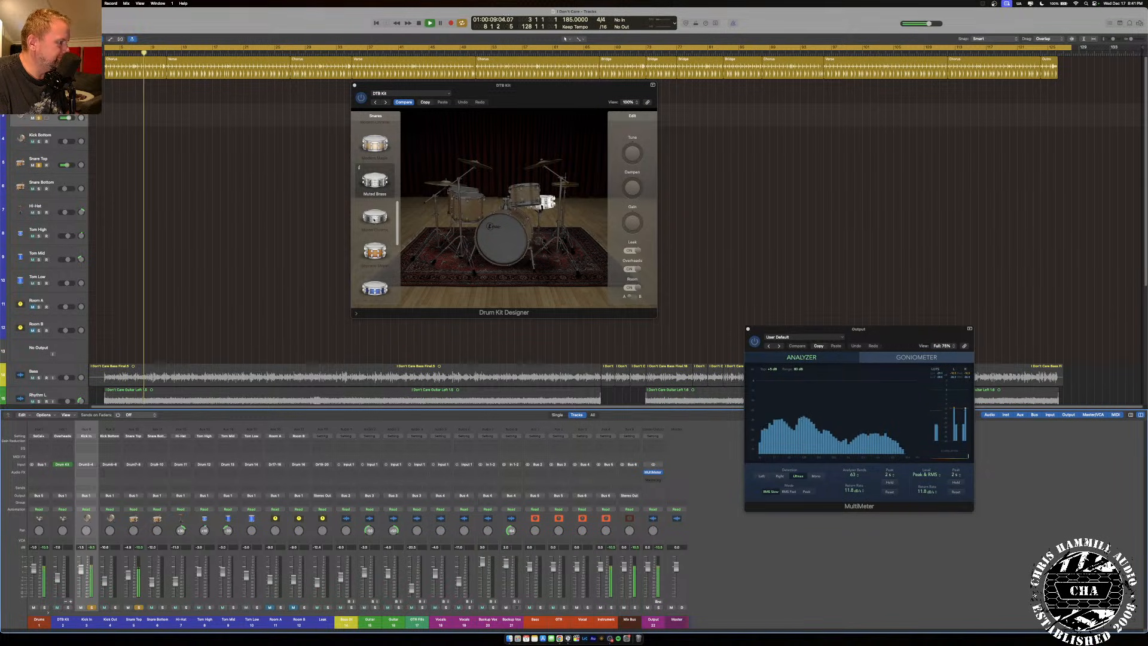
Audition the Muted Chrome, Soprano Maple and Studio Maple snares together with the soloed Kick In.
left_click(375, 216)
left_click(375, 216)
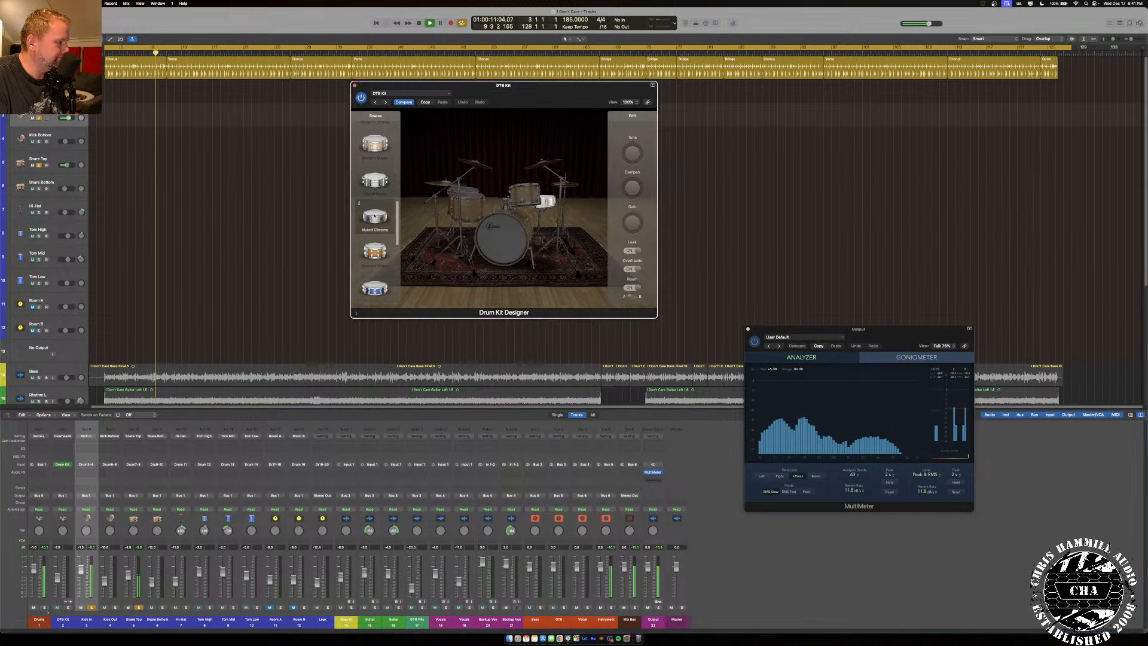
left_click(377, 256)
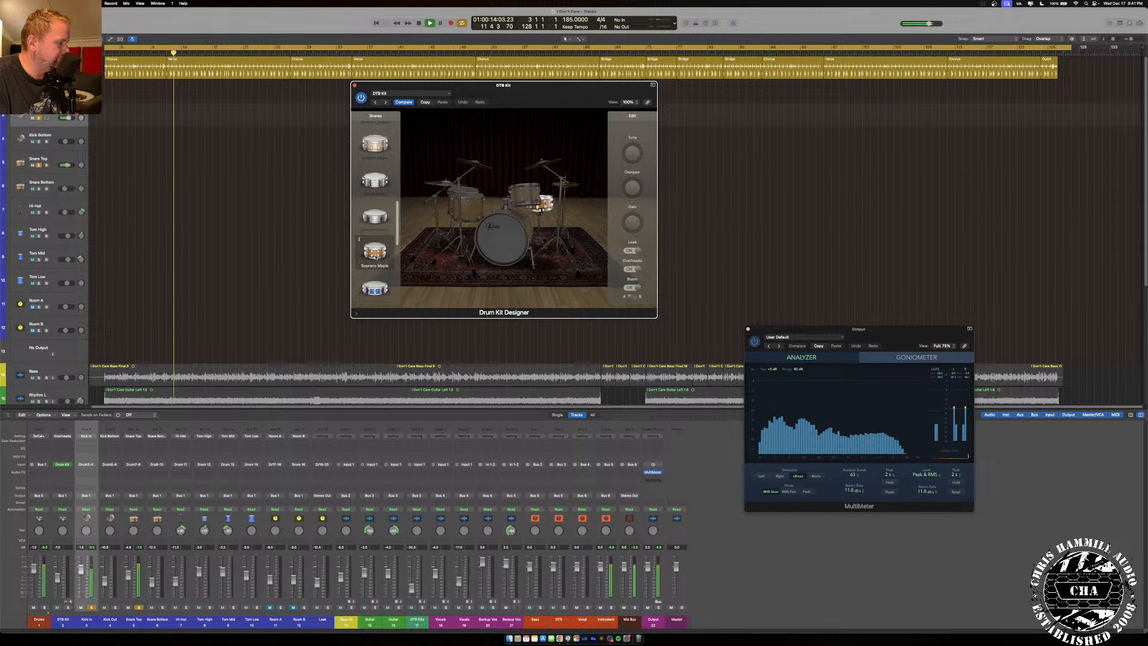
left_click(375, 290)
scroll(379, 251, "down", 3)
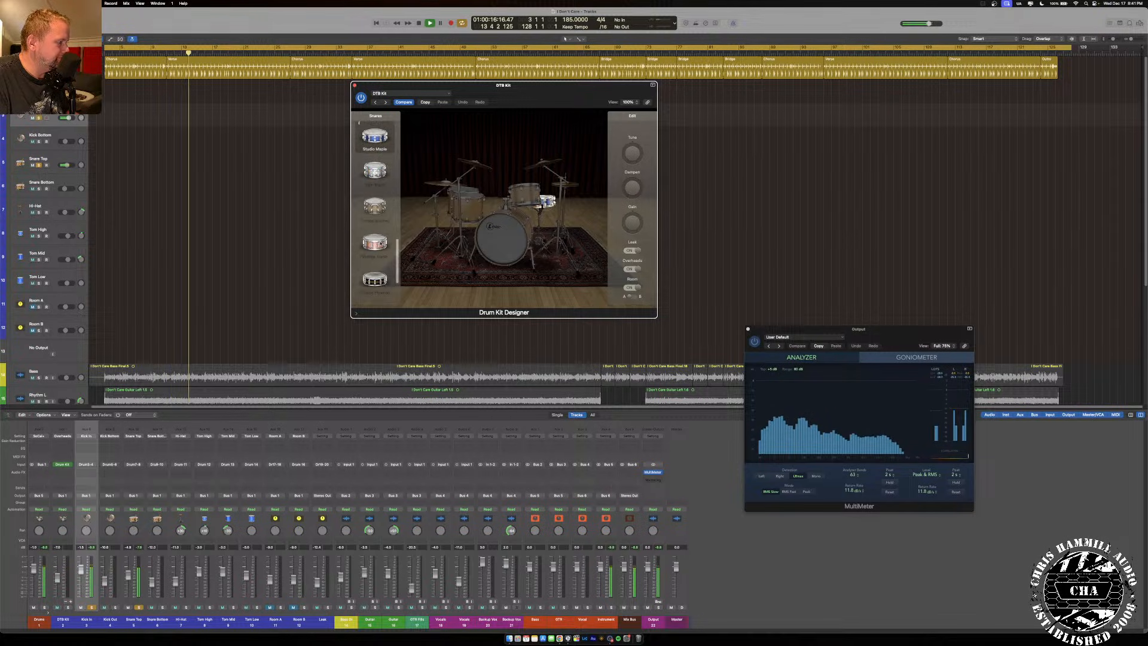
Audition the snares from Tight Maple through Vintage Brushes and Vintage Maple to Vintage Plywood, then unsolo Kick In.
left_click(375, 172)
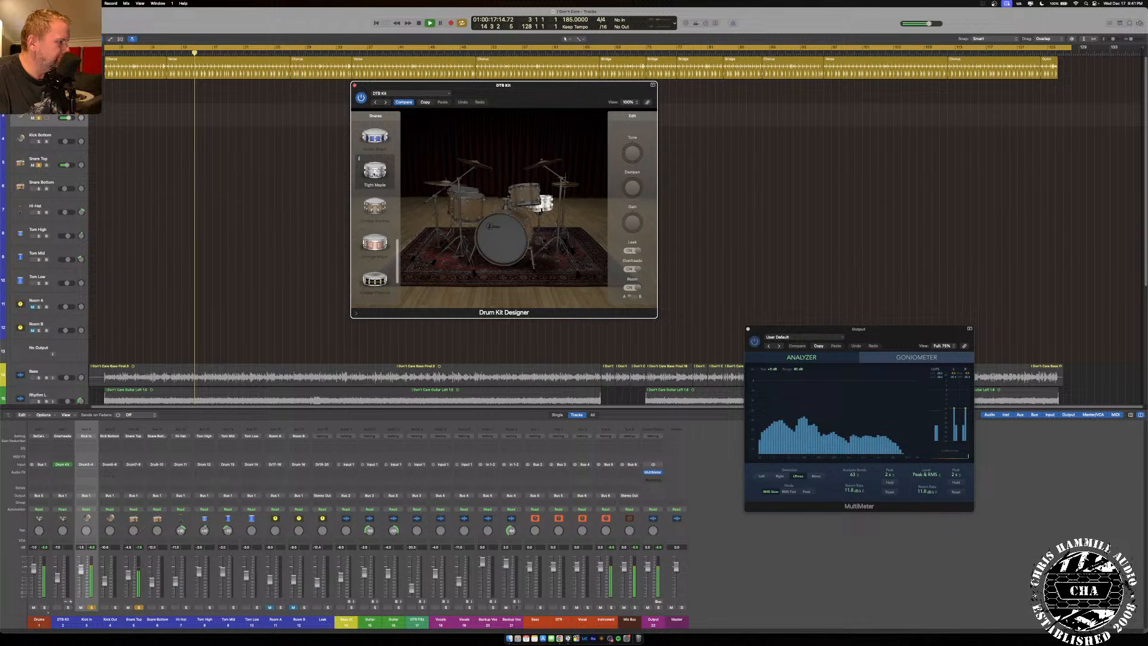
left_click(373, 208)
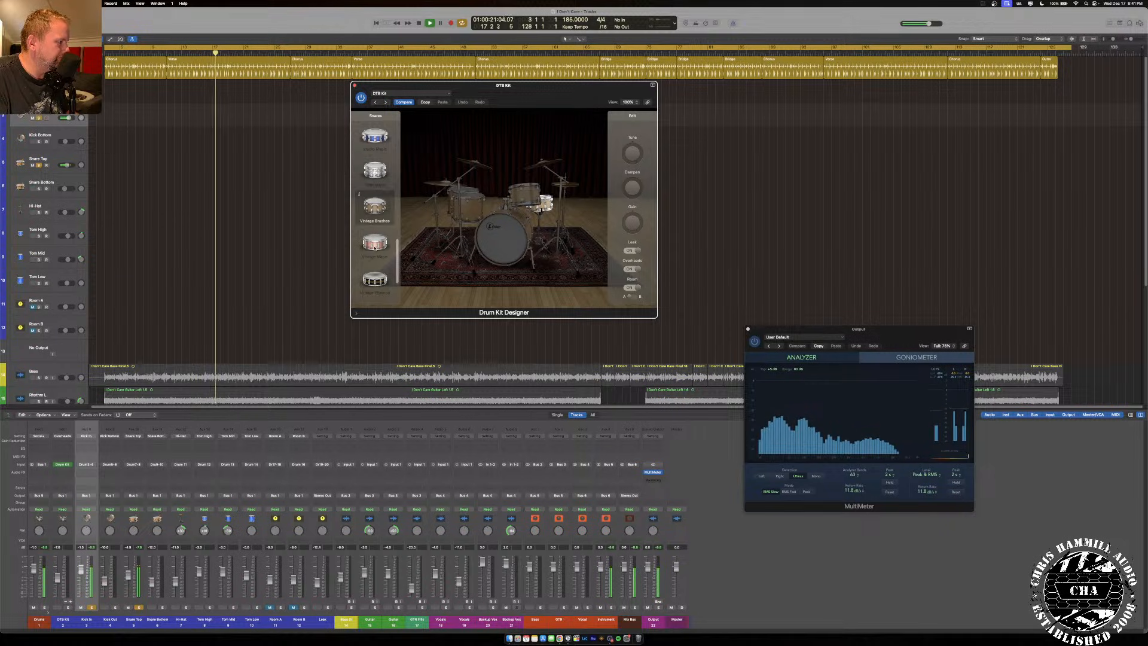
left_click(375, 245)
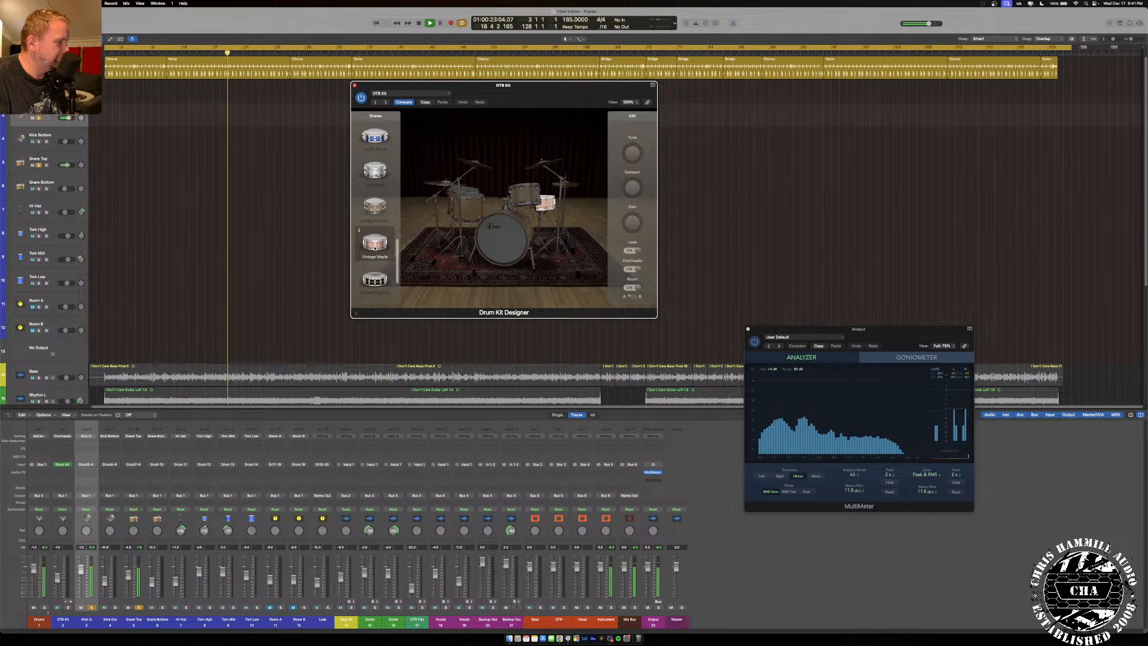
left_click(375, 279)
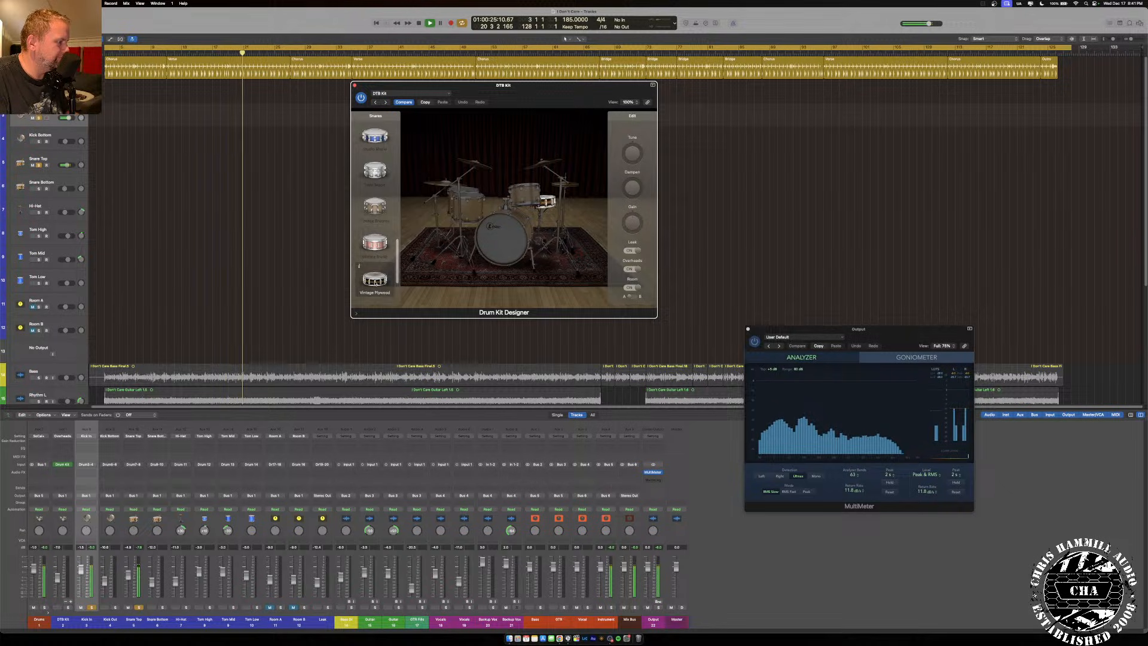
left_click(91, 608)
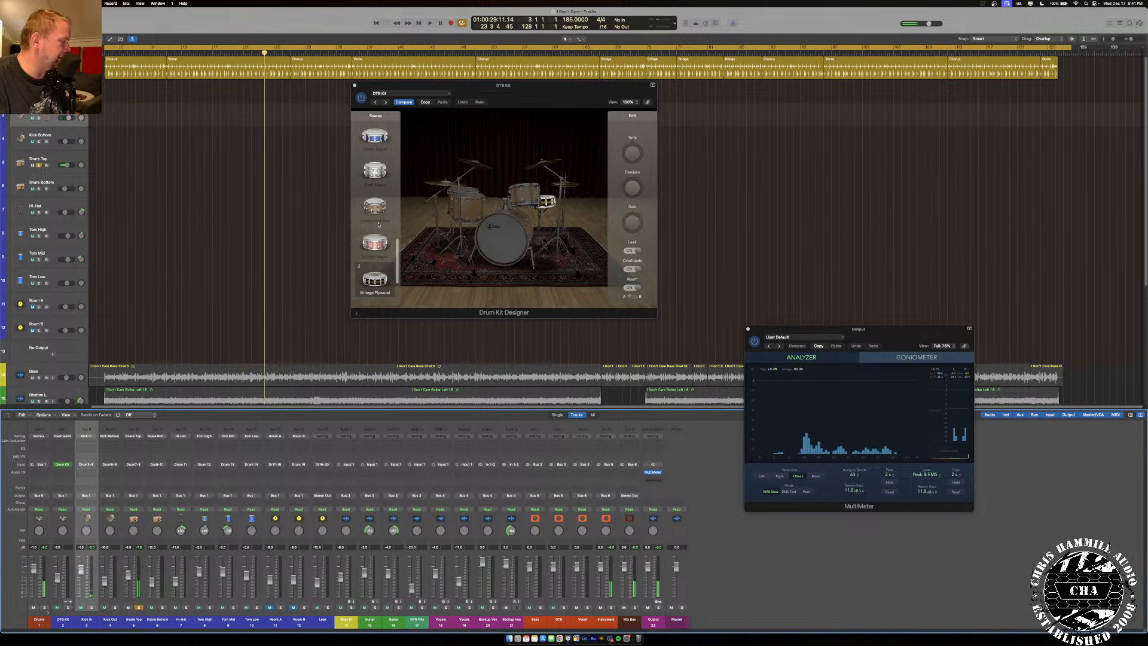
Replay the song from the start with the Vintage Plywood snare and solo Kick In alongside it.
scroll(389, 233, "down", 2)
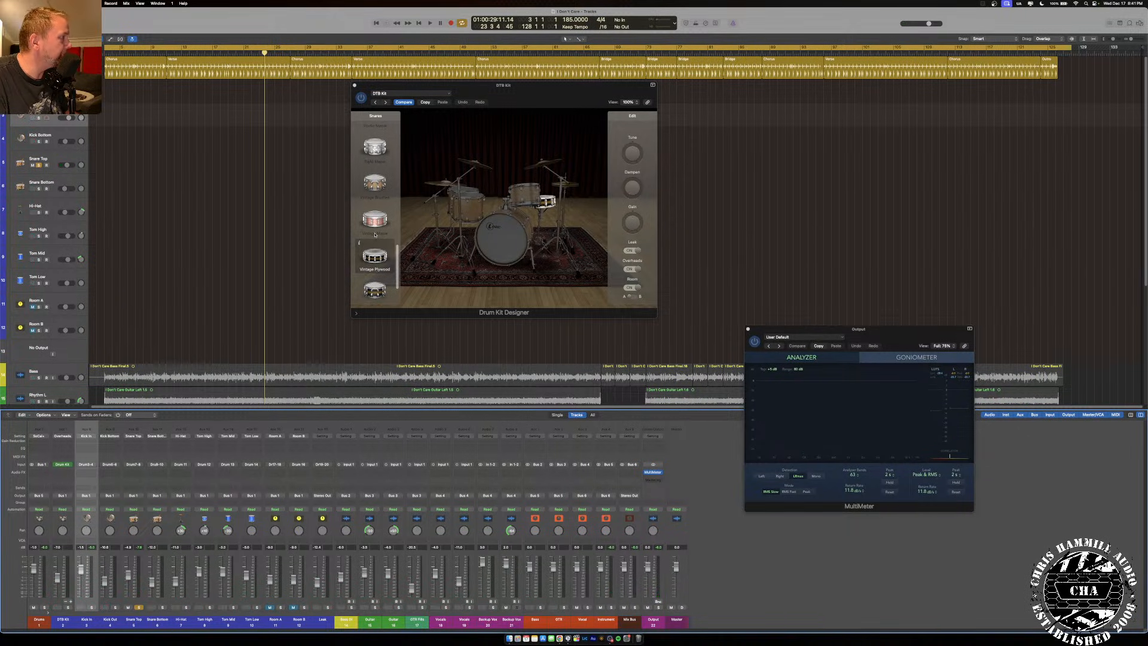
key("Return")
key("space")
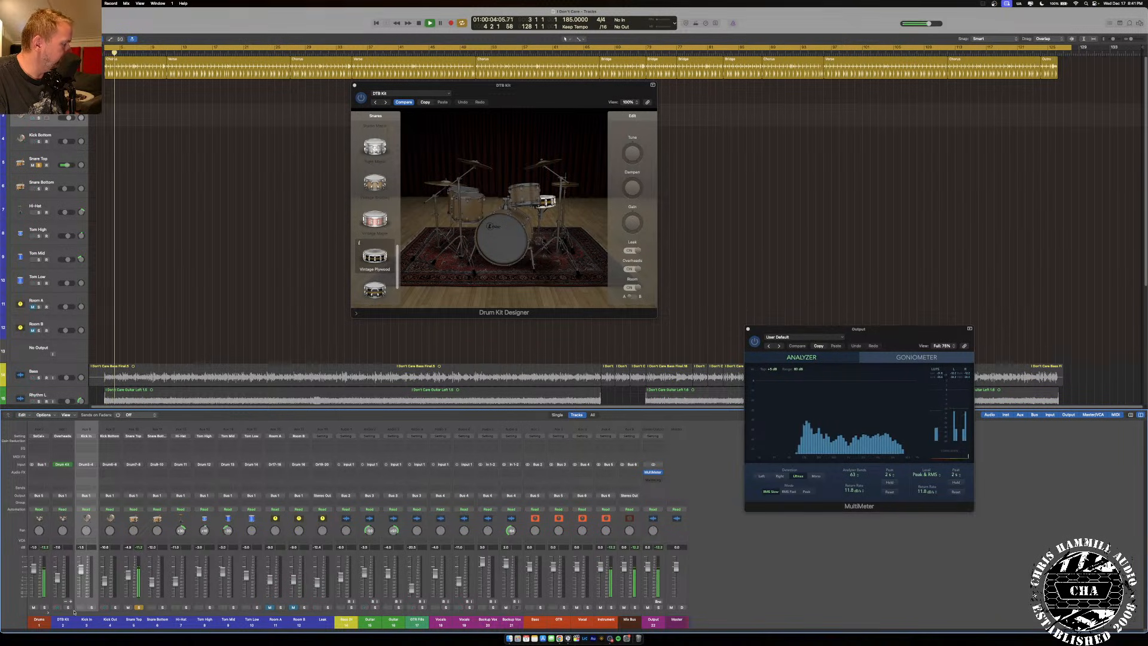
left_click(90, 607)
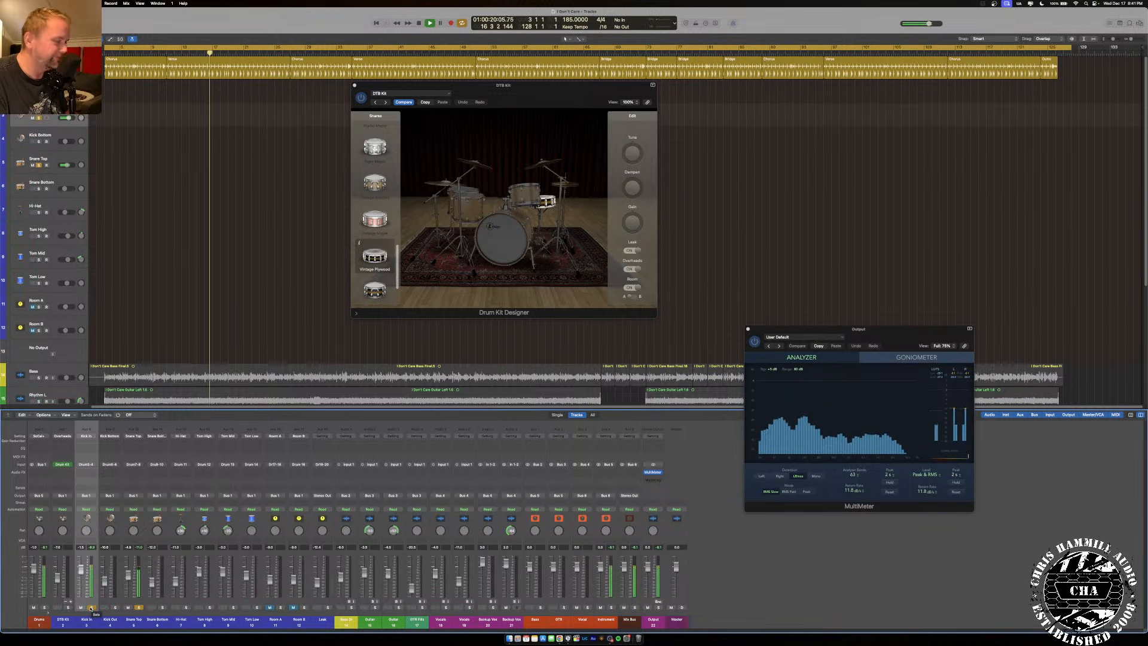
Try the last snare in the list, playing the song again with only Snare Top soloed.
scroll(363, 237, "down", 2)
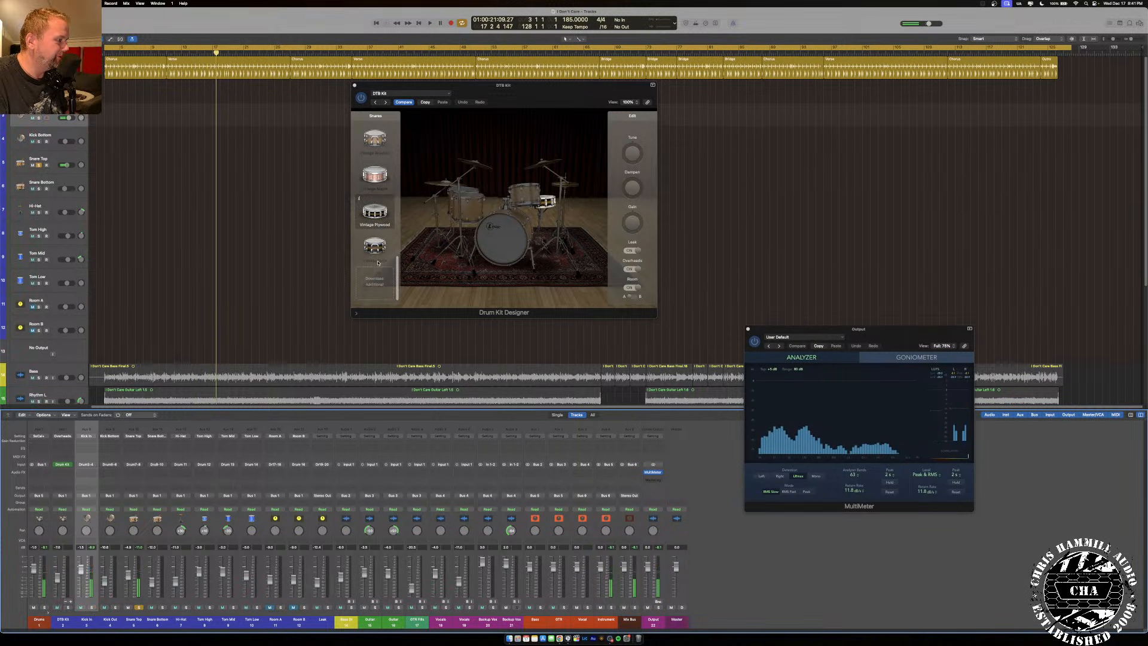
left_click(377, 247)
key("space")
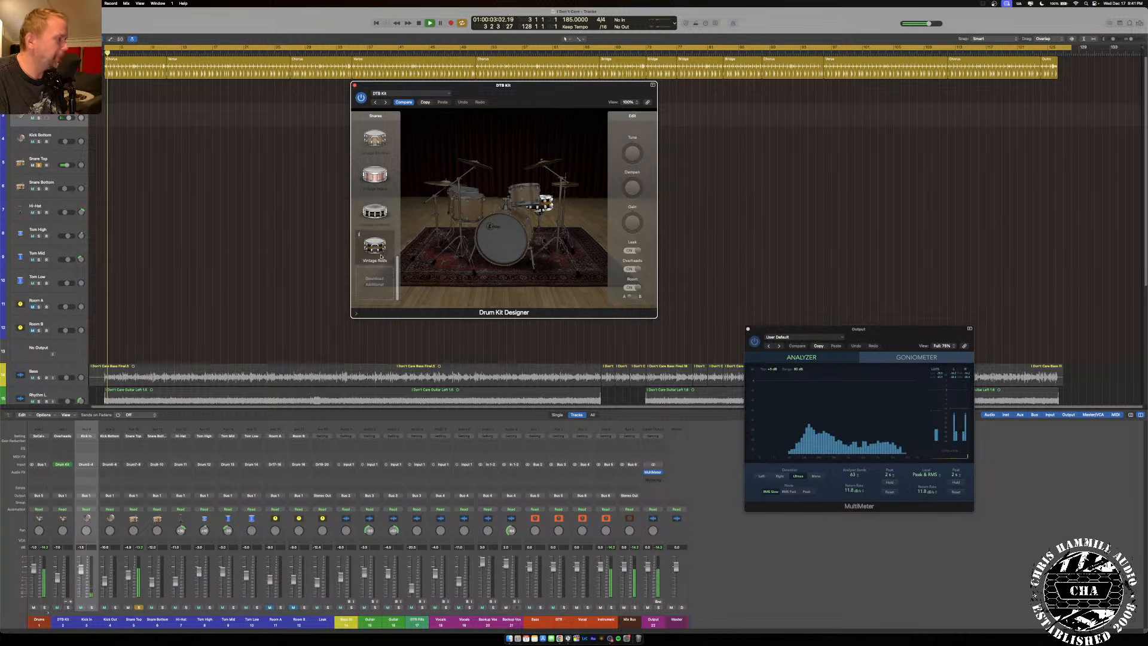
Set the snare to Modern Maple and close Drum Kit Designer.
scroll(381, 246, "up", 5)
scroll(382, 246, "up", 3)
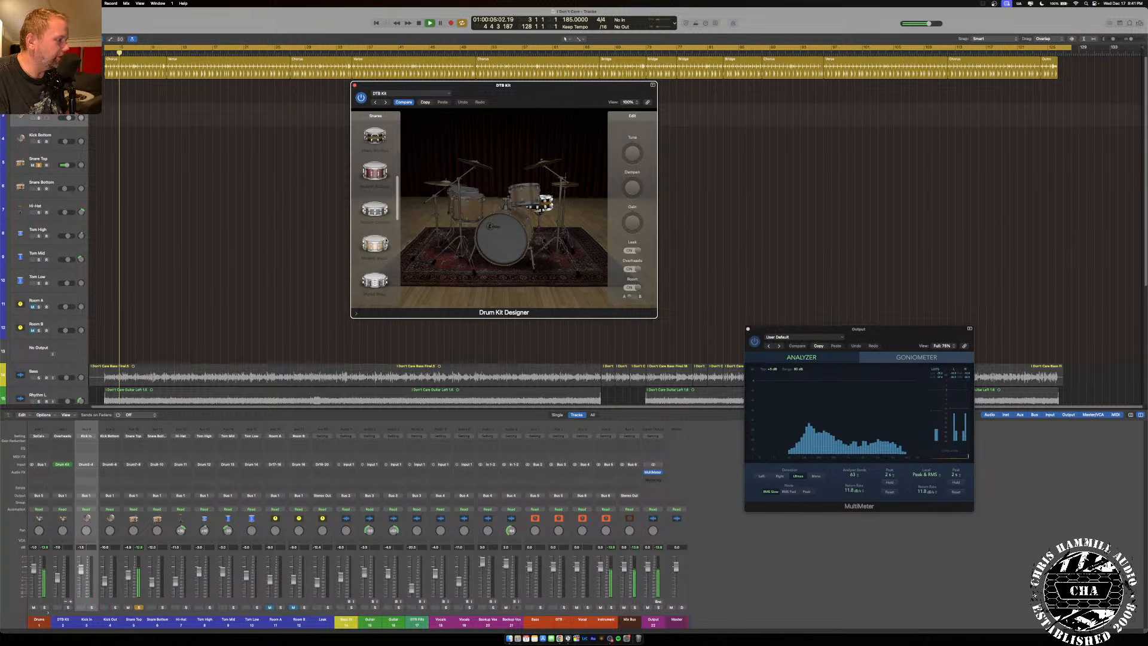
left_click(385, 243)
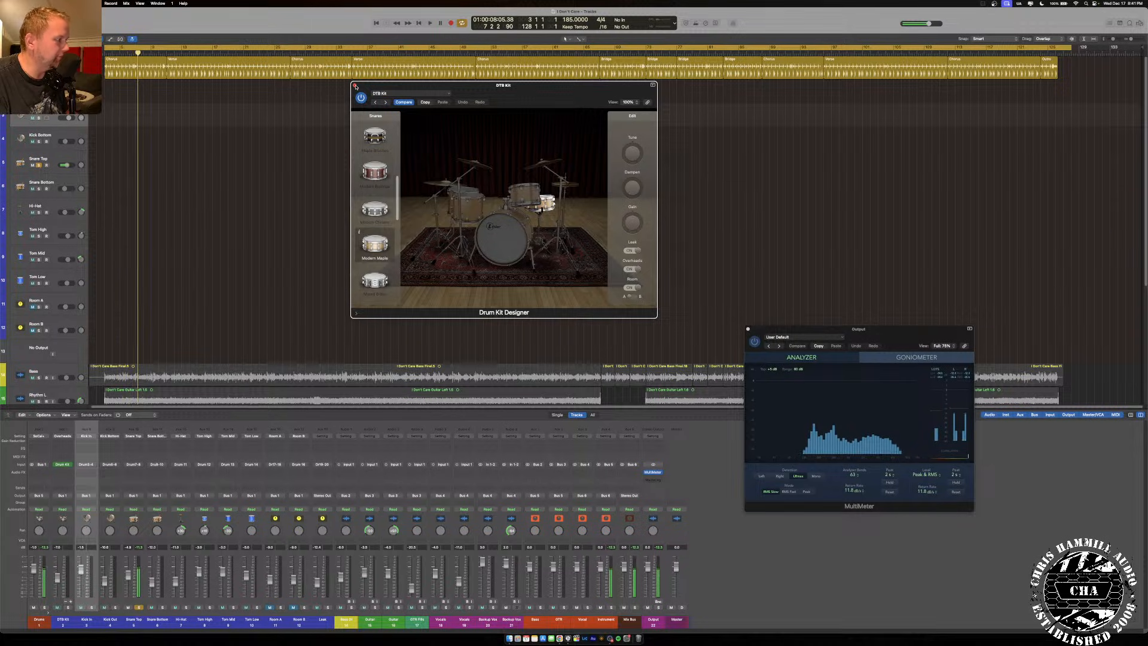
left_click(355, 86)
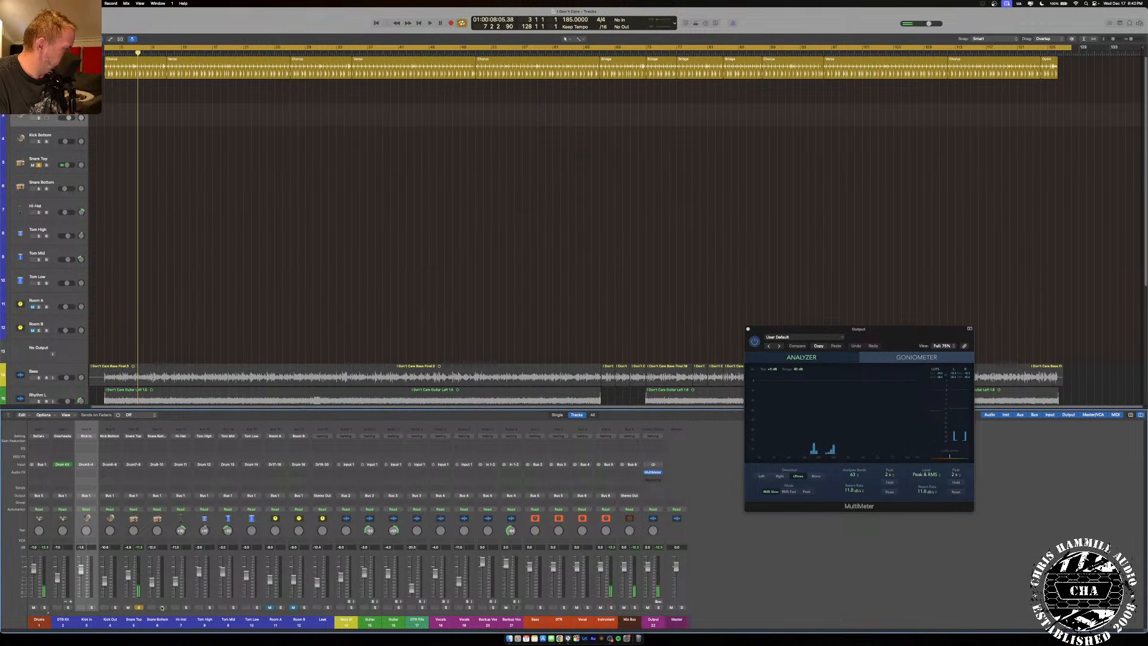
Play the song with Snare Bottom soloed, then with Snare Top too, and set the Snare Bottom fader slightly below Snare Top's.
key("space")
left_click(138, 608)
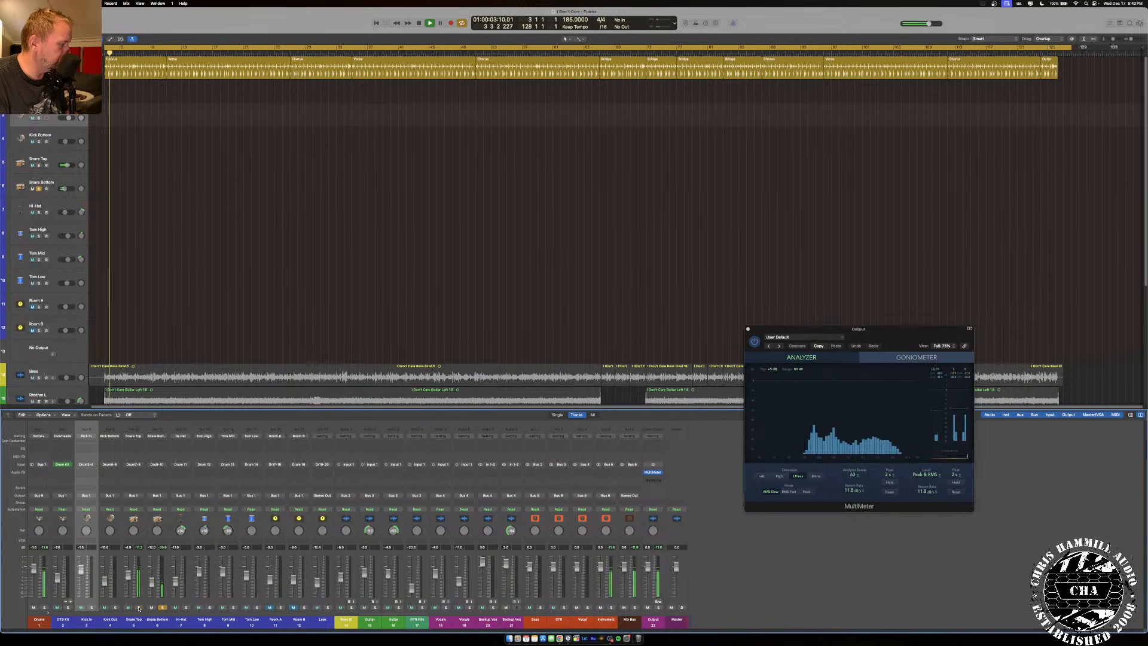
left_click_drag(152, 574, 152, 570)
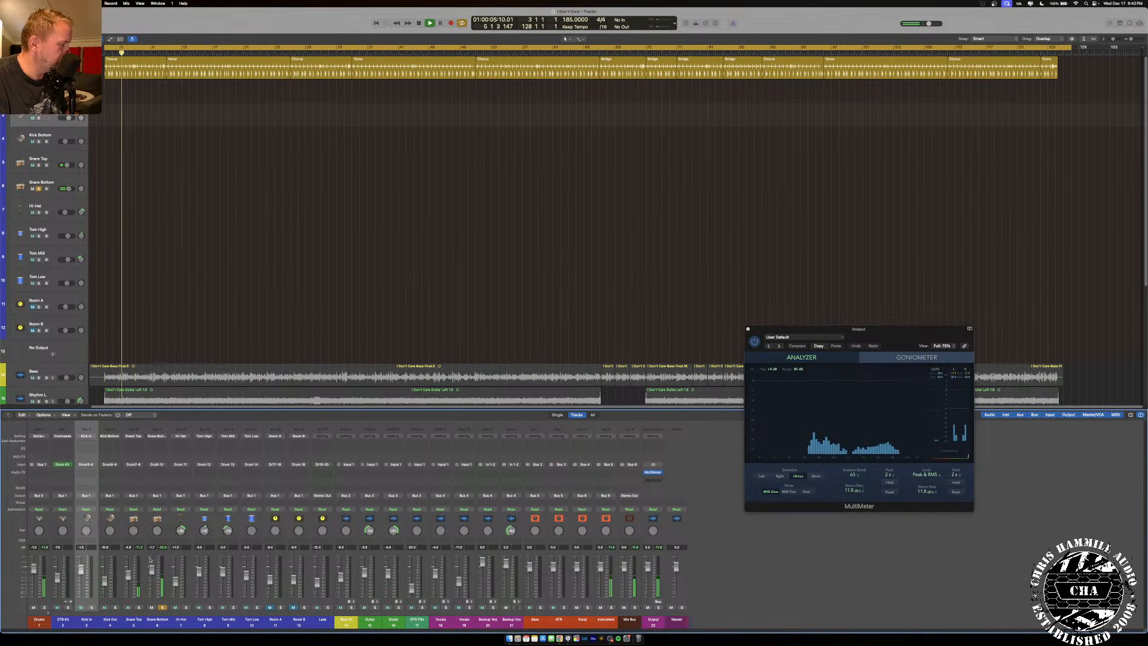
left_click(139, 607)
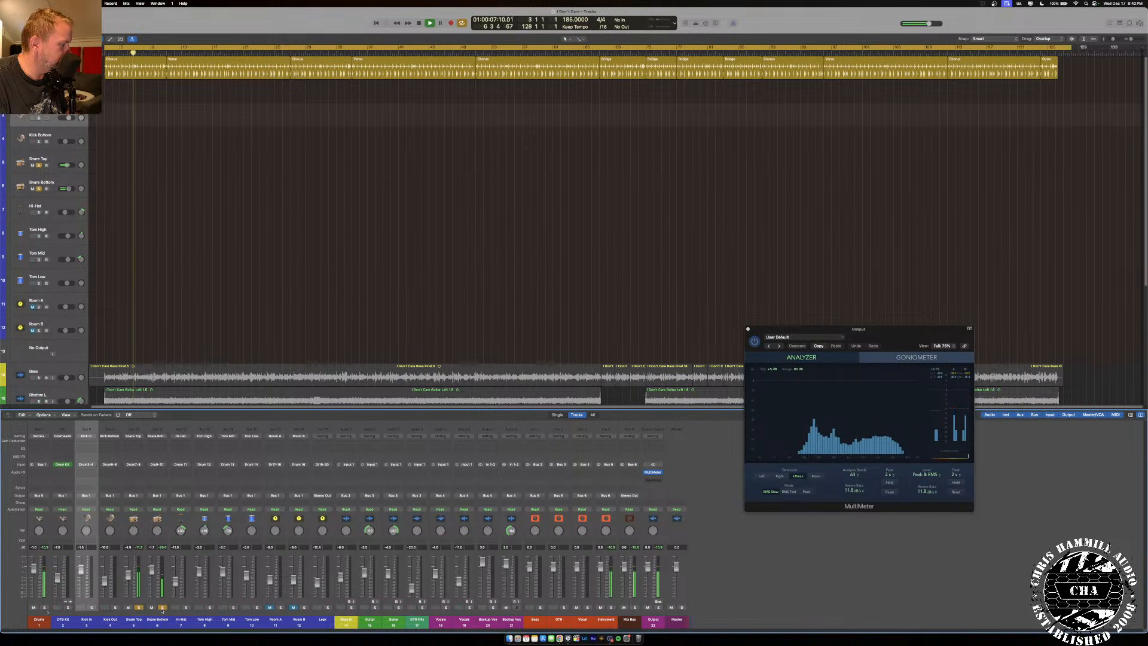
left_click_drag(152, 569, 152, 578)
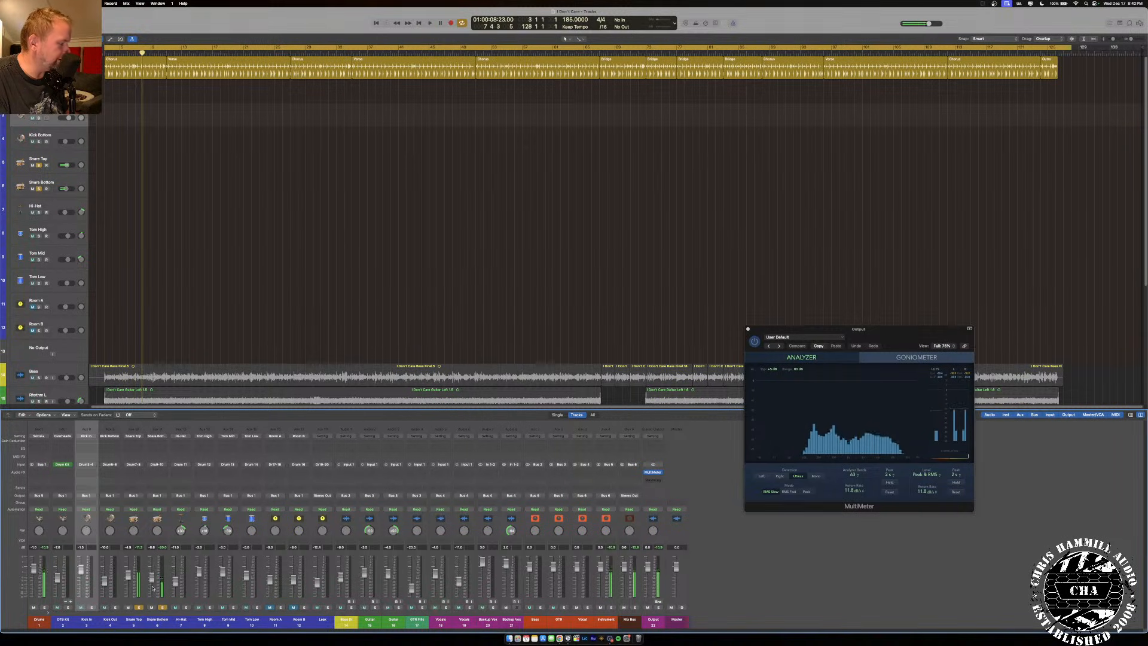
Reopen Drum Kit Designer and, with only Hi-Hat soloed, play the first verse with a cycle range set across it.
left_click(64, 465)
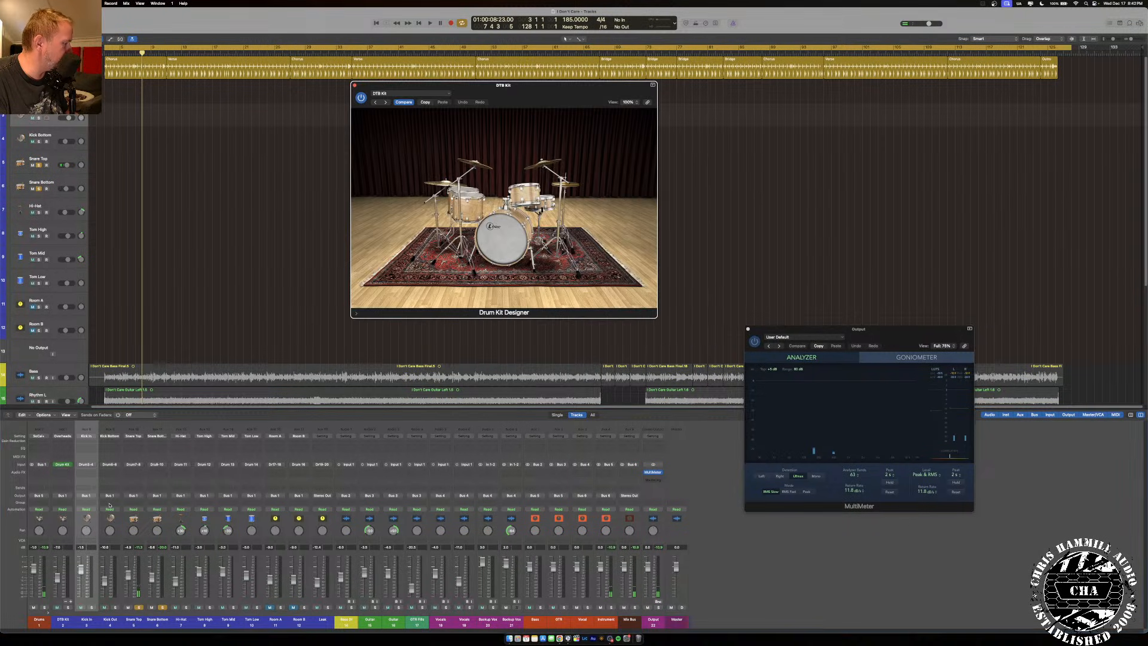
left_click(186, 607)
key("space")
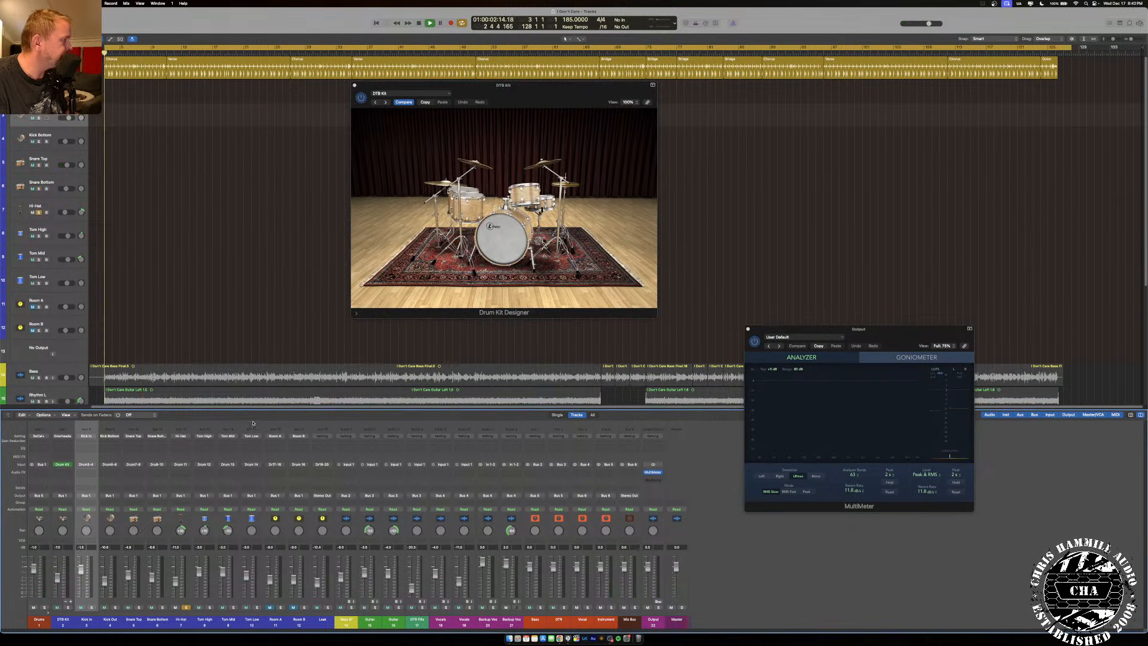
left_click(181, 53)
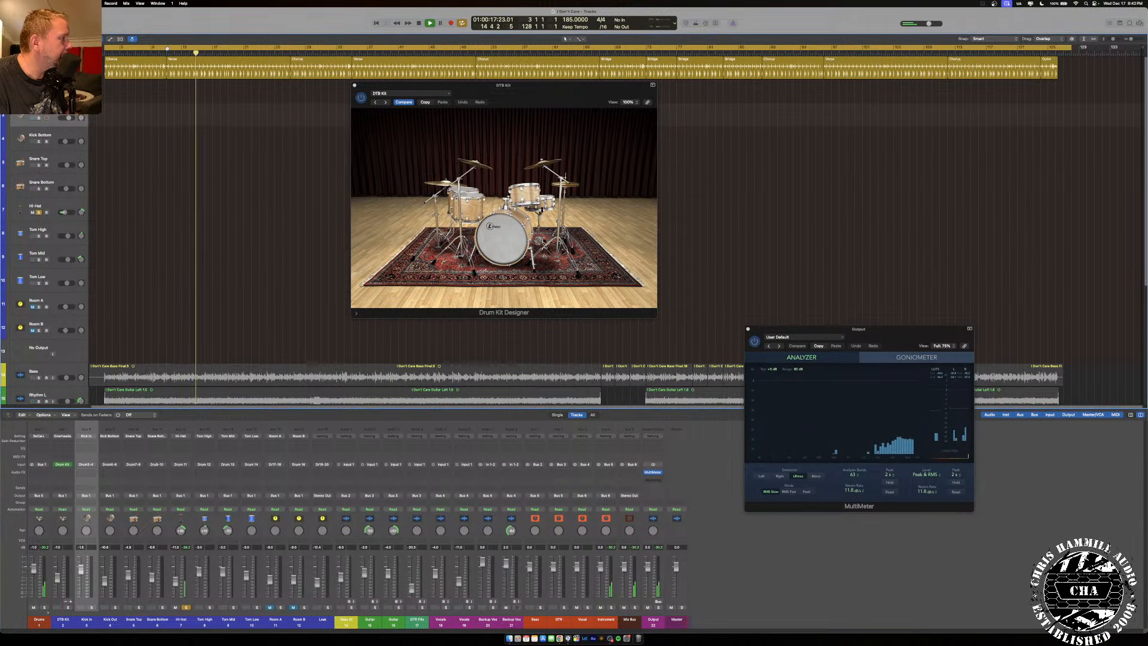
left_click_drag(169, 46, 291, 43)
Audition the Modern and Modern Bright hi-hats against the playing verse, and set the hi-hat to Vintage Bright.
left_click(564, 183)
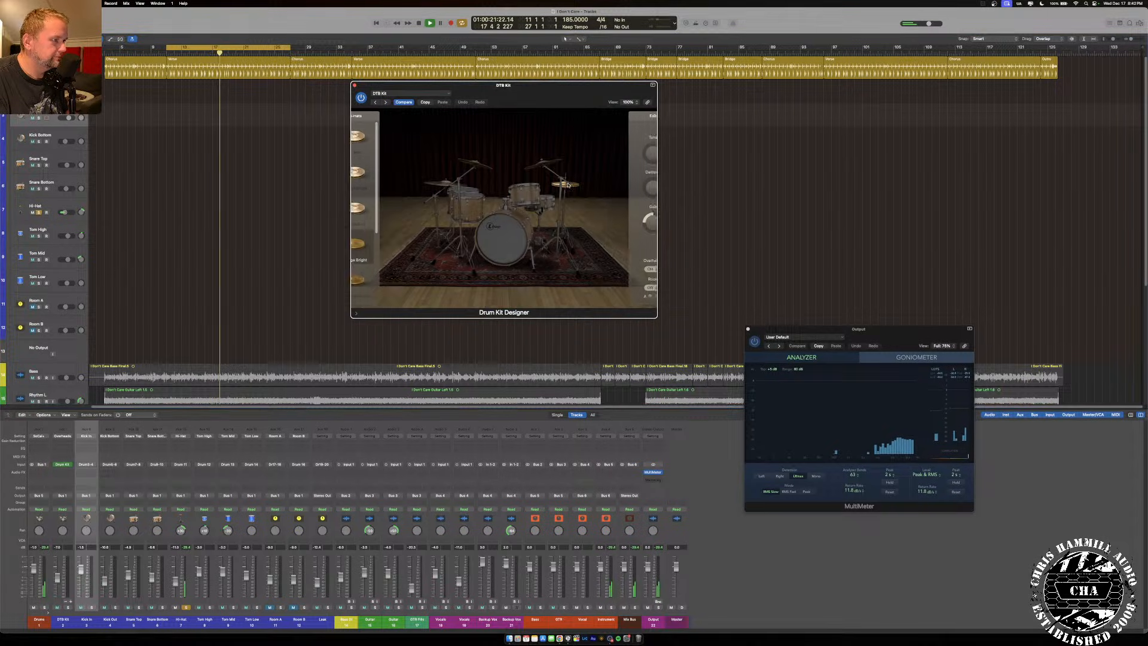
left_click(375, 137)
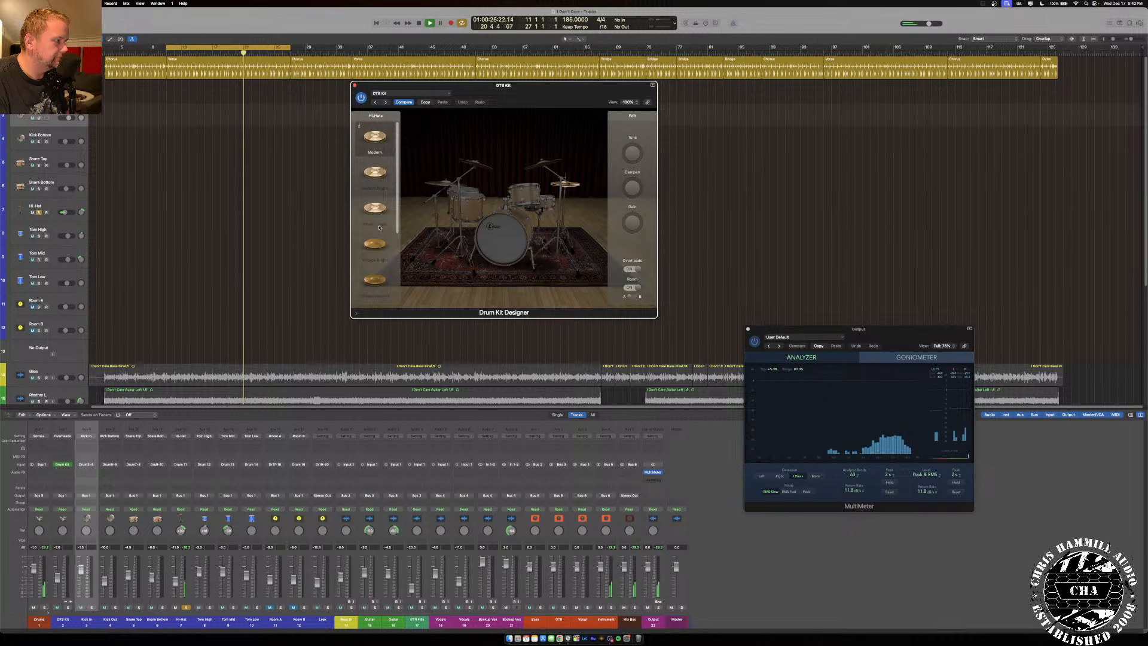
left_click(380, 177)
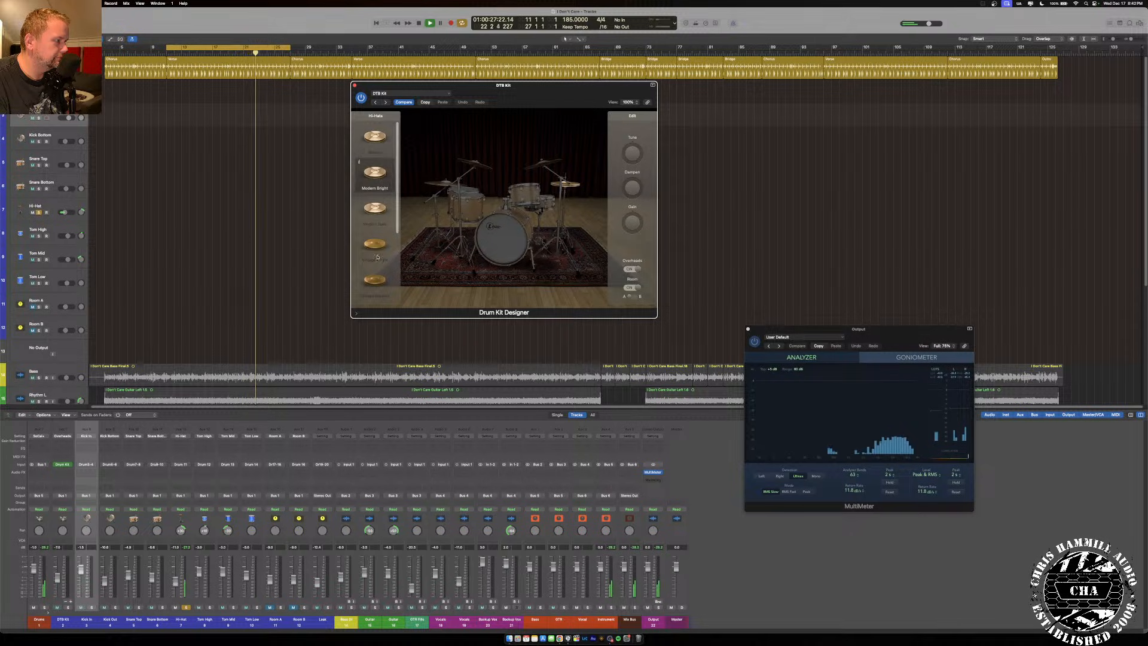
left_click(375, 244)
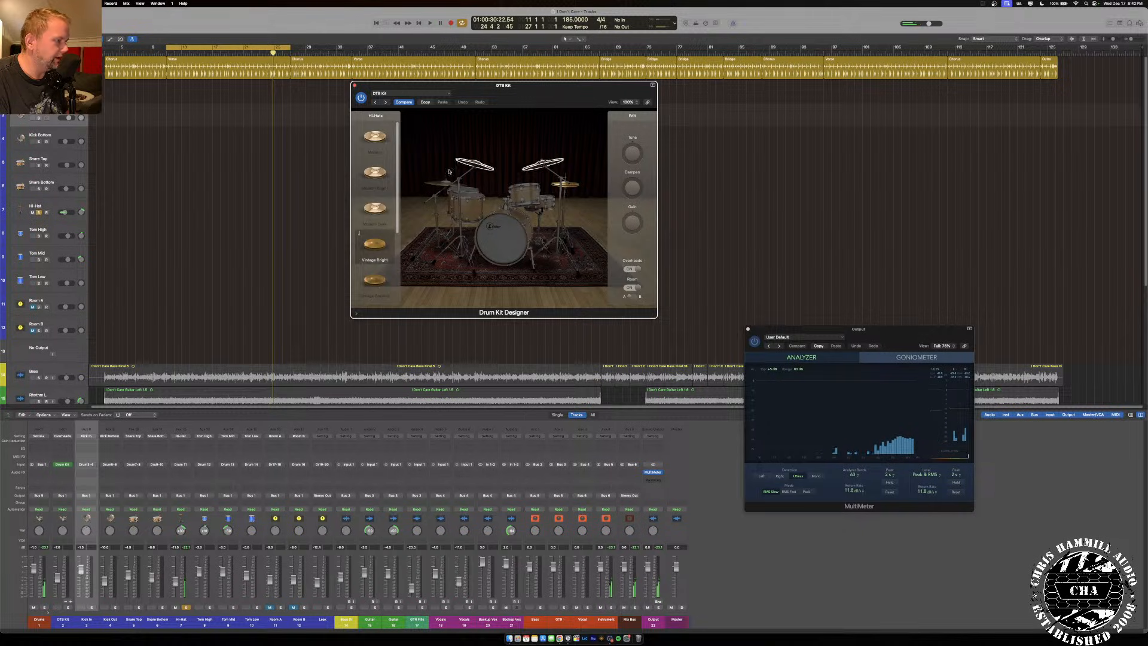
Move the cycle range to the opening chorus and play it with only the DTB Kit overheads channel soloed.
left_click_drag(201, 46, 127, 51)
left_click_drag(227, 46, 166, 47)
key("space")
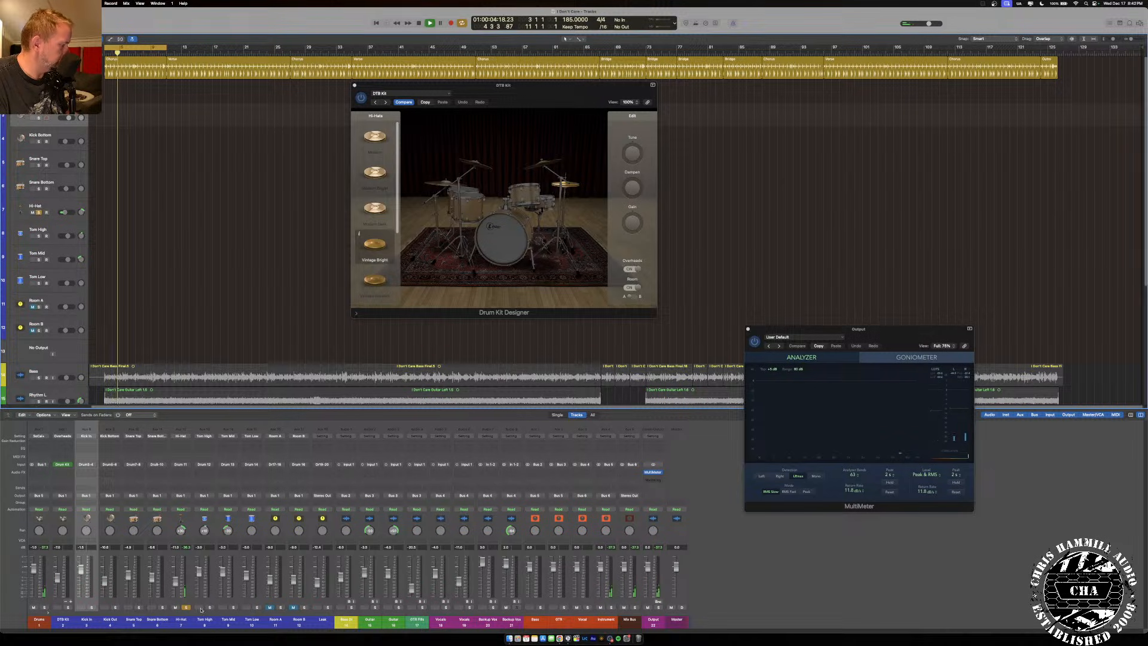
left_click(67, 607, "alt")
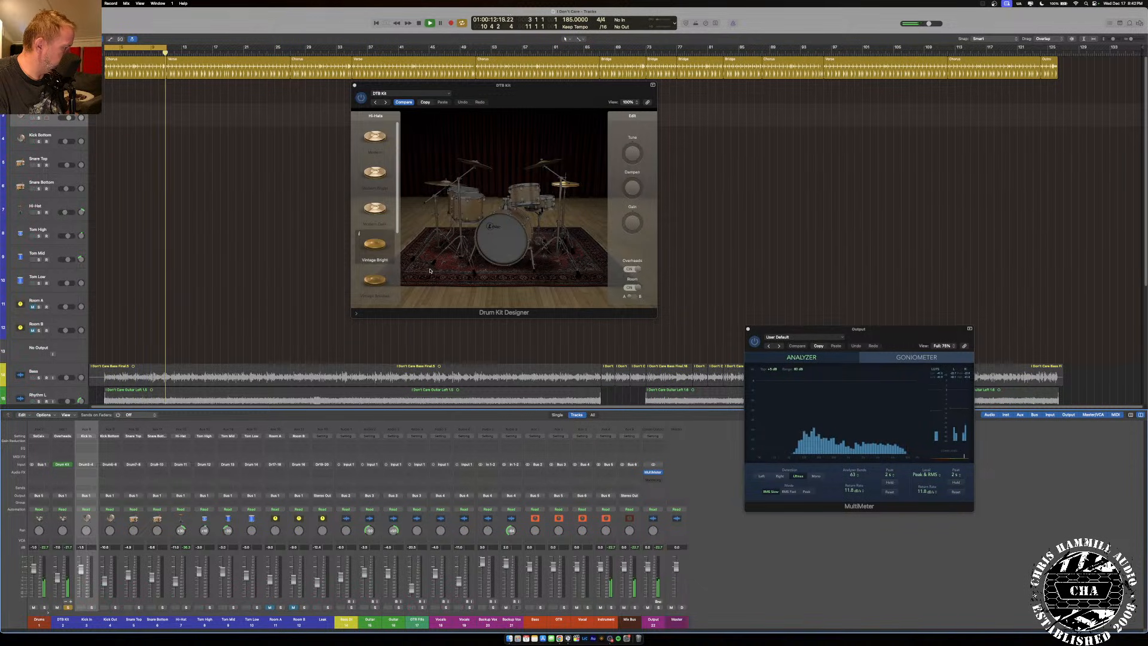
Try the Modern crash cymbals while the opening chorus plays.
left_click(480, 166)
left_click(481, 166)
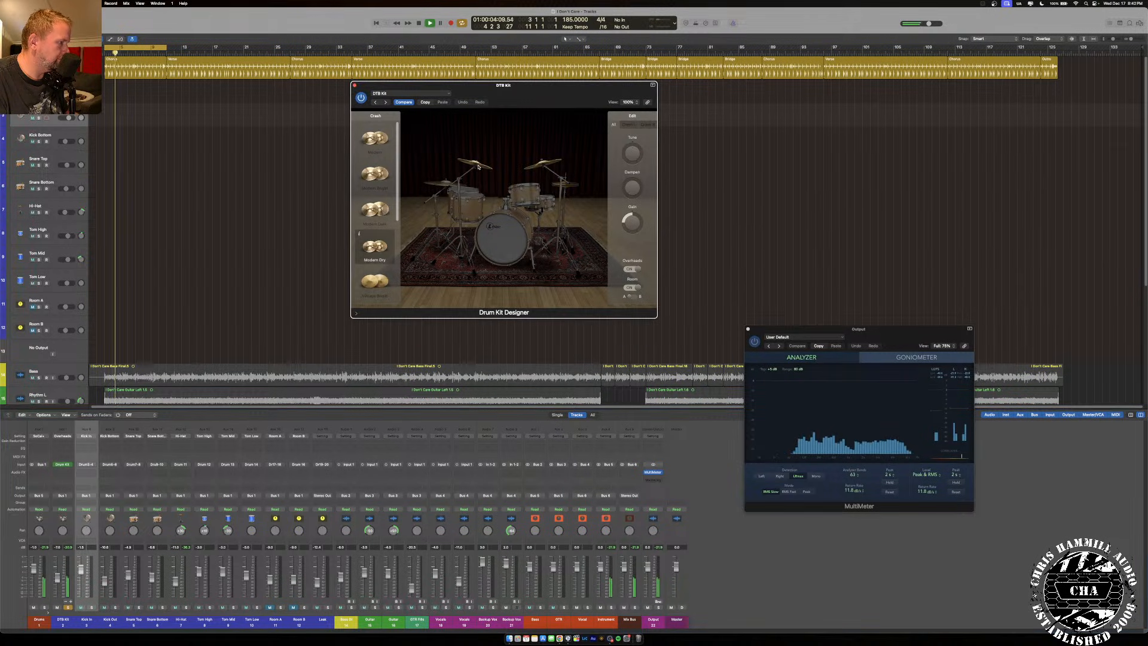
left_click(370, 138)
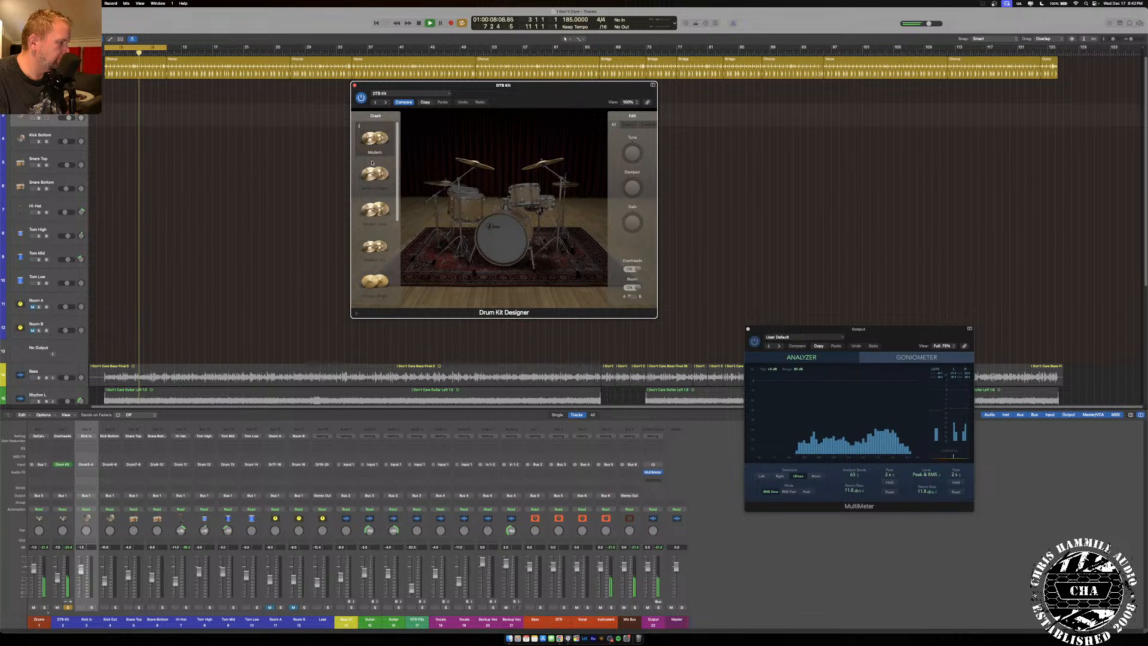
Audition the ride cymbals, including Modern Bright, Modern Dark and Studio Brushes.
left_click(442, 183)
left_click(382, 184)
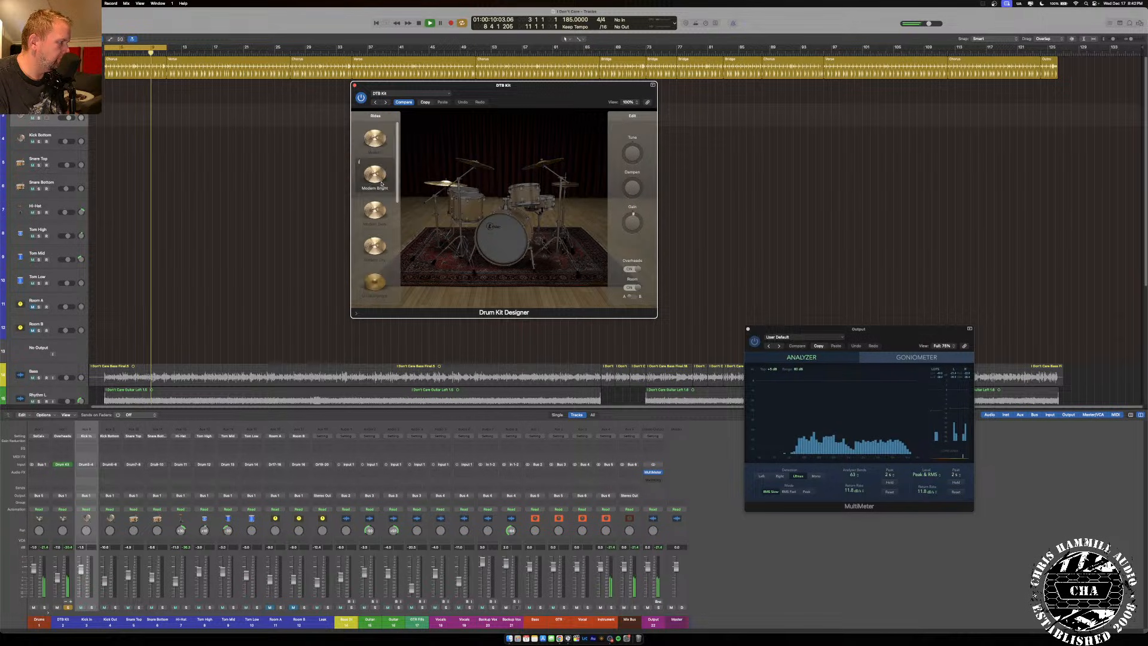
left_click(377, 212)
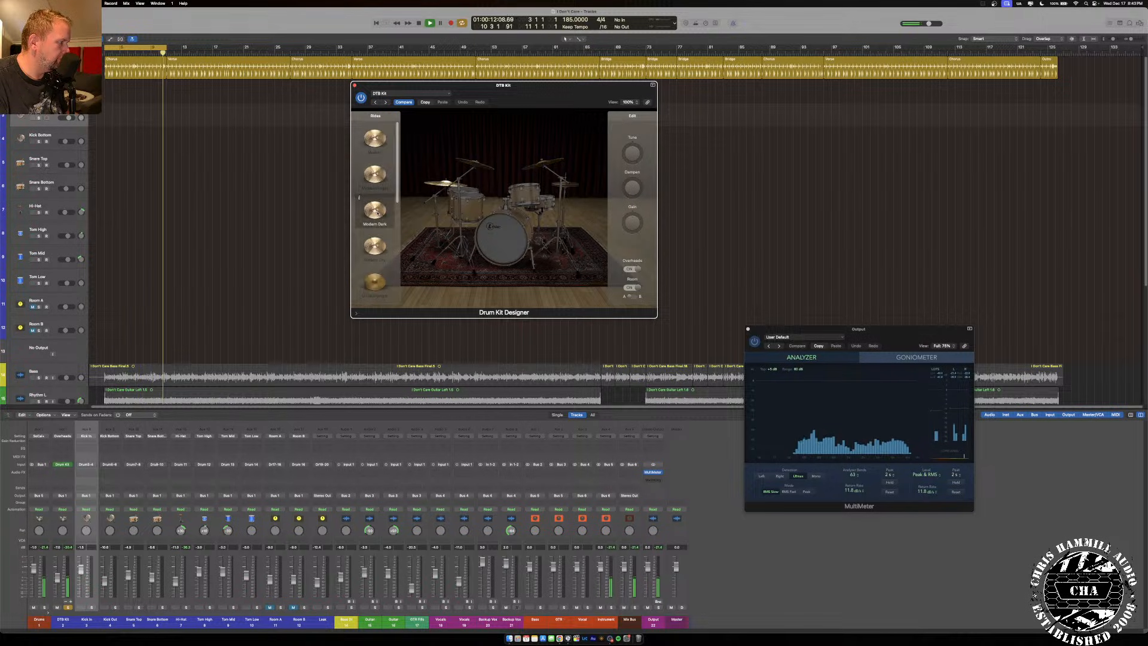
left_click(377, 283)
scroll(374, 263, "down", 3)
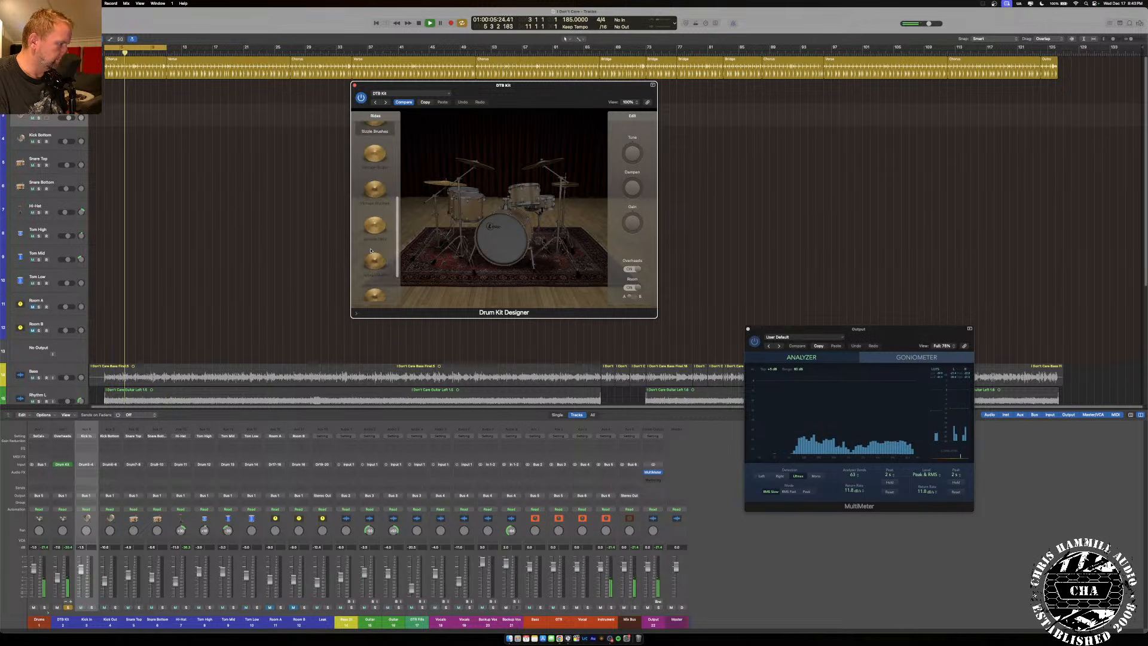
Set both the ride and the crash cymbals to Modern Bright, and close Drum Kit Designer.
scroll(372, 239, "up", 5)
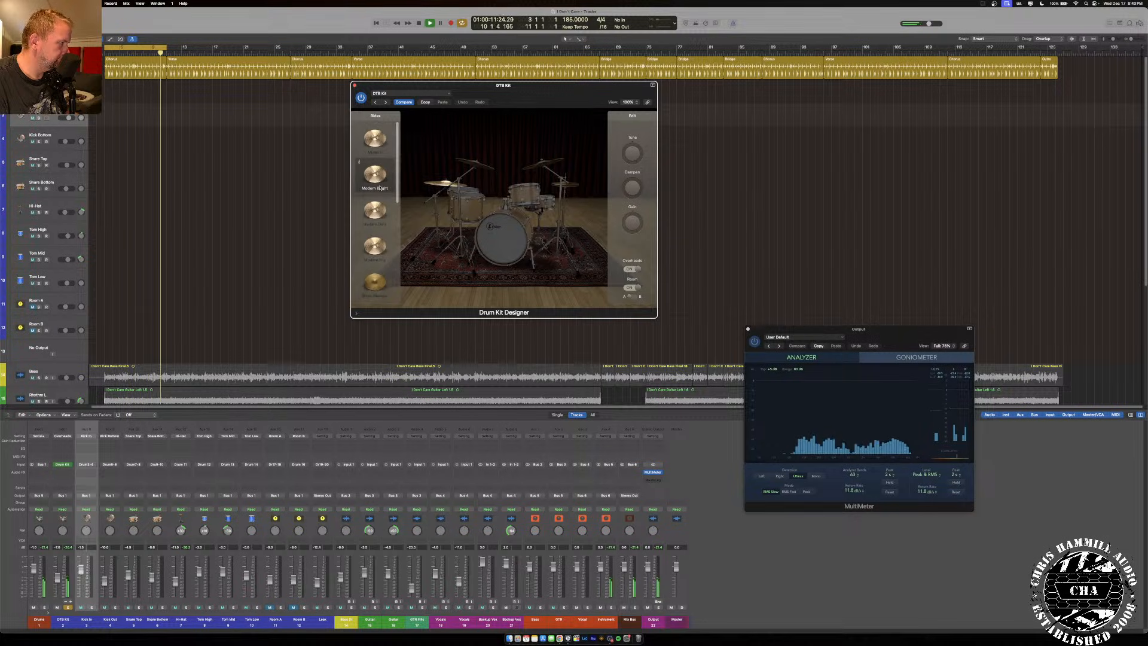
left_click(381, 188)
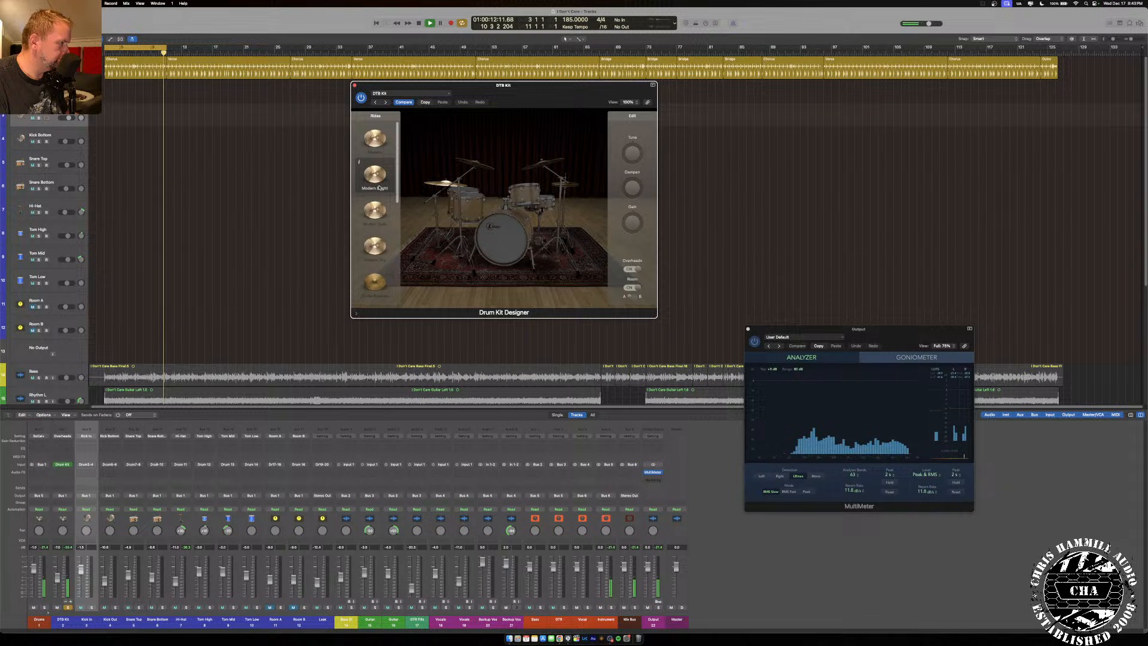
left_click(478, 171)
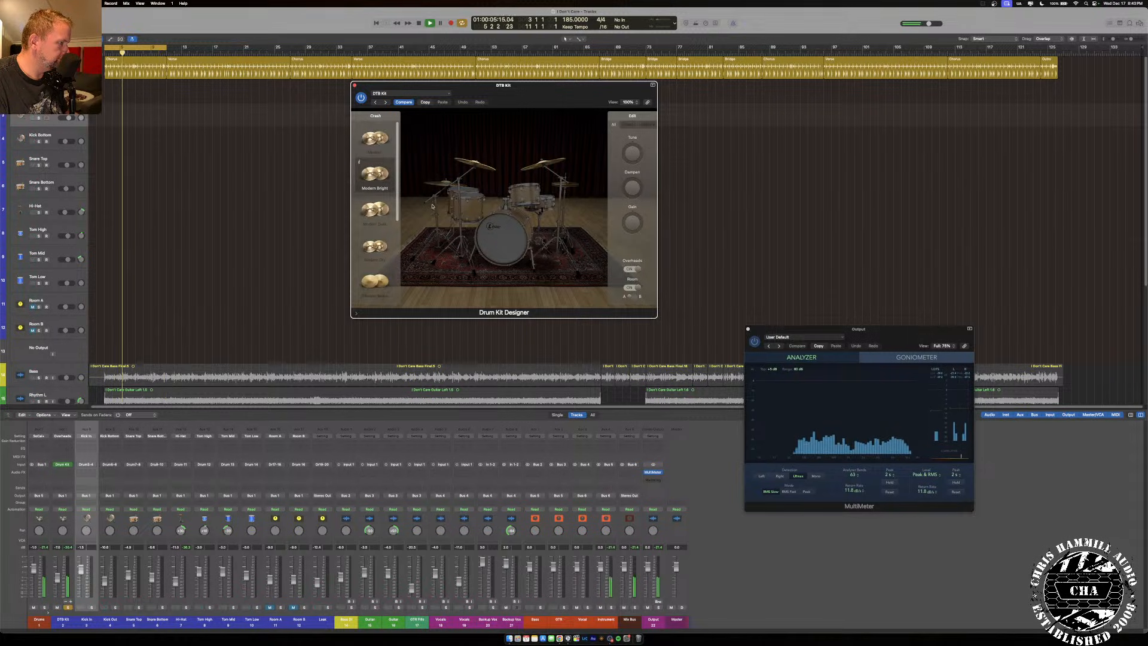
left_click(355, 85)
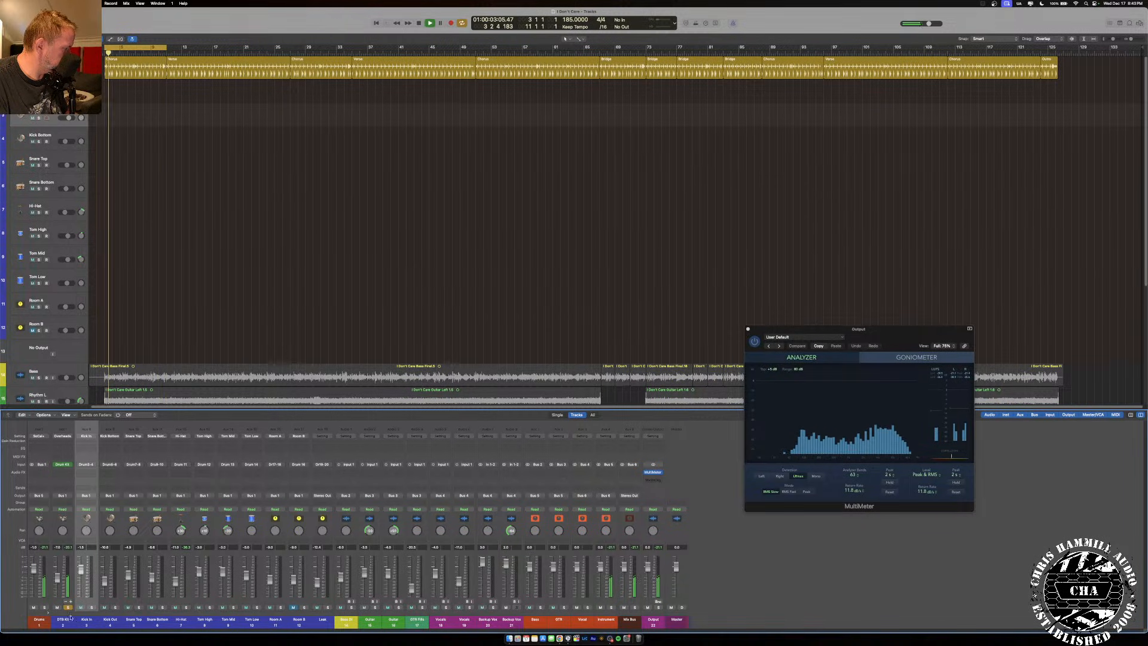
With Room A unmuted and only the Drums bus soloed, play the song with the cycle range set across the bridge.
left_click(45, 608)
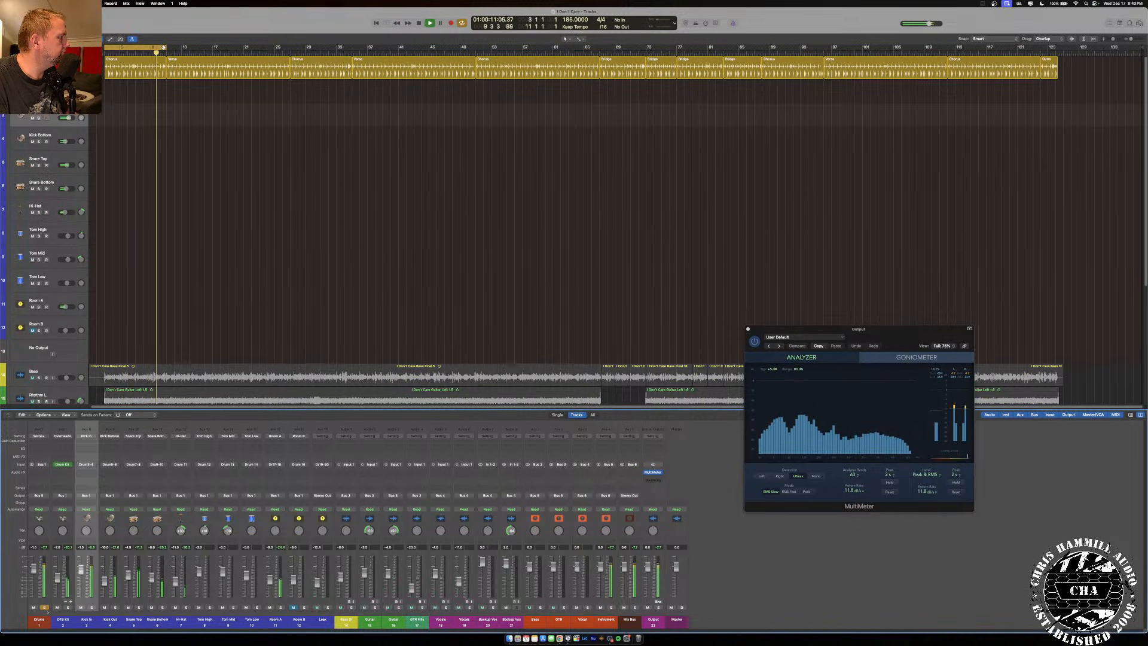
left_click_drag(171, 48, 762, 90)
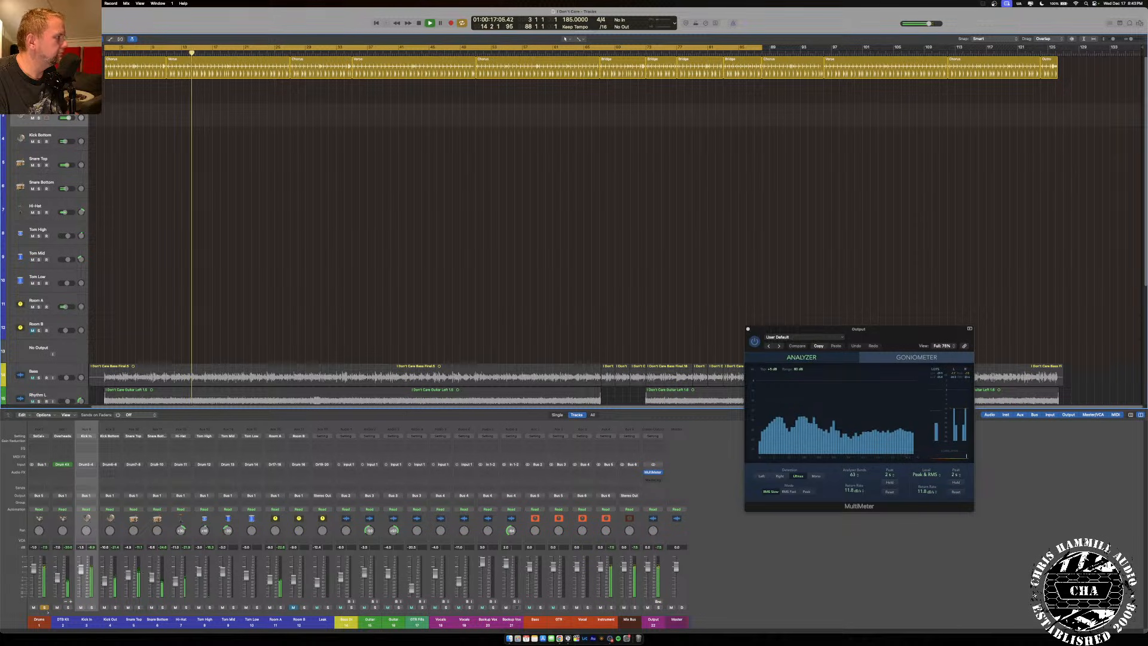
left_click_drag(106, 48, 601, 80)
key("space")
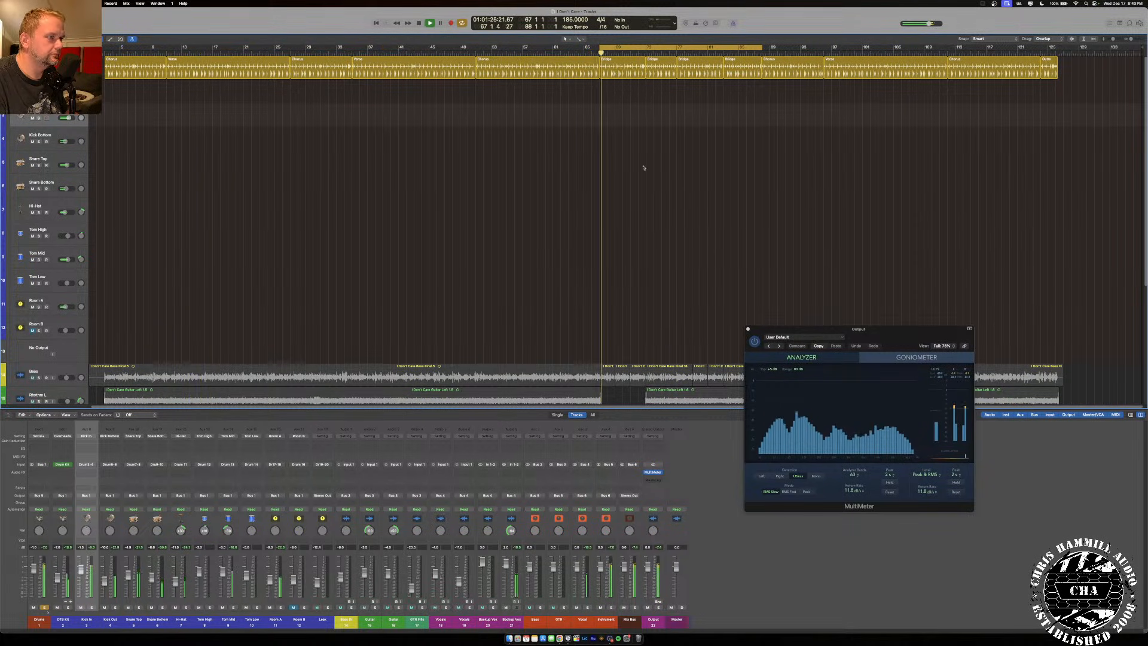
Reopen Drum Kit Designer and replay the bridge with Tom High, Tom Mid and Tom Low soloed.
left_click(71, 466)
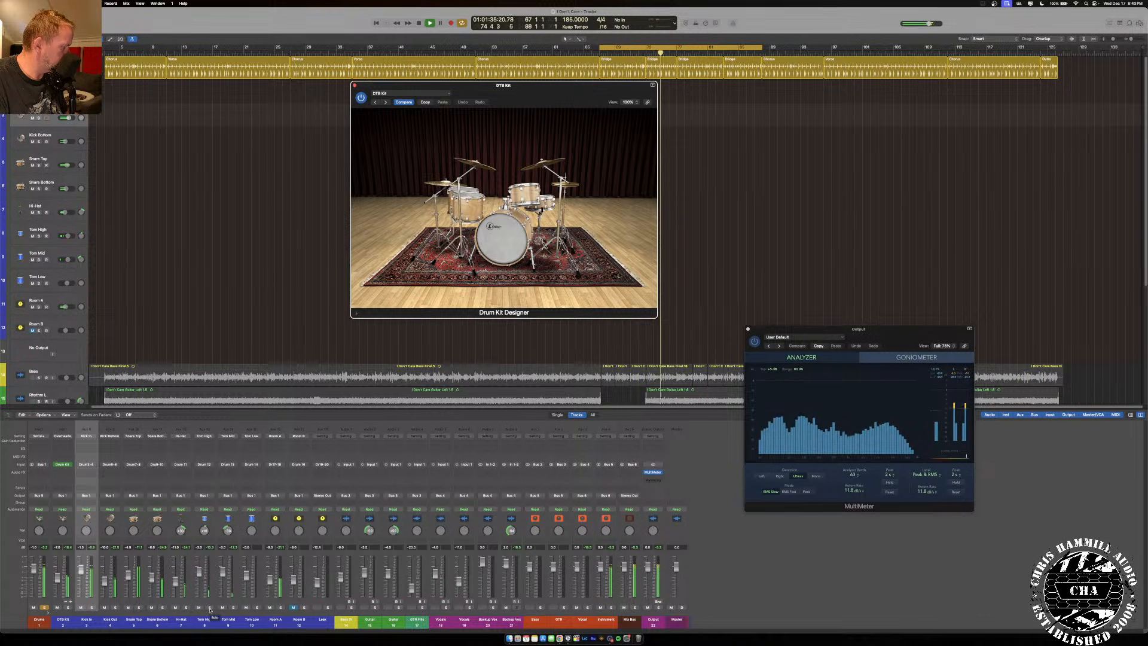
left_click_drag(202, 610, 259, 610)
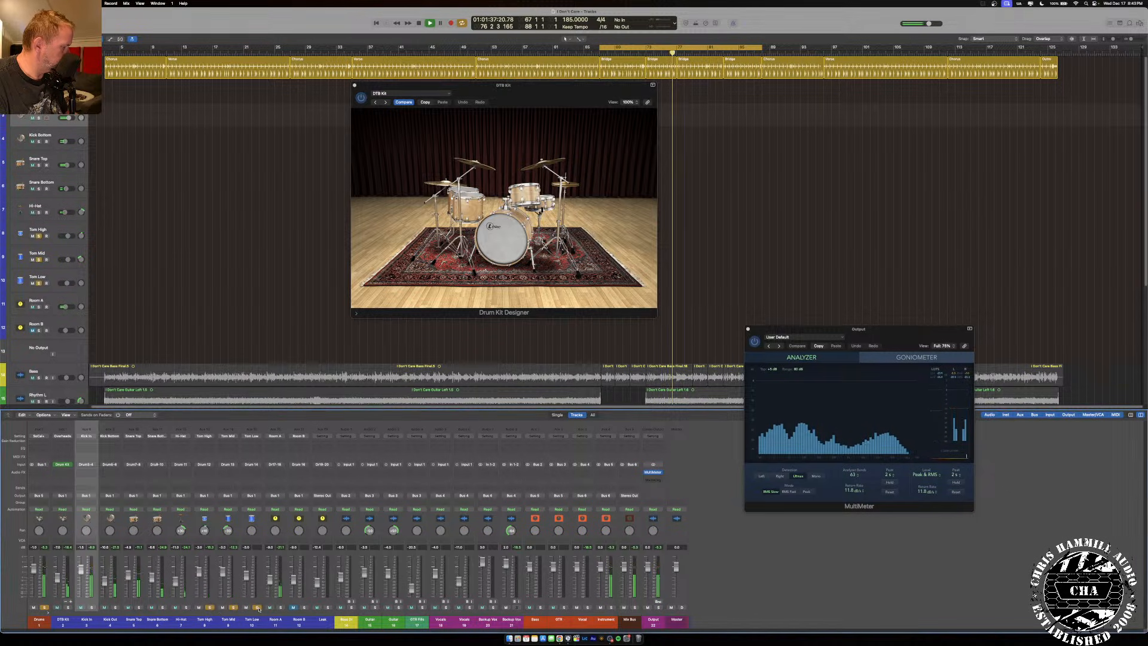
key("space")
key("space")
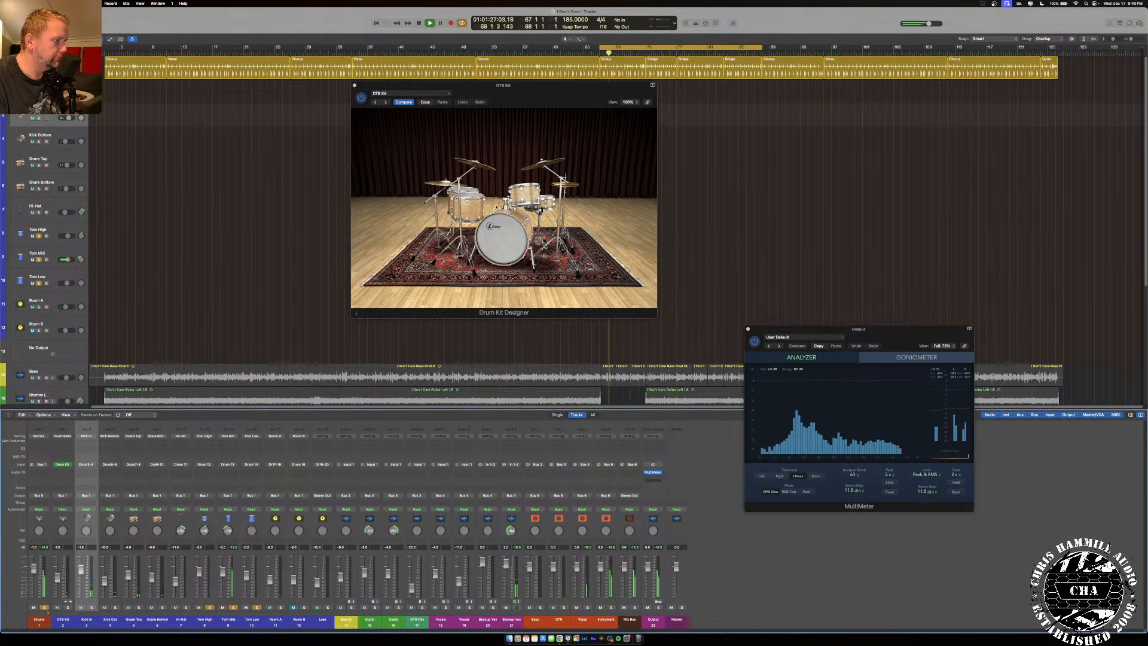
Audition the alternative tom sets in Drum Kit Designer, including Pawn Shop and Studio, while the bridge plays.
left_click(454, 195)
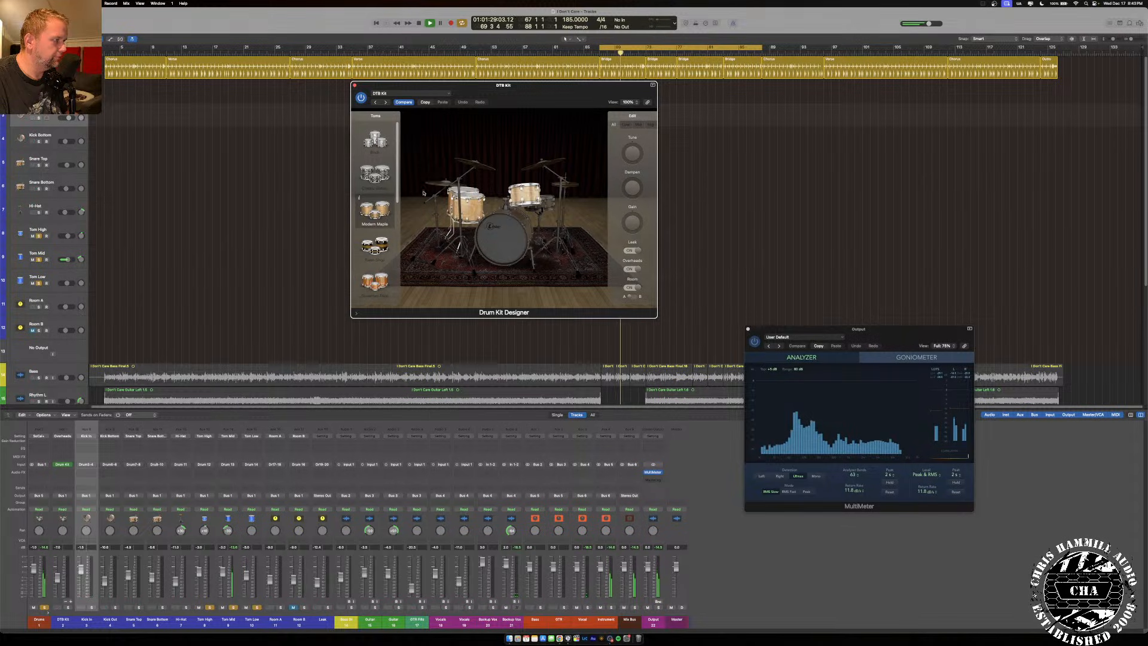
left_click(376, 142)
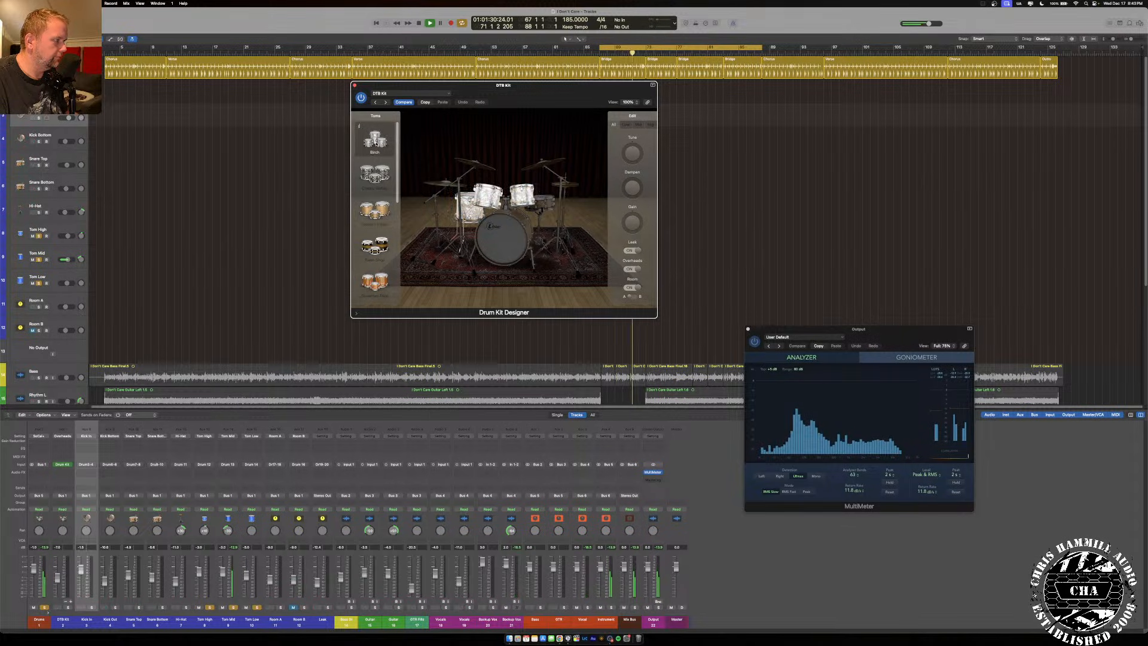
left_click(375, 245)
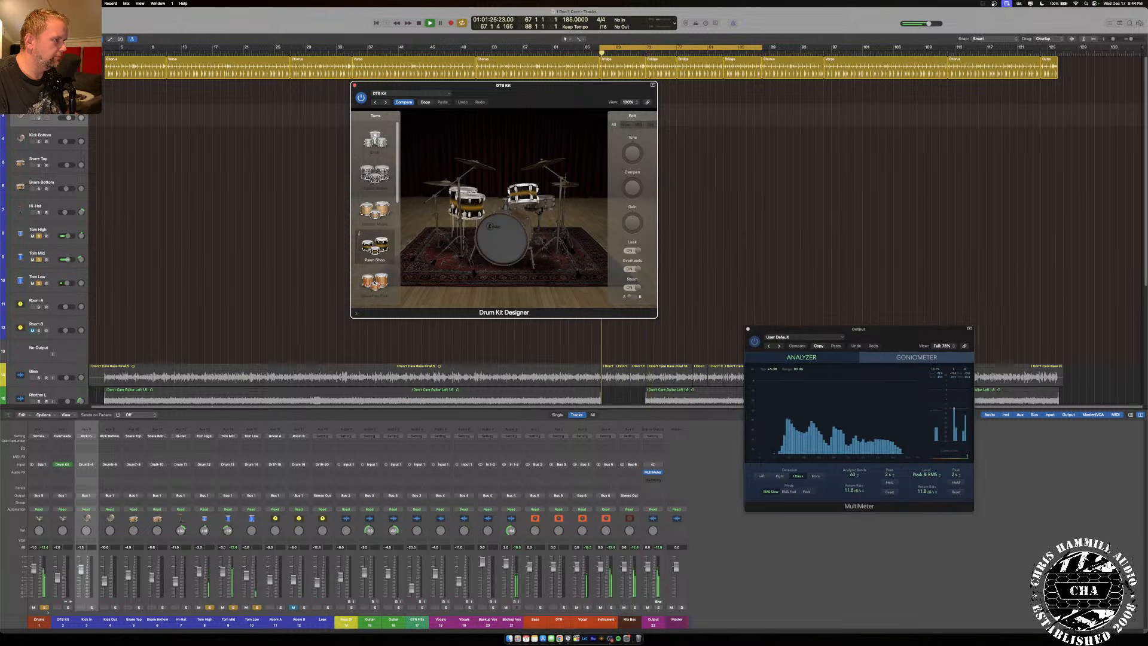
left_click(374, 281)
scroll(376, 246, "down", 1)
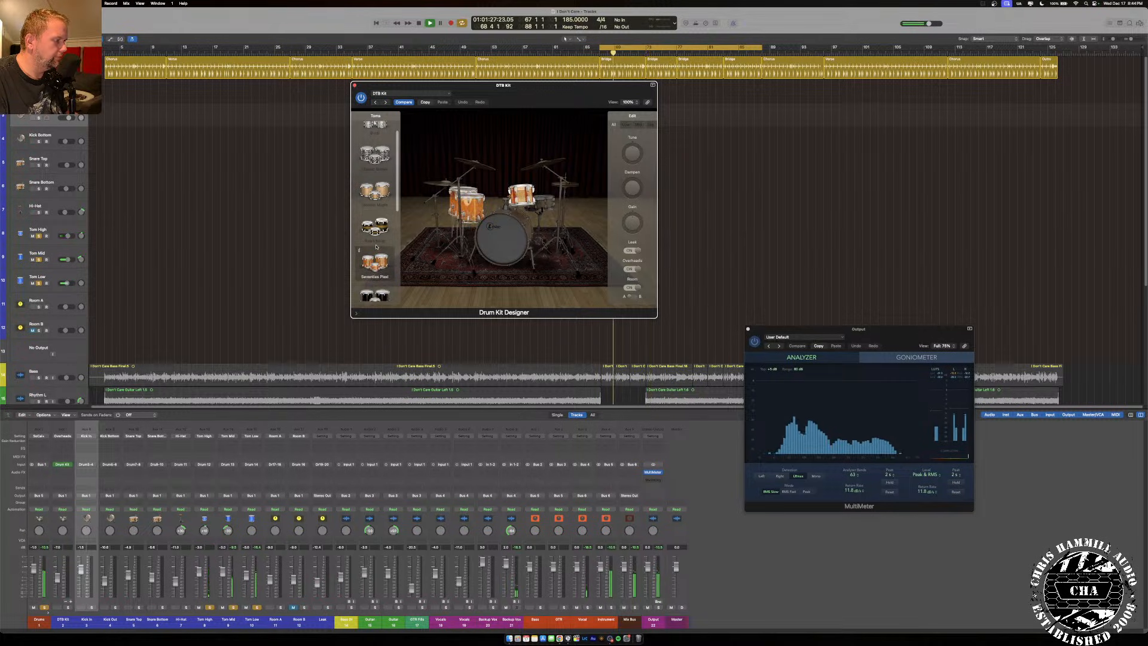
scroll(376, 273, "down", 1)
left_click(376, 273)
scroll(376, 272, "down", 2)
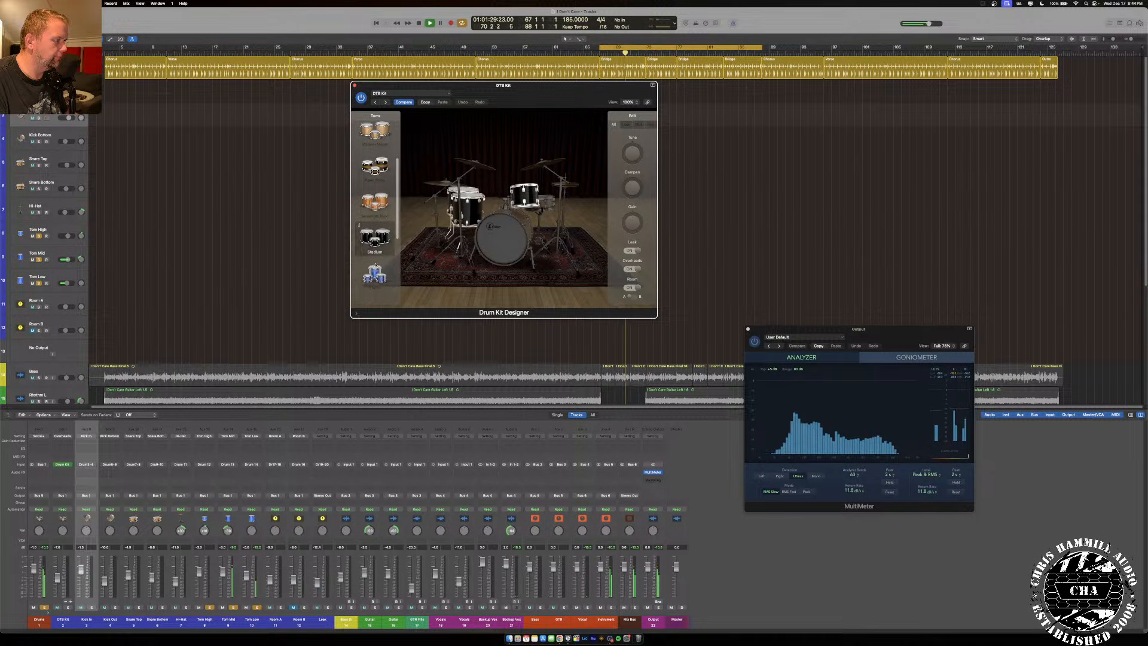
left_click(375, 275)
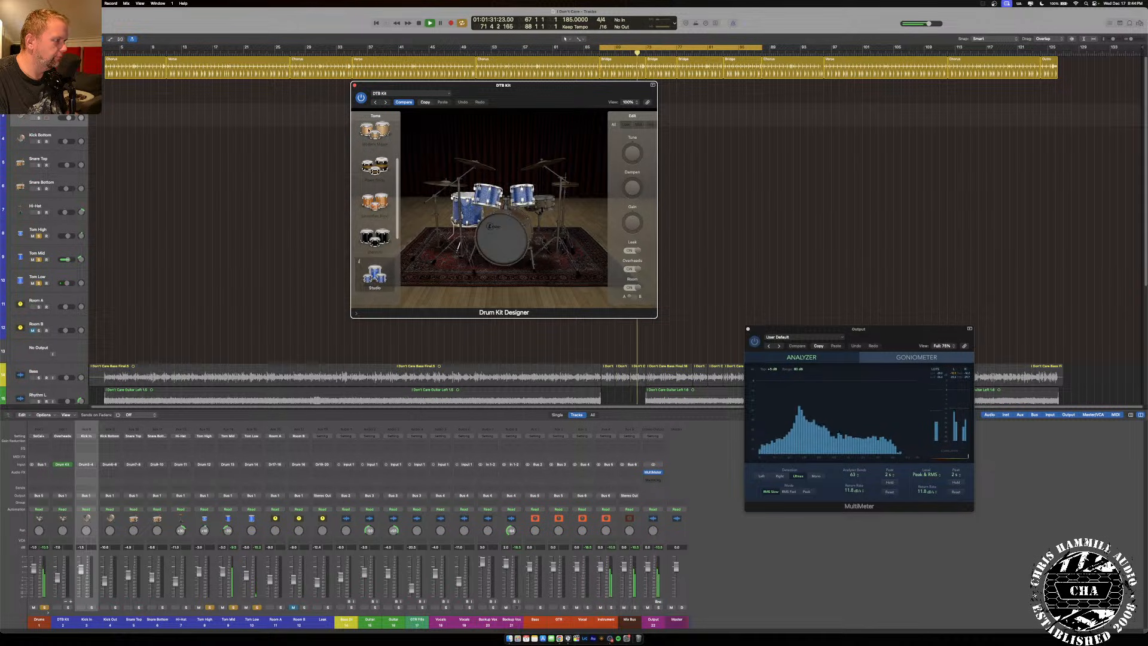
Set the toms to Modern Maple, replay the start of the bridge, close Drum Kit Designer and stop playback.
left_click(369, 131)
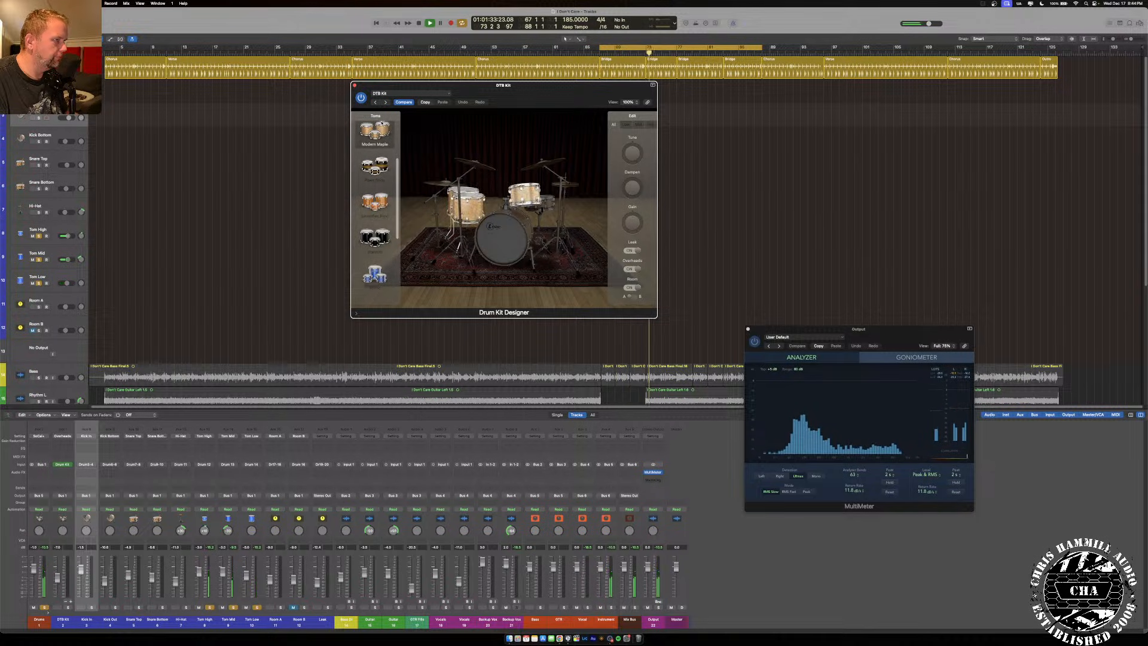
key("space")
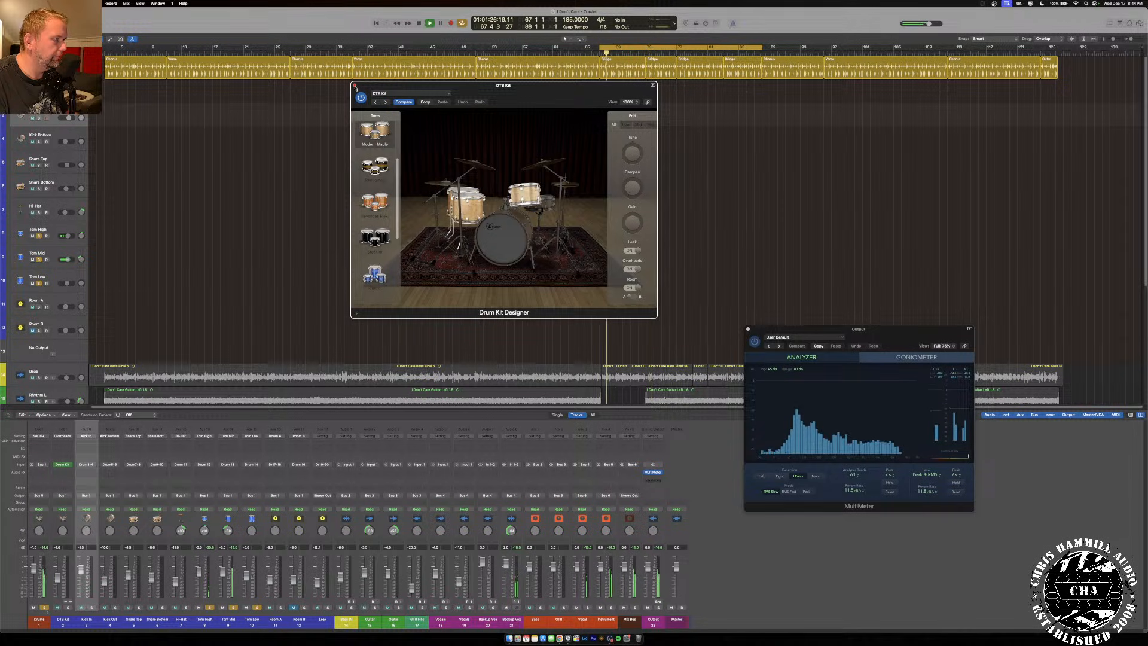
left_click(355, 86)
key("space")
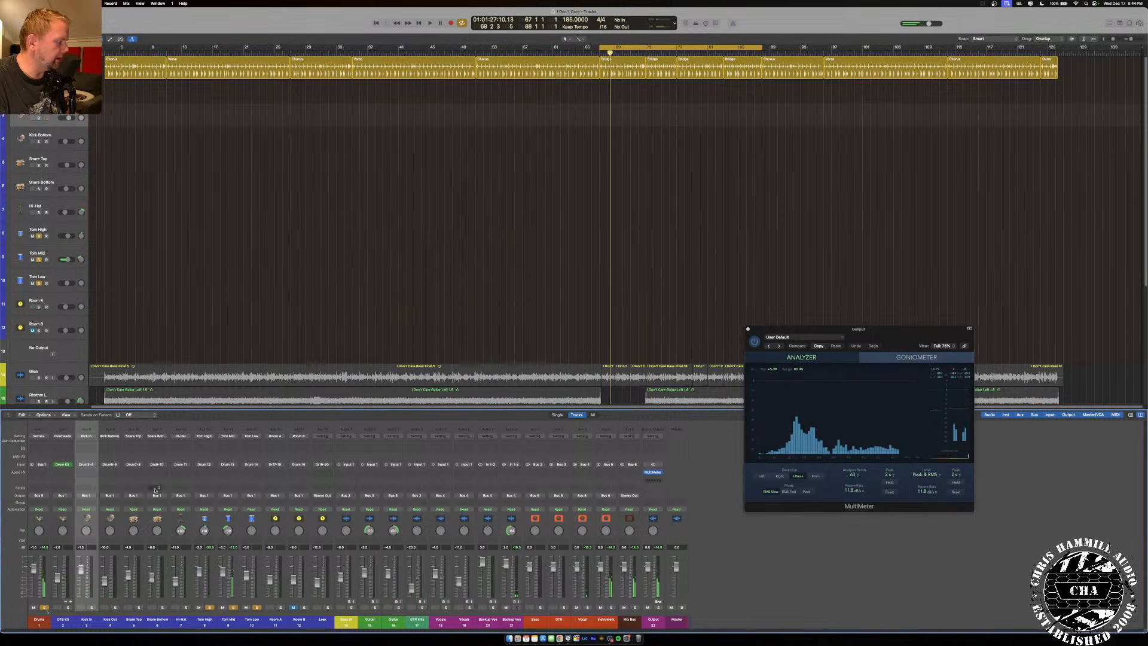
Reopen Drum Kit Designer and raise the Tune of the high tom slightly.
left_click(63, 465)
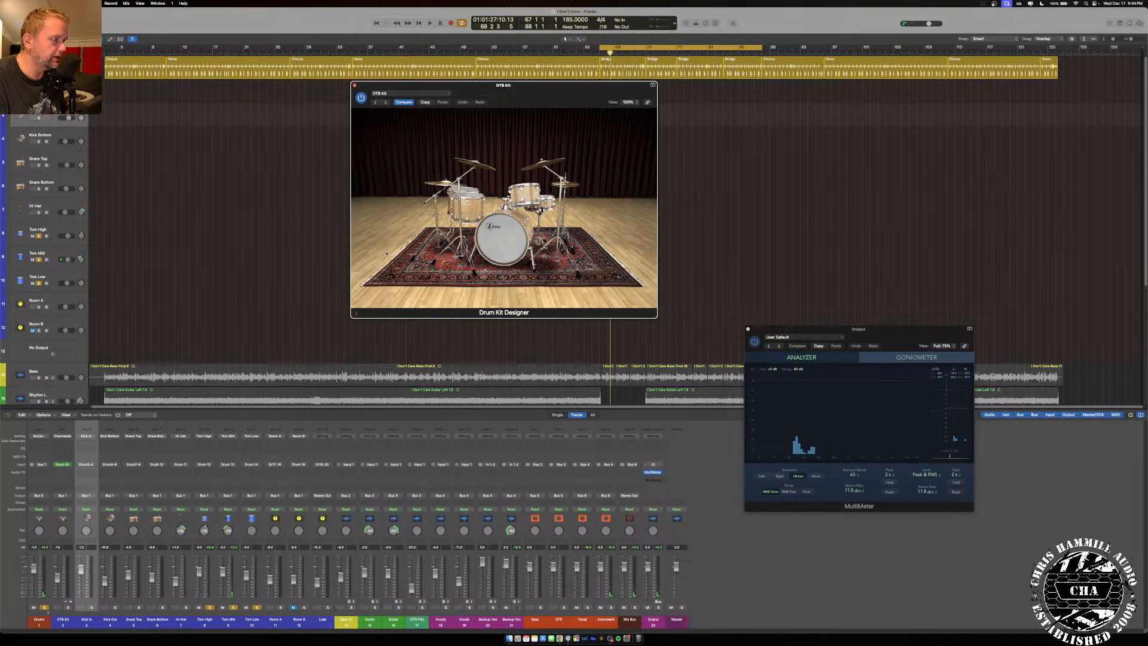
left_click(491, 201)
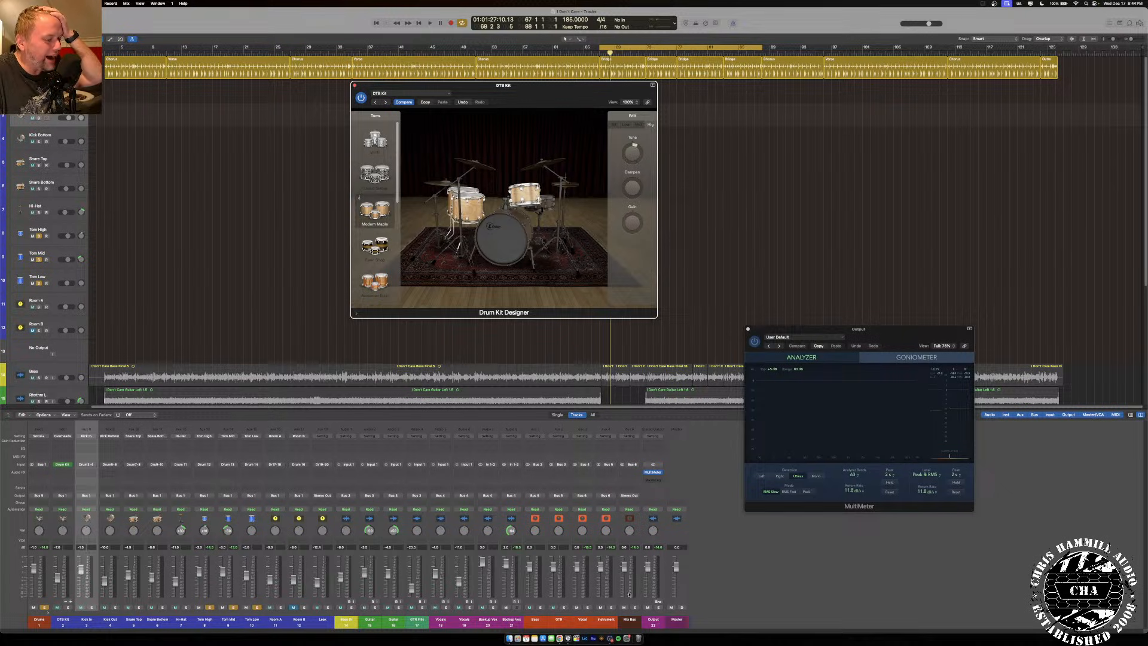
Switch to OBS to check the stream, return to Drum Kit Designer and audition the high tom.
left_click(613, 639)
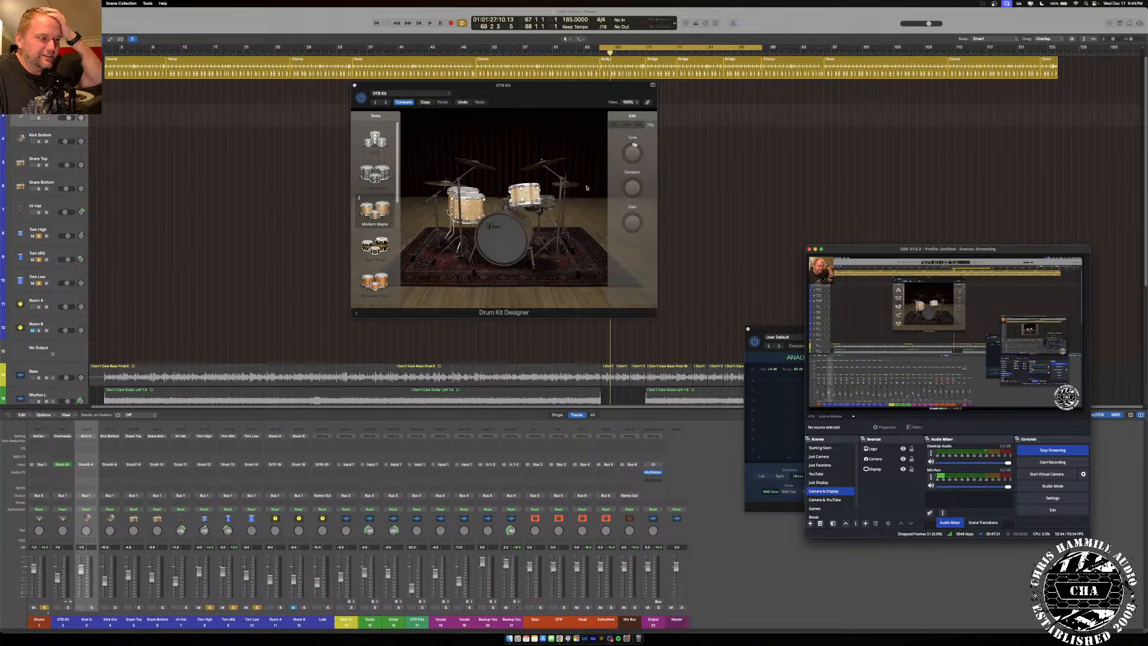
left_click(584, 92)
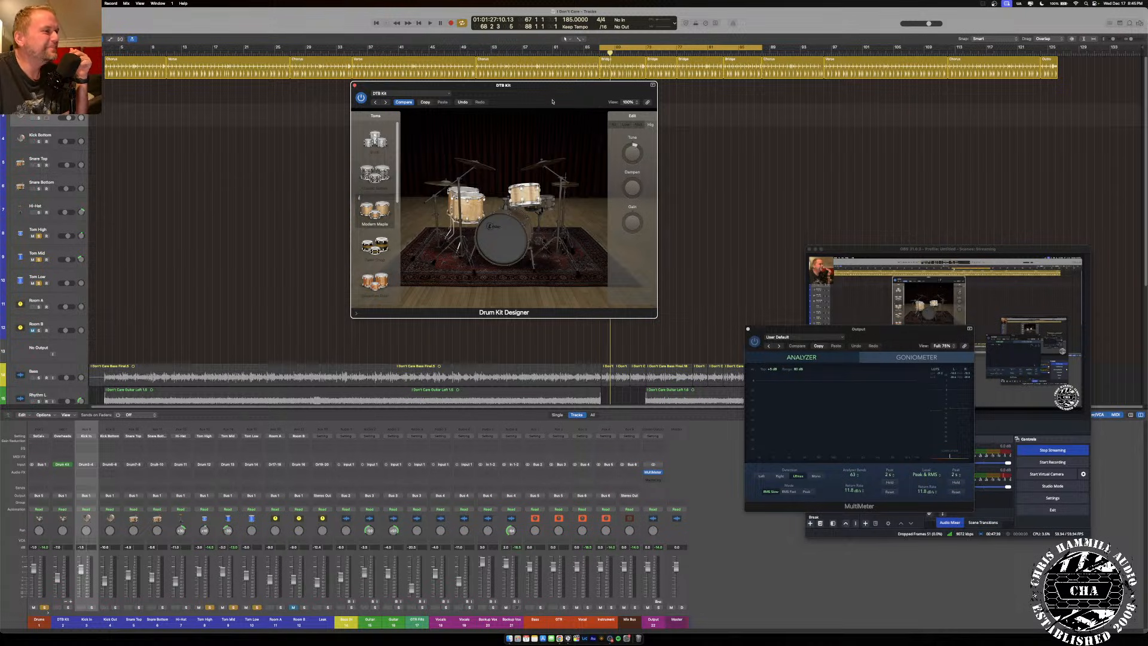
left_click(525, 191)
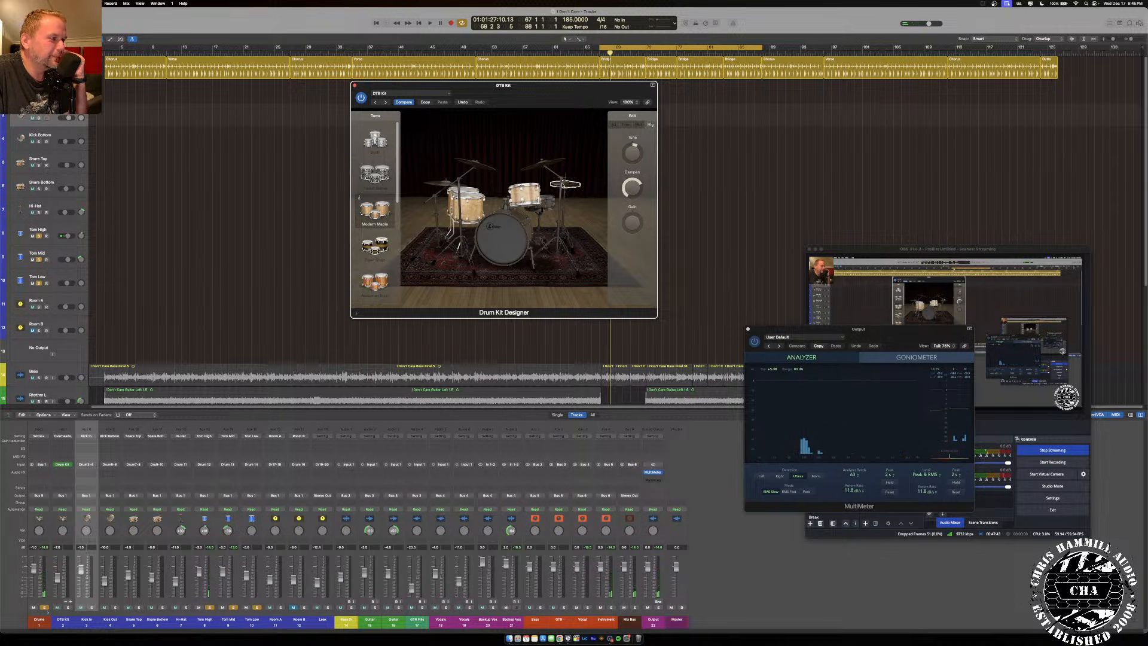
Audition the high tom, reset its Dampen in Drum Kit Designer and strike the tom again to compare.
left_click(526, 193)
left_click(526, 193)
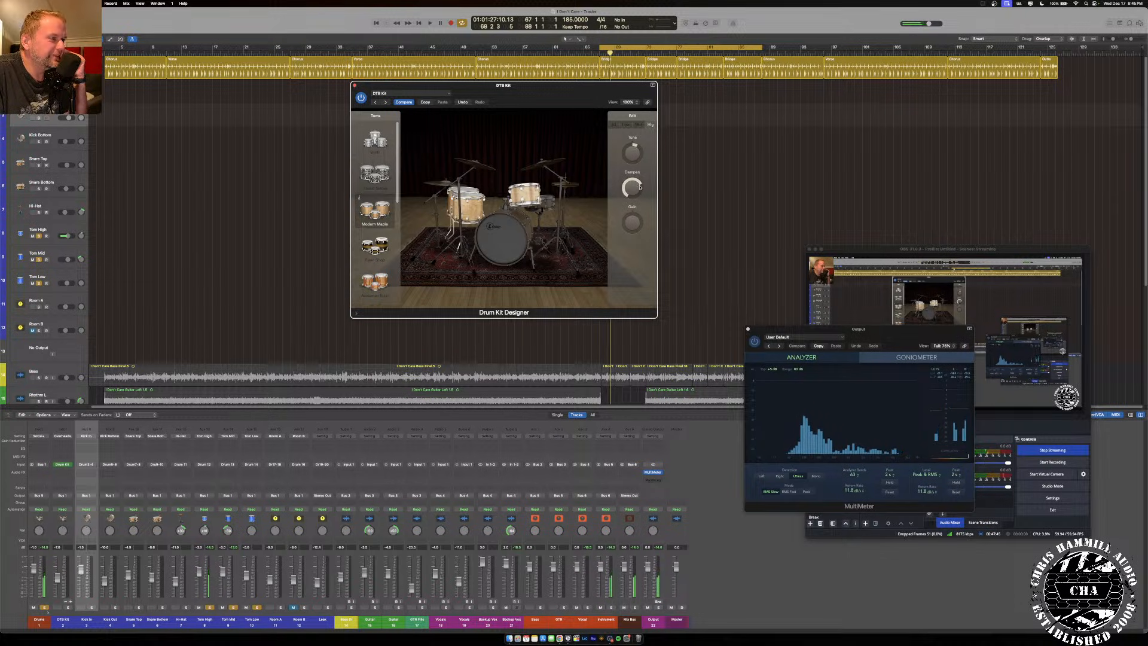
mouse_move(638, 189)
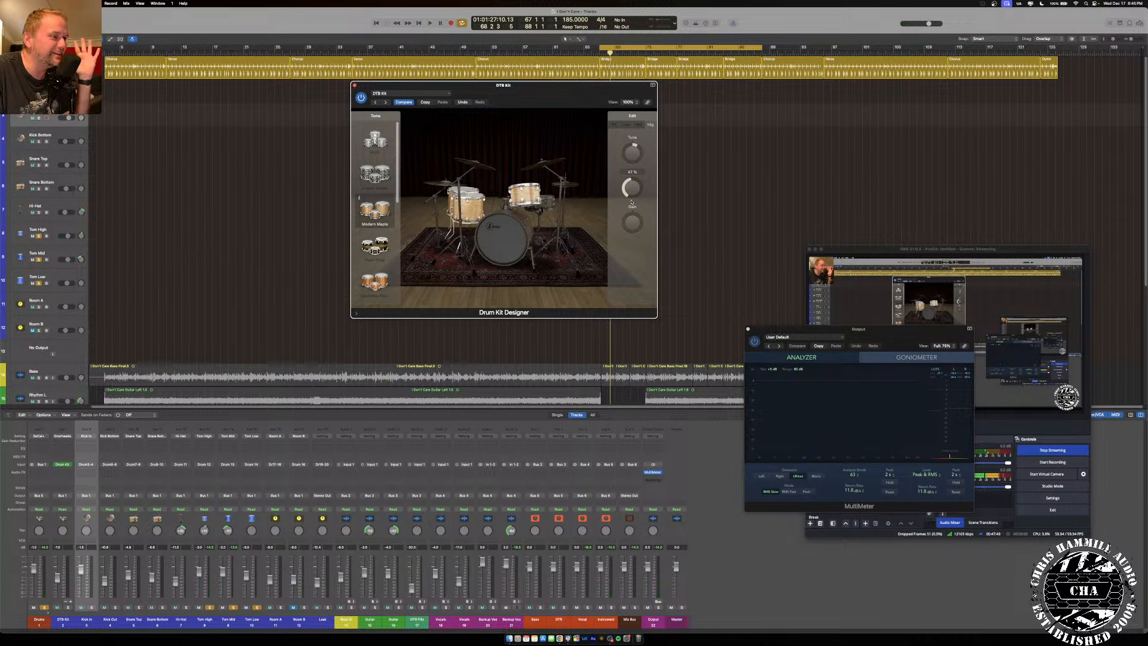
left_click(525, 192)
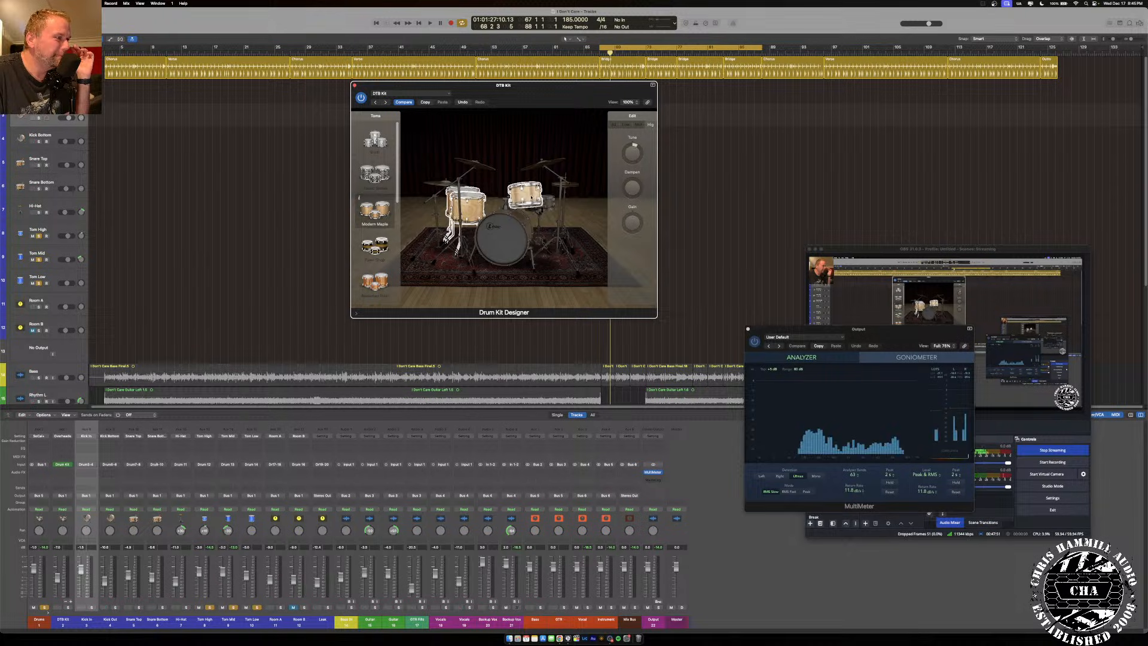
left_click(525, 192)
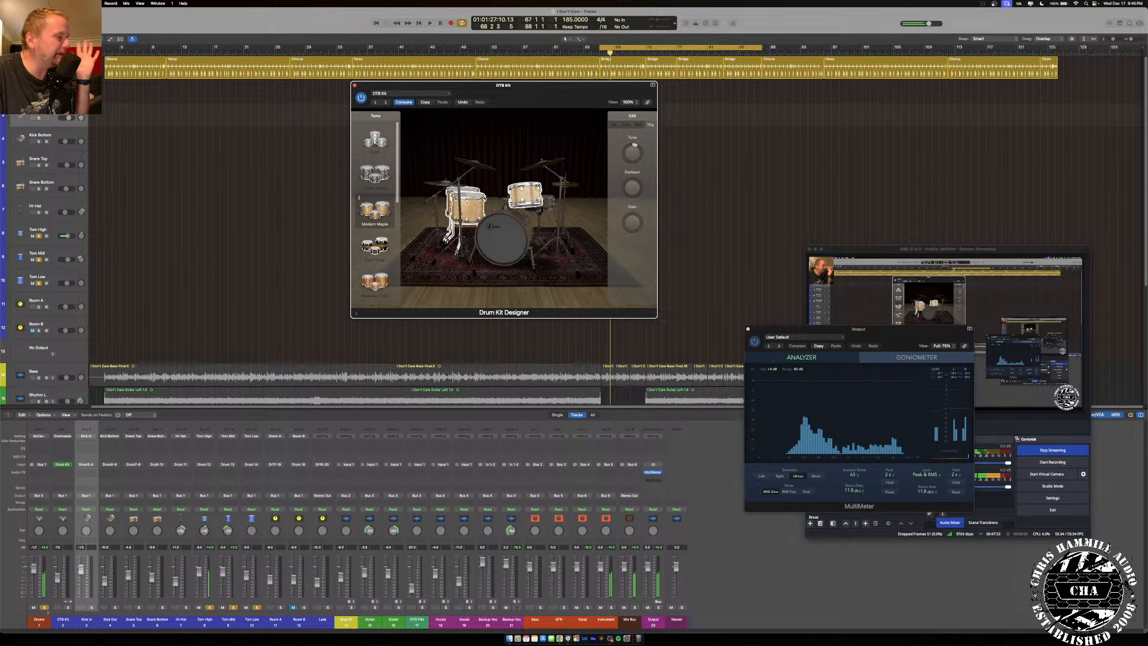
Audition the mid tom against the high tom with a raised Tune, and return the mid tom's Tune to 0 cent.
left_click(472, 204)
left_click(472, 203)
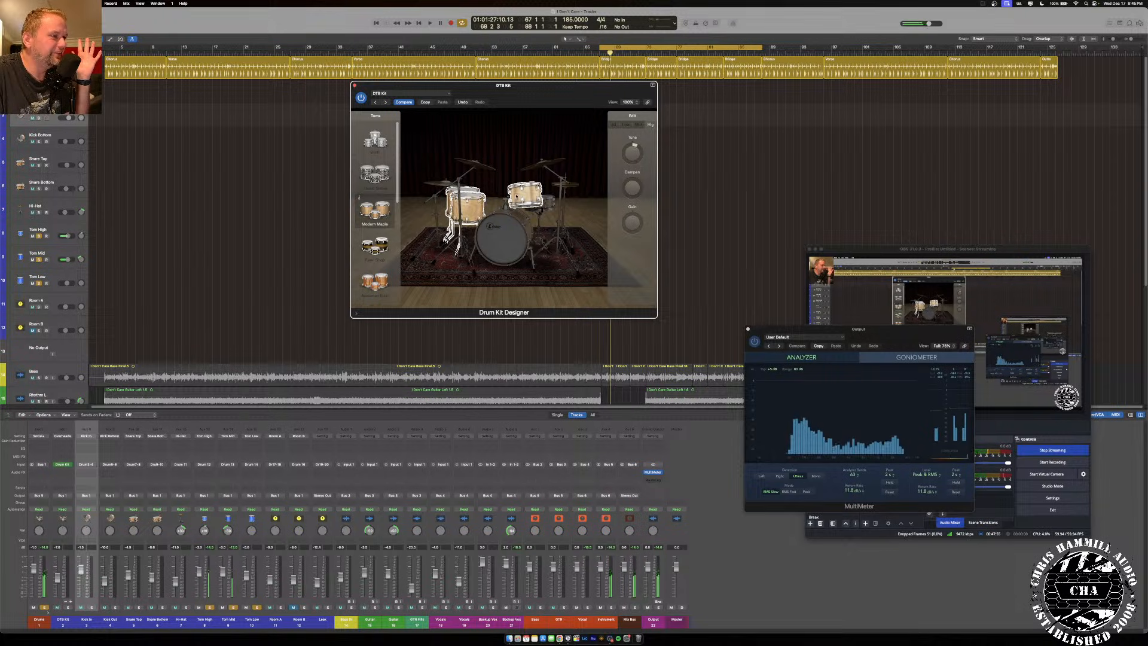
left_click(472, 204)
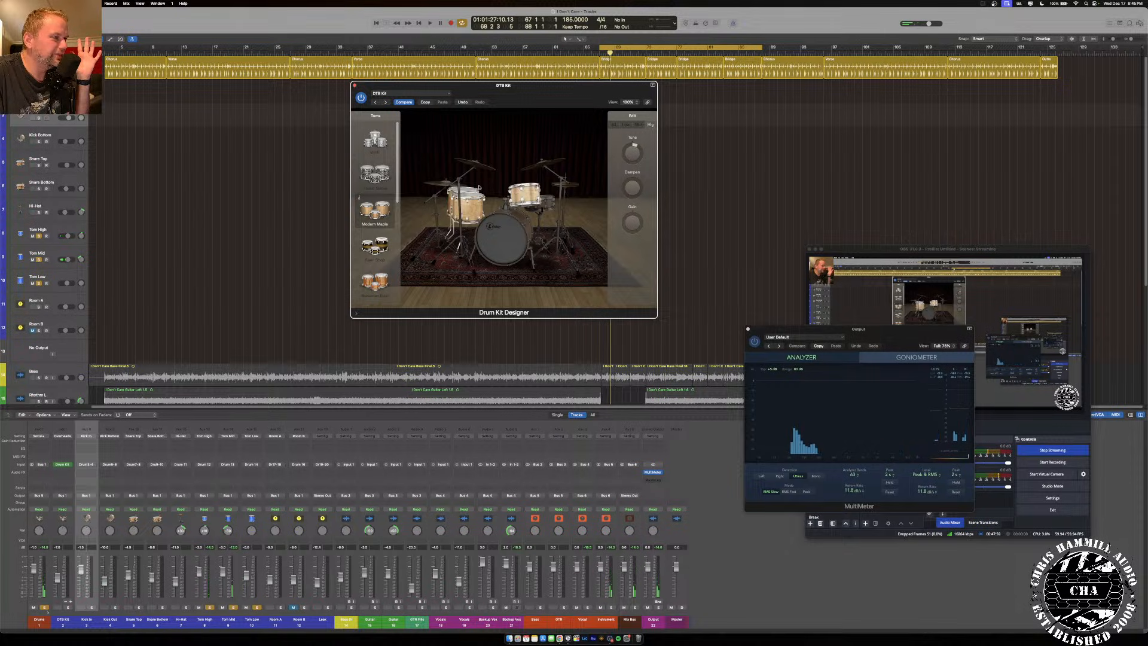
left_click(535, 182)
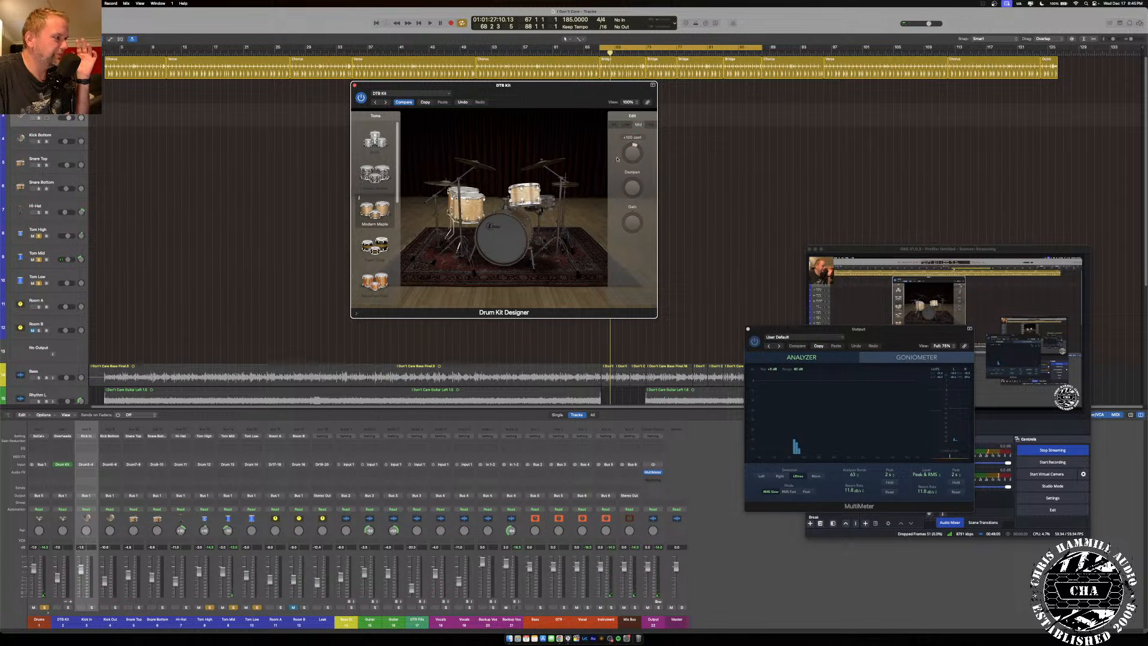
left_click(468, 206)
left_click(468, 206)
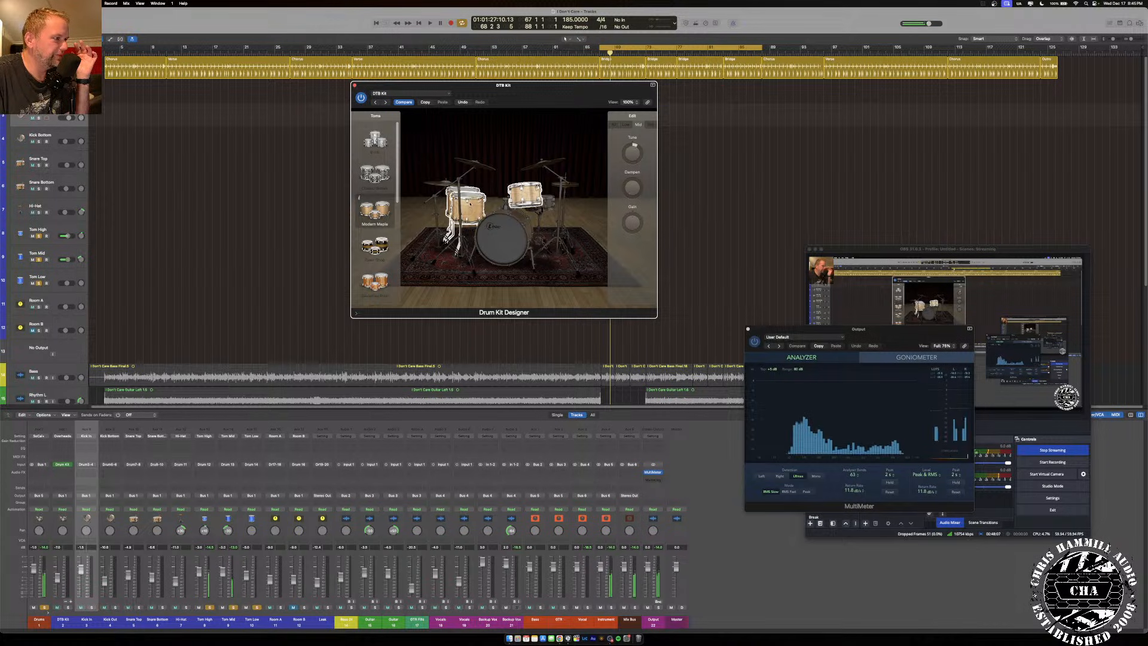
left_click(469, 207)
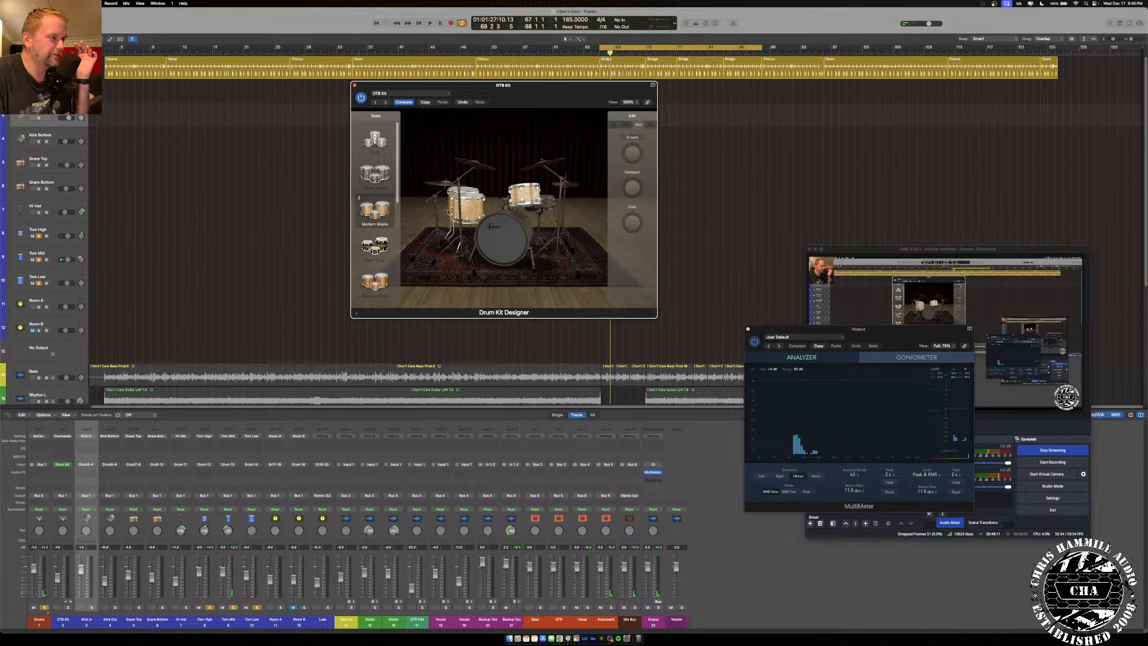
Try a higher Tune on the low tom, audition it and return the Tune to 0 cent.
left_click(463, 191)
left_click(463, 192)
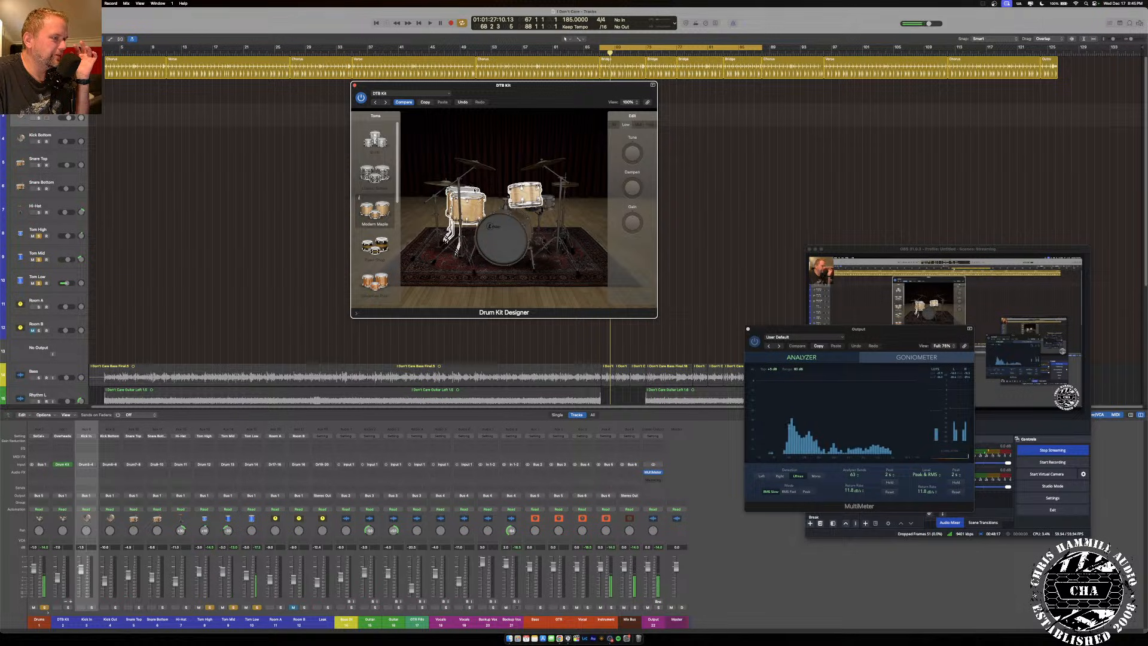
left_click_drag(631, 157, 622, 156)
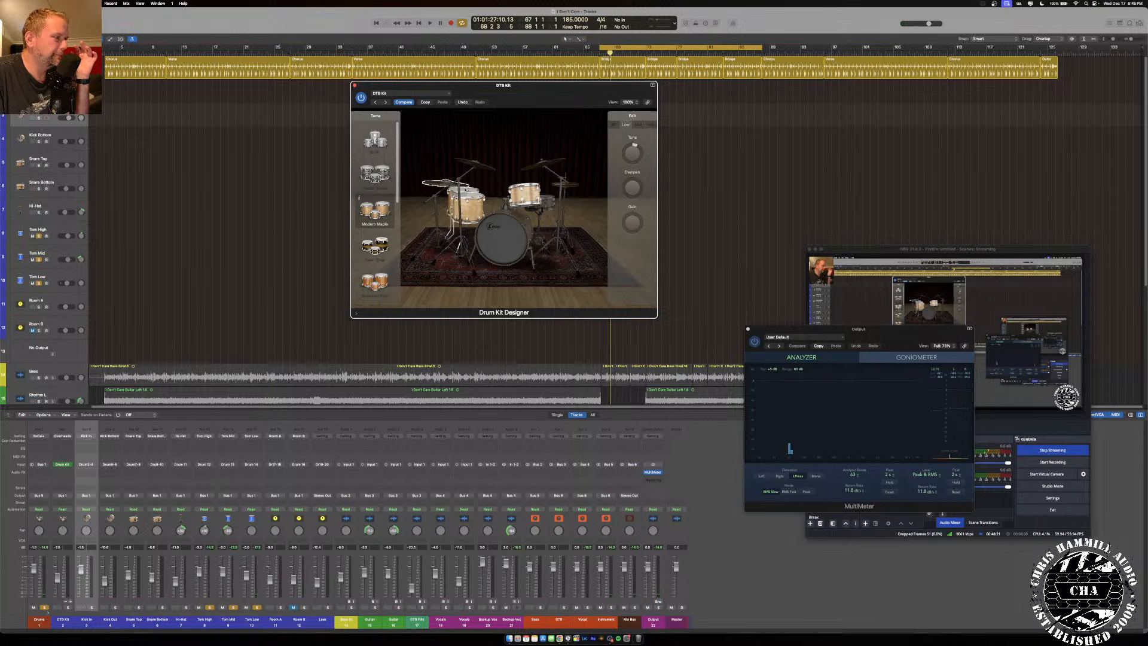
left_click(469, 191)
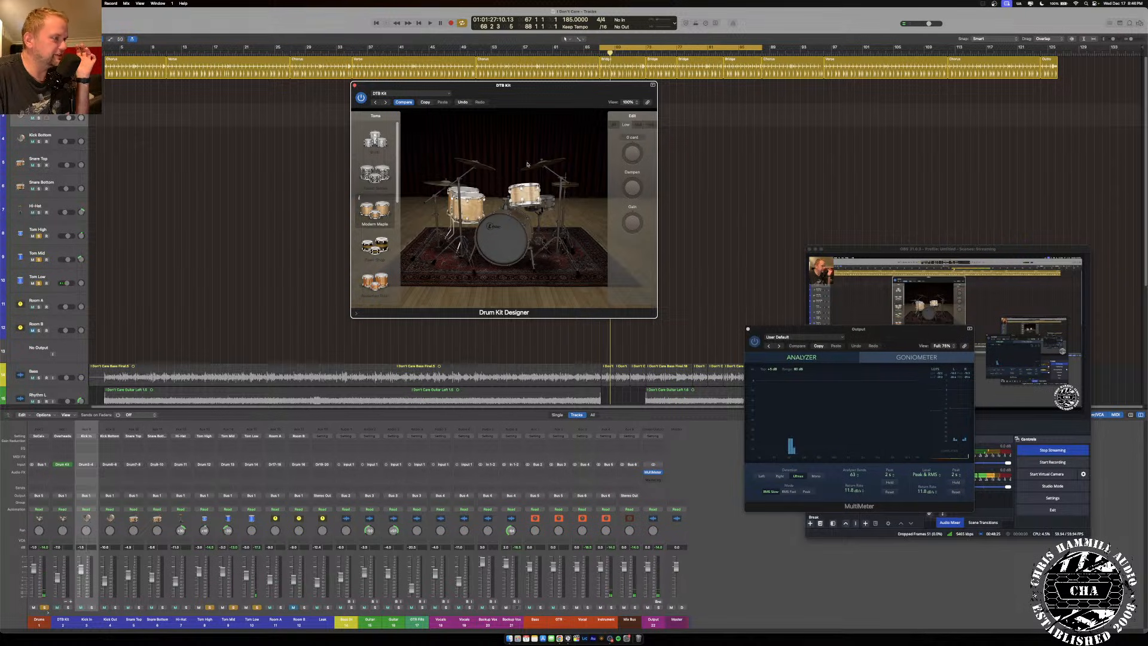
Audition the high, mid and low toms against each other to check their tuning.
left_click(530, 199)
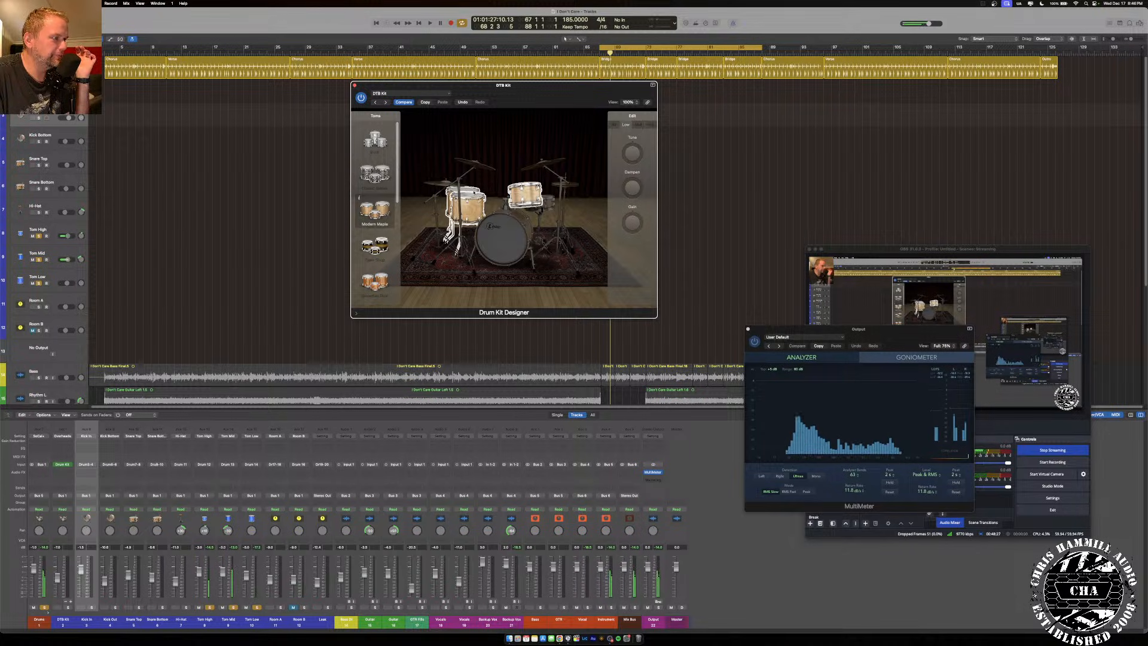
left_click(473, 202)
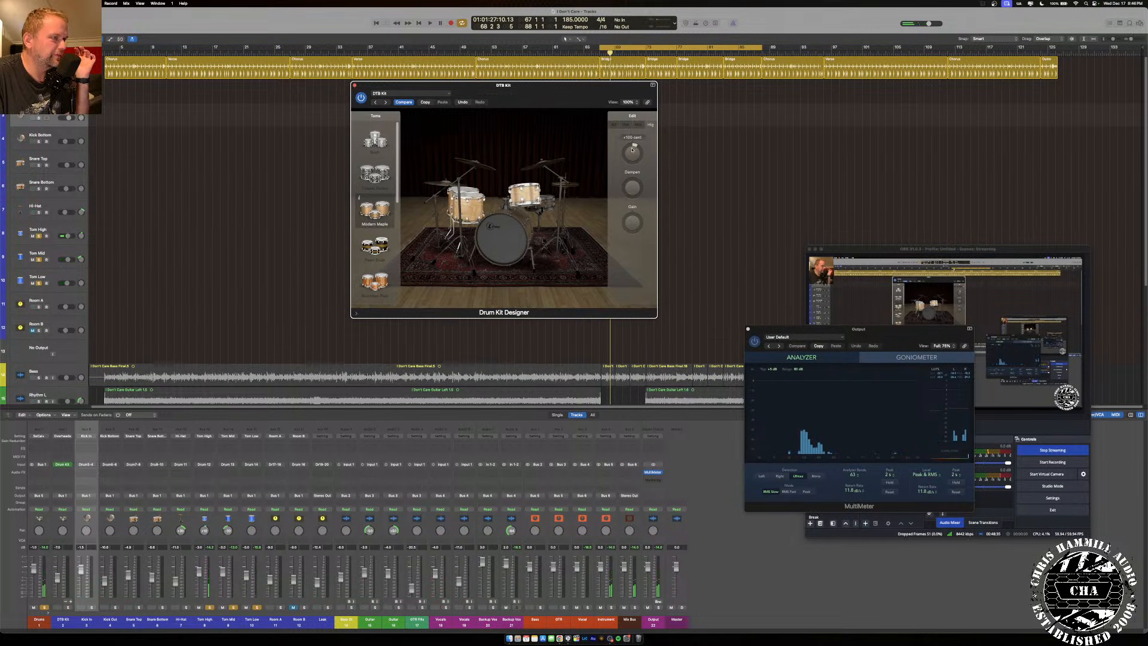
left_click(524, 195)
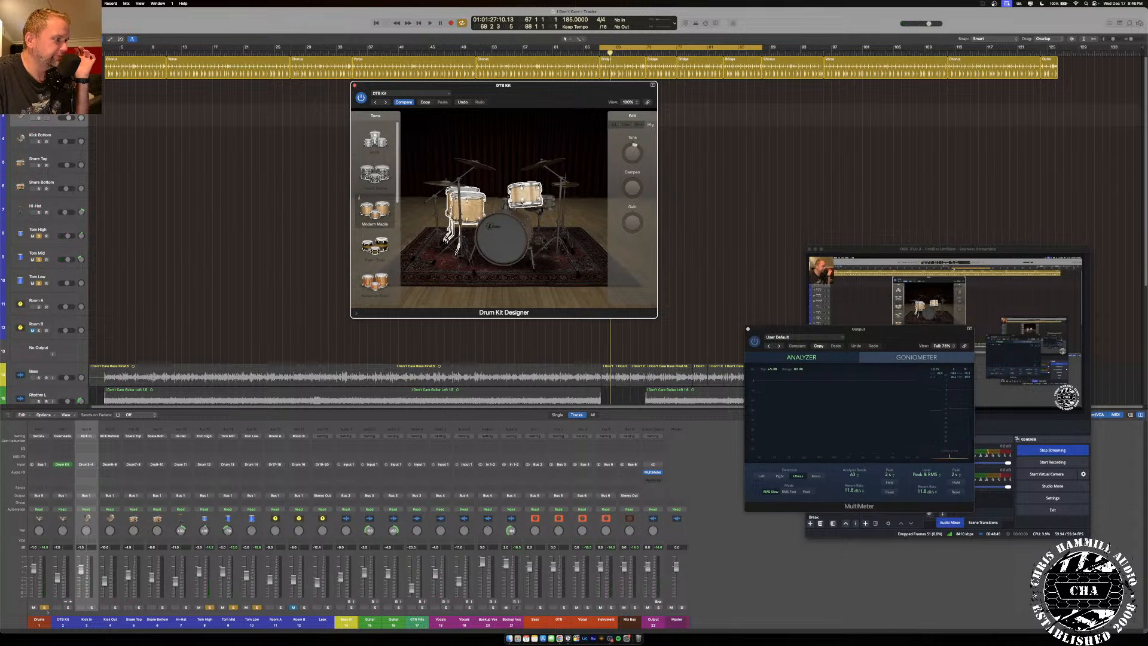
left_click(461, 190)
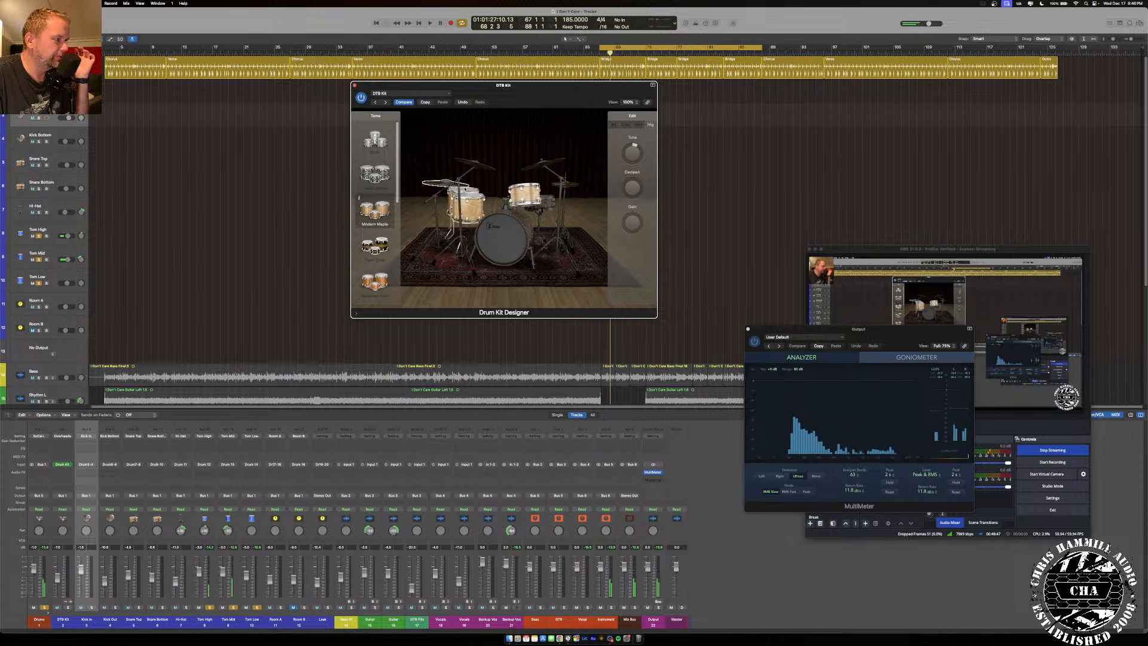
left_click(473, 197)
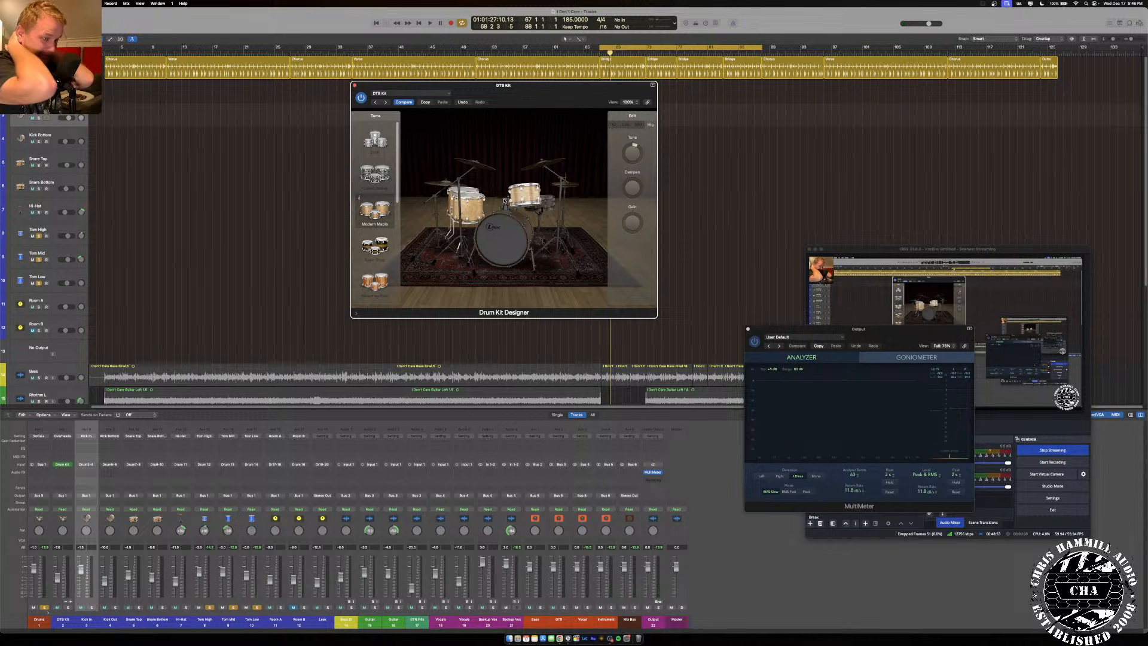
Audition the kick and snare in Drum Kit Designer along with the toms.
left_click(504, 230)
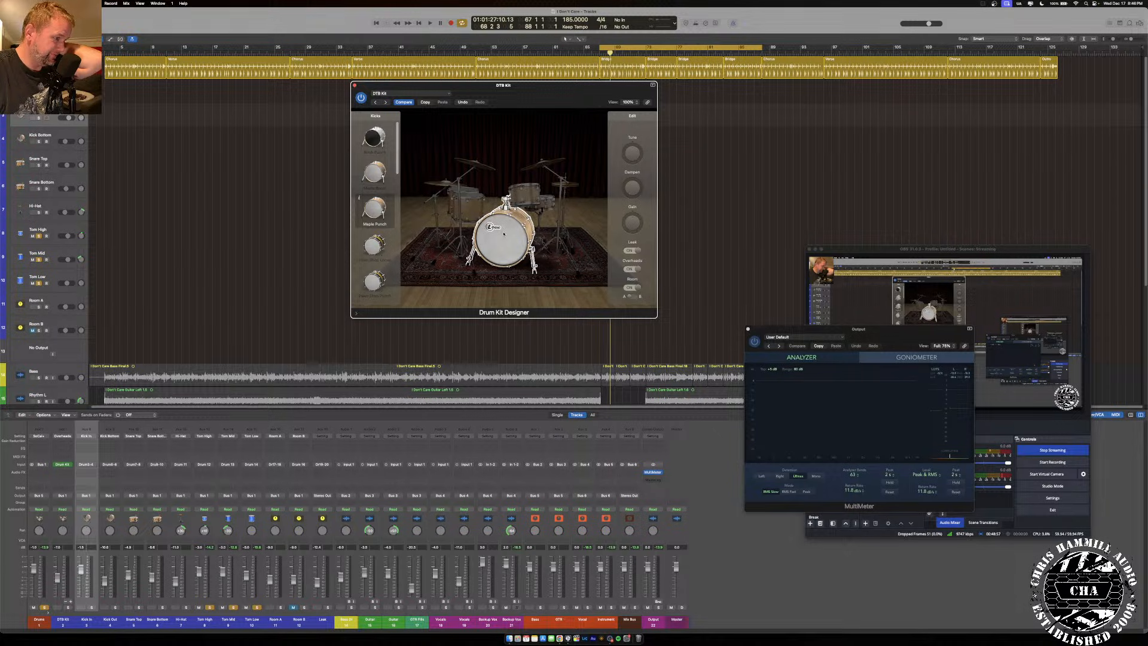
left_click(548, 206)
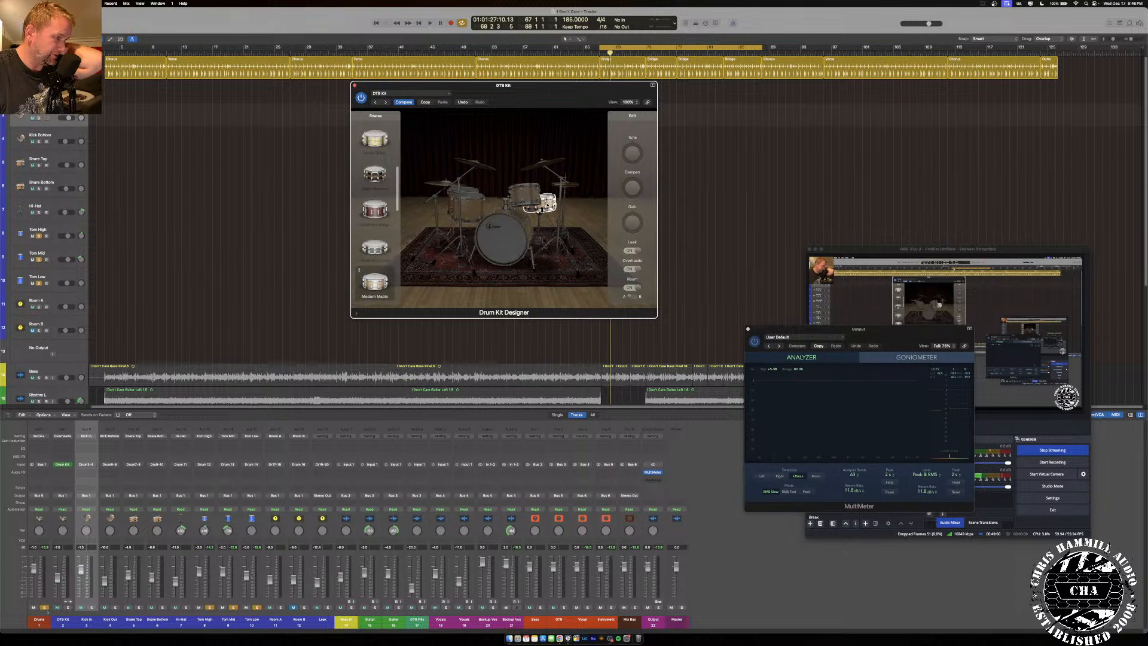
left_click(508, 237)
left_click(473, 210)
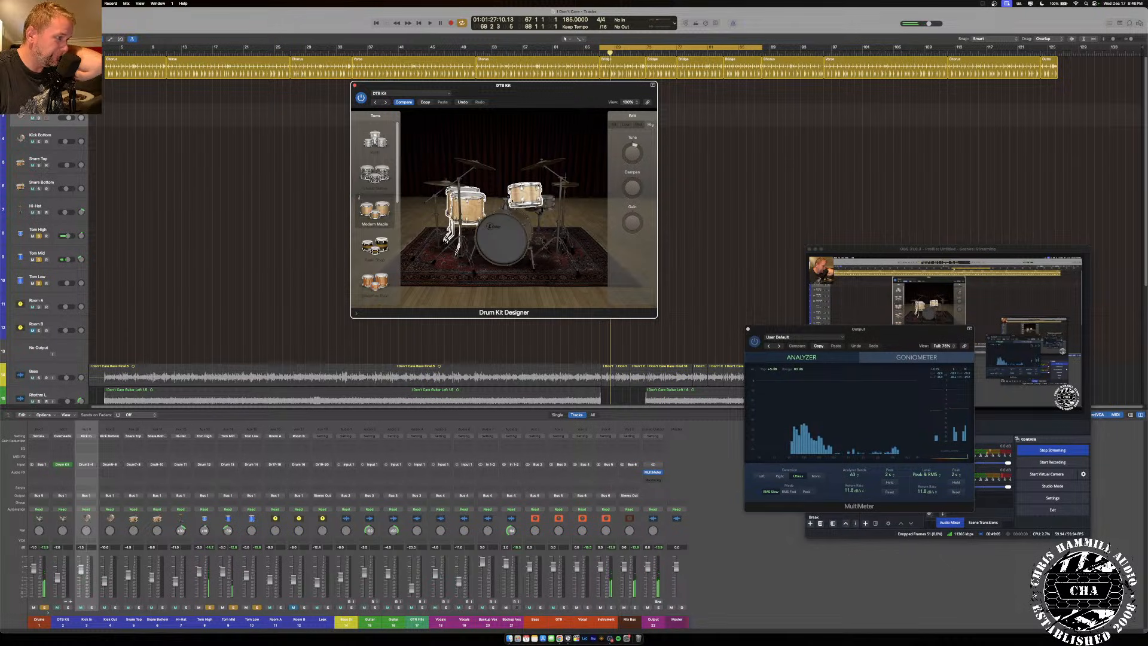
Solo the Kick In channel instead of the toms, play the bridge and compare the kick with Room off and on.
left_click(504, 238)
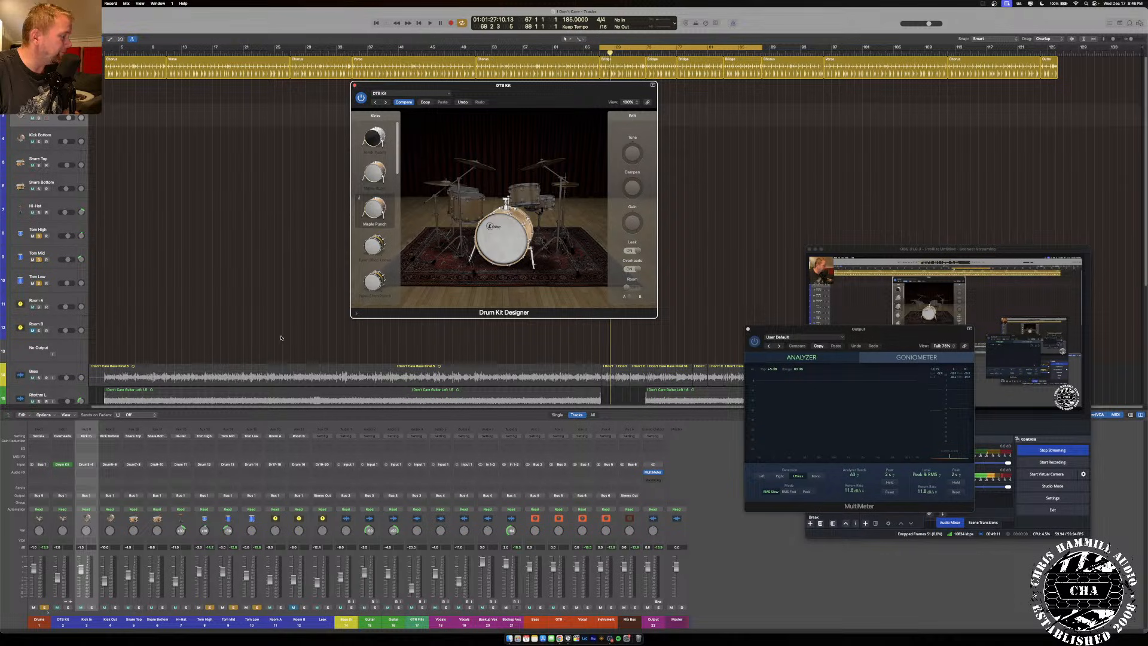
left_click(92, 608)
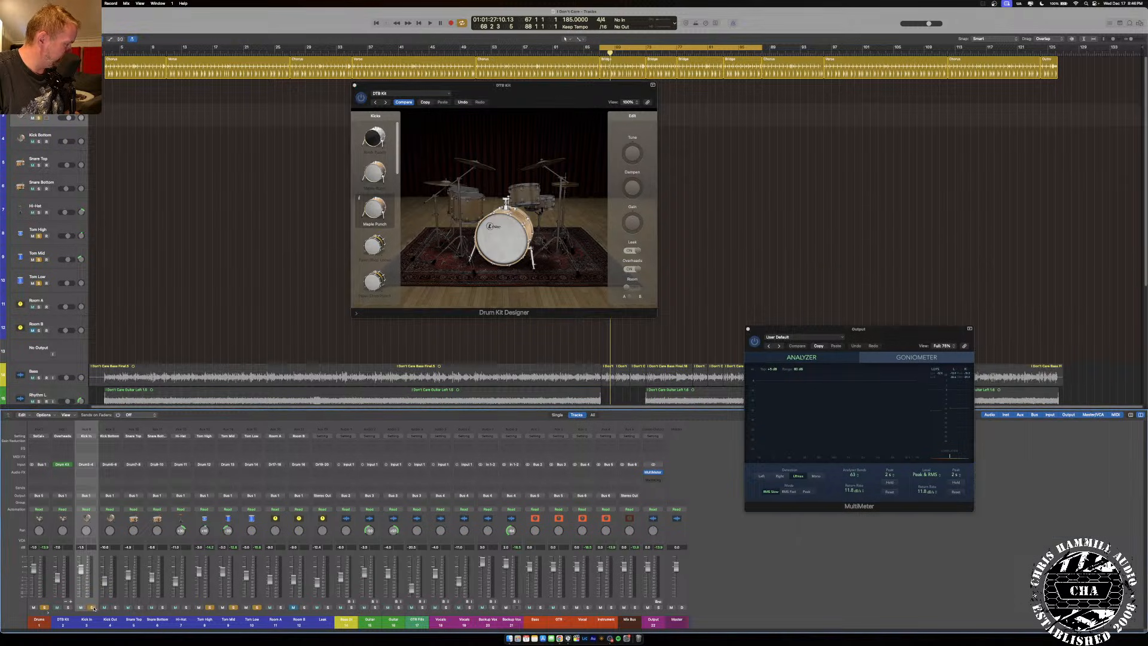
key("space")
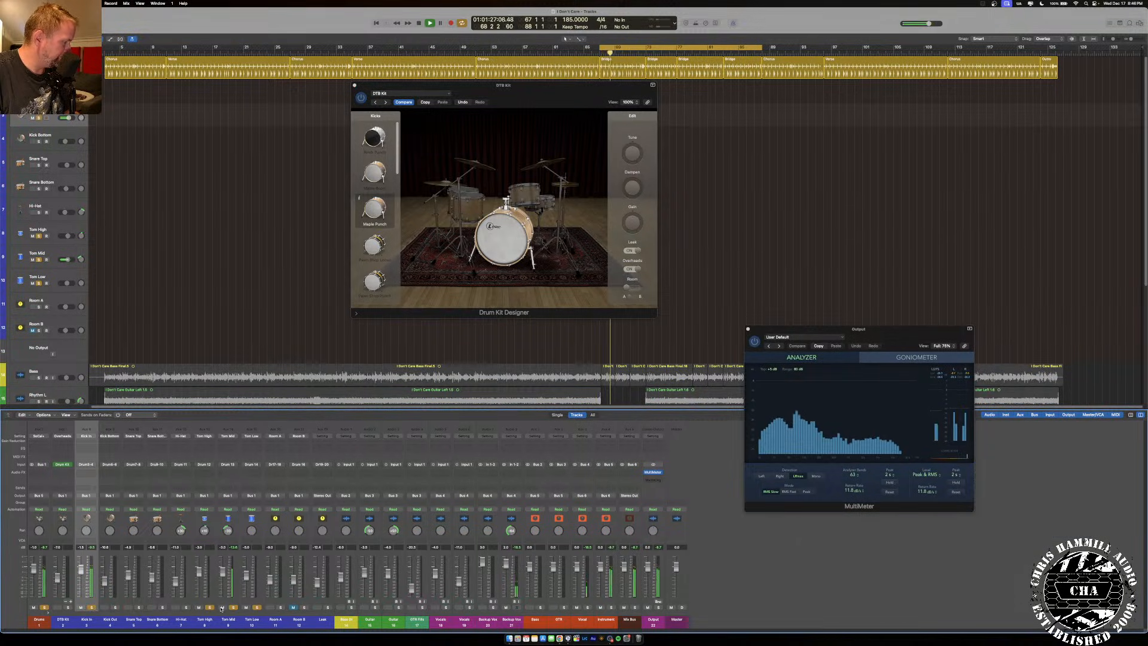
left_click_drag(209, 607, 257, 608)
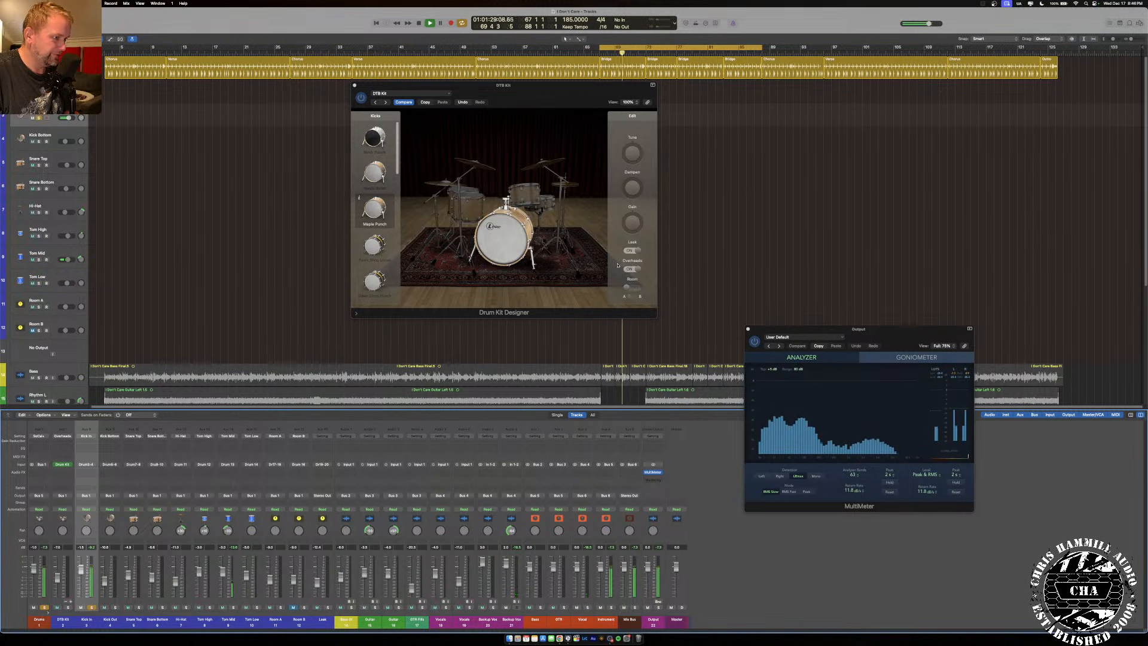
left_click(632, 287)
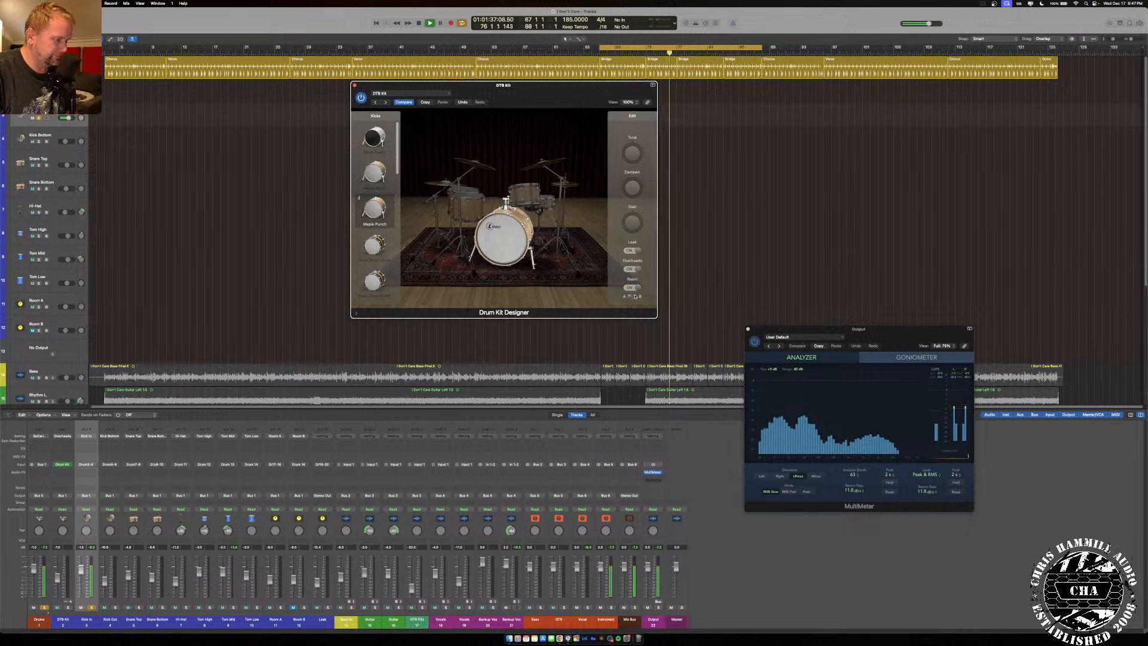
Clear the kick solo to hear the full kit and compare the kick's Room setting on and off.
left_click(190, 611)
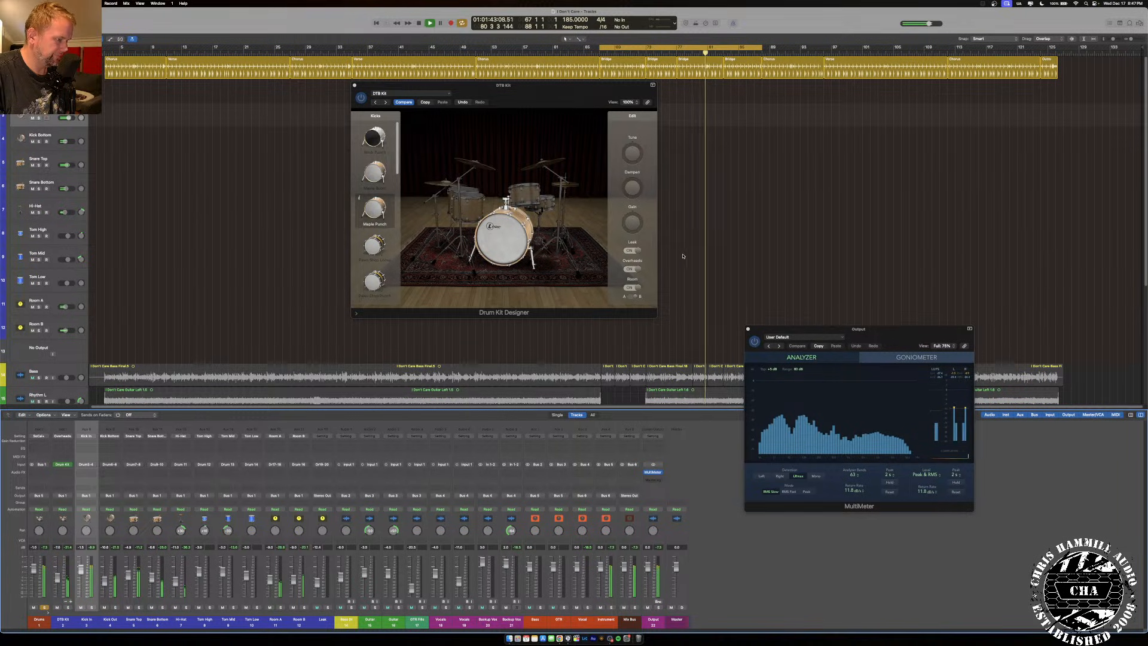
left_click(639, 289)
left_click(634, 288)
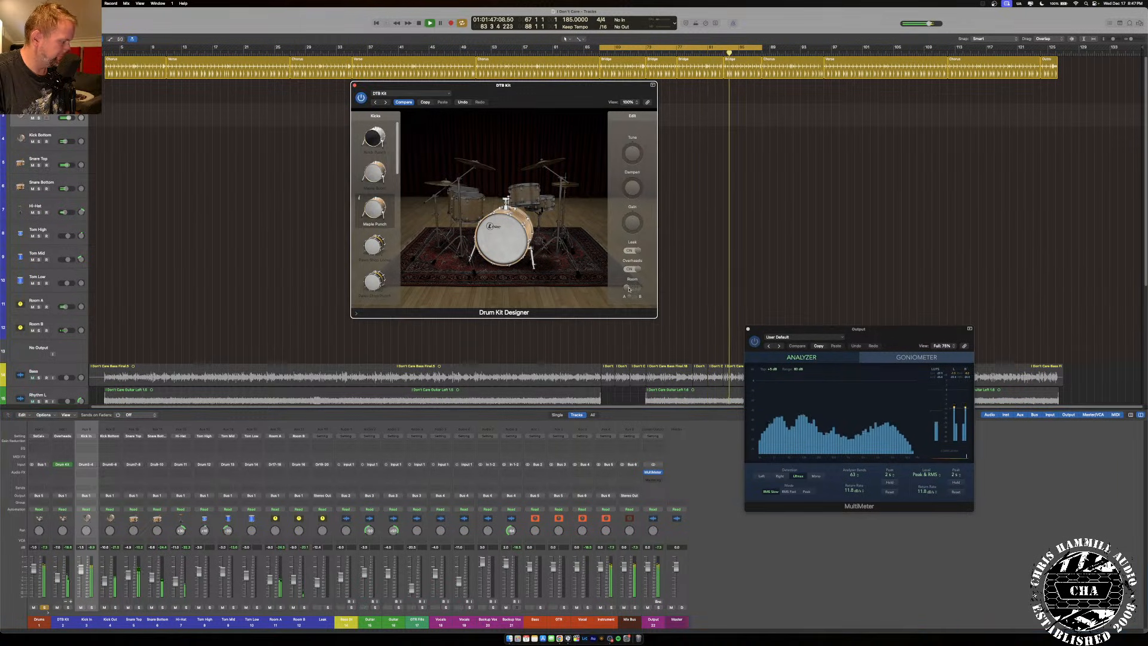
Solo the Room A channel and compare the kick's Room setting off and on, leaving it on.
left_click(279, 607)
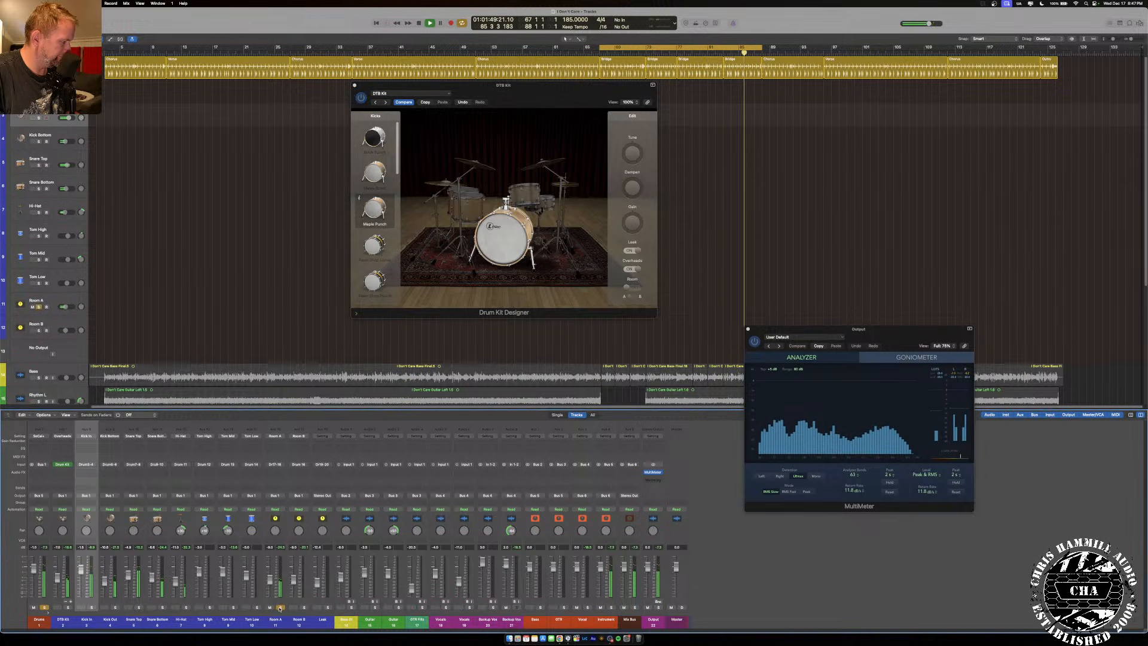
left_click(632, 289)
left_click(635, 288)
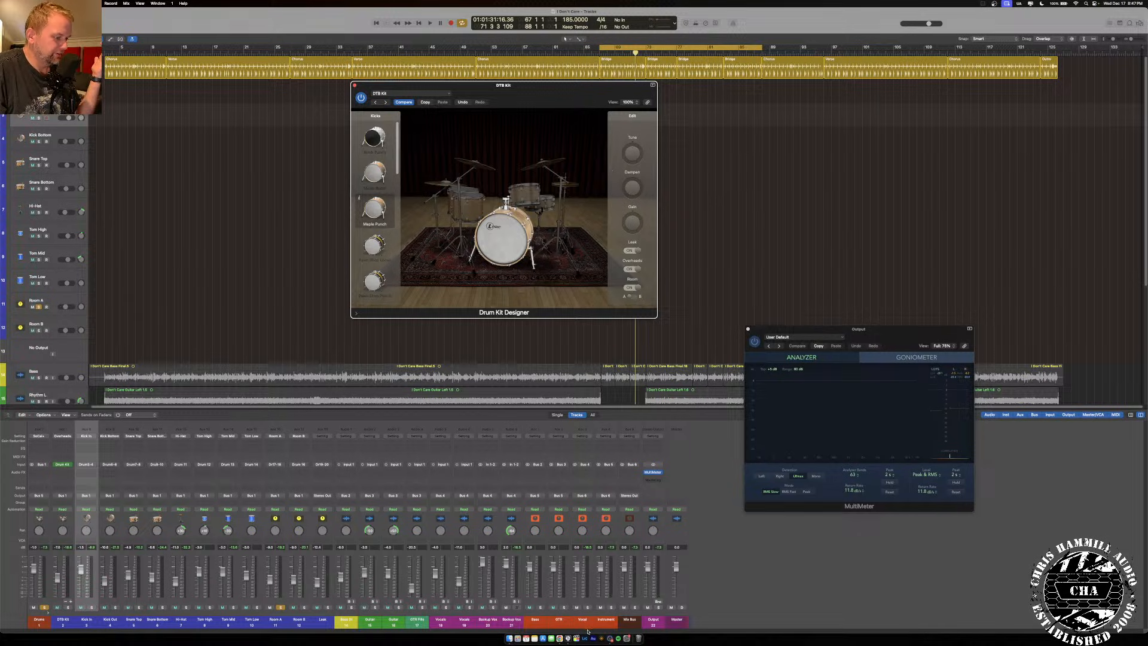
Switch to OBS to check the stream, return to Drum Kit Designer and audition the snare and high tom.
left_click(610, 638)
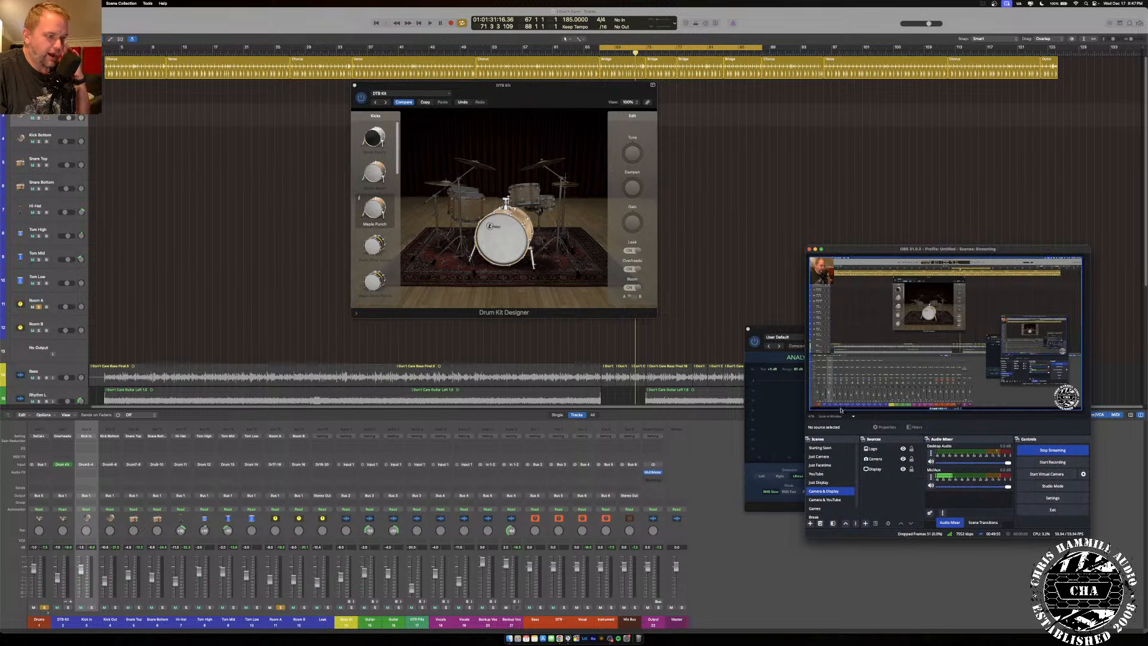
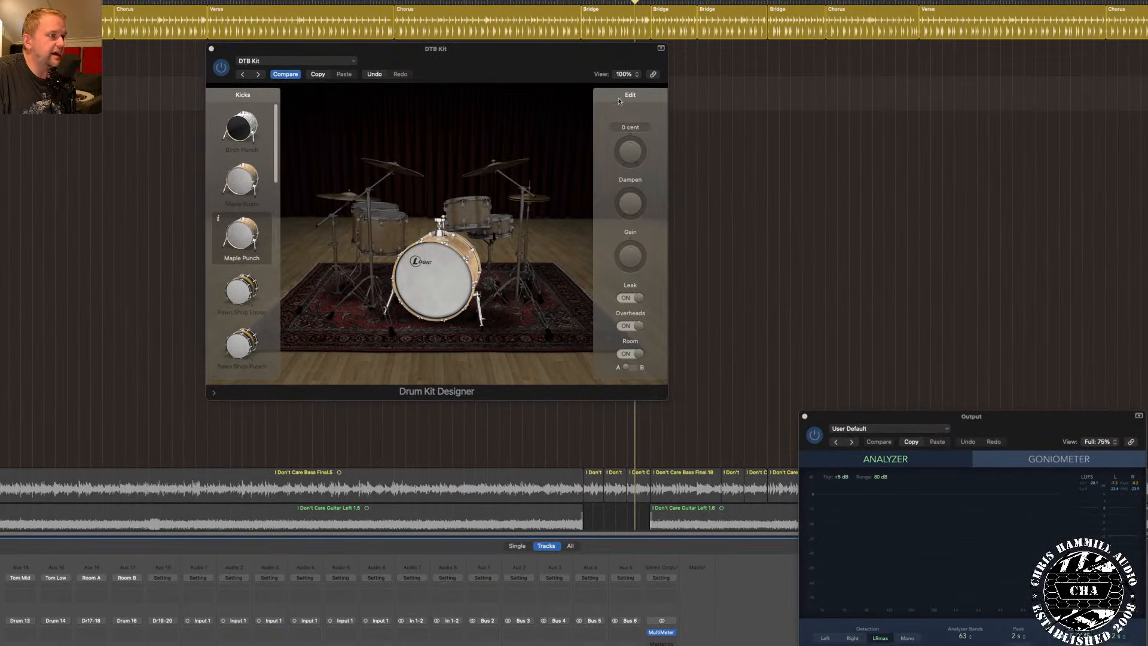
mouse_move(635, 152)
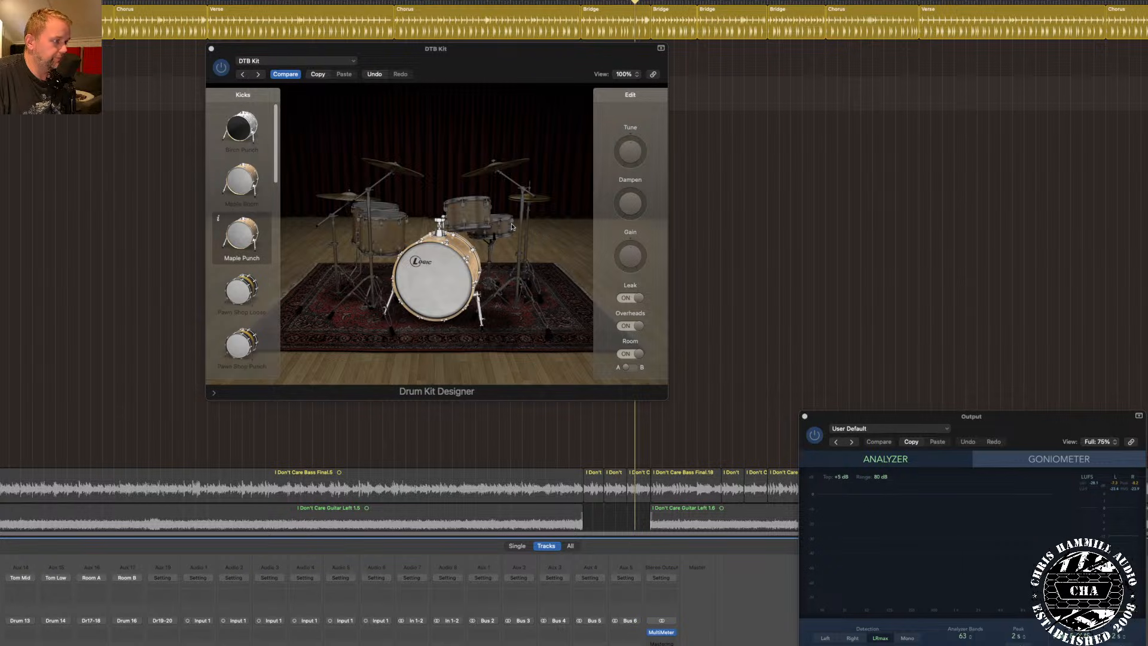
left_click(646, 289)
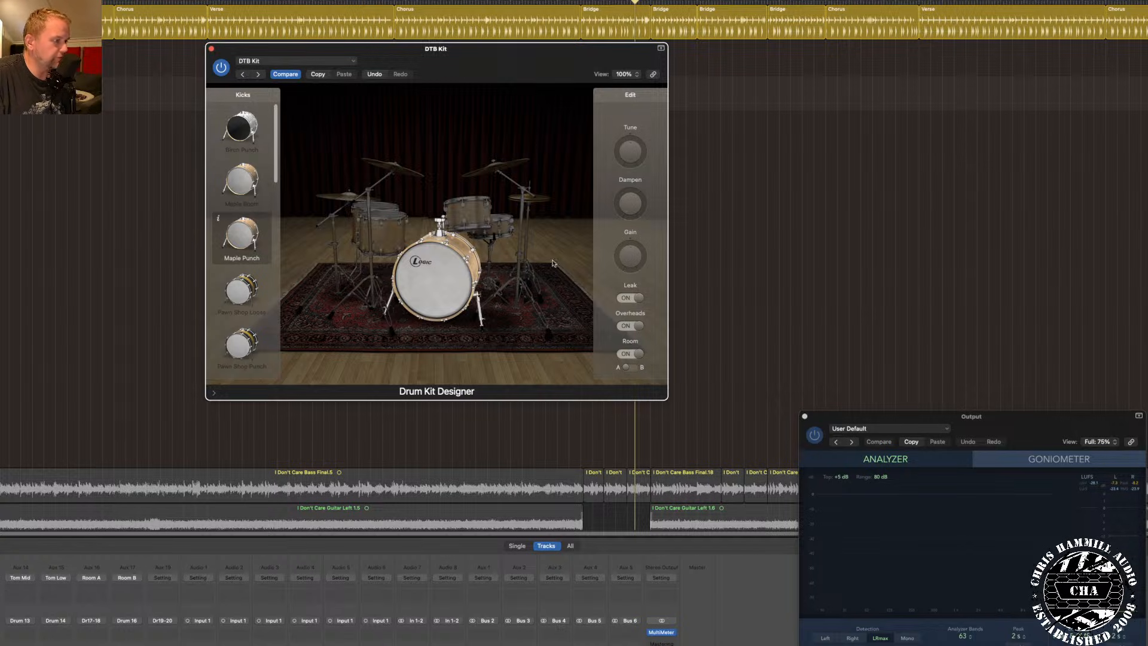
left_click(501, 226)
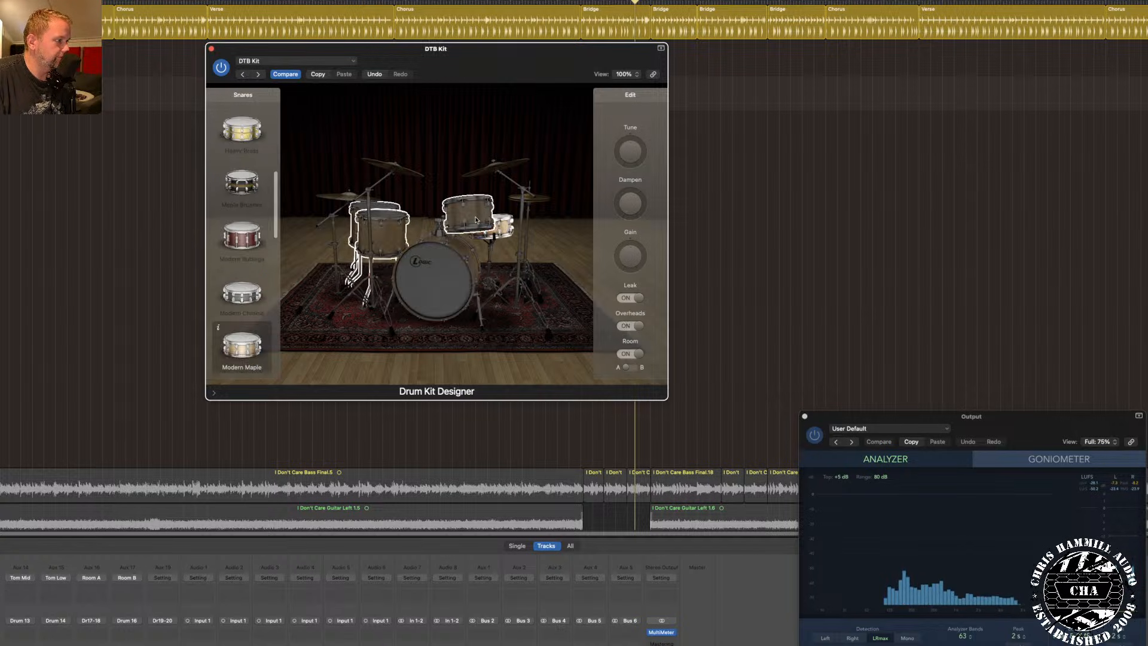
left_click(477, 220)
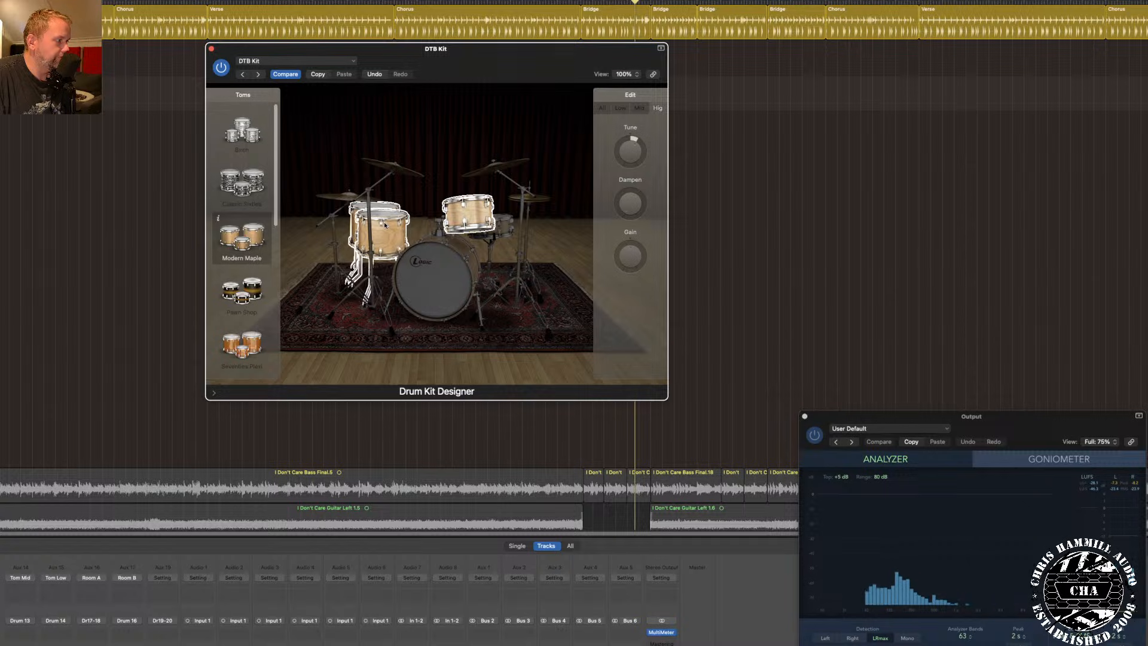
Audition the snare, kick, cymbals and hi-hat of the kit through the soloed Room A channel.
left_click(505, 227)
left_click(449, 268)
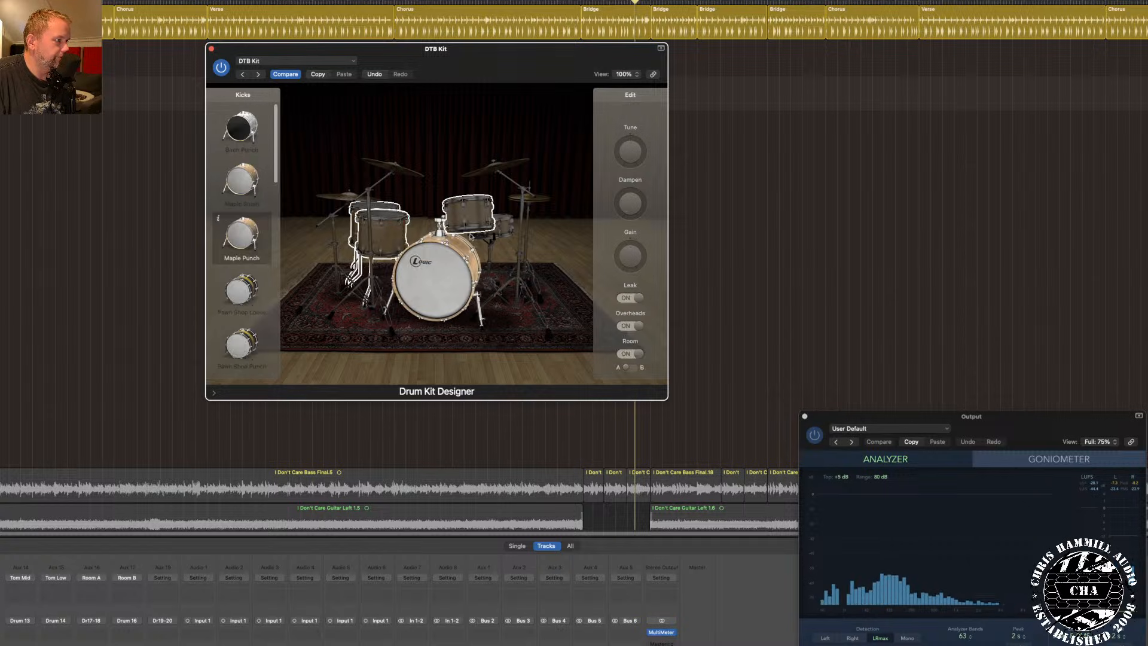
left_click(498, 170)
left_click(532, 199)
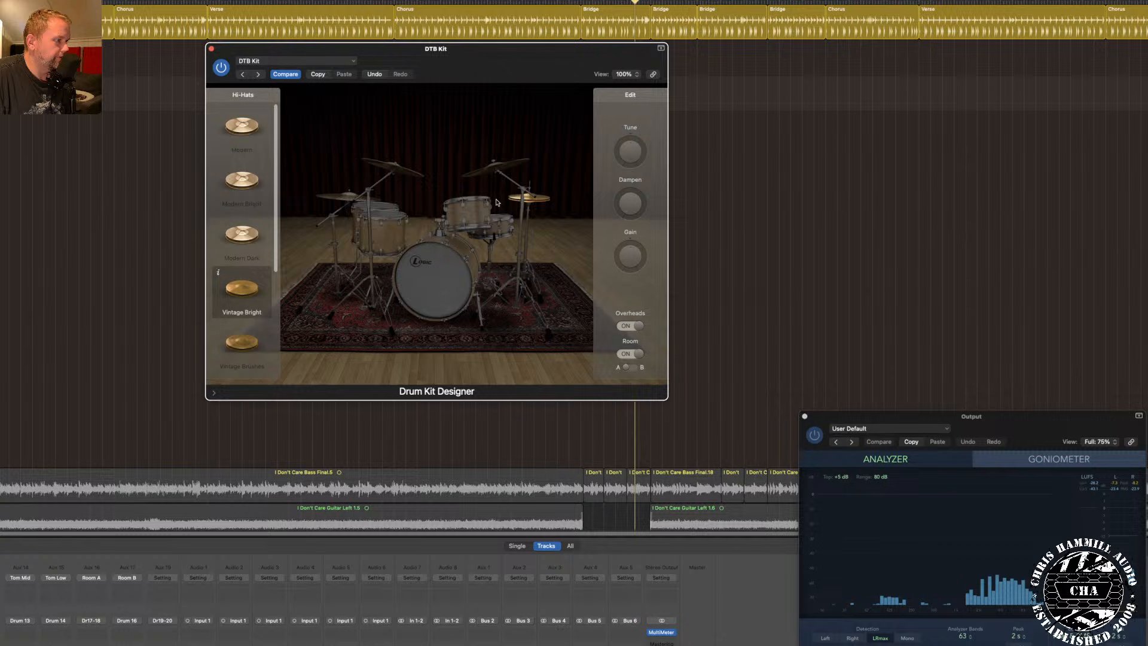
left_click(338, 201)
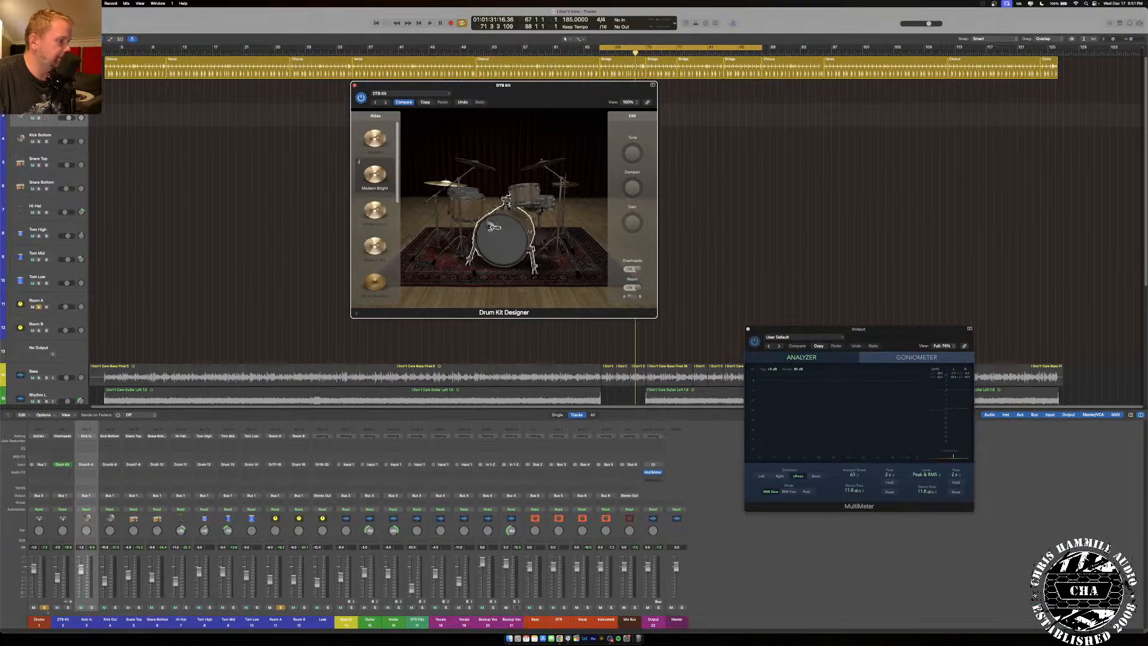
left_click(506, 242)
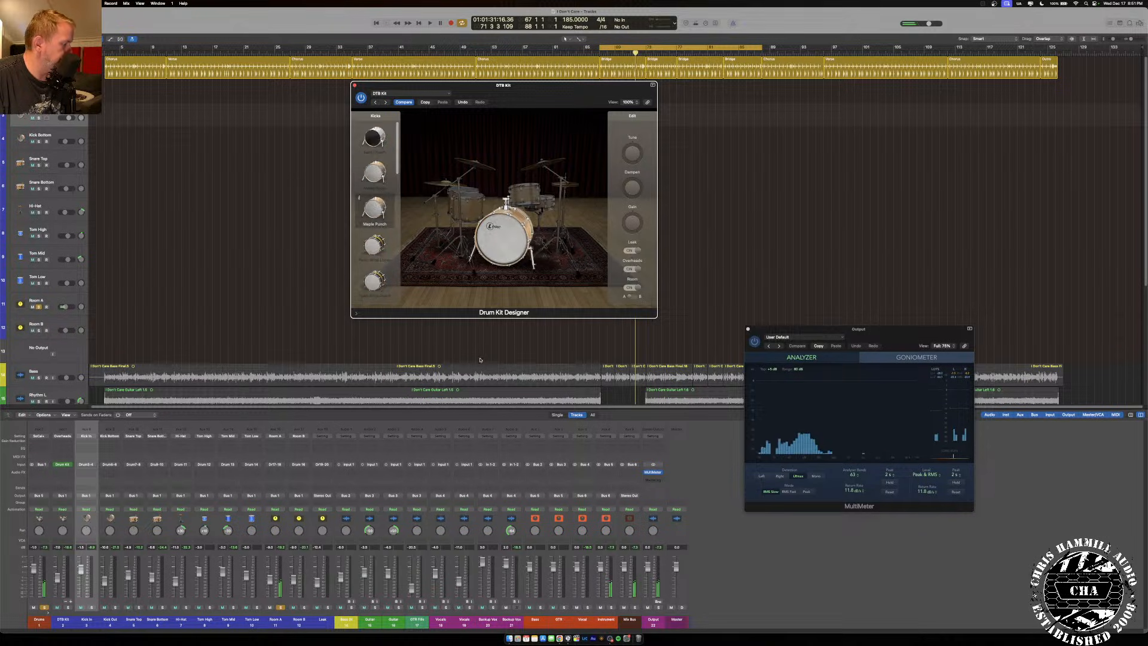
Solo the Room B channel instead of Room A and audition the snare and toms using the B room setting.
left_click(279, 608)
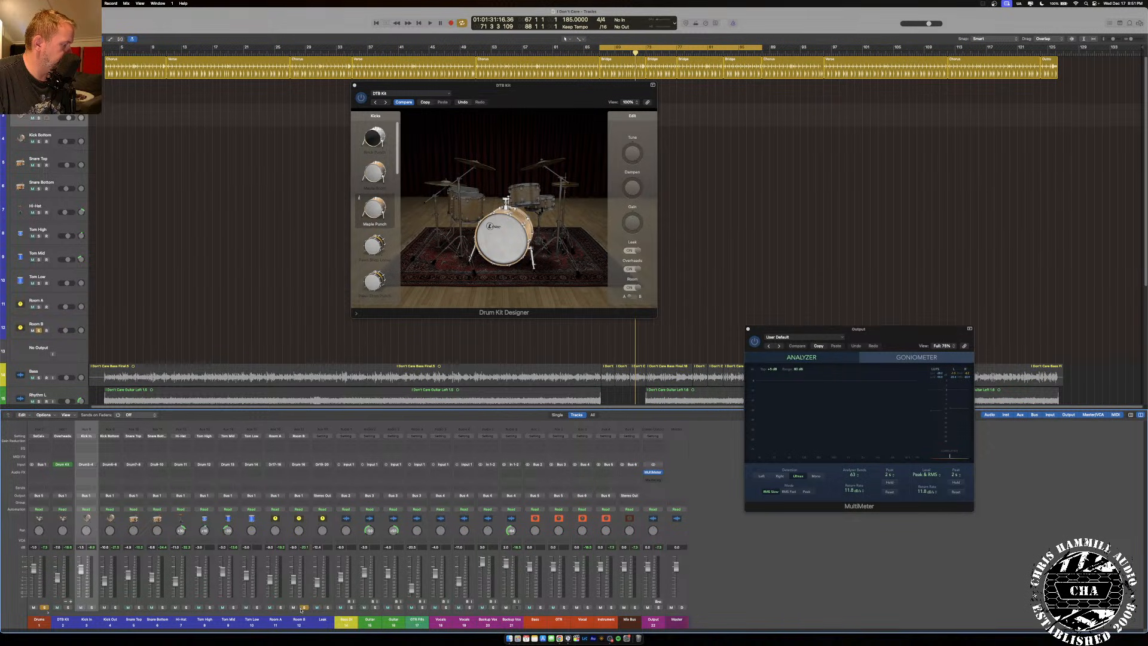
left_click(647, 298)
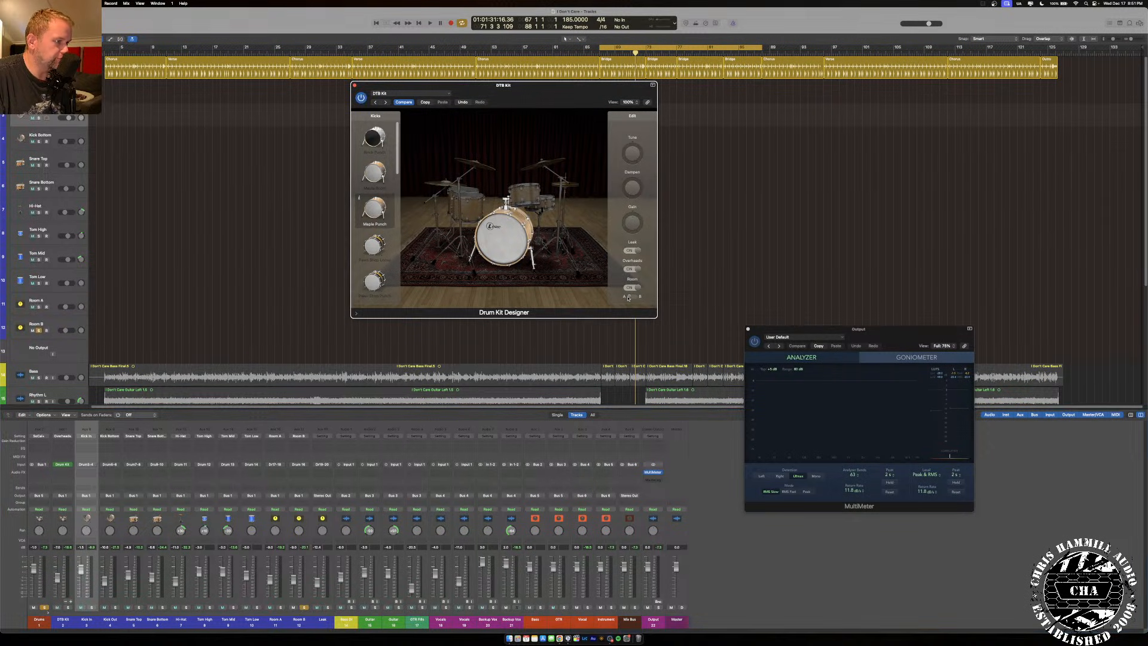
left_click(540, 205)
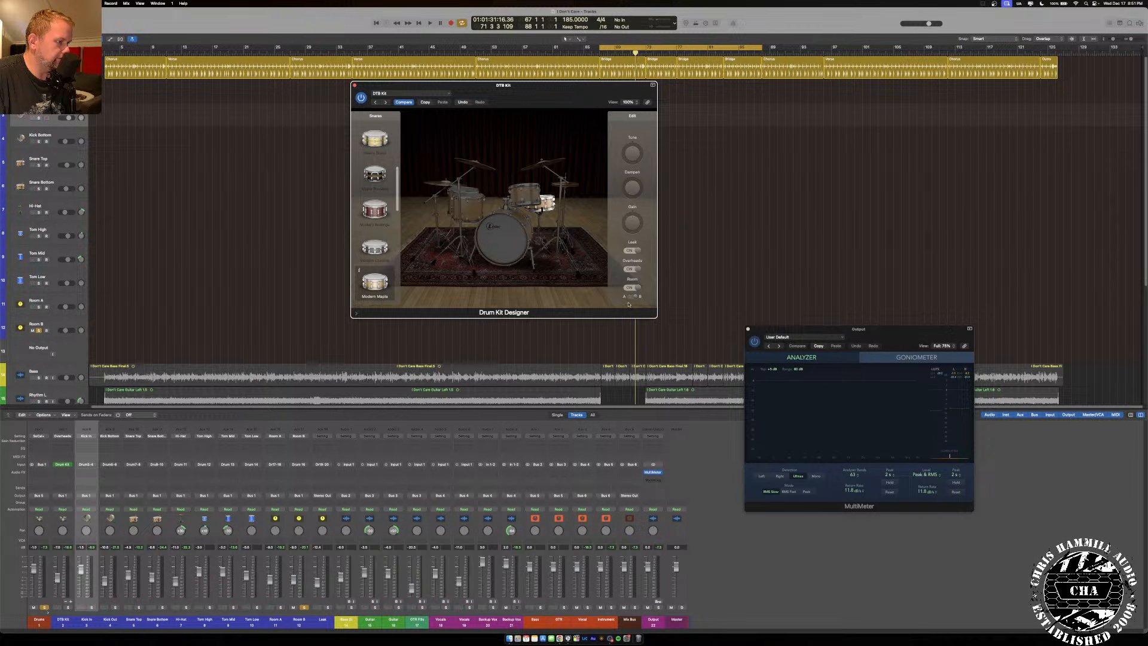
left_click(539, 207)
left_click(540, 208)
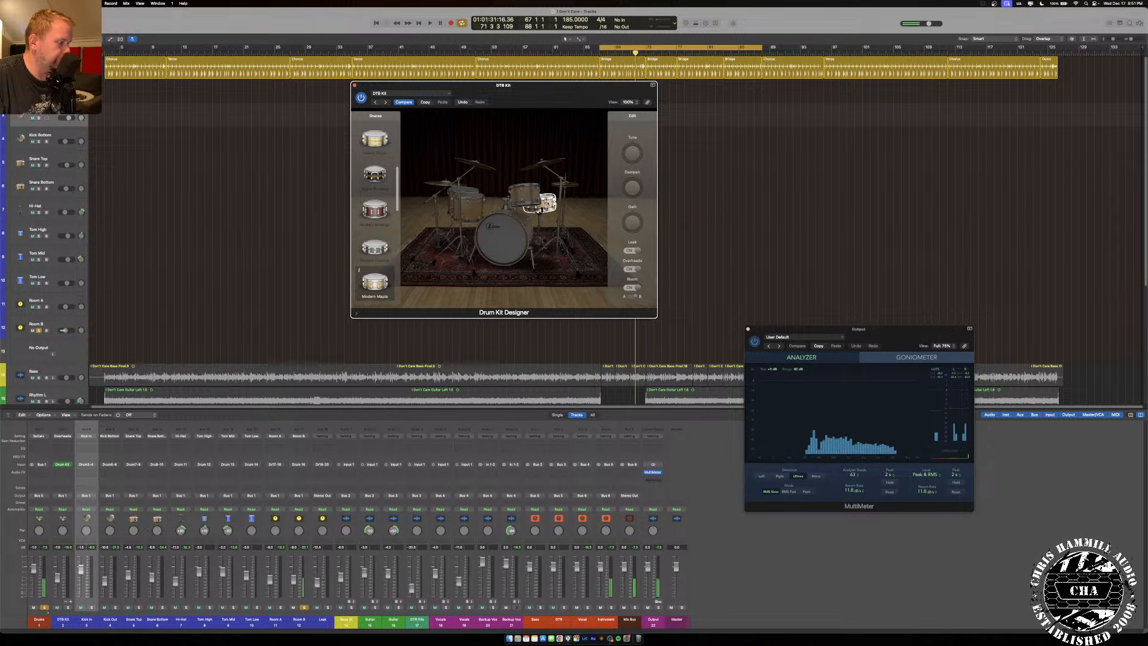
left_click(542, 202)
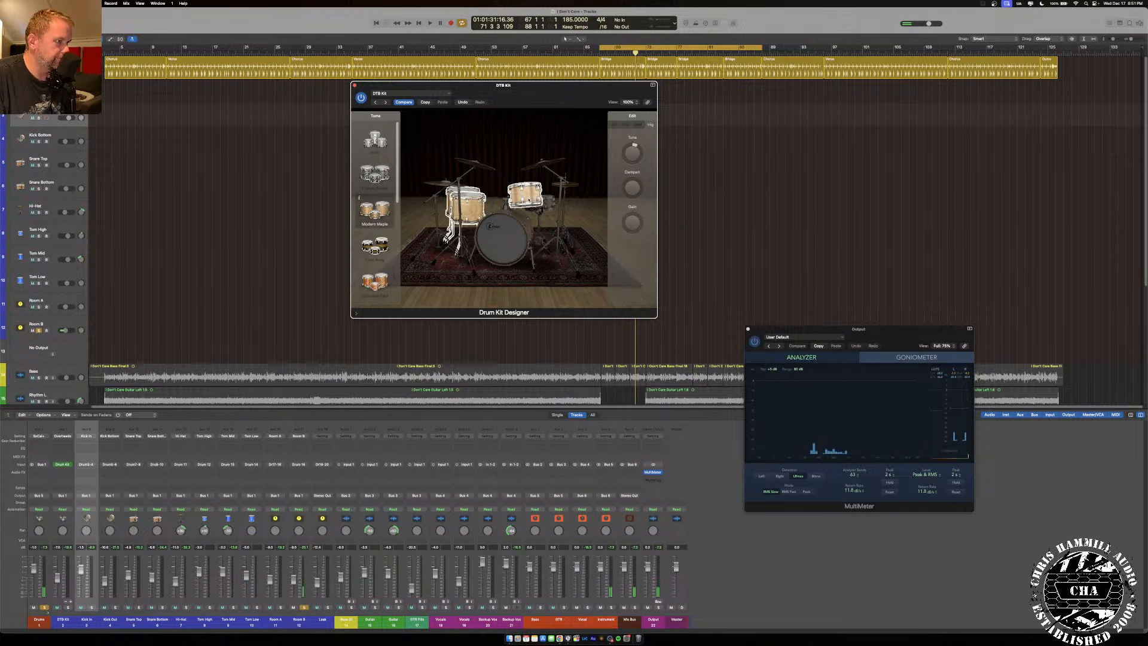
left_click(485, 231)
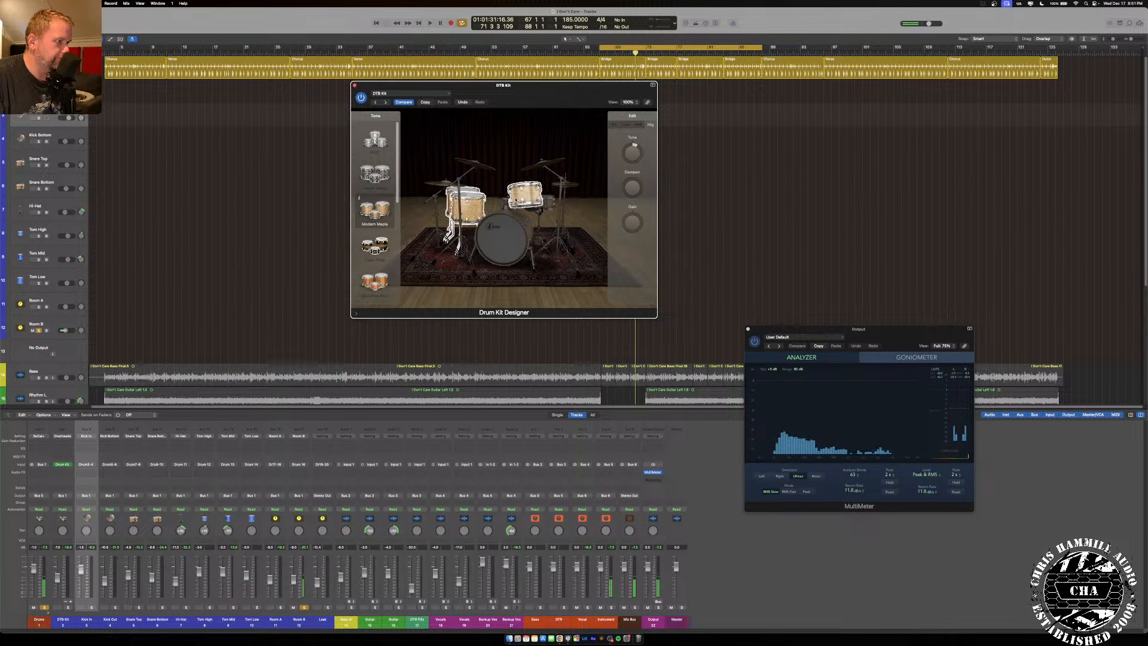
left_click(541, 203)
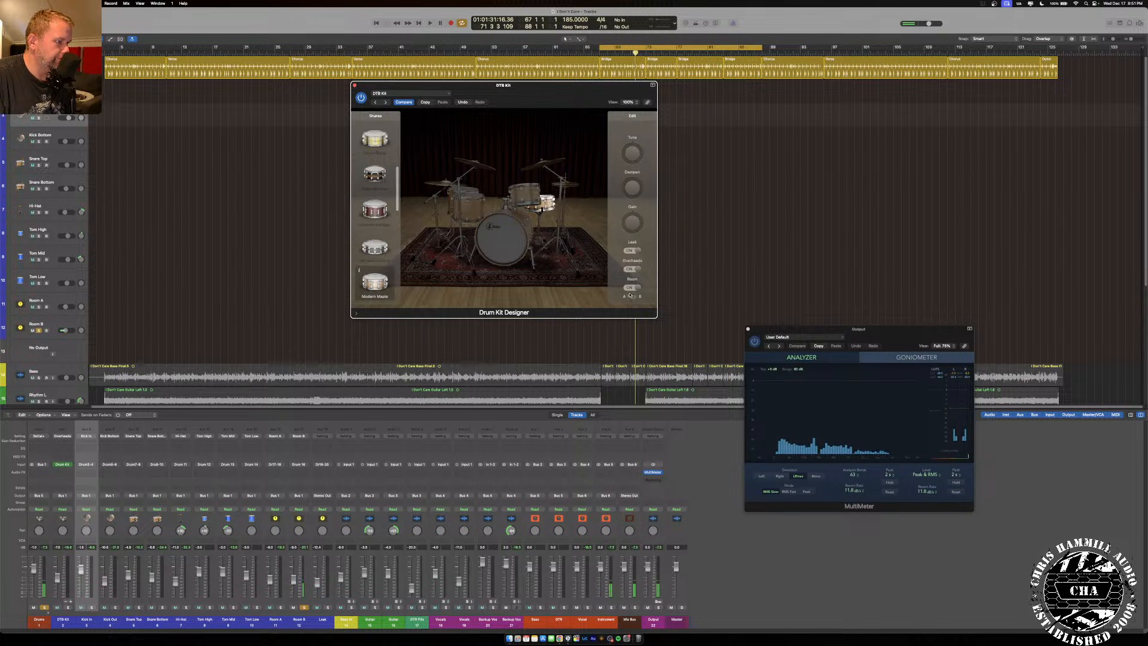
Solo Room A again, mute Room B and audition the toms and crash cymbal.
left_click(280, 608)
left_click(303, 608)
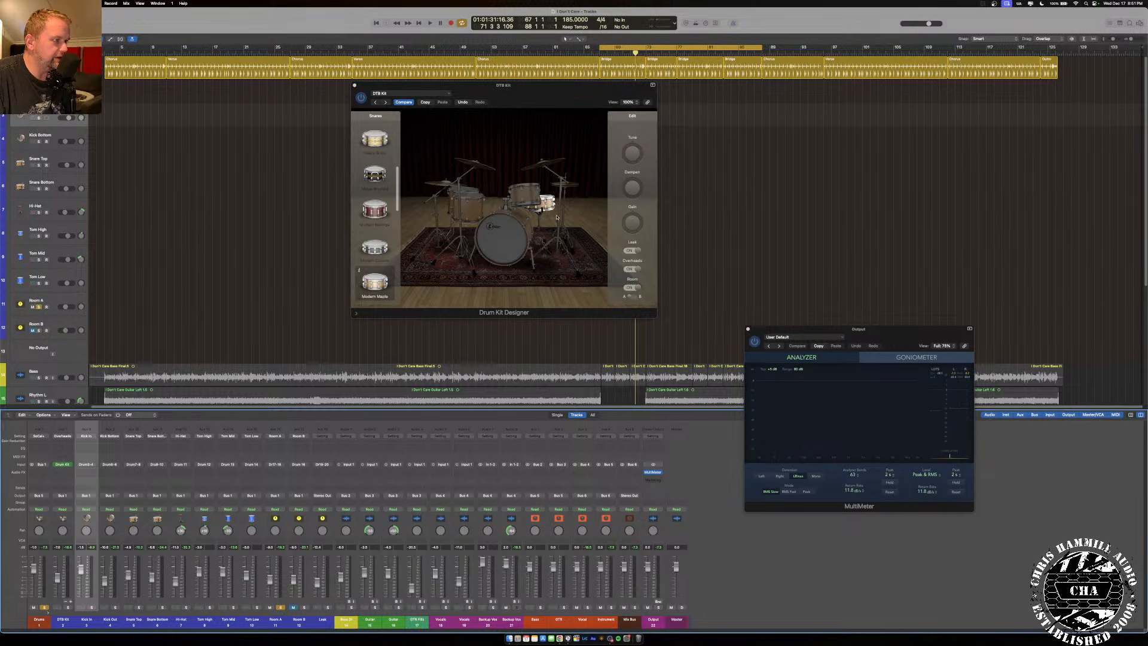
left_click(526, 194)
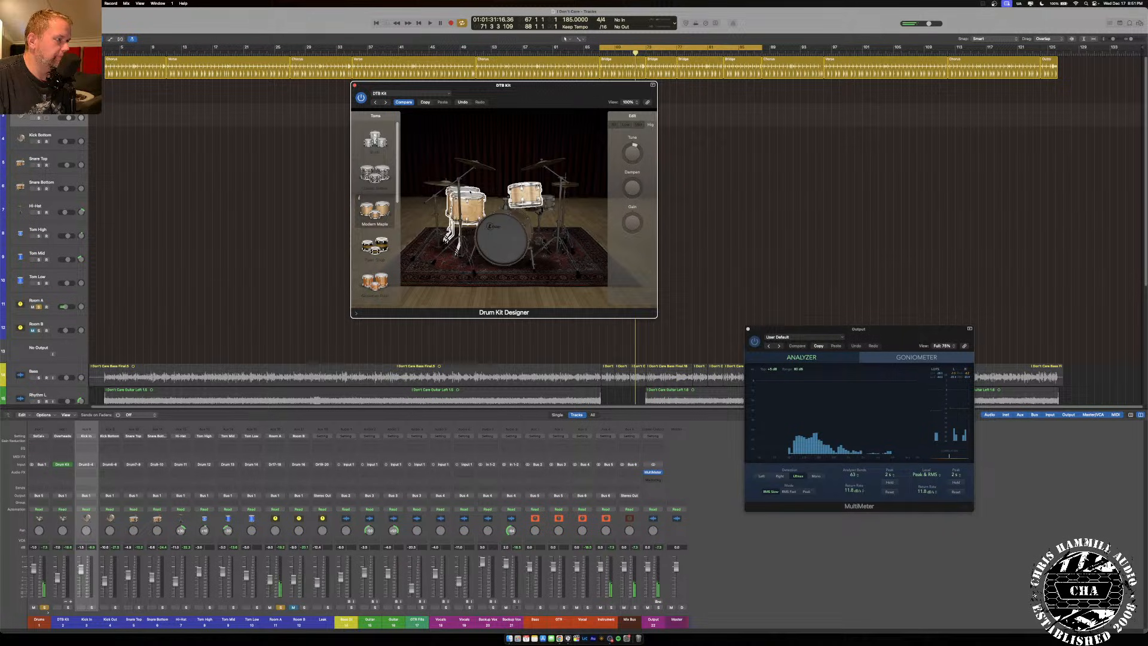
left_click(553, 160)
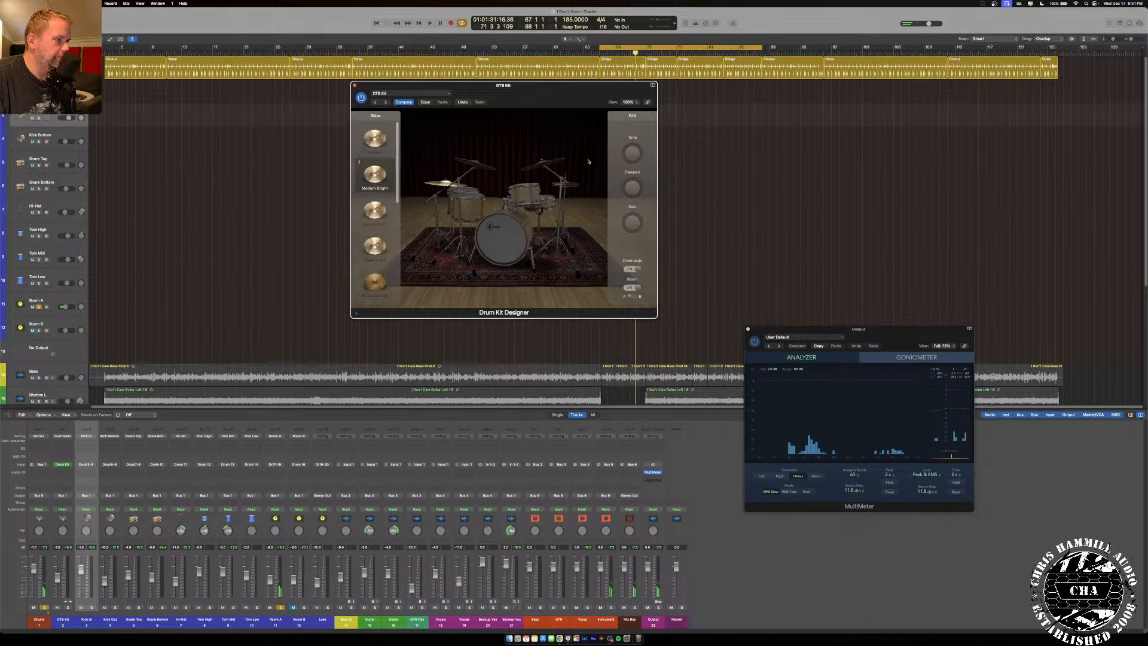
left_click(484, 190)
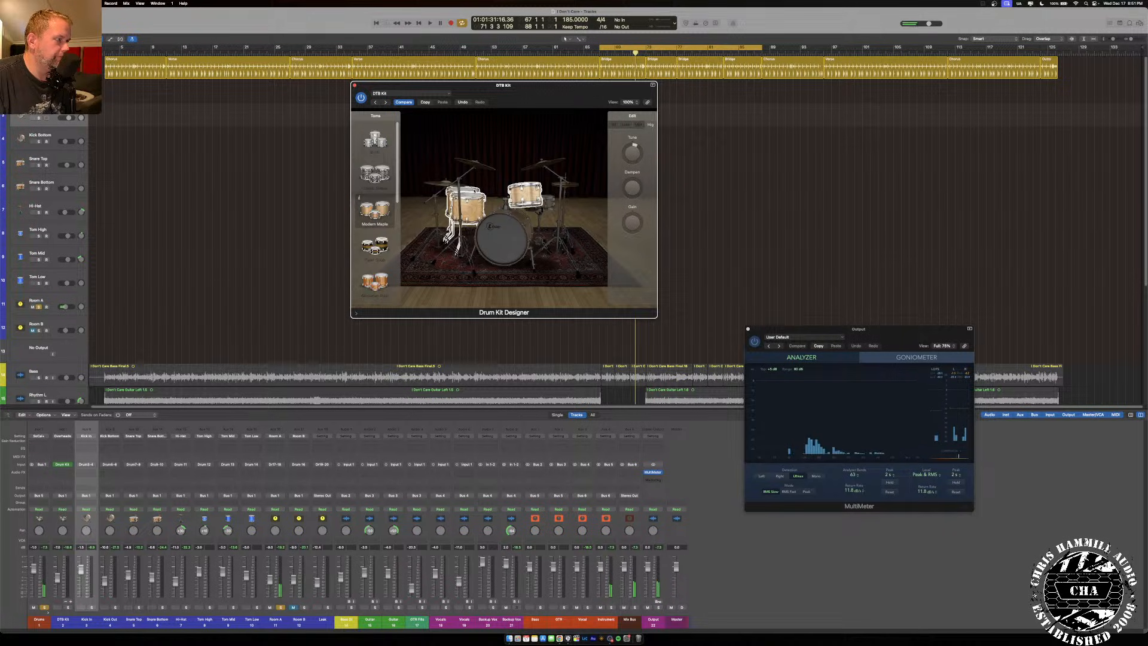
Solo the Tom Low channel instead of Room A and audition the toms and ride cymbal.
left_click(257, 607)
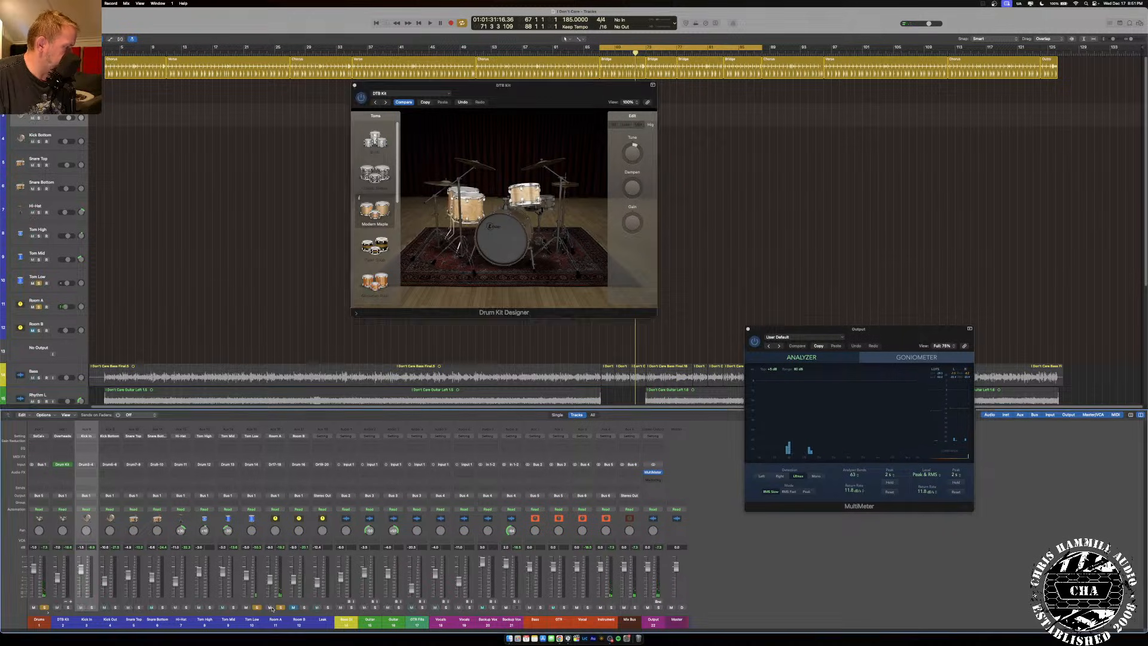
left_click(545, 191)
left_click(447, 184)
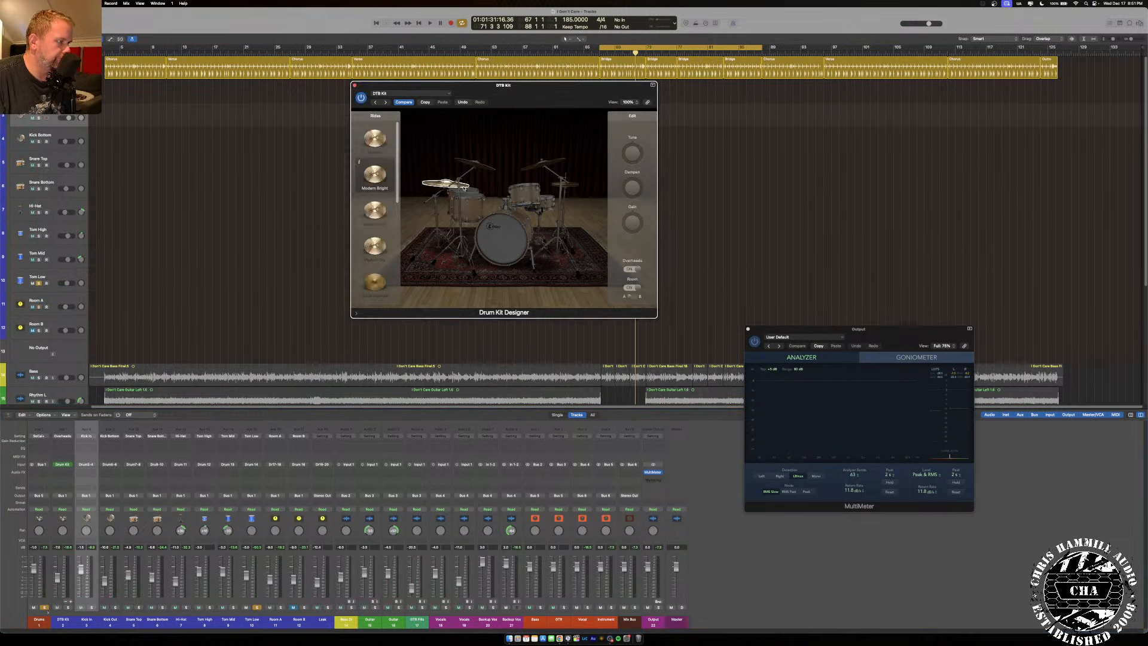
left_click(465, 191)
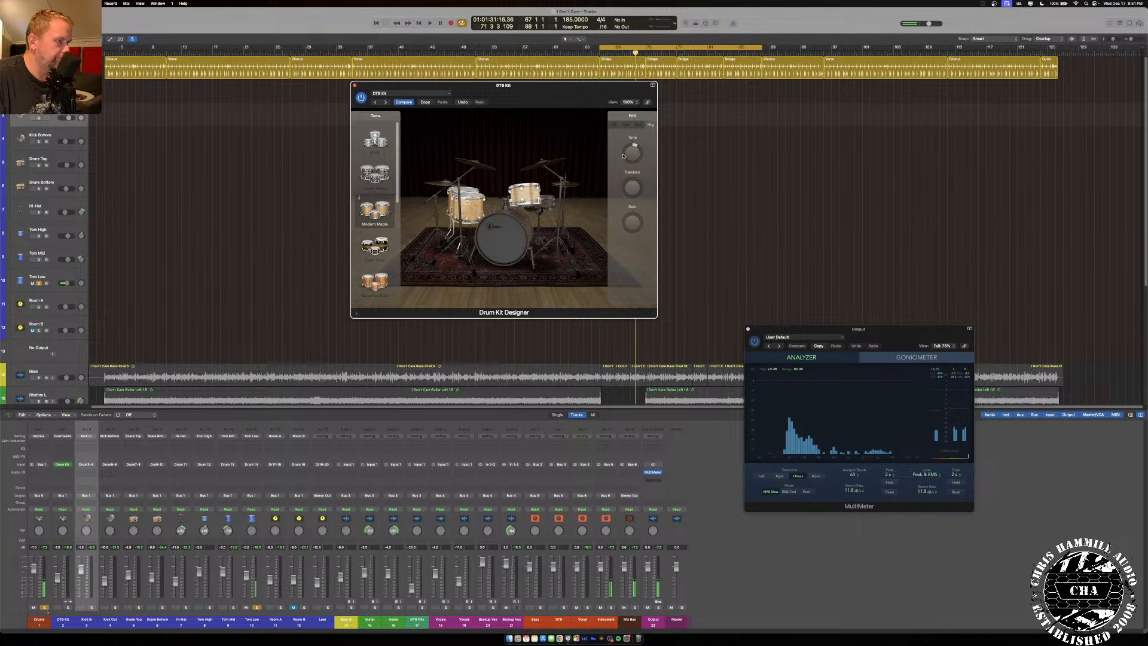
Choose the low tom for editing and set its Tune to -50 cents.
mouse_move(632, 156)
left_click(629, 124)
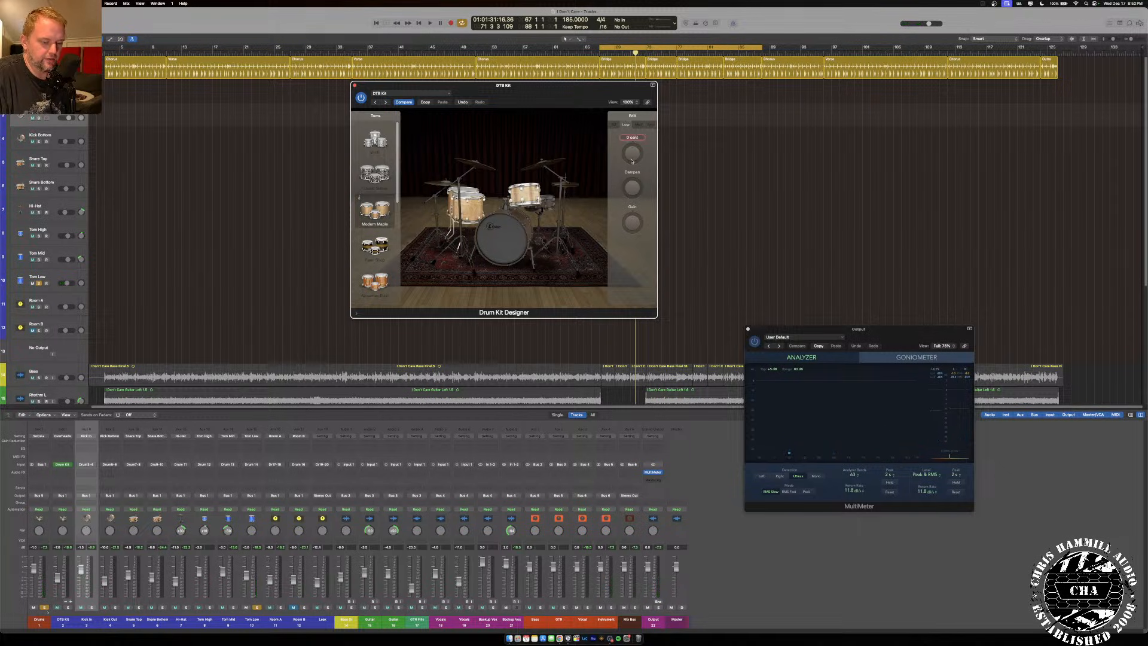
double_click(633, 137)
type("-50")
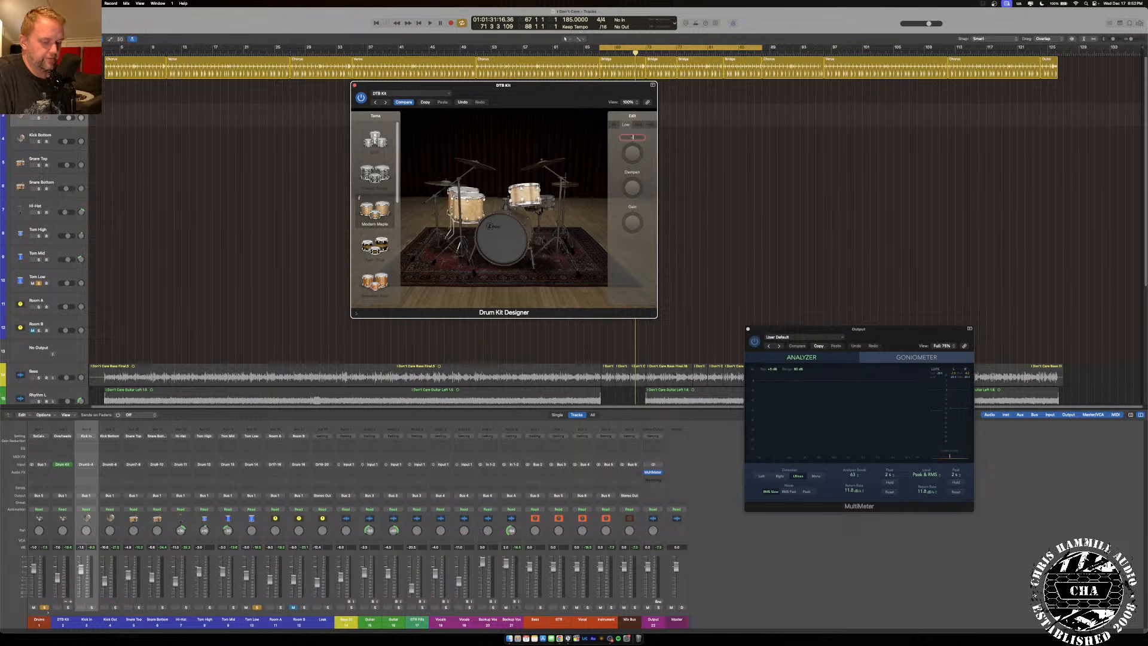
key("Return")
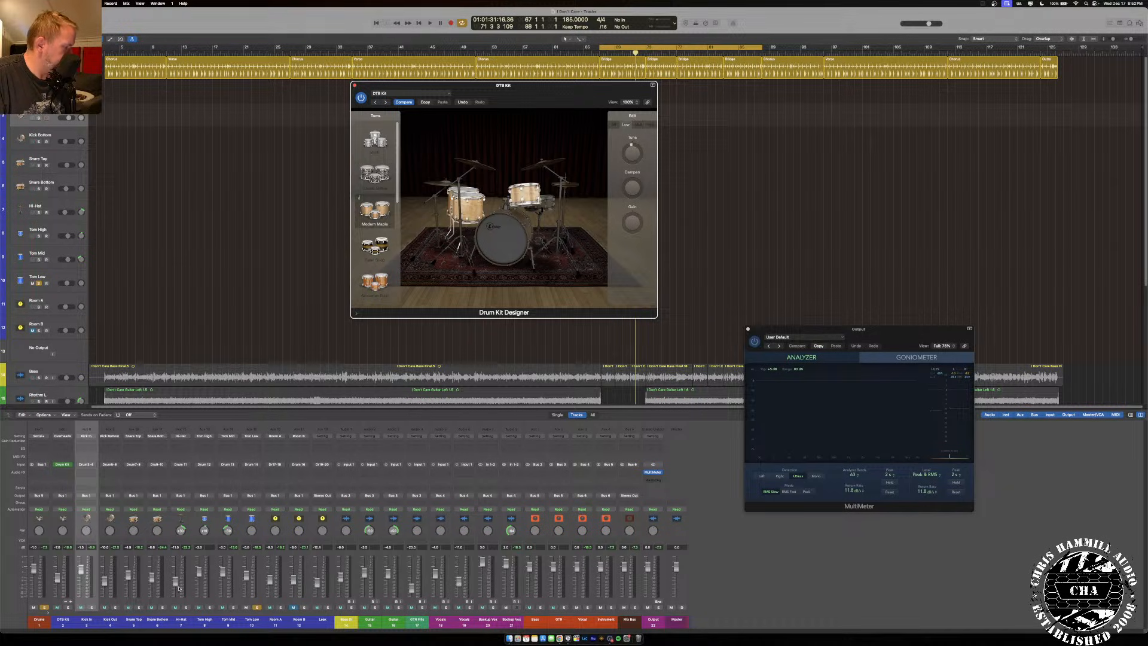
Solo the DTB Kit overheads channel and audition the high, mid and low toms with the Tom Low channel.
left_click(69, 608)
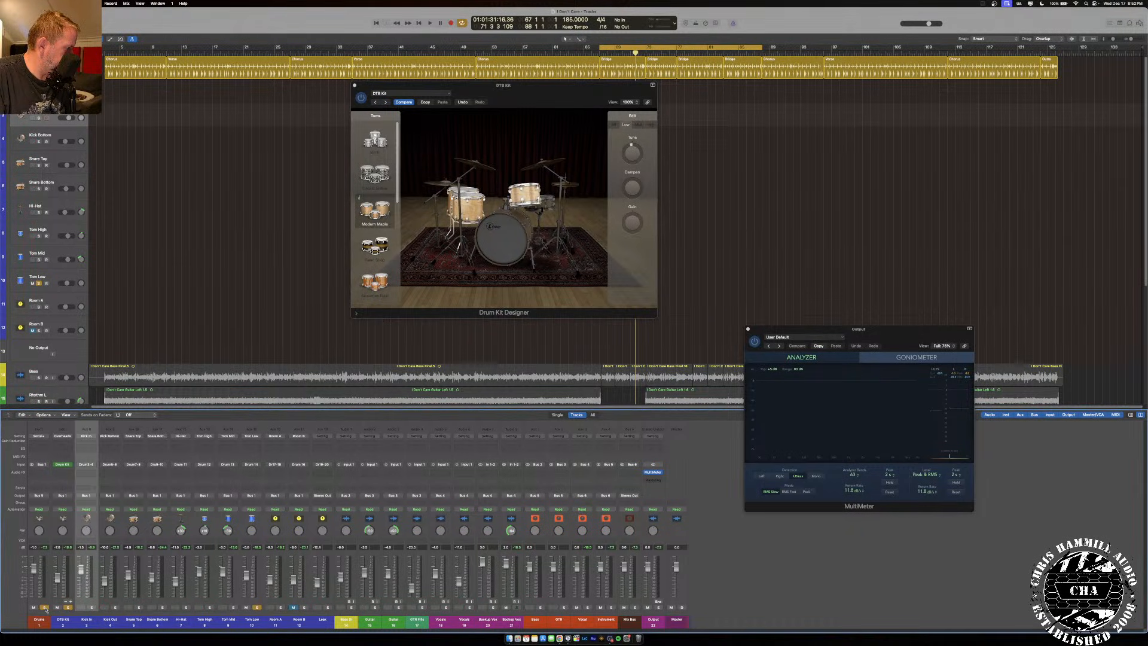
left_click(529, 193)
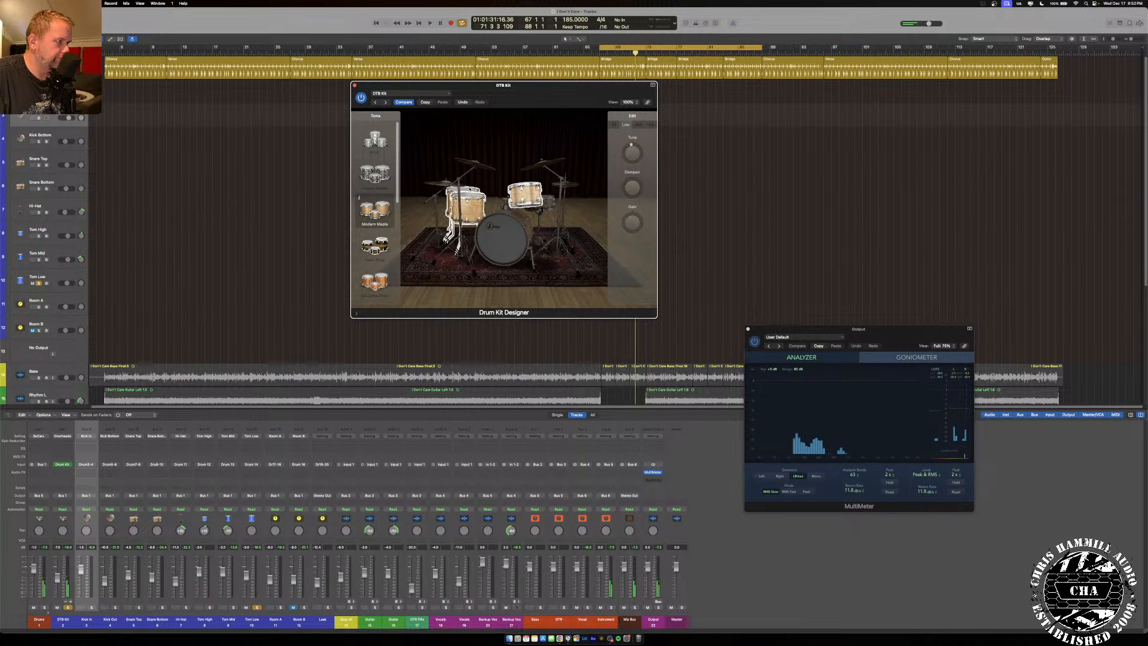
left_click(482, 200)
left_click(484, 202)
left_click(483, 202)
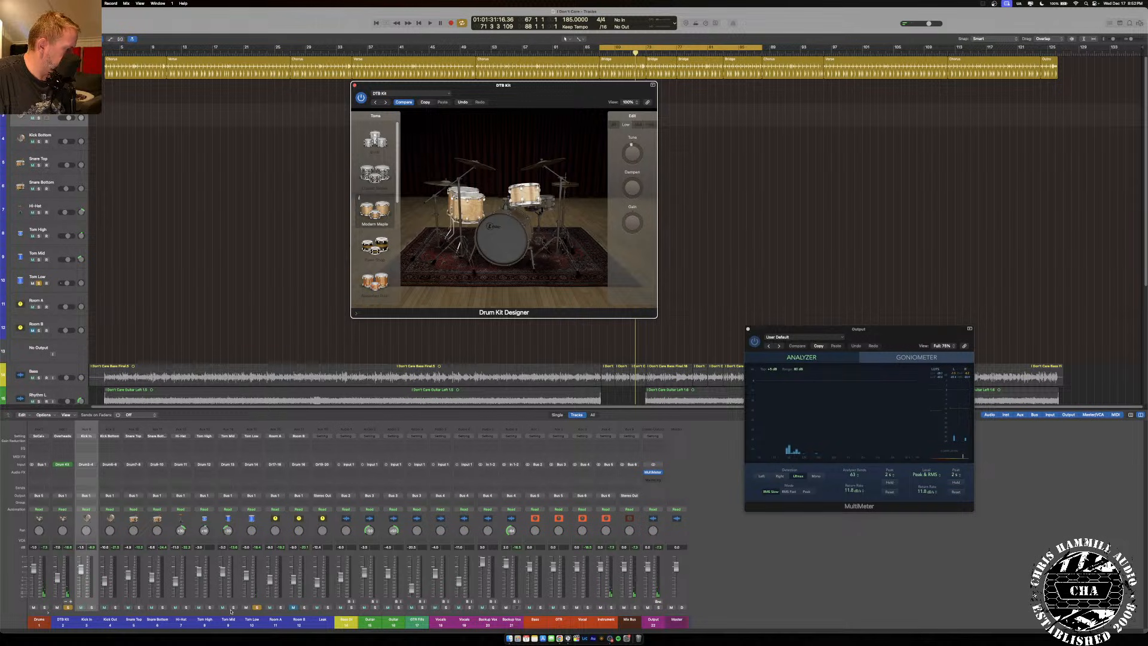
Add Tom Mid and Tom High to the soloed channels and audition the toms and kick.
left_click(208, 608)
left_click(522, 203)
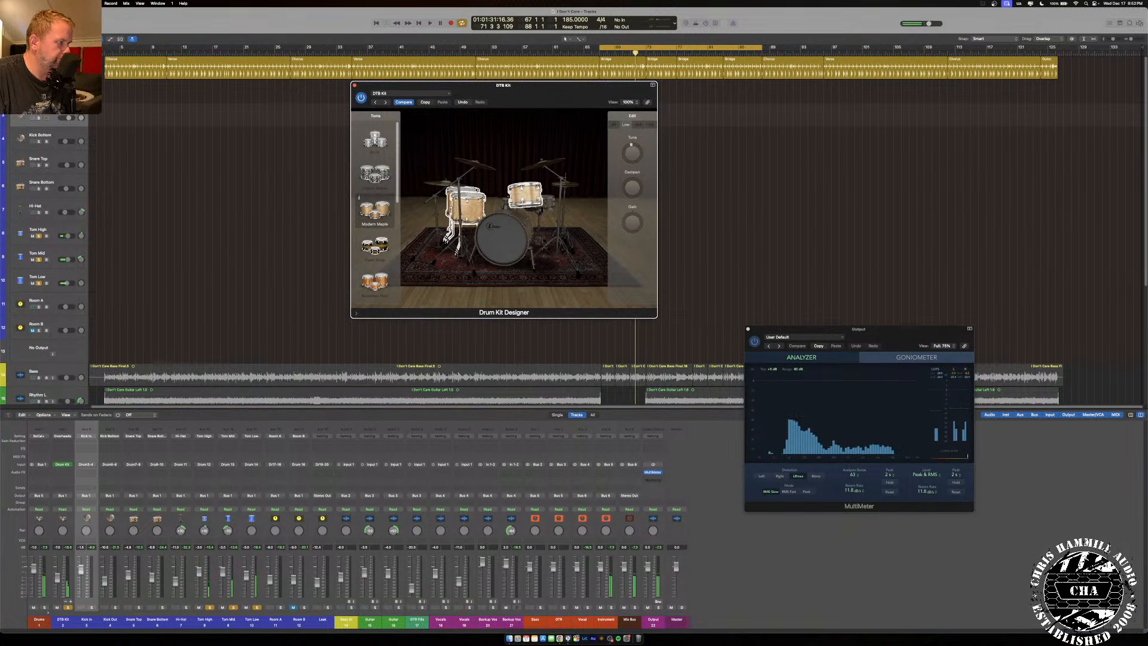
left_click(523, 199)
left_click(477, 192)
left_click(508, 236)
left_click(508, 236)
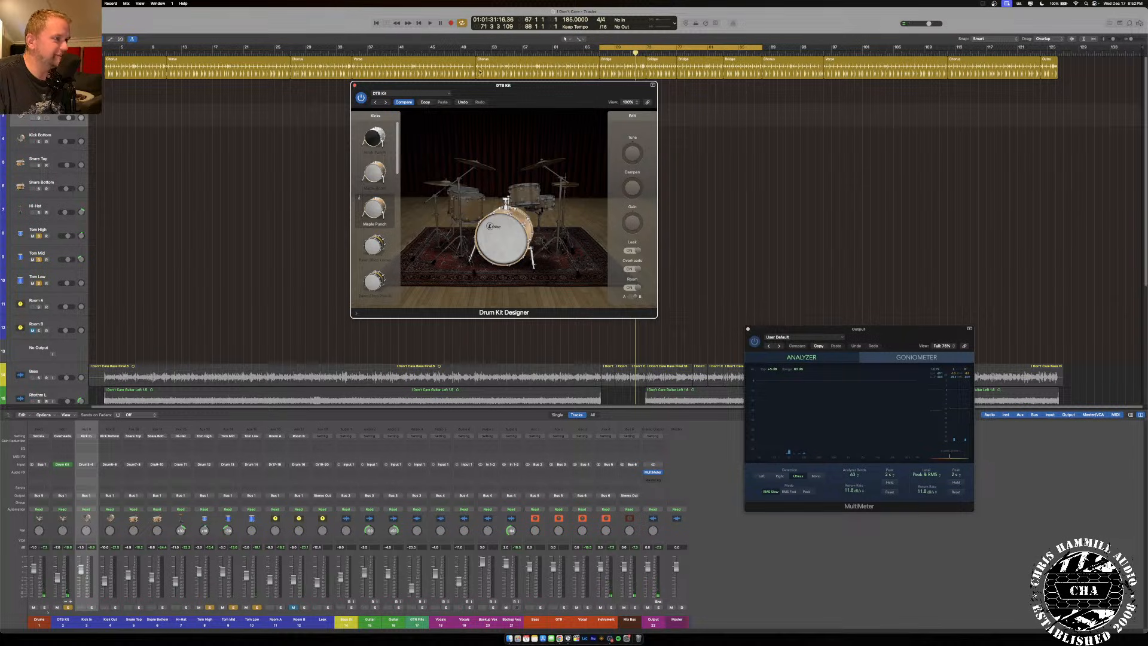
Close the Drum Kit Designer, turn off the bridge cycle and return the playhead to the song's start.
left_click(355, 86)
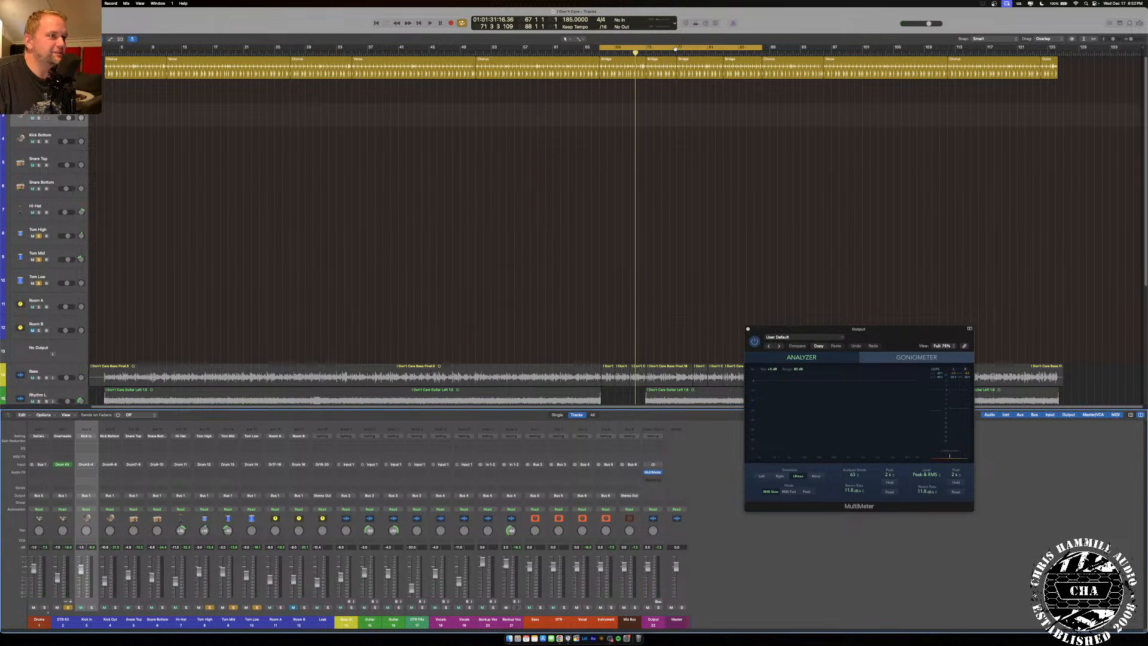
left_click(676, 49)
key("Return")
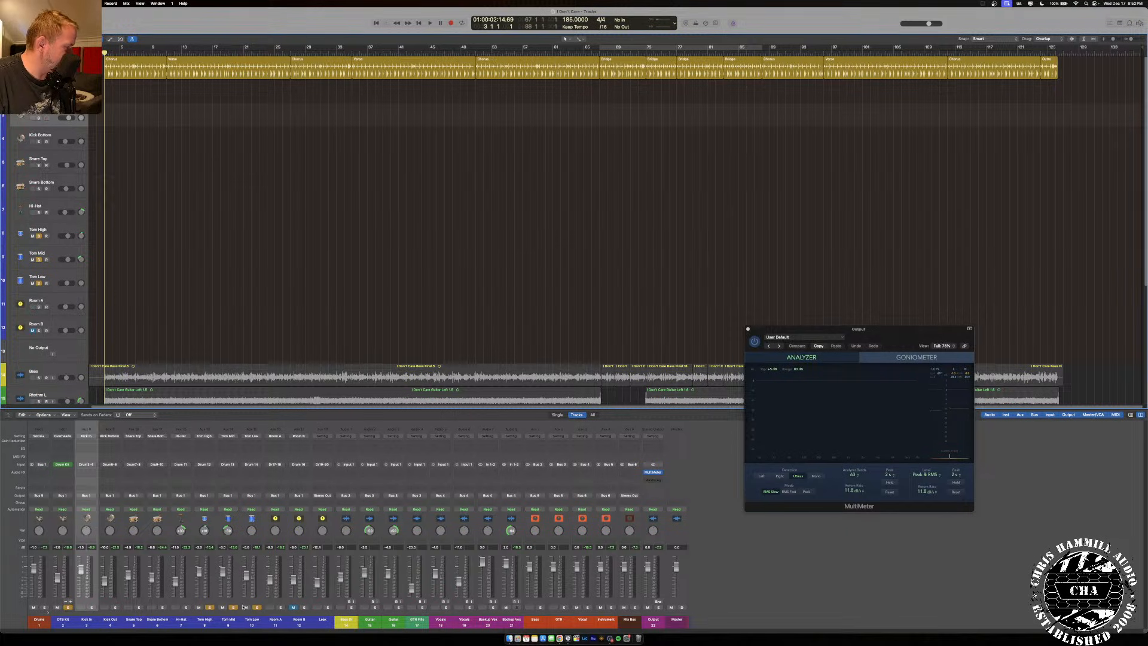
Clear the tom and overheads solos, solo the Drums bus and play the song.
left_click_drag(254, 608, 227, 610)
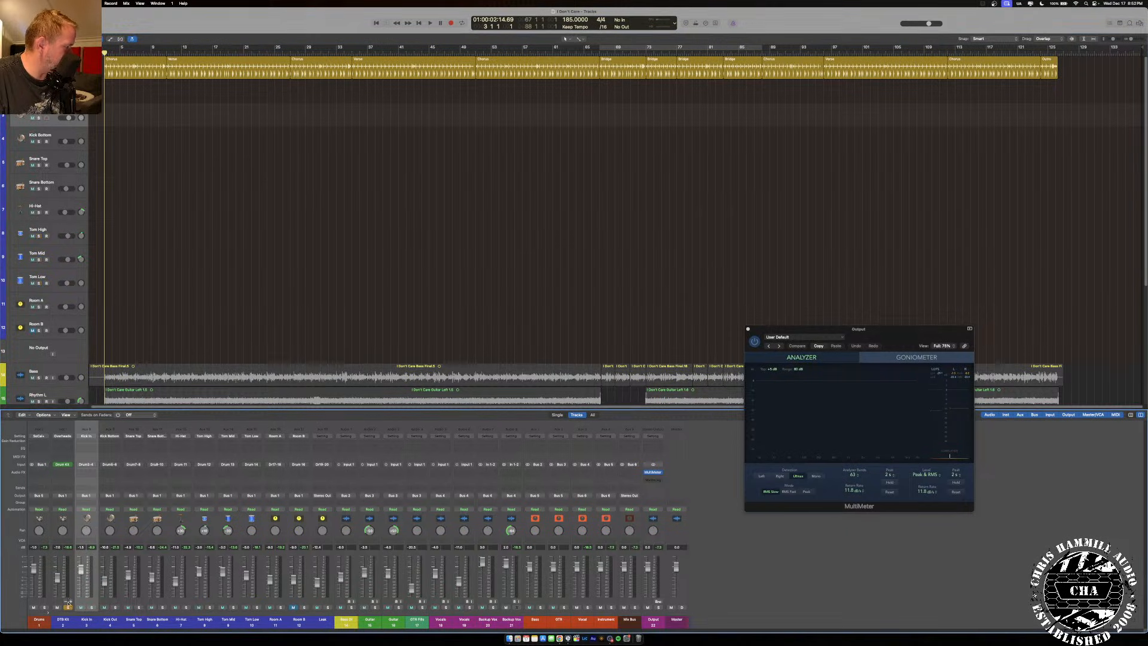
left_click(67, 608)
left_click(44, 608)
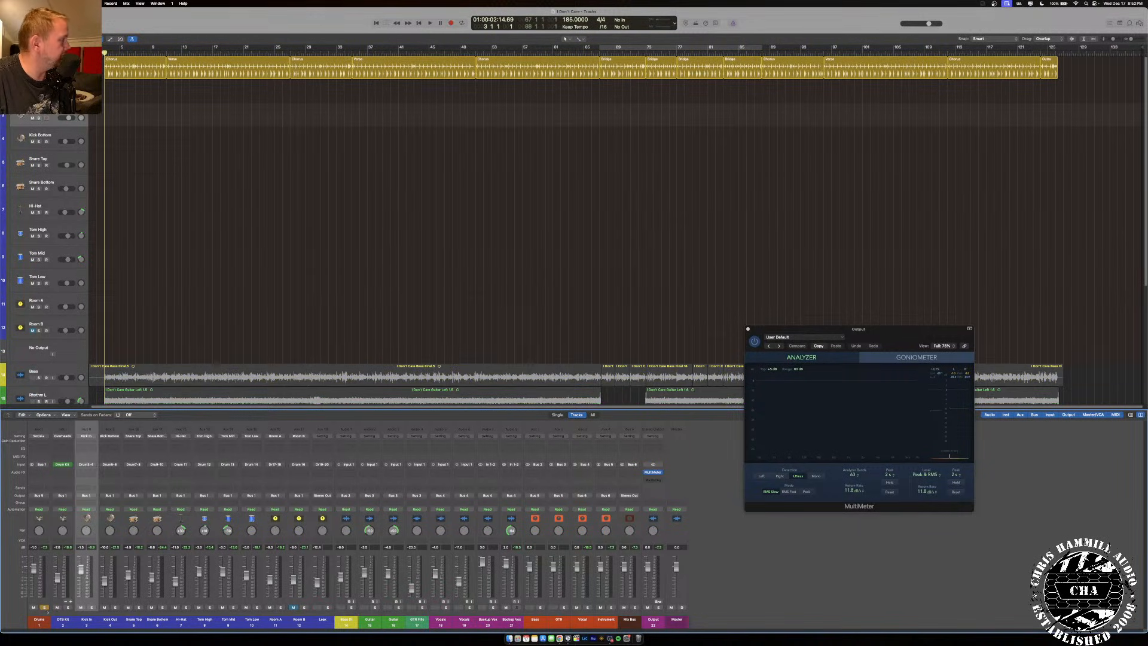
key("space")
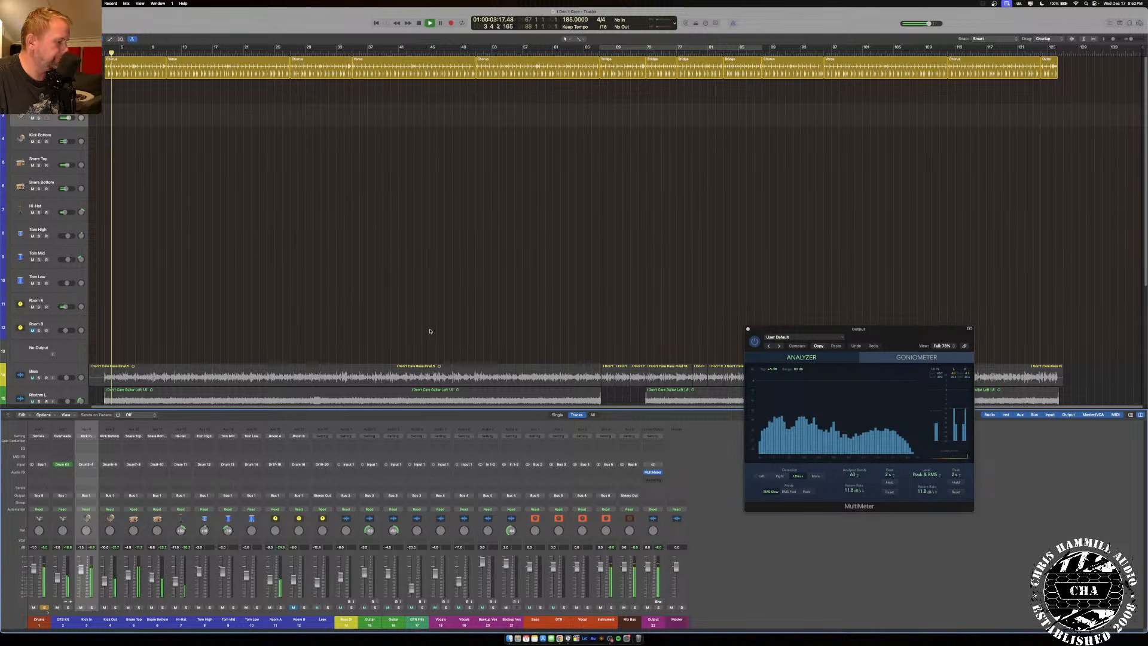
Play the drums from just before the bridge, mute the last Backup Vox track and replay that section.
left_click(594, 54)
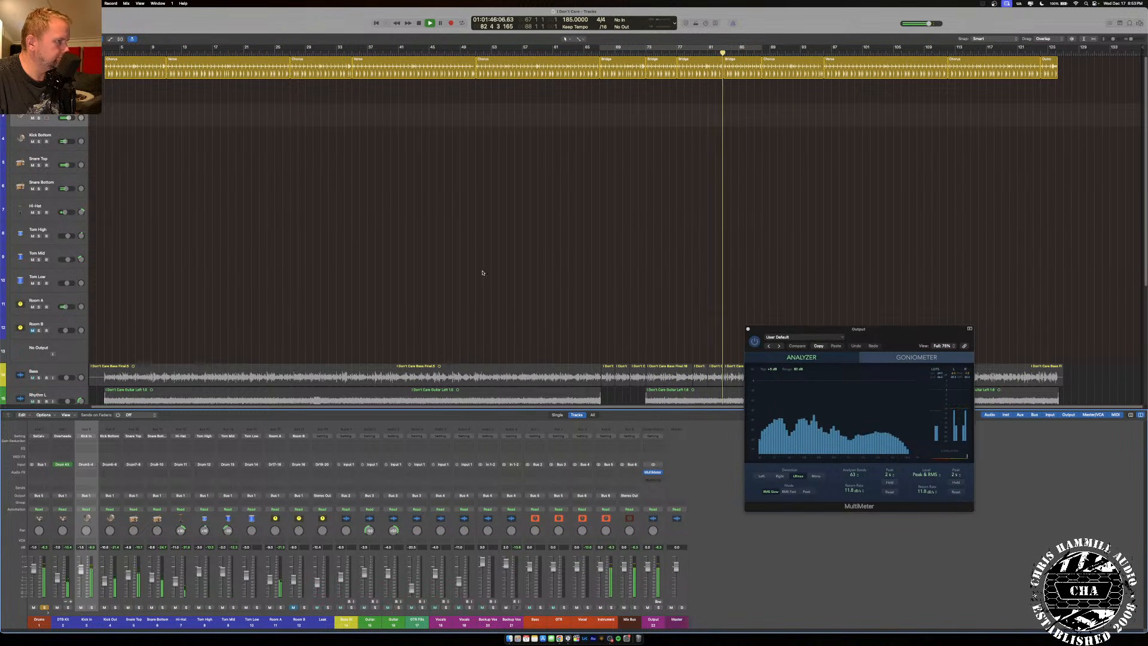
scroll(484, 272, "down", 5)
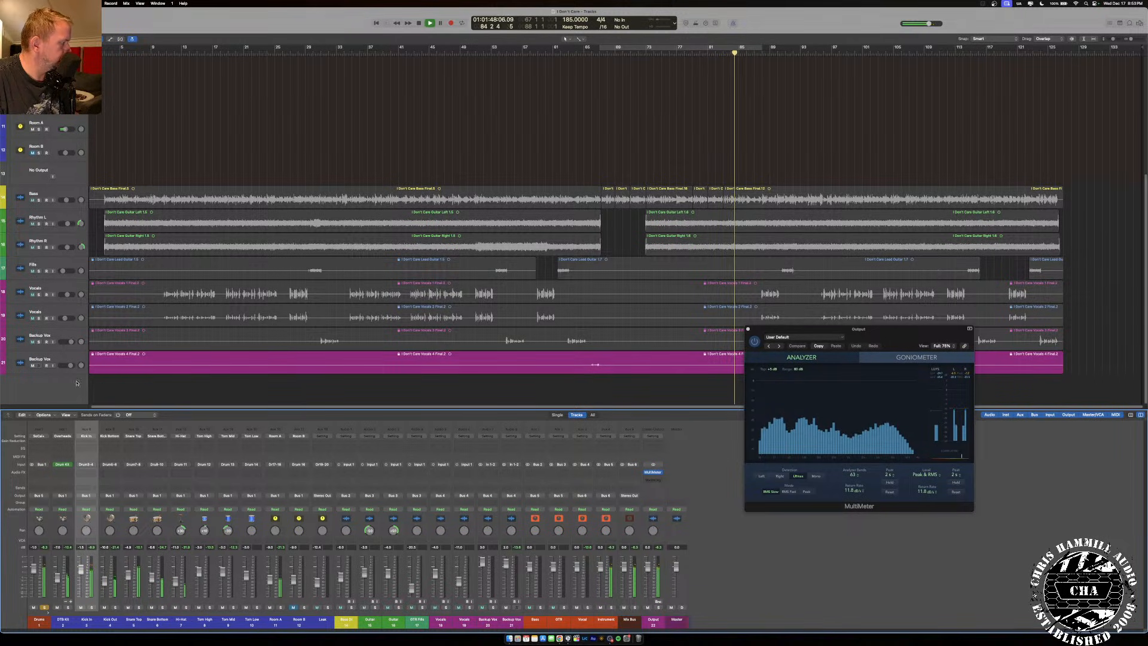
left_click(32, 365)
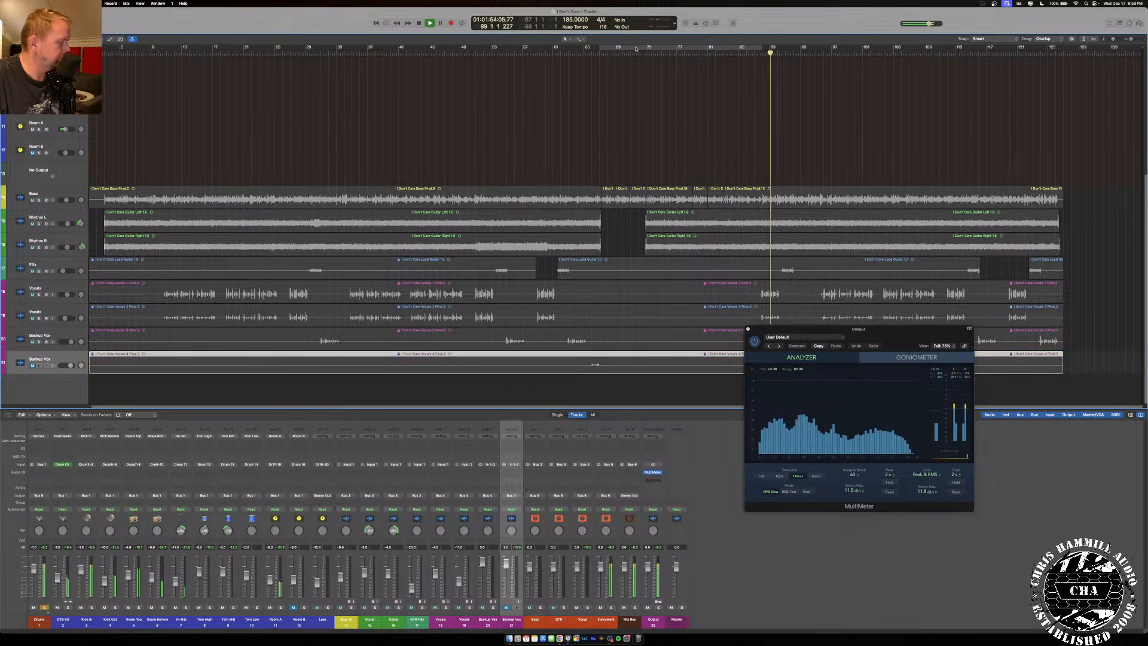
left_click(591, 49)
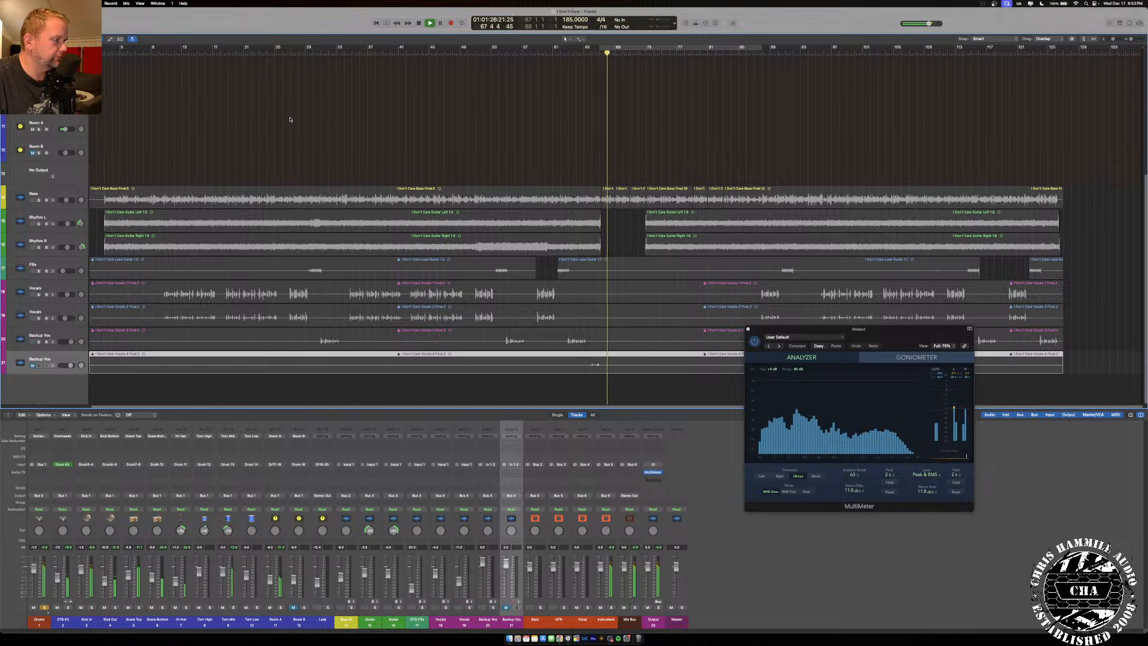
Stop playback, move the playhead near the song's start and extend the cycle range over the whole song, from bar 3 to bar 126.
key("space")
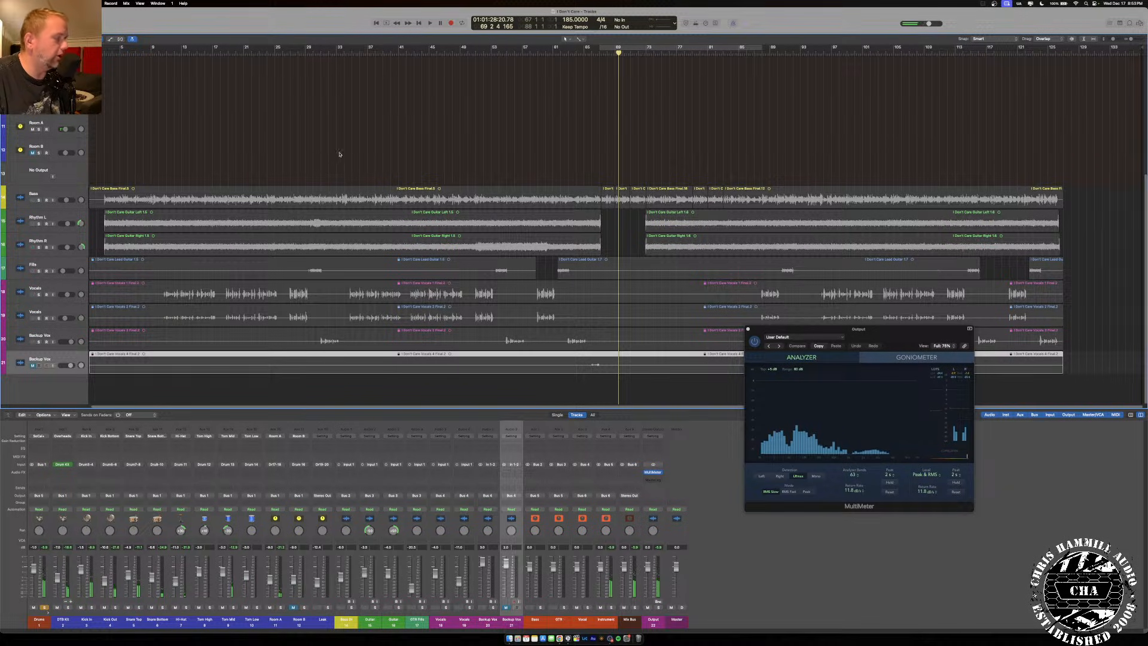
left_click(126, 54)
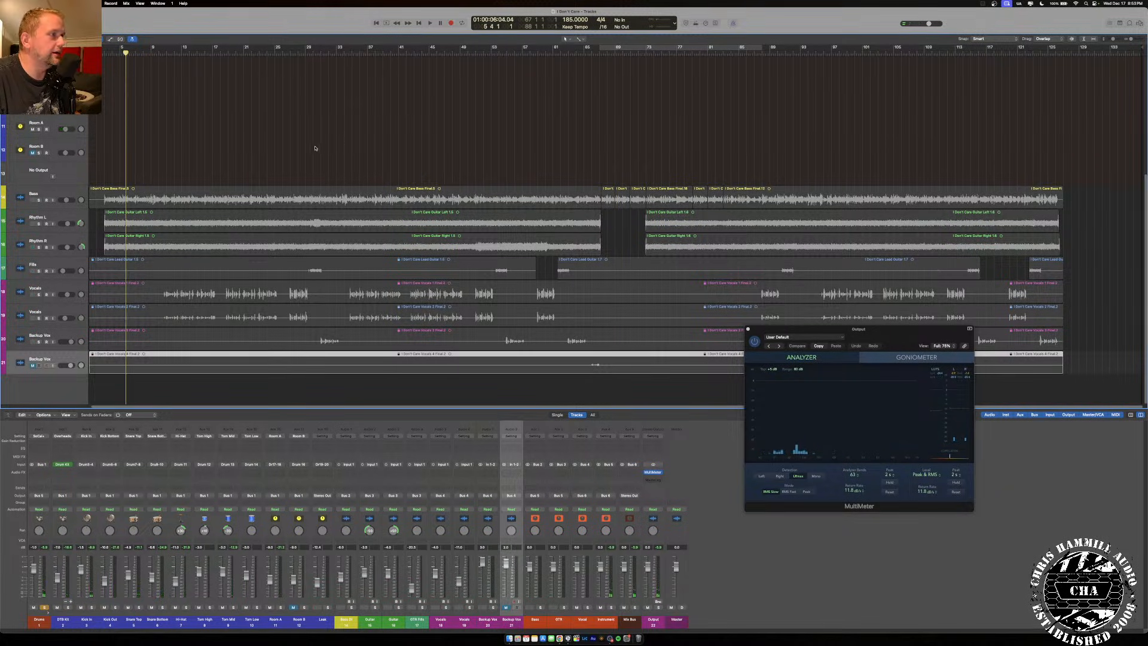
scroll(317, 150, "up", 5)
left_click(610, 49)
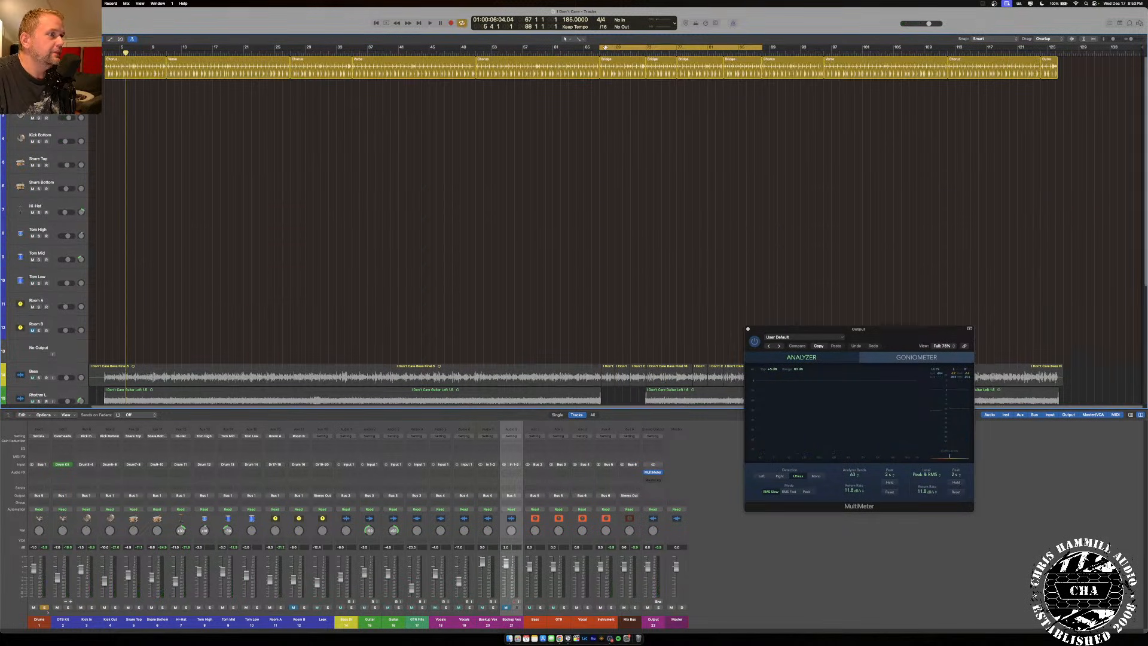
left_click_drag(598, 49, 108, 75)
left_click_drag(271, 69, 275, 67)
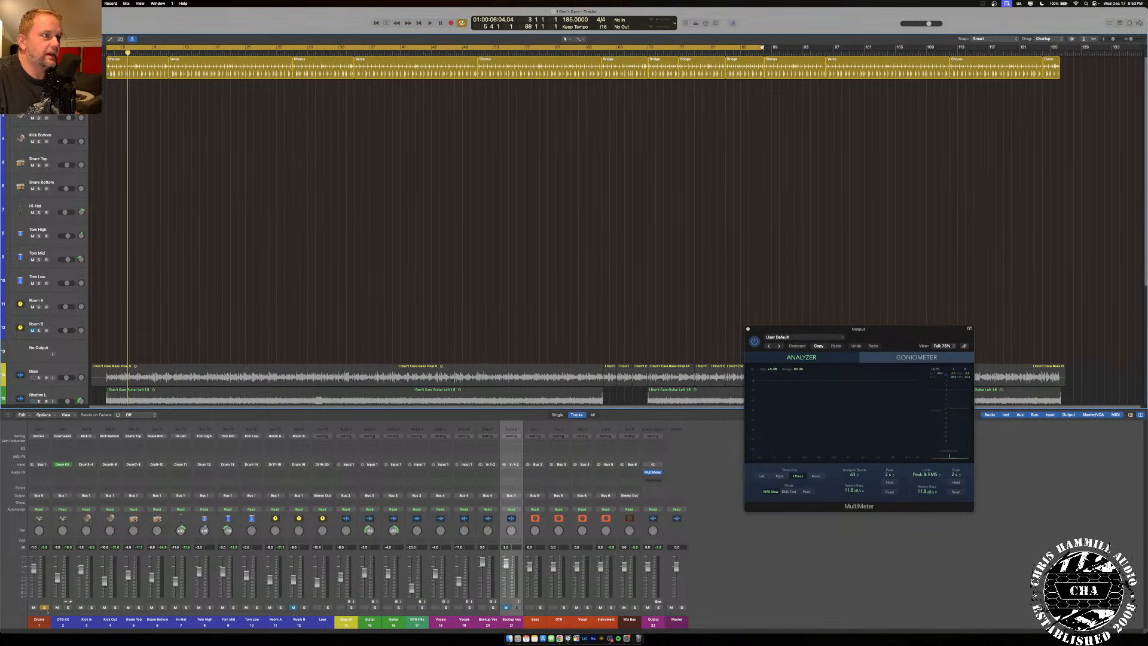
left_click_drag(762, 47, 1060, 62)
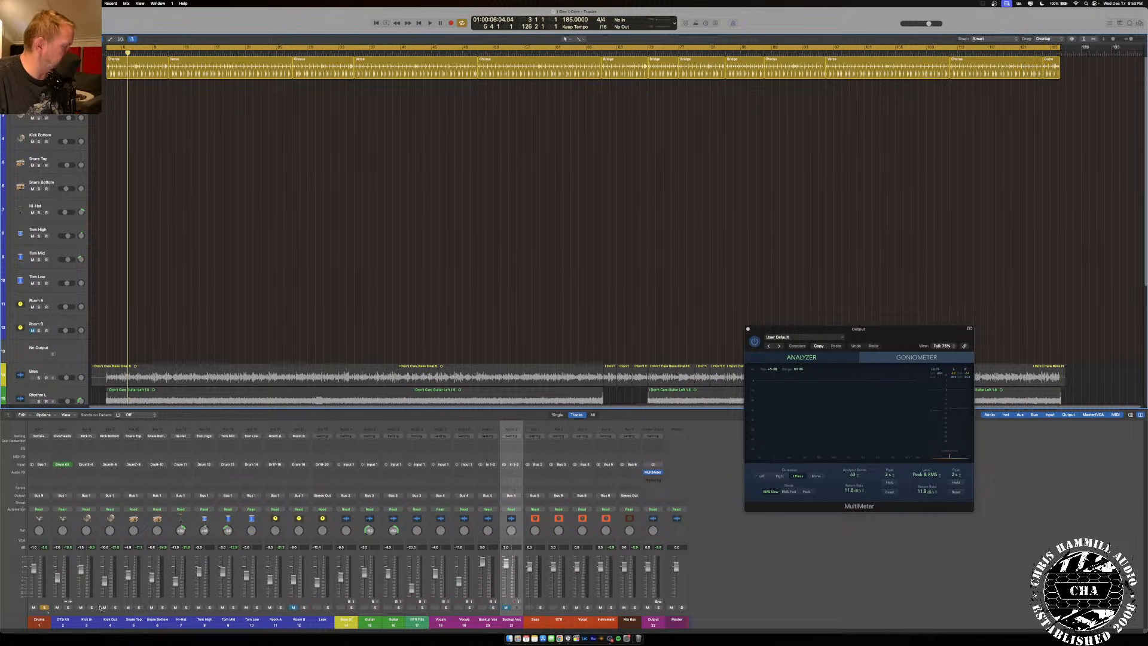
Reset the faders to 0 dB and centre the pans on all channels from the overheads to the Mix Bus, leaving only Bass selected.
left_click_drag(64, 623, 631, 621)
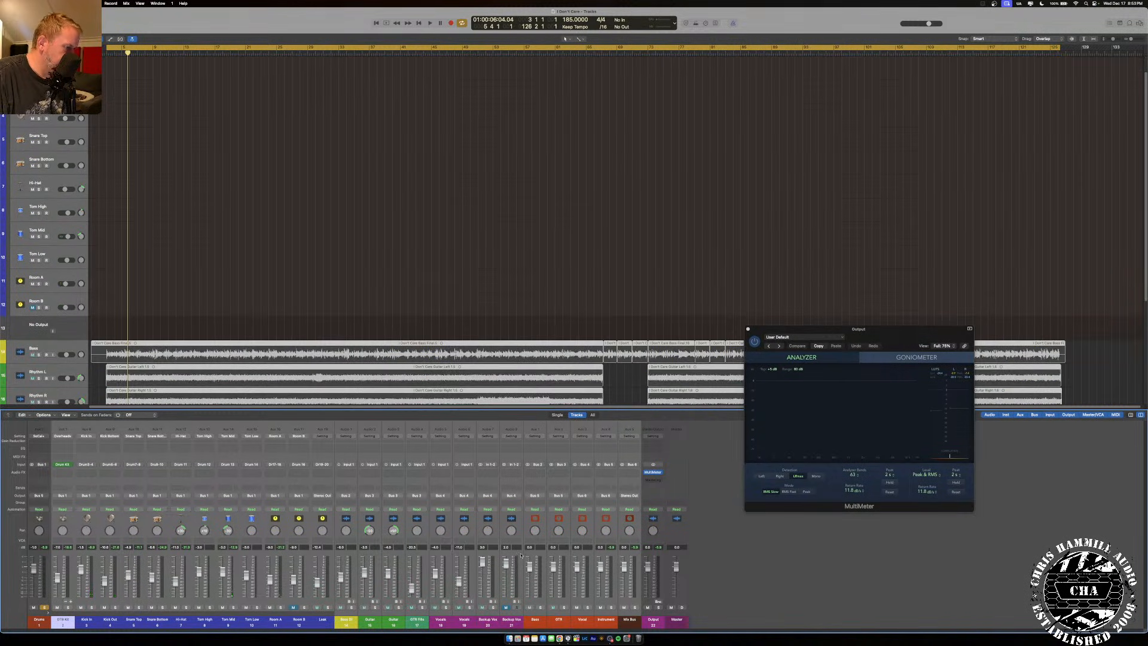
left_click(530, 568, "alt")
left_click(511, 532, "alt")
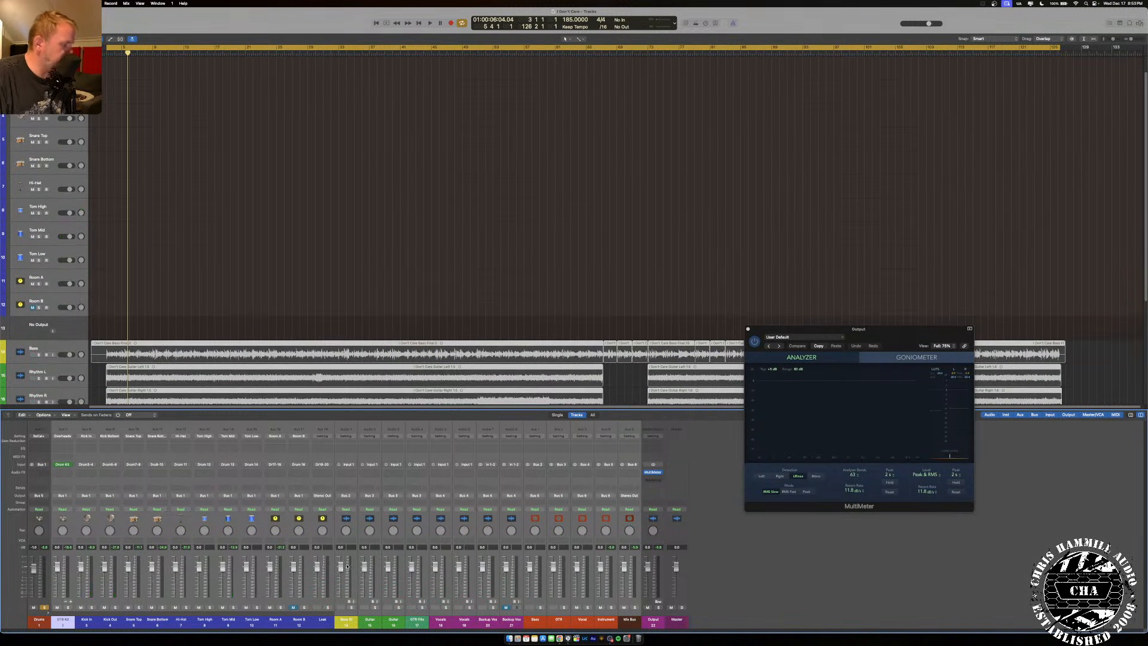
left_click(346, 622)
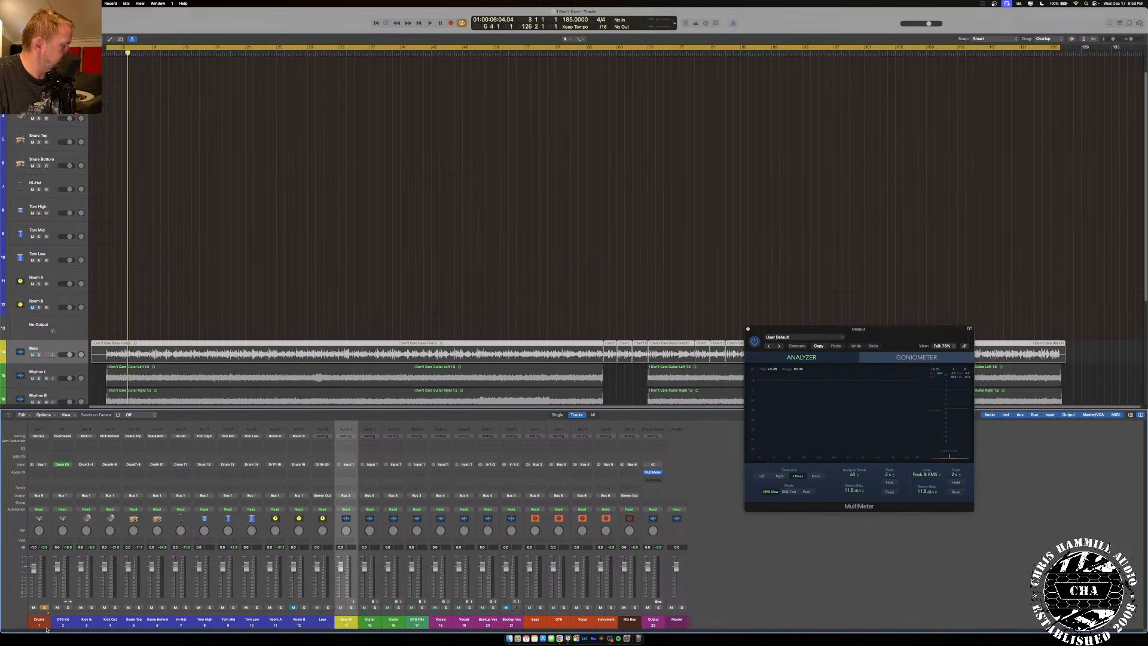
Play the song from the cycle start, mute Room A and bring its fader all the way down.
key("space")
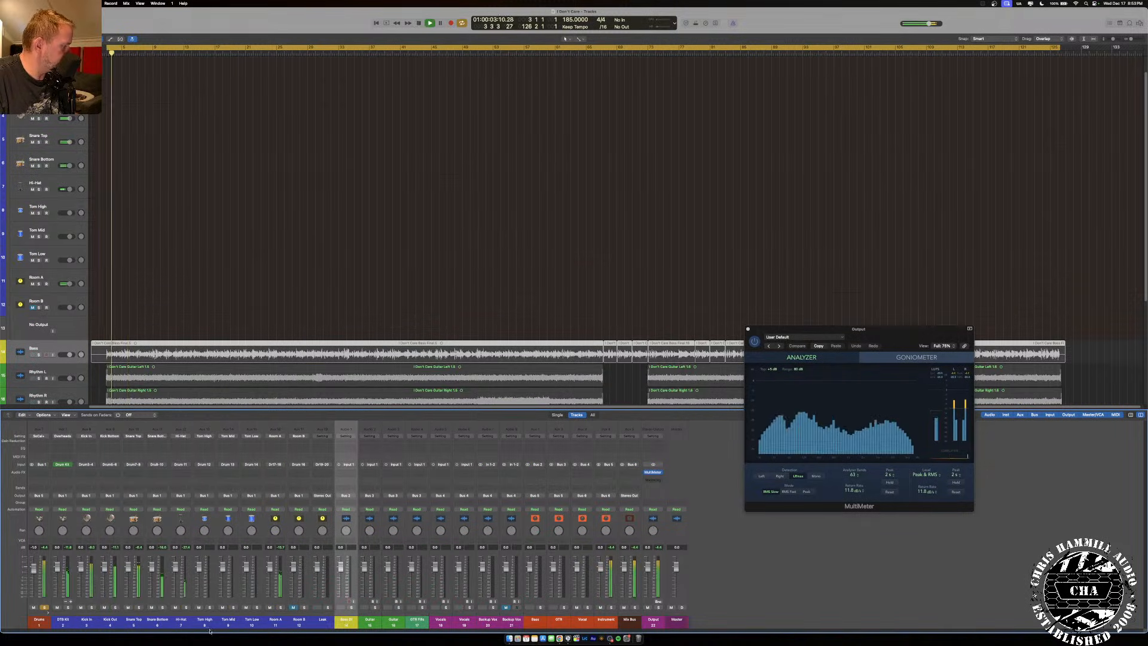
left_click(270, 607)
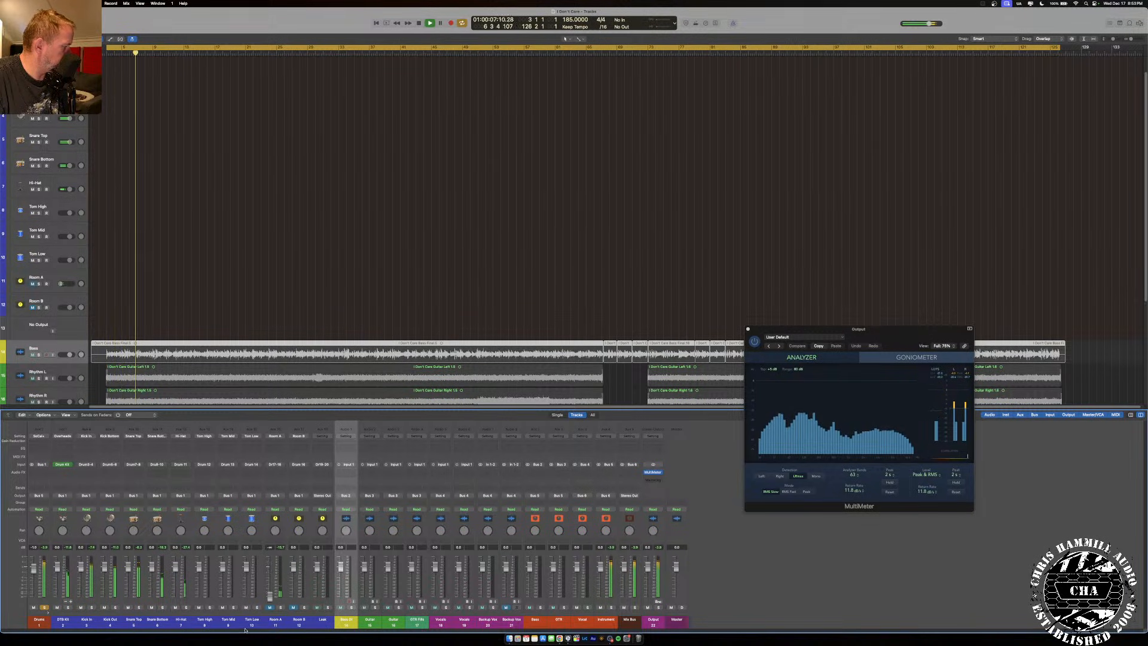
Rename the overheads channel as OHs, then reorder the tracks so Hi-Hat and OHs follow Tom Low, just above Room A.
left_click(63, 619)
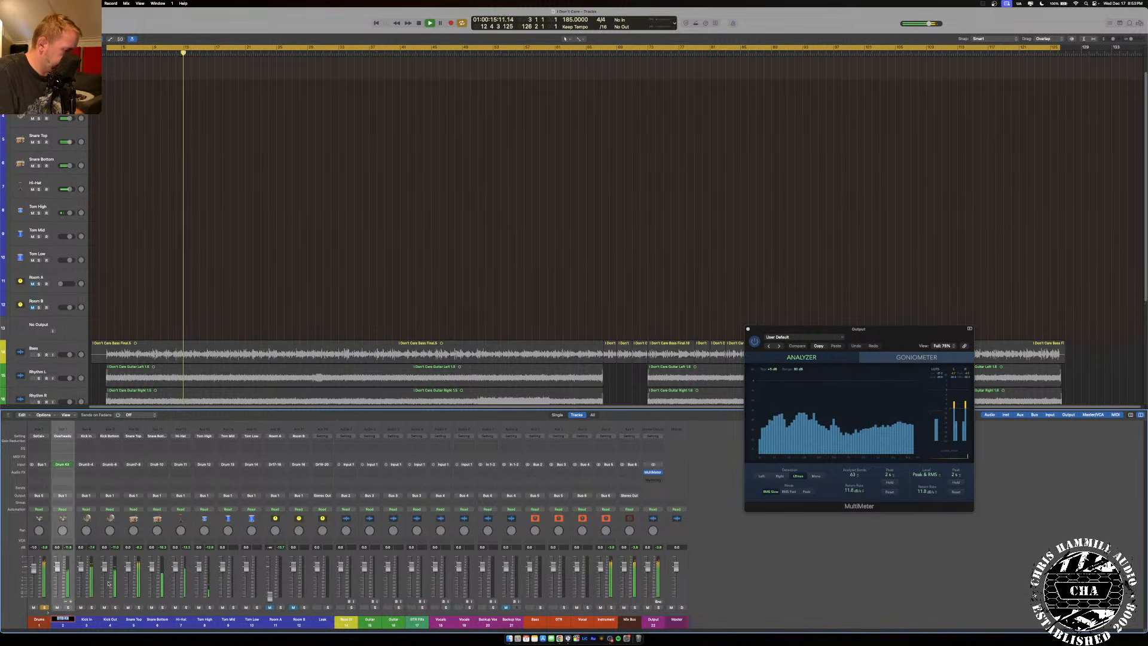
type("OHs")
key("Return")
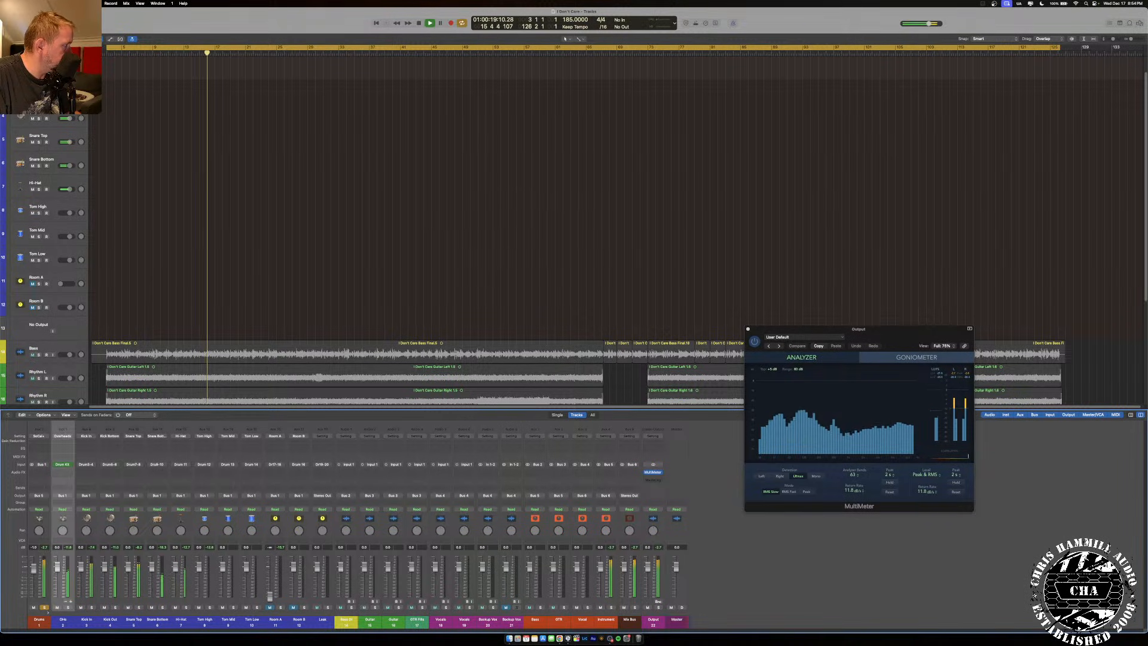
left_click_drag(57, 66, 57, 269)
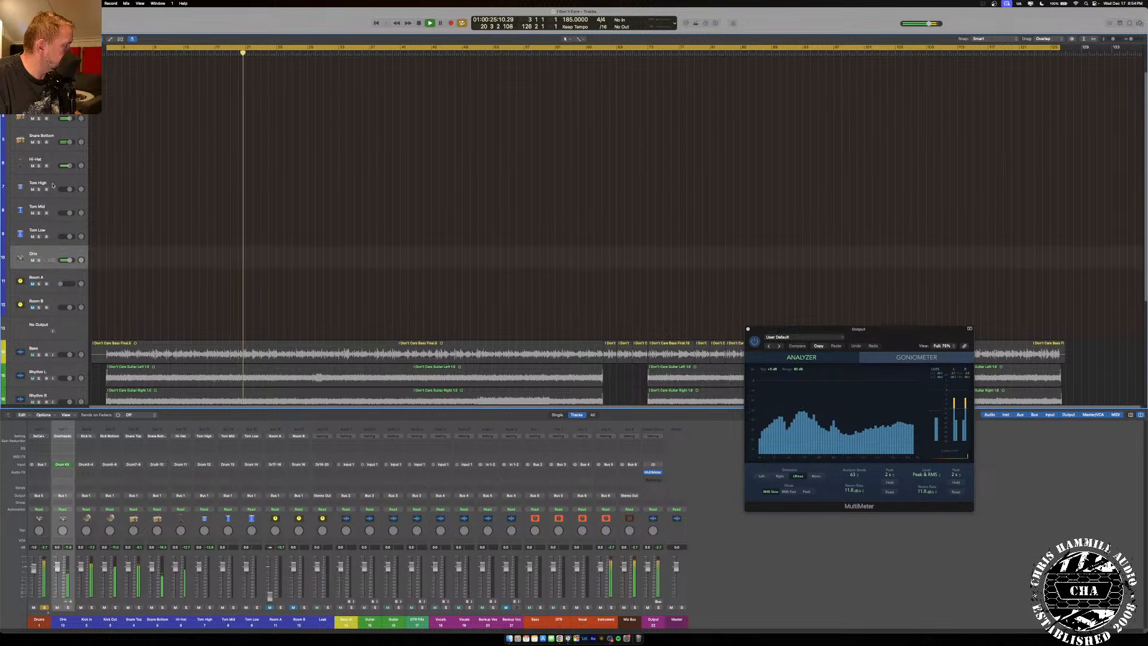
left_click_drag(50, 162, 51, 242)
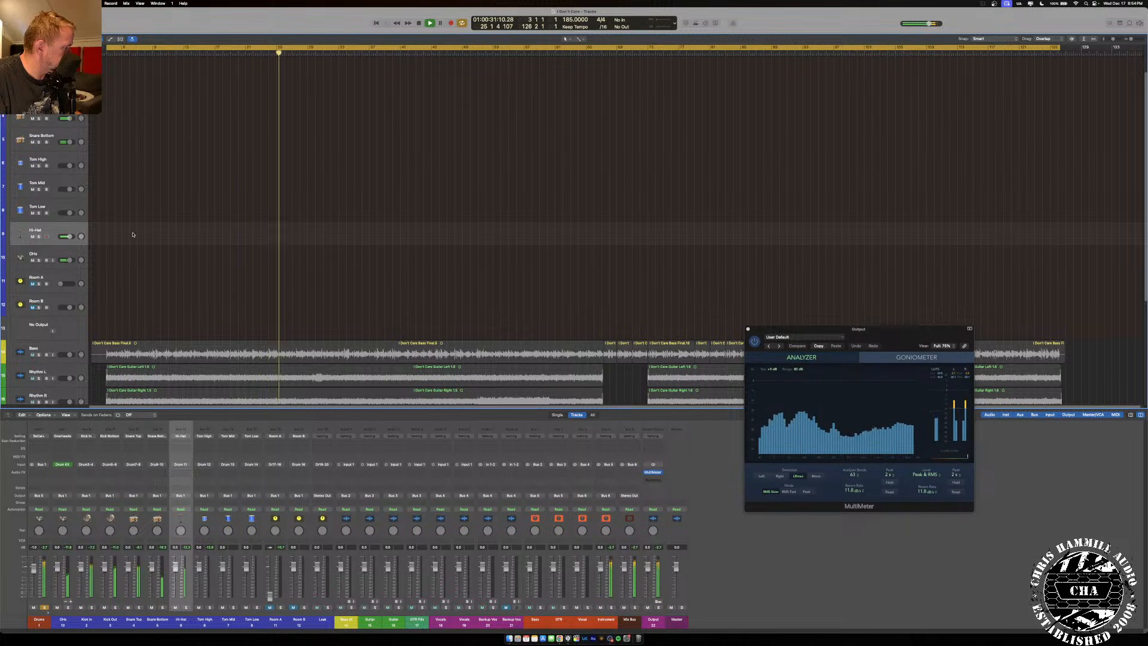
Lower the Hi-Hat, Snare Bottom, Snare Top, Kick Out and Kick In faders to balance them while the drums play.
scroll(114, 186, "up", 1)
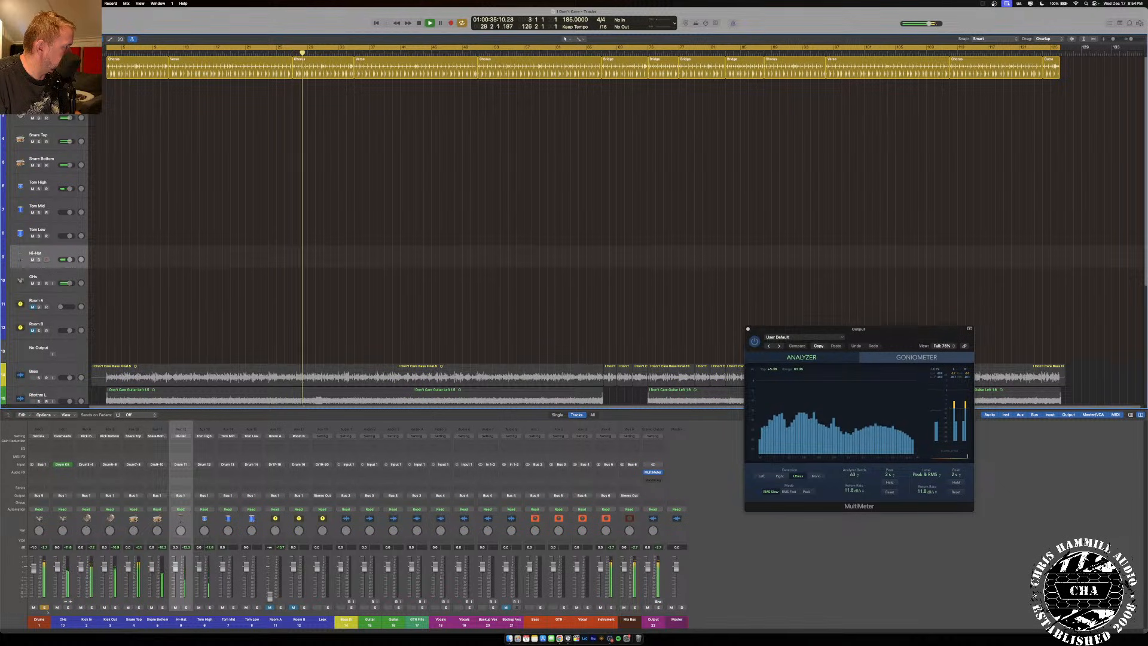
left_click(11, 68)
left_click(11, 68)
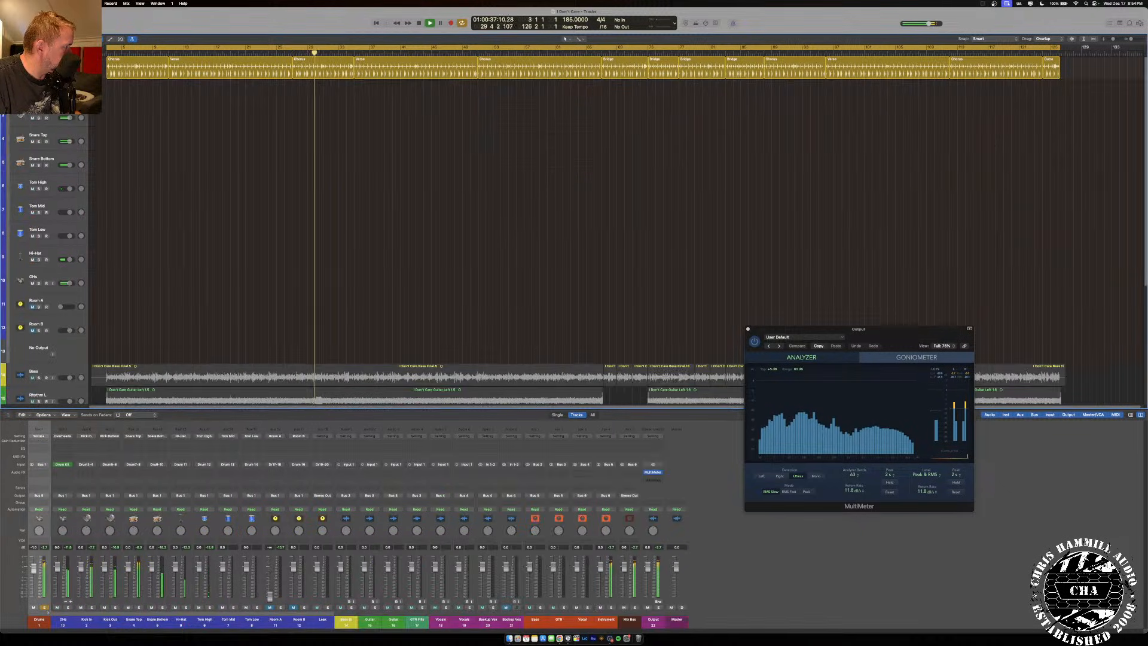
left_click(45, 91)
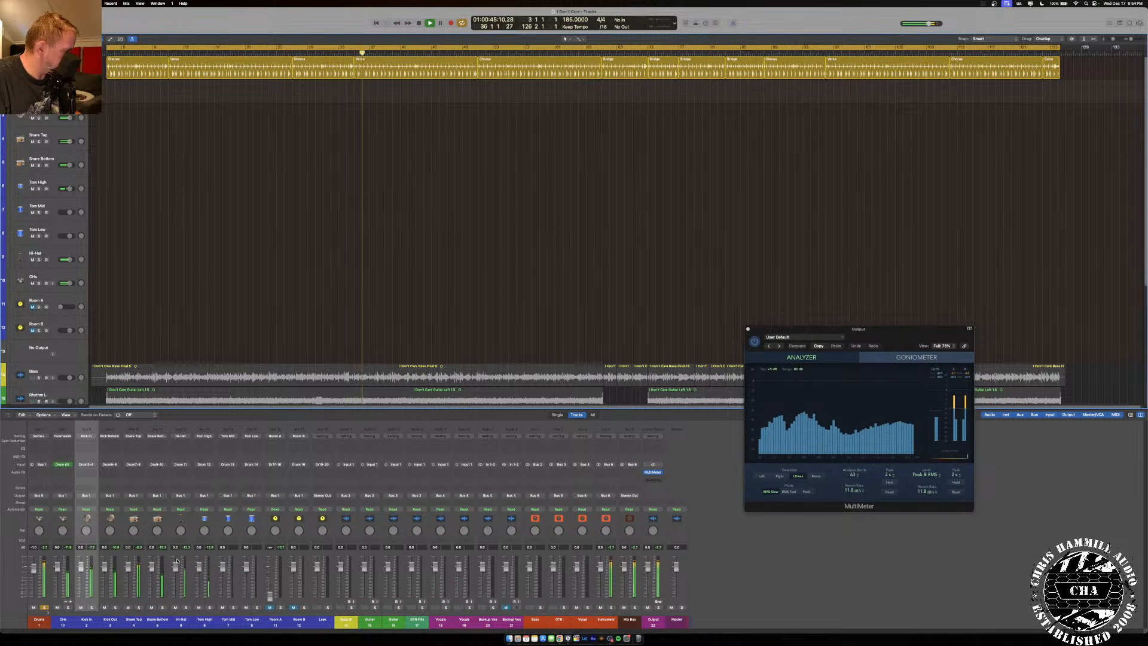
left_click_drag(175, 565, 175, 581)
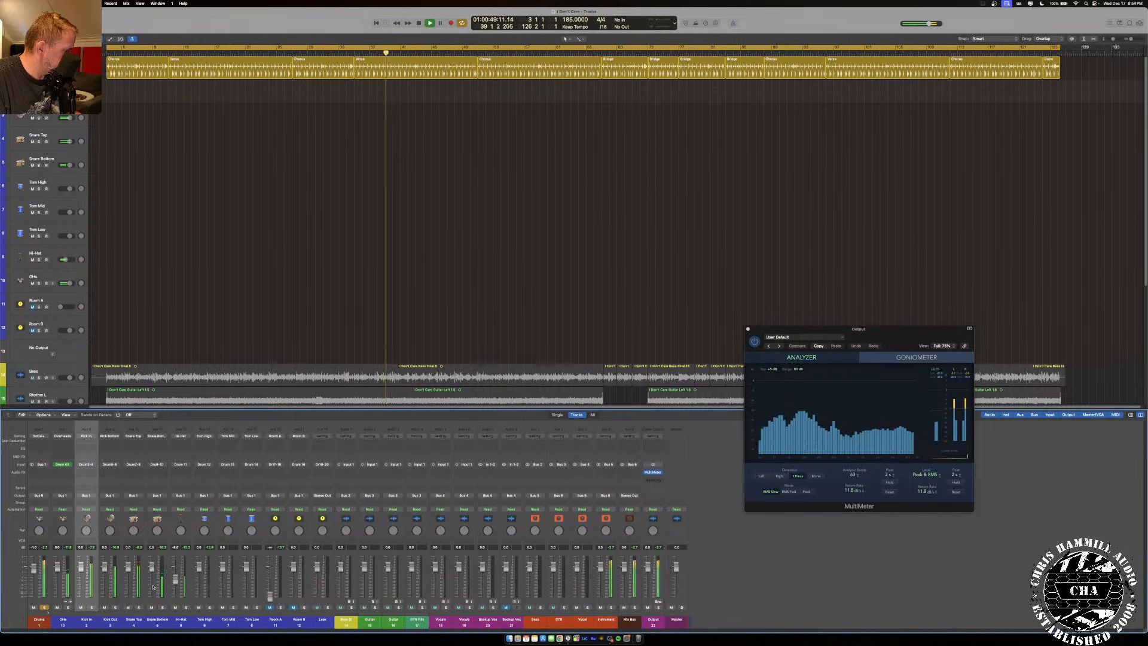
left_click_drag(152, 565, 105, 578)
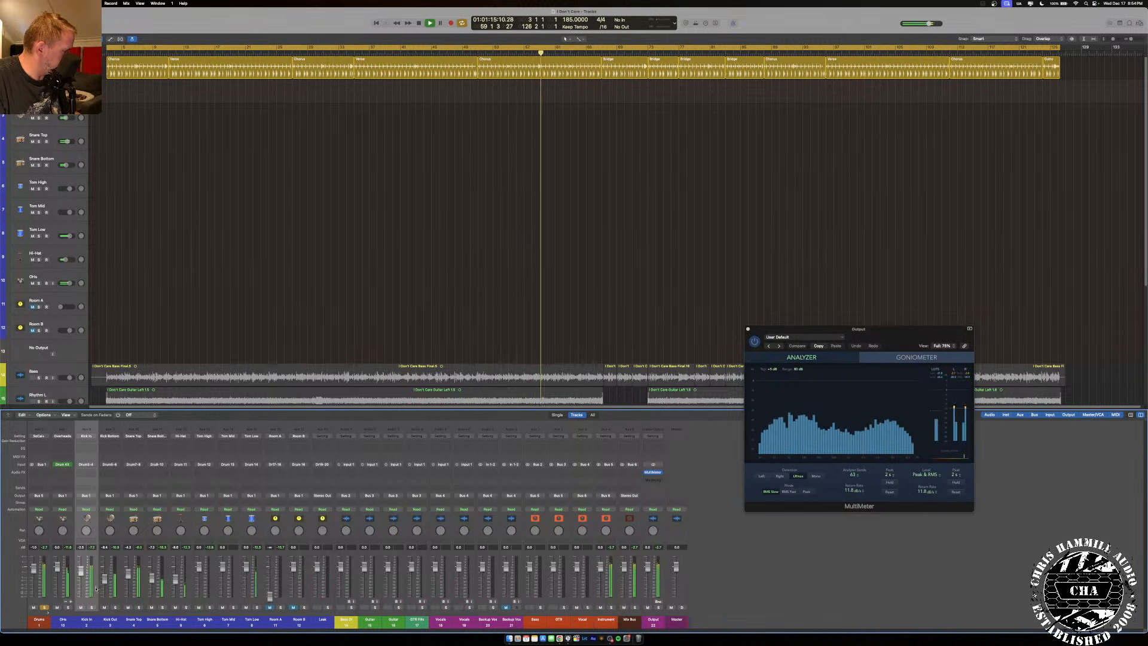
Lower Tom Low slightly, then select Tom High, Tom Mid and Tom Low together and bring their faders down a little.
left_click_drag(245, 584, 246, 586)
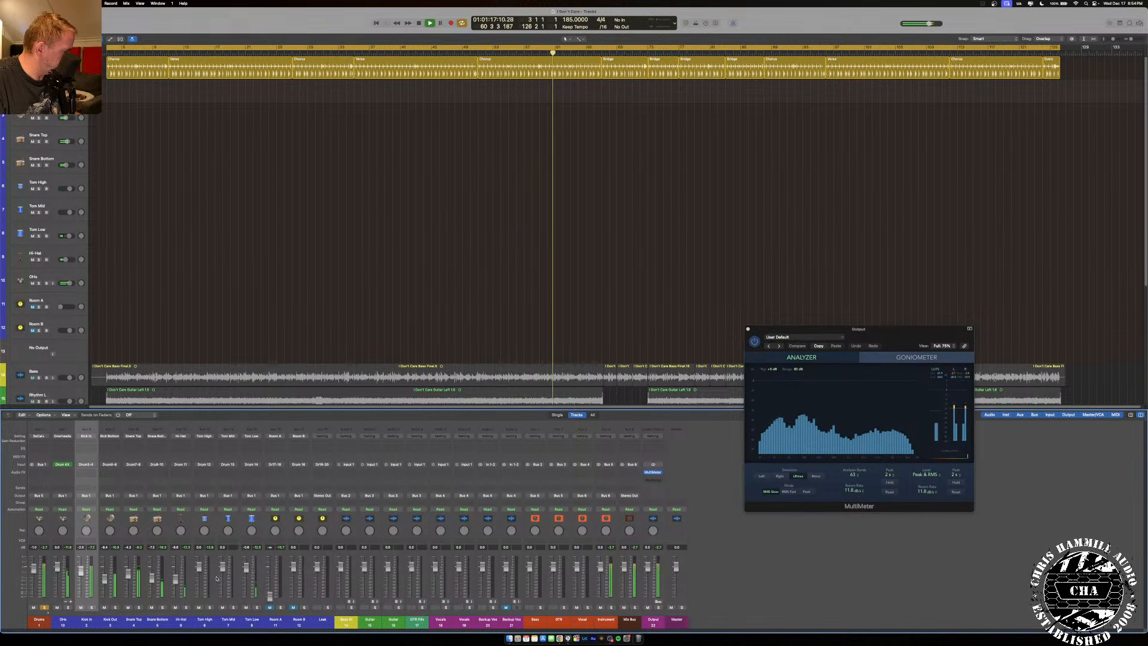
left_click(252, 620)
left_click(204, 620)
left_click(243, 620, "shift")
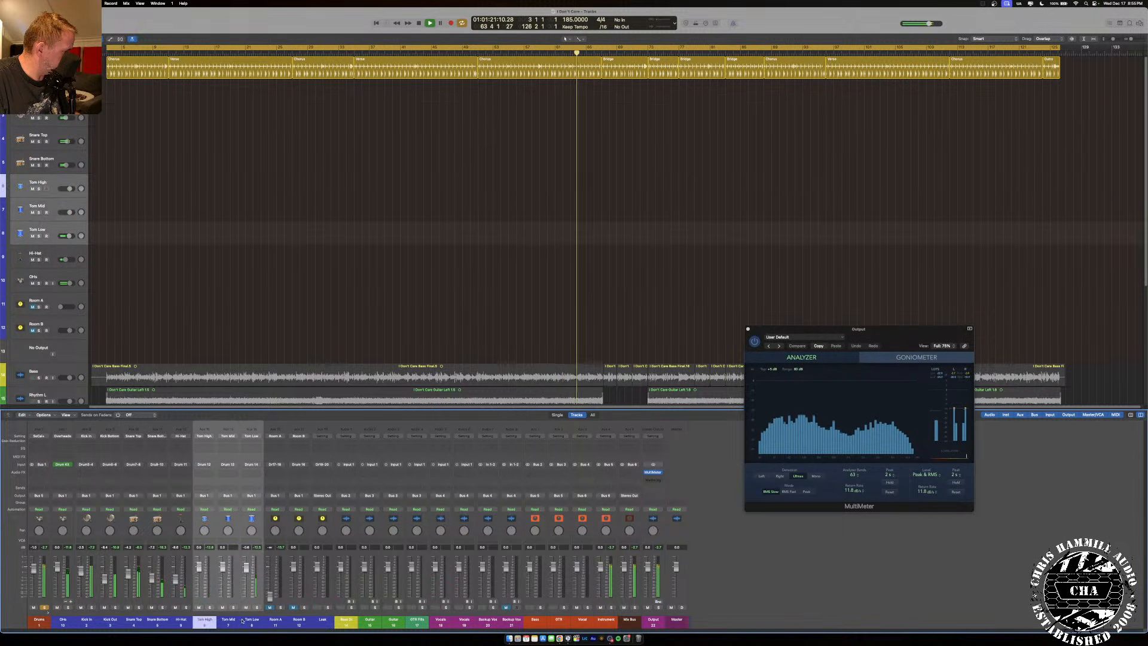
left_click_drag(249, 572, 251, 581)
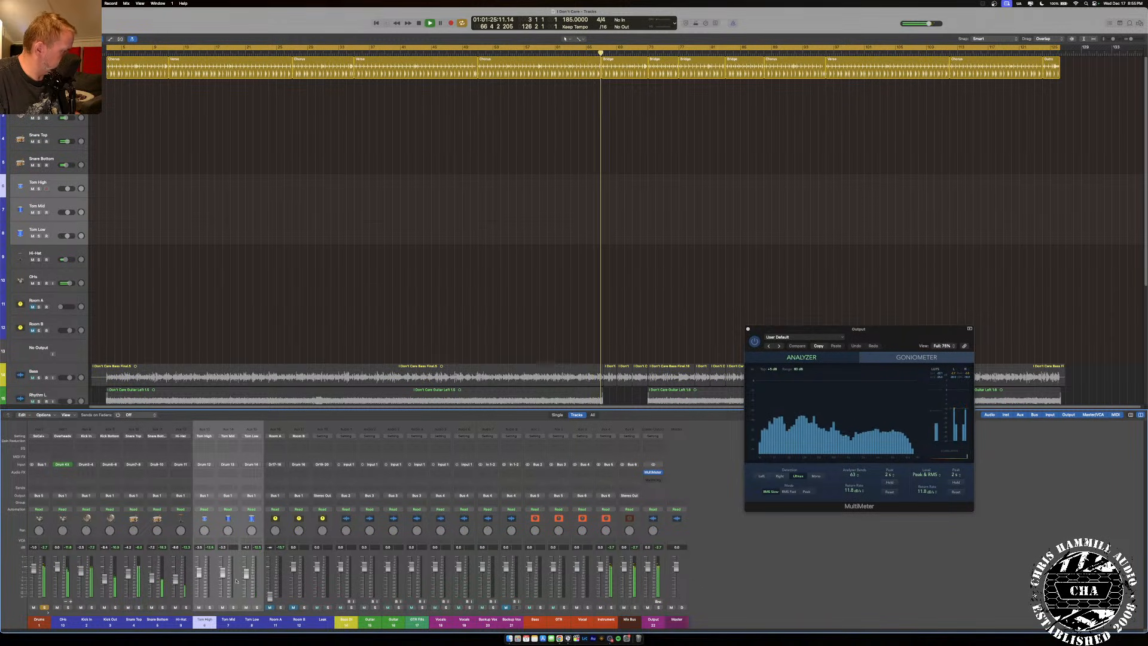
left_click_drag(246, 574, 246, 570)
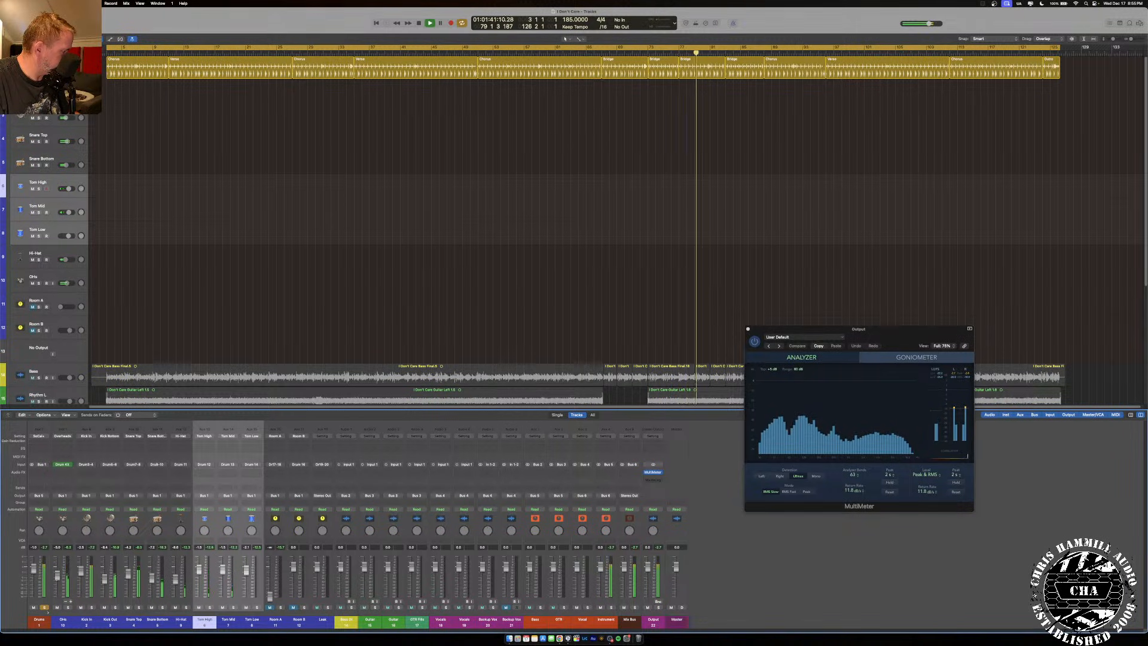
Bring in the Bass by soloing it with a lowered fader, then clear the Bass and Drums solos.
left_click(352, 607)
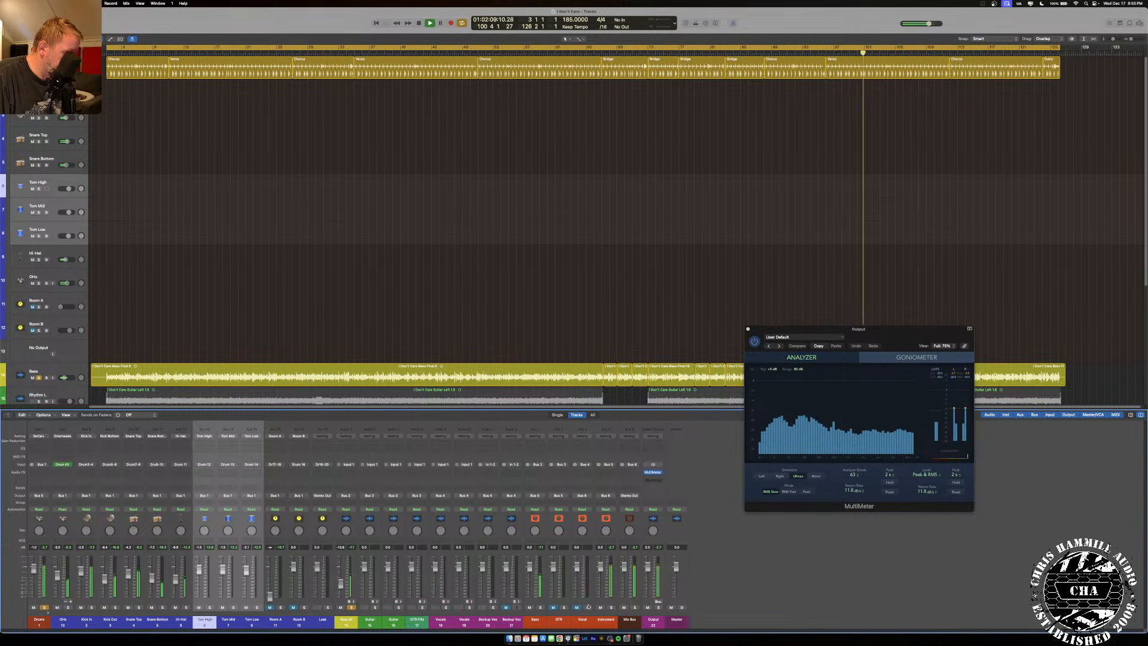
left_click(352, 607)
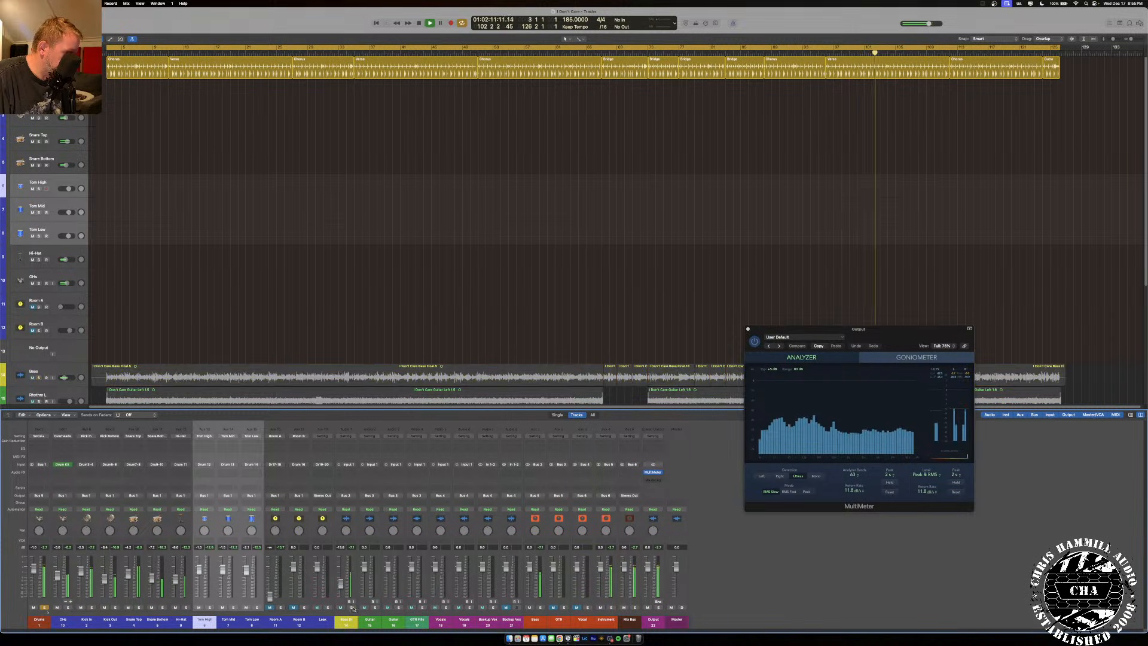
left_click(43, 608)
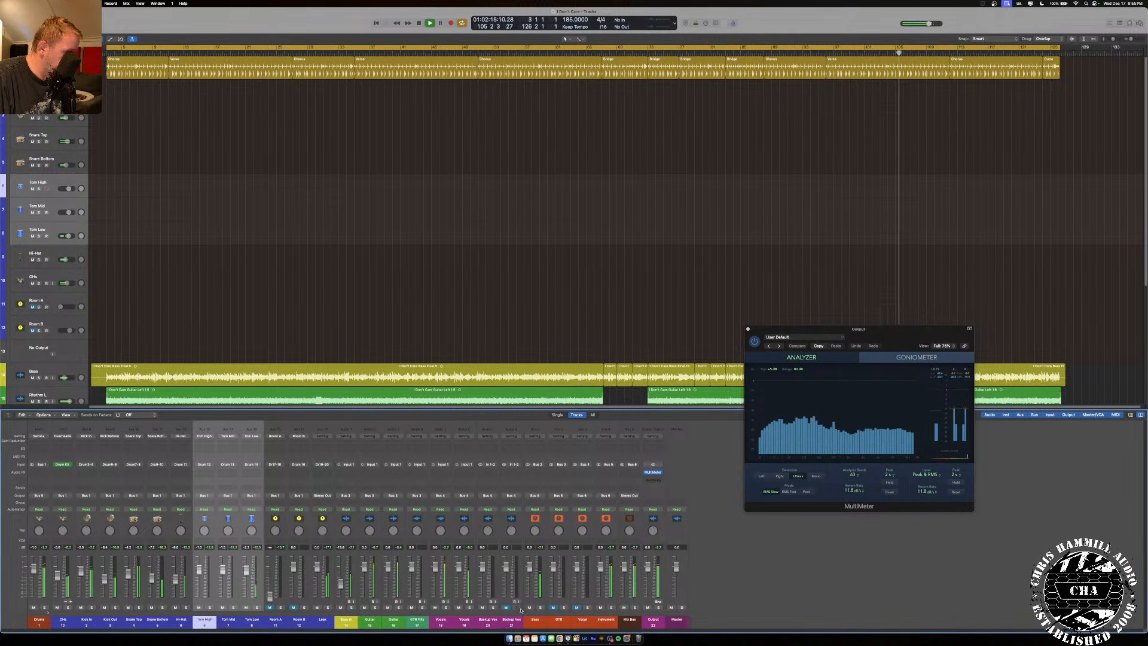
Solo the three toms twice during playback to audition them, clearing the solo each time.
left_click(258, 608)
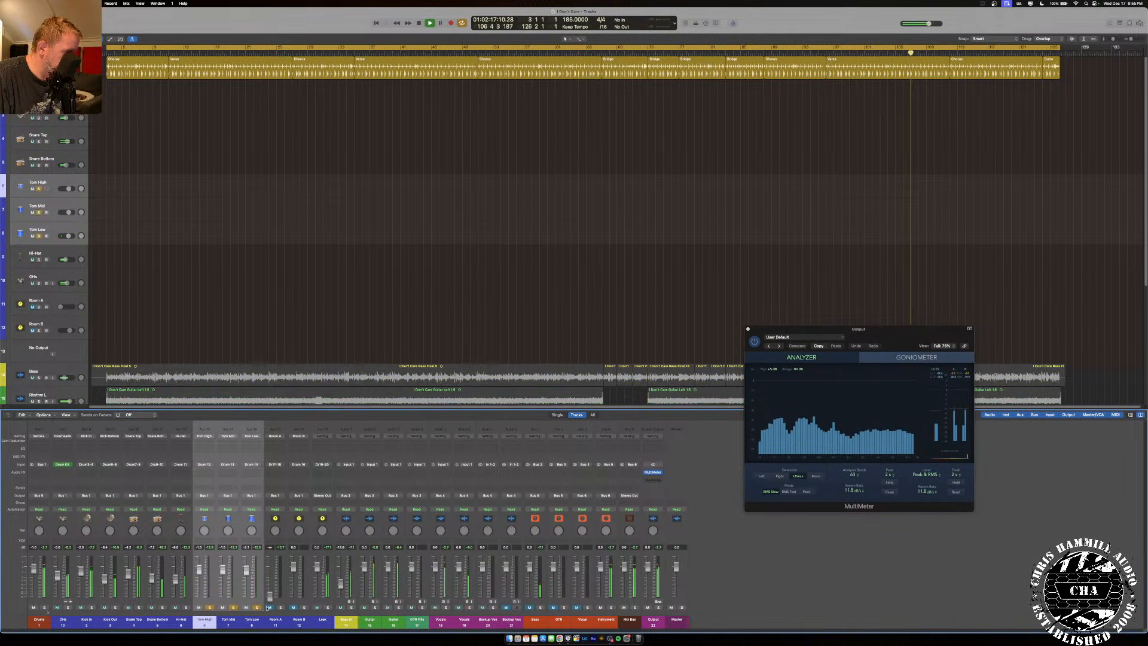
left_click(257, 608)
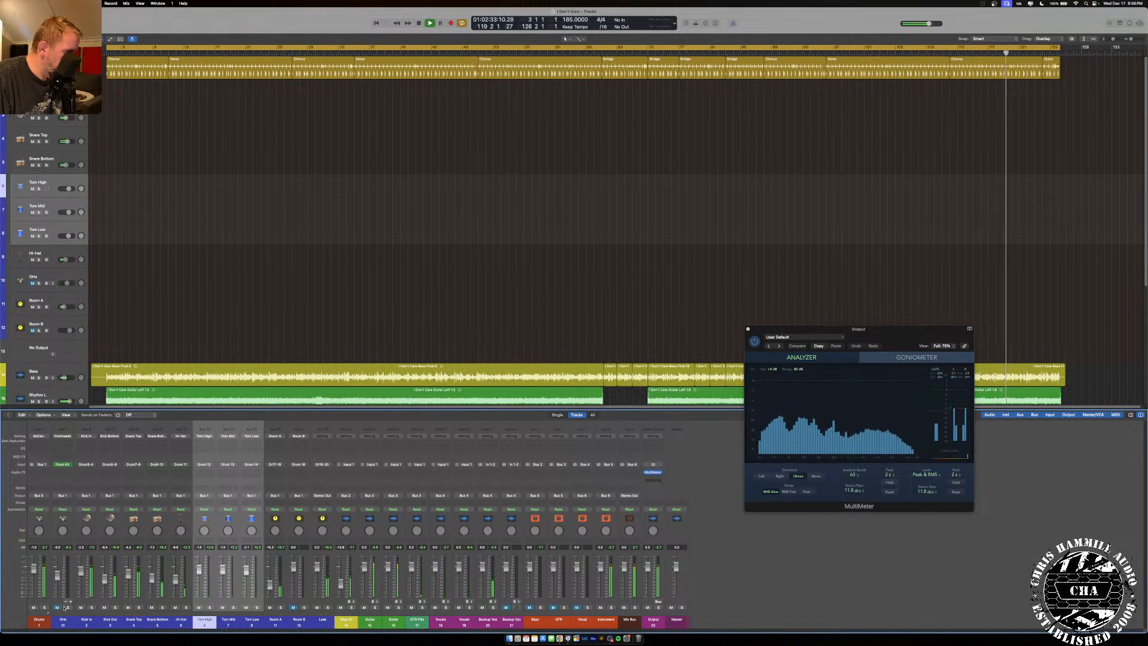
left_click(234, 608)
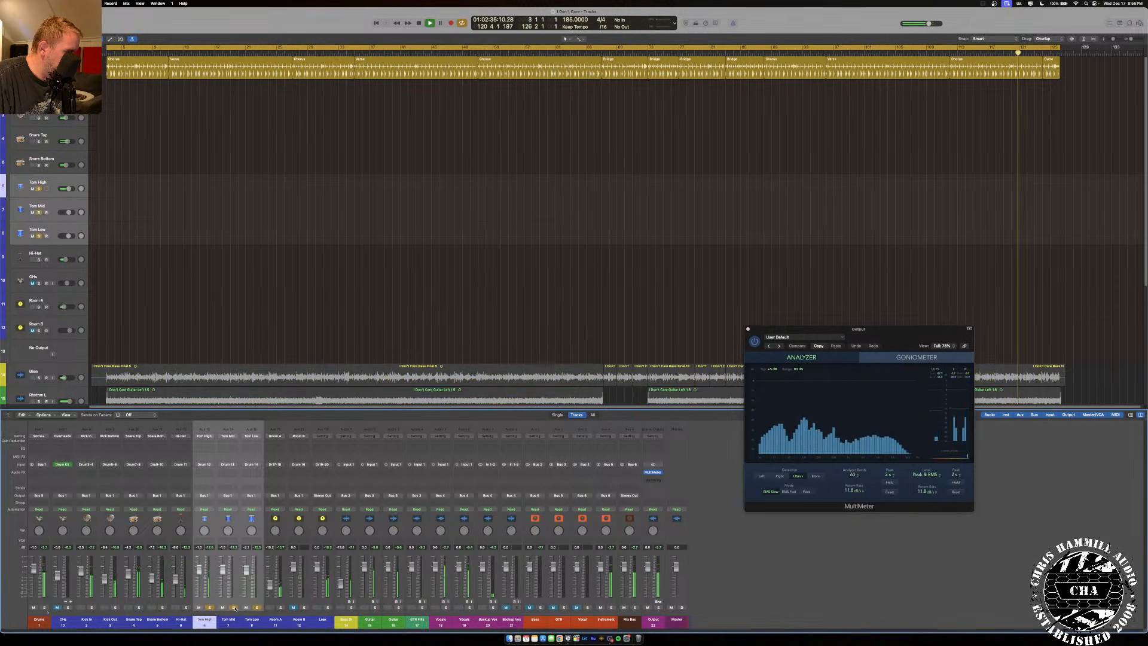
left_click(234, 607)
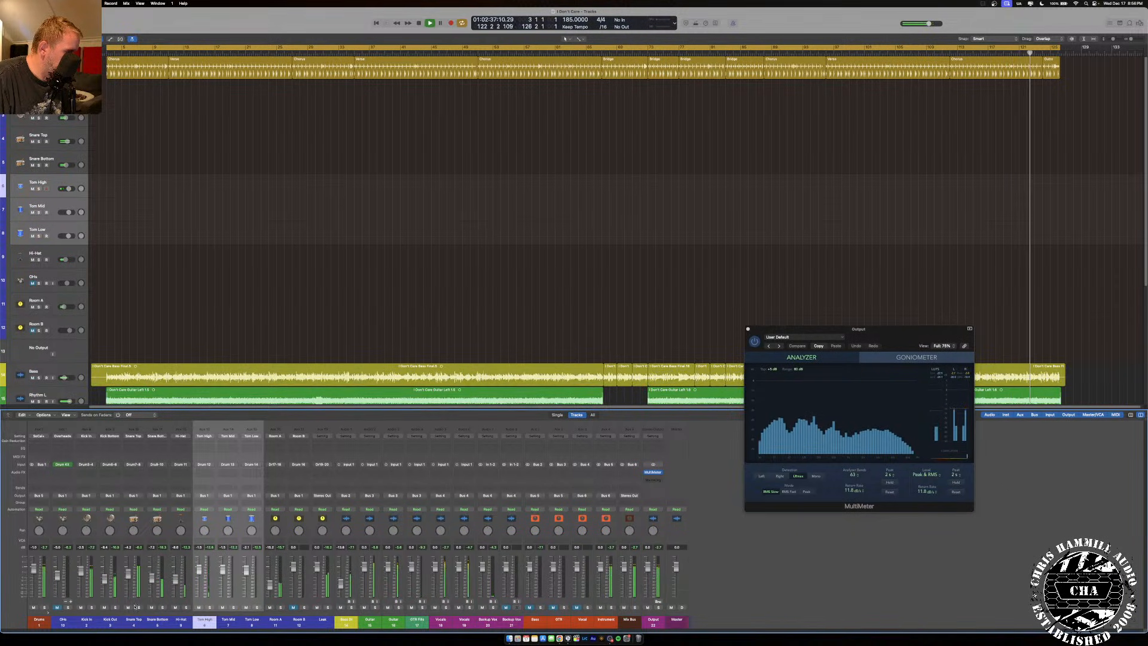
Solo Snare Top and Snare Bottom together to audition the snare, then clear both solos.
left_click(139, 607)
left_click(162, 607)
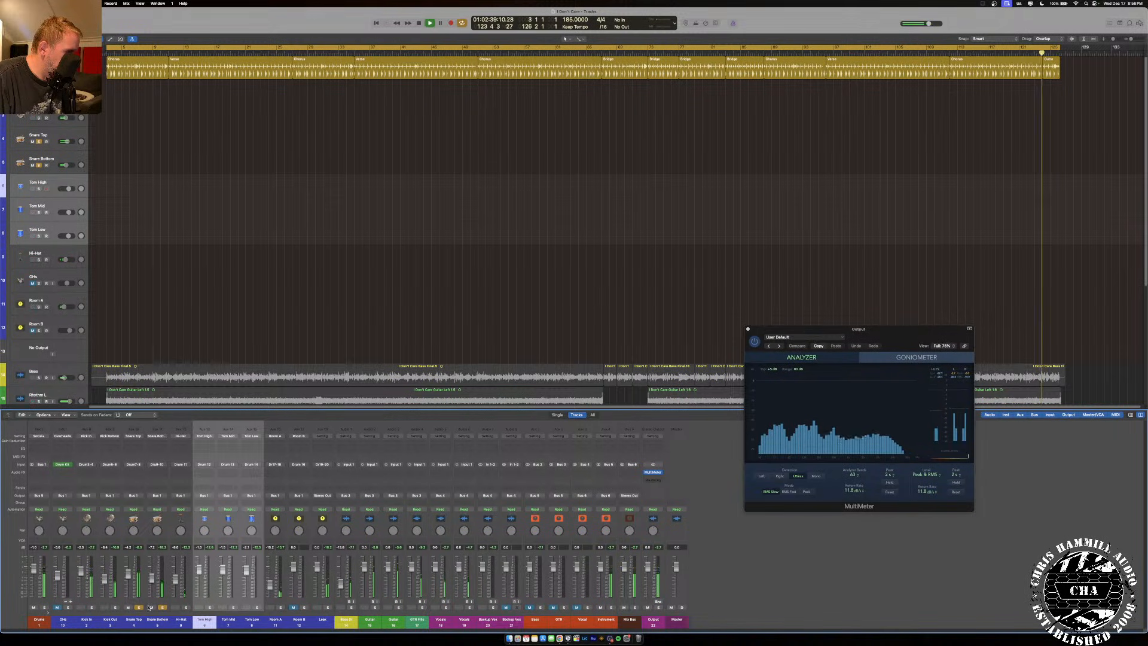
left_click(162, 607)
left_click(139, 608)
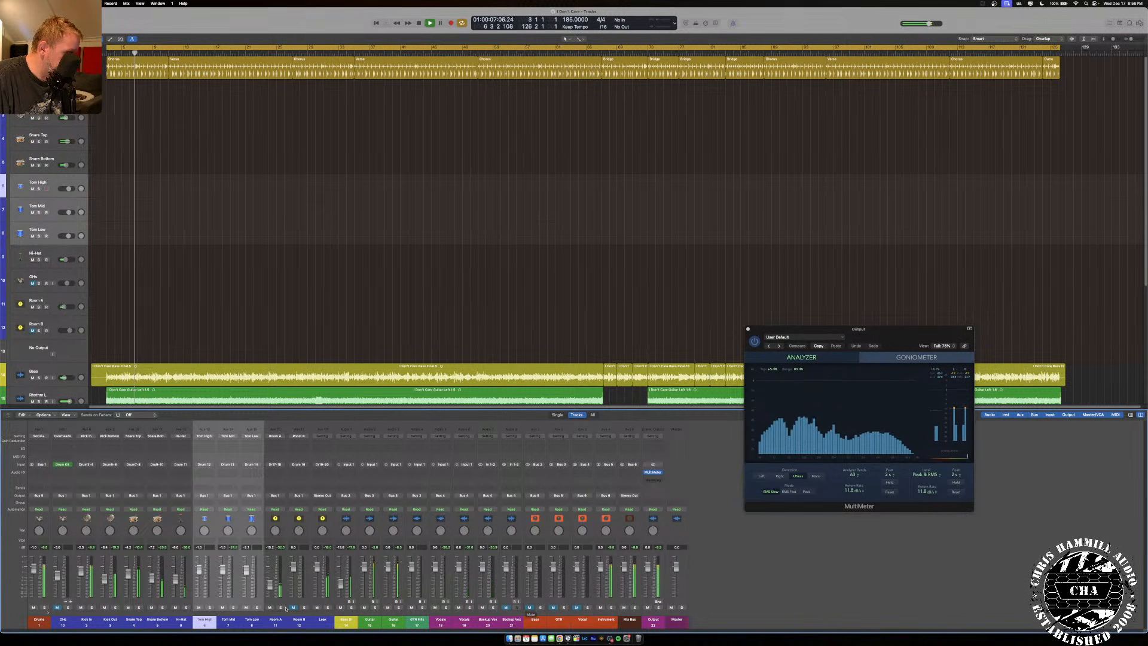
Solo the Leak channel and clear it again, then restart playback and solo Leak once more to hear it alone.
left_click(328, 607)
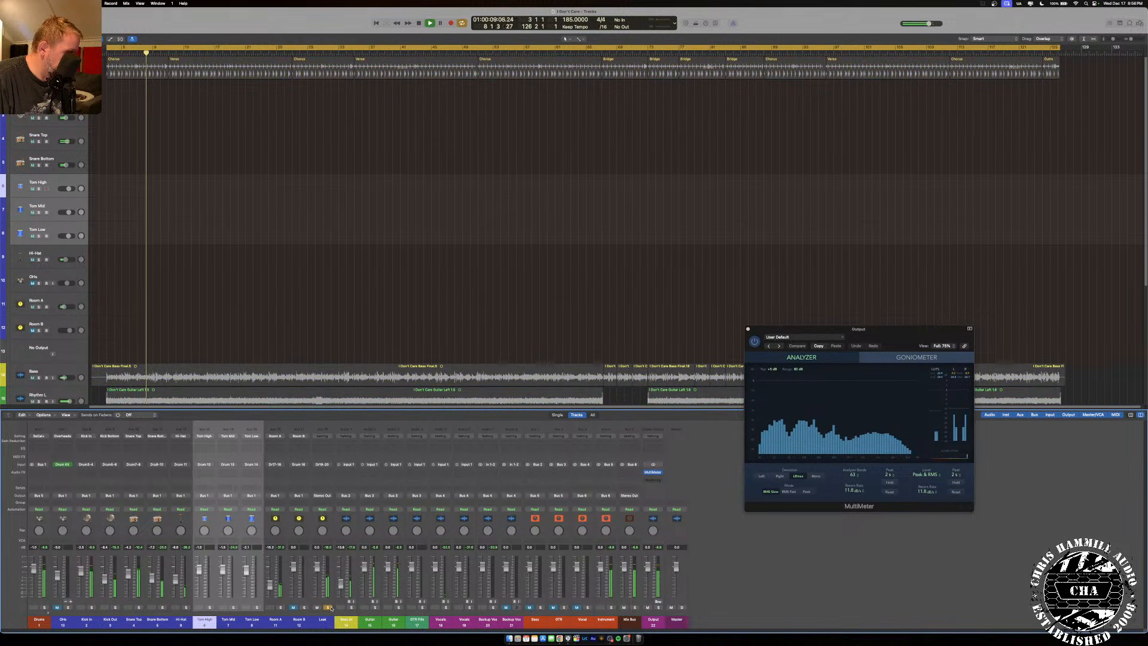
left_click(328, 607)
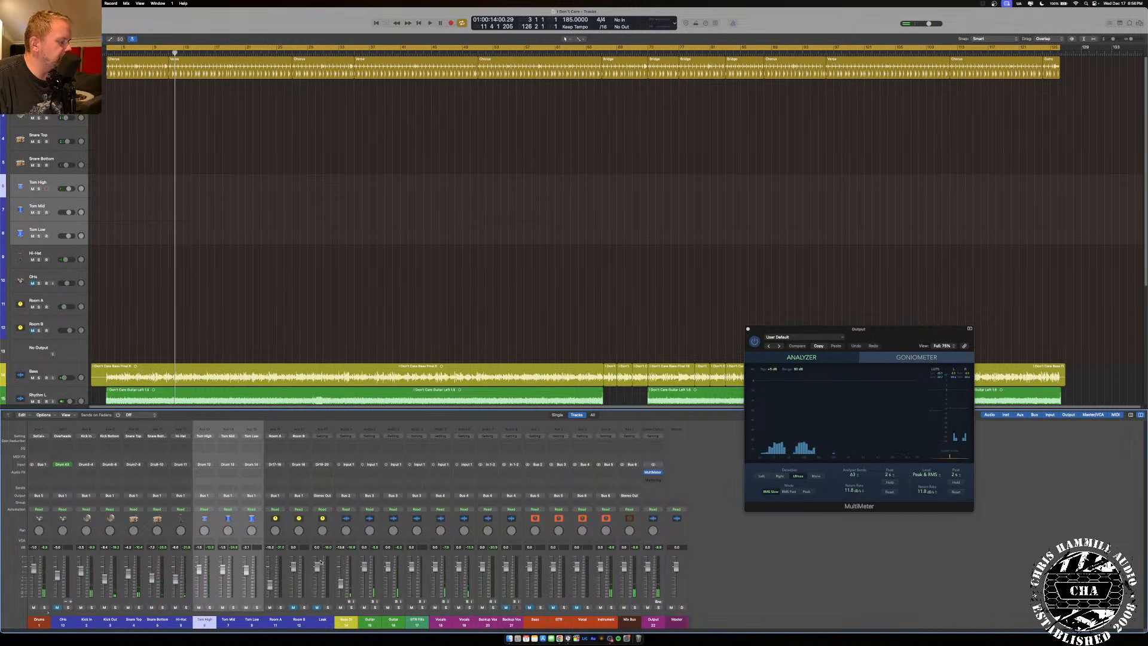
key("space")
left_click(327, 607)
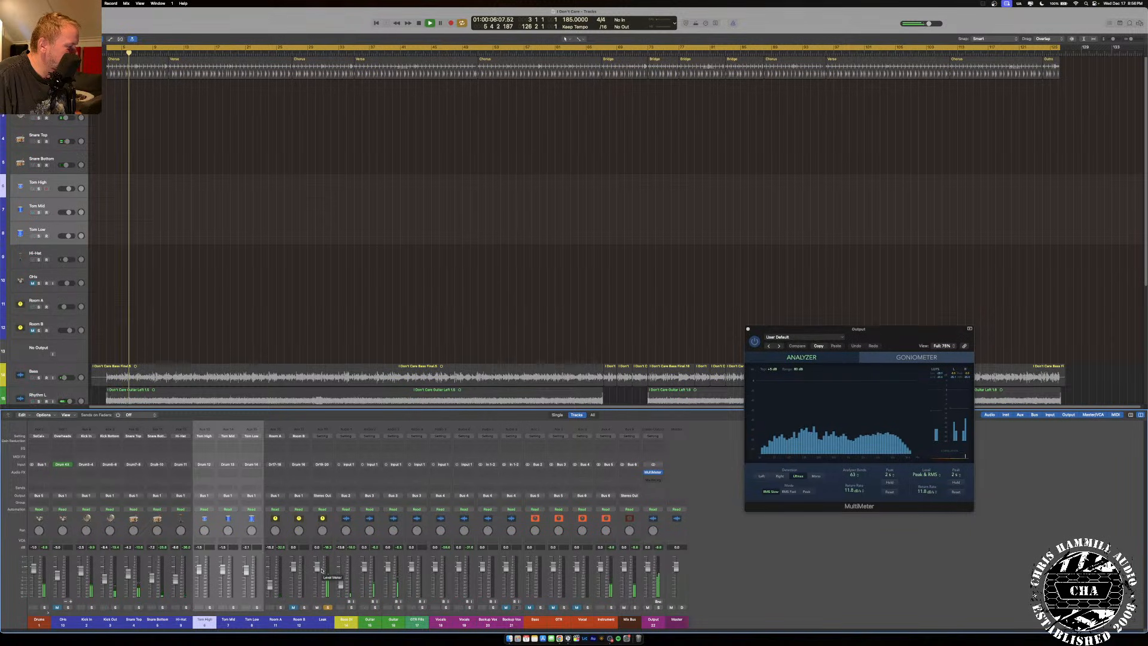
Clear the Leak solo and lower the Leak fader well down while the full mix plays from the start.
key("space")
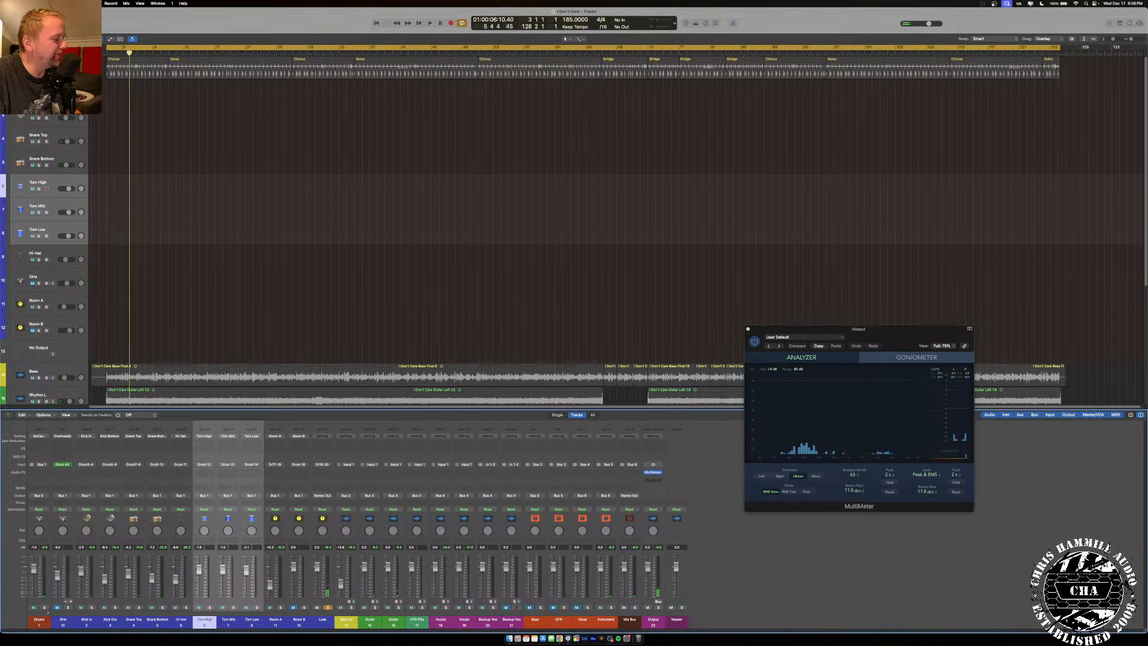
left_click(328, 608)
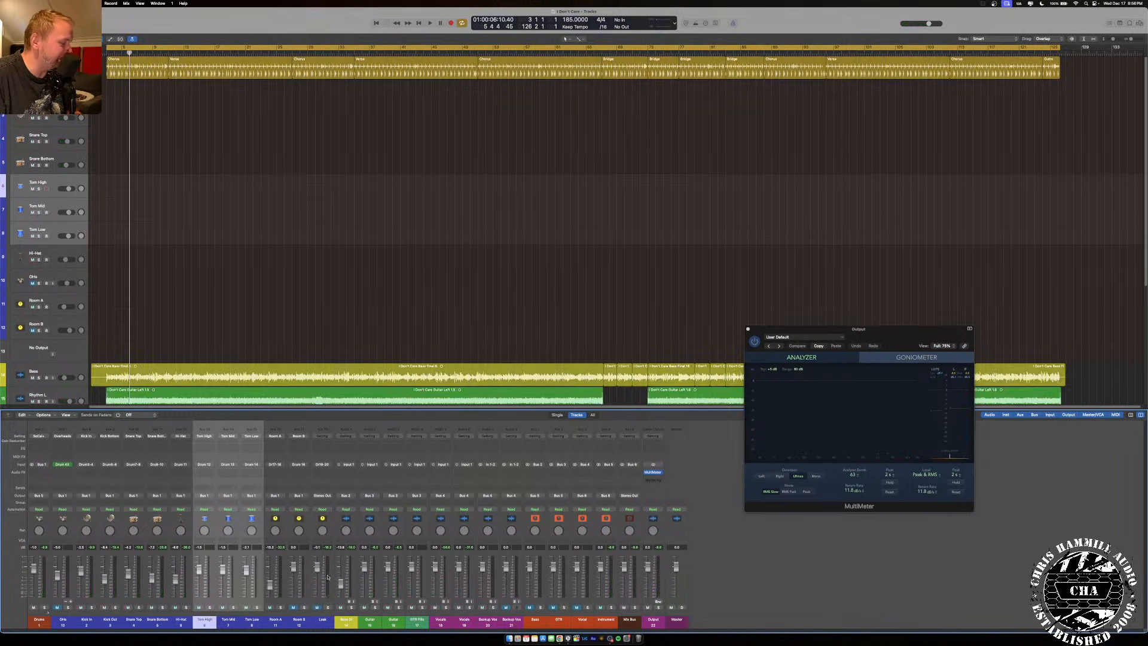
key("space")
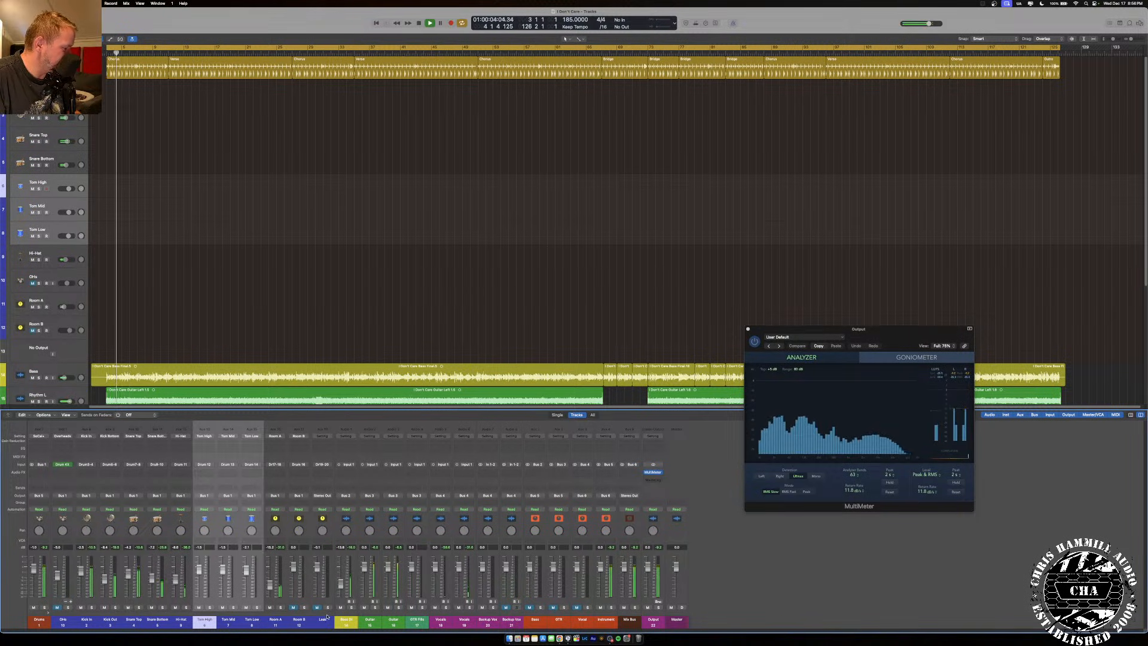
left_click(298, 619)
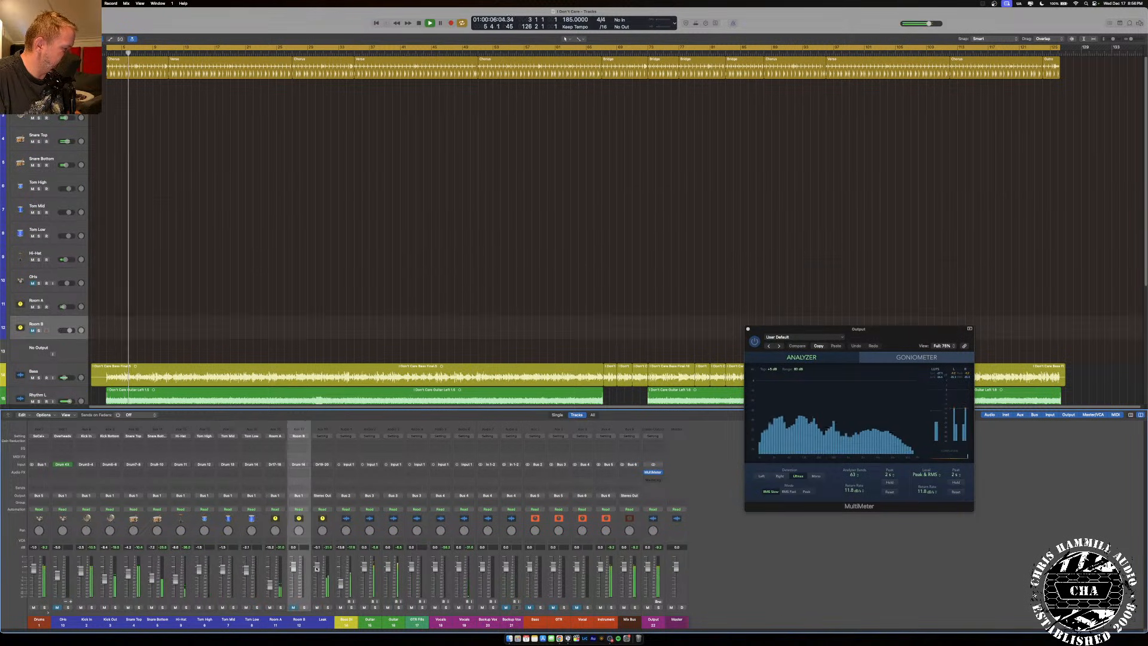
left_click_drag(316, 569, 317, 593)
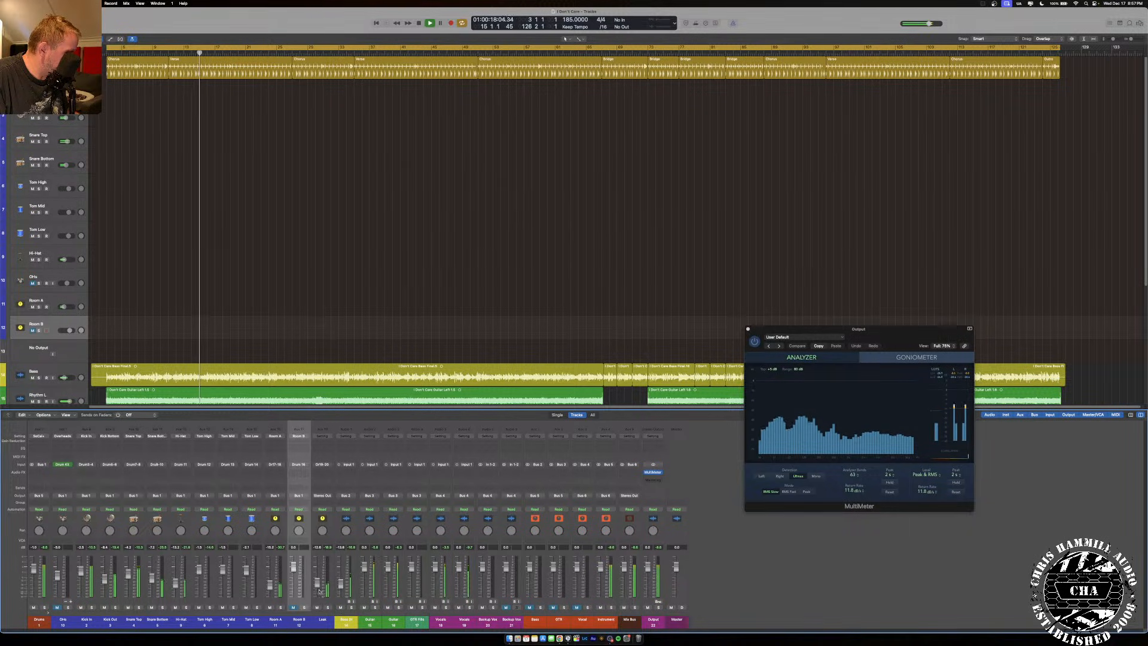
left_click_drag(317, 584, 317, 587)
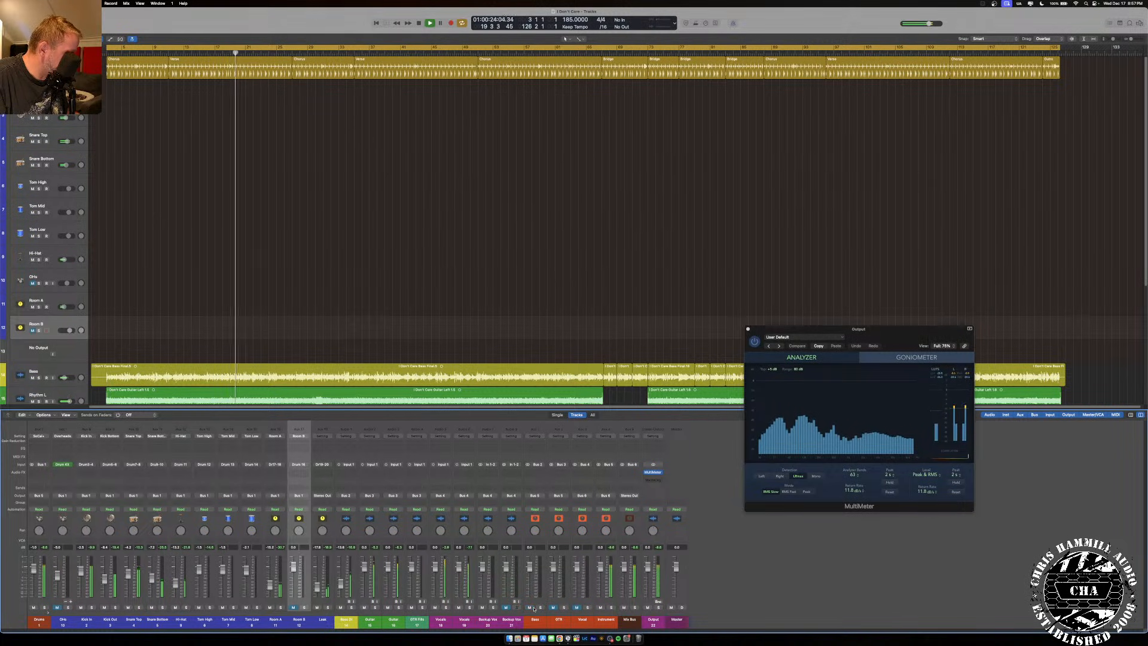
Unmute the Bass, GTR and Vocal buses and lower the two rhythm guitar faders together.
left_click(530, 607)
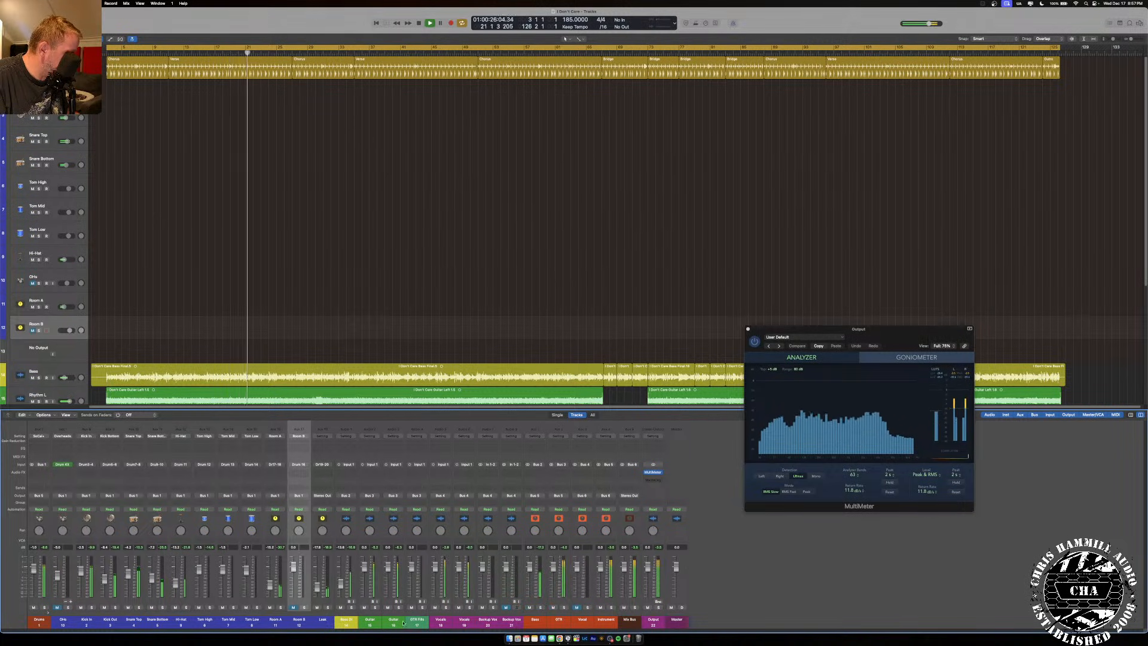
left_click(402, 572)
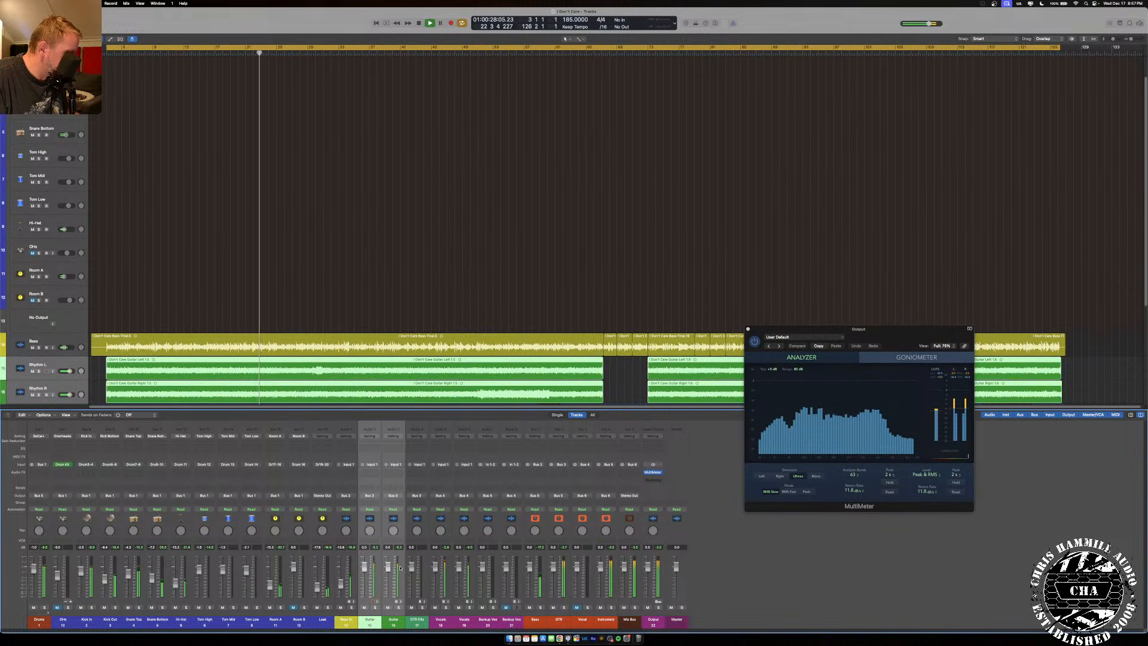
left_click_drag(364, 574, 364, 581)
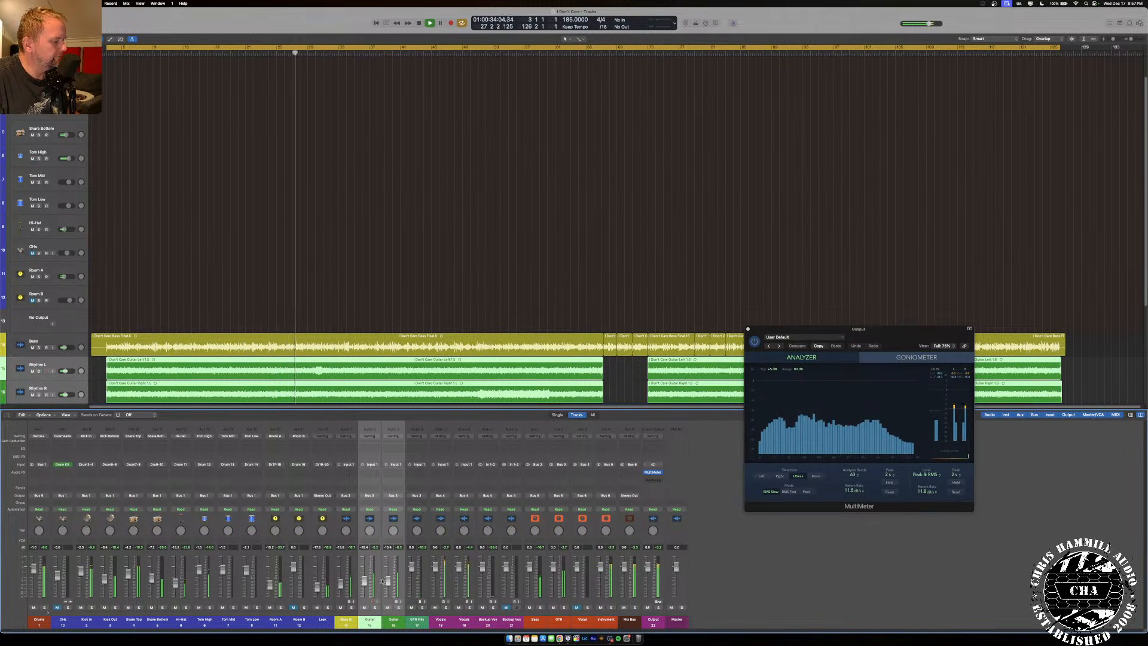
left_click_drag(388, 581, 389, 587)
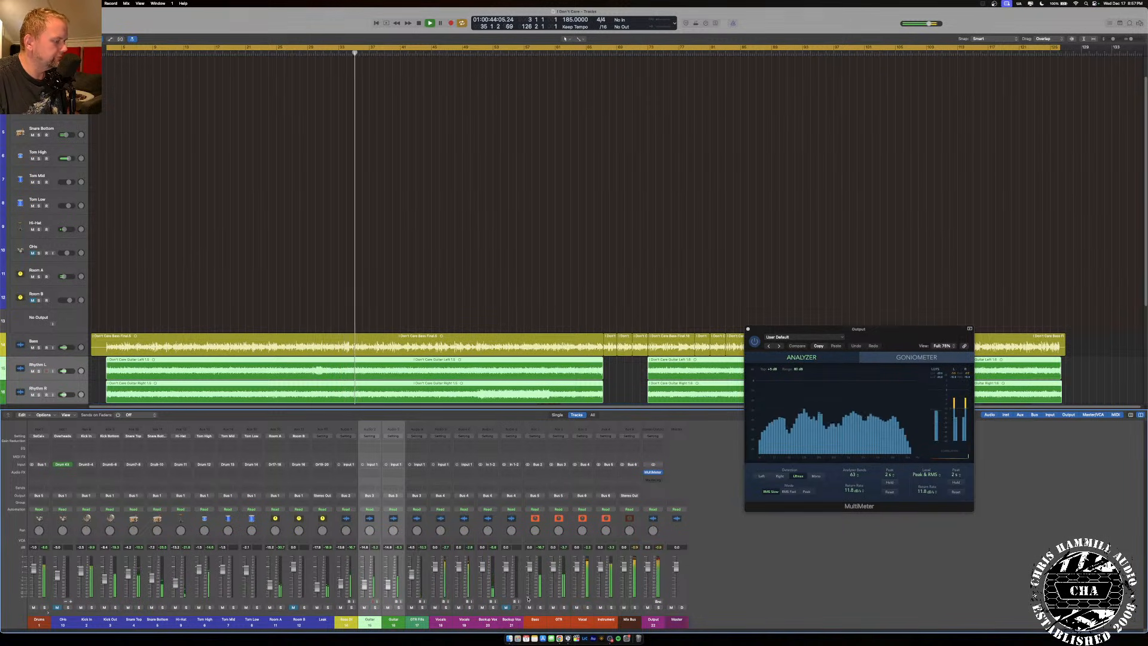
Lower the faders of both Vocals channels together, and reselect the two rhythm guitar channels.
left_click(440, 621)
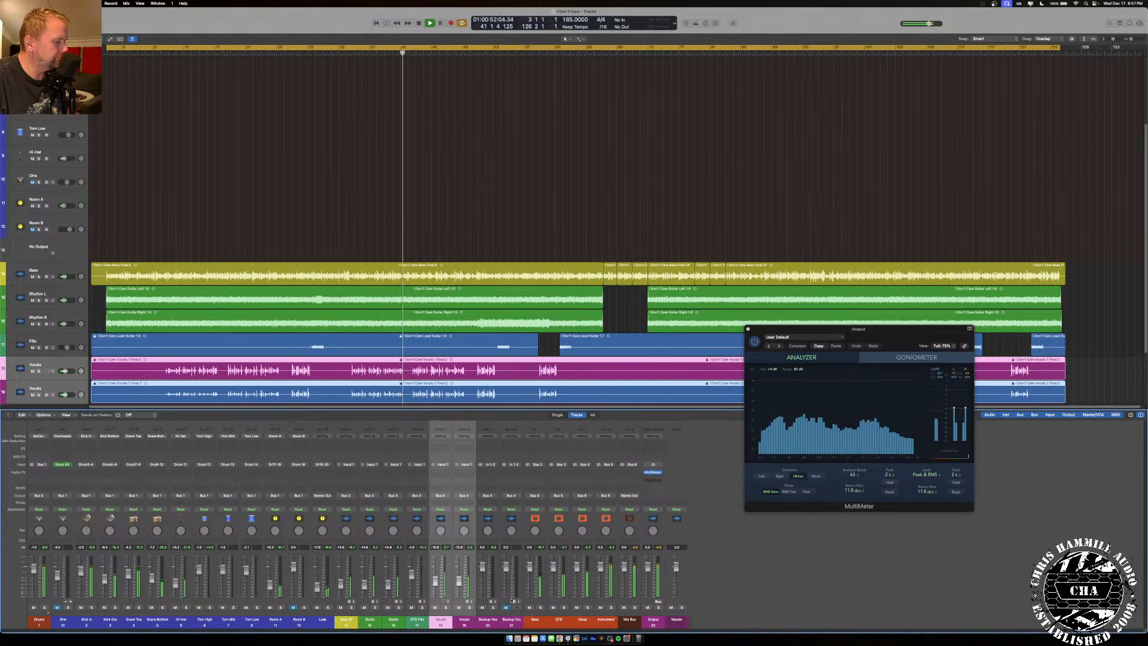
left_click_drag(458, 582, 458, 580)
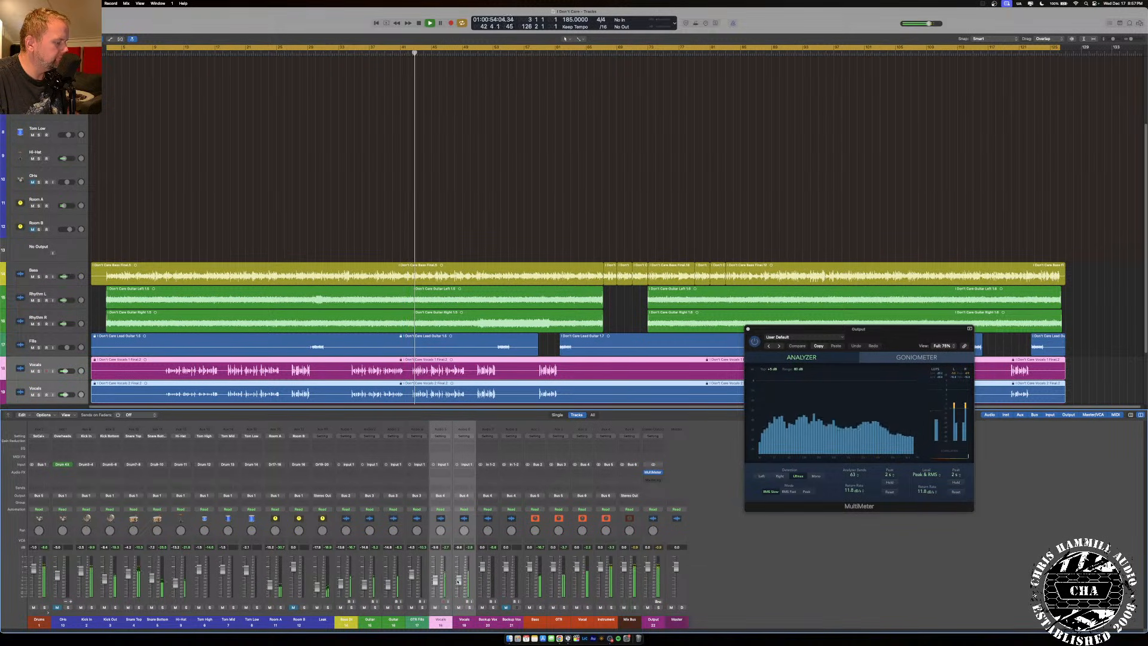
left_click_drag(377, 622, 391, 612)
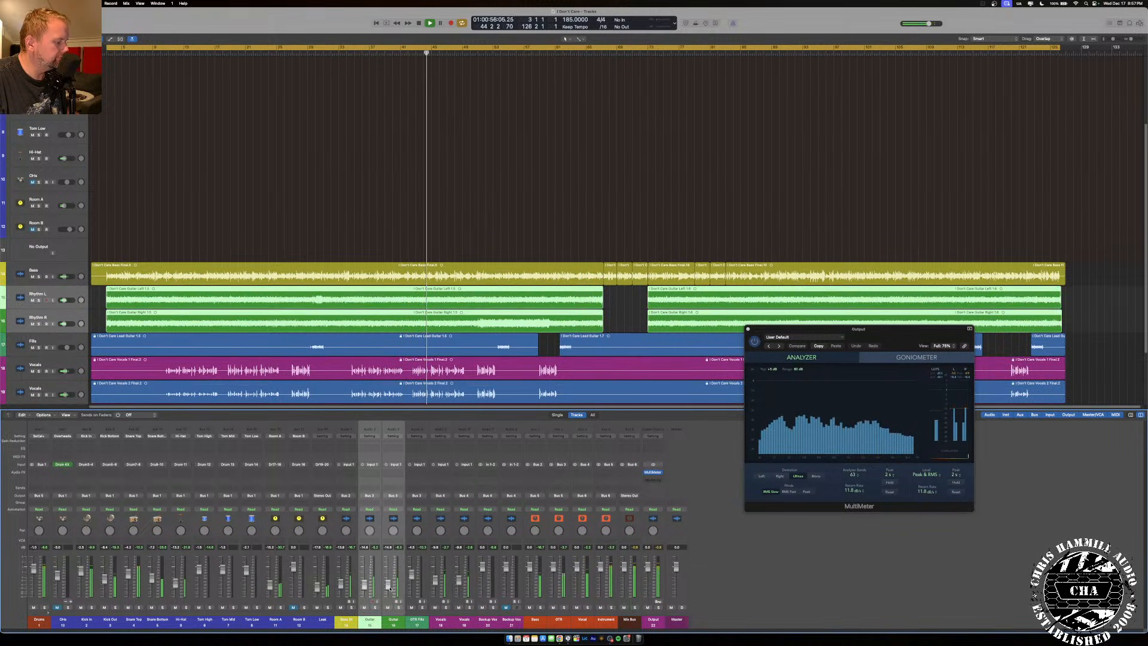
Unmute the second Backup Vox track and lower the GTR Fills and first Backup Vox faders.
scroll(377, 278, "down", 5)
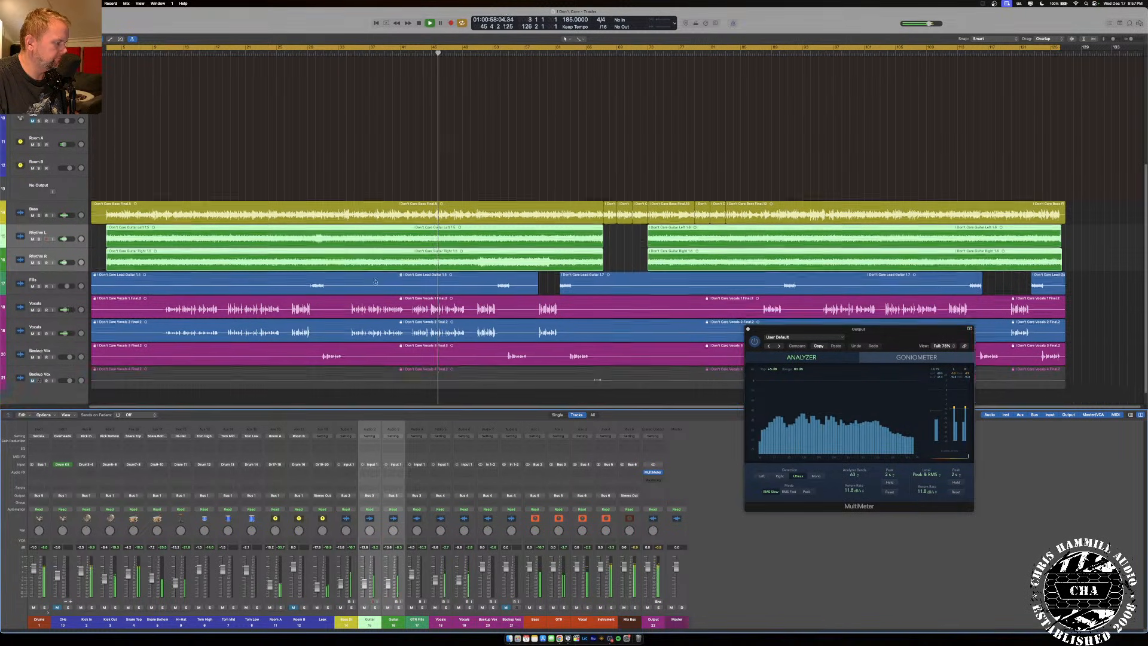
left_click(75, 338)
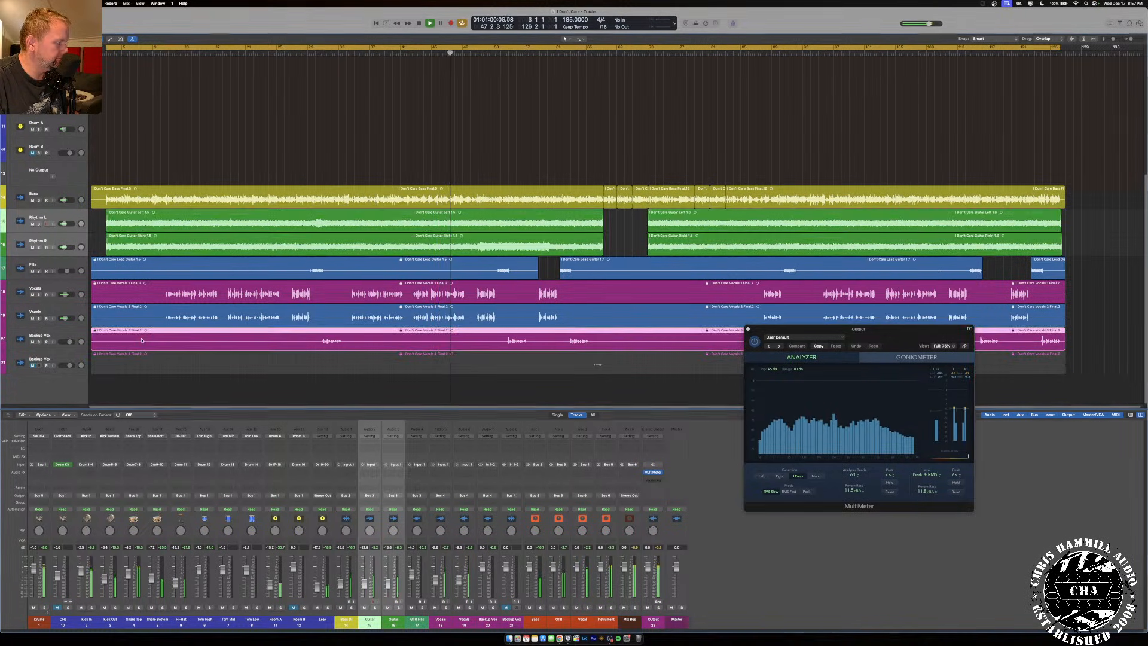
left_click(41, 364)
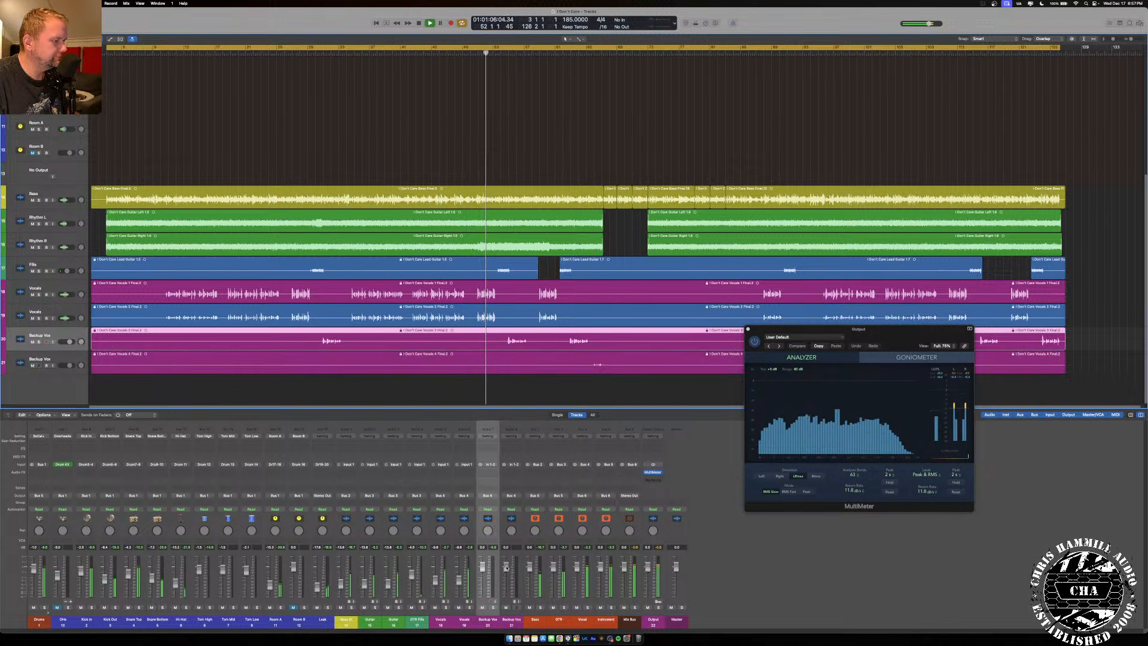
left_click_drag(412, 577, 413, 578)
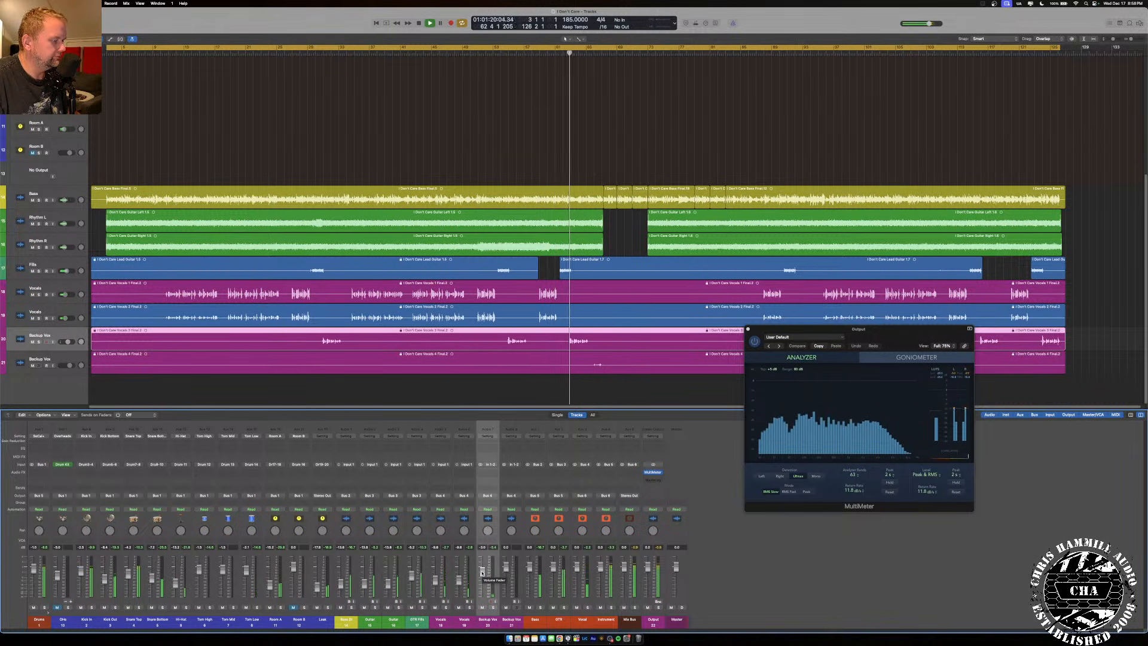
left_click_drag(482, 573, 482, 577)
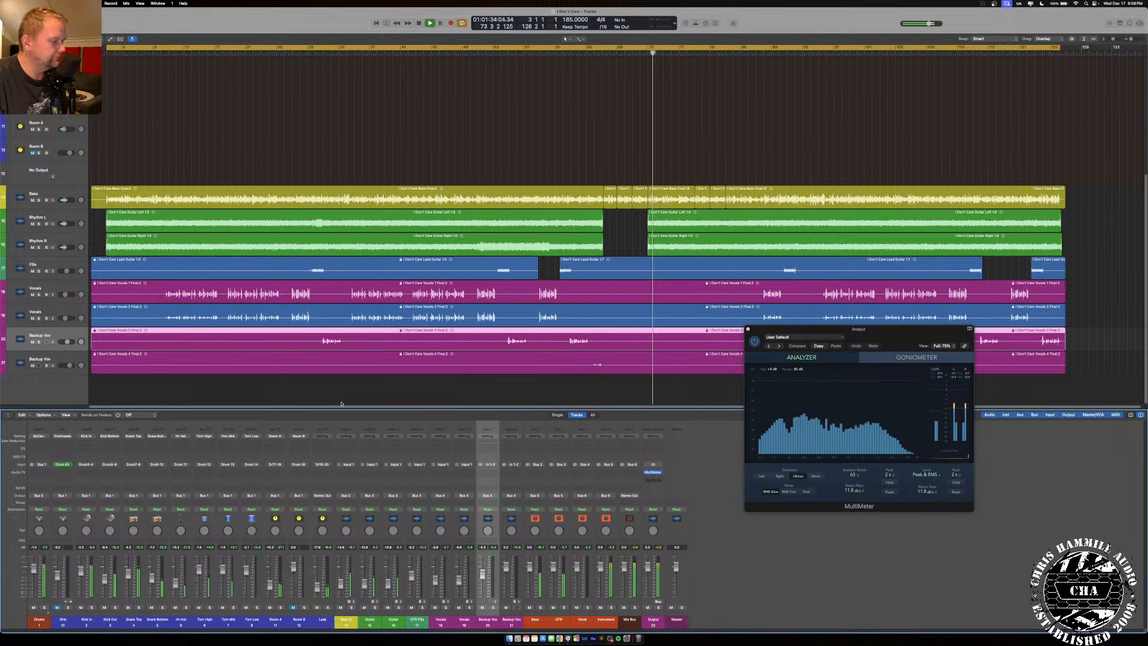
Select both rhythm guitar channels, fine-tune their faders together against the mix, and stop playback.
left_click(369, 592)
left_click(392, 592, "shift")
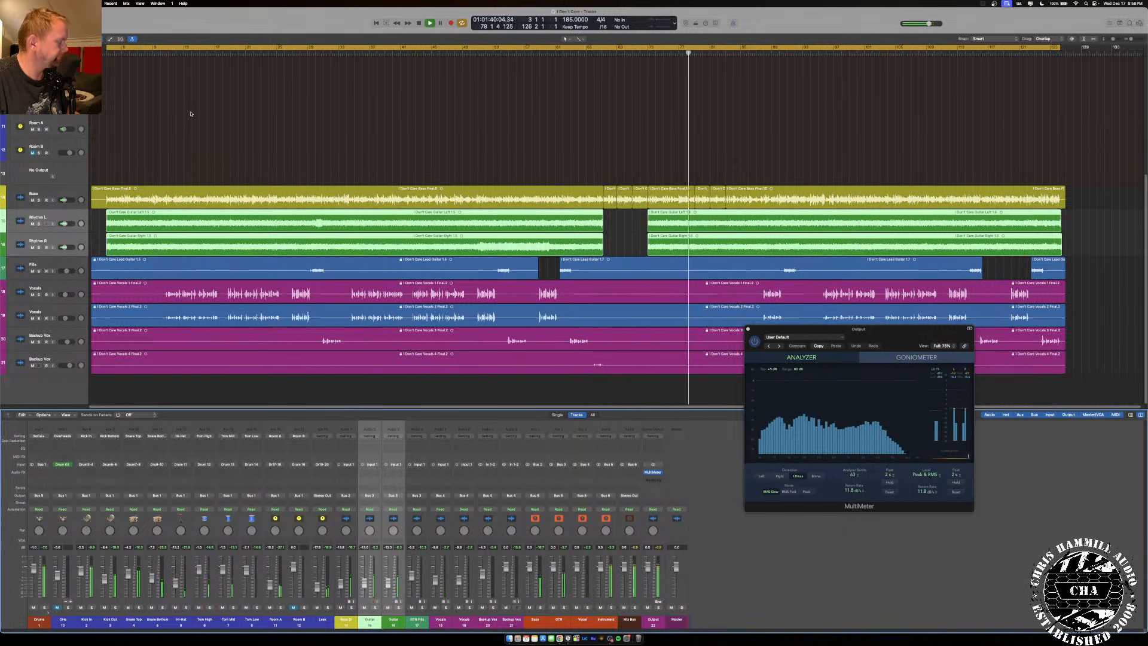
key("space")
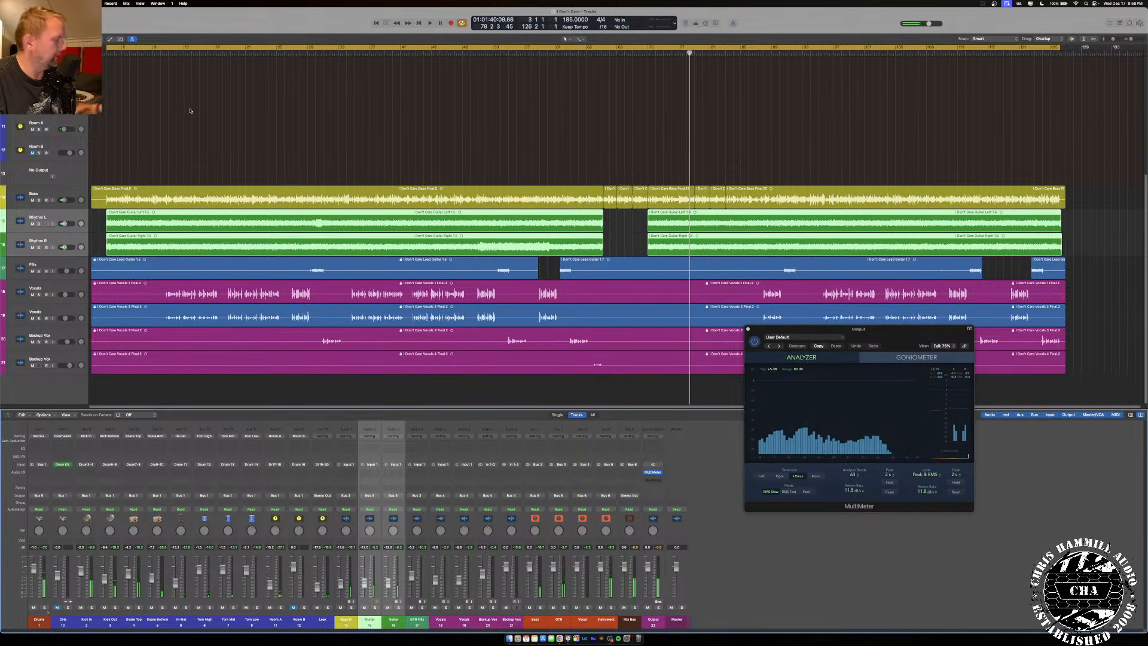
left_click(609, 638)
left_click(820, 457)
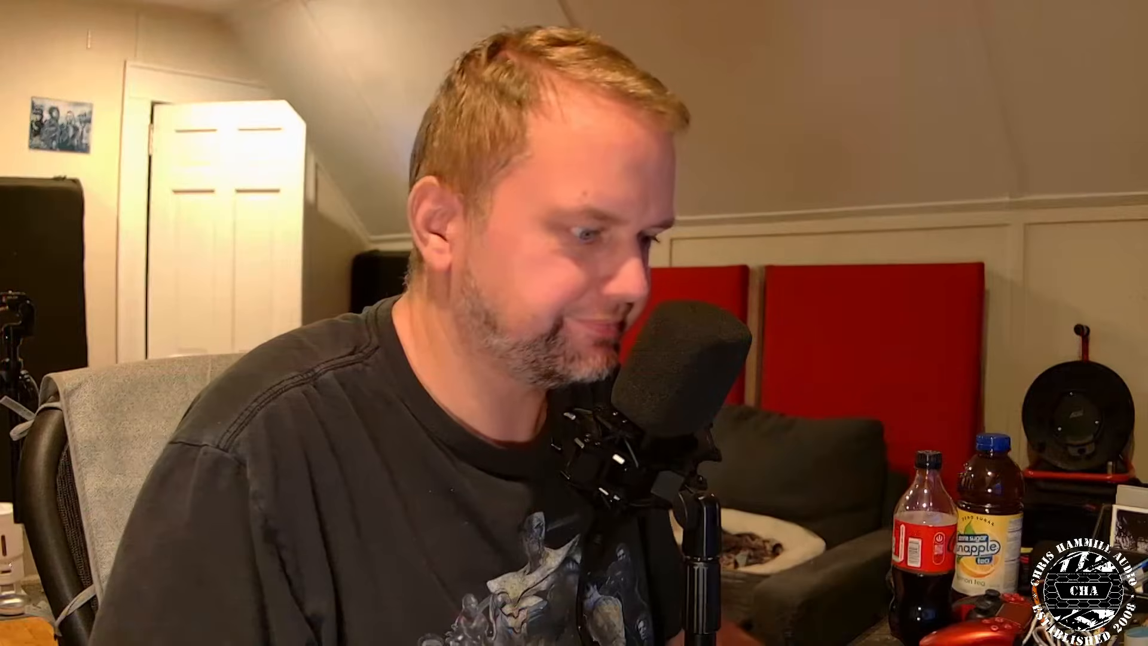
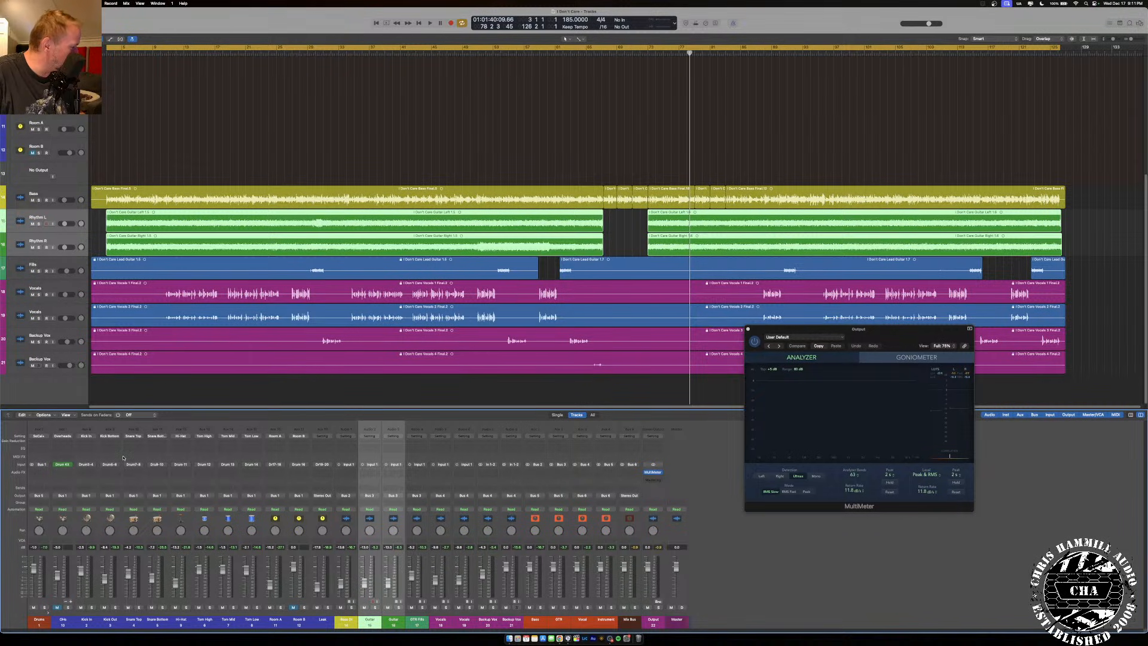
Solo Kick In and play the opening bars twice to audition it alone.
left_click(92, 608)
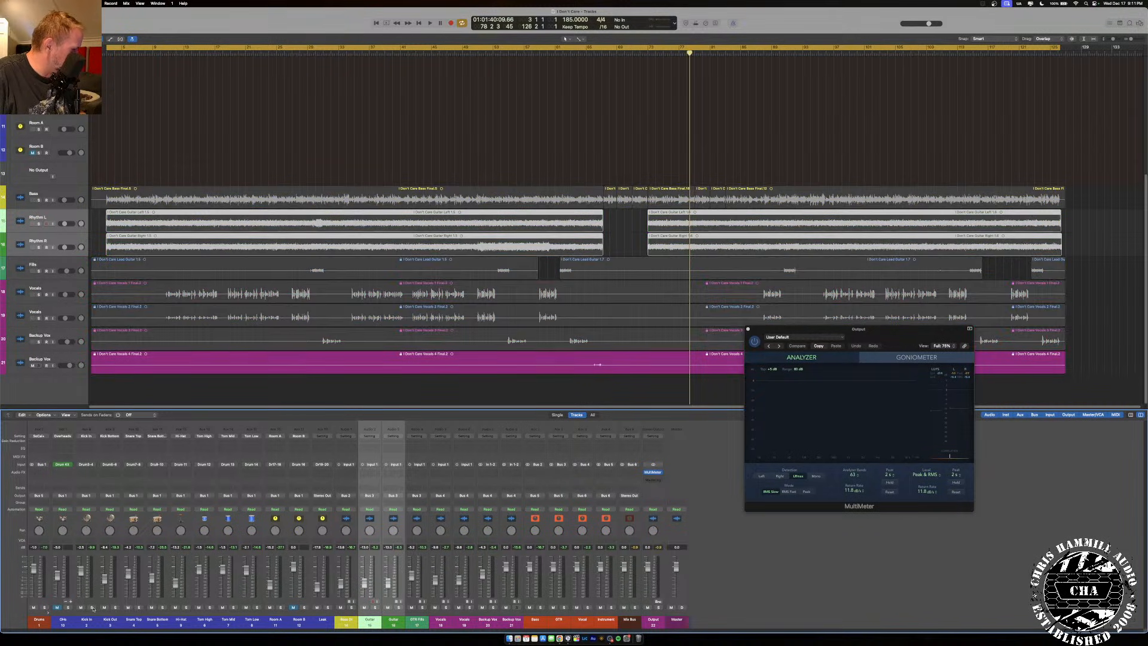
key("space")
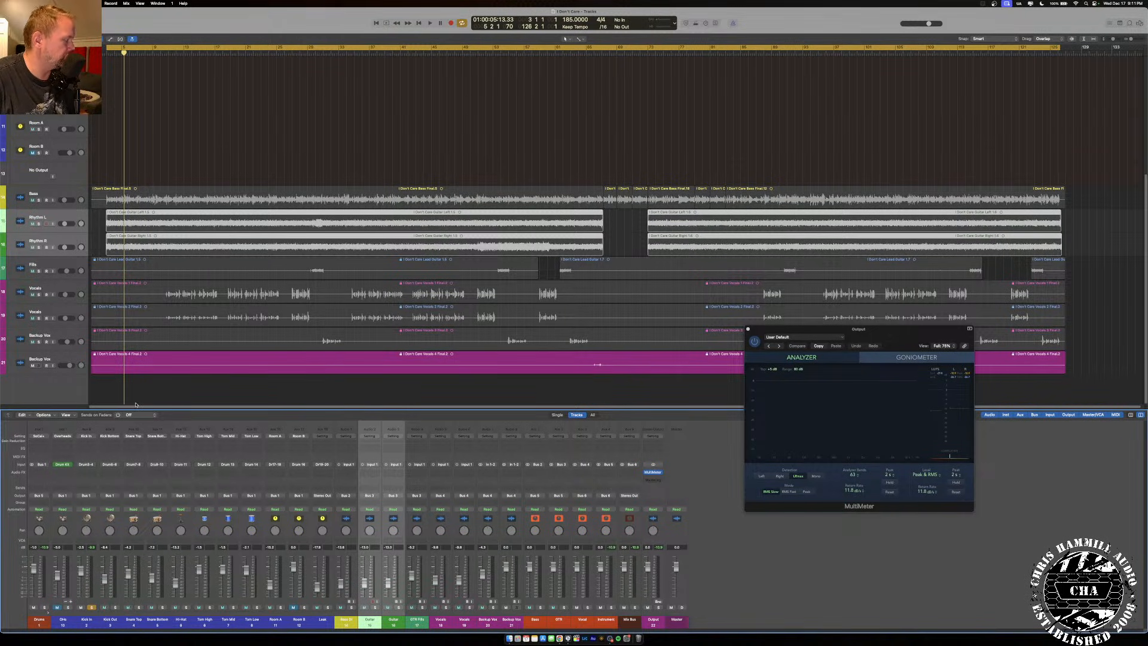
key("space")
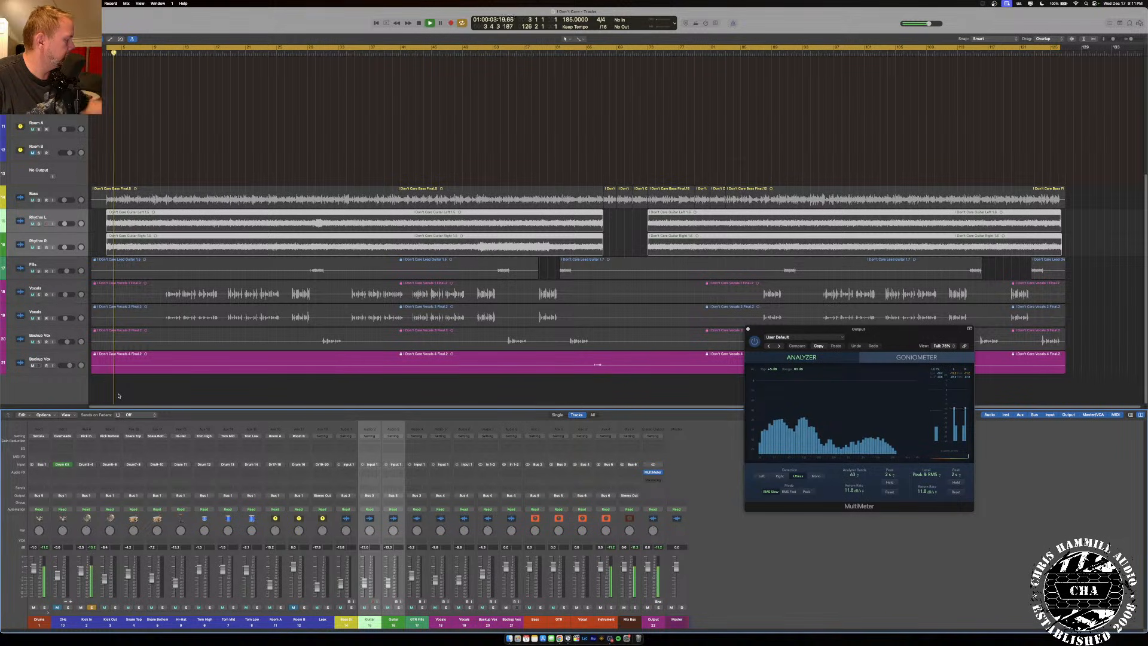
key("space")
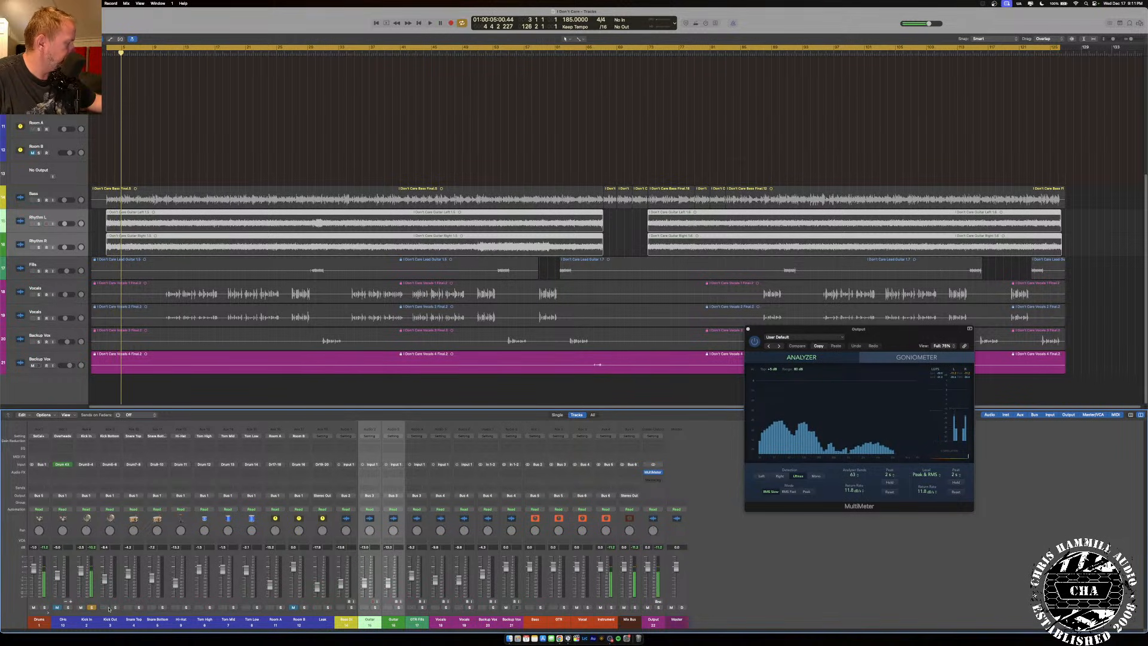
Route the outputs of Kick In and Kick Out together to Bus 7.
left_click(86, 620)
left_click(110, 623, "shift")
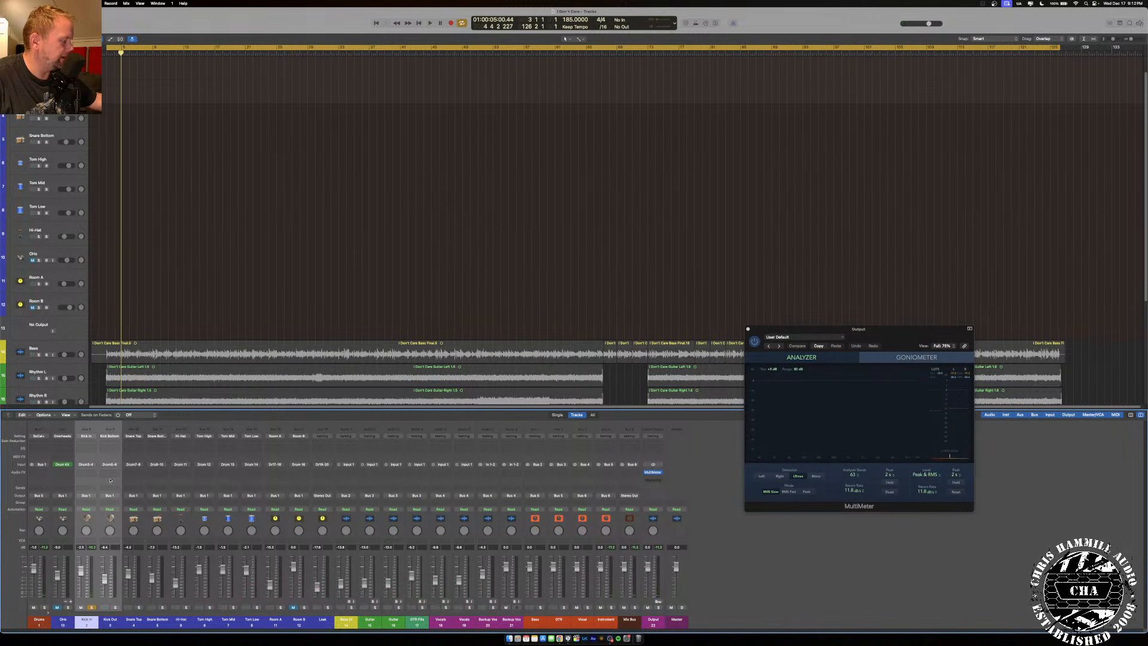
left_click(107, 496)
mouse_move(119, 520)
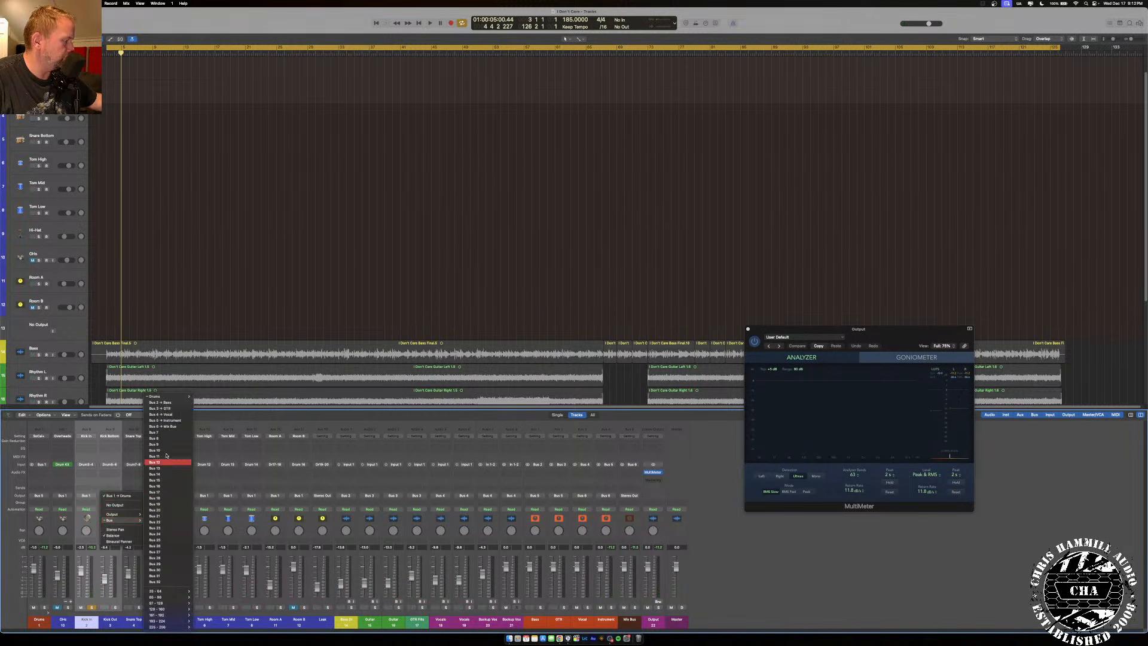
left_click(163, 431)
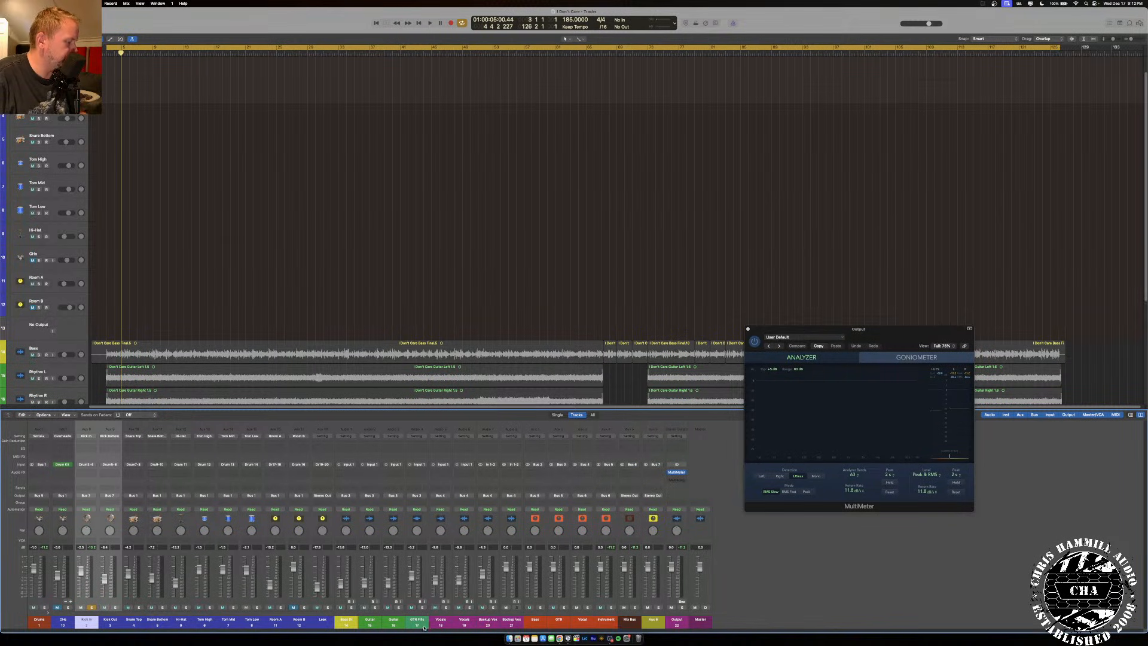
Create a track for the new Bus 7 aux channel and name it Kick.
right_click(656, 570)
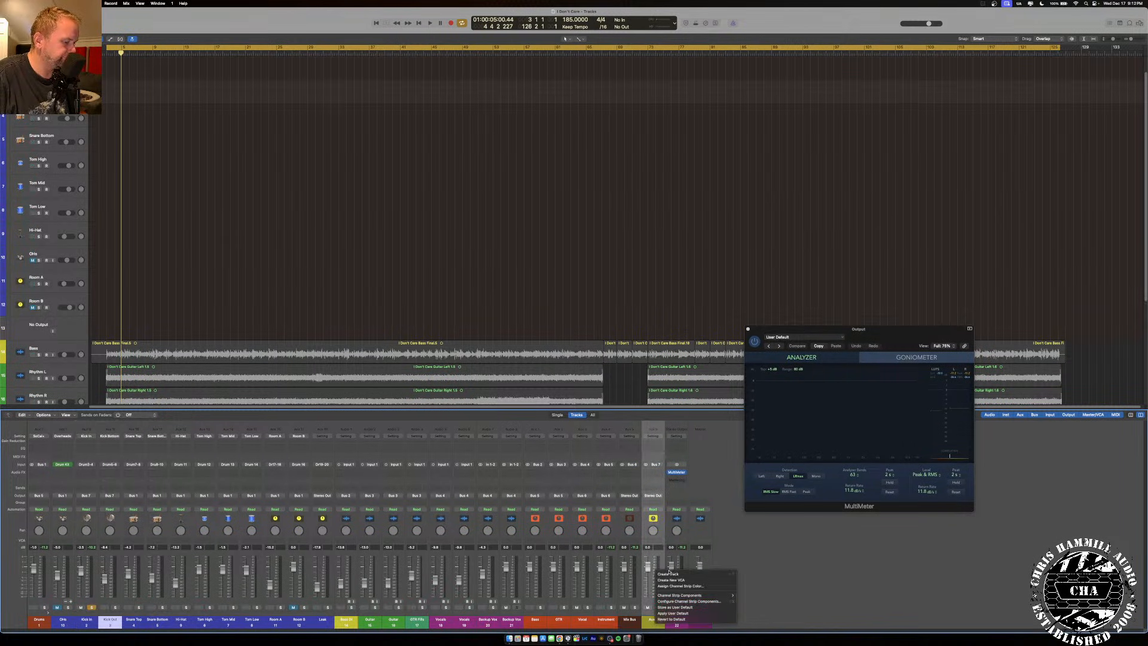
left_click(668, 573)
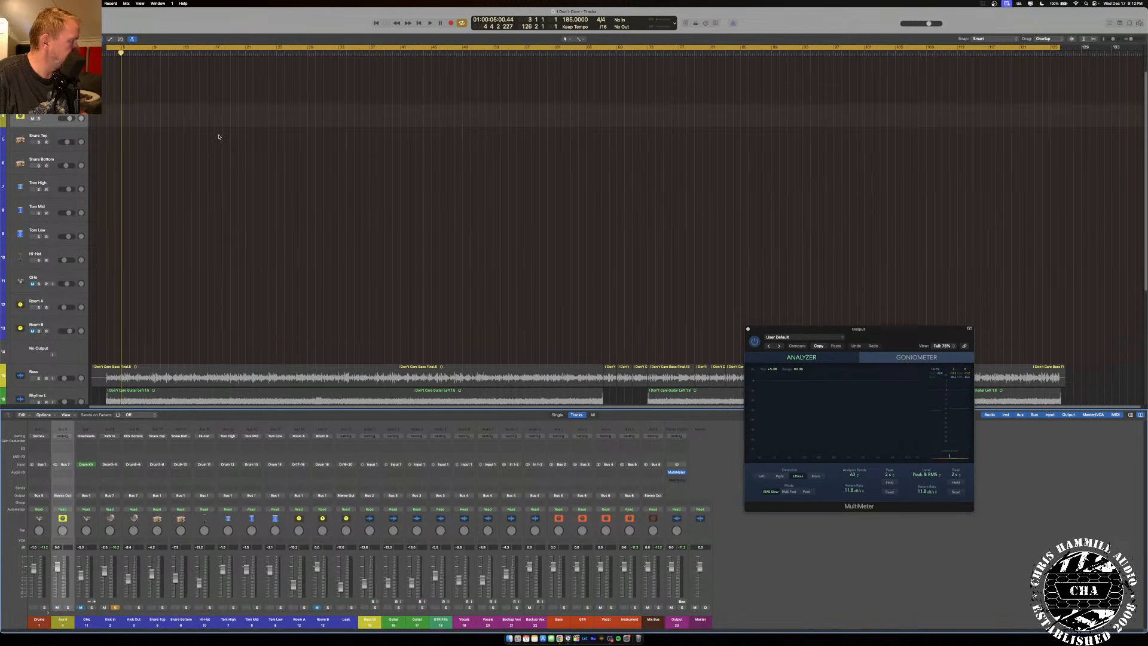
left_click(39, 119)
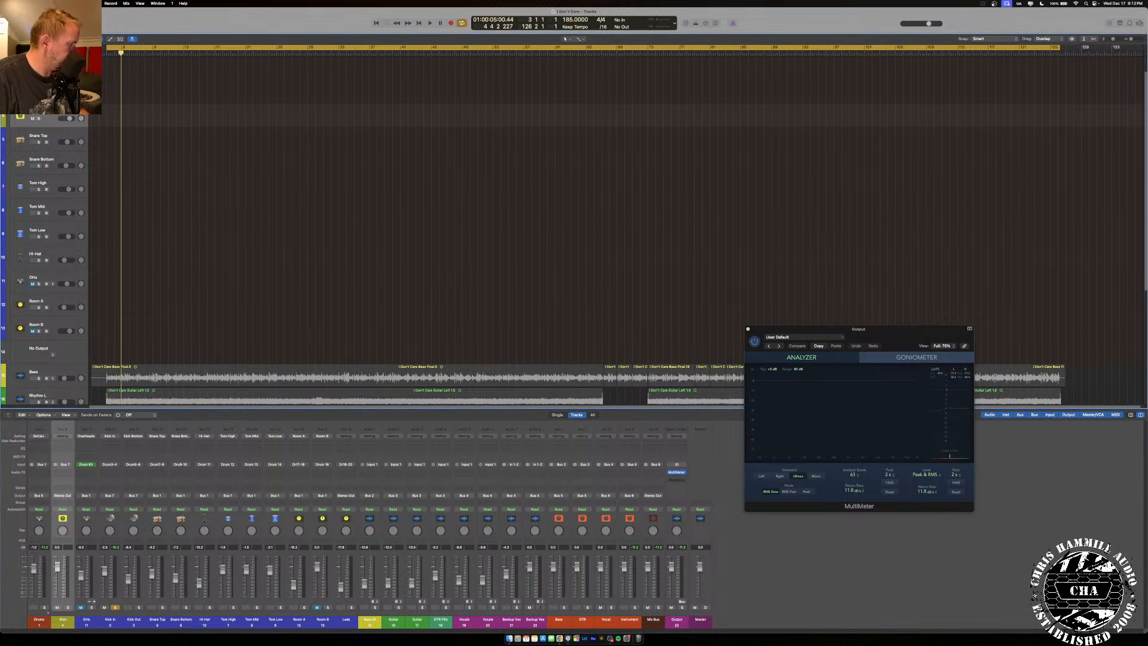
Route the Kick aux's output to Bus 1, the Drums bus.
left_click(62, 496)
mouse_move(72, 520)
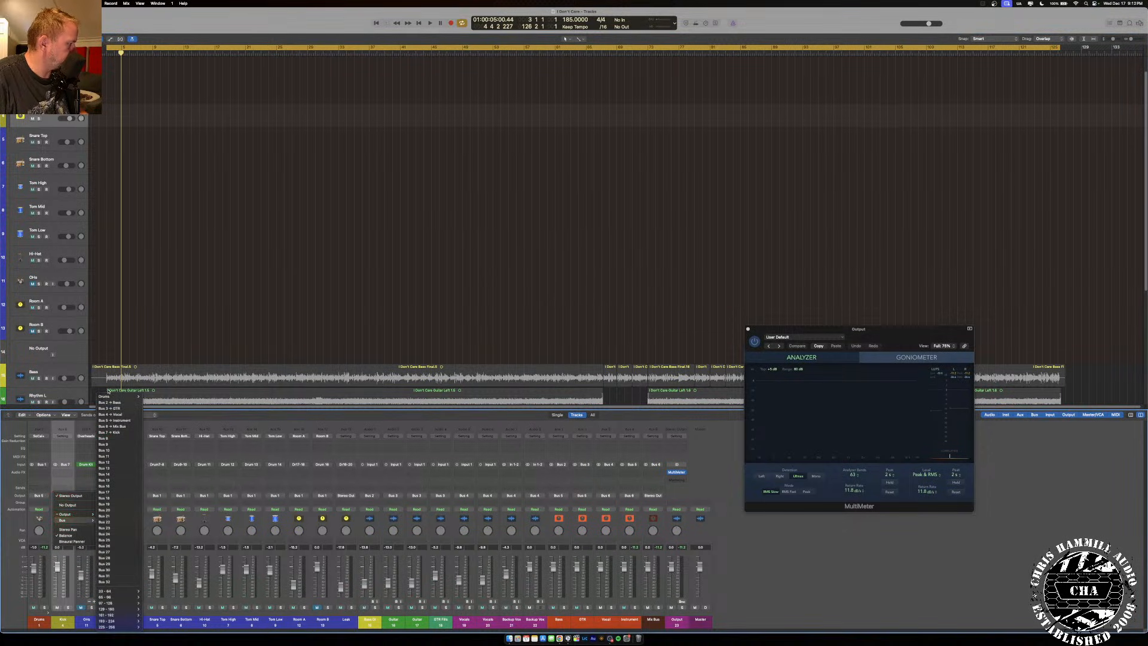
left_click(155, 397)
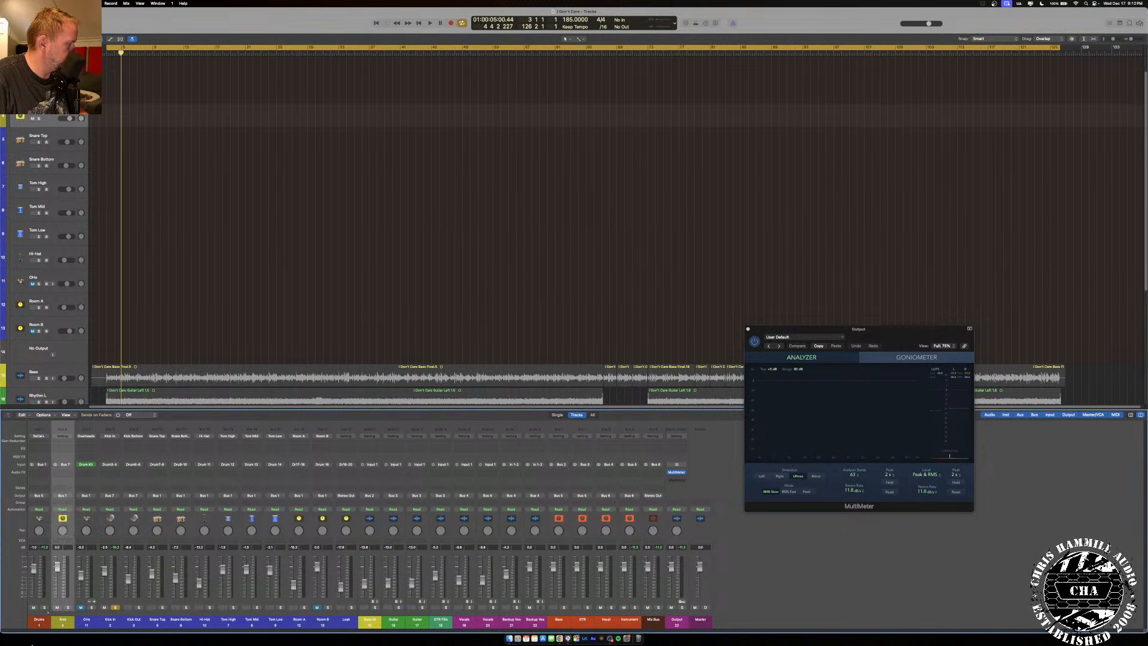
Clear the Kick In solo, solo the Kick aux instead, and play the song to hear both kick mics combined.
left_click(117, 607)
left_click(68, 608)
key("space")
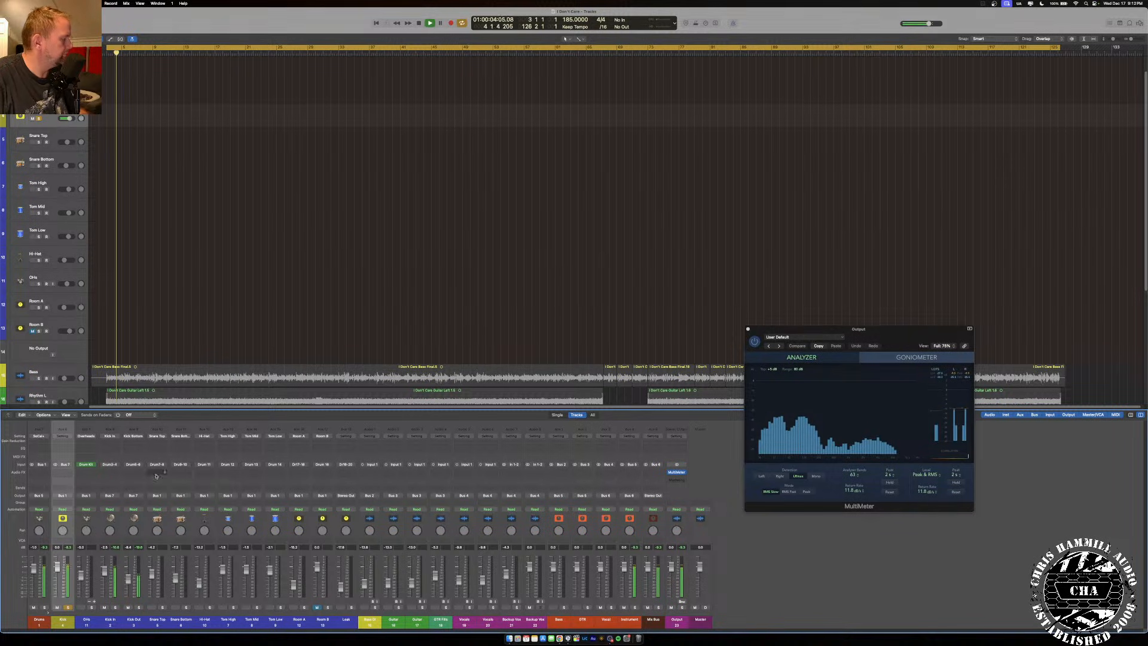
Raise the Kick Out fader slightly and insert FabFilter Pro-Q 3 on the Kick aux while the song plays.
mouse_move(125, 582)
left_mouse_down()
mouse_move(126, 566)
mouse_move(127, 593)
mouse_move(128, 578)
left_mouse_up()
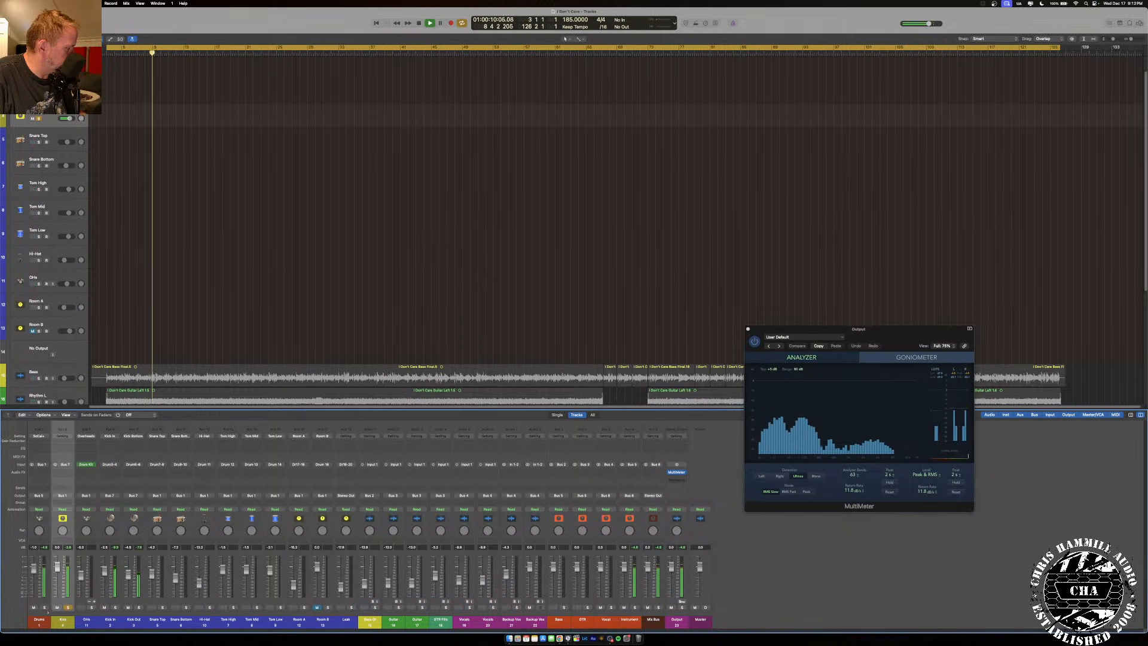
left_click(66, 473)
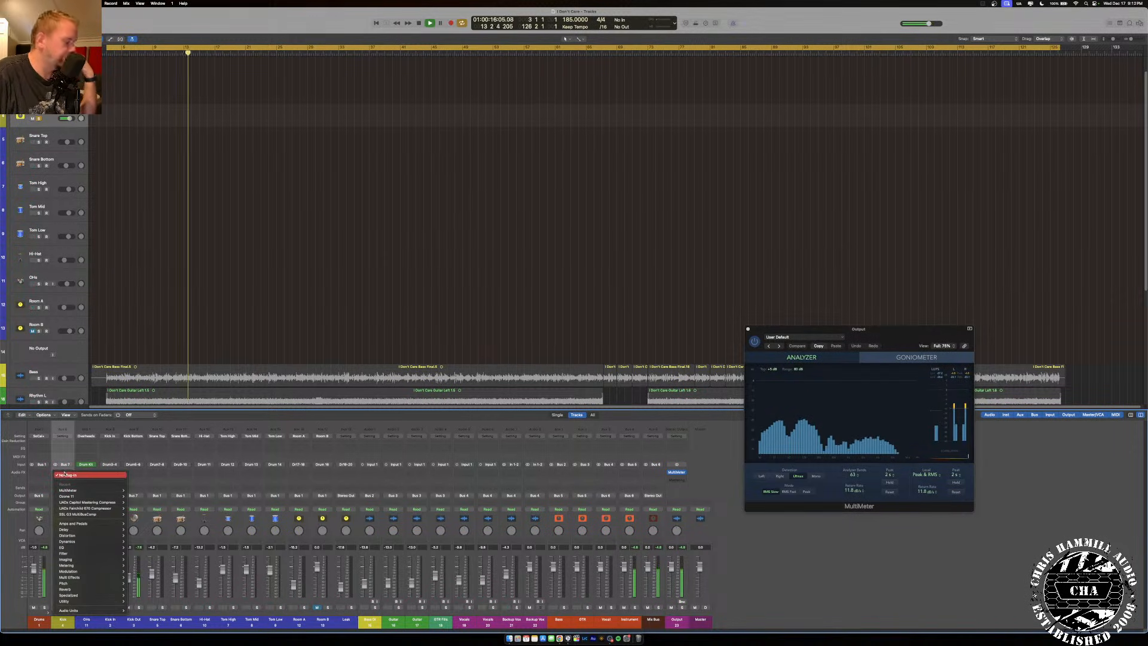
mouse_move(69, 610)
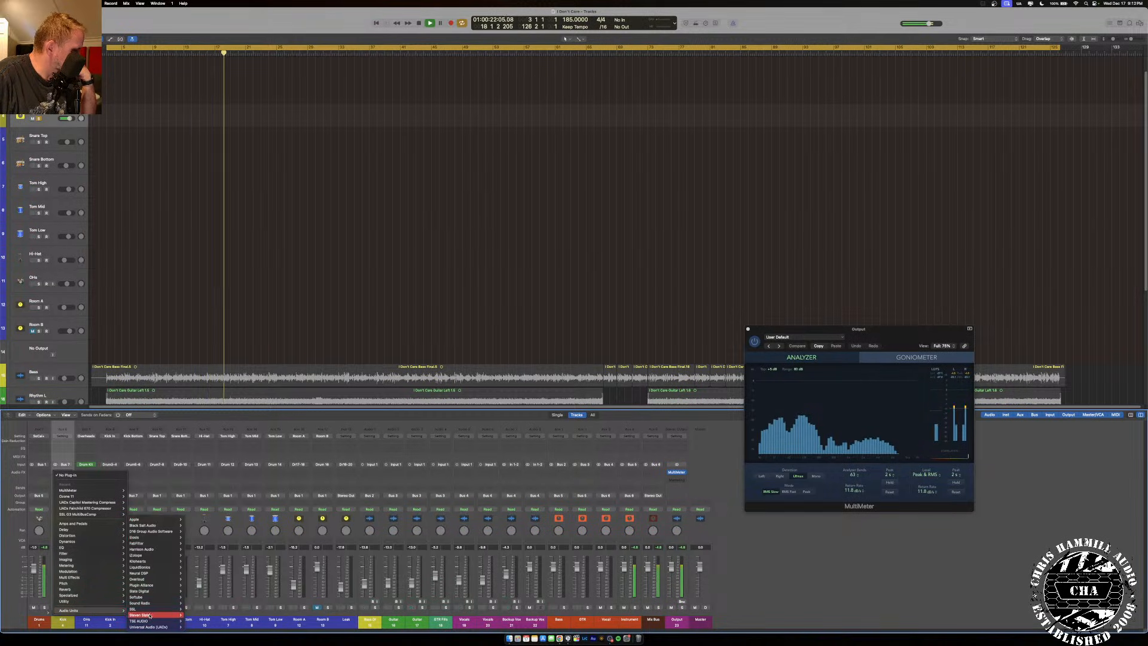
mouse_move(154, 545)
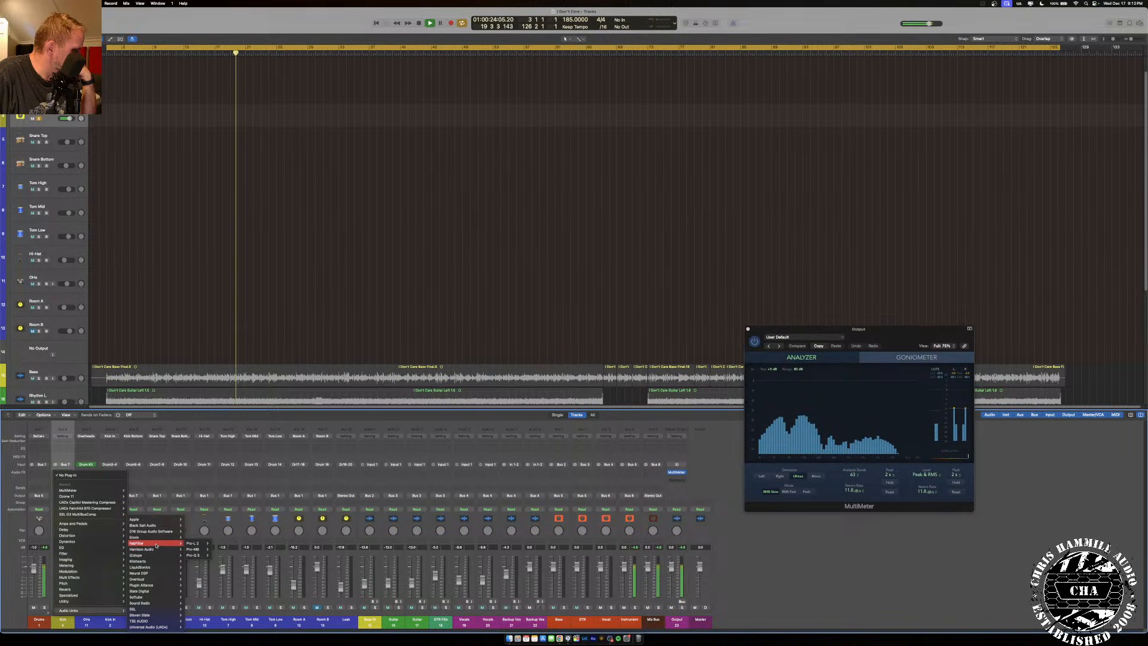
left_click(192, 555)
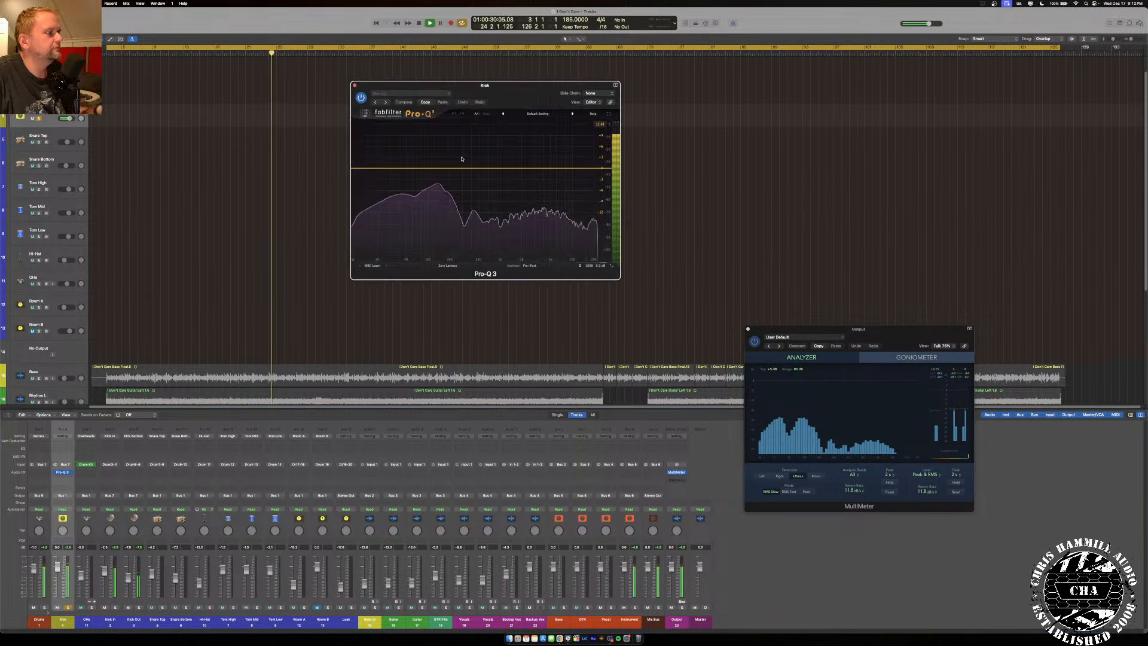
Add a bell band in the Kick aux's Pro-Q 3, sweep it to find the boxy low mids, and cut there.
double_click(442, 141)
left_click_drag(442, 141, 436, 192)
left_click_drag(462, 238, 461, 232)
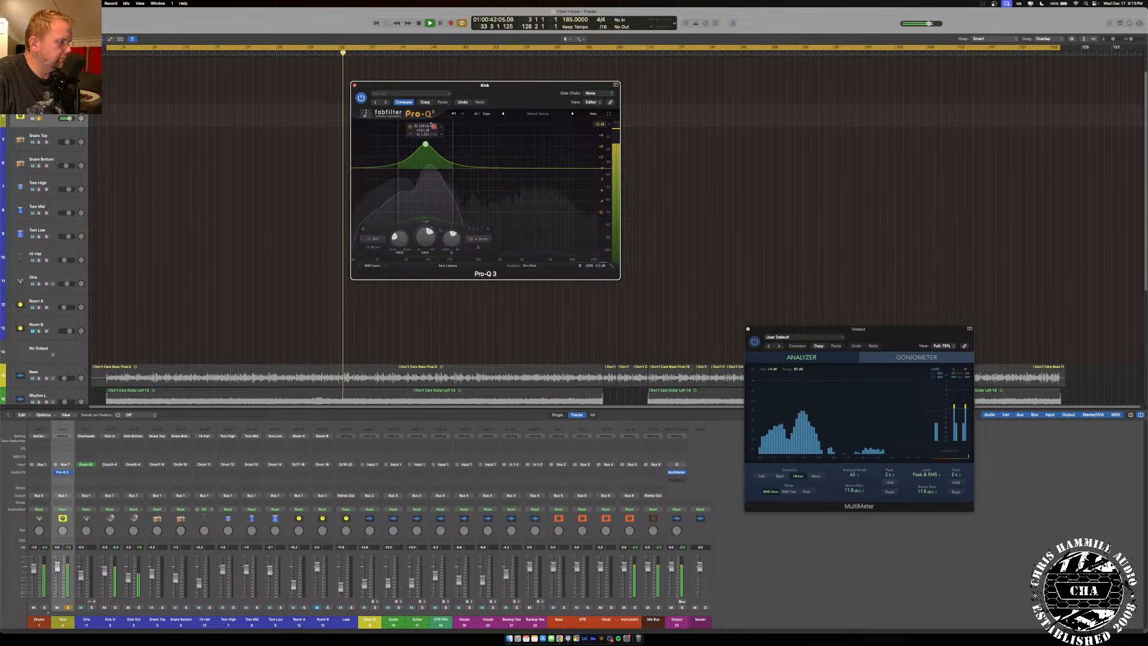
scroll(438, 145, "down", 5)
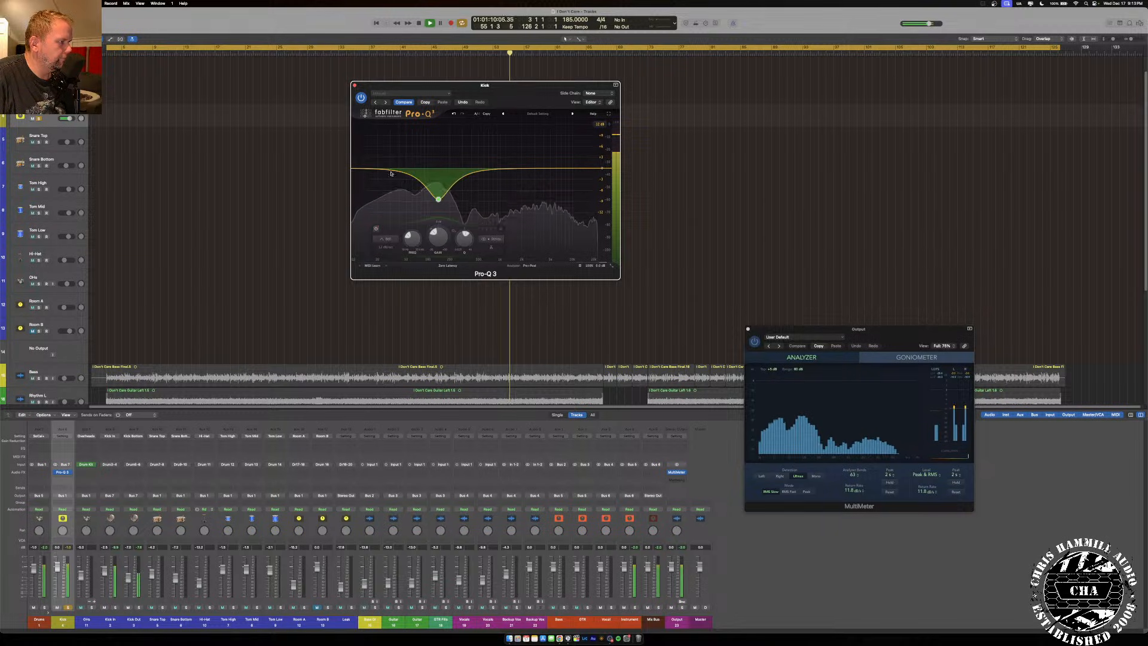
left_click(355, 86)
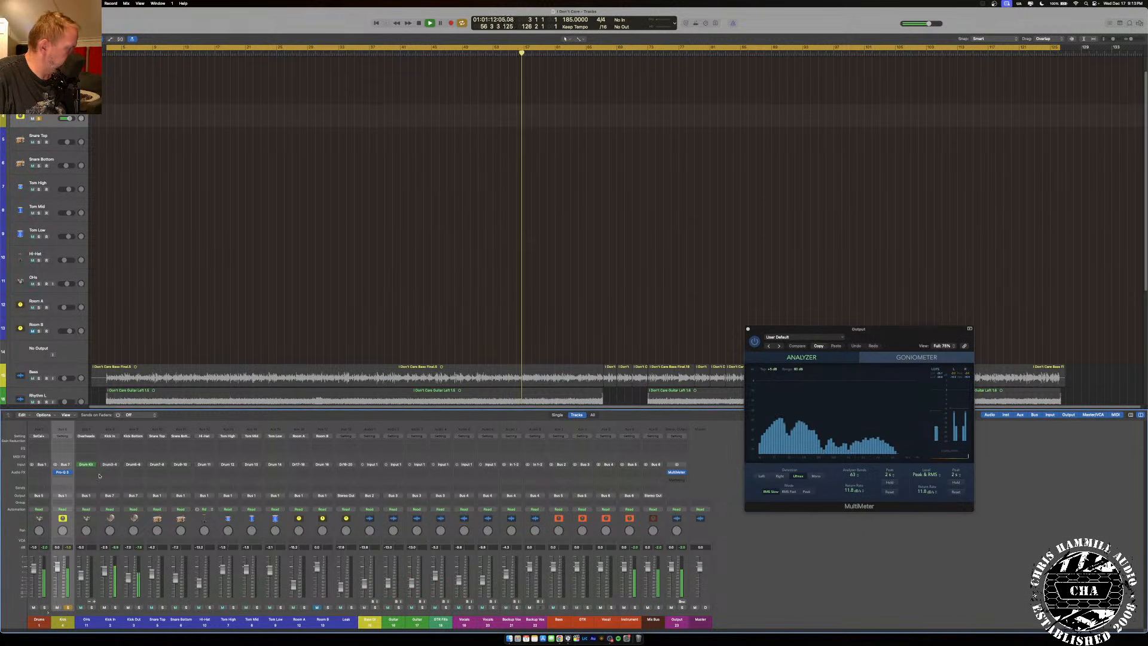
Insert the UADx Neve 1073 Preamp and EQ after Pro-Q 3 on the Kick aux, and mute the last backup vocal channel.
left_click(62, 472)
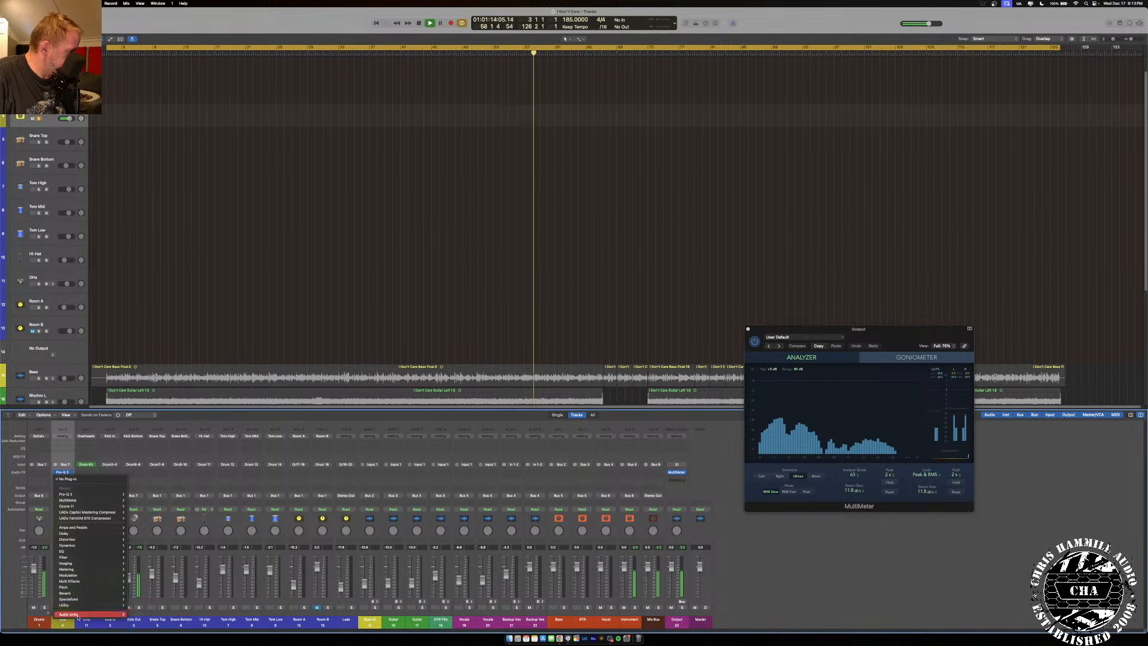
mouse_move(107, 614)
mouse_move(143, 626)
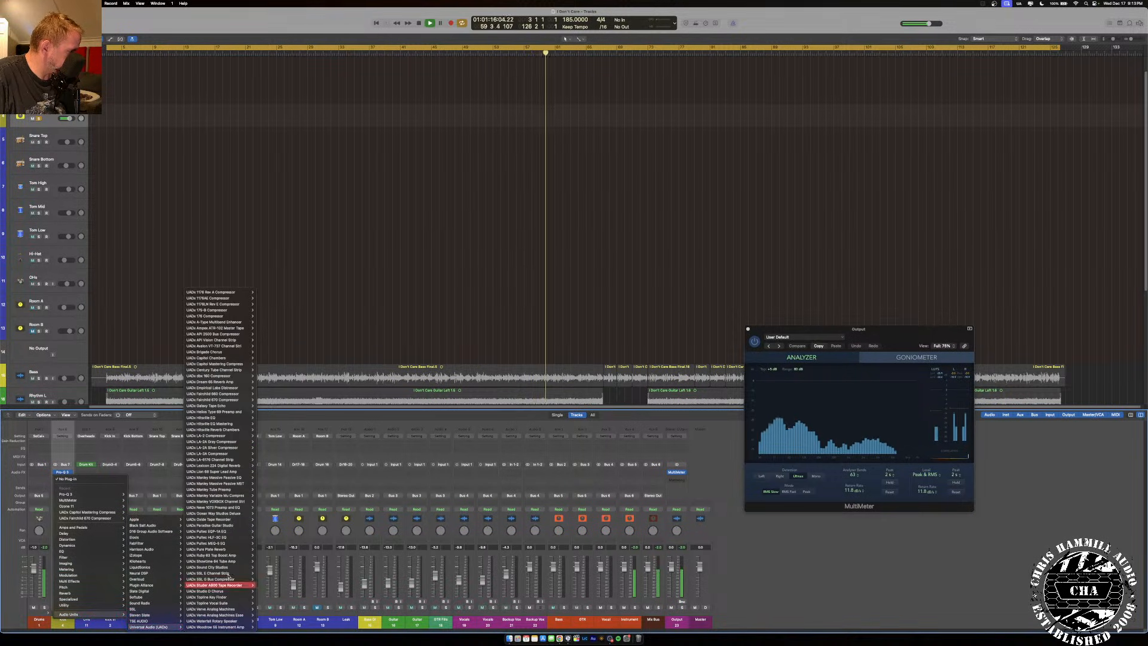
mouse_move(224, 383)
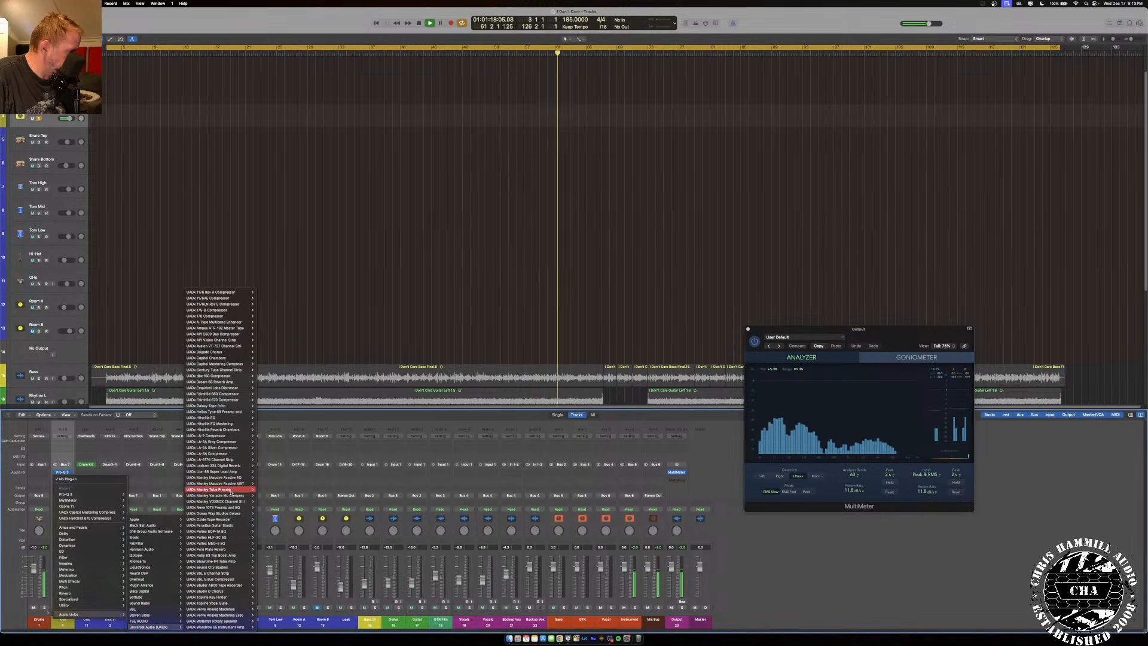
left_click(264, 508)
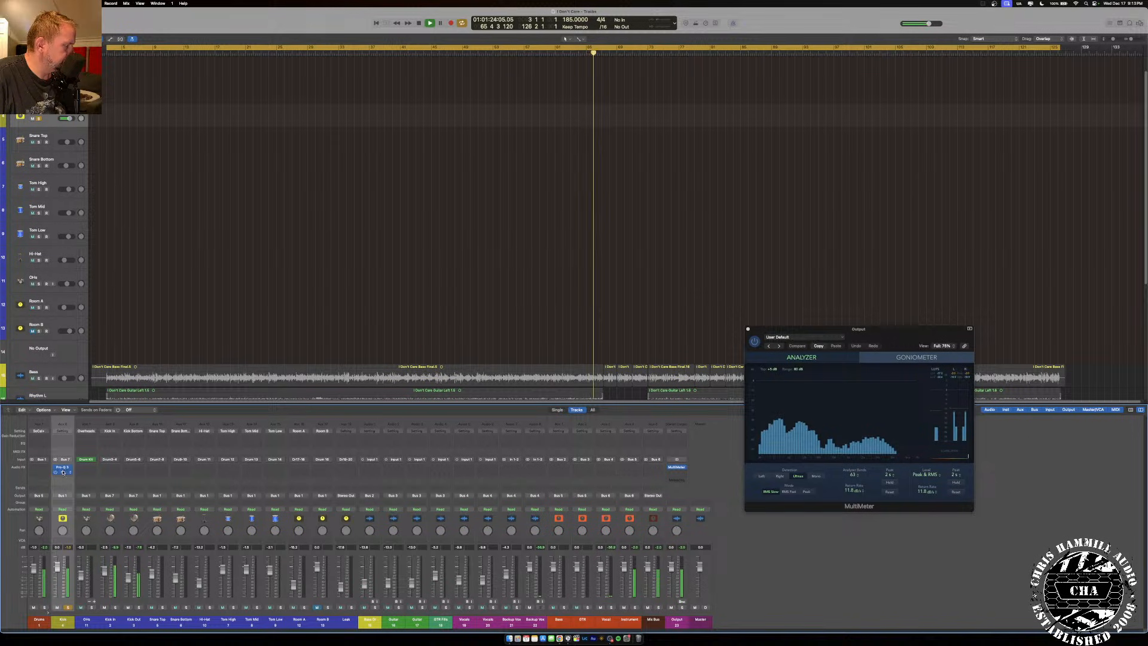
left_click(63, 472)
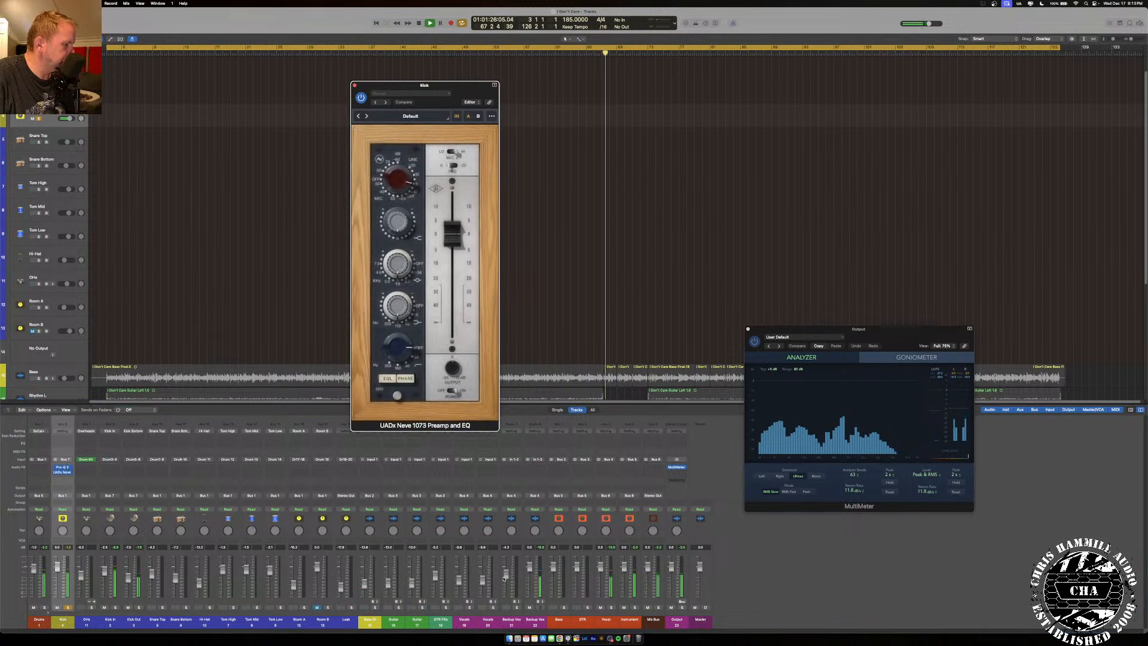
left_click(530, 608)
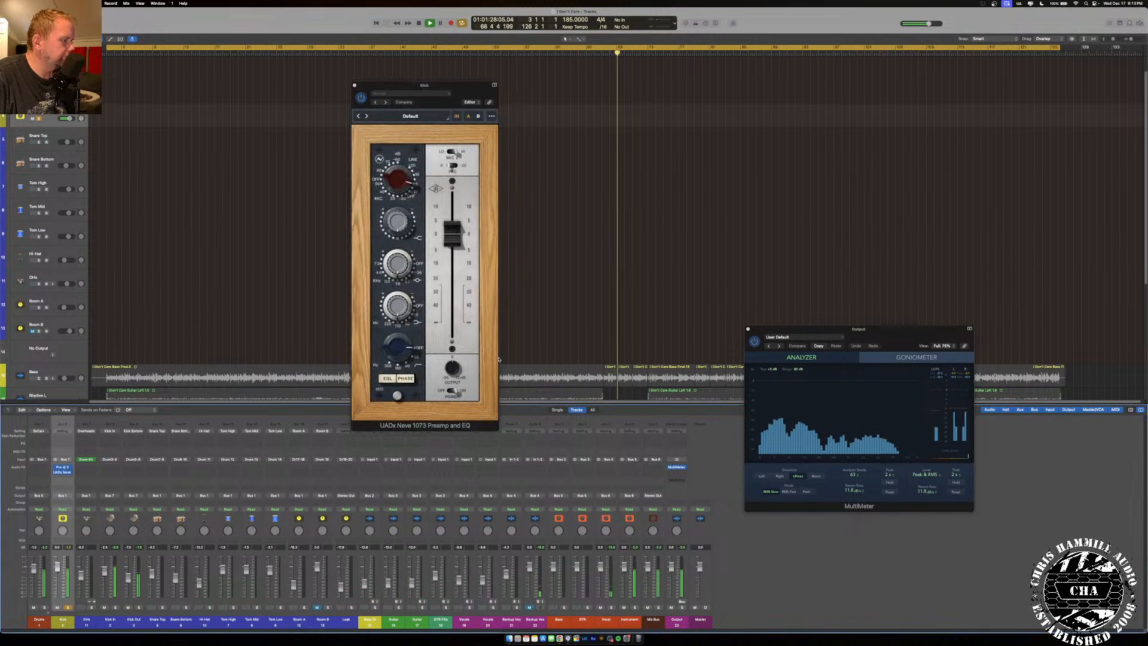
Drive the kick with the Neve 1073's red gain knob and lower its output fader to between the 20 and 30 marks.
left_click_drag(452, 233, 452, 278)
left_click(394, 197)
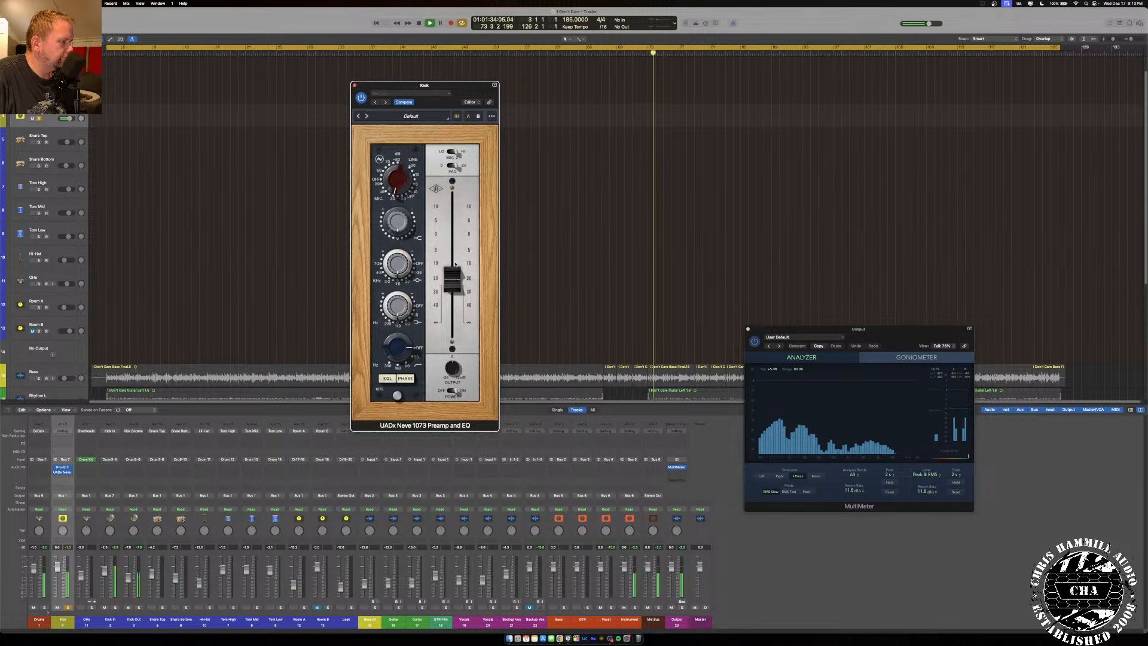
left_click_drag(399, 182, 400, 173)
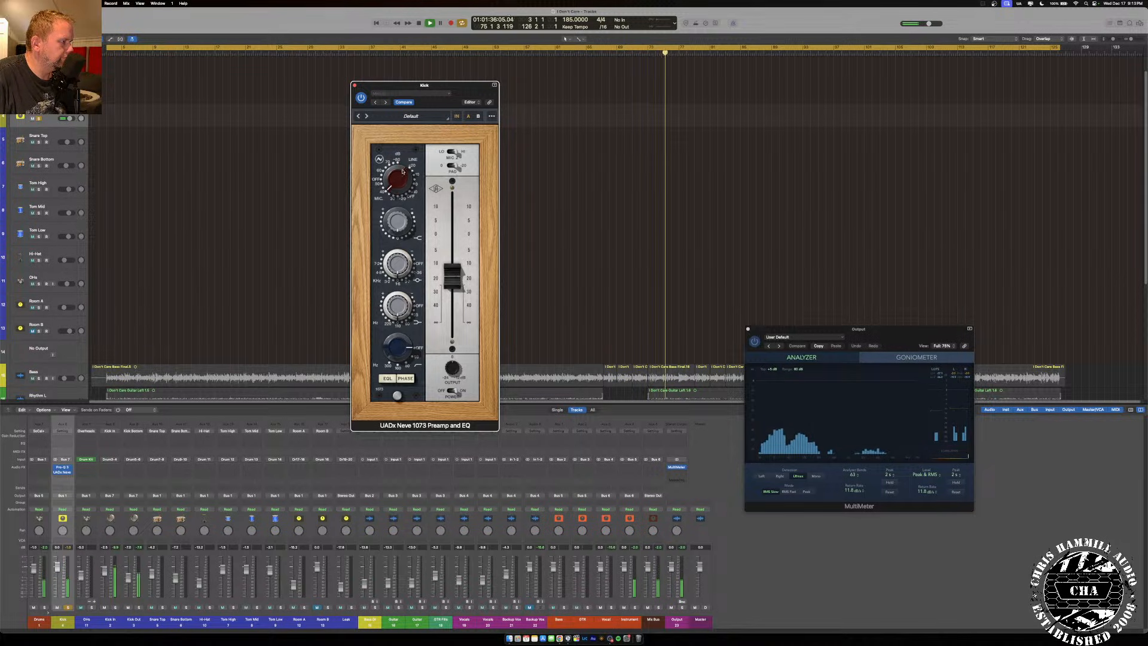
mouse_move(455, 277)
left_mouse_down()
mouse_move(455, 253)
mouse_move(457, 277)
left_mouse_up()
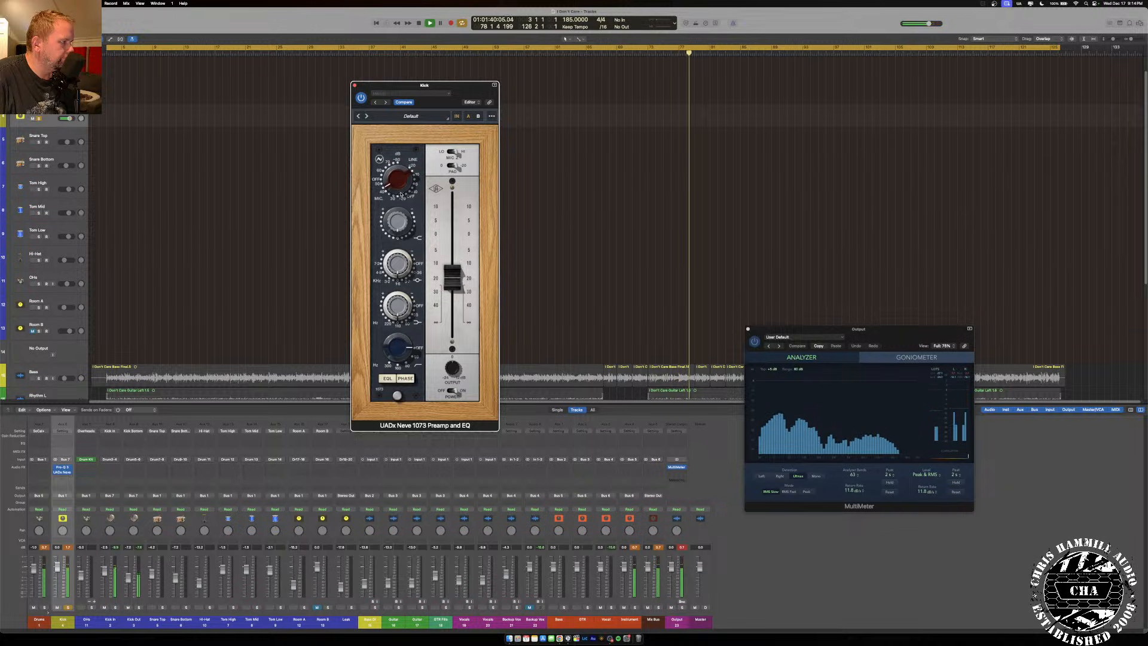
left_click_drag(399, 178, 399, 172)
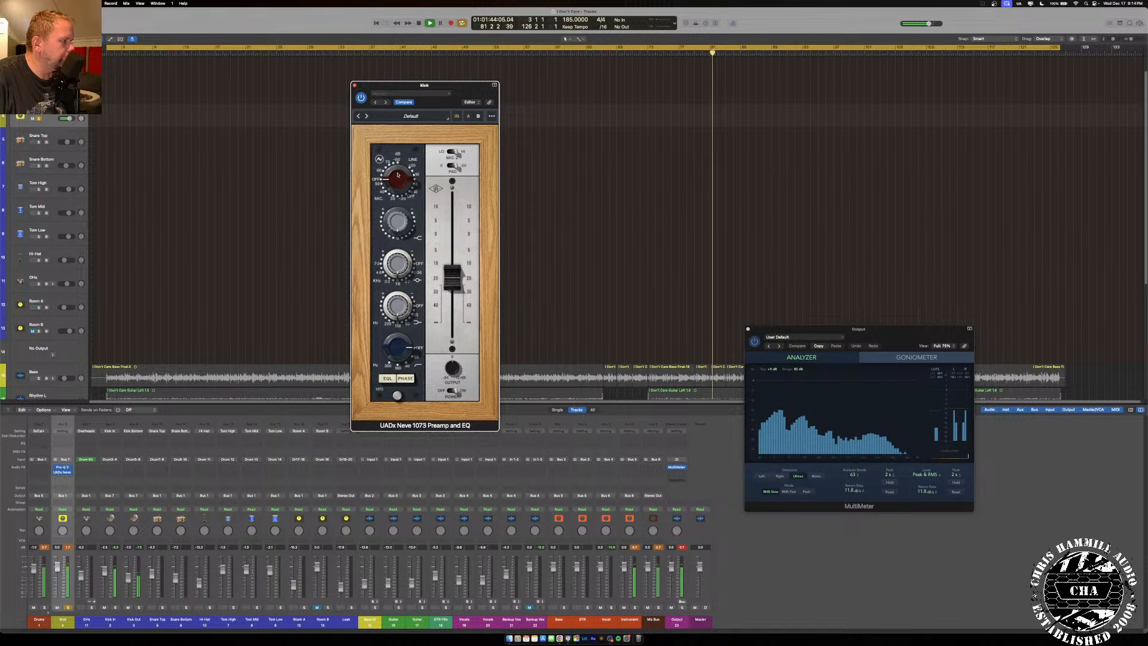
left_click_drag(453, 279, 454, 287)
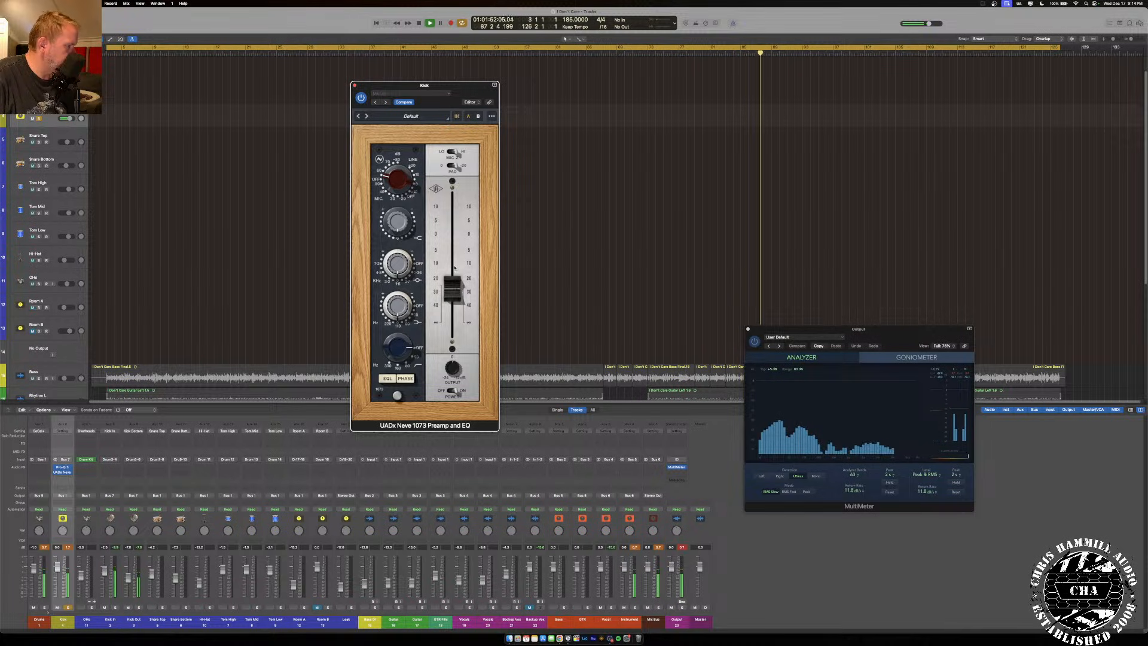
left_click_drag(454, 293, 453, 290)
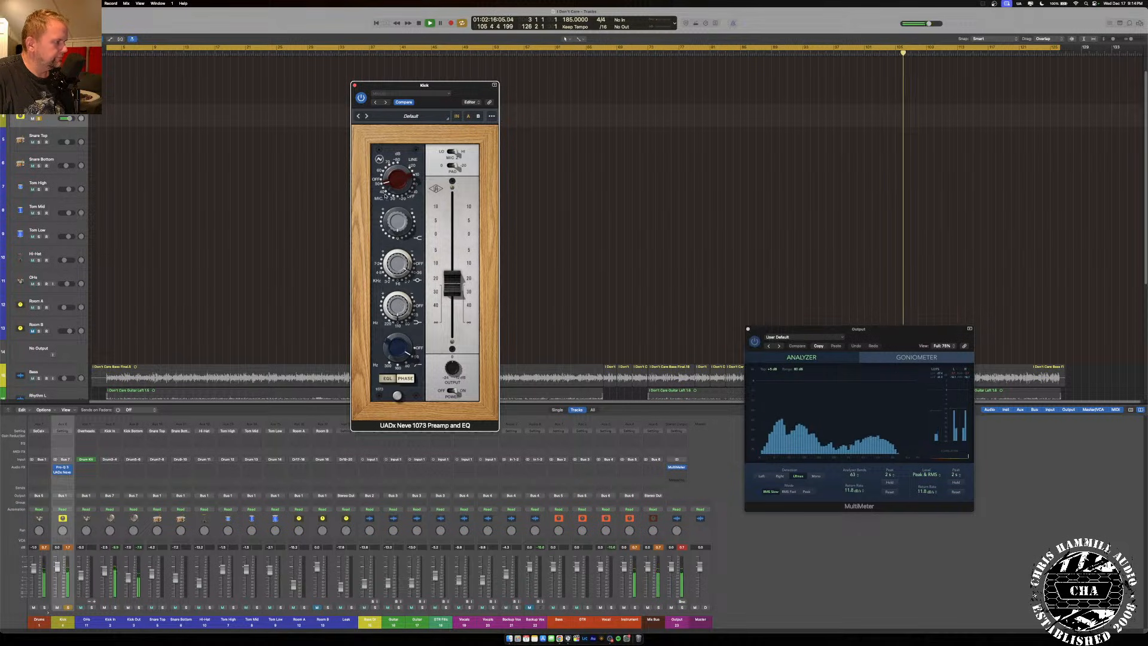
left_click(355, 85)
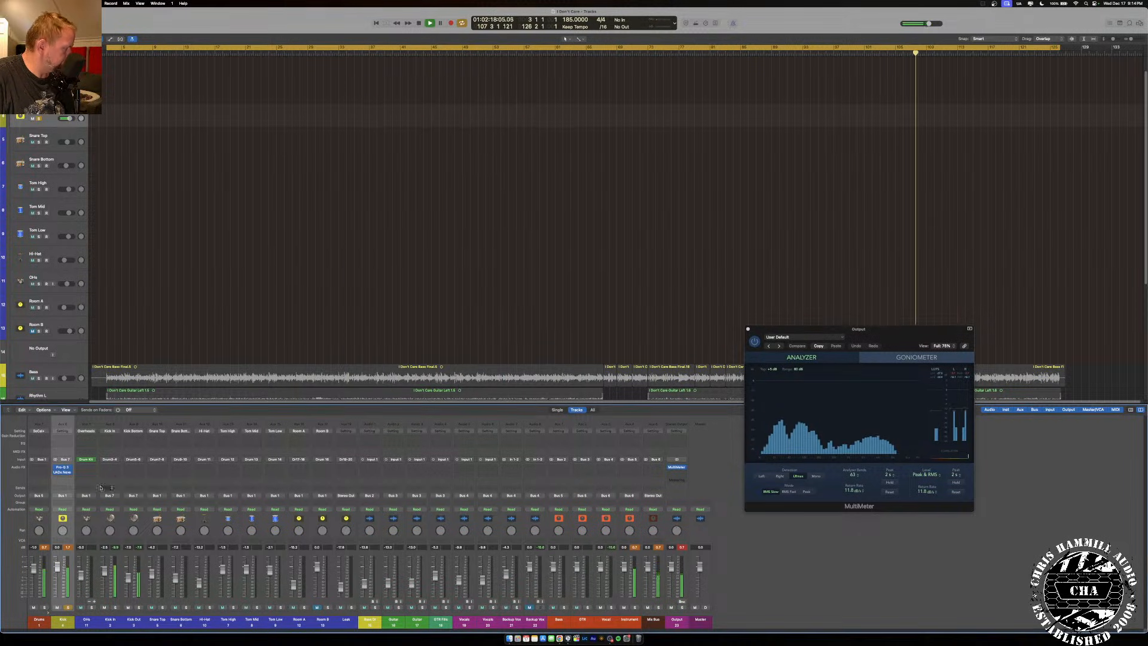
Insert the stereo UADx Studer A800 Tape Recorder on the Kick aux after the Neve 1073.
left_click(61, 477)
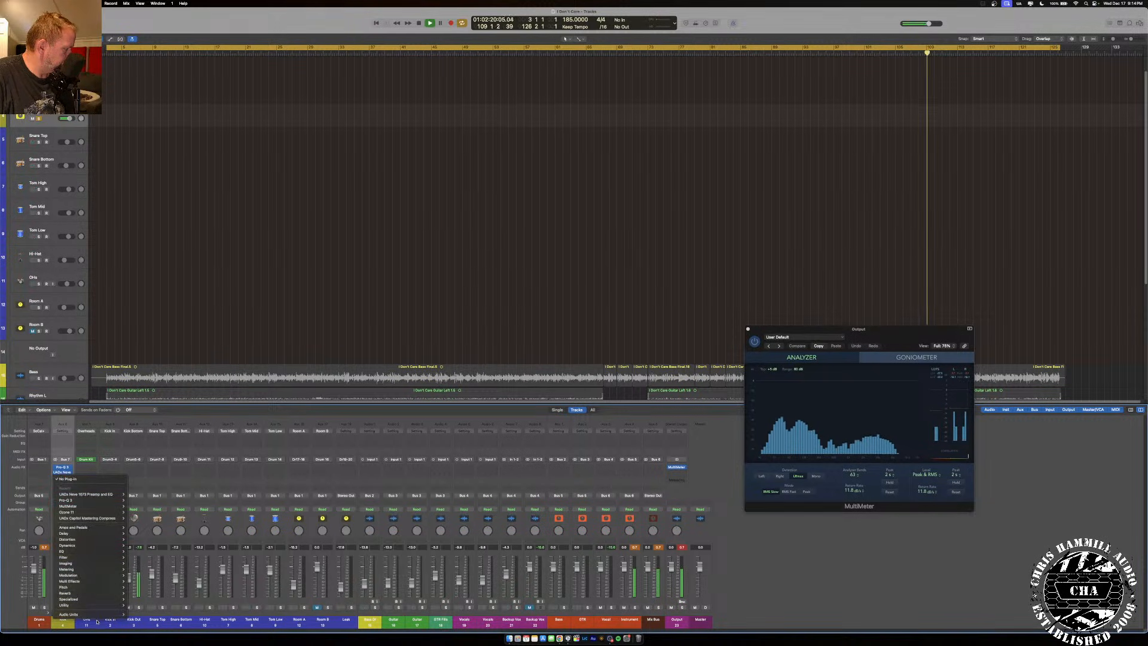
mouse_move(69, 614)
mouse_move(149, 626)
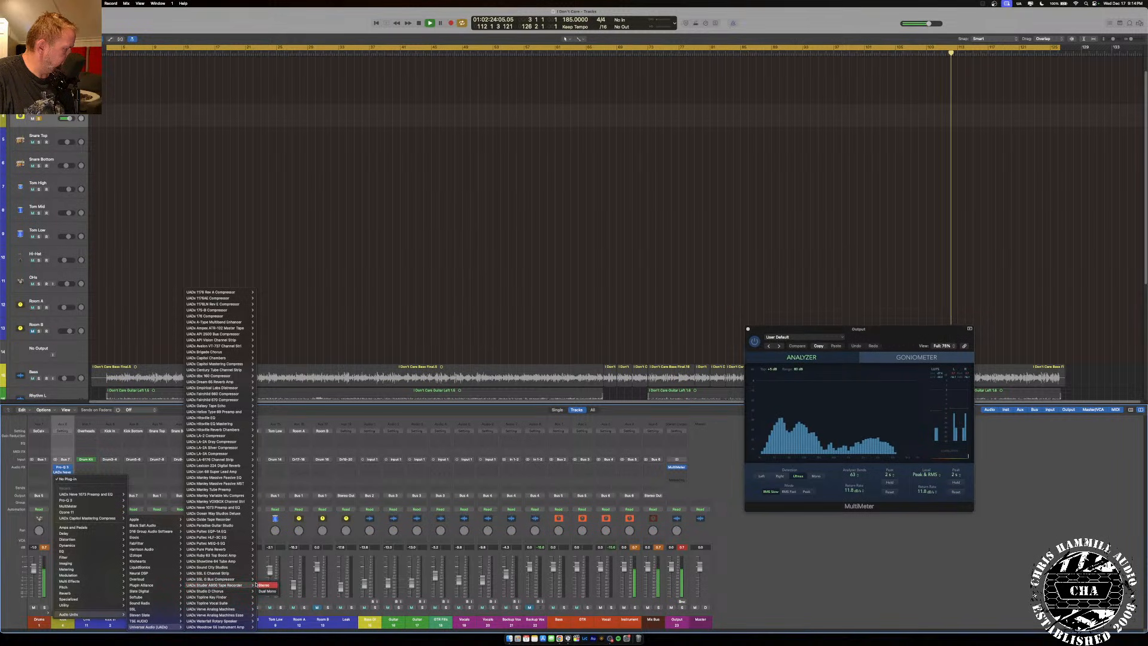
left_click(264, 585)
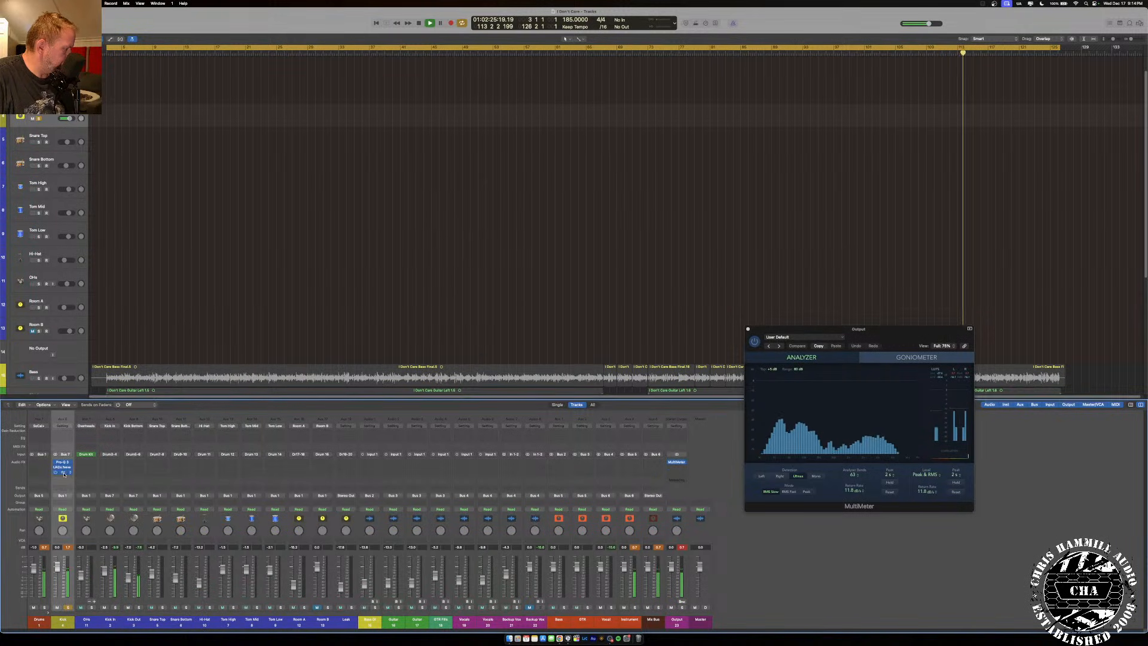
left_click(64, 473)
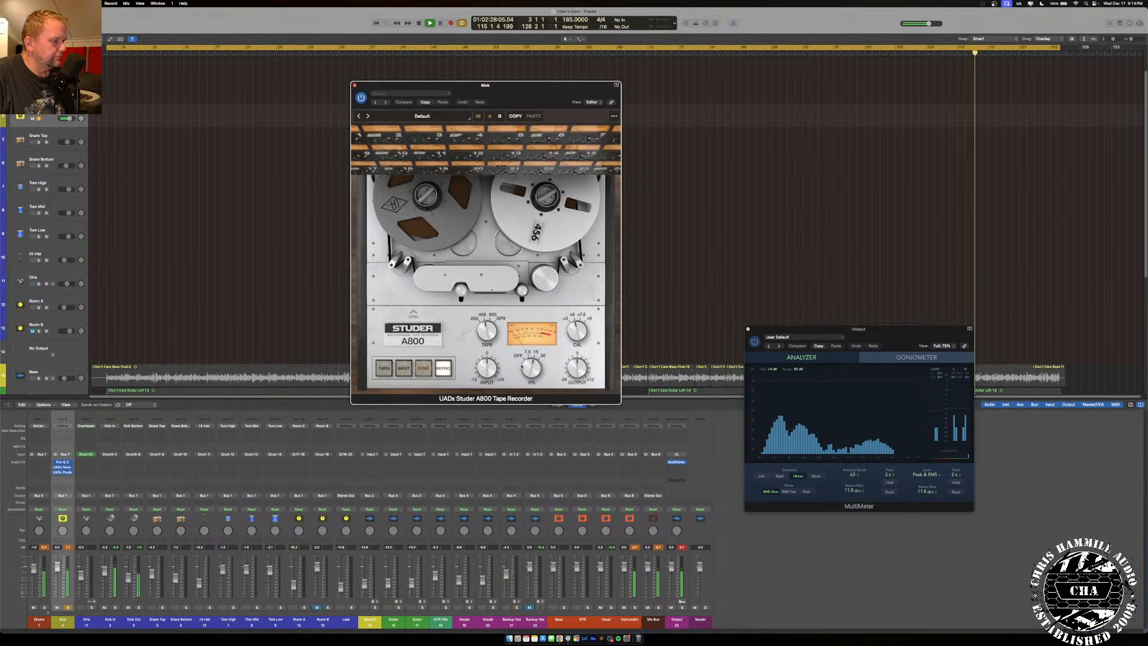
Adjust the Studer A800's output level slightly and reveal its calibration controls before closing the plug-in.
left_click_drag(577, 372, 578, 381)
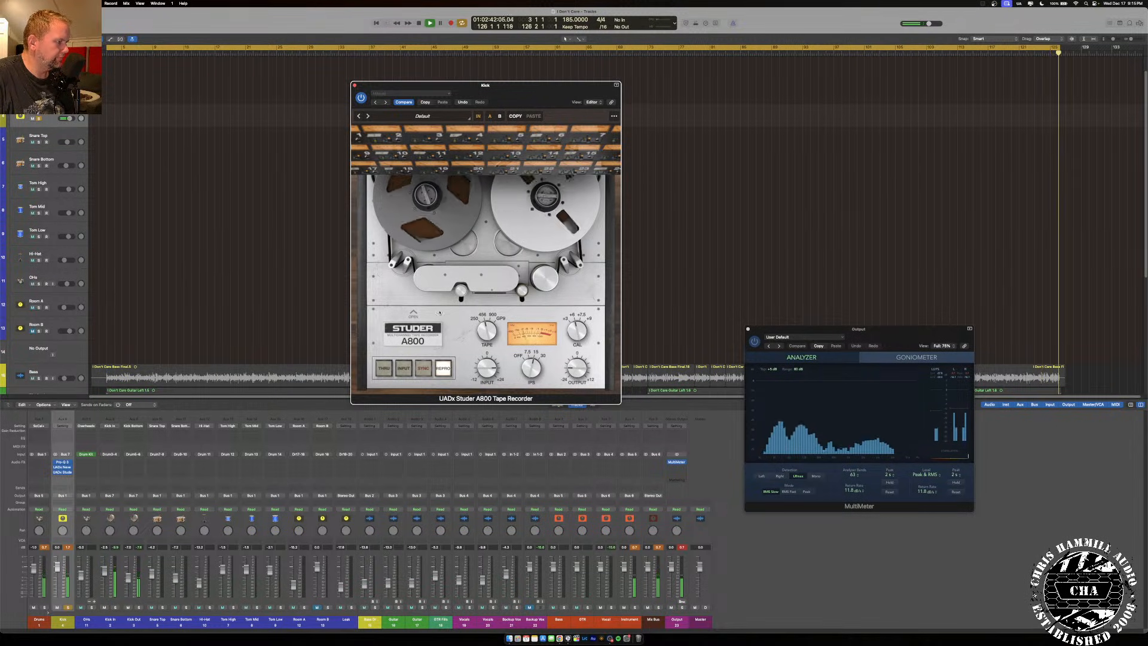
left_click(413, 312)
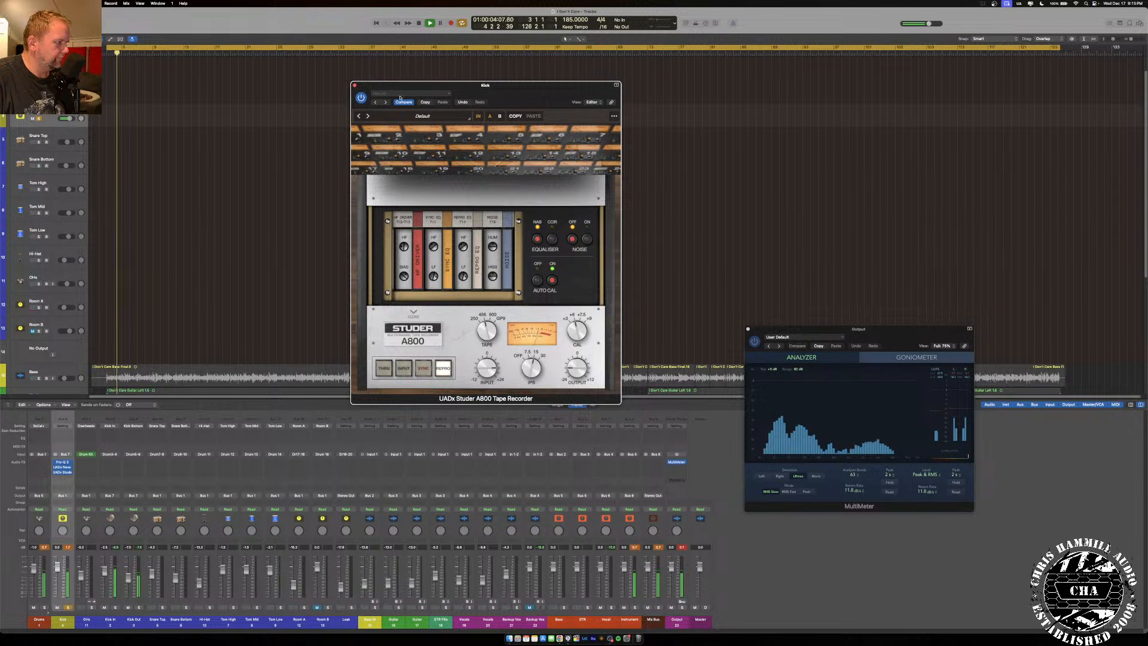
left_click(355, 85)
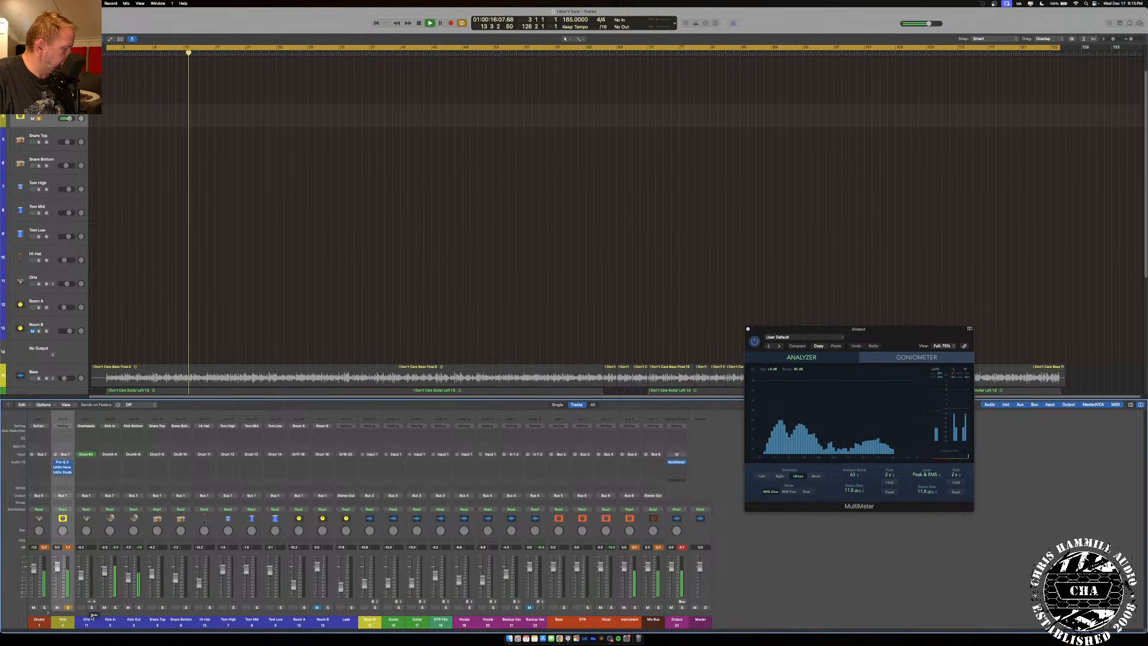
Solo the Drums bus, Snare Top and Snare Bottom instead of the Kick aux, and raise the Snare Bottom fader.
left_click(45, 607)
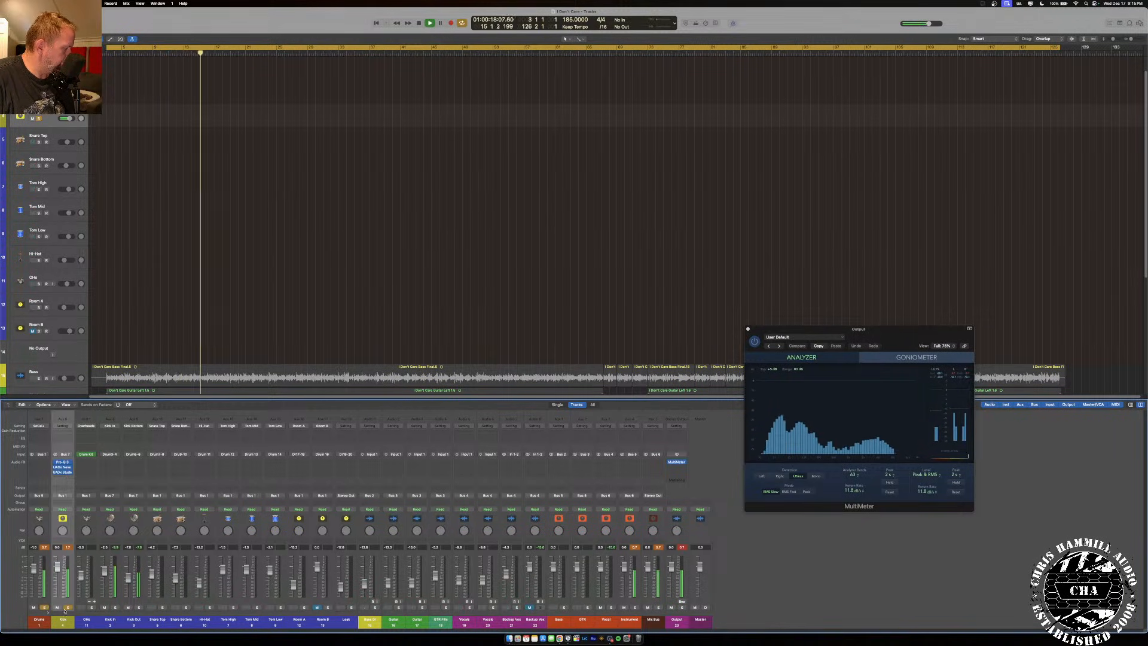
left_click(67, 607)
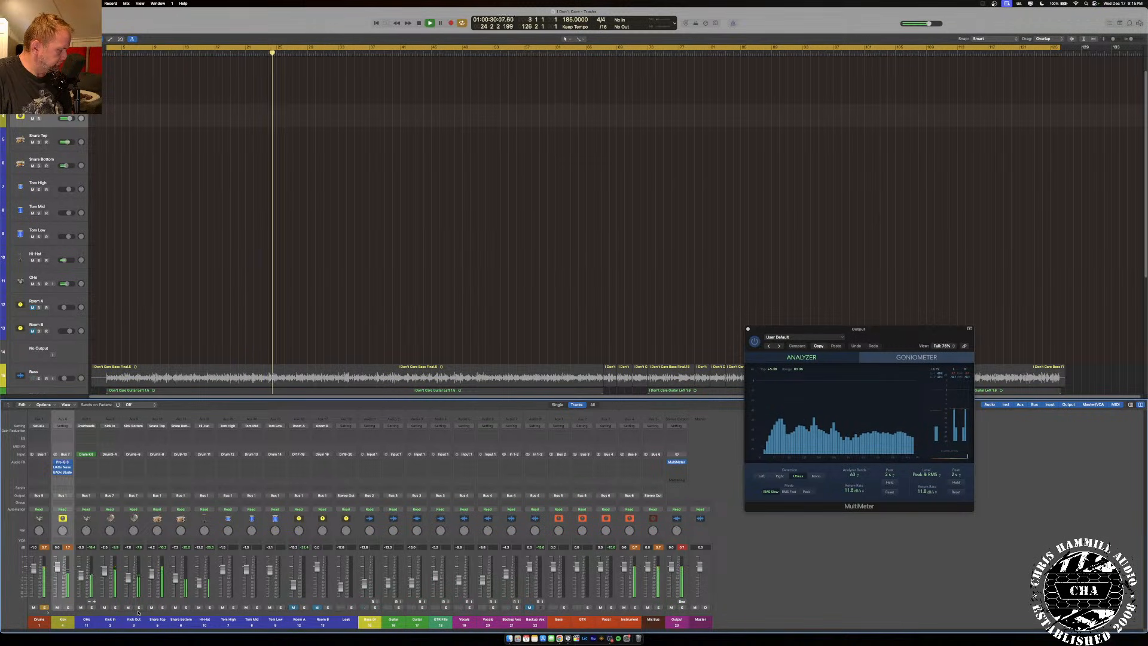
left_click(163, 608)
left_click(186, 607)
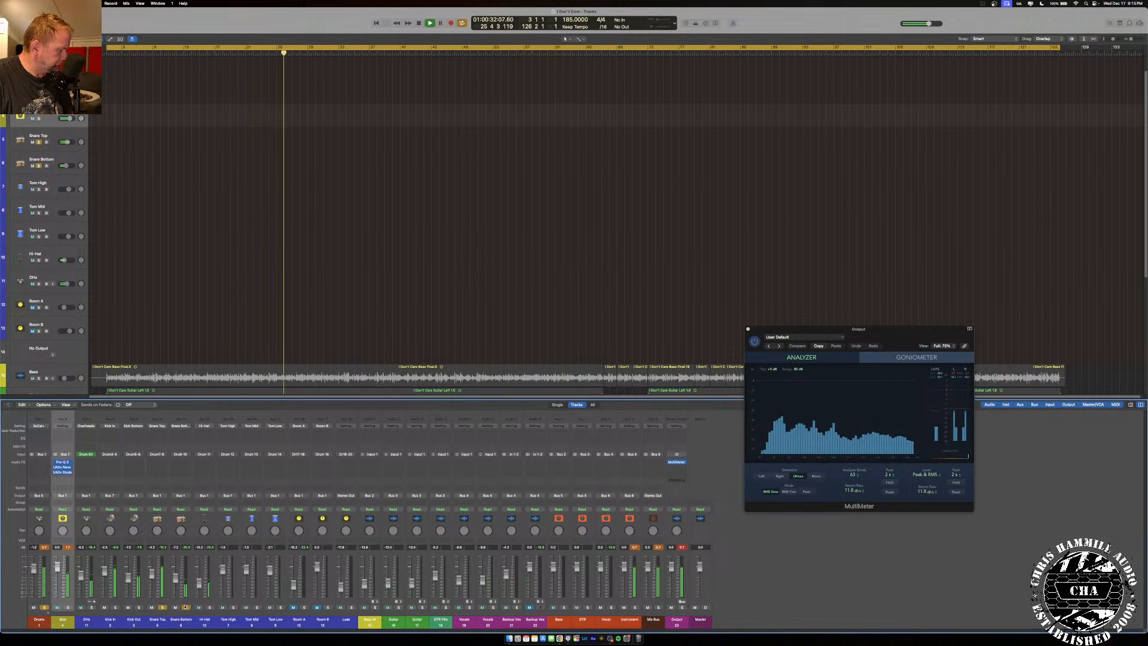
left_click_drag(176, 581, 176, 571)
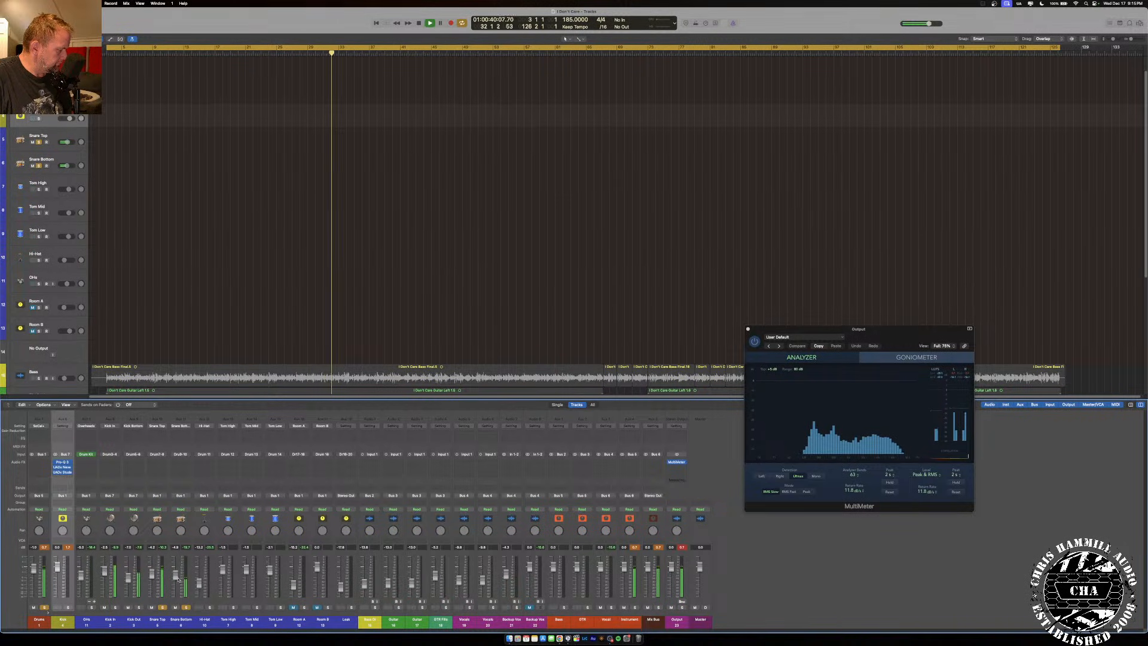
Route the outputs of Snare Top and Snare Bottom together to Bus 8.
left_click(172, 620)
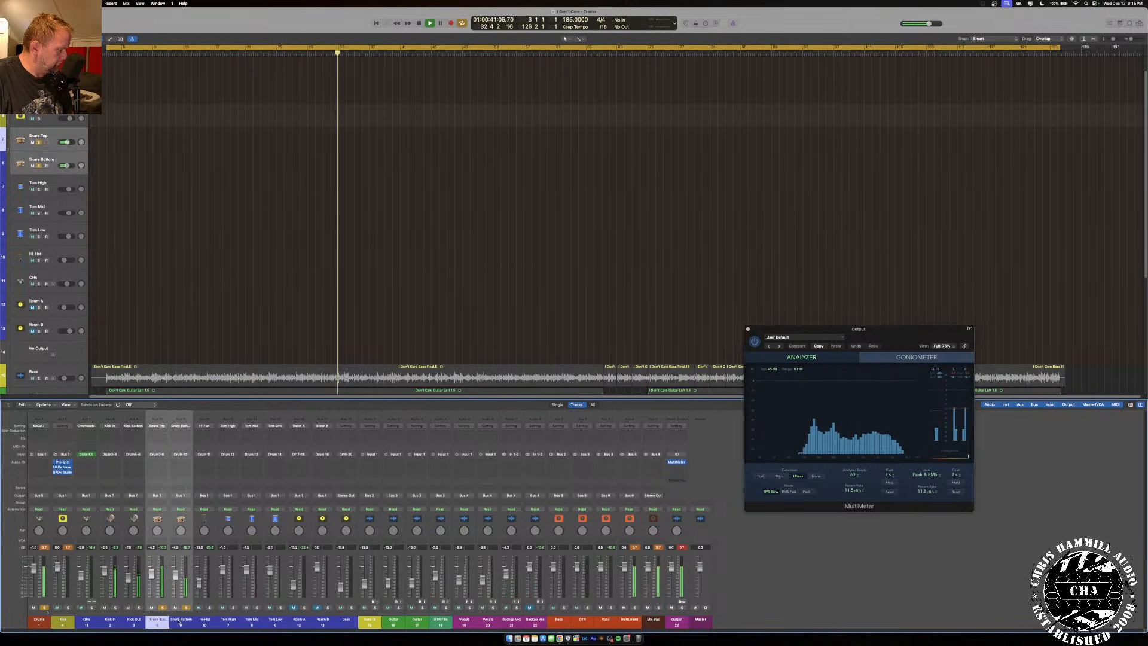
left_click(180, 496)
mouse_move(186, 520)
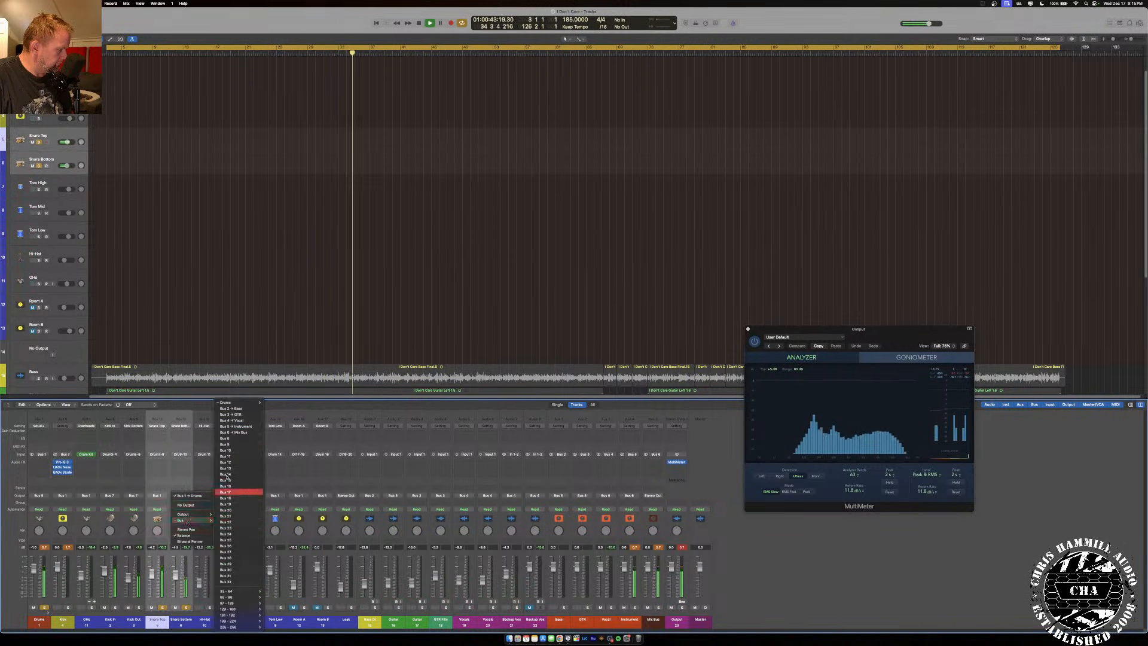
left_click(234, 438)
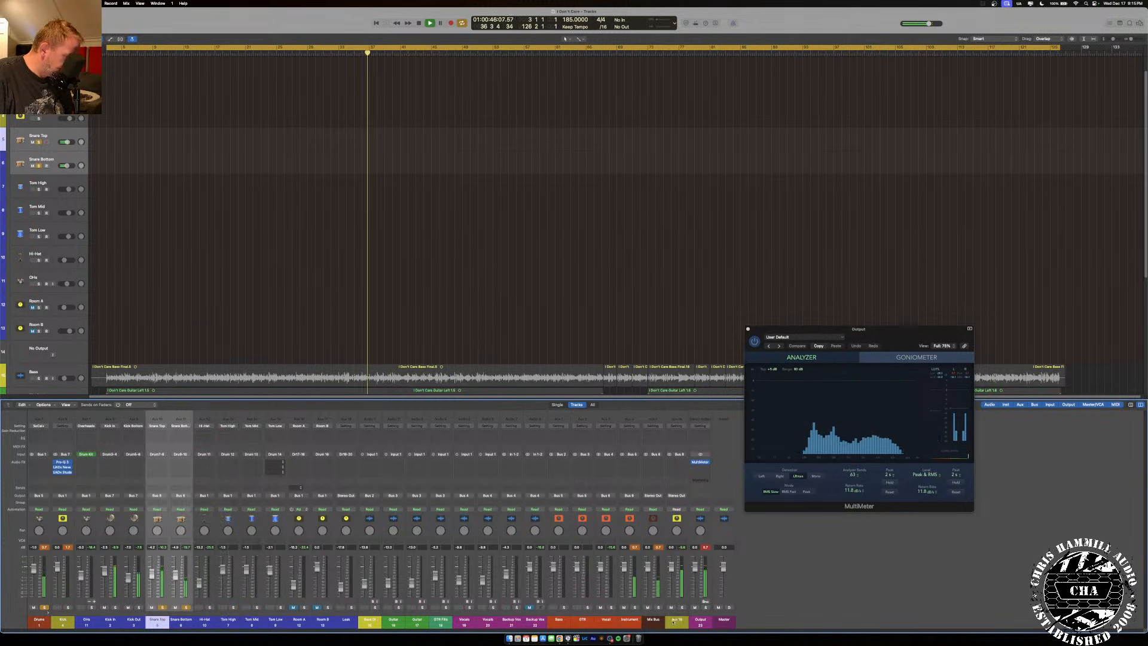
Add the new Bus 8 aux to the track list directly below Snare Bottom and name it "Snare".
right_click(665, 620)
left_click(693, 563)
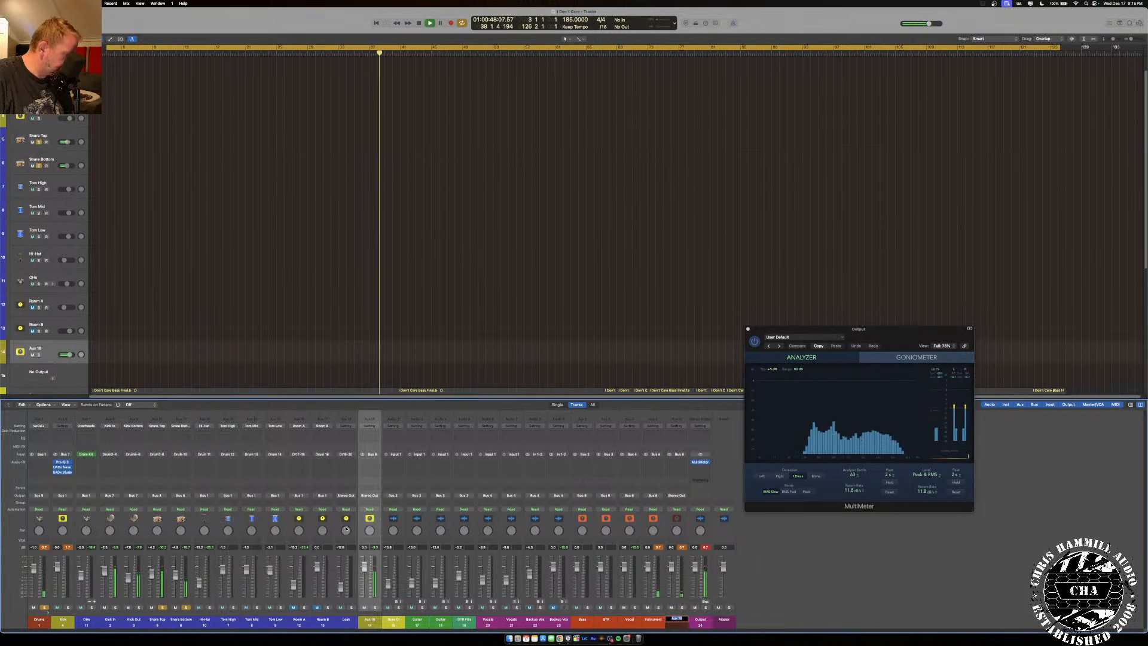
left_click(45, 345)
left_click_drag(45, 345, 52, 174)
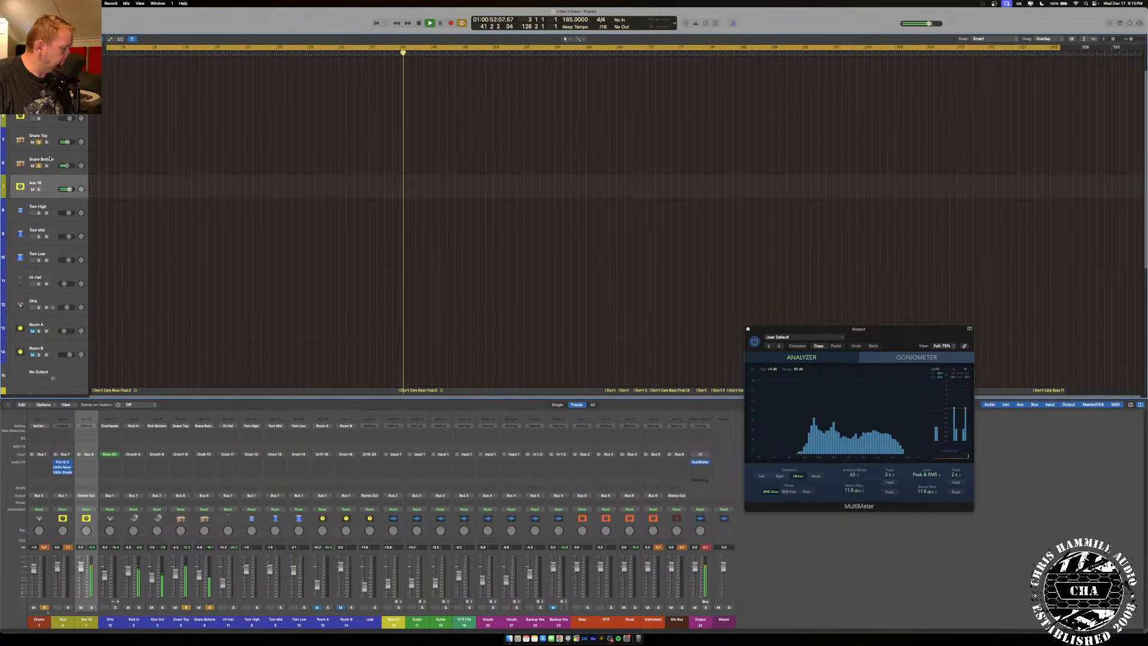
double_click(87, 620)
type("Snare")
key("Return")
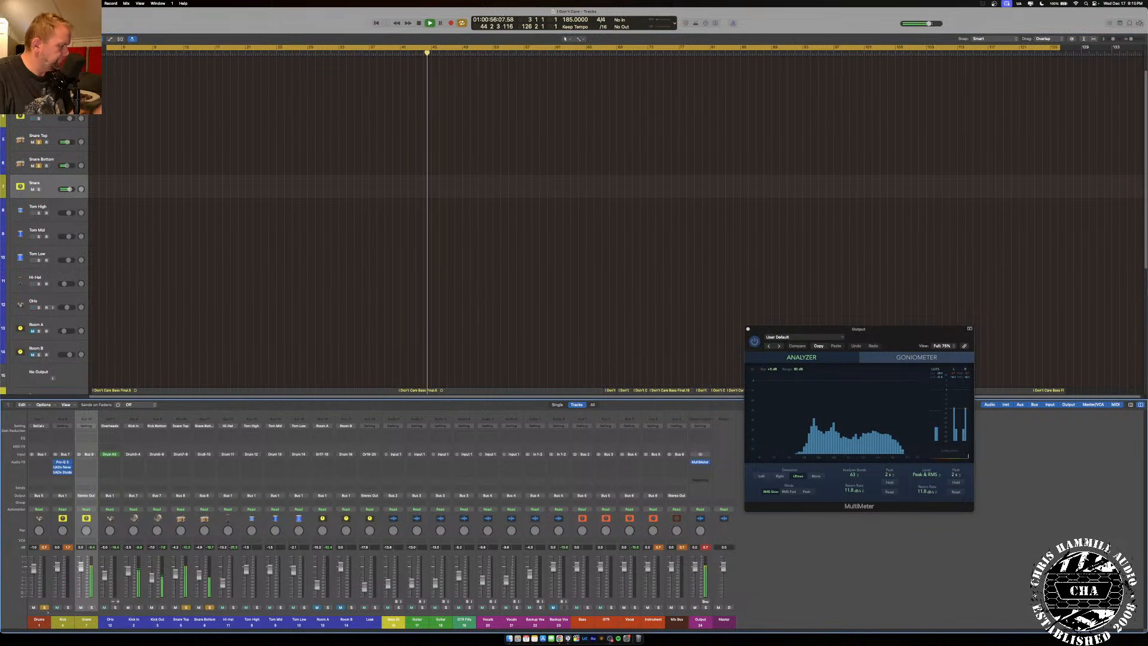
Route the Snare aux's output to Bus 1 (Drums) and restart playback from the beginning of the song.
left_click(86, 495)
mouse_move(90, 520)
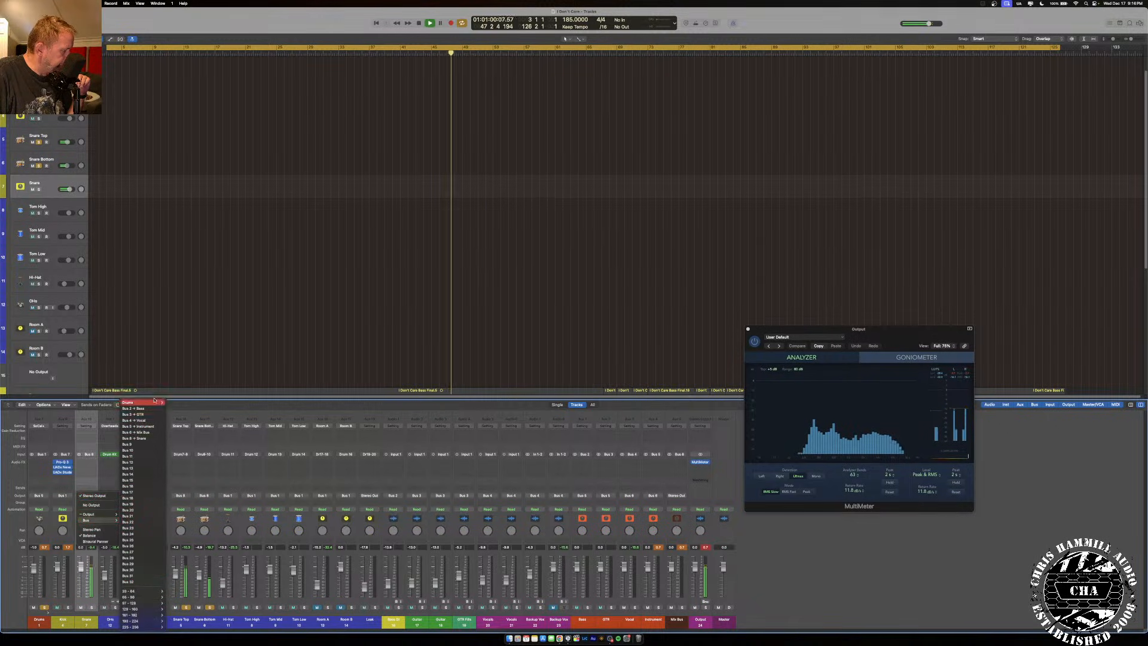
mouse_move(157, 403)
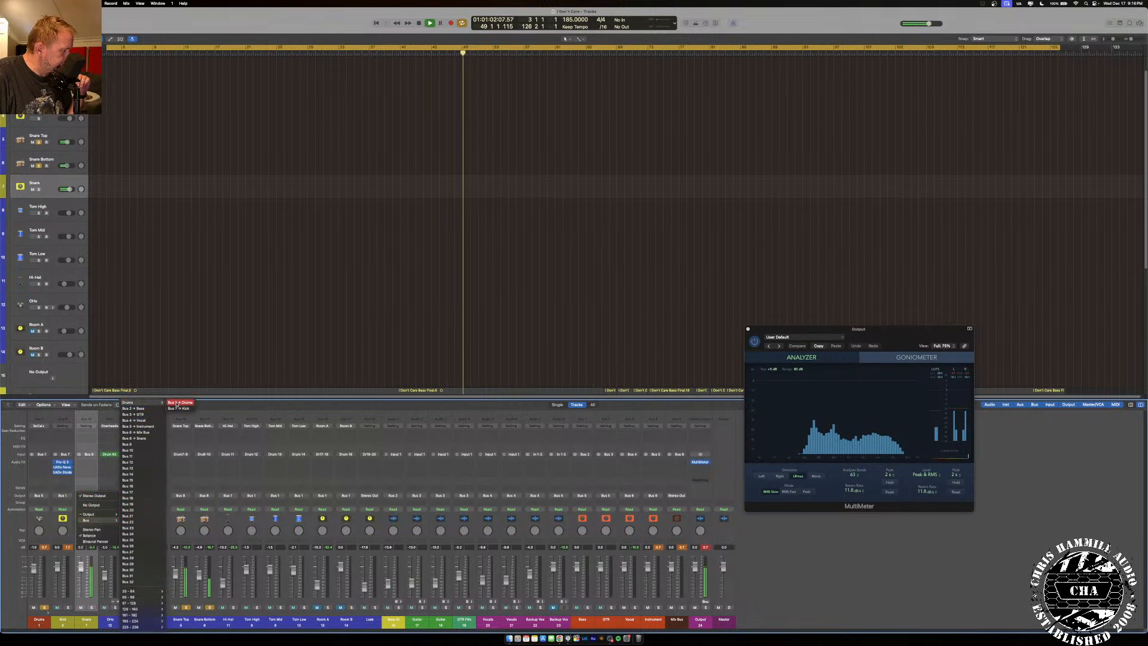
left_click(177, 403)
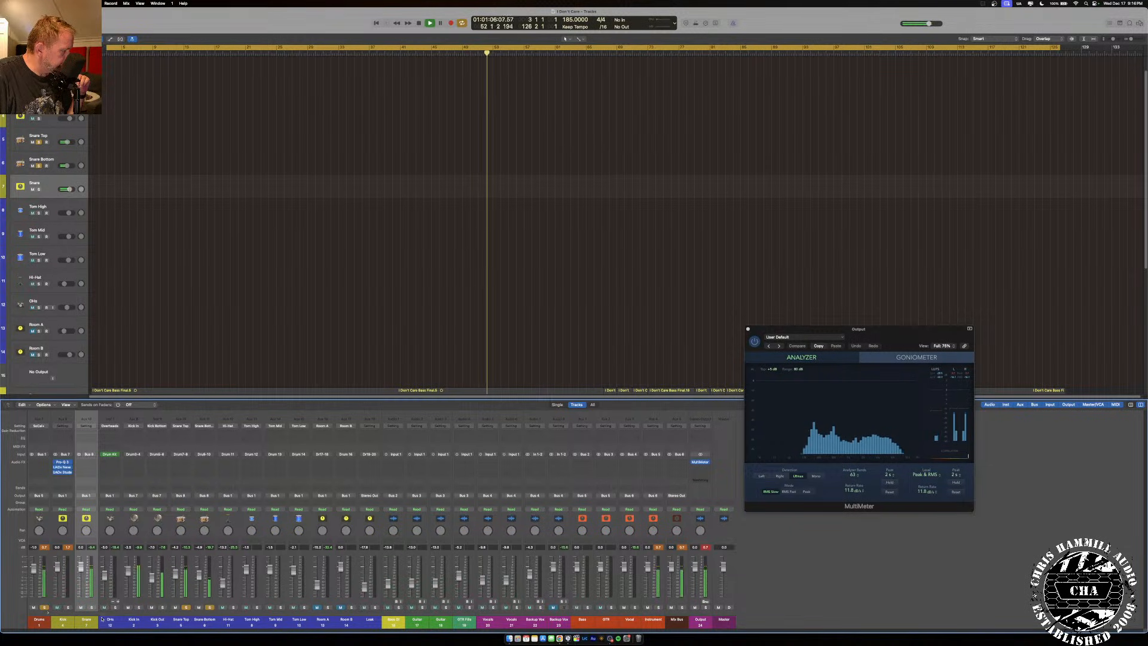
key("Return")
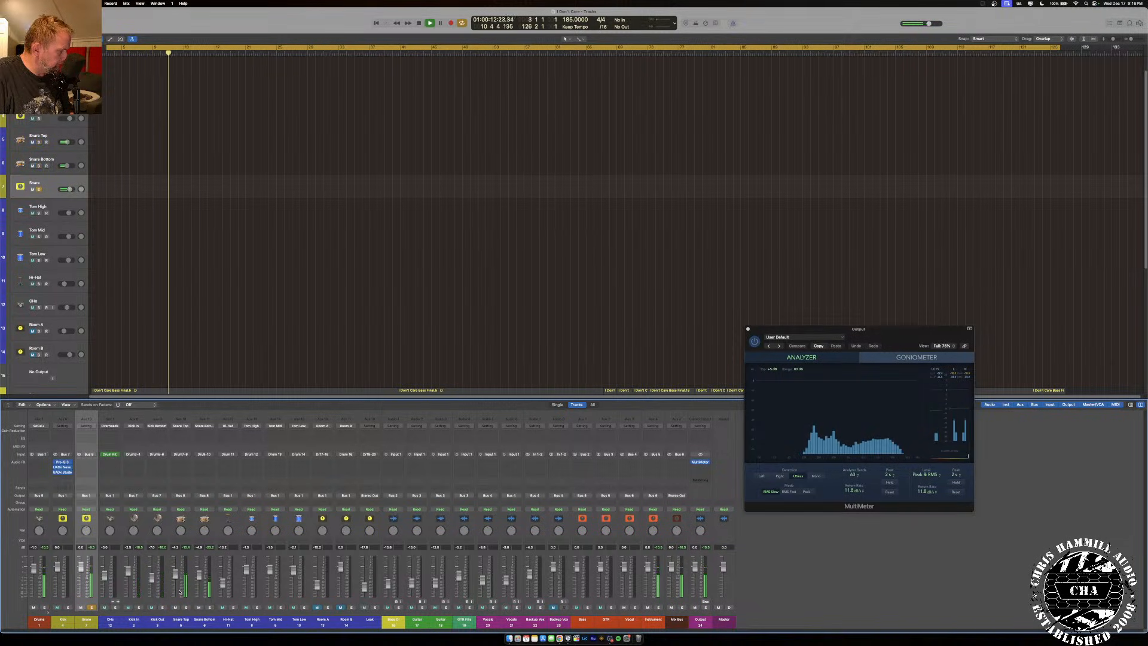
Insert FabFilter Pro-Q 3 on the Snare aux as its first audio effect.
left_click(88, 462)
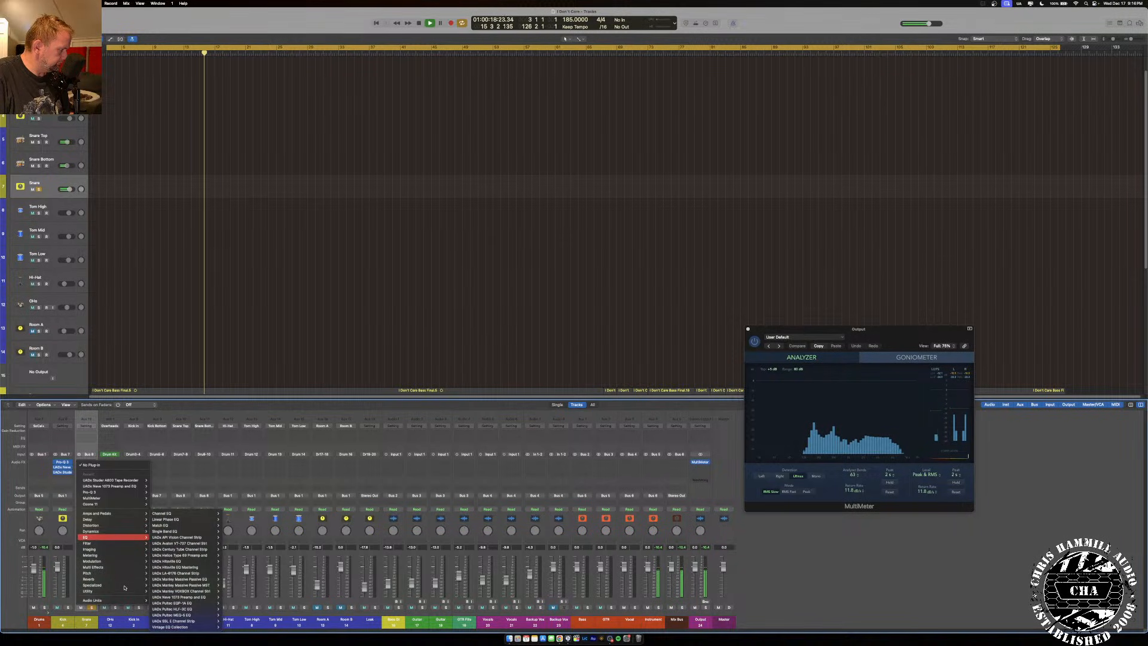
mouse_move(123, 599)
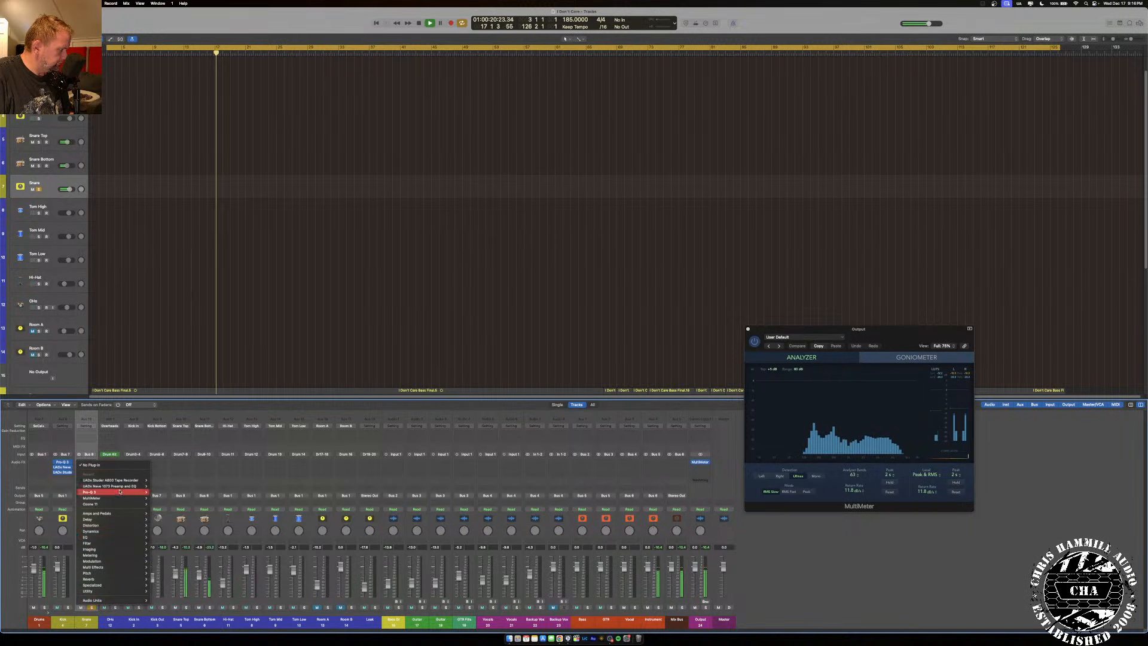
left_click(155, 491)
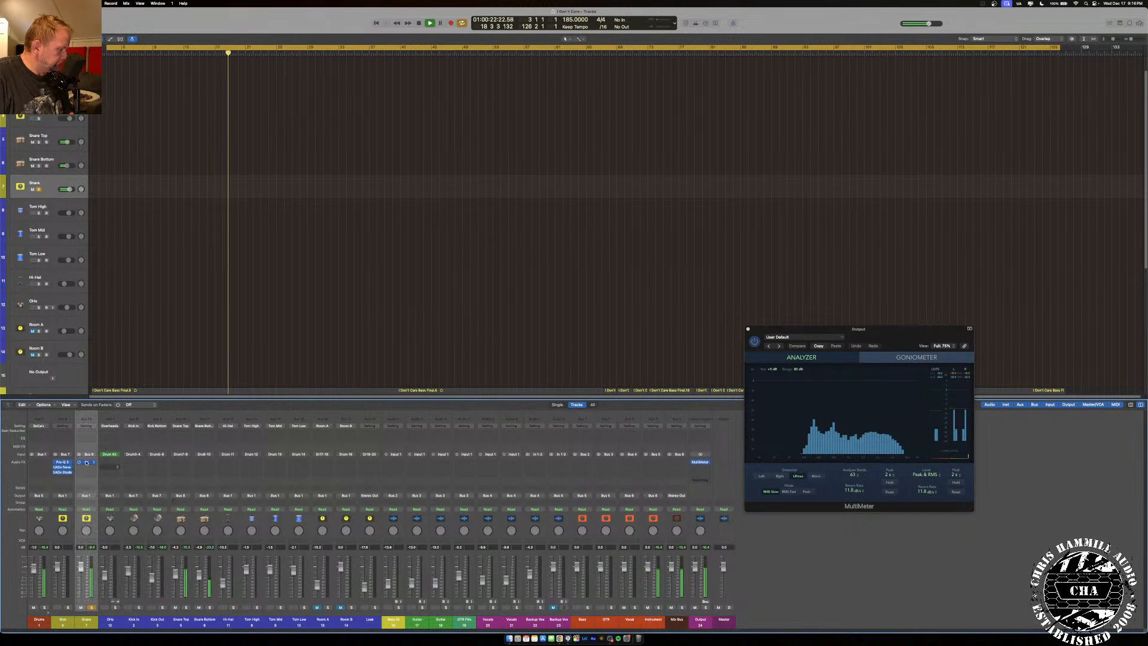
Add a bell band in the snare's Pro-Q 3, sweep it boosted to find a midrange resonance, turn it into a cut and close the plug-in.
double_click(472, 134)
scroll(472, 134, "up", 4)
mouse_move(472, 134)
left_mouse_down()
mouse_move(472, 120)
mouse_move(490, 129)
left_mouse_up()
left_click(488, 129)
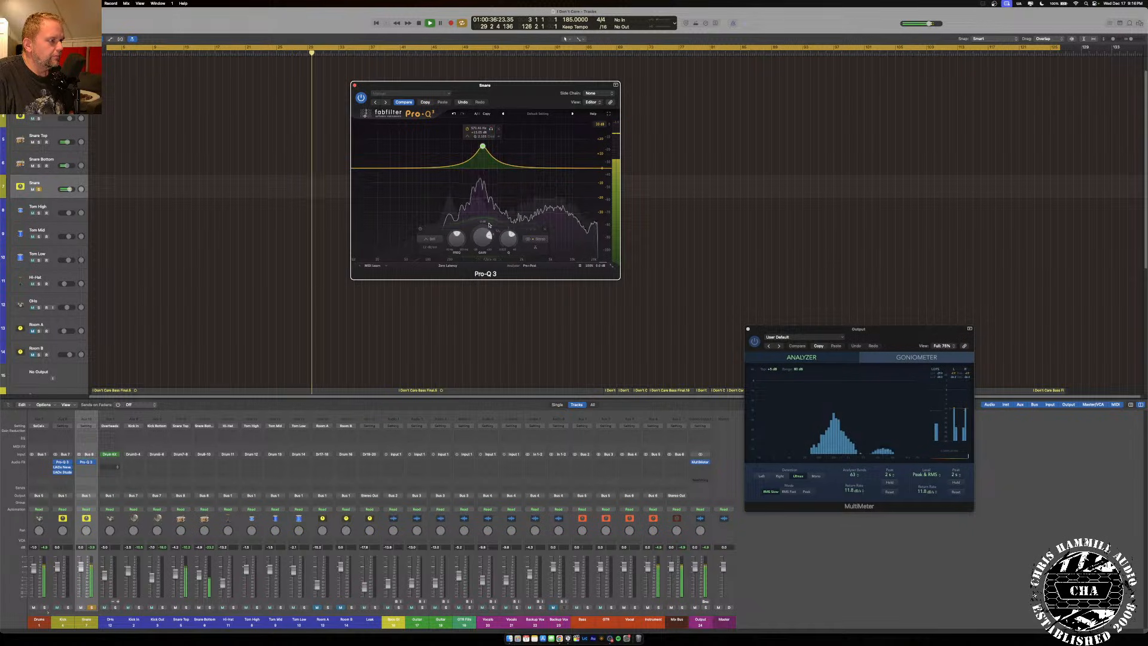
left_click_drag(486, 235, 492, 281)
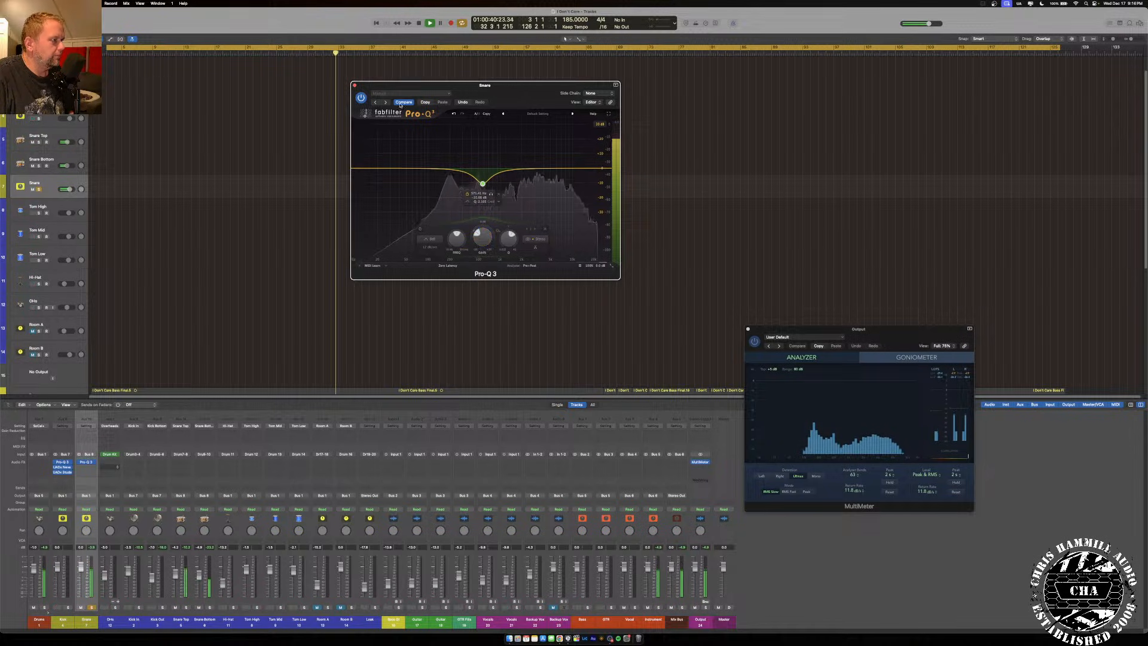
left_click(355, 88)
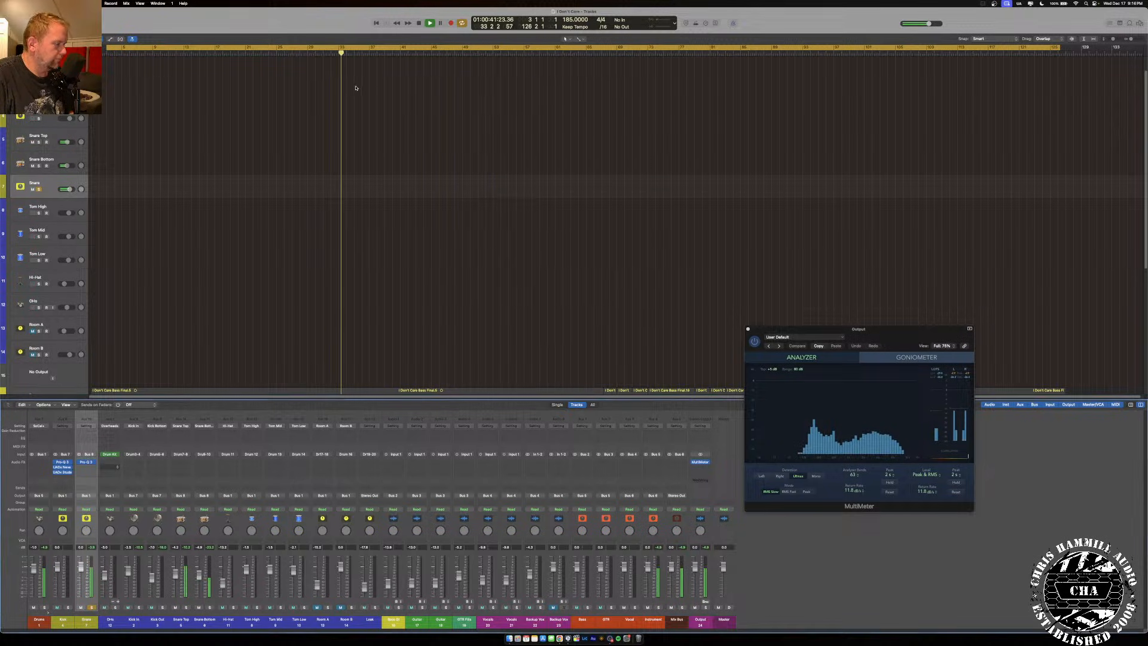
Insert the UADx Neve 1073 Preamp and EQ on the Snare aux after Pro-Q 3, audition it and close its window.
left_click(89, 465)
left_click(83, 470)
left_click_drag(62, 468, 85, 467)
left_click(86, 467)
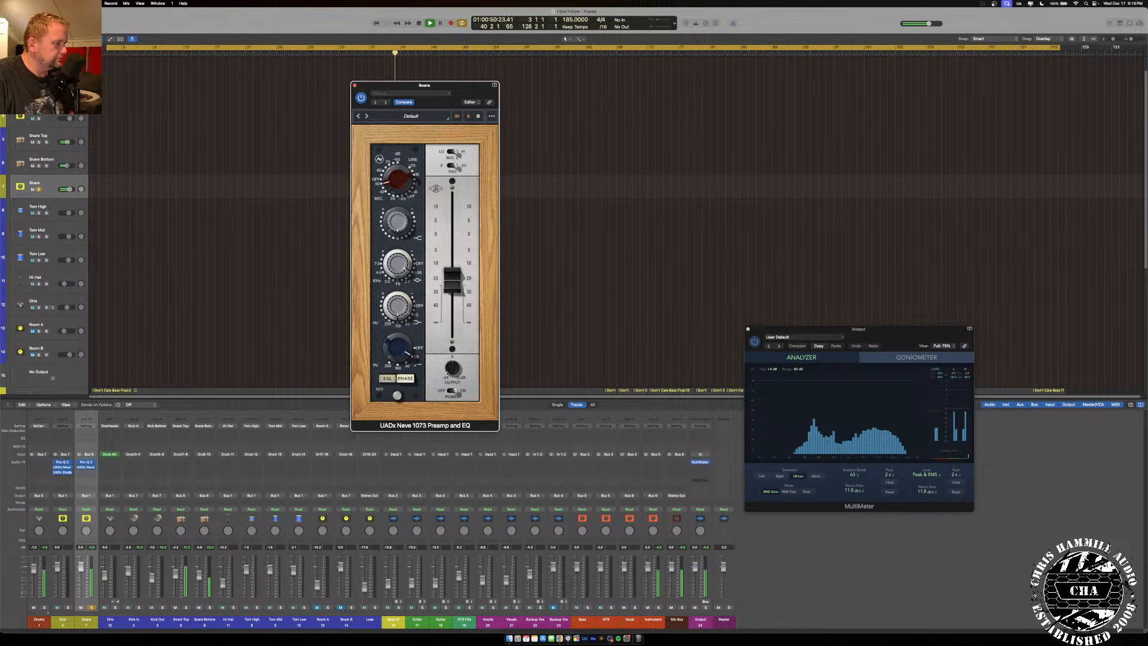
left_click(458, 119)
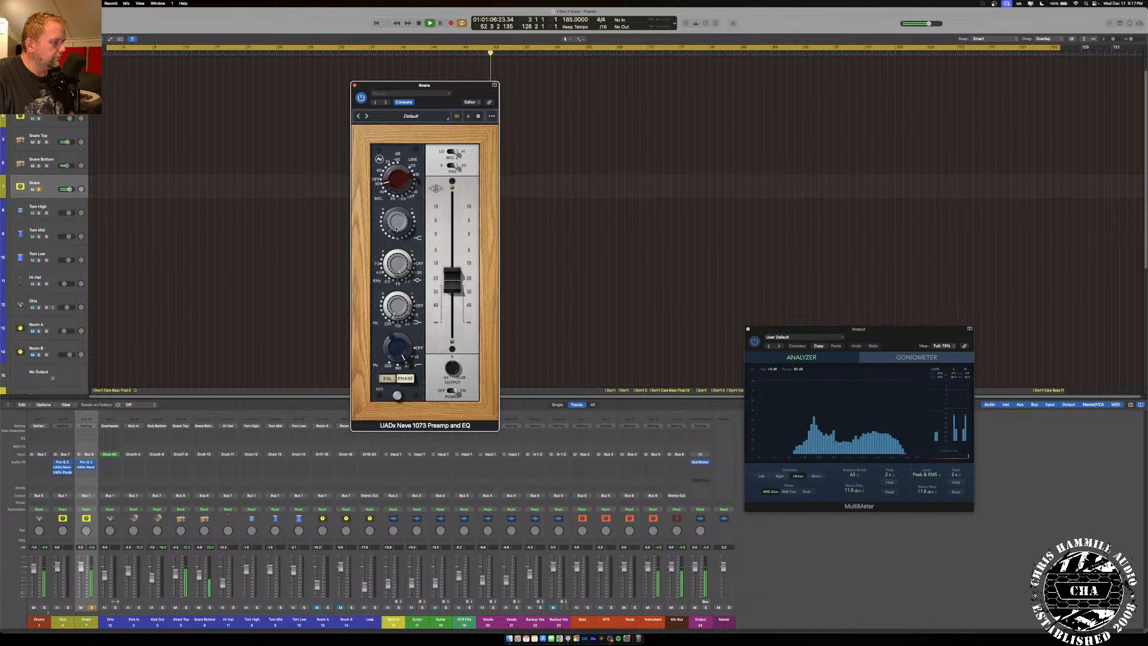
left_click(355, 84)
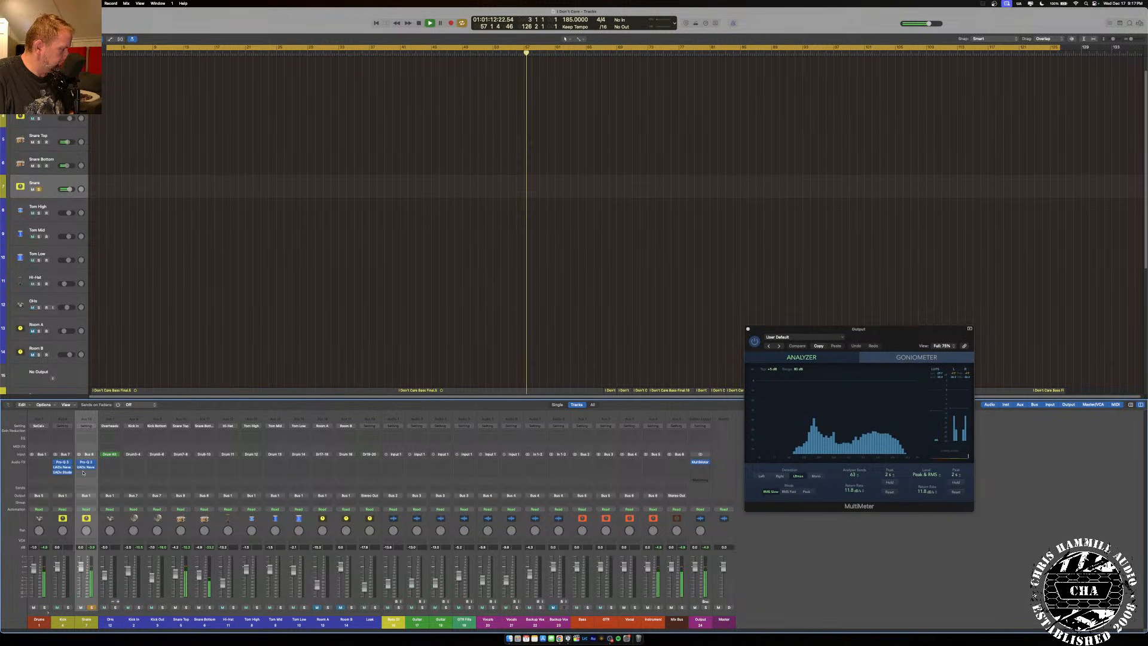
Insert the UADx Studer A800 Tape Recorder on the Snare aux with its calibration controls hidden, and solo the Kick aux alongside Snare.
left_click(85, 472)
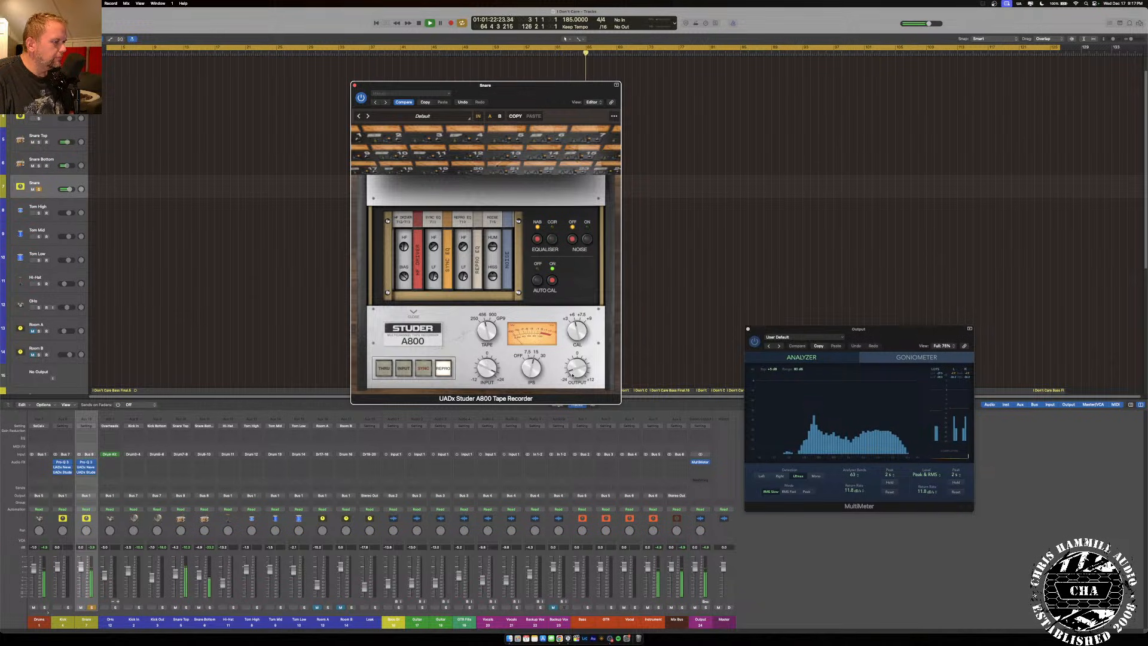
left_click(412, 312)
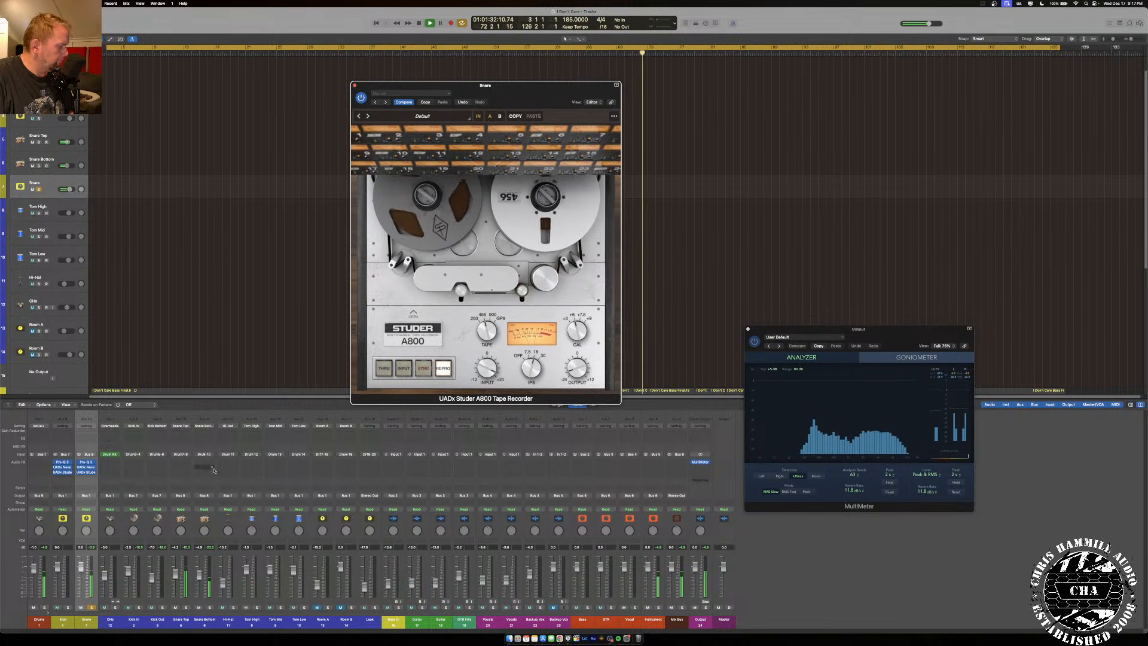
left_click(68, 607)
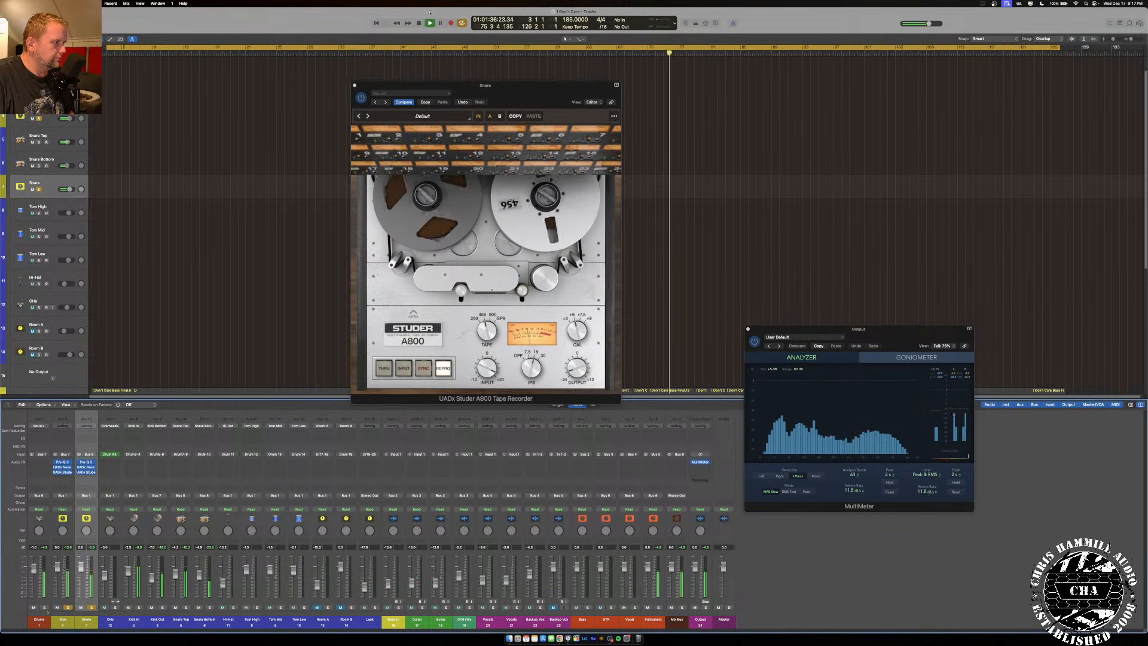
key("super+w")
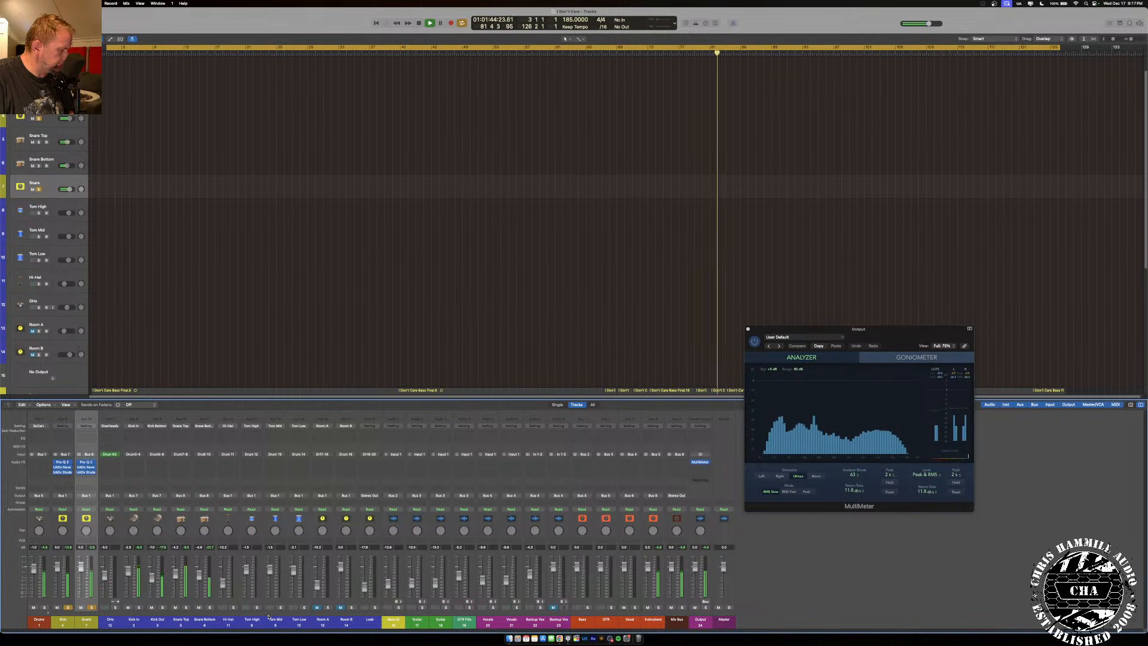
Cycle the first Bridge section and solo Tom High, Tom Mid and Tom Low instead of the Kick and Snare auxes.
scroll(573, 173, "up", 1)
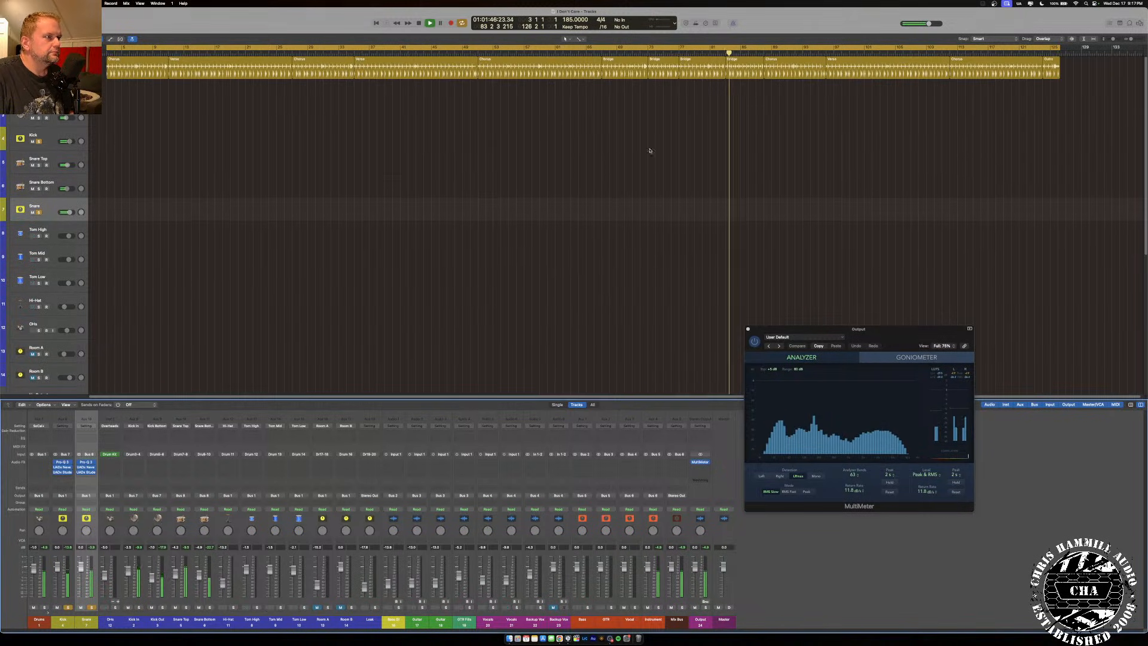
left_click_drag(603, 47, 650, 83)
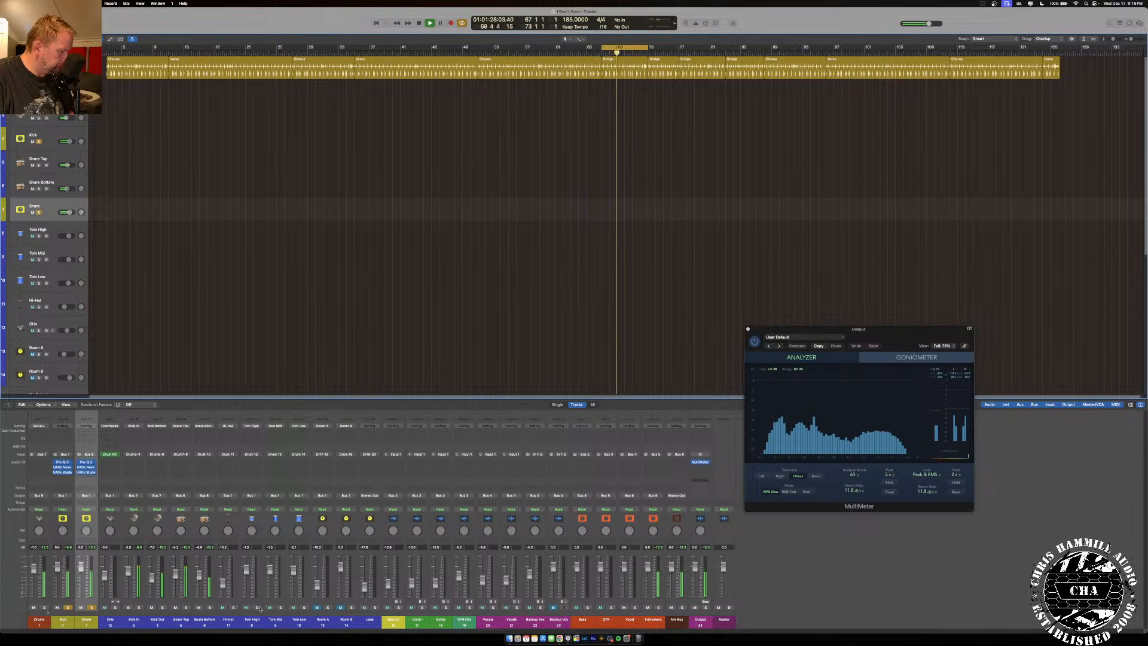
left_click_drag(258, 608, 305, 608)
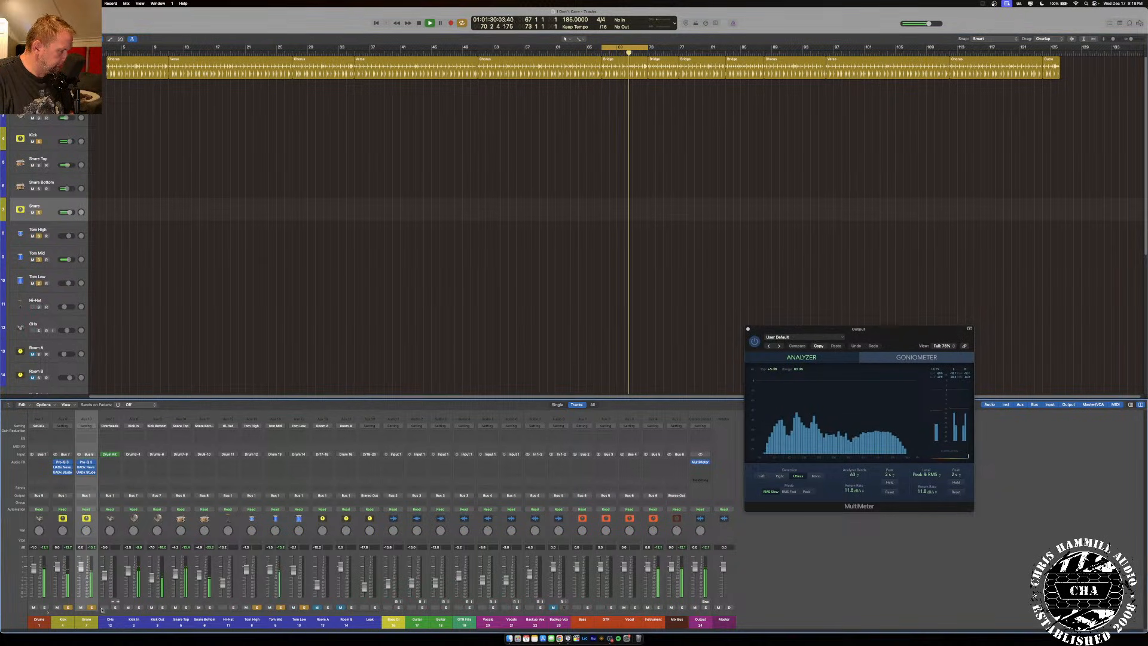
left_click_drag(91, 608, 68, 609)
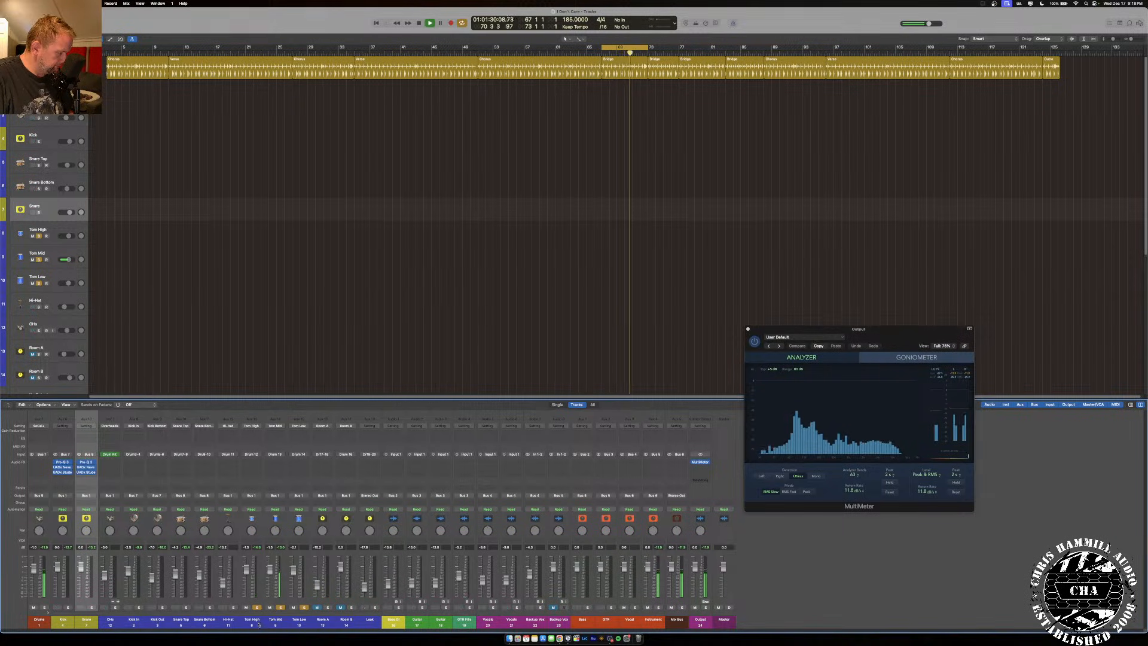
Route the outputs of Tom High, Tom Mid and Tom Low together to Bus 9.
left_click_drag(251, 622, 298, 624)
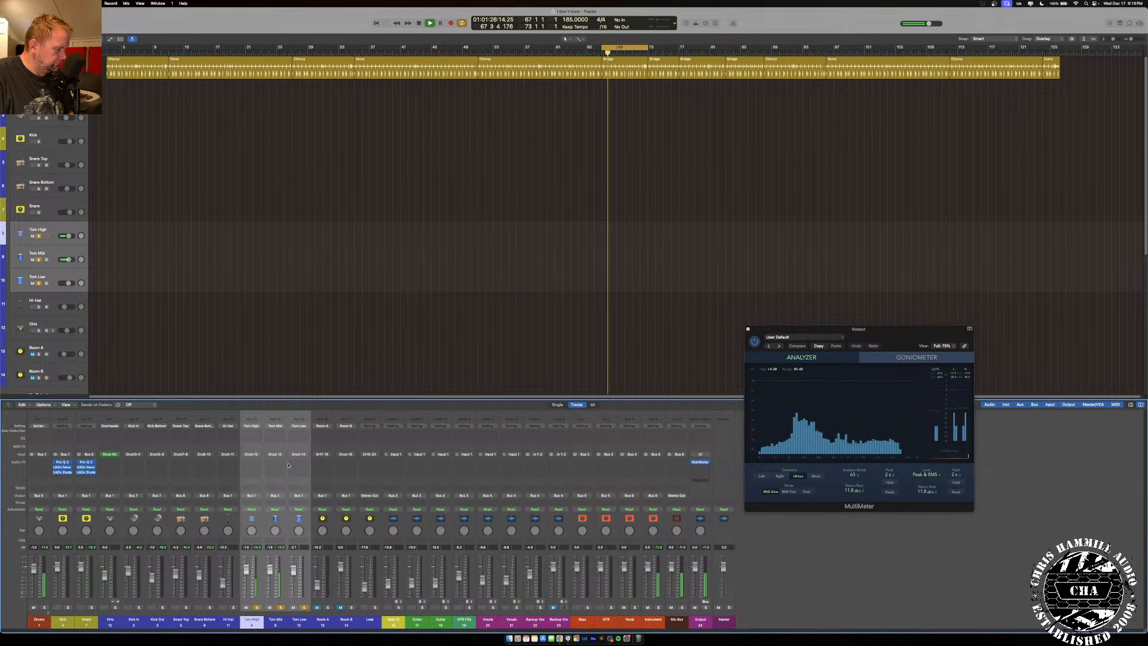
left_click(299, 495)
mouse_move(316, 524)
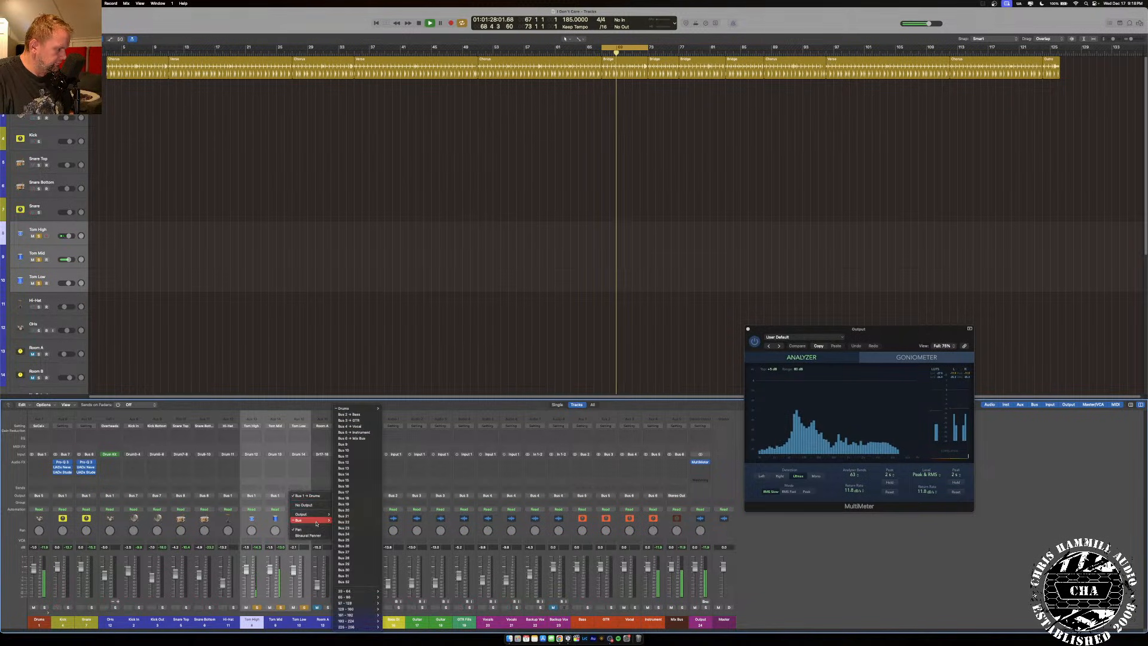
left_click(363, 443)
Add the new Bus 9 aux to the track list directly above Tom High and name it "Toms".
right_click(703, 622)
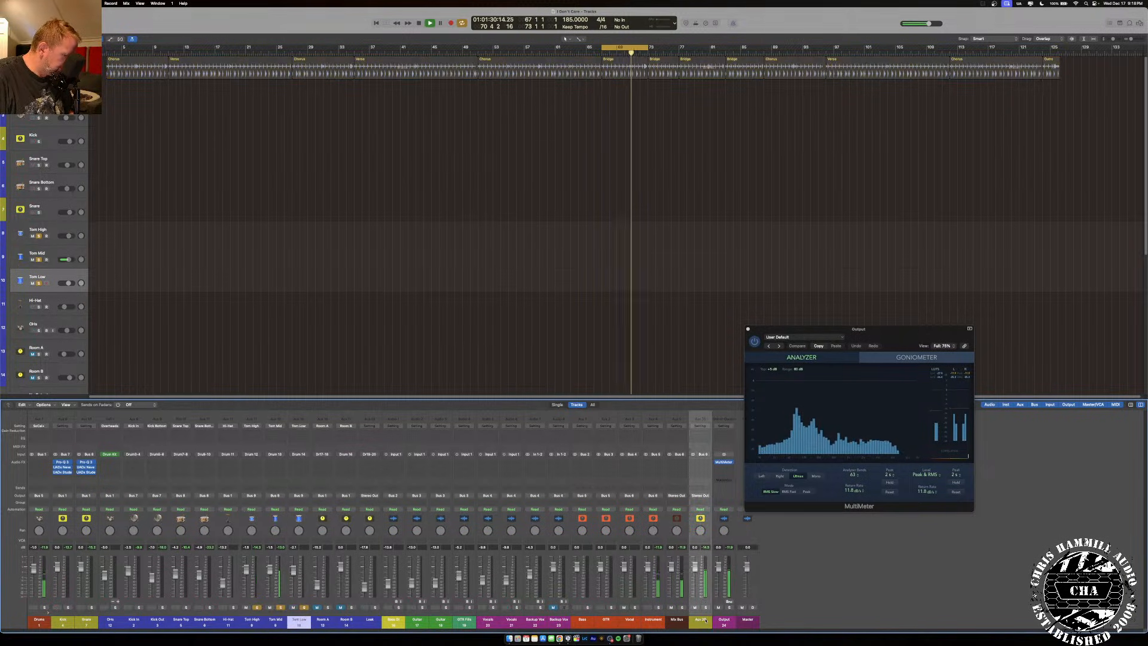
left_click(725, 564)
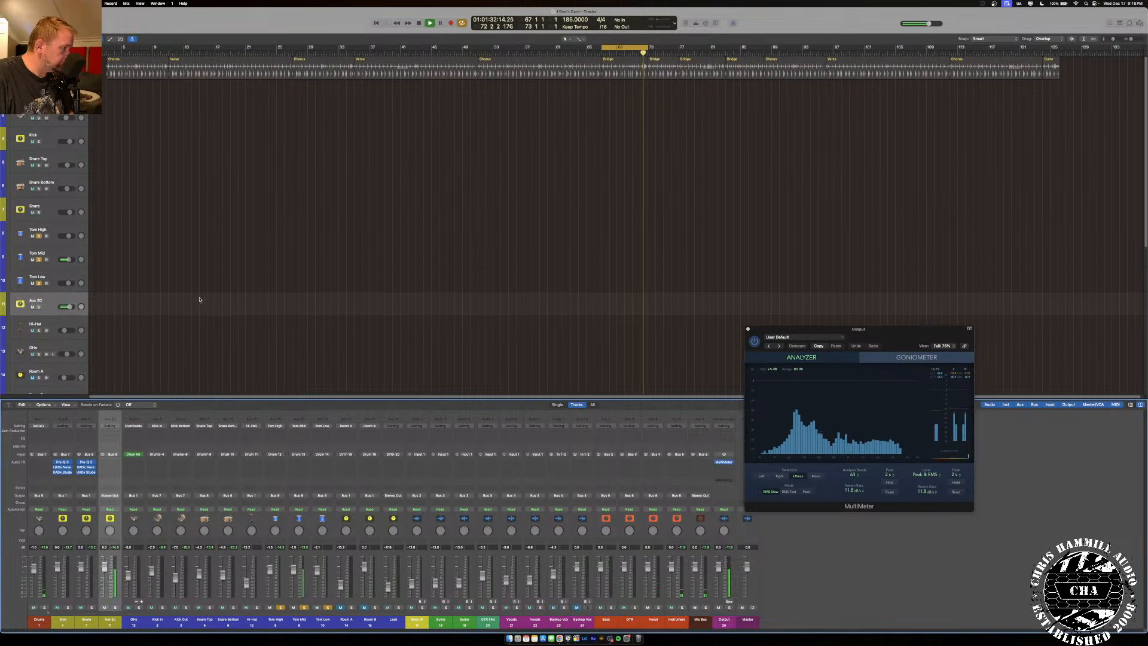
left_click_drag(63, 303, 51, 226)
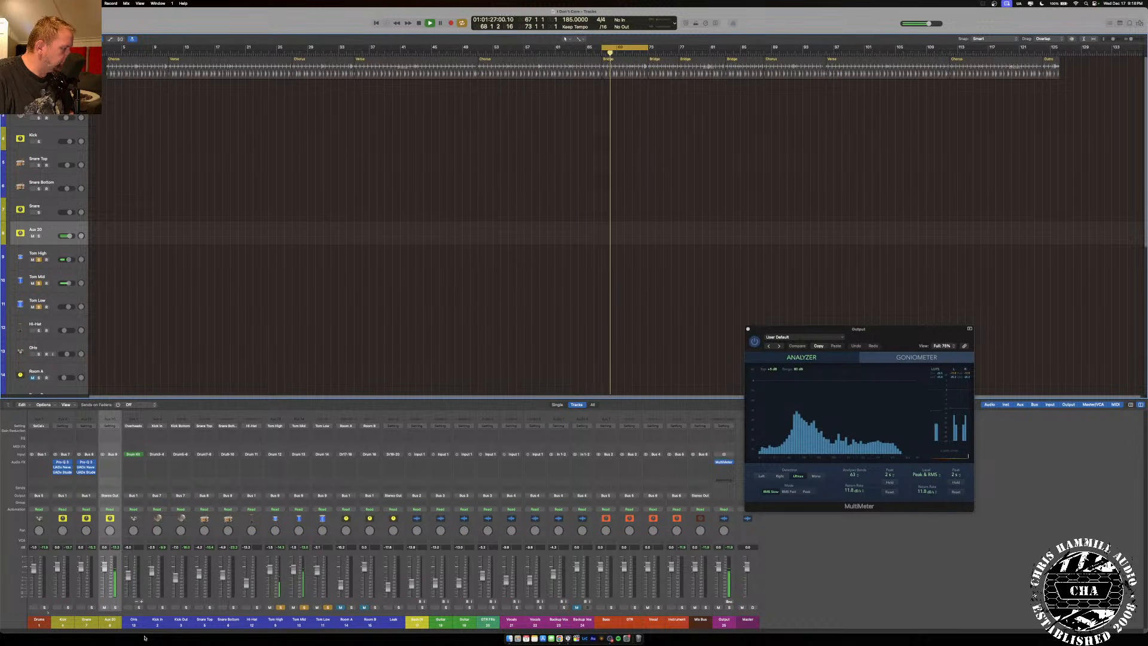
double_click(114, 623)
type("Toms")
key("Return")
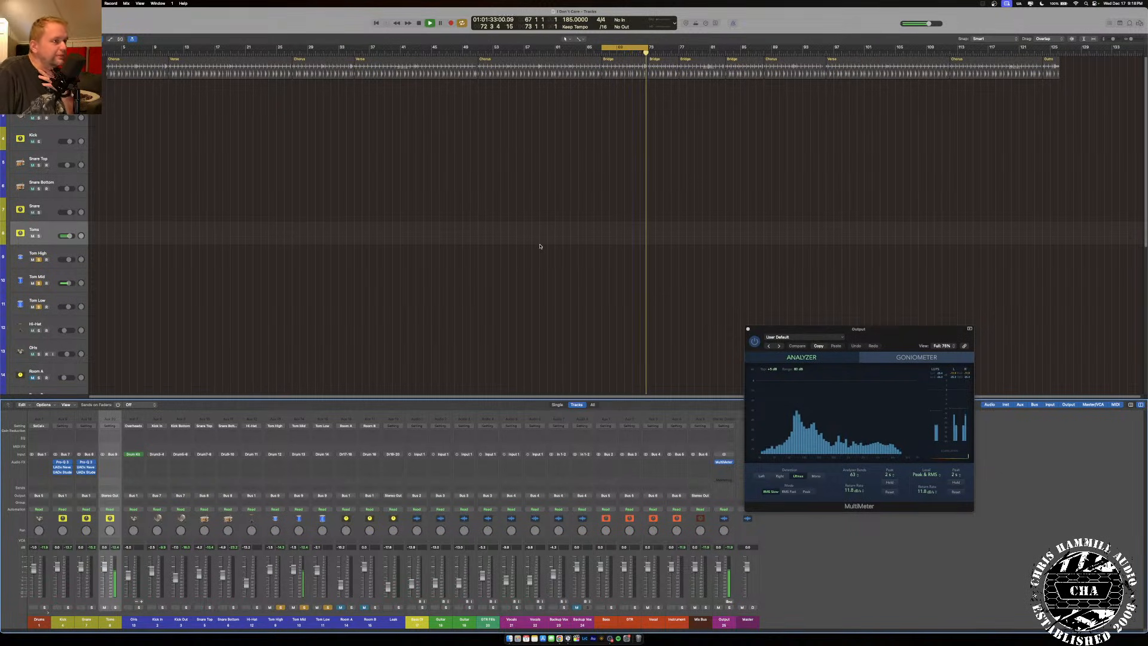
Audition the soloed toms in the following Bridge sections and restart playback at the cycled Bridge.
left_click(685, 54)
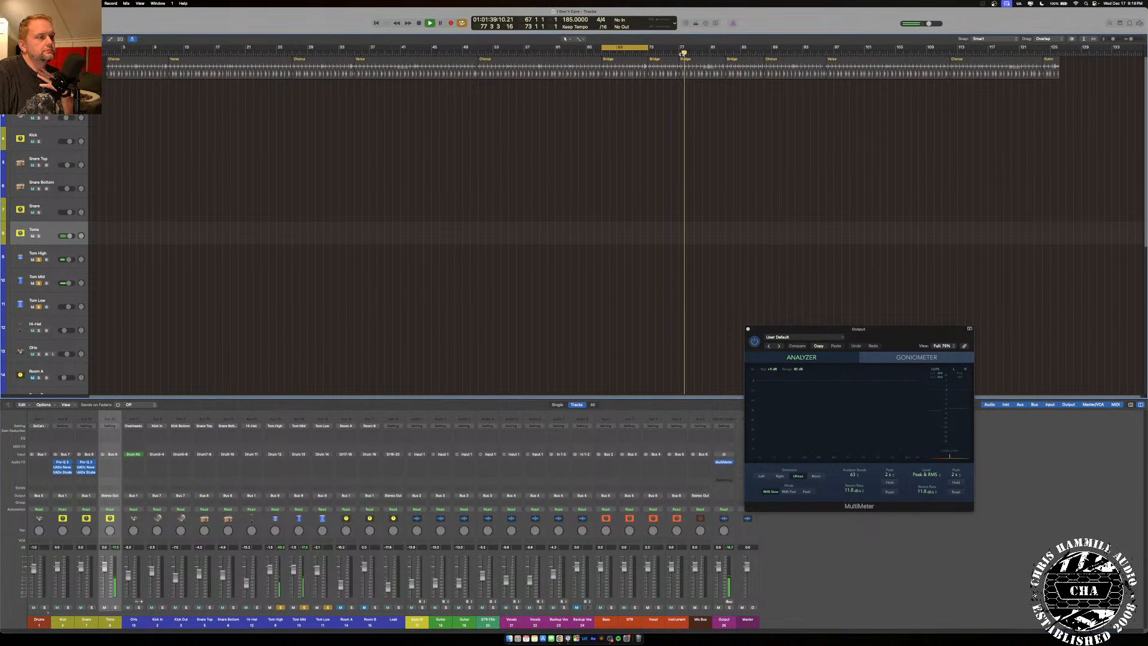
left_click(724, 53)
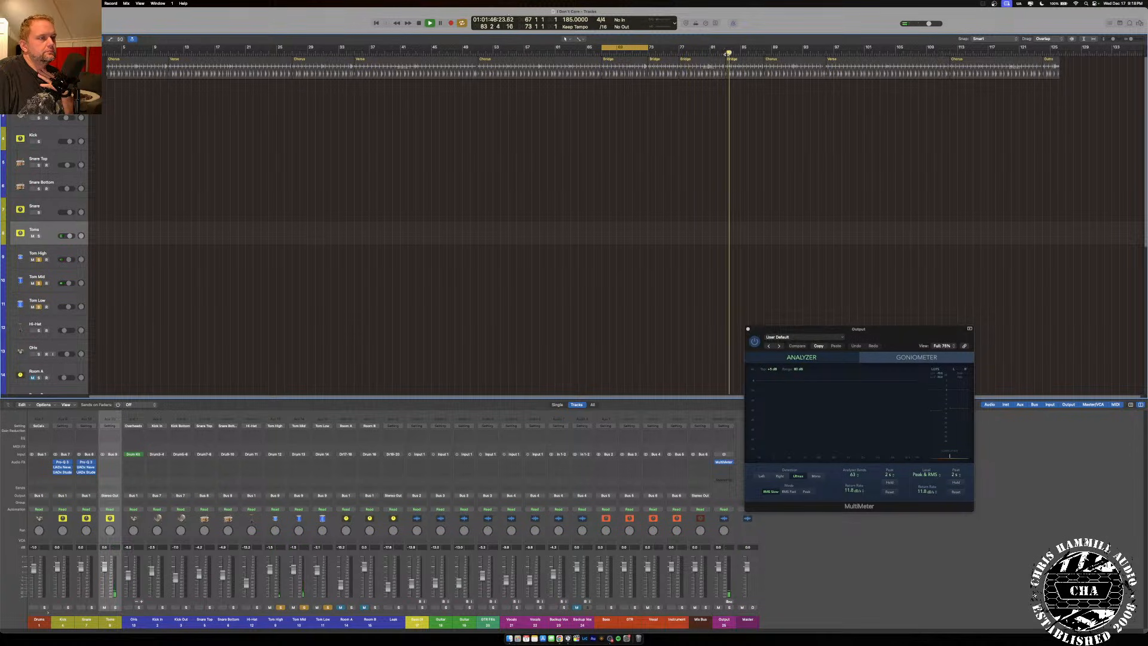
key("space")
key("space")
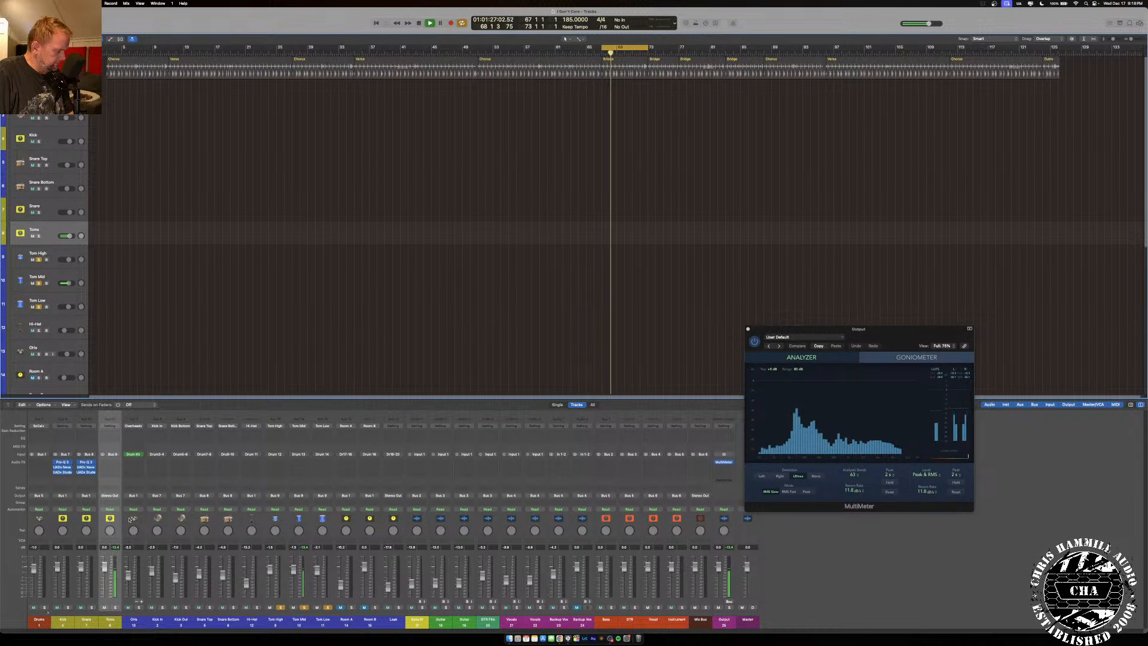
Insert FabFilter Pro-Q 3 on the Toms aux as its first audio effect.
left_click(108, 462)
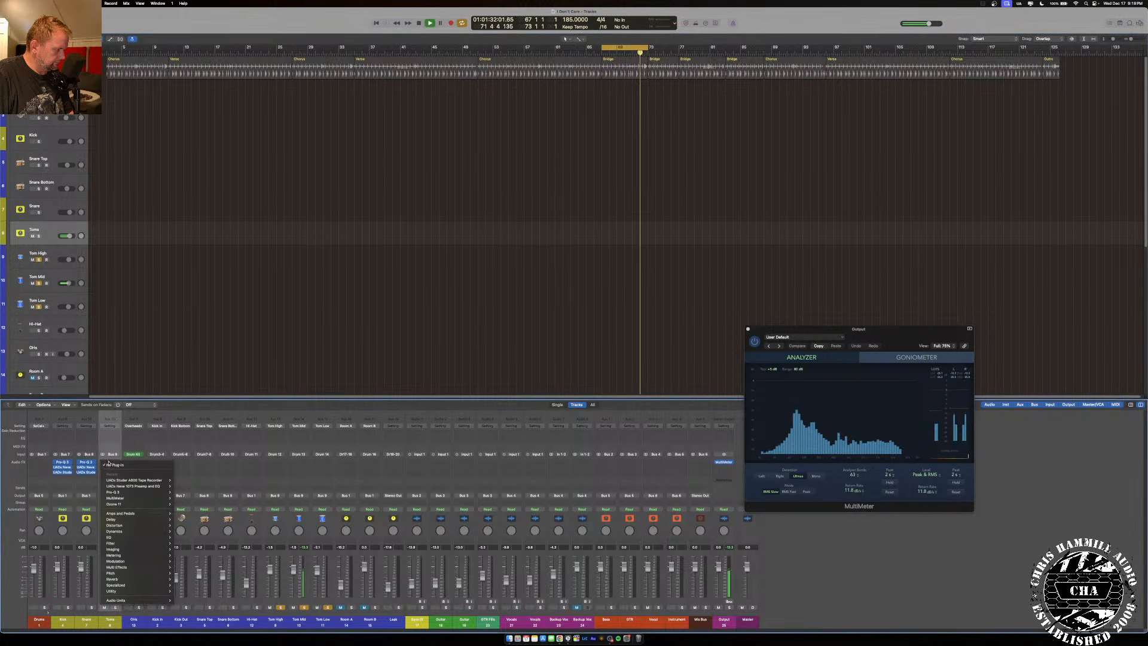
left_click(123, 494)
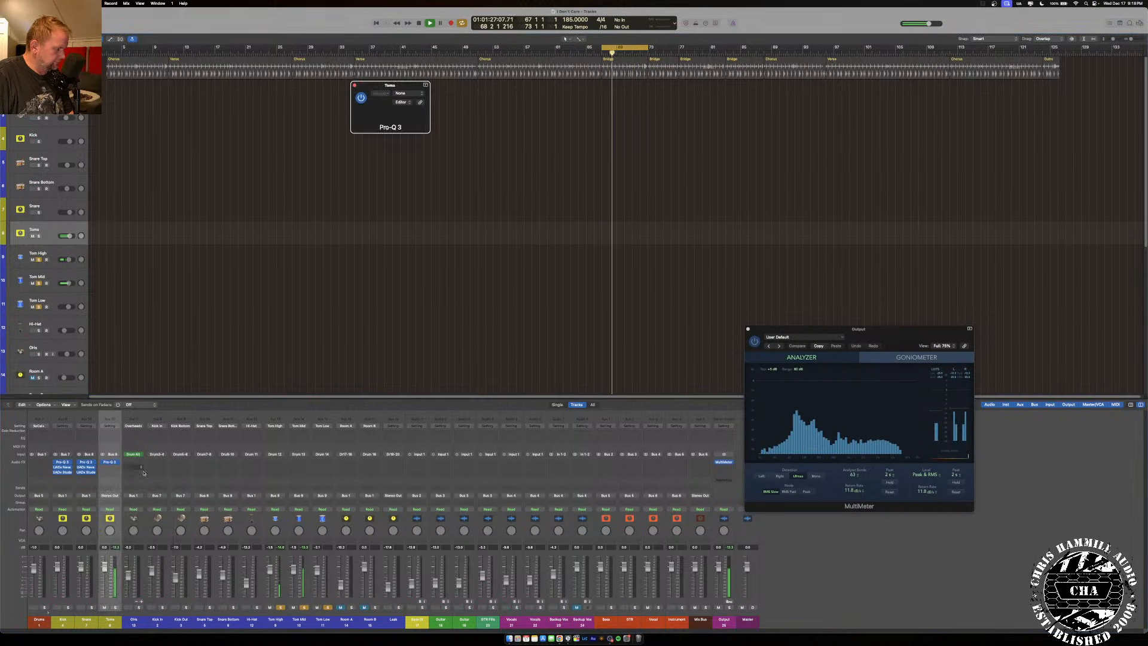
Add a bell band in the Toms Pro-Q 3, narrow and sweep its boost to find the resonance, and cut it by about 6 dB.
double_click(451, 130)
scroll(451, 130, "up", 4)
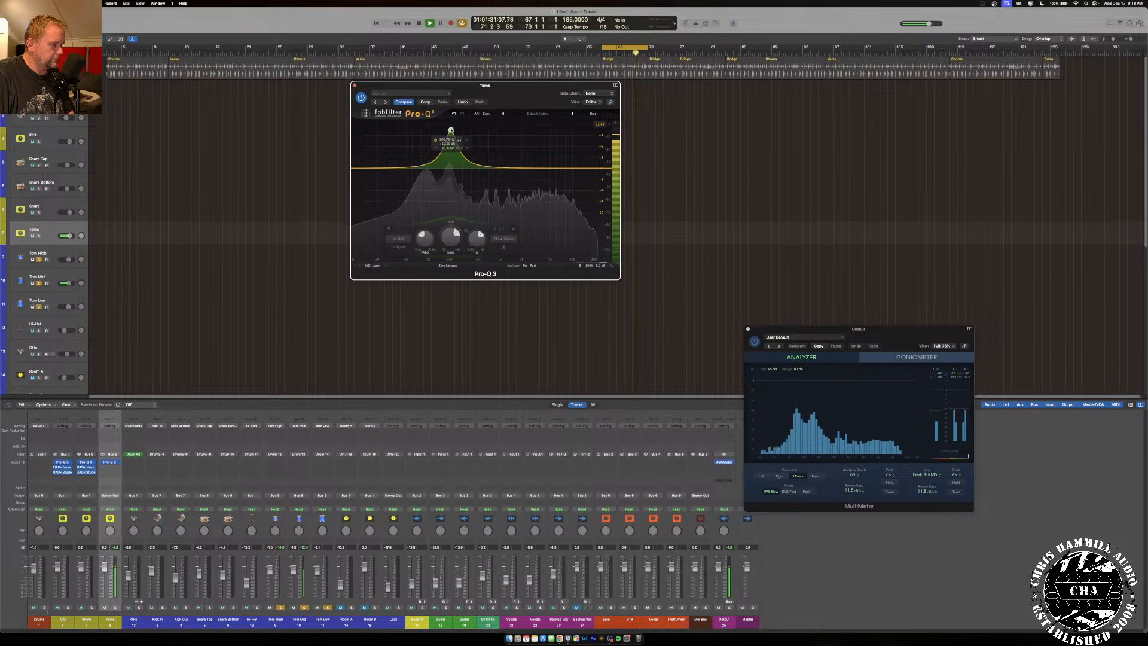
left_click_drag(451, 131, 453, 124)
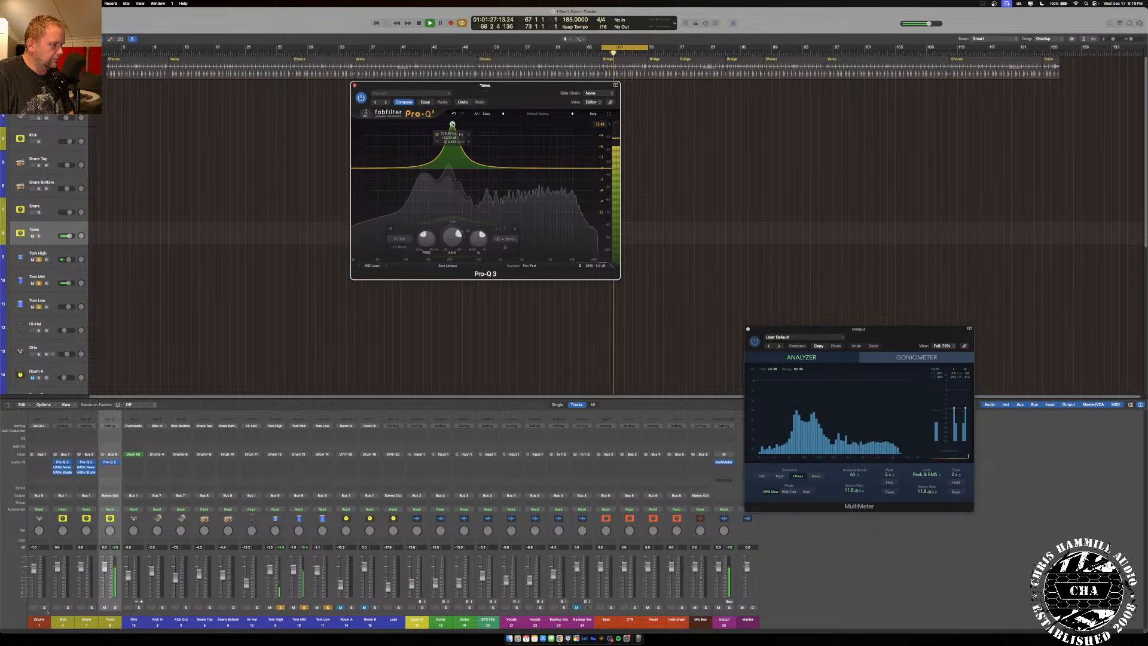
left_click_drag(451, 237, 453, 282)
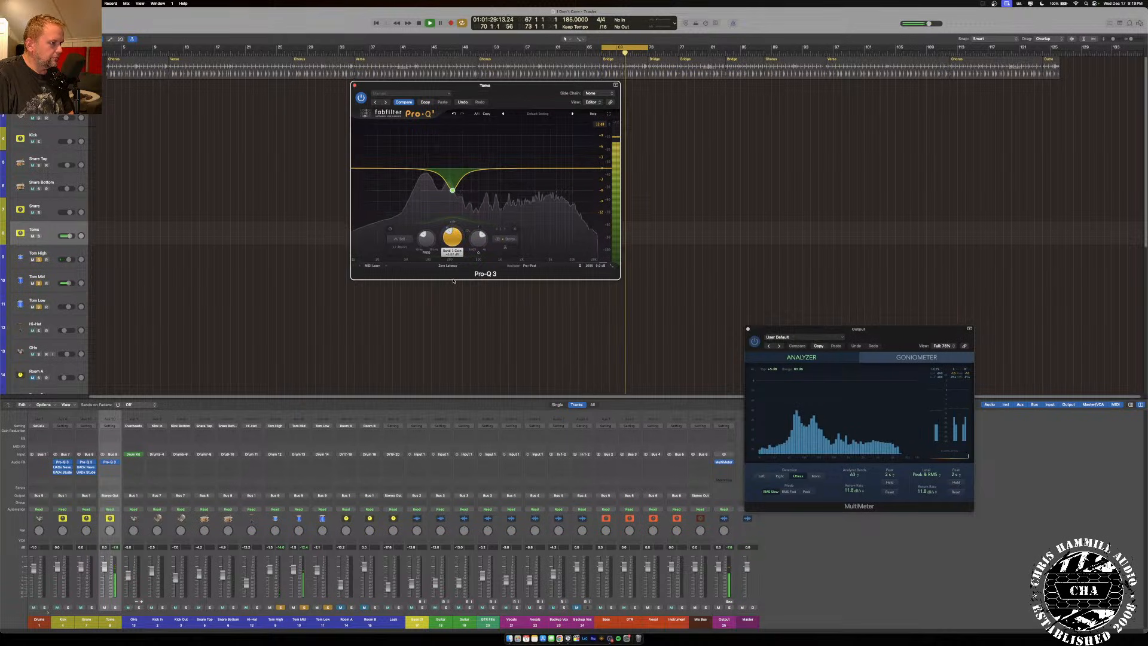
left_click(354, 85)
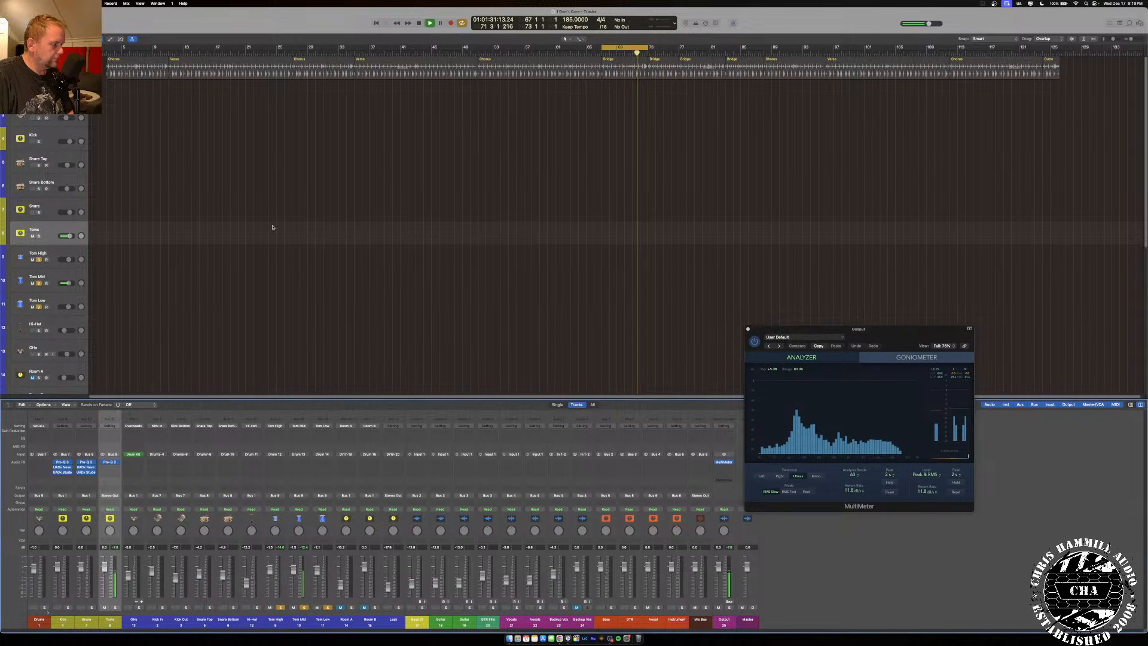
Copy the UADx Neve 1073 Preamp and EQ from the Snare aux to the Toms aux and check its settings.
left_click_drag(88, 468, 110, 467)
left_click(110, 467)
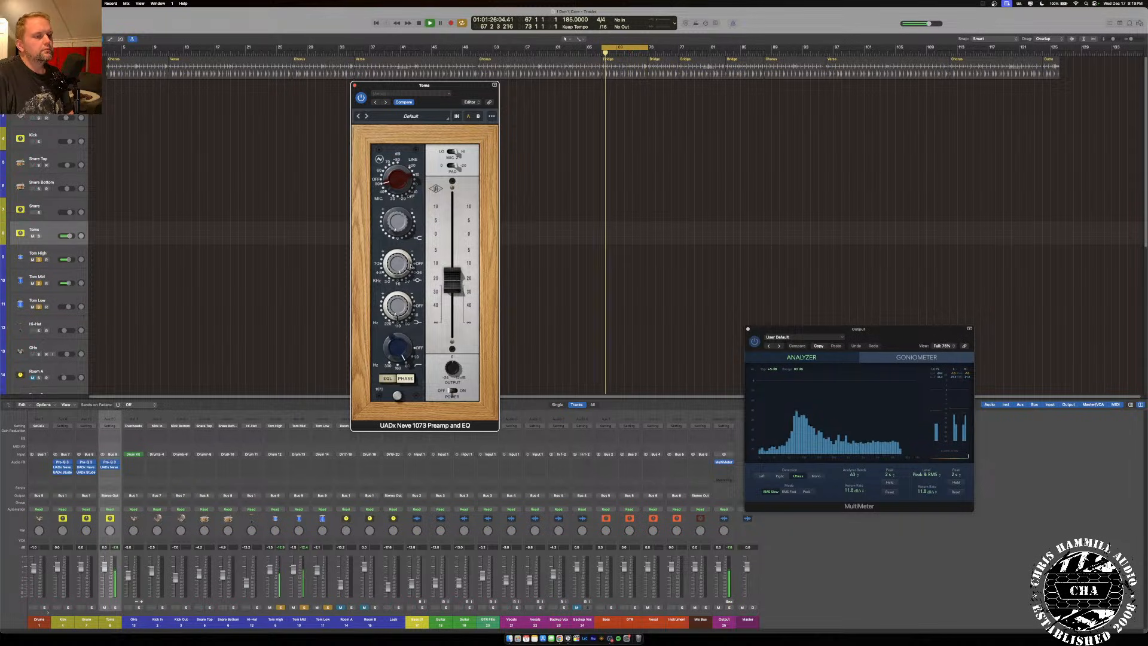
left_click(355, 84)
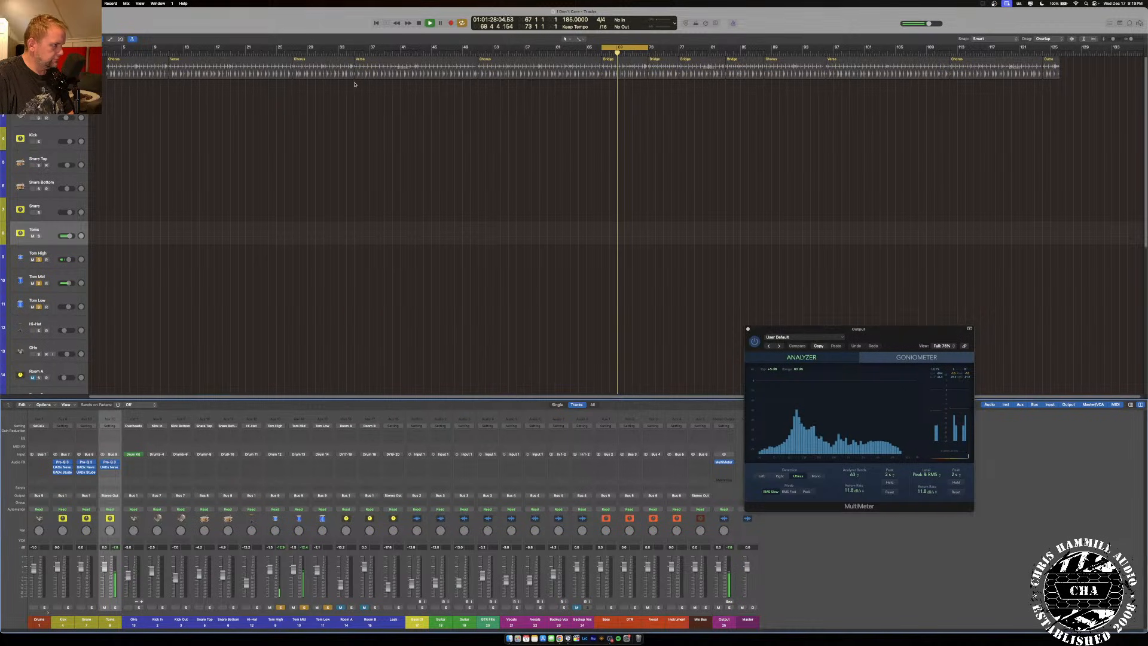
Add a second narrow bell band below the existing cut in the Toms Pro-Q 3 and lower it by about 3 dB.
left_click(110, 462)
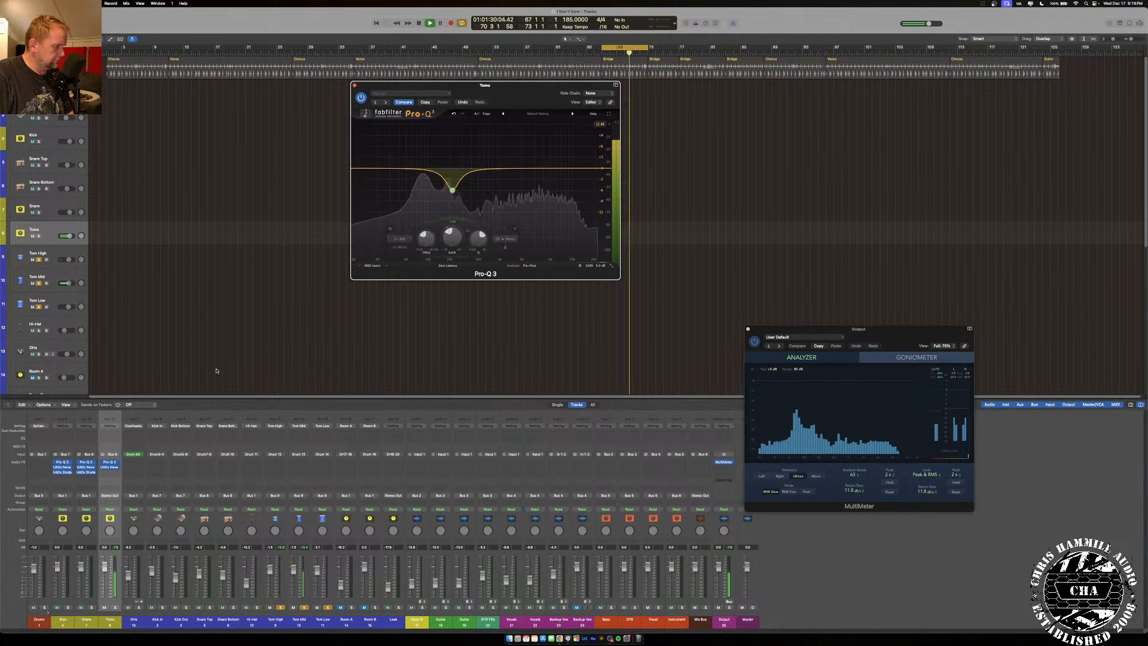
left_click_drag(426, 167, 419, 124)
scroll(429, 124, "up", 5)
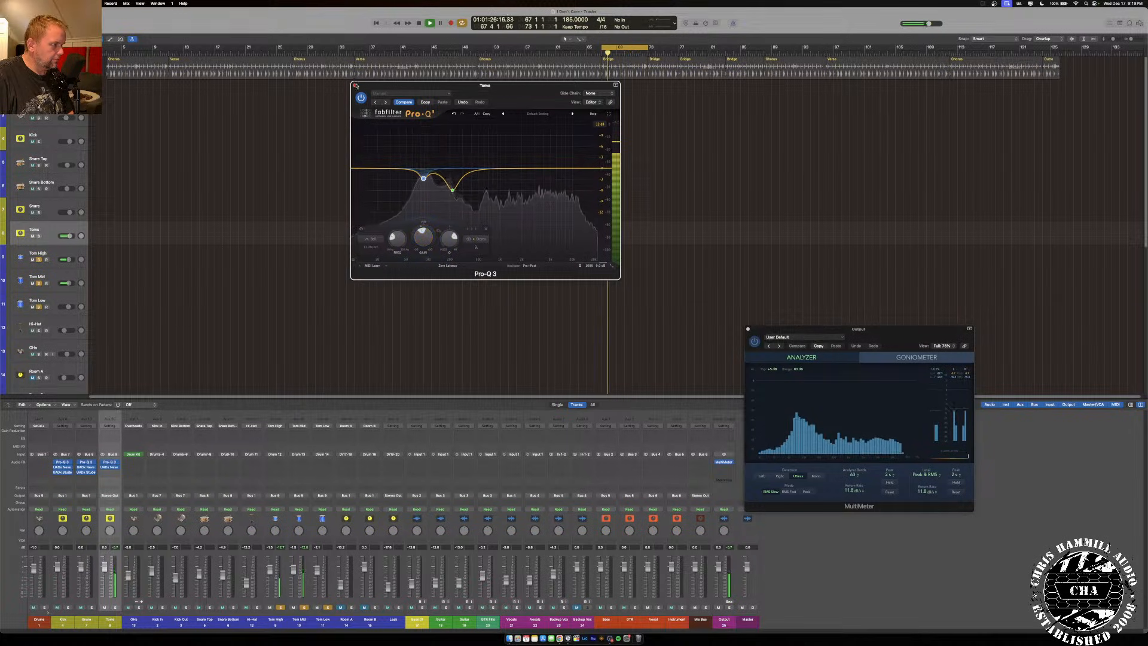
left_click(356, 85)
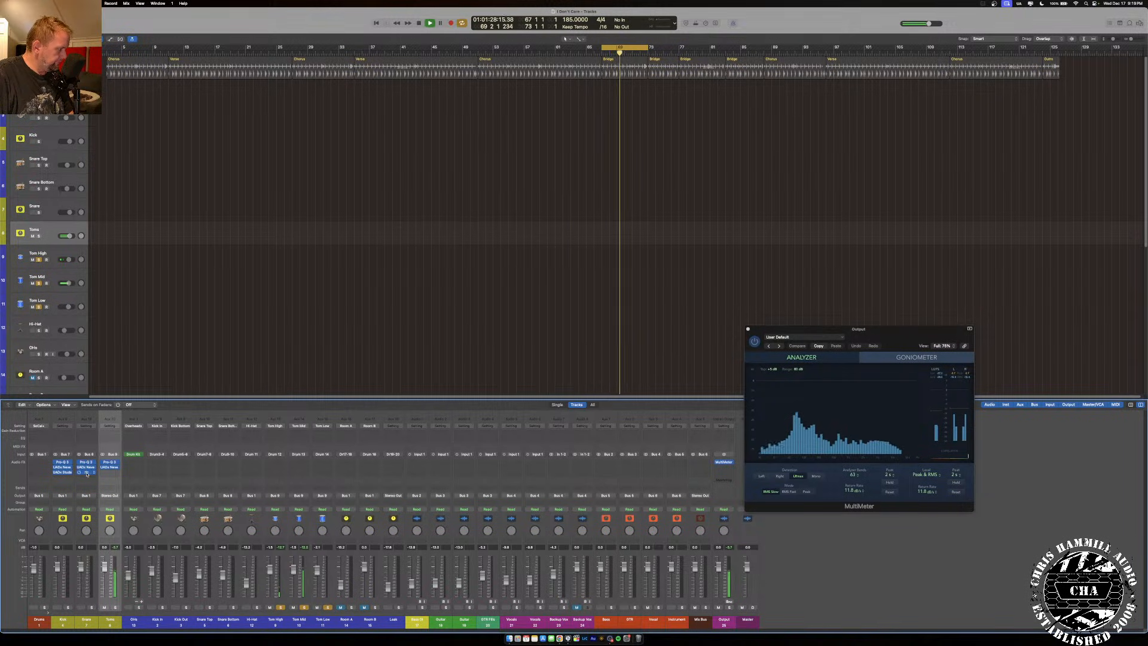
Copy the UADx Studer A800 Tape Recorder onto the Toms aux after the Neve and check its settings.
left_click(110, 472)
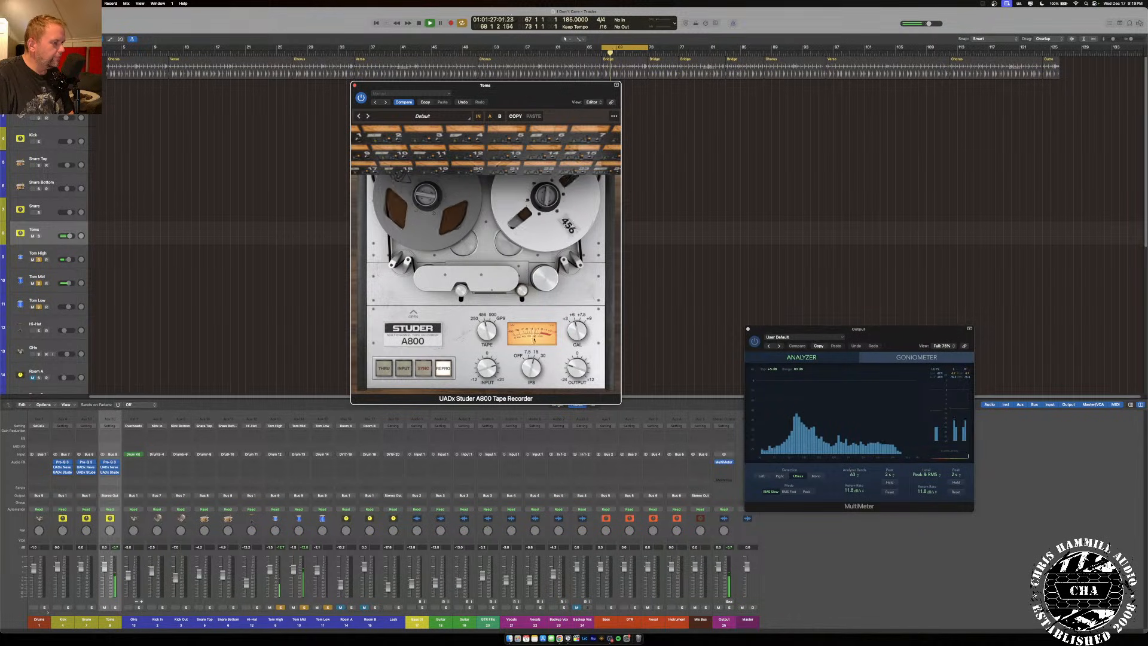
key("super+w")
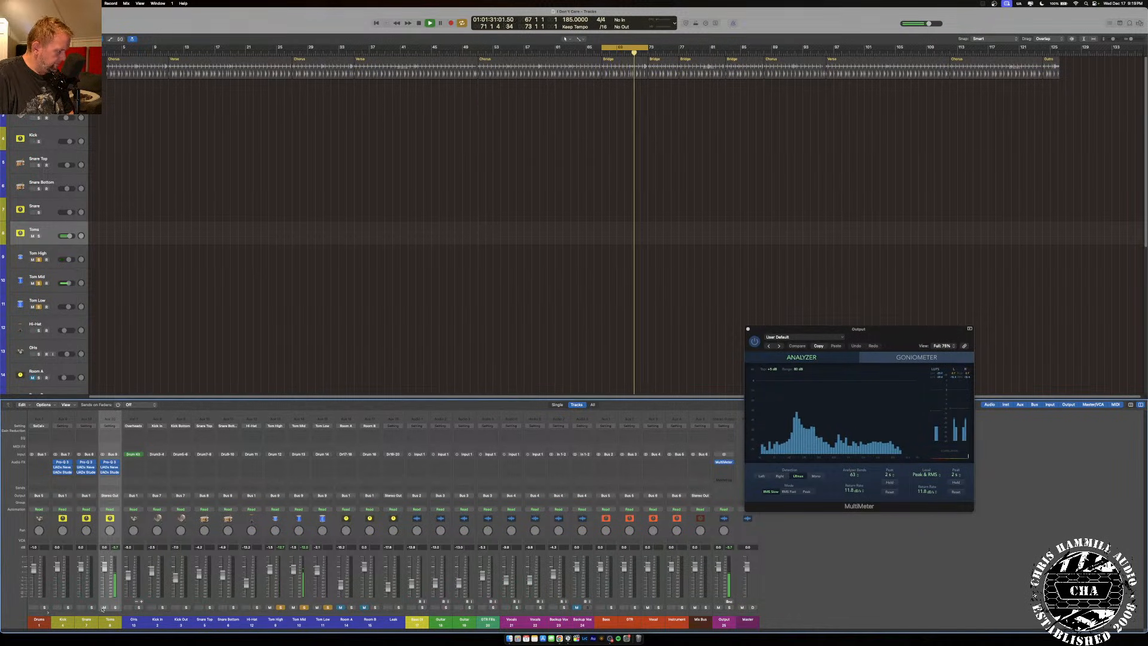
Solo the Drums bus and clear the solo on Tom High, Tom Mid and Tom Low.
left_click(44, 608)
left_click_drag(281, 607, 328, 607)
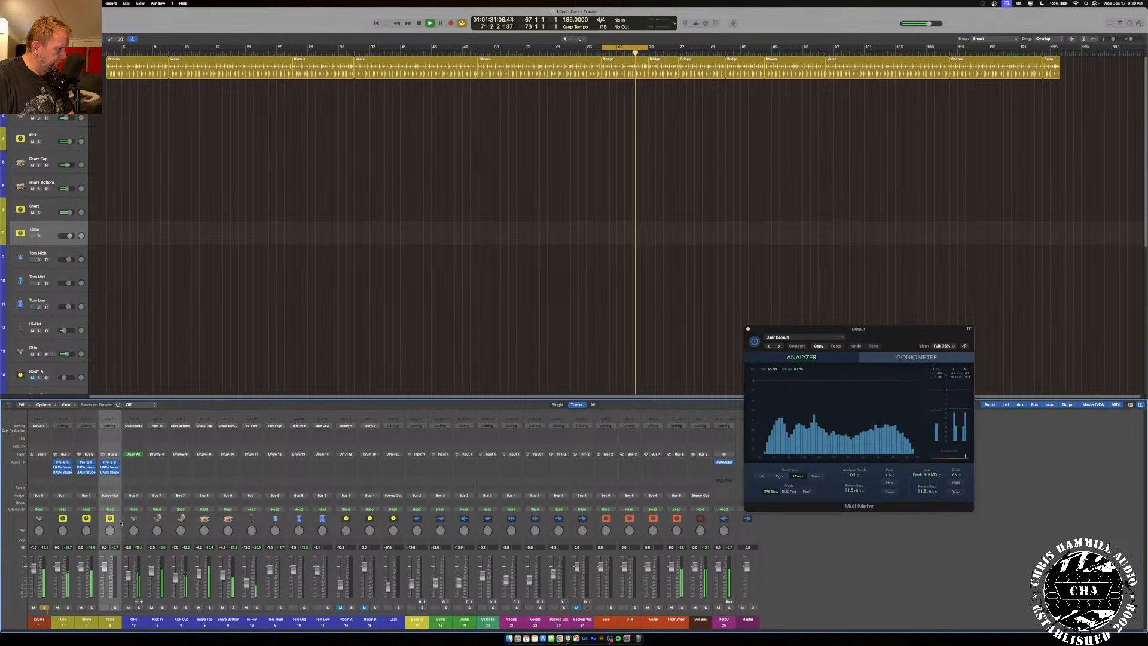
Route the Toms aux output to Bus 1 and switch off cycling of the Bridge section.
left_click(109, 495)
mouse_move(122, 521)
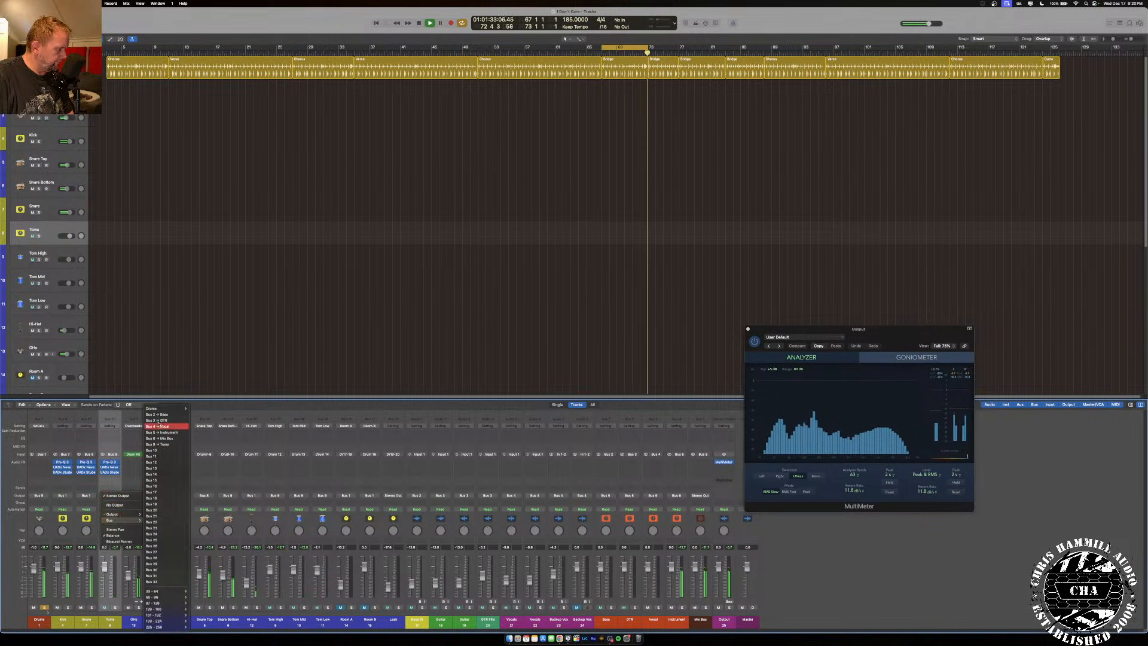
mouse_move(156, 409)
left_click(195, 410)
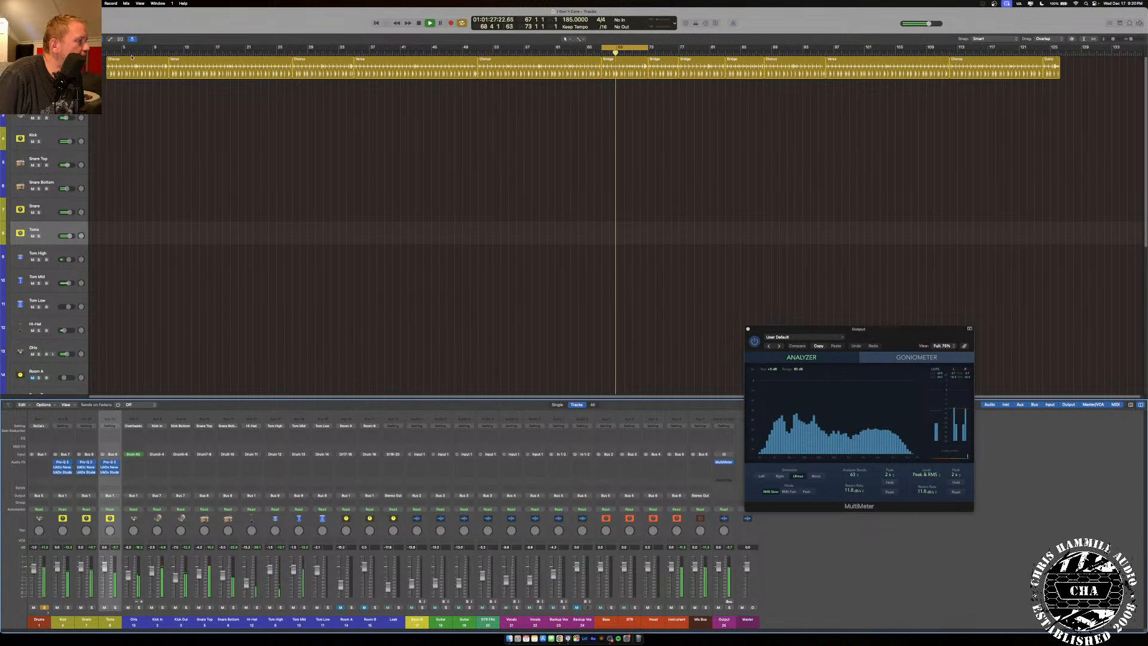
left_click(601, 43)
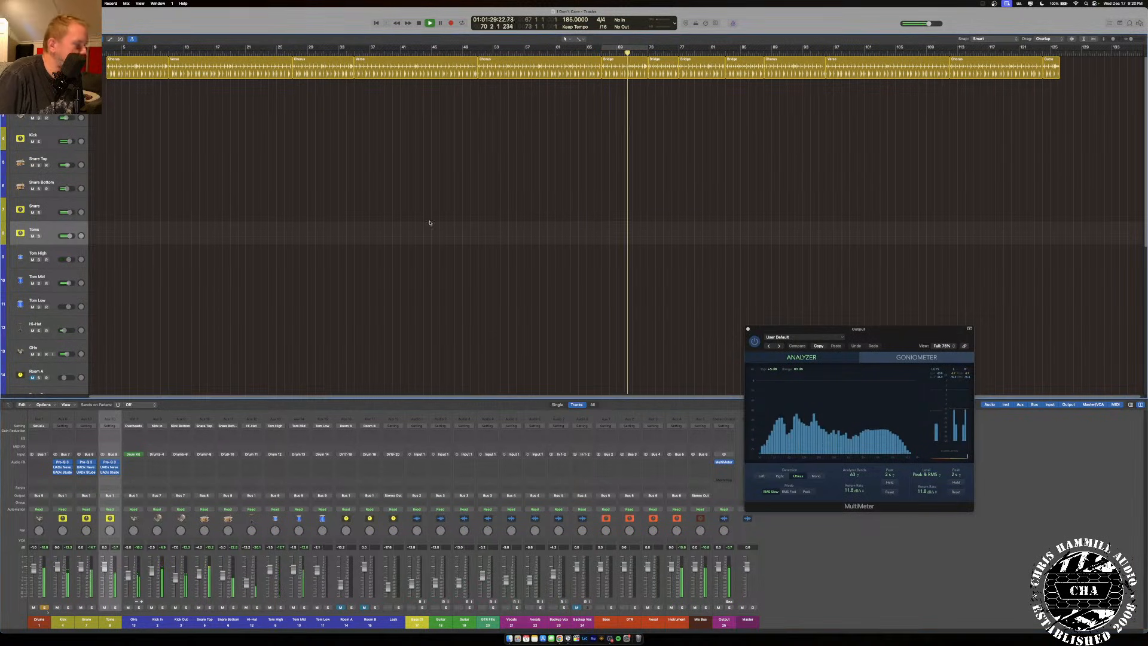
Play the song from the opening chorus.
left_click(127, 53)
key("space")
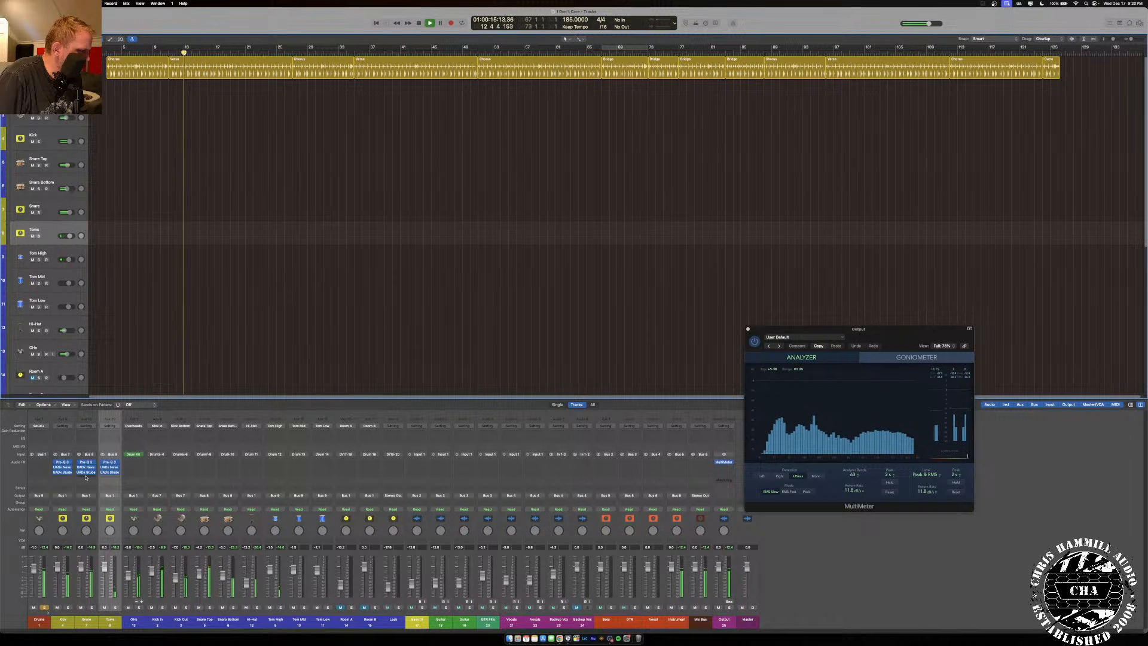
left_click(86, 477)
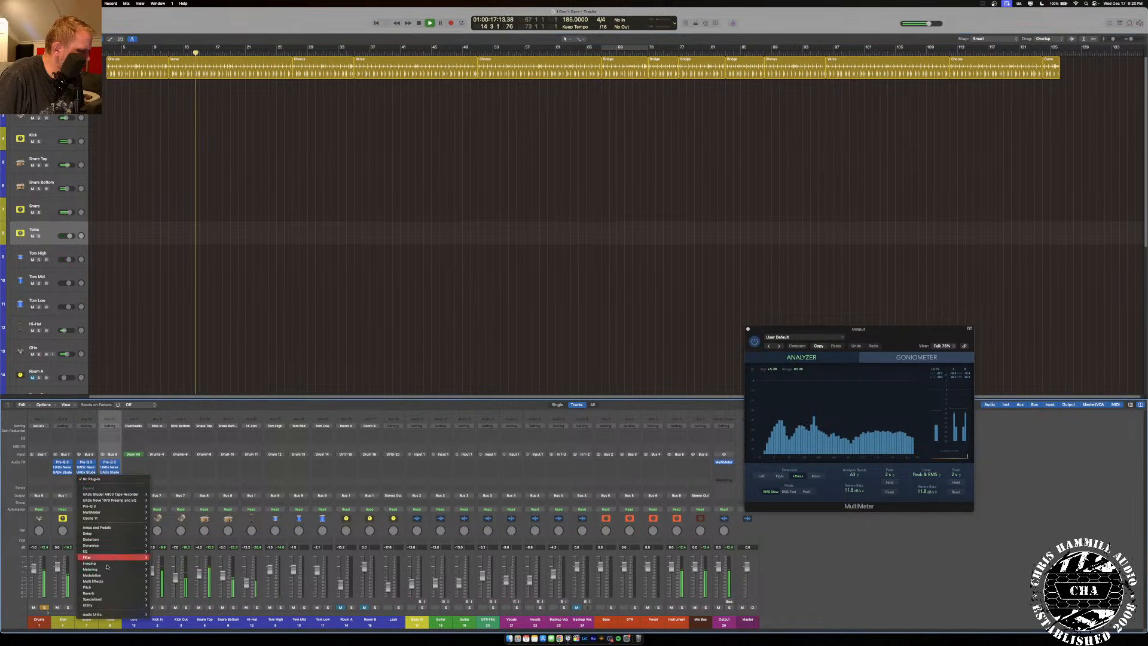
mouse_move(89, 614)
mouse_move(176, 614)
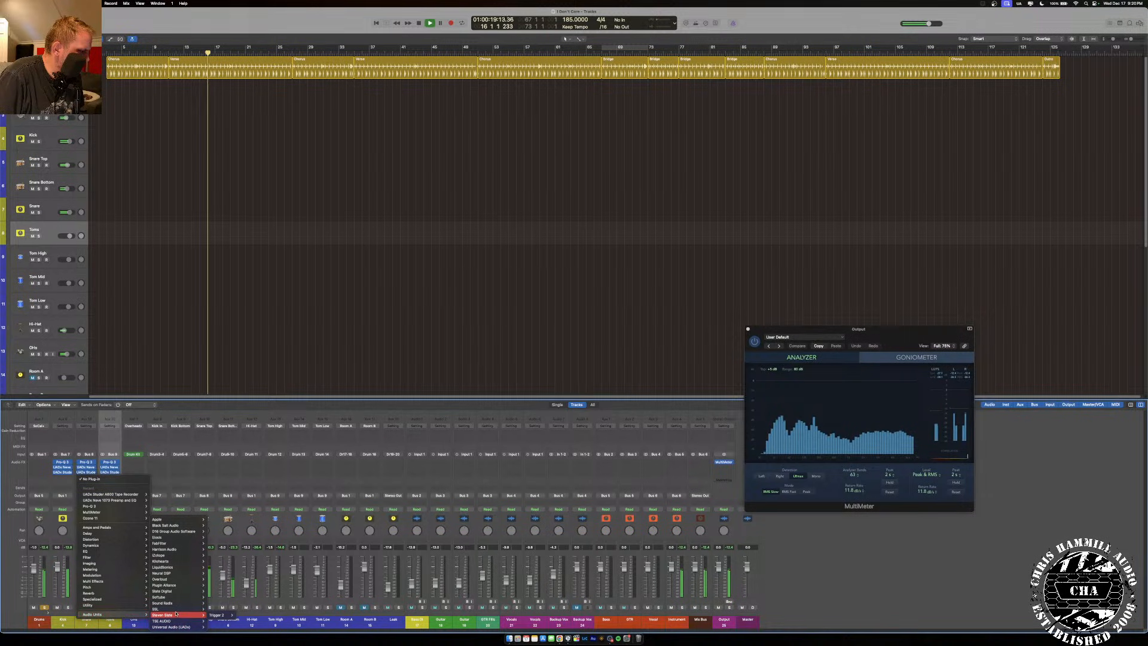
mouse_move(243, 416)
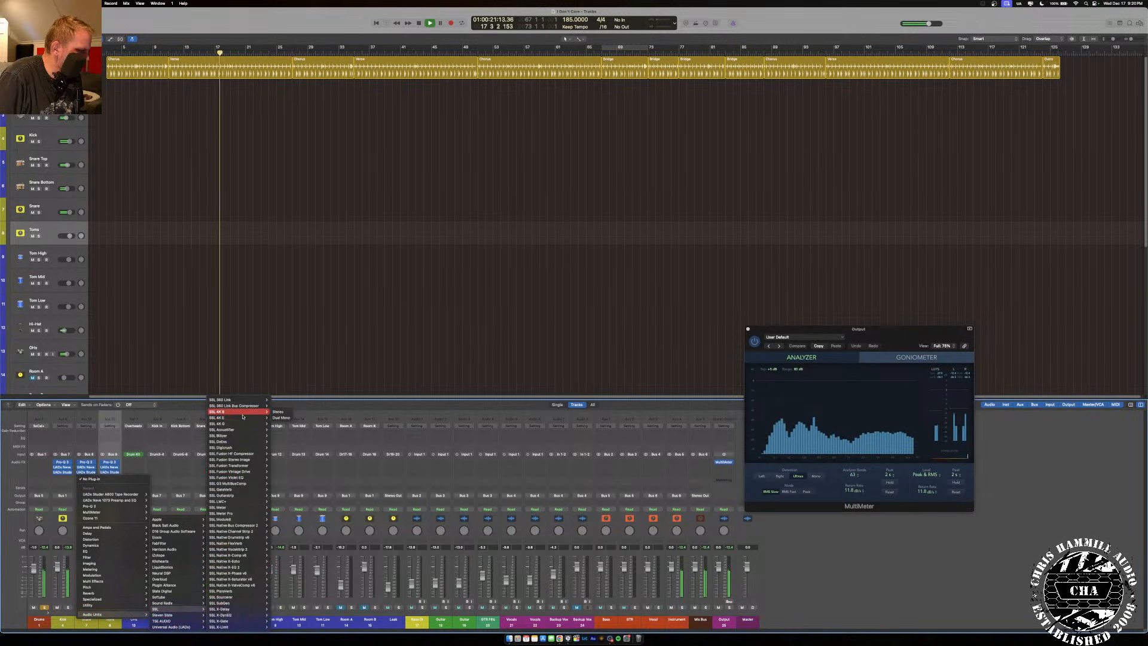
left_click(279, 411)
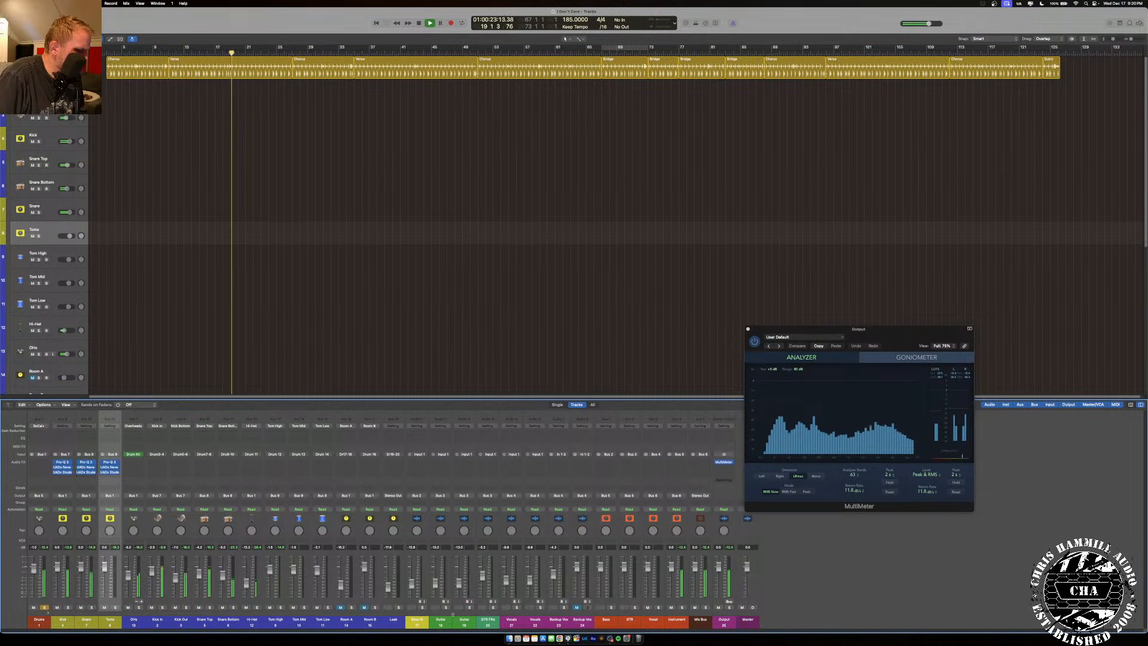
Solo the Bass DI track in place of the Drums and set the cycle range across the whole song.
left_click(422, 608)
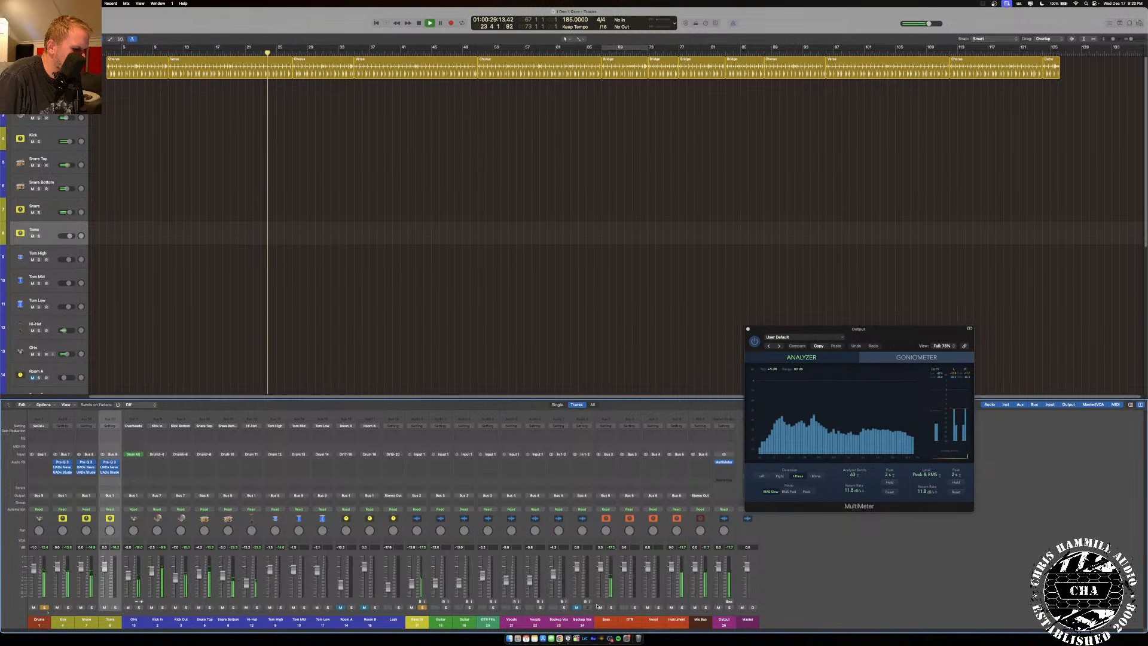
left_click(44, 606)
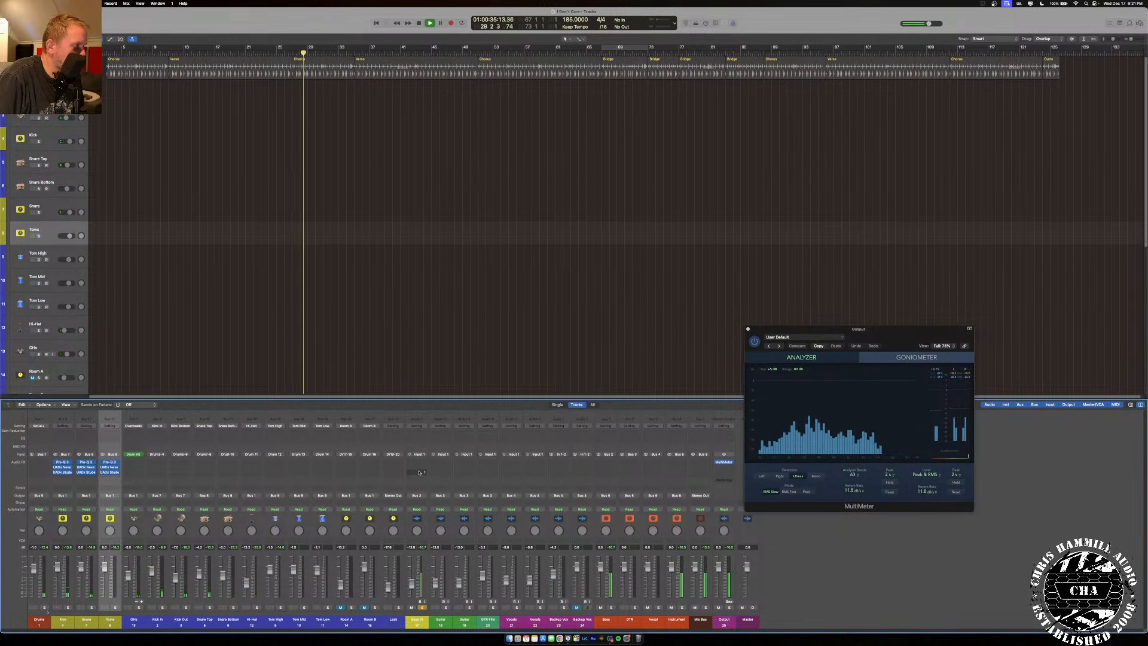
left_click_drag(108, 48, 1076, 87)
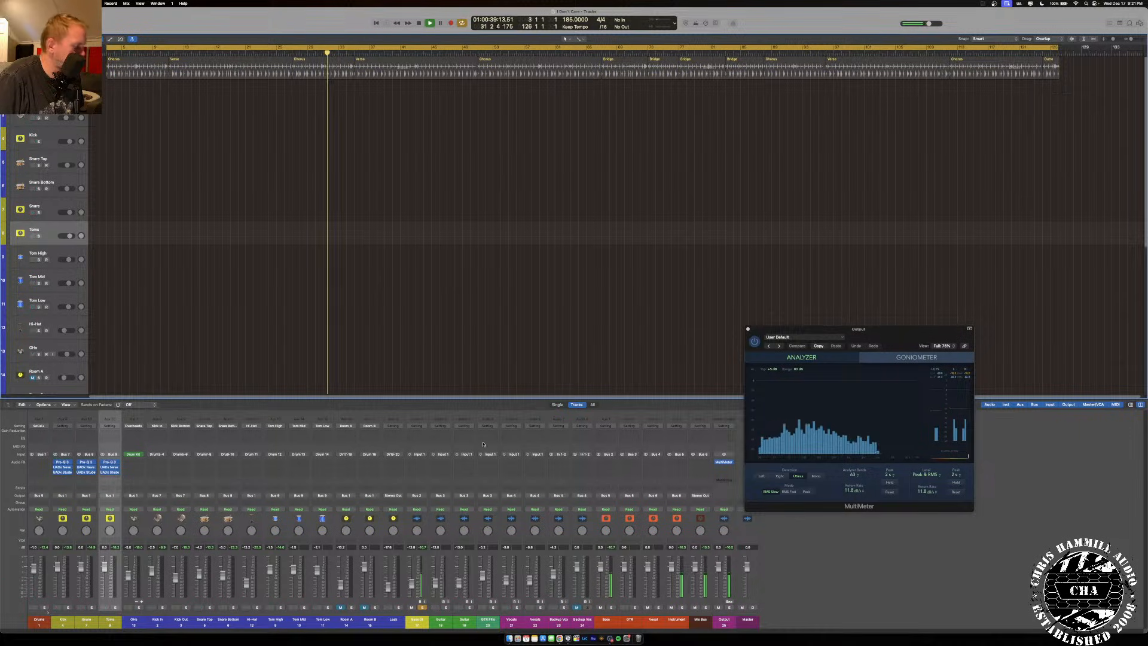
Insert the TSE Audio BOD overdrive in the first effect slot of the Bass DI track.
left_click(419, 462)
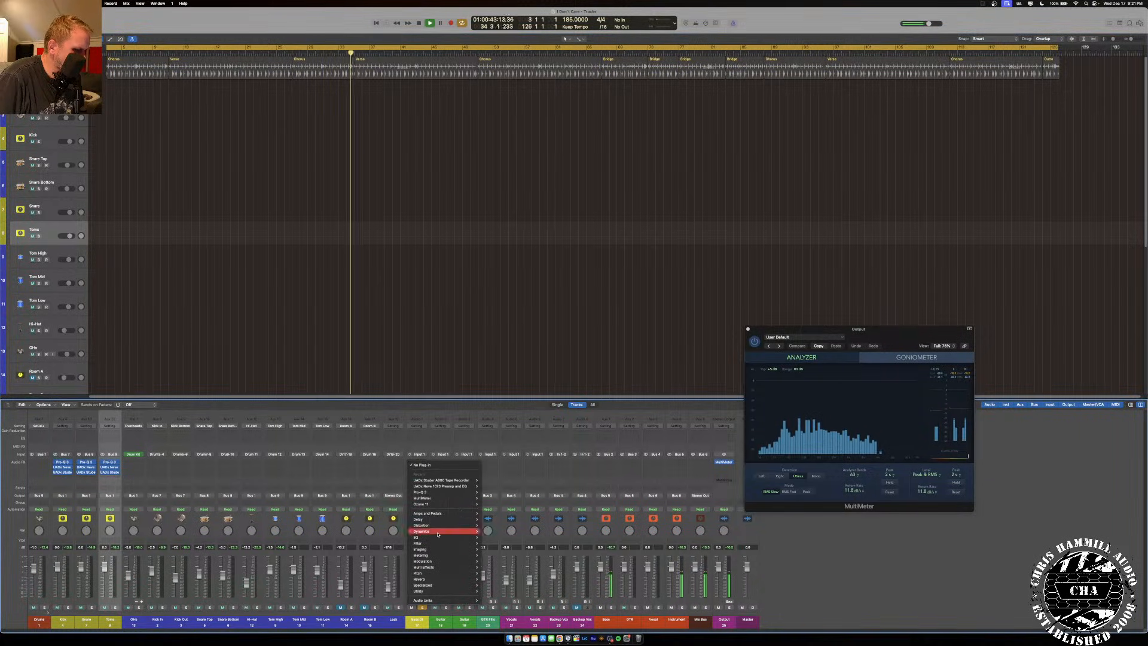
mouse_move(455, 600)
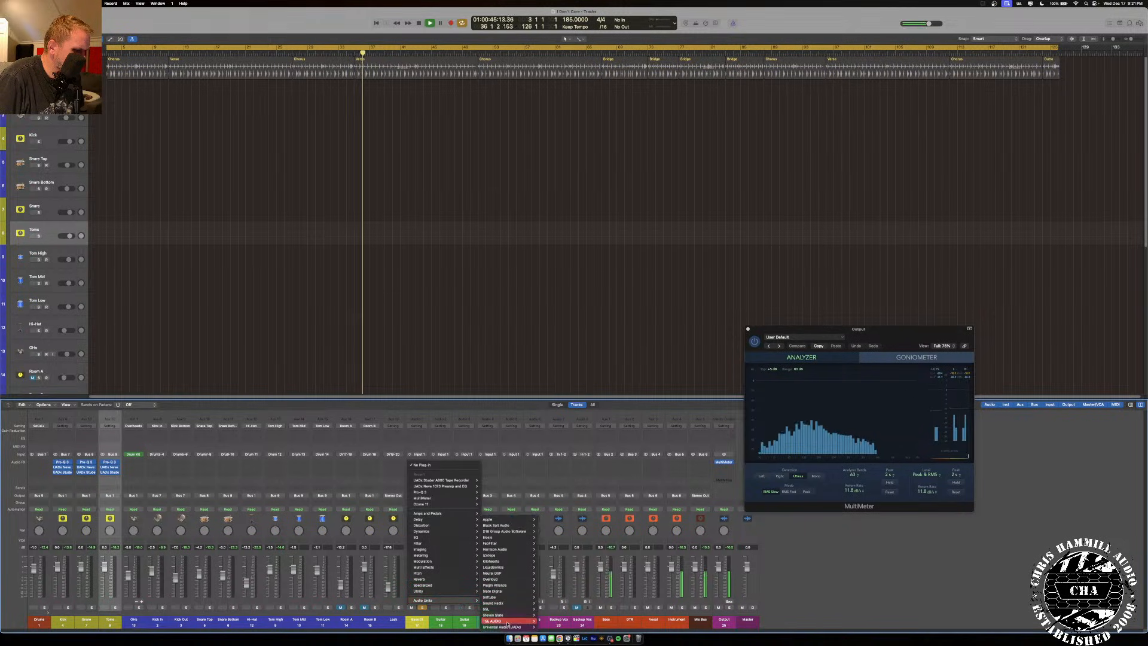
left_click(562, 621)
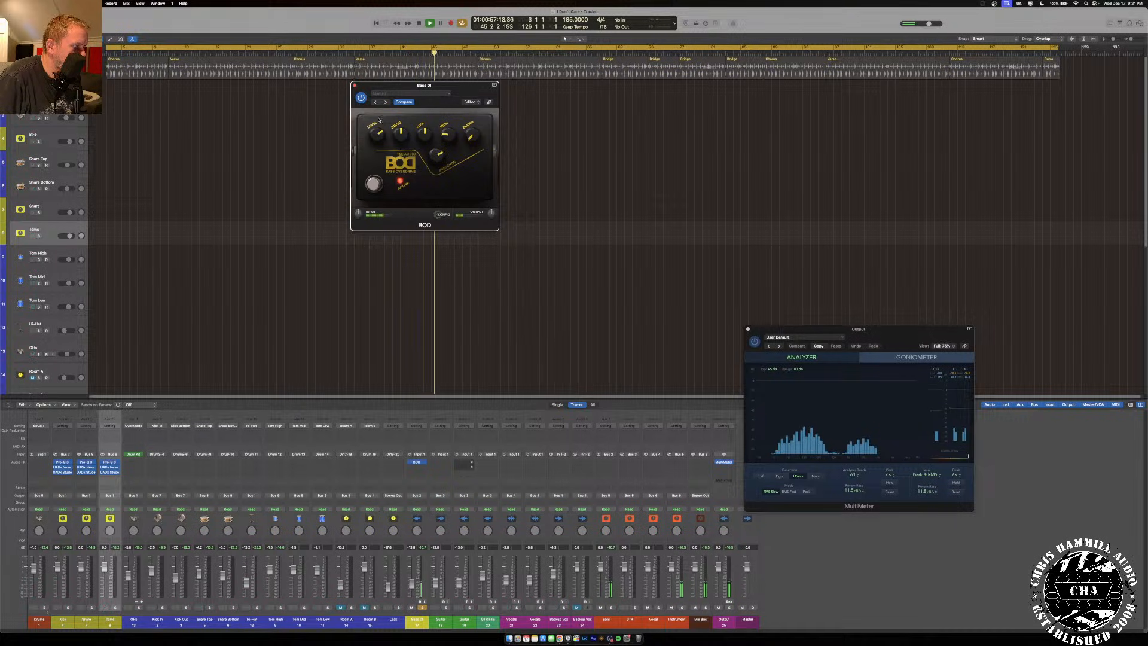
Raise the BOD pedal's output level and compare the bass with the effect engaged and bypassed.
left_click(375, 184)
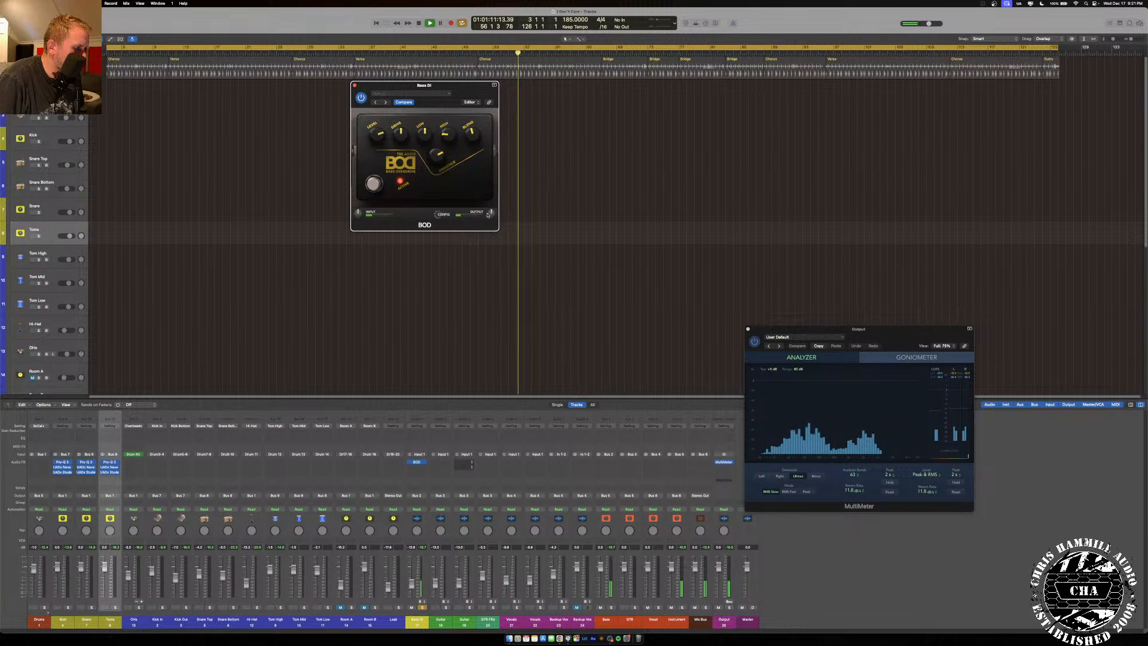
left_click_drag(489, 205, 489, 195)
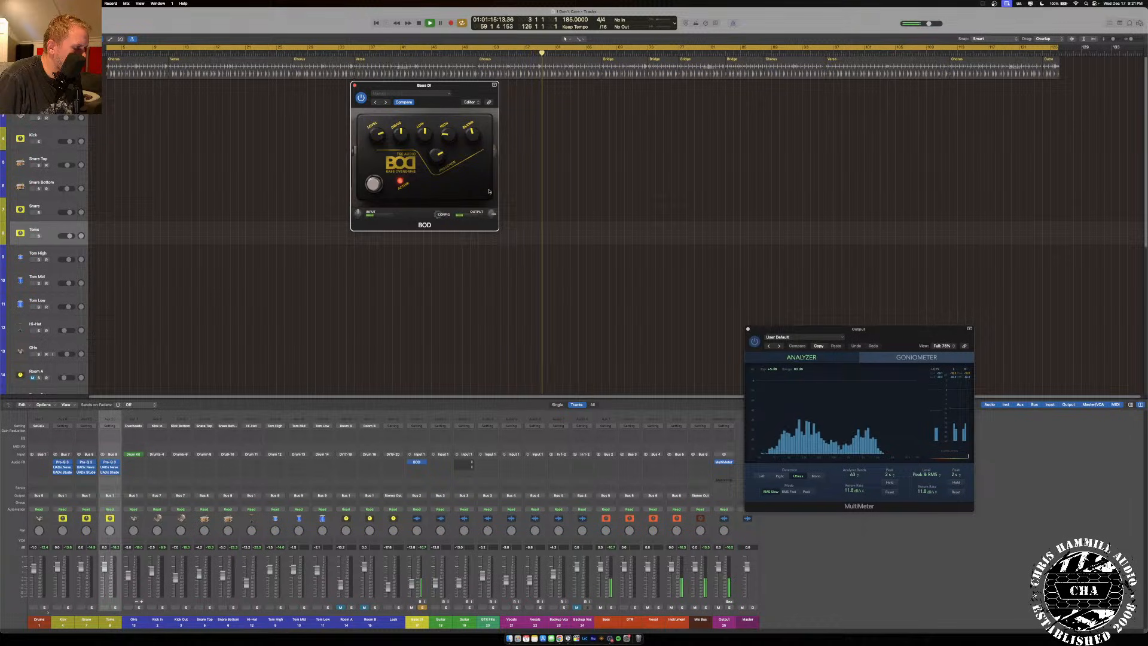
left_click(374, 184)
left_click(374, 184)
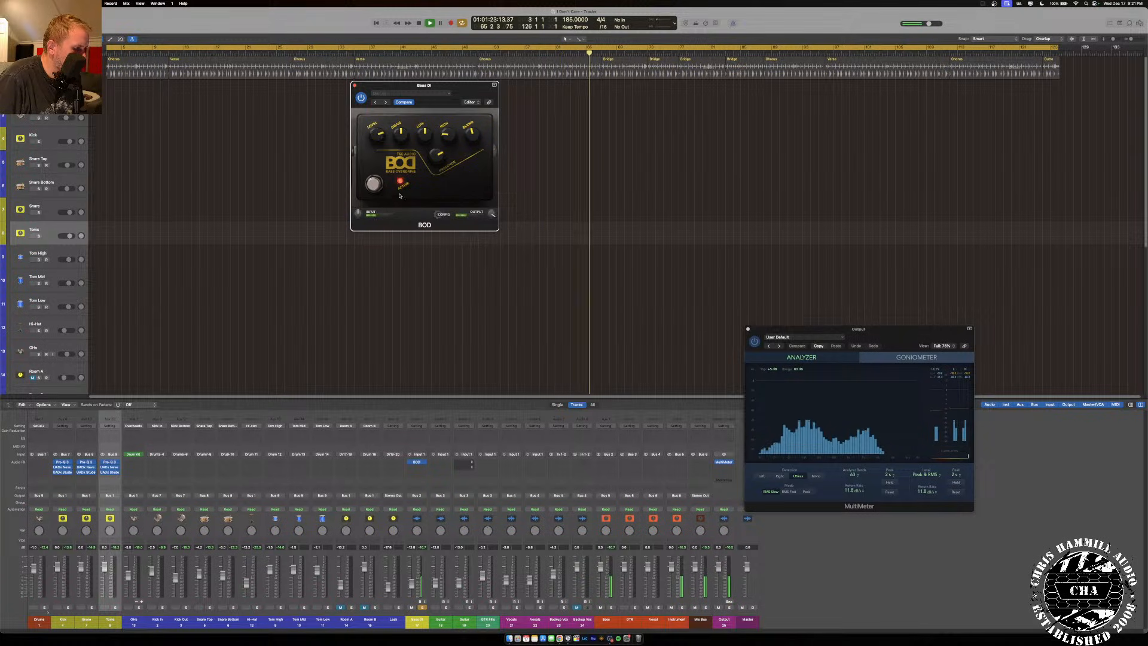
Replay the bass from the song's start, compare BOD engaged and bypassed, leave it engaged and close the plug-in window.
key("Return")
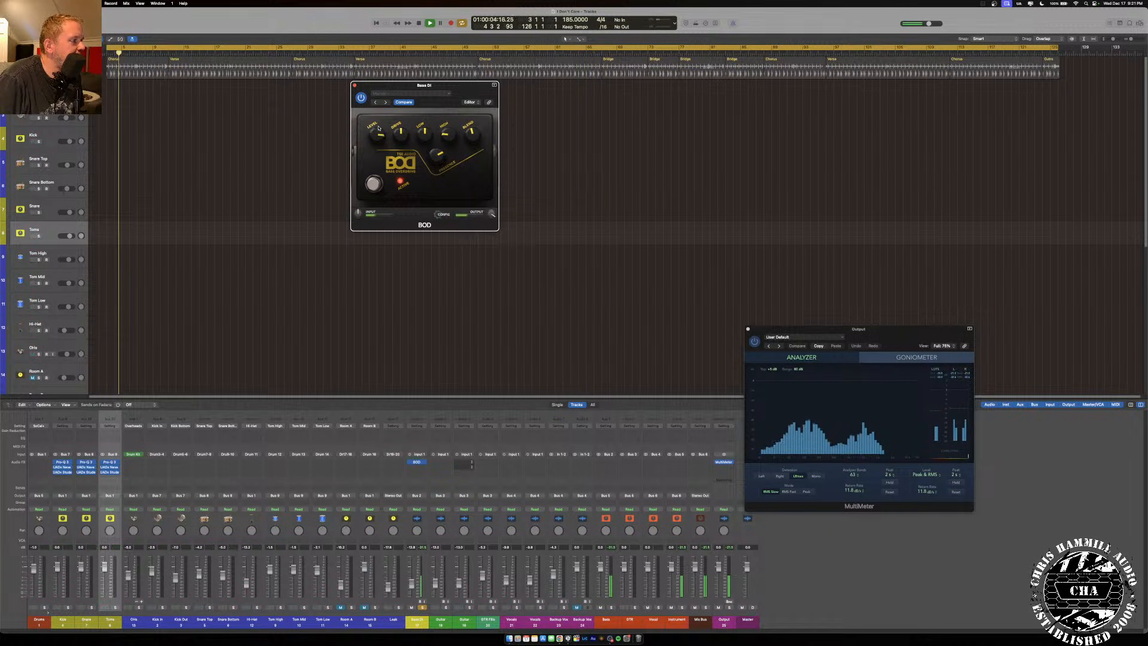
left_click(376, 184)
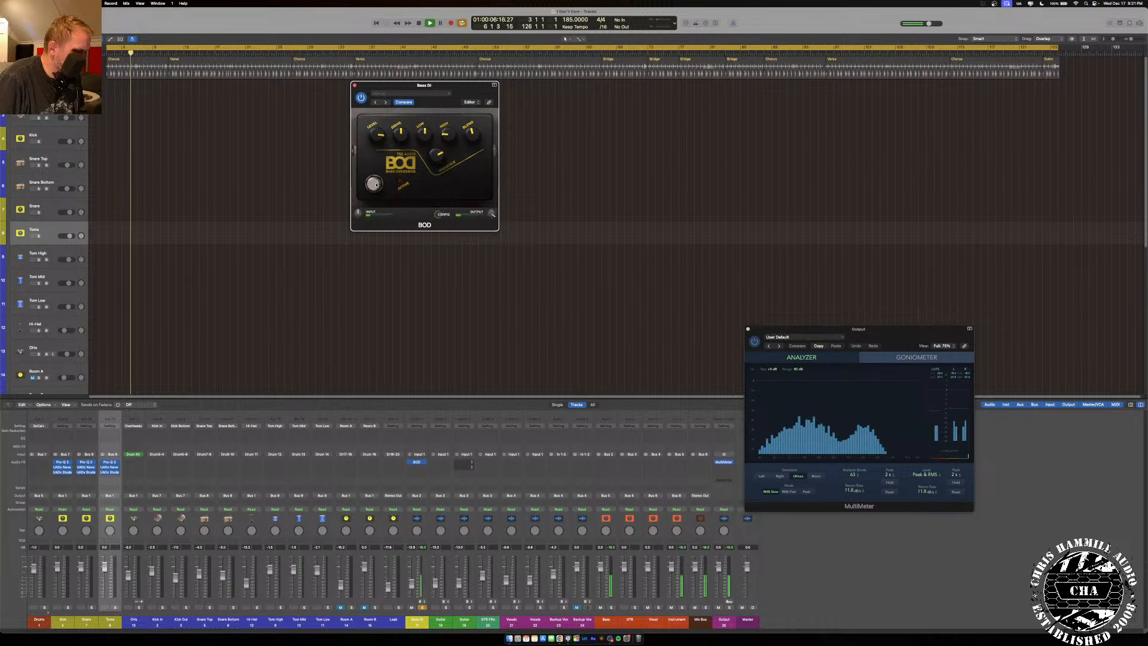
left_click(376, 184)
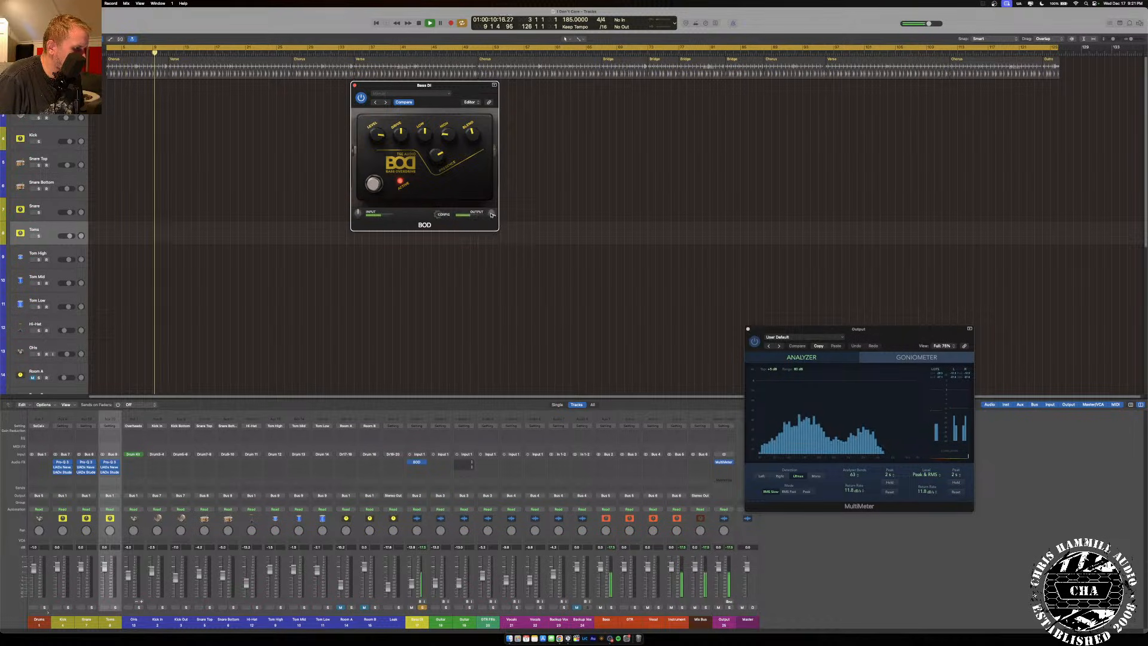
left_click(373, 185)
left_click(371, 184)
left_click(355, 86)
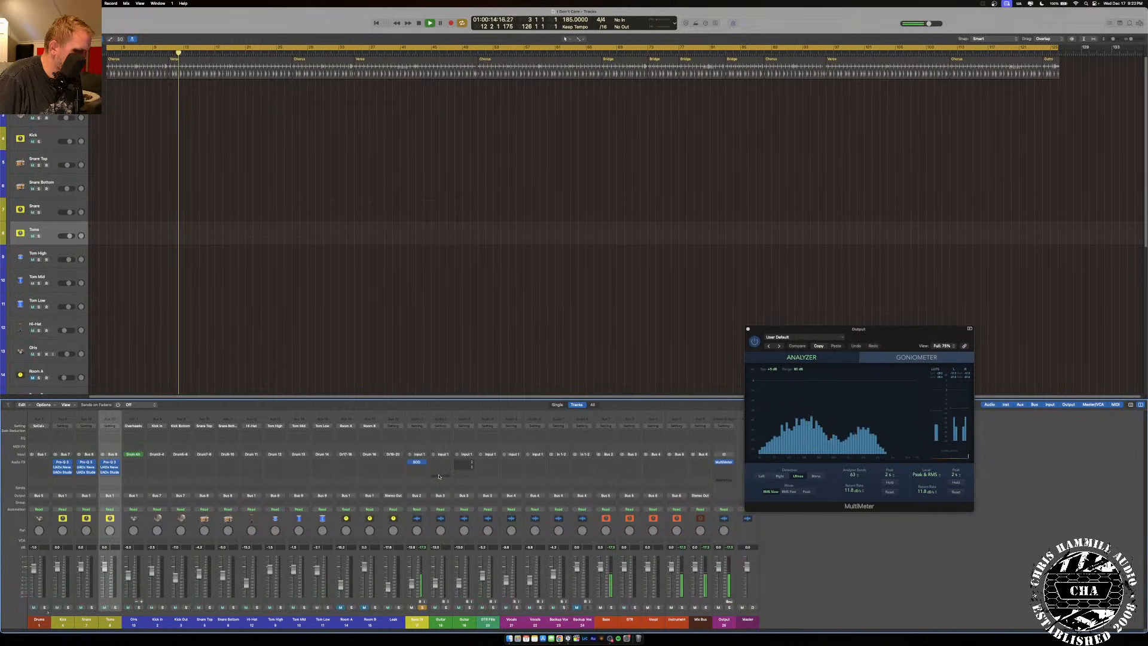
Insert UADx Neve 1073 Preamp and EQ after BOD on Bass DI, driving its input gain and lowering its output fader to compensate.
left_click(420, 469)
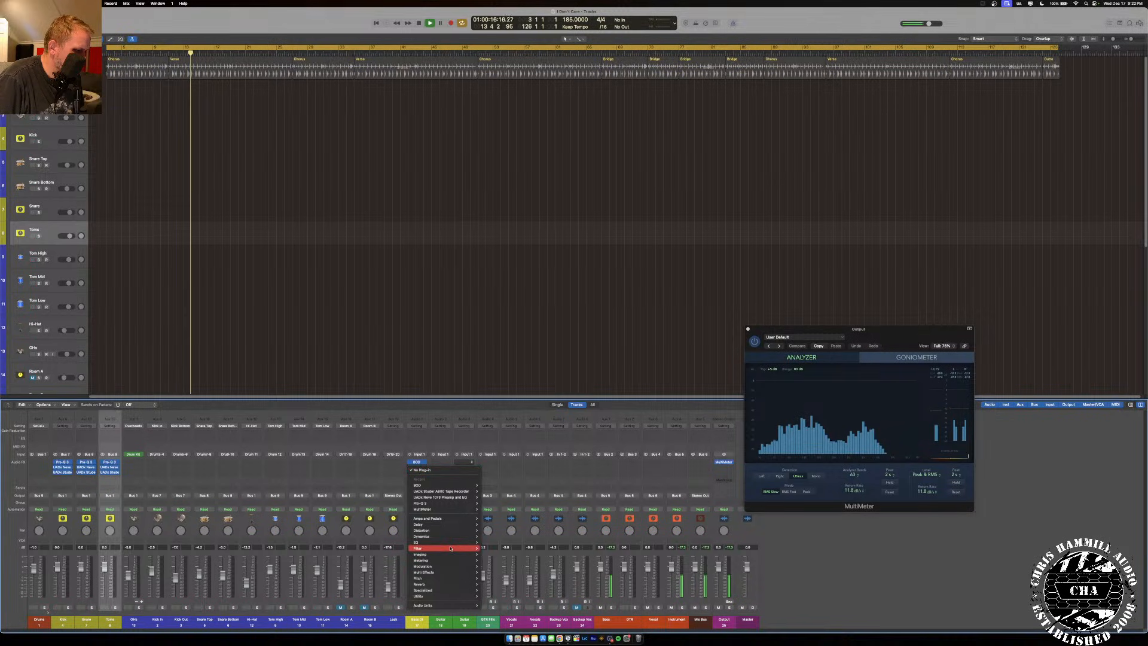
left_click(486, 497)
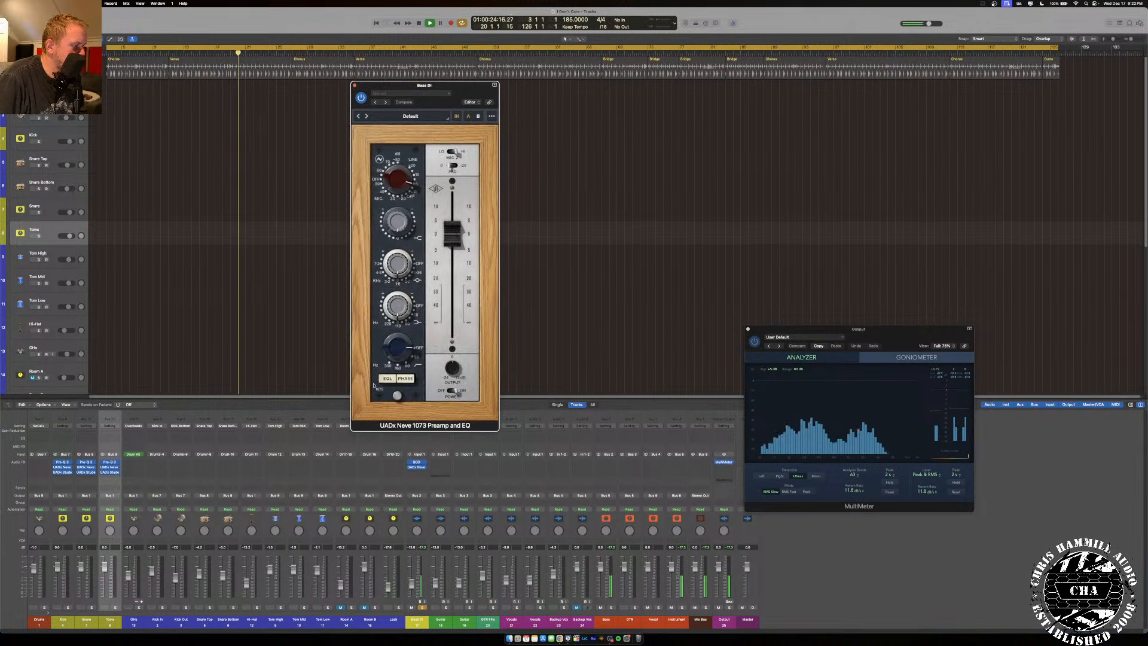
left_click_drag(452, 233, 452, 300)
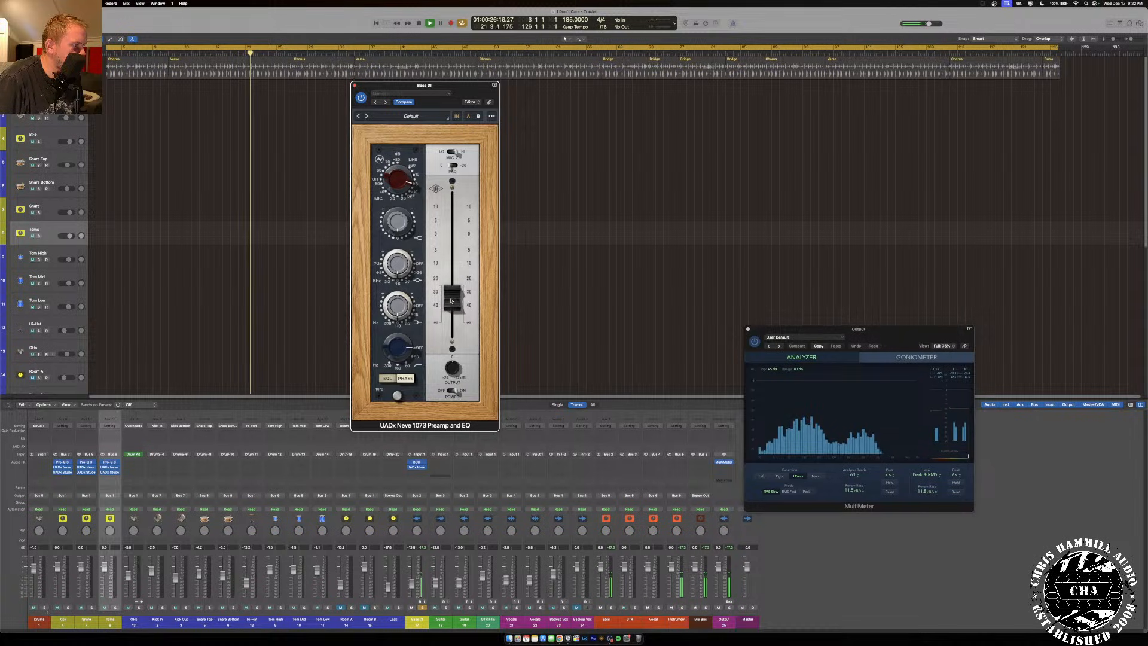
left_click(393, 201)
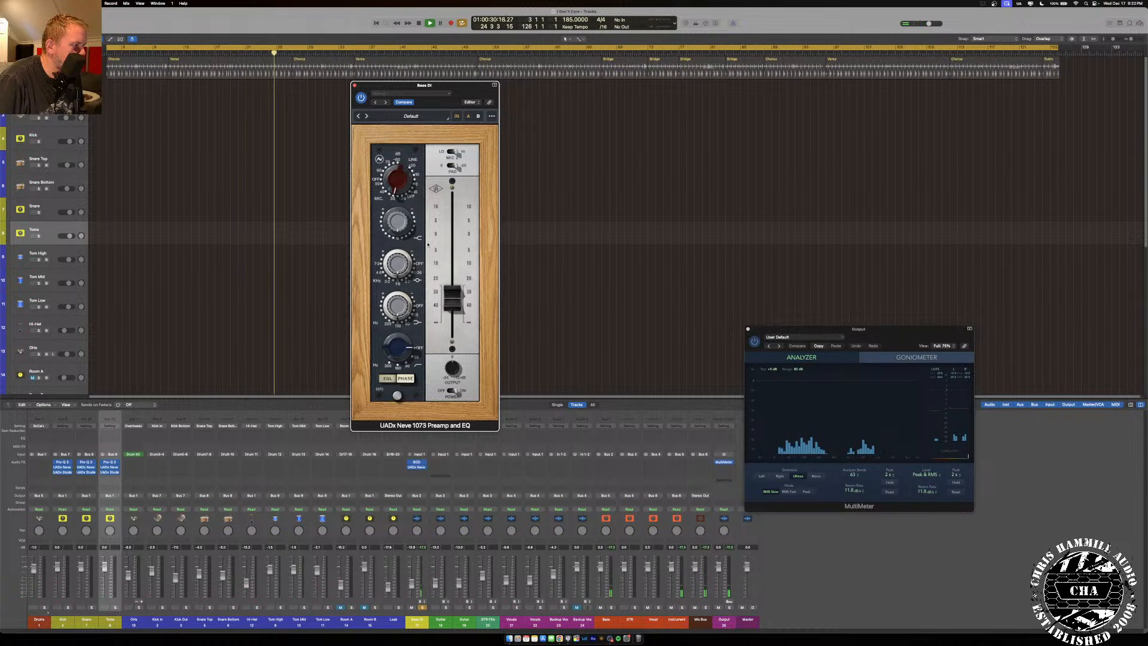
left_click_drag(452, 298, 452, 271)
left_click_drag(393, 182, 398, 175)
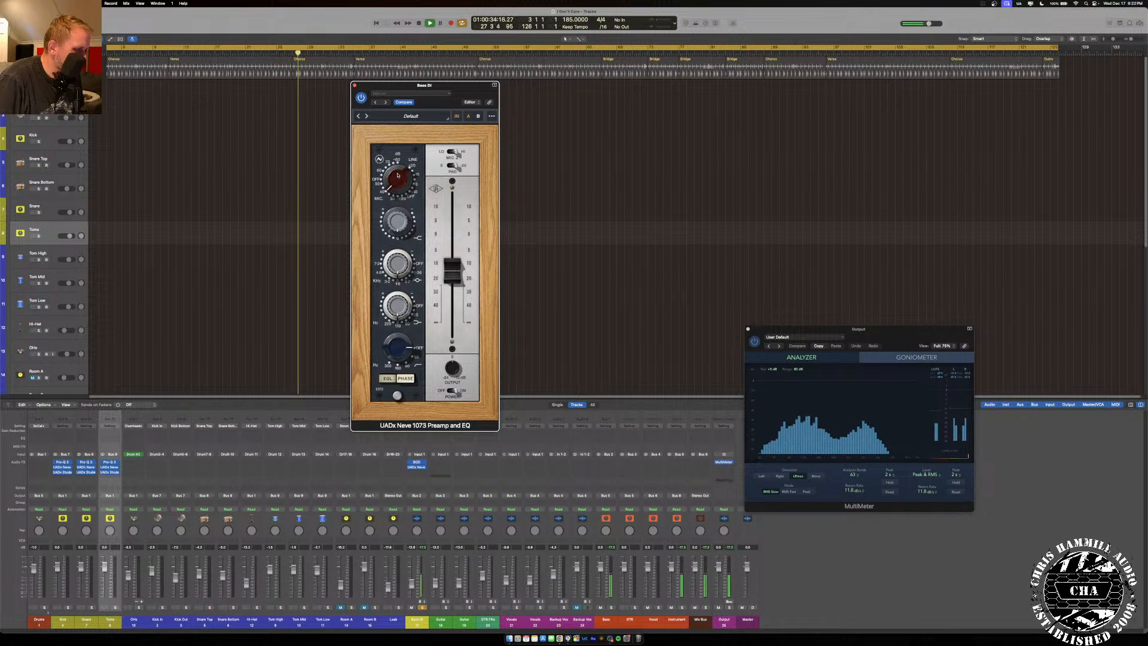
left_click_drag(455, 280, 456, 292)
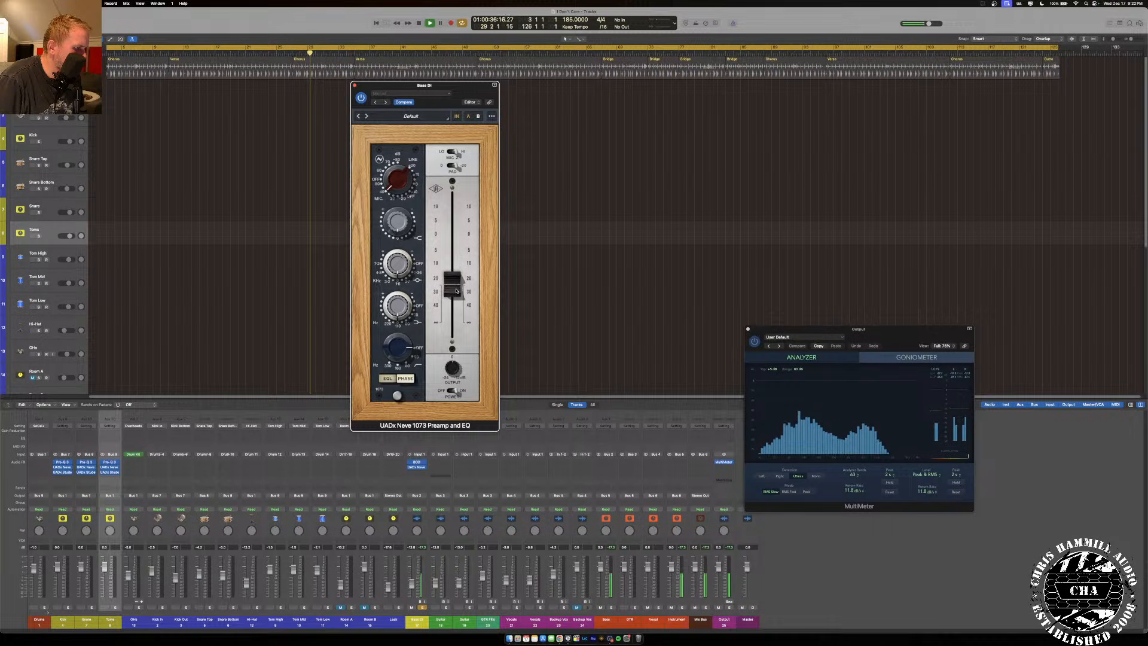
Compare the bass with the Neve 1073 engaged and bypassed, recheck its settings and close the plug-in window.
left_click(457, 117)
left_click(458, 116)
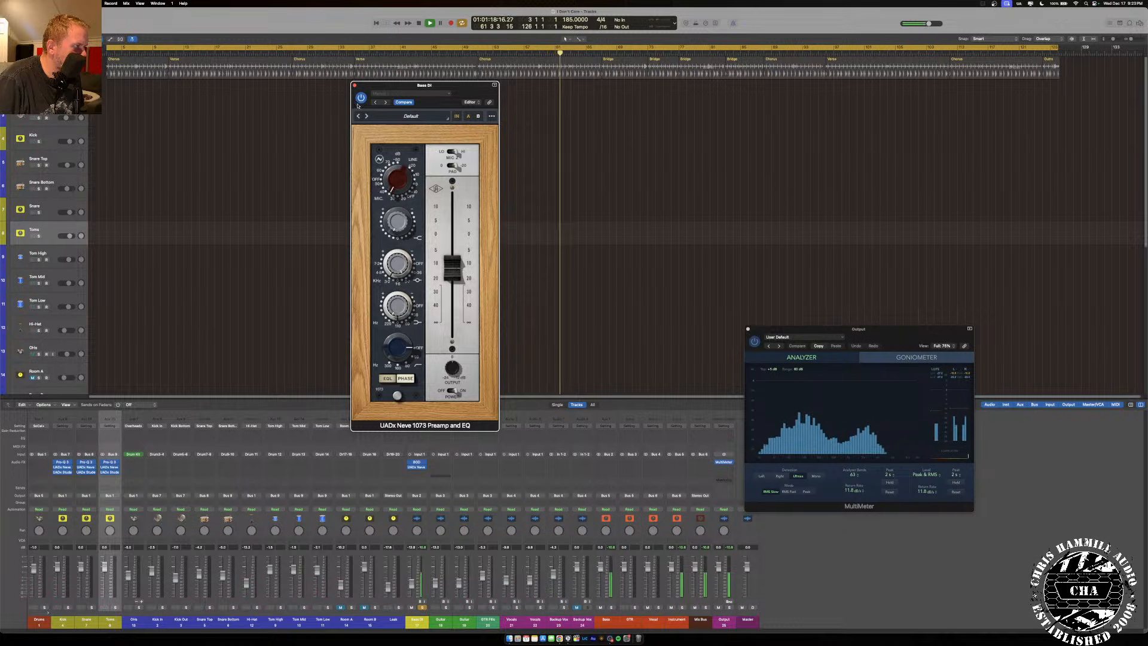
left_click(355, 86)
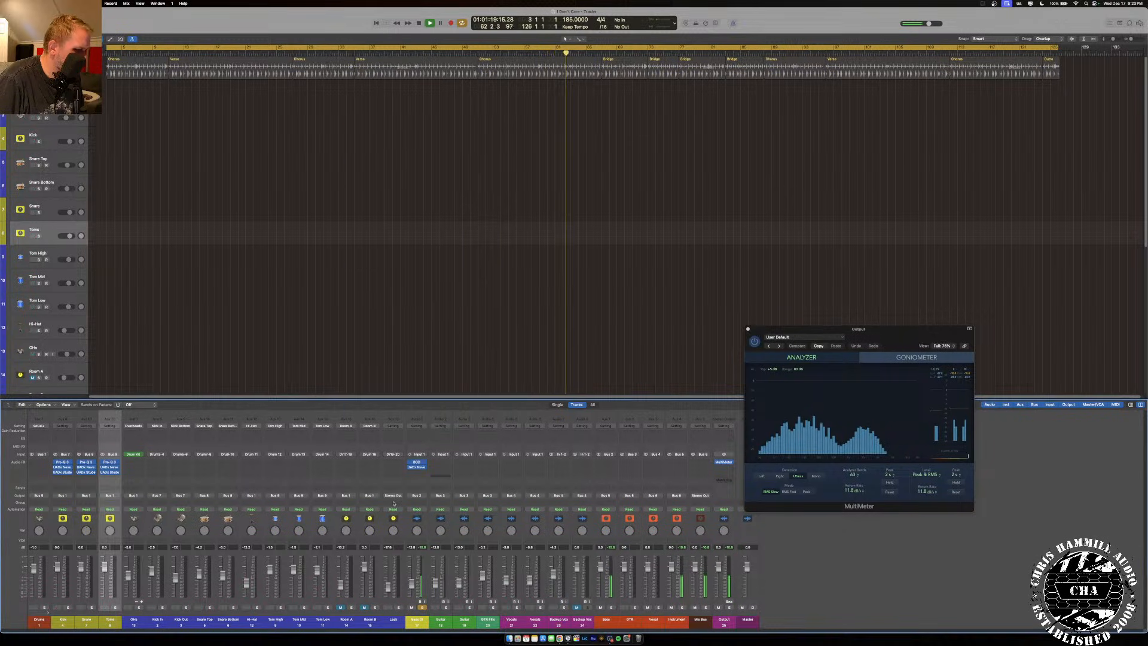
left_click(411, 463)
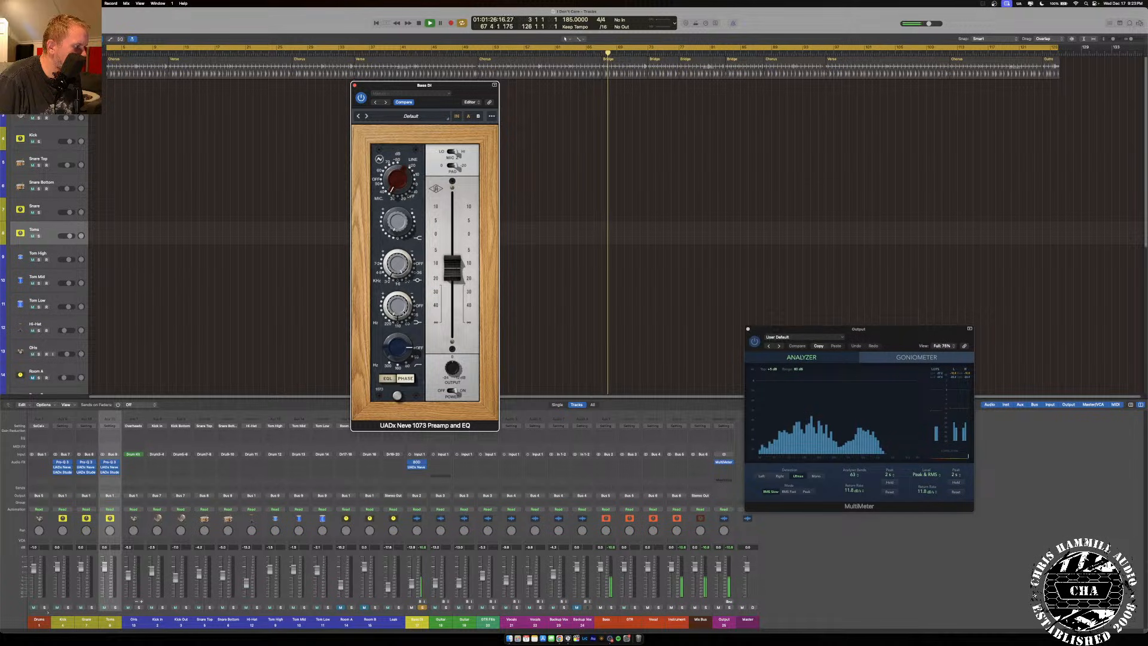
left_click(354, 85)
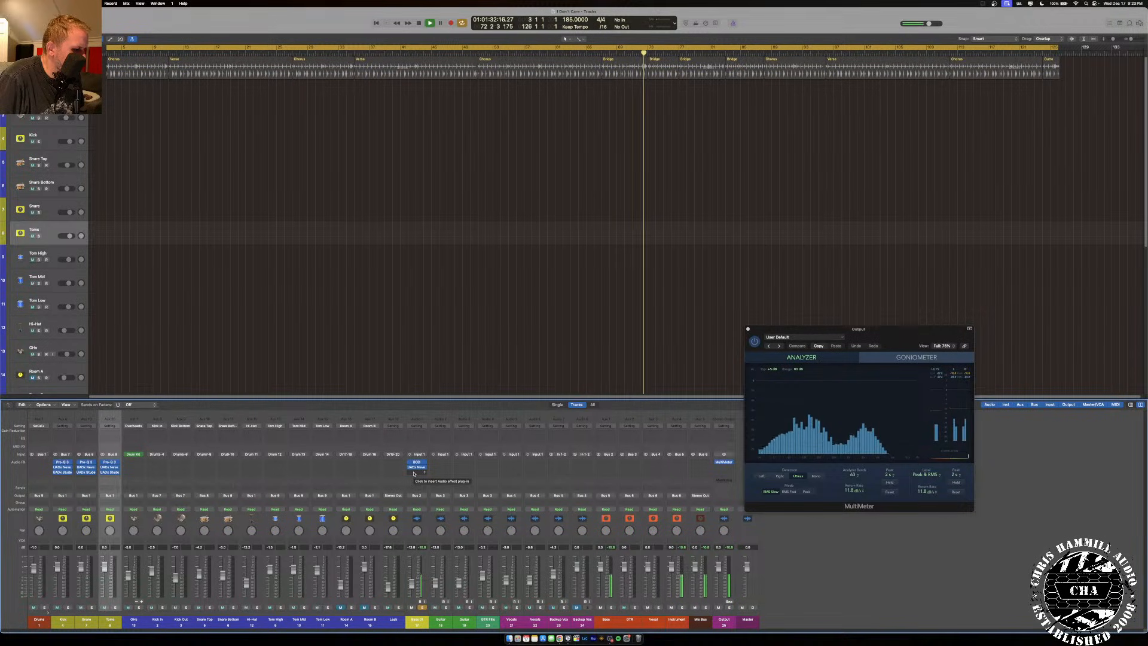
left_click(414, 474)
mouse_move(437, 611)
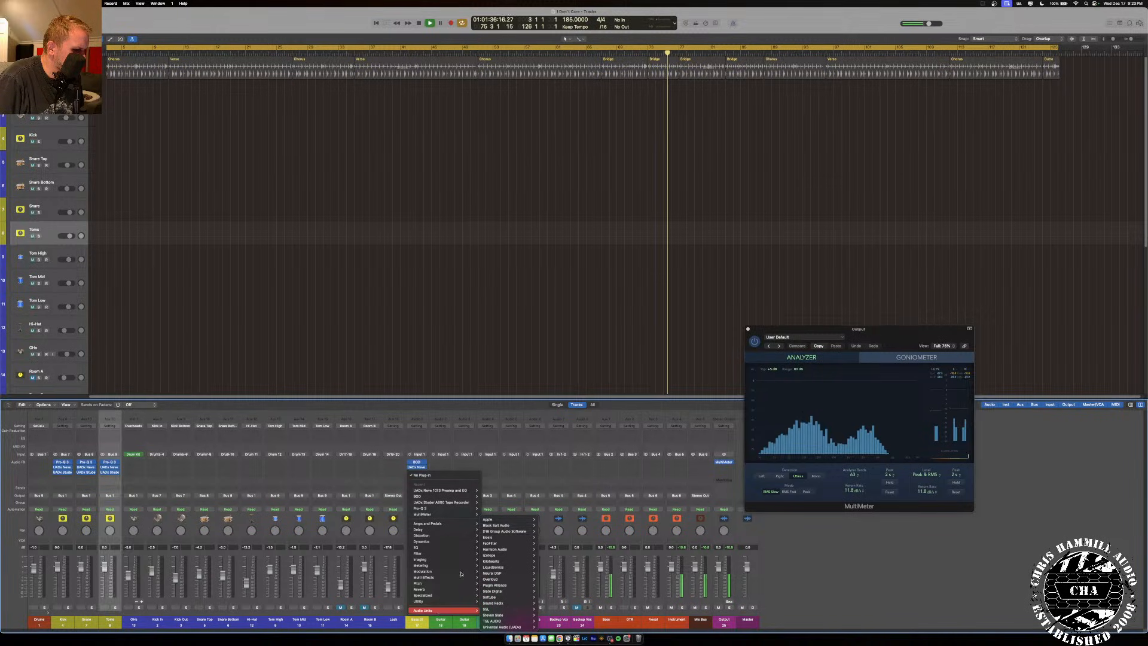
left_click(513, 418)
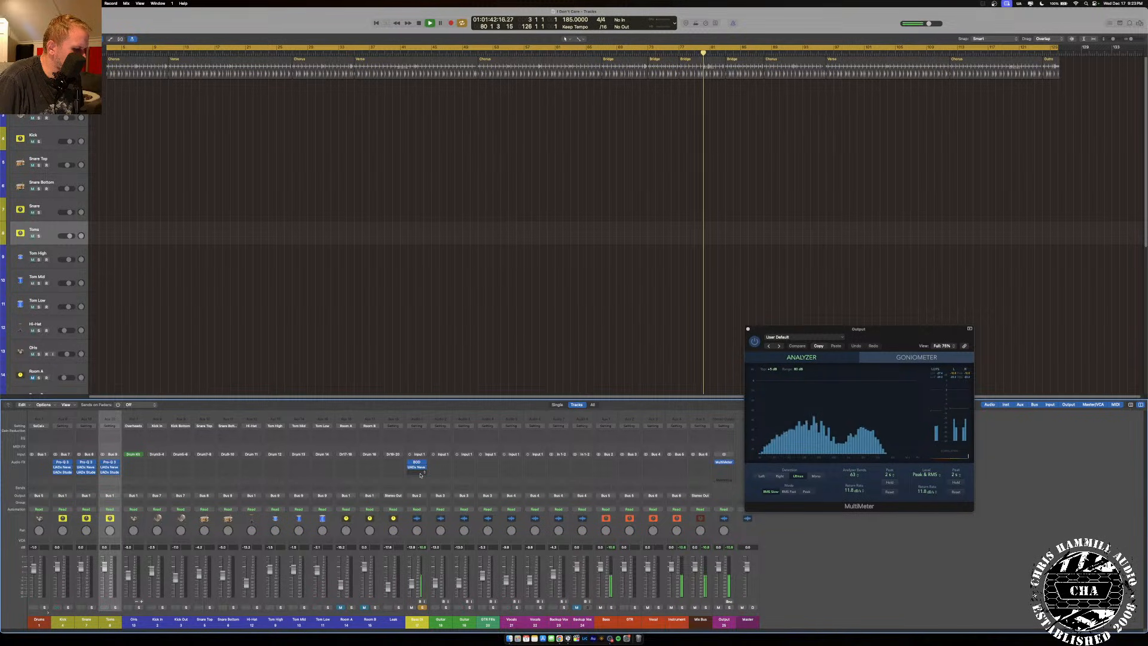
Reopen BOD on the Bass DI track, readjust its tone and drive knobs by ear and close the plug-in window.
left_click(417, 462)
left_click_drag(443, 136, 444, 142)
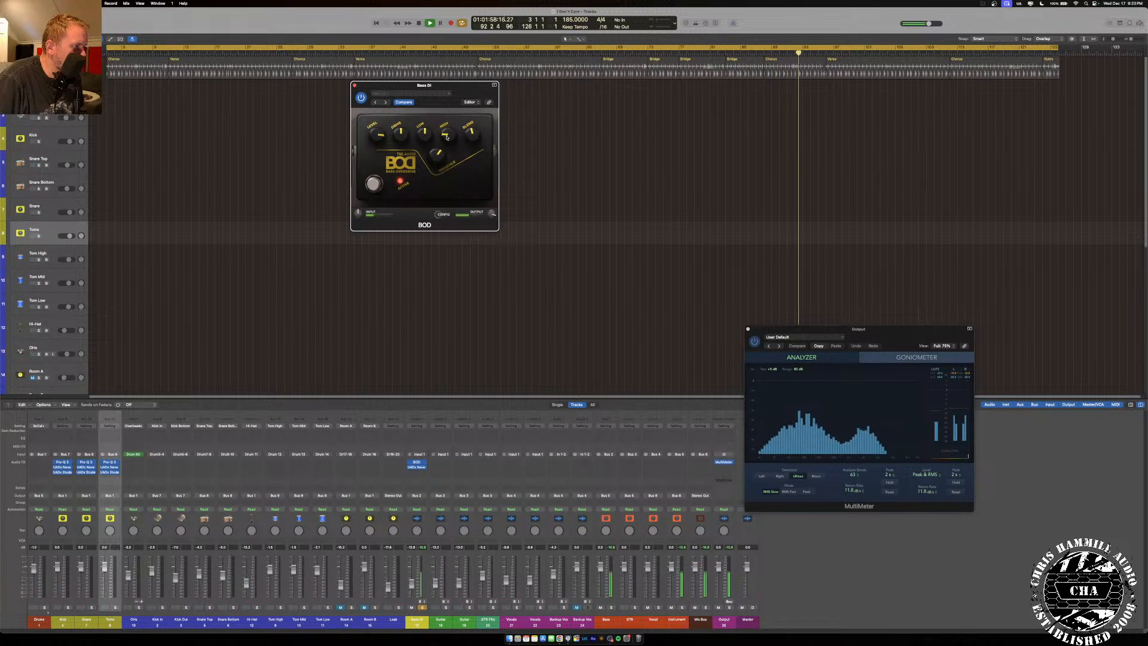
left_click(355, 86)
left_click(417, 464)
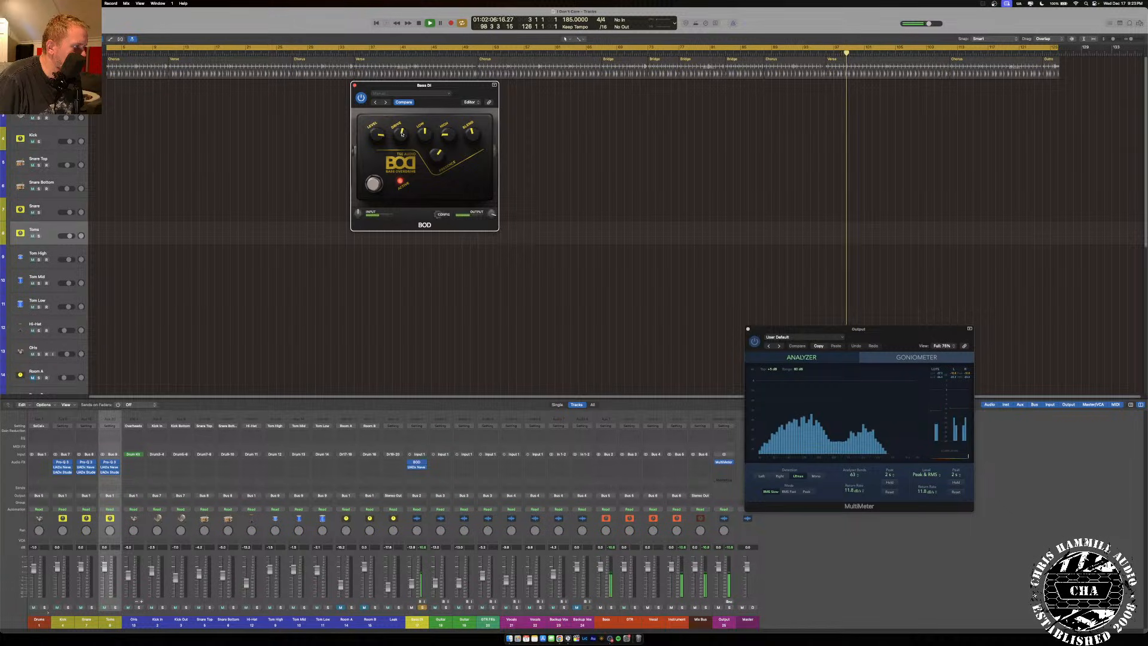
left_click(354, 87)
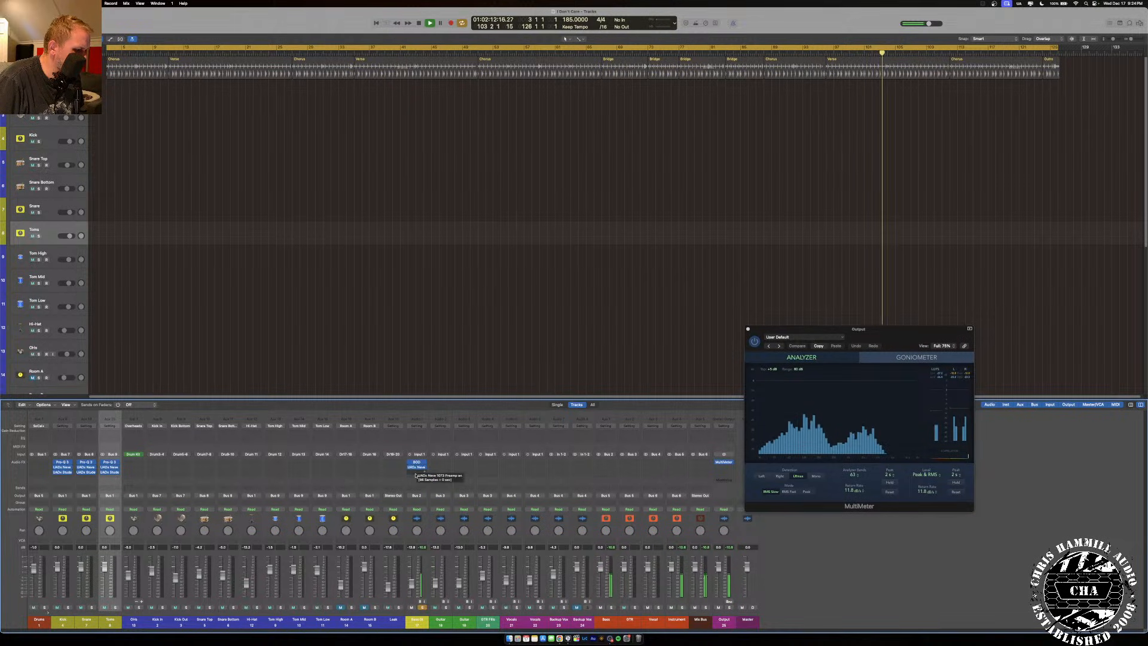
Insert UADx 1176 Rev A Compressor after the Neve 1073 on Bass DI and adjust its input knob by ear.
left_click(416, 473)
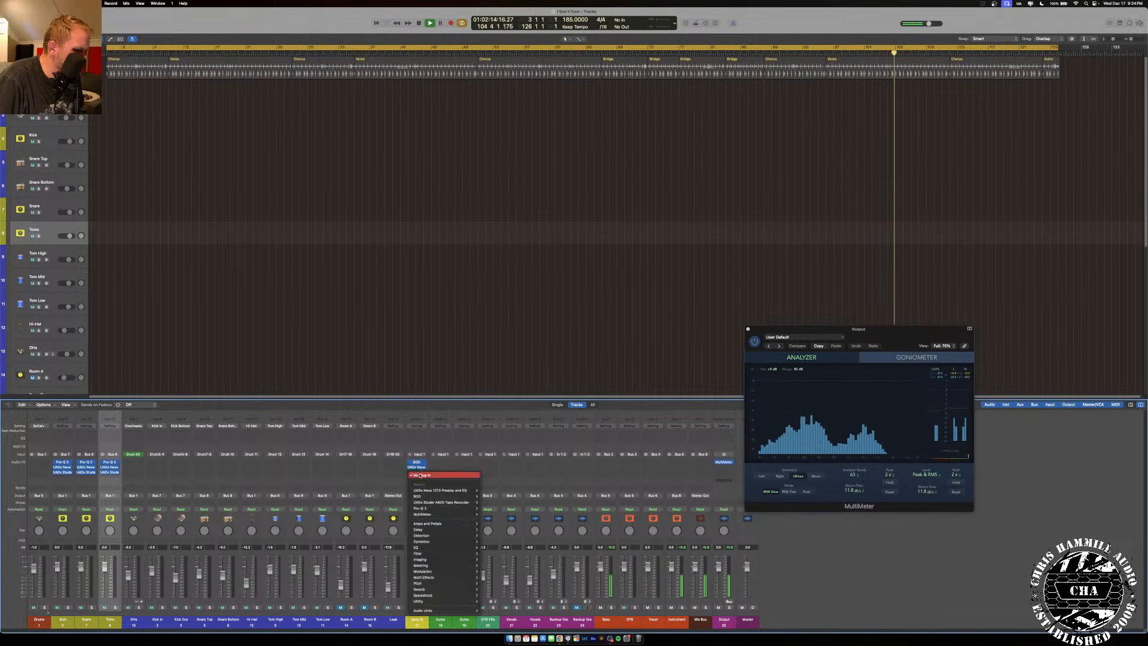
mouse_move(442, 610)
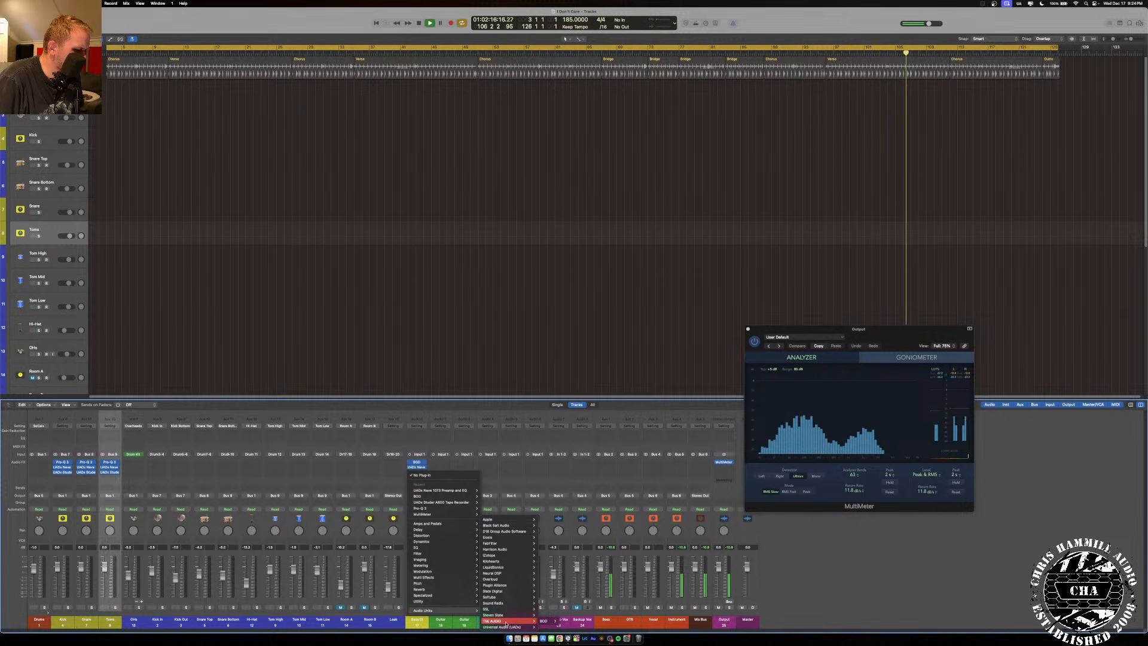
mouse_move(502, 531)
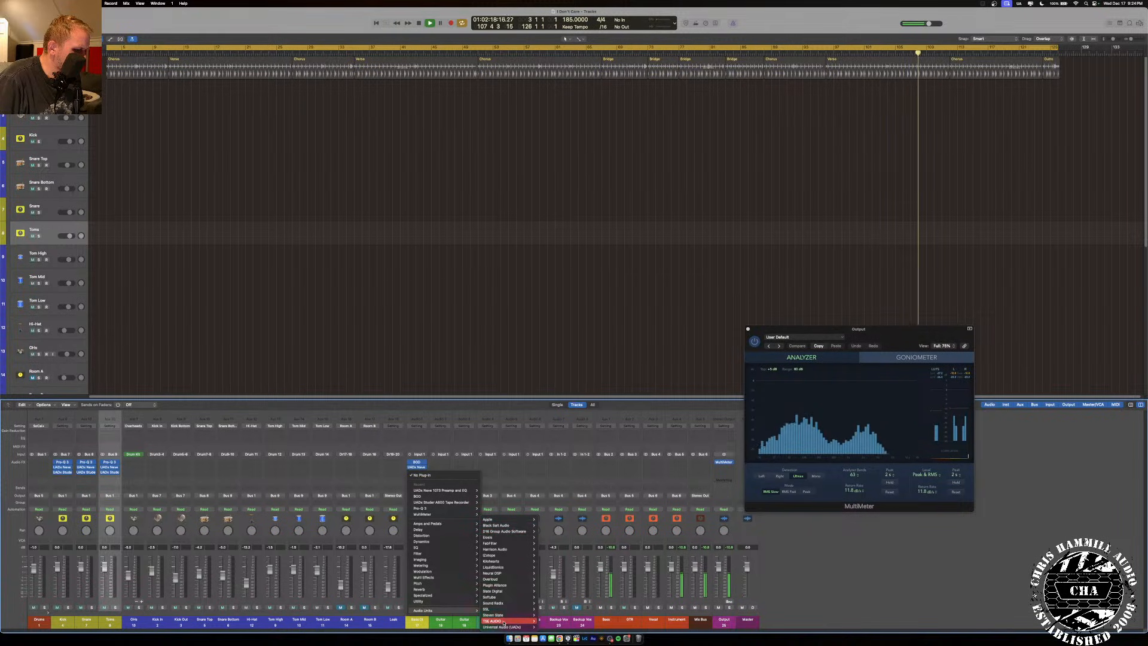
mouse_move(505, 627)
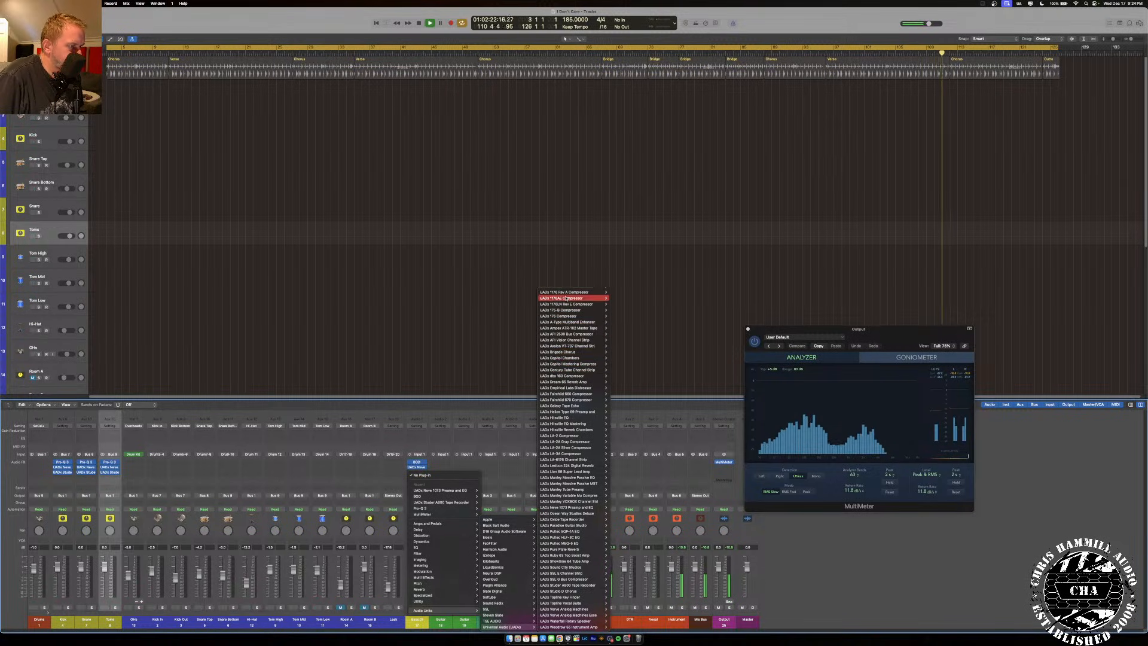
left_click(617, 292)
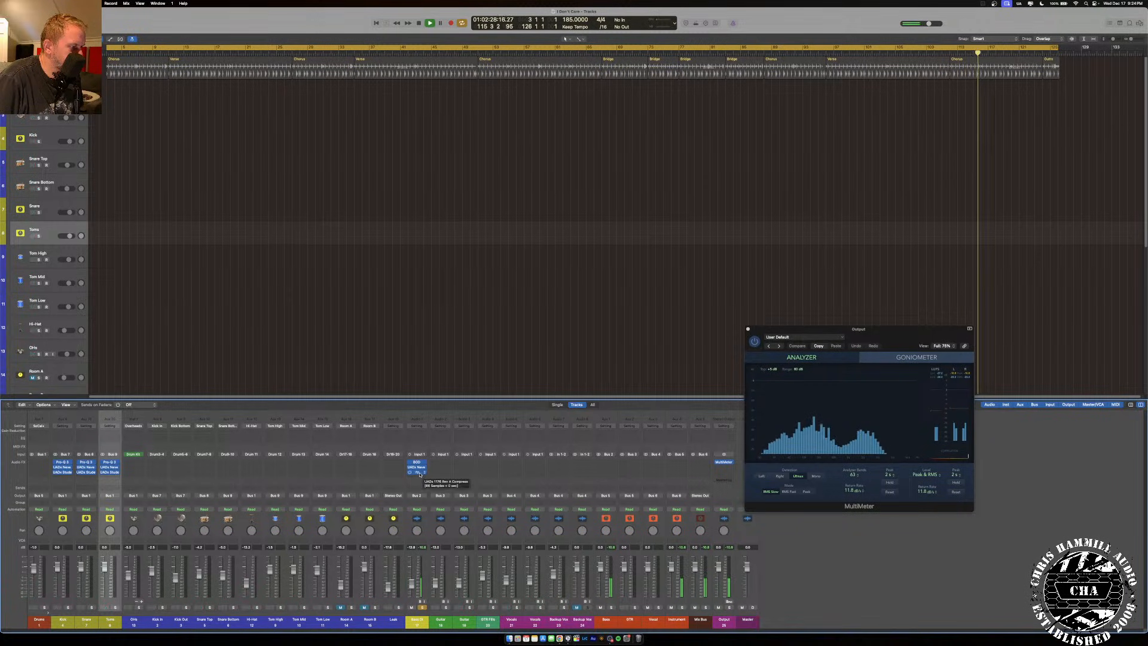
left_click(418, 472)
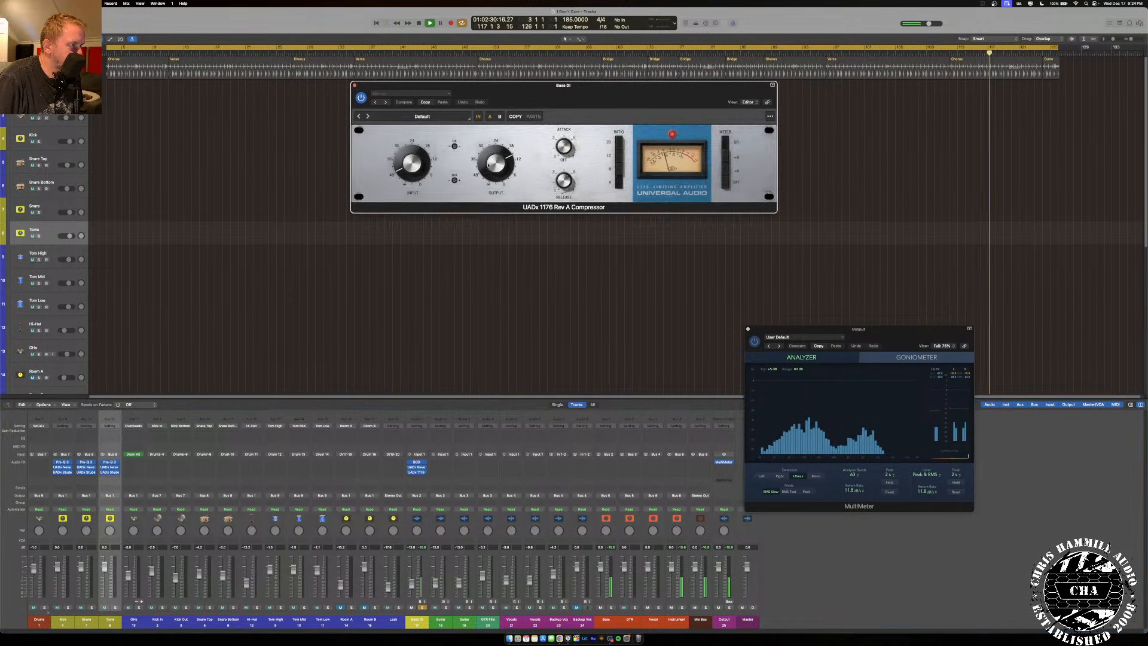
left_click_drag(419, 166, 417, 171)
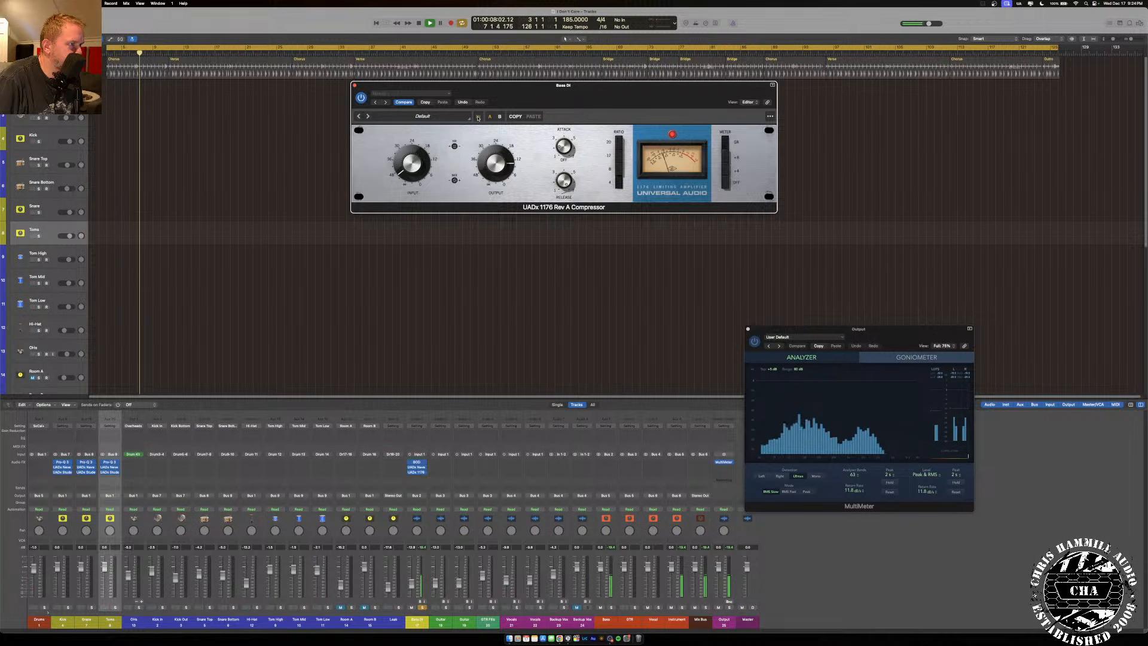
Compare the bass with the 1176 engaged and bypassed, fine-tune its input level and close the plug-in window.
left_click(478, 117)
left_click(478, 117)
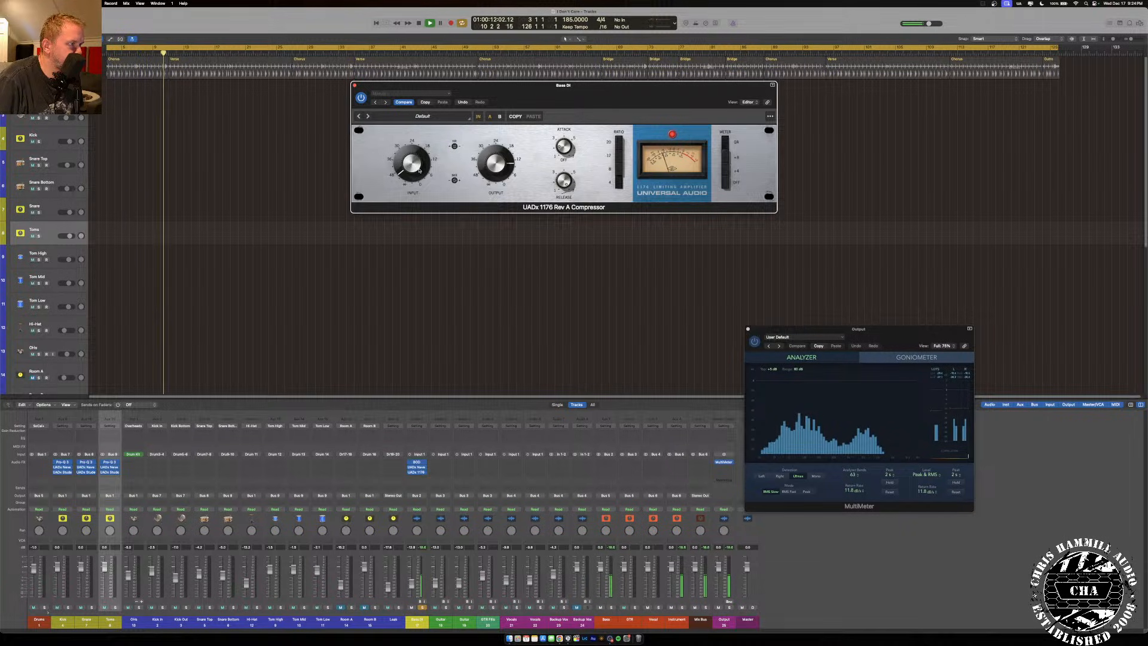
left_click_drag(415, 168, 410, 174)
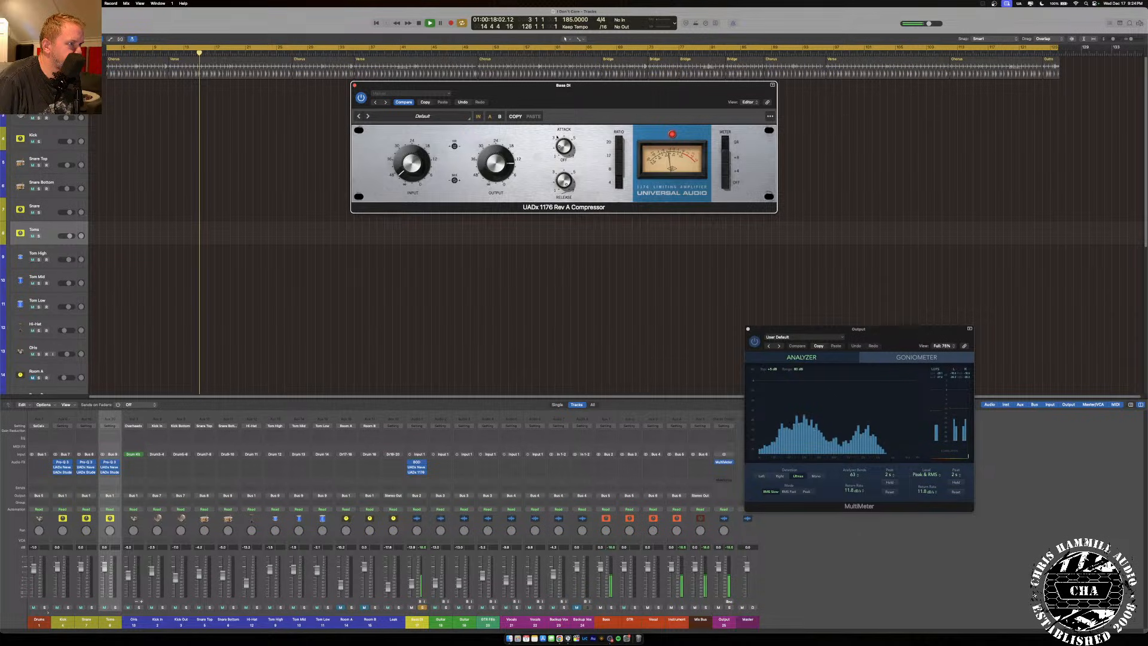
left_click(479, 116)
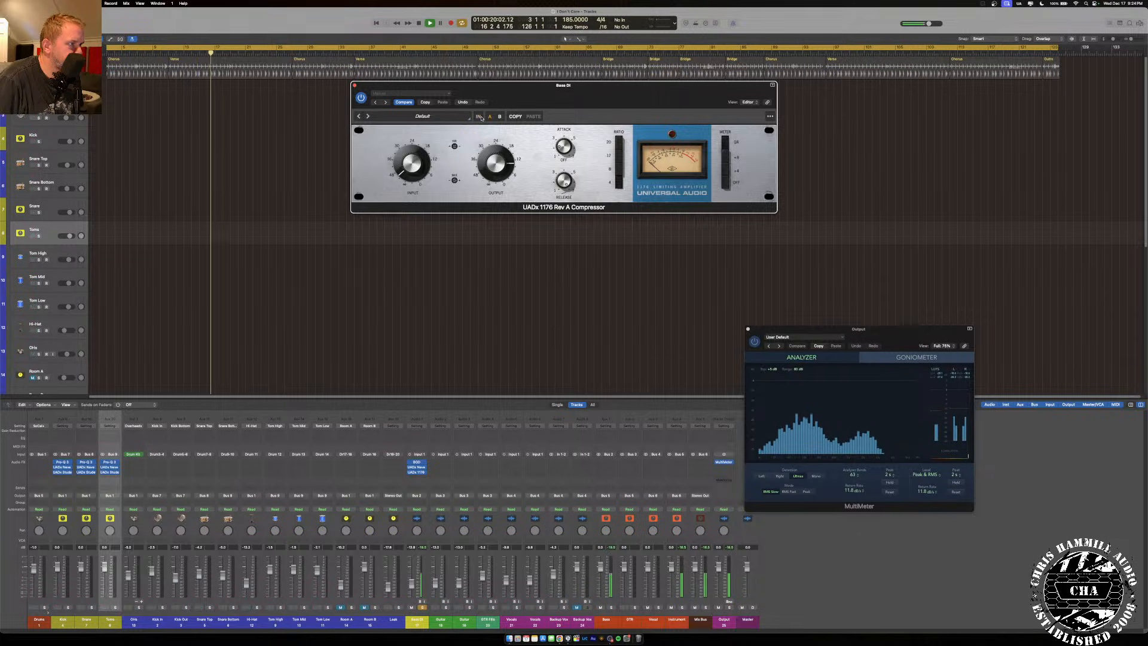
left_click(481, 117)
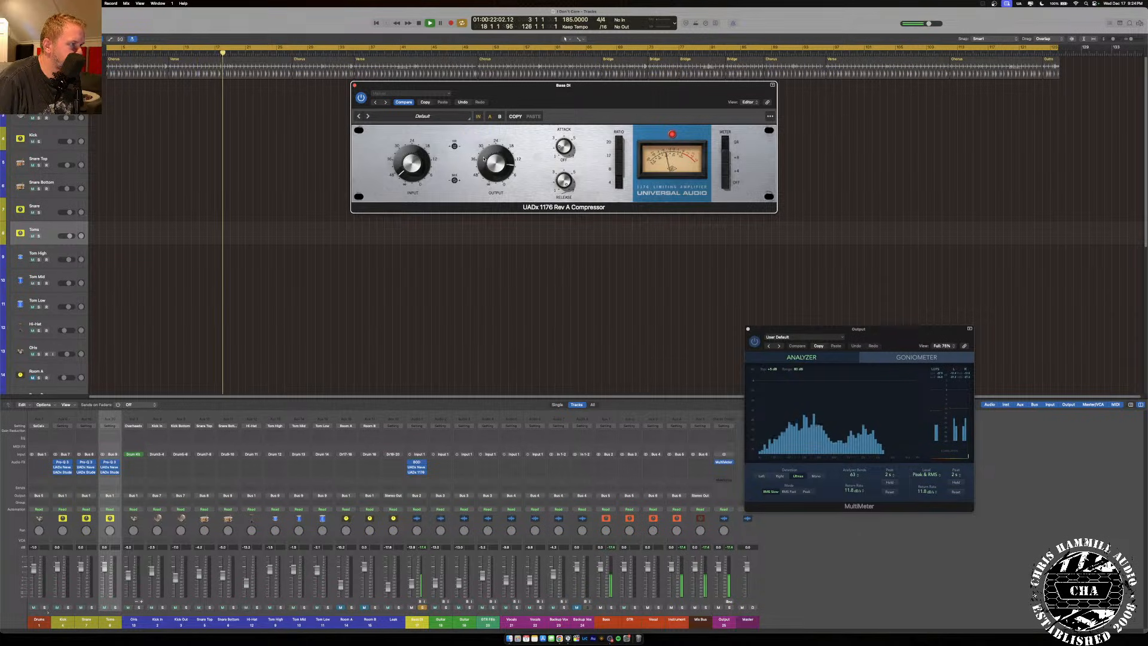
left_click(480, 118)
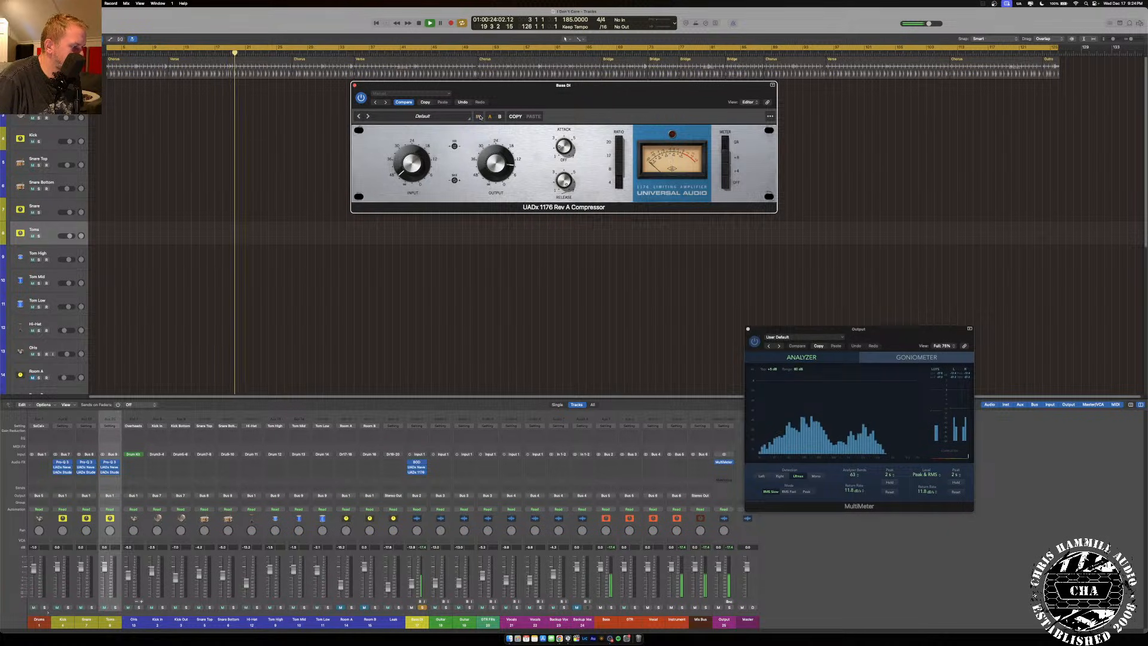
left_click(355, 85)
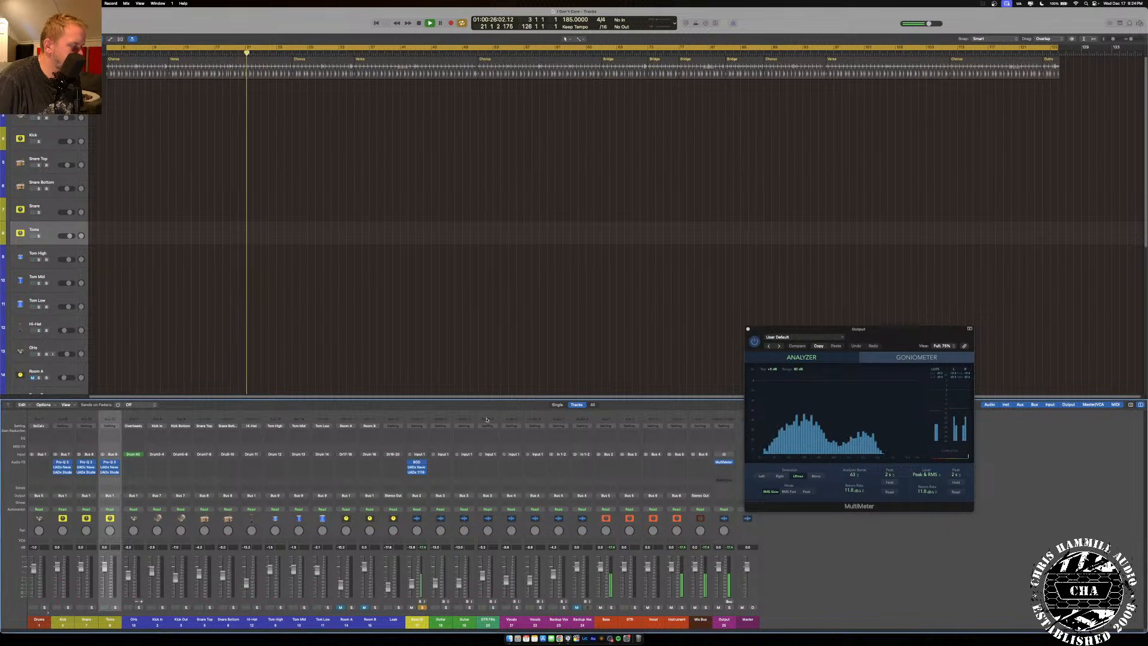
Insert a mono UADx Empirical Labs Distressor after the 1176 on the Bass DI track.
left_click(415, 477)
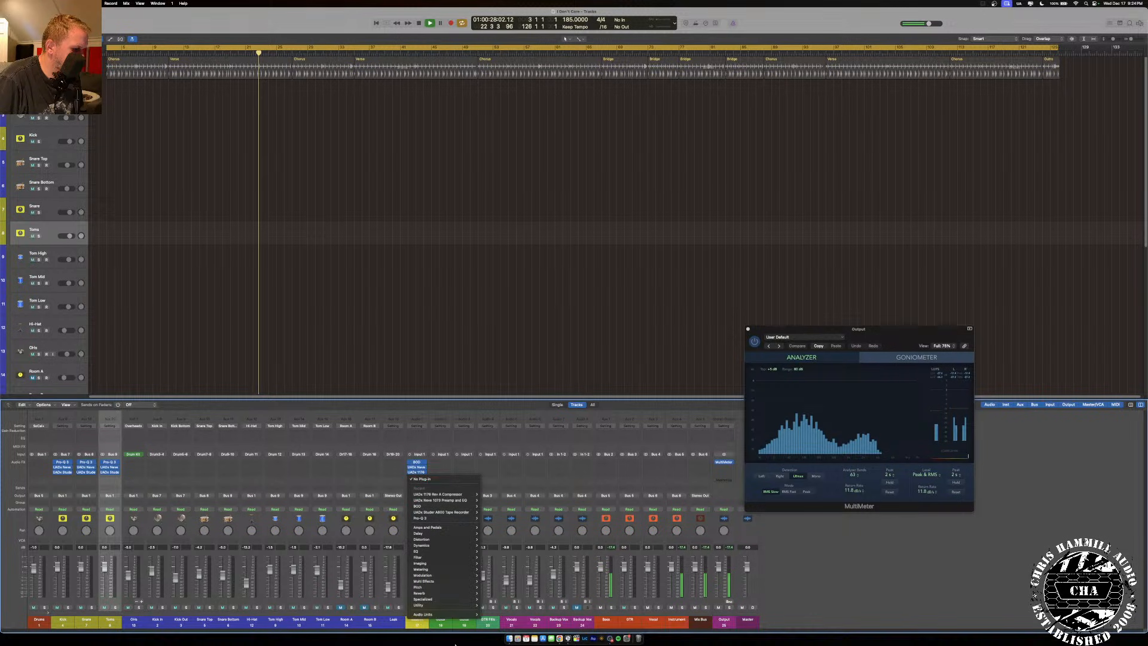
mouse_move(423, 614)
mouse_move(501, 627)
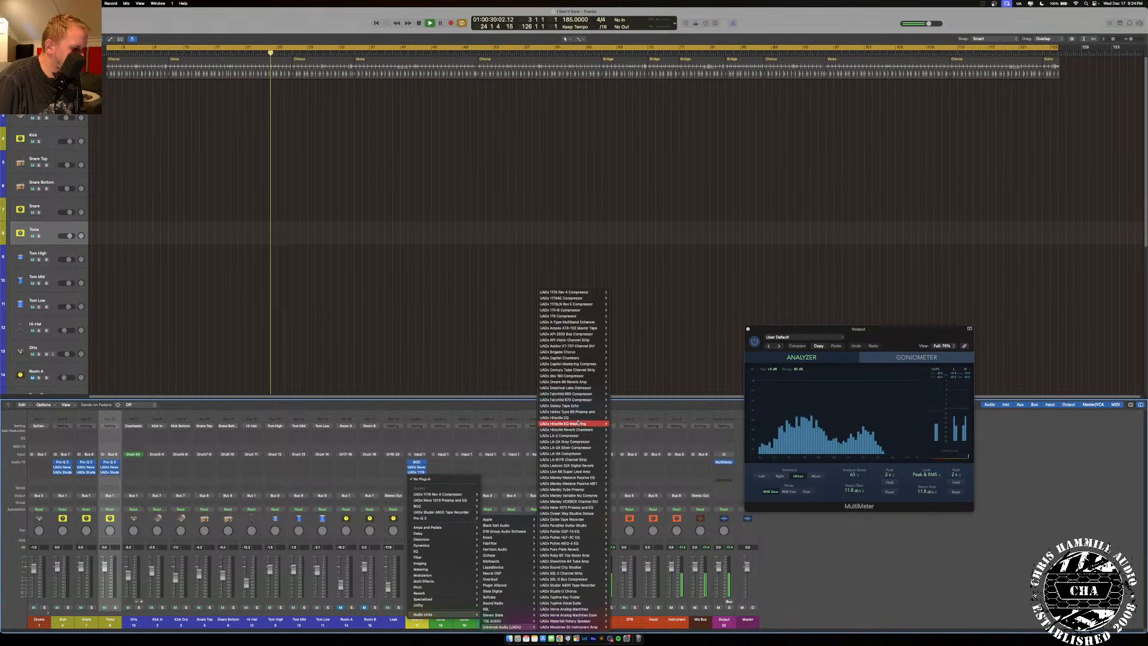
mouse_move(580, 383)
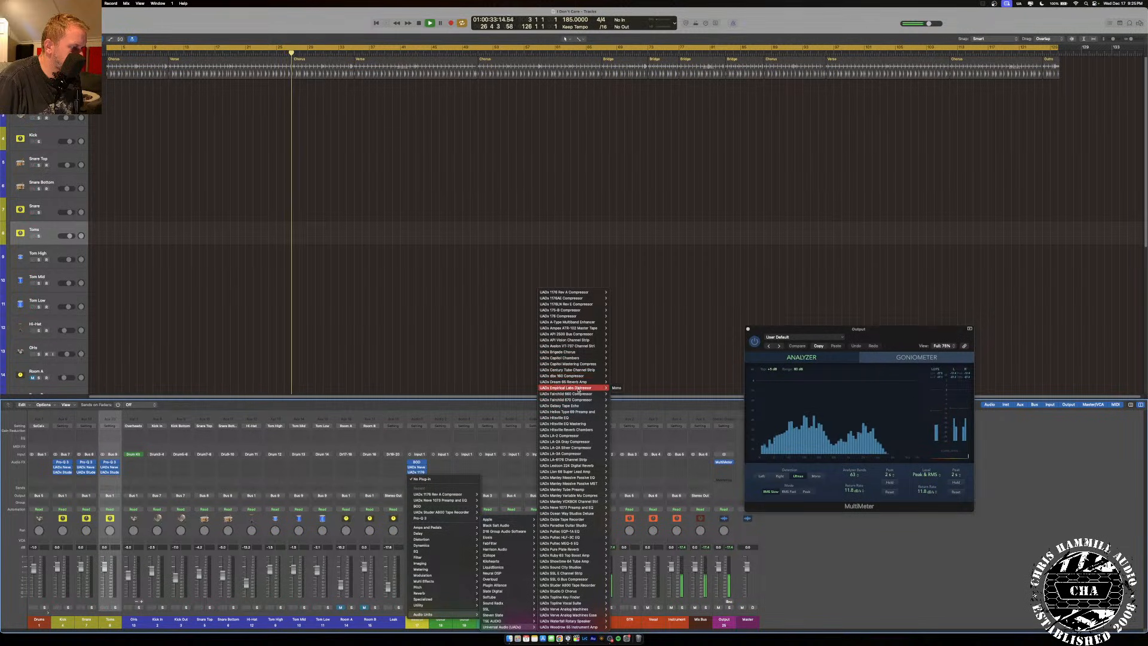
left_click(616, 388)
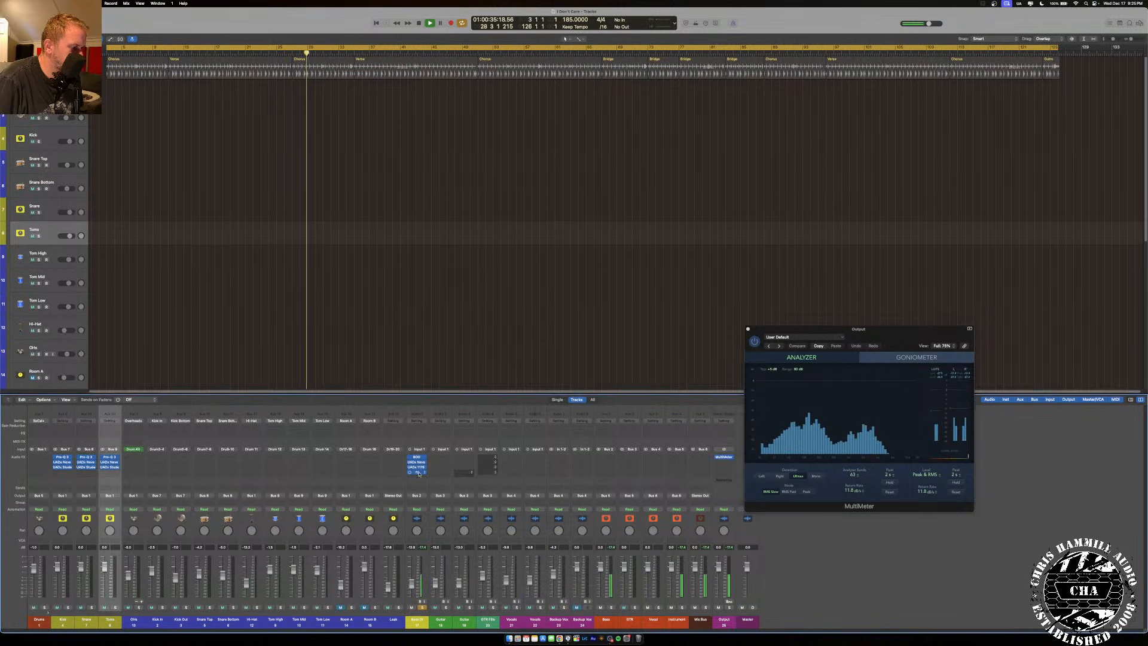
Set the Distressor's compression ratio to 4:1.
left_click(617, 187)
left_click(617, 187)
left_click(617, 186)
left_click(618, 186)
left_click(617, 187)
left_click(617, 186)
left_click(617, 186)
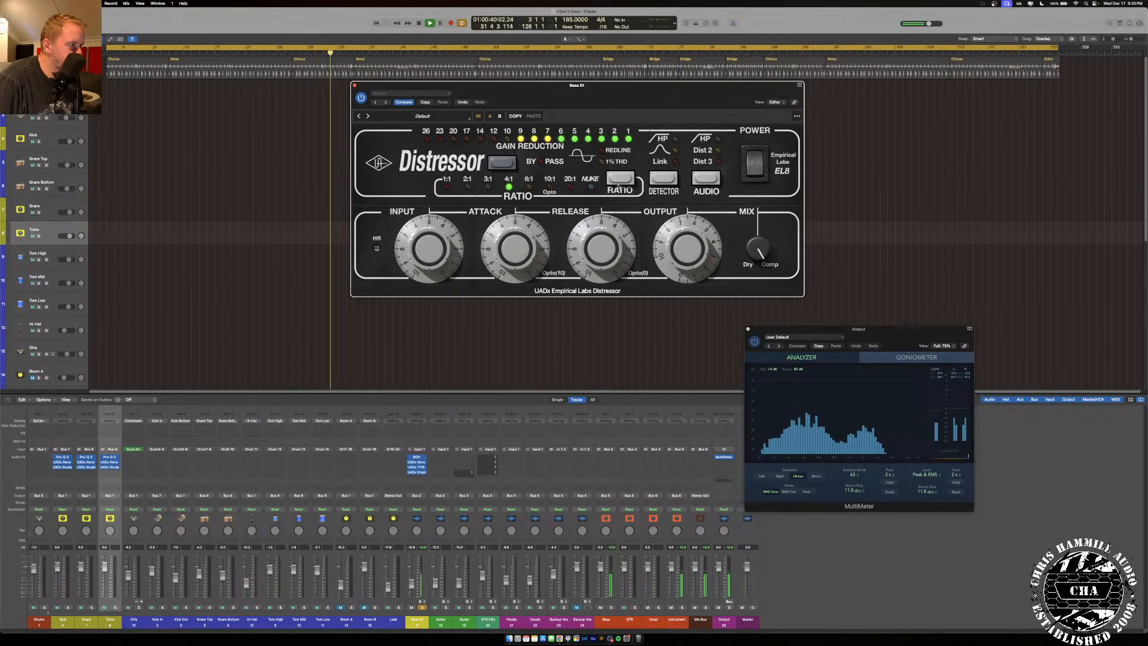
Adjust the Distressor's attack, release, input and output knobs by ear, then close its window.
left_click_drag(519, 268, 586, 277)
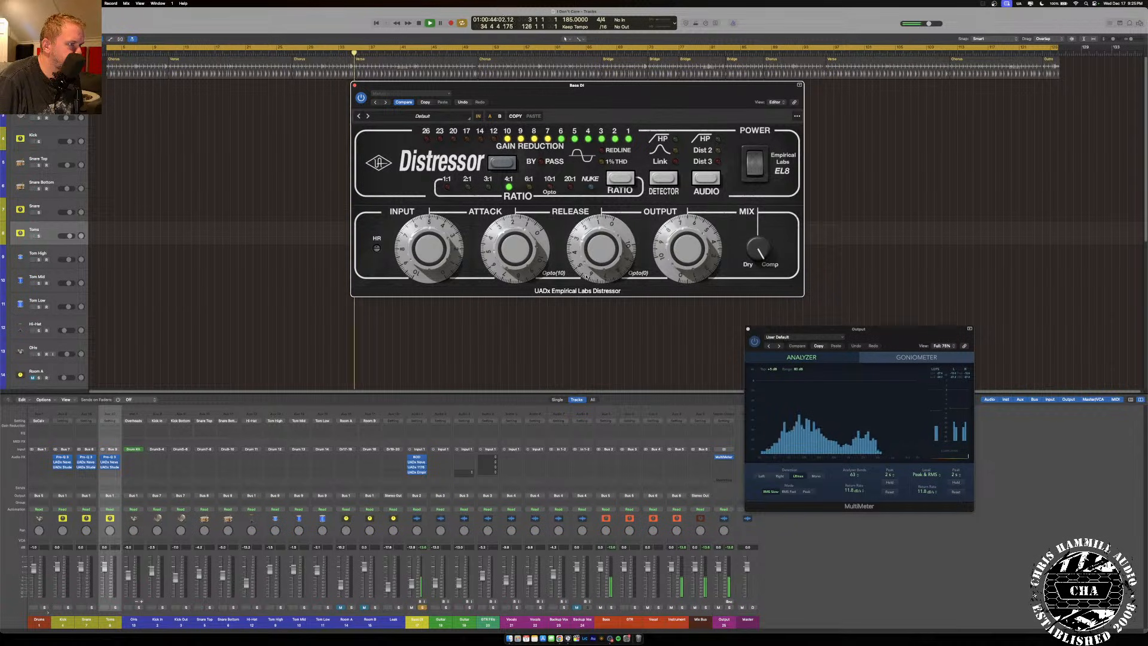
left_click_drag(447, 261, 416, 271)
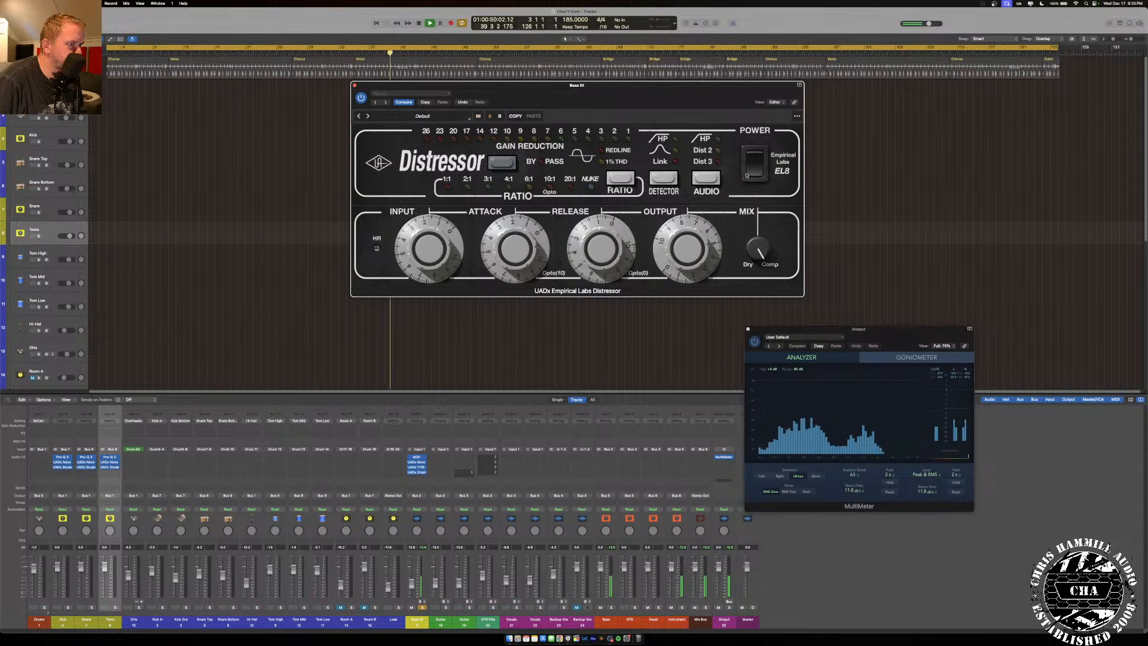
left_click_drag(694, 237, 695, 235)
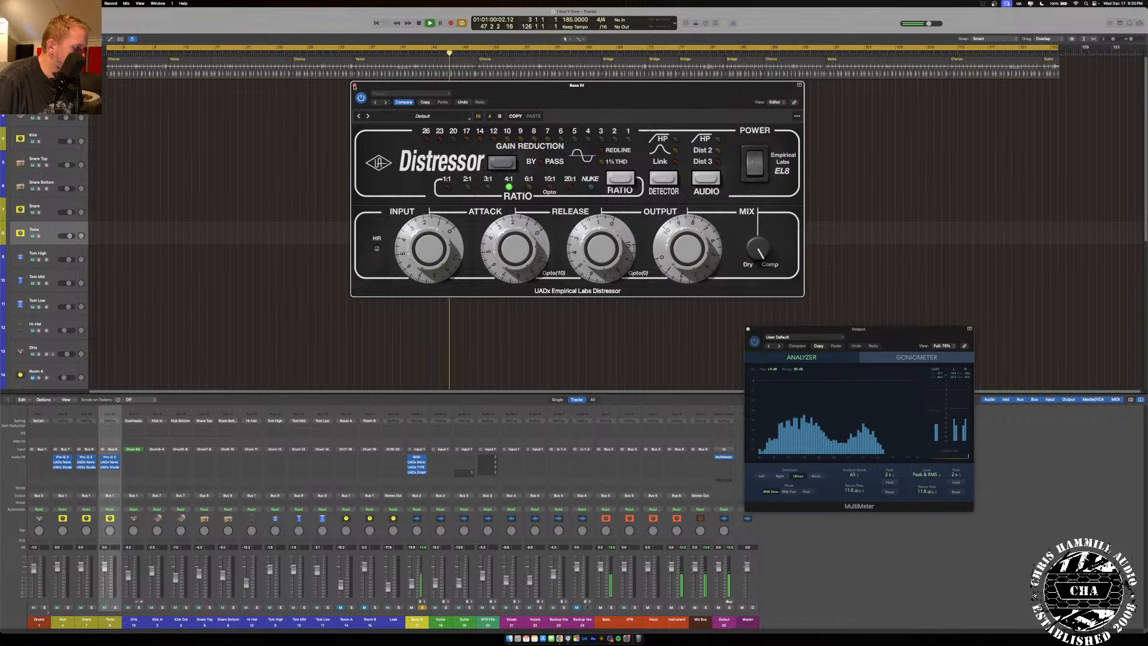
left_click(354, 85)
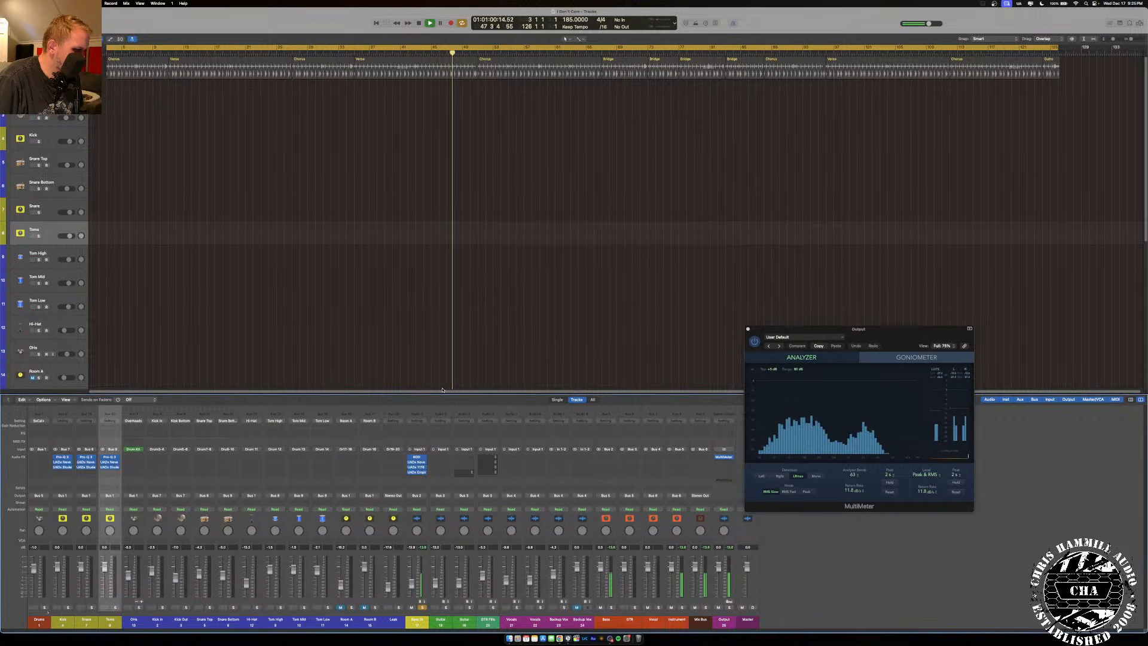
Insert a mono FabFilter Pro-MB after the Distressor on Bass DI, add a compression band over the upper-mid peaks and close it.
left_click(420, 478)
mouse_move(444, 615)
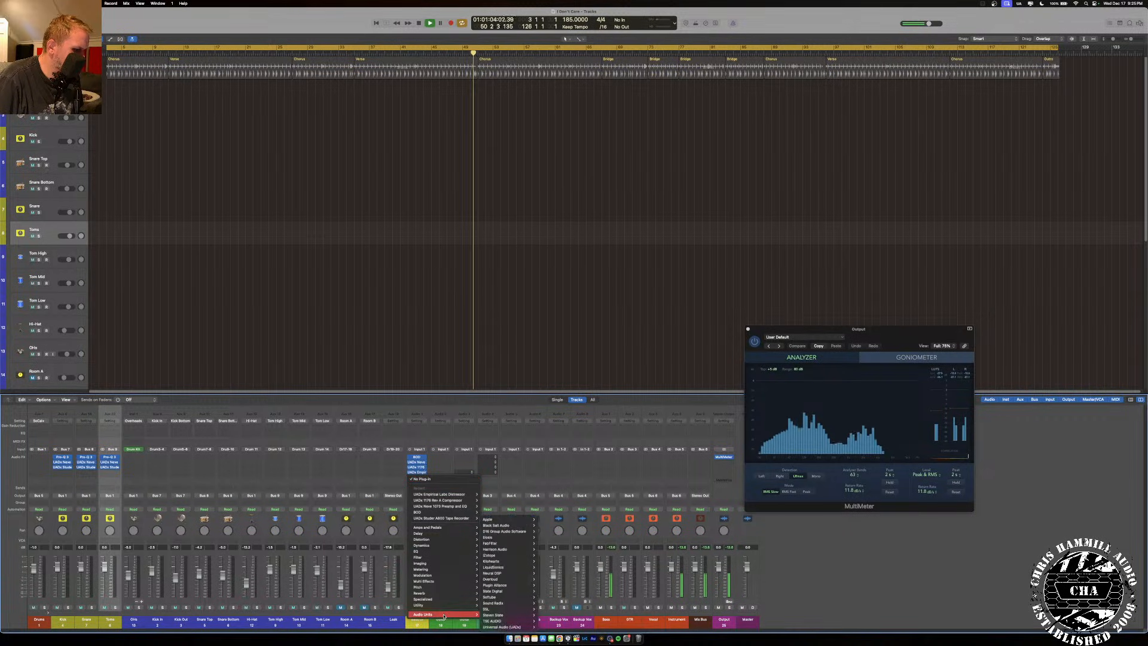
mouse_move(508, 543)
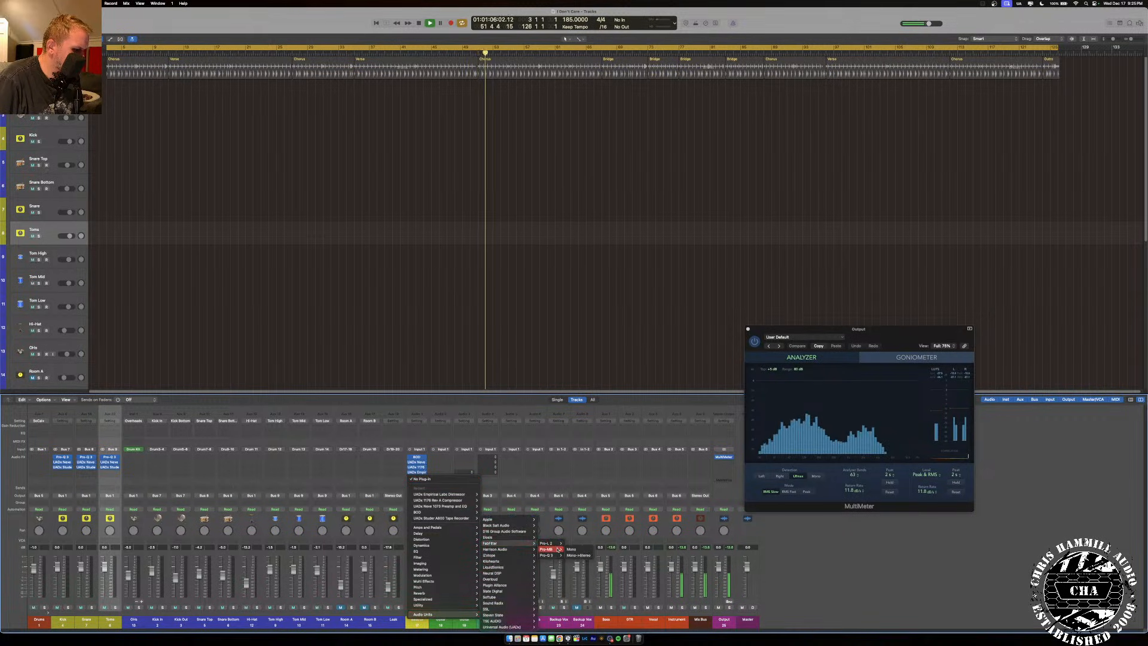
left_click(571, 549)
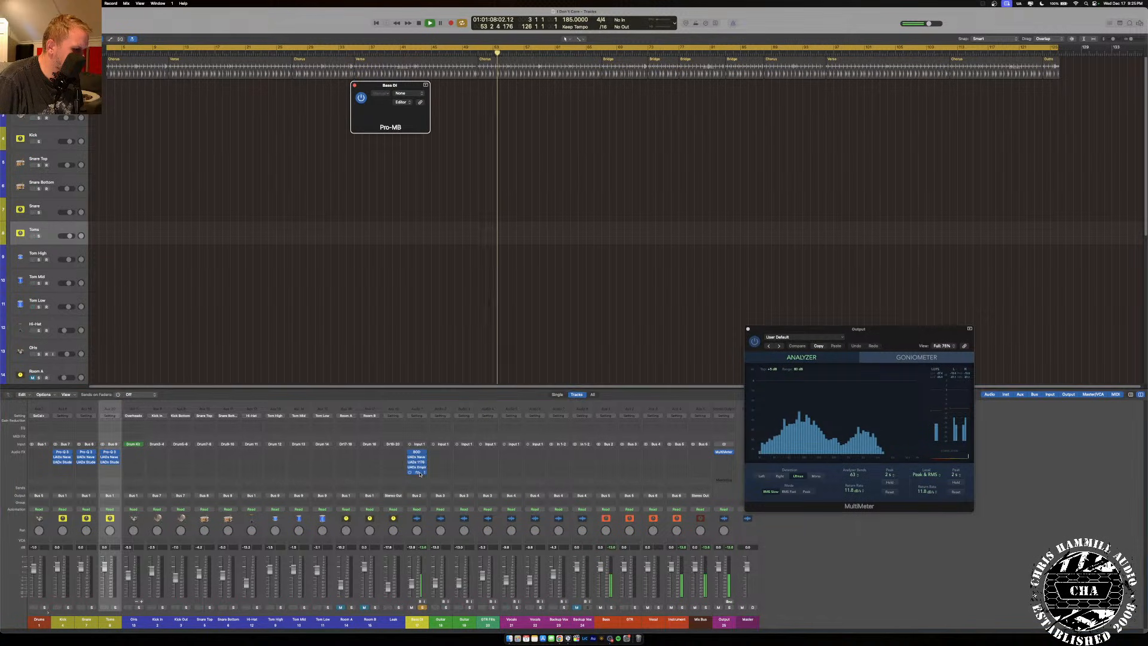
left_click(513, 168)
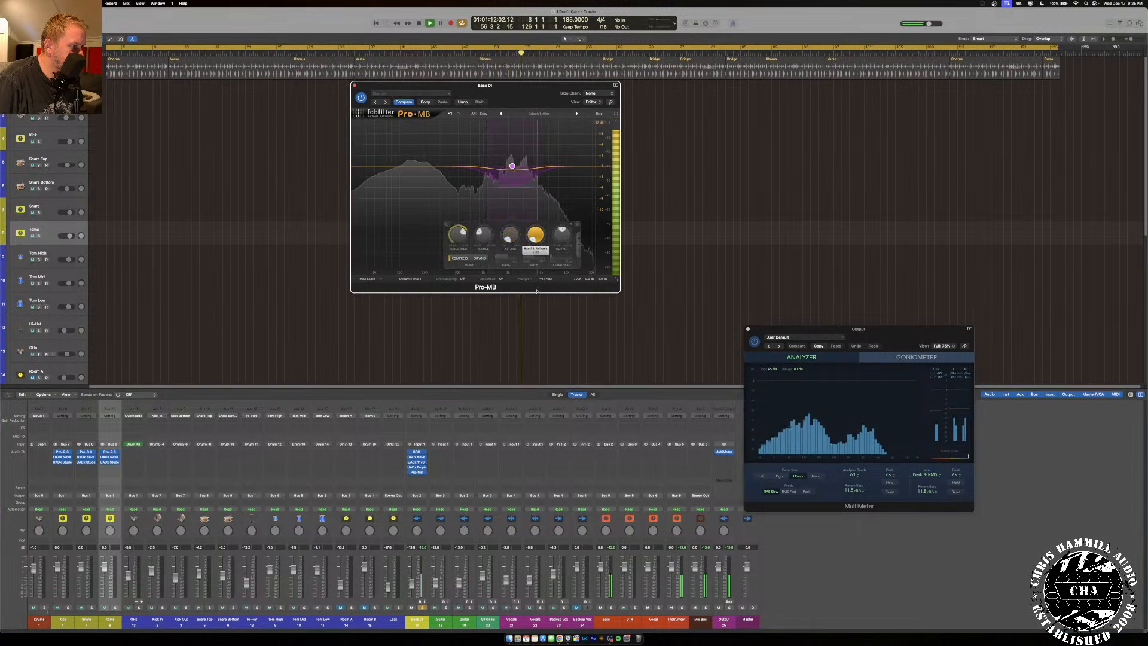
mouse_move(457, 240)
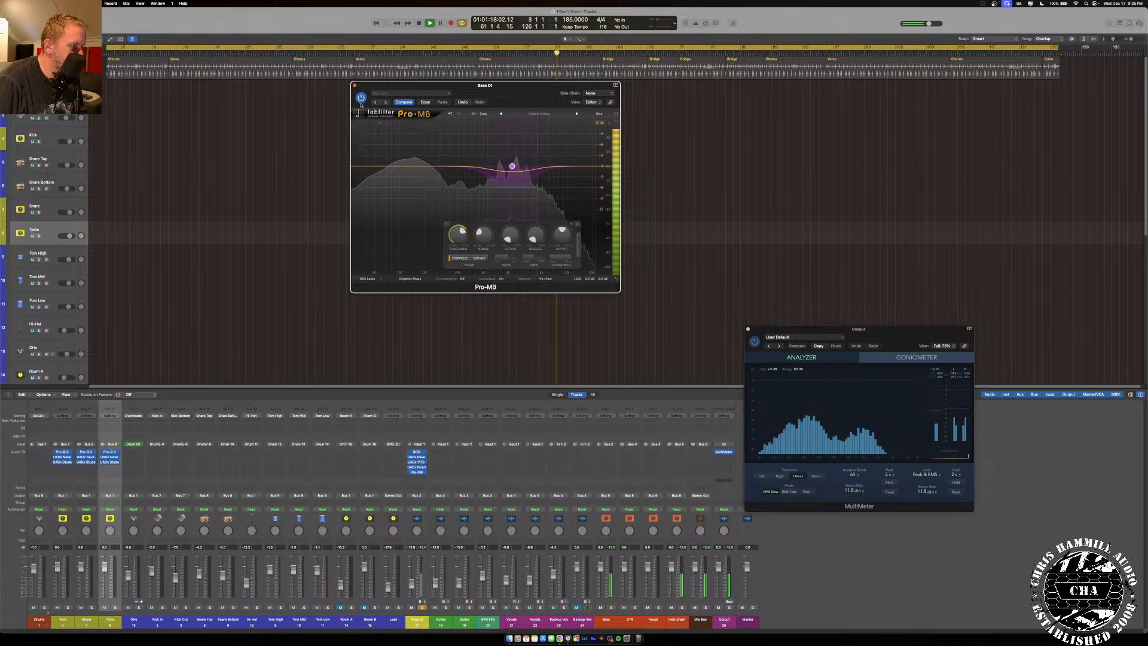
left_click(354, 85)
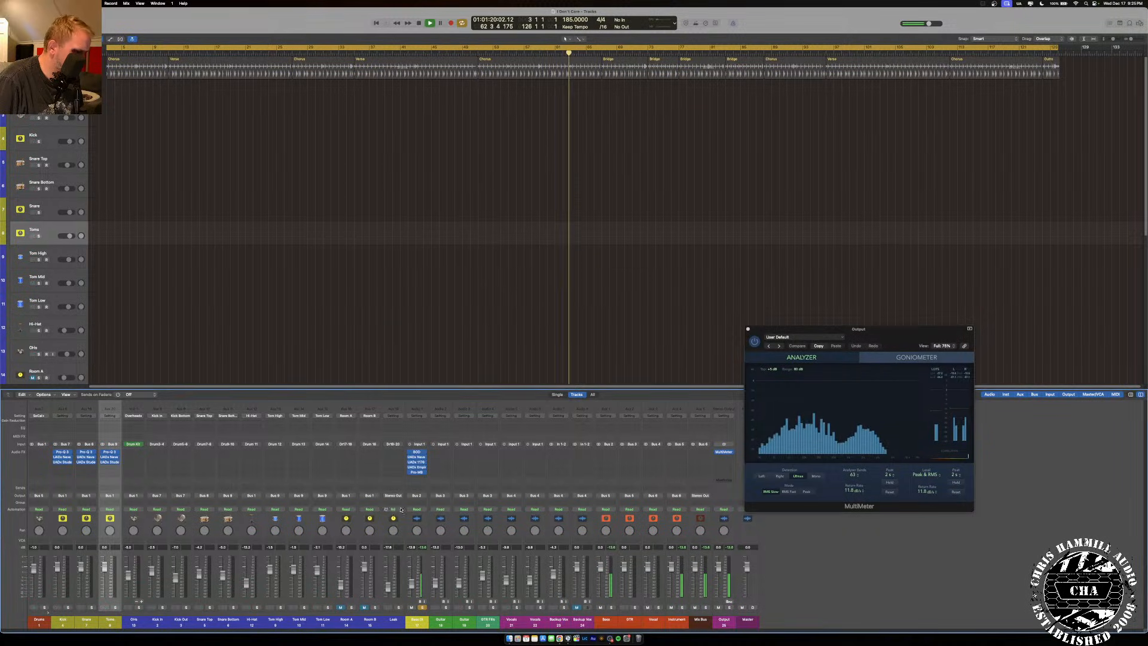
Solo the Drums bus alongside the bass and replay both from within the chorus that follows the bridge sections.
left_click(43, 607)
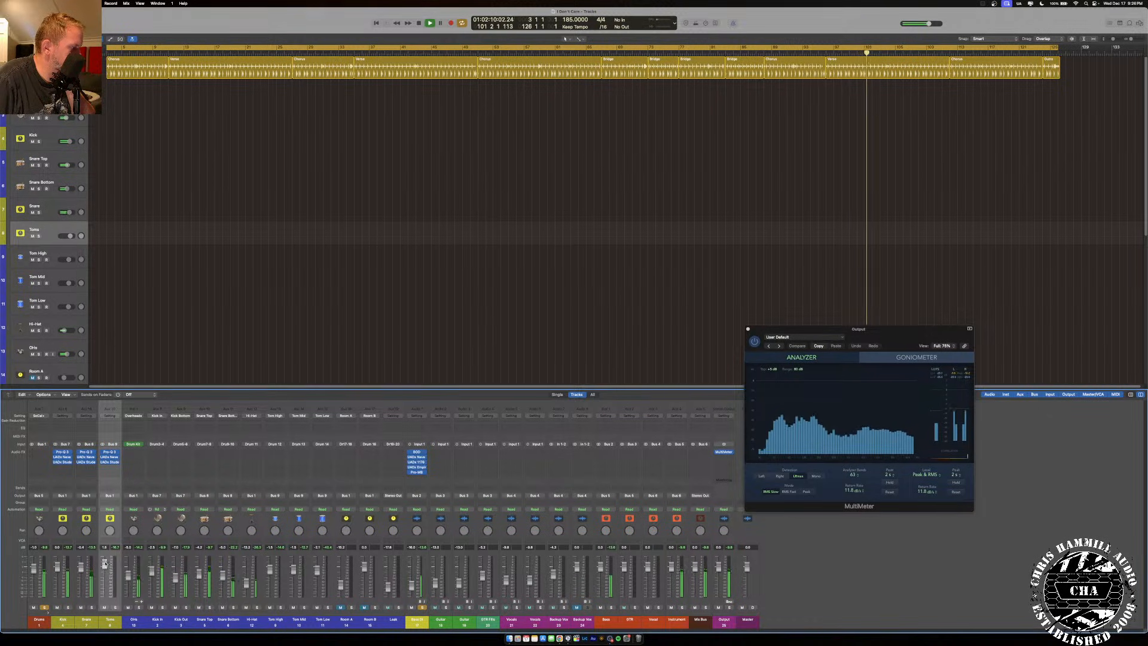
left_click(789, 54)
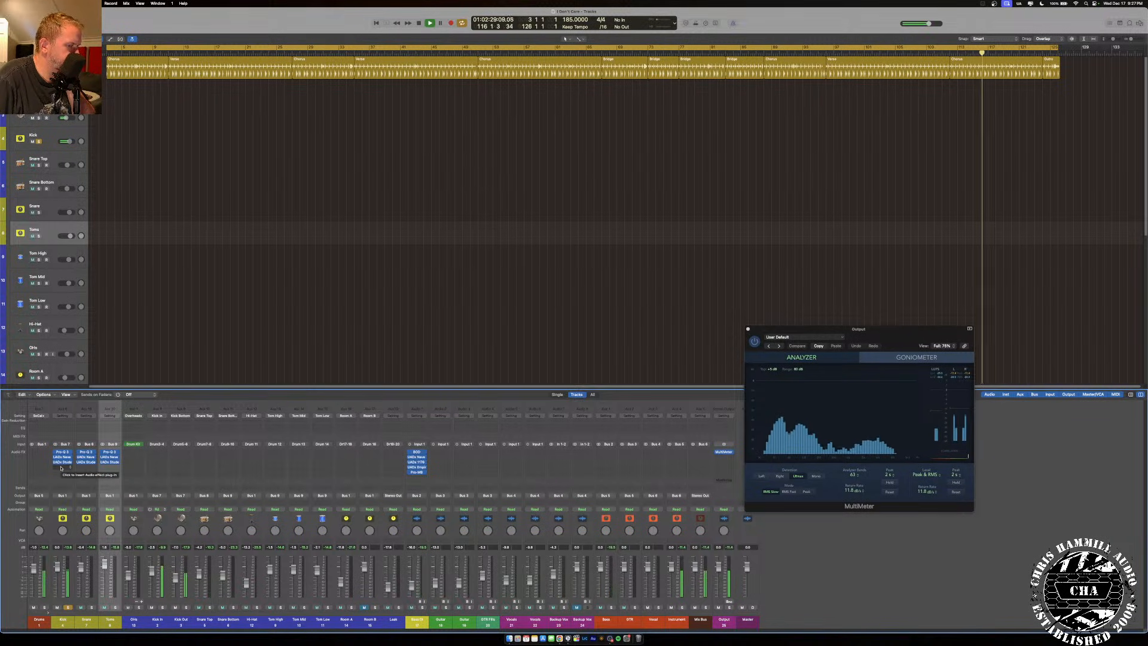
left_click(61, 468)
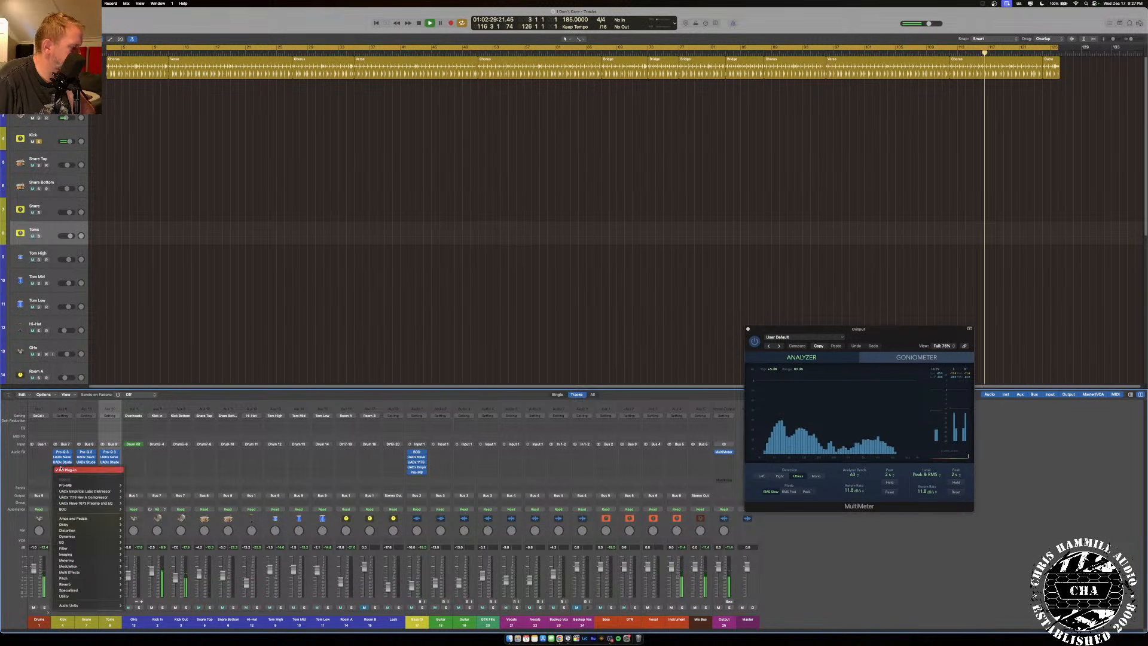
left_click(418, 477)
left_click(415, 477)
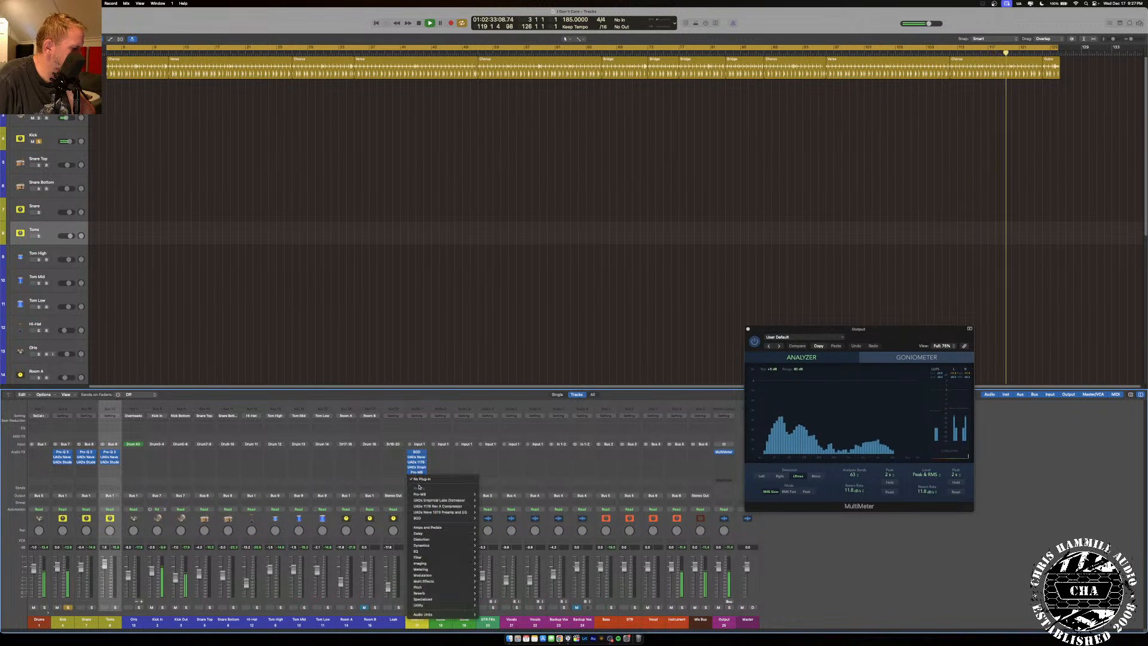
left_click(56, 485)
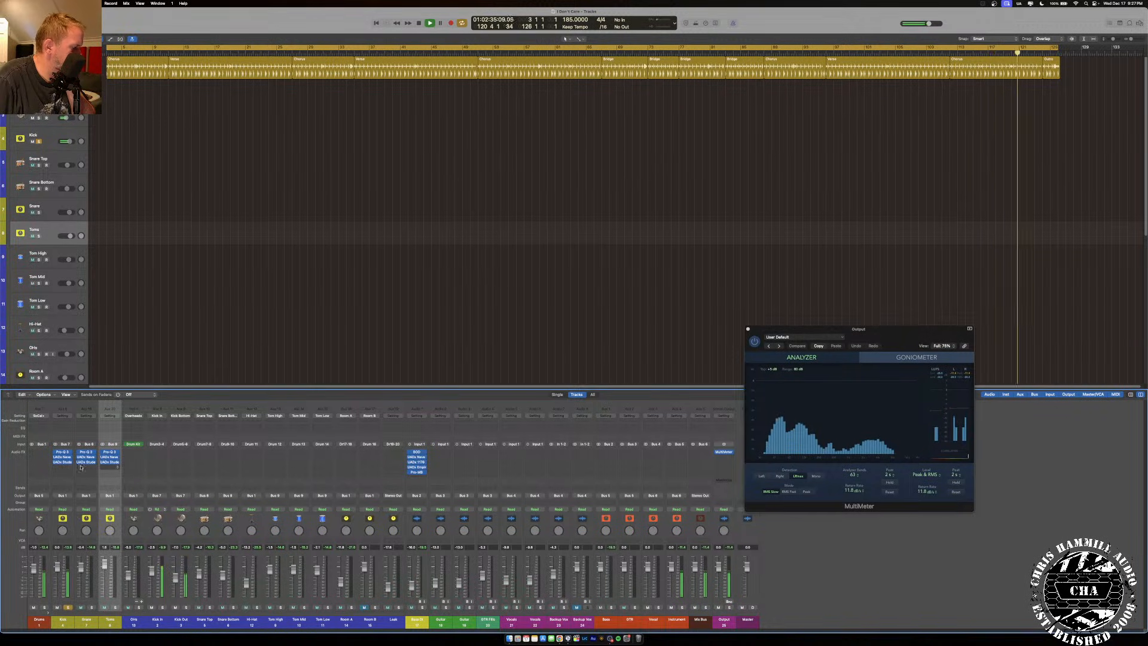
left_click(61, 468)
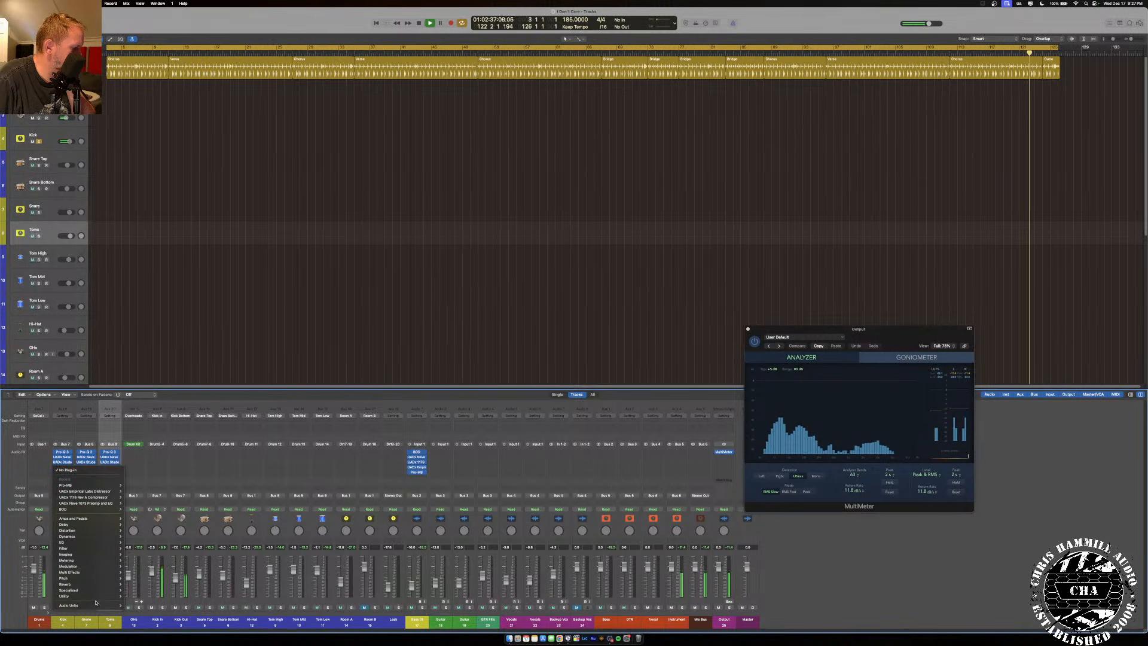
mouse_move(99, 608)
mouse_move(145, 626)
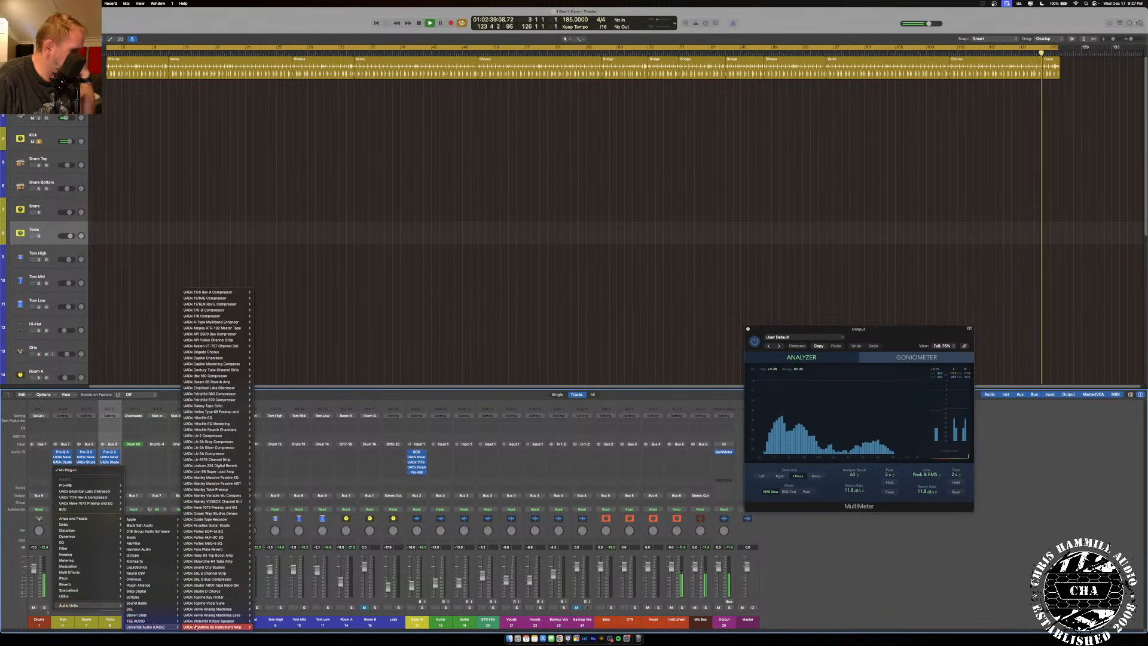
mouse_move(239, 292)
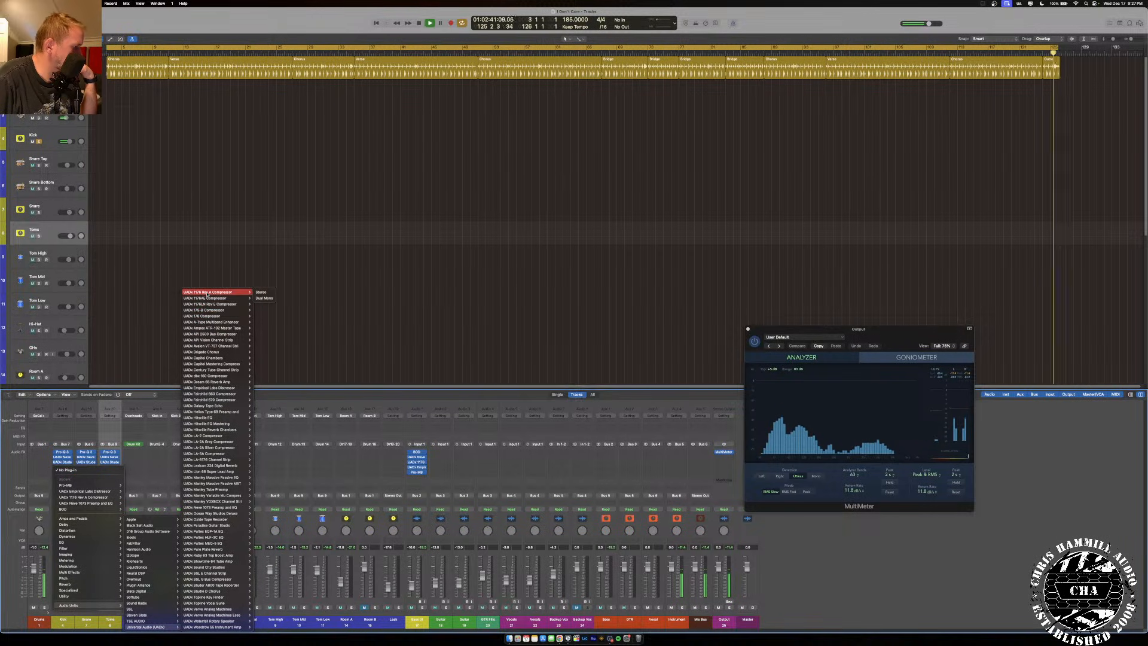
left_click(249, 269)
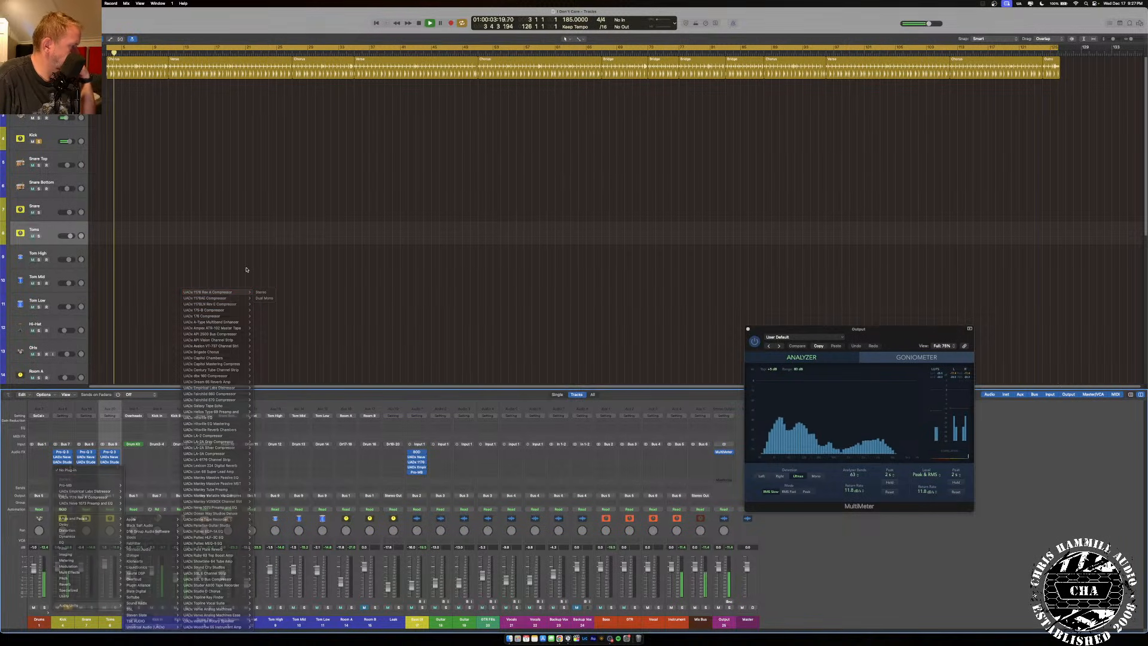
Insert an SSL 4K E channel strip after the existing effects on the Kick bus and open its window.
left_click(62, 467)
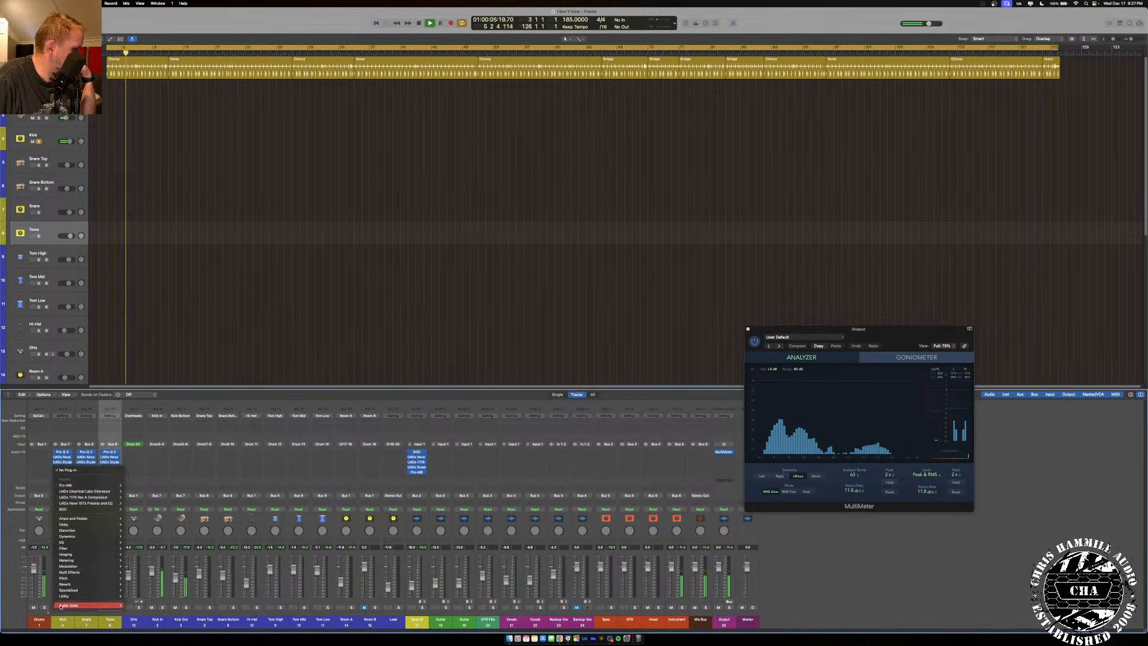
mouse_move(117, 602)
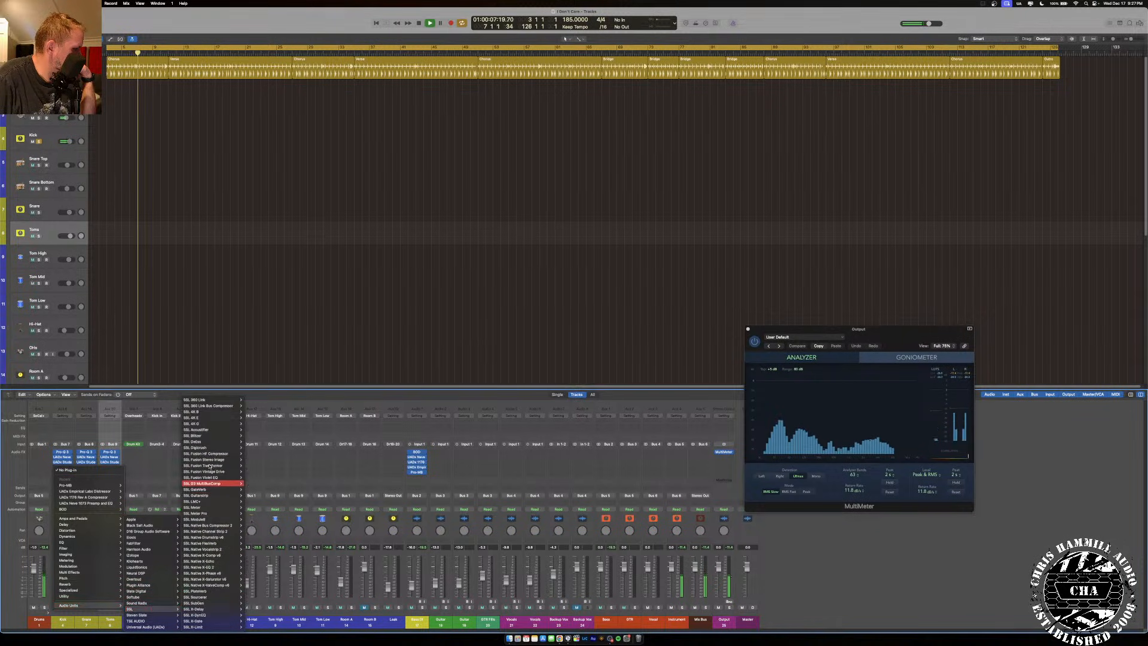
left_click(217, 422)
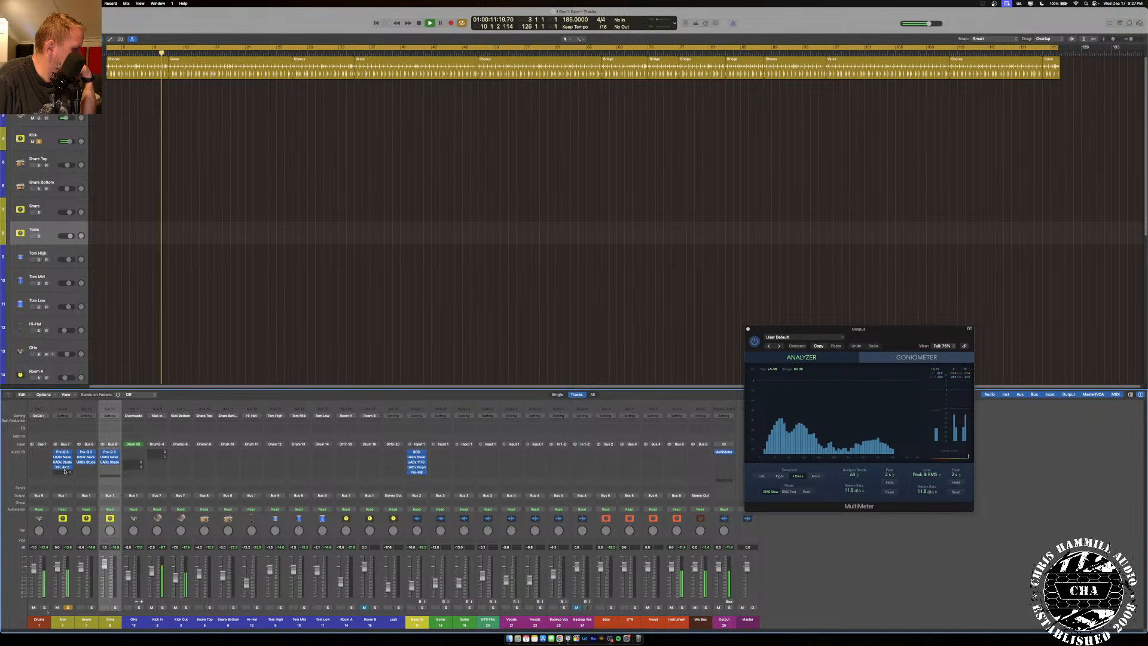
left_click(63, 468)
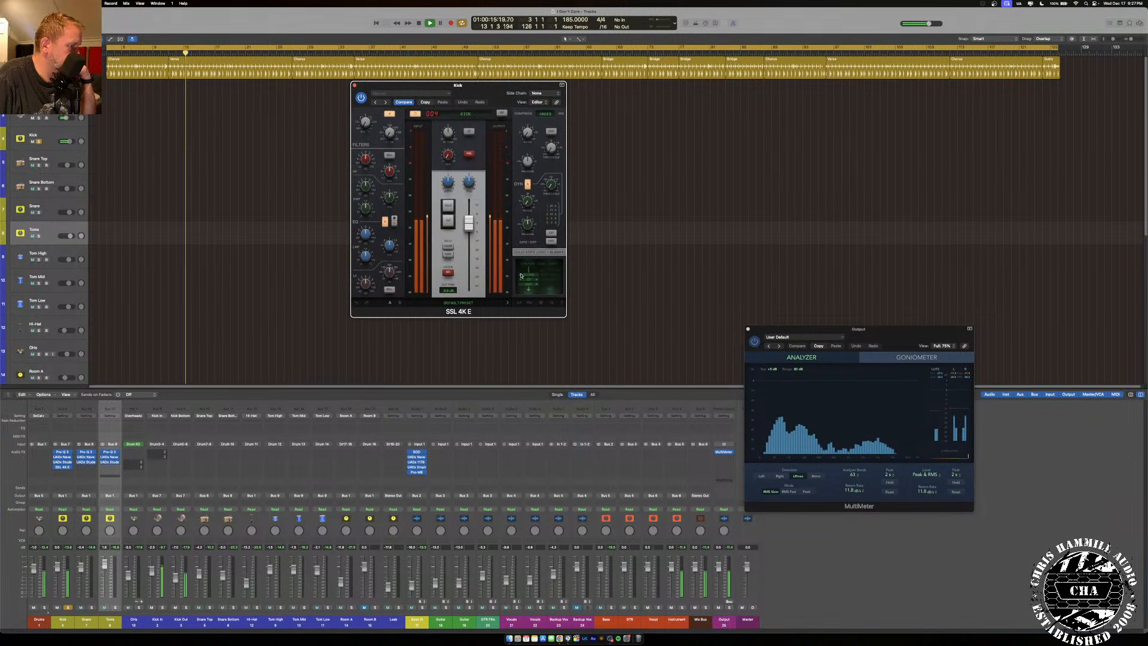
Adjust the SSL 4K E's filter and low-mid EQ band by ear on the Kick bus.
left_click_drag(365, 123, 391, 127)
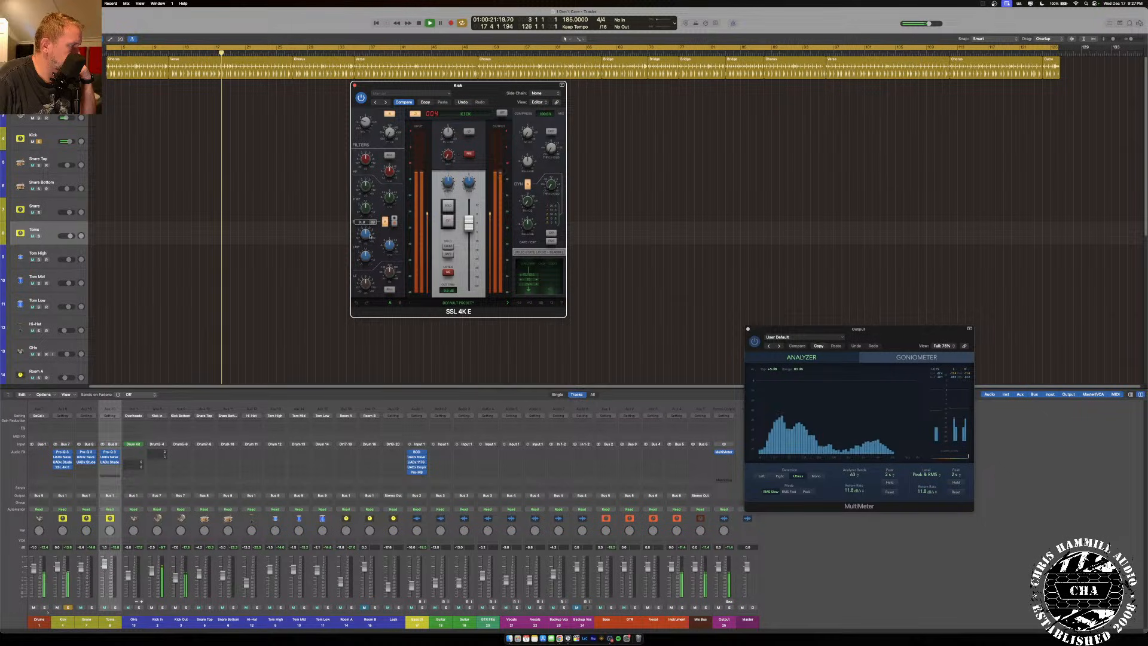
mouse_move(366, 255)
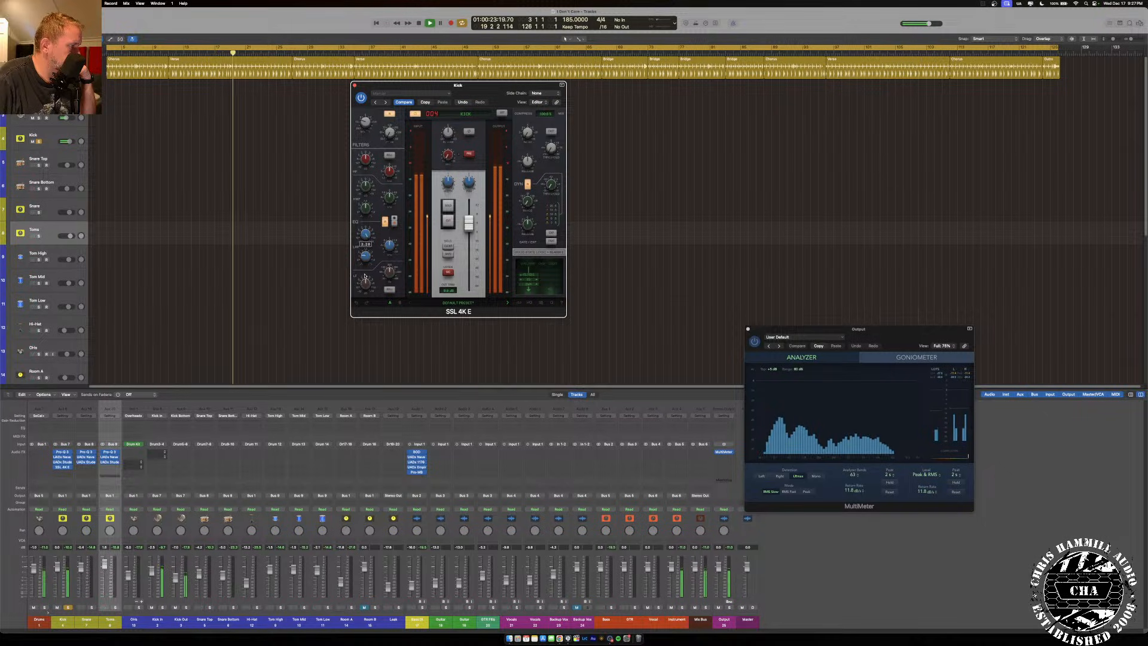
left_click_drag(389, 269, 390, 271)
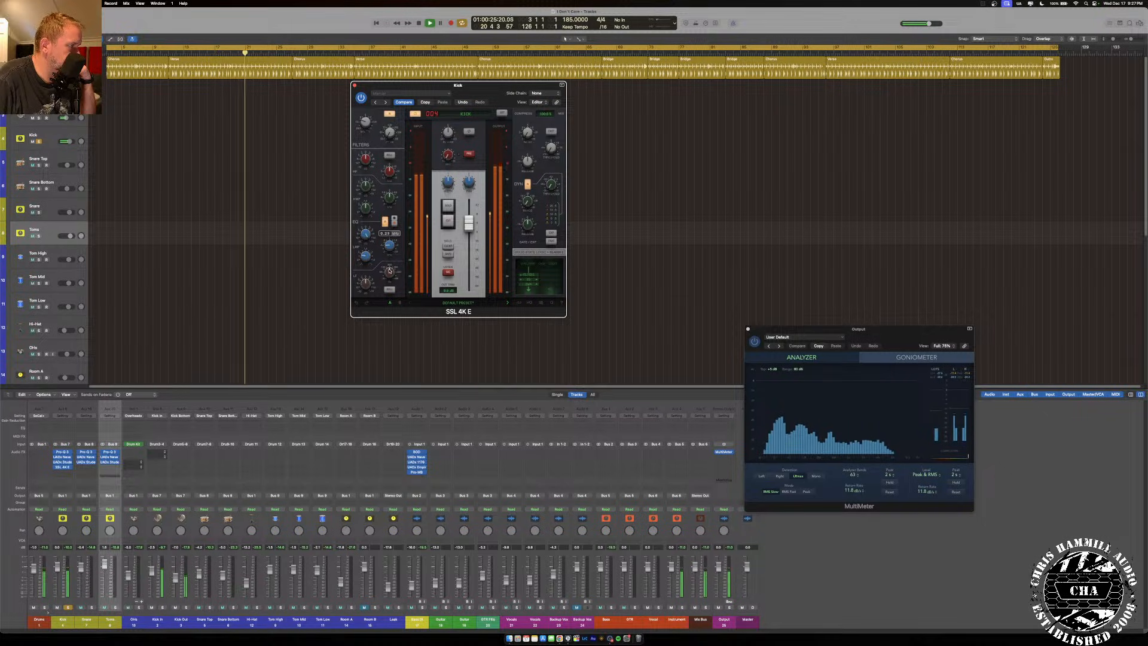
mouse_move(375, 251)
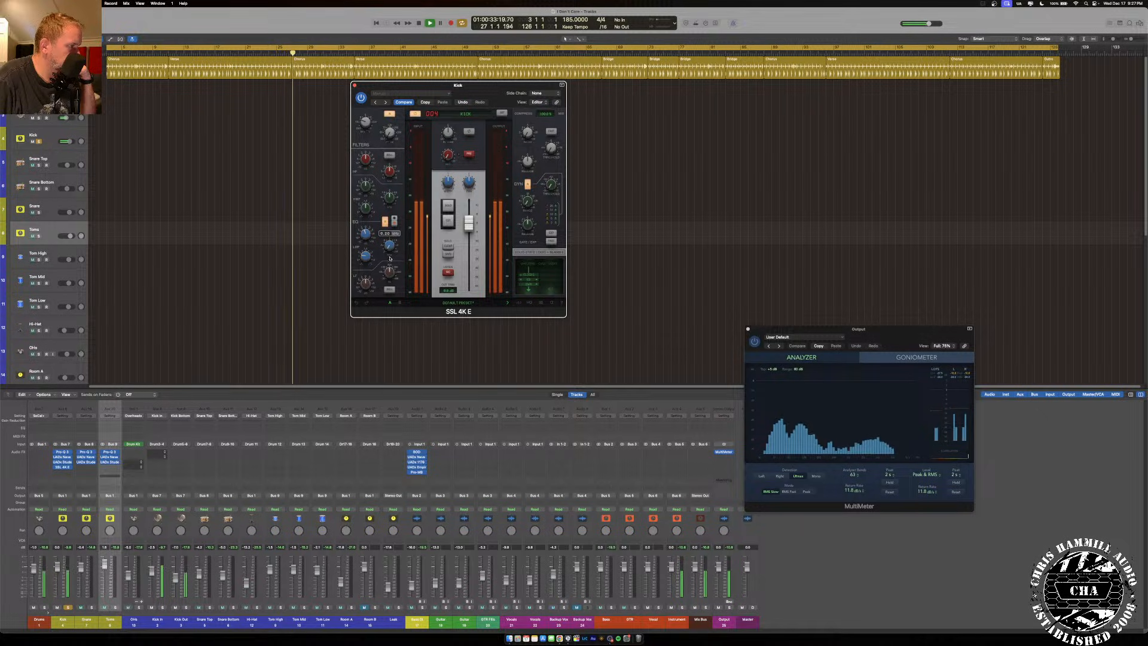
Adjust the SSL 4K E's high-mid and low EQ bands by ear, turn off the low band's bell mode and close the window.
mouse_move(366, 196)
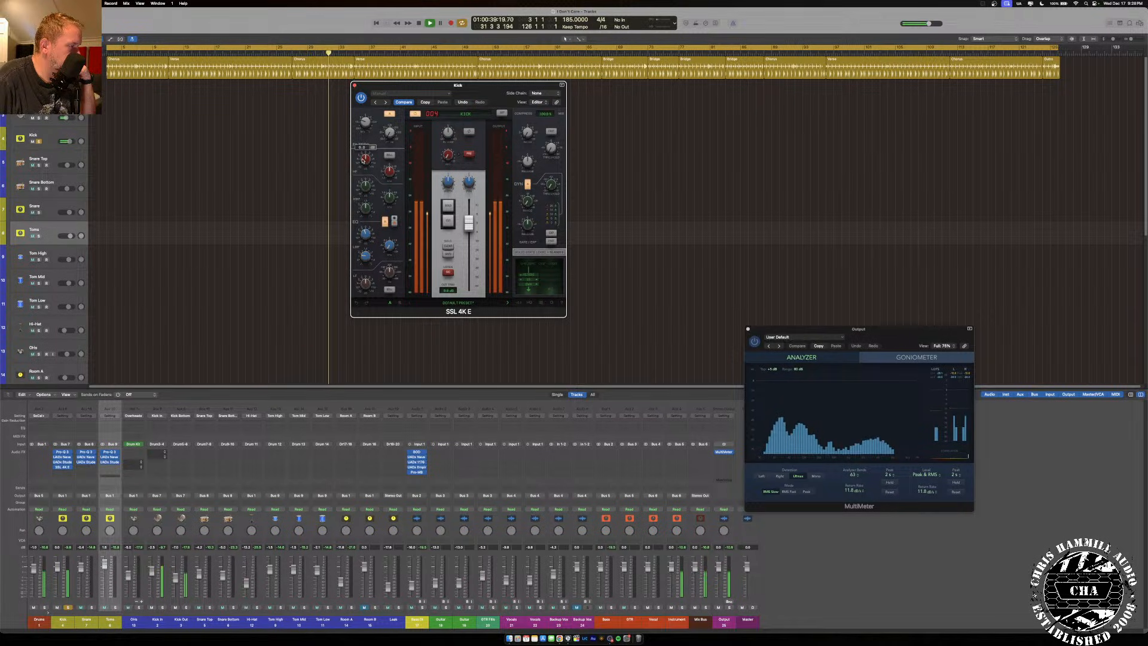
left_click_drag(385, 199, 392, 198)
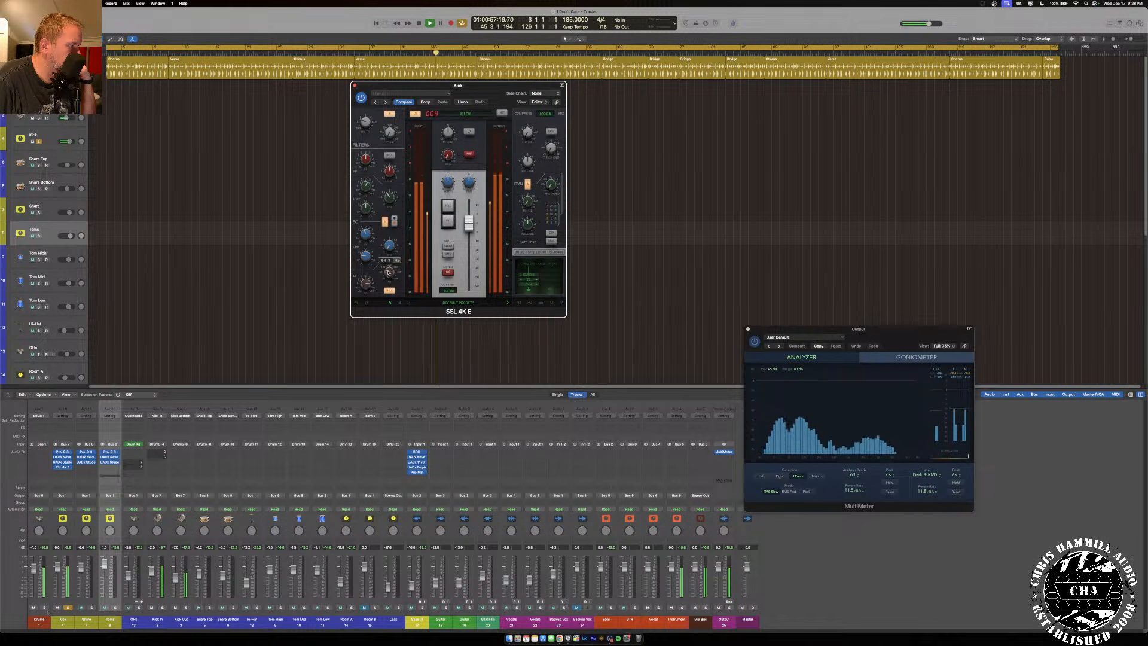
left_click_drag(388, 274, 387, 273)
left_click(389, 290)
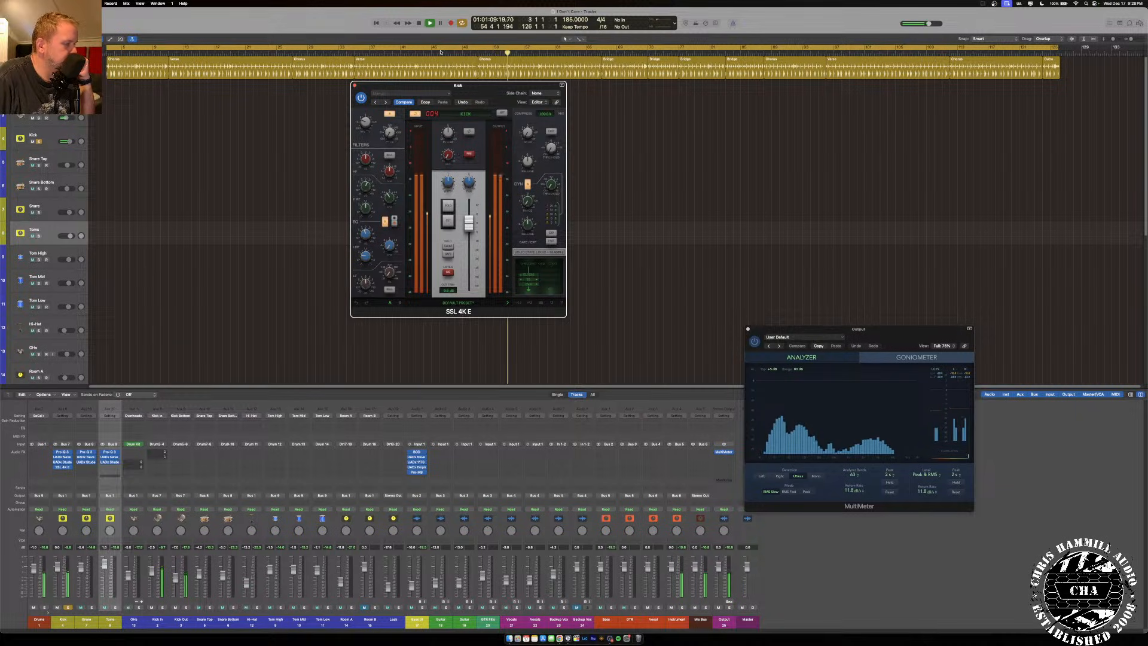
left_click(355, 85)
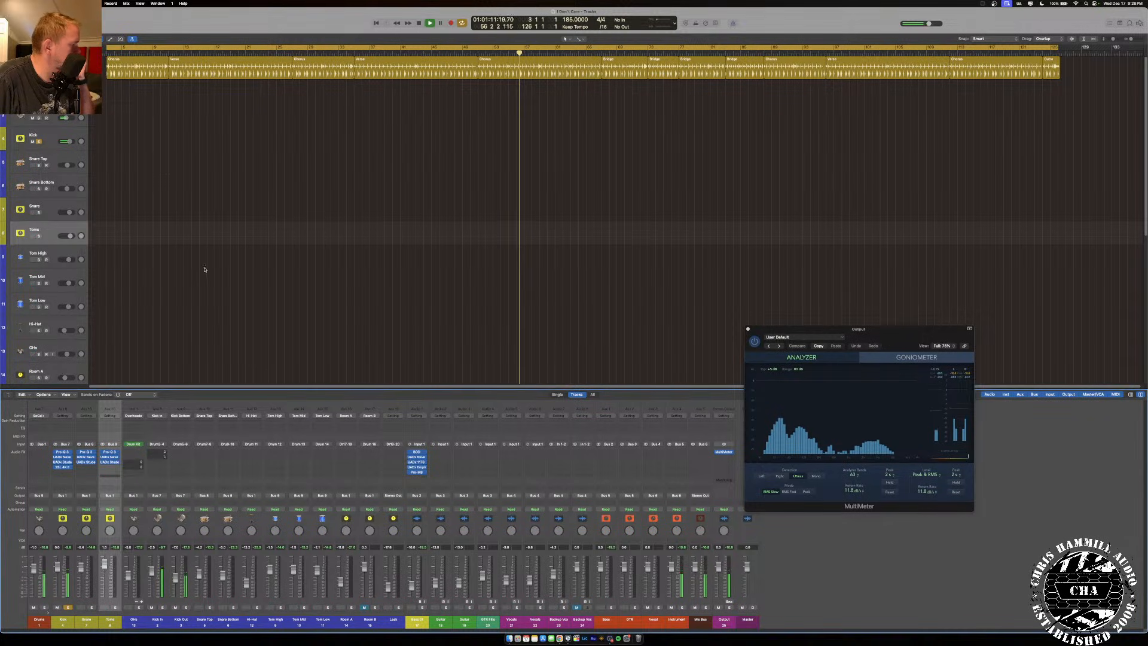
Insert a stereo UADx 1176 Rev A Compressor after the SSL 4K E on the Kick bus and close its window.
left_click(63, 470)
mouse_move(72, 610)
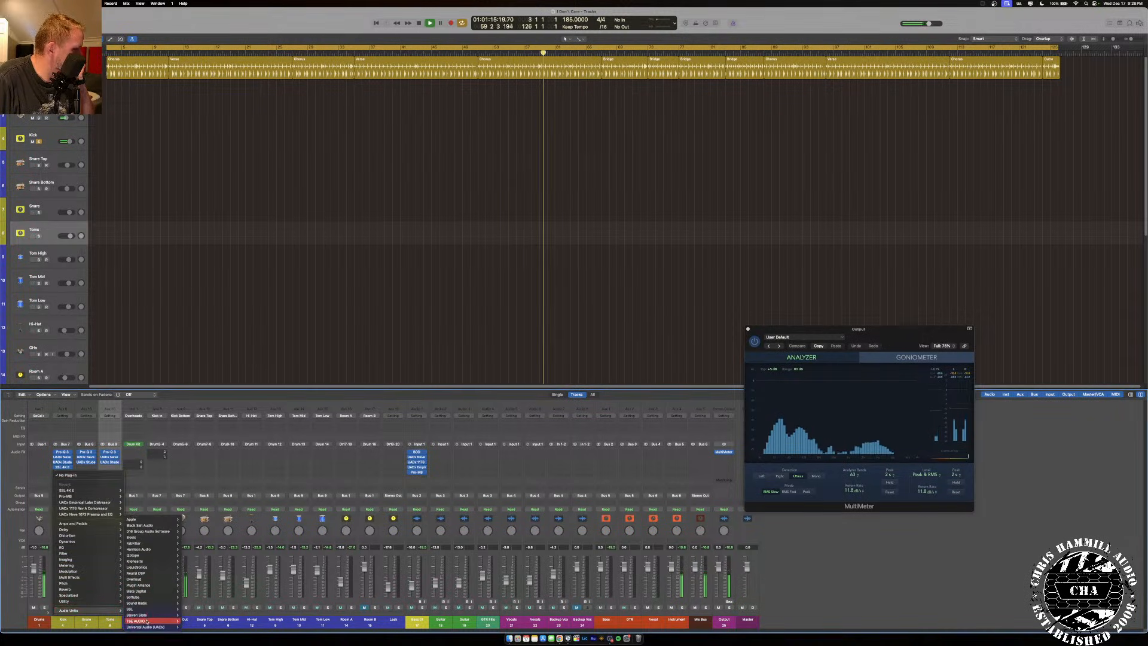
mouse_move(149, 627)
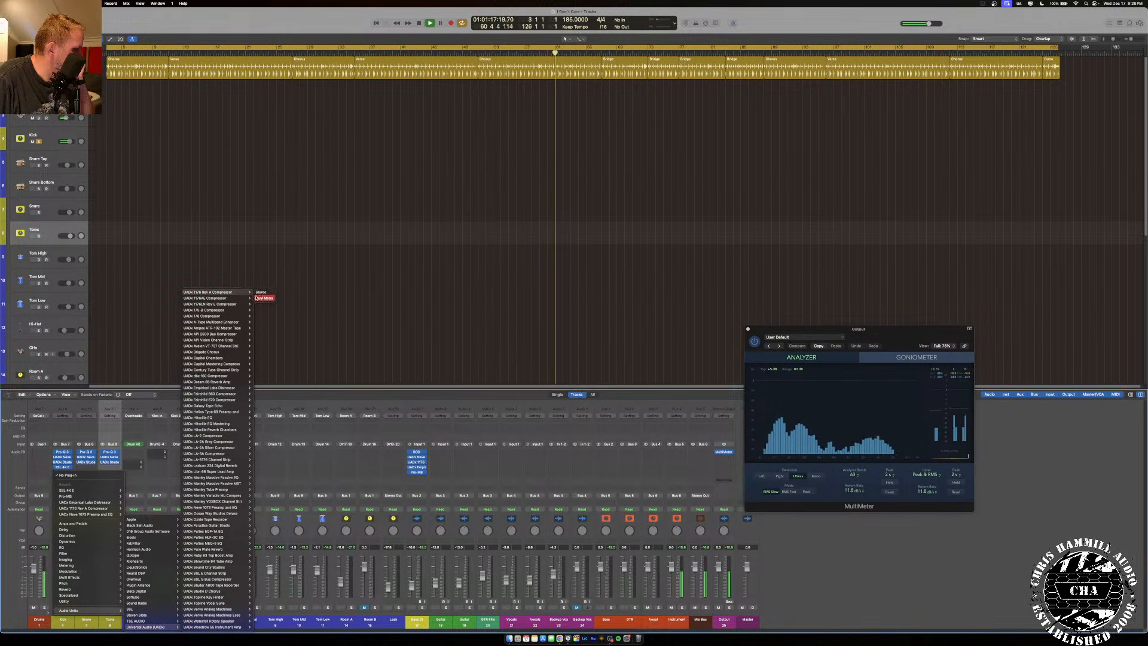
left_click(261, 293)
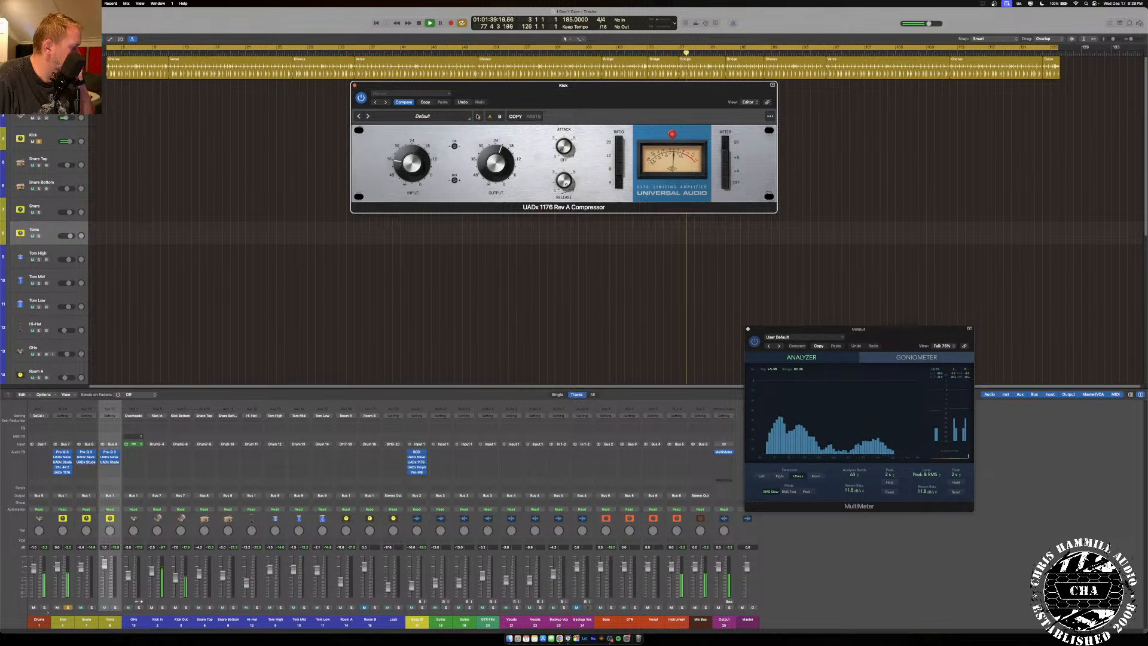
left_click(355, 86)
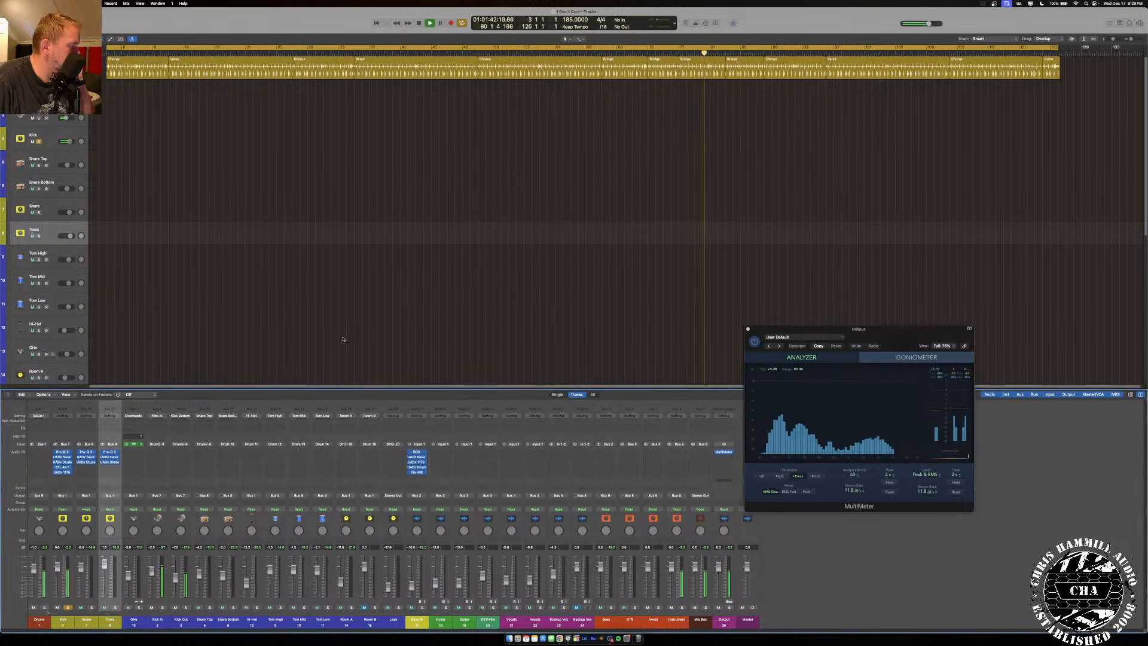
Insert Logic's stock Compressor after Pro-MB on Bass DI, solo the channel and open the compressor.
left_click(419, 477)
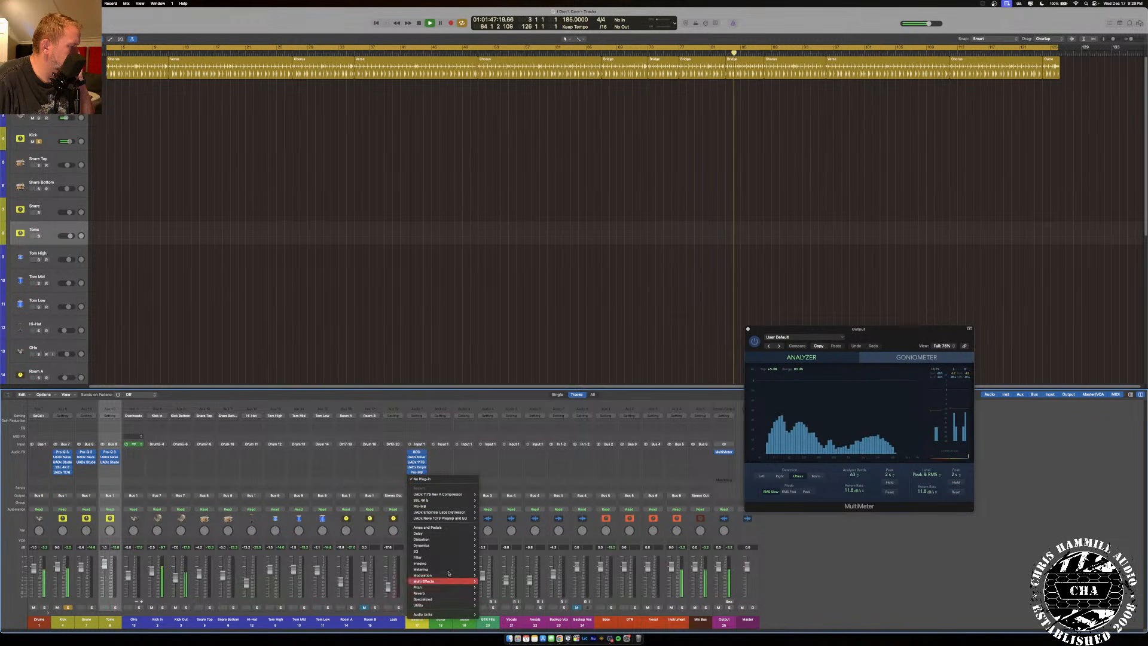
mouse_move(446, 547)
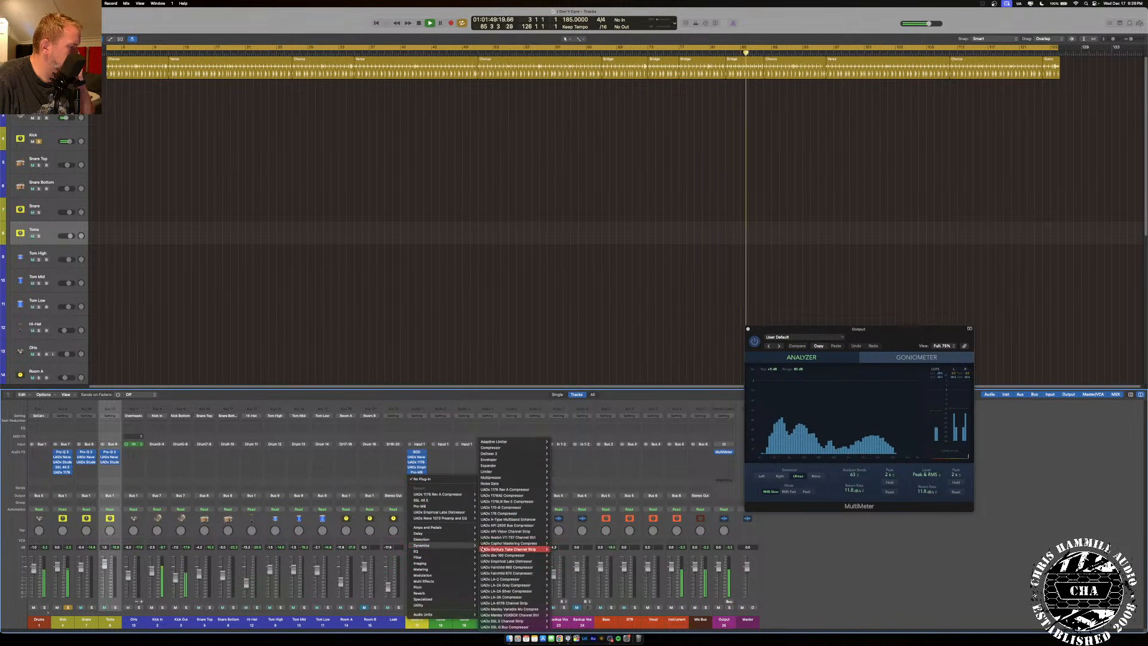
mouse_move(519, 450)
left_click(560, 449)
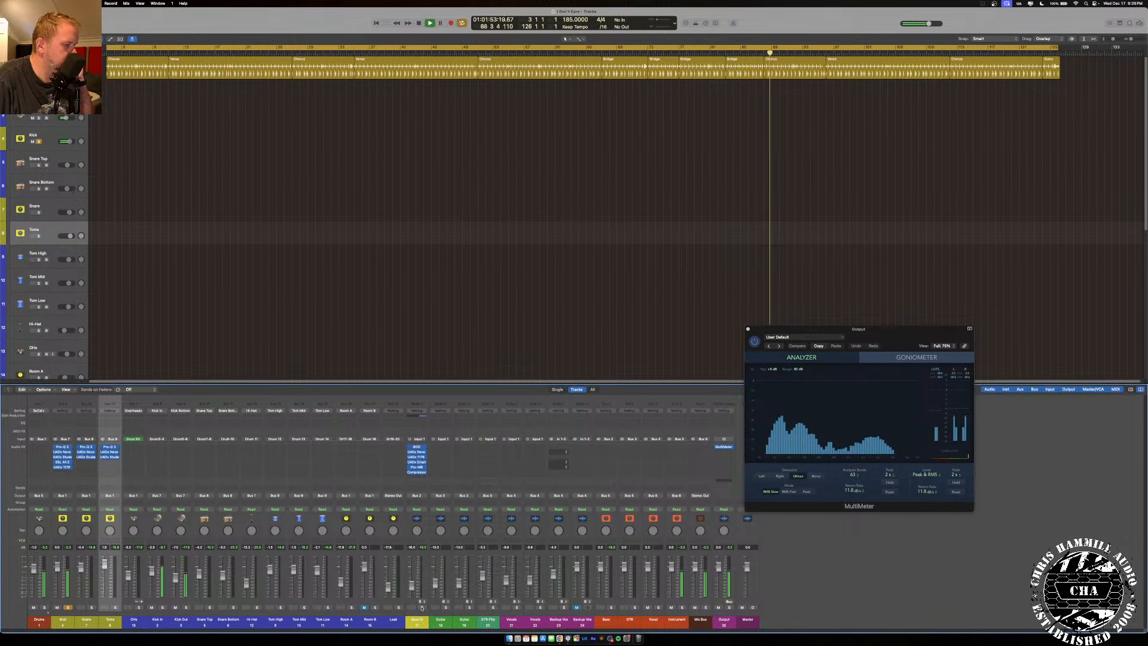
left_click(422, 607)
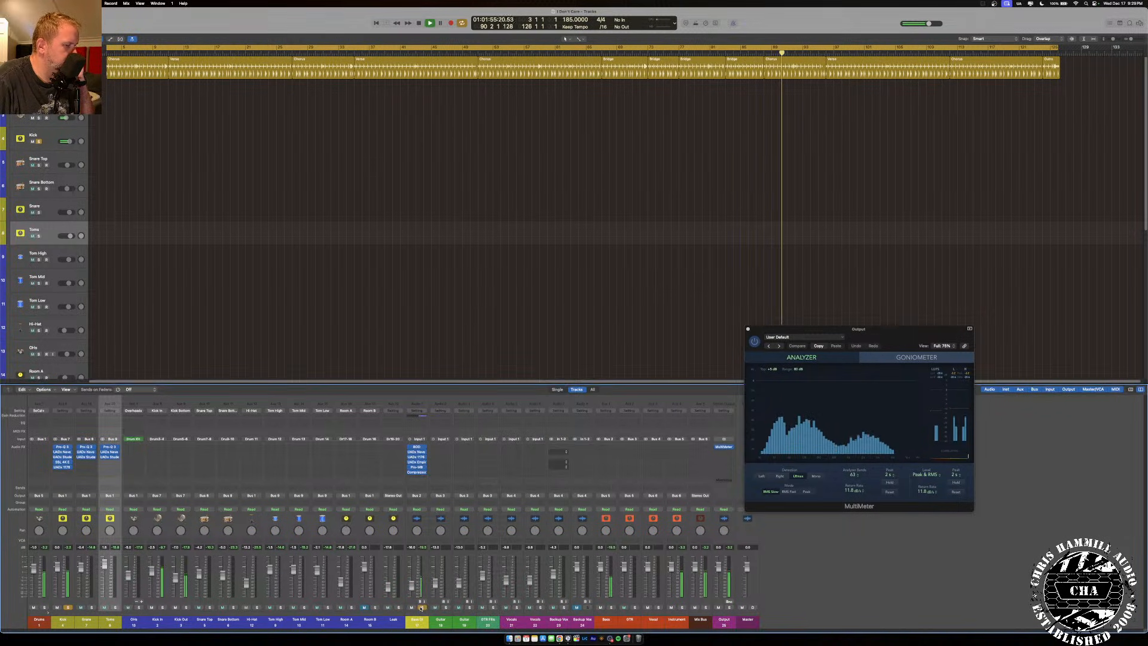
left_click(417, 472)
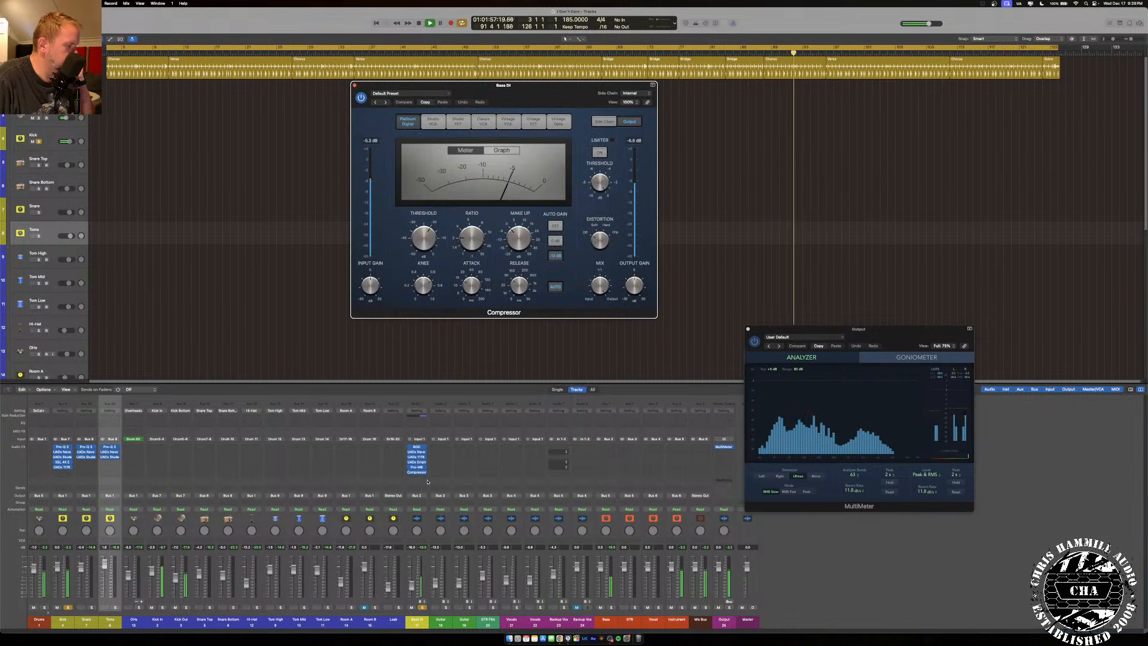
Set the Bass DI Compressor's side-chain source to Bus 7, fed by Kick In and Kick Out.
left_click(635, 94)
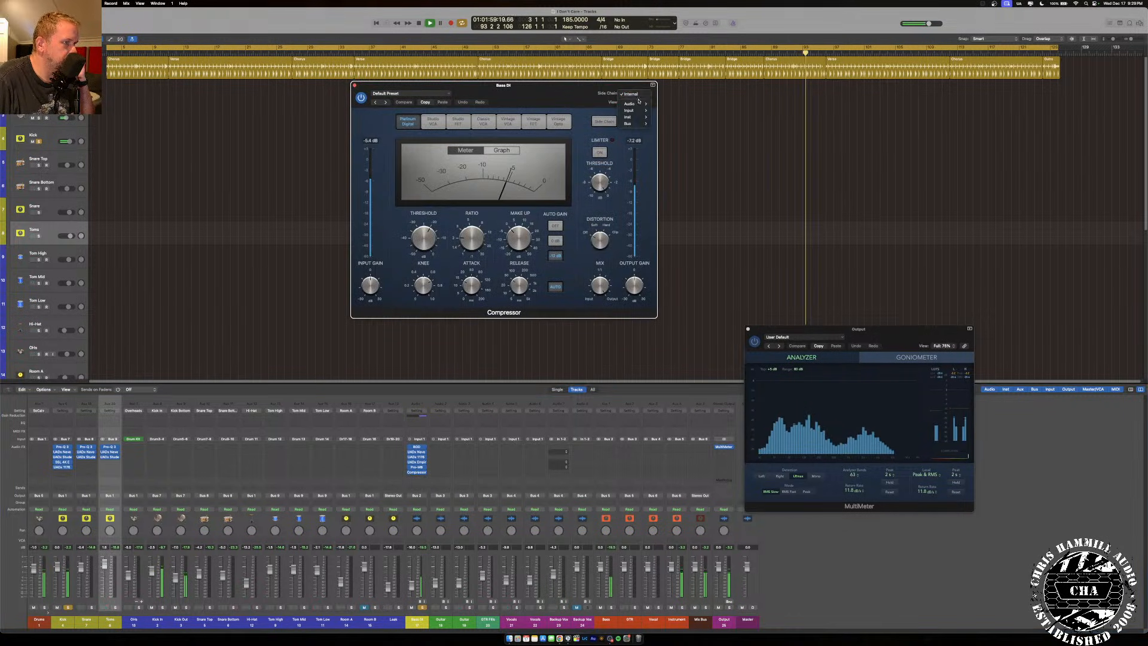
mouse_move(644, 104)
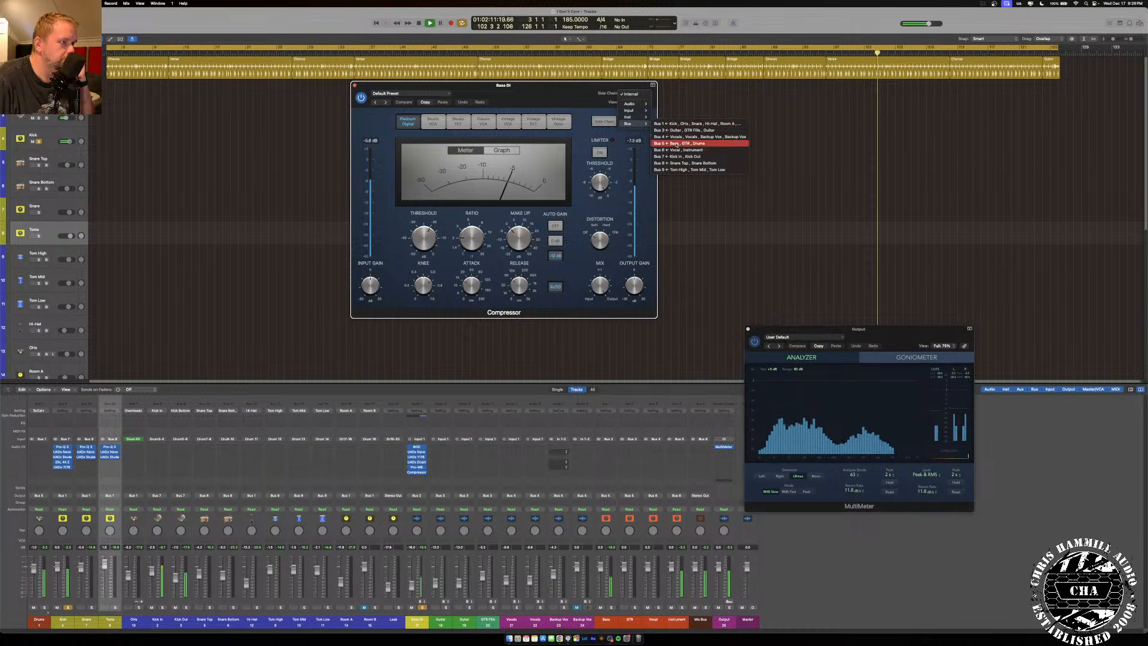
left_click(670, 156)
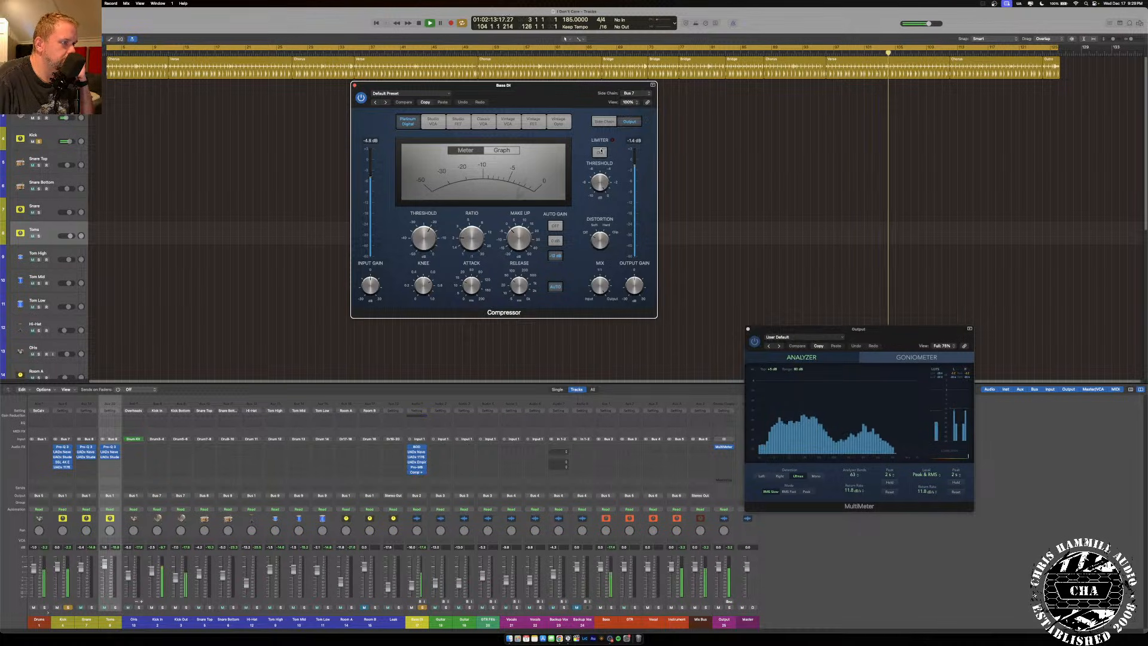
Turn off the Compressor's auto gain, adjust its threshold by ear against the kick and close the window.
left_click(556, 226)
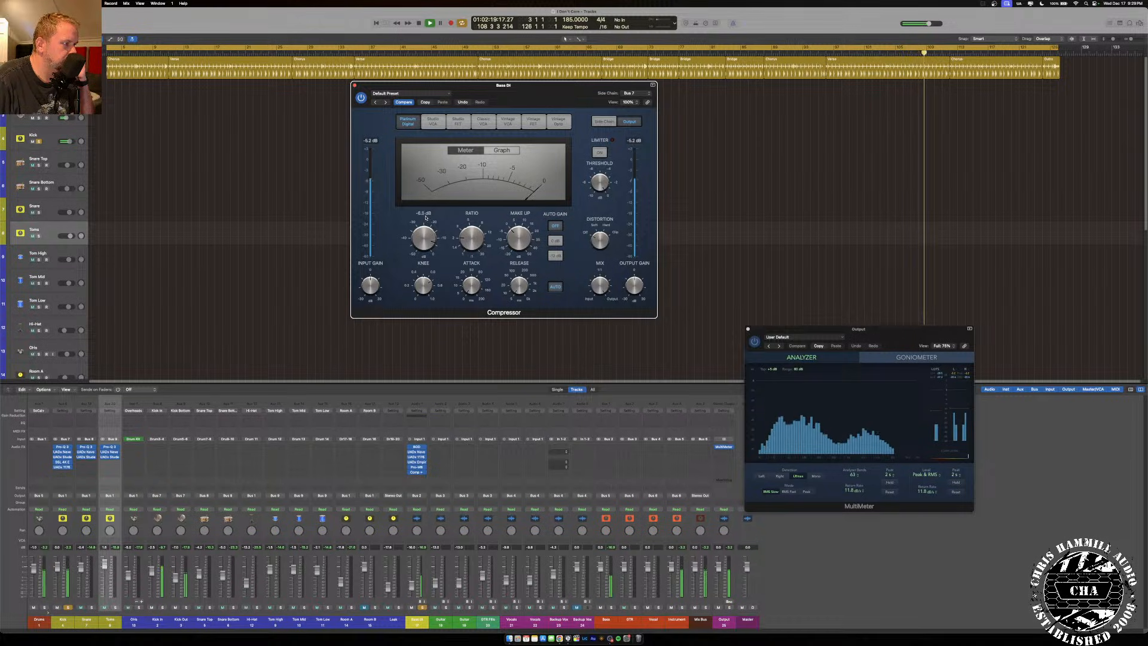
left_click_drag(424, 223, 423, 232)
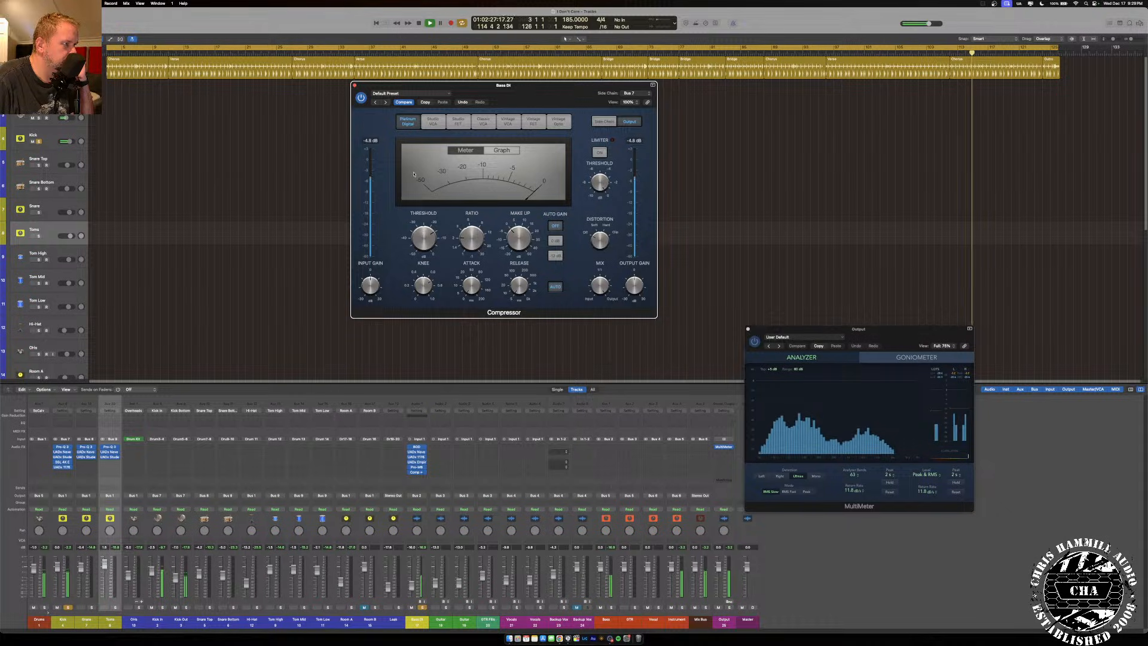
mouse_move(425, 238)
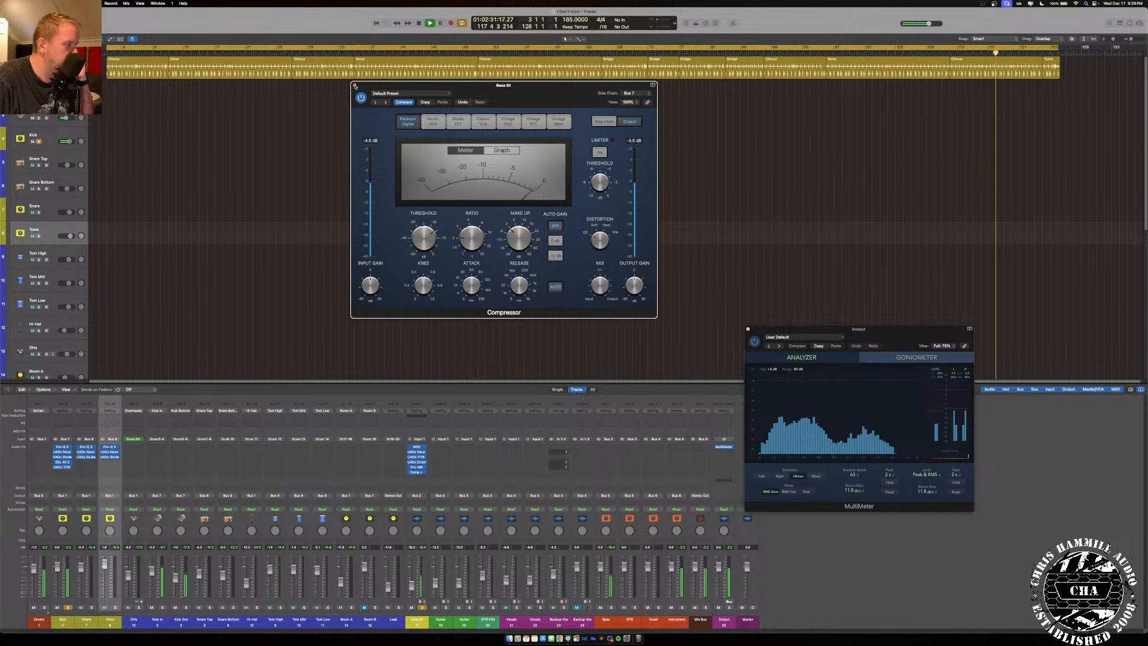
key("super+w")
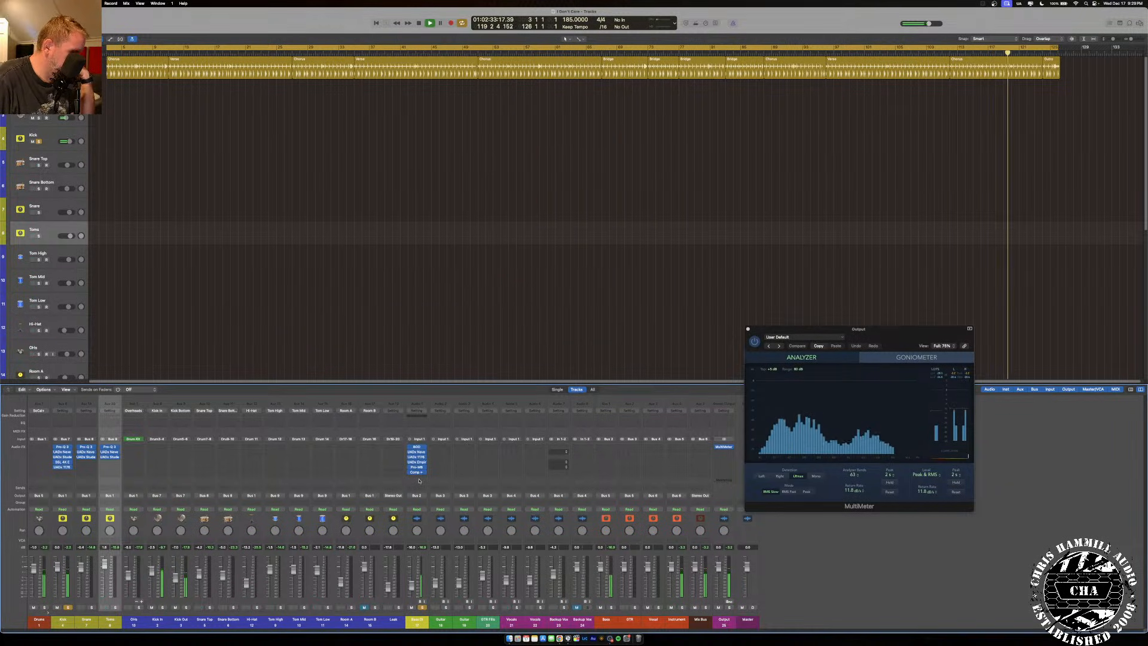
Insert a FabFilter Pro-Q 3 after the Compressor on Bass DI.
left_click(417, 477)
mouse_move(430, 614)
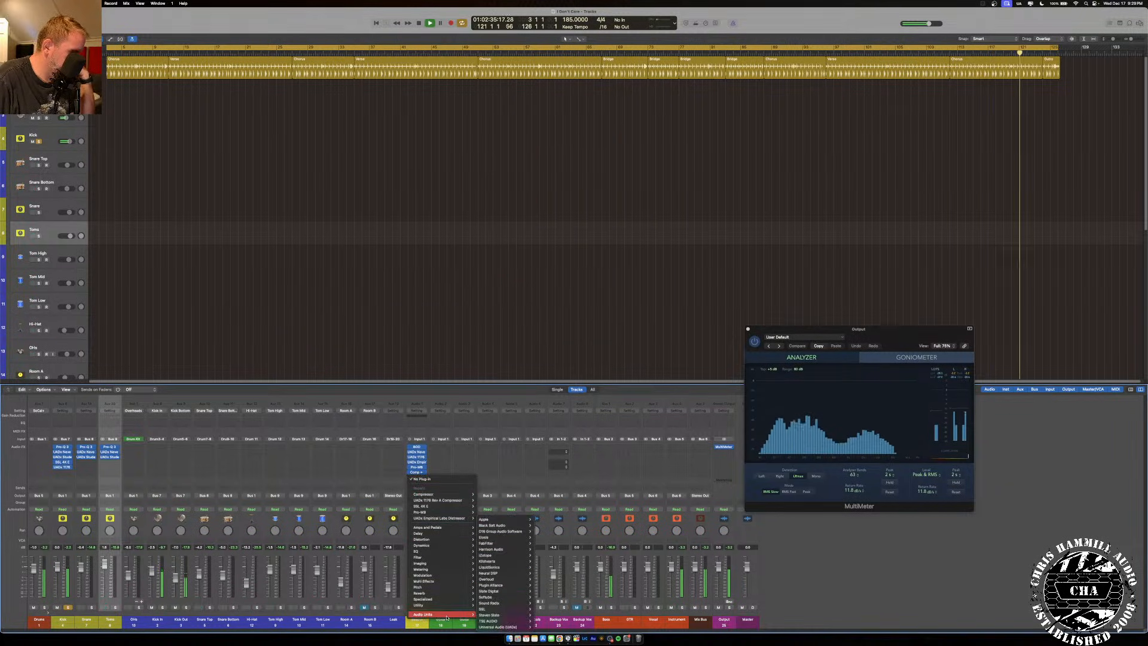
mouse_move(505, 543)
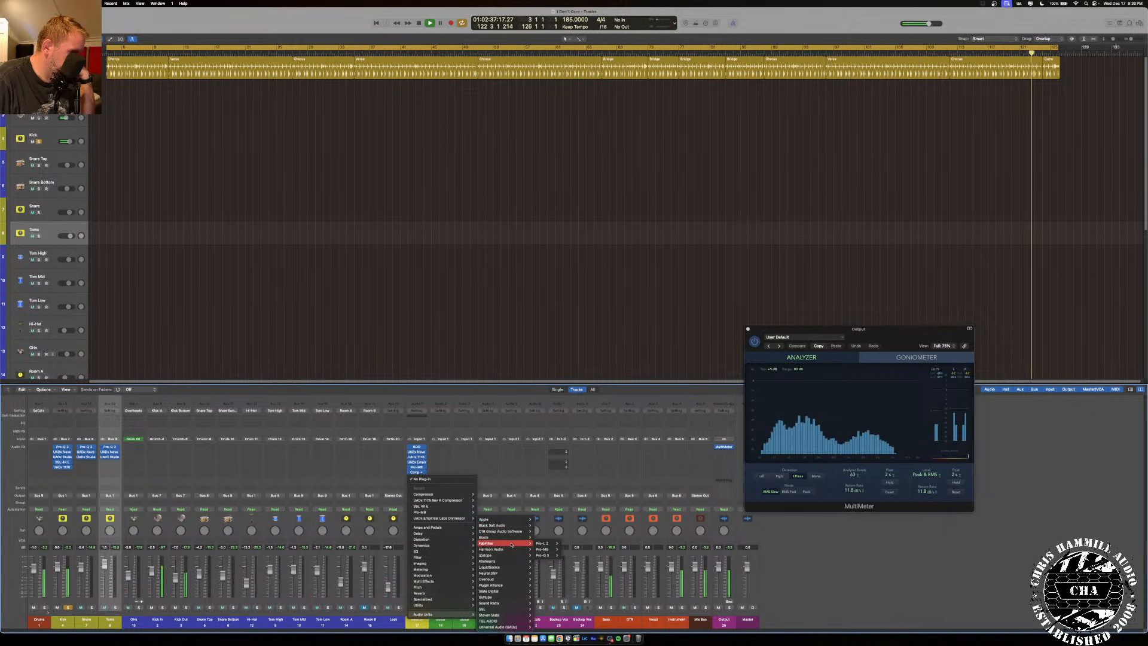
left_click(570, 556)
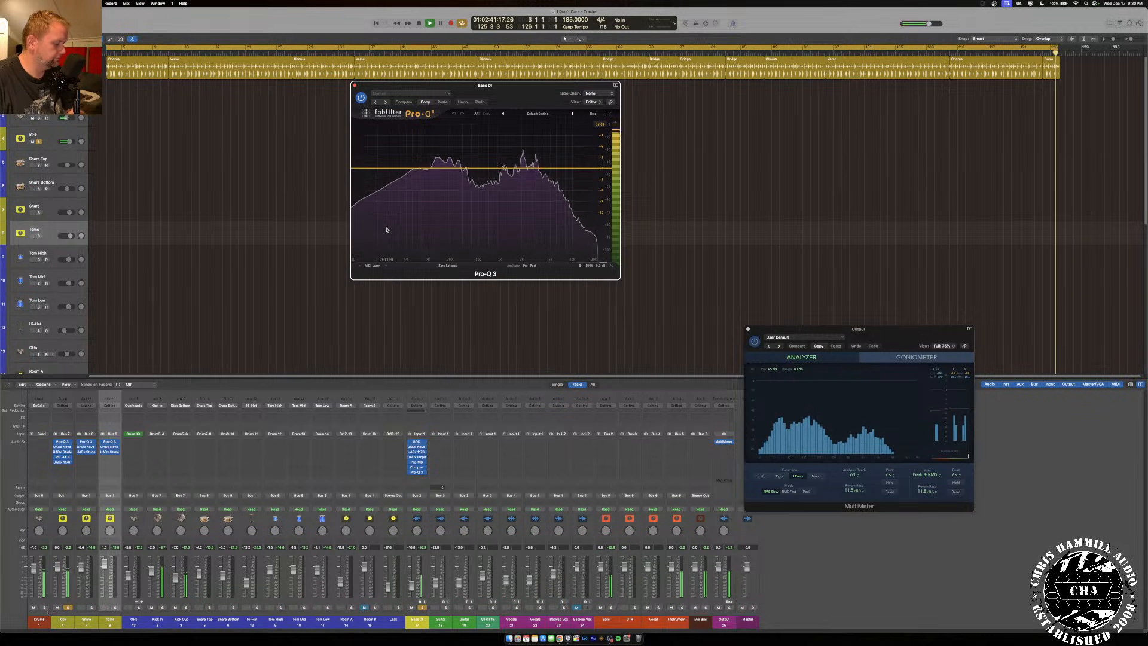
Audition the kick and bass together, close Bass DI's Pro-Q 3 and move it to the end of the Kick bus chain.
key("space")
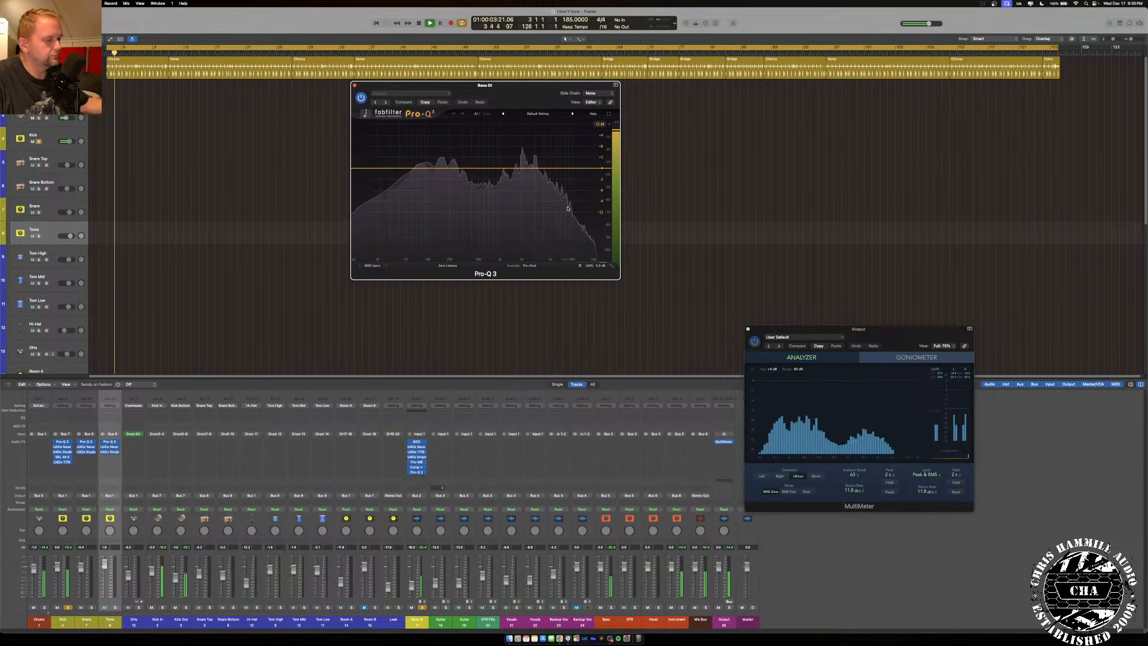
left_click_drag(747, 566, 718, 560)
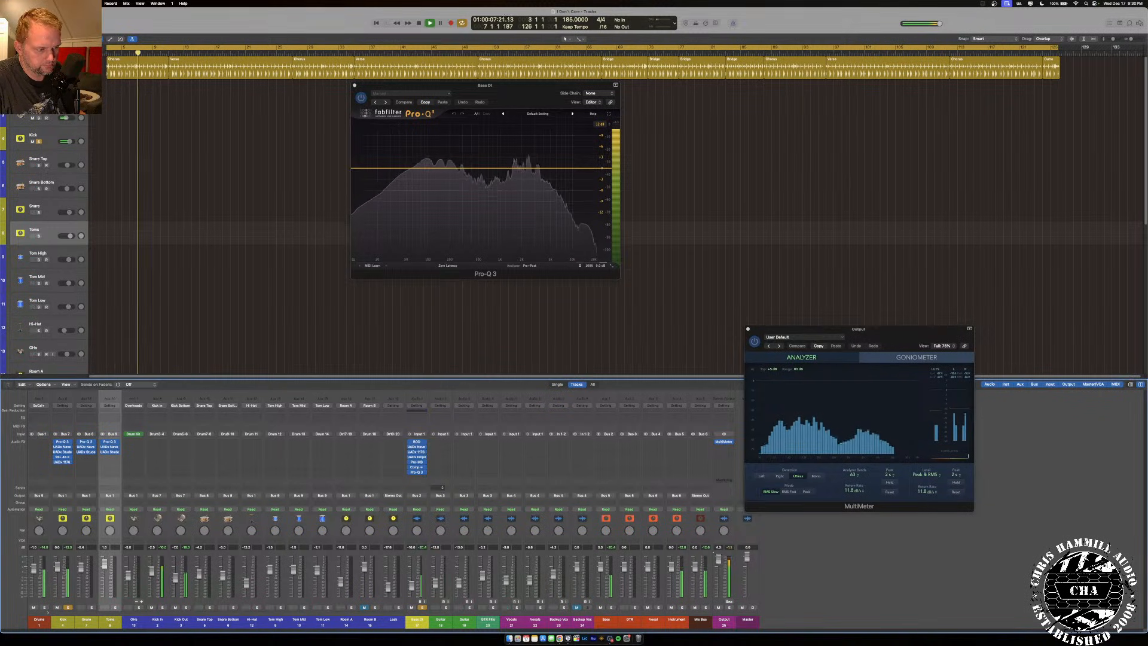
left_click(471, 222)
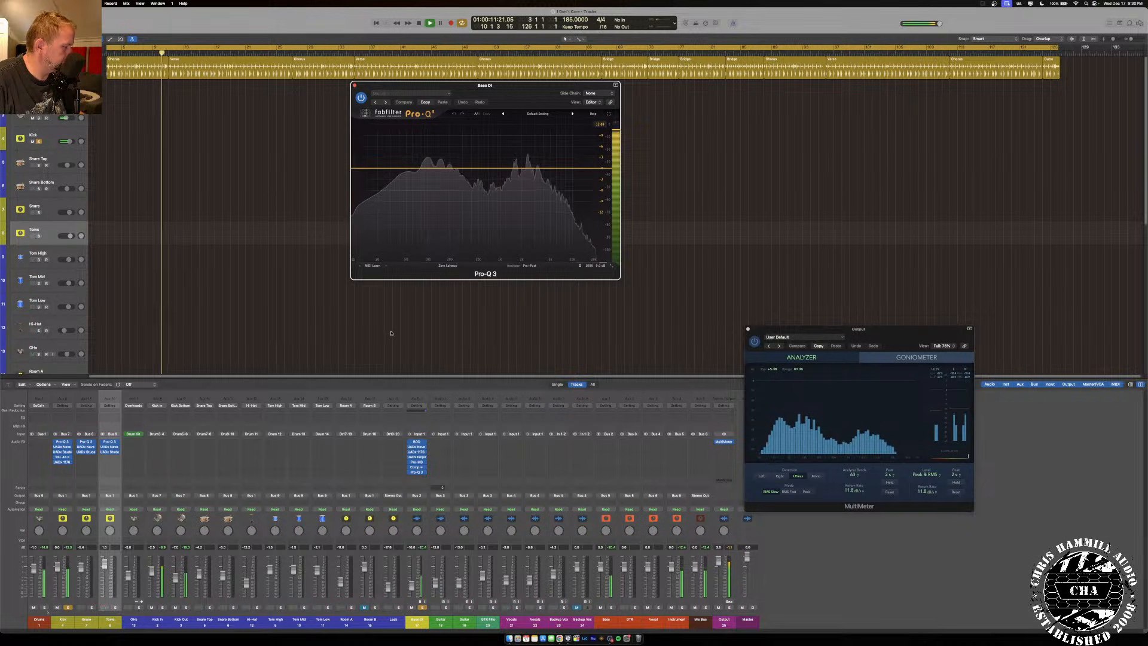
left_click(354, 85)
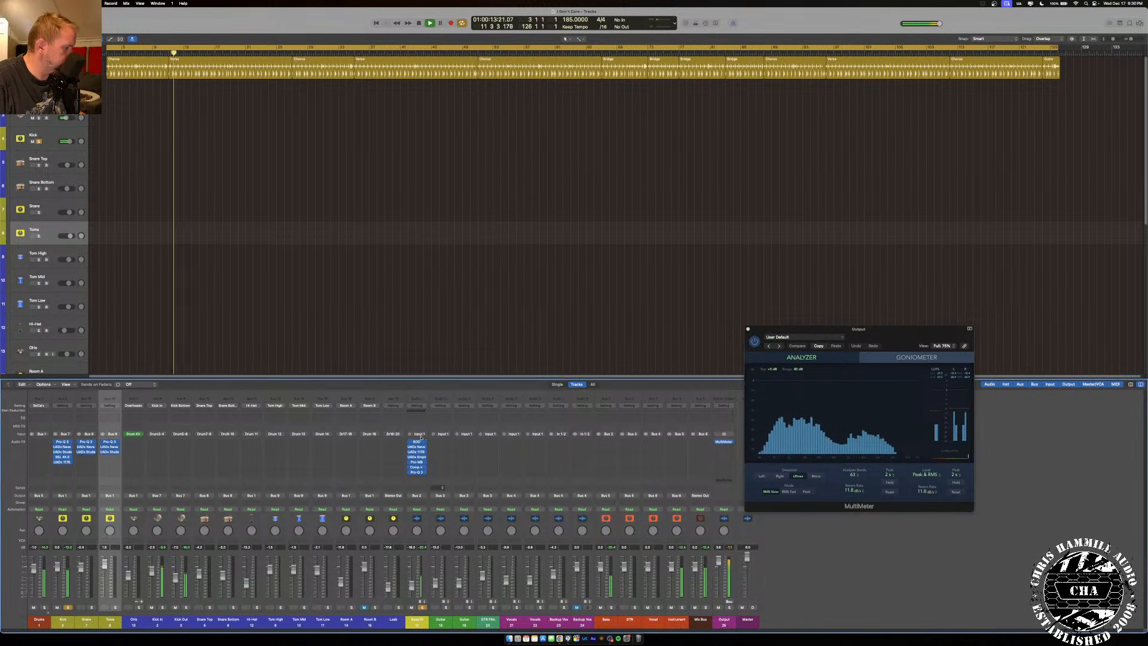
left_click_drag(416, 473, 63, 472)
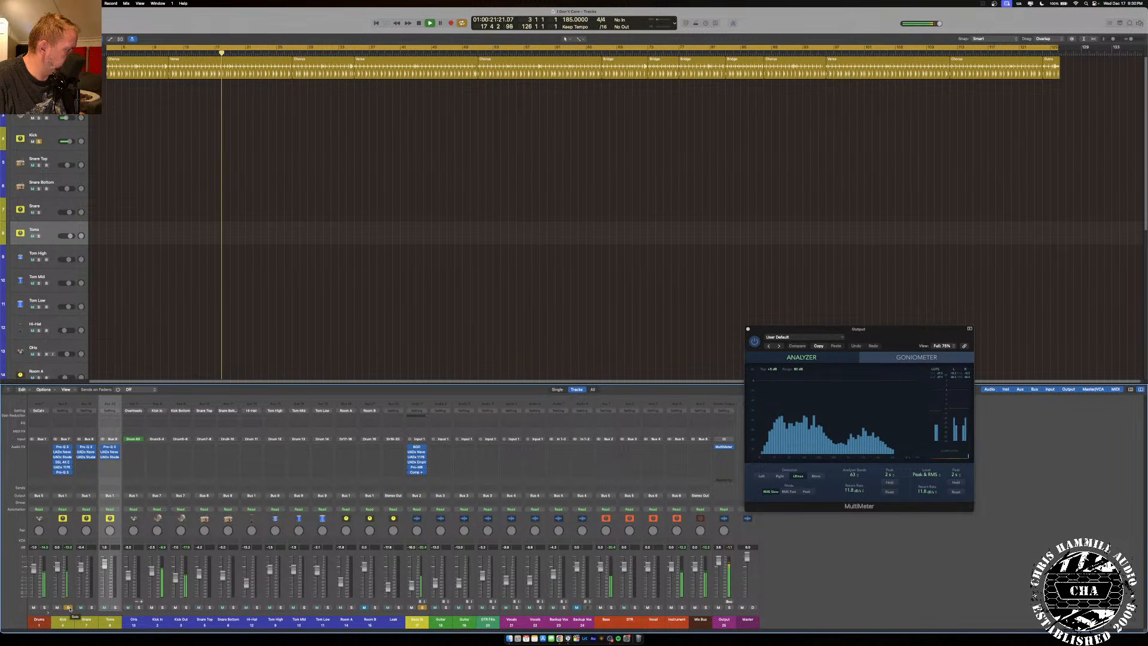
left_click(69, 608)
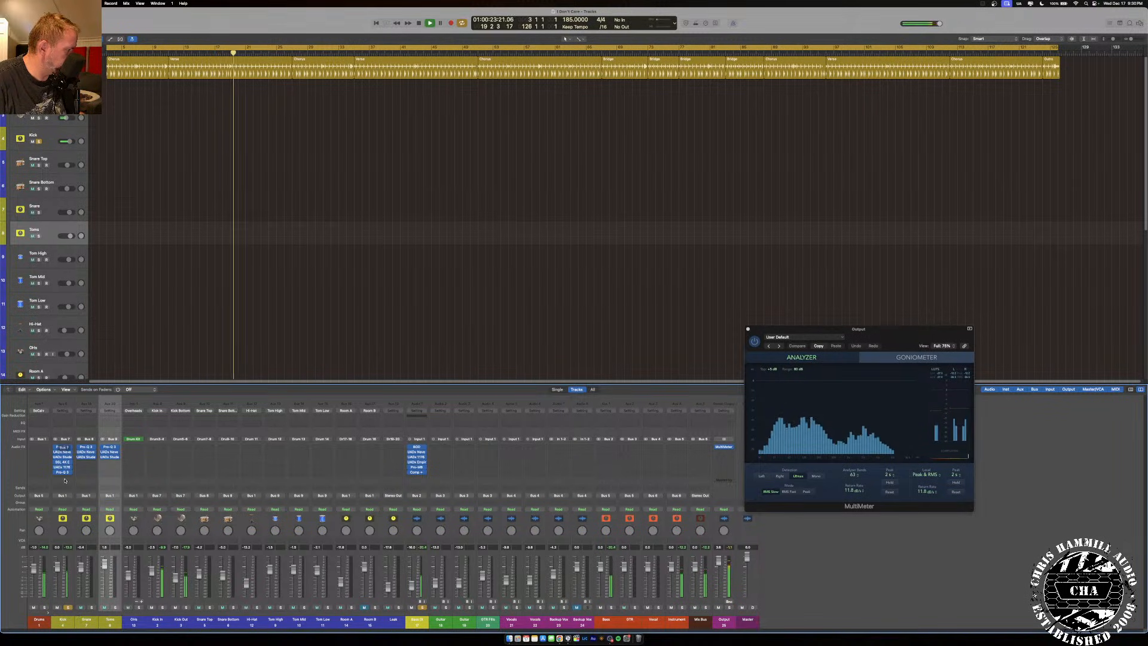
key("space")
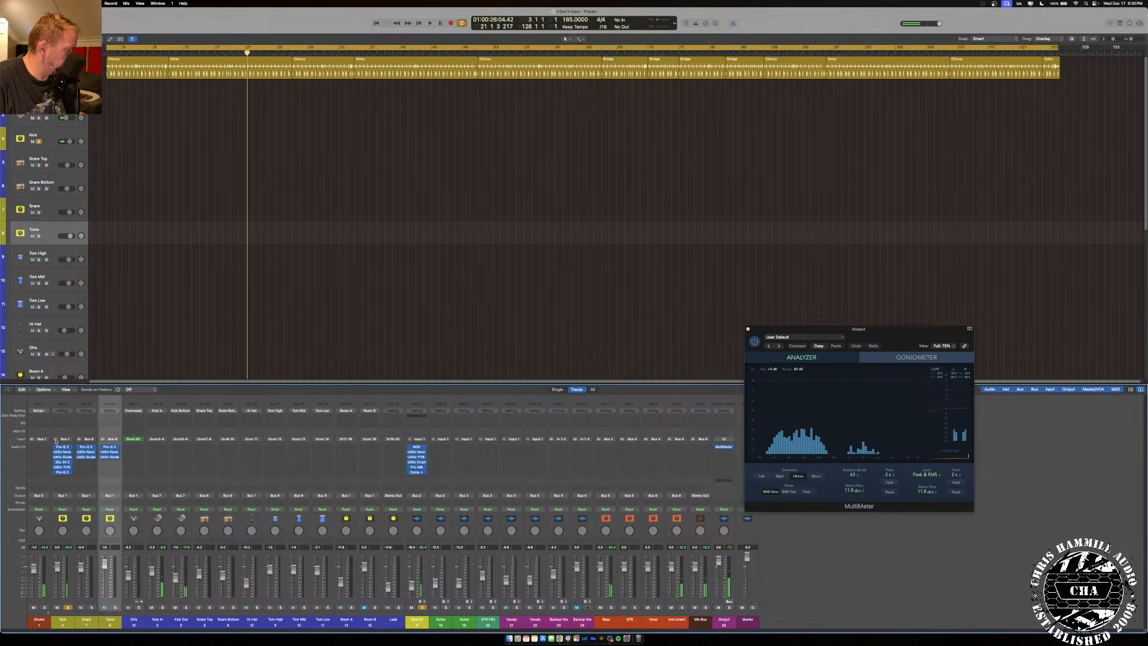
key("space")
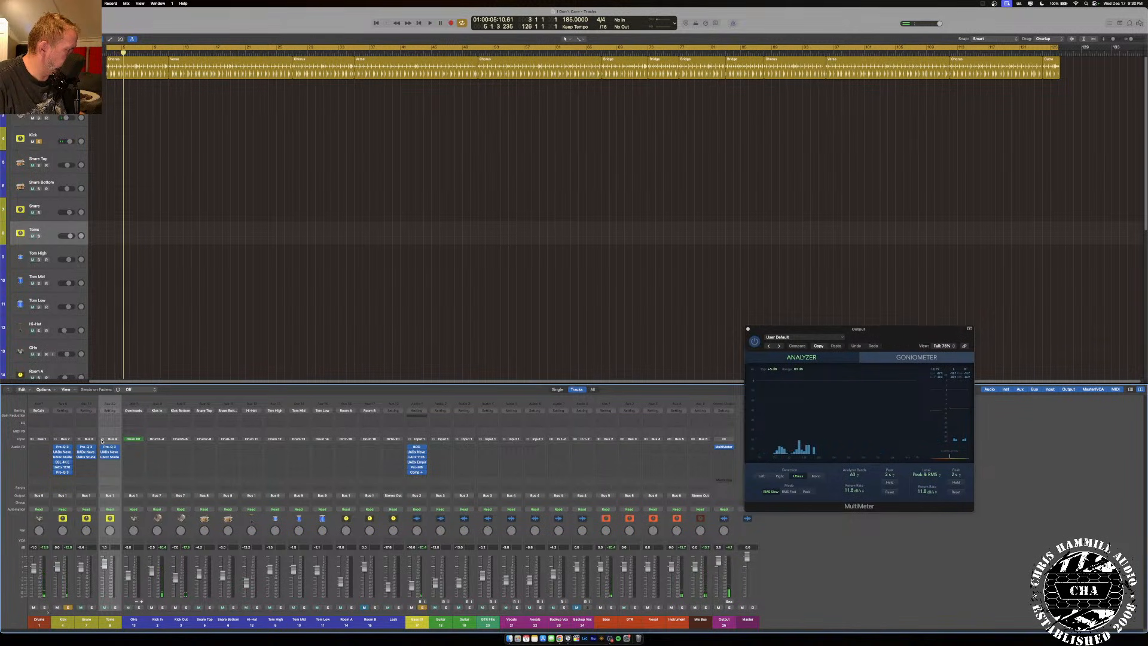
key("space")
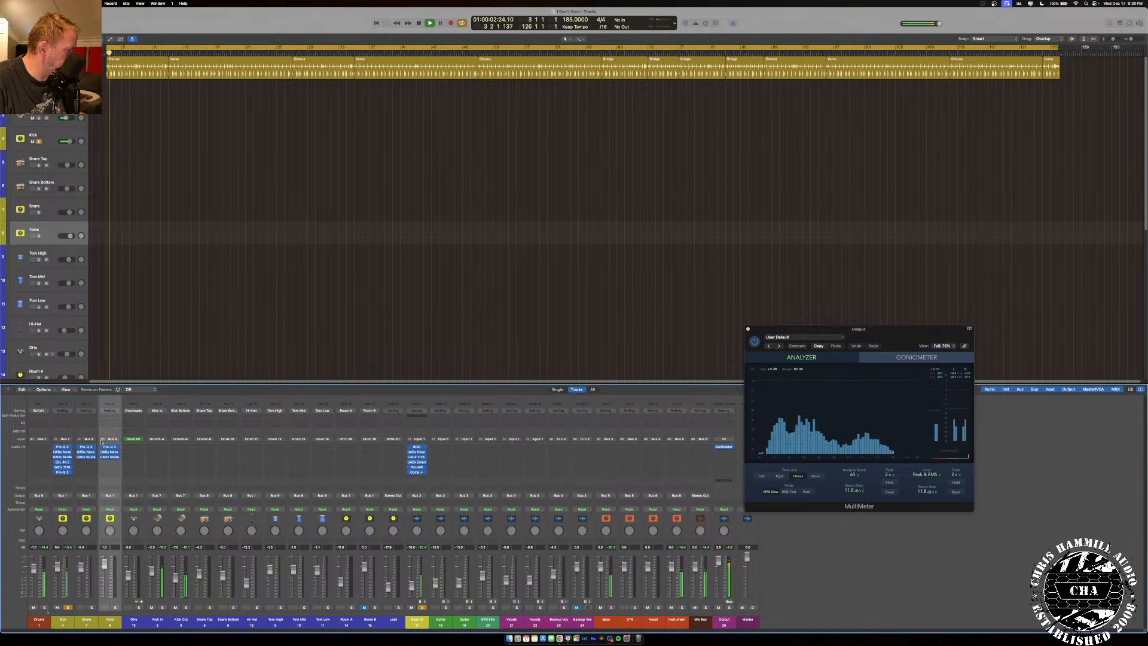
In the Kick bus's last Pro-Q 3, add a low-end bell boost of about 2 dB, tune its frequency by ear and close the window.
left_click(61, 472)
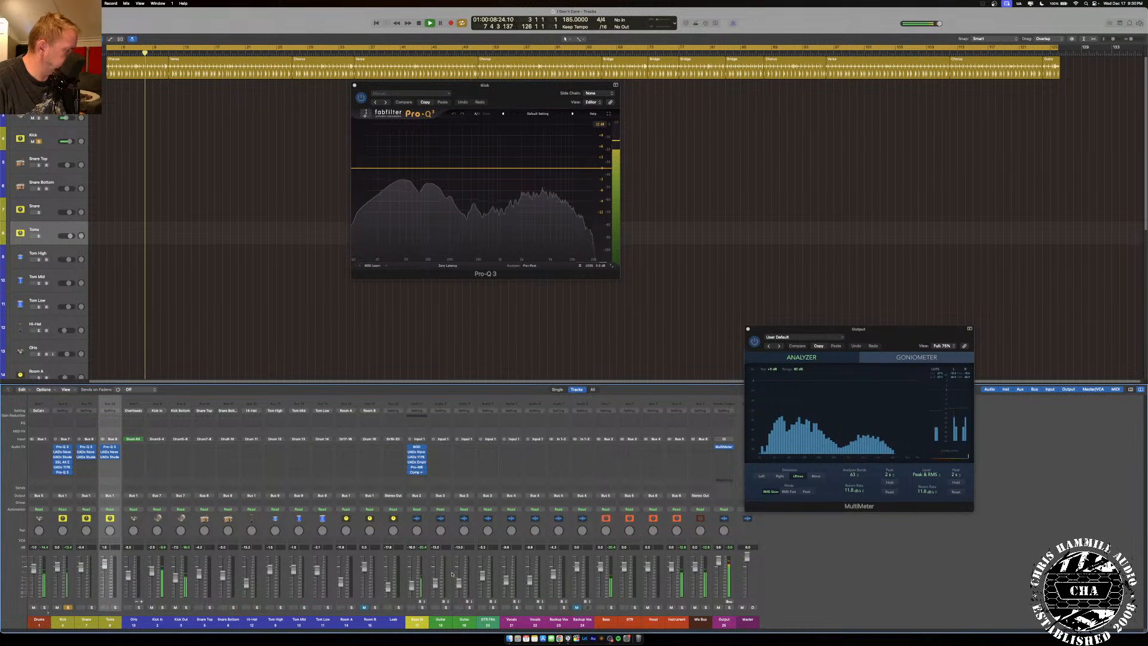
left_click(406, 144)
left_click(405, 144)
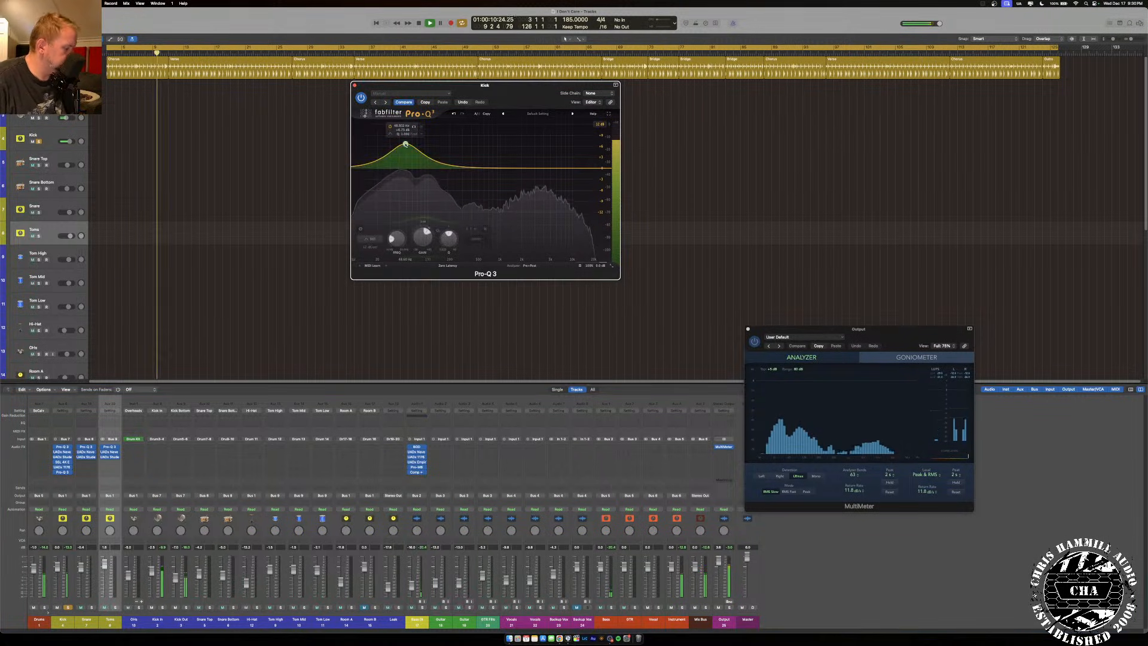
mouse_move(406, 144)
left_mouse_down()
mouse_move(413, 133)
mouse_move(402, 135)
left_mouse_up()
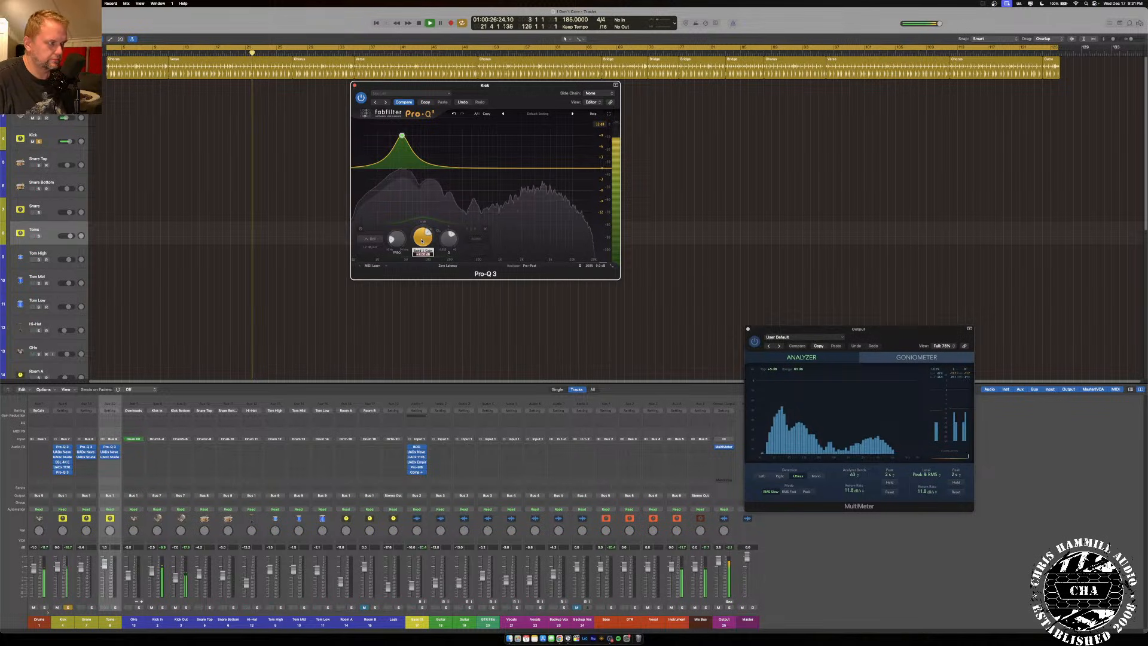
scroll(423, 241, "down", 7)
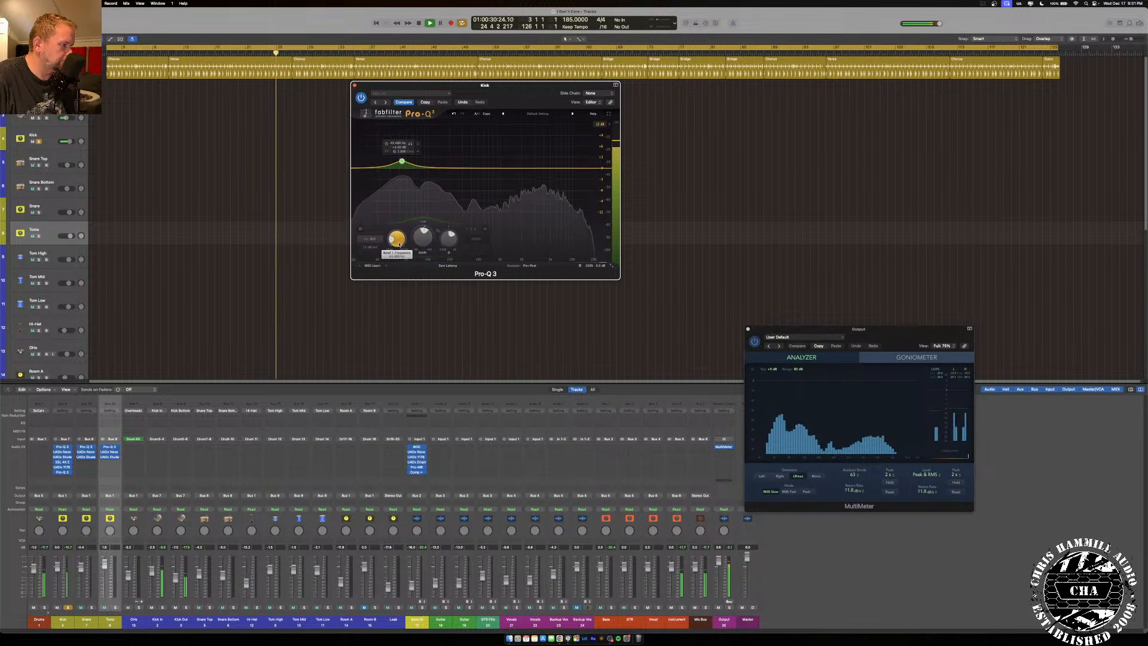
scroll(397, 238, "up", 5)
scroll(398, 239, "down", 2)
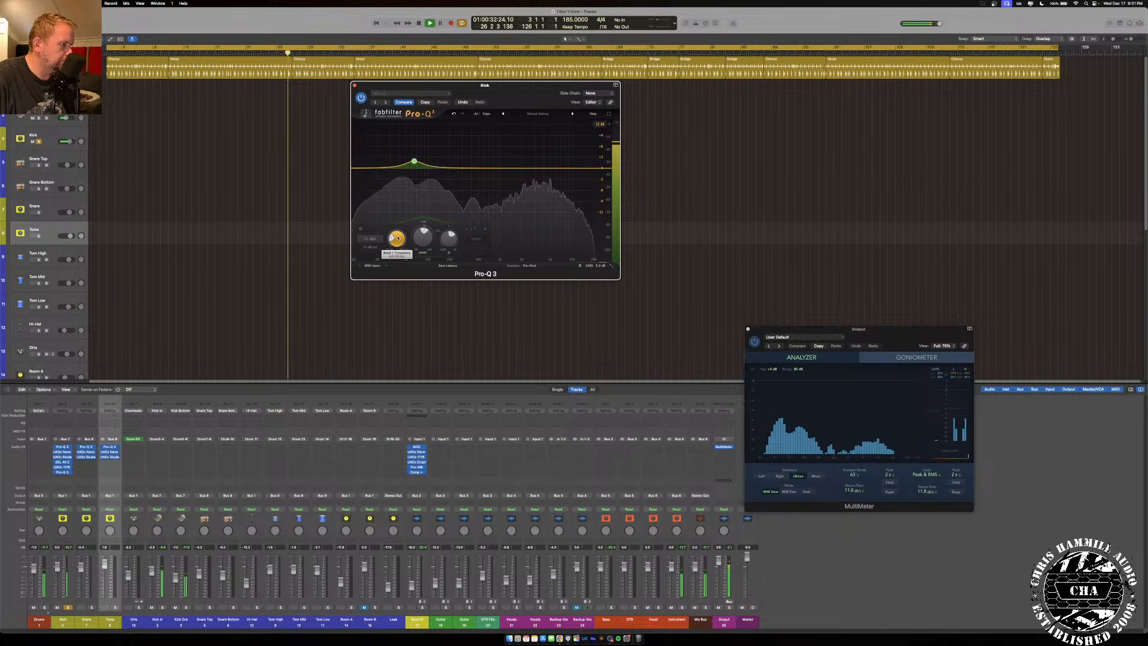
scroll(397, 239, "up", 3)
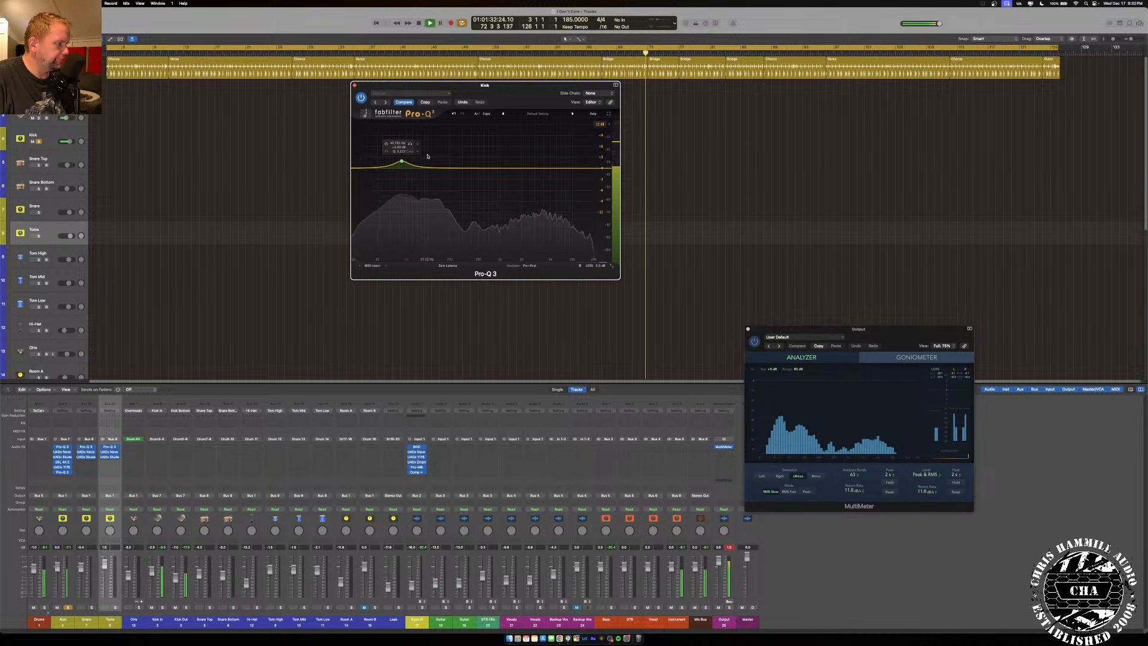
left_click(355, 86)
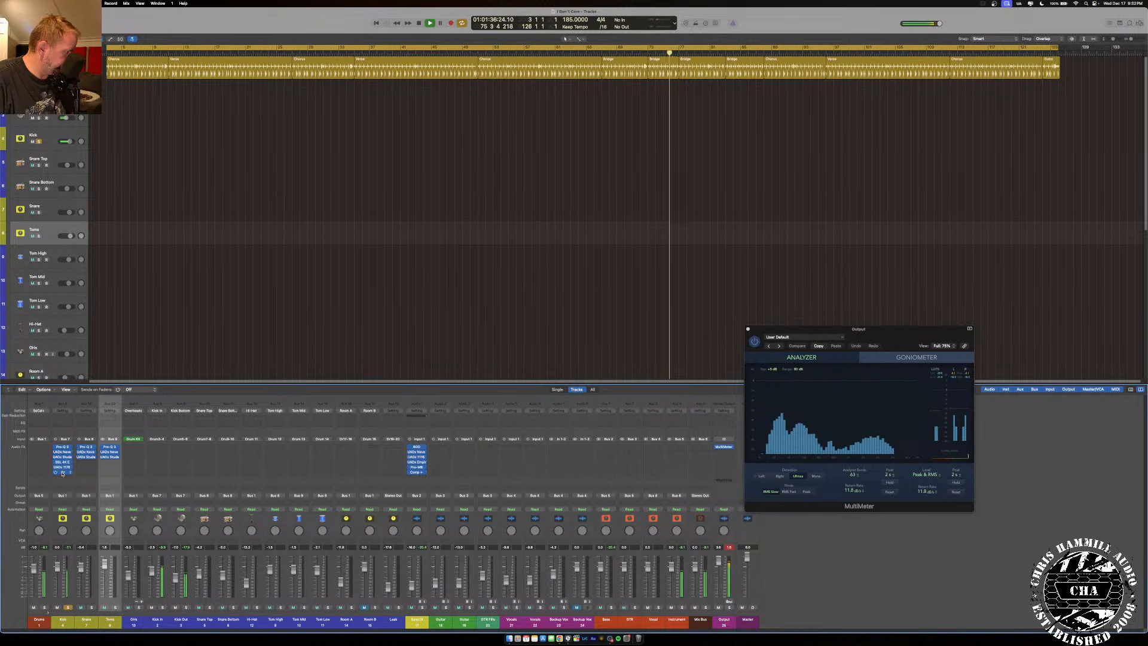
Copy the Kick bus's last Pro-Q 3 to the end of the Bass DI chain and solo only Bass DI.
left_click_drag(62, 471, 417, 475)
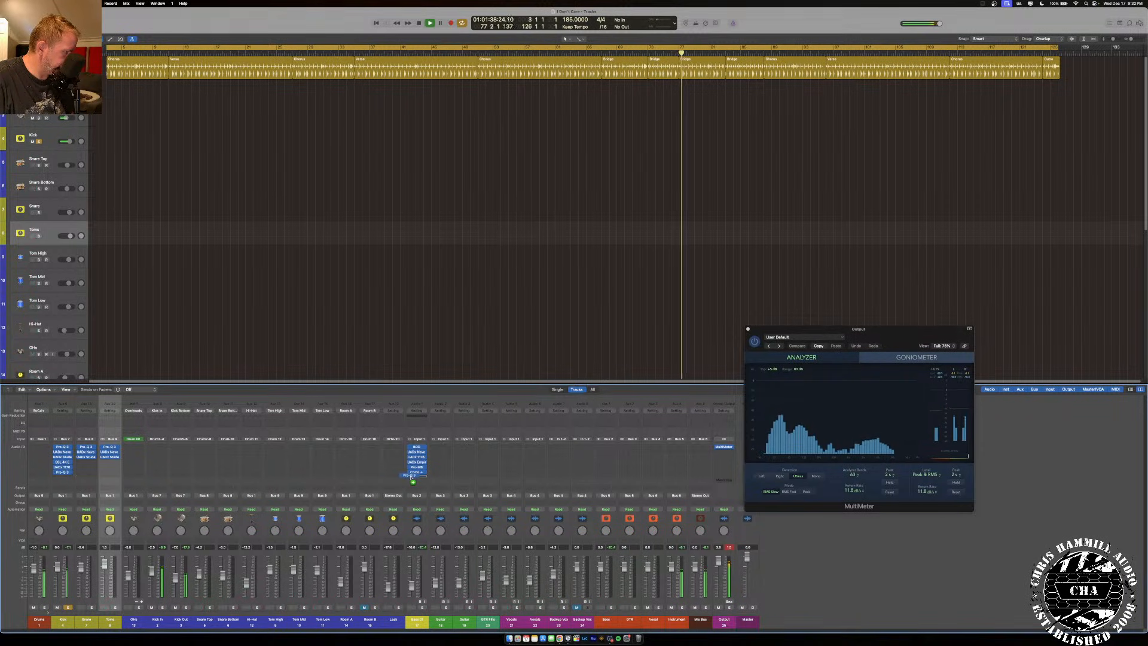
left_click(422, 607)
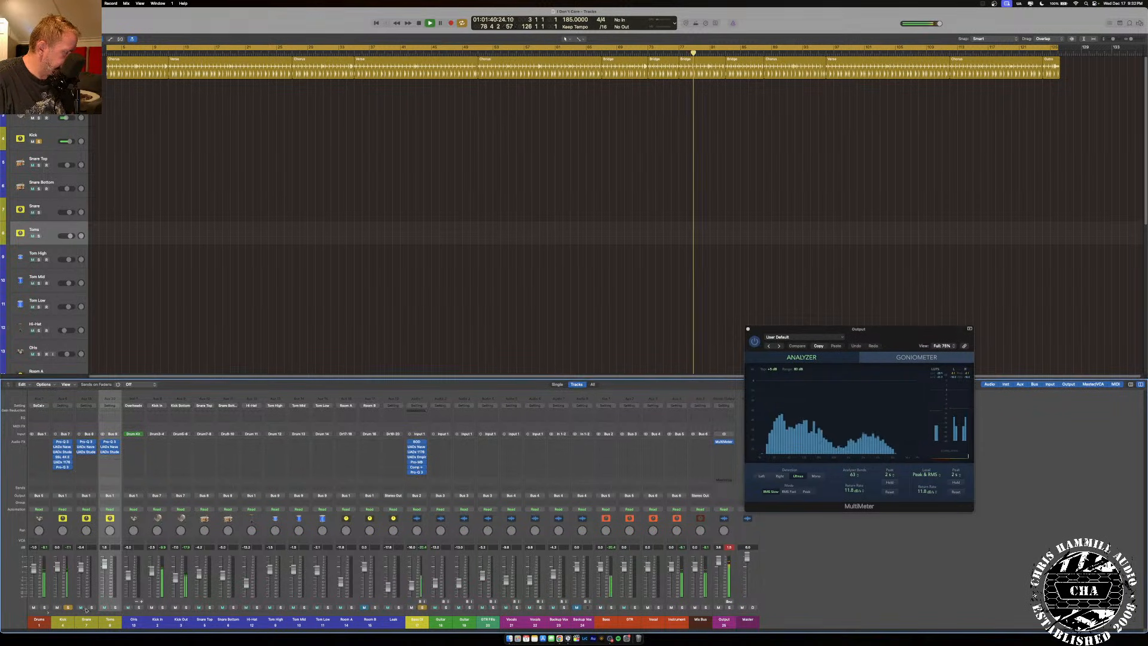
left_click(68, 607)
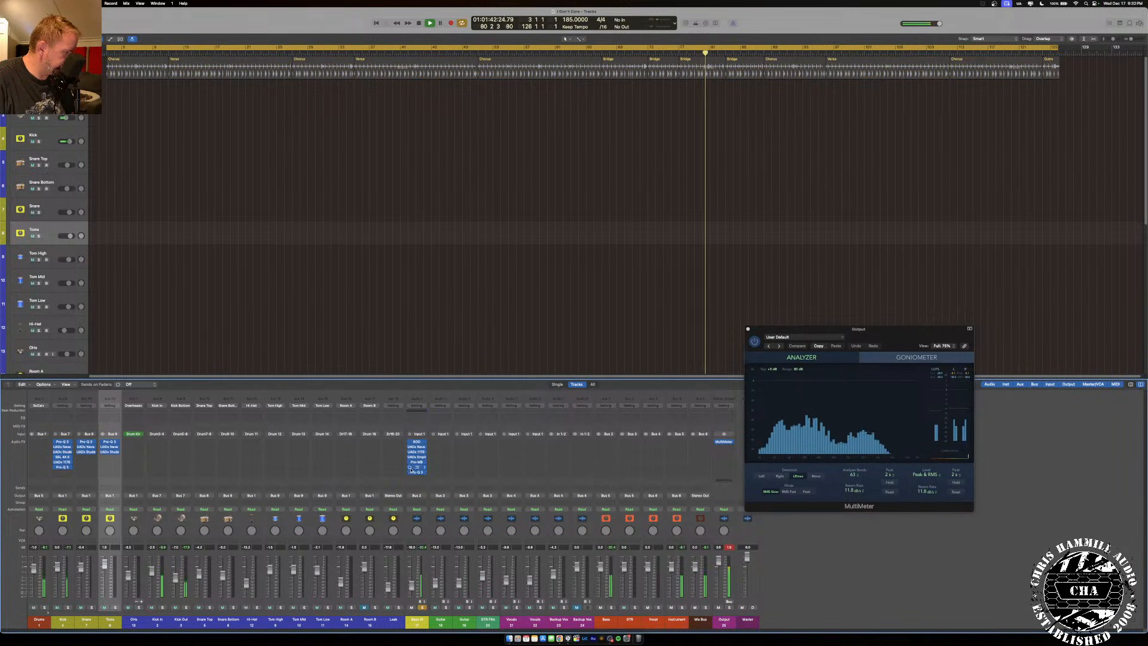
Set the low band's gain to -2 dB in Bass DI's copied Pro-Q 3.
left_click(415, 473)
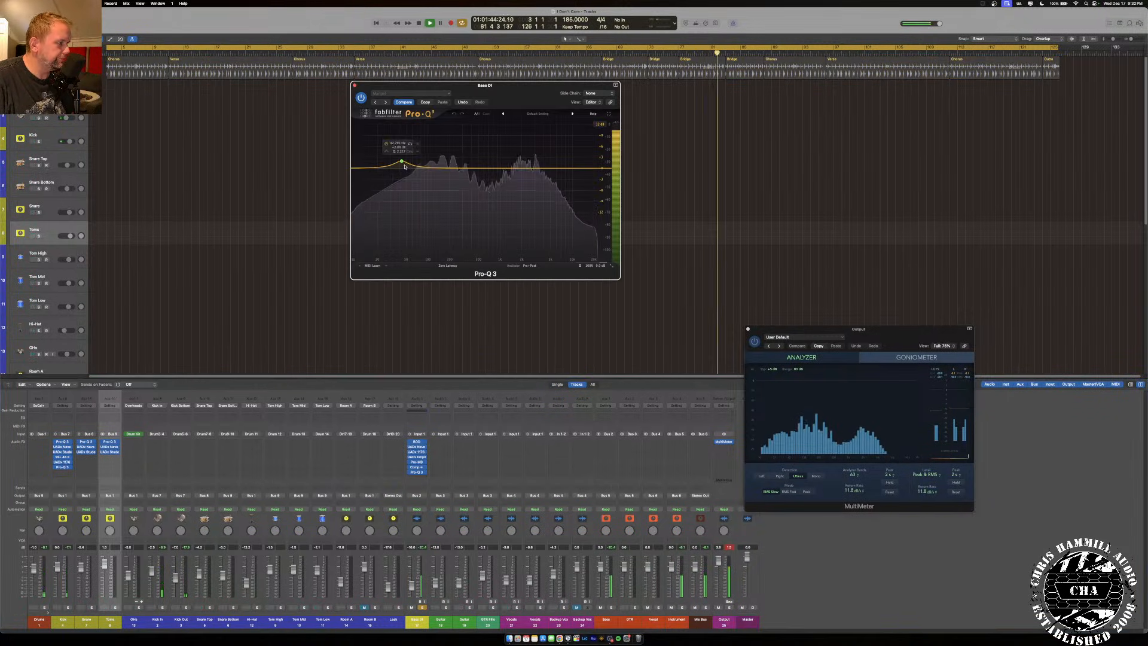
mouse_move(423, 239)
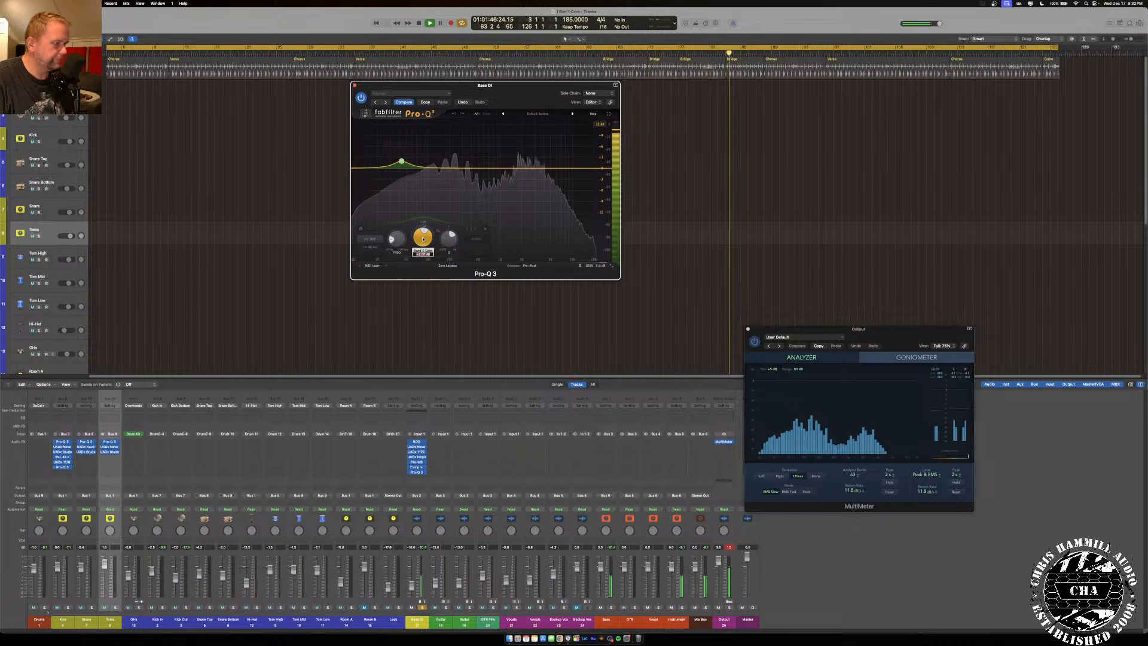
type("-2")
key("Return")
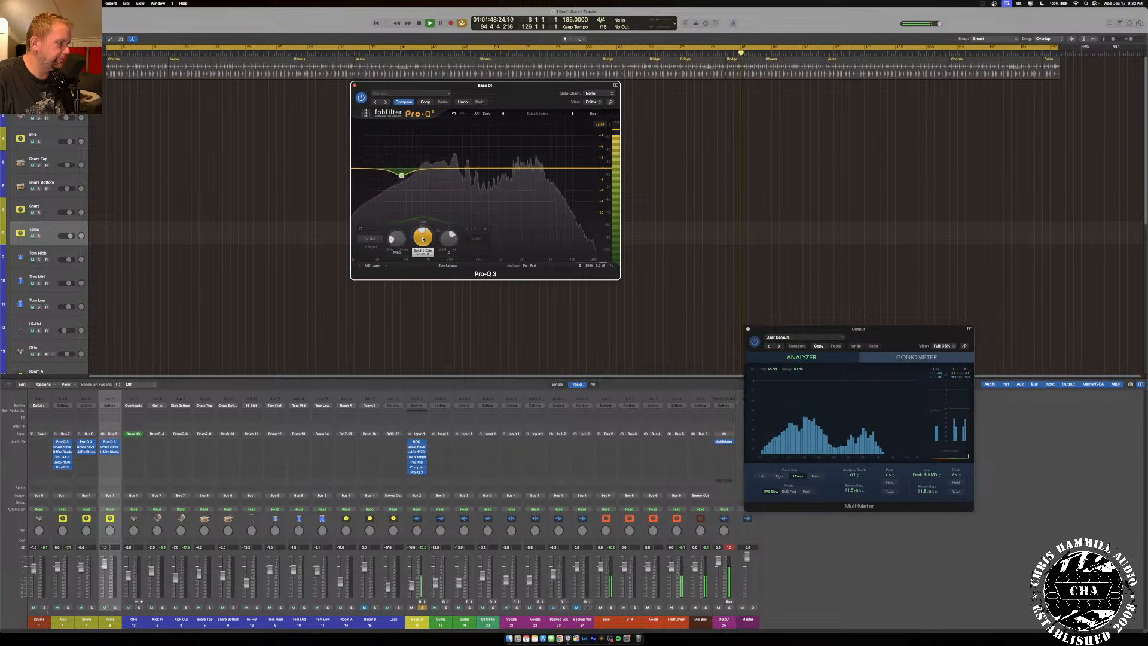
Add a second bell above the low cut in Bass DI's Pro-Q 3, boosted by about 2 dB, and close the window.
double_click(444, 146)
left_click_drag(444, 145, 435, 141)
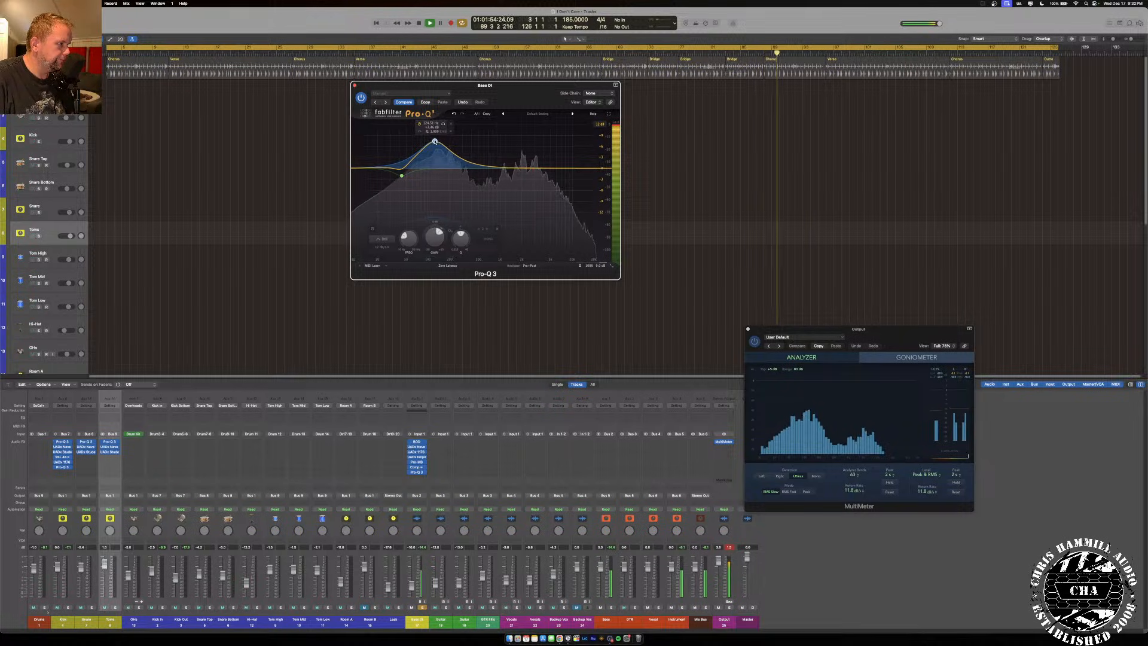
left_click_drag(439, 233, 430, 238)
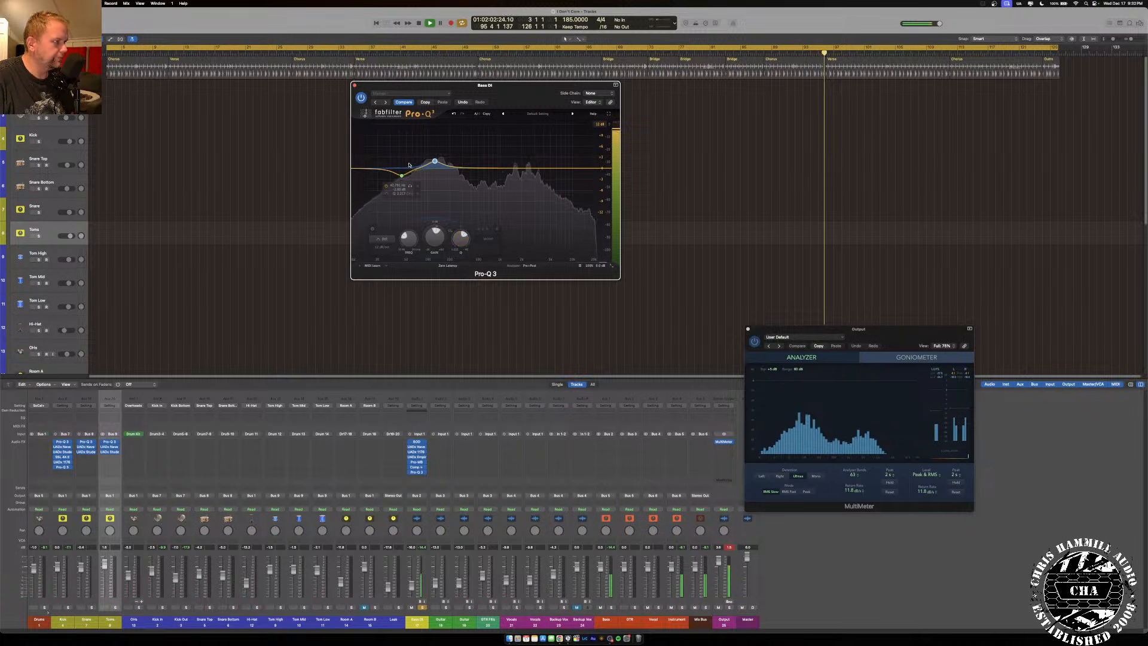
left_click(355, 85)
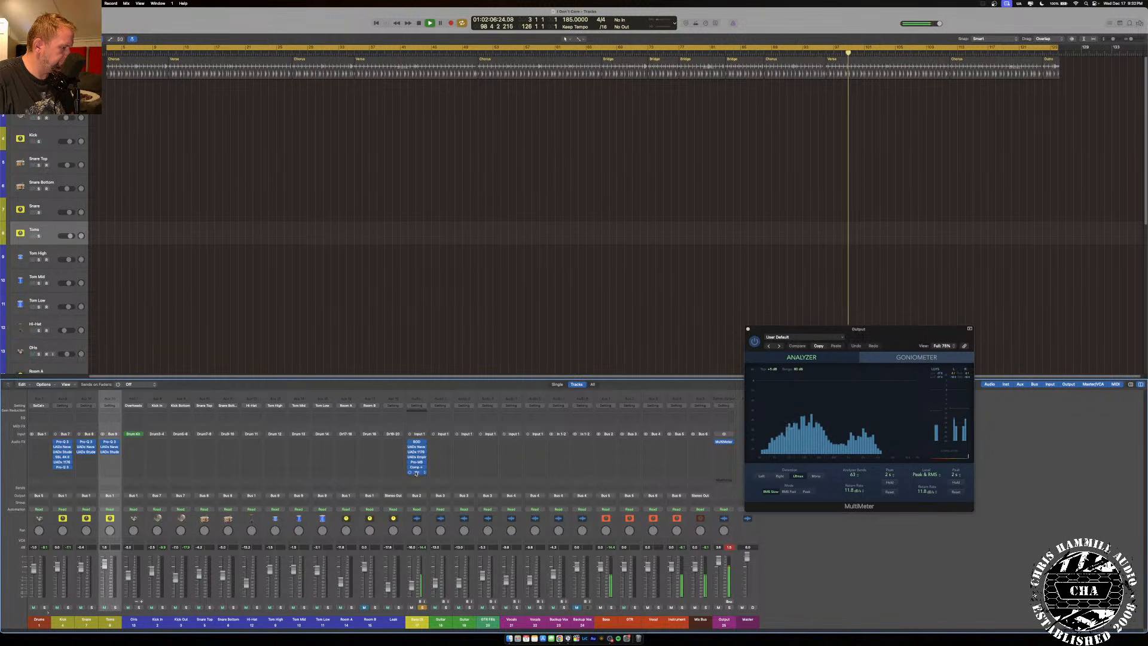
Remove the last Pro-Q 3 from the Kick bus, replace it with a copy of Bass DI's two-band Pro-Q 3 and open it.
left_click(70, 467)
left_click(78, 477)
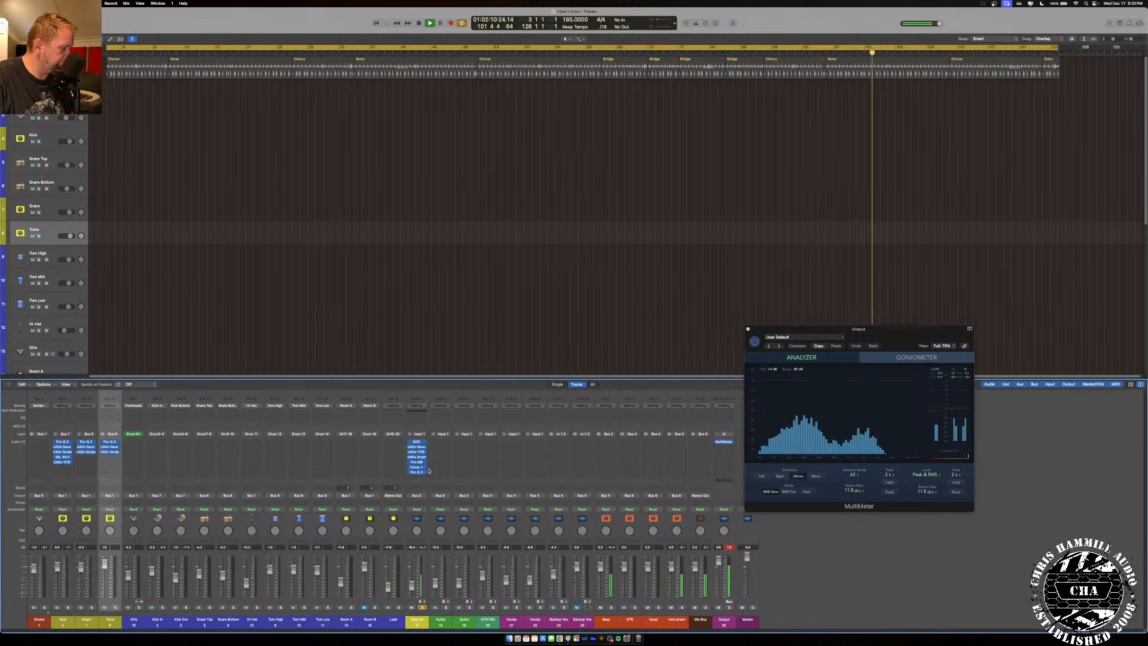
left_click_drag(417, 473, 63, 467)
left_click(62, 467)
Mirror the bass EQ on the Kick Pro-Q 3: set the second band's gain to -2 dB and the low band's to 2 dB.
left_click(440, 163)
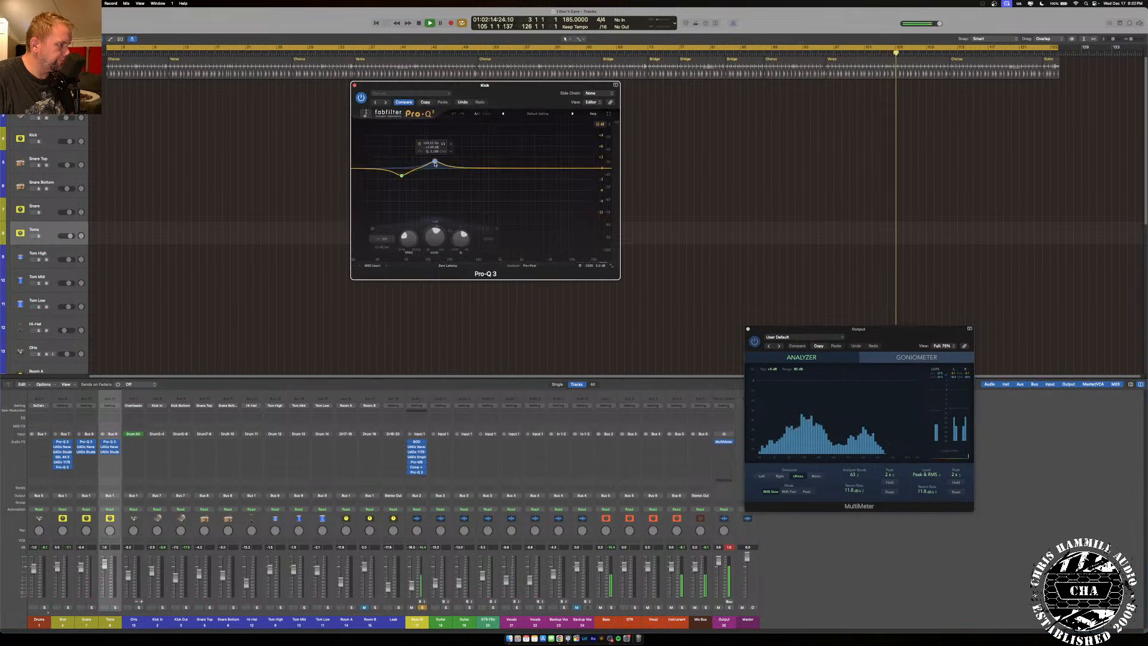
type("-2")
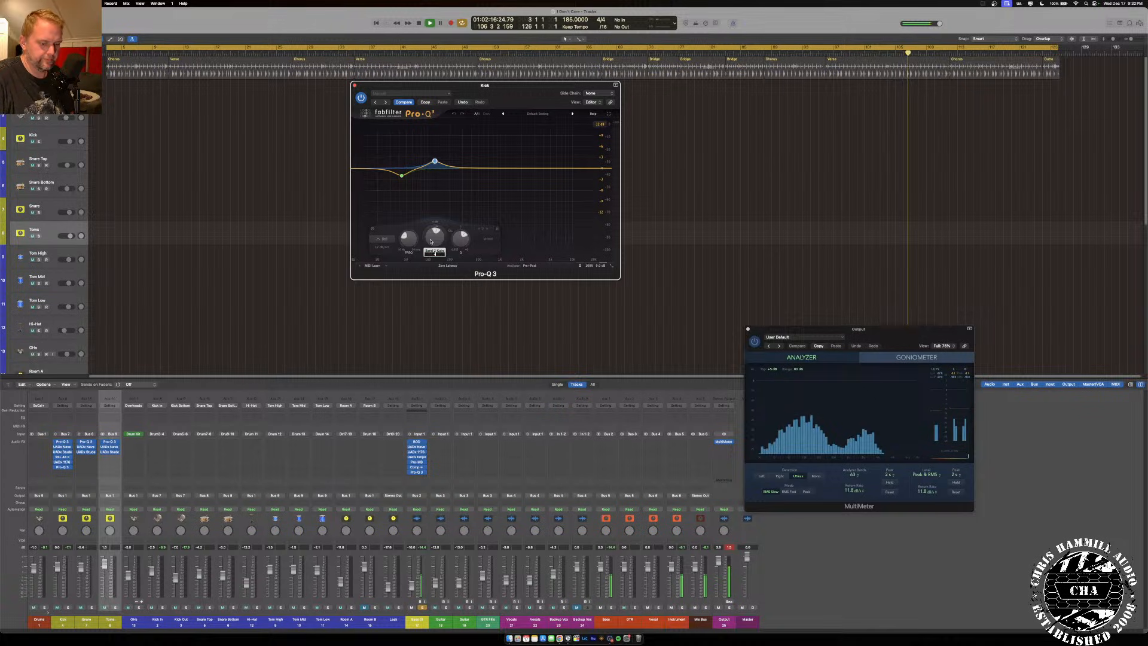
key("Return")
left_click(403, 176)
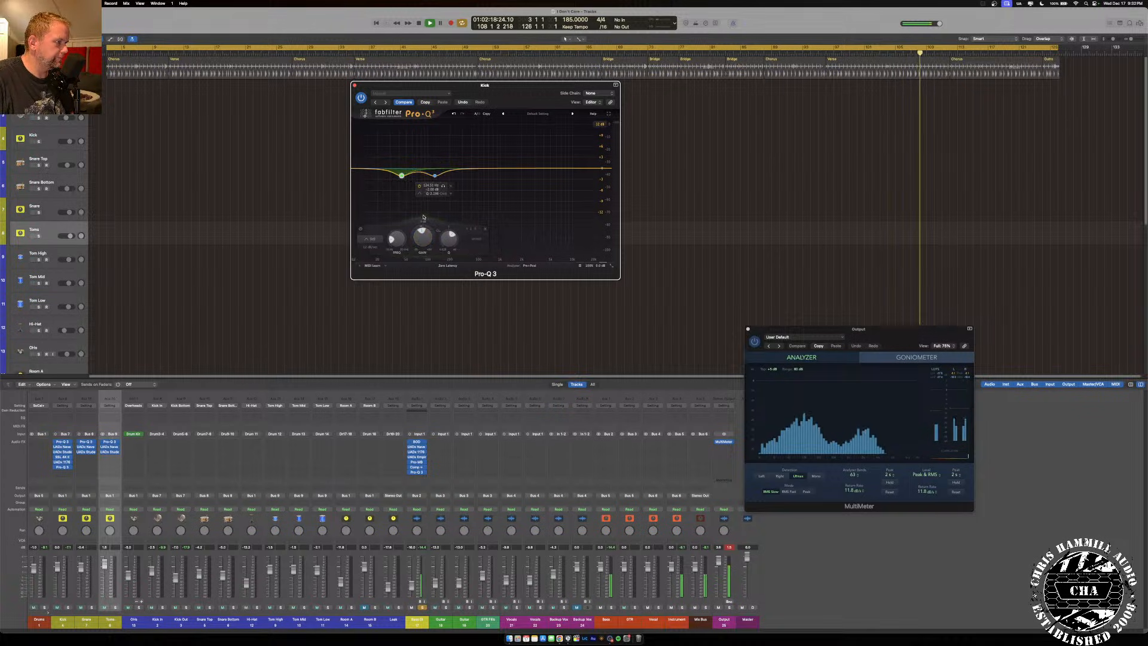
type("2")
key("Return")
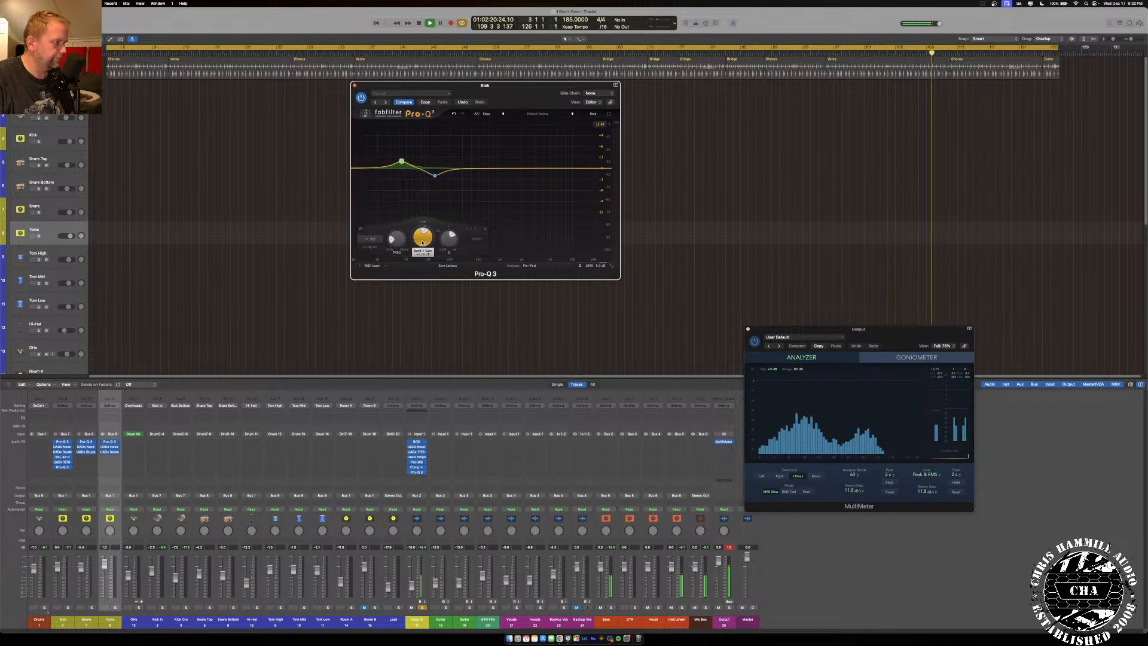
Solo Kick with Bass DI and add a wide upper-mid bell cut of about 4 dB to the Kick bus's last Pro-Q 3.
left_click(68, 608)
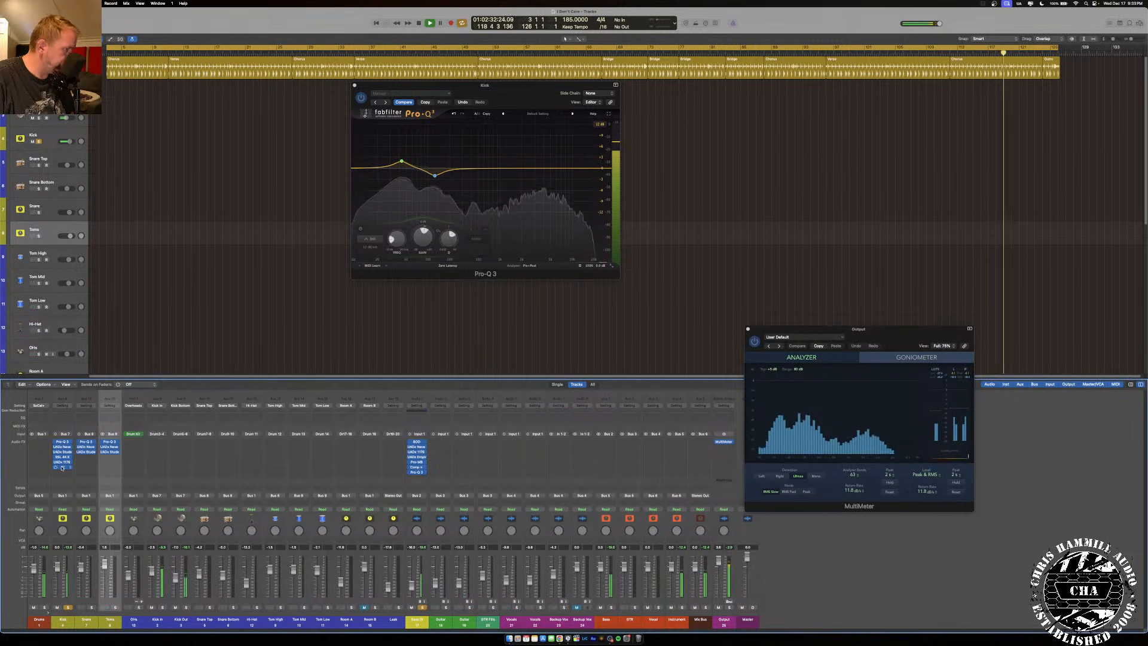
left_click(354, 86)
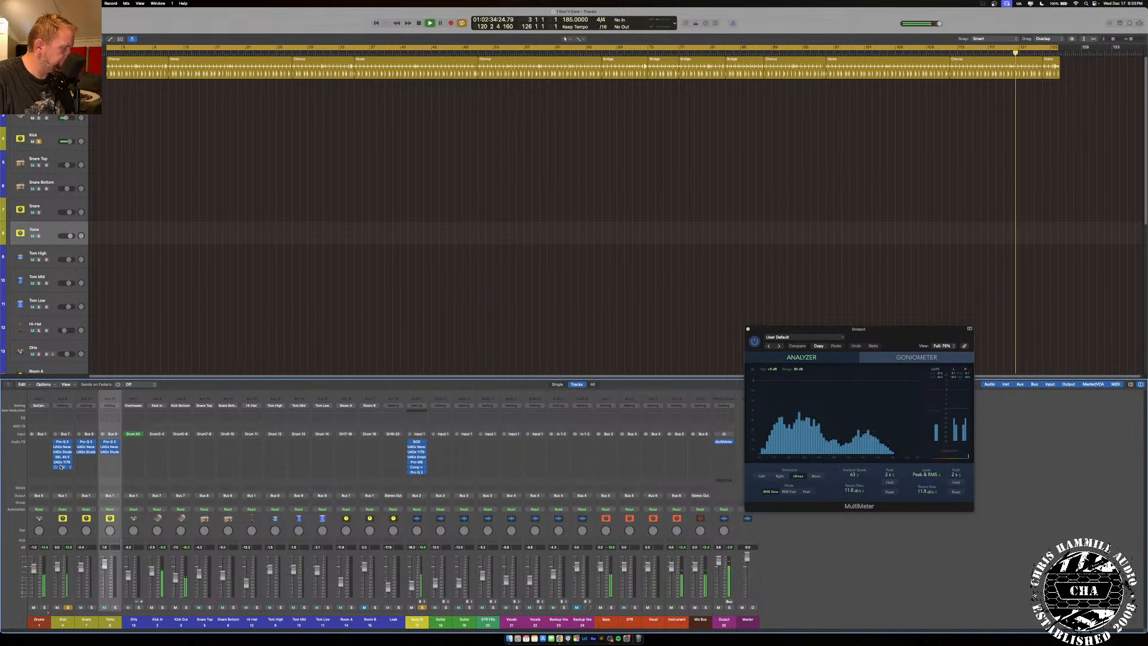
left_click(60, 467)
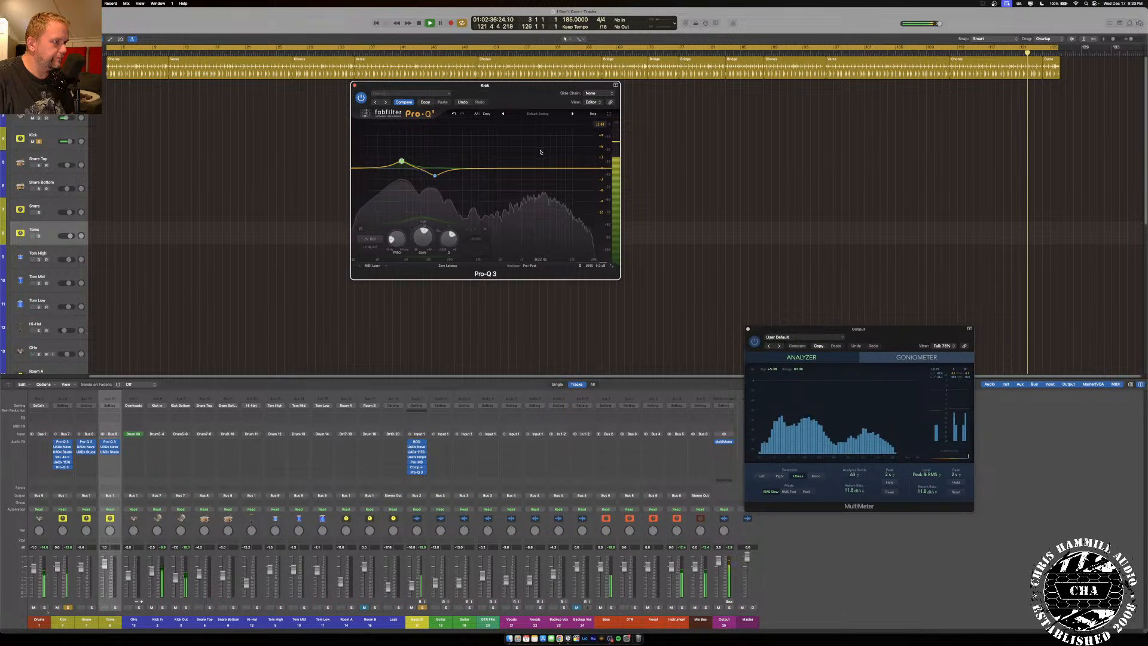
left_click_drag(543, 175, 537, 200)
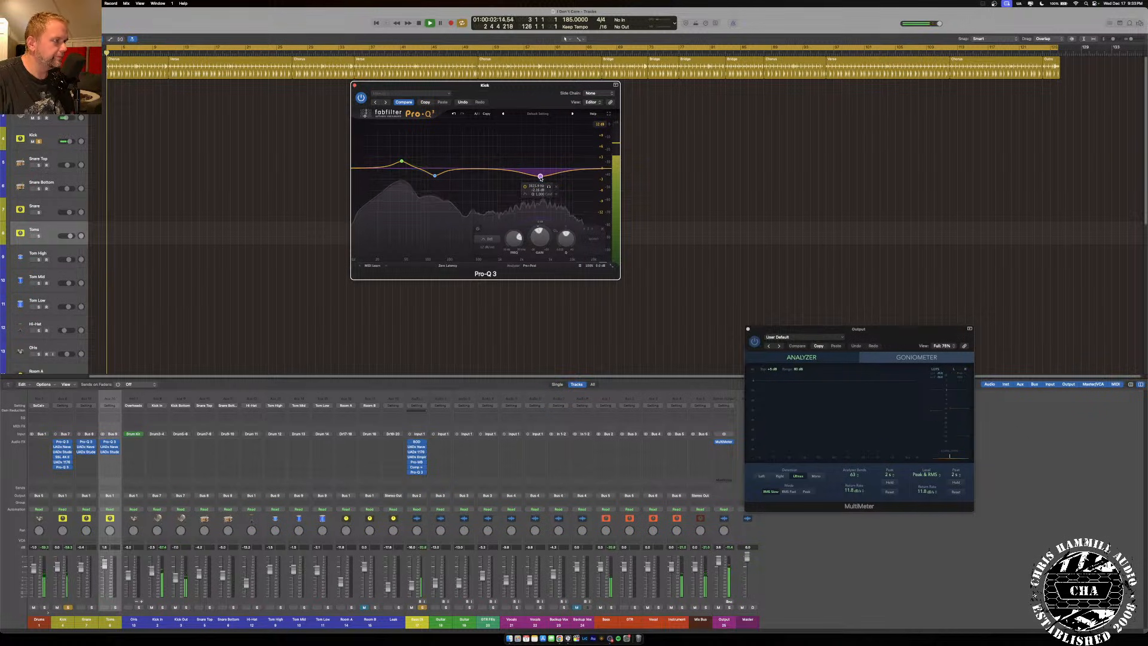
left_click_drag(541, 178, 540, 185)
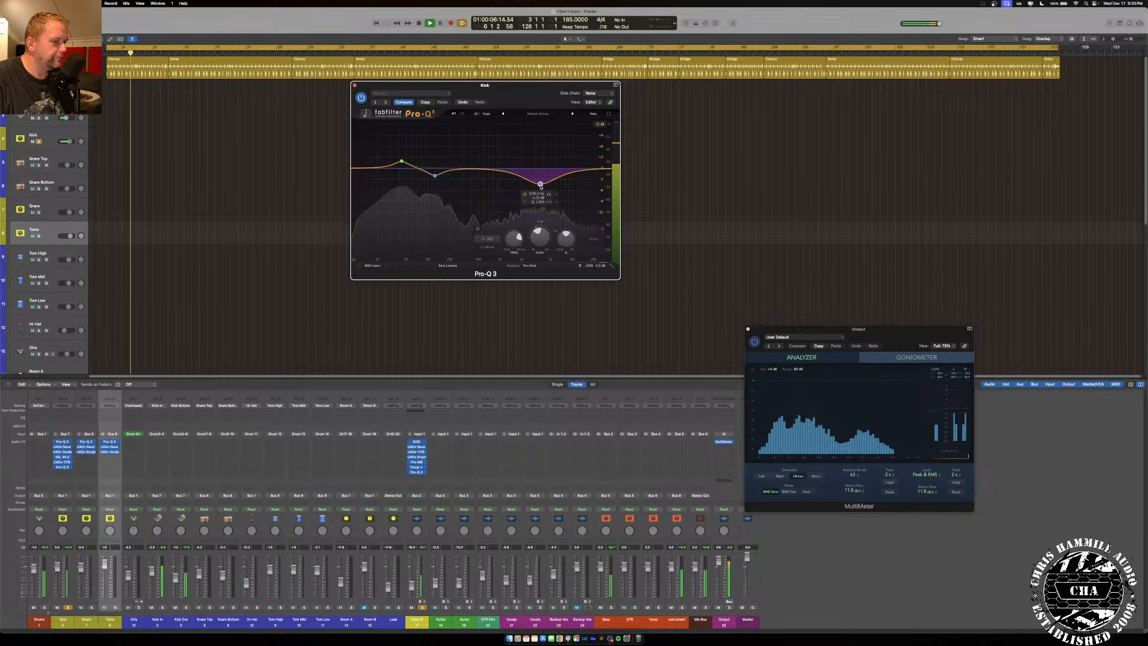
Close the Kick Pro-Q 3, clear the active solos and mute the GTR and Vocal buses.
left_click(355, 85)
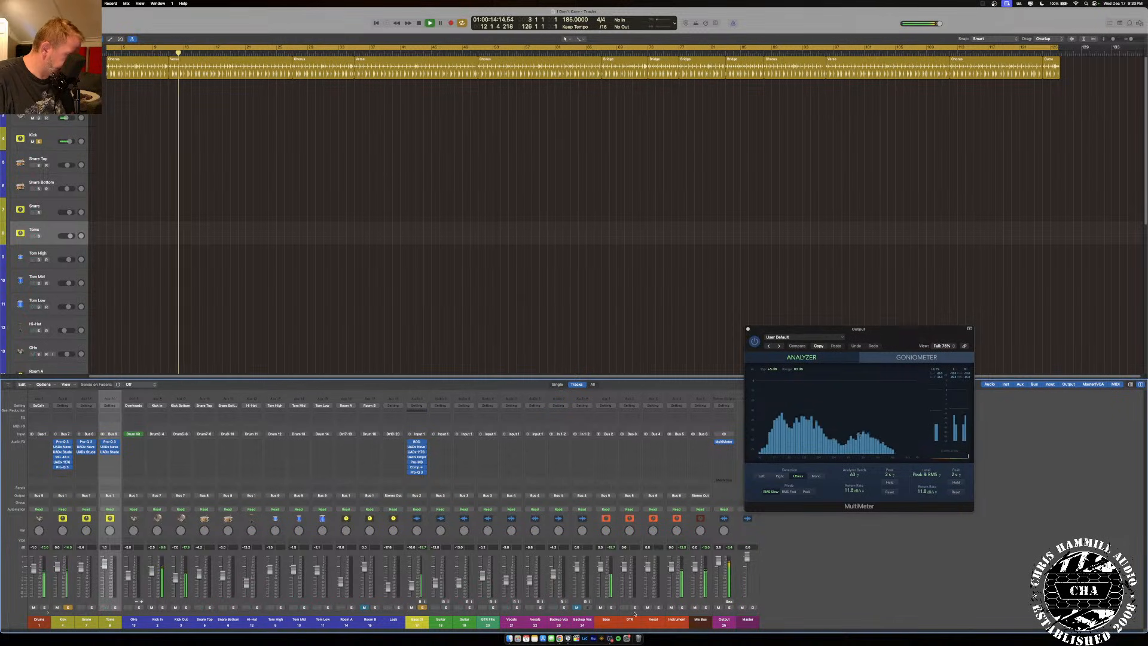
left_click_drag(624, 608, 665, 609)
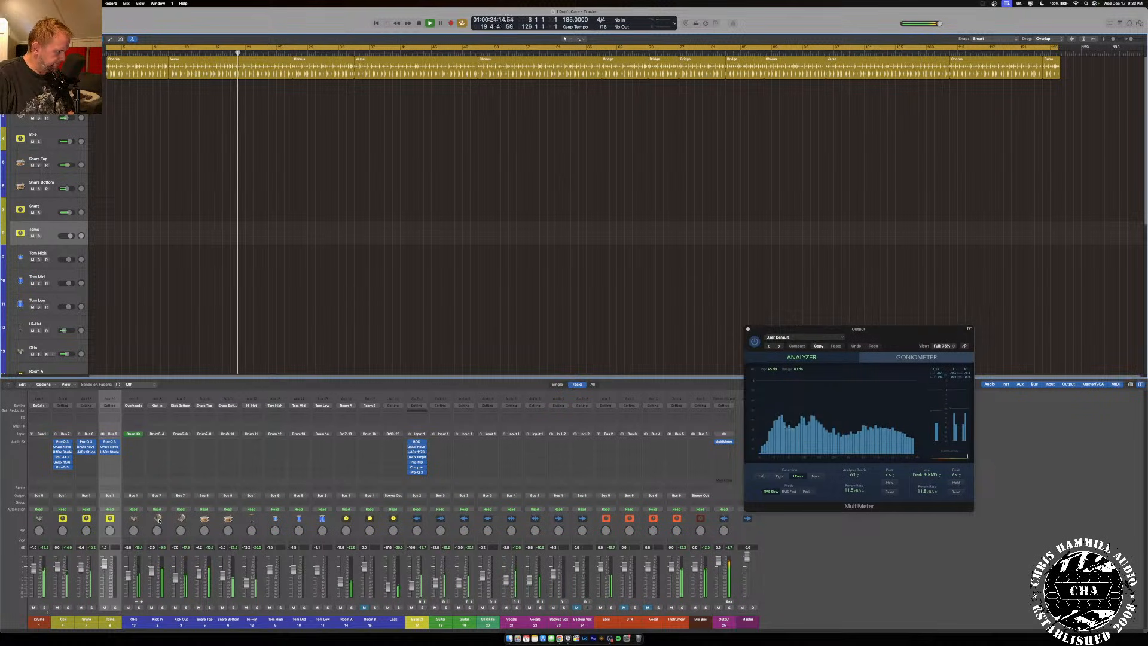
Check the Neve 1073 settings on the Snare and Kick buses and the Studer A800 settings on Snare during playback.
left_click(86, 447)
left_click(398, 237)
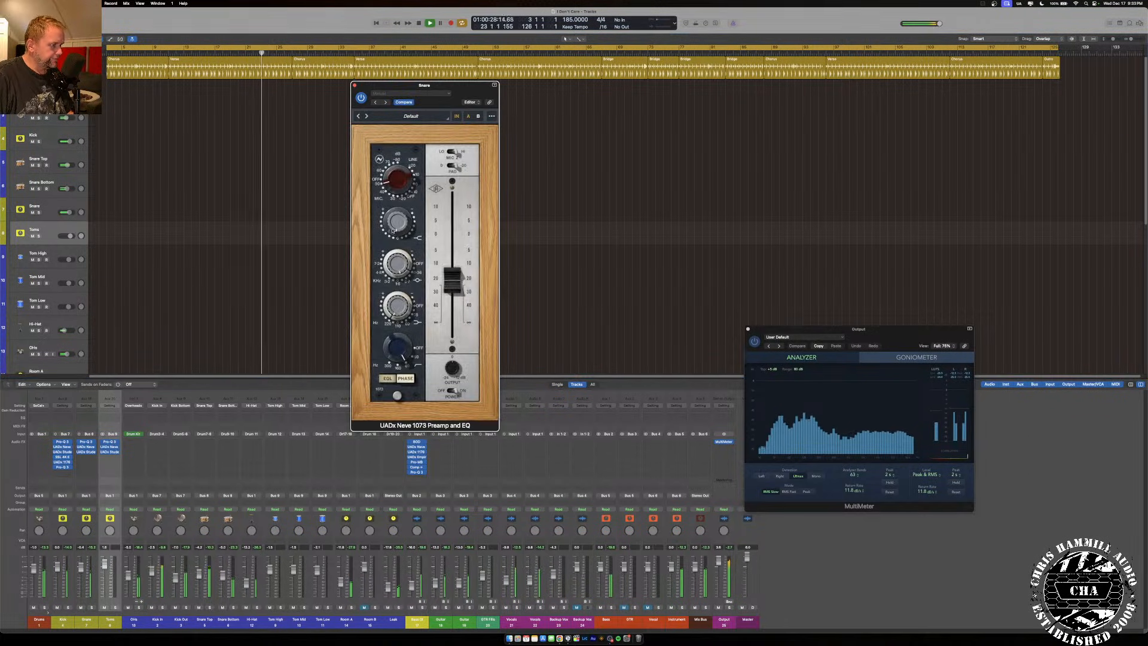
left_click(355, 85)
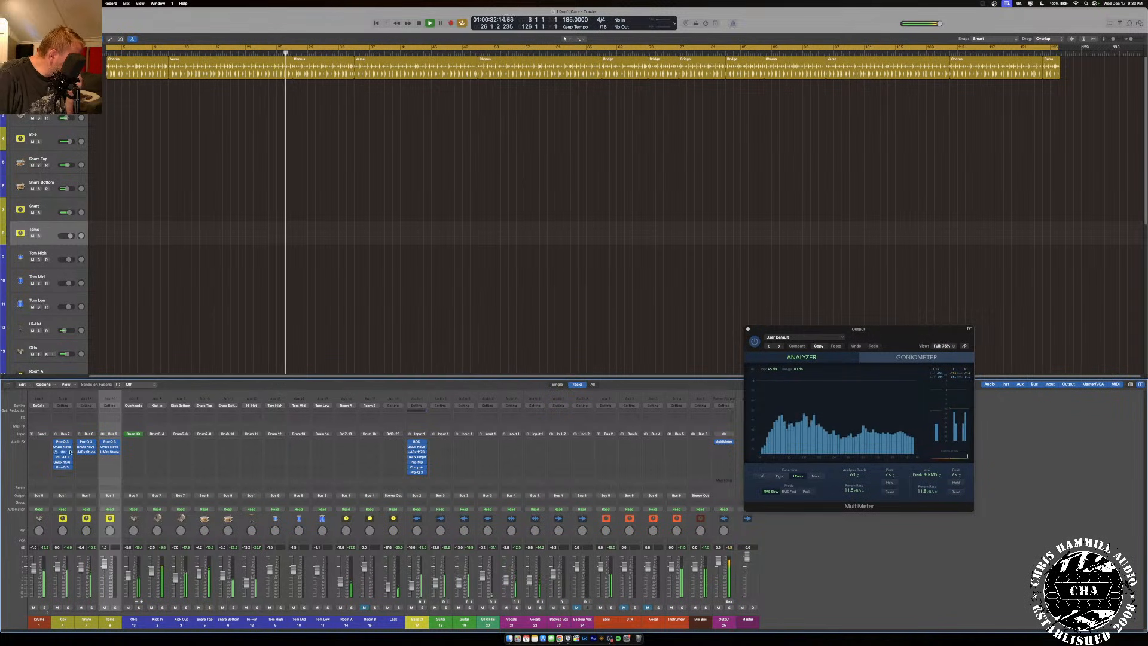
left_click(62, 447)
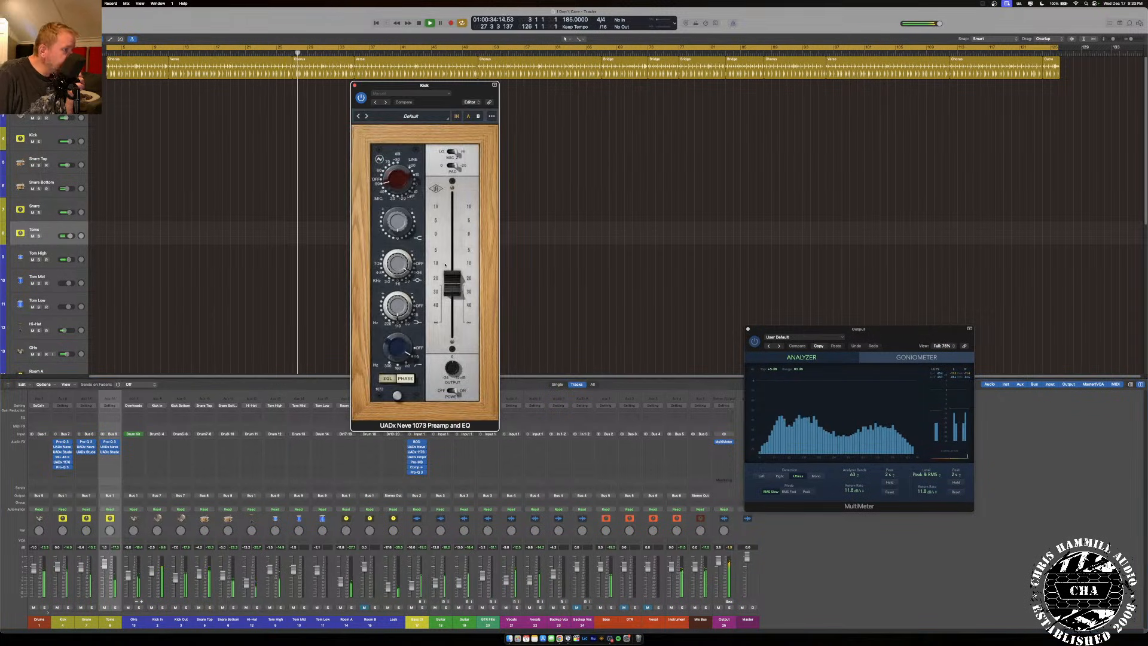
left_click(355, 85)
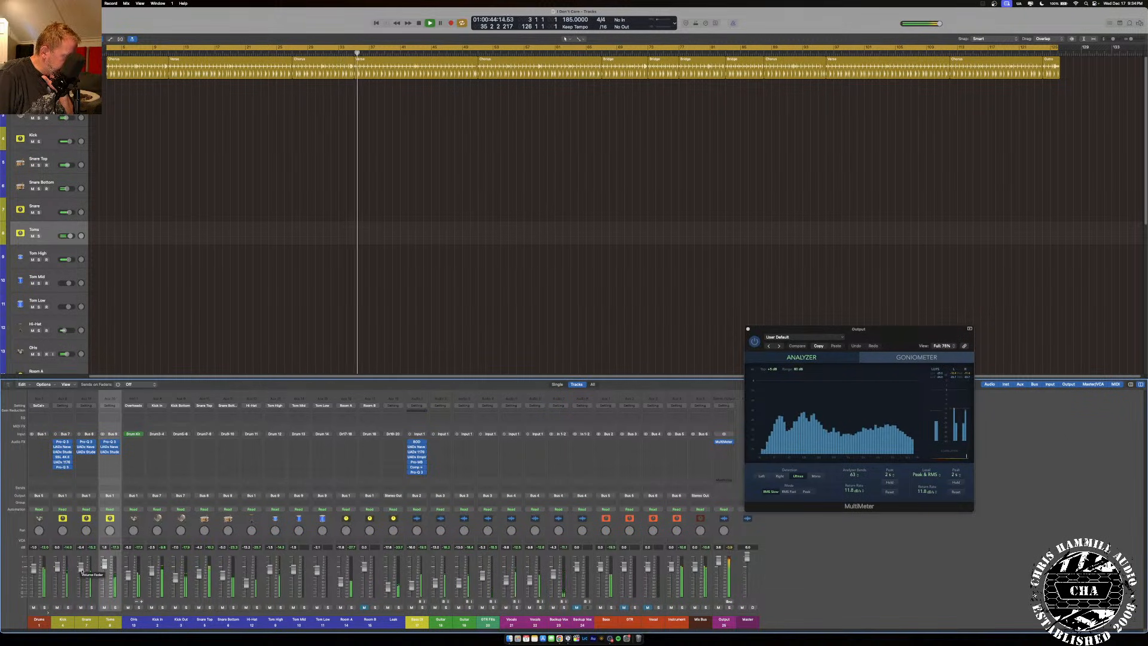
left_click(85, 452)
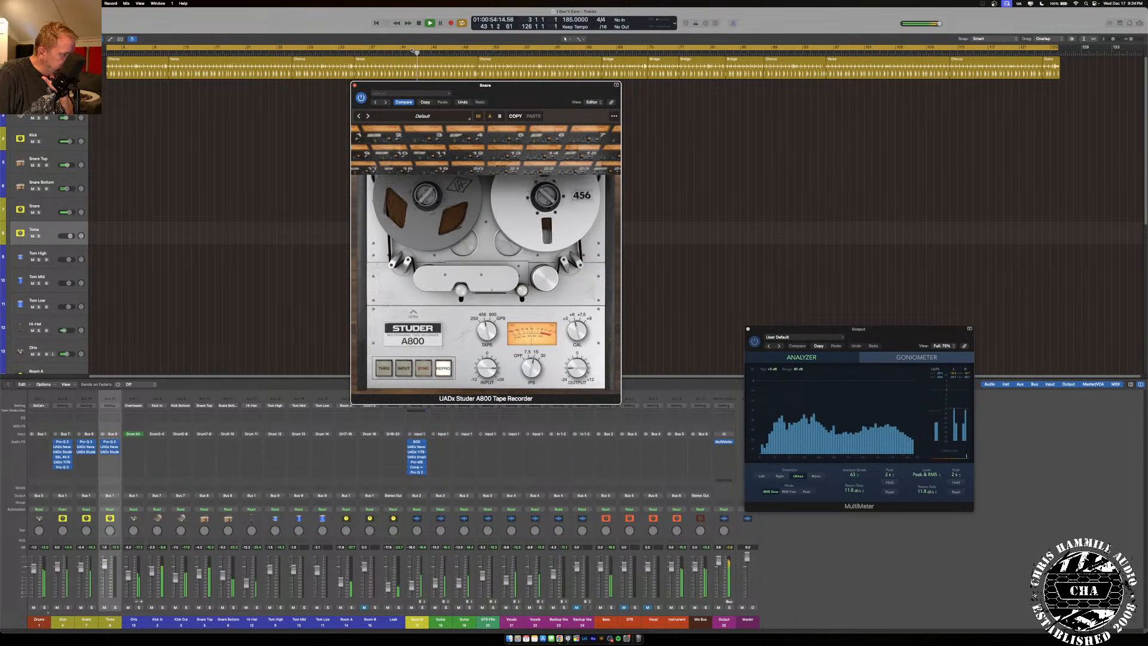
left_click(355, 85)
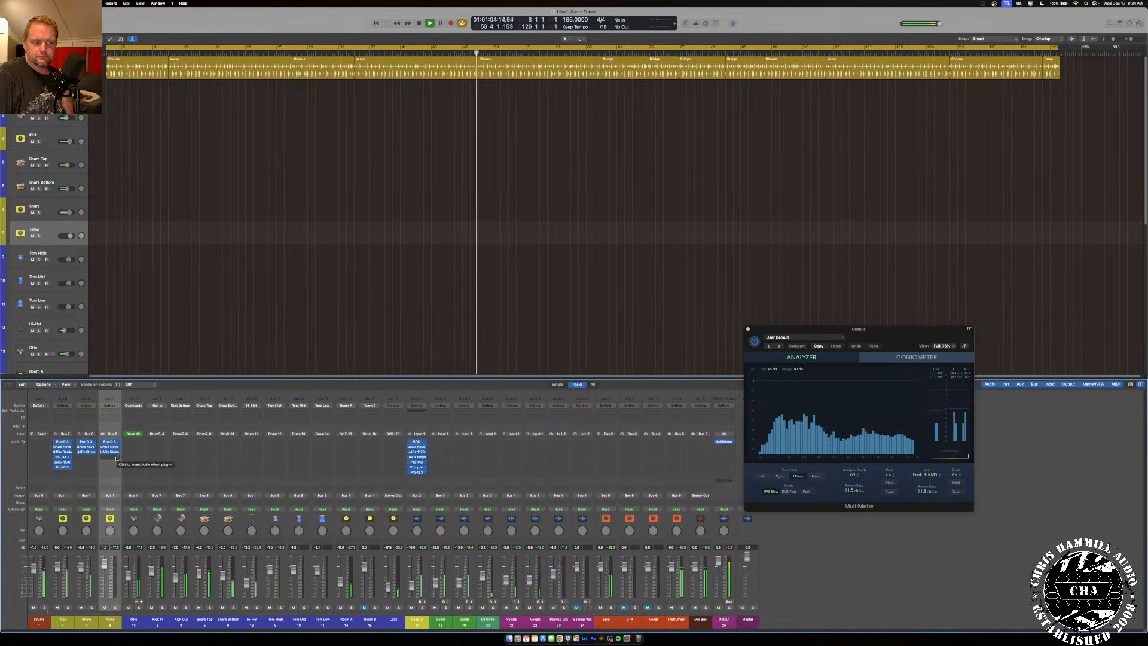
Solo Room A, raise its fader slightly and stop playback.
left_click(351, 608)
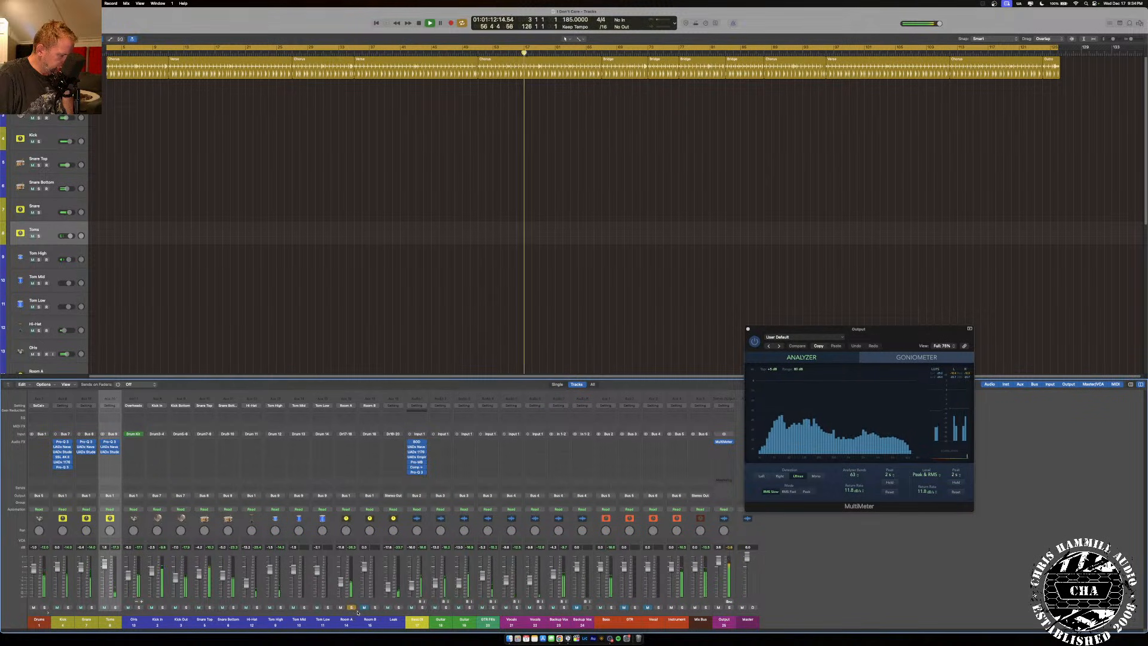
left_click_drag(339, 588, 339, 582)
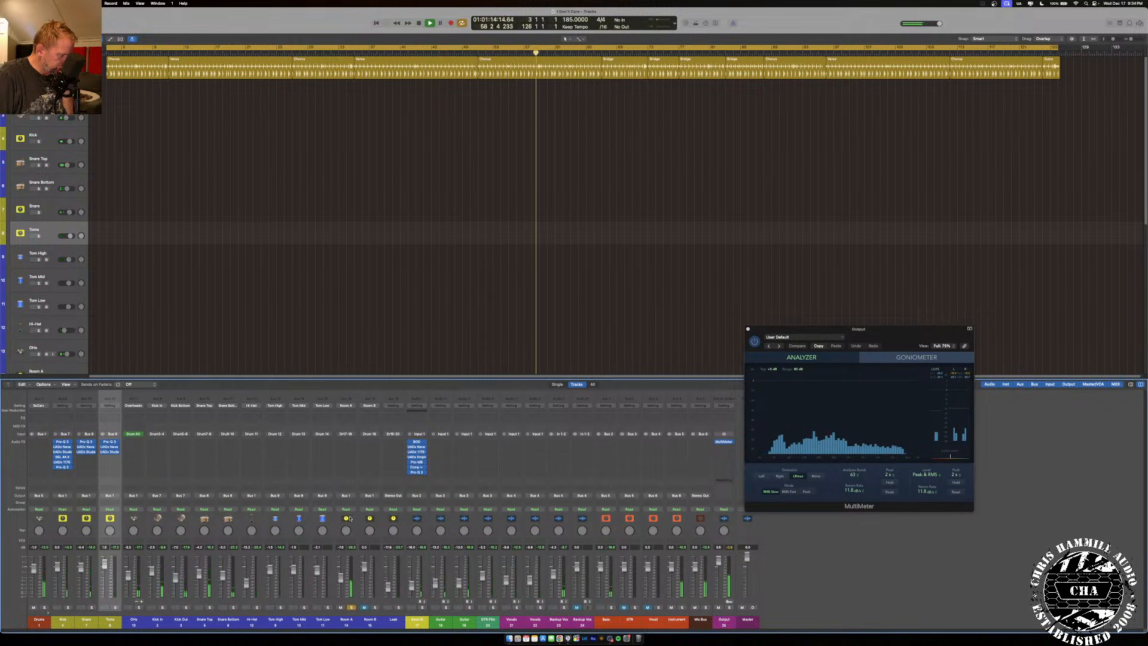
left_click(341, 444)
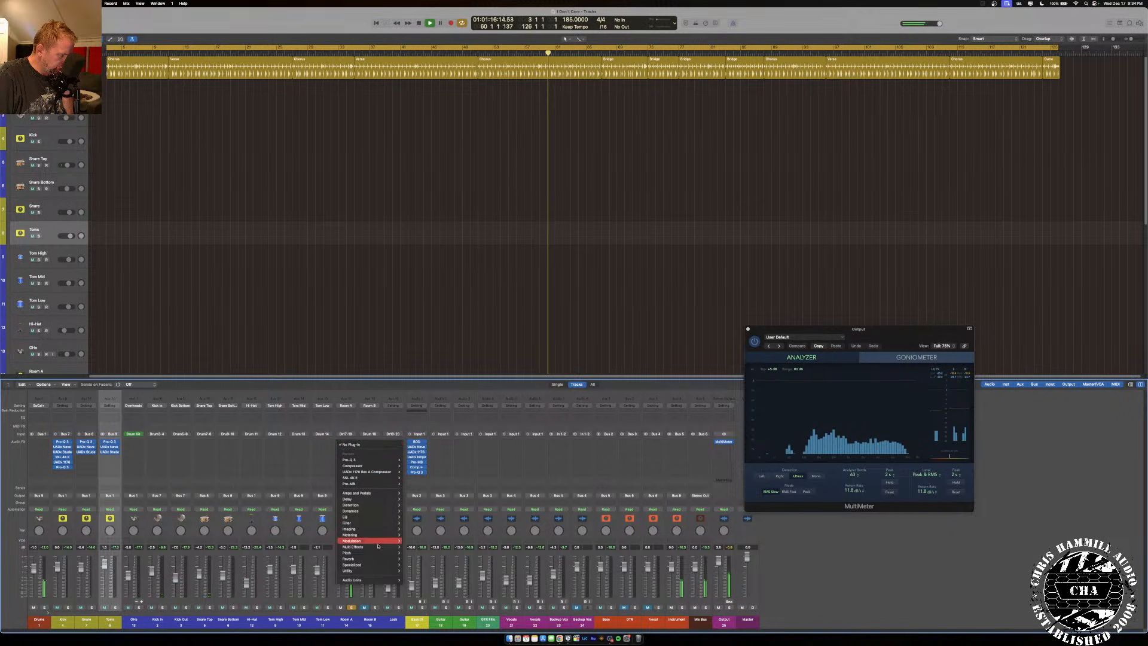
key("Escape")
key("space")
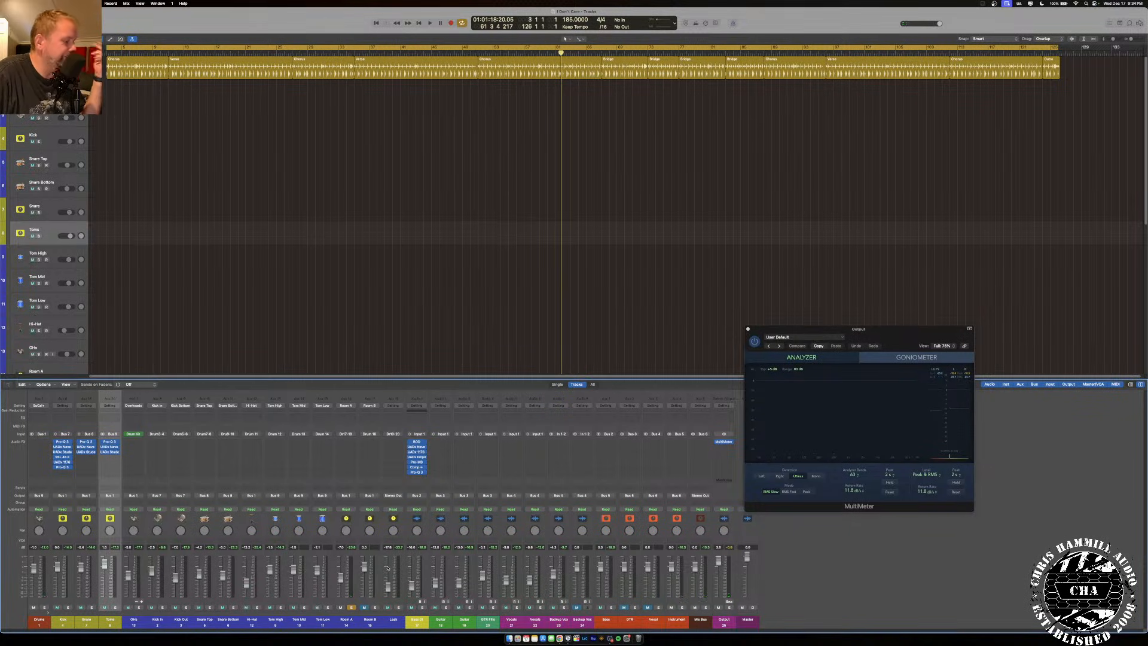
Insert the UADx Ocean Way Studios Deluxe plug-in on Room A's first effect slot and open it.
left_click(347, 620)
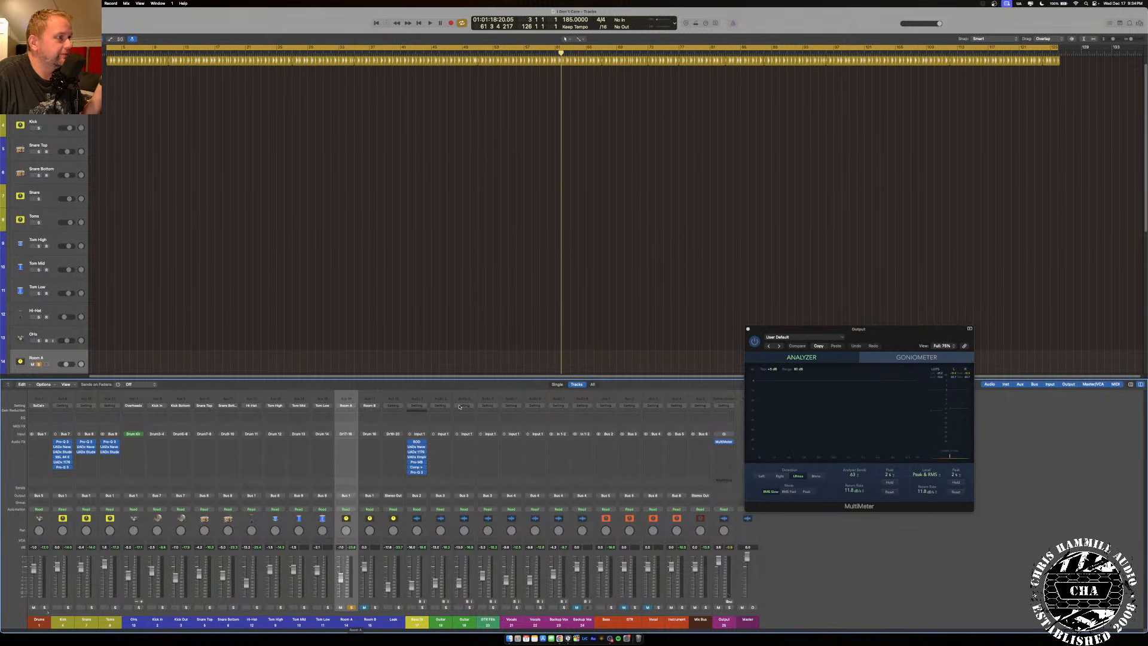
left_click(345, 443)
mouse_move(364, 547)
mouse_move(351, 579)
mouse_move(425, 627)
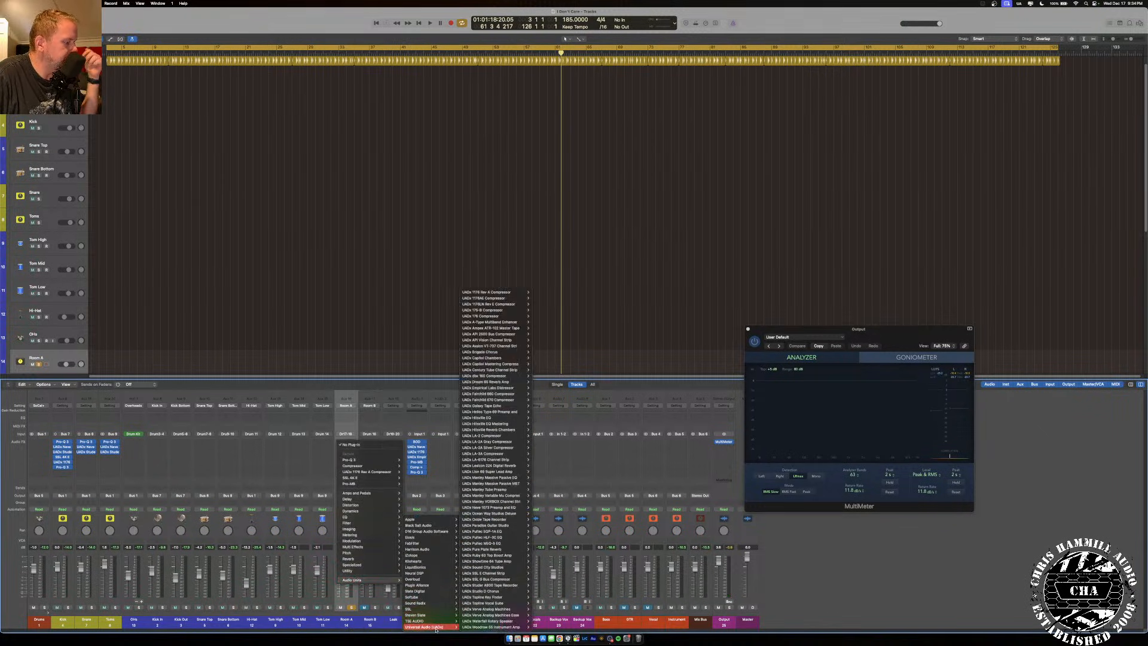
mouse_move(509, 478)
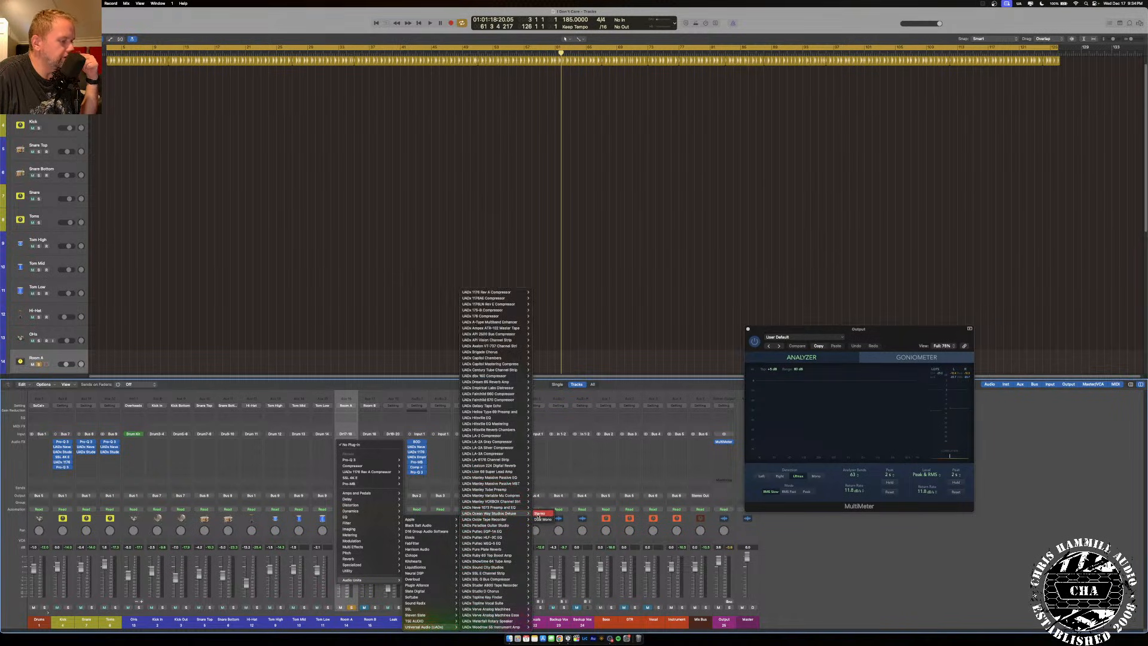
left_click(542, 512)
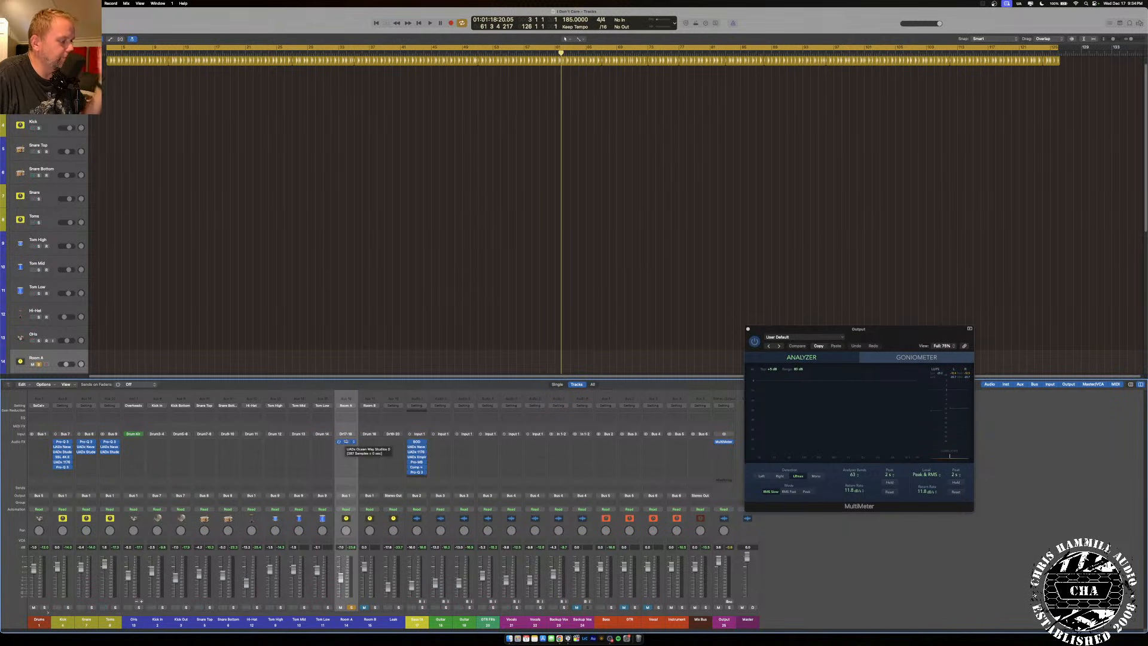
left_click(346, 441)
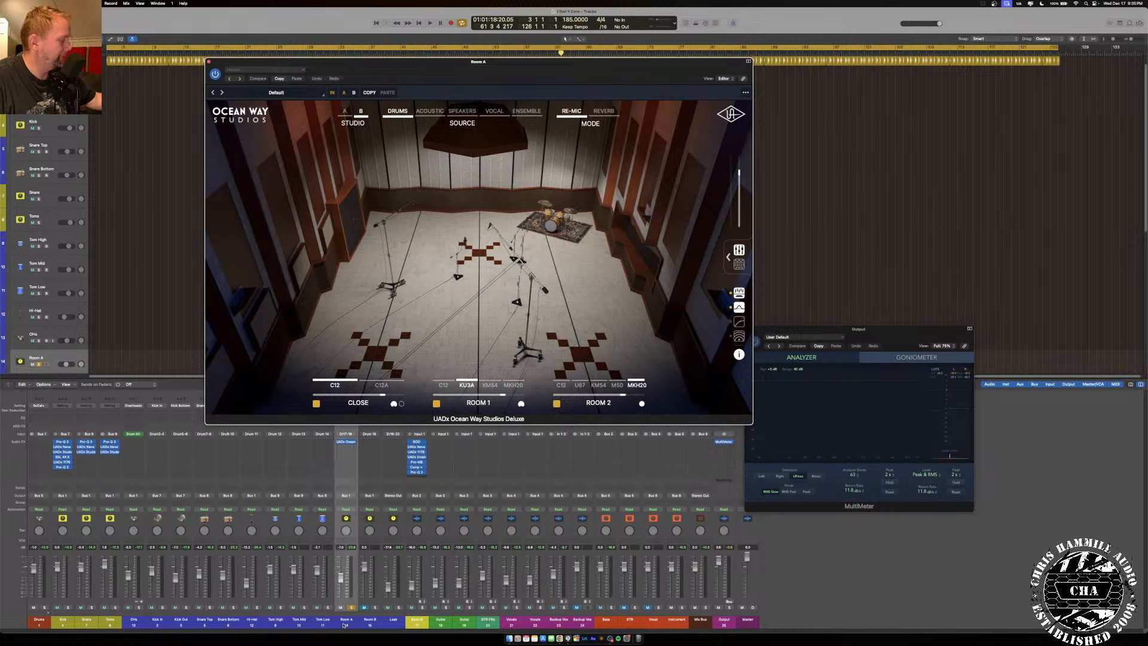
Play the soloed Room A track and compare its sound with Ocean Way Studios bypassed and active.
key("space")
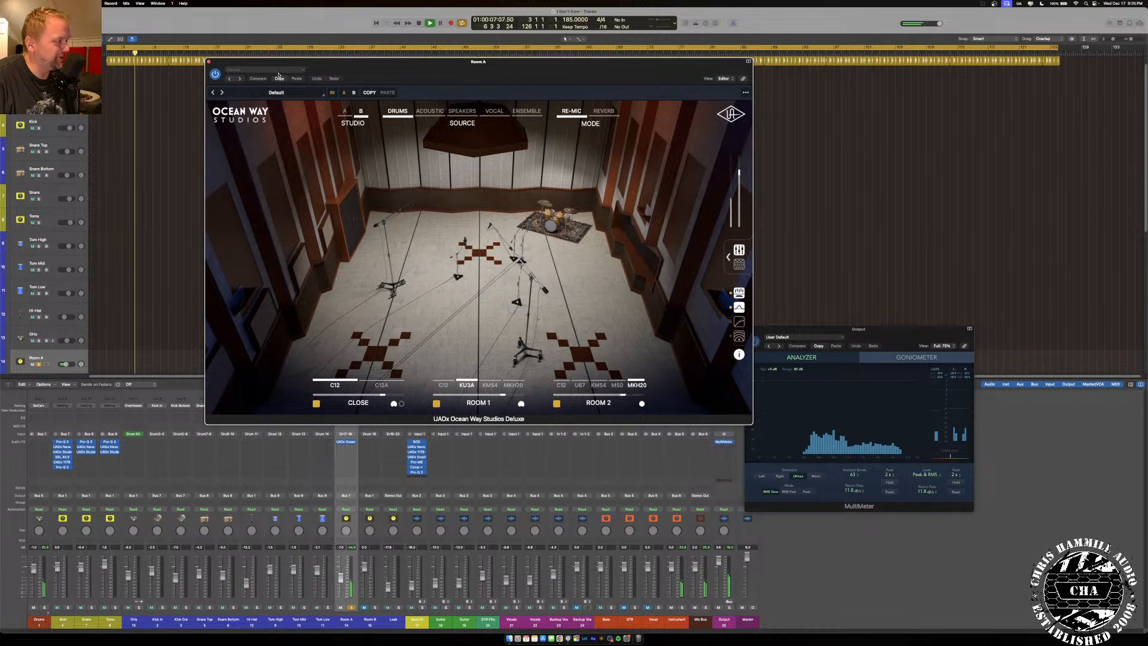
left_click(332, 93)
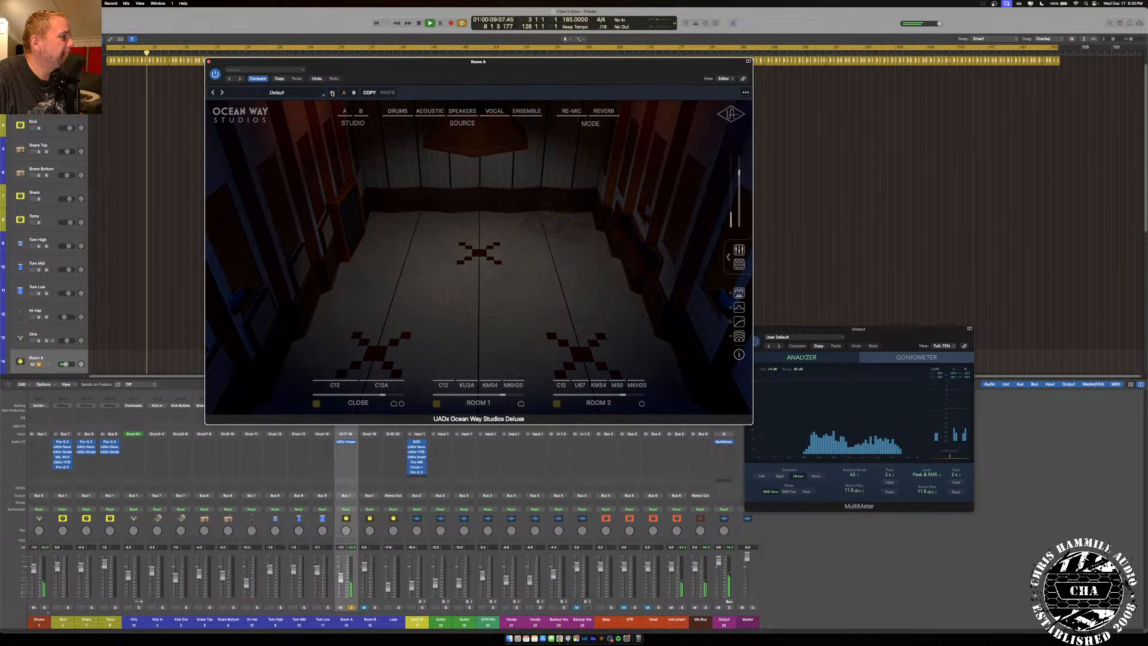
left_click(332, 92)
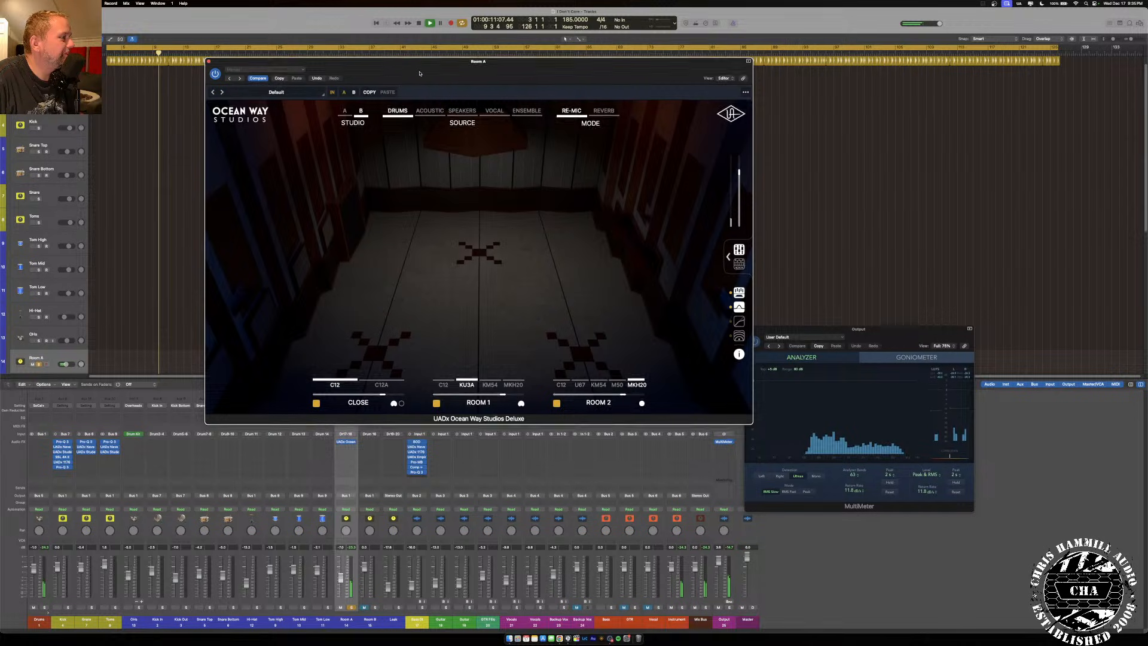
left_click_drag(420, 74, 367, 71)
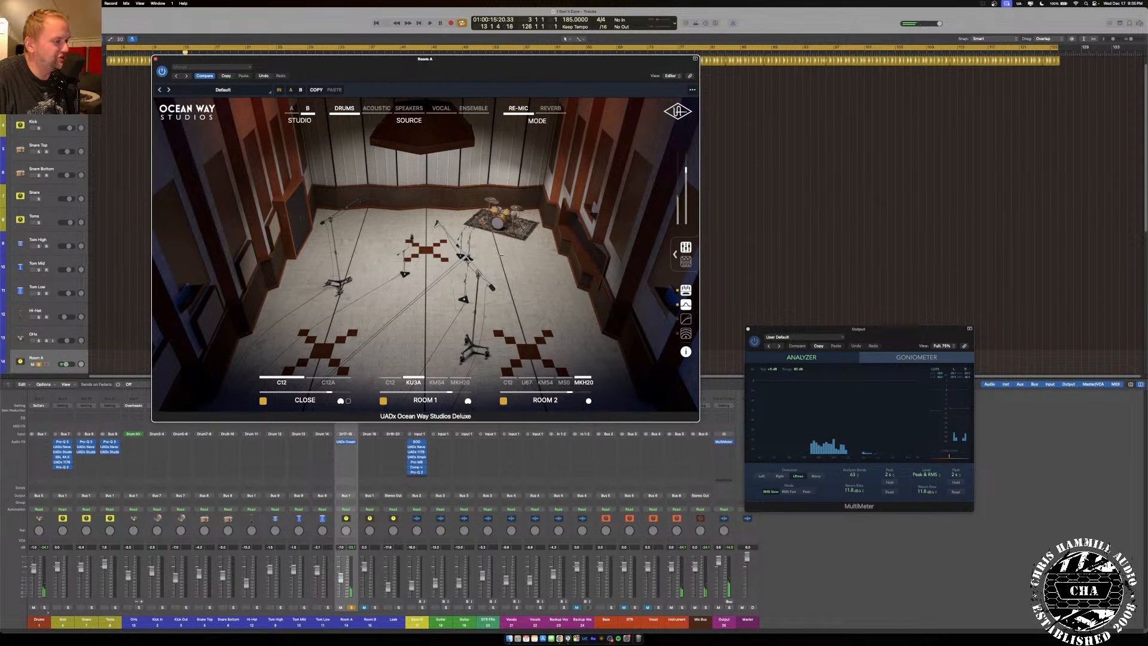
Restart playback and audition the Reverb mode and Wall drum position, returning to Re-Mic and Corner.
key("space")
left_click(551, 110)
left_click(522, 111)
left_click(339, 111)
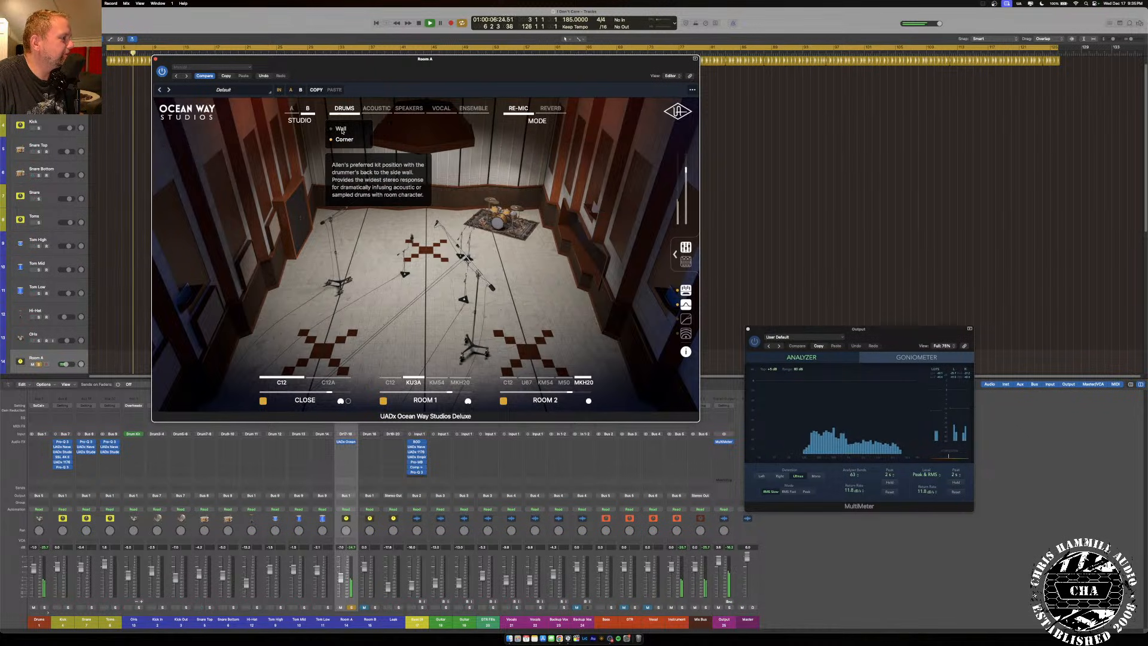
left_click(341, 129)
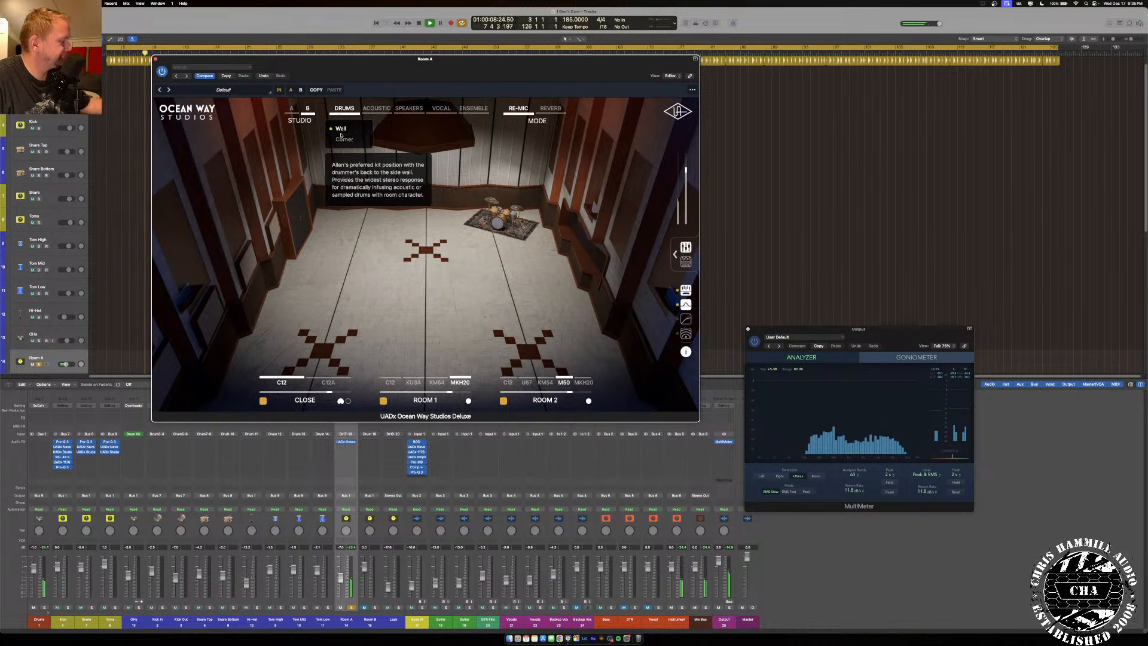
left_click(342, 138)
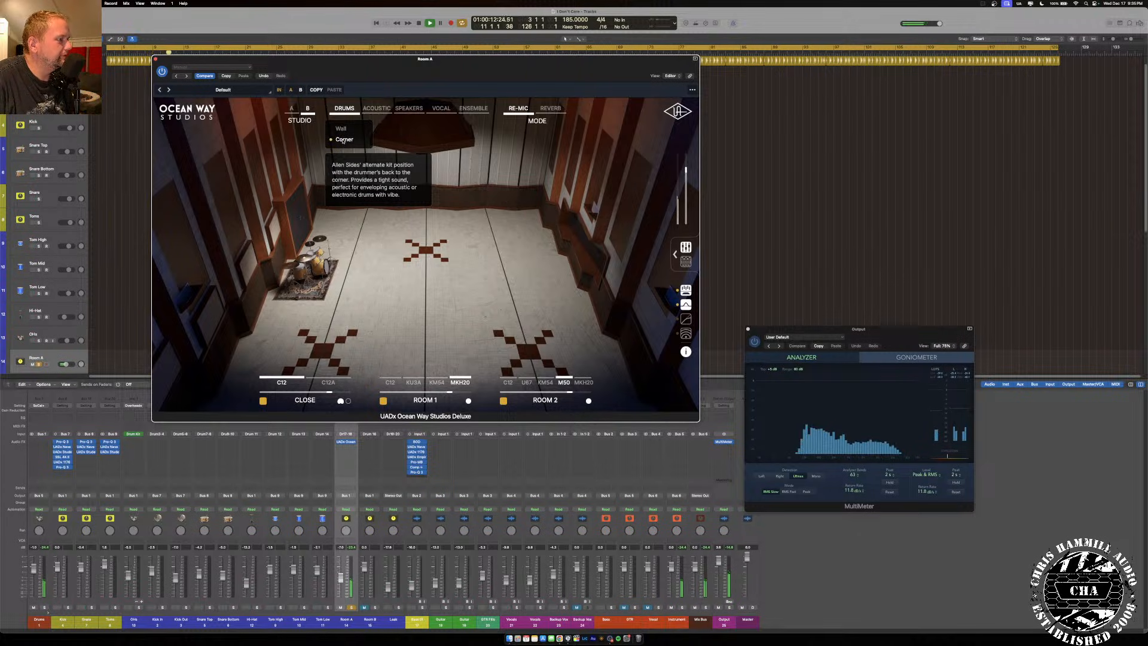
Switch Ocean Way Studios to Studio A and audition the Wall drum position against Corner, keeping Corner.
left_click(293, 109)
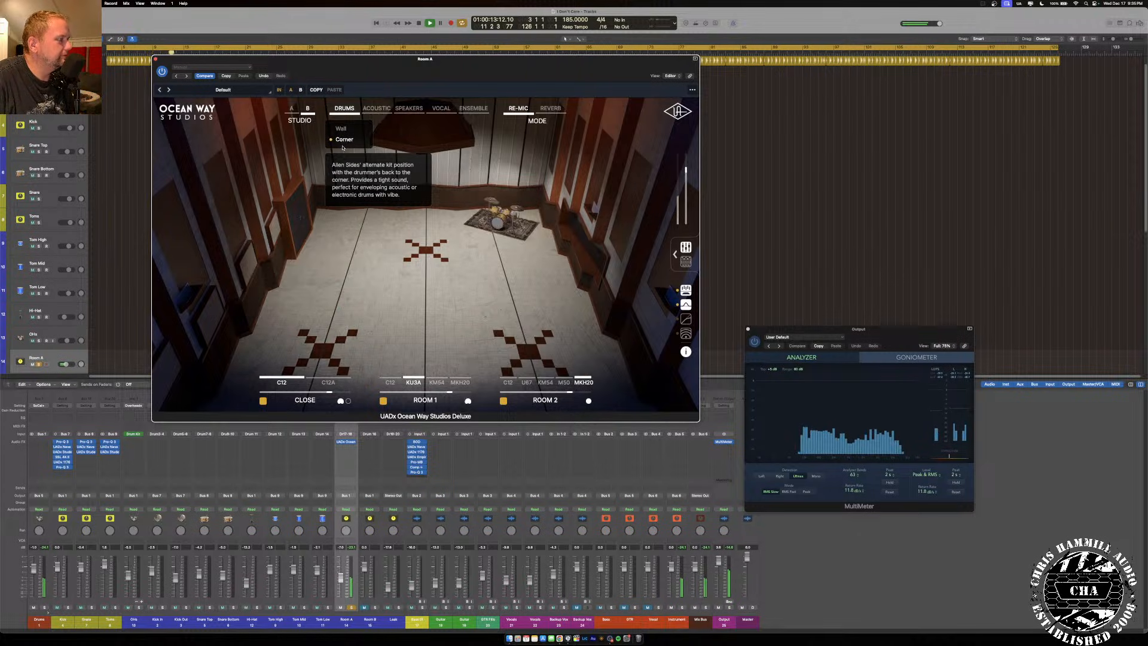
left_click(306, 109)
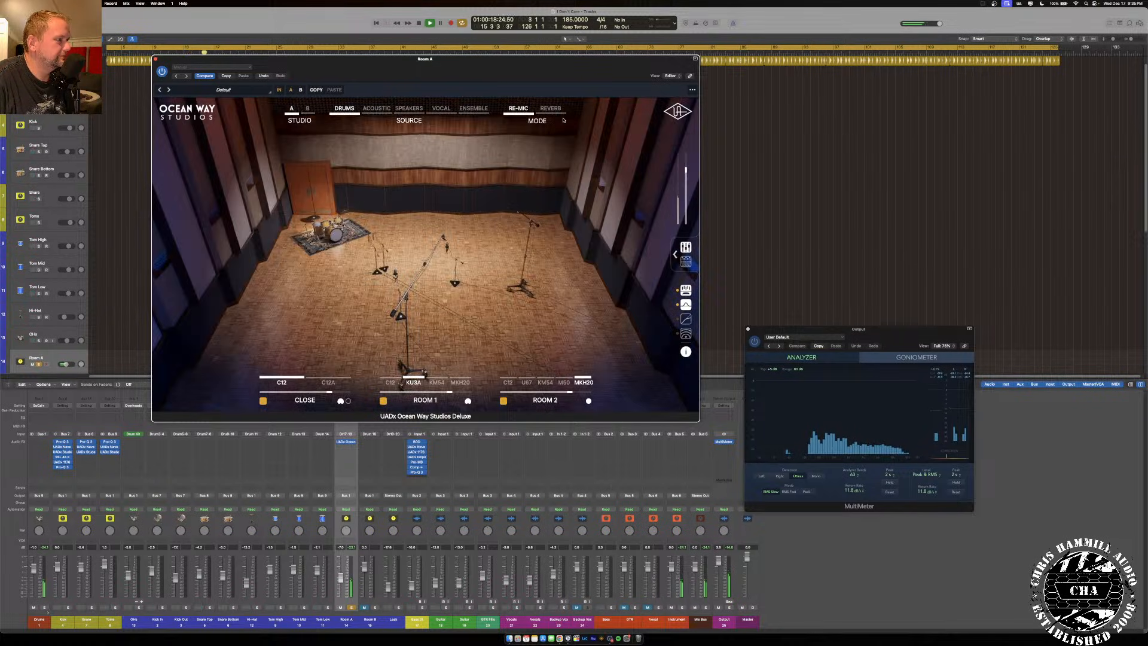
mouse_move(349, 111)
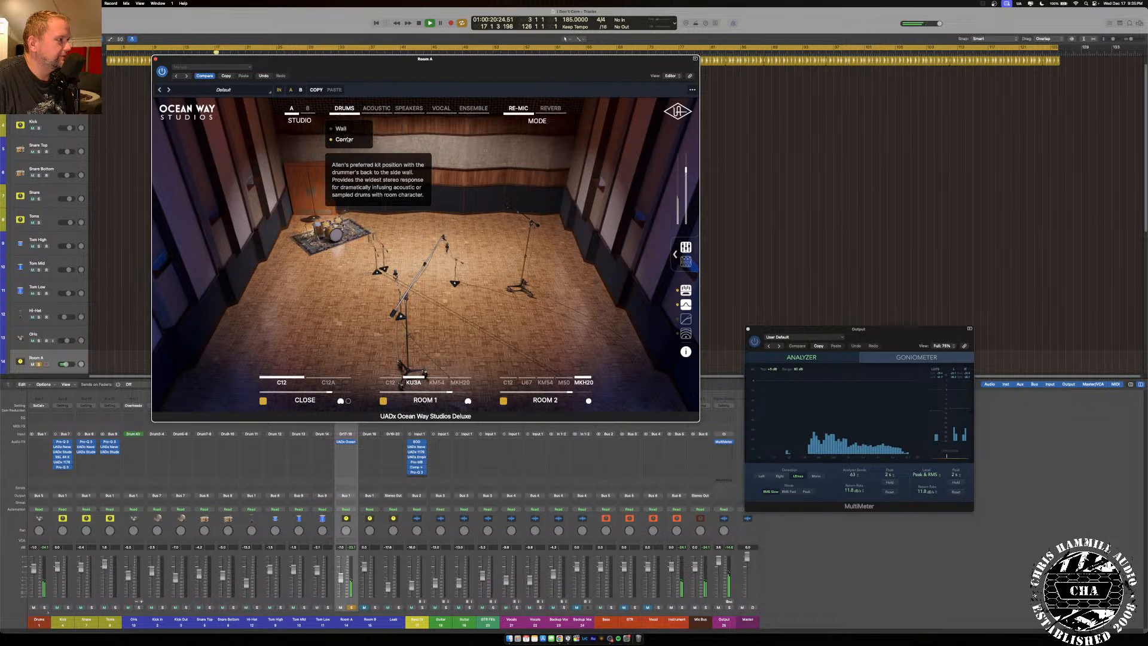
left_click(342, 129)
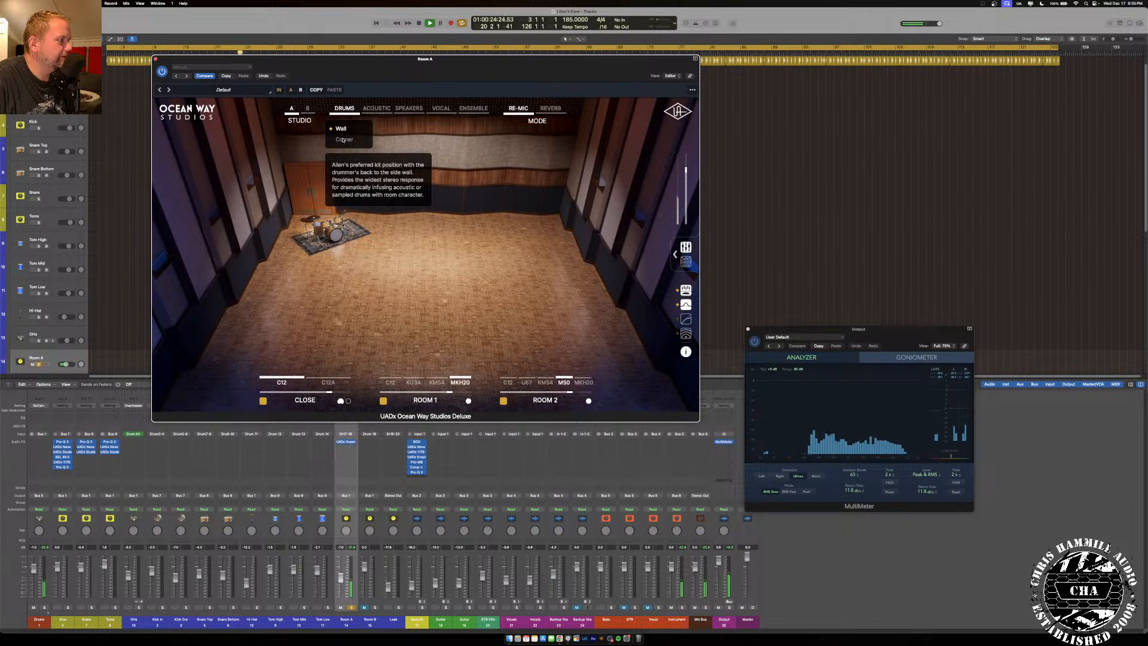
left_click(343, 139)
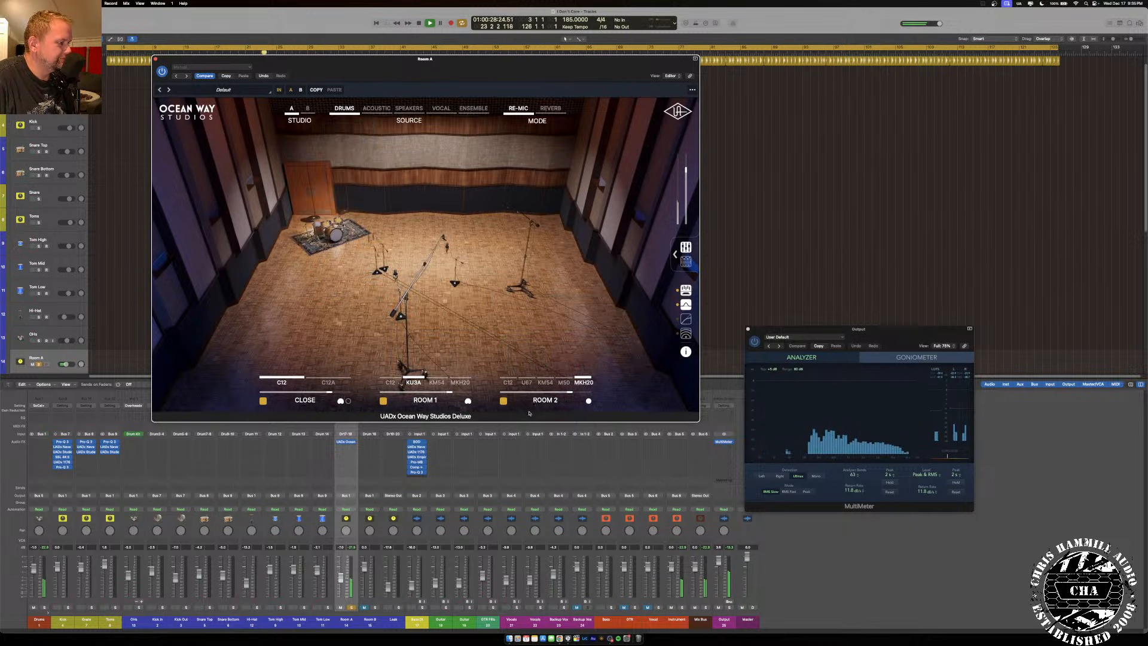
Turn off the Room 2 and Room 1 microphones and show the individual microphone channel controls.
left_click(504, 401)
left_click(383, 400)
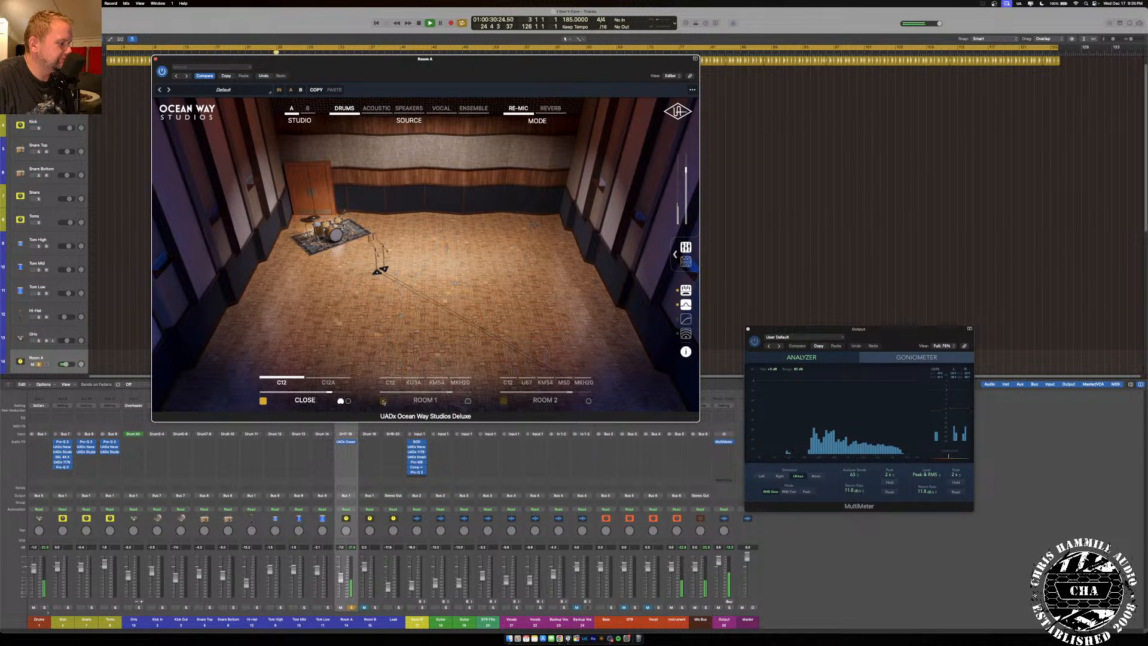
left_click(675, 254)
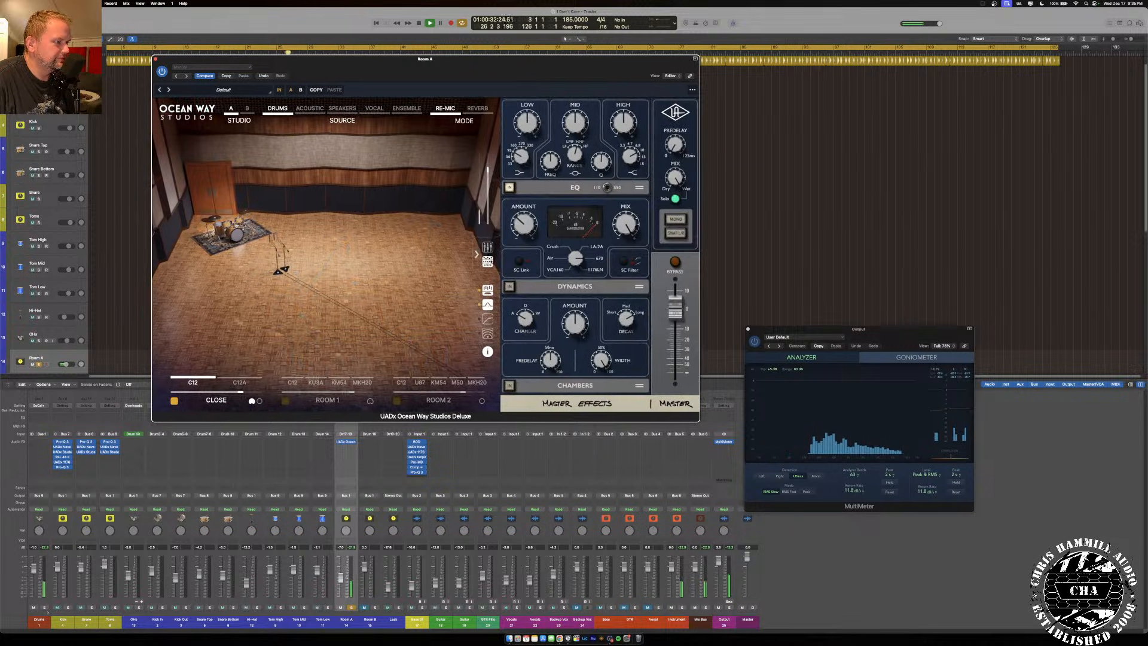
left_click(488, 247)
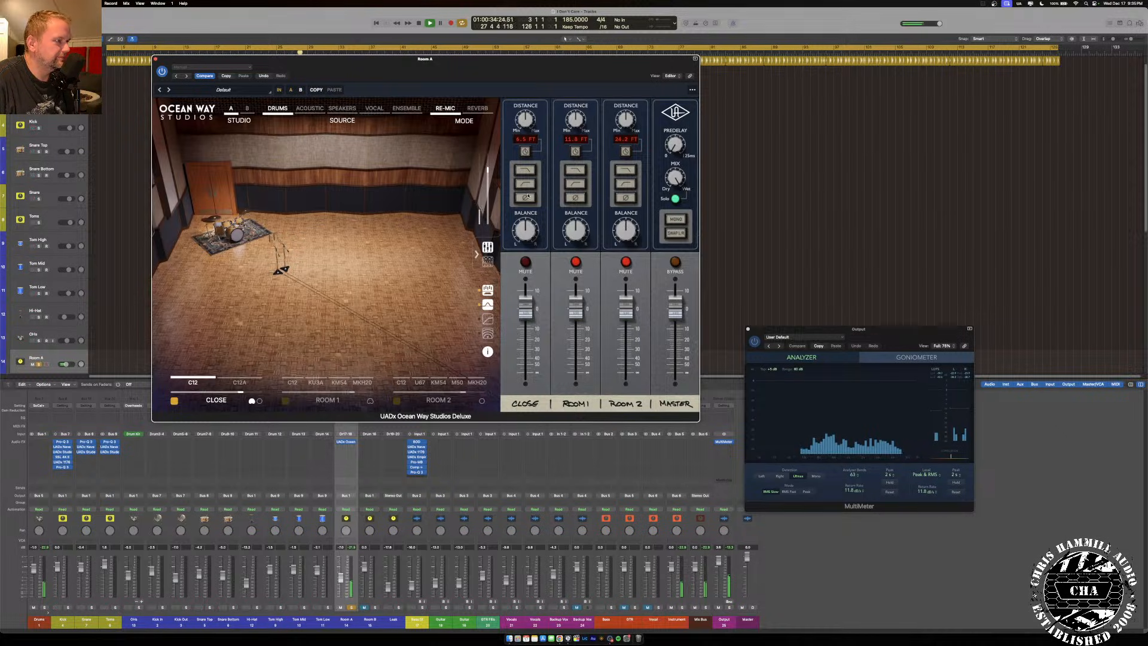
Change the Close microphones to C12A, reduce their distance to about 4 ft and restart playback from the beginning.
left_click(239, 366)
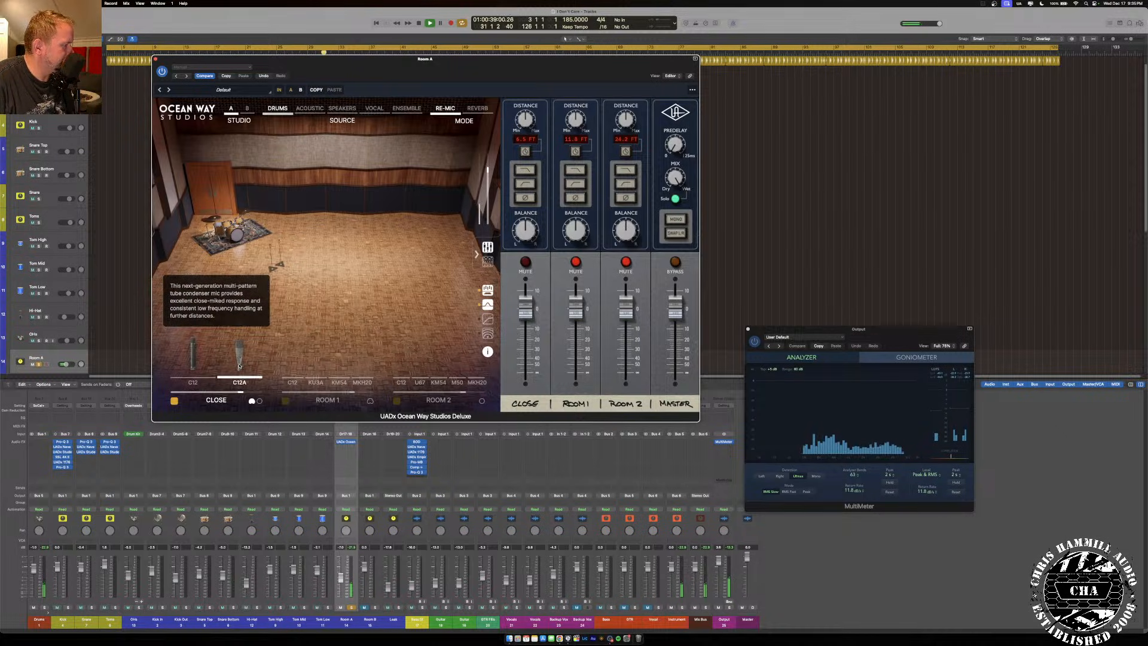
left_click_drag(531, 149, 526, 126)
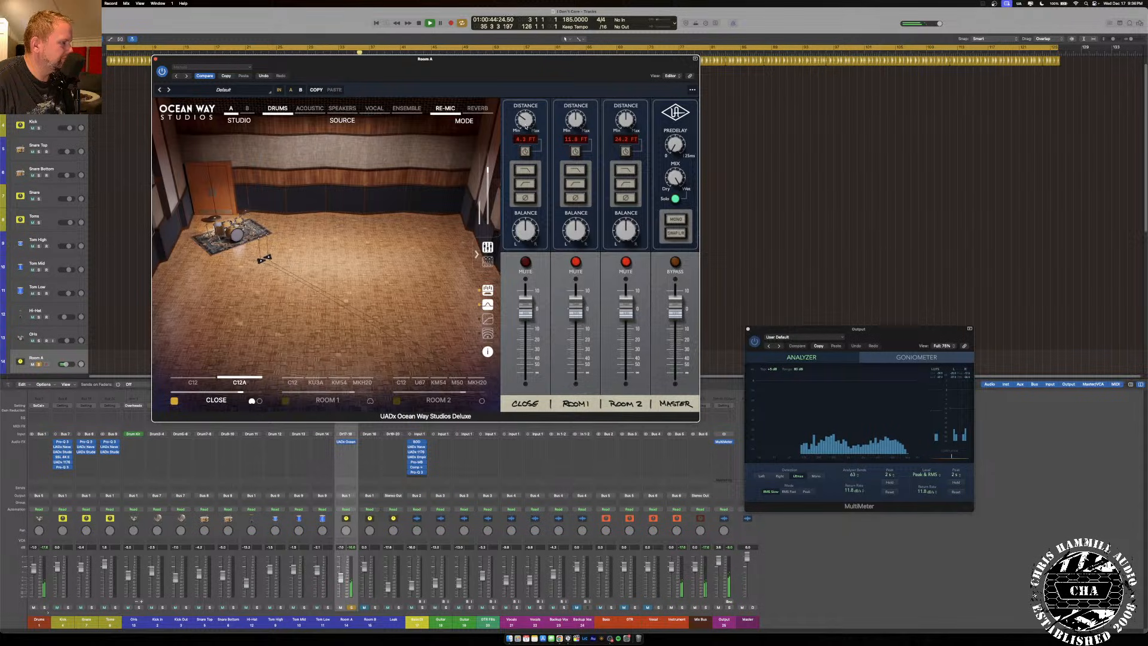
key("Return")
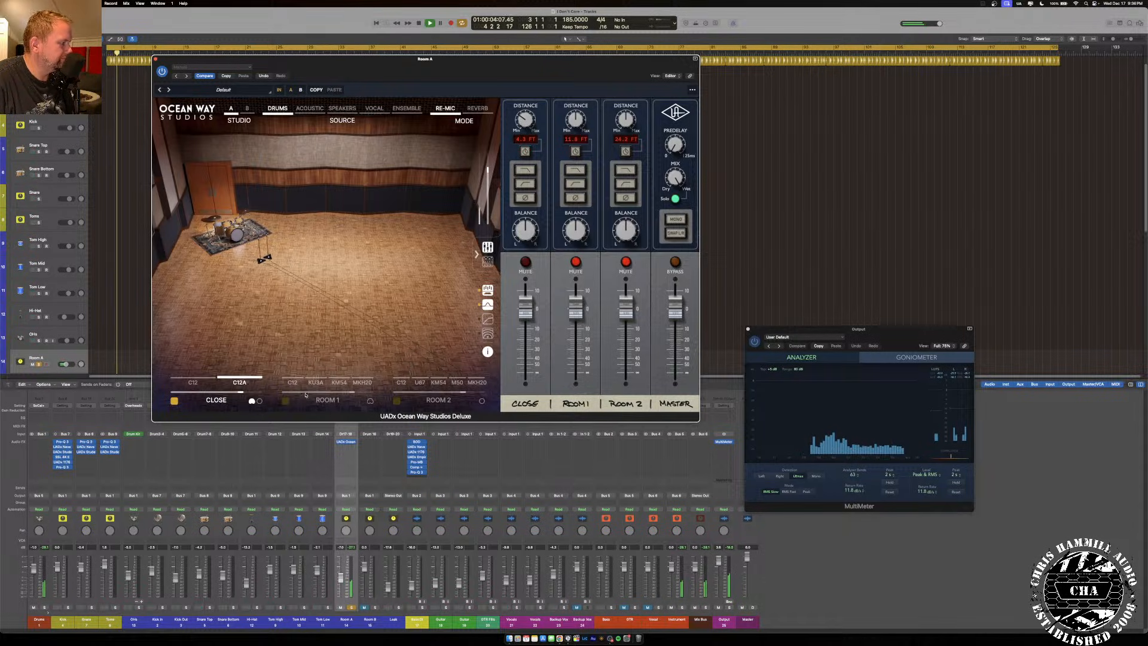
Turn on the Room 1 microphones, change them to KM54, move them farther from the drums and lower their level under the Close microphones.
left_click(286, 401)
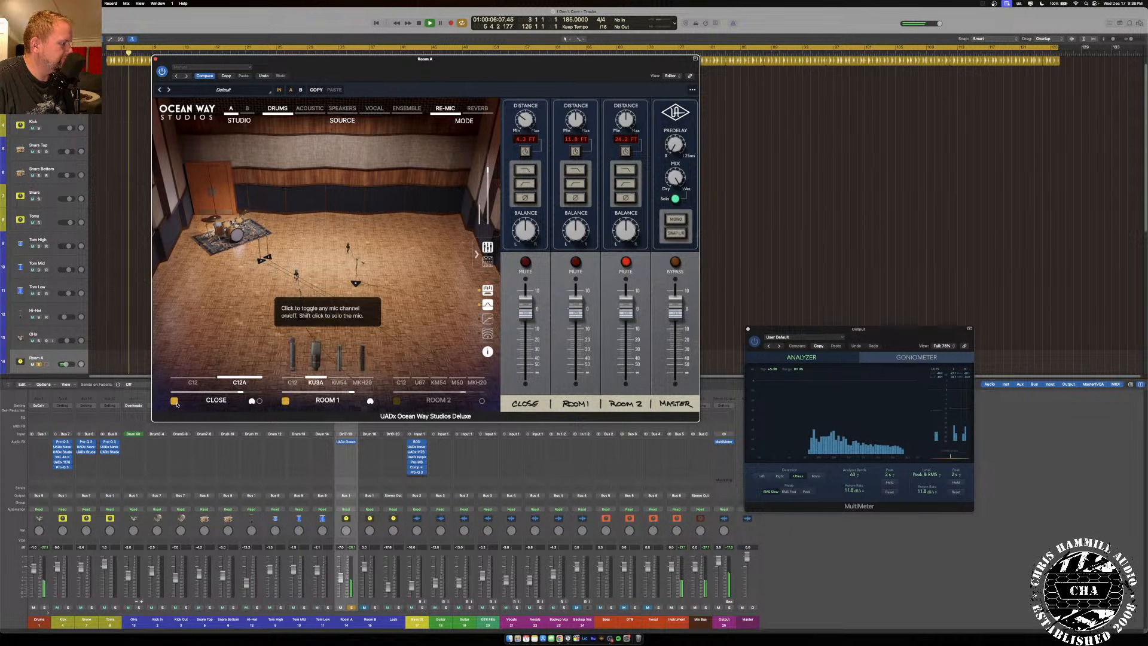
left_click(228, 402)
left_click(328, 374)
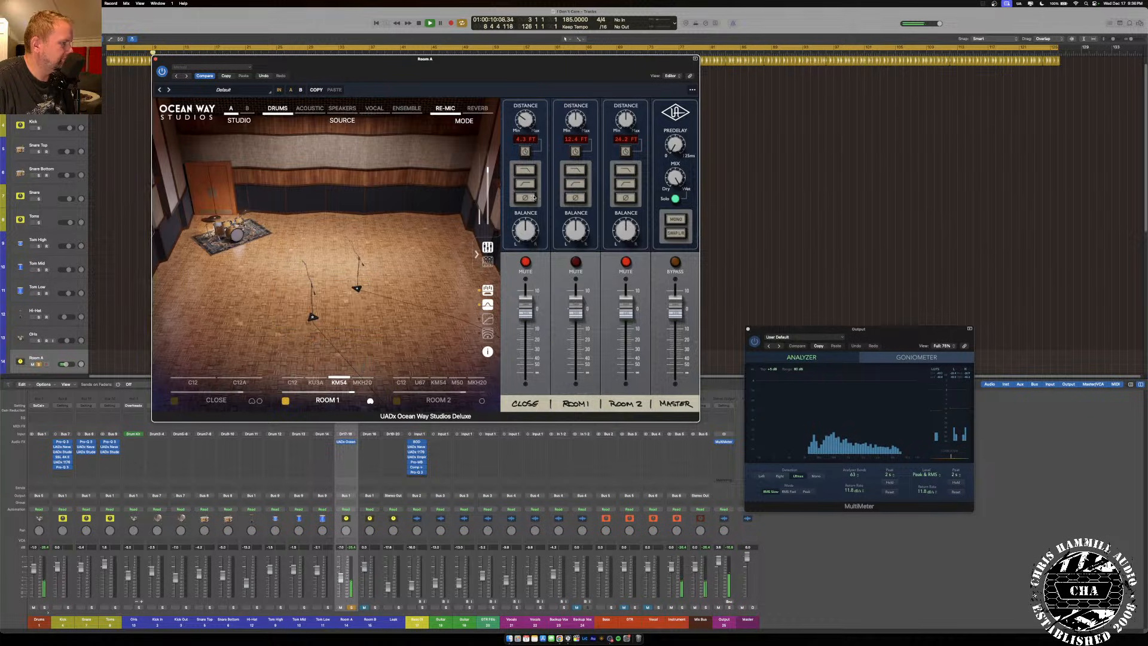
left_click_drag(576, 121, 575, 108)
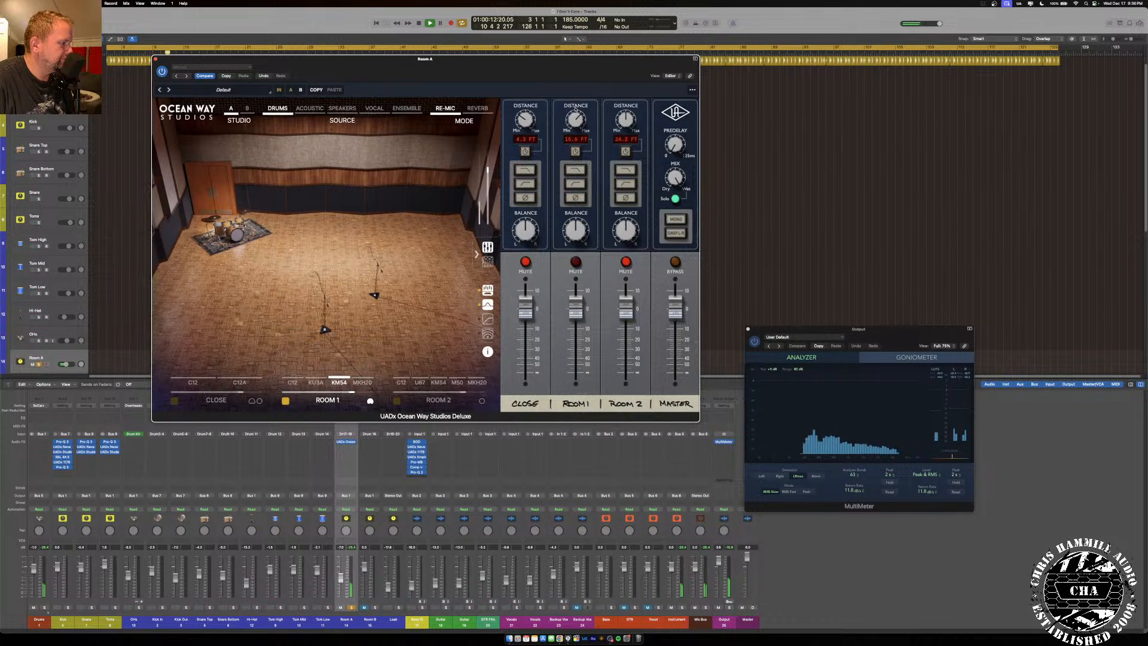
left_click(174, 400)
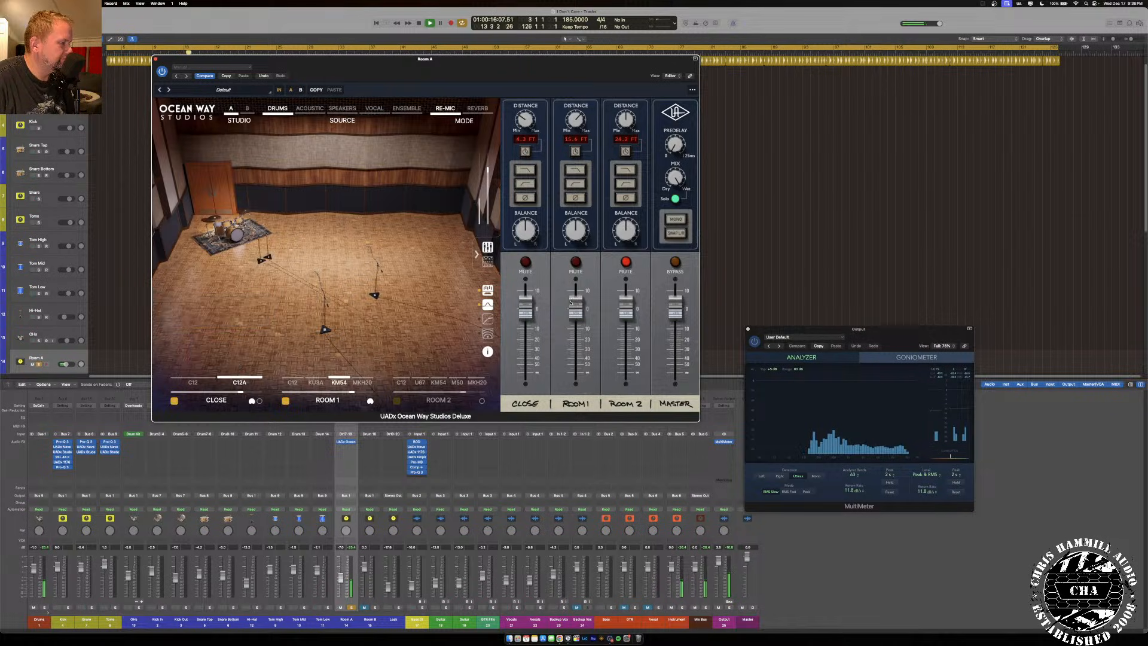
left_click_drag(578, 311, 577, 317)
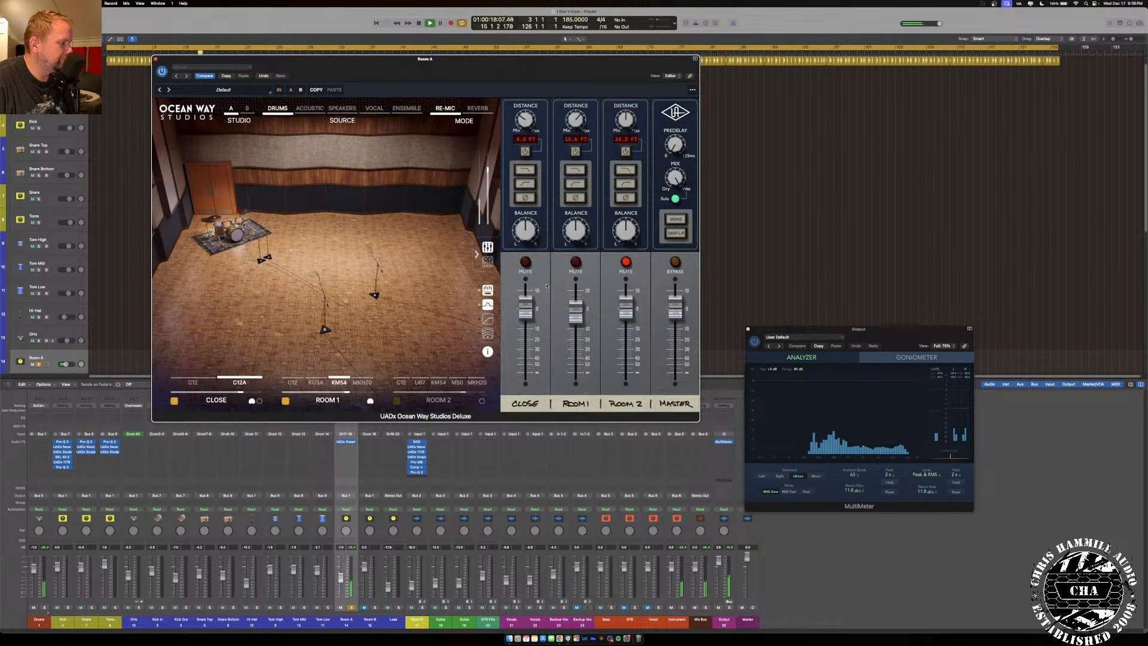
Turn on the Room 2 microphones, change them to U67, set their distance to about 37 ft and lower their level slightly.
left_click(397, 401)
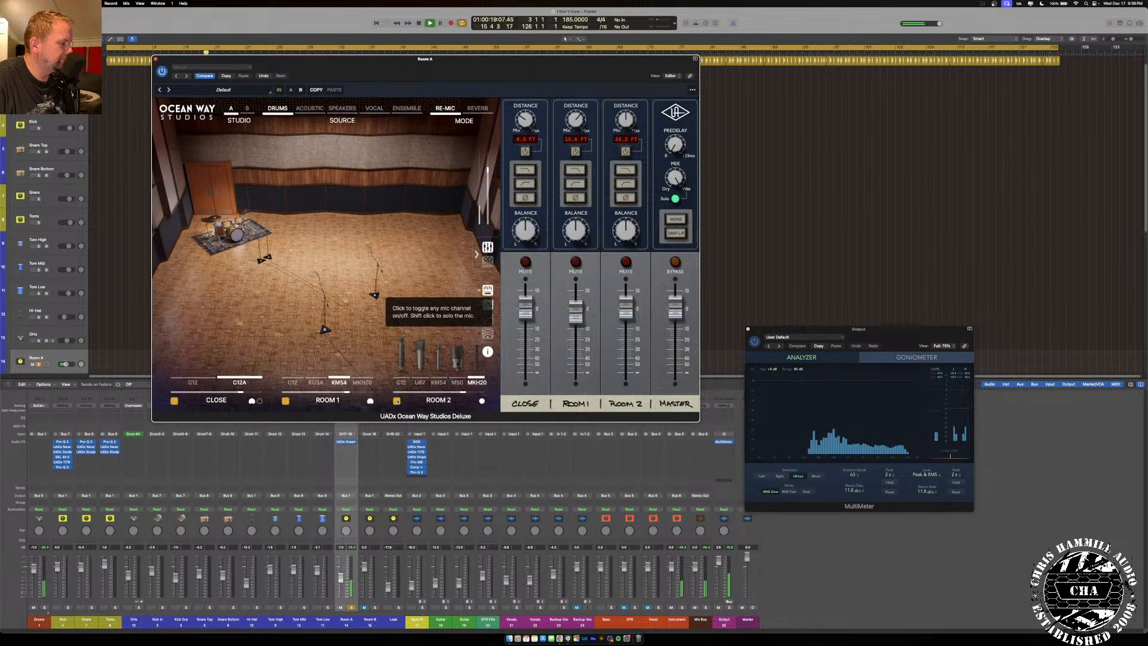
left_click(441, 360)
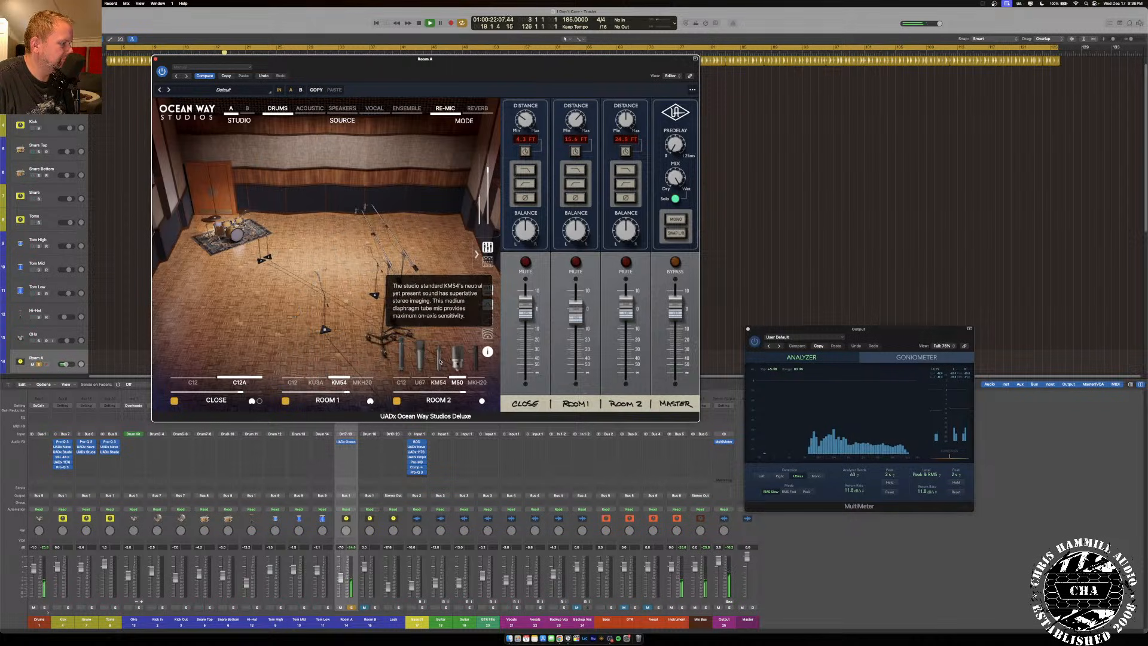
left_click(422, 361)
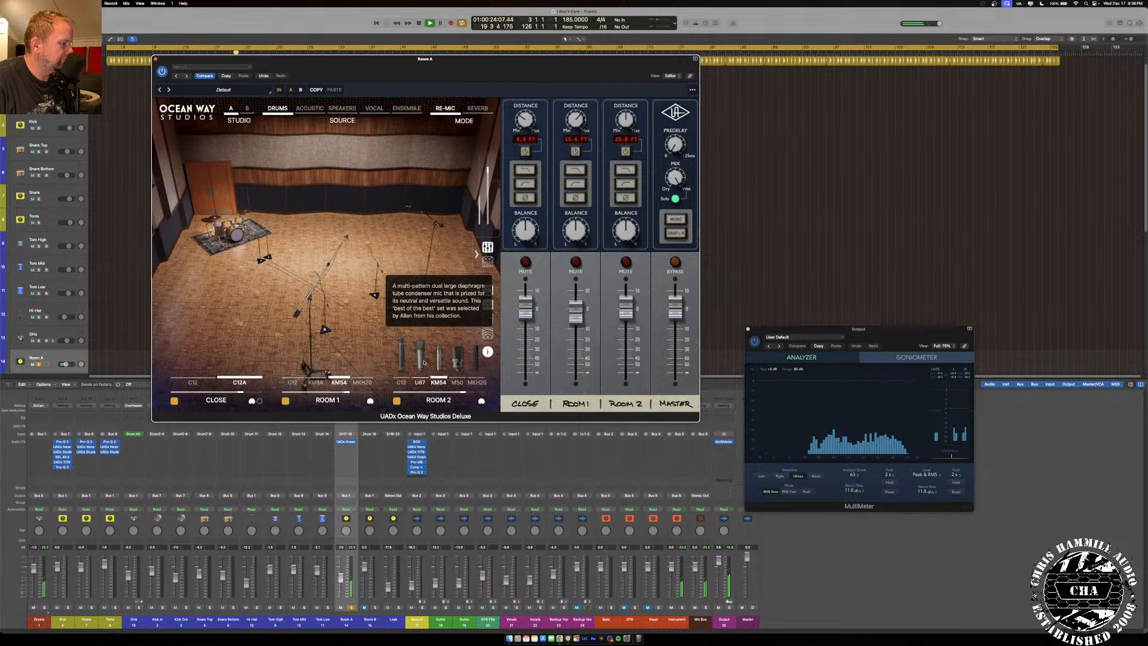
left_click(419, 361)
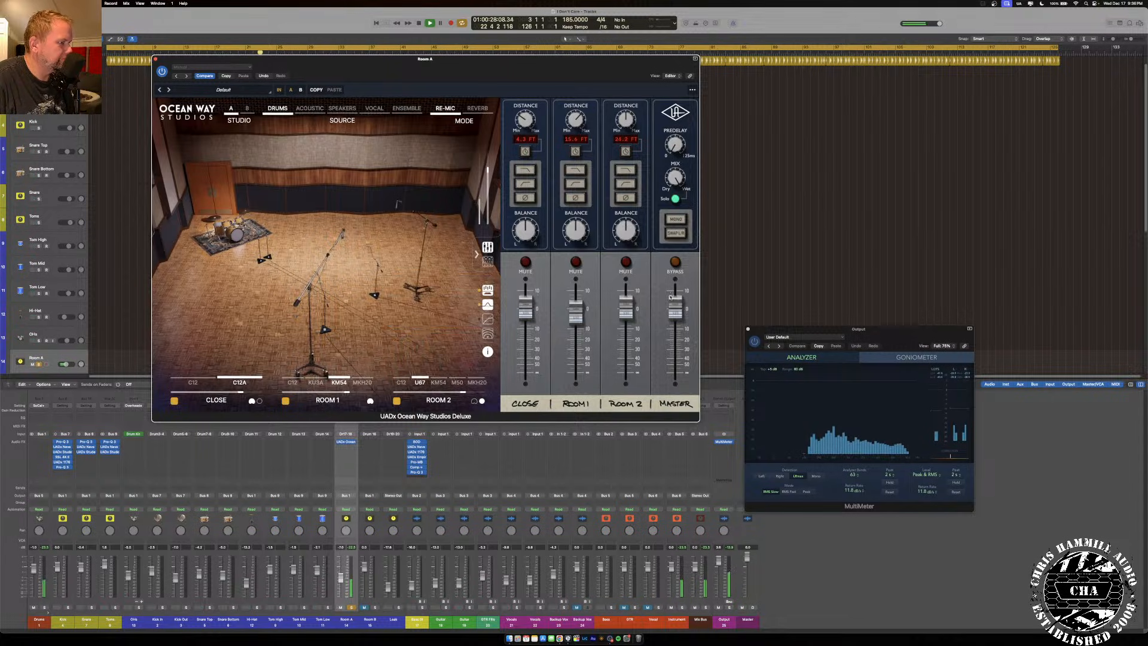
left_click_drag(629, 136, 632, 83)
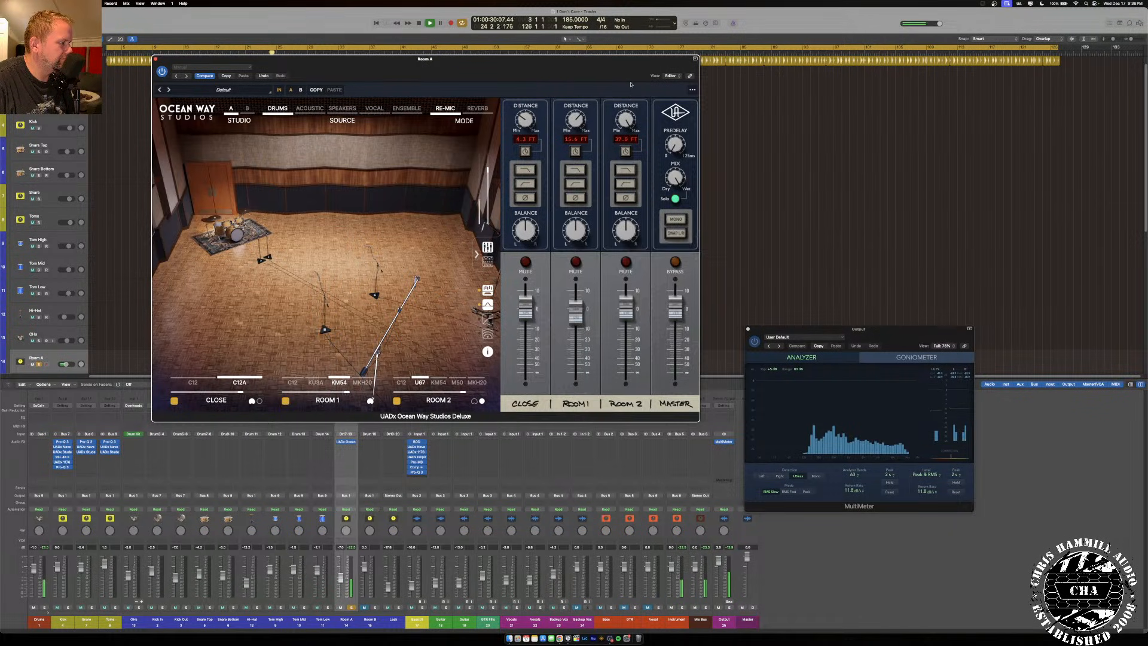
left_click_drag(625, 310, 624, 316)
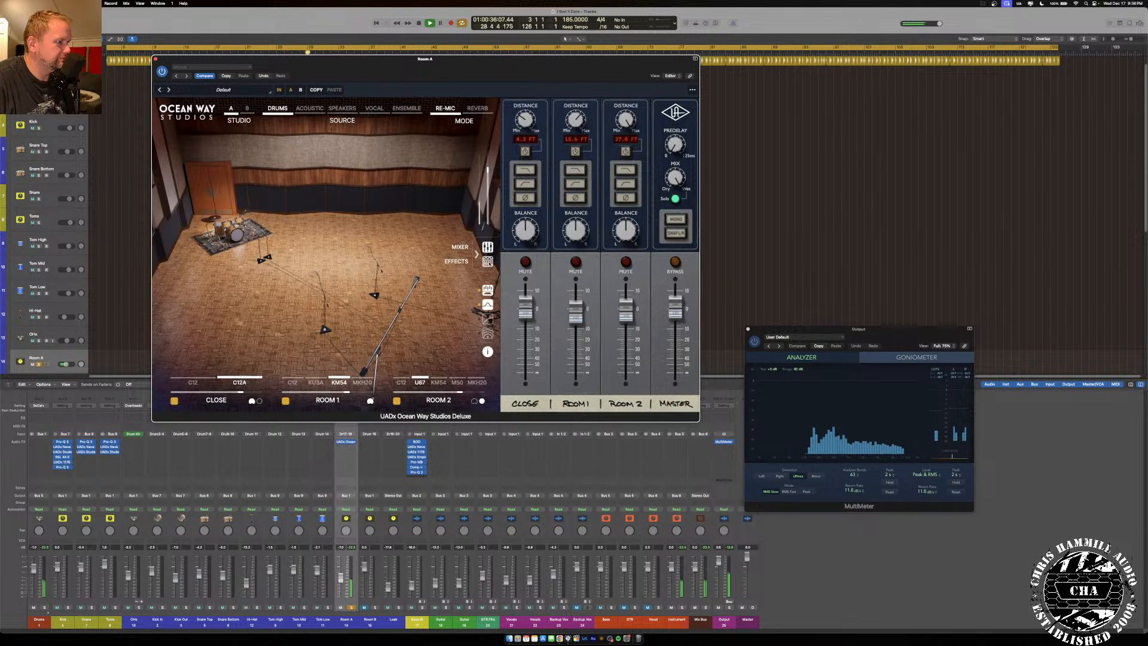
Enable the low-cut and high-cut filters on the Close, Room 1 and Room 2 microphone channels.
left_click(527, 184)
left_click(571, 183)
left_click(623, 183)
left_click(528, 171)
left_click(575, 171)
left_click(621, 170)
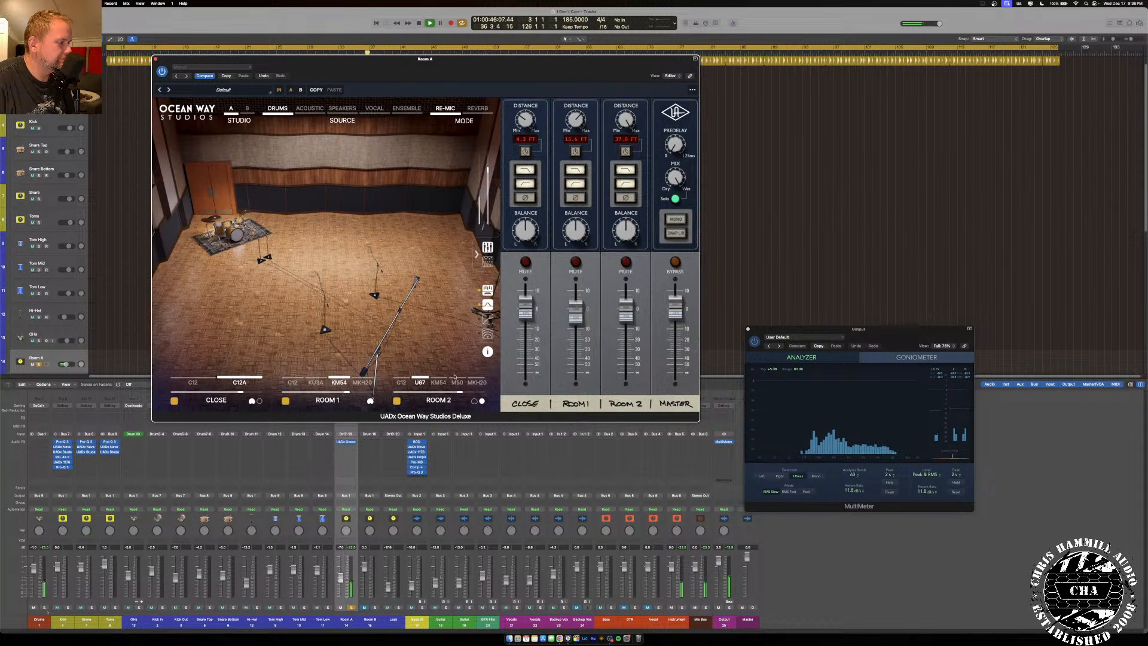
Show the master effects, enable Dynamics and reduce the compressor's Amount.
left_click(488, 262)
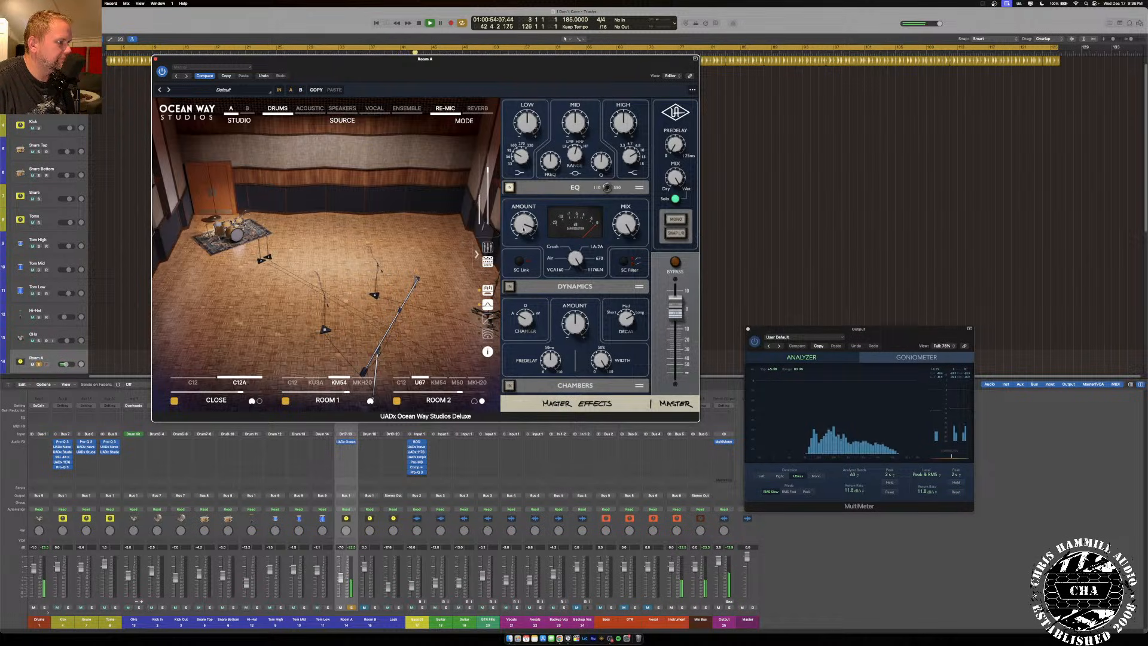
left_click_drag(525, 225, 523, 232)
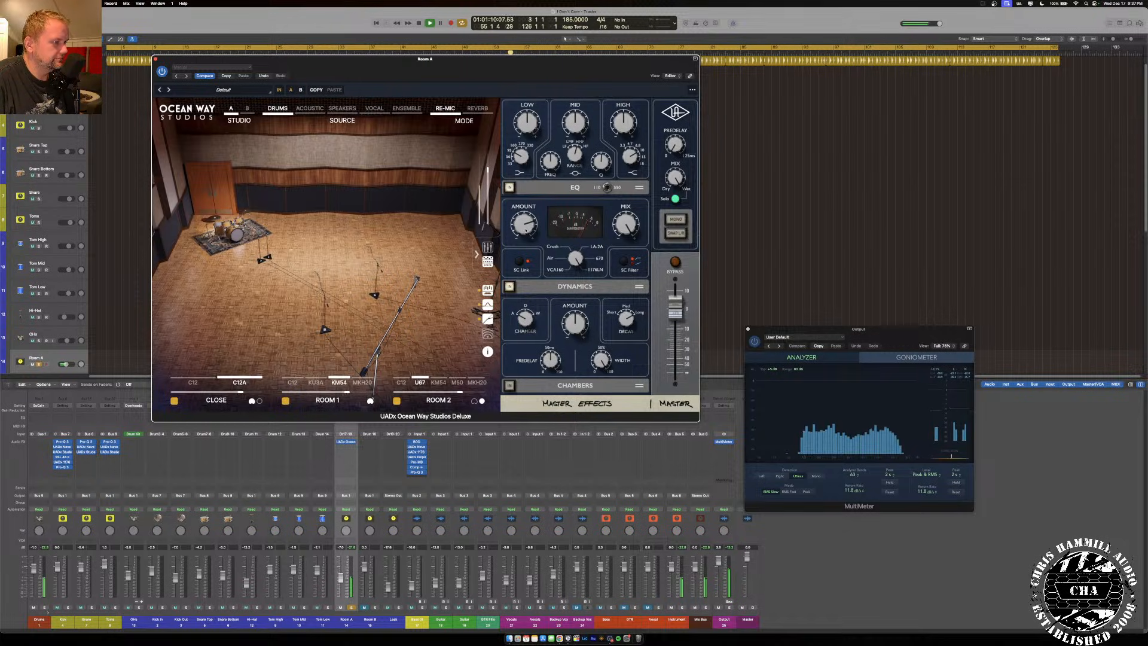
left_click_drag(527, 227, 525, 234)
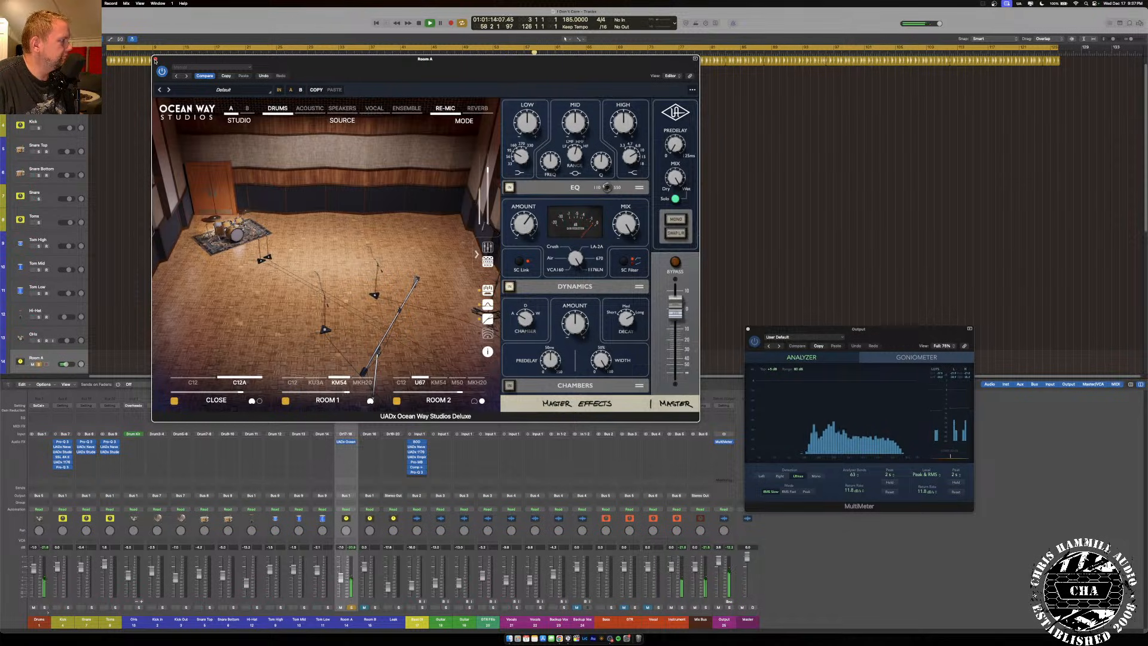
Compare the processed Room A sound during playback, and close the Ocean Way Studios window.
left_click(284, 92)
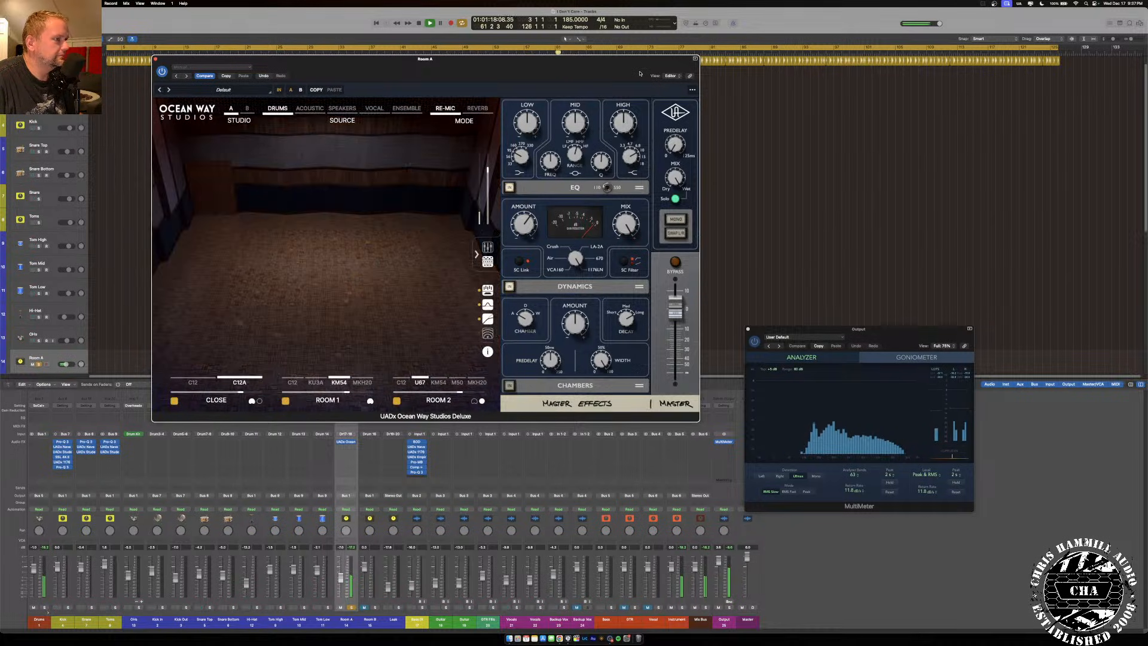
left_click_drag(640, 74, 643, 123)
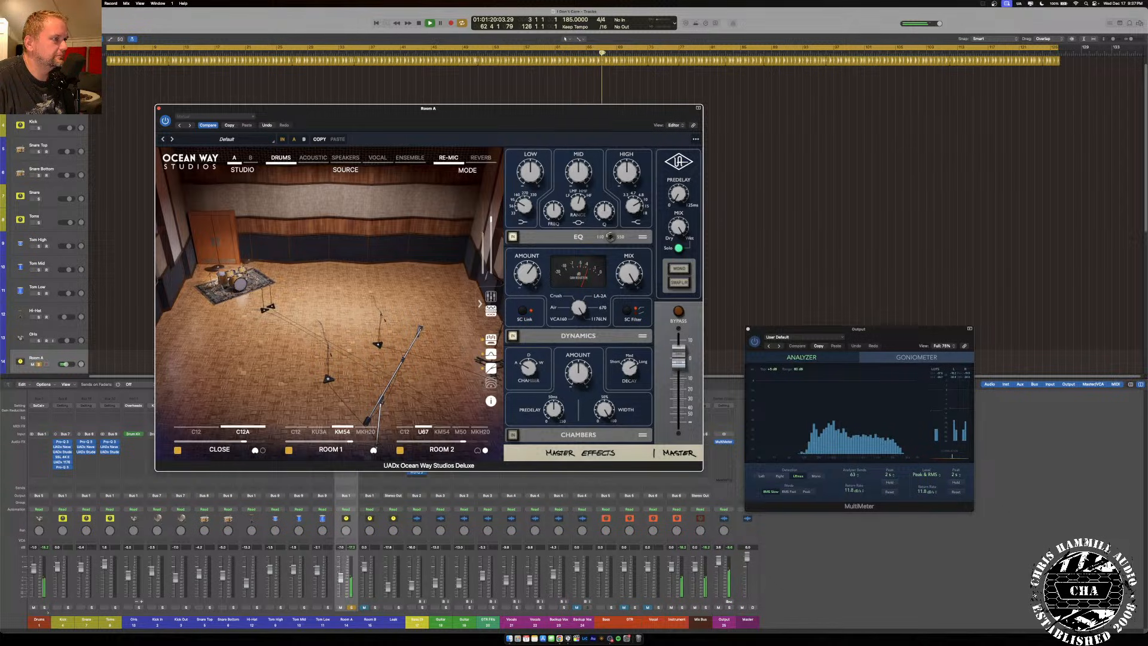
left_click(283, 141)
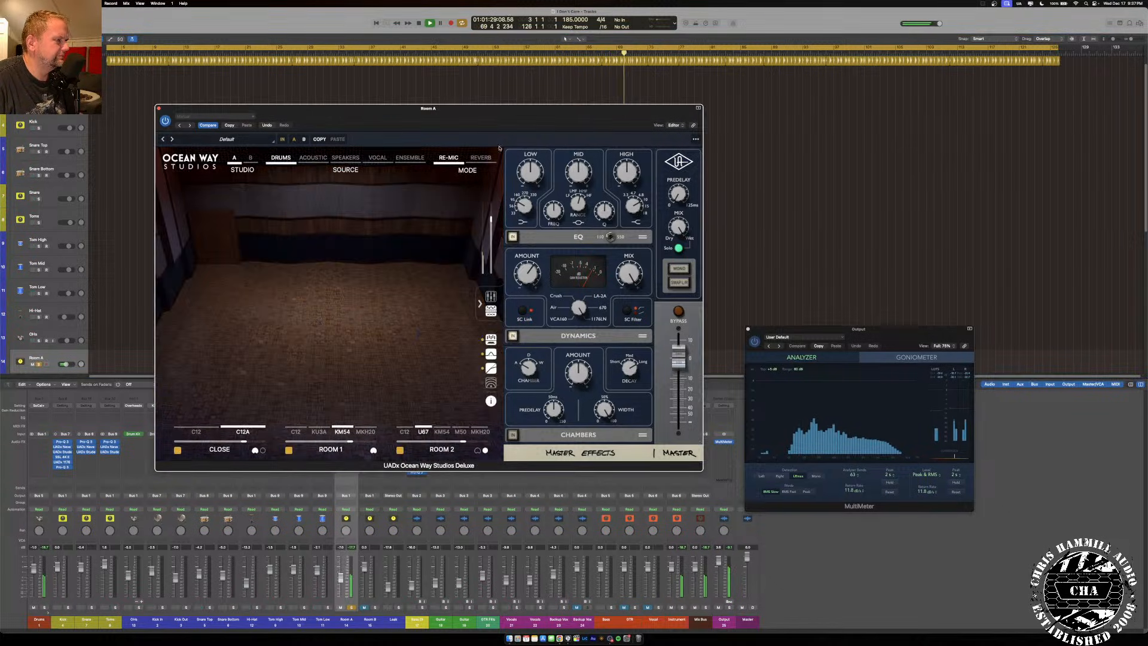
left_click_drag(585, 136, 598, 97)
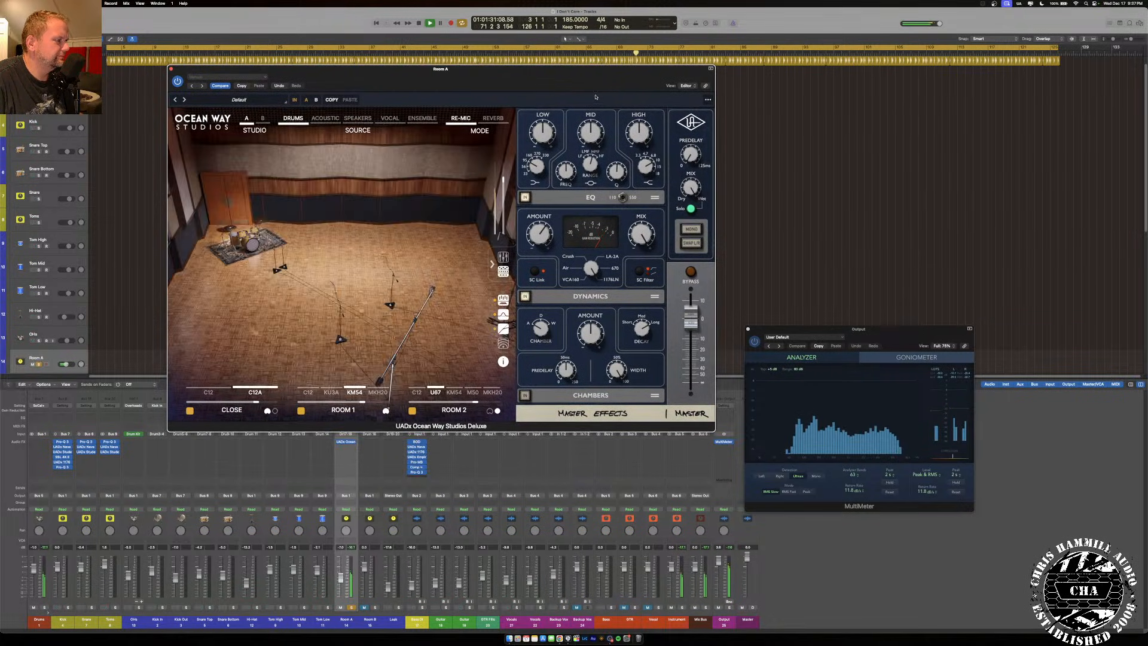
left_click(171, 69)
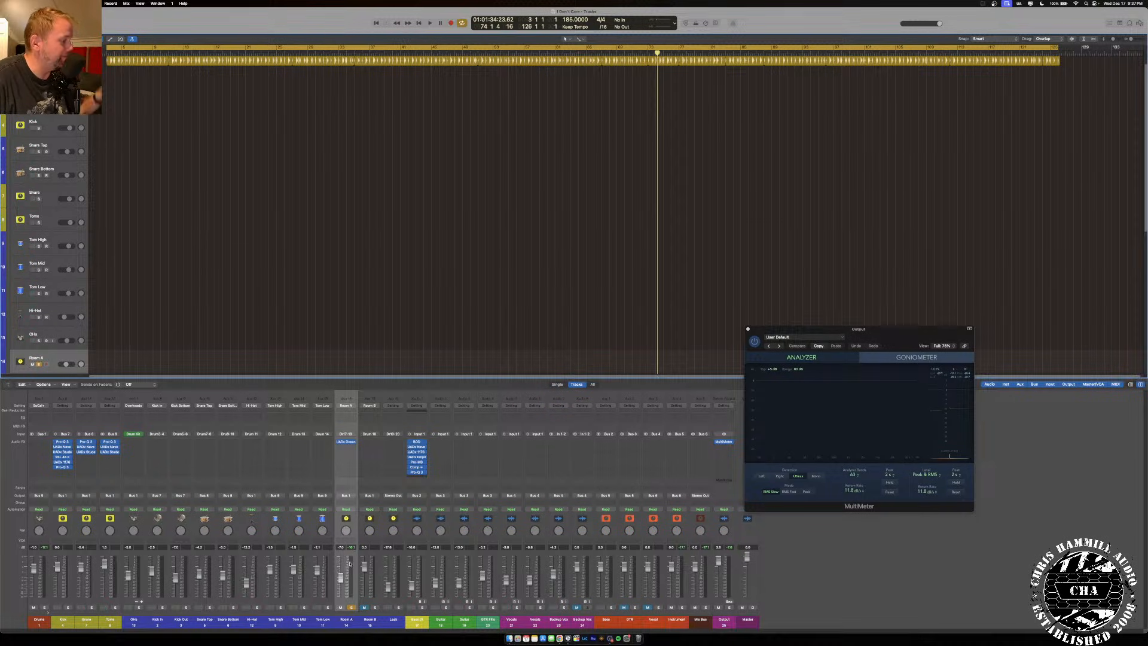
Unsolo Room A, solo the Drums bus and start playback from the beginning.
left_click(352, 608)
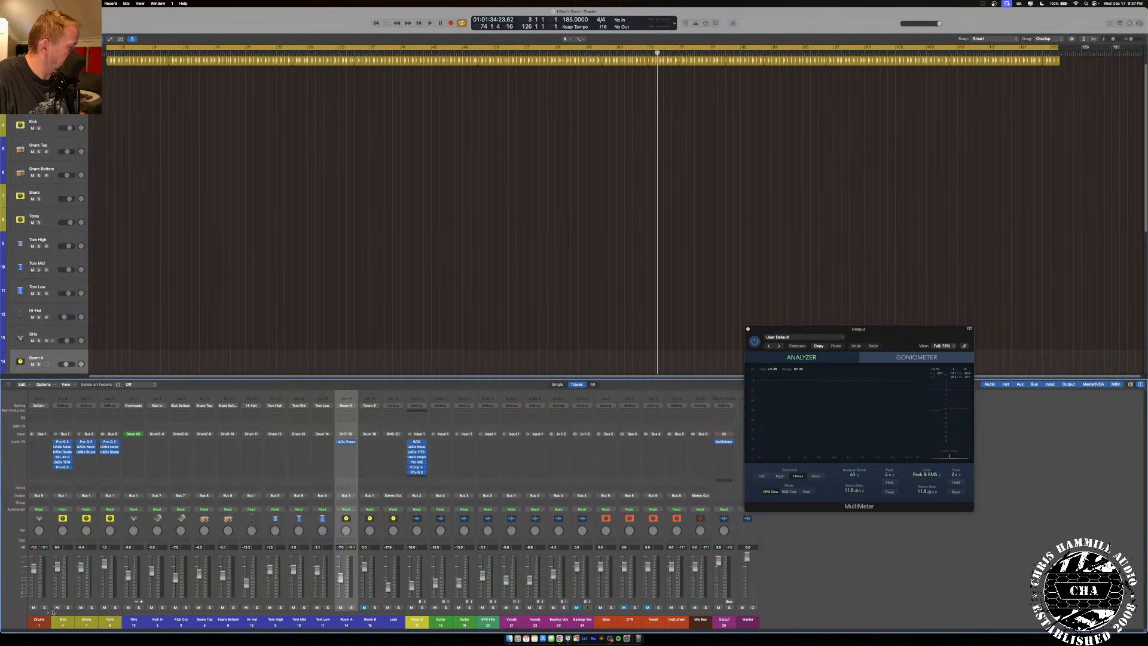
left_click(45, 607)
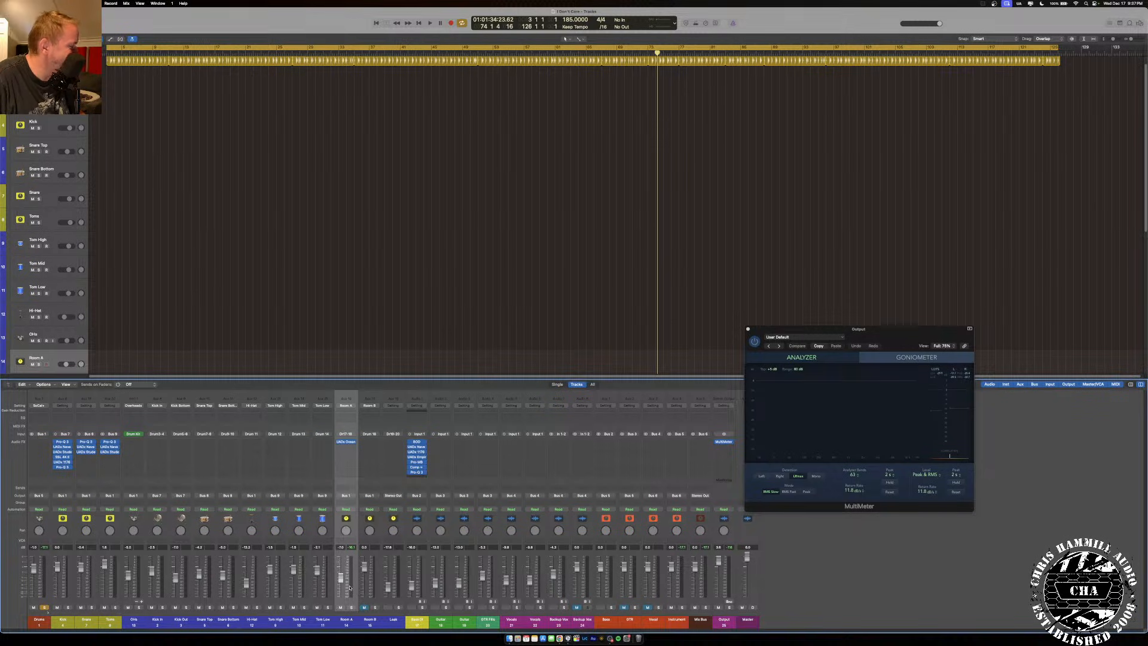
key("space")
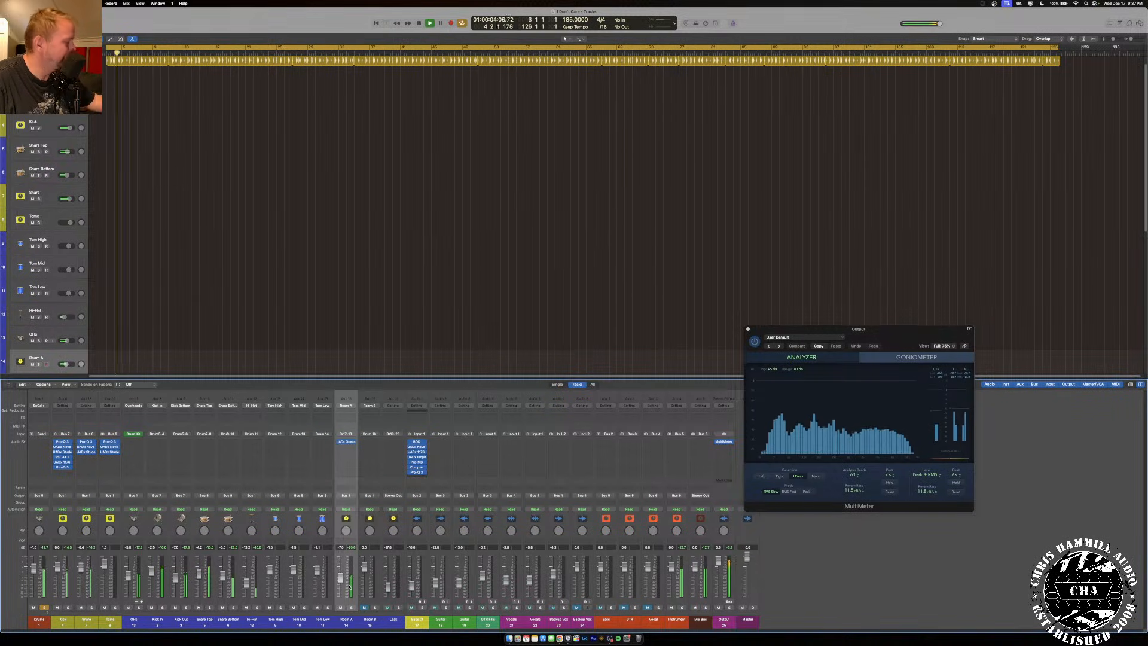
Lower the Room A fader in small amounts against the full drum mix, and stop playback.
left_click_drag(341, 577, 341, 582)
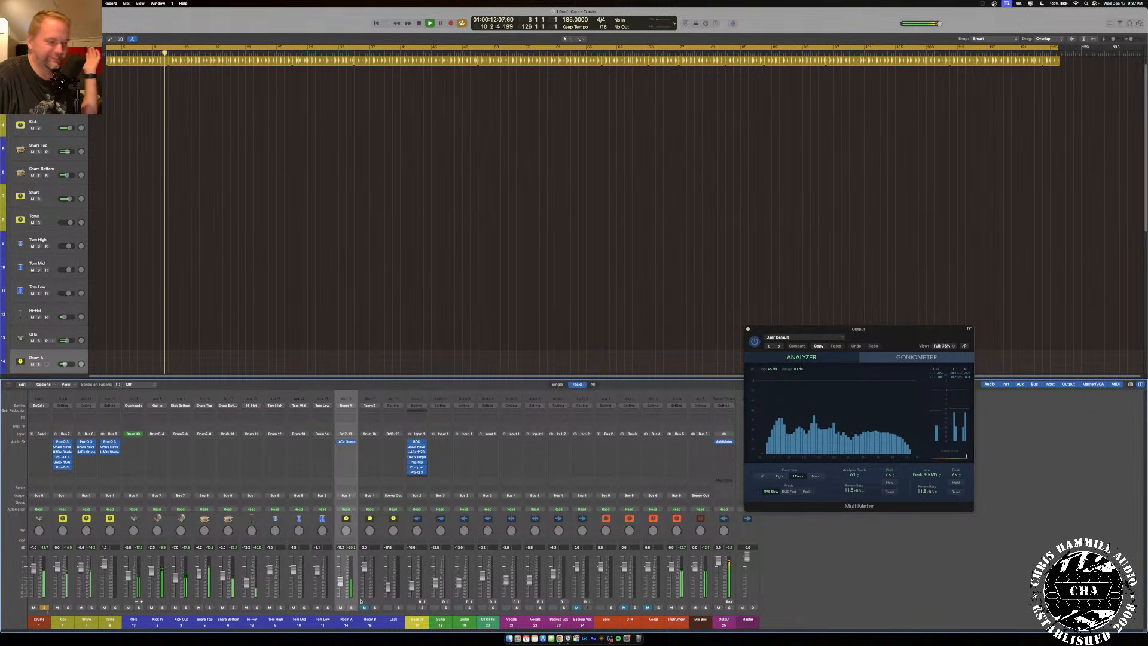
left_click_drag(341, 583, 348, 586)
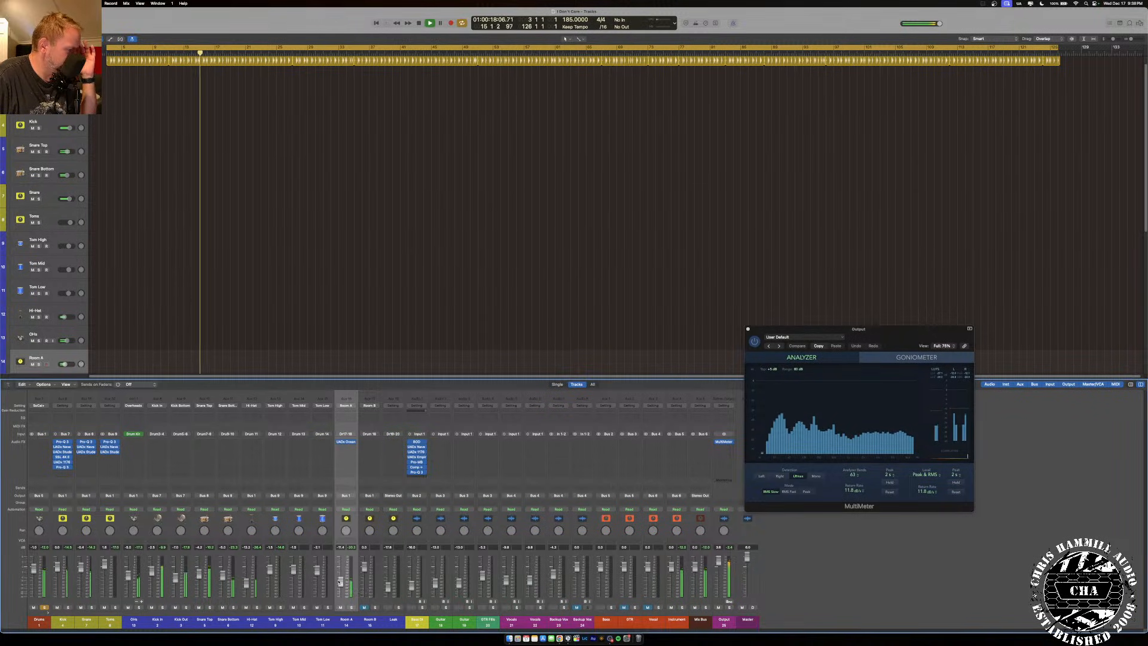
left_click_drag(339, 583, 339, 584)
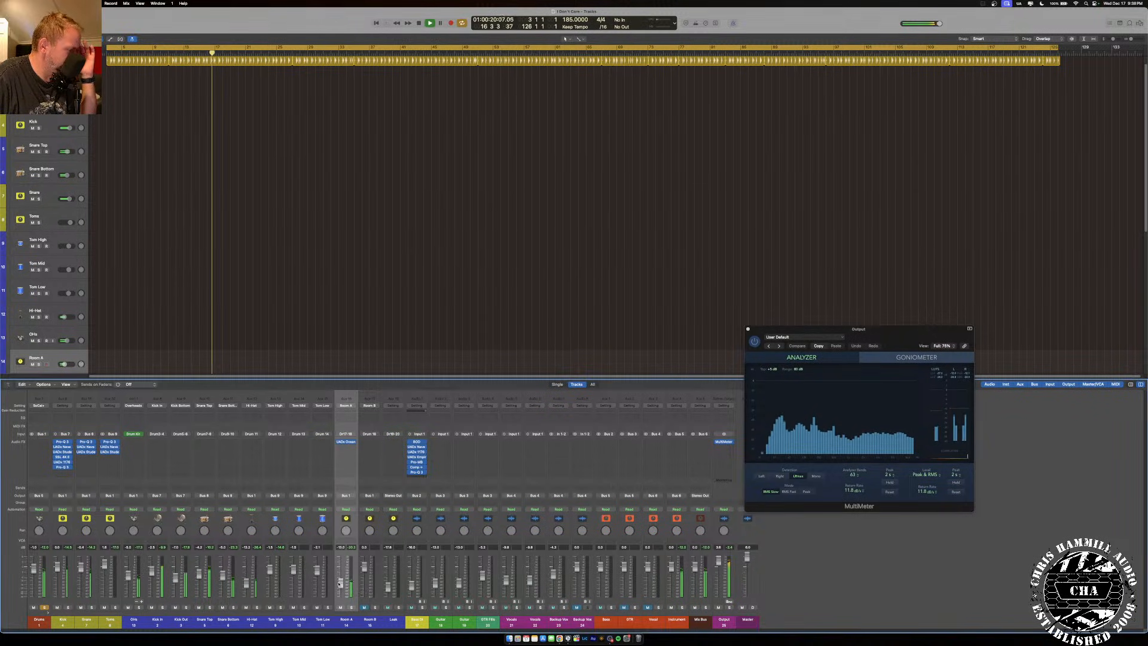
key("space")
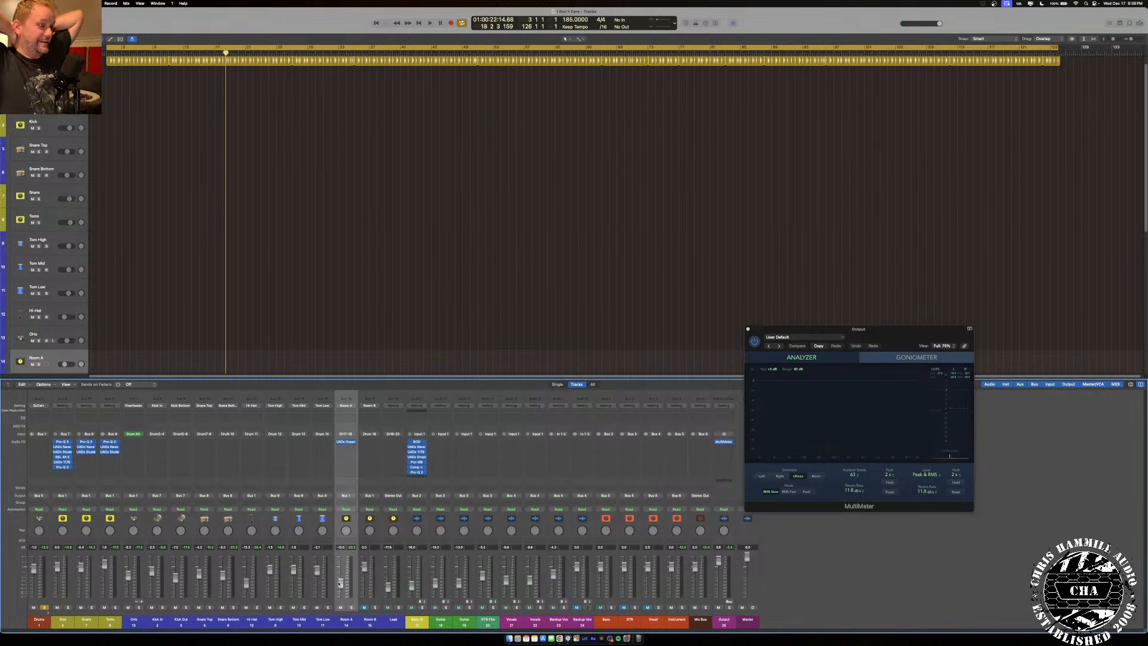
Switch to OBS and change the stream to the full-screen camera scene.
left_click(611, 638)
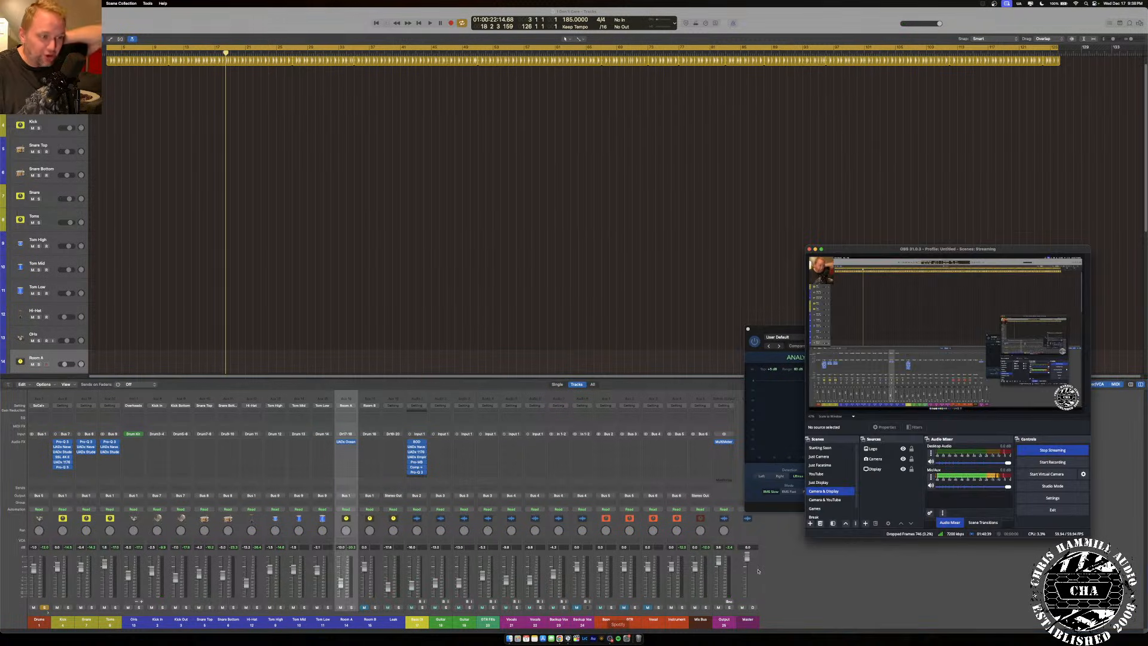
left_click(820, 465)
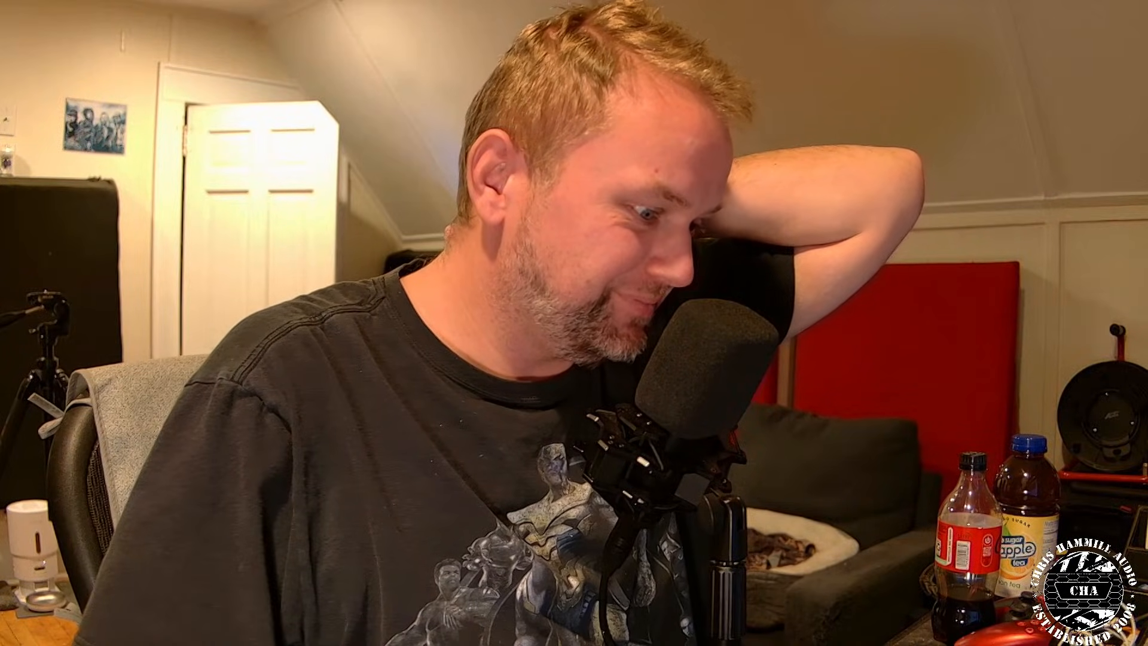
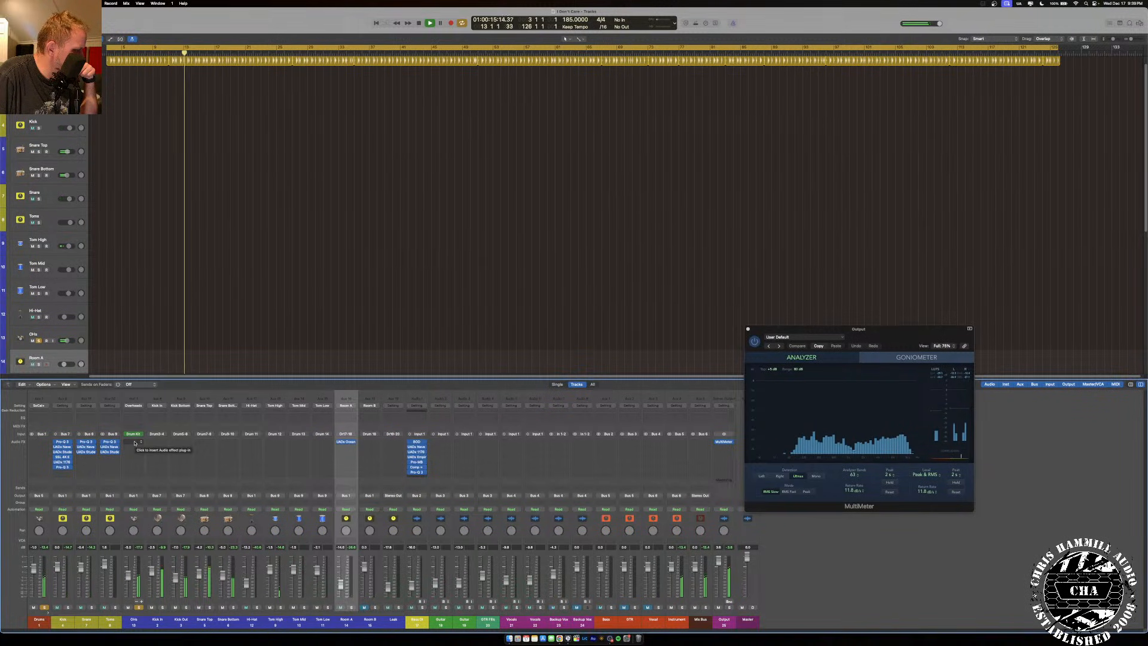
Check which crash, hi-hat and ride cymbals the OHs channel's Drum Kit Designer uses, and close its window.
left_click(135, 443)
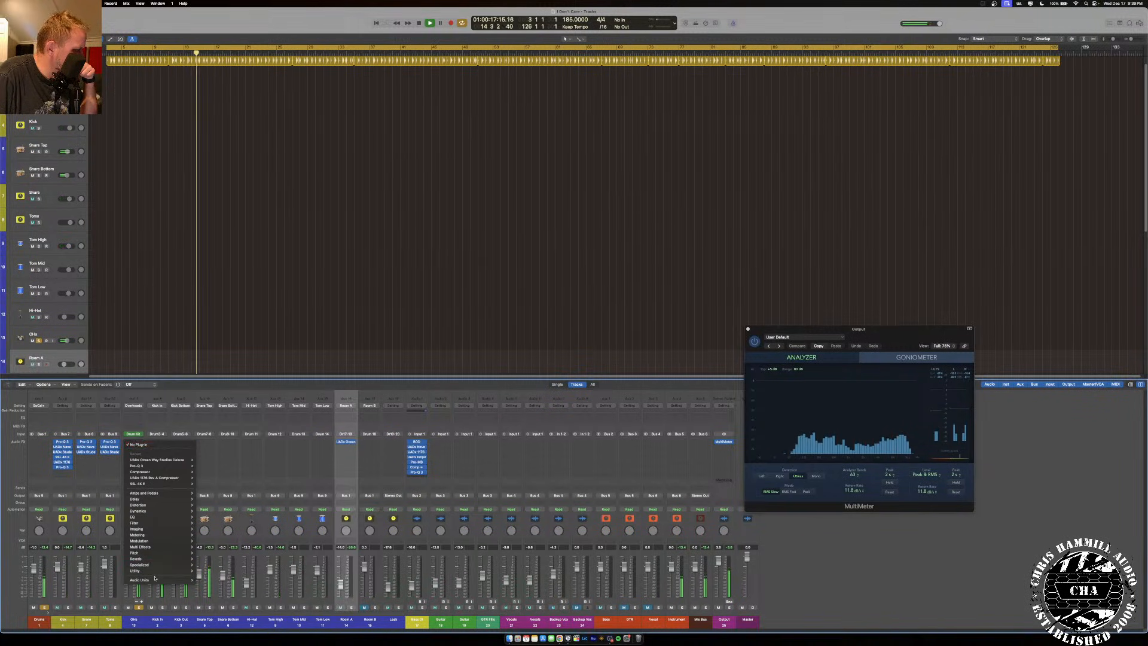
left_click(153, 421)
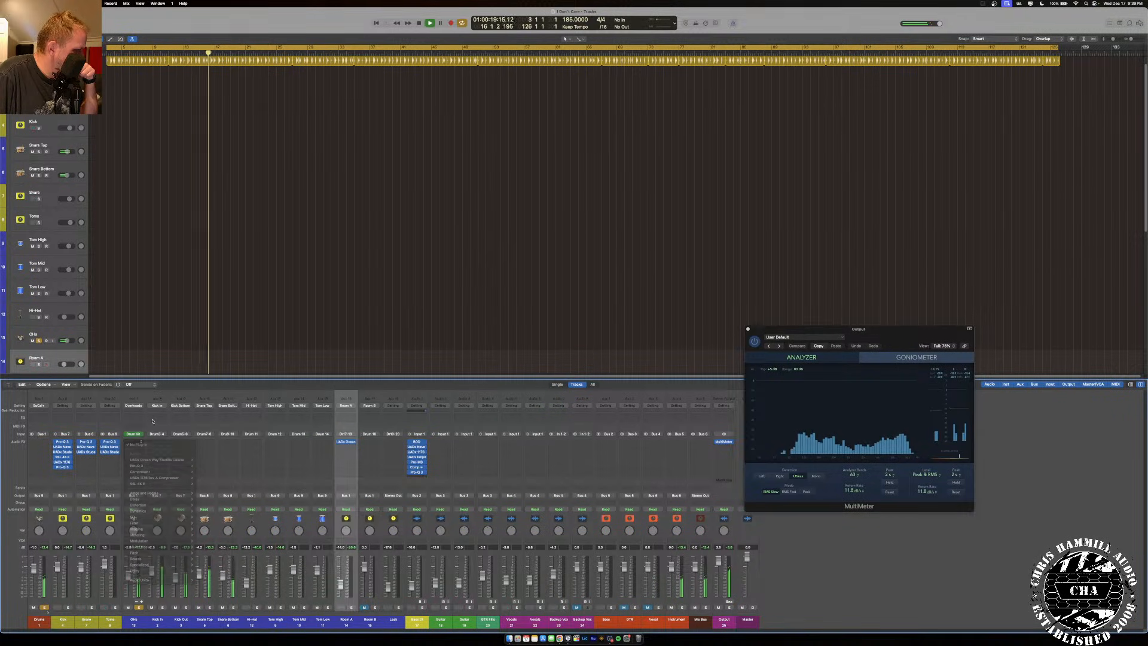
left_click(133, 433)
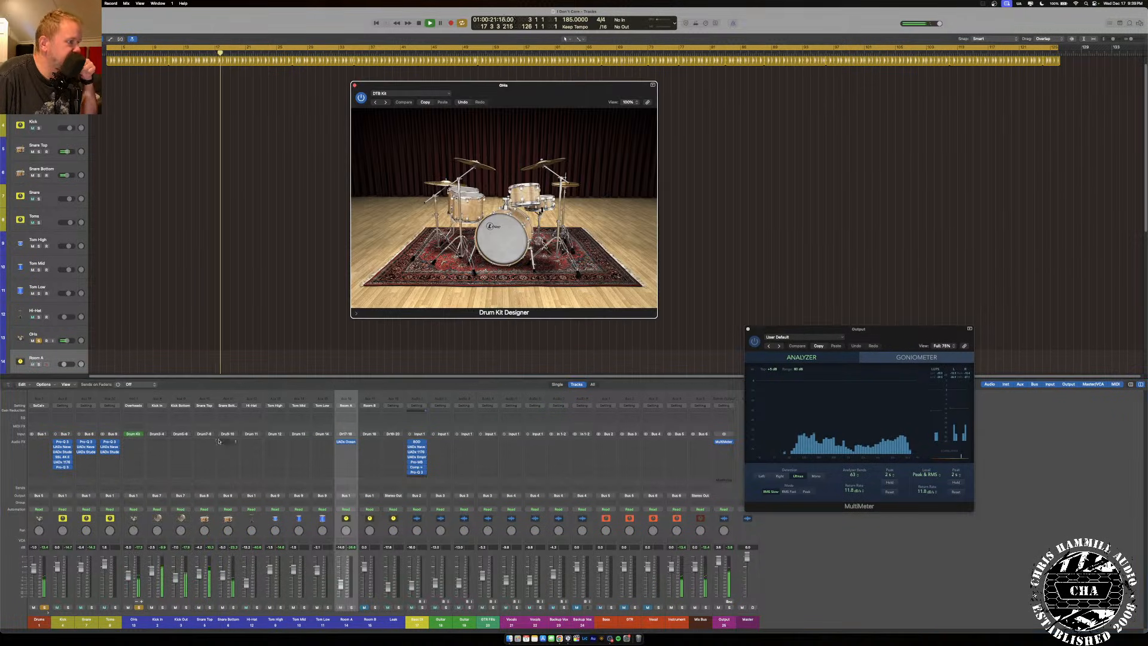
left_click(534, 160)
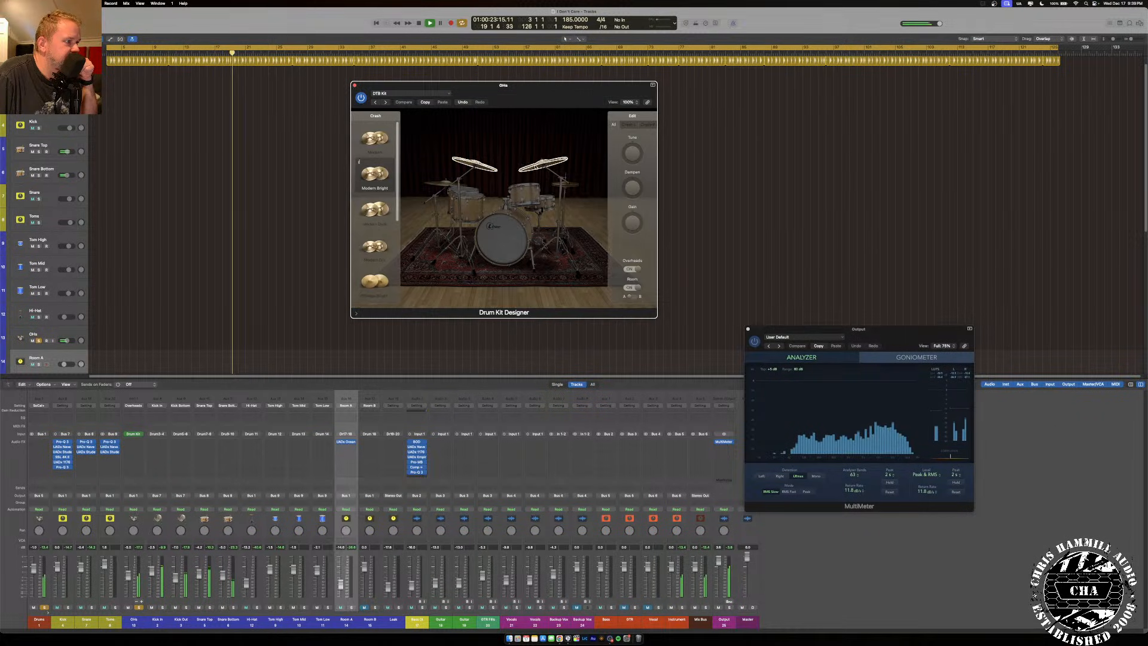
left_click(568, 184)
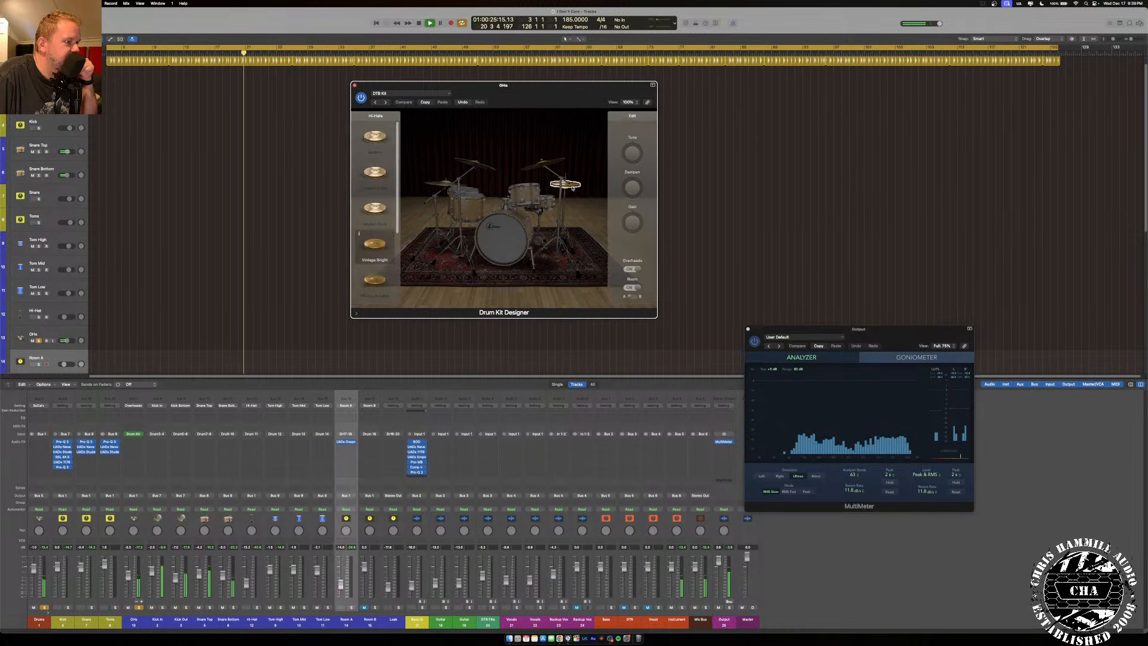
left_click(443, 183)
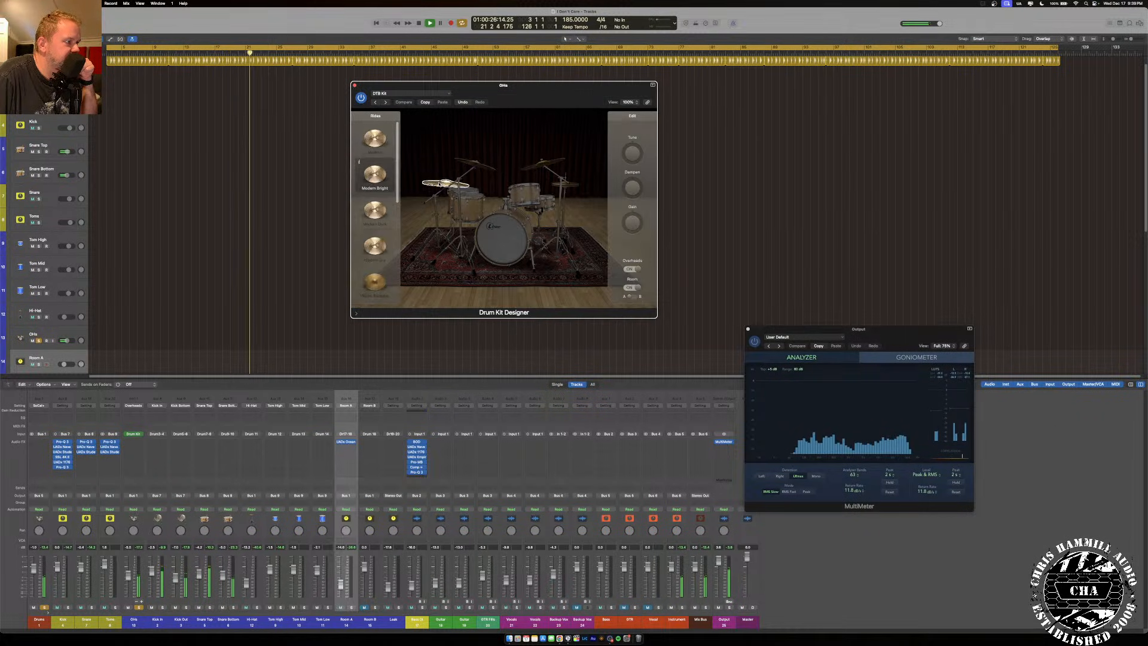
left_click(355, 85)
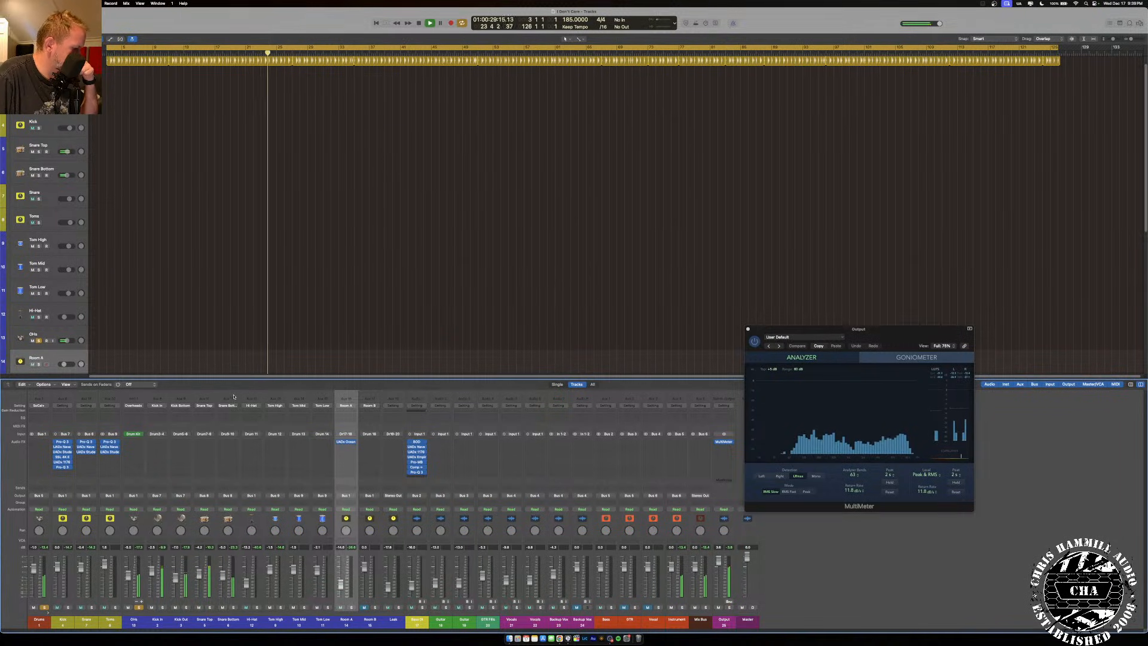
Insert a stereo UADx A-Type Multiband Enhancer from the Universal Audio plug-ins on the OHs channel.
left_click(130, 441)
mouse_move(154, 460)
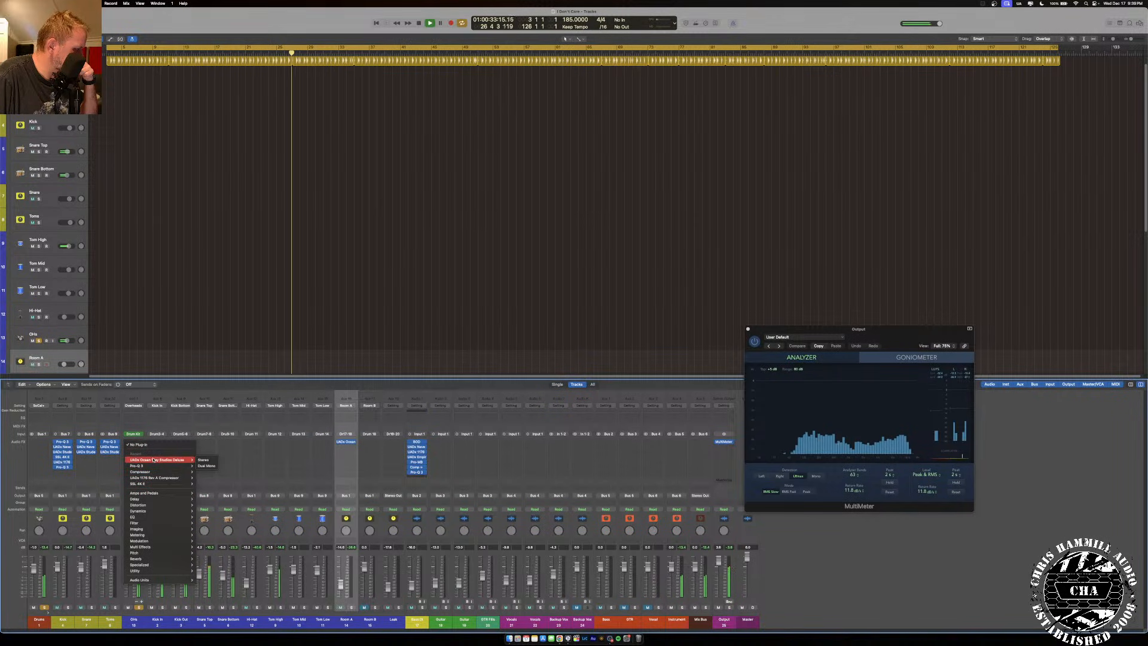
mouse_move(186, 580)
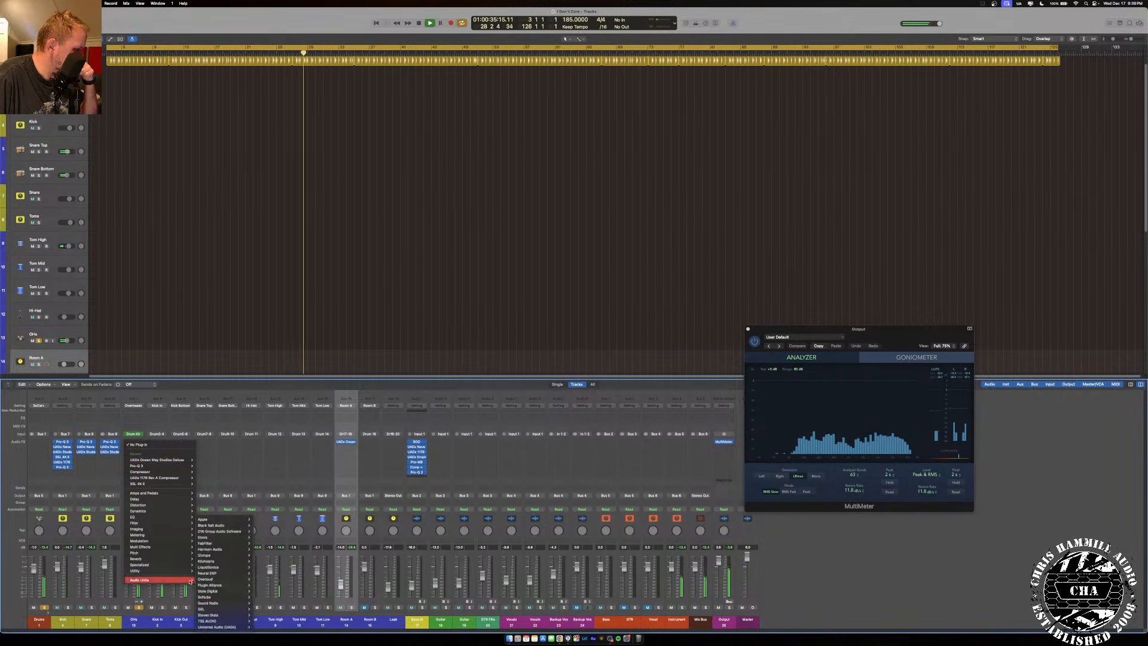
mouse_move(222, 626)
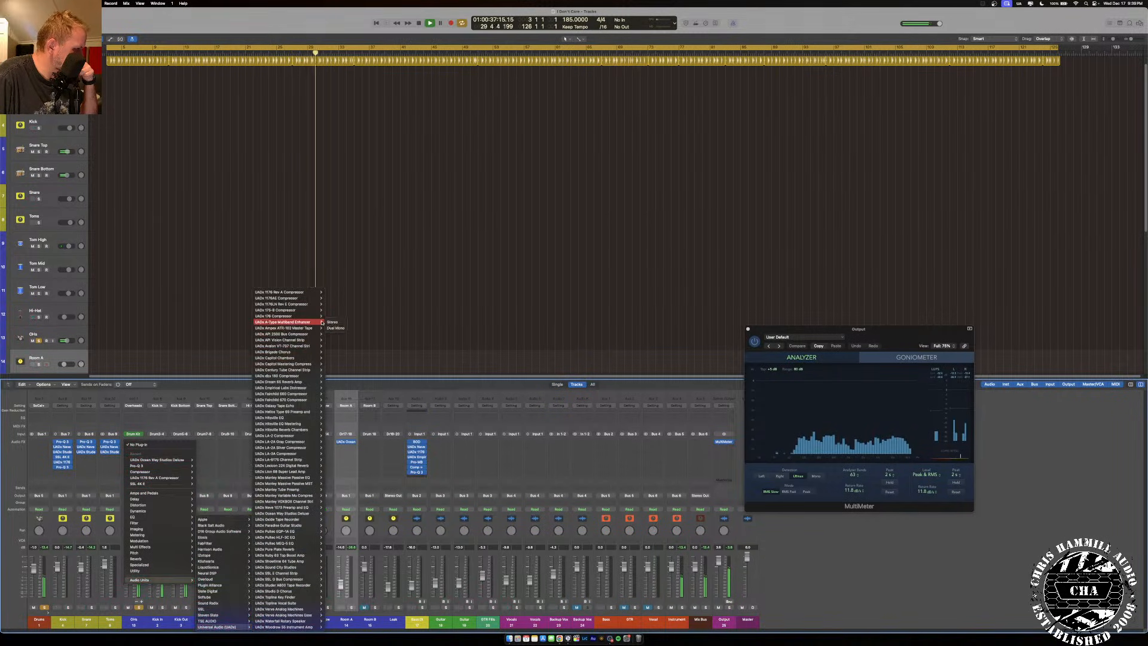
left_click(332, 322)
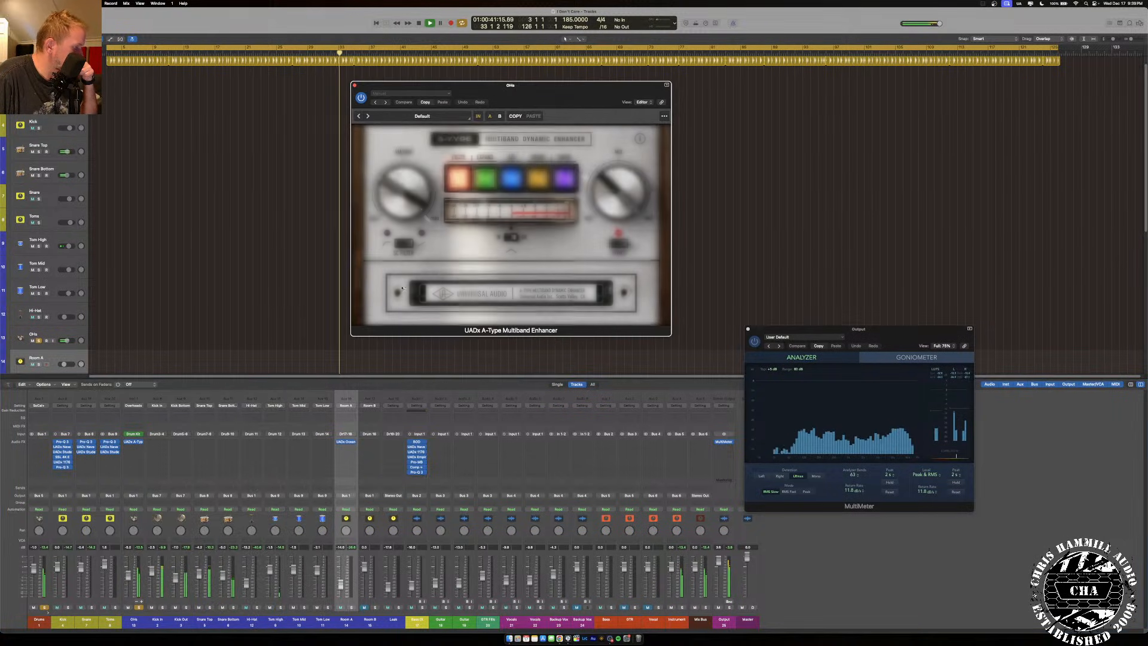
Set the A-Type enhancer to Crush, lower its Amount and Mix while playing from the start, and close it.
left_click(538, 178)
left_click_drag(428, 195, 397, 191)
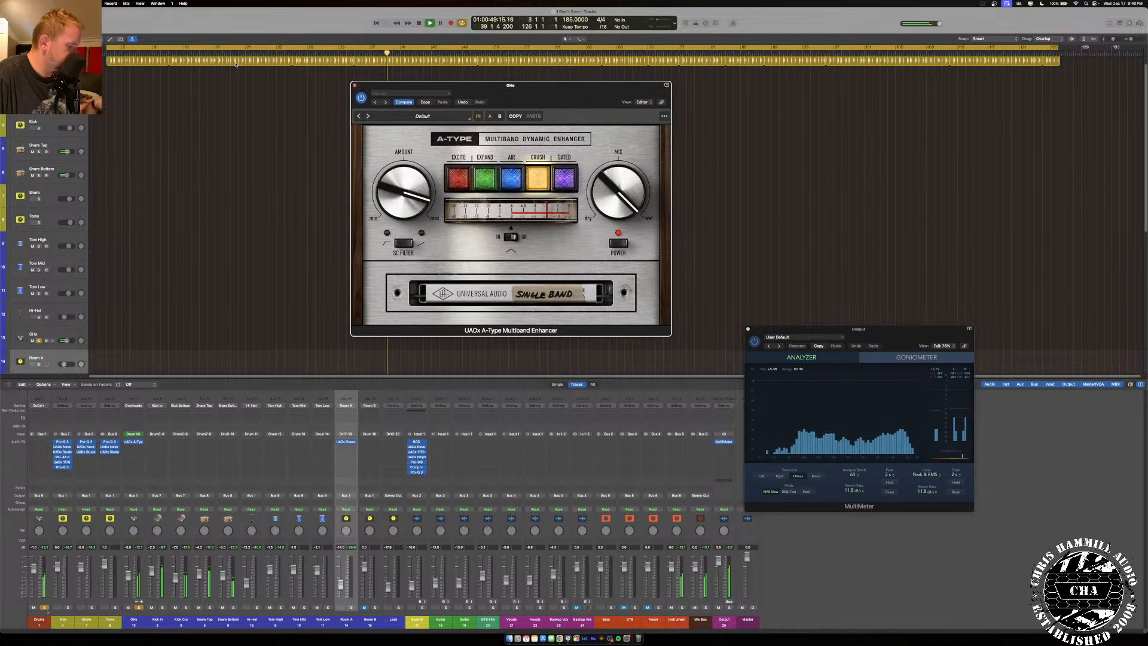
key("Return")
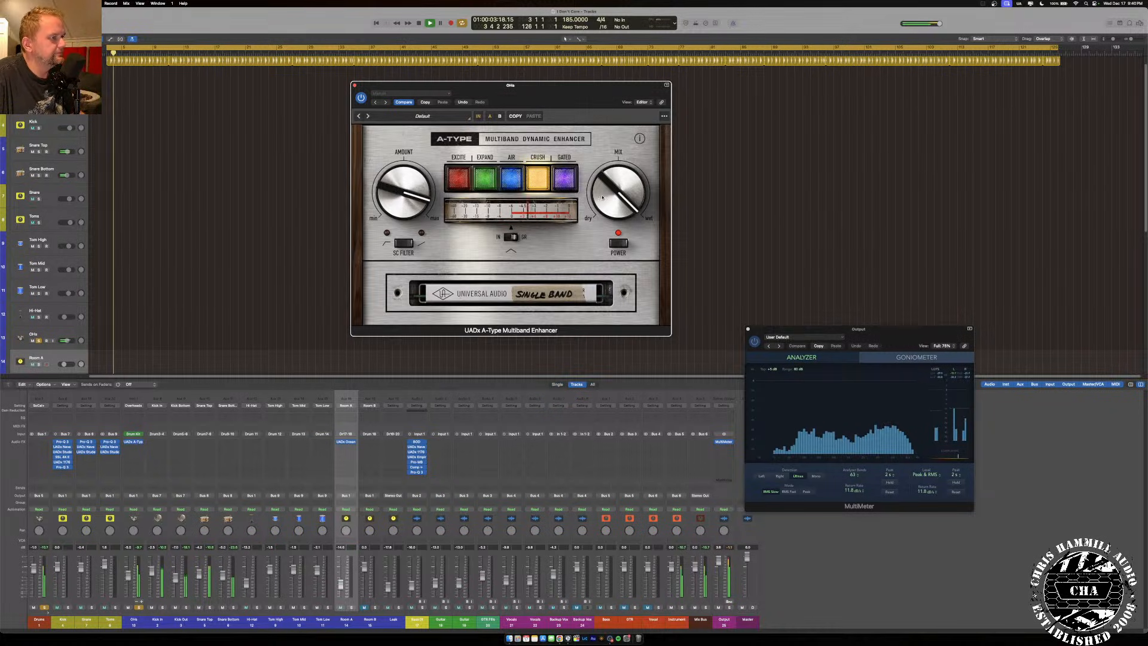
left_click_drag(617, 191, 603, 209)
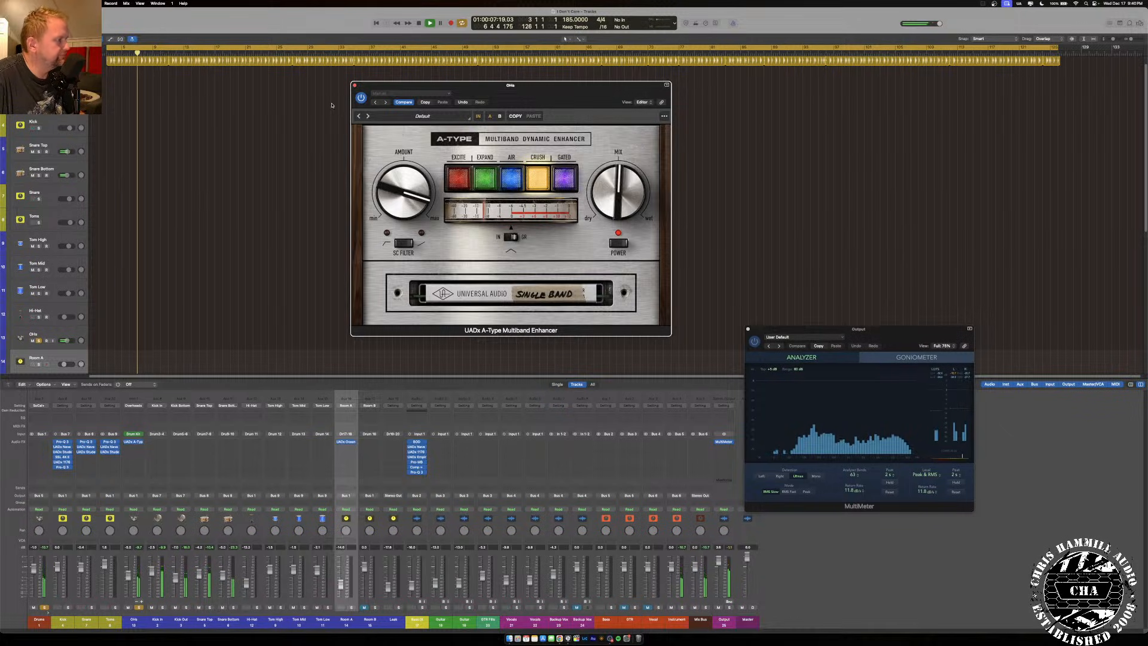
left_click(354, 85)
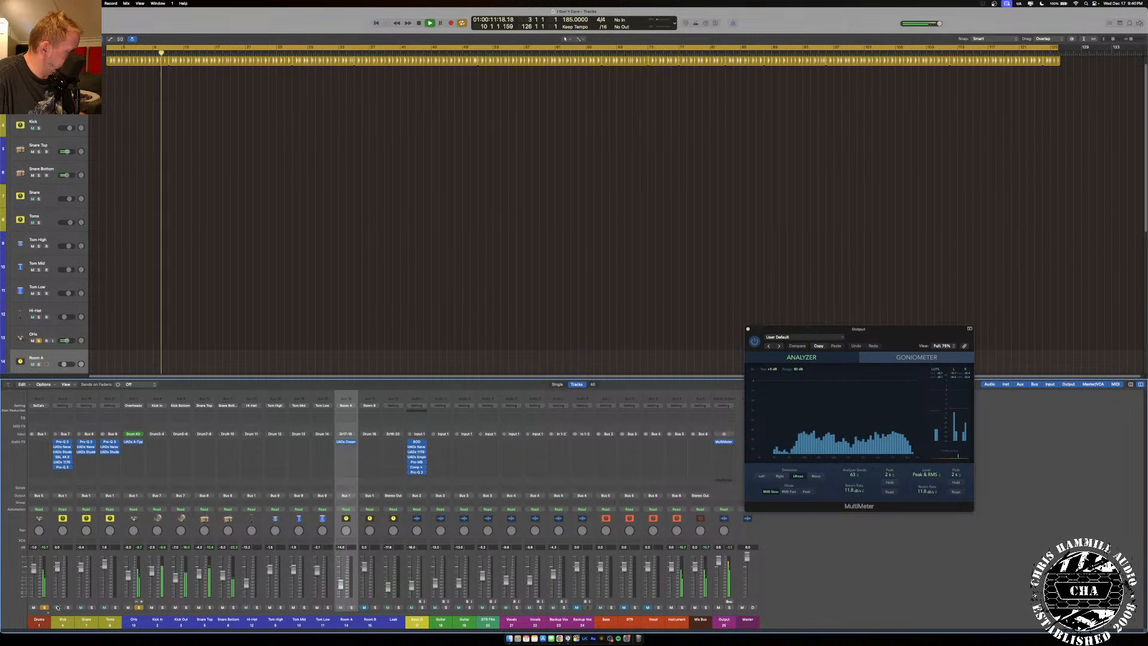
Compare the soloed kick bus and bass track during playback, and solo the Drums bus together with the bass.
left_click(46, 609)
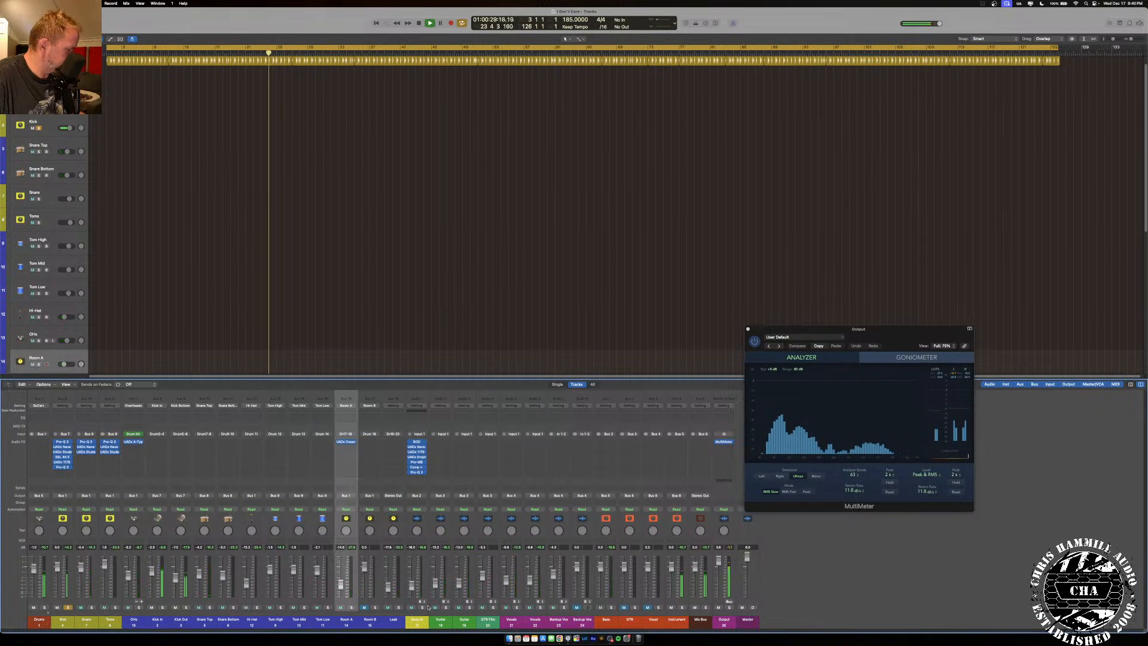
key("s")
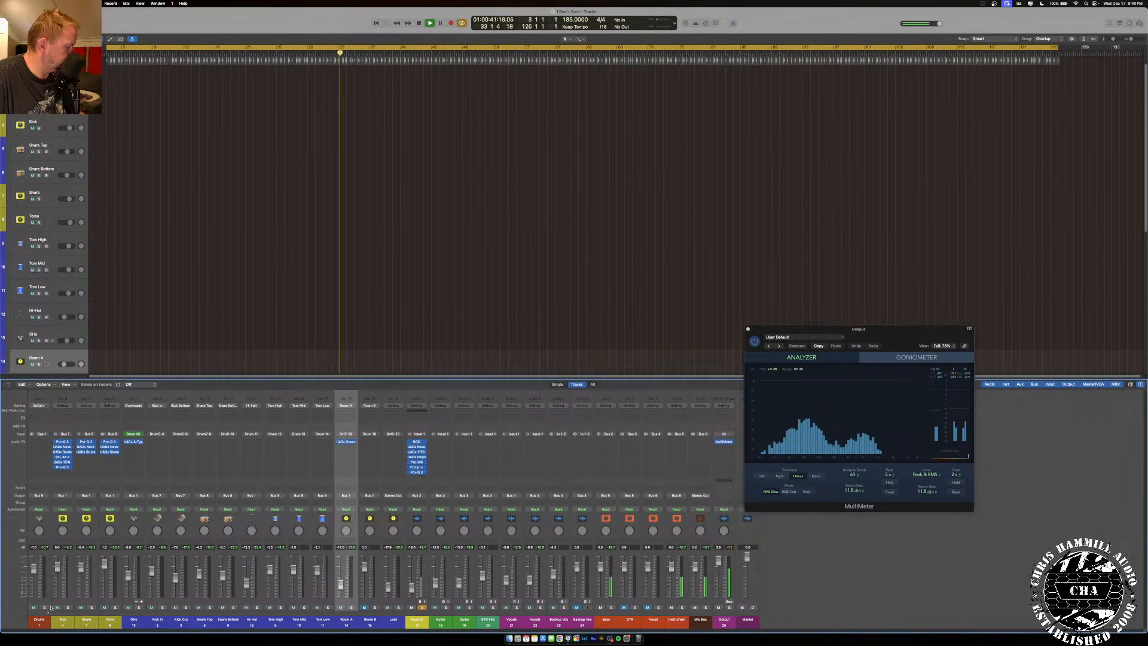
left_click(44, 607)
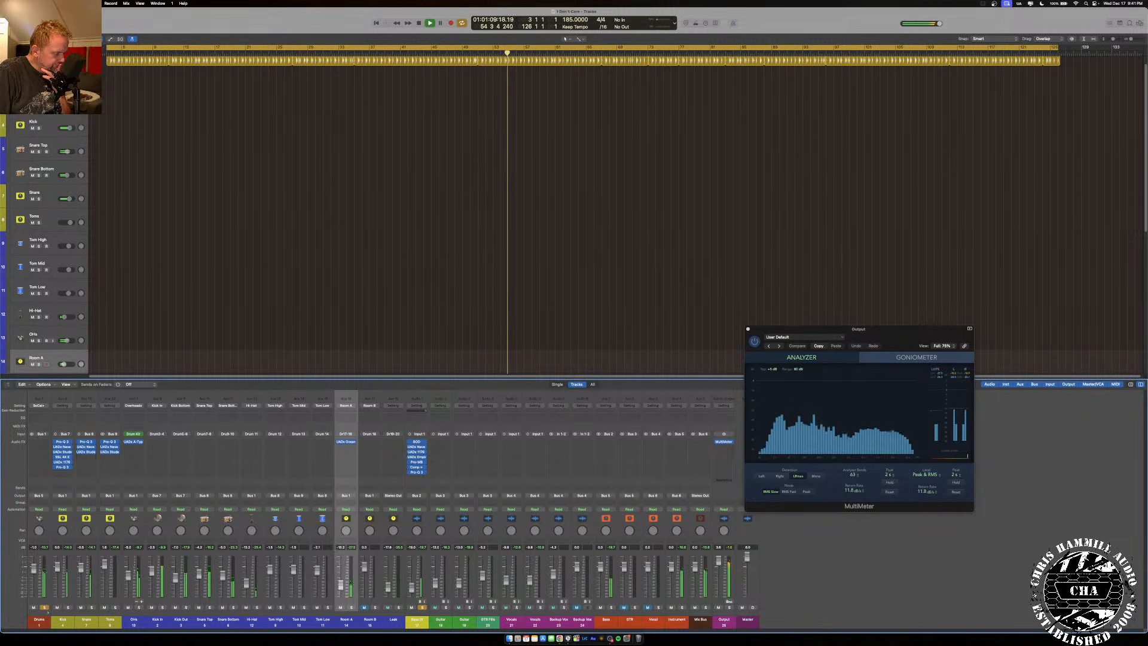
Insert Slate Digital's Virtual Mix Rack in the Snare bus's next free effect slot, and close its empty rack window.
left_click(88, 458)
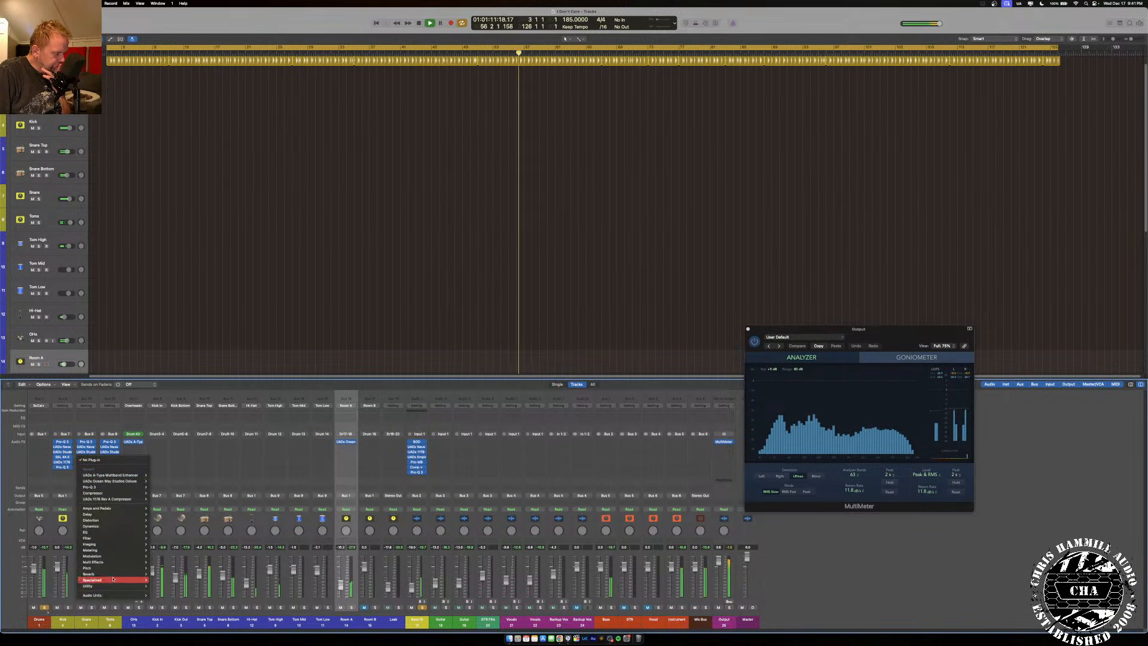
mouse_move(114, 595)
mouse_move(173, 627)
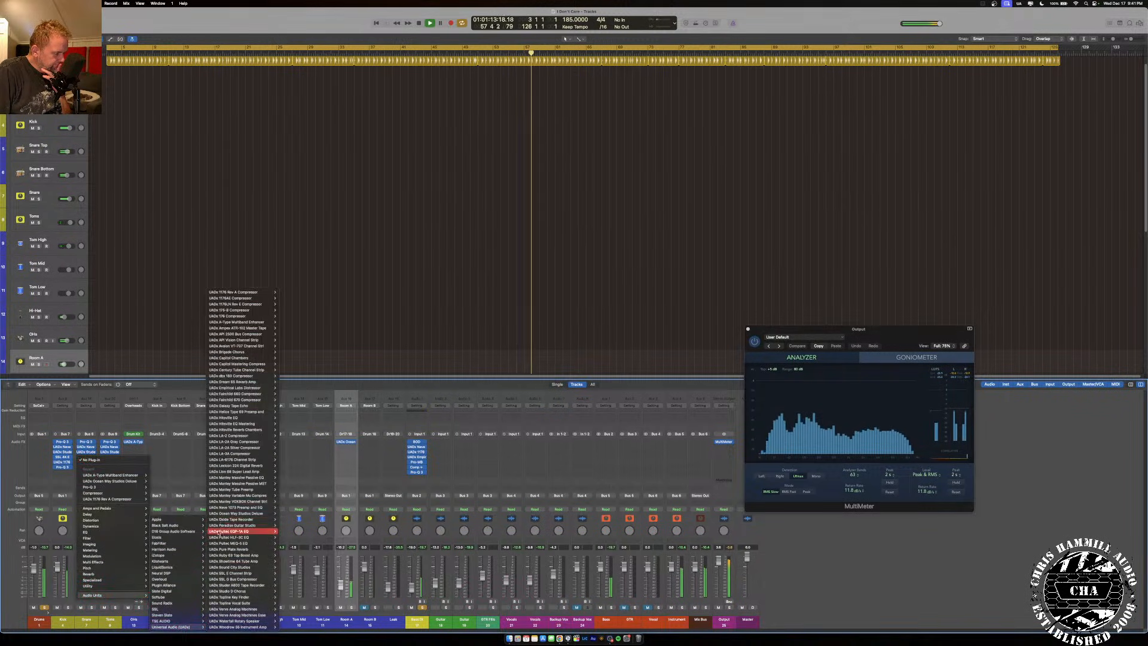
mouse_move(181, 598)
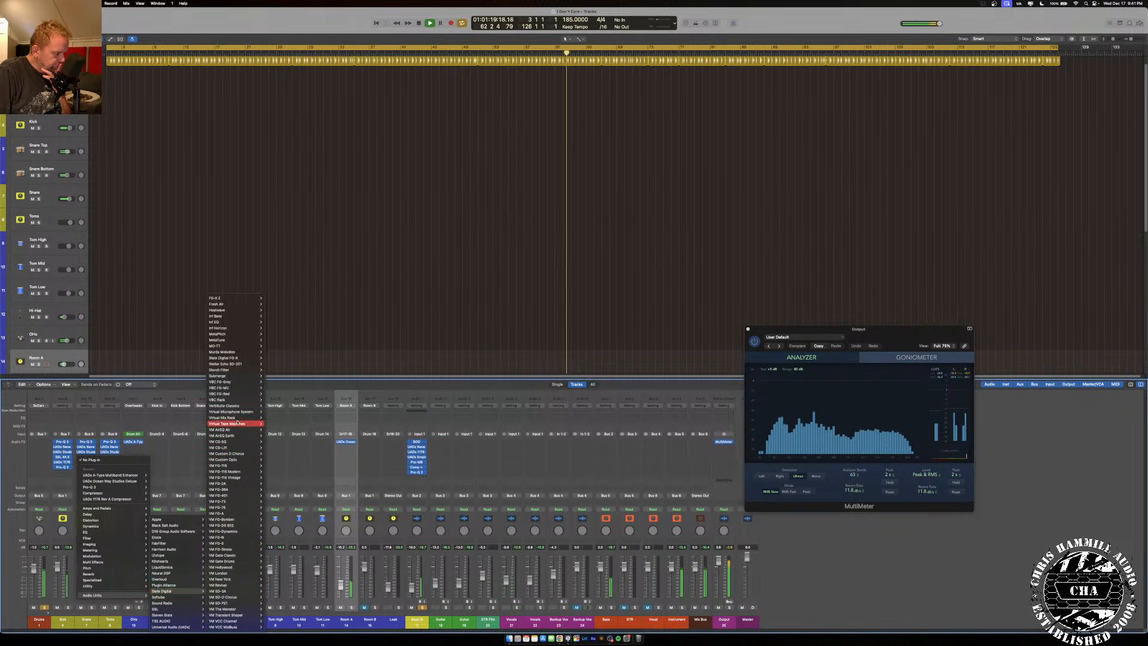
left_click(272, 418)
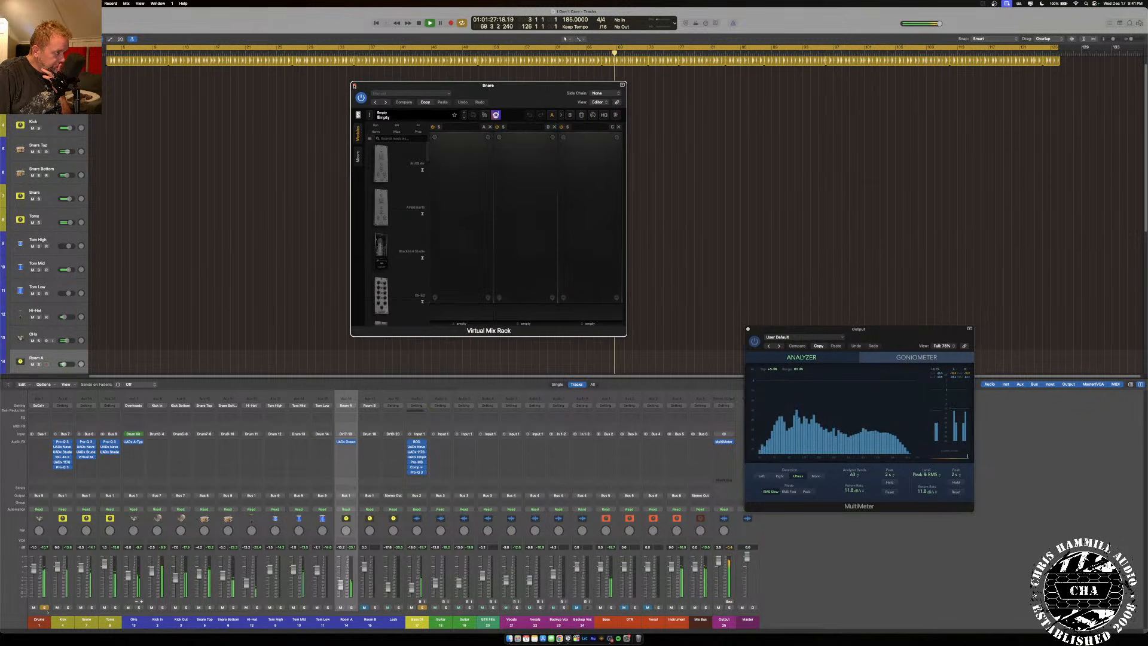
left_click(355, 85)
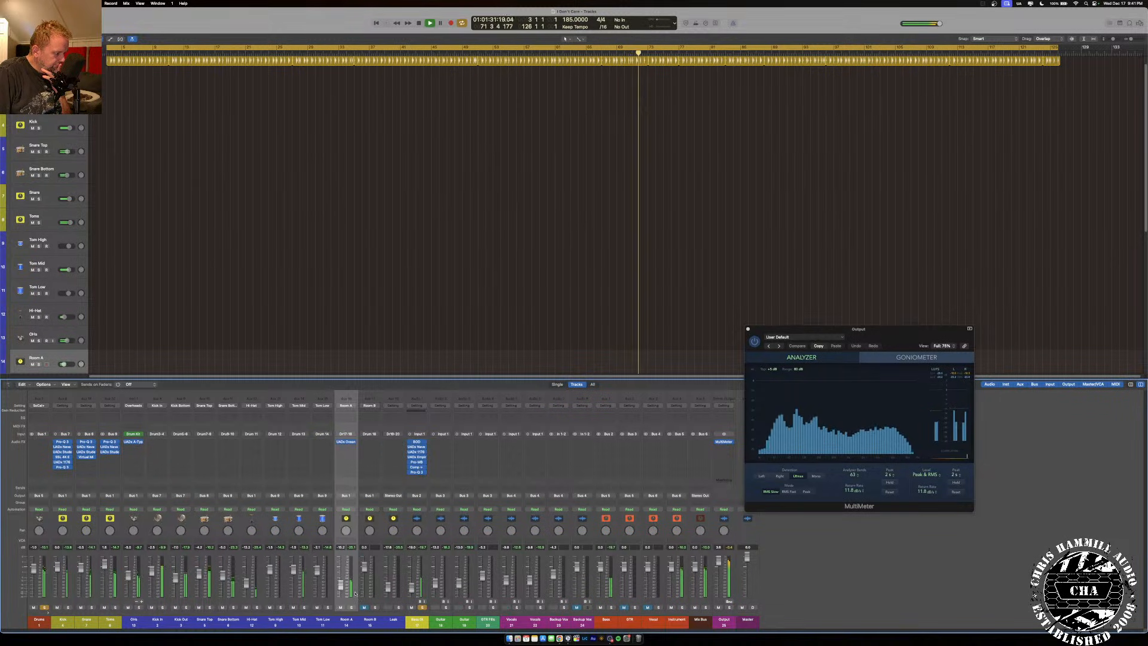
Move Virtual Mix Rack one slot down on the Snare bus and insert SSL 4K E above it.
left_click(86, 458)
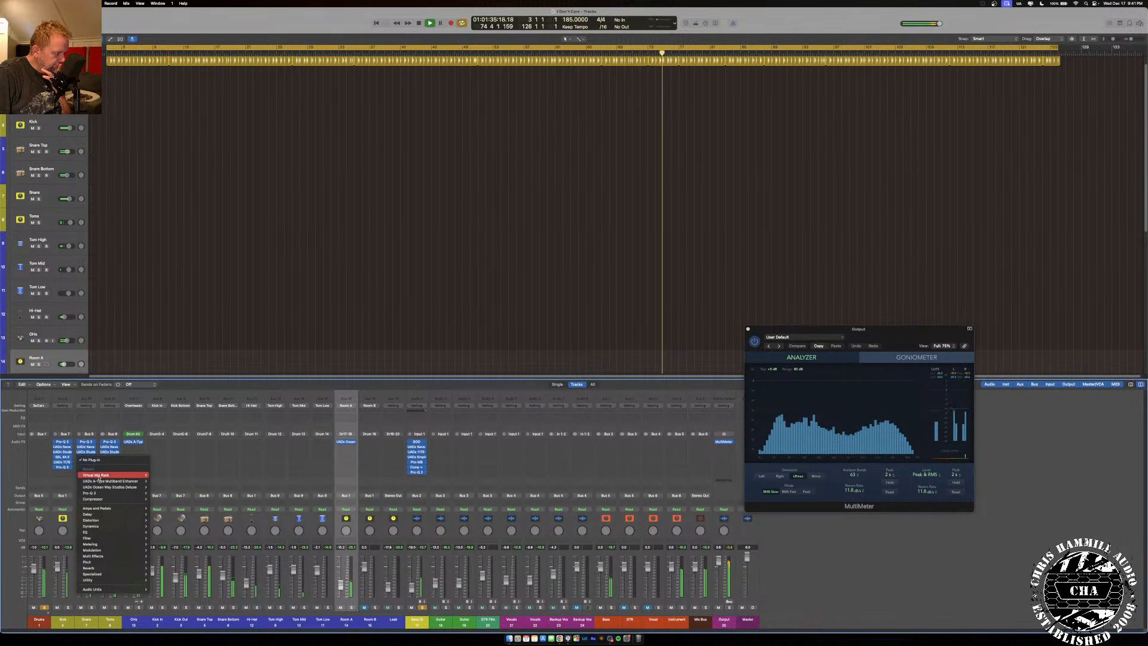
left_click(67, 460)
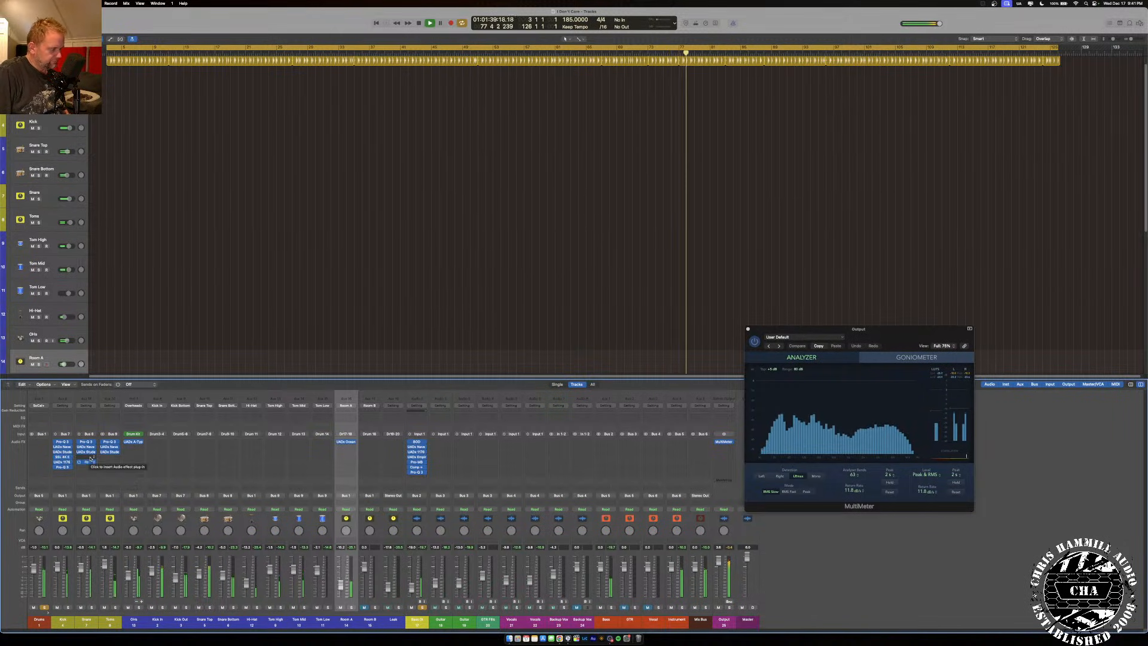
left_click(87, 460)
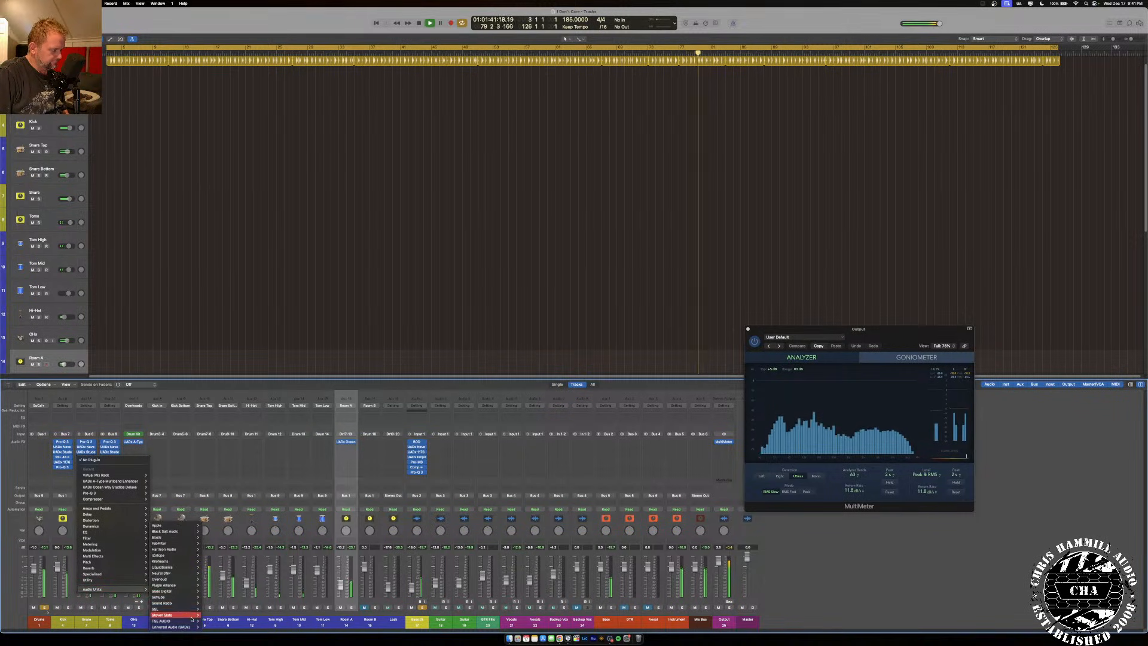
mouse_move(157, 609)
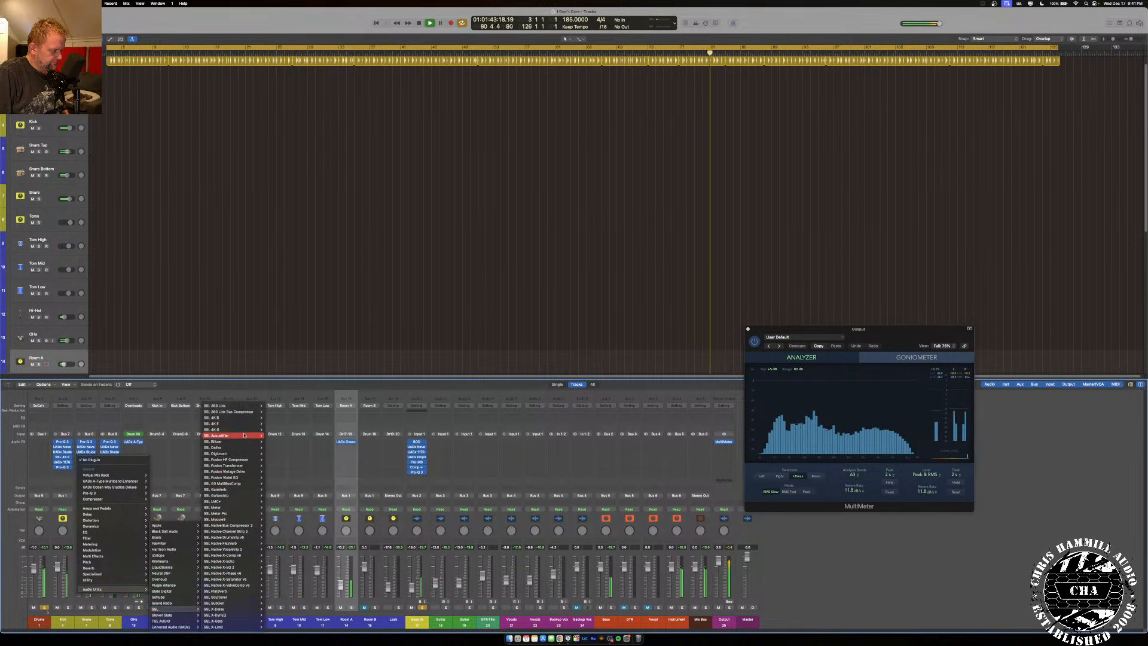
left_click(272, 424)
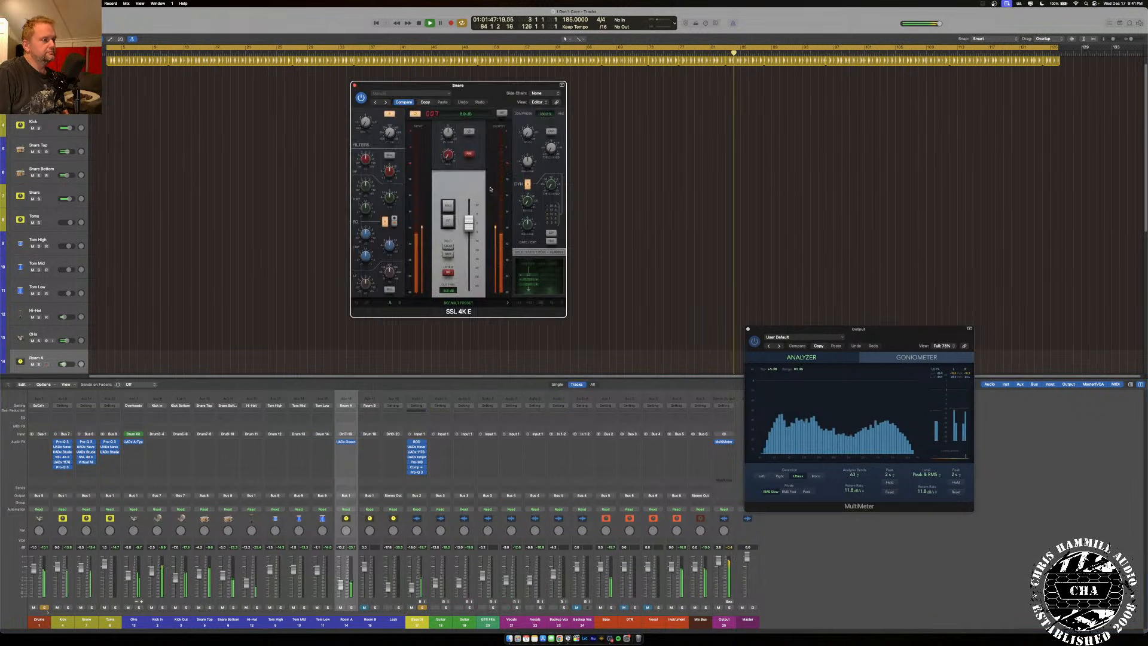
Shape the snare's midrange with the SSL 4K E equaliser bands during playback, and close the plug-in window.
left_click_drag(366, 234, 368, 201)
mouse_move(366, 257)
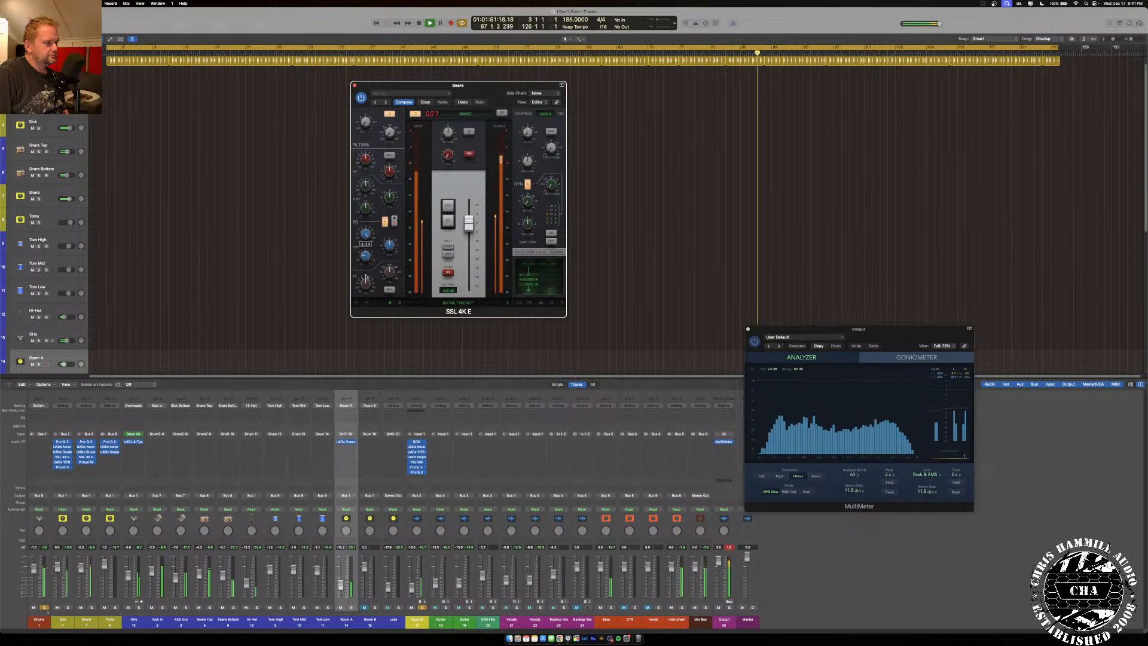
left_click_drag(388, 246, 387, 260)
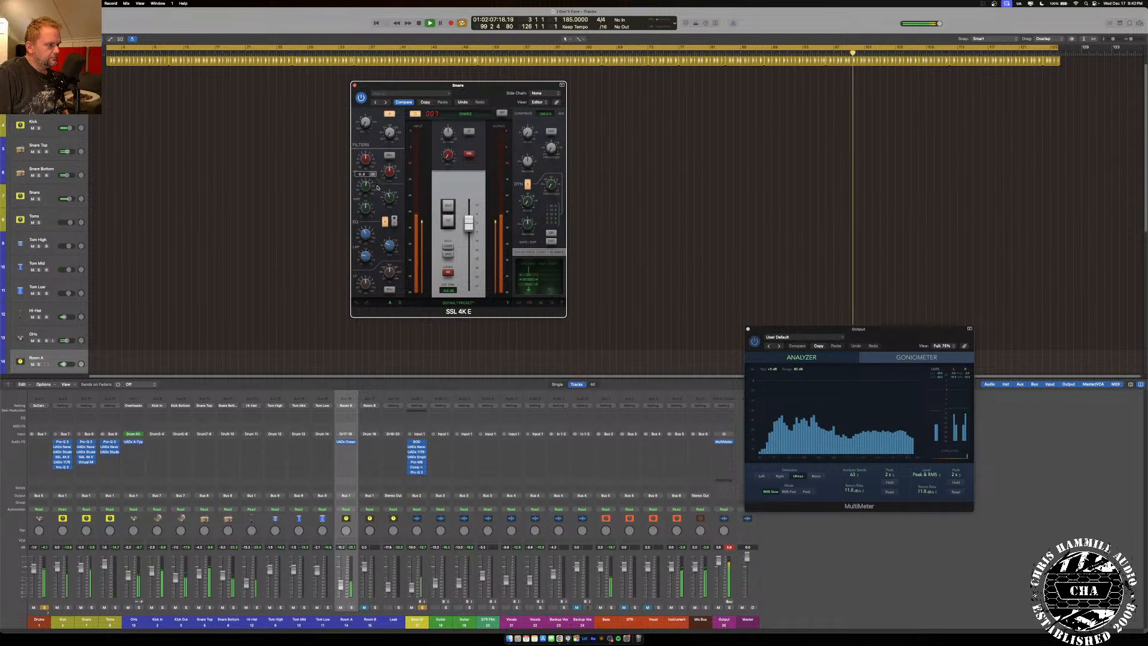
left_click(354, 85)
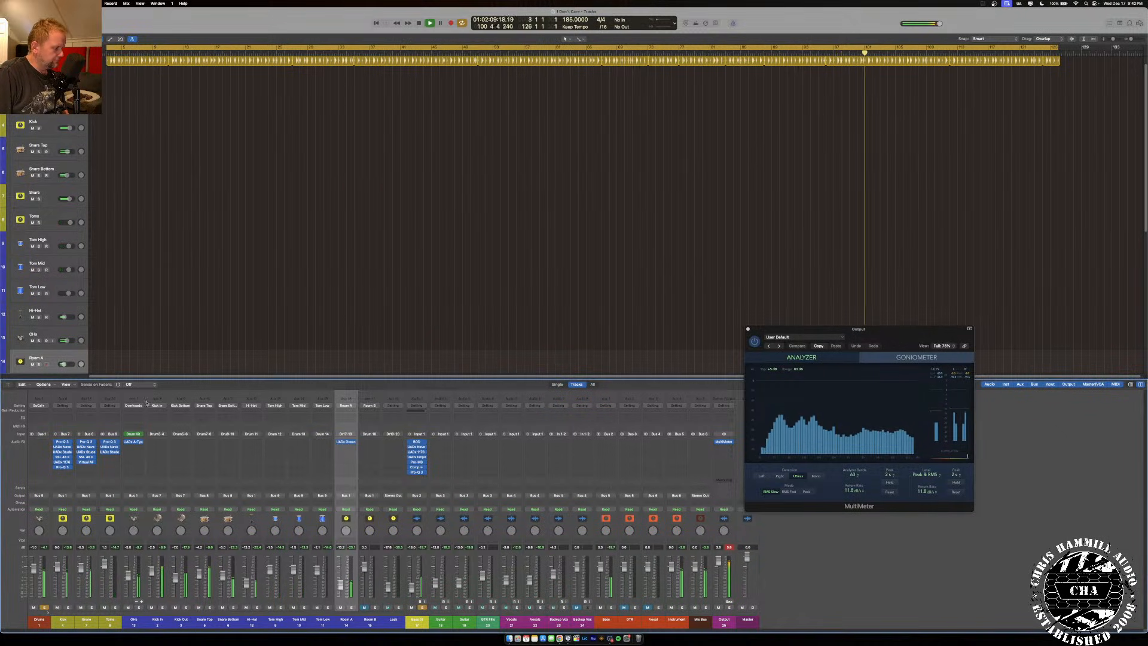
left_click(90, 467)
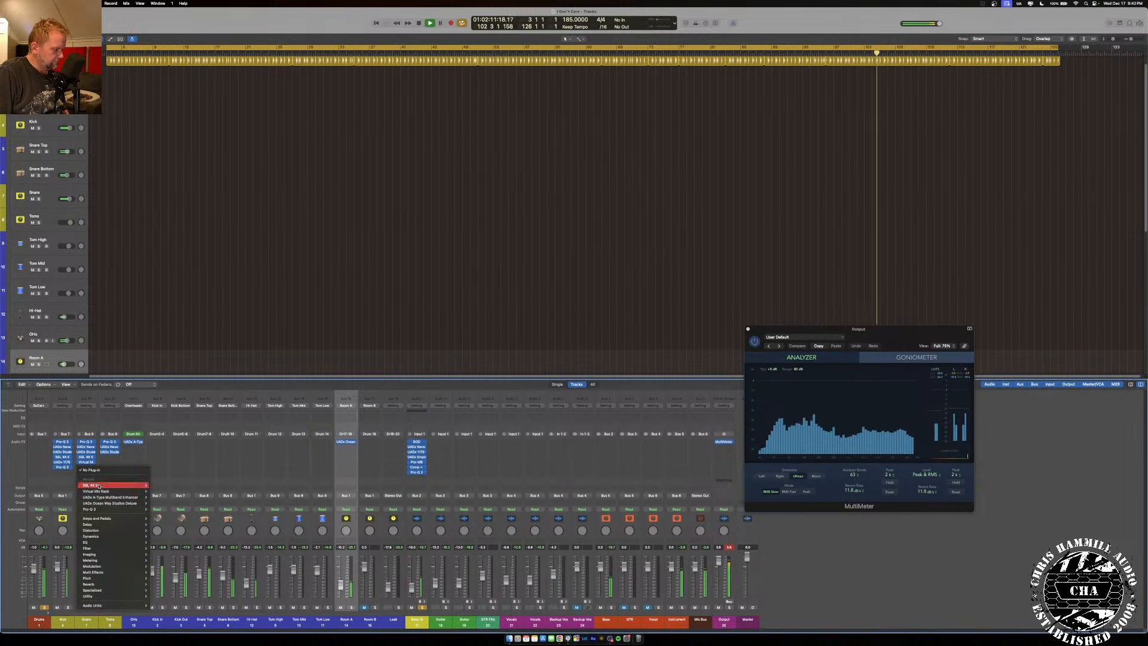
left_click(156, 491)
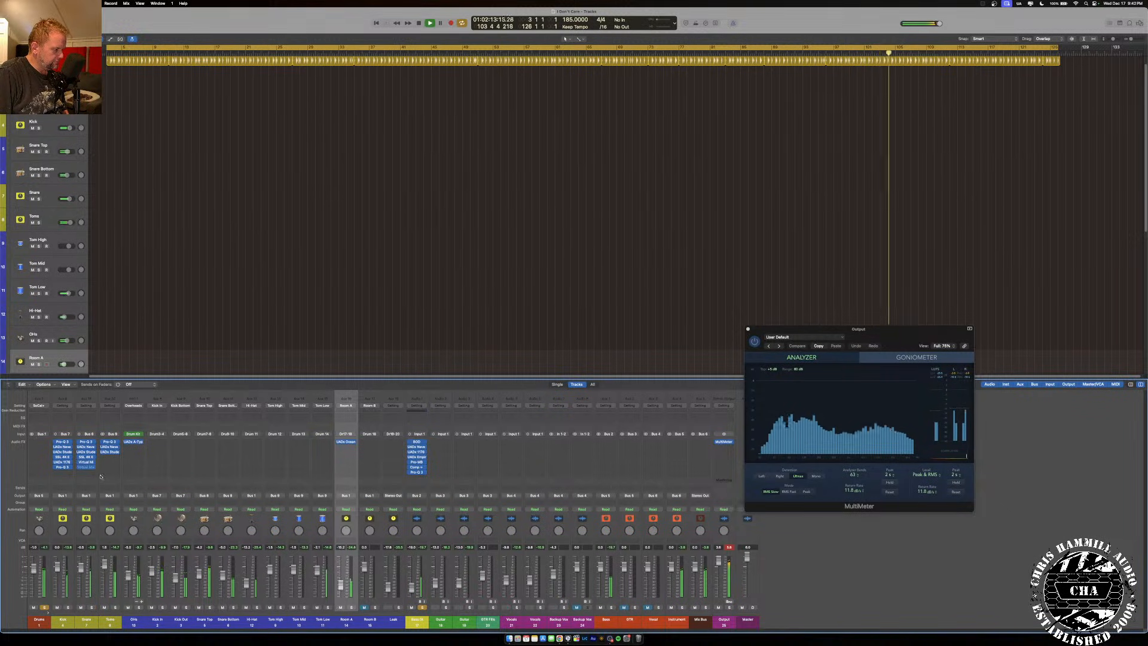
left_click(92, 467)
left_click(90, 467)
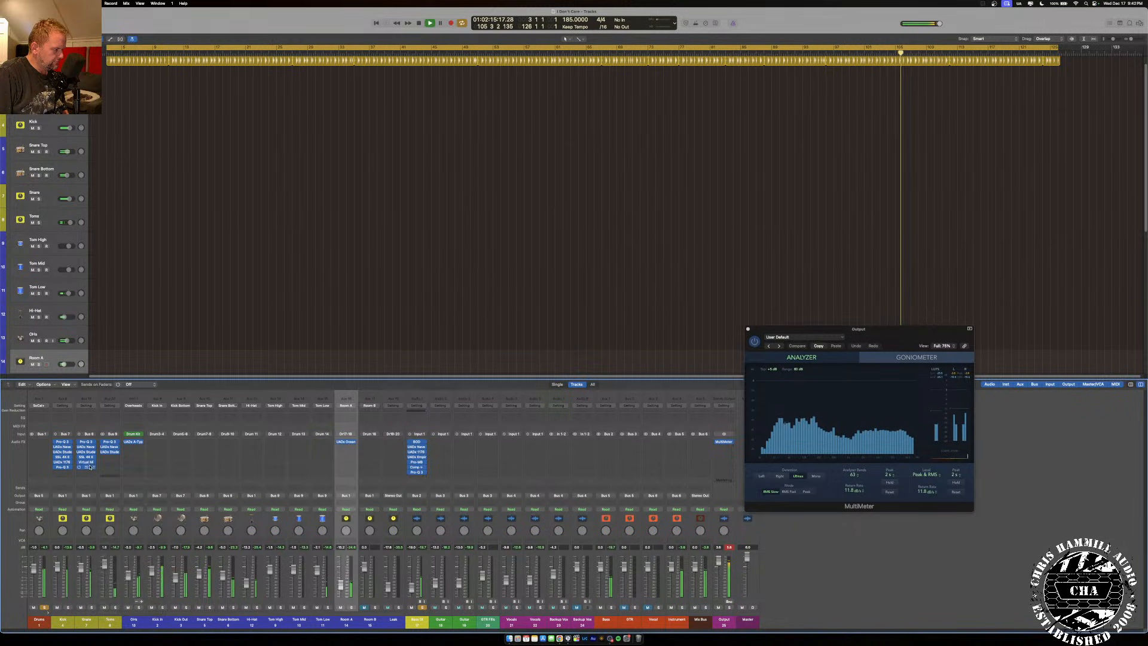
Load the FG-Bomber module into the first slot of the Snare bus's Virtual Mix Rack, audition it during playback, and close the rack window.
left_click(87, 463)
scroll(388, 238, "down", 3)
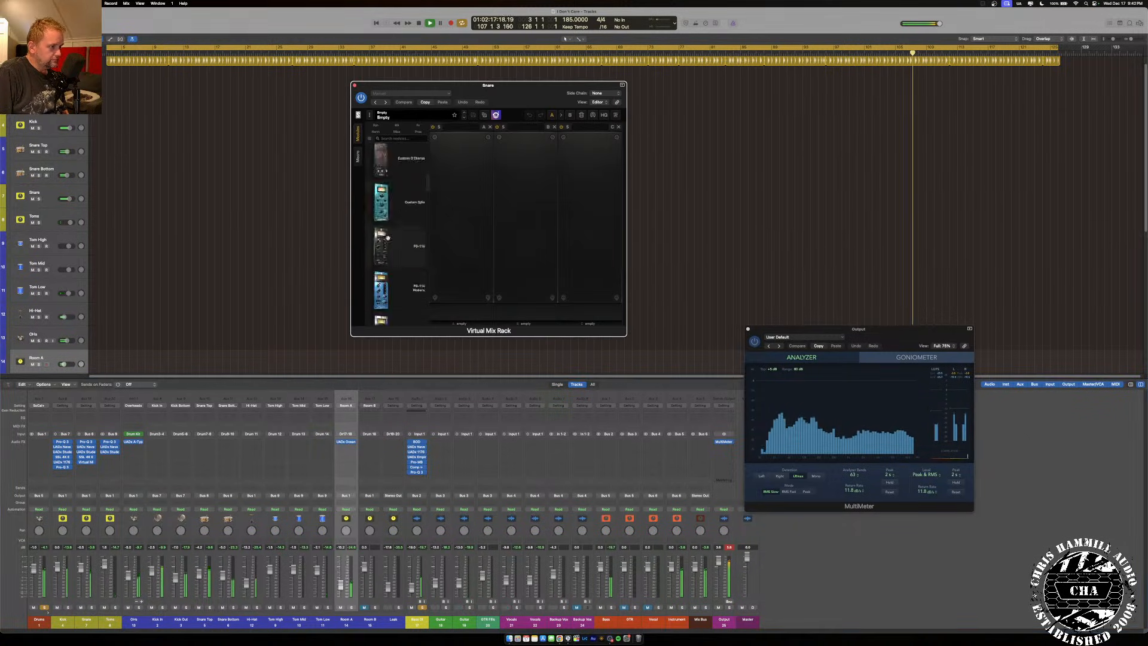
scroll(389, 240, "up", 3)
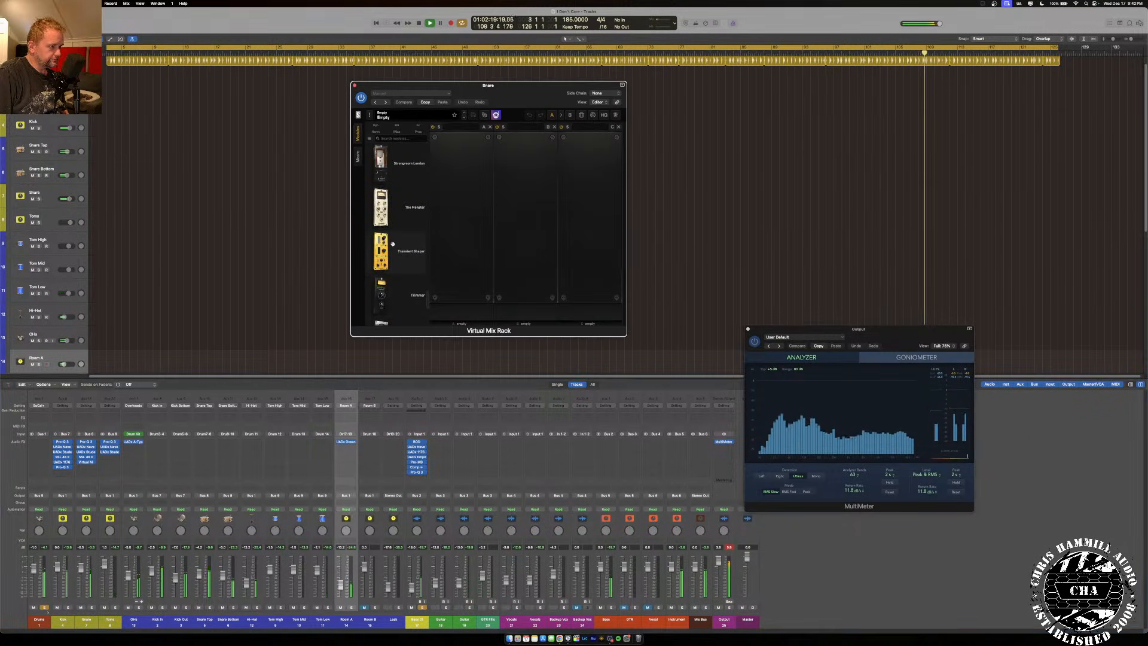
scroll(395, 246, "up", 5)
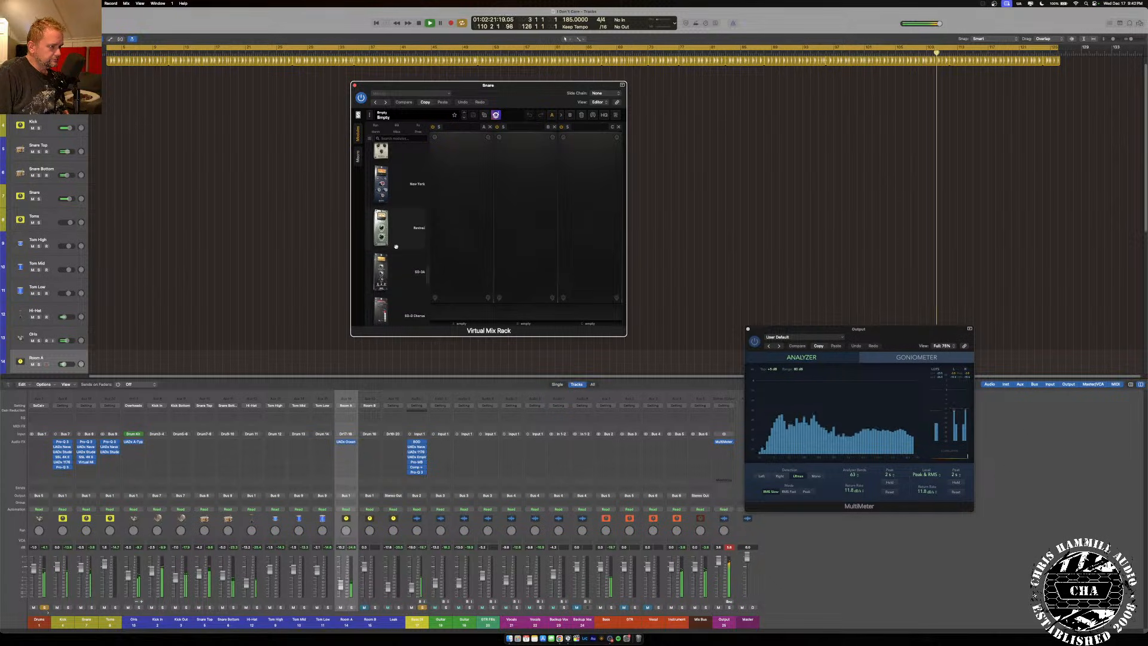
scroll(397, 247, "down", 5)
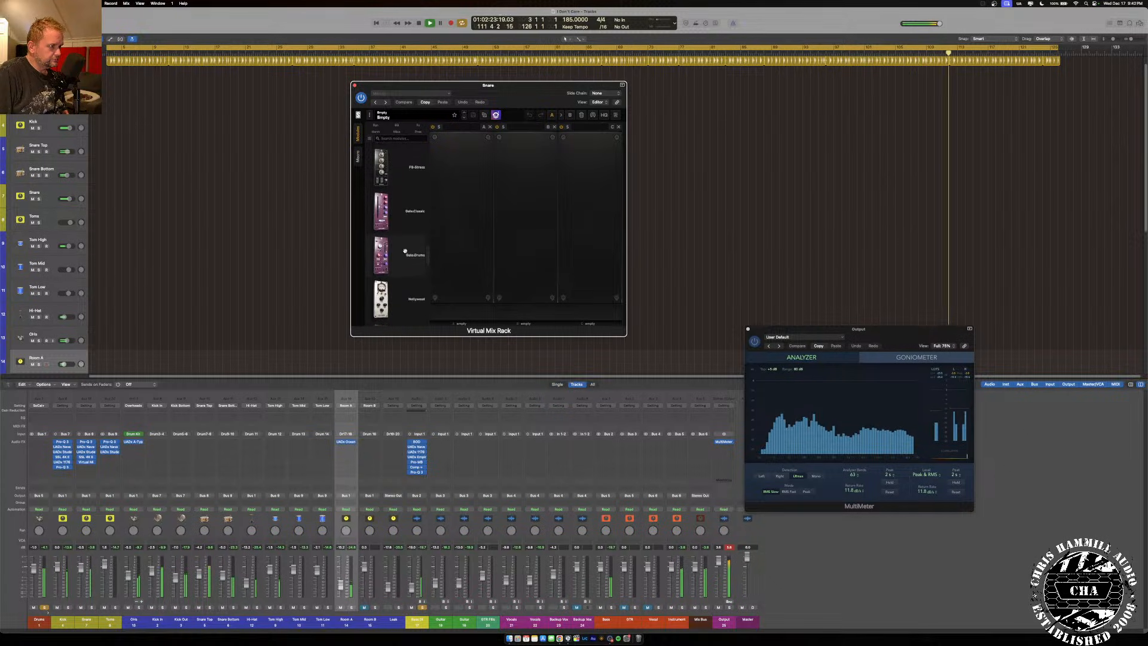
scroll(406, 251, "up", 4)
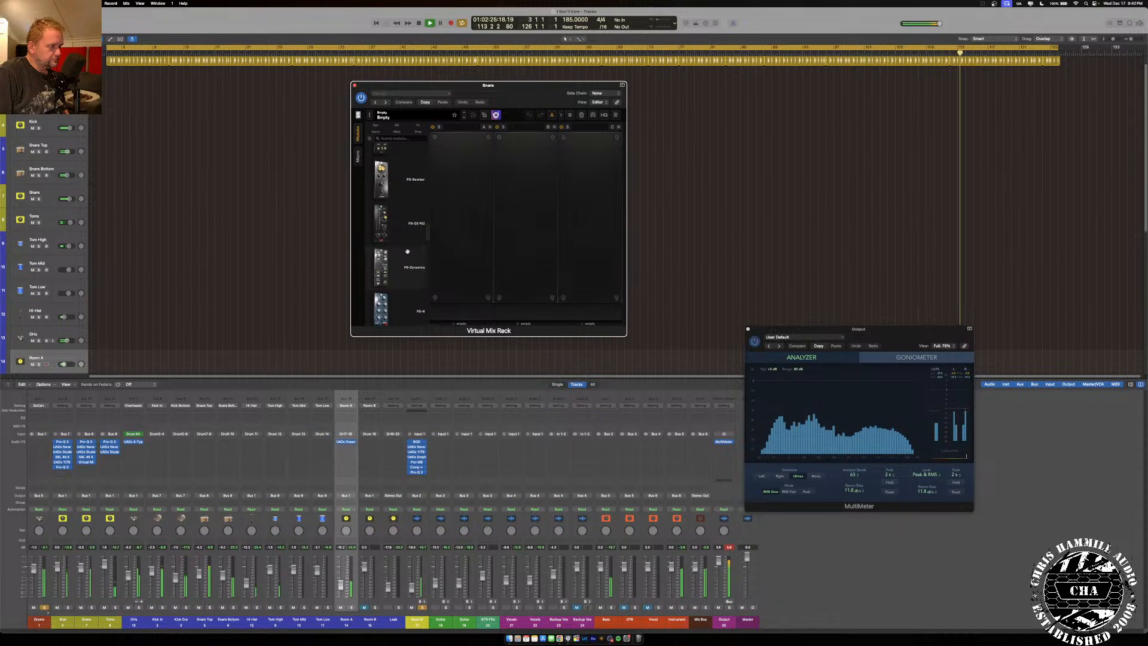
mouse_move(407, 251)
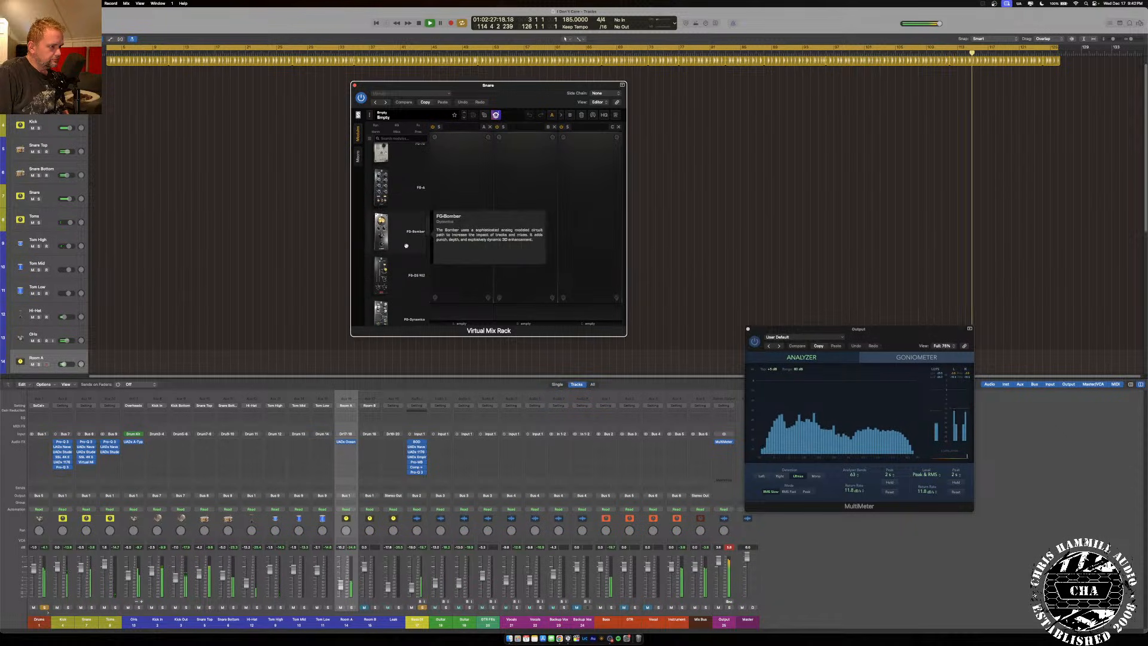
left_click_drag(382, 234, 461, 215)
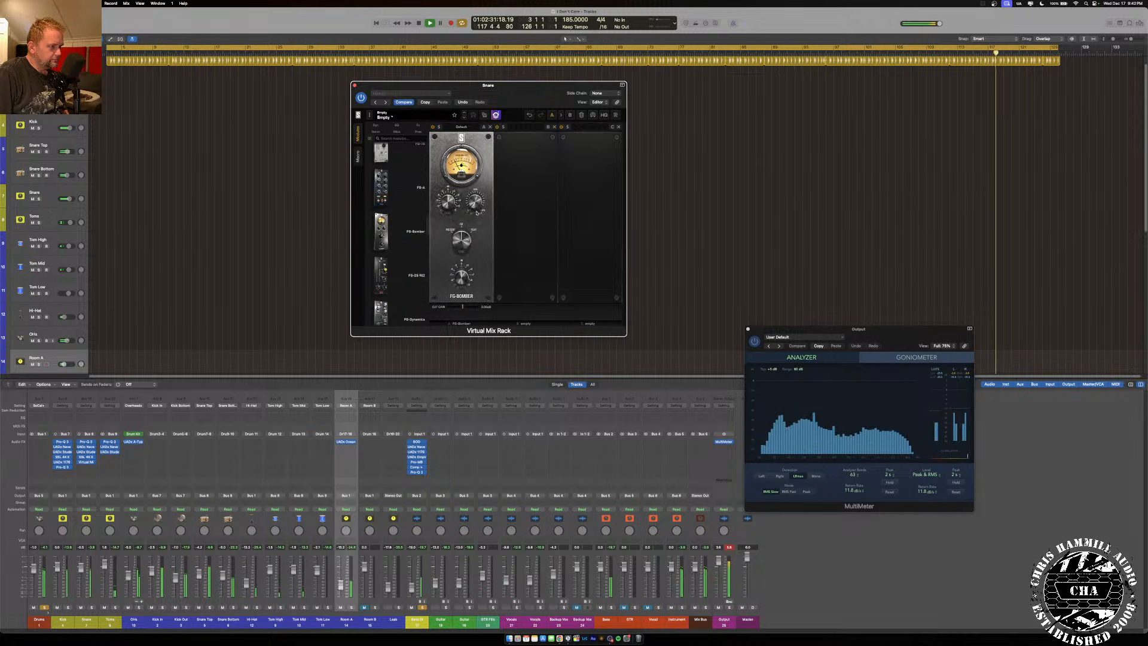
mouse_move(476, 214)
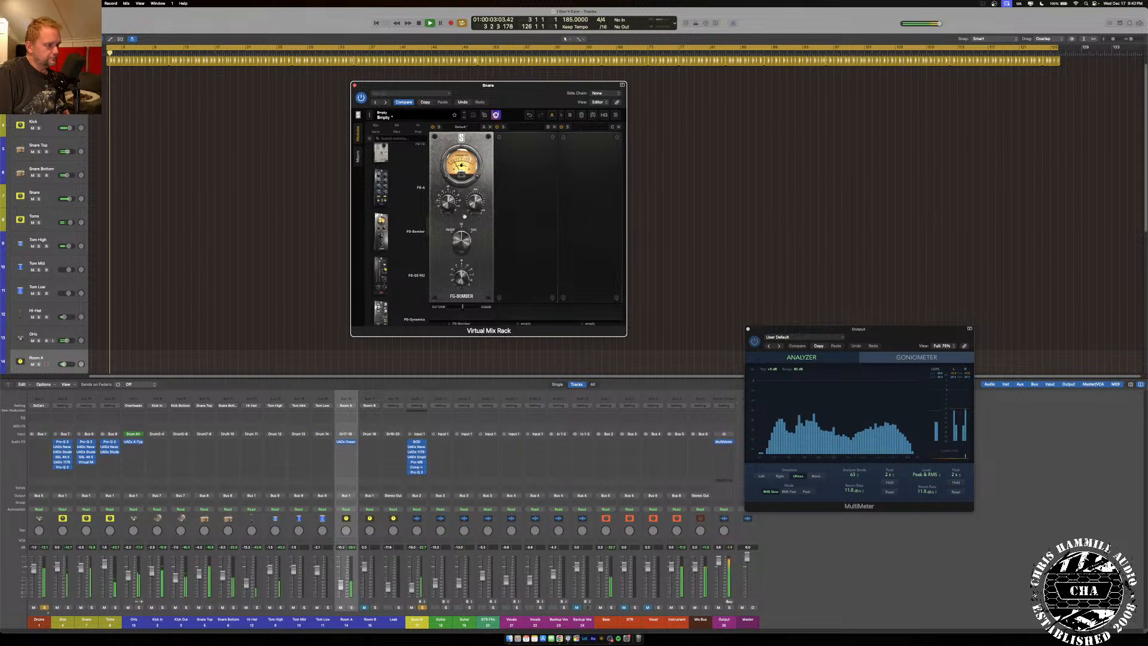
mouse_move(449, 186)
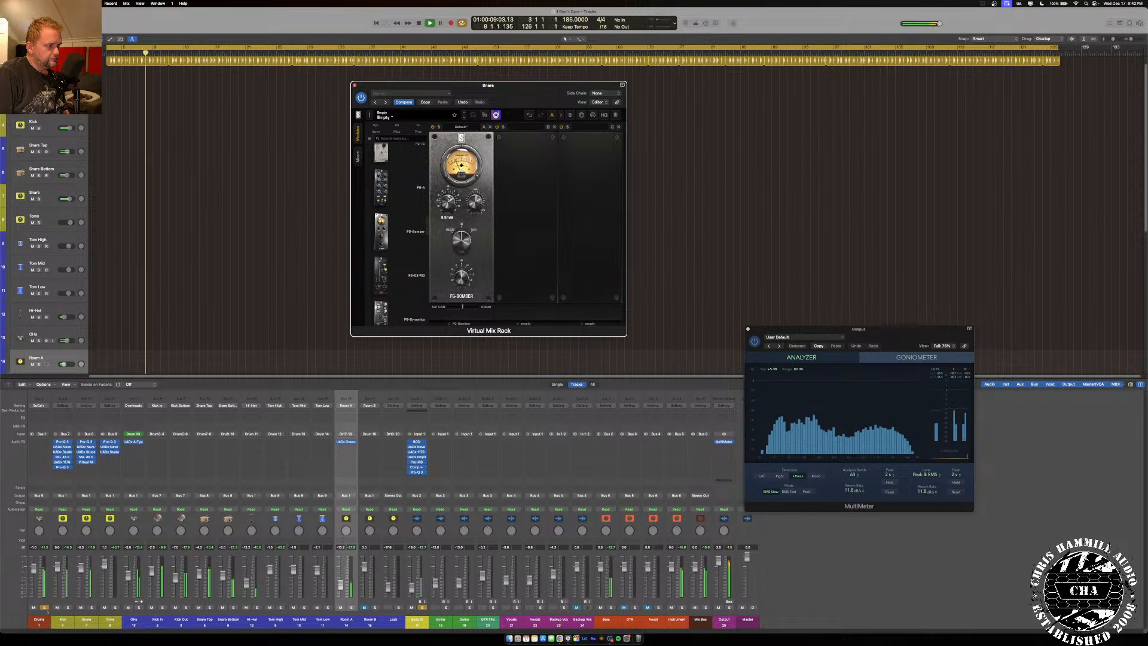
left_click(353, 85)
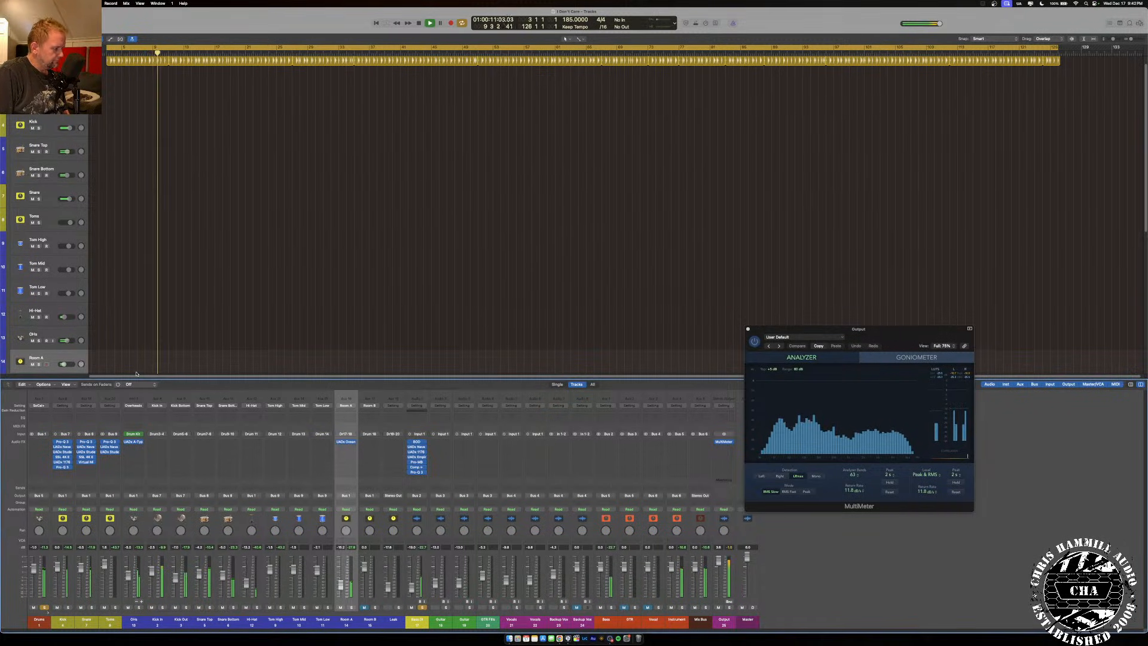
Insert the UADx API 2500 Bus Compressor in the Snare bus's next free effect slot, and close its window.
left_click(85, 470)
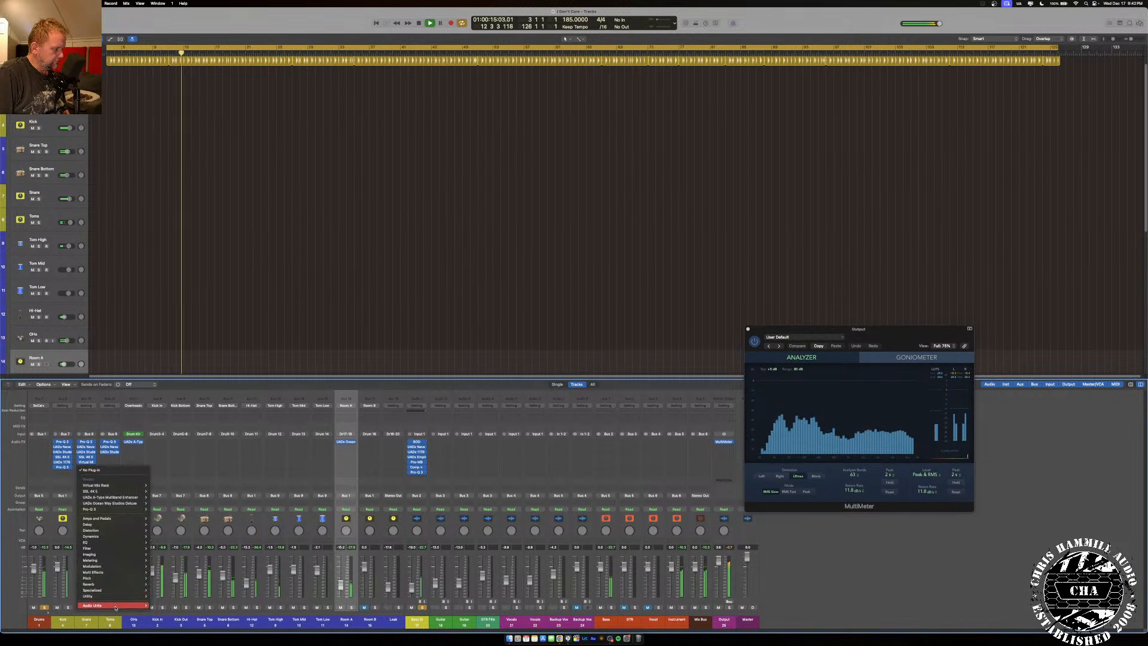
mouse_move(138, 607)
mouse_move(171, 627)
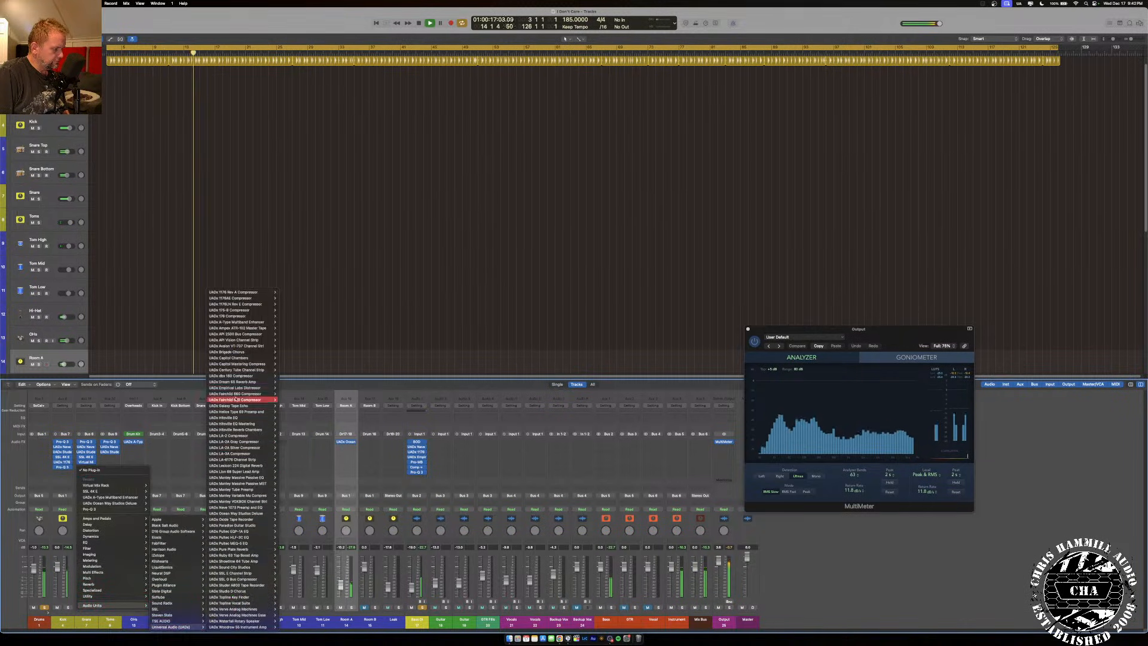
left_click(284, 335)
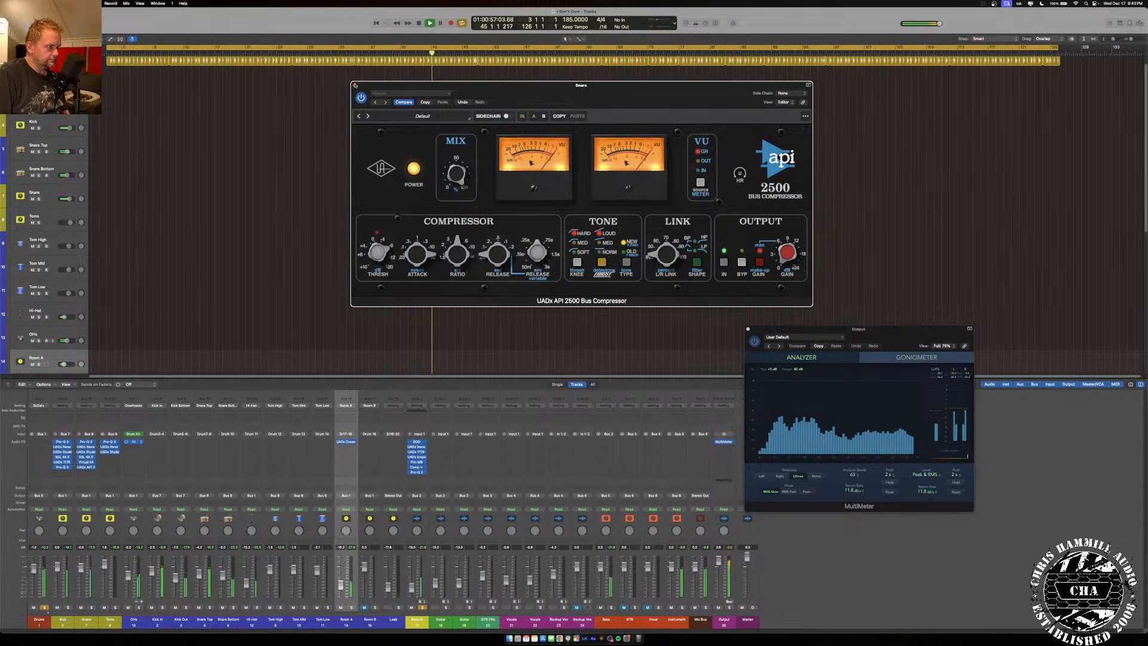
left_click(355, 85)
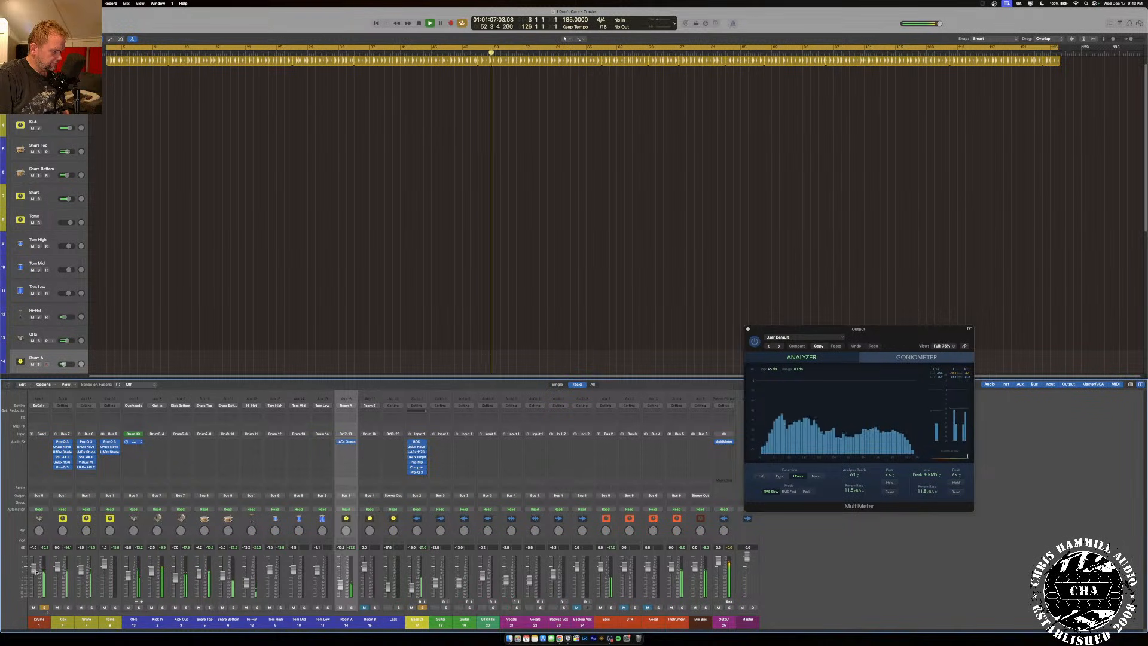
Lower the overheads fader slightly and select the Tom High, Tom Mid and Tom Low channels together.
left_click(127, 577)
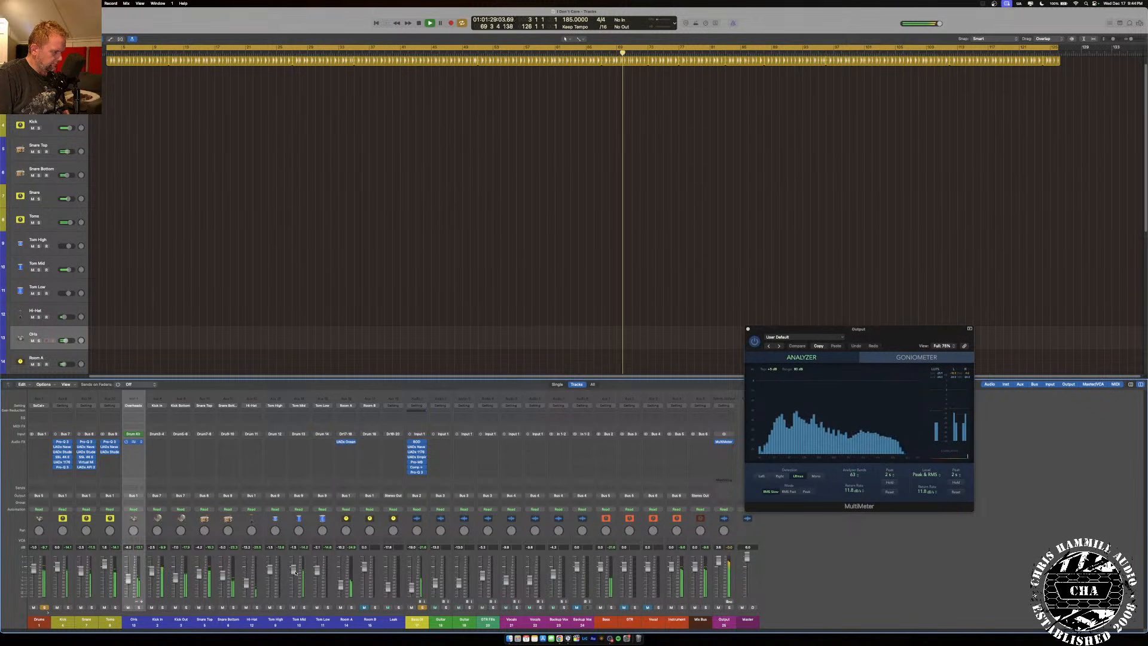
left_click(275, 621)
left_click(322, 621, "shift")
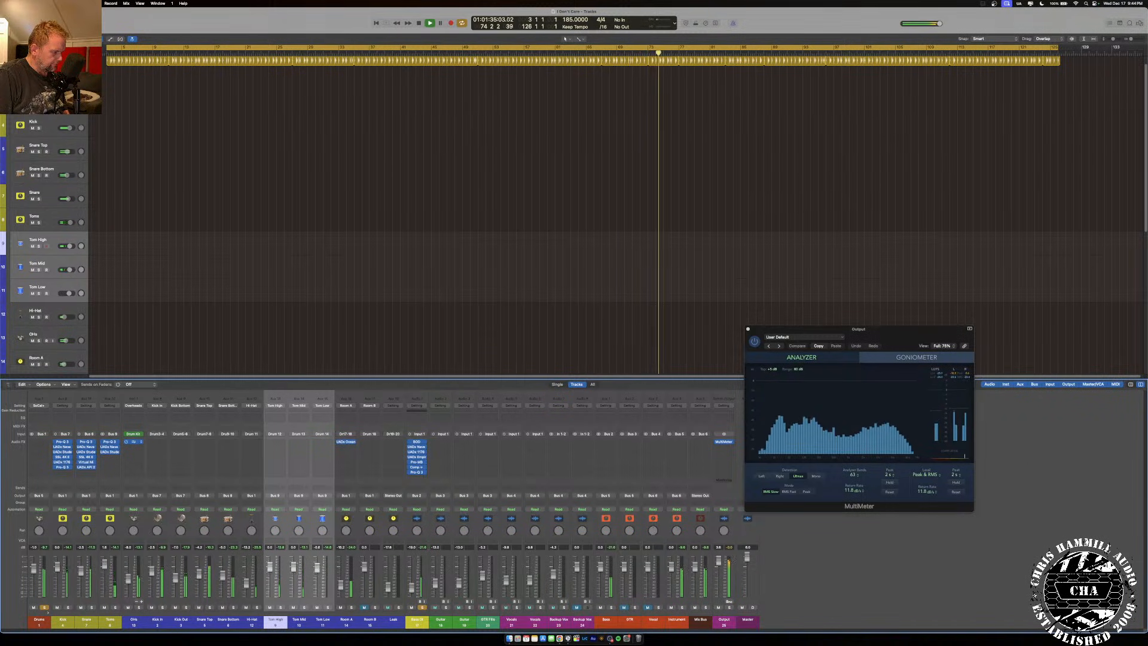
Adjust the Studer A800's input on the Toms bus while replaying the tom section, close the plug-in window, and stop playback.
left_click(112, 452)
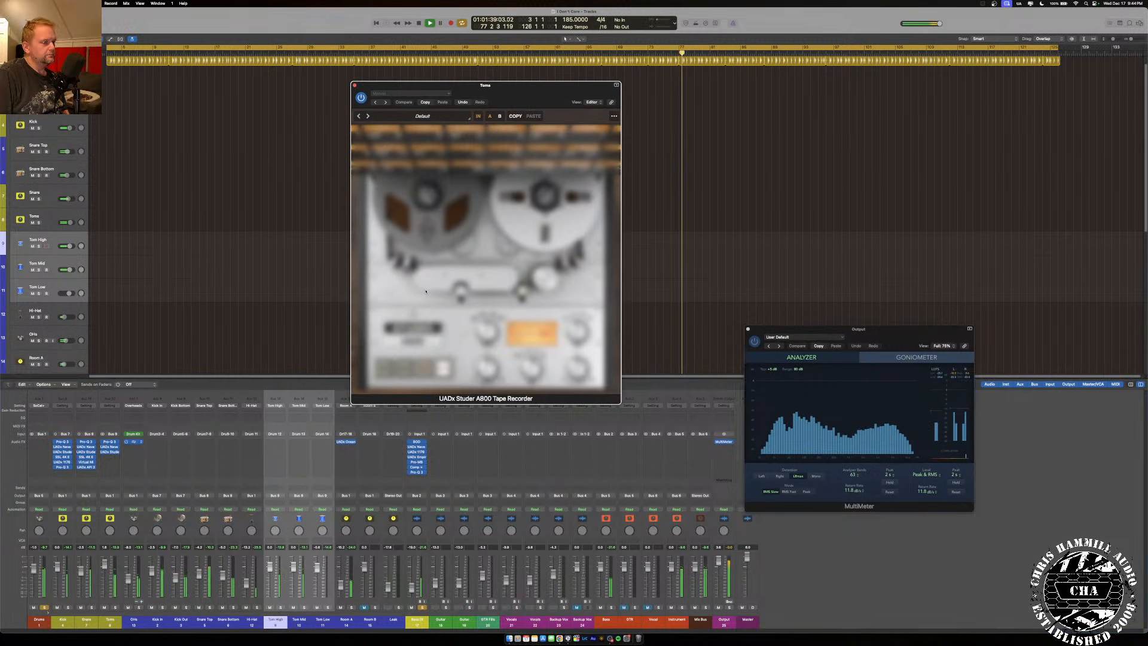
left_click(603, 52)
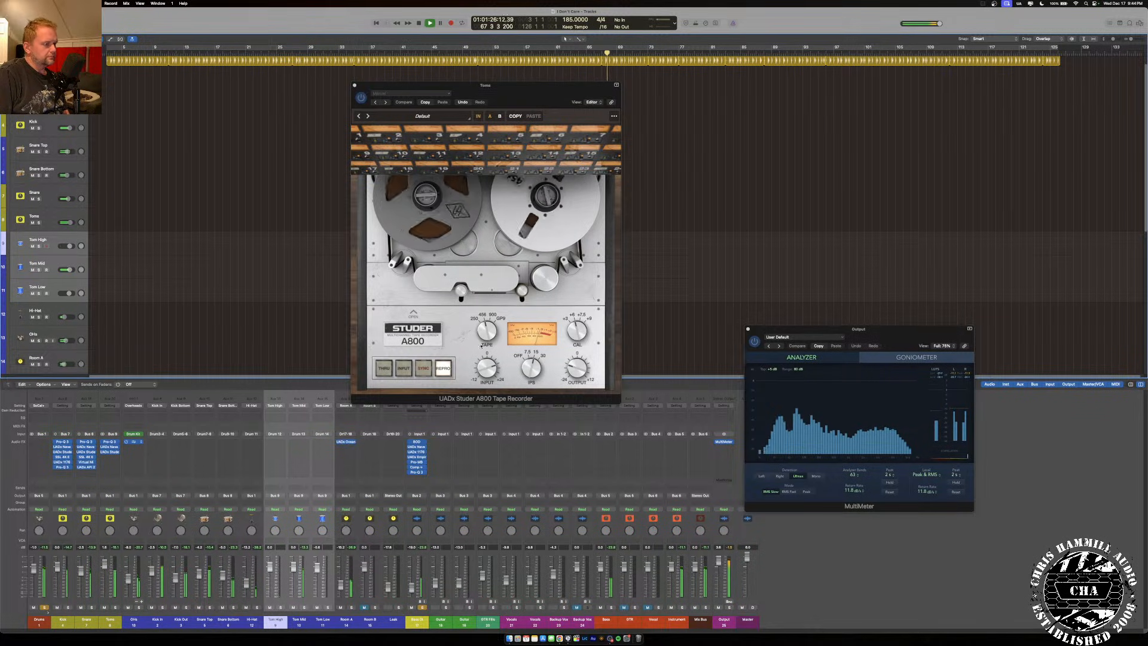
left_click(489, 368)
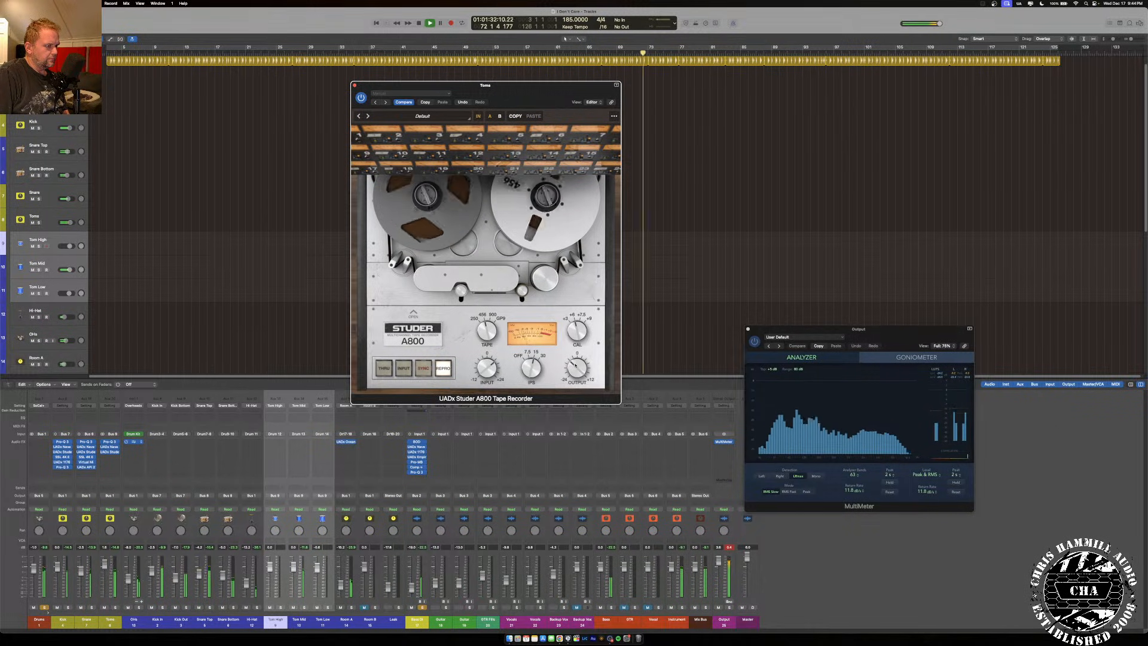
key("space")
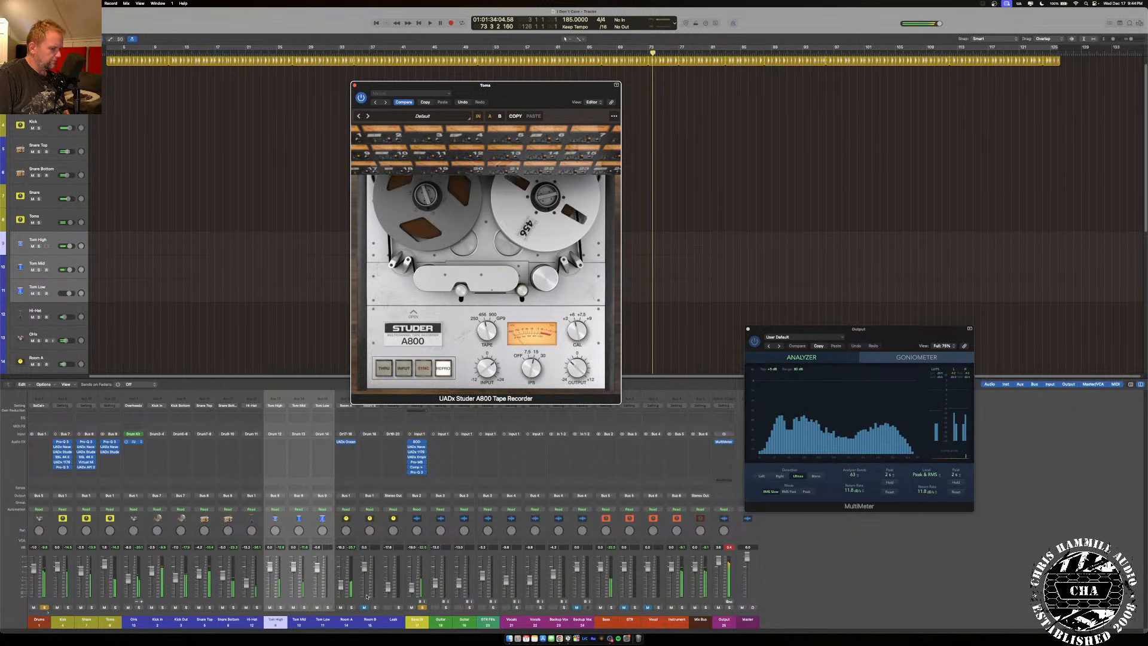
double_click(720, 561)
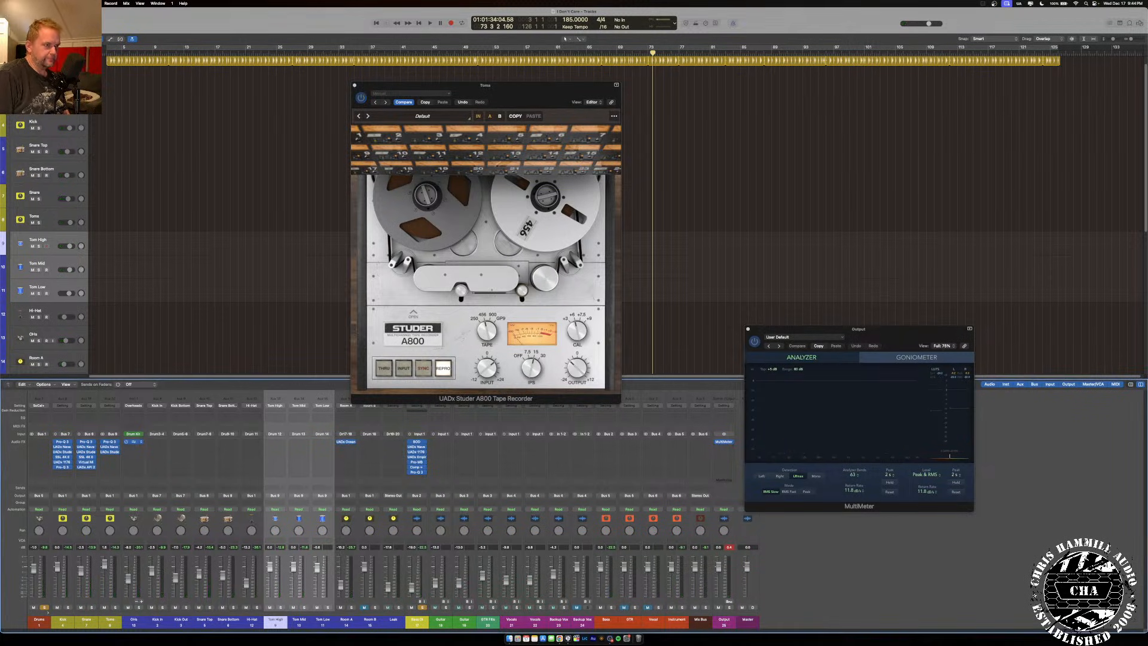
double_click(610, 51)
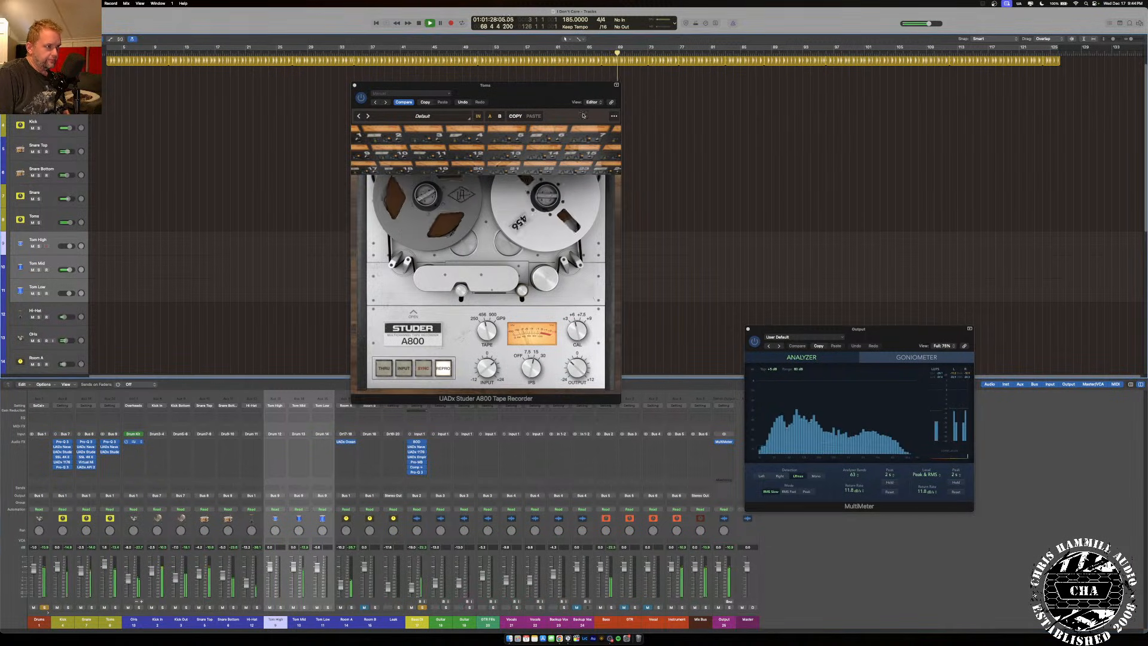
left_click(355, 85)
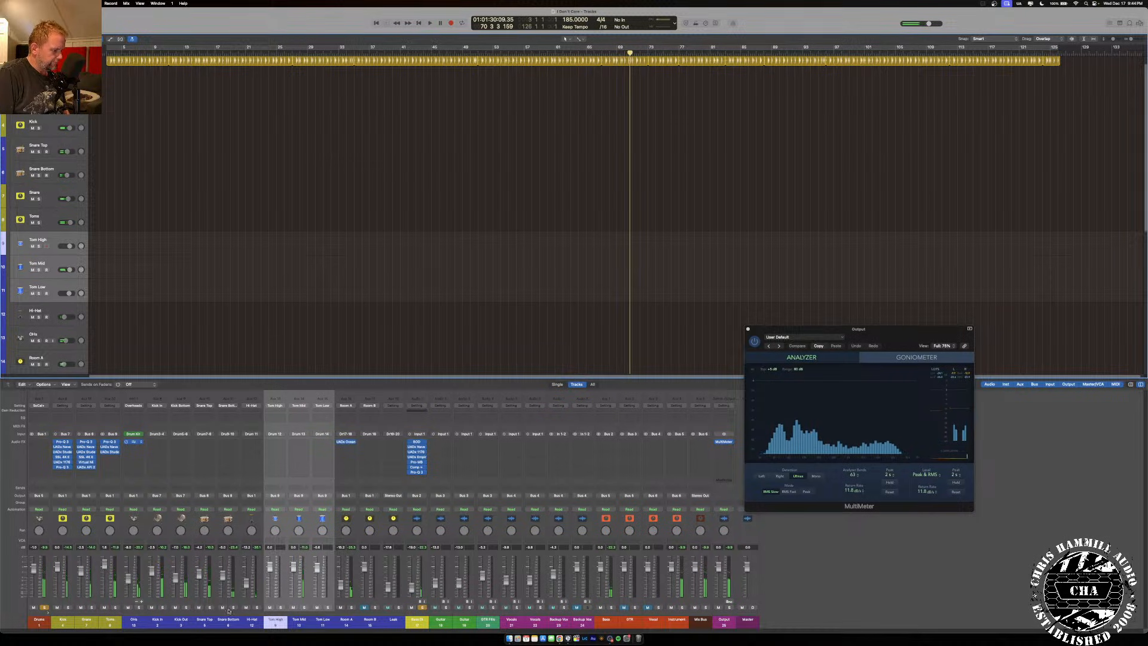
key("space")
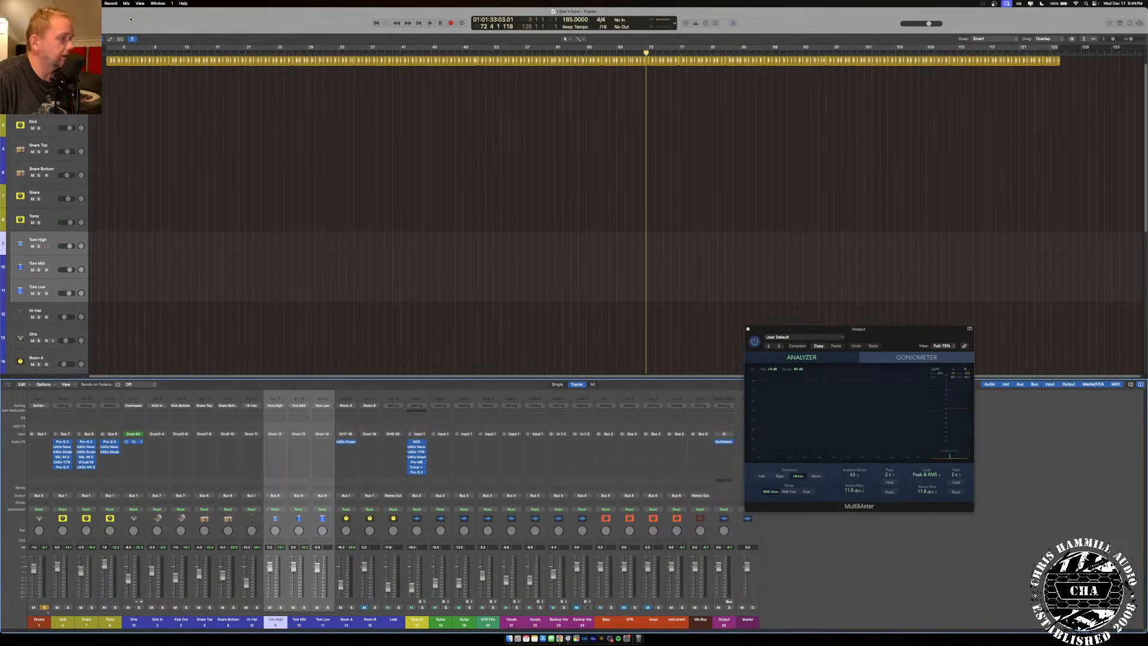
Switch to OBS to check the stream's audio around a short playback in Logic Pro, and change the stream to the camera-only scene.
left_click(615, 637)
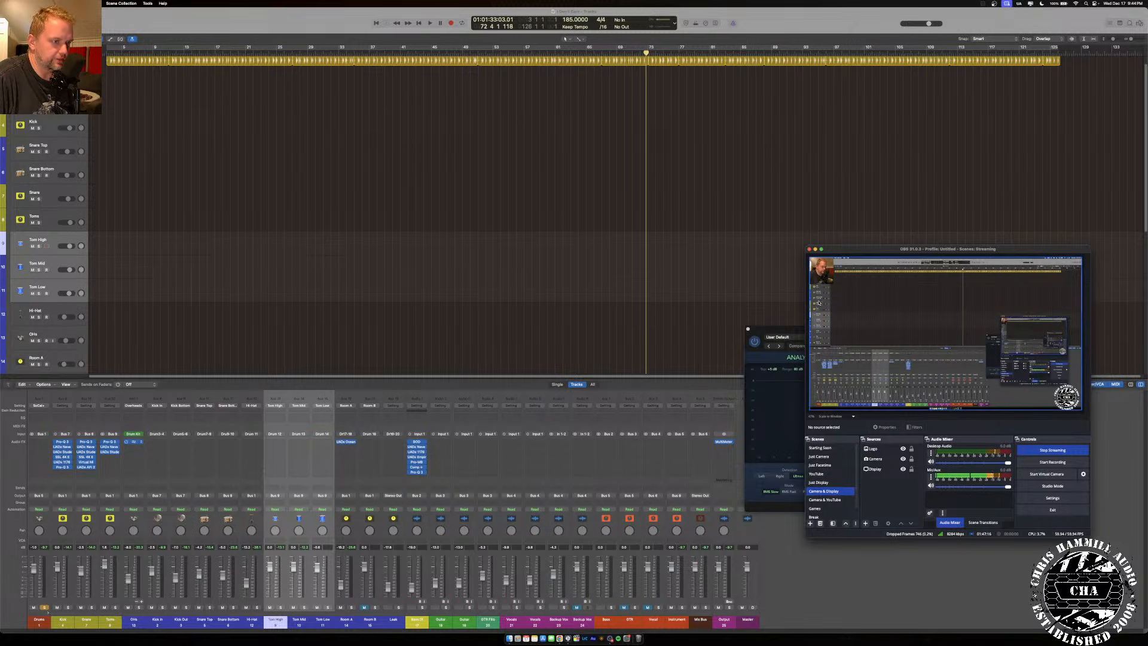
left_click(335, 16)
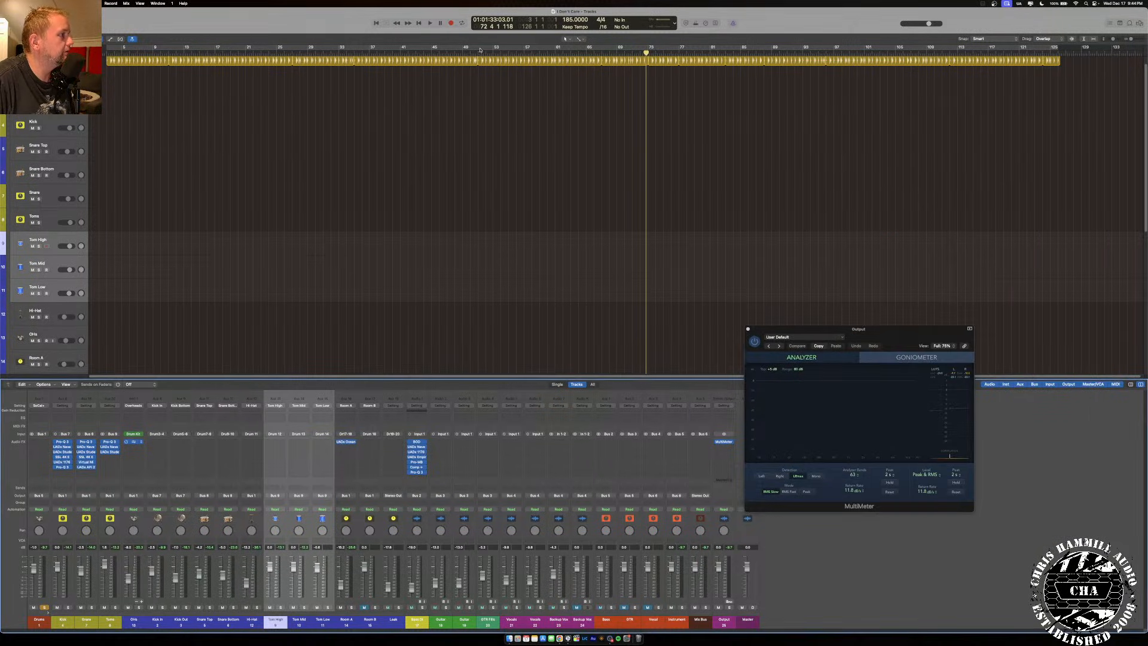
left_click(428, 55)
key("space")
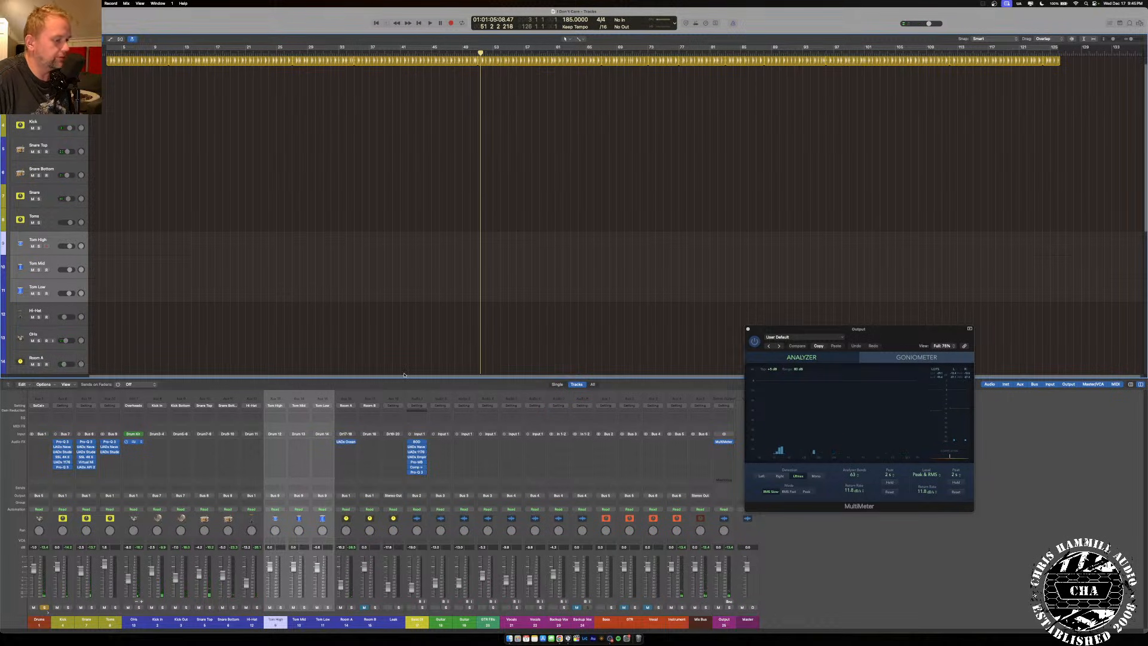
left_click(610, 639)
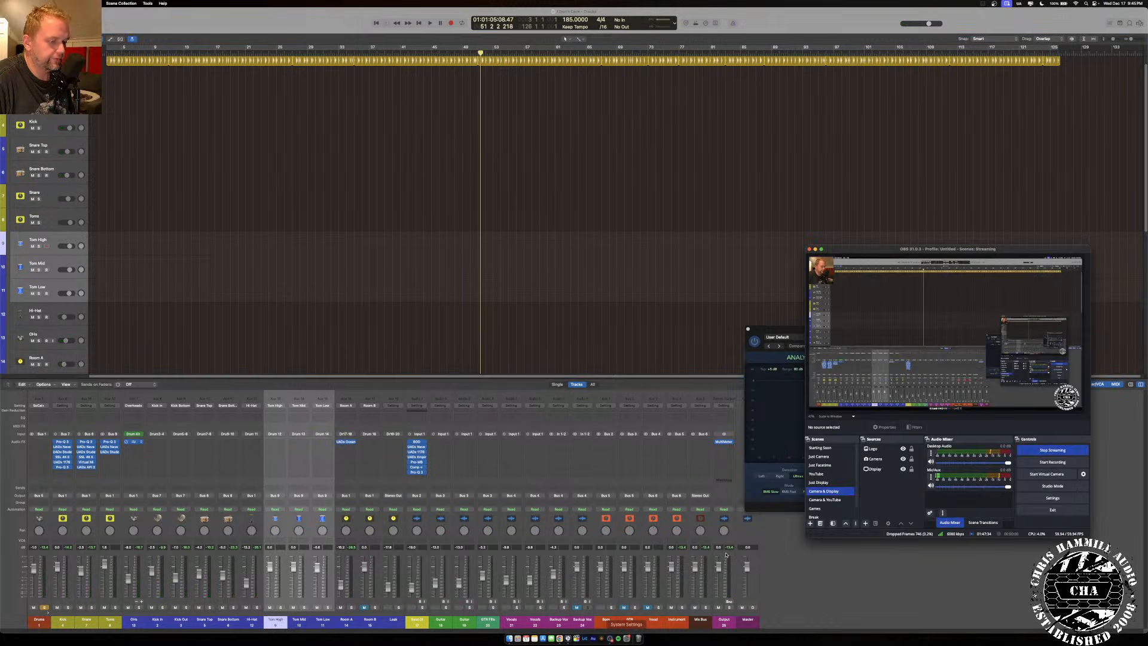
left_click(804, 456)
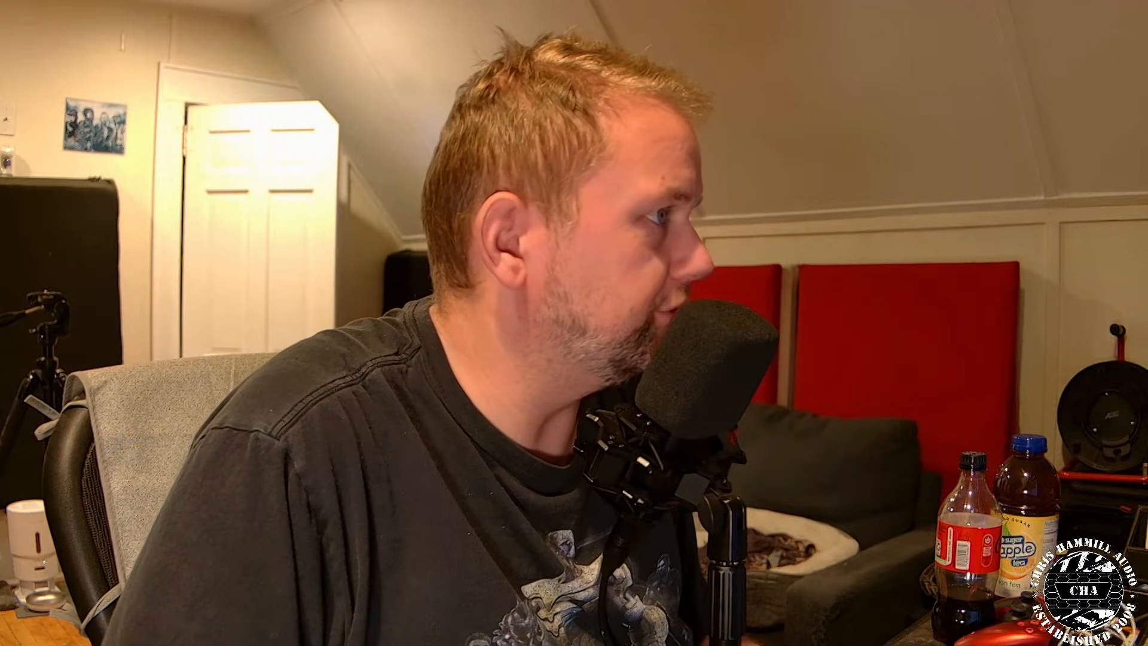
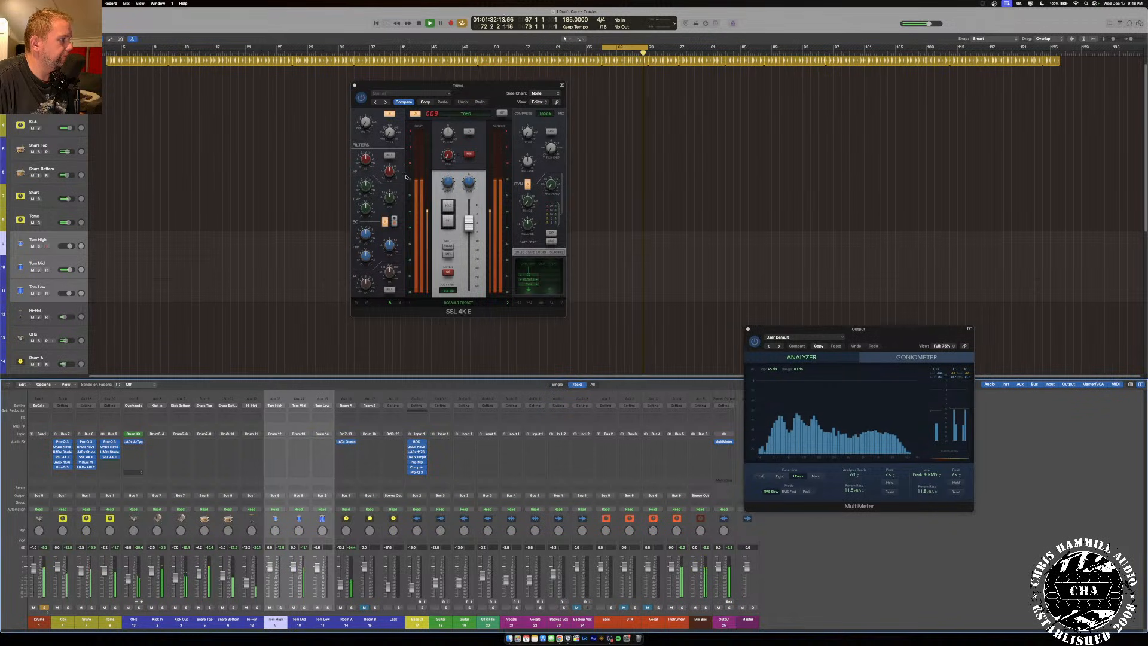
Shape the toms' midrange with the SSL 4K E equaliser, solo the Toms bus during playback, and close the plug-in window.
left_click_drag(368, 235, 371, 222)
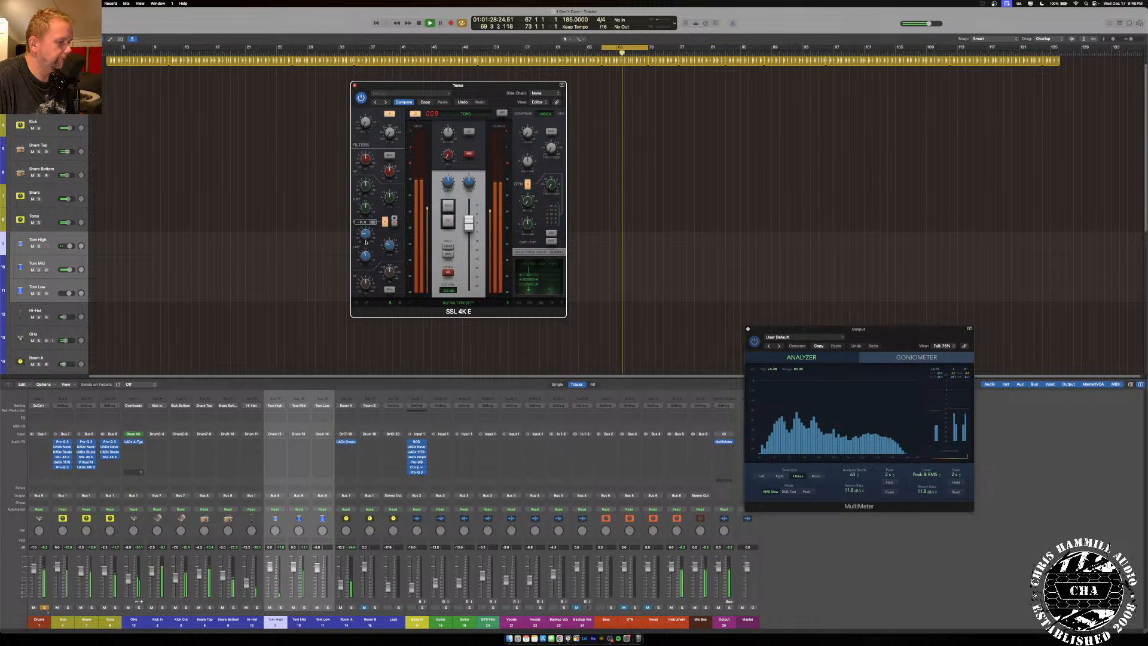
left_click(116, 607)
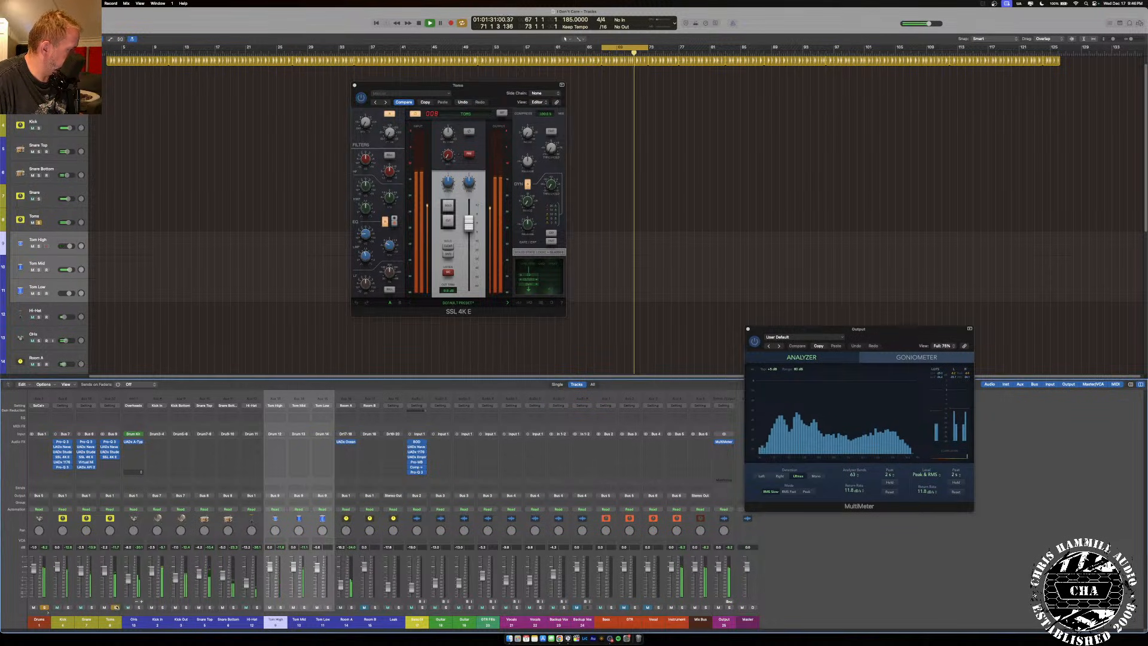
left_click(364, 204)
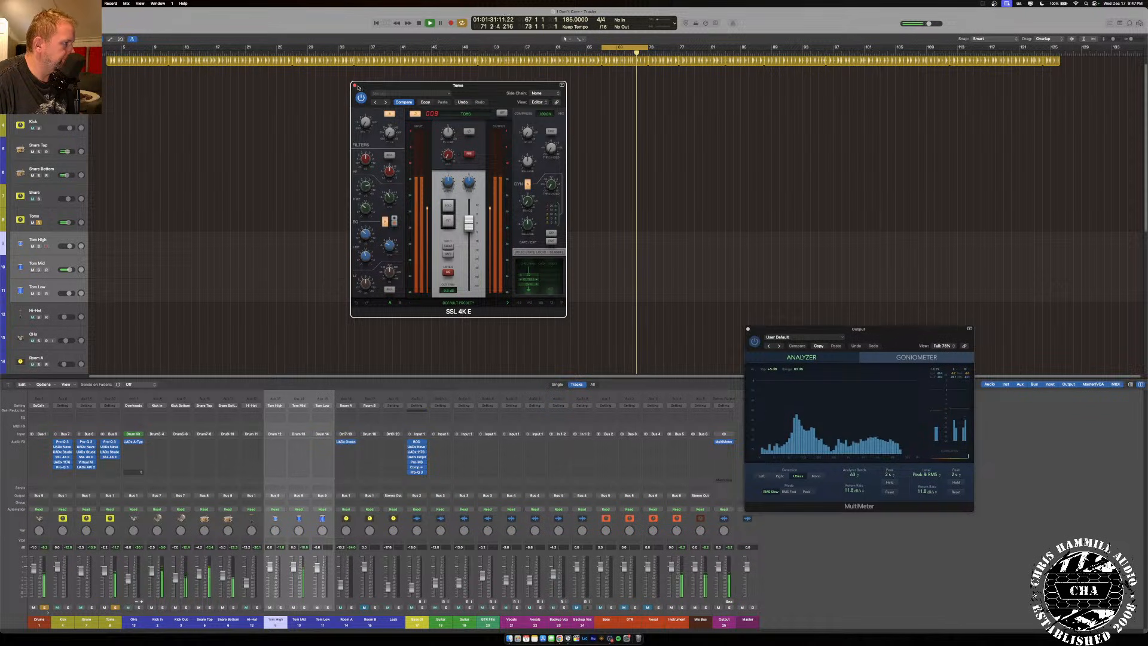
left_click(354, 86)
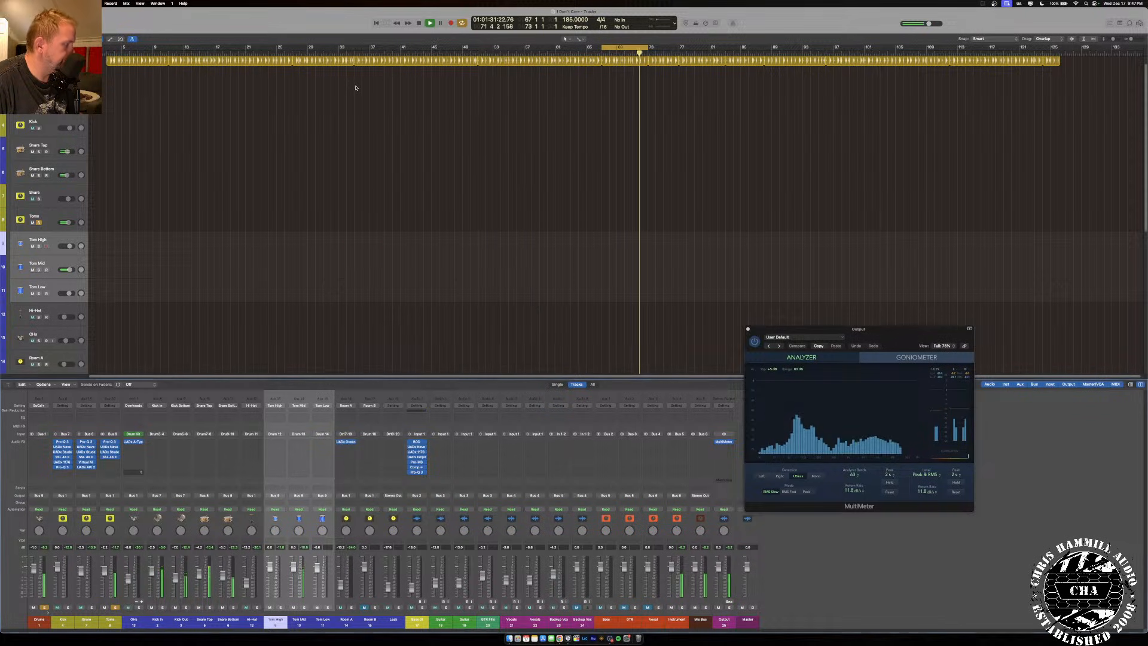
Deepen the low-frequency cut in Pro-Q 3 on the Toms bus, and check the bus's SSL 4K E settings.
left_click(111, 442)
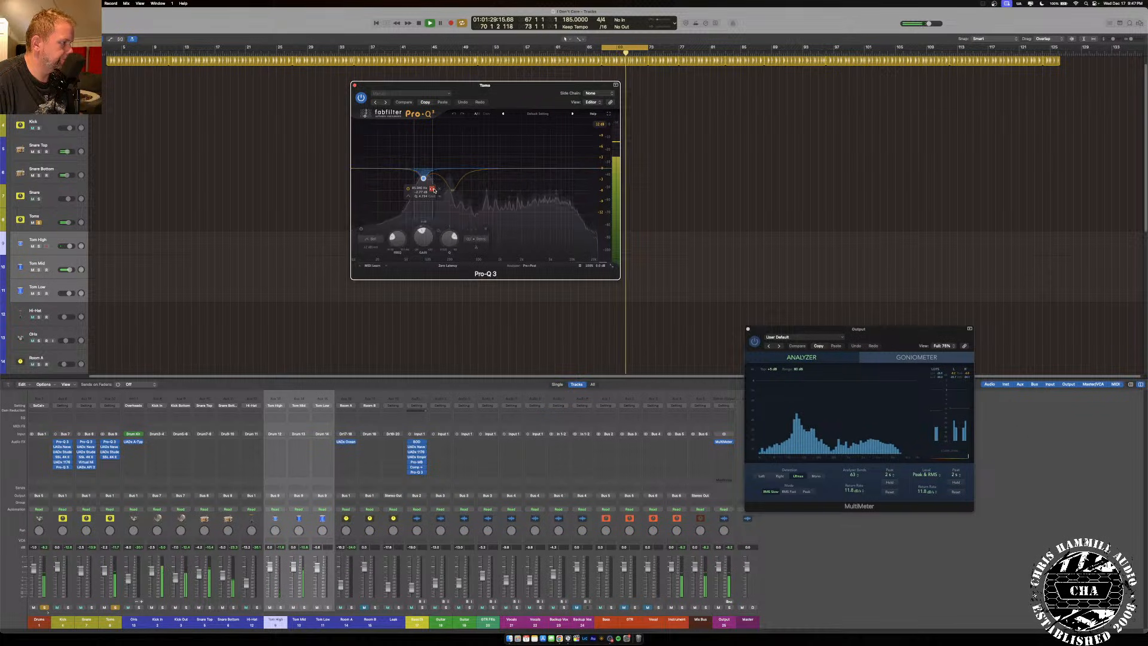
left_click_drag(435, 190, 436, 190)
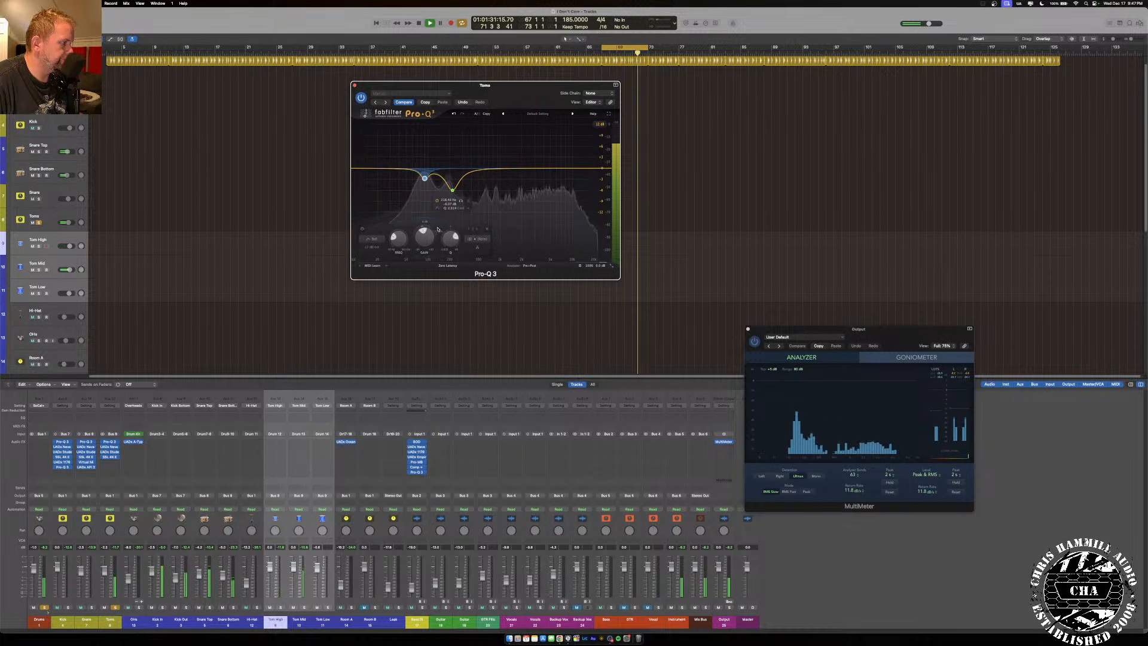
left_click_drag(421, 244, 421, 264)
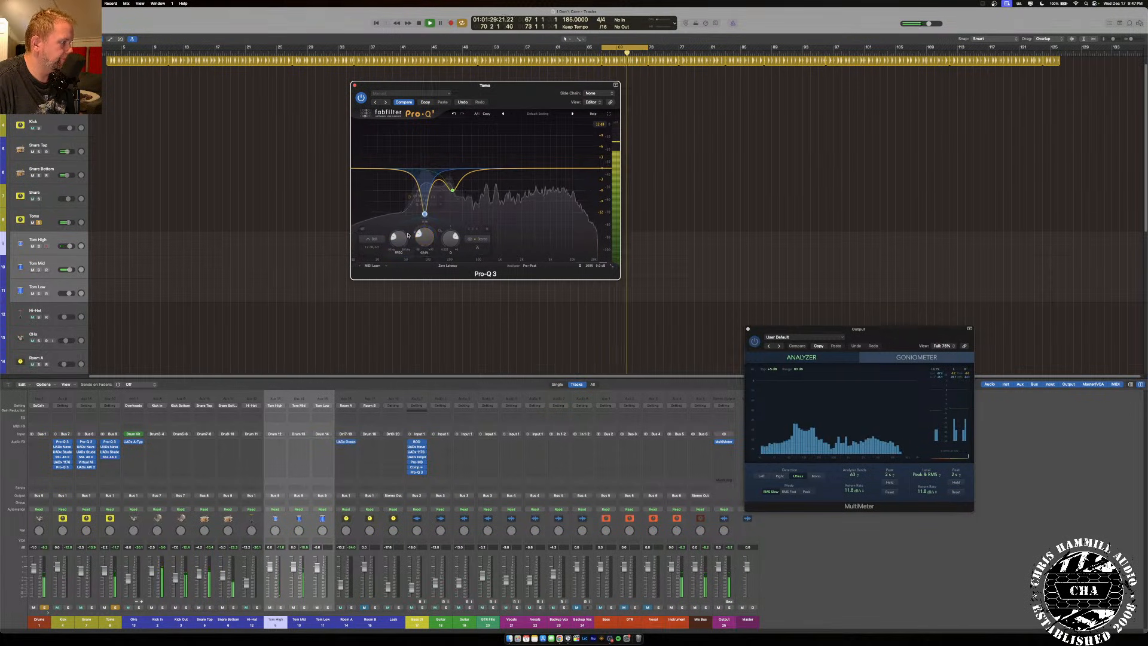
mouse_move(423, 237)
left_mouse_down()
mouse_move(428, 210)
mouse_move(428, 229)
left_mouse_up()
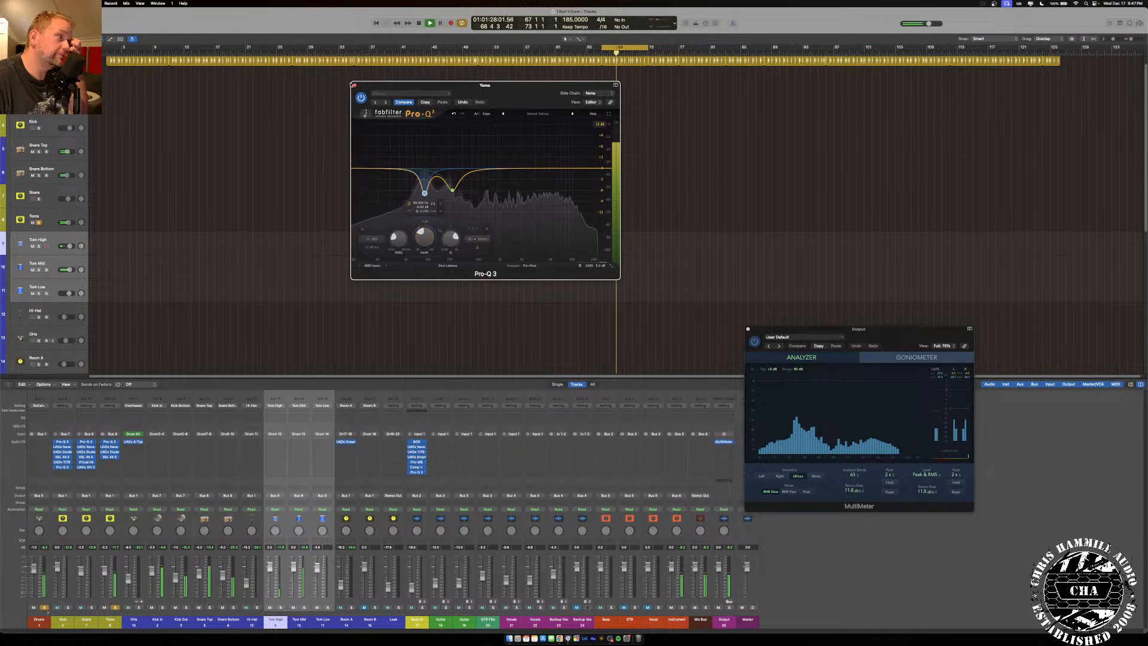
left_click(354, 86)
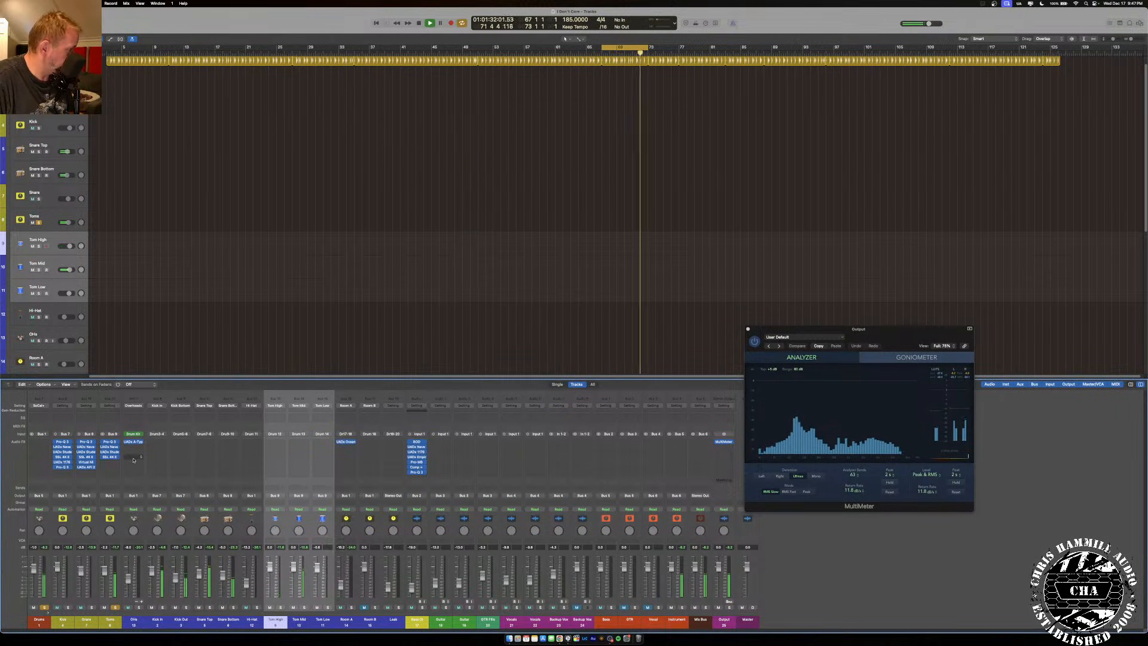
left_click(111, 457)
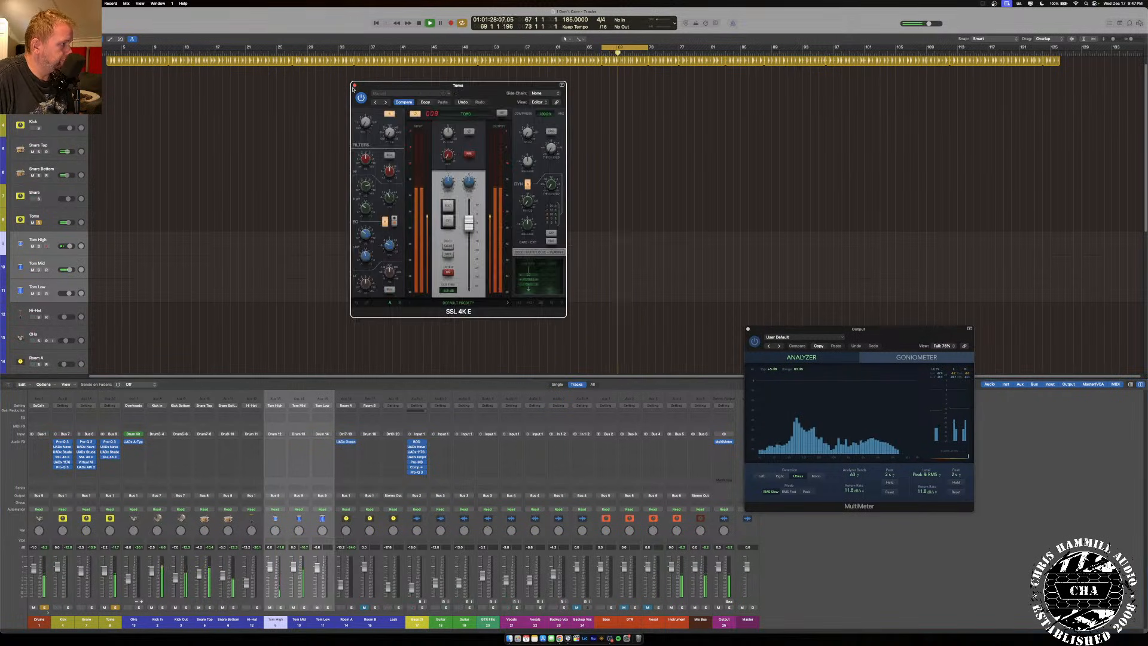
left_click(354, 86)
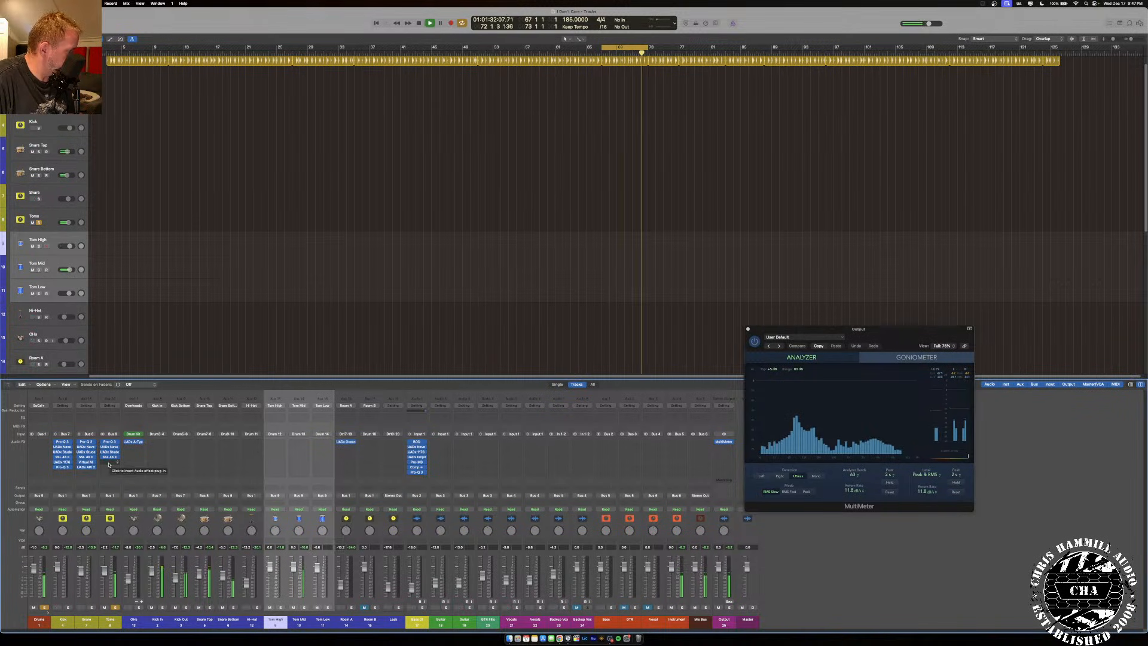
Insert a stereo UADx 1176 Rev A Compressor after the SSL 4K E on the Toms bus.
left_click(109, 464)
mouse_move(120, 600)
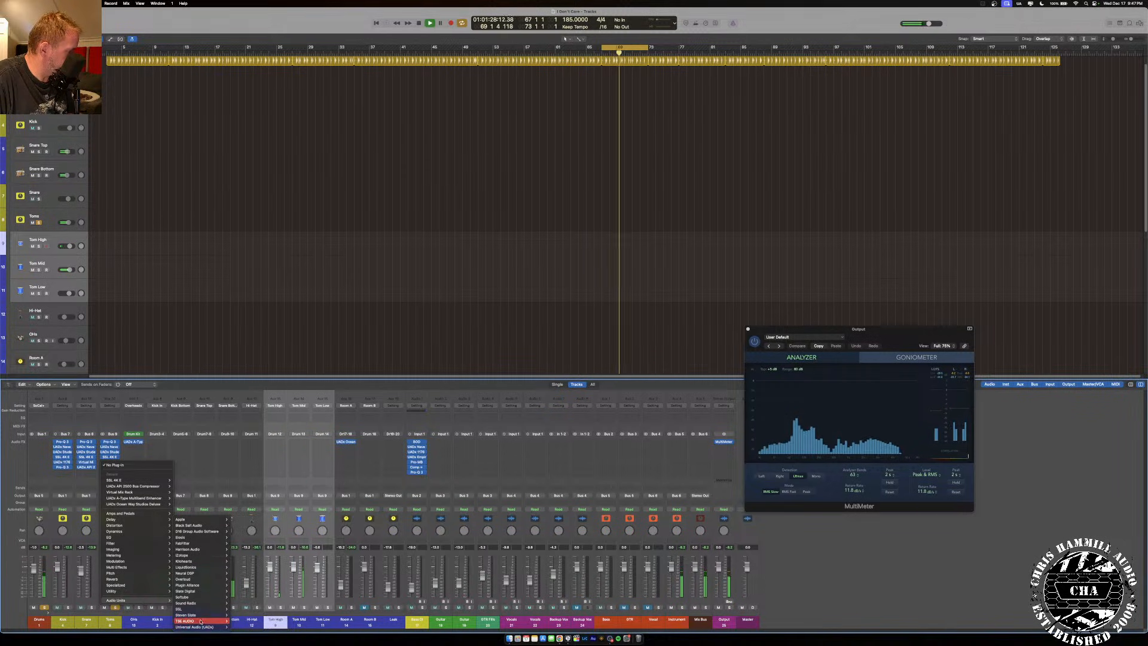
mouse_move(204, 627)
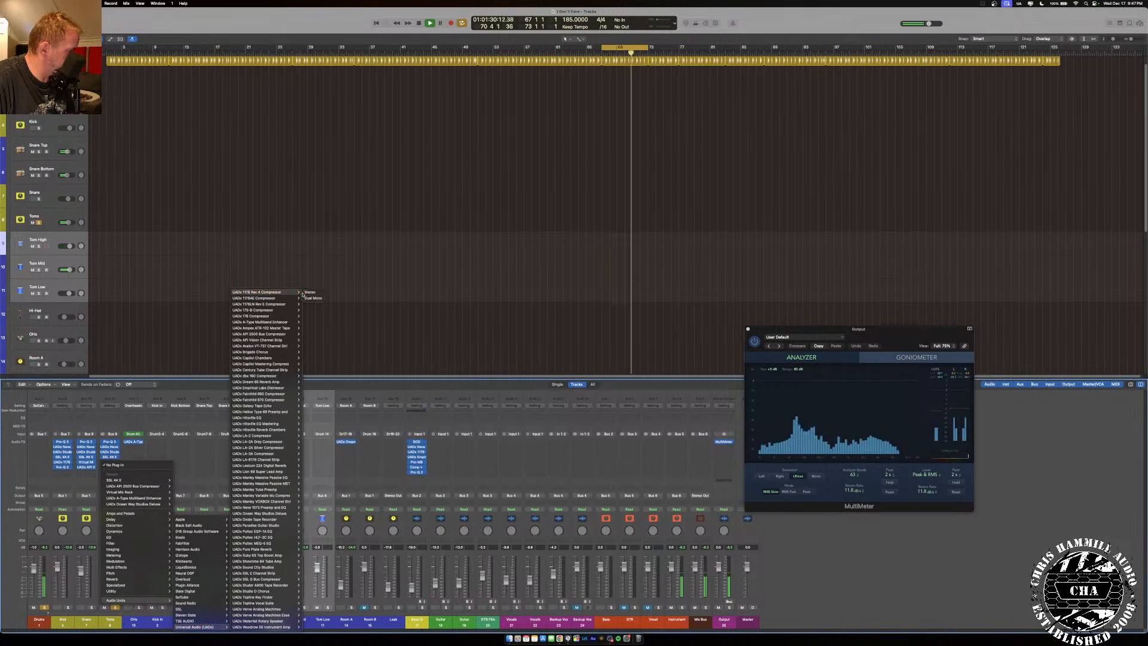
left_click(309, 292)
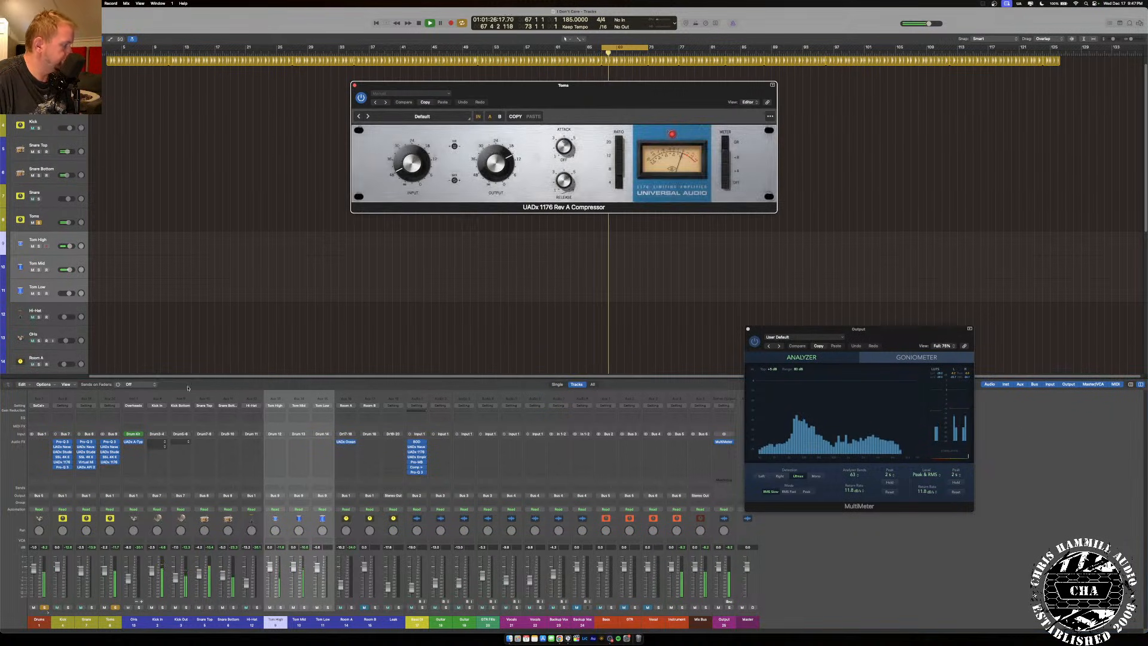
Fine-tune the input of the Studer A800 Tape Recorder on the Toms bus and close its window.
left_click(110, 452)
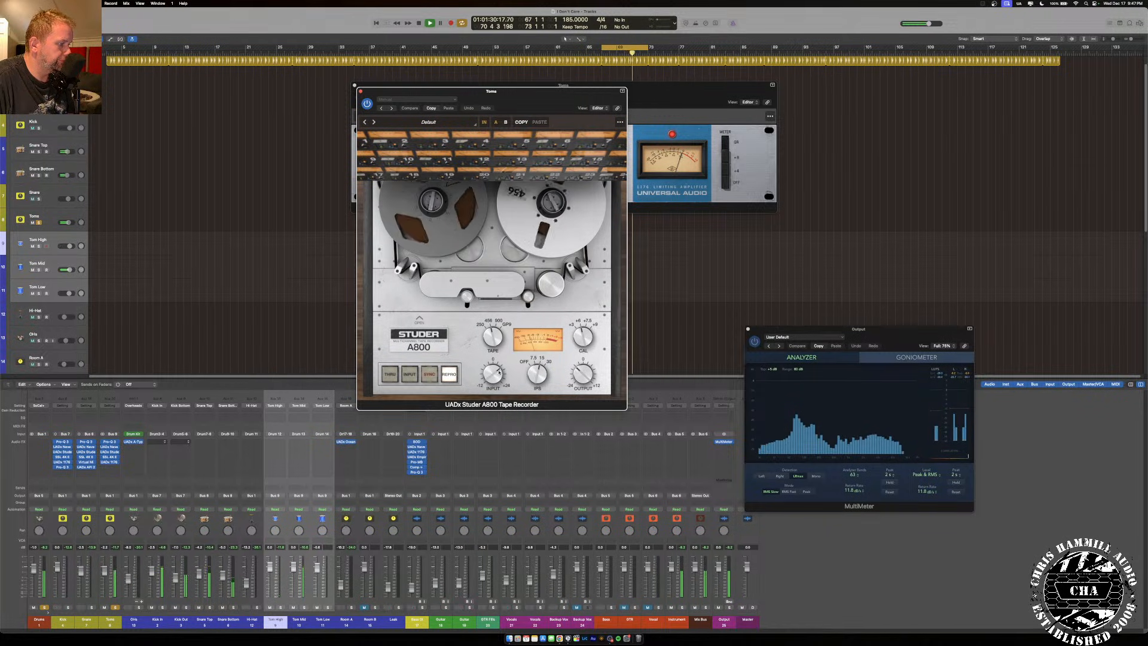
left_click_drag(495, 373, 494, 370)
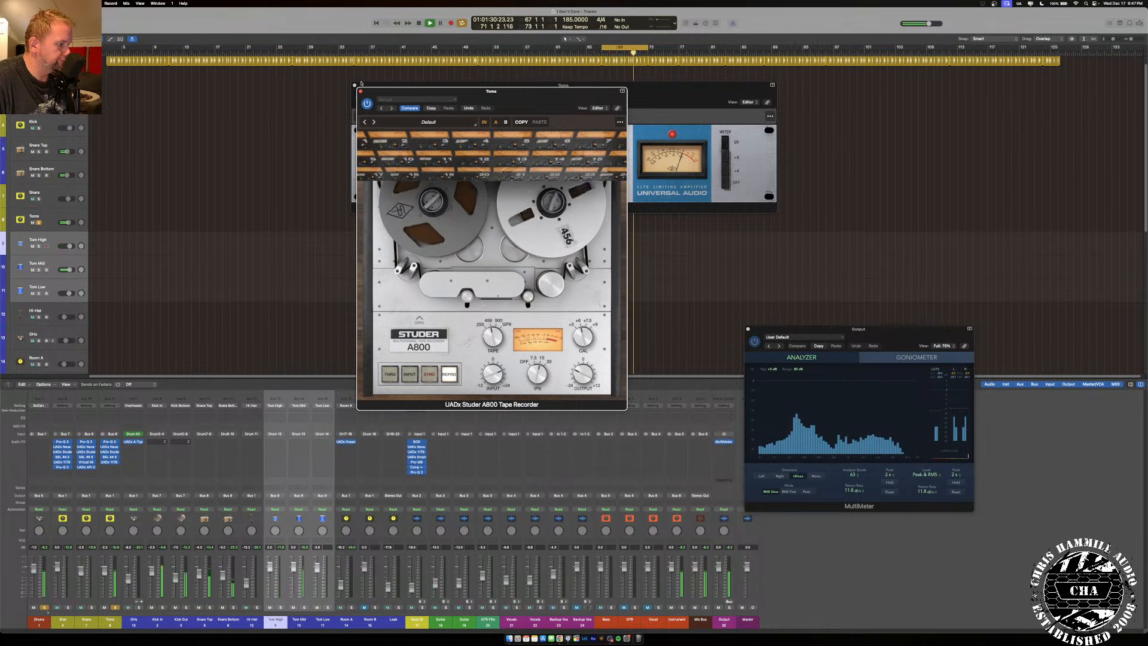
left_click(360, 92)
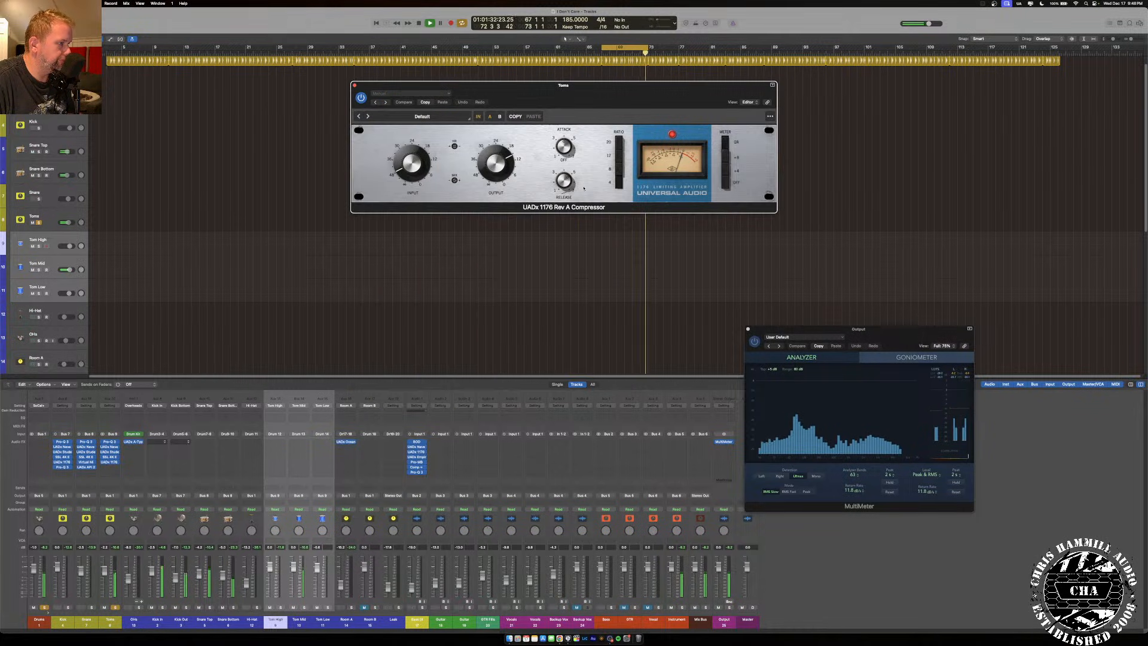
Adjust the 1176 compressor's attack and output on the Toms bus, compare it with bypass, and close its window.
left_click_drag(562, 150, 563, 208)
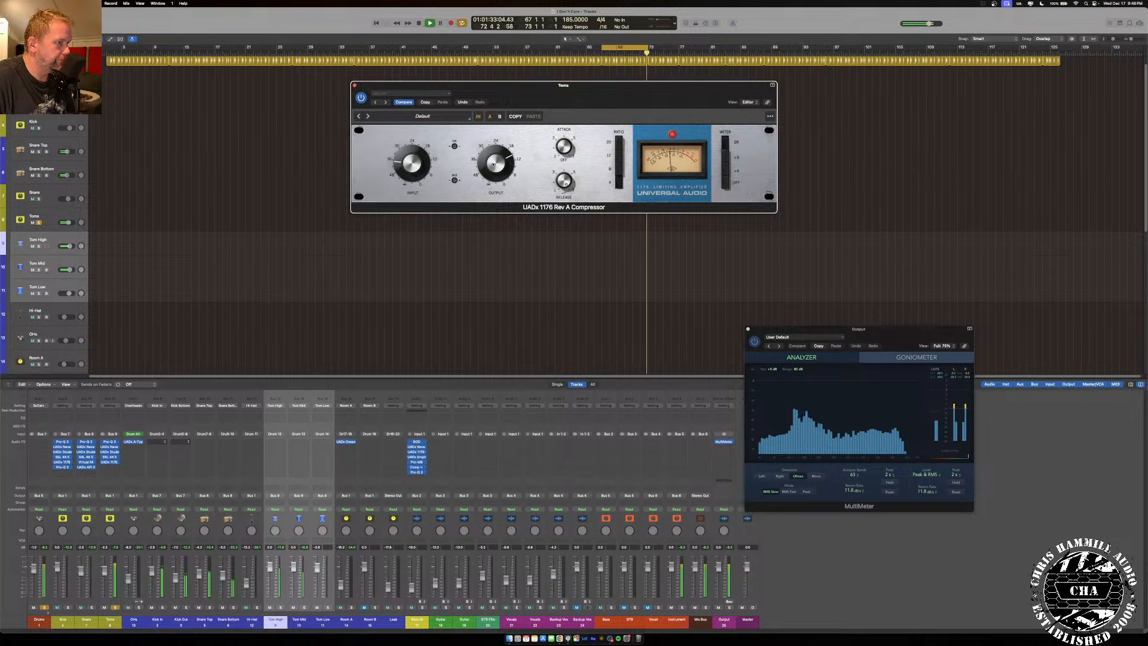
left_click(478, 116)
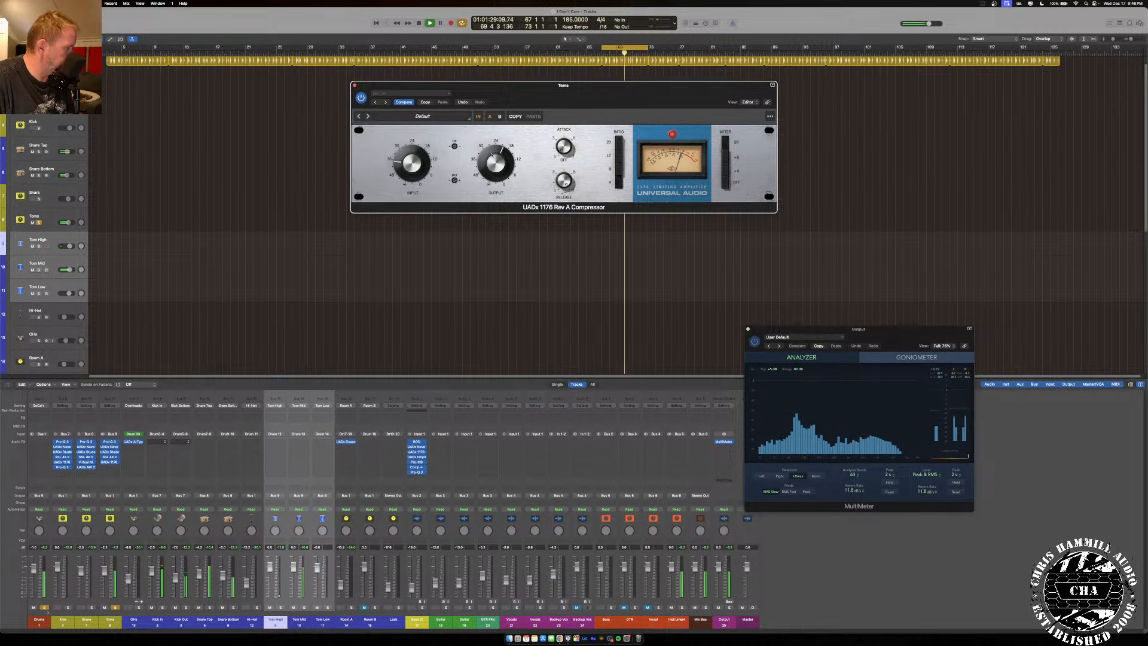
left_click(354, 86)
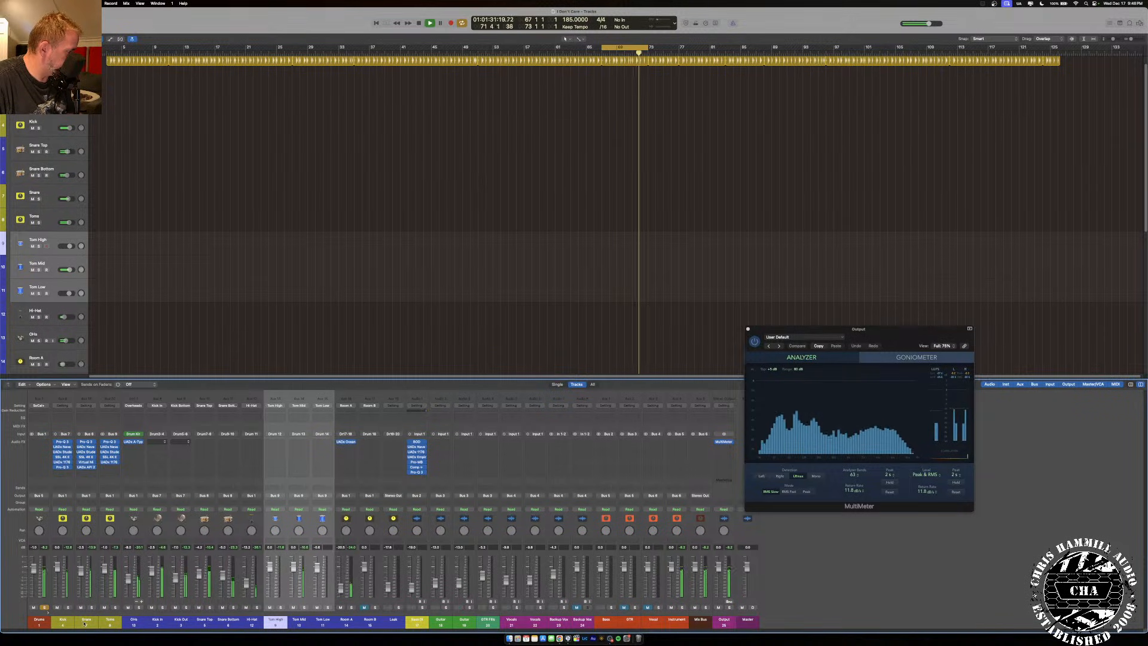
Insert the SSL GateVerb plug-in in the next free effect slot of the Snare bus.
left_click(85, 471)
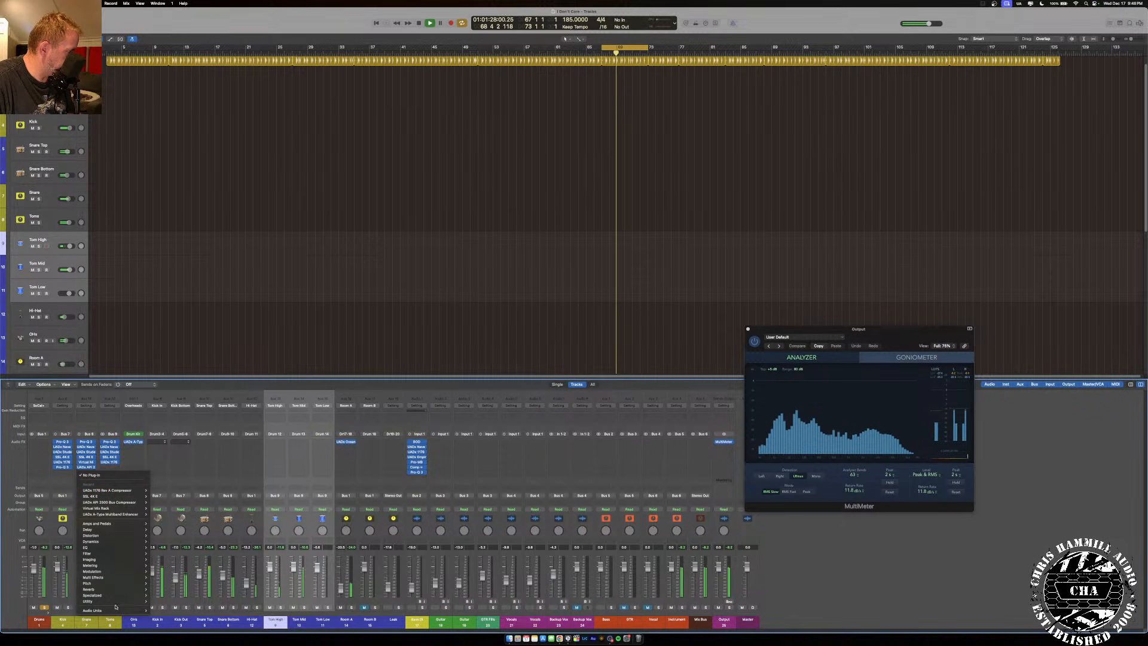
mouse_move(137, 610)
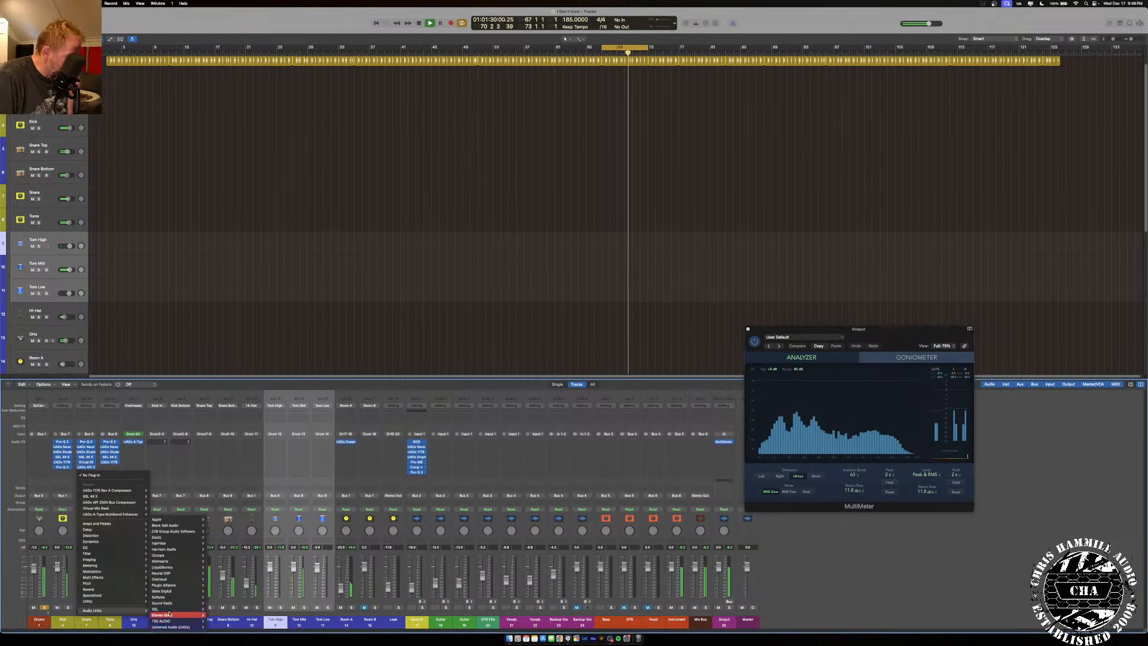
mouse_move(174, 609)
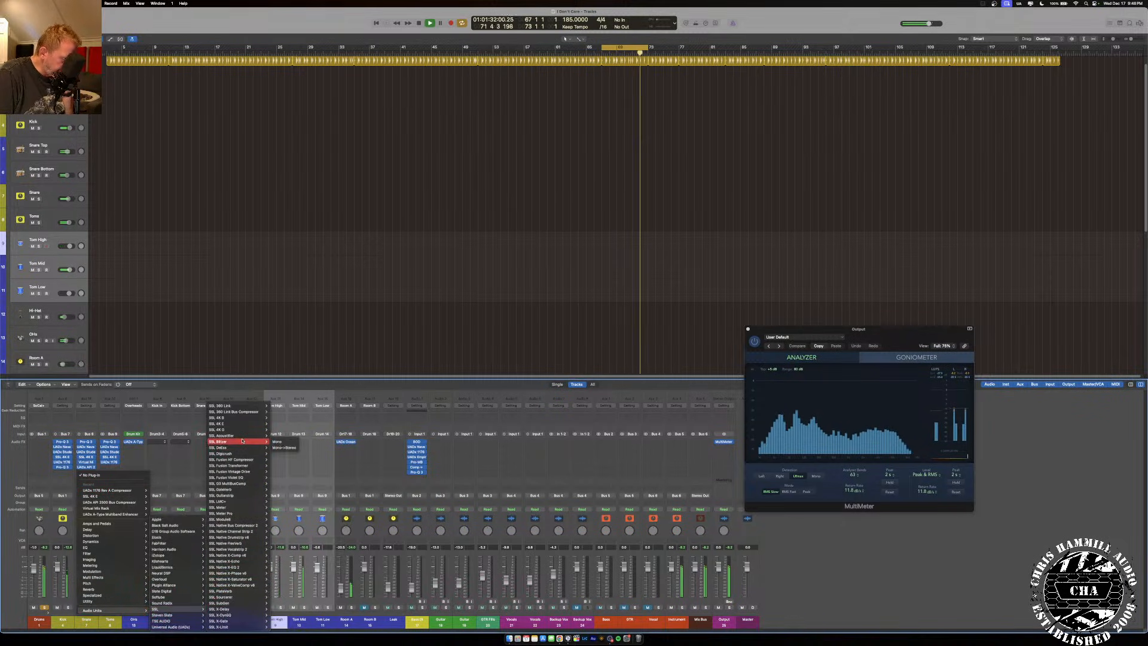
mouse_move(261, 488)
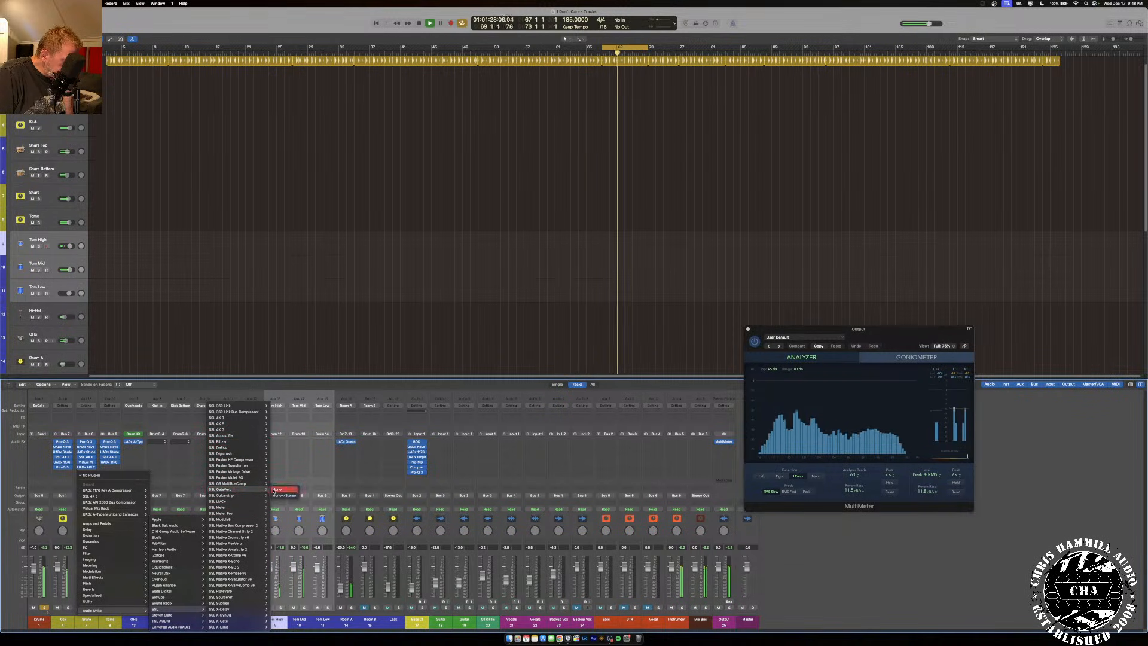
left_click(275, 489)
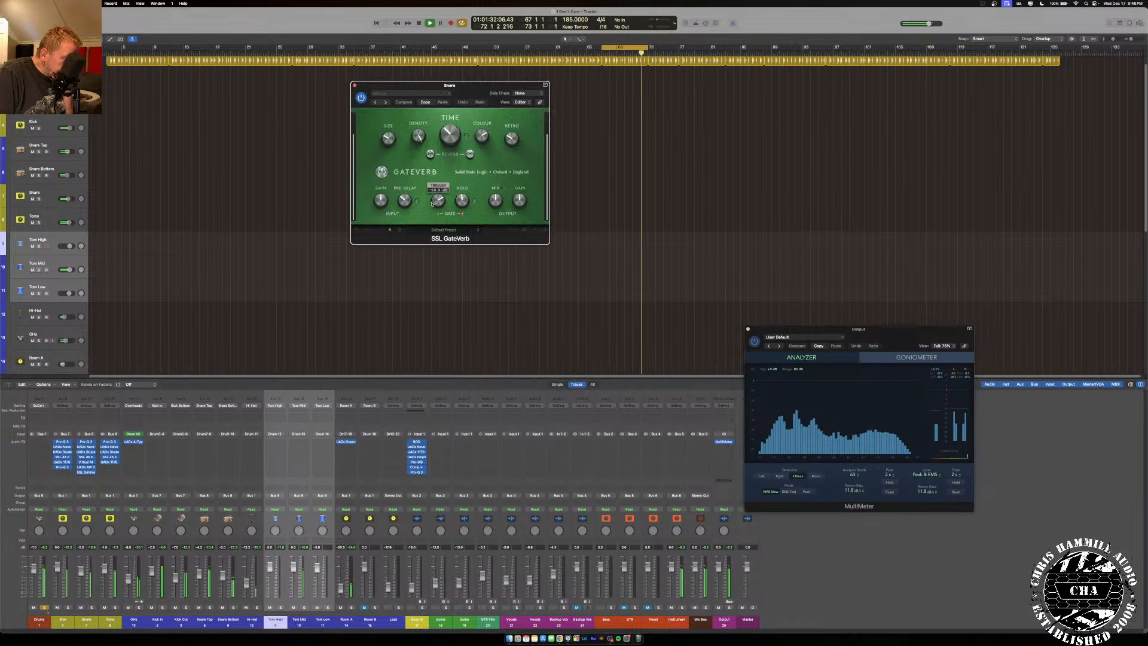
Adjust GateVerb's trigger and mix with the Snare bus soloed, then unsolo it and close the plug-in window.
left_click(339, 348)
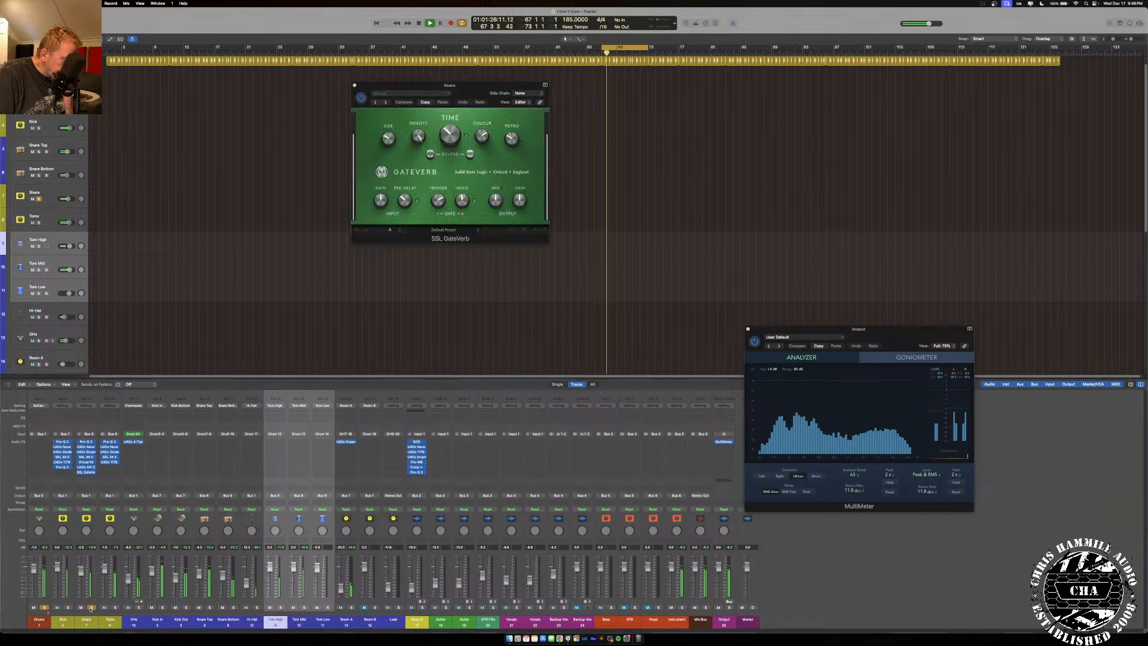
left_click(440, 203)
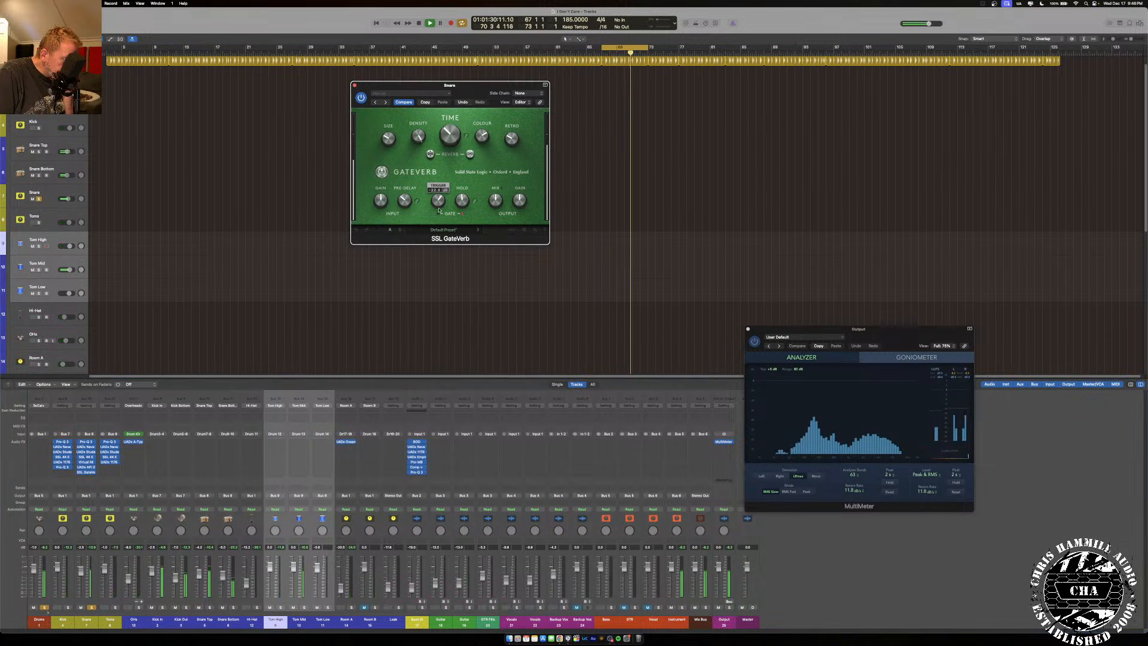
left_click(90, 608)
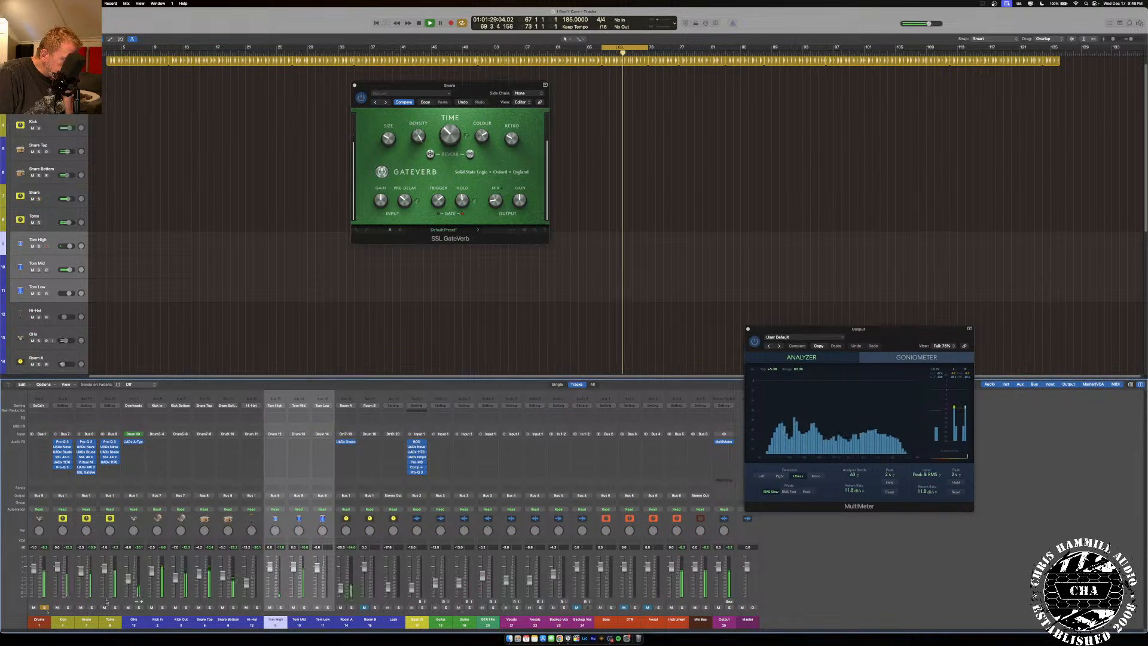
left_click(354, 86)
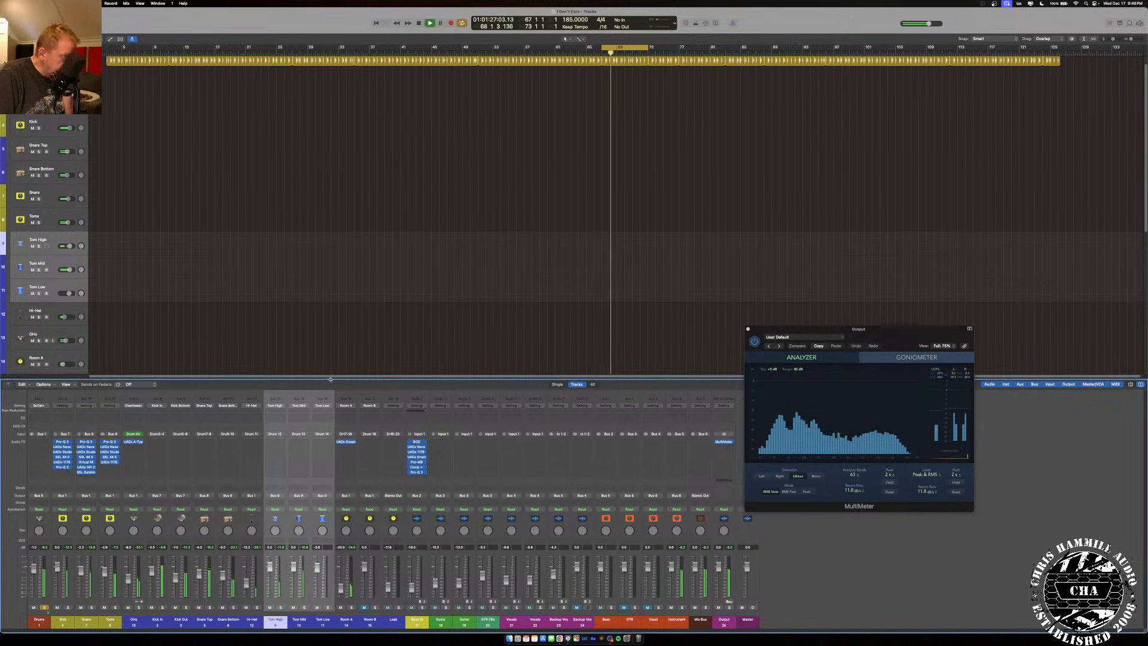
Play from around bar 63 with cycling turned off, lower the Master fader, and restart from the song's beginning.
left_click(573, 53)
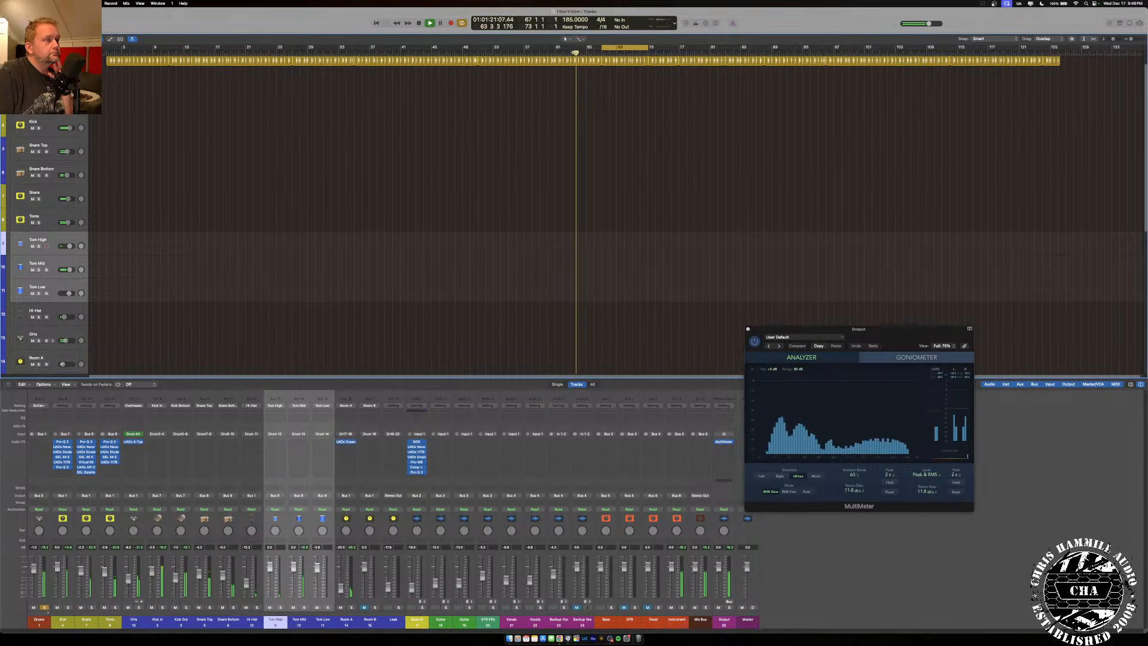
key("c")
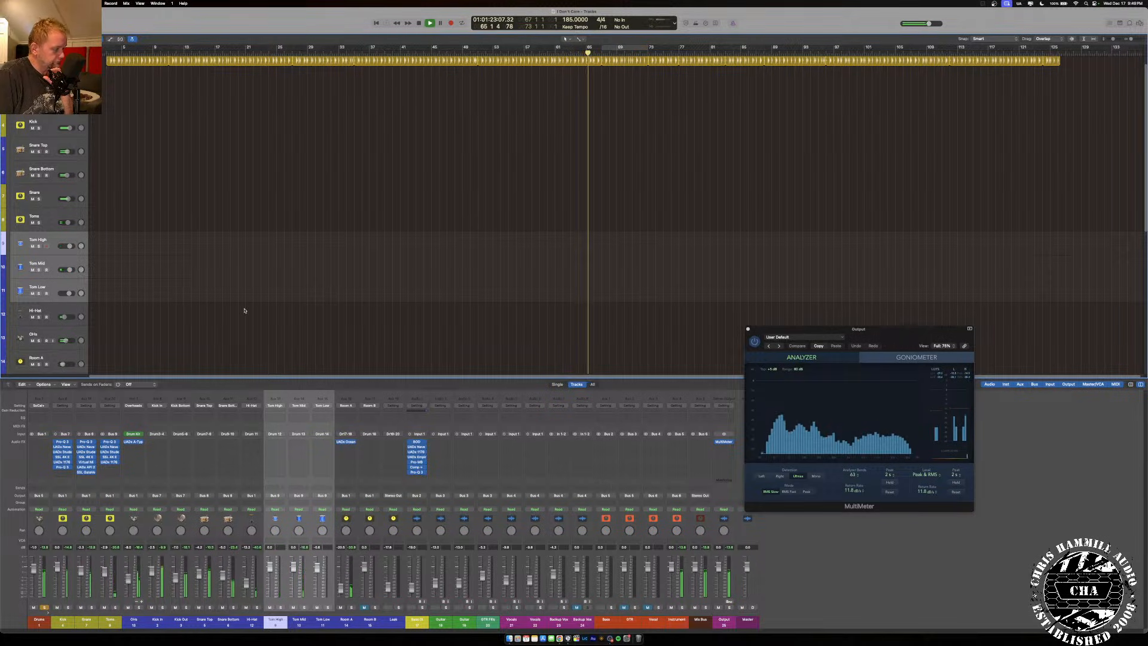
left_click_drag(747, 568, 747, 585)
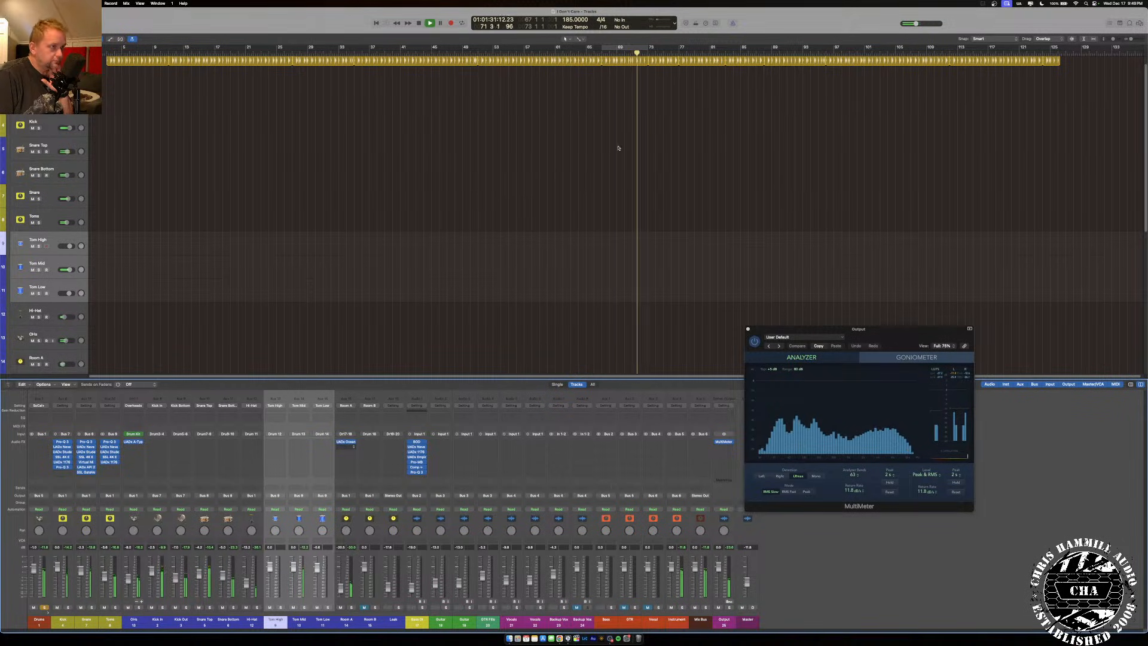
key("Return")
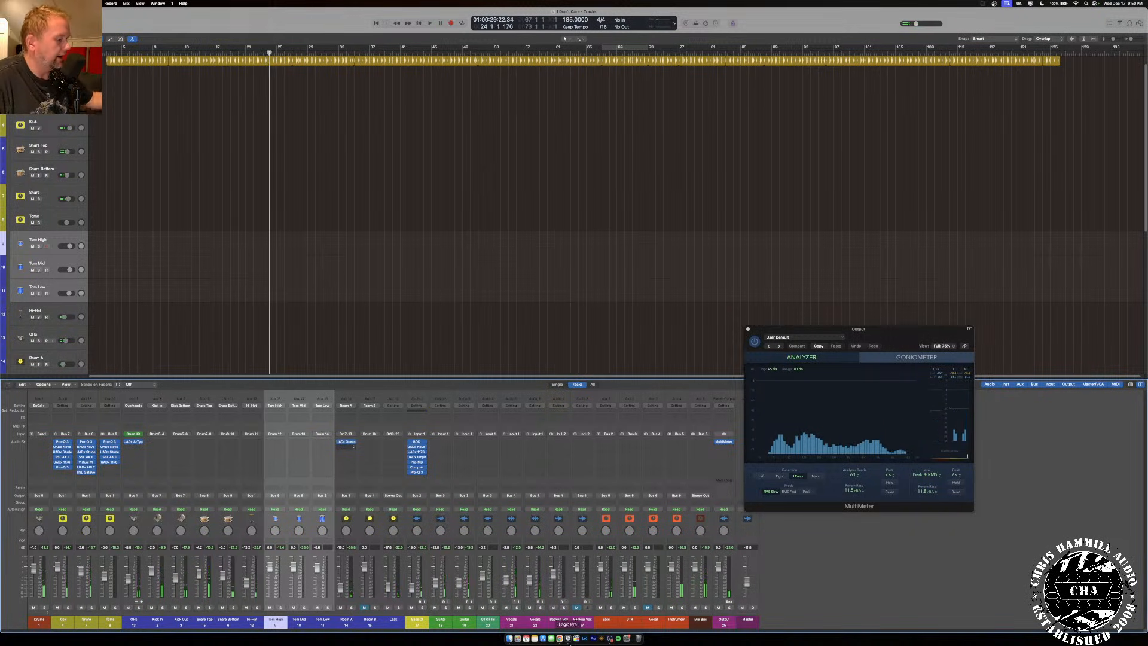
Switch to OBS to compare the mic and desktop audio levels during a brief Logic Pro playback, and select the Just Camera scene.
left_click(609, 639)
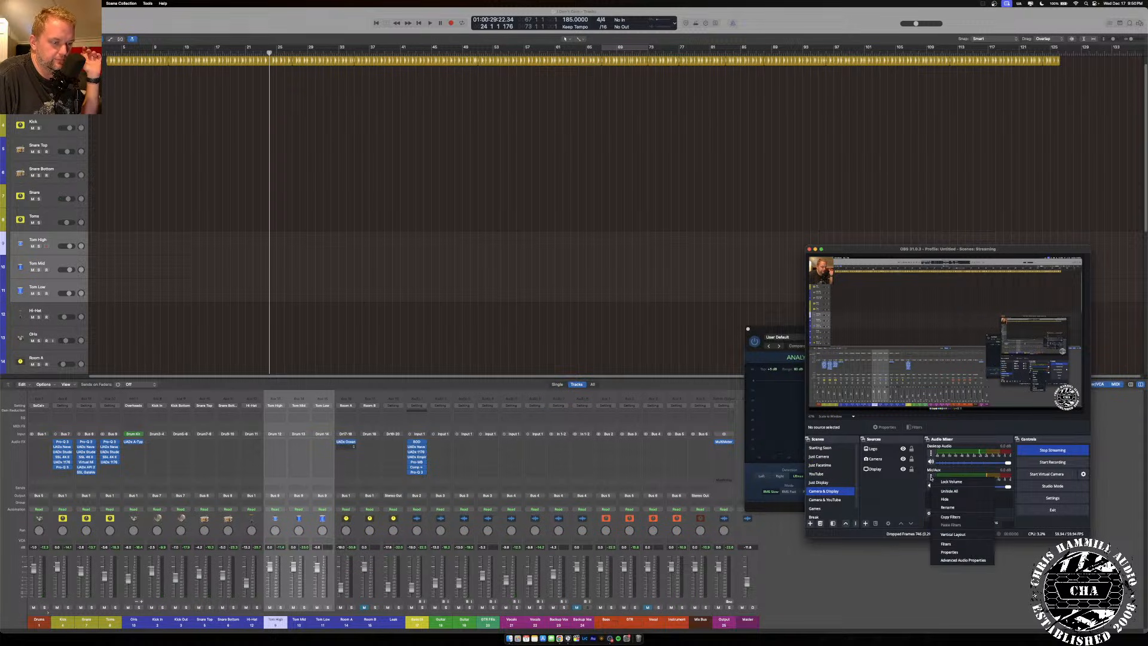
left_click(348, 24)
key("space")
left_click(609, 640)
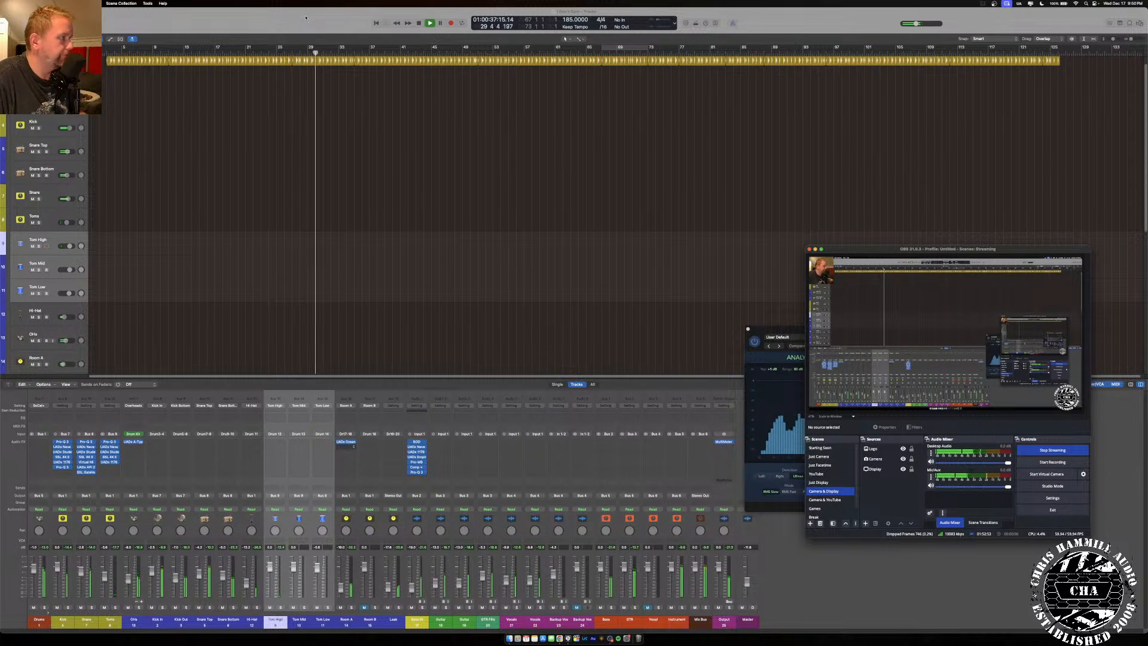
left_click(305, 17)
key("space")
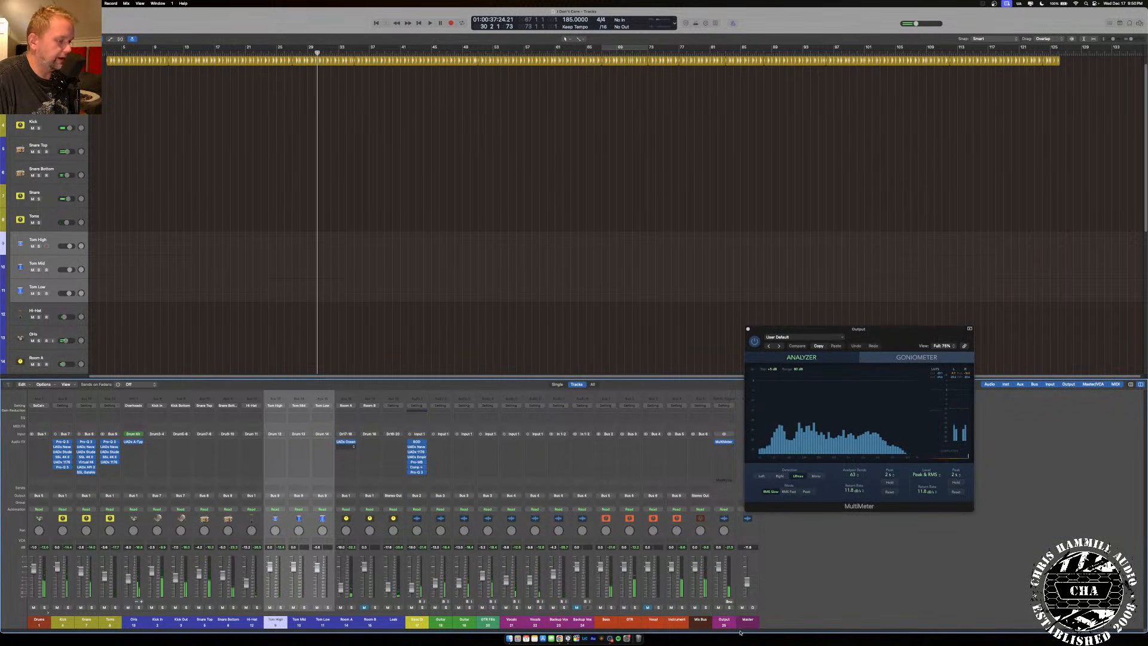
left_click(608, 639)
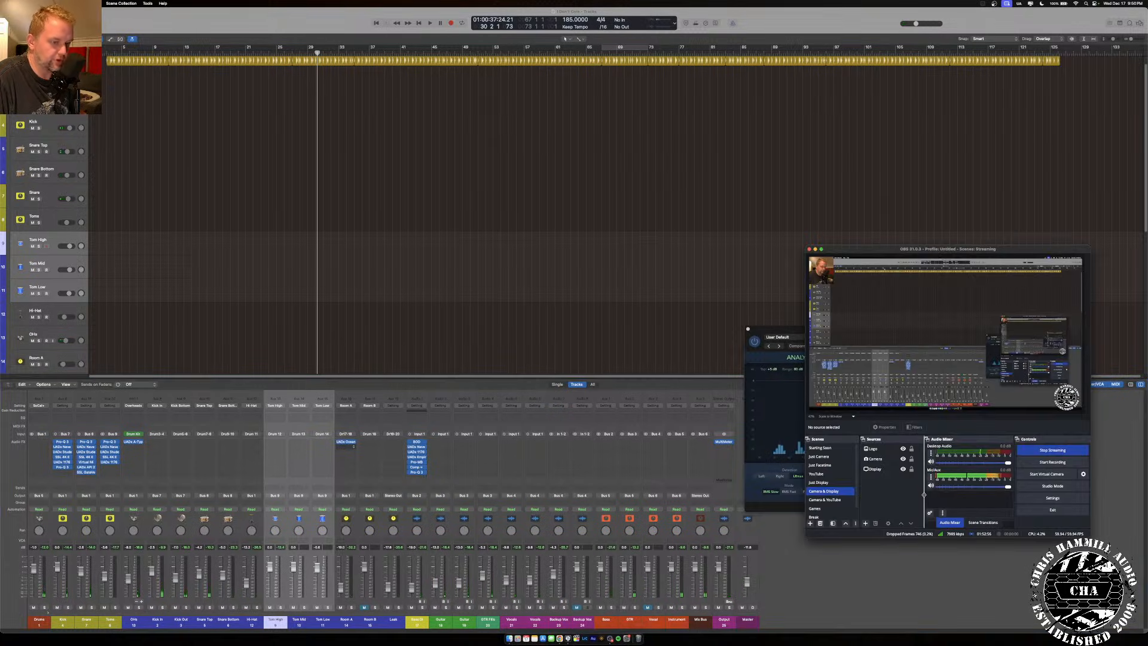
left_click(833, 458)
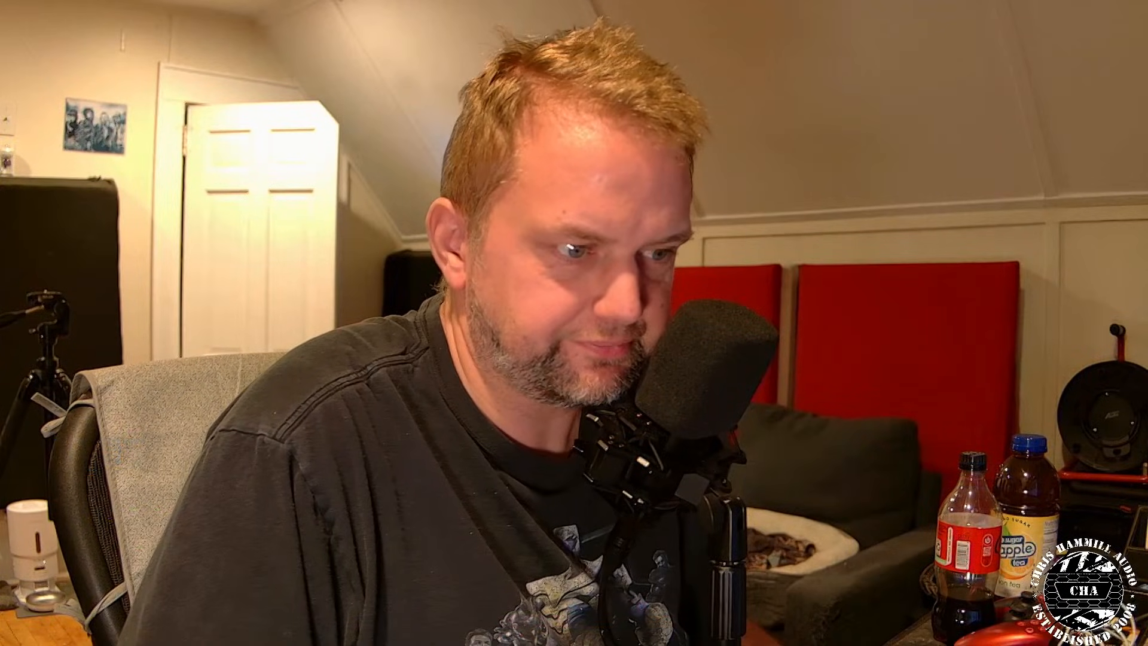
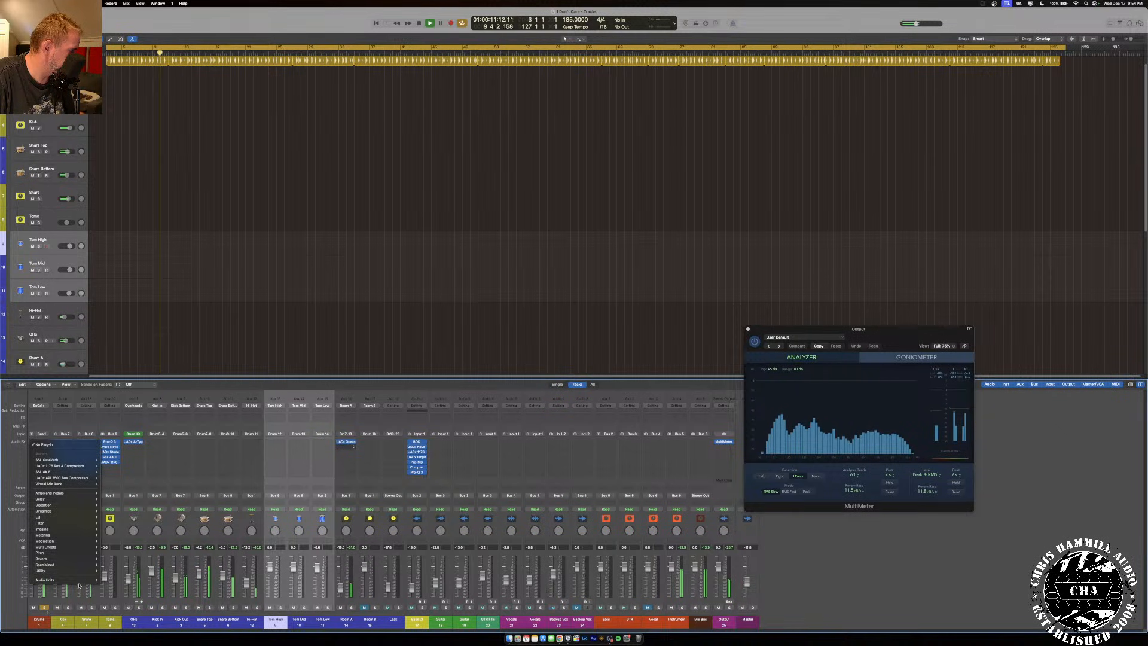
Insert a stereo UADx A-Type Multiband Enhancer on the Drums bus, raise its amount in Crush mode, and set the mix to about halfway.
mouse_move(136, 626)
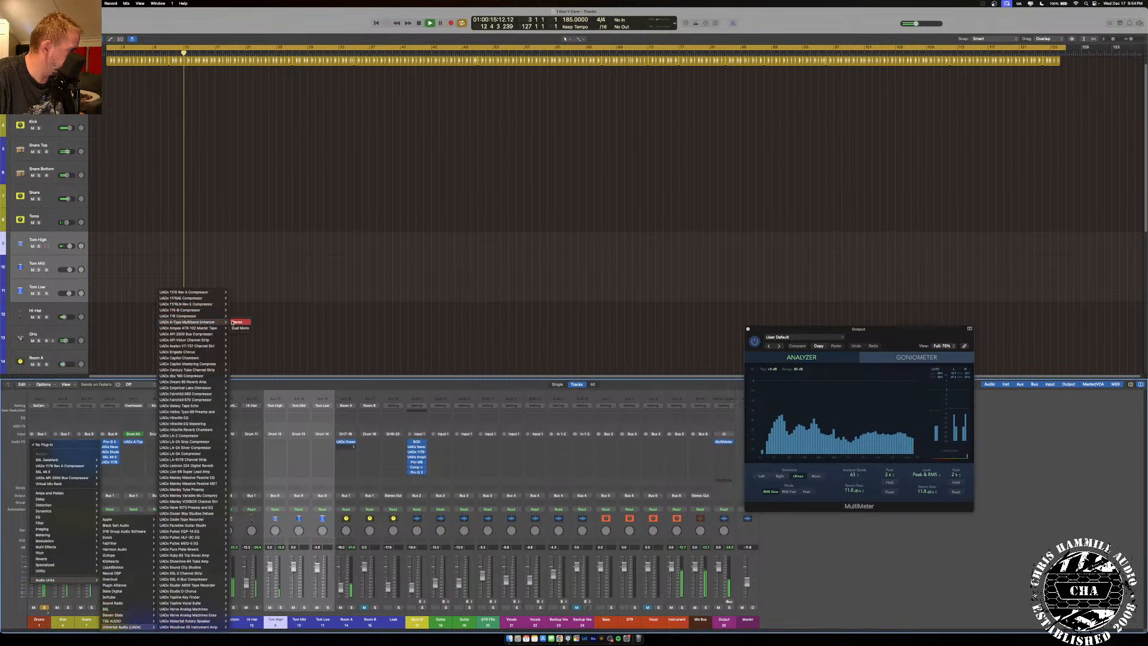
left_click(237, 322)
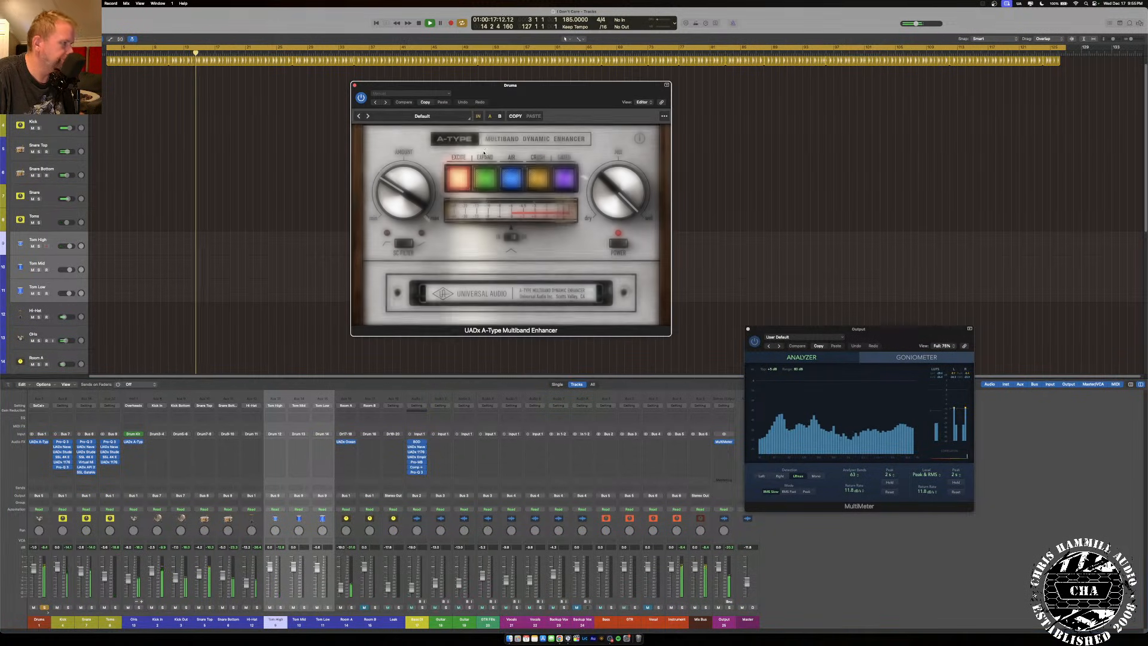
left_click_drag(404, 179, 404, 174)
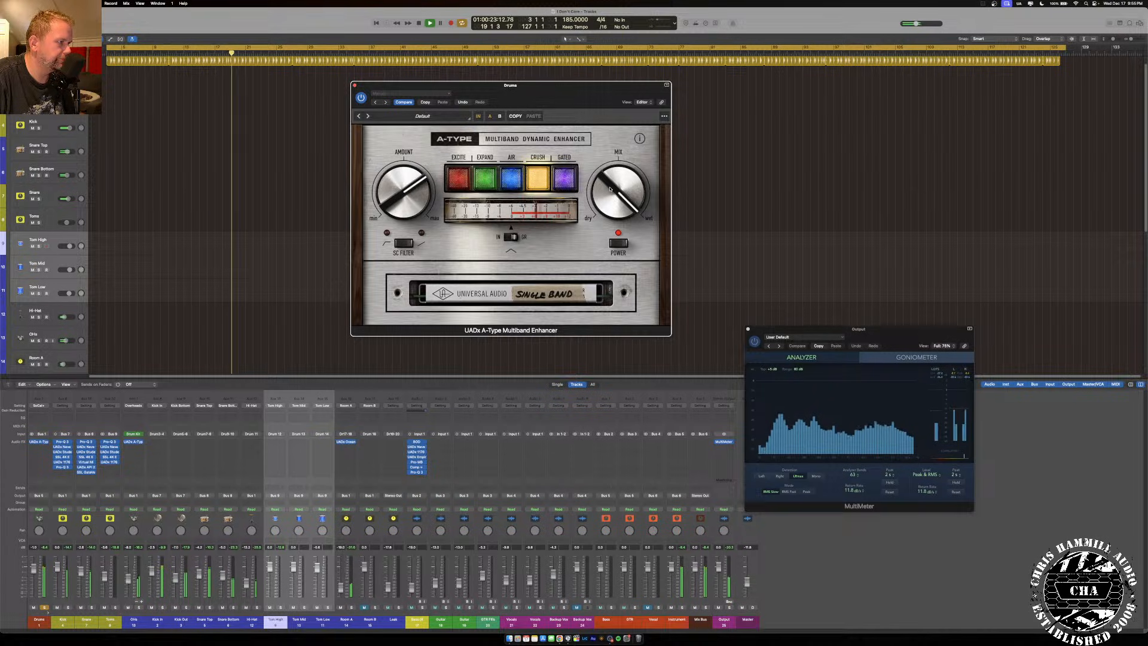
left_click_drag(610, 189, 613, 253)
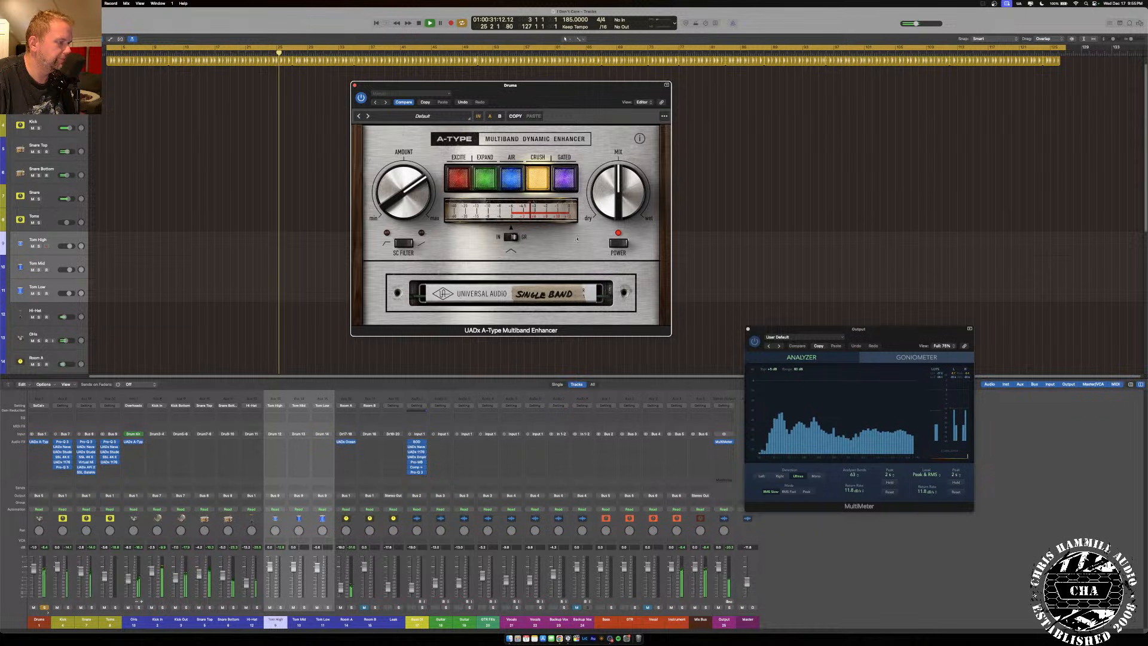
left_click(353, 85)
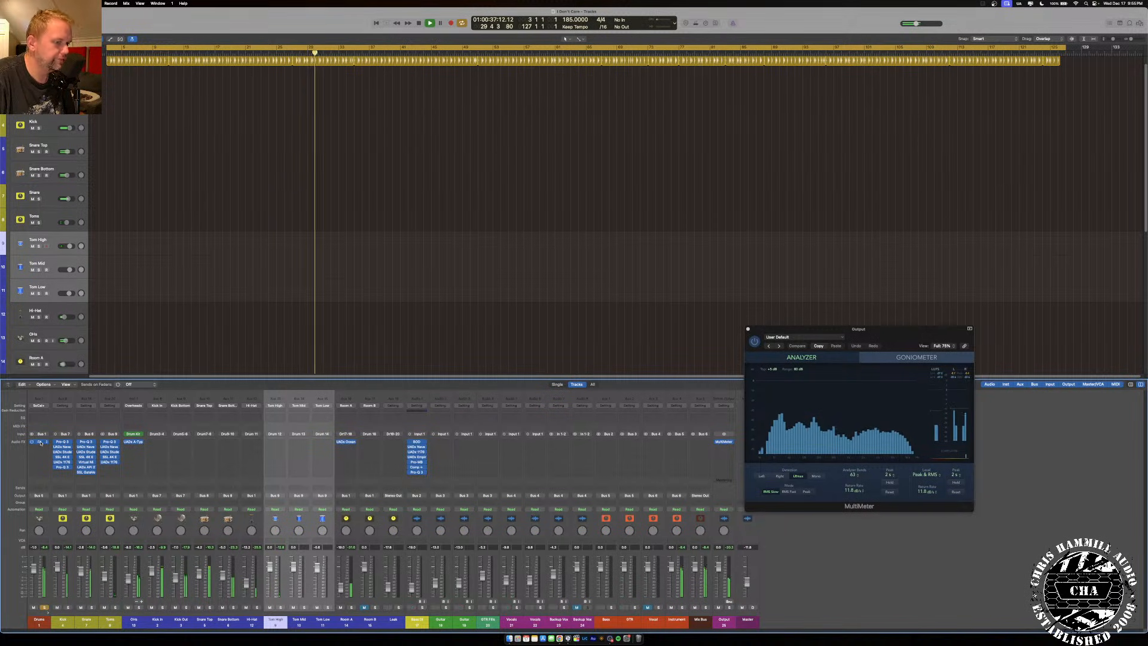
Reopen the Drums bus's A-Type enhancer, readjust its mix against the playback, and close the plug-in window.
left_click(39, 441)
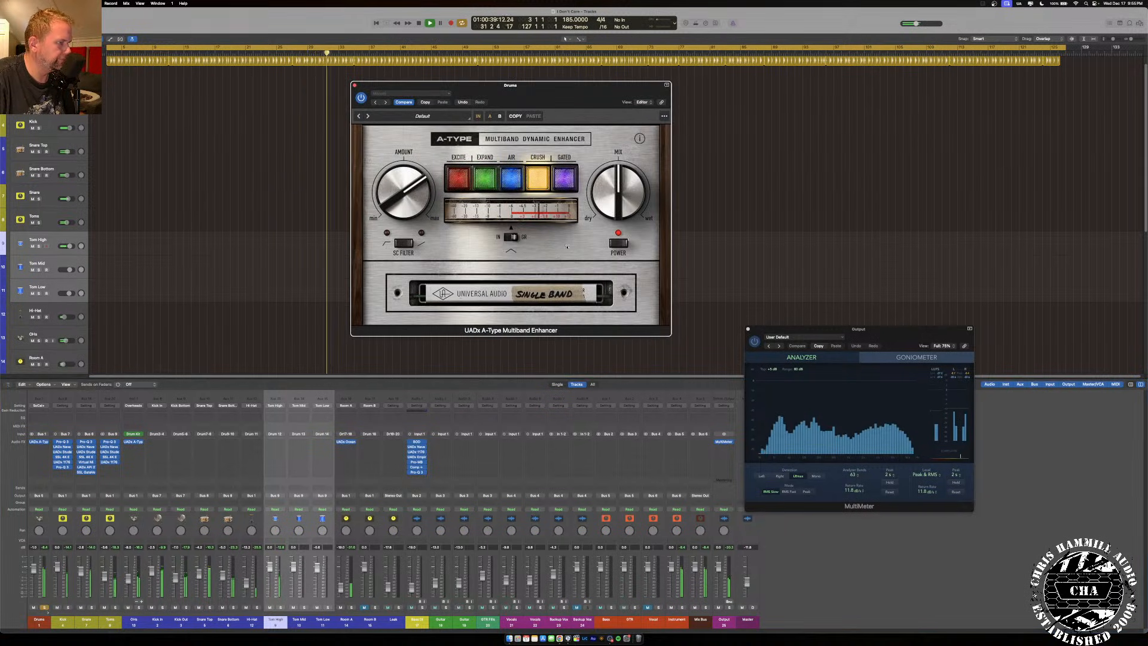
mouse_move(636, 206)
left_mouse_down()
mouse_move(627, 255)
mouse_move(616, 192)
left_mouse_up()
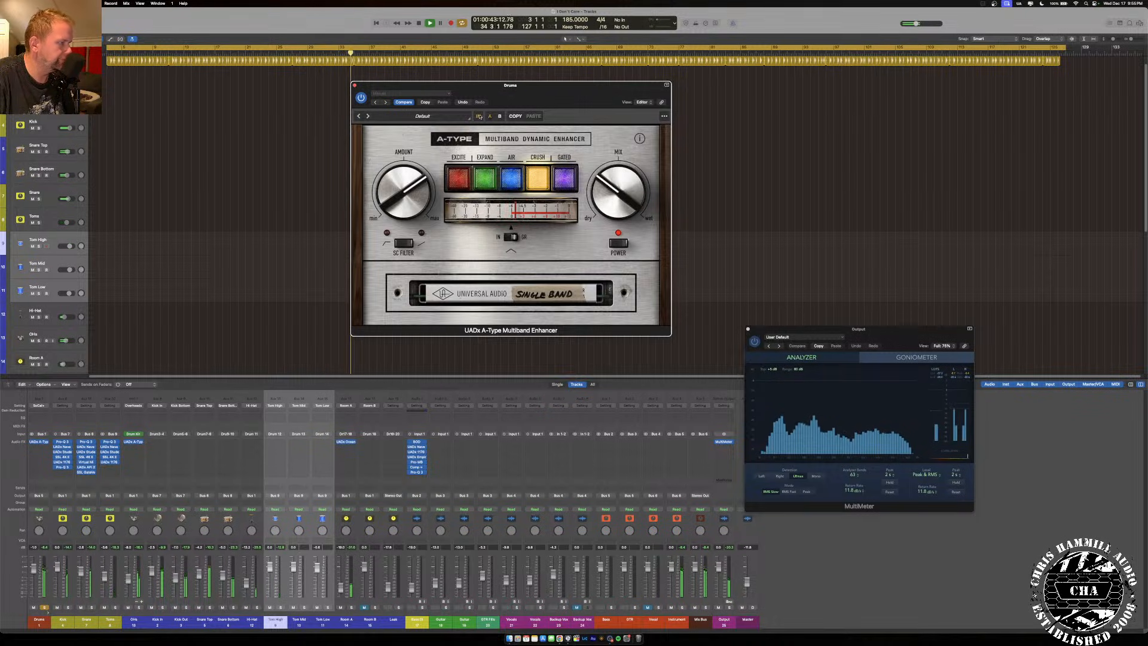
left_click(355, 85)
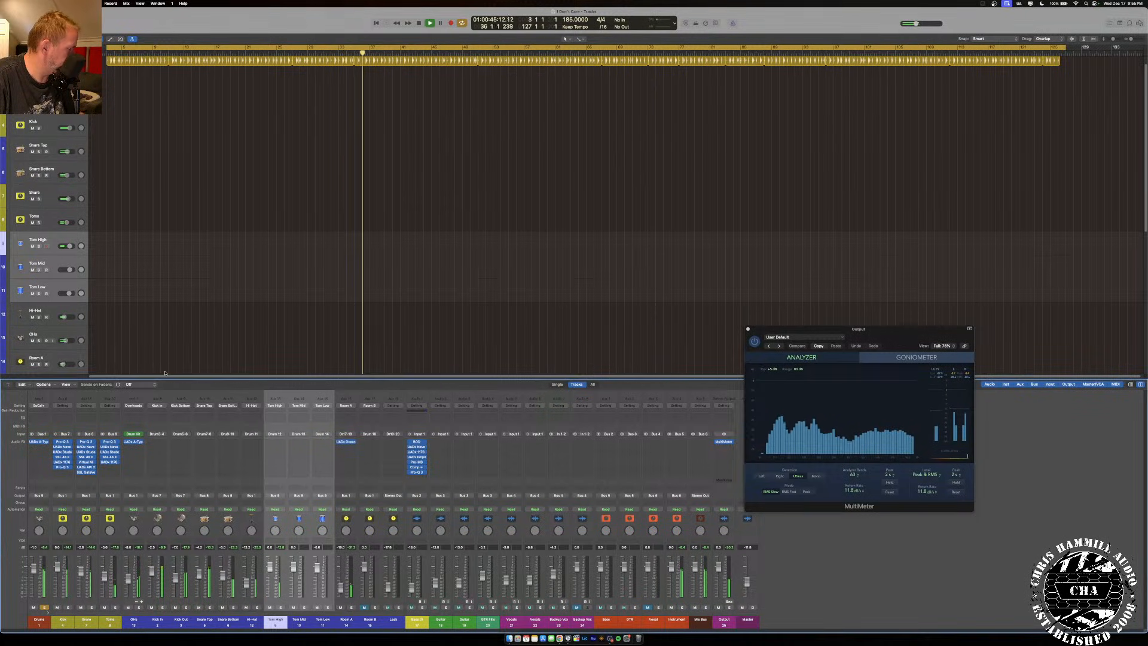
Insert the stereo UADx Fairchild 670 Compressor after the A-Type enhancer on the Drums bus.
left_click(46, 448)
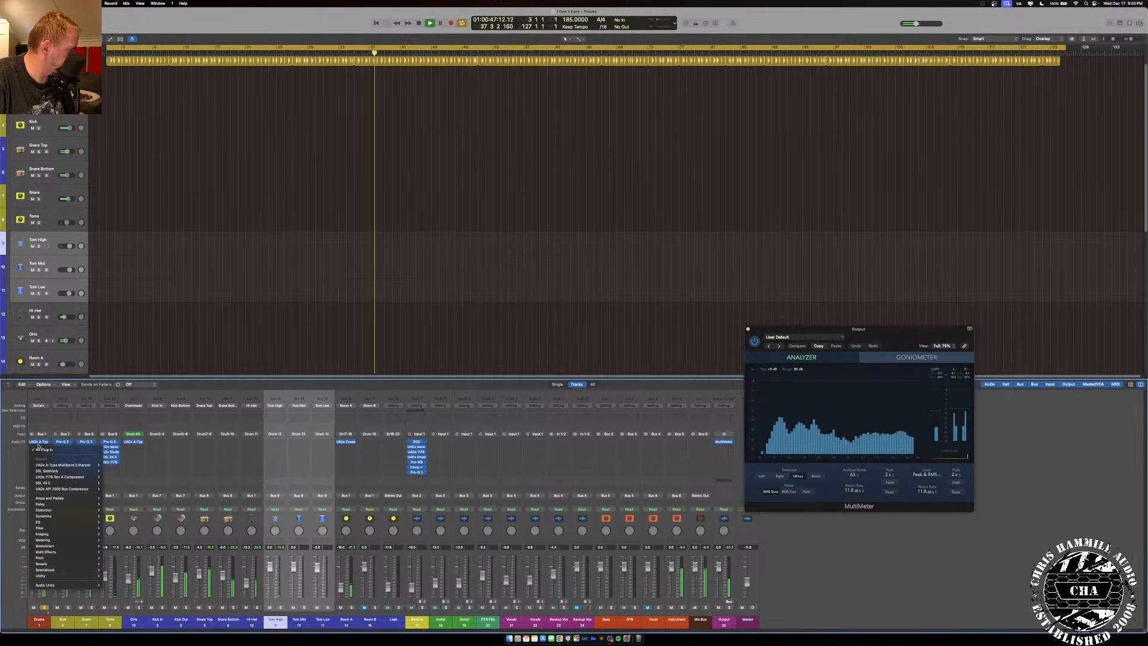
mouse_move(57, 586)
mouse_move(129, 627)
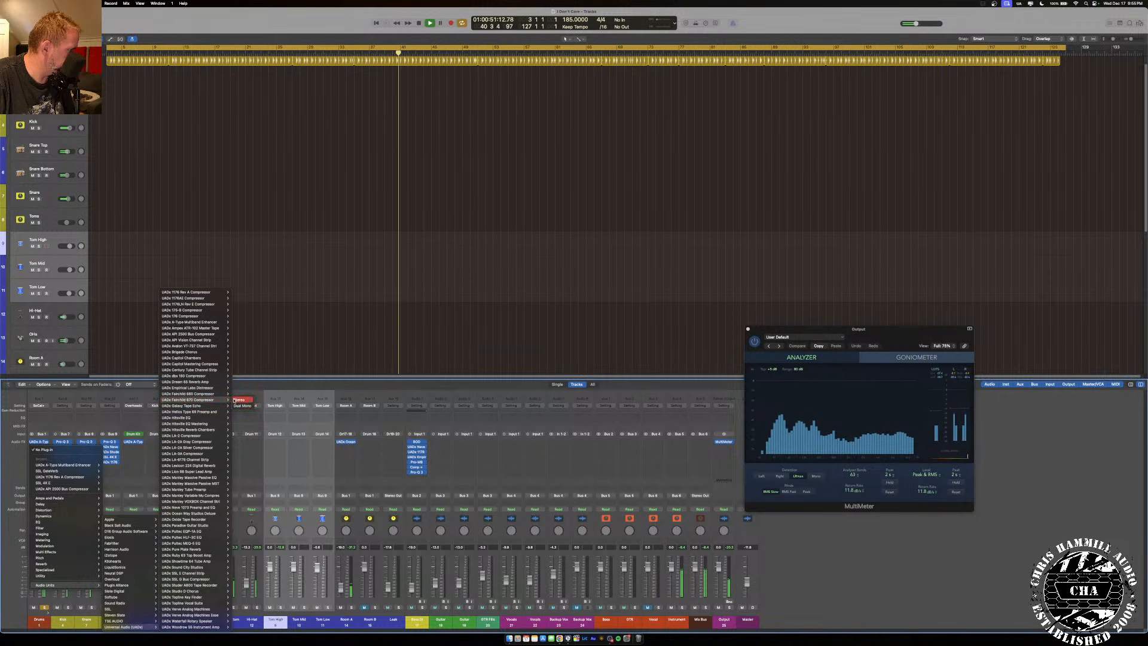
left_click(219, 412)
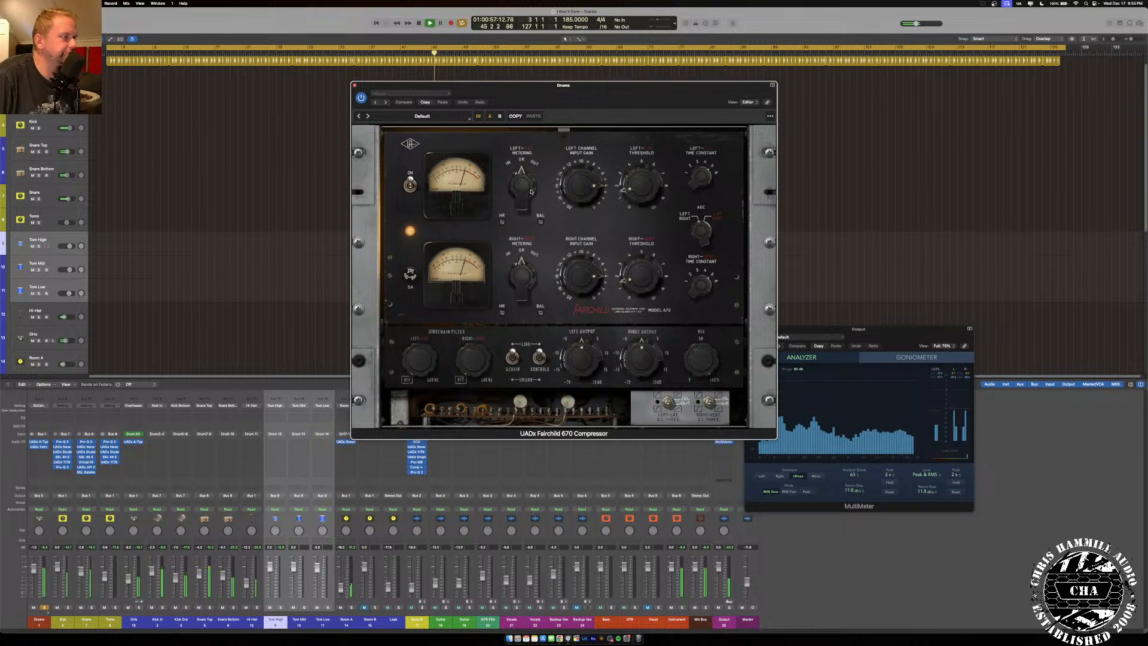
Filter the Fairchild 670 presets by the Drums tag and load Drum Bus Start Here.
left_click(441, 116)
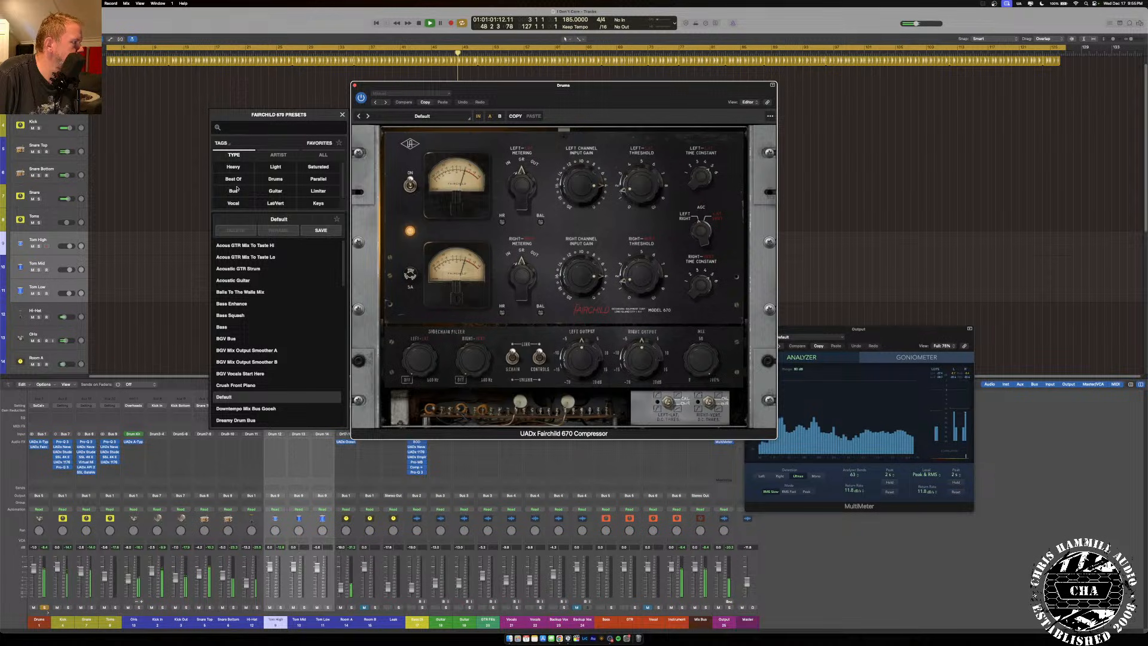
scroll(305, 194, "down", 2)
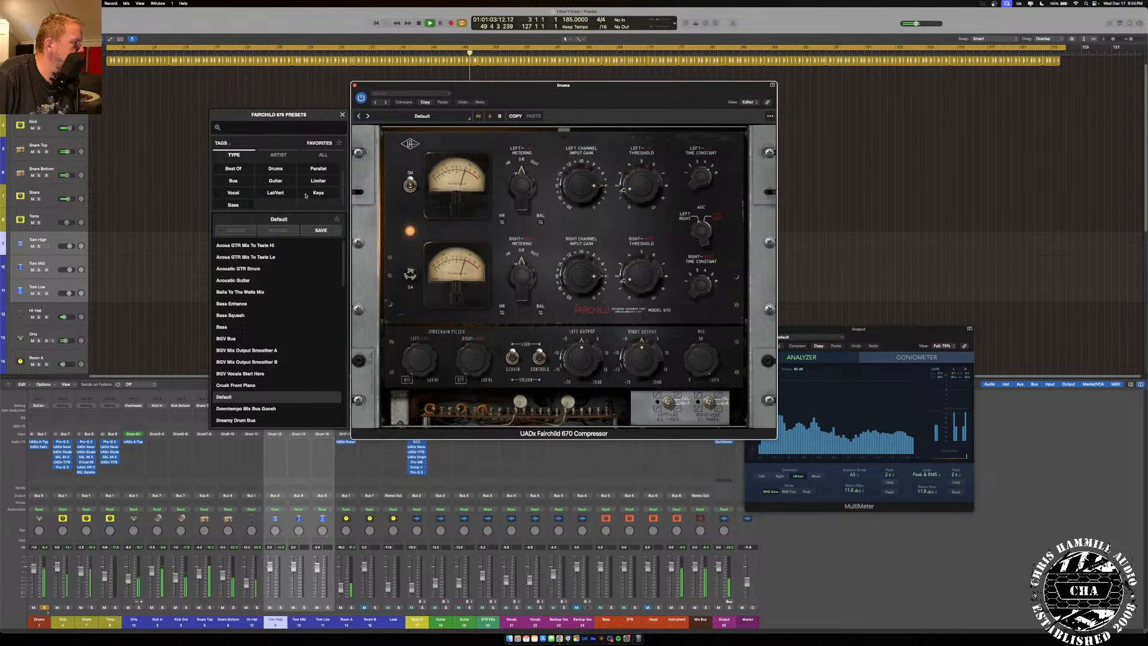
scroll(302, 191, "up", 2)
left_click(276, 179)
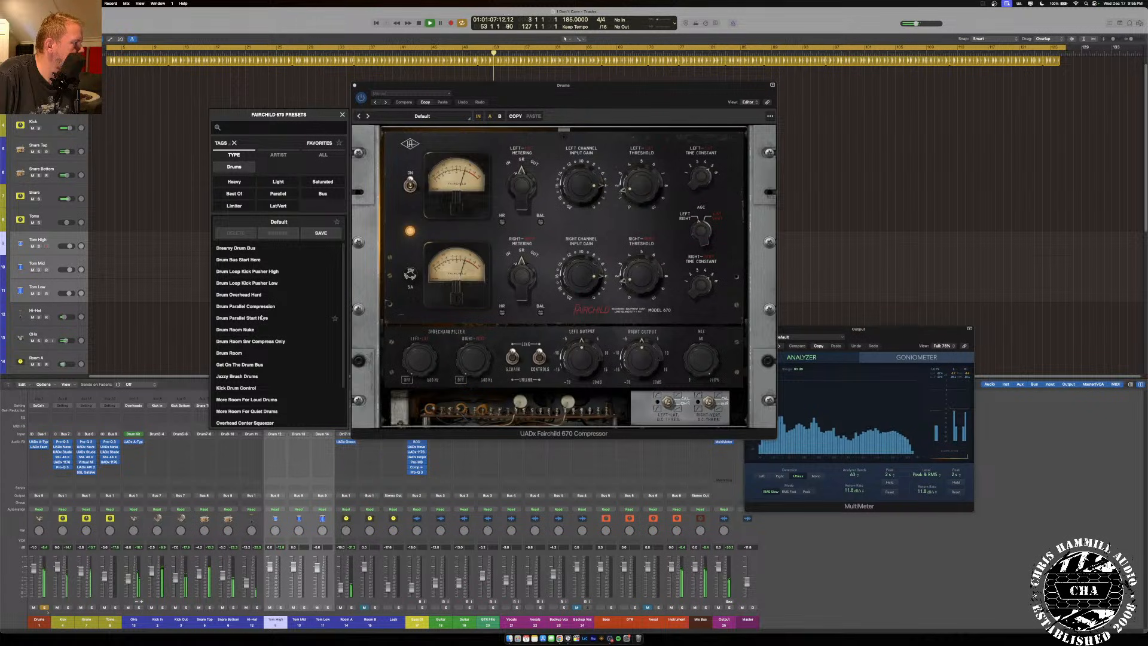
left_click(244, 263)
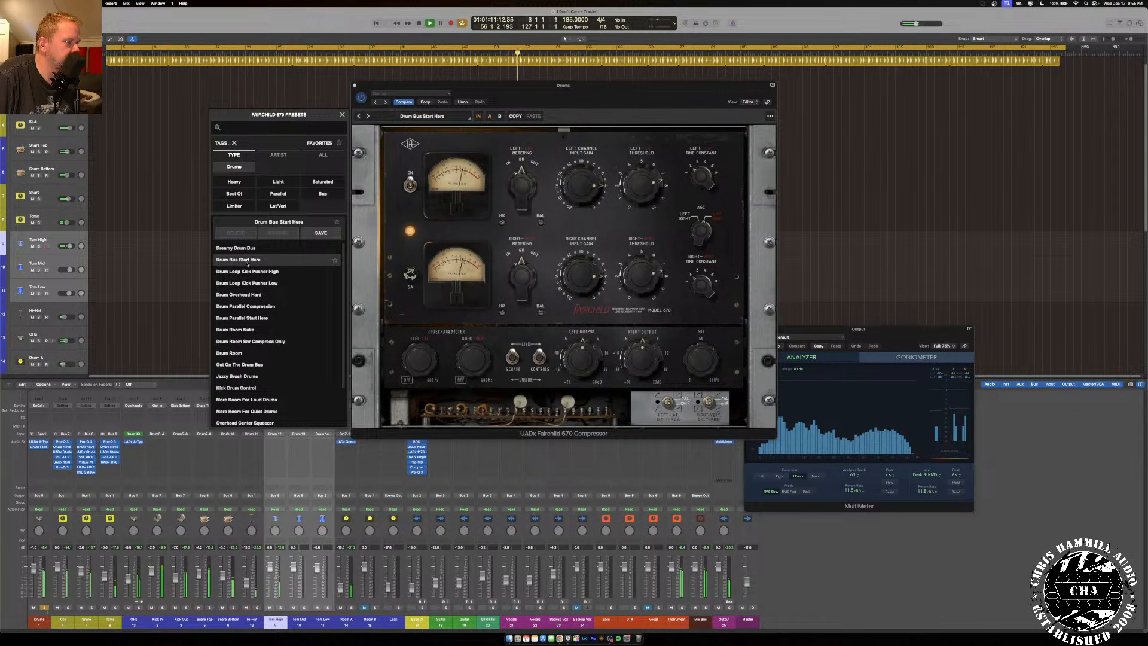
Audition the Drum Parallel Compression and Drum Room presets, comparing Drum Room with Drum Bus Start Here, and return to Drum Bus Start Here.
left_click(251, 306)
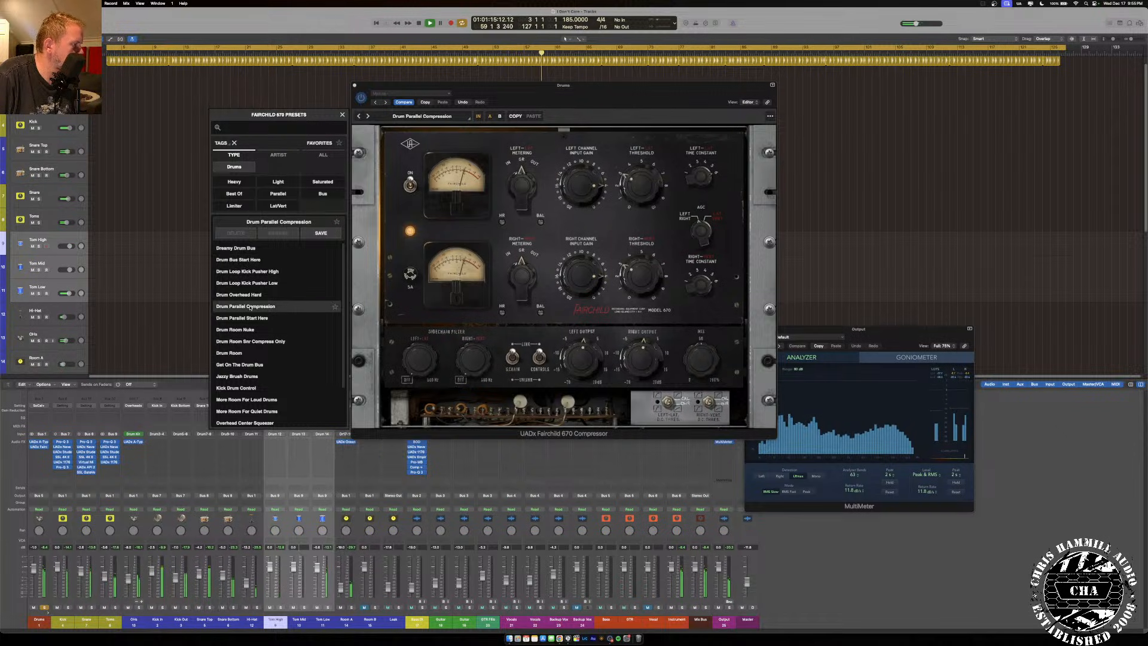
left_click(242, 354)
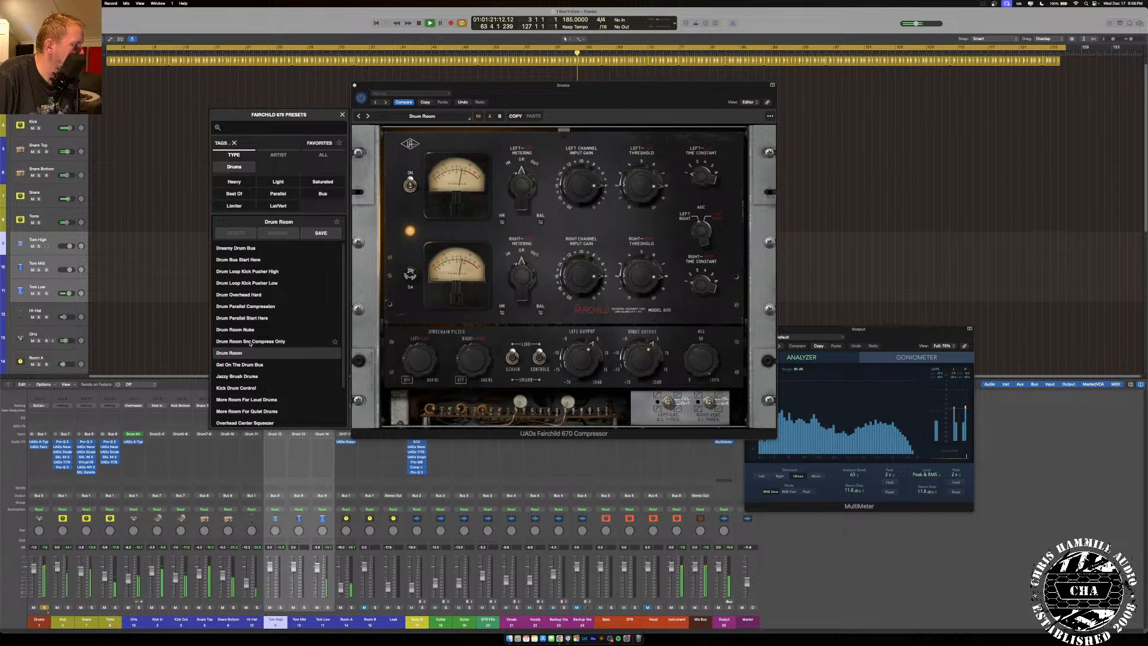
scroll(250, 343, "down", 2)
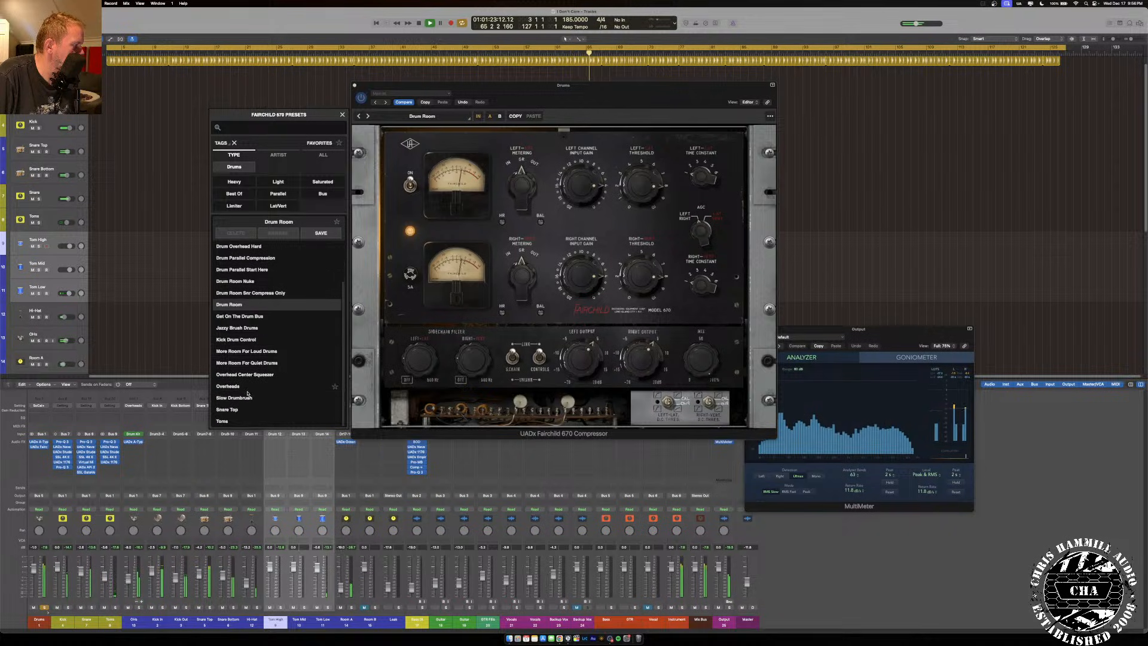
scroll(248, 399, "up", 2)
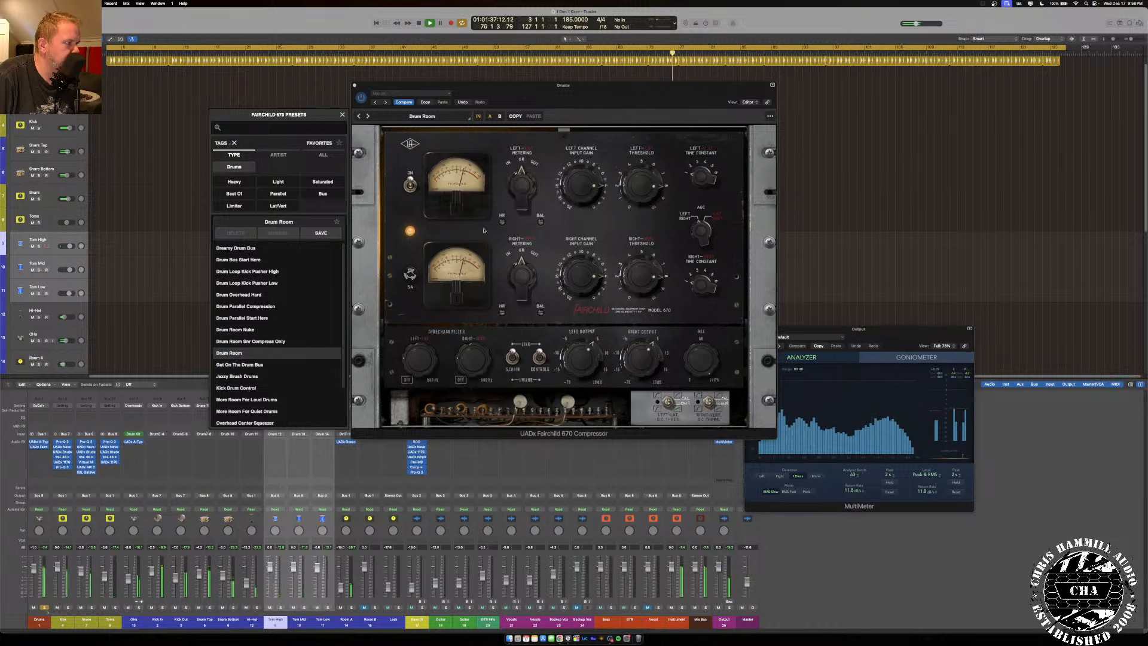
left_click(239, 261)
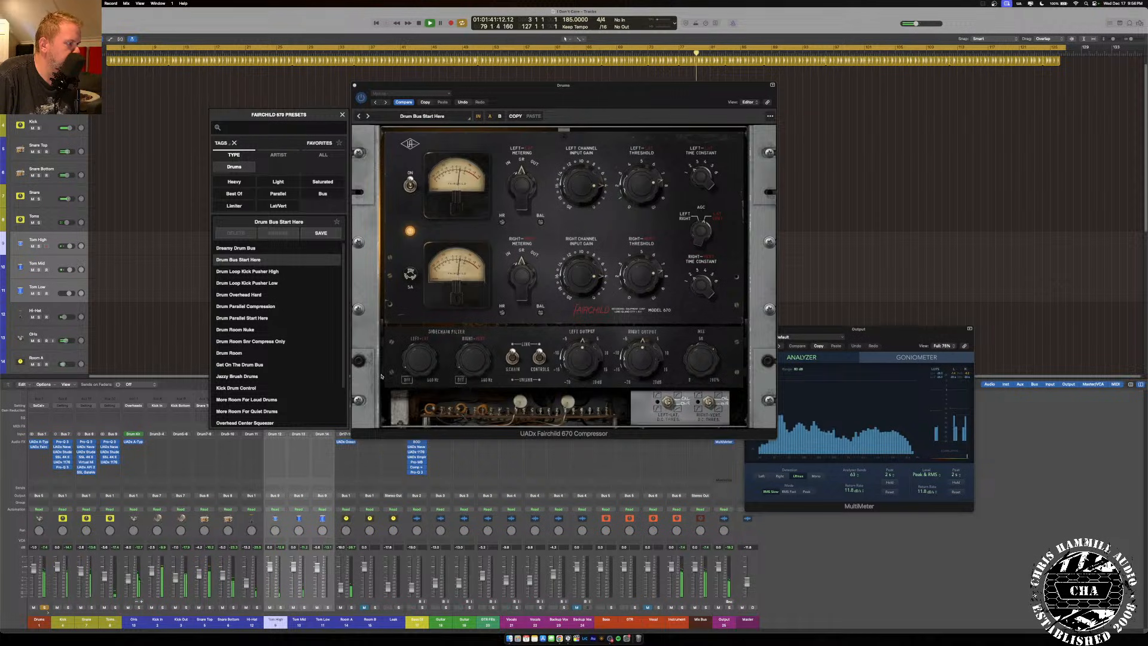
left_click(226, 354)
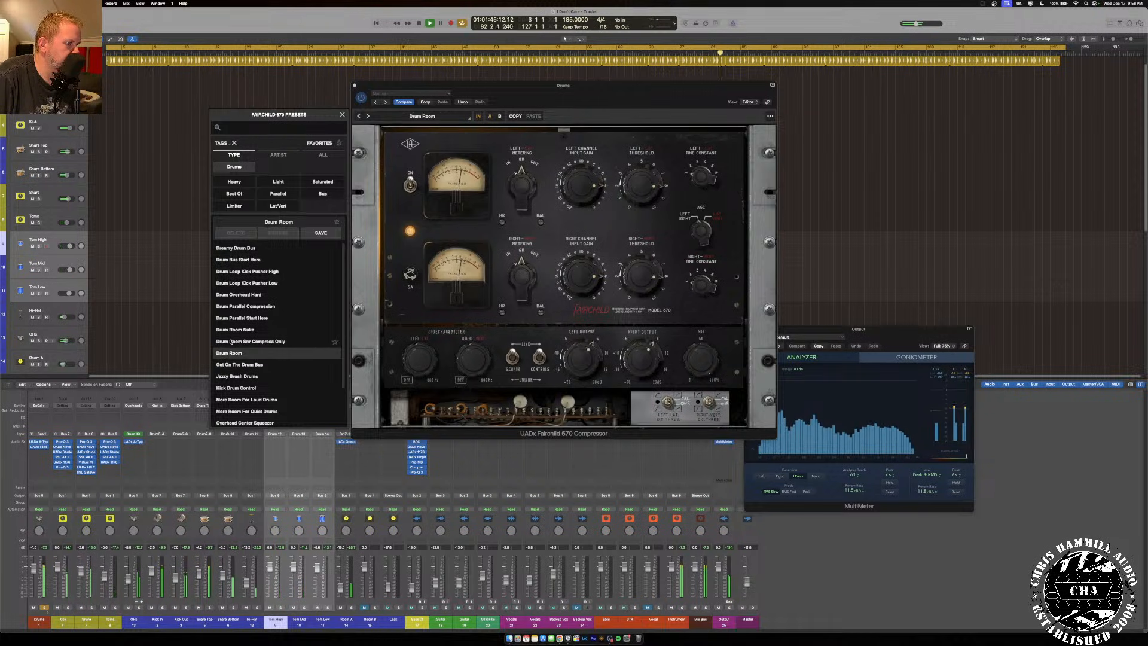
left_click(244, 261)
Raise the Fairchild 670's linked input gain and adjust its threshold, checking the compression against the bypassed sound.
left_click_drag(584, 359, 584, 363)
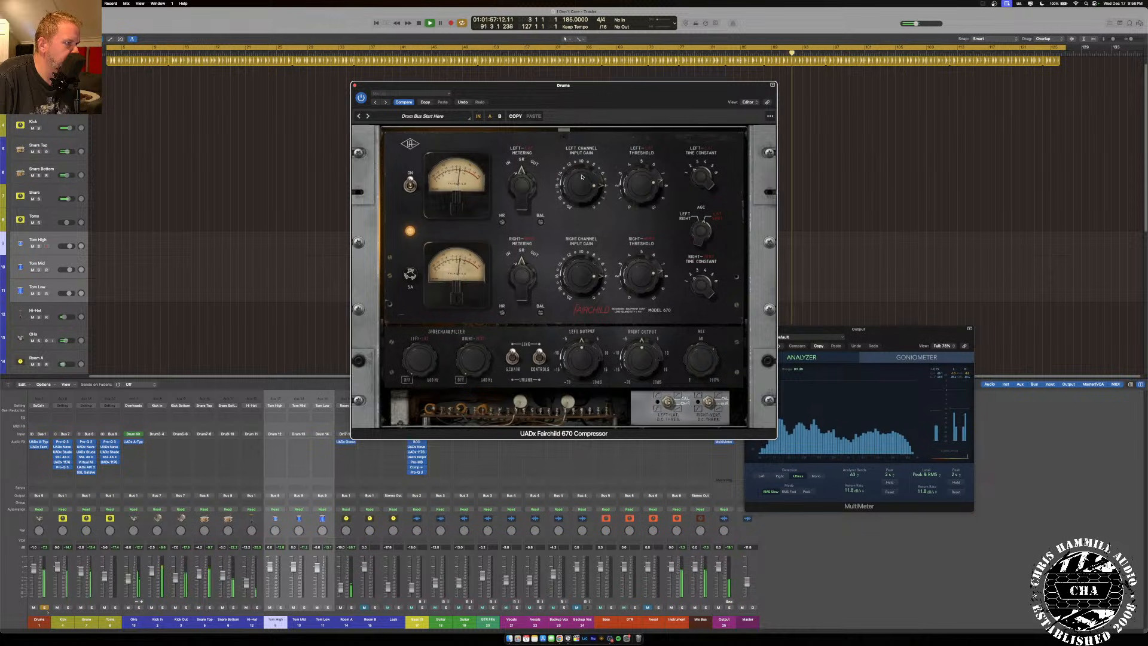
left_click_drag(582, 177, 596, 144)
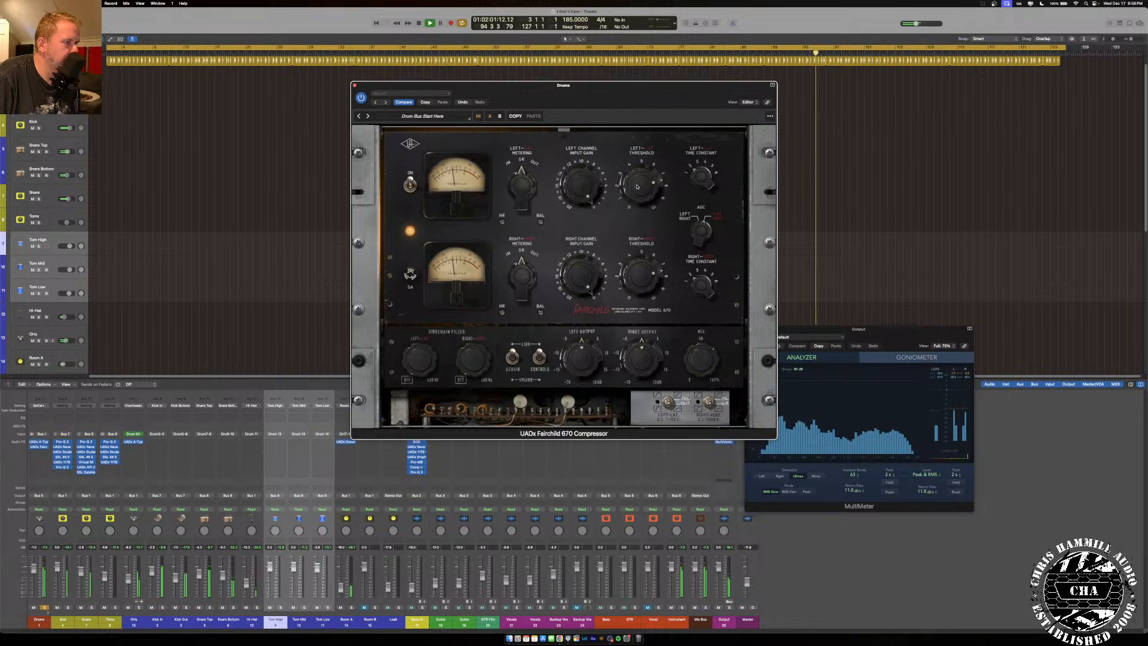
left_click_drag(639, 171, 644, 221)
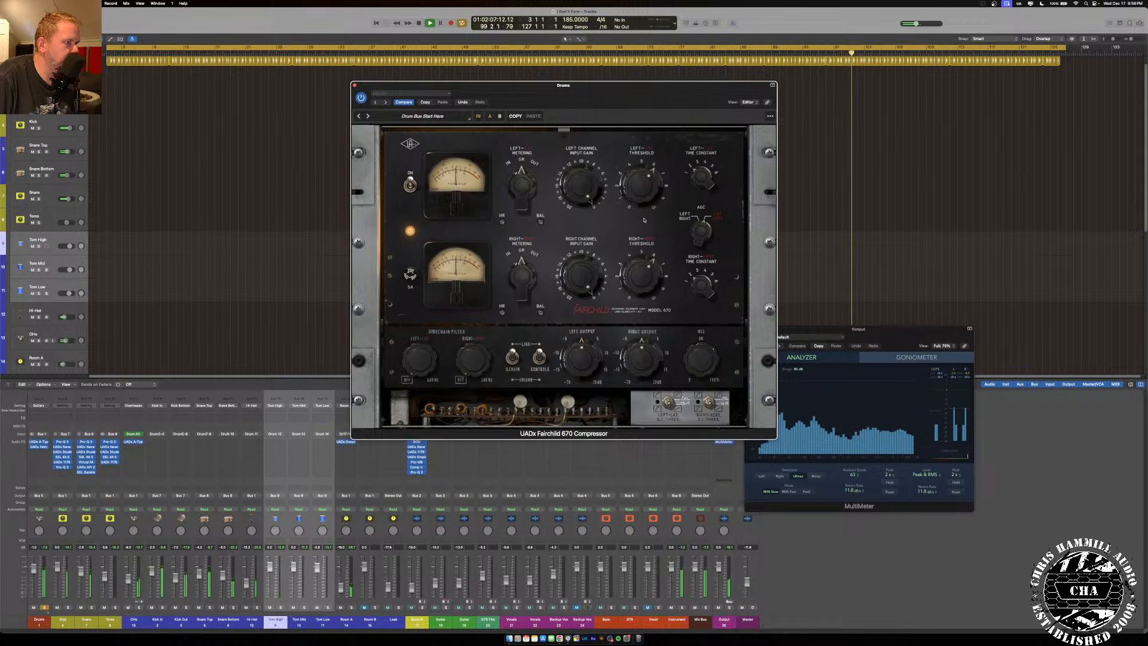
left_click(479, 117)
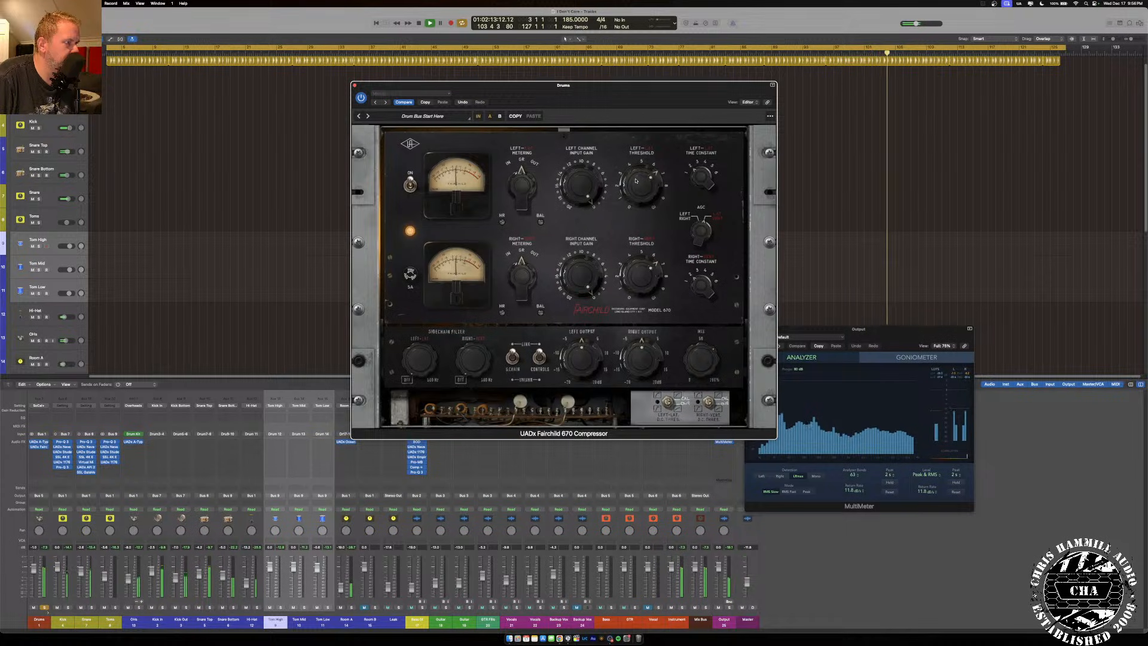
left_click_drag(636, 183, 641, 152)
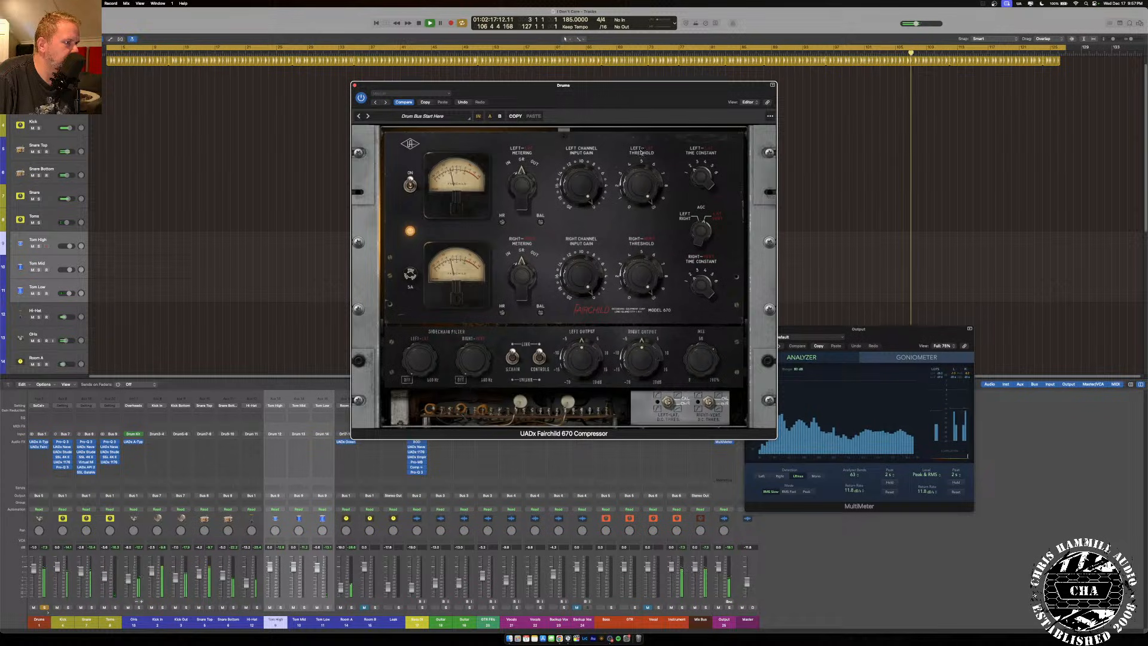
Rework the Fairchild 670's input gain and threshold for lighter compression at a high input level, then bypass it for comparison.
left_click_drag(589, 189, 589, 274)
left_click_drag(590, 227, 595, 148)
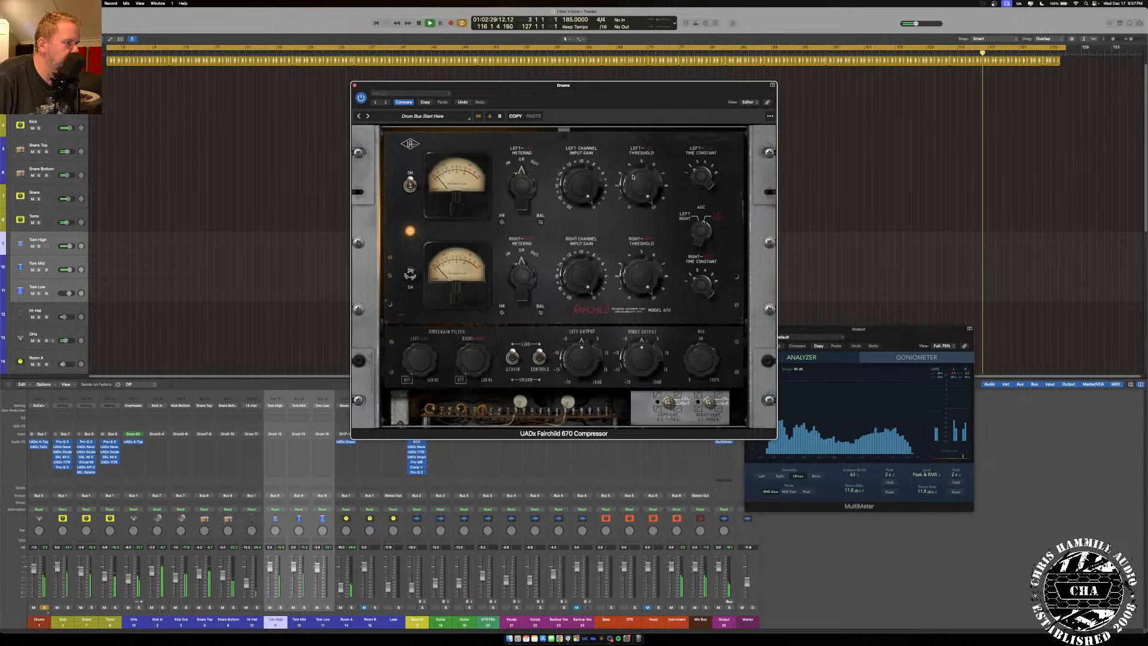
left_click_drag(591, 206, 642, 280)
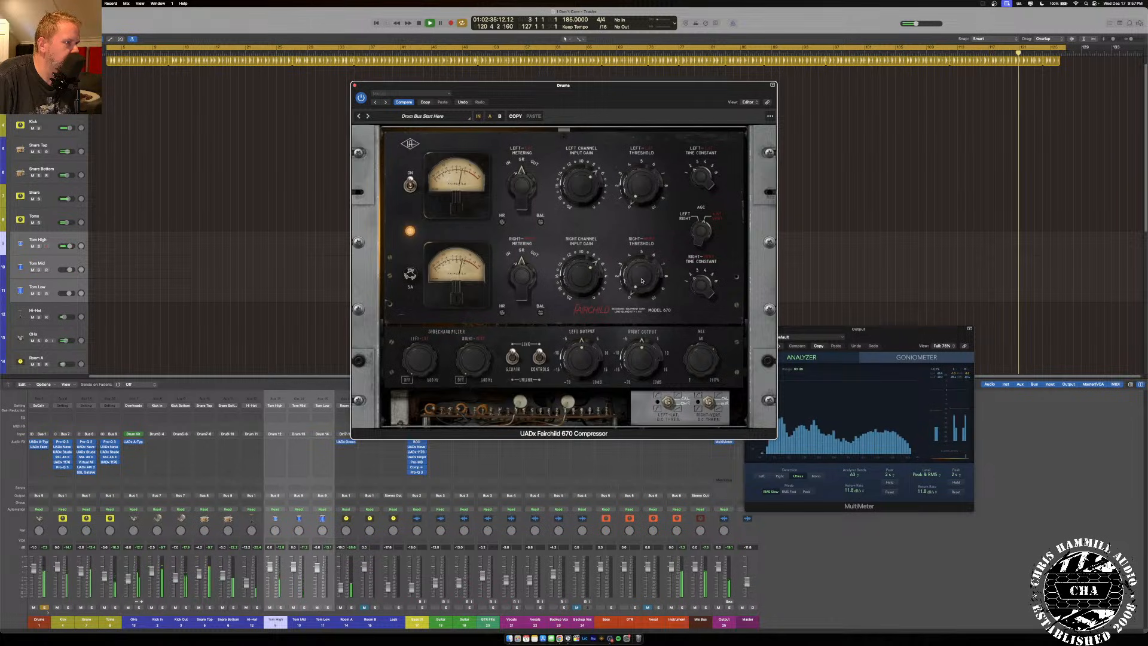
left_click_drag(588, 192, 586, 171)
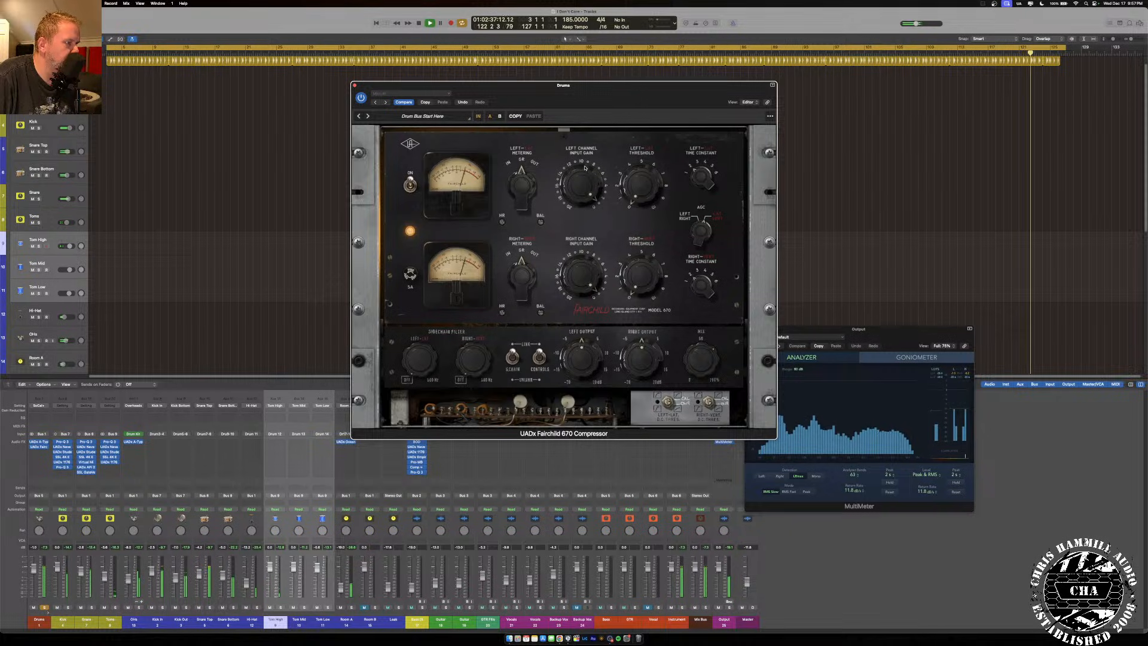
left_click(478, 116)
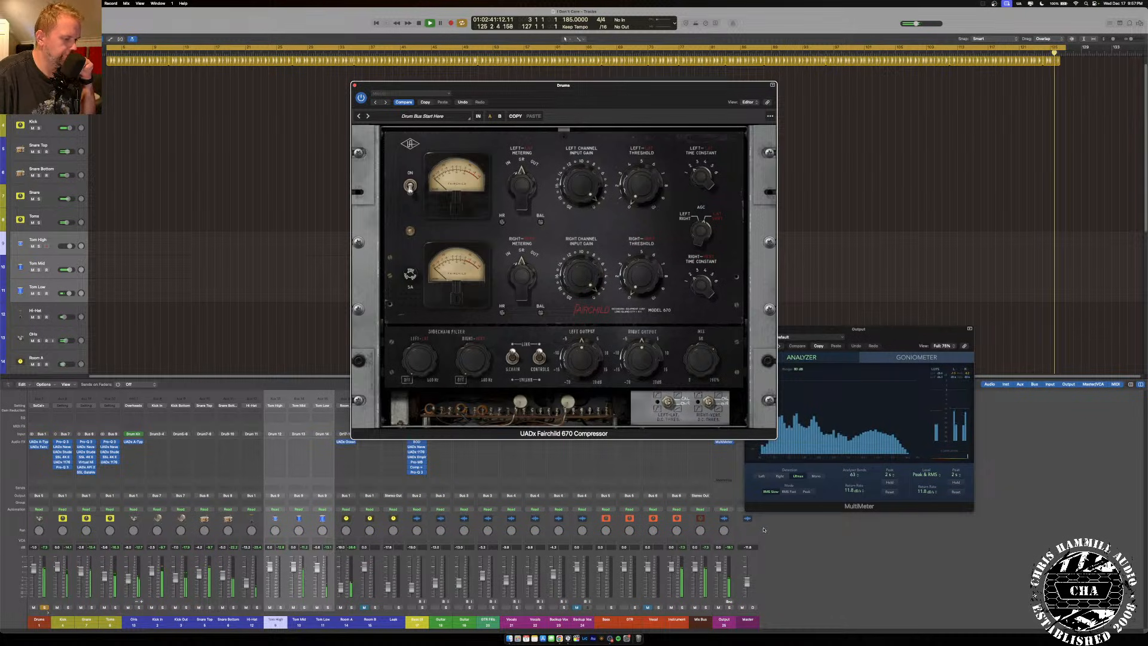
Raise the Master fader and fine-tune the Fairchild 670's threshold and input gain with the compressor switched back on.
left_click_drag(747, 582, 747, 549)
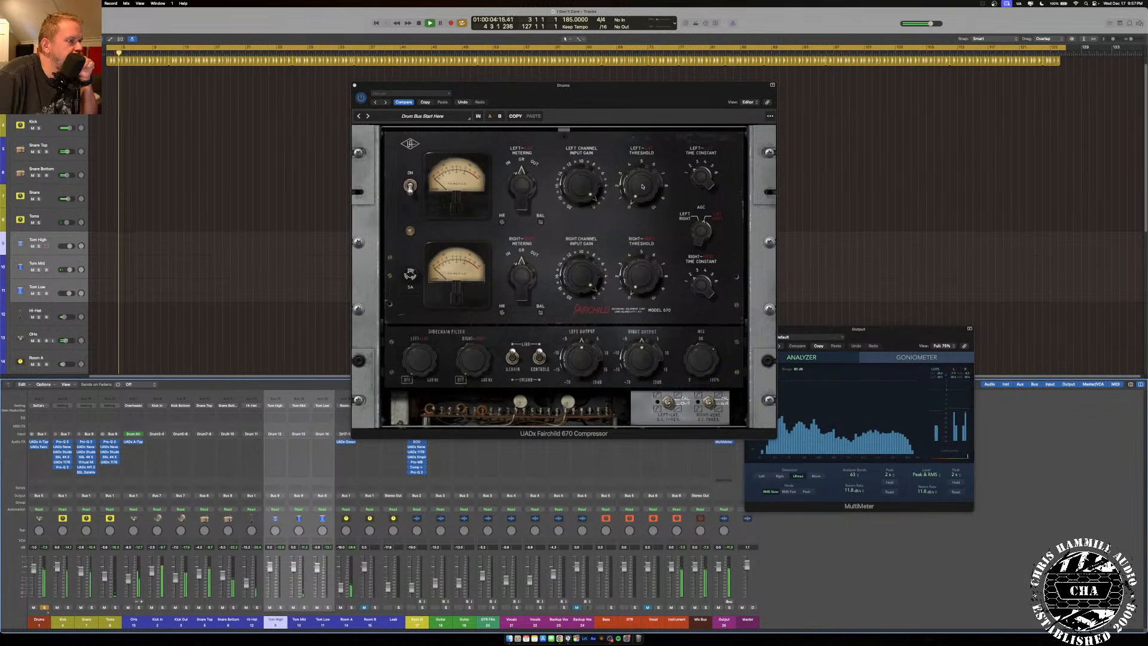
mouse_move(643, 186)
left_mouse_down()
mouse_move(641, 154)
mouse_move(642, 194)
left_mouse_up()
left_click(479, 116)
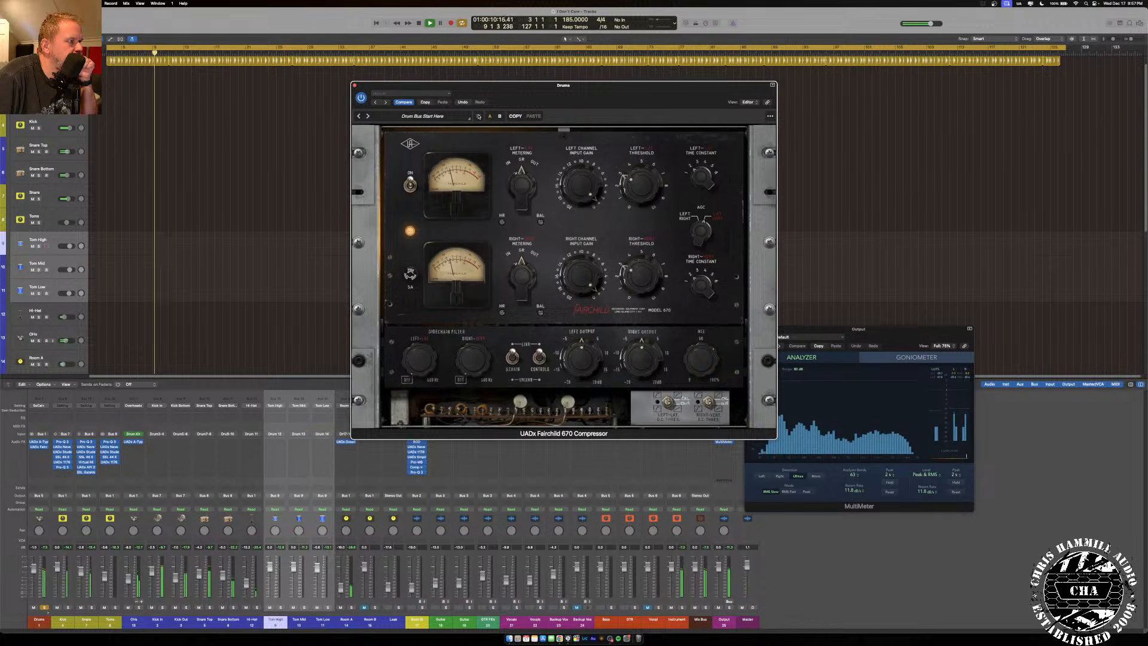
left_click_drag(579, 184, 579, 192)
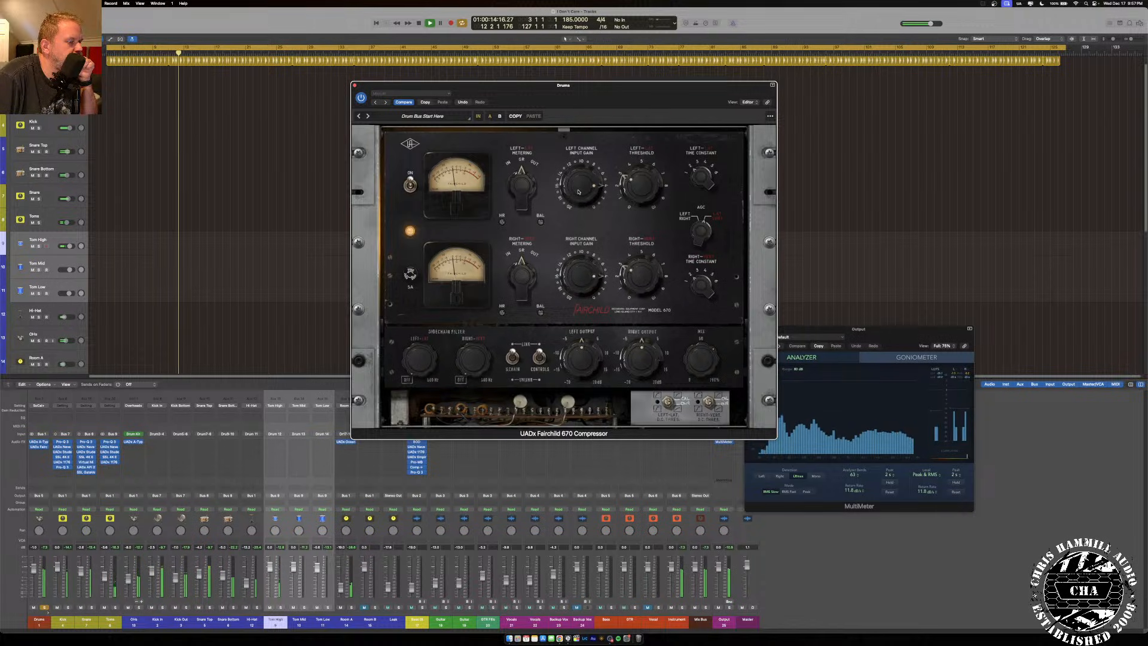
left_click_drag(638, 189, 635, 189)
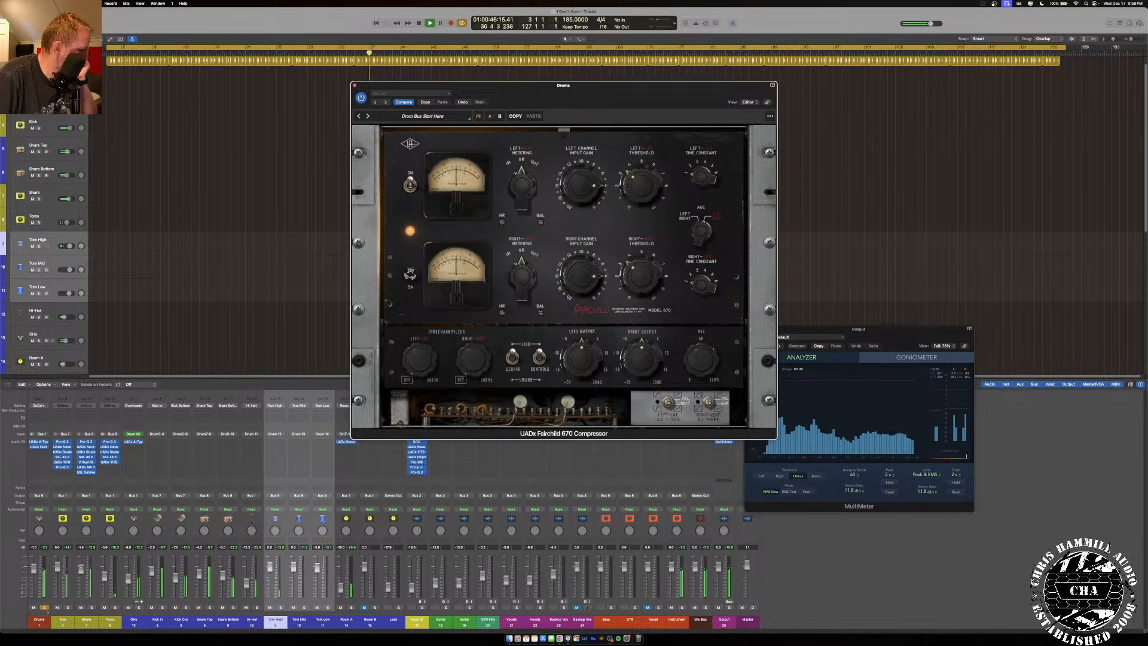
left_click(67, 572)
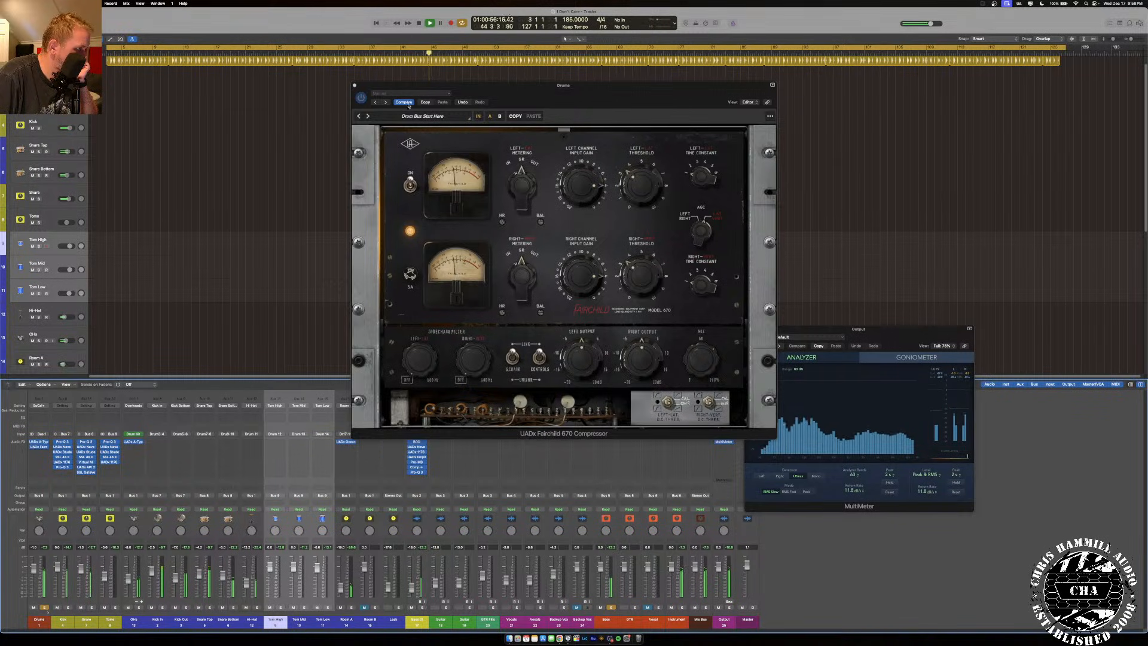
Close the Fairchild 670, audition the kick bus and the bass separately while nudging the bass DI fader, and restore the Drums bus solo.
left_click(356, 85)
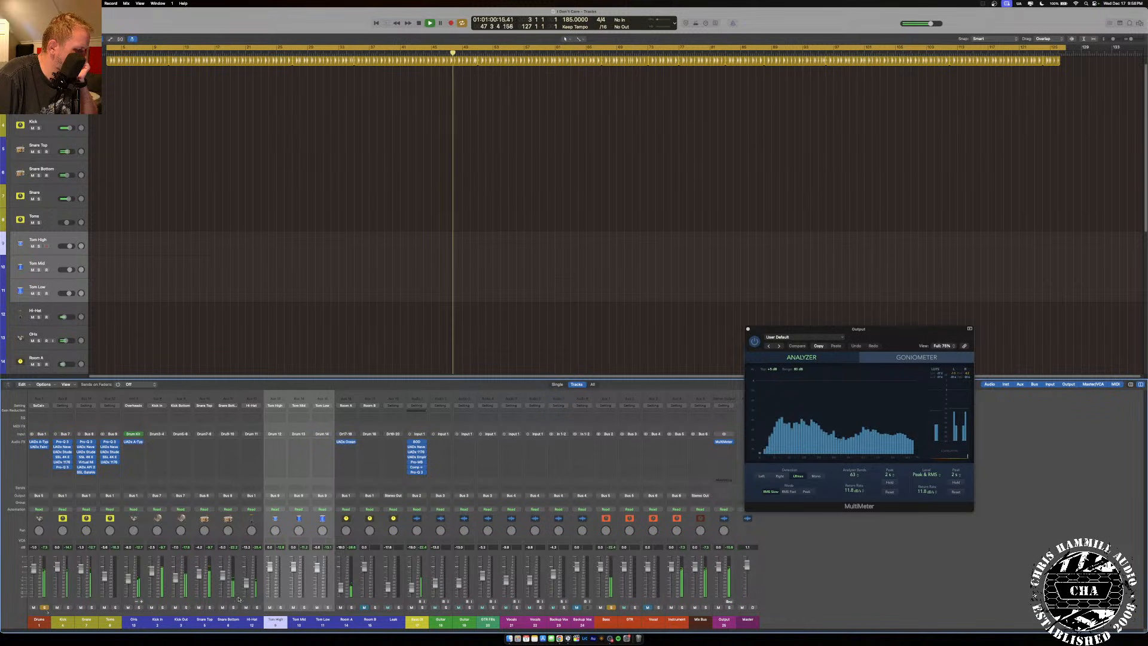
left_click(68, 607)
left_click(44, 607)
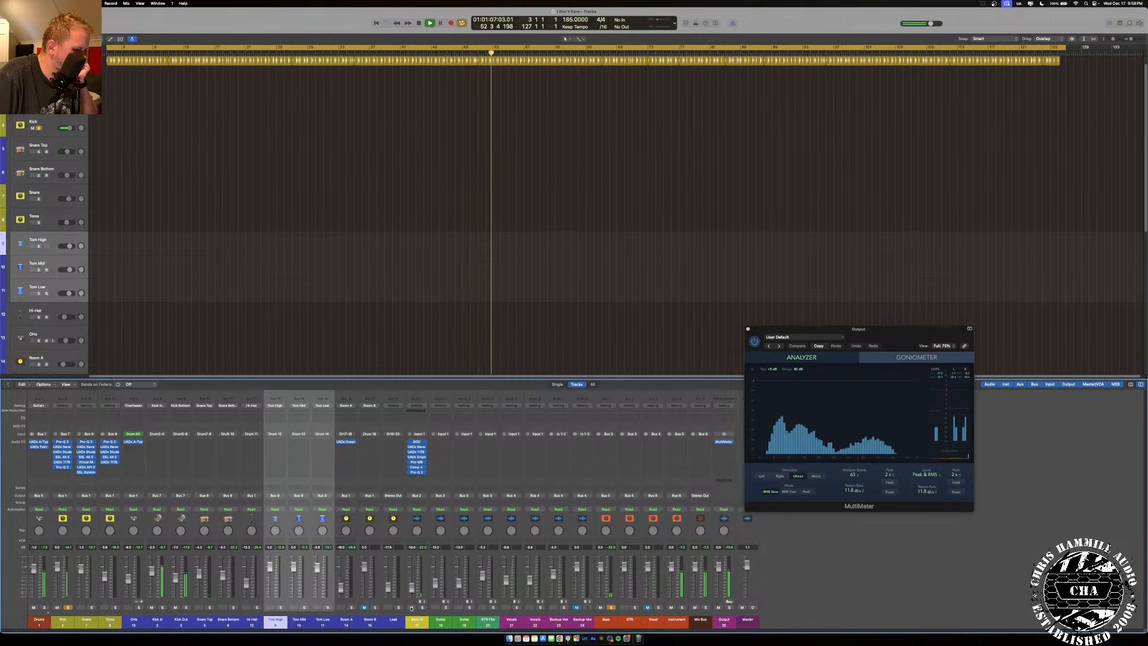
left_click(68, 607)
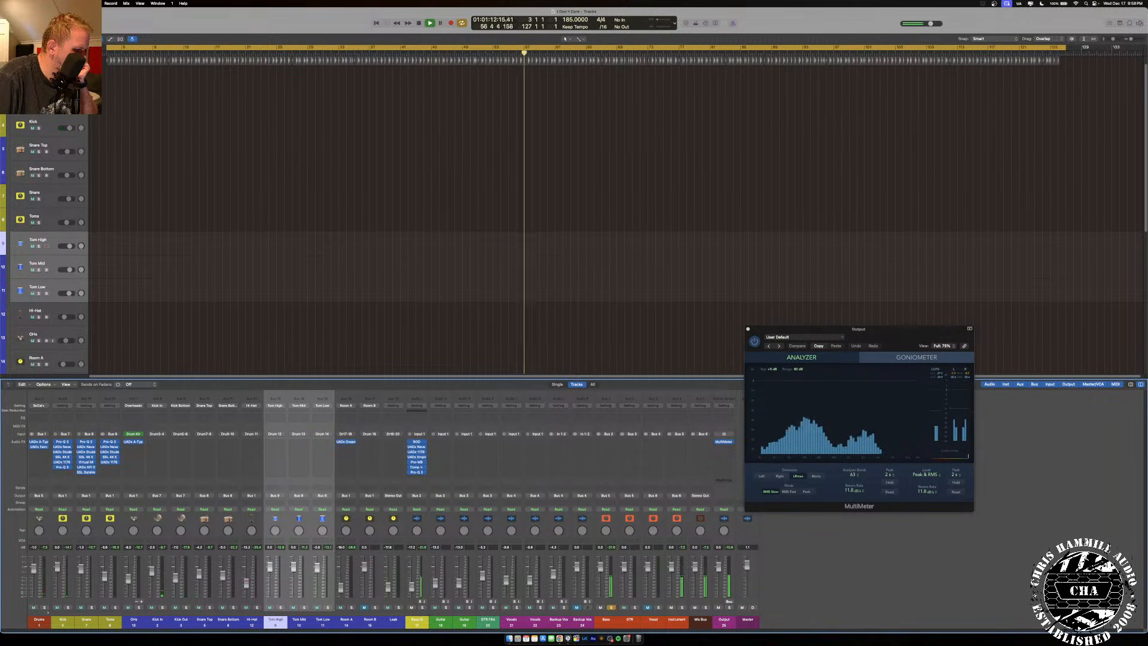
left_click_drag(412, 587, 413, 588)
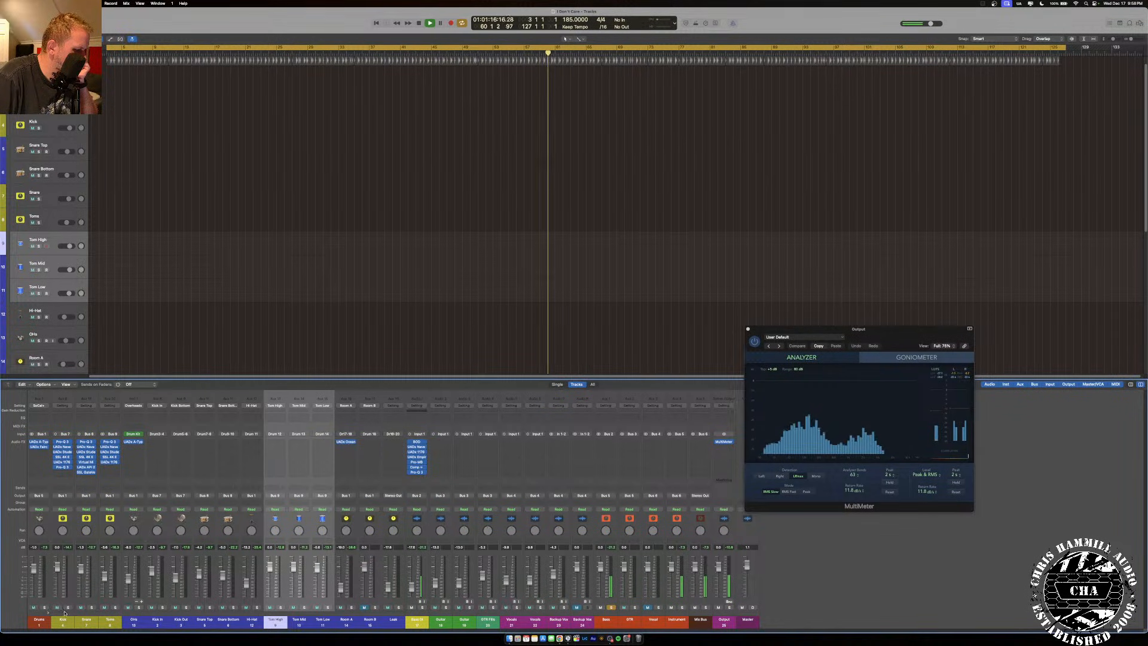
left_click(45, 607)
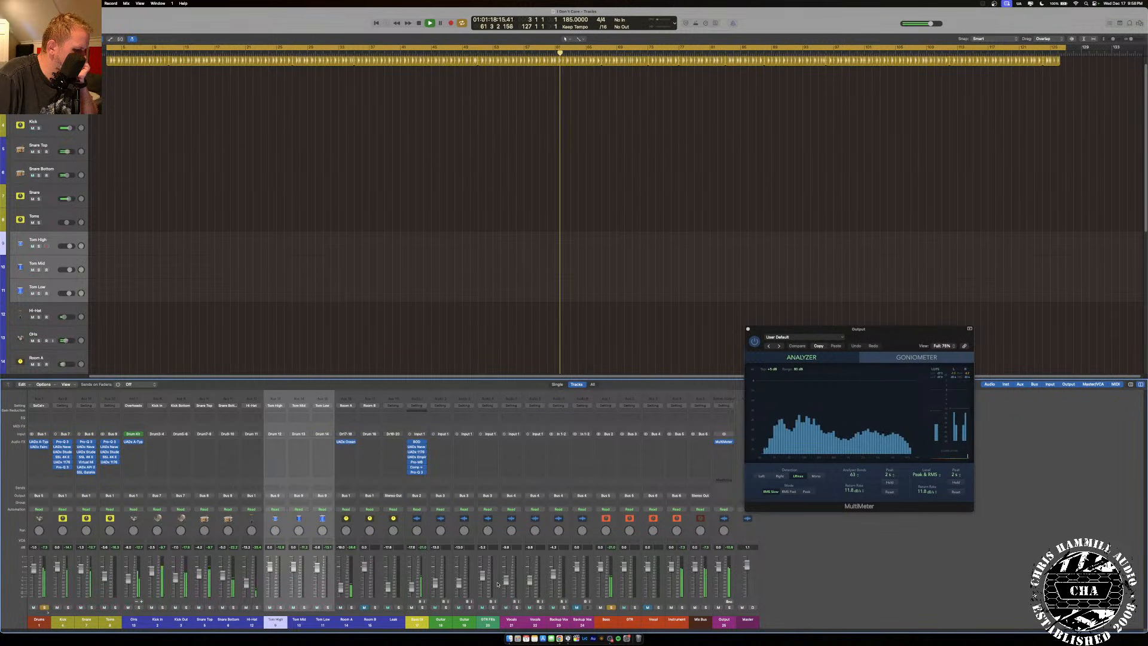
Collapse the Drums stack and recheck its Fairchild 670 while replaying the passage just before the bridge, closing the compressor at the end.
left_click(47, 616)
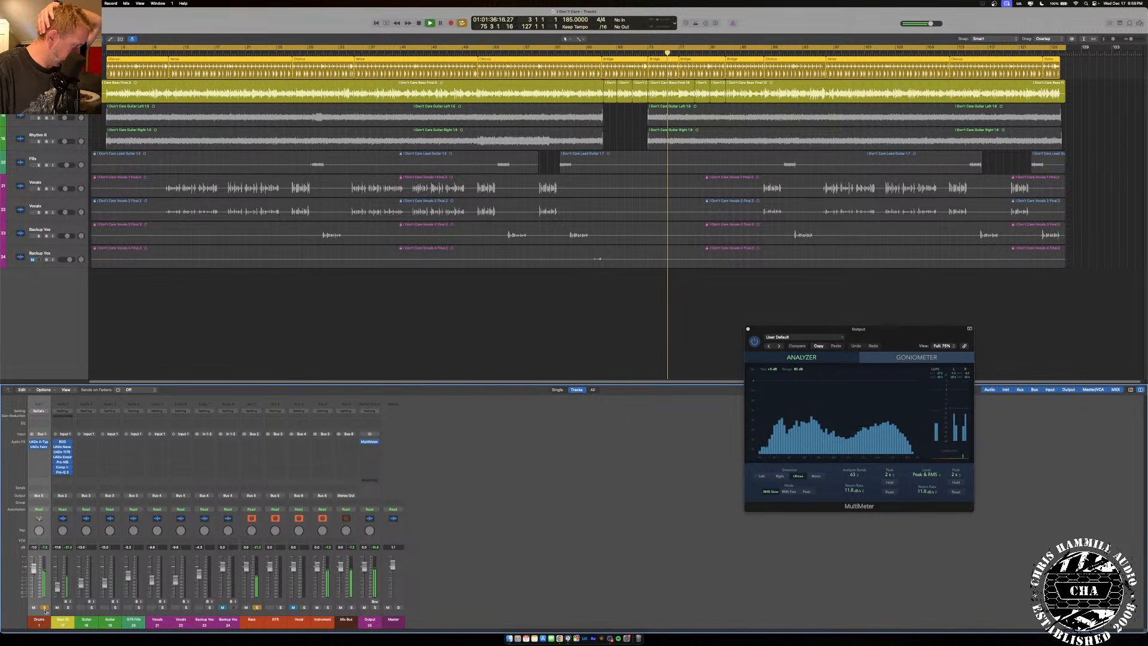
left_click(39, 447)
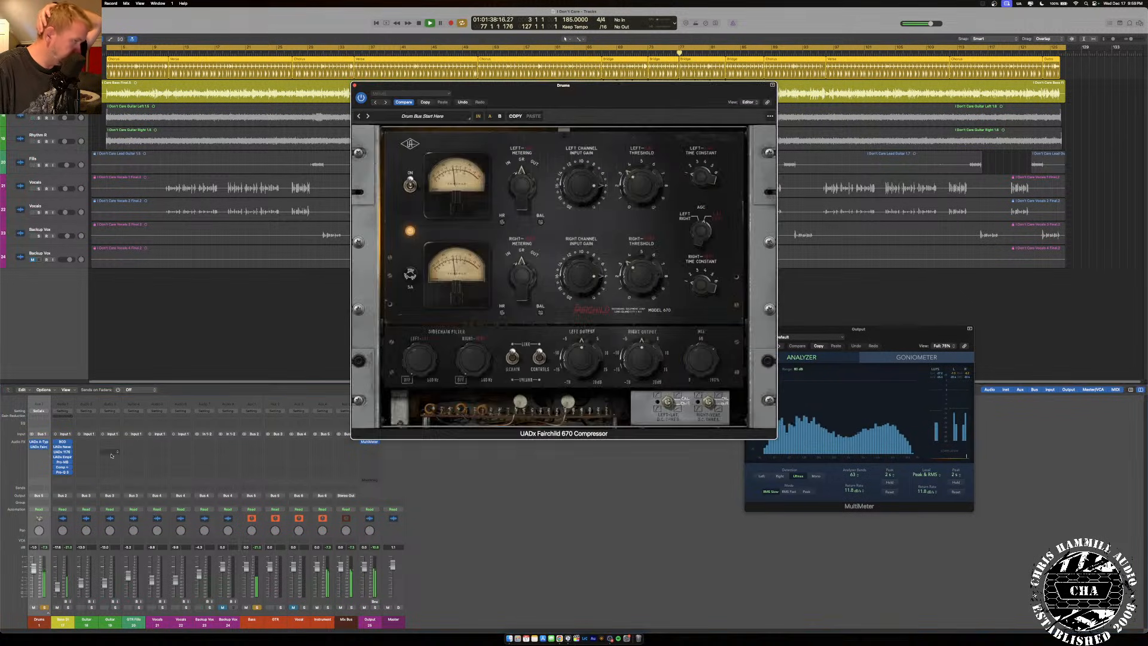
left_click(602, 53)
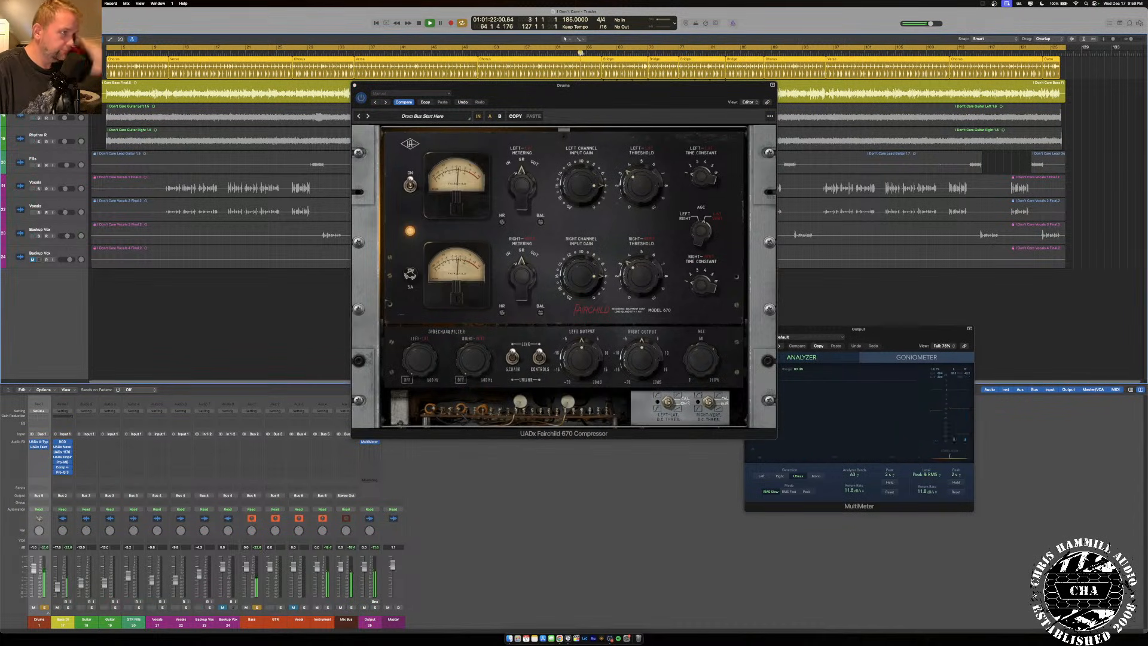
left_click(581, 51)
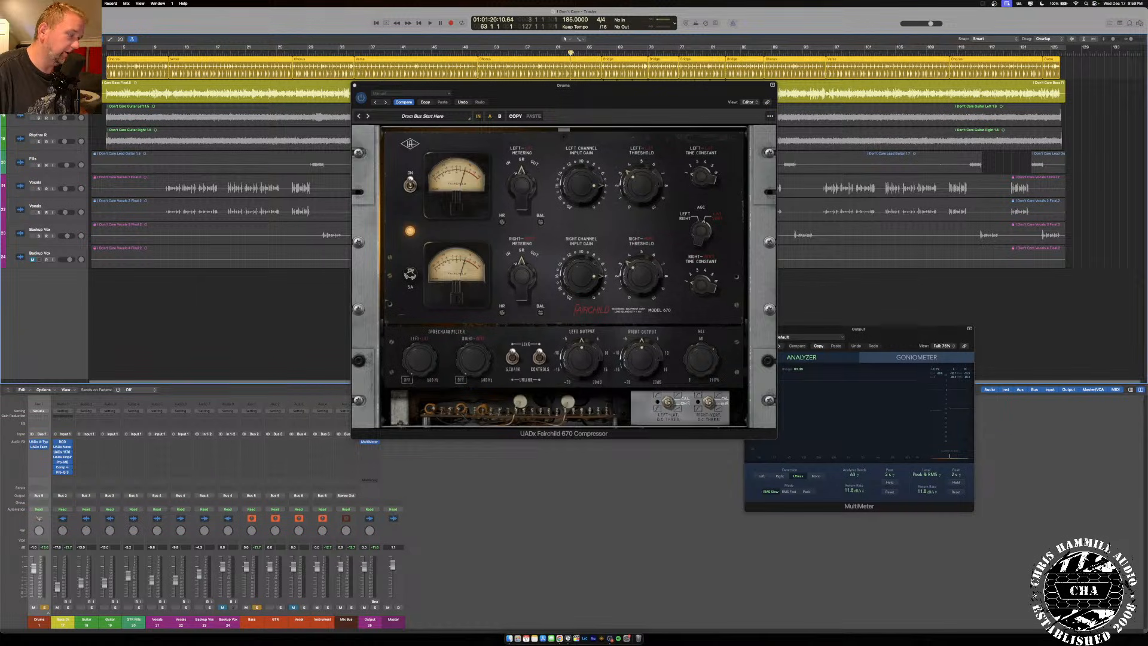
key("space")
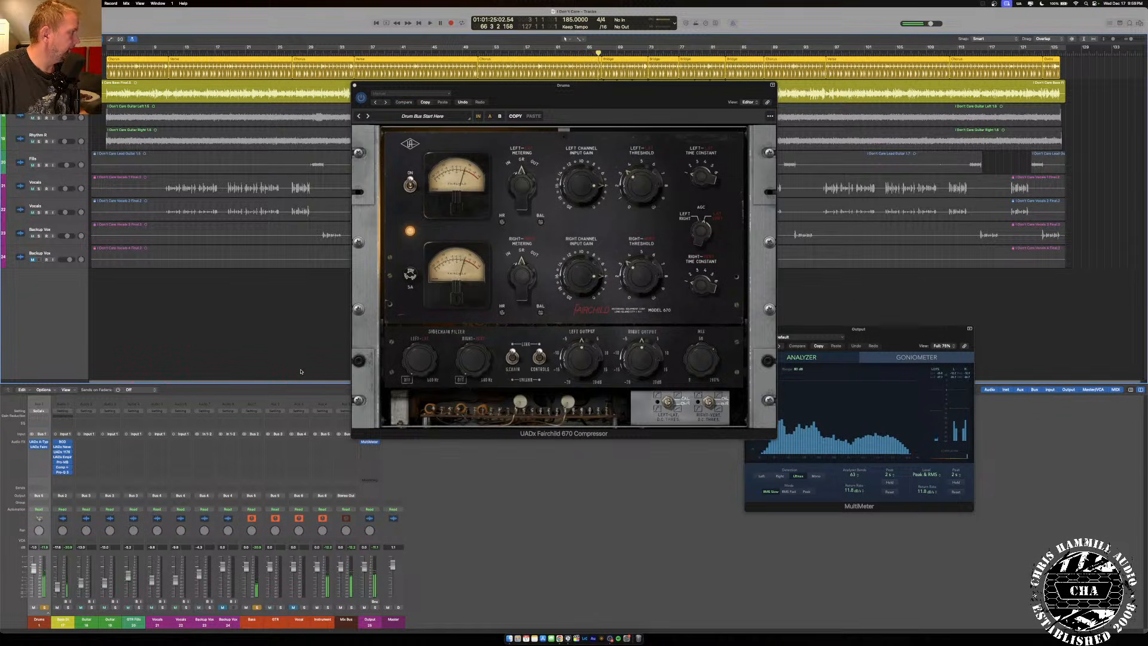
left_click(355, 85)
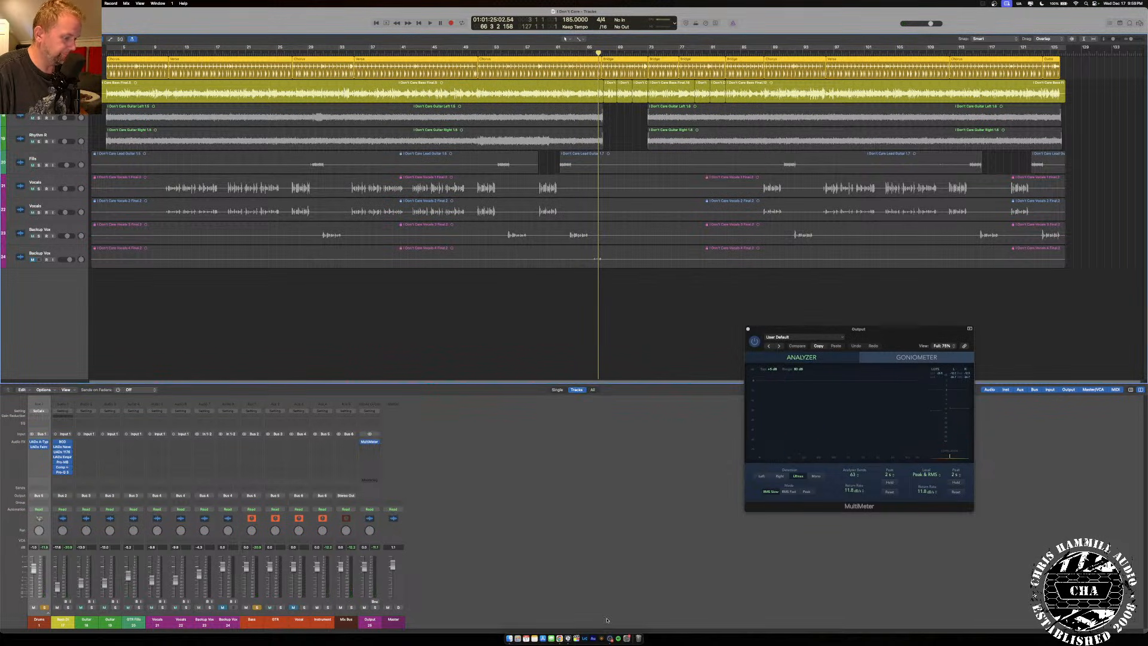
left_click(610, 639)
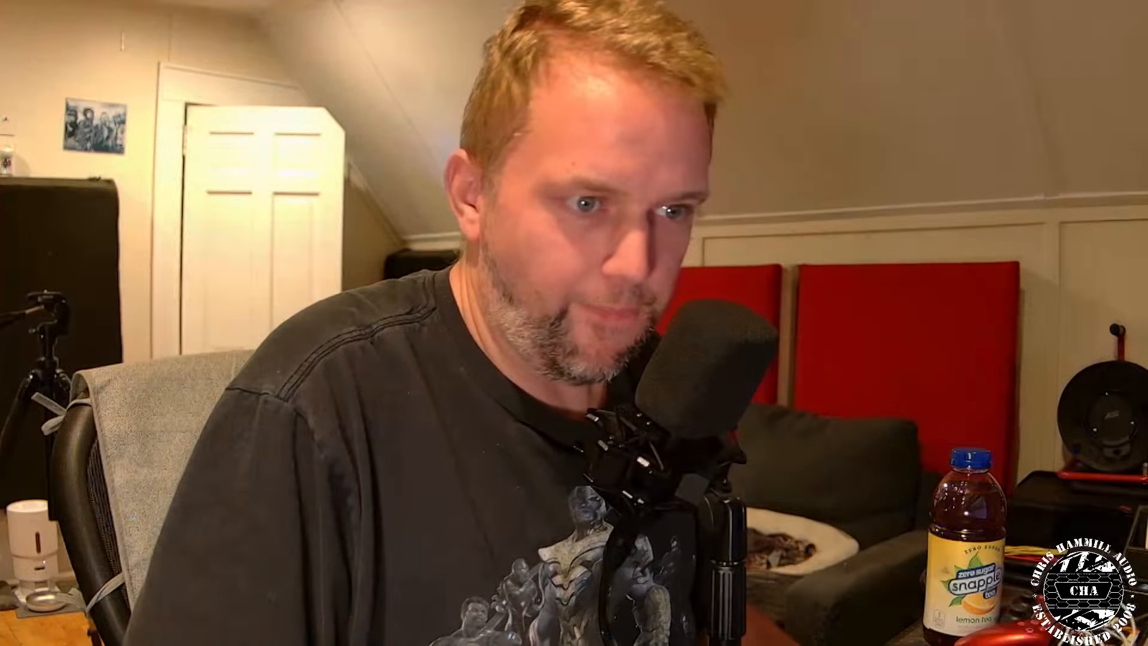
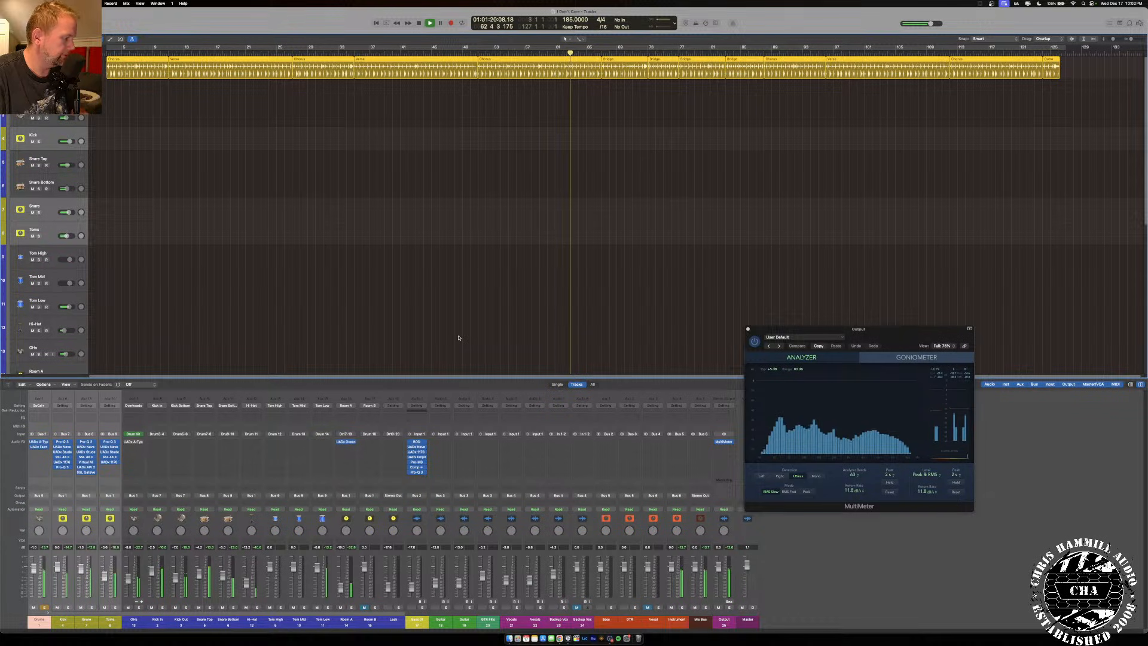
Stop playback and set the audio device's I/O buffer size to 128 samples, applying the change and closing the settings.
key("space")
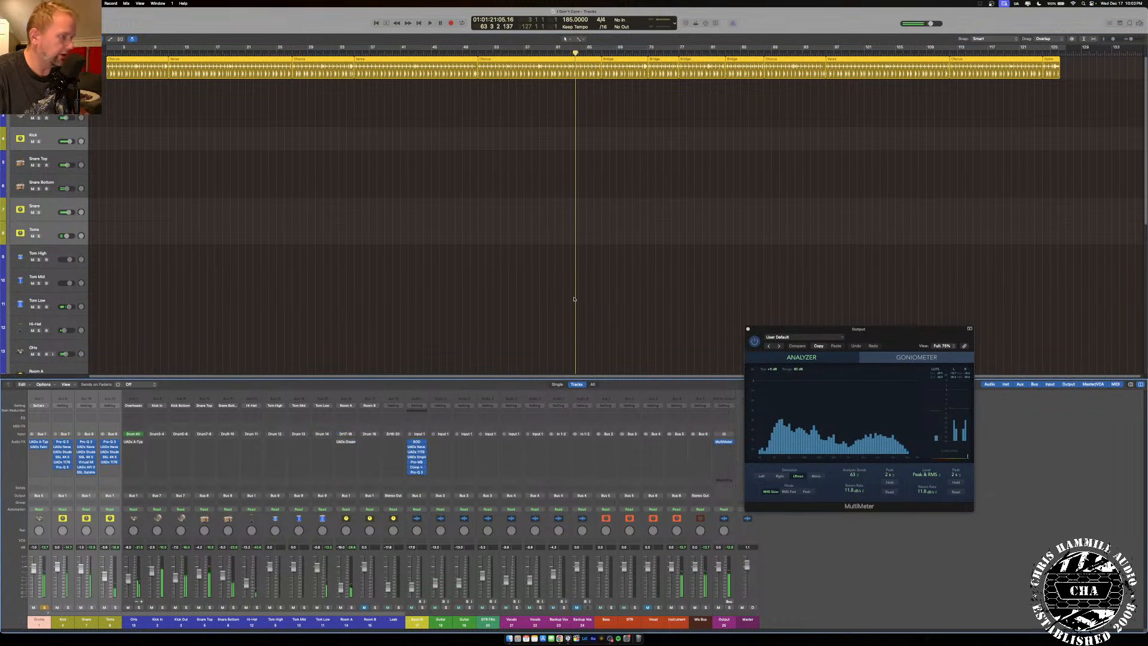
left_click(558, 54)
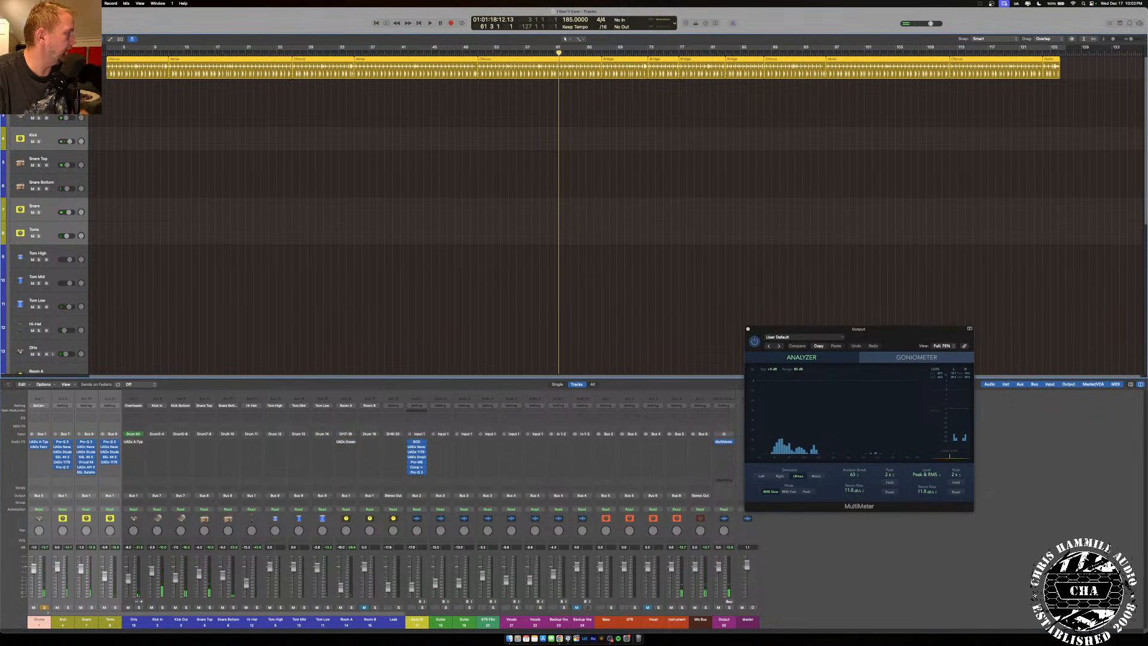
left_click(26, 3)
mouse_move(60, 23)
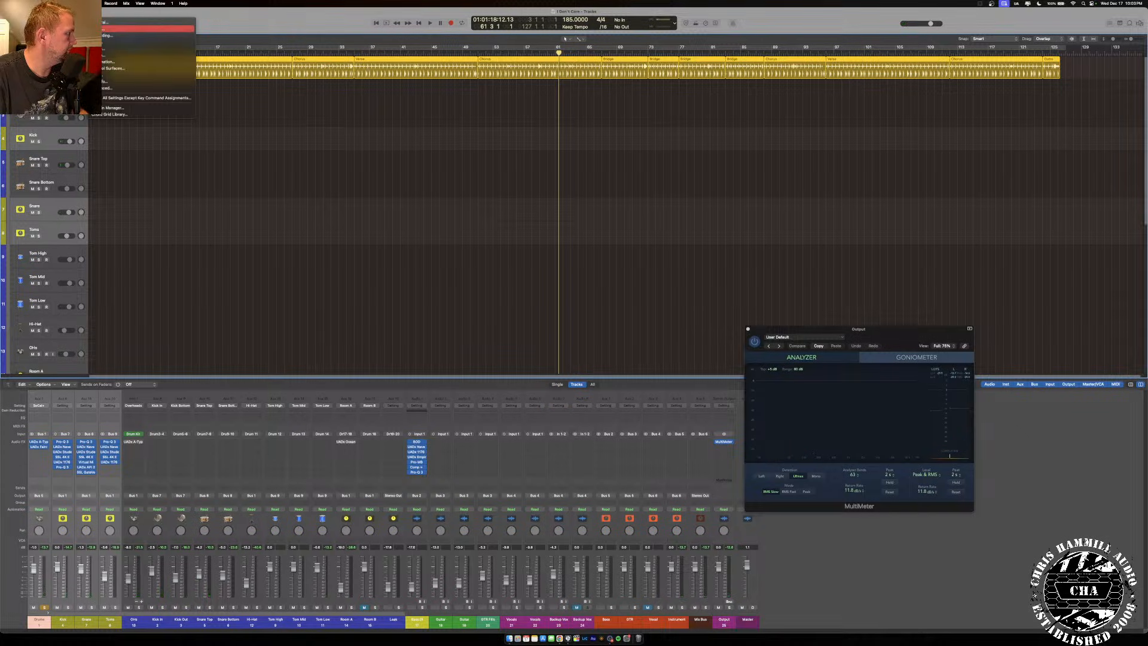
left_click(117, 31)
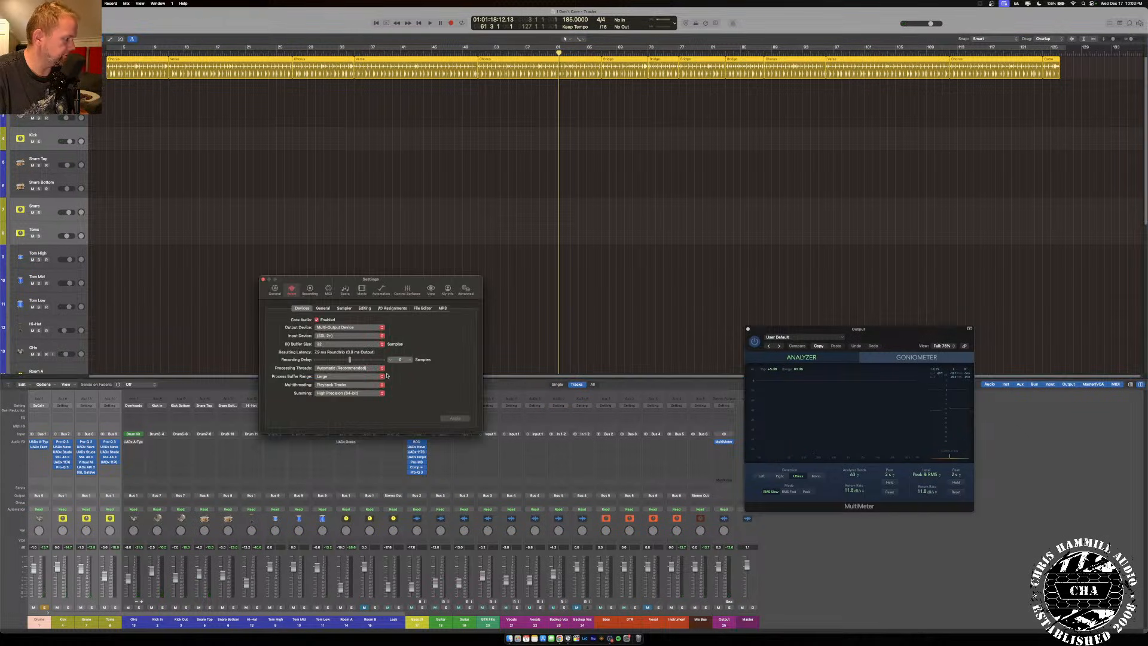
left_click(341, 344)
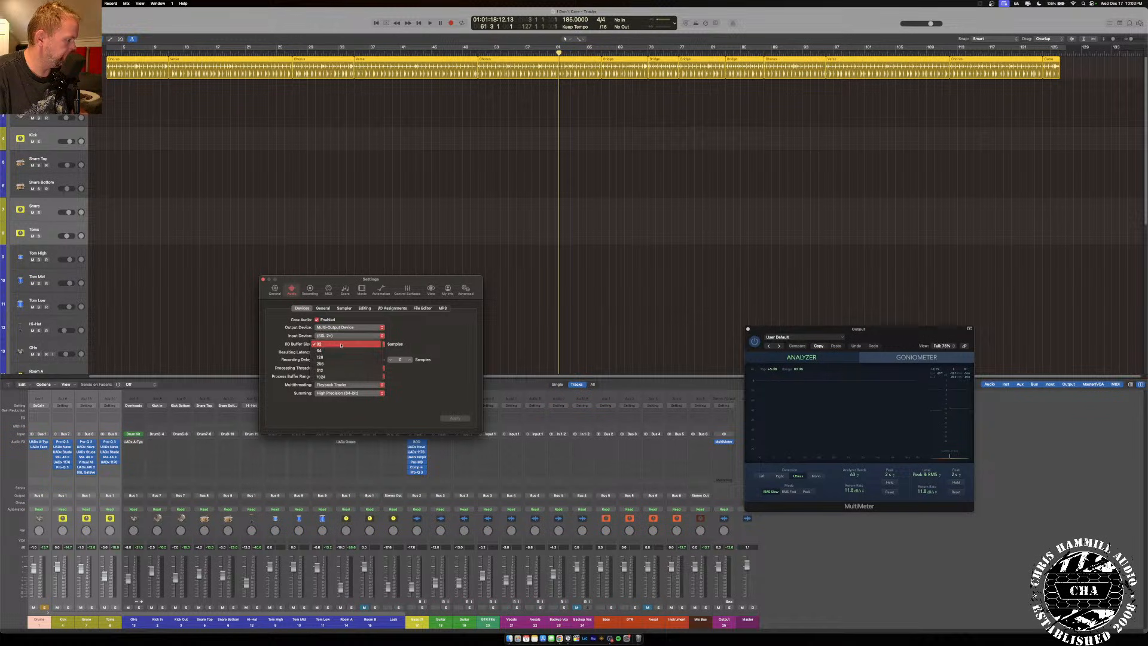
left_click(354, 367)
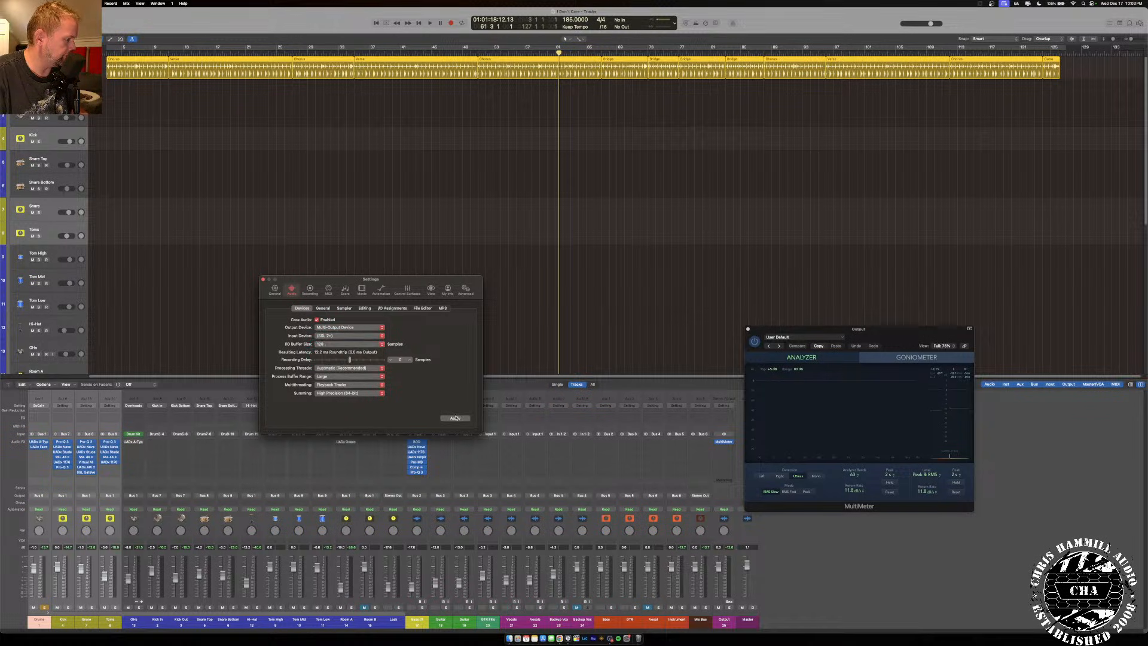
key("Return")
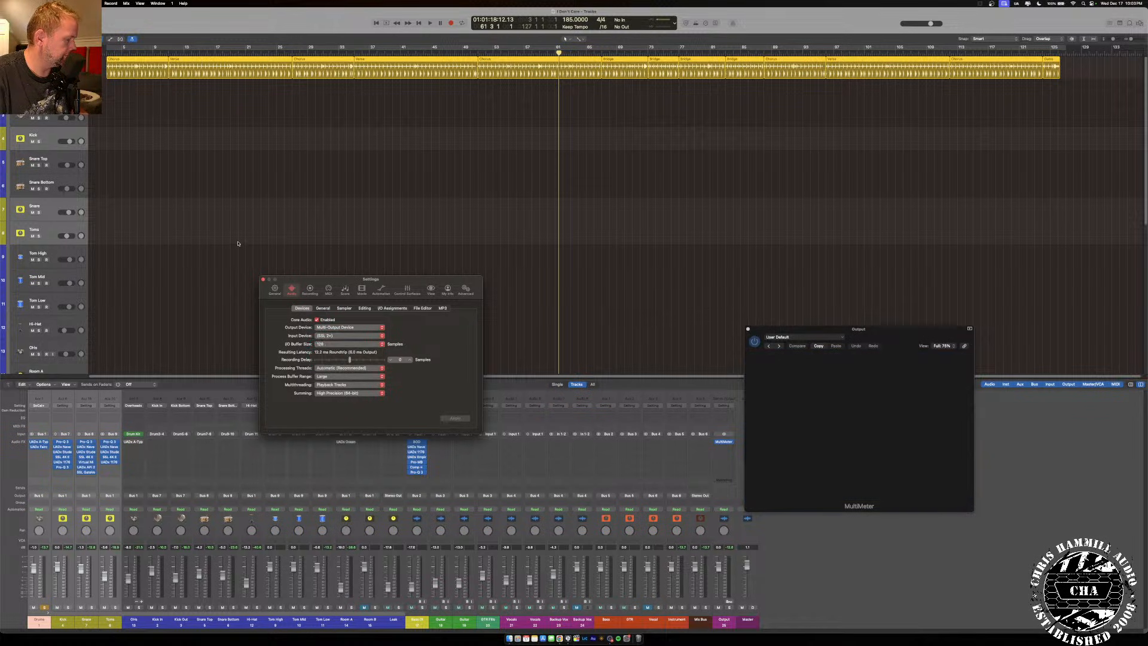
left_click(263, 280)
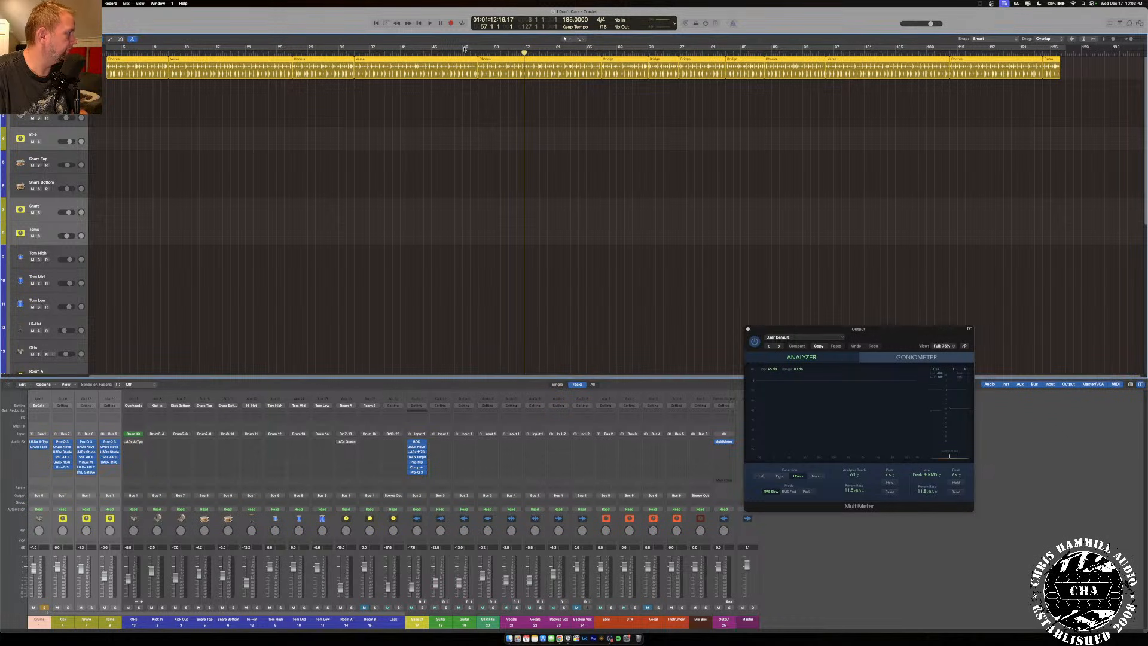
Reduce the multi-track selection in the mixer to the Drums bus channel strip alone.
left_click(133, 625)
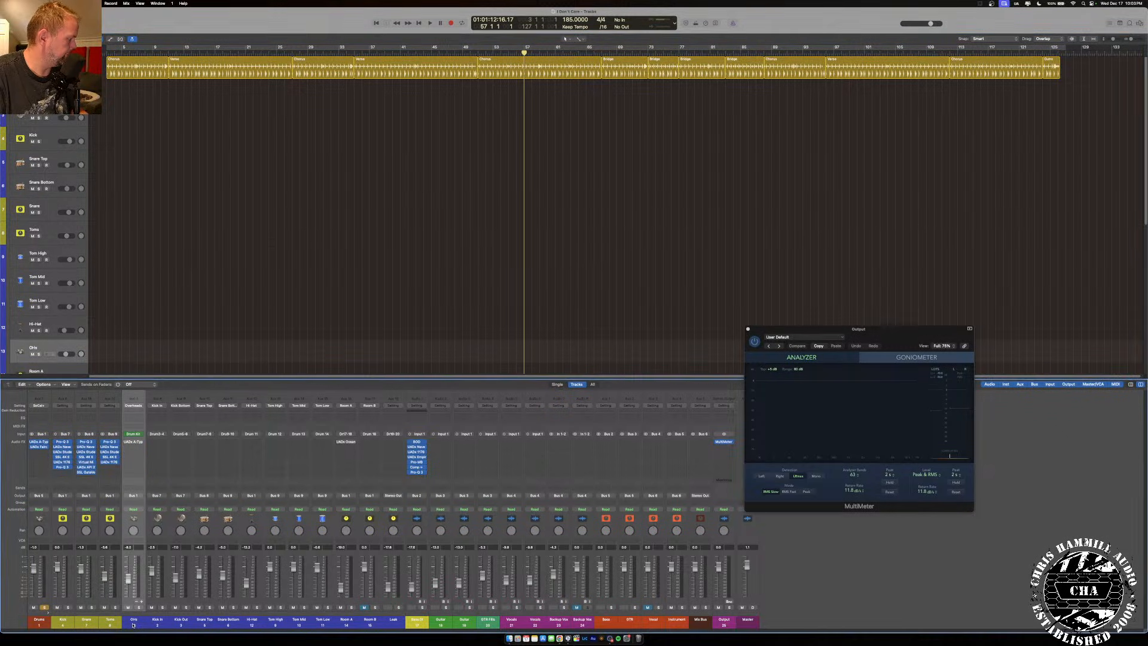
left_click(34, 622)
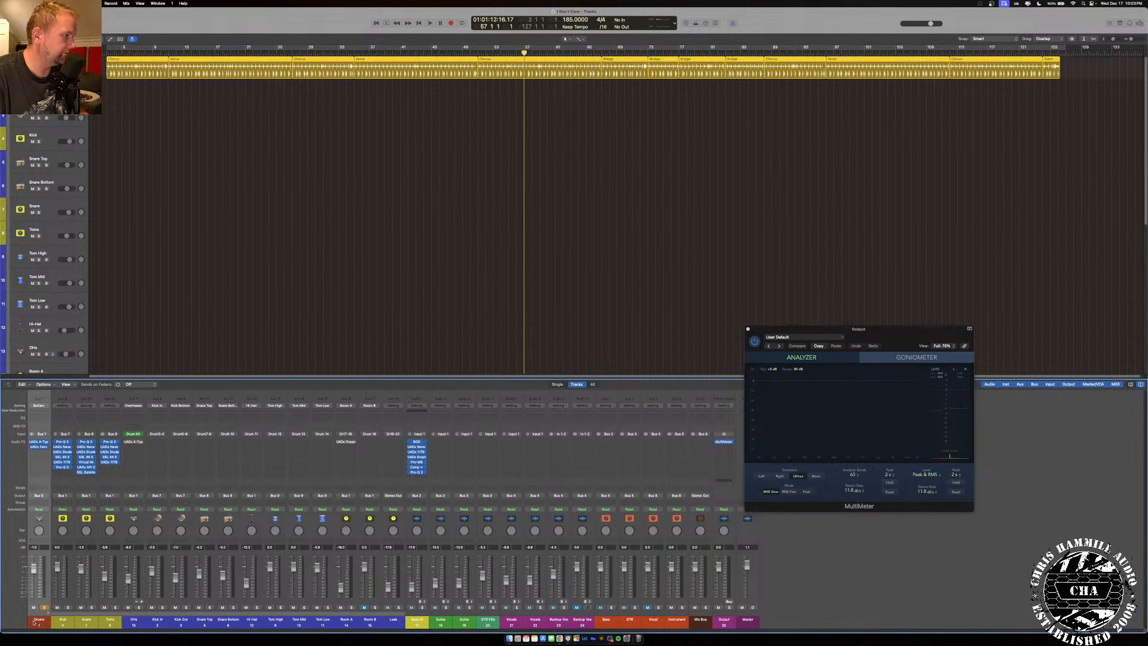
Audition the drum mix, replaying it from the chorus at bar 51, and stop playback.
key("space")
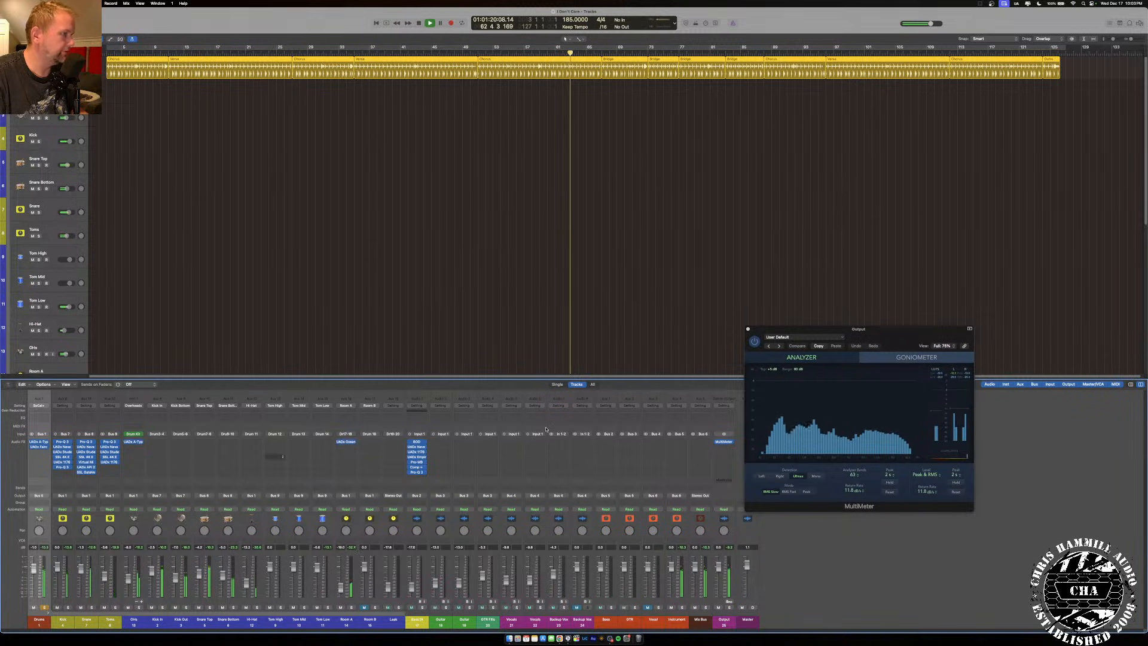
left_click(479, 53)
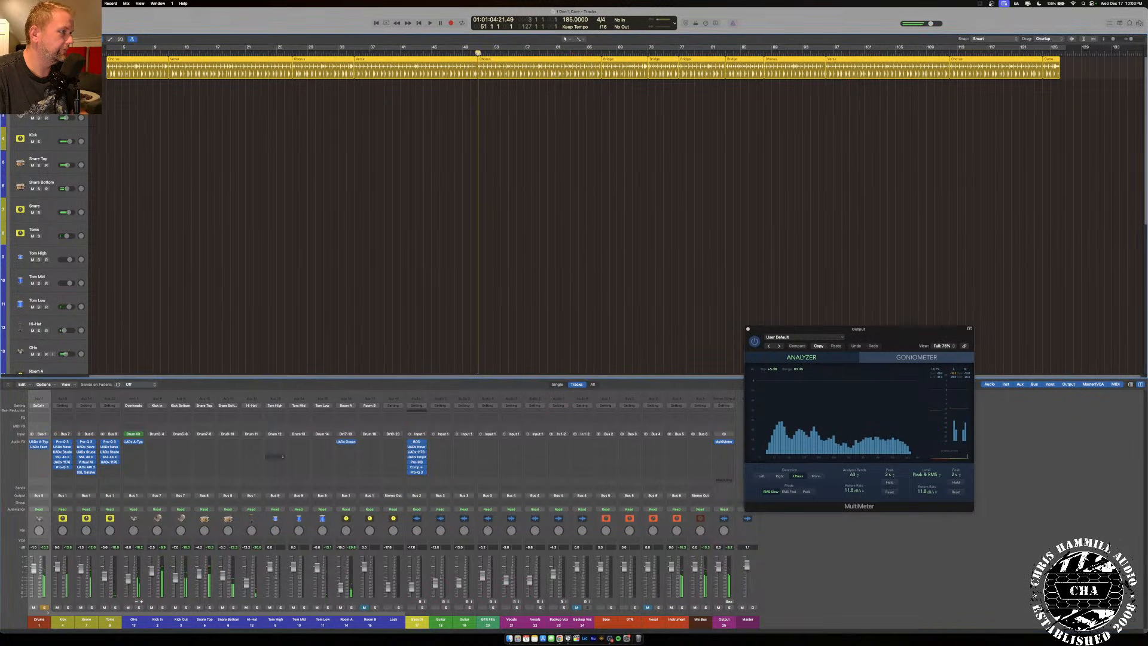
key("space")
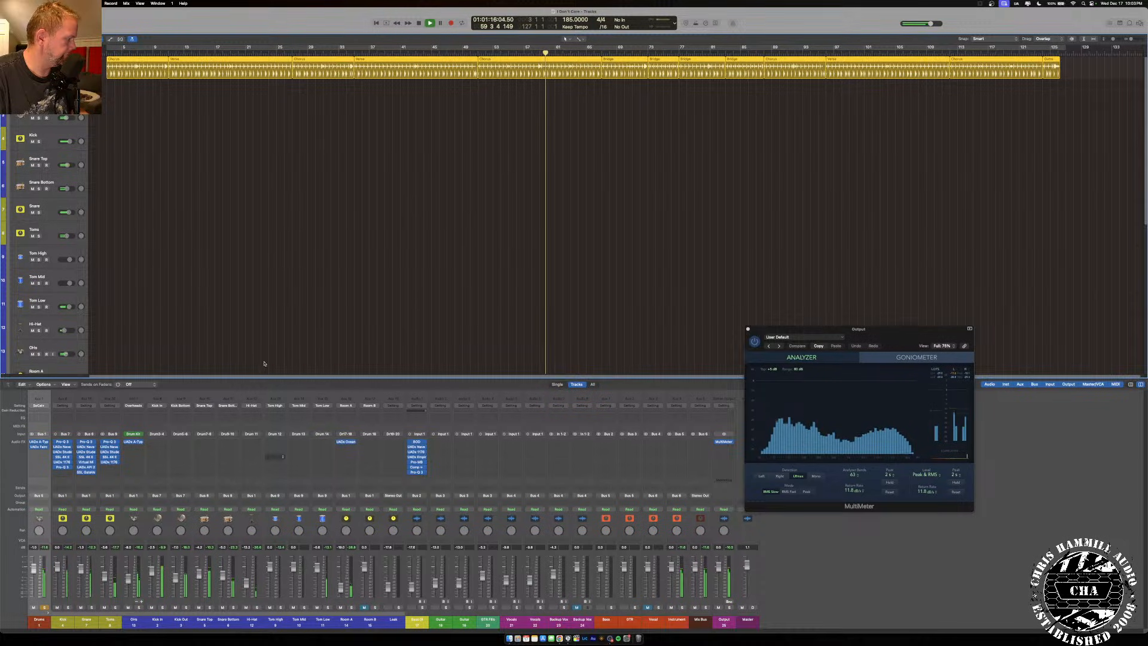
key("space")
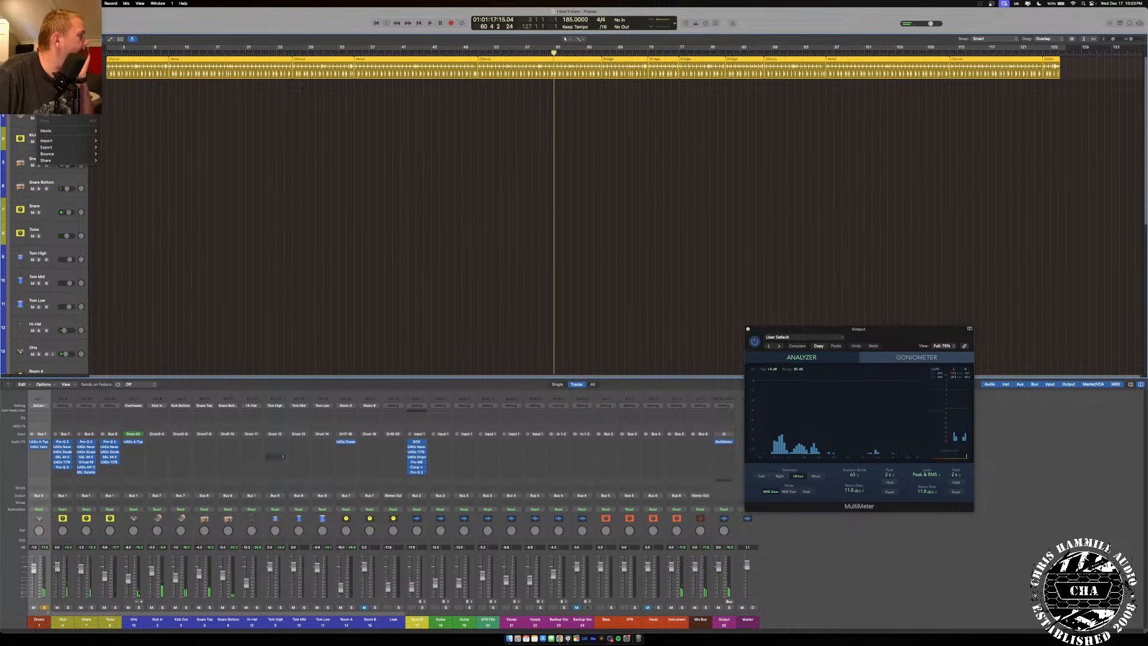
Set the audio device I/O buffer size to 256 samples and close the settings.
left_click(29, 4)
mouse_move(45, 21)
left_click(114, 28)
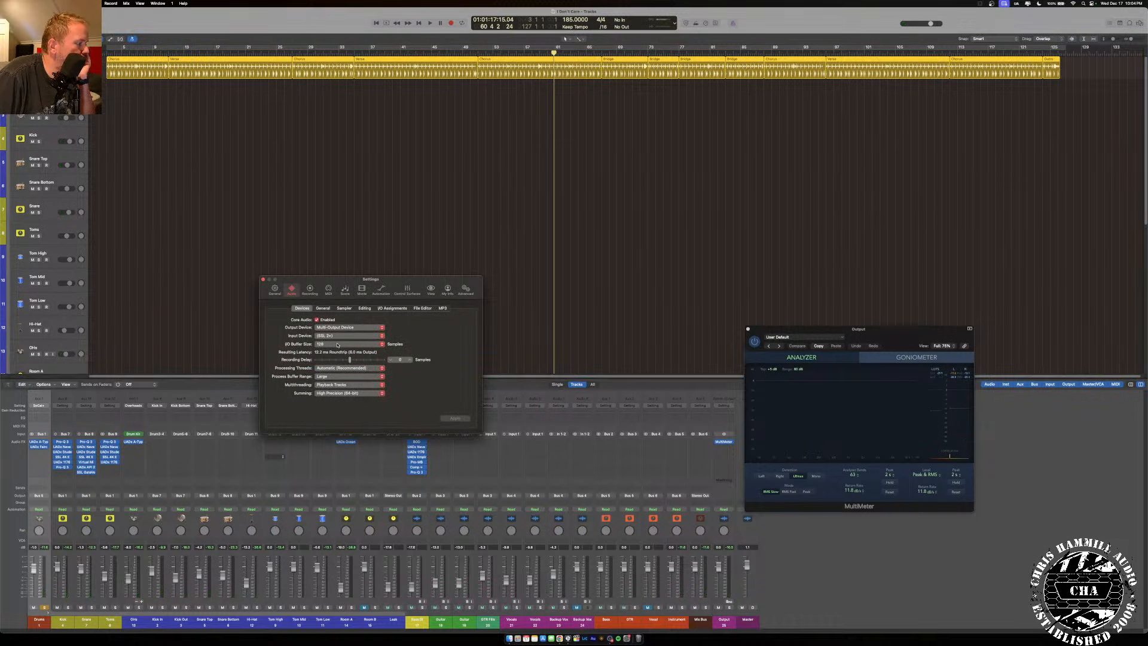
left_click(337, 345)
left_click(338, 351)
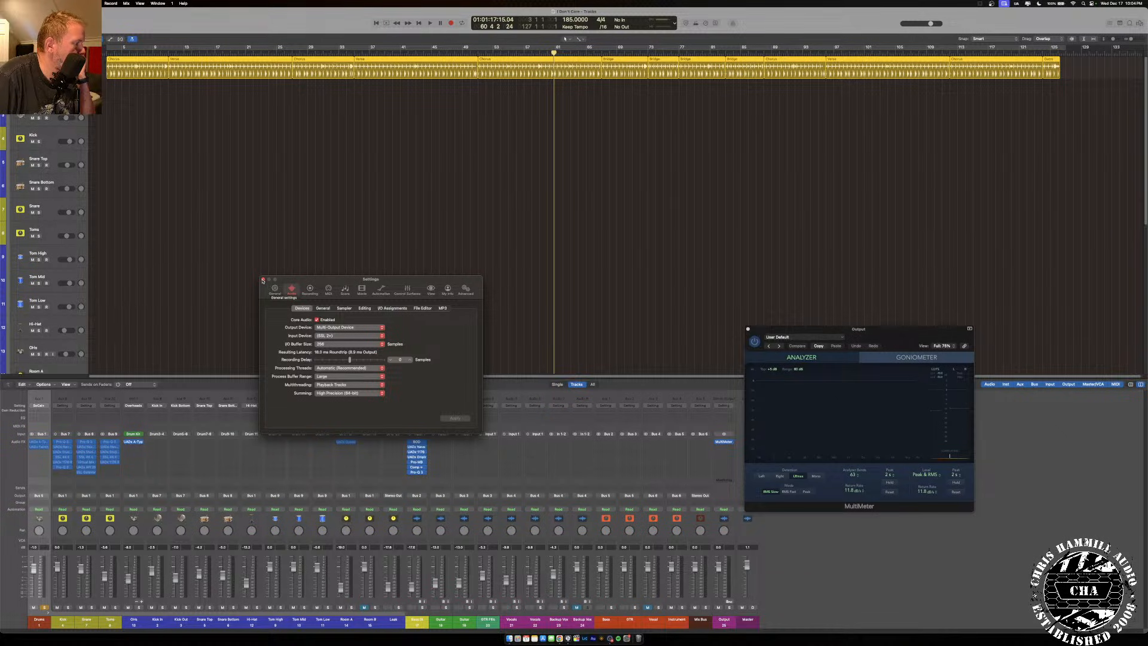
left_click(263, 279)
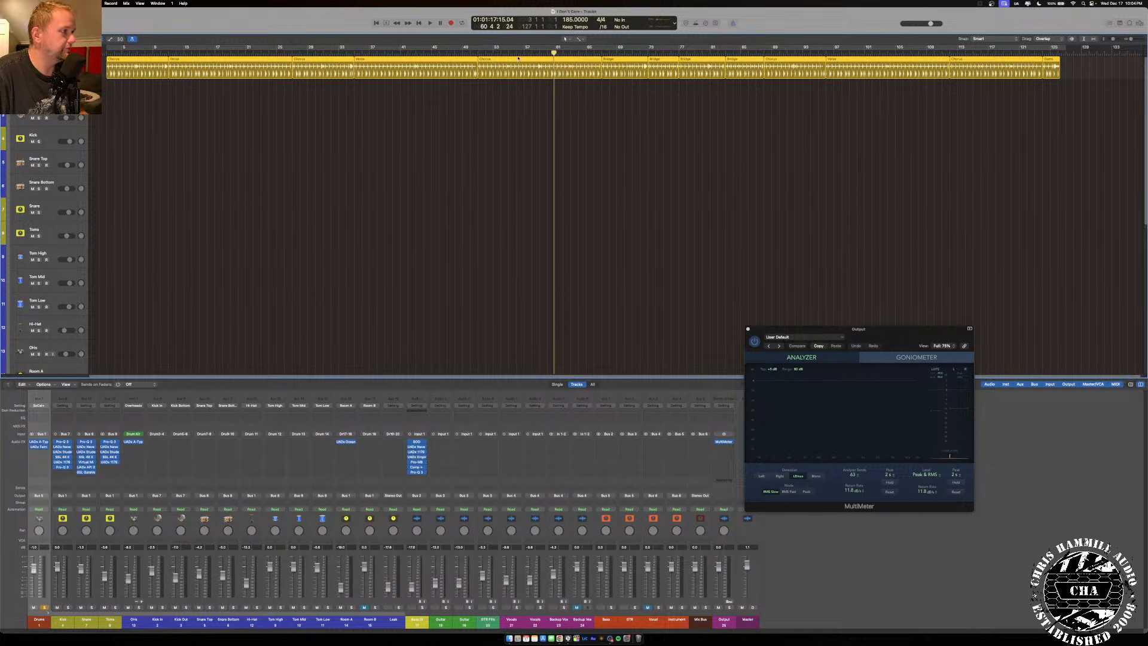
Play the song from about bar 62 and solo the Bass bus alongside the drums.
left_click(469, 54)
left_click(566, 54)
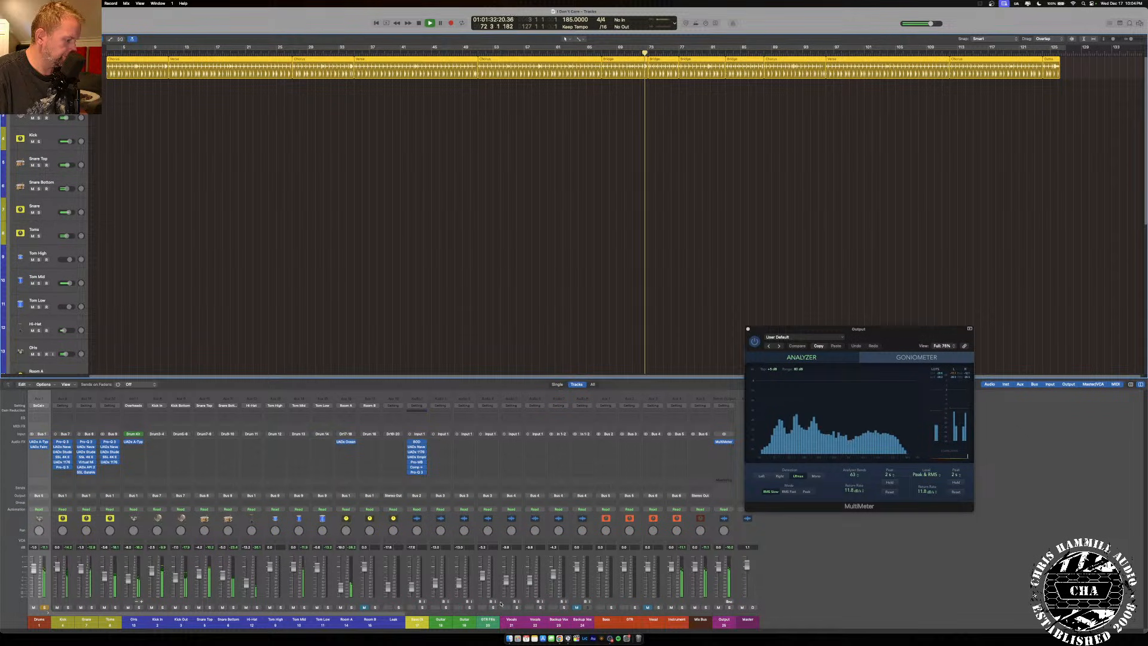
left_click(610, 607)
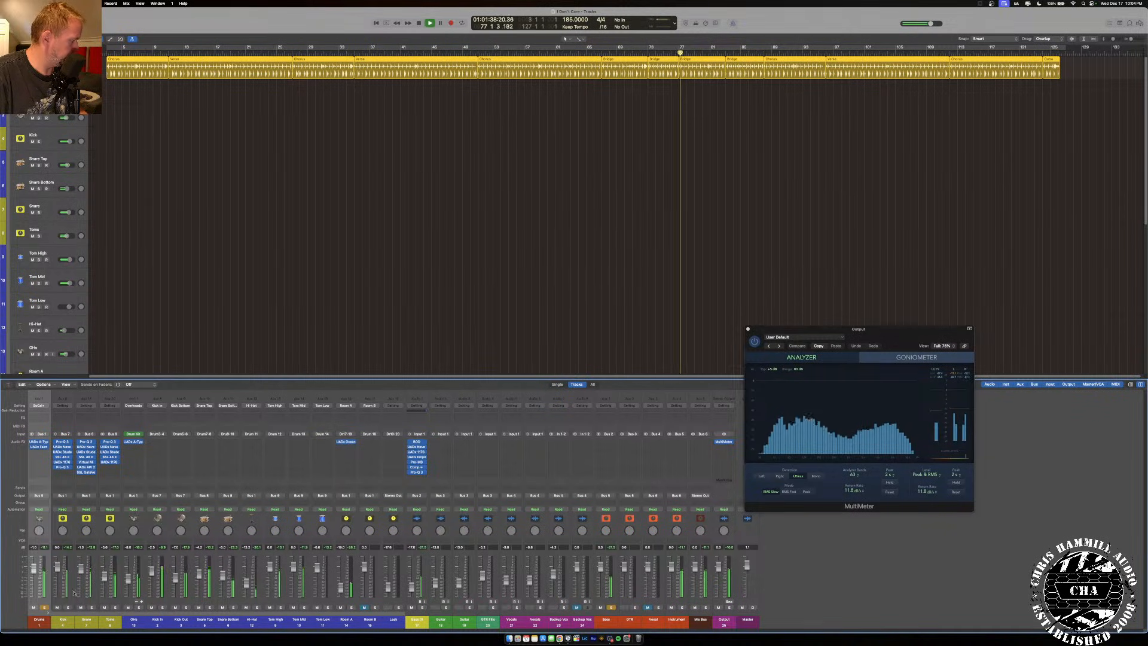
Remove the UADx A-Type Multiband Enhancer from the OHs channel.
left_click(141, 443)
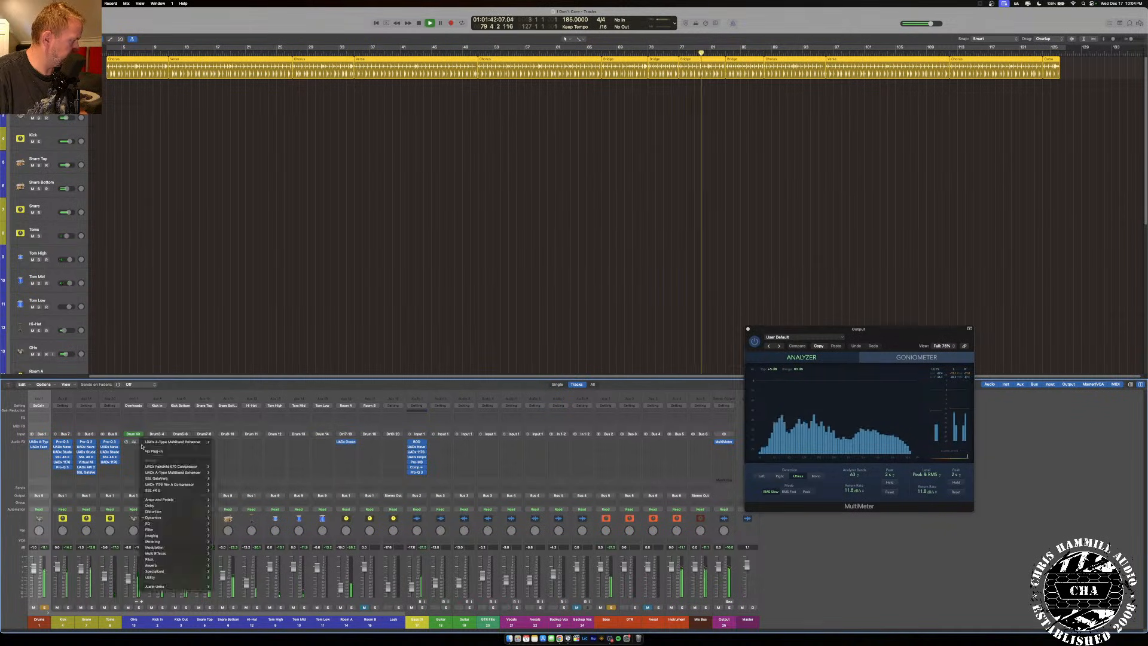
left_click(144, 453)
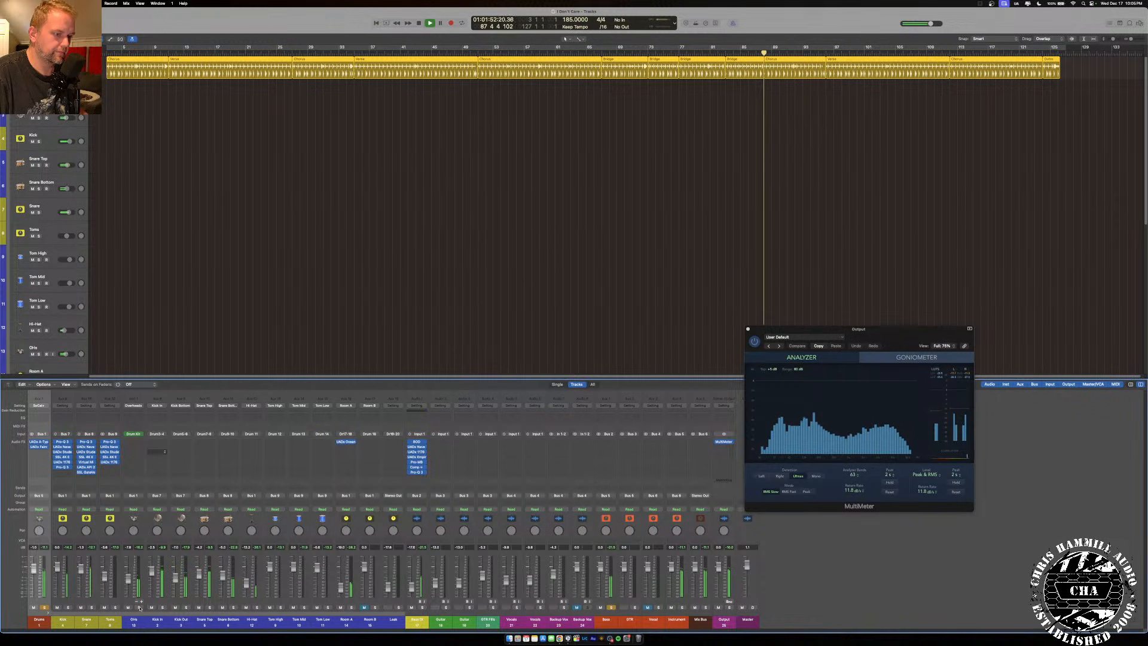
Solo the OHs channel and play a cycle loop from bar 83 to bar 88.
left_click(139, 608)
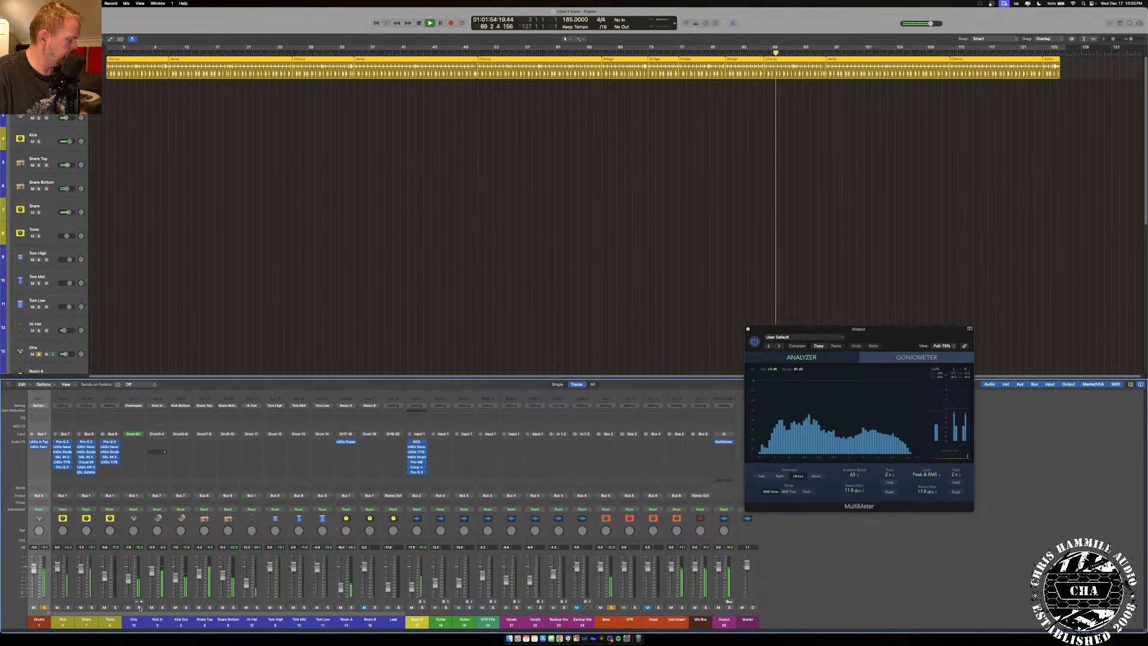
key("space")
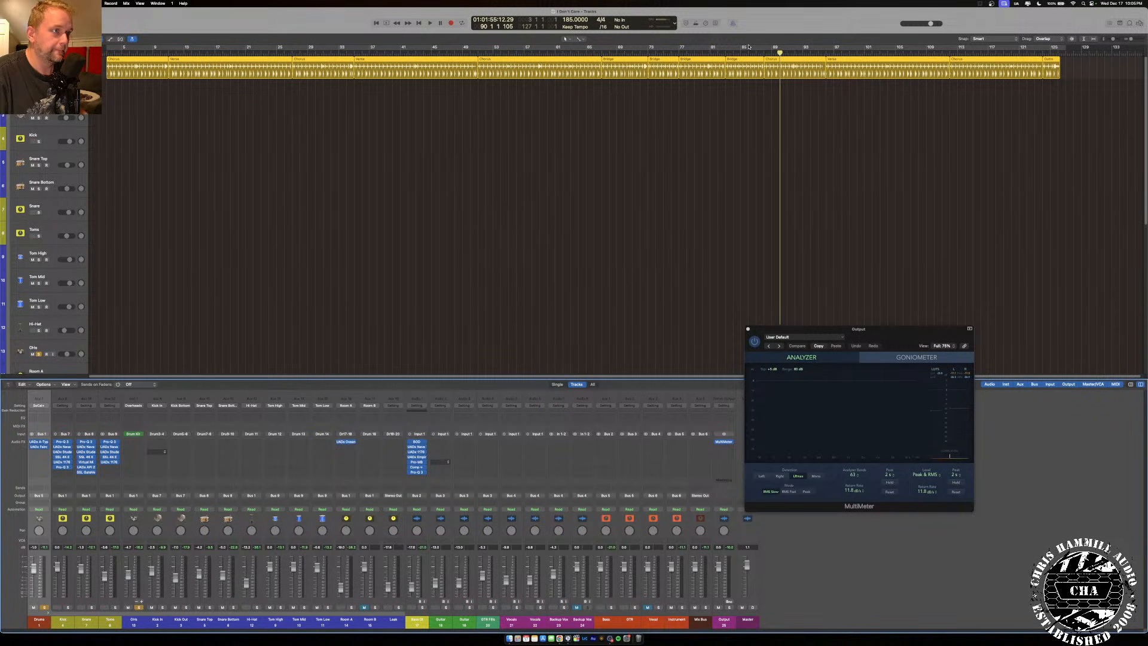
left_click_drag(725, 49, 764, 50)
key("space")
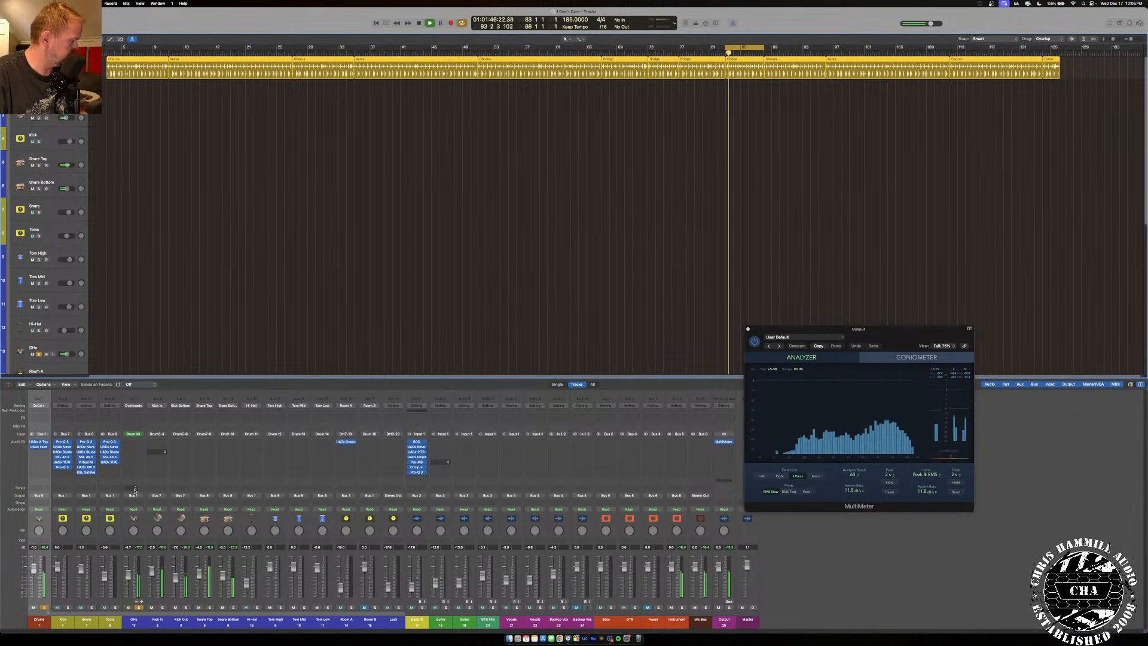
Insert FabFilter Pro-Q 3 on the OHs channel and shape a gentle bell cut in the high frequencies.
left_click(130, 444)
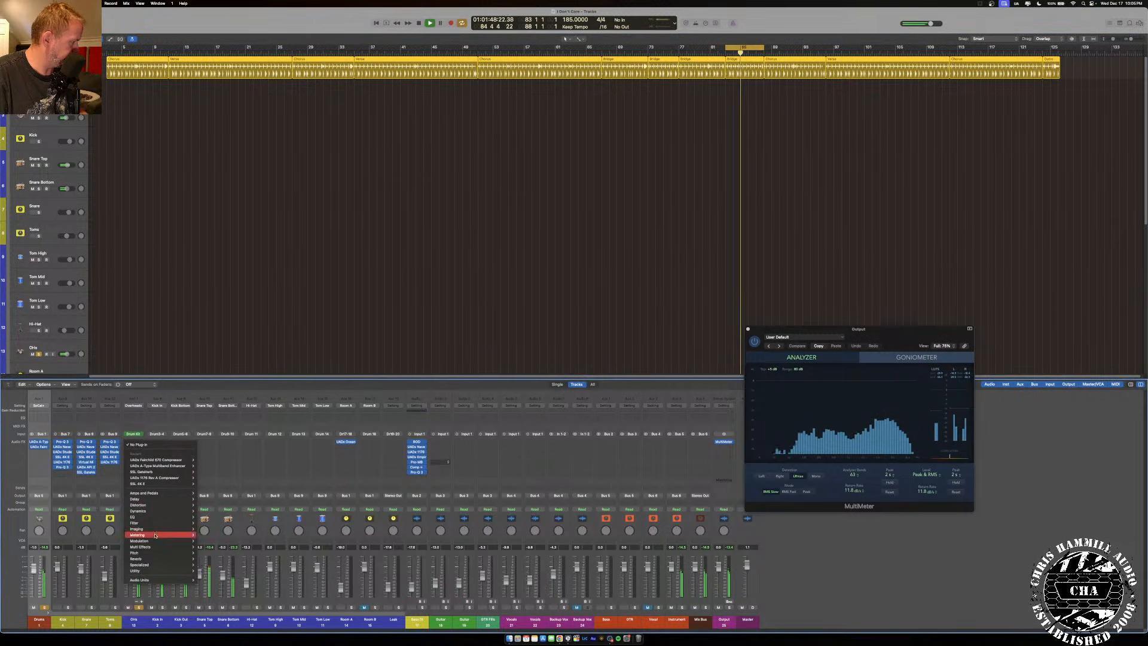
mouse_move(167, 579)
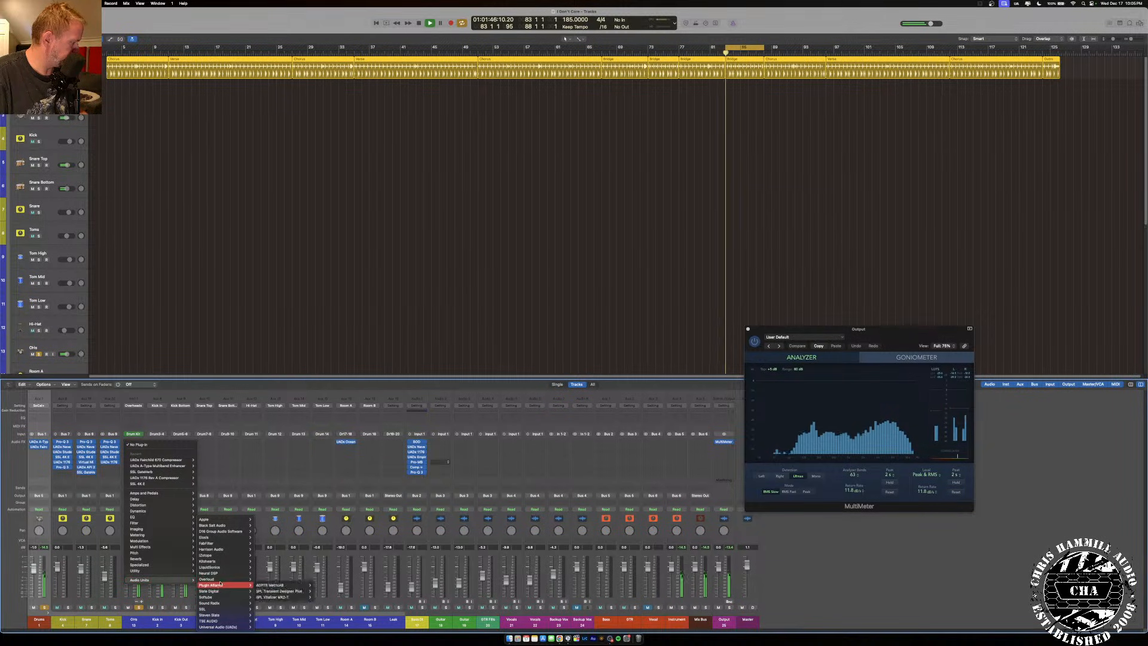
mouse_move(209, 543)
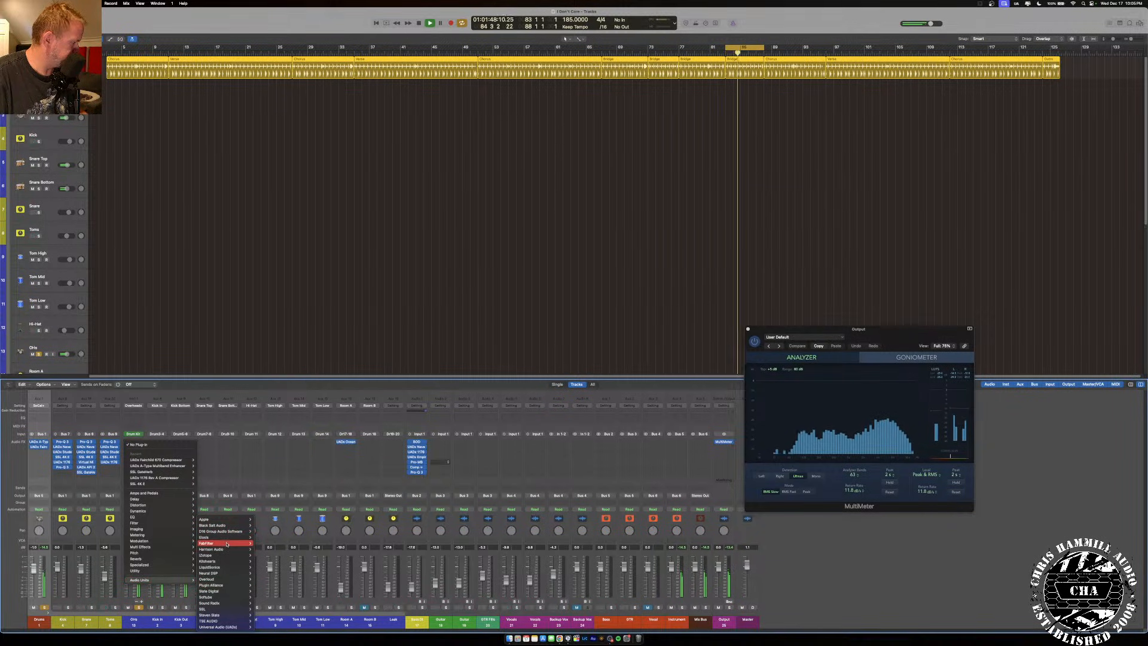
left_click(289, 554)
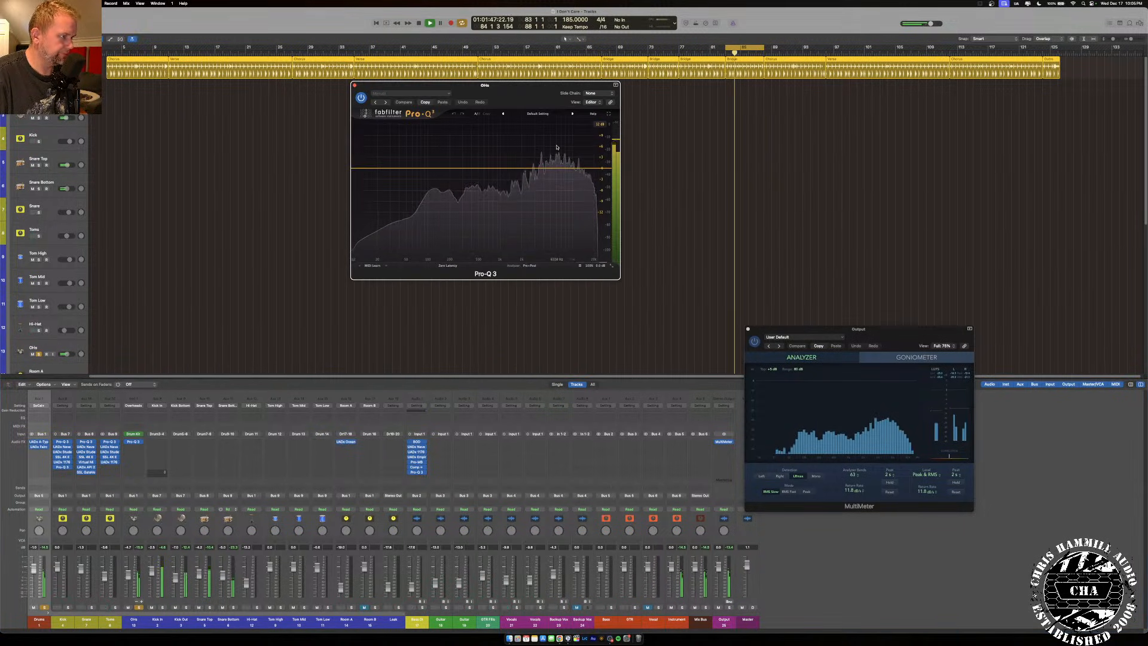
left_click_drag(557, 168, 557, 186)
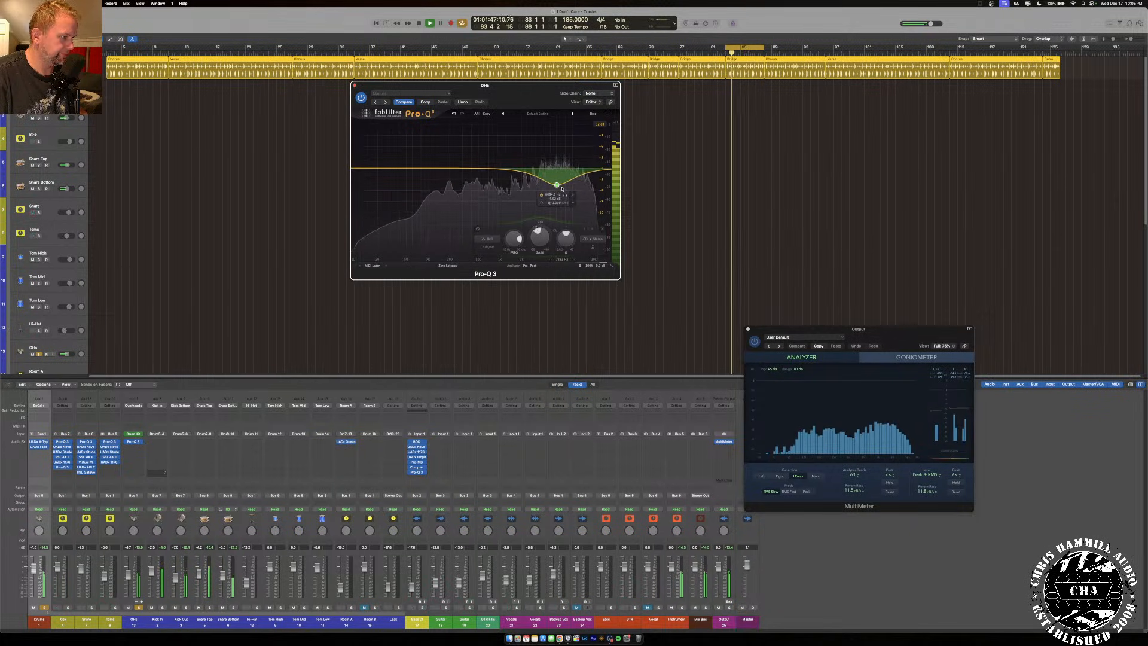
left_click_drag(559, 186, 559, 188)
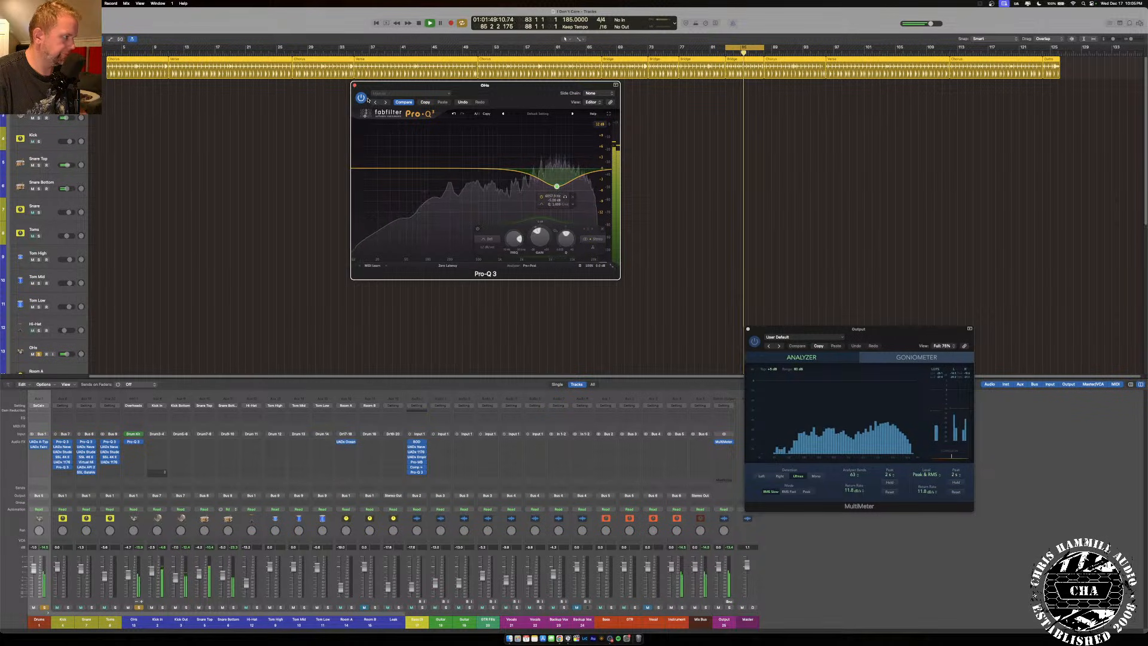
left_click(353, 85)
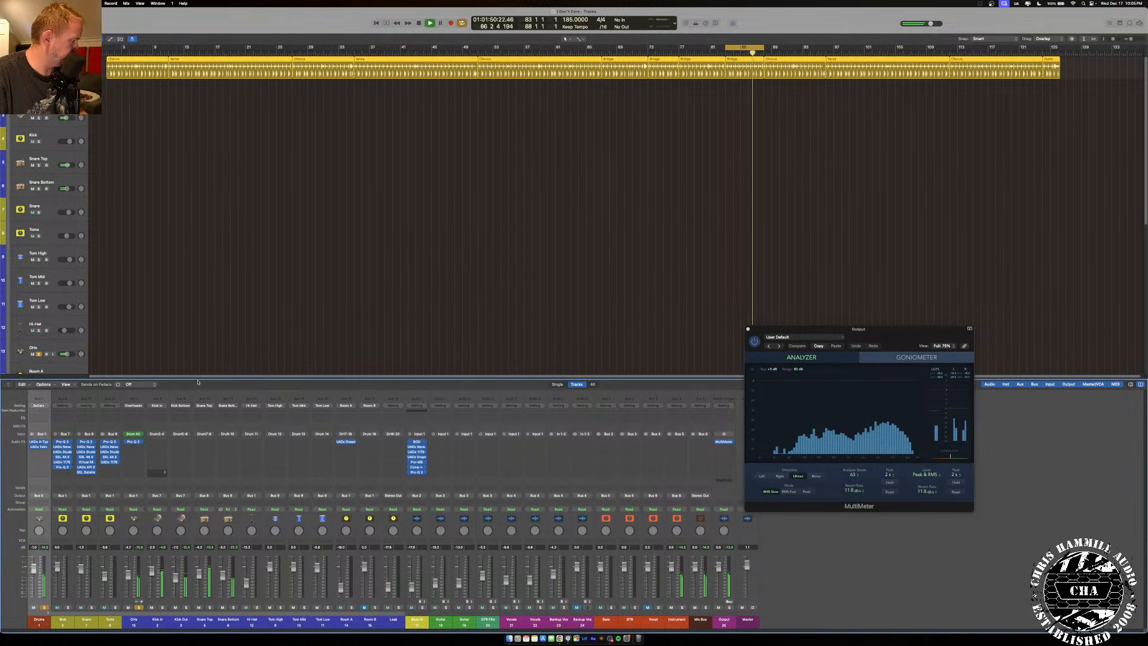
Insert a stereo UADx Studer A800 Tape Recorder after the EQ on the OHs channel and adjust its tape settings.
left_click(127, 448)
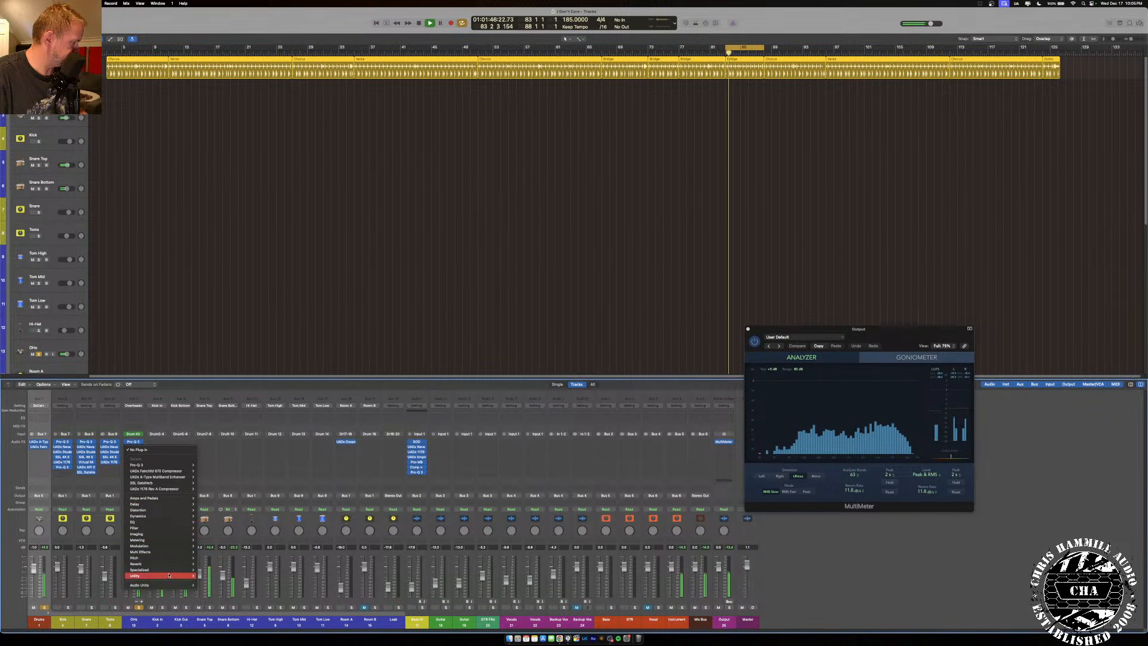
mouse_move(224, 627)
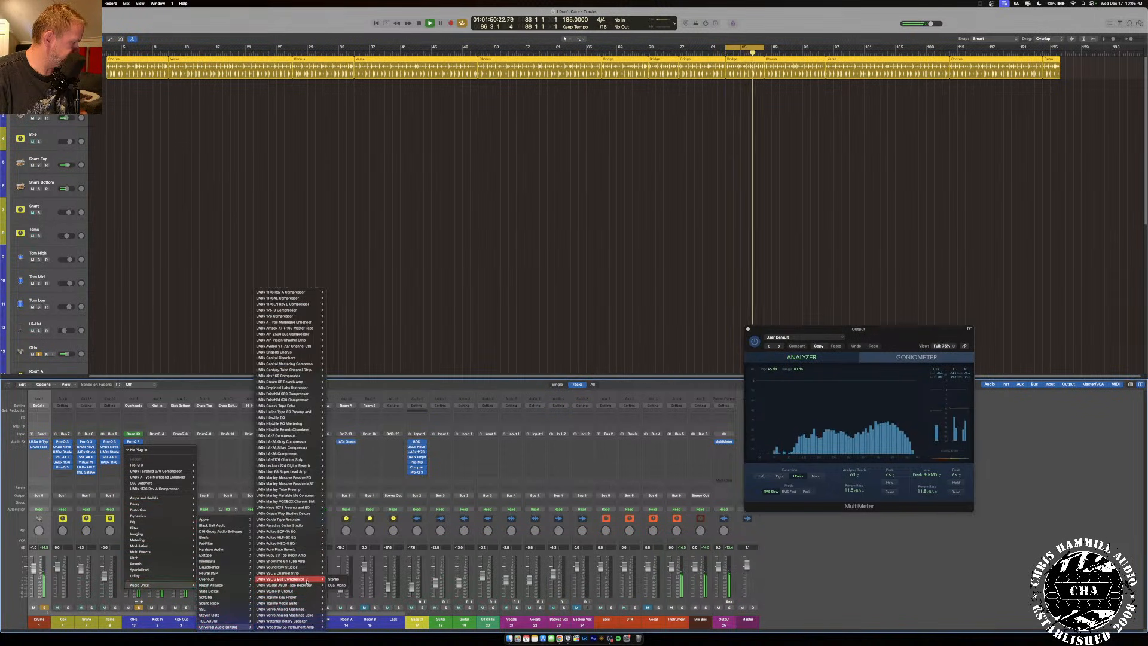
left_click(334, 586)
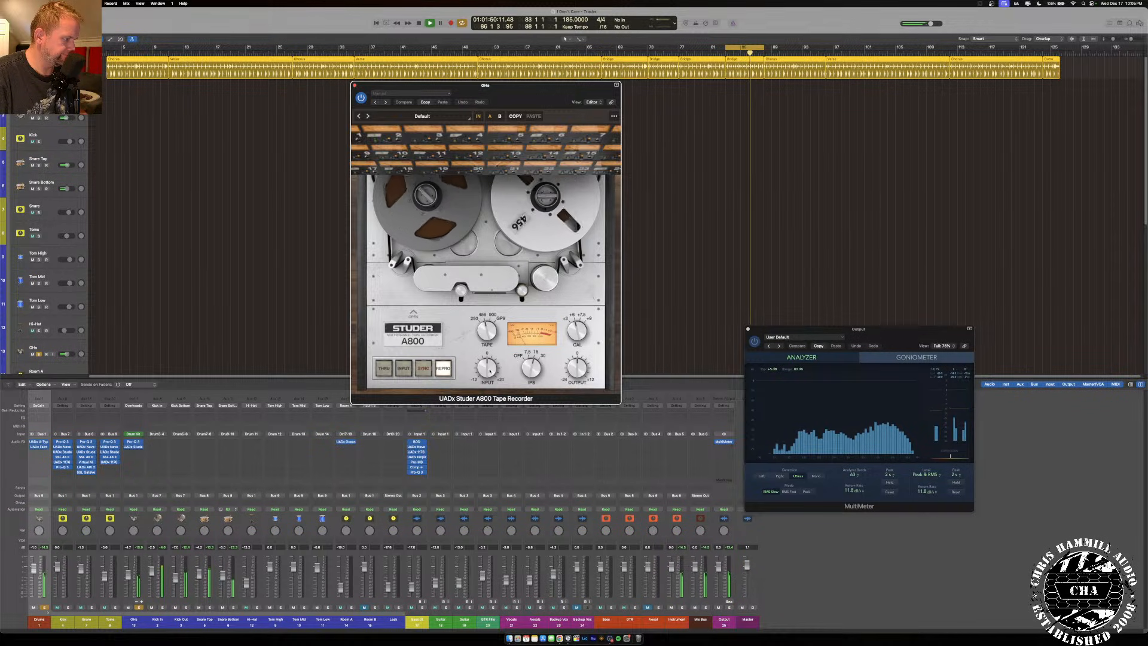
left_click(484, 316)
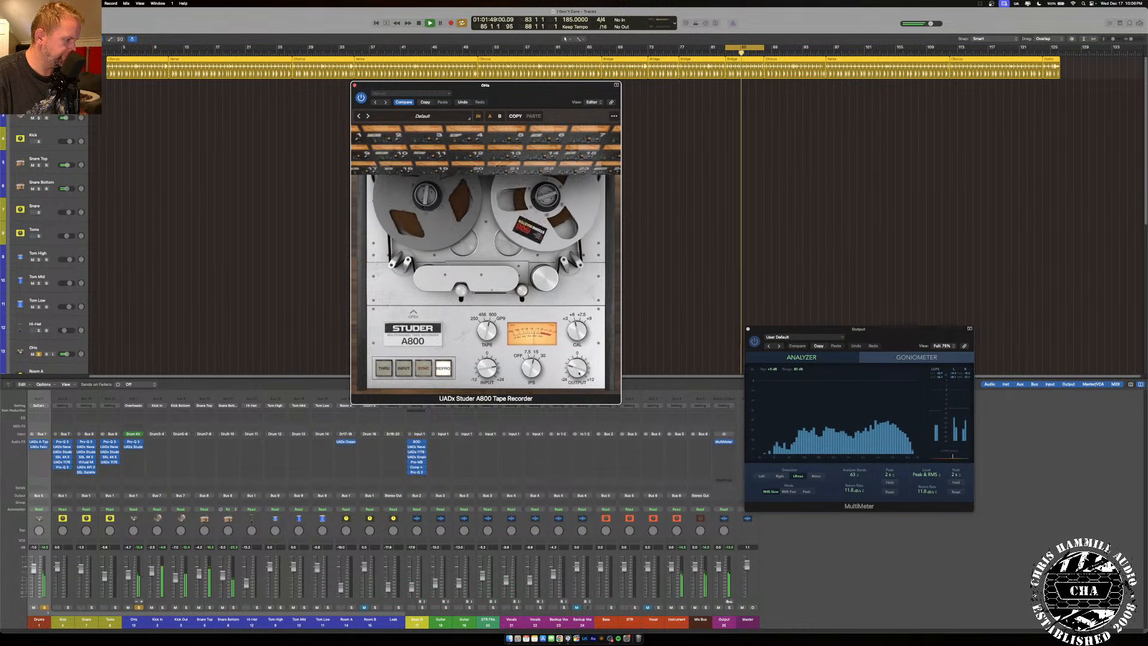
left_click(355, 85)
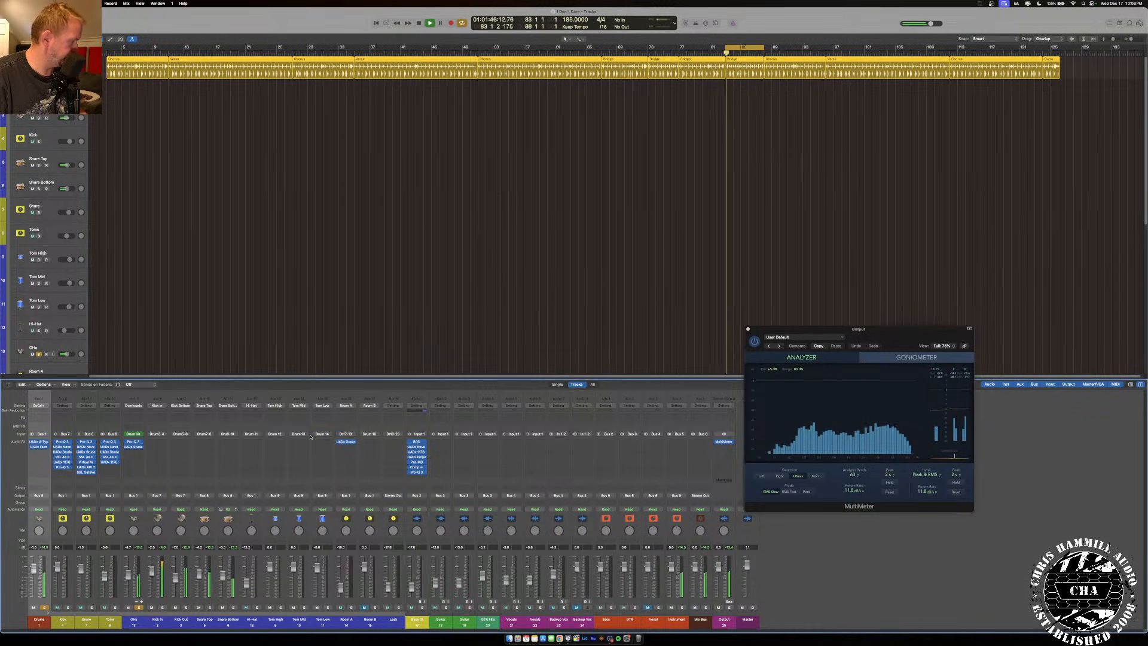
Unsolo the OHs channel and audition the full drums from about bar 9, turning cycle mode off and back on.
left_click(138, 608)
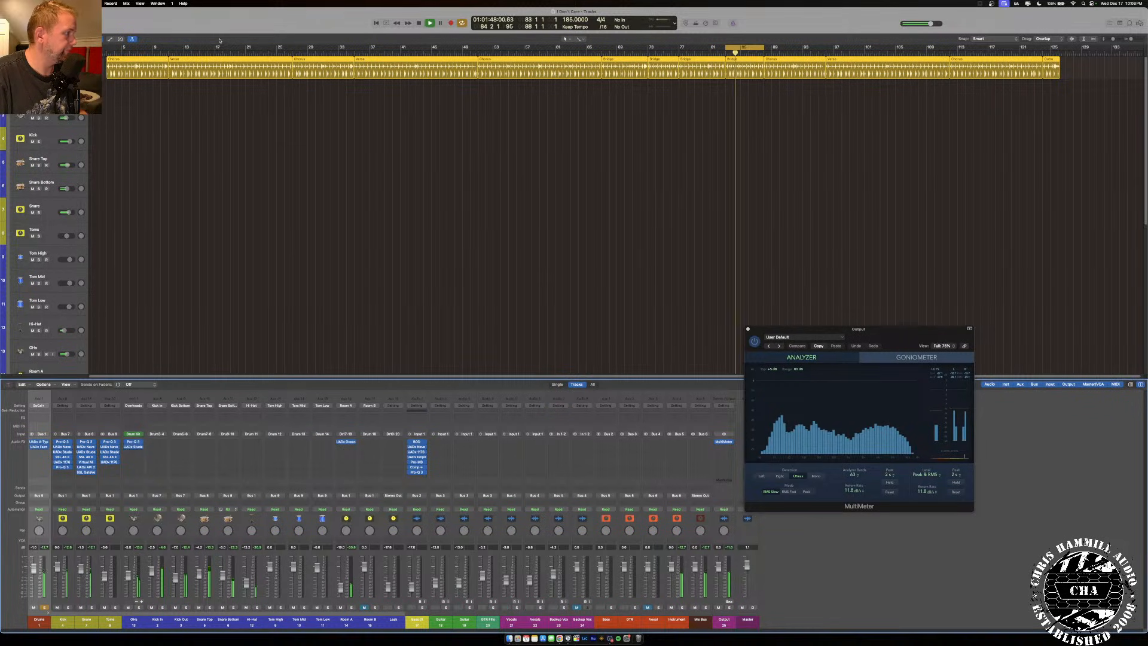
key("c")
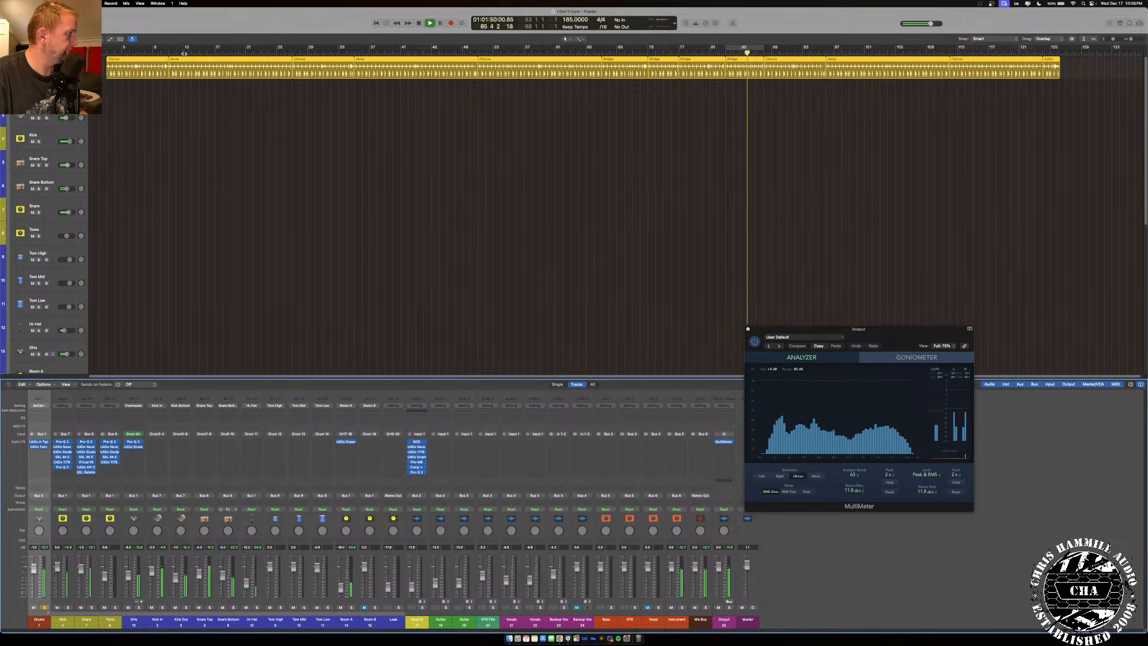
key("space")
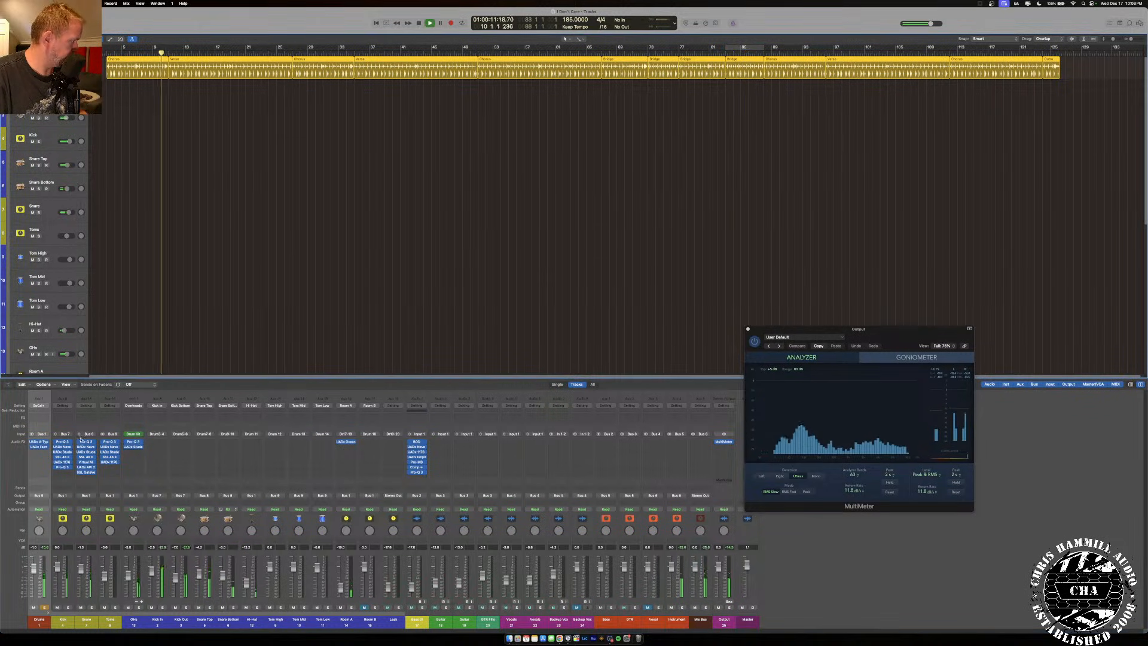
left_click(732, 48)
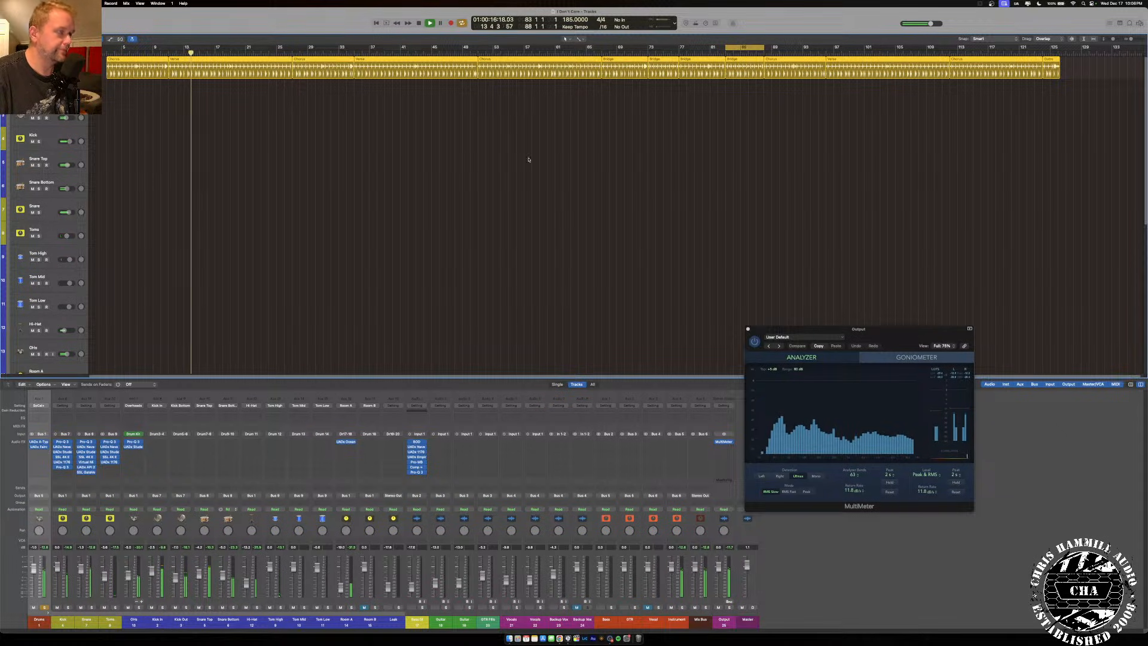
Raise the Mix control of the A-Type Multiband Enhancer on the Drums bus and check its Fairchild 670 compressor.
left_click(32, 444)
left_click(33, 445)
left_click(32, 443)
left_click(39, 442)
left_click_drag(614, 215, 615, 202)
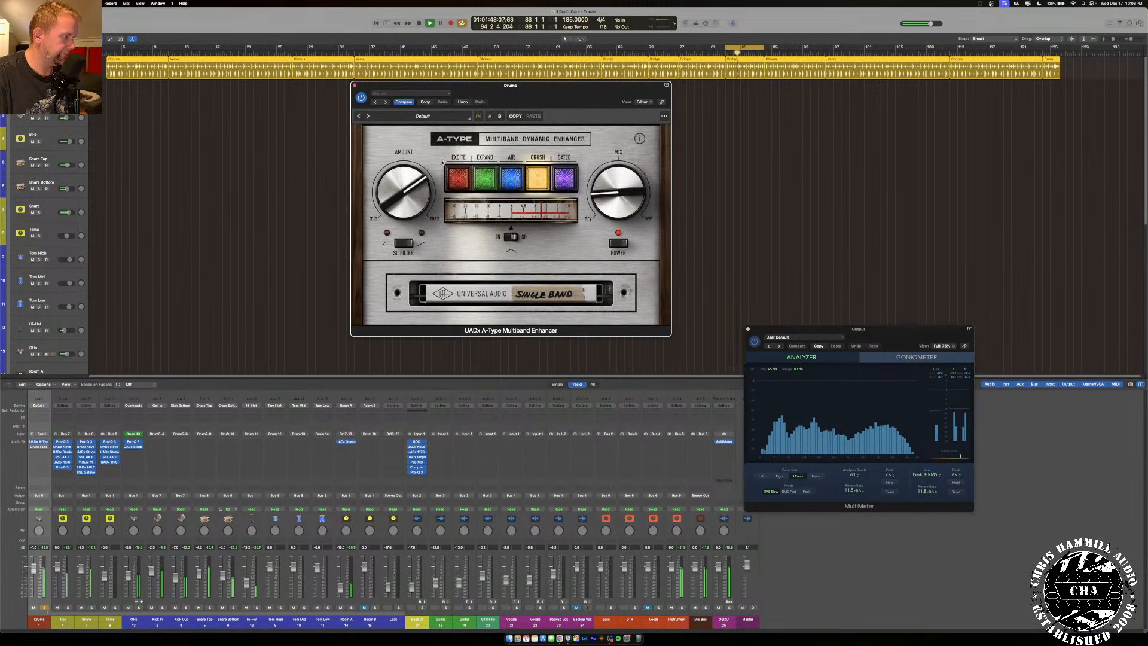
left_click(354, 86)
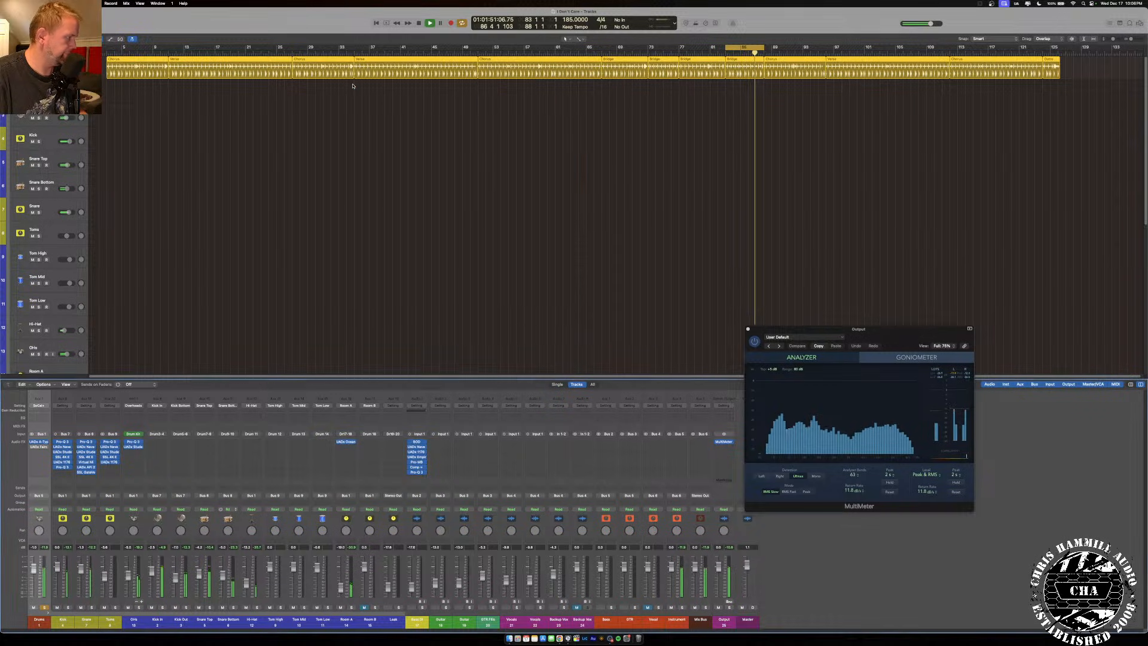
left_click(35, 448)
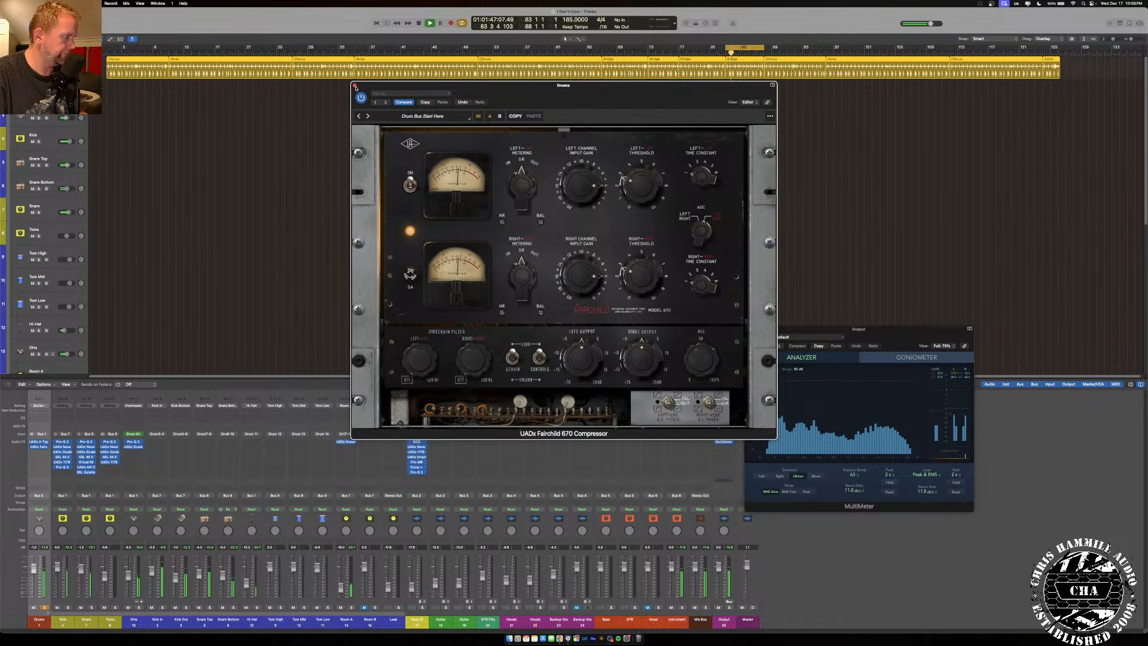
left_click(355, 85)
Solo the Bass DI channel with the drums, turn off cycle mode and play from about bar 70.
left_click(422, 607)
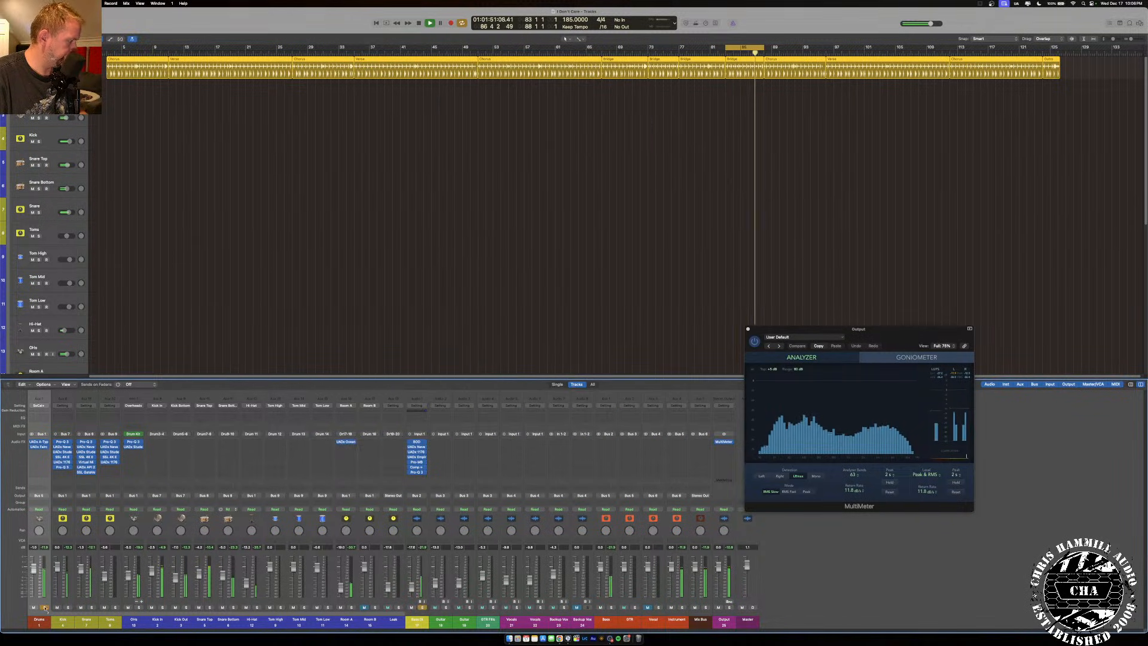
left_click(740, 47)
left_click(627, 54)
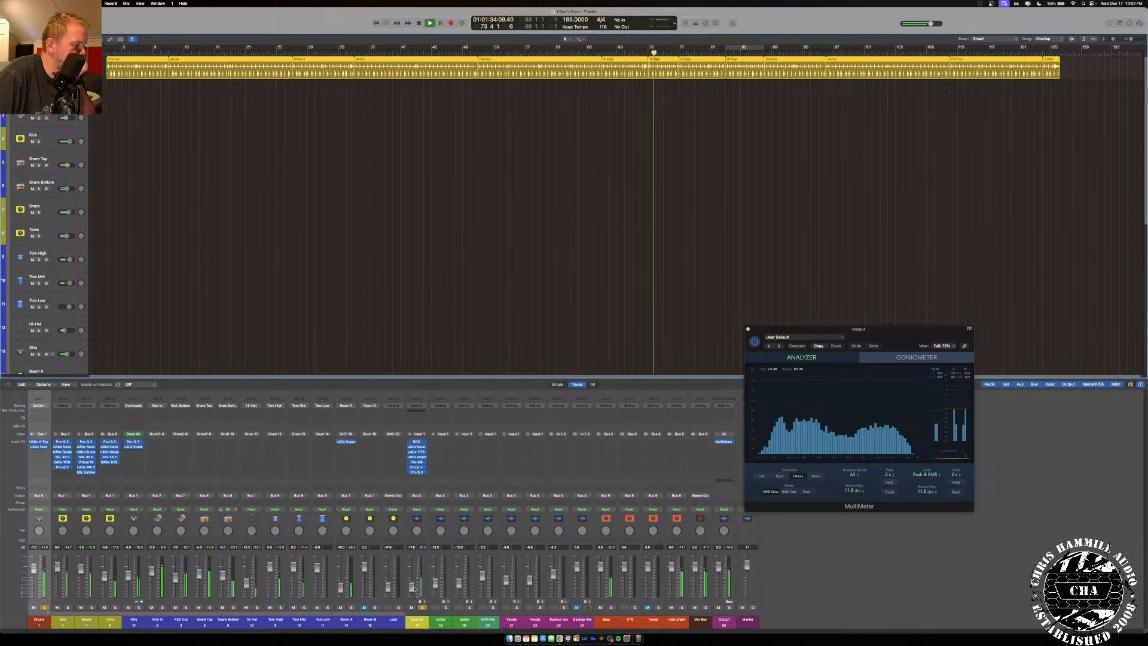
Lower the Master fader substantially and replay the drums and Bass DI from about bar 92.
left_click(67, 607)
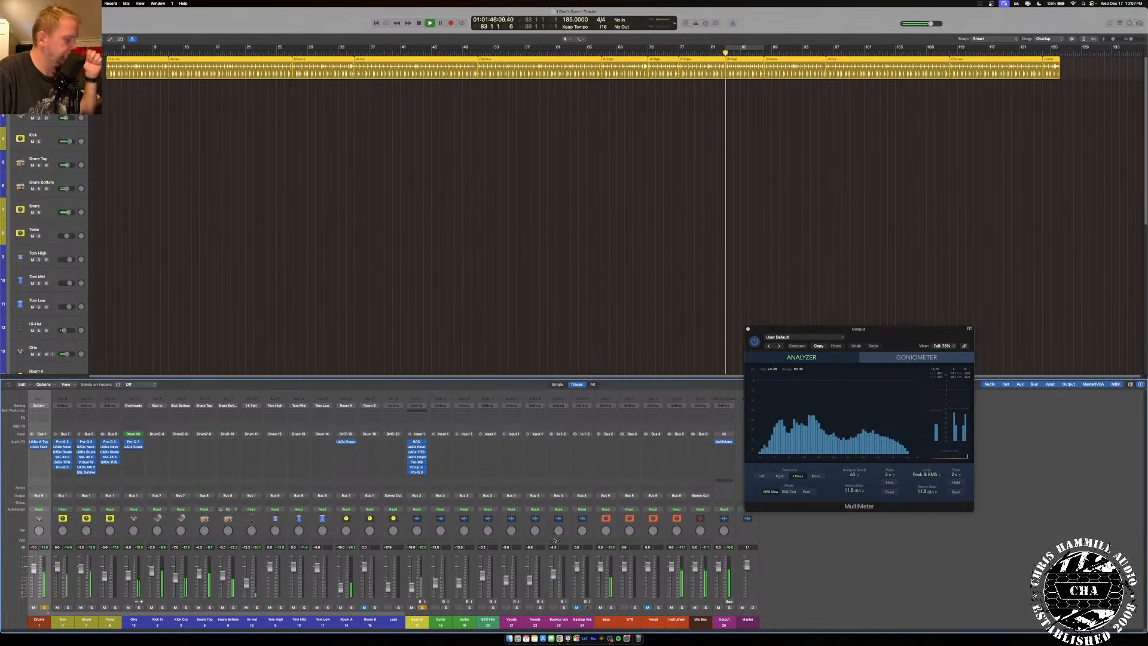
left_click_drag(747, 566, 747, 589)
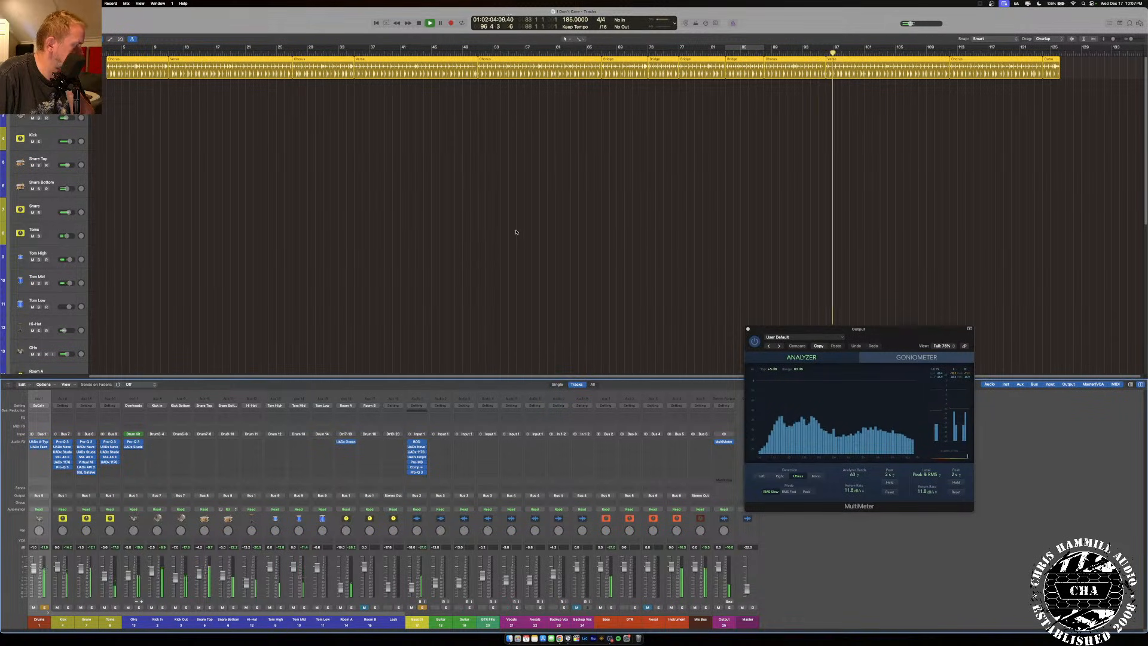
left_click(808, 52)
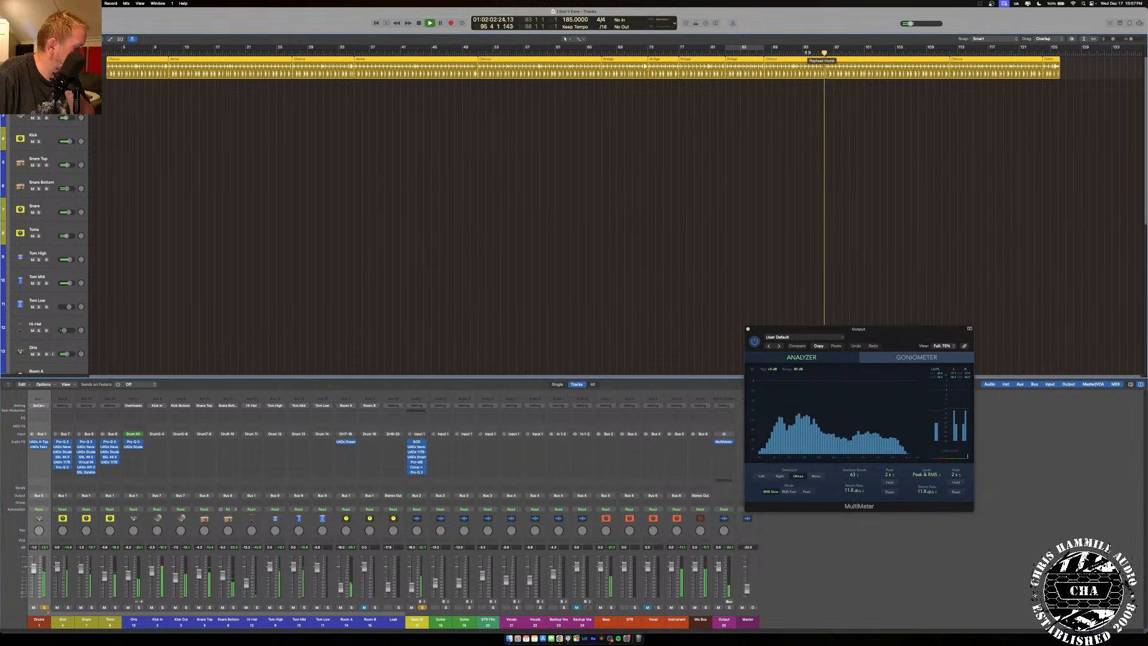
left_click(797, 53)
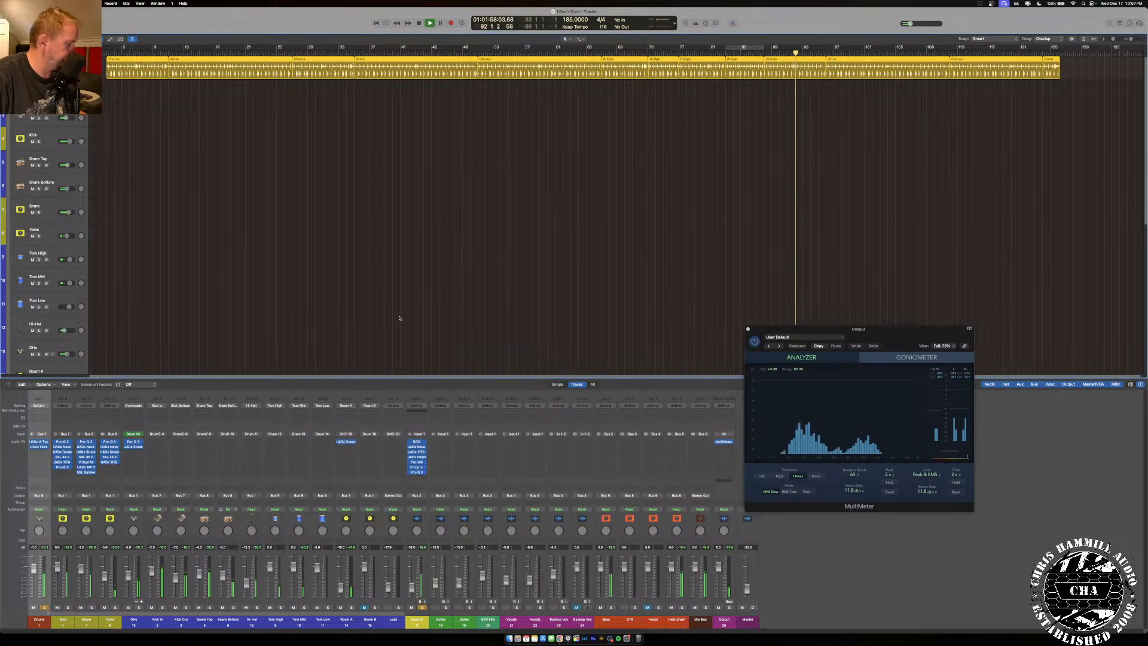
Audition the Toms channel in solo, unsolo the Toms and Bass DI channels, and replay the drums from about bar 93.
left_click(115, 607)
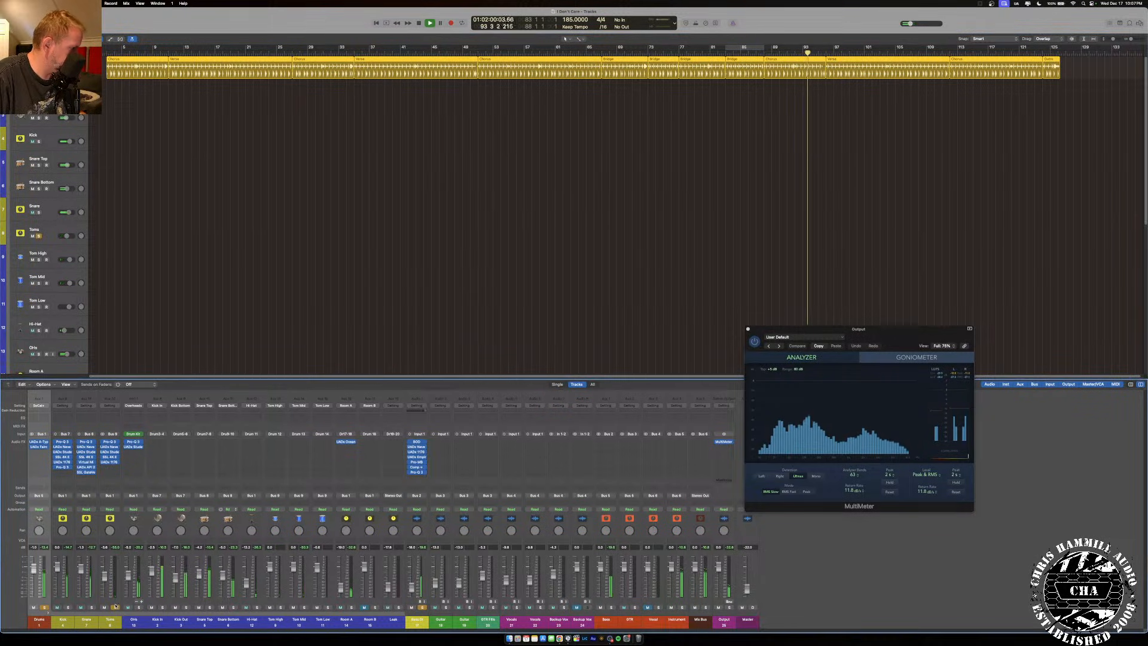
left_click(427, 607)
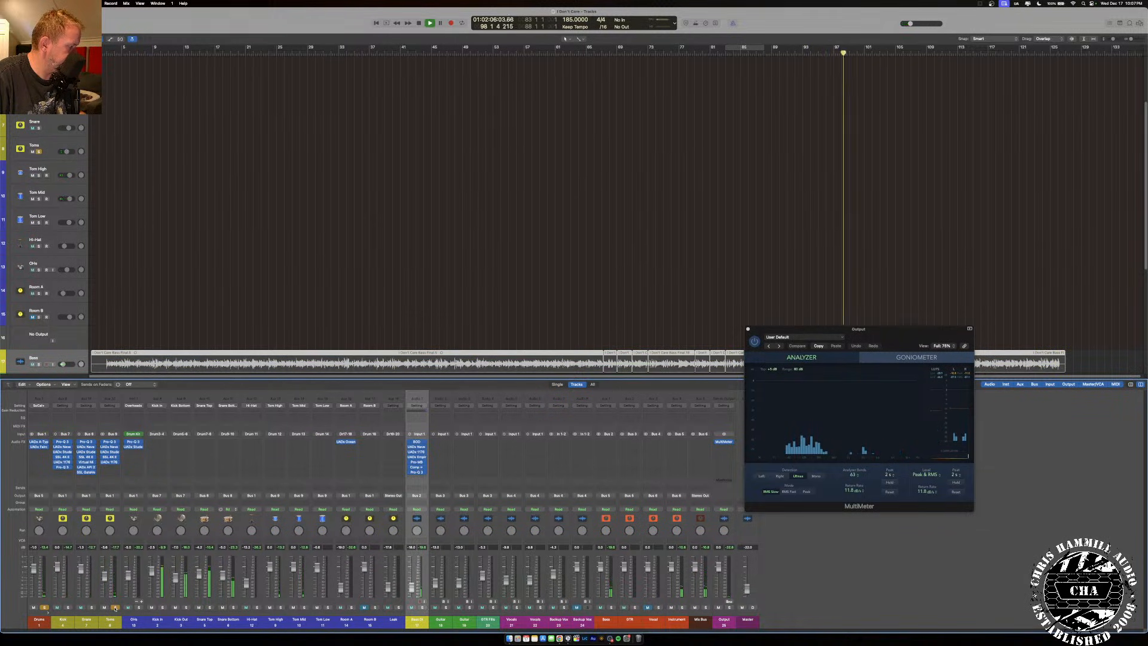
left_click(116, 607)
left_click(762, 52)
key("space")
scroll(764, 129, "down", 5)
scroll(764, 129, "up", 7)
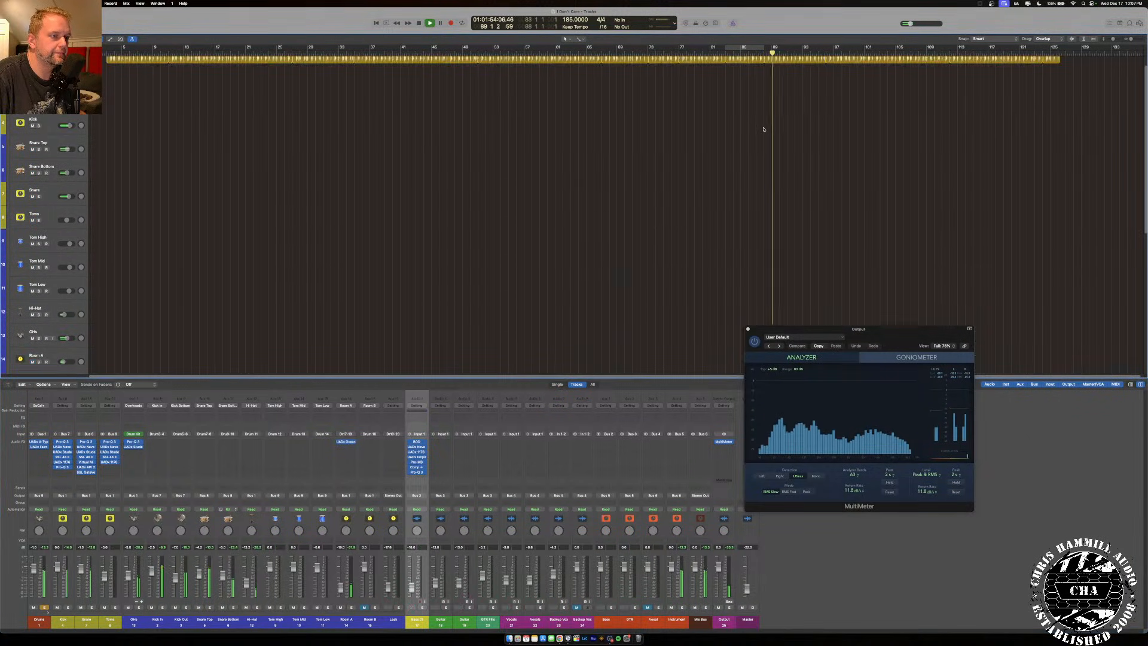
scroll(763, 129, "up", 2)
left_click(806, 55)
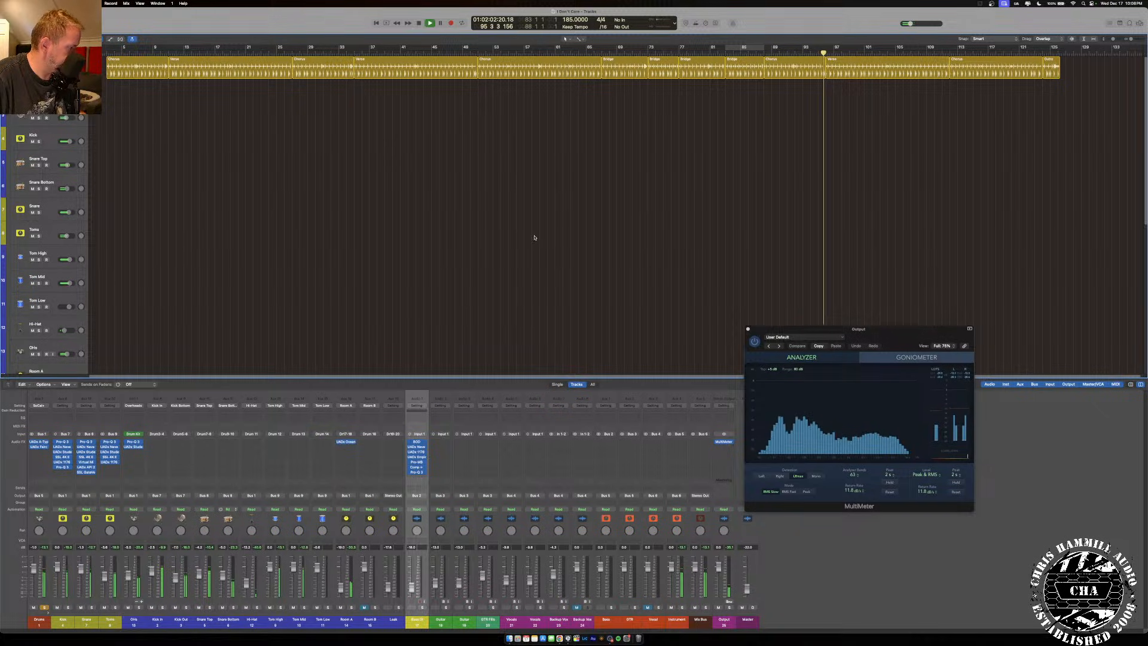
Unsolo the Drums bus to play the full mix, set the cycle range from bar 3 to bar 127, and stop playback.
left_click(46, 608)
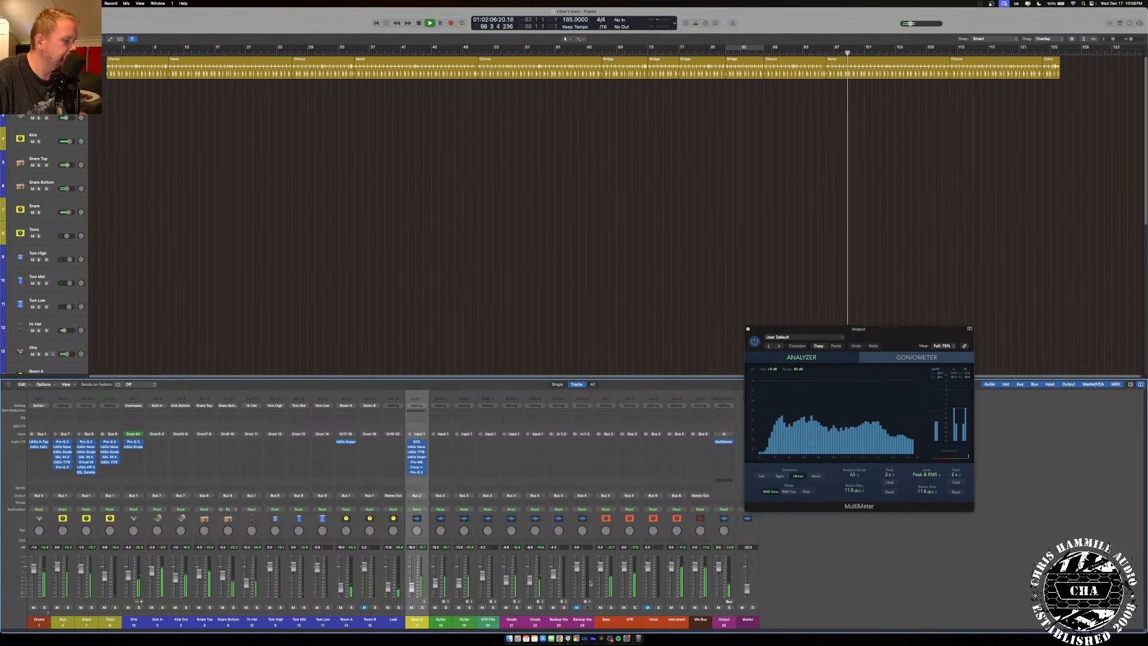
left_click(805, 53)
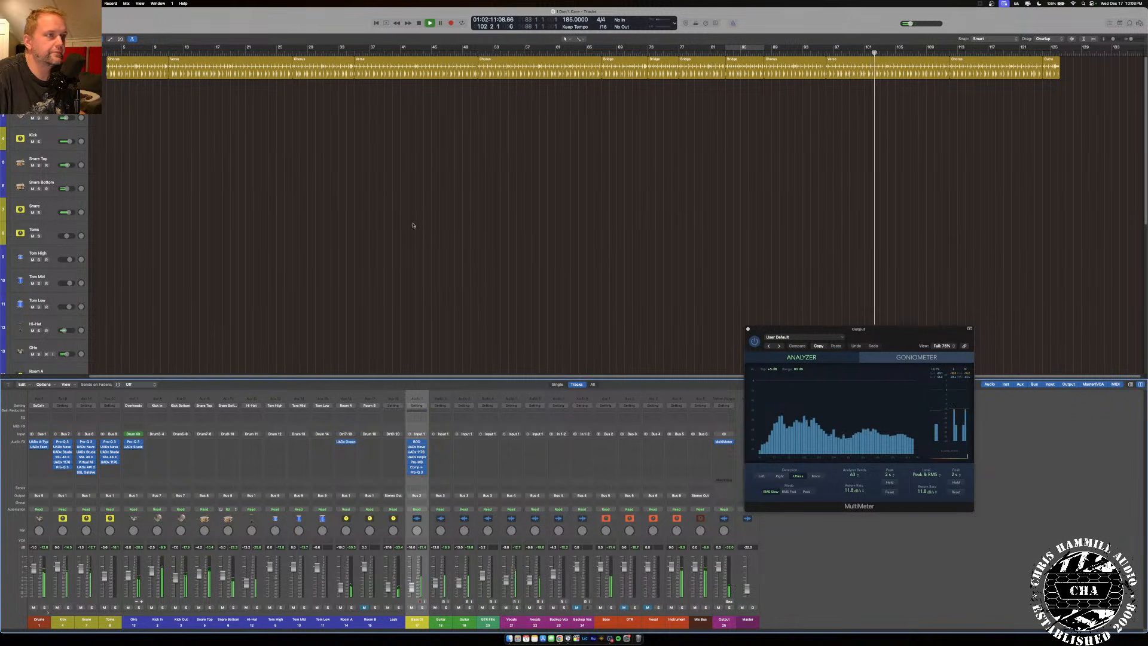
left_click_drag(108, 48, 1063, 72)
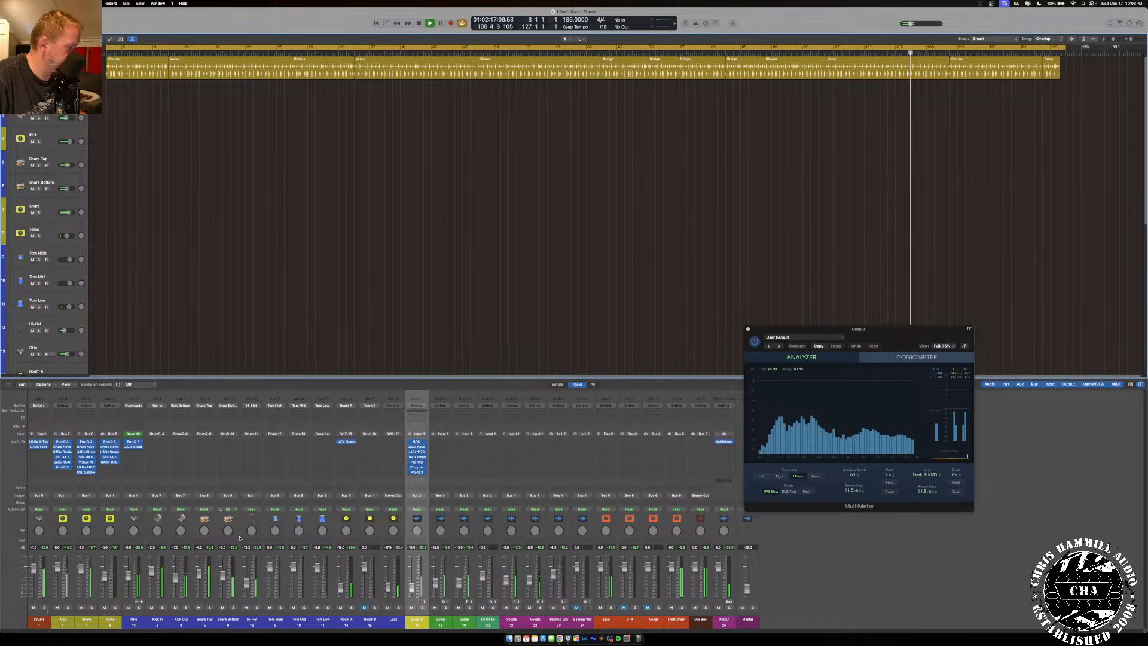
key("space")
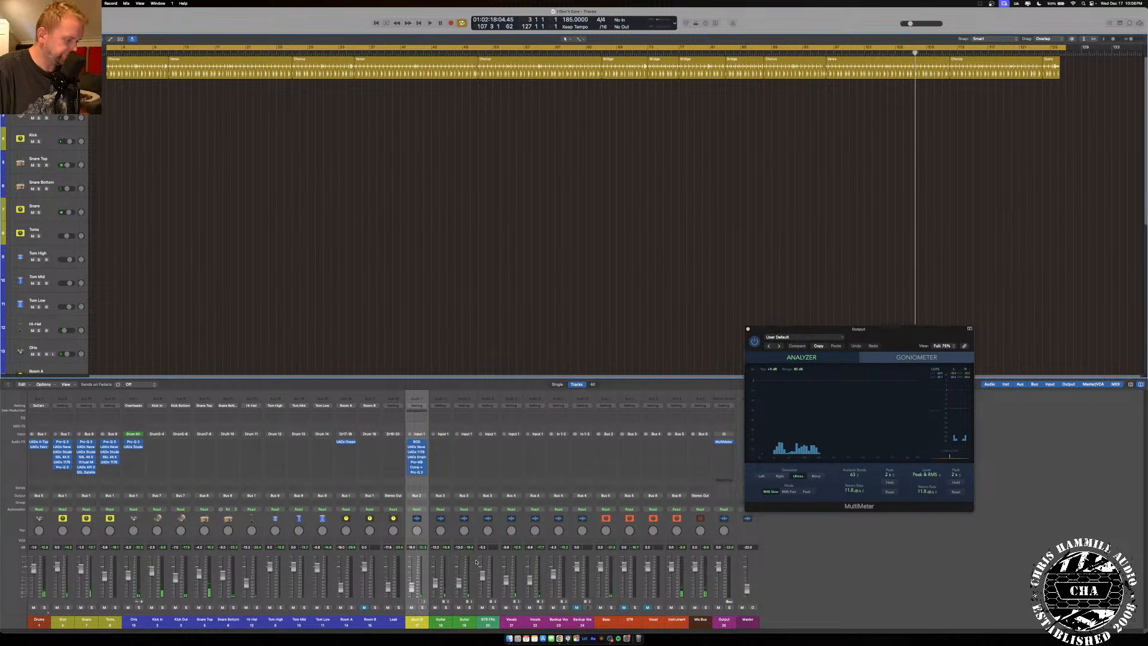
Switch to Google Chrome, read the livestream's live chat, and return to the Logic Pro session.
left_click(436, 624)
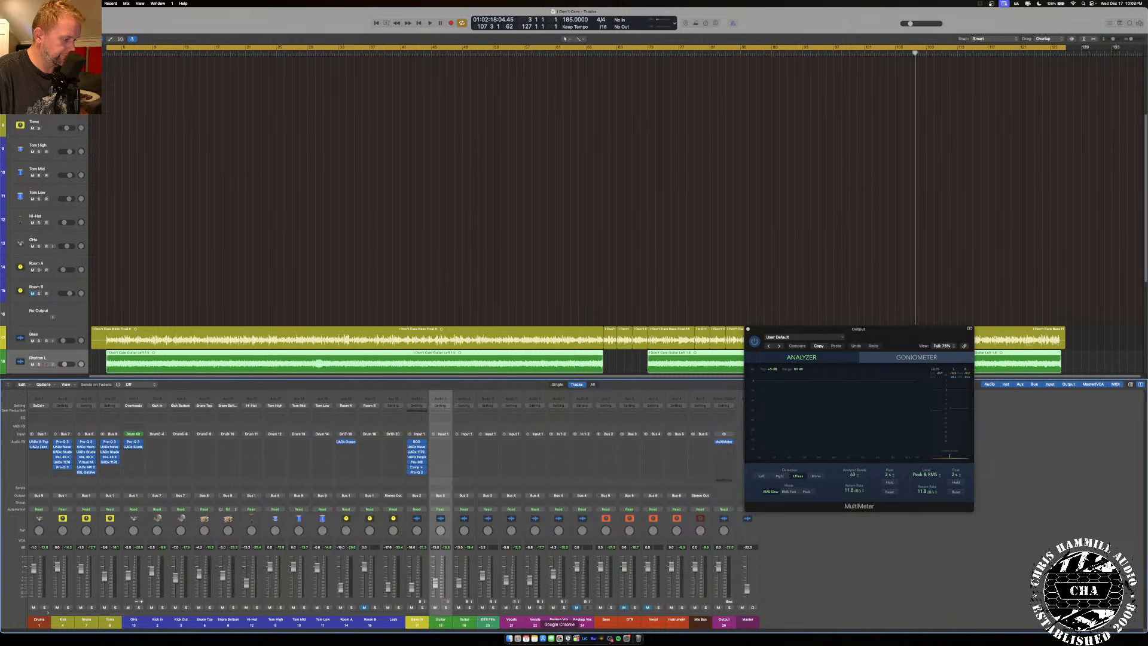
left_click(560, 638)
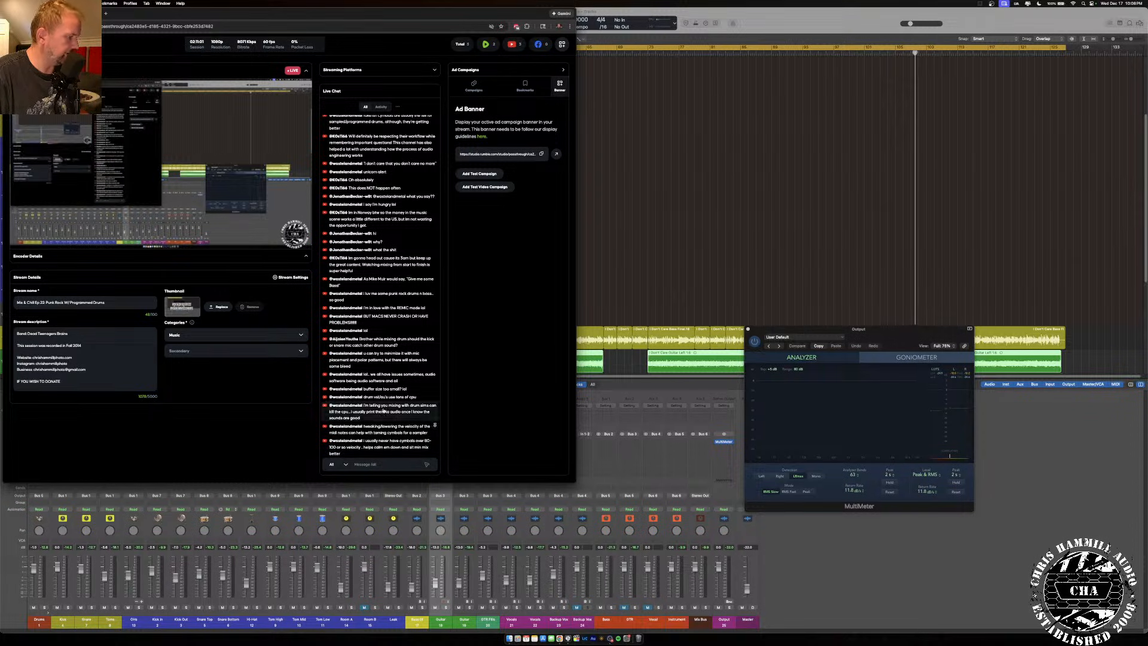
left_click(776, 20)
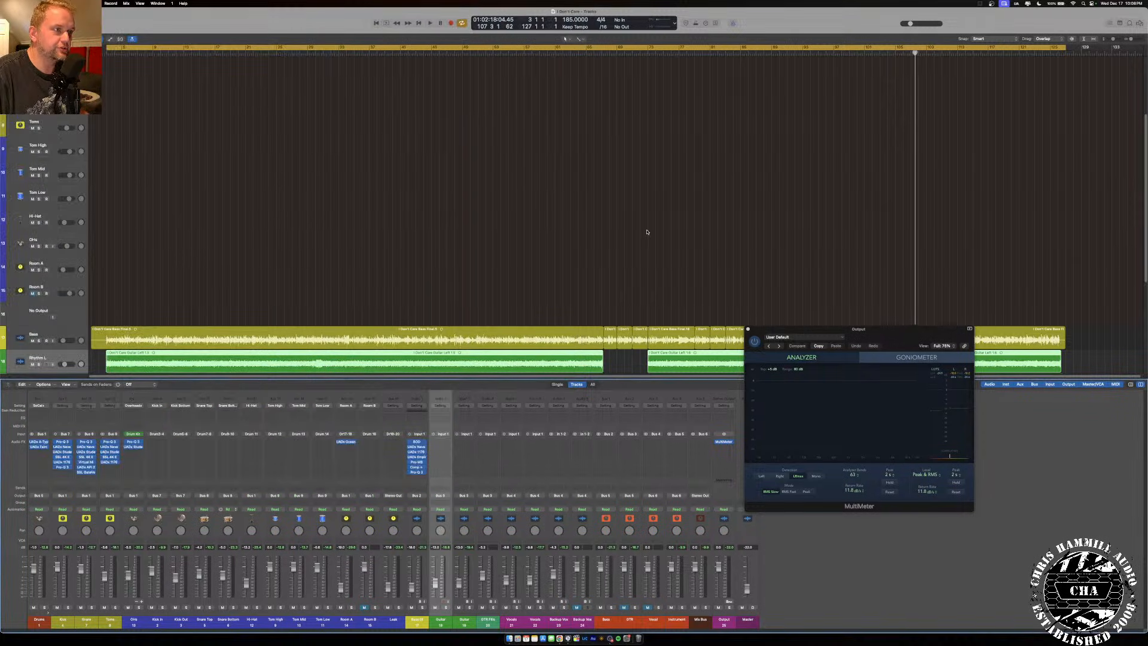
Replace the full-song cycle with a range over the Bridge from bar 83 to bar 88 and play it.
scroll(352, 208, "up", 4)
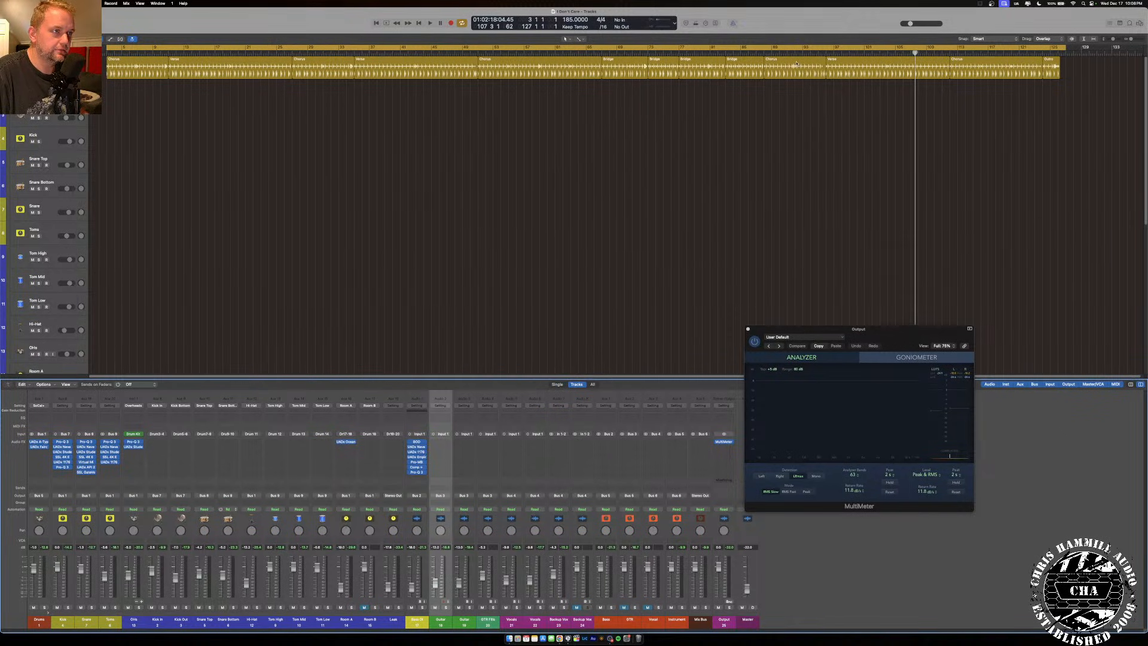
left_click(748, 47)
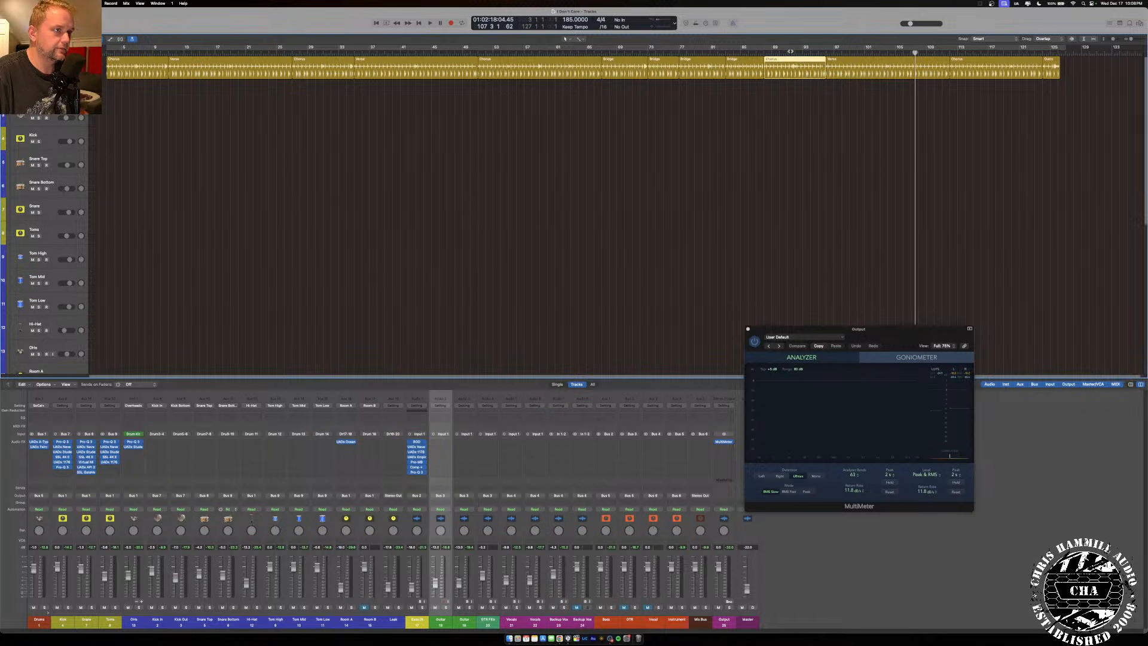
left_click(737, 47)
left_click(727, 49)
left_click_drag(725, 46, 765, 48)
key("space")
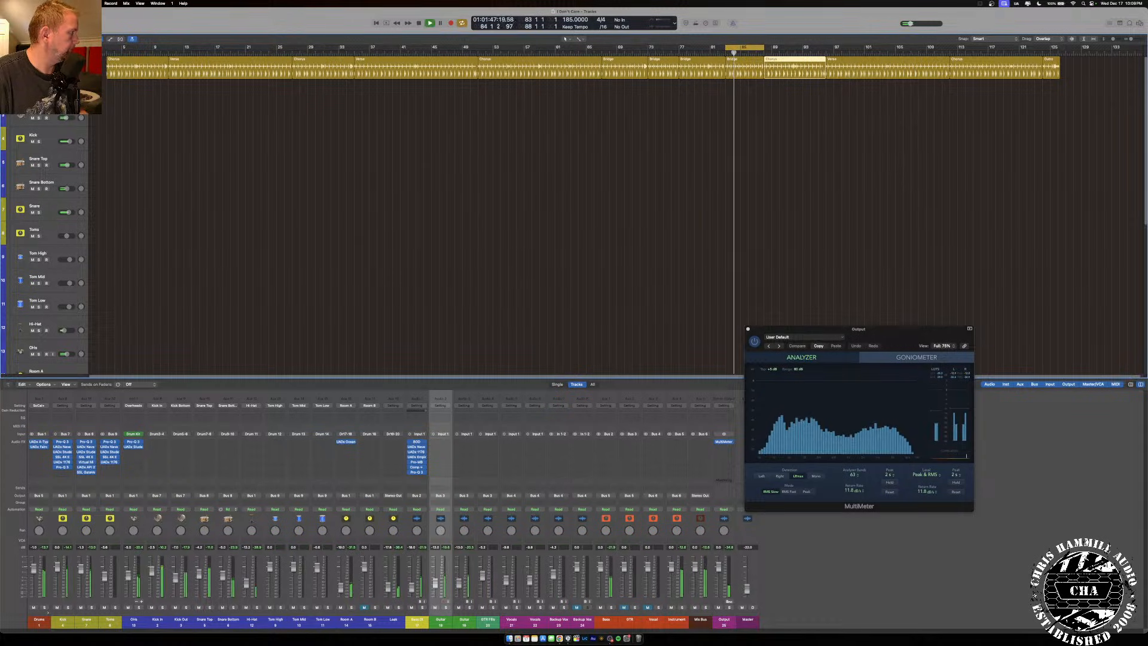
Try converting the Bridge Drummer region at bar 83 to MIDI, close the MultiMeter window, and undo the conversion.
left_click(744, 66)
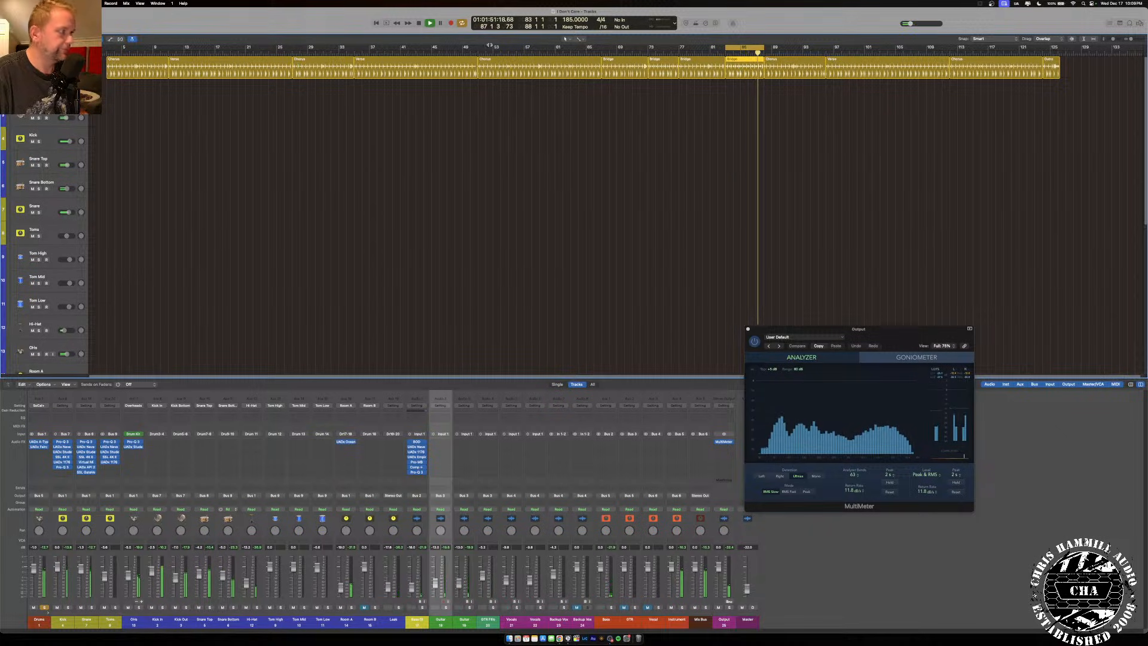
double_click(744, 67)
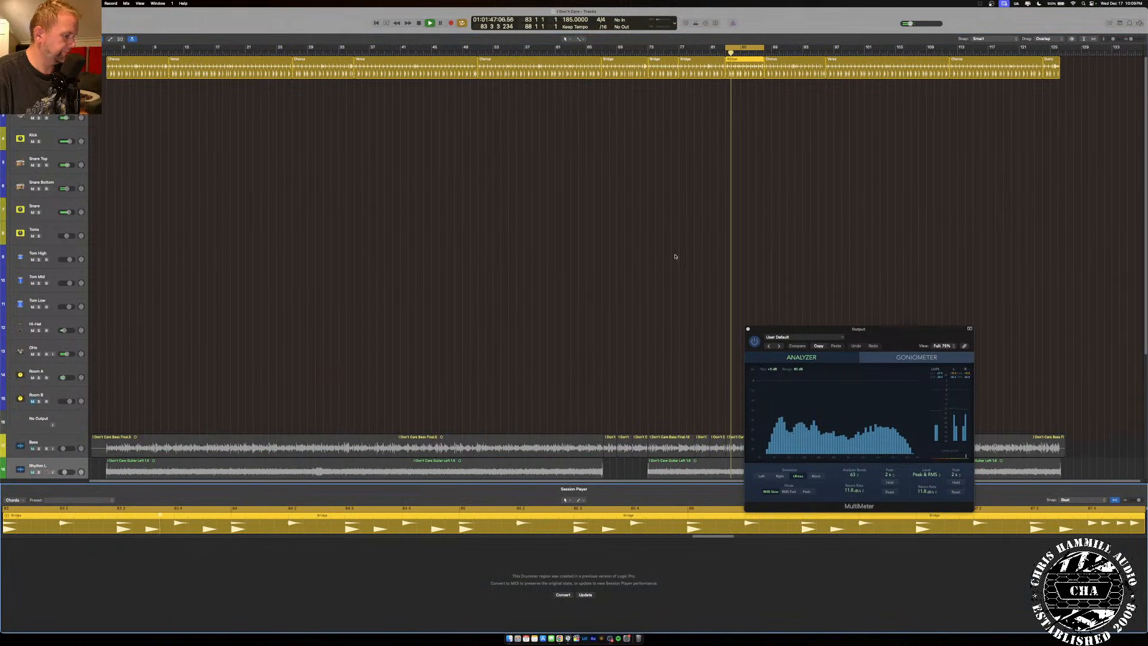
left_click(563, 594)
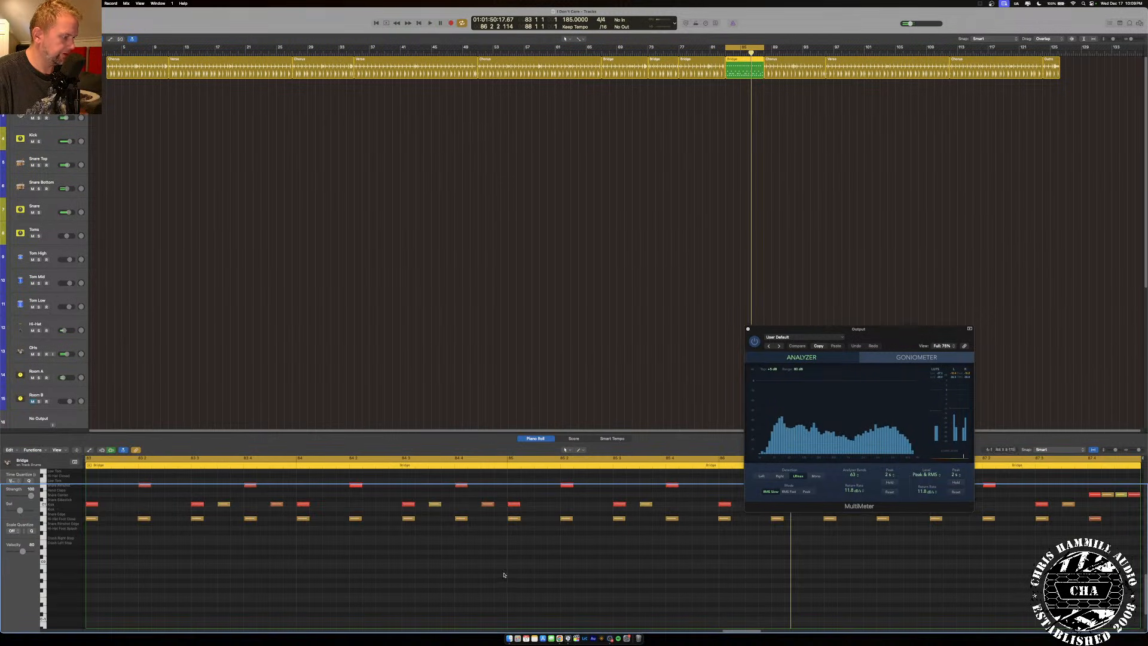
left_click(749, 330)
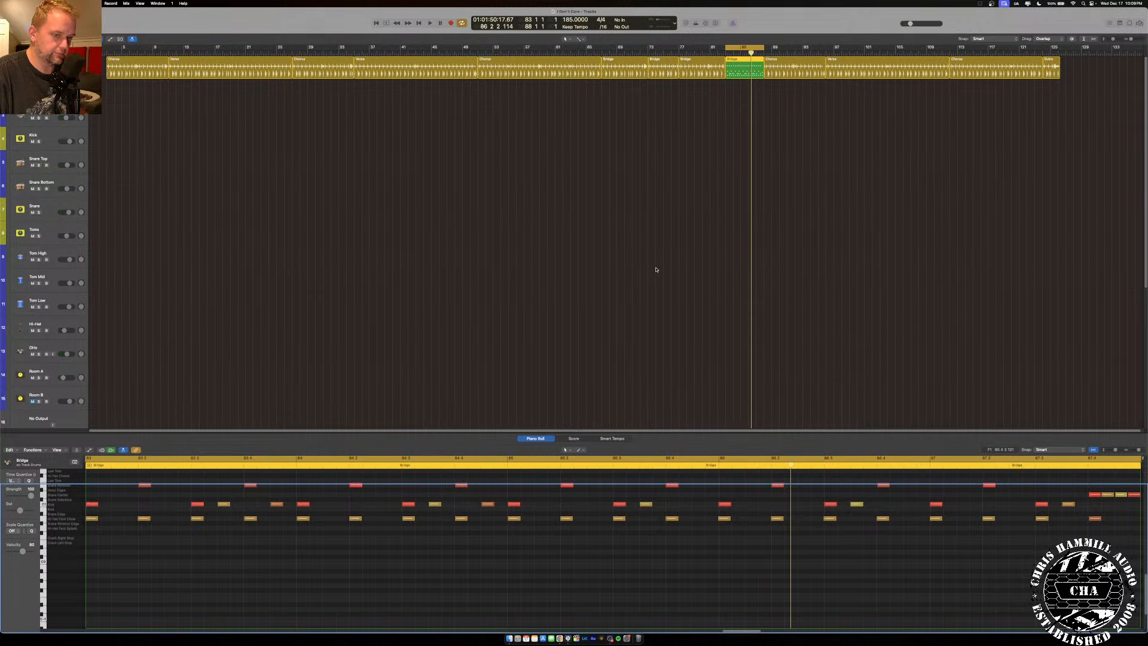
left_click(483, 156)
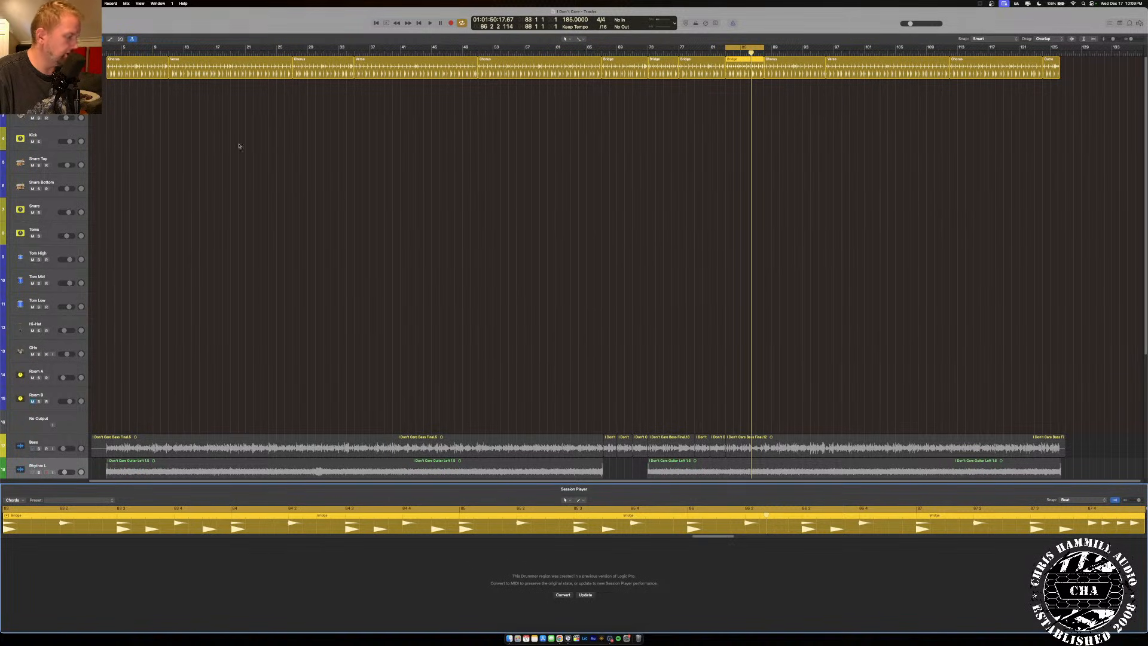
Open Drum Kit Designer from the OHs channel, audition the Modern Bright crash cymbal, and close the instrument.
left_click(744, 68)
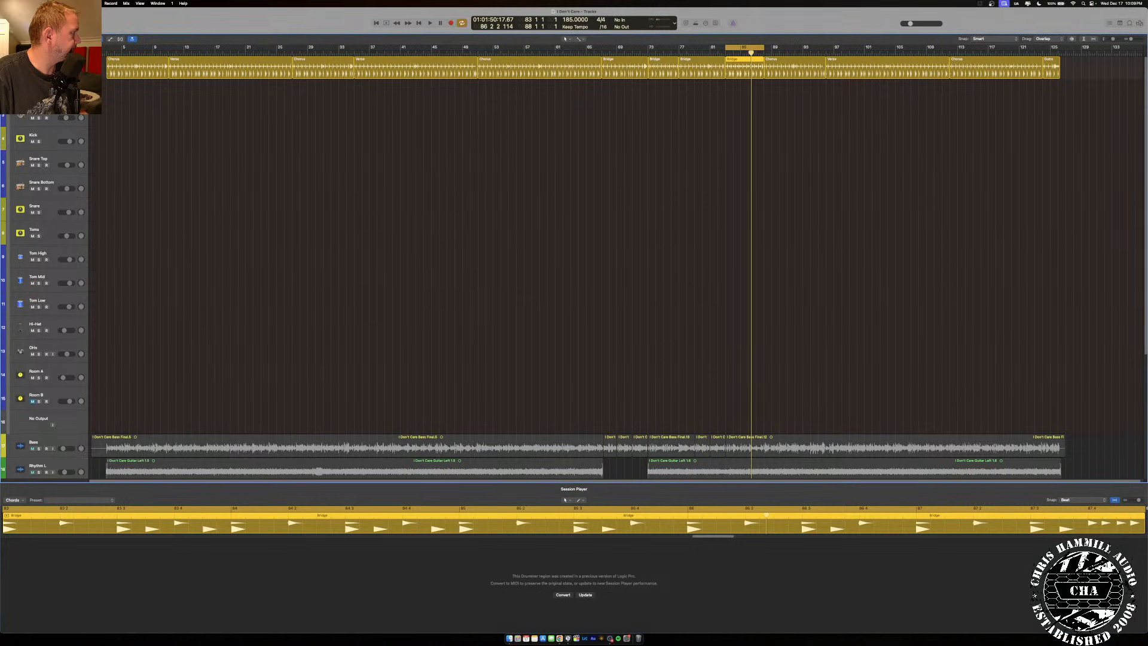
key("x")
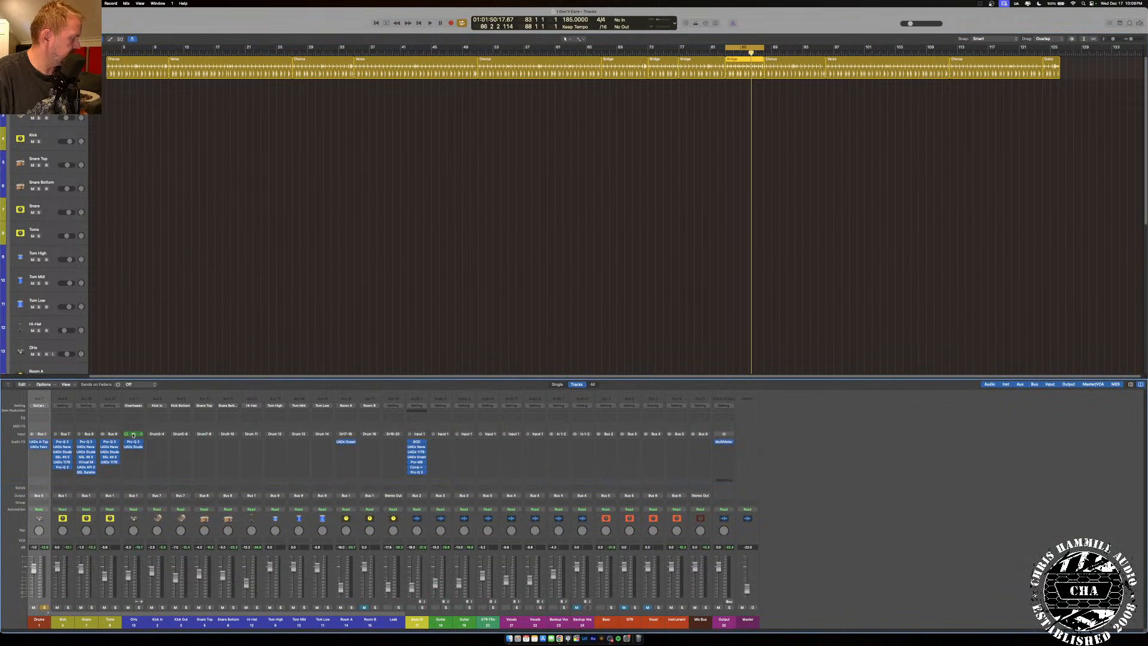
left_click(133, 434)
left_click(542, 167)
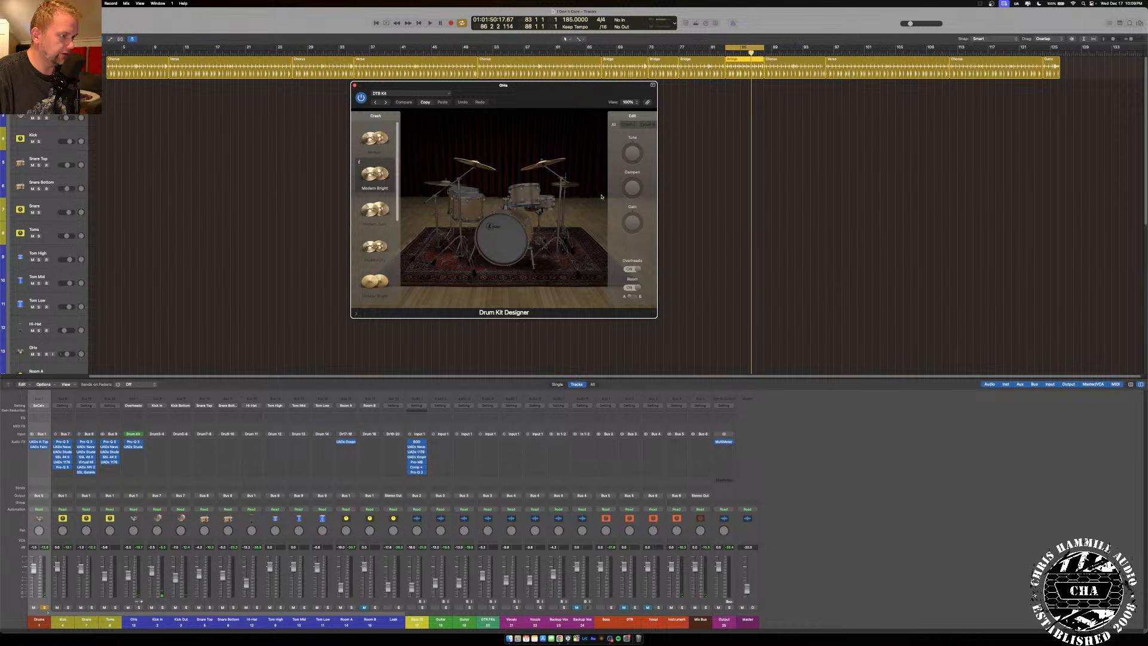
left_click(542, 164)
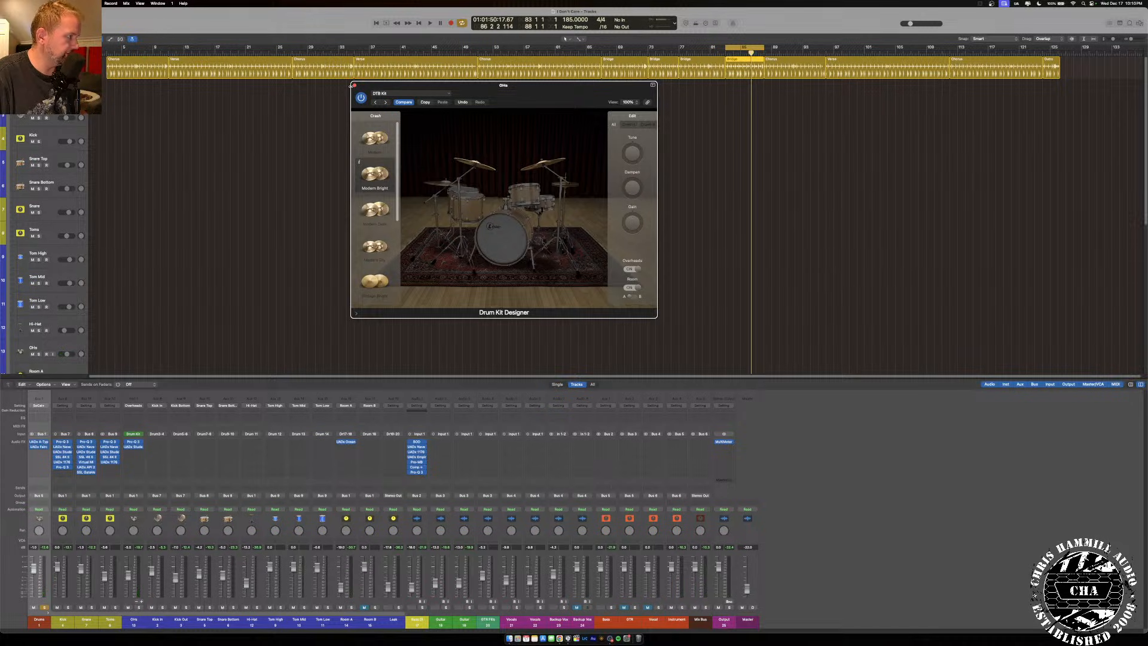
left_click(354, 85)
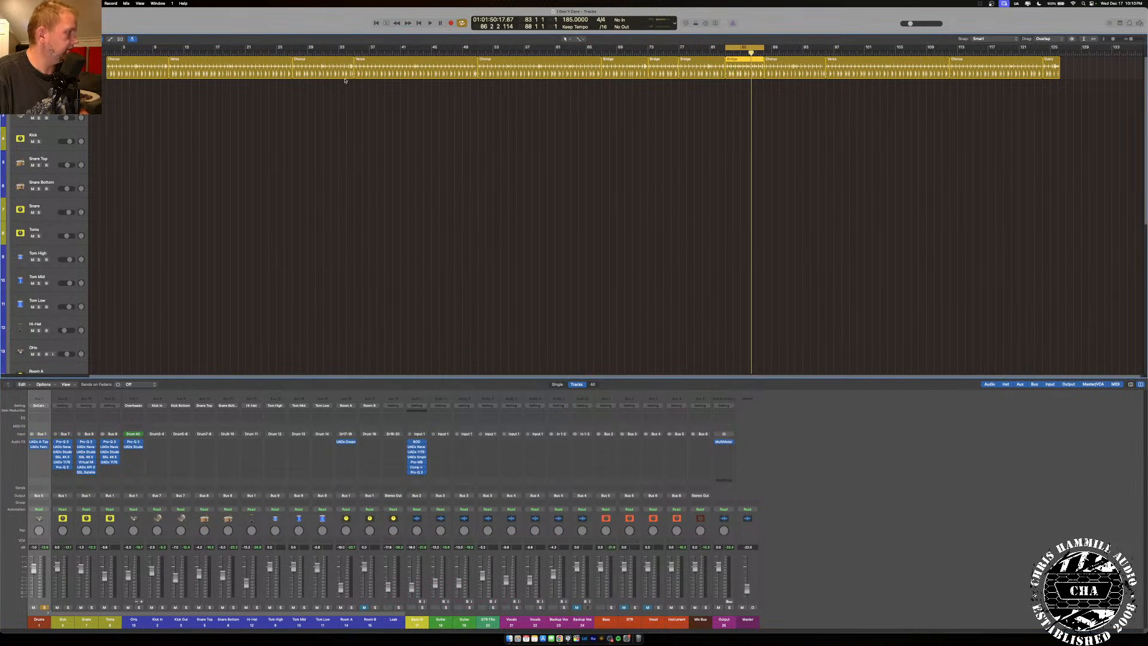
Select all Drummer regions on the Drums track and convert them to MIDI.
left_click_drag(1087, 69, 146, 67)
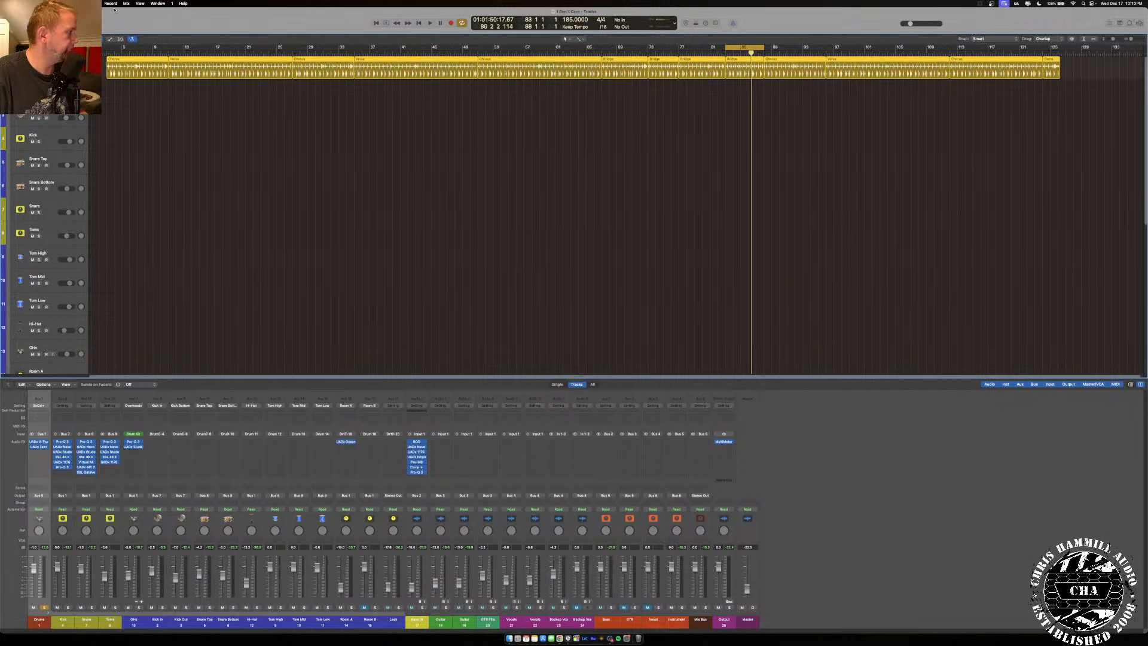
key("e")
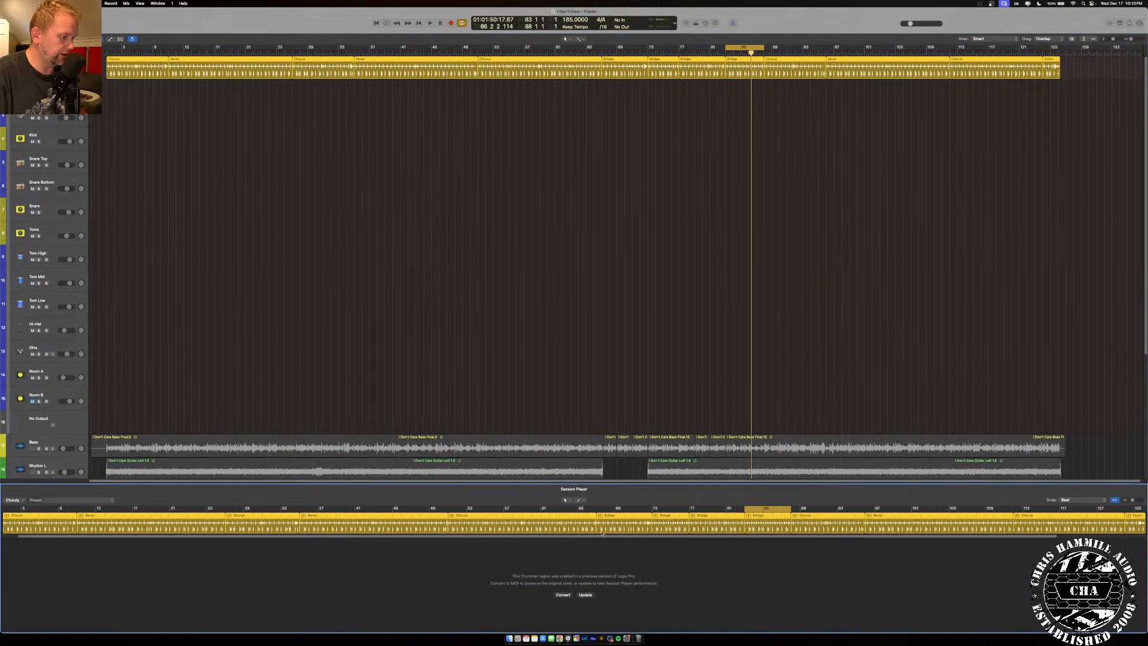
left_click(562, 595)
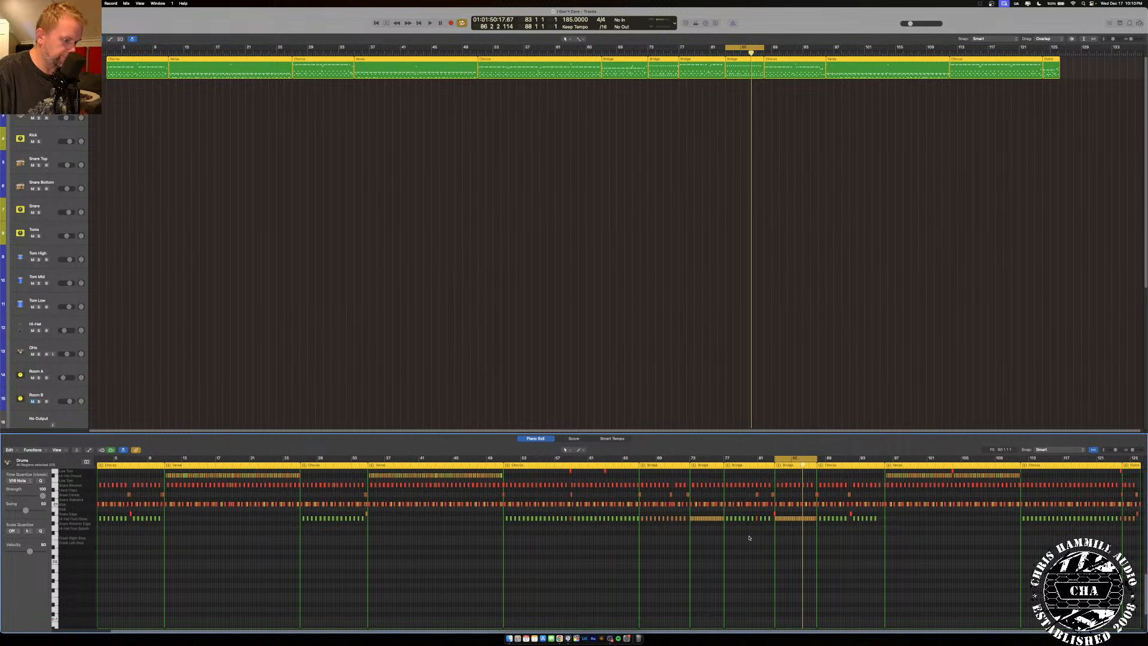
Play the cycled Bridge and enlarge the Piano Roll to examine its cymbal and drum notes between bars 83 and 88.
key("space")
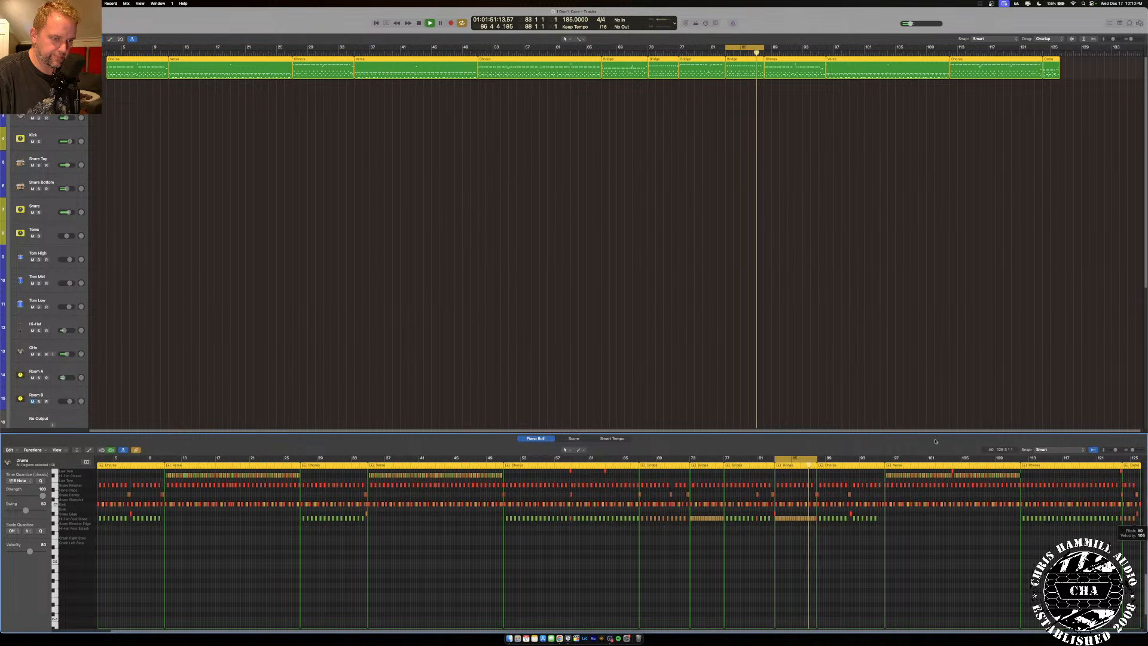
left_click_drag(936, 433, 850, 110)
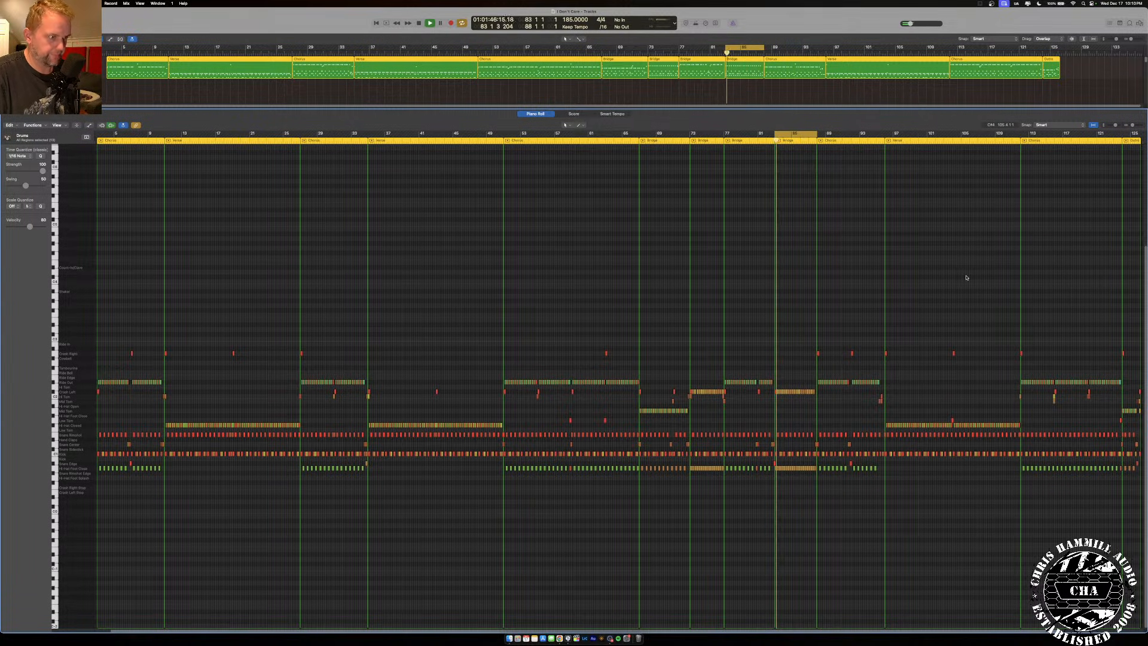
key("super+Right")
key("super+Right")
key("super+Right")
key("super+Right")
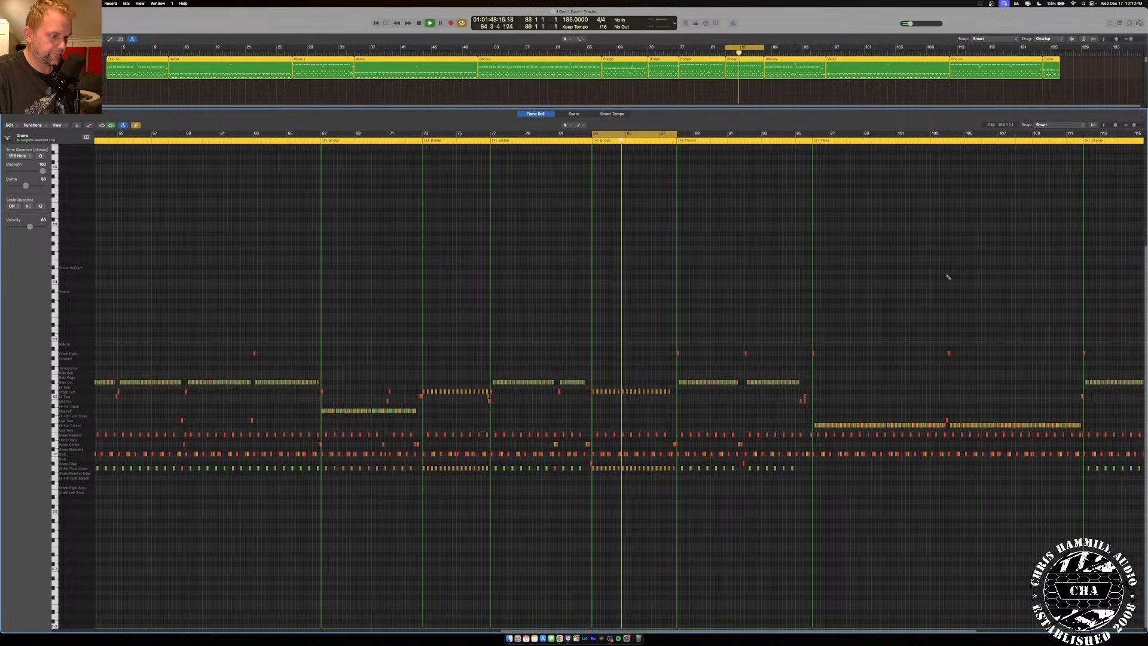
key("super+Right")
key("super+Right")
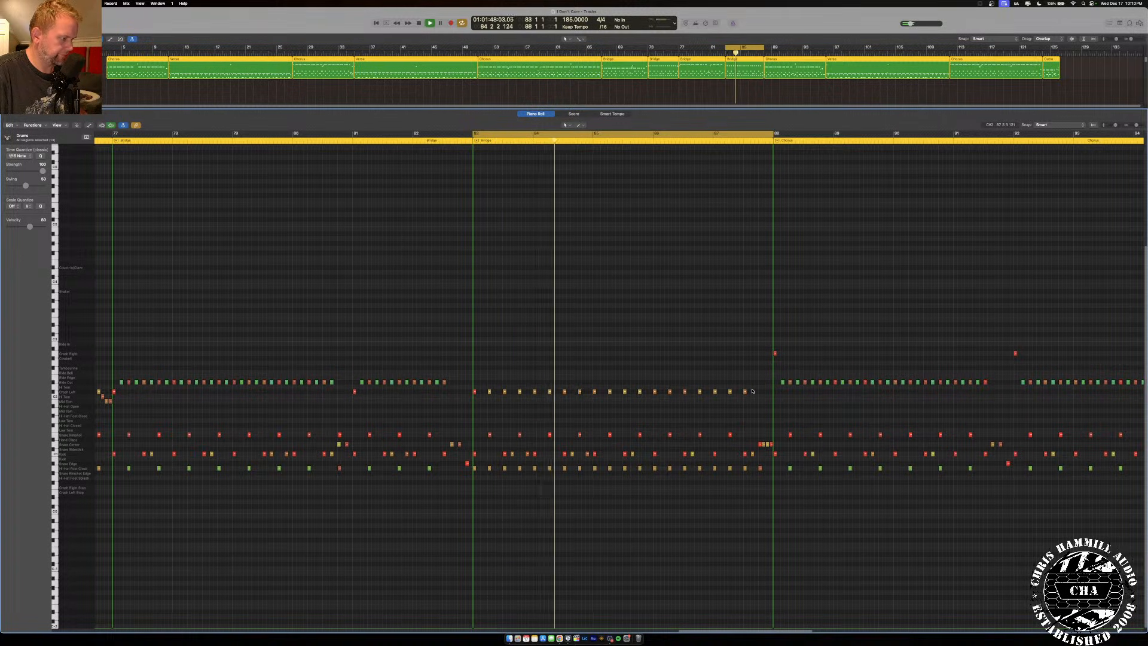
Stop playback and lower the velocity of the Crash Left notes in the Bridge from bar 81 to bar 88.
key("space")
left_click(610, 392)
left_click_drag(754, 393, 678, 394)
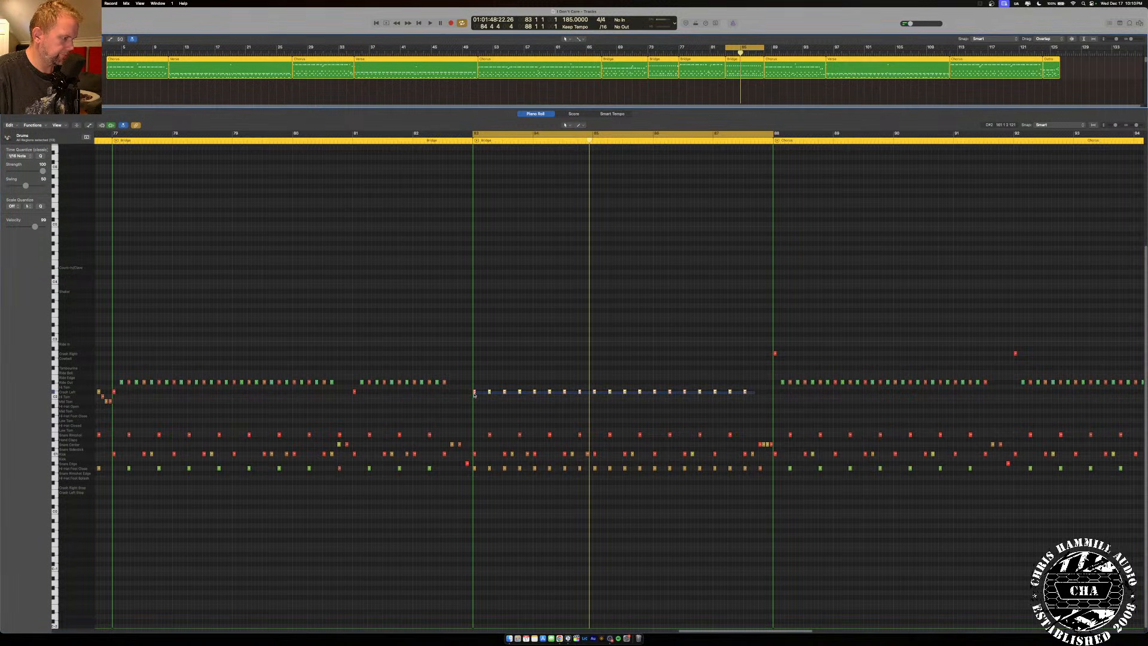
left_click_drag(467, 392, 343, 404)
scroll(461, 323, "left", 5)
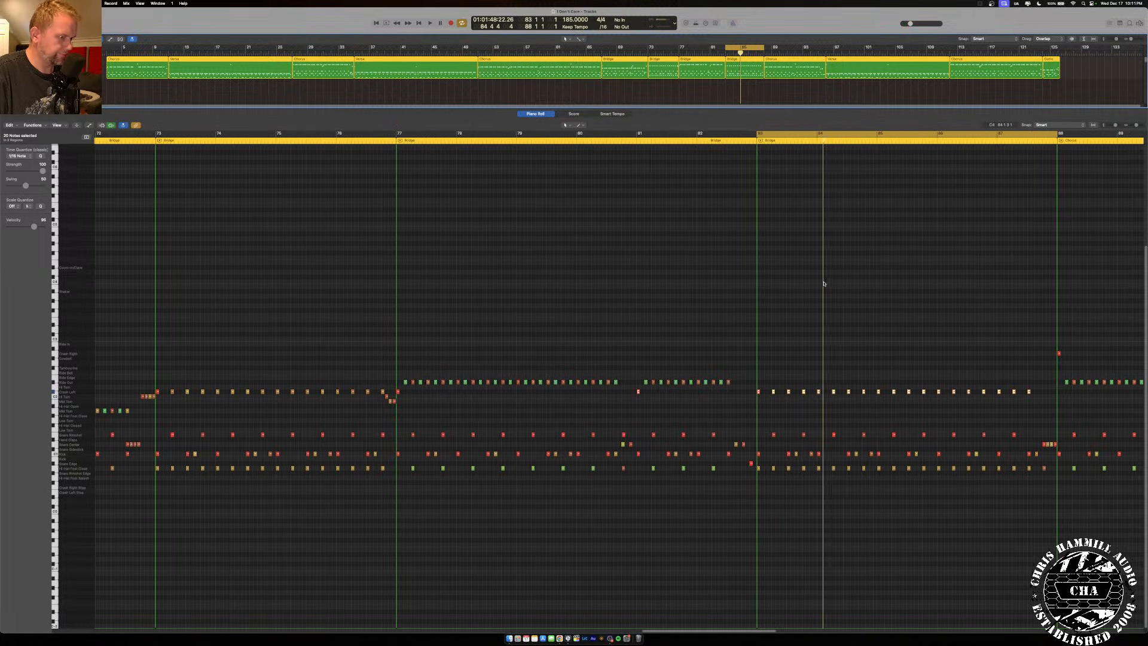
scroll(824, 283, "right", 6)
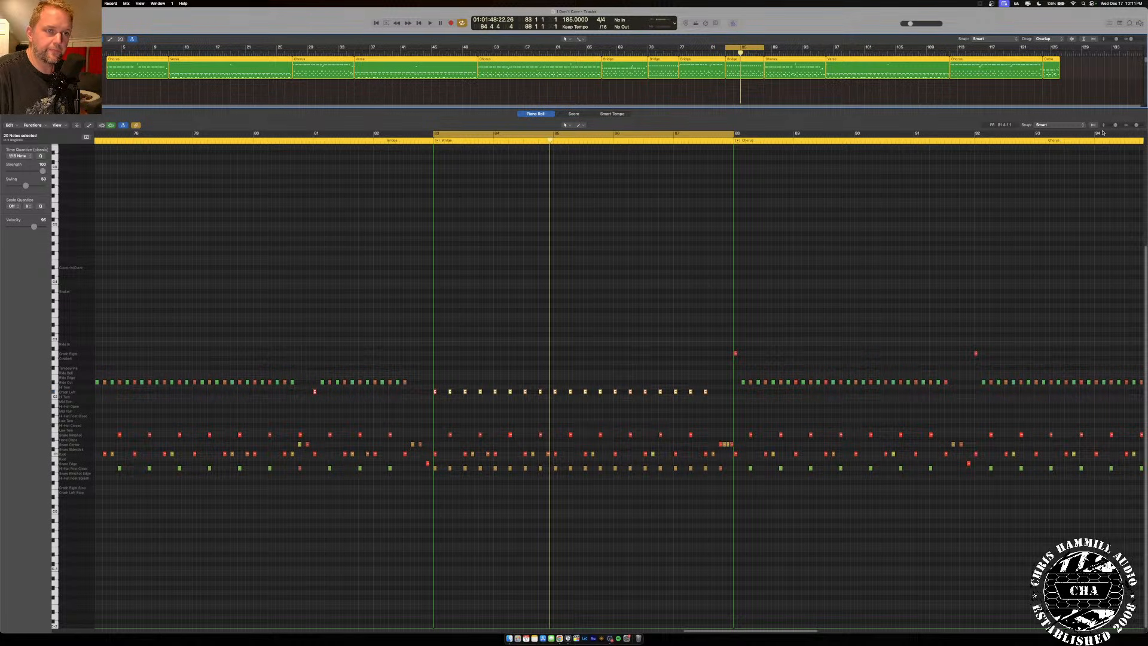
left_click_drag(1115, 127, 1138, 125)
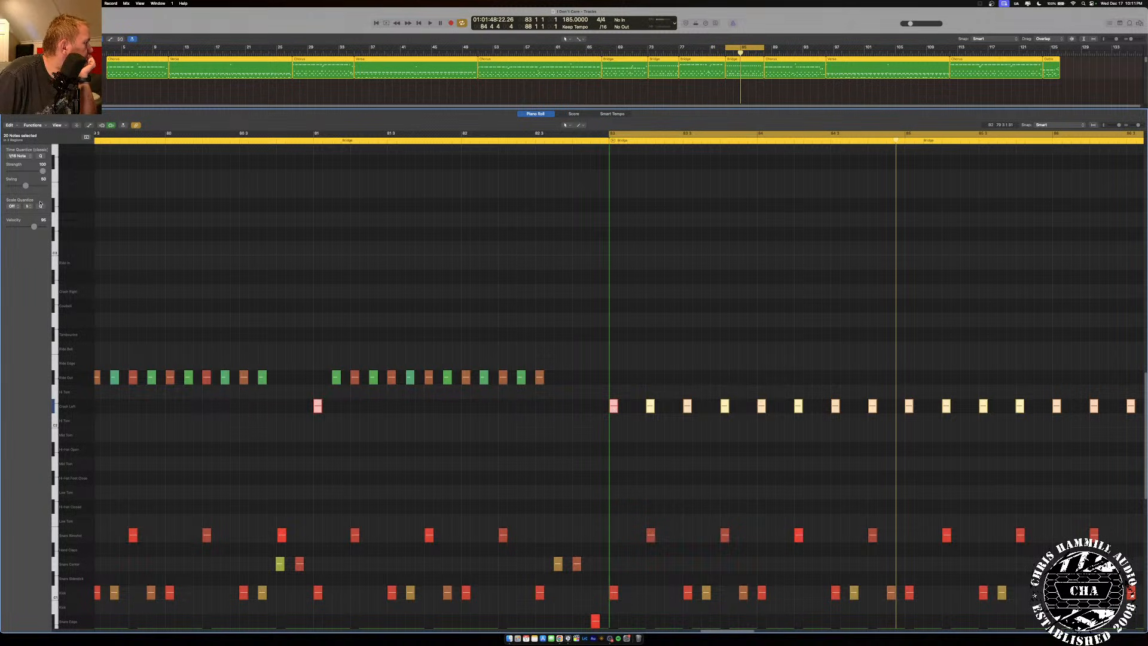
left_click_drag(34, 227, 25, 227)
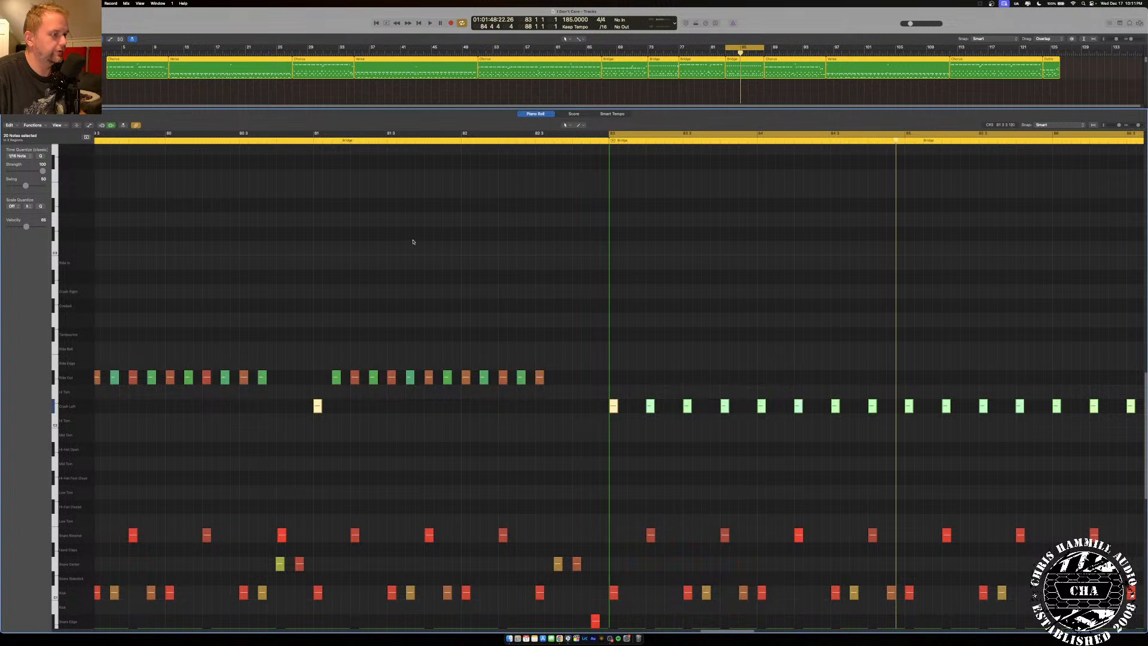
Play the cycled Bridge to hear the softened crashes and examine the Crash Left hits in the surrounding sections.
key("space")
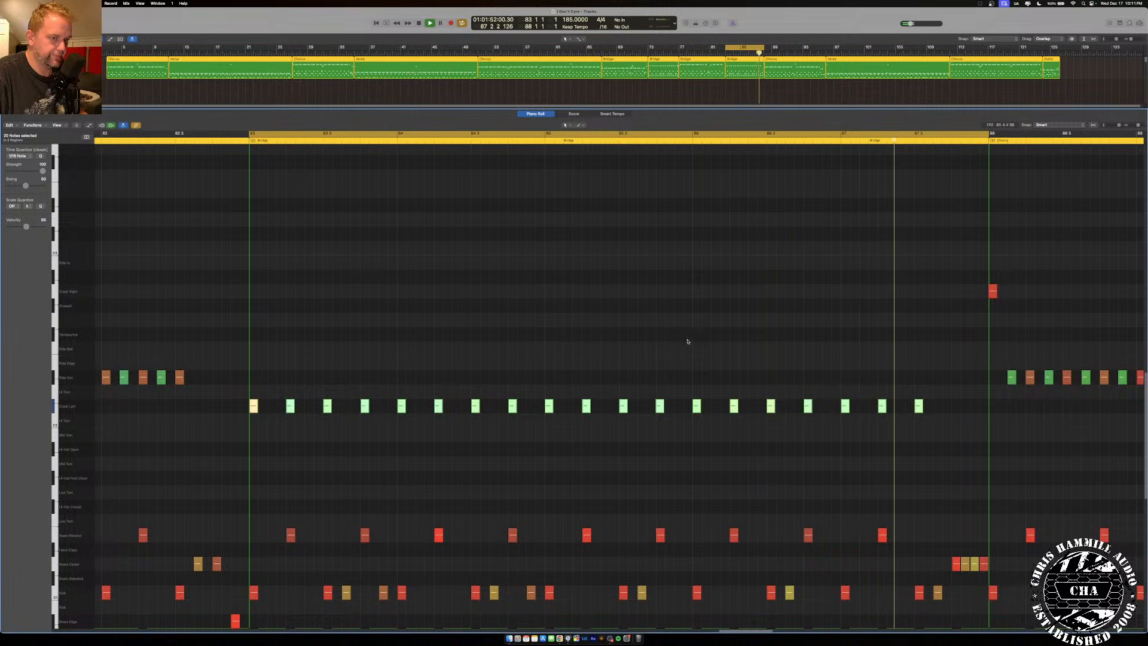
left_click_drag(1138, 125, 1135, 125)
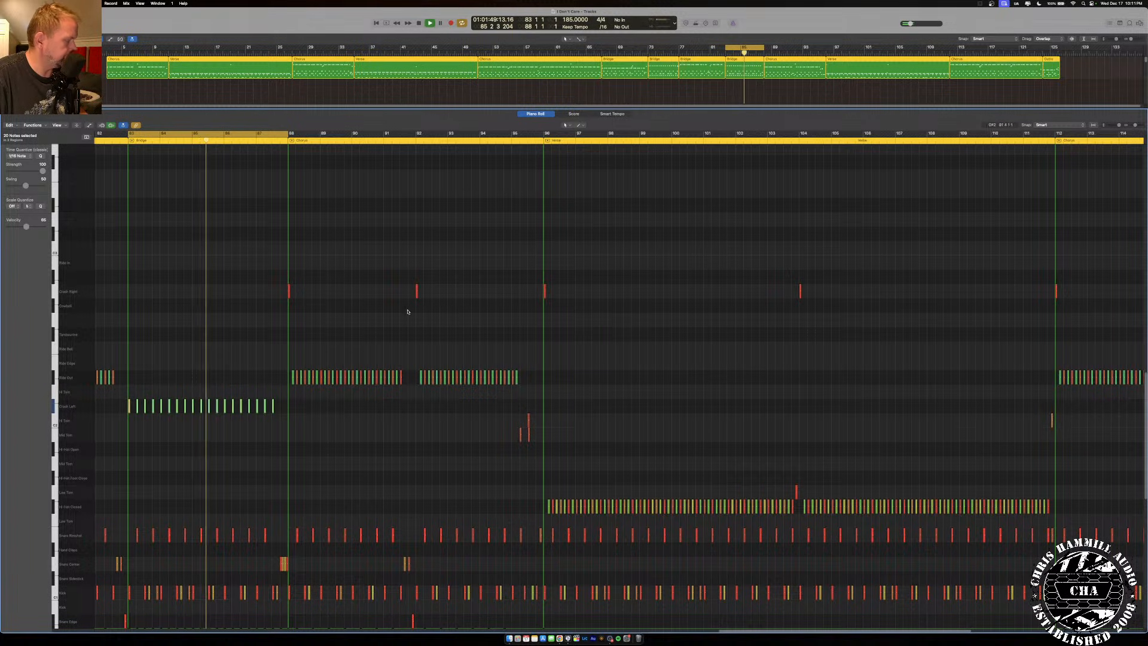
scroll(411, 313, "left", 15)
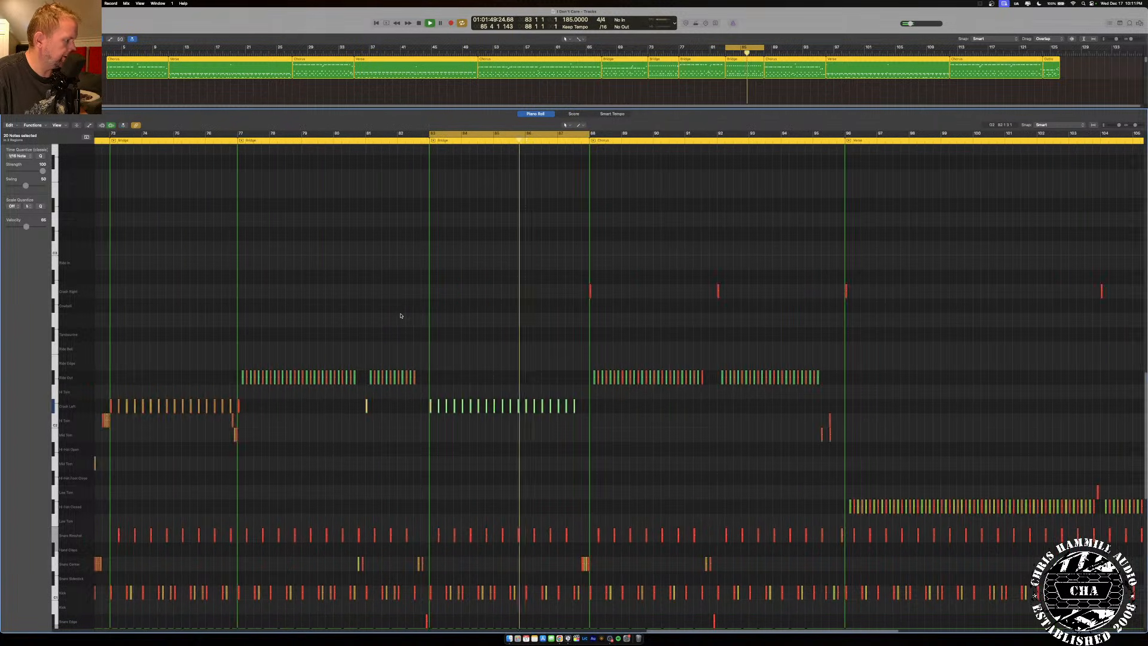
left_click(741, 44)
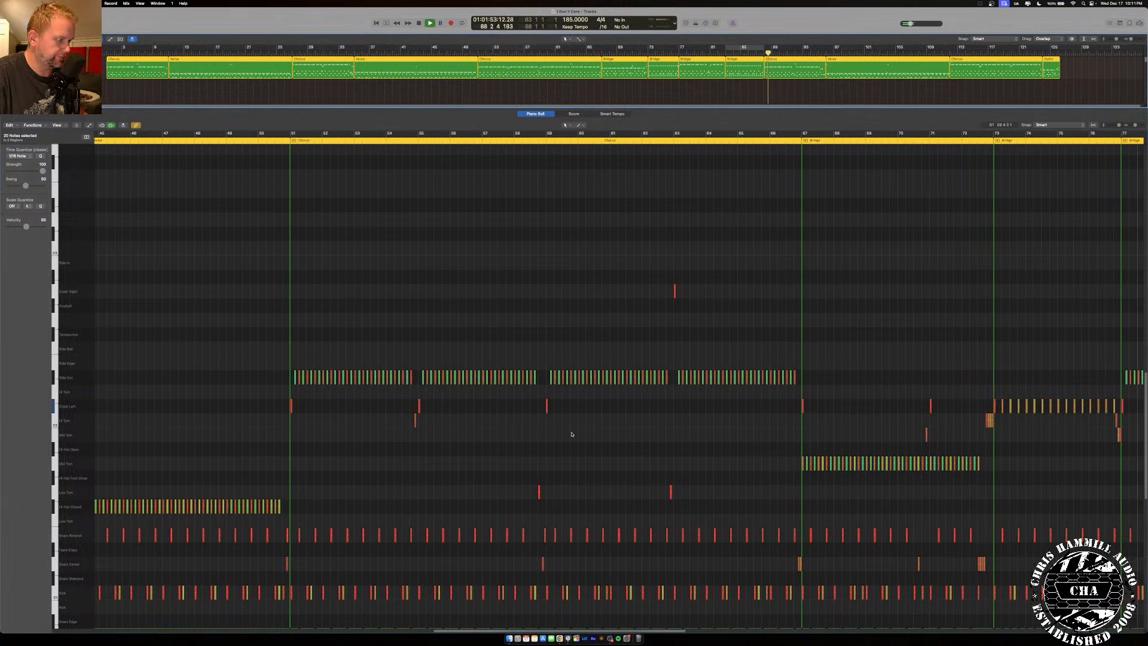
left_click(750, 47)
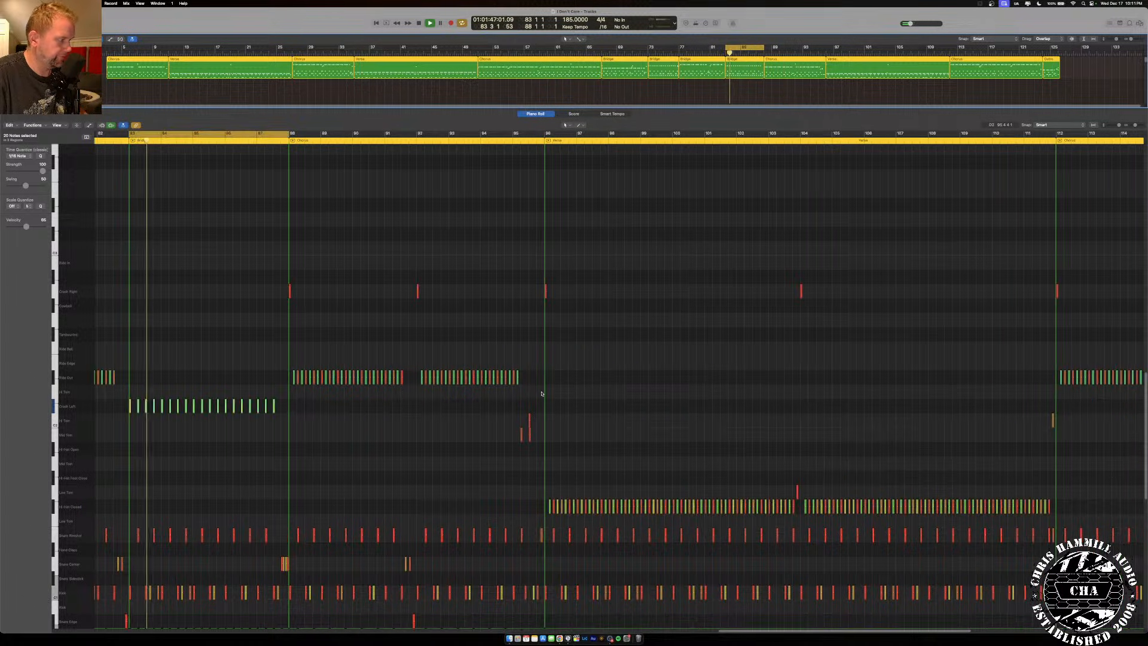
scroll(212, 384, "left", 10)
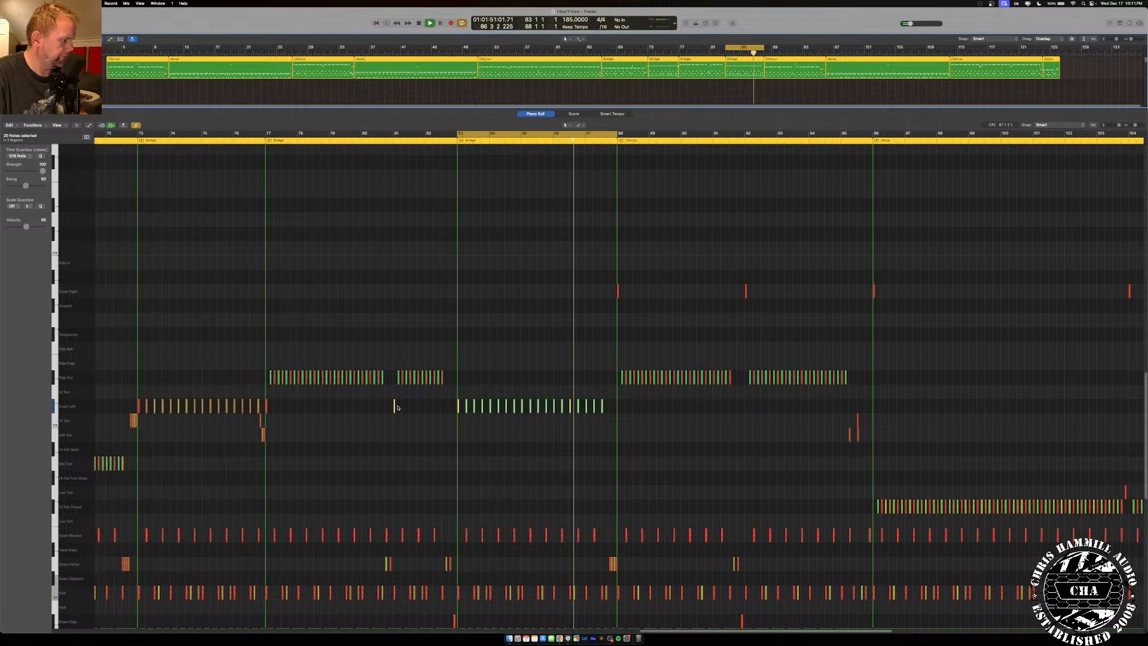
Lower the Crash Left notes between bars 73 and 77 to a velocity of about 70, and select those between bars 83 and 88.
left_click_drag(350, 409, 142, 405)
key("space")
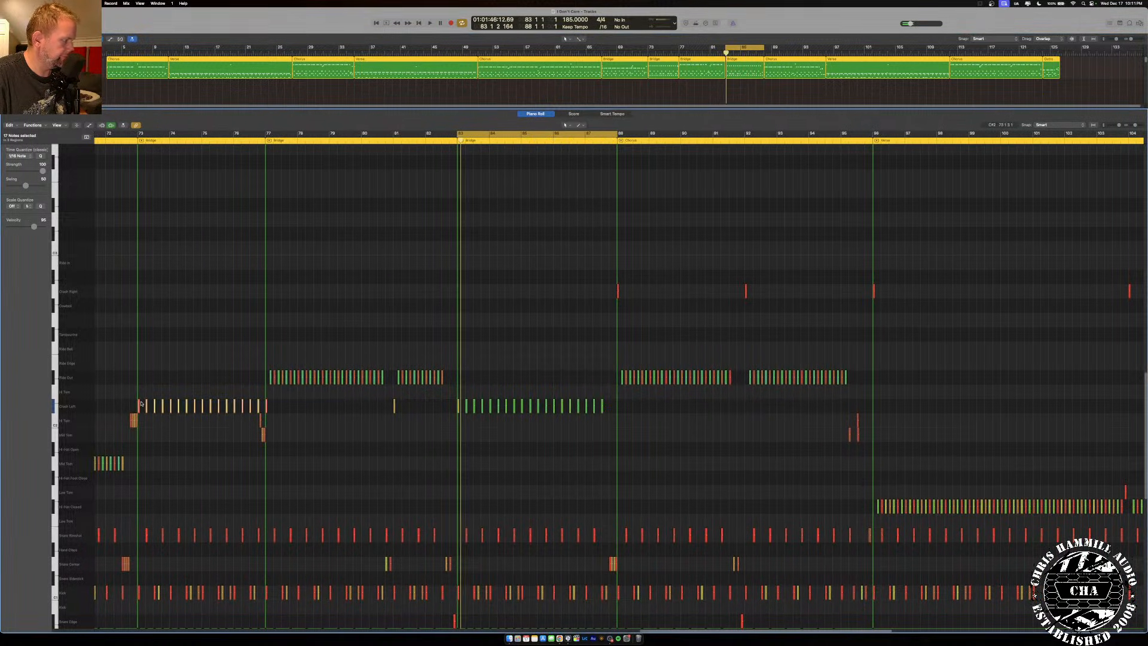
left_click_drag(295, 409, 111, 400)
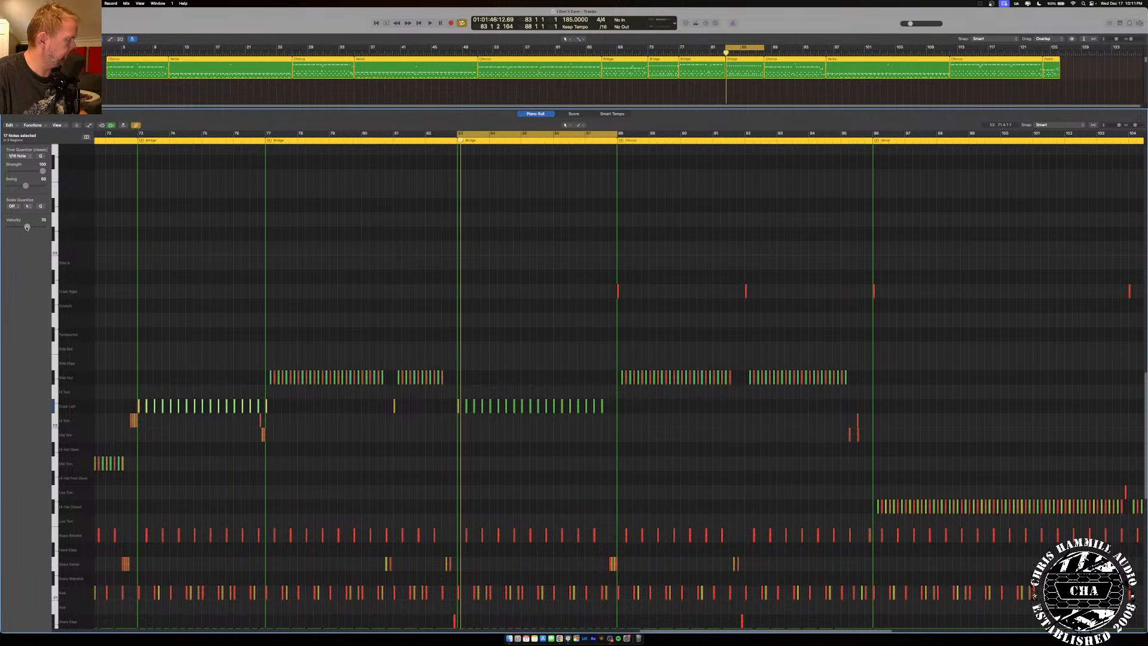
left_click_drag(434, 399, 646, 414)
Turn off cycle mode and play the song from the Bridge that starts at bar 67.
scroll(387, 363, "left", 10)
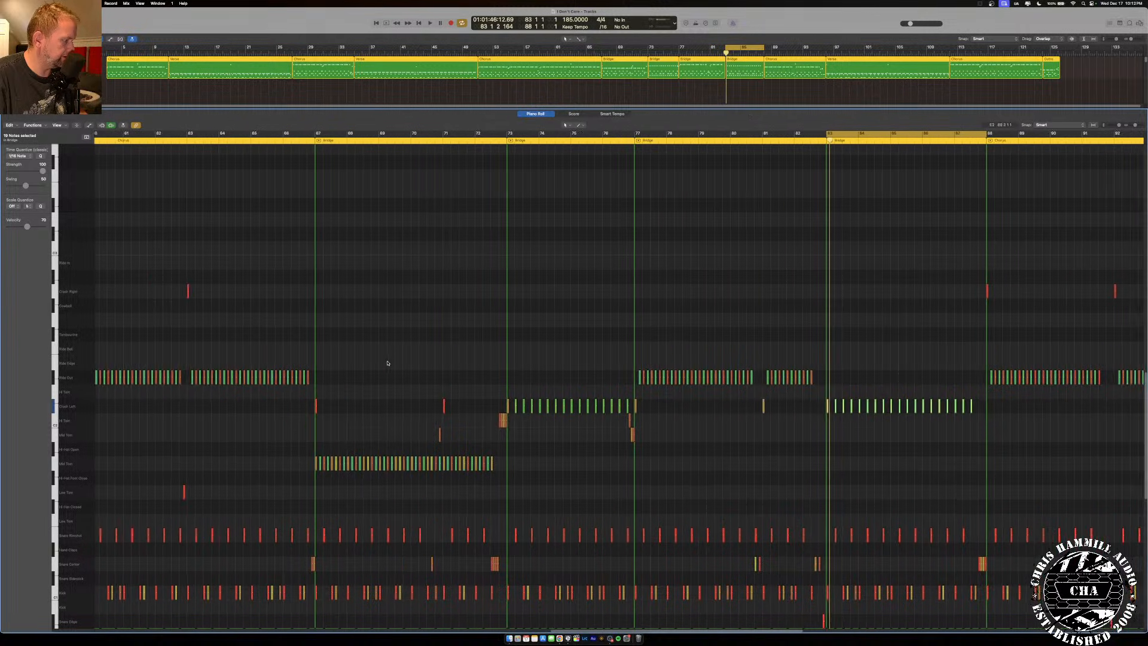
scroll(388, 363, "left", 2)
key("c")
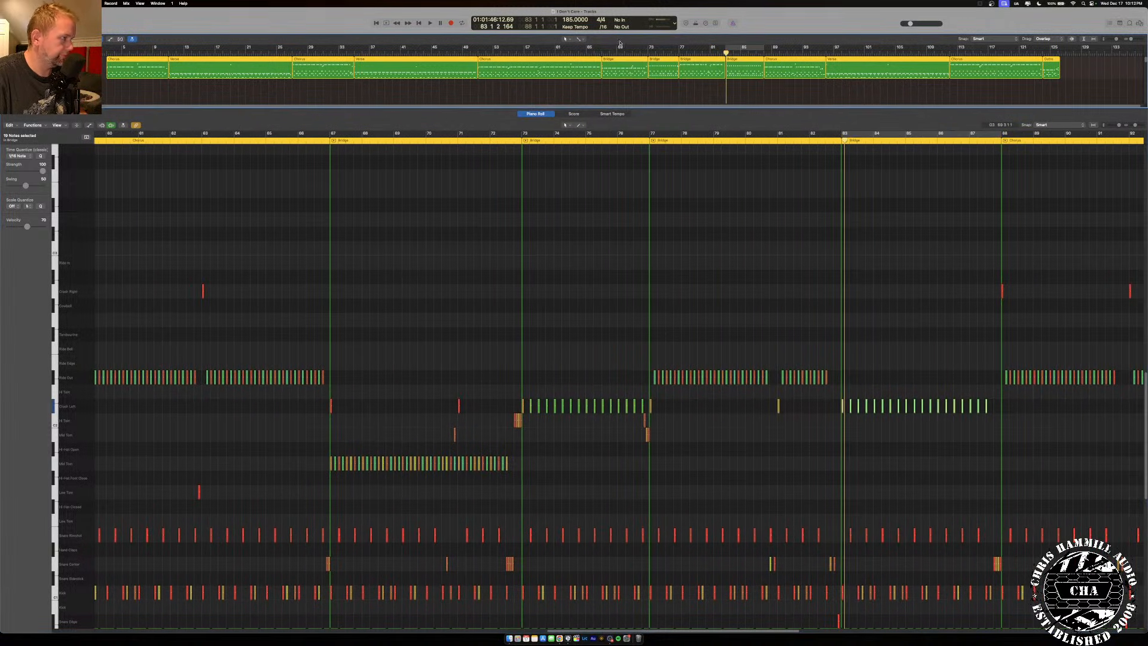
left_click(425, 135)
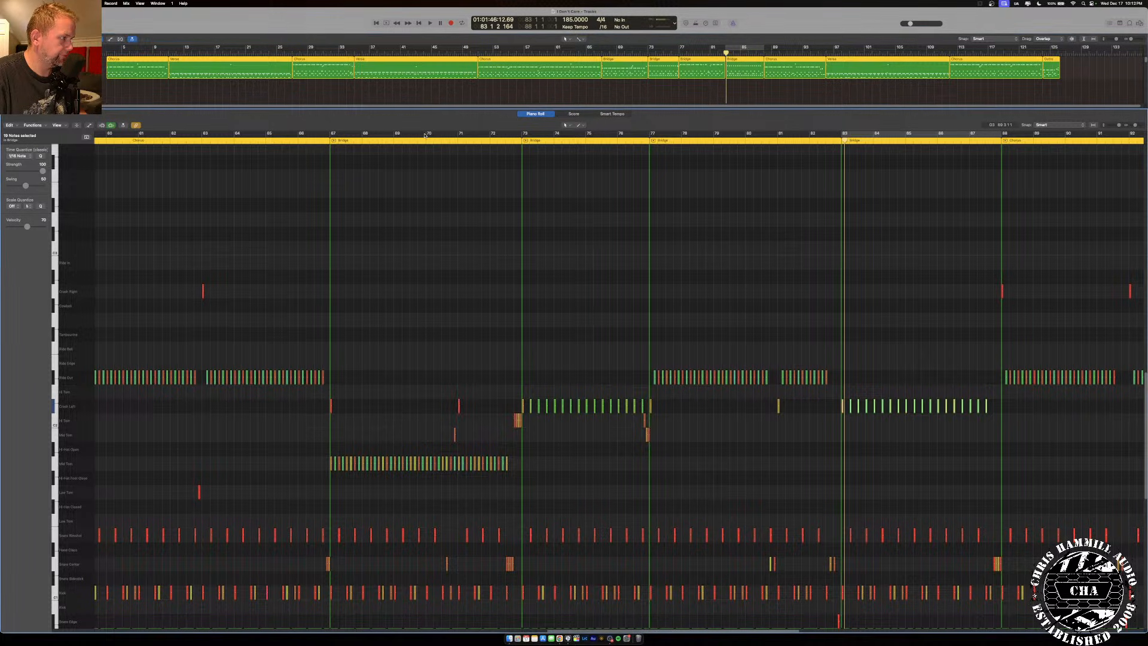
left_click(377, 144)
key("space")
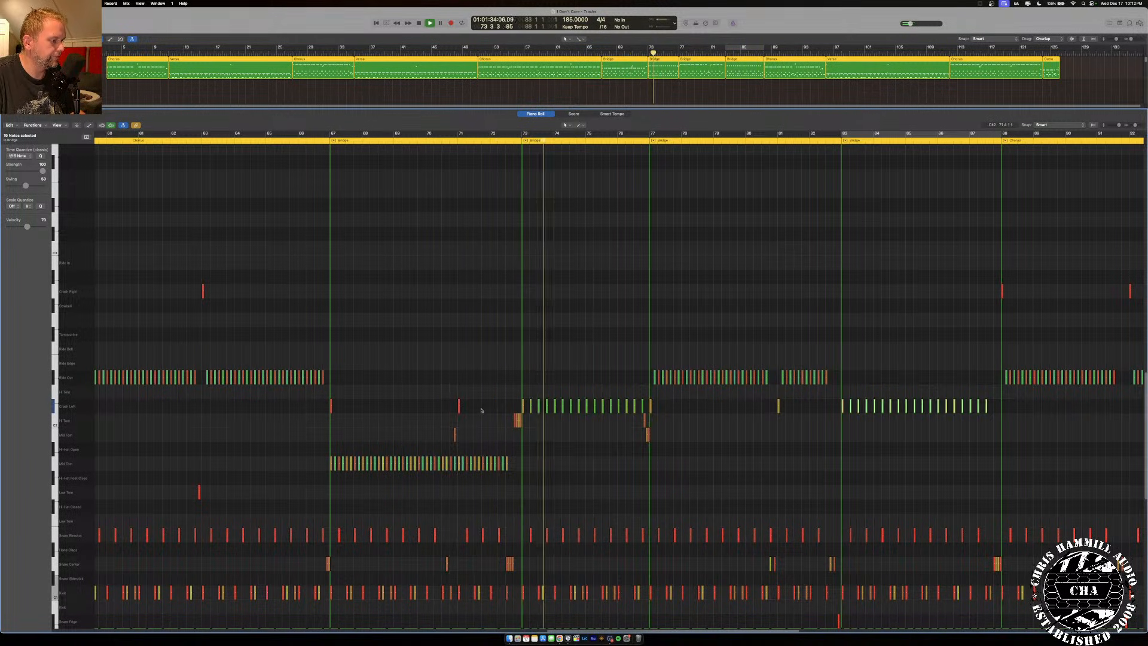
Play from the Chorus at bar 51 and lower the Crash Left hits between bars 51 and 71 to a velocity of about 75.
scroll(323, 404, "left", 10)
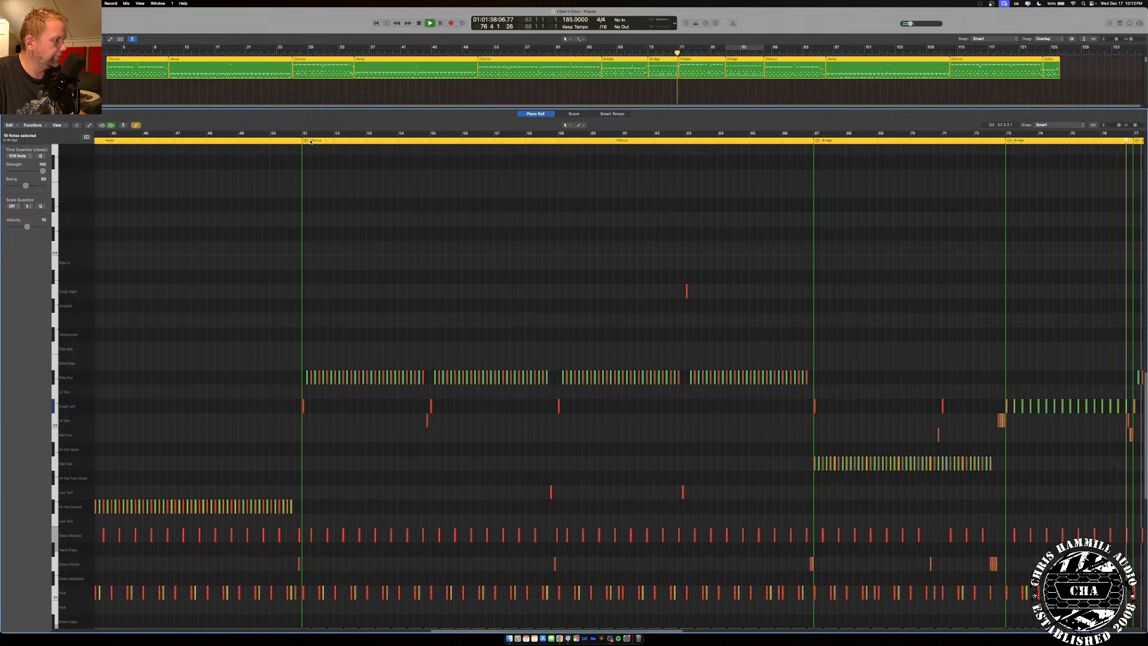
left_click(308, 141)
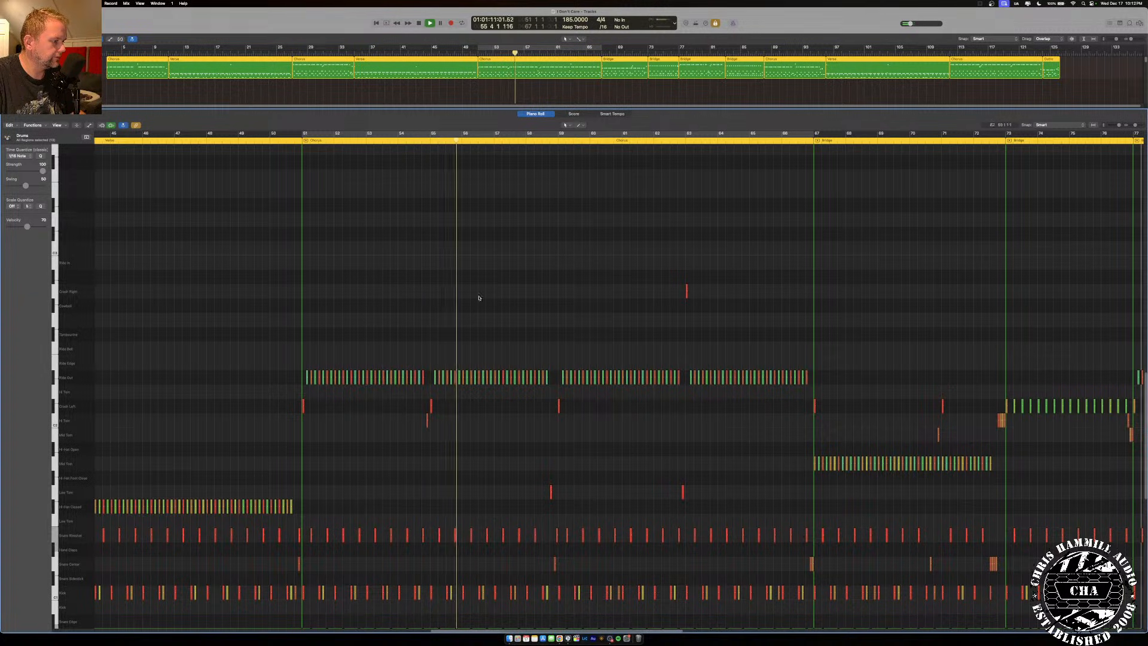
left_click_drag(960, 406, 297, 401)
left_click_drag(42, 226, 25, 227)
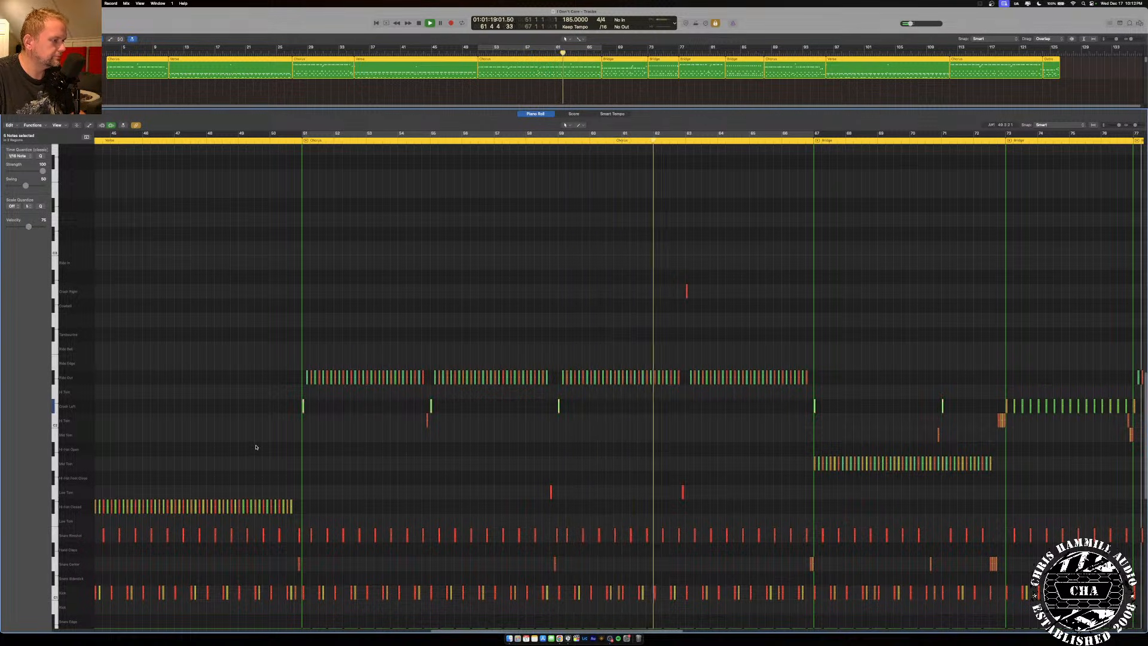
Lower the three Crash Left hits between bars 31 and 43 to a velocity of about 70.
scroll(333, 405, "left", 10)
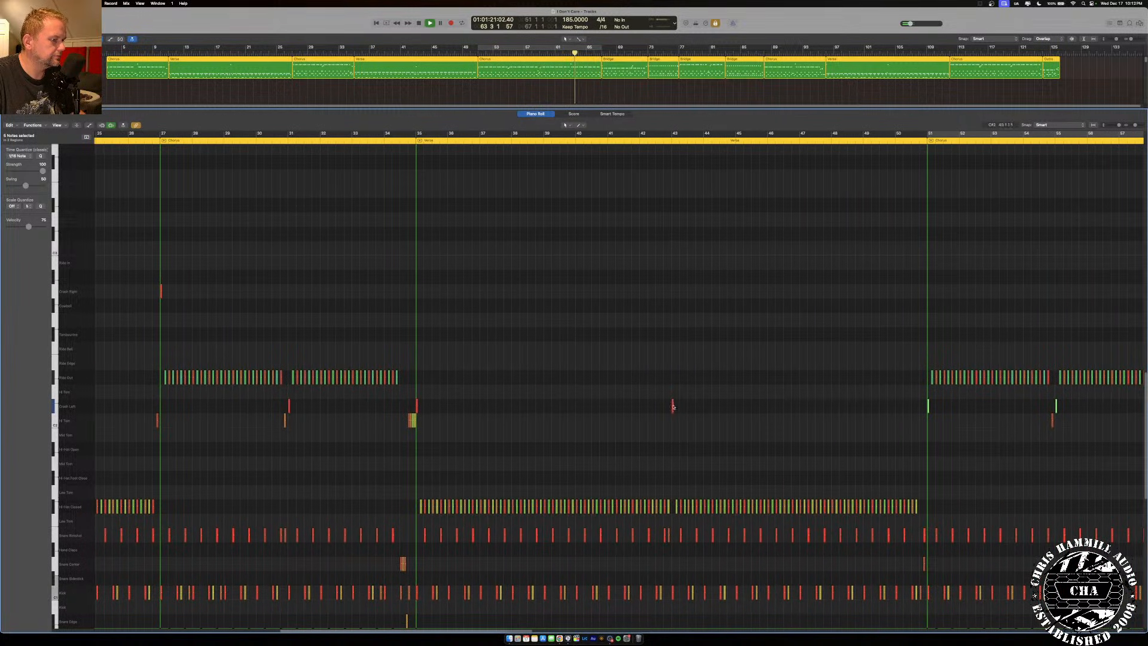
left_click_drag(710, 406, 205, 399)
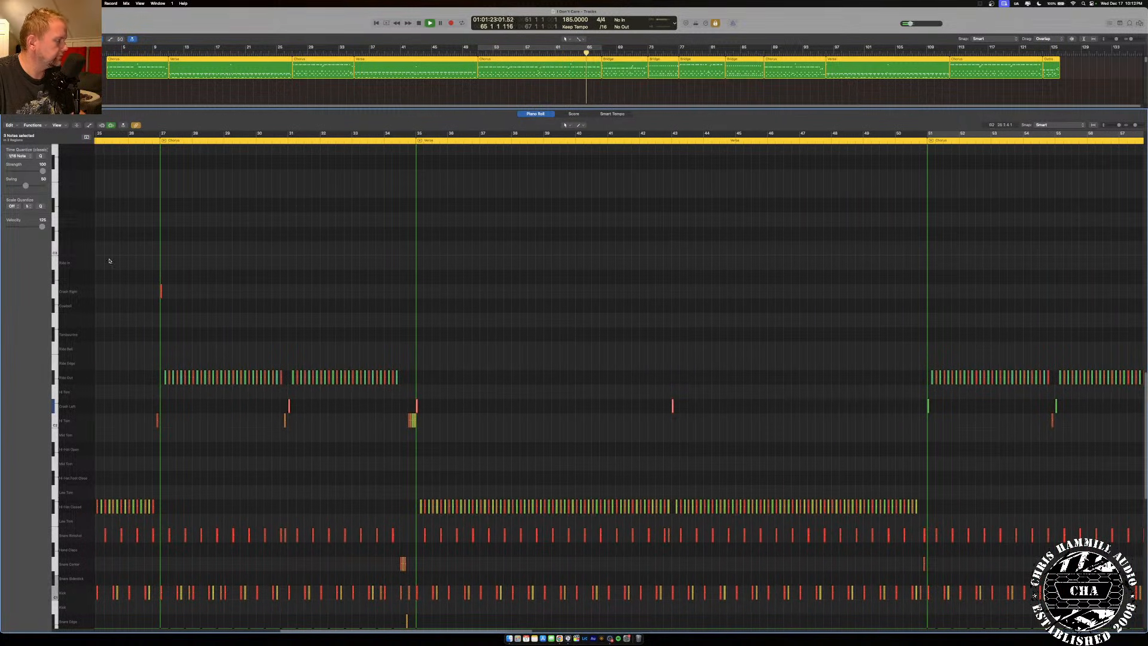
left_click_drag(36, 227, 25, 231)
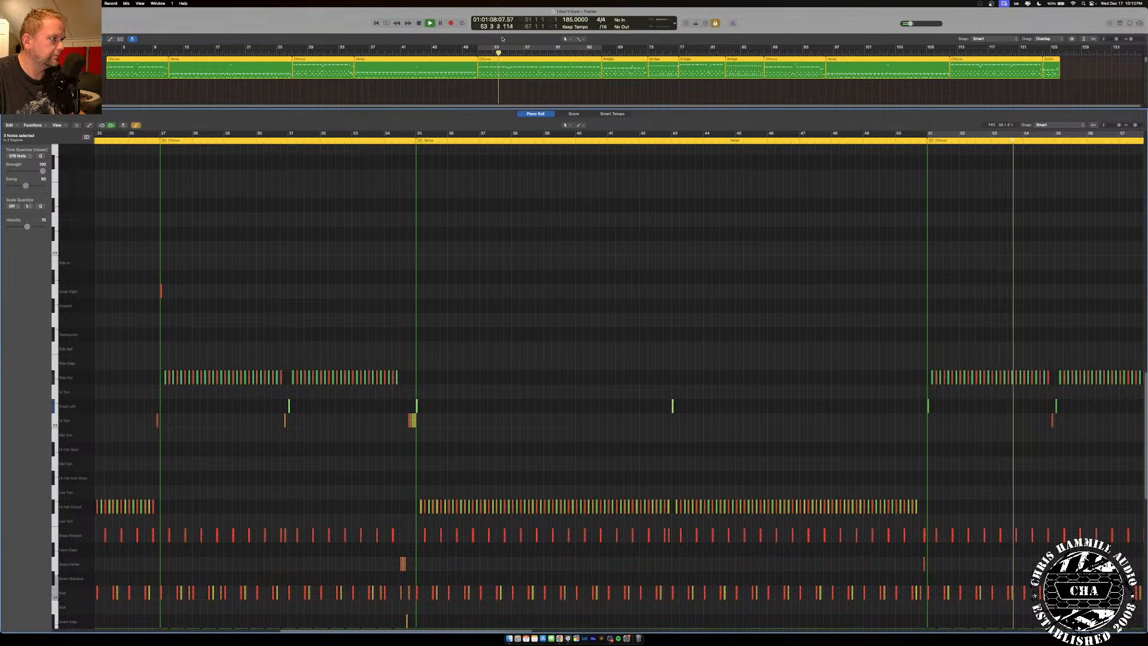
Play from the opening Chorus and lower its first Crash Left hit at bar 3 to a velocity of about 75.
scroll(513, 329, "left", 10)
scroll(513, 330, "left", 5)
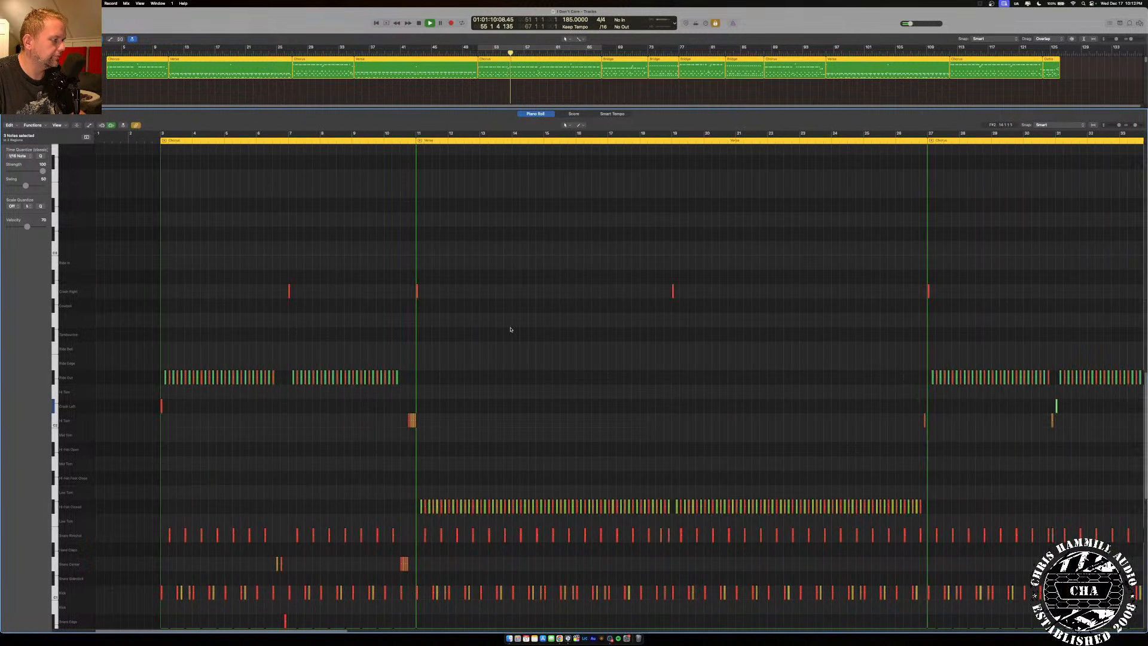
left_click(150, 138)
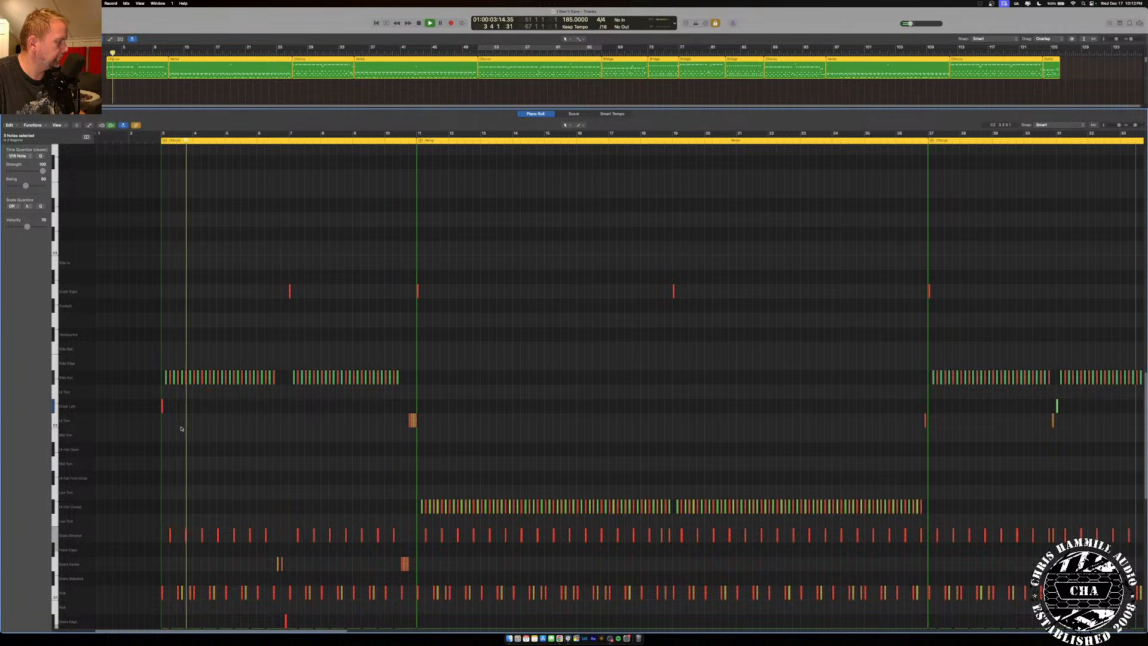
left_click(162, 406)
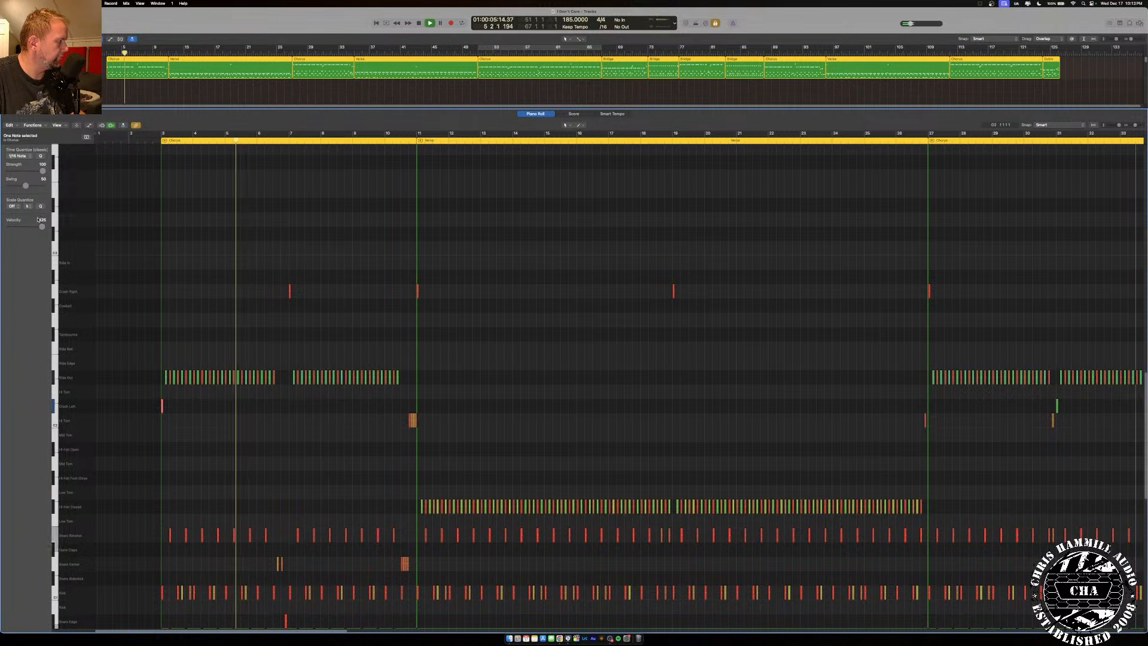
left_click_drag(42, 226, 30, 234)
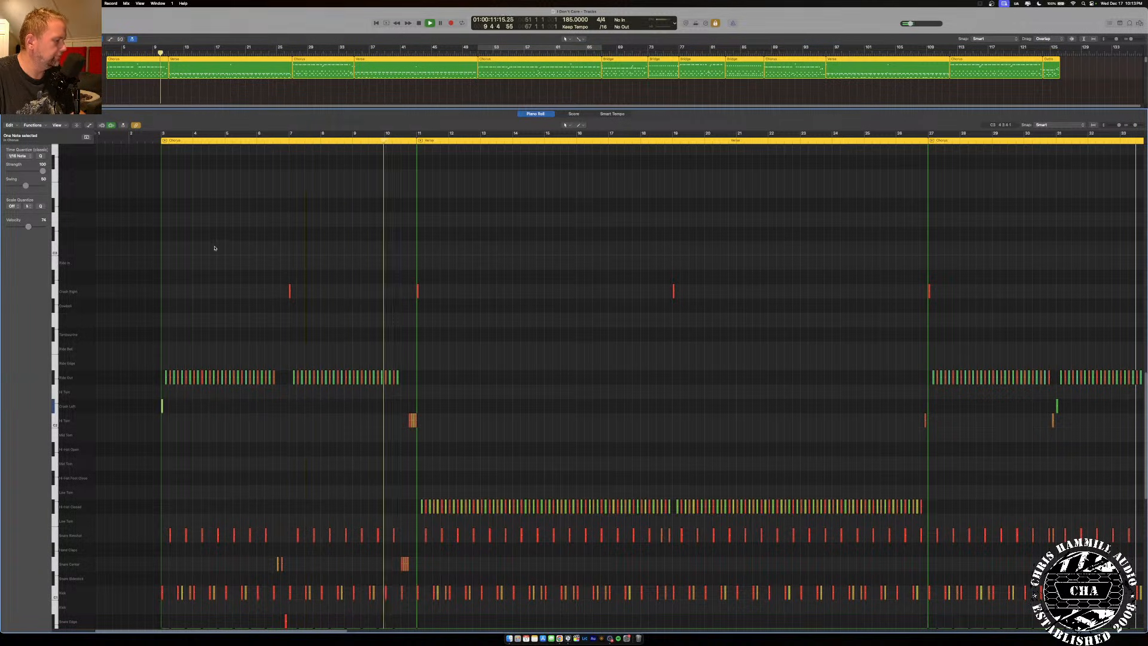
Select all Crash Right notes across the whole song and lower their velocity to about 78.
left_click_drag(151, 290, 897, 288)
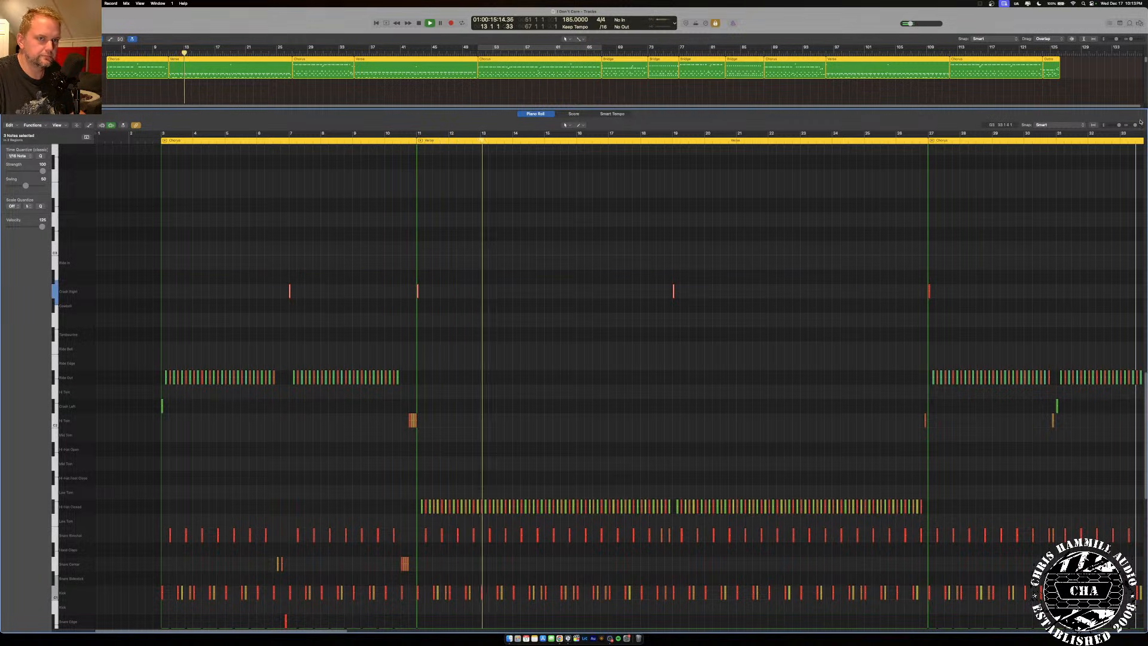
left_click_drag(1134, 125, 1127, 128)
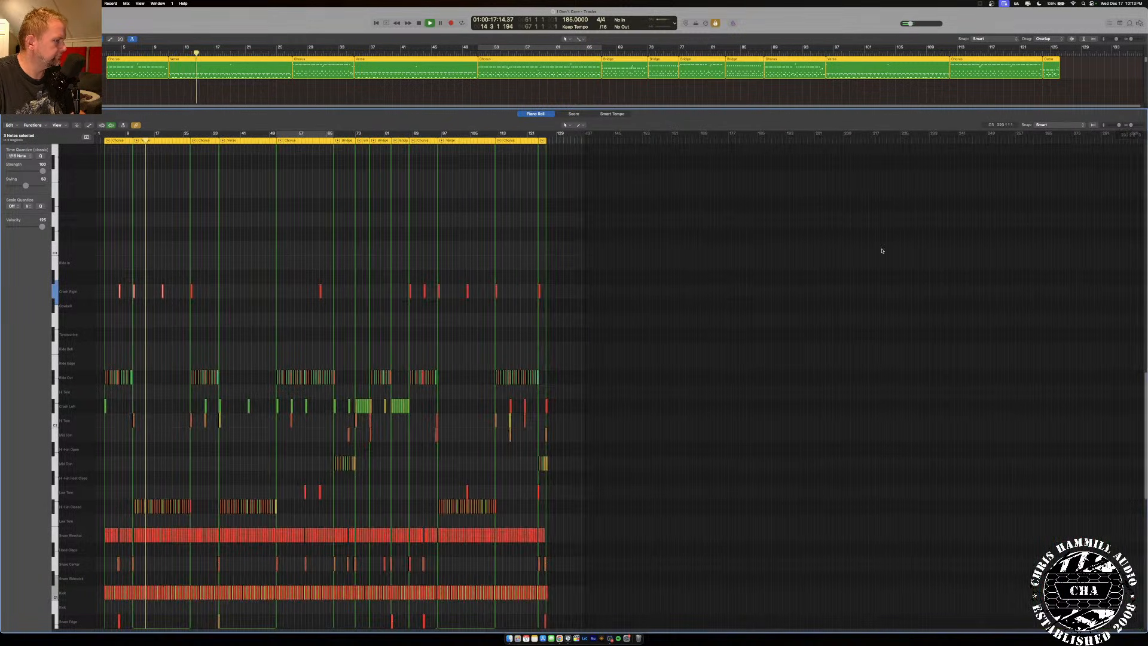
left_click_drag(560, 294, 80, 264)
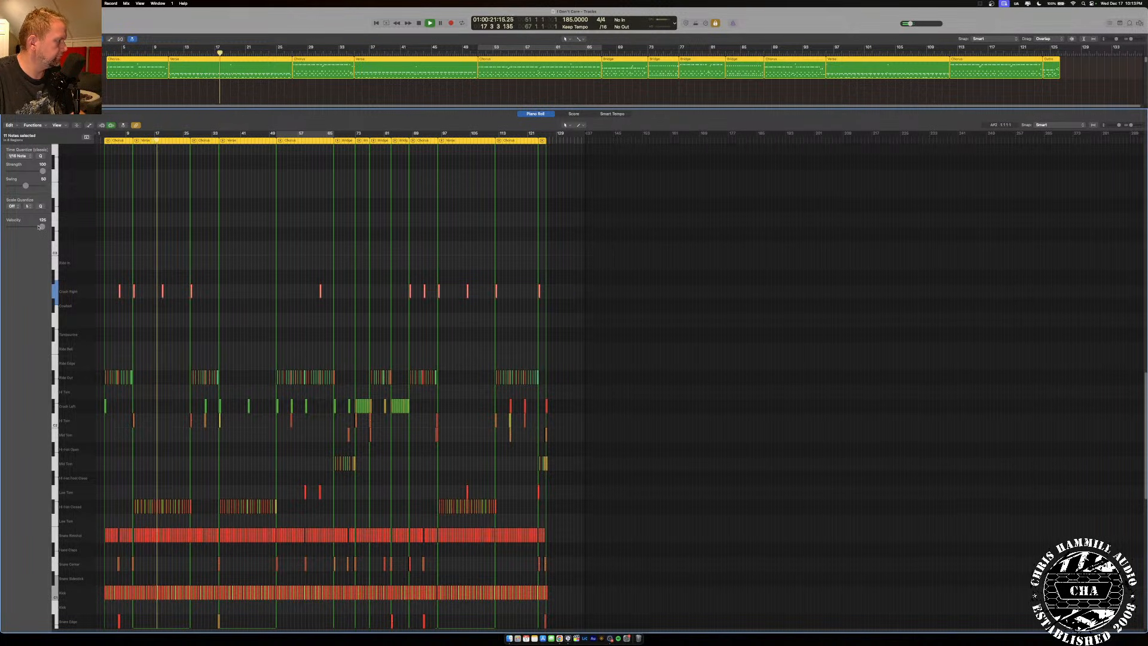
left_click_drag(32, 230, 30, 231)
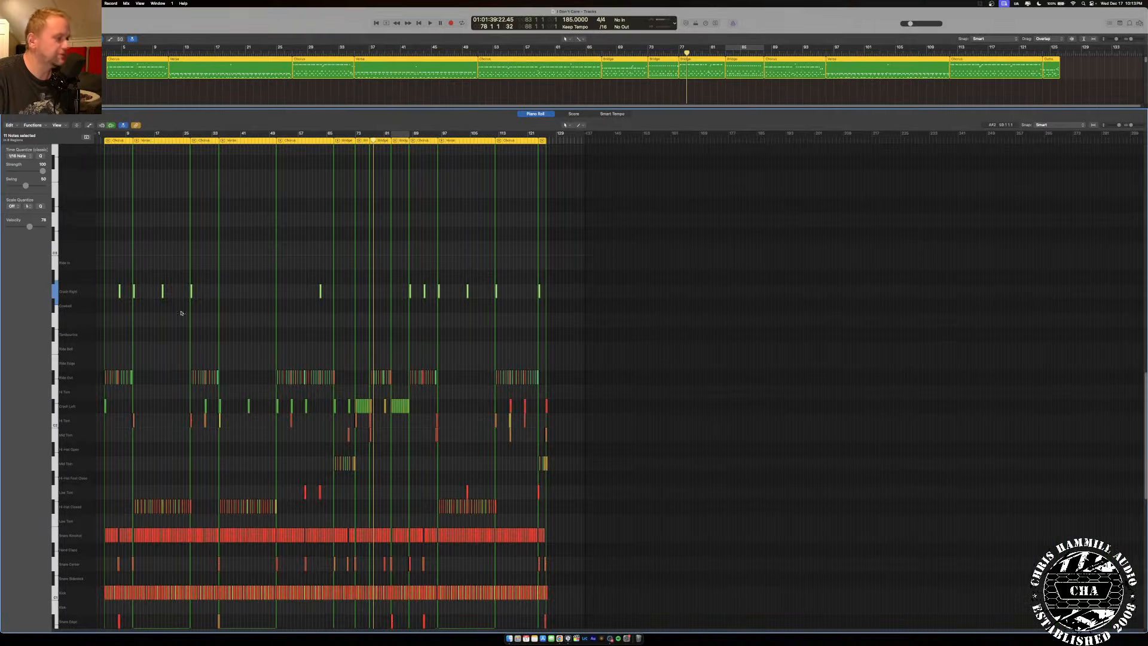
Shrink the Piano Roll so the tracks area shows, and play the song from the opening Chorus.
left_click_drag(1119, 126, 1122, 126)
left_click_drag(642, 110, 704, 404)
scroll(482, 534, "down", 6)
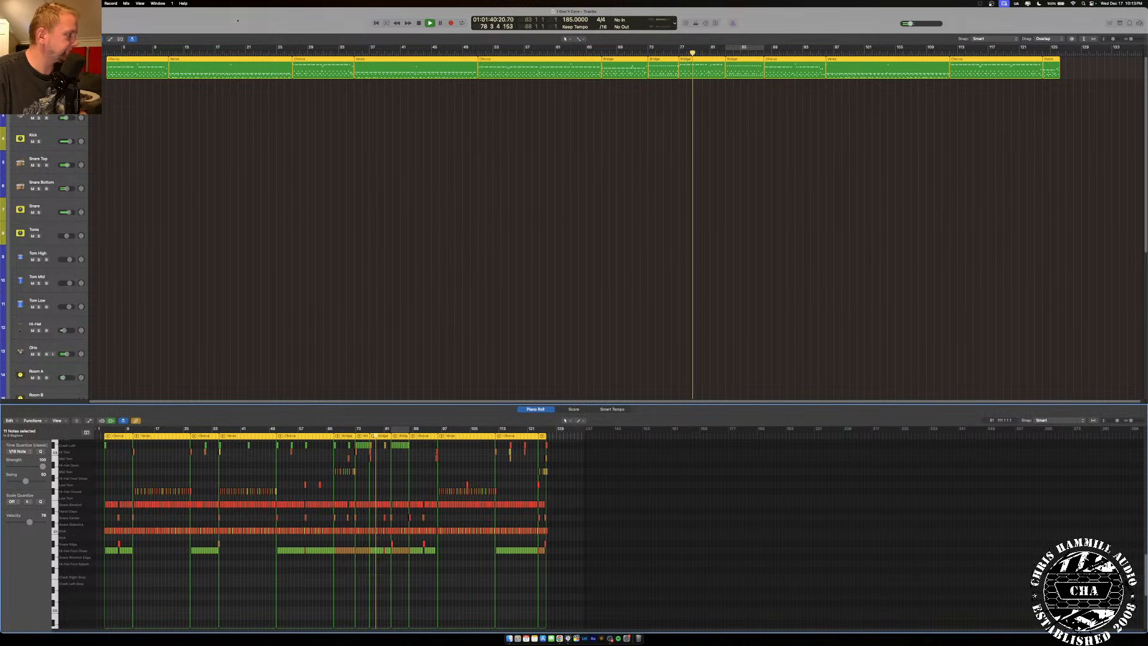
left_click(124, 49)
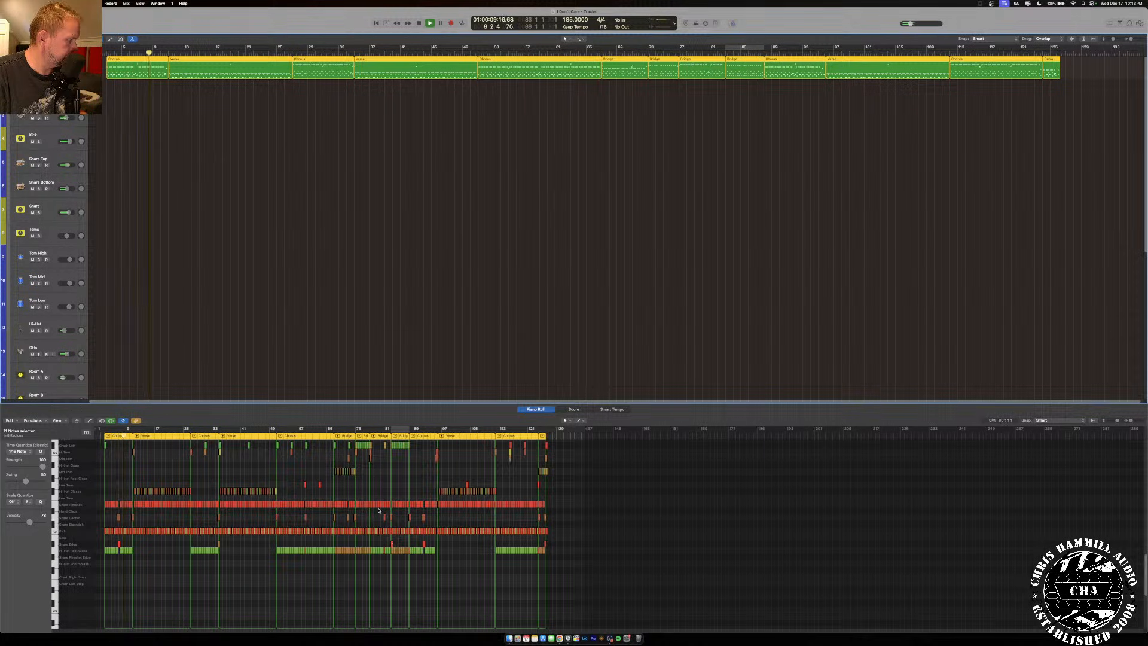
Lower the velocity of the last three Crash Left notes, in the final Chorus and ending, to about 78.
scroll(316, 511, "up", 2)
scroll(316, 511, "up", 2)
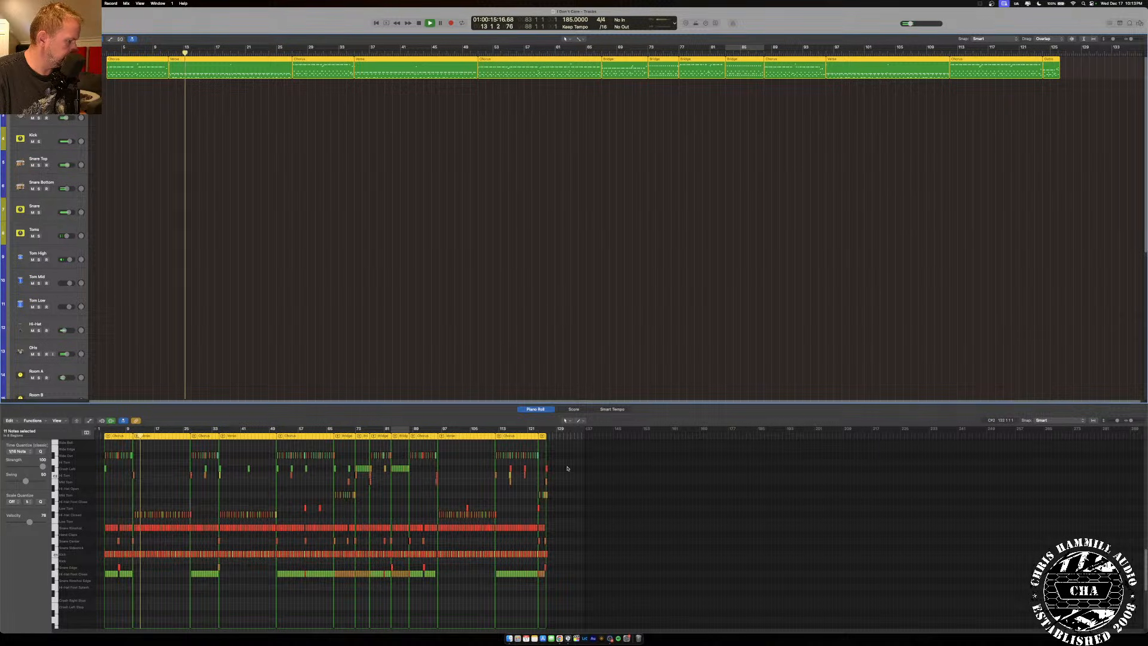
left_click_drag(567, 468, 504, 466)
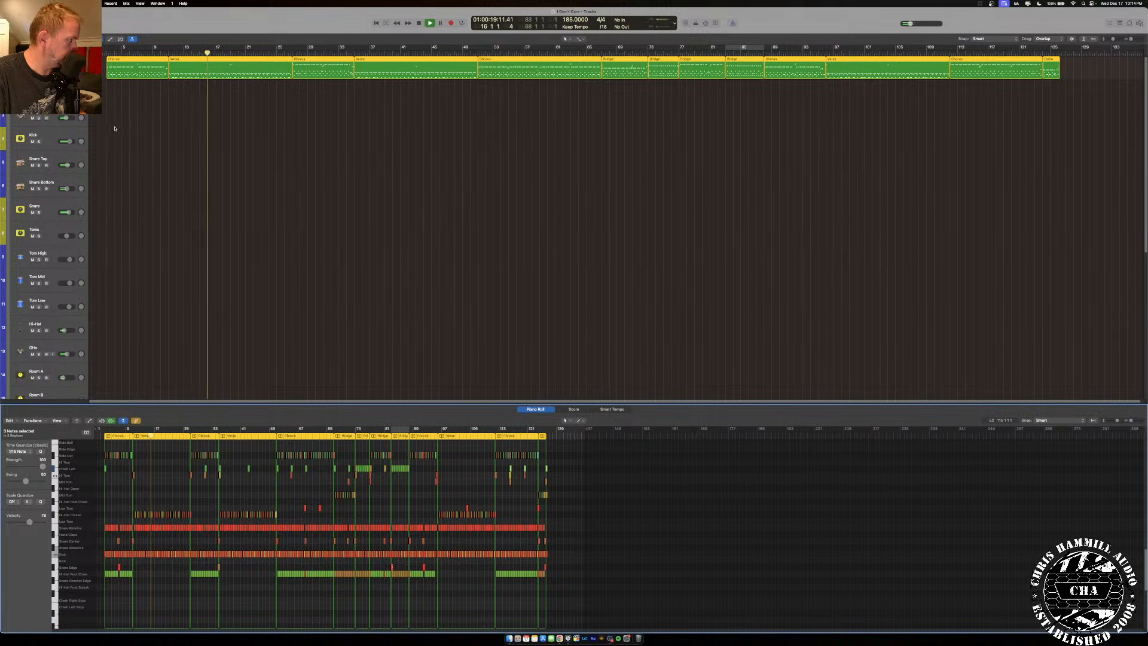
Select all the drum performance regions, play from the opening Chorus and raise the Master fader nearly to its maximum.
left_click(39, 71)
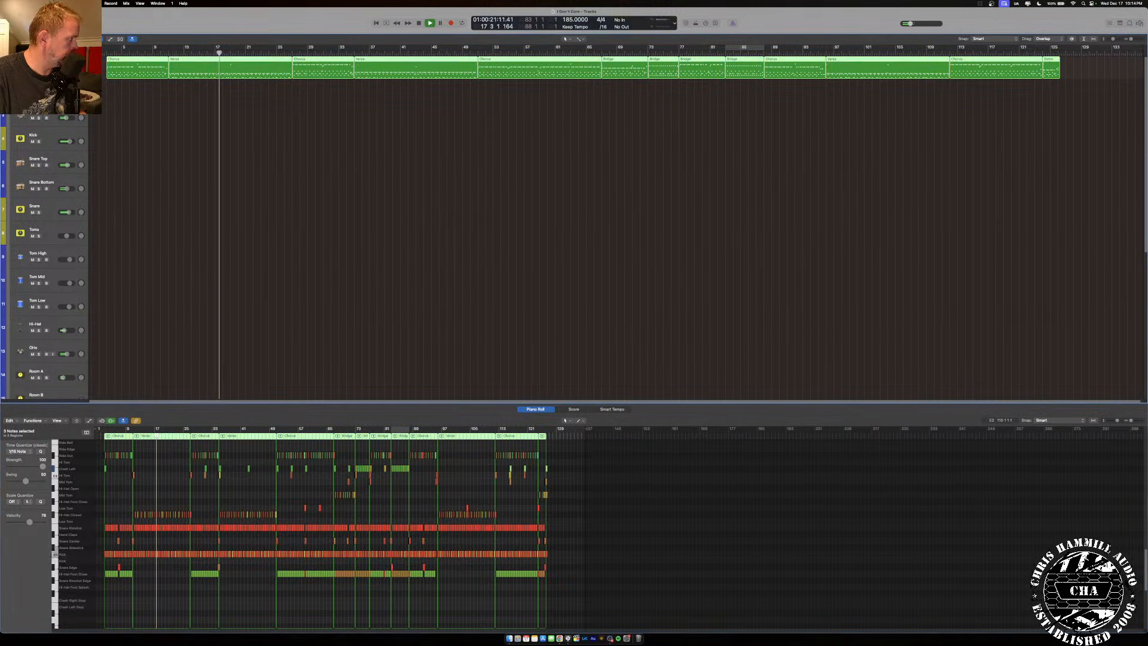
key("x")
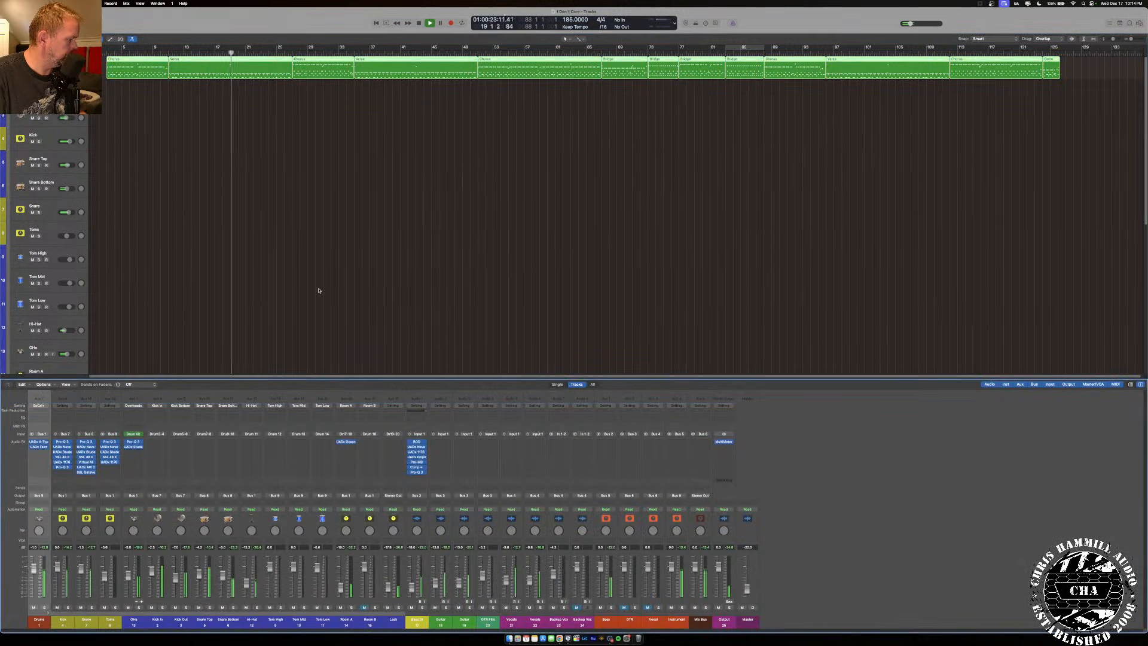
left_click(103, 51)
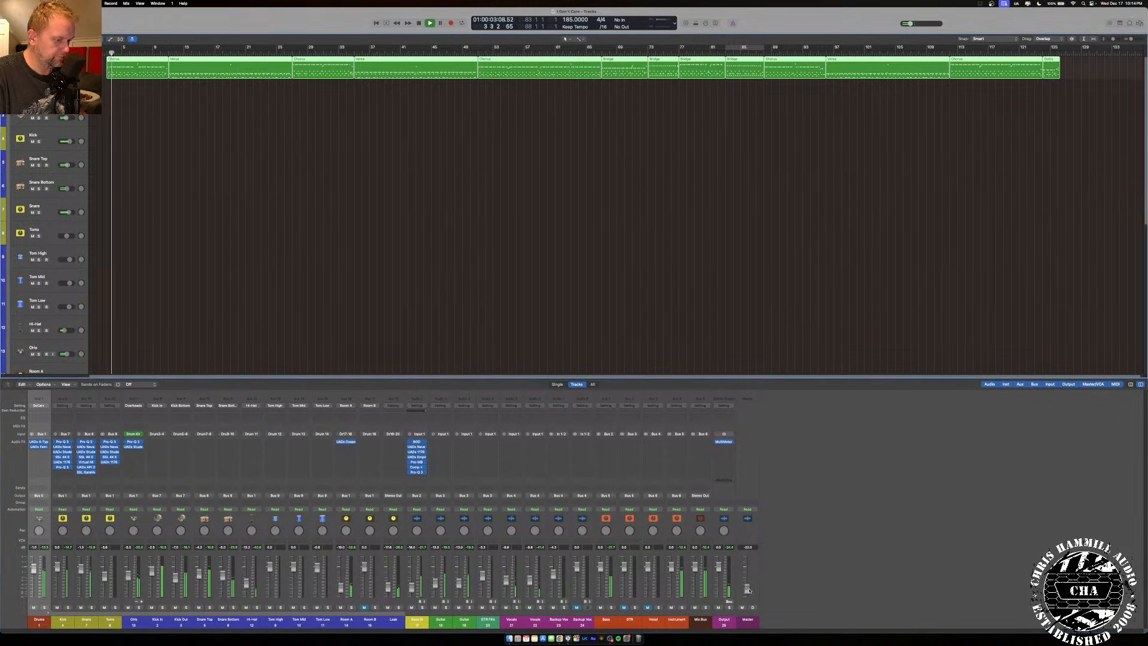
left_click_drag(747, 590, 747, 572)
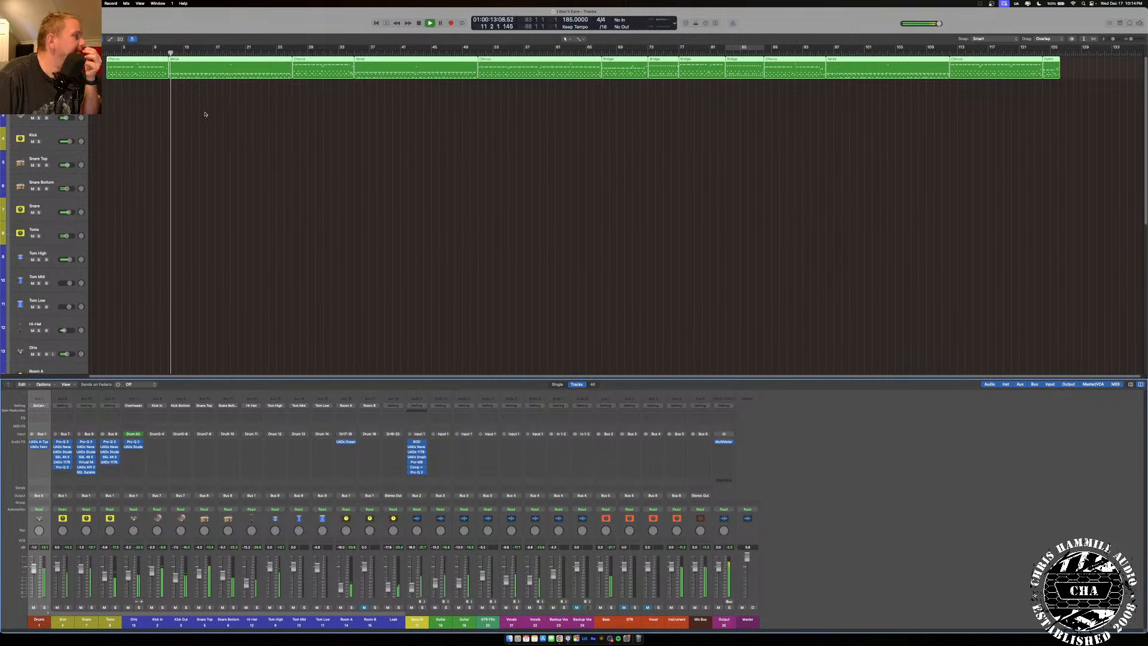
Select all Crash Right notes across the song and raise their velocity to about 83.
left_click_drag(1082, 69, 131, 82)
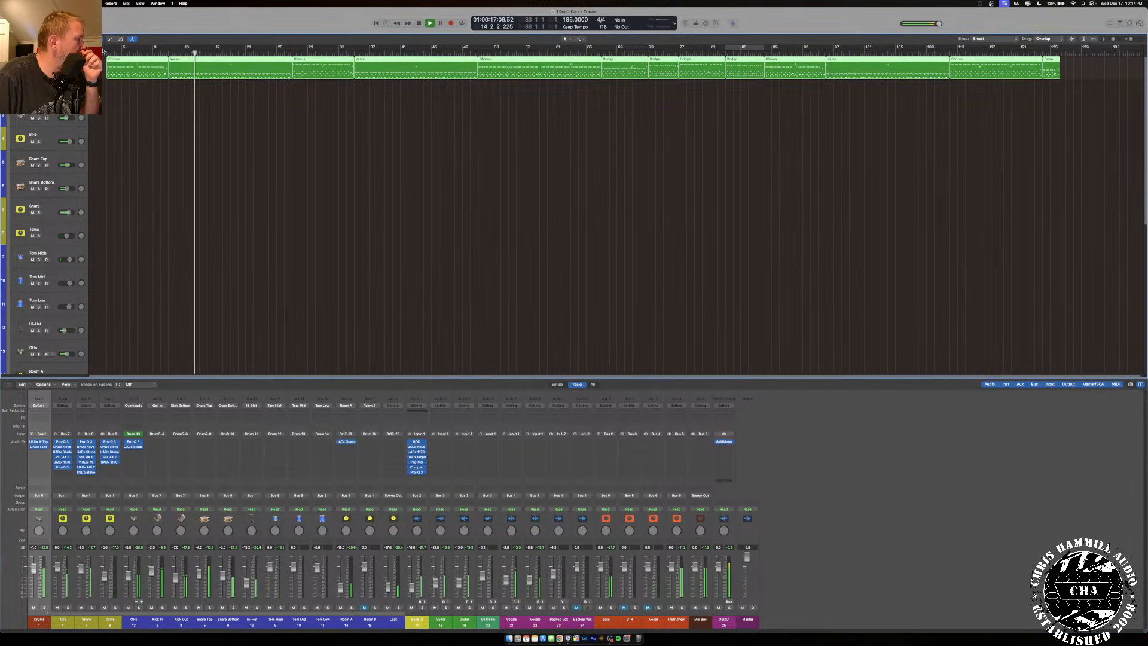
key("p")
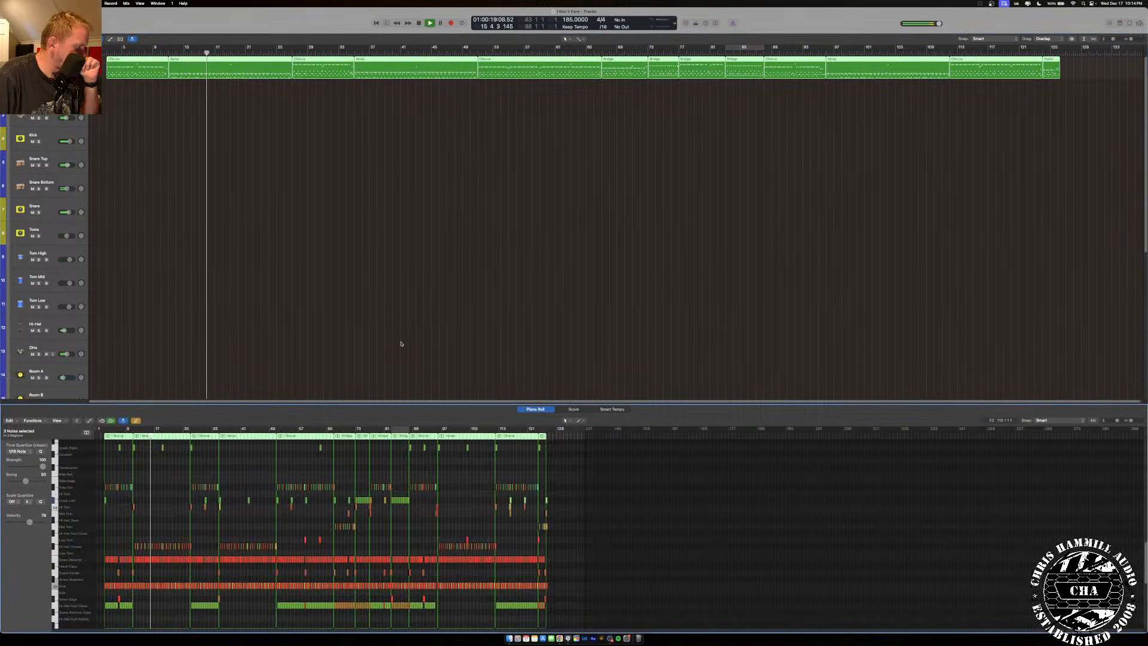
left_click_drag(567, 448, 107, 457)
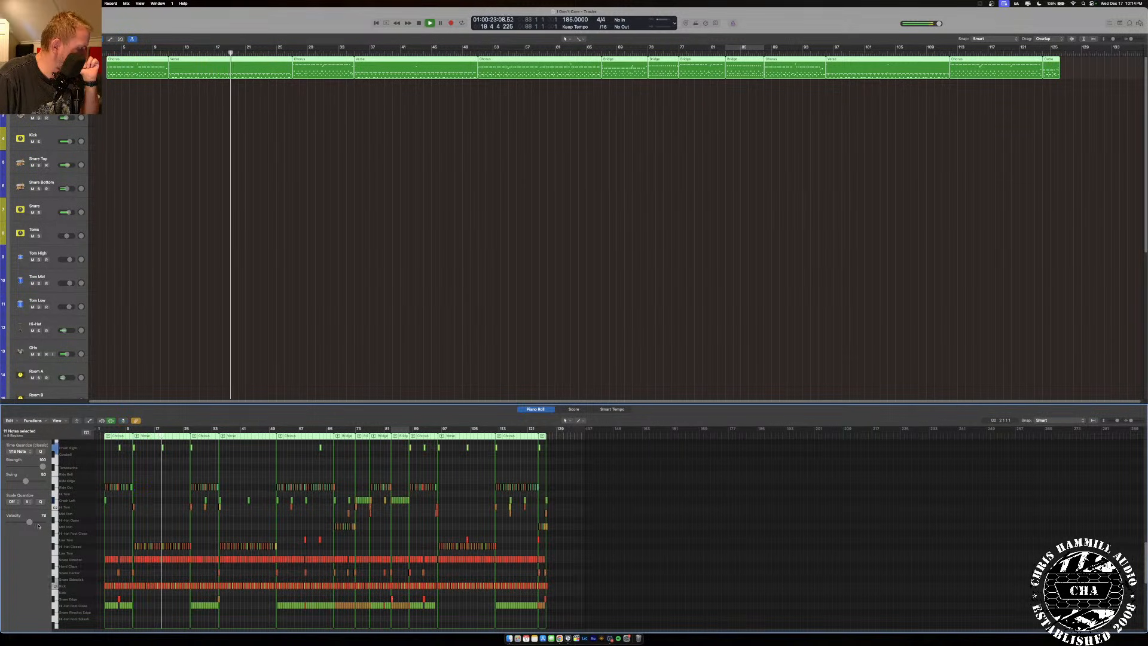
left_click_drag(30, 522, 30, 522)
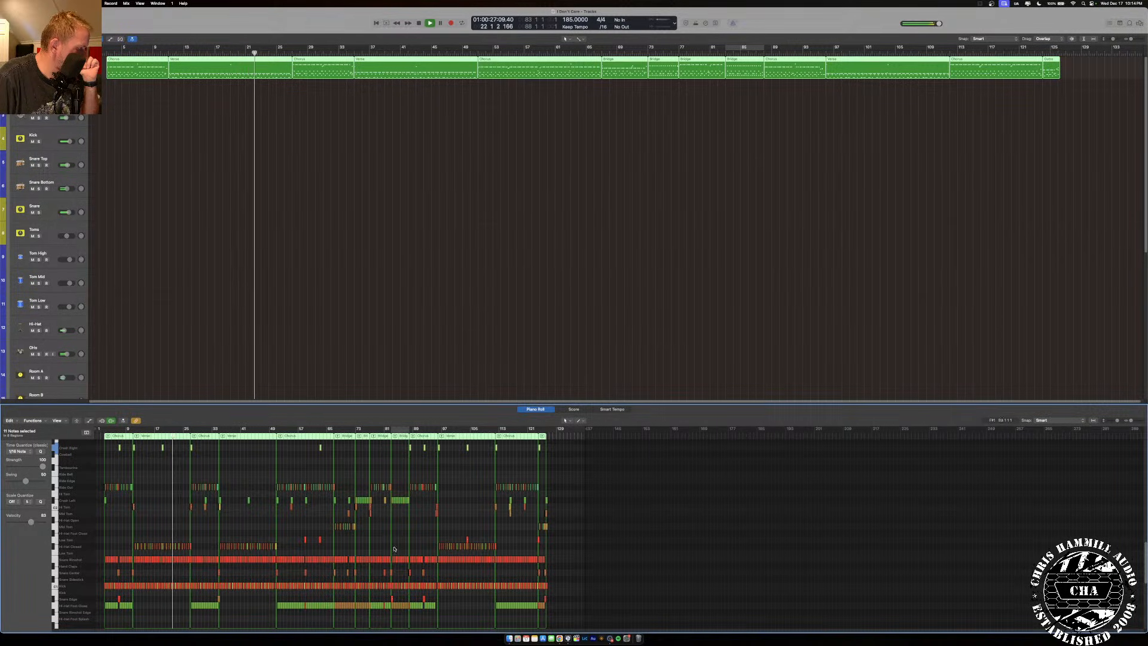
Select all Crash Left notes across the song, set their velocity to about 81, and replay from the opening Chorus.
scroll(347, 515, "down", 5)
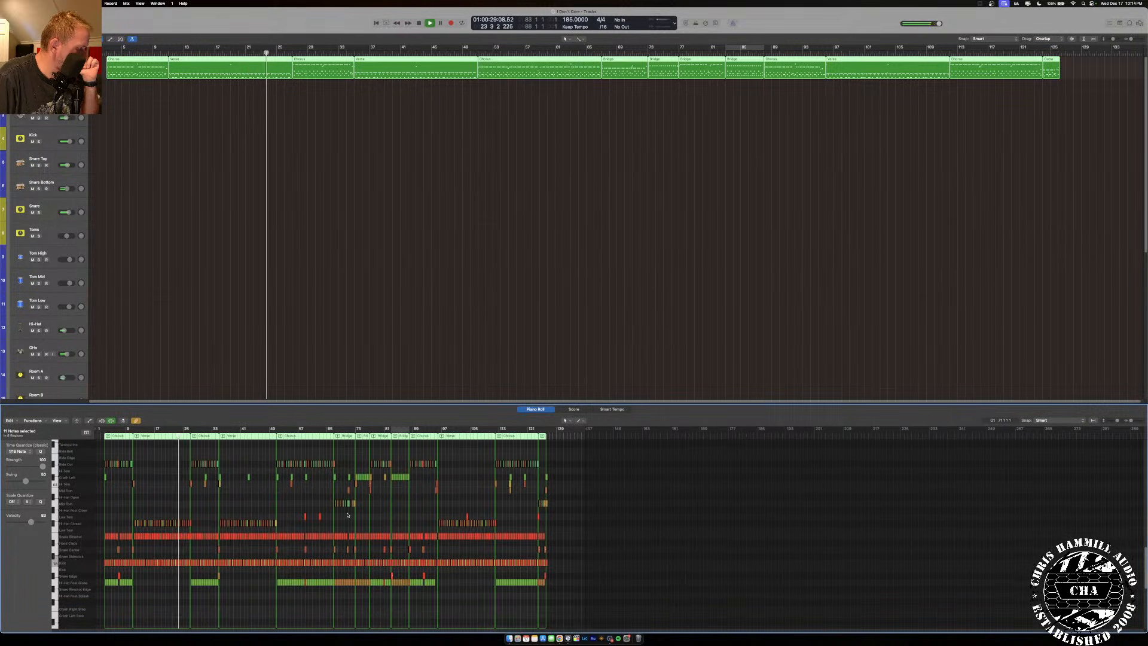
scroll(233, 547, "up", 1)
scroll(233, 547, "up", 4)
scroll(233, 547, "down", 1)
scroll(234, 548, "down", 1)
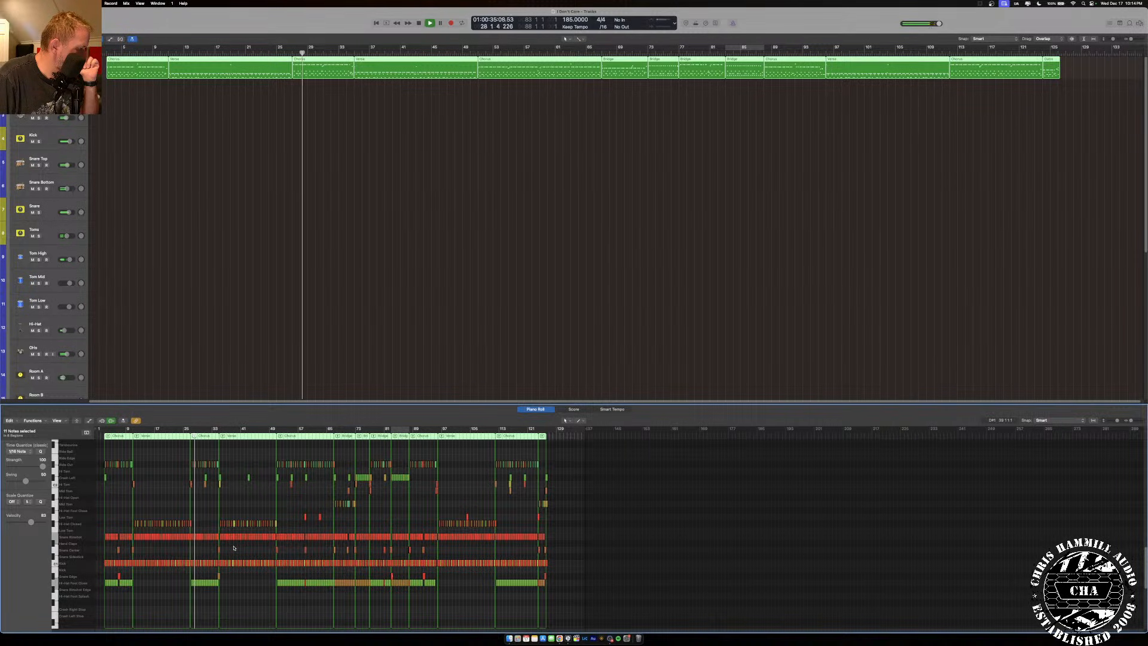
scroll(242, 545, "down", 1)
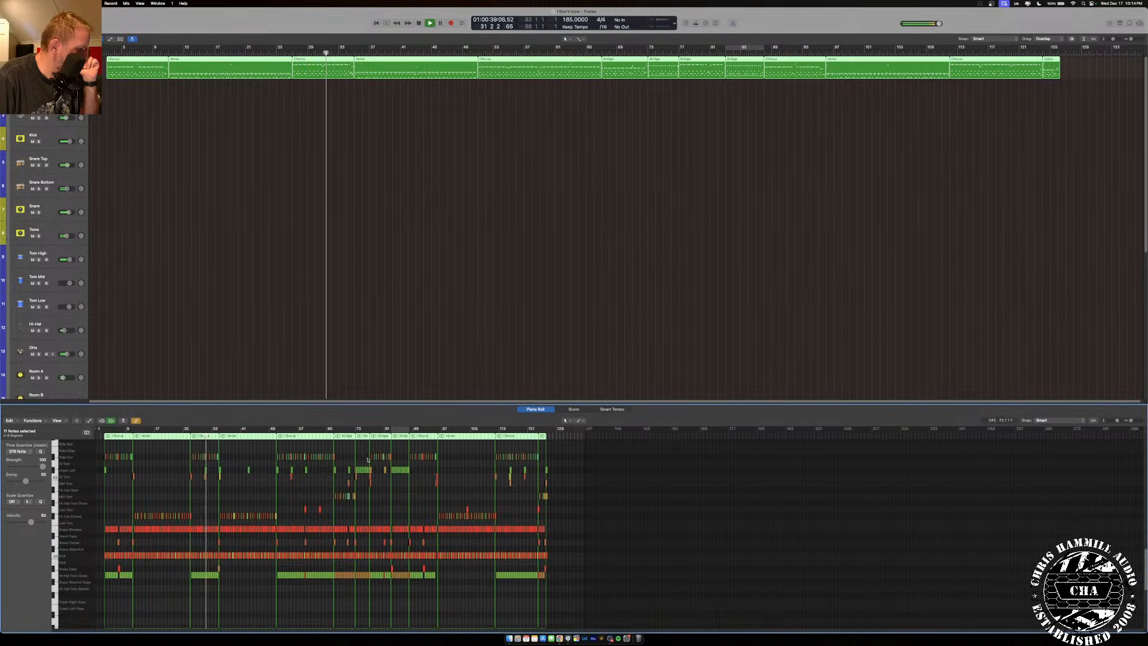
left_click_drag(569, 471, 93, 469)
left_click_drag(31, 522, 31, 523)
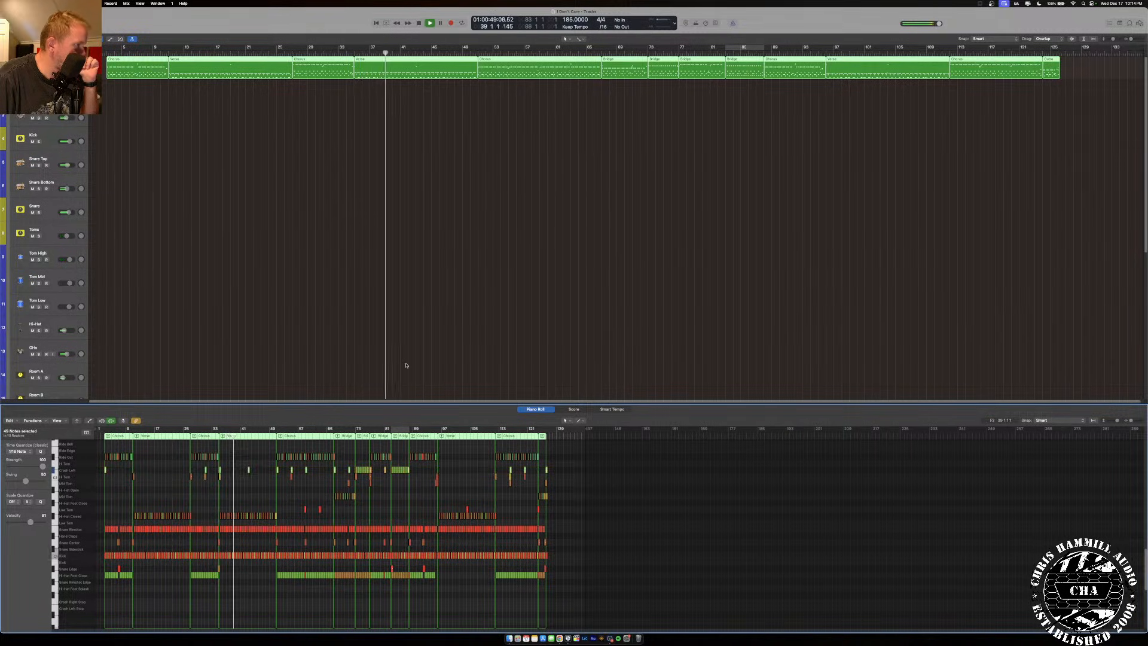
key("Return")
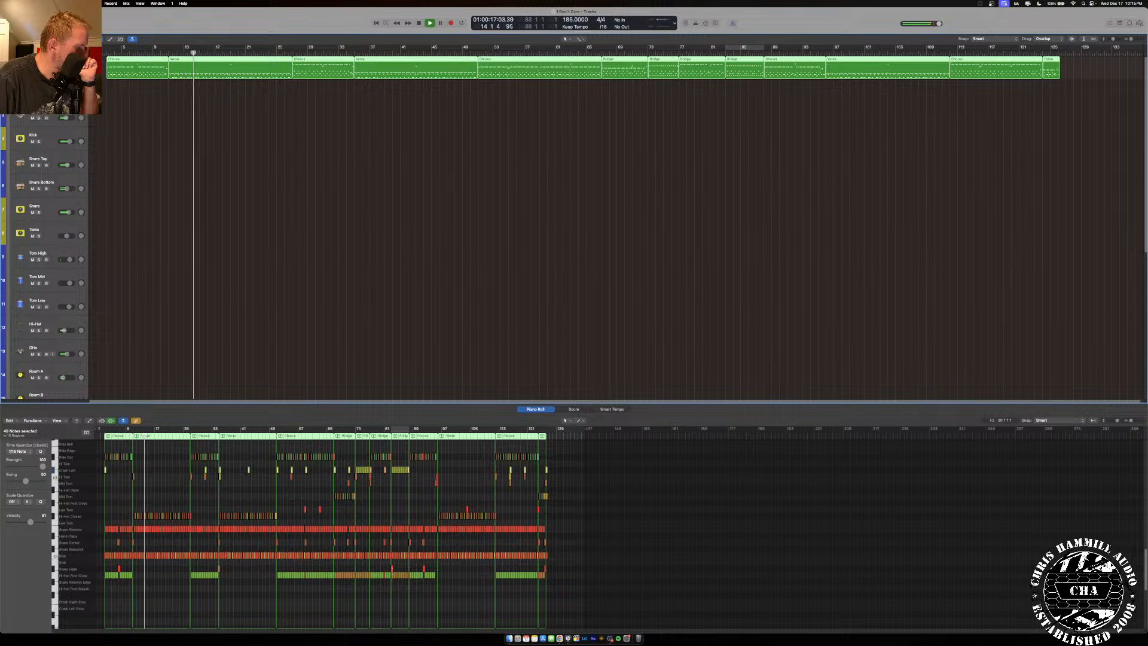
While looping the Bridge at bar 83, set the high-frequency cut in the OHs channel's Pro-Q 3 to about 5.5 dB.
key("x")
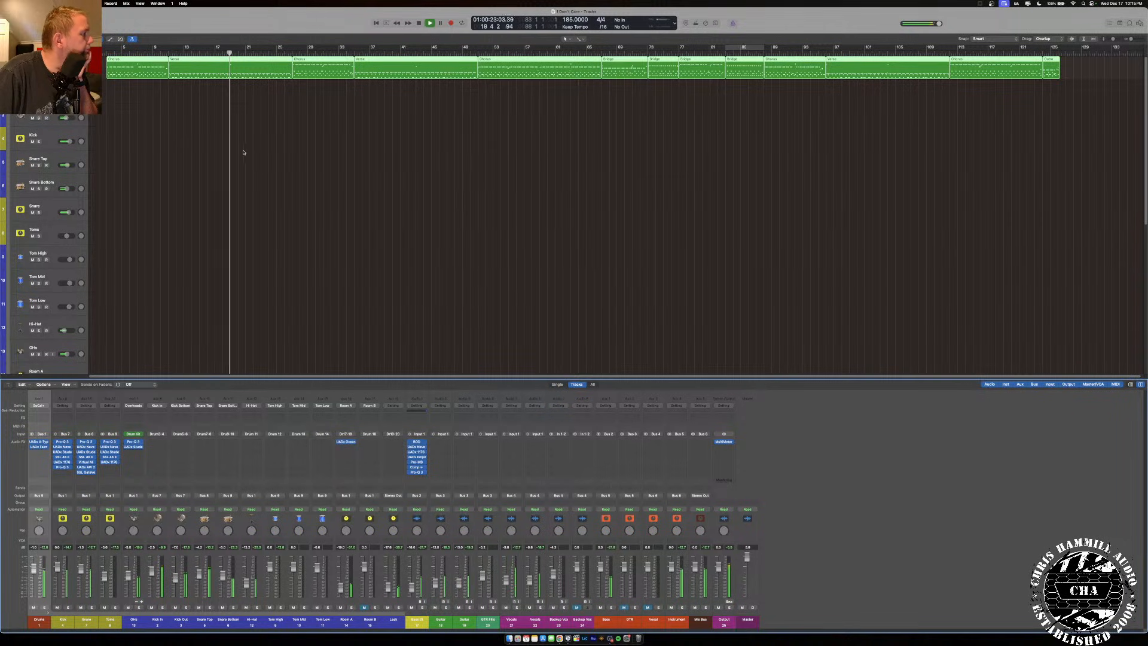
key("space")
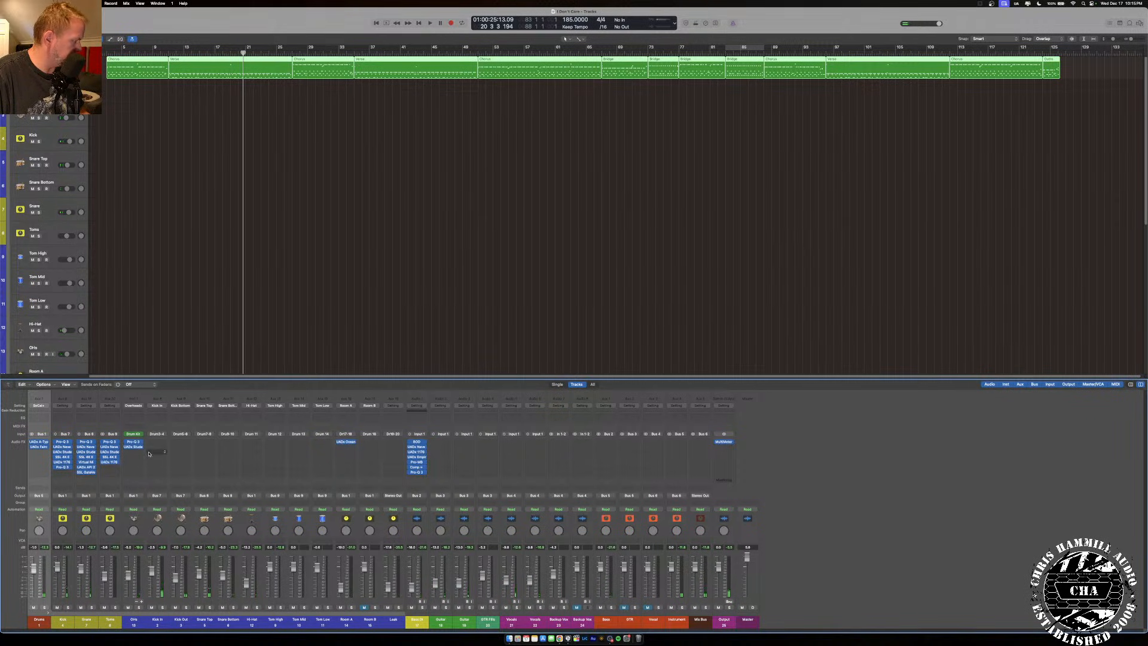
left_click(130, 443)
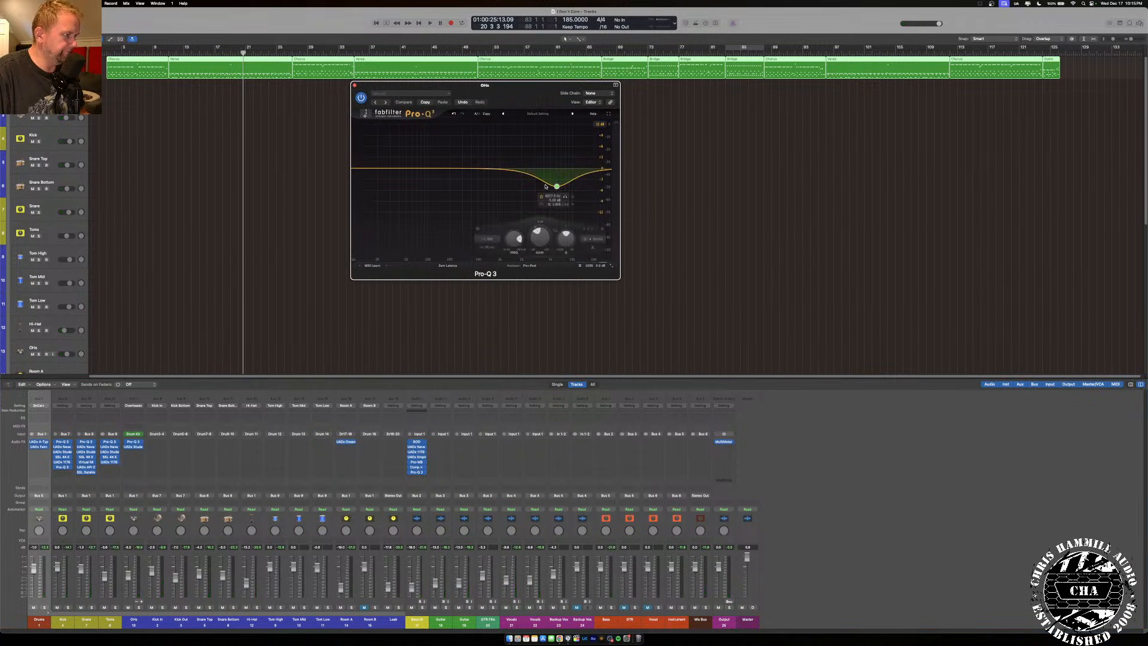
left_click_drag(557, 187, 555, 174)
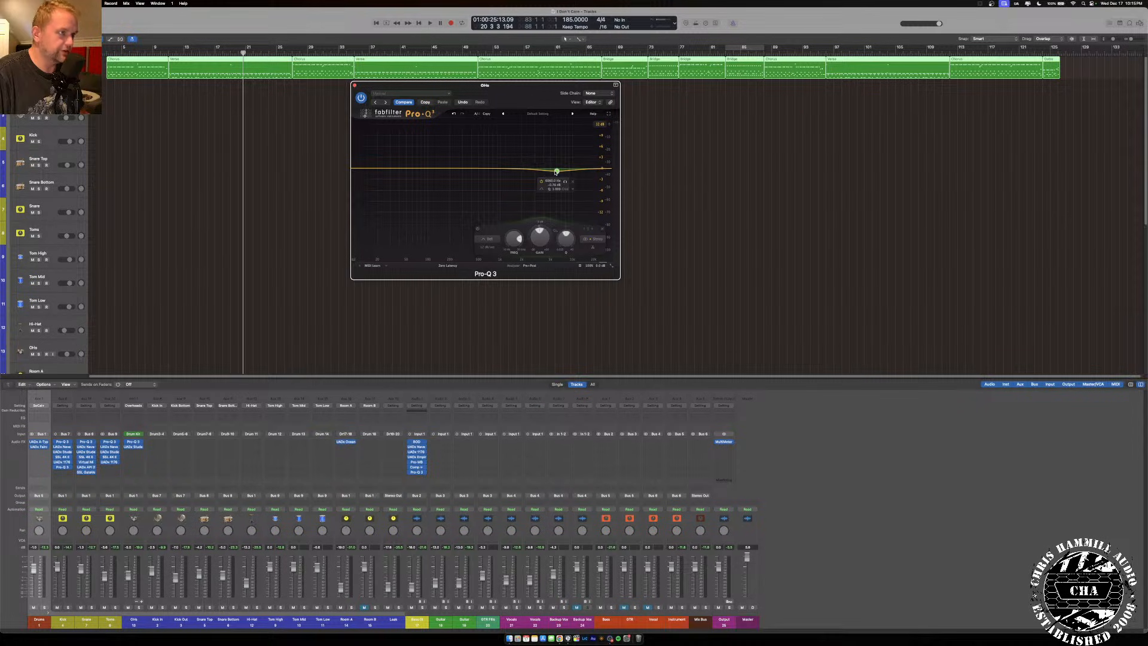
left_click(735, 112)
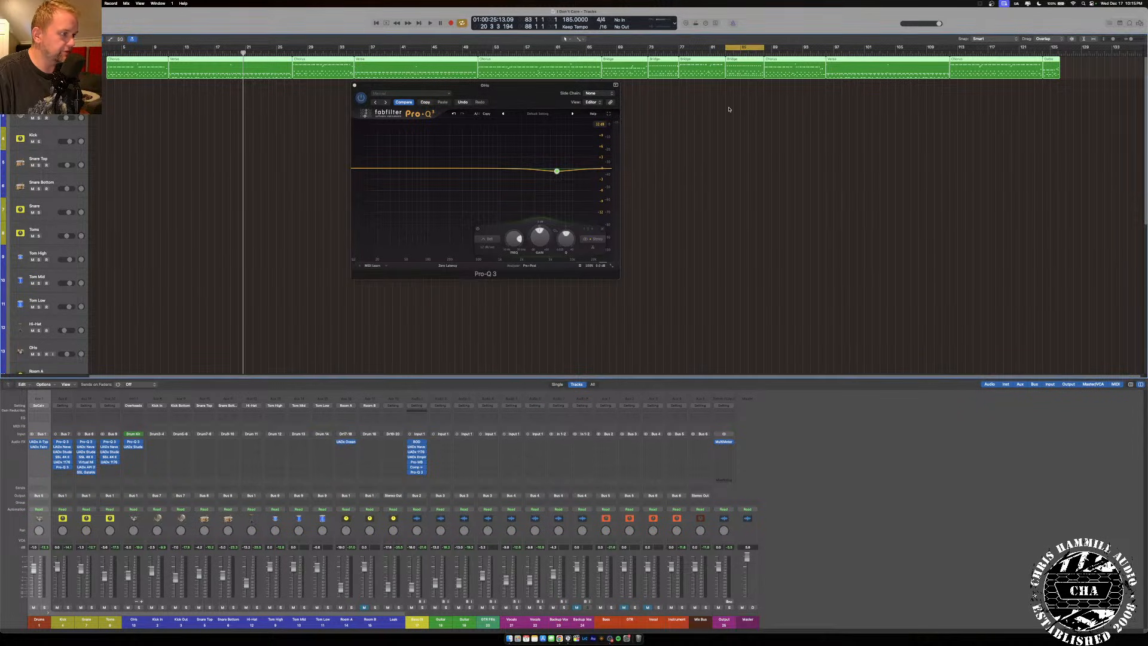
key("space")
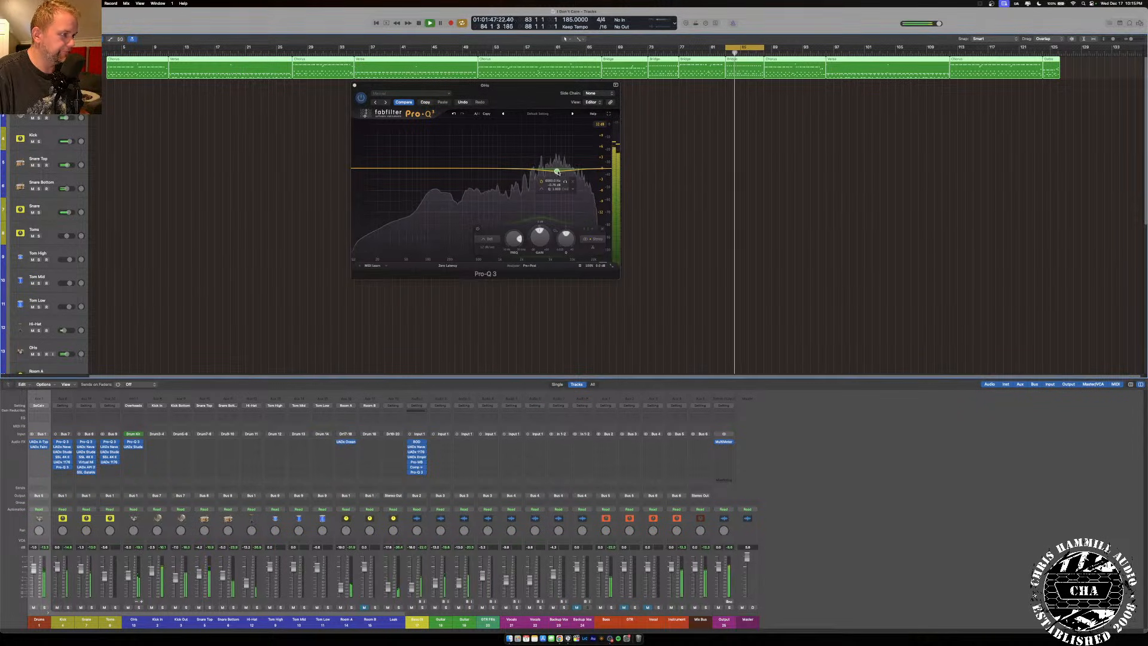
left_click_drag(557, 172, 556, 189)
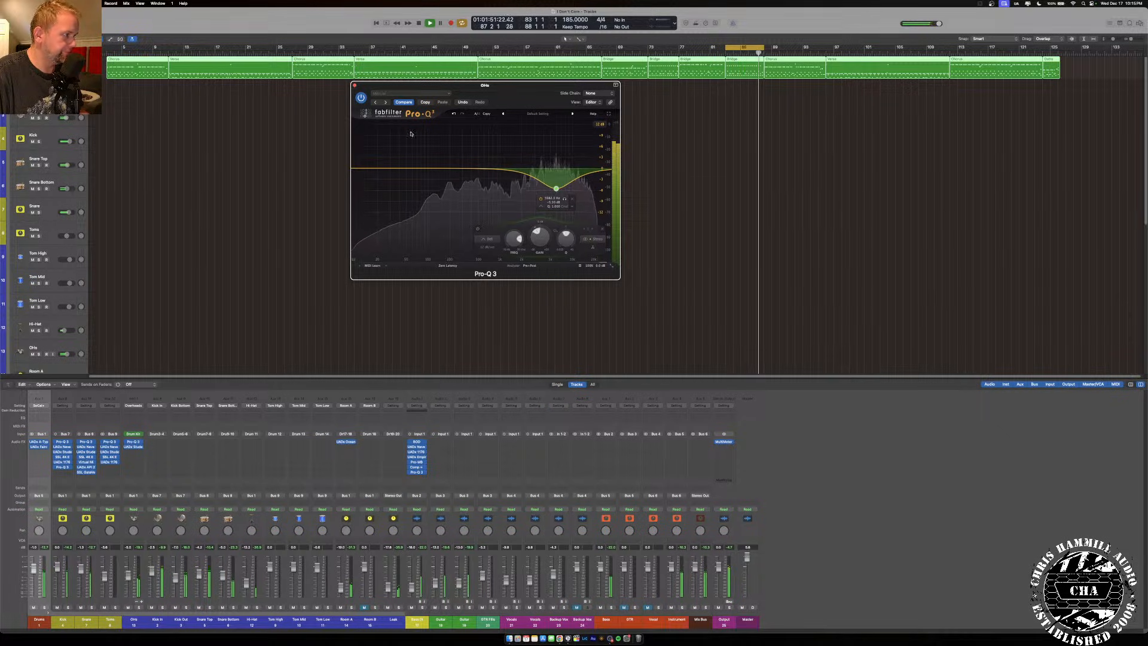
key("super+w")
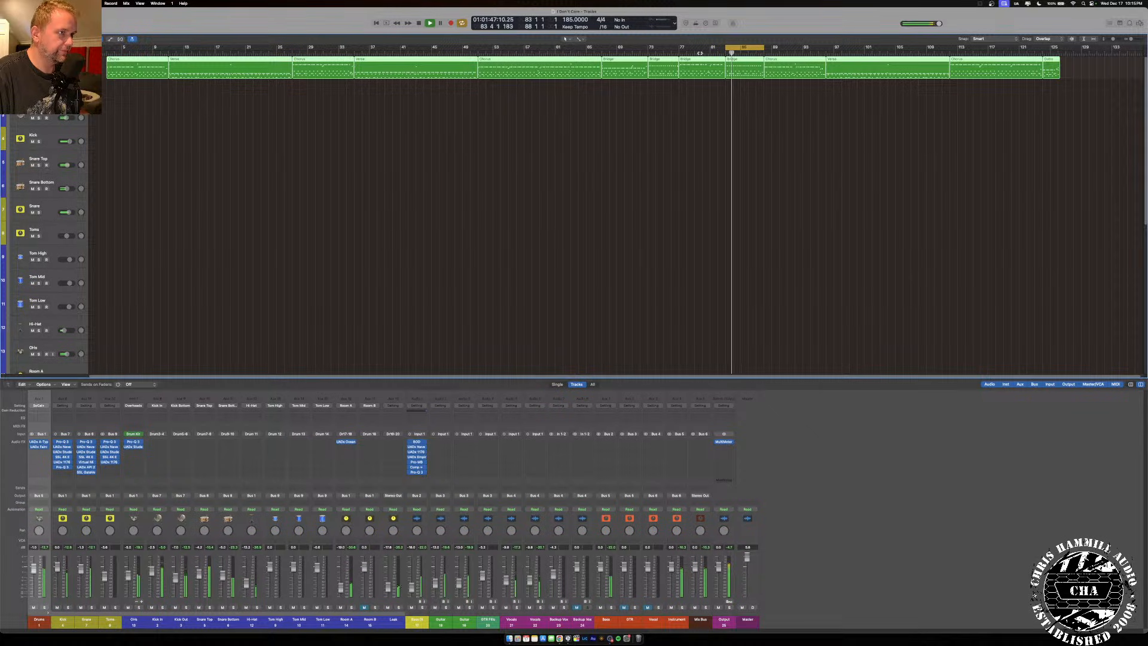
Turn off the cycle loop and raise the velocity of all Crash Right notes to about 85.
left_click(731, 46)
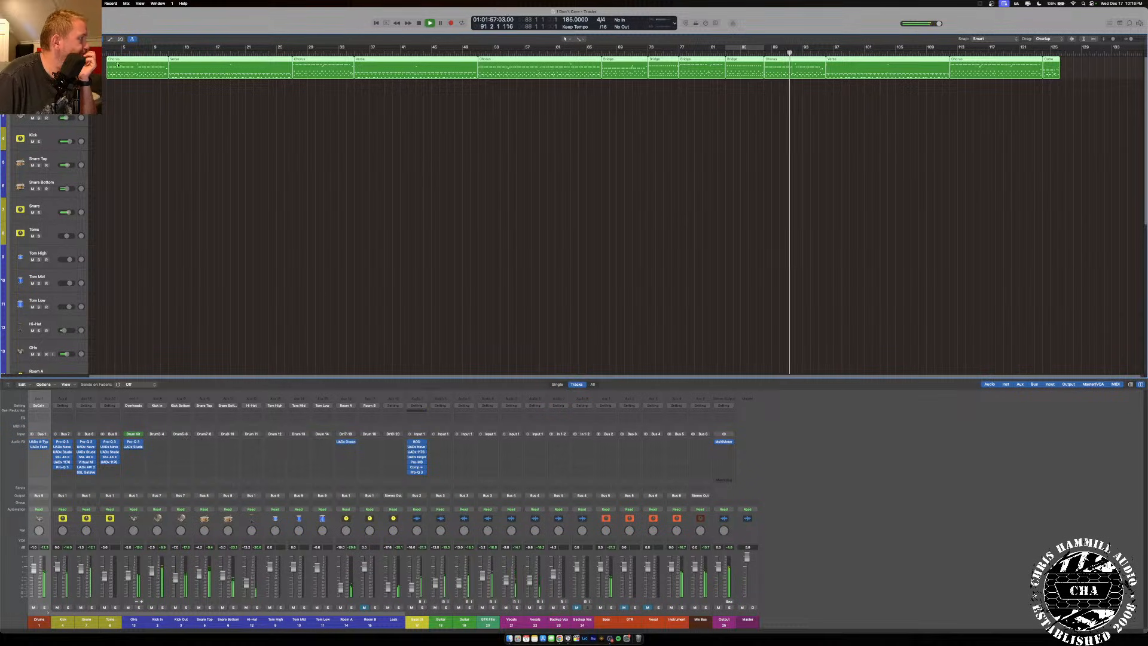
key("p")
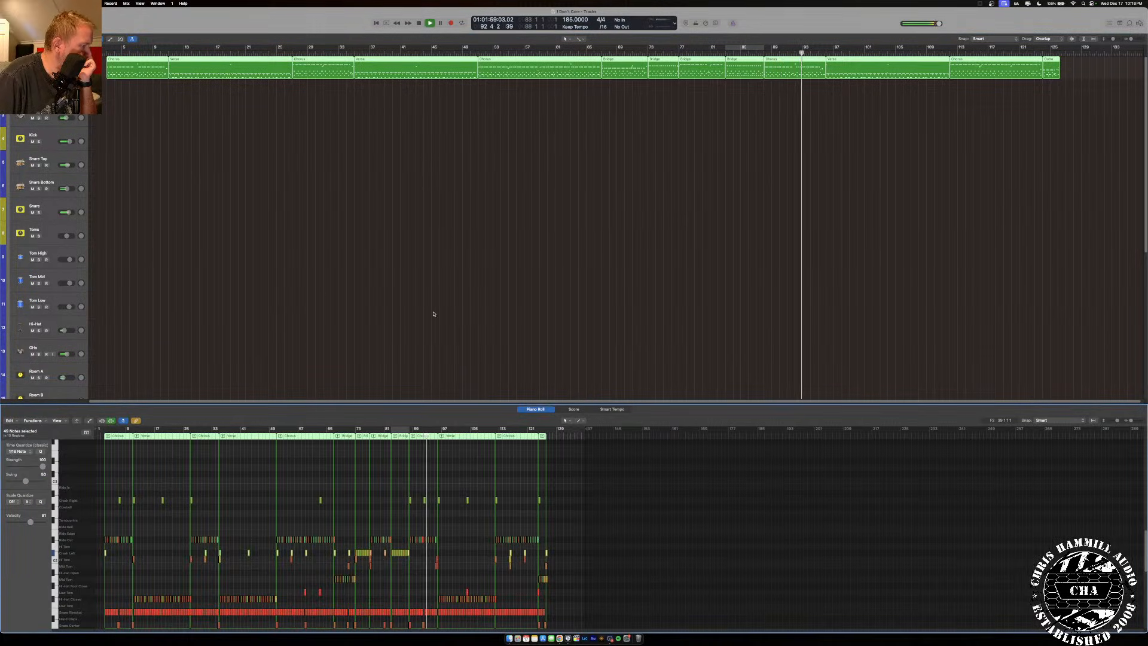
left_click(568, 499)
left_click_drag(29, 522, 31, 522)
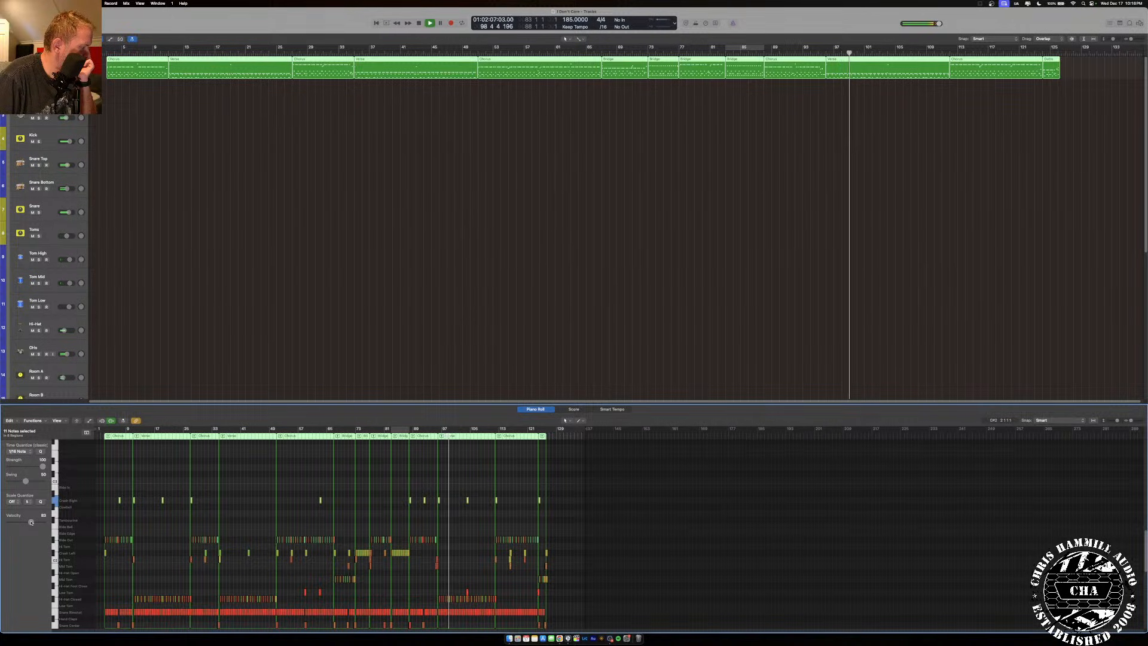
left_click_drag(31, 522, 33, 522)
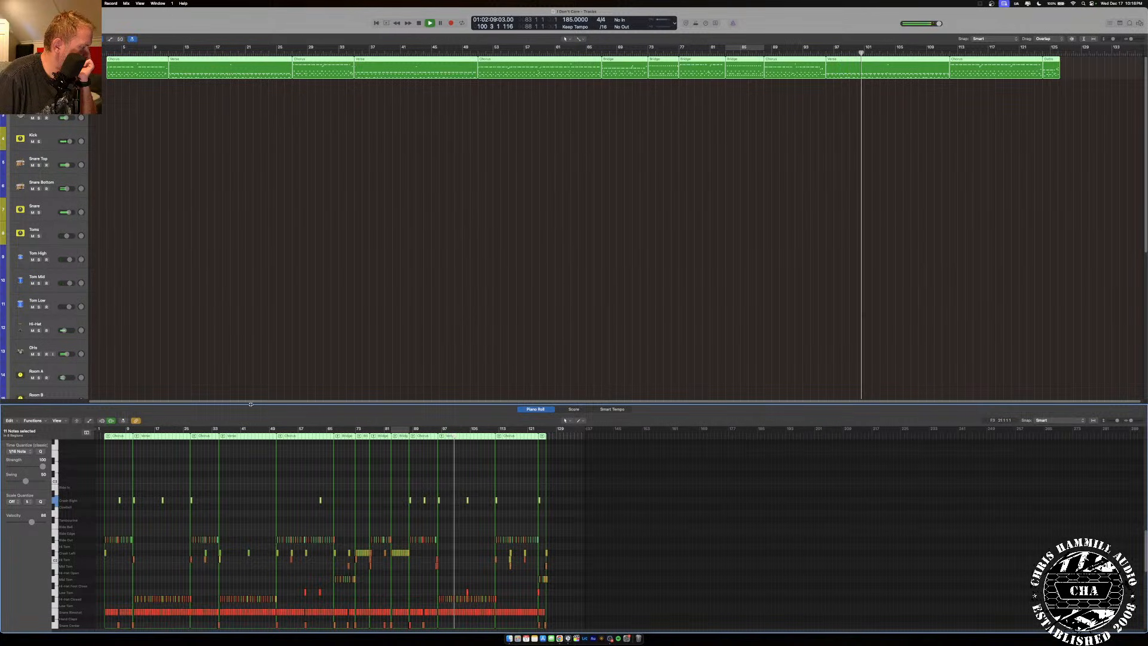
Stop playback, solo the left rhythm guitar channel and stretch the cycle range over the whole song, from bar 3 to bar 126.
key("x")
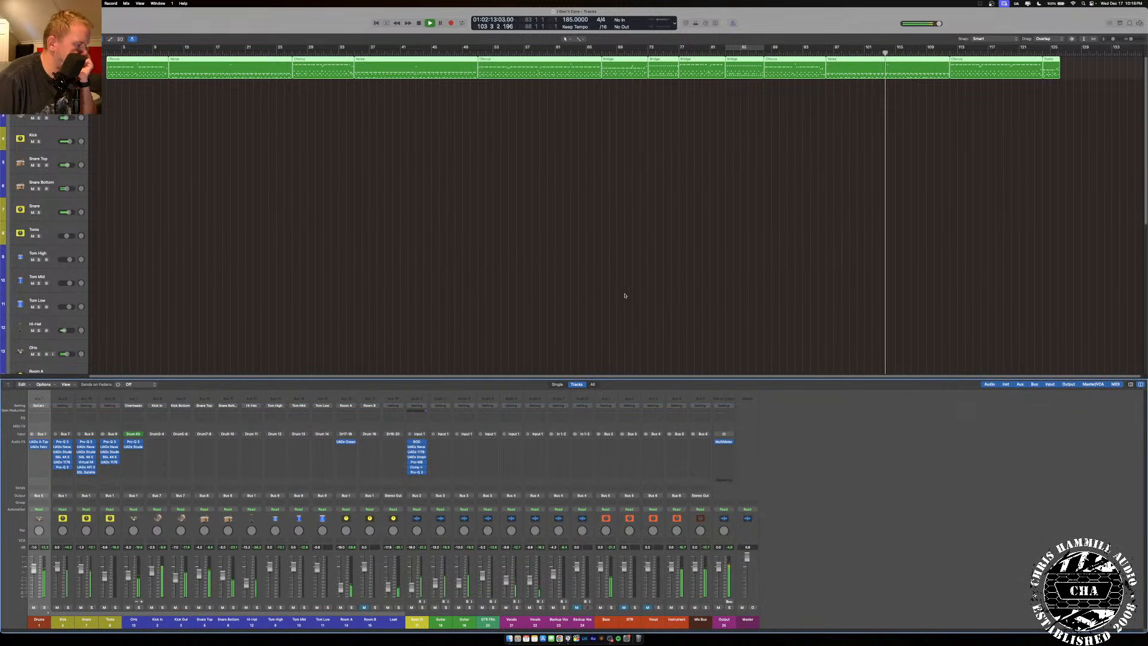
key("space")
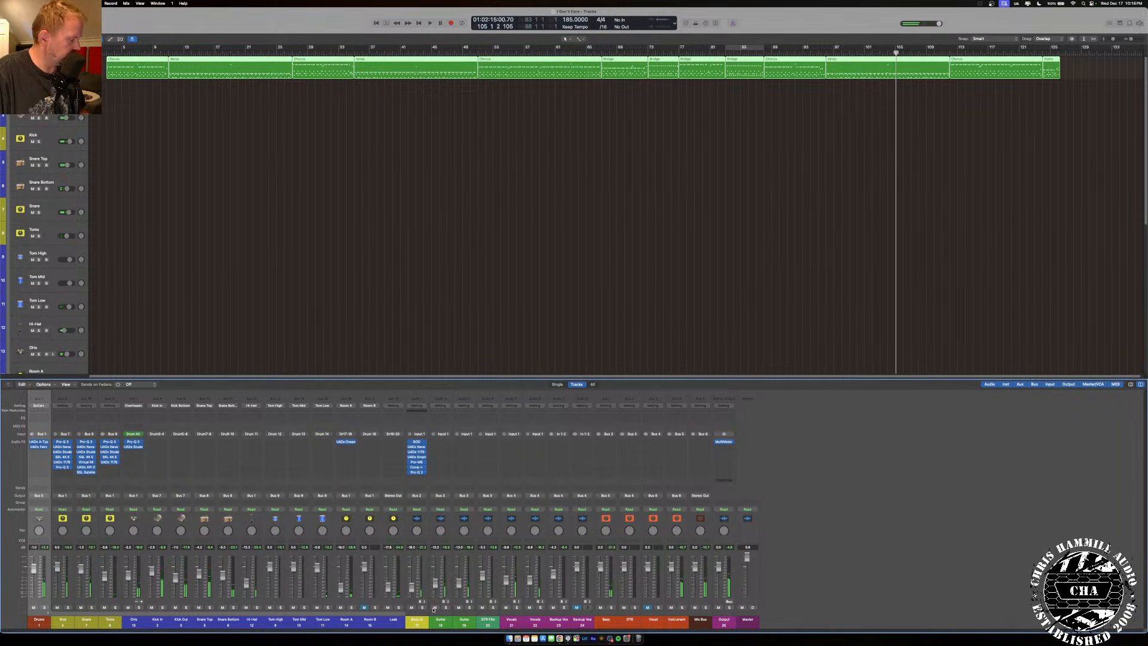
left_click(445, 607)
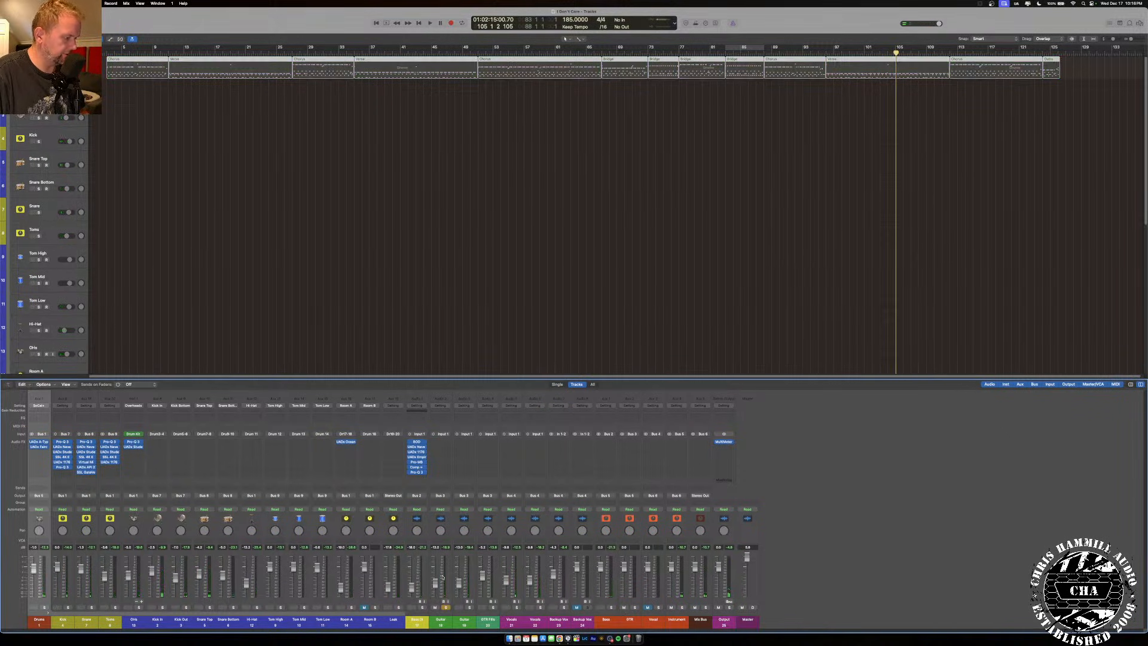
left_click(730, 50)
left_click_drag(725, 48, 107, 48)
left_click_drag(765, 48, 1066, 48)
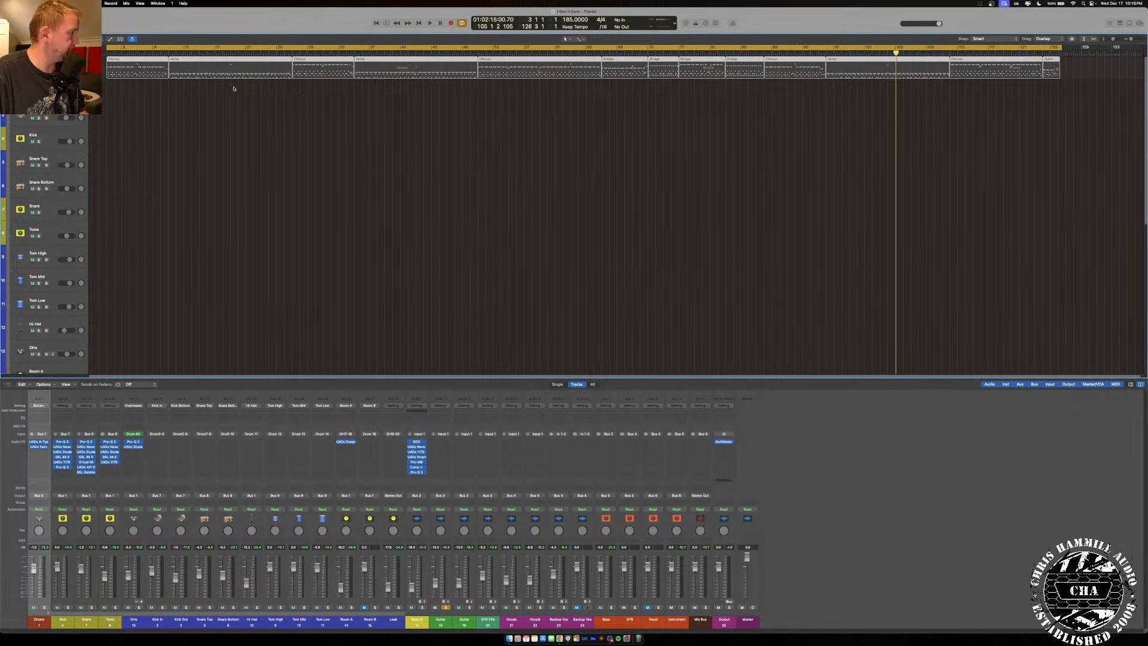
Collapse the drum track stack and raise the left and right rhythm guitar faders to a matching level, soloing each during playback.
left_click(10, 68)
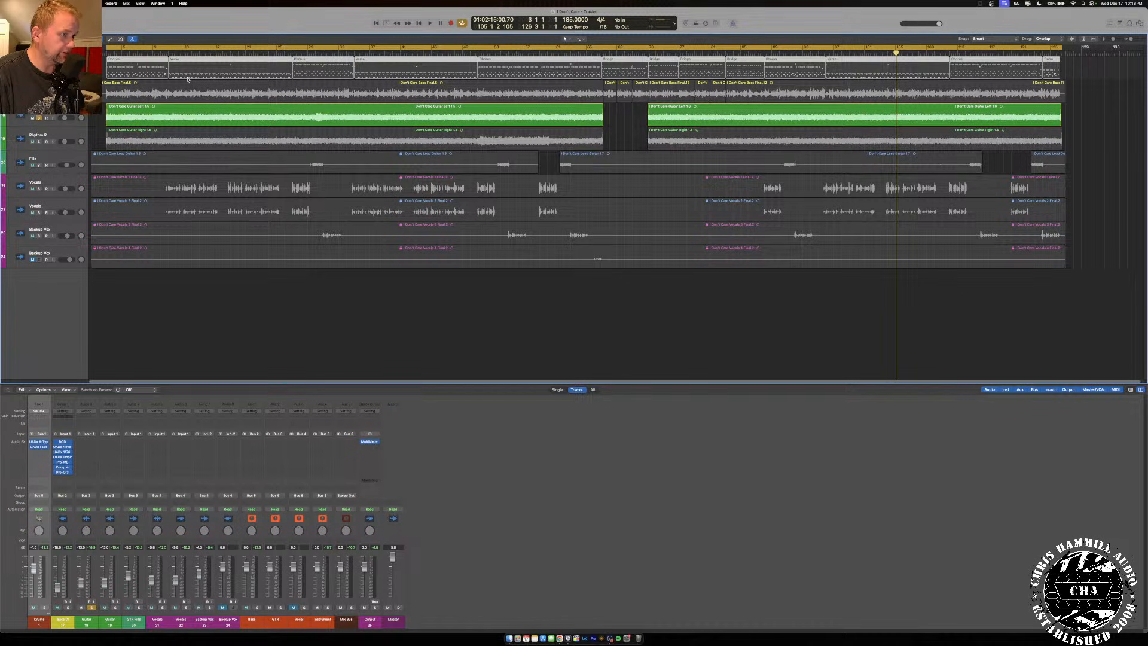
key("space")
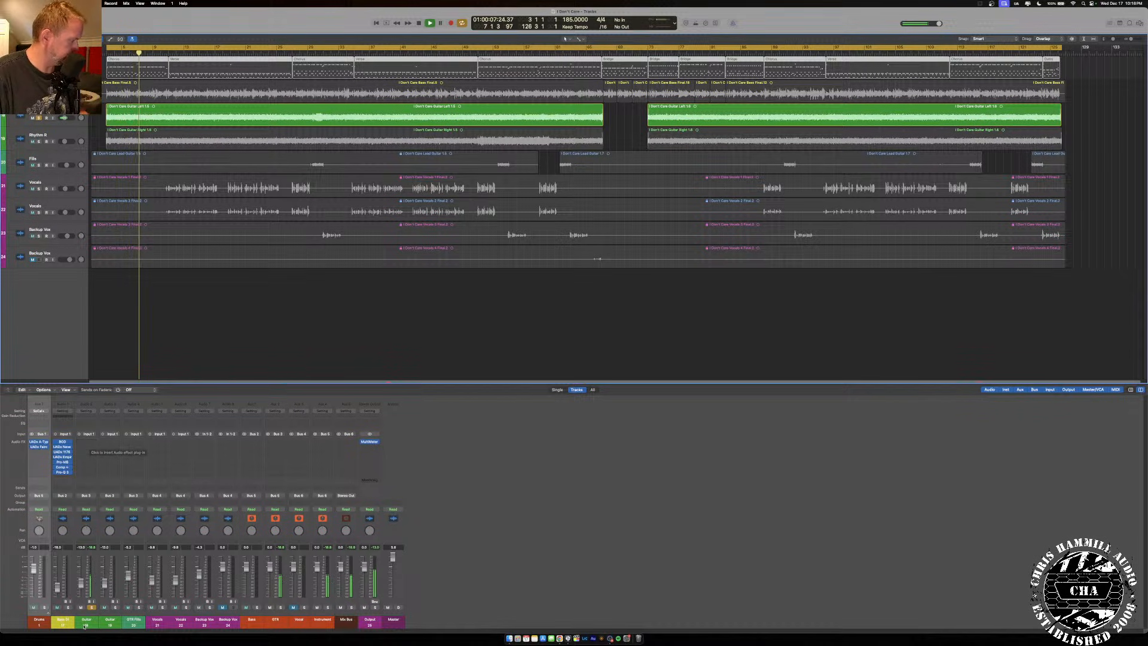
left_click_drag(84, 584, 105, 580)
left_click(104, 586)
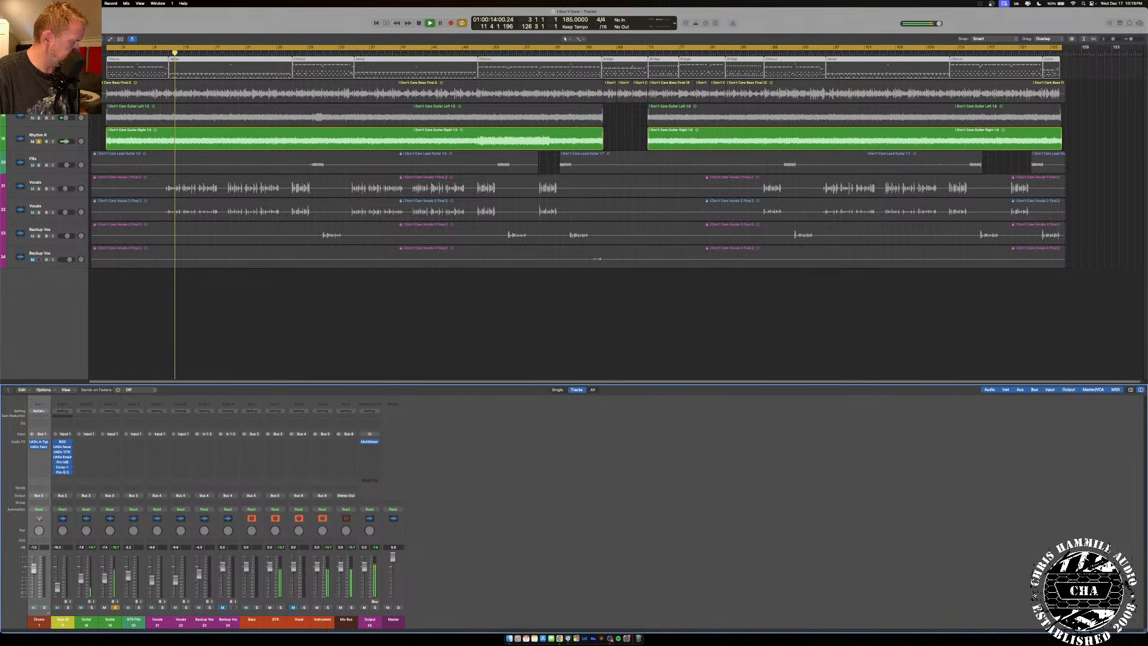
key("space")
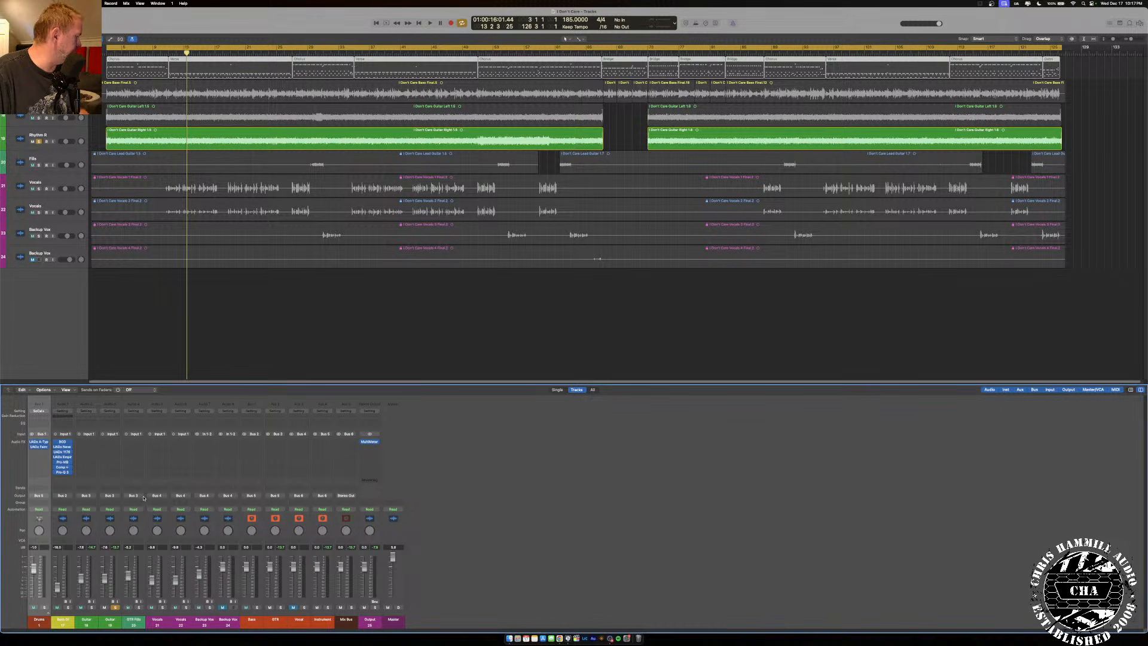
Unsolo the right rhythm guitar and route the outputs of both rhythm guitar channels to Bus 10.
left_click(114, 607)
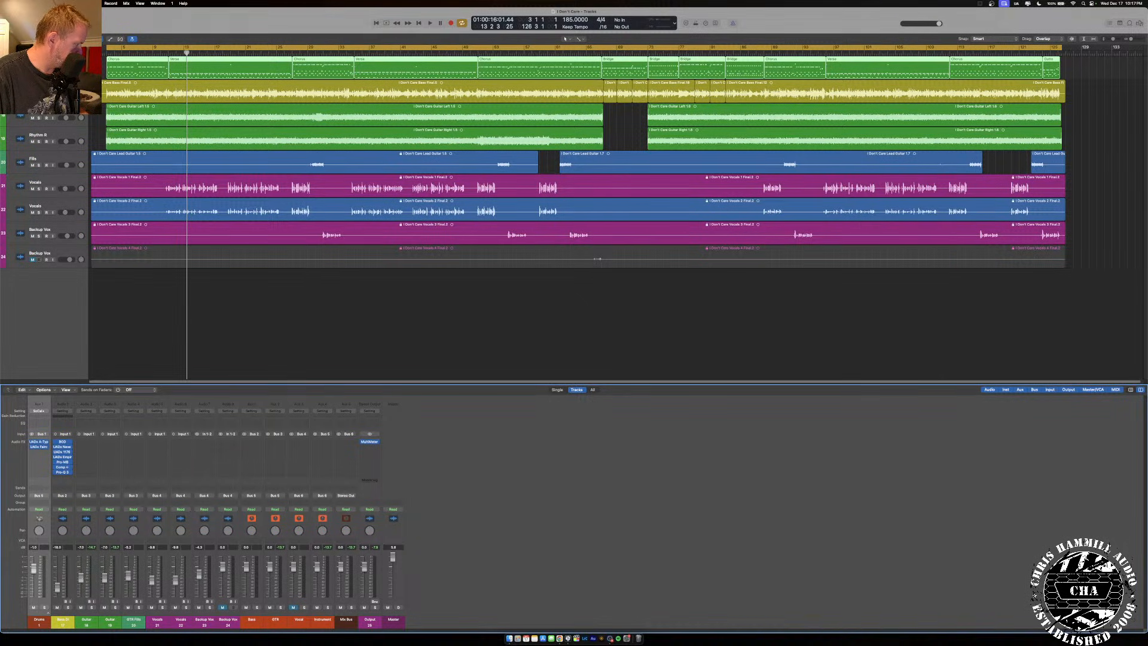
left_click(98, 624)
left_click(111, 621, "shift")
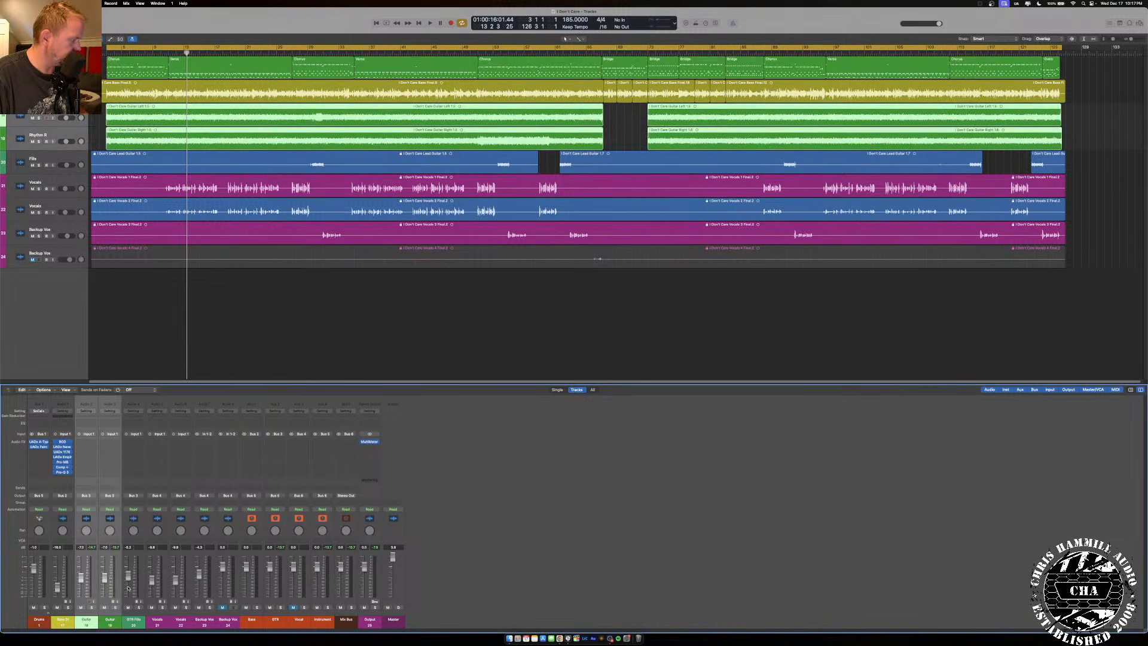
left_click(110, 497)
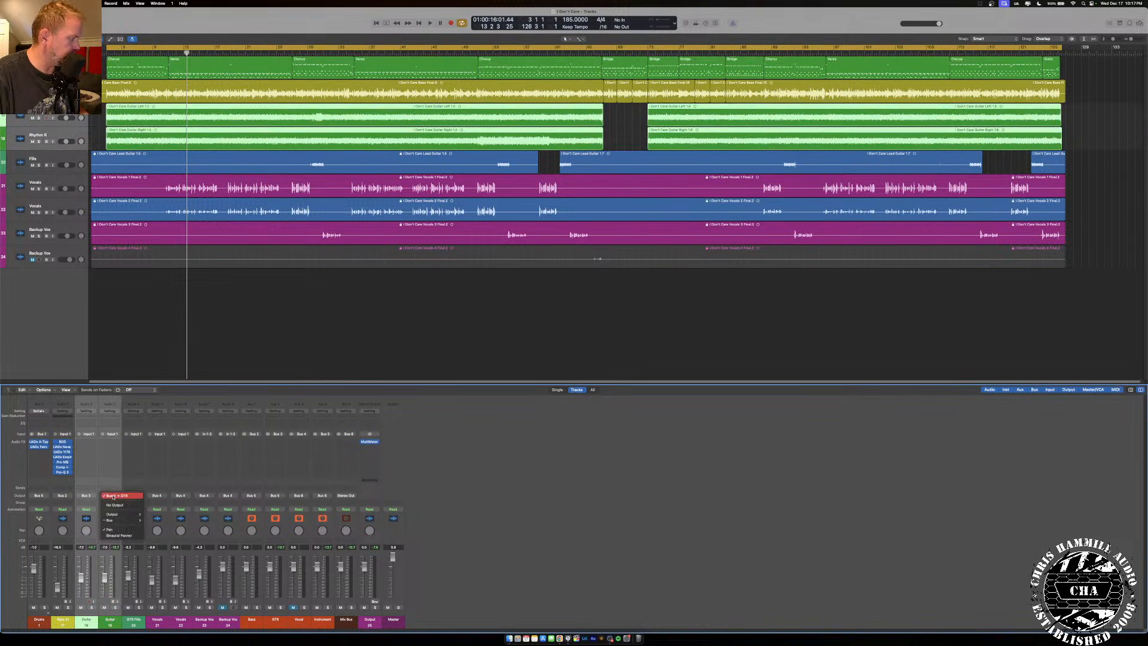
mouse_move(123, 520)
left_click(173, 451)
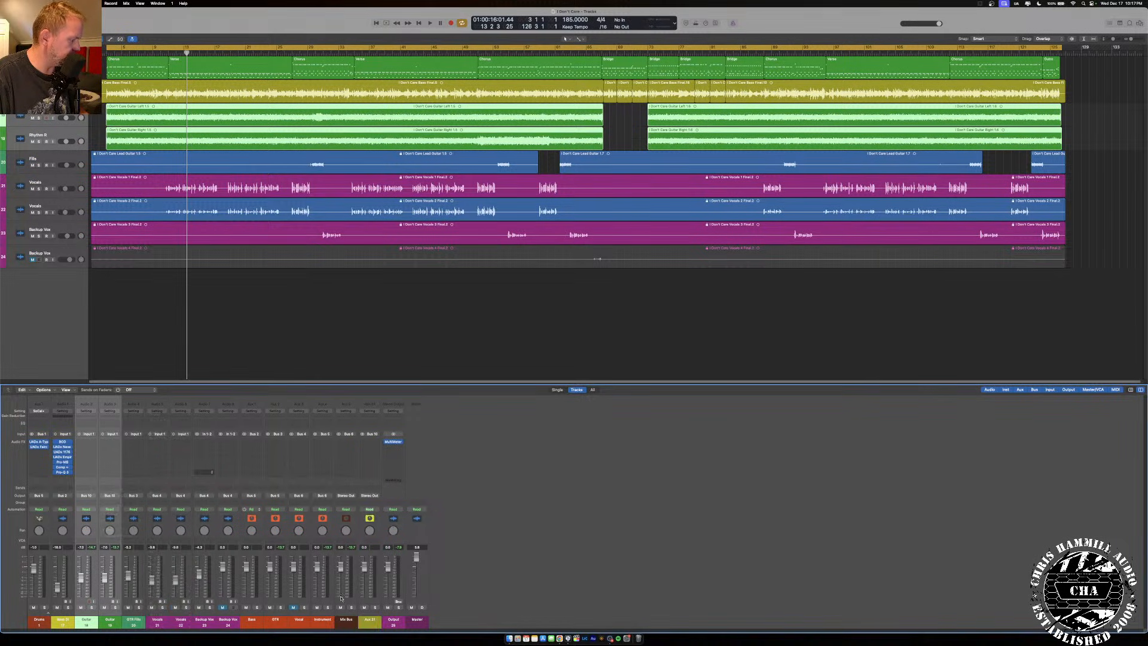
Create a track for the Bus 10 aux, name it Rhythm GTR and route its output to the GTR bus, Bus 3.
right_click(377, 564)
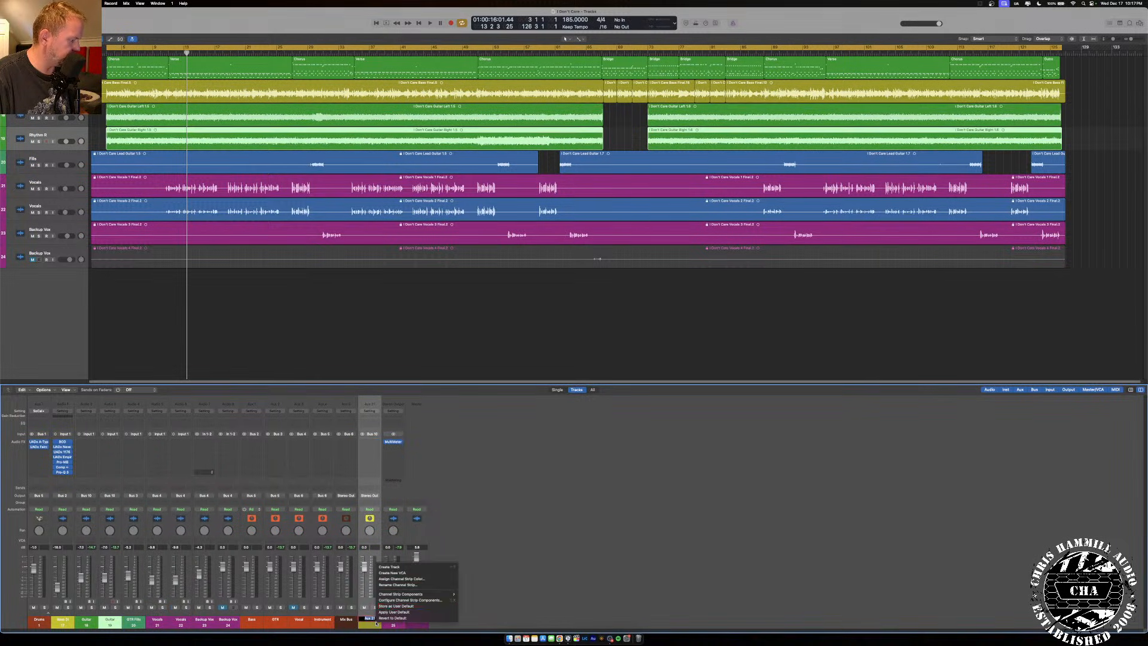
left_click(395, 567)
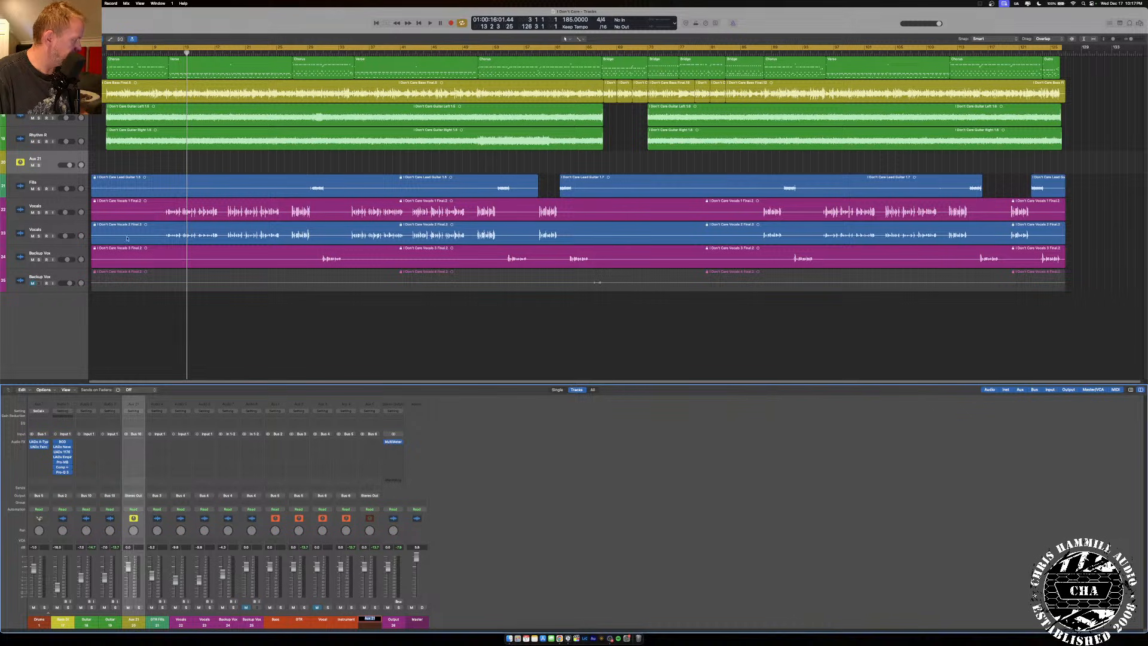
double_click(37, 159)
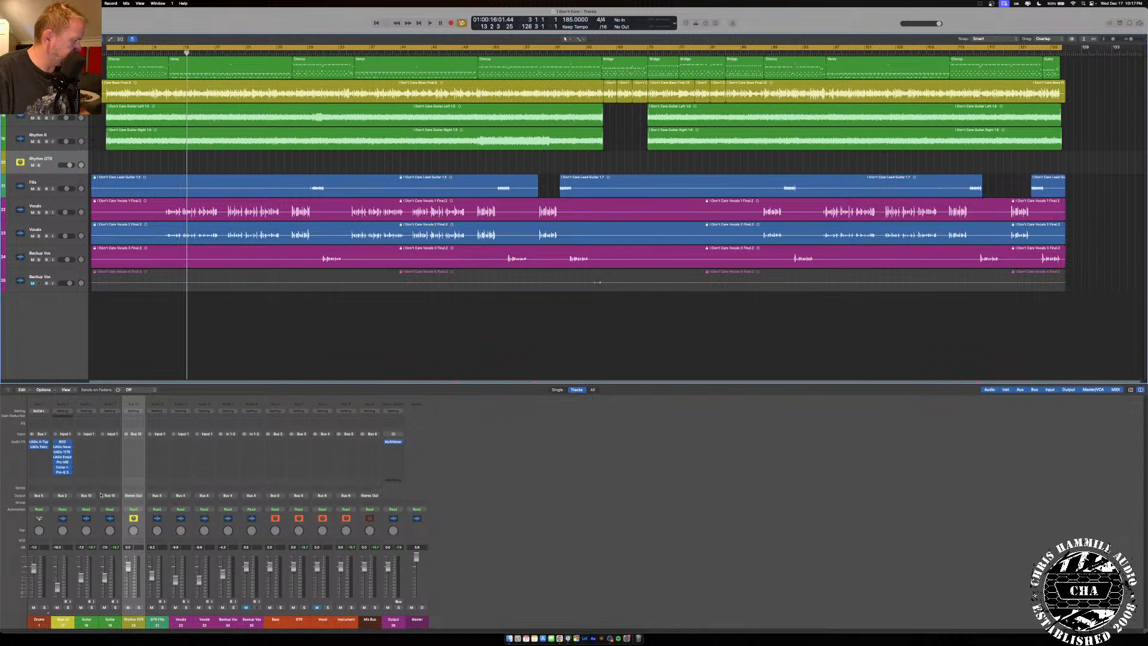
left_click(130, 495)
mouse_move(146, 520)
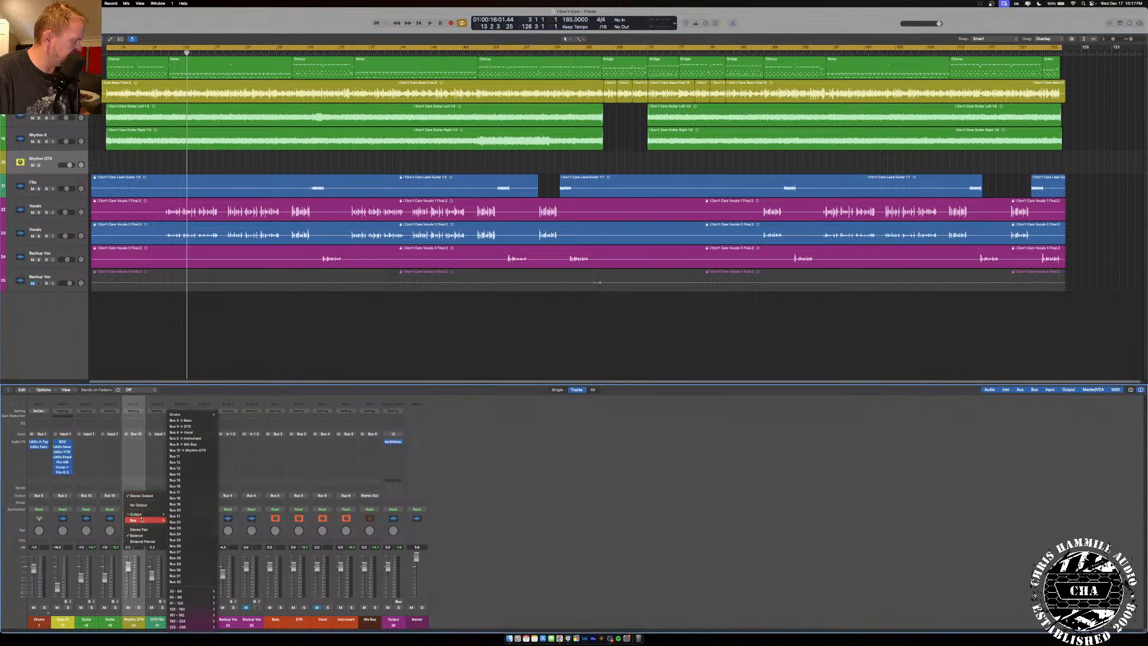
left_click(204, 426)
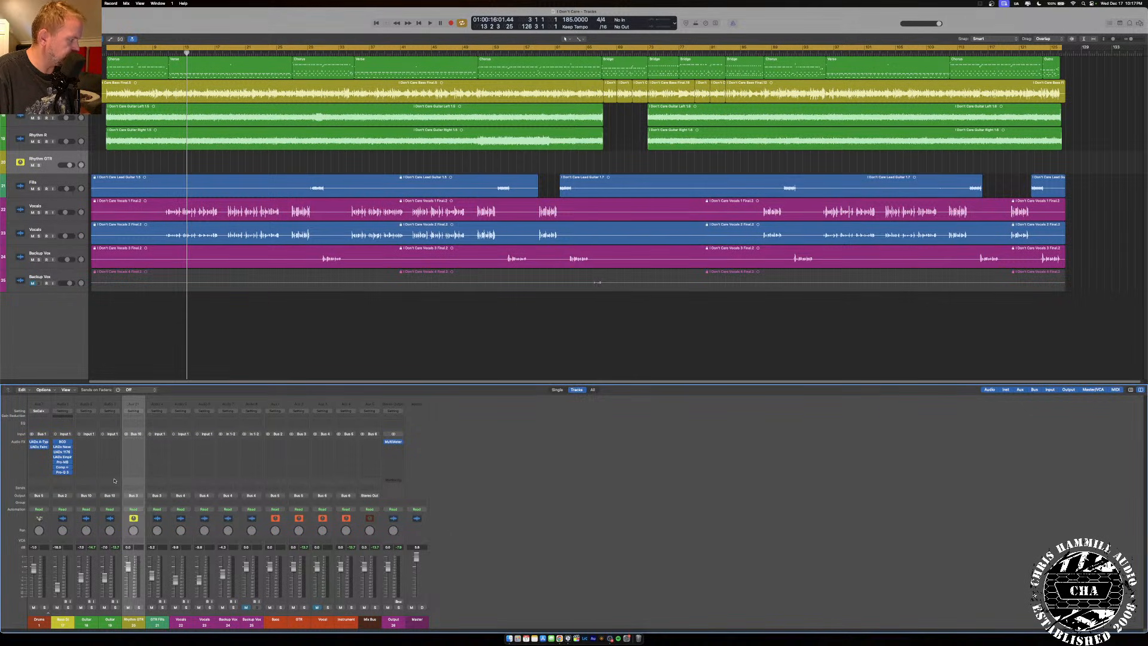
Play the song with the Rhythm GTR bus briefly soloed, and lower both rhythm guitar faders together in the full mix.
left_click(138, 607)
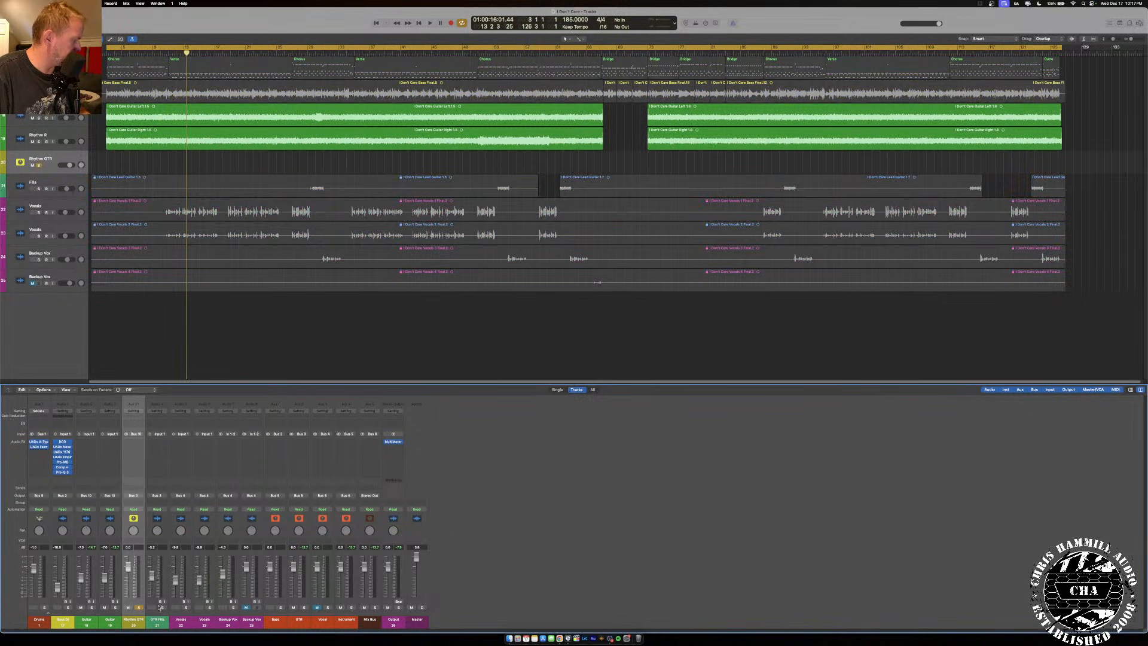
key("space")
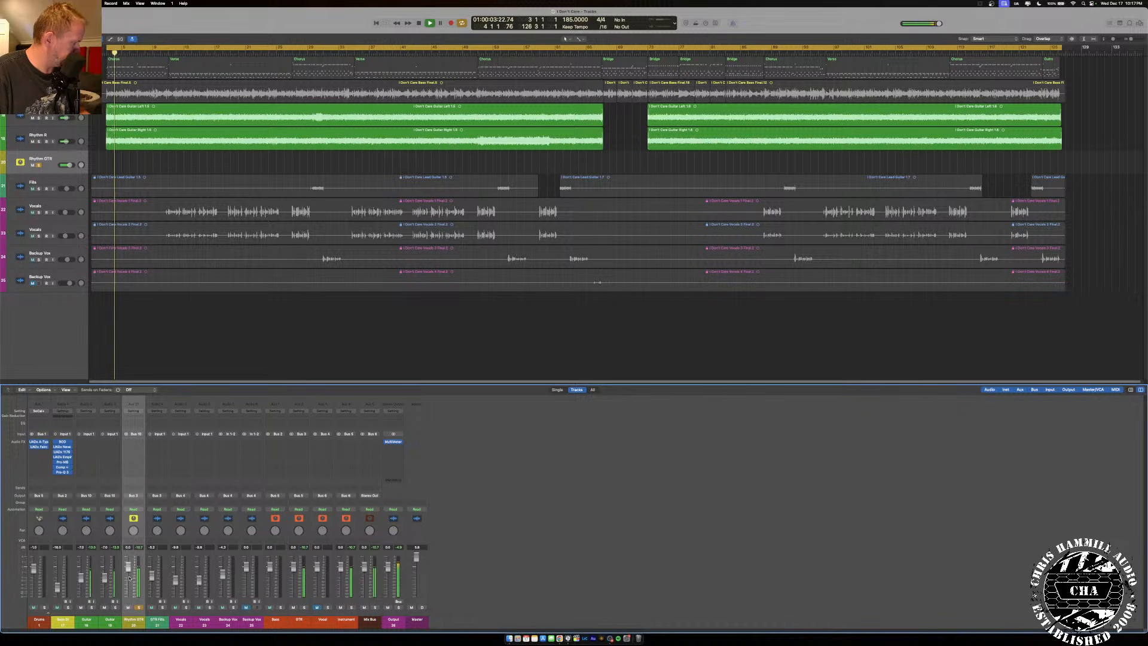
left_click(139, 607)
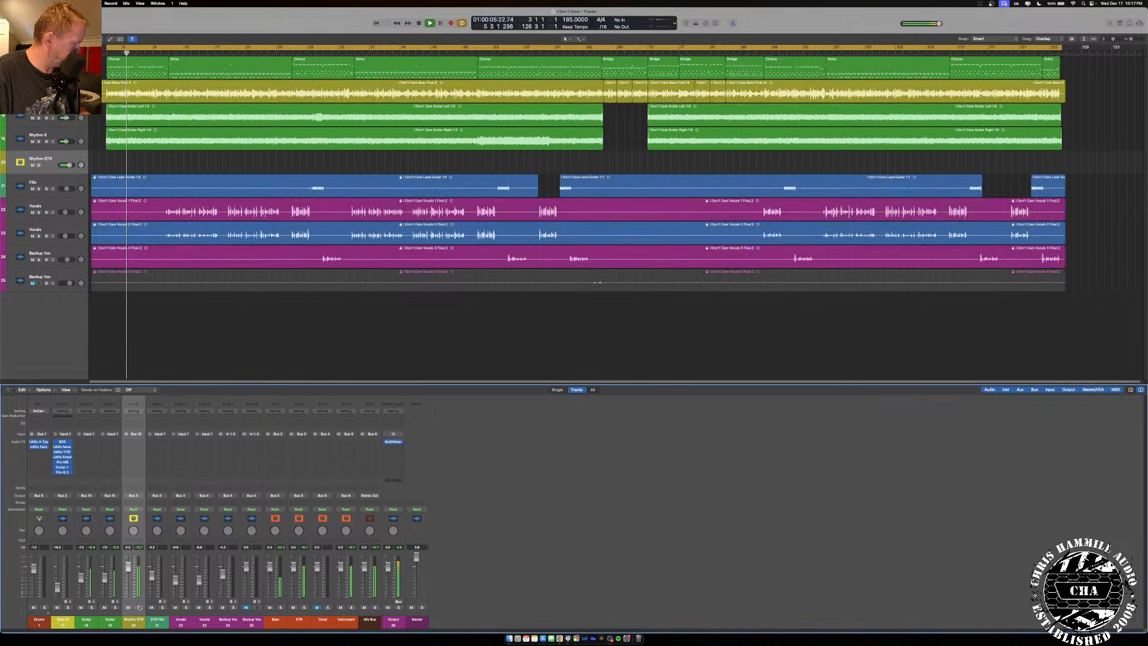
left_click(101, 622)
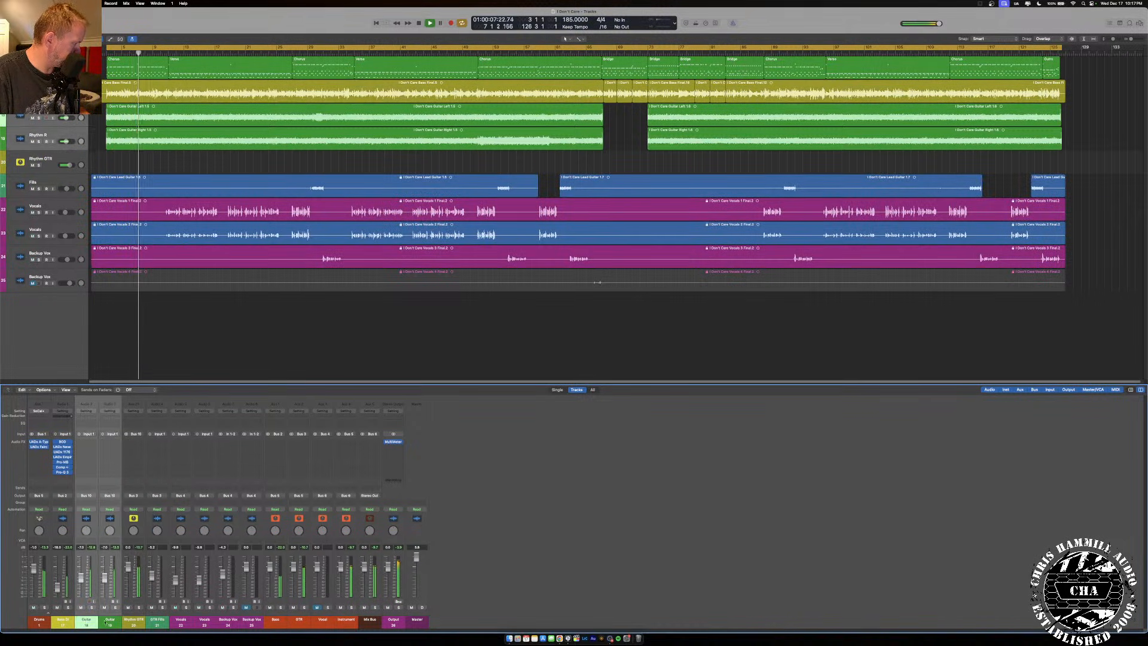
left_click_drag(105, 578, 105, 587)
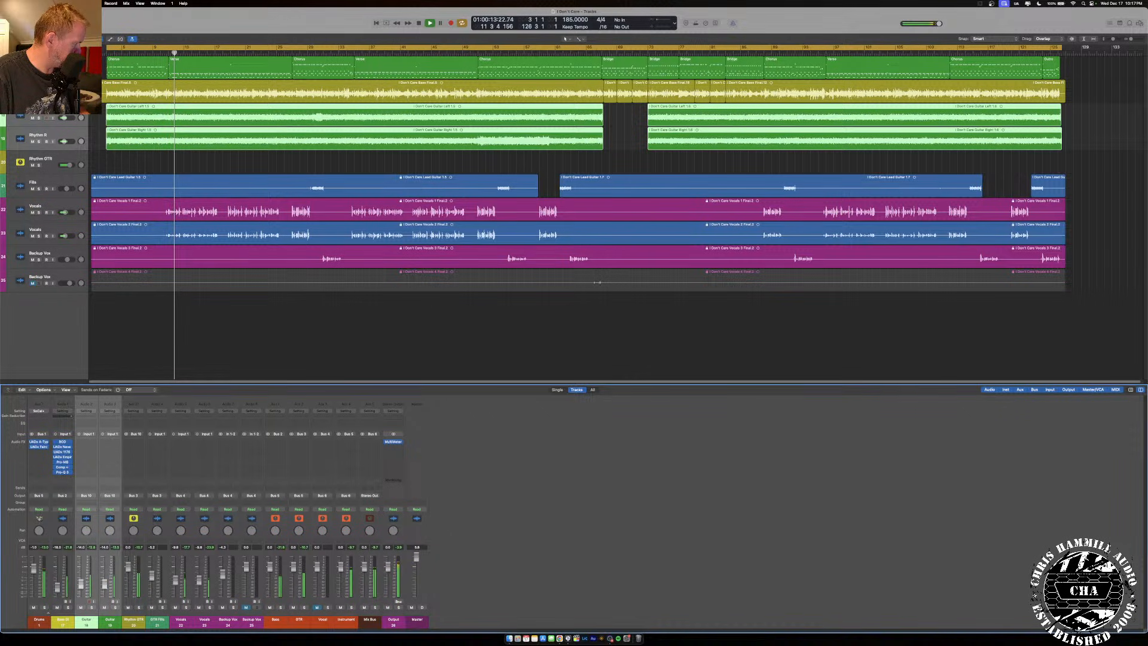
Solo the Rhythm GTR bus, insert a stereo Pro-Q 3 on it and show the output's MultiMeter below the EQ.
left_click(139, 608)
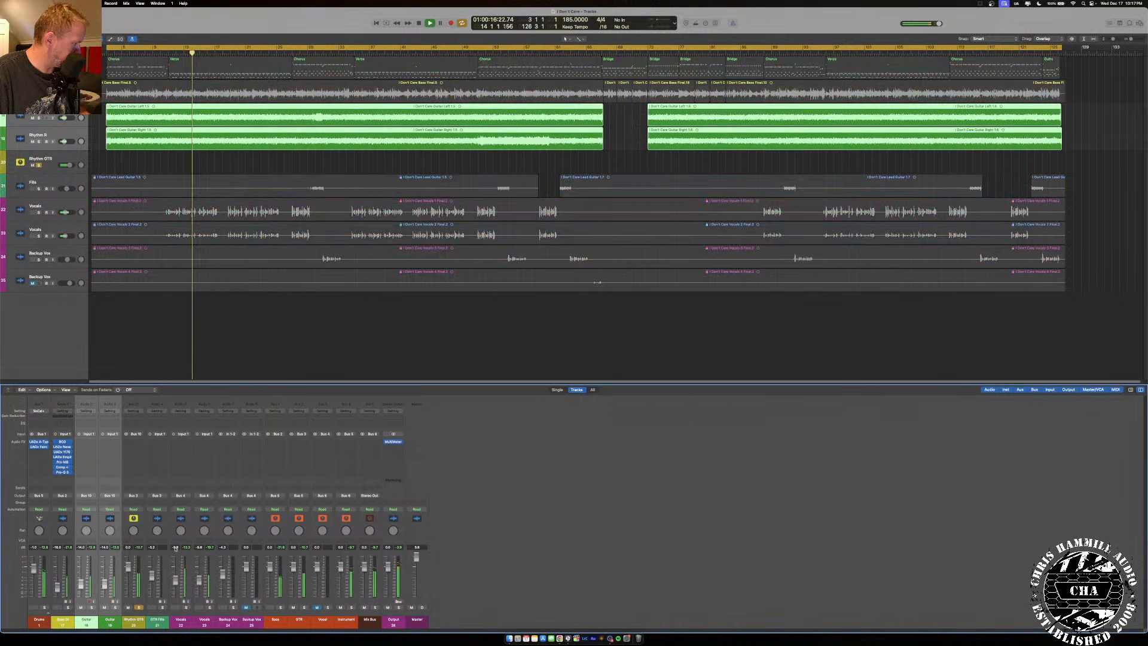
left_click(140, 448)
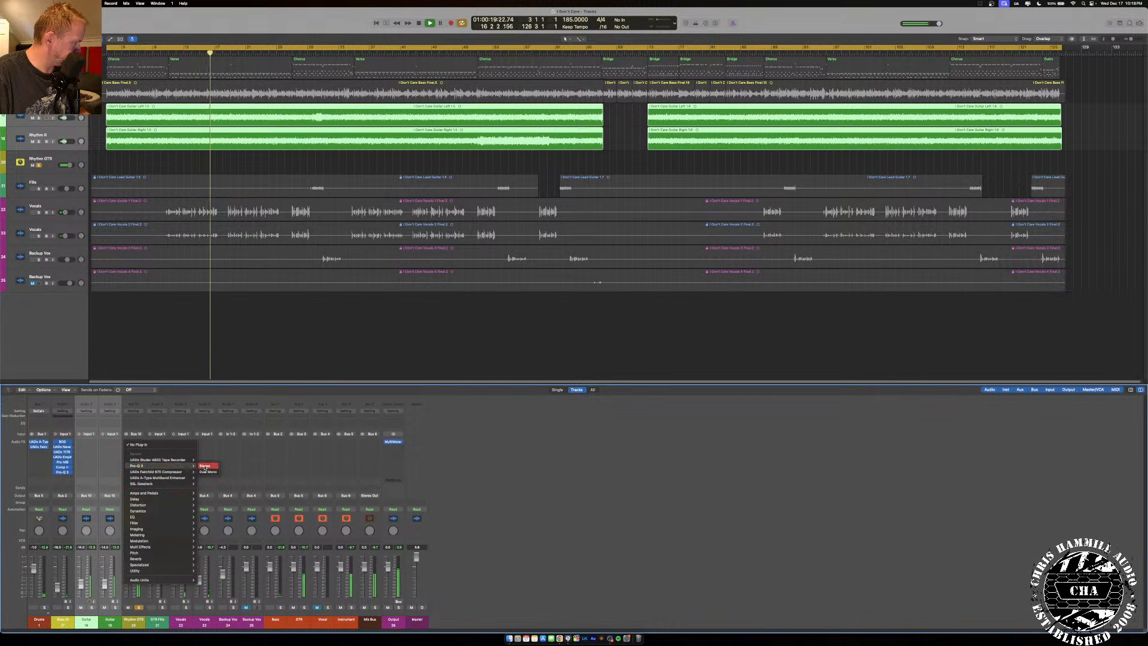
left_click(206, 466)
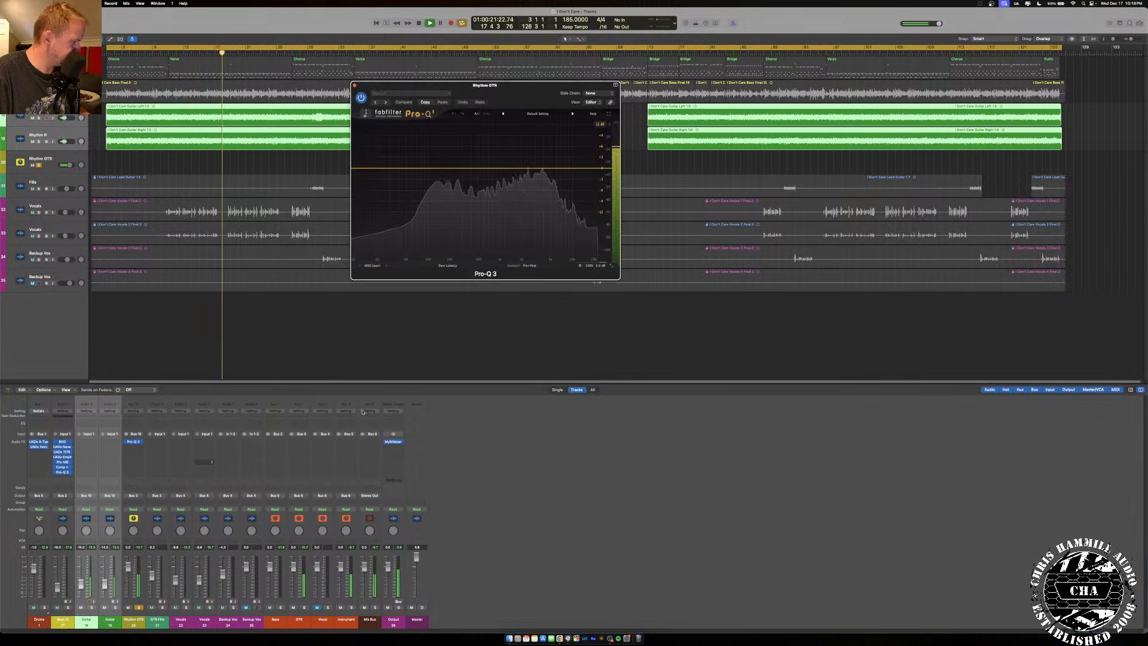
left_click(393, 442)
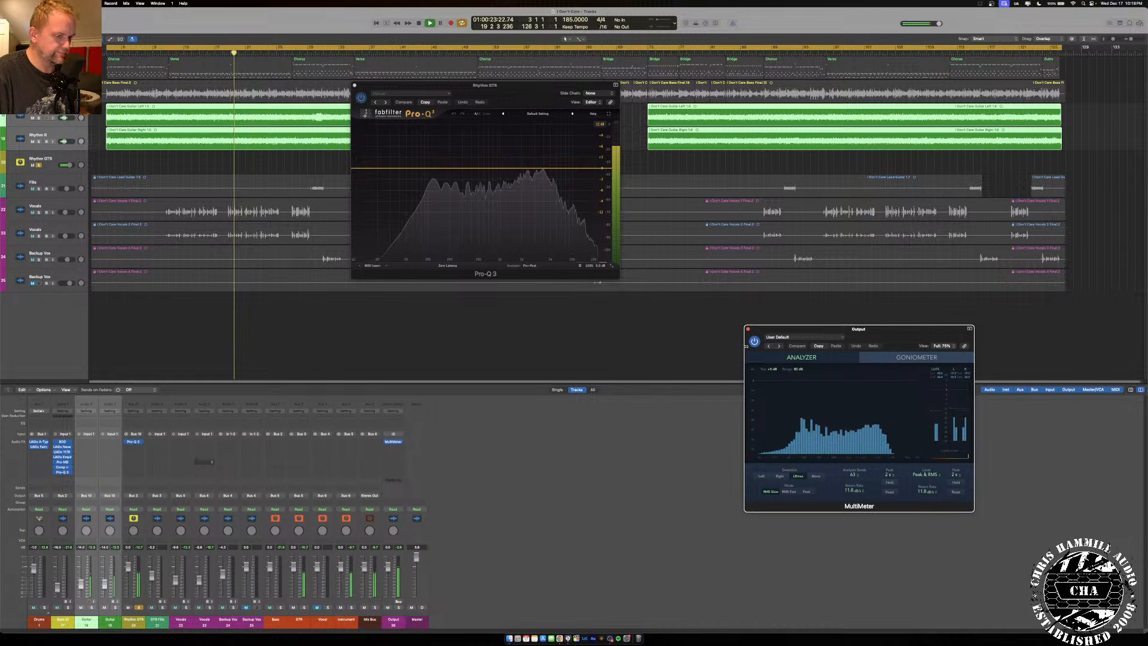
left_click_drag(897, 330, 712, 380)
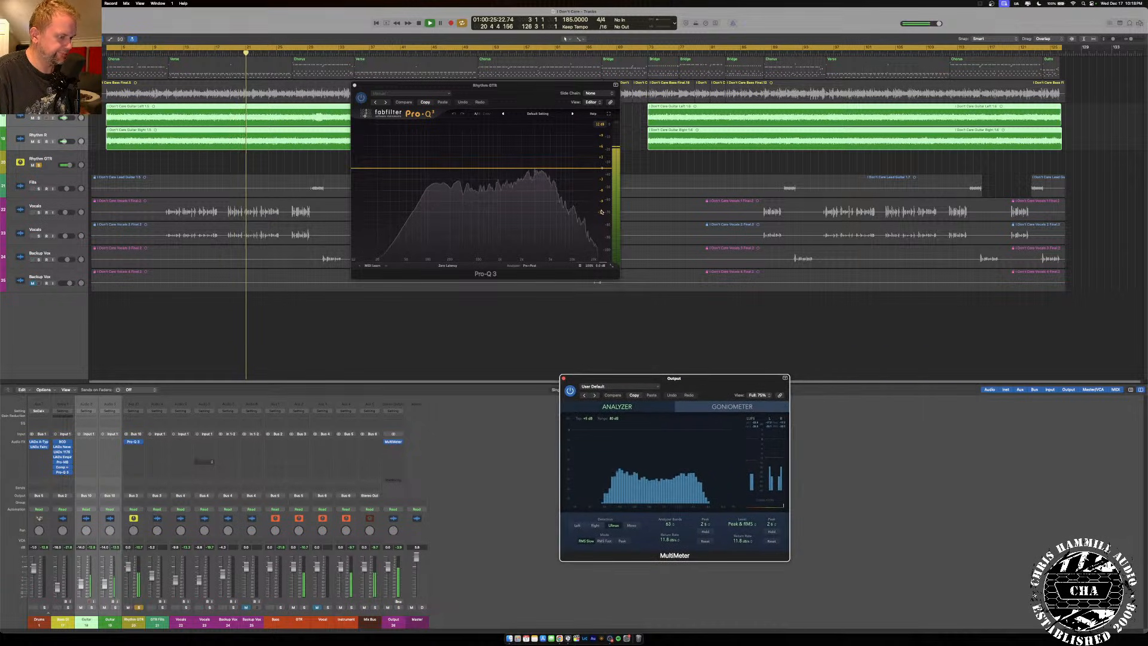
Add a narrow bell cut in the upper mids of the Rhythm GTR Pro-Q 3, comparing it bypassed and in the full mix.
left_click_drag(542, 168, 547, 132)
left_click_drag(540, 237, 540, 272)
left_click(477, 228)
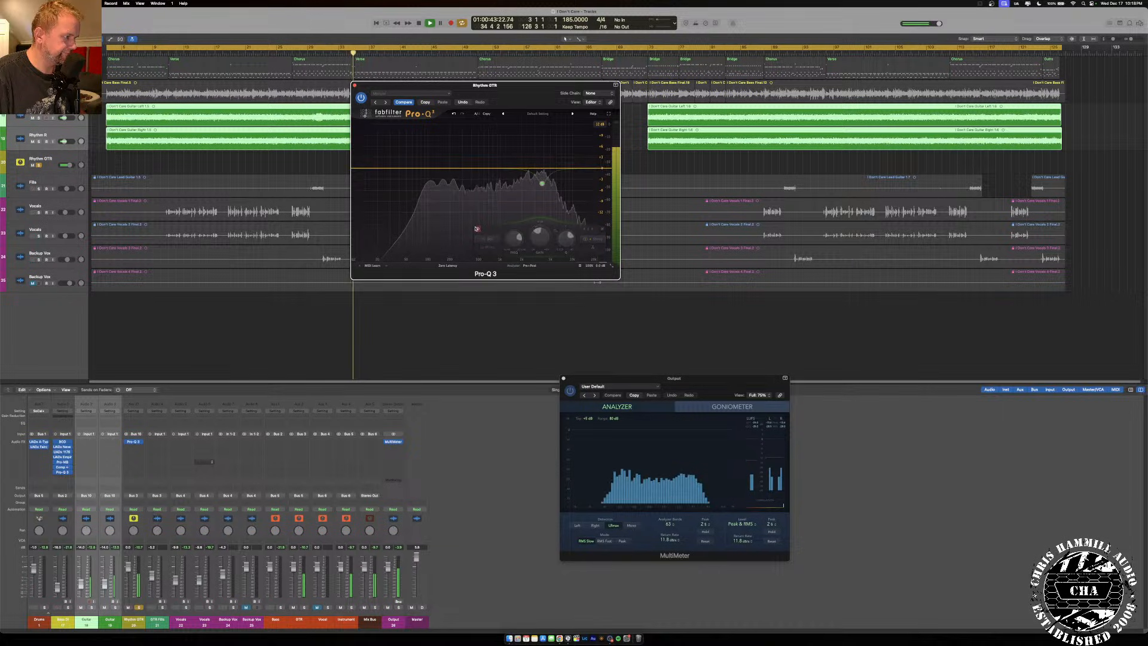
left_click(477, 228)
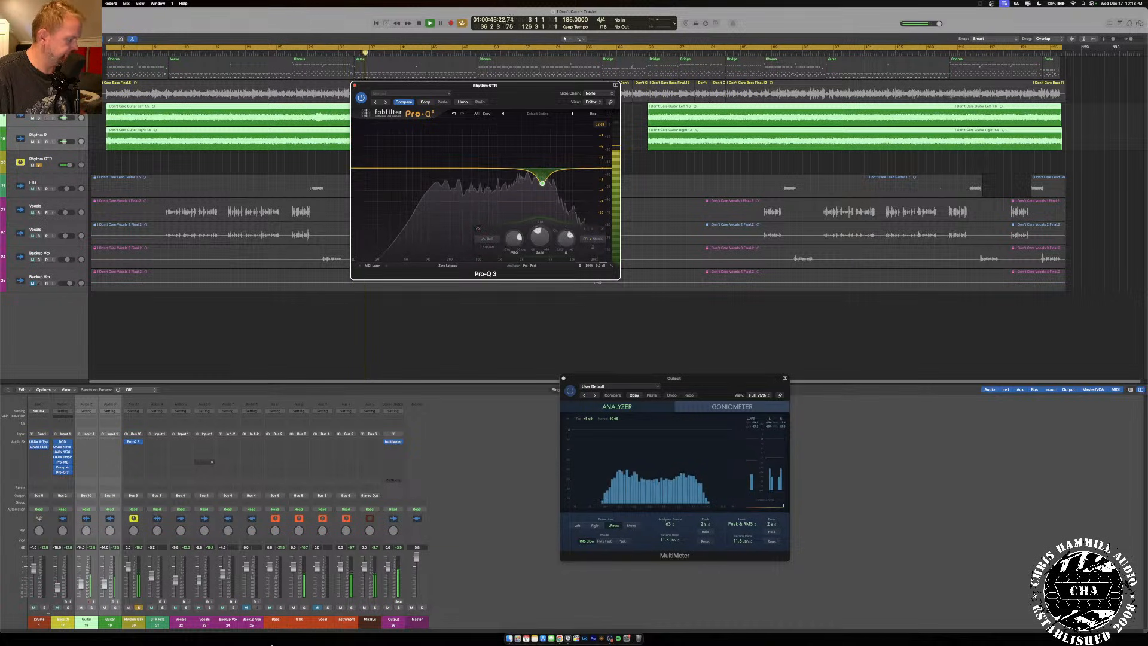
left_click(142, 607)
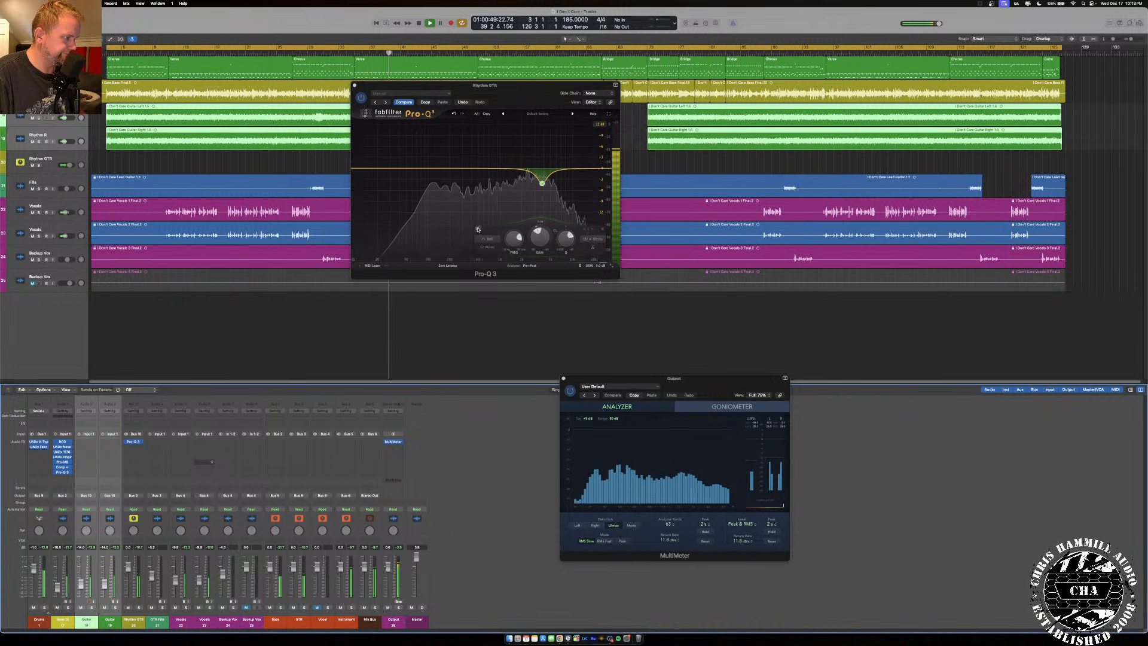
left_click(478, 229)
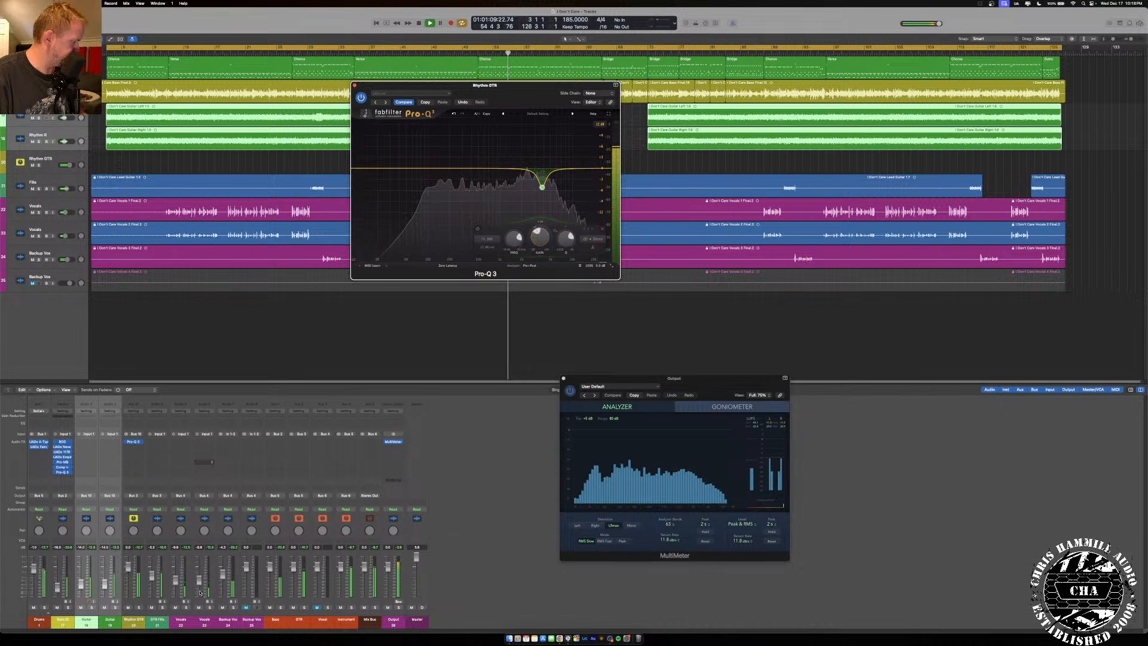
Mute the GTR Fills channel, restart playback and set the cycle range from bar 3 to bar 67.
left_click(151, 607)
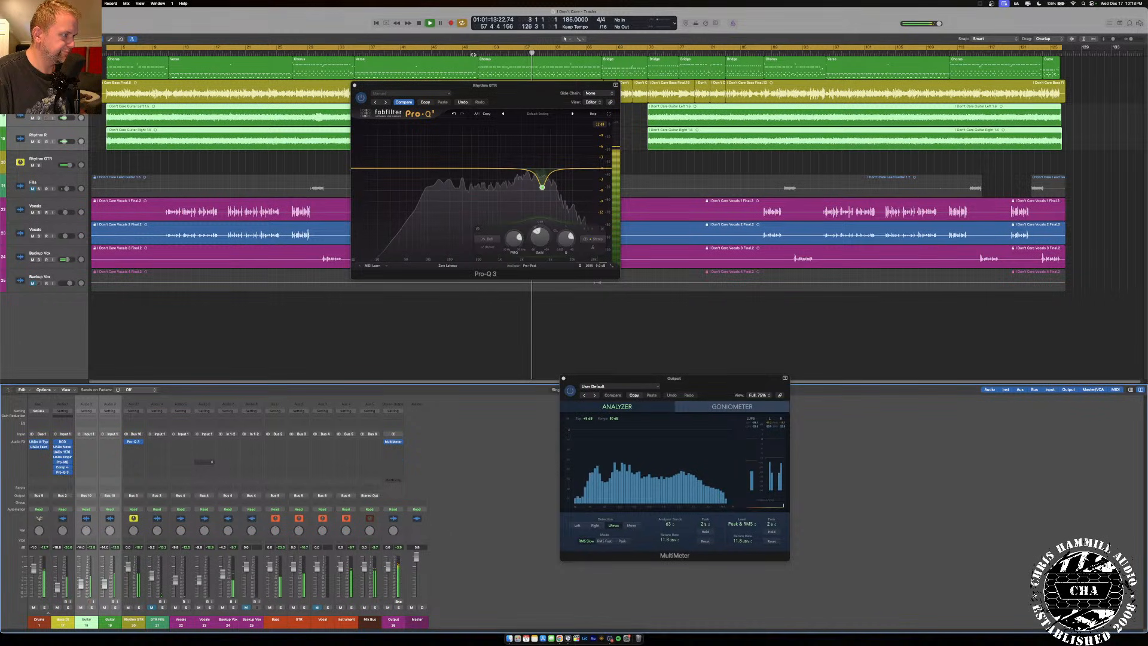
left_click_drag(512, 101, 532, 135)
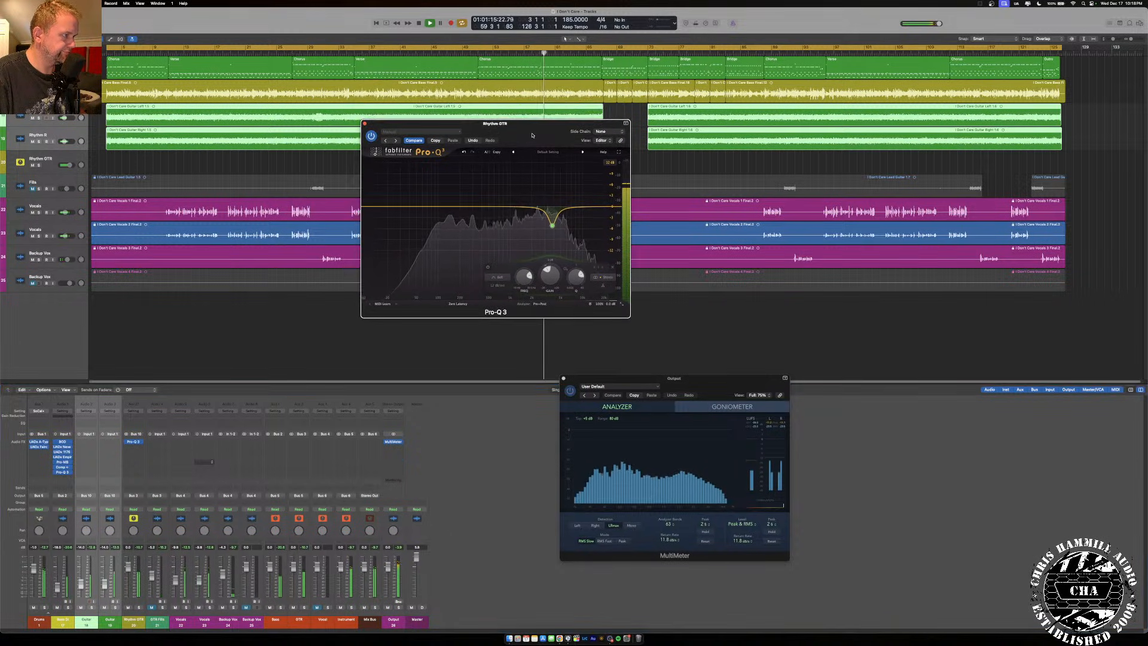
key("Return")
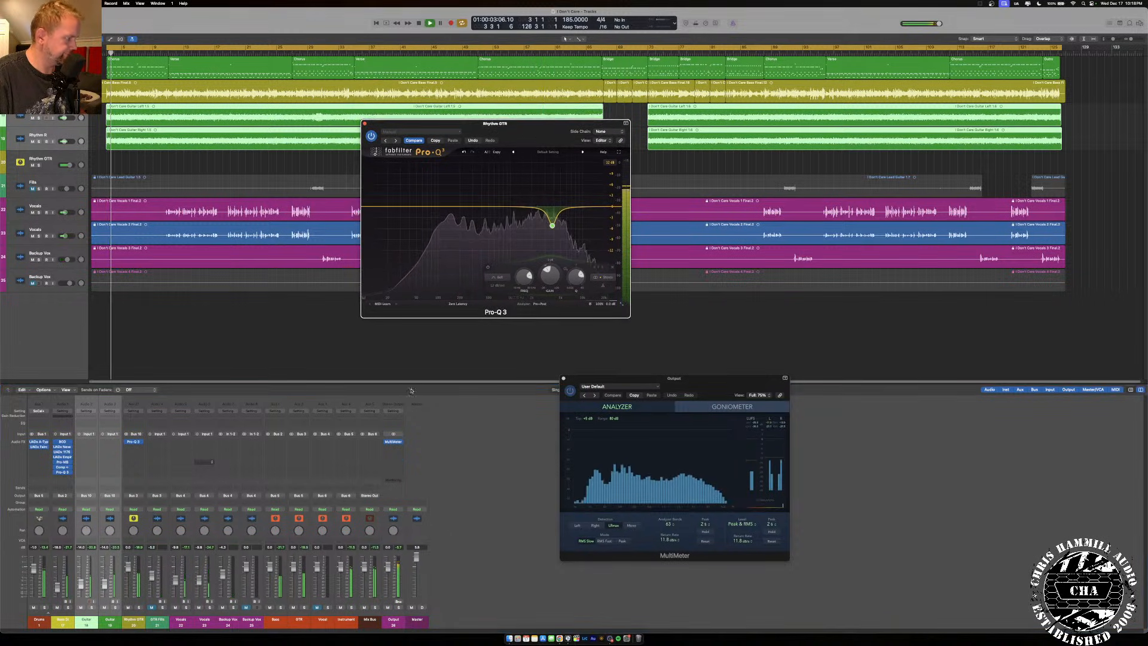
left_click(602, 48)
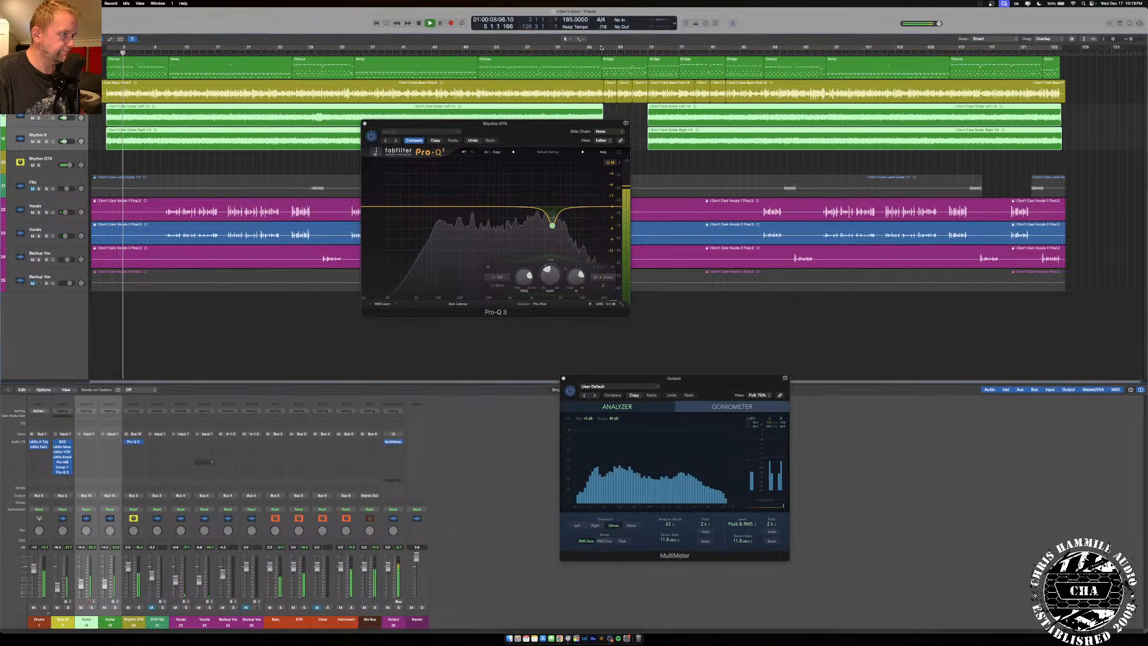
left_click_drag(601, 48, 107, 65)
left_click_drag(291, 64, 292, 65)
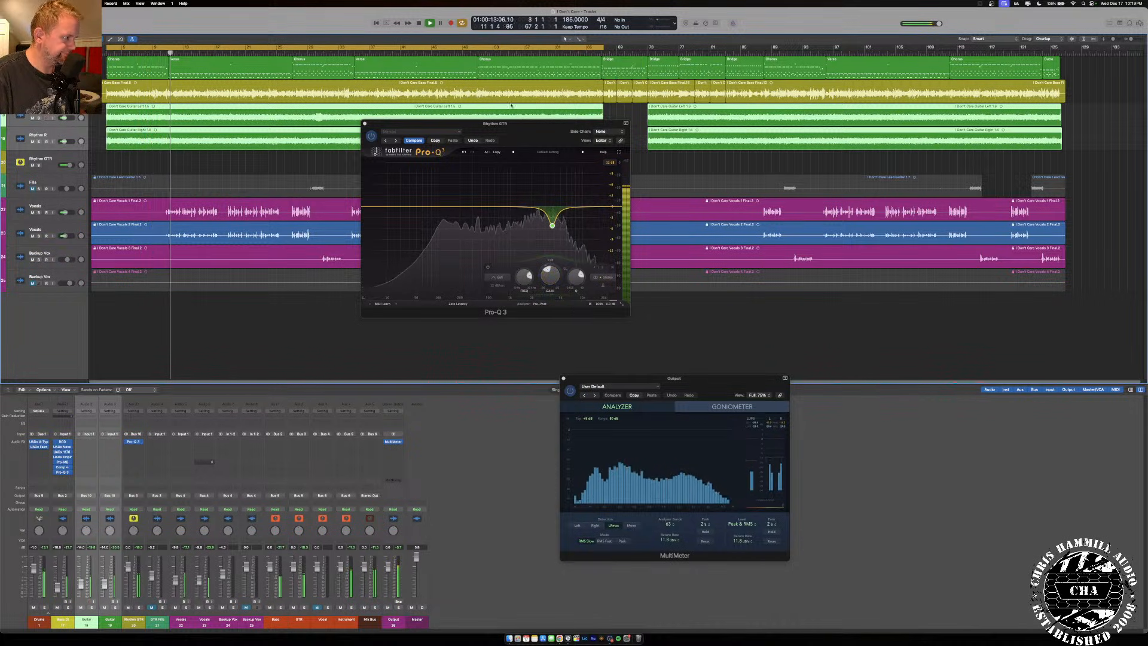
With the Rhythm GTR bus soloed, add a second, shallower bell cut just above the first in Pro-Q 3.
left_click(525, 131)
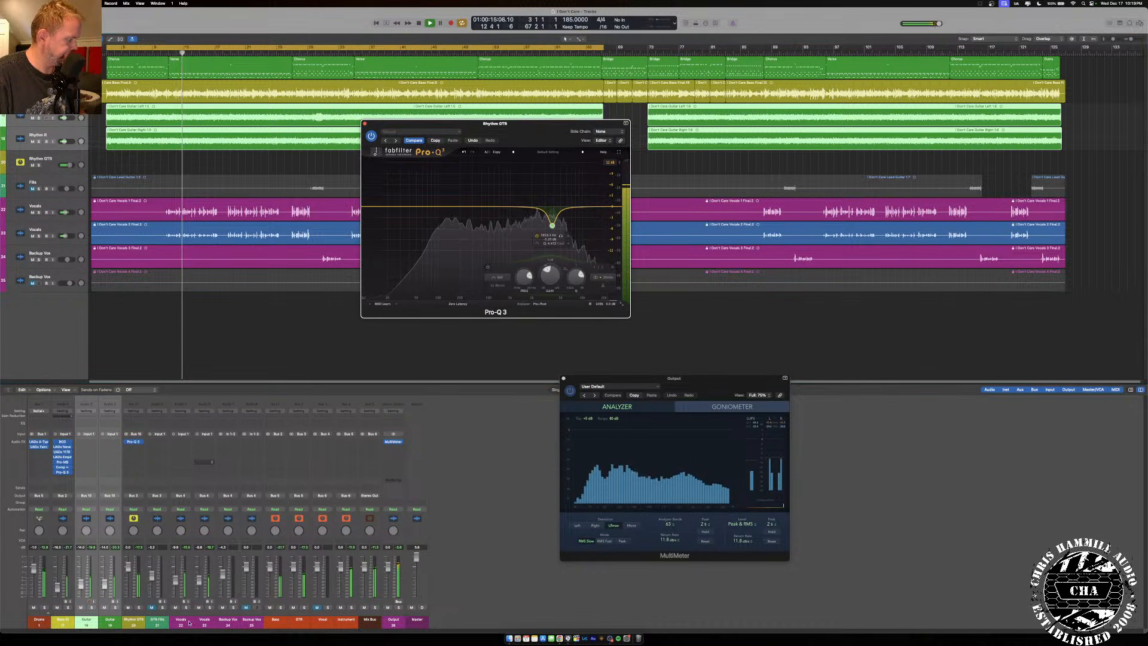
left_click(140, 608)
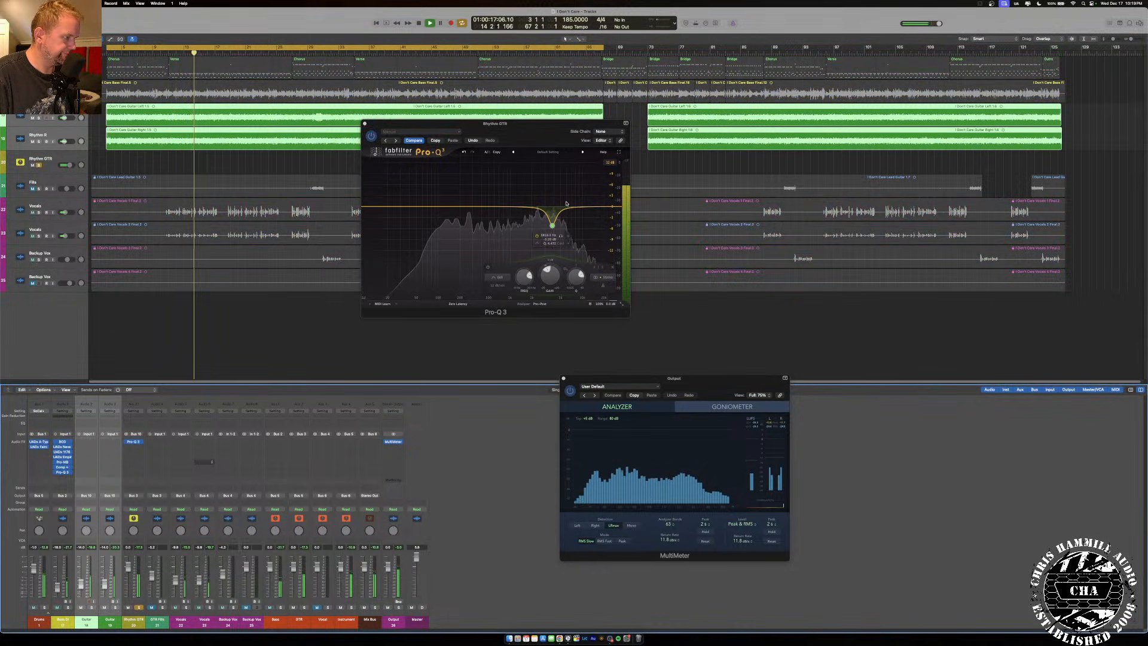
left_click_drag(573, 194, 567, 162)
scroll(572, 193, "up", 4)
left_click_drag(550, 275, 555, 316)
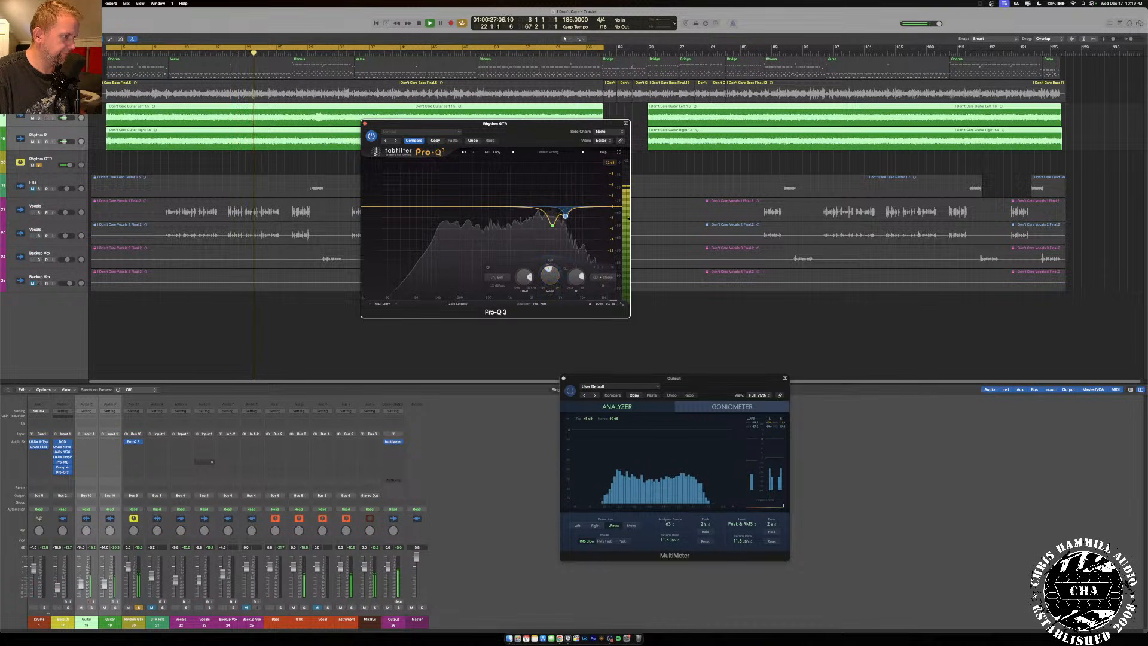
Add a high cut band to the Rhythm GTR Pro-Q 3, then unsolo the bus and lower the cut's frequency against the full mix.
double_click(605, 207)
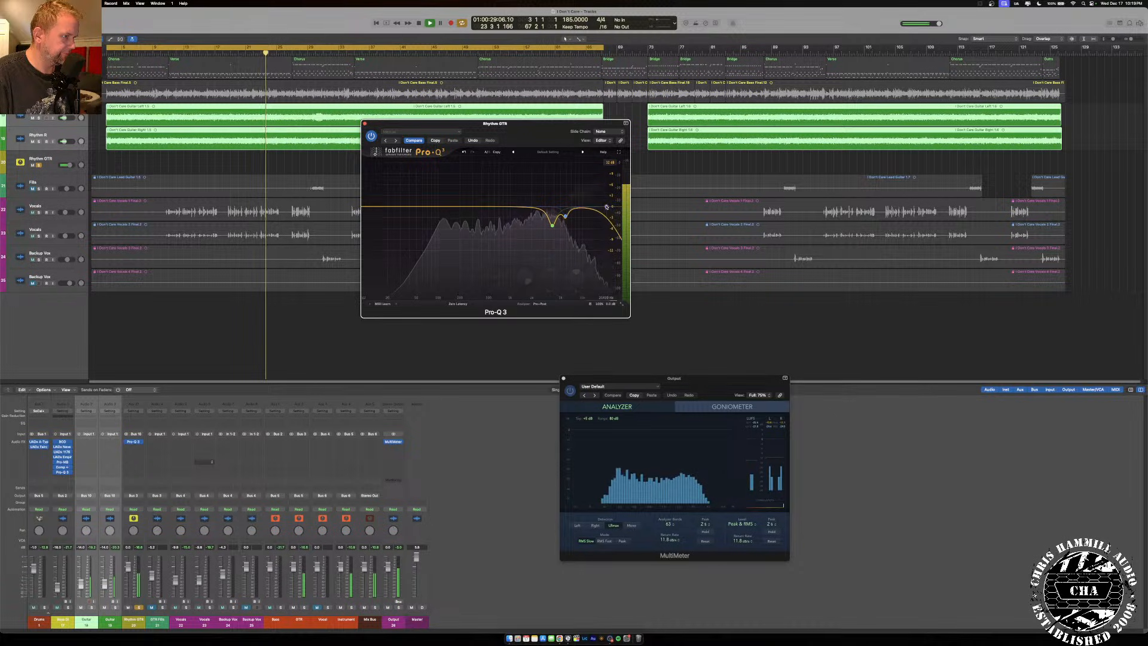
left_click(565, 216)
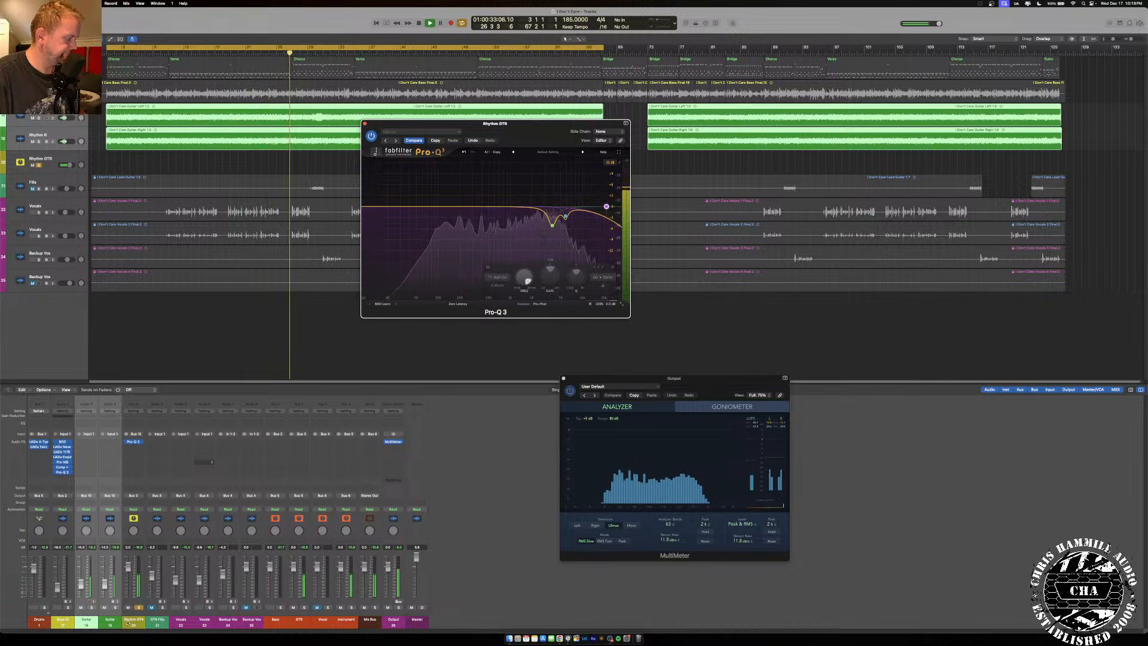
left_click(138, 607)
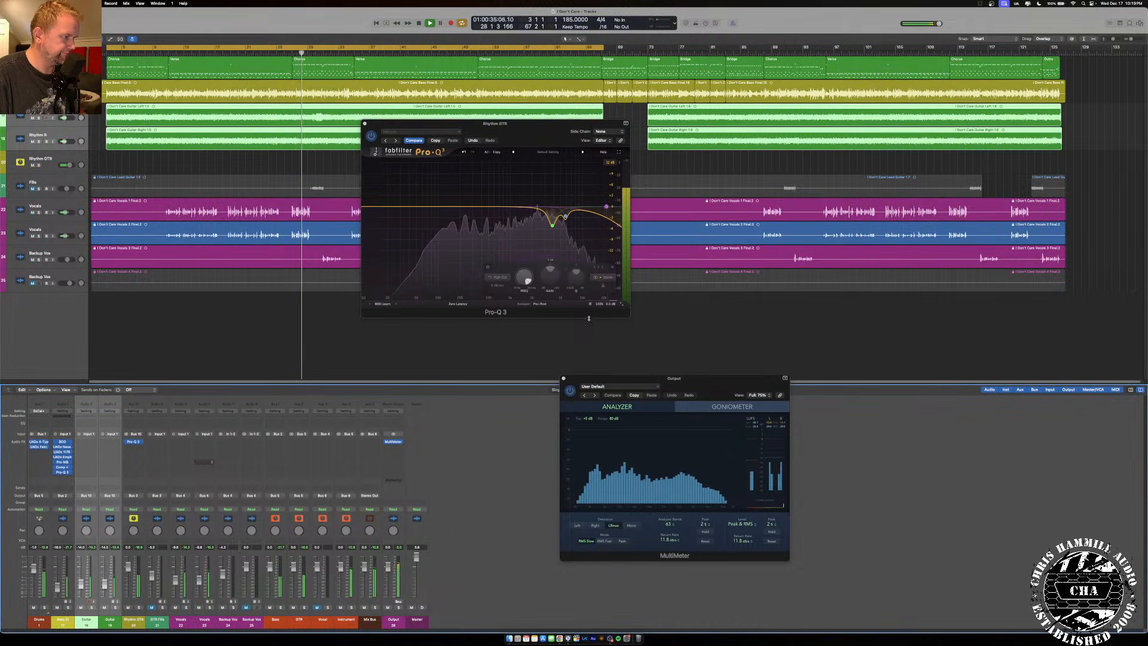
left_click(518, 283)
left_click_drag(519, 283, 518, 286)
left_click_drag(517, 300, 527, 258)
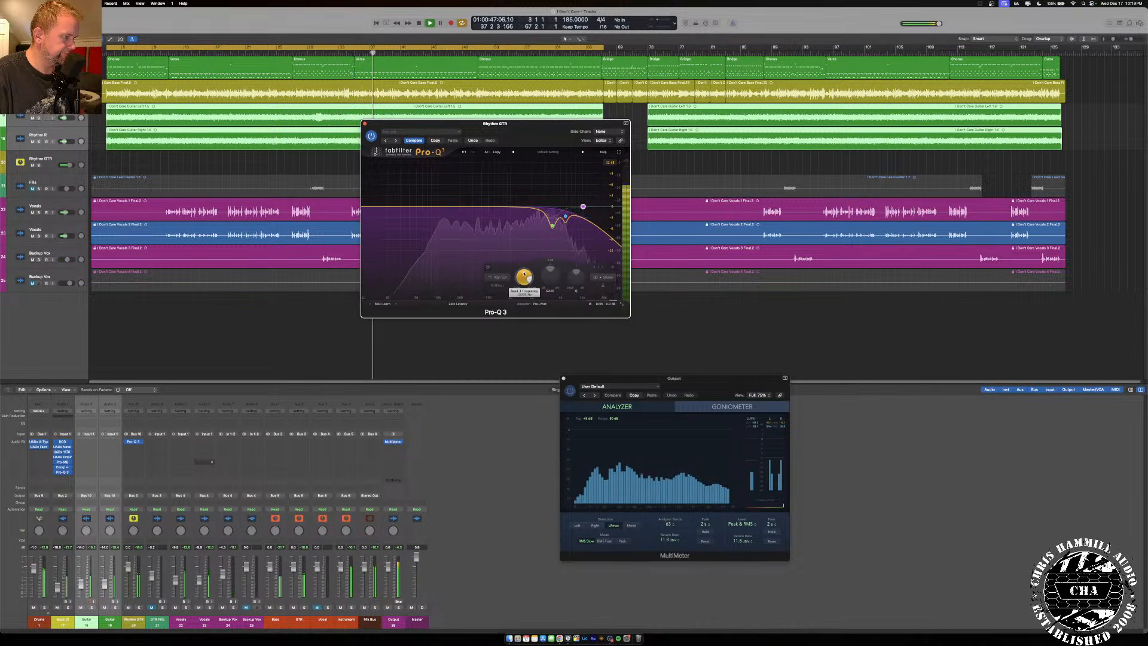
Add a low cut band to the Rhythm GTR Pro-Q 3, close the plug-in, and restart playback from the beginning.
left_click(366, 207)
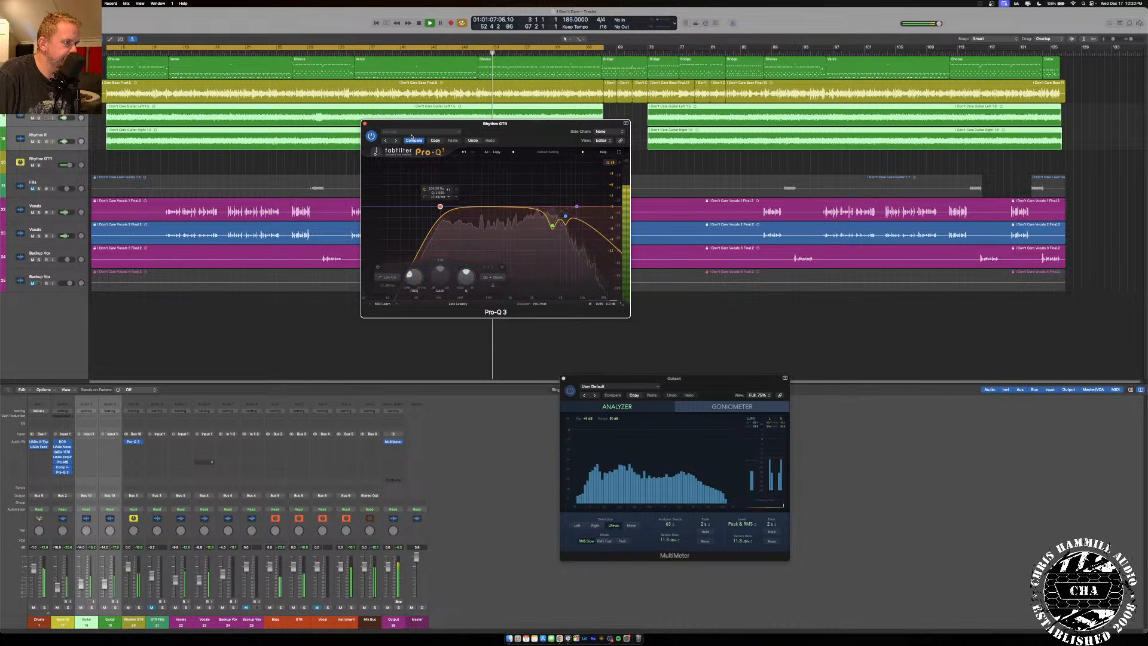
left_click(365, 124)
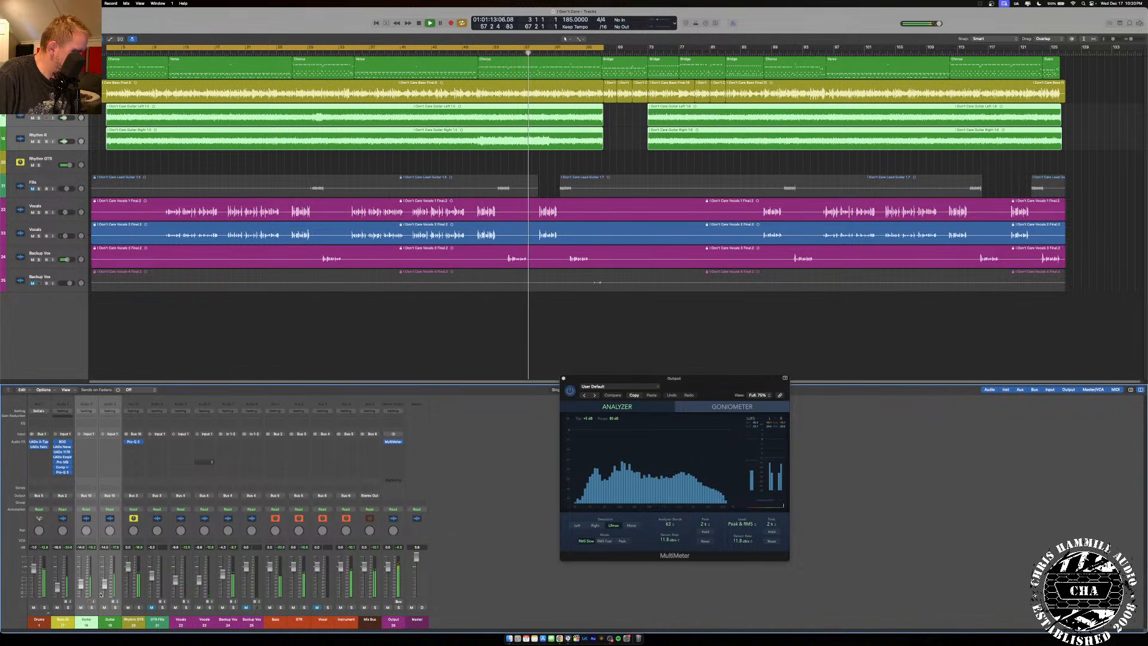
left_click(84, 622)
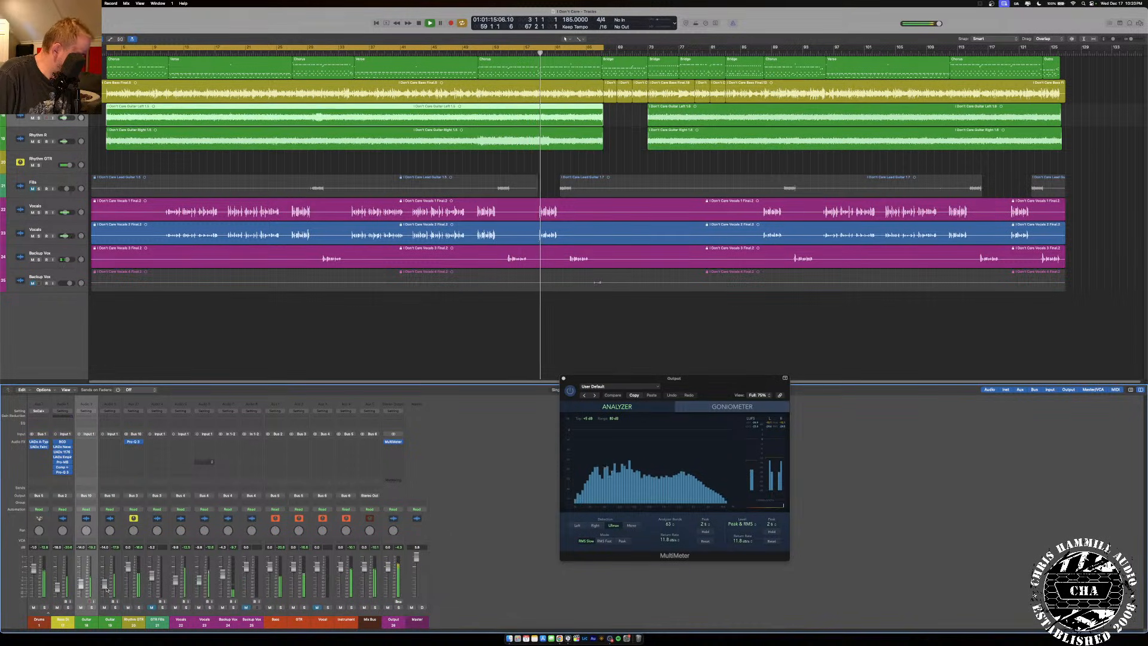
key("space")
key("Return")
key("space")
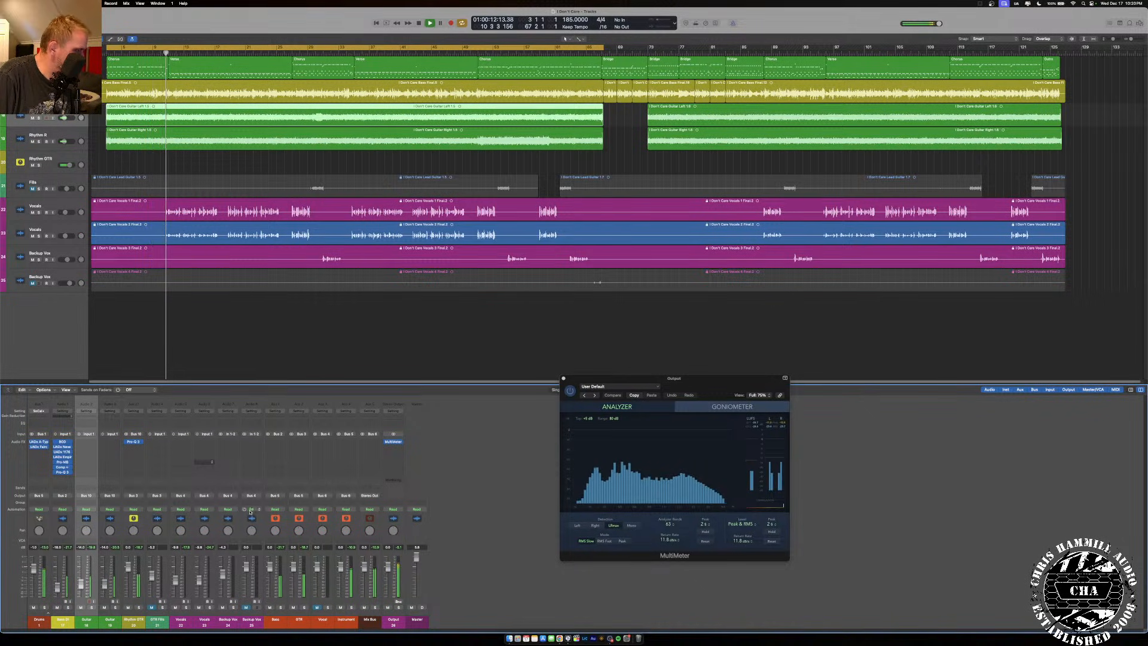
Insert the UADx API Vision Channel Strip after Pro-Q 3 on the Rhythm GTR bus.
left_click(136, 442)
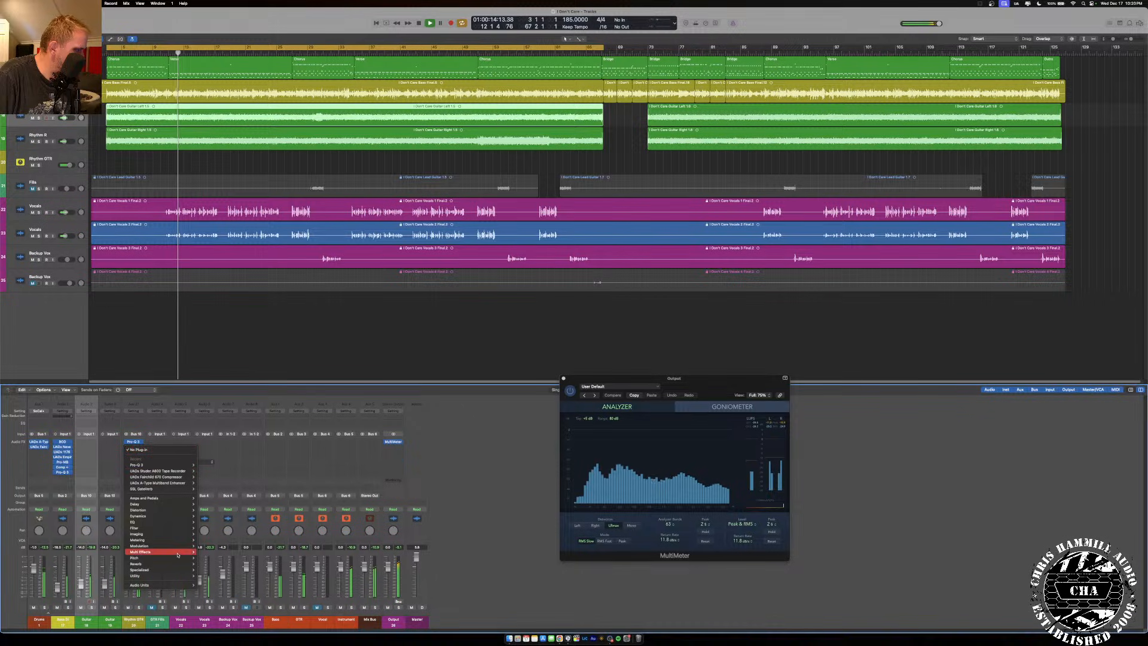
mouse_move(168, 586)
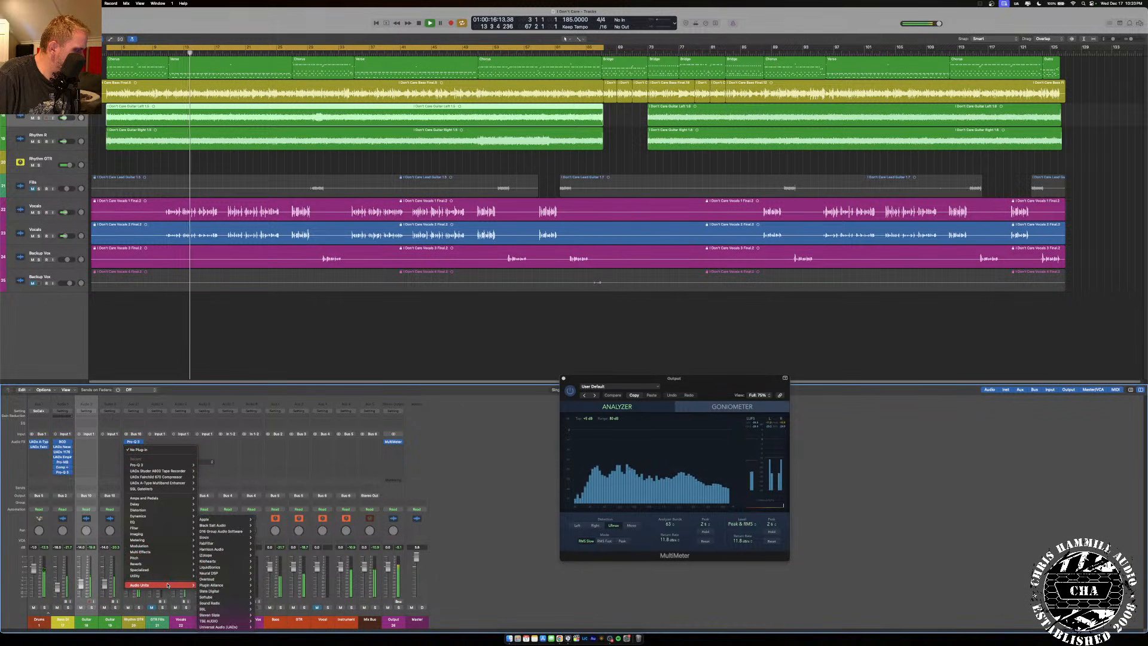
mouse_move(238, 626)
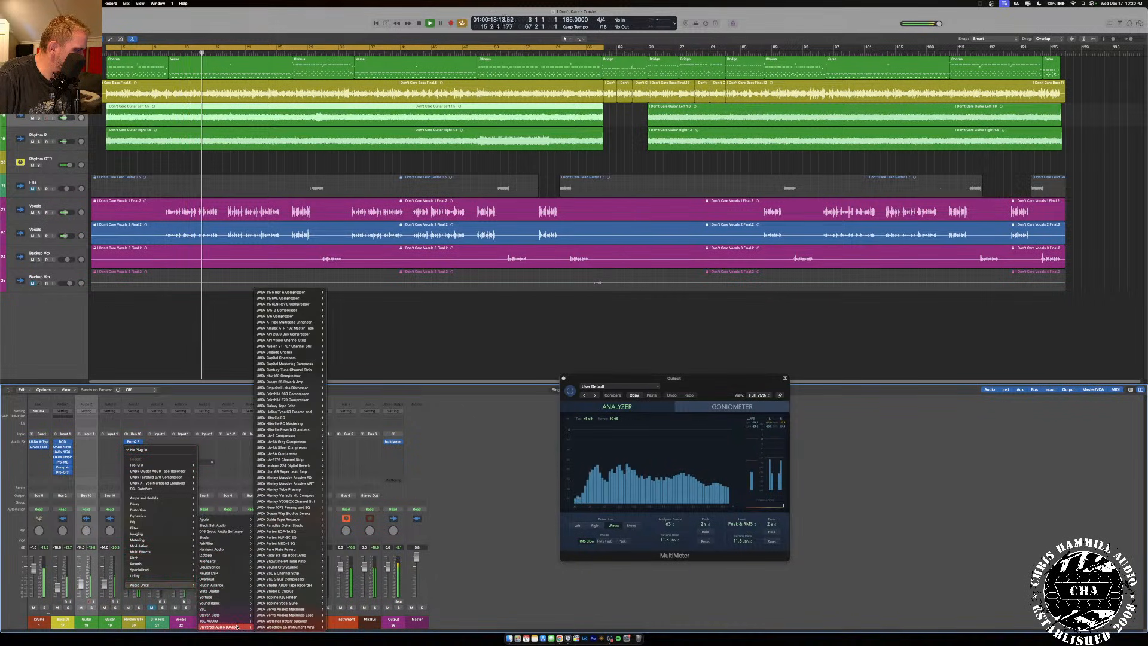
mouse_move(314, 336)
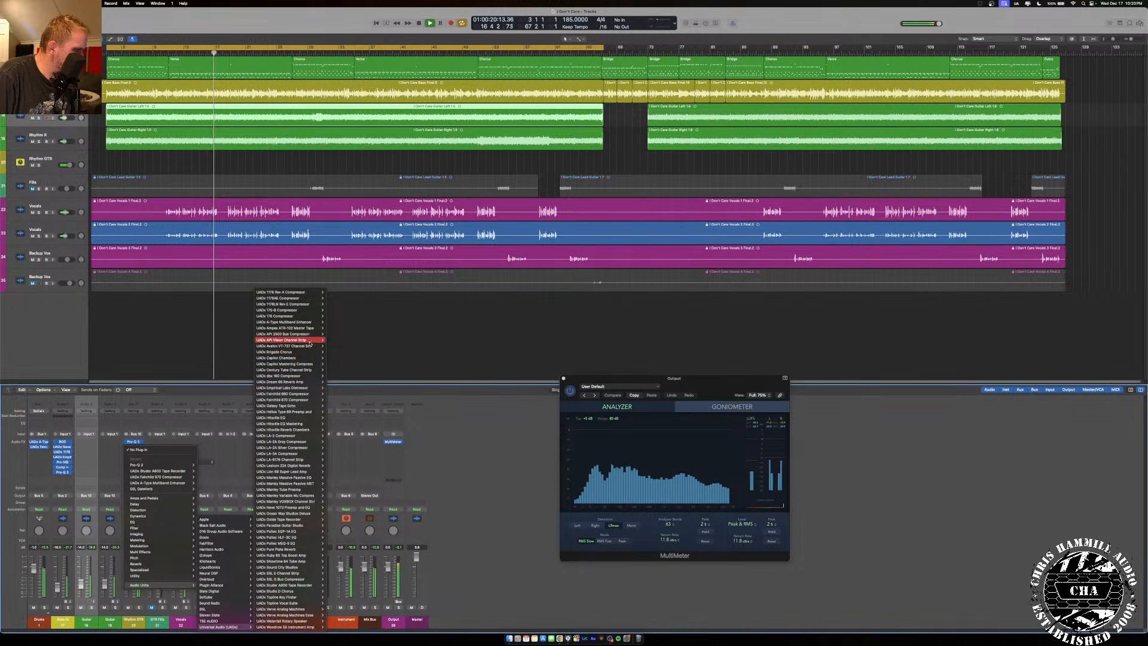
left_click(335, 340)
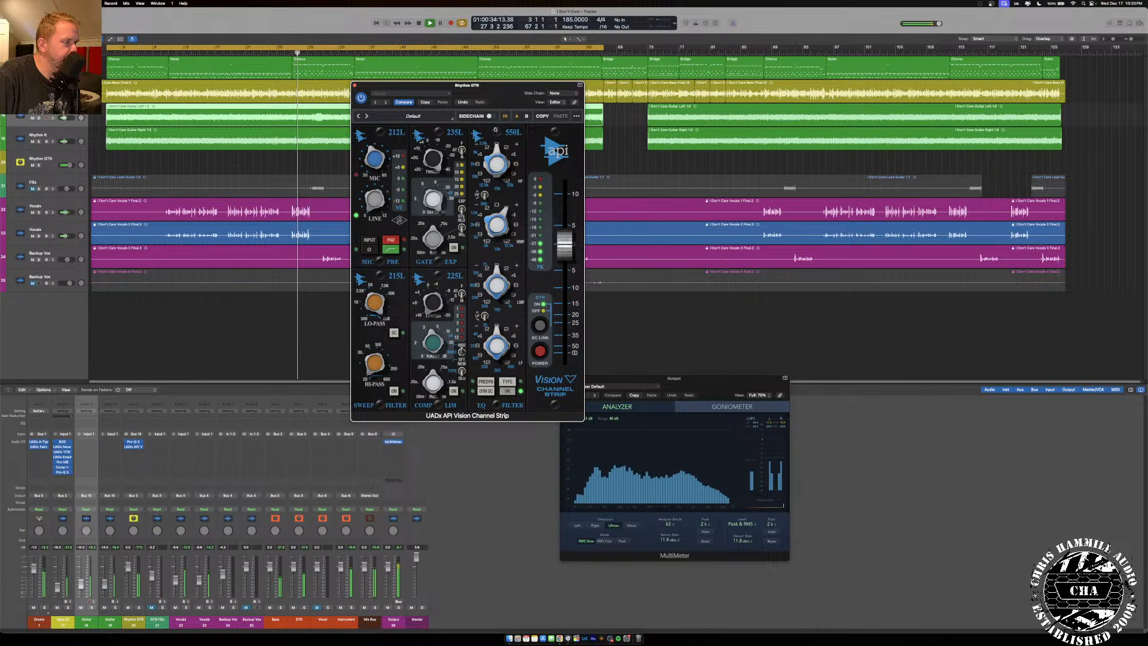
Adjust the 550L high-frequency EQ band of the API Vision strip, soloing the Rhythm GTR bus to check it, and close the plug-in.
left_click_drag(495, 146, 499, 137)
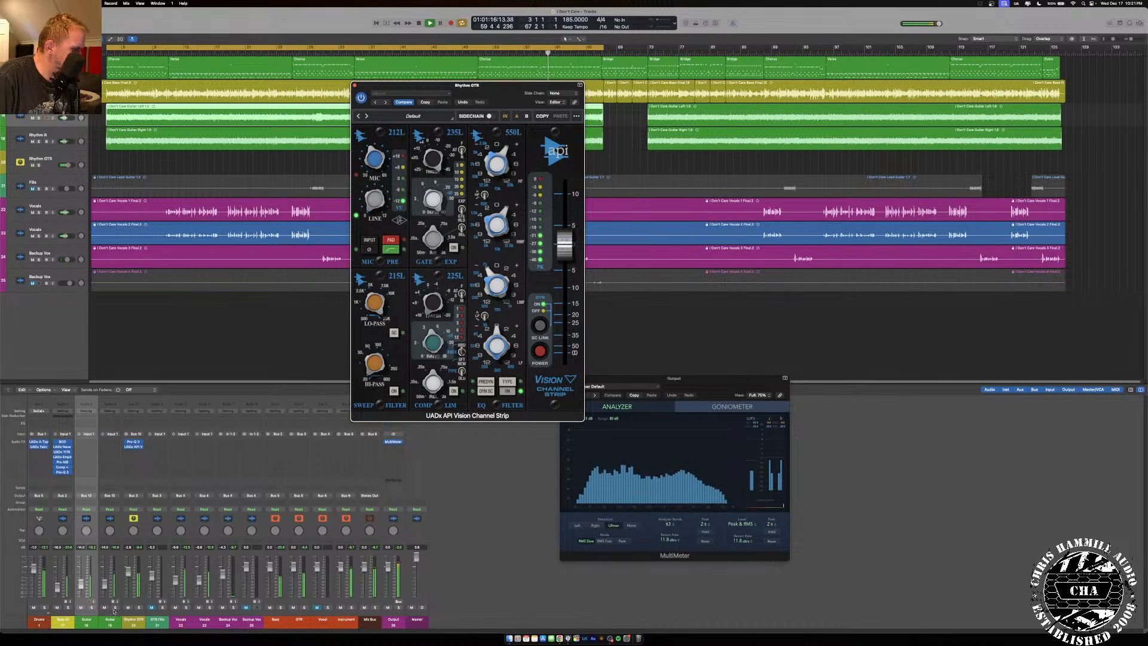
left_click(138, 608)
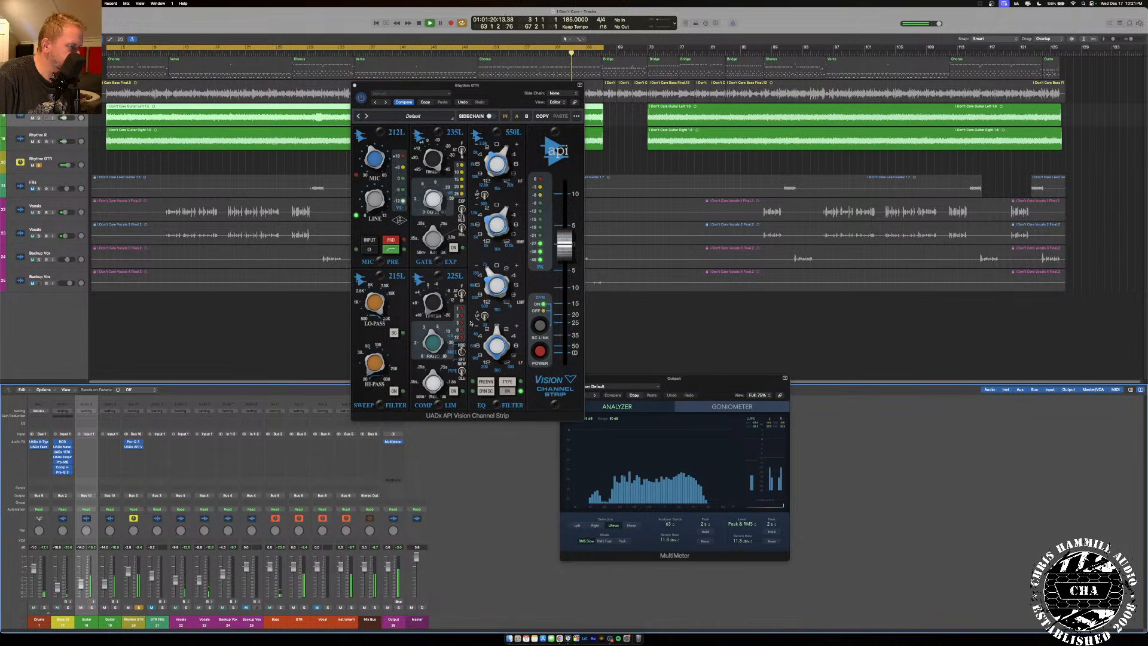
left_click(506, 160)
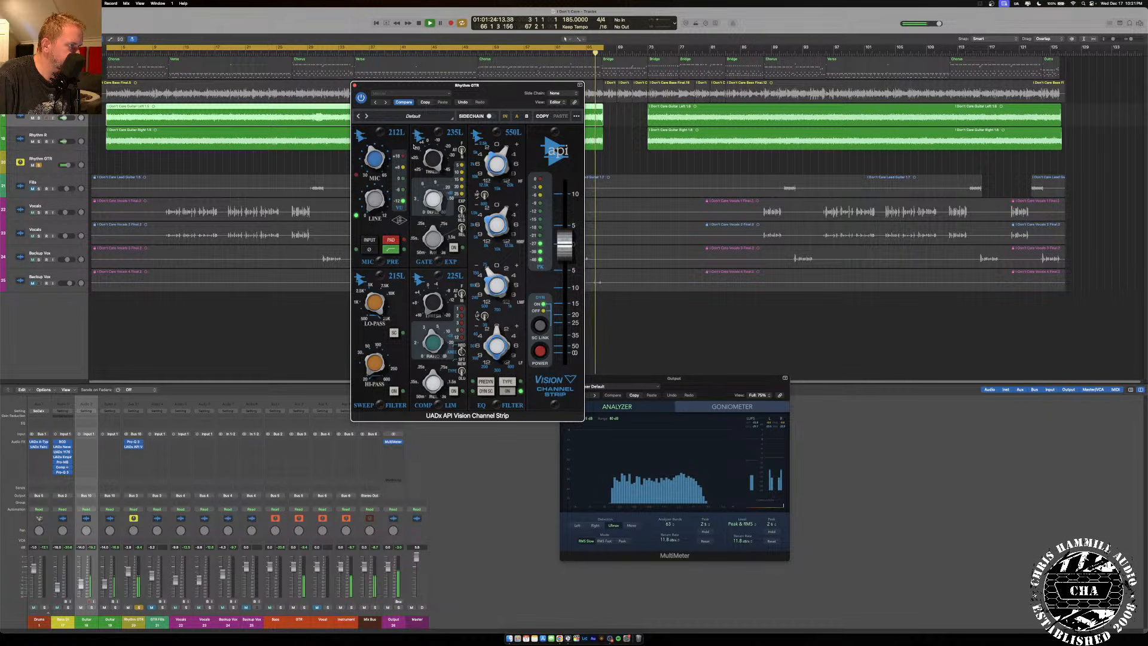
left_click(355, 85)
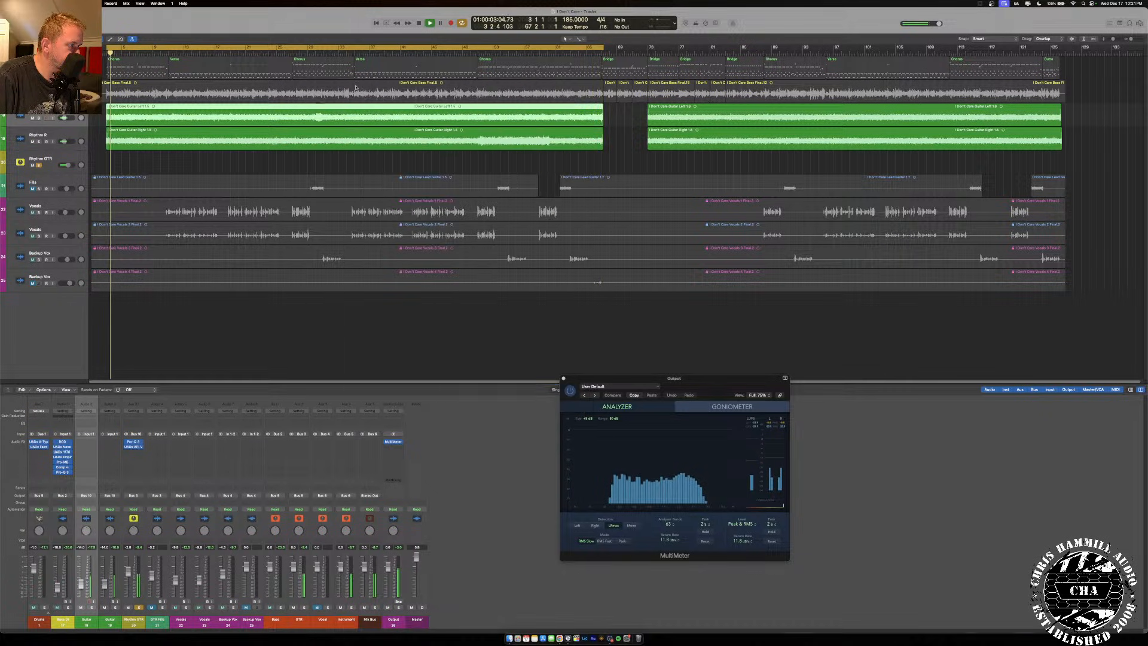
Add a narrow bell to the Rhythm GTR Pro-Q 3 just below the existing upper-mid cuts, boost it to listen, and turn it into a slight cut.
left_click(134, 442)
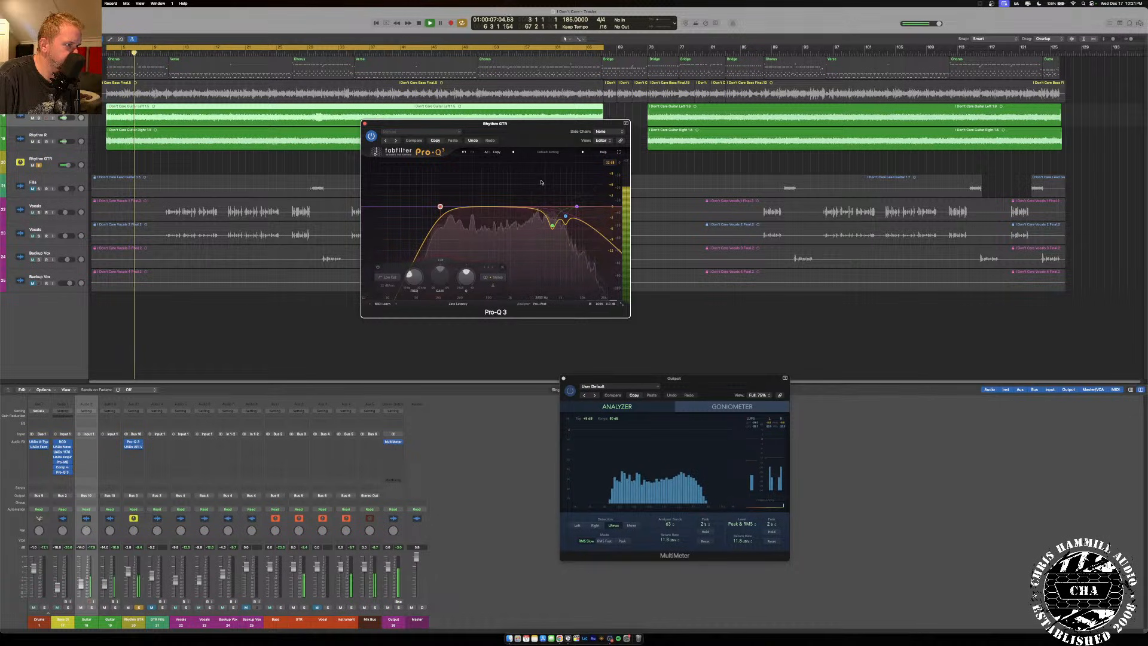
left_click_drag(539, 182, 539, 159)
key("space")
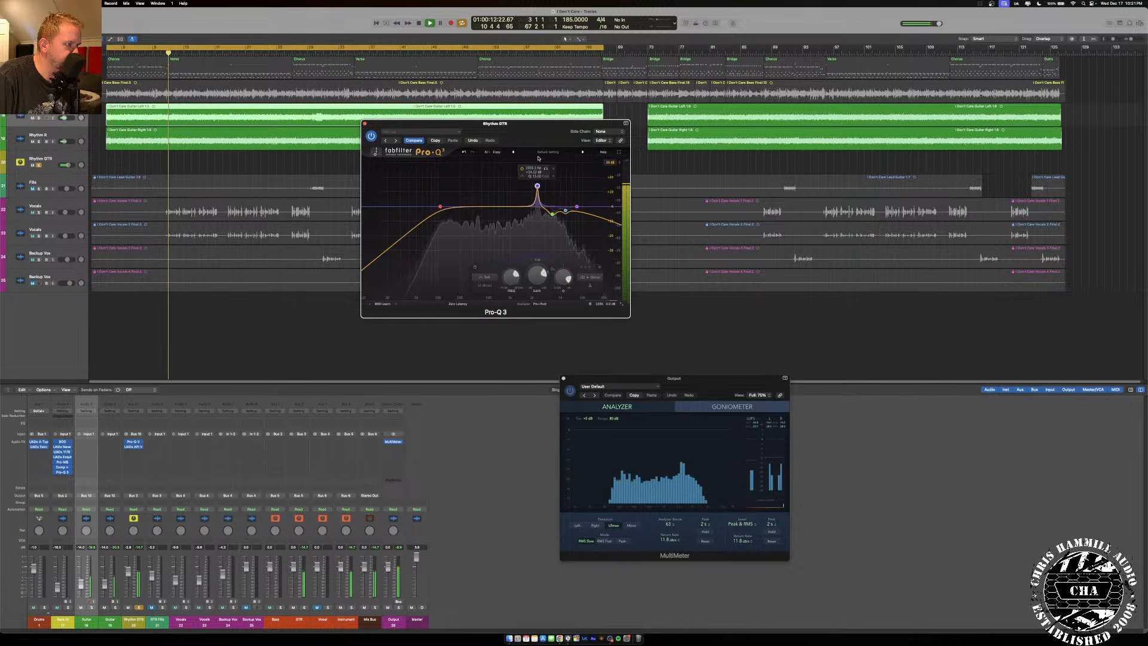
left_click_drag(537, 277, 540, 308)
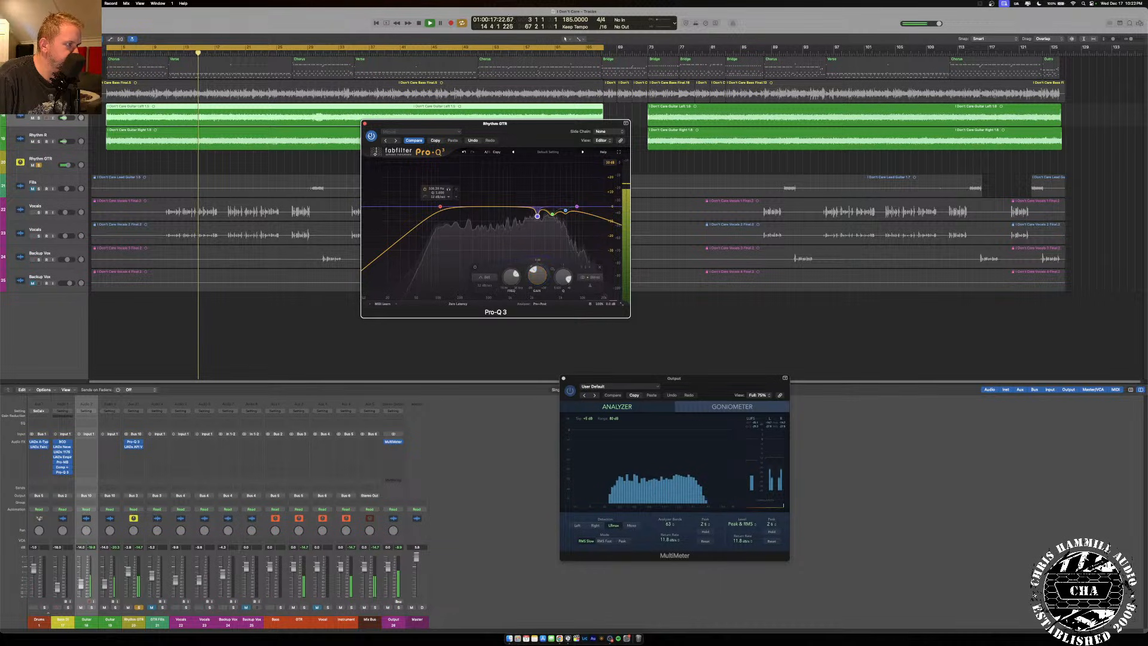
Check the API Vision strip on the soloed guitars, close both plug-in windows, and unsolo the Rhythm GTR bus.
left_click(133, 448)
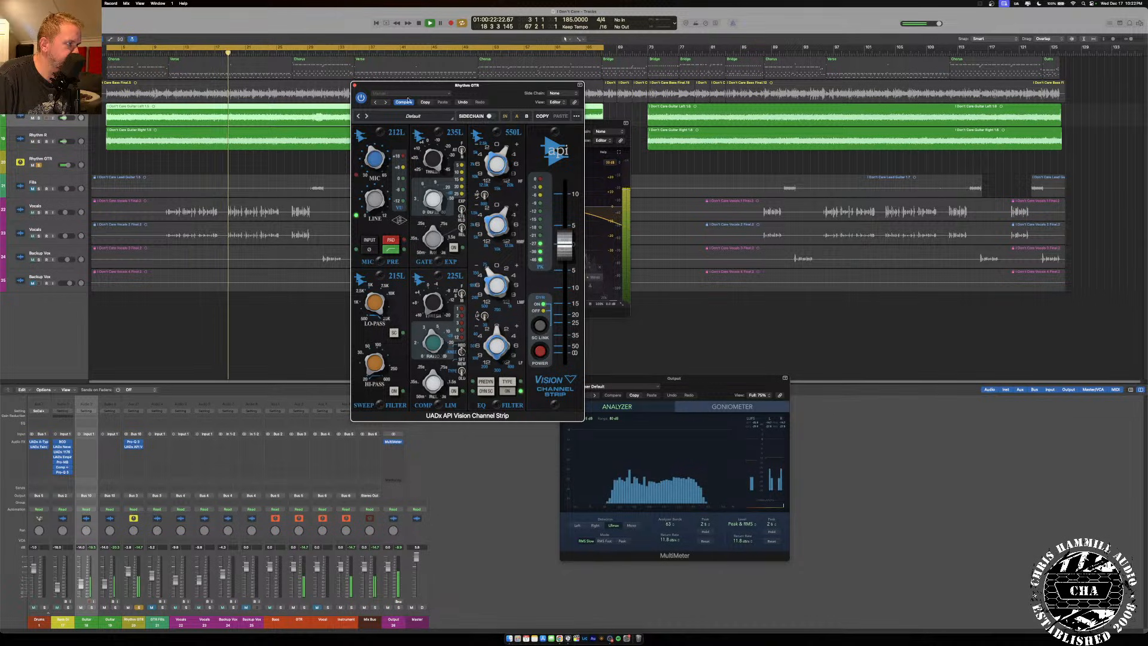
left_click(354, 85)
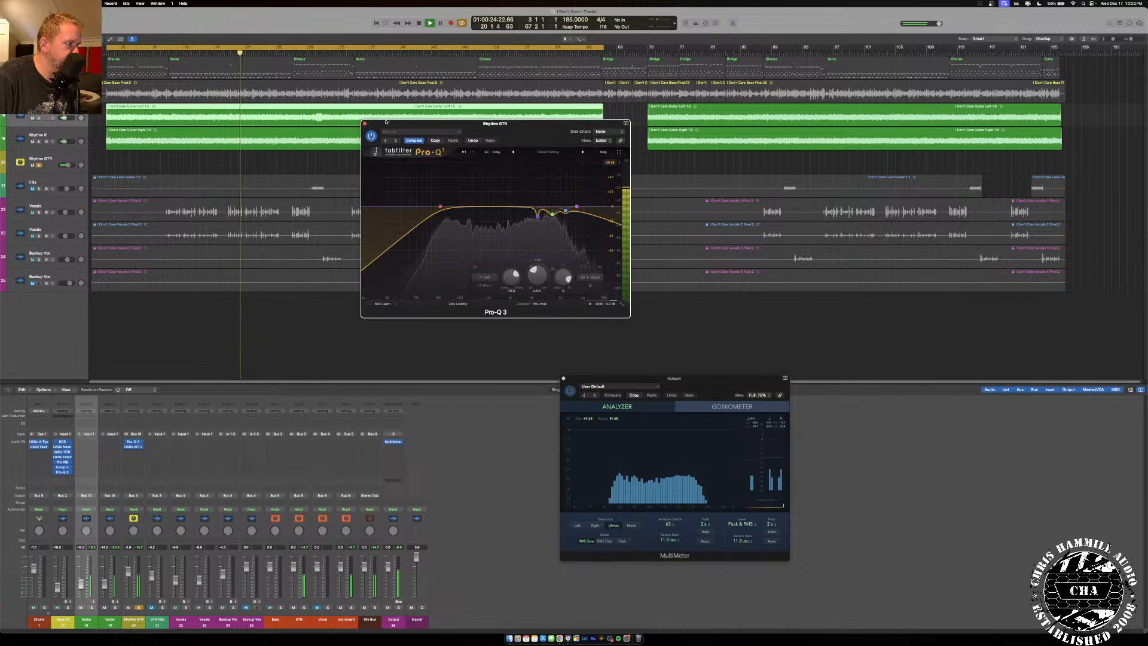
left_click(361, 123)
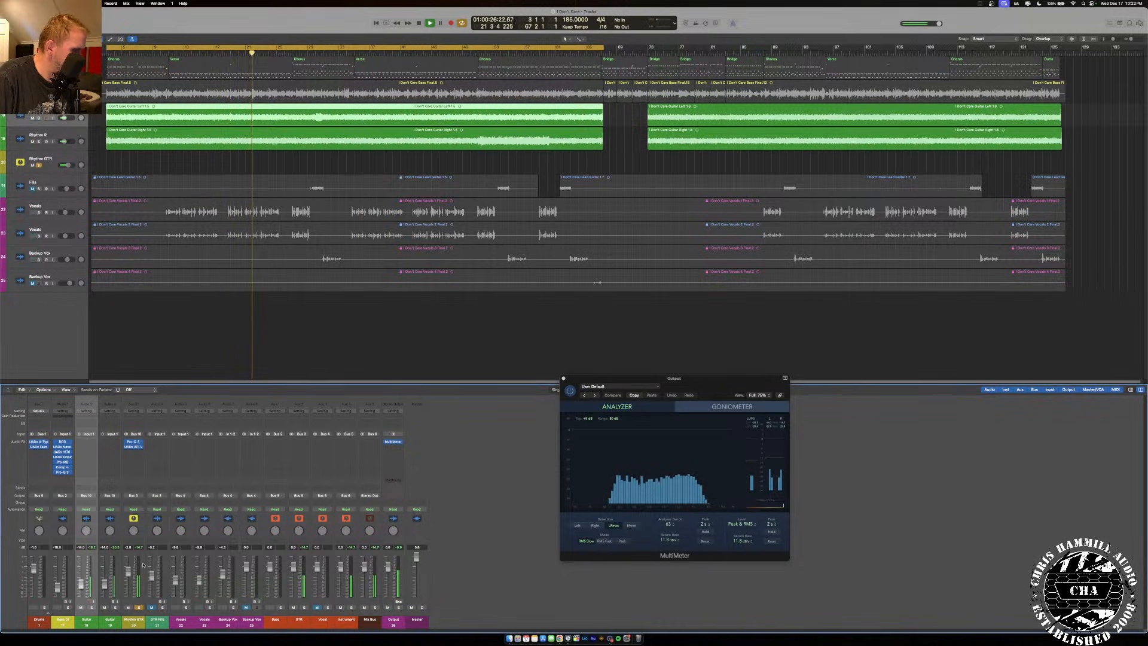
left_click(139, 607)
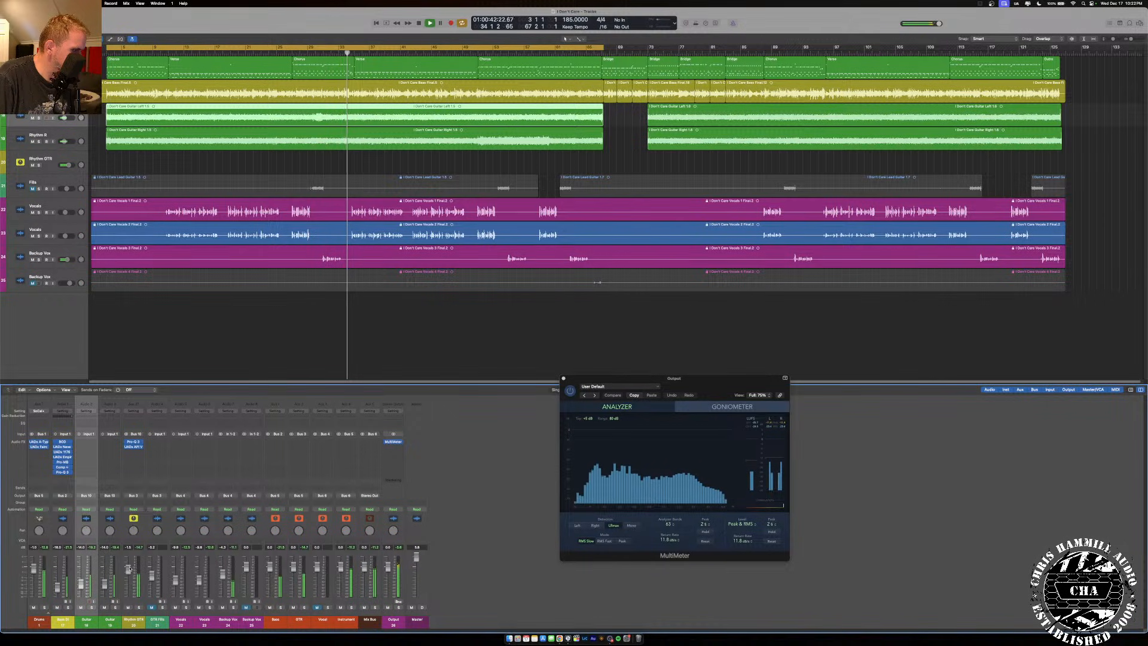
Reopen the API Vision Channel Strip on the Rhythm GTR bus, readjust its 550L high-frequency band against the full mix, and close it.
left_click(128, 446)
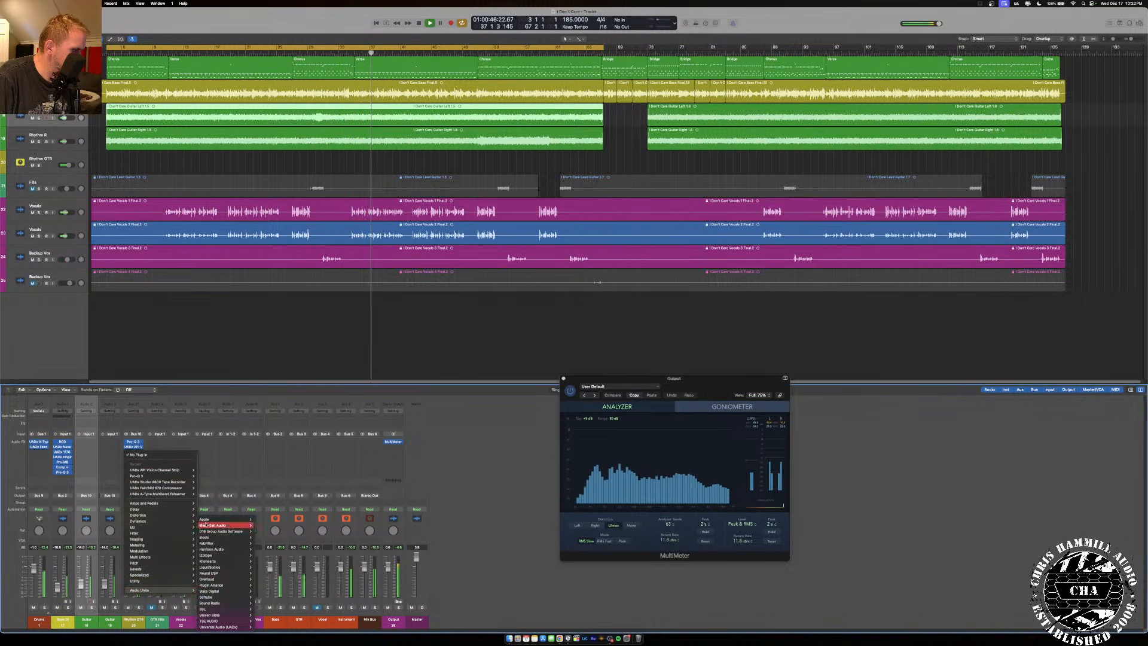
left_click(203, 464)
left_click(132, 448)
left_click(136, 447)
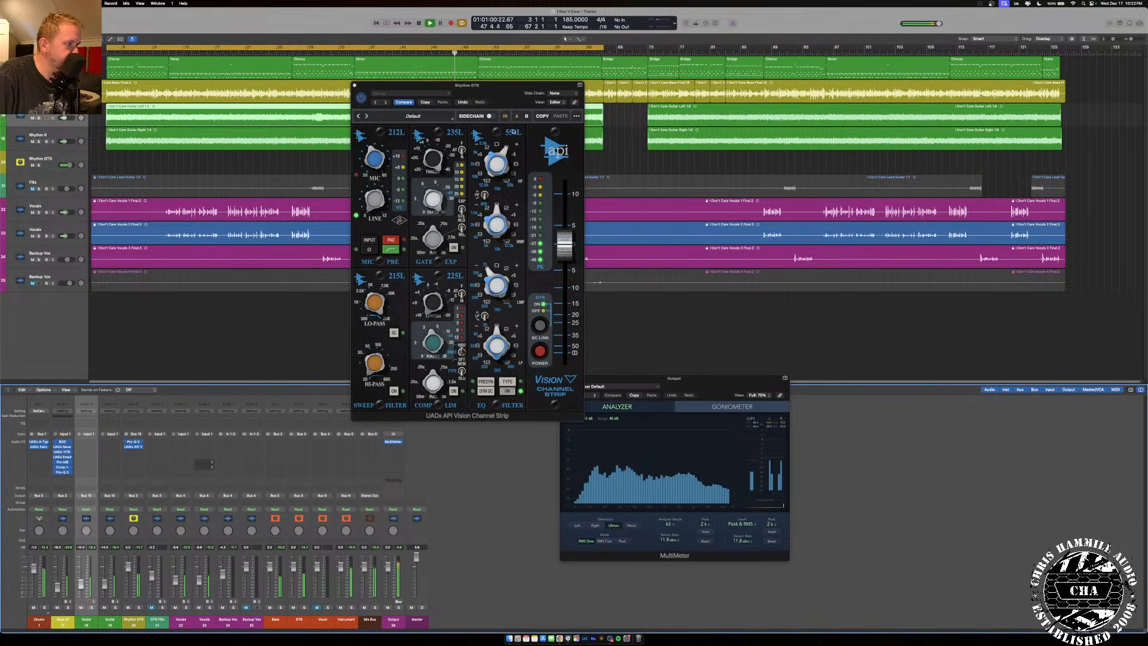
left_click(504, 160)
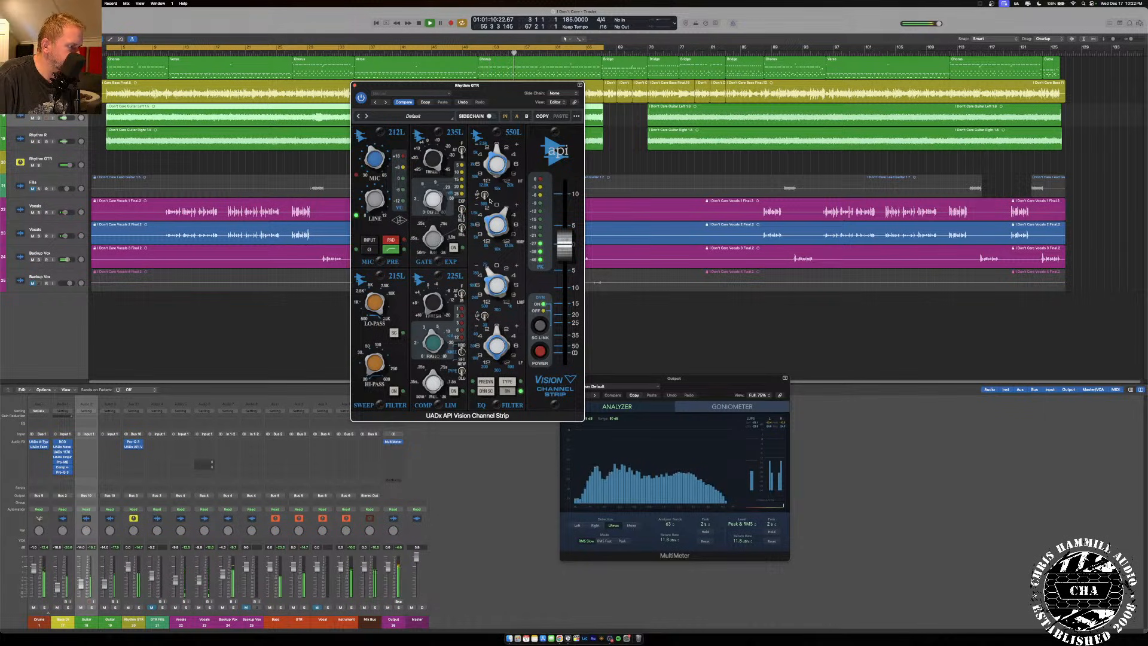
left_click(354, 85)
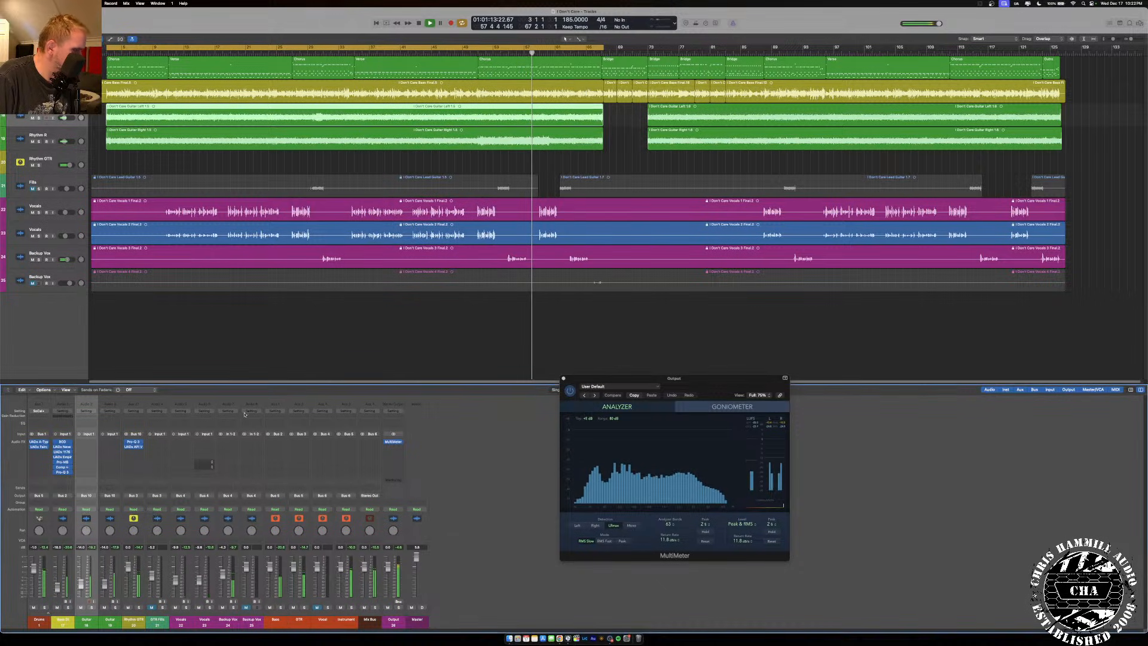
Insert a stereo FabFilter Pro-MB after the API Vision strip on the Rhythm GTR bus.
left_click(132, 452)
mouse_move(143, 591)
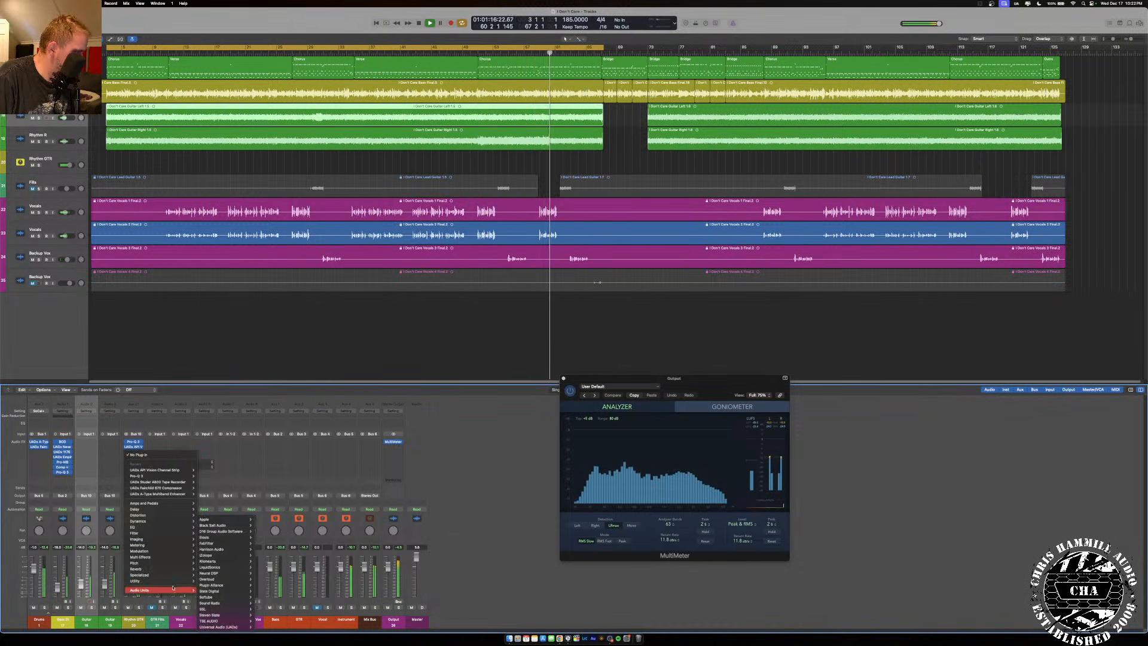
mouse_move(225, 627)
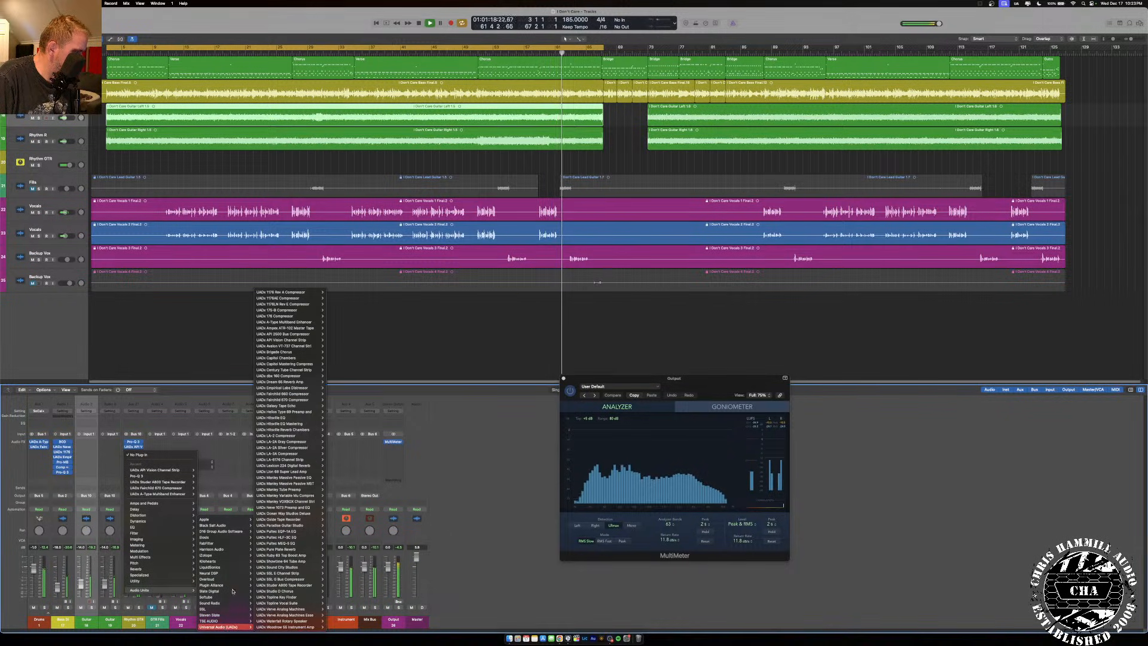
mouse_move(211, 543)
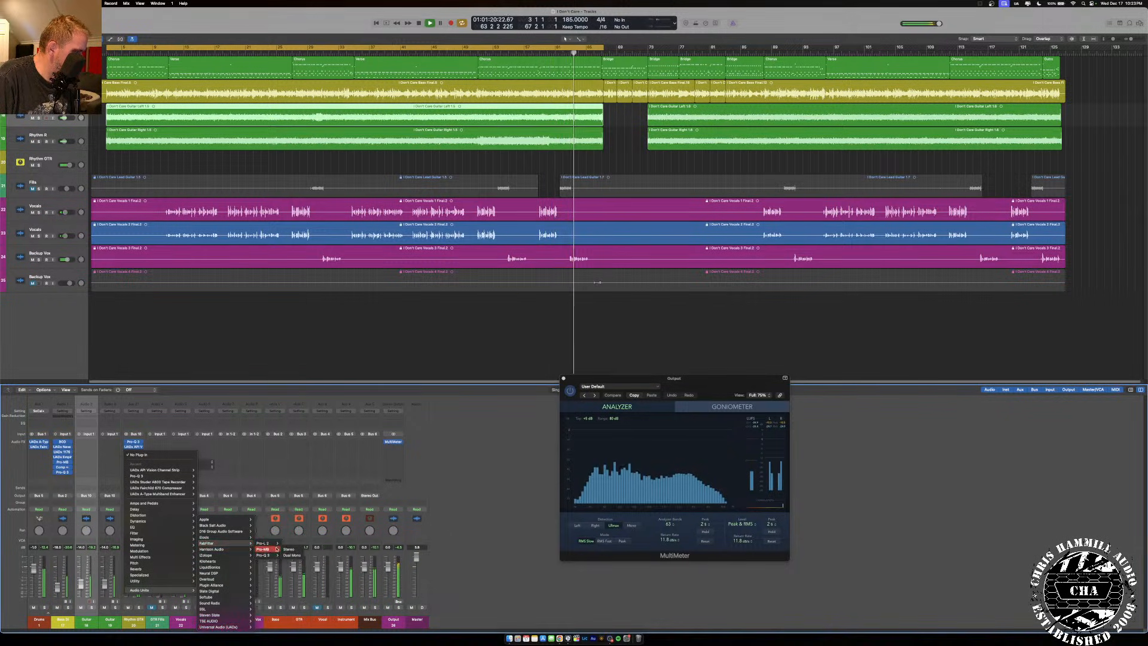
left_click(289, 549)
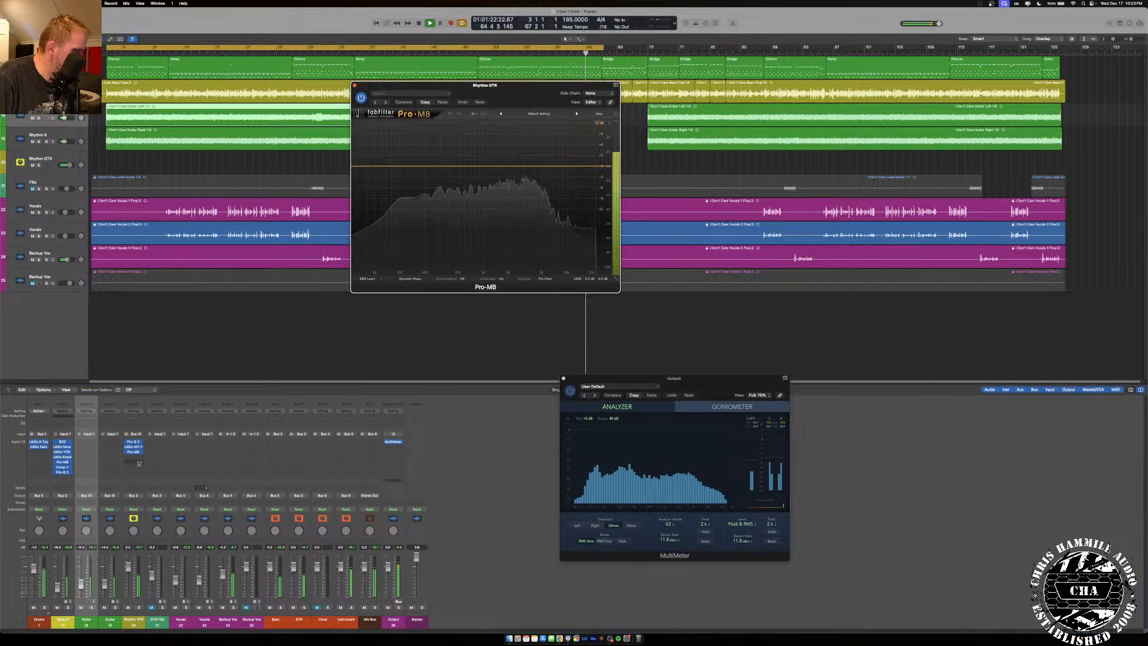
Add a compression band over the low end in the Rhythm GTR Pro-MB, then close and reopen the plug-in.
left_click(378, 165)
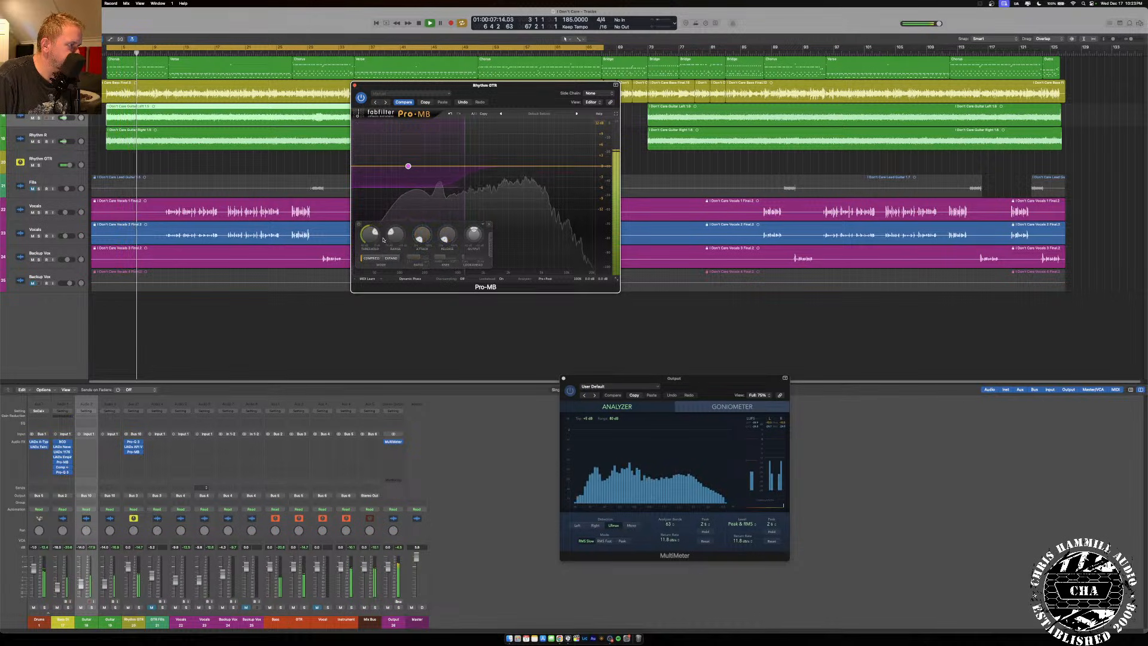
left_click(355, 86)
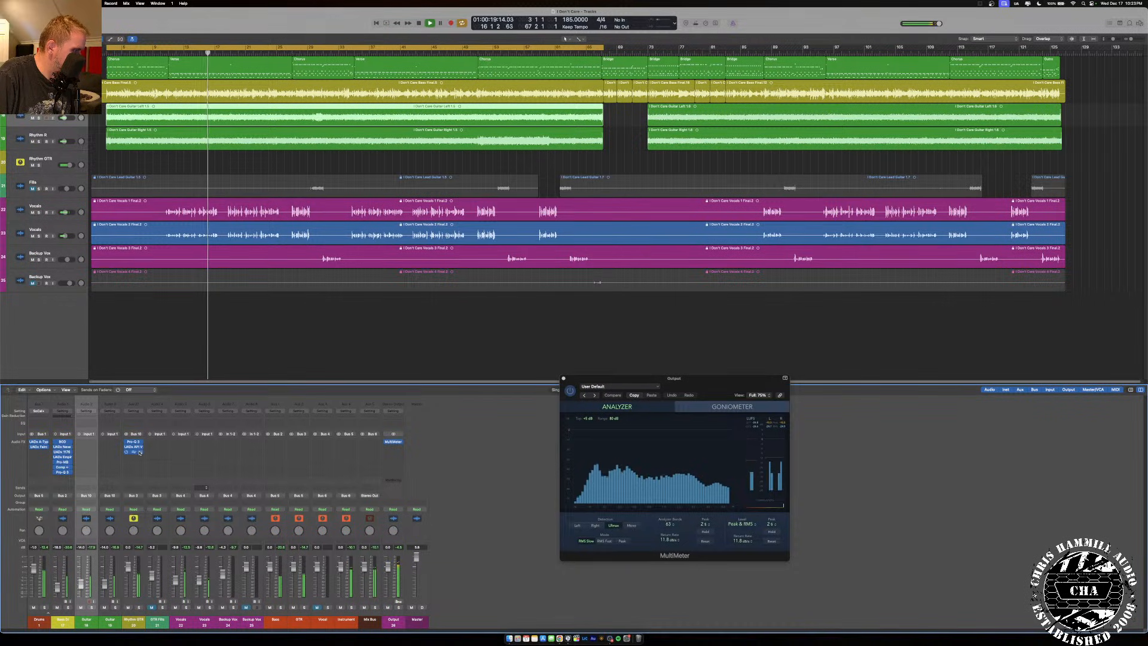
left_click(138, 451)
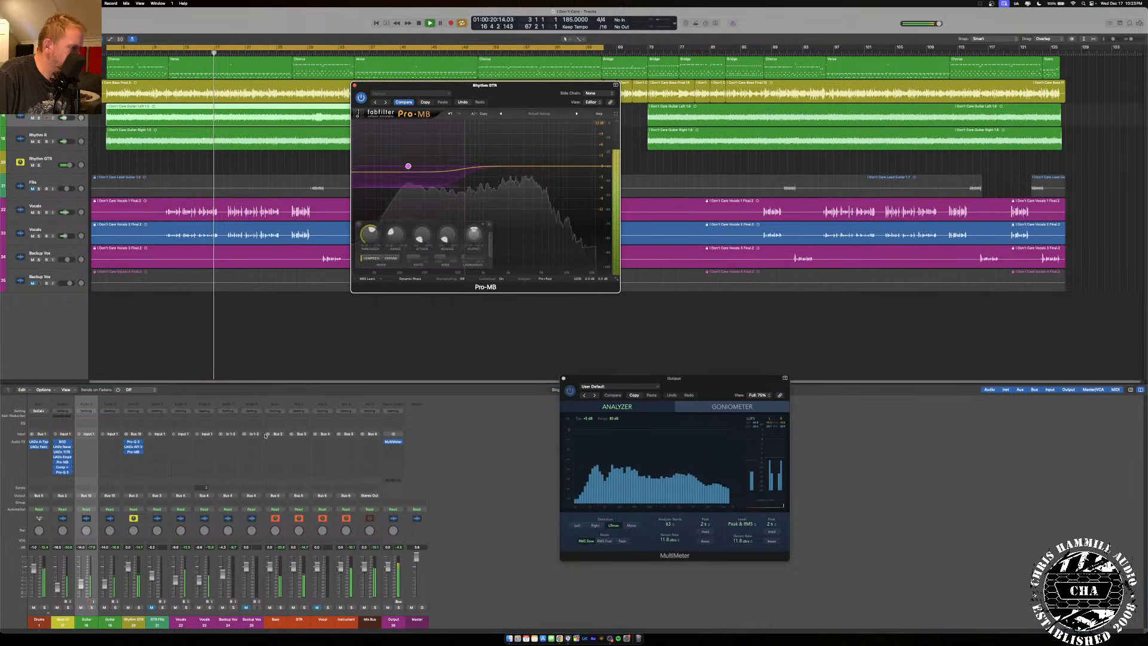
Add a second Pro-MB band over the upper mids, narrow its range, shorten its attack and release, and reselect the low band.
left_click(524, 141)
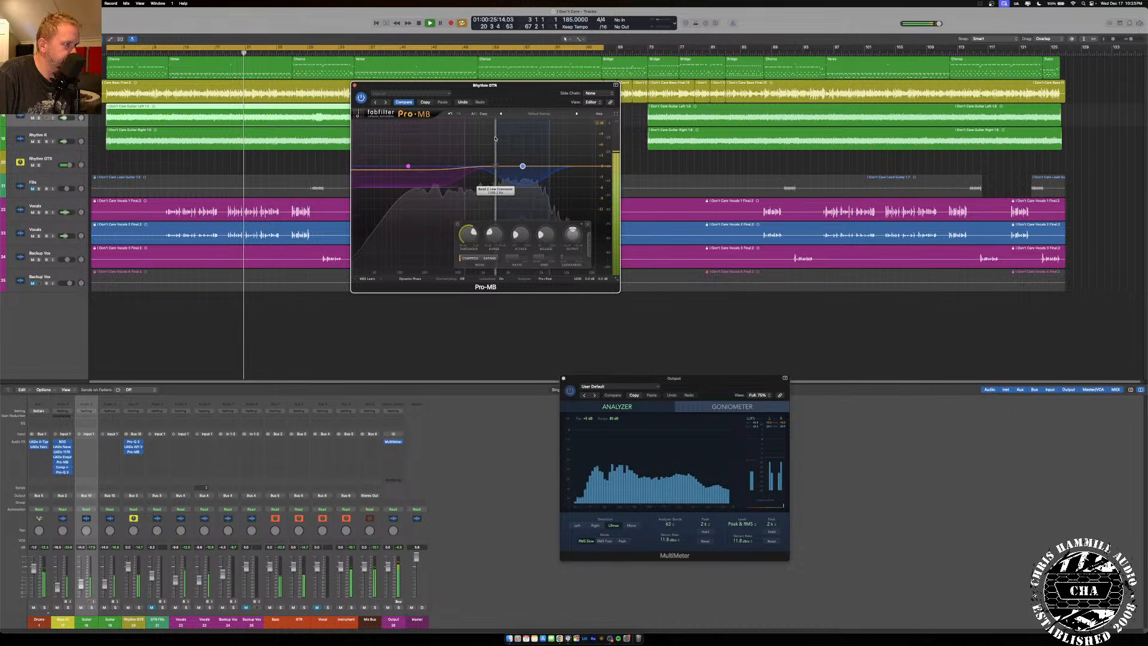
left_click_drag(550, 139, 545, 139)
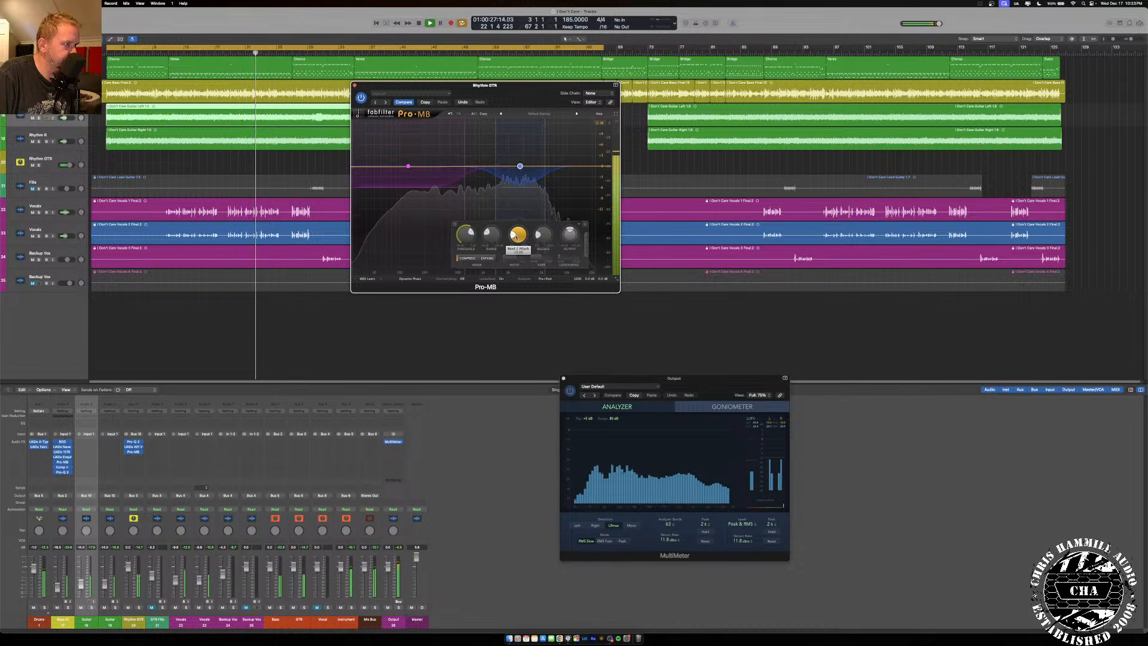
left_click_drag(541, 235, 545, 259)
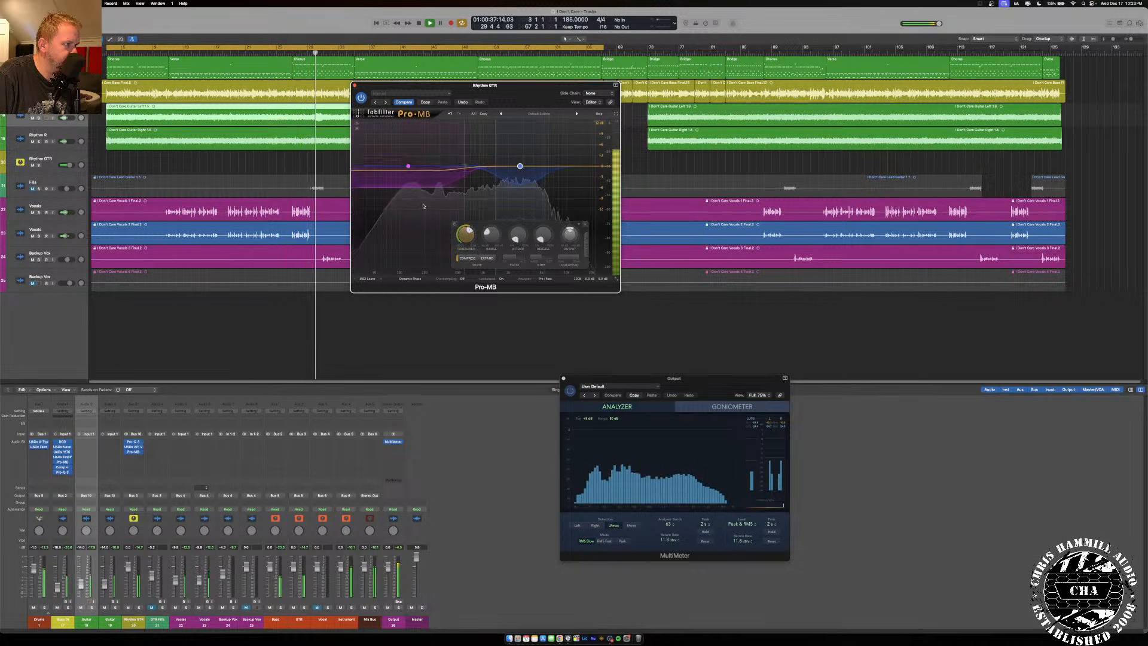
left_click(406, 197)
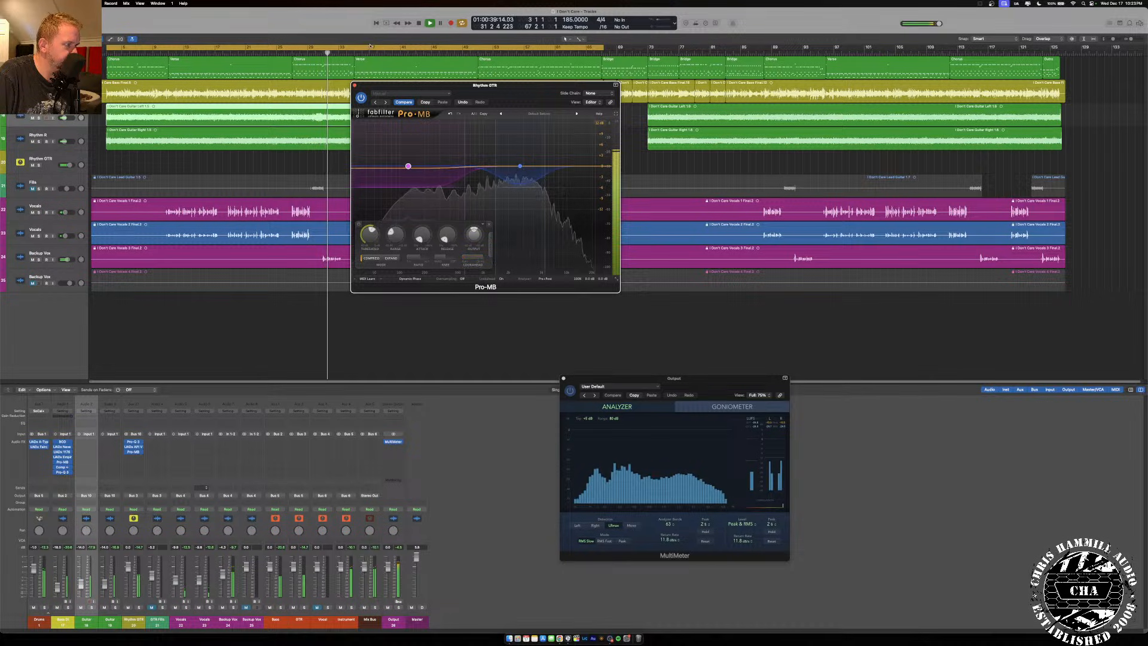
Close the Rhythm GTR Pro-MB and insert iZotope Tonal Balance Control 2 after the MultiMeter on the Output channel.
left_click(355, 86)
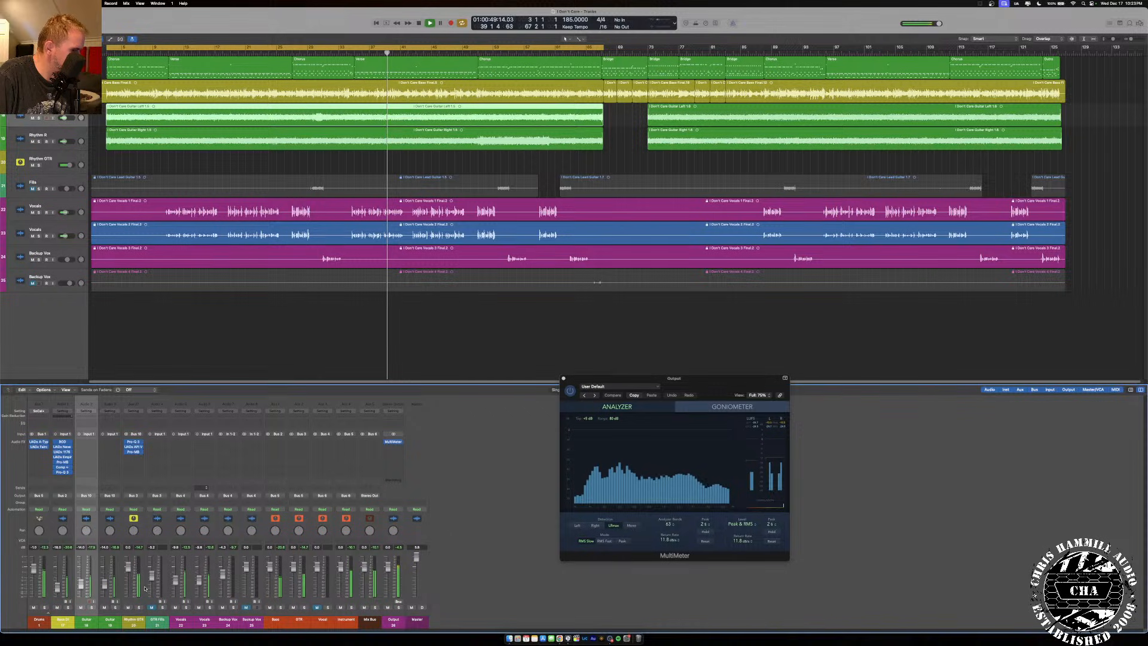
left_click(393, 447)
mouse_move(419, 585)
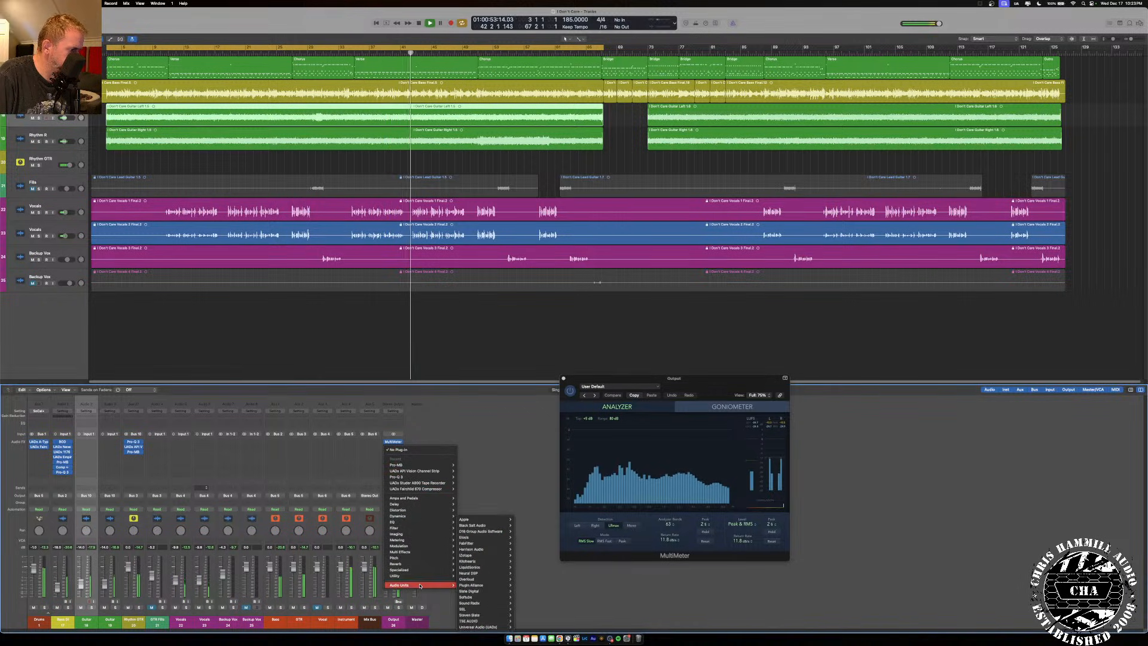
mouse_move(478, 627)
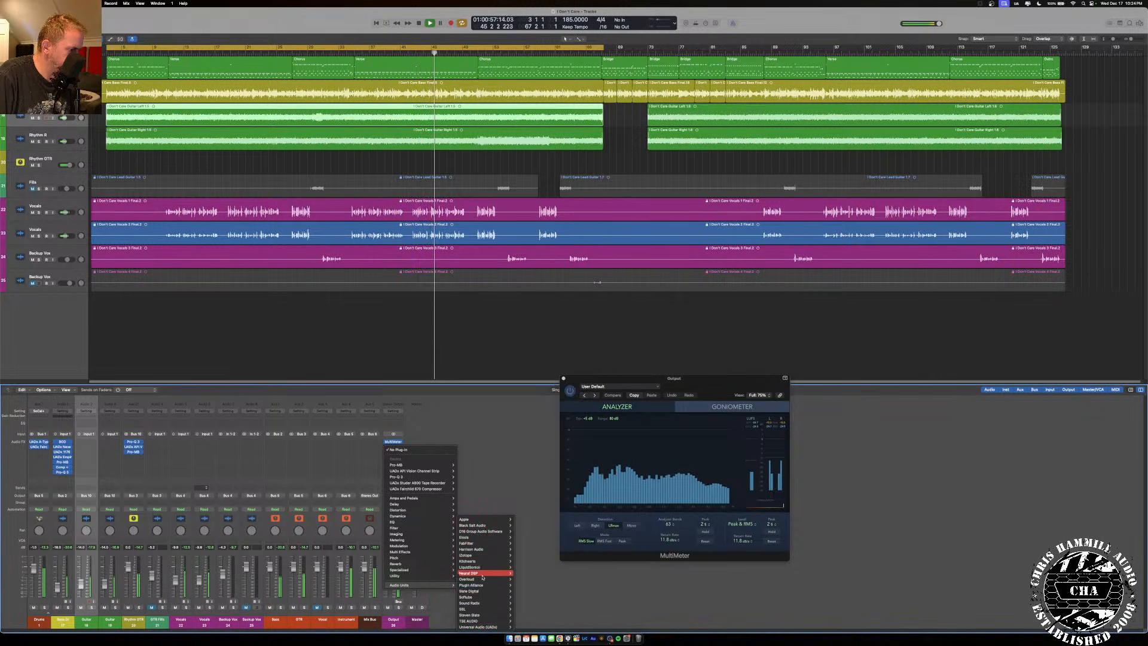
mouse_move(491, 559)
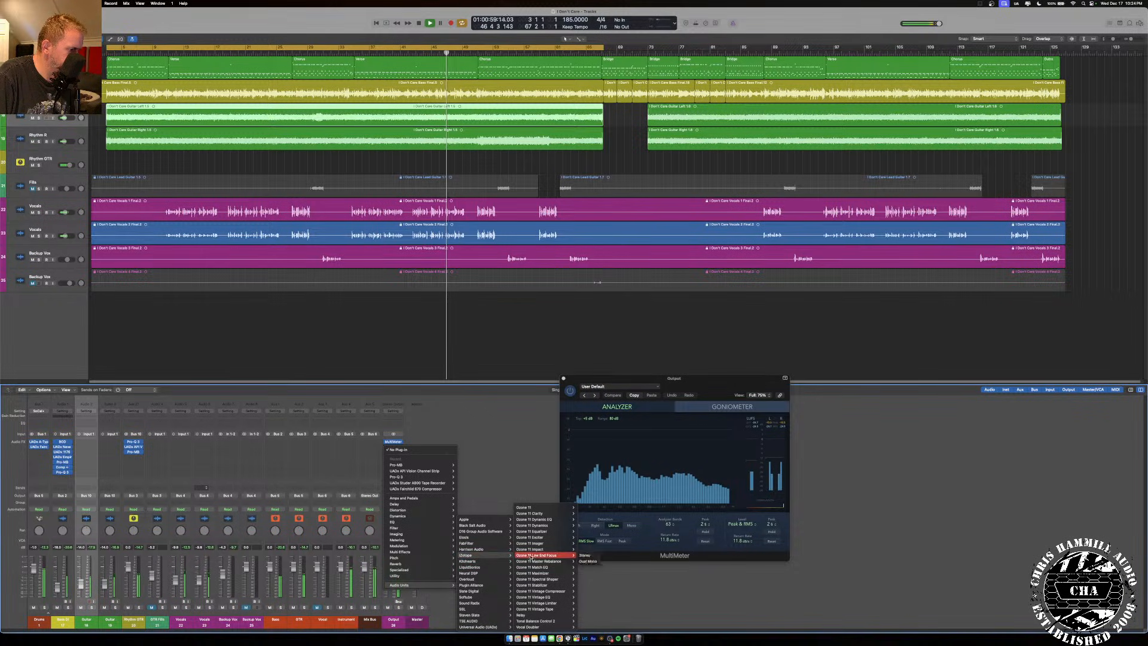
left_click(580, 620)
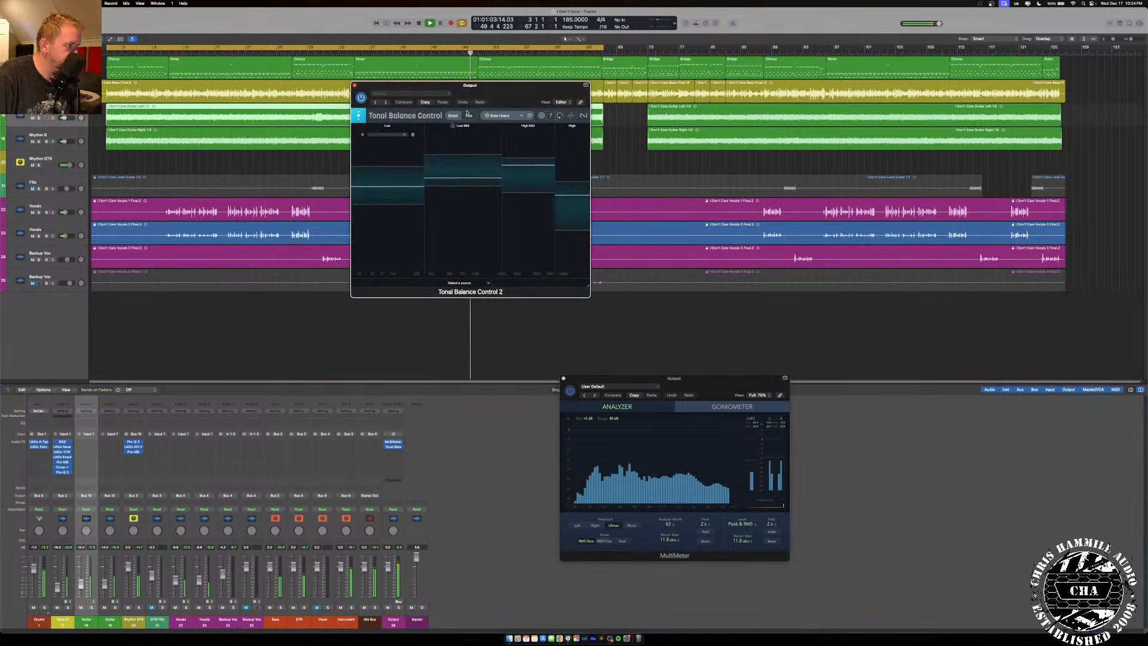
Set Tonal Balance Control 2 to the Fine view with the Rock target, and move it and the MultiMeter clear of the mixer strips.
left_click(469, 116)
left_click(500, 116)
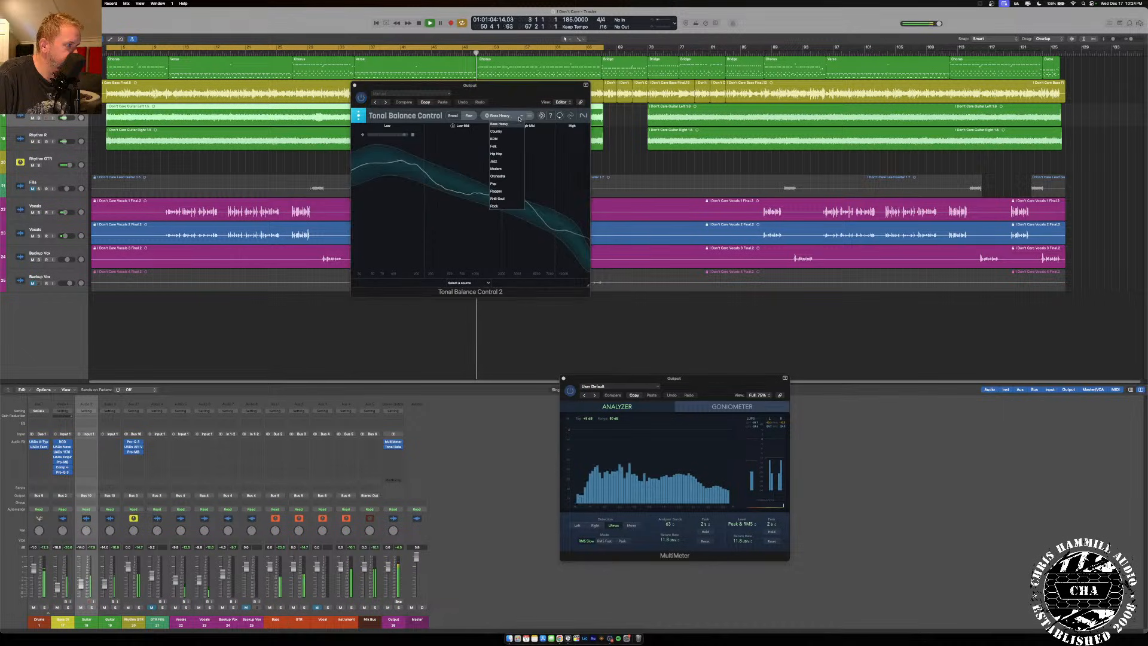
left_click(501, 205)
left_click_drag(486, 91, 1015, 250)
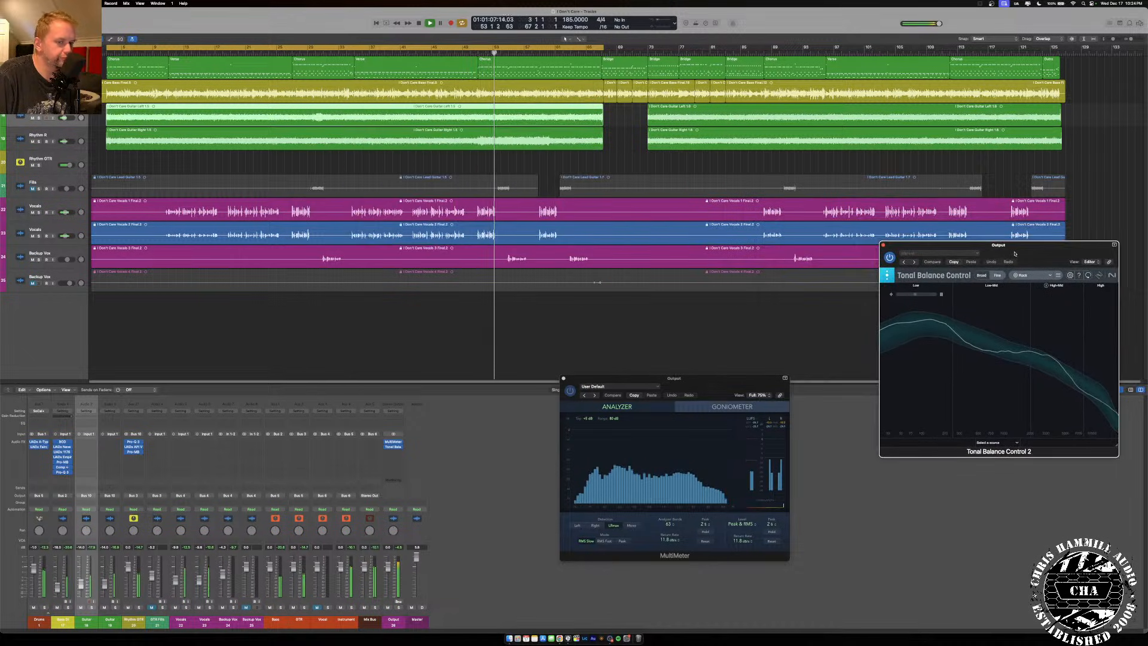
left_click_drag(775, 387, 873, 414)
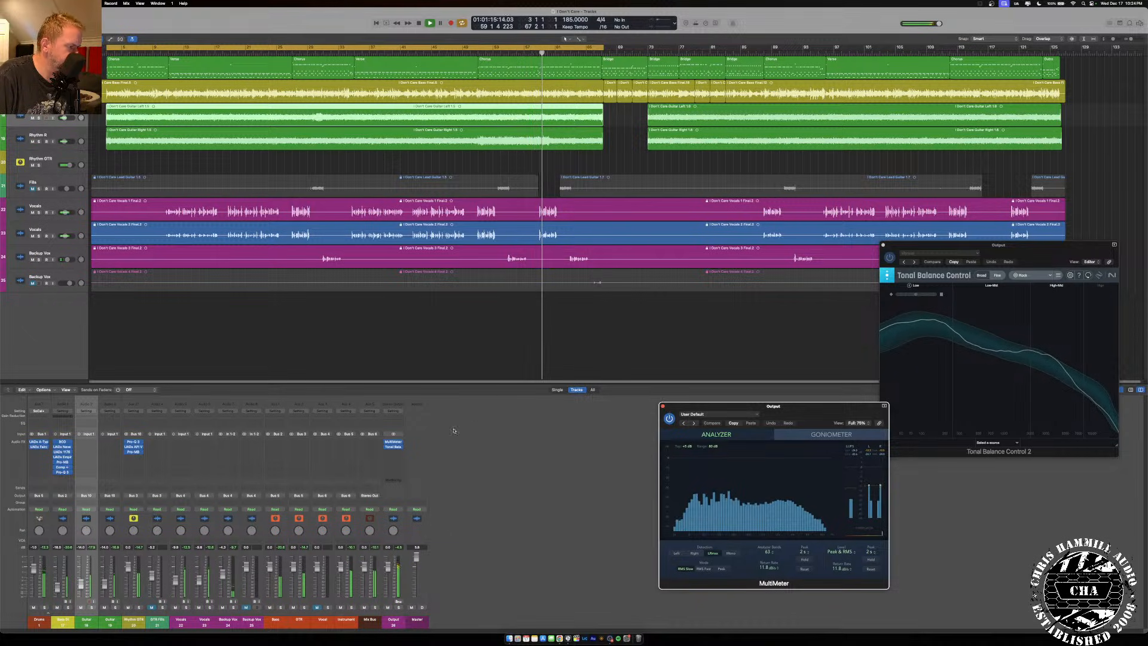
Solo the GTR bus, compare its spectrum with the Rock target, and close Tonal Balance Control 2.
left_click(305, 608)
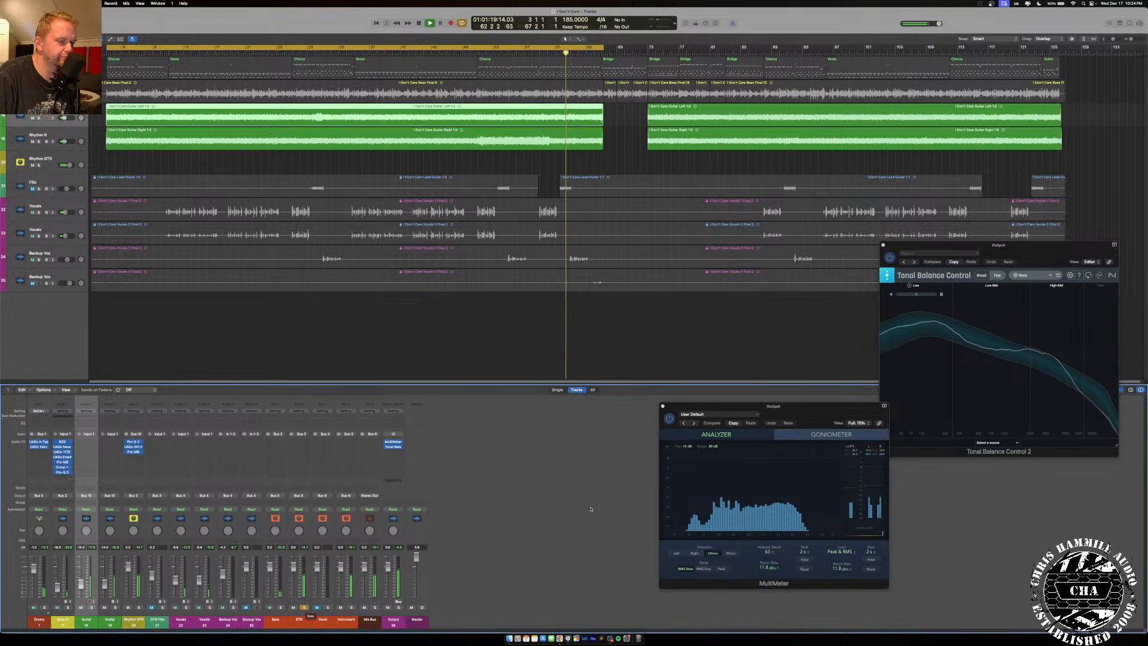
left_click(894, 249)
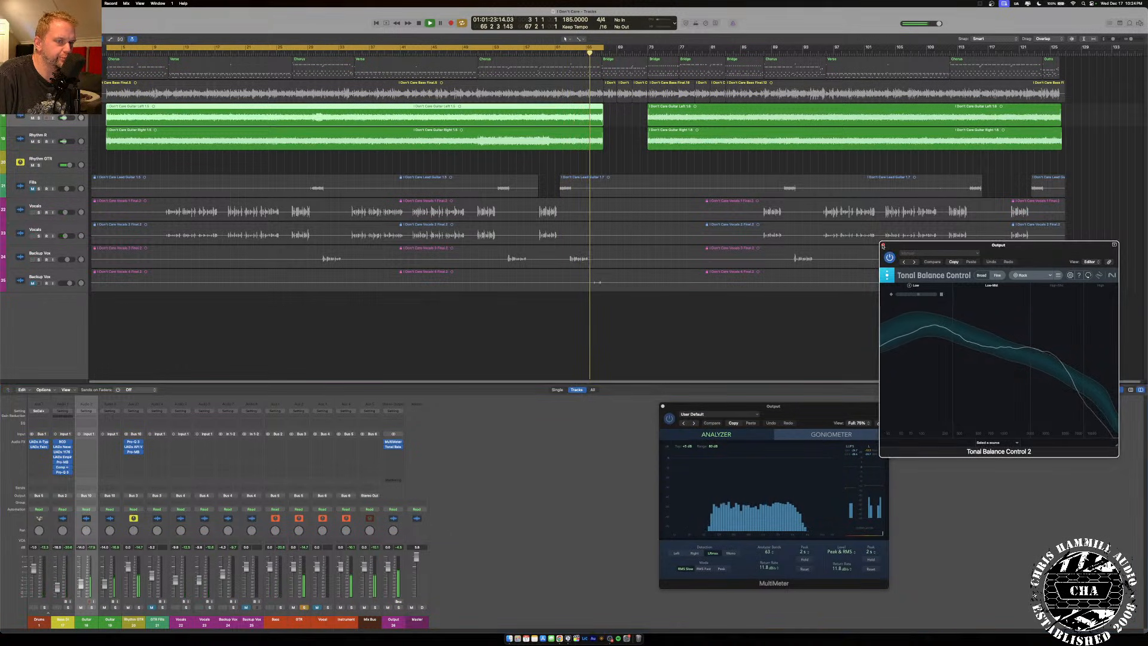
left_click(883, 246)
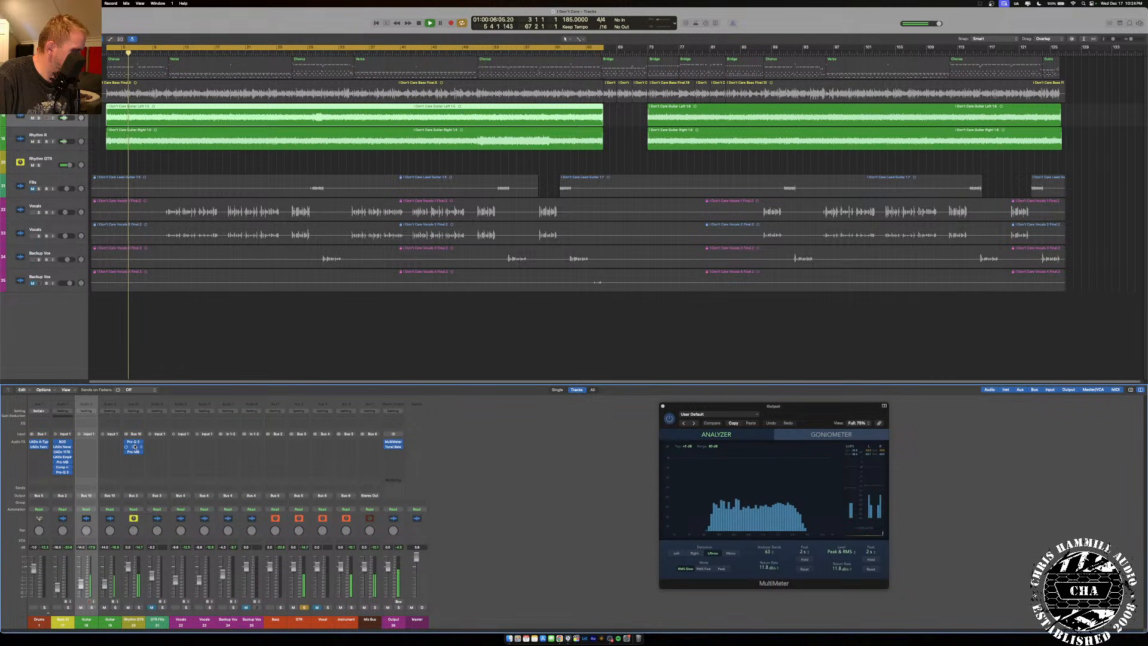
Reopen the Pro-Q 3 on the Rhythm GTR bus and try sweeping an extra bell band through the upper mids.
left_click(133, 442)
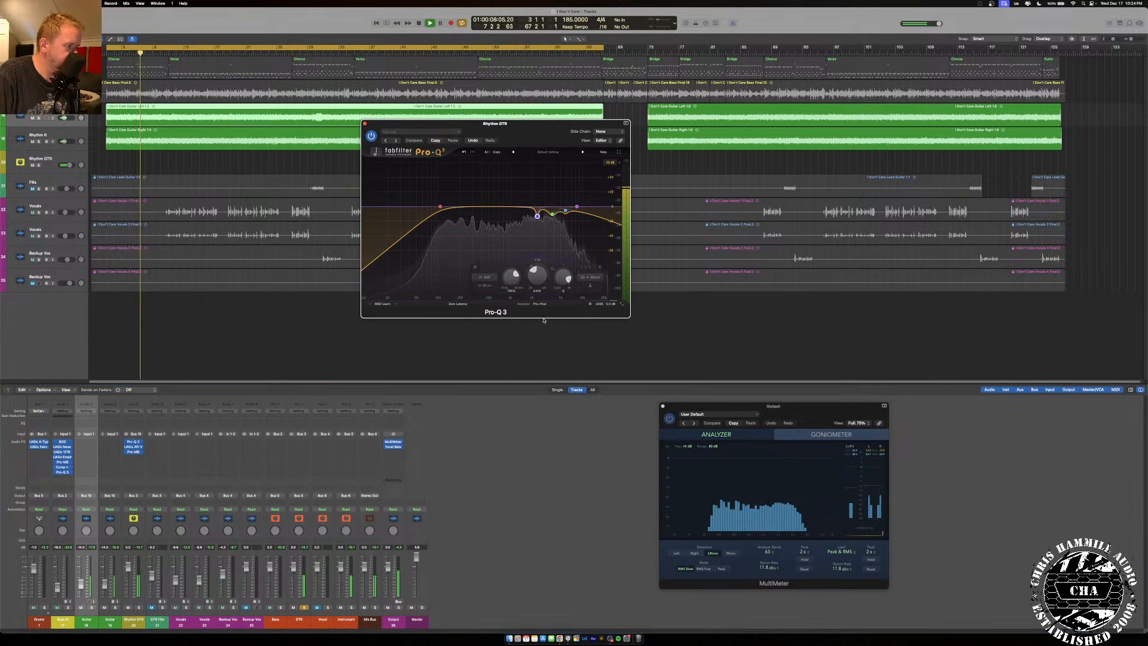
left_click(511, 208)
left_click_drag(512, 208, 542, 215)
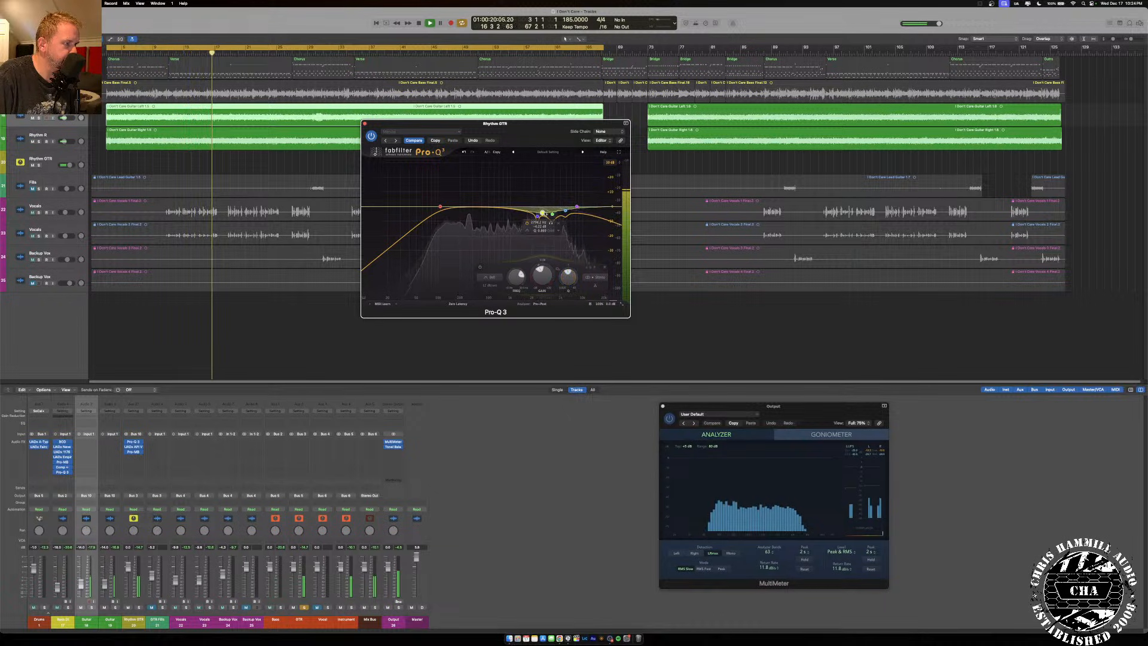
left_click_drag(542, 213, 545, 208)
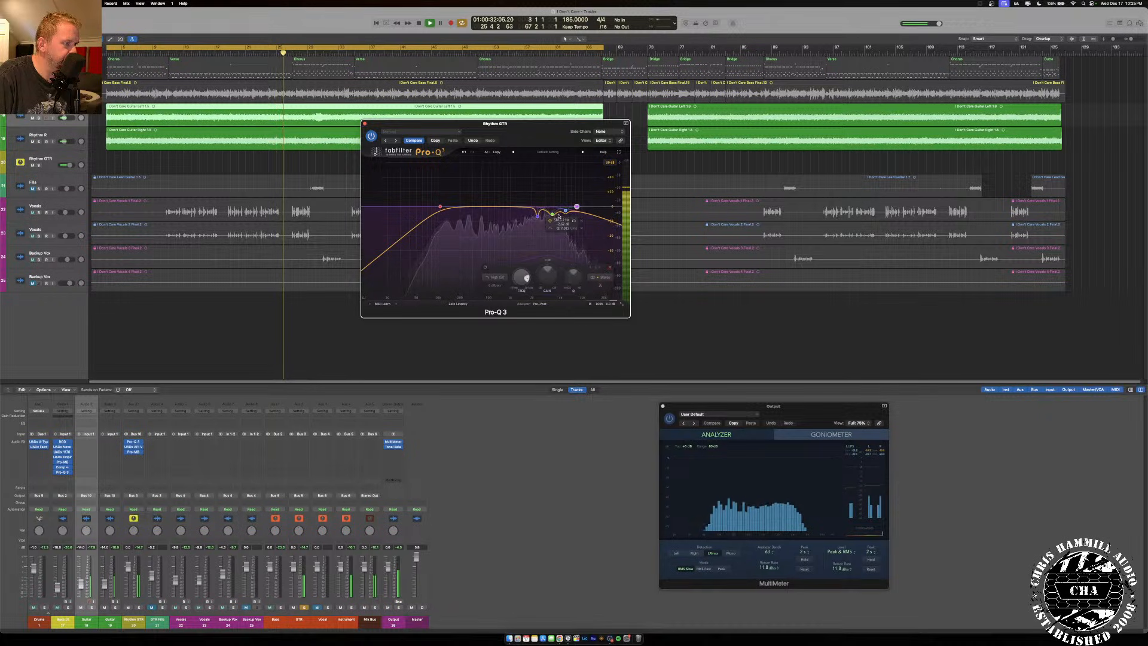
Deepen the existing upper-mid cuts in the Rhythm GTR Pro-Q 3 and raise its high-cut frequency.
left_click_drag(556, 280, 551, 330)
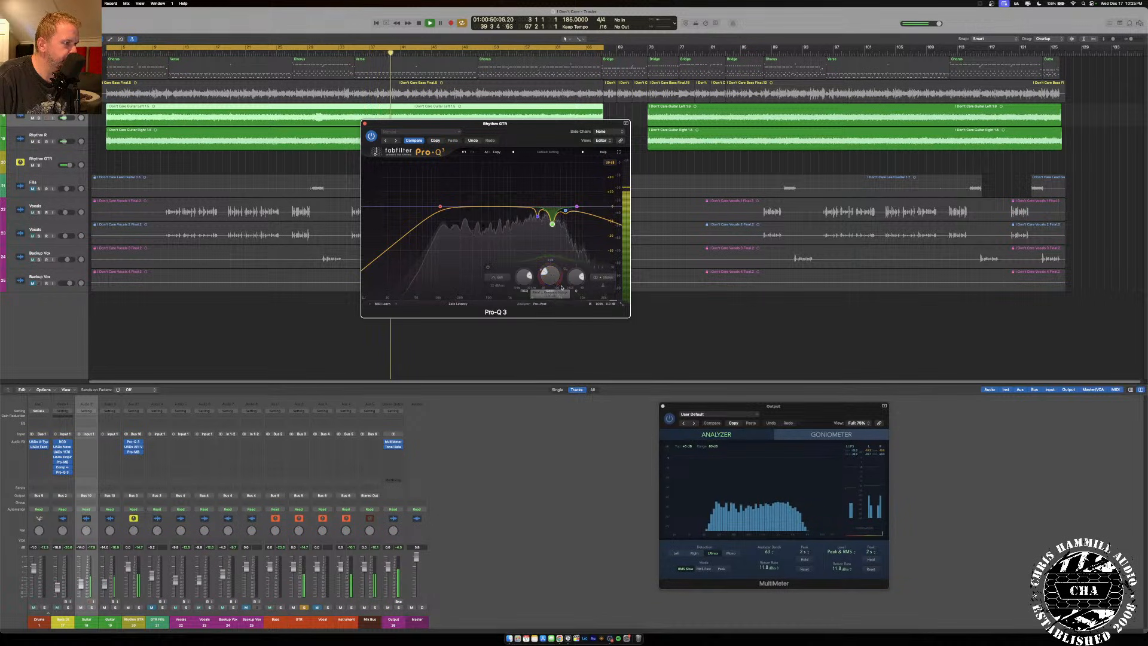
left_click(577, 207)
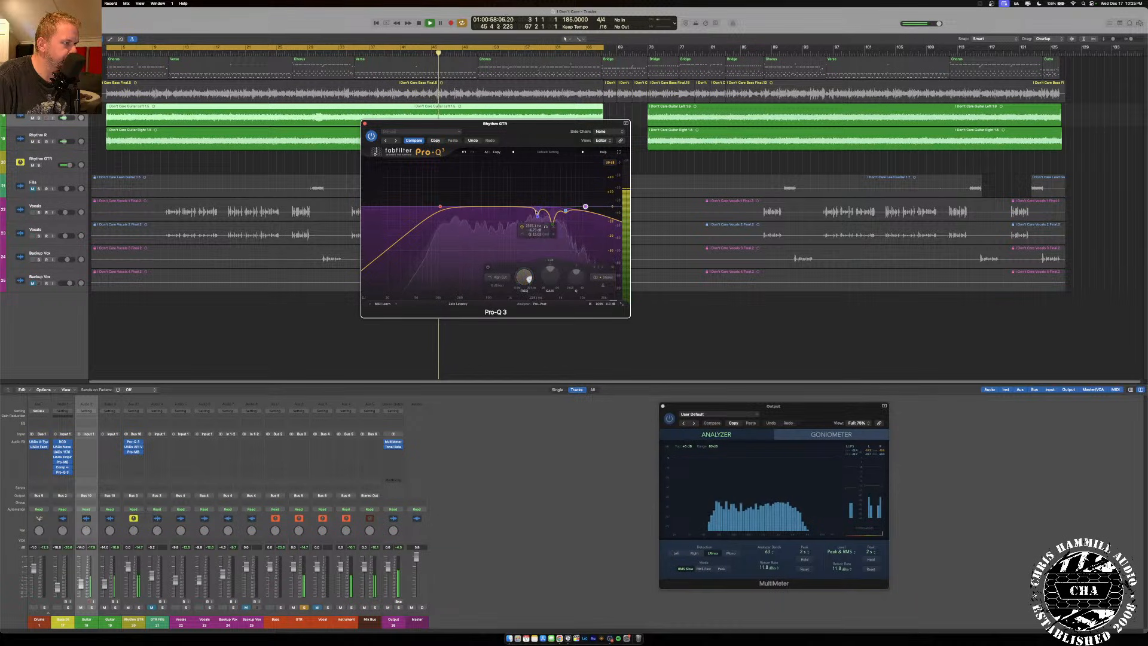
left_click(537, 216)
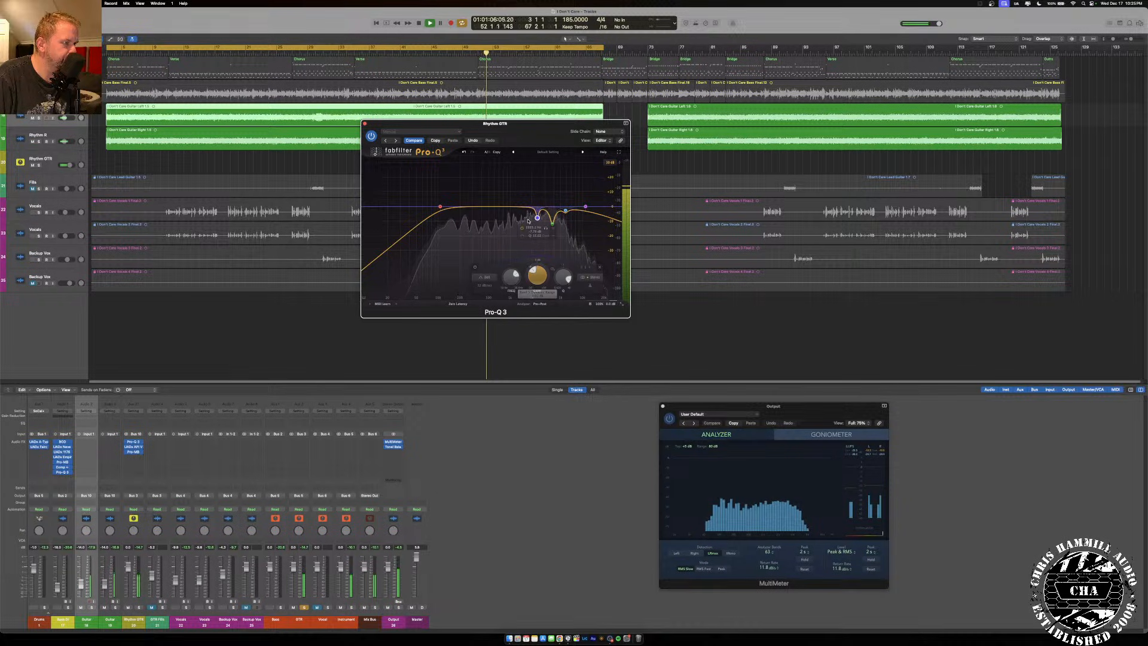
Add a narrow, strongly boosted bell just below the existing upper-mid cuts, and compare the guitars with the band bypassed and enabled.
left_click_drag(529, 224, 530, 183)
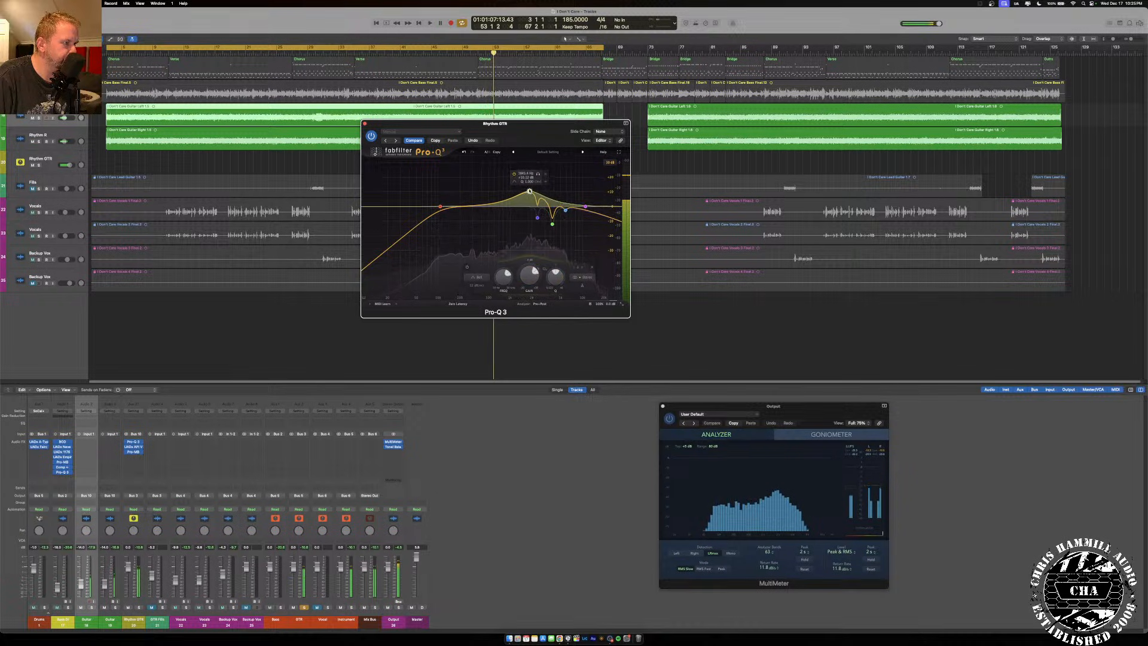
key("space")
scroll(530, 188, "up", 10)
left_click_drag(529, 204, 532, 172)
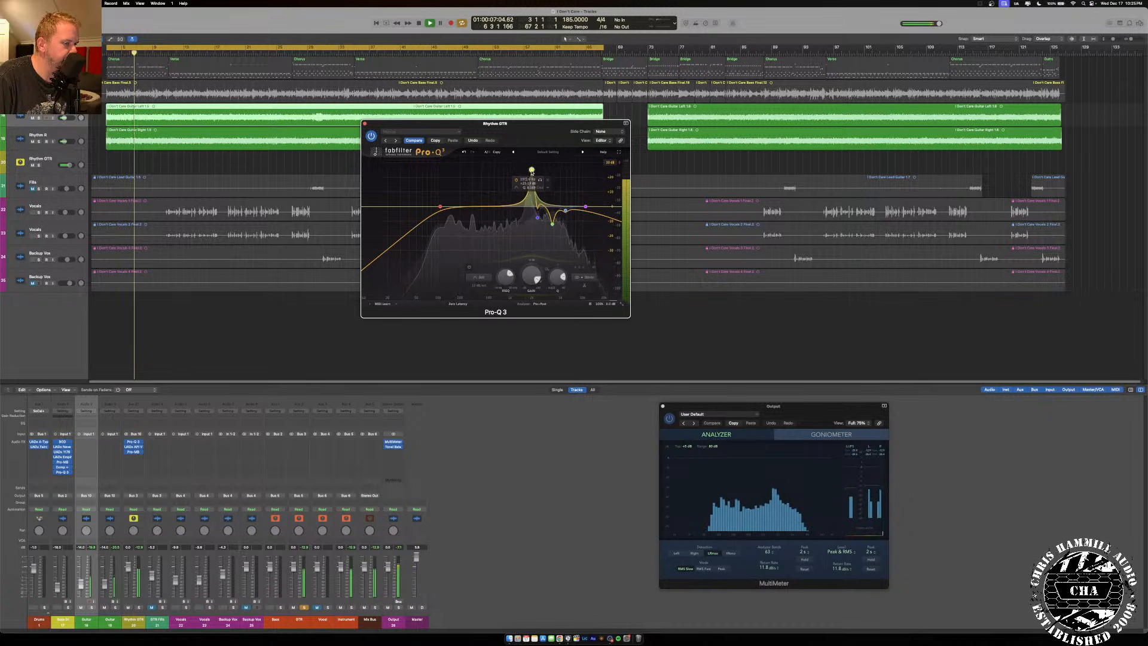
left_click(518, 179)
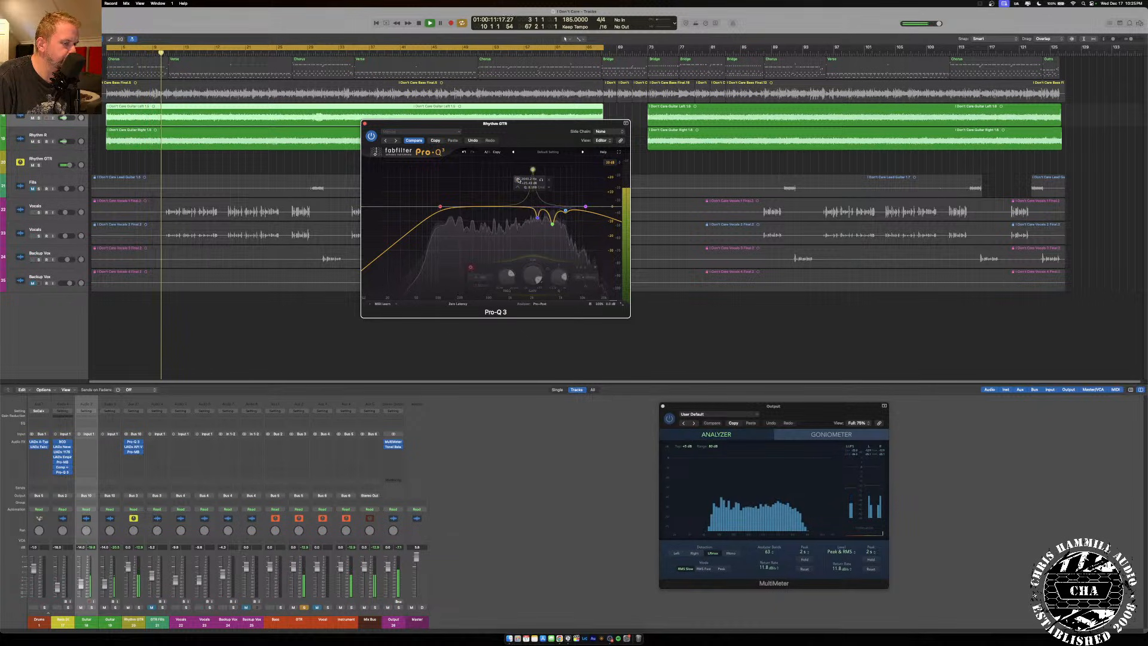
left_click(518, 179)
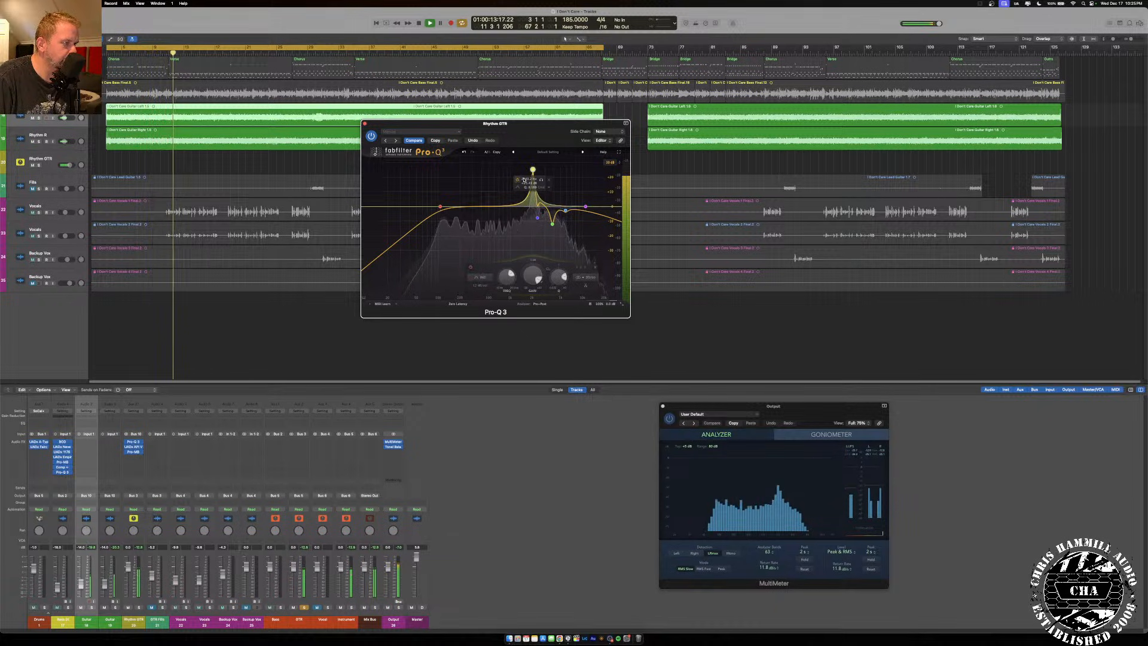
Turn the boosted narrow bell into a slight cut at the harsh frequency and close the Pro-Q 3.
left_click_drag(533, 170, 533, 168)
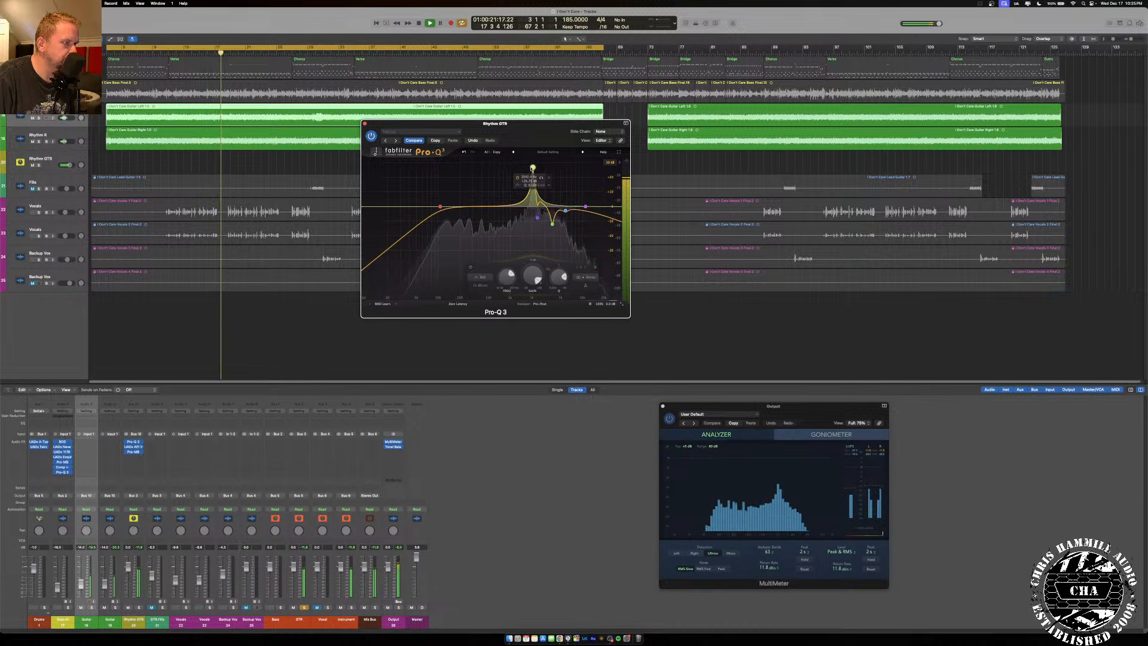
left_click_drag(533, 275, 537, 322)
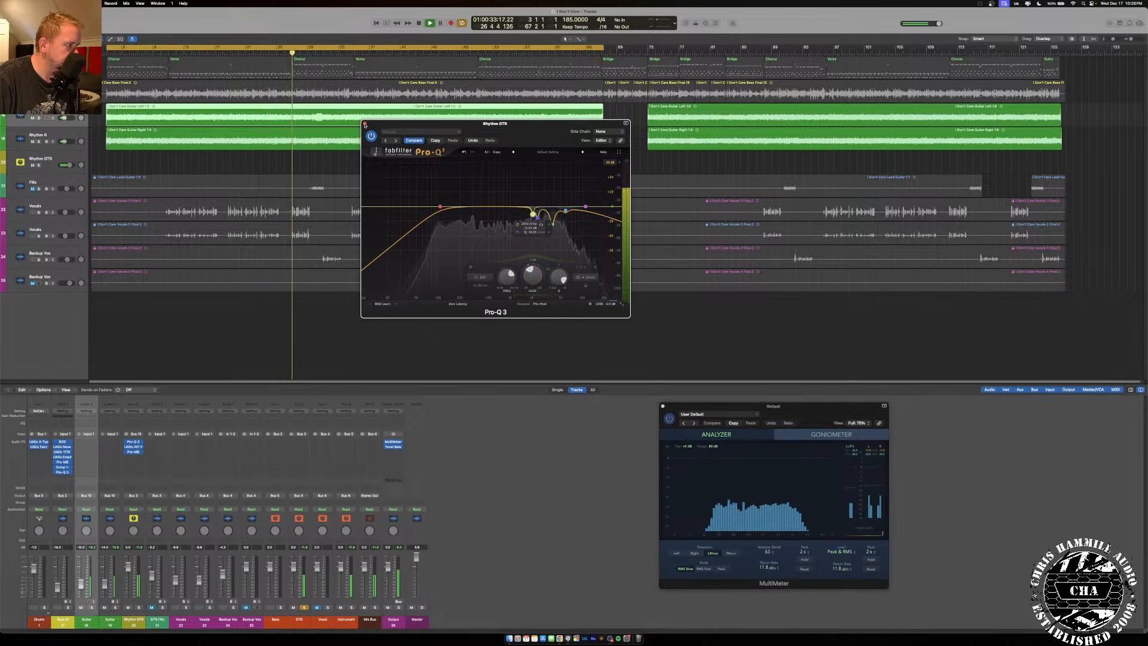
key("super+w")
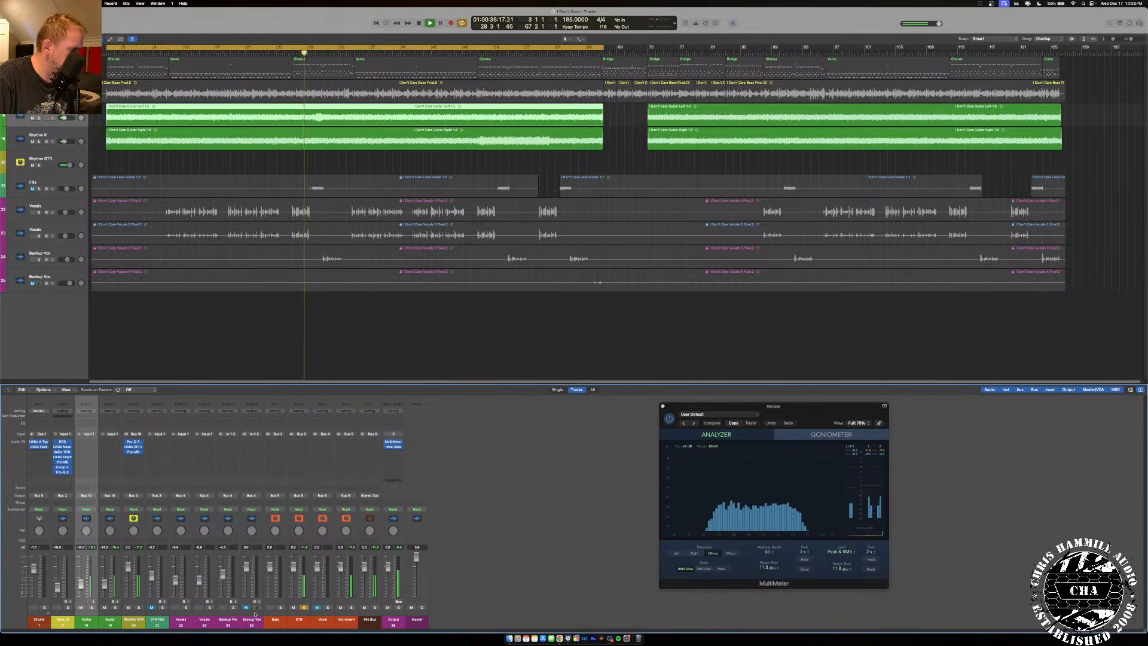
Unsolo the GTR bus, check the full mix against the Rock target in Tonal Balance Control 2, and close it.
left_click(304, 607)
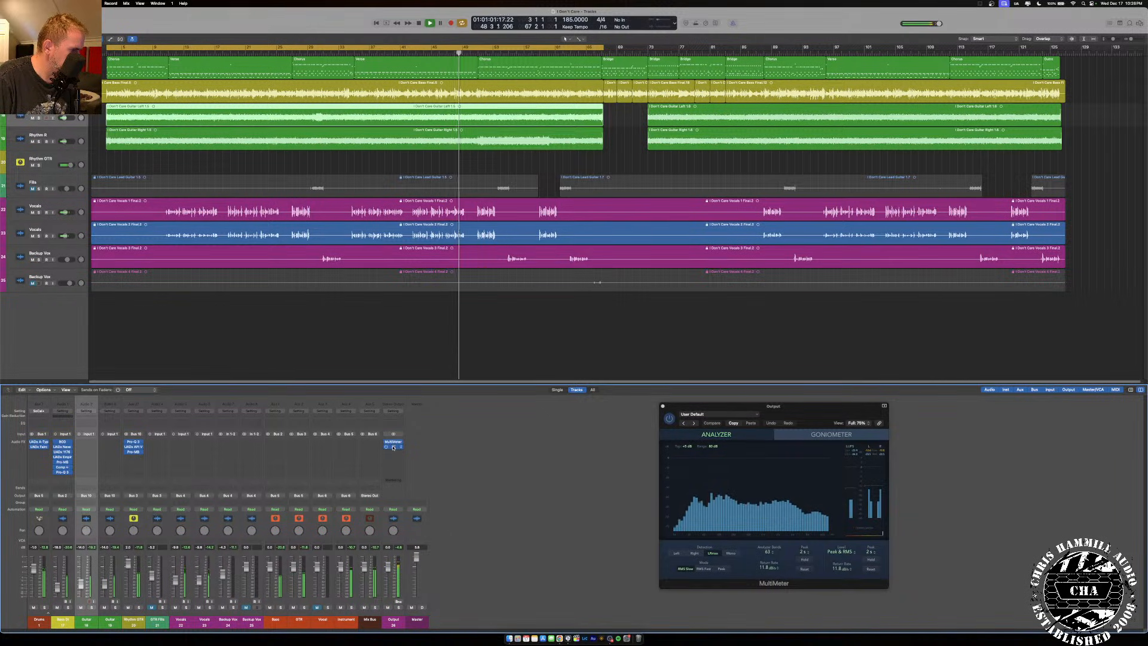
left_click(392, 446)
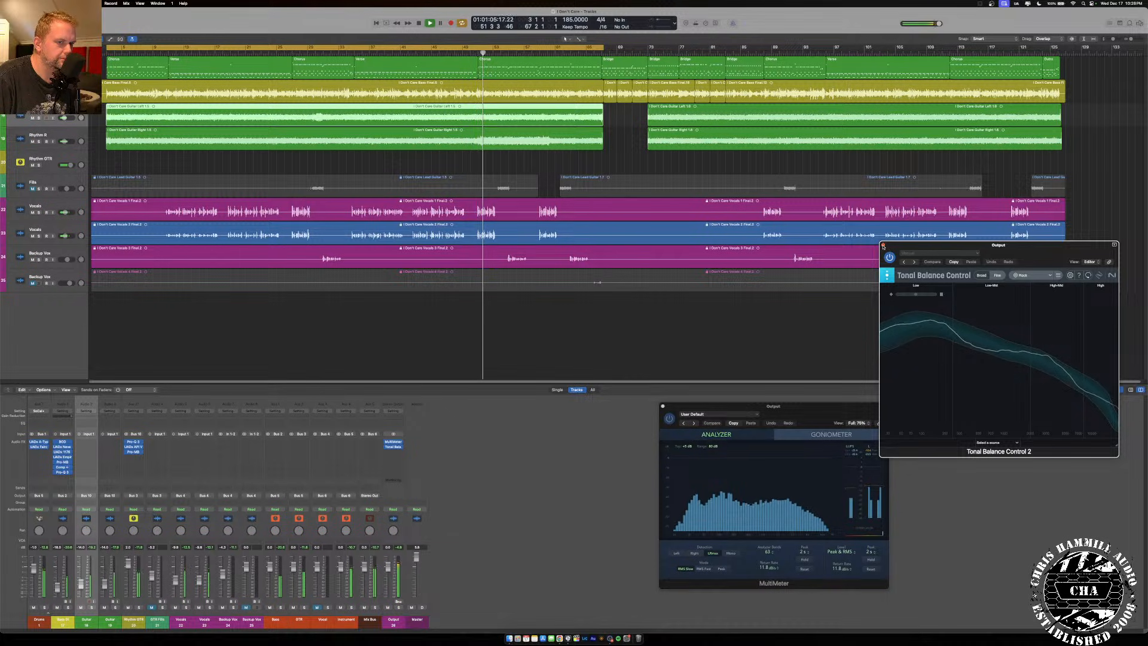
left_click(883, 245)
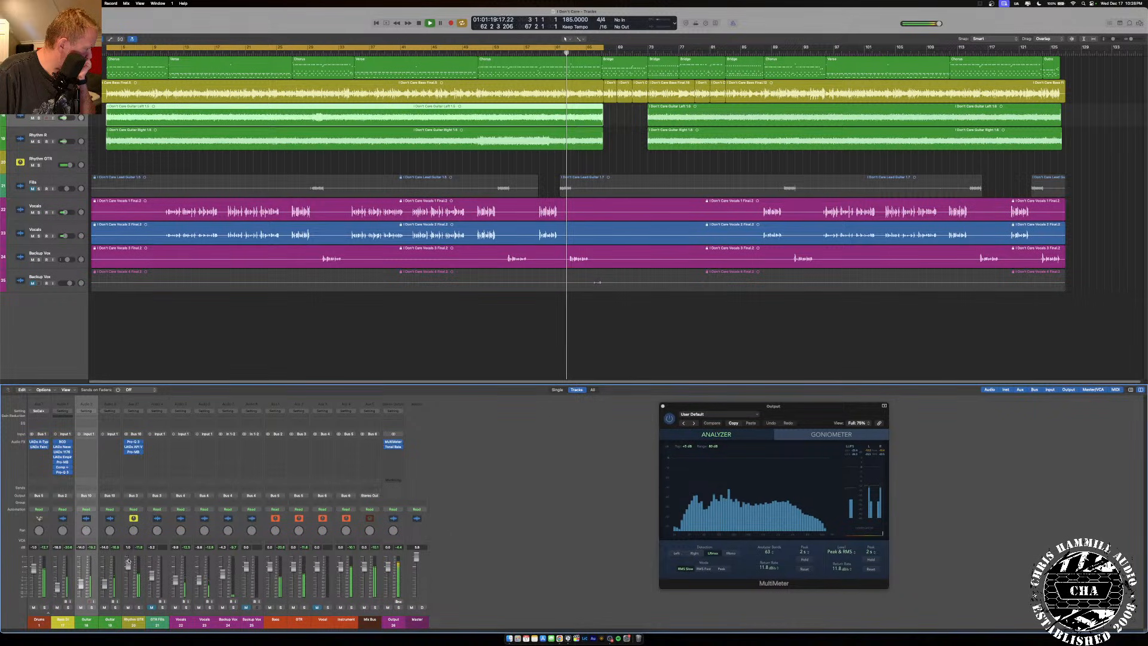
Reopen the API Vision Channel Strip on the Rhythm GTR bus, readjust its 550L high-mid band, and close it.
left_click(133, 447)
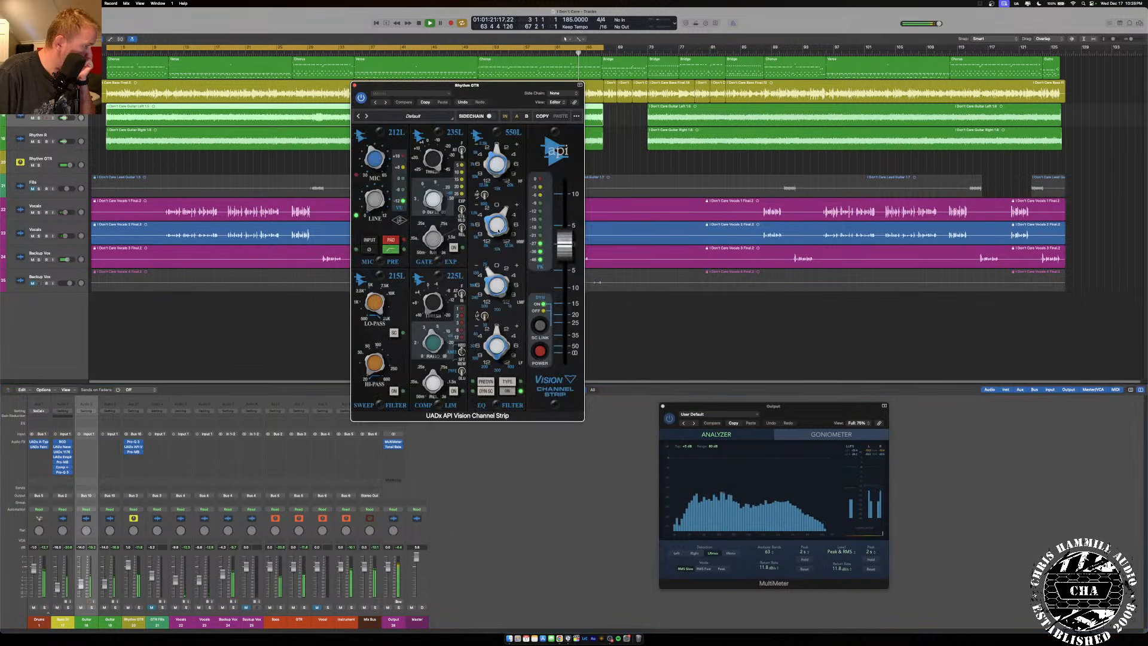
mouse_move(505, 210)
left_mouse_down()
mouse_move(504, 222)
mouse_move(509, 198)
left_mouse_up()
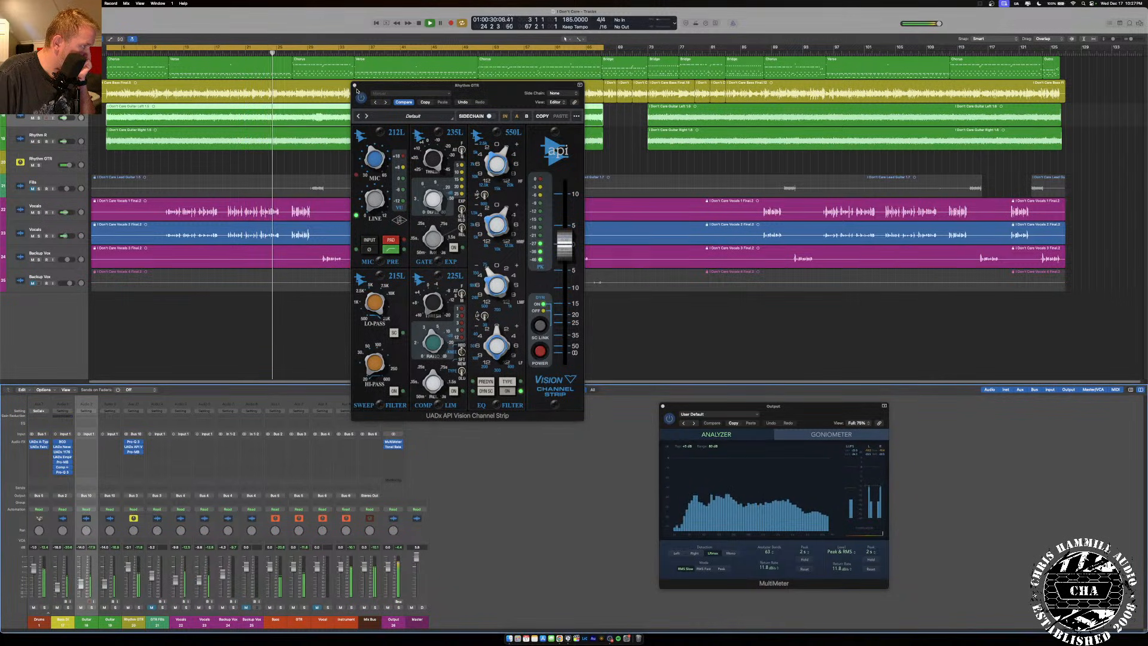
left_click(354, 86)
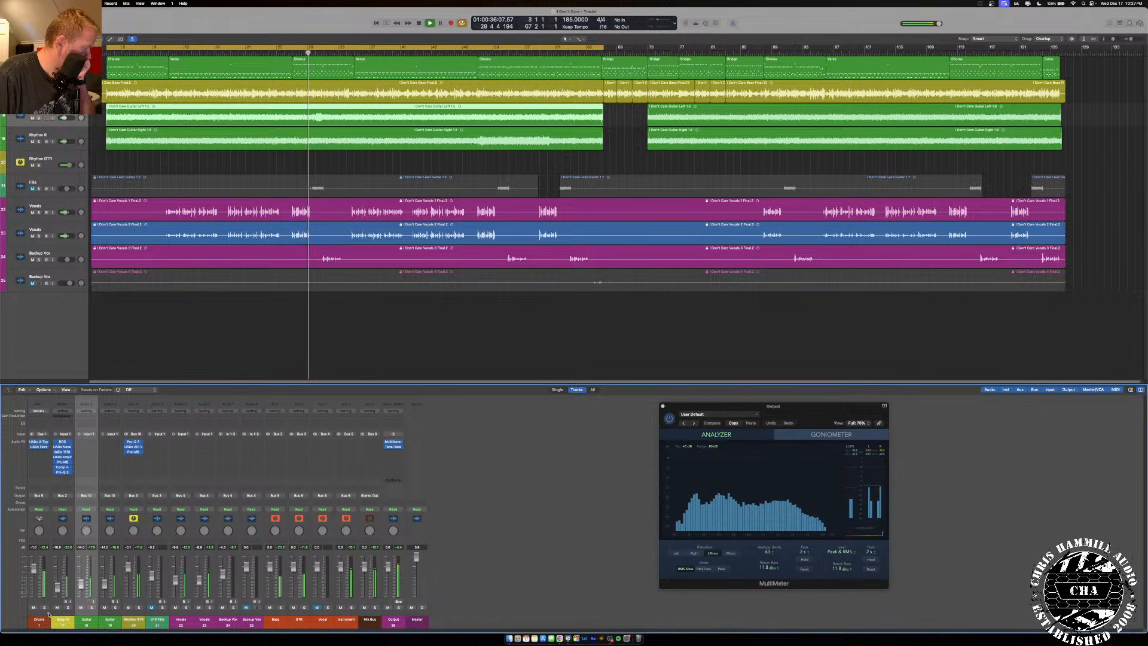
Expand the Drums stack in the mixer and pan the high, mid and low tom channels.
left_click(49, 614)
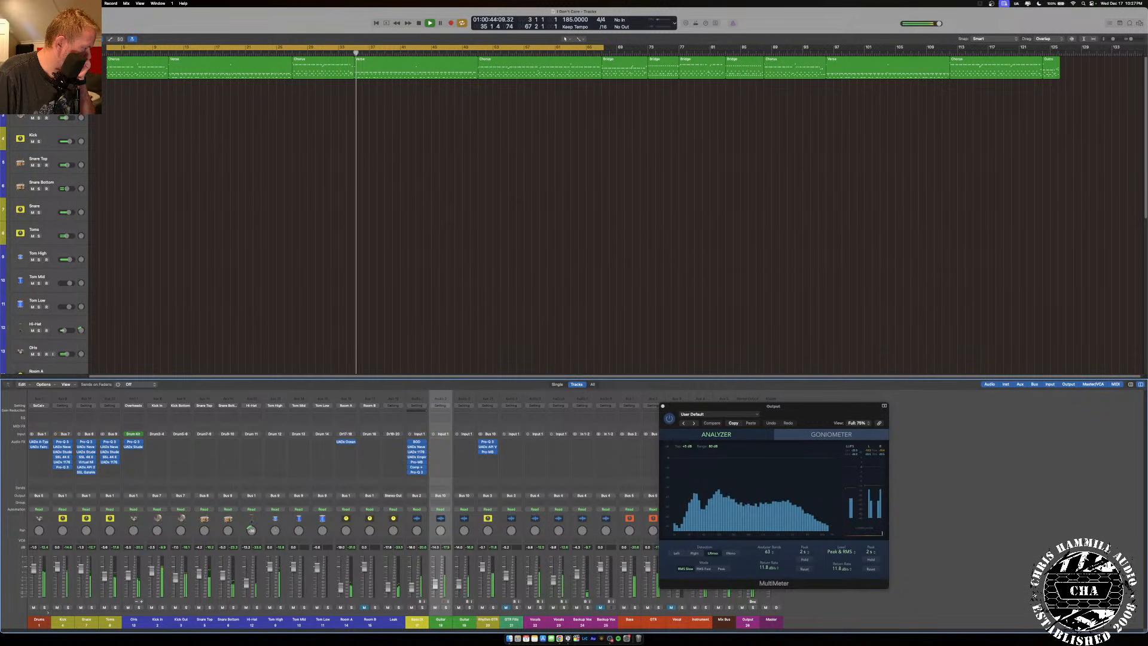
left_click_drag(276, 532, 299, 526)
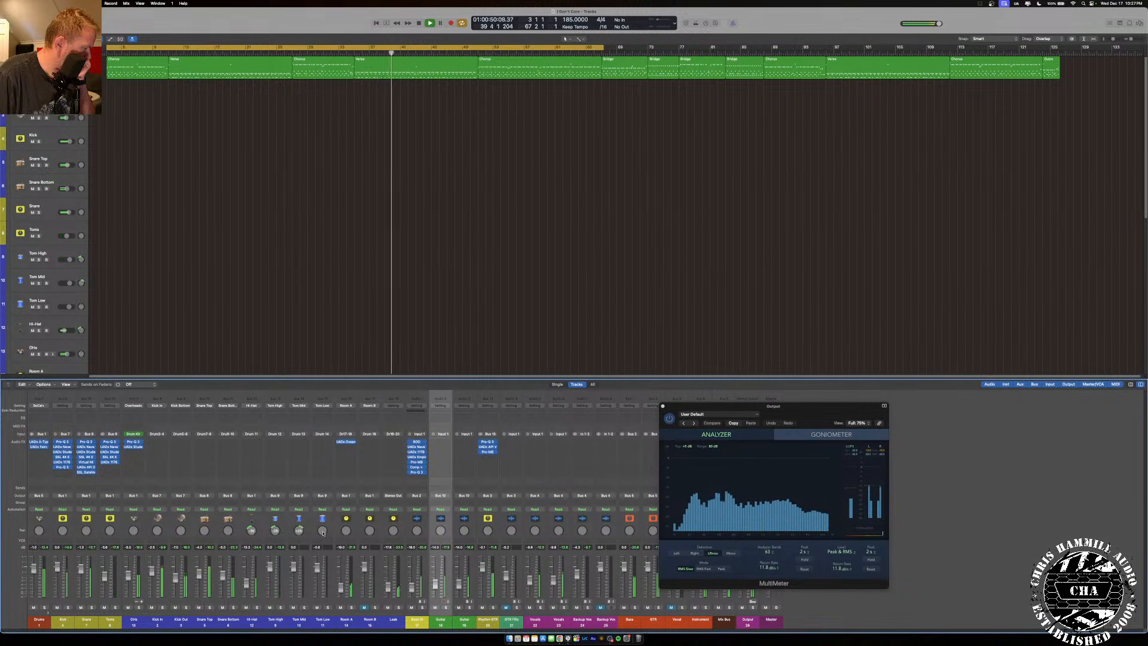
left_click_drag(323, 532, 324, 524)
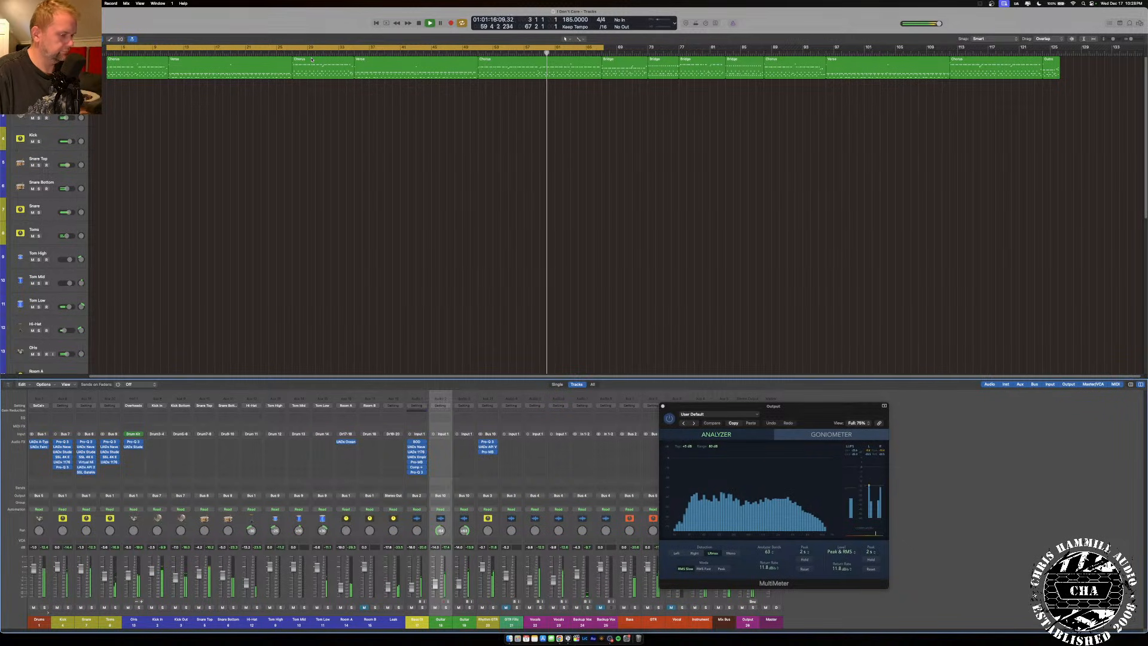
Restart playback from the beginning and review the bass, rhythm guitar and vocal tracks.
key("Return")
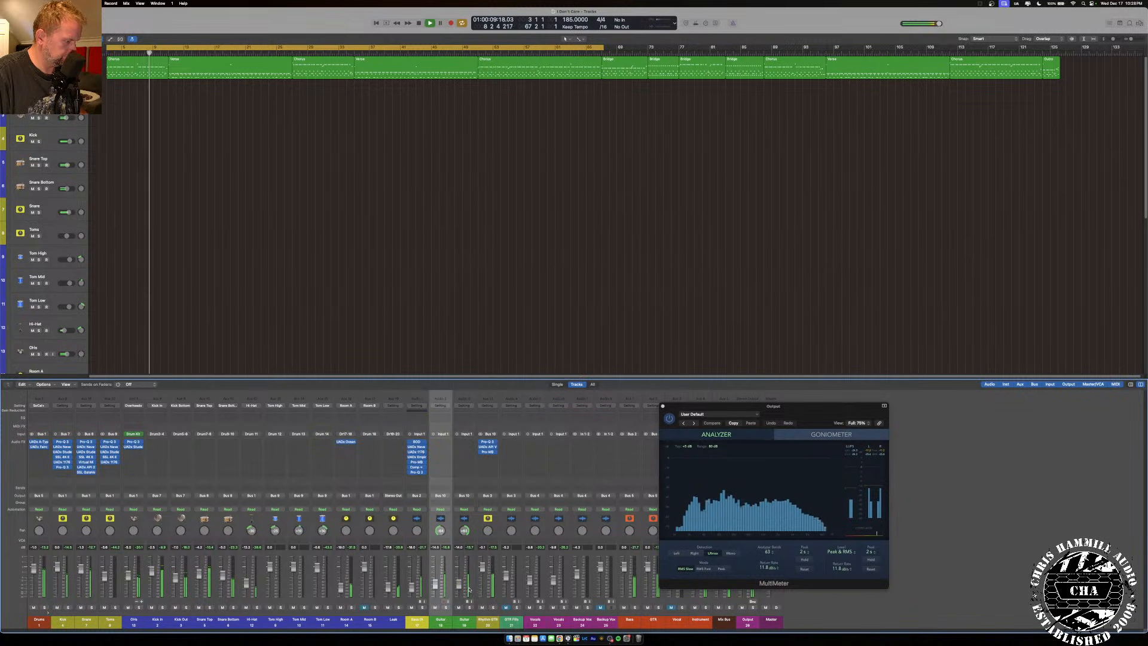
scroll(392, 327, "down", 1)
scroll(393, 328, "down", 10)
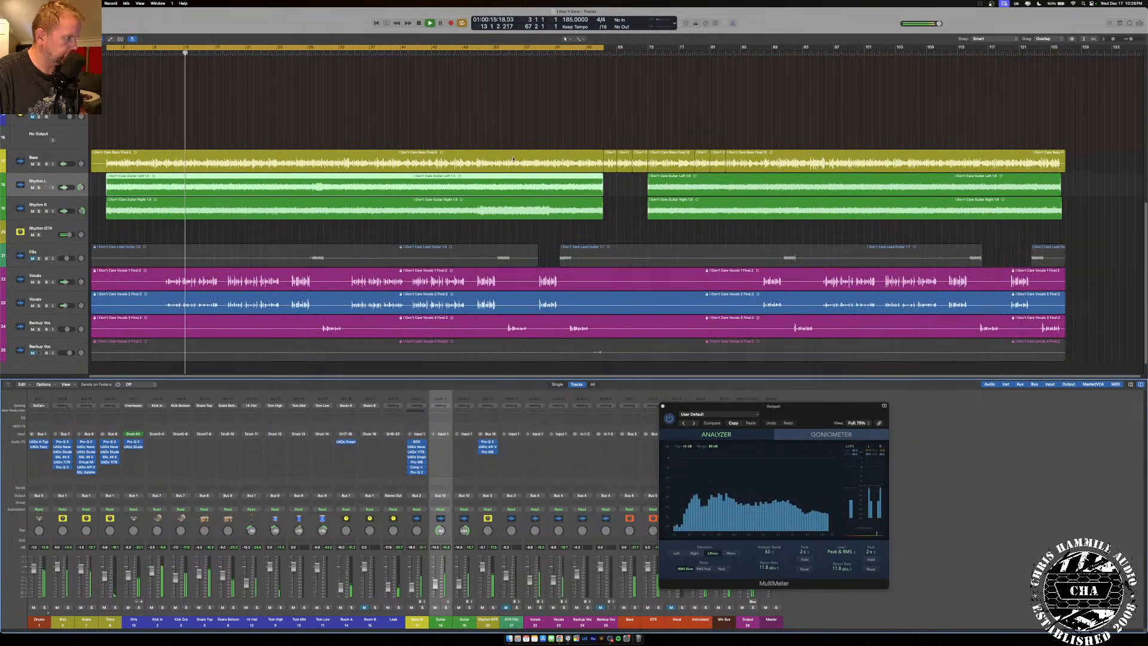
Turn off cycle mode and split the Rhythm R guitar region just after bar 60, where its louder section ends.
left_click(516, 46)
left_click_drag(1130, 39, 1133, 39)
scroll(705, 156, "right", 2)
scroll(706, 156, "right", 7)
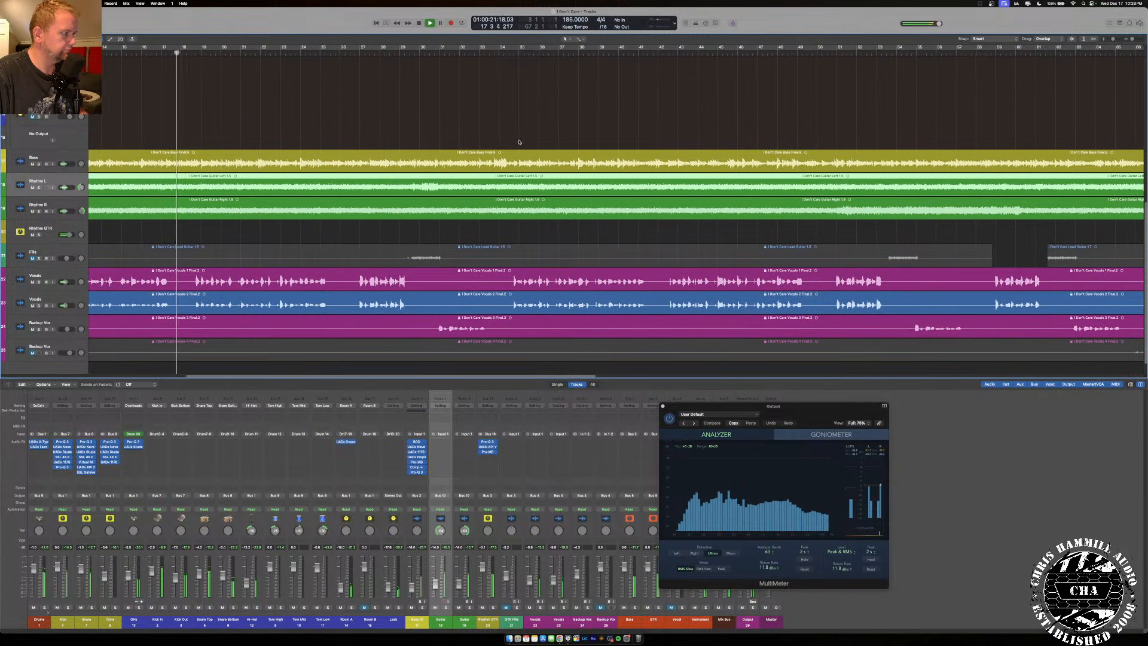
scroll(533, 143, "right", 6)
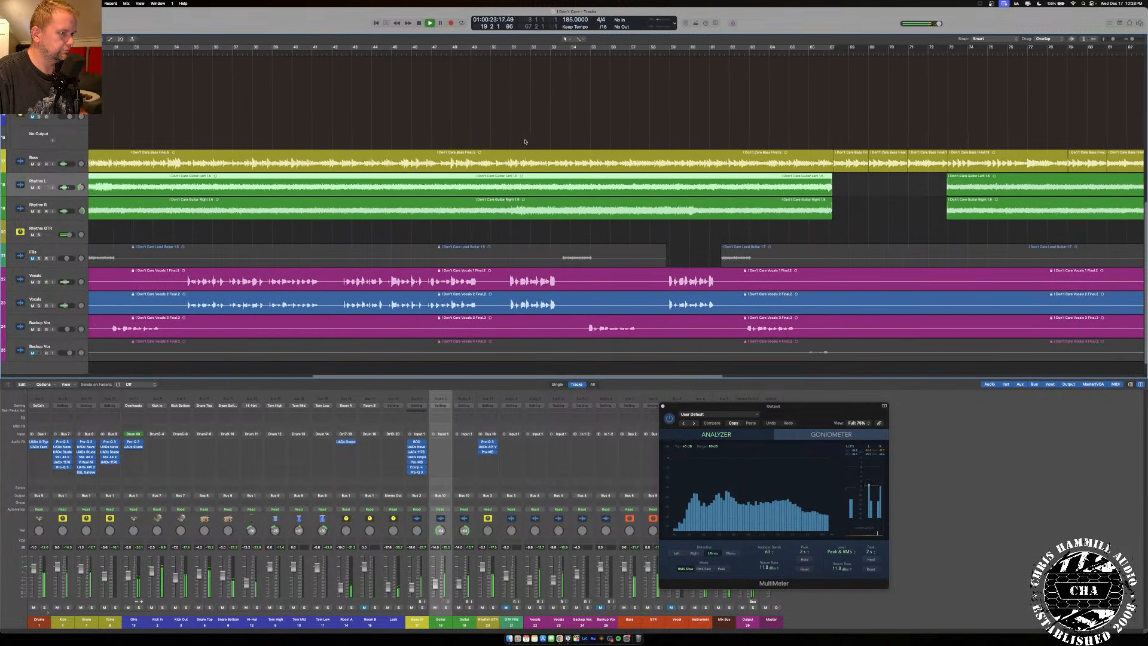
left_click_drag(676, 53, 677, 54)
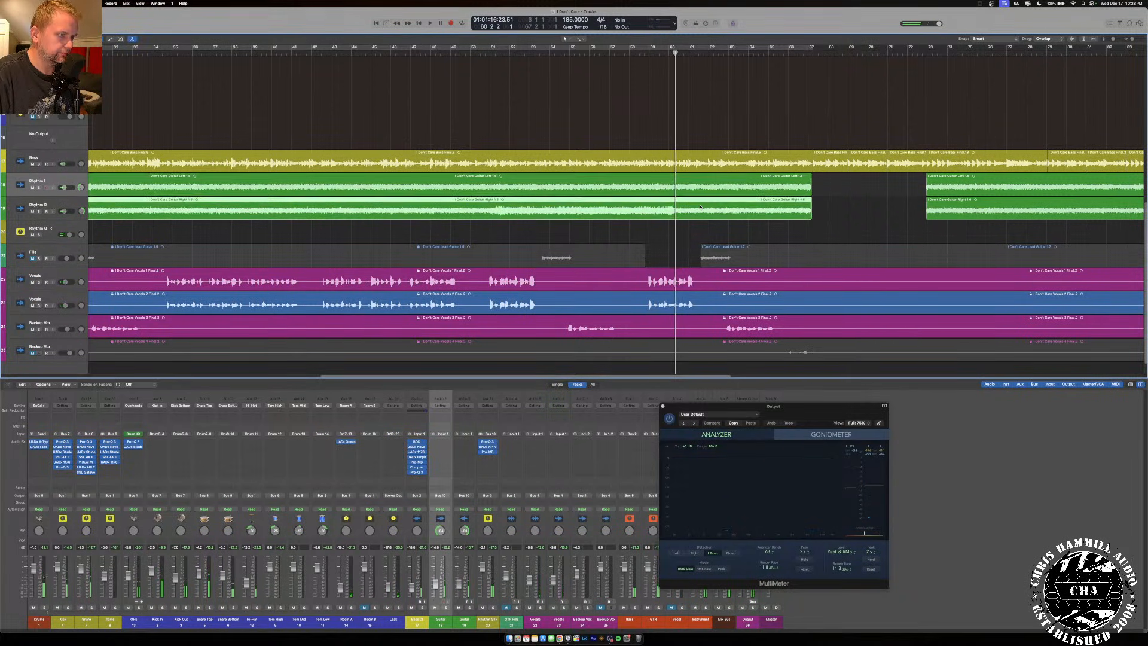
key("Down")
left_click_drag(1113, 39, 1139, 40)
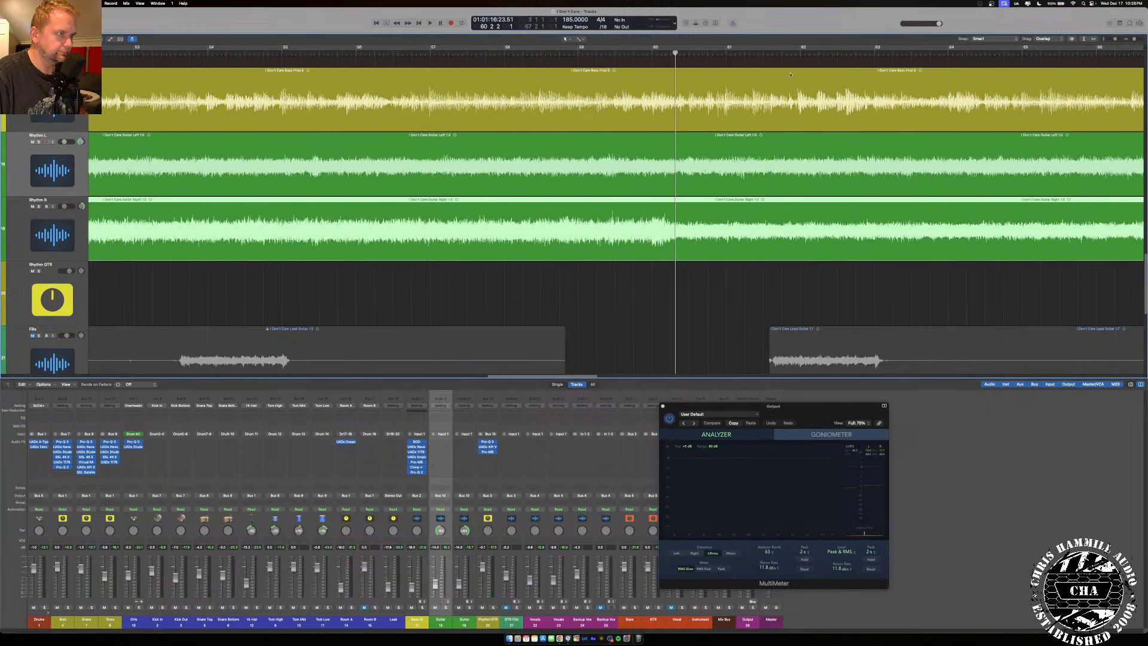
mouse_move(674, 54)
left_mouse_down()
mouse_move(654, 54)
mouse_move(670, 55)
left_mouse_up()
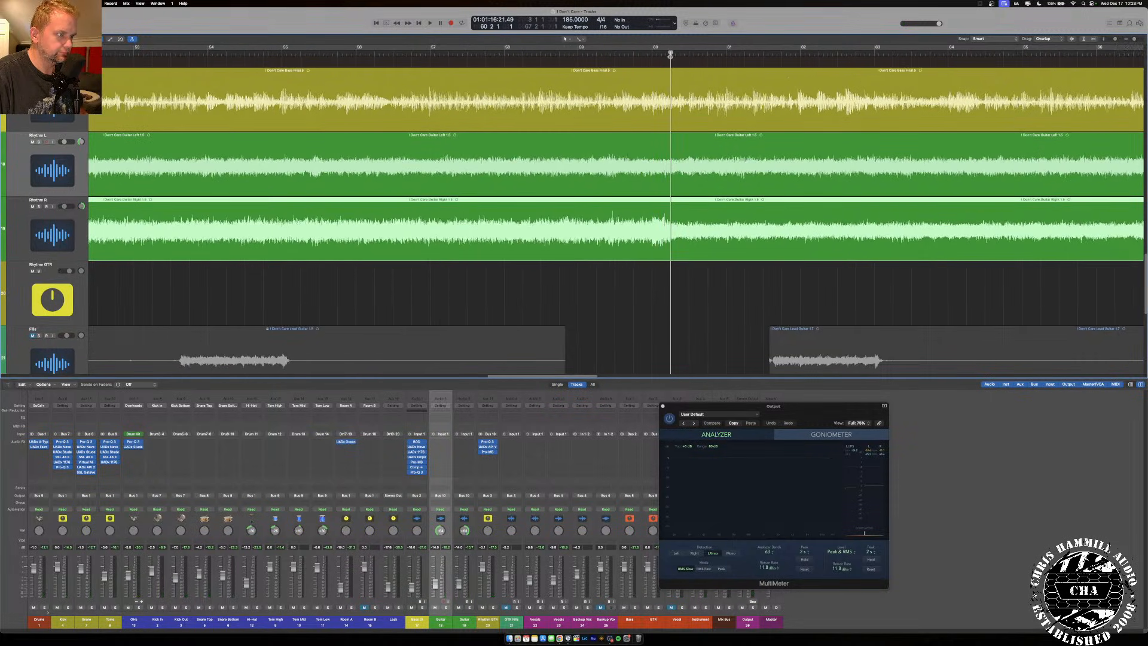
left_click(682, 231)
Split the Rhythm R guitar region again at bar 51 to isolate its louder section.
scroll(602, 235, "left", 10)
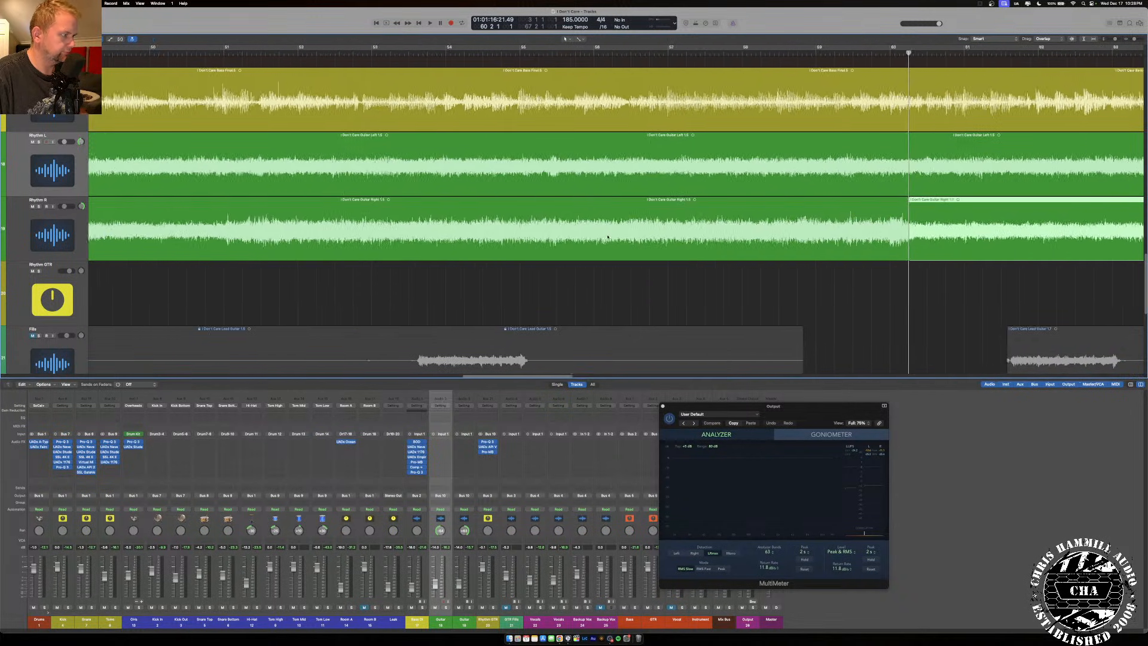
scroll(602, 235, "left", 2)
left_click(402, 53)
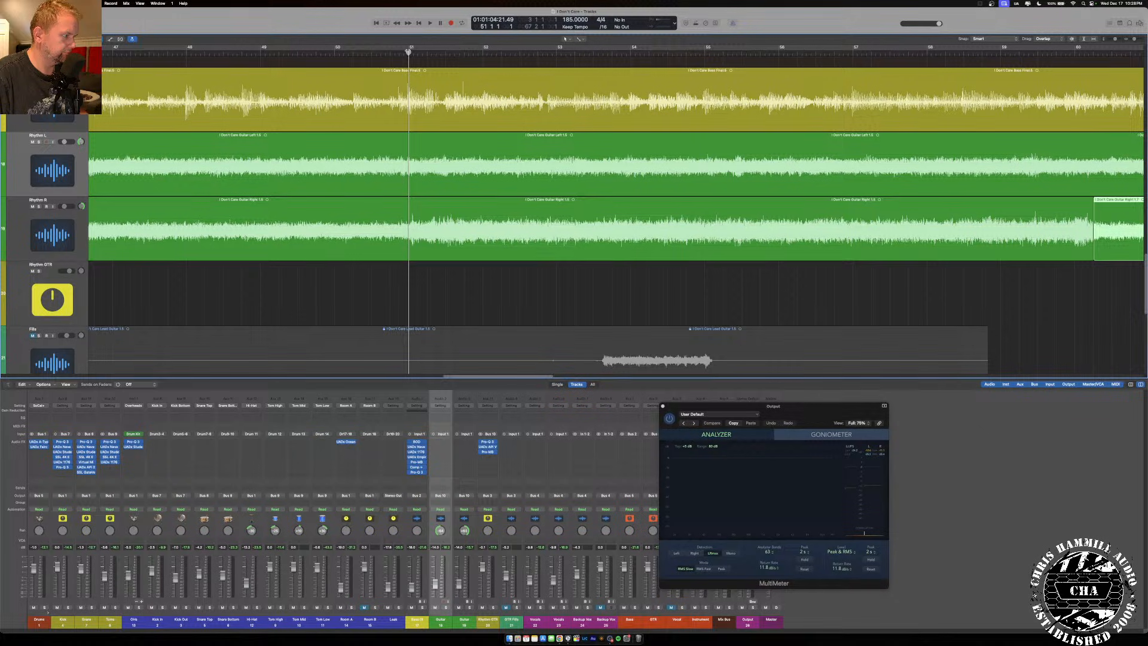
left_click(495, 244)
key("super+t")
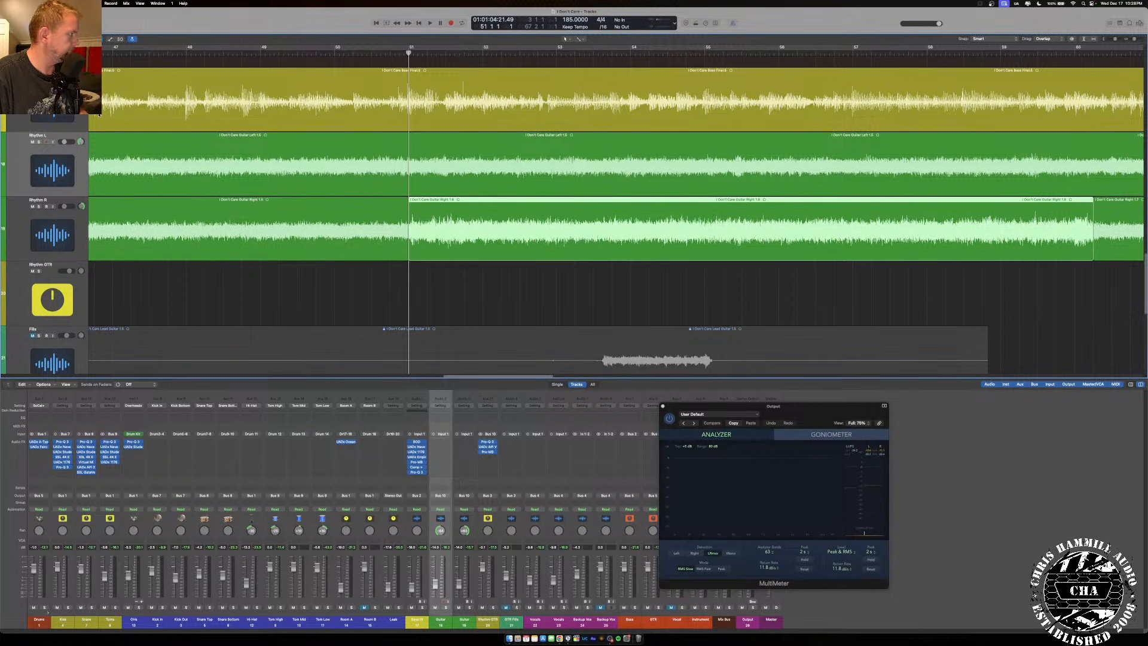
Lower the region gain of the isolated louder Rhythm R section and play the mix from about bar 47.
key("i")
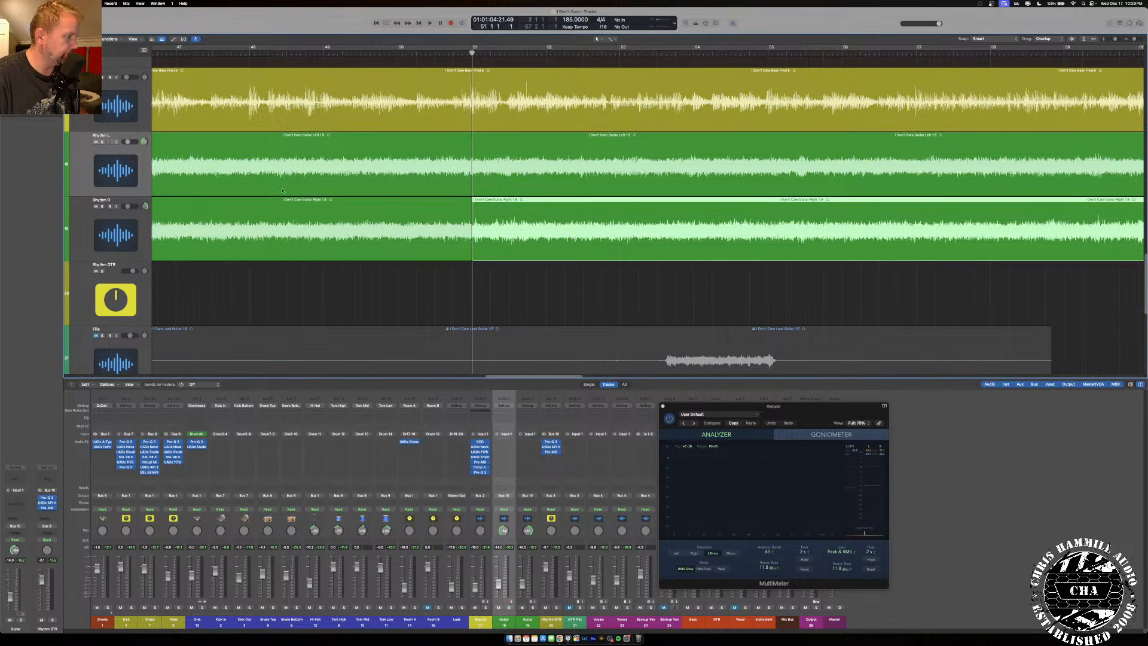
left_click_drag(1135, 39, 1132, 41)
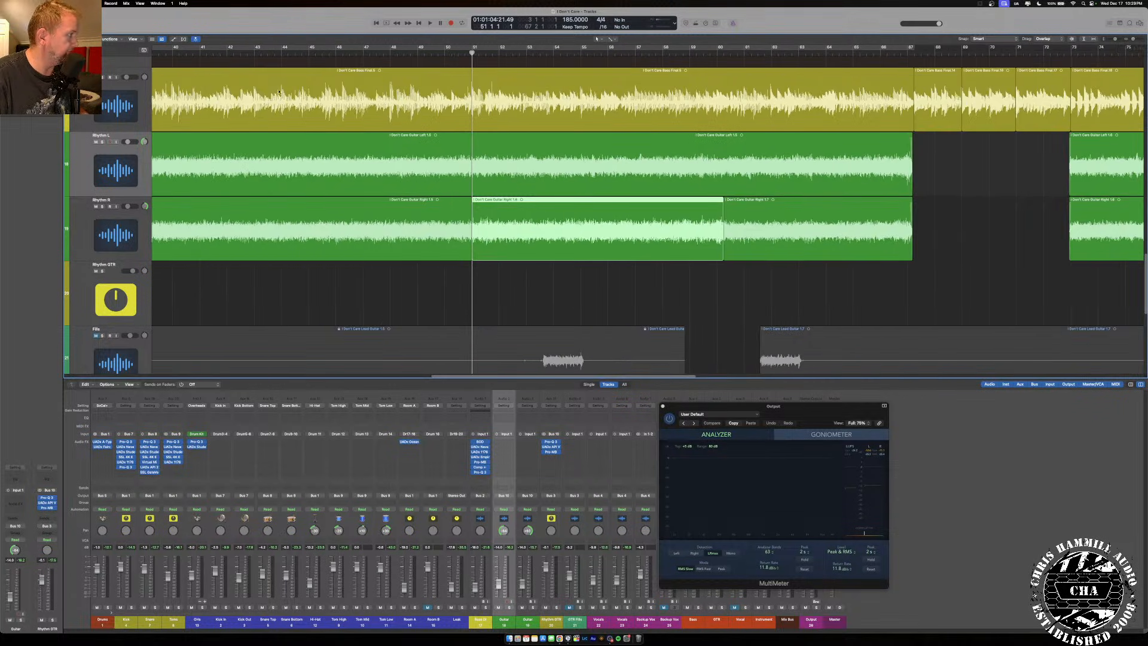
left_click(370, 49)
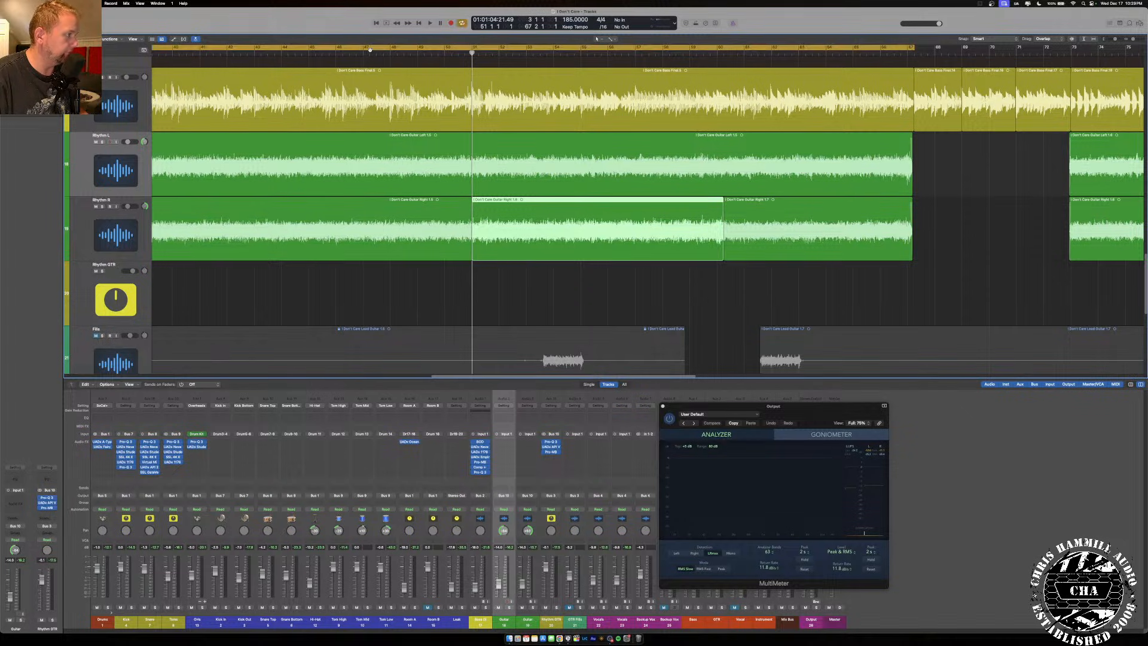
left_click(371, 48)
left_click(363, 53)
key("space")
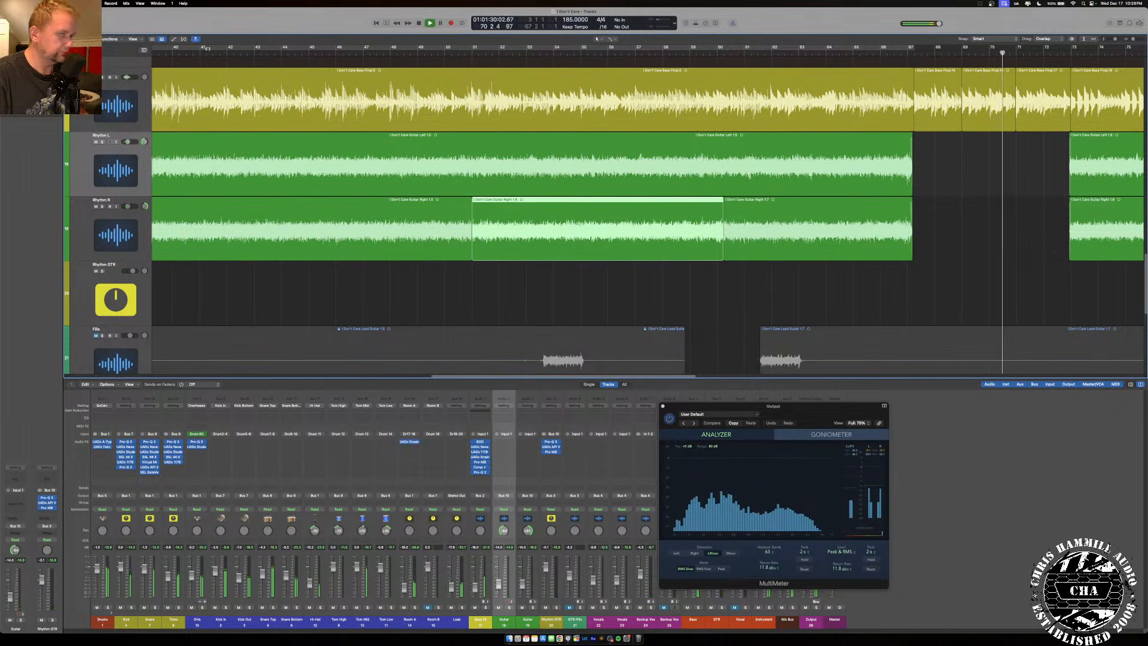
Listen through the rest of the song while reviewing the bass and guitar regions, stop playback, and turn playhead catching back on.
scroll(788, 168, "right", 10)
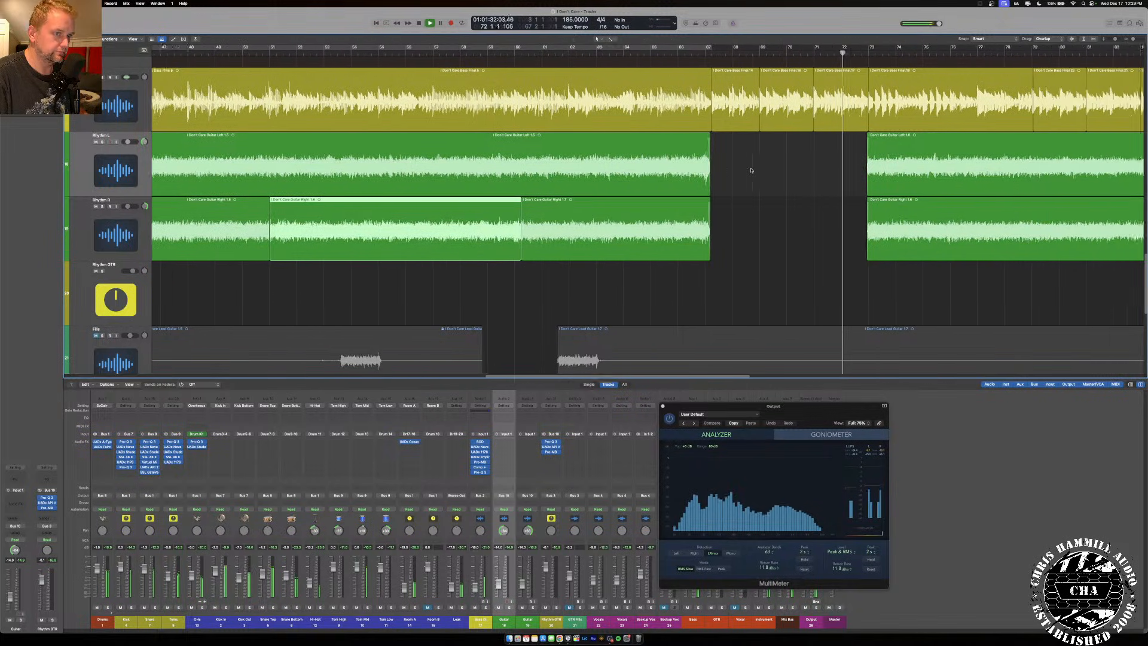
scroll(733, 172, "right", 4)
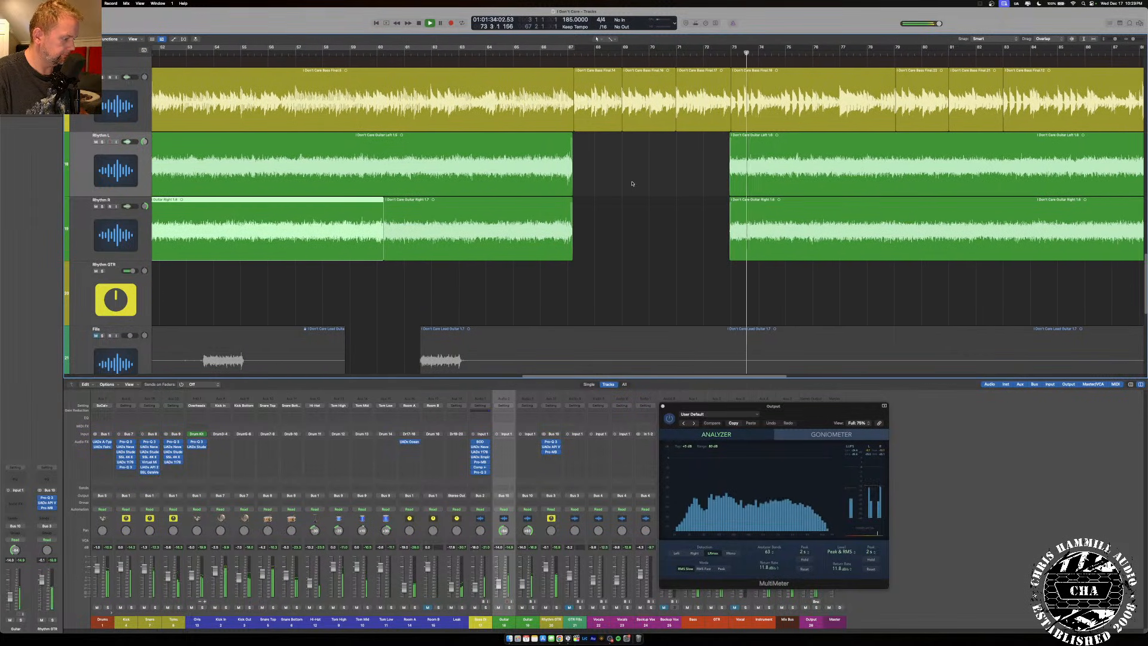
scroll(419, 157, "left", 10)
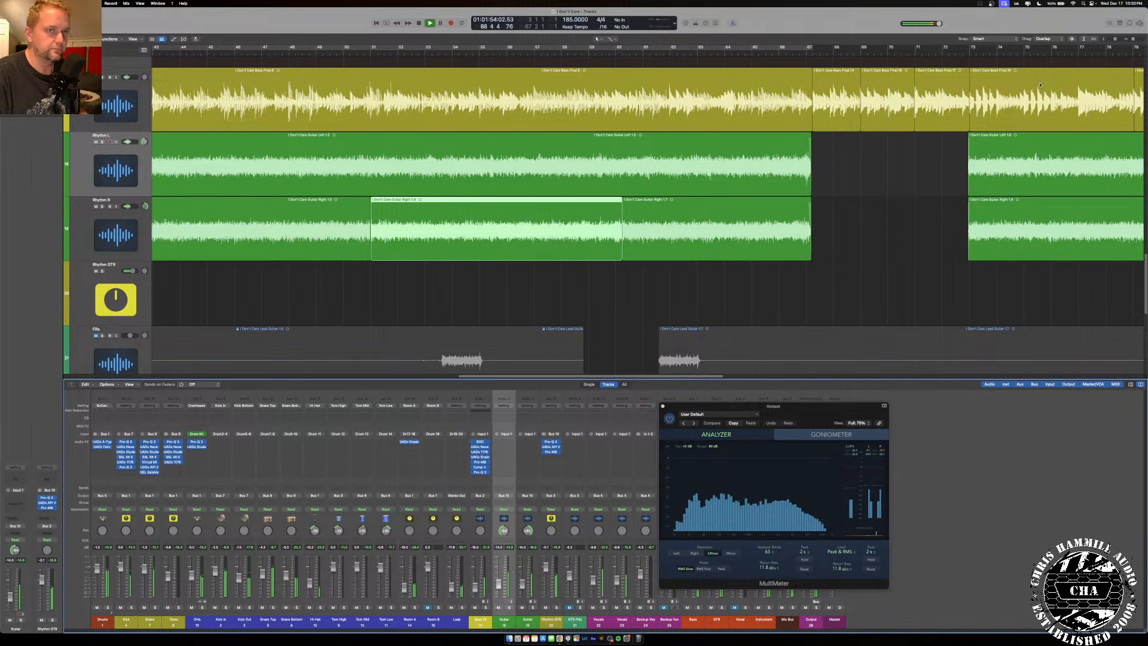
left_click_drag(1133, 40, 1130, 40)
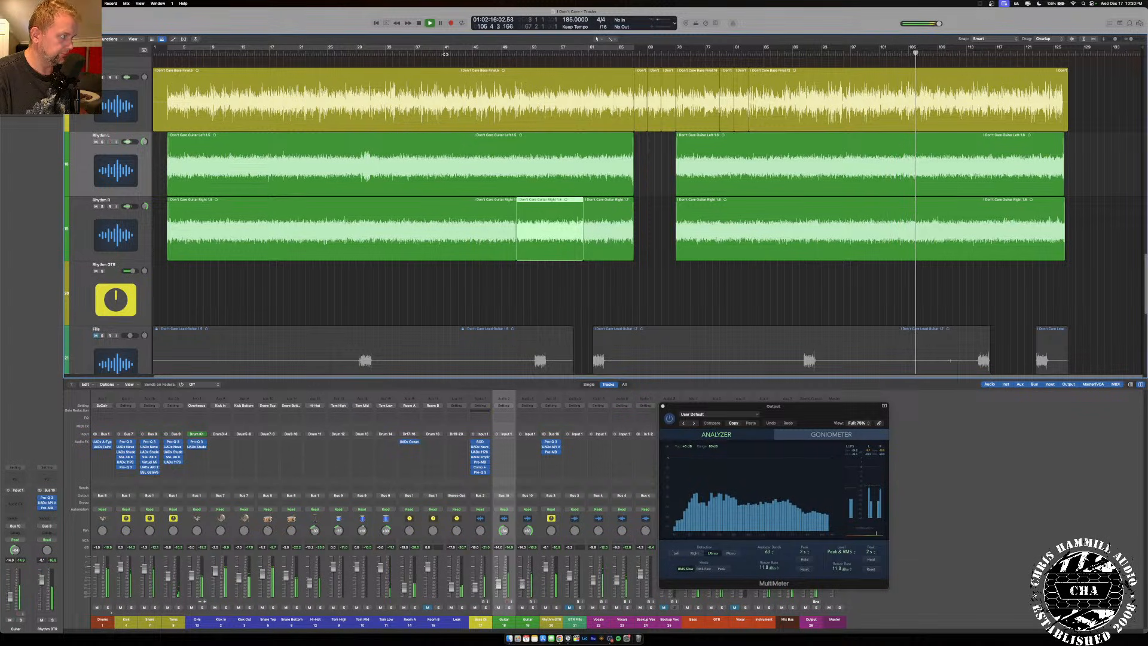
key("space")
left_click(195, 39)
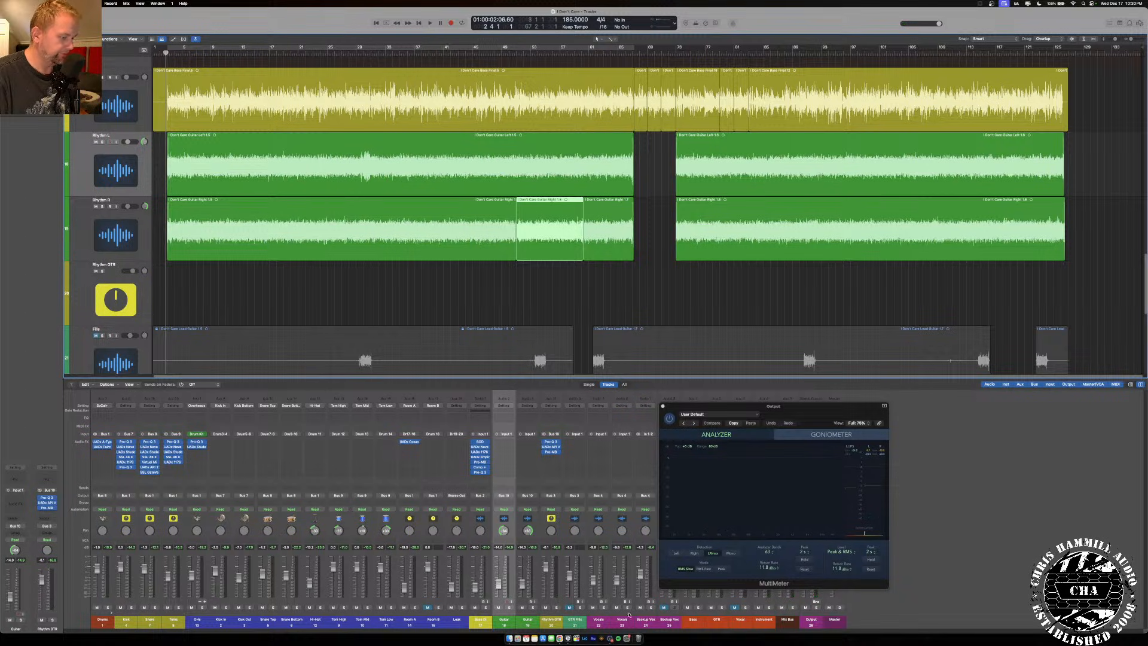
Switch to OBS and change the stream scene to Just Camera.
left_click(609, 639)
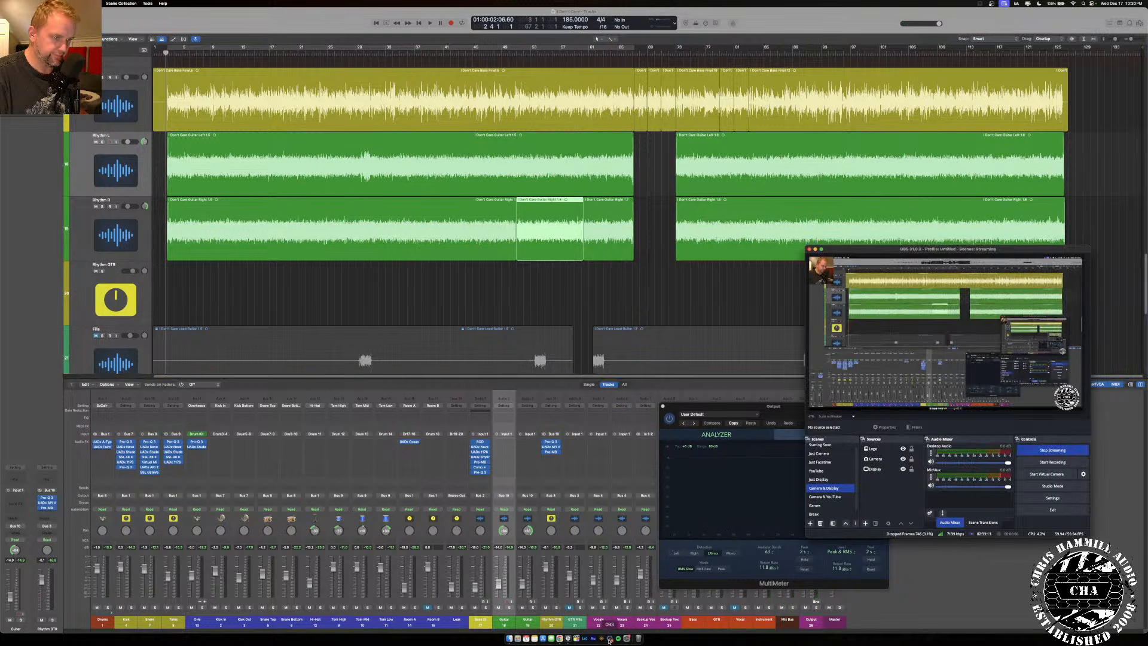
left_click(819, 453)
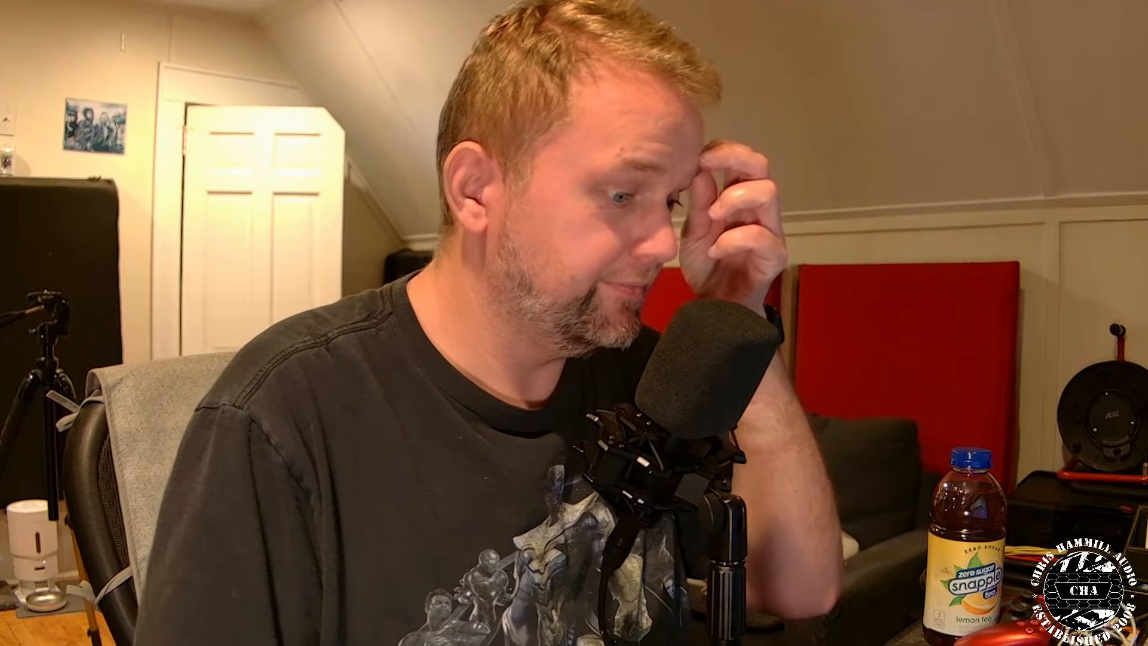
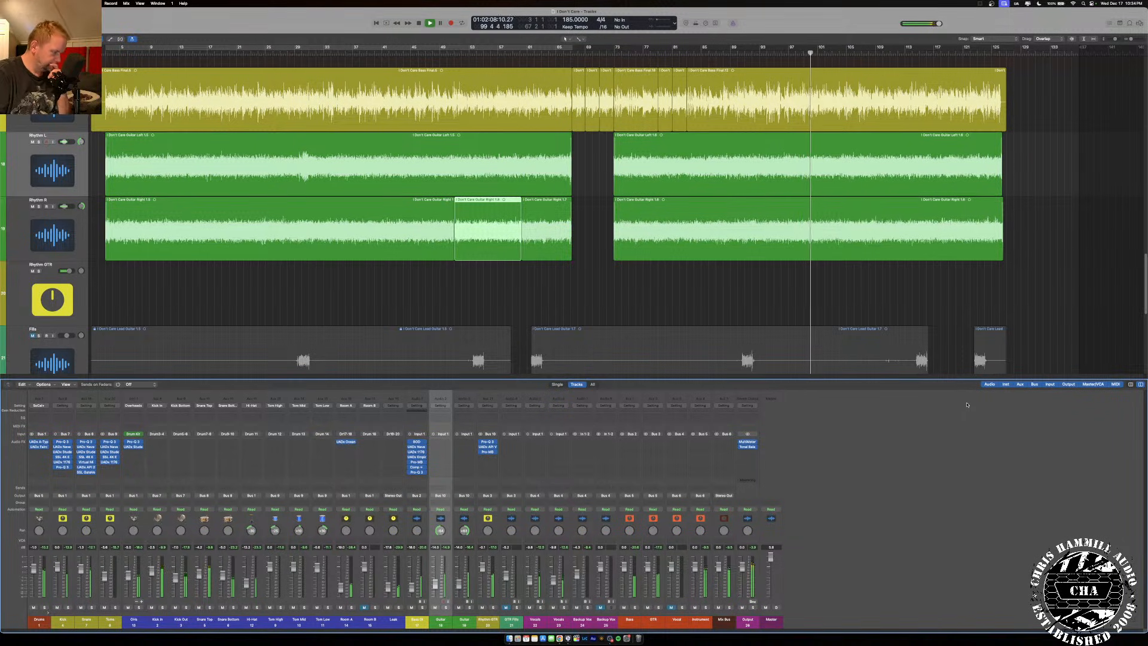
Toggle the hi-hat channel's mute while the mix plays and stop playback.
left_click(246, 608)
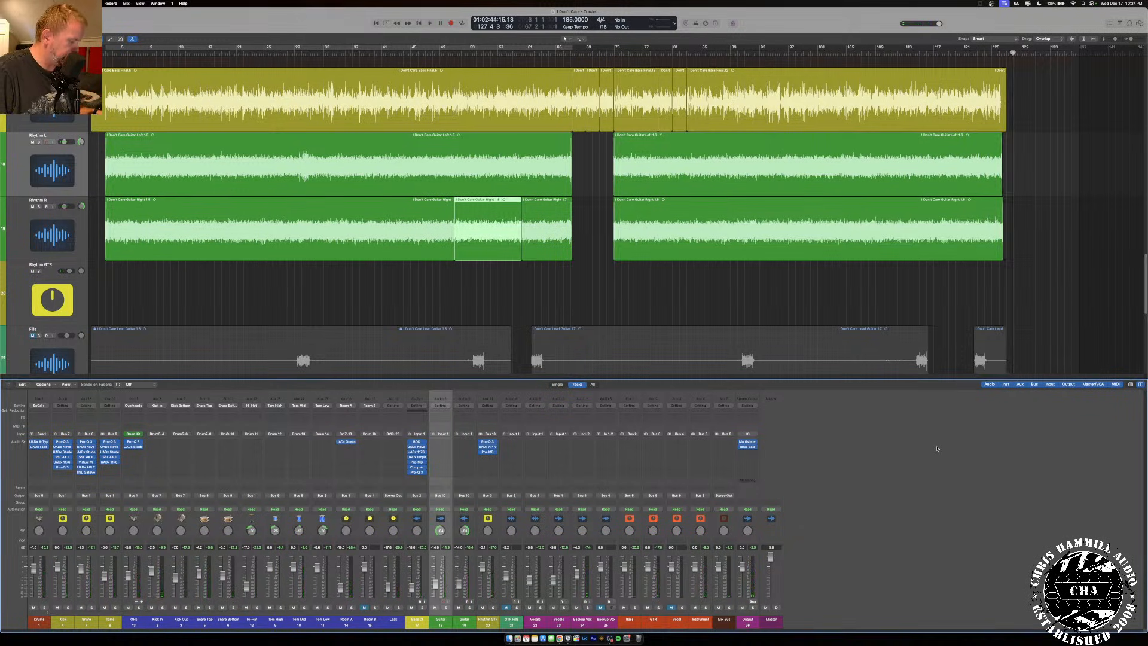
key("space")
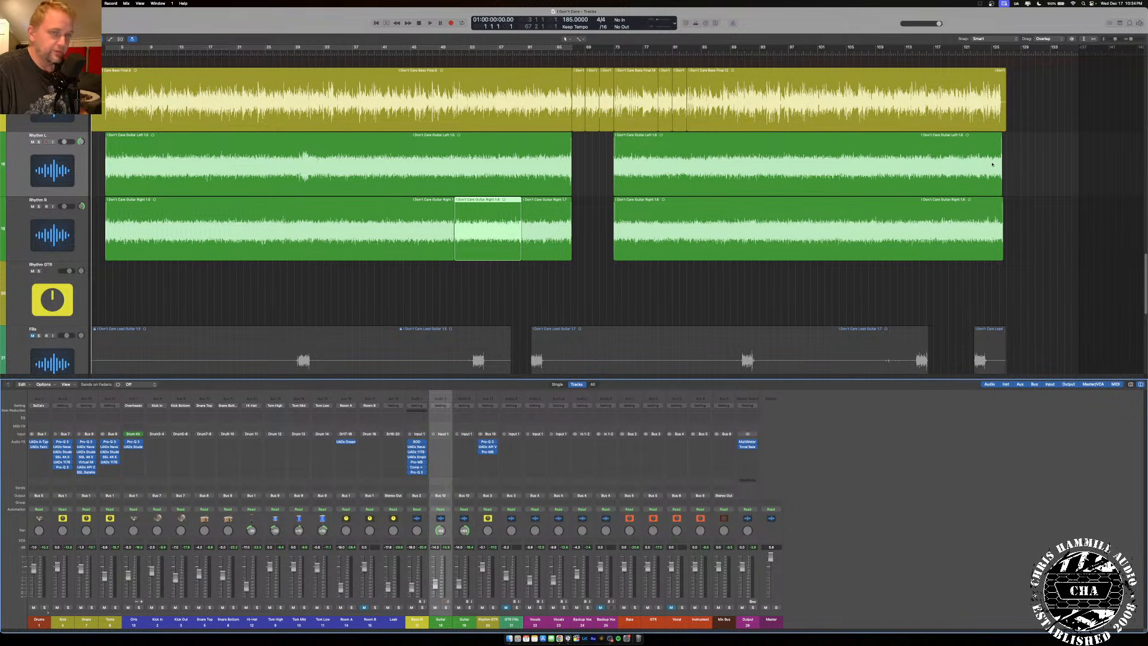
Split the second long Fills region before its last fill and trim the preceding part back to the end of its middle fill.
scroll(699, 271, "down", 5)
left_click(777, 239)
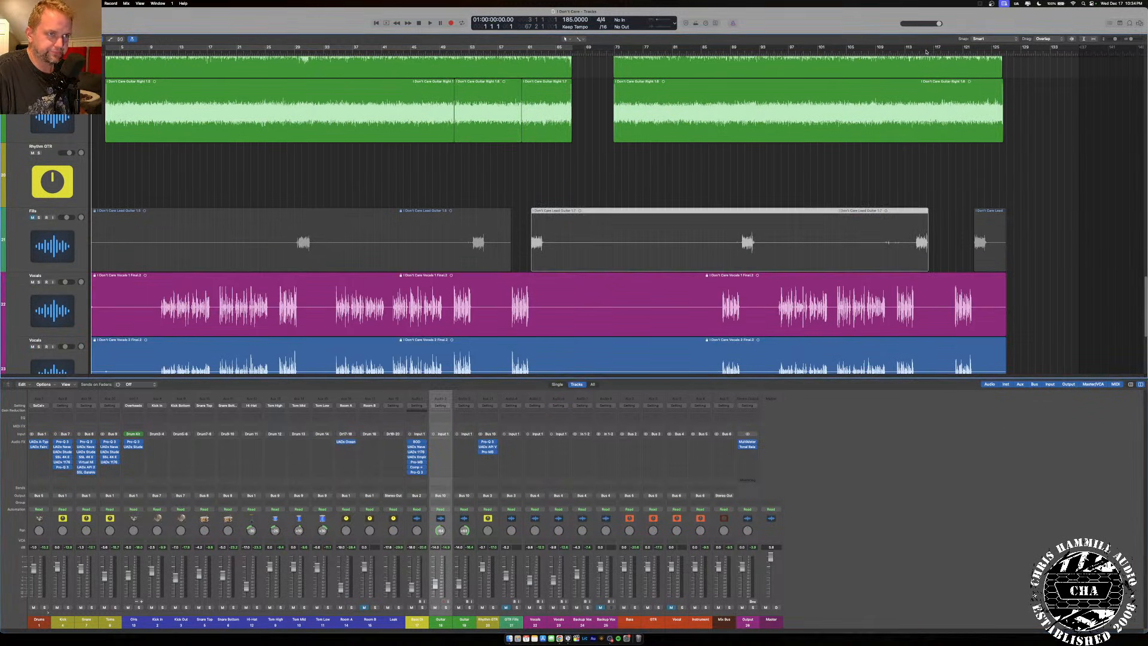
left_click_drag(926, 52, 915, 53)
key("super+t")
left_click(910, 249)
left_click_drag(914, 262, 755, 263)
Split the Fills region at bar 90 before its middle fill and trim the earlier part to the end of its opening fill.
left_click_drag(730, 53, 741, 52)
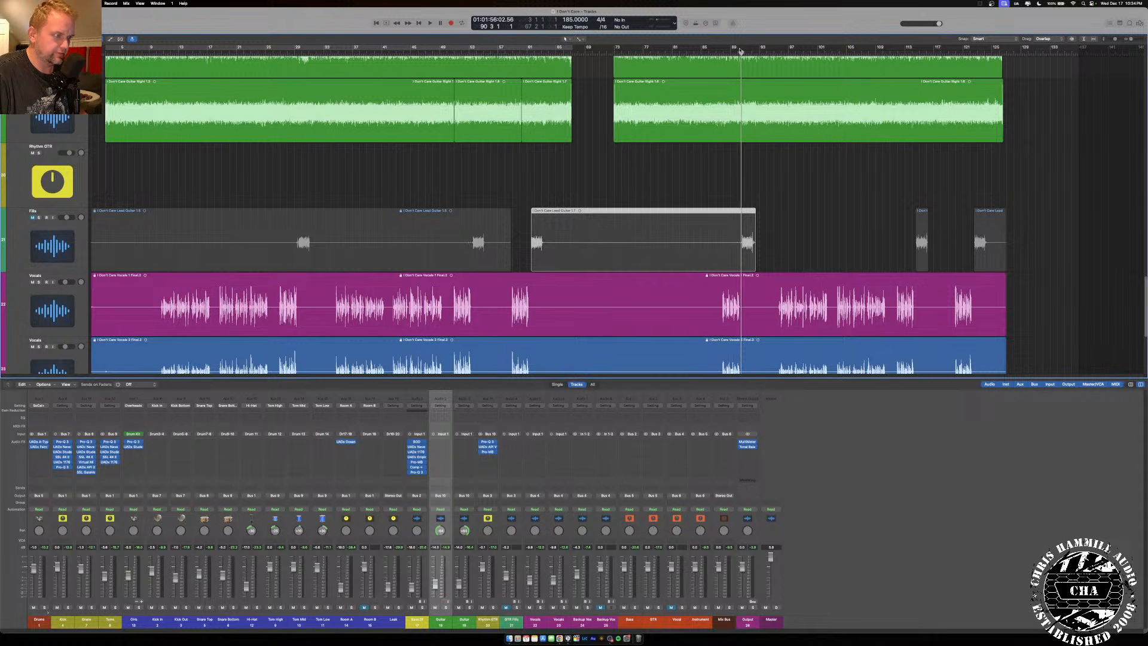
key("super+t")
left_click_drag(738, 266, 540, 269)
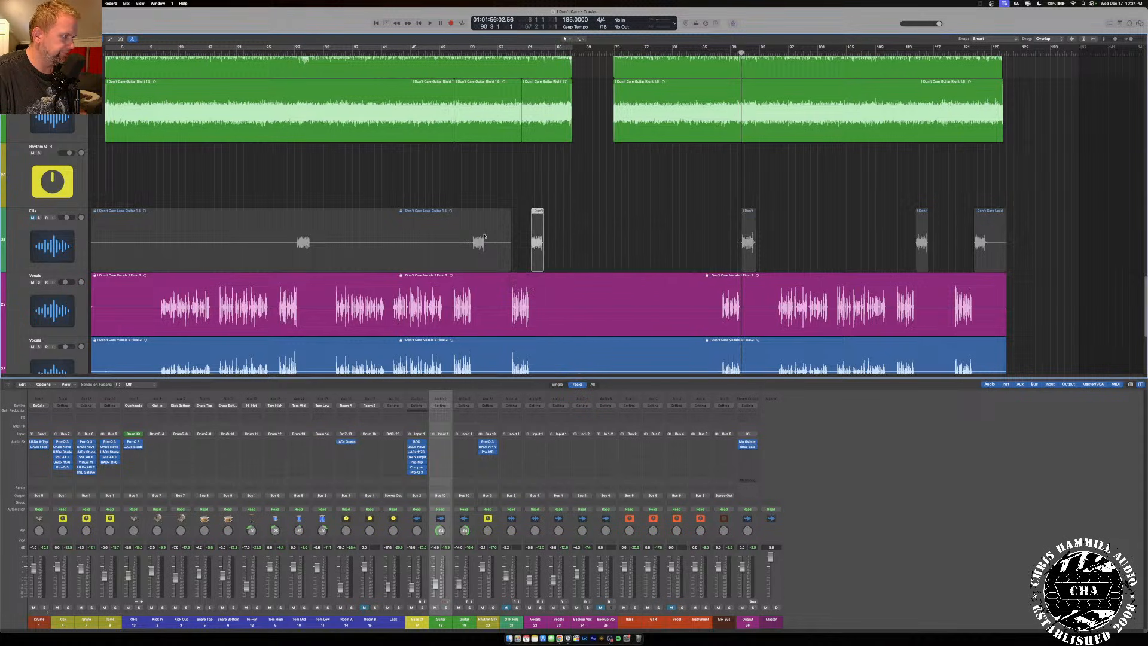
Split the first long Fills region at bar 53 and trim its earlier part back to the end of the song's first fill.
key("Left")
left_click(473, 53)
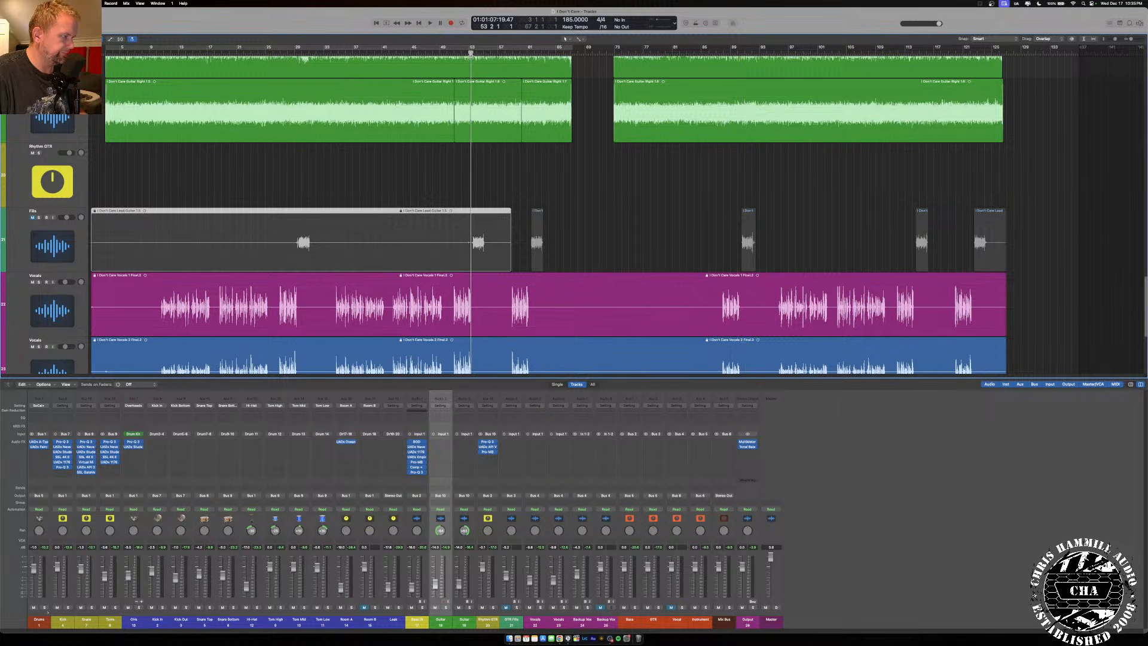
key("super+t")
left_click(485, 246)
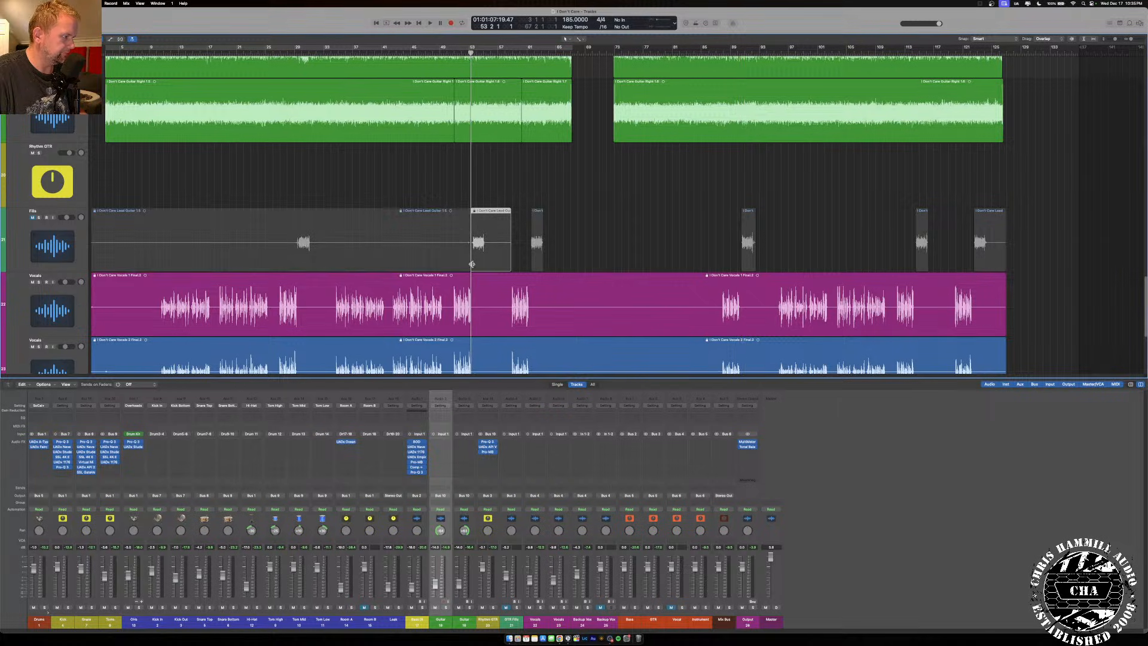
left_click_drag(469, 267, 310, 267)
Split the Fills region at bar 29 and delete the silent part before the first fill.
left_click(296, 54)
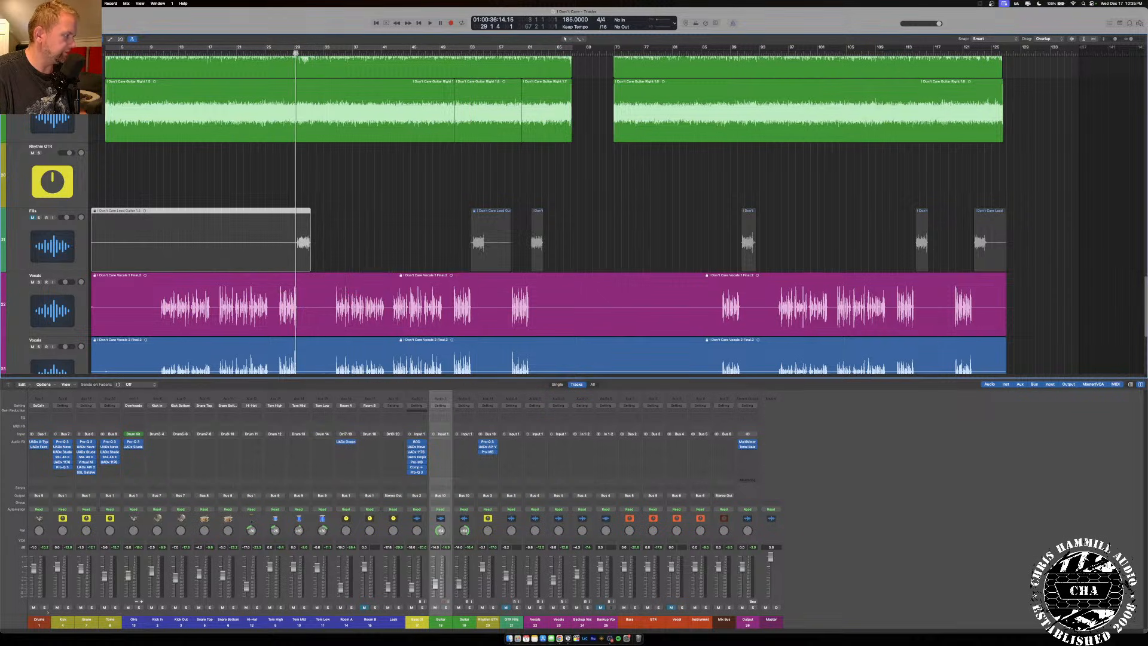
key("super+t")
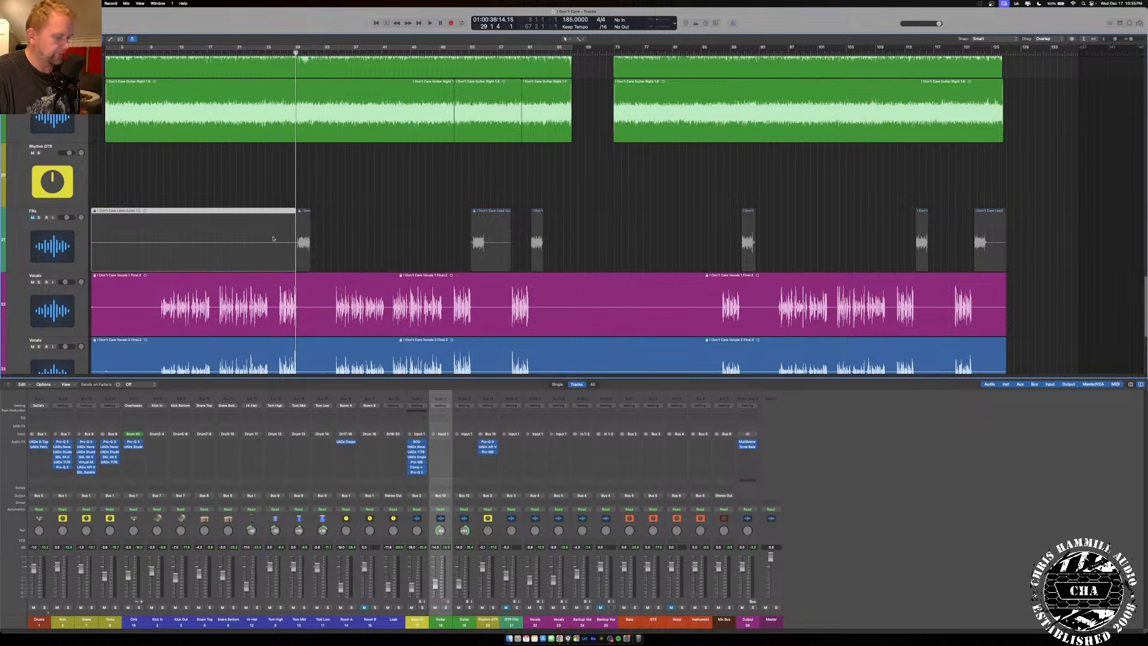
key("Delete")
Trim the trailing silence from the fill region at bar 53 and from the song's last fill region.
left_click(486, 238)
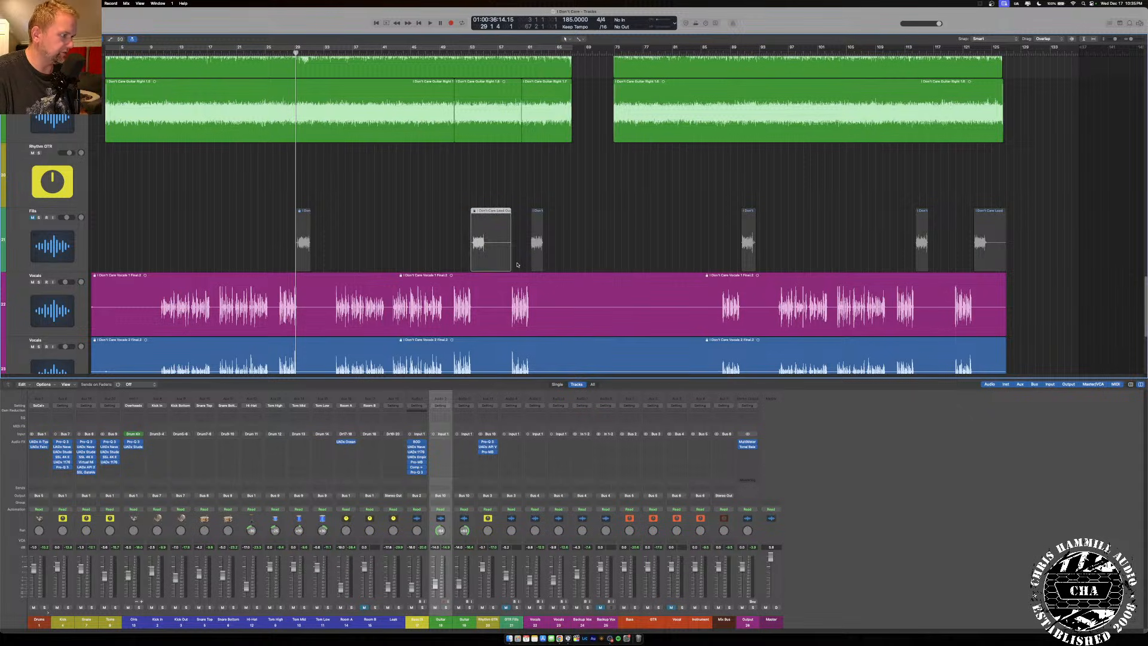
left_click_drag(511, 269, 485, 271)
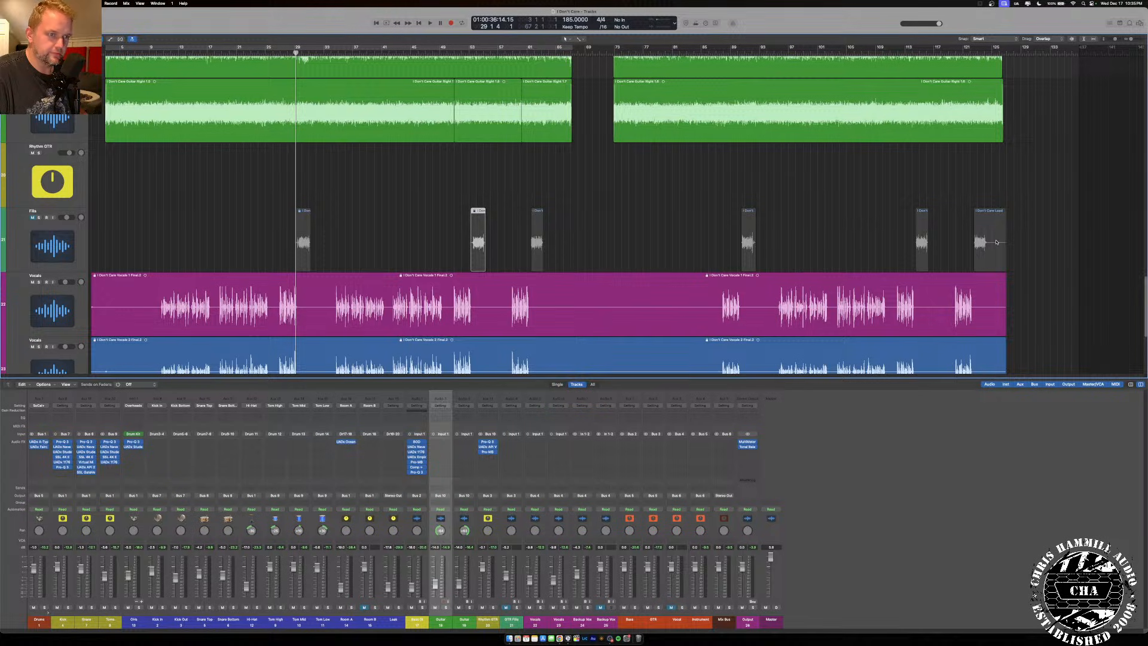
left_click_drag(1004, 261, 985, 262)
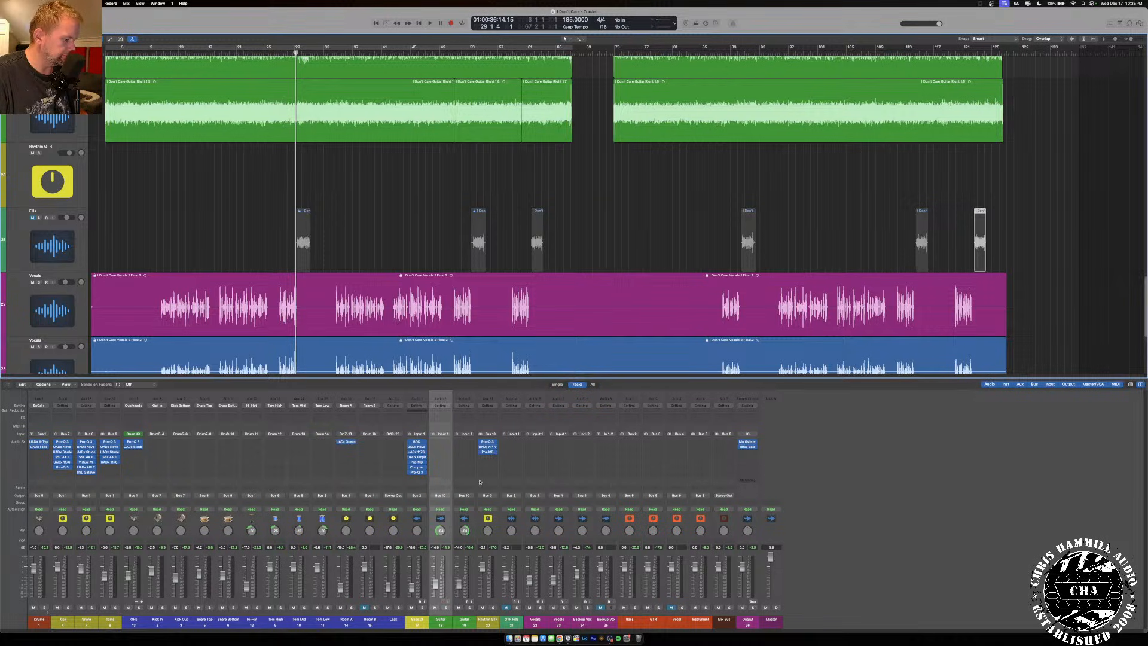
Unmute the GTR Fills channel and play the song from the first fill at bar 29.
left_click(506, 609)
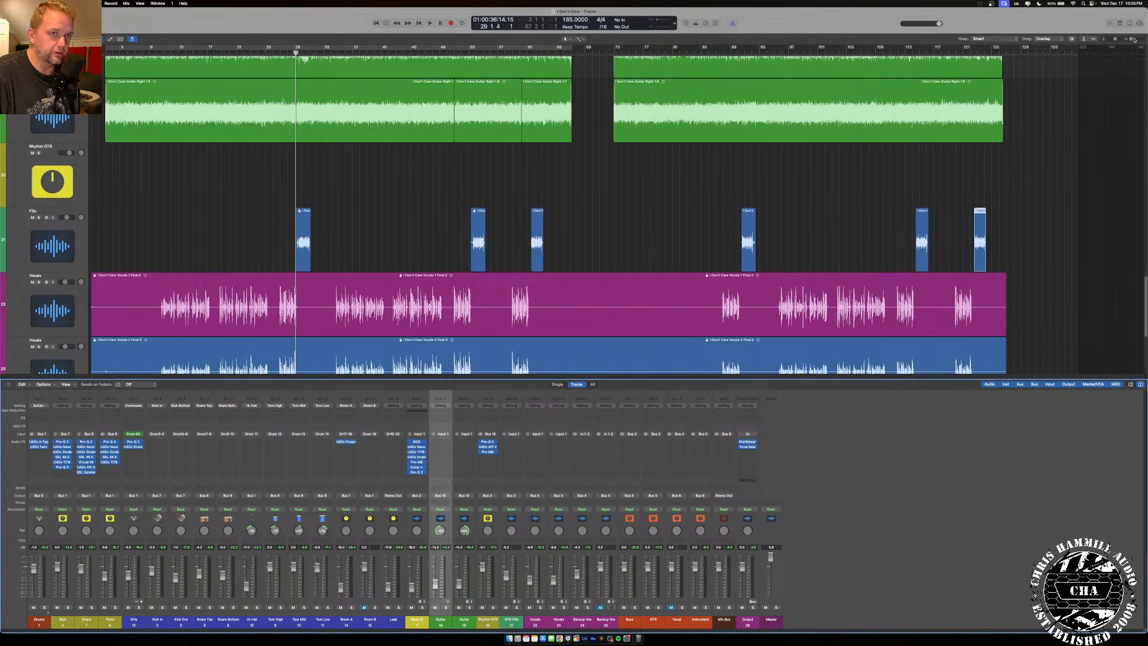
left_click_drag(1131, 40, 1136, 39)
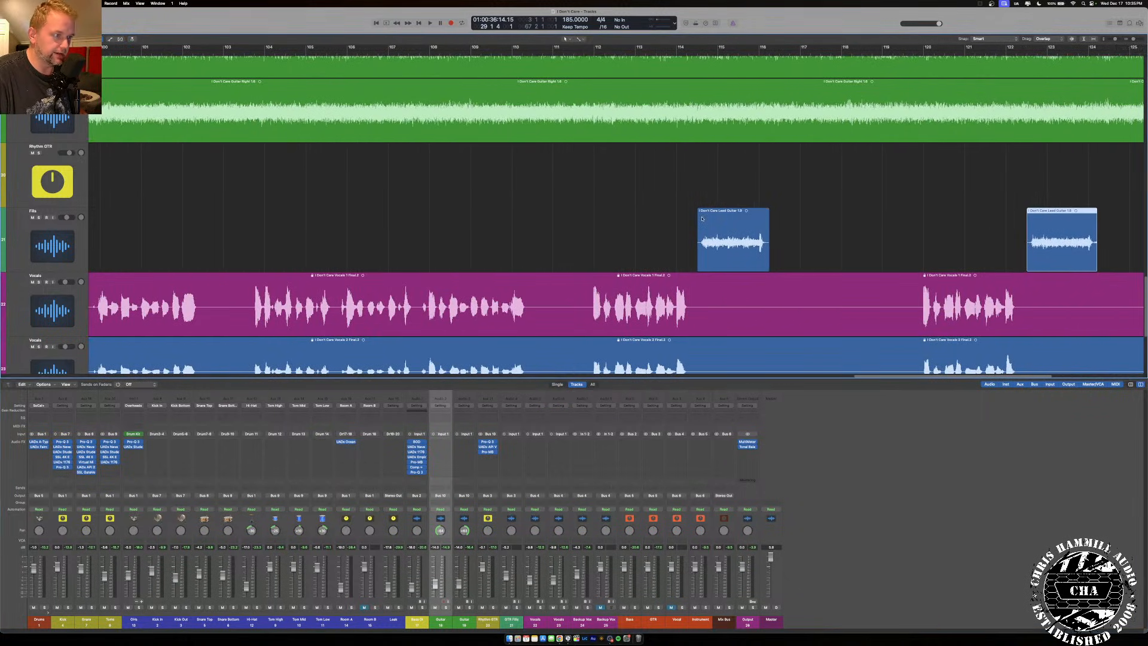
scroll(699, 215, "left", 10)
key("space")
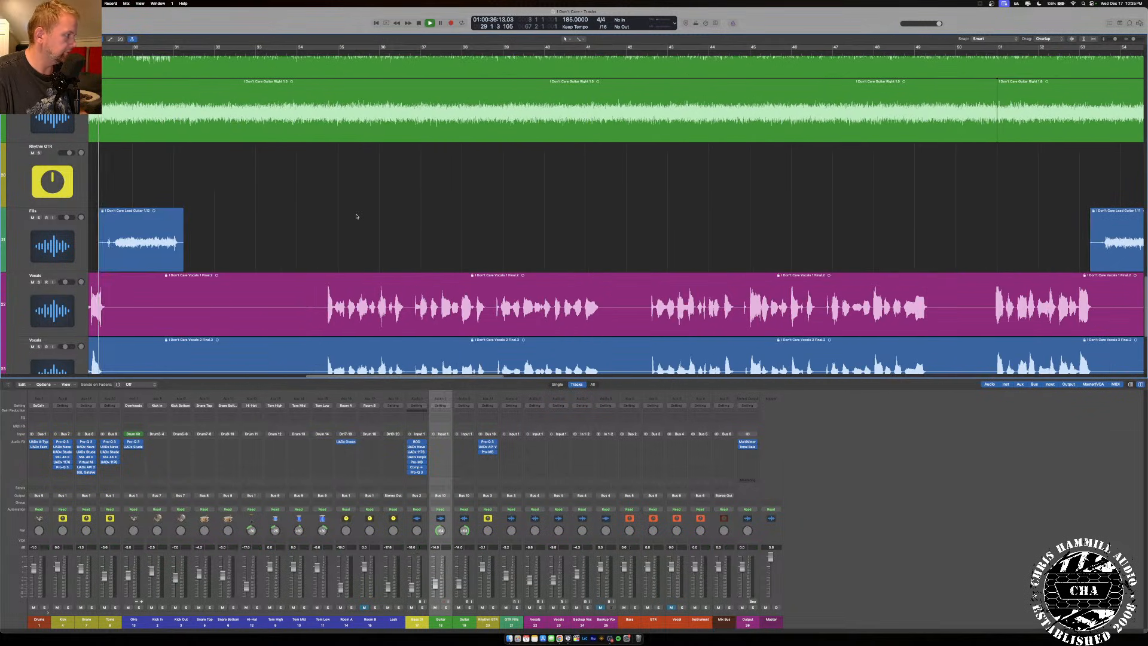
Split the first fill's region at beat 3 of bar 29, delete the short piece before it, and play the result.
left_click_drag(102, 265, 160, 253)
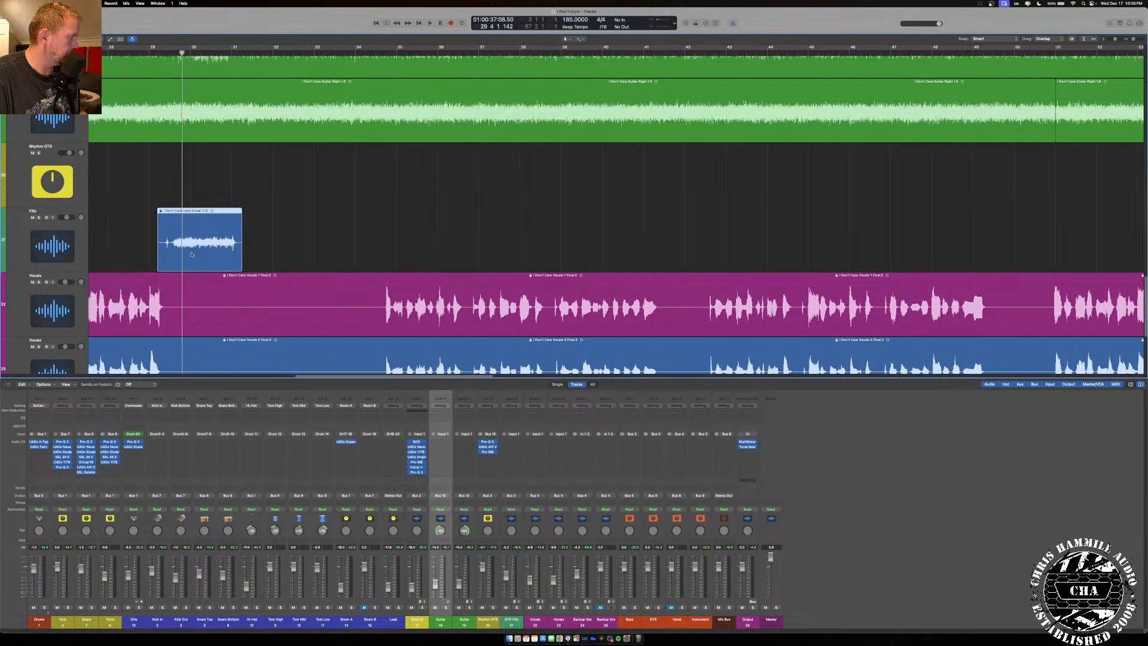
left_click(170, 53)
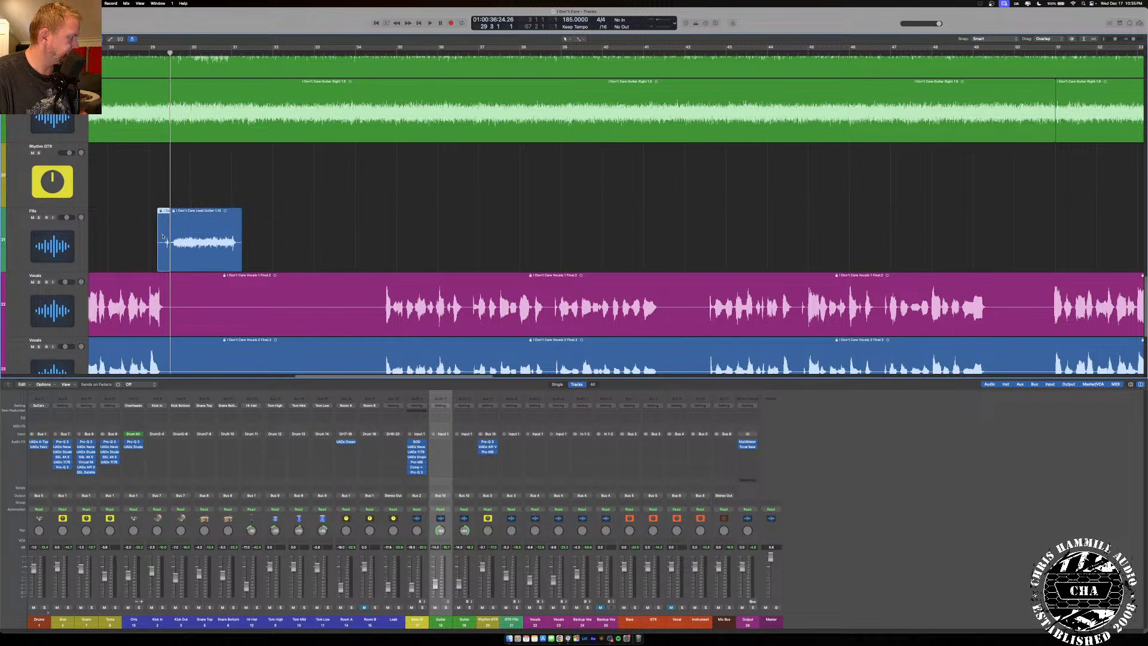
key("alt+bracketleft")
key("space")
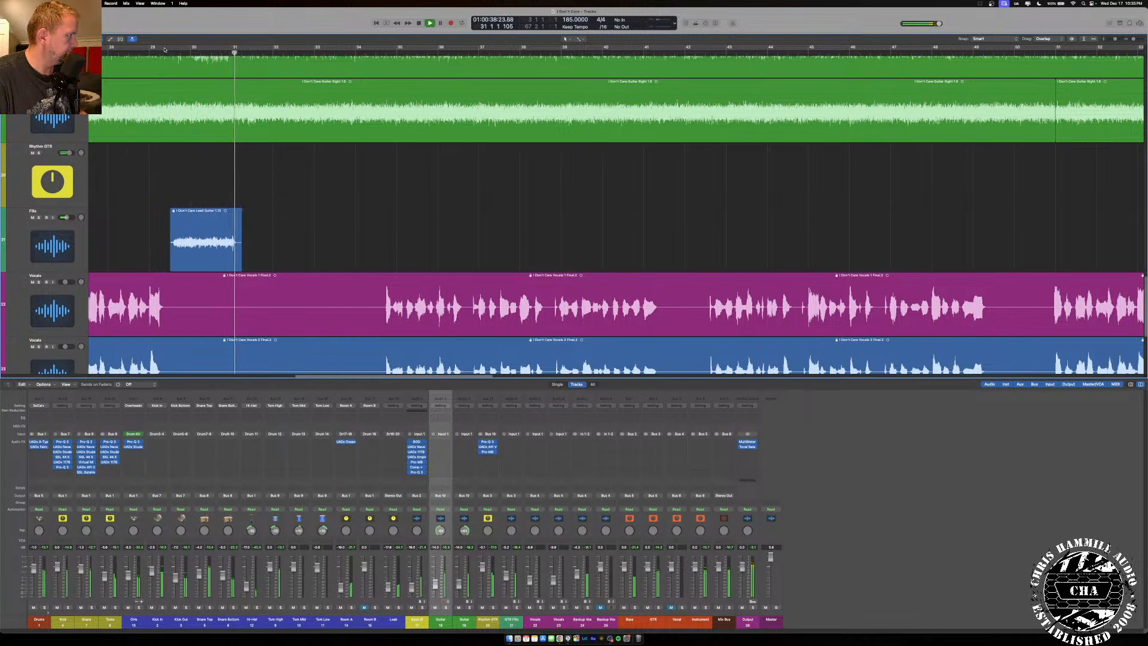
Set the cycle range around the first fill and play it in a loop.
left_click_drag(162, 48, 232, 43)
key("space")
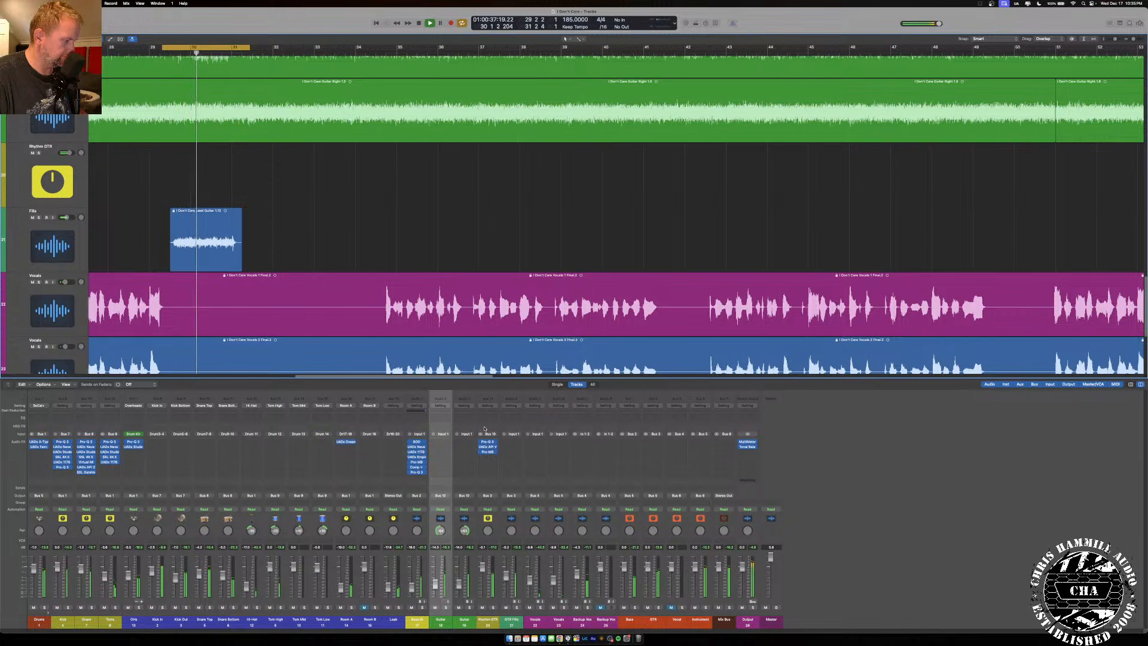
Copy the Pro-Q 3 EQ from the Rhythm GTR channel to GTR Fills and solo the fills.
left_click_drag(489, 443, 512, 443)
left_click(505, 434)
left_click(505, 435)
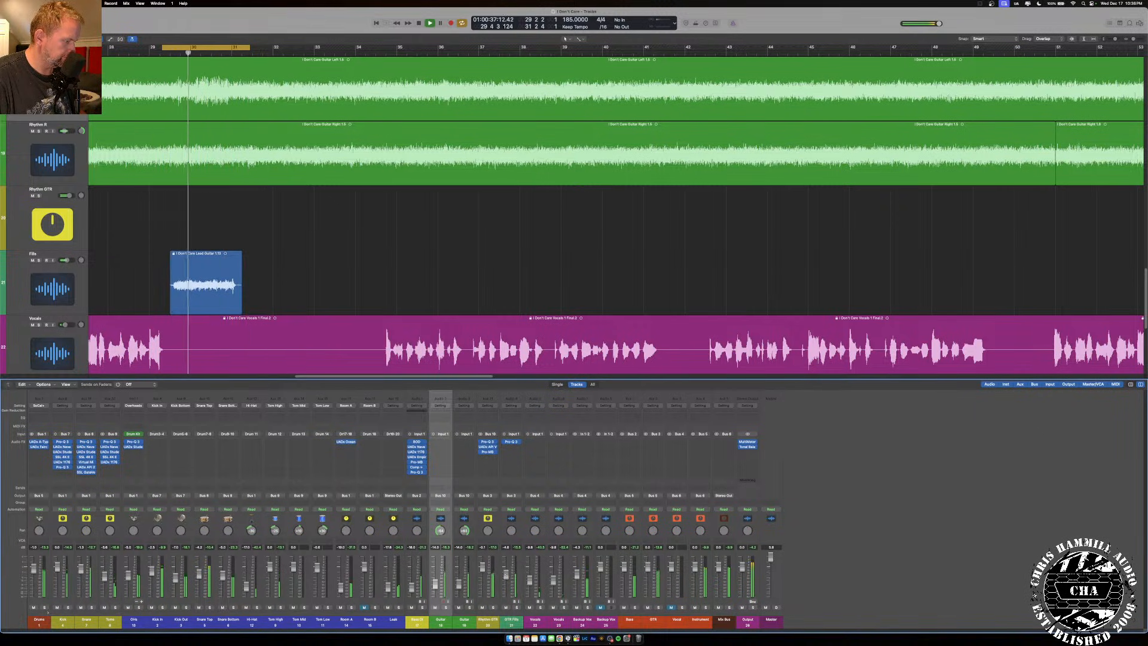
left_click(518, 607)
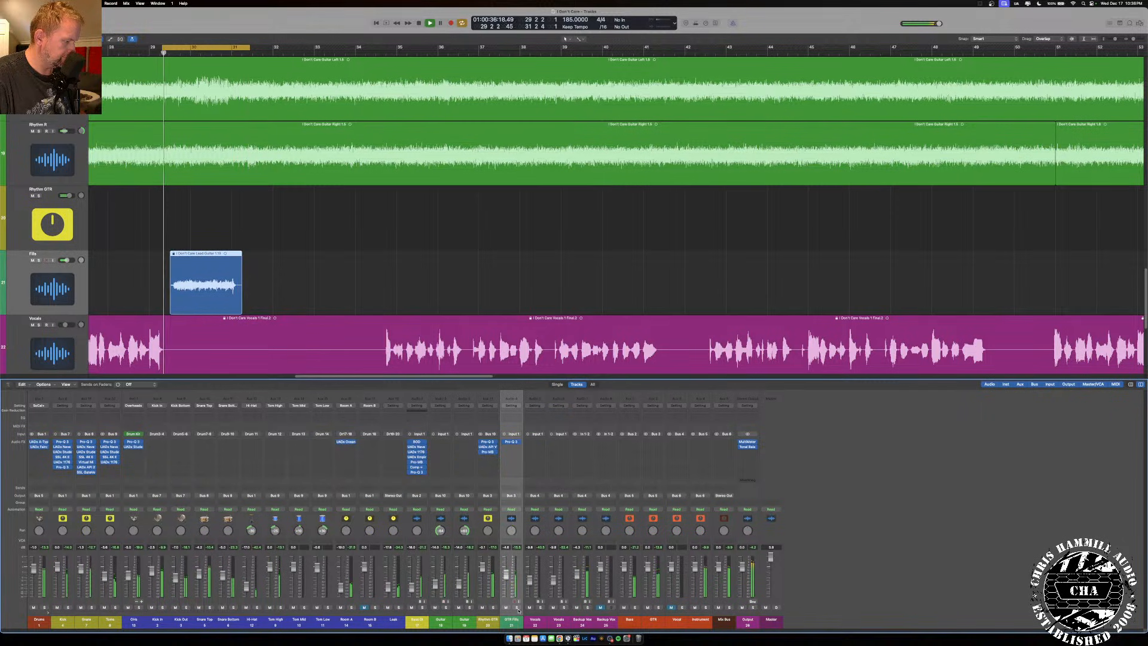
Open the Pro-Q 3 on GTR Fills, compare it bypassed and active, and delete the narrow upper-mid cut bands.
left_click(511, 441)
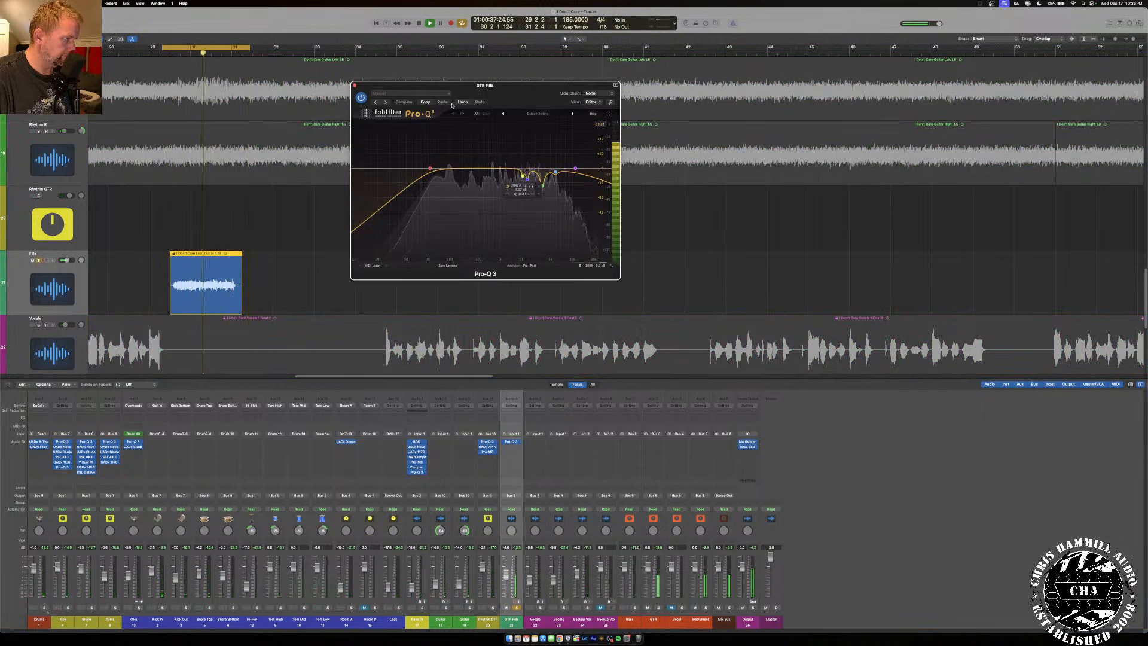
left_click(359, 98)
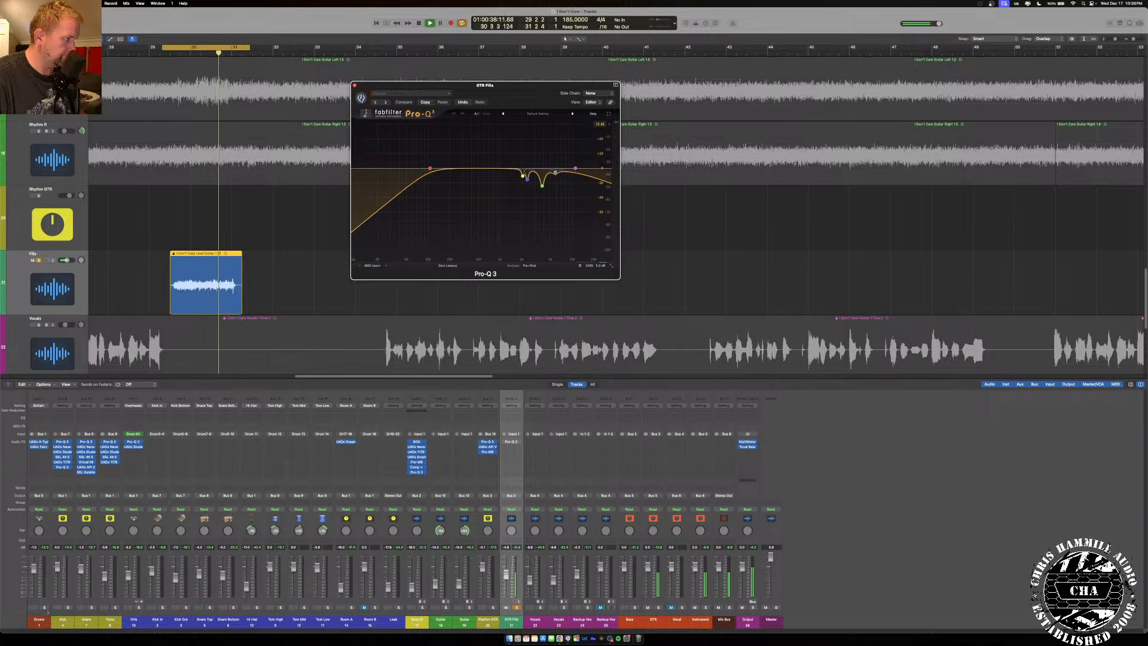
left_click(361, 98)
left_click(523, 177)
left_click(540, 183, "shift")
left_click(592, 230)
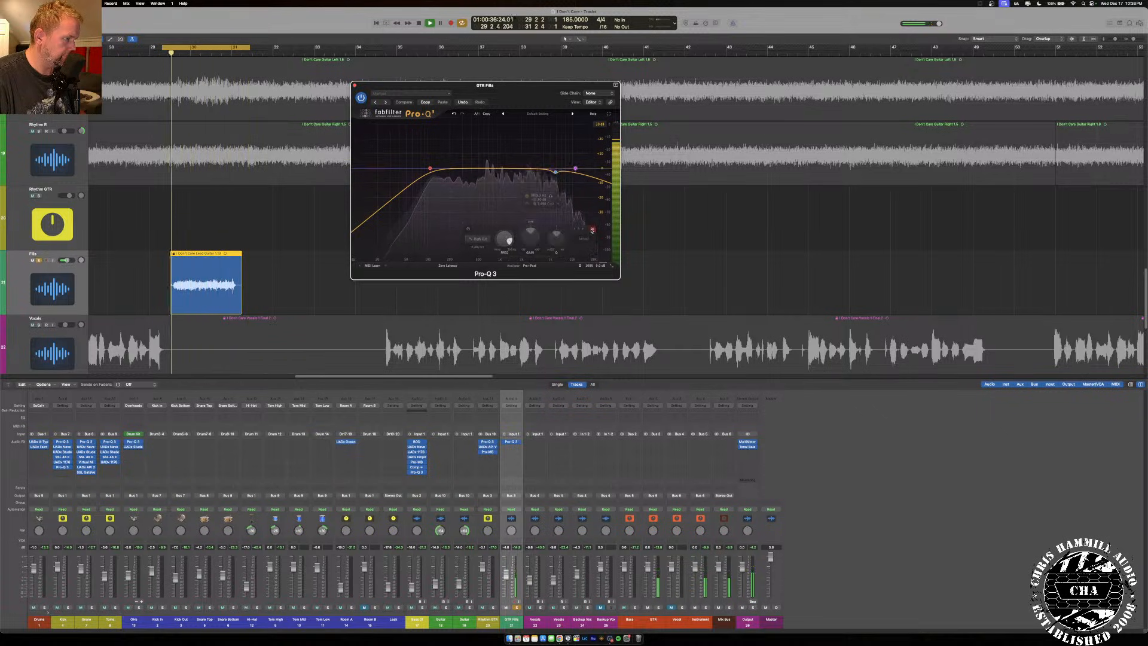
Move the remaining bell band lower in frequency, narrow it while boosted, turn it into a shallow cut, and close the EQ.
left_click(556, 174)
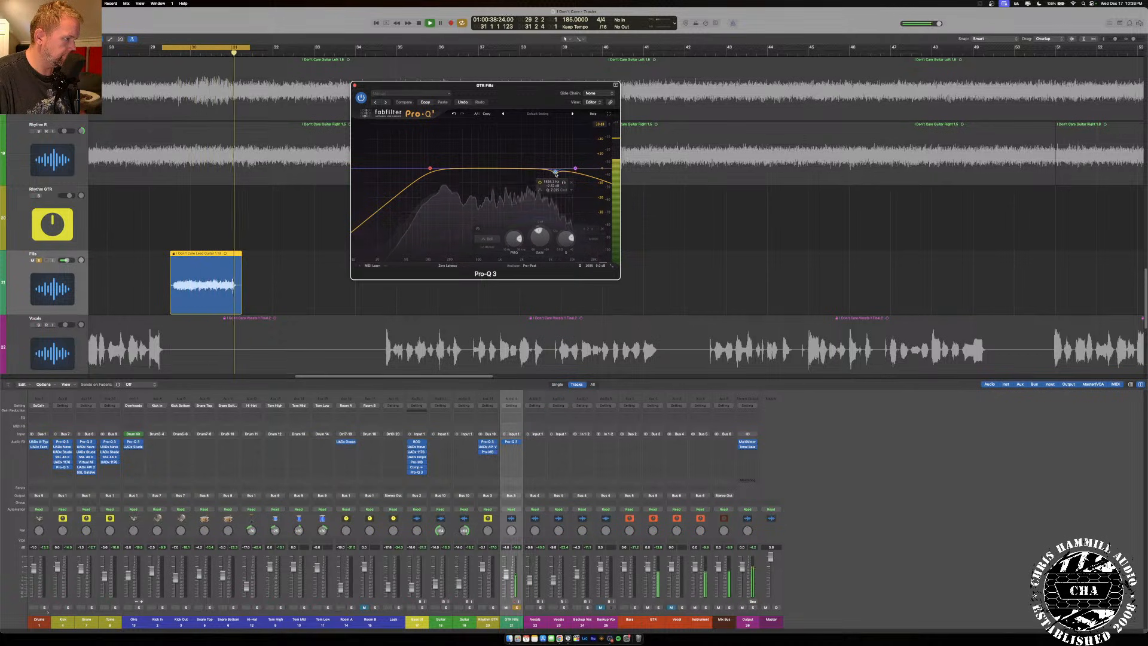
left_click_drag(555, 172, 534, 133)
scroll(542, 146, "up", 10)
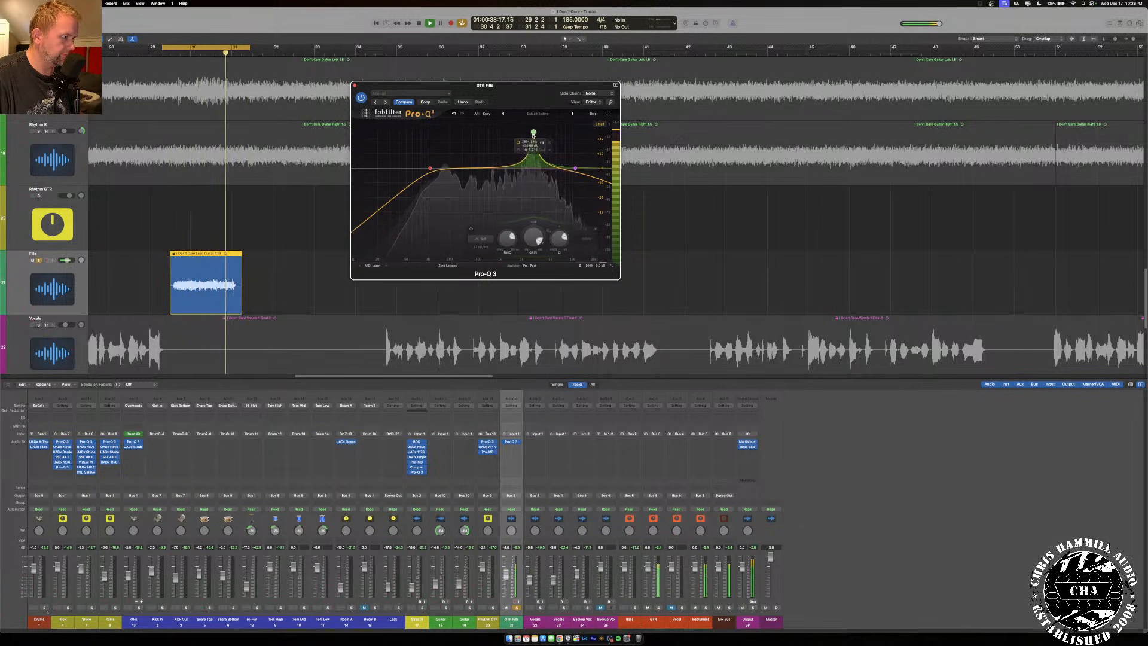
left_click_drag(533, 239, 535, 289)
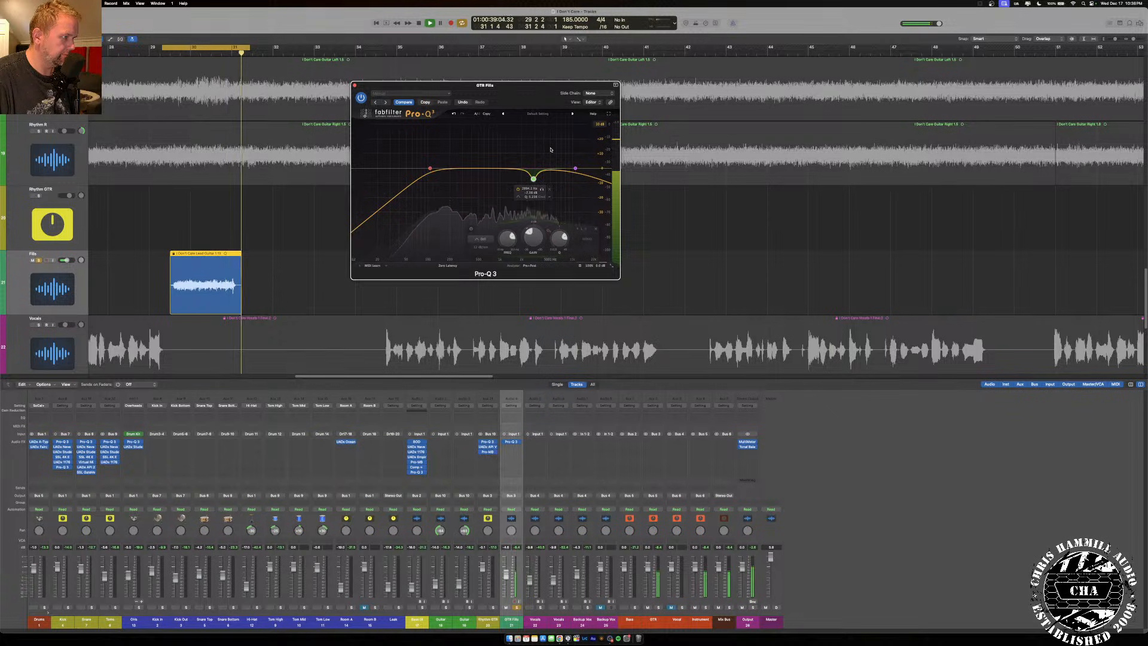
left_click(355, 85)
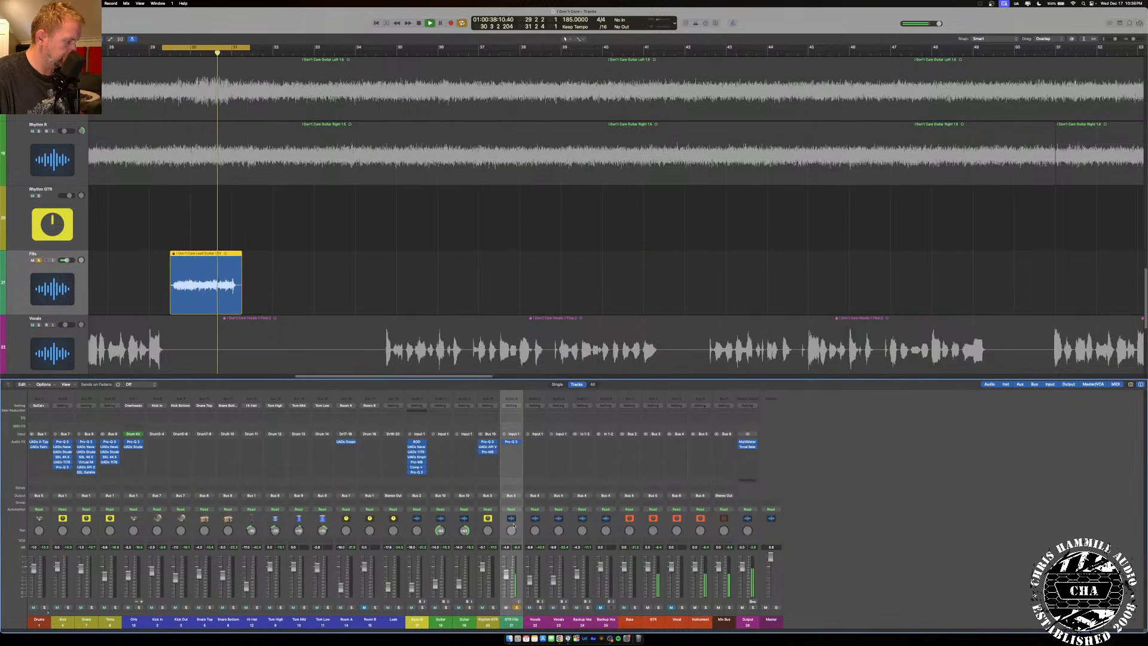
Copy the API Vision Channel Strip and Pro-MB from Rhythm GTR to GTR Fills and check the channel strip.
left_click_drag(488, 447, 511, 447)
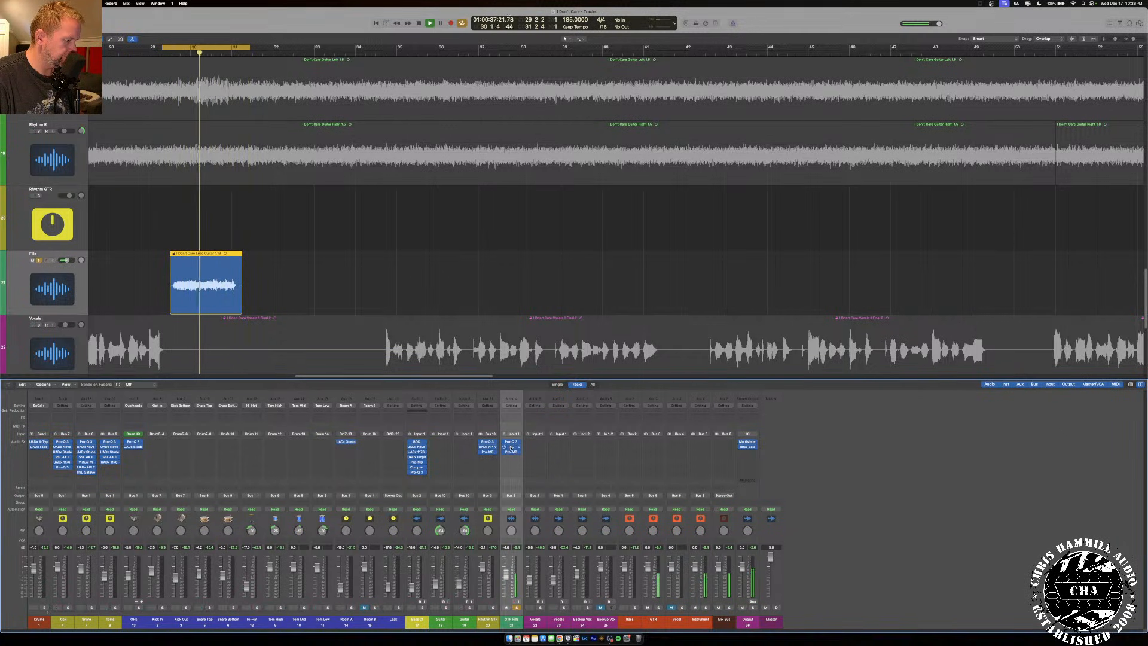
left_click(511, 447)
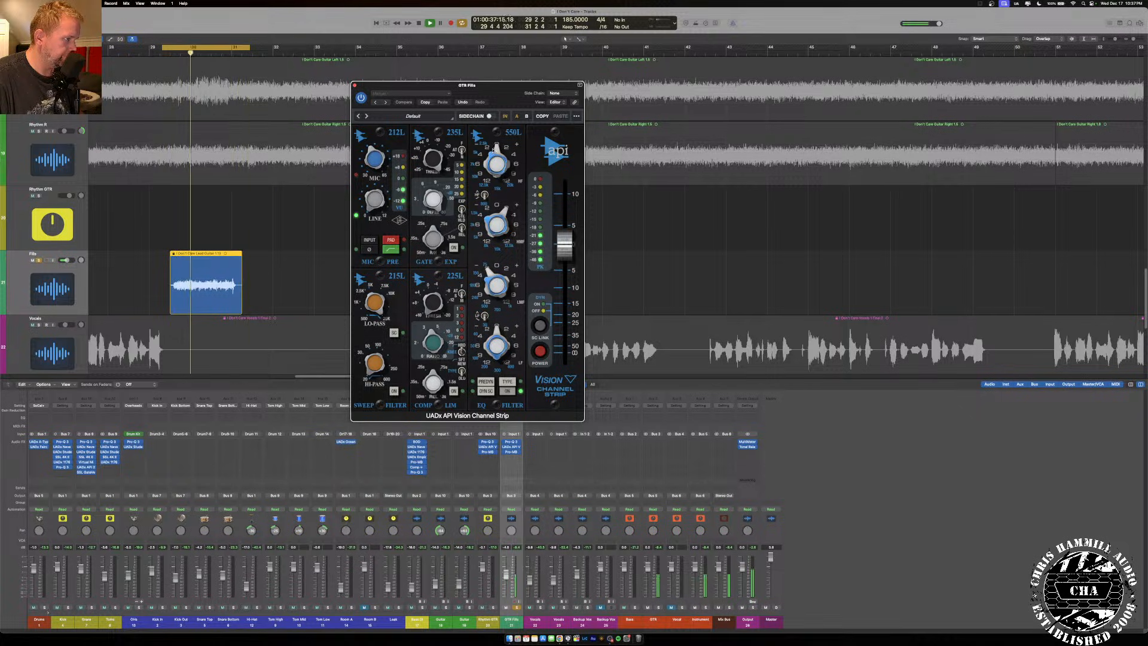
left_click(355, 85)
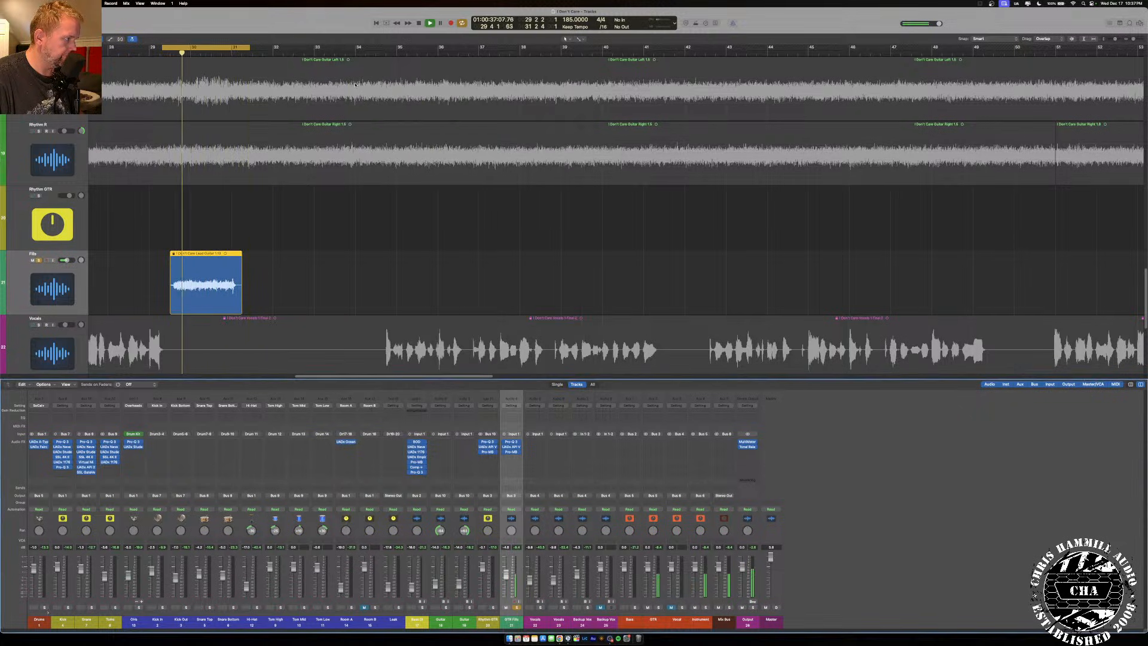
Unsolo GTR Fills, lower its fader slightly against the full mix, and stop playback.
left_click(517, 607)
left_click_drag(507, 574, 506, 578)
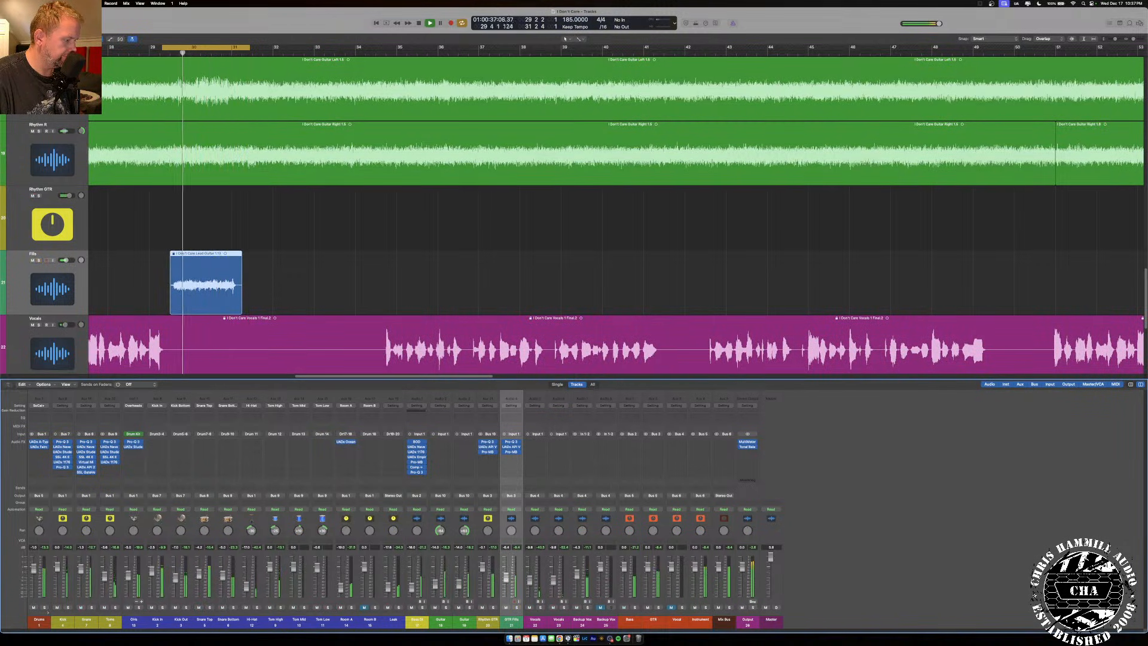
left_click_drag(507, 579, 507, 577)
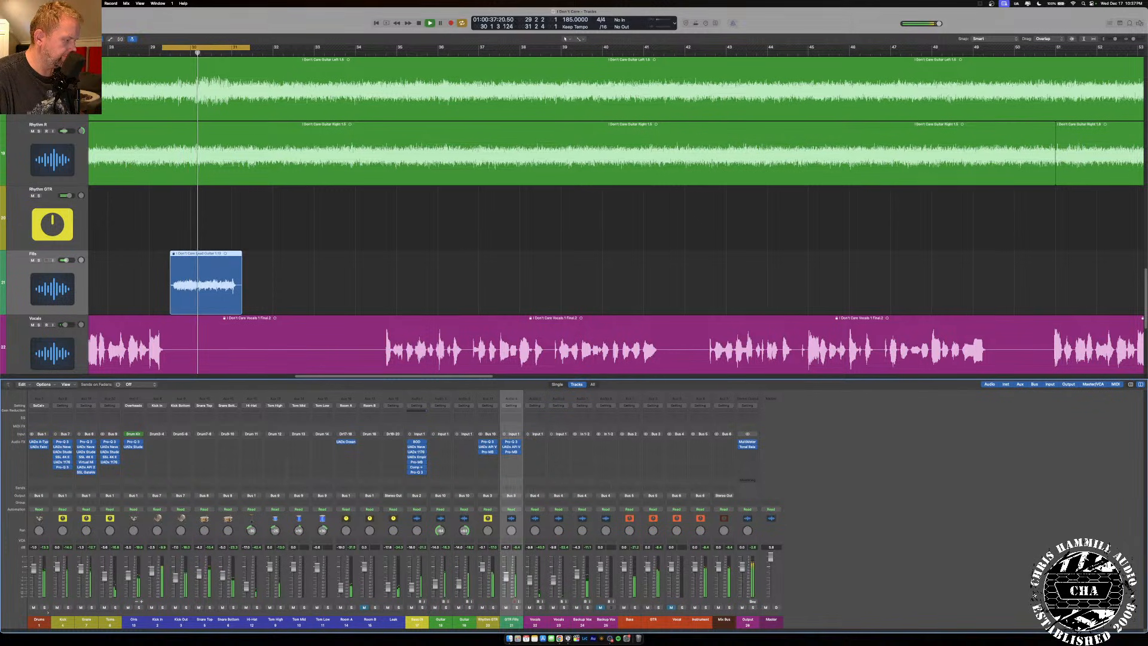
key("space")
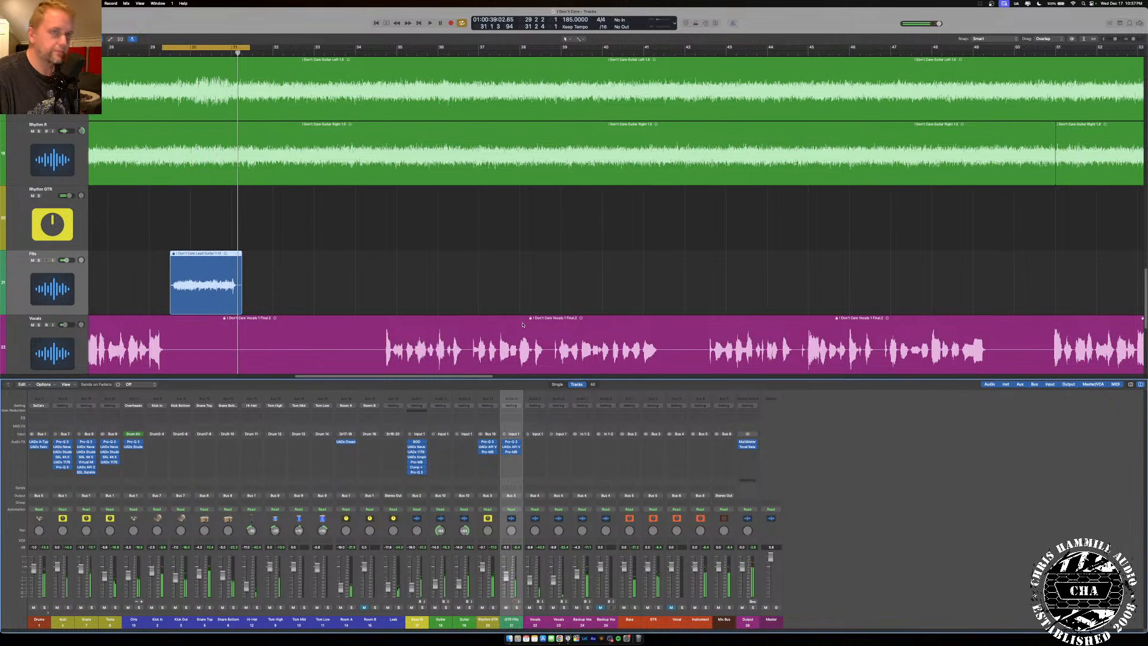
Extend the cycle range to run from bar 3 to the end of the first rhythm guitar section at bar 67.
left_click_drag(1134, 40, 1131, 40)
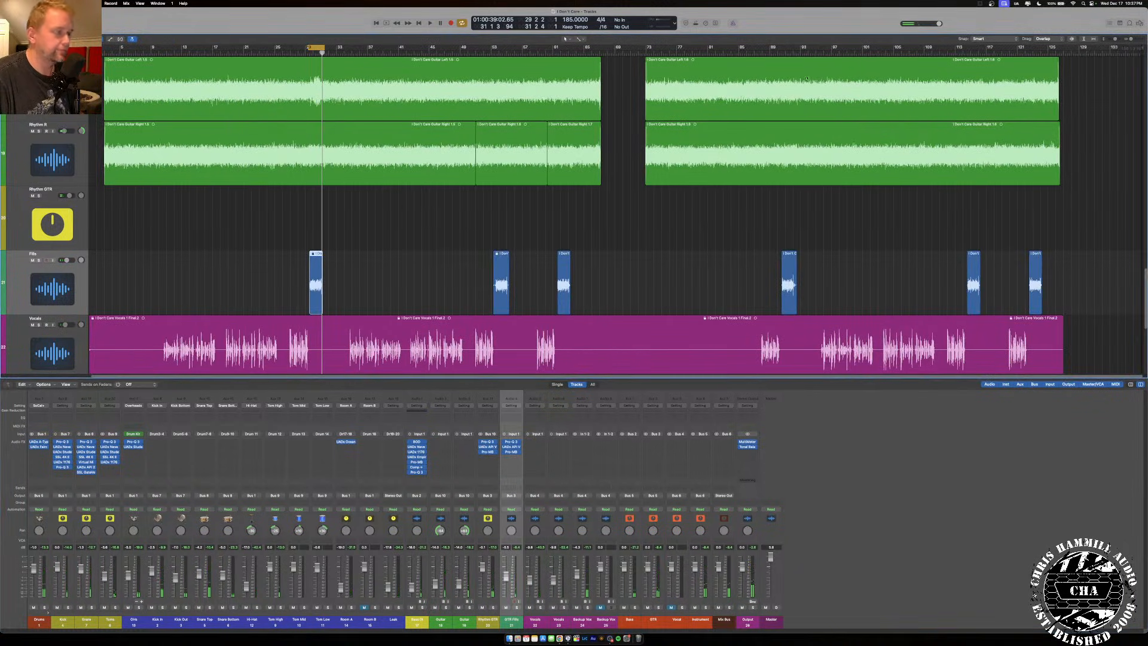
left_click_drag(309, 49, 118, 49)
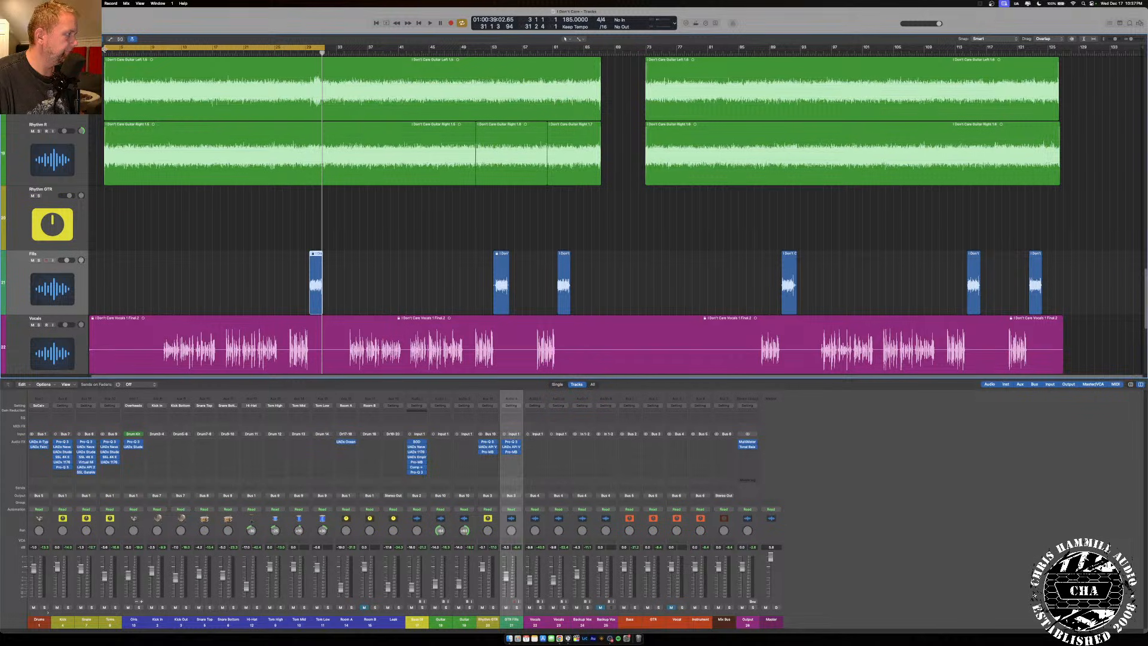
left_click_drag(324, 51, 602, 60)
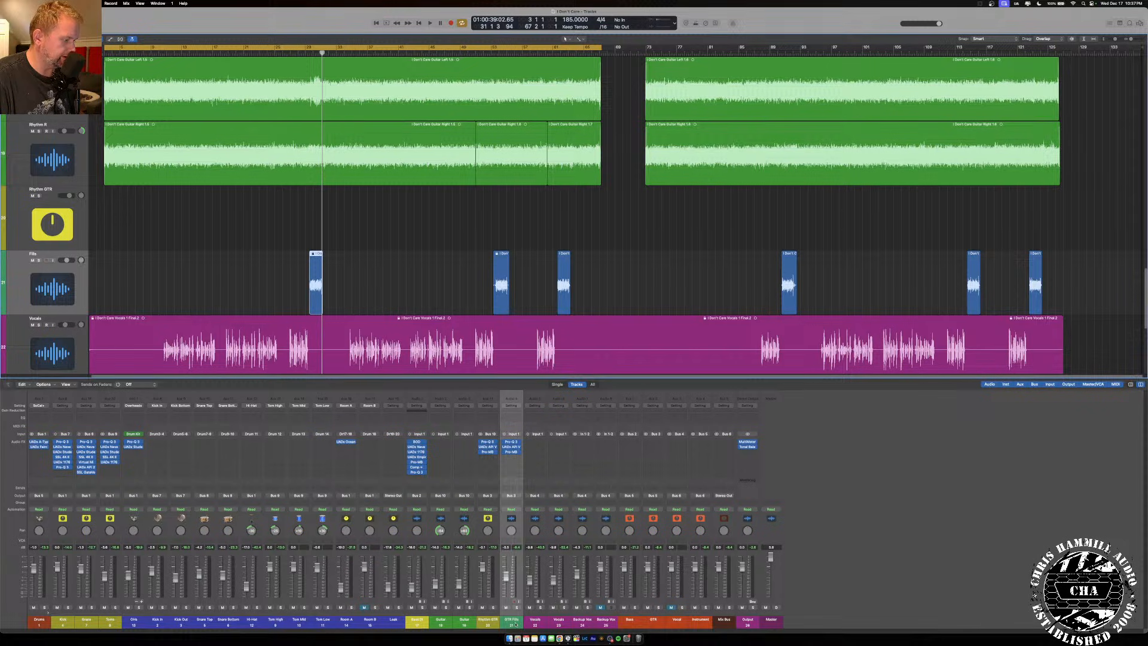
Add the UADx Capitol Chambers reverb after Pro-MB on the GTR Fills channel.
left_click(518, 456)
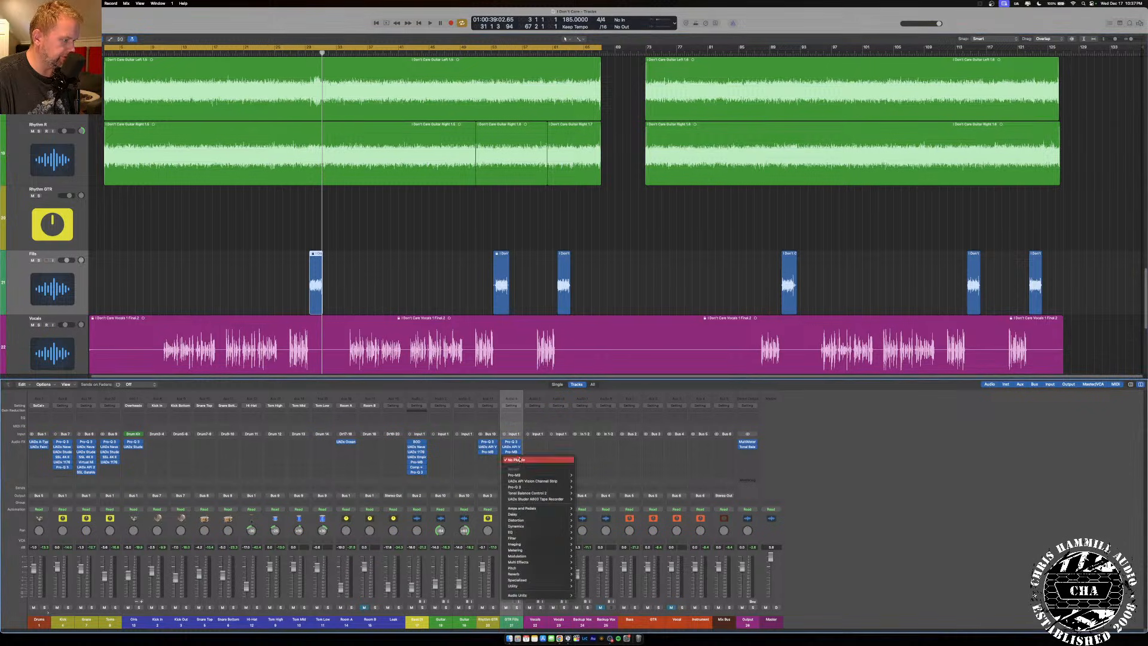
mouse_move(527, 595)
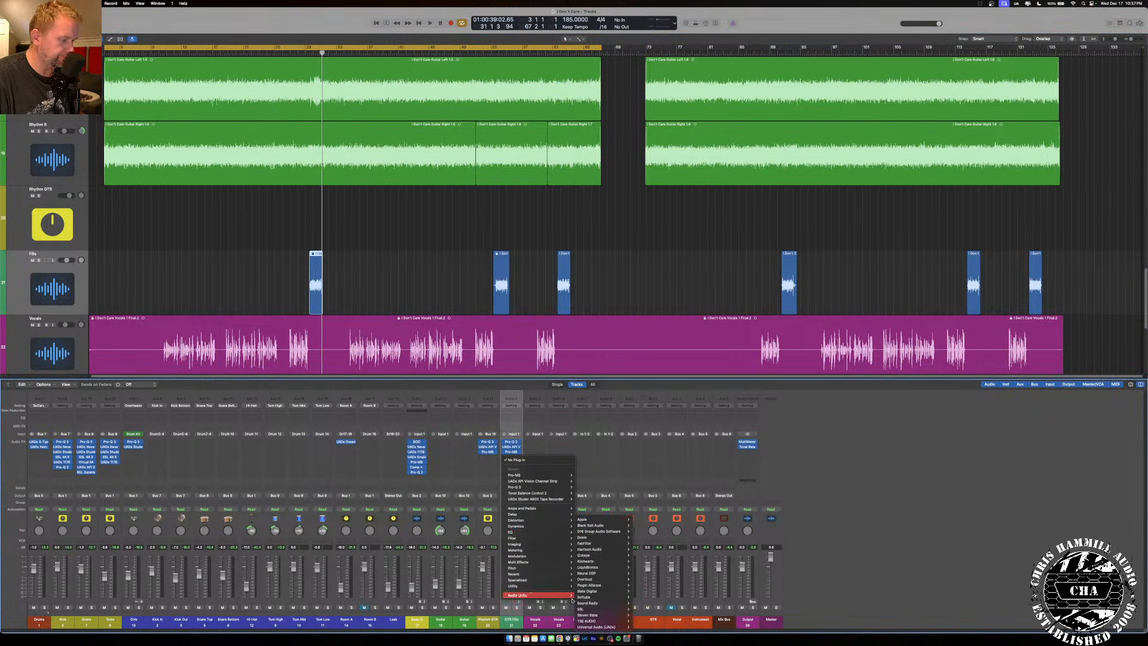
mouse_move(608, 626)
mouse_move(673, 359)
left_click(713, 364)
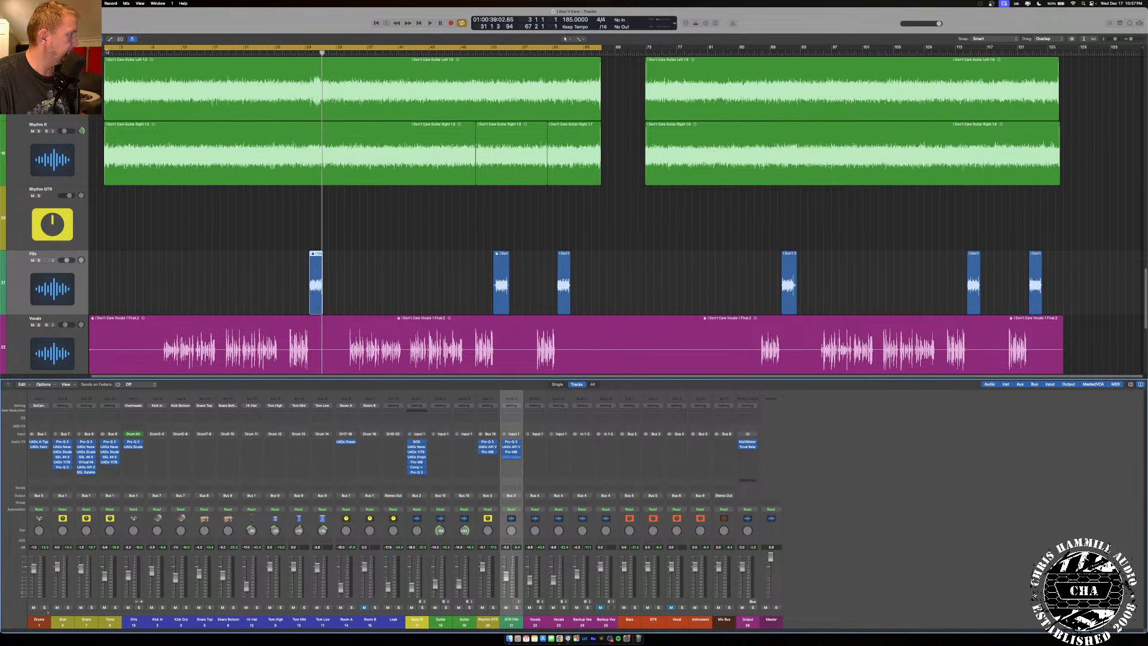
Shorten the cycle range to the first fill, starting at beat 3 of bar 29, and play the loop.
left_click_drag(105, 48, 308, 48)
left_click_drag(602, 48, 324, 74)
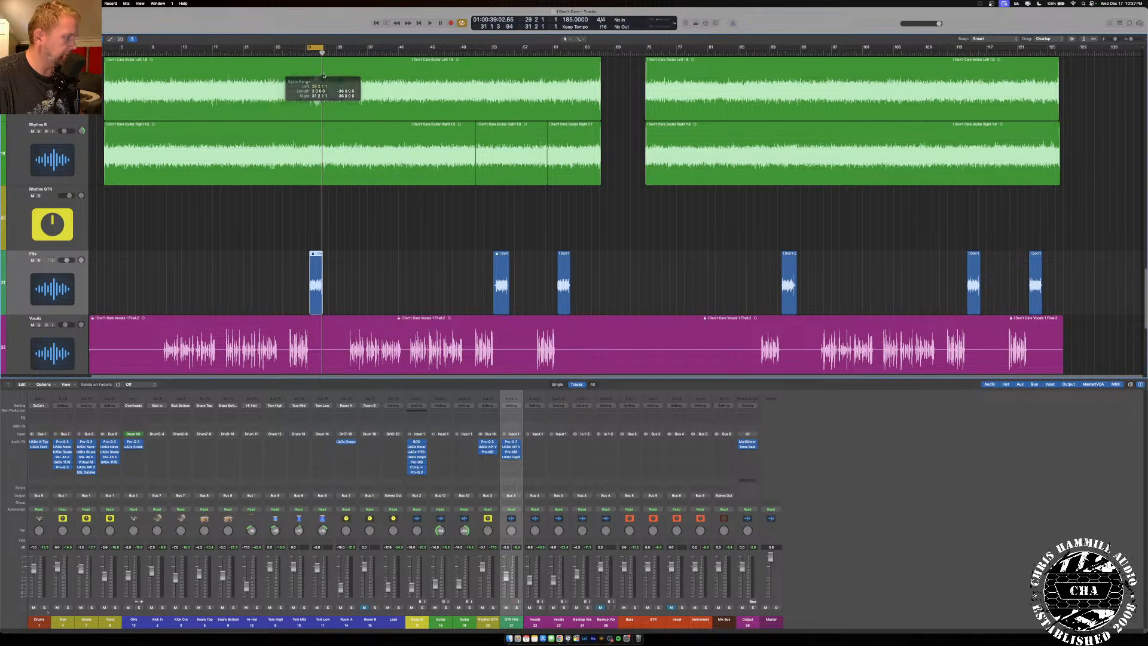
left_click_drag(1133, 40, 1136, 39)
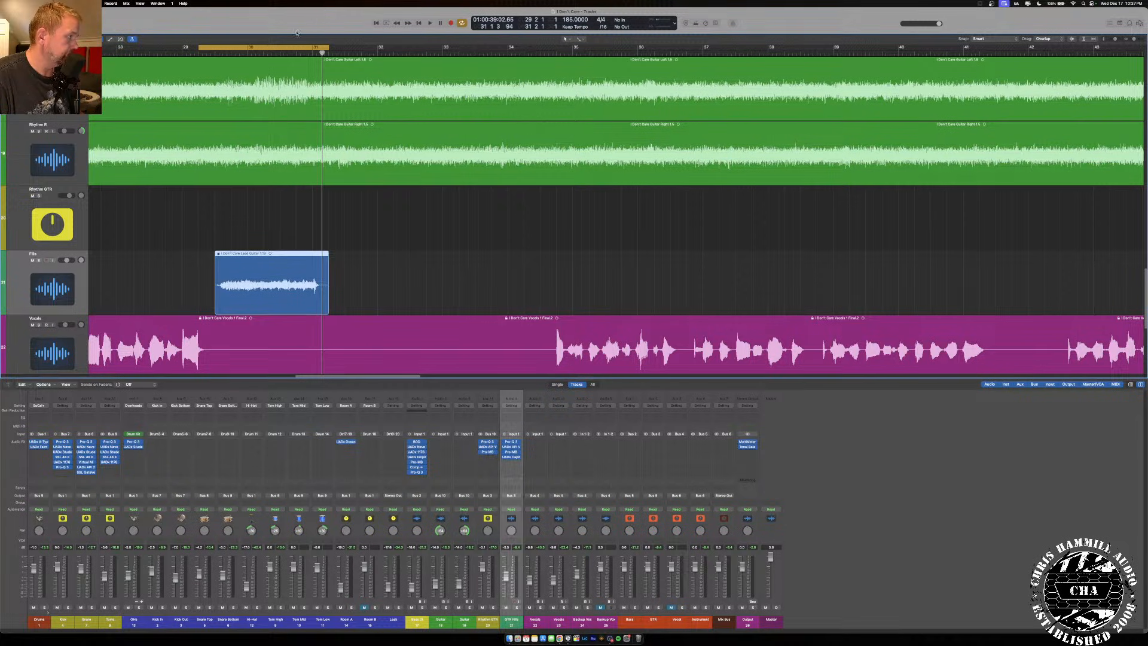
left_click_drag(199, 49, 214, 49)
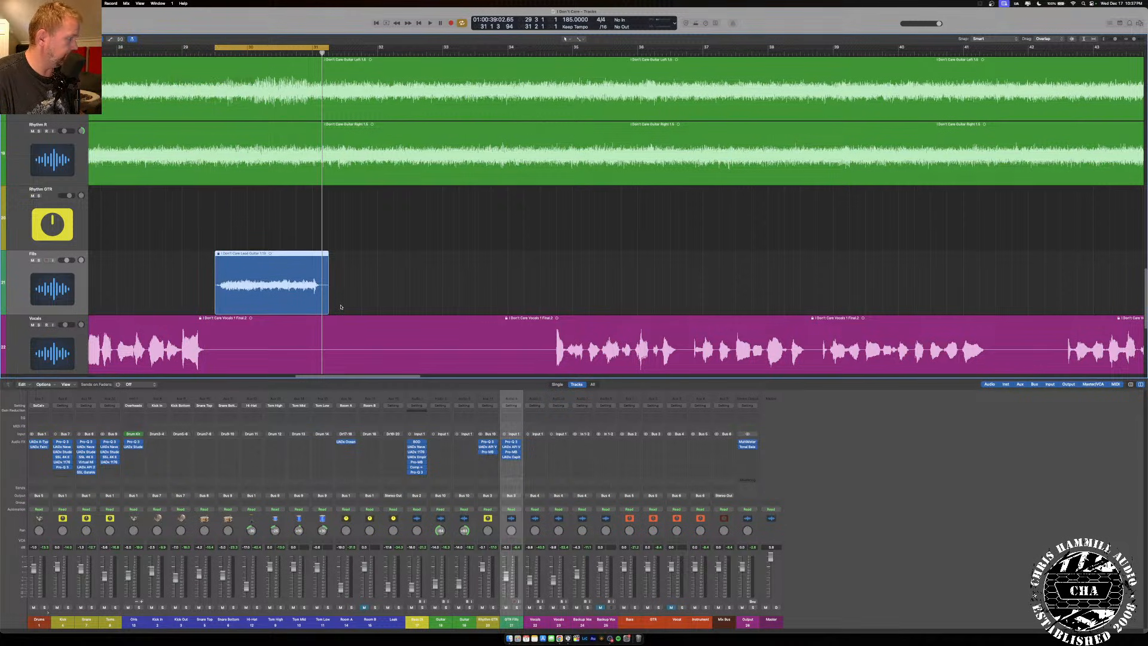
key("space")
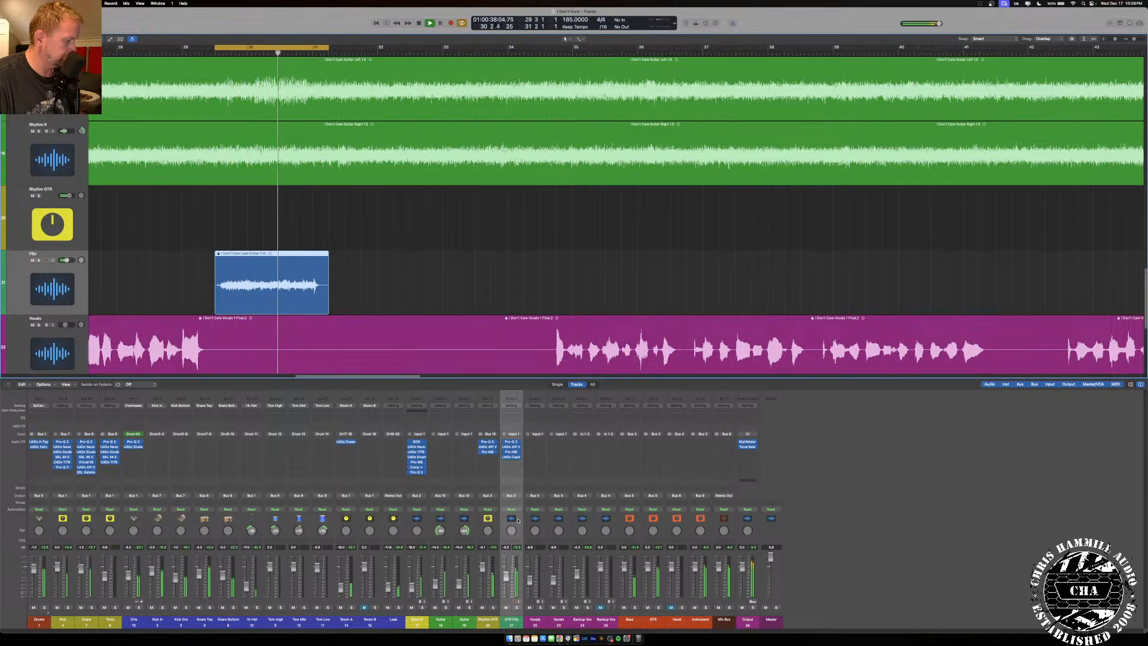
Solo GTR Fills, turn off Wet Solo in its Capitol Chambers reverb, and close the plug-in.
key("s")
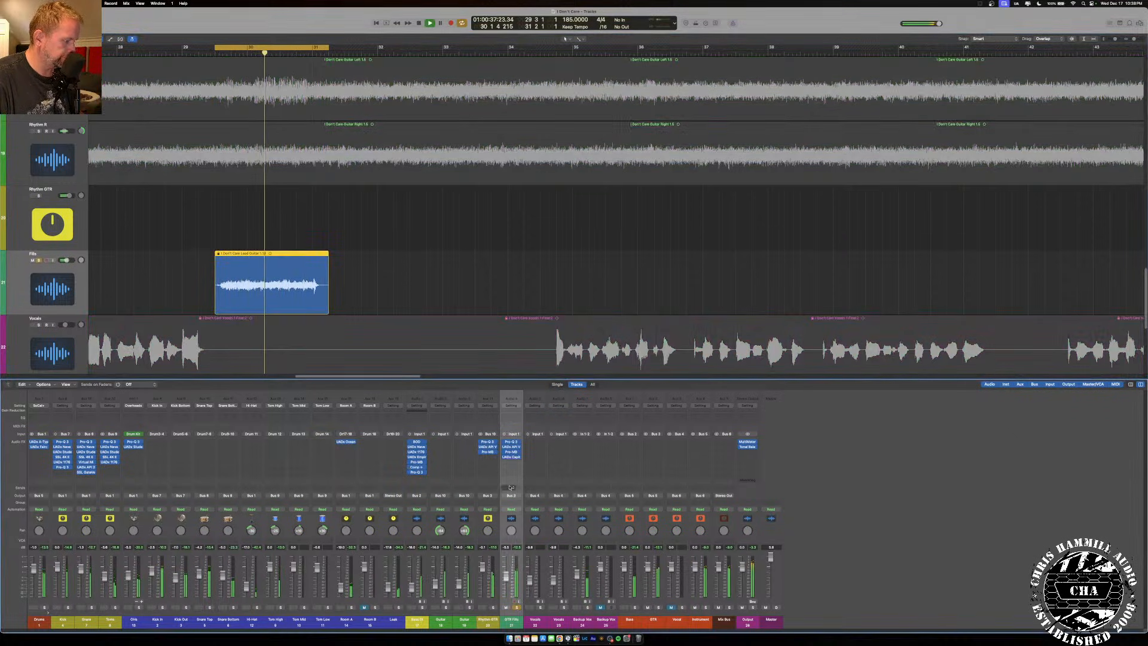
left_click(511, 461)
left_click(509, 456)
left_click(509, 456)
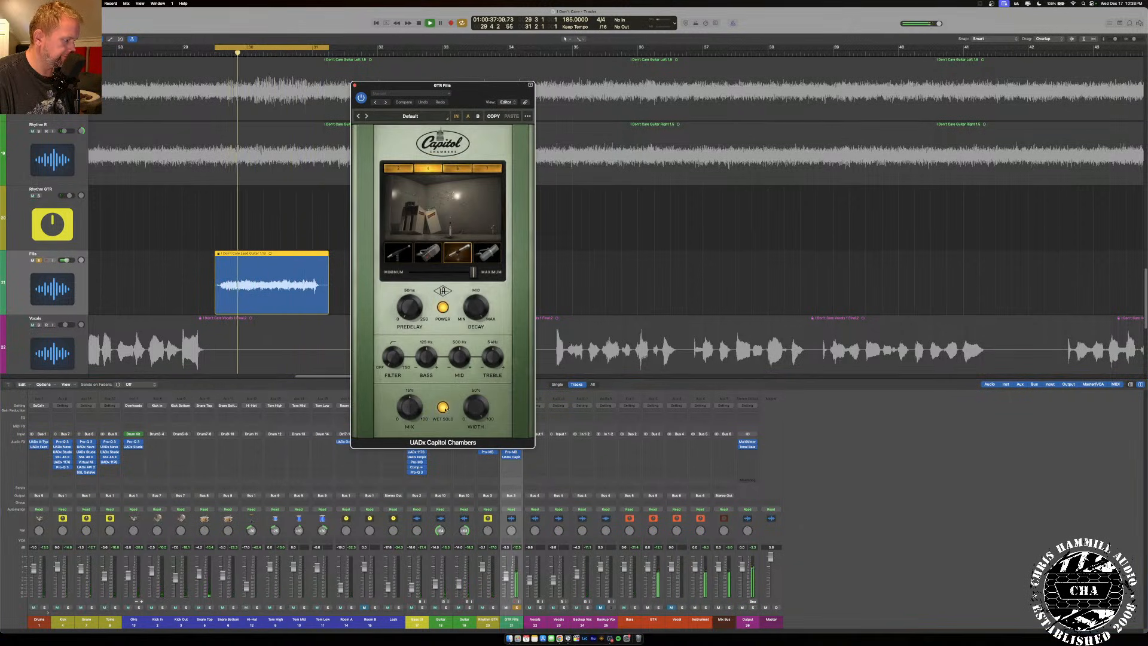
left_click(442, 407)
left_click(442, 408)
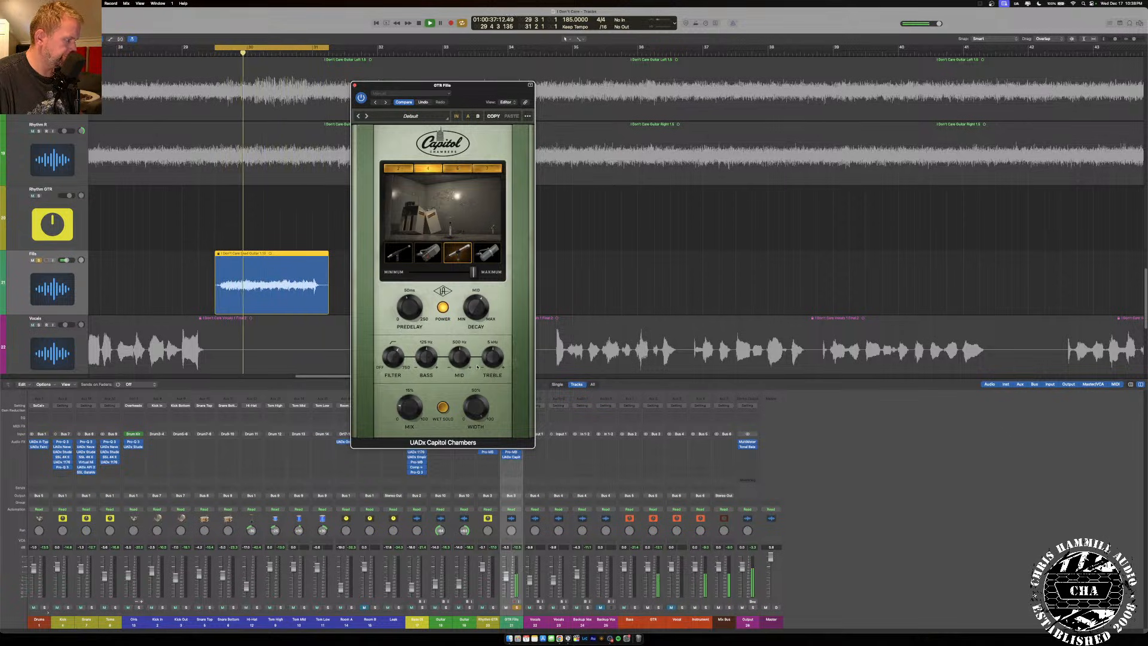
left_click(354, 85)
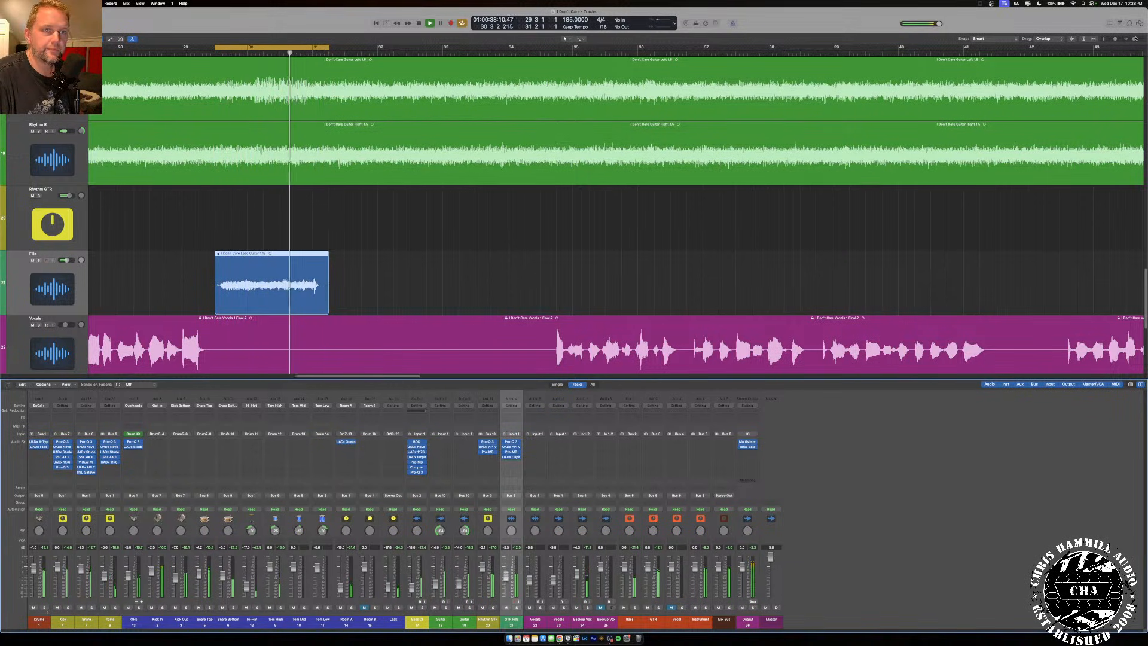
Play the song on past the first fill without looping to hear the fills in the full mix.
scroll(1082, 58, "down", 5)
key("space")
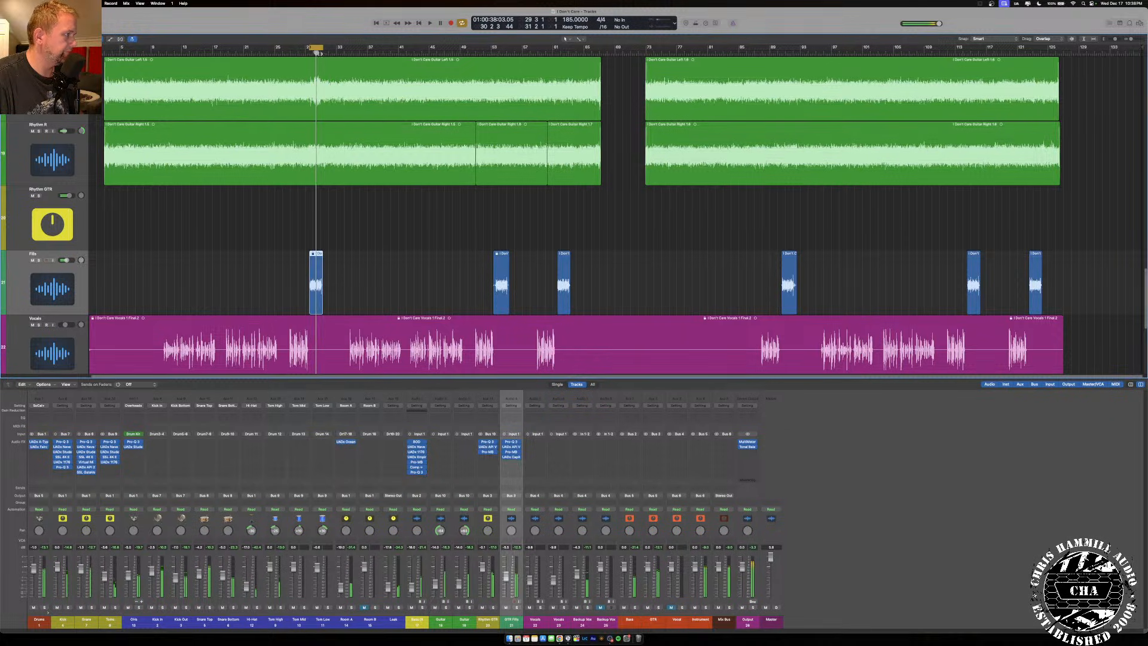
key("space")
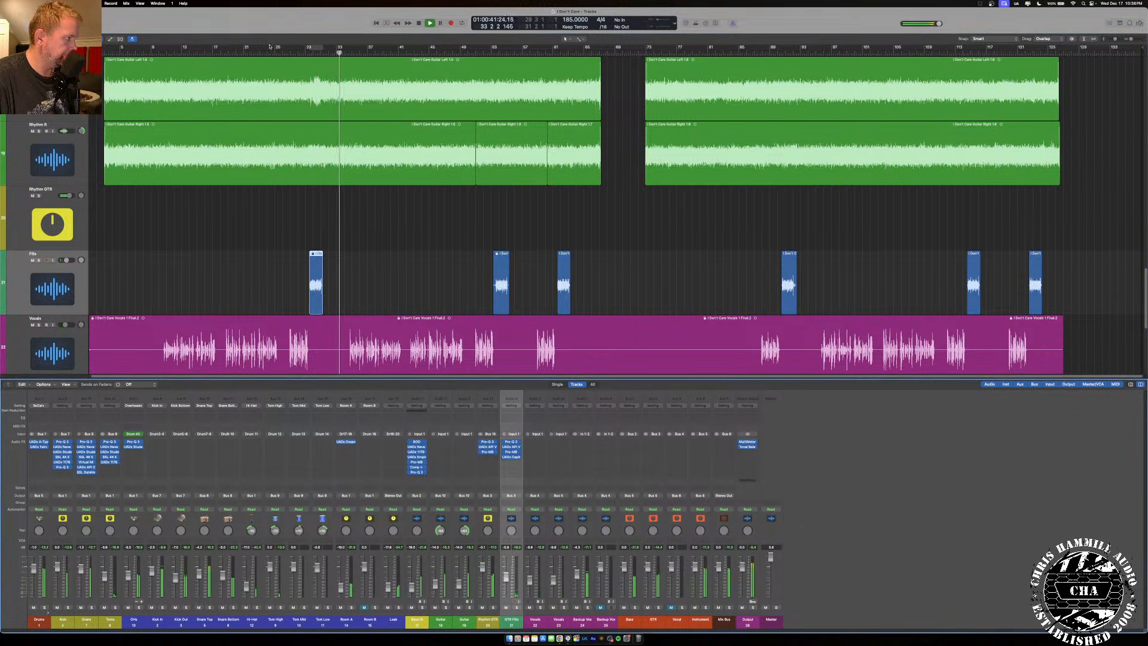
Replay the mix from before the first fill, skip ahead toward the second, and check the output in Tonal Balance Control 2.
left_click(286, 53)
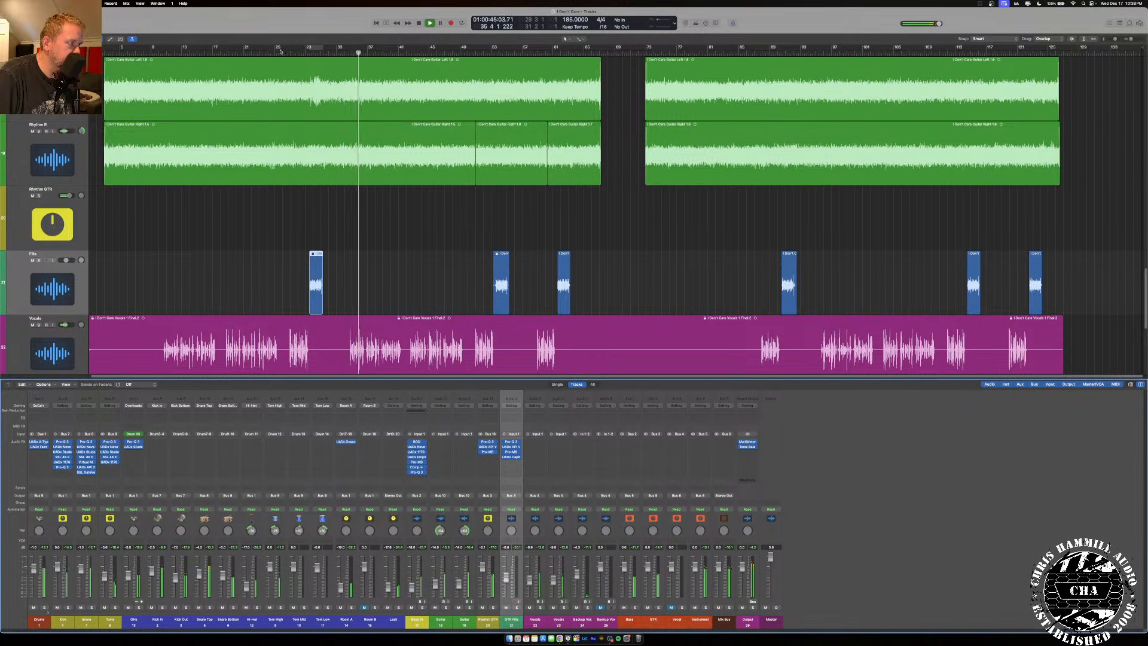
left_click(464, 53)
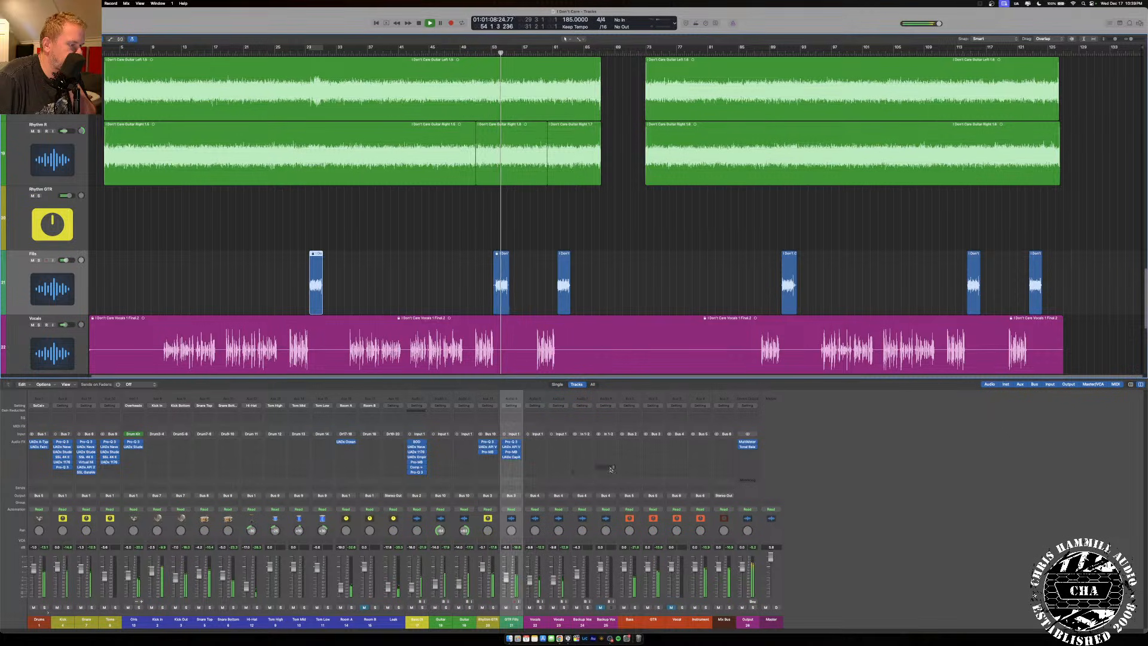
left_click(747, 446)
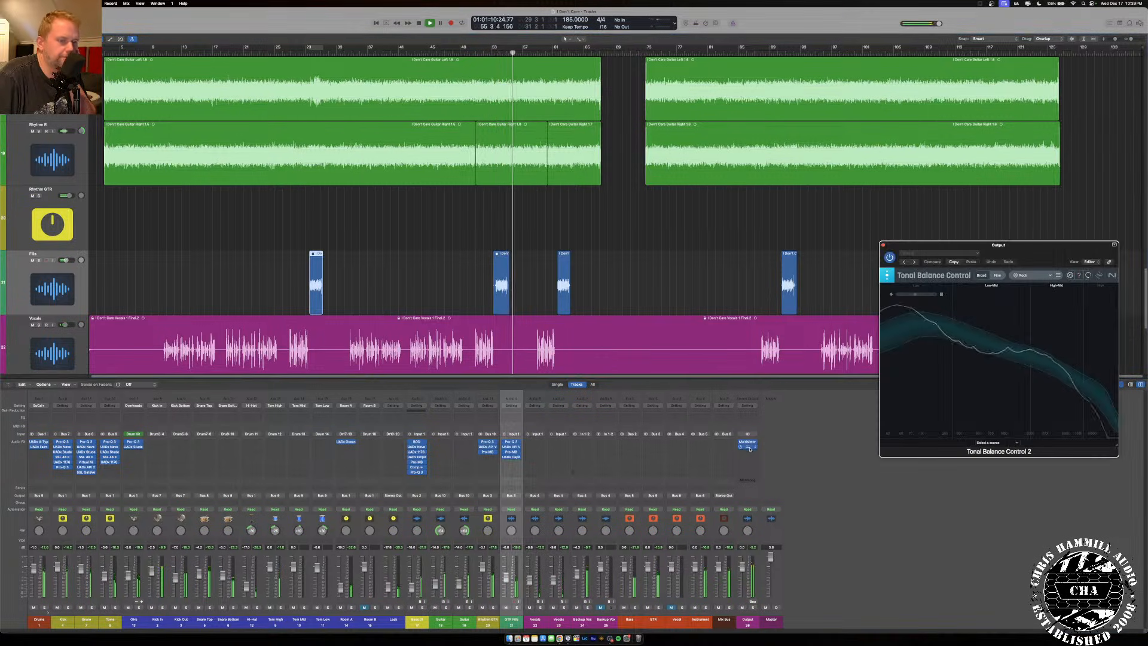
left_click(884, 245)
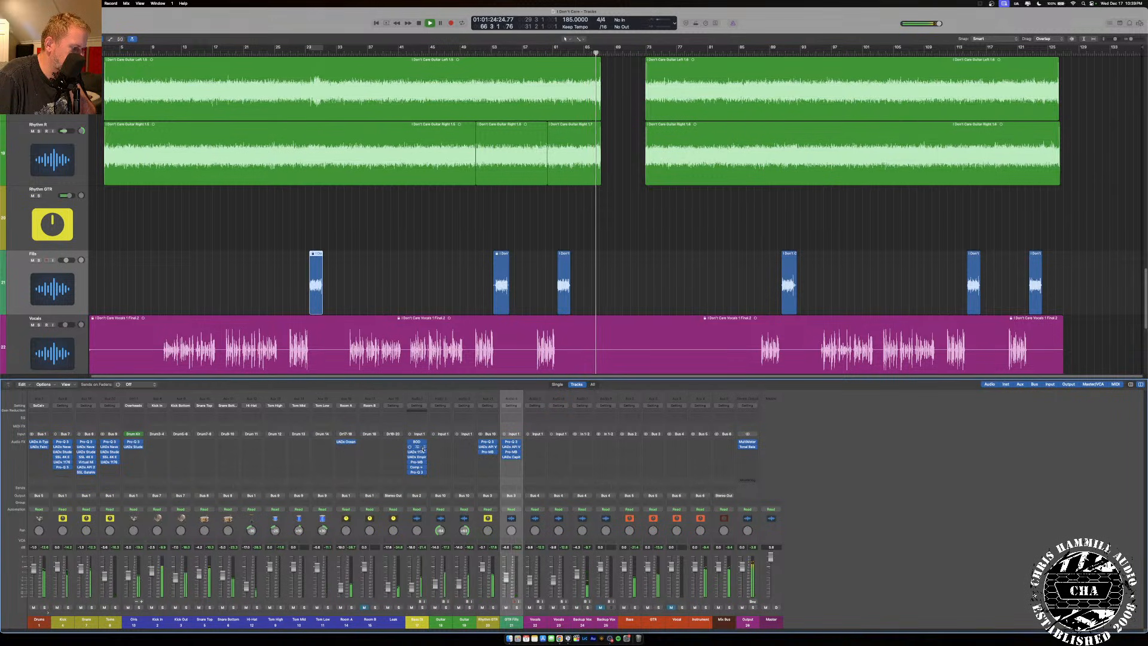
Add a low-cut band to the Pro-Q 3 on Bass DI and raise its frequency to the existing low dip.
left_click(415, 472)
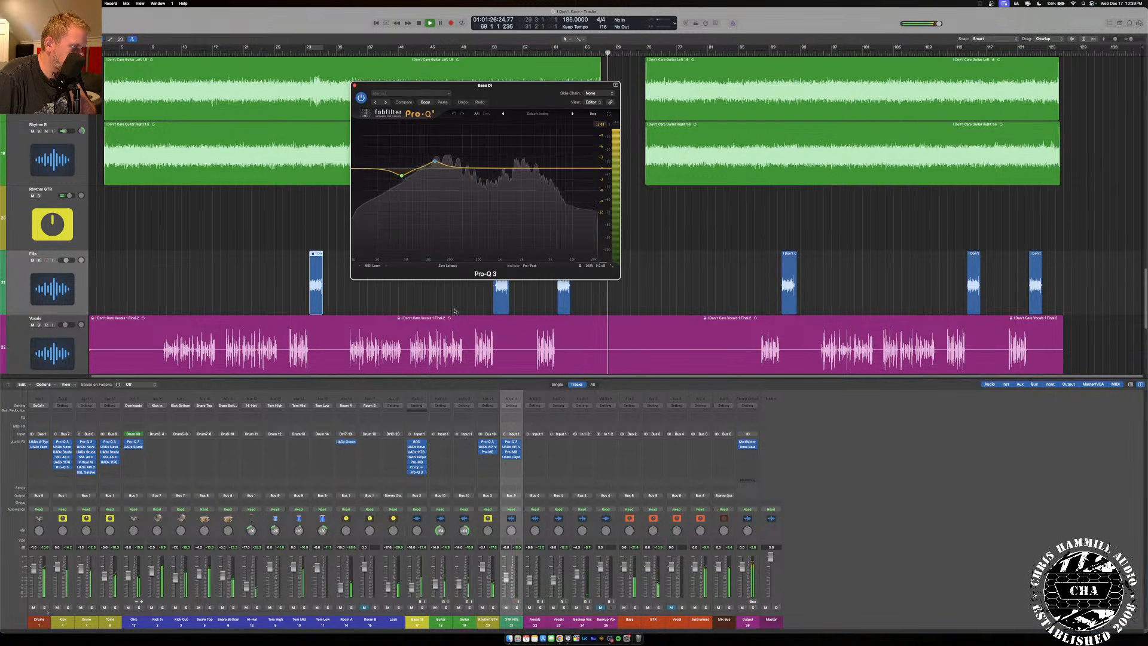
left_click(353, 168)
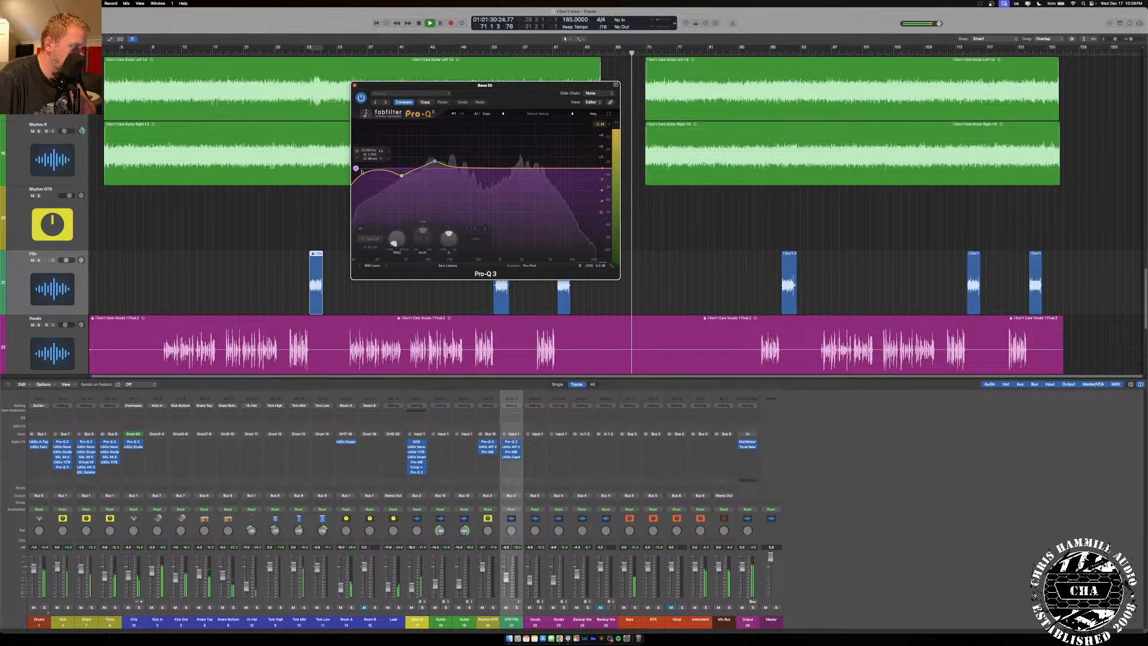
left_click_drag(394, 238, 392, 223)
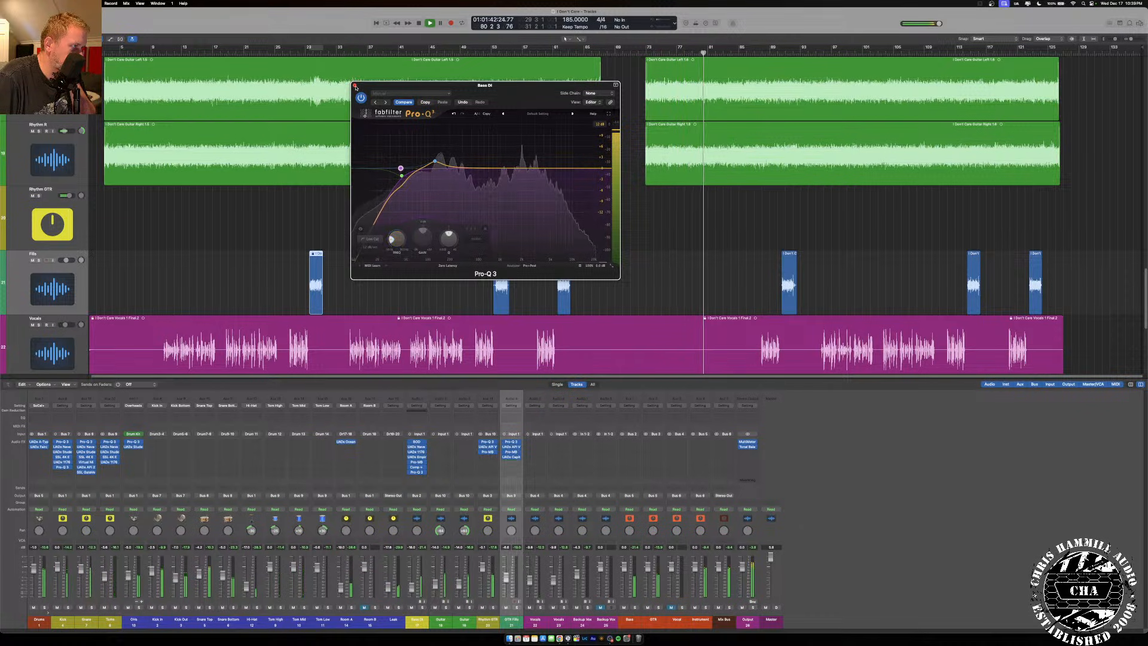
left_click(355, 87)
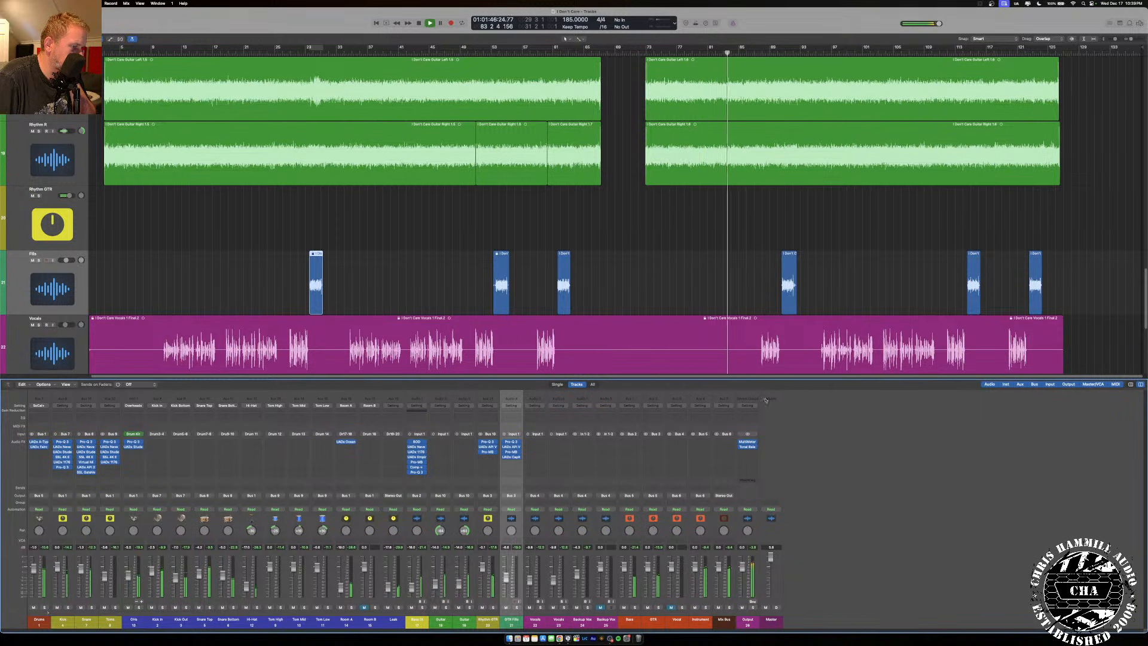
Raise the low-cut frequency in the last Pro-Q 3 on the Kick channel and check the output in Tonal Balance Control 2.
mouse_move(749, 447)
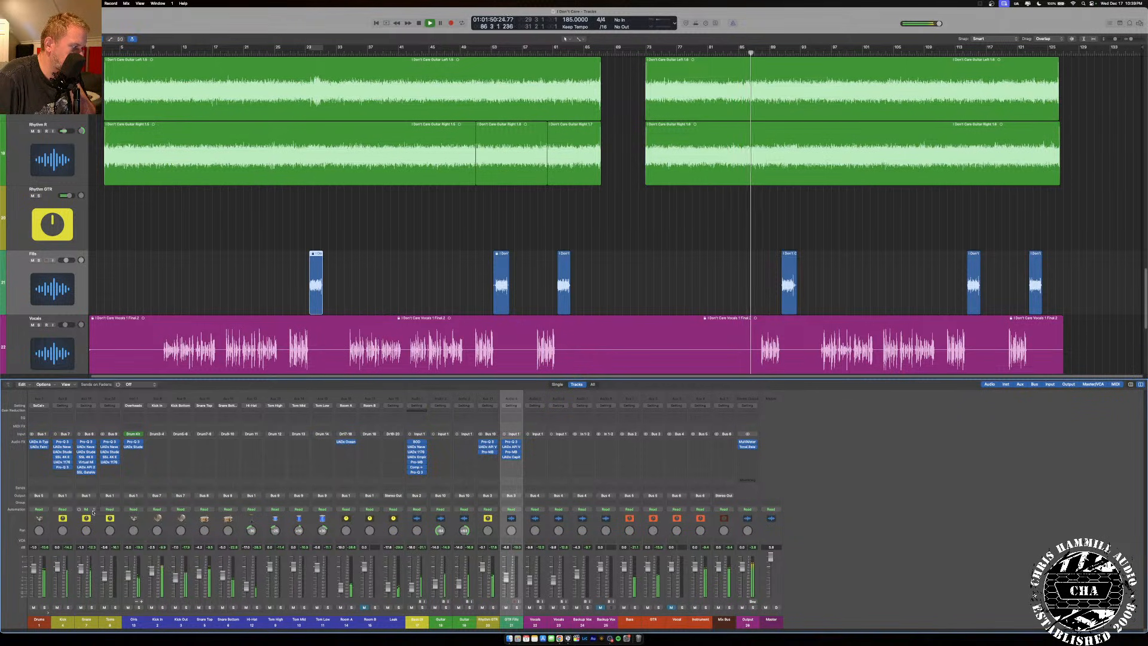
left_click(63, 467)
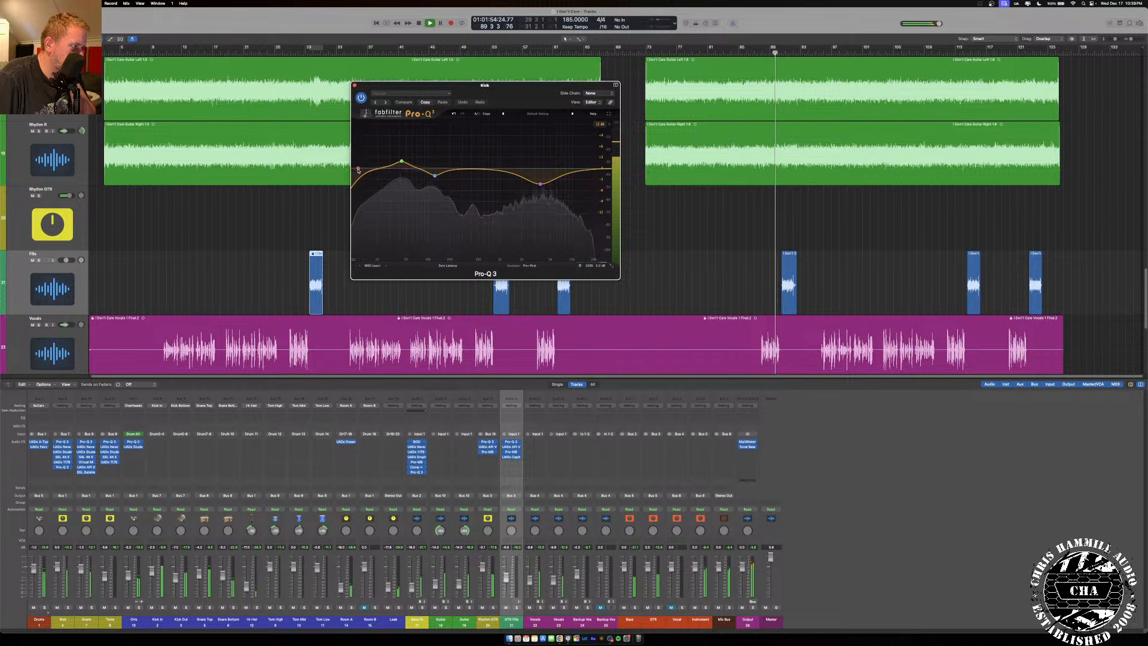
left_click(358, 168)
left_click_drag(396, 239, 399, 212)
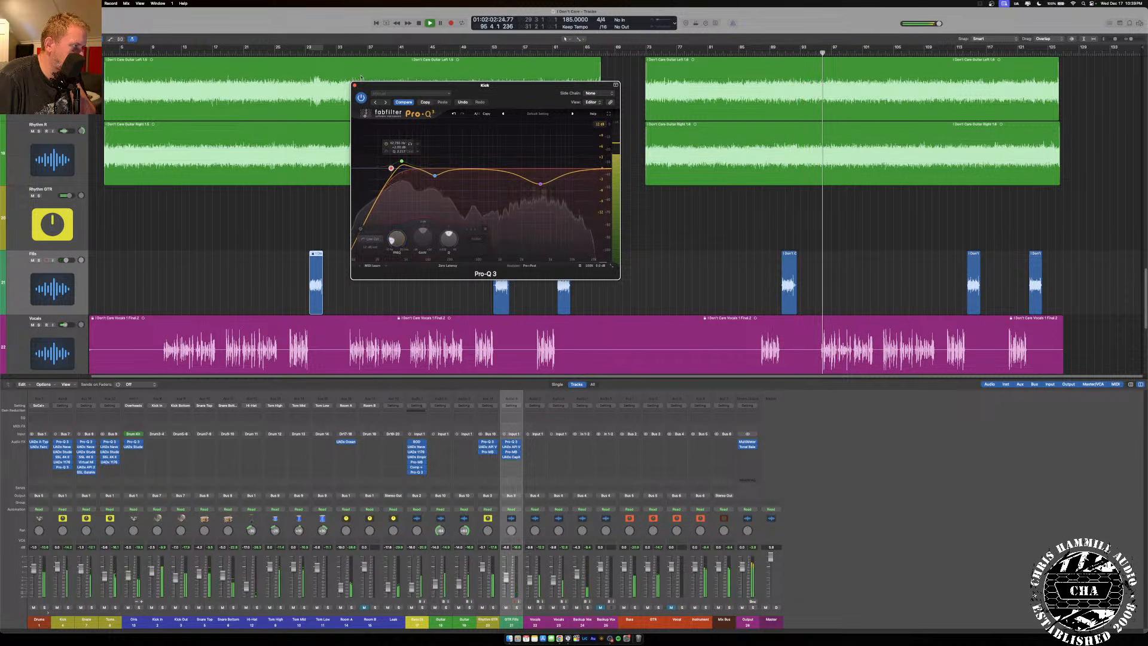
left_click(355, 85)
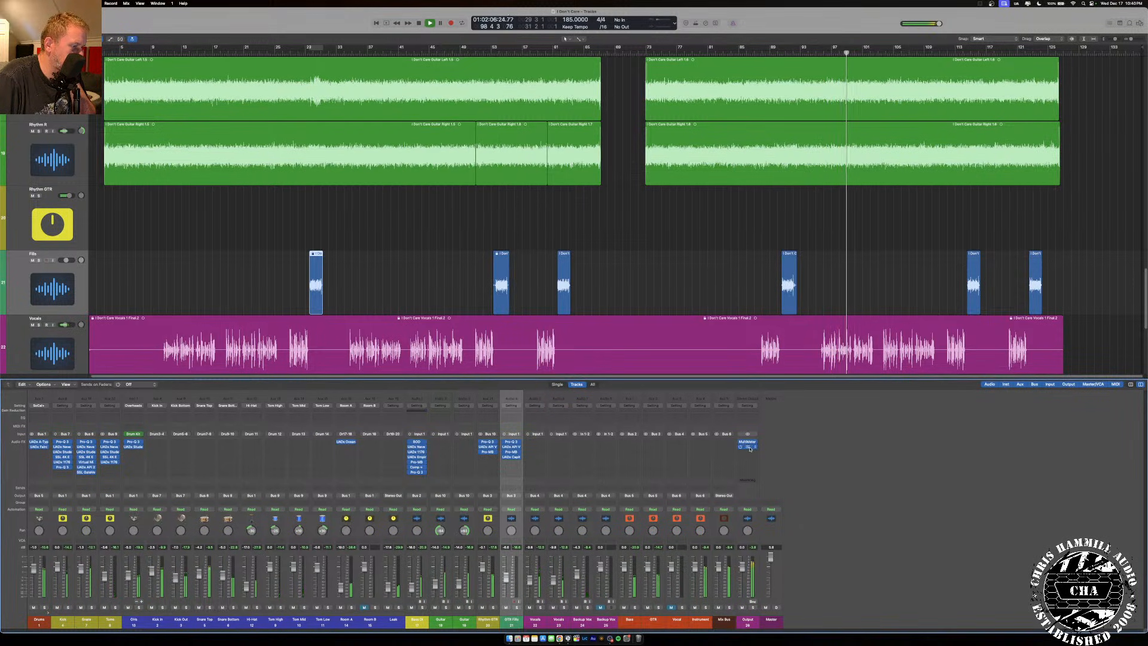
left_click(749, 447)
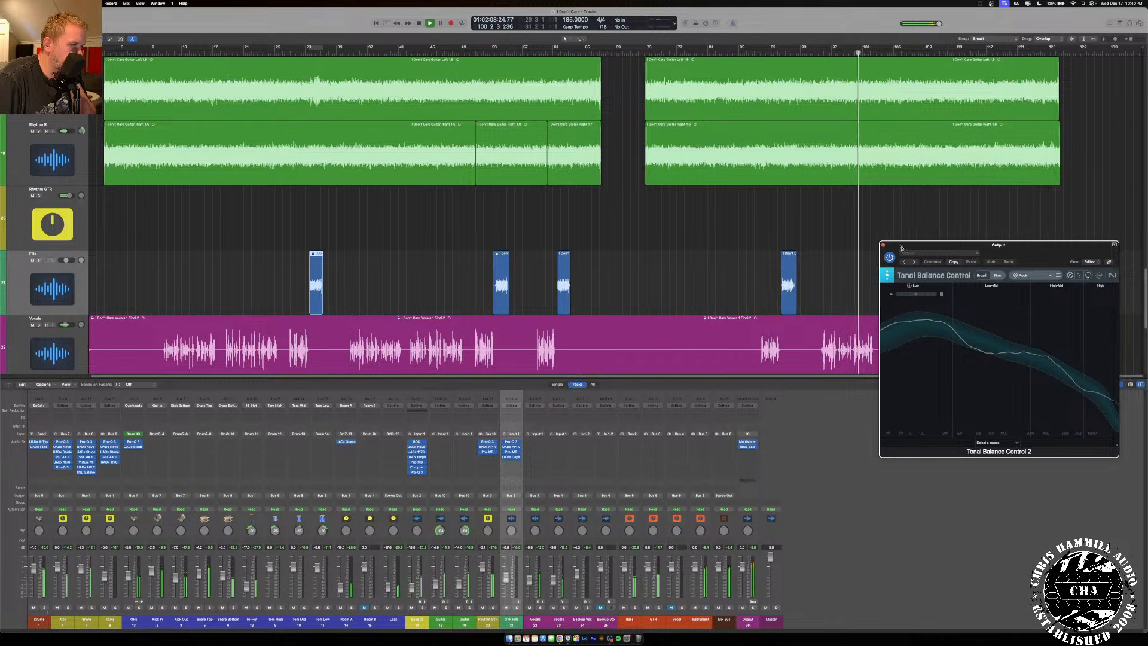
left_click(883, 245)
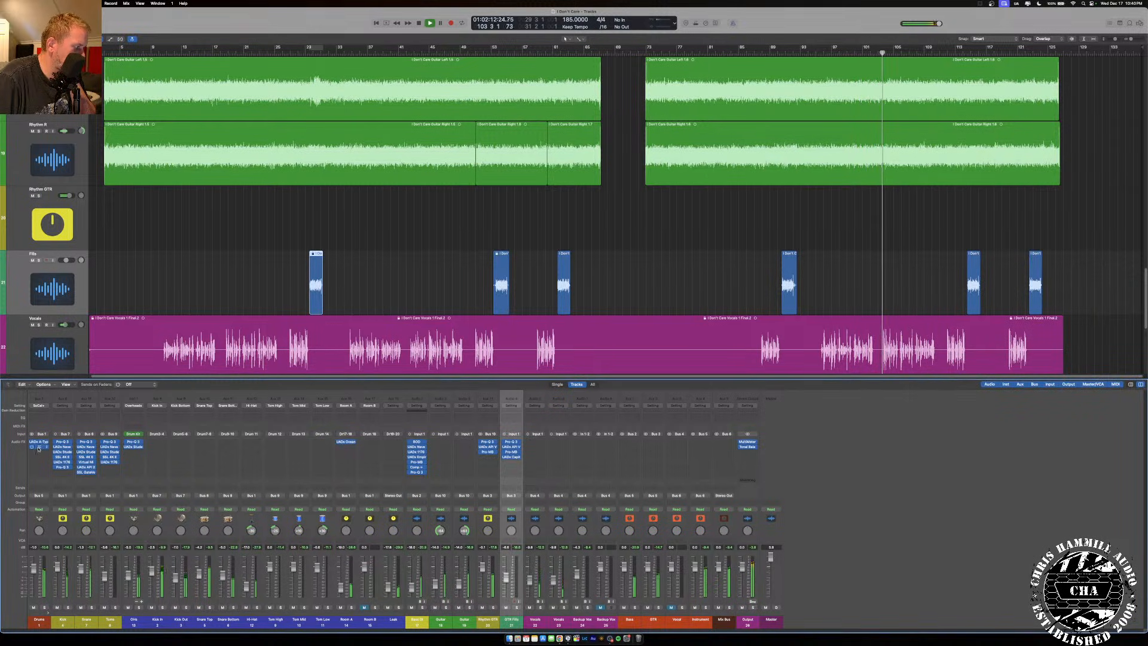
Replace the Kick Pro-Q 3's low boost with a gentle boost slightly higher up, and recheck the output's tonal balance.
left_click(62, 441)
left_click(402, 162)
left_click(435, 175)
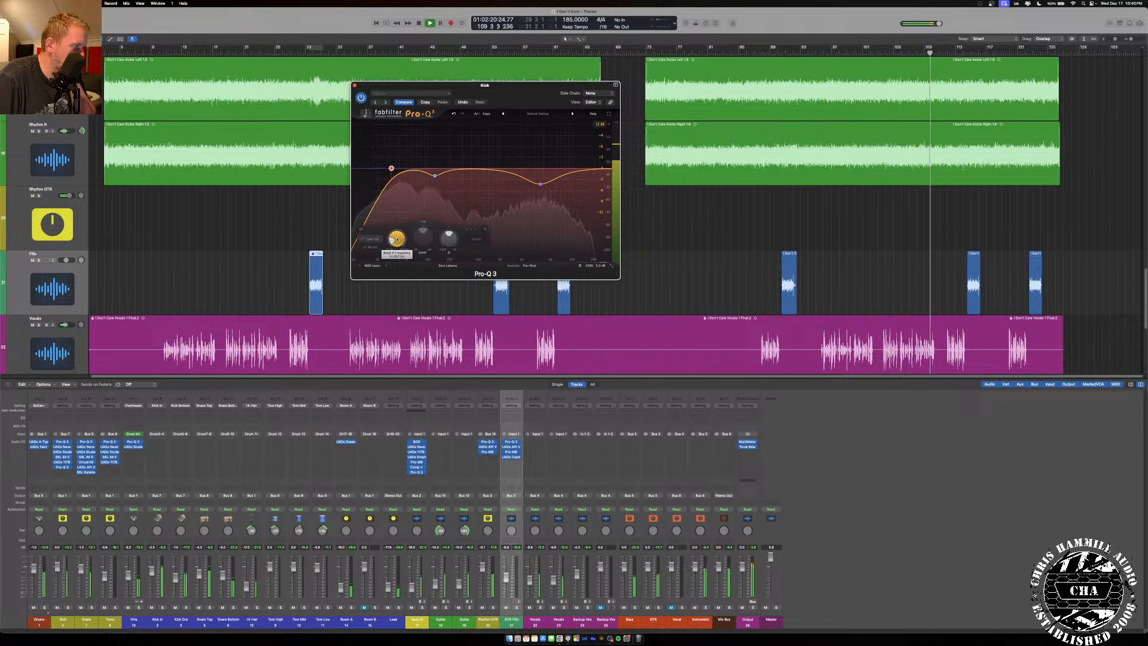
left_click(415, 152)
left_click_drag(415, 152, 411, 157)
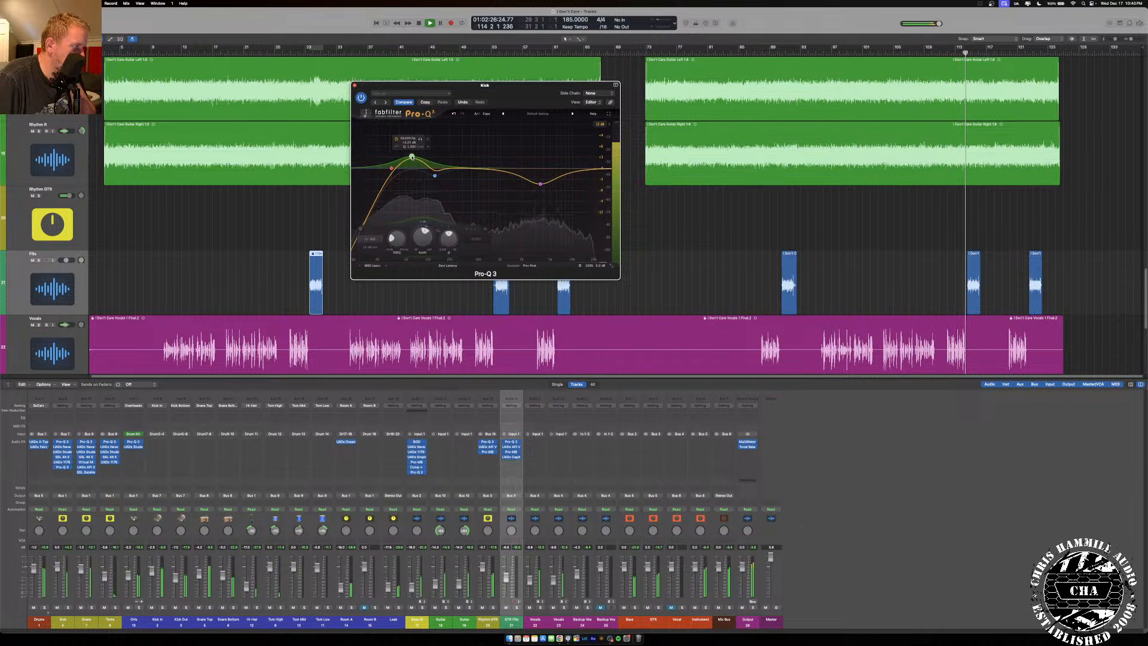
mouse_move(424, 238)
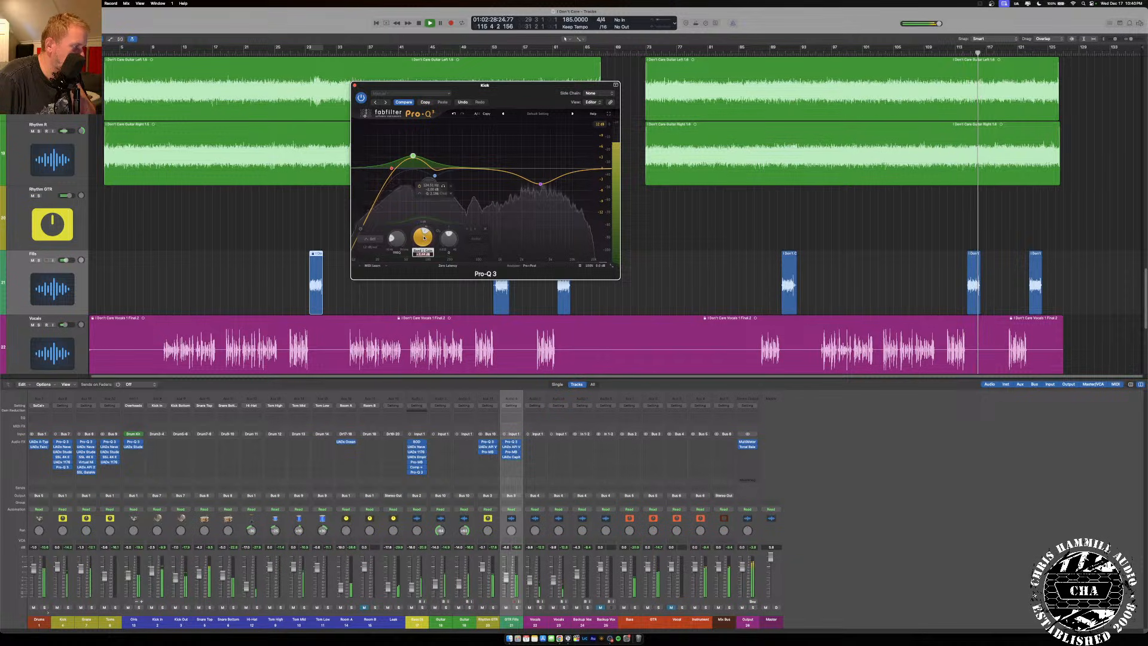
left_click_drag(424, 238, 424, 241)
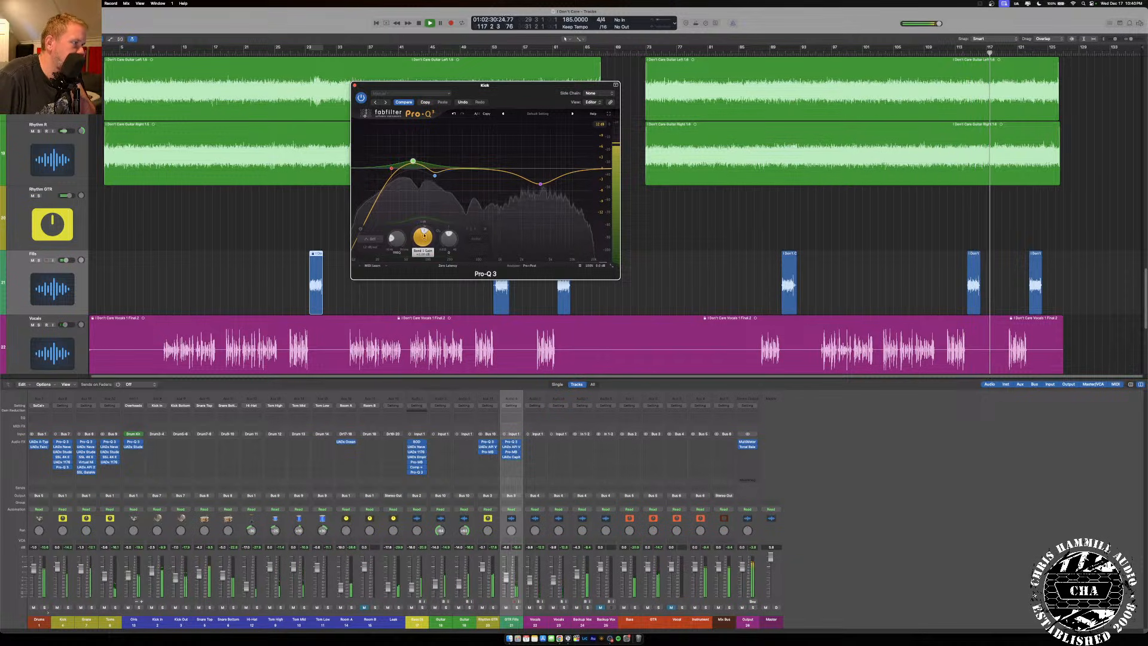
left_click(355, 85)
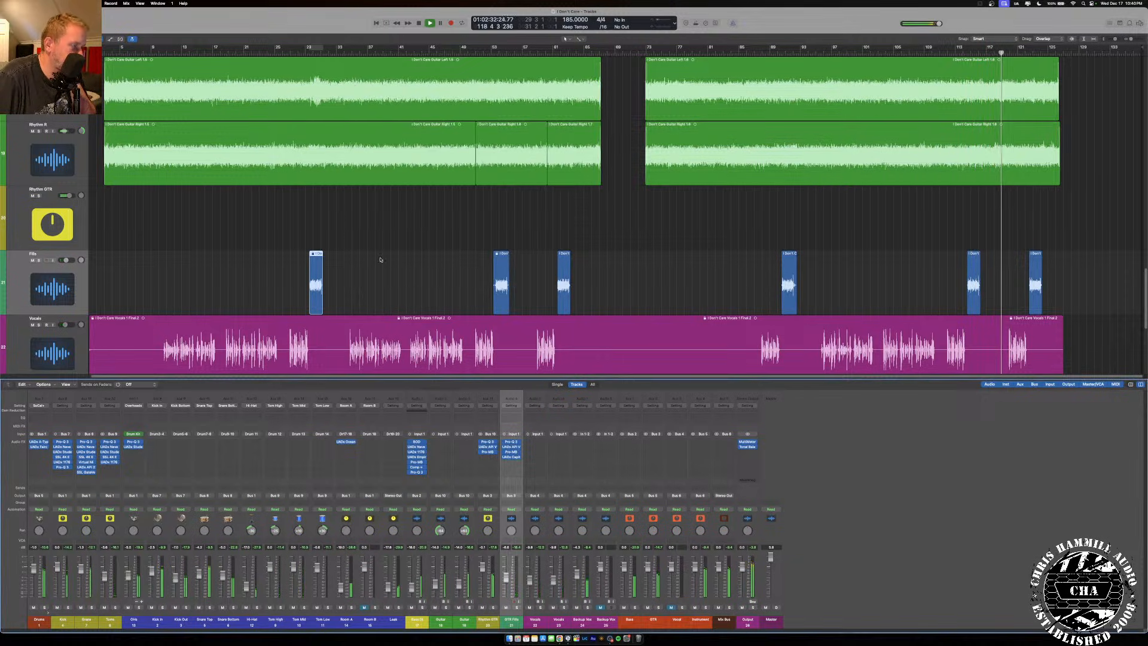
left_click(748, 447)
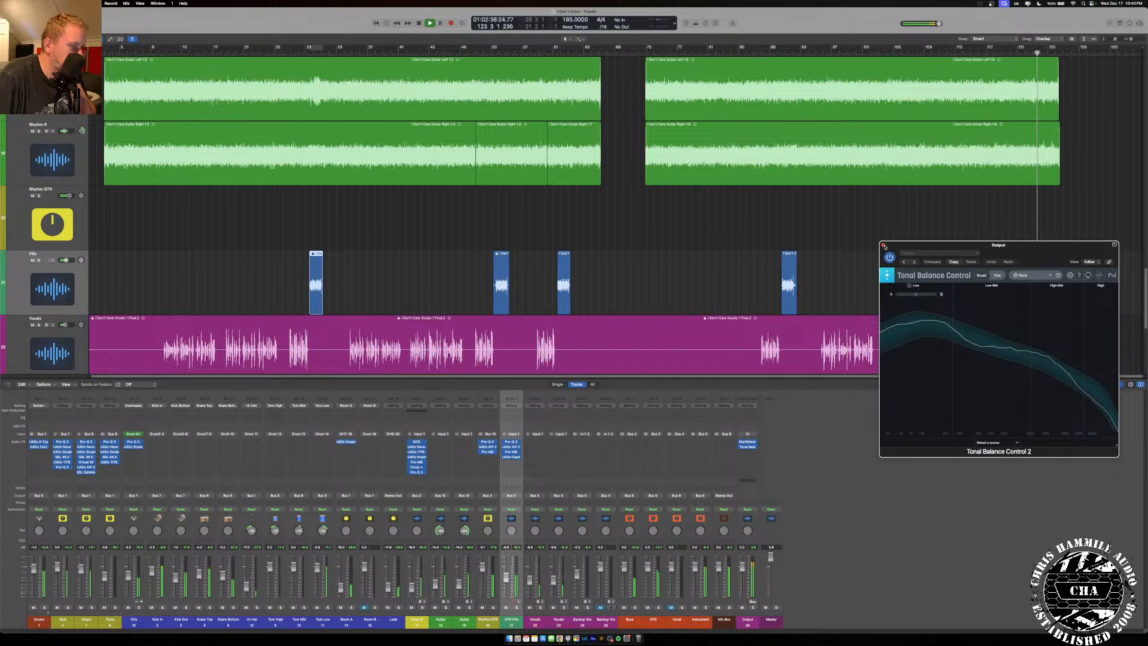
left_click(883, 246)
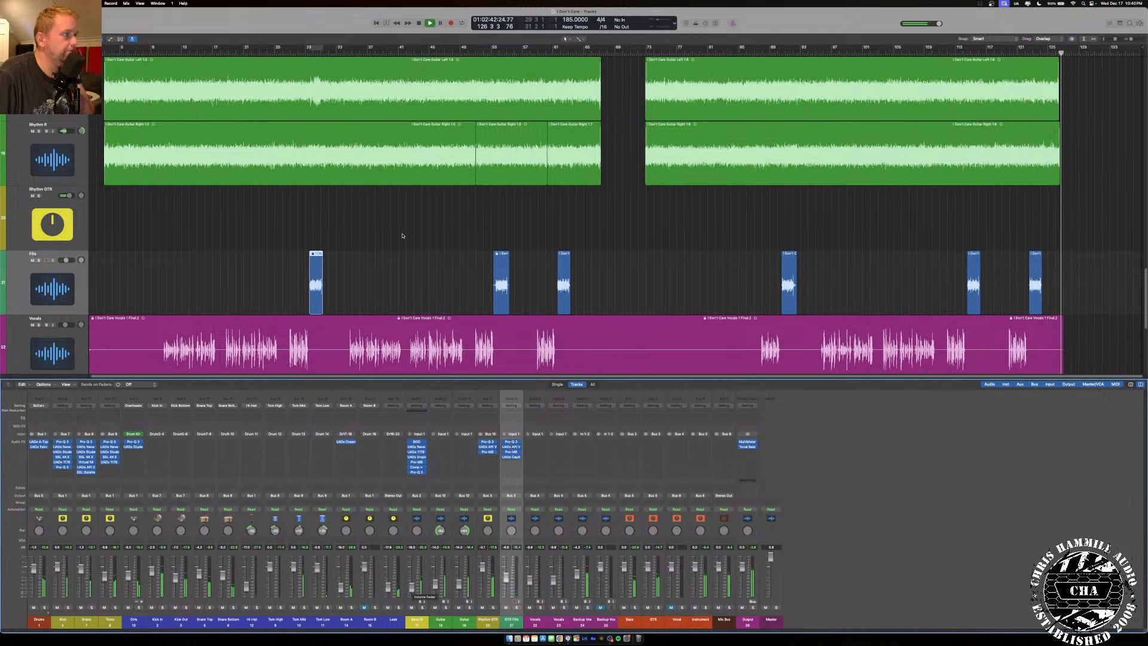
Play the song from the start, pull the Master fader far down, and check the output in Tonal Balance Control 2 and MultiMeter.
left_click(103, 52)
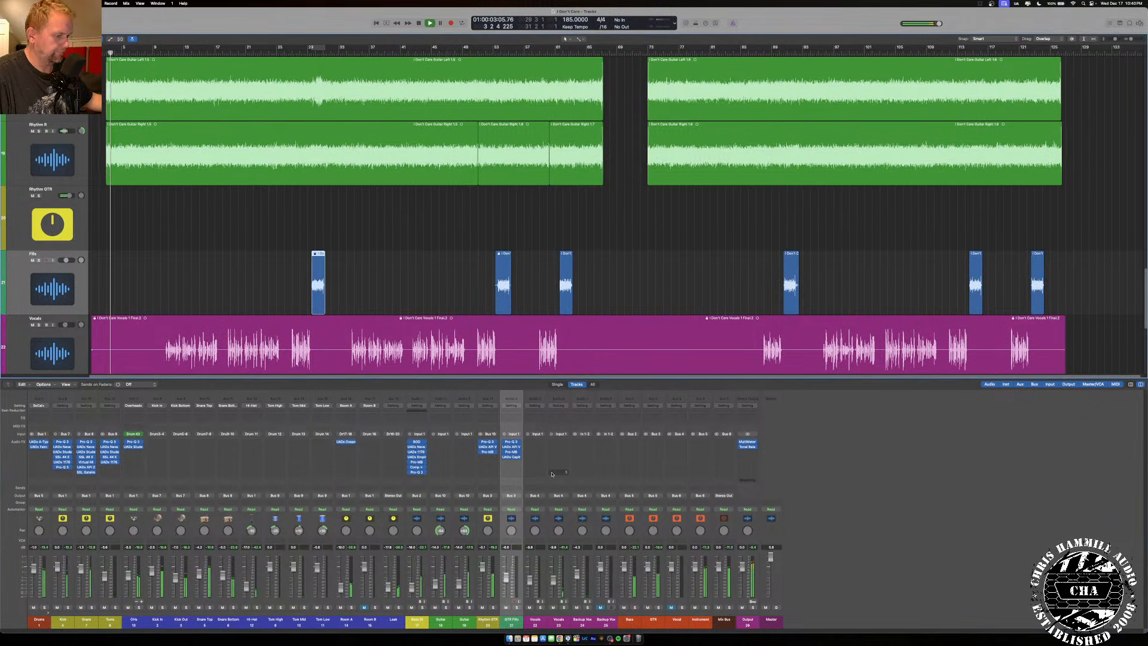
left_click_drag(771, 556, 771, 590)
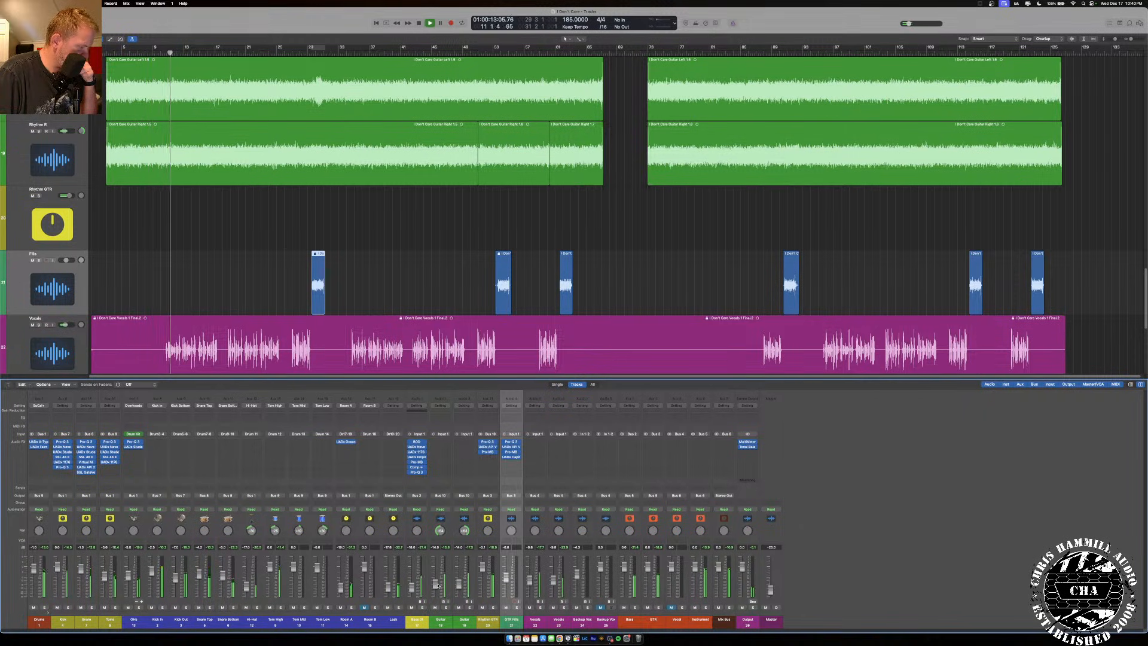
left_click(748, 447)
left_click(747, 444)
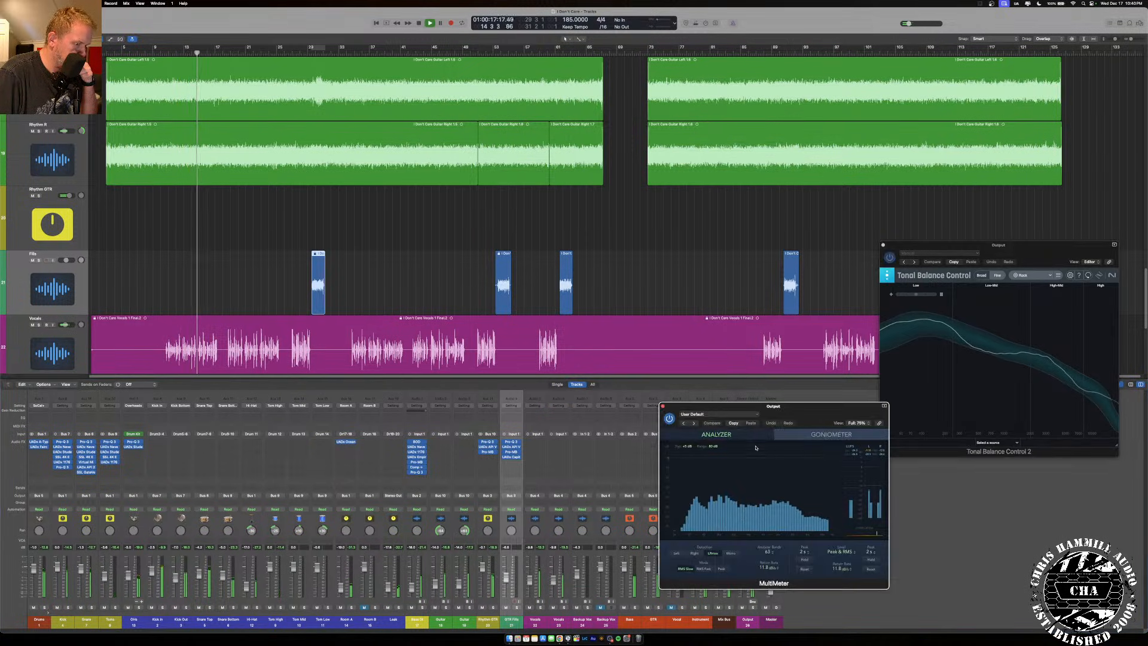
left_click(663, 406)
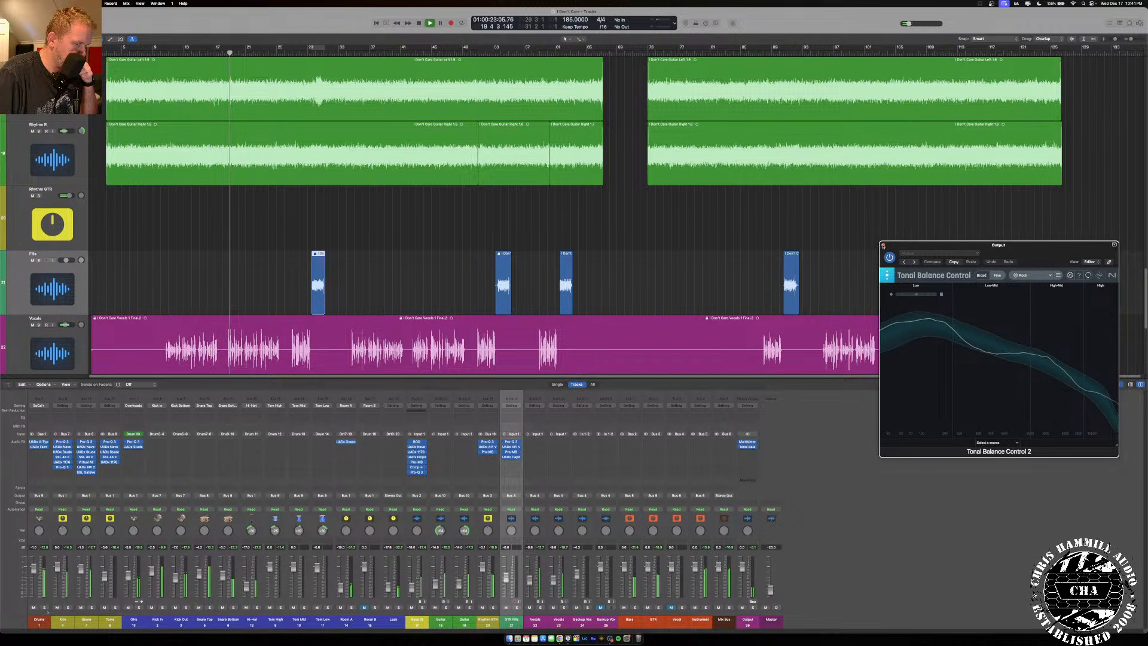
left_click(884, 245)
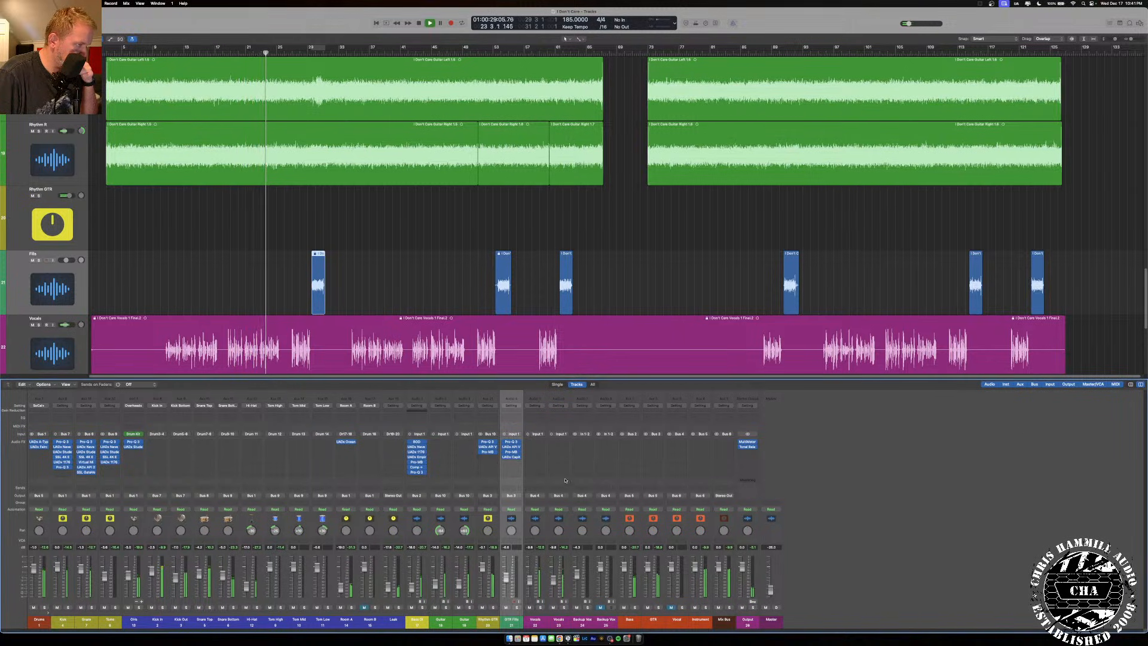
Select both Vocals channels and route their outputs to Bus 11.
scroll(384, 285, "down", 5)
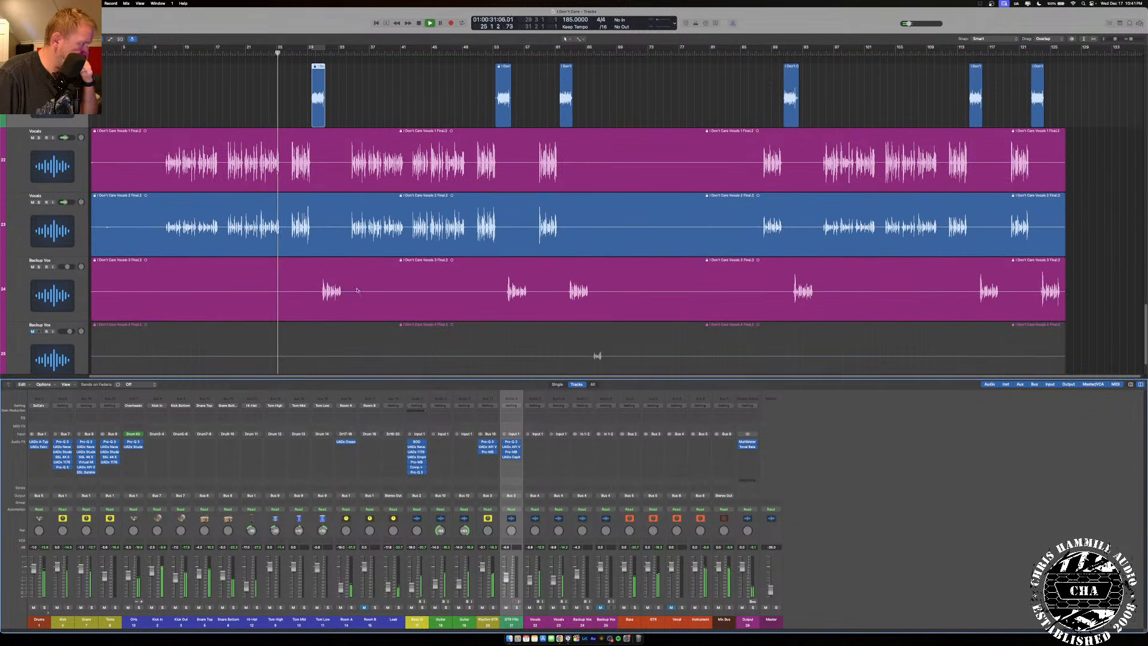
left_click(534, 617)
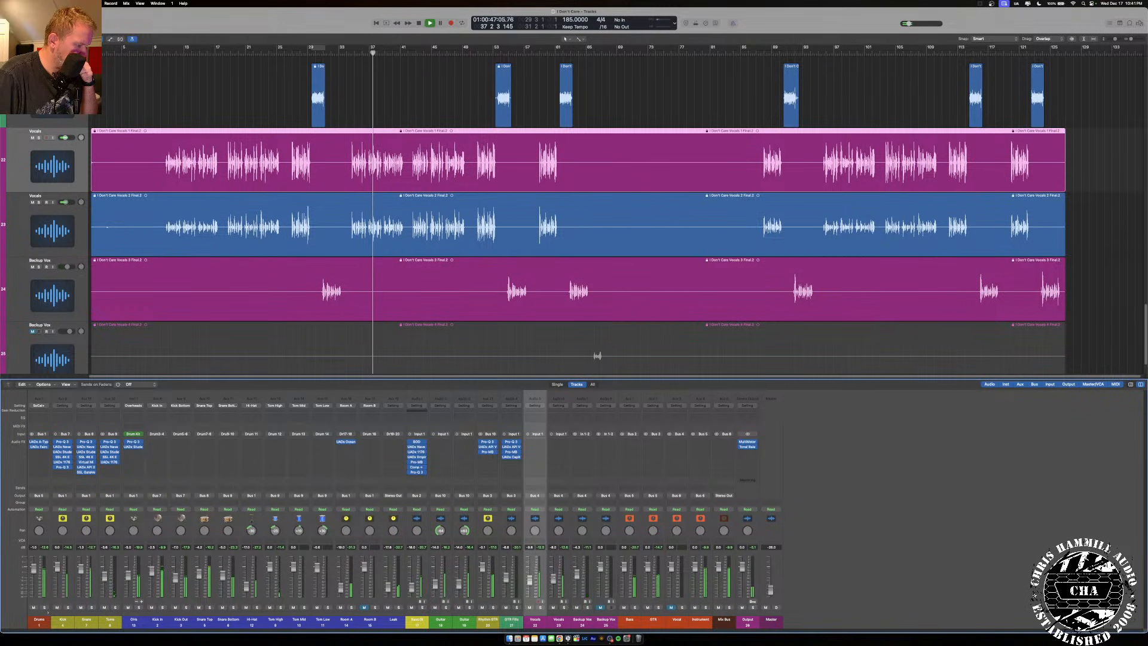
left_click(549, 620, "shift")
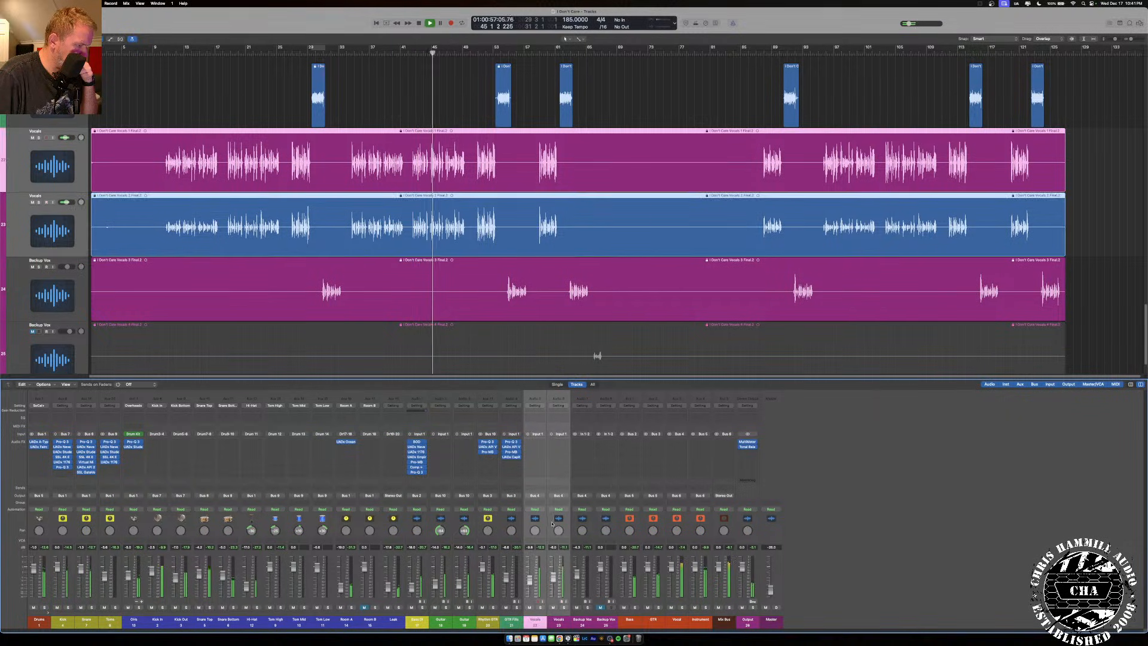
left_click(565, 497)
mouse_move(574, 520)
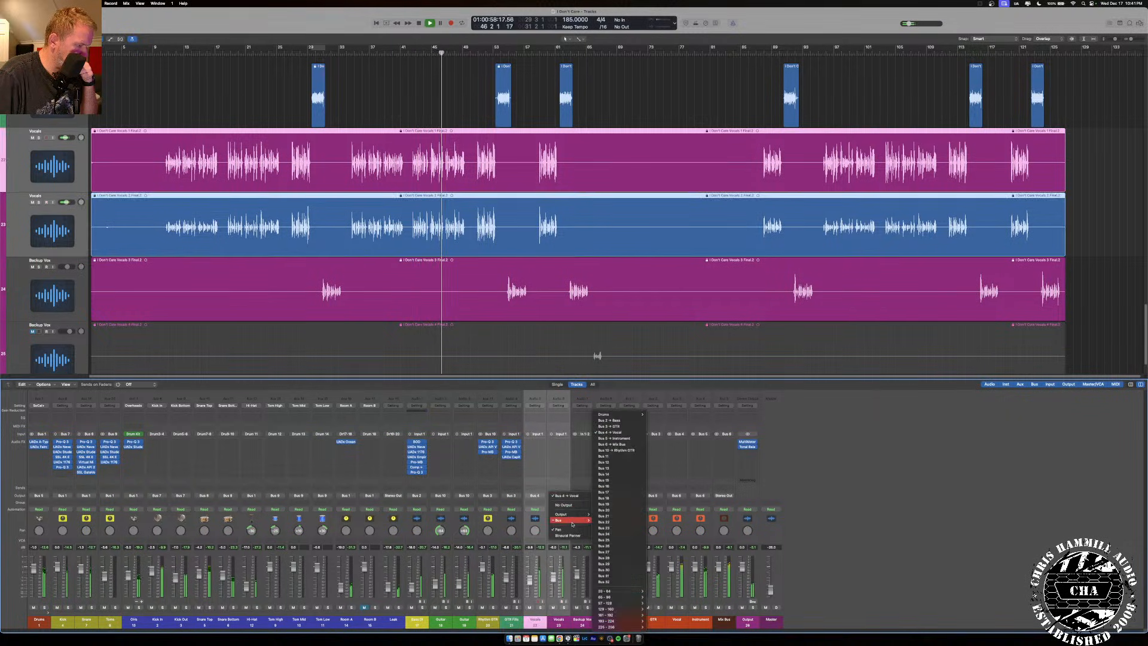
left_click(627, 457)
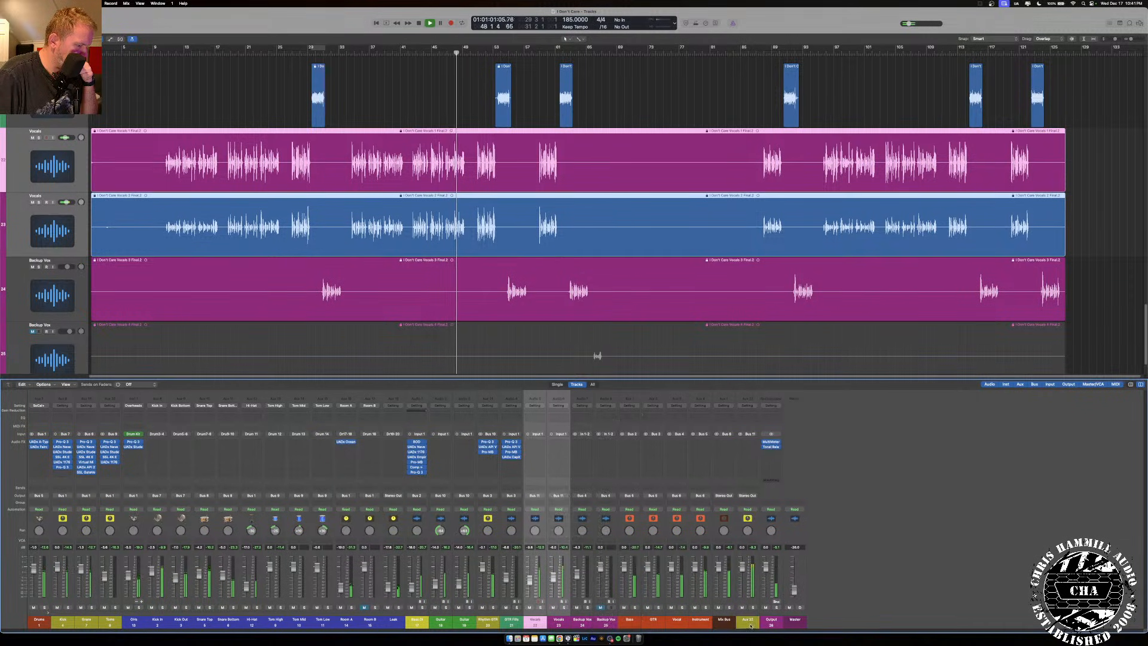
Create a track for the new Bus 11 aux and name it Vox, keeping the Mix Bus name.
right_click(750, 620)
left_click(766, 565)
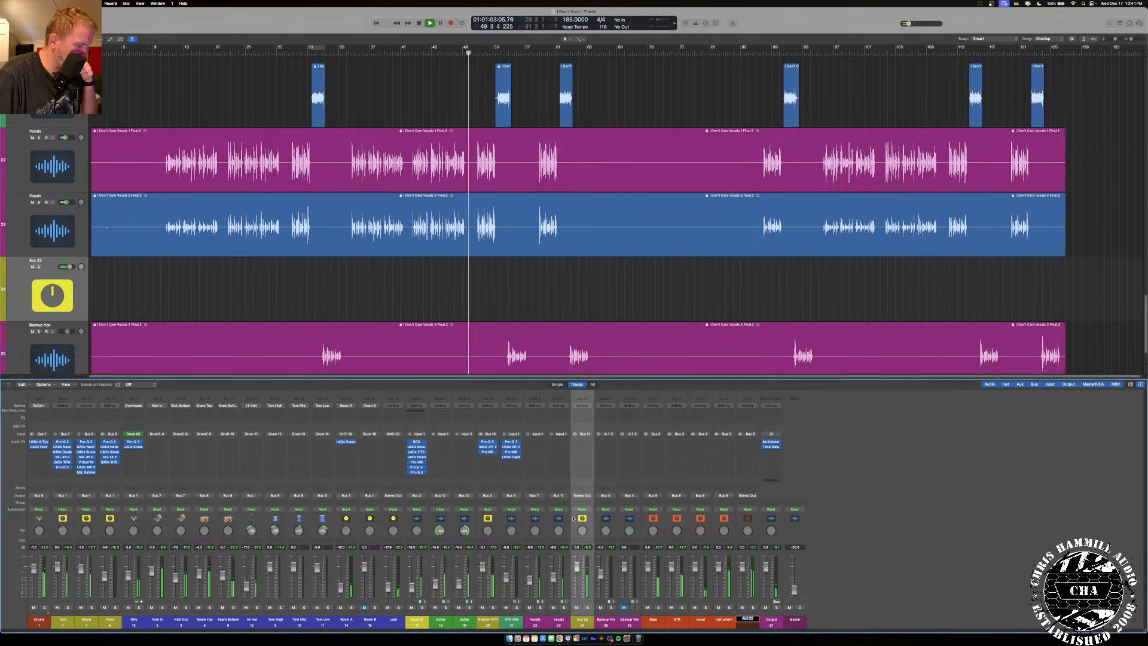
type("Mix Bus")
key("Return")
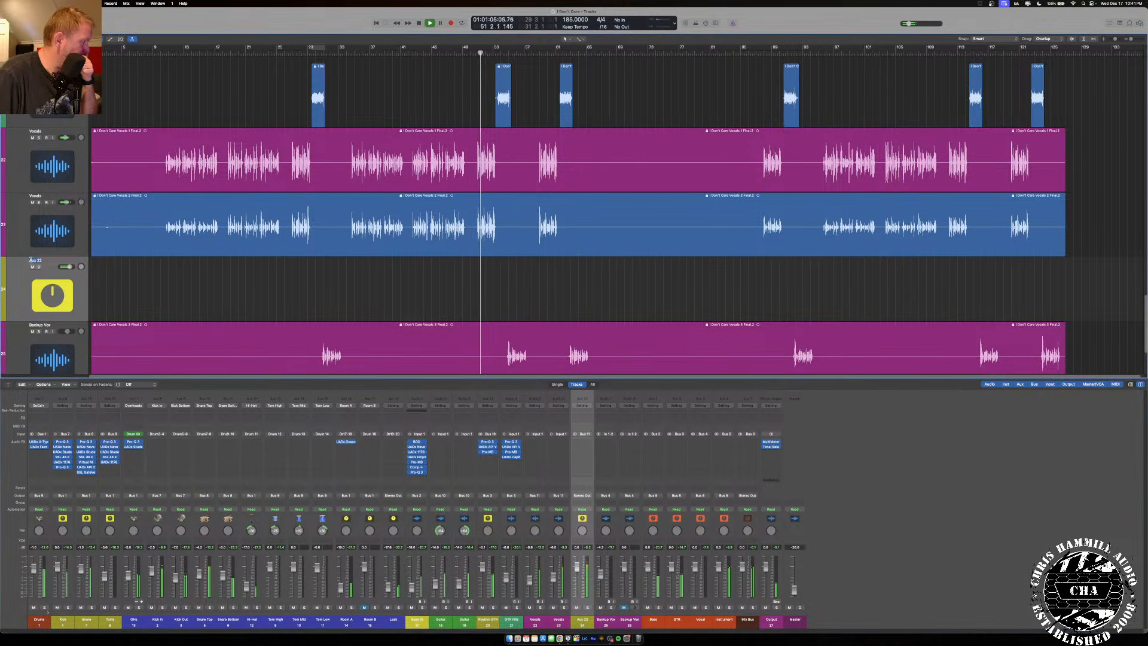
double_click(33, 260)
type("Vox")
key("Return")
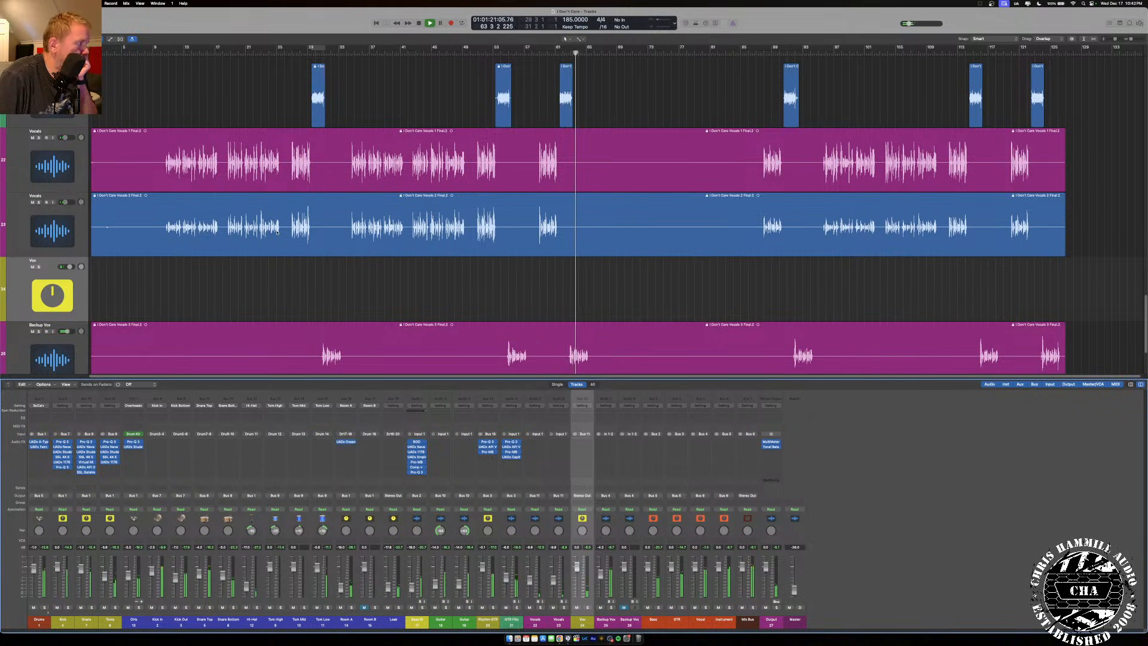
Set the cycle range from bar 10 to bar 62 over the verse vocals and restart playback there.
left_click_drag(161, 49, 562, 91)
key("space")
key("space")
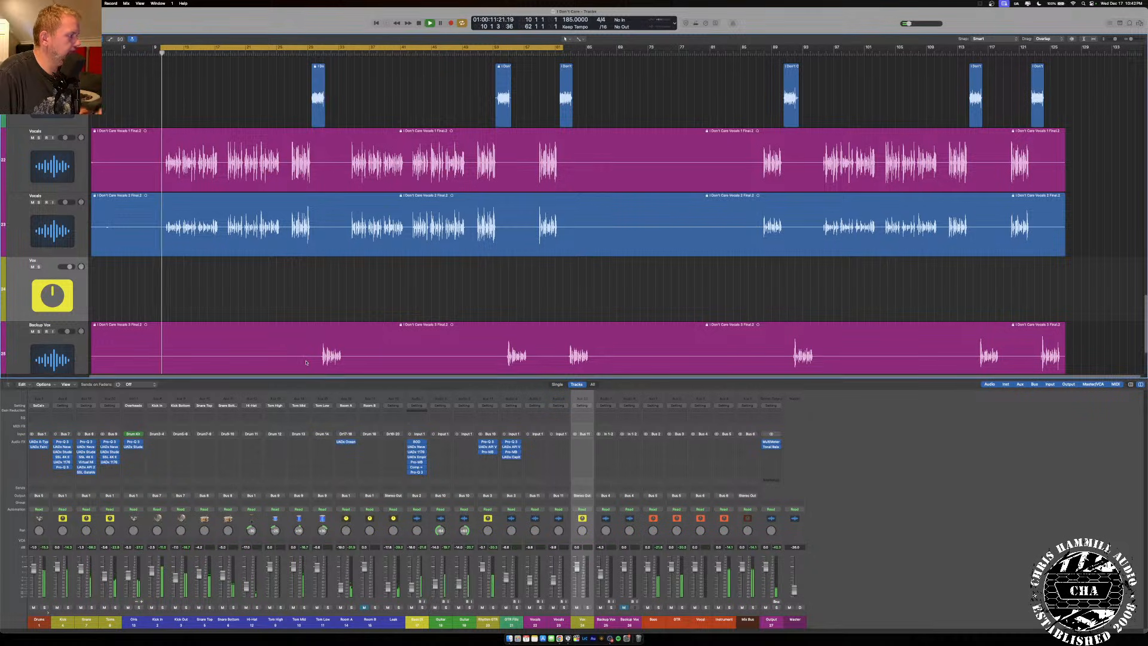
Select both Vocals channels and set the Master fader back to 0 dB.
left_click(544, 620)
left_click(559, 620, "shift")
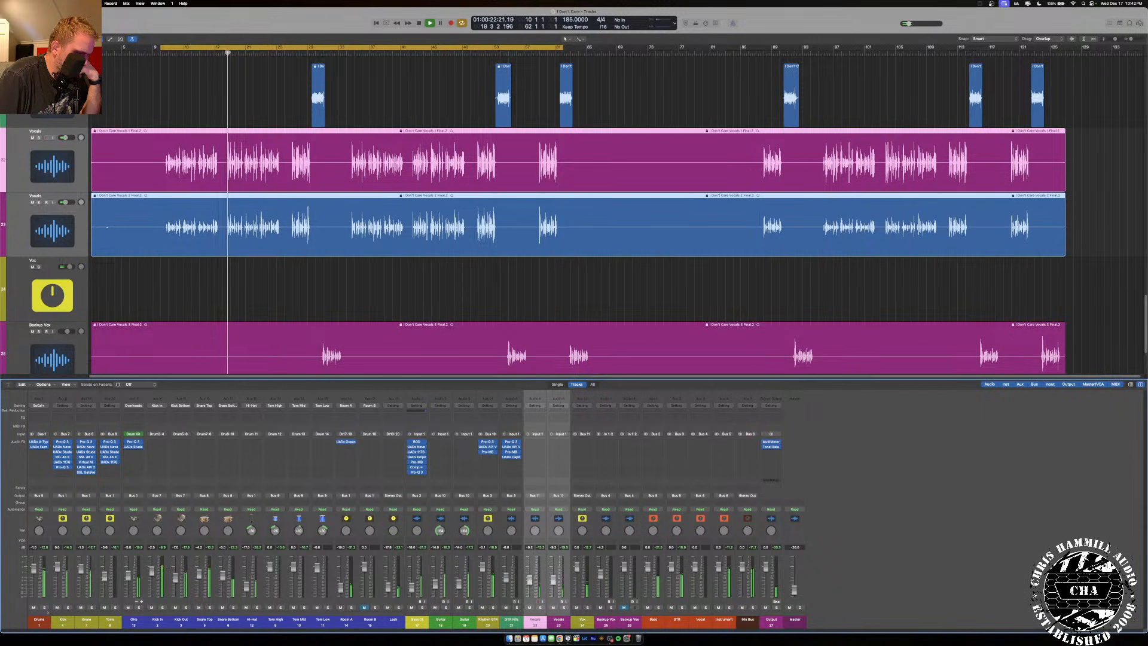
double_click(794, 590)
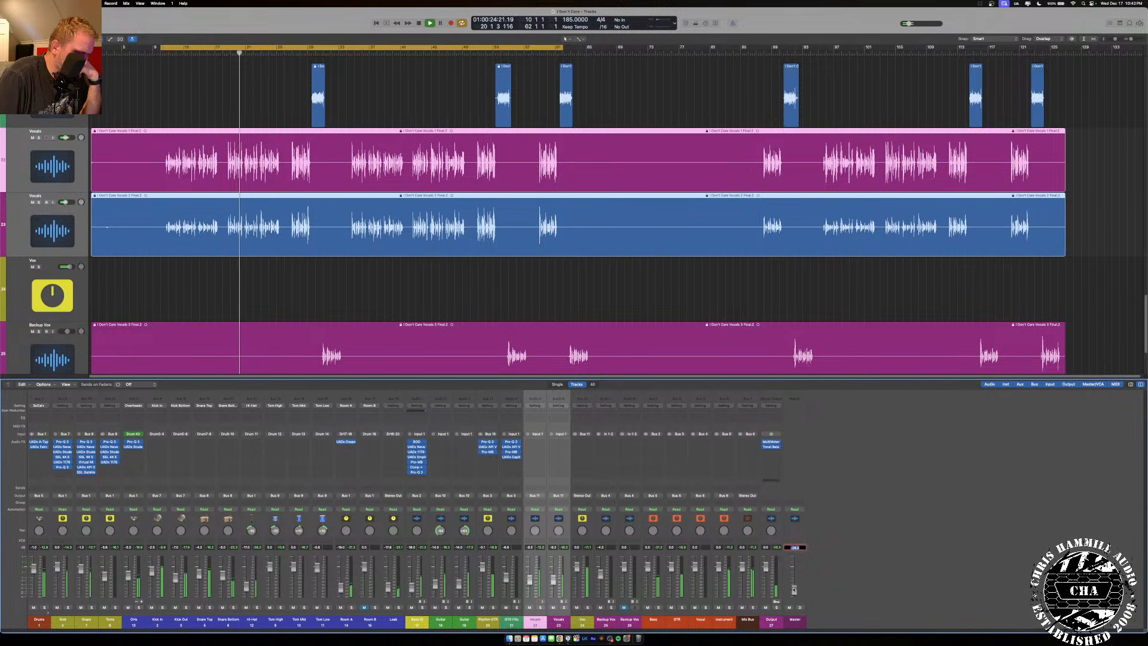
type("0")
key("Return")
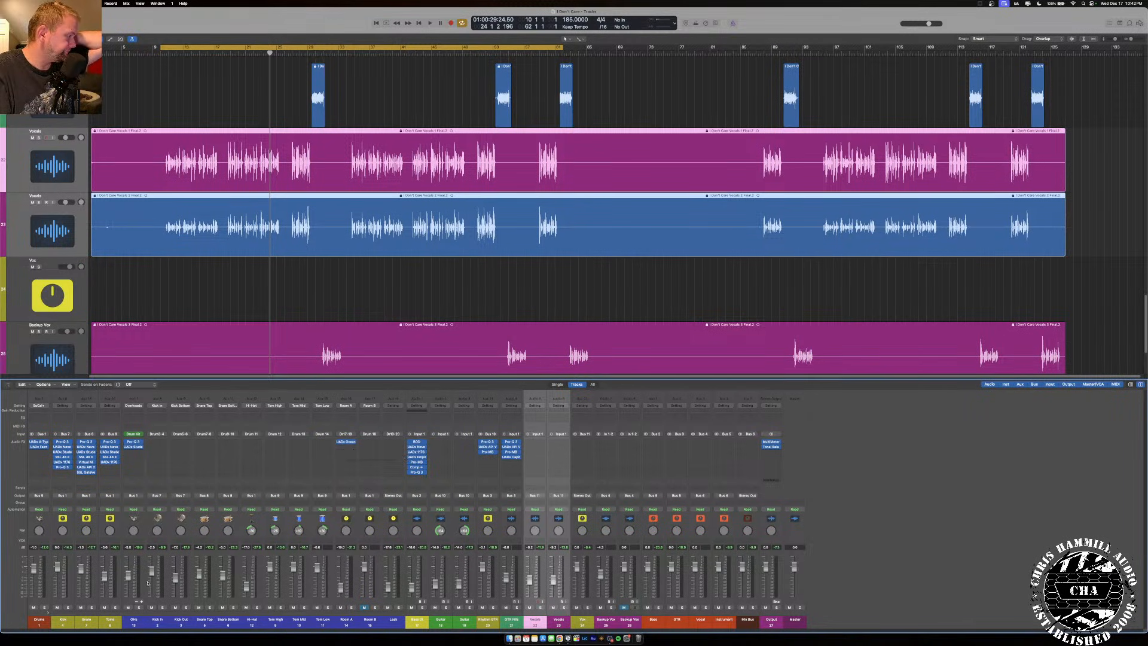
Solo the Kick bus and play it with its last Pro-Q 3 and the Output channel's MultiMeter open.
left_click(62, 467)
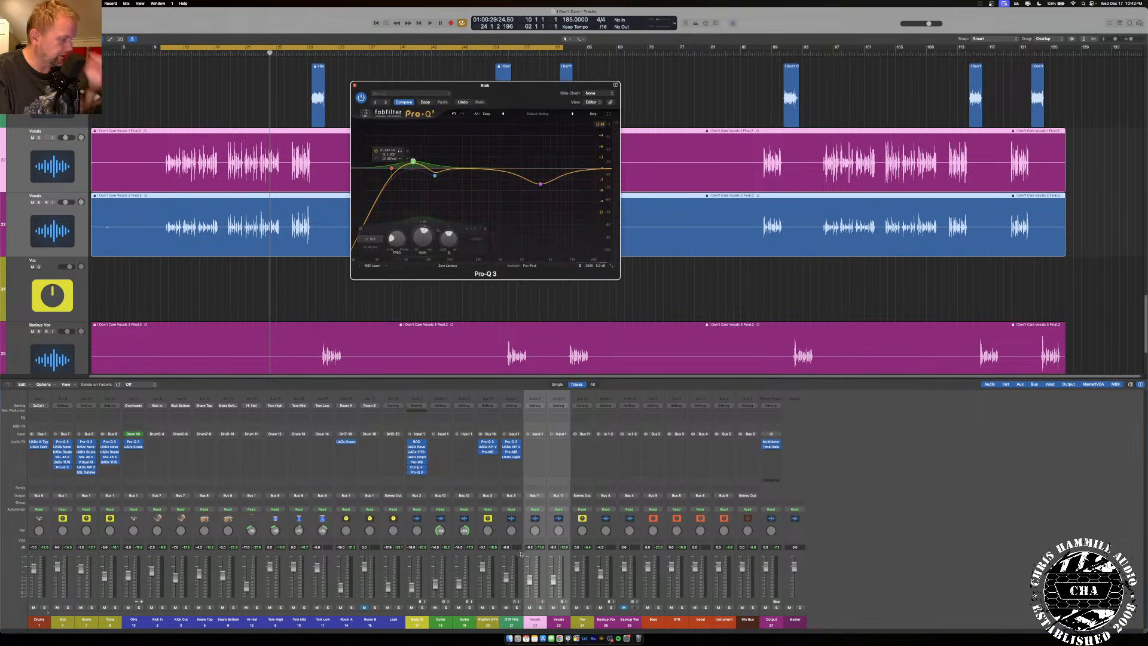
left_click(68, 608)
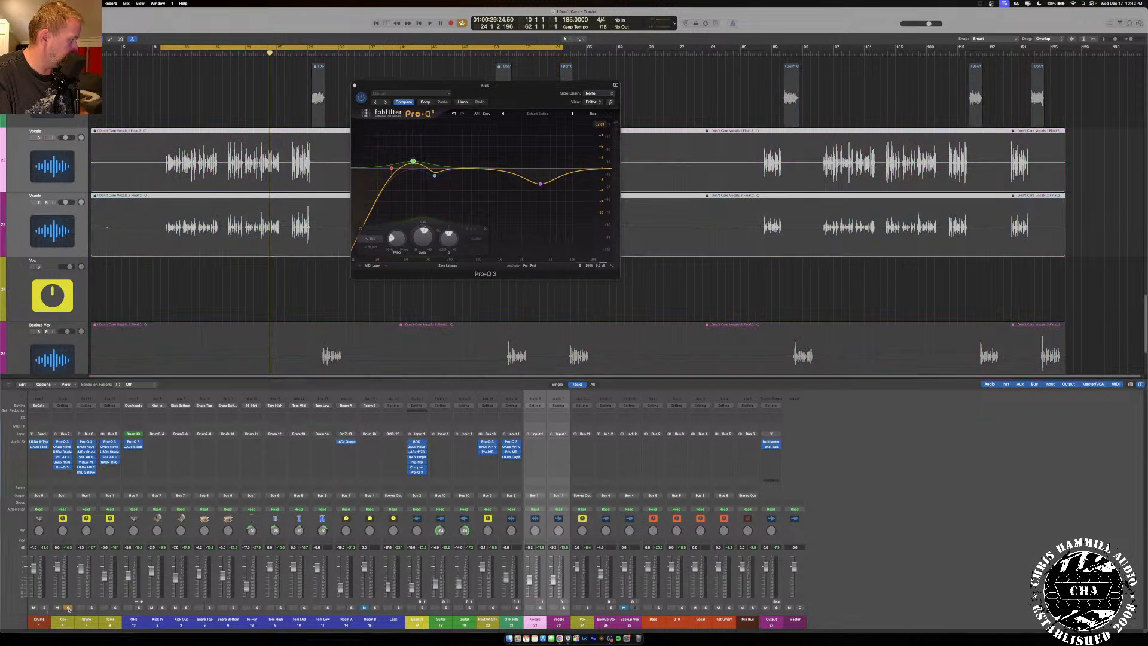
key("space")
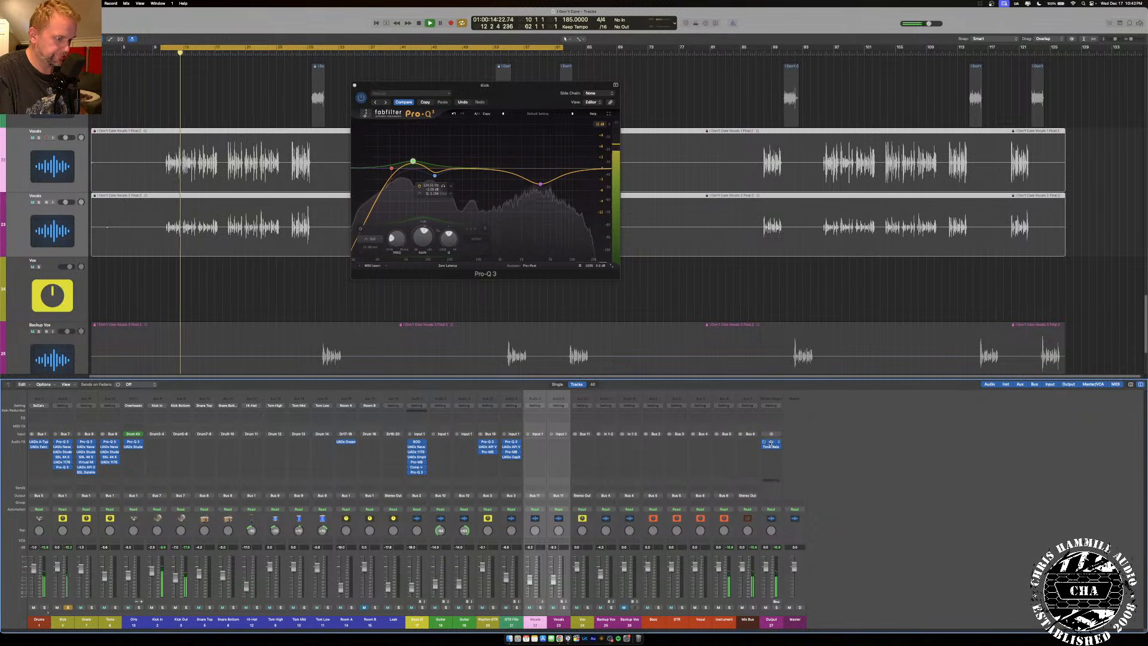
left_click(771, 443)
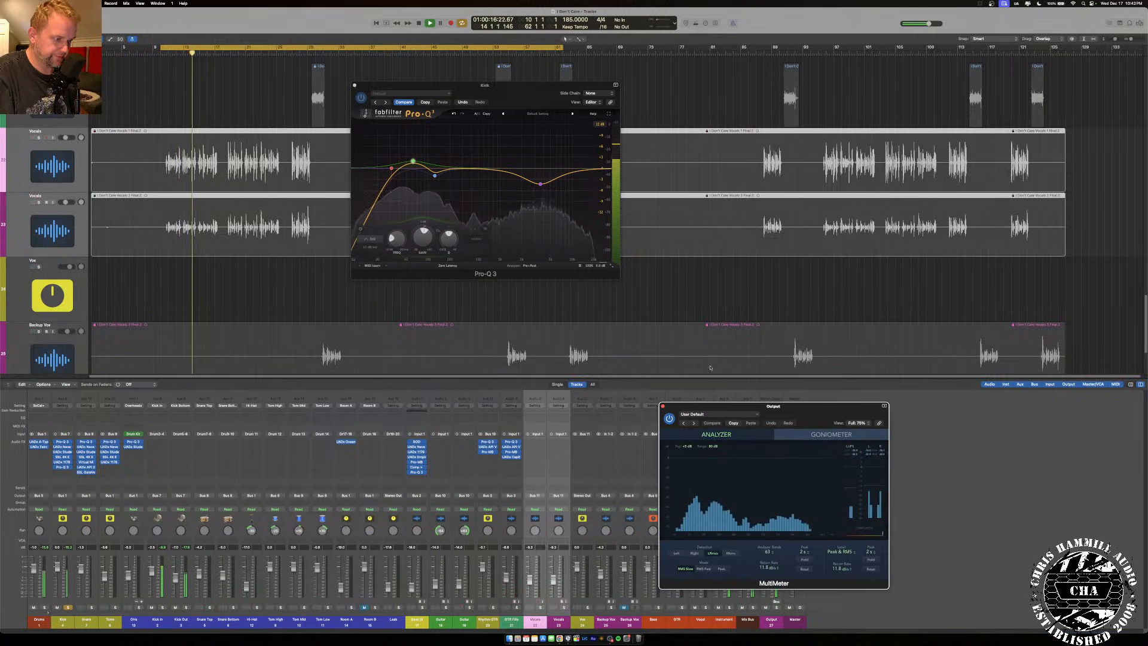
Sweep a new band through the Kick EQ's low end, leave it as a small cut below the low boost, and unsolo the Kick.
left_click(391, 135)
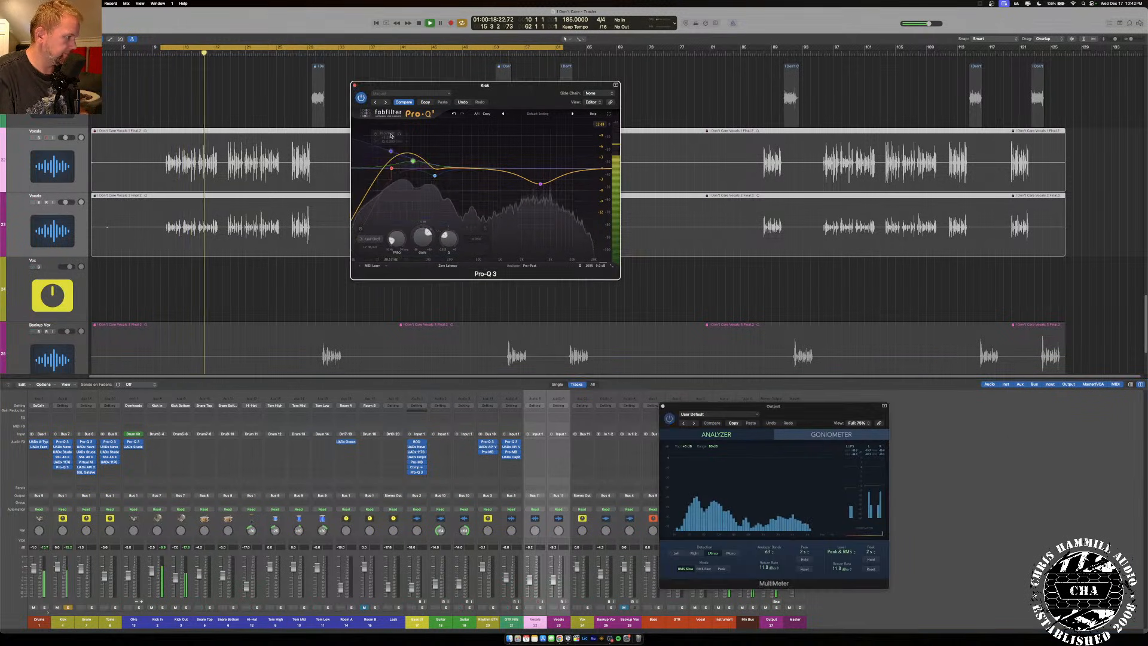
left_click_drag(396, 147, 392, 139)
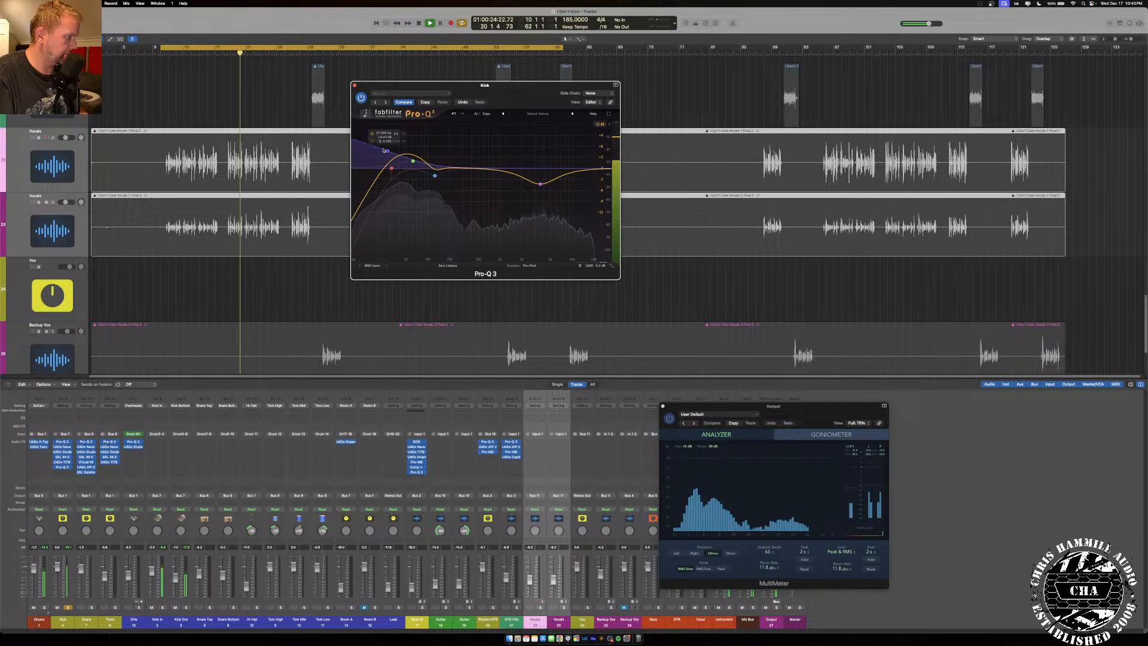
mouse_move(370, 141)
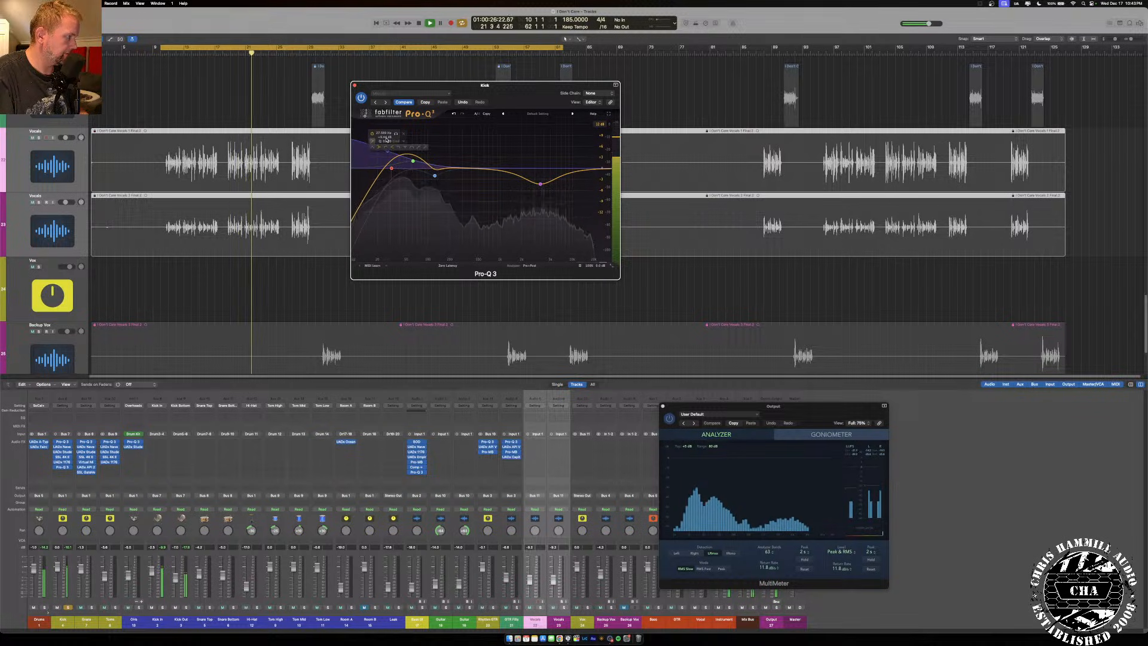
left_click(404, 134)
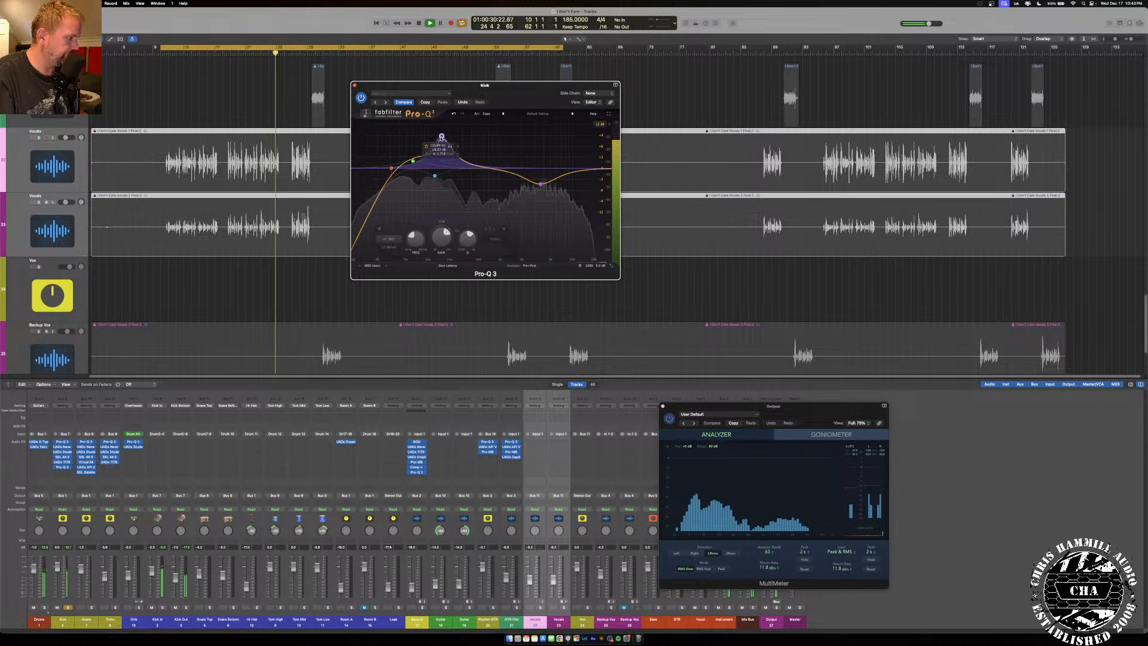
left_click_drag(397, 130, 397, 127)
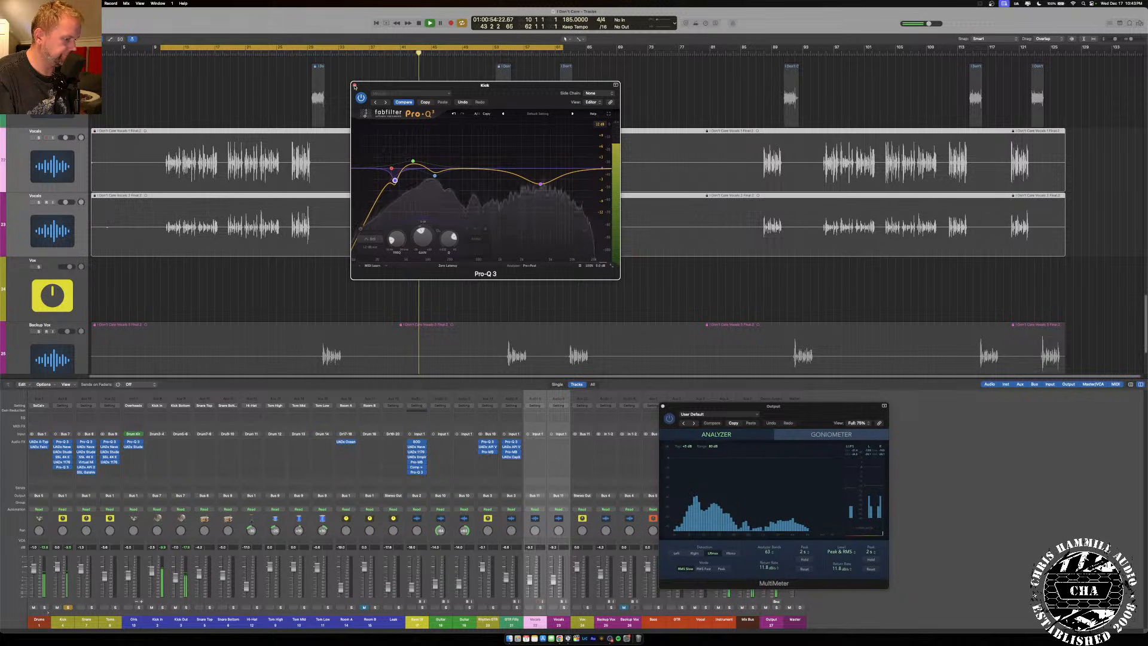
left_click(355, 85)
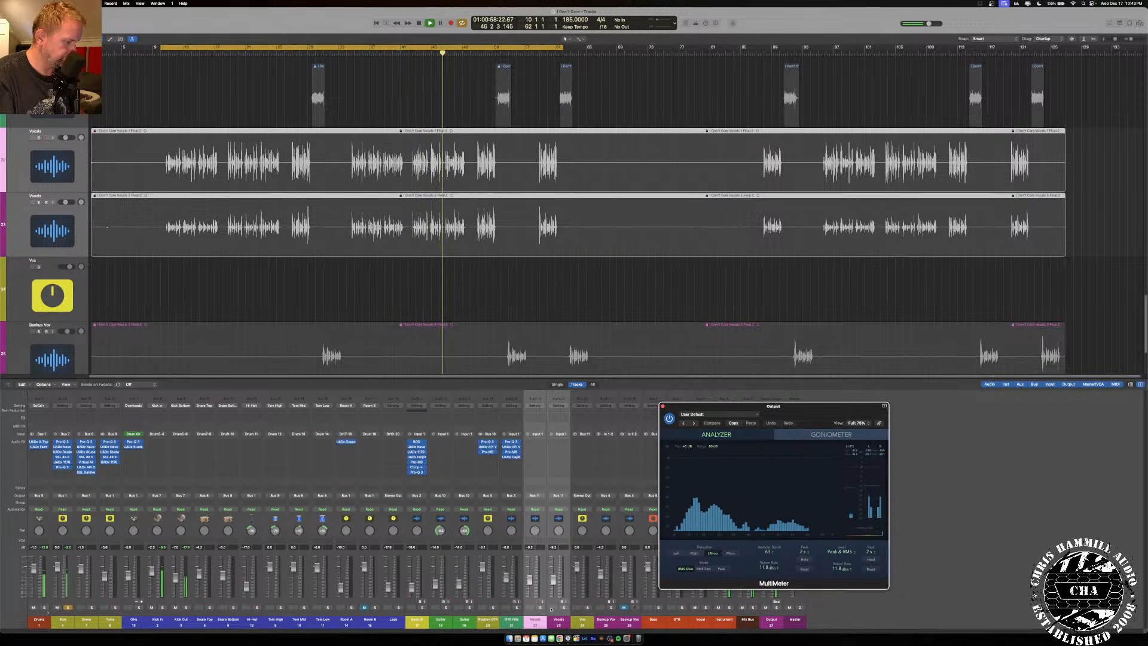
left_click(69, 607)
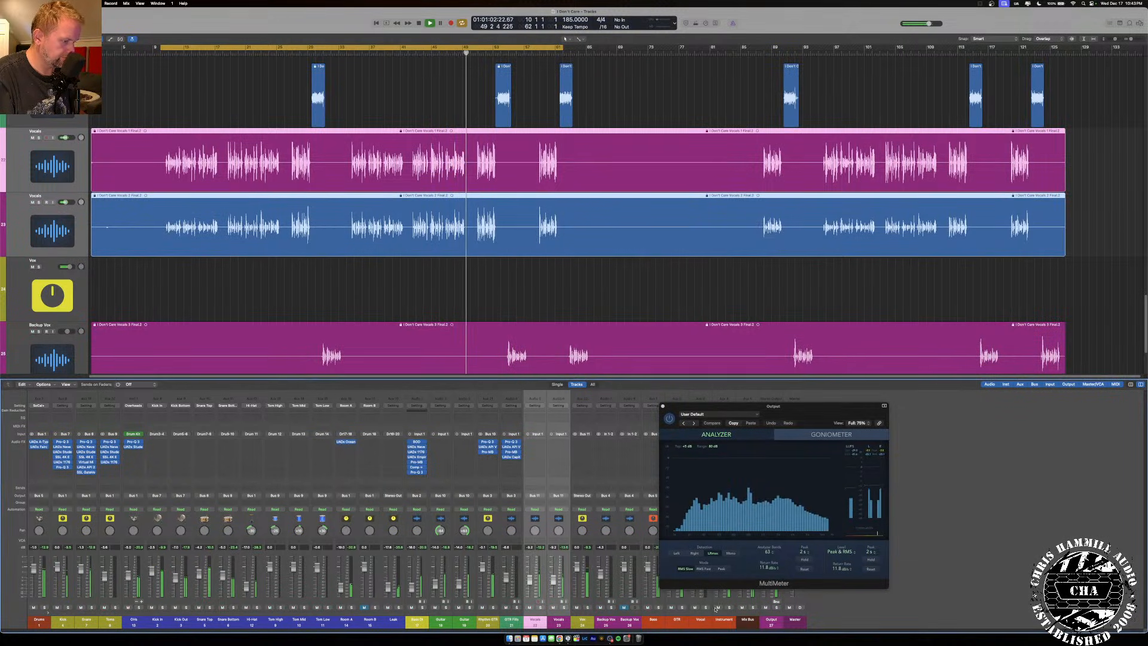
Route the Vox channel's output to Bus 4 (Vocal).
left_click(696, 608)
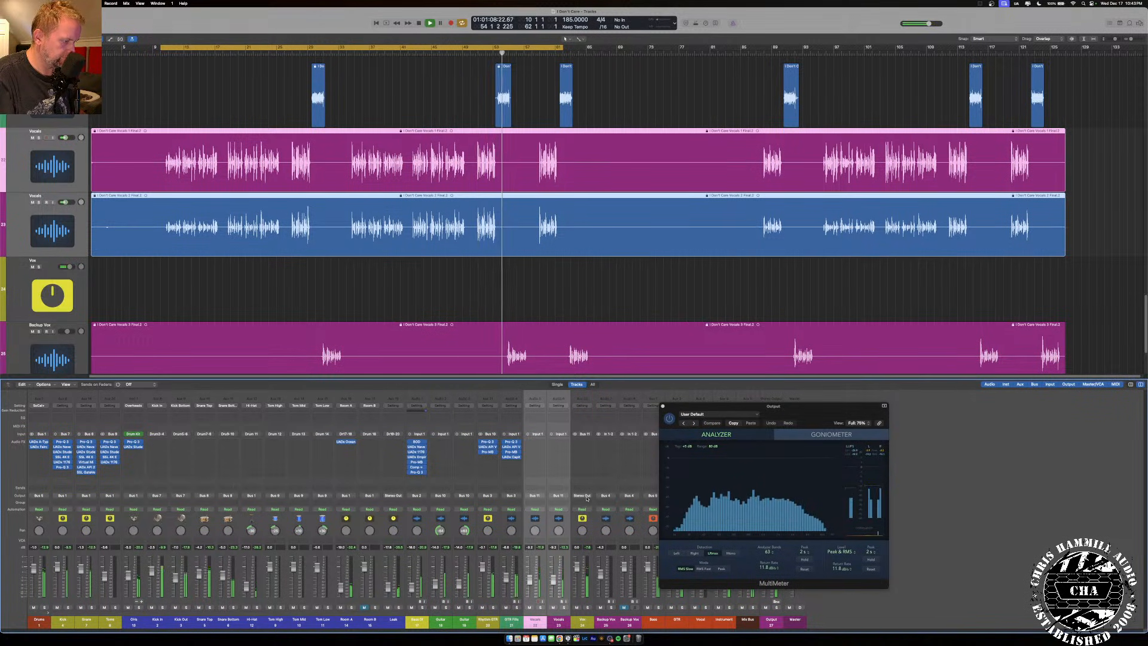
left_click(586, 498)
mouse_move(598, 519)
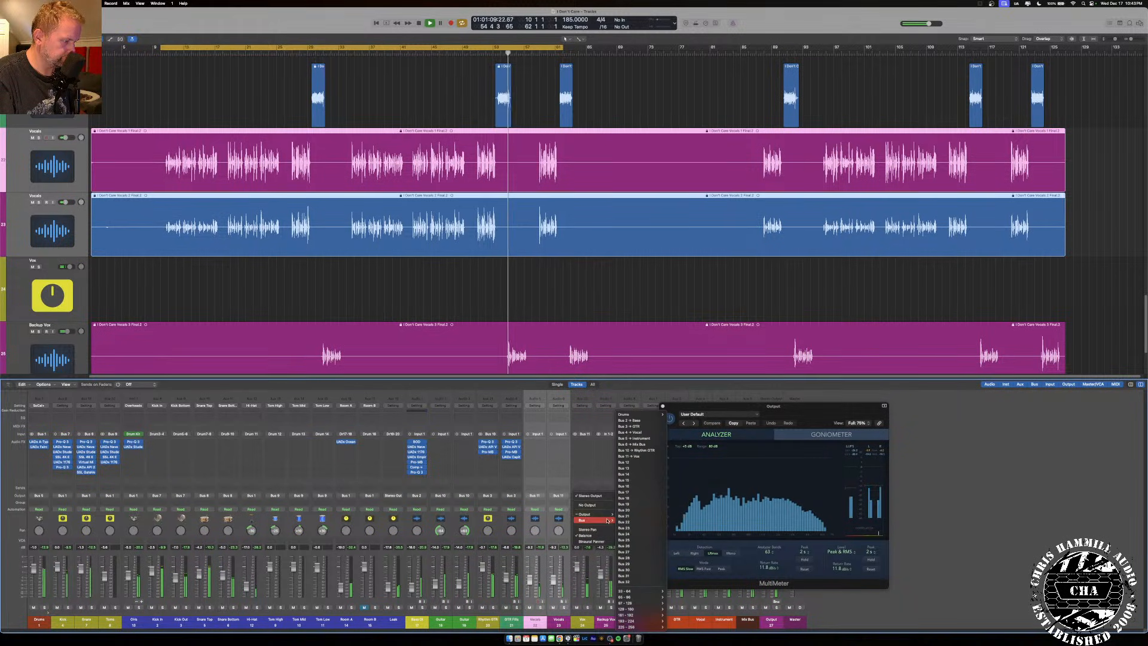
left_click(646, 431)
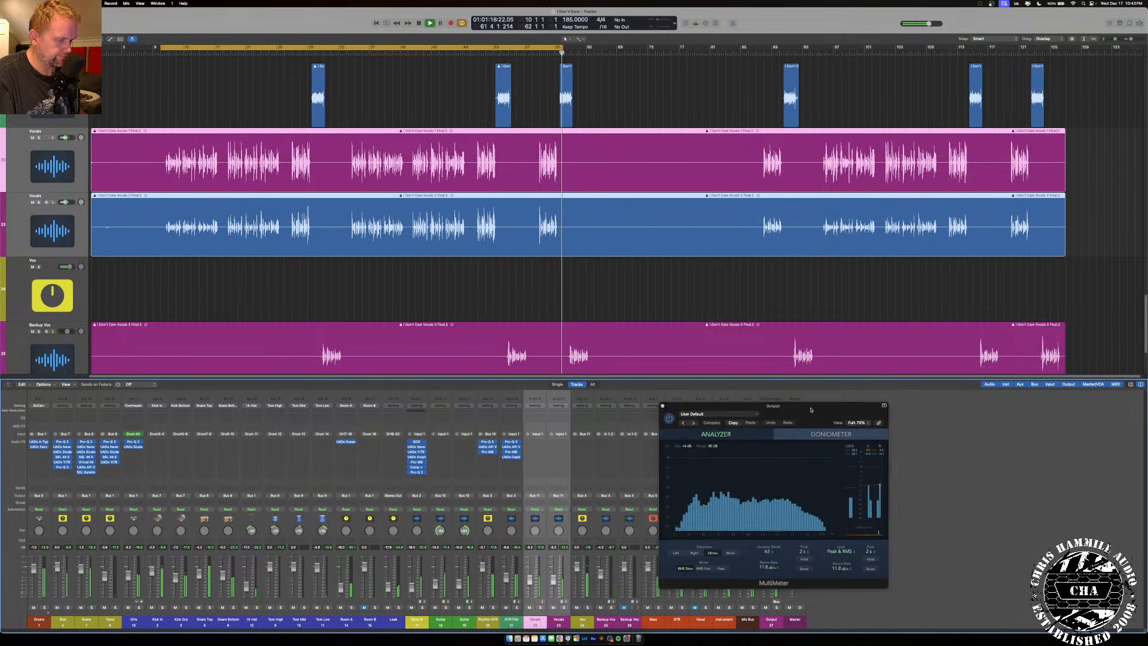
Check the mix's frequency balance with MultiMeter and Tonal Balance Control on the Output channel, and close both plug-ins.
left_click_drag(811, 410, 521, 301)
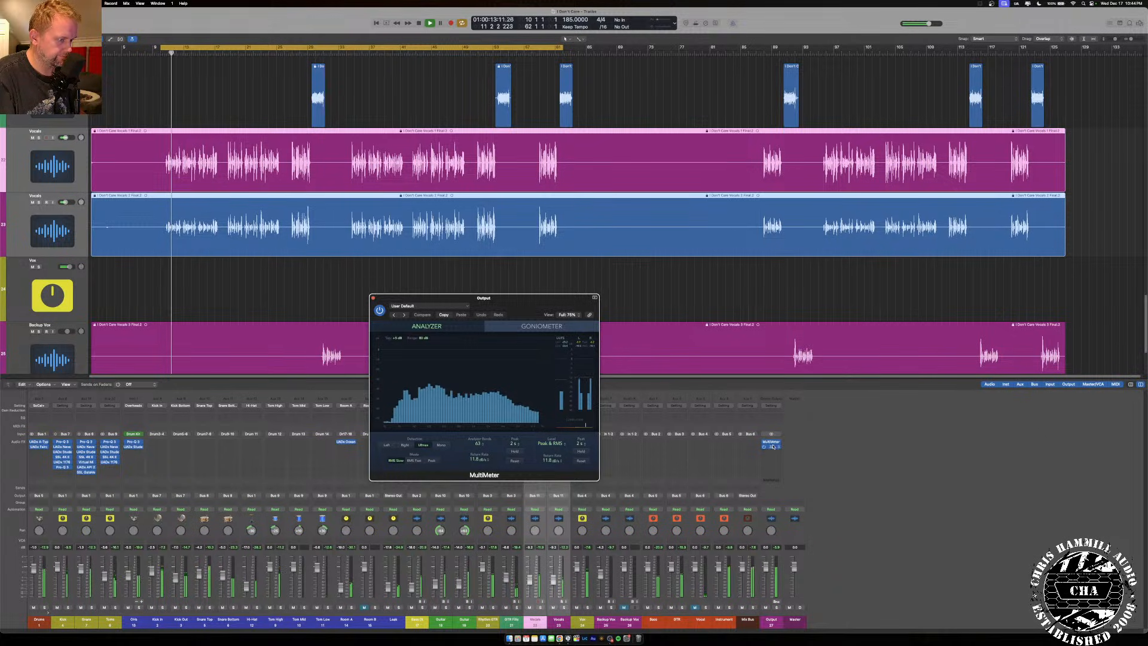
left_click(772, 446)
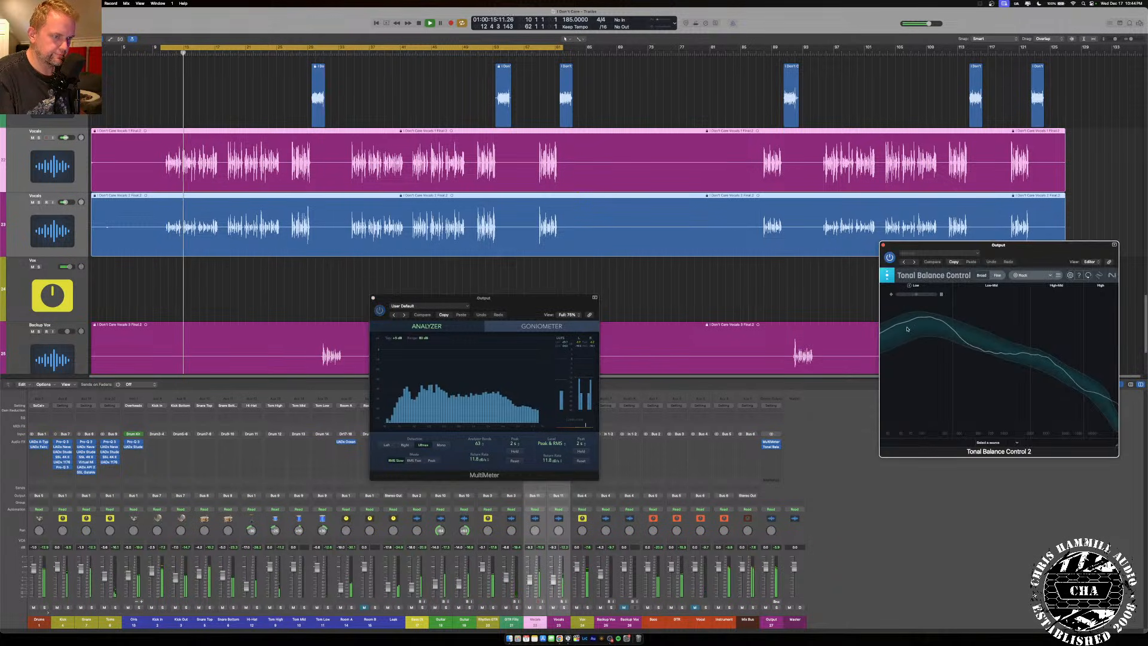
left_click(883, 245)
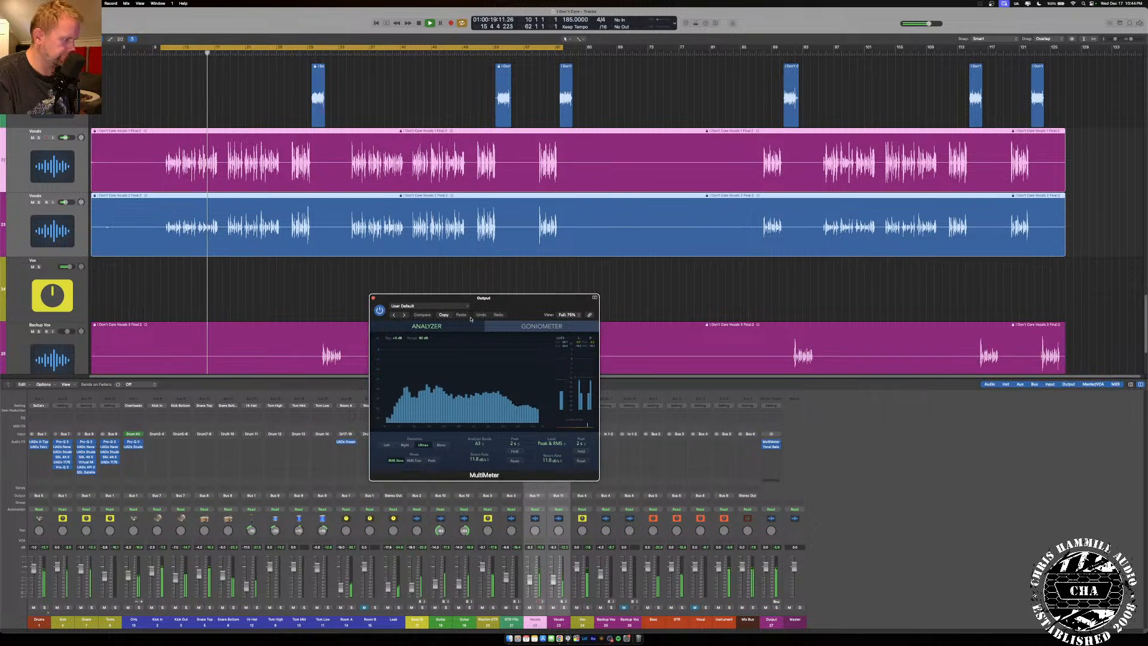
left_click_drag(470, 297, 545, 230)
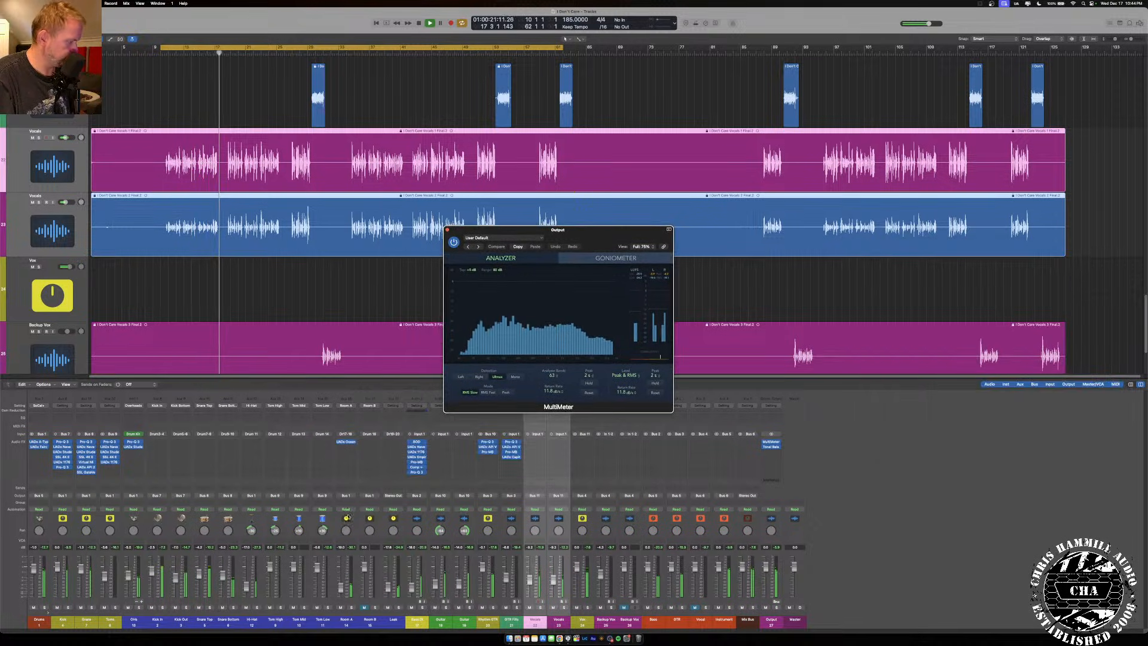
left_click(246, 607)
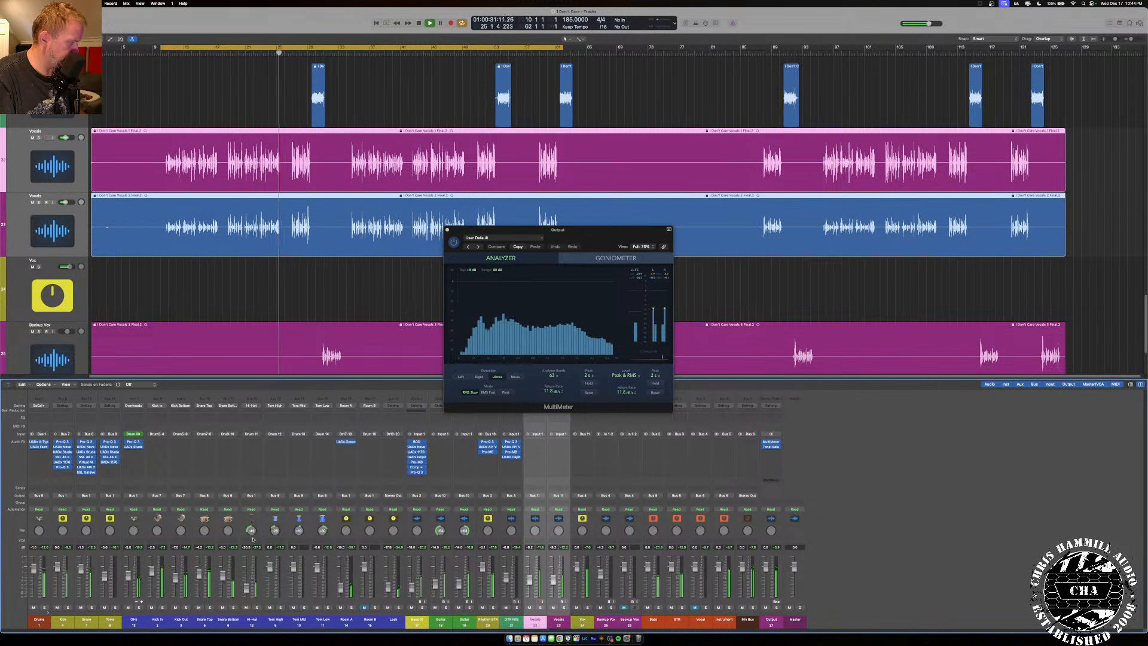
left_click(447, 230)
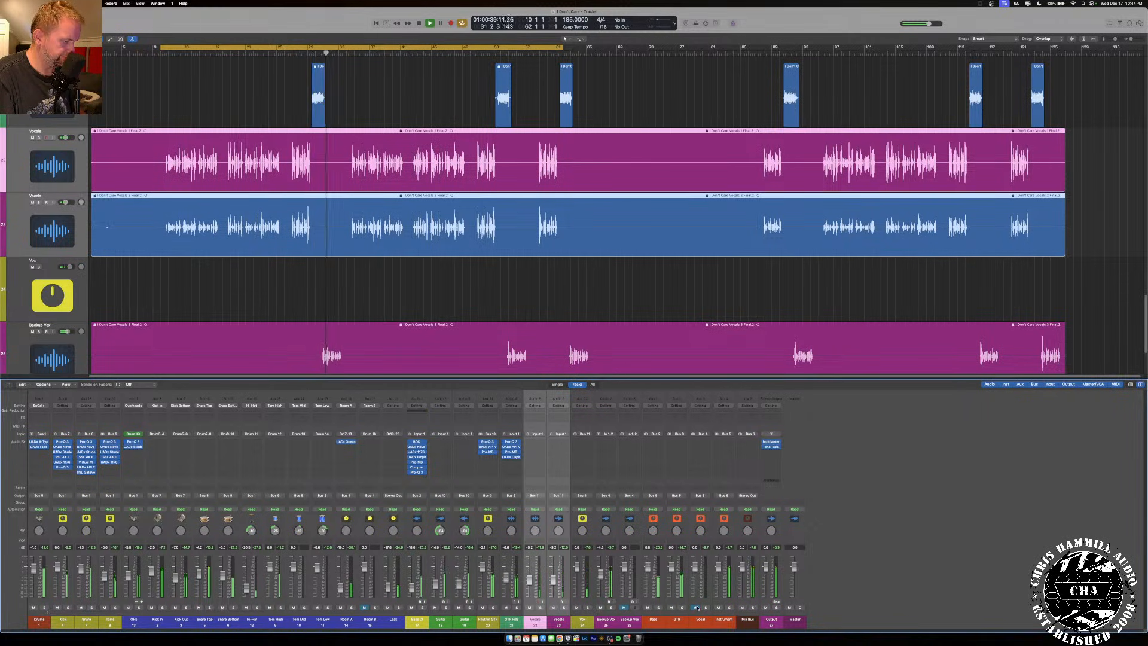
Mute the first Backup Vox track and insert the UADx Neve 1073 Preamp and EQ on the Vox channel.
left_click(601, 608)
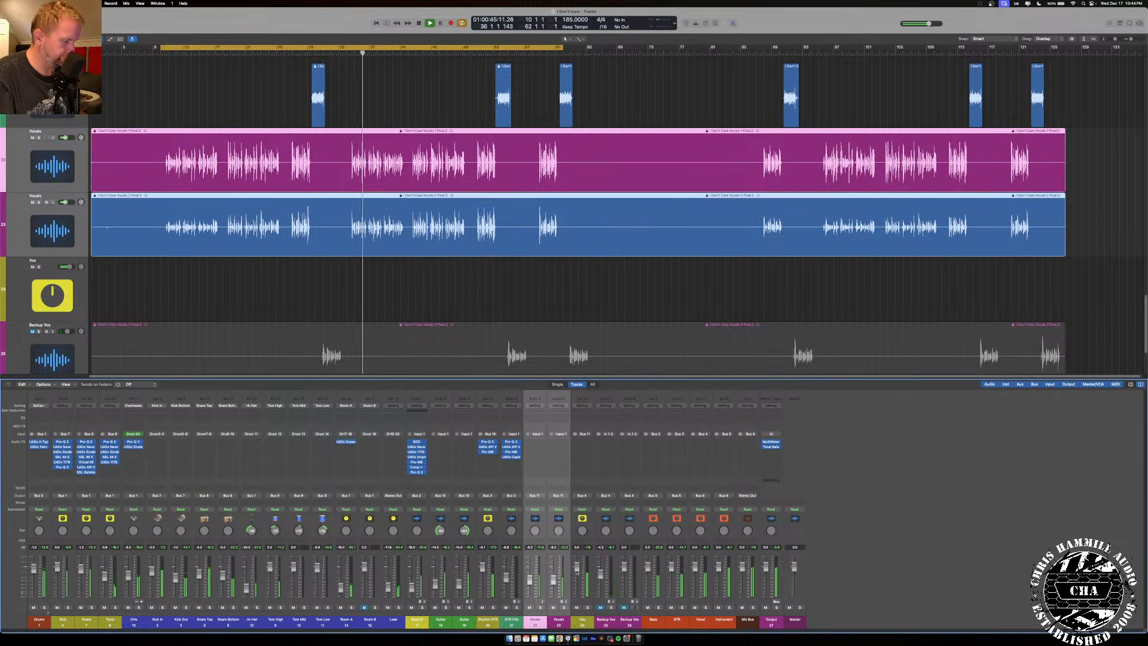
left_click(583, 442)
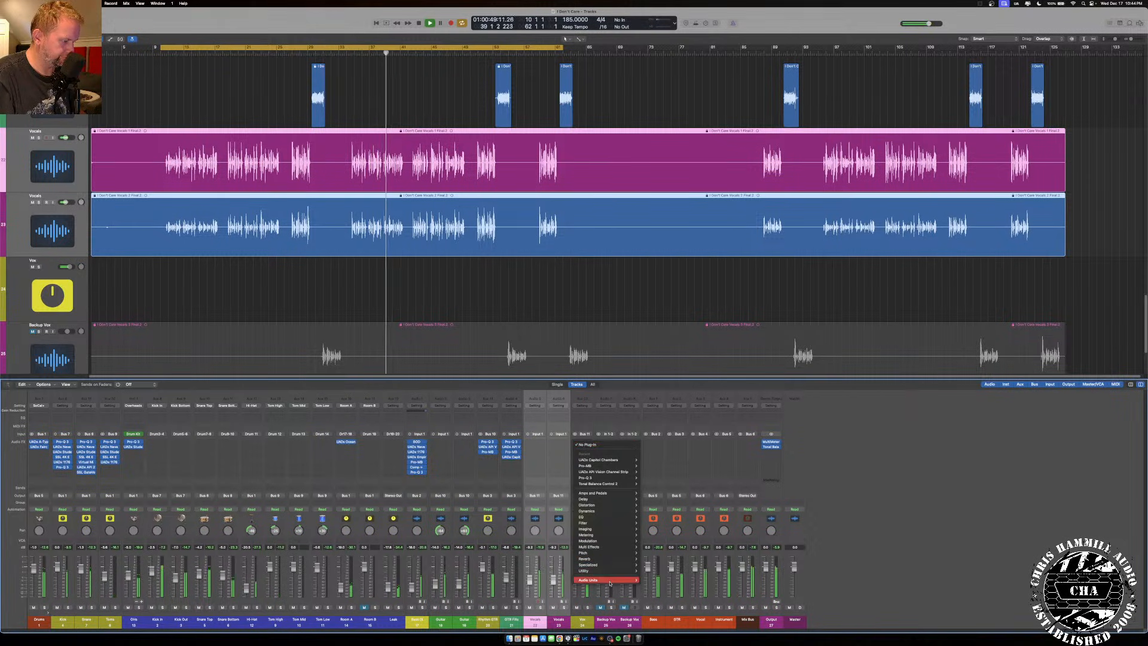
mouse_move(621, 581)
mouse_move(663, 626)
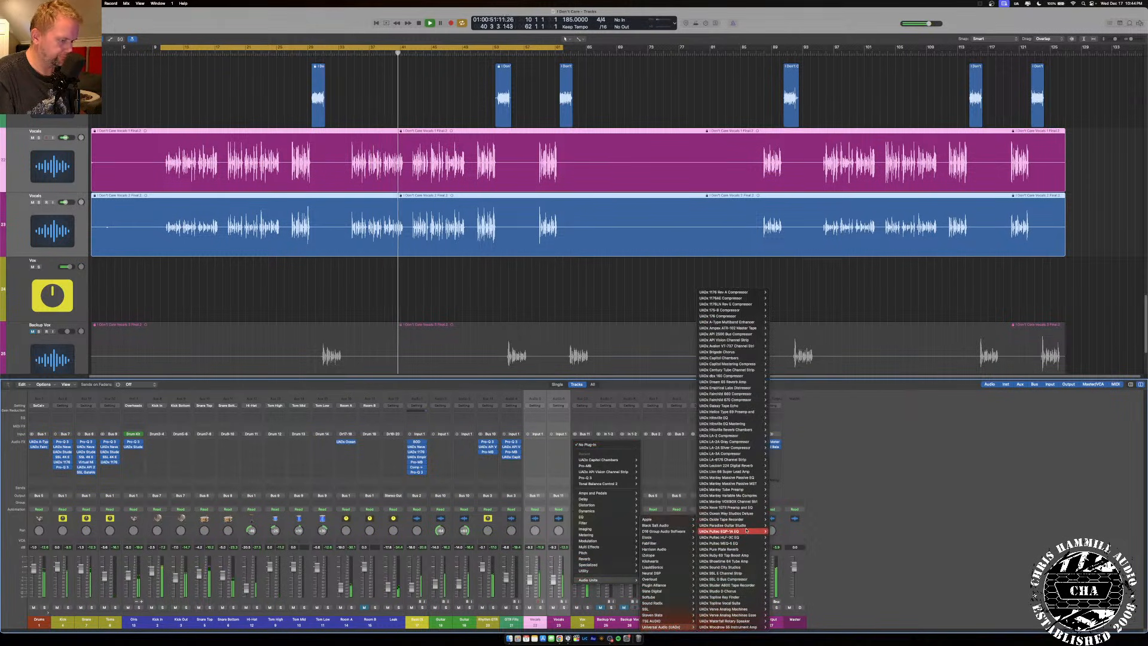
left_click(775, 507)
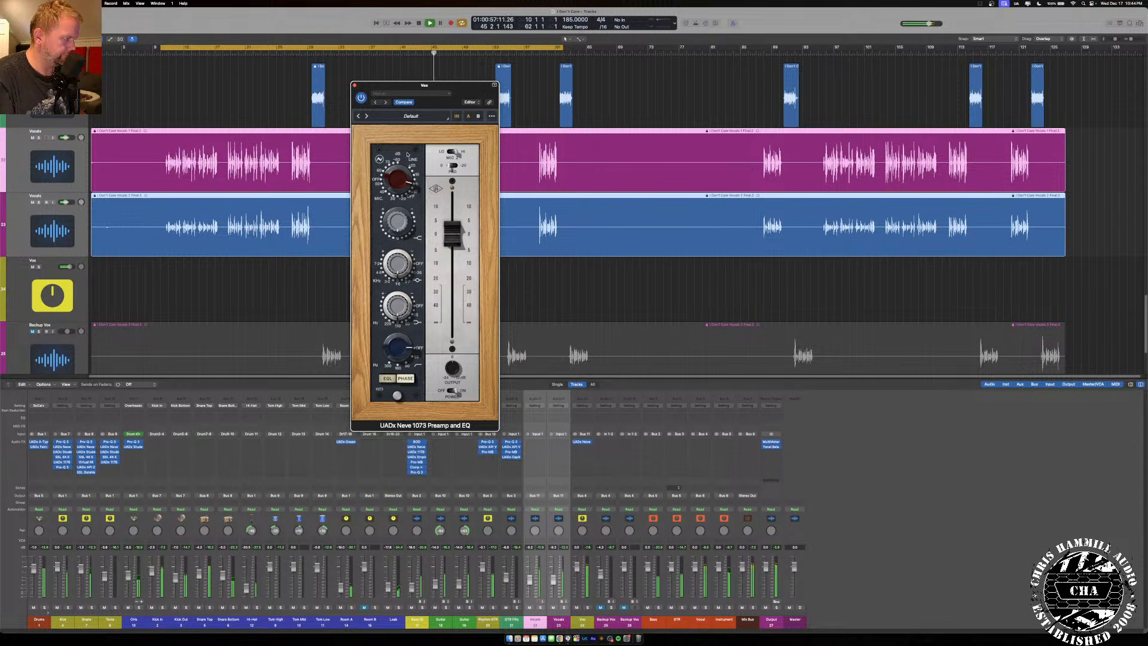
Try the Neve 1073 on the Vox channel with a lowered fader and an adjusted low-cut filter, and remove the plug-in.
left_click_drag(462, 233, 459, 263)
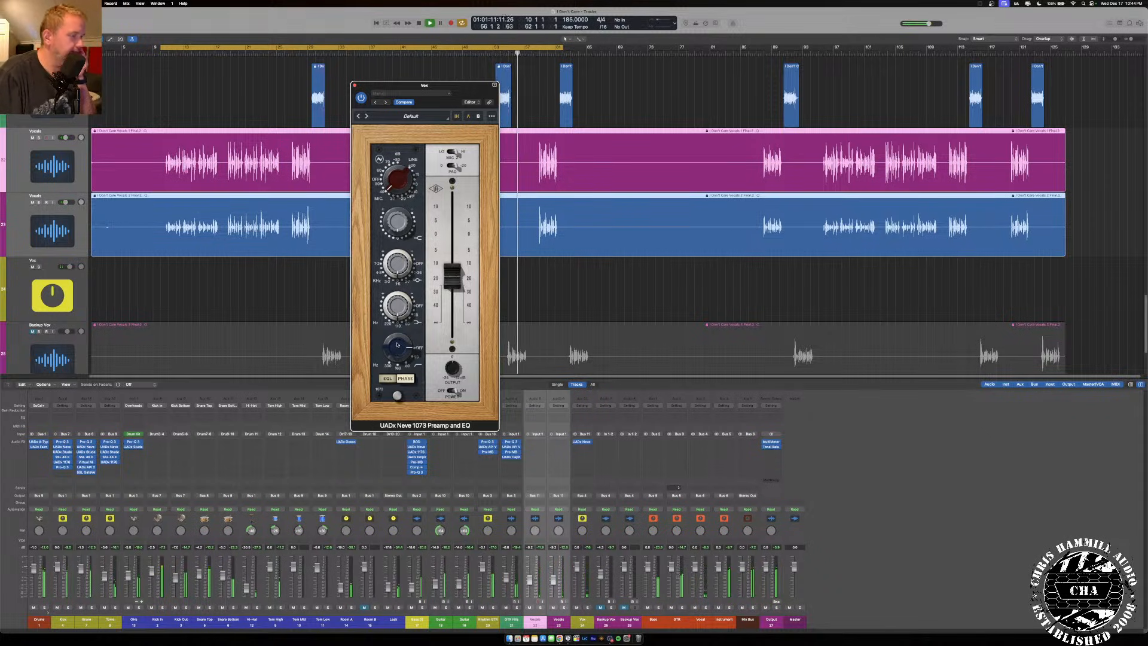
key("Return")
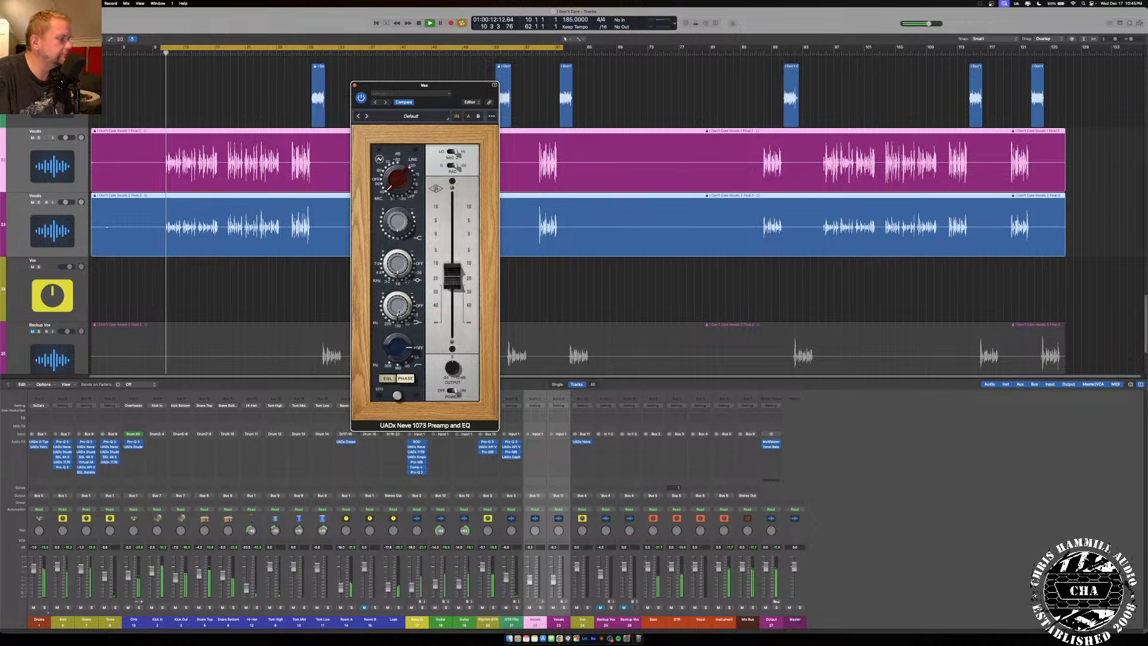
left_click_drag(395, 353, 393, 336)
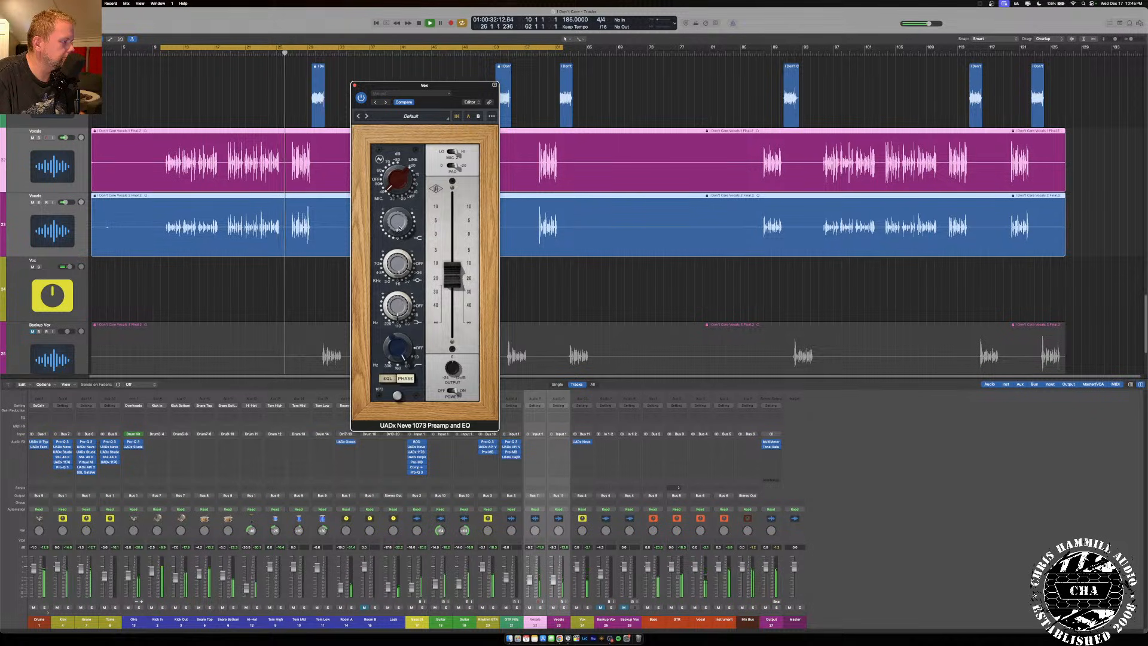
left_click(354, 86)
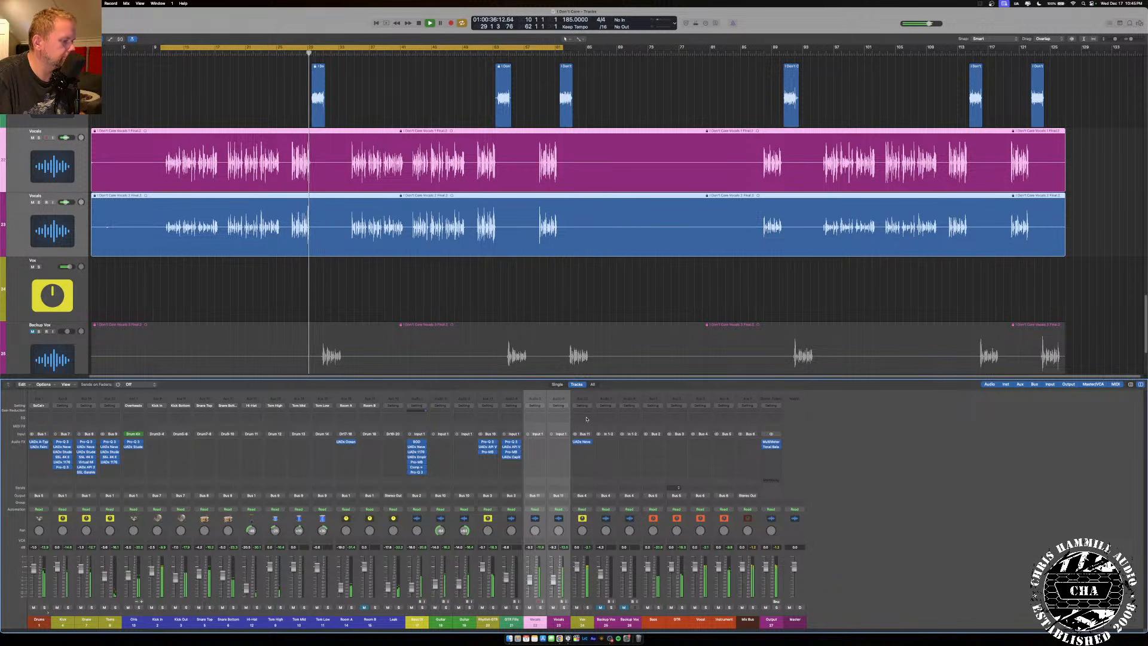
left_click(591, 442)
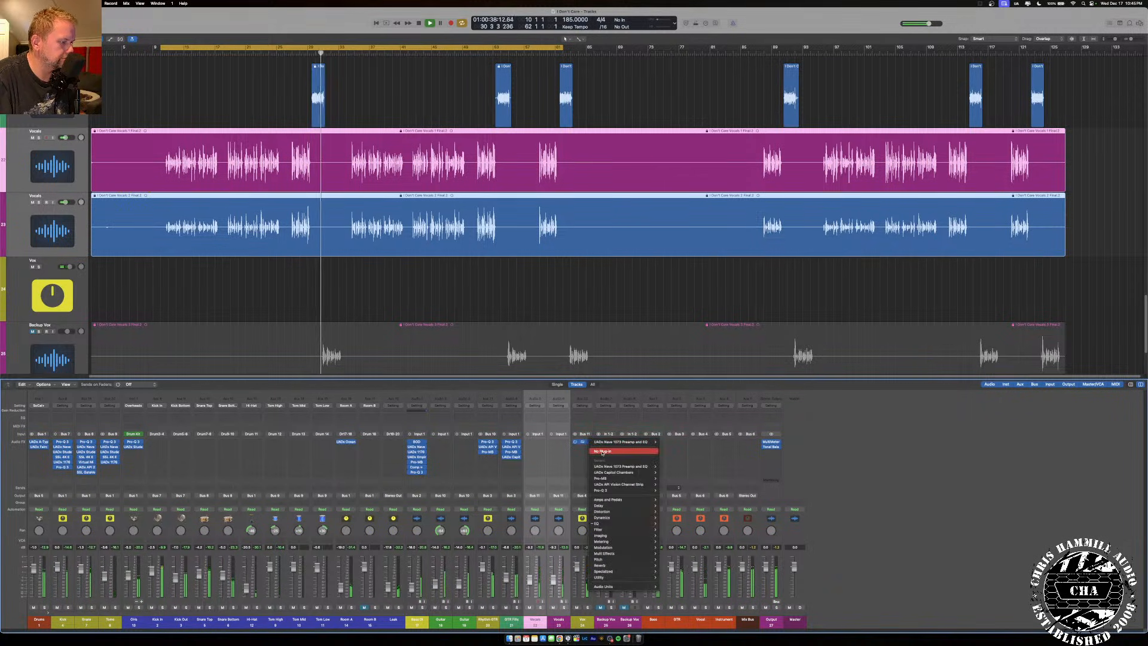
left_click(597, 451)
Insert the stereo UADx Avalon VT-737 Channel Strip on the Vox channel and engage its input filter switch during playback.
left_click(584, 444)
left_click(583, 446)
left_click(583, 444)
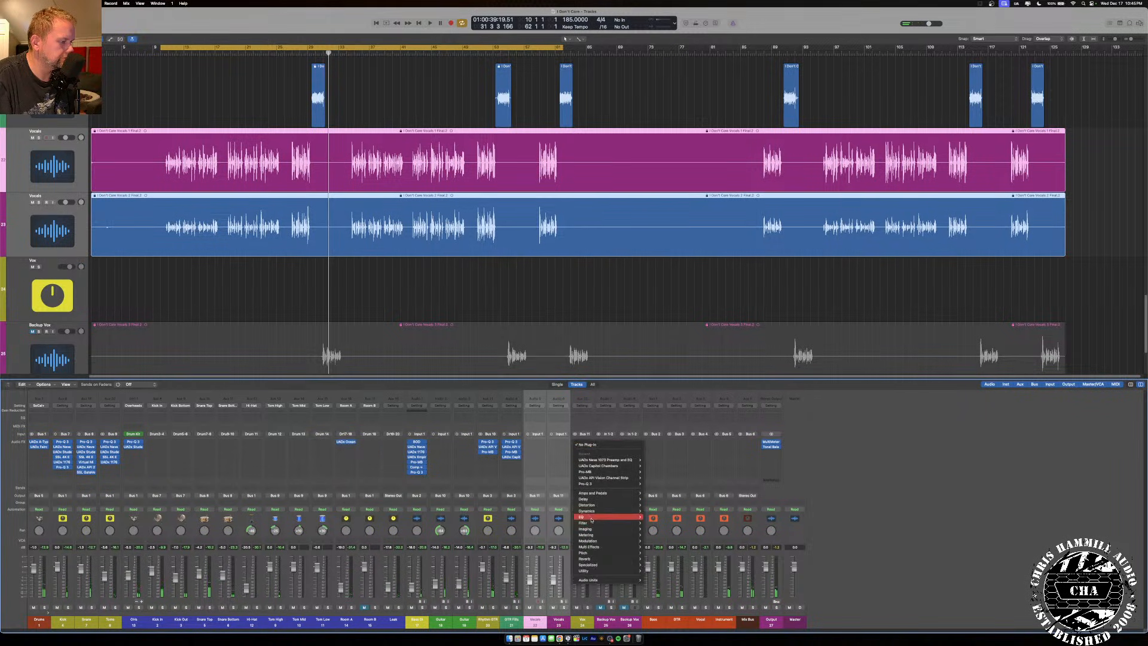
mouse_move(610, 581)
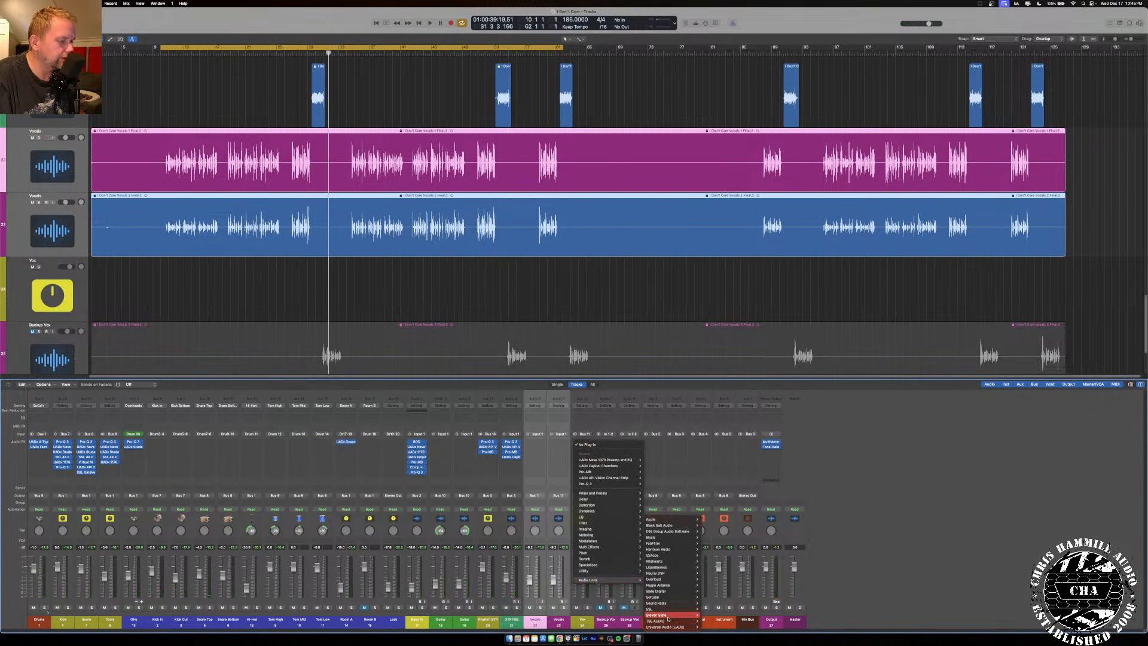
mouse_move(674, 627)
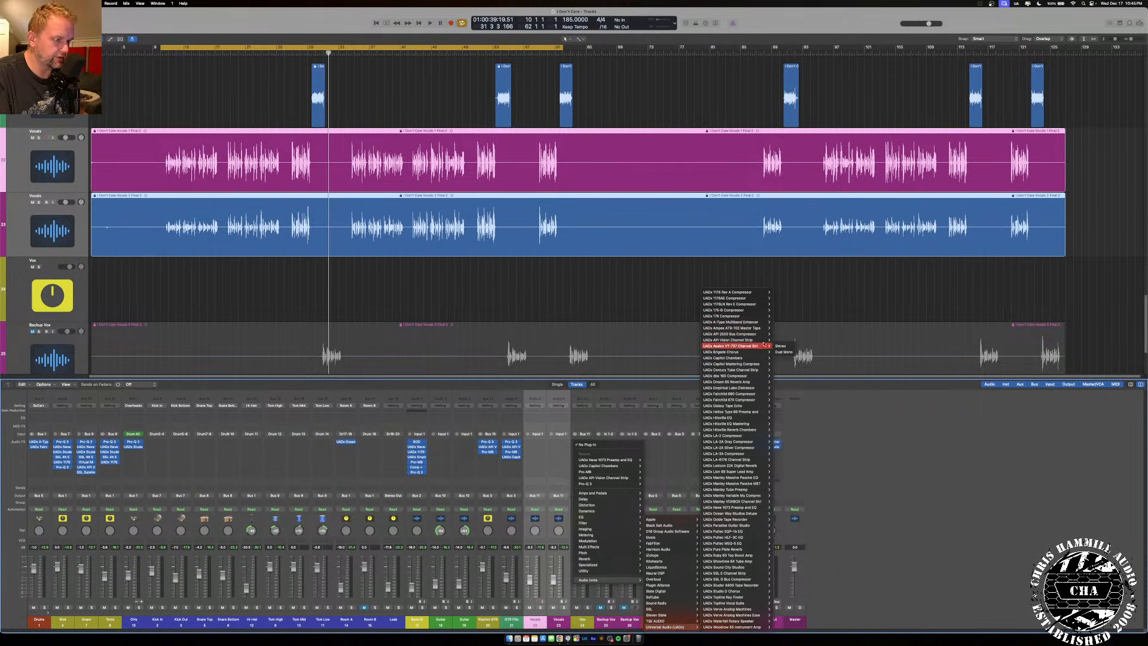
left_click(780, 347)
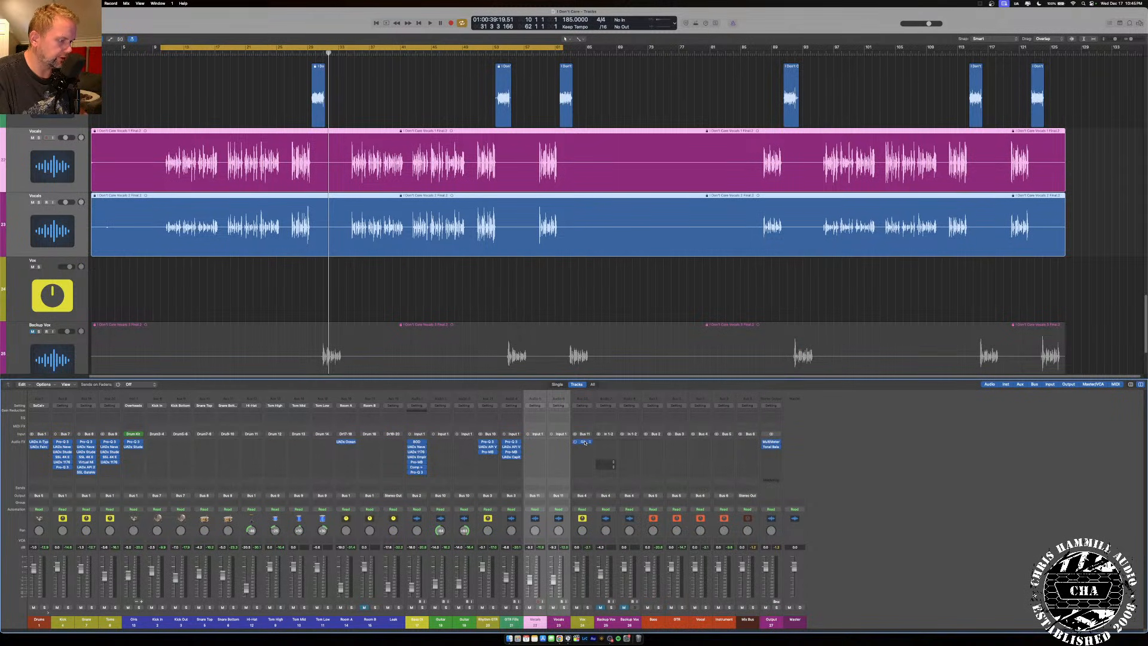
left_click_drag(725, 92, 591, 228)
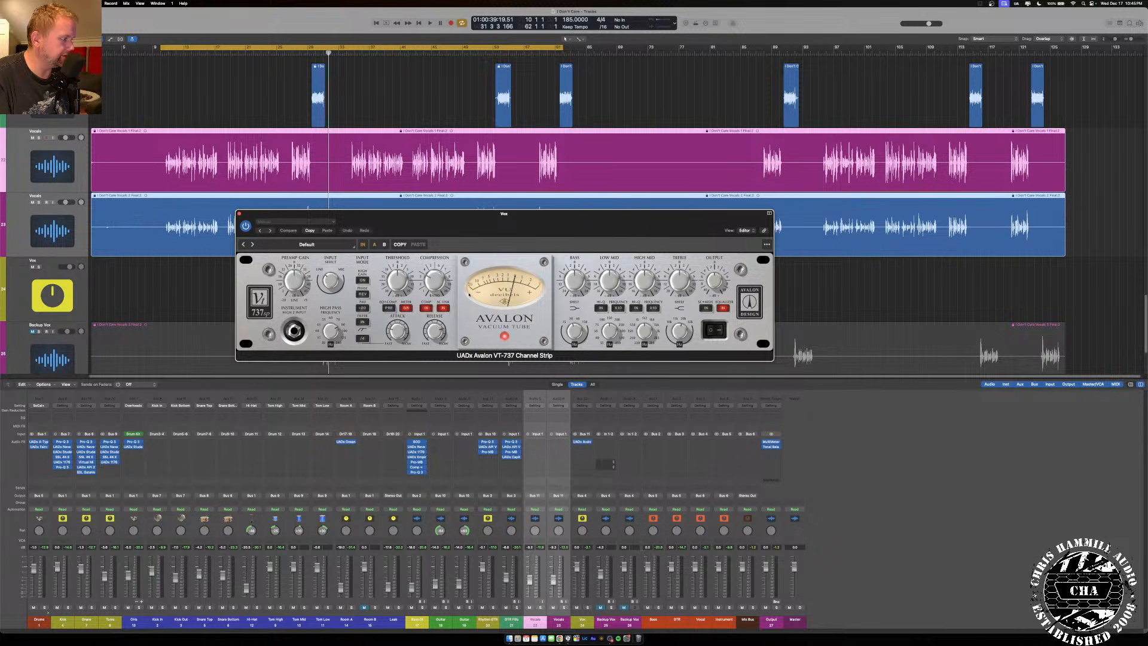
key("space")
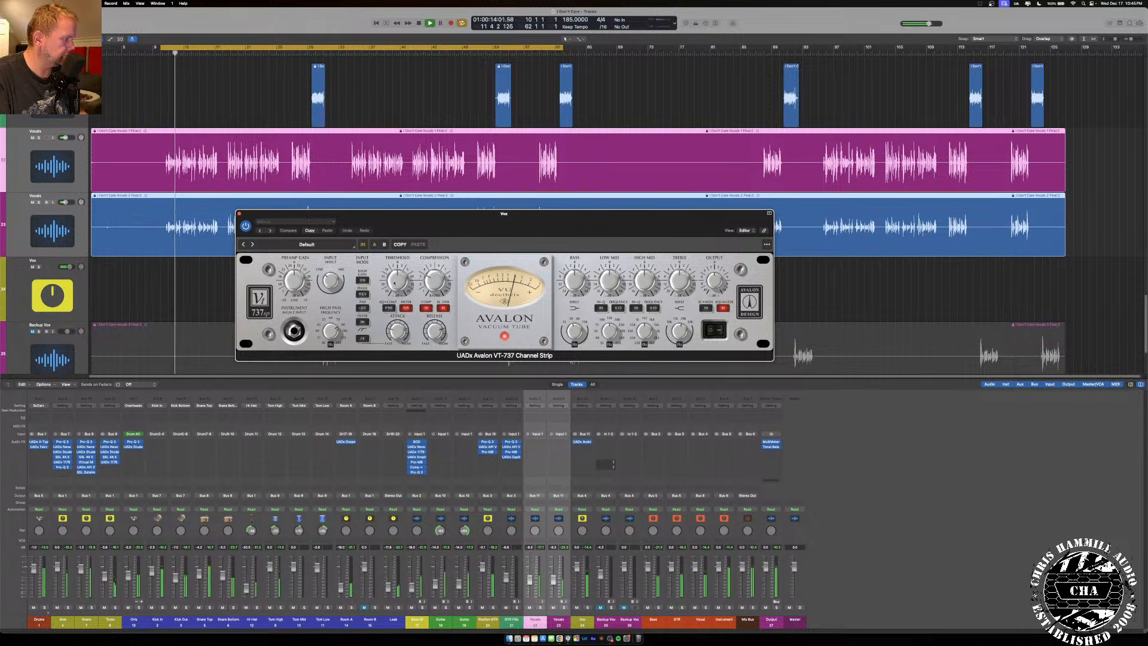
left_click(362, 322)
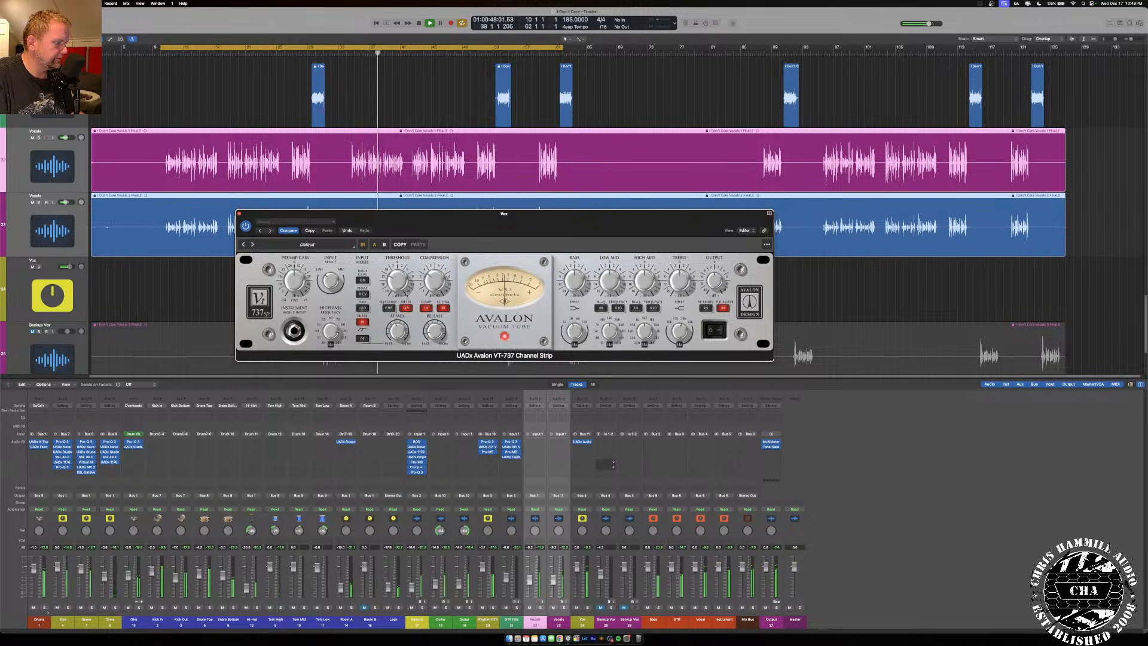
Maximize the project's main window and show the mixer with wide channel strips.
key("2")
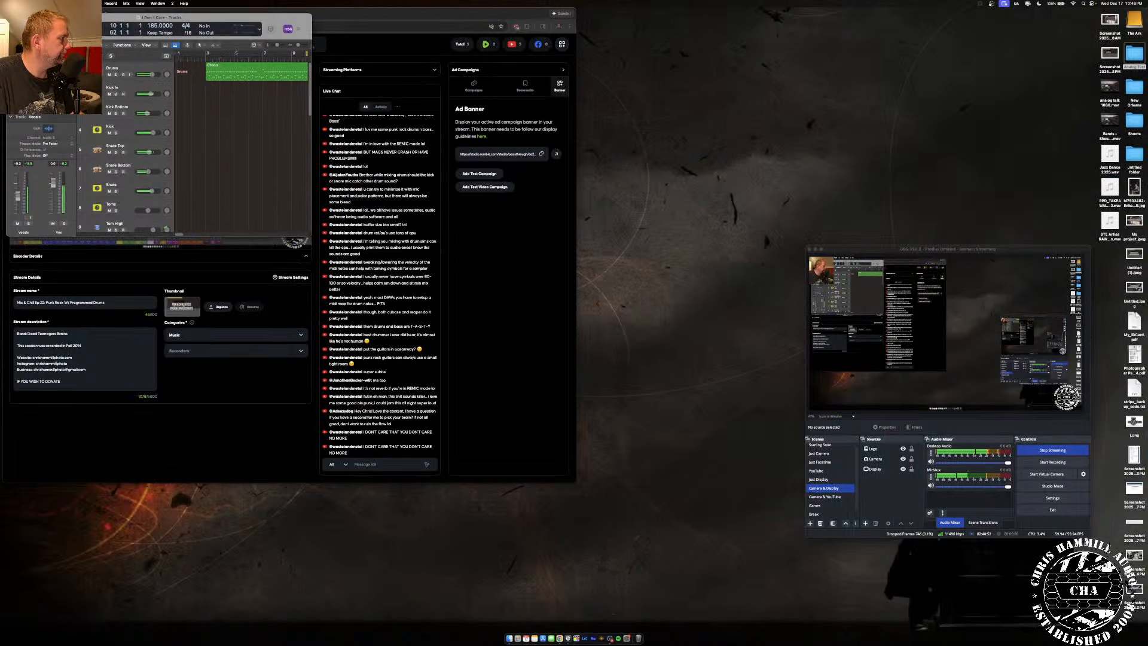
double_click(90, 17)
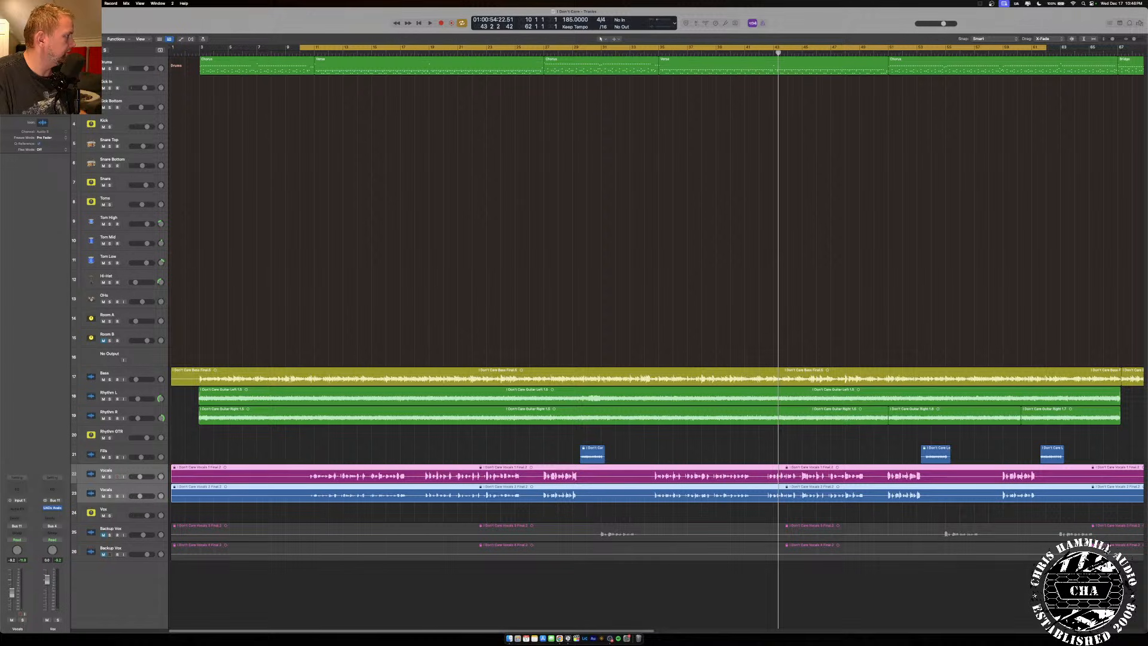
key("x")
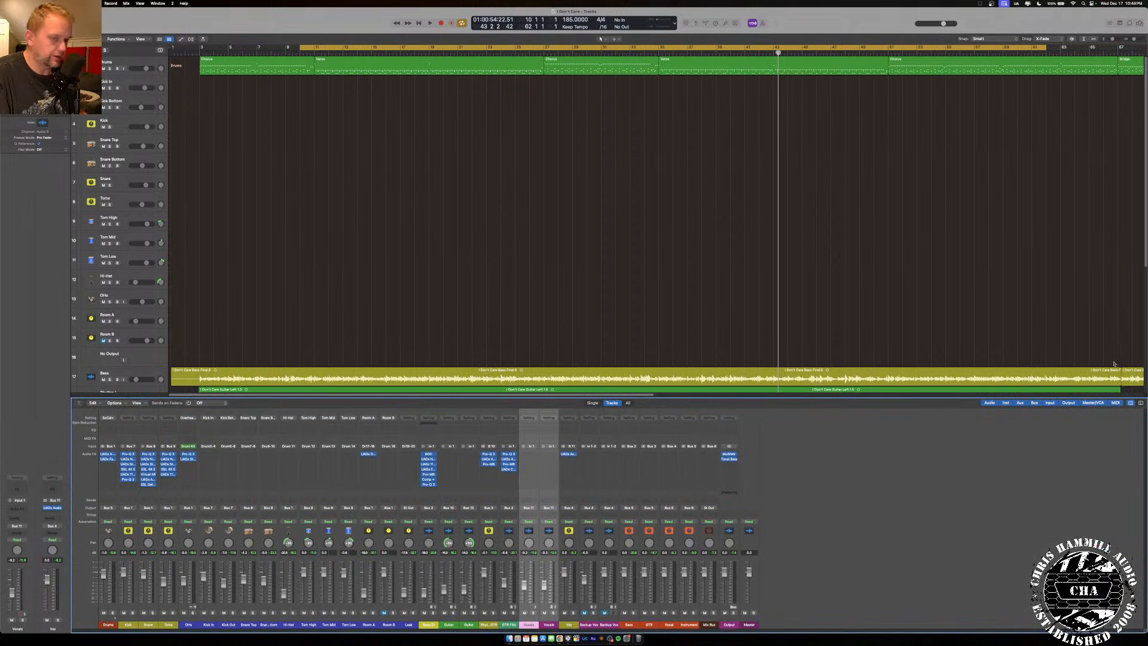
left_click(1141, 403)
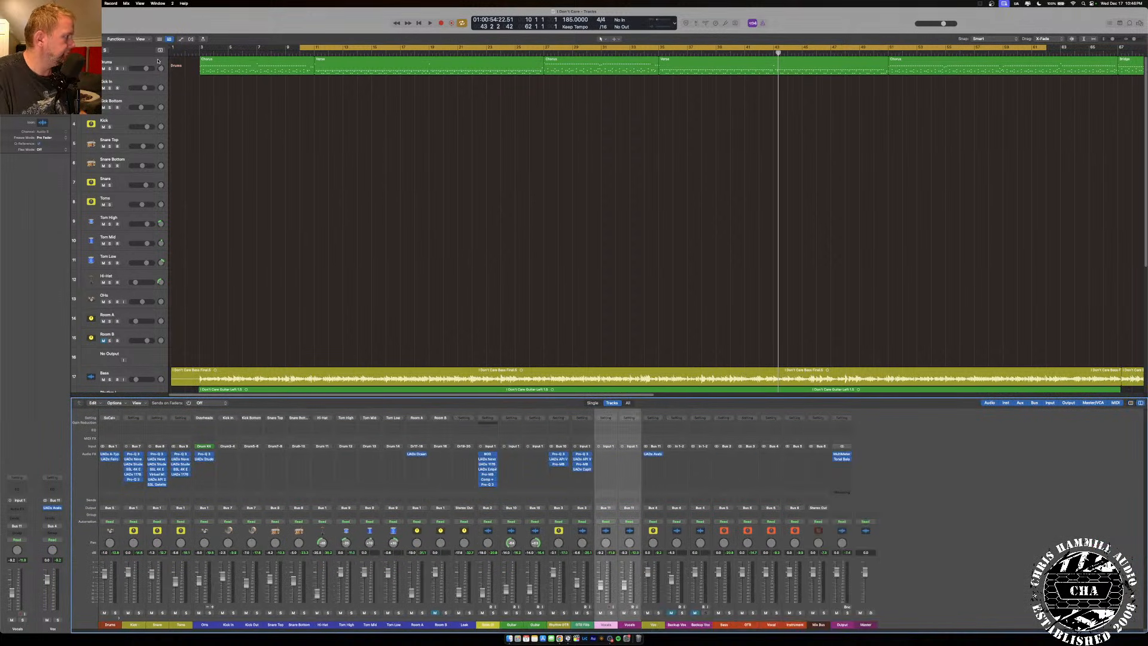
Collapse the Drums track stack, hide the inspector, and enlarge the track height during playback.
left_click(83, 65)
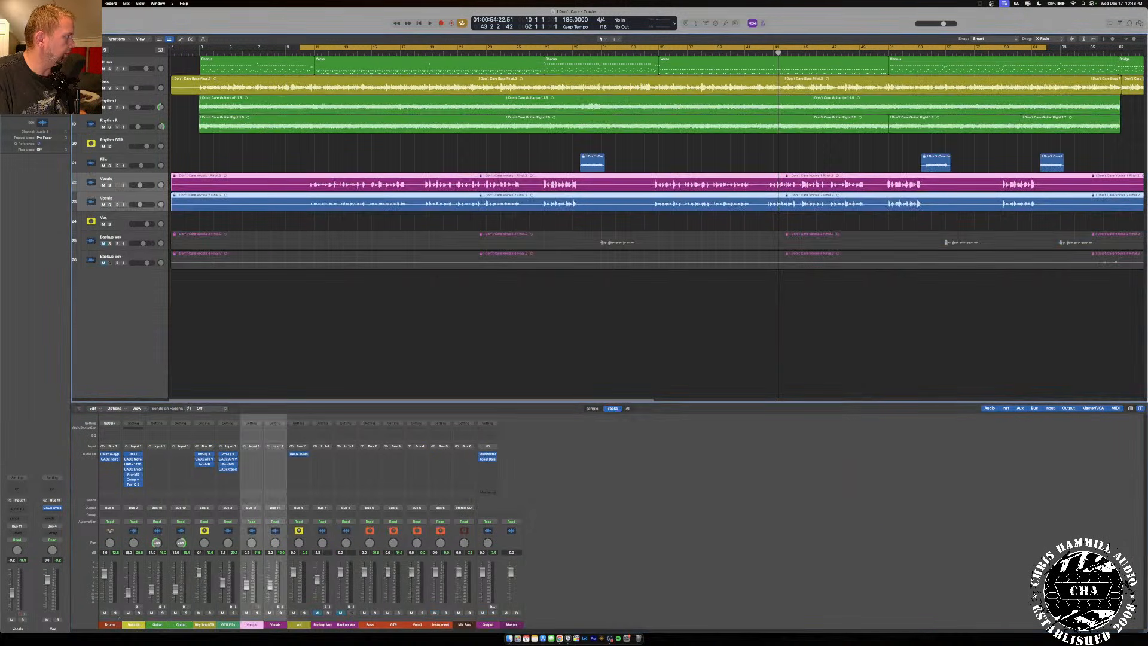
key("i")
key("space")
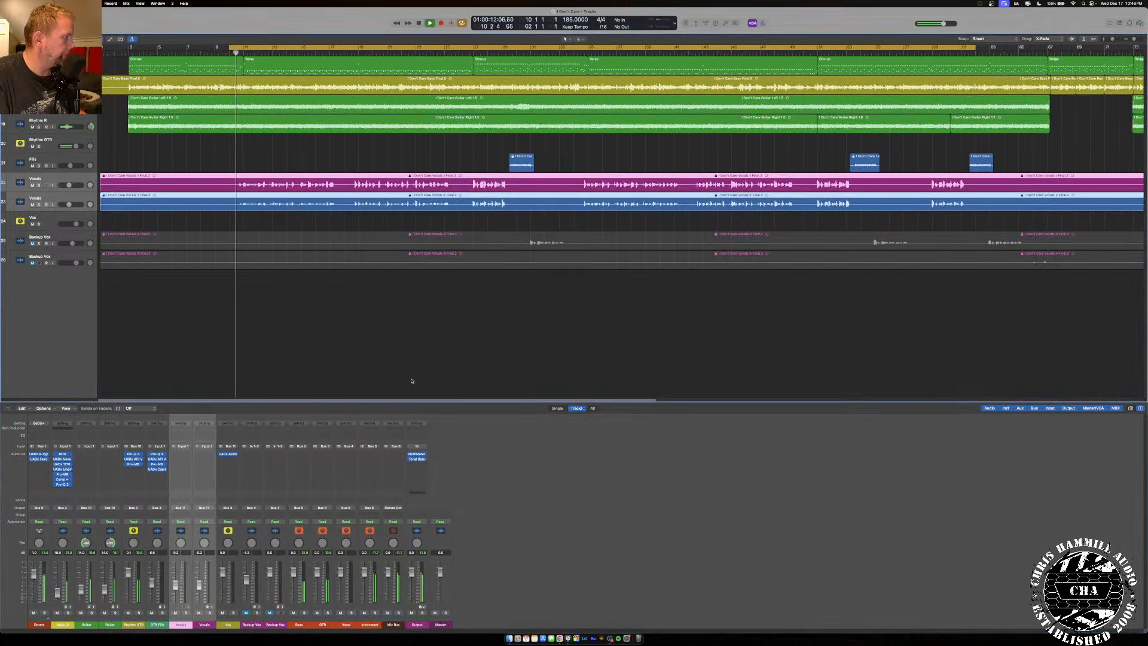
left_click_drag(1111, 38, 1118, 39)
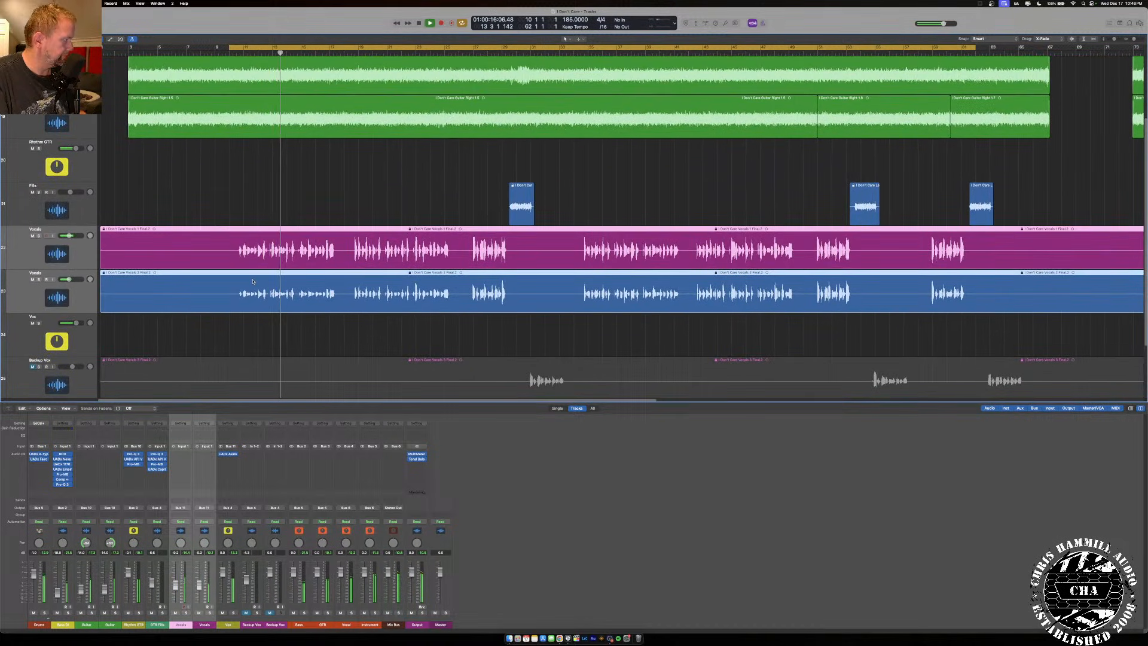
Audition the vocals with the Vox channel's Avalon VT-737 open, and close the plug-in window.
left_click(228, 454)
left_click_drag(612, 211, 607, 171)
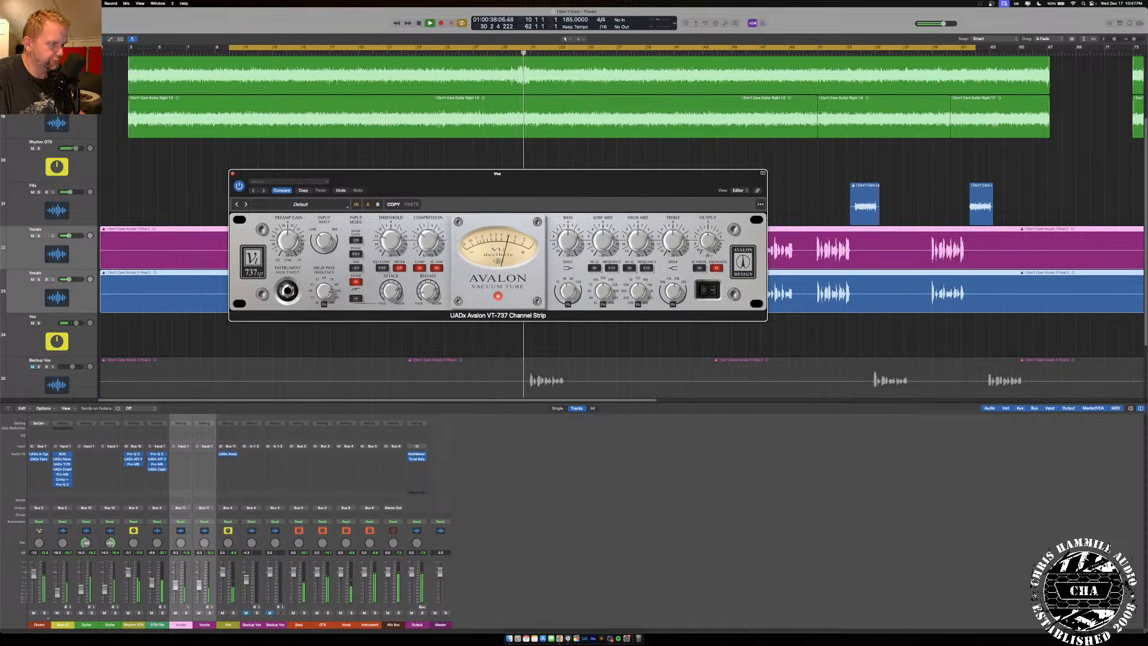
key("space")
key("space")
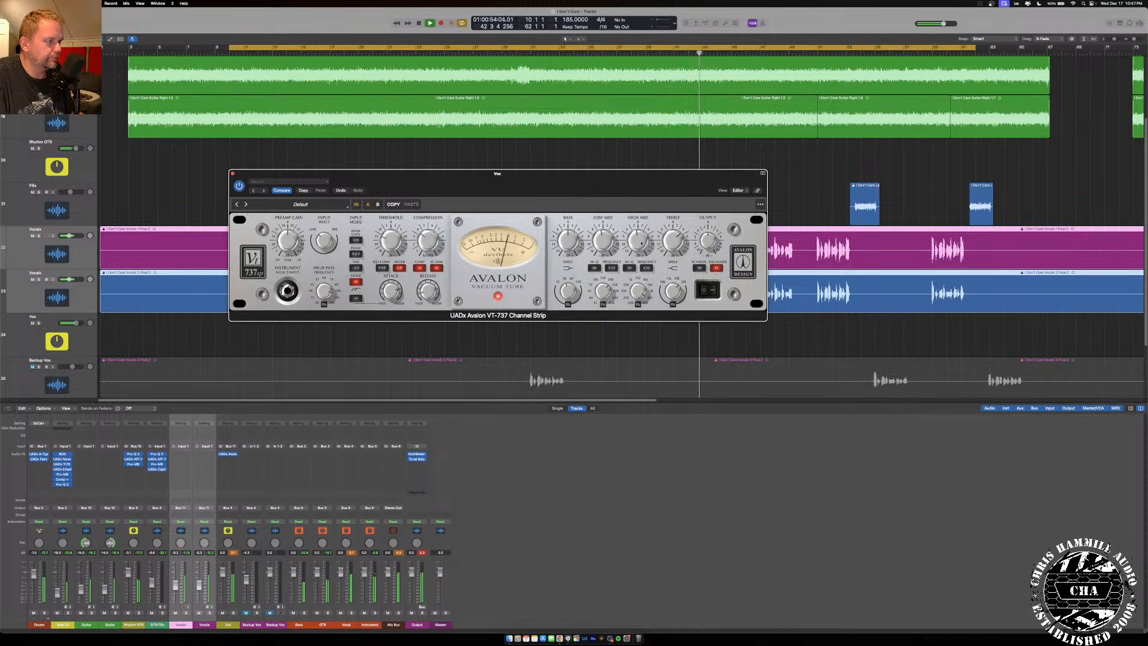
left_click(232, 175)
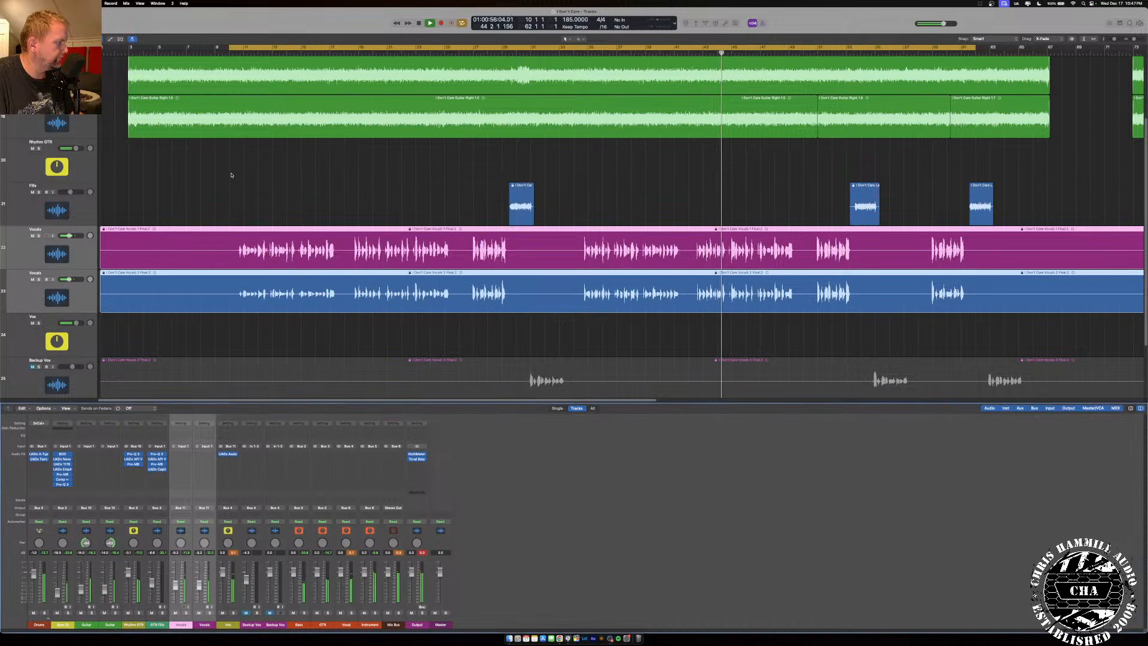
Insert the stereo UADx Pultec EQP-1A EQ on the Vox channel below the Avalon and reposition its window.
left_click(230, 458)
mouse_move(255, 597)
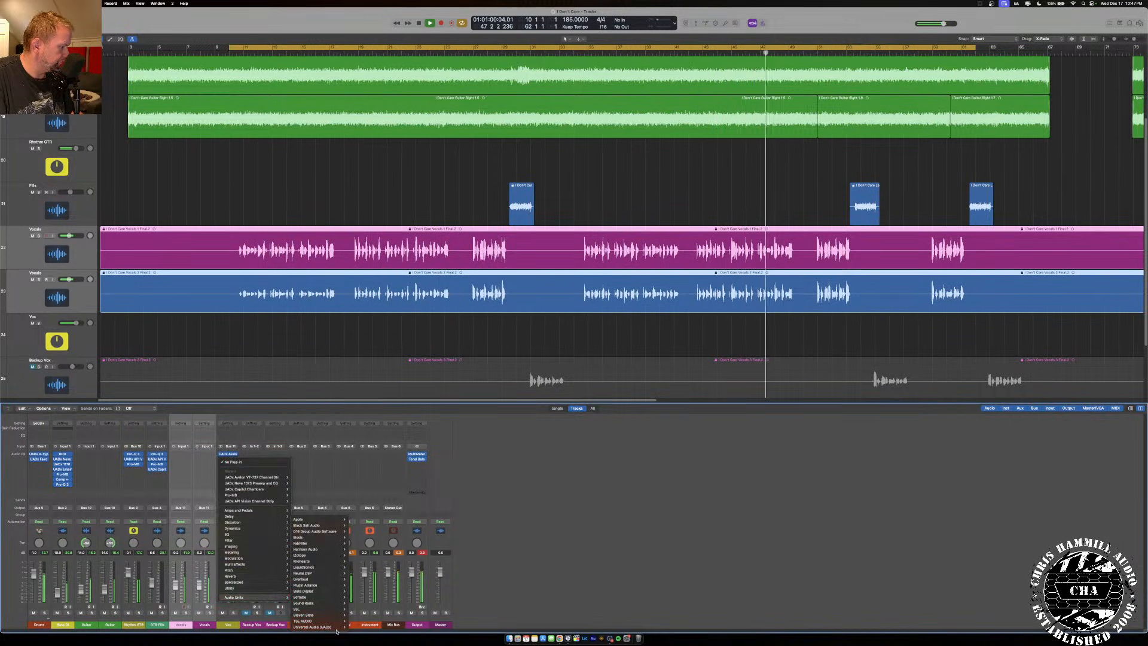
mouse_move(313, 626)
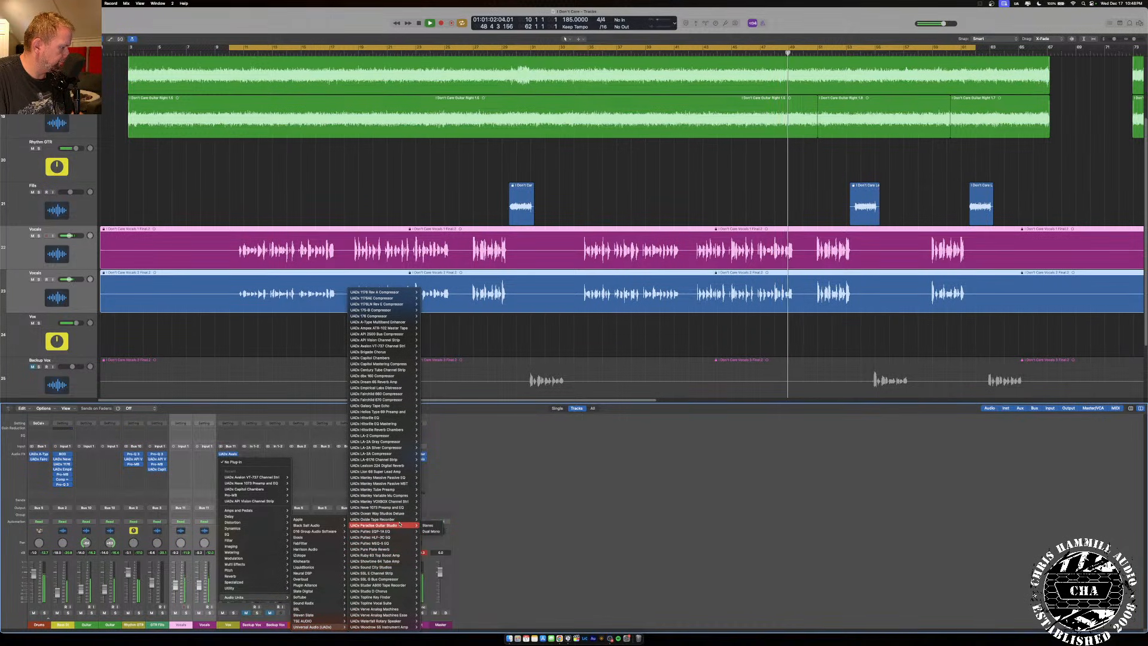
mouse_move(413, 531)
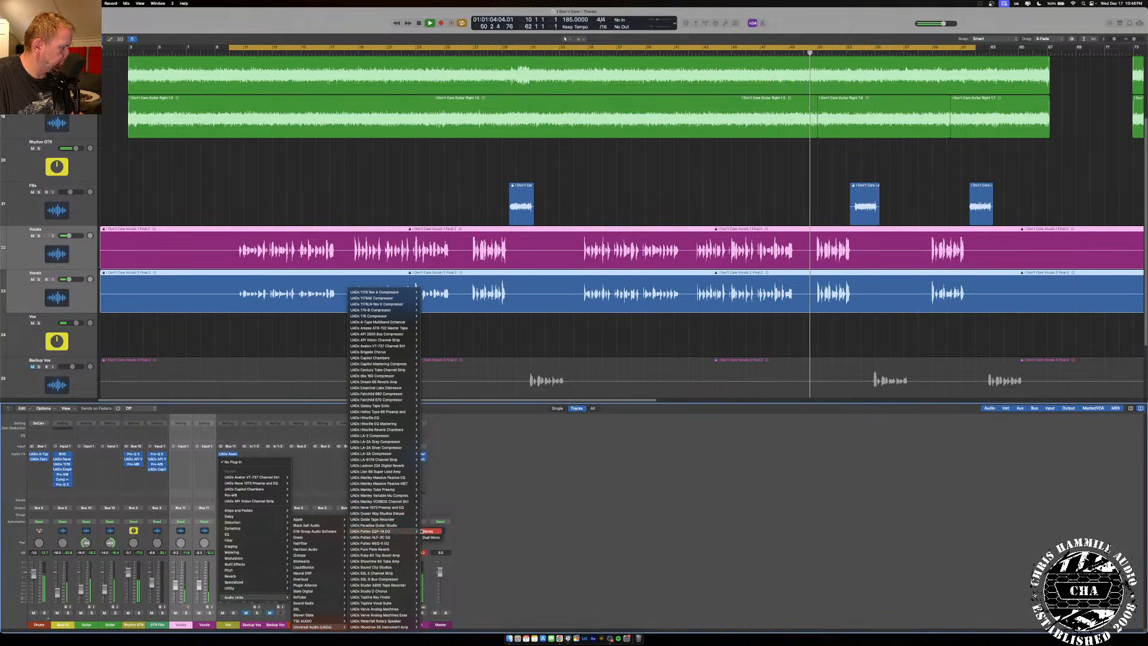
key("Escape")
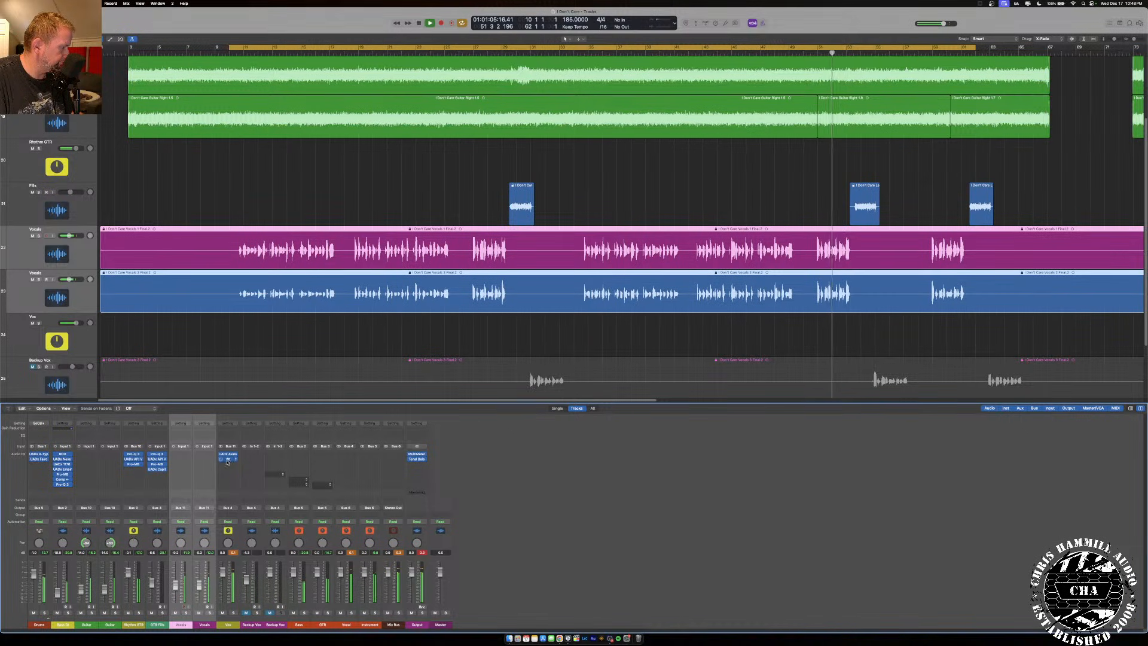
left_click(227, 460)
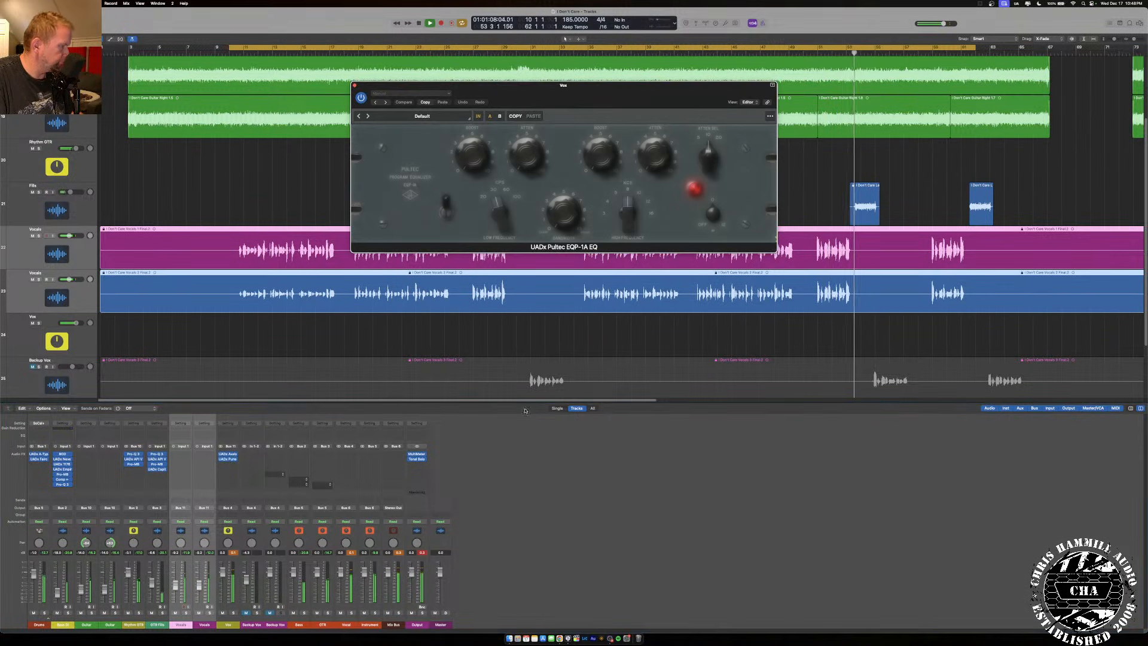
left_click_drag(599, 89, 618, 114)
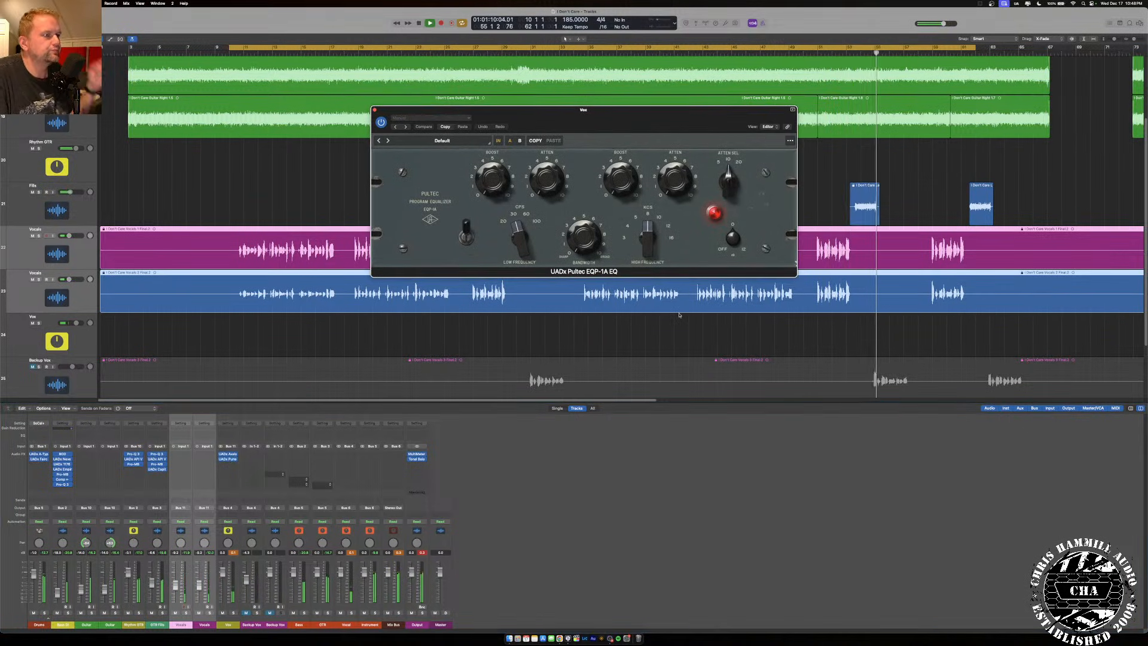
Restart playback and shorten the cycle range so it ends at about bar 29.
key("space")
key("space")
left_click_drag(963, 45, 507, 75)
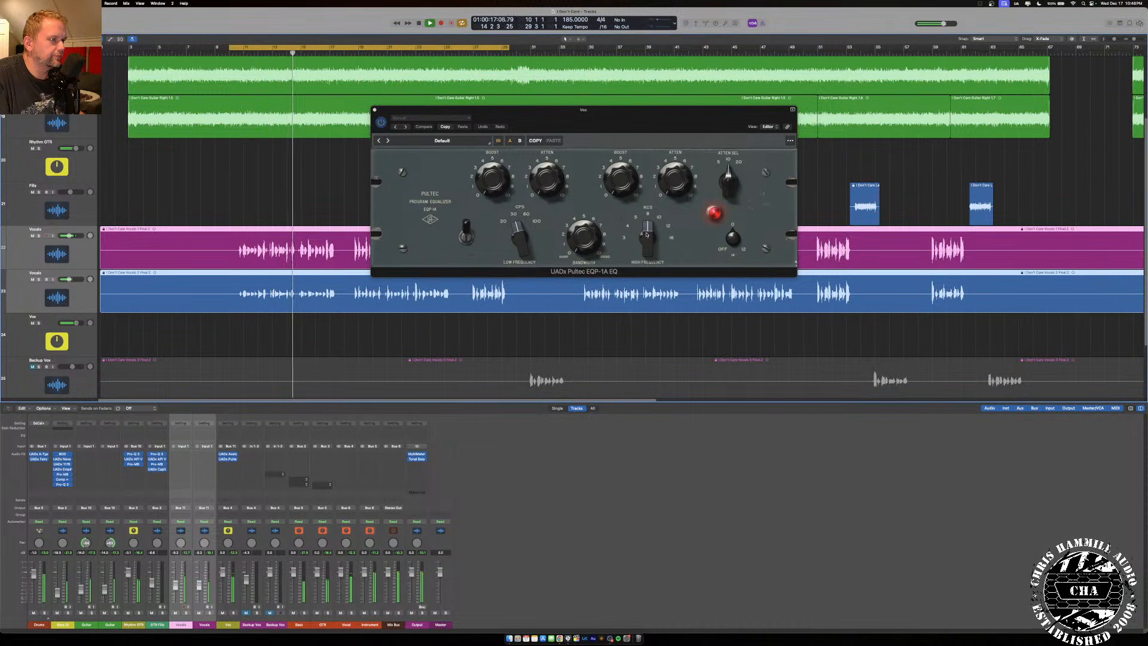
Set the Pultec's low-frequency selector to 100, raise its high-frequency selector during looped playback, and close the plug-in window.
left_click(536, 216)
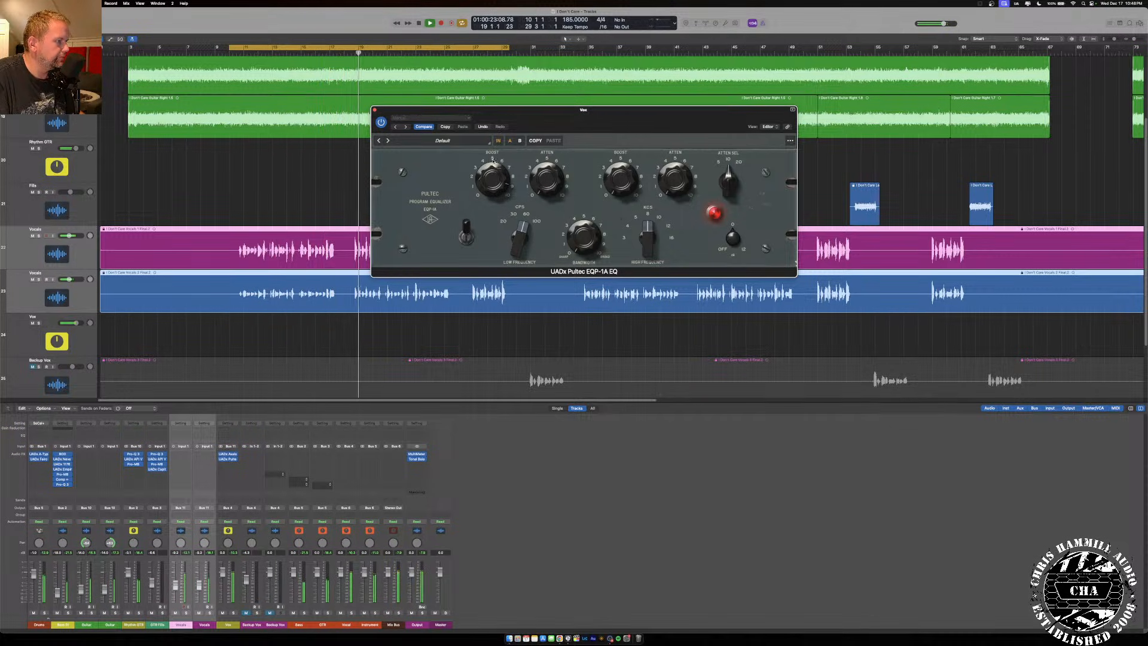
left_click_drag(521, 234, 522, 202)
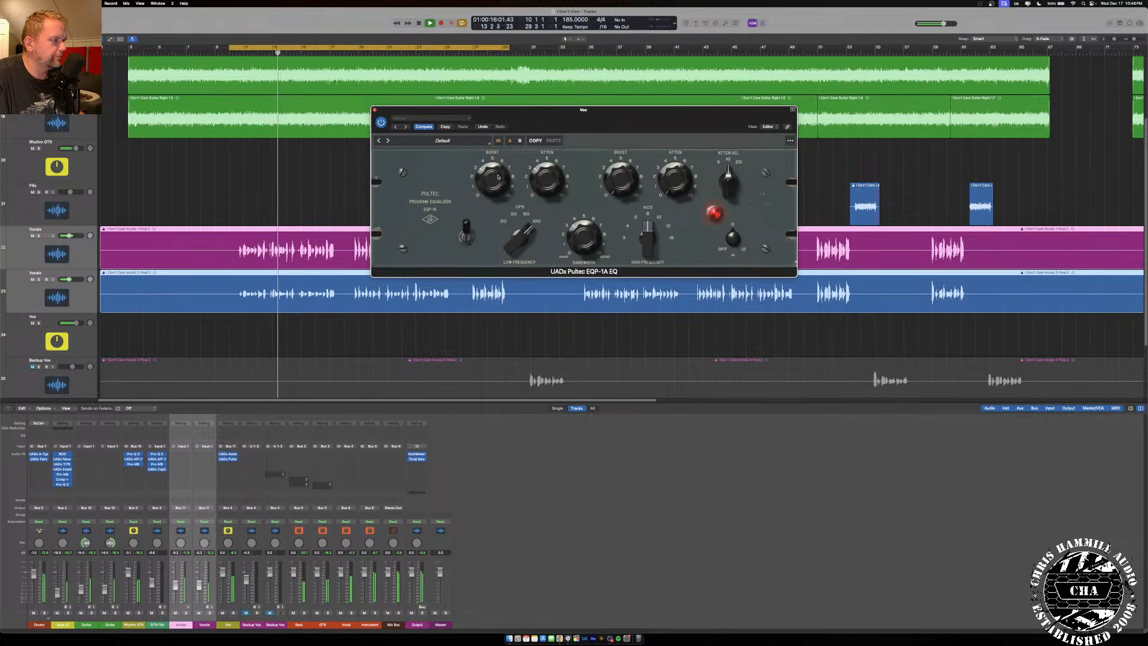
left_click_drag(649, 218, 647, 216)
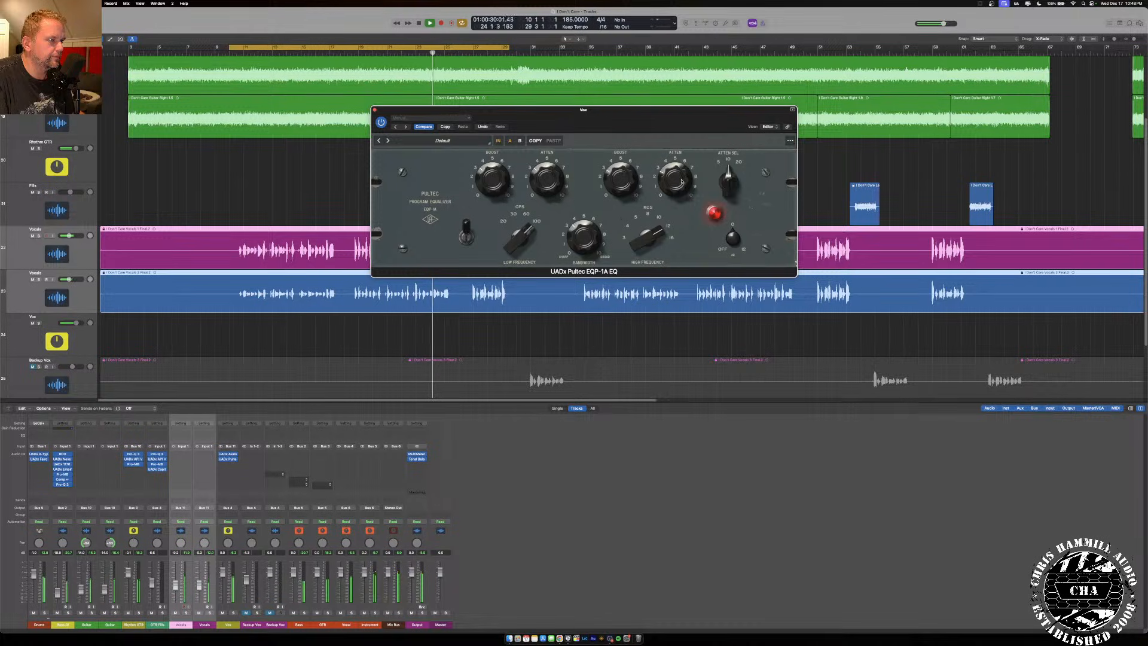
left_click(713, 213)
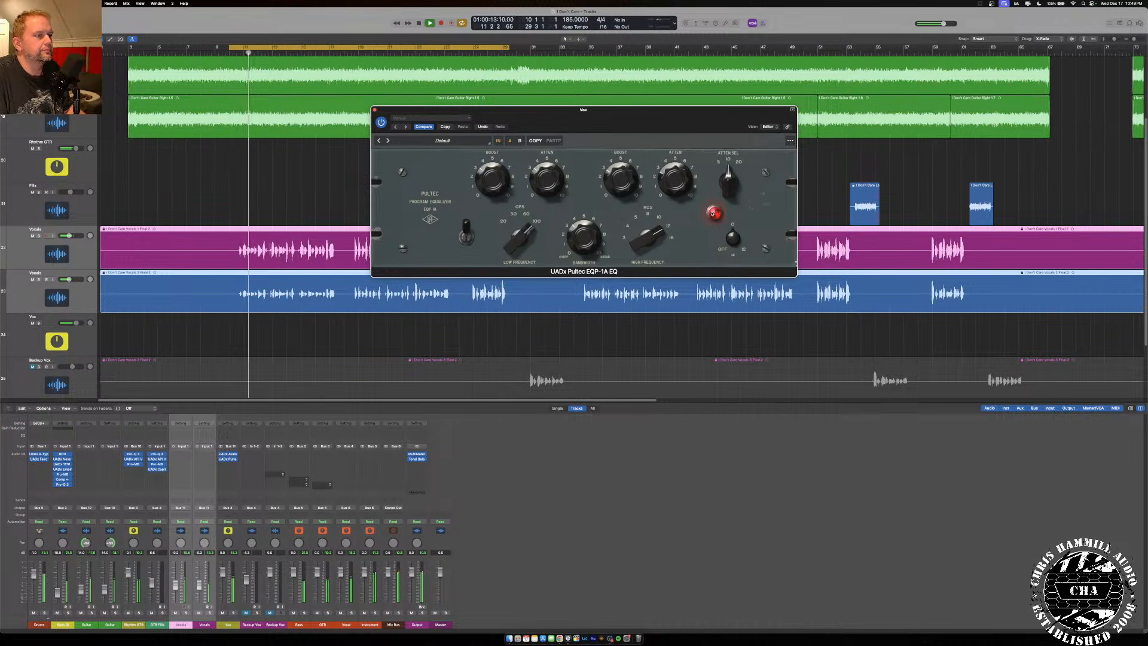
left_click(374, 110)
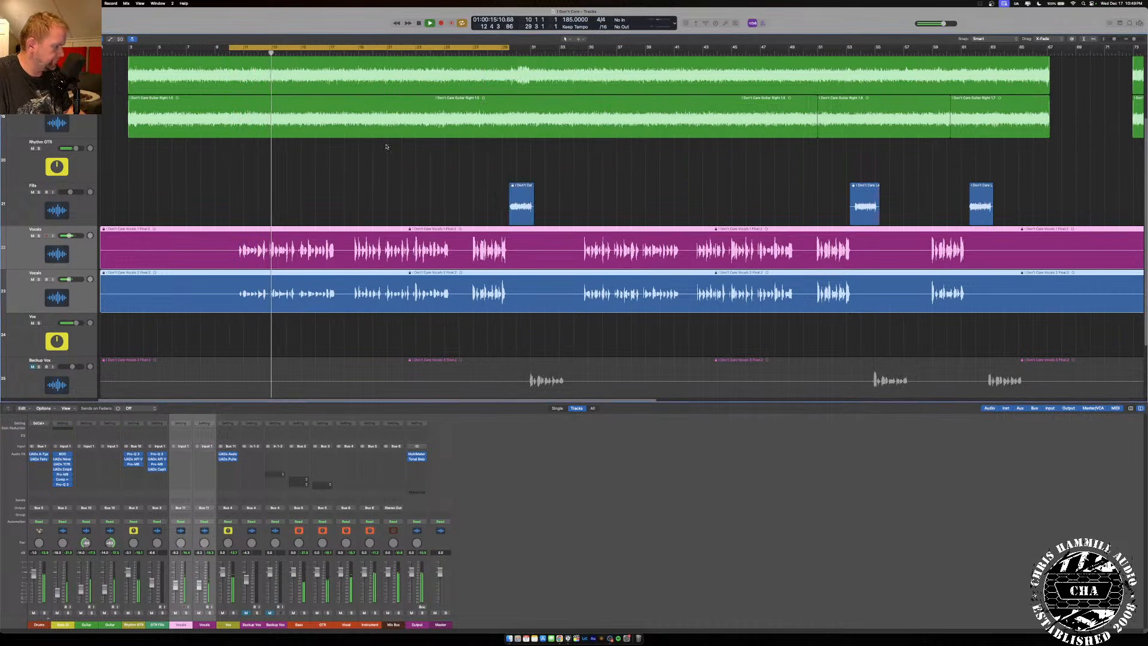
left_click(230, 466)
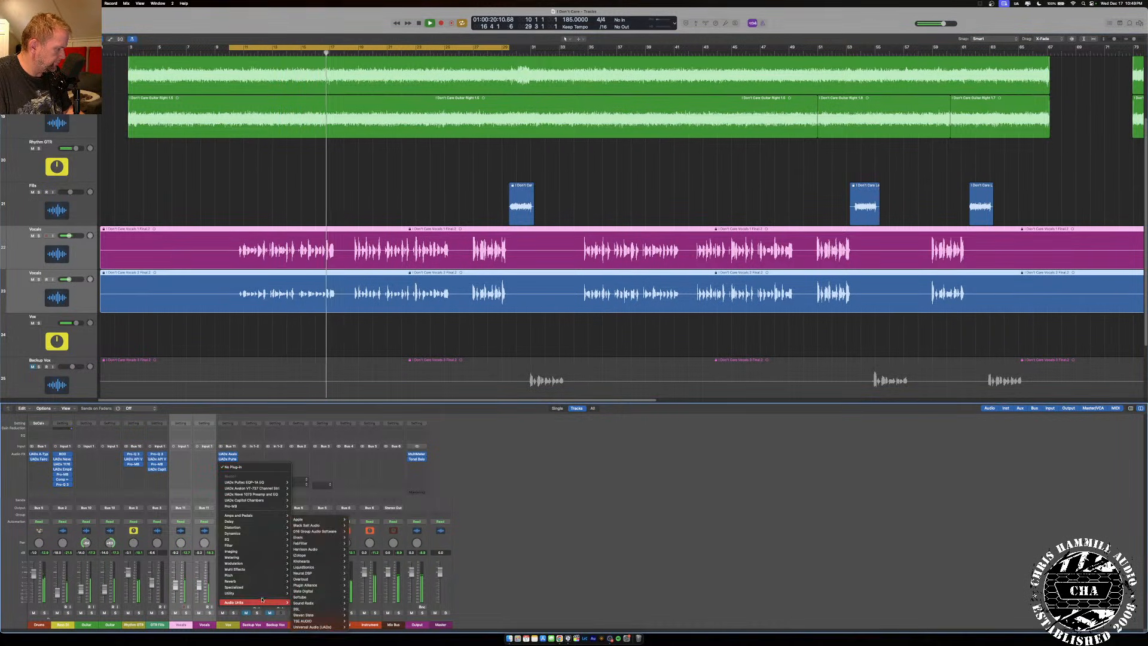
mouse_move(276, 601)
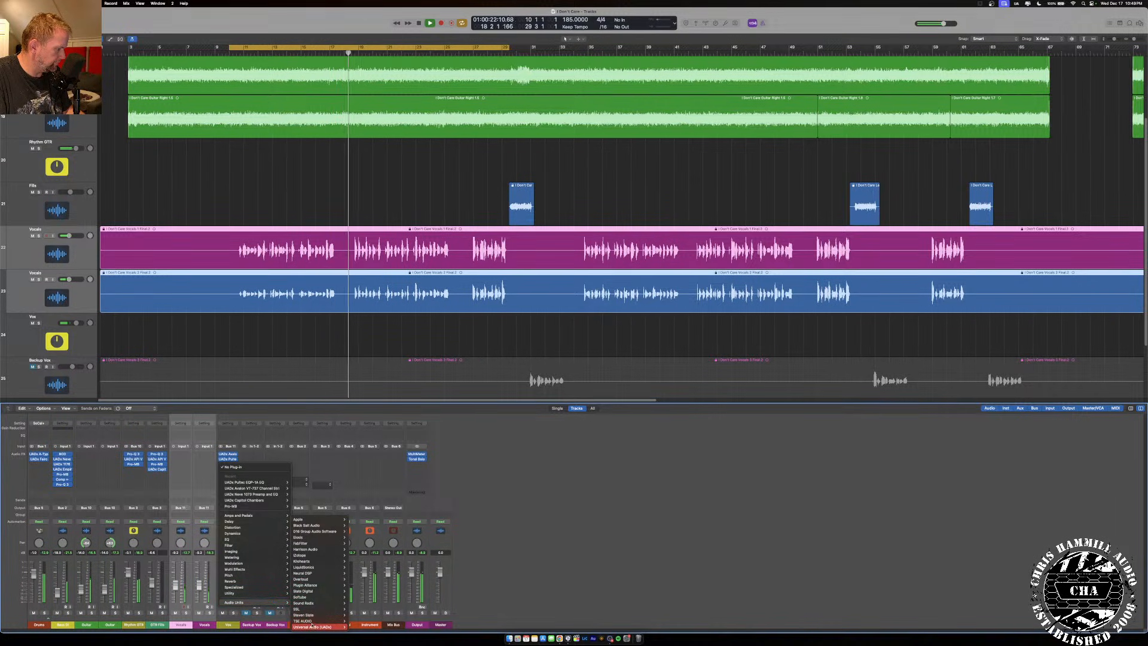
mouse_move(313, 626)
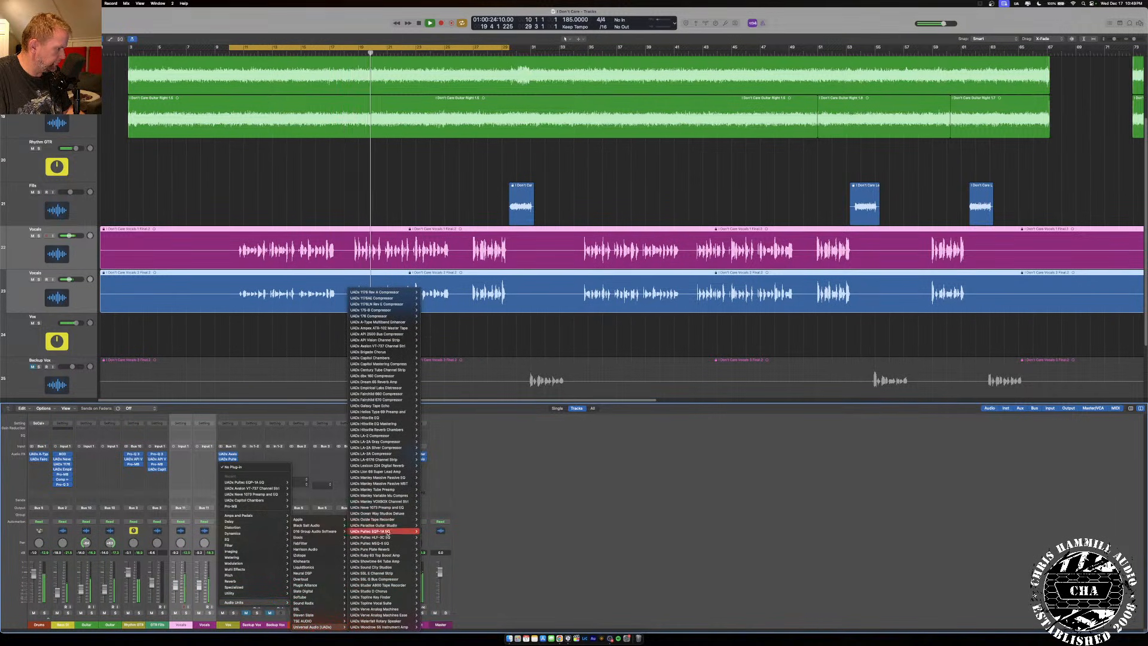
mouse_move(376, 408)
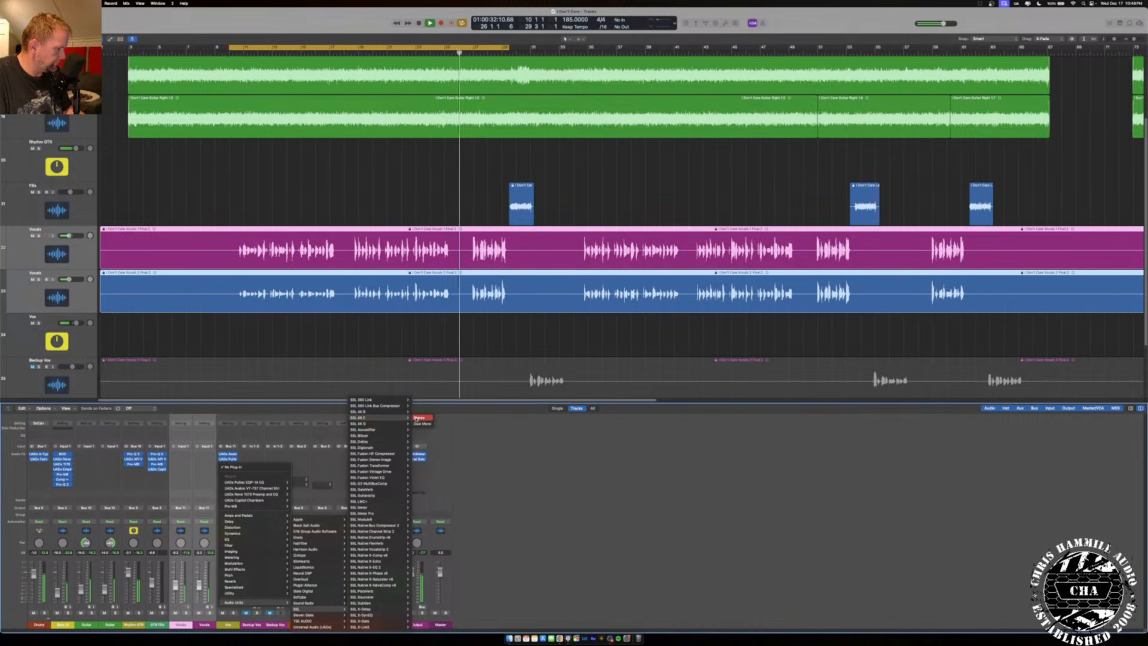
left_click(416, 417)
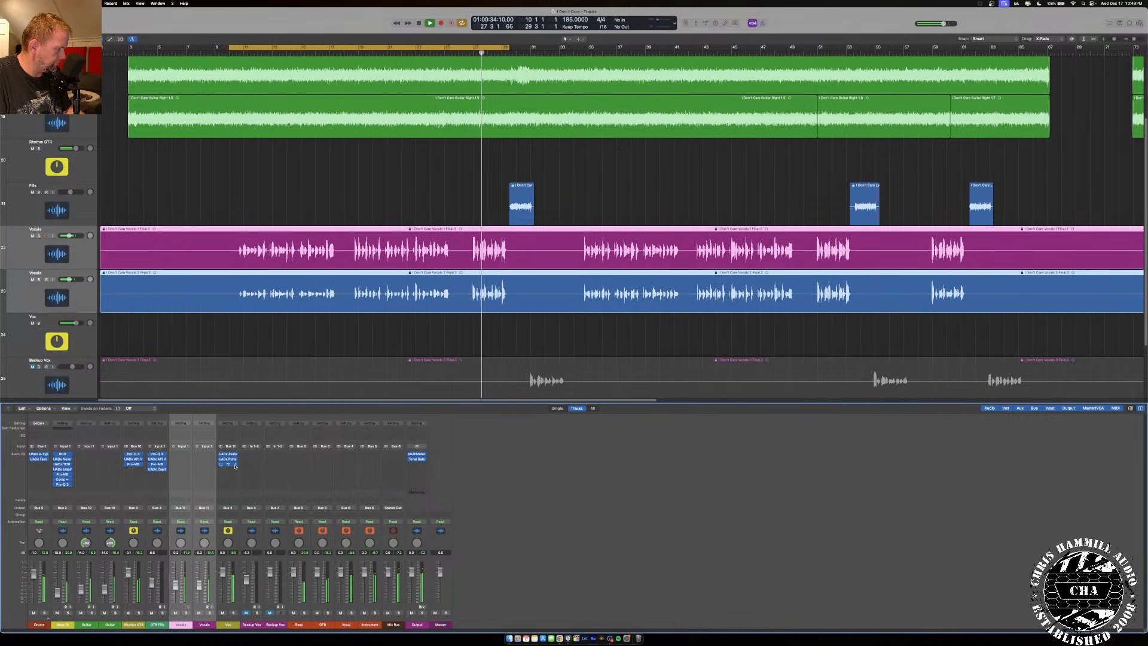
left_click(235, 466)
left_click(232, 465)
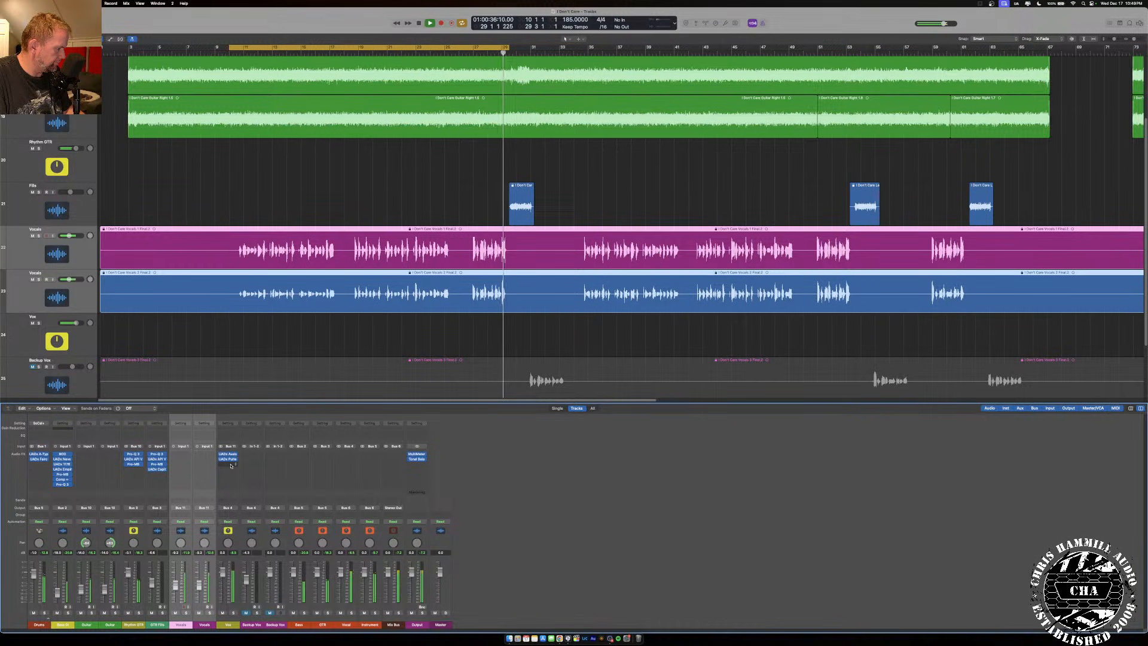
Insert the stereo UADx 1176LN Rev E Compressor on the Vox channel below the Pultec EQ.
left_click(230, 466)
mouse_move(326, 627)
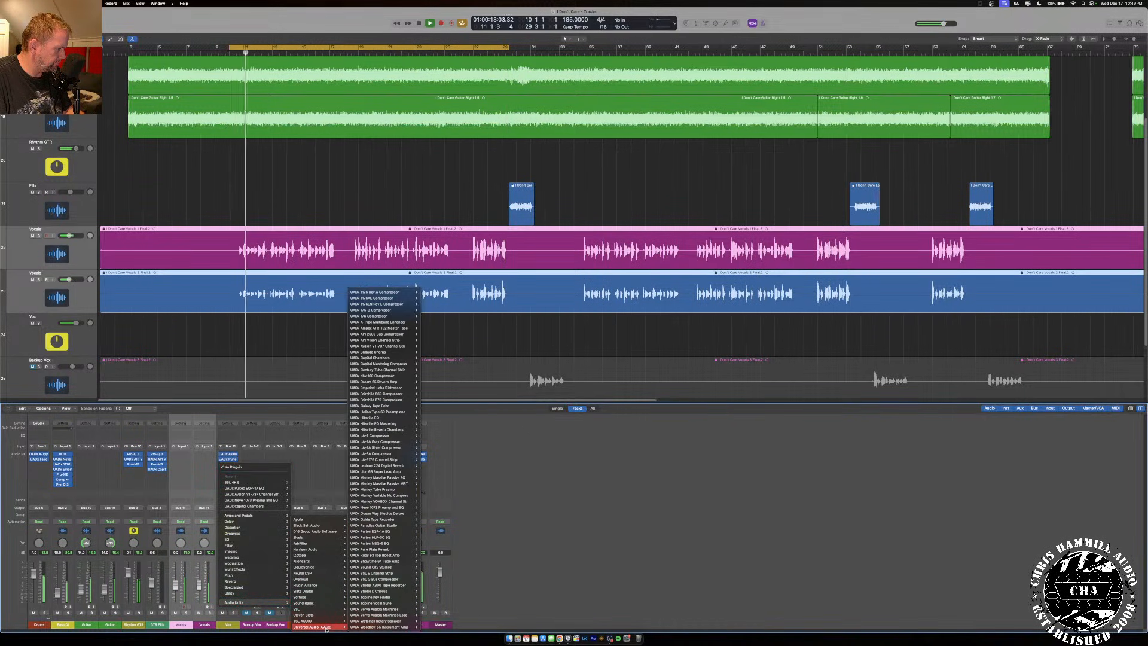
mouse_move(392, 423)
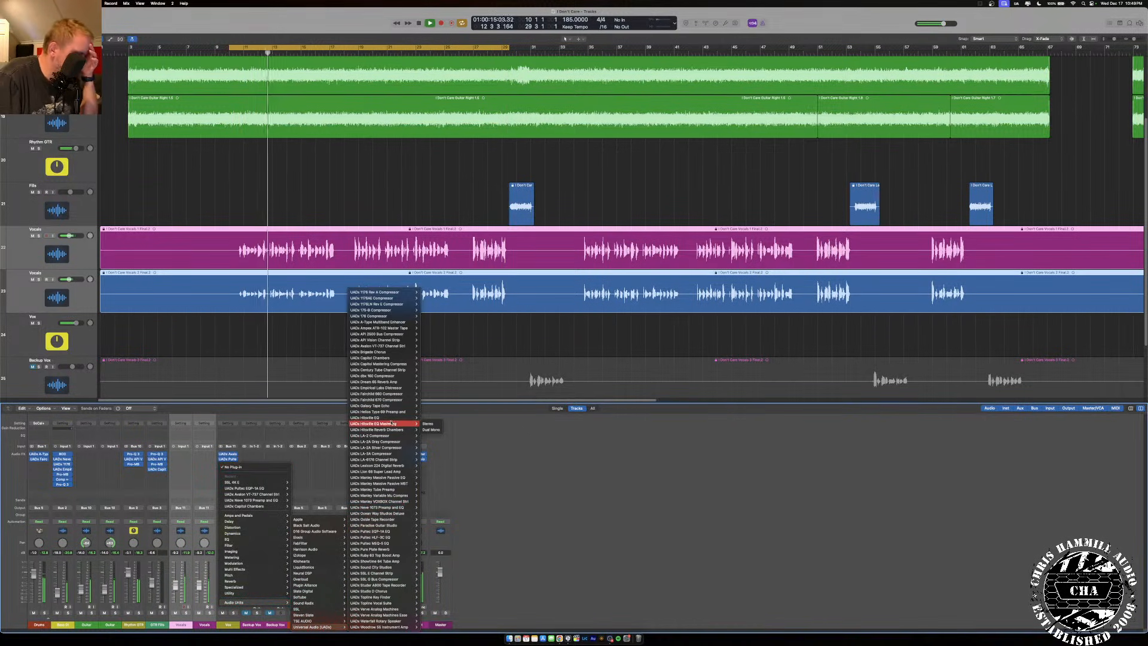
mouse_move(400, 305)
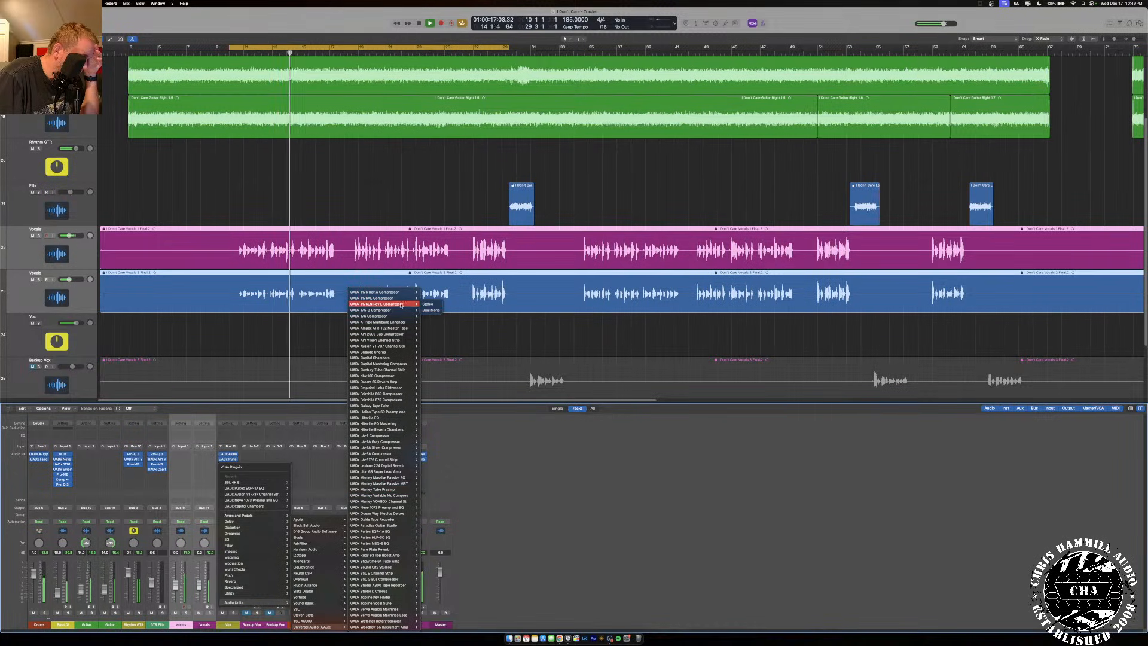
left_click(232, 467)
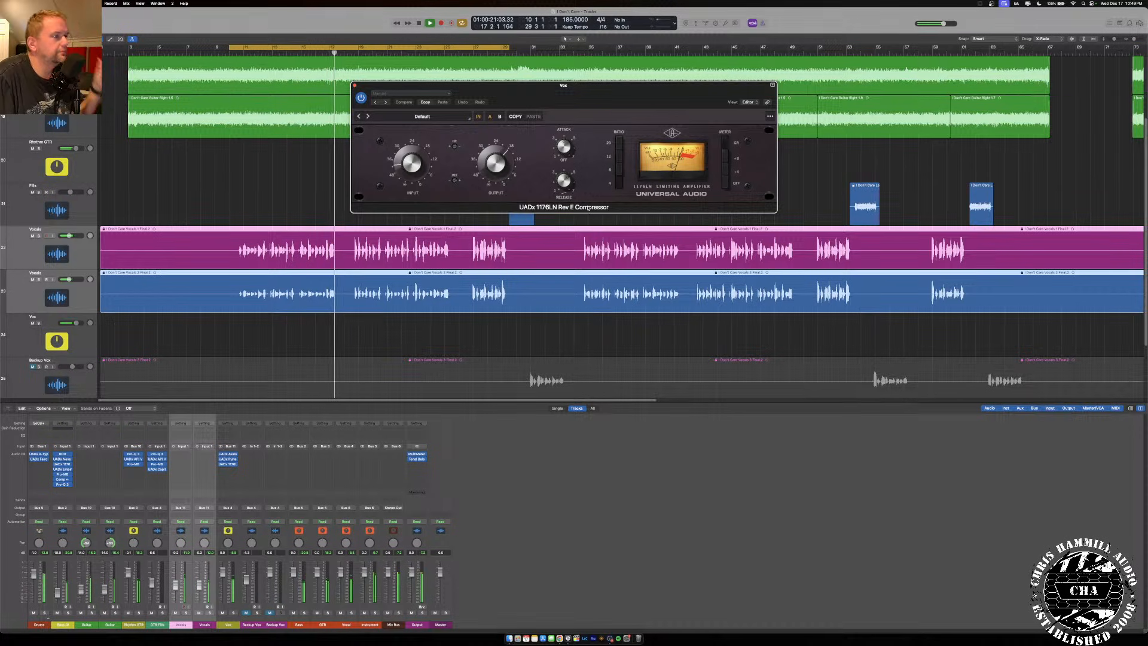
Adjust the 1176LN's attack, compare the vocals with the compressor bypassed and active, and close its window.
left_click_drag(565, 146, 568, 135)
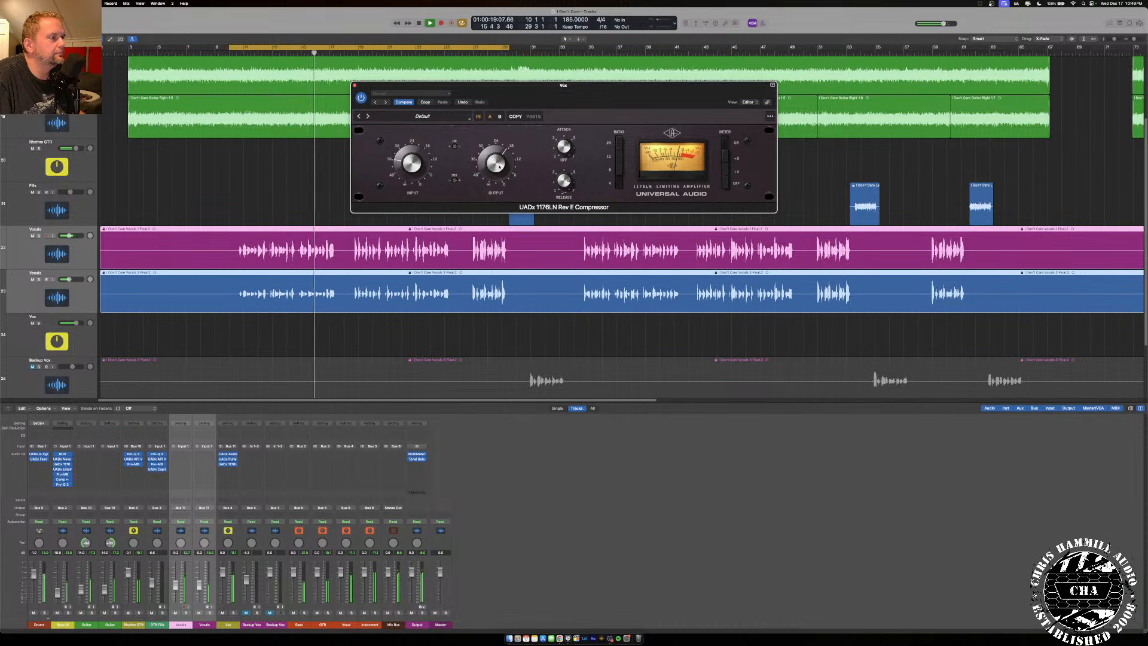
left_click(479, 116)
left_click(479, 117)
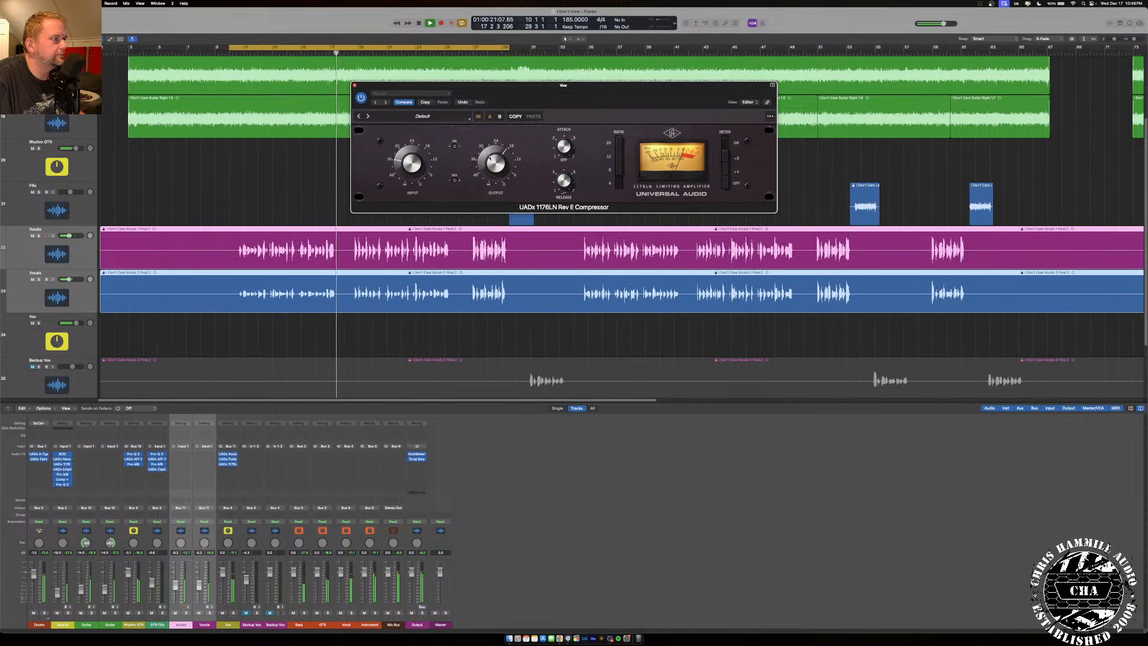
left_click(479, 117)
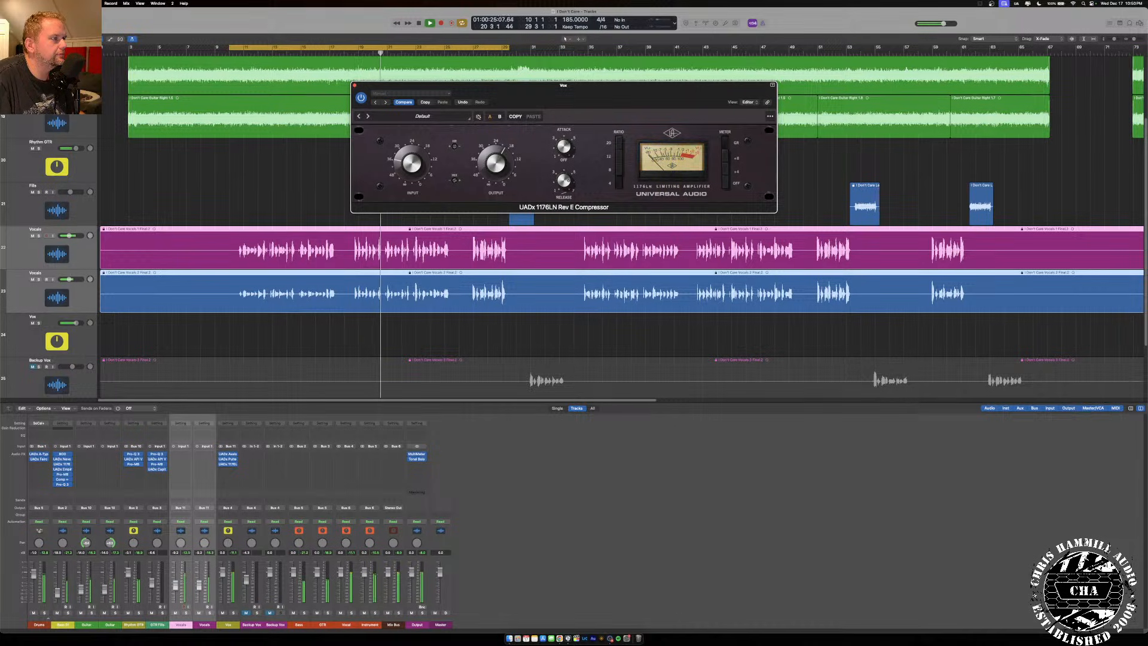
left_click(479, 117)
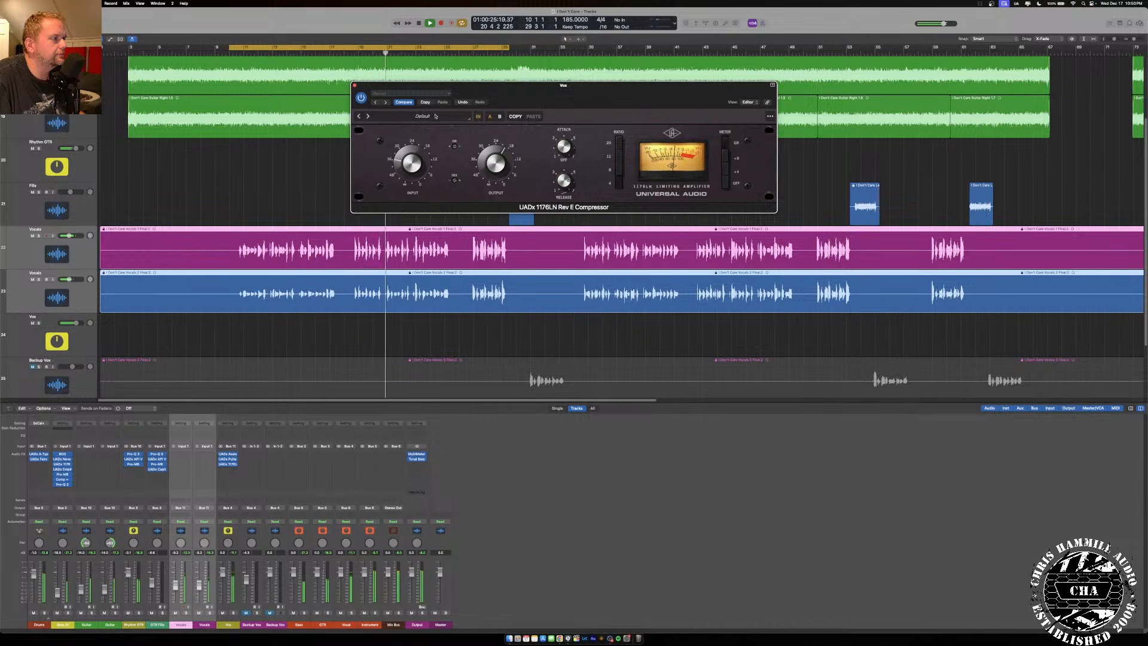
left_click(355, 85)
Insert the stereo UADx Empirical Labs Distressor on the Vox channel below the 1176LN and set its ratio to 4:1.
left_click(228, 469)
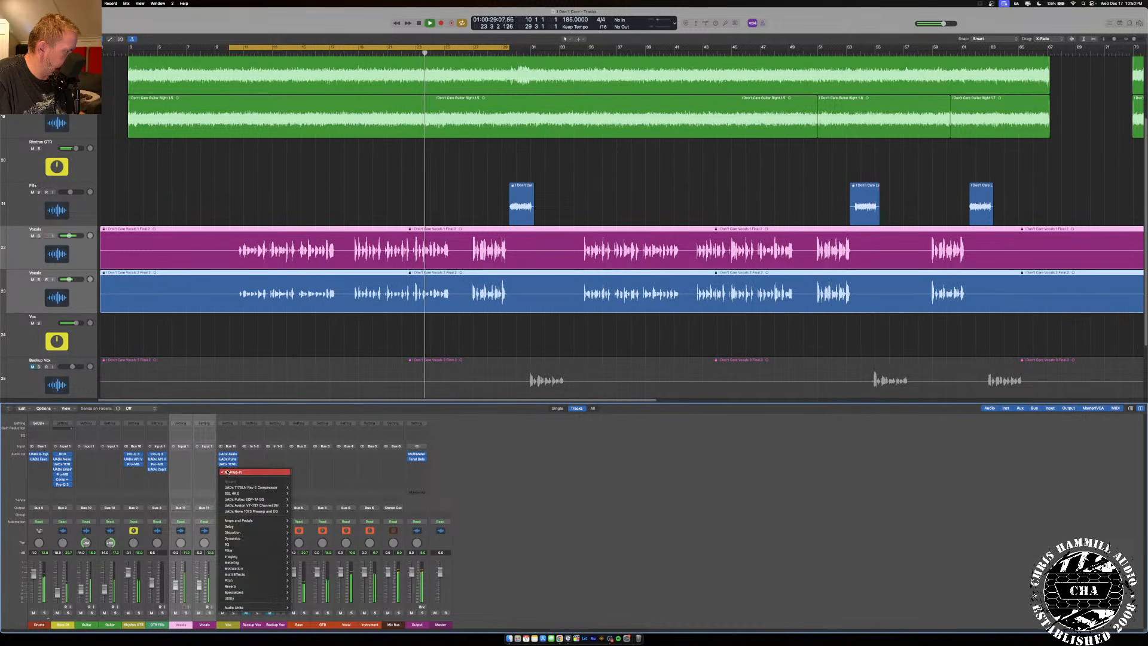
mouse_move(317, 627)
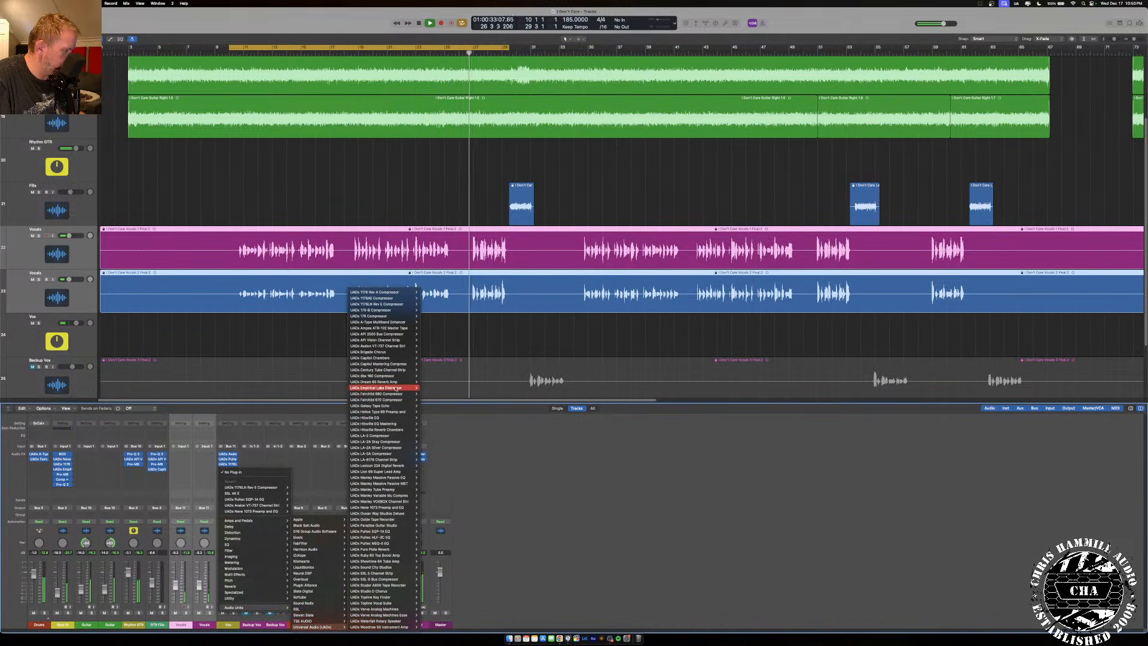
left_click(429, 388)
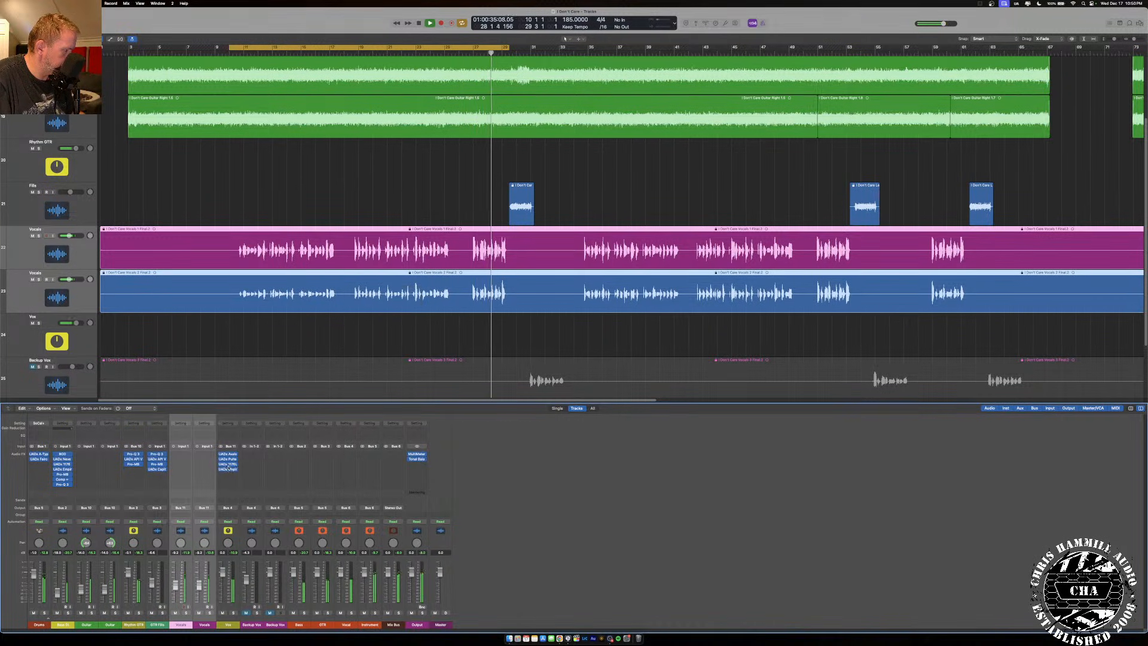
left_click(614, 178)
left_click(615, 178)
left_click(614, 177)
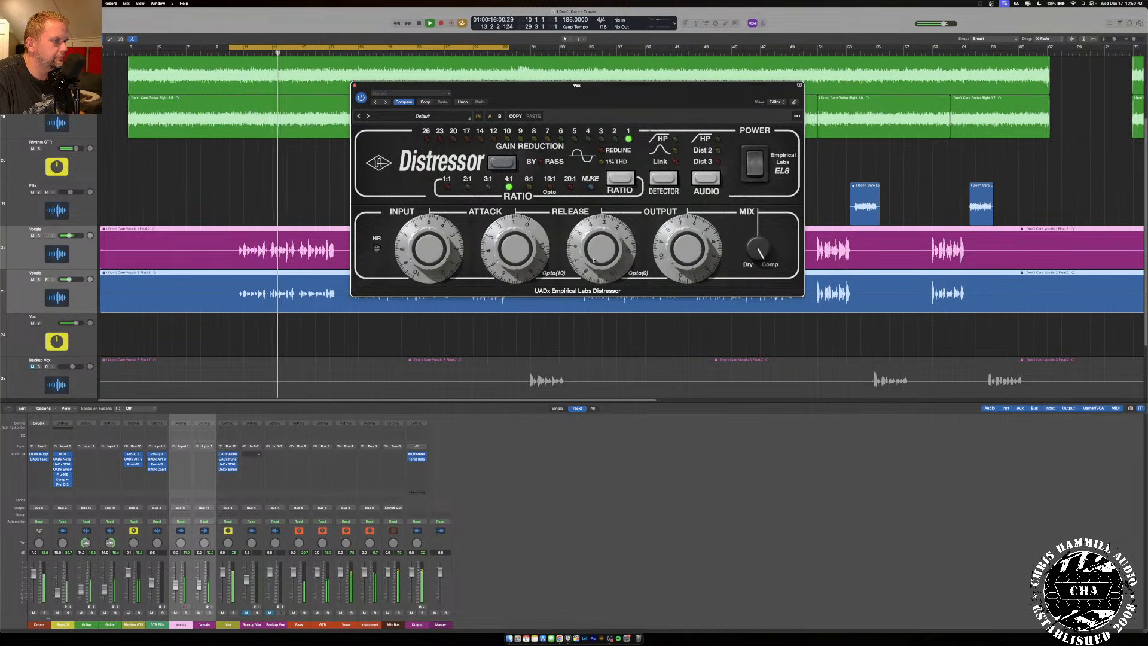
Move the cycle range to start at about bar 34 and loop that section with the Distressor window repositioned.
key("space")
left_click_drag(589, 96, 490, 318)
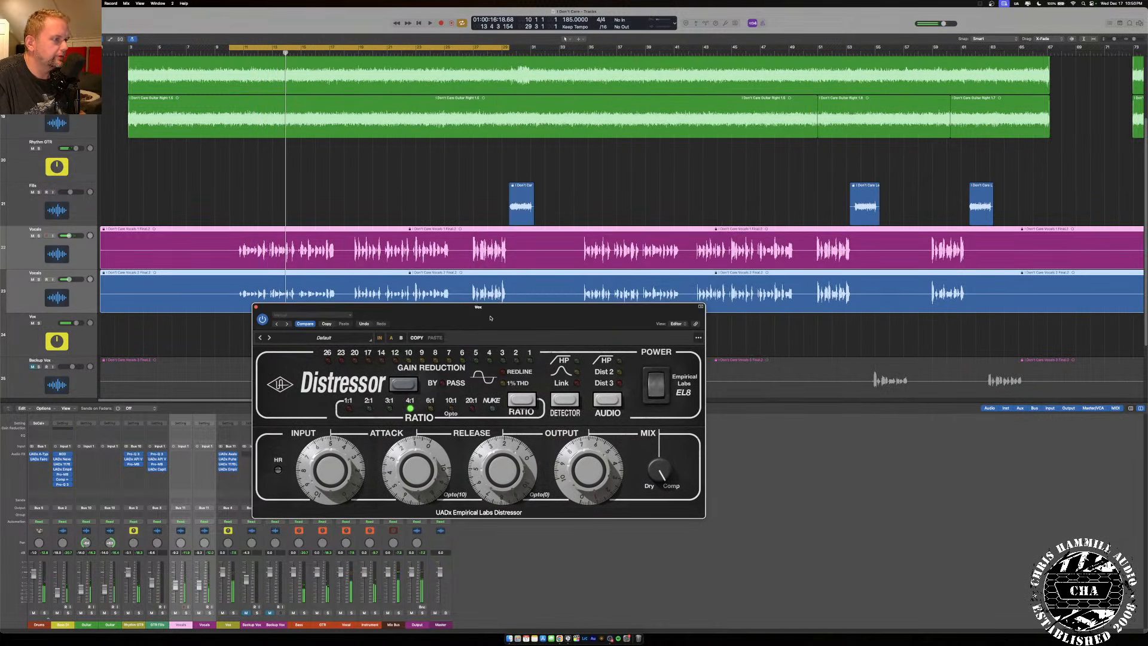
left_click_drag(329, 49, 680, 64)
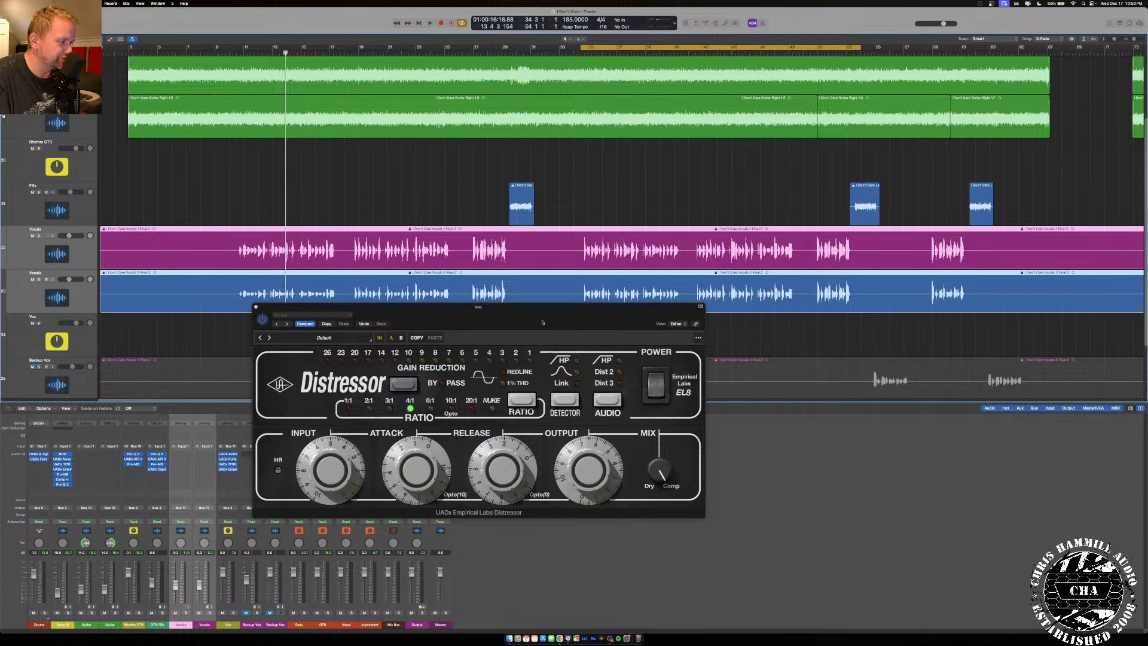
left_click_drag(543, 322, 616, 170)
key("space")
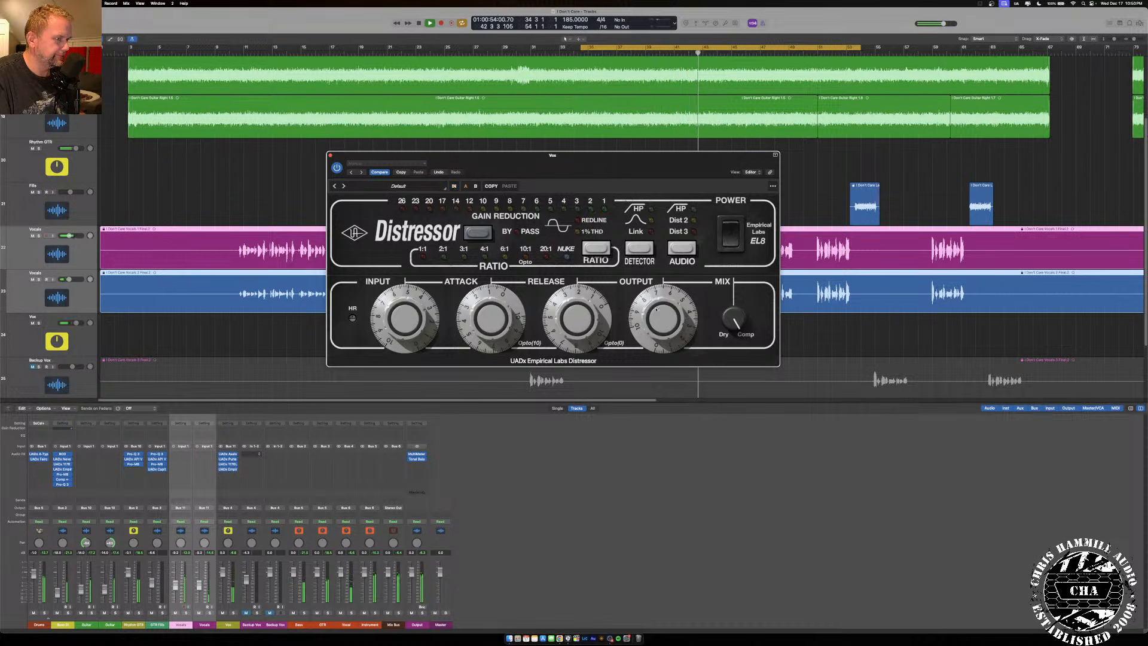
Adjust the Distressor's output, compare the vocals with the unit switched off and on, and close its window.
left_click_drag(656, 313, 656, 320)
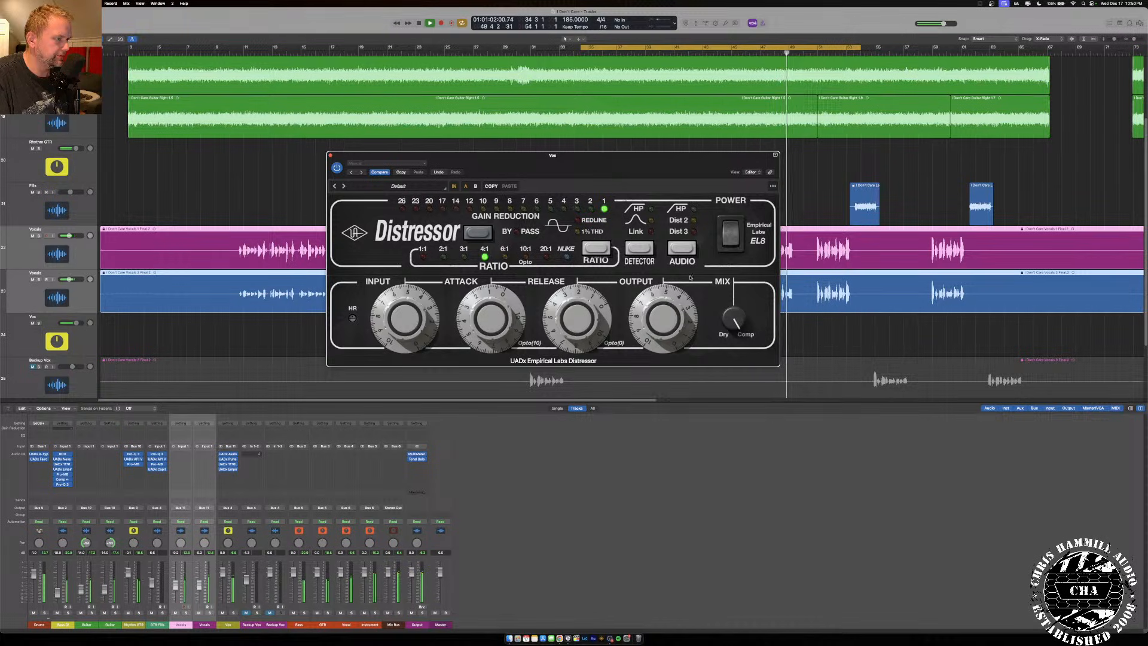
left_click(732, 230)
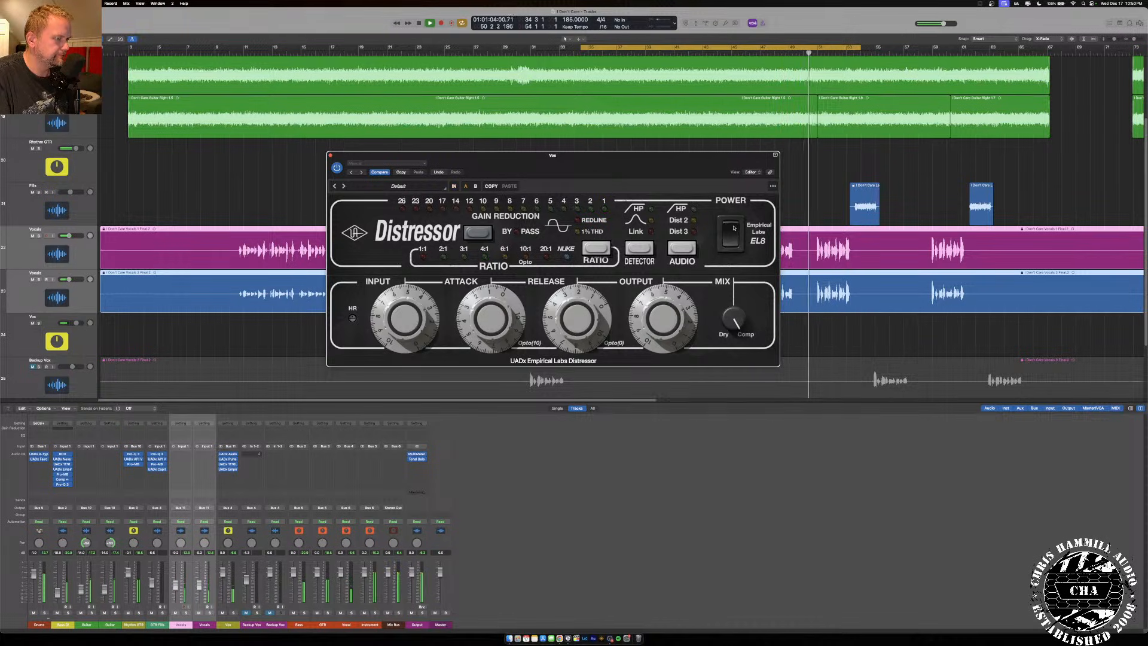
left_click(731, 238)
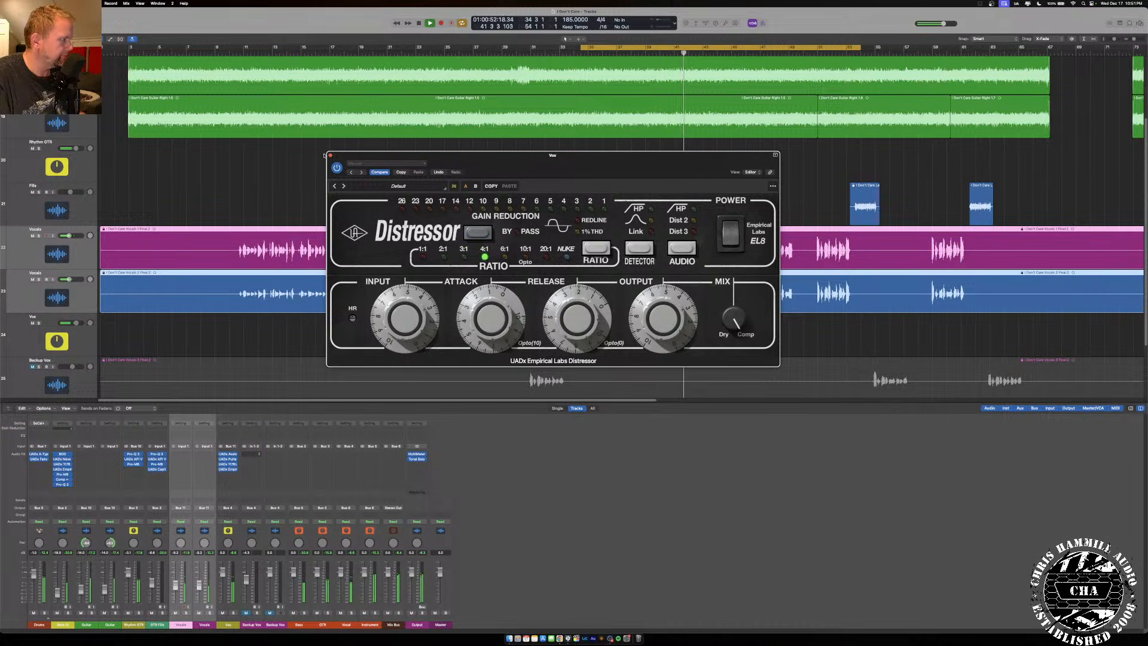
left_click(330, 155)
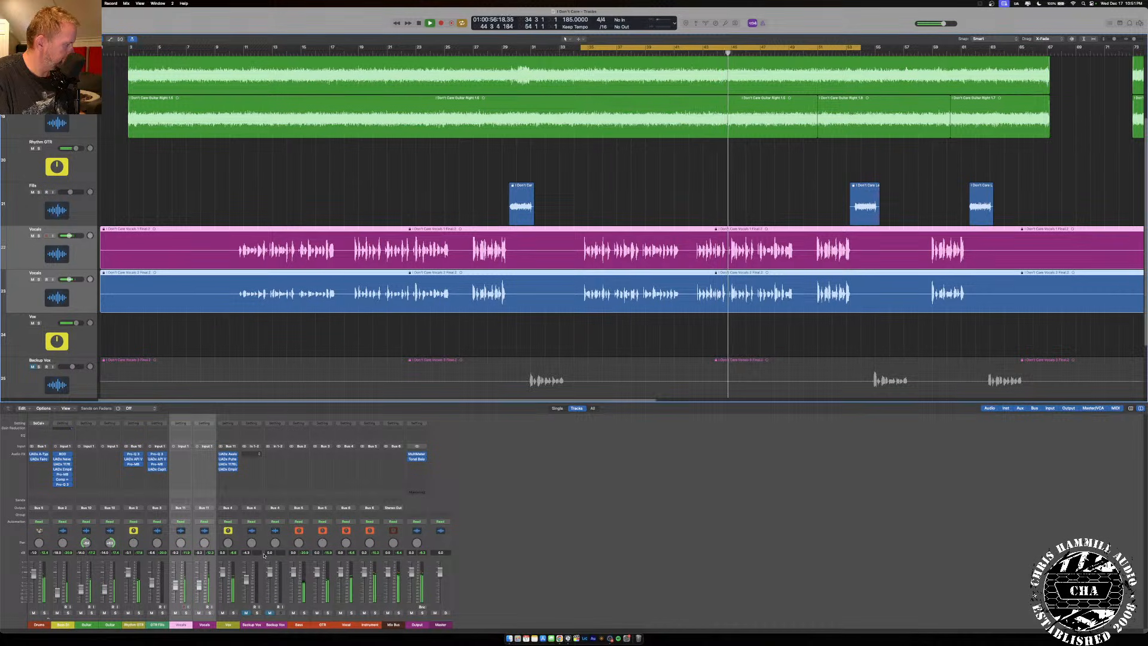
Restart playback, select only the second Vocals channel and fine-tune its fader level.
key("space")
key("space")
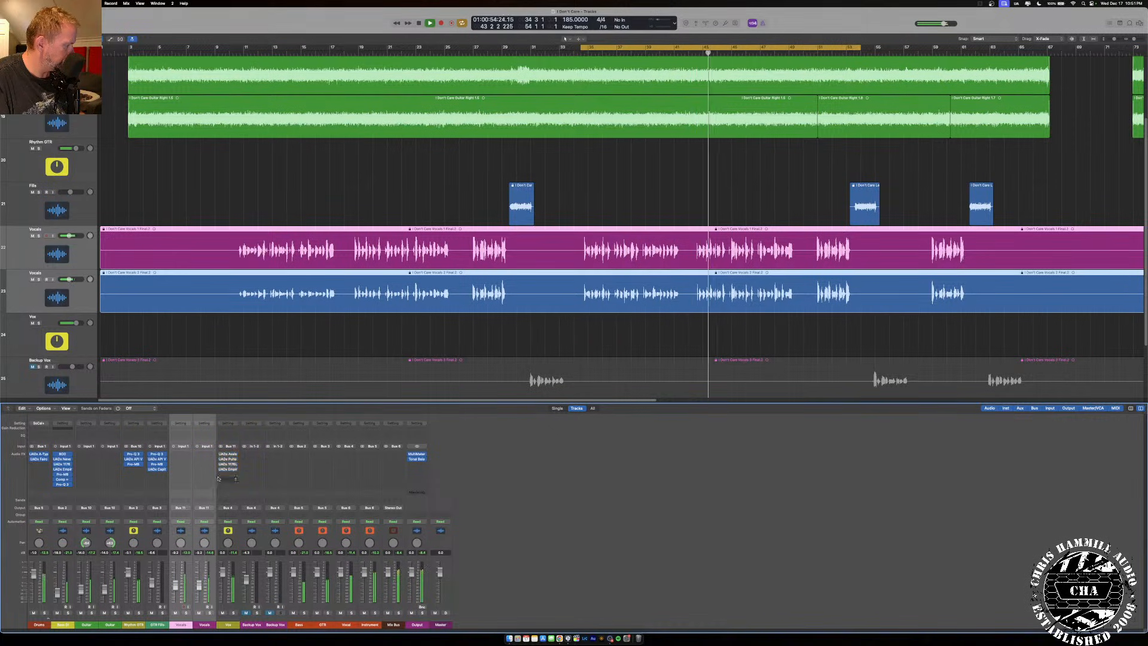
left_click(204, 613)
left_click_drag(199, 588, 199, 584)
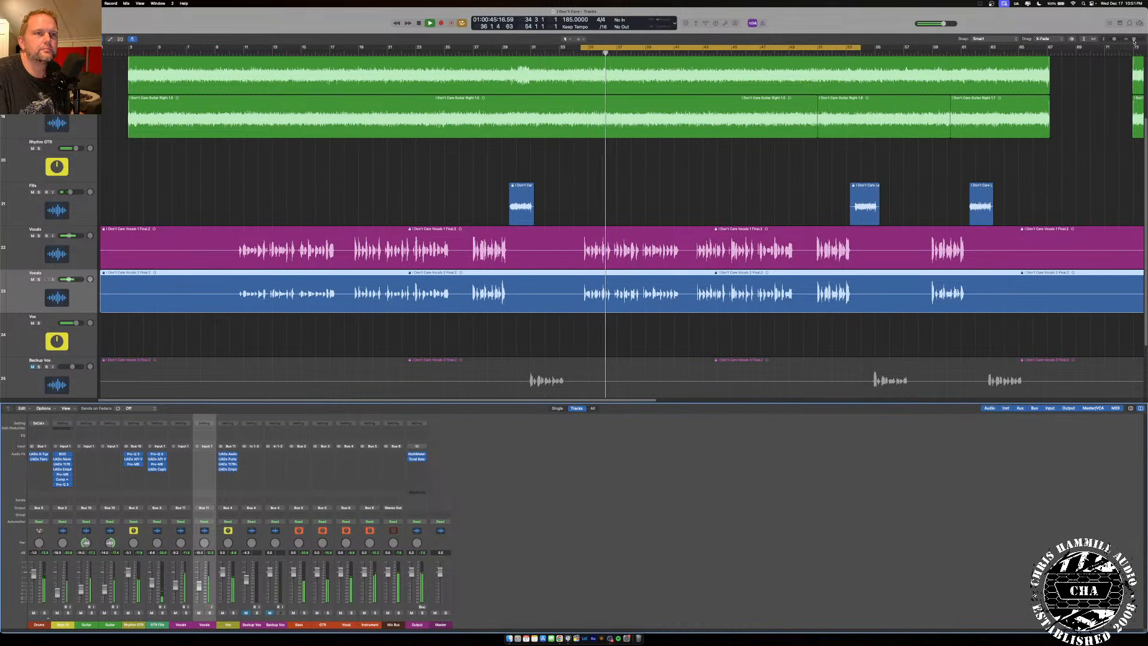
key("super+Right")
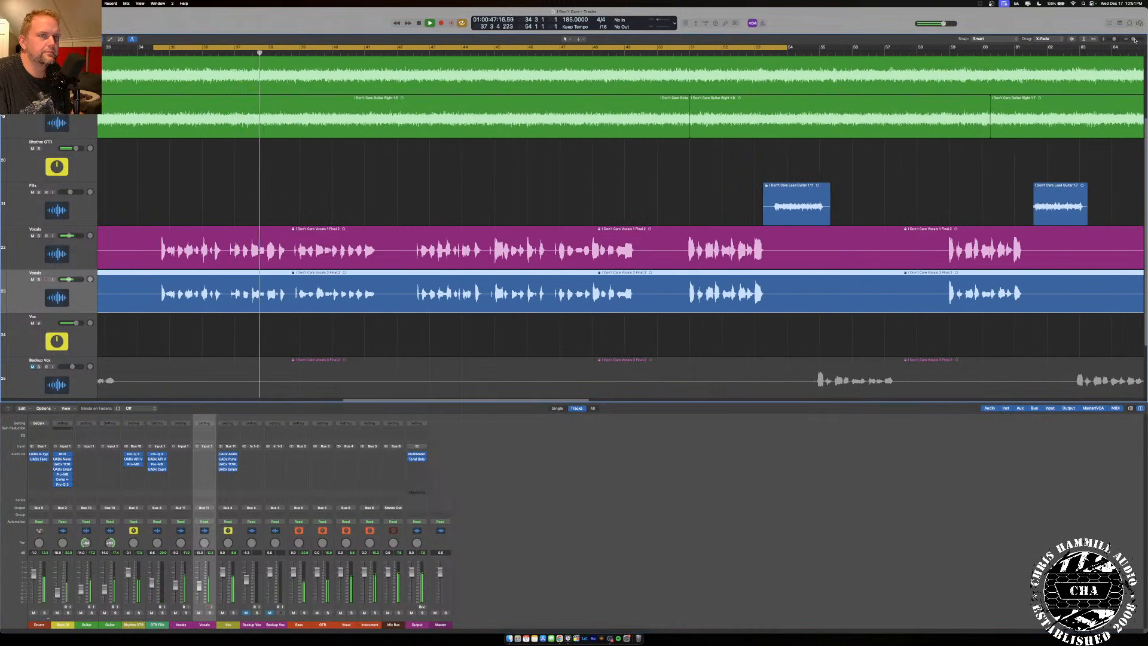
key("super+Left")
key("super+Left")
key("super+Left")
key("super+Left")
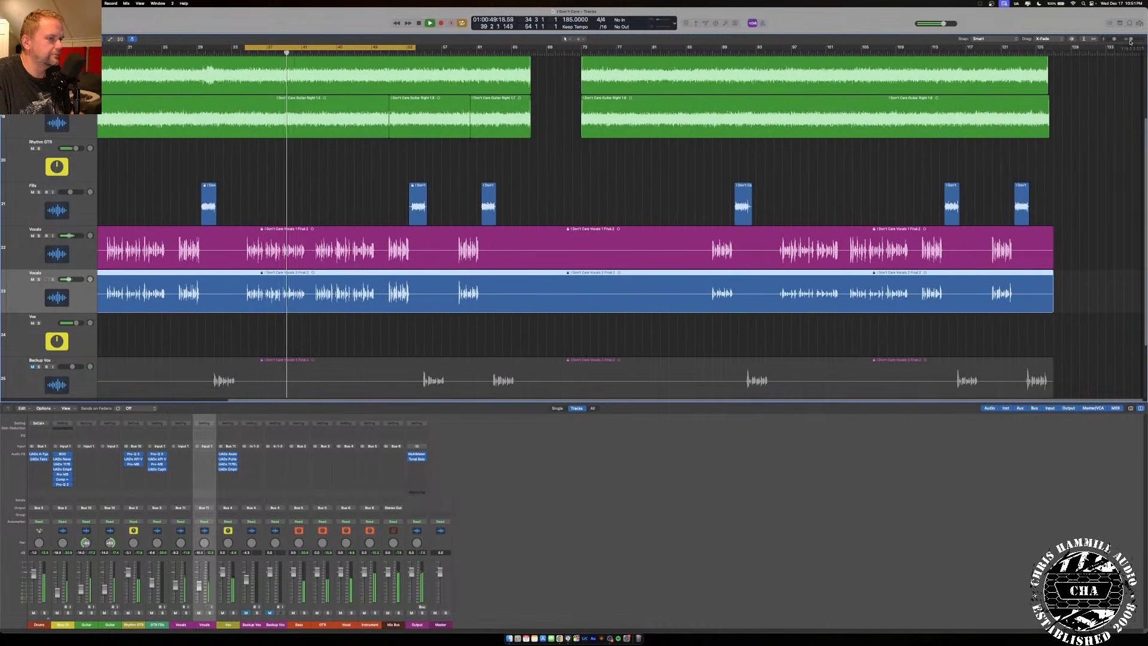
scroll(337, 114, "left", 5)
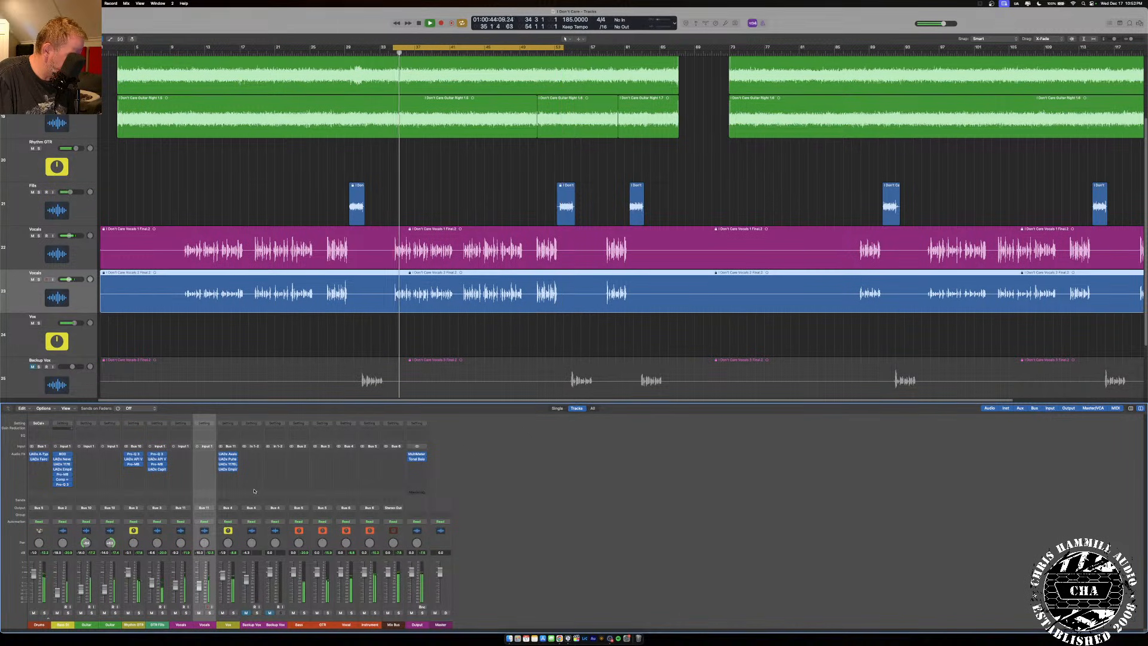
Insert a second stereo UADx 1176LN Rev E Compressor on the Vox channel below the Distressor.
left_click(228, 471)
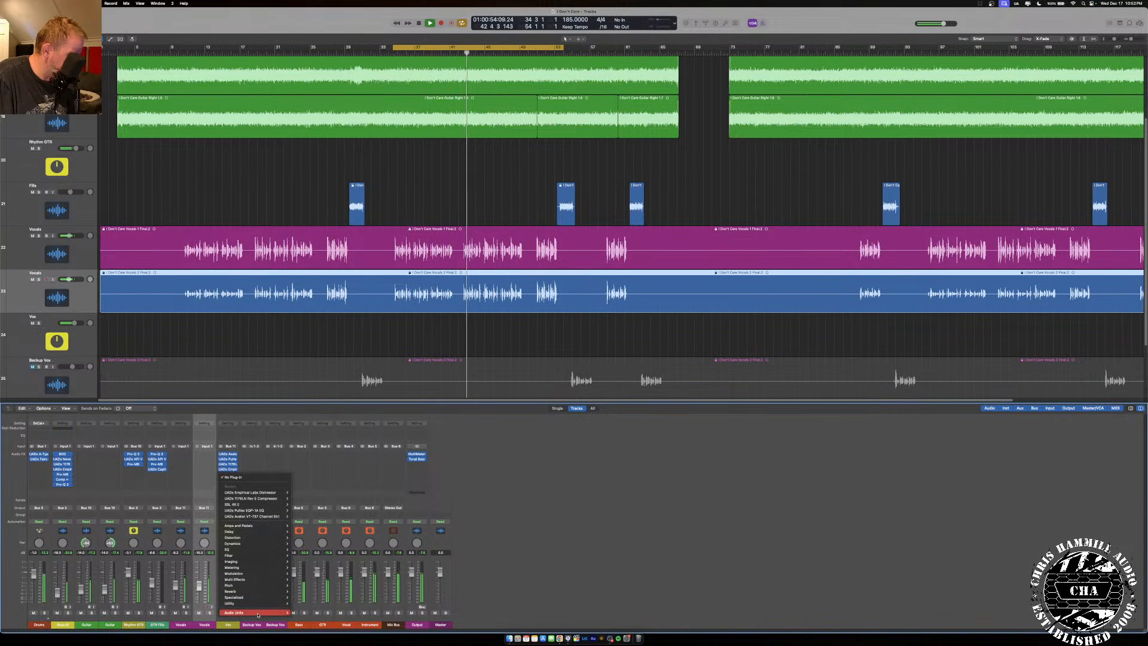
mouse_move(258, 613)
mouse_move(312, 627)
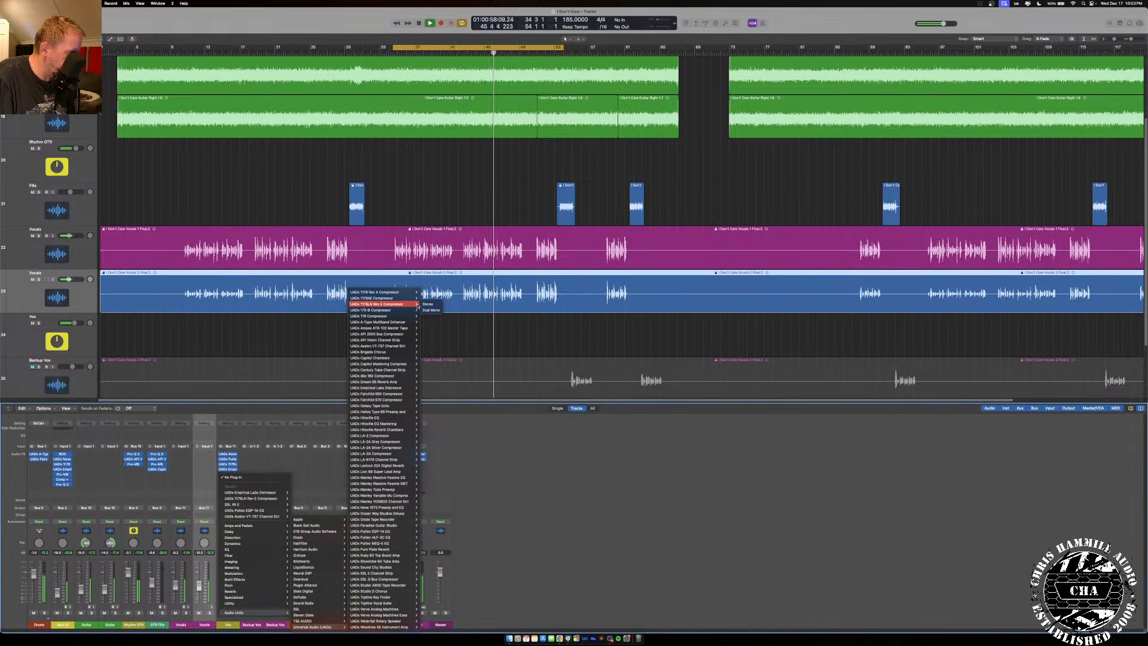
left_click(427, 304)
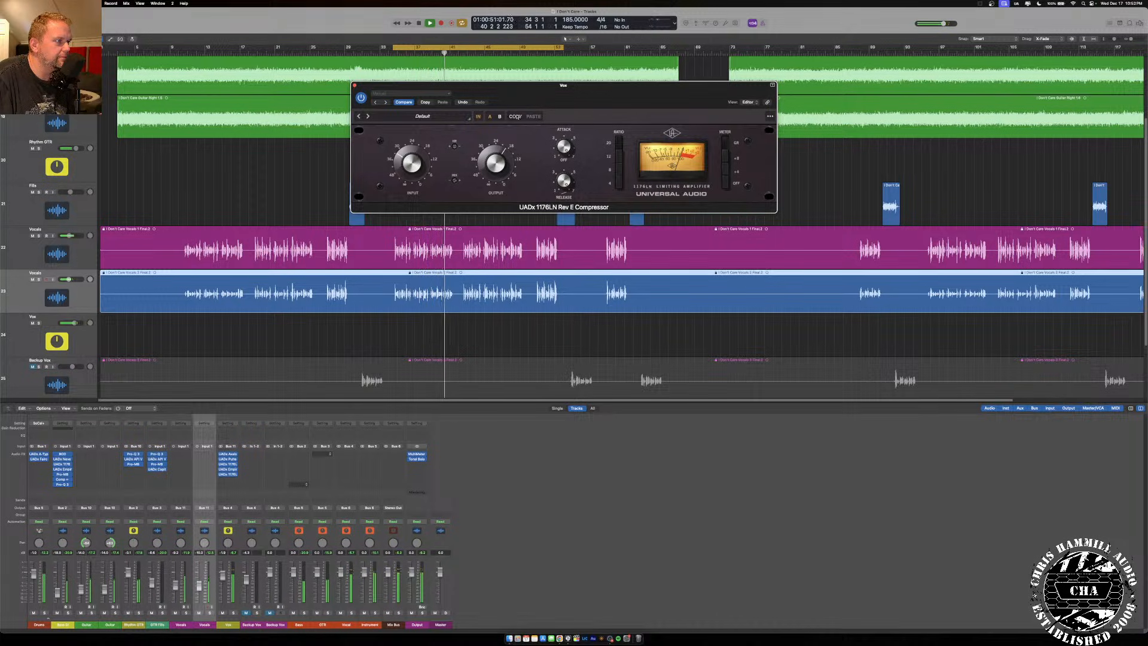
Compare the looped vocals with the second 1176LN bypassed and active, and close its window.
left_click(479, 118)
left_click(478, 116)
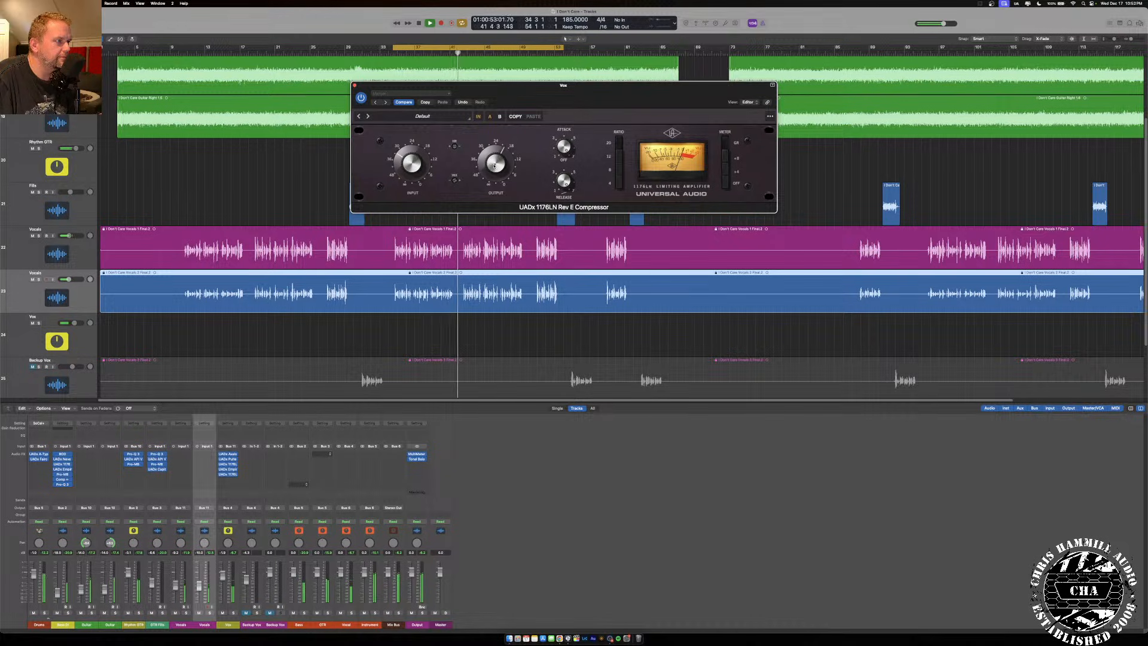
left_click(479, 118)
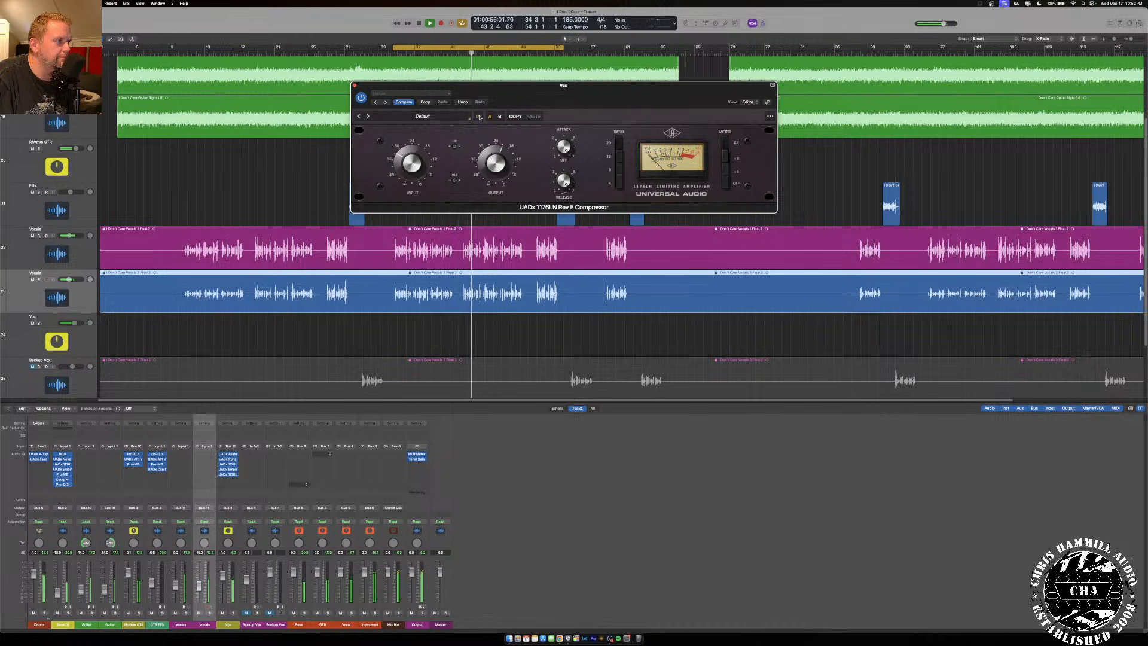
left_click(479, 117)
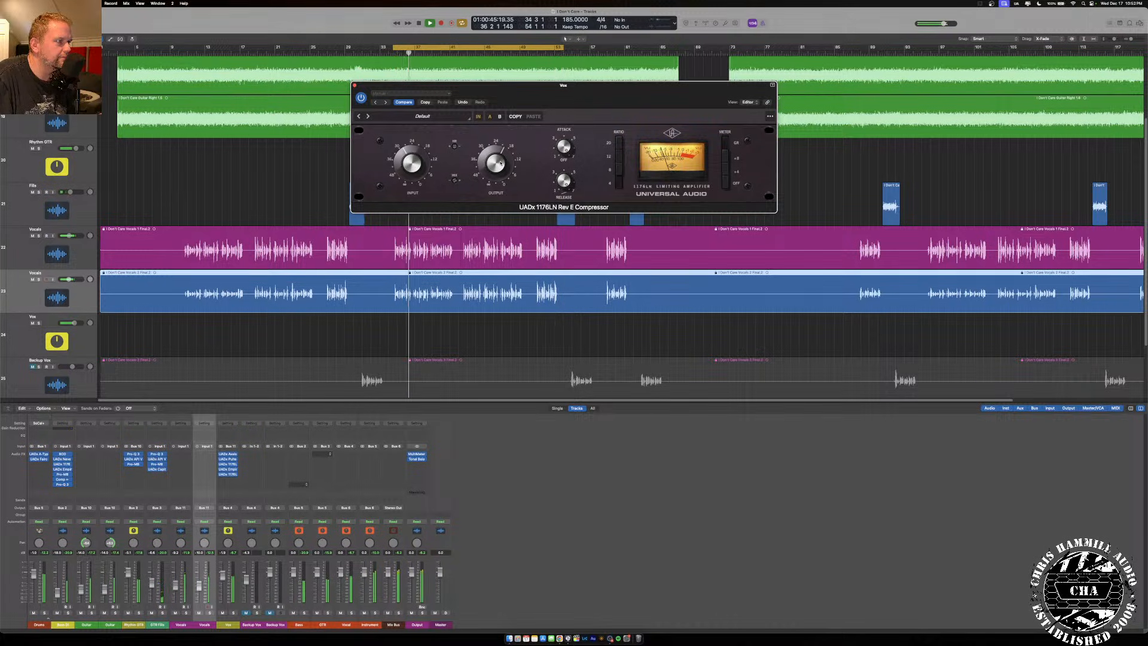
left_click(480, 117)
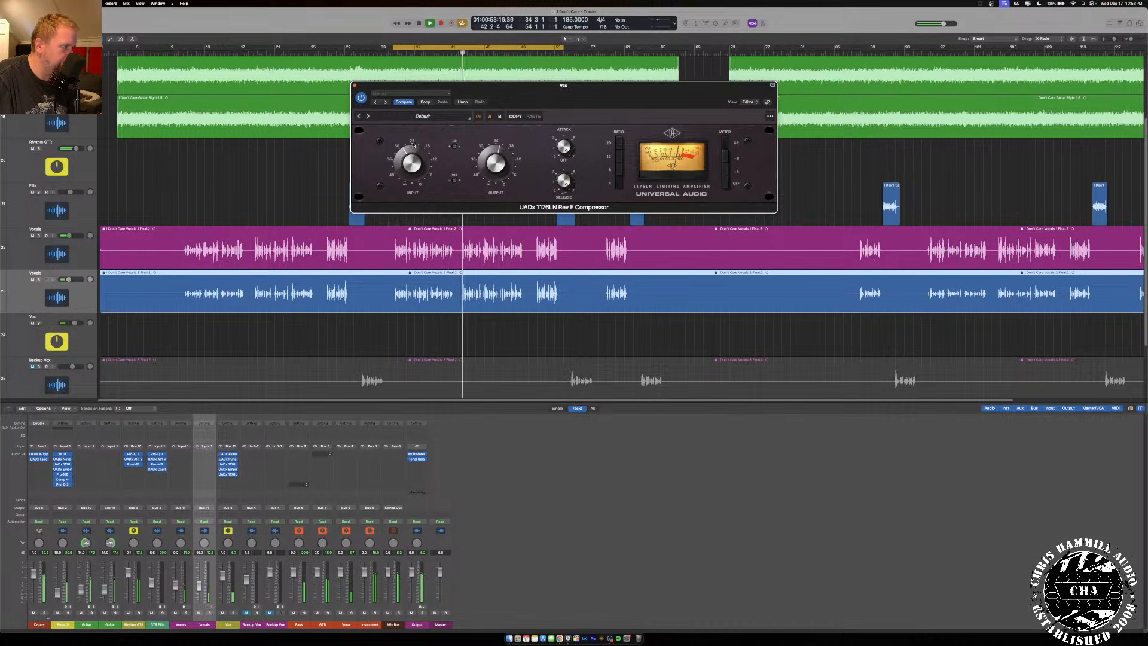
left_click(355, 84)
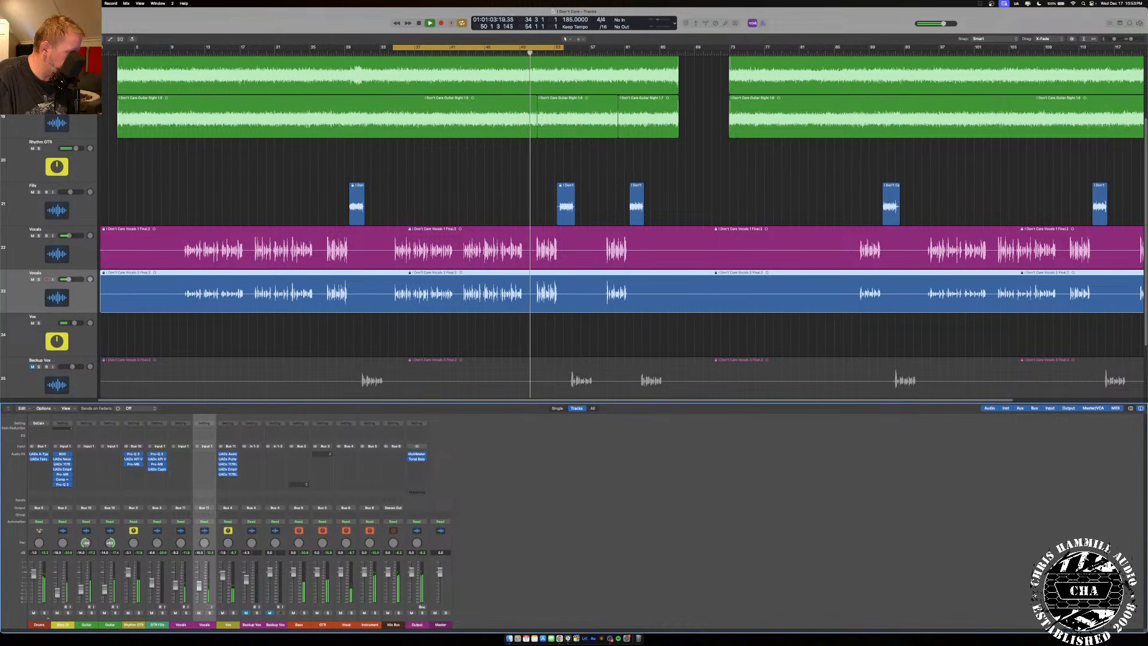
Lower the Master fader, turn off the cycle range and play the song from about bar 10.
left_click_drag(440, 573, 441, 596)
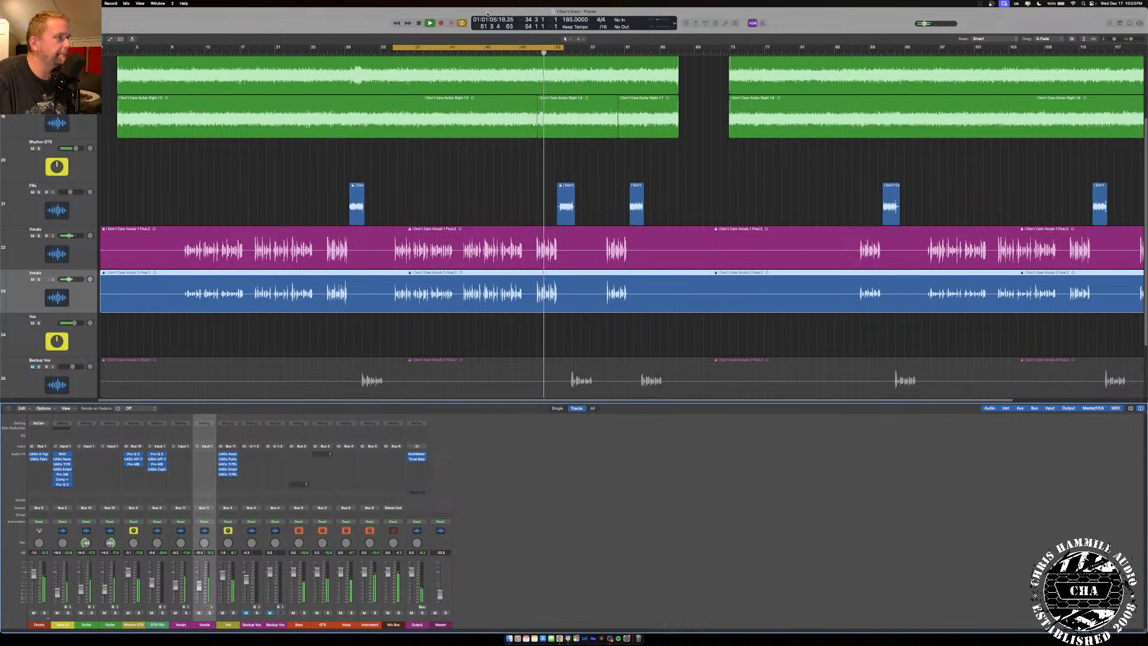
left_click(484, 43)
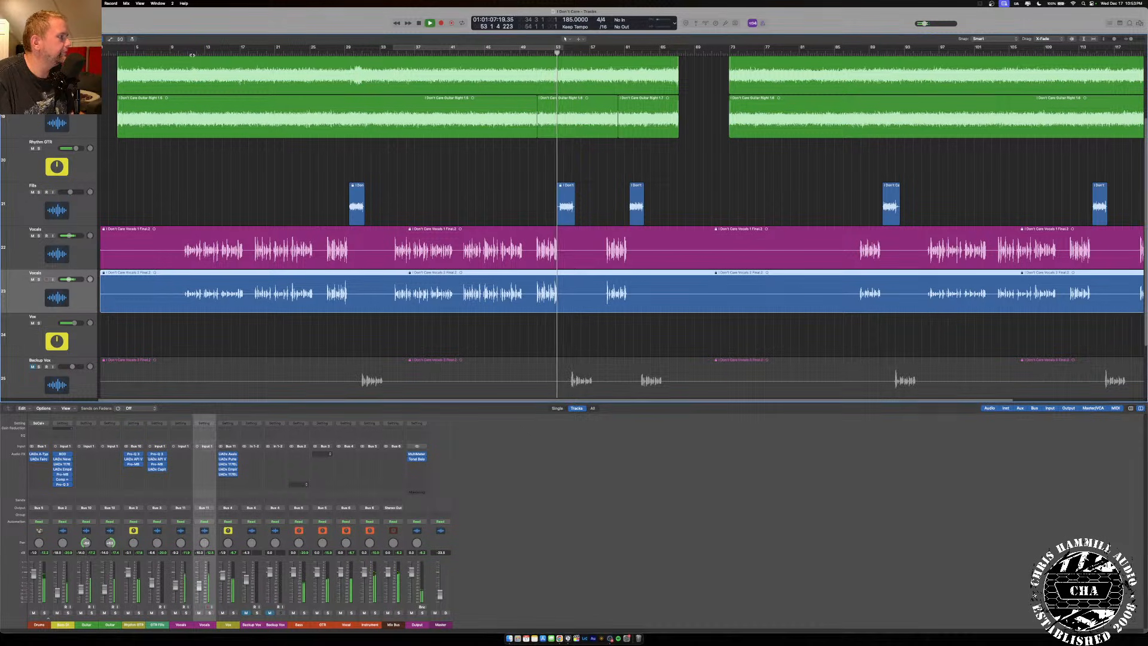
left_click(177, 53)
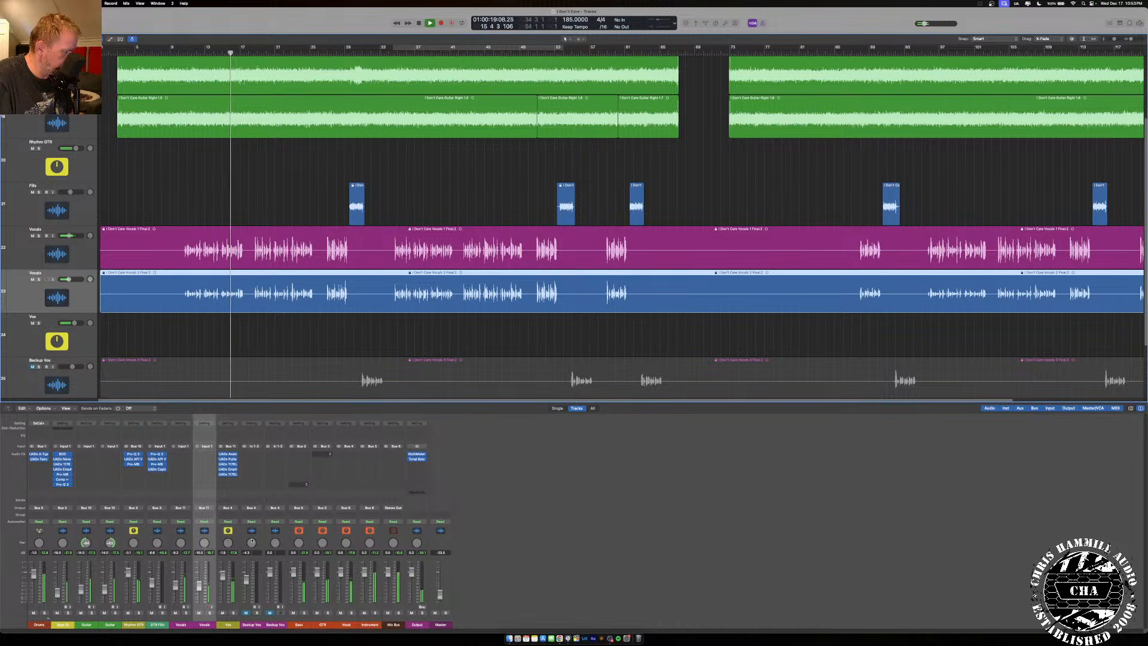
Unmute the first Backup Vox track and route its output to Bus 11 (Vox).
left_click(246, 612)
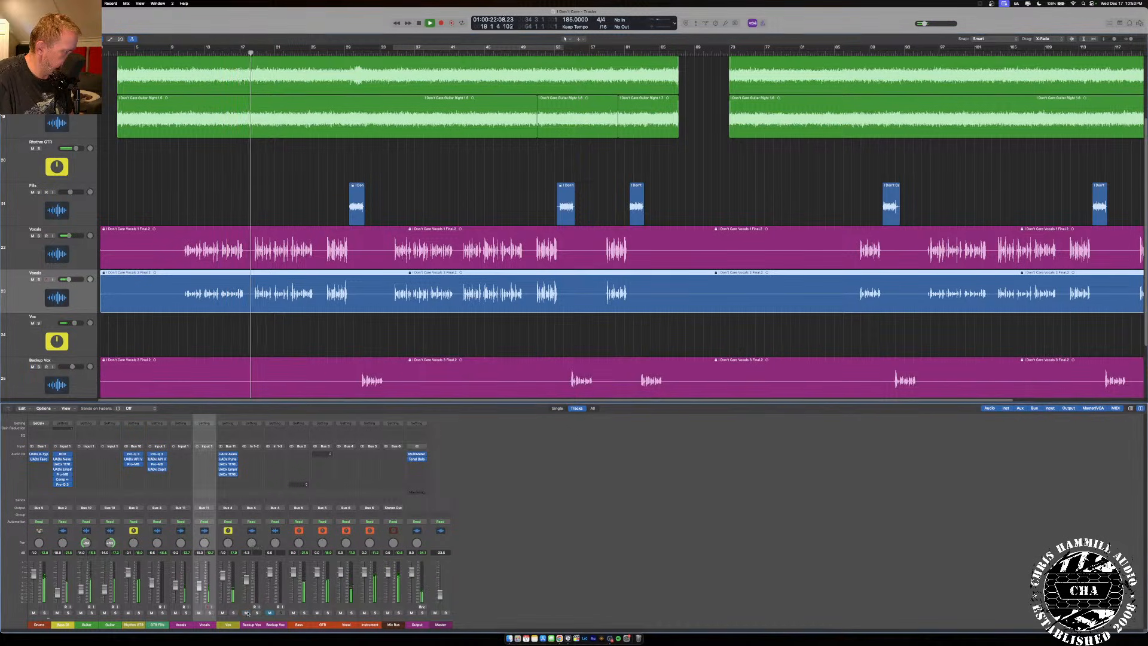
left_click(251, 507)
mouse_move(261, 533)
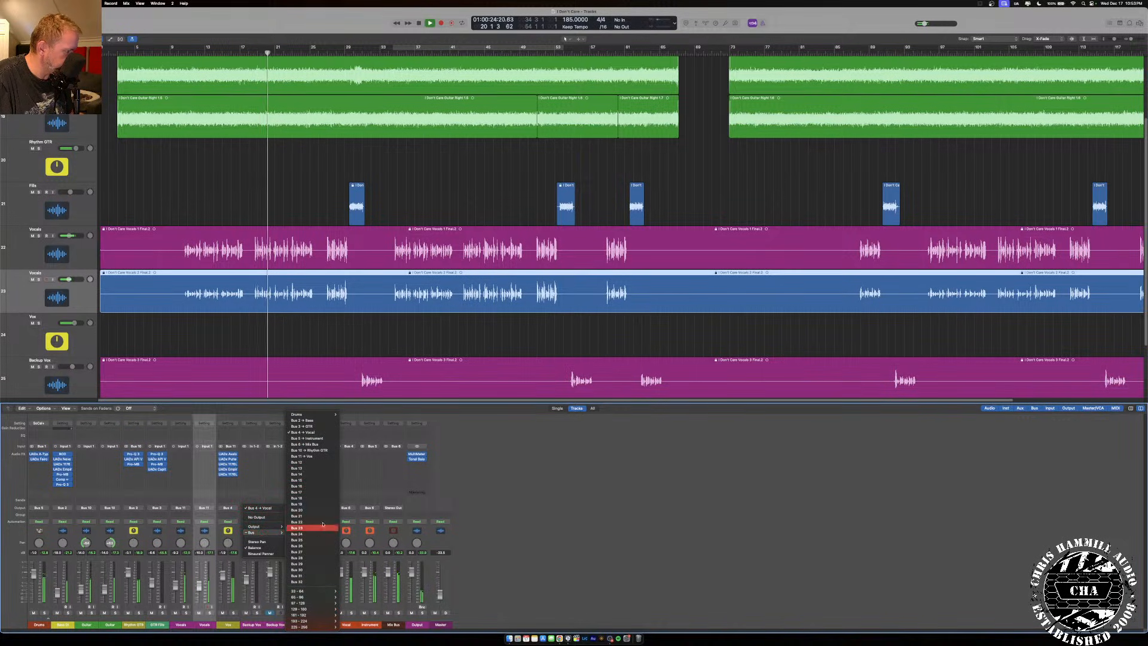
left_click(315, 457)
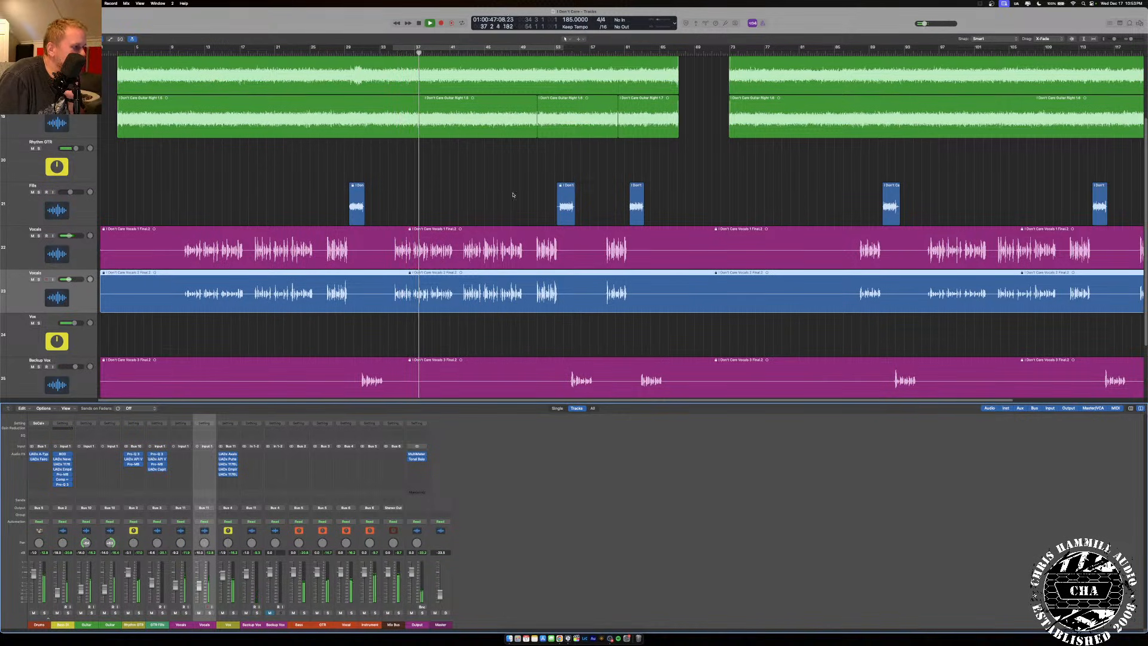
Loop bars 26 to 34 to audition the first backup vocal in the mix, and stop playback.
left_click(345, 54)
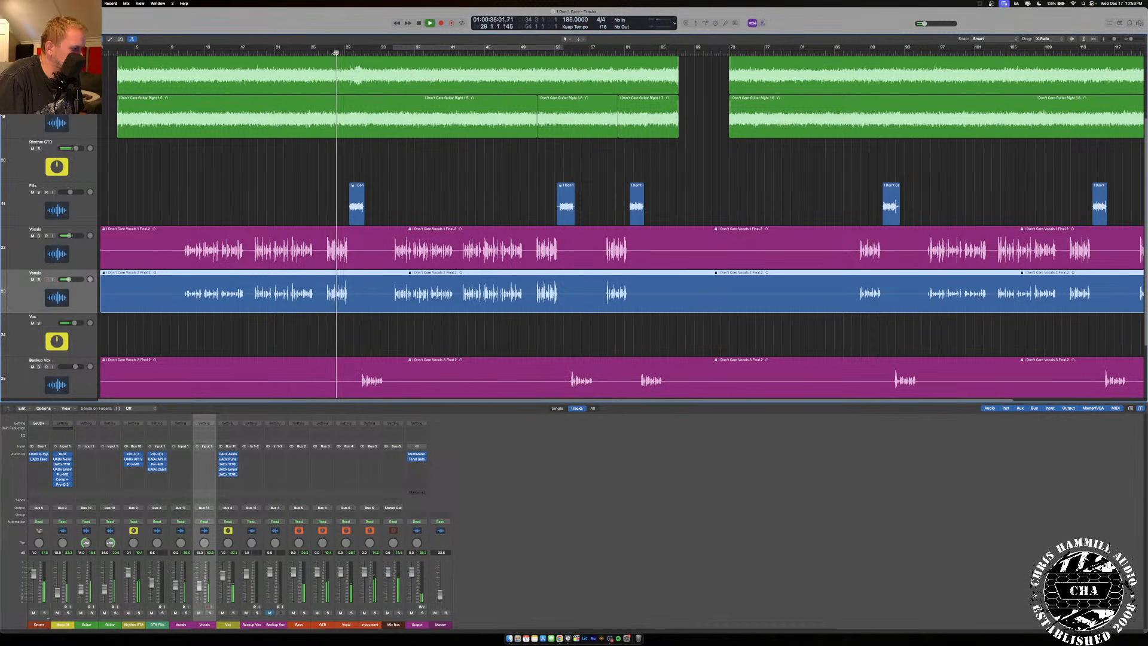
left_click_drag(319, 47, 393, 55)
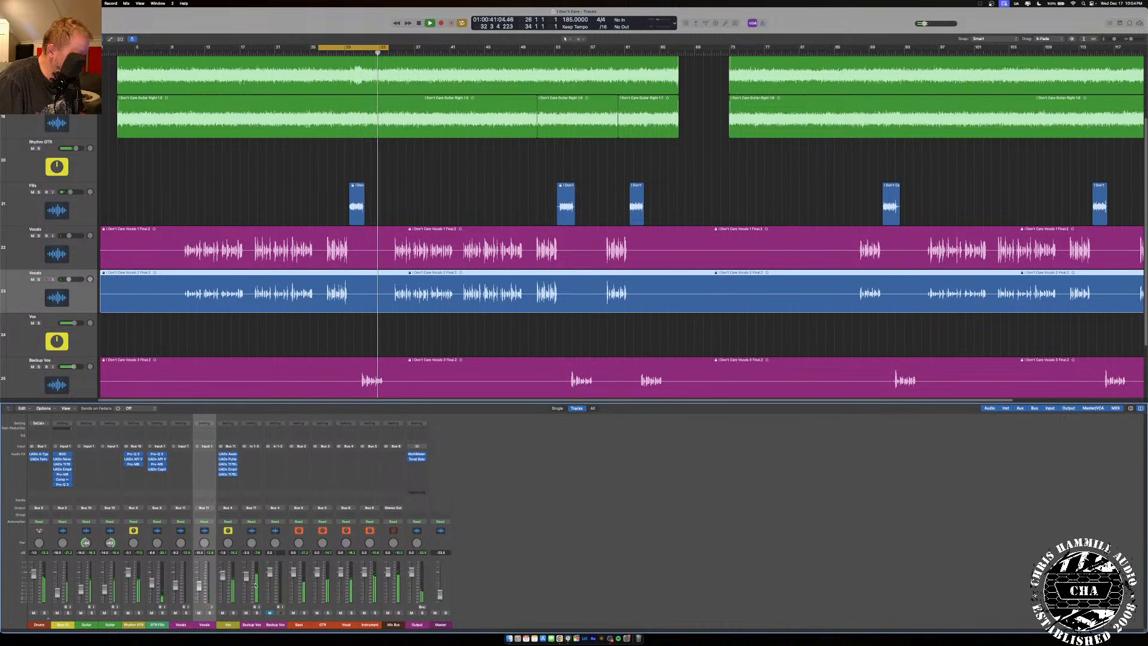
key("space")
Turn off the cycle range, resume playback and fine-tune the Vox bus fader.
key("c")
key("space")
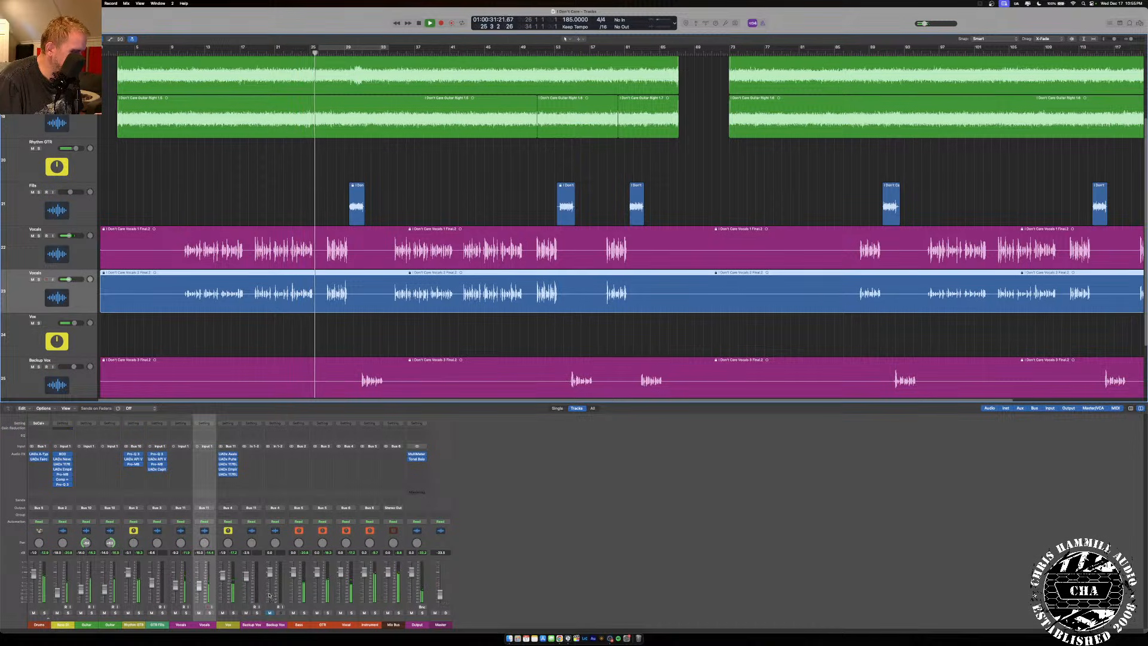
left_click_drag(223, 578, 223, 579)
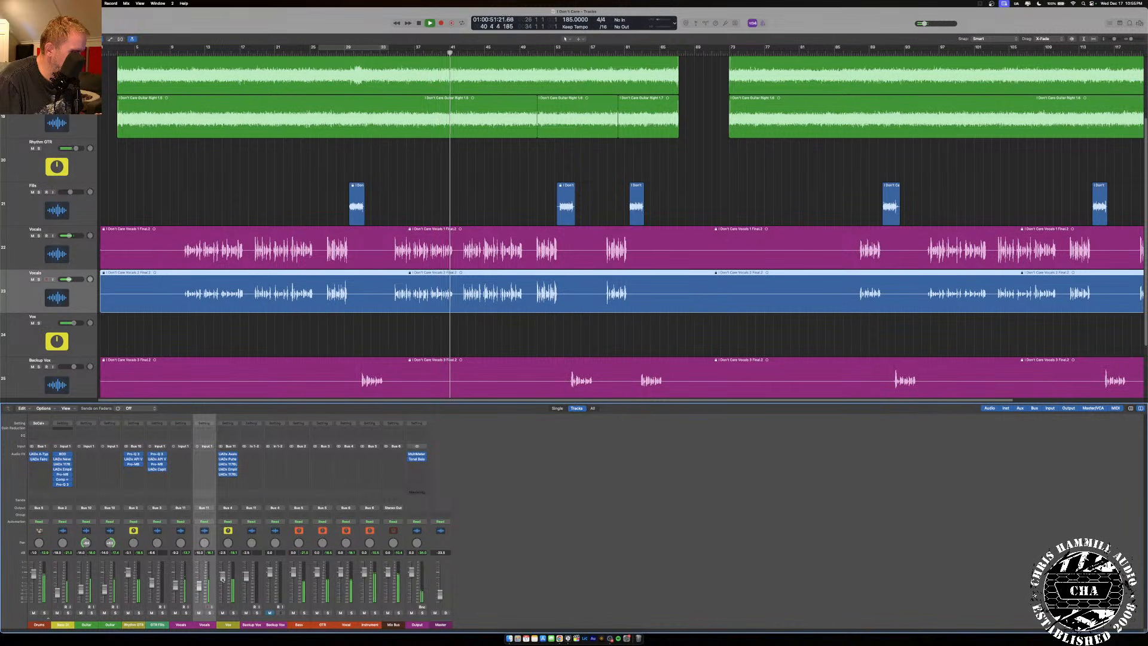
Unmute the second Backup Vox track and split its region at the playhead.
scroll(622, 225, "down", 3)
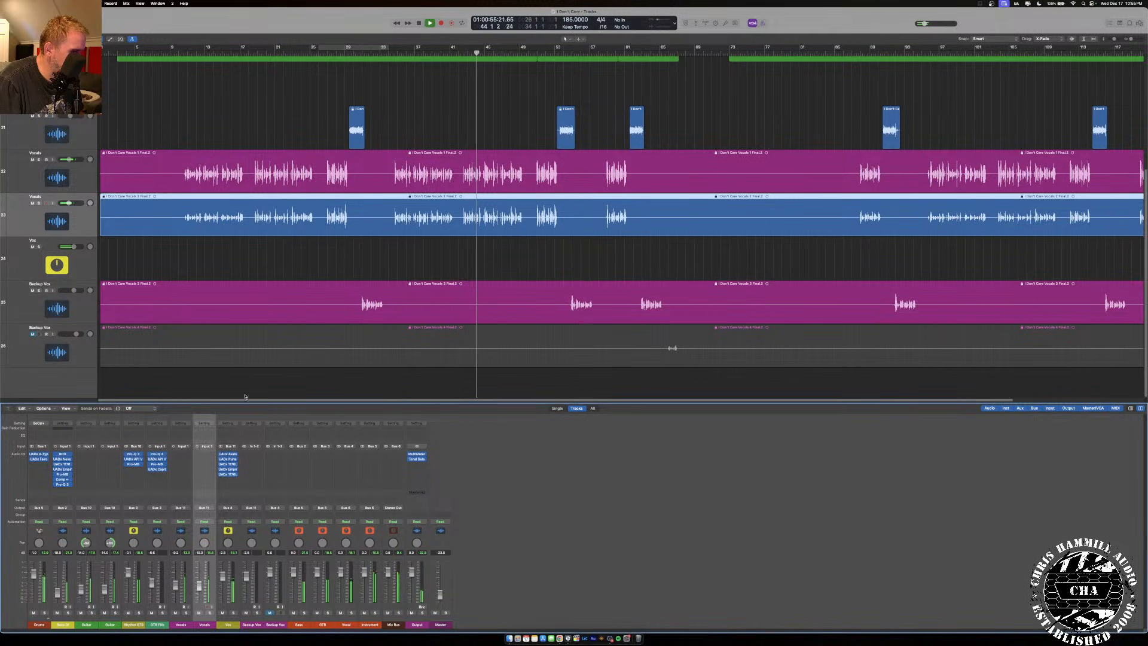
left_click(33, 334)
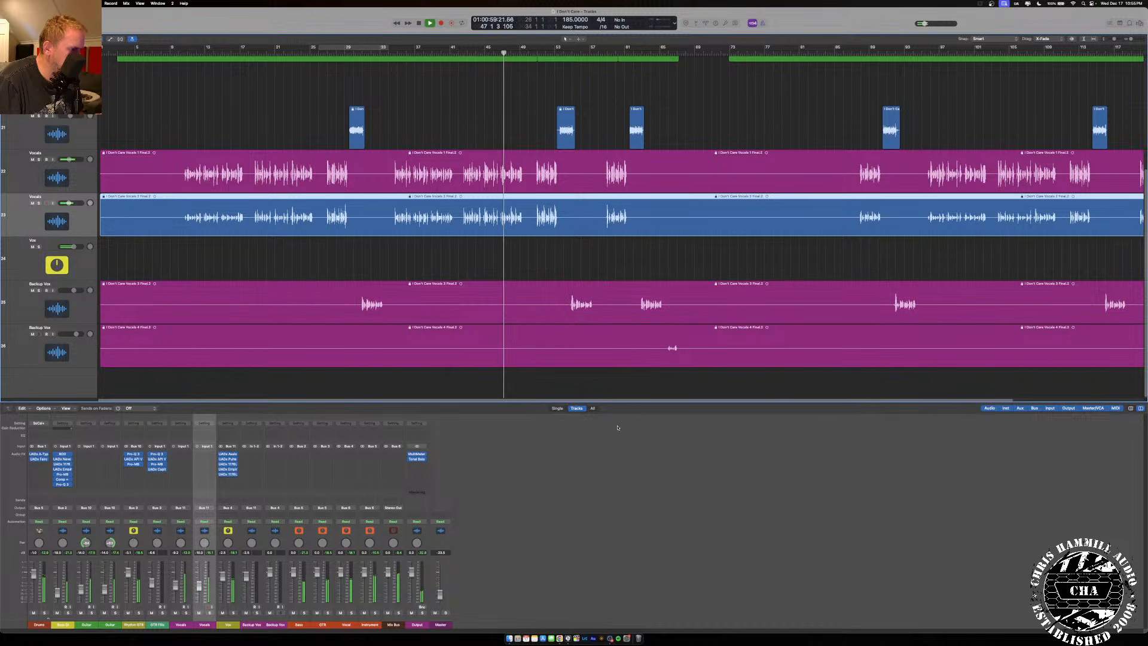
left_click(625, 360)
key("super+t")
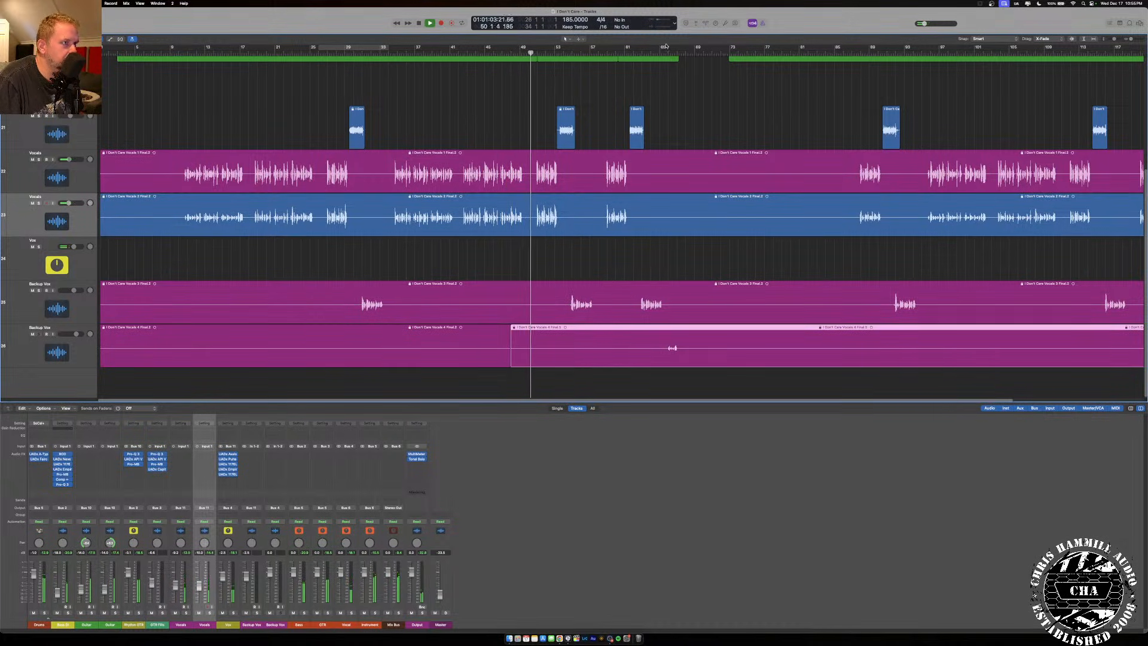
Split the second Backup Vox audio around its short phrase near bar 66 and delete the regions before and after it.
mouse_move(662, 51)
left_mouse_down()
mouse_move(694, 52)
mouse_move(637, 51)
mouse_move(679, 53)
left_mouse_up()
key("super+z")
key("super+t")
left_click(564, 339)
key("Delete")
left_click(494, 342)
key("Delete")
left_click(748, 339)
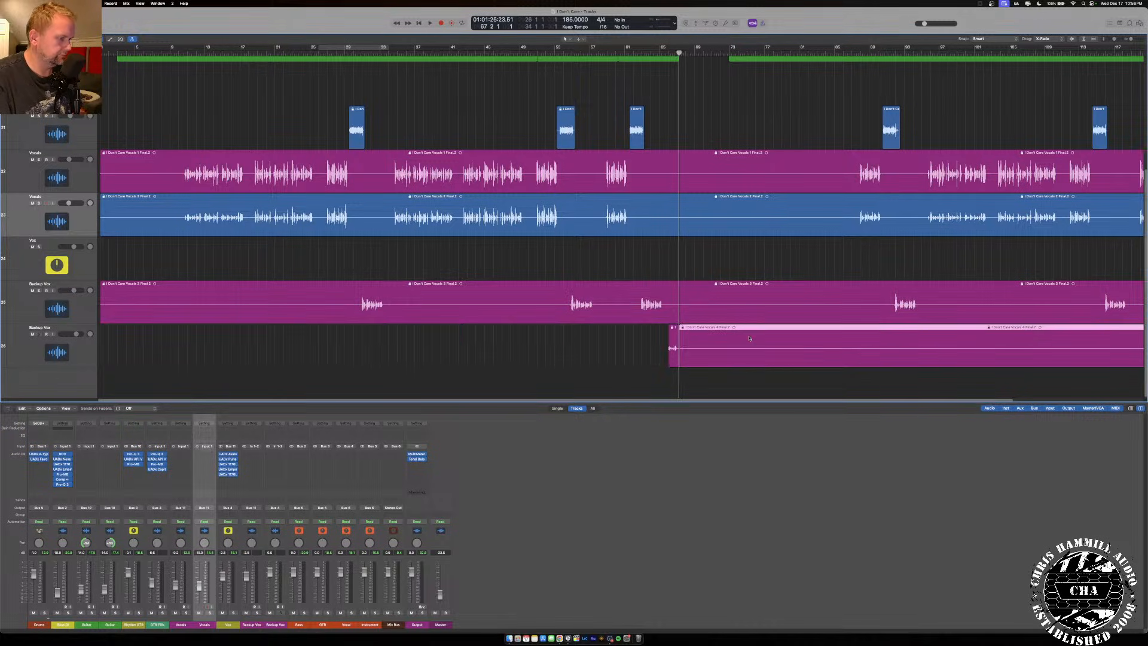
key("Delete")
Route the second Backup Vox channel's output to Bus 11 (Vox) and replay its phrase from about bar 61.
left_click(622, 49)
key("space")
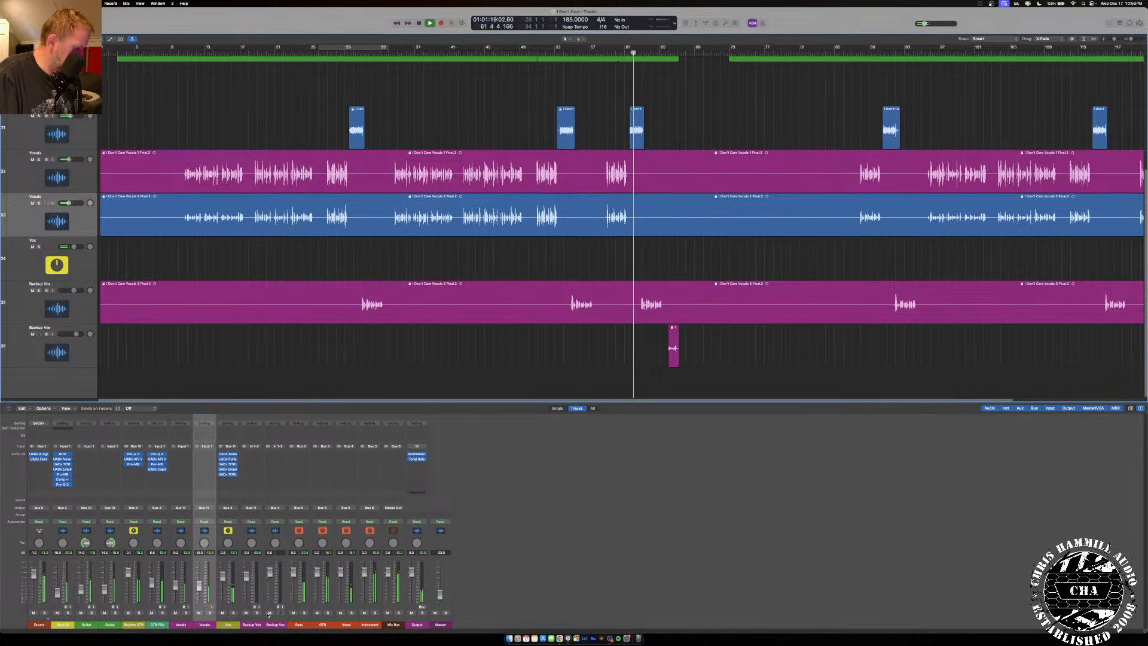
left_click(272, 507)
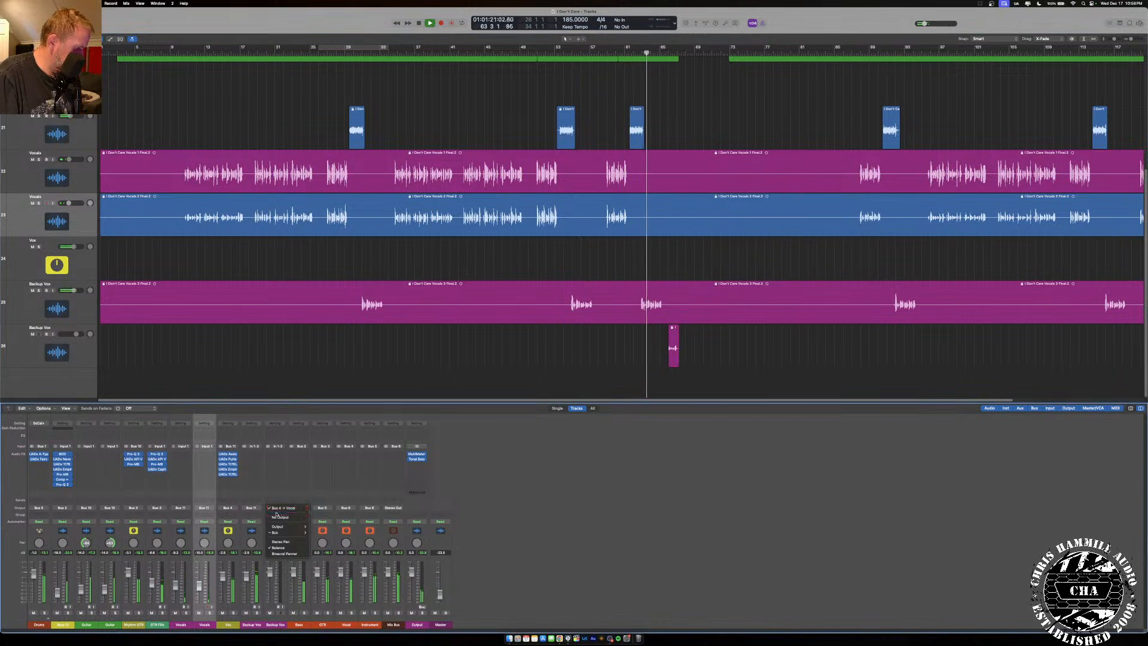
mouse_move(287, 533)
left_click(343, 457)
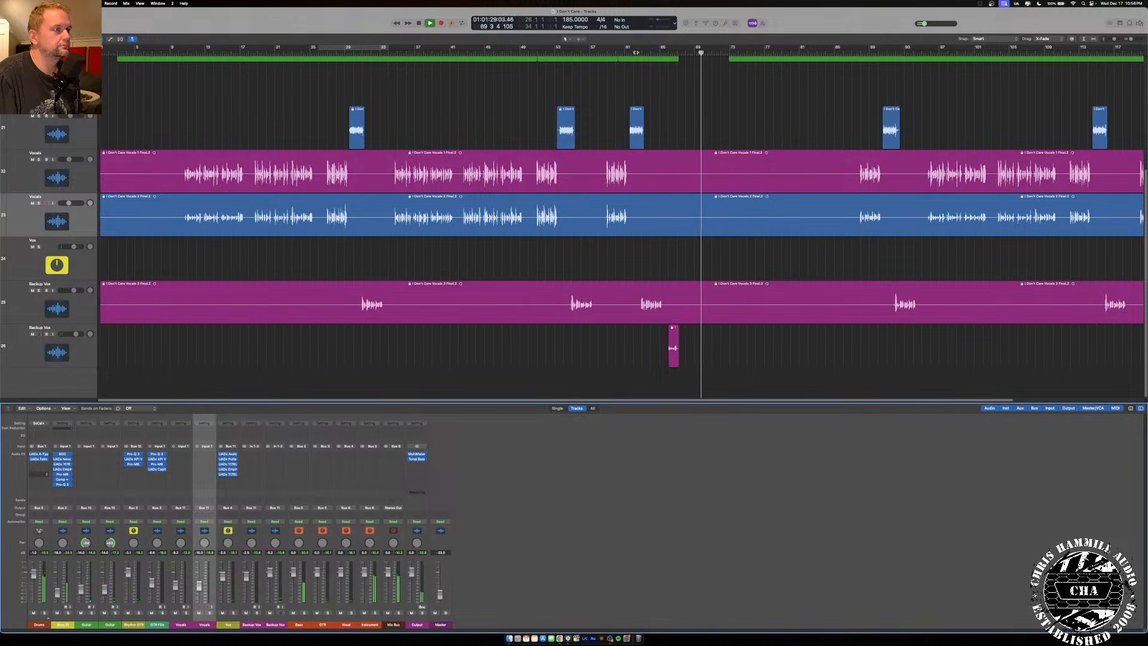
left_click(628, 53)
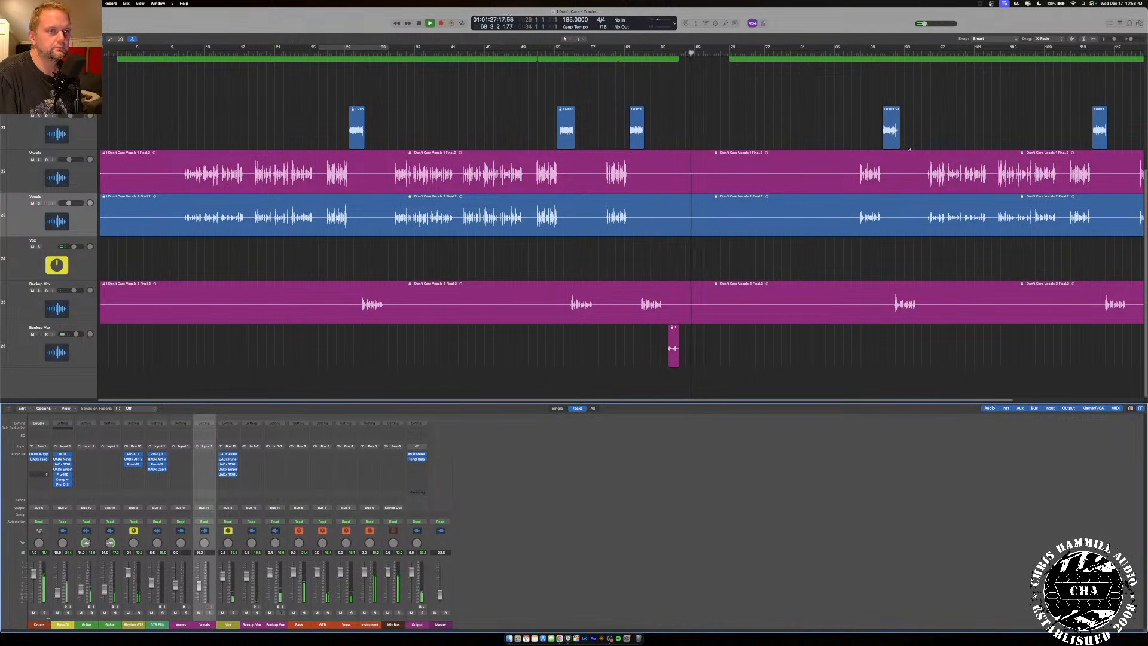
Open the drum track's Bridge region at bar 73 in the Piano Roll and loop playback over bars 73 to 77.
left_click_drag(1132, 40, 1131, 40)
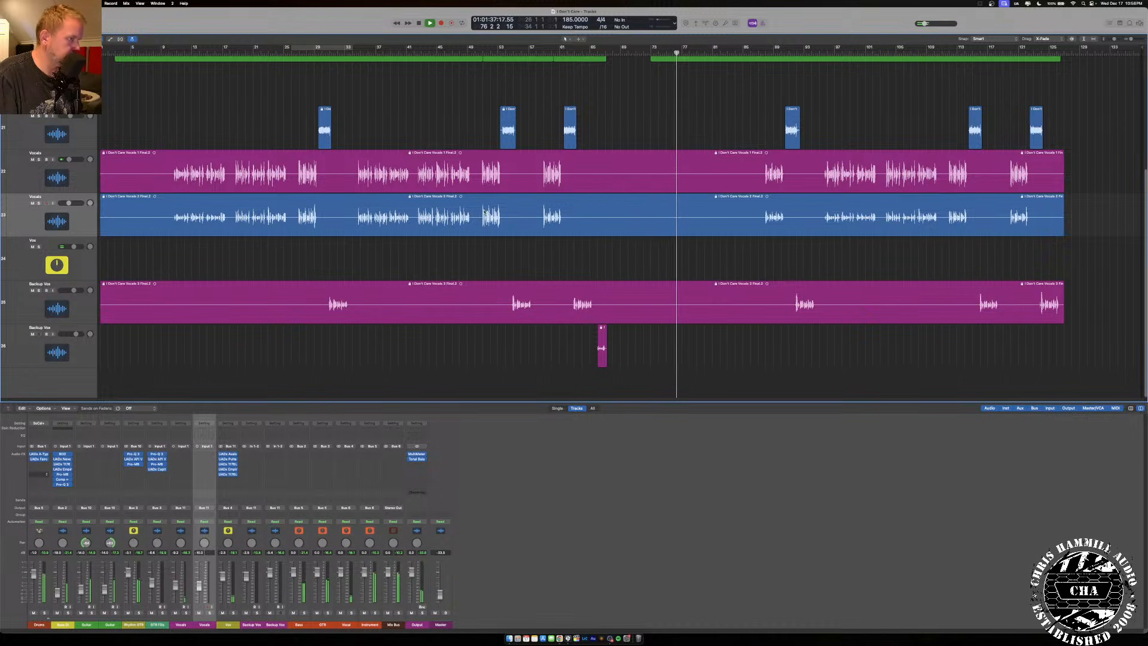
scroll(497, 193, "up", 4)
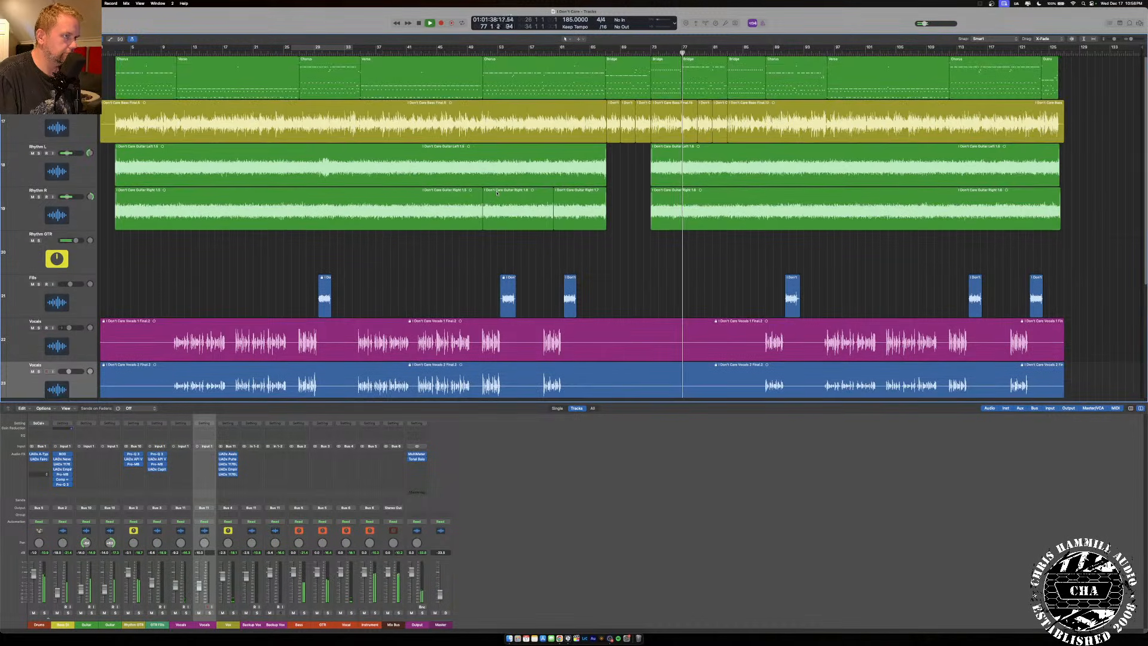
left_click(661, 69)
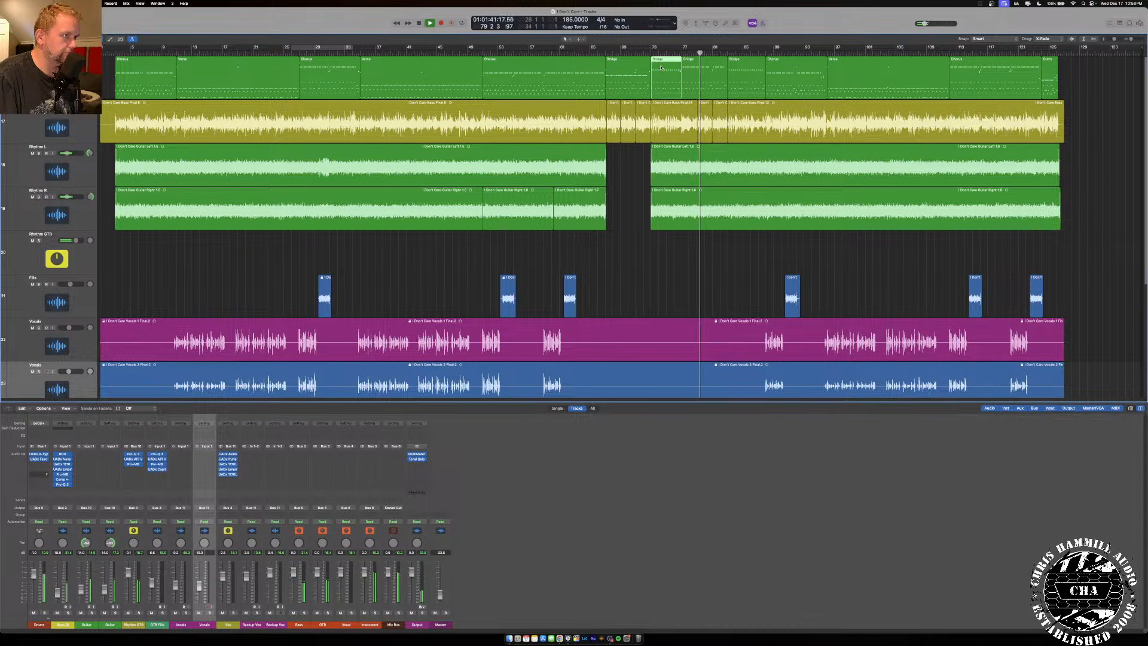
key("p")
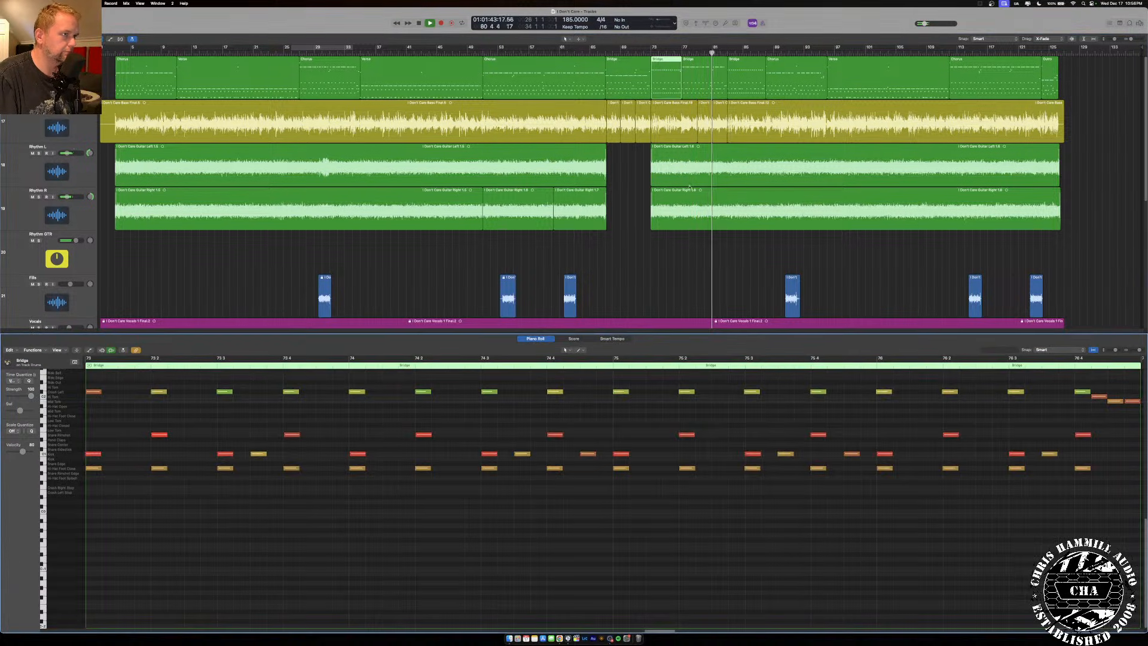
left_click_drag(652, 49, 682, 50)
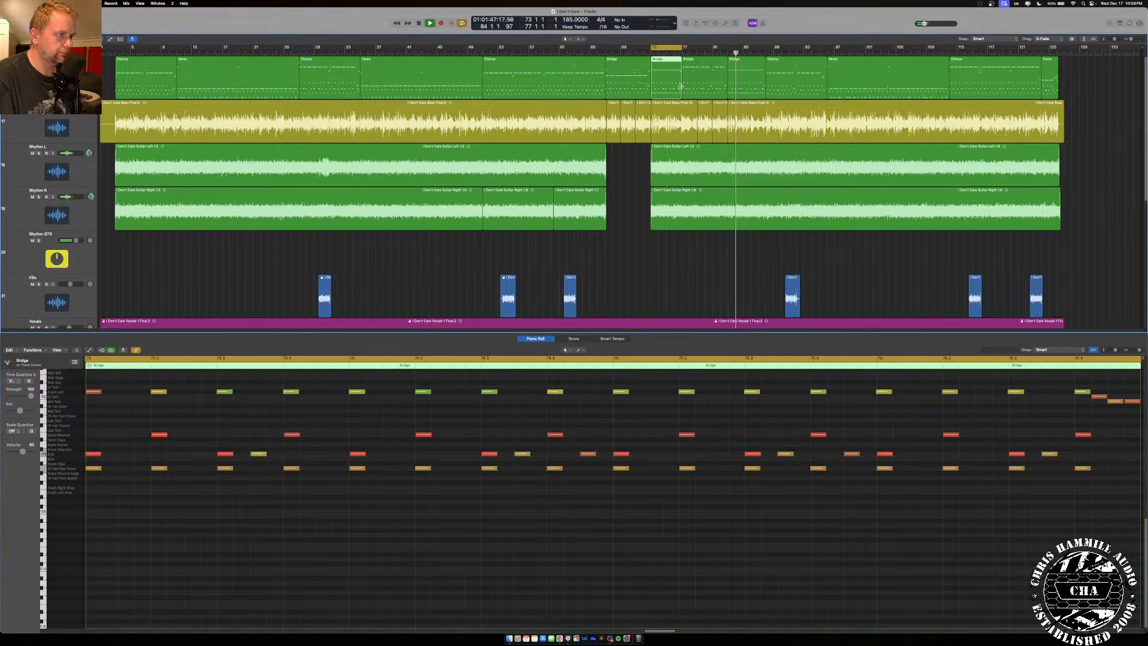
key("space")
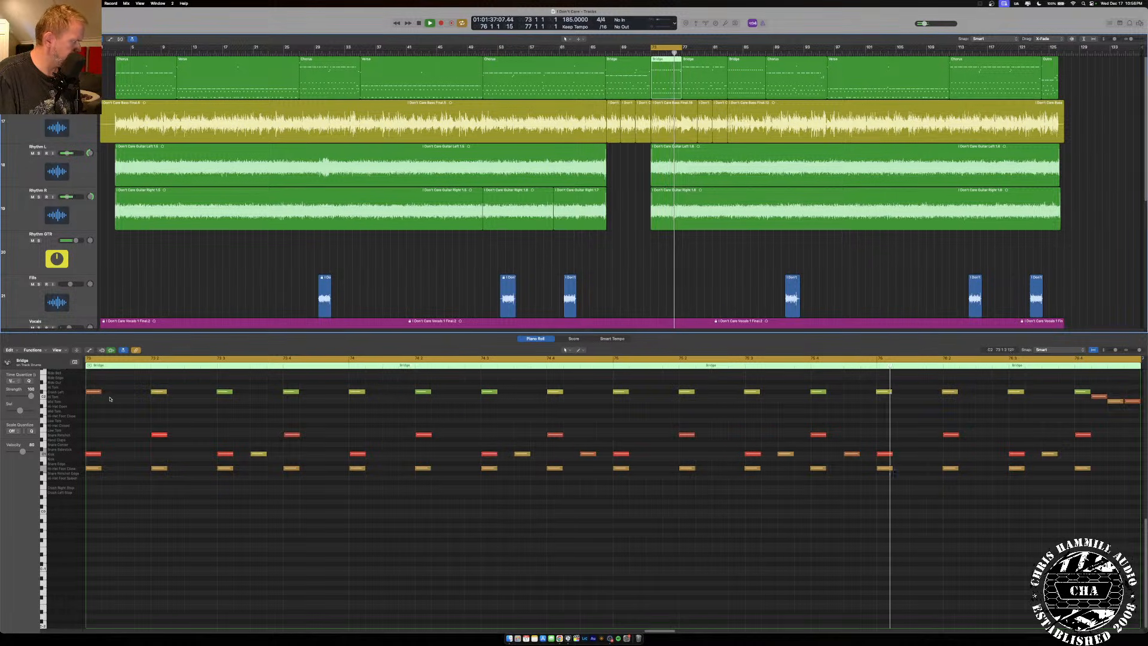
Select all the Crash Left notes in the bar 73 Bridge region and lower their velocity.
left_click_drag(1138, 350, 1136, 350)
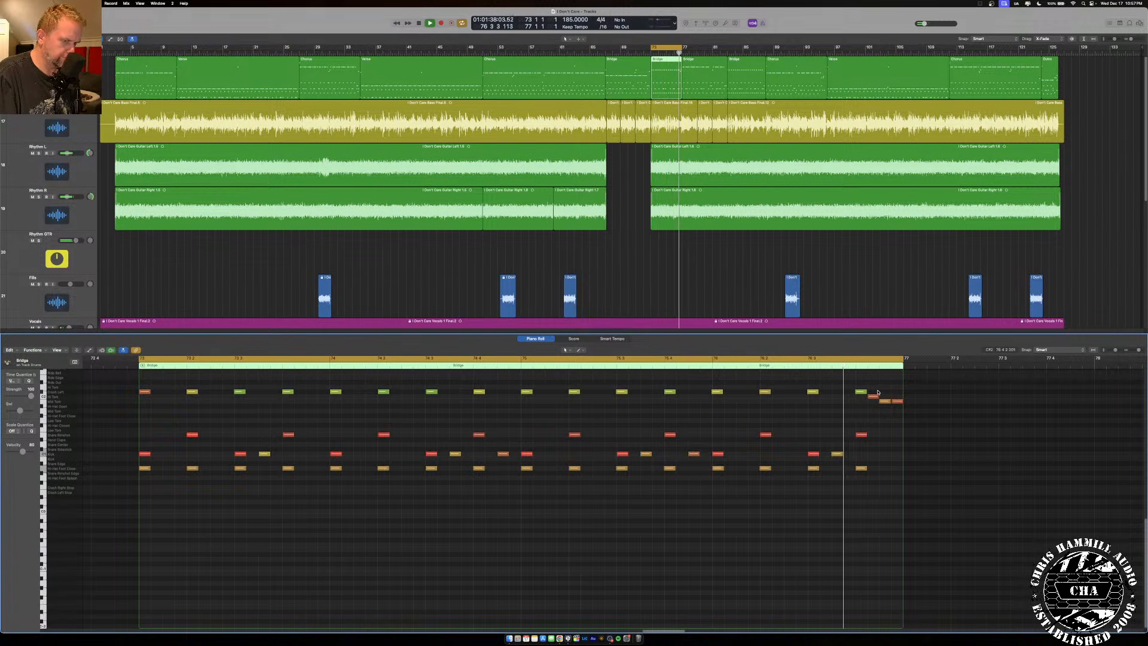
left_click_drag(877, 395, 131, 393)
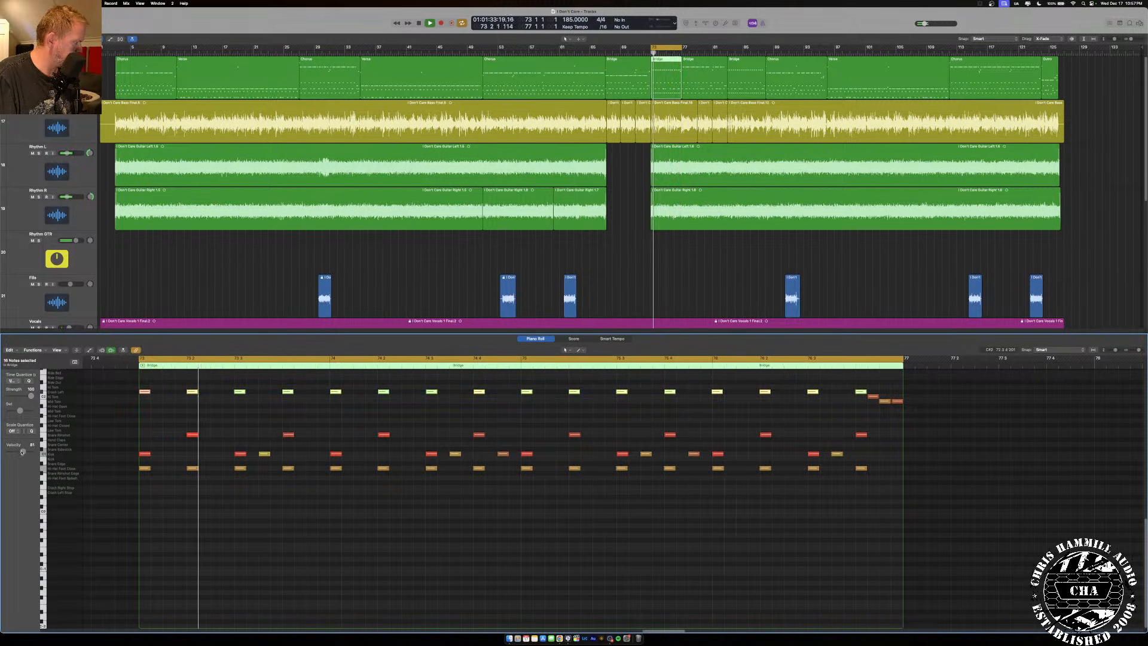
mouse_move(22, 452)
left_mouse_down()
mouse_move(2, 440)
mouse_move(19, 452)
left_mouse_up()
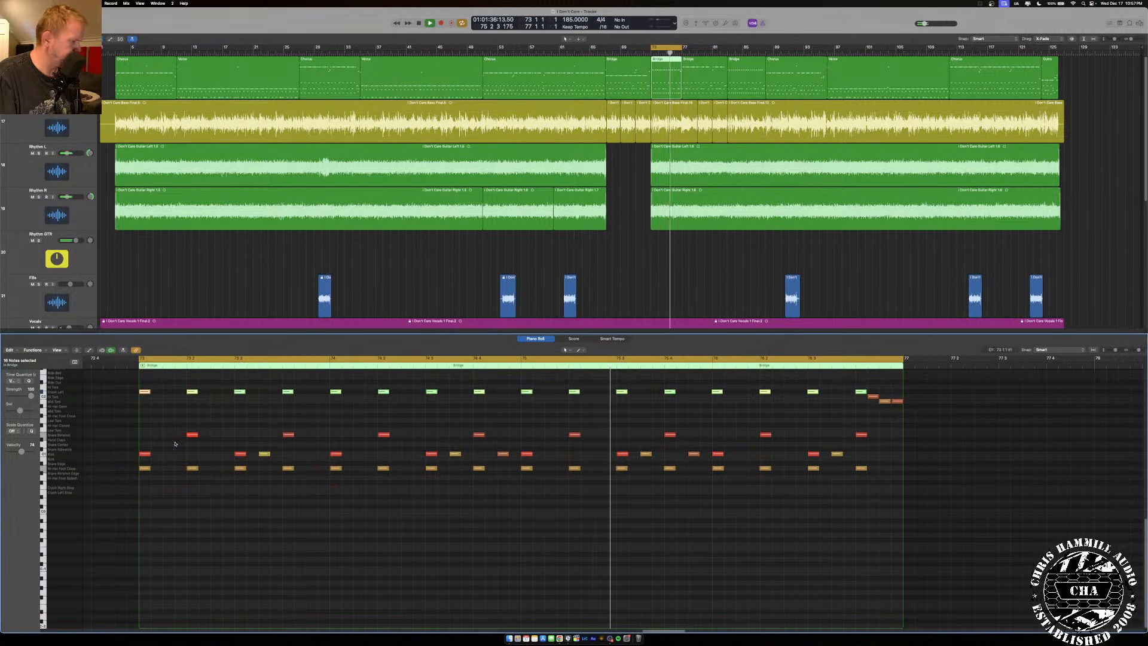
Show the drum Bridge region at bar 77 in the Piano Roll and turn off the cycle range.
left_click_drag(1138, 351, 1137, 351)
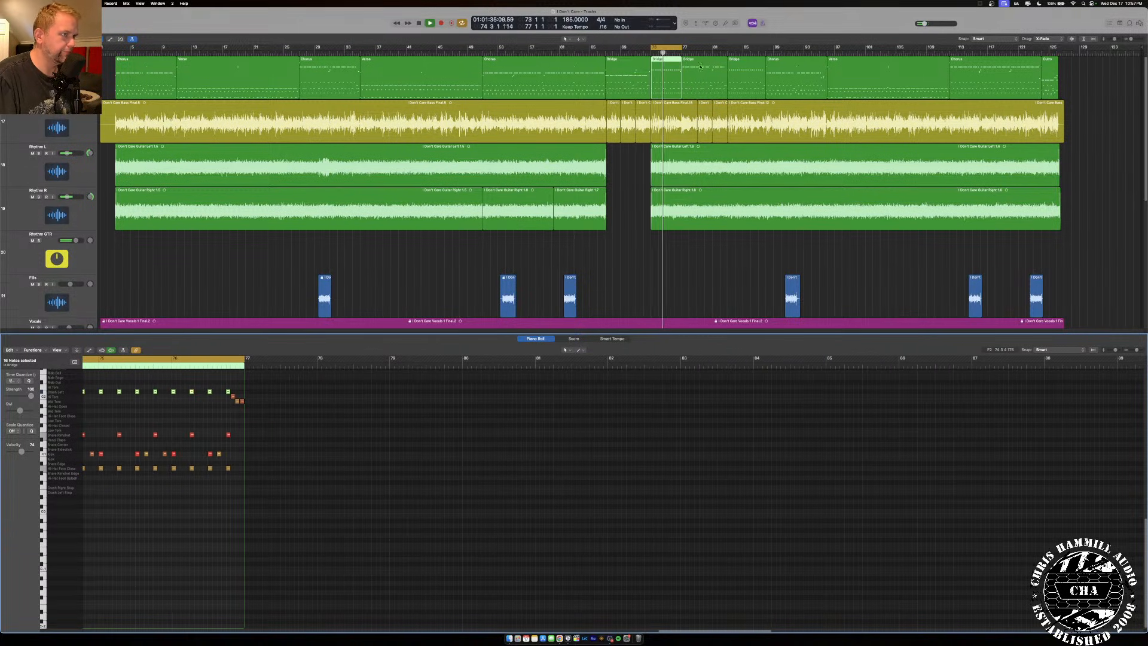
left_click(688, 66)
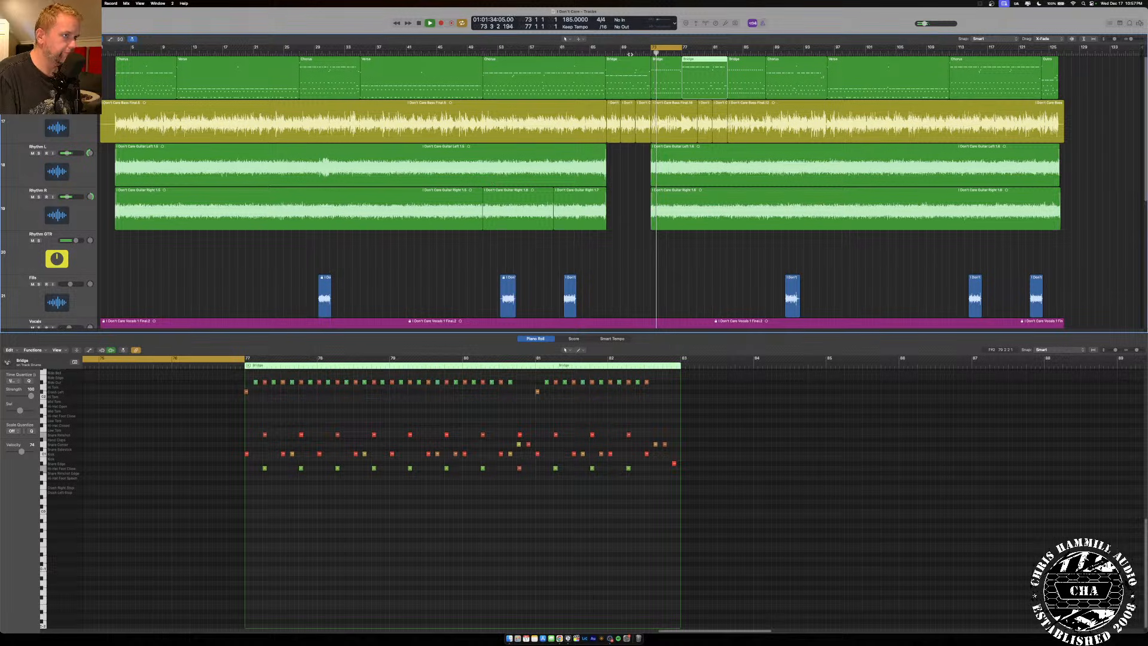
left_click_drag(662, 48, 740, 54)
key("c")
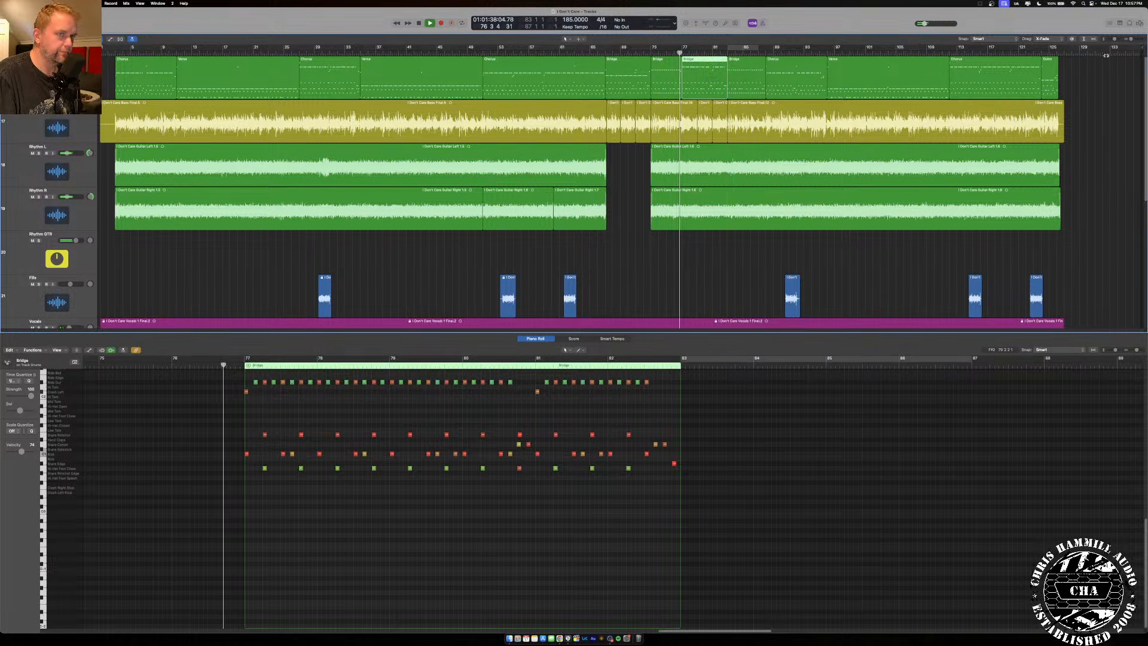
Display all drum regions together and lower the velocity of the Crash Left notes in the Bridge region at bar 83.
left_click_drag(1084, 74, 157, 86)
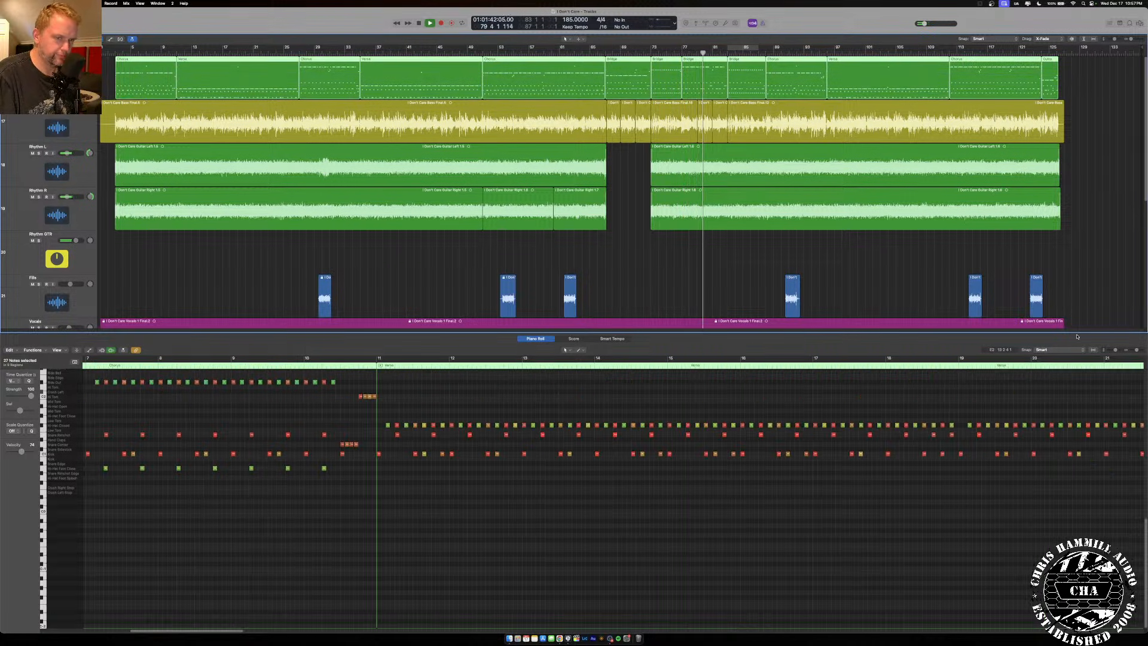
left_click_drag(1138, 350, 1127, 354)
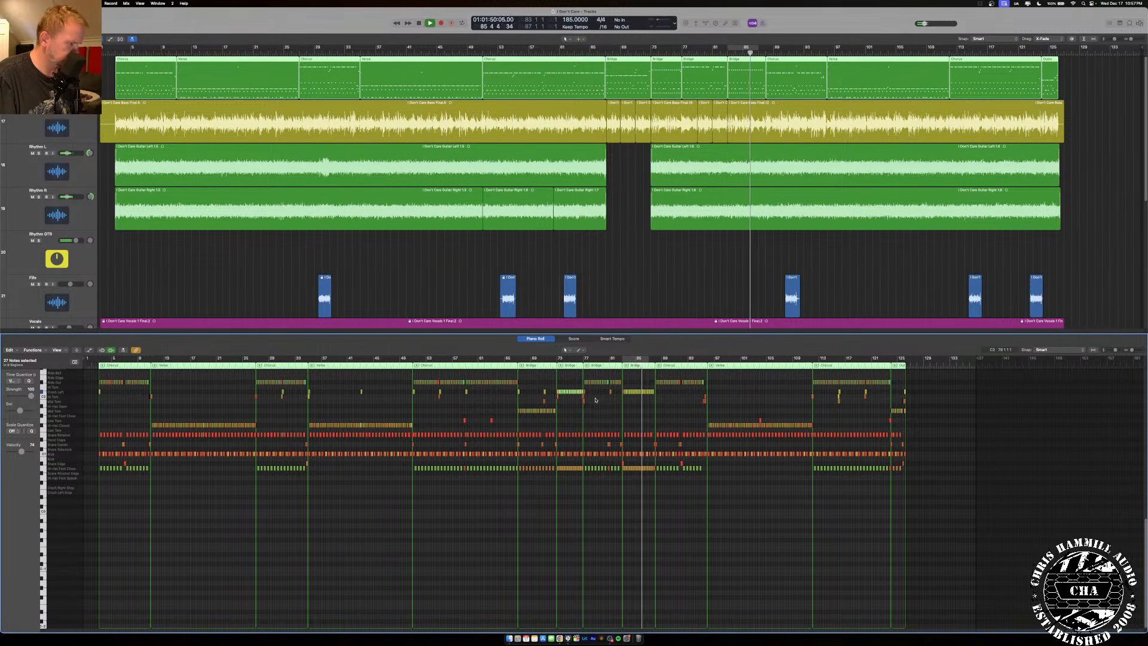
left_click_drag(665, 392, 615, 393)
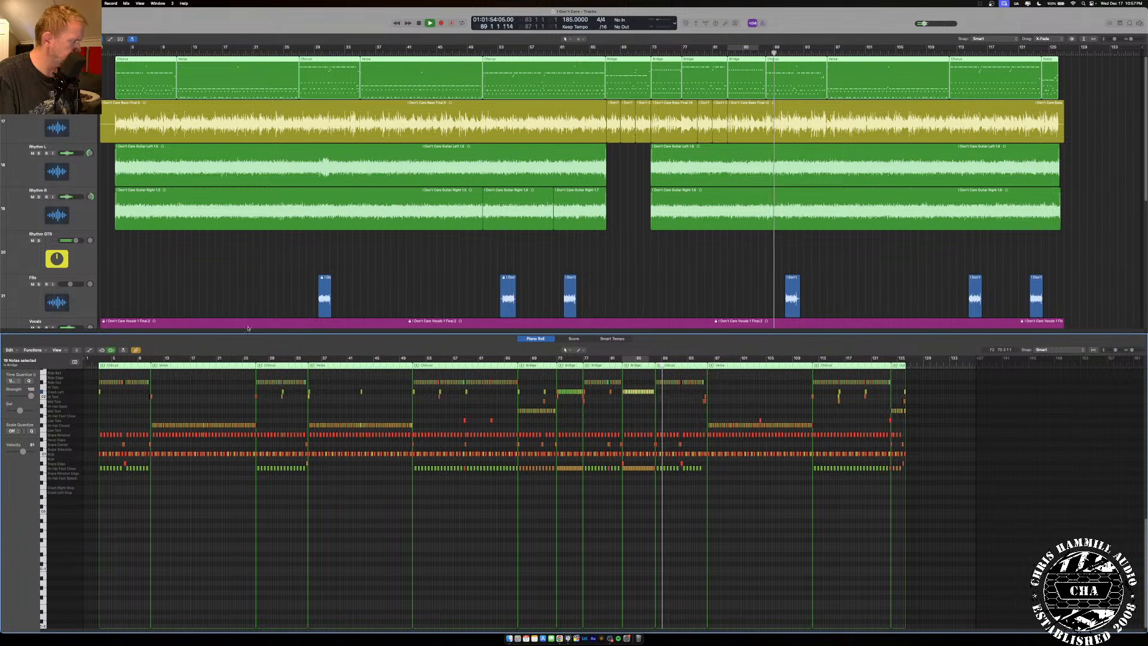
left_click_drag(21, 452, 22, 451)
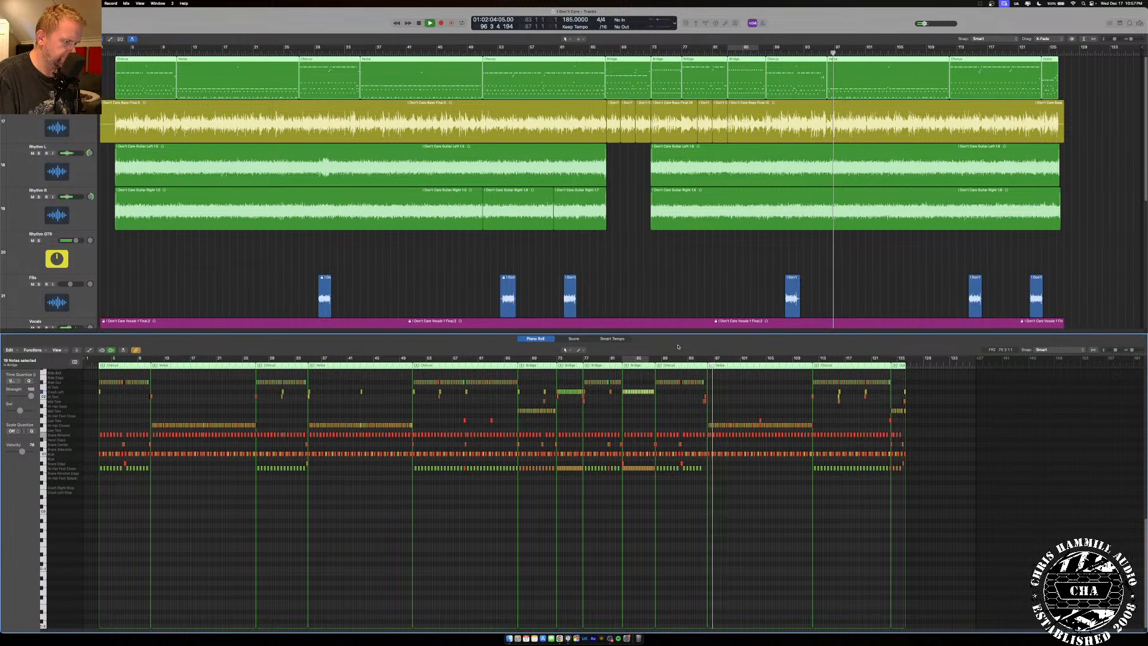
Select every Crash Right note across the song and raise their velocity slightly.
scroll(721, 477, "up", 5)
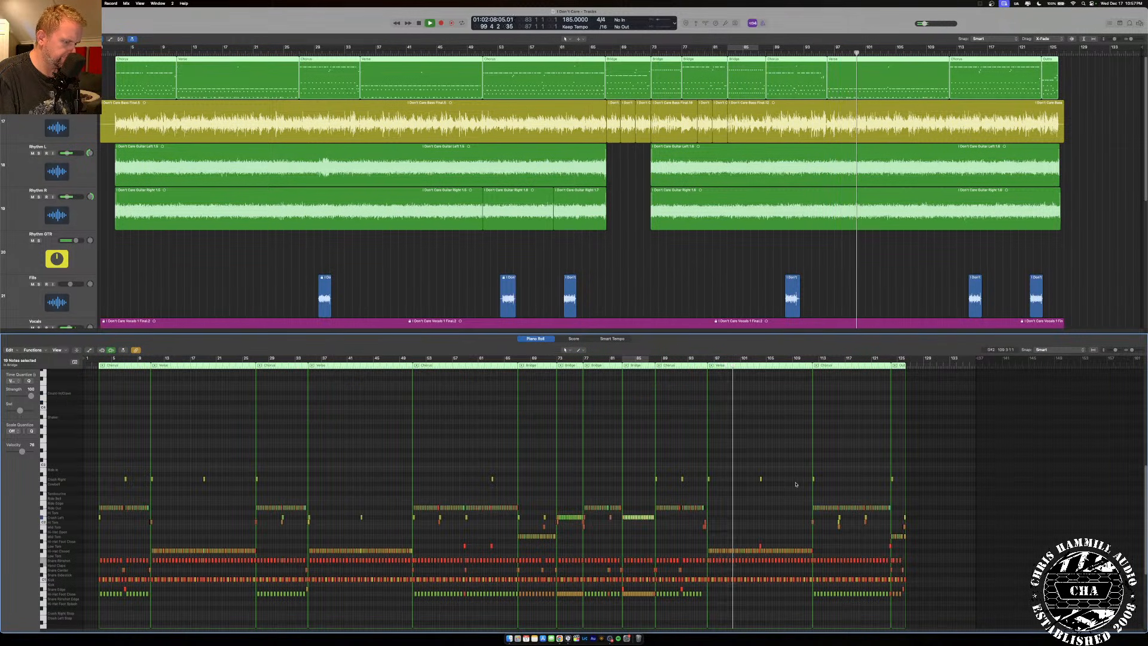
left_click_drag(920, 480, 124, 473)
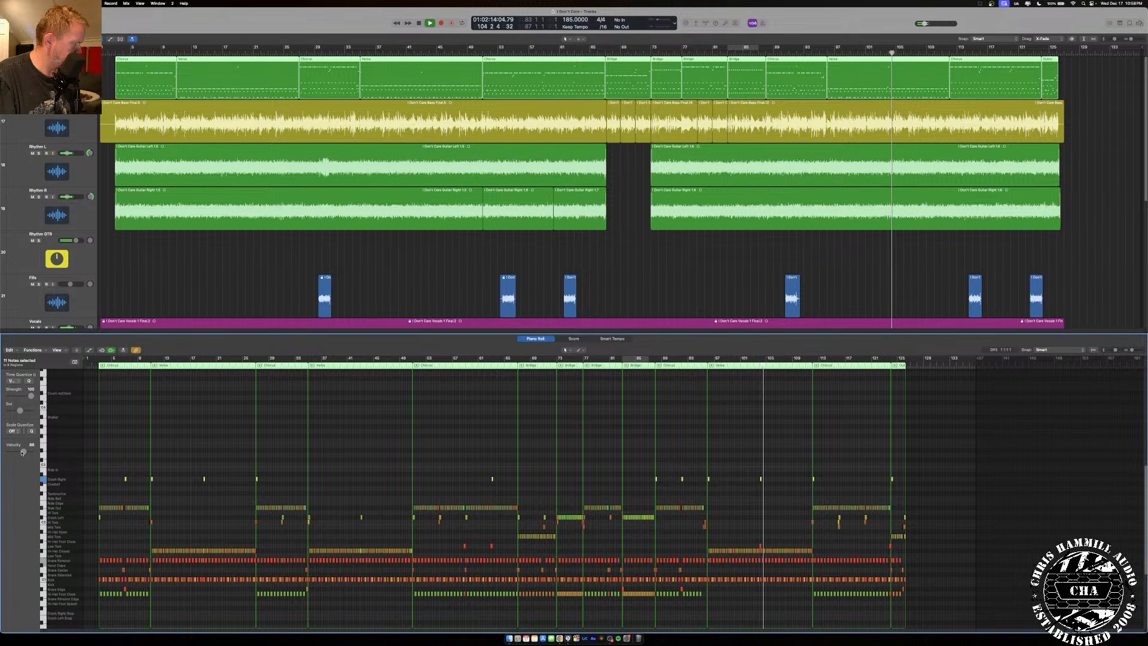
left_click_drag(24, 451, 24, 452)
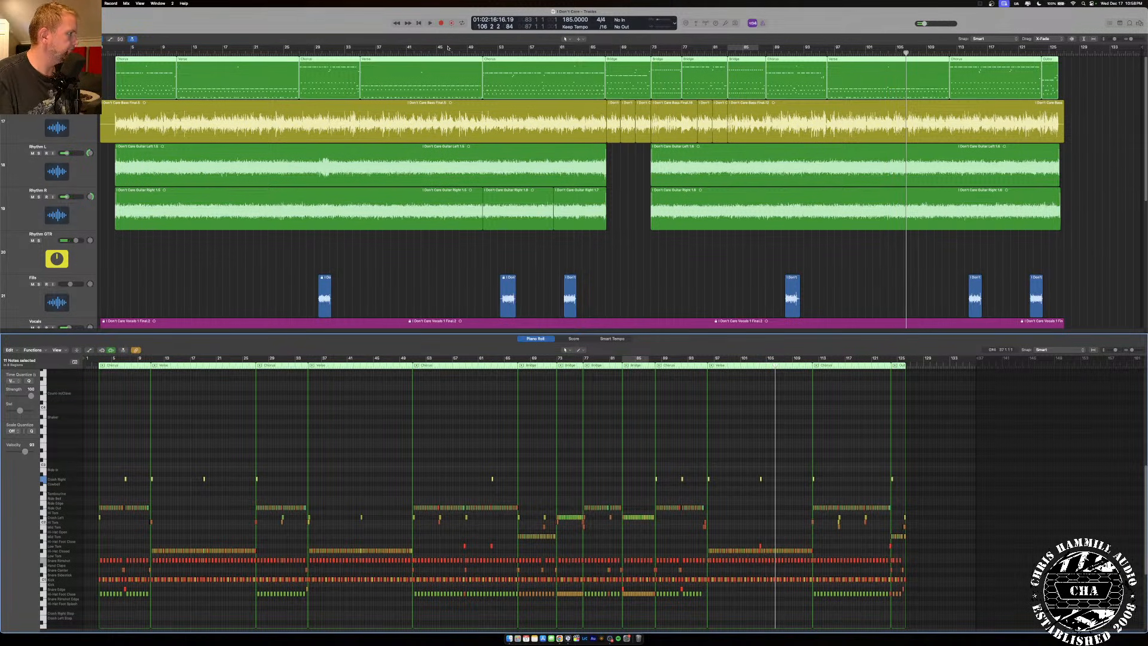
Replay the song from the first chorus with the Mixer shown and briefly solo the bass channel.
left_click(122, 48)
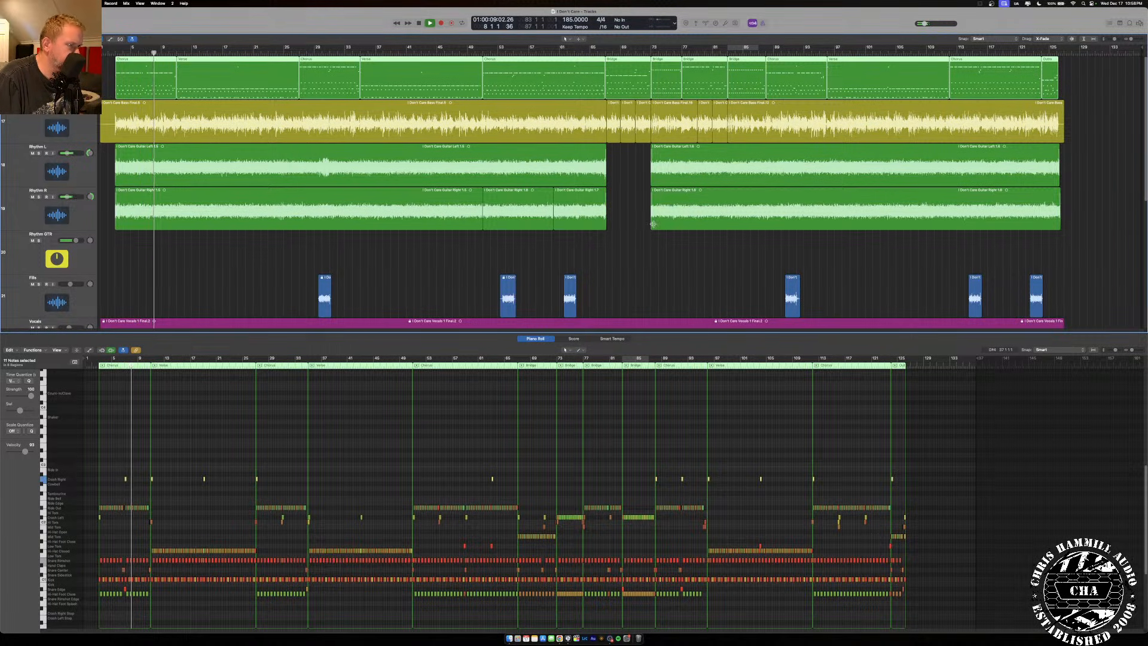
key("x")
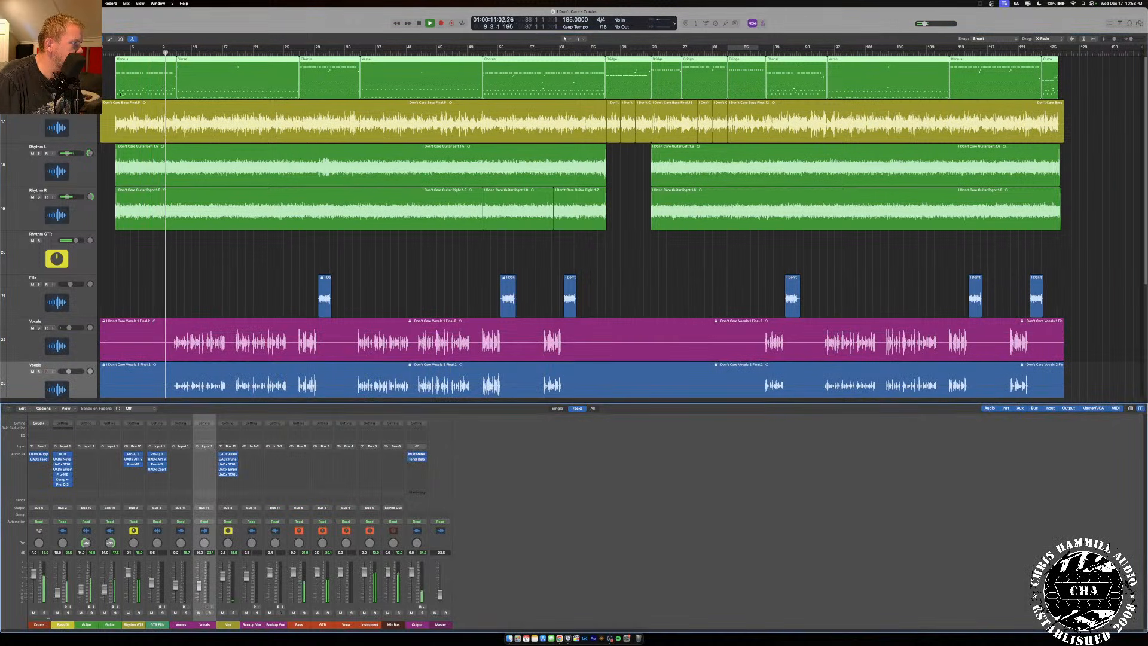
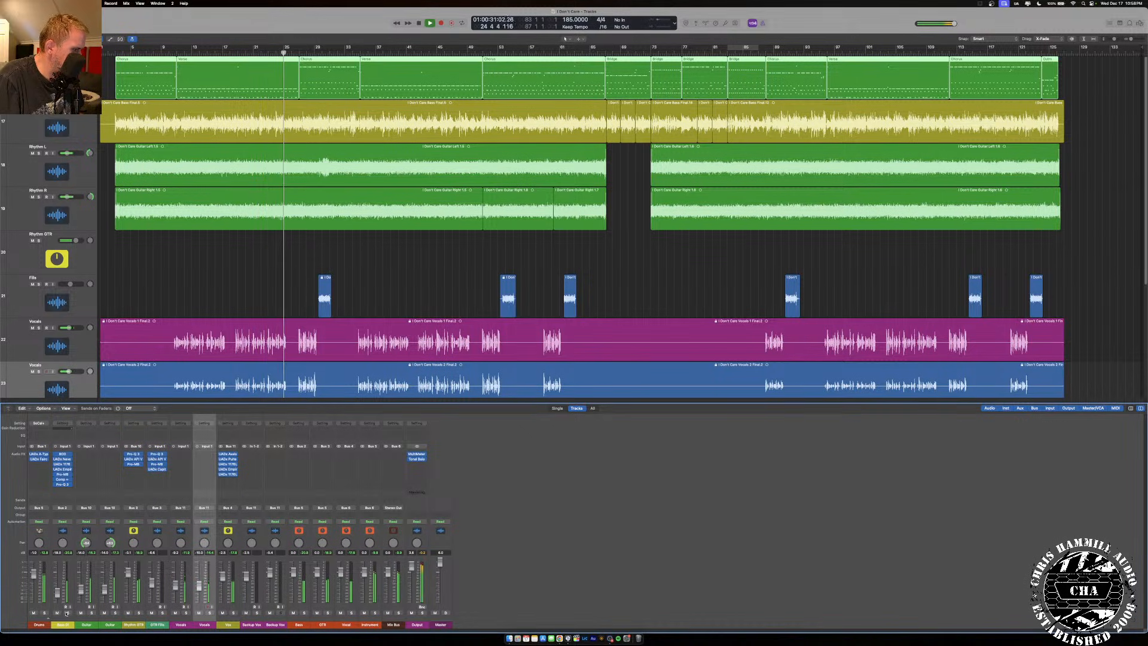
left_click(67, 614)
left_click(67, 613)
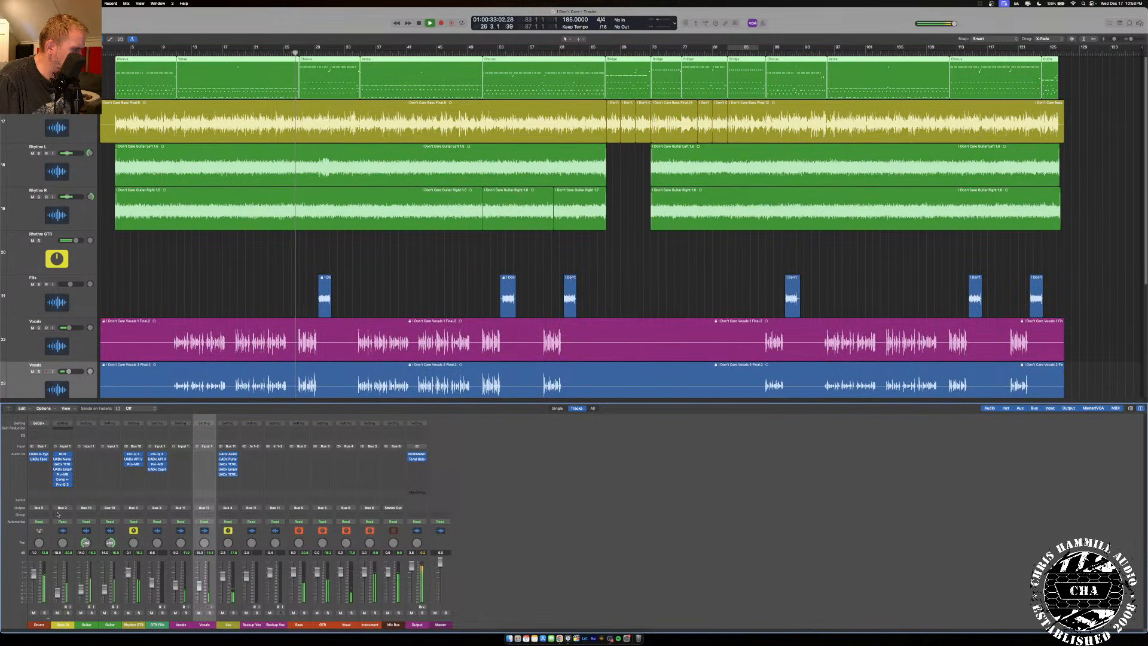
Delete the boosted bell band from the Pro-Q 3 on the Bass DI channel and close the plug-in.
left_click(63, 484)
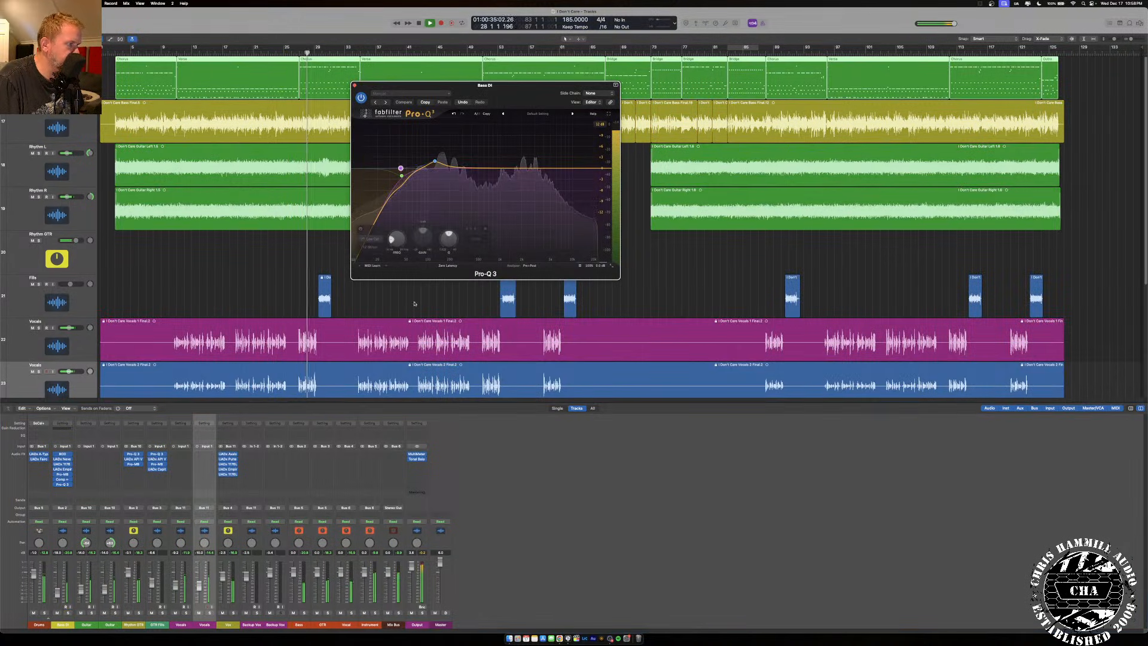
left_click(435, 162)
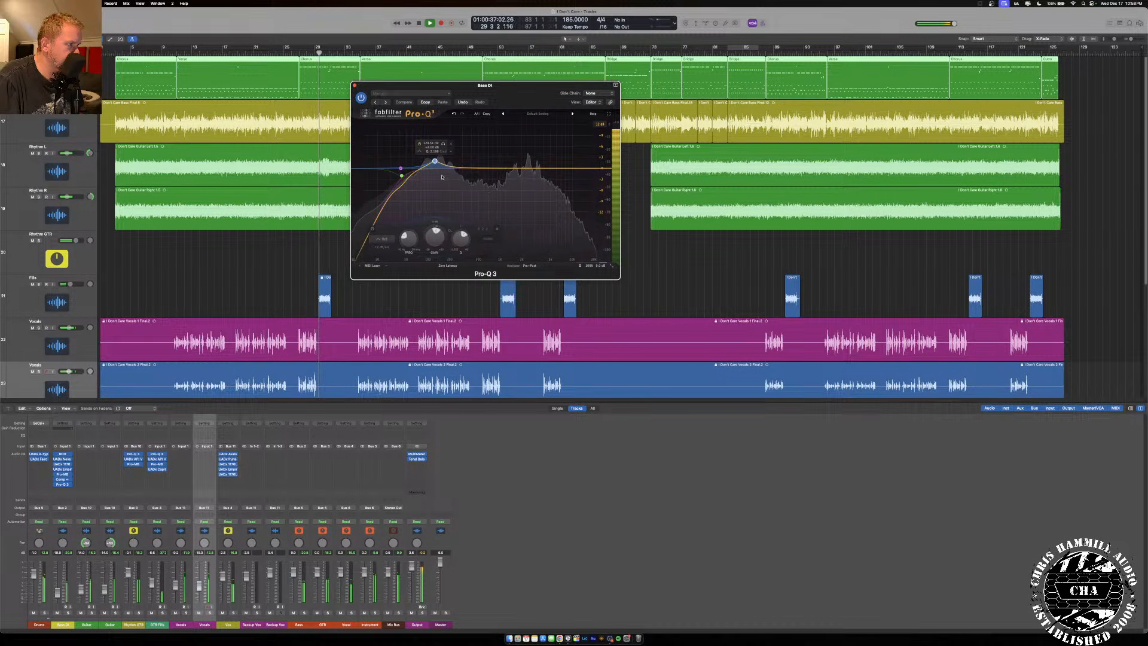
left_click(497, 229)
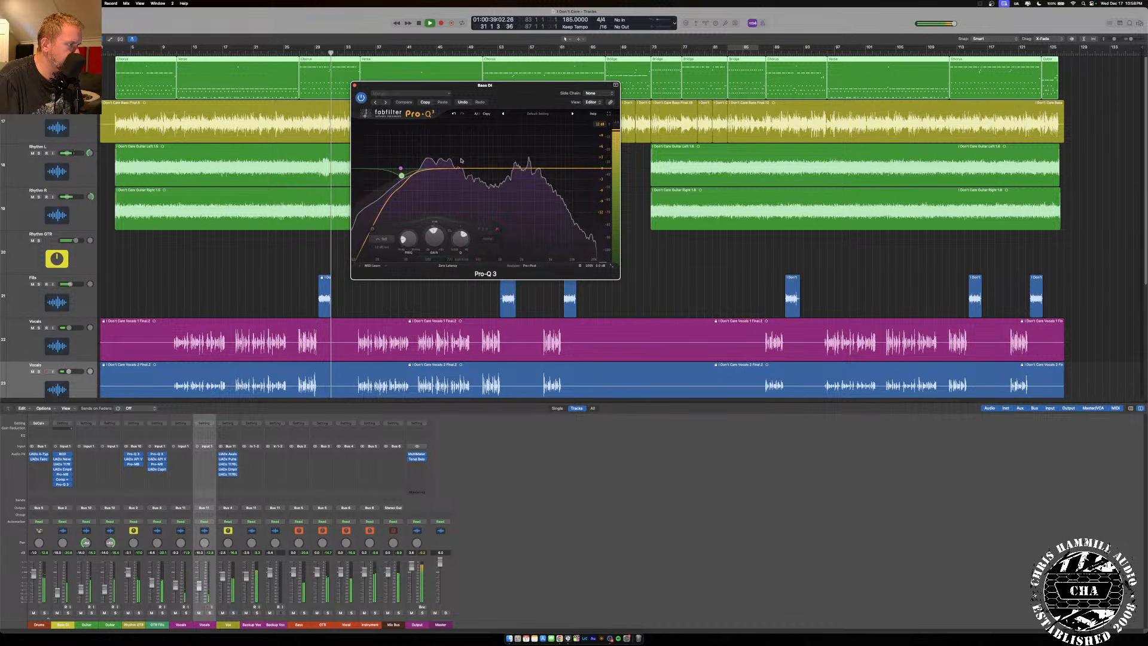
left_click(355, 86)
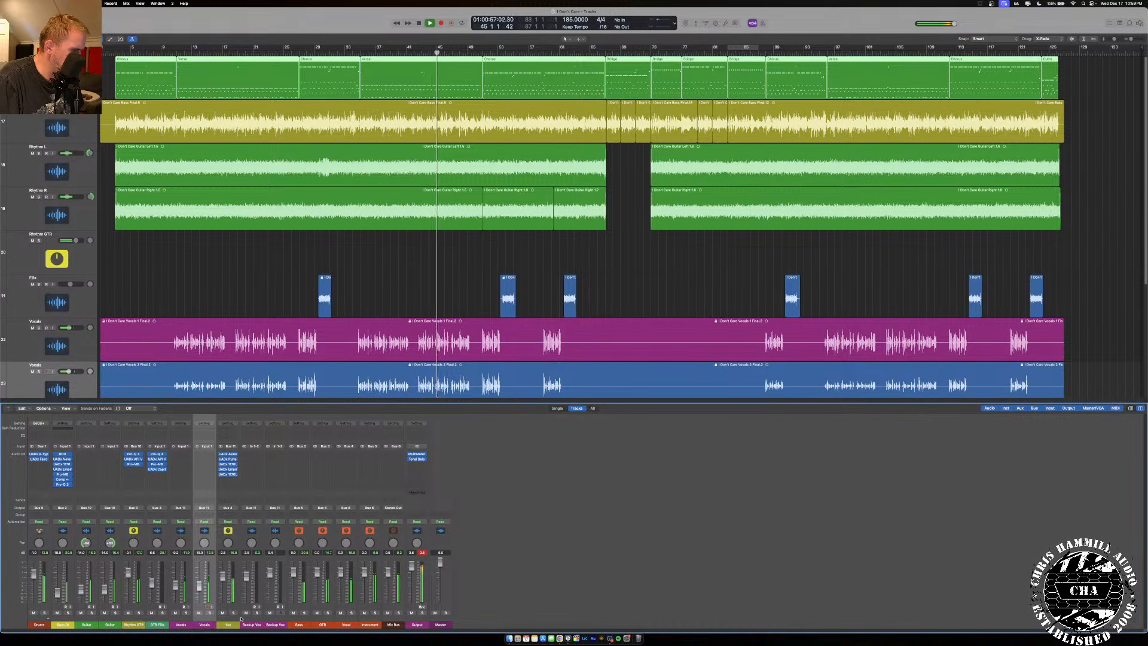
Add a send to Bus 12 on the Vox channel.
left_click(232, 536)
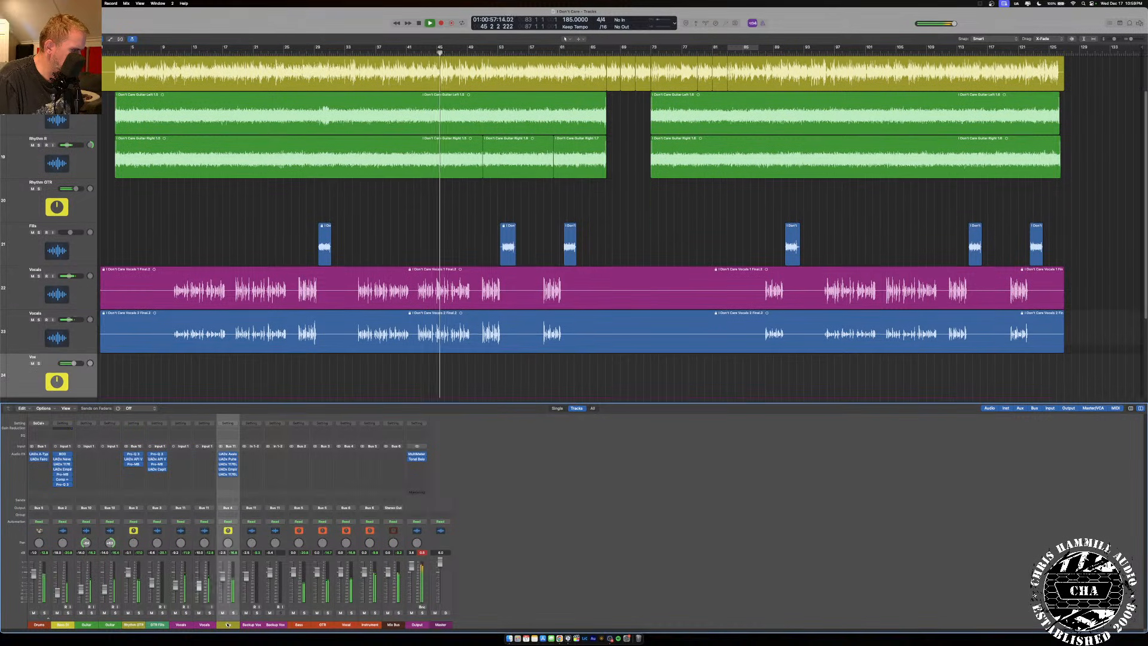
left_click(232, 509)
mouse_move(242, 509)
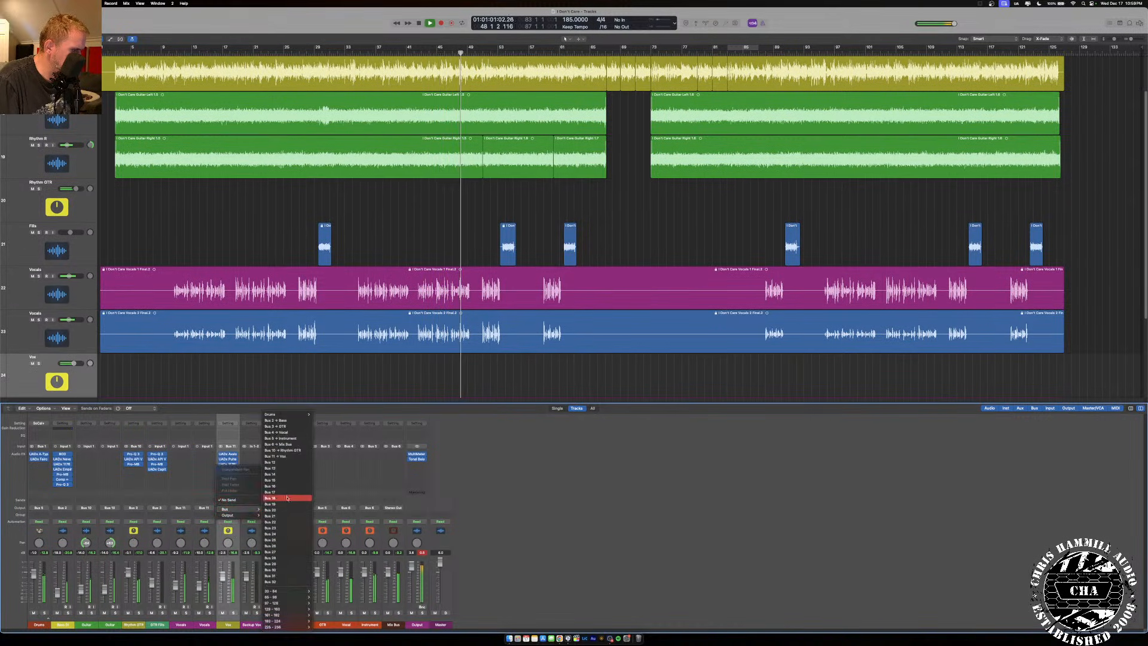
left_click(286, 500)
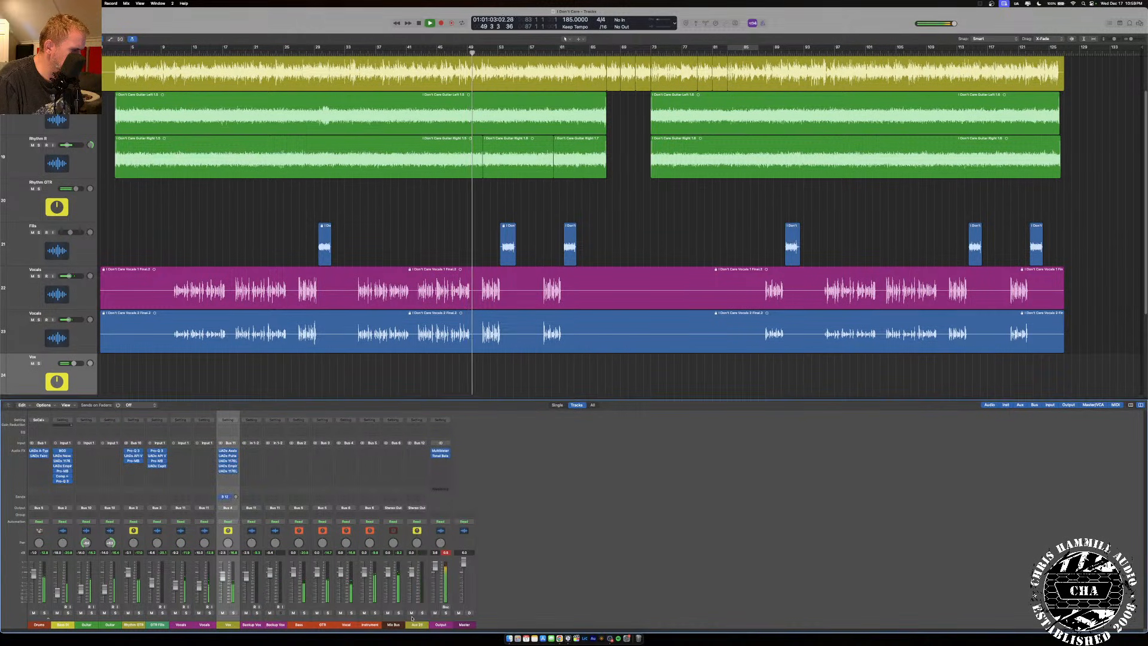
Create a track for the new Bus 12 aux channel and name it Vox Verb.
right_click(413, 623)
left_click(417, 567)
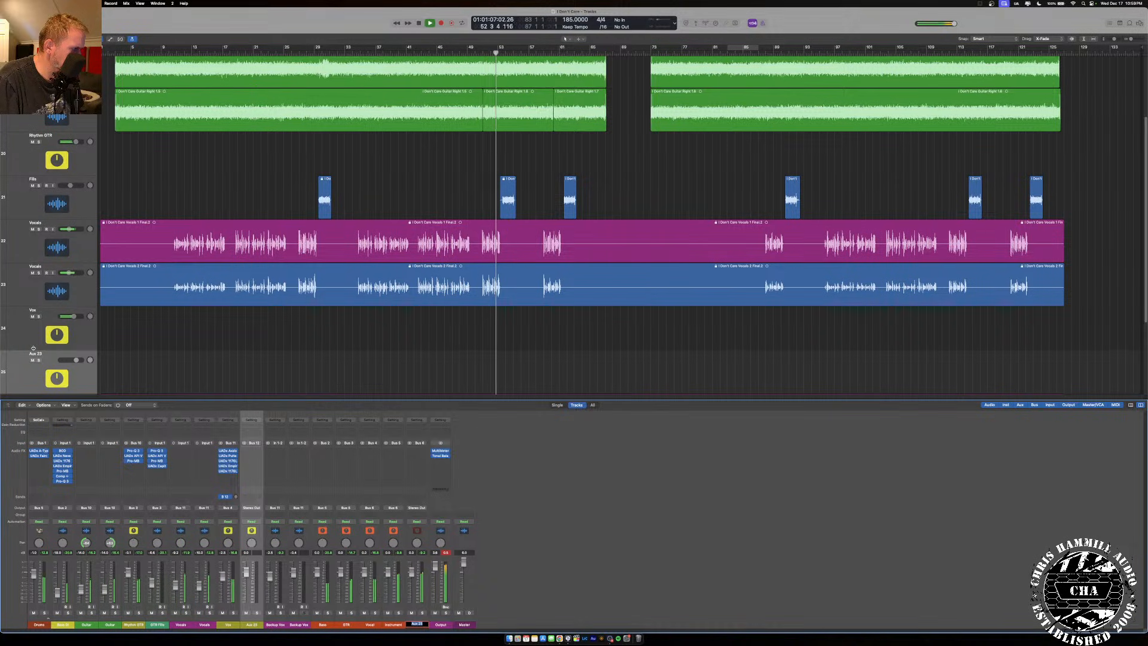
double_click(34, 354)
type("Vox Verb")
key("Return")
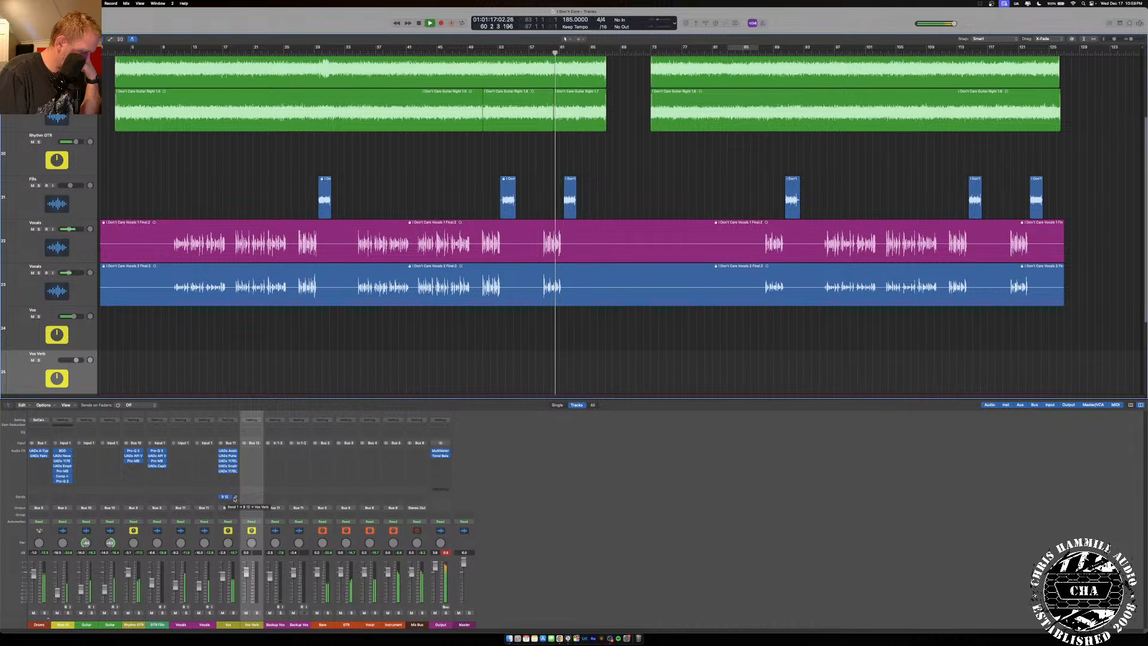
Switch the Vox channel's Bus 12 send to Pre Fader and set its send level.
left_click(229, 497)
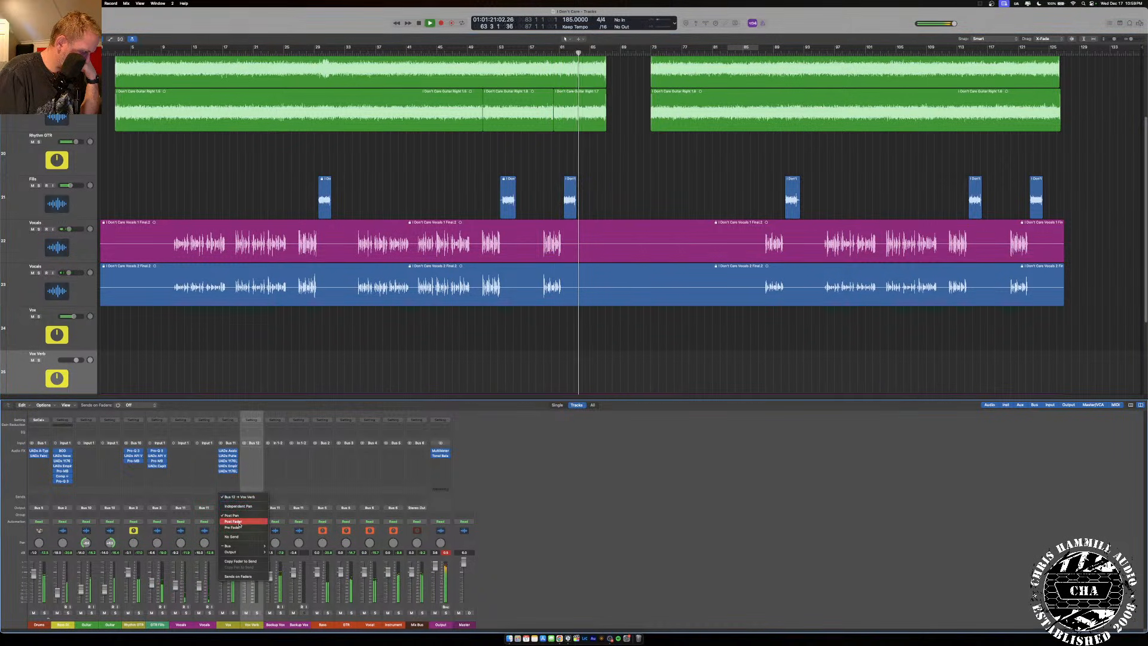
left_click(239, 528)
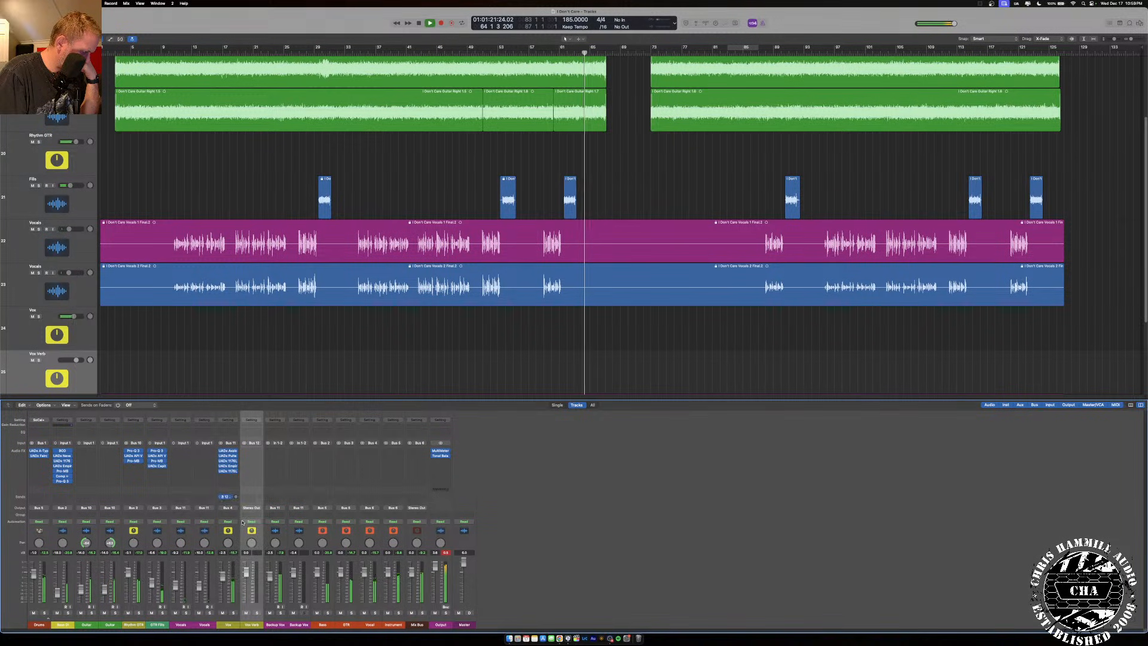
double_click(220, 497)
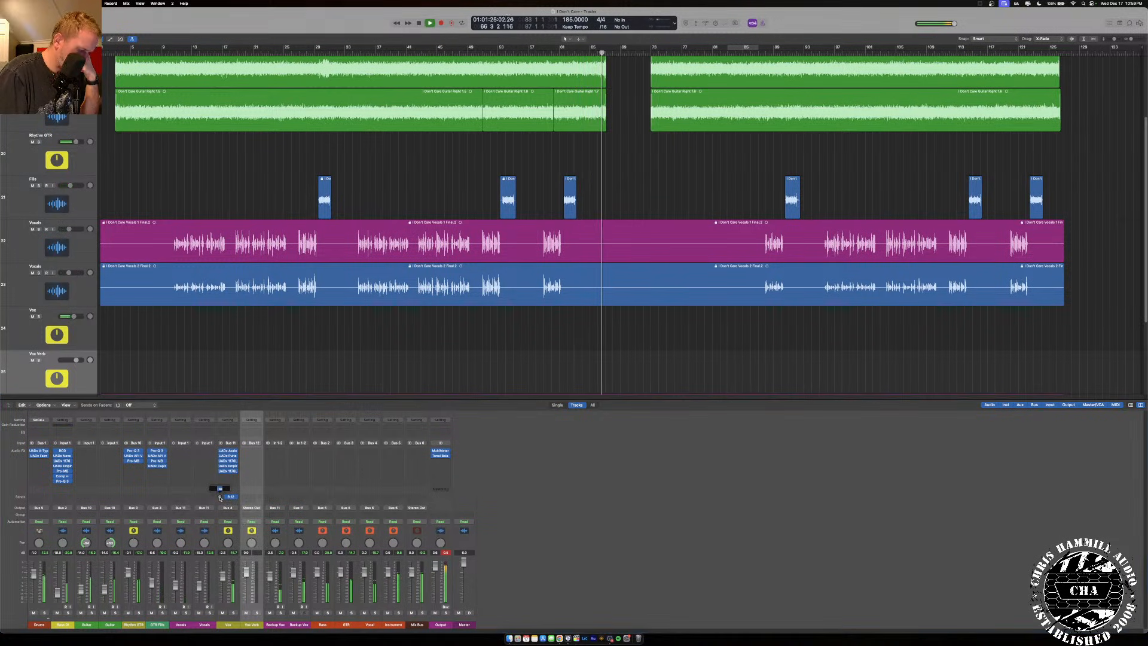
key("Return")
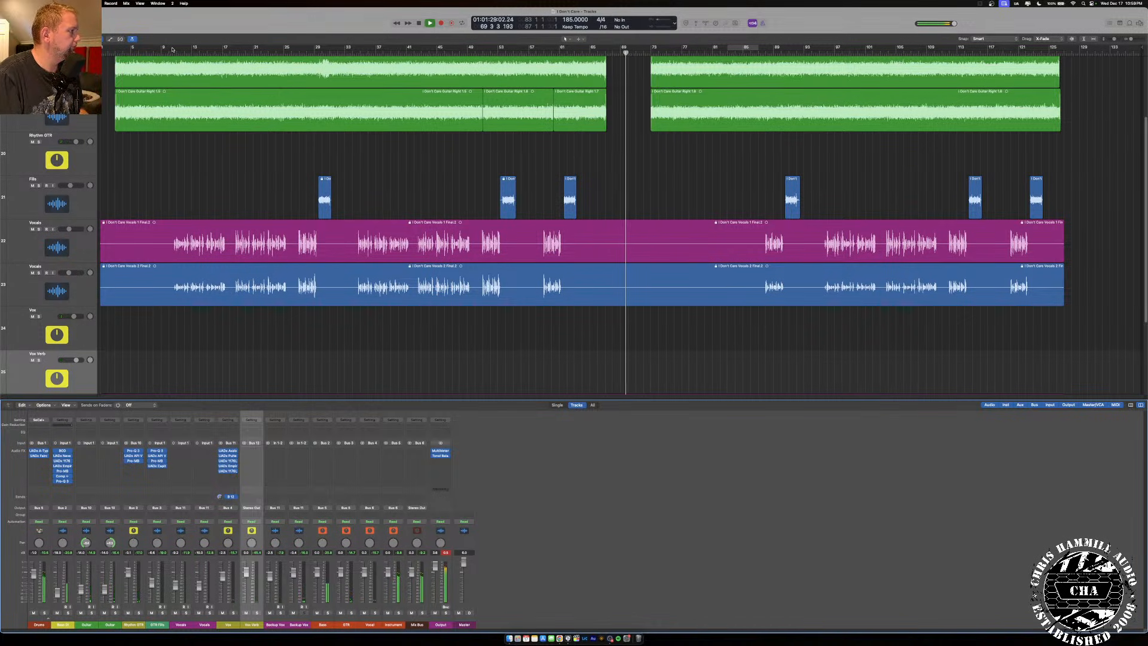
Loop playback over the first verse from about bar 10 to bar 30 and solo the Vox Verb channel.
left_click_drag(173, 49, 321, 48)
key("space")
key("space")
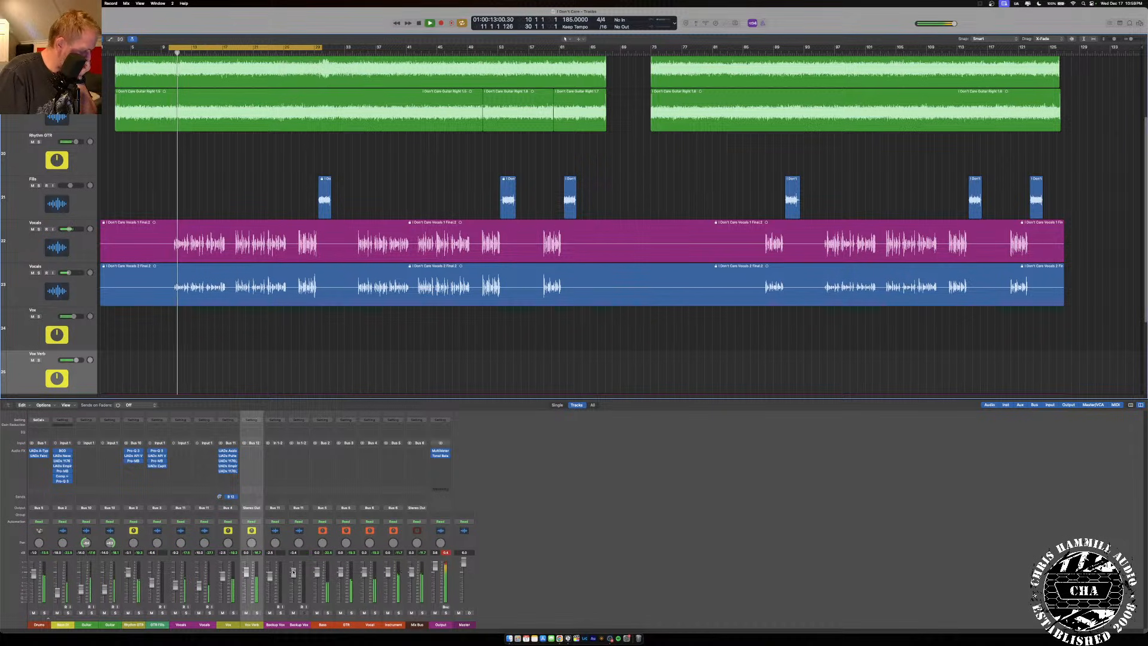
left_click(256, 613)
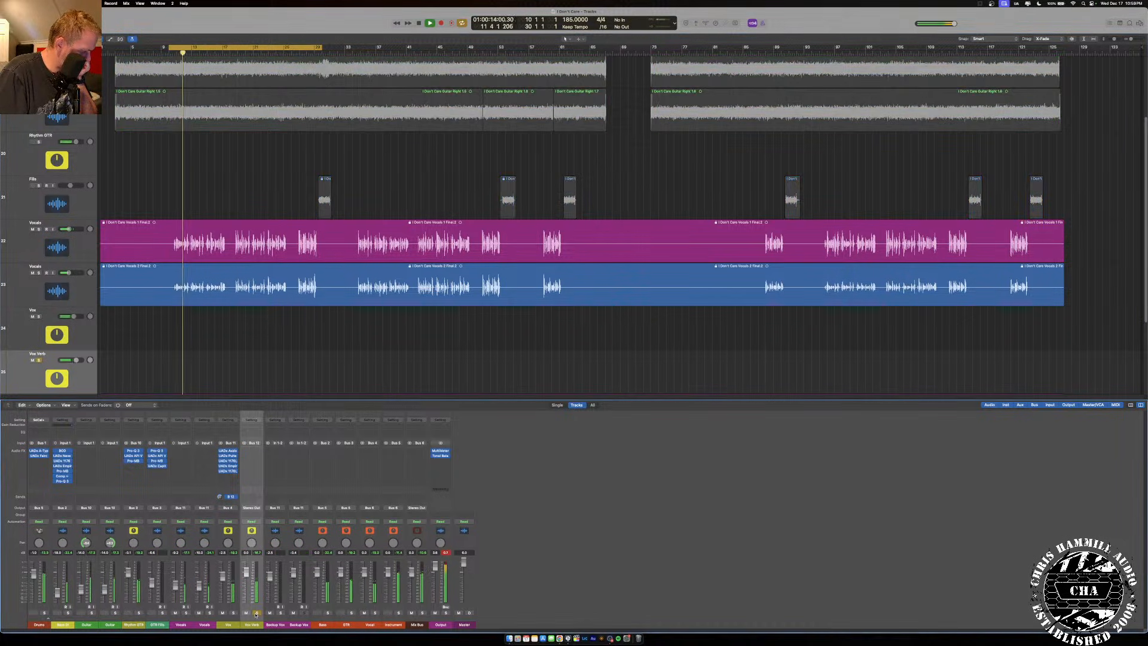
Insert the Universal Audio UADx Capitol Chambers reverb on the Vox Verb channel.
left_click(252, 451)
mouse_move(259, 589)
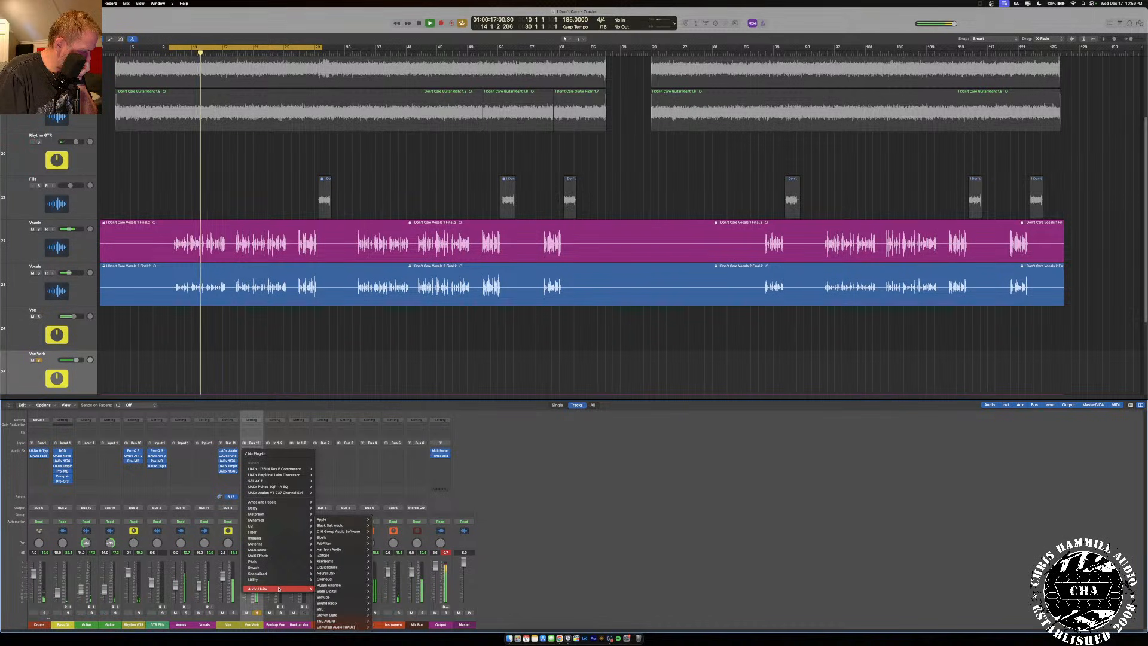
mouse_move(338, 626)
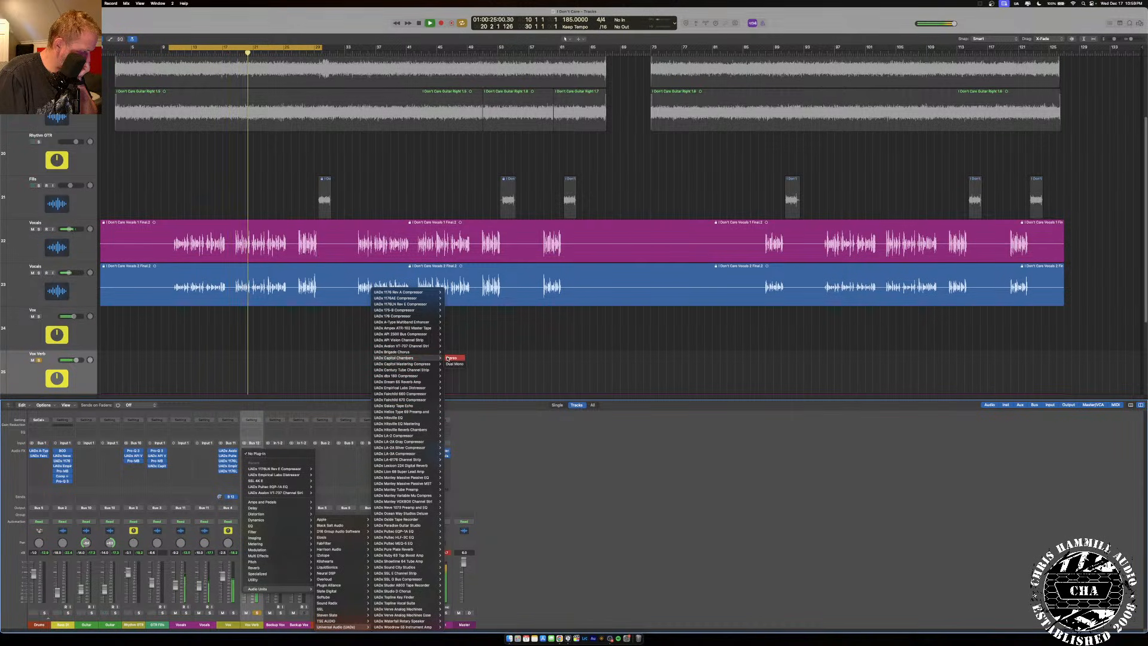
left_click(452, 357)
left_click(253, 451)
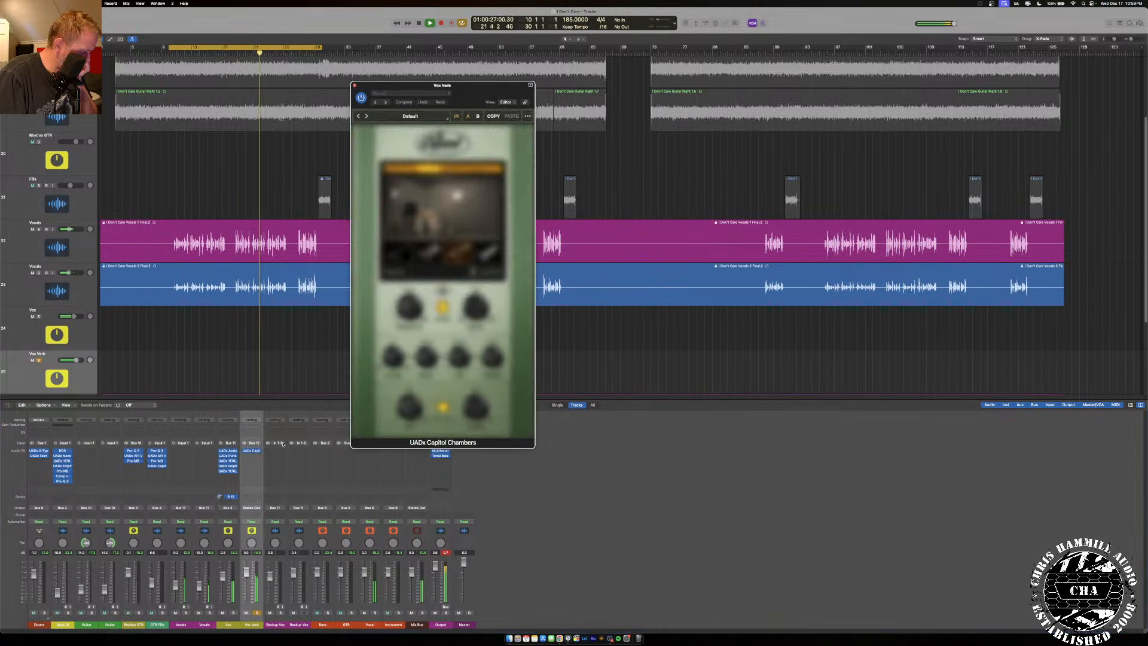
Audition the Capitol Chambers rooms and microphones, choose the third chamber and the second microphone, and close the plug-in.
left_click(403, 170)
left_click(454, 171)
left_click(480, 171)
left_click(457, 169)
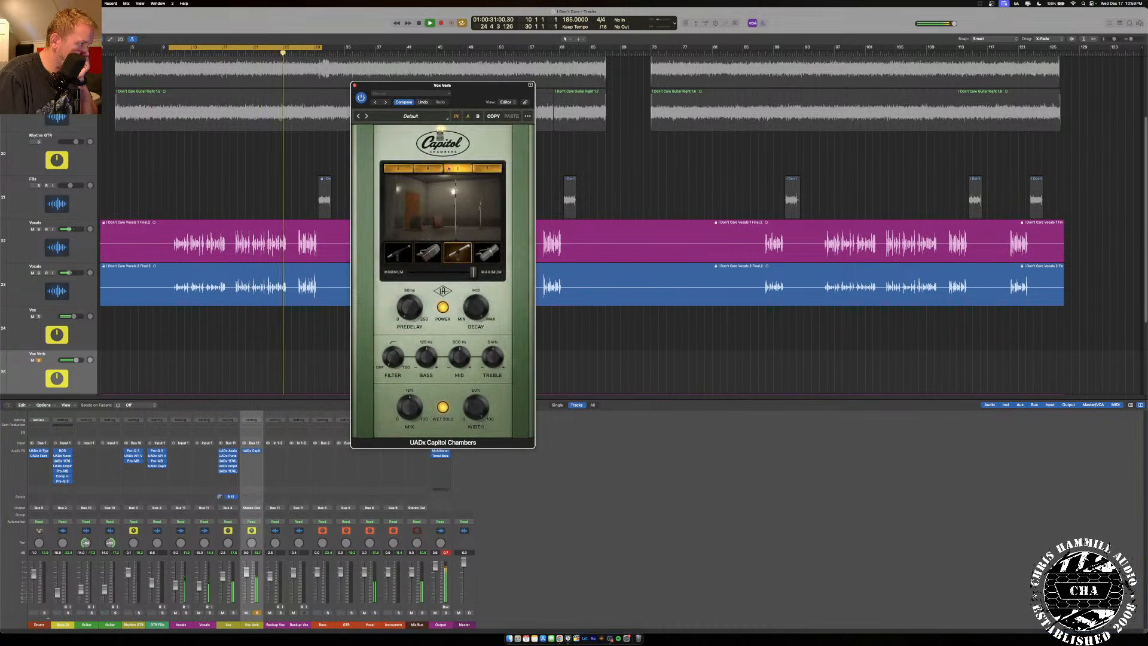
left_click(484, 252)
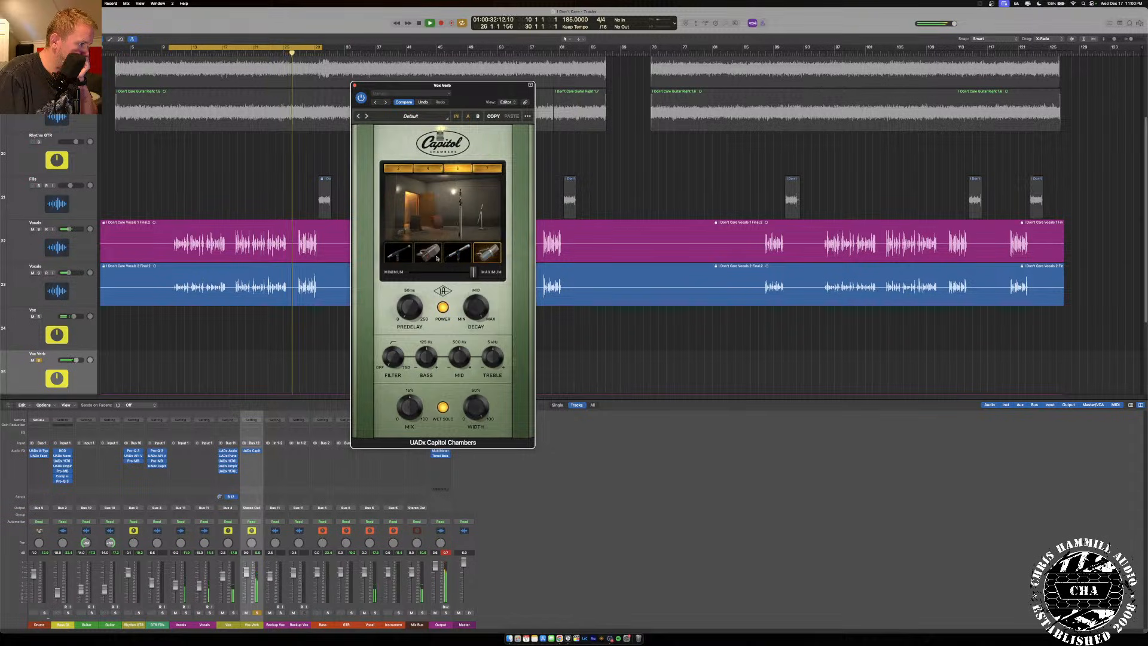
left_click(399, 256)
left_click(427, 252)
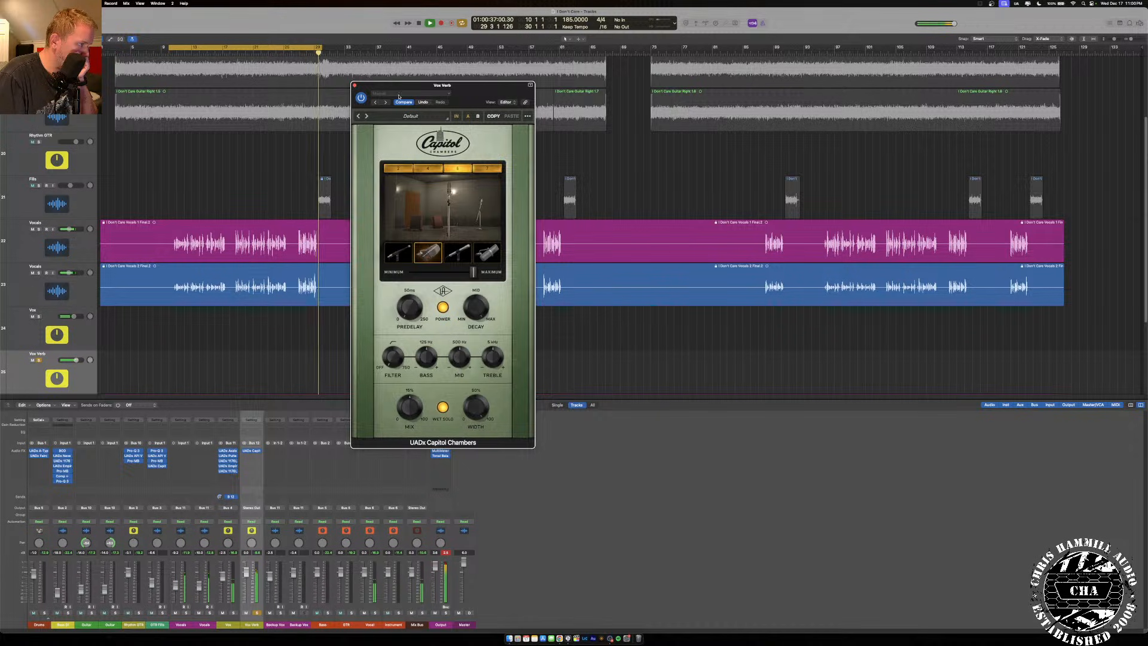
left_click(355, 86)
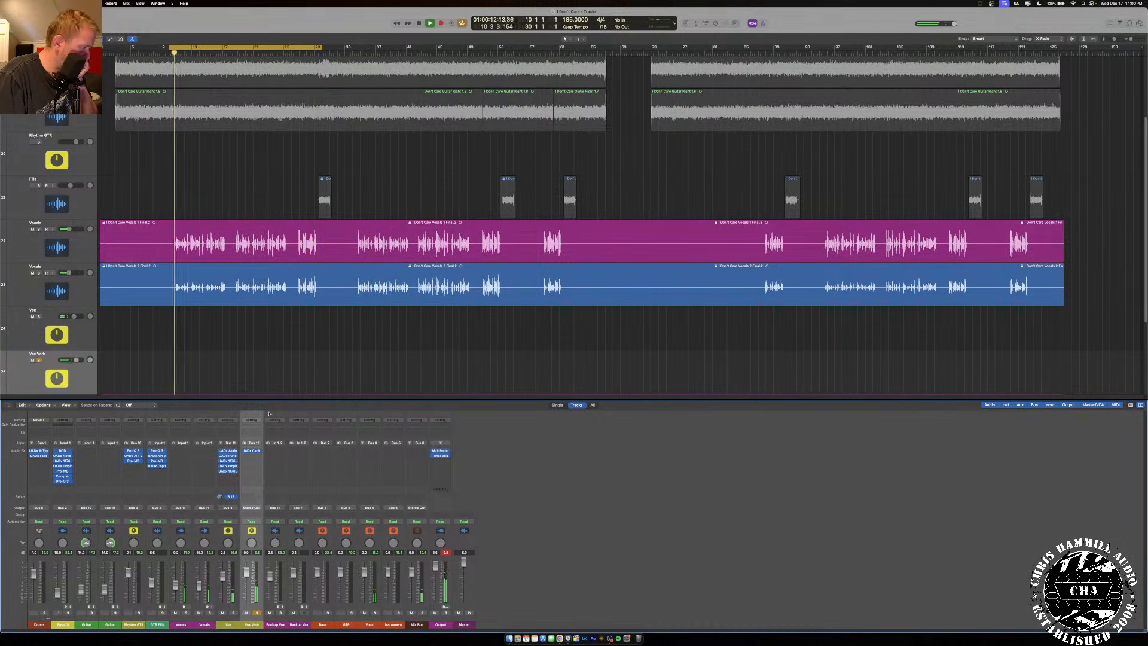
left_click(252, 450)
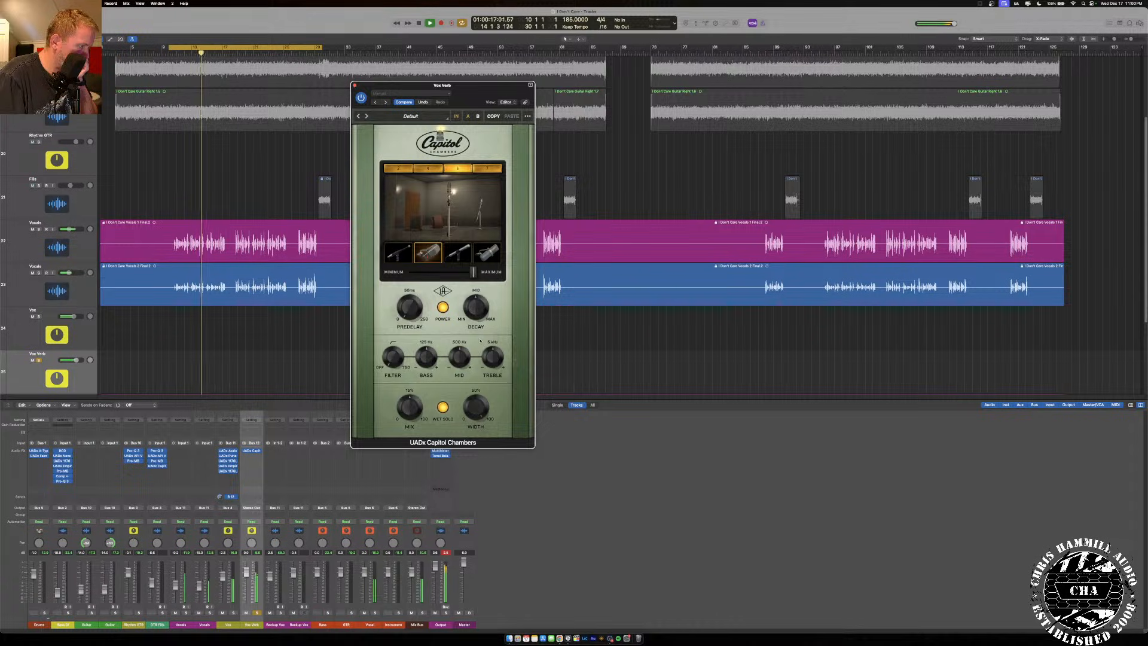
left_click(354, 85)
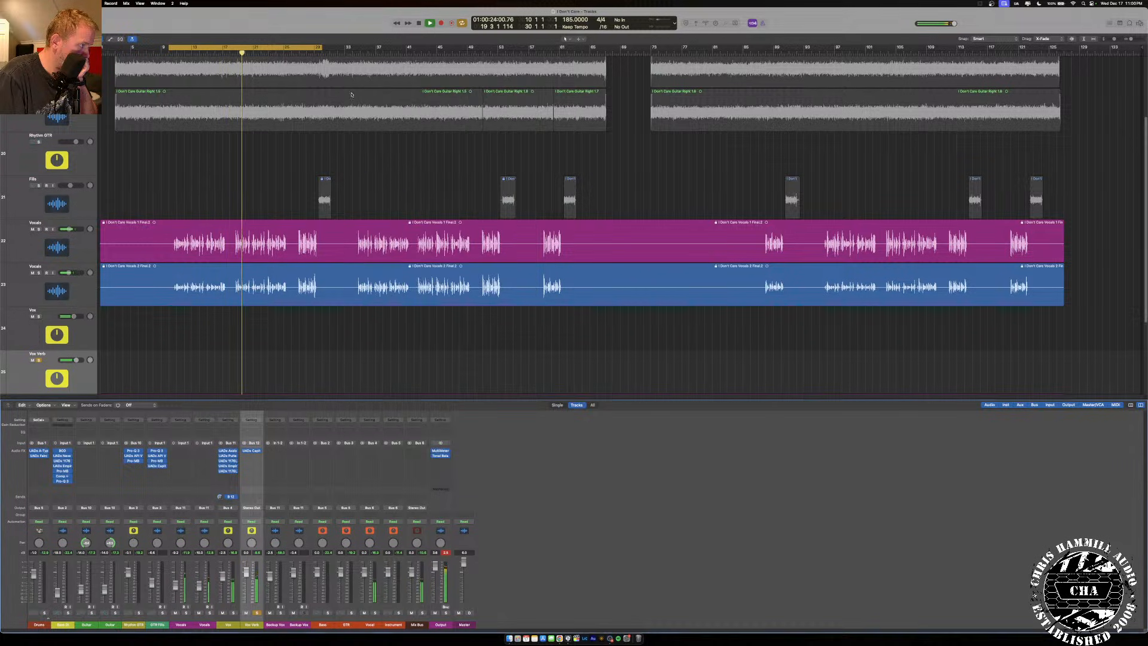
Insert a FabFilter Pro-Q 3 after Capitol Chambers on the Vox Verb channel.
left_click(247, 461)
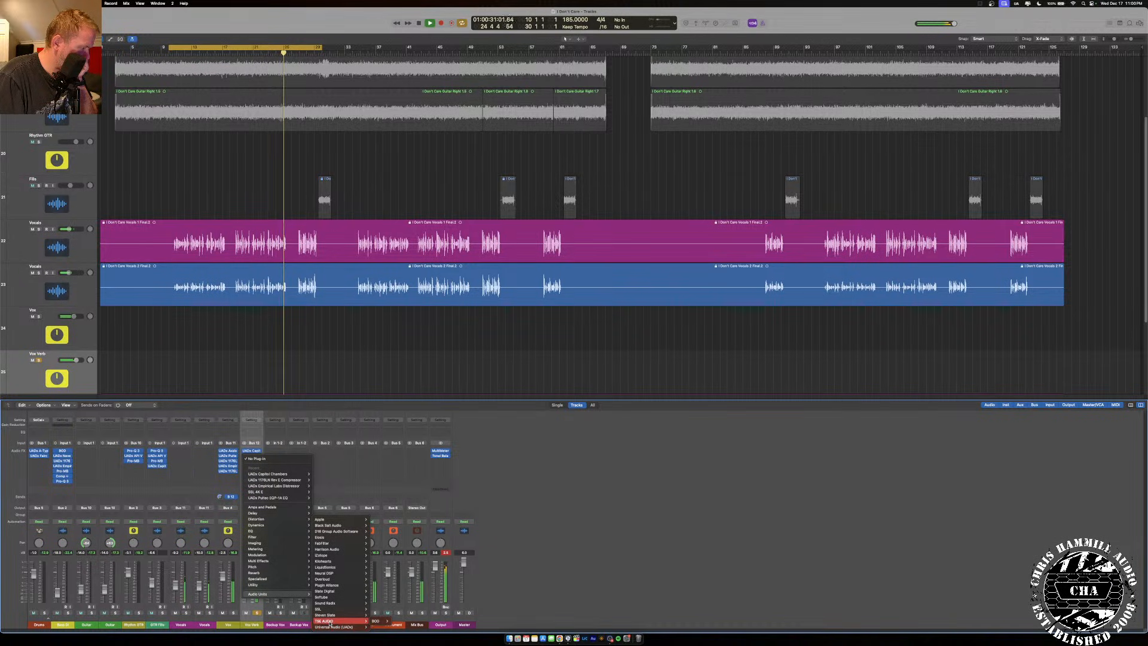
mouse_move(349, 545)
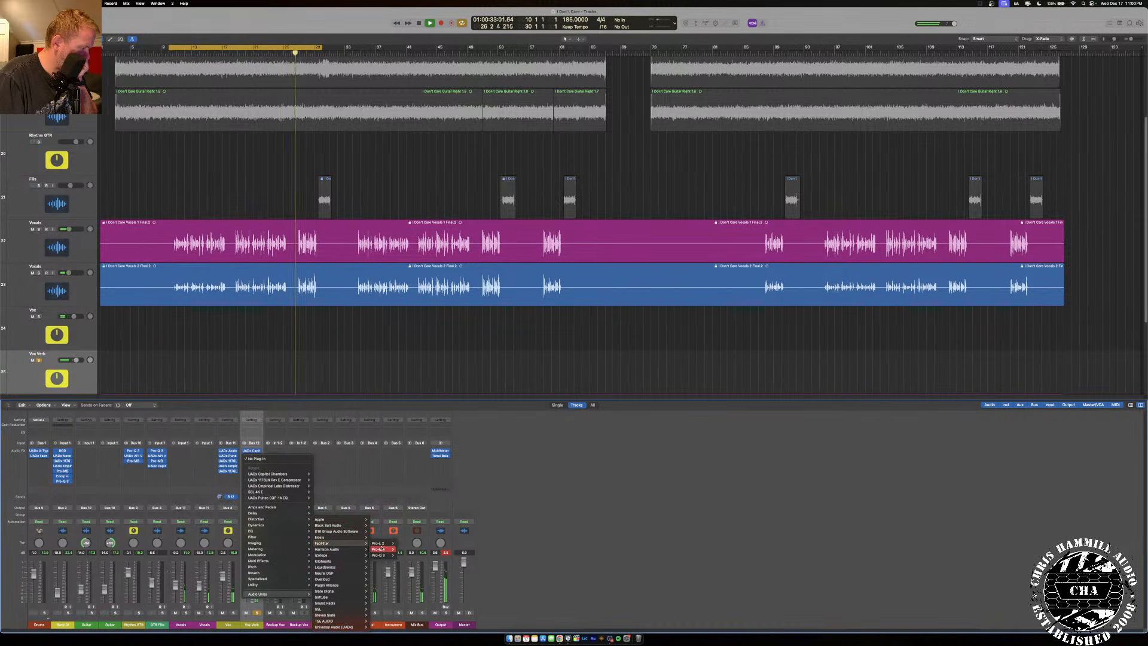
left_click(405, 556)
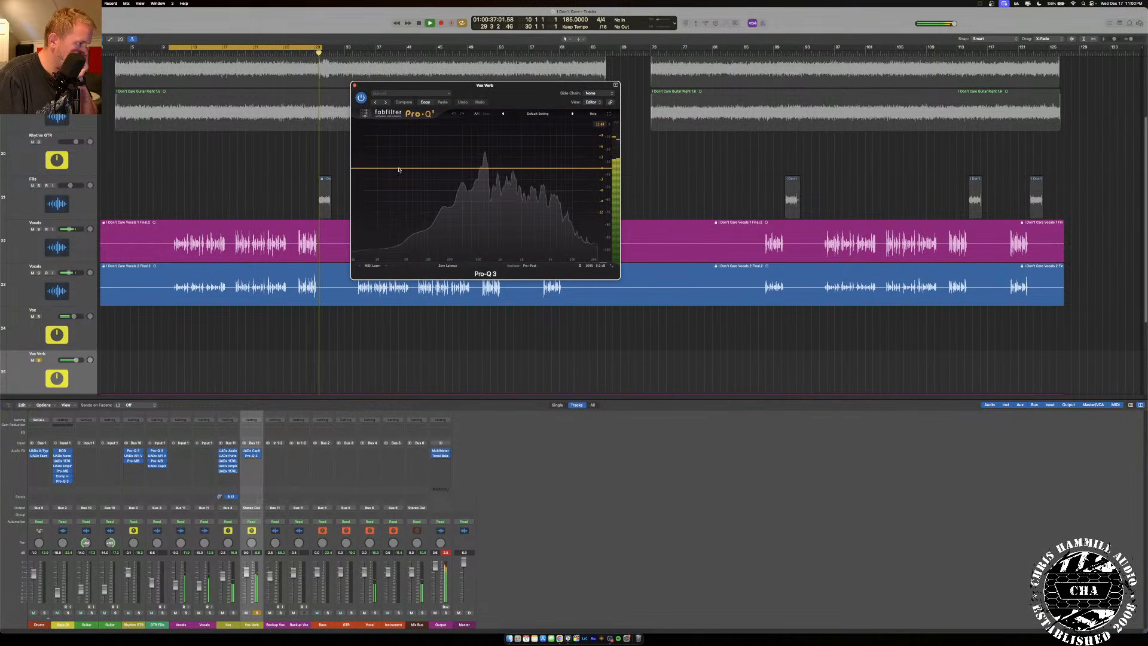
Add a low cut and a high cut in Pro-Q 3 and sweep both inward to narrow the reverb to the midrange.
left_click(356, 169)
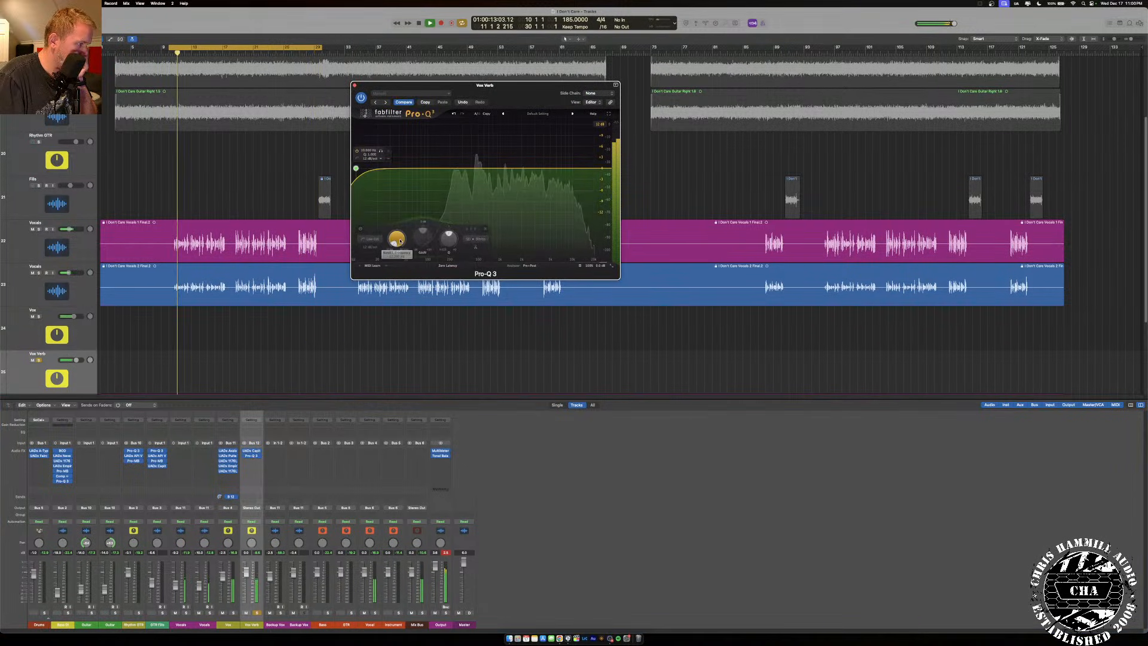
left_click_drag(394, 239, 399, 215)
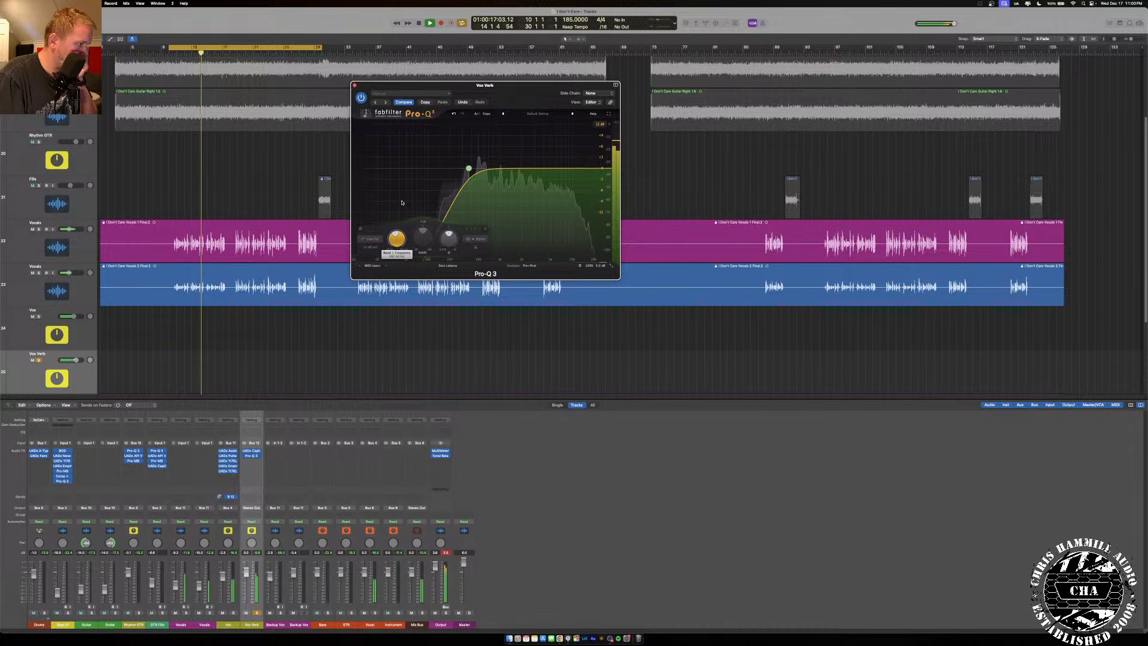
left_click(603, 170)
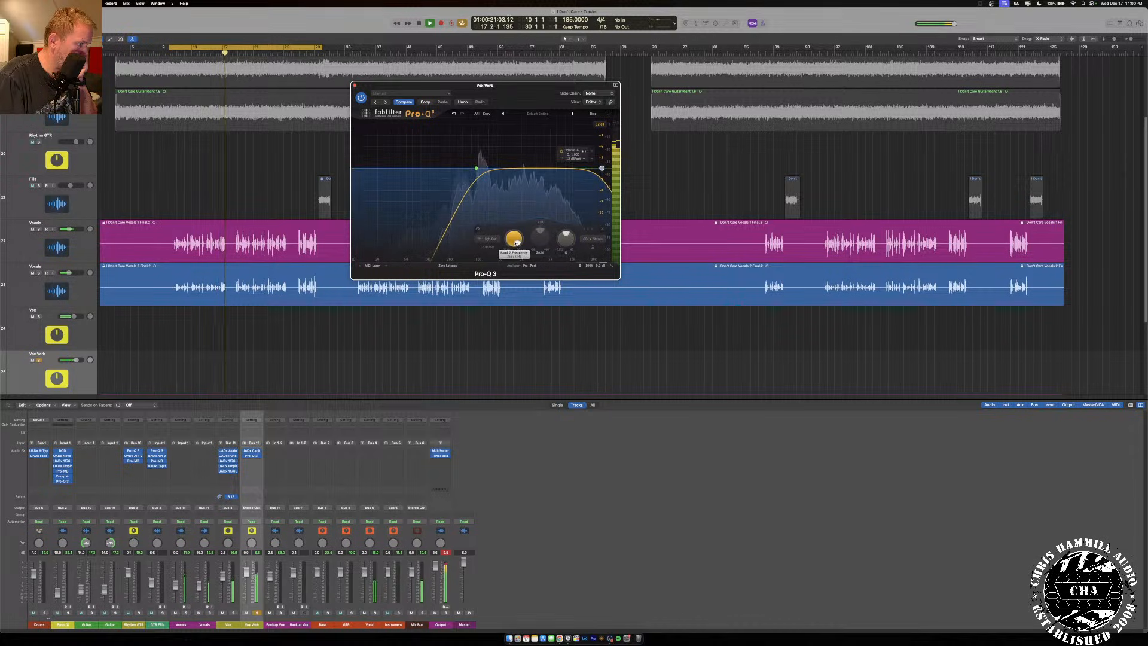
left_click_drag(514, 241, 515, 264)
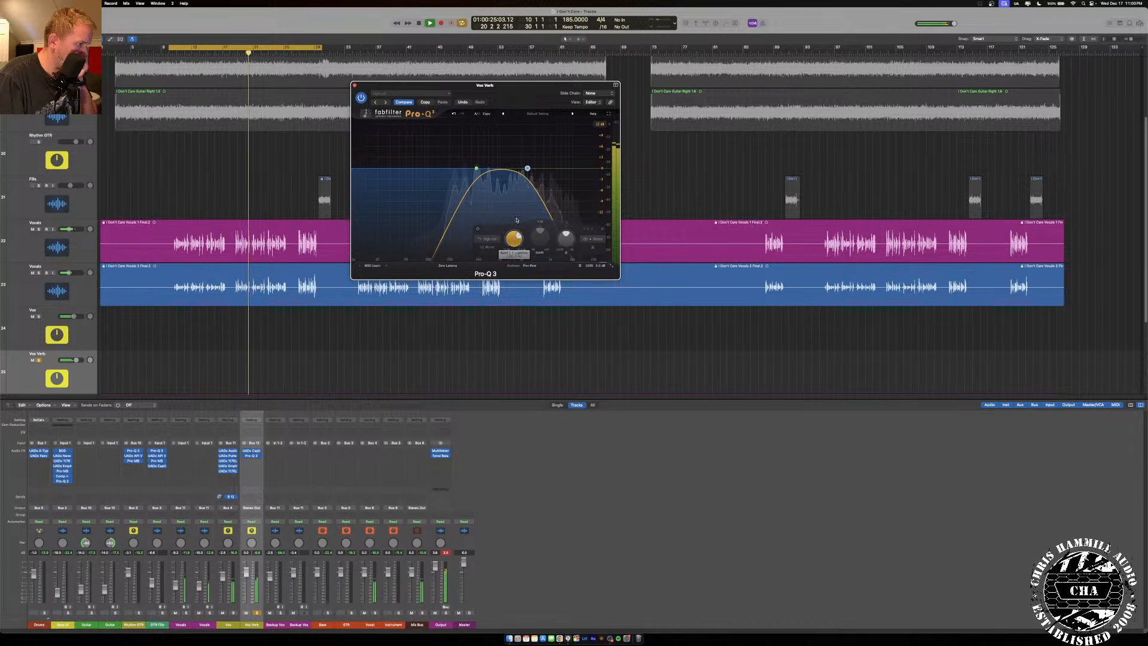
Add a bell cut just above the low cut frequency on the reverb's Pro-Q 3 and close the plug-in.
double_click(486, 142)
left_click_drag(485, 142, 481, 193)
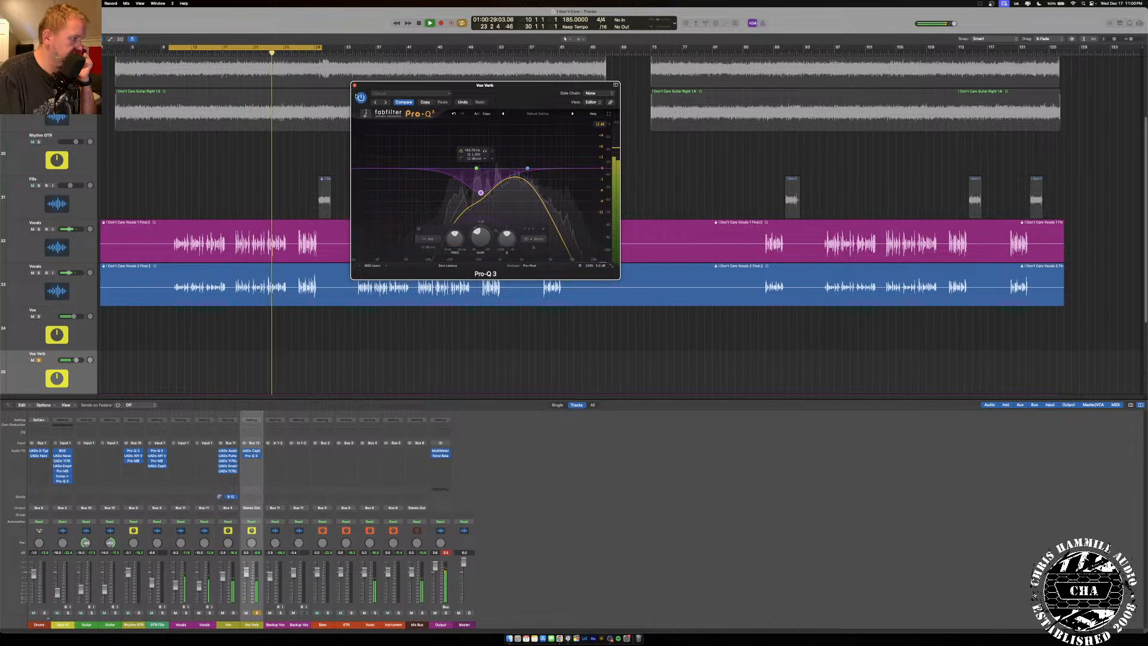
key("super+w")
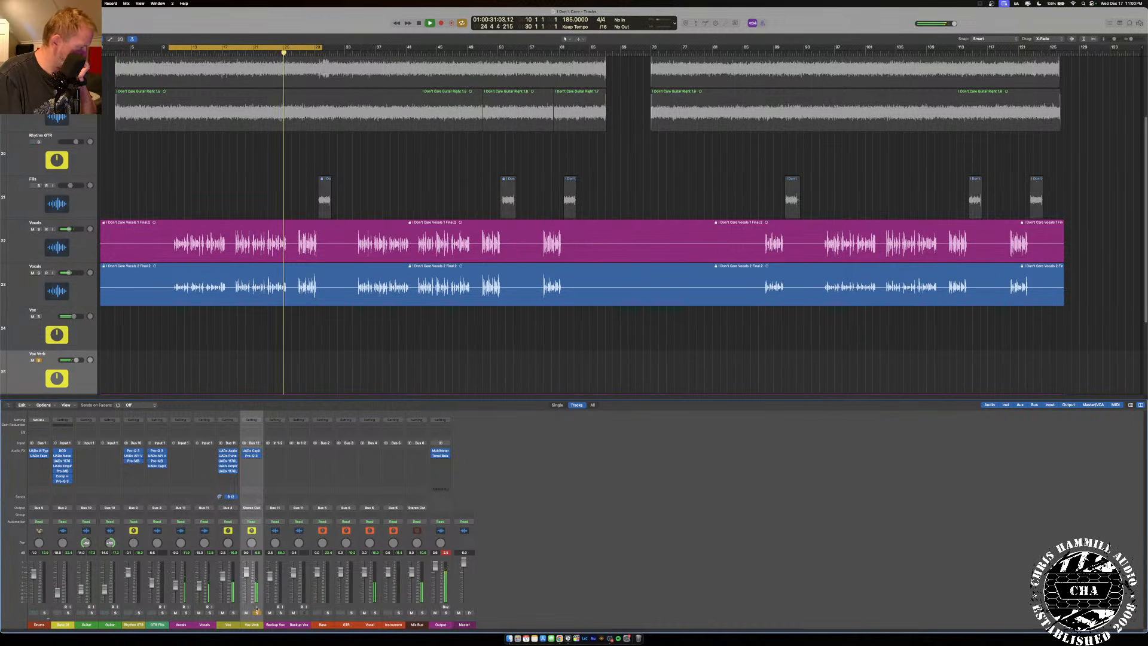
Unsolo the Vox Verb channel and route its output to Bus 4, the Vocal bus.
left_click(256, 614)
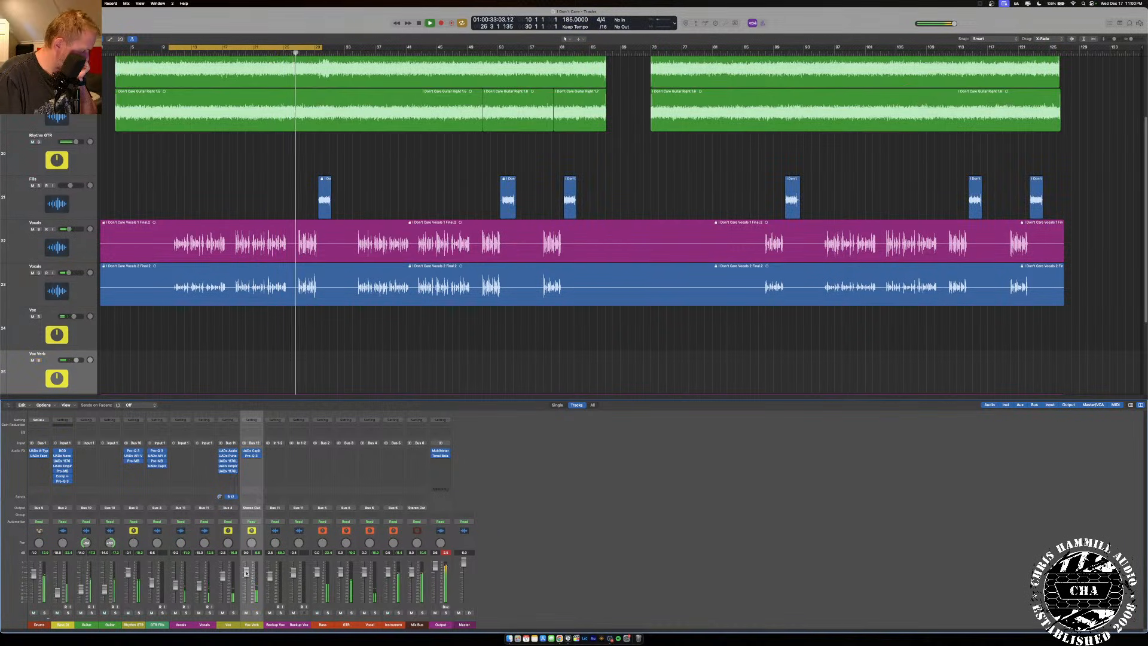
left_click(251, 508)
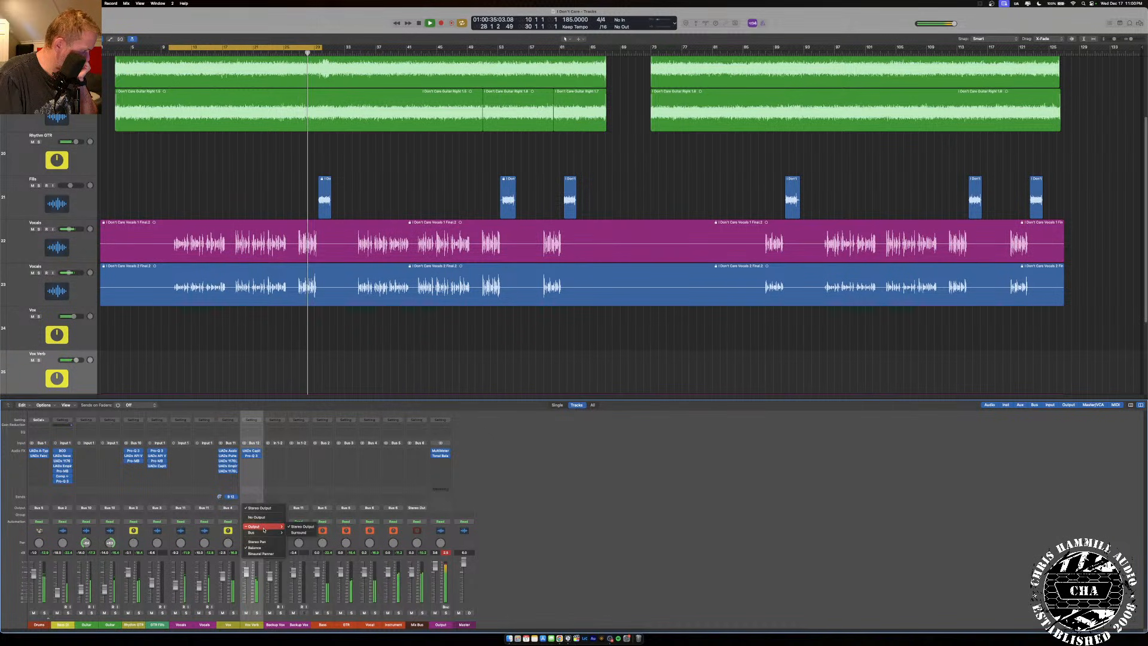
mouse_move(264, 533)
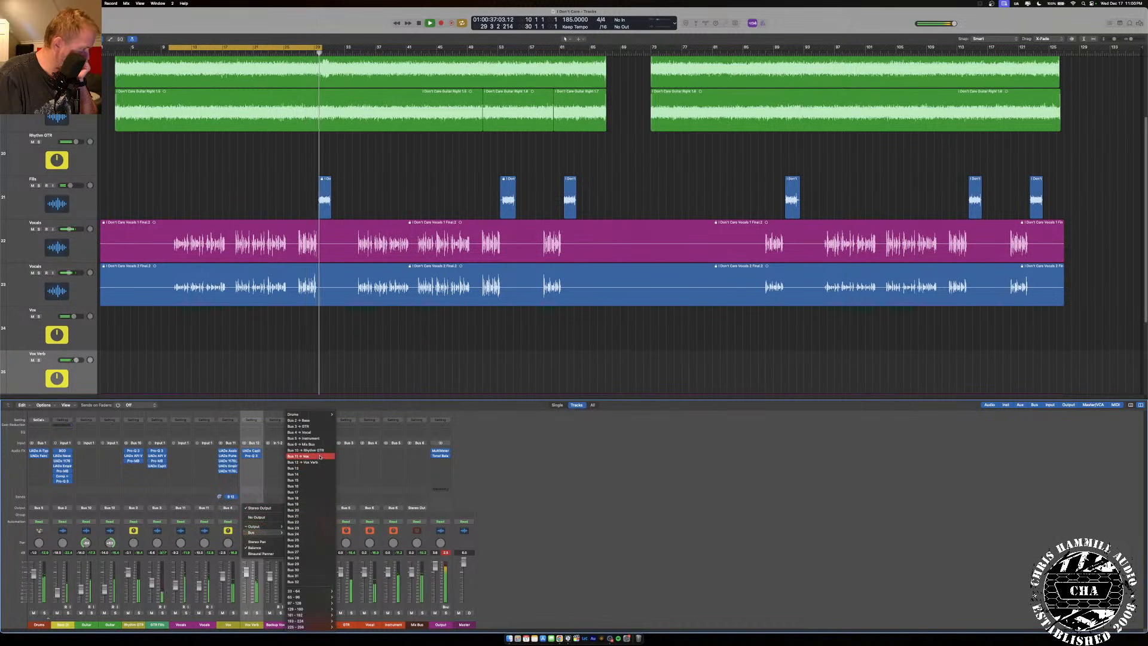
left_click(311, 432)
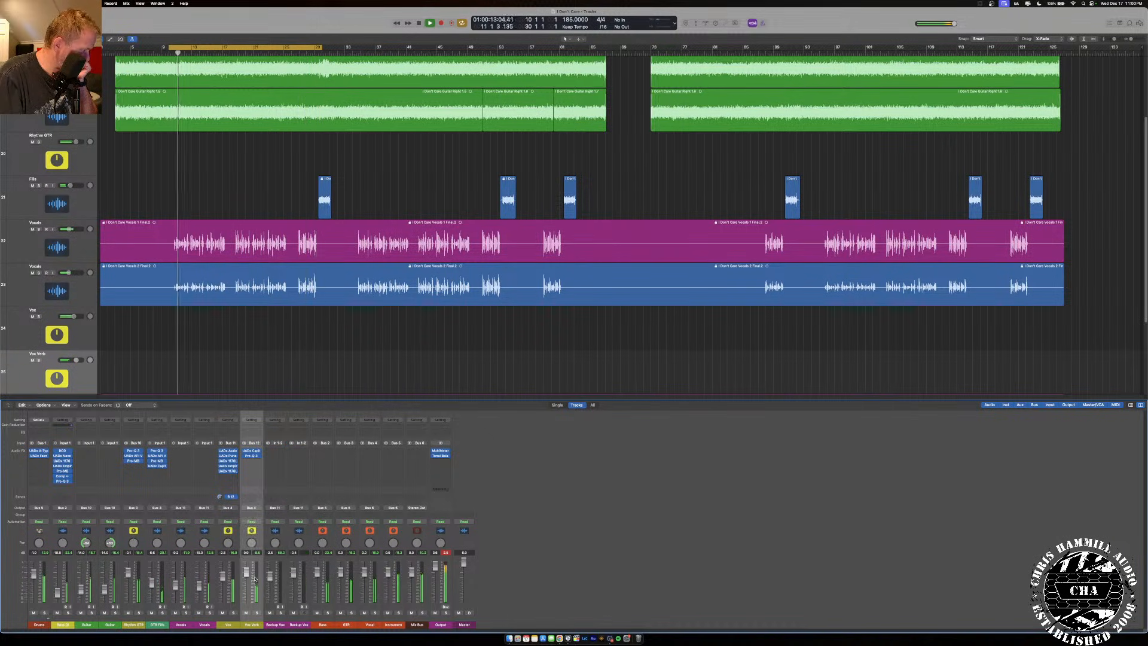
Lower the Vox Verb fader to about -11 dB, check the mix with the Master turned down, and reset the Master to 0 dB.
left_click_drag(248, 574, 246, 595)
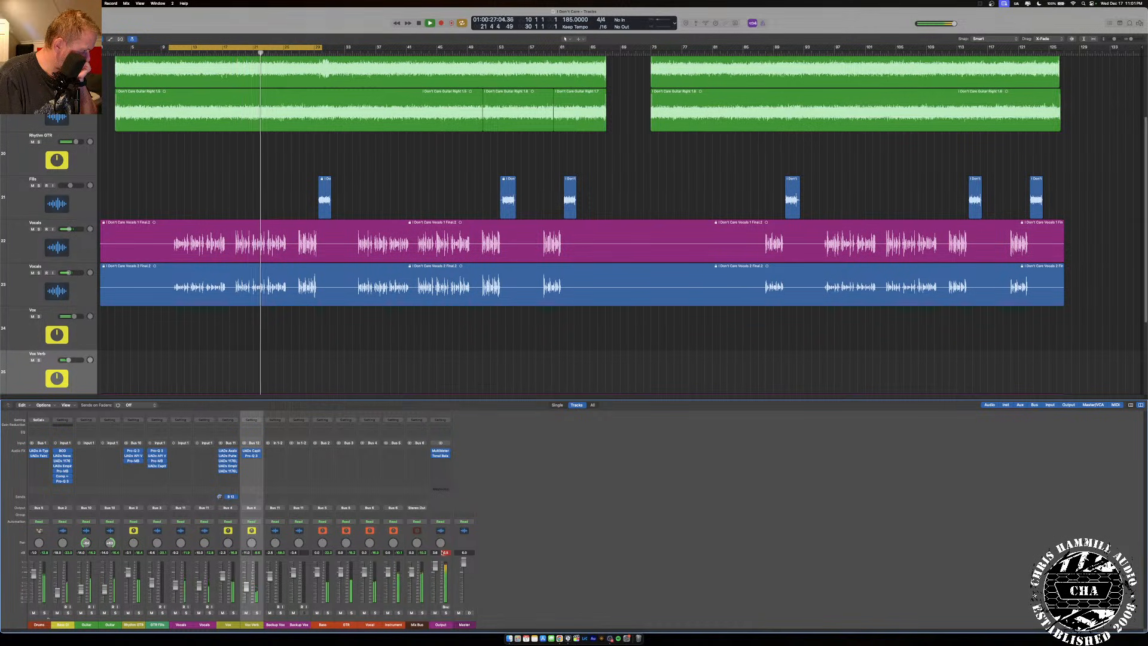
left_click_drag(464, 562, 464, 595)
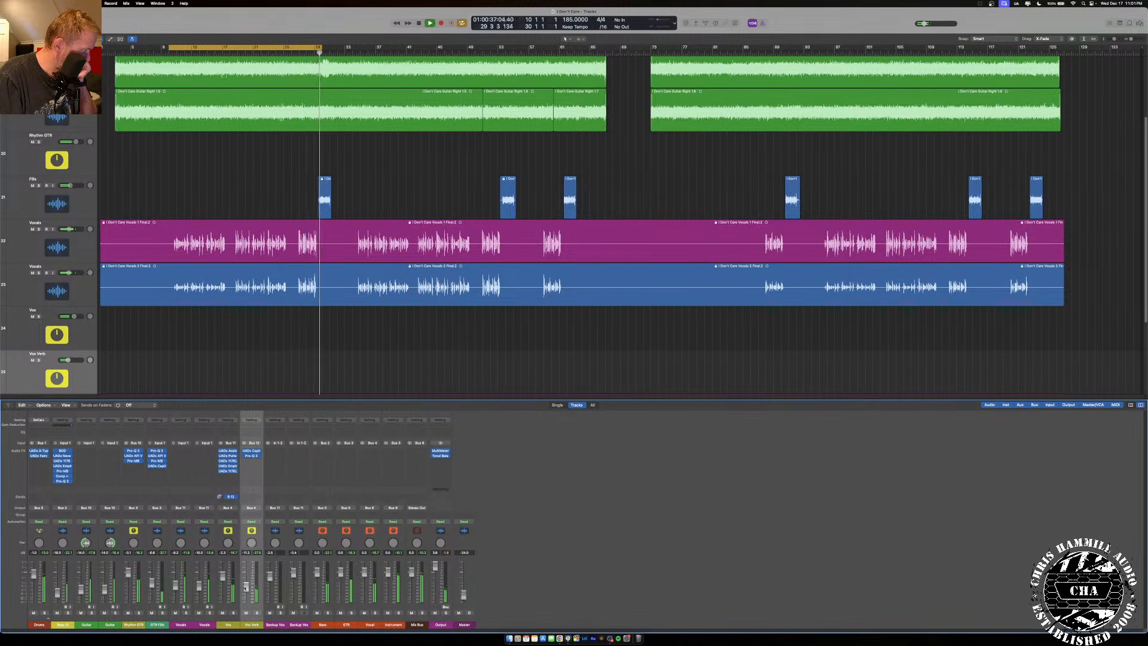
left_click(462, 595, "alt")
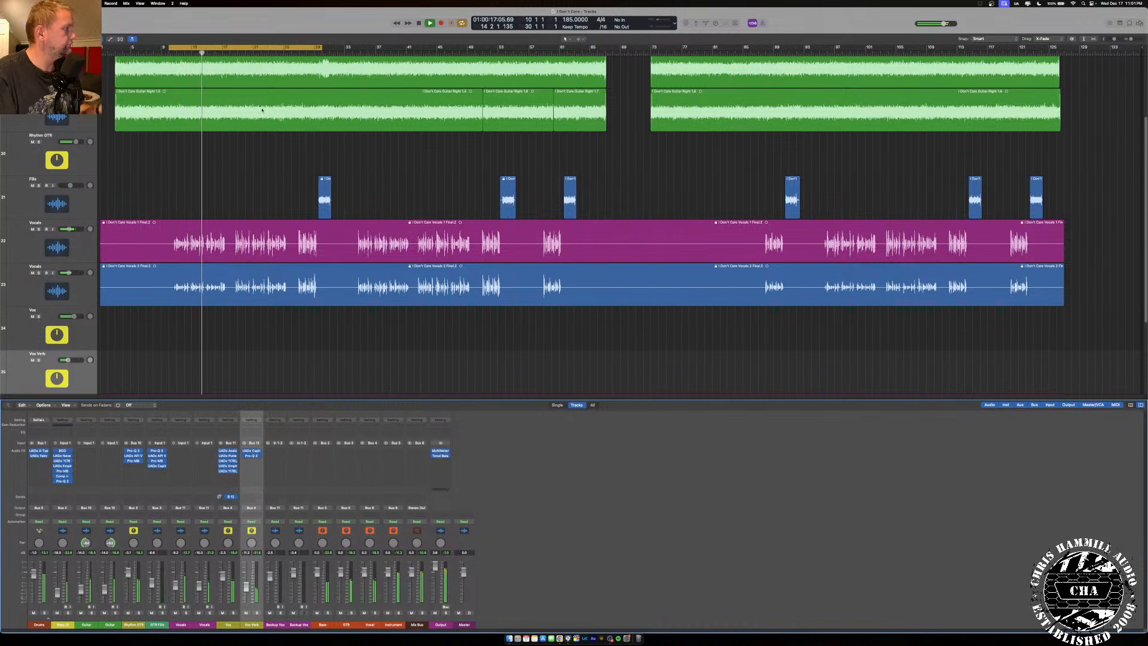
Stop the looped playback and replay the song from its beginning to listen to the mix.
left_click(221, 46)
key("space")
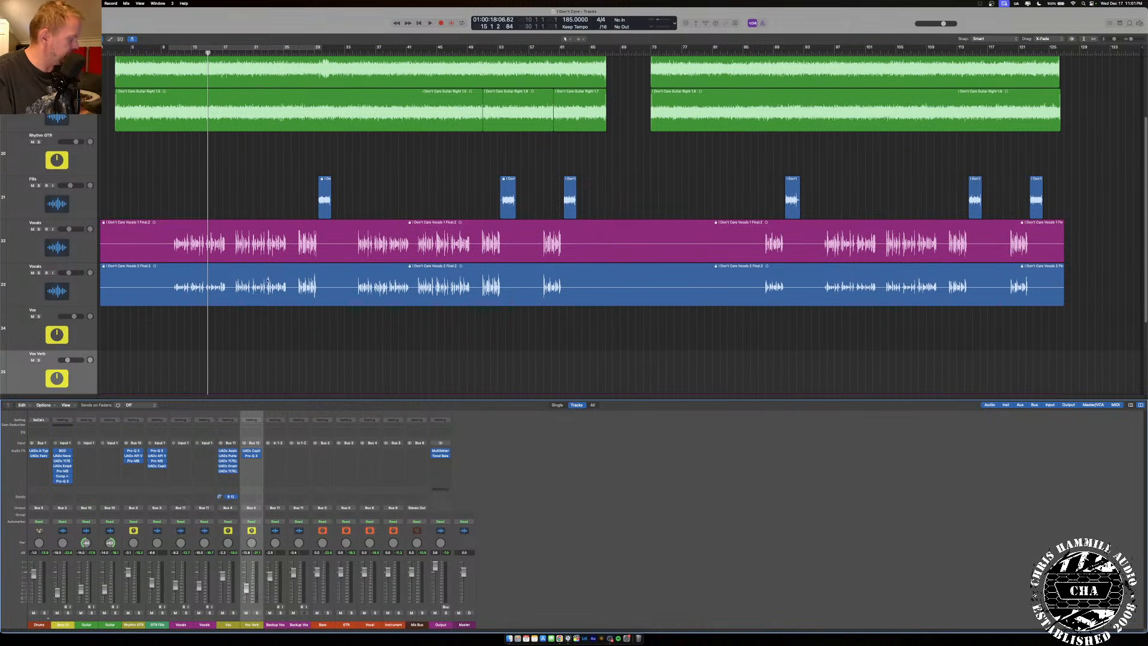
left_click(123, 49)
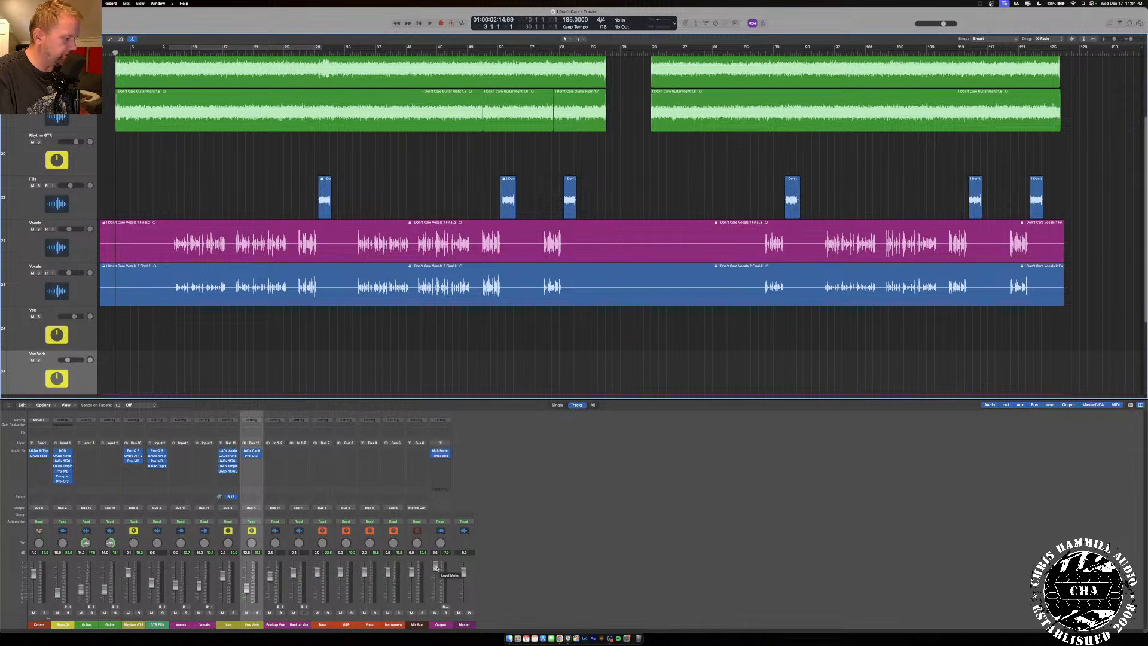
left_click(434, 566)
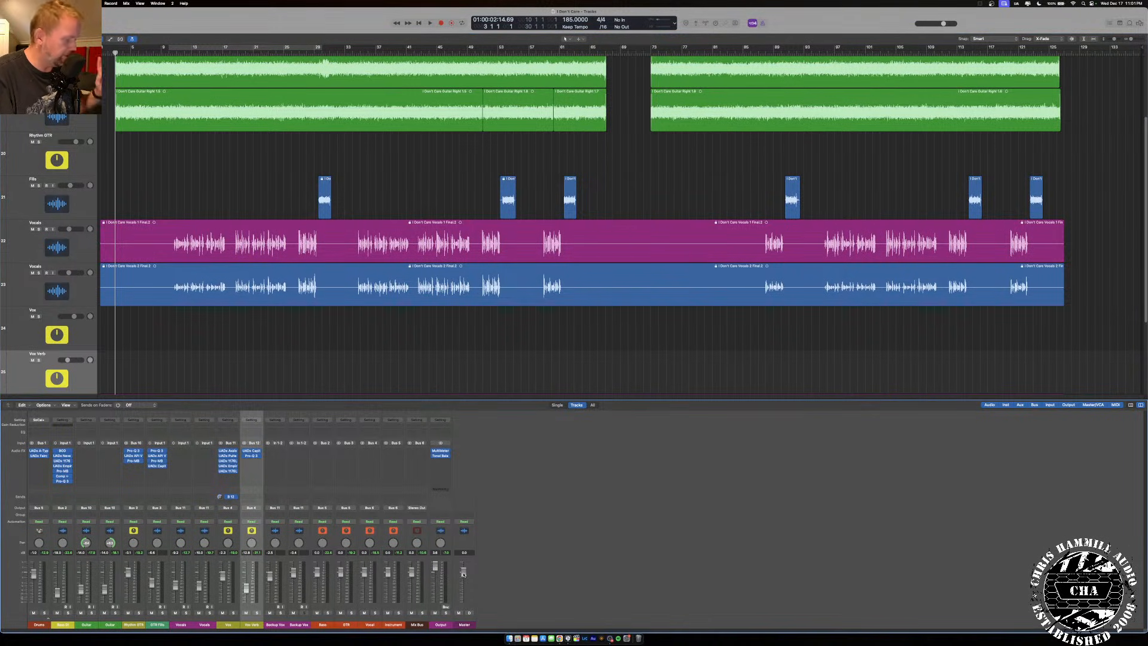
left_click(111, 54)
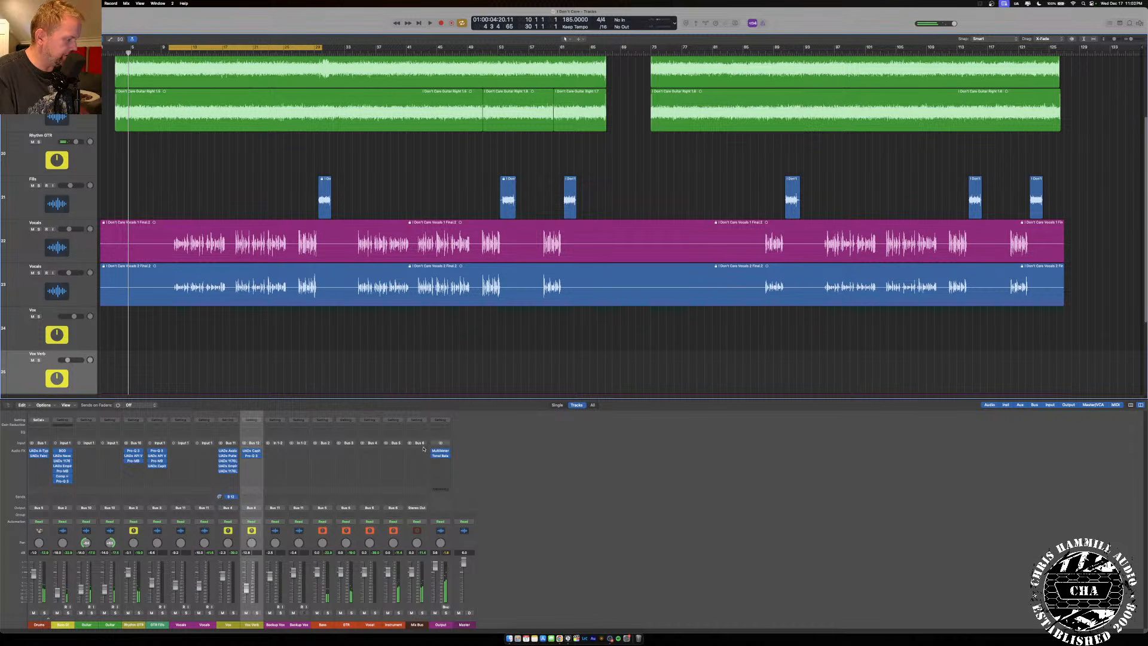
Insert Pro-Q 3 on the Instrument bus with High linear phase resolution and Bus 4 as its side chain.
left_click(396, 453)
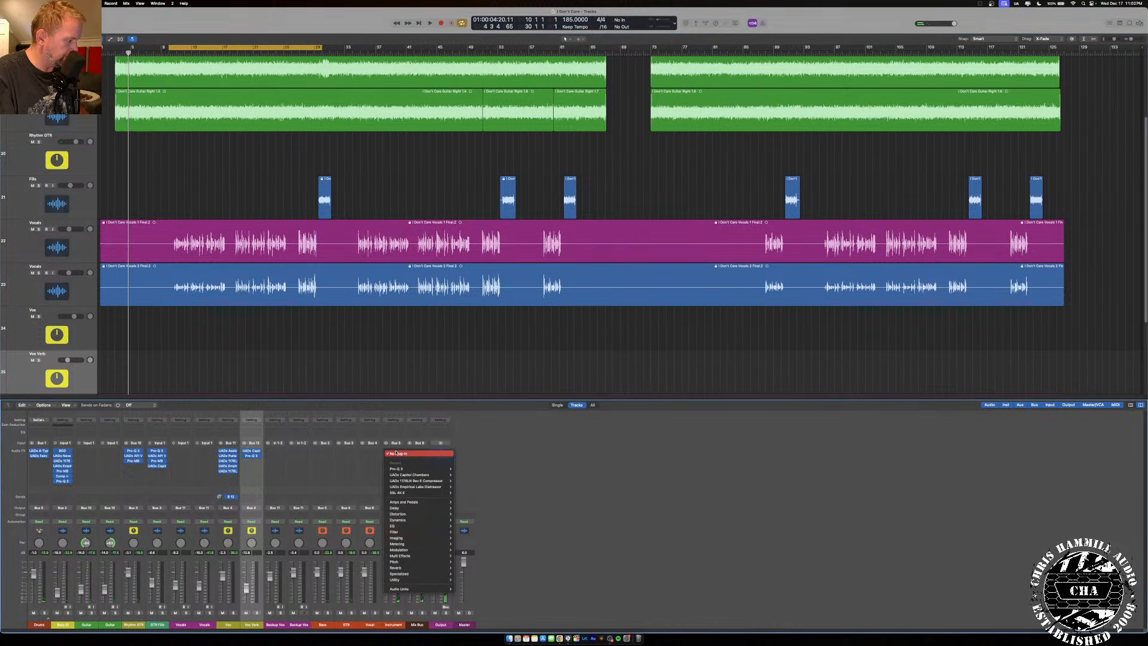
left_click(466, 469)
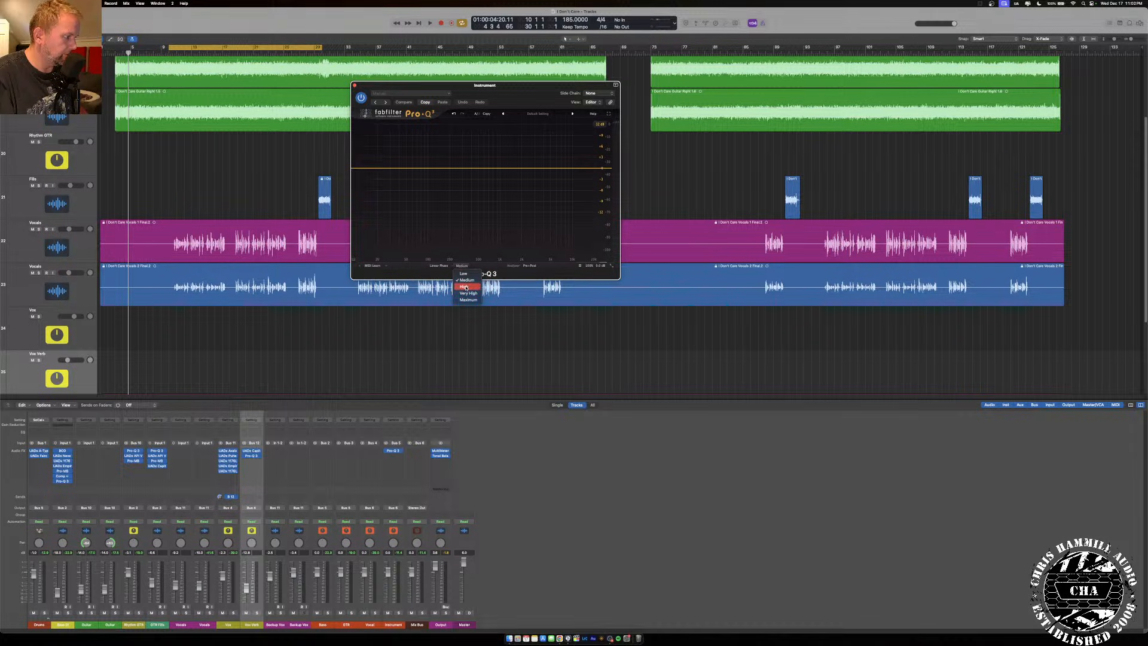
left_click(528, 266)
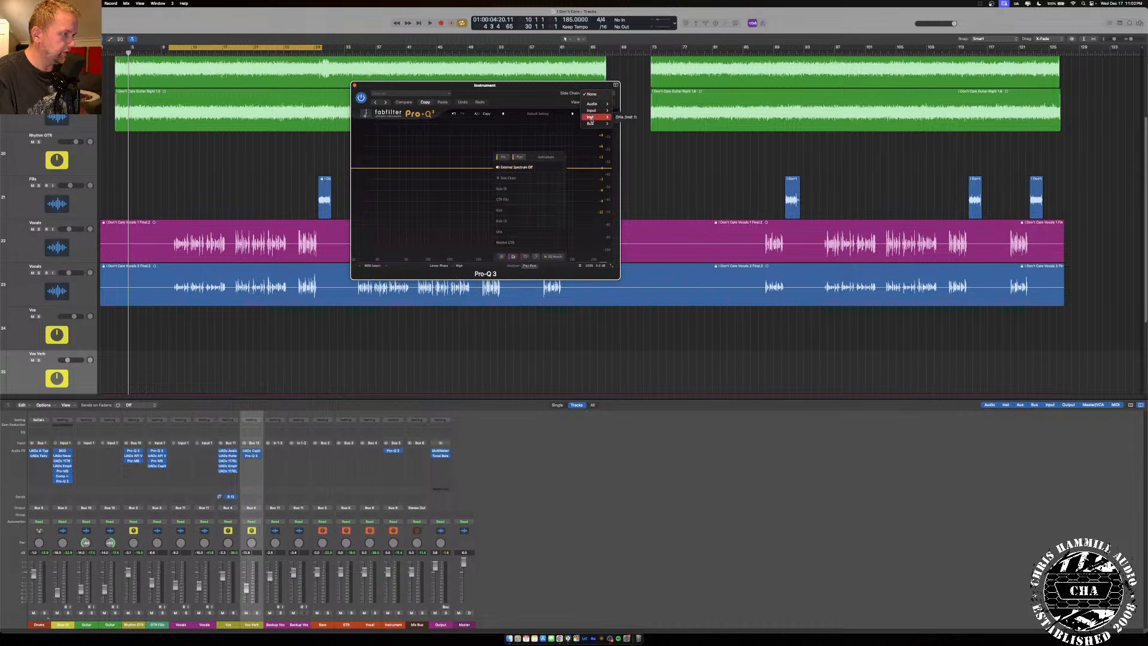
mouse_move(591, 124)
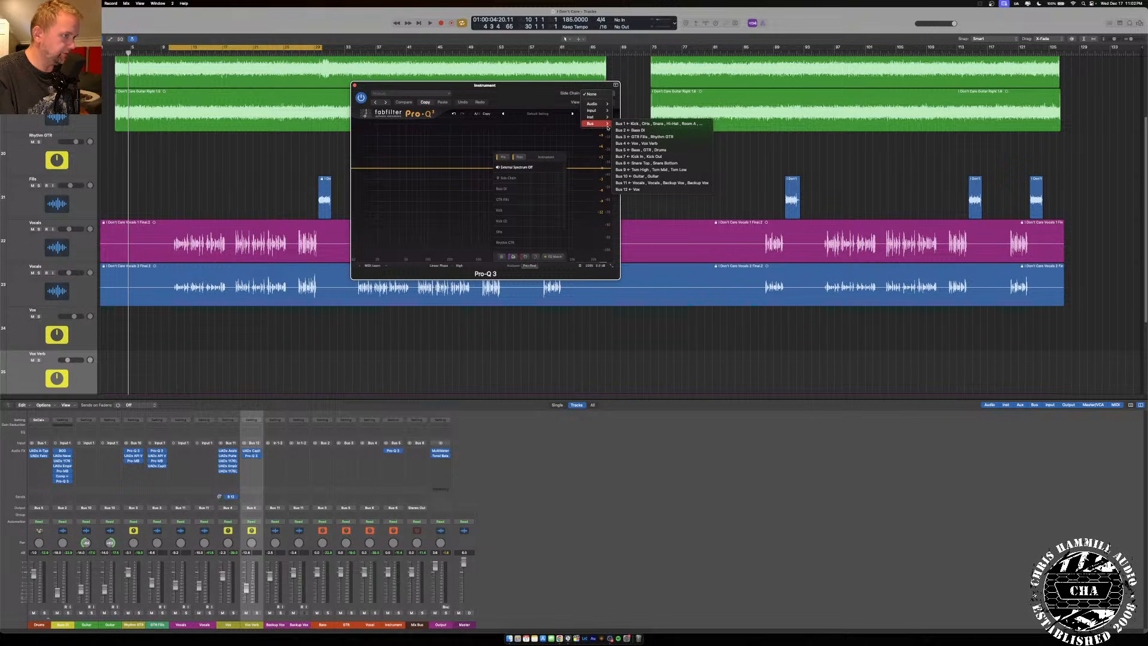
left_click(607, 167)
Run EQ Match against the external side chain during playback and finish the match to generate the EQ bands.
left_click(552, 258)
left_click(537, 255)
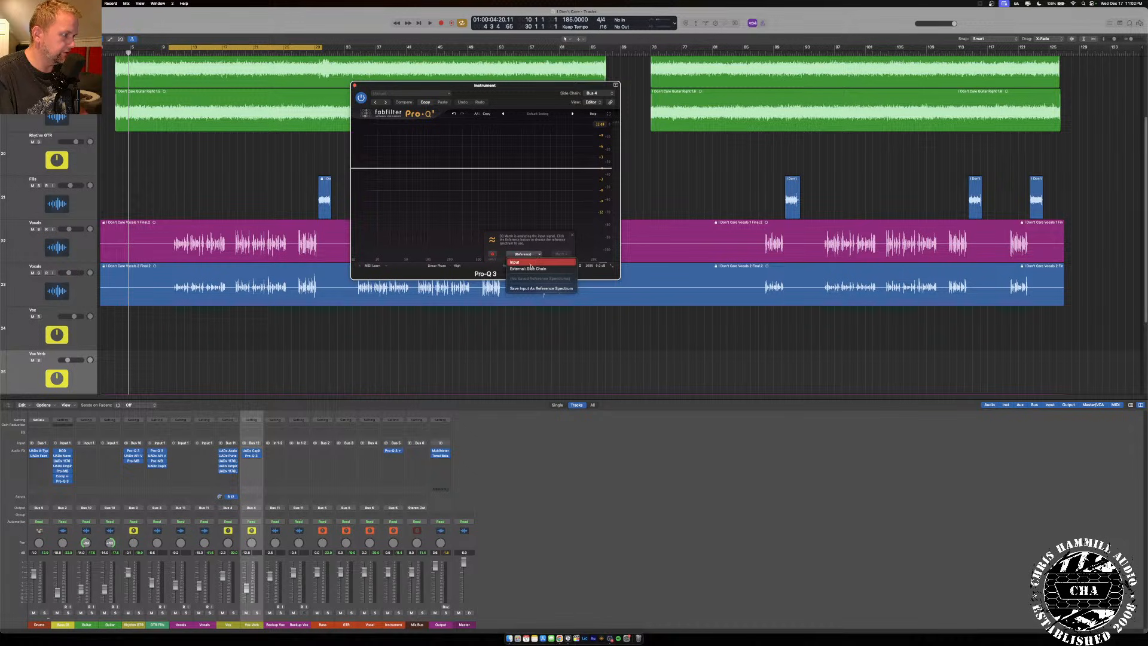
left_click(531, 269)
key("space")
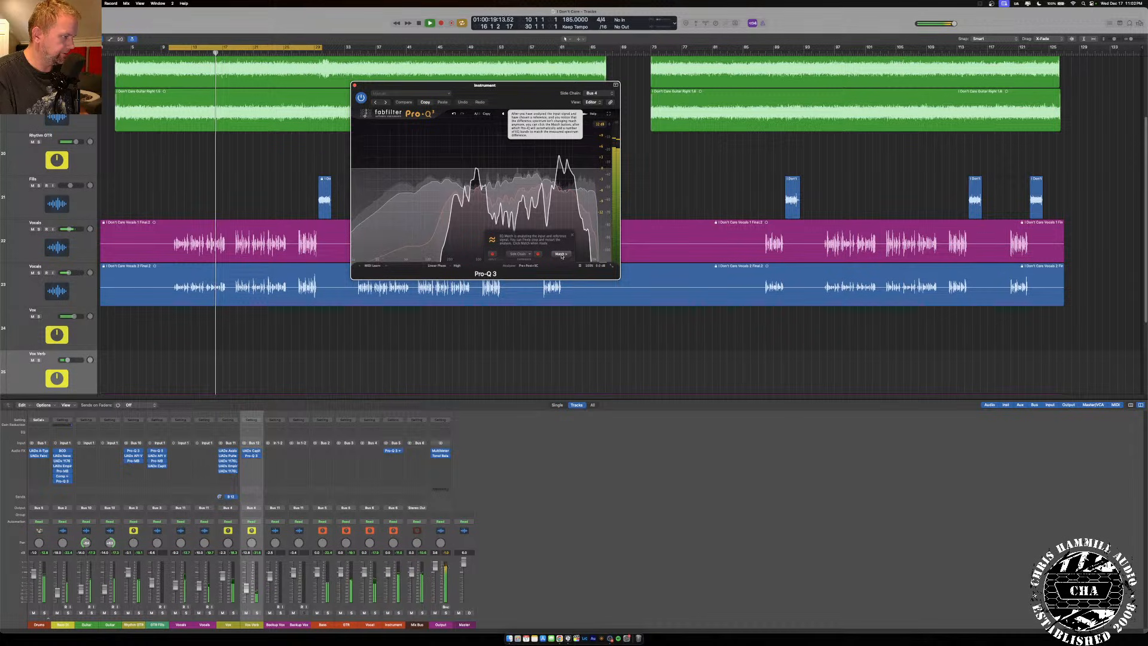
key("space")
left_click(560, 254)
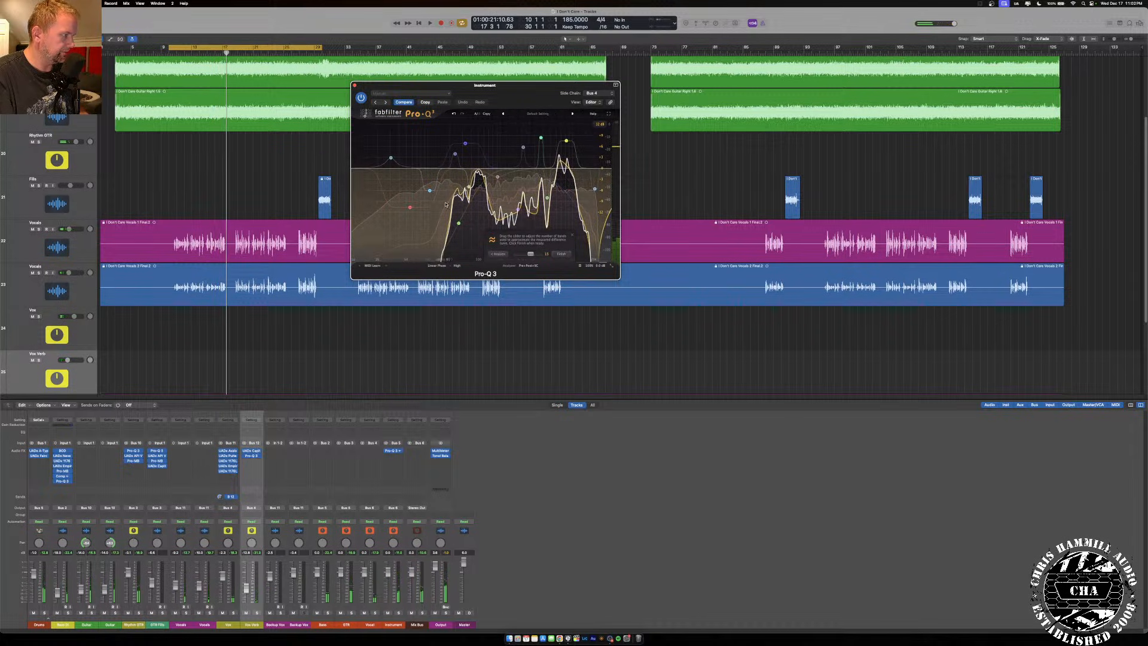
left_click(561, 255)
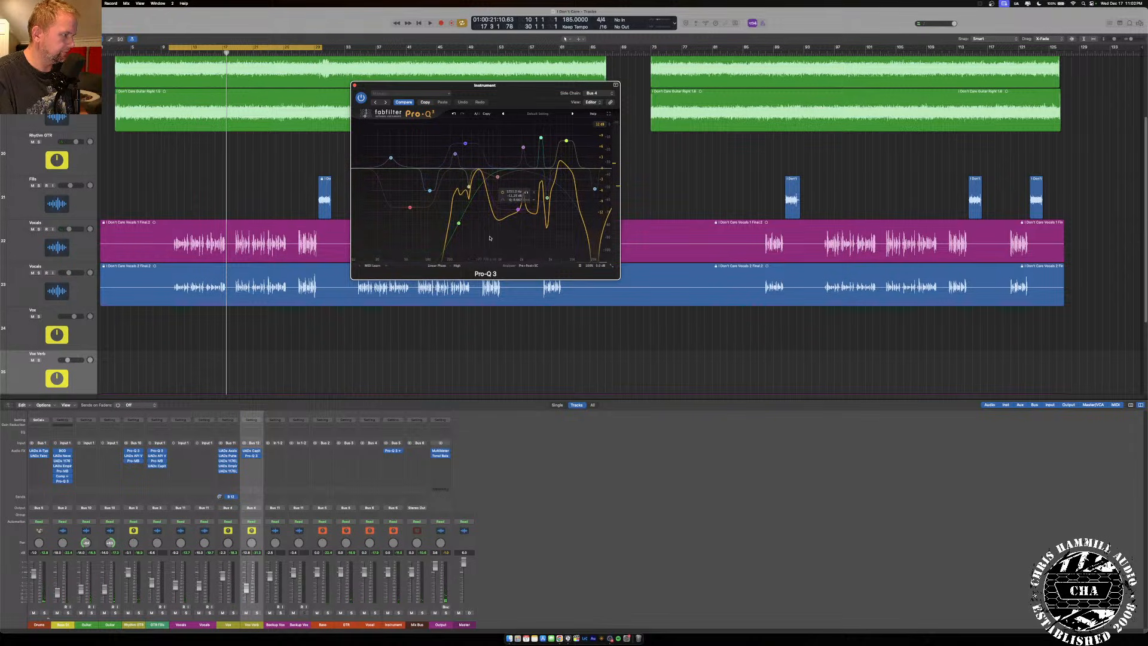
Delete the matched bands that cut, the high-end filter and the lowest boost, keeping the five remaining boost bands.
left_click_drag(478, 227, 384, 161)
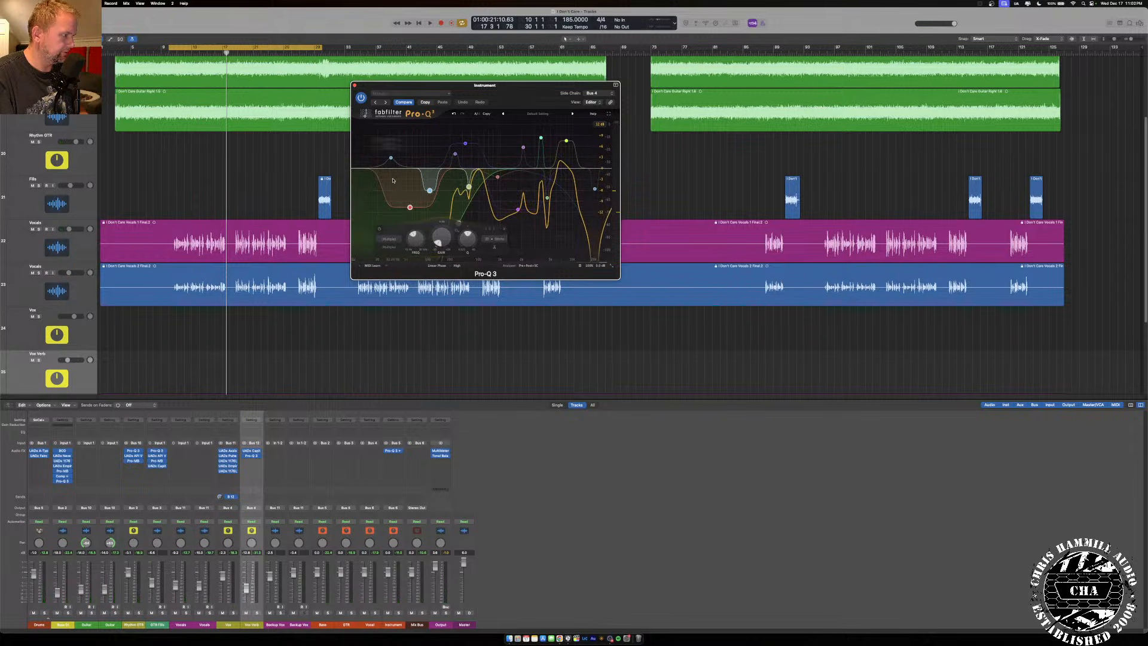
left_click(504, 231)
left_click_drag(431, 174, 617, 236)
left_click(602, 231)
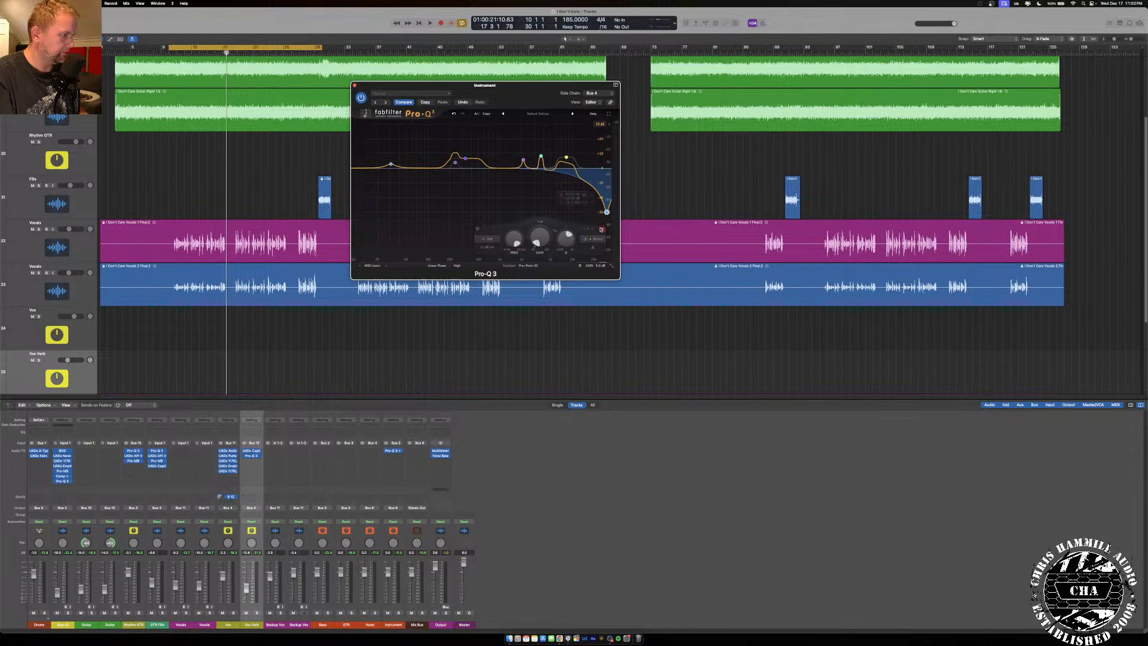
left_click(601, 229)
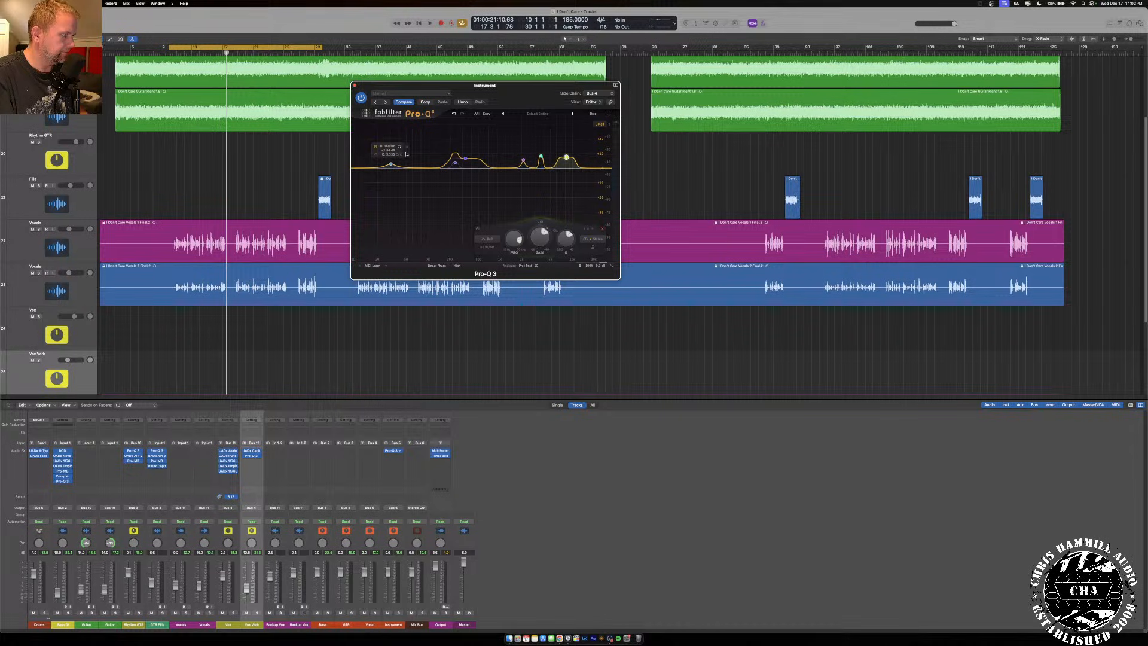
left_click(390, 165)
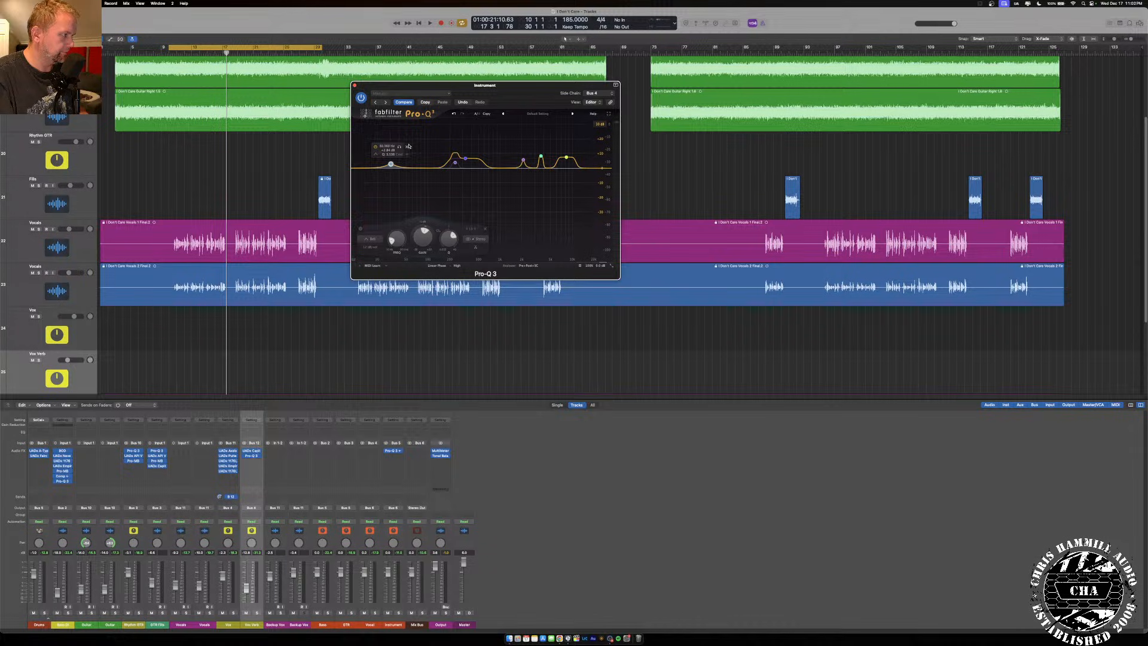
Narrow the Q of the five remaining bands together and turn them into dynamic cuts with their gain at 0 dB.
left_click_drag(410, 131, 581, 176)
left_click_drag(532, 240, 536, 226)
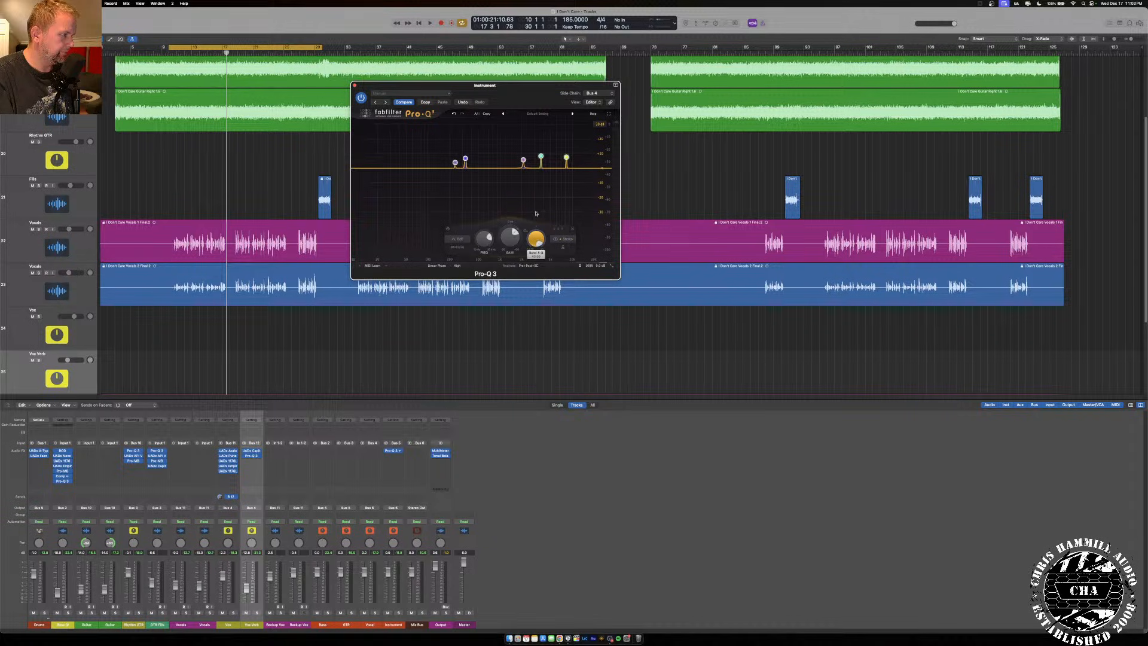
left_click(506, 240, "alt")
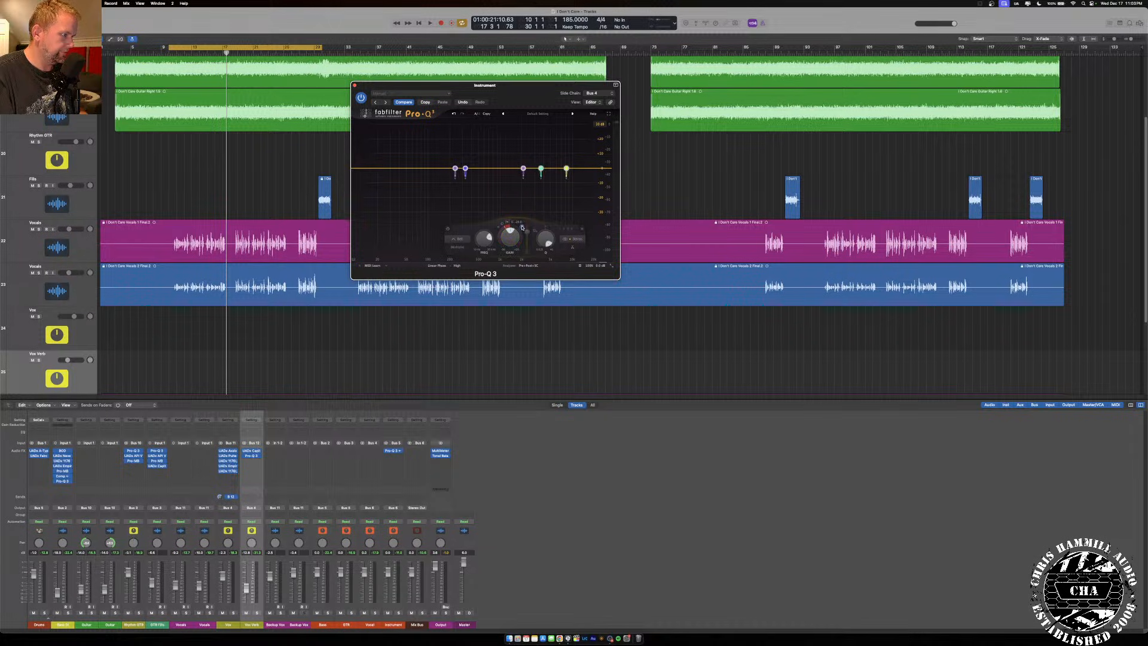
Adjust the dynamic bands' threshold and Q during playback with a smaller EQ display range, and close Pro-Q 3.
key("space")
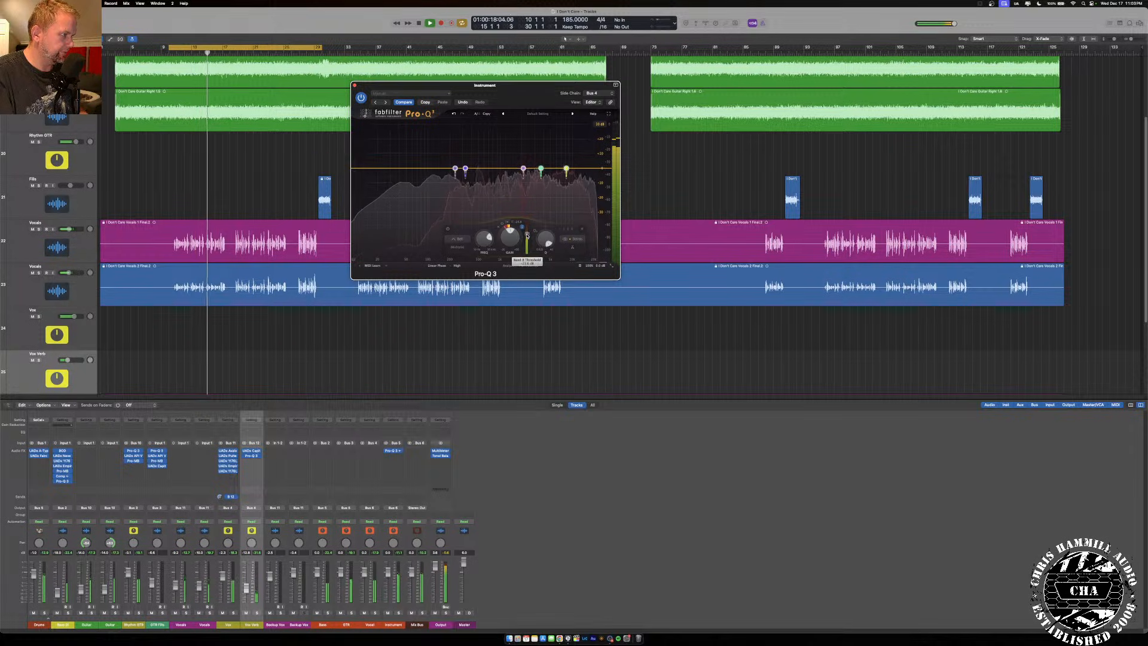
left_click(600, 124)
left_click(601, 140)
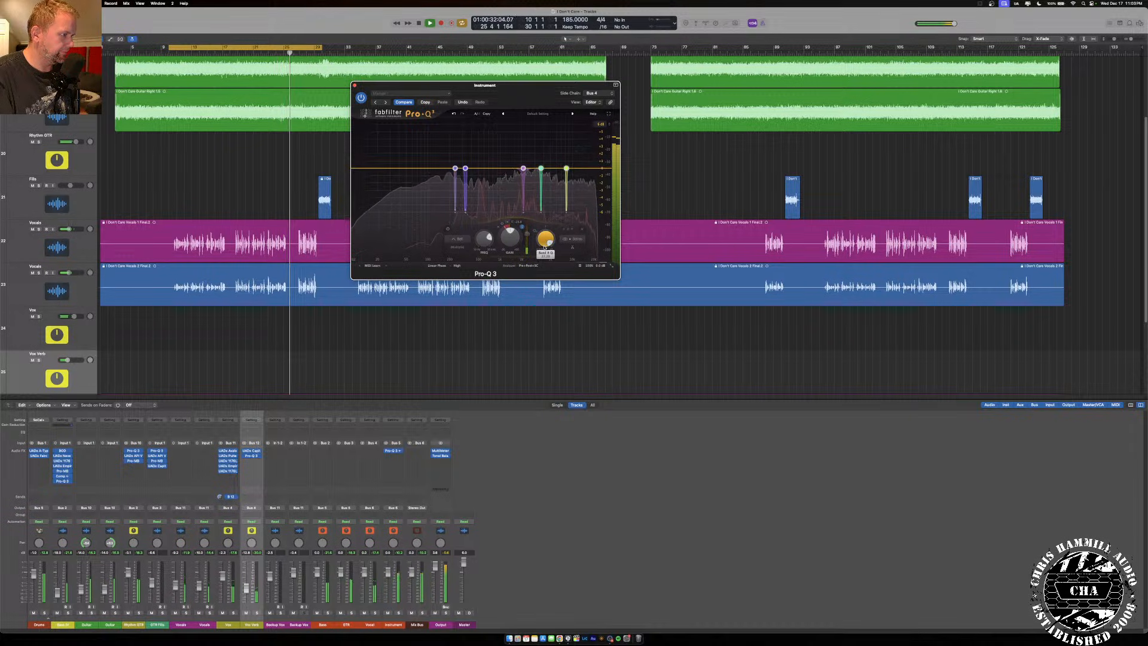
left_click(354, 86)
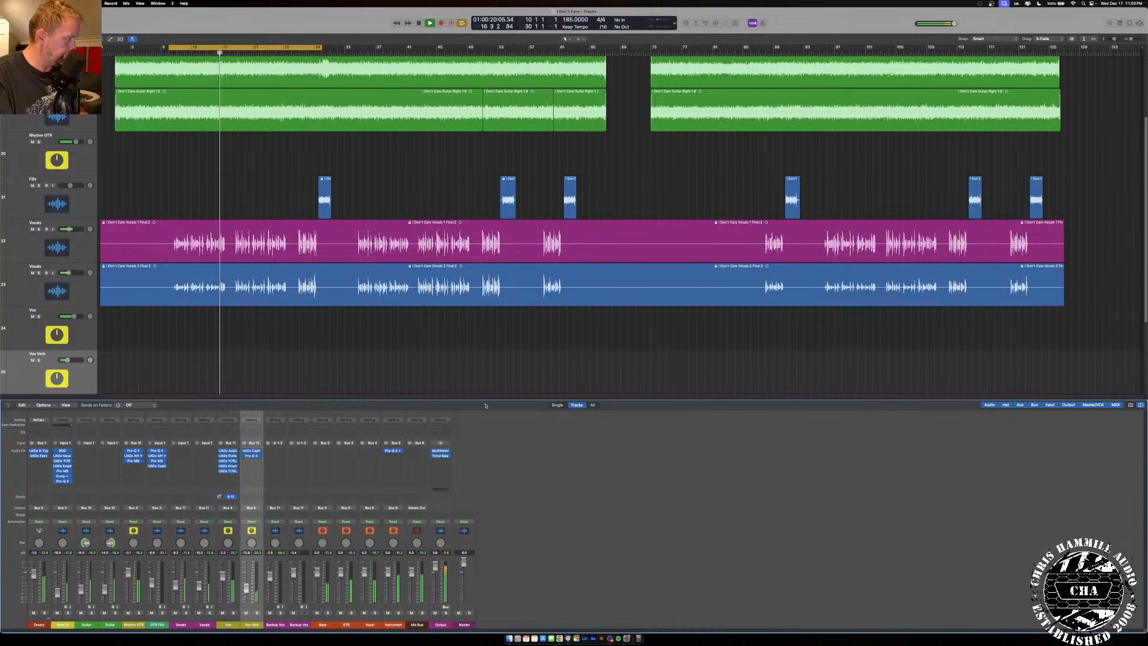
Turn off the cycle range and replay the song from its beginning.
left_click(181, 47)
key("space")
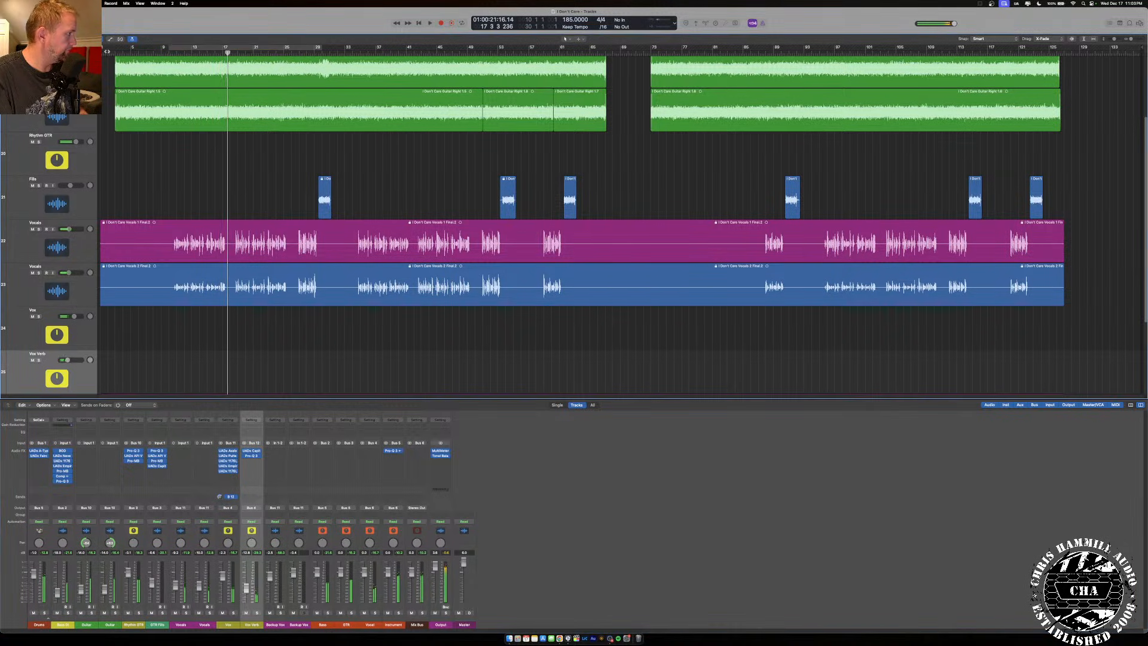
left_click(114, 54)
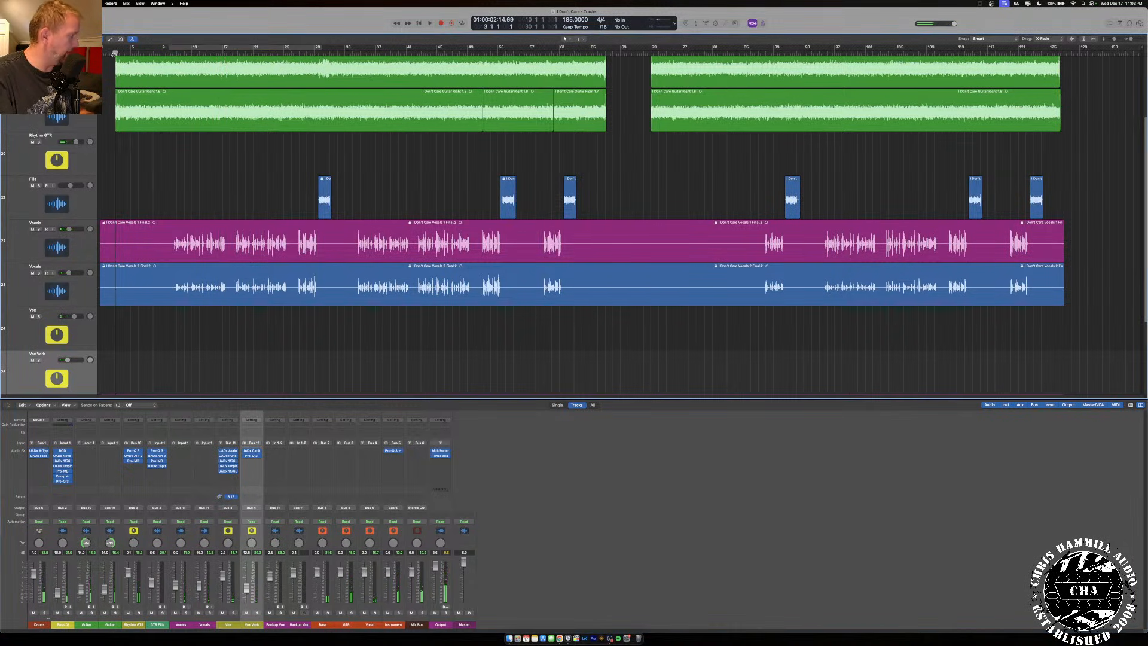
key("space")
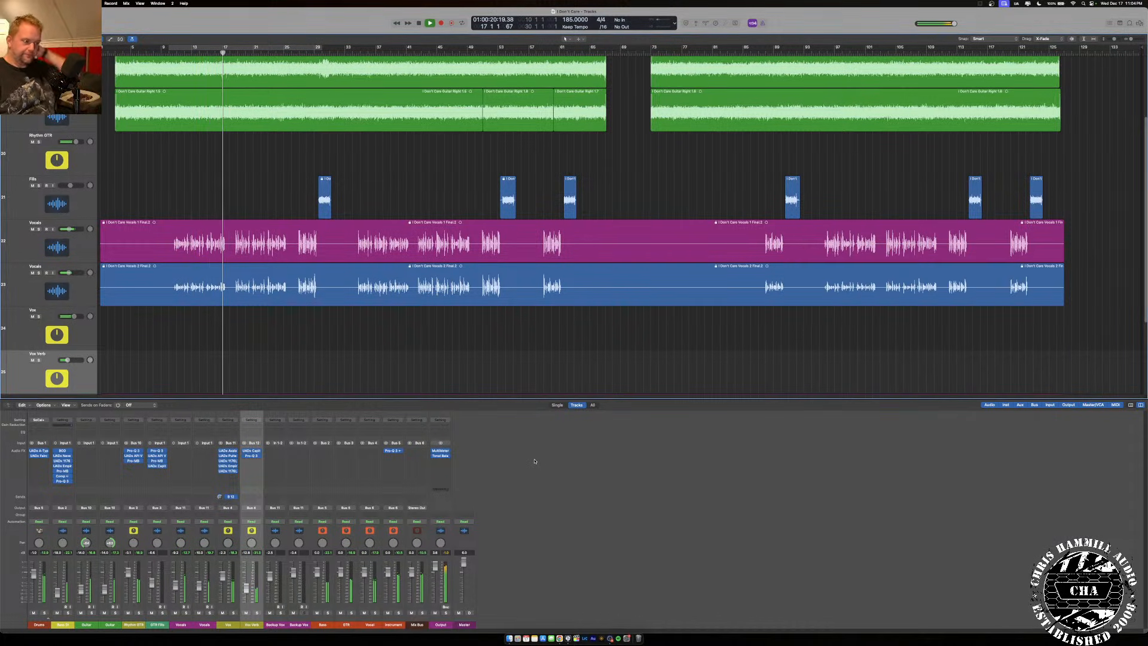
Check the mix on the output's MultiMeter and Tonal Balance Control 2 placed side by side, stopping playback at the song's end.
left_click(441, 452)
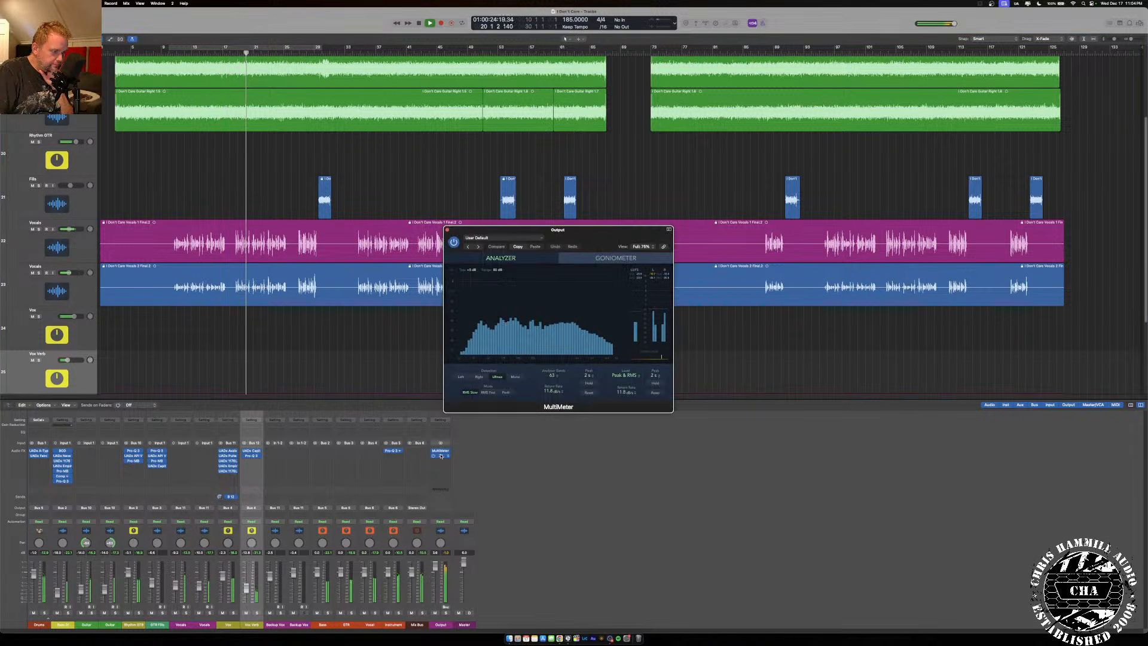
left_click_drag(1050, 249, 978, 268)
left_click_drag(630, 233, 724, 366)
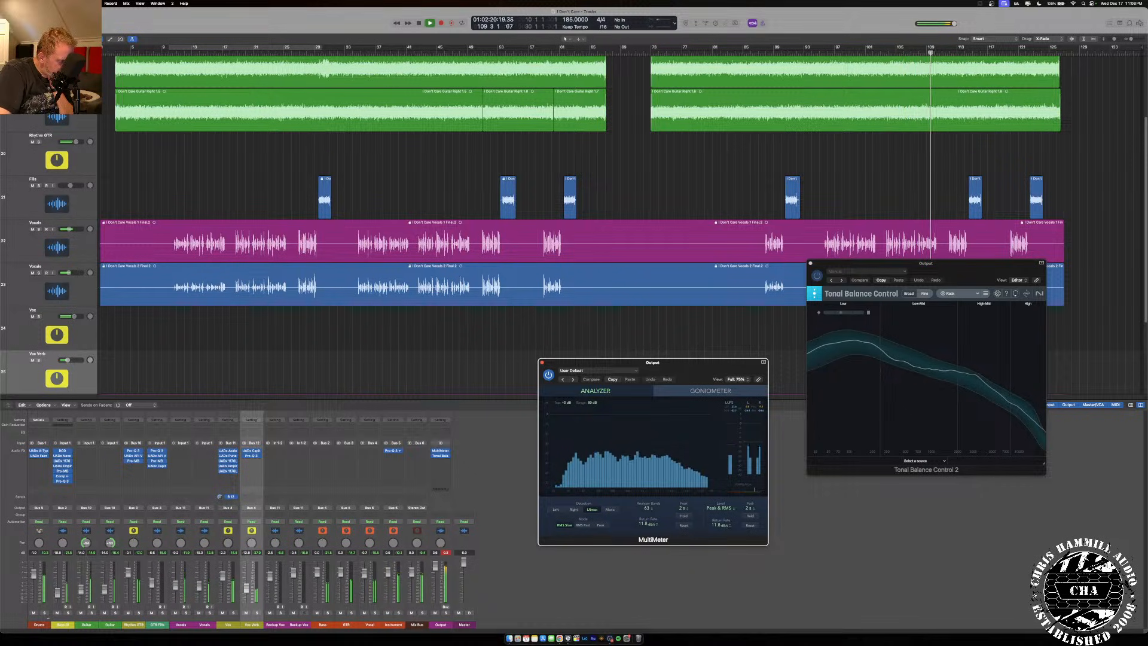
left_click(411, 421)
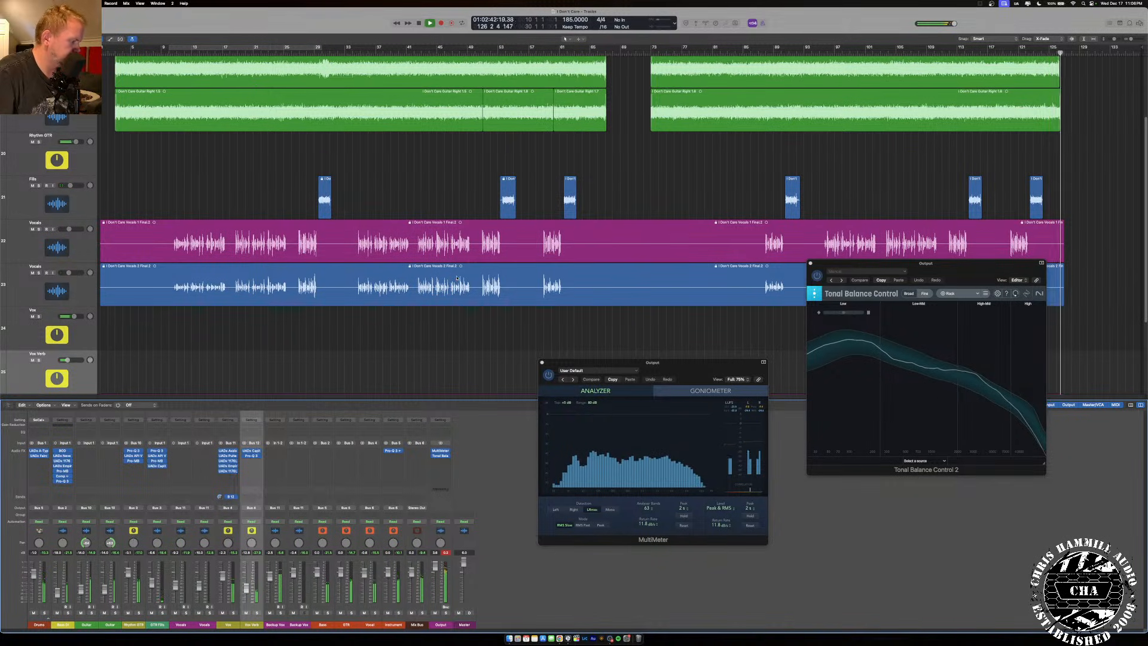
key("space")
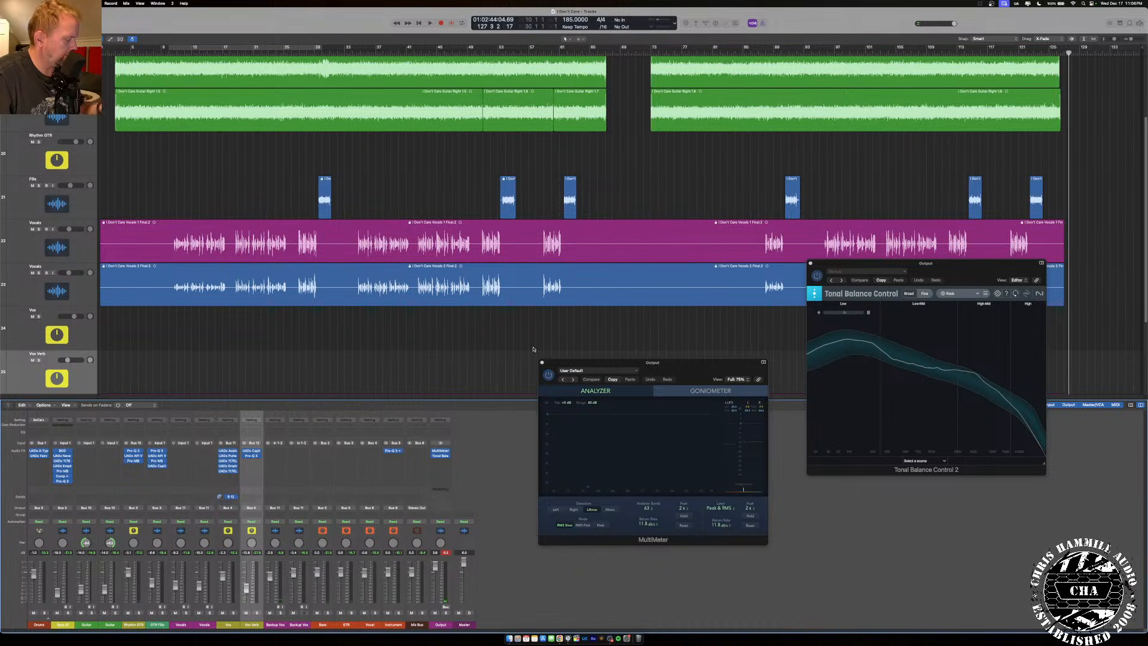
Switch to OBS and change the stream to the Just Camera scene.
left_click(610, 641)
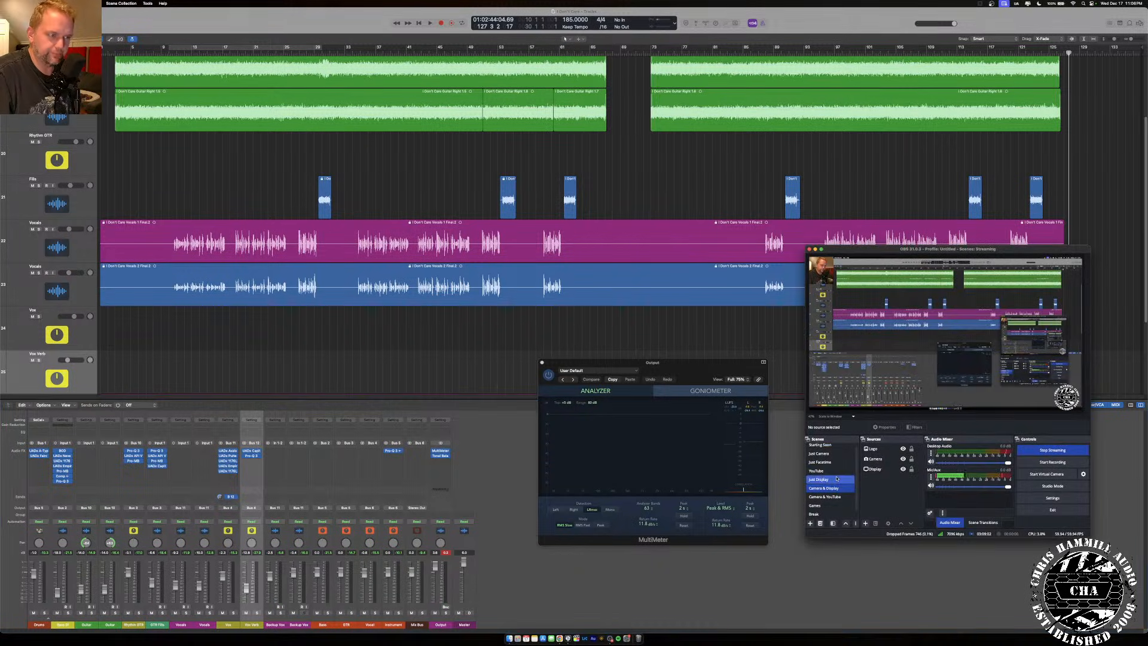
left_click(819, 453)
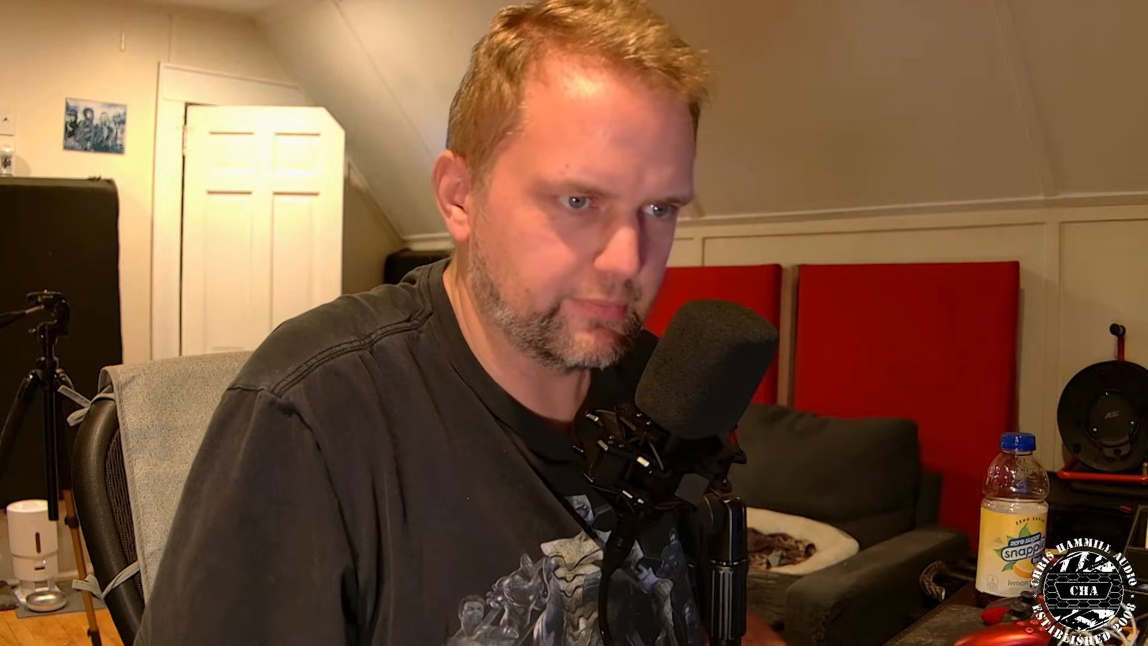
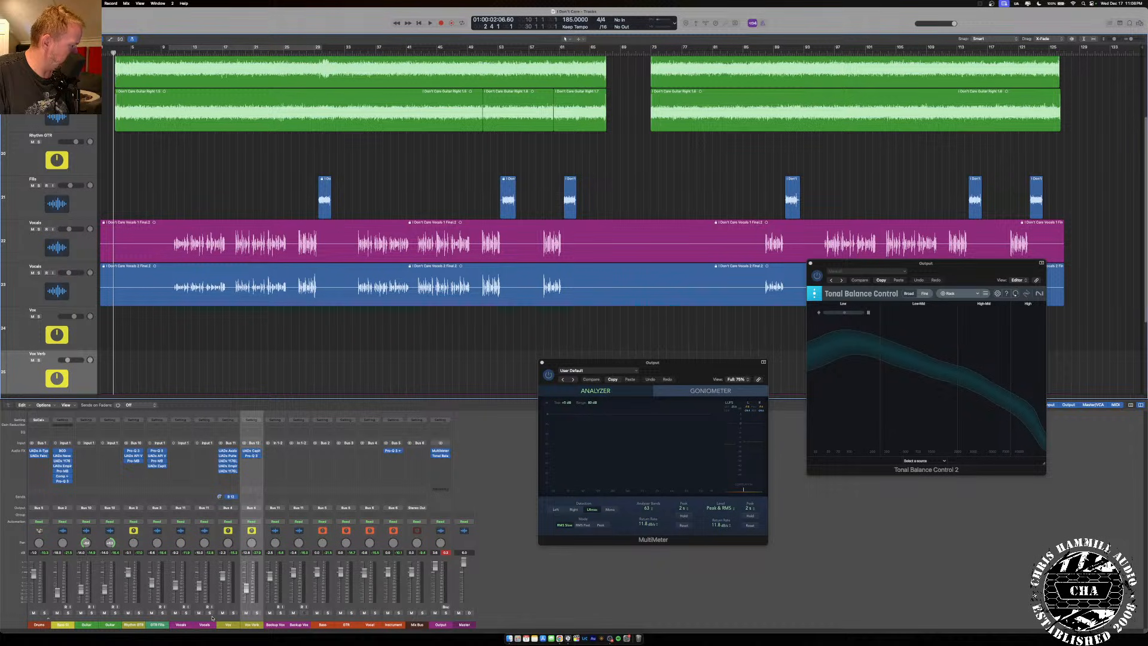
Add a send to Bus 13 on the Rhythm GTR channel.
left_click(135, 625)
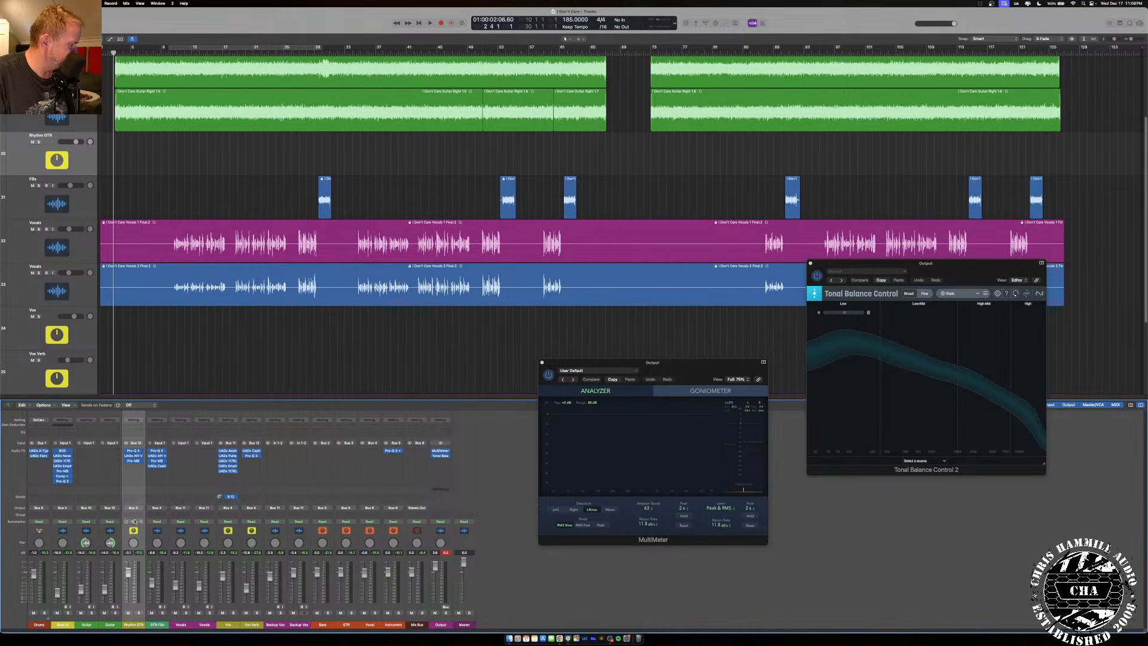
left_click(133, 498)
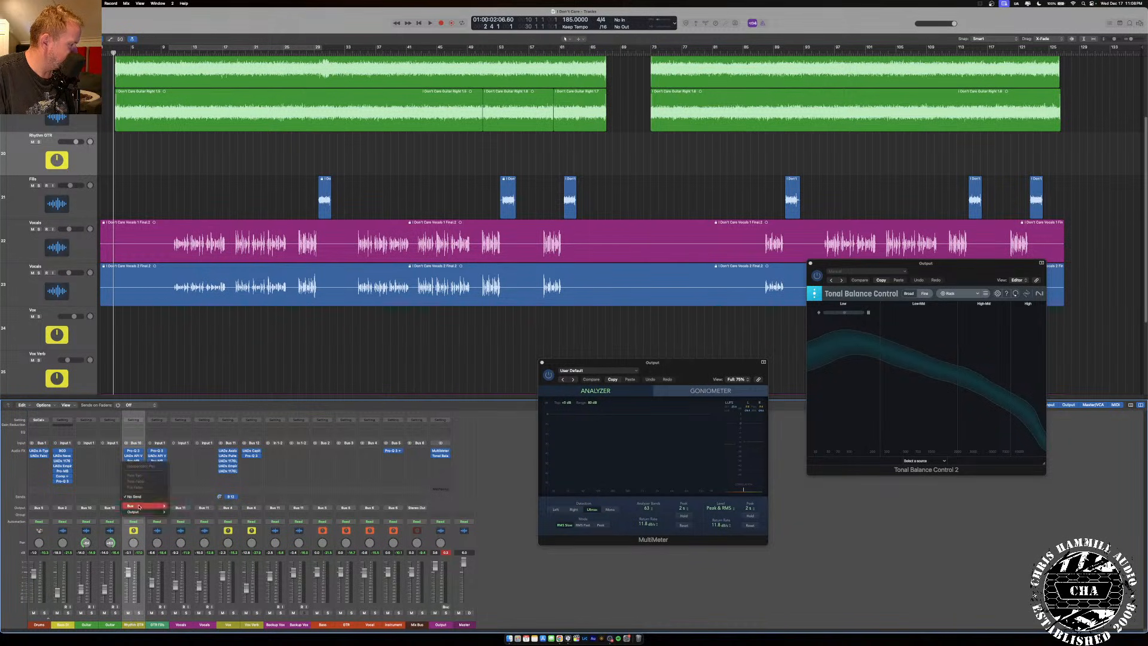
mouse_move(141, 507)
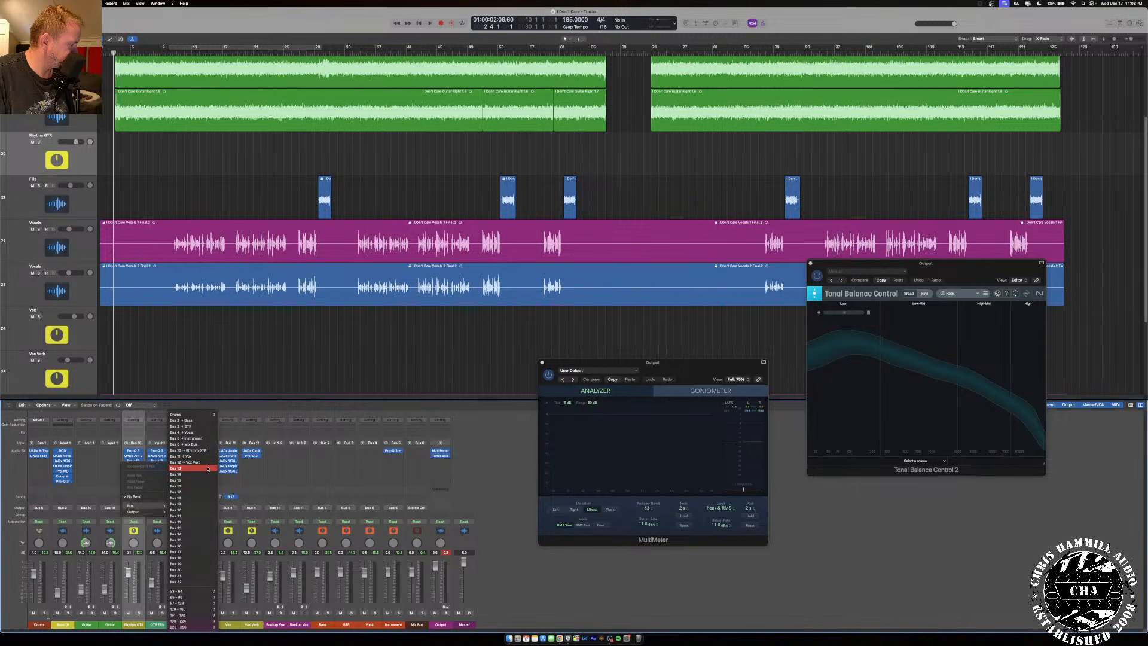
left_click(176, 468)
Create a track for the new Bus 13 aux channel and name it GTR Room.
left_click(441, 624)
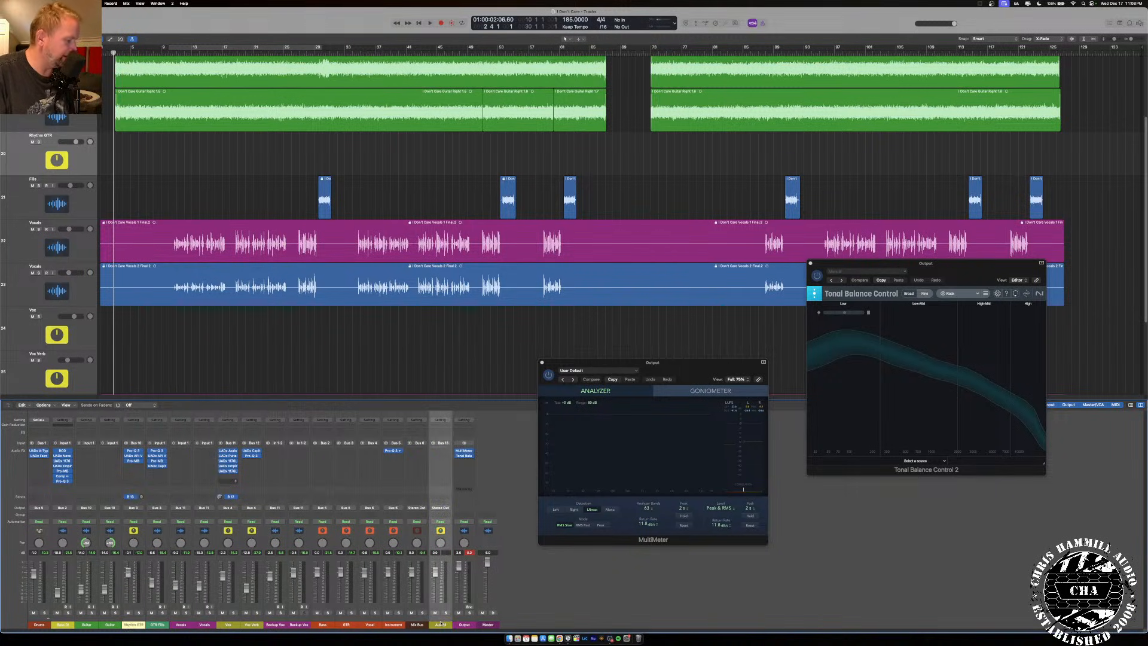
right_click(441, 624)
left_click(467, 566)
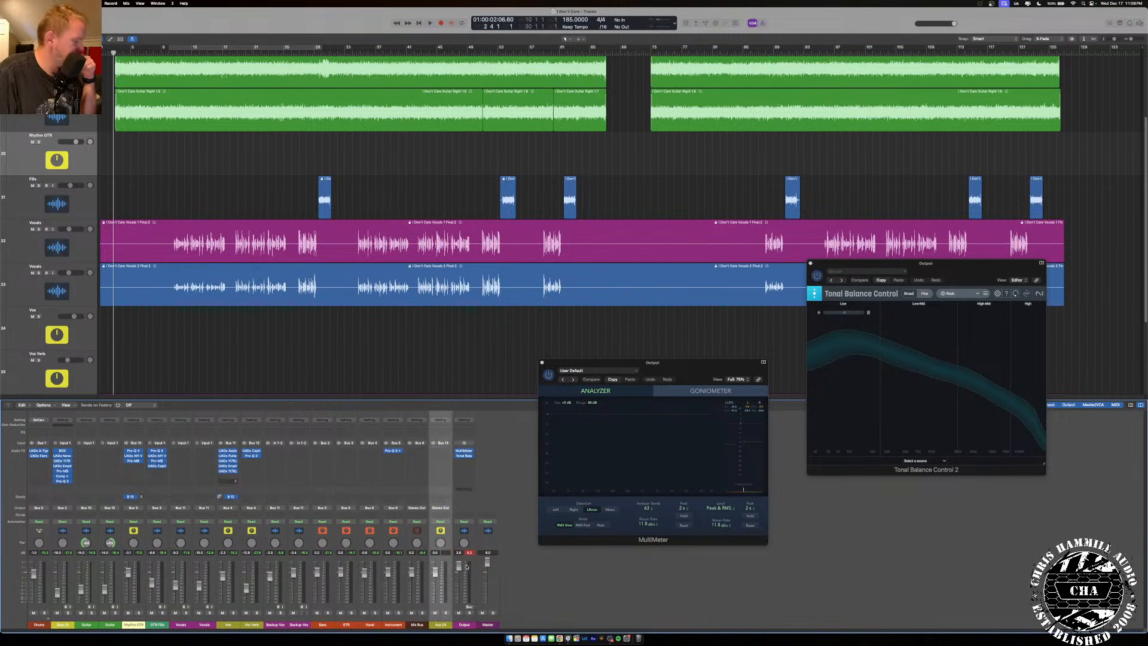
double_click(36, 179)
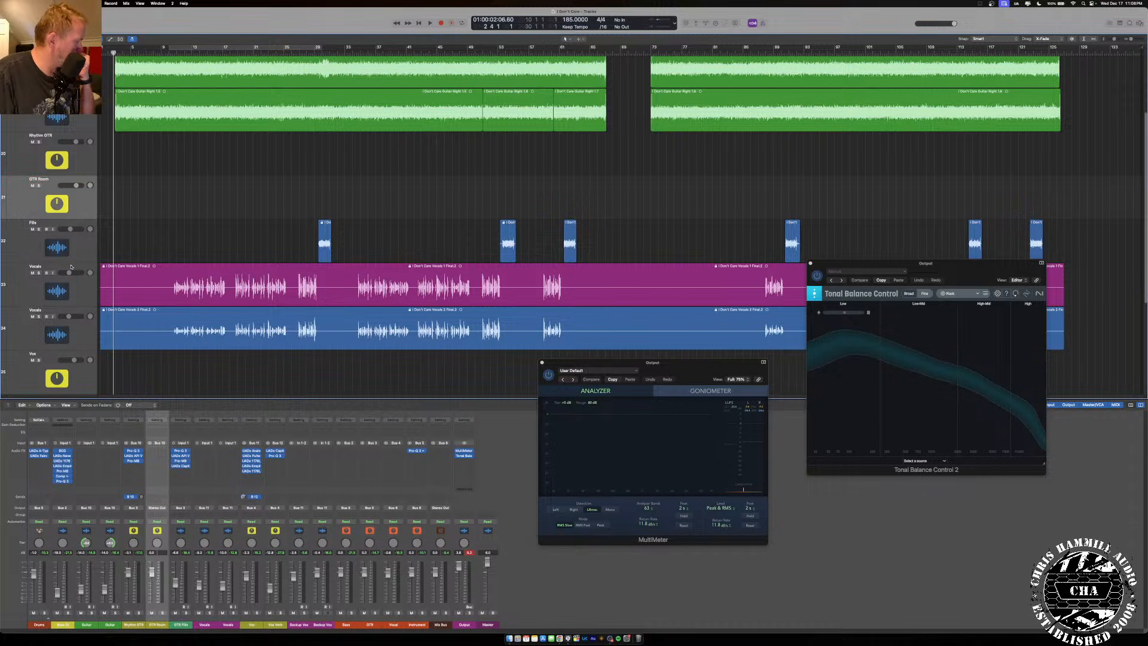
Insert UADx Ocean Way Studios Deluxe on the GTR Room channel and set its source to Speakers.
left_click(155, 451)
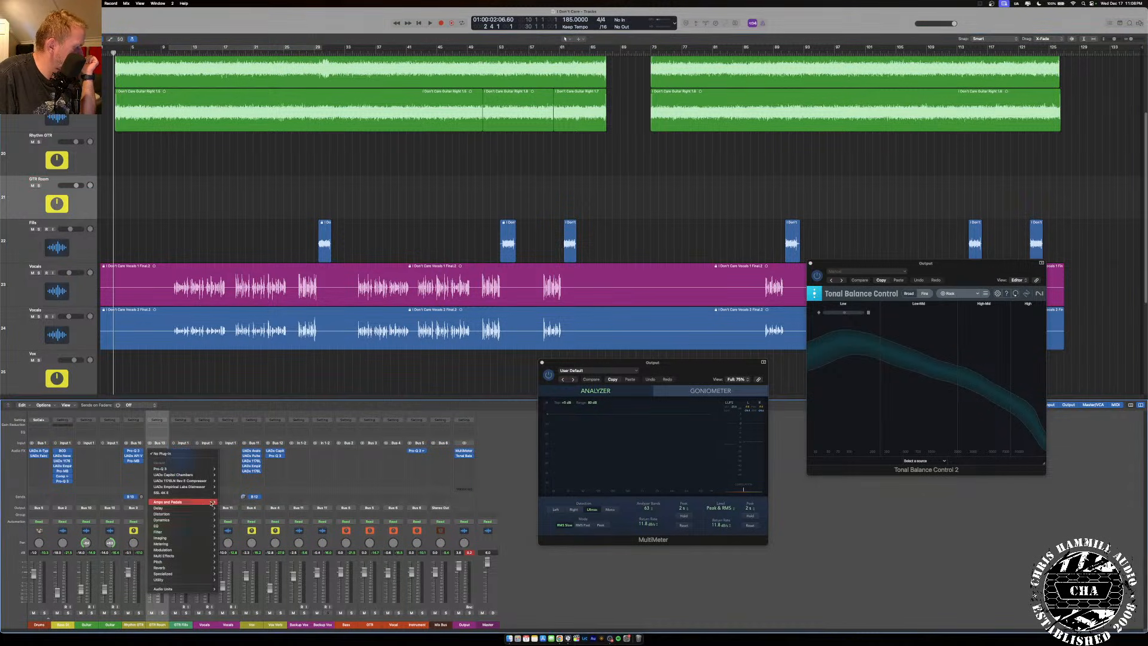
mouse_move(179, 589)
mouse_move(240, 627)
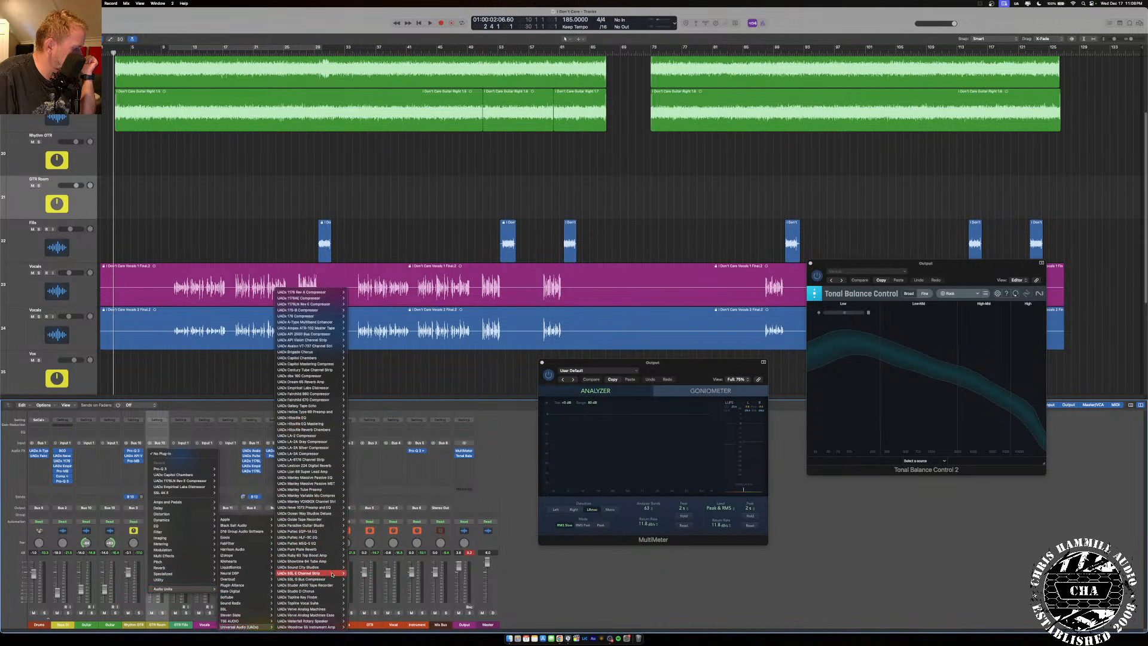
left_click(329, 508)
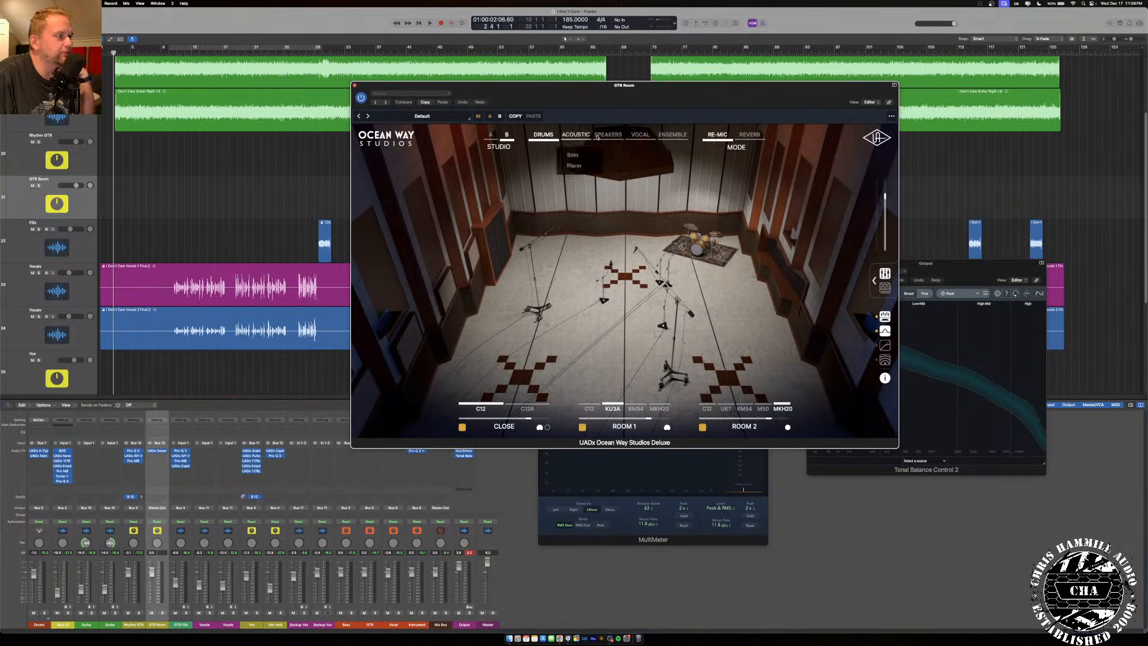
left_click_drag(685, 102, 587, 91)
left_click(511, 122)
left_click(517, 153)
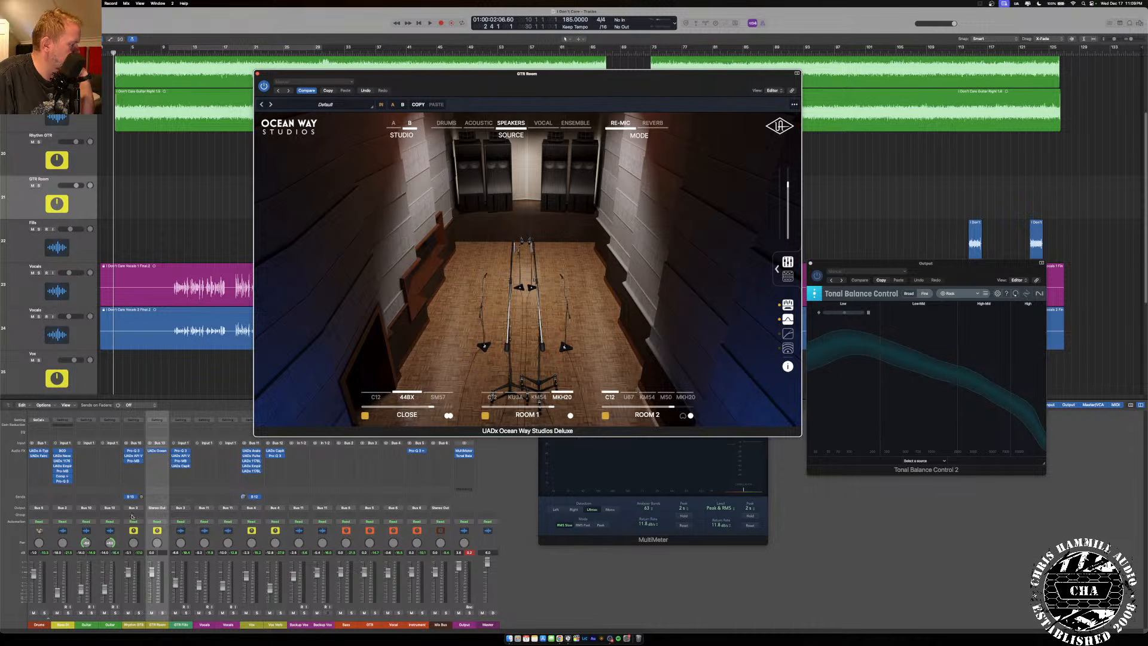
Set the Rhythm GTR send to GTR Room to 0.0 dB, solo GTR Room and play the song.
left_click(135, 496)
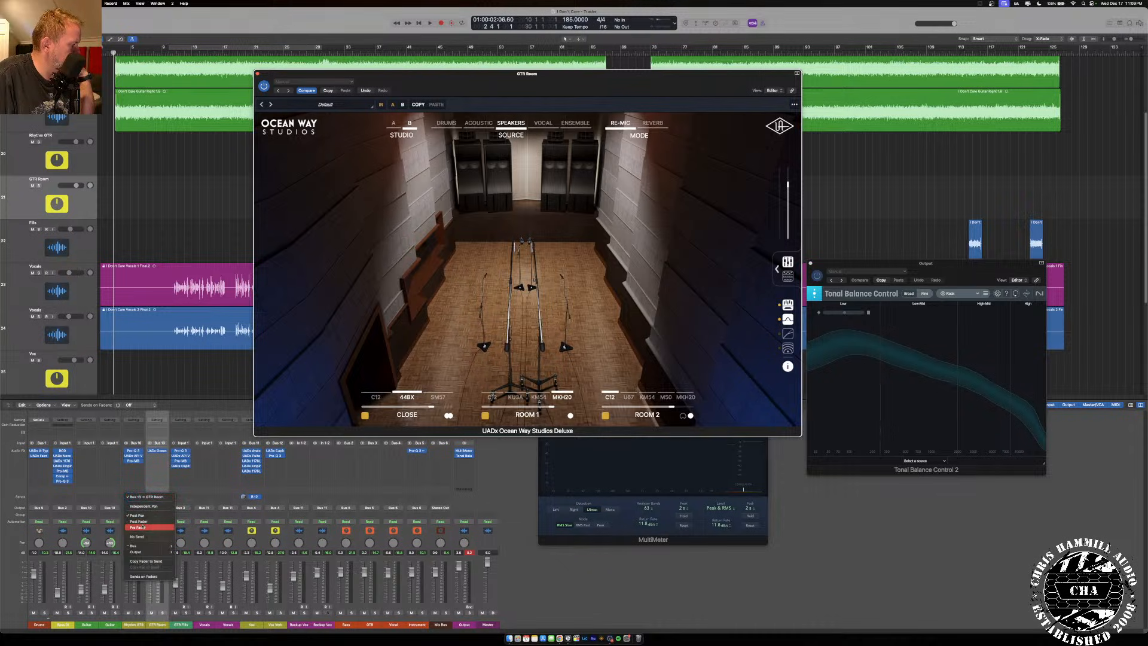
left_click(132, 515)
left_click(127, 498)
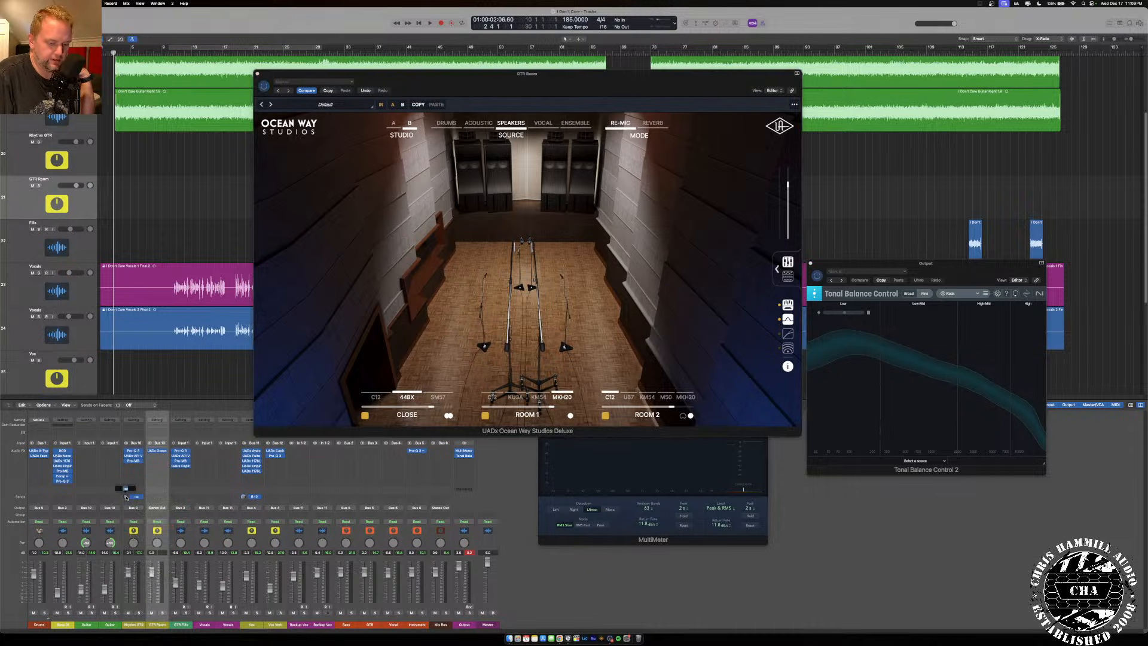
key("Return")
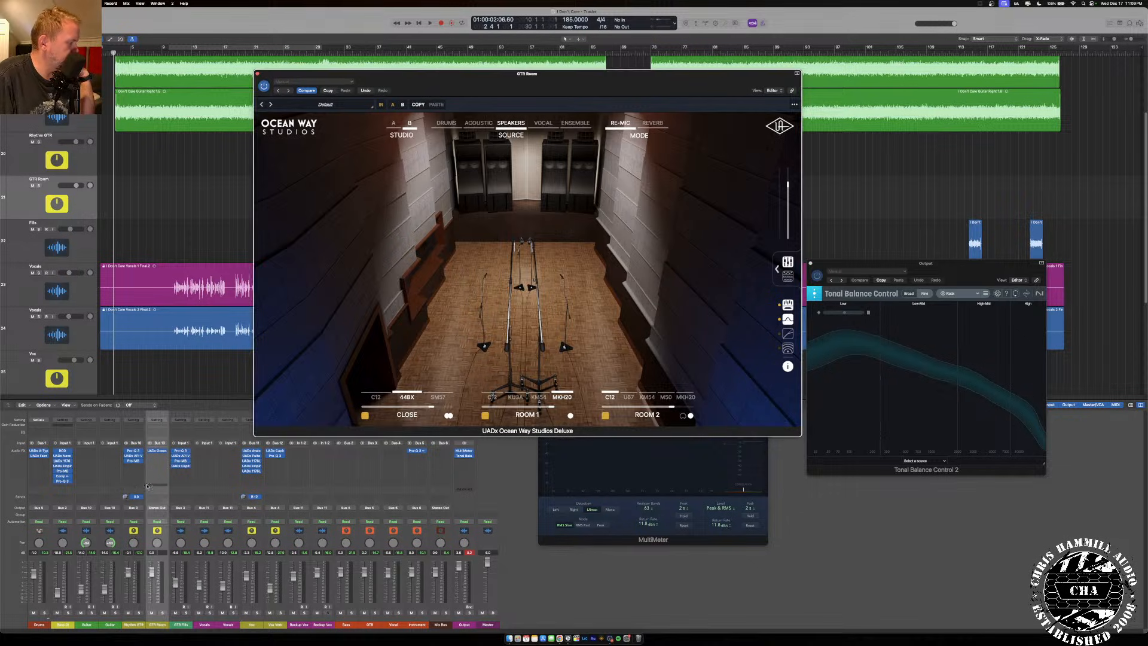
left_click(162, 613)
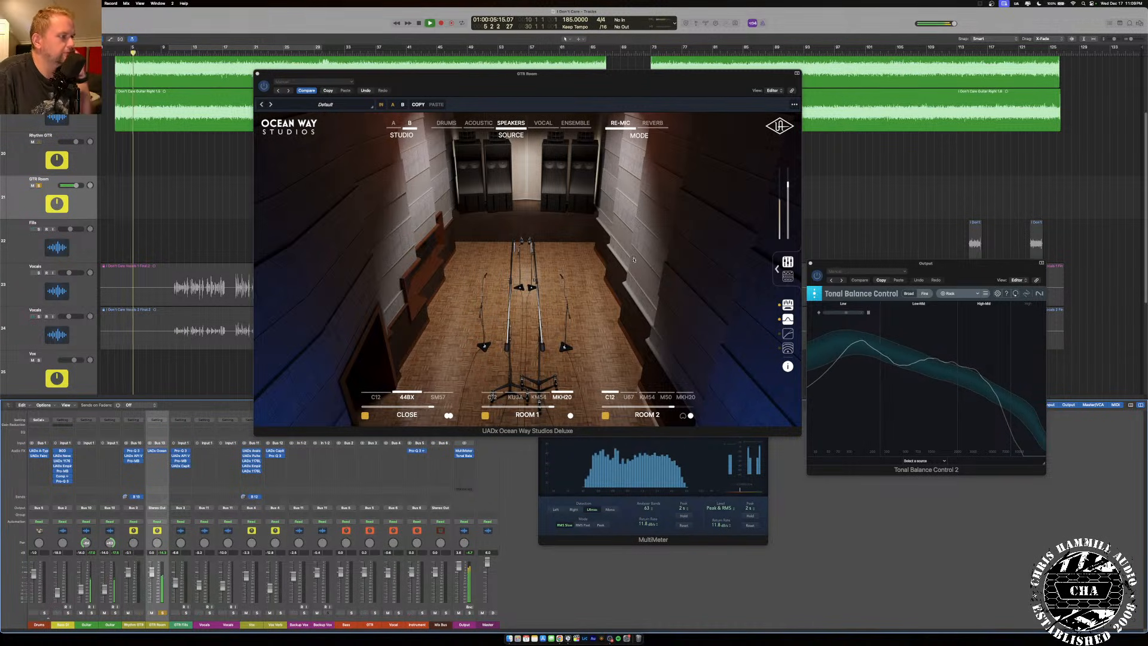
Turn off the Room 2 and Room 1 mics in Ocean Way Studios and switch the Close mic to C12.
left_click(605, 415)
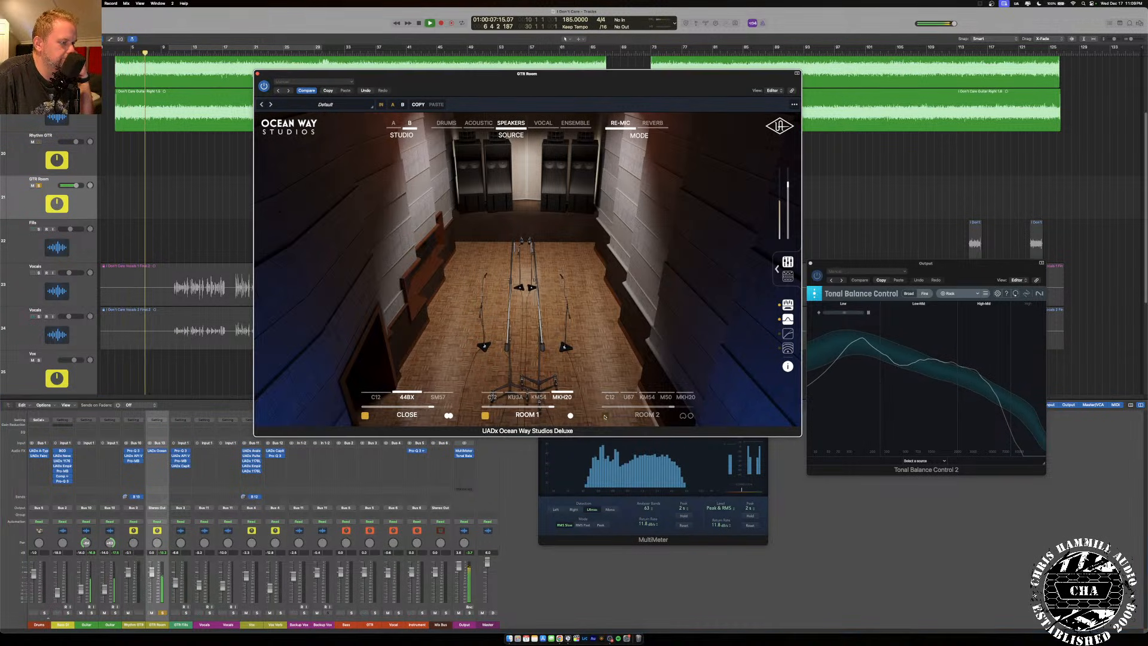
left_click(489, 416)
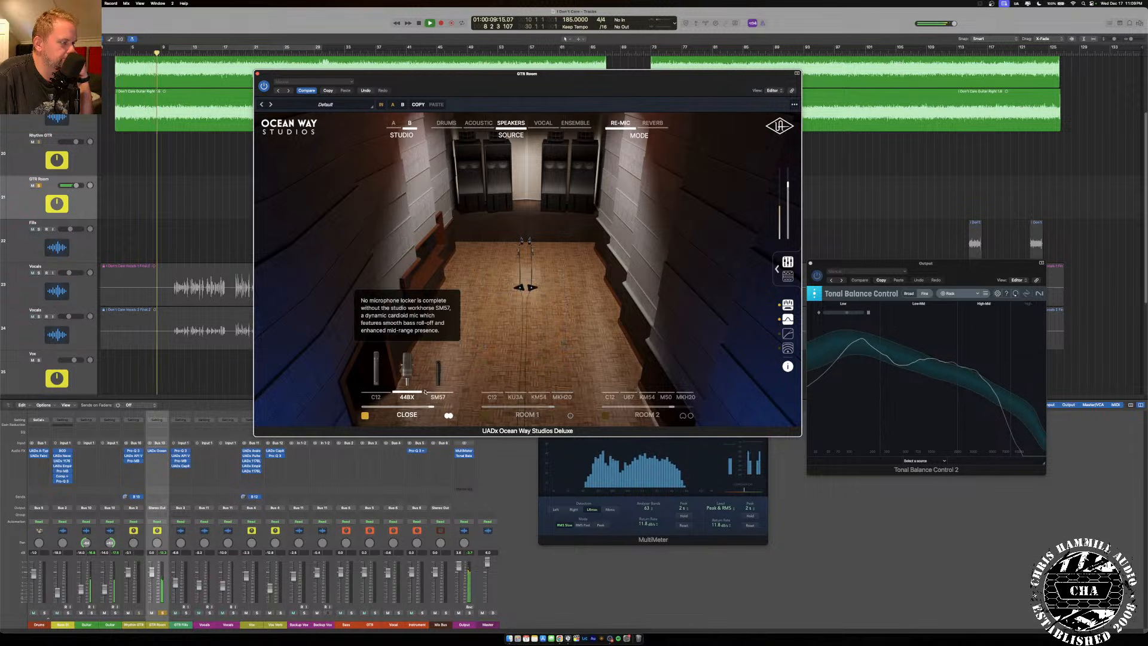
left_click(376, 370)
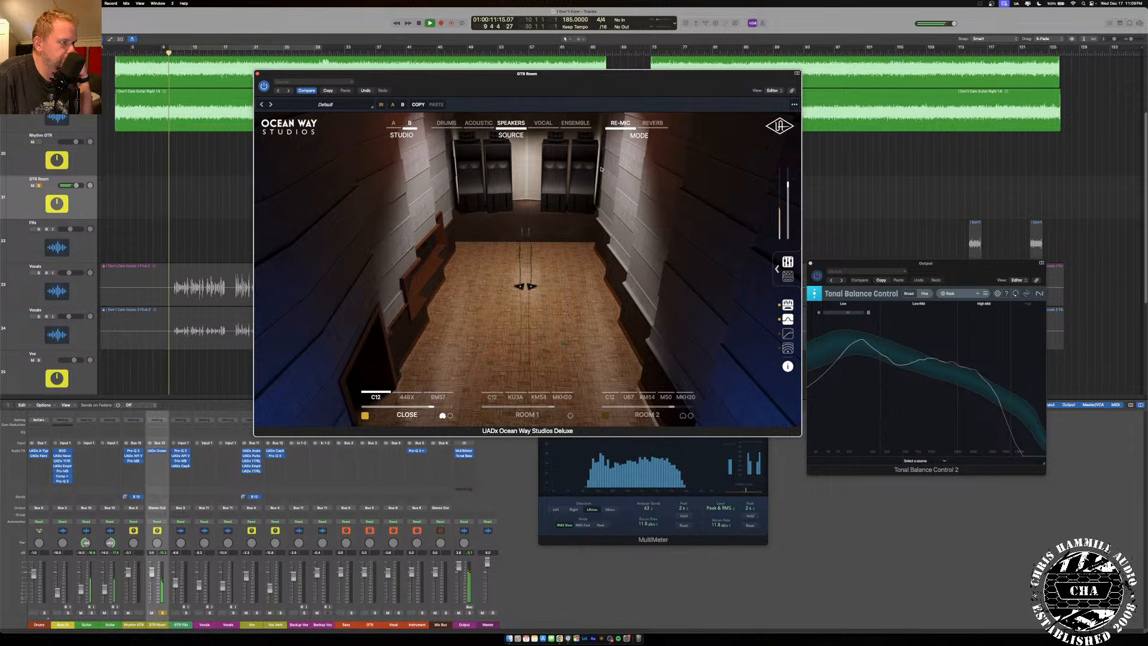
Compare Reverb and Re-Mic modes while auditioning the SM57 and 44BX close mics, ending on 44BX in Re-Mic mode.
left_click(654, 124)
left_click(409, 378)
left_click(438, 374)
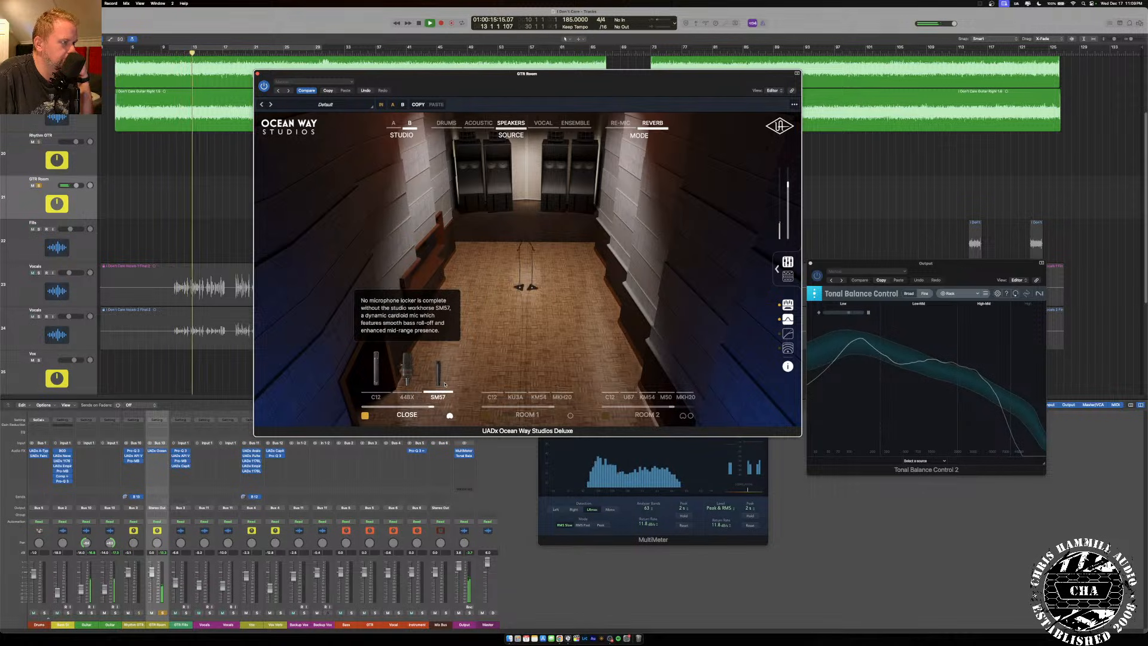
left_click(409, 373)
left_click(623, 126)
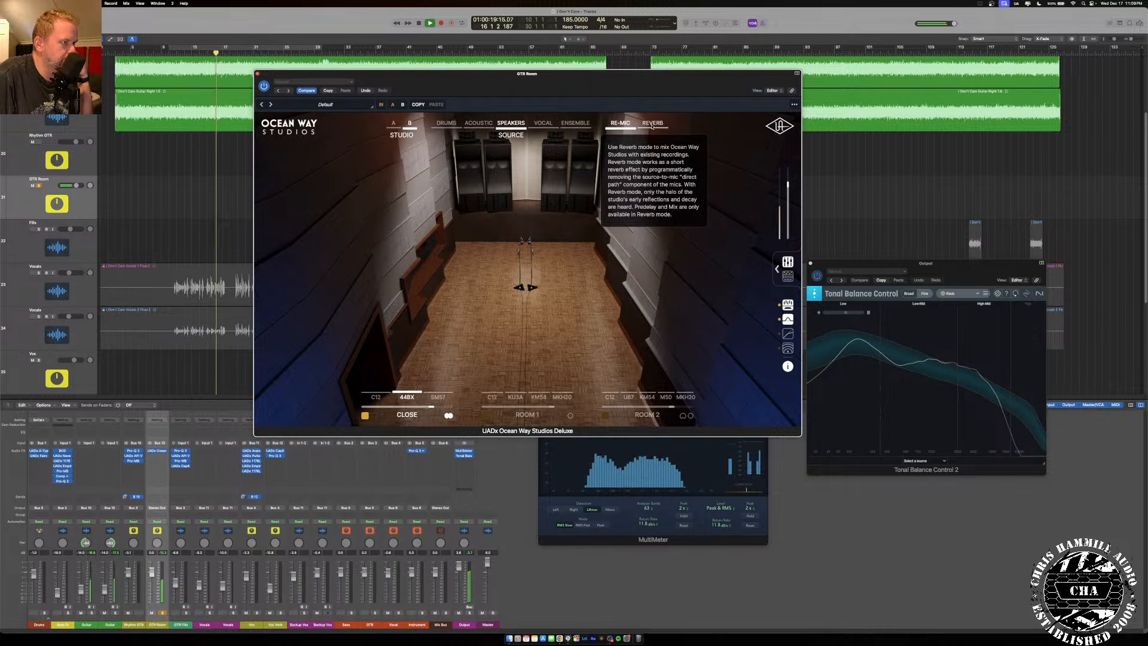
left_click(652, 124)
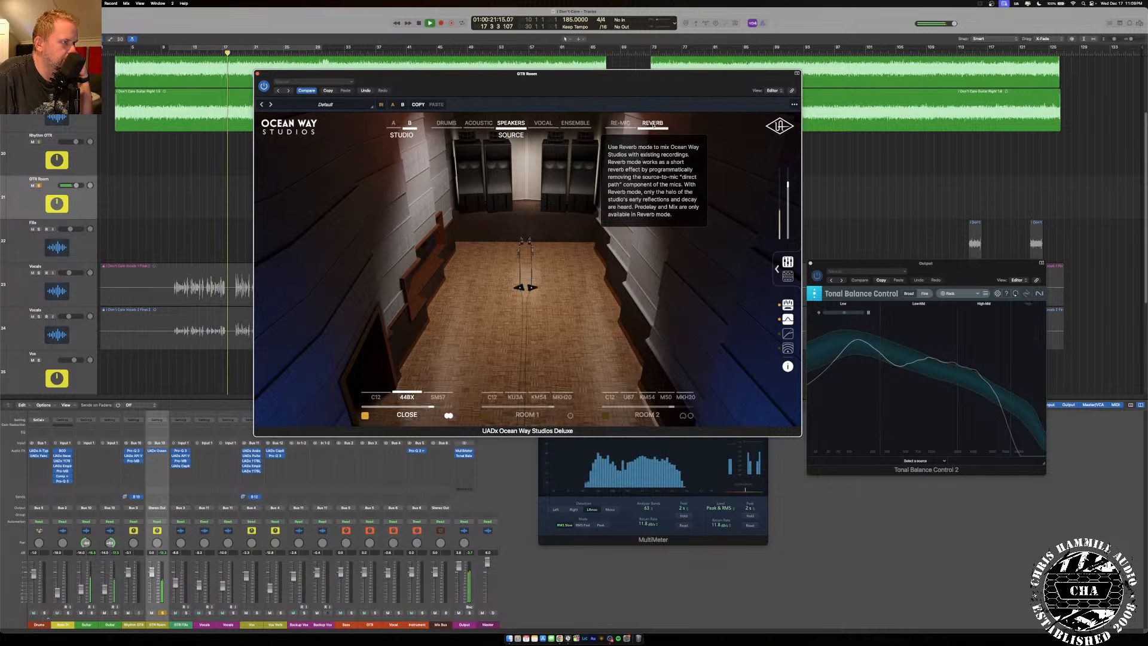
left_click(620, 122)
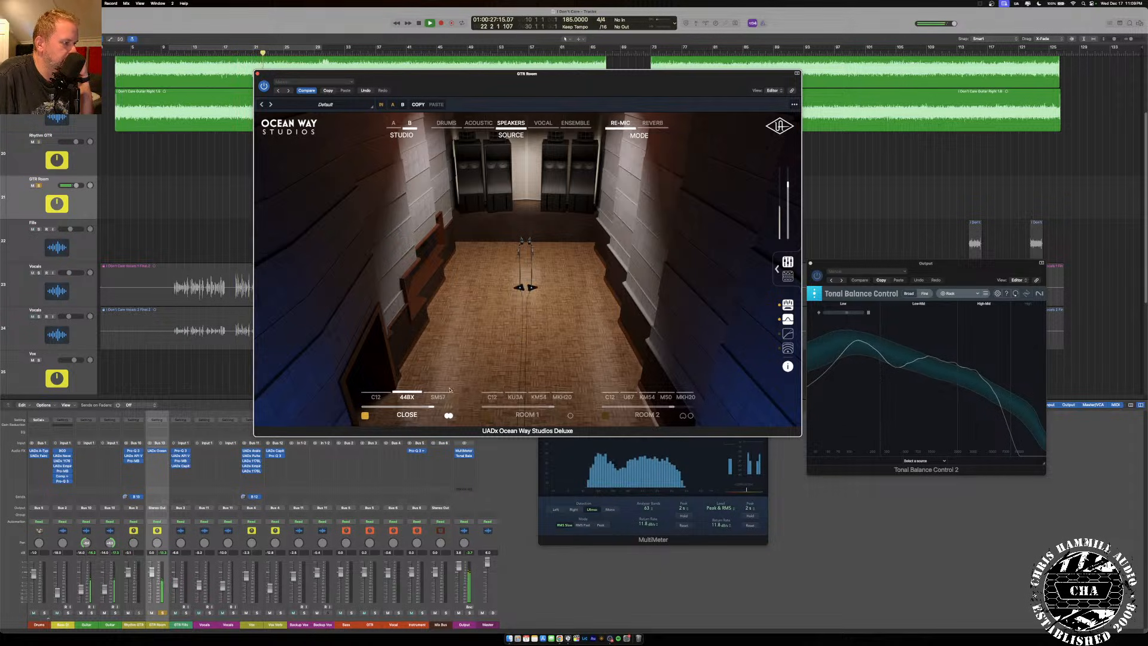
Audition the Room 1 mics without Close in both modes, choose KM54 in Re-Mic mode and turn the Close mic back on.
mouse_move(409, 383)
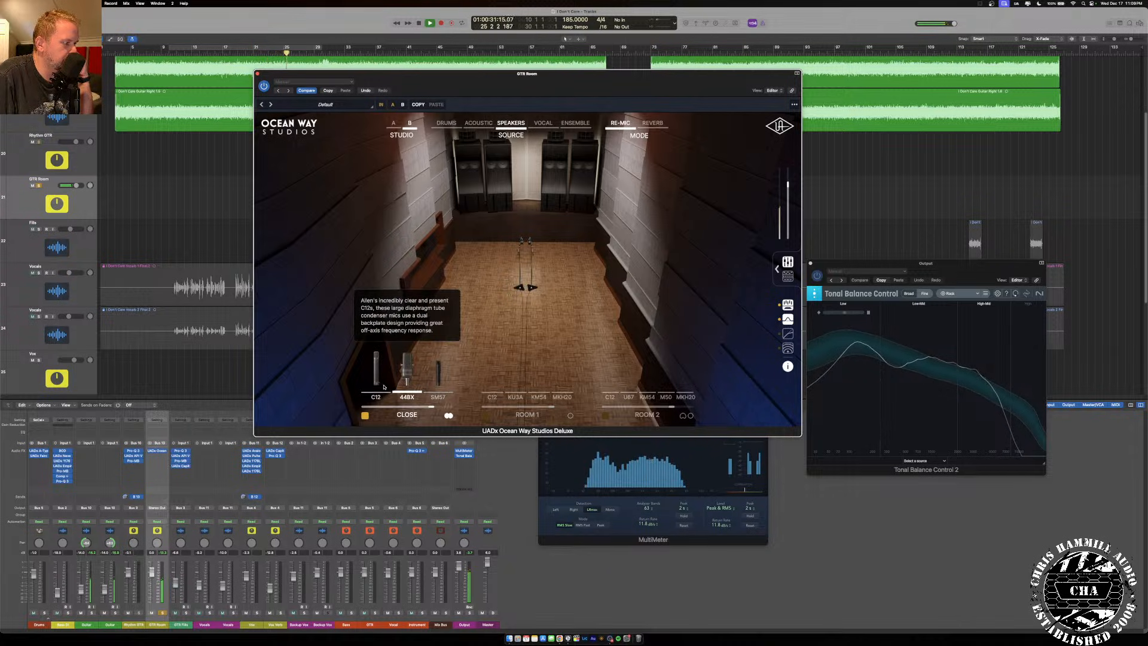
left_click(485, 415)
left_click(364, 415)
left_click(632, 123)
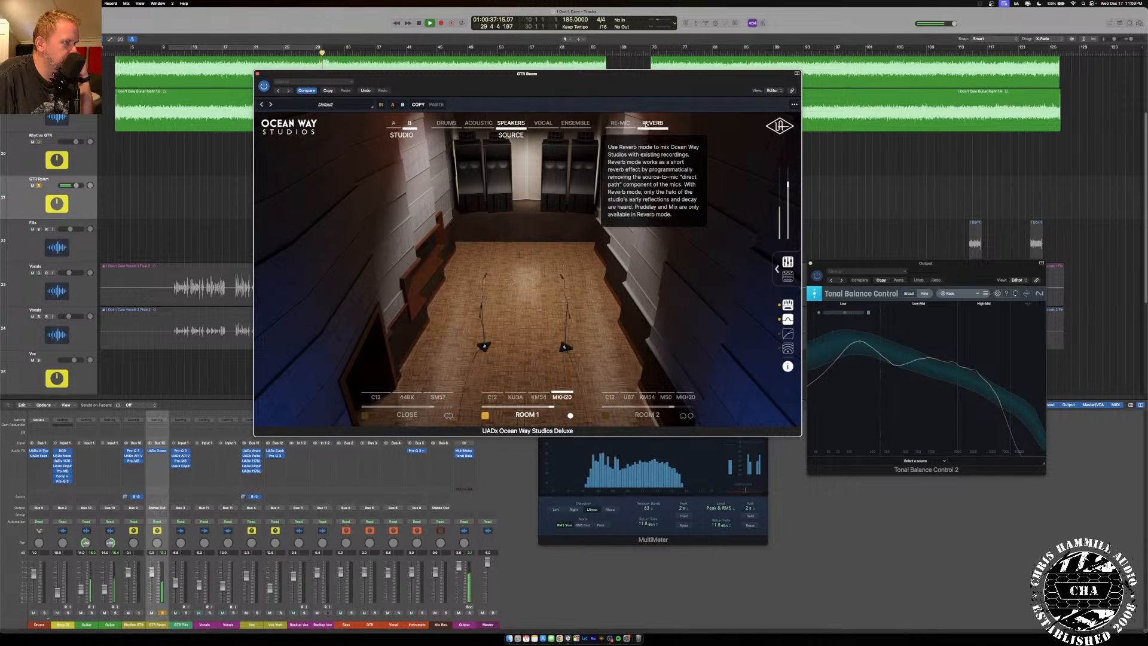
left_click(617, 123)
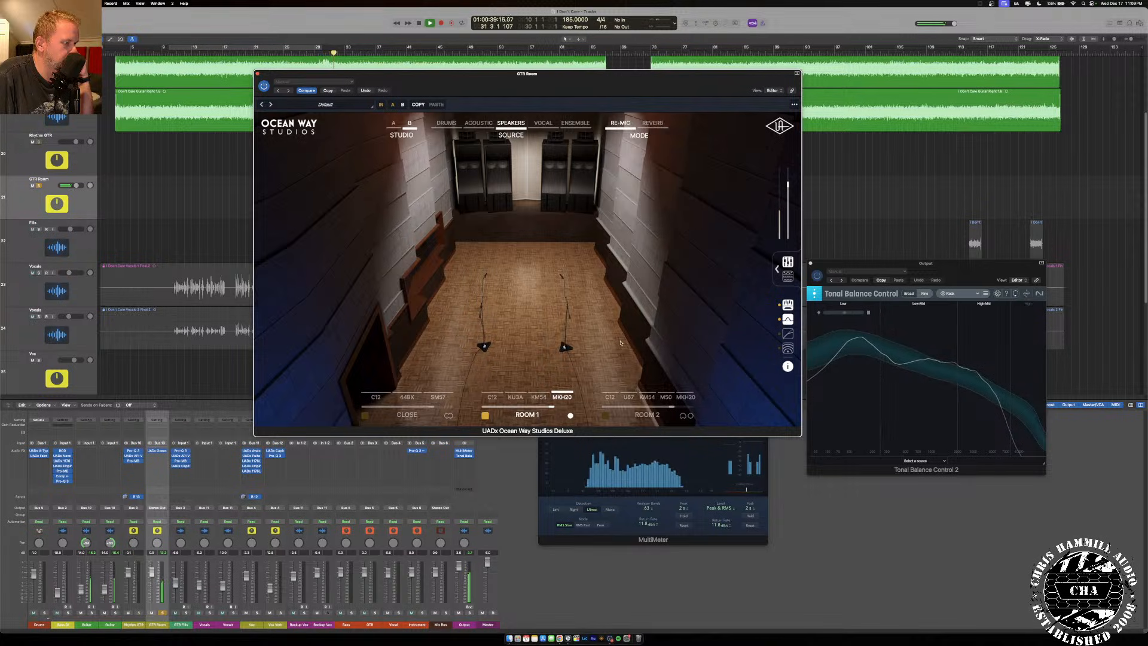
left_click(538, 389)
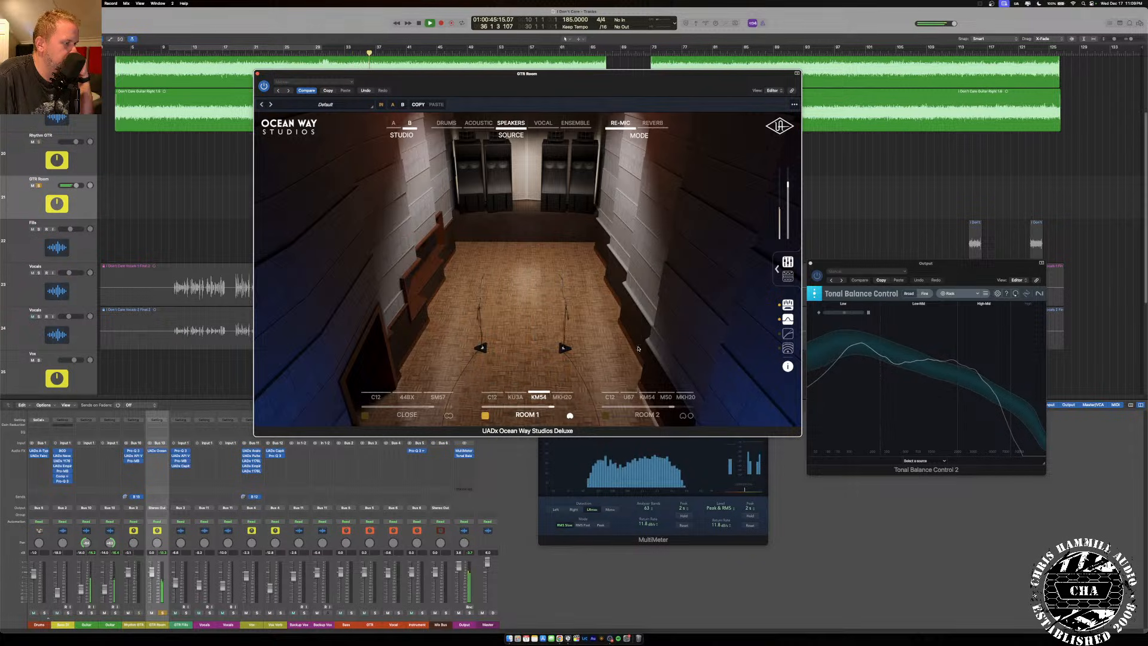
left_click(366, 416)
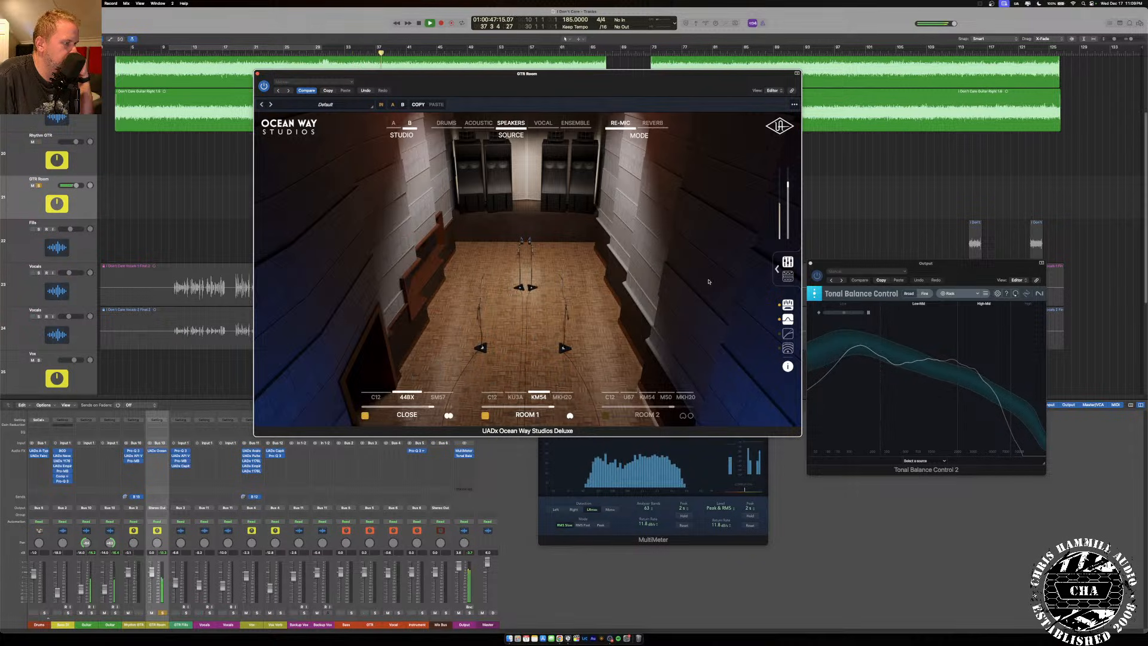
Show the plug-in's mic mixer, mute Close and lower its fader, and unmute Room 2.
left_click(788, 262)
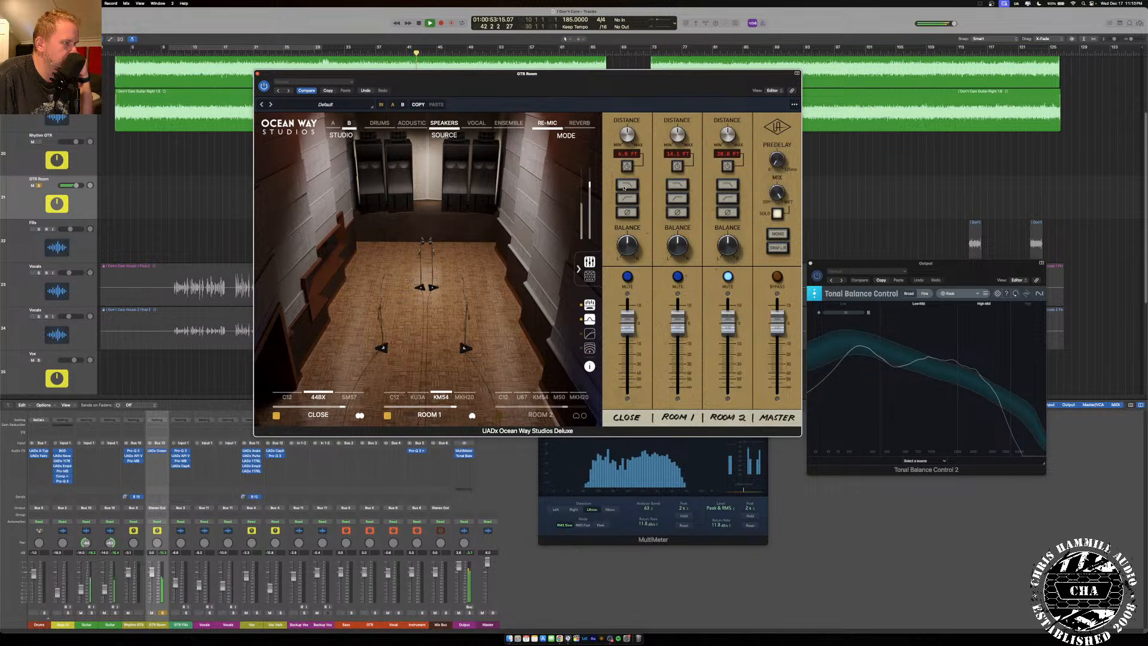
left_click(626, 279)
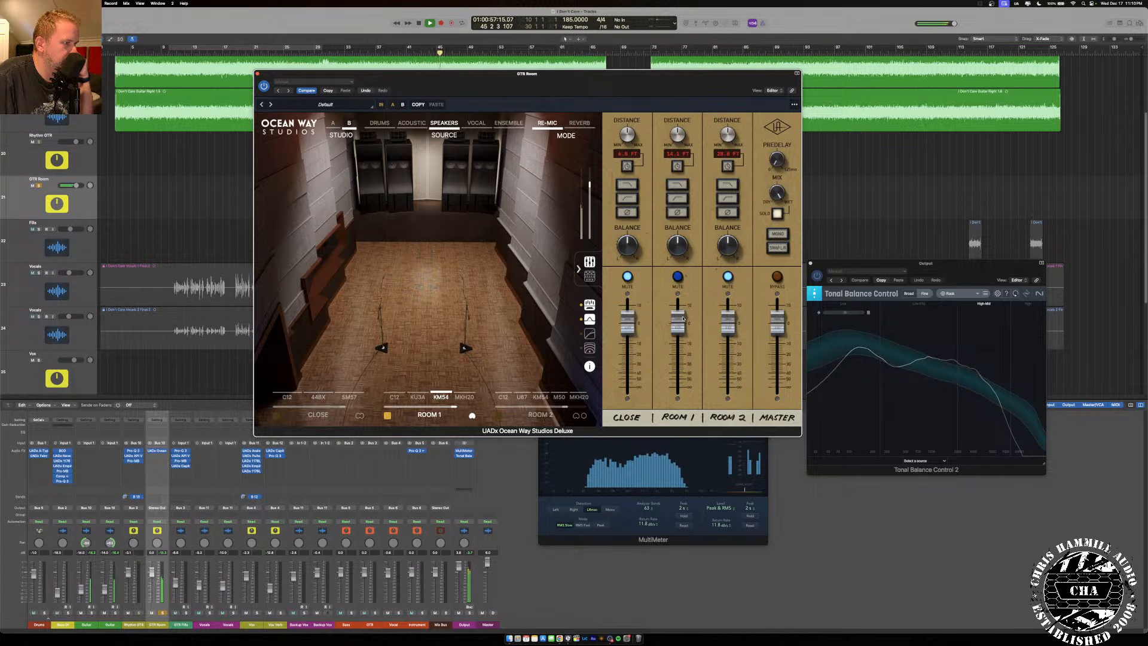
left_click_drag(626, 328, 627, 387)
left_click(726, 276)
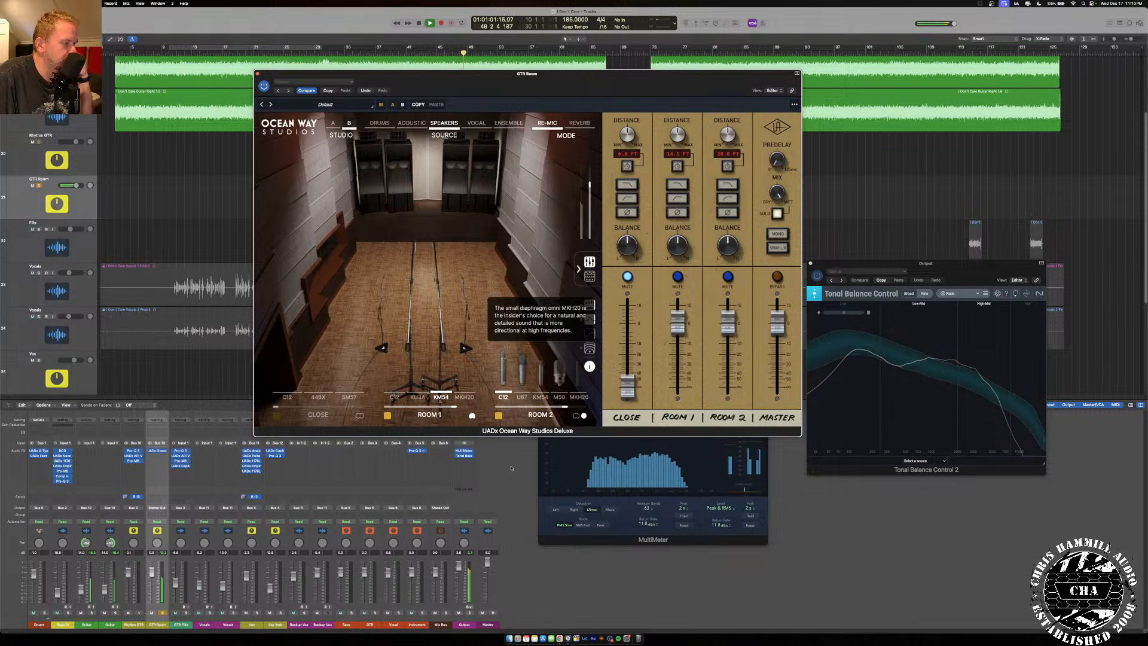
Set the Room 2 mic to U87, move Room 2 farther away and Room 1 closer, and engage both low-cut filters.
mouse_move(566, 379)
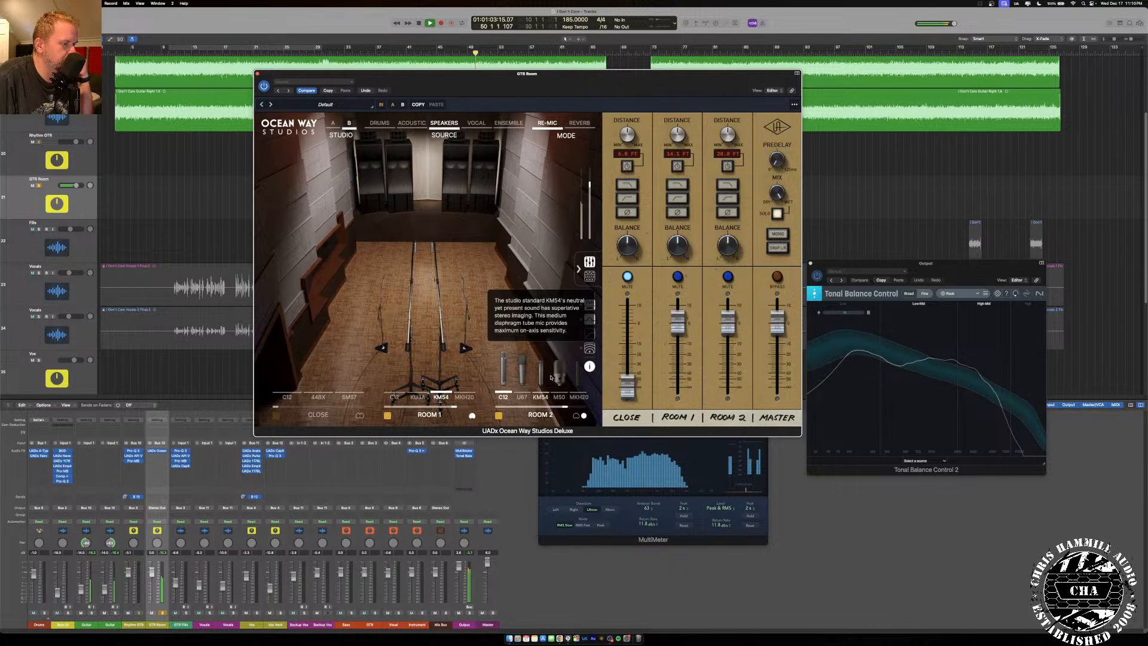
left_click(521, 376)
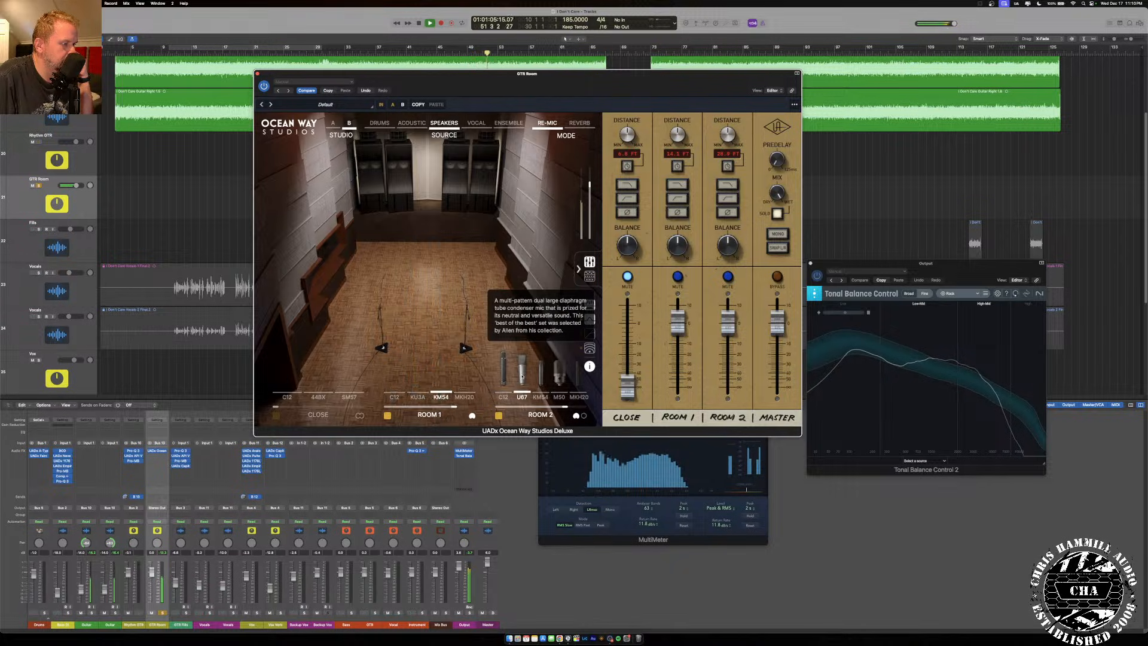
left_click_drag(729, 134, 731, 91)
left_click_drag(679, 133, 681, 166)
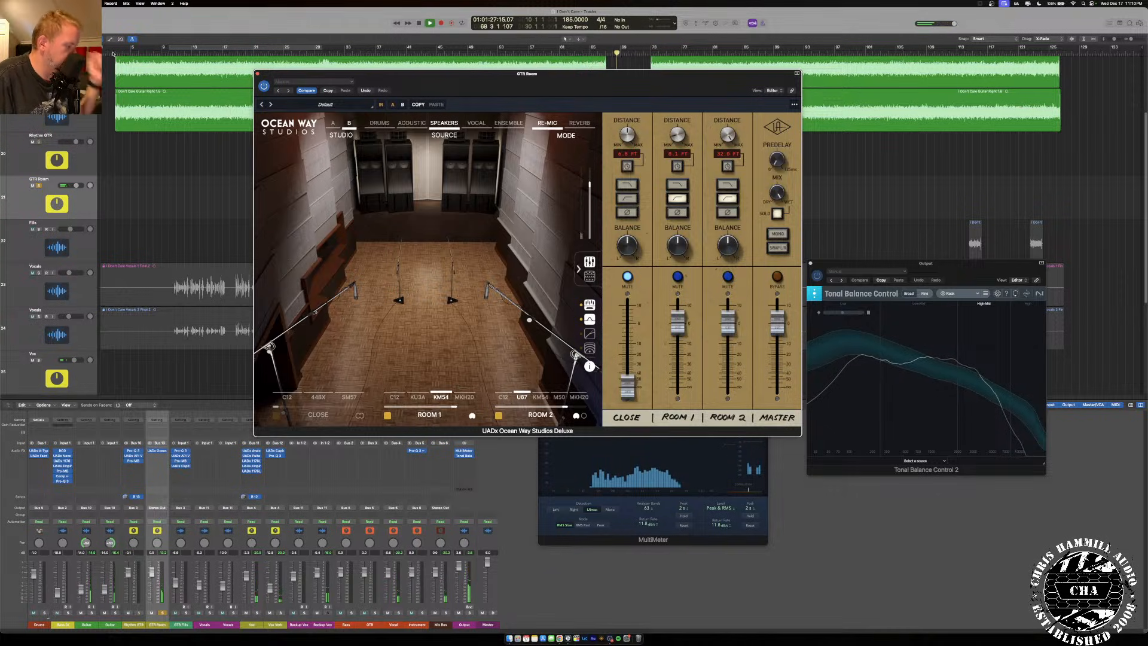
Replay the soloed guitar room from the start, turn on Dynamics in the master effects and close the plug-in window.
key("space")
key("space")
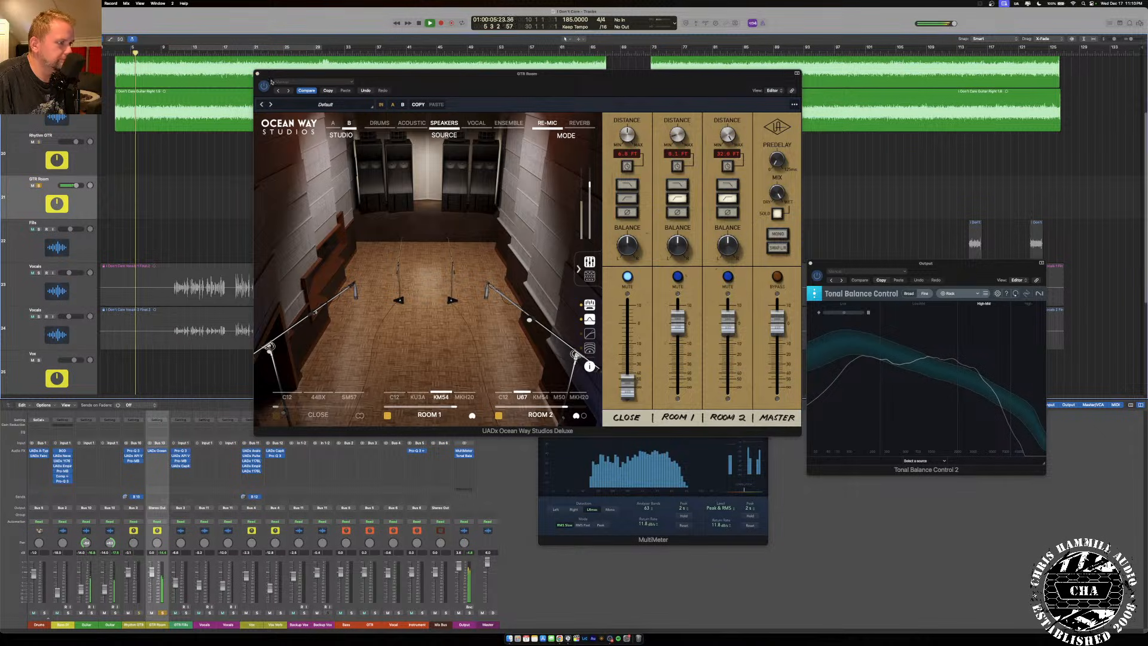
left_click(590, 275)
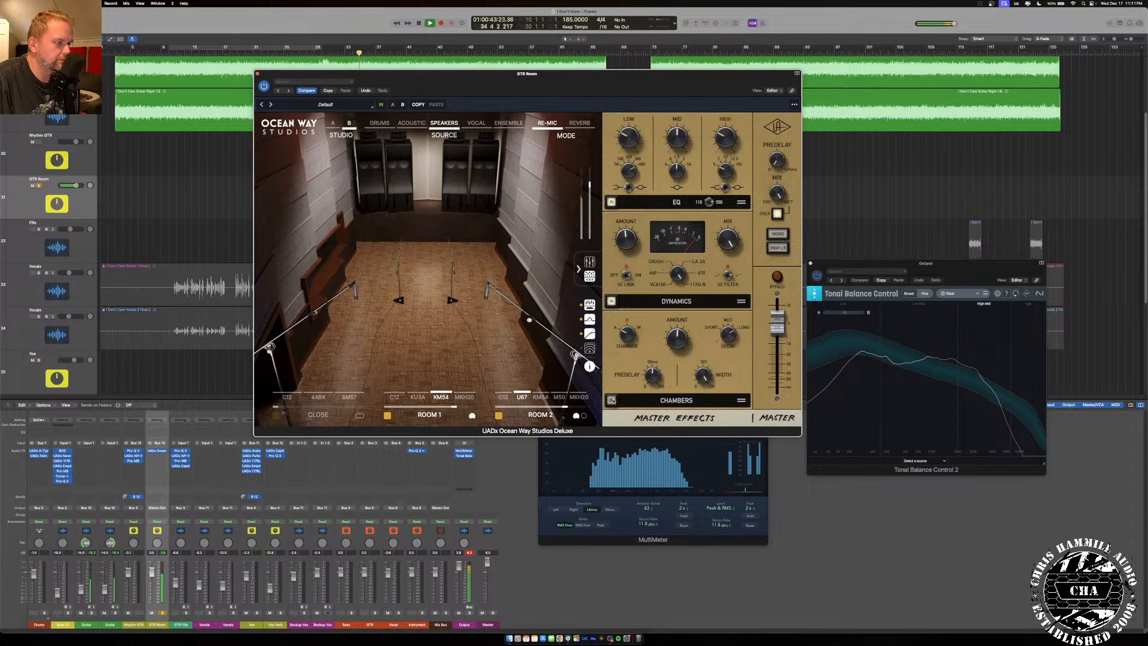
left_click(258, 74)
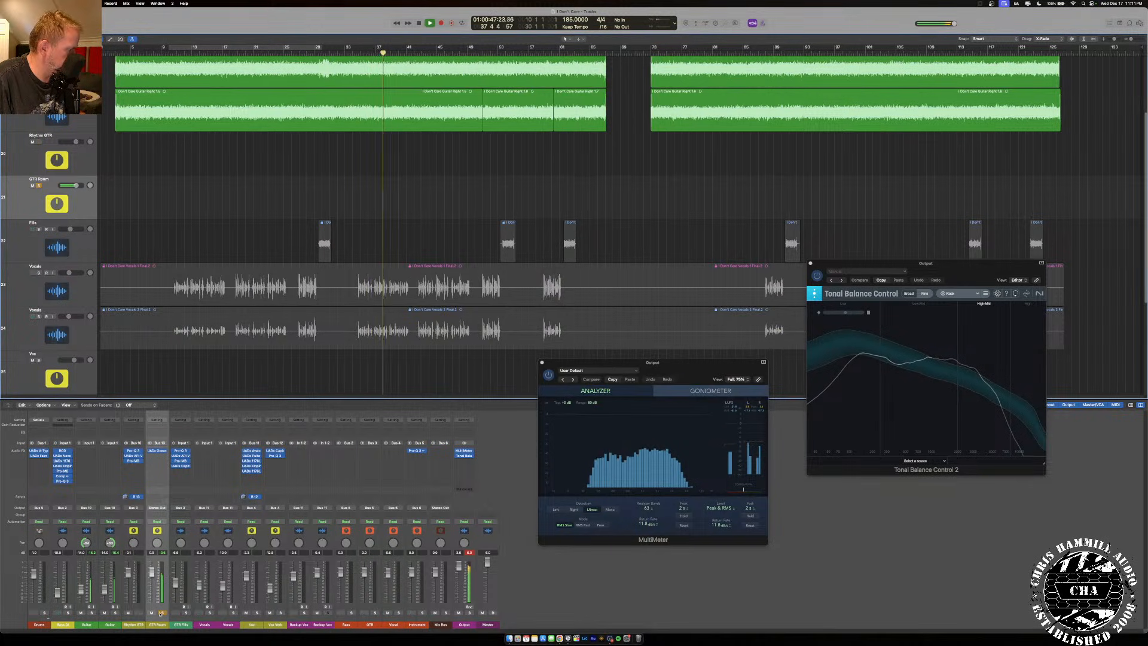
Solo Rhythm GTR alongside GTR Room and lower the GTR Room fader to blend the room beneath the guitars.
left_click(138, 613)
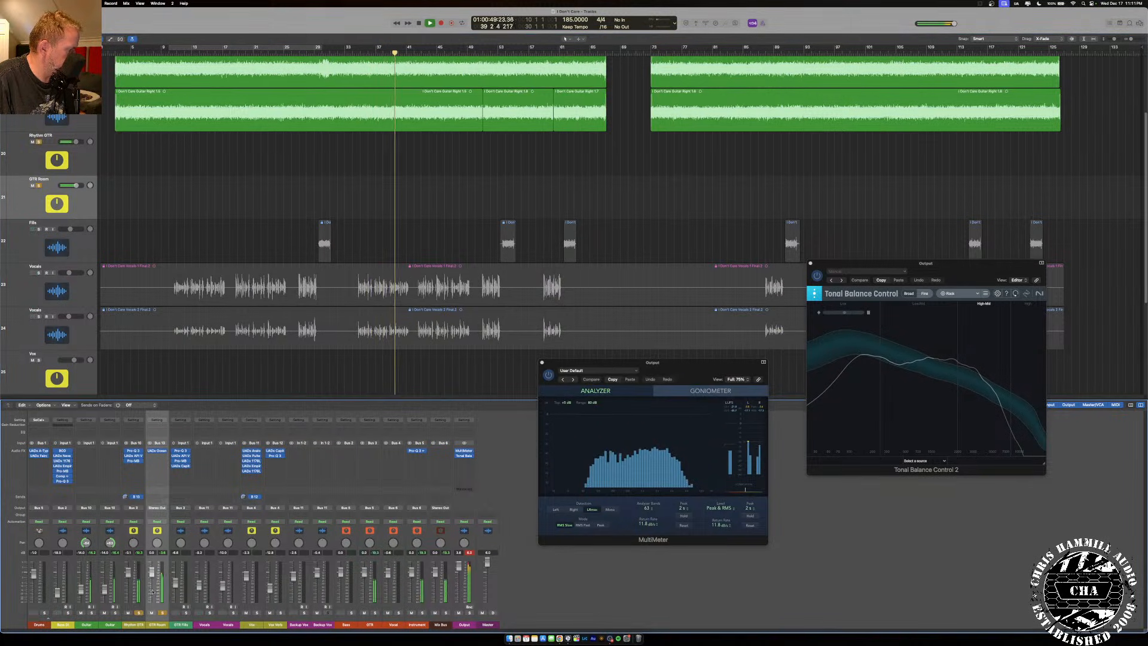
left_click_drag(152, 571, 156, 599)
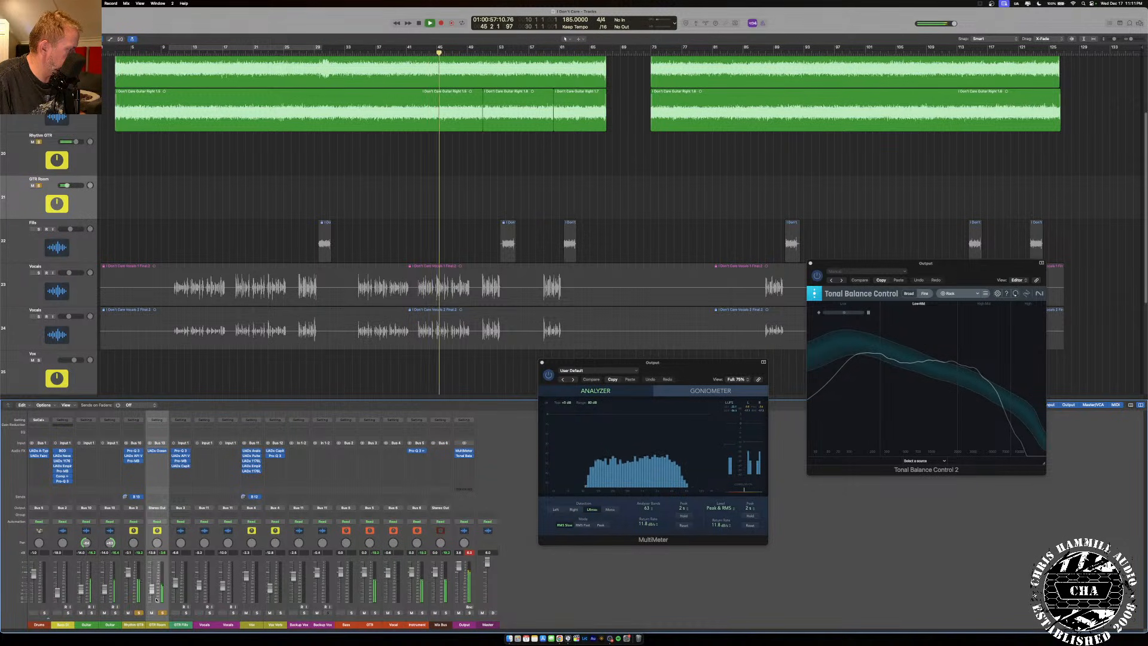
Route the GTR Room channel's output to Bus 3, the GTR bus.
left_click(157, 507)
mouse_move(169, 533)
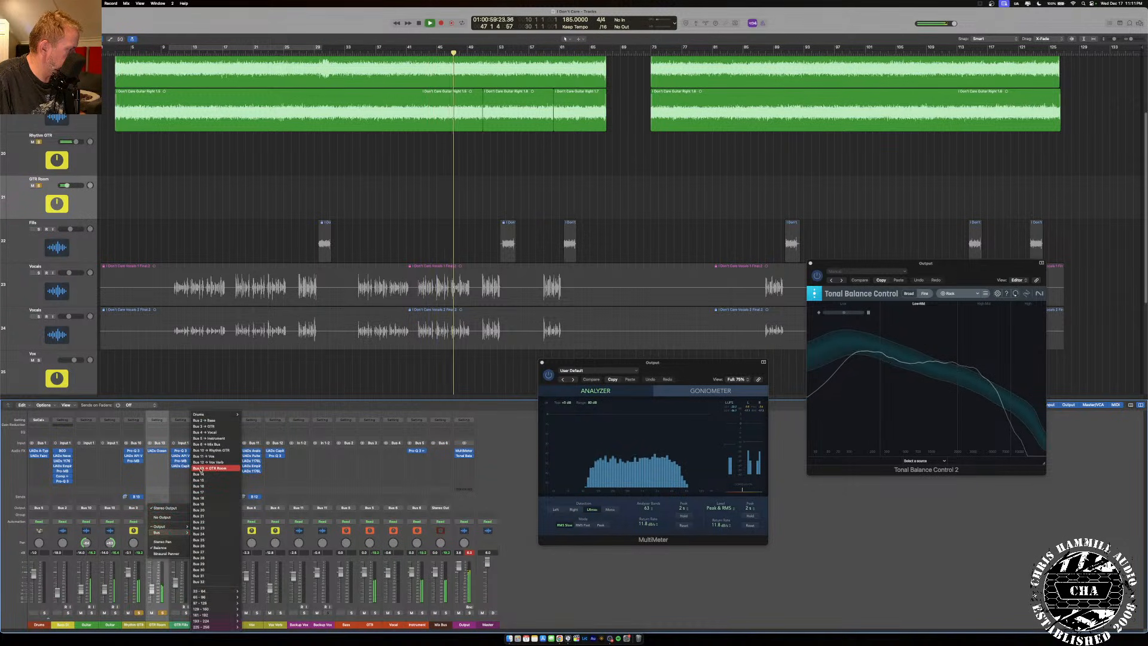
left_click(210, 441)
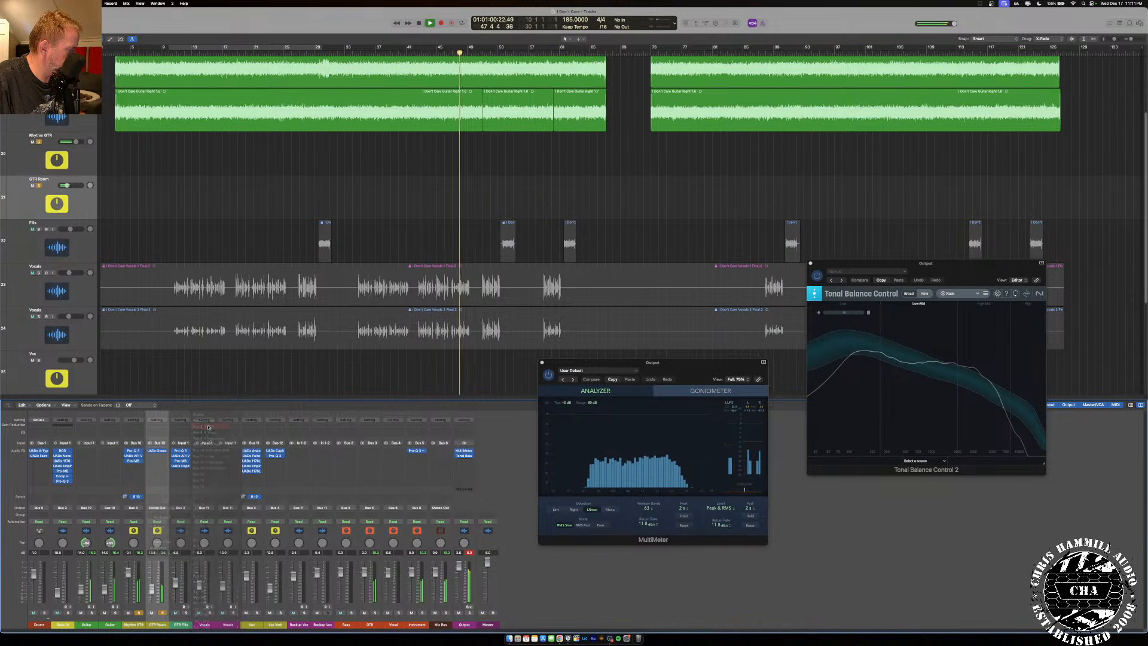
Unsolo Rhythm GTR and GTR Room to hear the guitar room within the full mix.
left_click(152, 612)
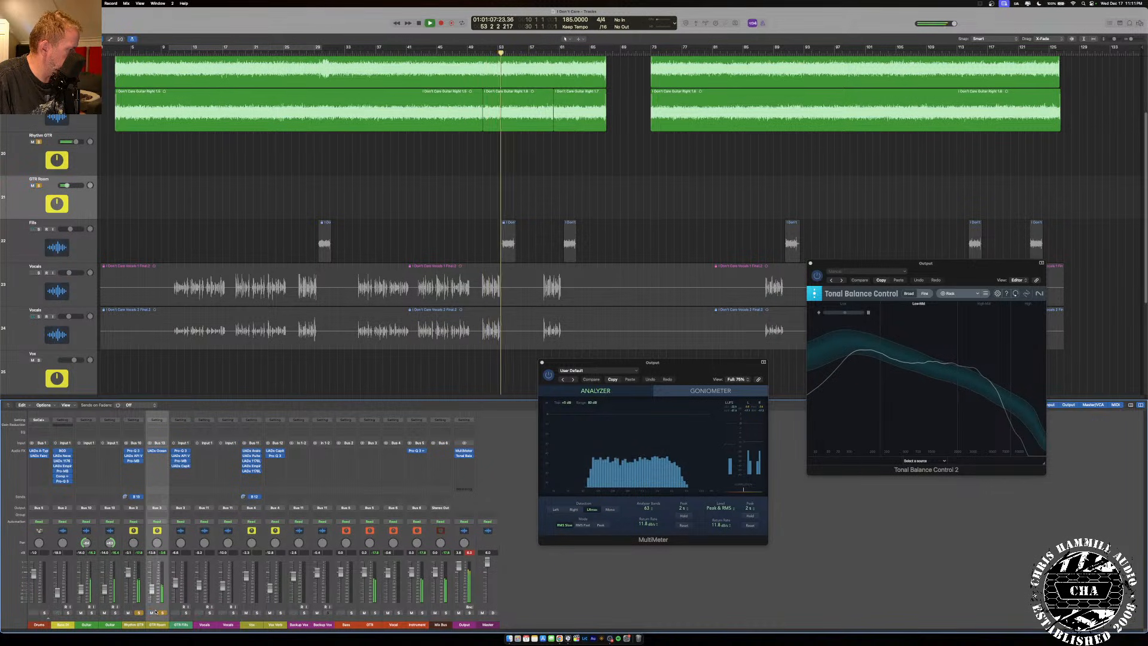
left_click(138, 612)
left_click(161, 613)
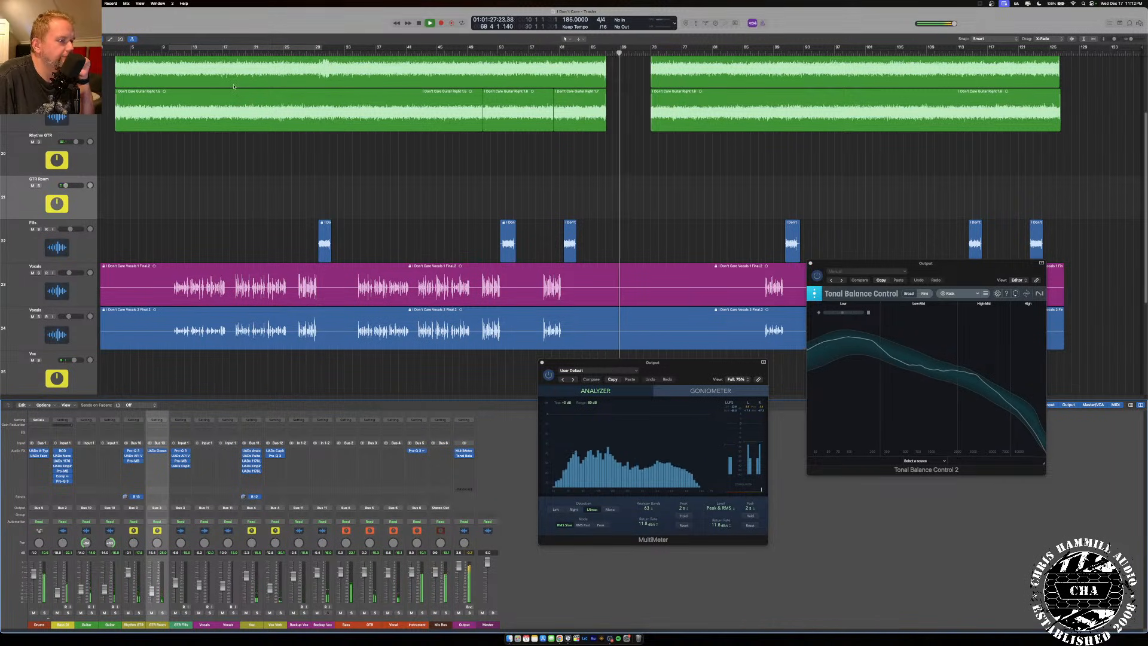
Replay the song from the start and reset the peak level readings on the Master and Output channels.
key("Return")
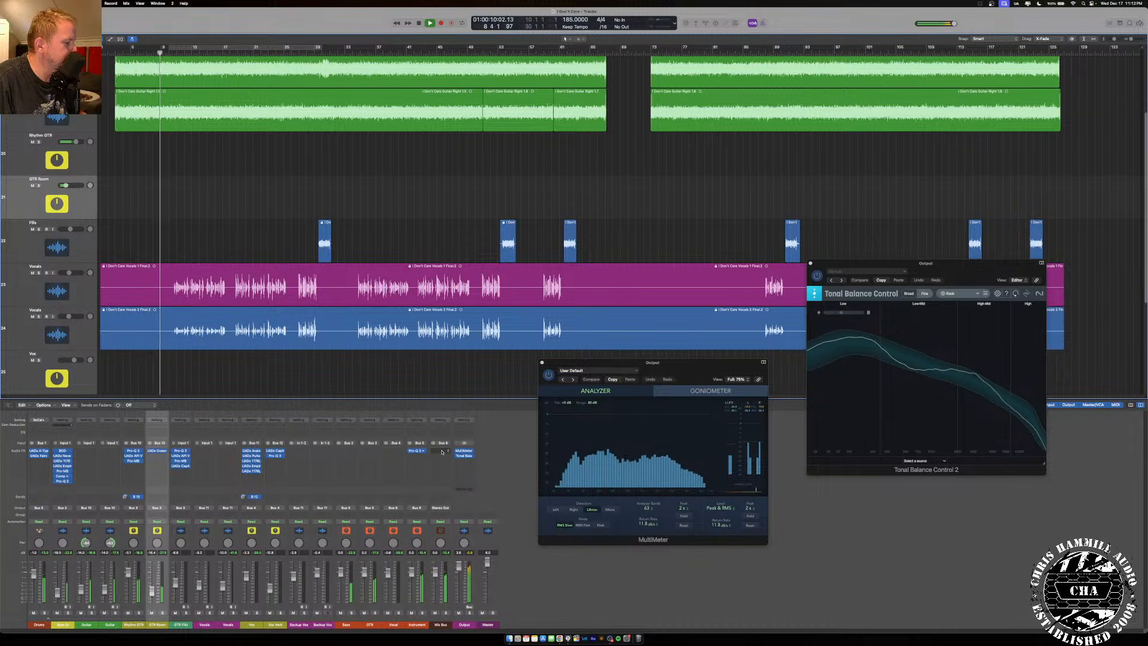
left_click(488, 552)
left_click(458, 553)
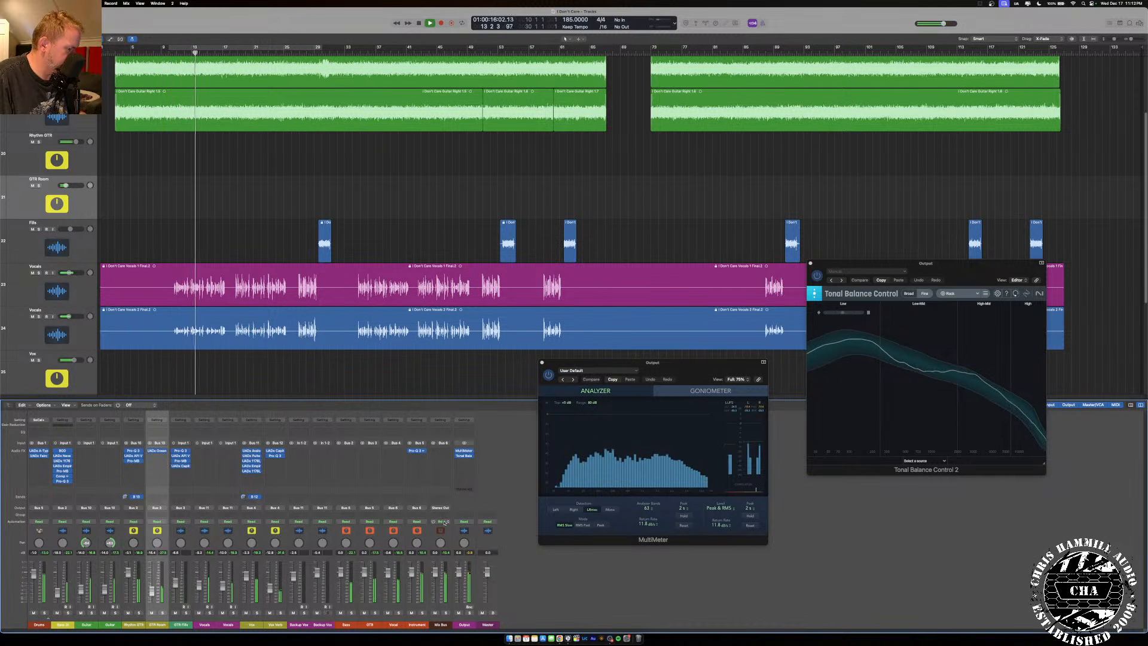
Insert the SSL Native Bus Compressor 2 plug-in in the first free effect slot of the Mix Bus channel.
left_click(442, 453)
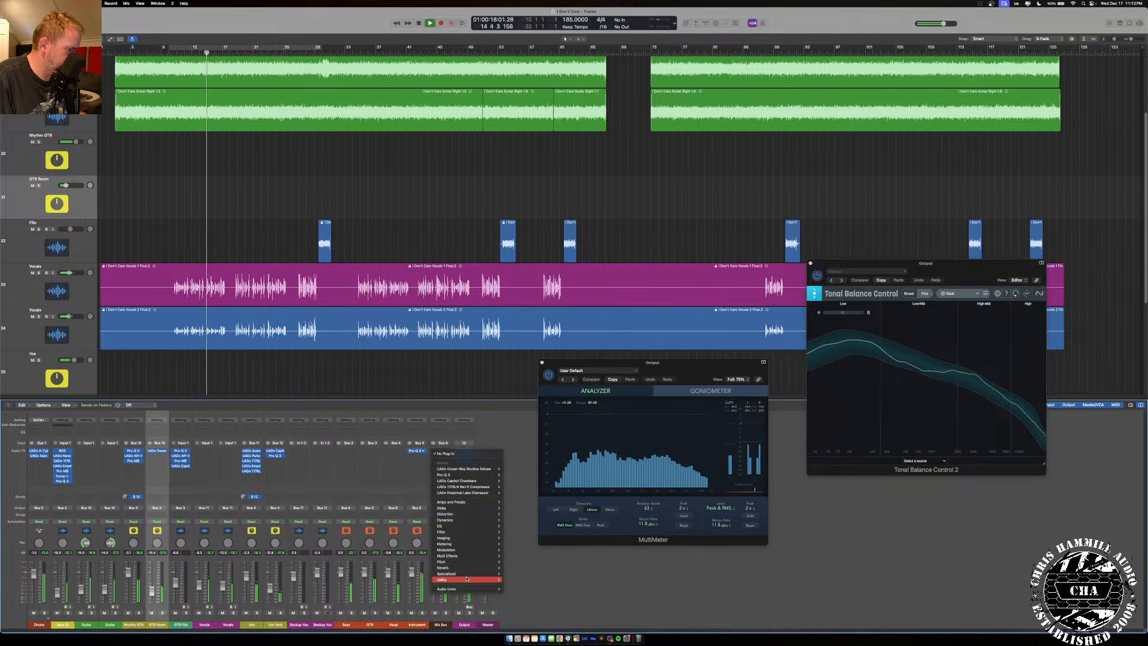
mouse_move(472, 588)
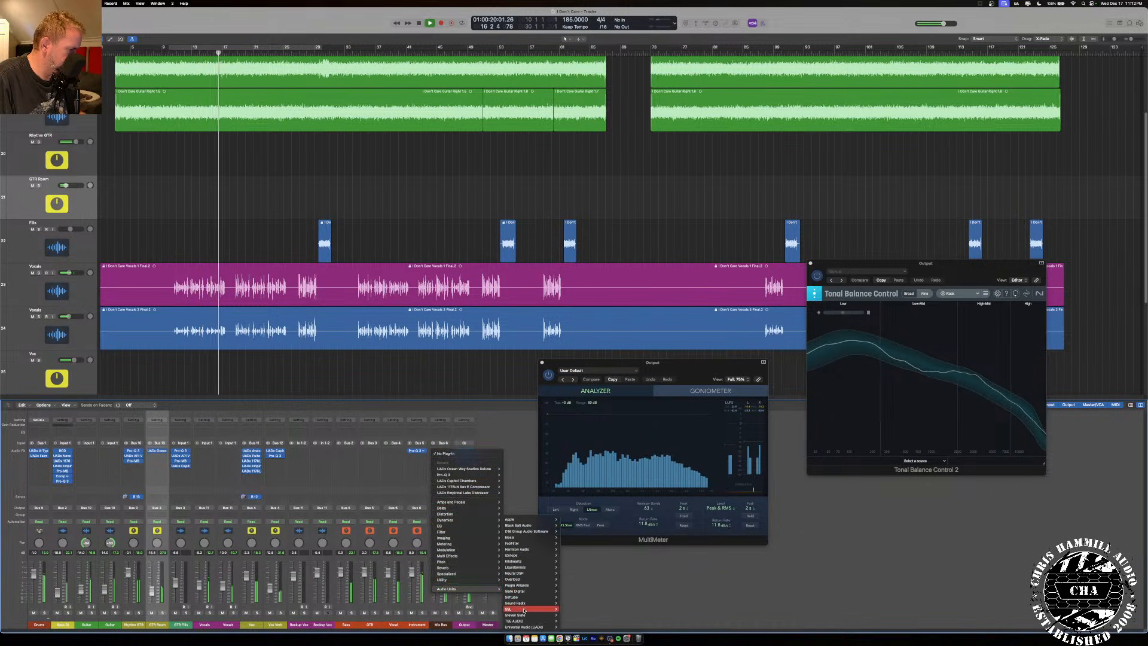
mouse_move(524, 610)
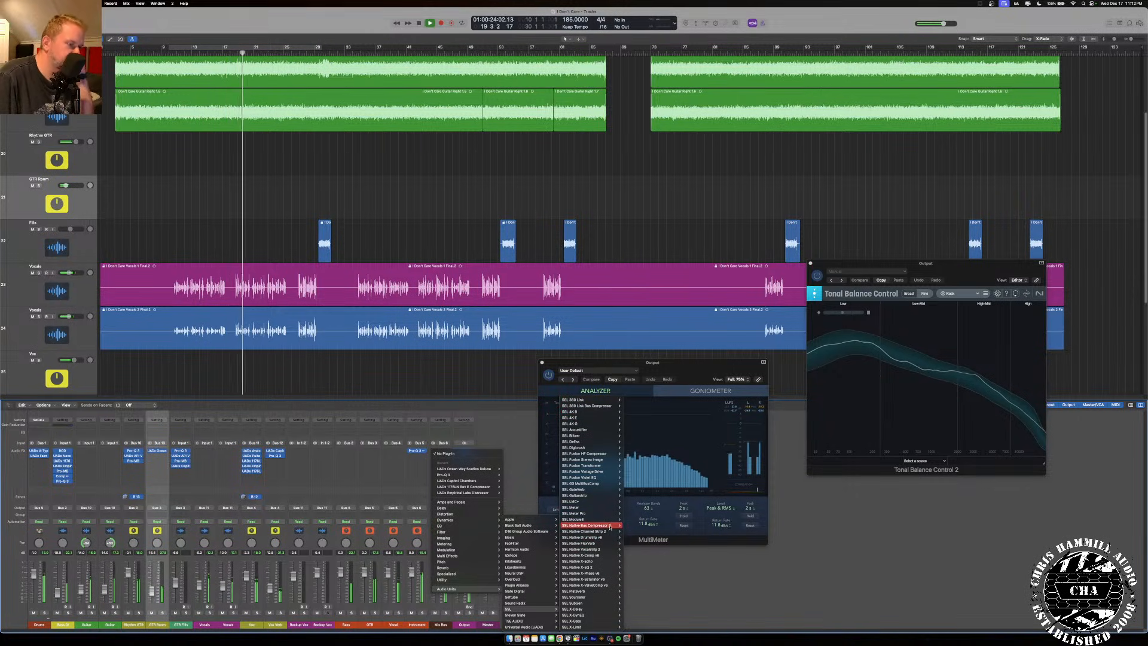
left_click(442, 453)
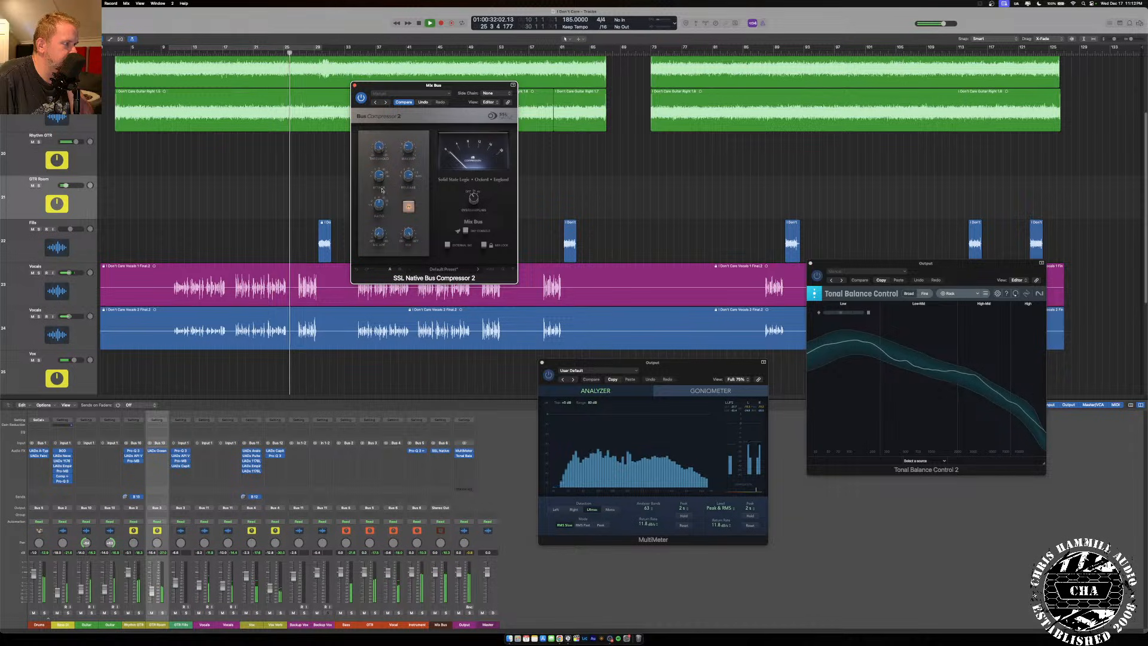
Adjust the threshold and make-up gain of the Mix Bus compressor while the song plays, and close its window.
left_click_drag(379, 147, 380, 183)
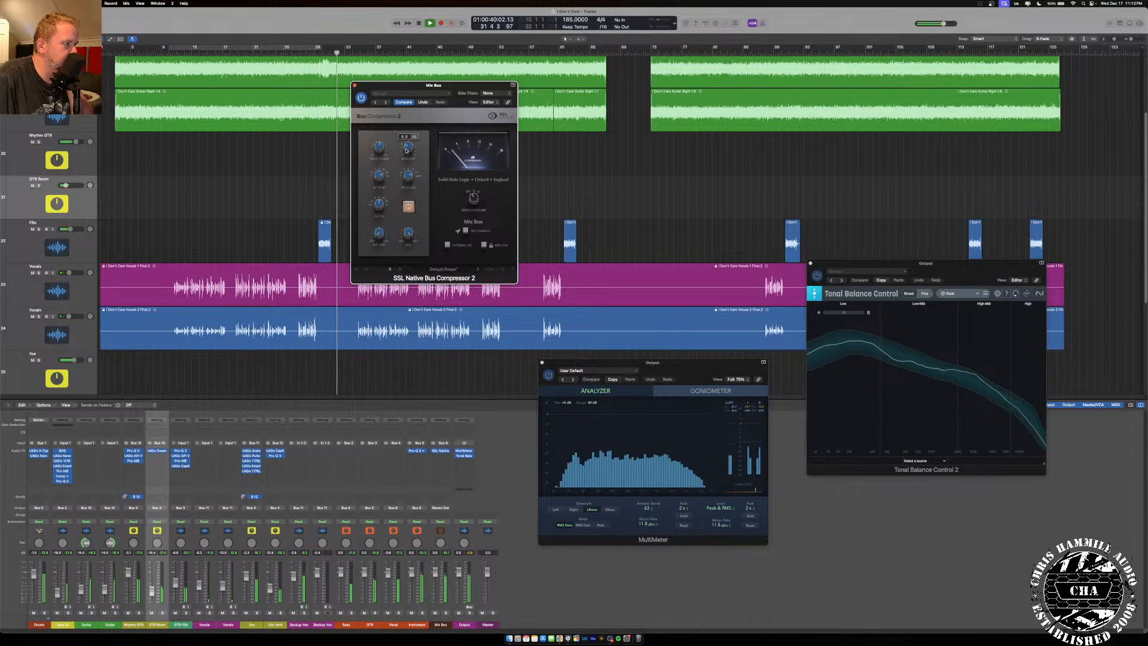
mouse_move(408, 150)
left_click_drag(407, 149, 409, 146)
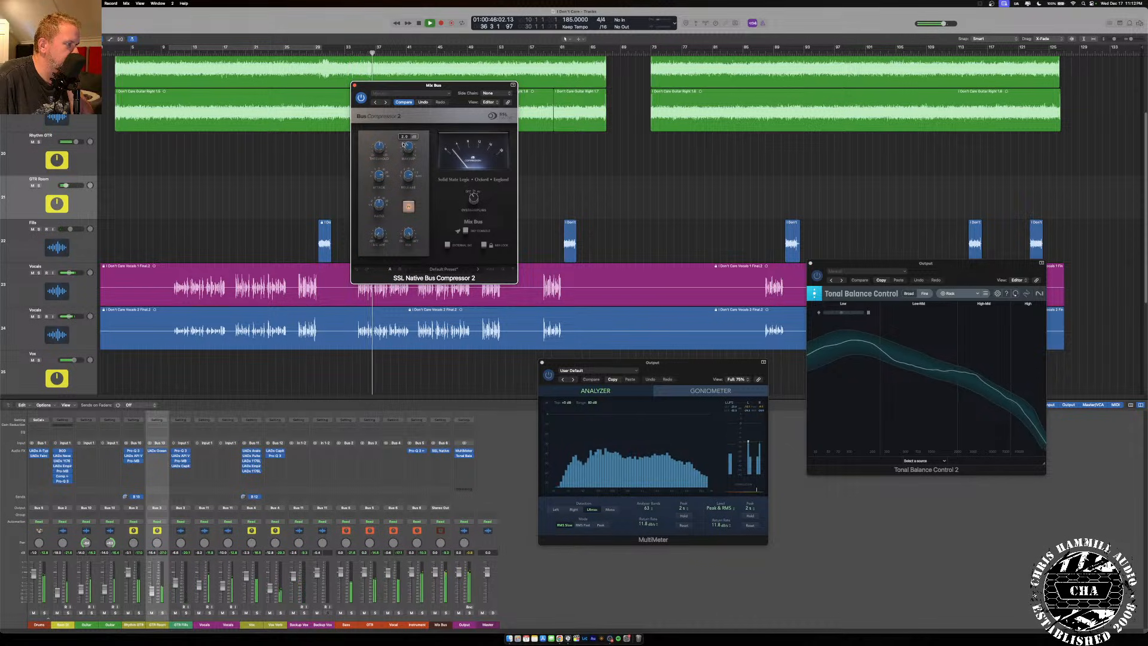
left_click(355, 86)
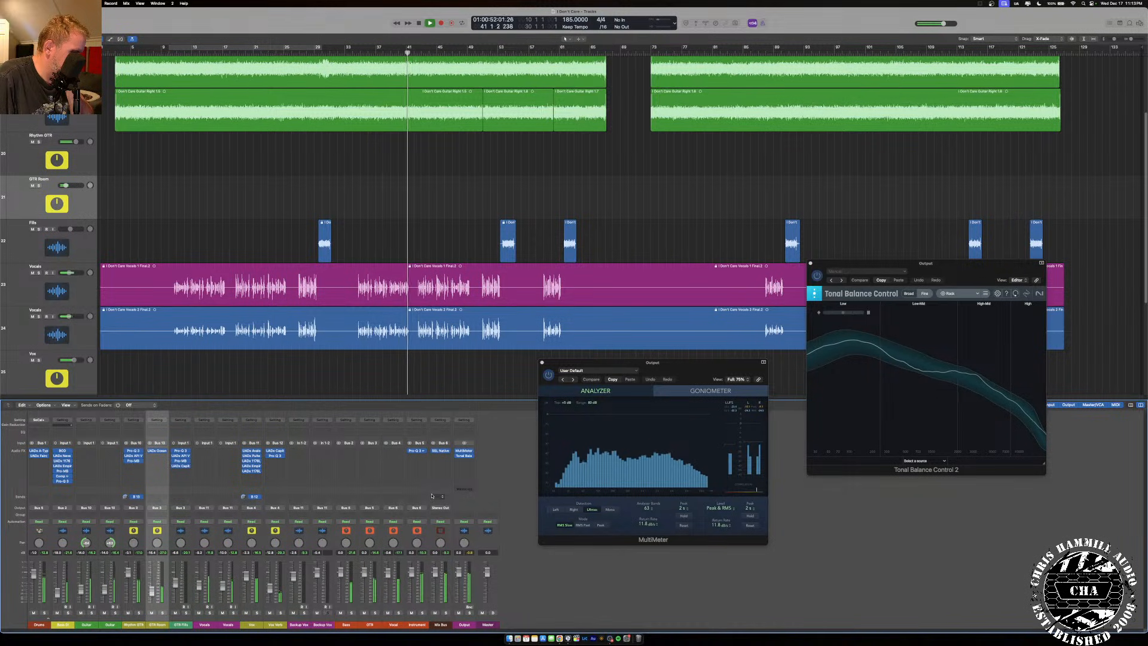
Insert a stereo Plugin Alliance SPL Vitalizer MK2-T after the bus compressor on the Mix Bus.
left_click(442, 457)
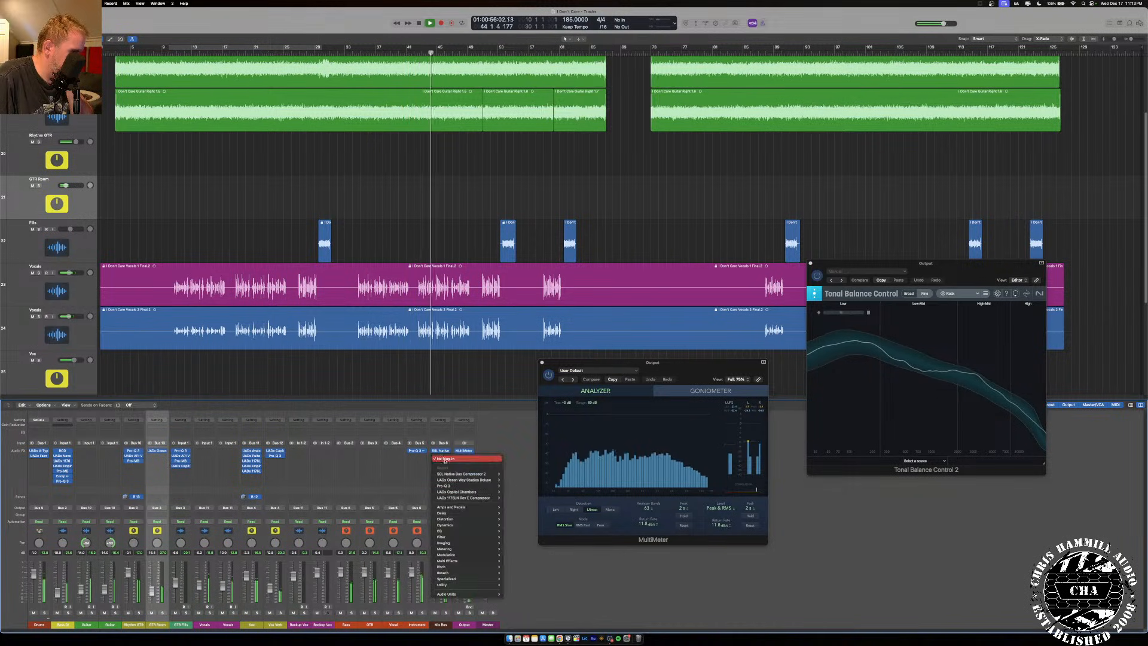
mouse_move(527, 627)
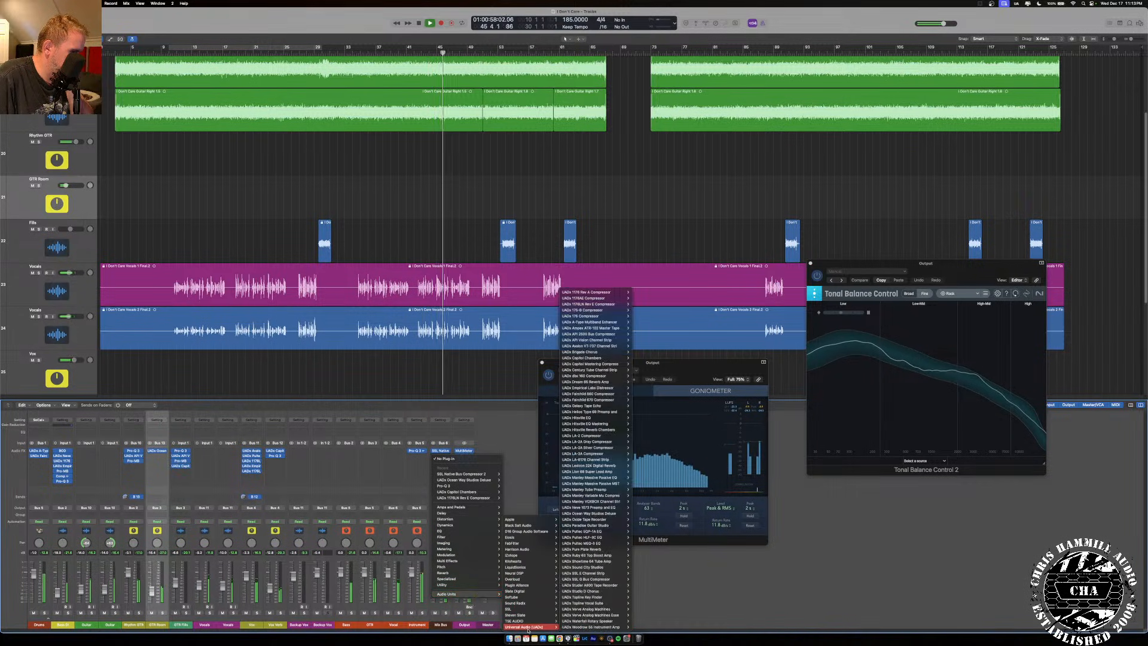
mouse_move(592, 483)
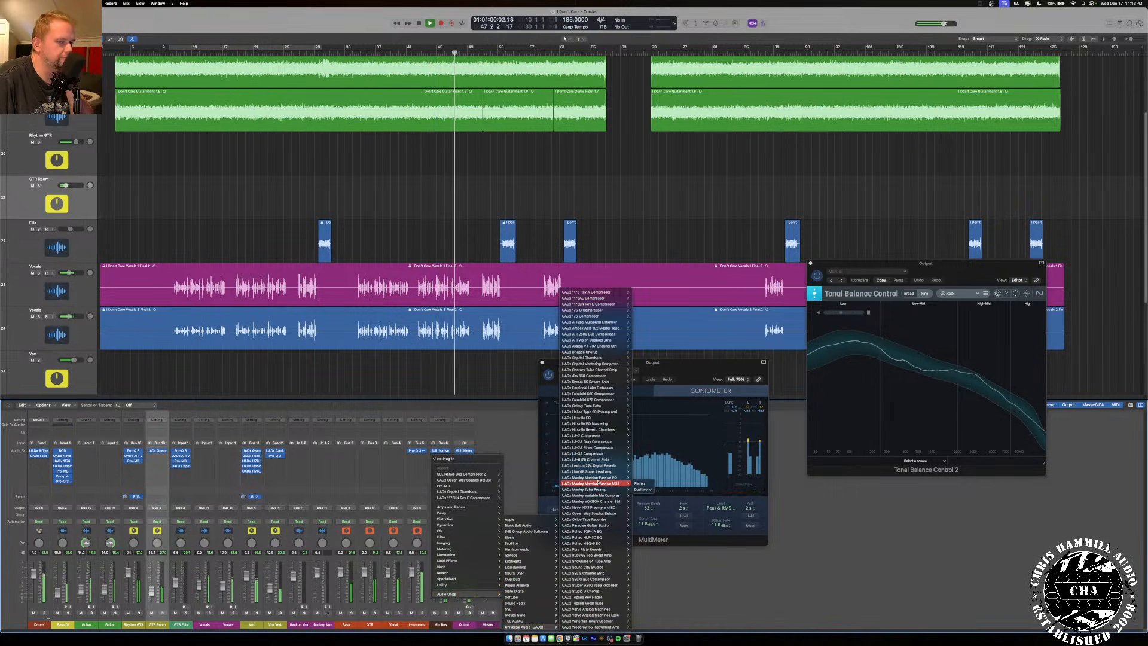
mouse_move(590, 395)
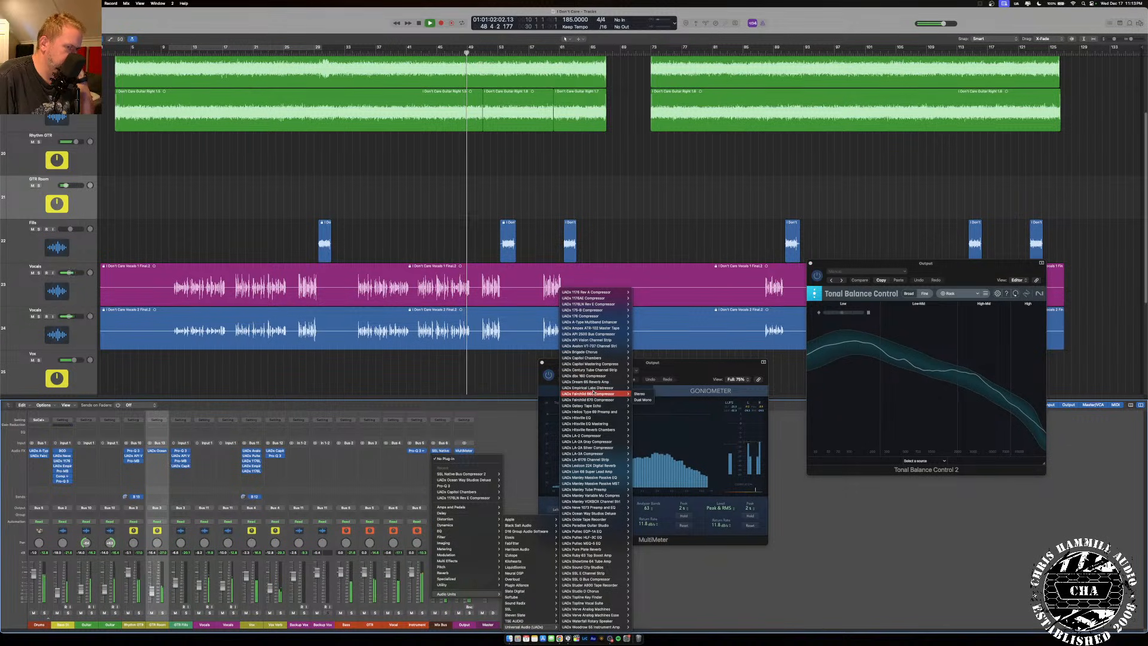
mouse_move(617, 467)
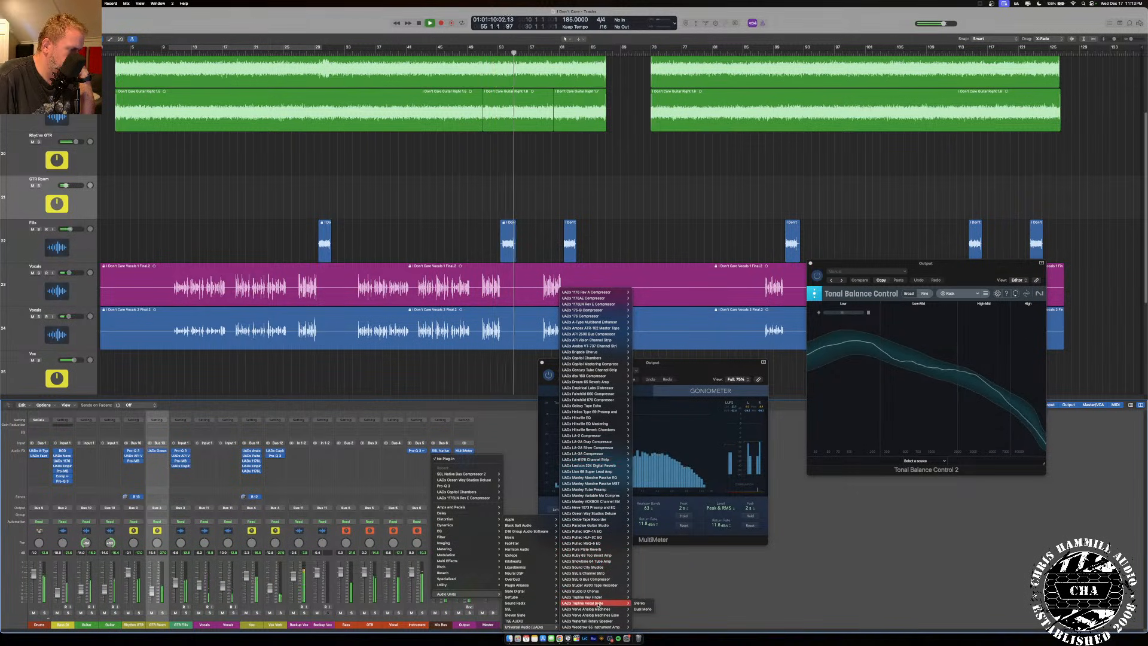
mouse_move(583, 563)
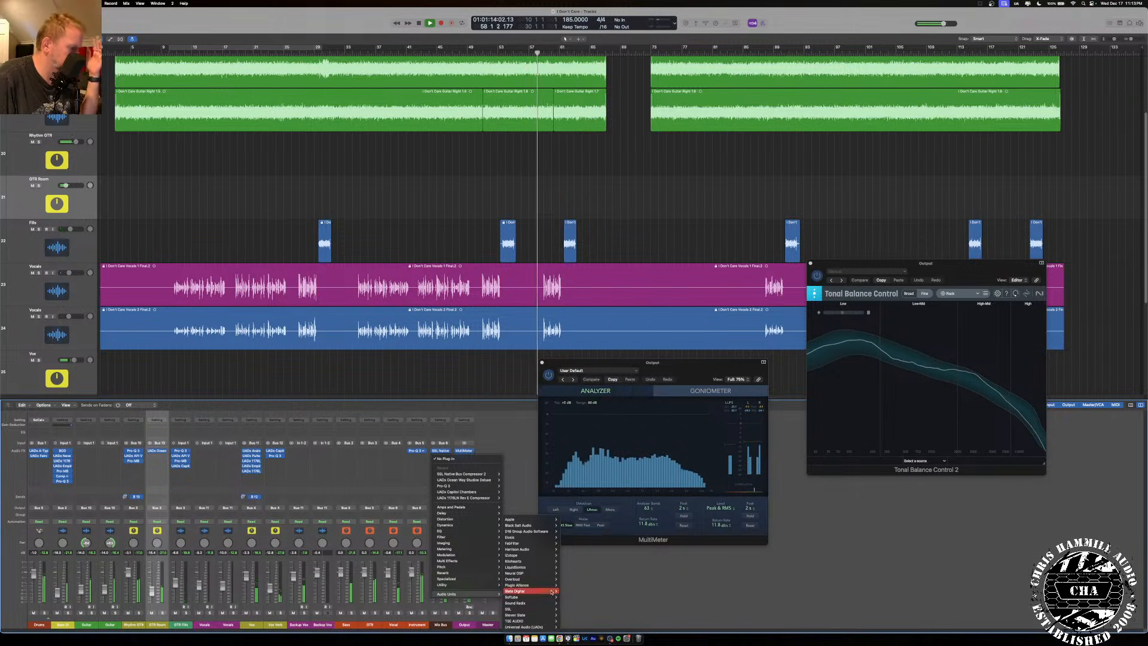
mouse_move(542, 586)
mouse_move(592, 596)
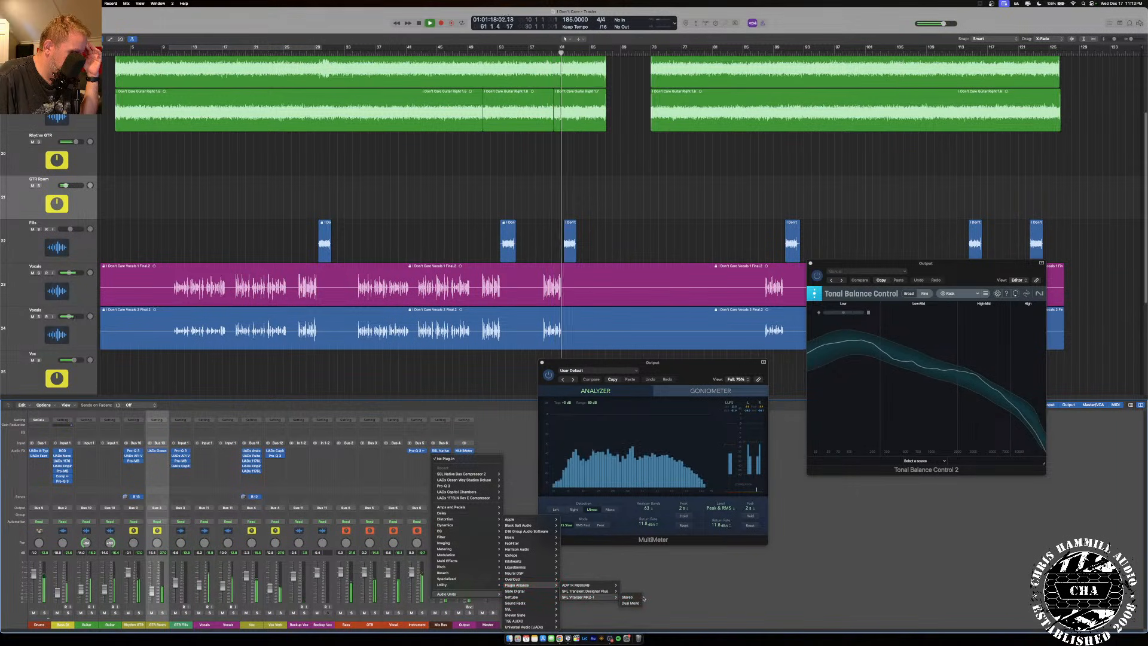
left_click(629, 597)
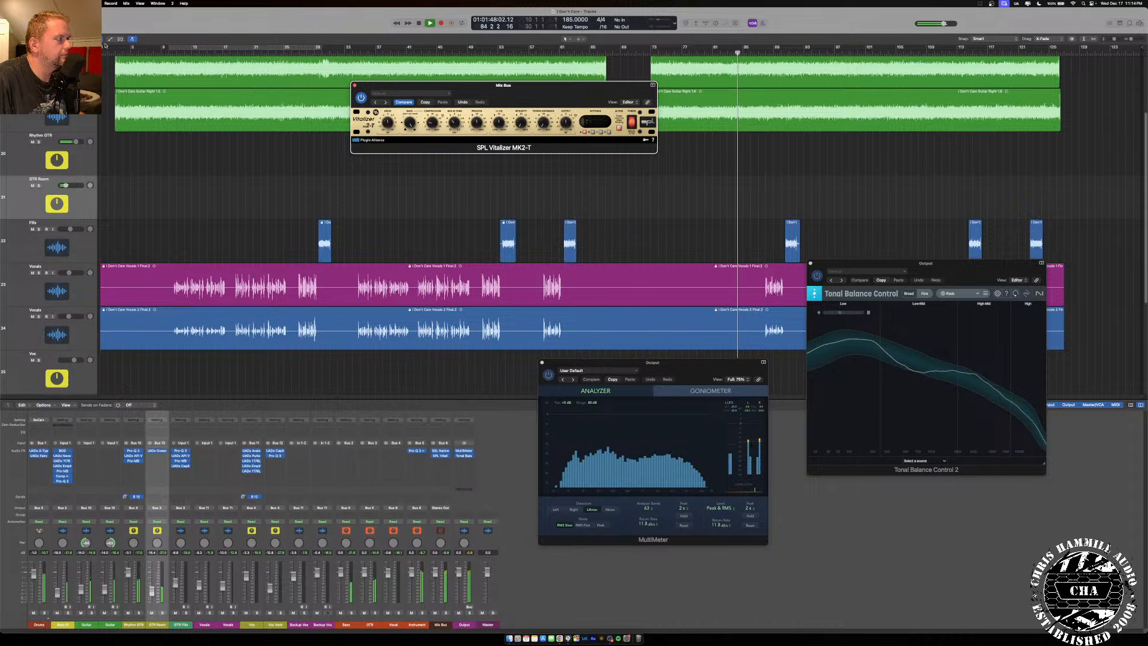
Set a cycle range from about bar 10 to the end of the song and restart playback within it.
left_click(177, 48)
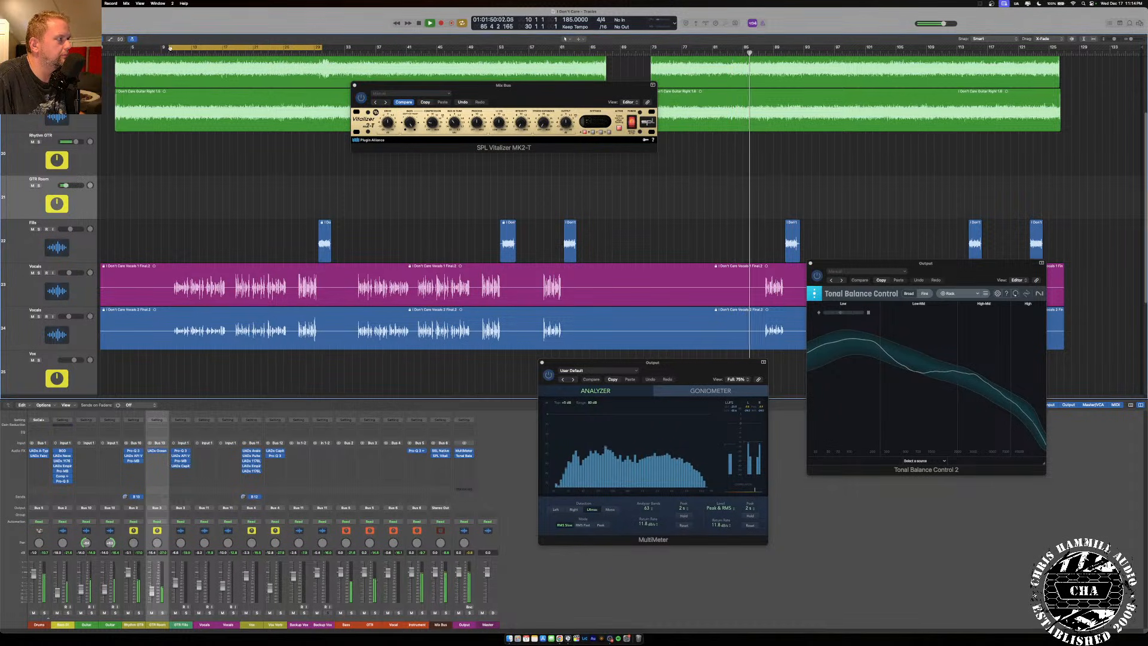
left_click_drag(169, 48, 173, 52)
left_click_drag(321, 48, 1059, 150)
key("space")
key("space")
Toggle the SPL Vitalizer's red switch while the mix plays and close the plug-in window.
left_click(632, 125)
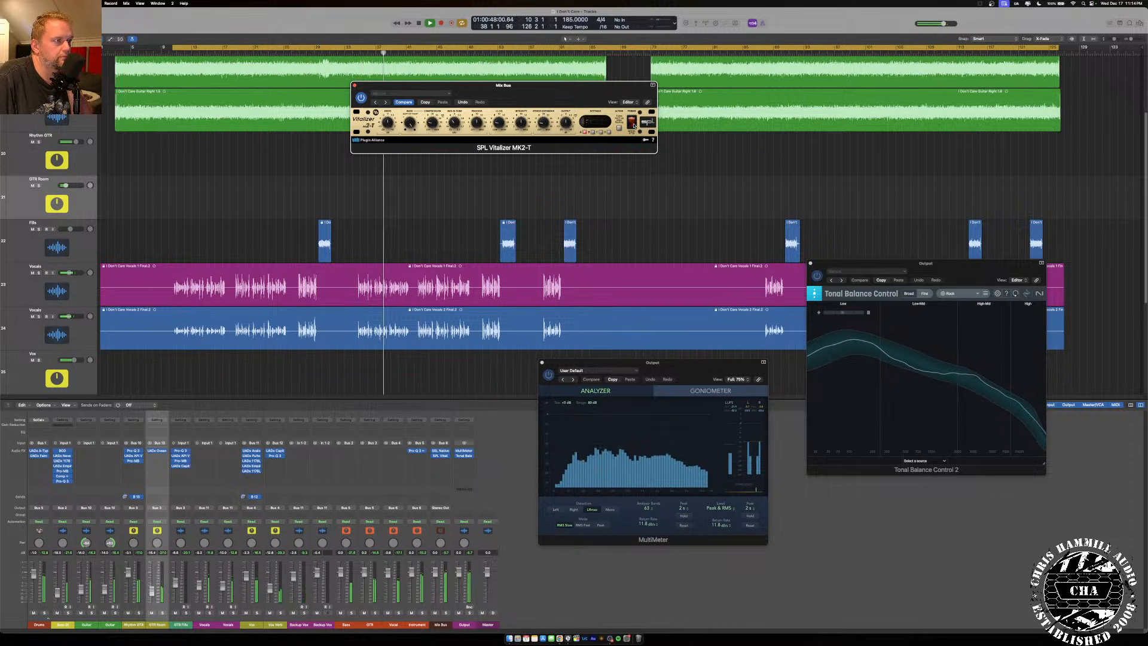
left_click(355, 86)
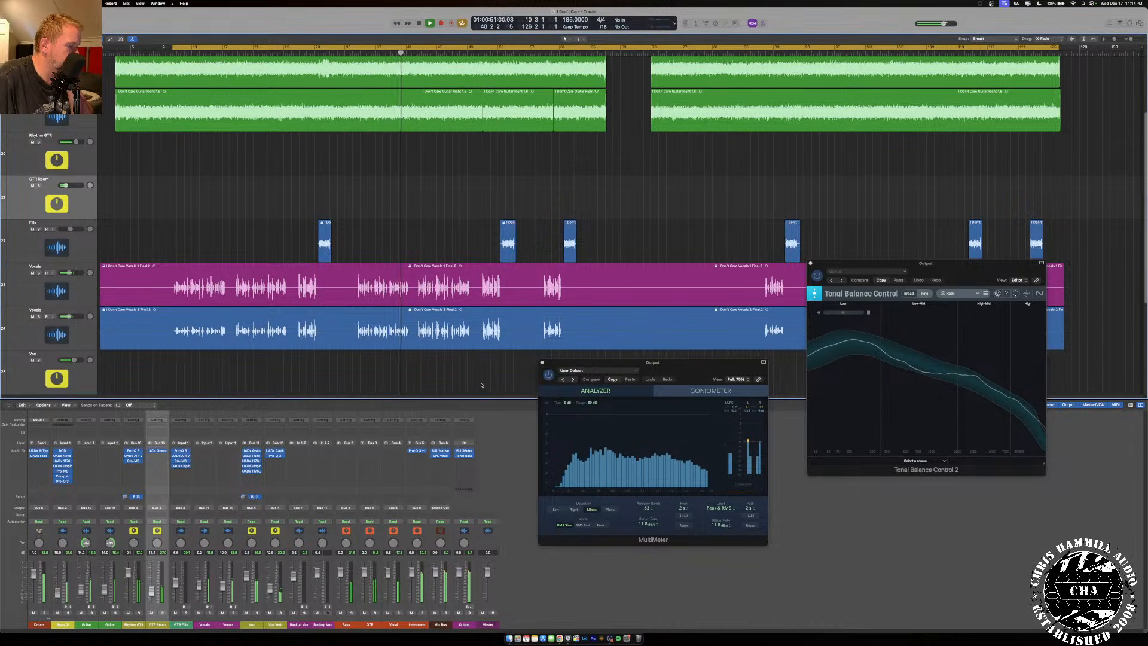
Insert the SSL G3 MultiBusComp in the slot below the Vitalizer on the Mix Bus and open it.
left_click(435, 460)
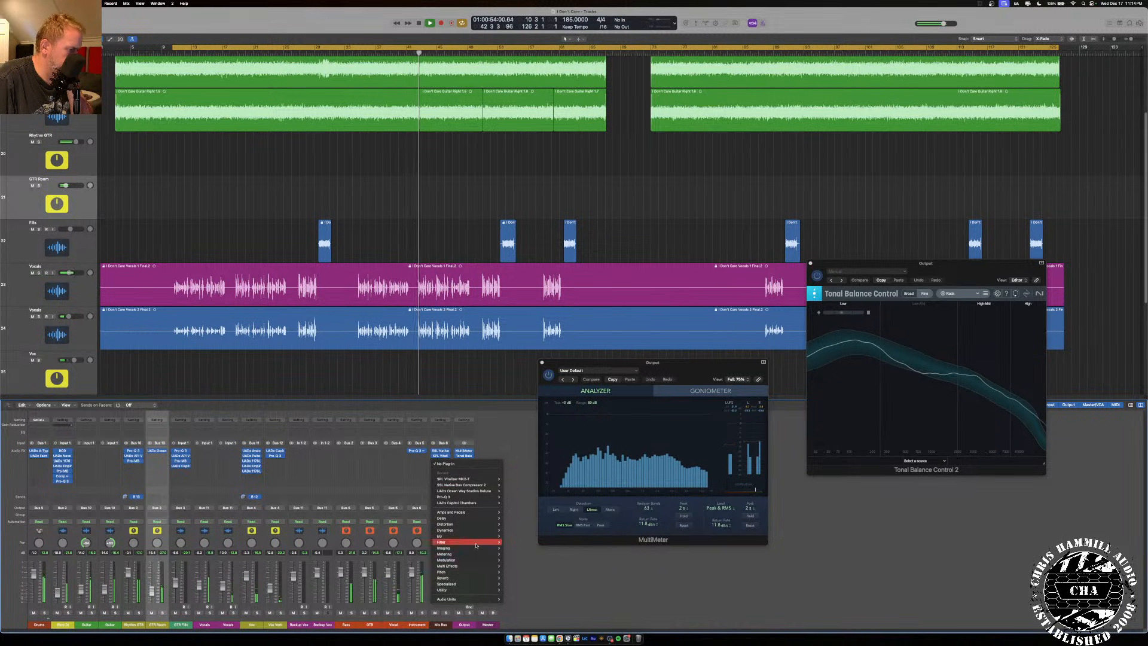
mouse_move(476, 597)
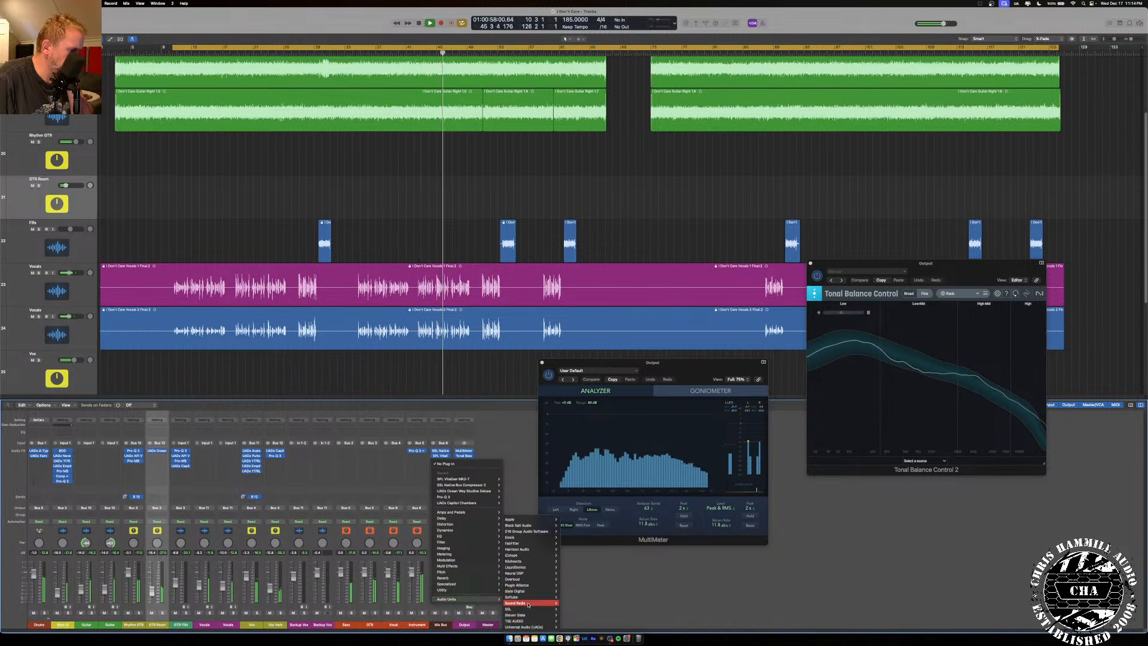
mouse_move(527, 611)
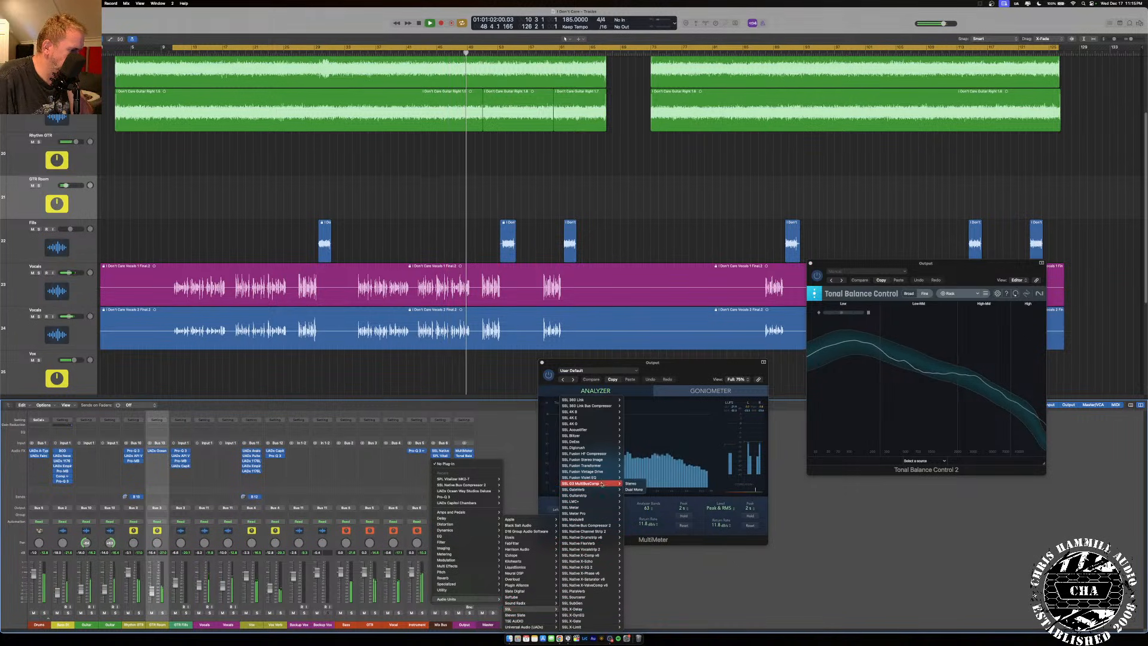
left_click(478, 468)
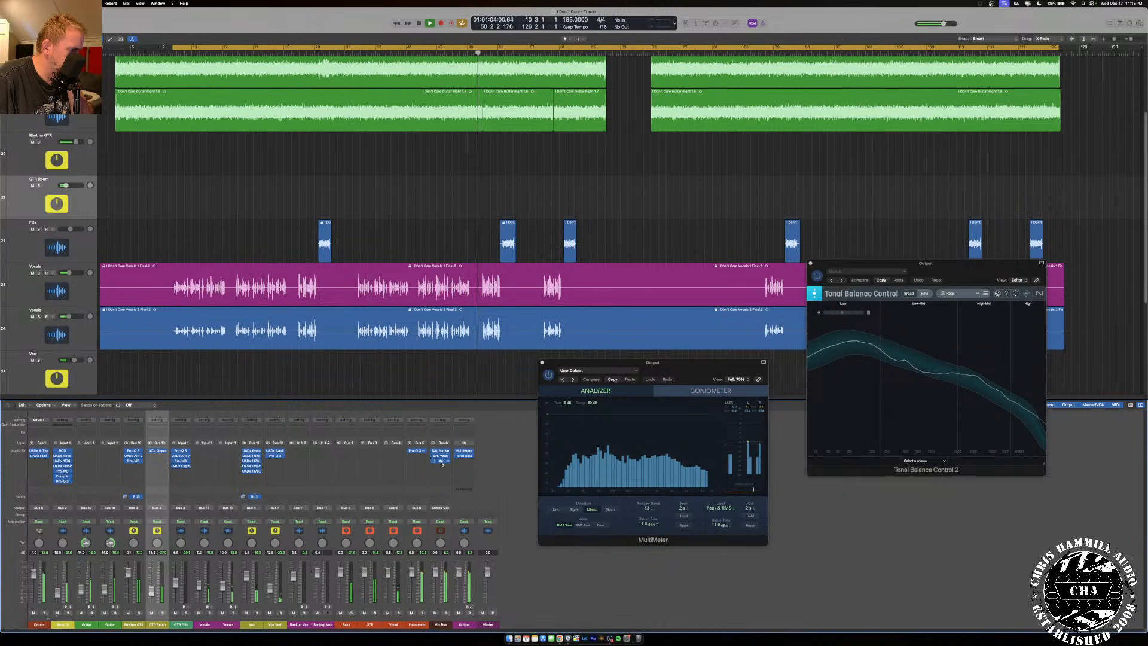
left_click(442, 463)
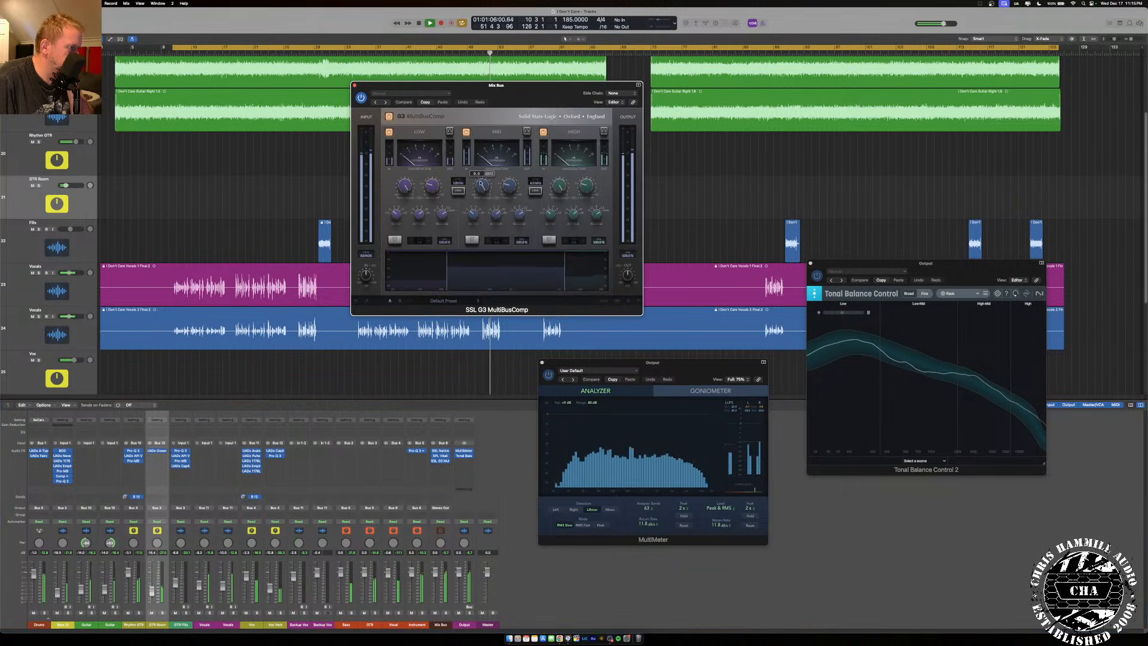
Lower both crossover points of the multiband compressor slightly, replaying the mix from the start of the cycle range.
left_click_drag(447, 262, 446, 263)
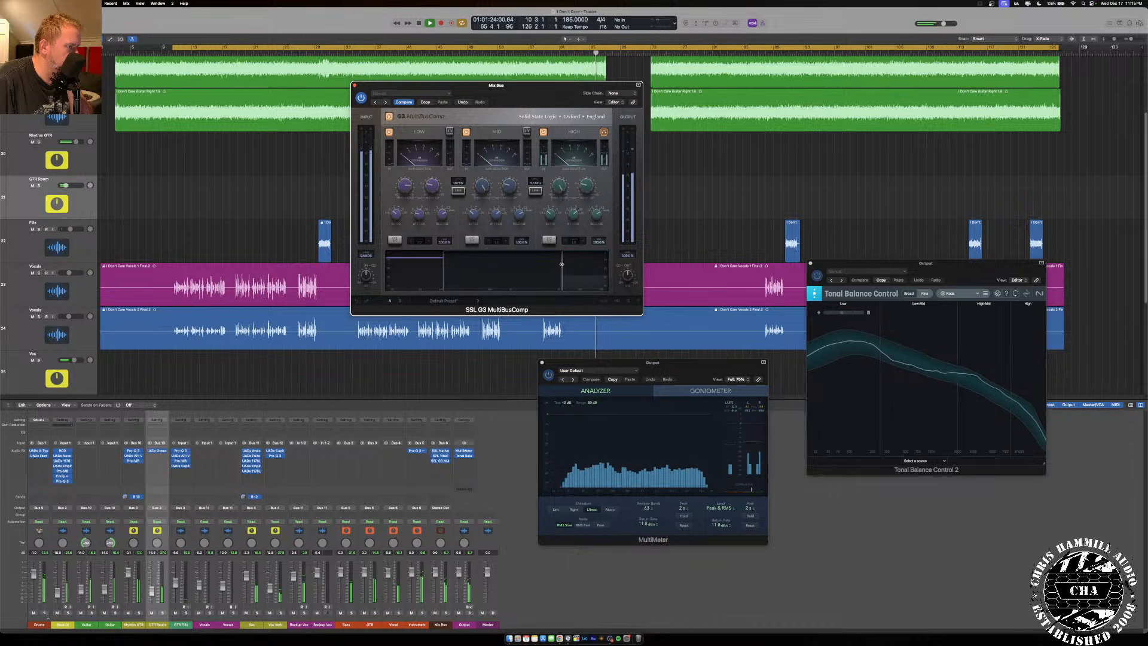
left_click(174, 54)
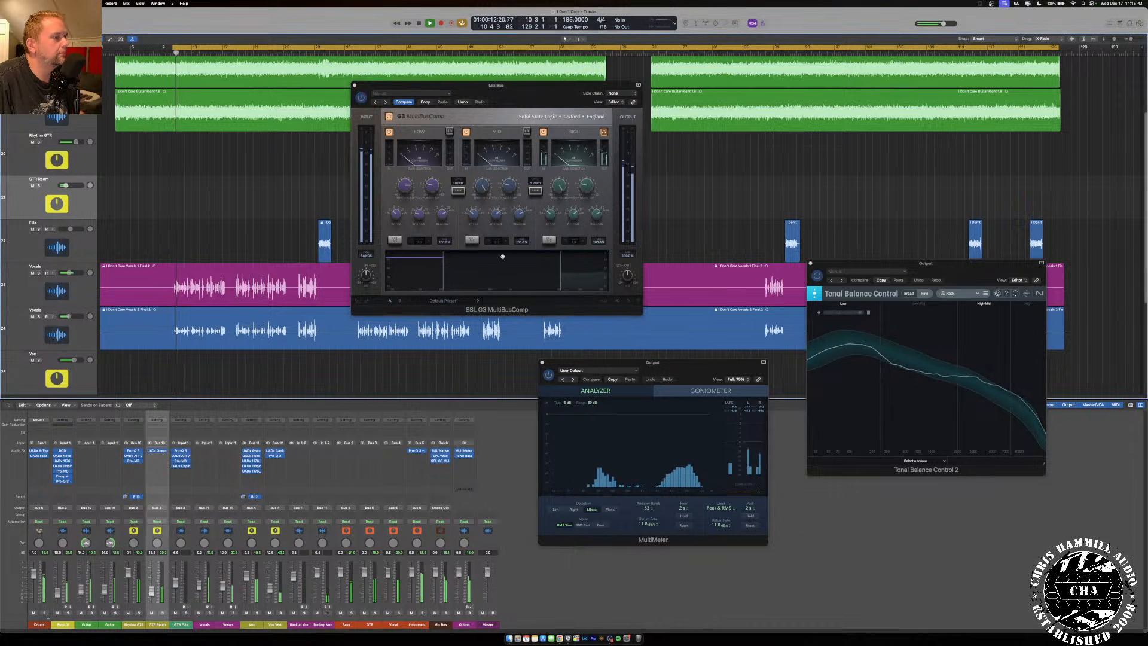
left_click_drag(561, 265, 552, 273)
Adjust the thresholds of the High, Mid and Low bands in the multiband compressor and close its window.
left_click_drag(560, 186, 560, 209)
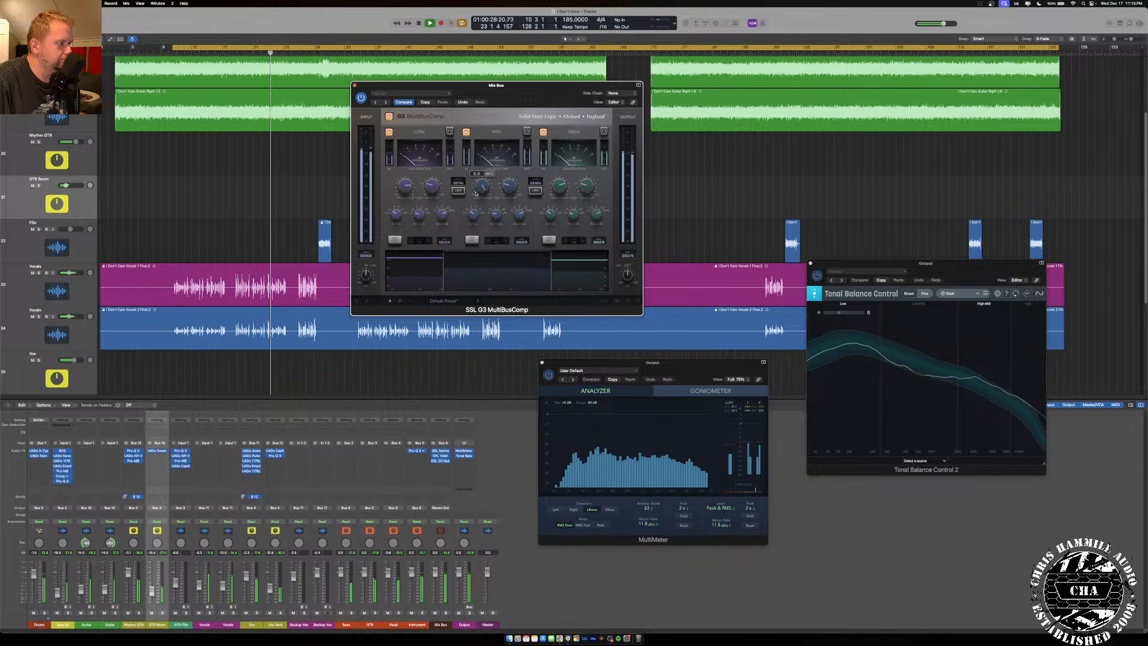
left_click_drag(478, 190, 478, 200)
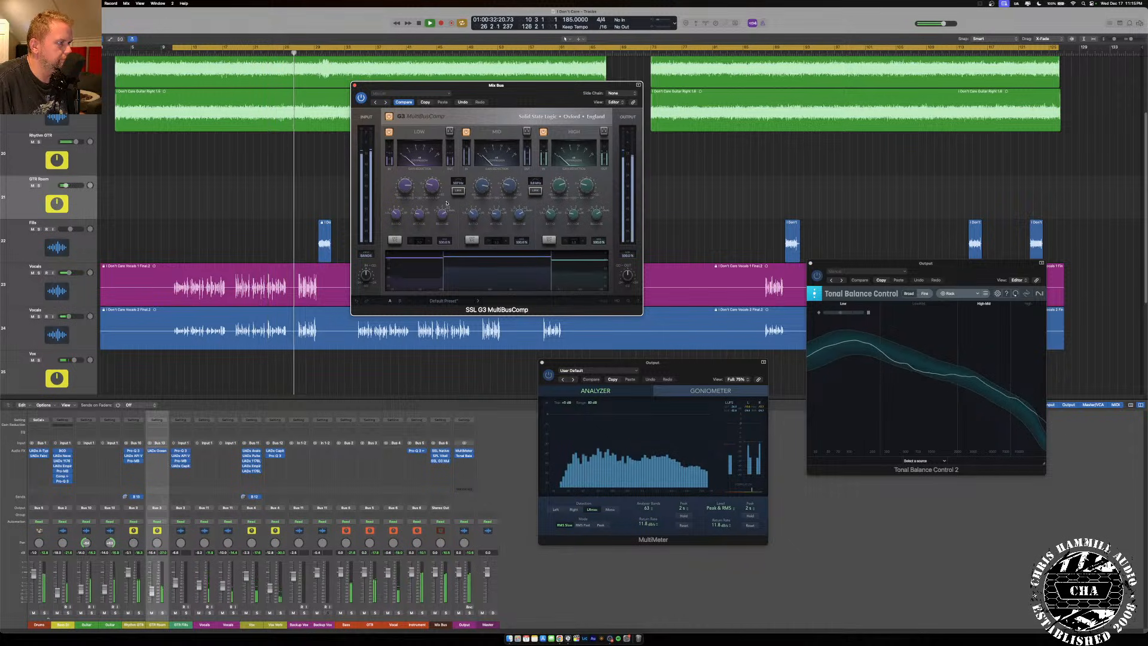
left_click_drag(406, 189, 407, 190)
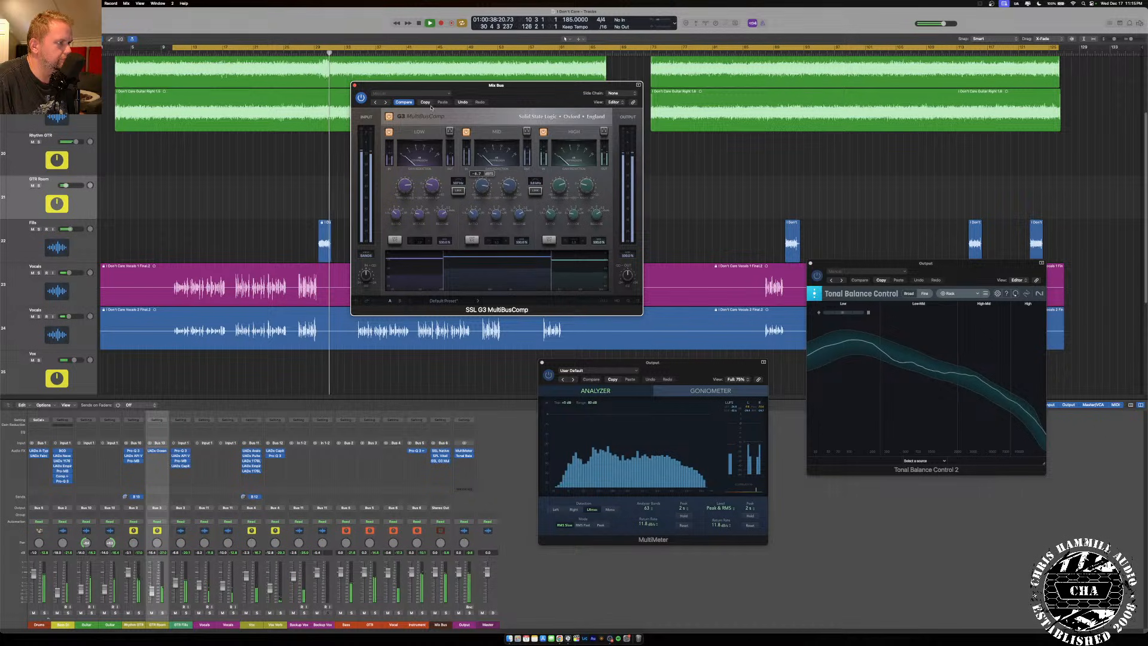
left_click(355, 84)
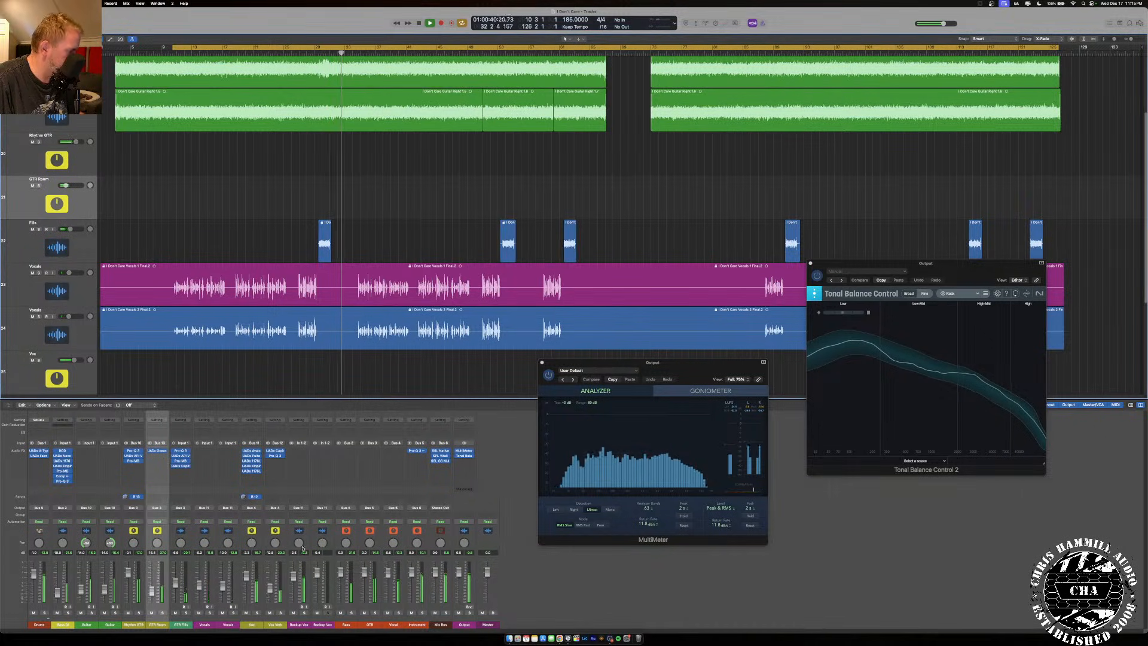
Loop the guitar fill near bar 29, adjust the second 550L EQ band in the GTR Fills API Vision Channel Strip and close it.
left_click(181, 455)
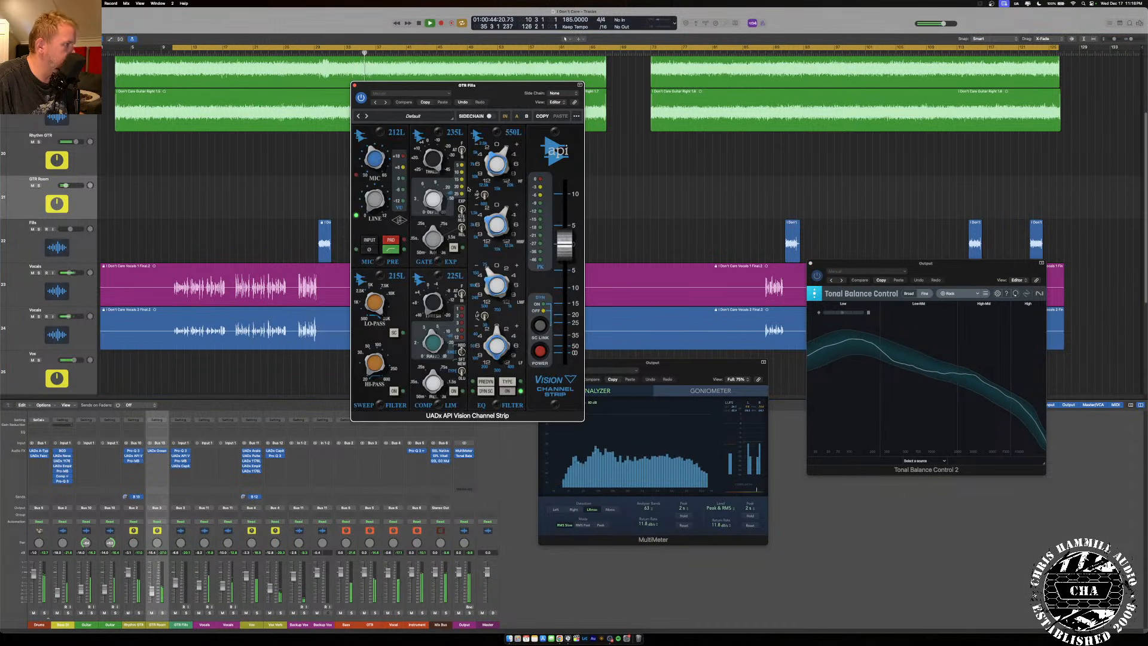
left_click_drag(317, 47, 341, 51)
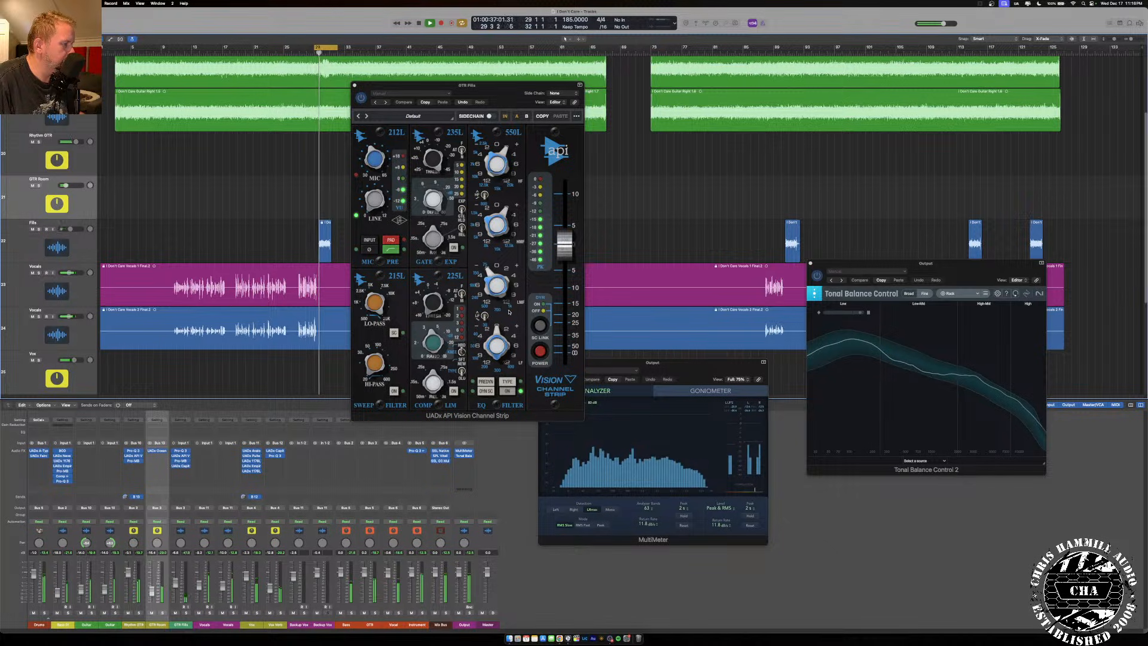
left_click_drag(503, 213, 505, 207)
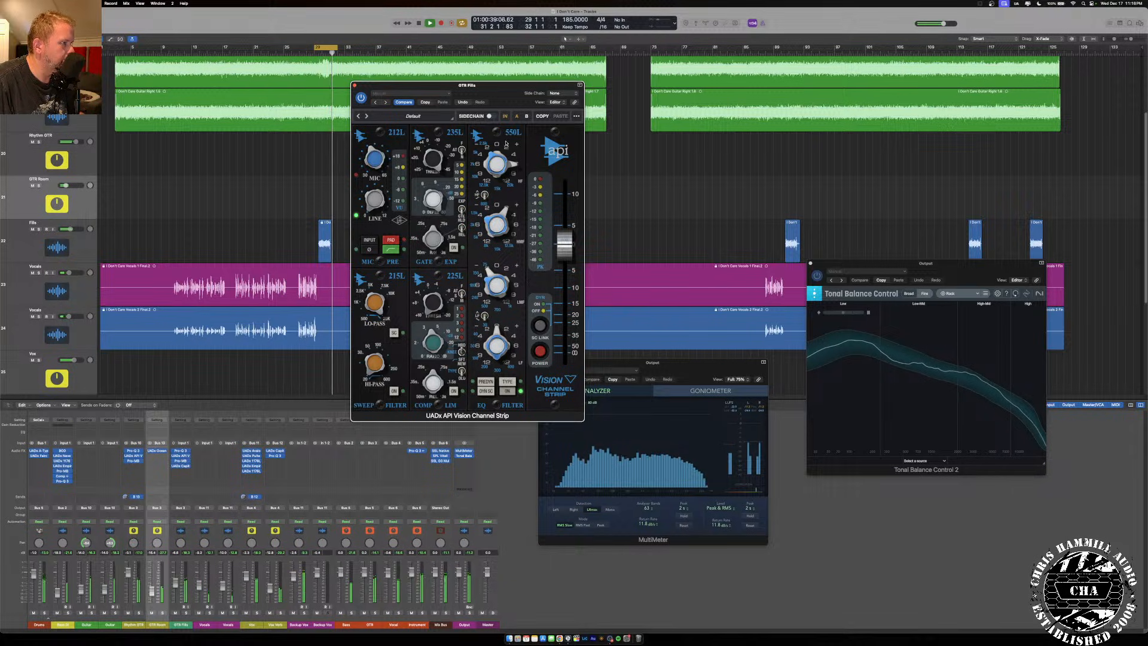
left_click(356, 86)
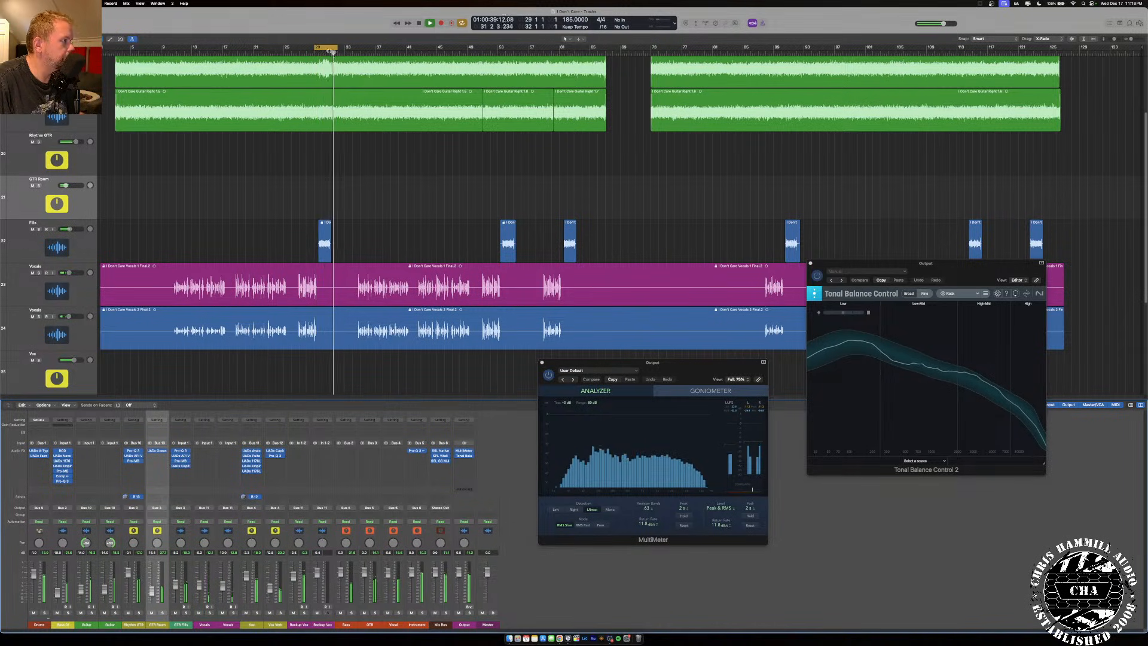
Extend the cycle range from bar 3 to the end of the song.
left_click_drag(314, 47, 115, 47)
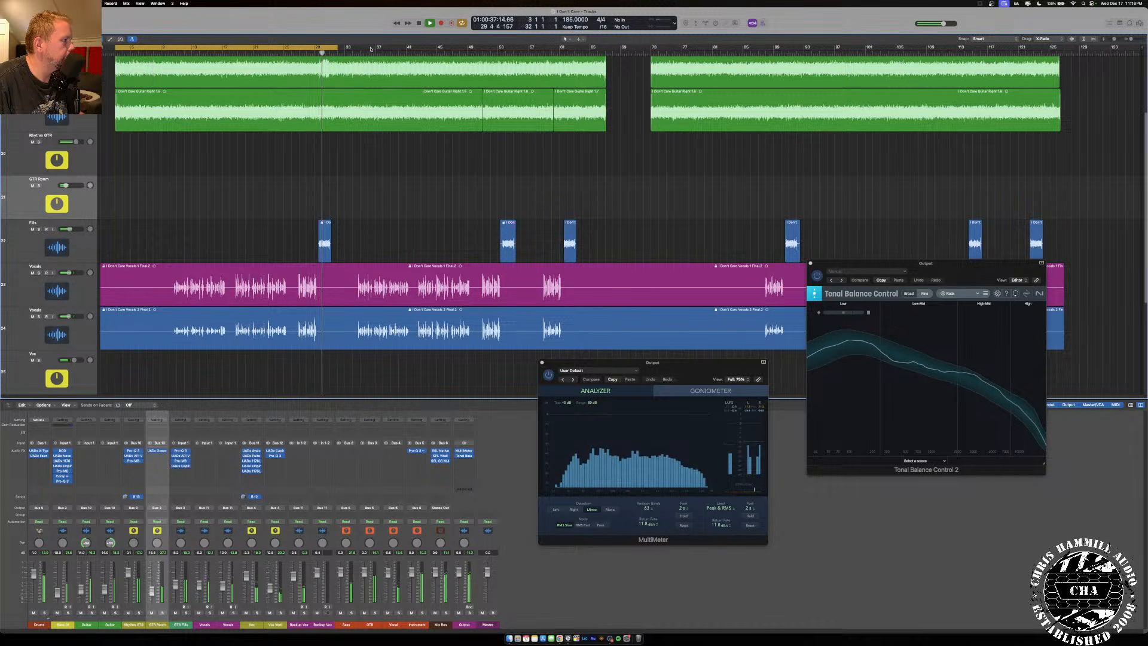
left_click_drag(336, 46, 1065, 115)
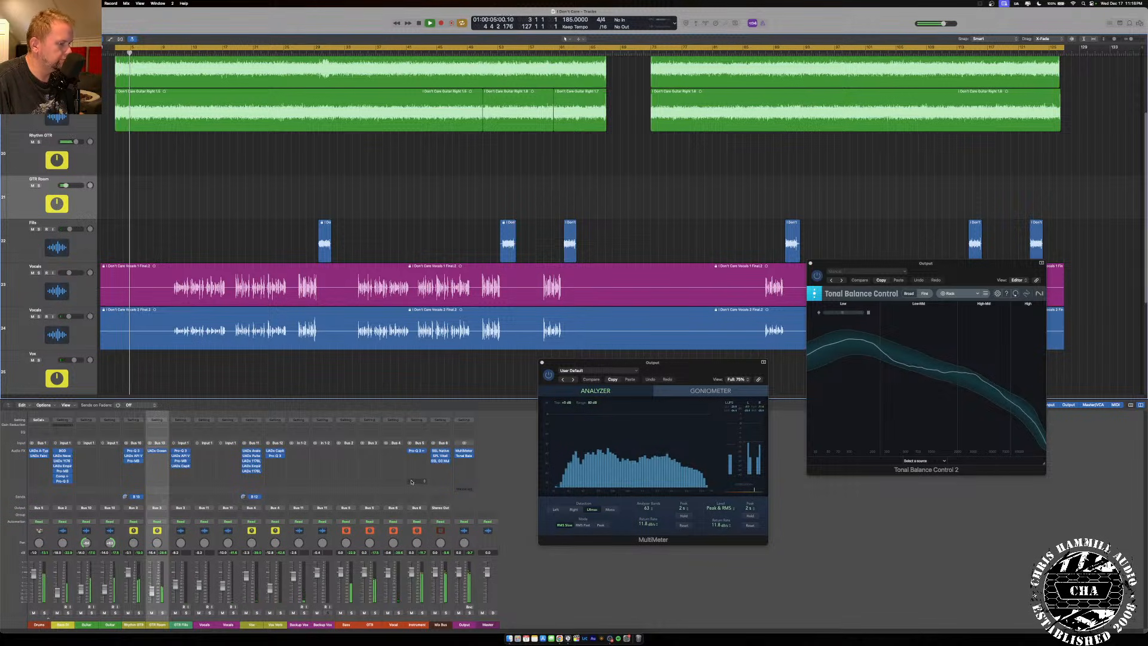
Insert the UADx Capitol Mastering Compressor below the multiband compressor on the Mix Bus, switch on its Saturator and close its window.
left_click(448, 476)
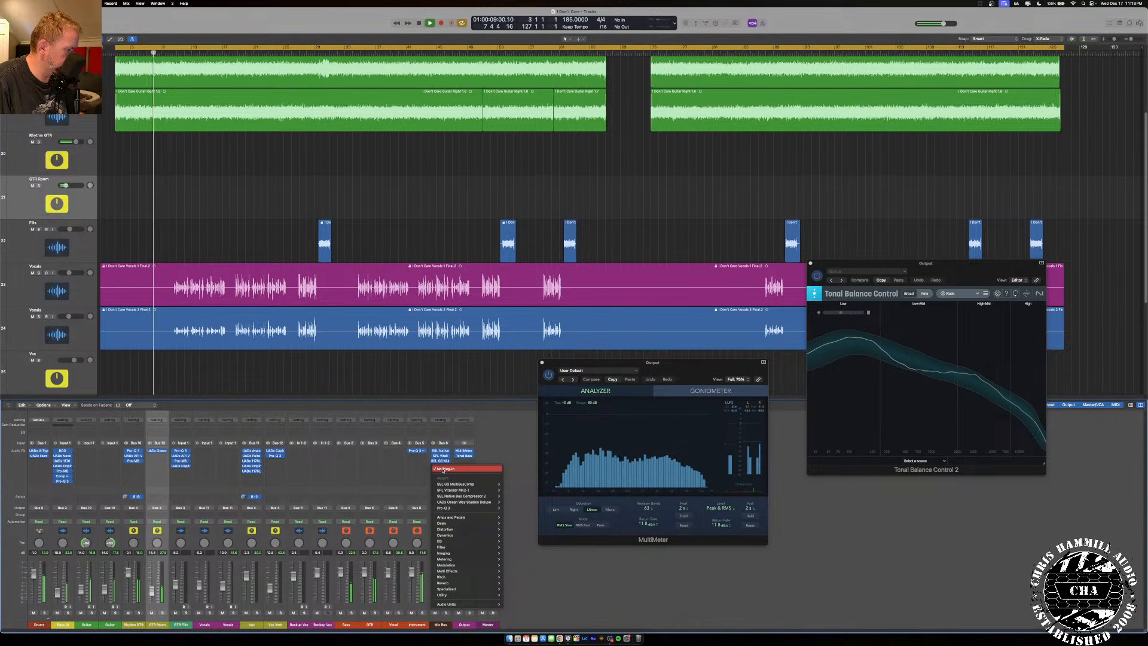
mouse_move(454, 604)
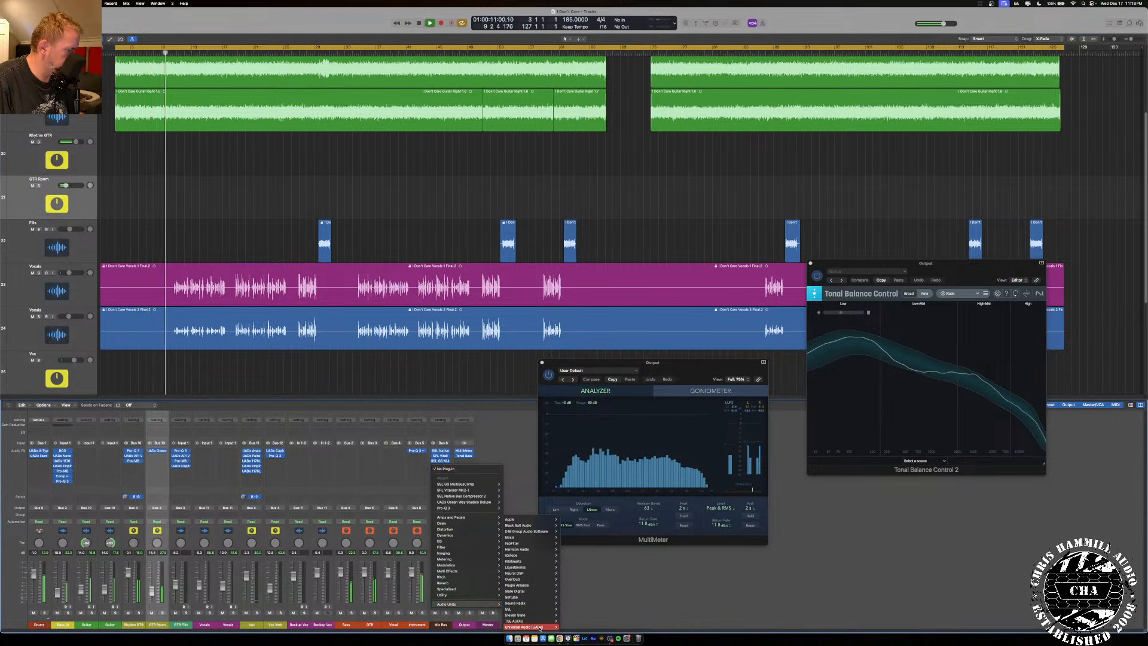
mouse_move(535, 627)
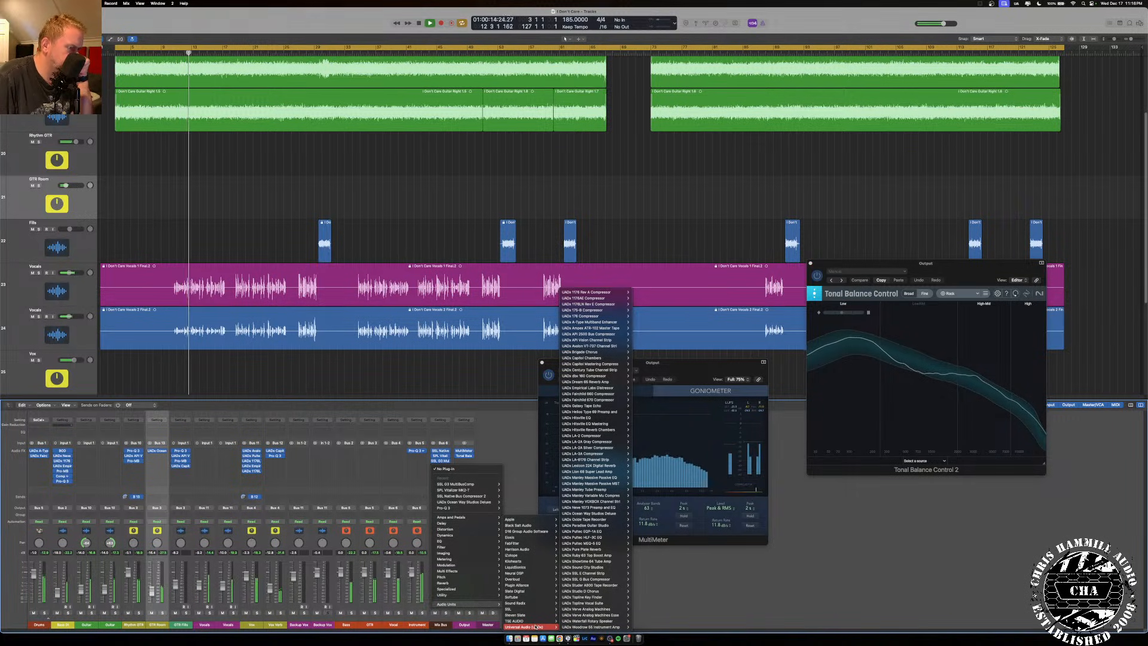
mouse_move(579, 437)
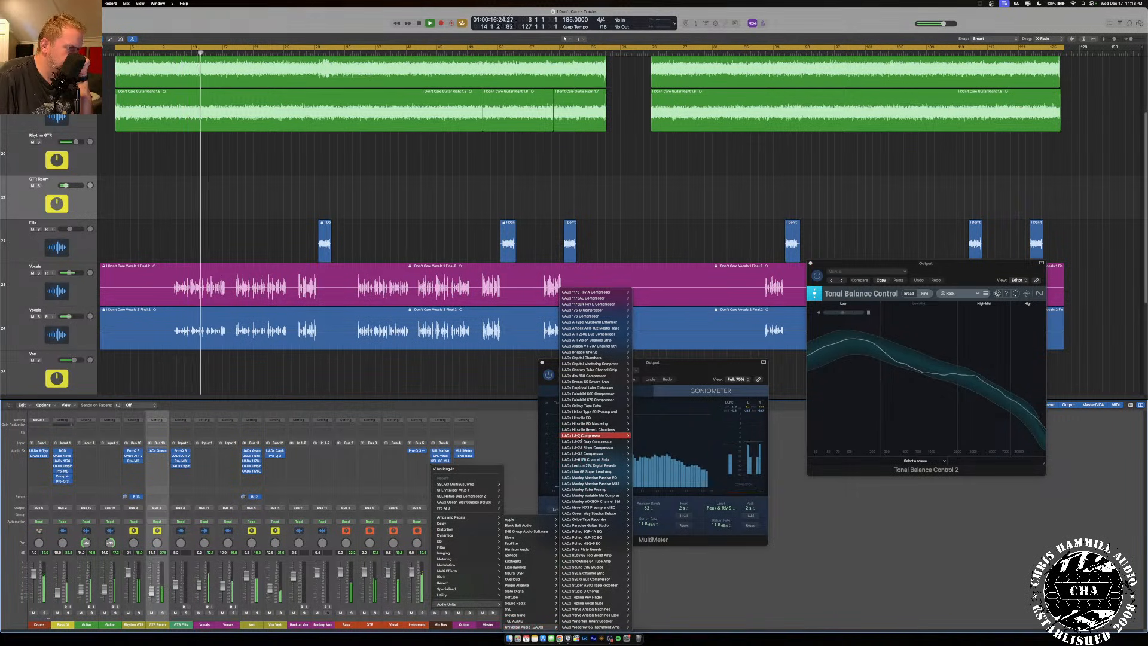
mouse_move(579, 375)
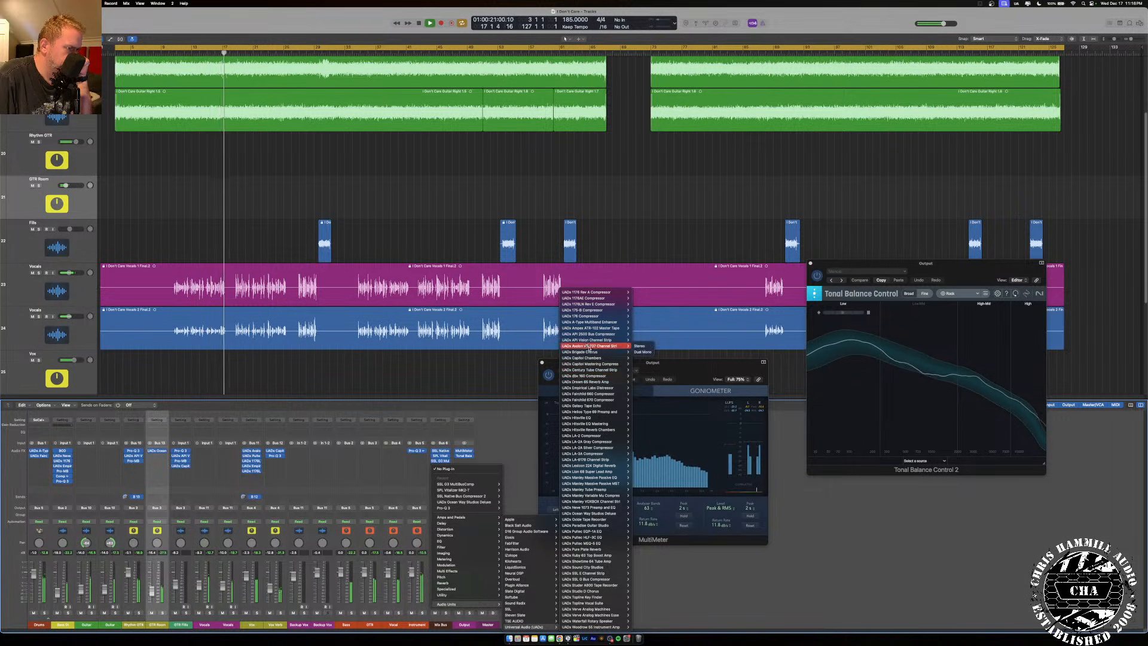
left_click(640, 365)
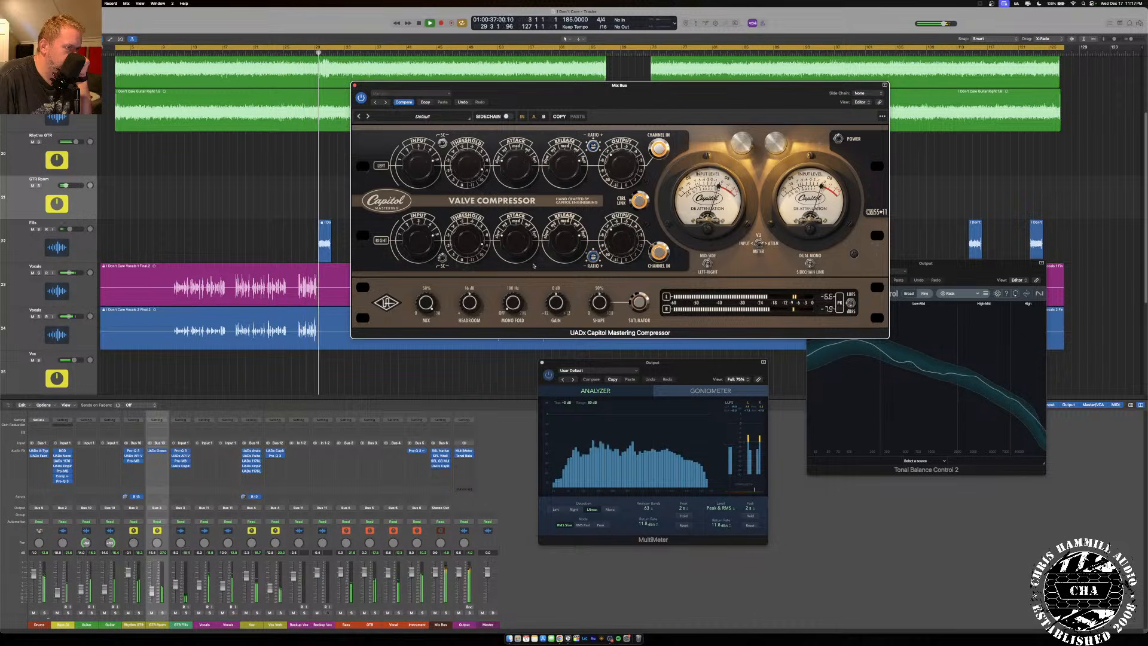
left_click(640, 302)
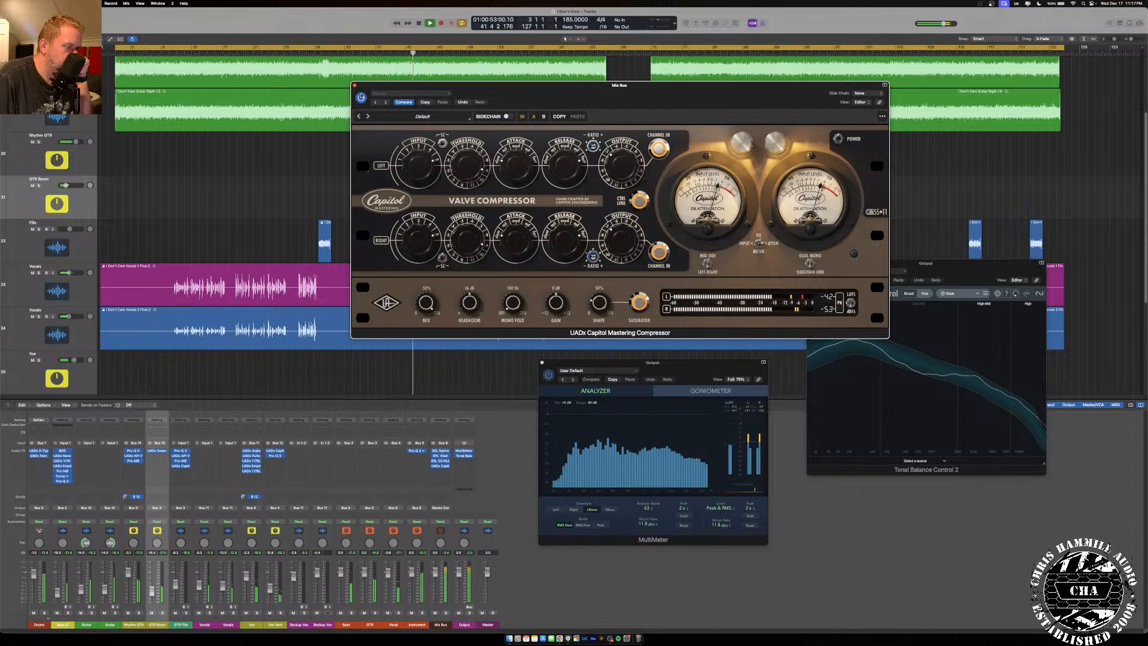
left_click(354, 85)
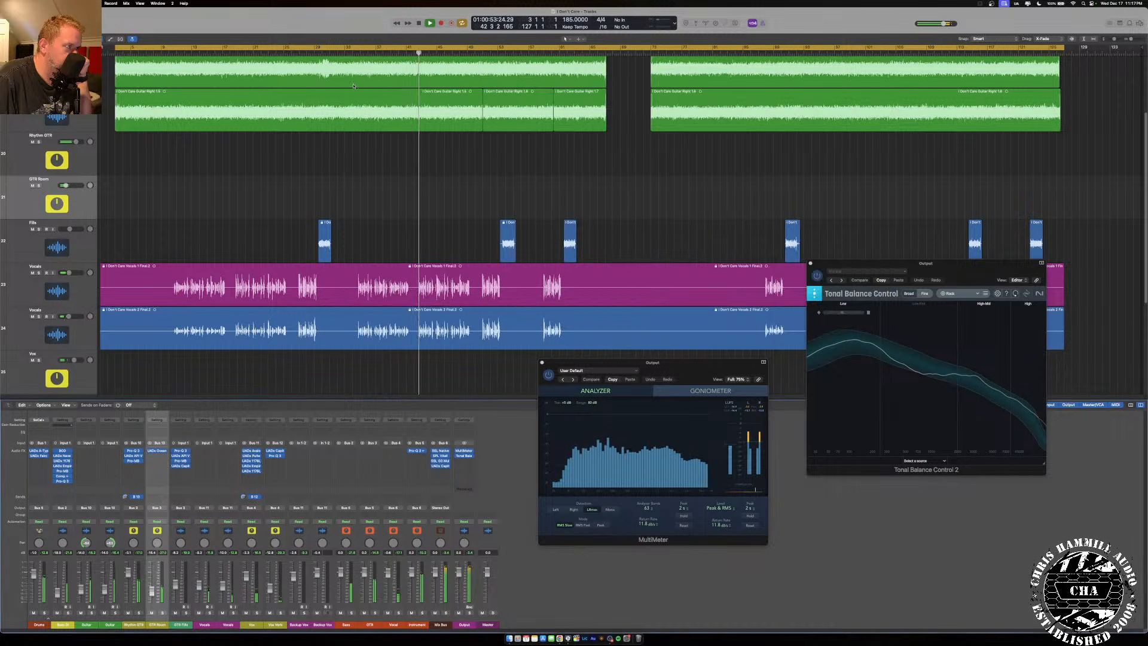
Insert Ozone 11 in the slot below the Capitol compressor on the Mix Bus and add an Equalizer module.
left_click(444, 472)
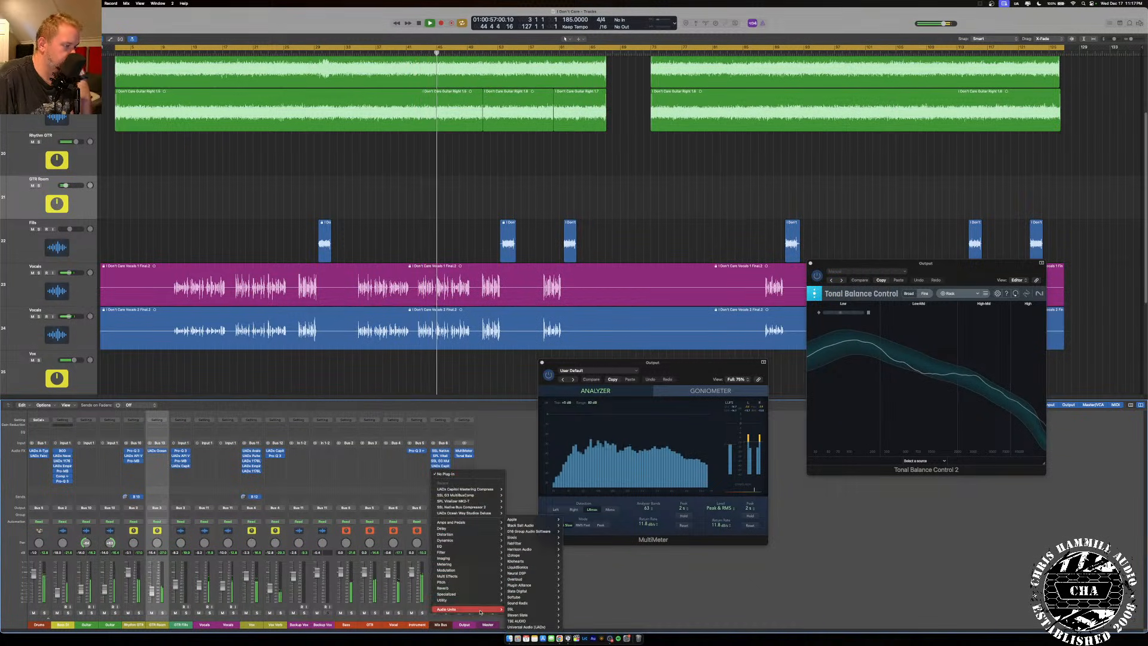
mouse_move(514, 555)
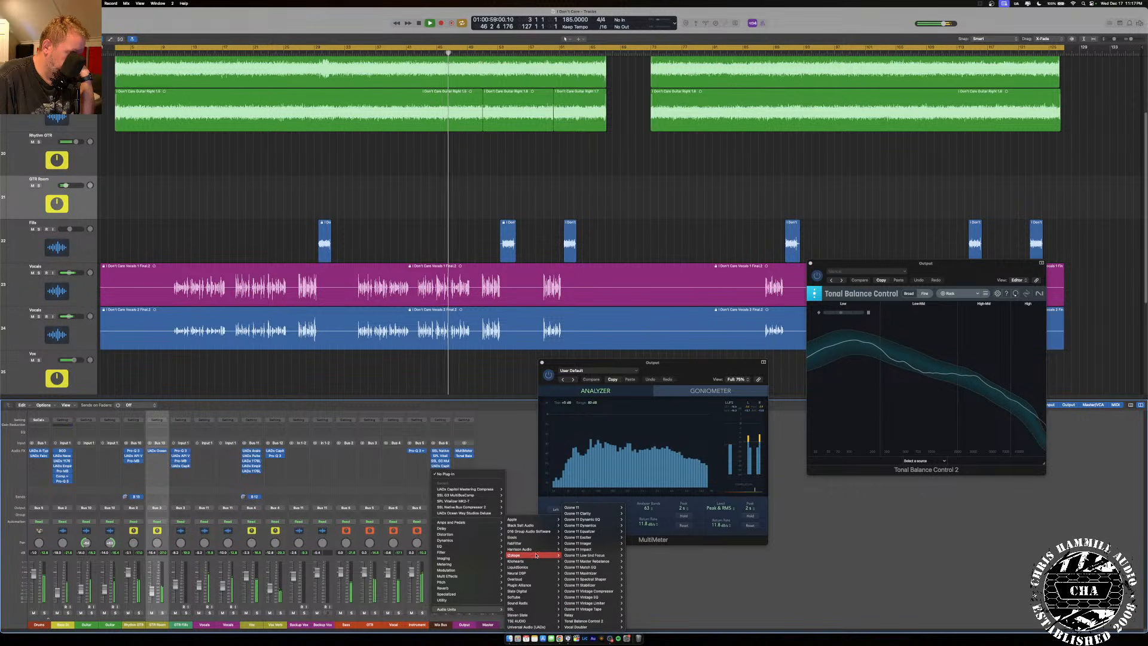
left_click(449, 473)
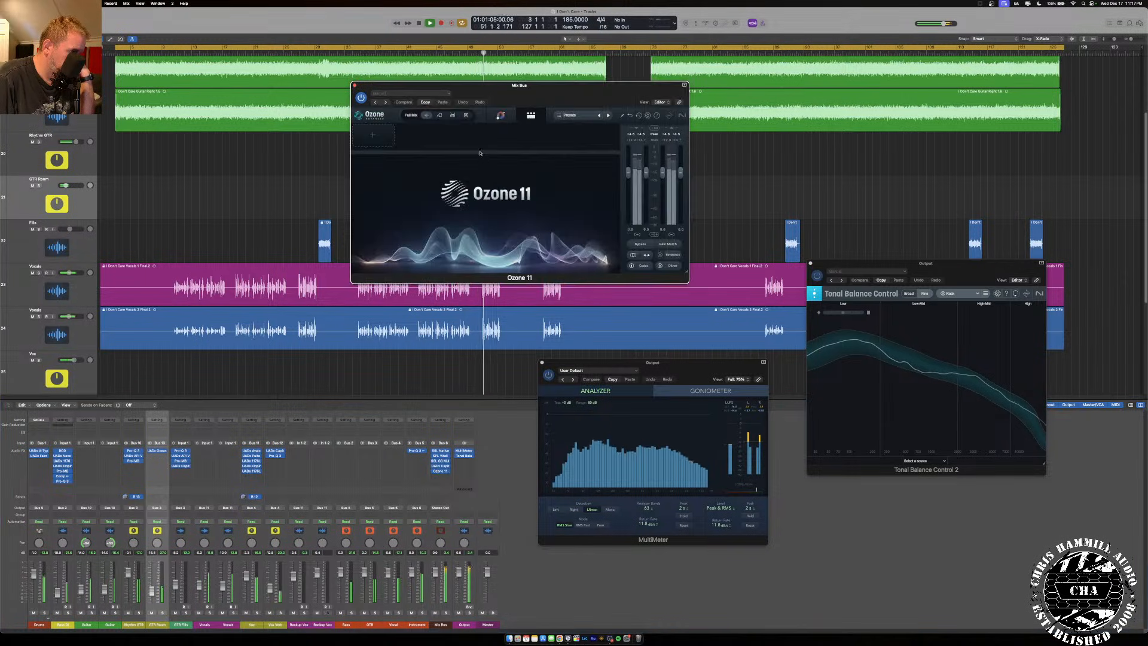
left_click(385, 135)
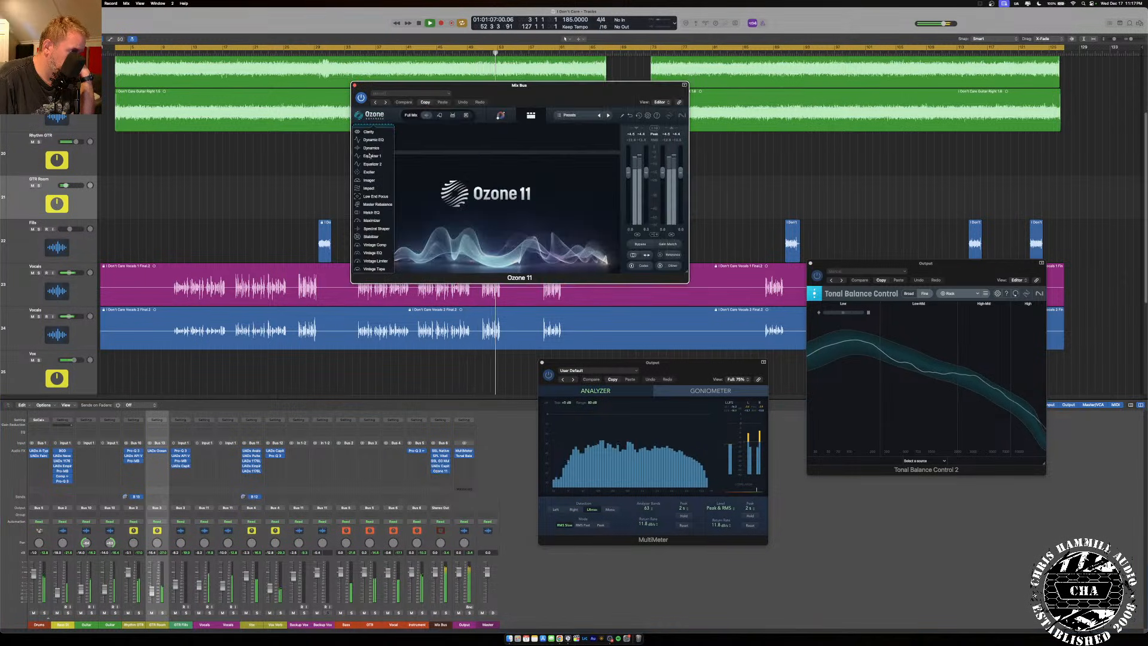
left_click(369, 155)
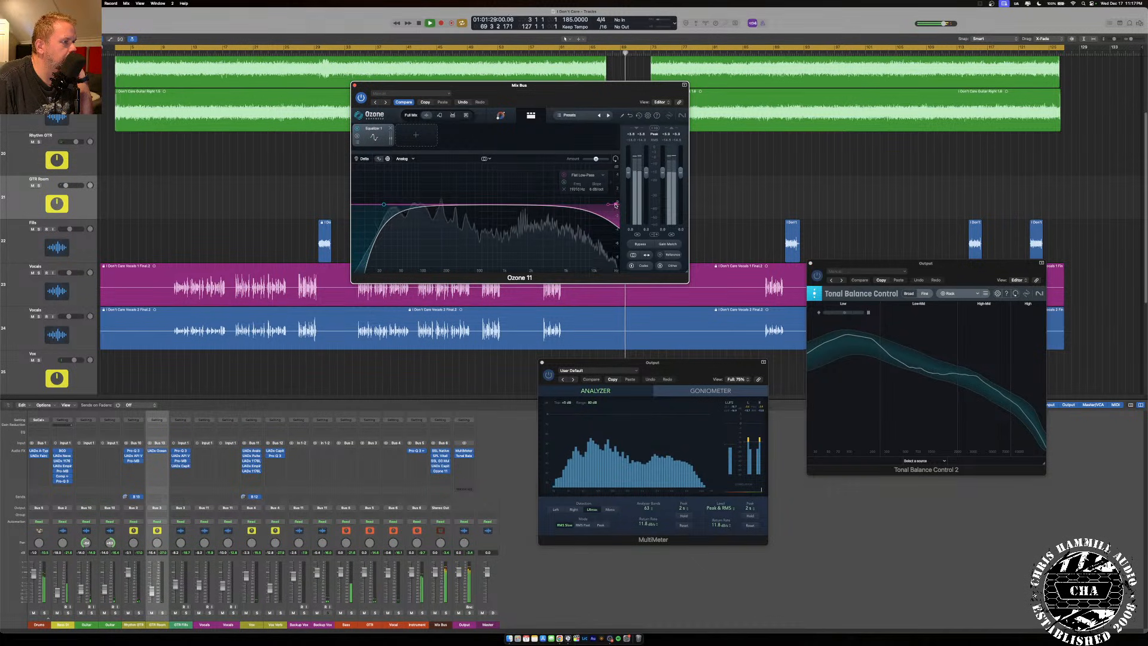
In the Ozone Equalizer, move the Flat Low Pass to 20000 Hz and cut a bell by about 0.9 dB near 2.5 kHz.
left_click_drag(610, 206, 612, 207)
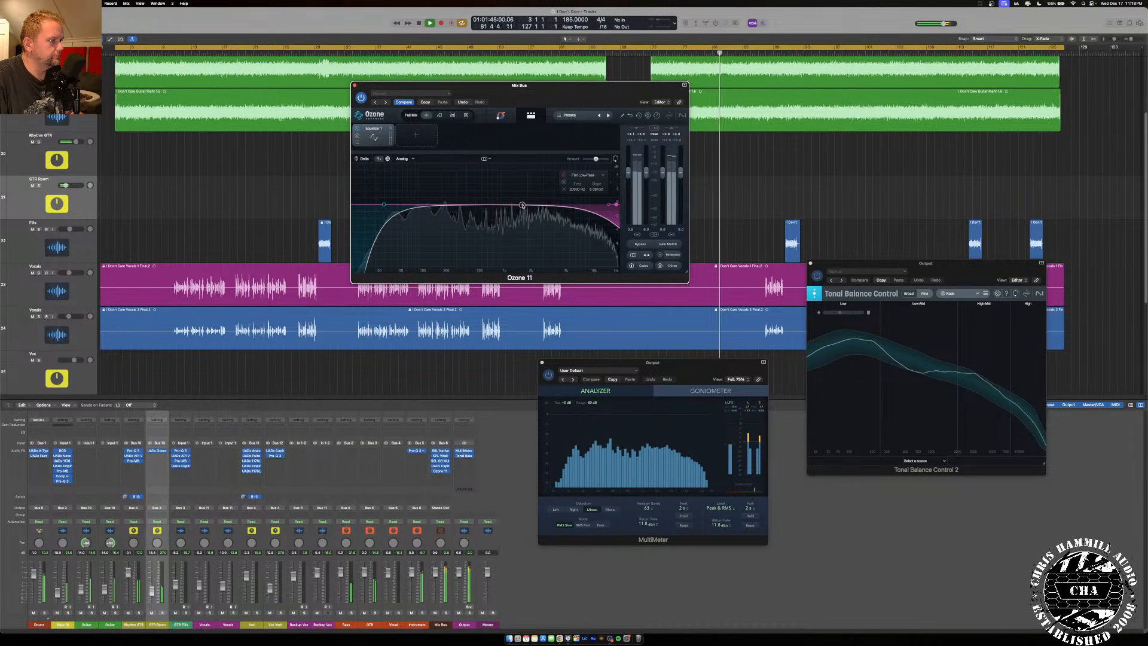
left_click(485, 158)
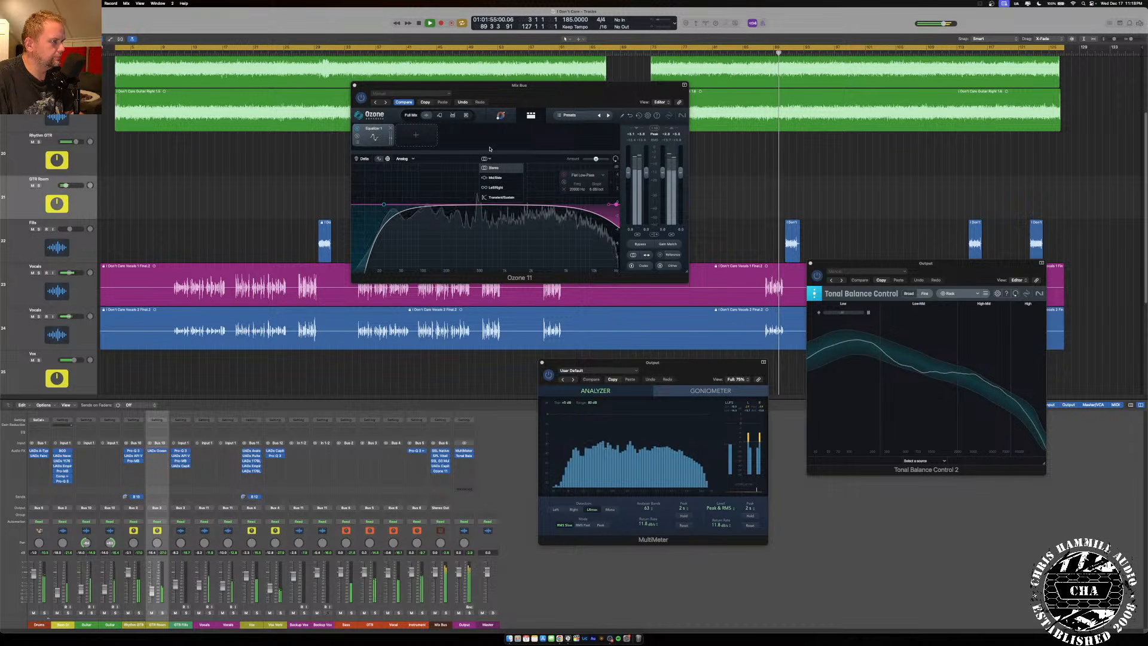
left_click(493, 167)
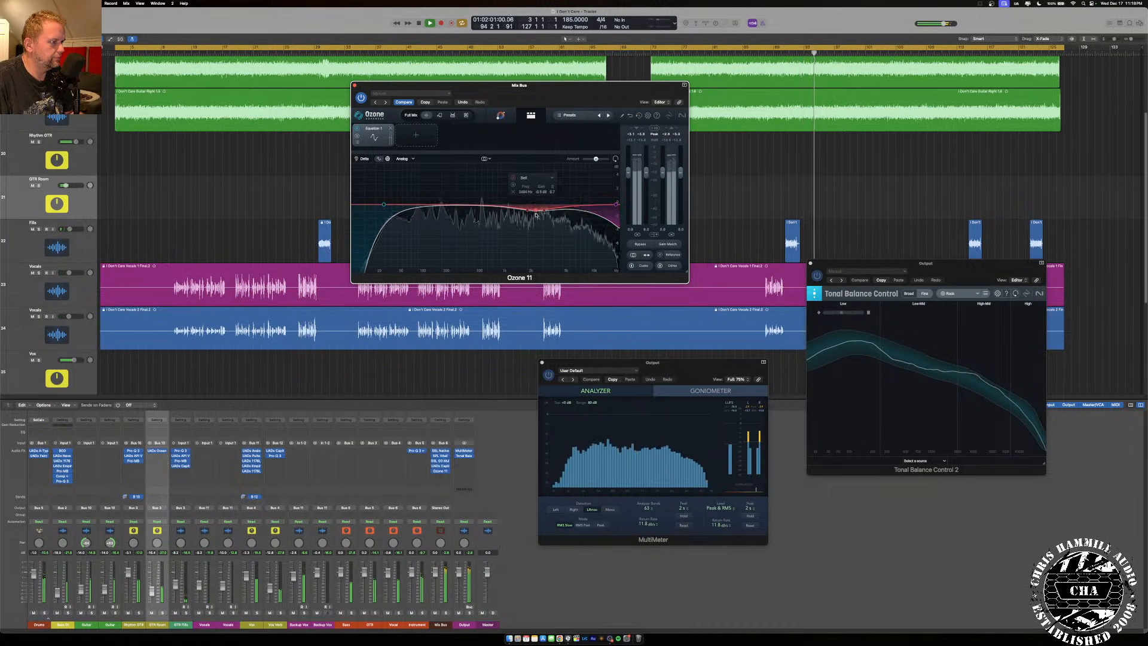
left_click_drag(544, 211, 543, 212)
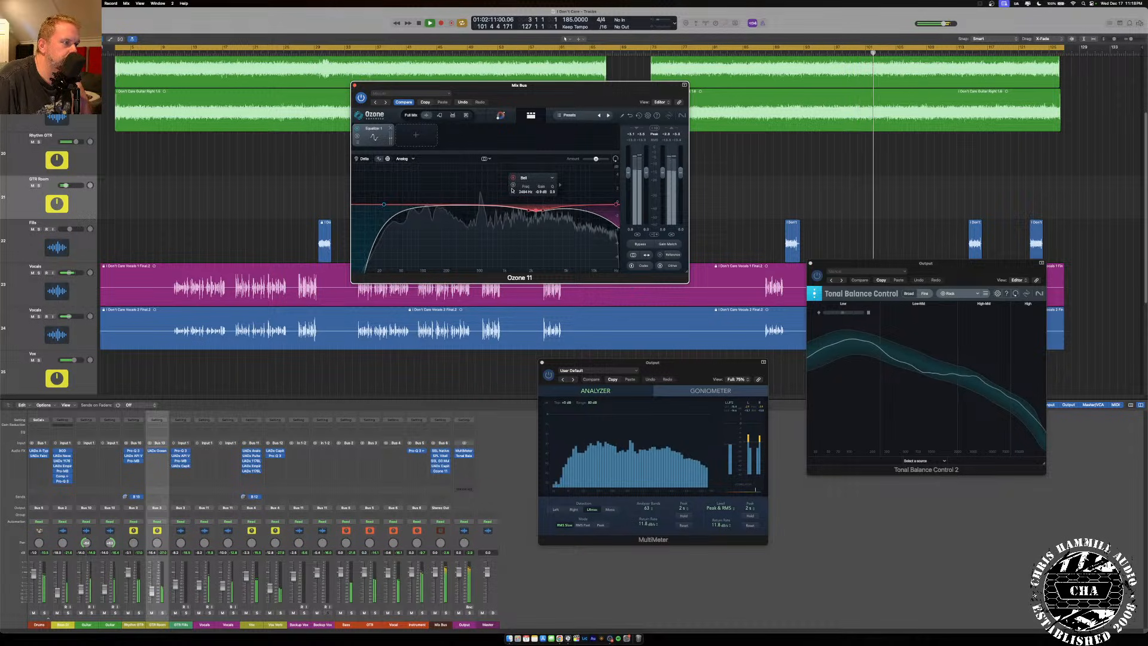
Add the Clarity module after the Equalizer in Ozone and replay the song from the start of the cycle range.
left_click(417, 135)
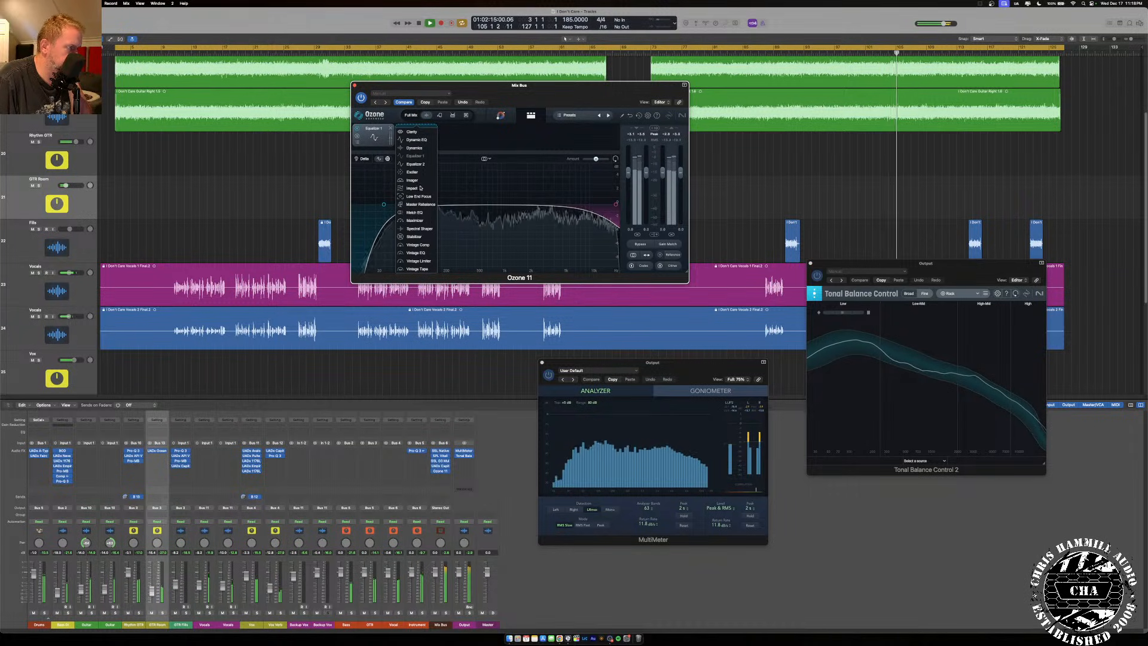
left_click(419, 133)
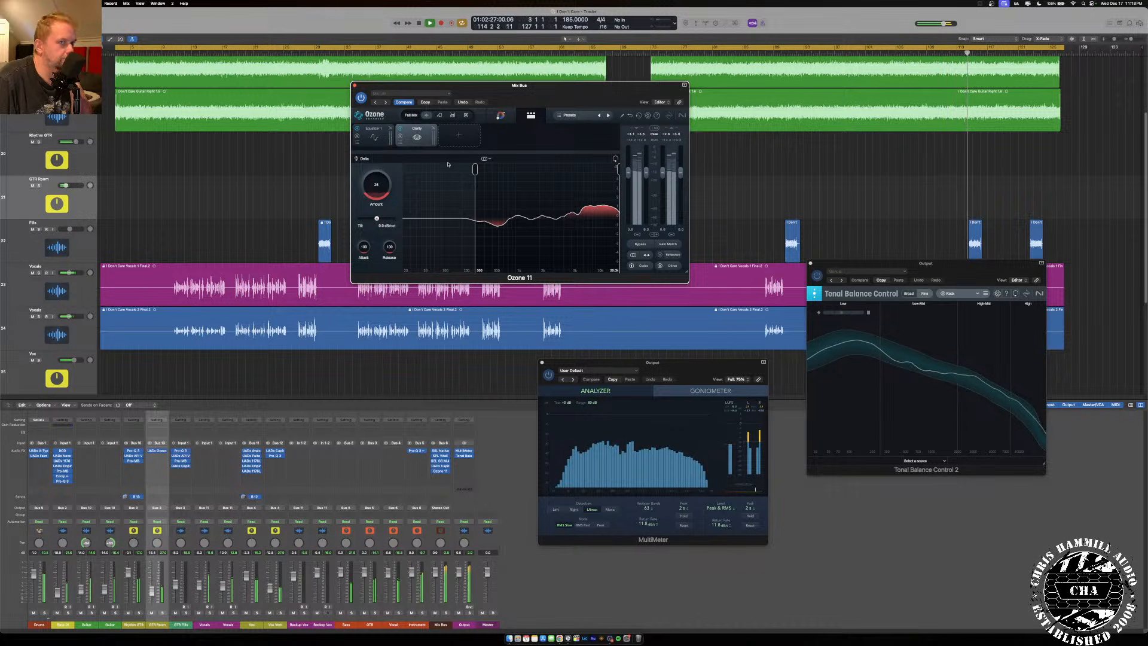
key("Return")
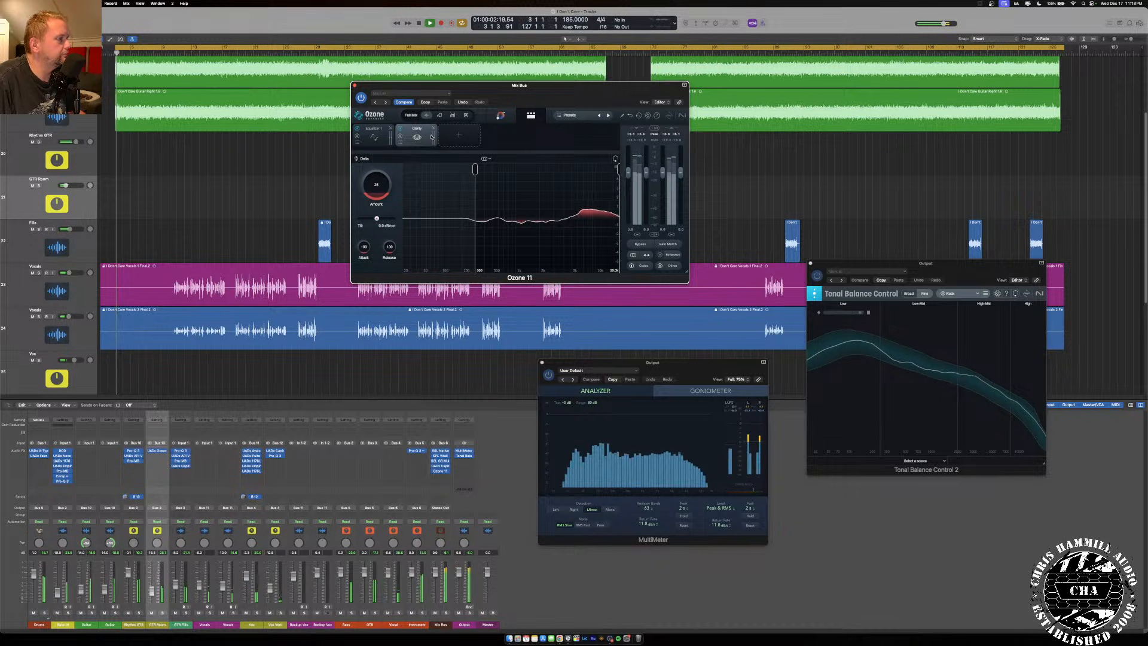
Add the Stabilizer module after Clarity, set its target to Rock and raise its Amount.
left_click(459, 134)
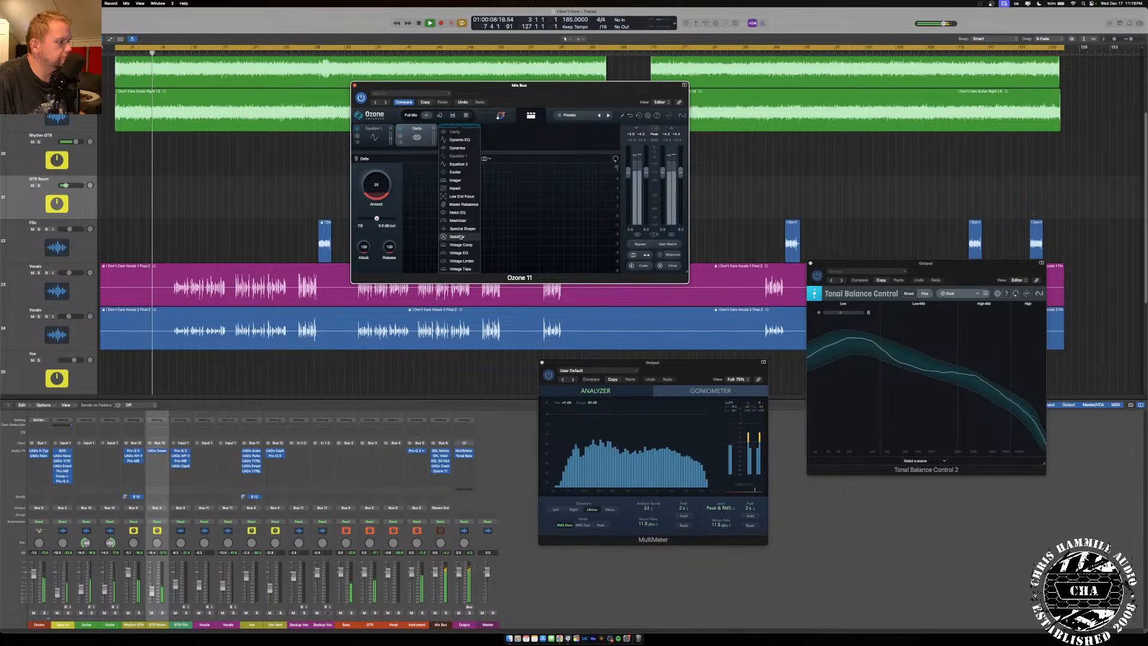
left_click(456, 237)
left_click(384, 167)
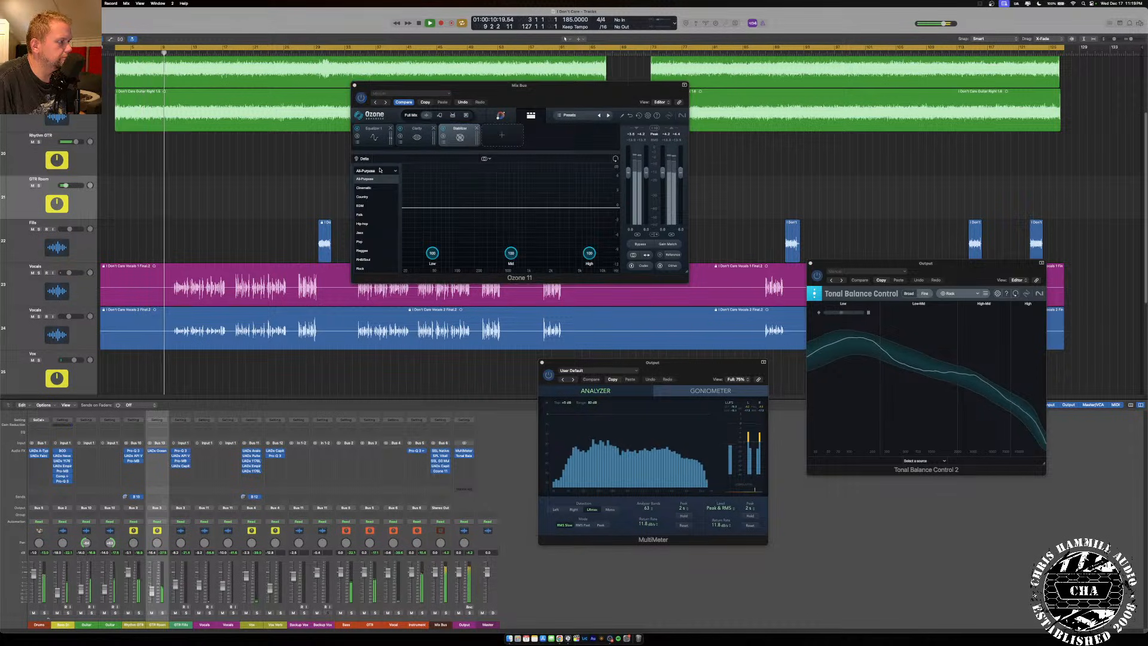
left_click(366, 270)
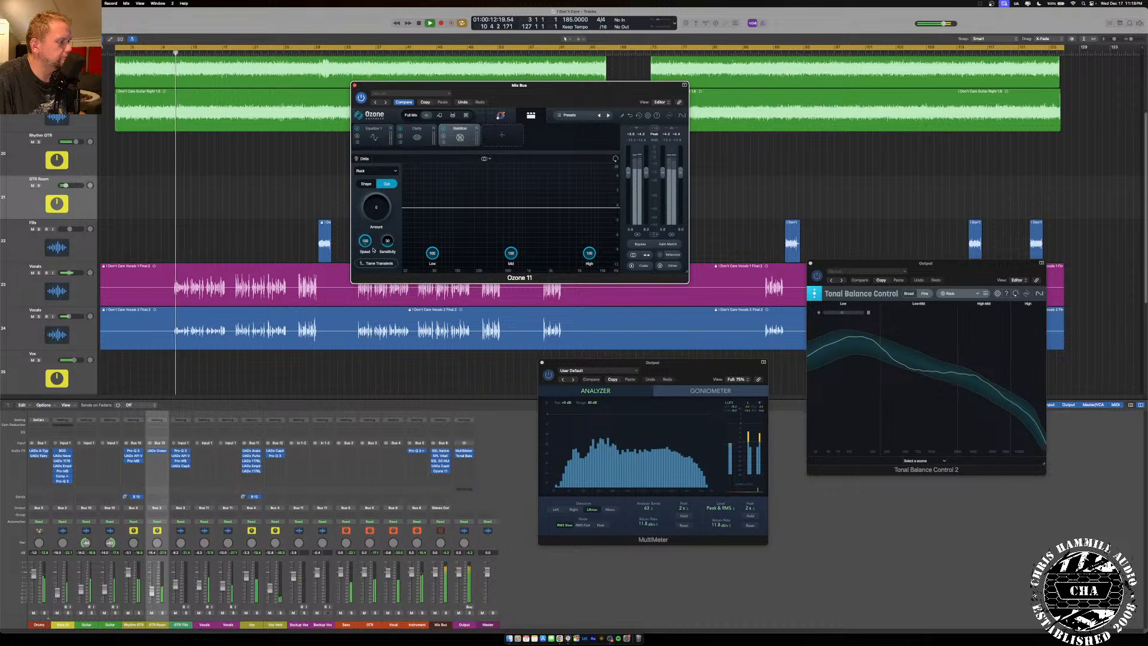
left_click_drag(376, 206, 385, 170)
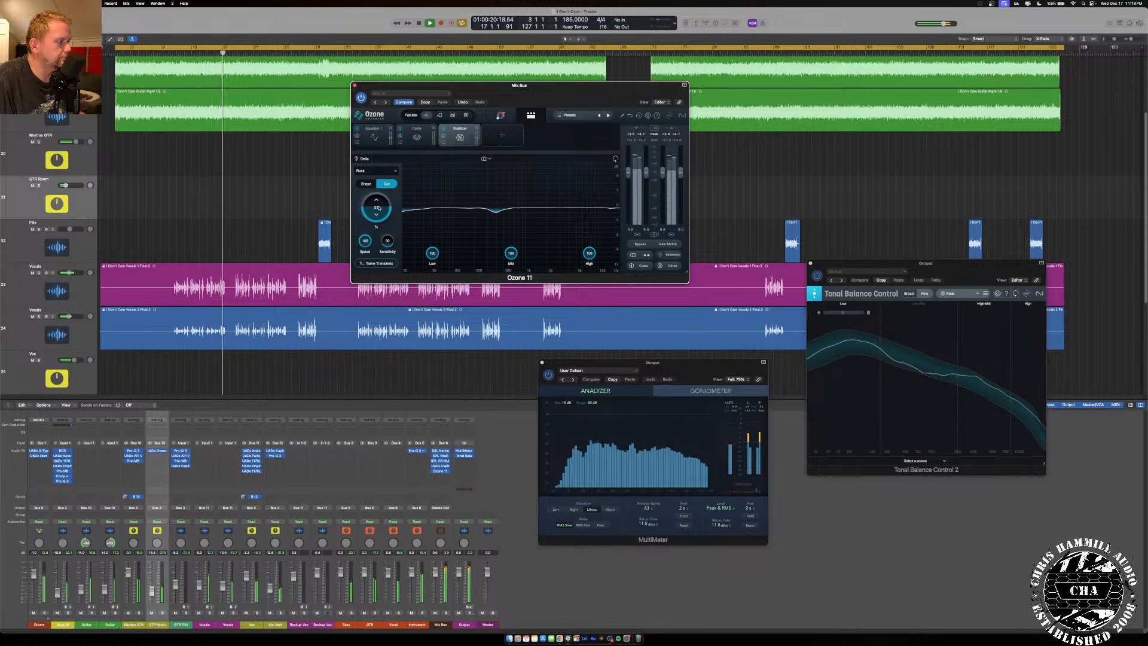
left_click_drag(379, 208, 378, 206)
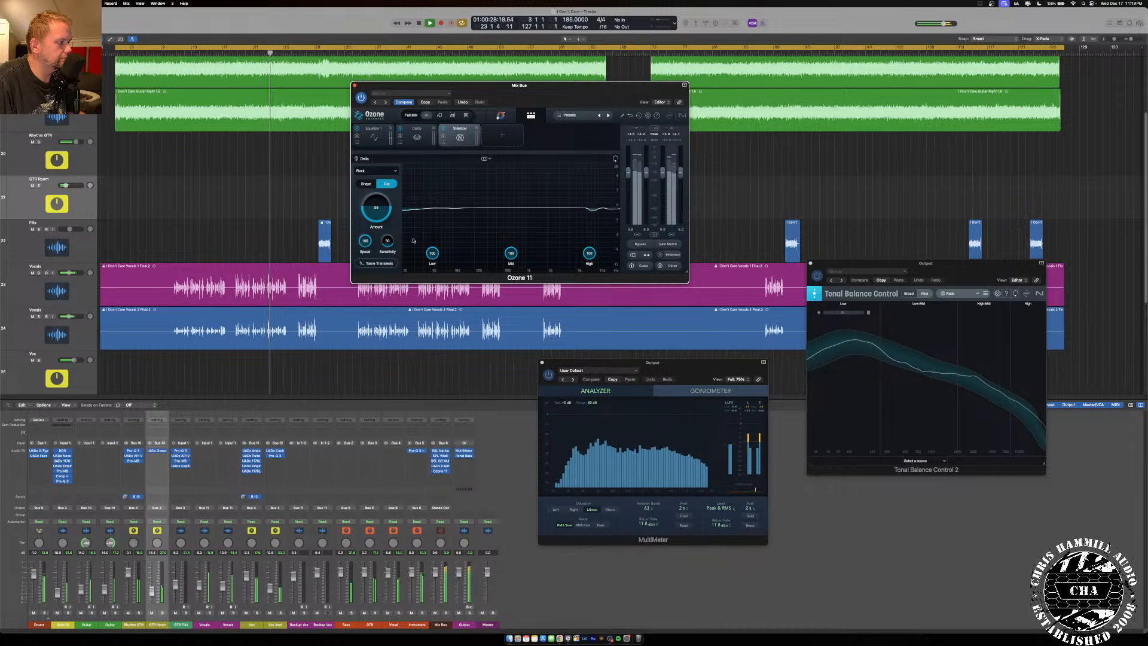
Add the Exciter module after the Stabilizer, split it into three bands and widen the middle band by moving both crossovers outward.
left_click(503, 135)
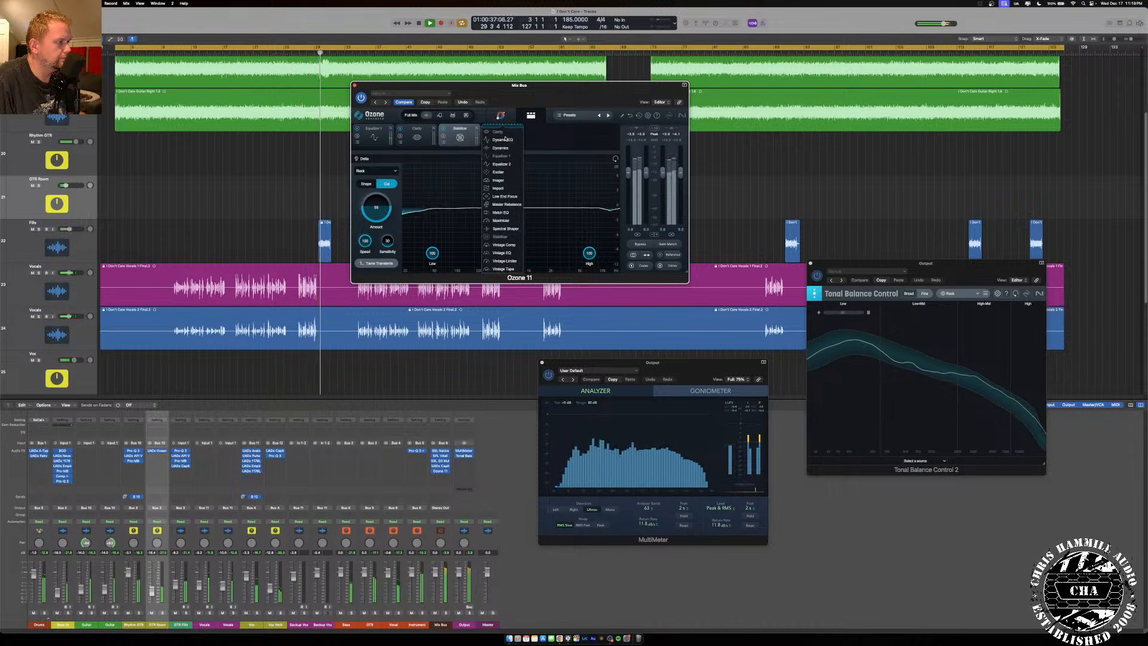
left_click(502, 172)
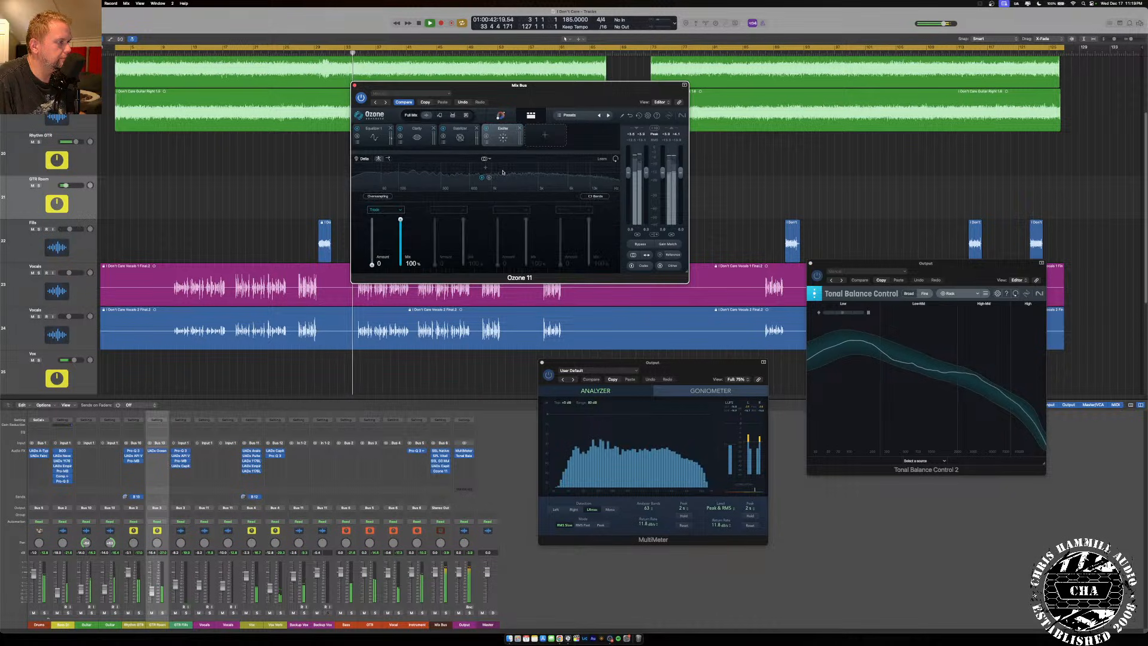
left_click(529, 168)
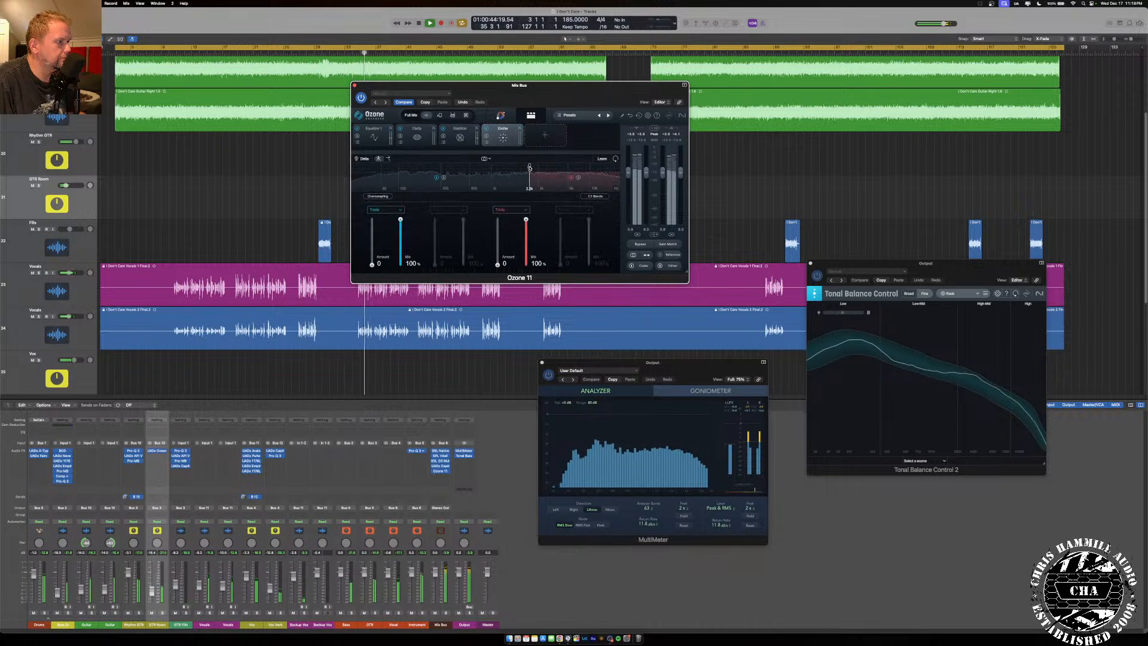
left_click(568, 168)
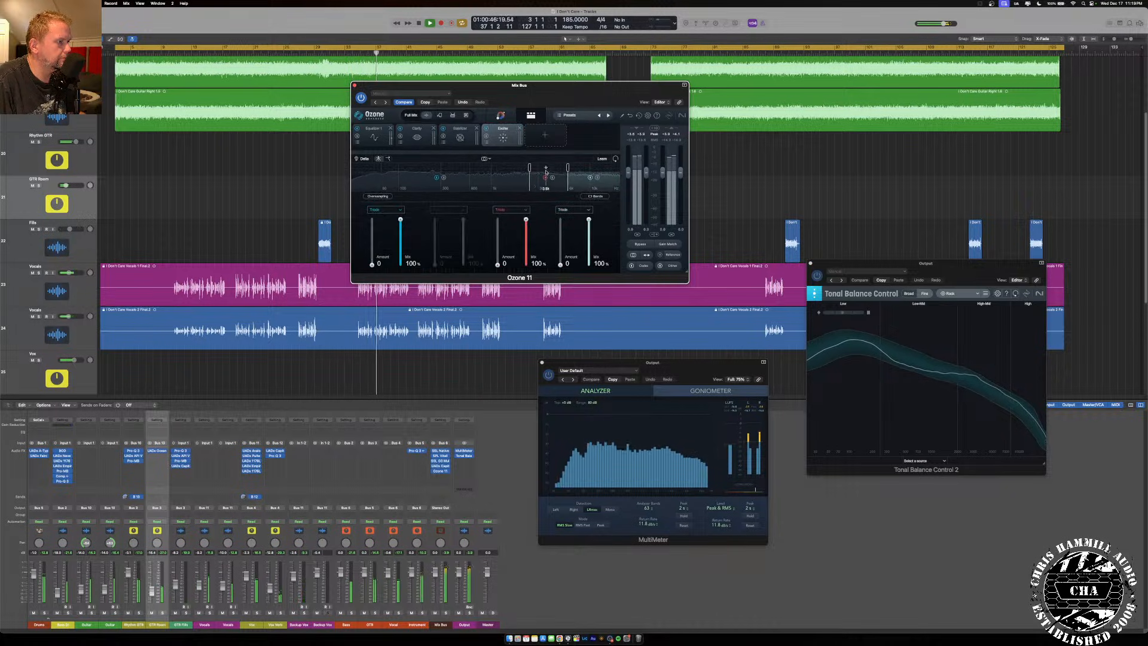
left_click_drag(529, 168, 509, 168)
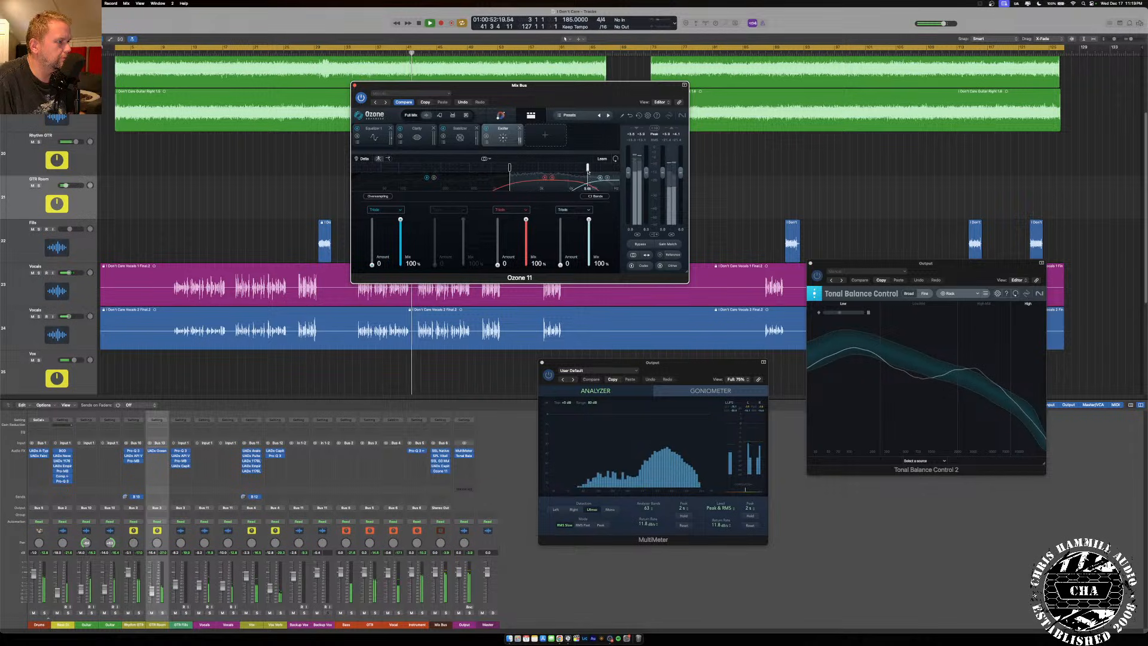
Set the Exciter's middle band to Tape with an Amount of 2.0.
left_click(510, 209)
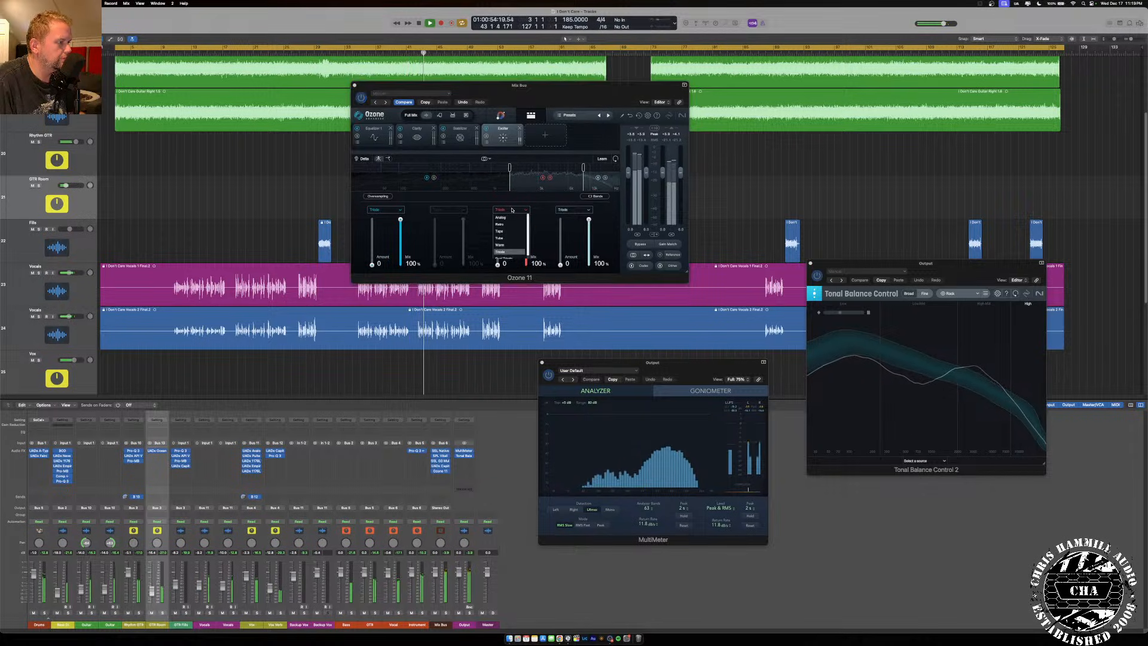
left_click(501, 230)
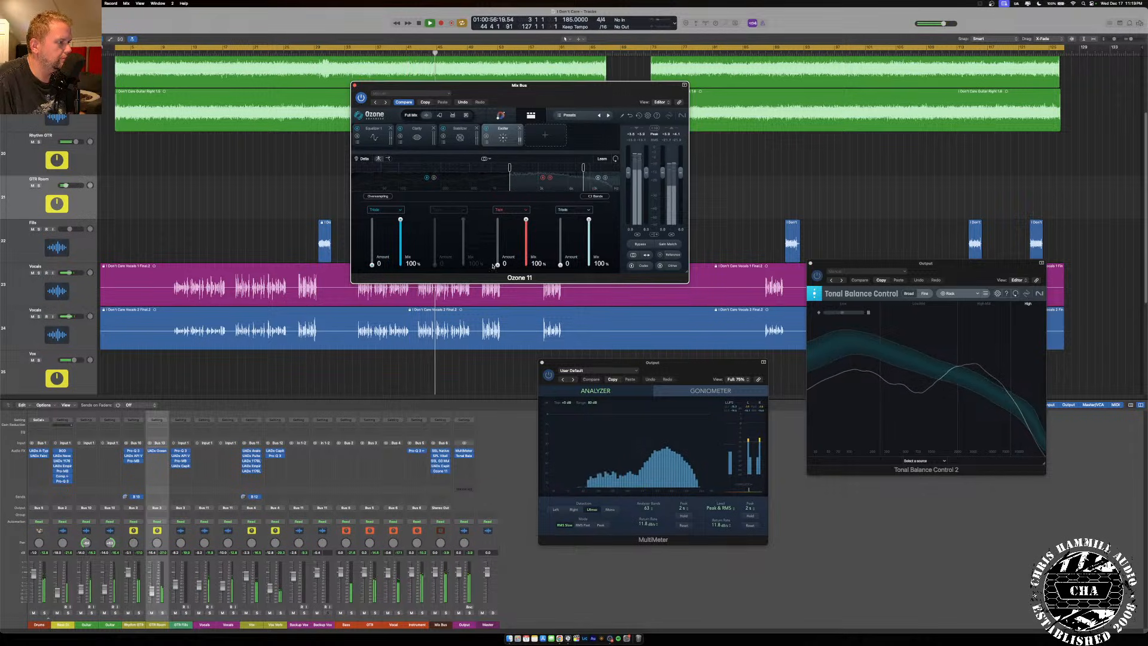
left_click_drag(497, 264, 498, 262)
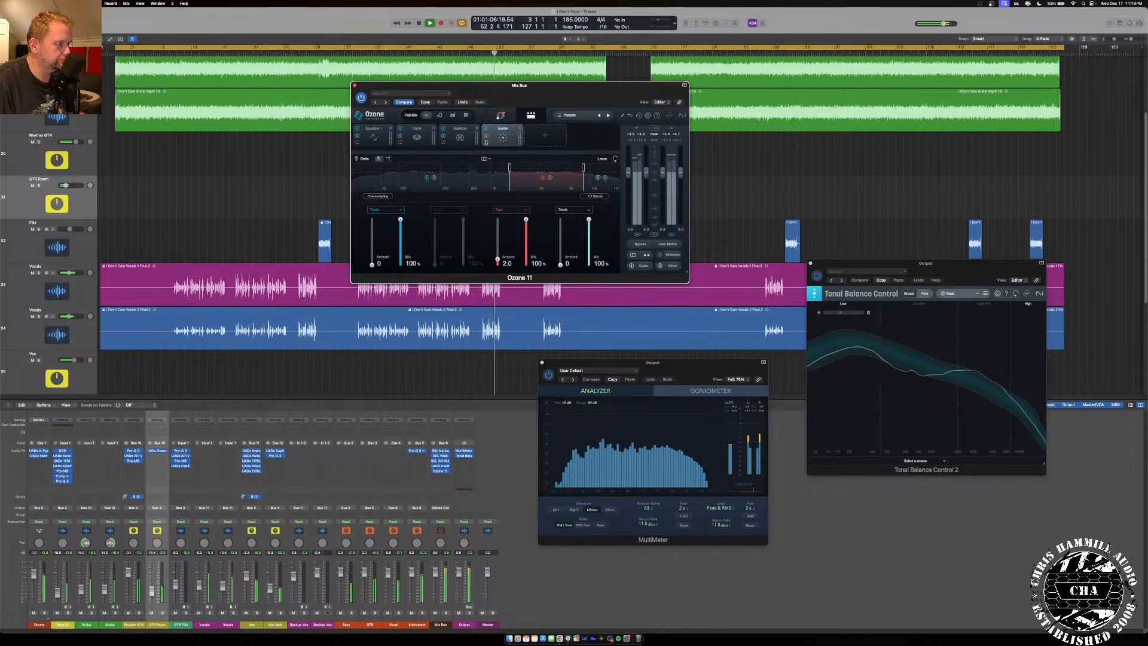
Switch the Exciter off and on repeatedly to compare the mix with and without it.
left_click(485, 130)
left_click(486, 129)
left_click(485, 130)
left_click(485, 130)
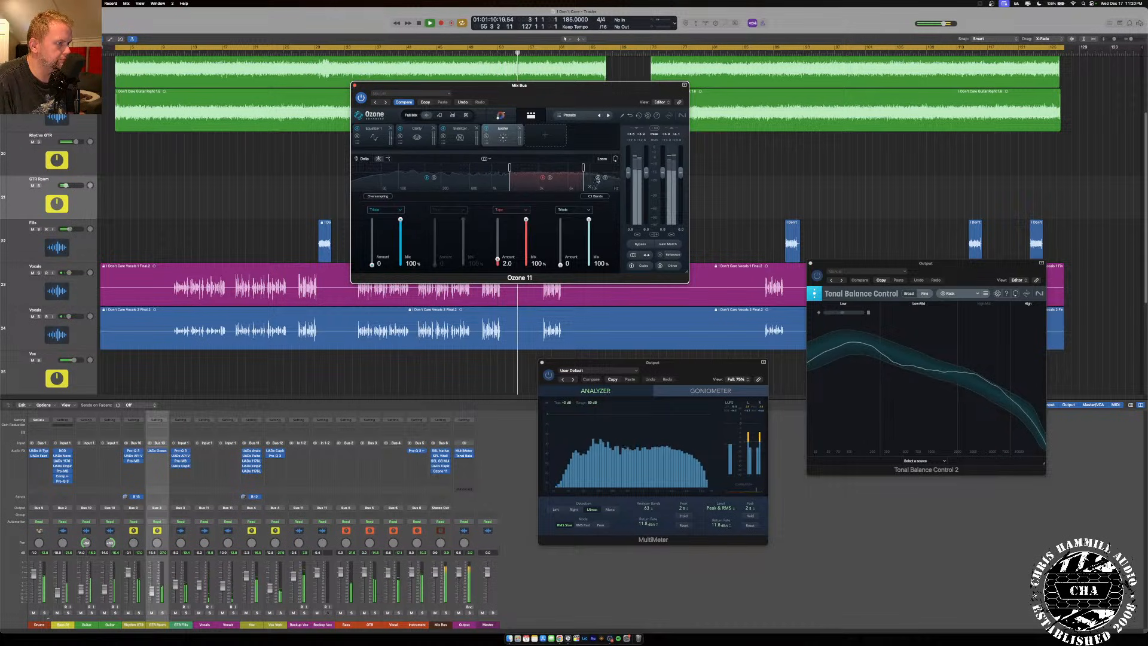
Set the Exciter's high band to Tape and raise its Amount.
left_click(575, 210)
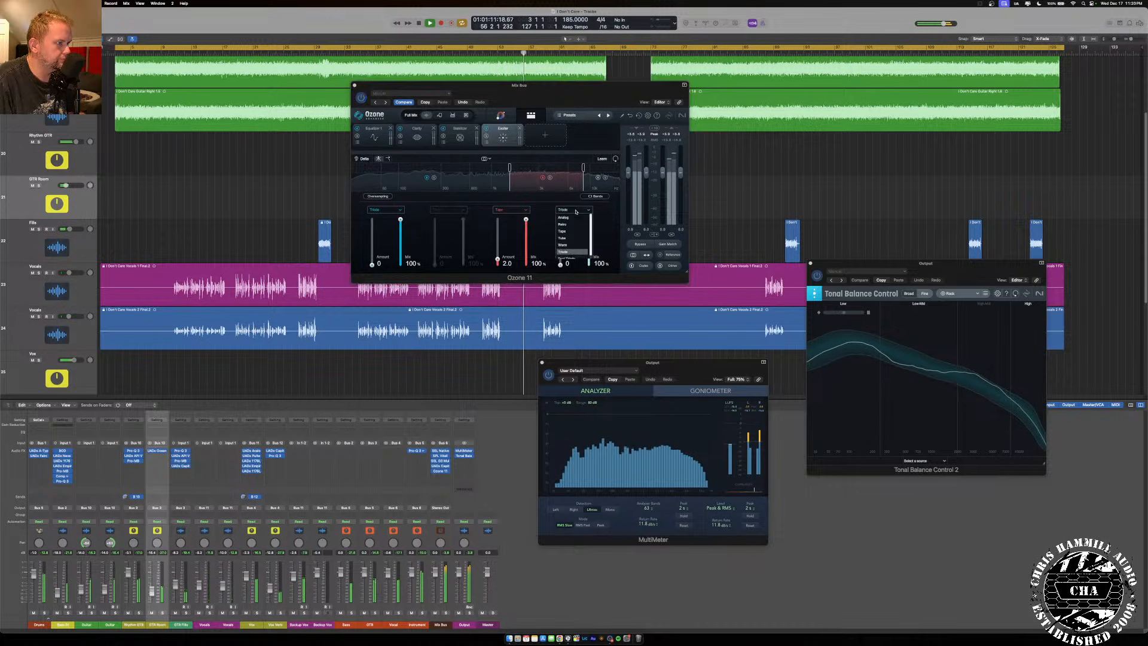
left_click(567, 242)
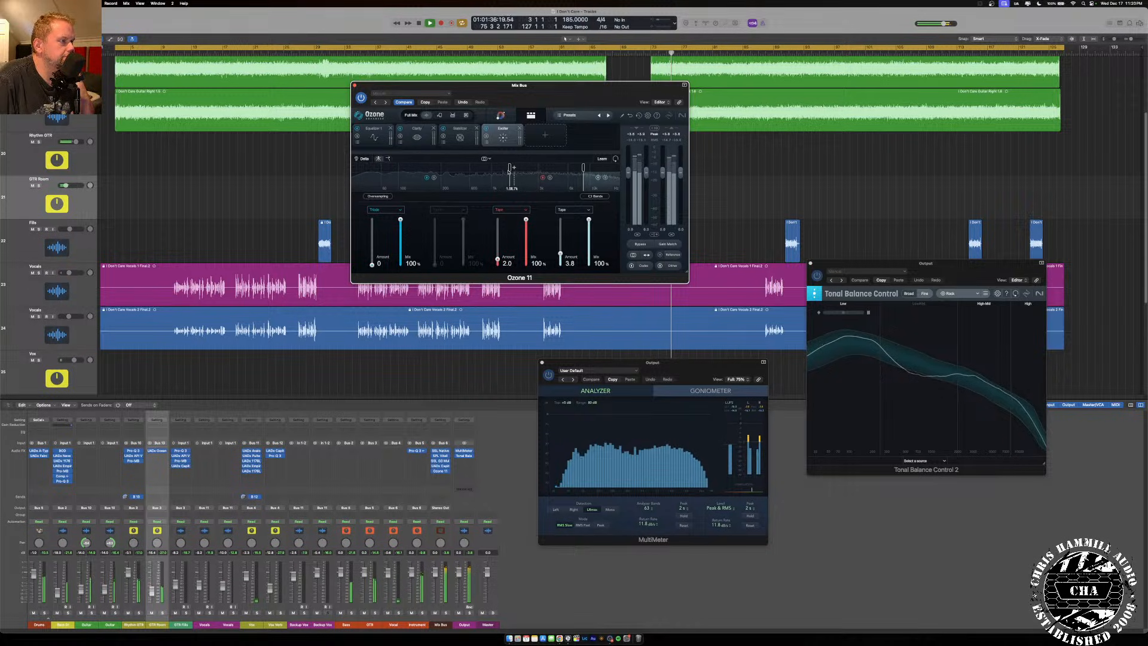
left_click_drag(560, 256, 561, 256)
Add the Imager module after the Exciter, shift its lowest crossover up and narrow the low band's width to -100.
left_click(533, 134)
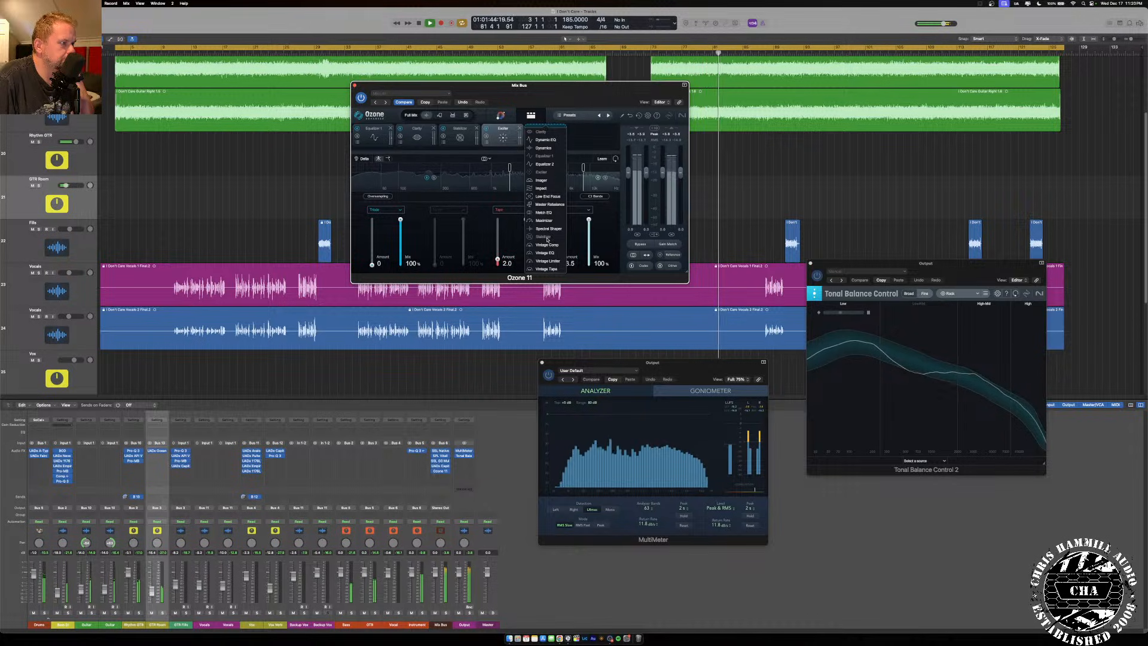
left_click(542, 180)
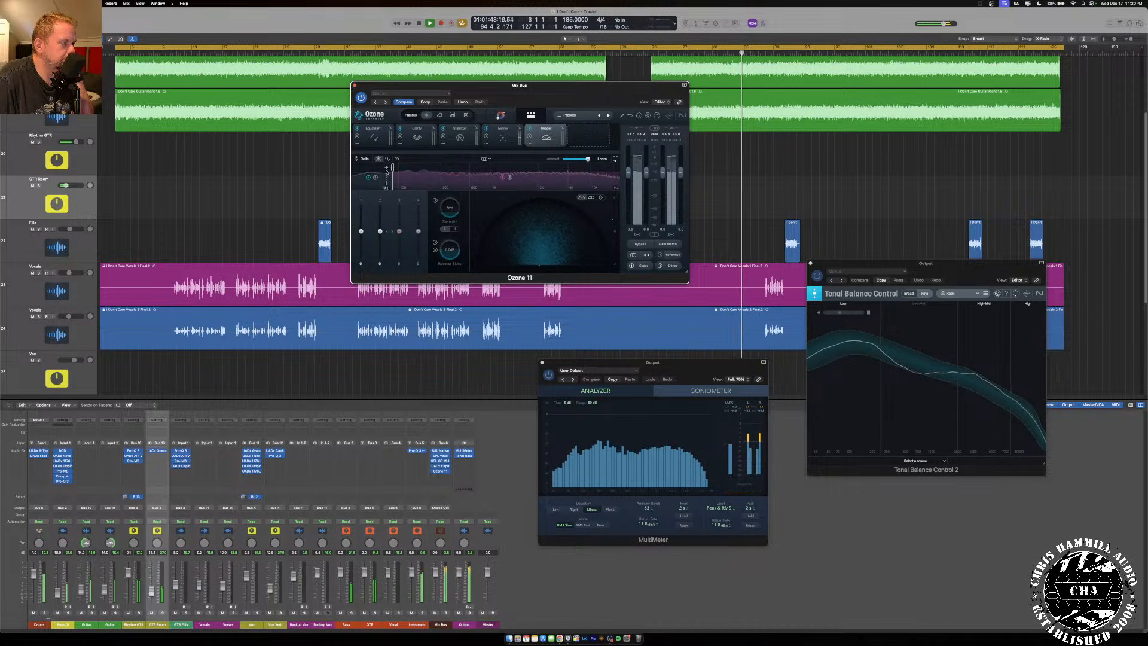
left_click_drag(393, 170, 405, 169)
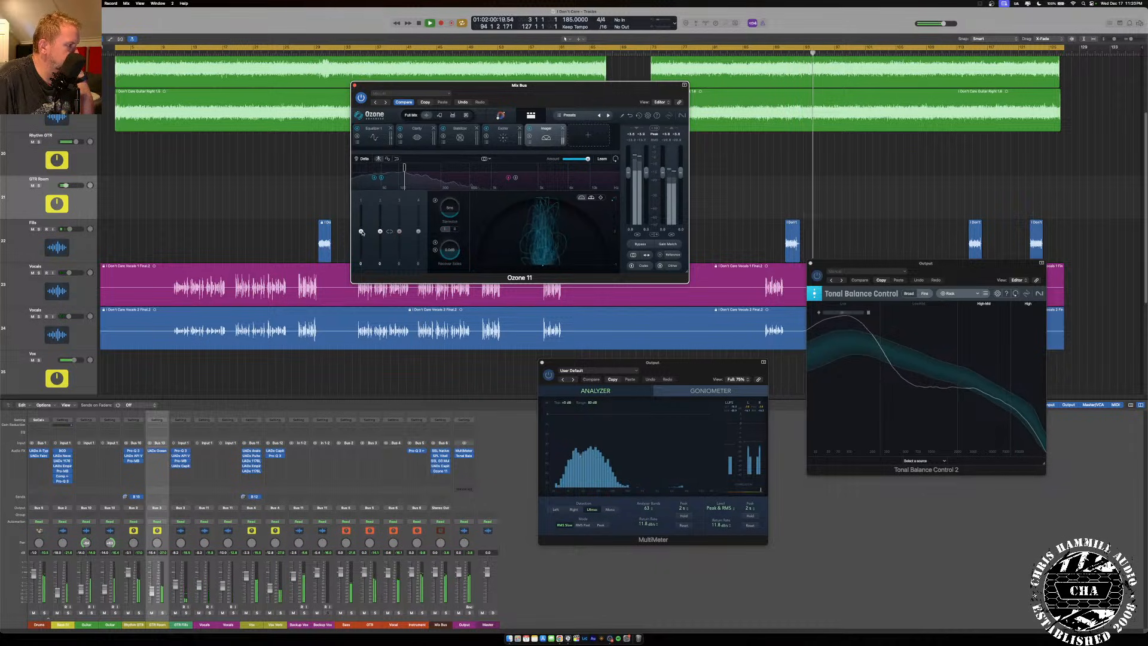
left_click_drag(360, 231, 357, 260)
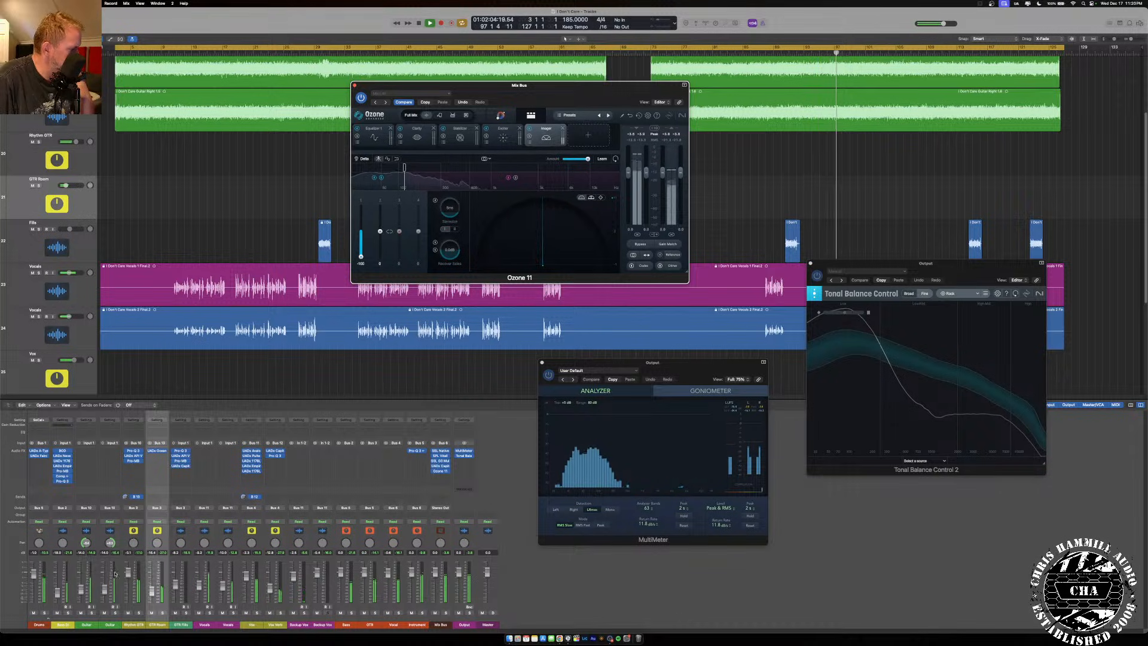
Expand the Drums stack in the mixer and reroute the stack's last channel from the stereo output to the Drums bus.
left_click(47, 619)
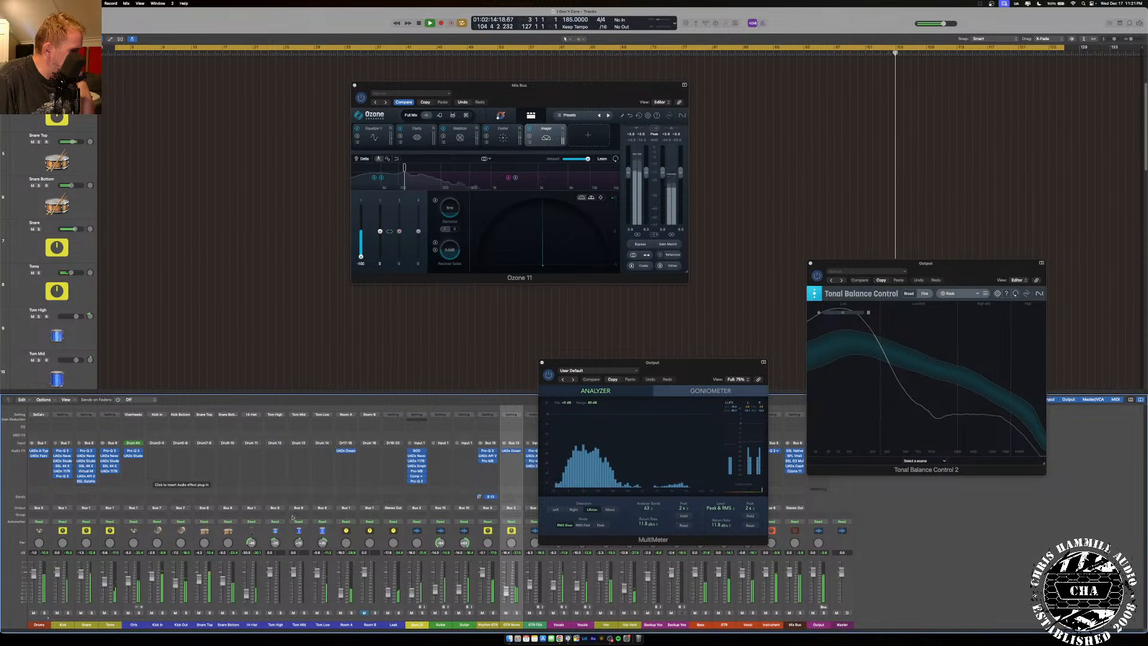
left_click(392, 508)
mouse_move(407, 532)
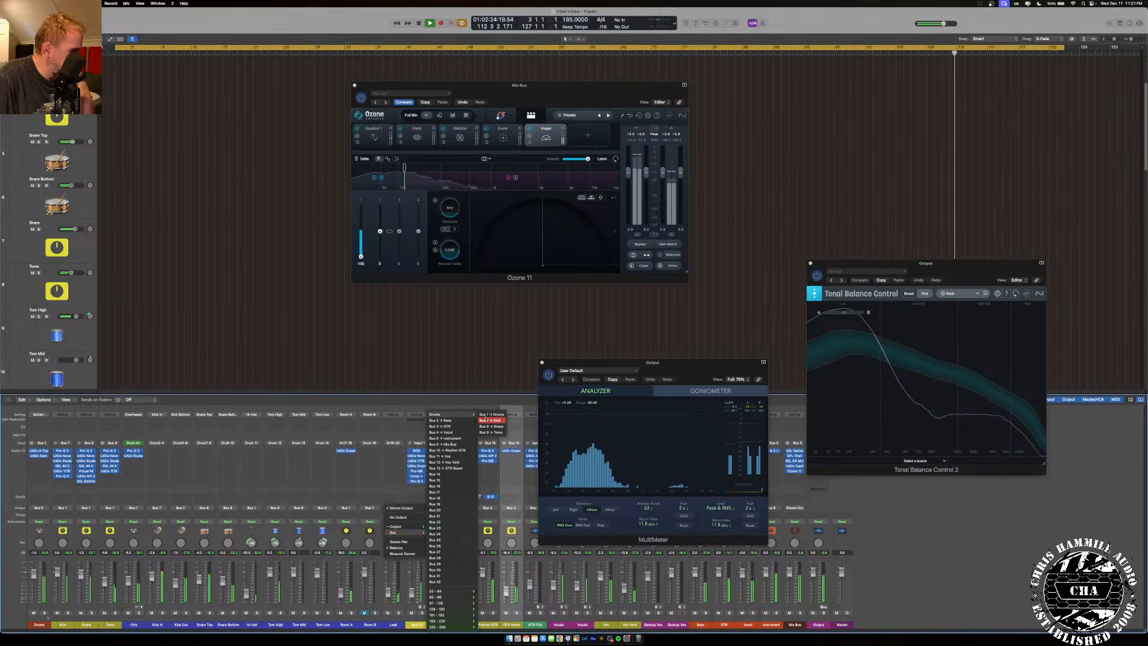
left_click(455, 419)
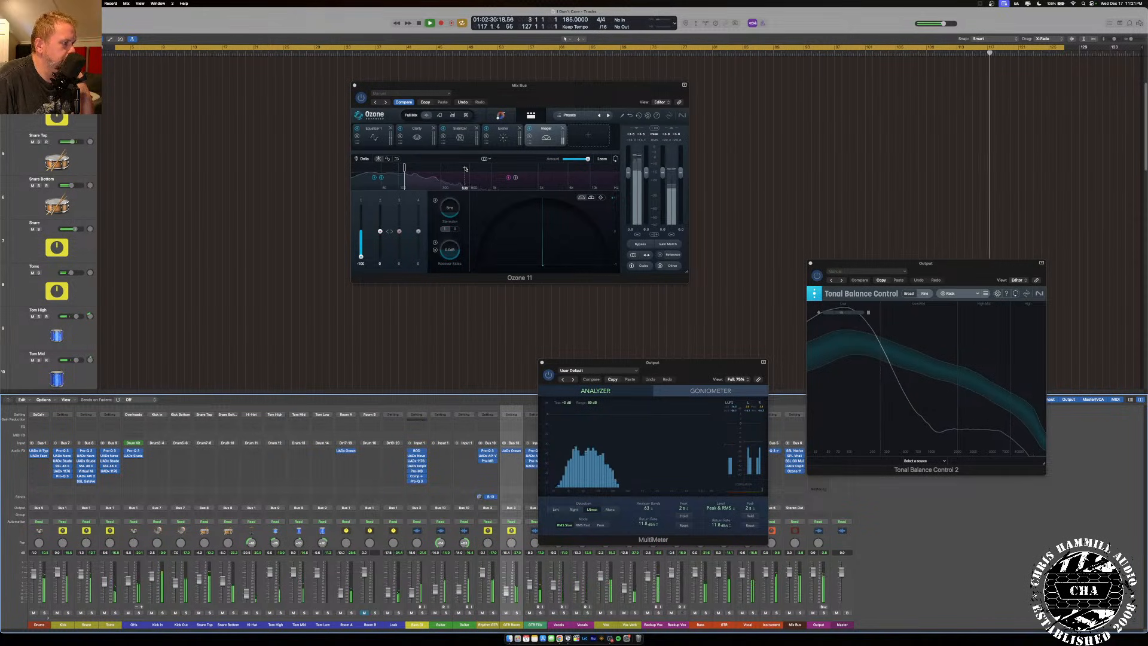
Add a high-frequency crossover in the Imager, fine-tune its position and widen the top band.
left_click(563, 168)
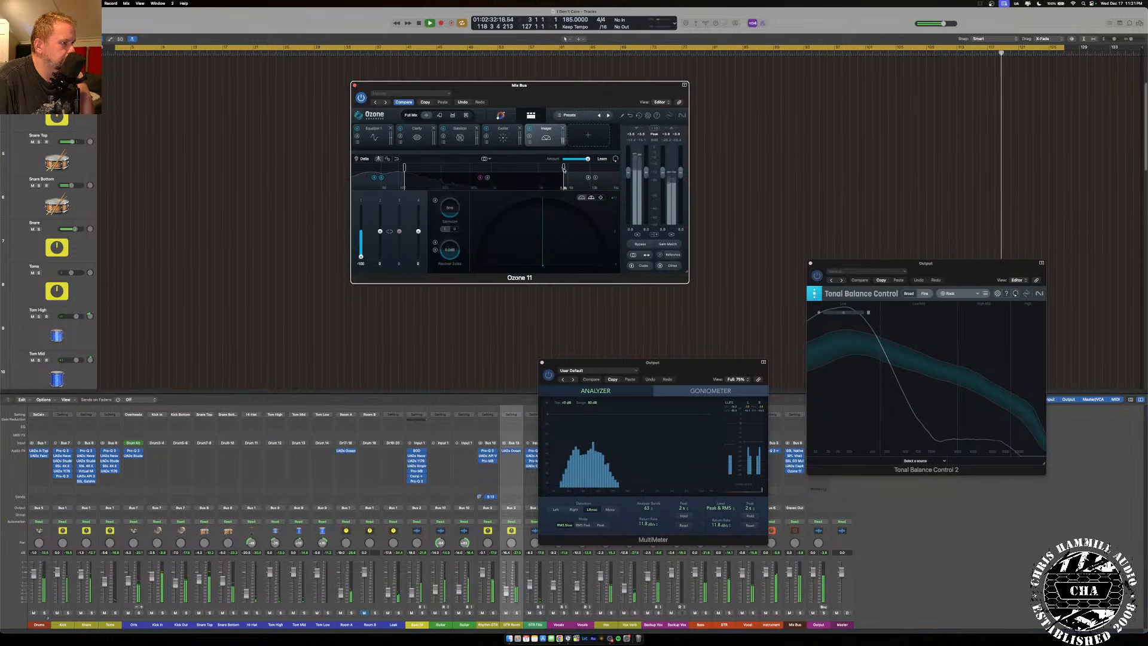
left_click_drag(567, 170, 562, 169)
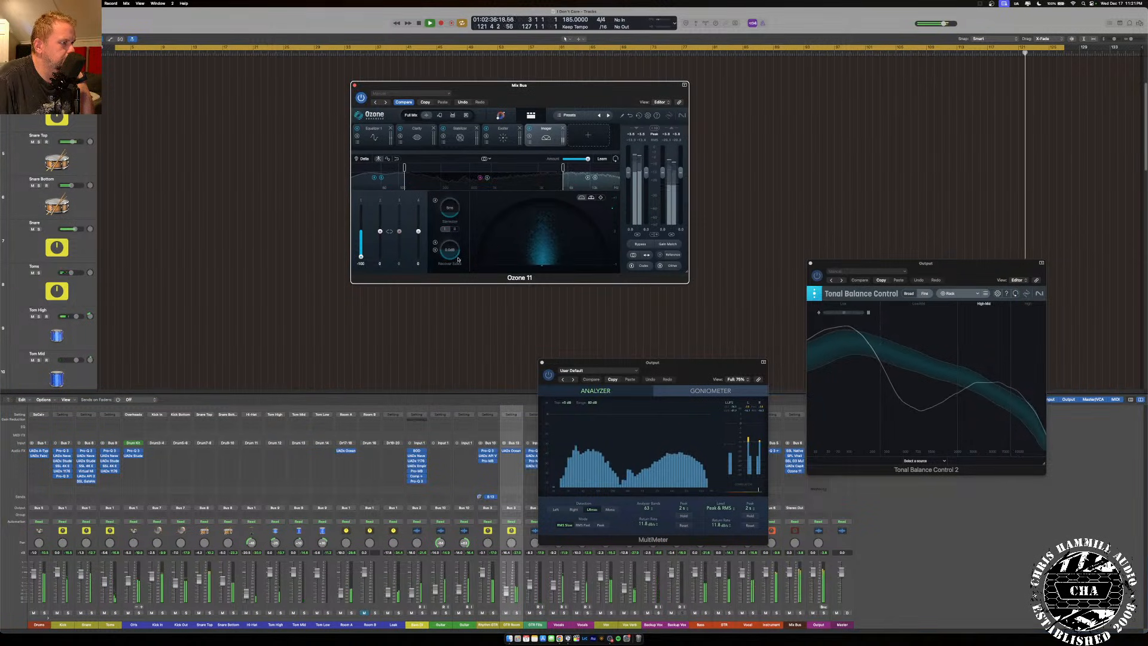
left_click_drag(418, 231, 418, 226)
Add another Imager crossover below the top band, lower it slightly and widen the new upper-mid band moderately.
left_click(521, 168)
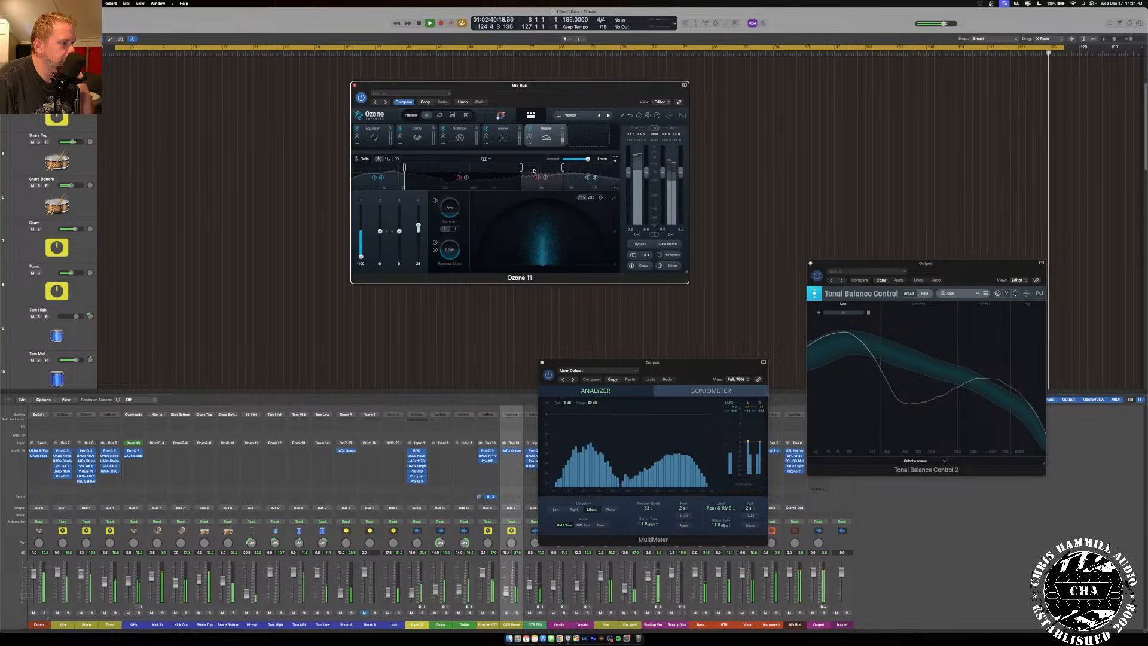
left_click_drag(524, 171, 518, 172)
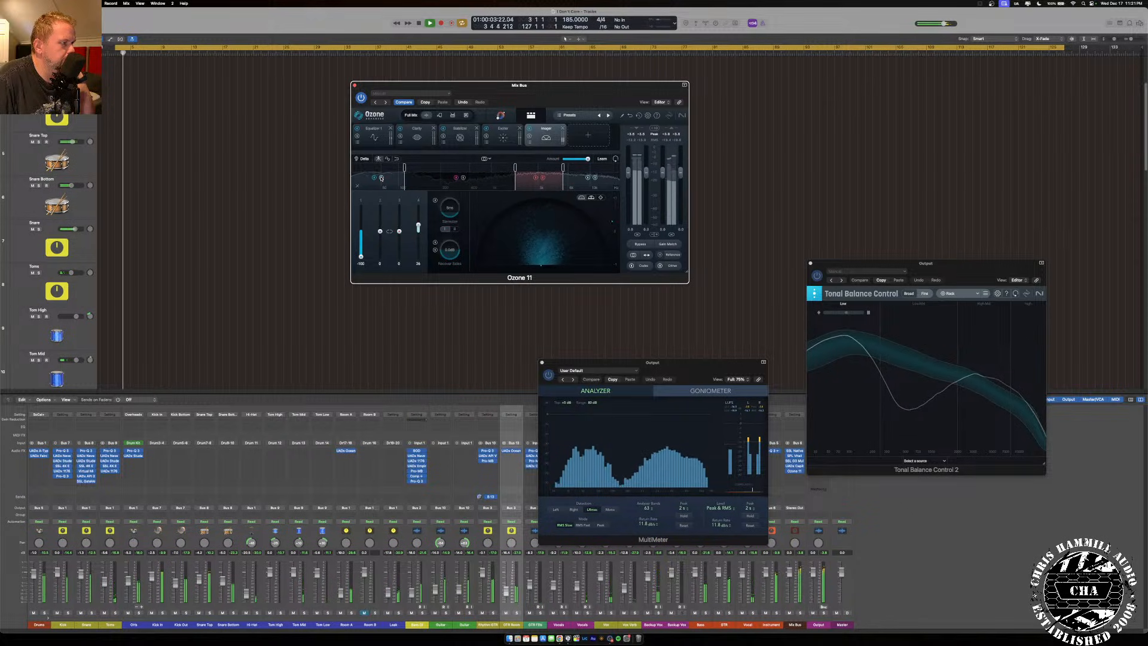
left_click_drag(399, 231, 399, 229)
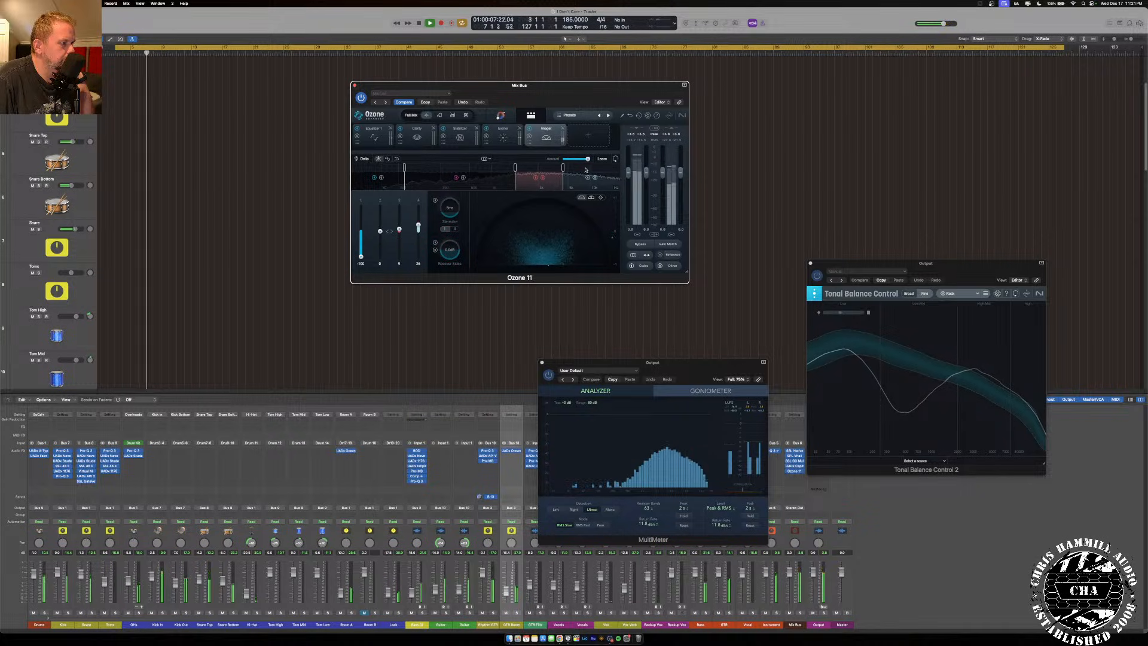
left_click_drag(400, 230, 400, 228)
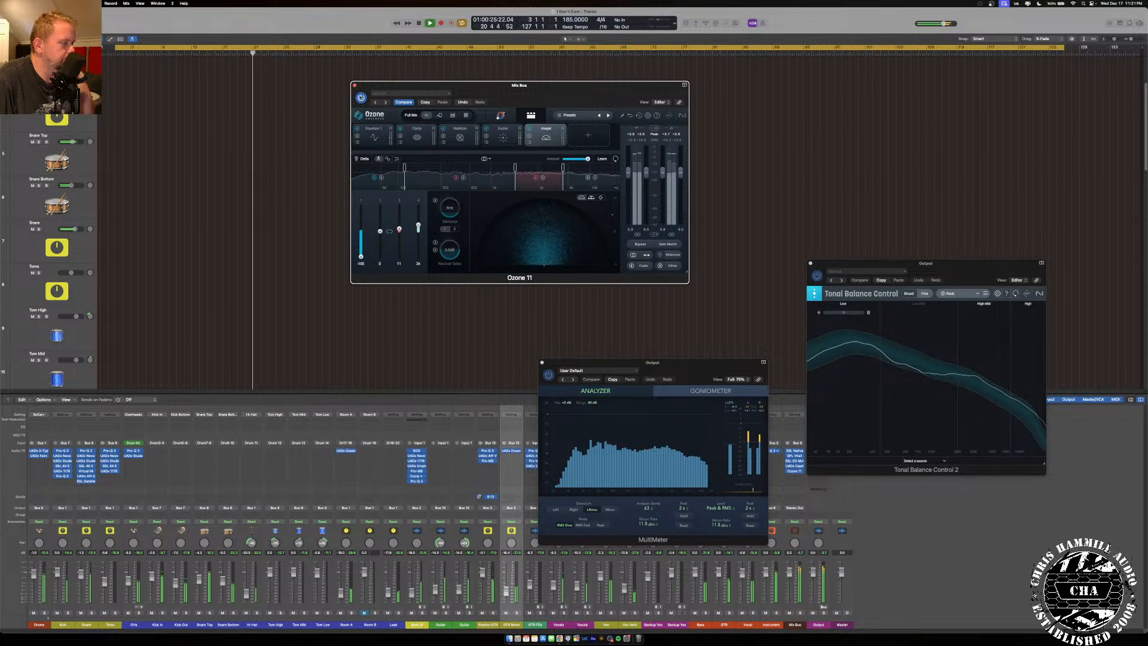
Compare the mix with Ozone bypassed and enabled, and lower the Stabilizer's Amount slightly.
left_click(361, 98)
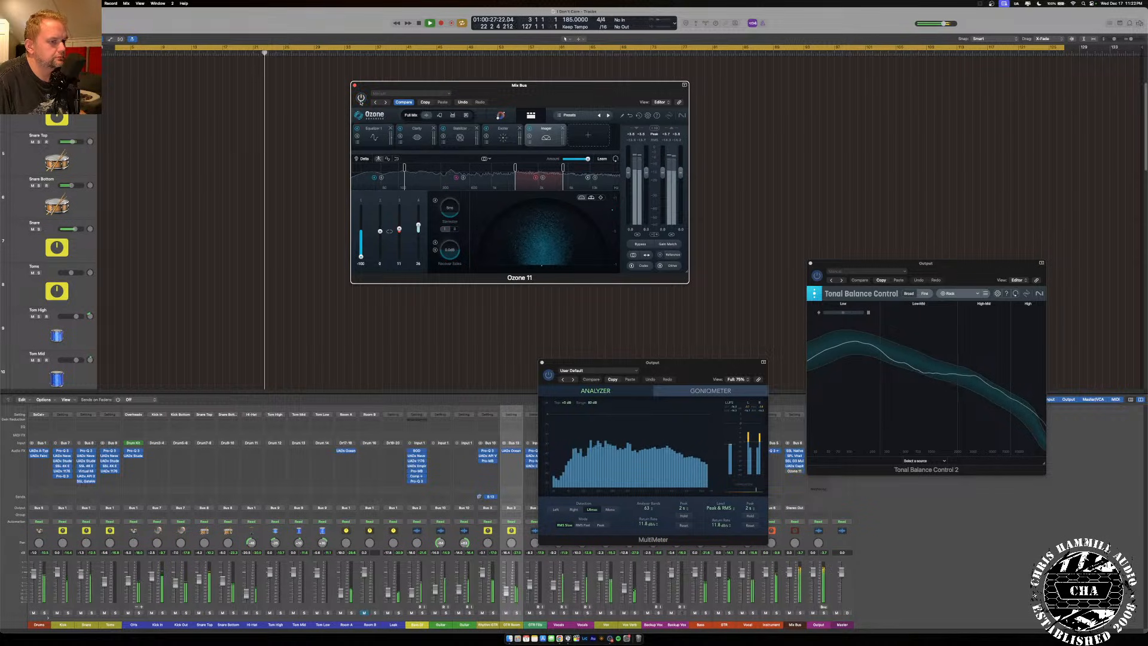
left_click(360, 99)
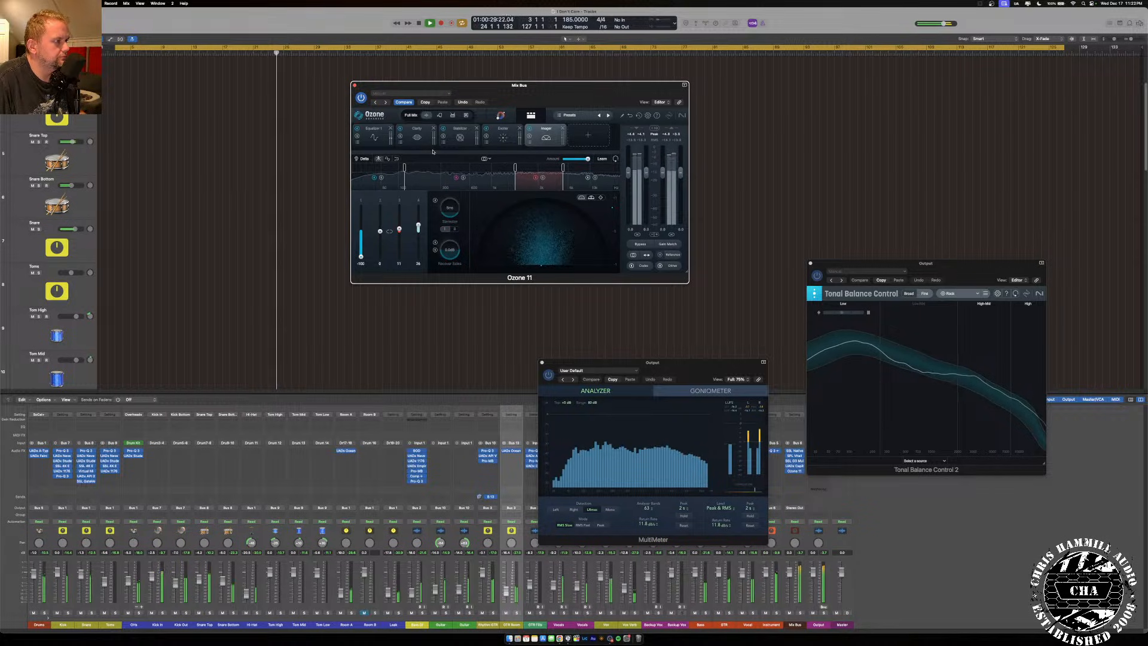
left_click(460, 137)
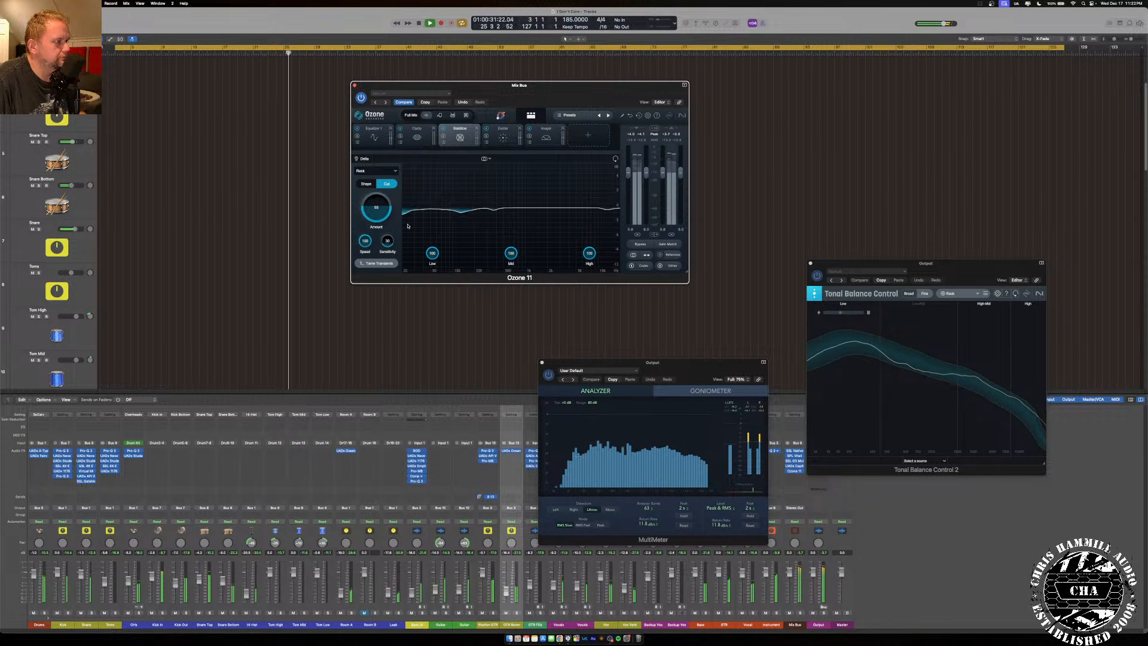
left_click_drag(375, 210, 374, 215)
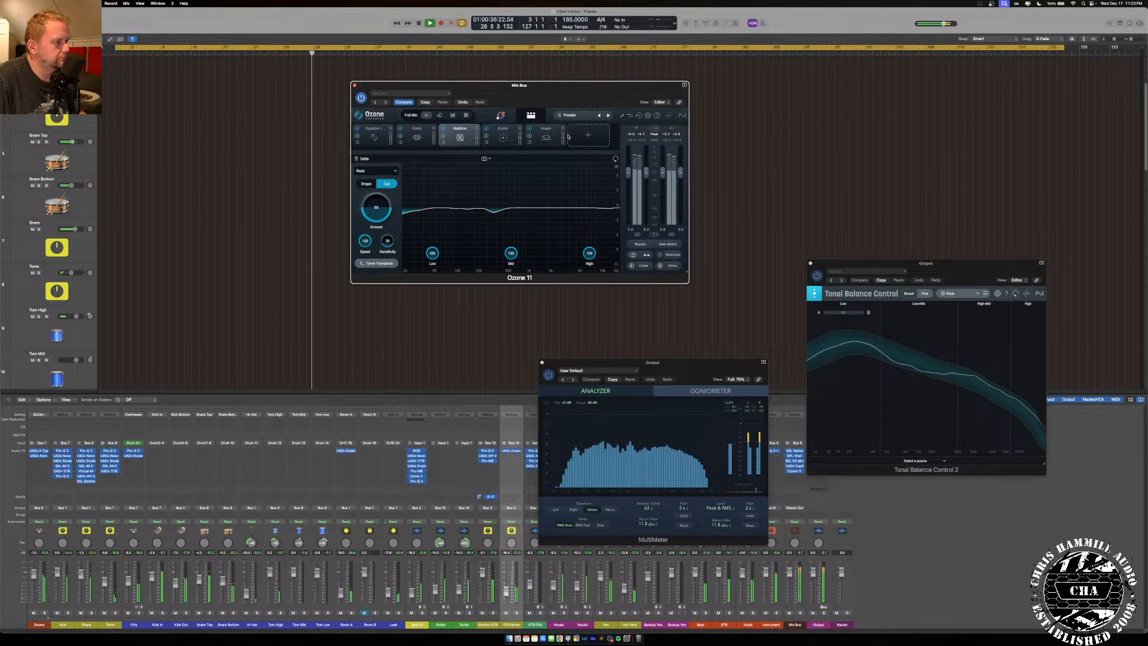
Add the Low End Focus module after the Imager and lower its upper frequency limit to about 100 Hz.
left_click(588, 135)
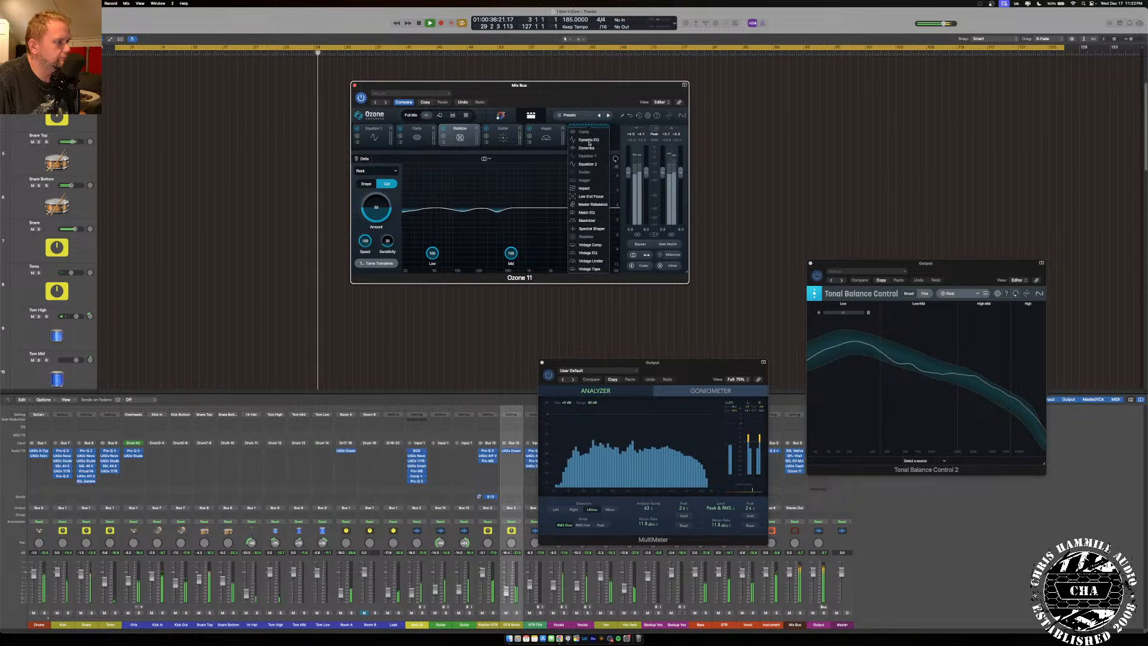
left_click(589, 196)
left_click_drag(538, 171, 499, 173)
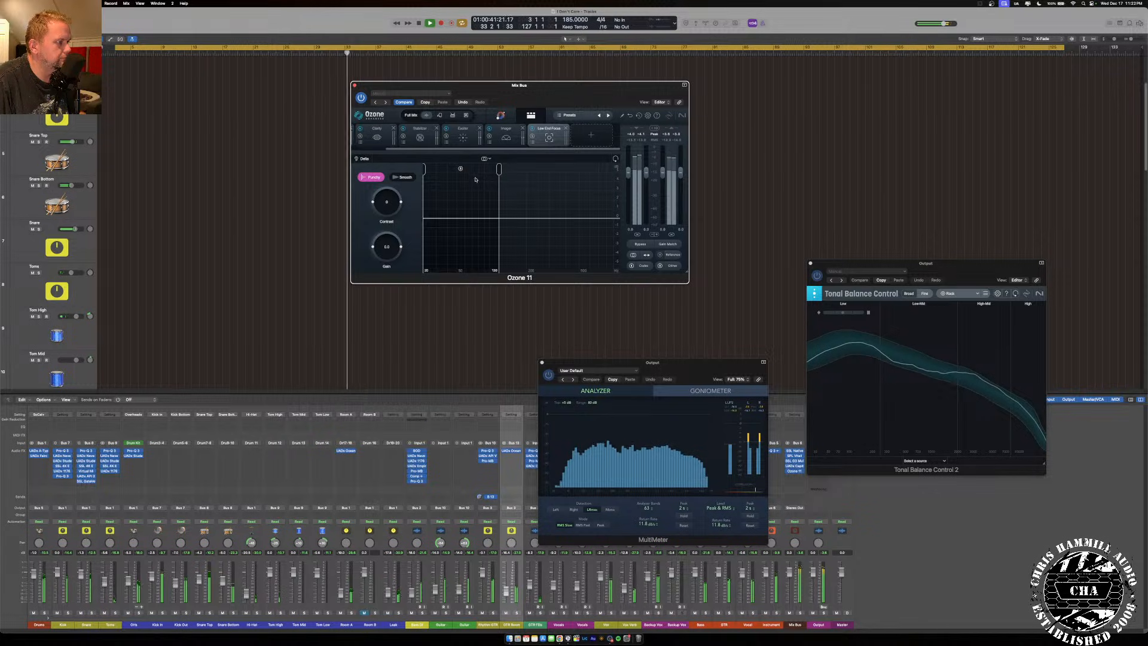
Set Low End Focus to Smooth with raised Contrast and compare it against the Punchy mode.
left_click(409, 177)
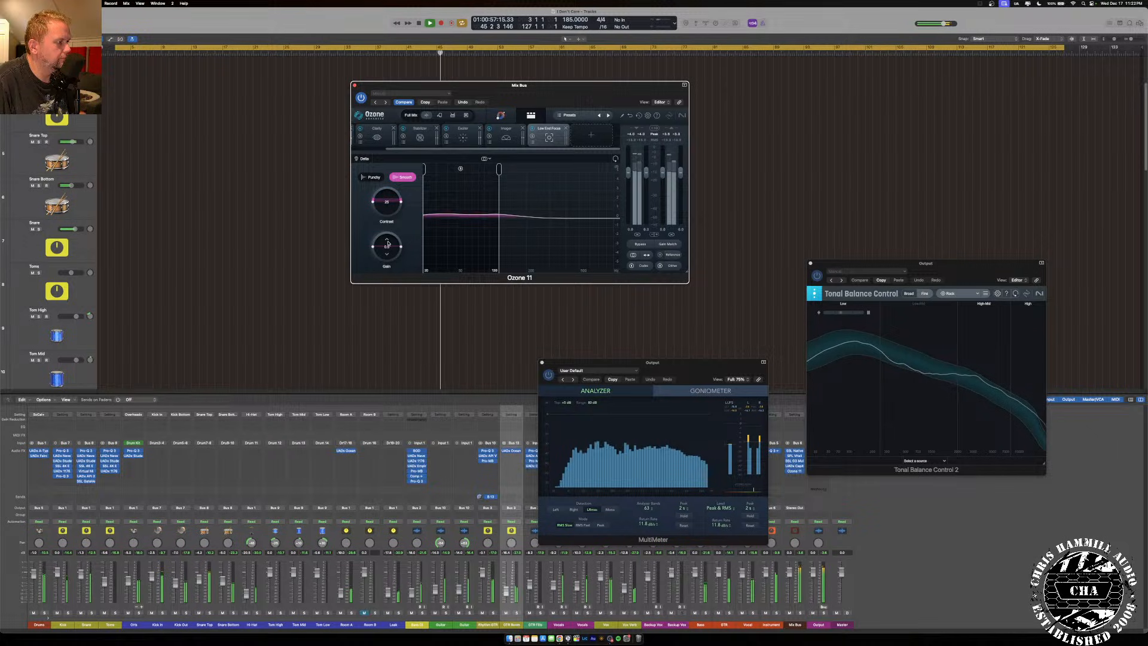
left_click(372, 177)
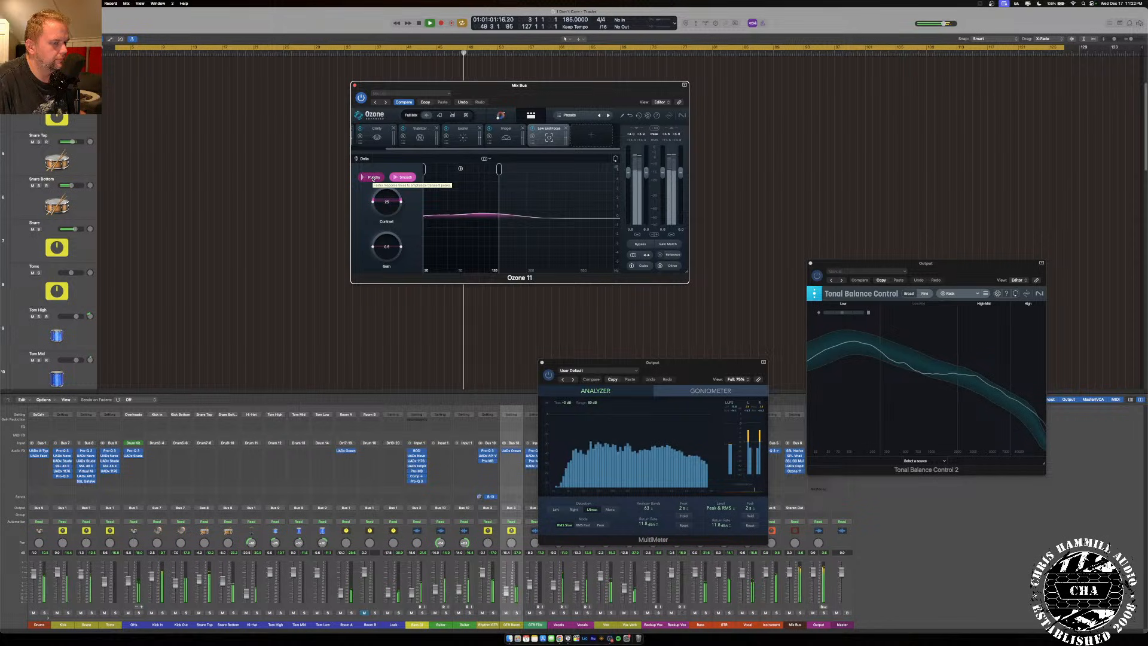
left_click(372, 177)
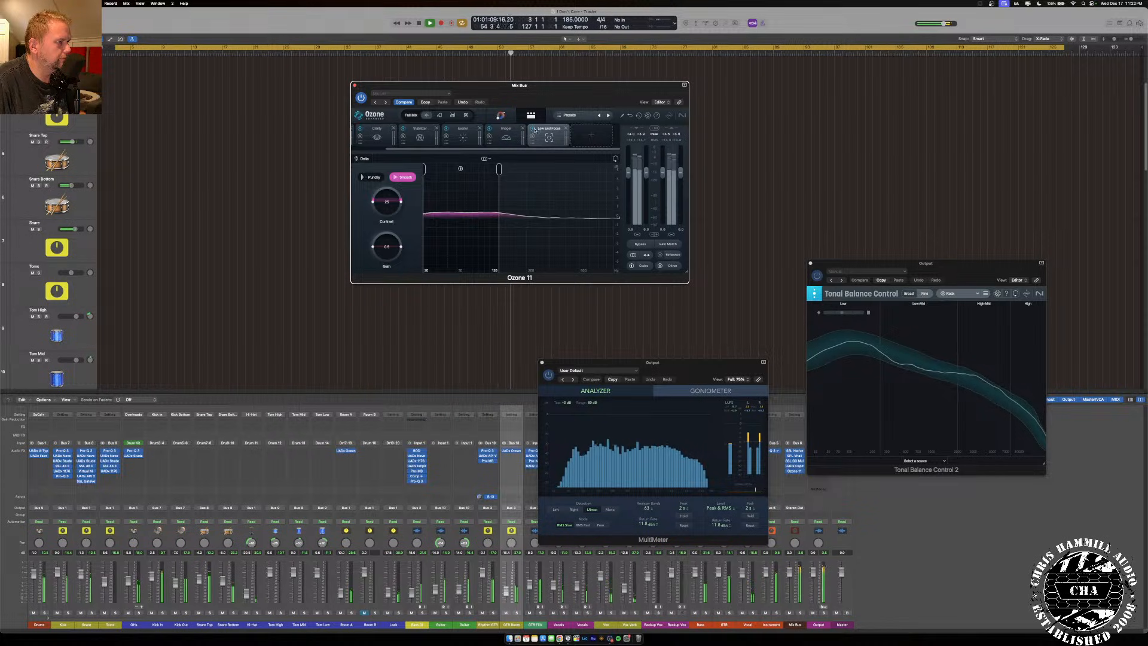
left_click(581, 134)
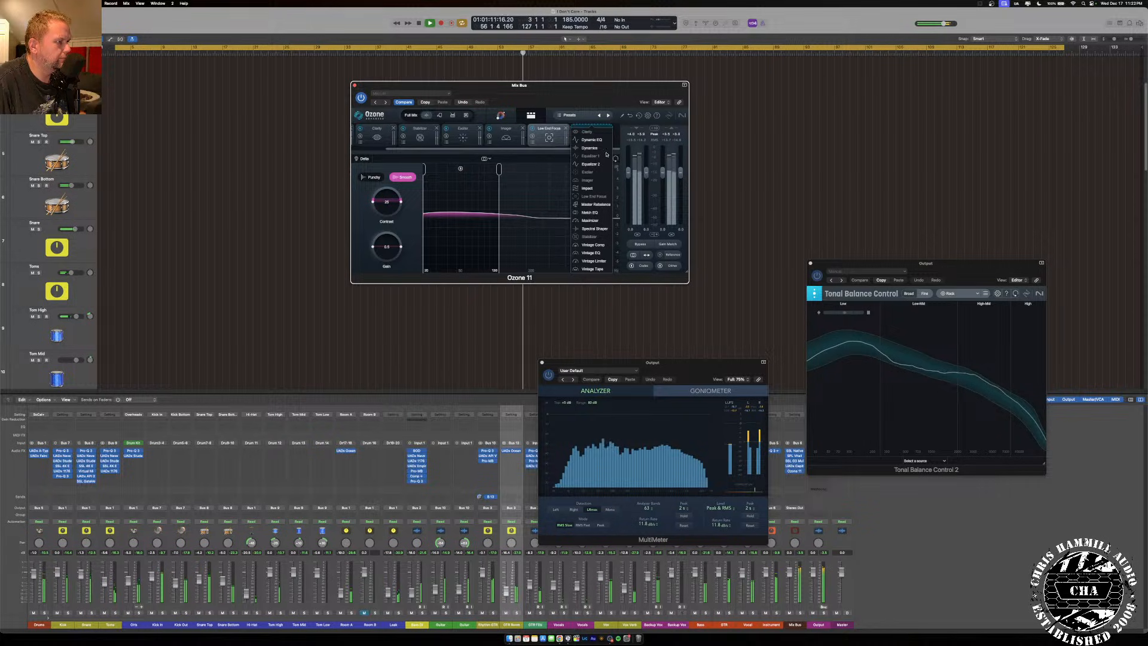
left_click(590, 148)
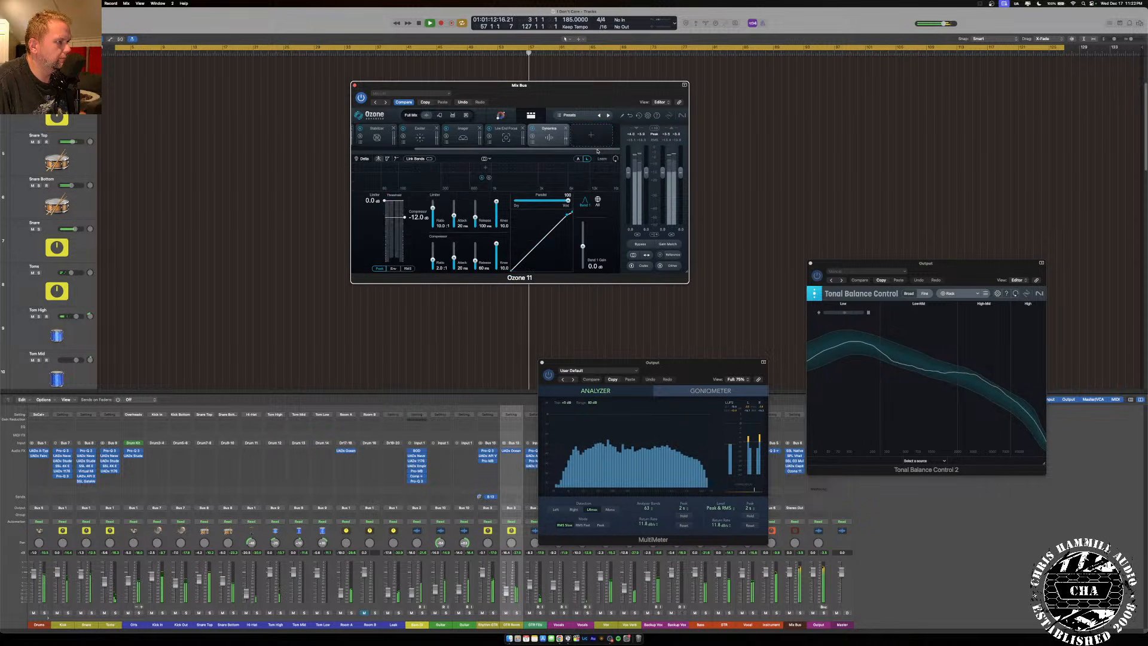
left_click(566, 128)
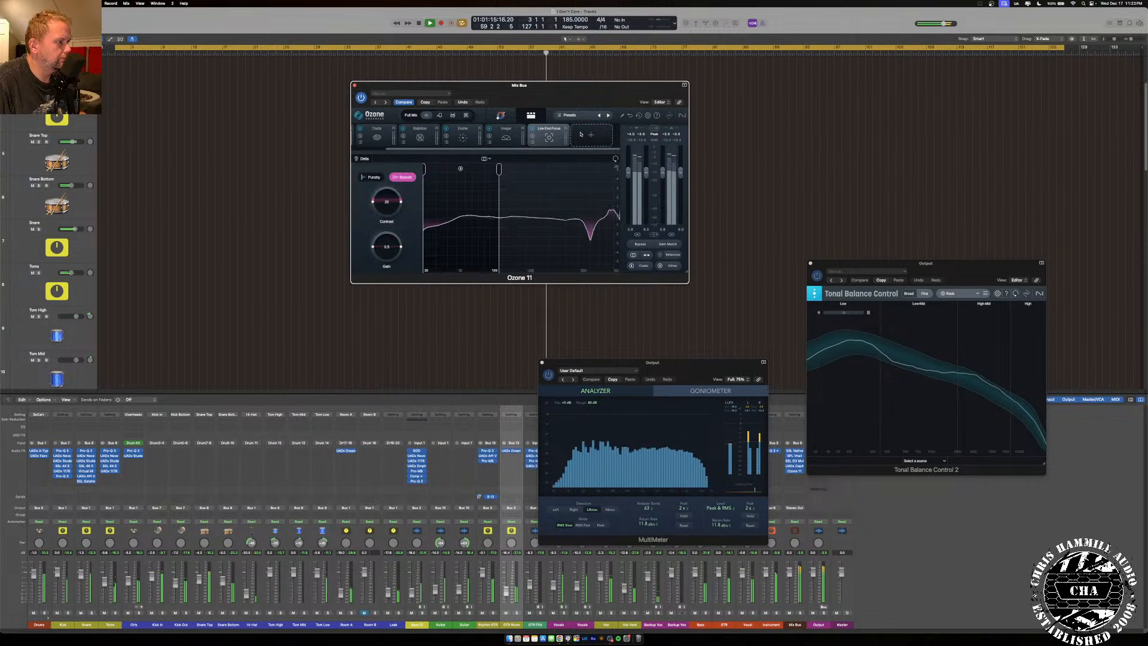
Add the Dynamic EQ module after Low End Focus, with a gentle bell cut near 3.7 kHz and a lowered threshold.
left_click(586, 134)
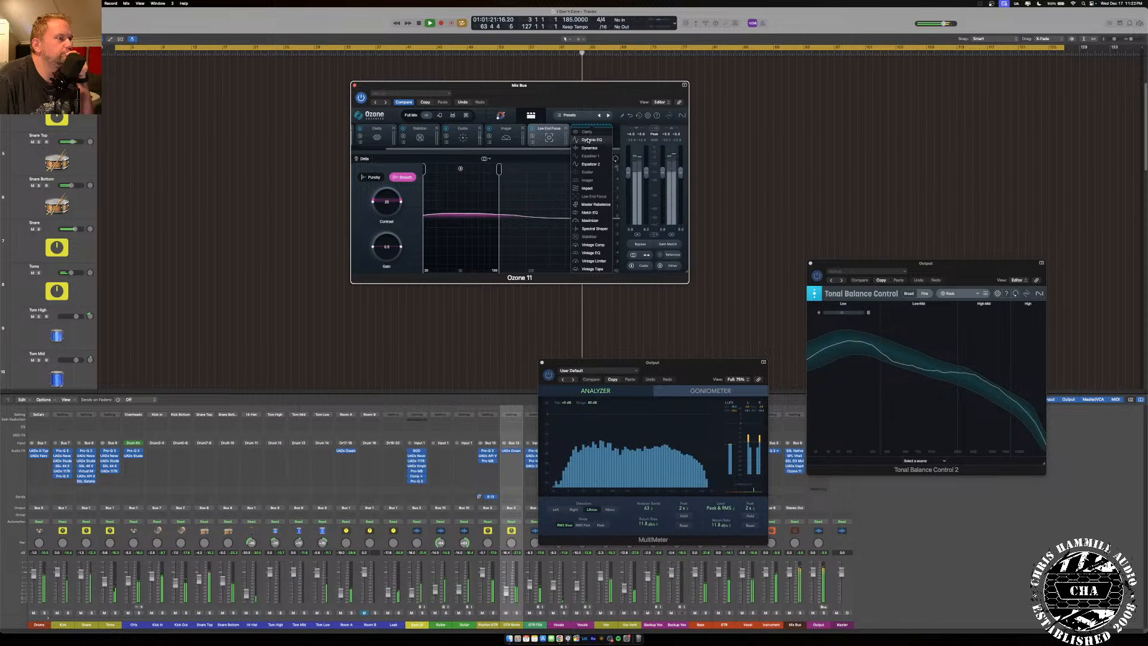
left_click(589, 140)
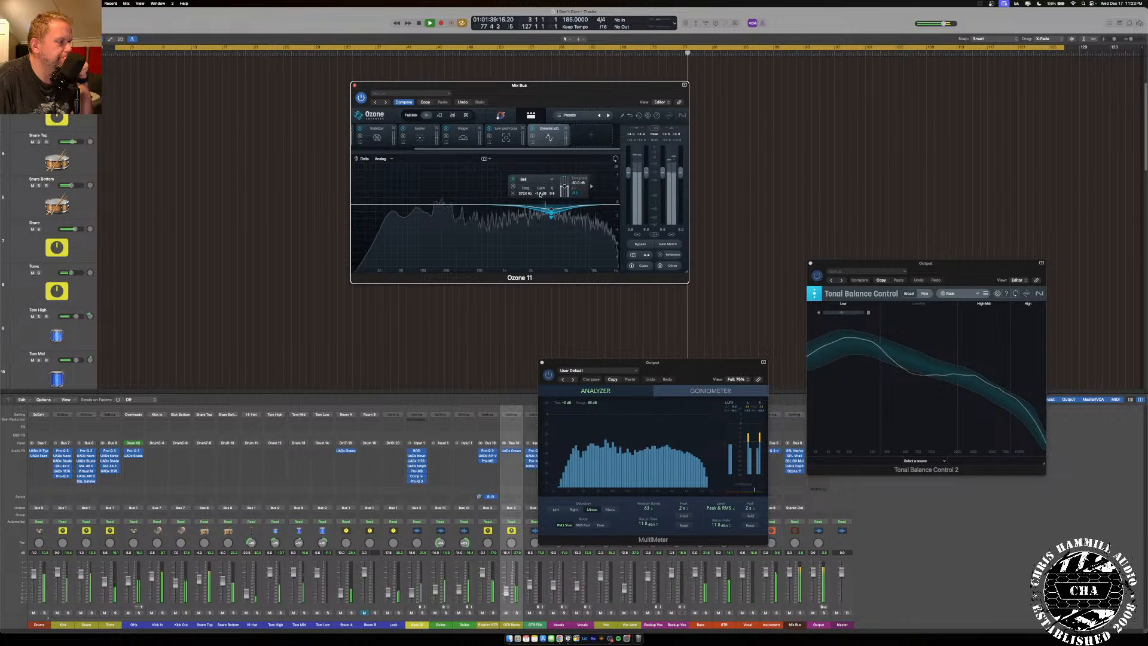
left_click_drag(564, 186, 565, 189)
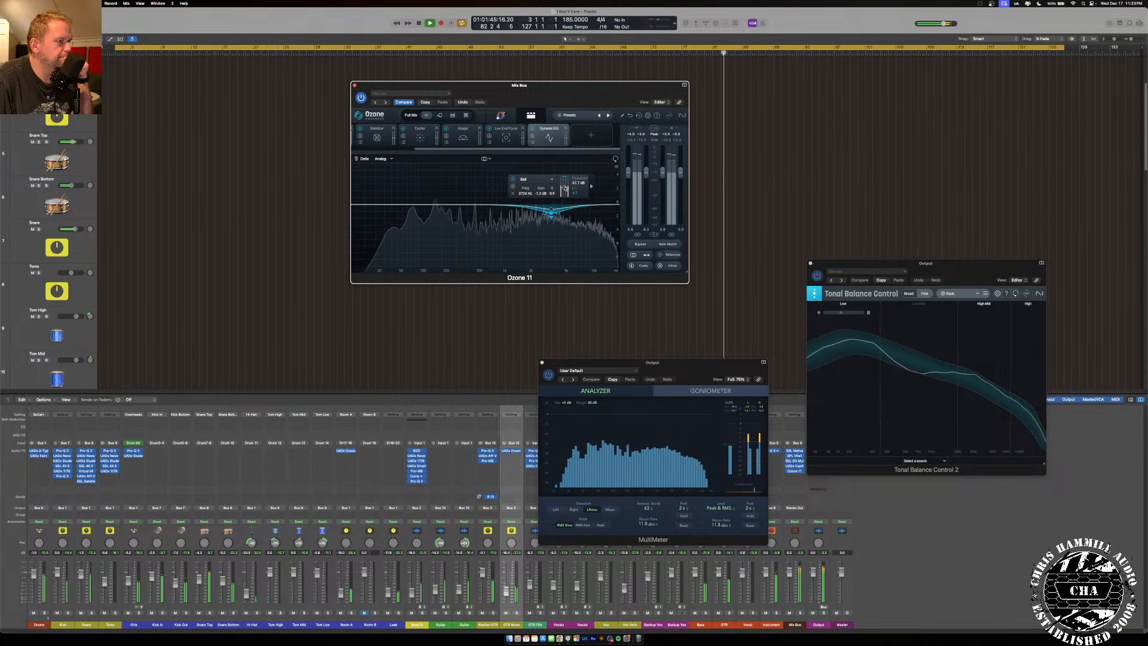
Add a Baxandall Treble cut of about -4.7 dB at the top end of the Dynamic EQ.
left_click(613, 205)
left_click_drag(613, 206, 608, 277)
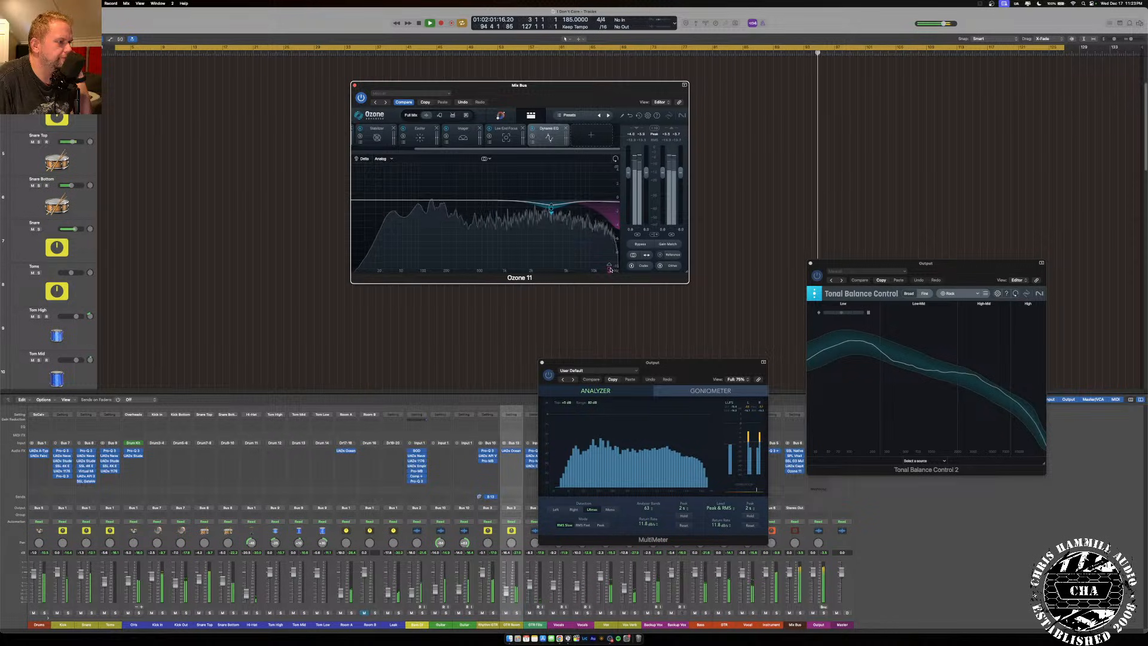
left_click_drag(609, 265, 604, 232)
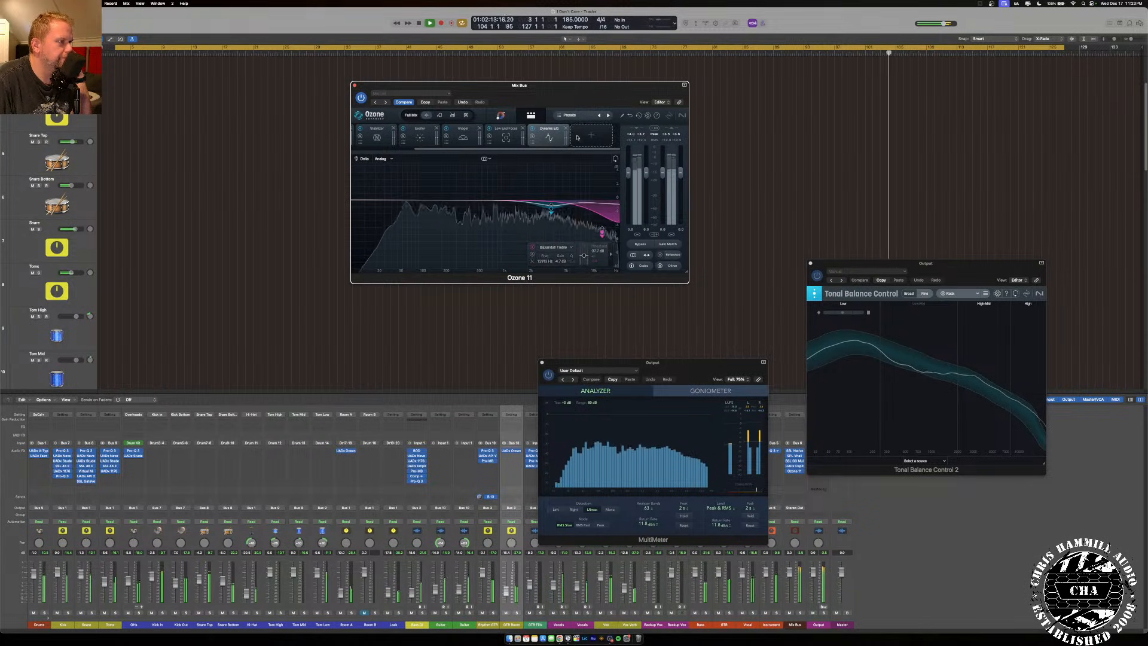
left_click(245, 613)
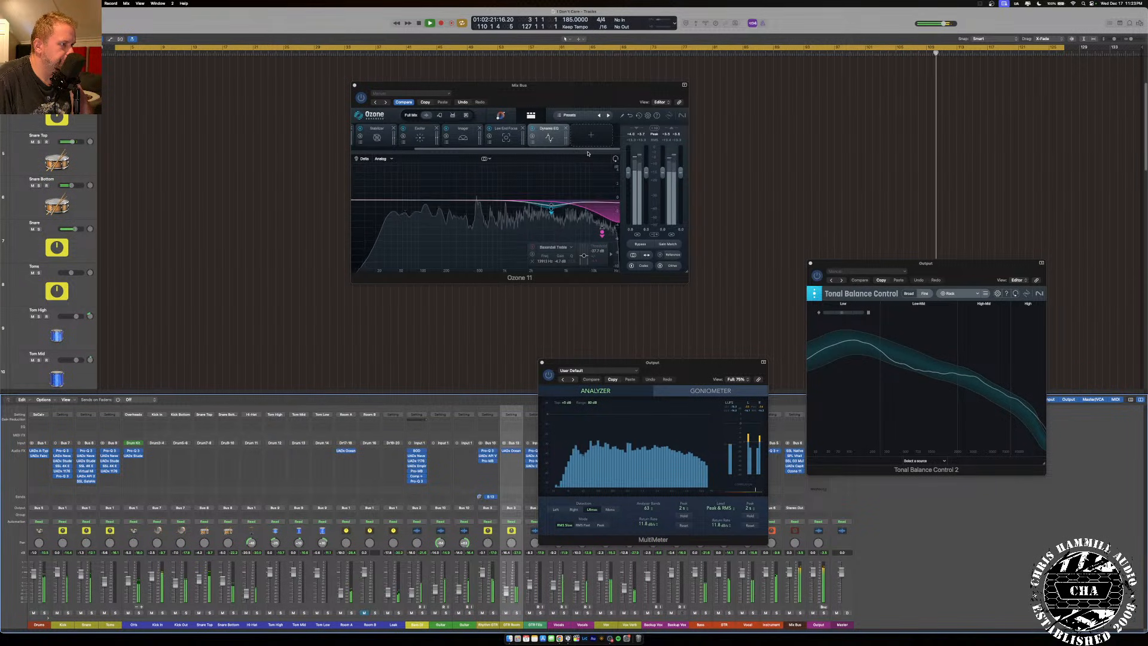
left_click(422, 150)
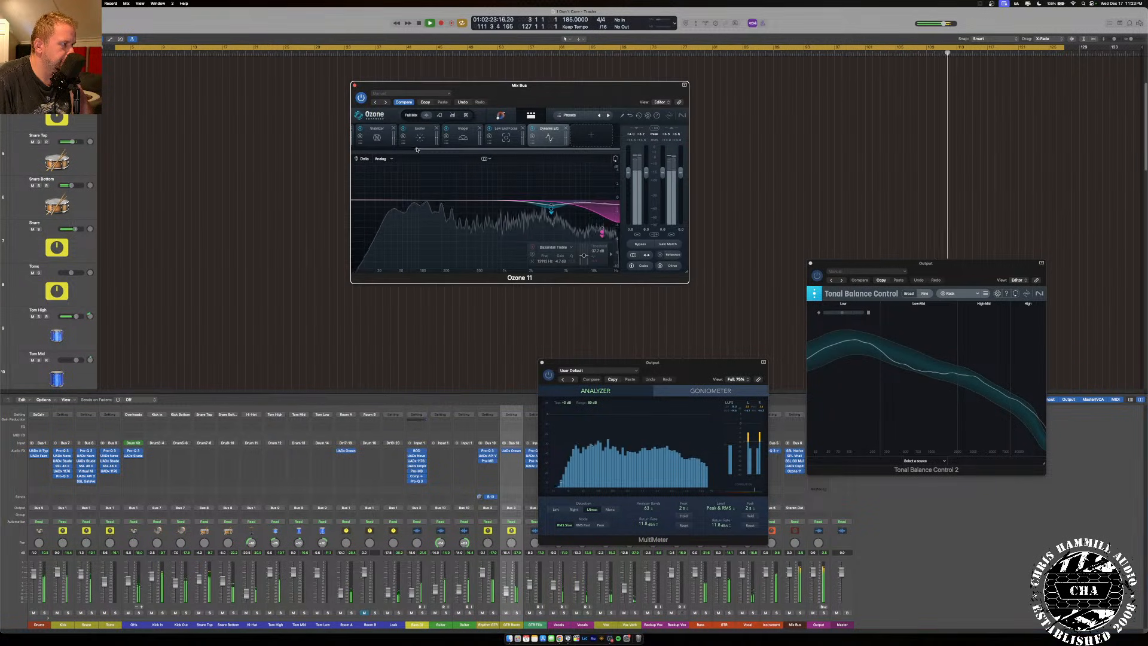
Return to the Equalizer 1 module and apply a gentle Flat Low-Pass filter at its top end.
left_click_drag(434, 150, 352, 149)
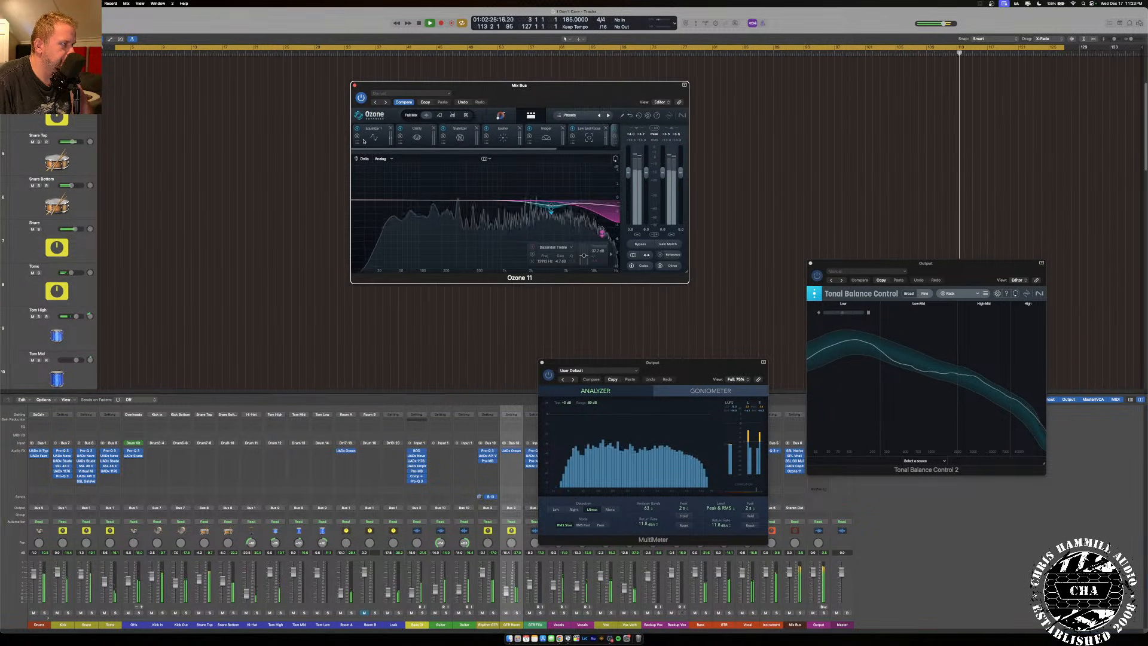
left_click(363, 141)
left_click(616, 205)
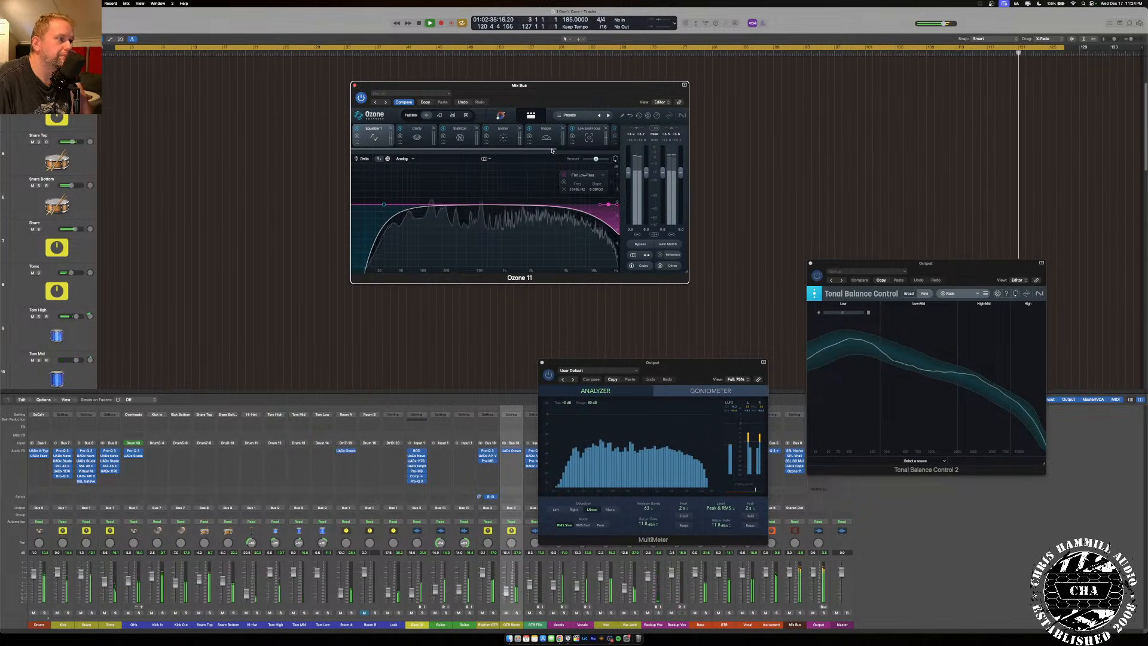
Add the Maximizer at the end of the Ozone chain, after the Dynamic EQ, and set it to IRC 4 - Modern.
left_click_drag(554, 150, 612, 154)
left_click(592, 136)
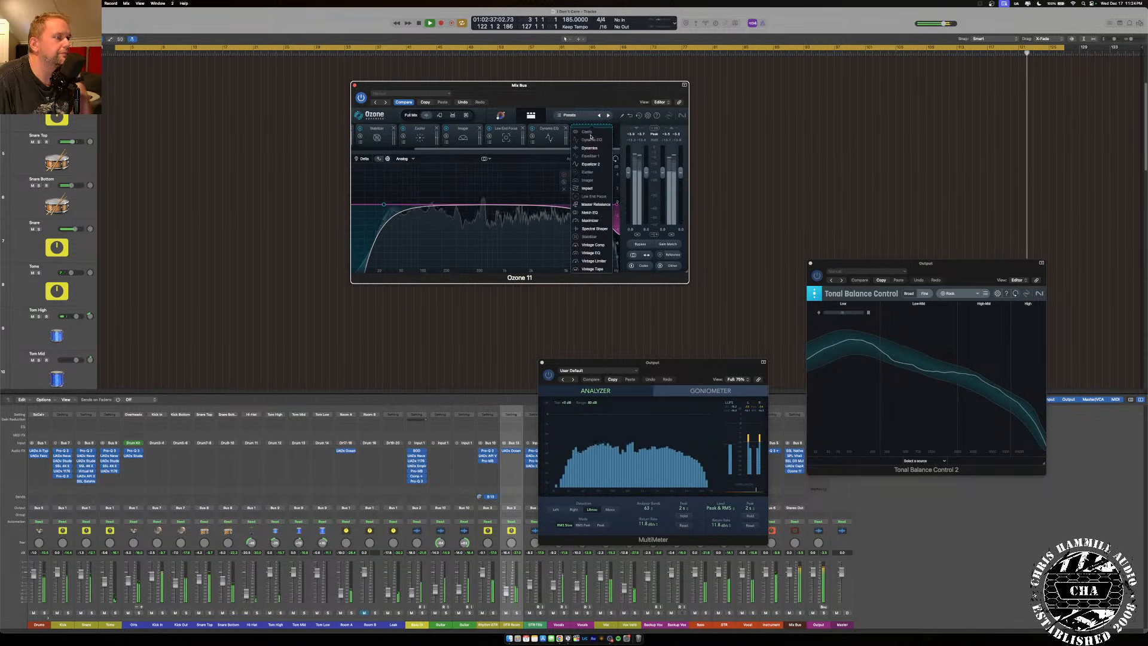
left_click(595, 221)
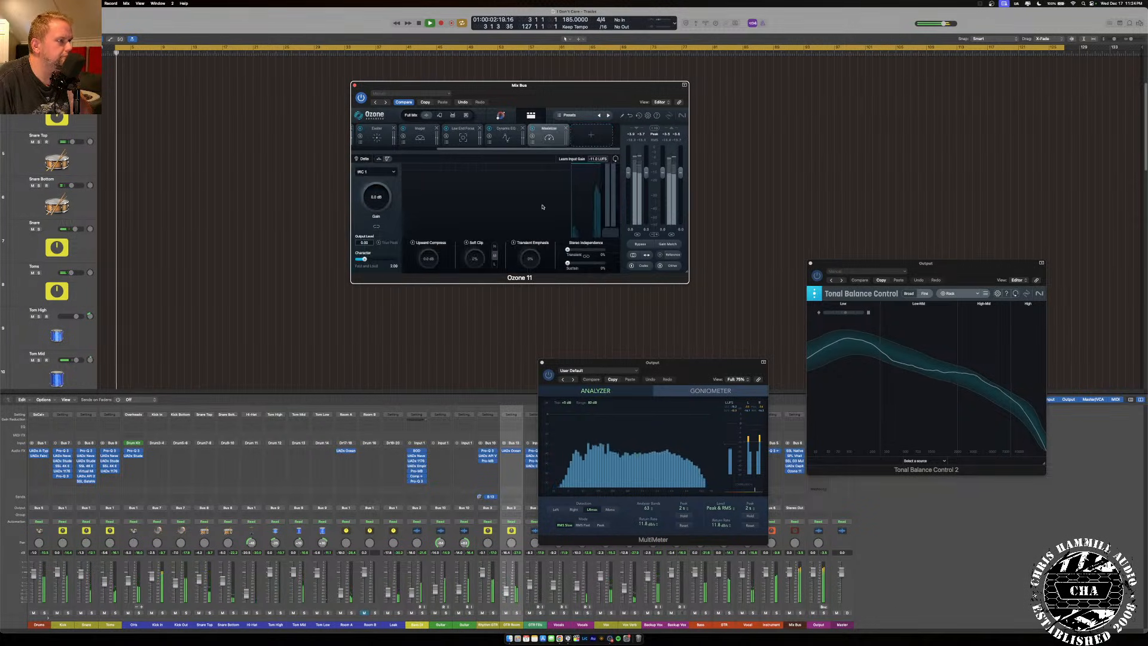
left_click(373, 175)
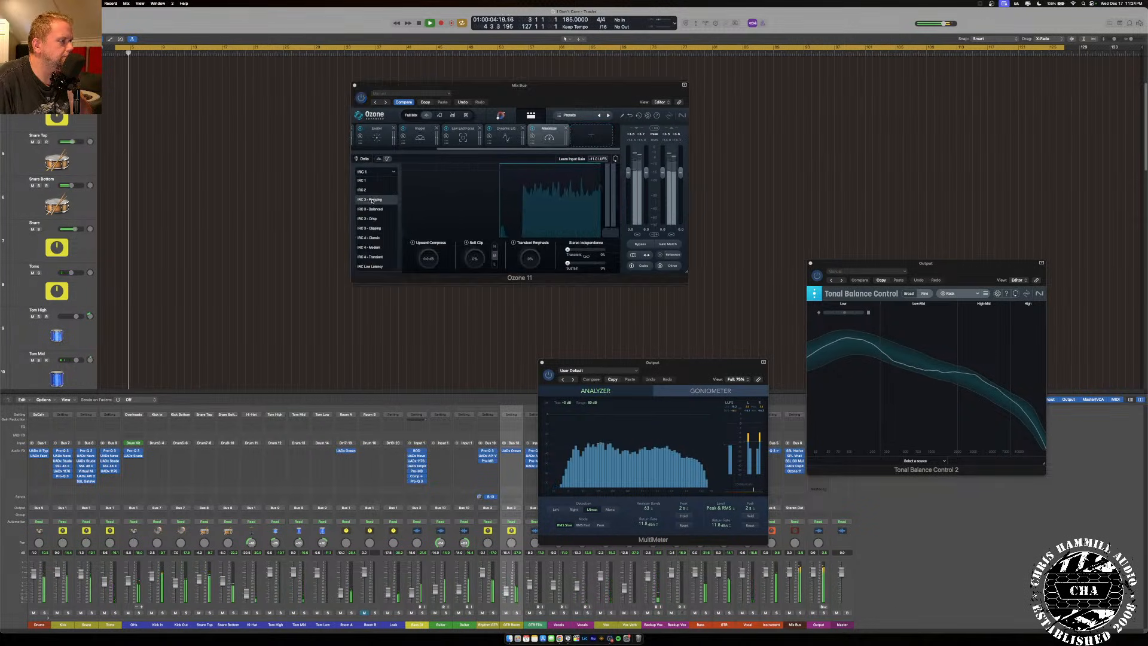
left_click(374, 247)
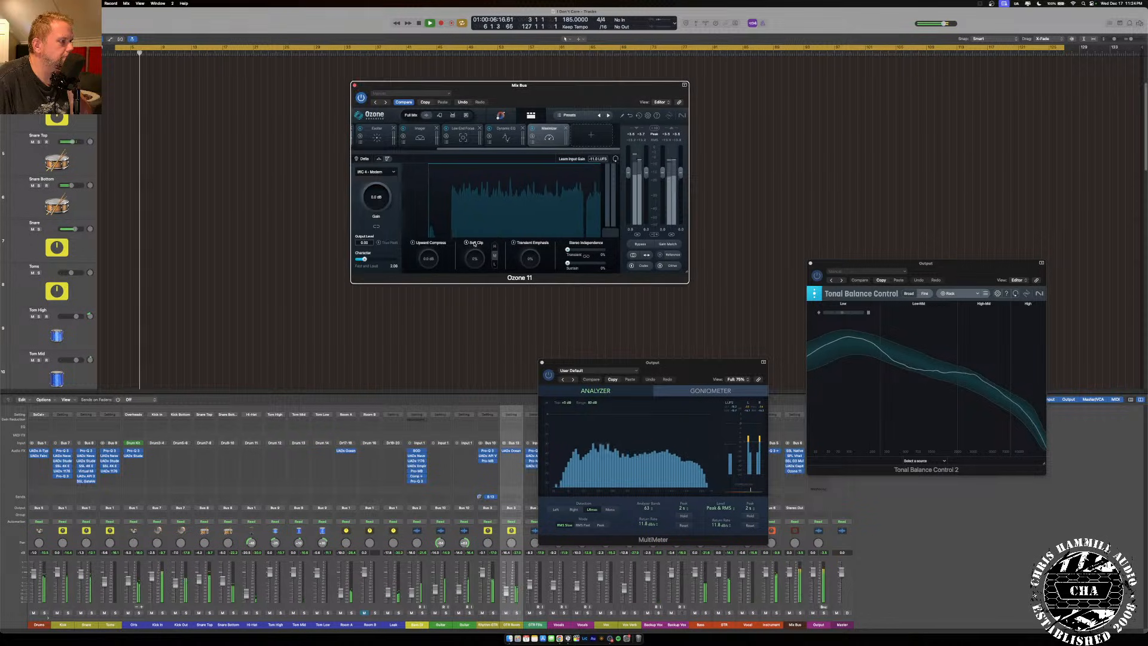
Set the Maximizer's Upward Compress to +1.0 dB and its Transient Emphasis to 100%.
left_click_drag(426, 258, 429, 250)
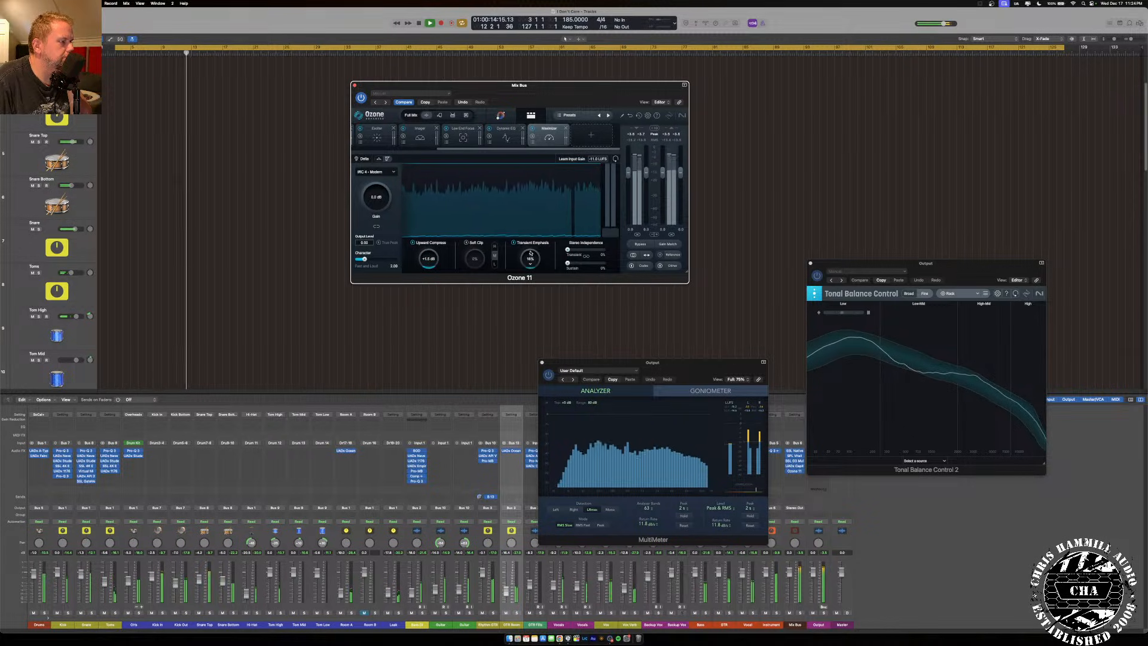
left_click_drag(530, 258, 531, 223)
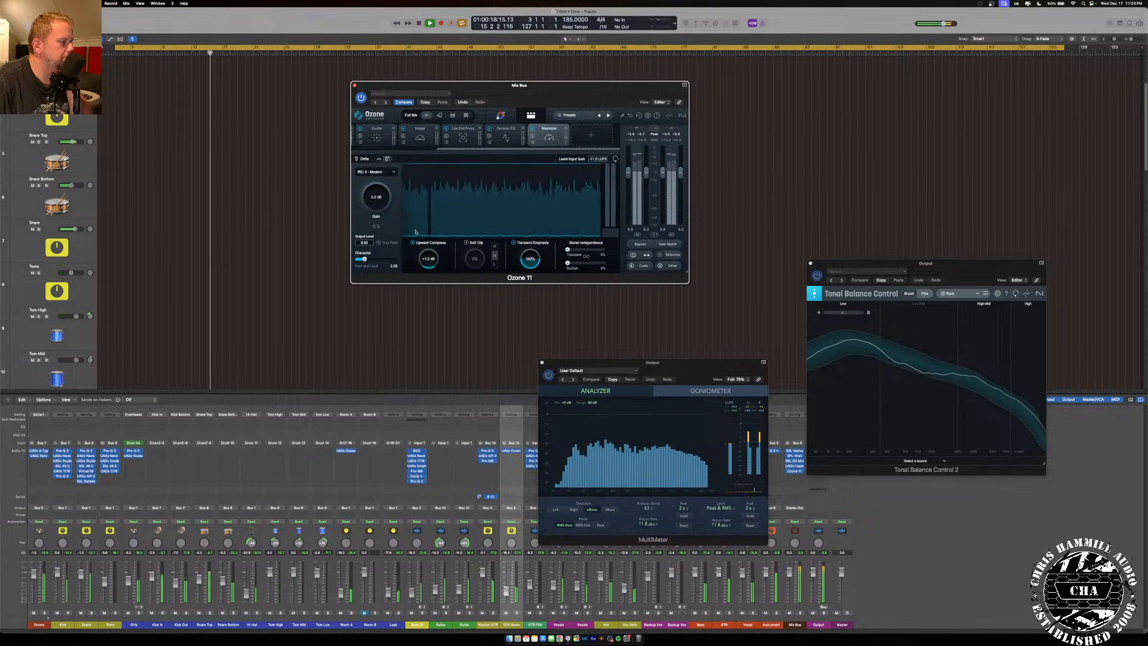
Lower the Maximizer's output level slightly below zero and raise its gain to increase the loudness.
left_click_drag(365, 243, 369, 254)
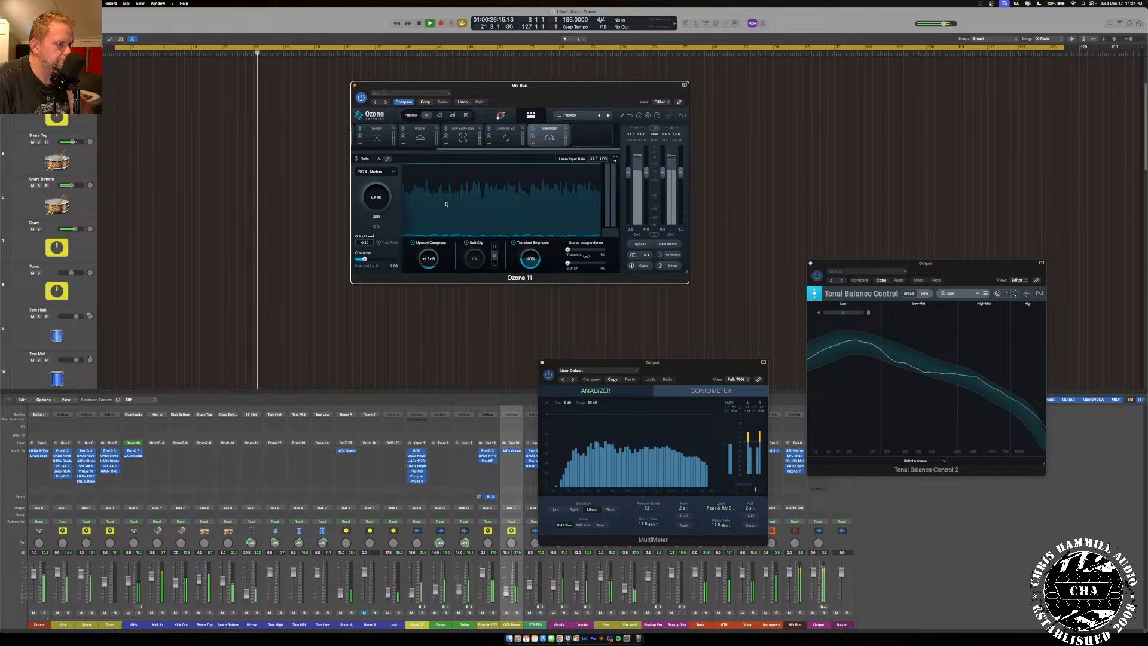
left_click_drag(374, 200, 378, 182)
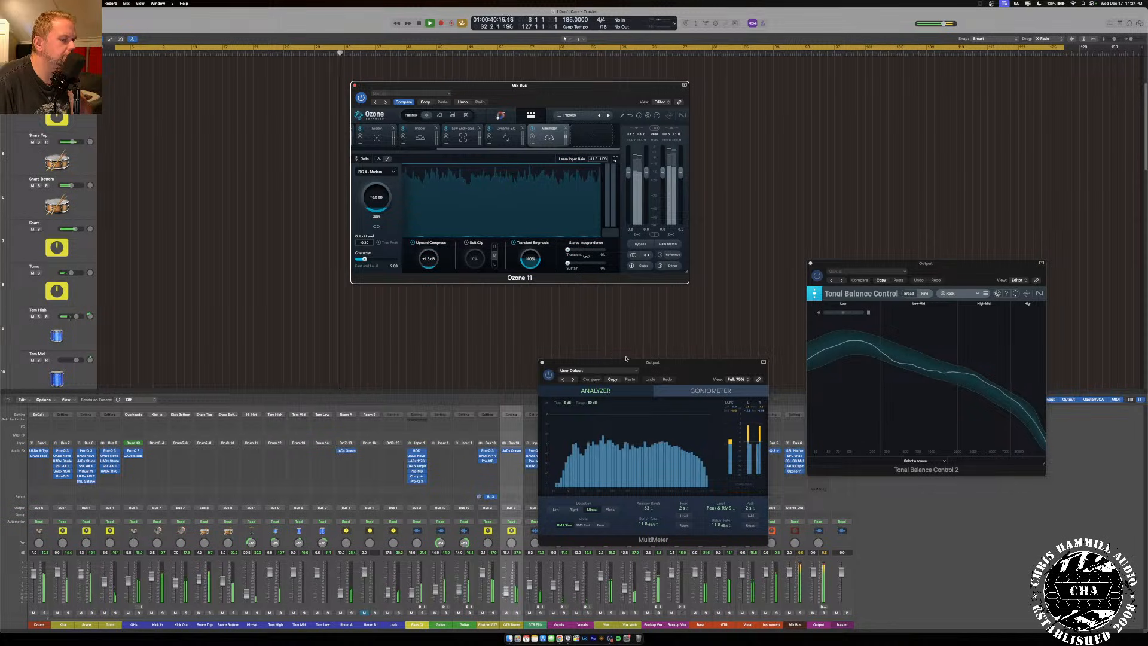
Close the MultiMeter, Tonal Balance Control and Ozone 11 plug-in windows.
left_click(542, 363)
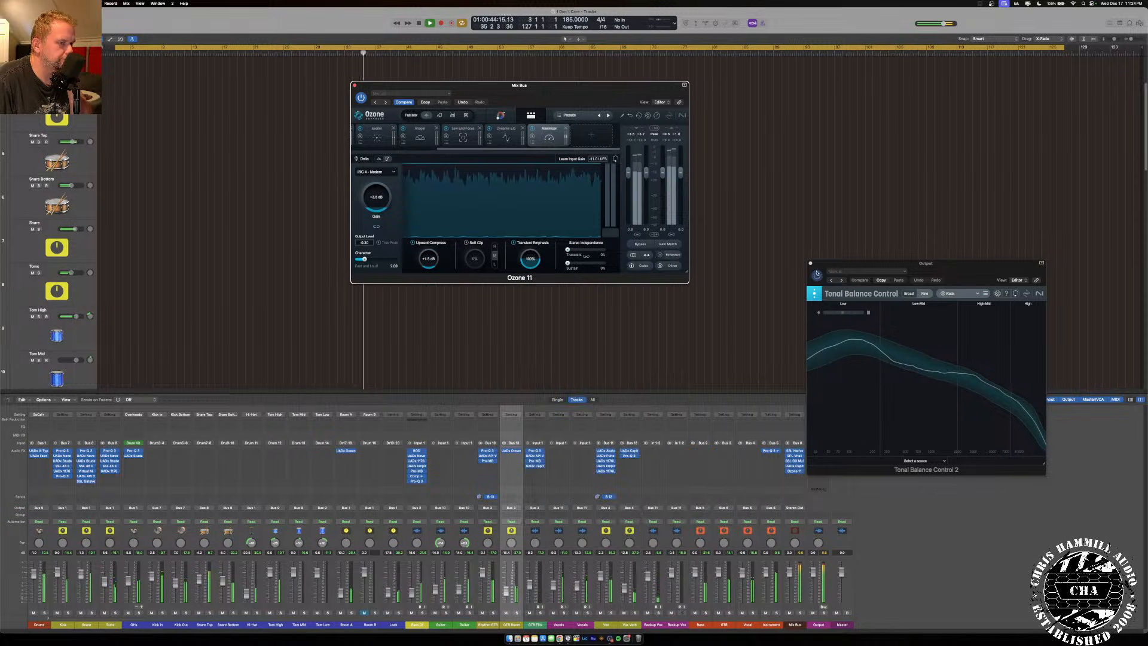
left_click(811, 263)
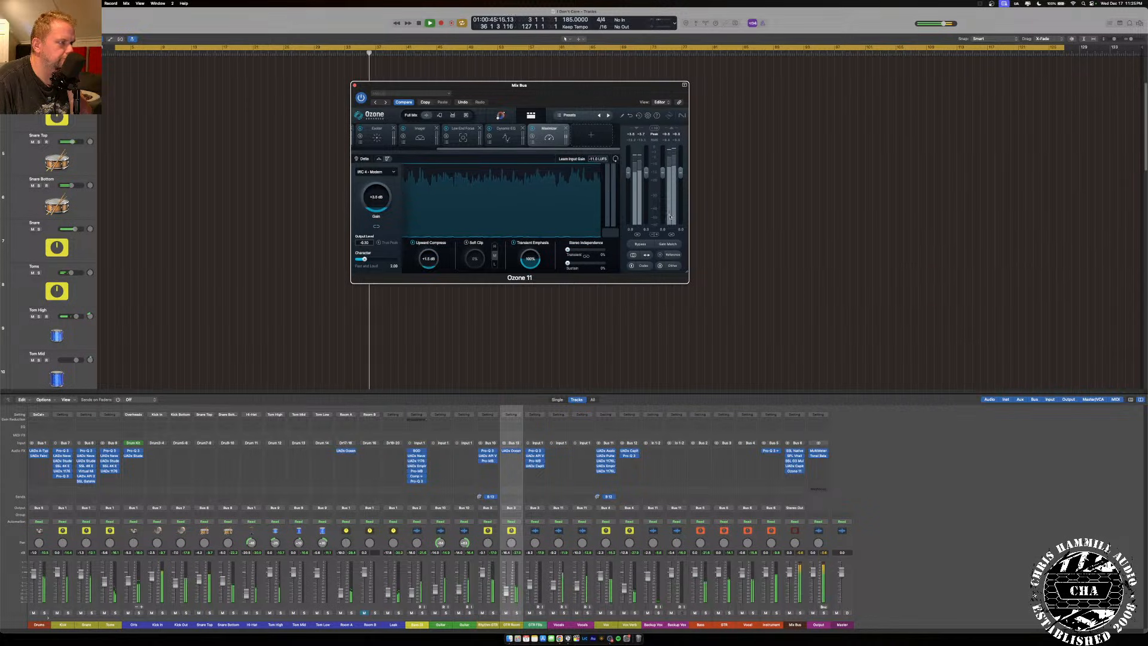
left_click(355, 85)
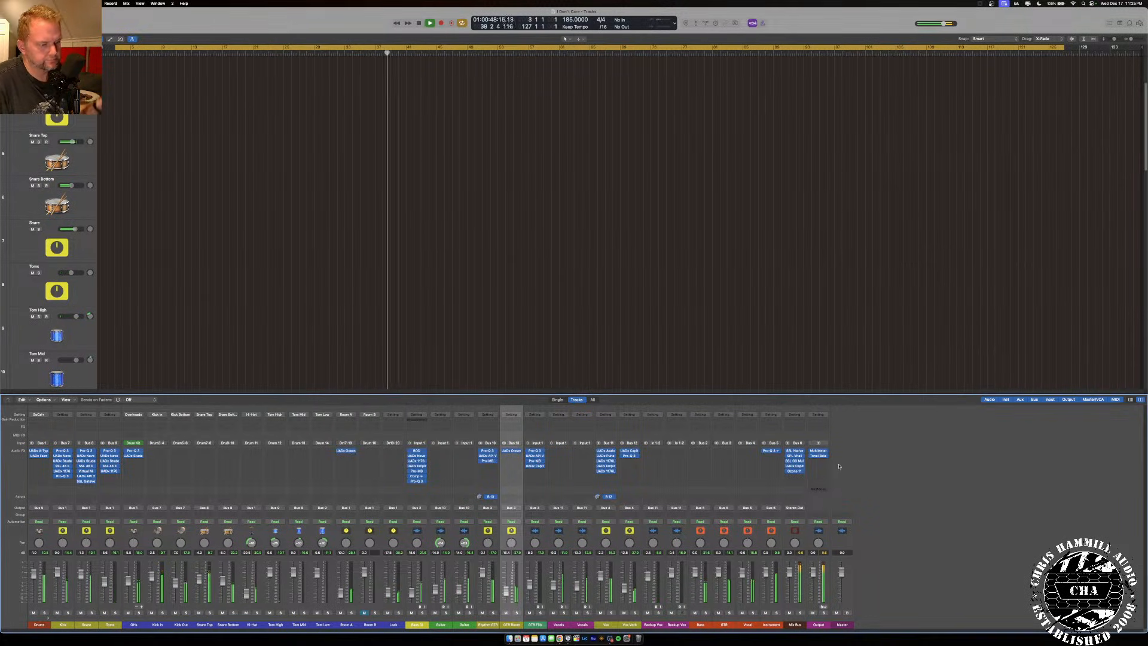
Reopen the MultiMeter on the Output channel to check the mix's spectrum and loudness, close it and stop playback.
left_click(818, 451)
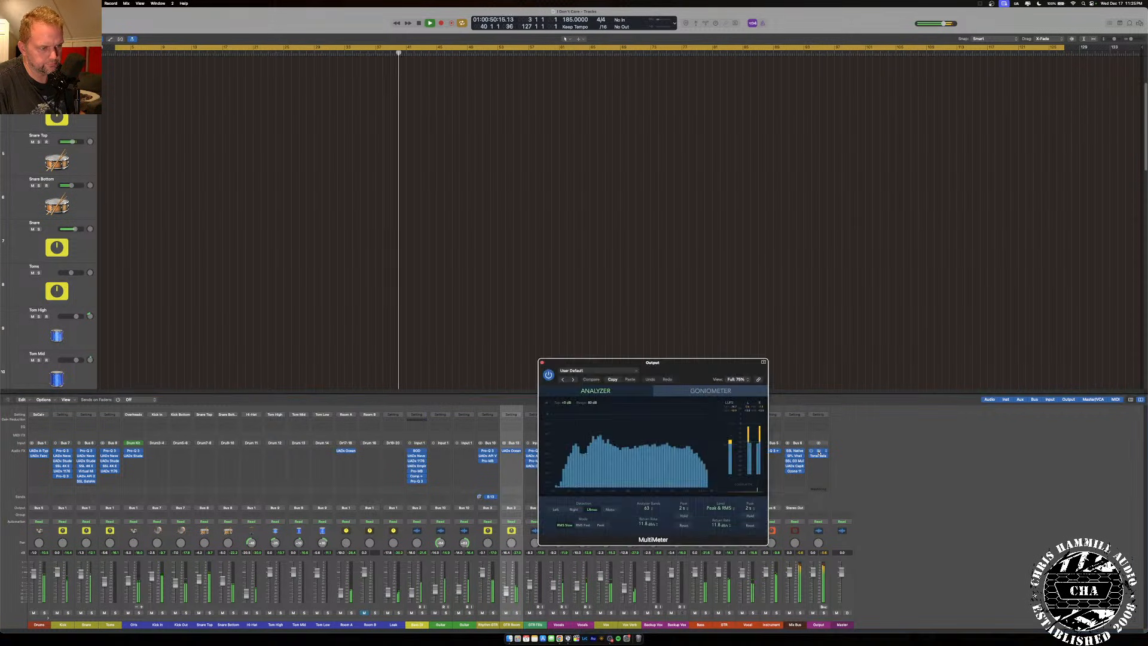
left_click_drag(715, 376, 693, 246)
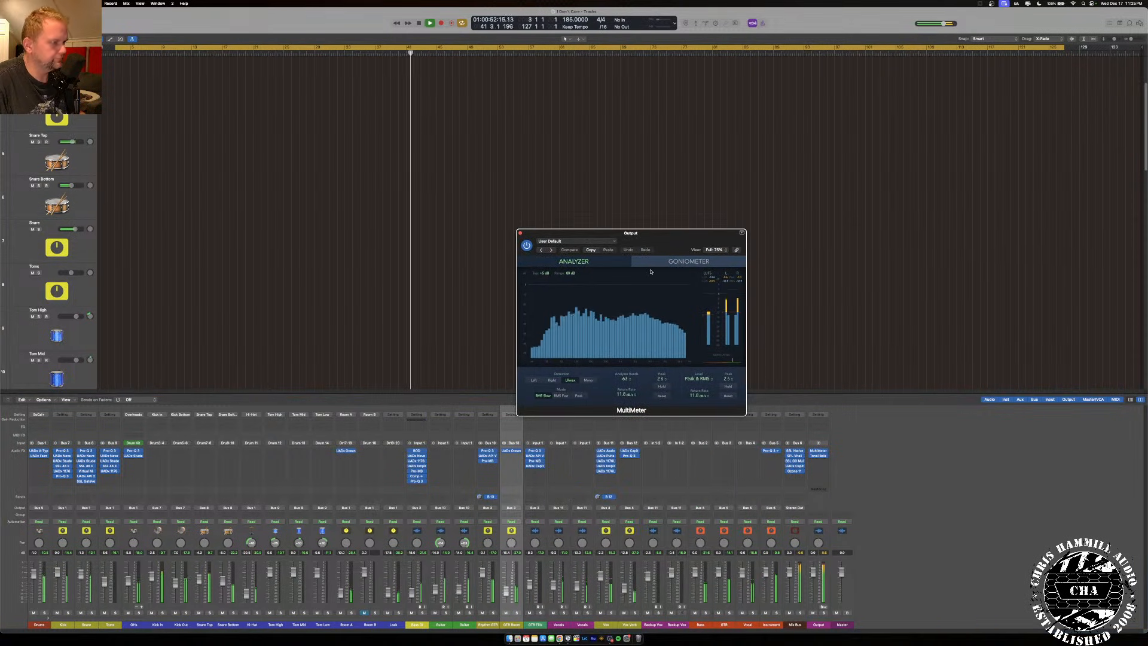
left_click(520, 233)
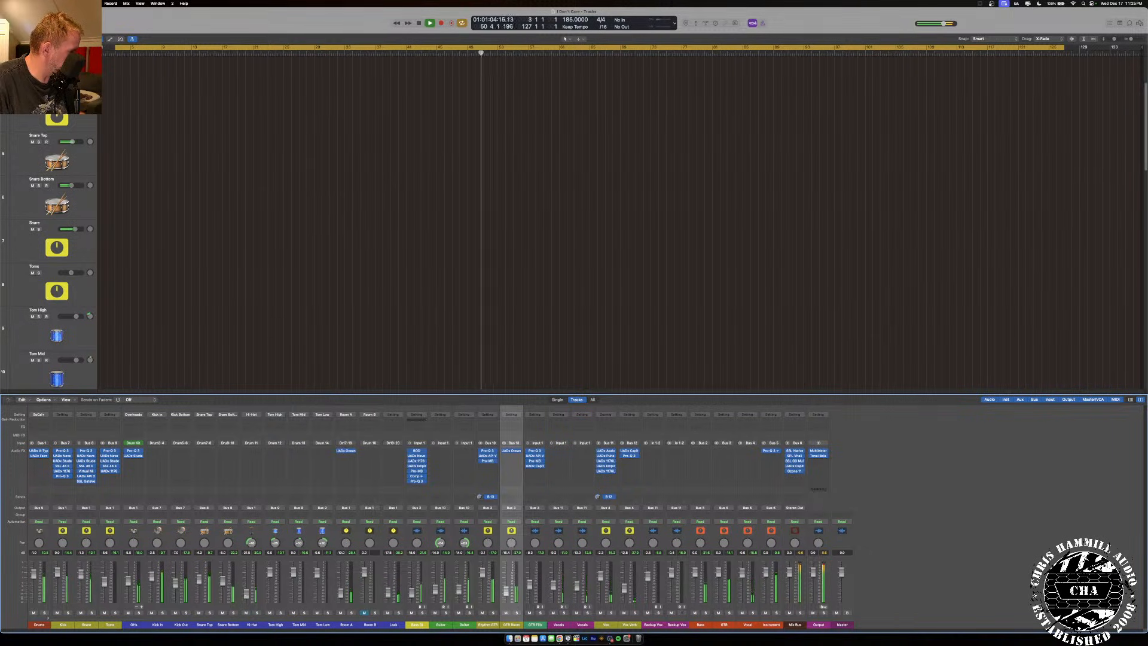
key("space")
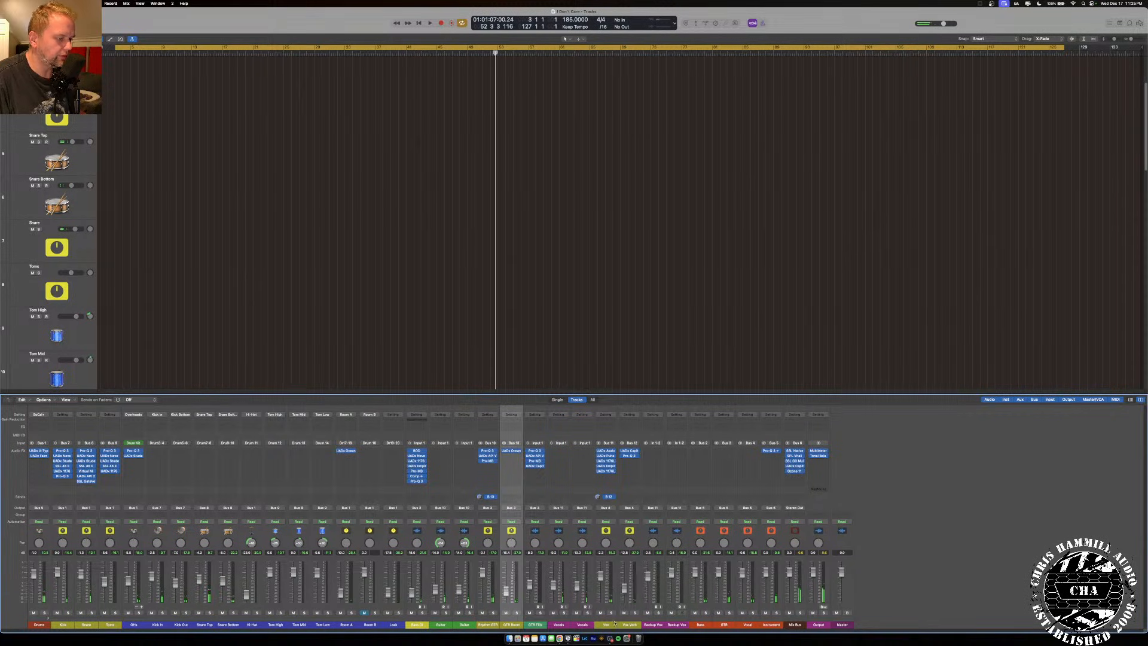
Switch to OBS and change the stream to the full-screen camera scene.
left_click(610, 639)
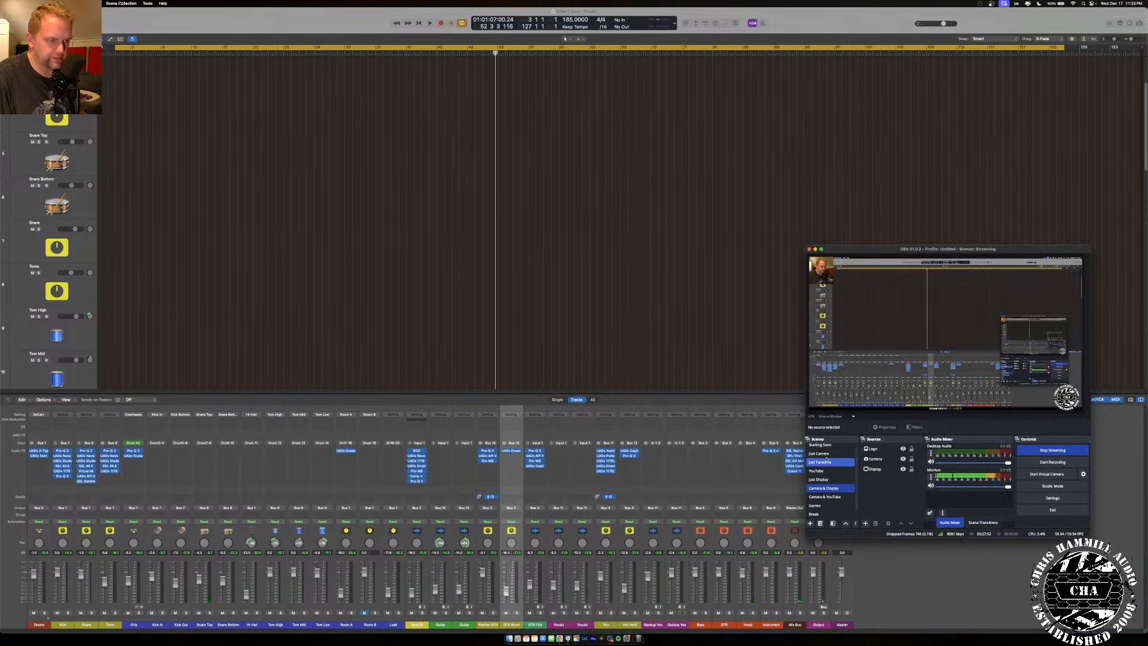
left_click(825, 461)
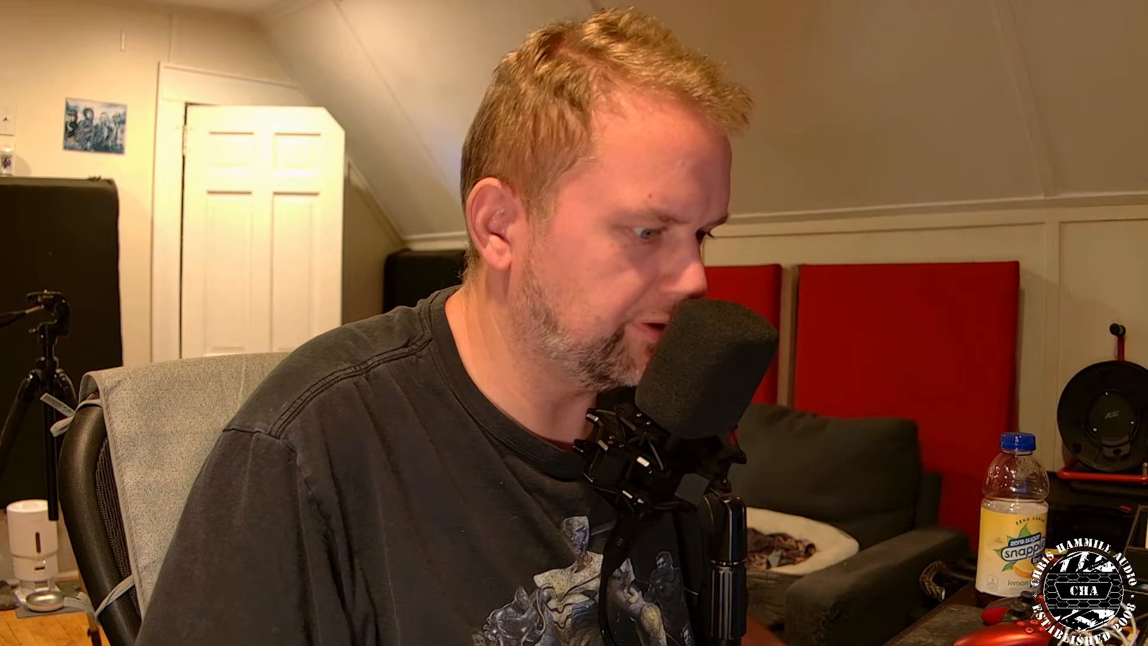